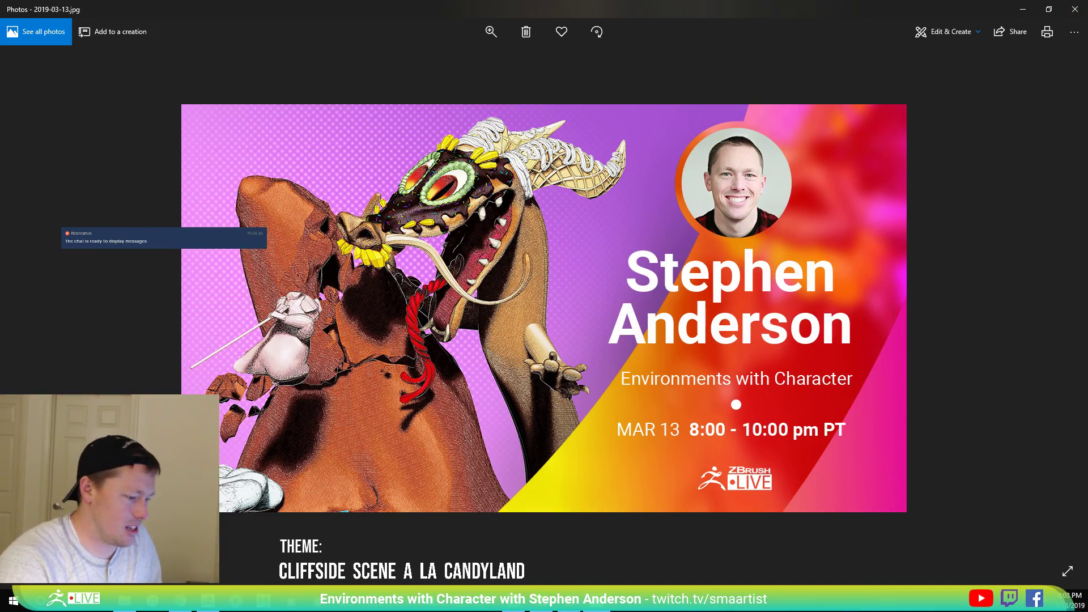
Switch to ZBrush and load the Candyland_11 tool from the _CandyLand project folder.
{"action": "key", "text": "alt+Tab"}
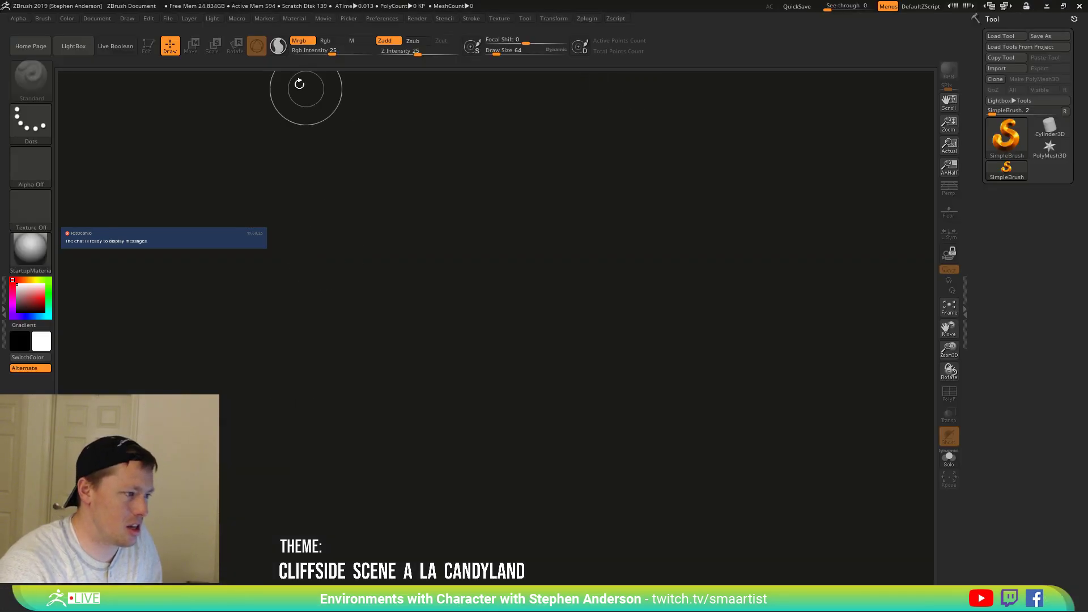
{"action": "left_click", "coordinate": [1008, 36]}
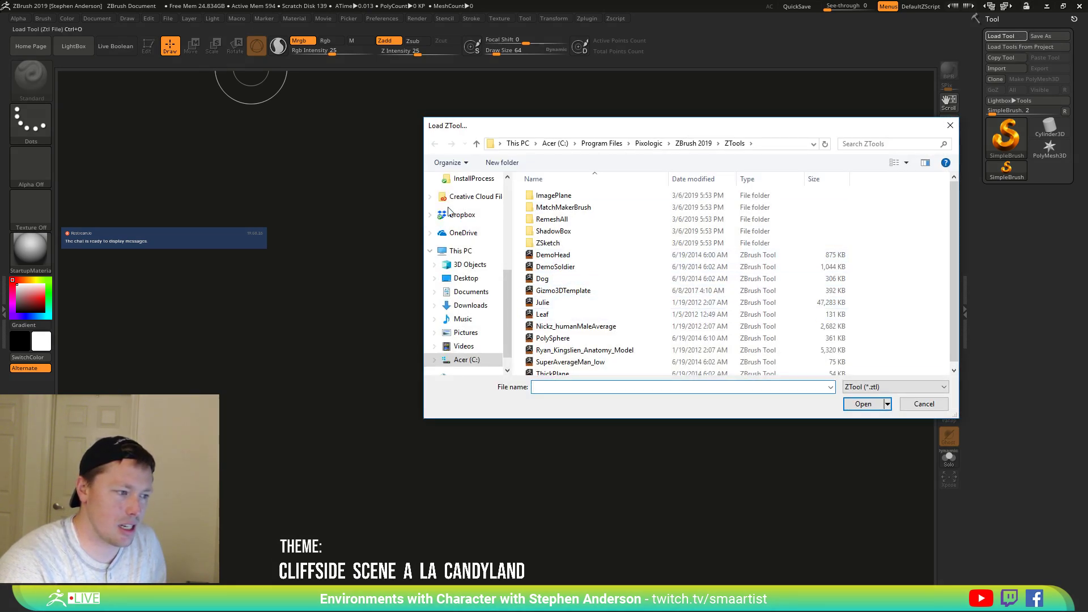
{"action": "scroll", "coordinate": [462, 269], "scroll_direction": "up", "scroll_amount": 3}
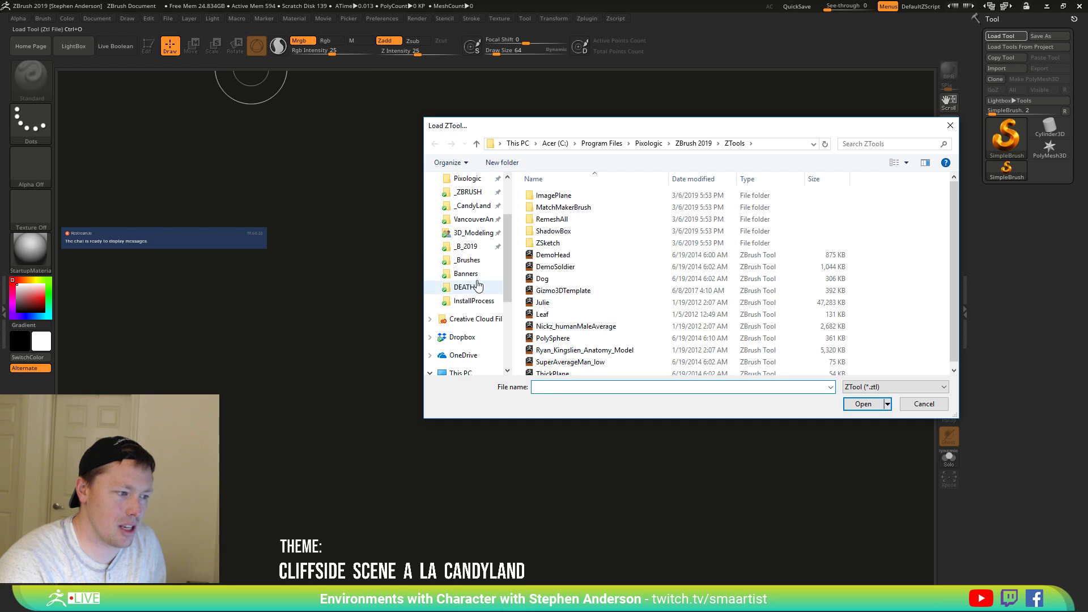
{"action": "left_click", "coordinate": [473, 206]}
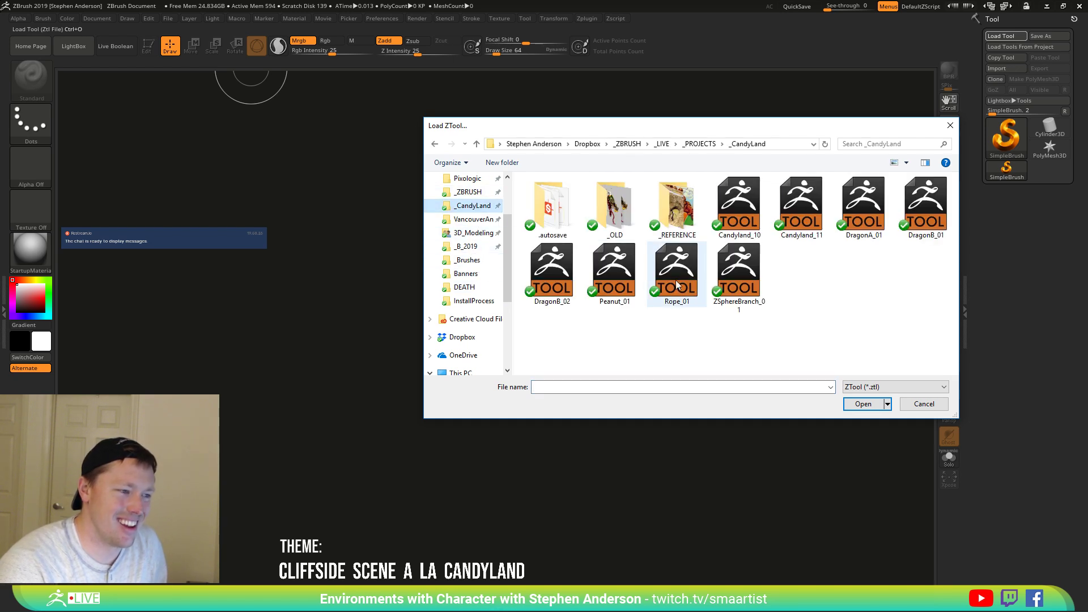
{"action": "left_click", "coordinate": [807, 204]}
{"action": "double_click", "coordinate": [806, 204]}
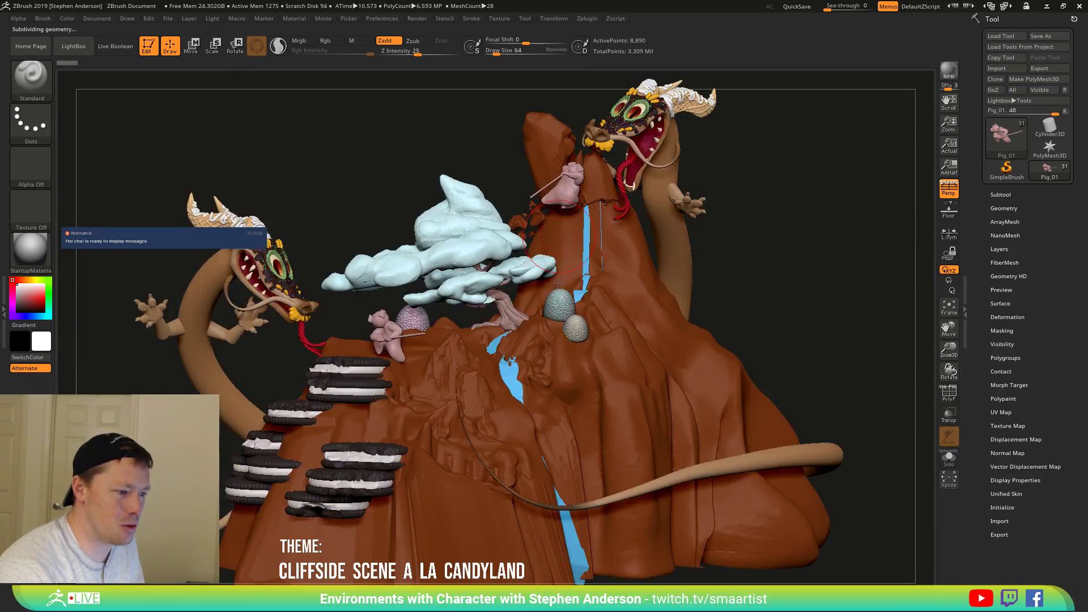
Remove the PIGS folder from the subtool list and delete the Pig_01 and Pig_02 subtools.
{"action": "mouse_move", "coordinate": [788, 215]}
{"action": "left_mouse_down"}
{"action": "mouse_move", "coordinate": [774, 216]}
{"action": "mouse_move", "coordinate": [803, 216]}
{"action": "left_mouse_up"}
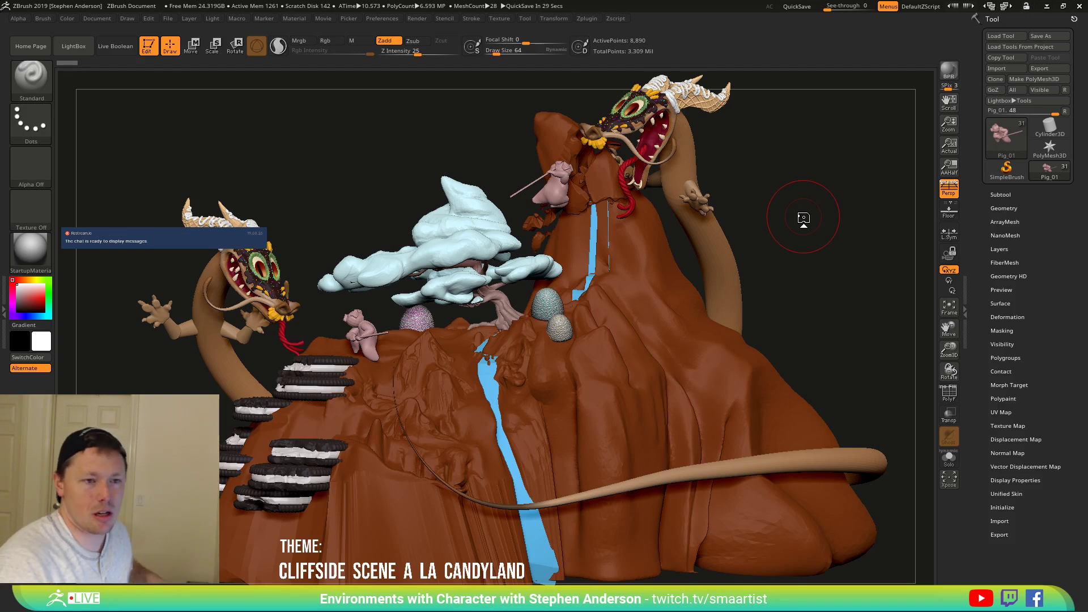
{"action": "left_click", "coordinate": [1014, 195]}
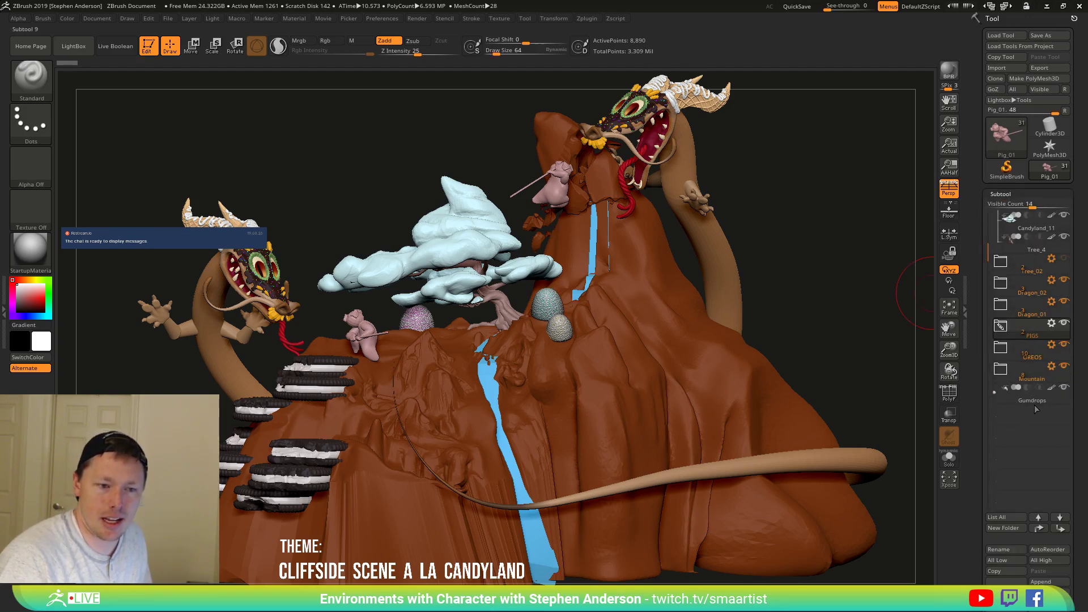
{"action": "left_click", "coordinate": [1052, 324]}
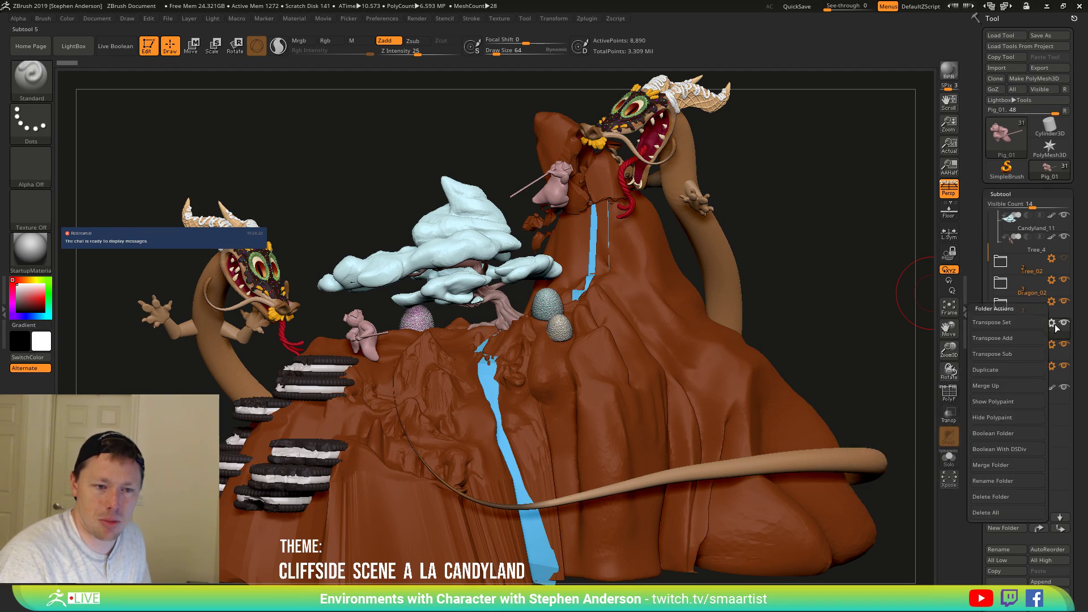
{"action": "left_click", "coordinate": [996, 496]}
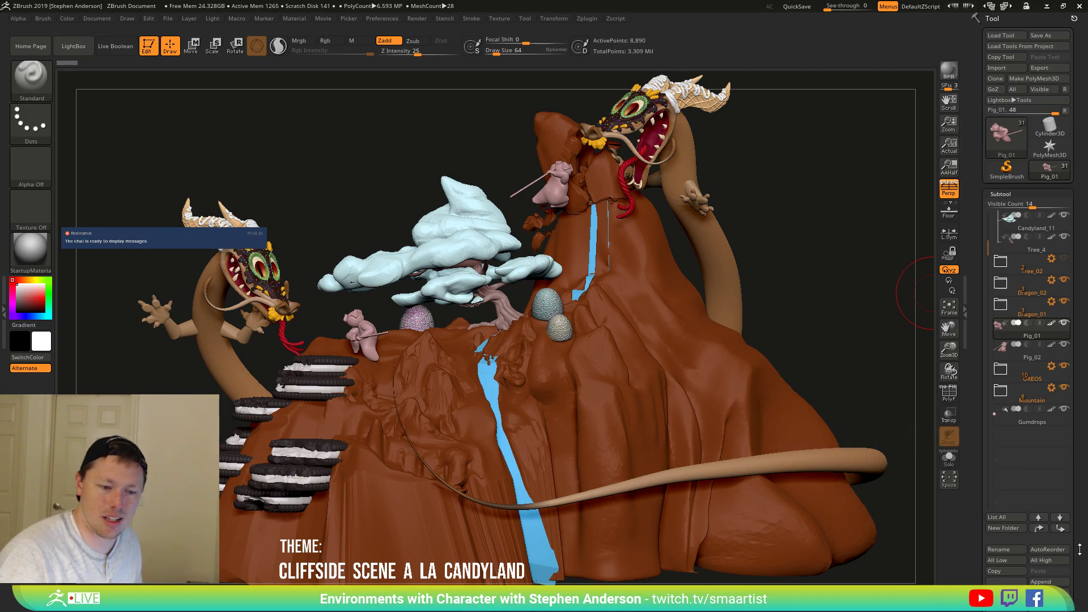
{"action": "scroll", "coordinate": [1054, 538], "scroll_direction": "down", "scroll_amount": 3}
{"action": "left_click", "coordinate": [1006, 533]}
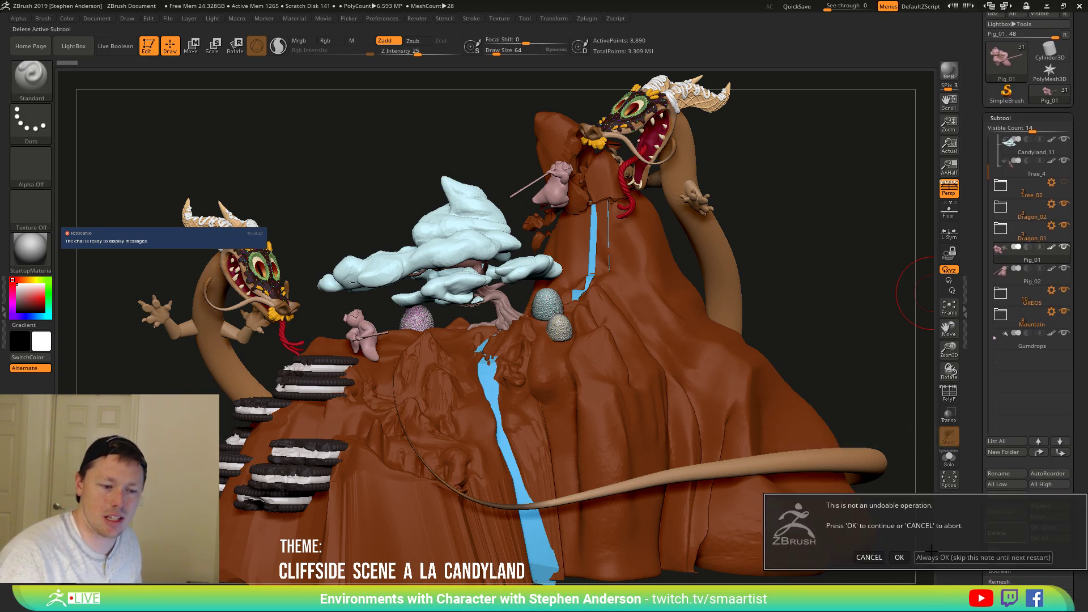
{"action": "left_click", "coordinate": [899, 557]}
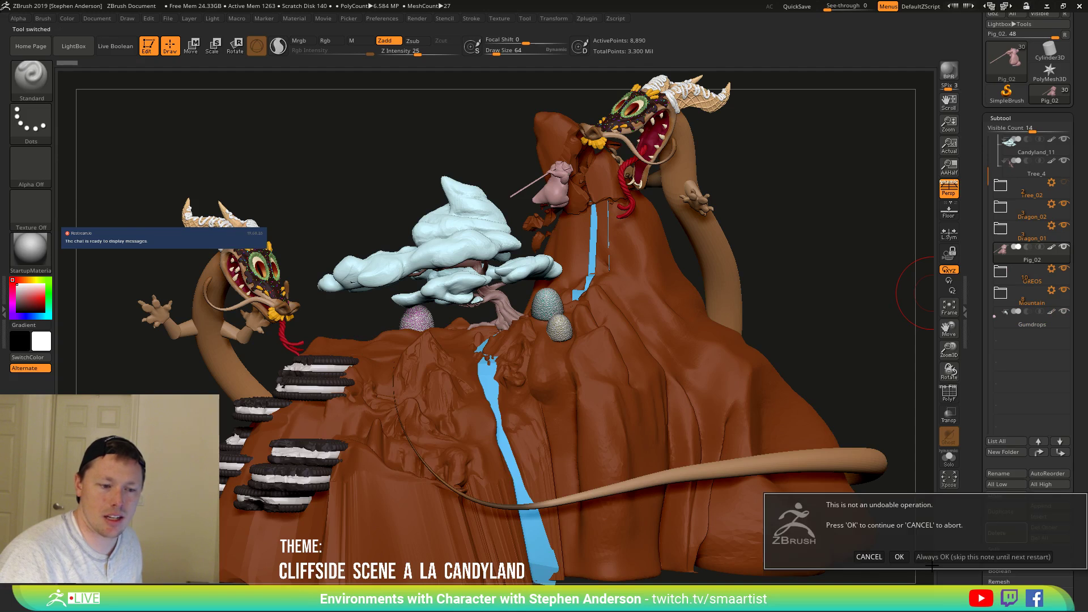
{"action": "left_click", "coordinate": [900, 557]}
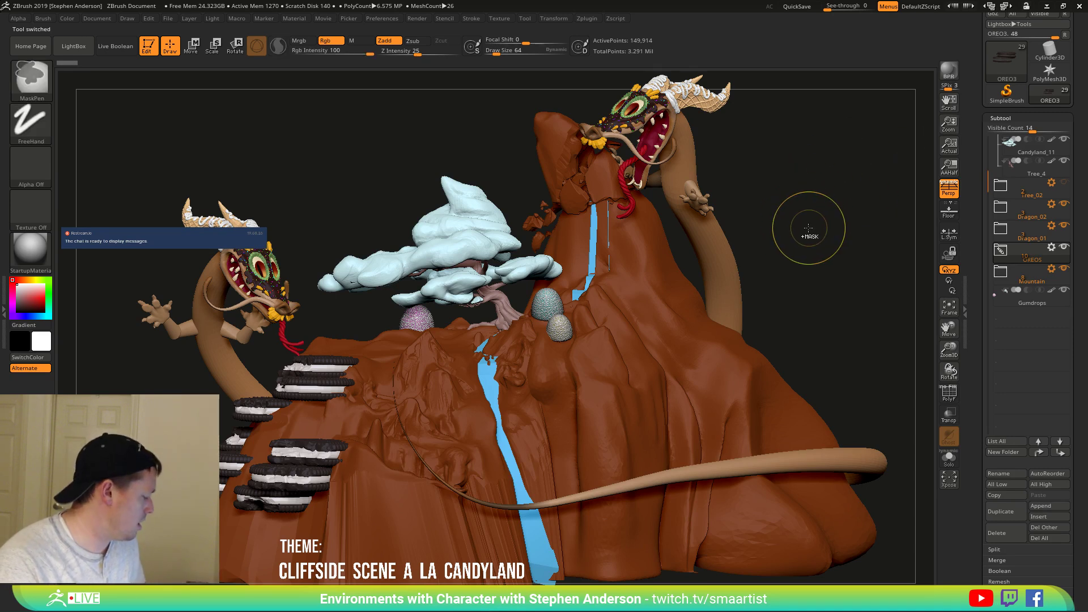
Save the scene as a new tool version named Candyland_12 in the _CandyLand folder.
{"action": "key", "text": "ctrl+s"}
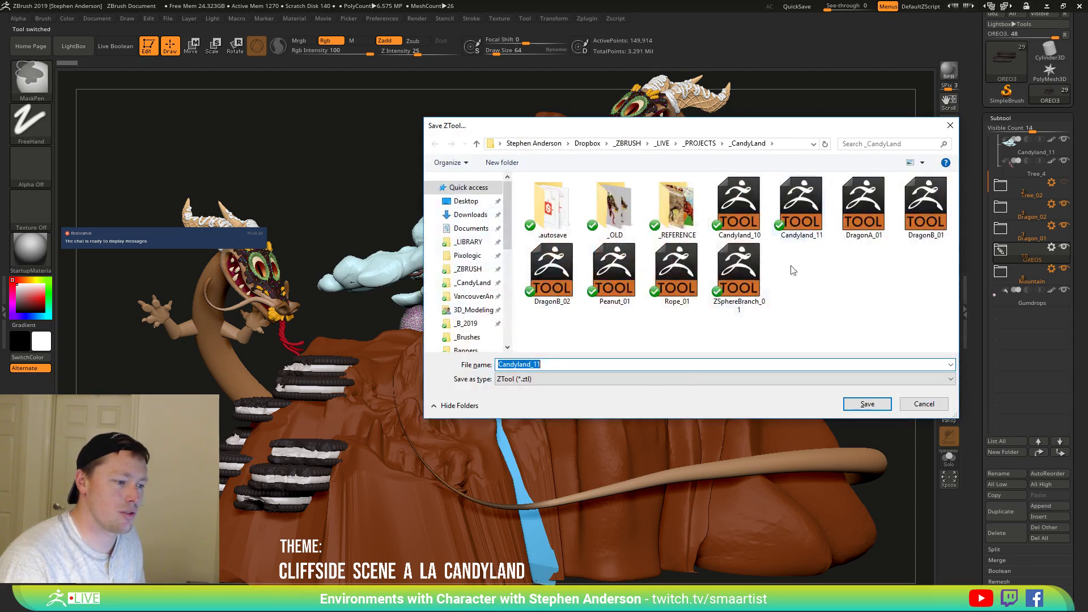
{"action": "left_click", "coordinate": [602, 366]}
{"action": "key", "text": "BackSpace"}
{"action": "type", "text": "2"}
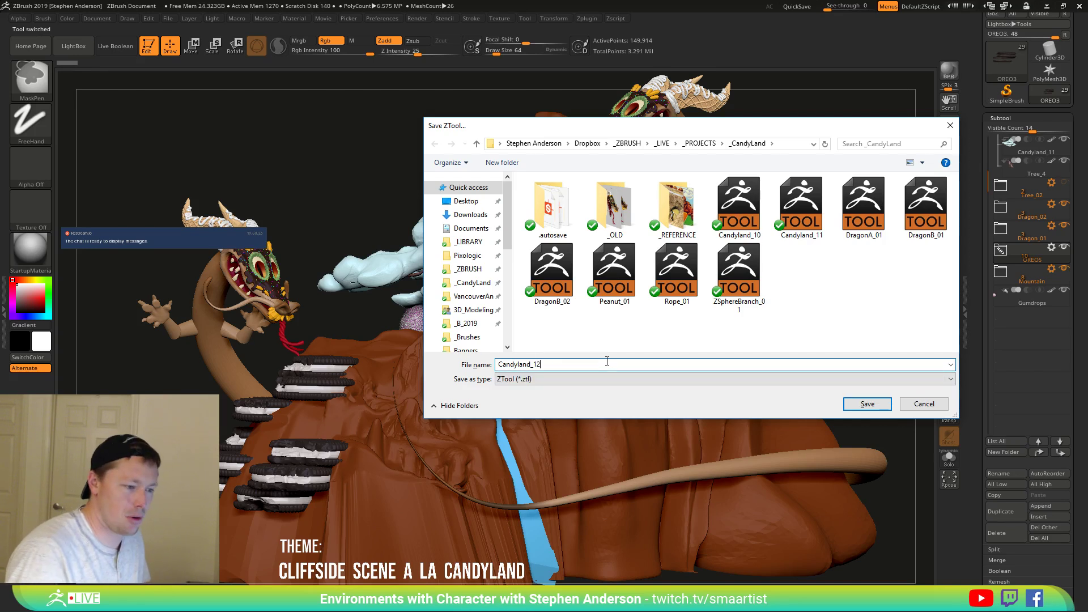
{"action": "left_click", "coordinate": [867, 404]}
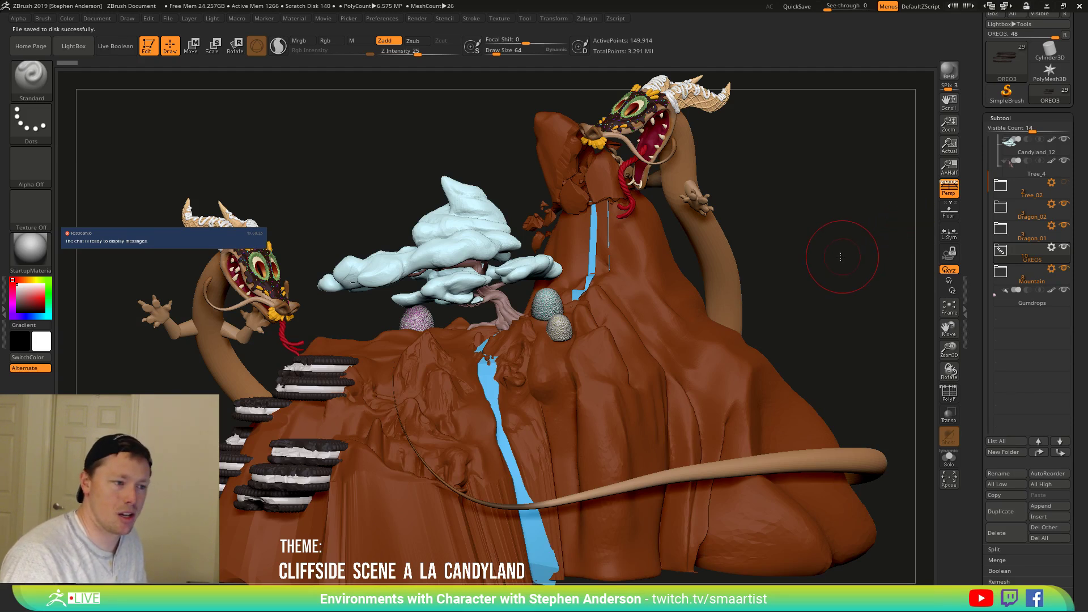
Hide the Mountain folder and view the dragons, tree and cookies without it.
{"action": "mouse_move", "coordinate": [838, 244]}
{"action": "left_mouse_down"}
{"action": "mouse_move", "coordinate": [826, 253]}
{"action": "mouse_move", "coordinate": [843, 256]}
{"action": "left_mouse_up"}
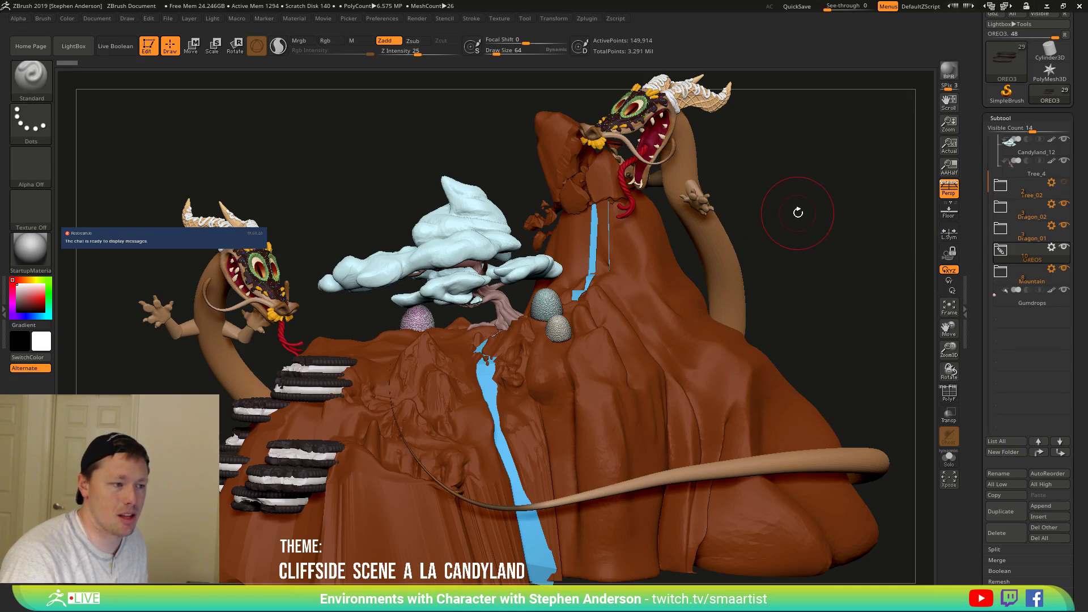
{"action": "left_click_drag", "start_coordinate": [798, 214], "coordinate": [767, 207]}
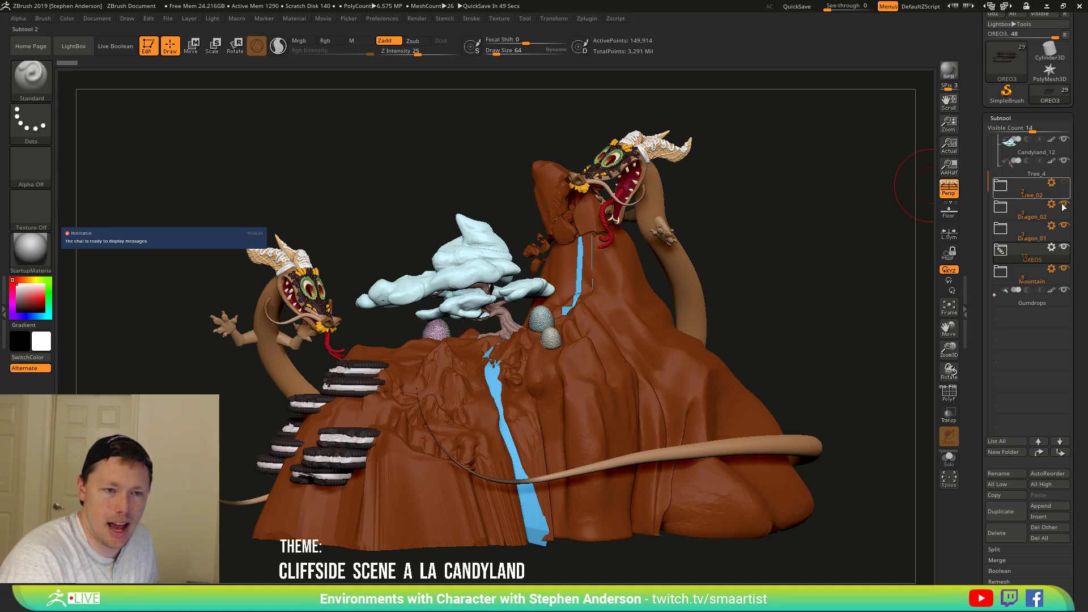
{"action": "left_click", "coordinate": [1060, 268]}
{"action": "left_click_drag", "start_coordinate": [637, 344], "coordinate": [655, 382]}
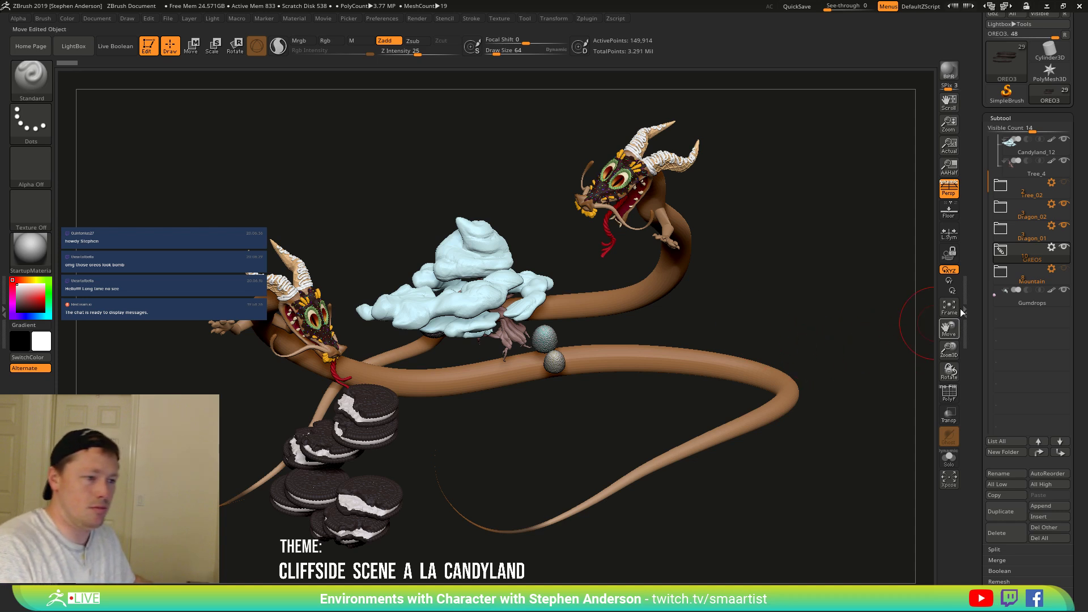
Load the DragonB_02 tool from the _CandyLand folder.
{"action": "scroll", "coordinate": [1073, 103], "scroll_direction": "up", "scroll_amount": 3}
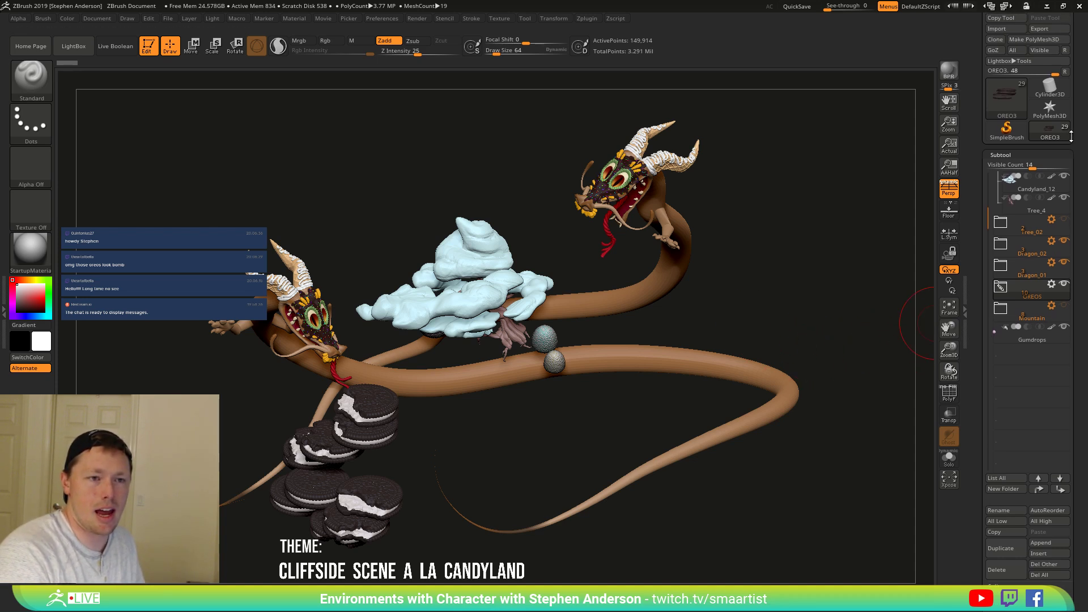
{"action": "left_click", "coordinate": [1008, 33]}
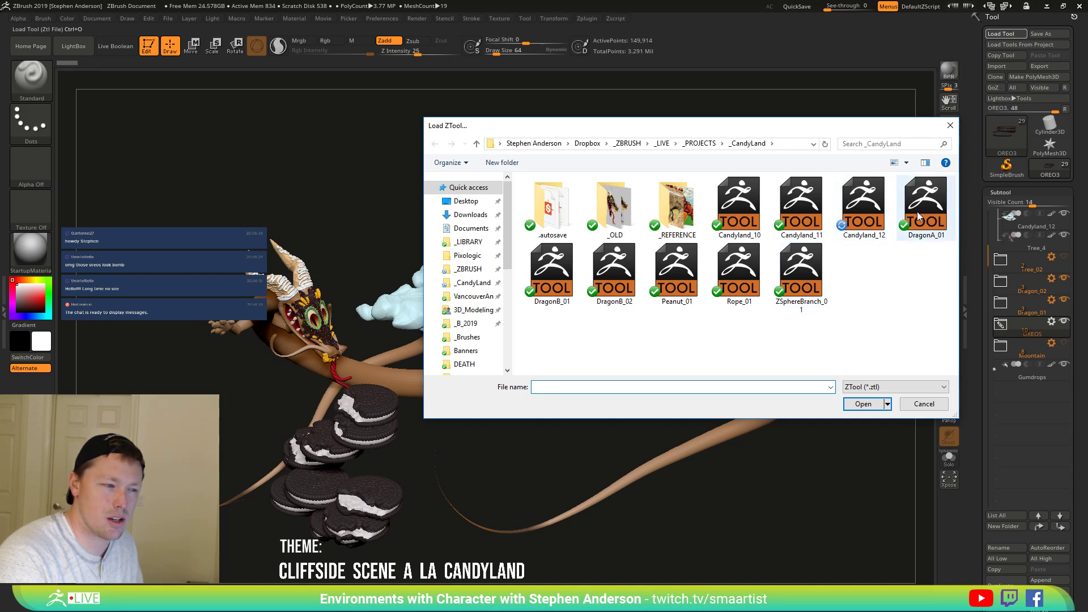
{"action": "double_click", "coordinate": [612, 274]}
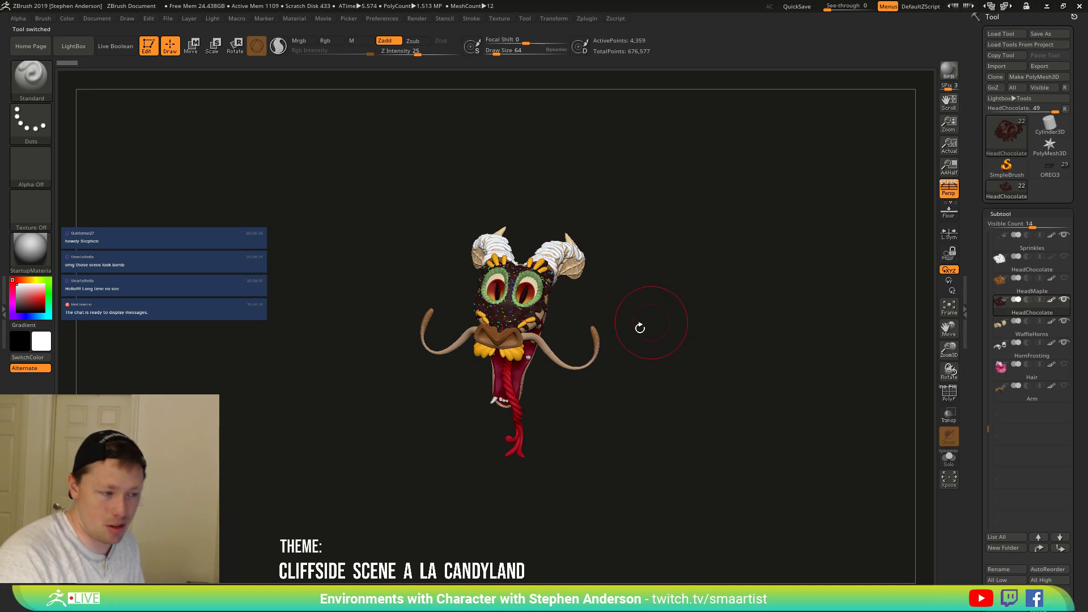
Make the HeadTopo subtool active and check its wireframe at the back of the dragon's head.
{"action": "left_click_drag", "start_coordinate": [639, 323], "coordinate": [576, 402]}
{"action": "right_click_drag", "start_coordinate": [576, 402], "coordinate": [619, 347], "text": "ctrl"}
{"action": "left_click", "coordinate": [620, 346], "text": "alt"}
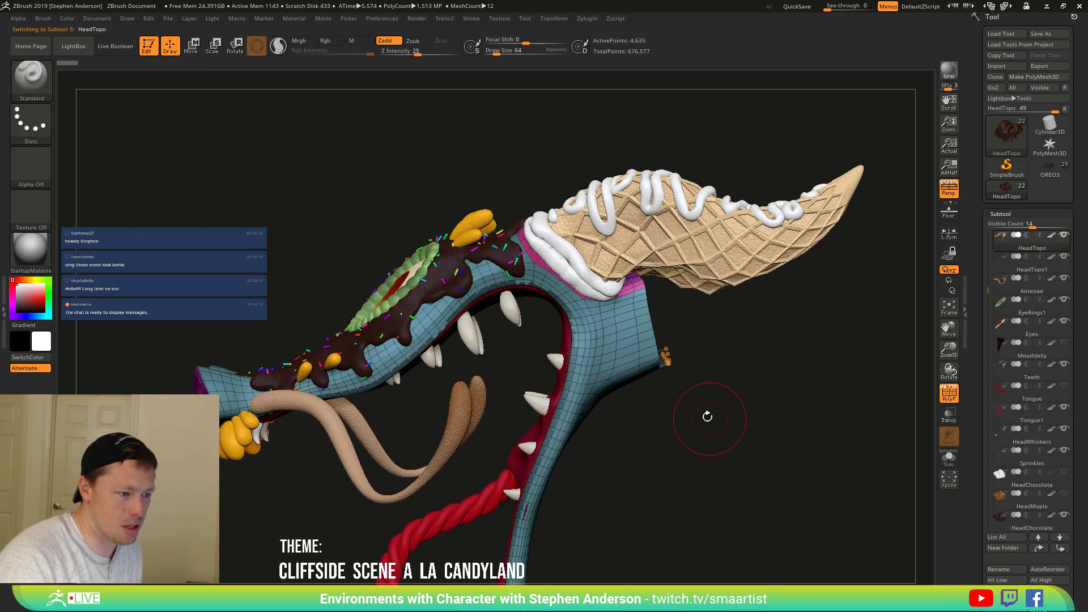
{"action": "left_click_drag", "start_coordinate": [706, 416], "coordinate": [664, 400]}
{"action": "key", "text": "shift+f"}
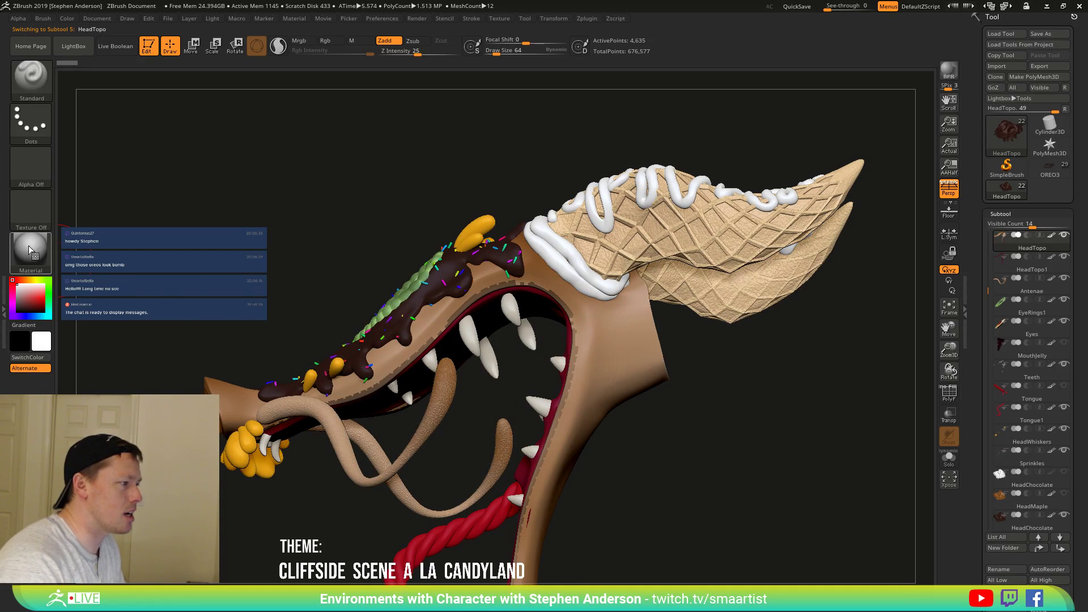
Pick the SkinShade4 material and fill the HeadTopo subtool with it, applying material only.
{"action": "left_click_drag", "start_coordinate": [30, 252], "coordinate": [620, 334]}
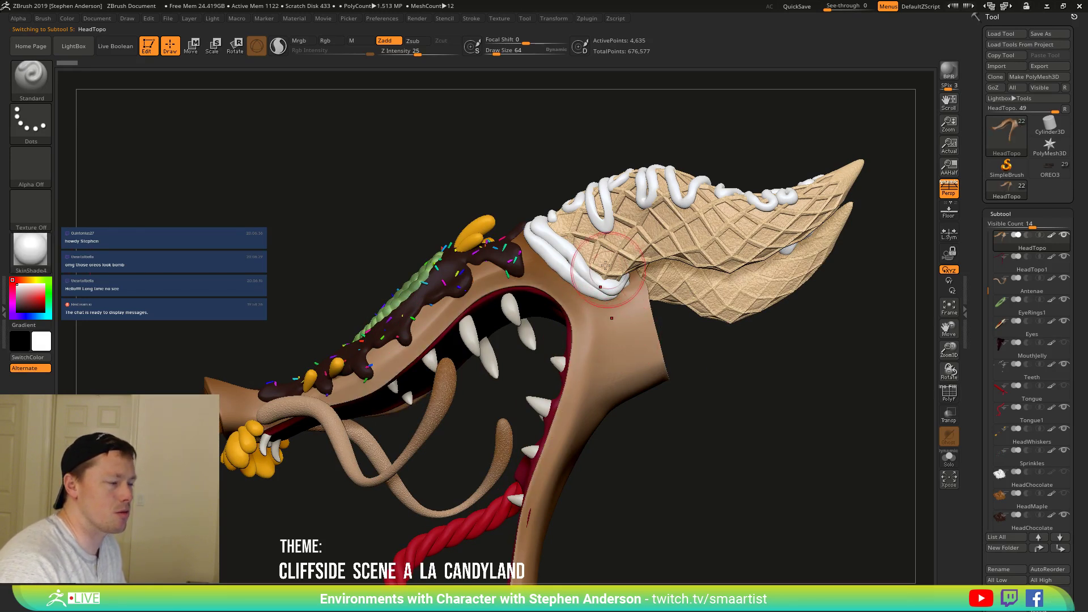
{"action": "key", "text": "shift+f"}
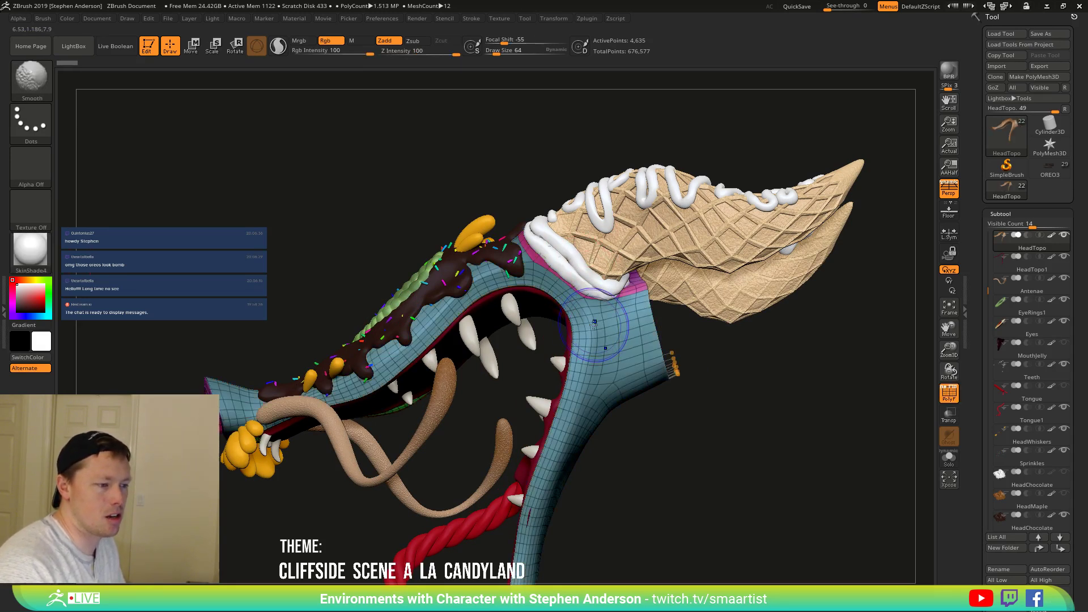
{"action": "key", "text": "shift+f"}
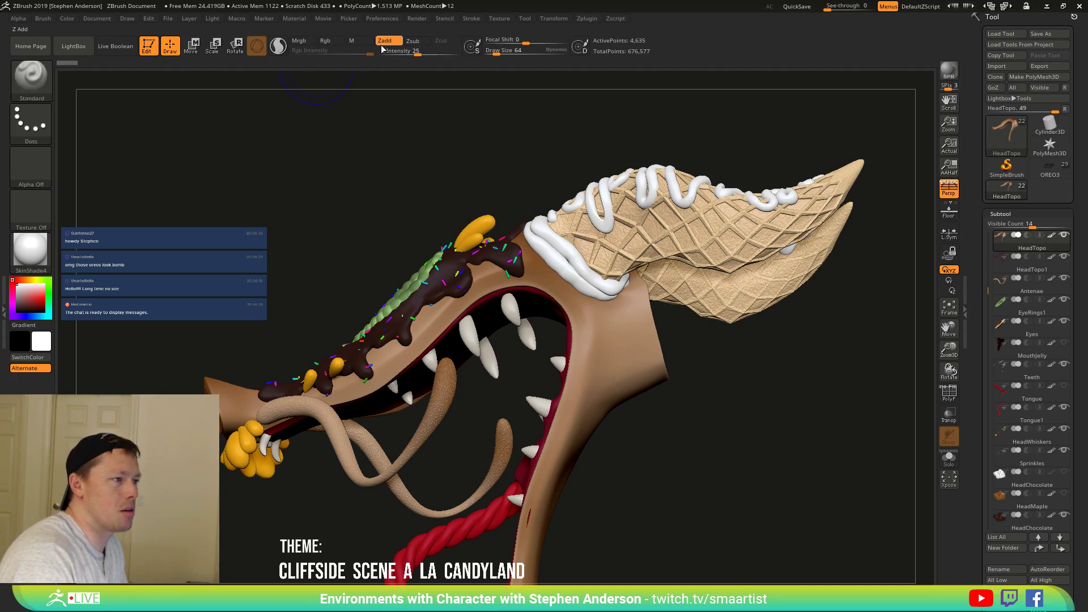
{"action": "left_click", "coordinate": [352, 40]}
{"action": "left_click", "coordinate": [67, 18]}
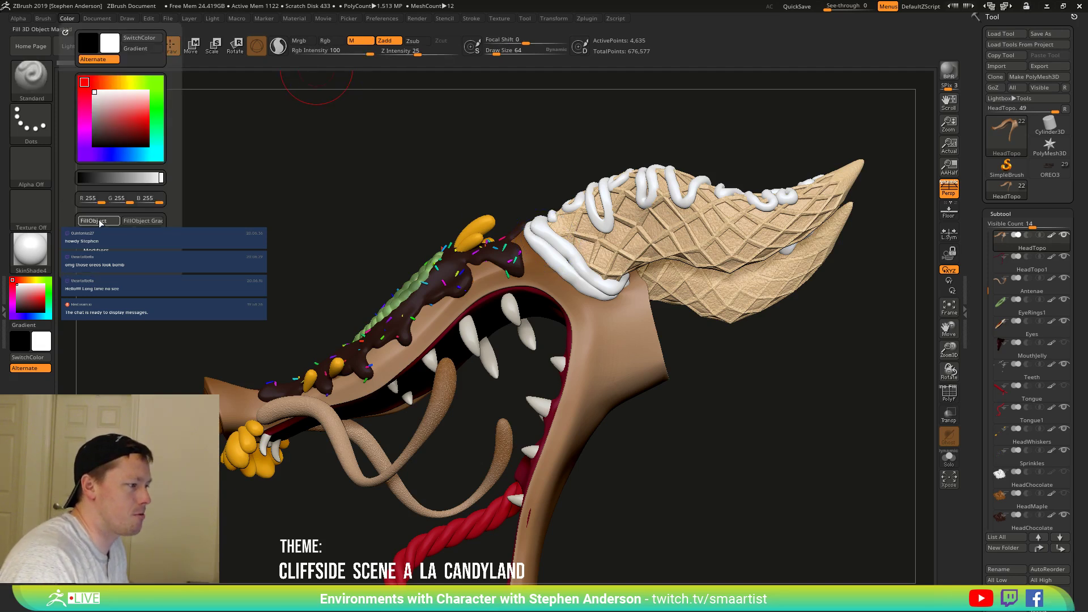
{"action": "mouse_move", "coordinate": [649, 403]}
{"action": "left_mouse_down"}
{"action": "mouse_move", "coordinate": [671, 416]}
{"action": "mouse_move", "coordinate": [686, 365]}
{"action": "mouse_move", "coordinate": [572, 410]}
{"action": "mouse_move", "coordinate": [570, 176]}
{"action": "left_mouse_up"}
Fill all visible subtools of the dragon head with the current material using SubTool Master's Material fill option.
{"action": "left_click", "coordinate": [585, 19]}
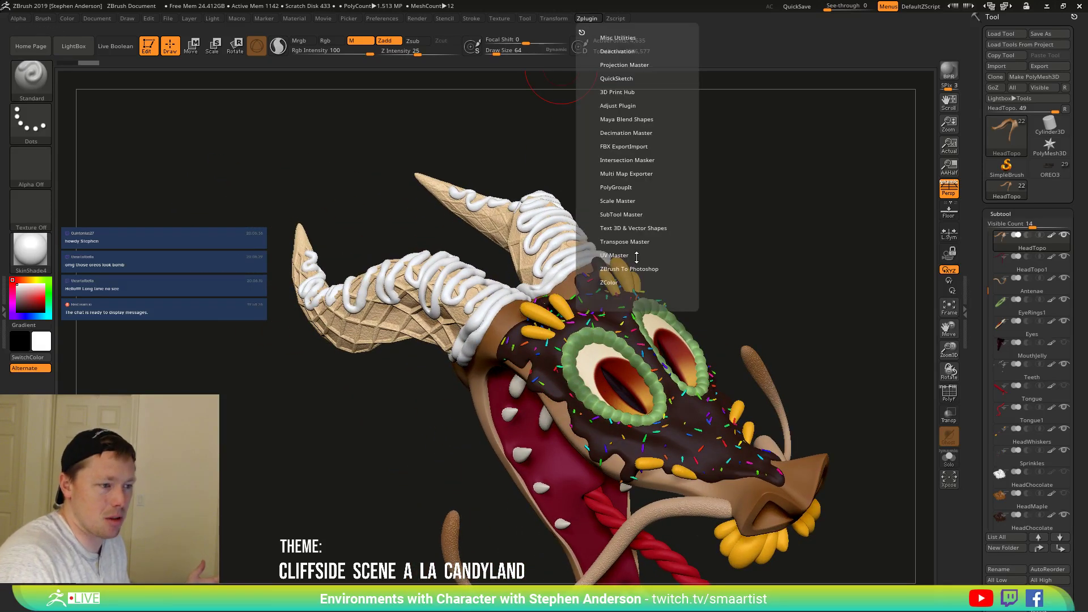
{"action": "left_click", "coordinate": [622, 215]}
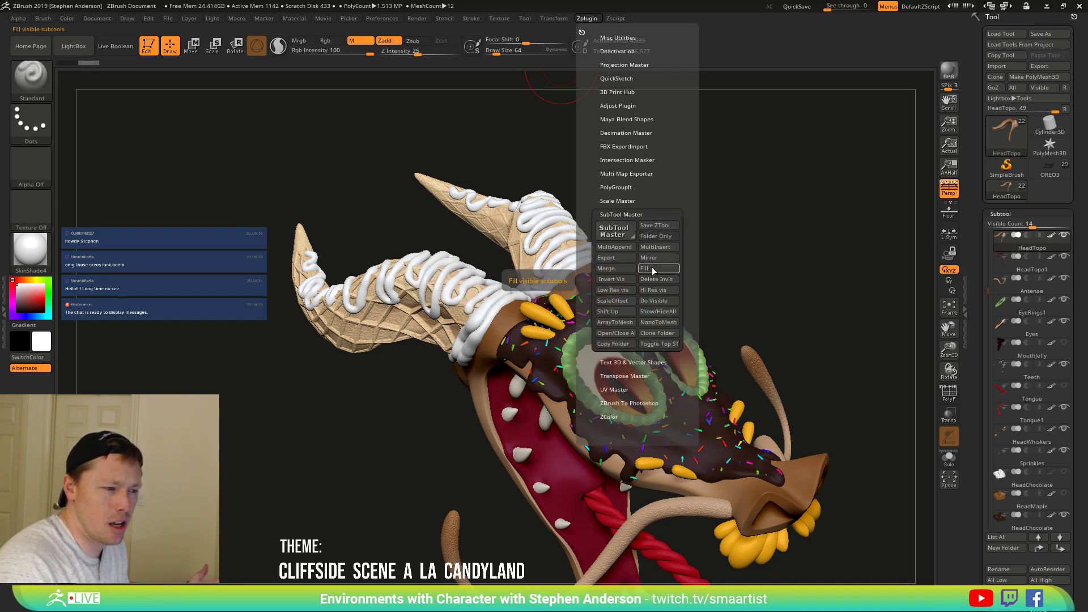
{"action": "left_click", "coordinate": [656, 269]}
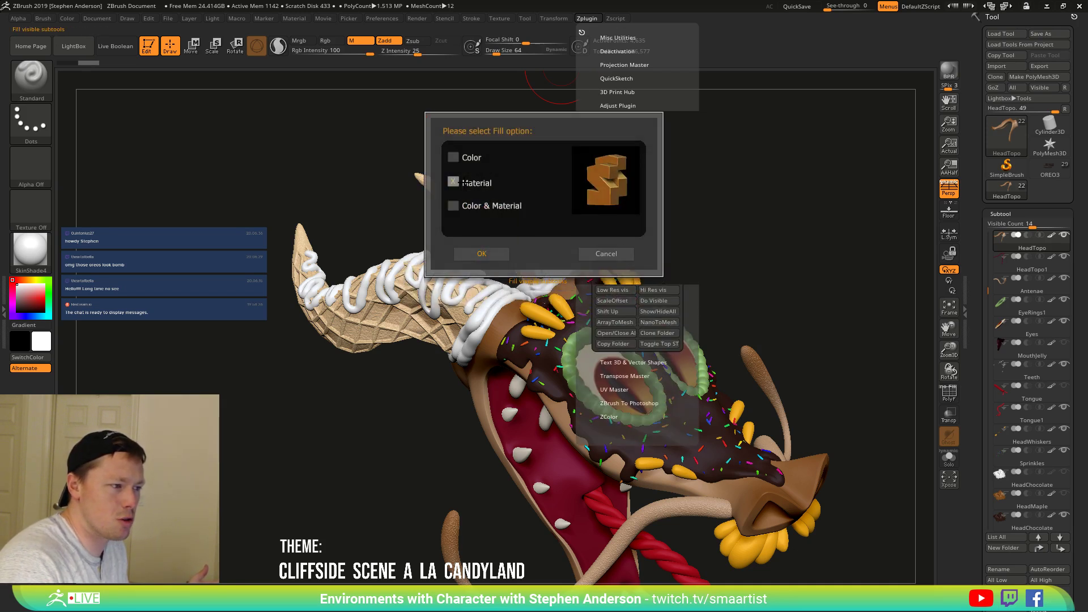
{"action": "left_click", "coordinate": [481, 253]}
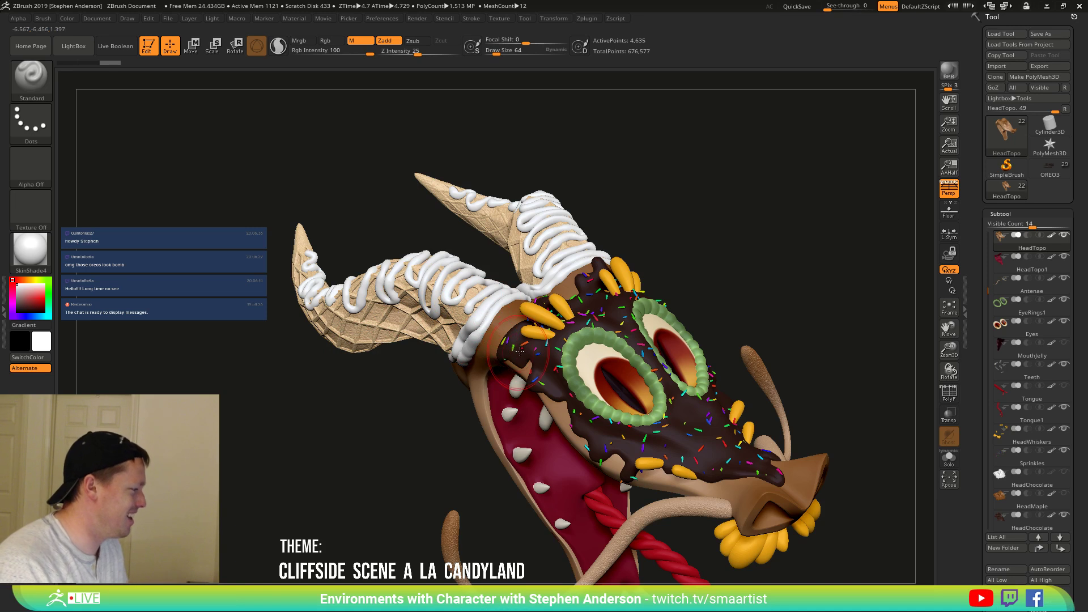
Show the polygon wireframe on the dragon's HeadTopo subtool and pick the ZModeler brush for the back of the neck.
{"action": "mouse_move", "coordinate": [533, 448]}
{"action": "right_mouse_down"}
{"action": "mouse_move", "coordinate": [511, 419]}
{"action": "mouse_move", "coordinate": [482, 327]}
{"action": "mouse_move", "coordinate": [428, 348]}
{"action": "mouse_move", "coordinate": [464, 396]}
{"action": "mouse_move", "coordinate": [428, 391]}
{"action": "mouse_move", "coordinate": [399, 367]}
{"action": "right_mouse_up"}
{"action": "key", "text": "shift+f"}
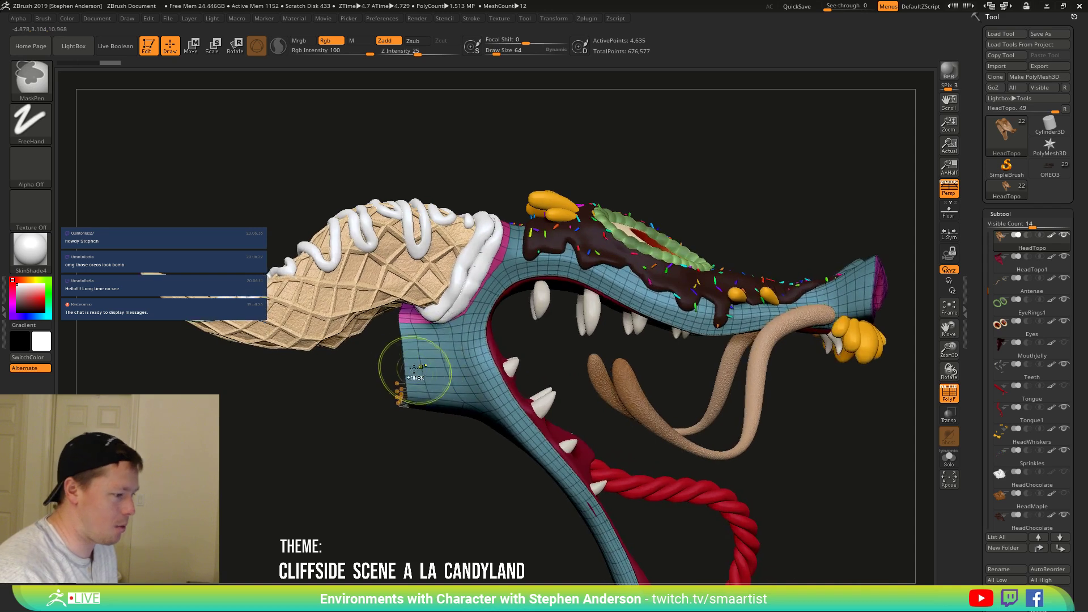
{"action": "key", "text": "b"}
{"action": "key", "text": "z"}
{"action": "key", "text": "m"}
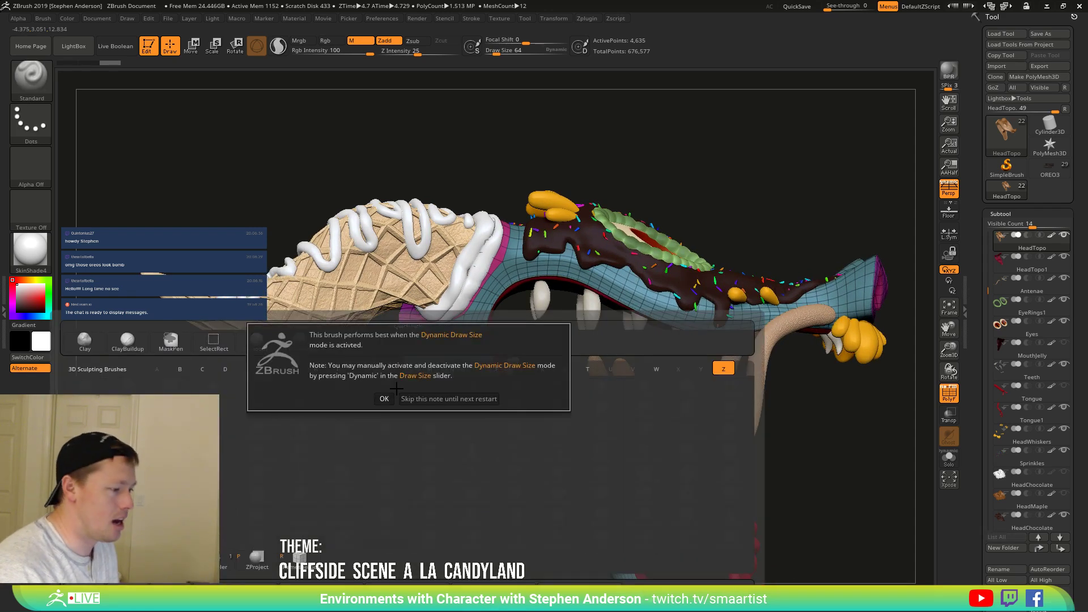
{"action": "left_click", "coordinate": [384, 399]}
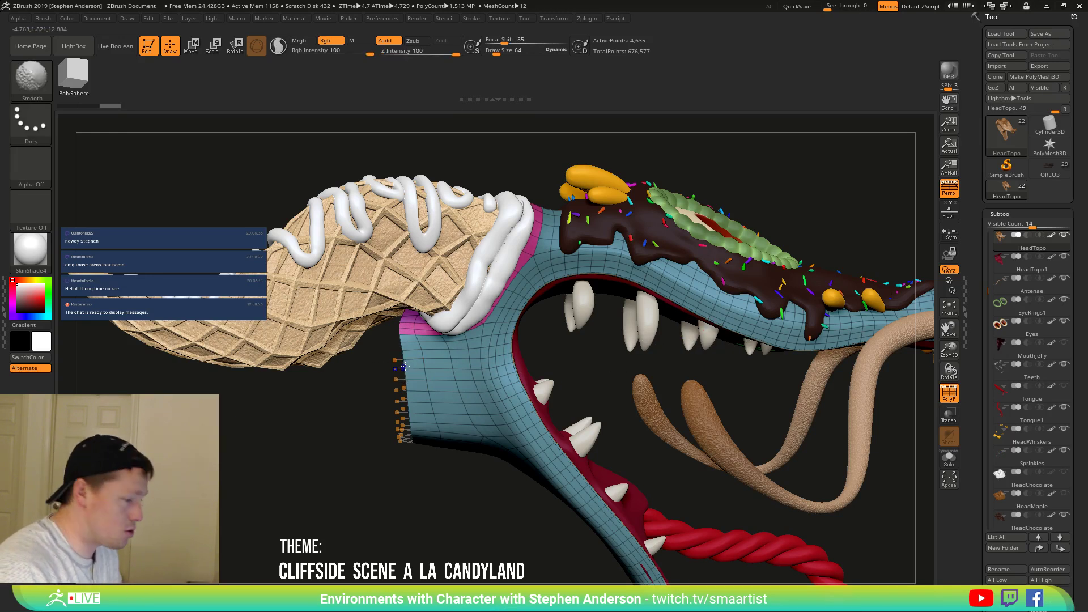
{"action": "key", "text": "shift+f"}
{"action": "key", "text": "shift+f"}
{"action": "key", "text": "ctrl"}
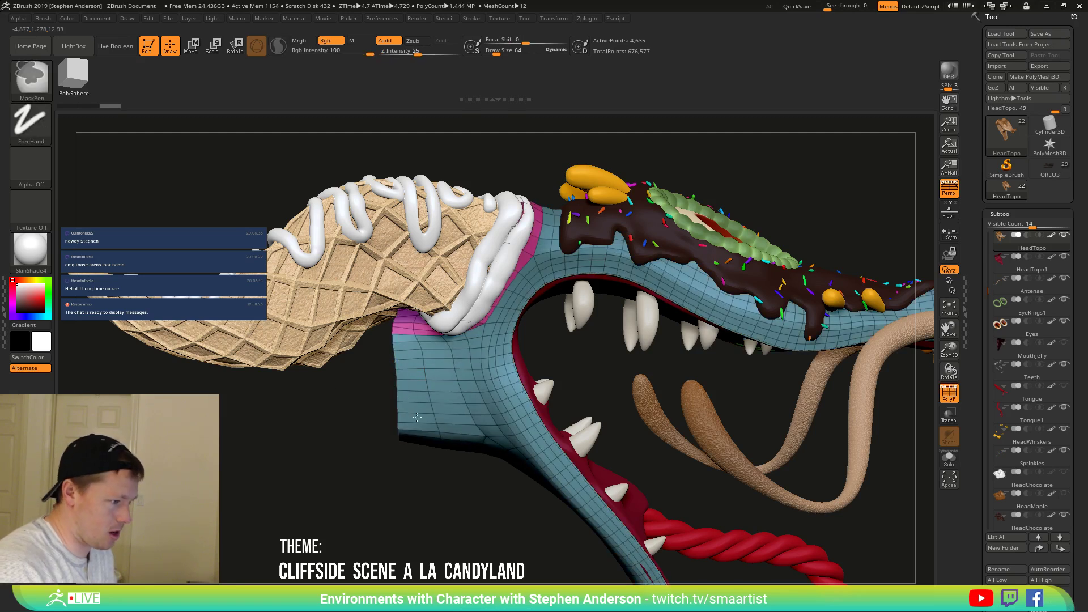
Set the ZModeler edge action to Transpose with the EdgeLoop Complete target and apply it to the neck's open back edge.
{"action": "right_click_drag", "start_coordinate": [404, 369], "coordinate": [388, 356], "text": "ctrl"}
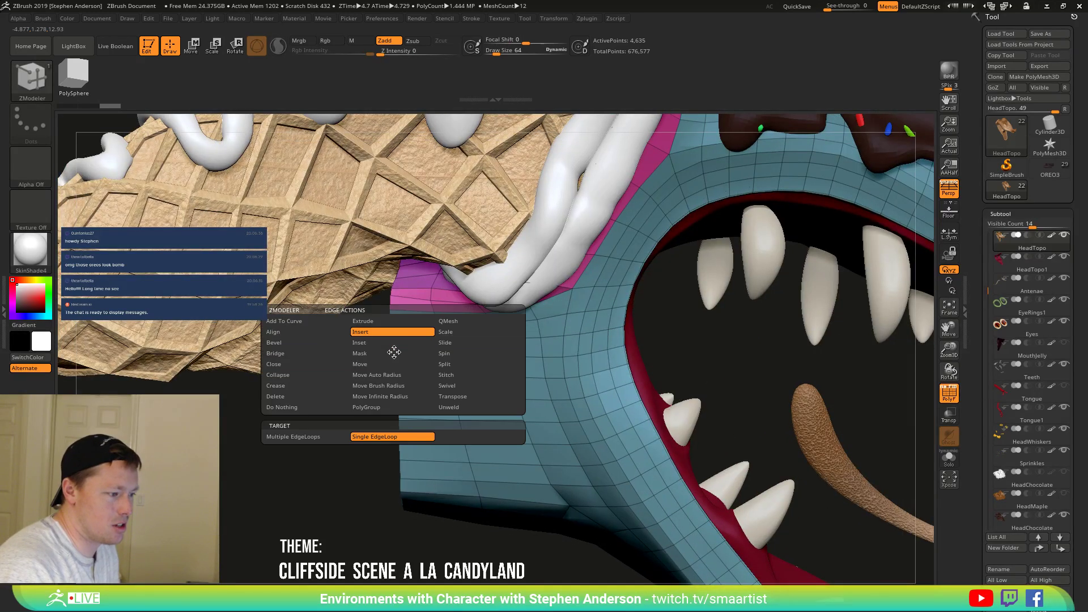
{"action": "right_click", "coordinate": [378, 355]}
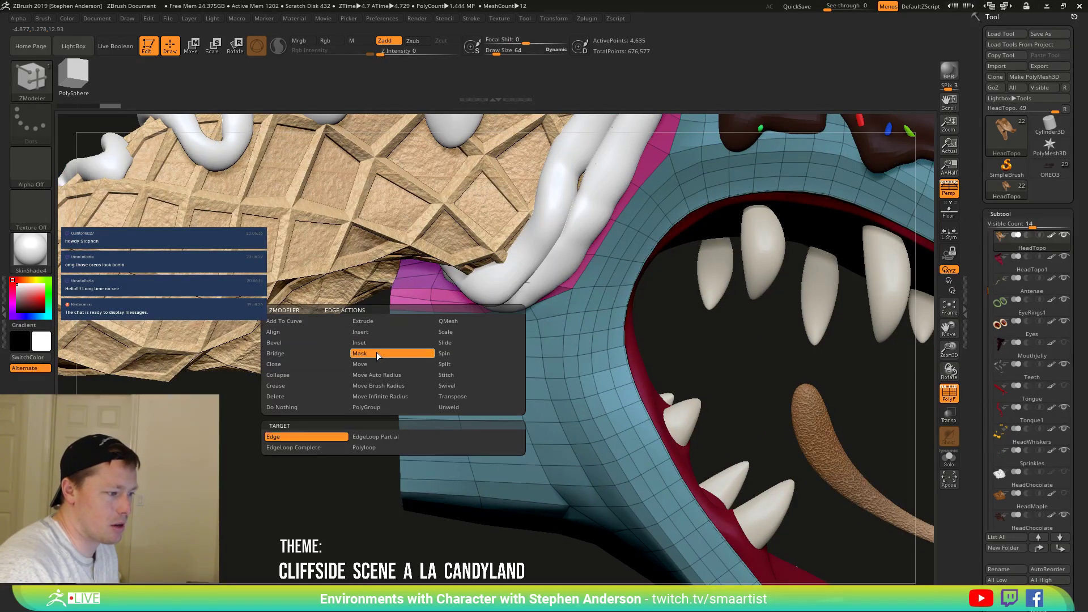
{"action": "left_click", "coordinate": [385, 436]}
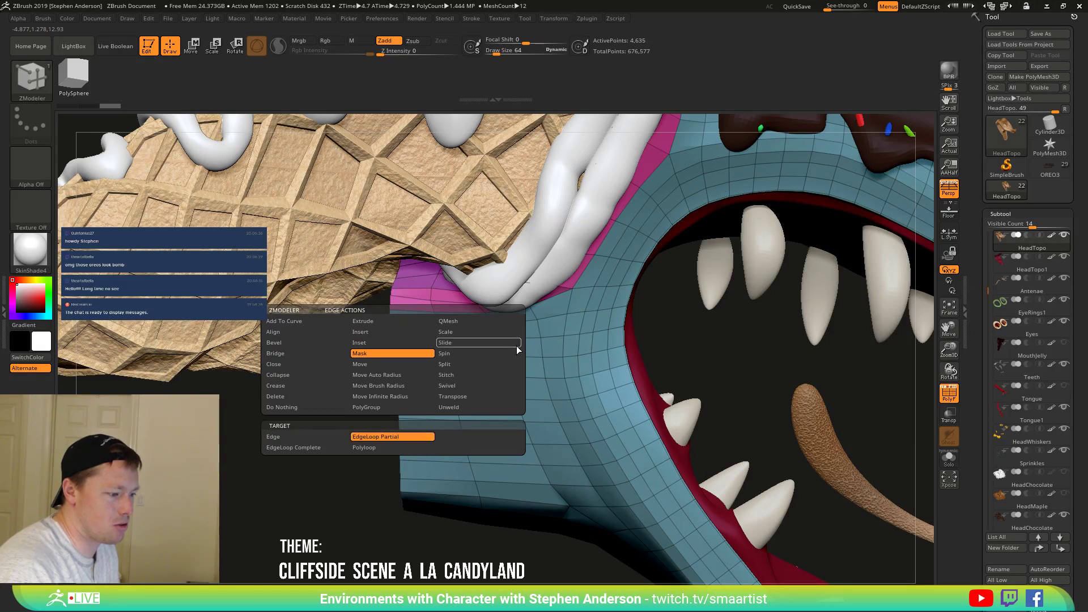
{"action": "left_click", "coordinate": [475, 396]}
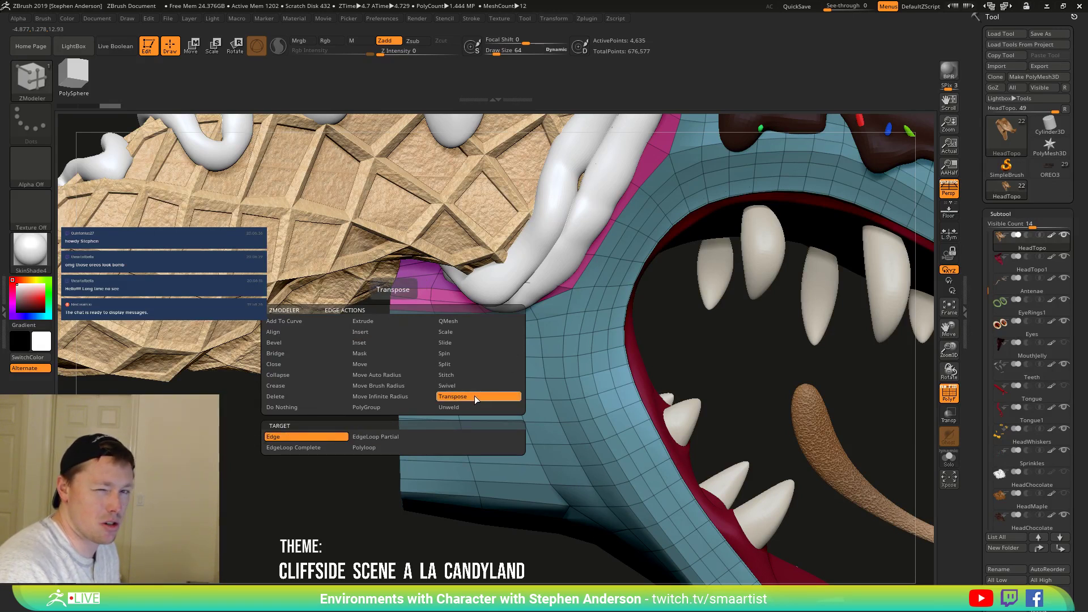
{"action": "left_click", "coordinate": [321, 447]}
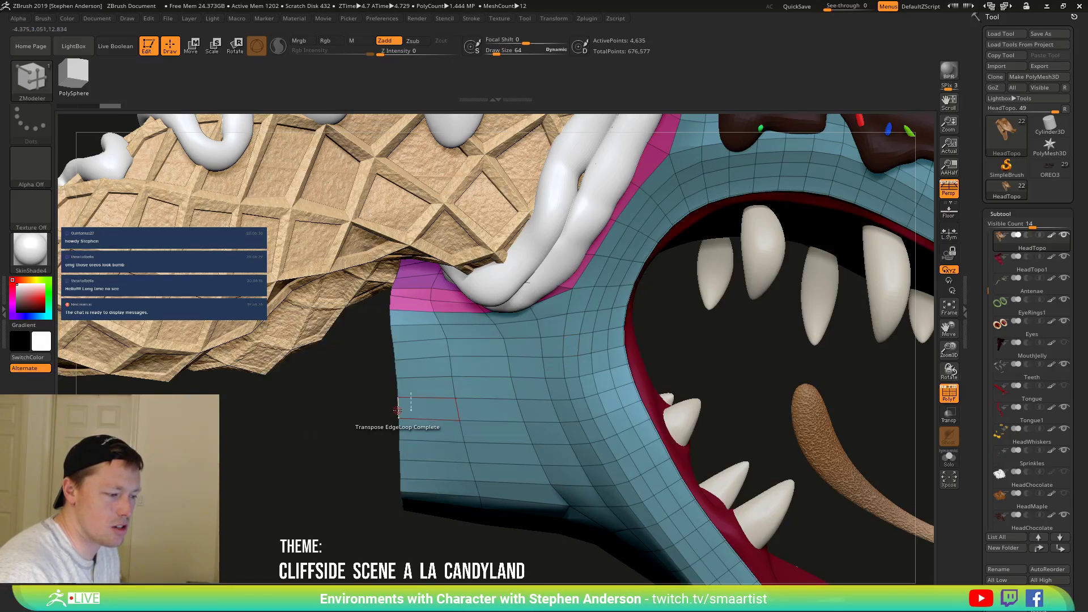
{"action": "left_click", "coordinate": [402, 409]}
{"action": "mouse_move", "coordinate": [431, 381]}
{"action": "right_mouse_down"}
{"action": "mouse_move", "coordinate": [476, 385]}
{"action": "mouse_move", "coordinate": [431, 381]}
{"action": "right_mouse_up"}
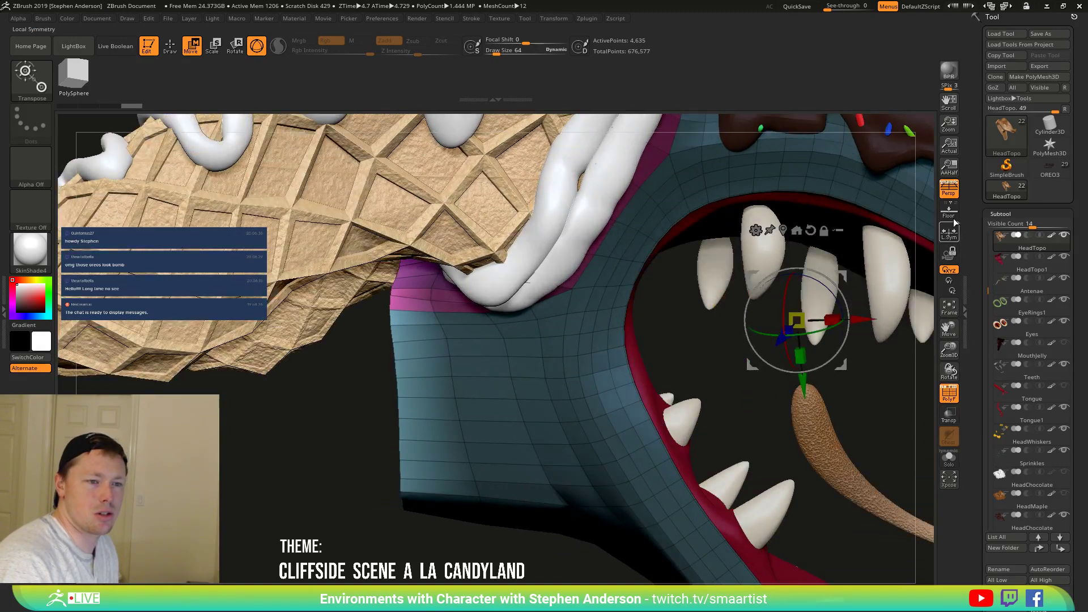
With perspective off, centre the gizmo on the neck's open back edge, reset its orientation and straighten that edge loop.
{"action": "left_click", "coordinate": [948, 188]}
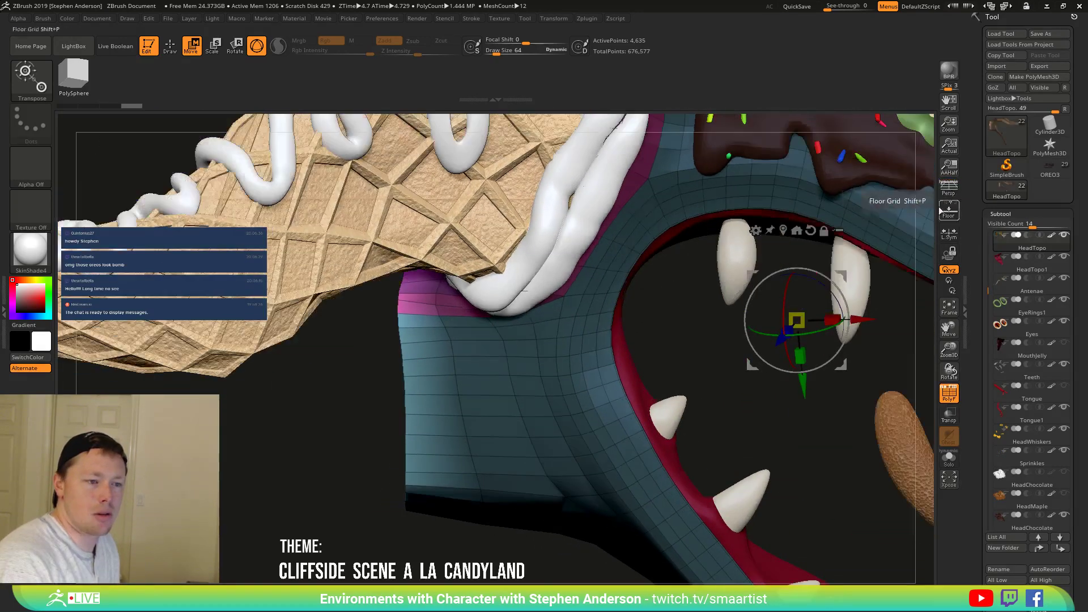
{"action": "left_click", "coordinate": [791, 232]}
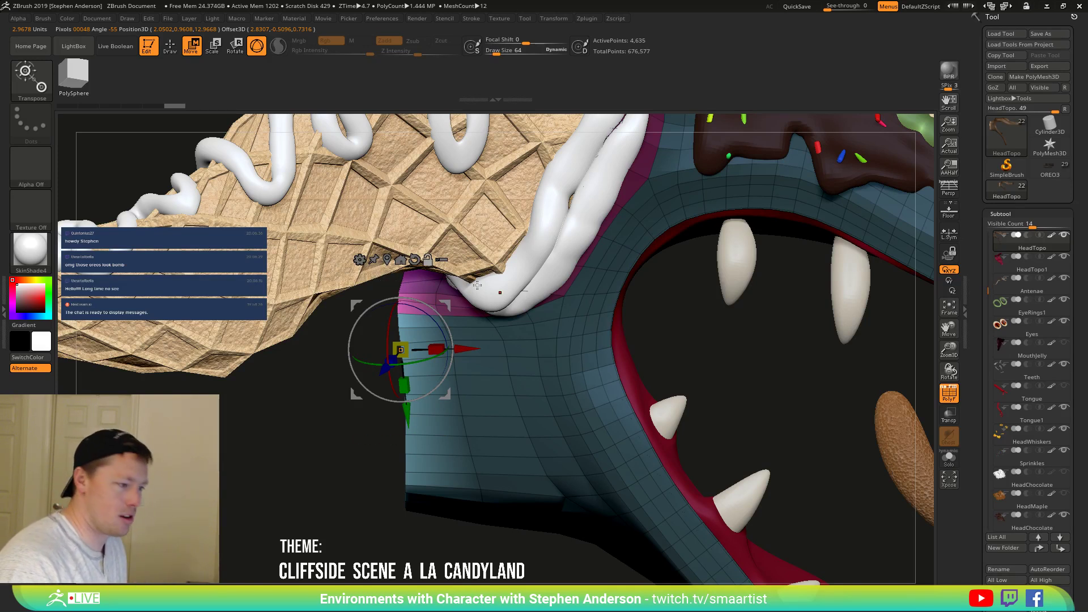
{"action": "left_click", "coordinate": [414, 259]}
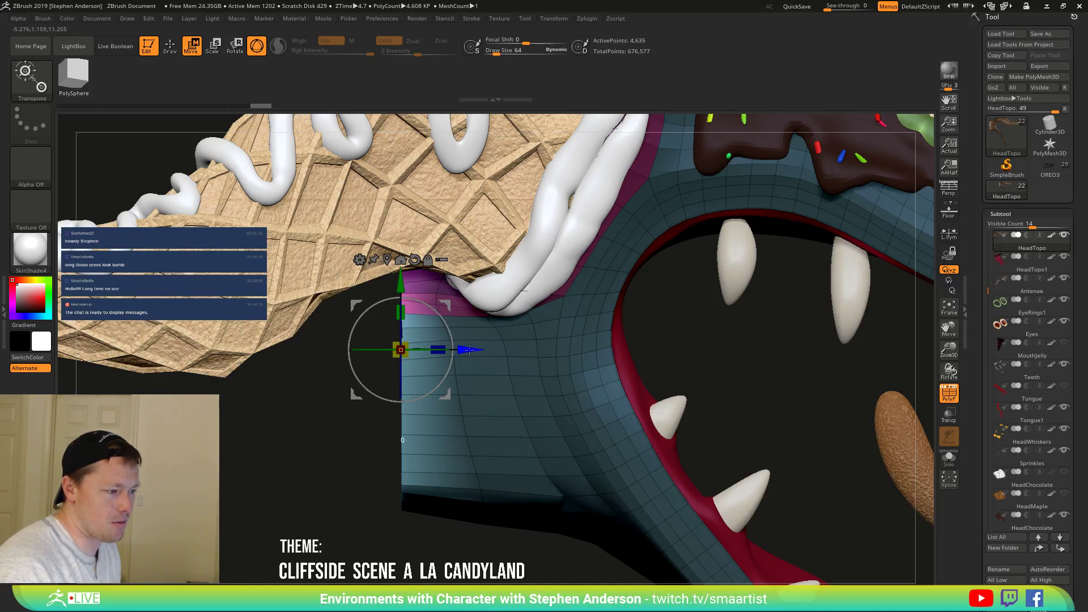
{"action": "left_click_drag", "start_coordinate": [469, 350], "coordinate": [464, 349]}
Try to extrude the neck's open back edge straight backward away from the head.
{"action": "right_click_drag", "start_coordinate": [461, 374], "coordinate": [510, 287], "text": "ctrl"}
{"action": "right_click_drag", "start_coordinate": [529, 370], "coordinate": [552, 323], "text": "alt"}
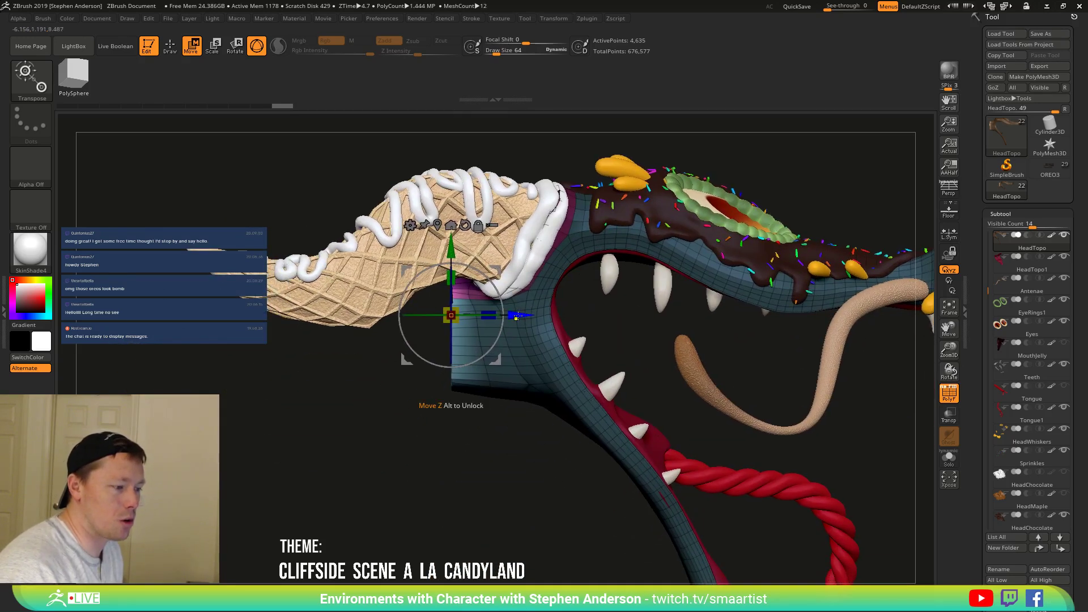
{"action": "left_click_drag", "start_coordinate": [516, 315], "coordinate": [357, 315]}
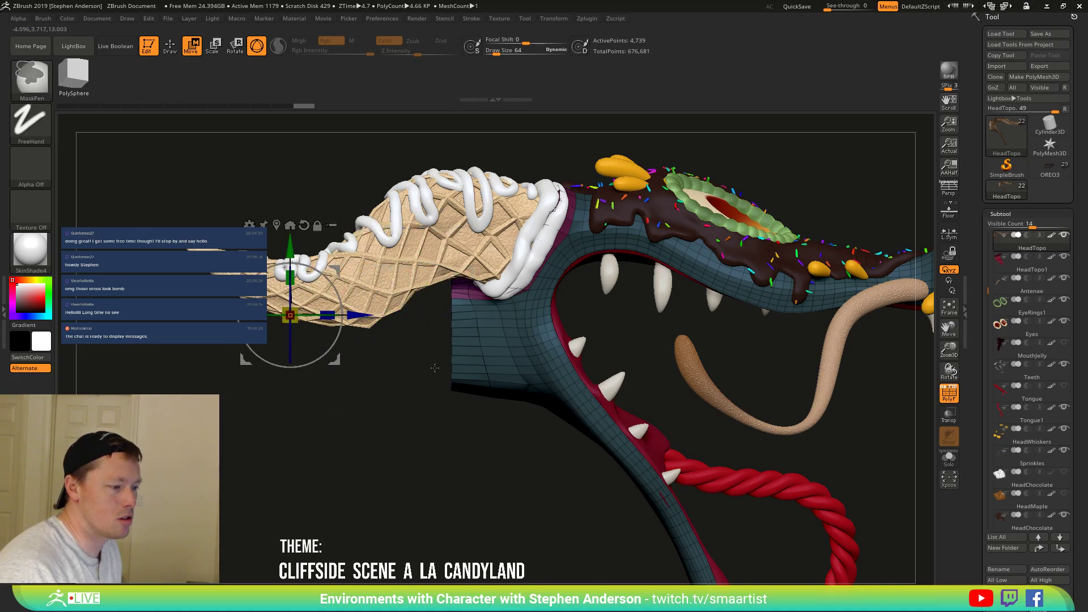
{"action": "key", "text": "ctrl+z"}
Expand the unmasked area at the neck's open end to a wider band of polygons and activate the Move gizmo there.
{"action": "right_click_drag", "start_coordinate": [482, 355], "coordinate": [482, 359], "text": "alt"}
{"action": "key", "text": "q"}
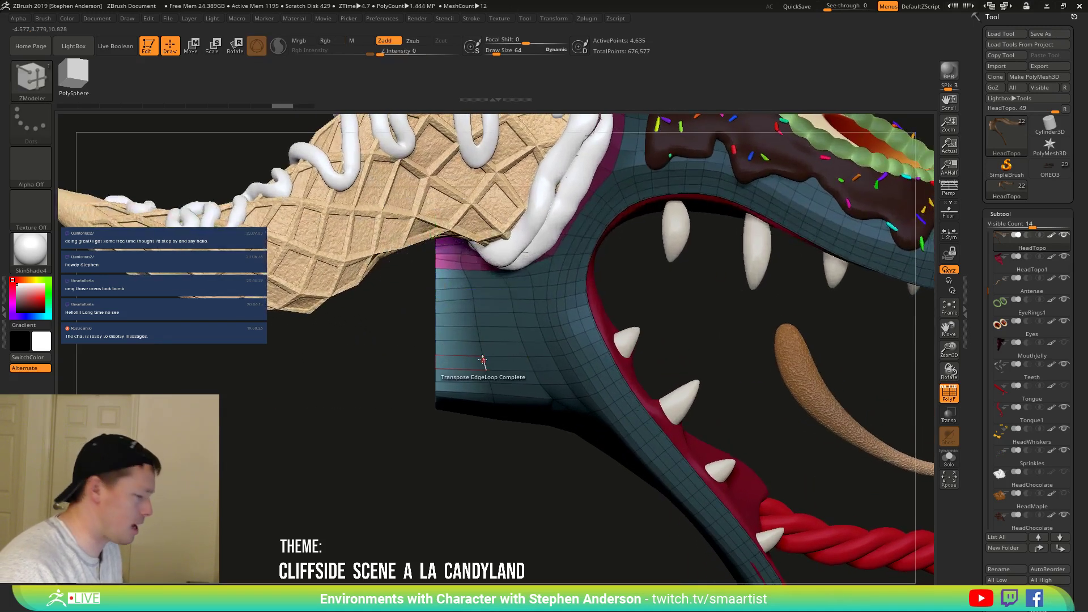
{"action": "key", "text": "space"}
{"action": "left_click", "coordinate": [467, 352]}
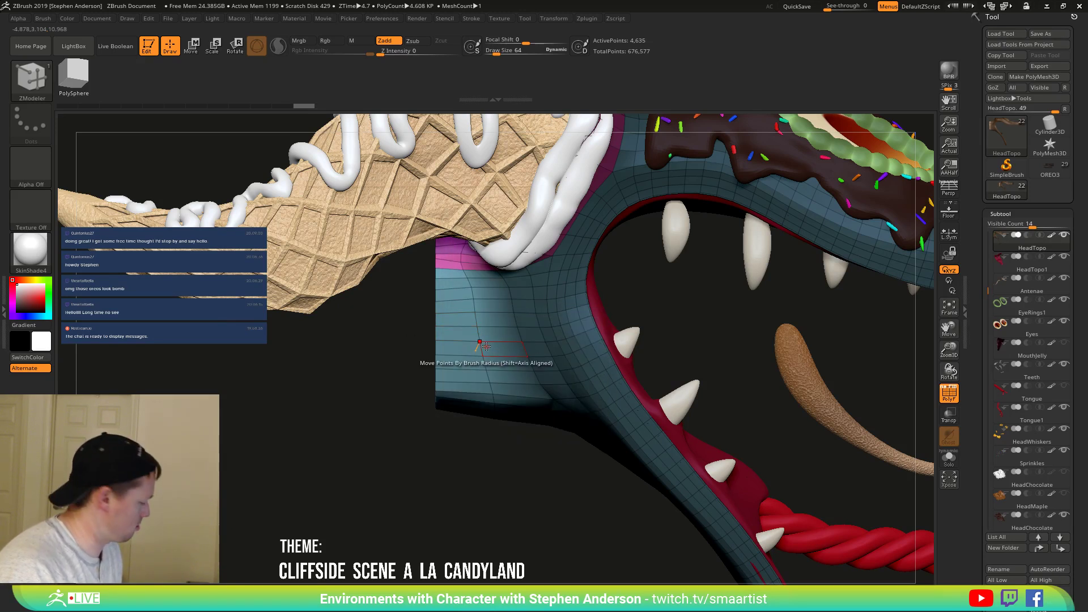
{"action": "key", "text": "w"}
{"action": "mouse_move", "coordinate": [483, 333]}
{"action": "right_mouse_down"}
{"action": "mouse_move", "coordinate": [510, 320]}
{"action": "mouse_move", "coordinate": [500, 326]}
{"action": "right_mouse_up"}
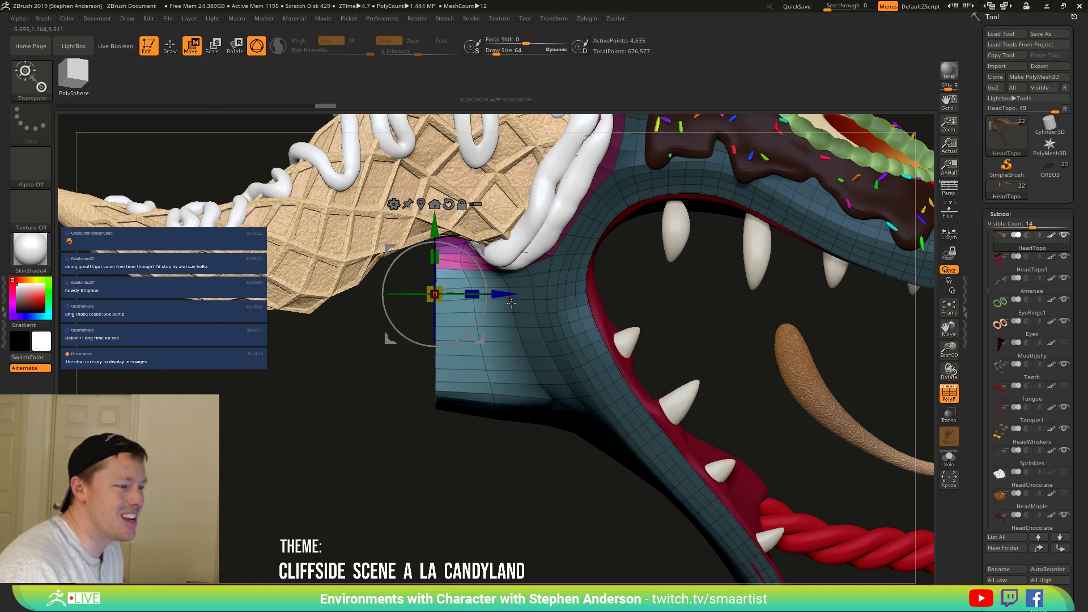
Extrude the neck's open end backward along the gizmo's Z axis, behind the mouth.
{"action": "right_click_drag", "start_coordinate": [511, 303], "coordinate": [539, 274], "text": "alt"}
{"action": "right_click_drag", "start_coordinate": [508, 368], "coordinate": [504, 312], "text": "ctrl"}
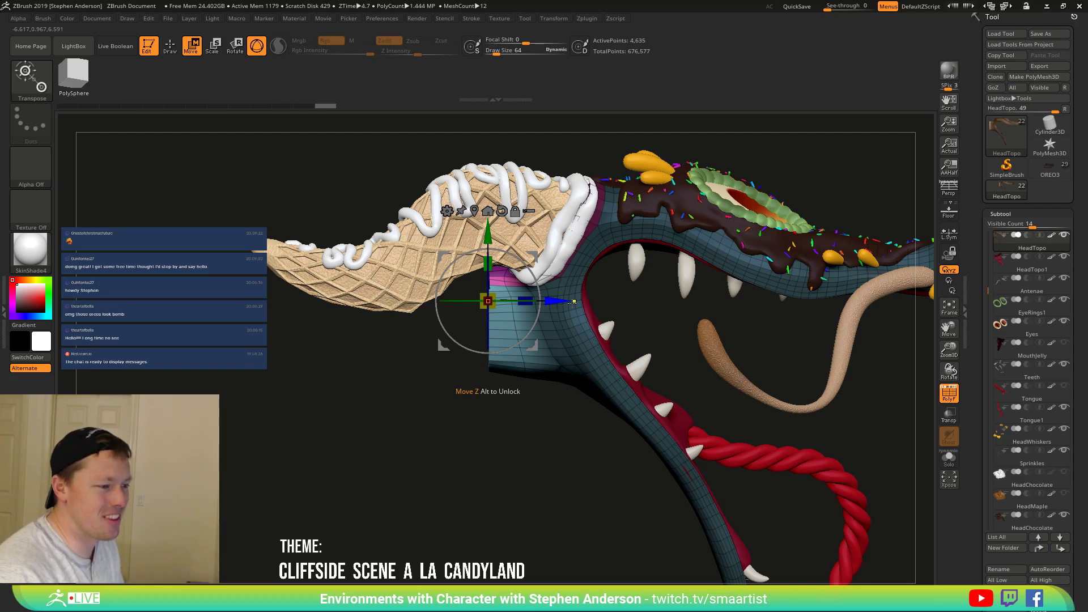
{"action": "left_click_drag", "start_coordinate": [556, 303], "coordinate": [158, 299]}
{"action": "left_click_drag", "start_coordinate": [431, 391], "coordinate": [494, 367], "text": "shift"}
{"action": "right_click_drag", "start_coordinate": [494, 367], "coordinate": [493, 349]}
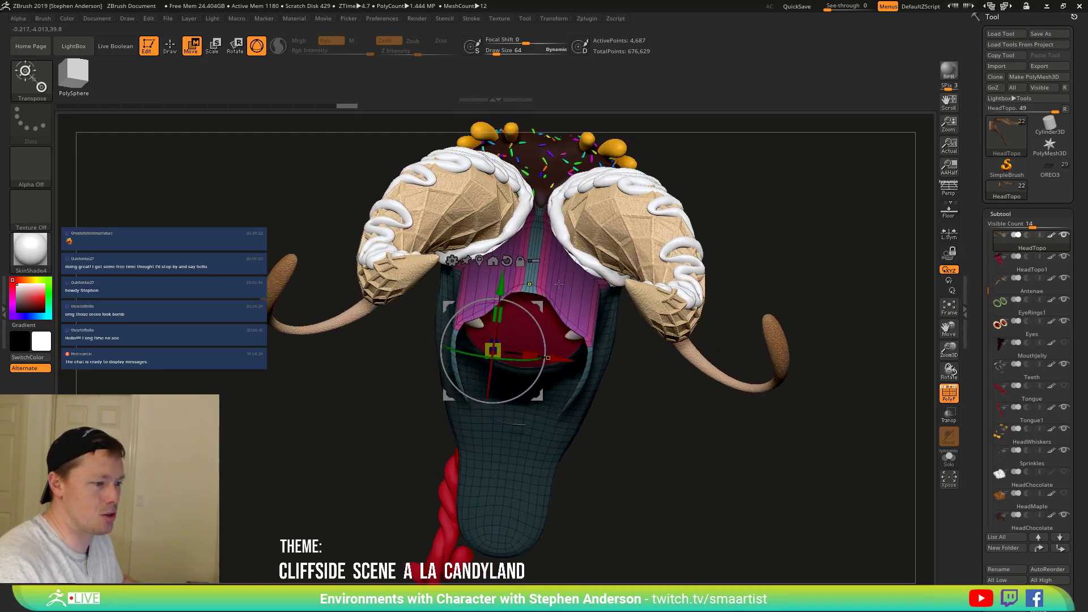
{"action": "right_click_drag", "start_coordinate": [535, 281], "coordinate": [565, 321], "text": "ctrl"}
Reshape the upper back edge of the neck beneath the horns using the Move brush at draw size 1873.
{"action": "left_click_drag", "start_coordinate": [565, 320], "coordinate": [712, 369]}
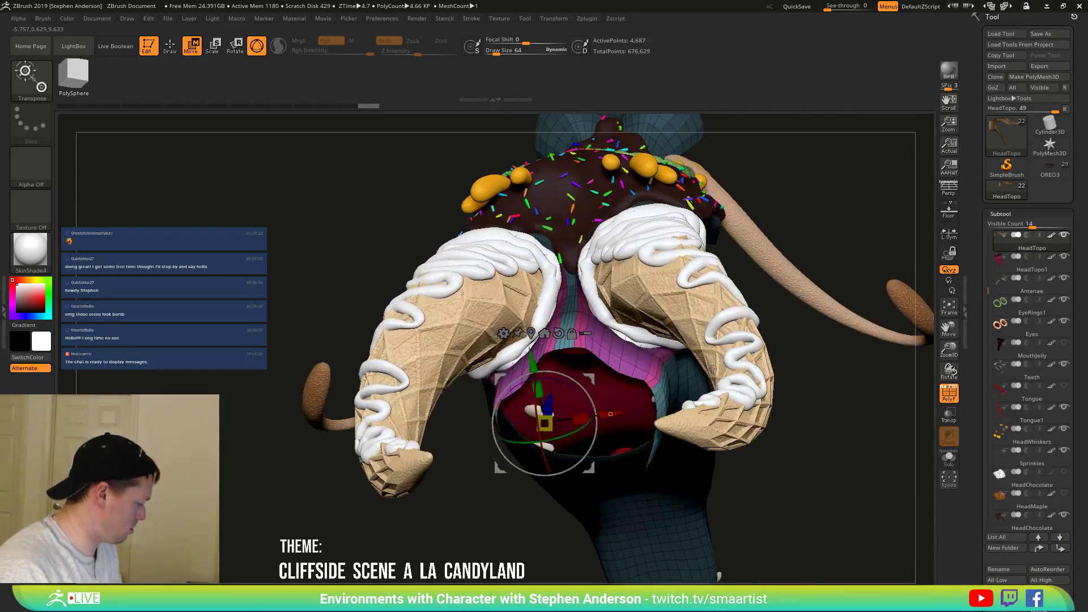
{"action": "key", "text": "b"}
{"action": "key", "text": "m"}
{"action": "mouse_move", "coordinate": [712, 370]}
{"action": "right_mouse_down"}
{"action": "mouse_move", "coordinate": [676, 359]}
{"action": "mouse_move", "coordinate": [652, 323]}
{"action": "mouse_move", "coordinate": [655, 356]}
{"action": "right_mouse_up"}
{"action": "key", "text": "v"}
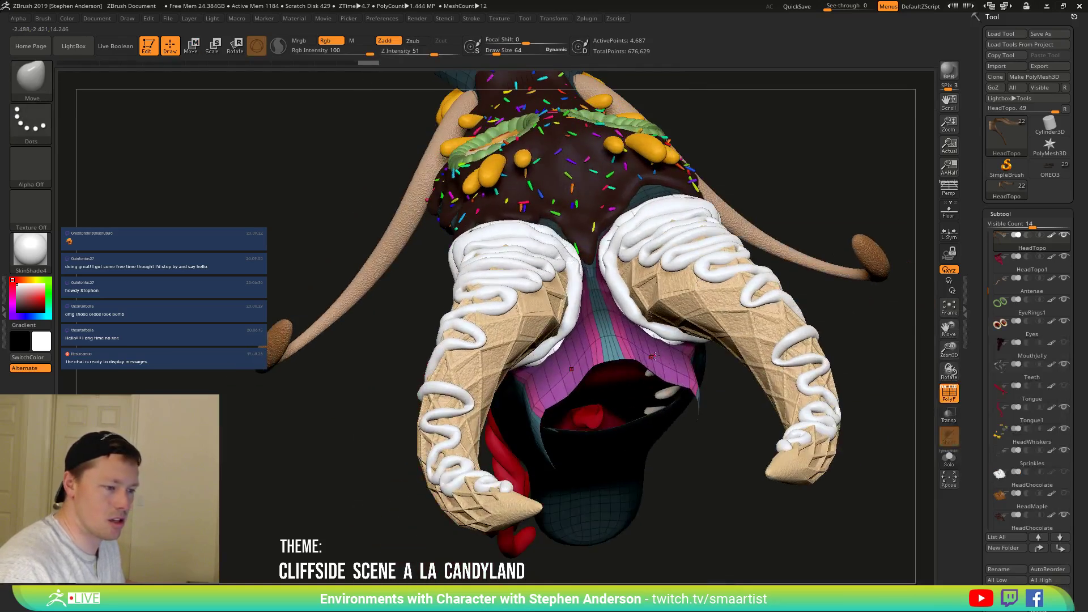
{"action": "key", "text": "s"}
{"action": "left_click_drag", "start_coordinate": [687, 363], "coordinate": [707, 364]}
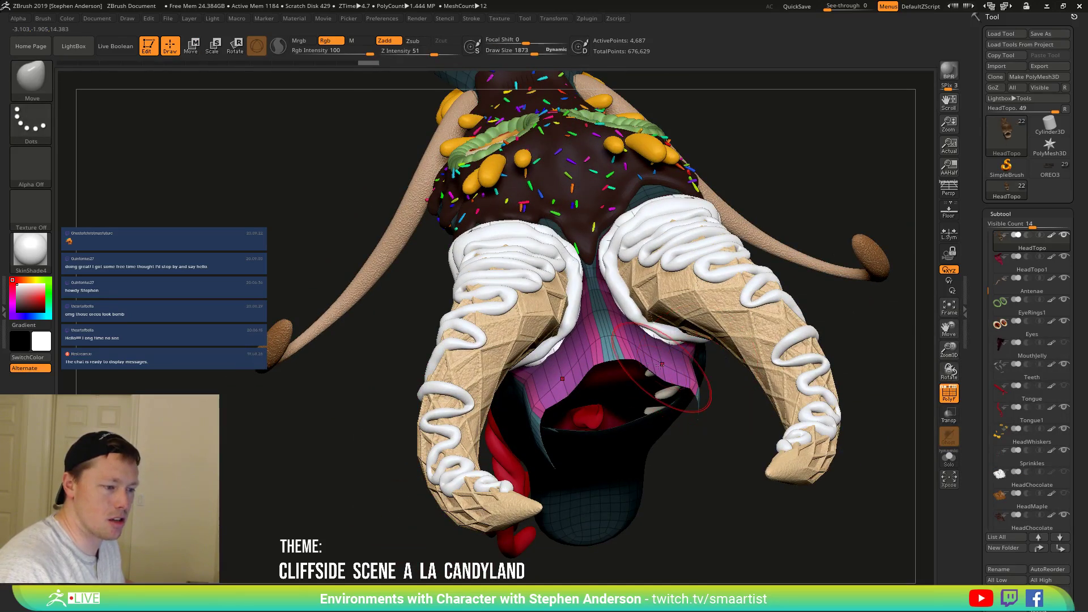
{"action": "mouse_move", "coordinate": [703, 366]}
{"action": "right_mouse_down"}
{"action": "mouse_move", "coordinate": [663, 339]}
{"action": "mouse_move", "coordinate": [656, 350]}
{"action": "right_mouse_up"}
{"action": "left_click_drag", "start_coordinate": [657, 349], "coordinate": [670, 351]}
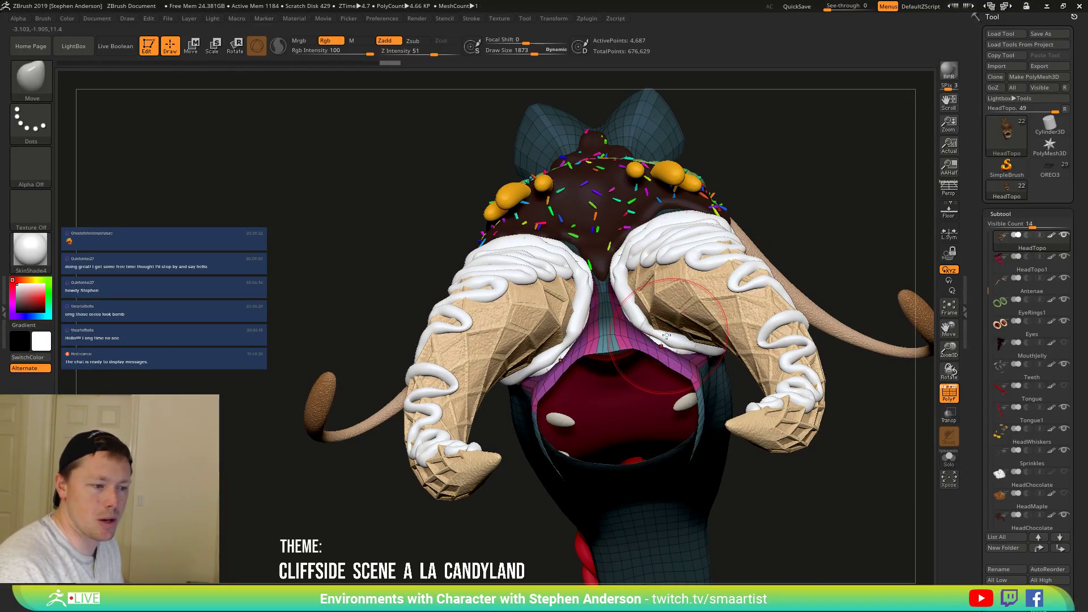
{"action": "right_click_drag", "start_coordinate": [672, 324], "coordinate": [648, 311]}
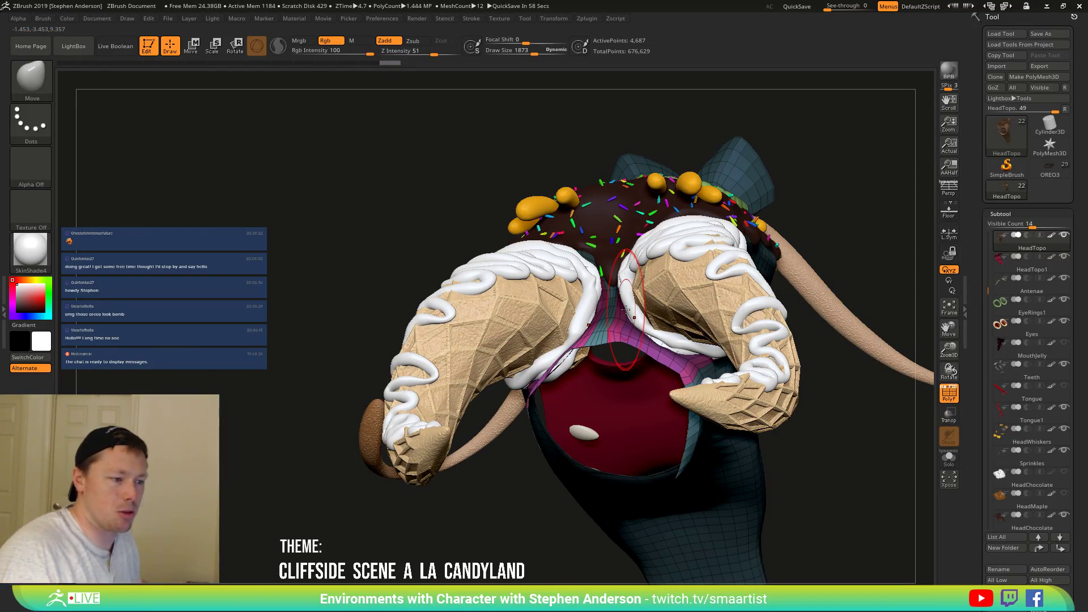
Refine the neck's upper back edge between the horns using the Move brush at draw size 626 and focal shift 30.
{"action": "mouse_move", "coordinate": [666, 332]}
{"action": "right_mouse_down"}
{"action": "mouse_move", "coordinate": [655, 359]}
{"action": "mouse_move", "coordinate": [659, 345]}
{"action": "mouse_move", "coordinate": [693, 363]}
{"action": "mouse_move", "coordinate": [680, 375]}
{"action": "right_mouse_up"}
{"action": "key", "text": "s"}
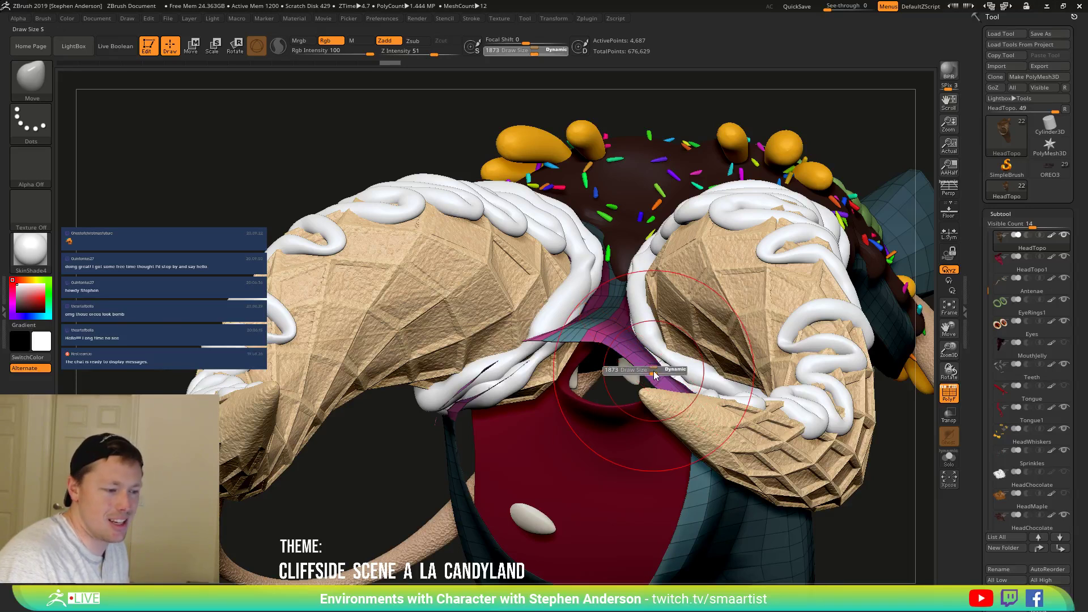
{"action": "left_click_drag", "start_coordinate": [655, 374], "coordinate": [630, 365]}
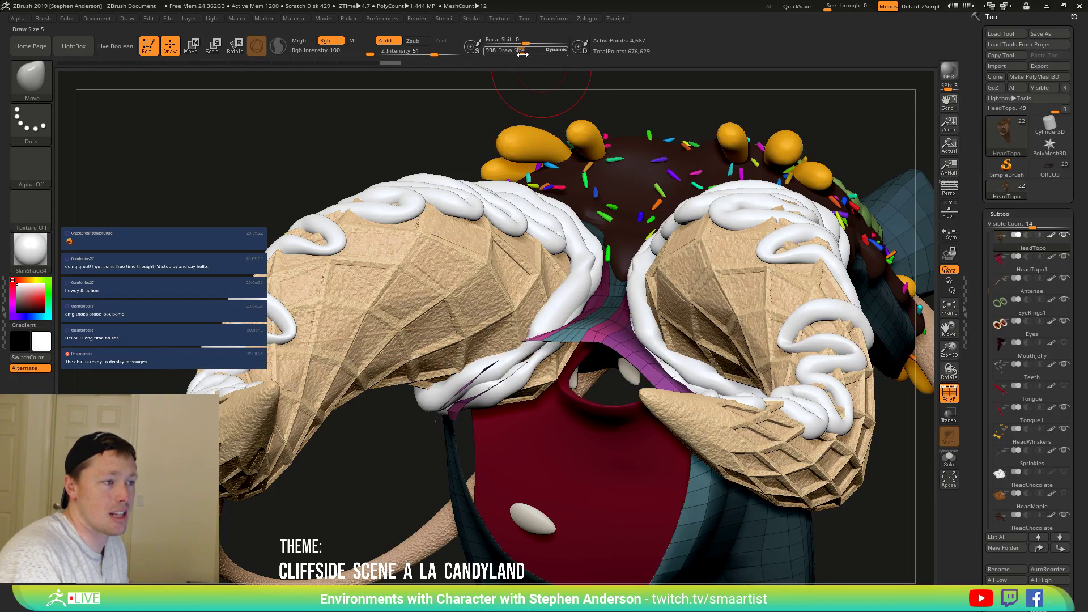
{"action": "left_click_drag", "start_coordinate": [526, 42], "coordinate": [538, 42]}
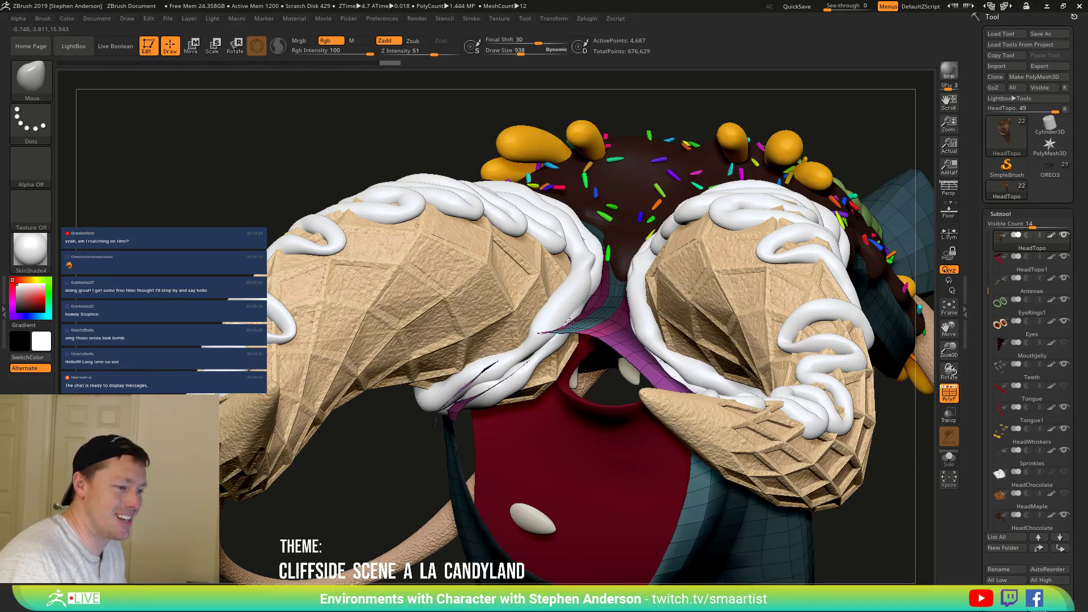
{"action": "mouse_move", "coordinate": [607, 334]}
{"action": "right_mouse_down"}
{"action": "mouse_move", "coordinate": [589, 326]}
{"action": "mouse_move", "coordinate": [570, 342]}
{"action": "right_mouse_up"}
{"action": "key", "text": "s"}
{"action": "left_click_drag", "start_coordinate": [570, 342], "coordinate": [565, 343]}
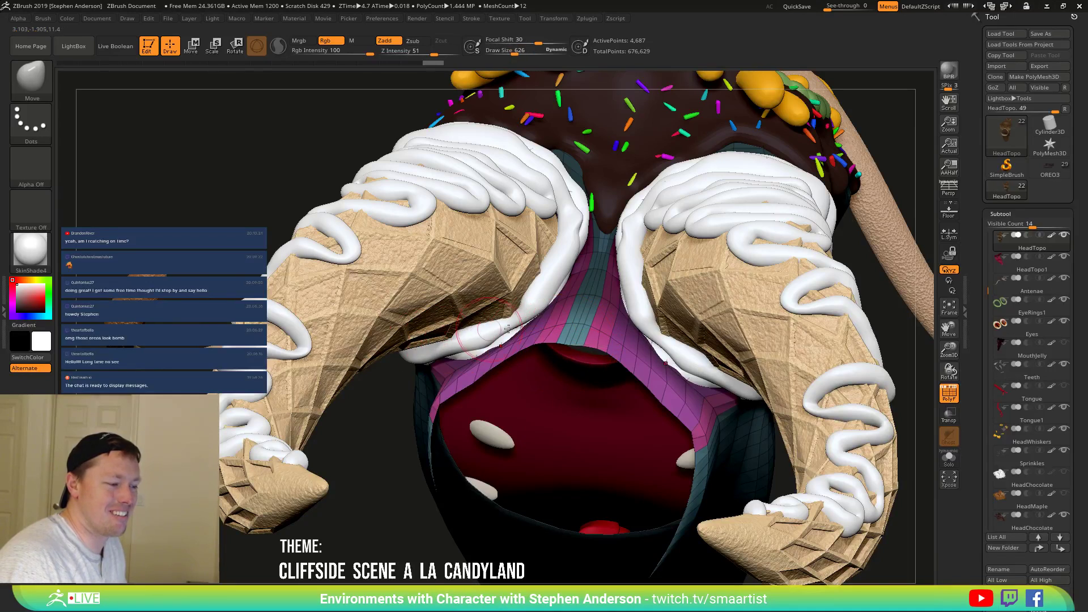
{"action": "right_click_drag", "start_coordinate": [581, 358], "coordinate": [586, 384]}
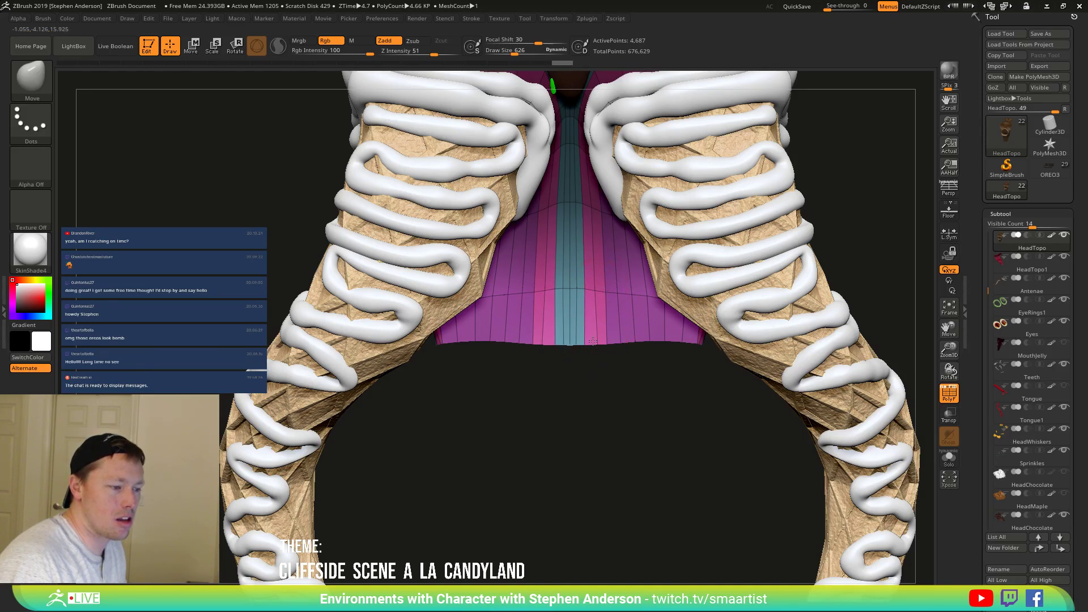
{"action": "right_click_drag", "start_coordinate": [611, 294], "coordinate": [600, 258]}
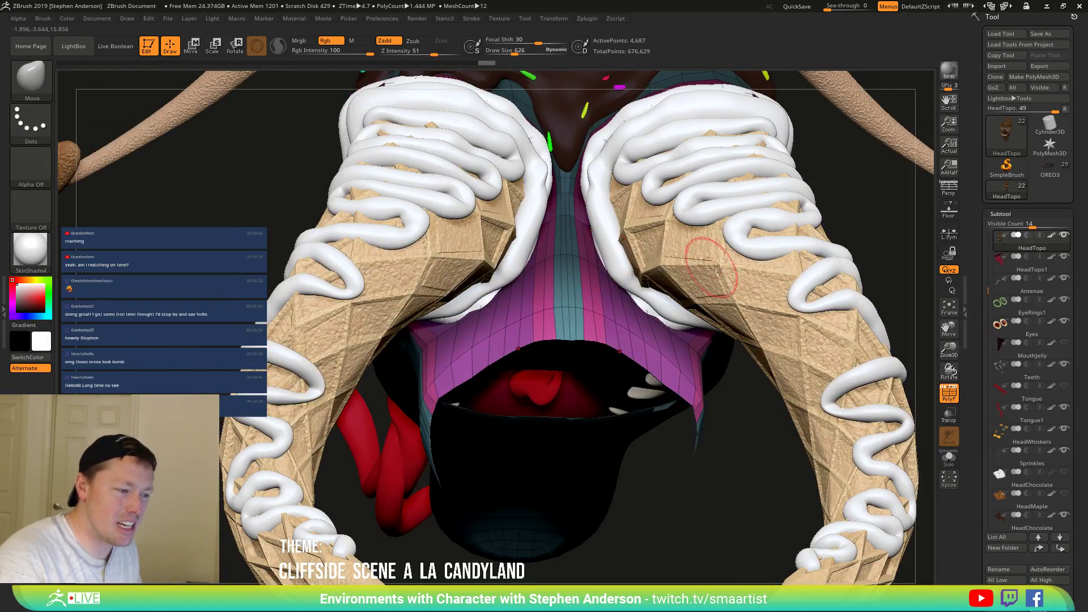
{"action": "left_click_drag", "start_coordinate": [569, 302], "coordinate": [570, 289]}
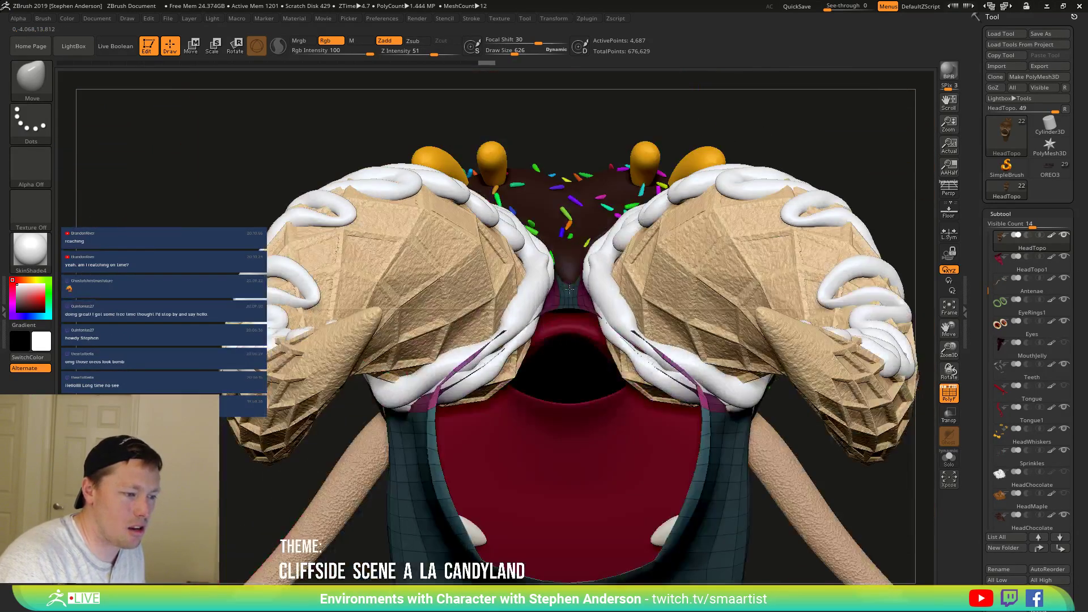
Isolate the HeadTopo subtool with Solo and examine the extended neck edge from the side.
{"action": "mouse_move", "coordinate": [569, 306]}
{"action": "right_mouse_down", "text": "ctrl"}
{"action": "mouse_move", "coordinate": [596, 325]}
{"action": "mouse_move", "coordinate": [594, 312]}
{"action": "mouse_move", "coordinate": [596, 327]}
{"action": "mouse_move", "coordinate": [680, 348]}
{"action": "right_mouse_up", "text": "ctrl"}
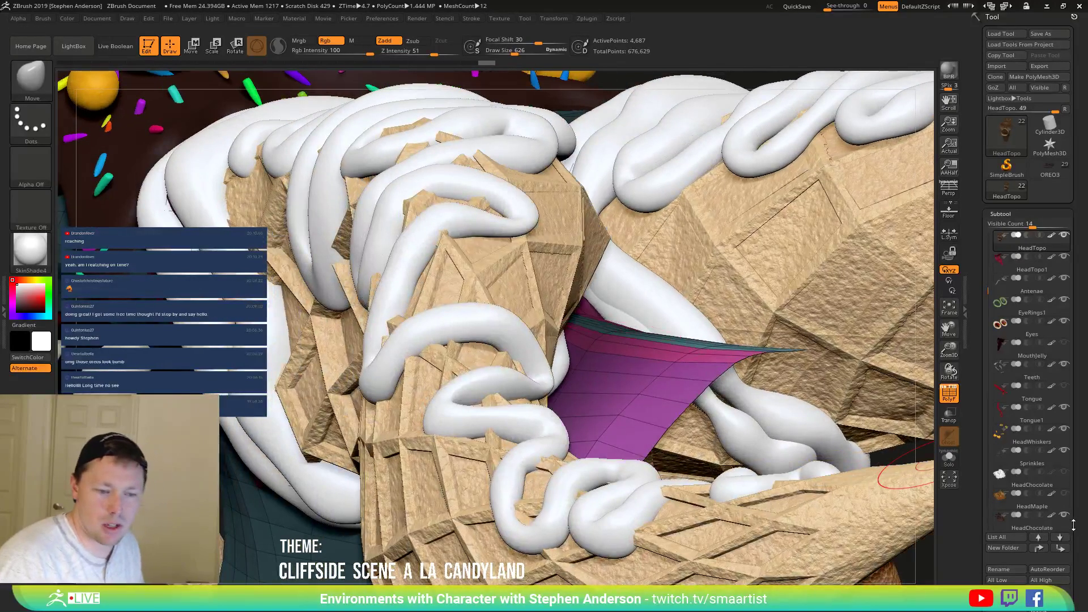
{"action": "left_click", "coordinate": [949, 459]}
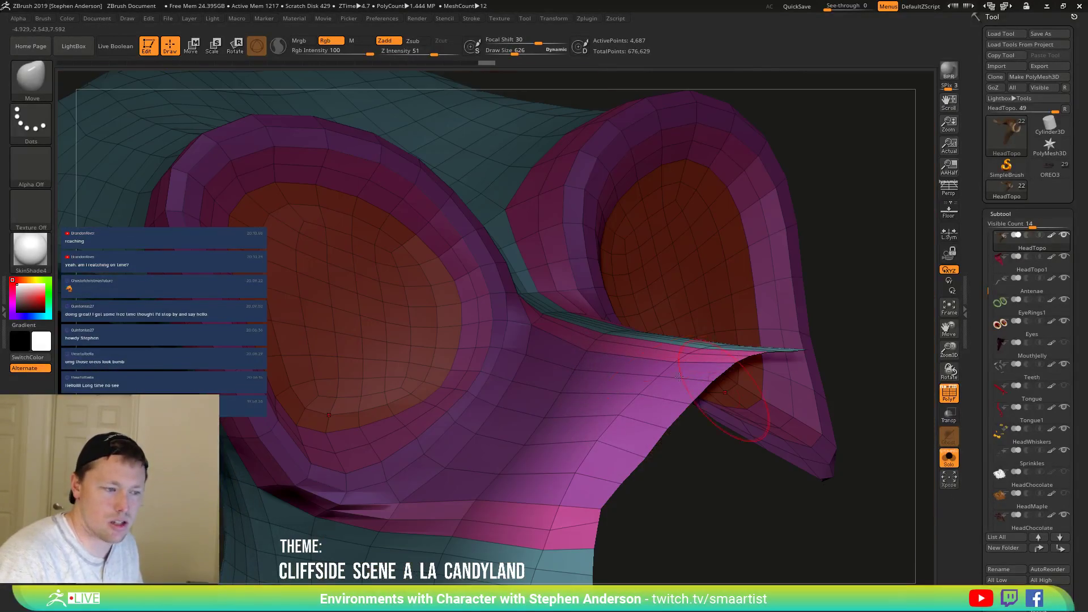
{"action": "right_click_drag", "start_coordinate": [822, 385], "coordinate": [785, 361]}
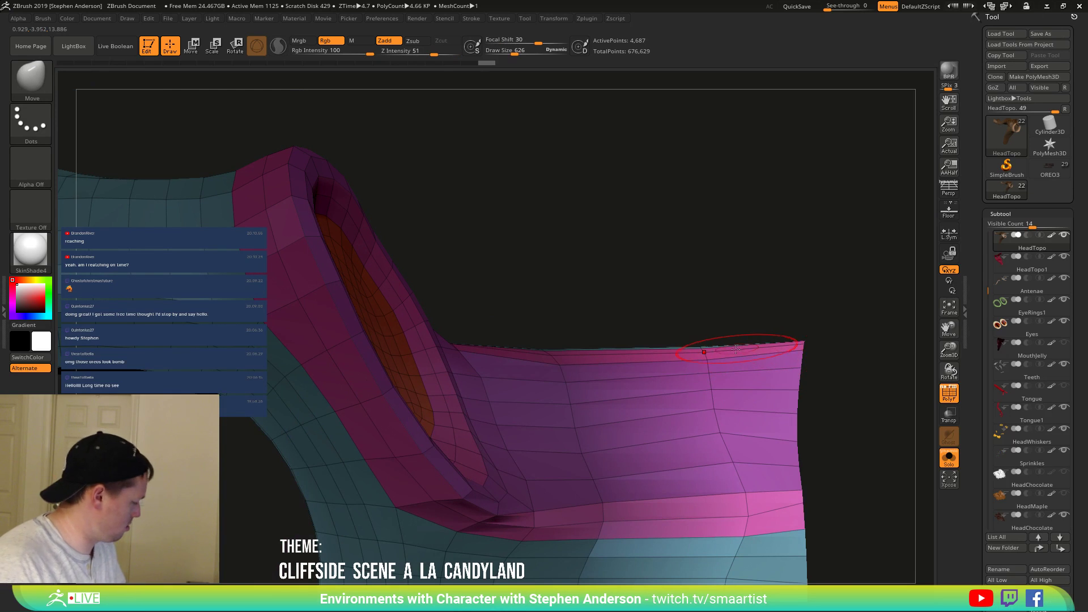
Adjust the edge loops on the side of the extended neck near its open end using the Move brush at draw size 754.
{"action": "right_click_drag", "start_coordinate": [627, 353], "coordinate": [323, 279], "text": "alt"}
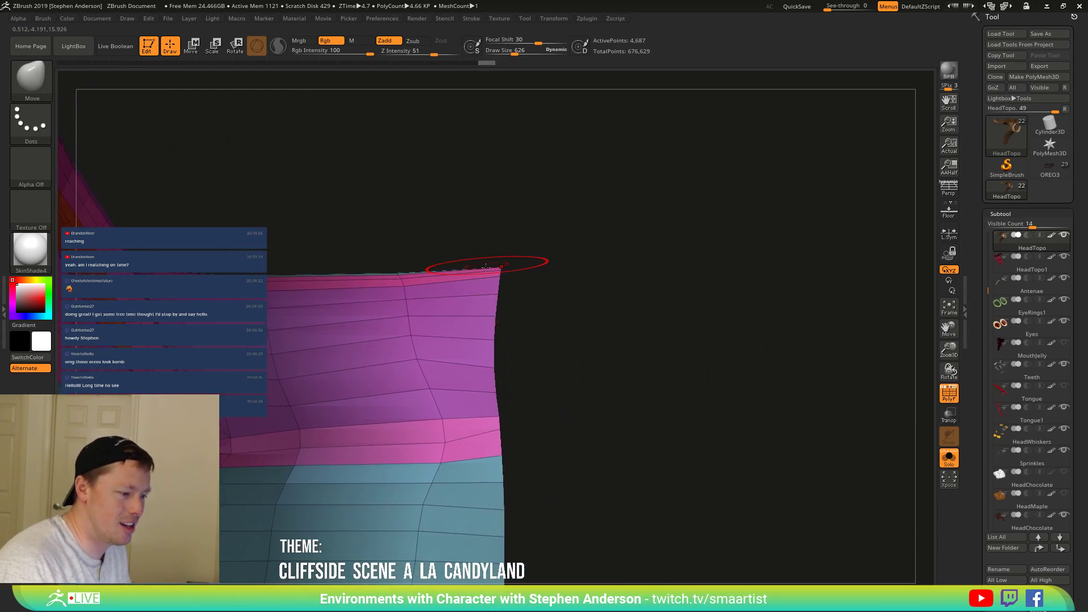
{"action": "key", "text": "s"}
{"action": "left_click_drag", "start_coordinate": [498, 431], "coordinate": [486, 425]}
{"action": "key", "text": "s"}
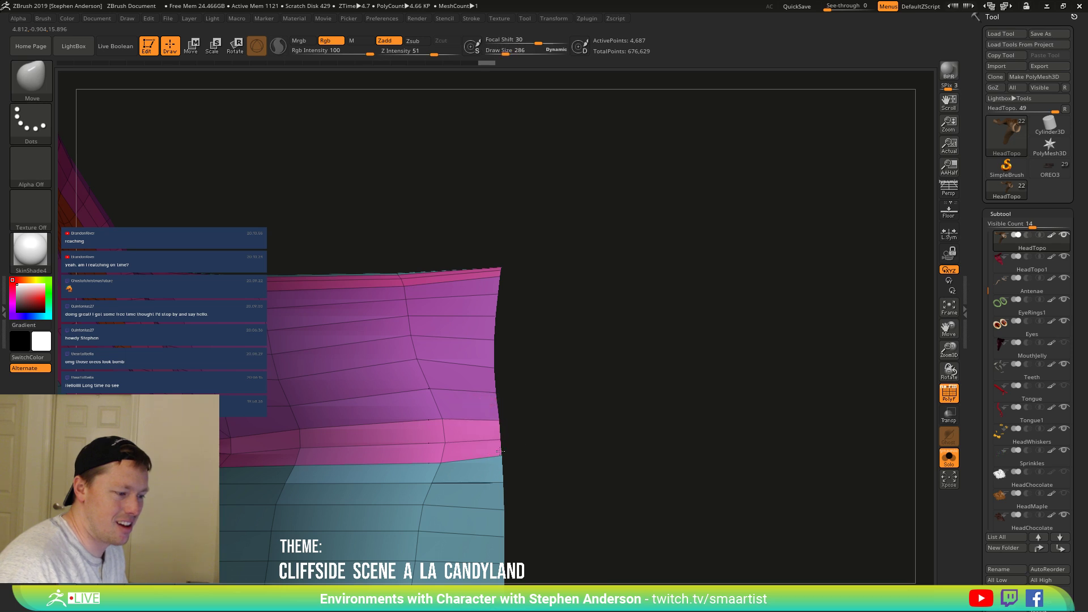
{"action": "key", "text": "s"}
{"action": "left_click_drag", "start_coordinate": [445, 442], "coordinate": [480, 442]}
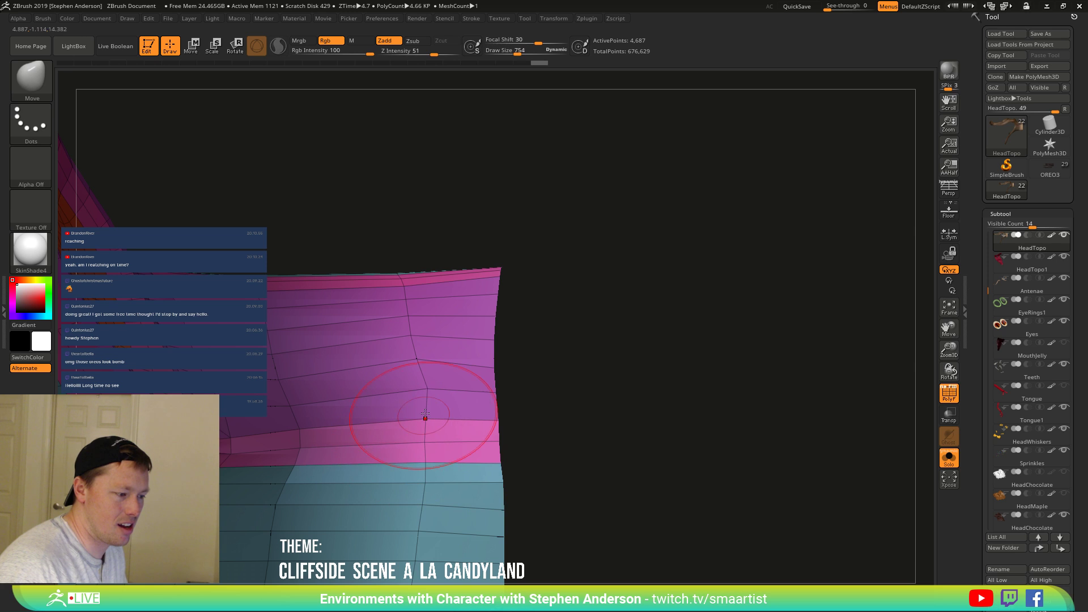
{"action": "left_click_drag", "start_coordinate": [425, 414], "coordinate": [418, 385]}
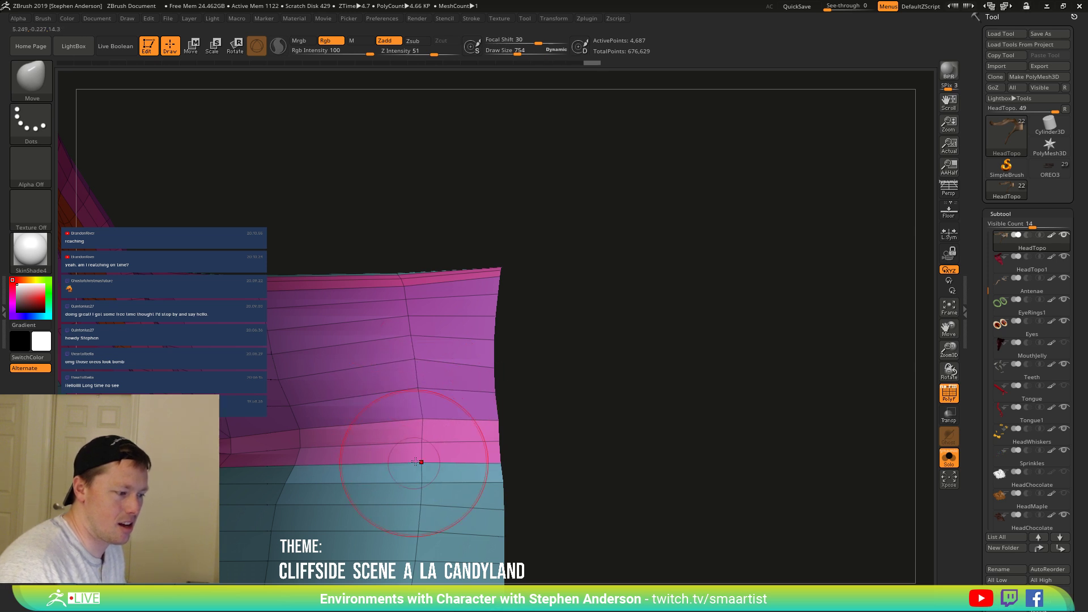
Square off the lower back corner and side contour of the neck's open edge using the Move brush at draw size 1214.
{"action": "right_click_drag", "start_coordinate": [422, 461], "coordinate": [350, 279], "text": "ctrl"}
{"action": "left_click_drag", "start_coordinate": [350, 278], "coordinate": [366, 272]}
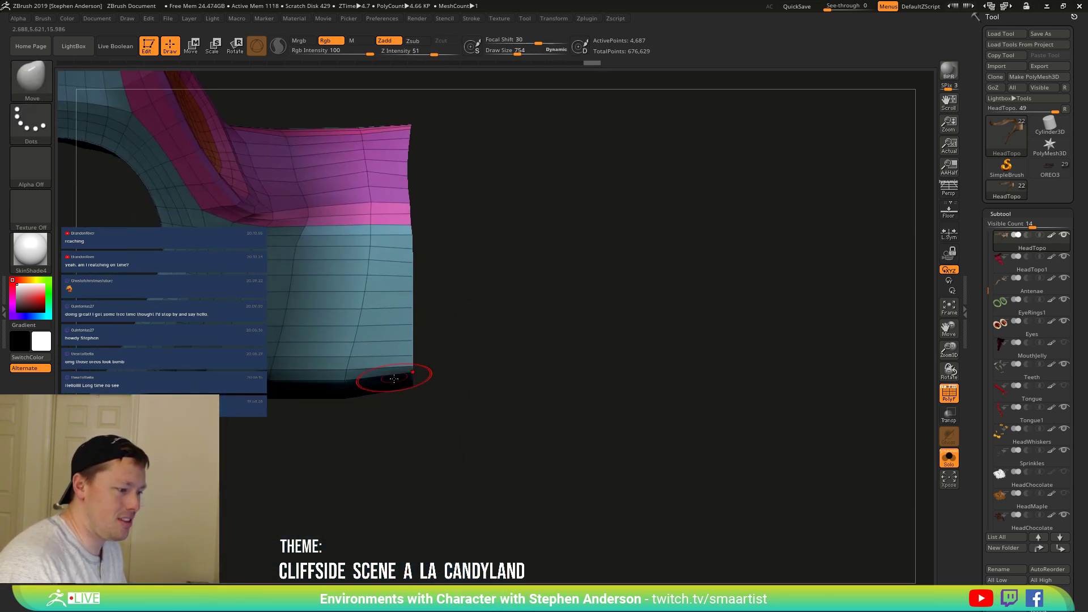
{"action": "key", "text": "s"}
{"action": "left_click_drag", "start_coordinate": [411, 379], "coordinate": [411, 397]}
{"action": "right_click_drag", "start_coordinate": [410, 395], "coordinate": [422, 402]}
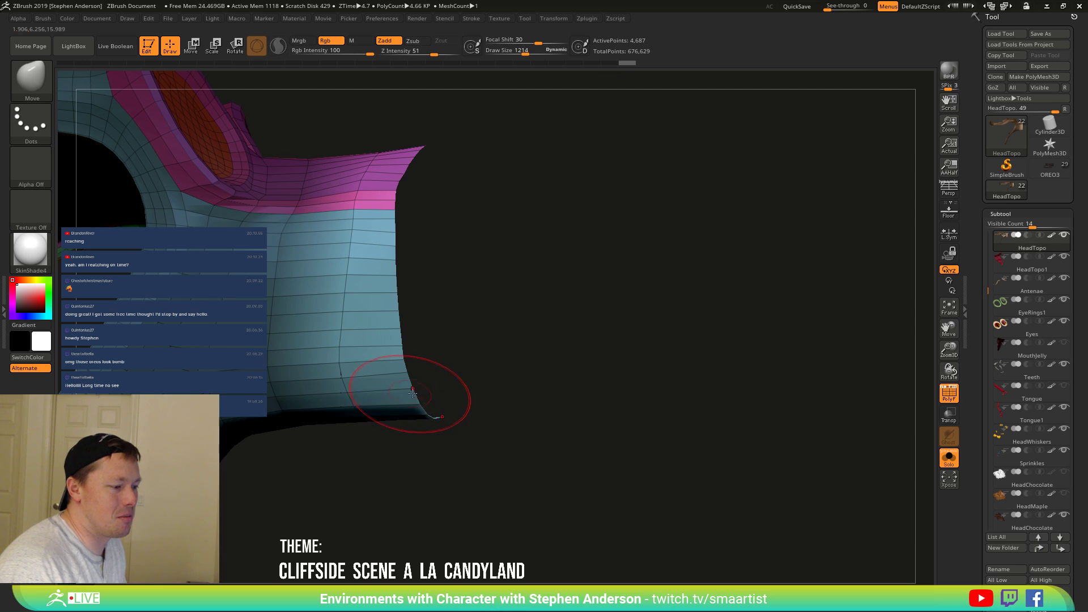
{"action": "key", "text": "ctrl+z"}
{"action": "key", "text": "ctrl+z"}
{"action": "key", "text": "ctrl+z"}
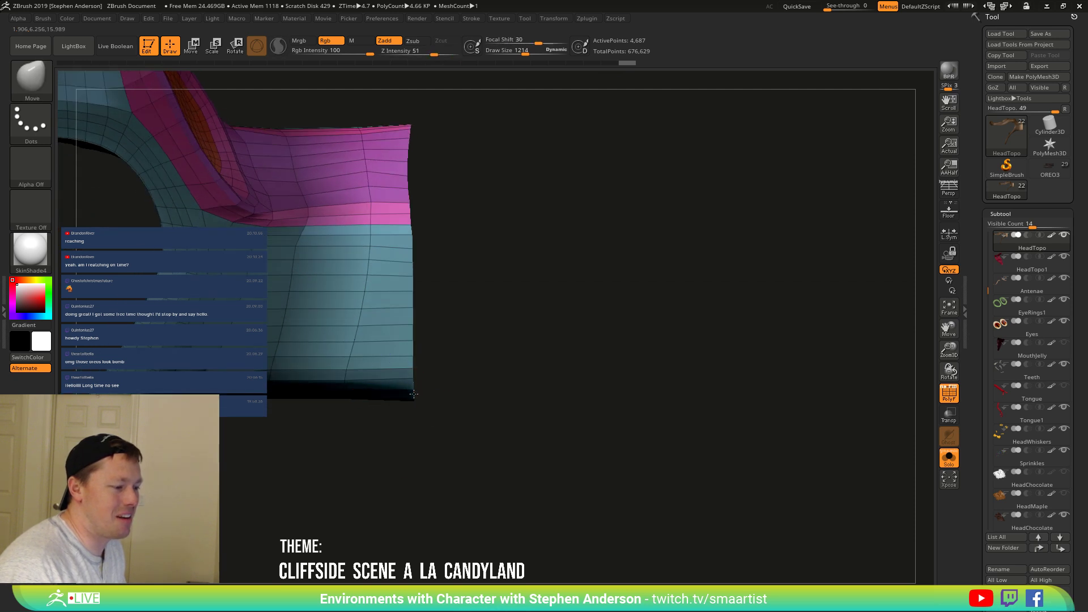
{"action": "right_click_drag", "start_coordinate": [406, 357], "coordinate": [408, 401], "text": "alt"}
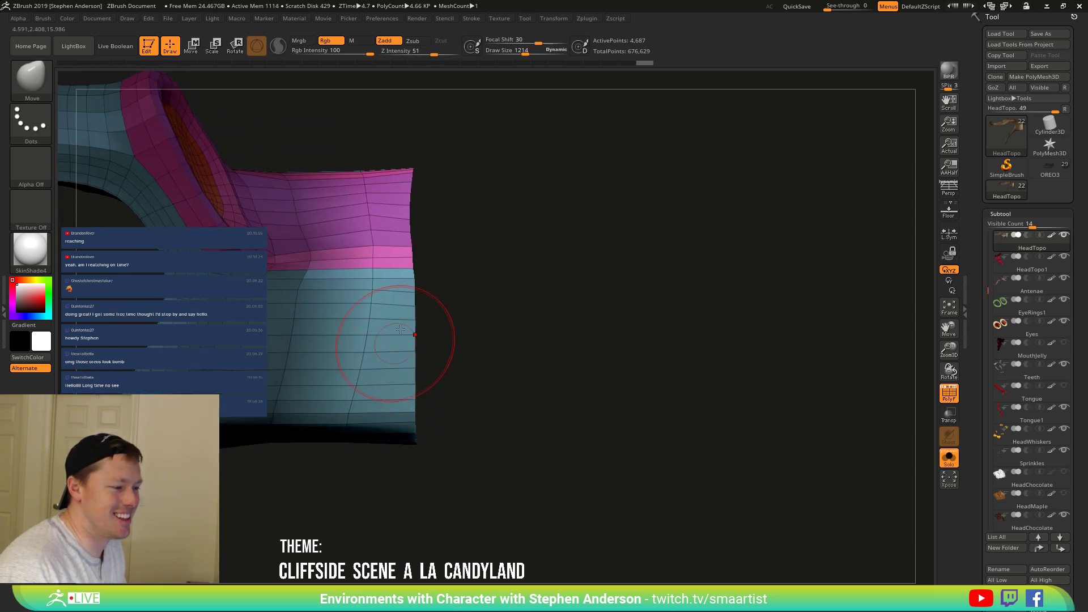
{"action": "mouse_move", "coordinate": [407, 215]}
{"action": "left_mouse_down"}
{"action": "mouse_move", "coordinate": [408, 236]}
{"action": "mouse_move", "coordinate": [385, 252]}
{"action": "left_mouse_up"}
{"action": "right_click_drag", "start_coordinate": [385, 278], "coordinate": [350, 255]}
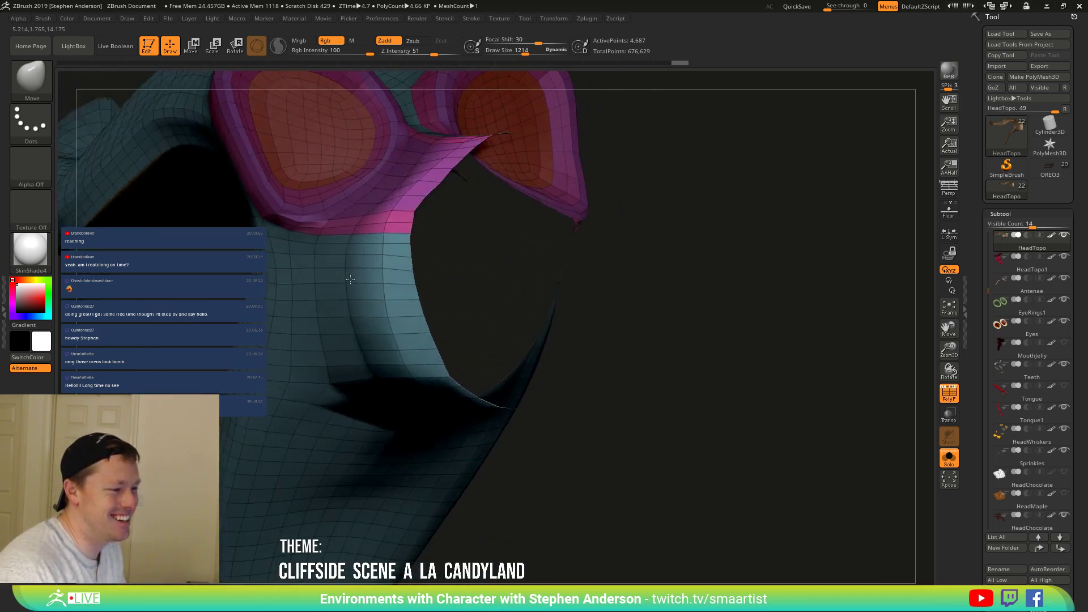
Refine the neck opening's rim at the pink and teal polygroup boundary using the Move brush at draw size 235.
{"action": "mouse_move", "coordinate": [419, 210]}
{"action": "right_mouse_down", "text": "ctrl"}
{"action": "mouse_move", "coordinate": [422, 243]}
{"action": "mouse_move", "coordinate": [381, 237]}
{"action": "right_mouse_up", "text": "ctrl"}
{"action": "key", "text": "s"}
{"action": "left_click_drag", "start_coordinate": [433, 237], "coordinate": [412, 237]}
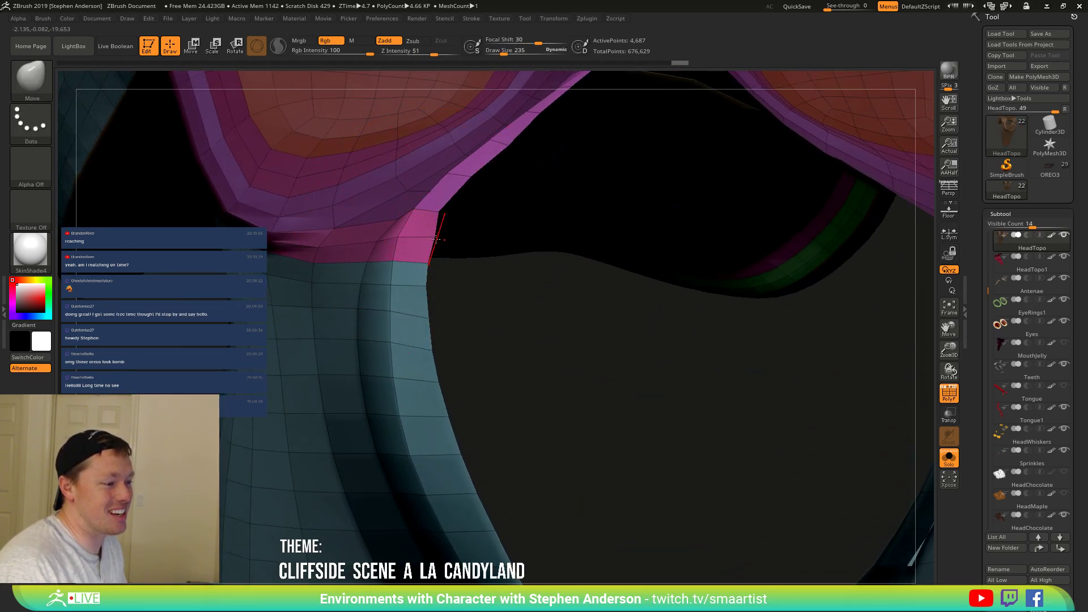
{"action": "right_click_drag", "start_coordinate": [424, 222], "coordinate": [423, 272]}
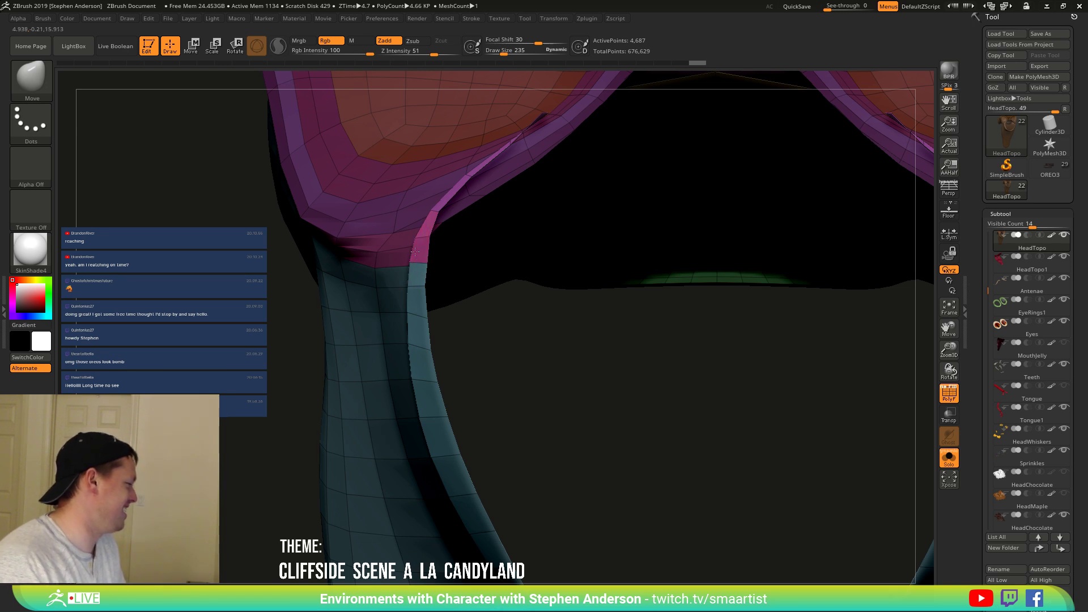
Reshape the upper side of the neck opening's rim below the horns using the Move brush at draw size 783.
{"action": "mouse_move", "coordinate": [415, 252]}
{"action": "right_mouse_down"}
{"action": "mouse_move", "coordinate": [394, 263]}
{"action": "mouse_move", "coordinate": [418, 282]}
{"action": "mouse_move", "coordinate": [451, 255]}
{"action": "mouse_move", "coordinate": [533, 227]}
{"action": "mouse_move", "coordinate": [504, 255]}
{"action": "mouse_move", "coordinate": [291, 232]}
{"action": "right_mouse_up"}
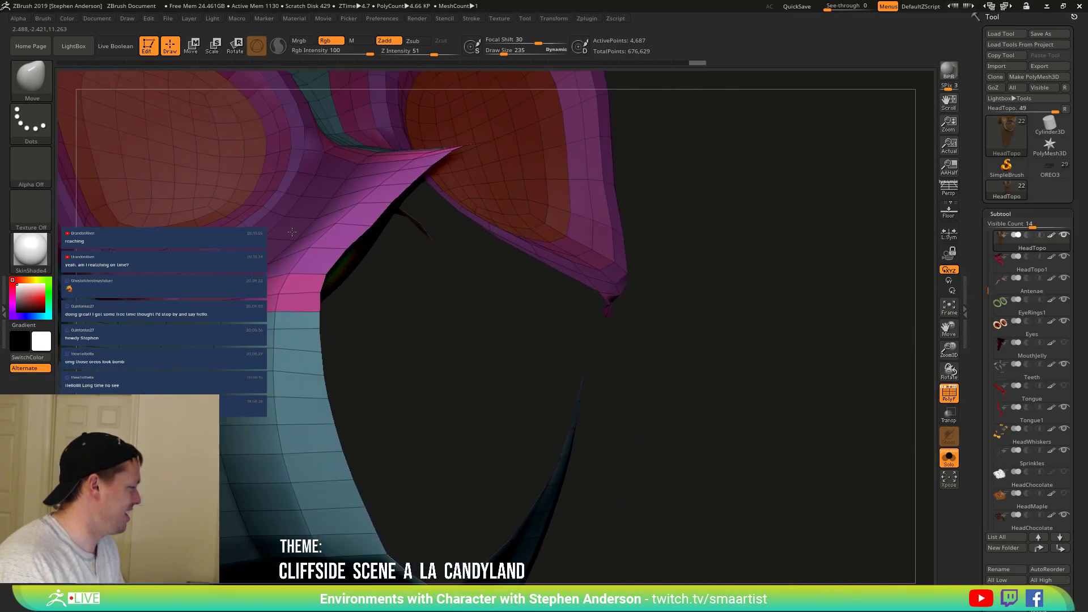
{"action": "left_click_drag", "start_coordinate": [291, 232], "coordinate": [405, 282]}
{"action": "right_click_drag", "start_coordinate": [413, 286], "coordinate": [418, 289]}
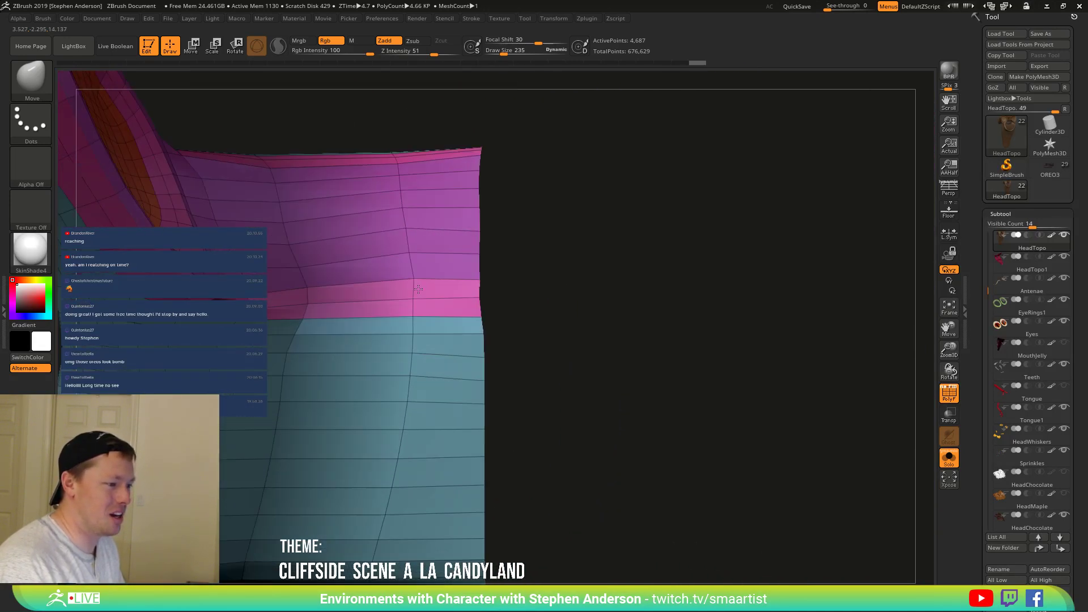
{"action": "right_click_drag", "start_coordinate": [487, 232], "coordinate": [479, 214]}
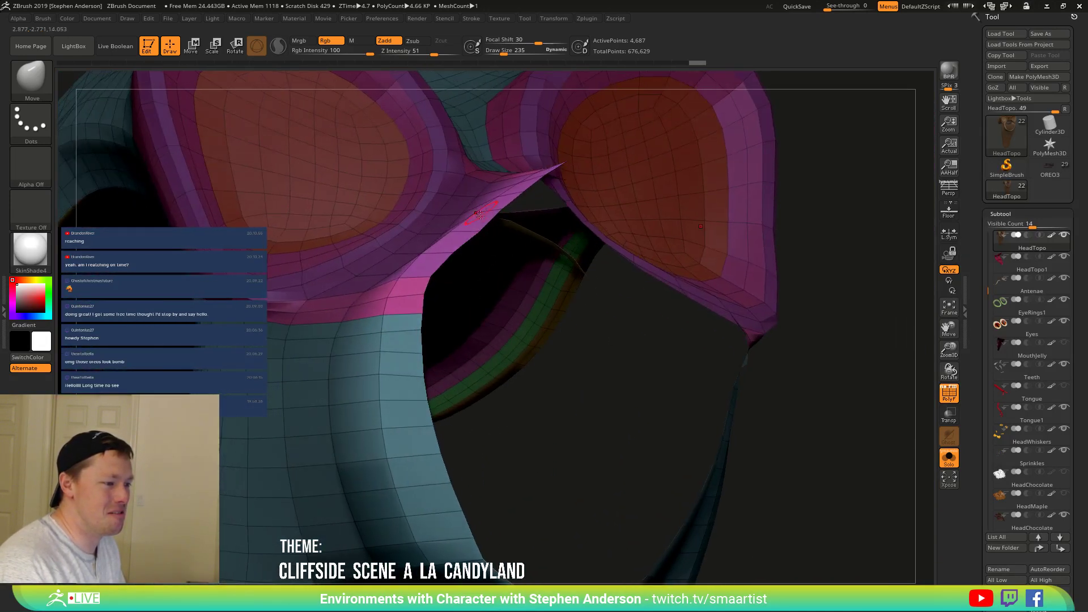
{"action": "mouse_move", "coordinate": [473, 229]}
{"action": "left_mouse_down"}
{"action": "mouse_move", "coordinate": [488, 229]}
{"action": "mouse_move", "coordinate": [477, 230]}
{"action": "left_mouse_up"}
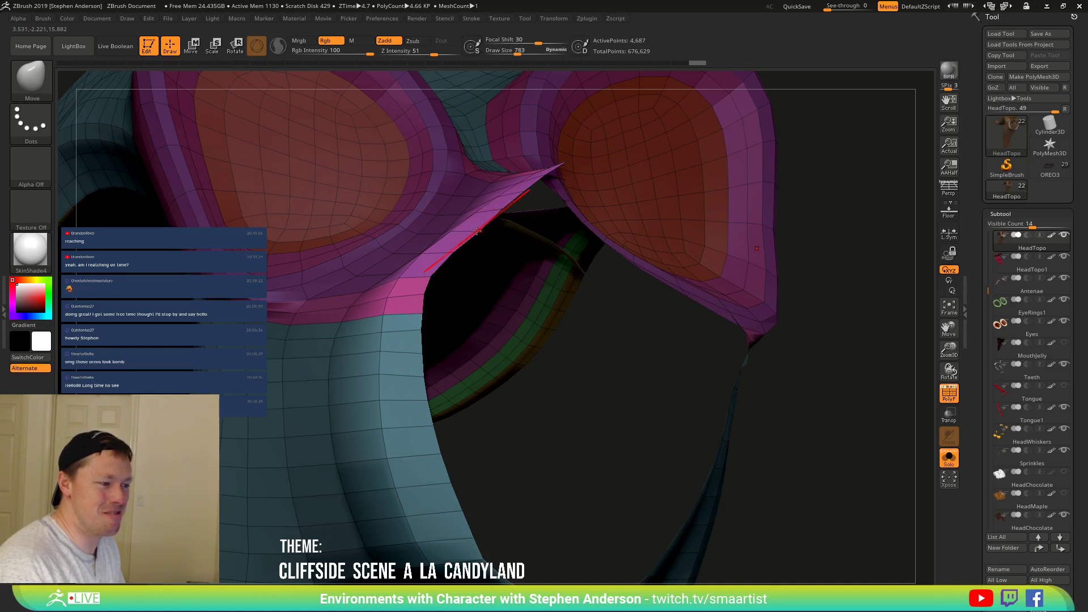
{"action": "right_click_drag", "start_coordinate": [472, 221], "coordinate": [430, 266]}
{"action": "left_click_drag", "start_coordinate": [430, 266], "coordinate": [420, 263]}
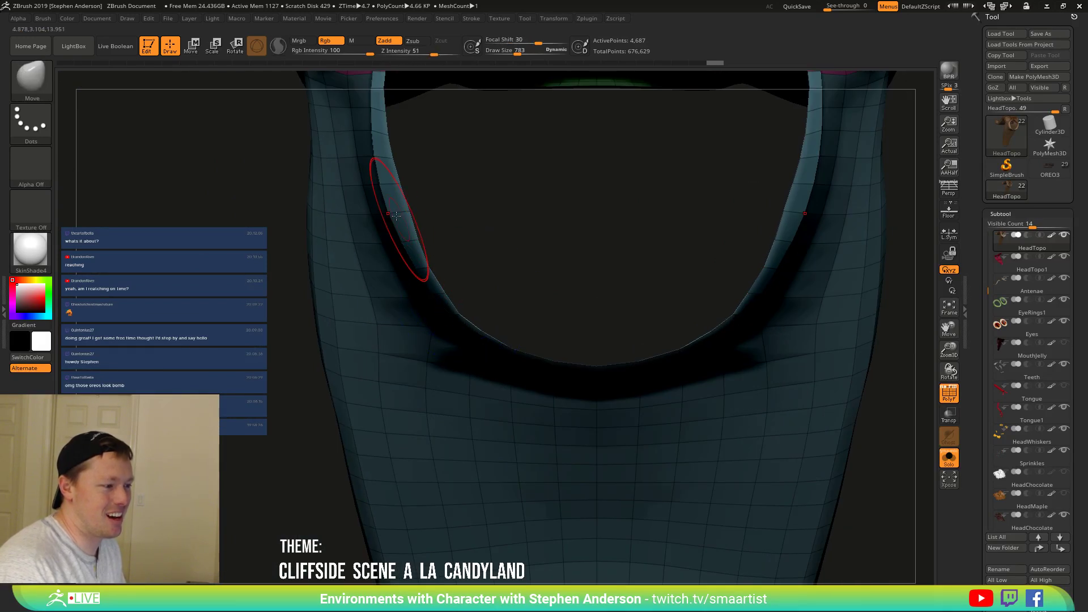
Widen and round the side walls of the neck opening, up to the pink polygroup, with symmetrical Move brush strokes.
{"action": "left_click_drag", "start_coordinate": [411, 217], "coordinate": [400, 211]}
{"action": "left_click_drag", "start_coordinate": [393, 166], "coordinate": [377, 117]}
{"action": "right_click_drag", "start_coordinate": [403, 143], "coordinate": [409, 260], "text": "alt"}
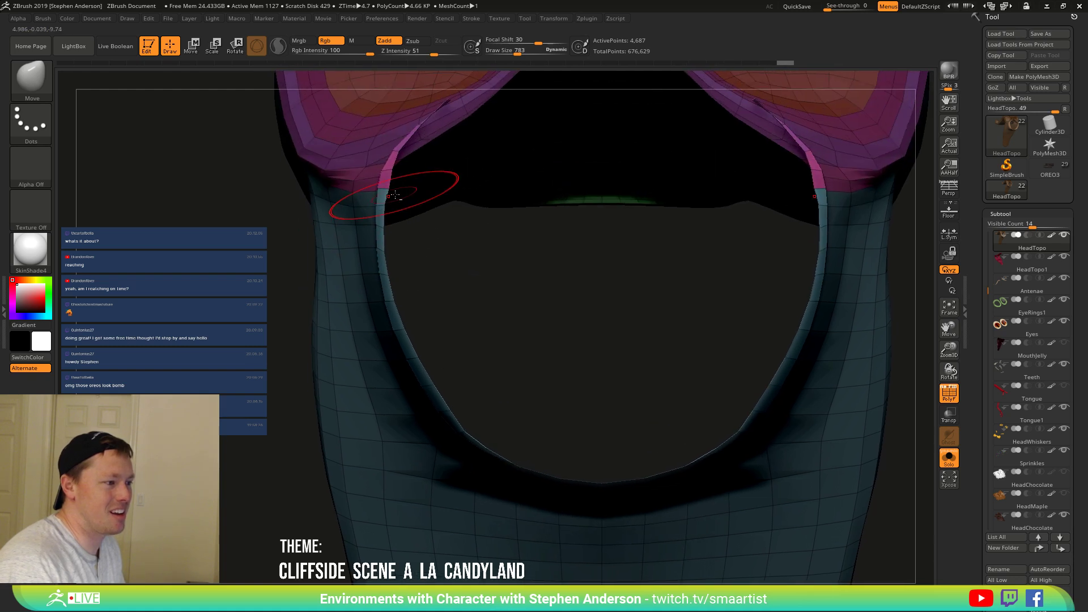
{"action": "left_click_drag", "start_coordinate": [391, 194], "coordinate": [369, 181]}
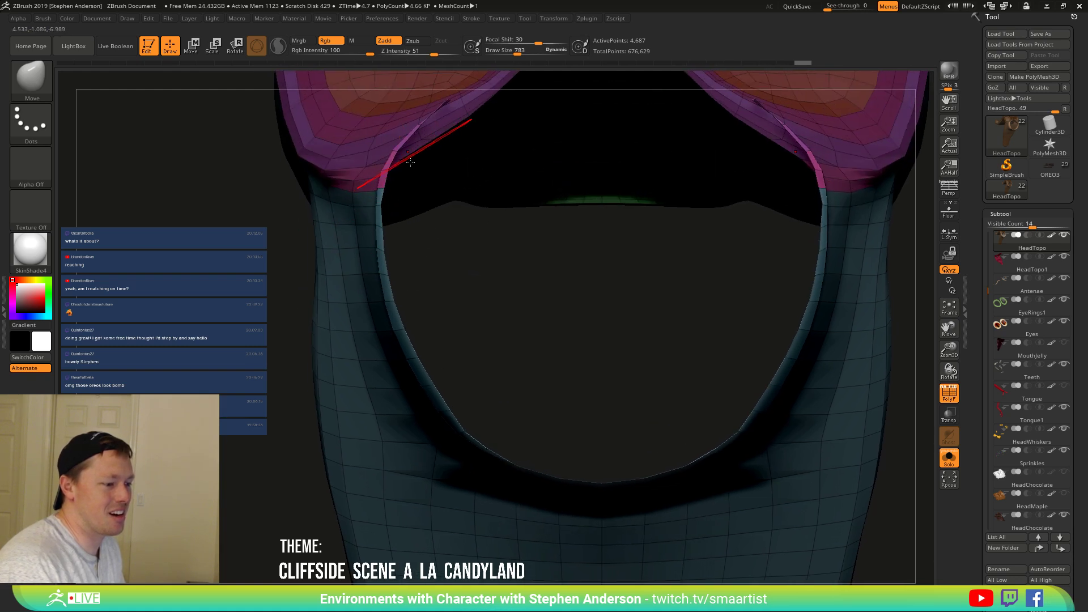
{"action": "right_click_drag", "start_coordinate": [369, 182], "coordinate": [272, 266]}
{"action": "right_click_drag", "start_coordinate": [205, 275], "coordinate": [309, 290], "text": "alt"}
{"action": "right_click_drag", "start_coordinate": [395, 252], "coordinate": [480, 216], "text": "alt"}
{"action": "left_click_drag", "start_coordinate": [480, 216], "coordinate": [454, 310], "text": "ctrl"}
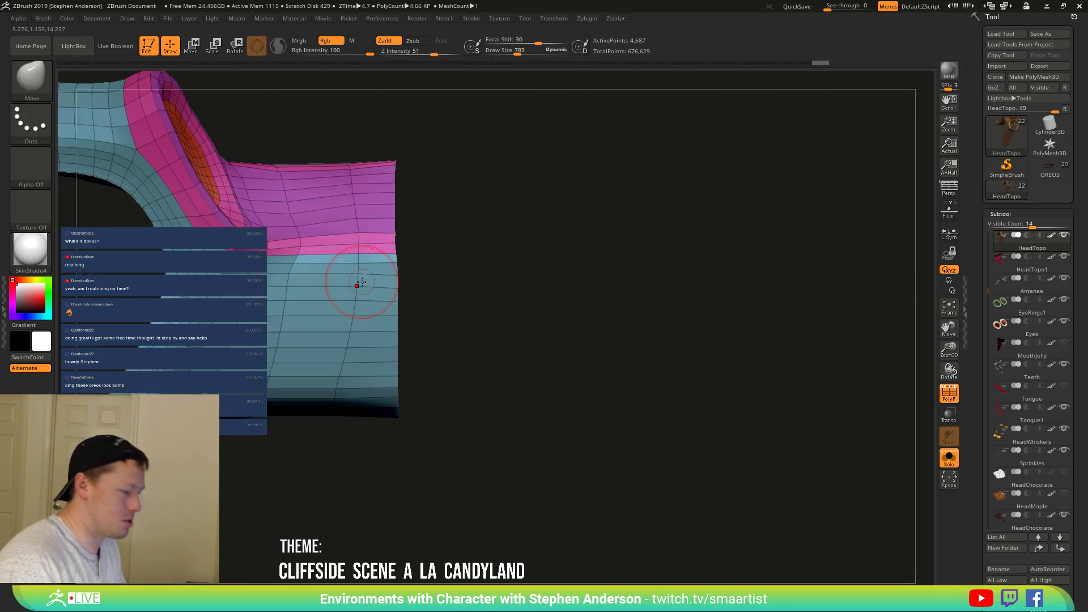
Mask the edge loop just ahead of the neck's open end with ZModeler's Mask EdgeLoop Partial and invert the mask.
{"action": "key", "text": "b"}
{"action": "key", "text": "m"}
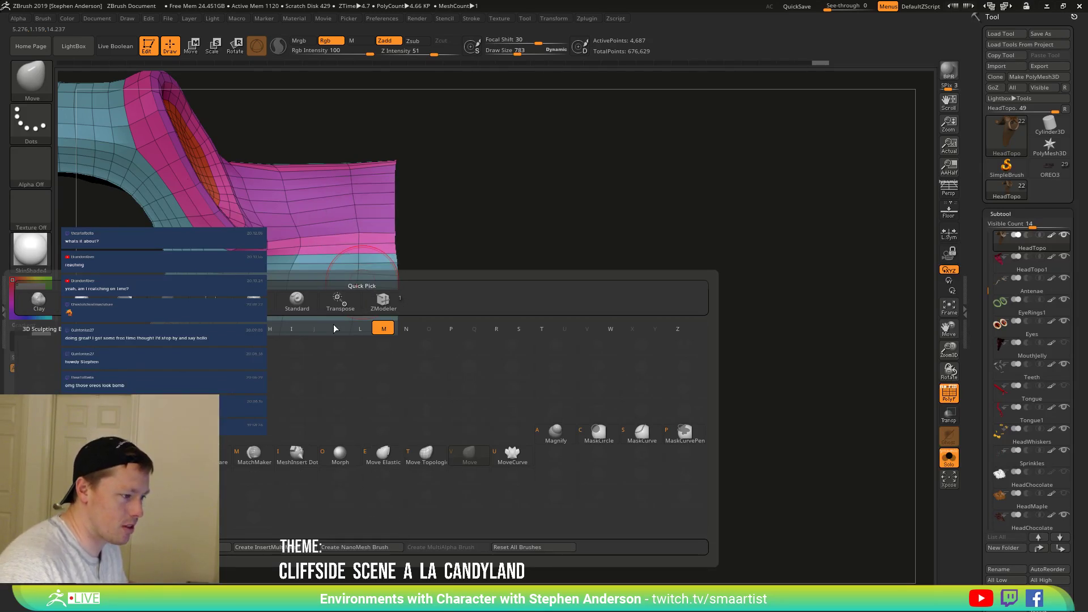
{"action": "left_click", "coordinate": [678, 330]}
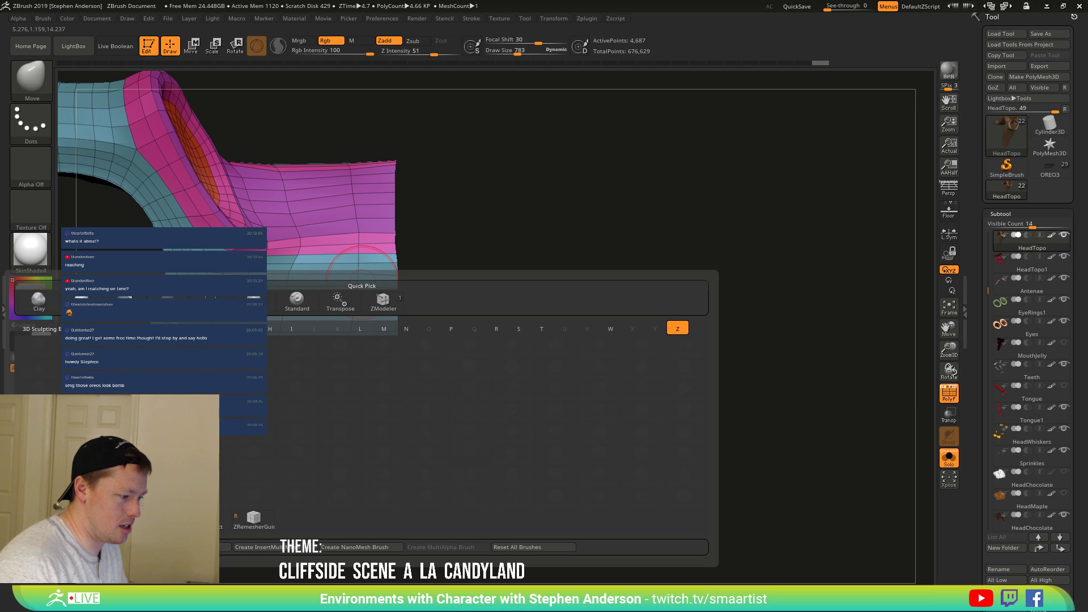
{"action": "key", "text": "m"}
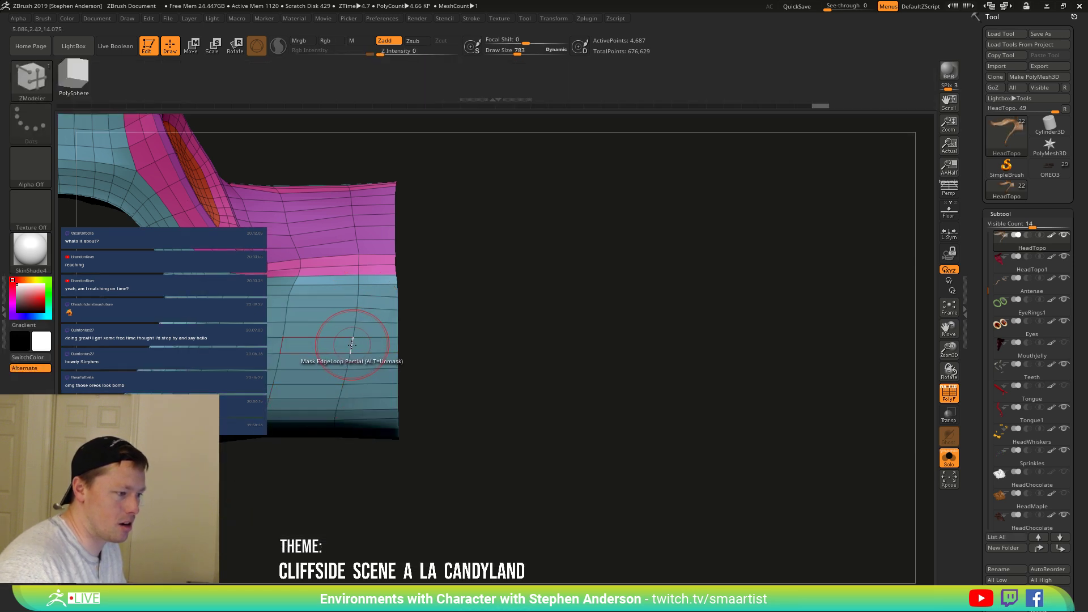
{"action": "left_click", "coordinate": [352, 344]}
{"action": "left_click", "coordinate": [520, 320], "text": "ctrl"}
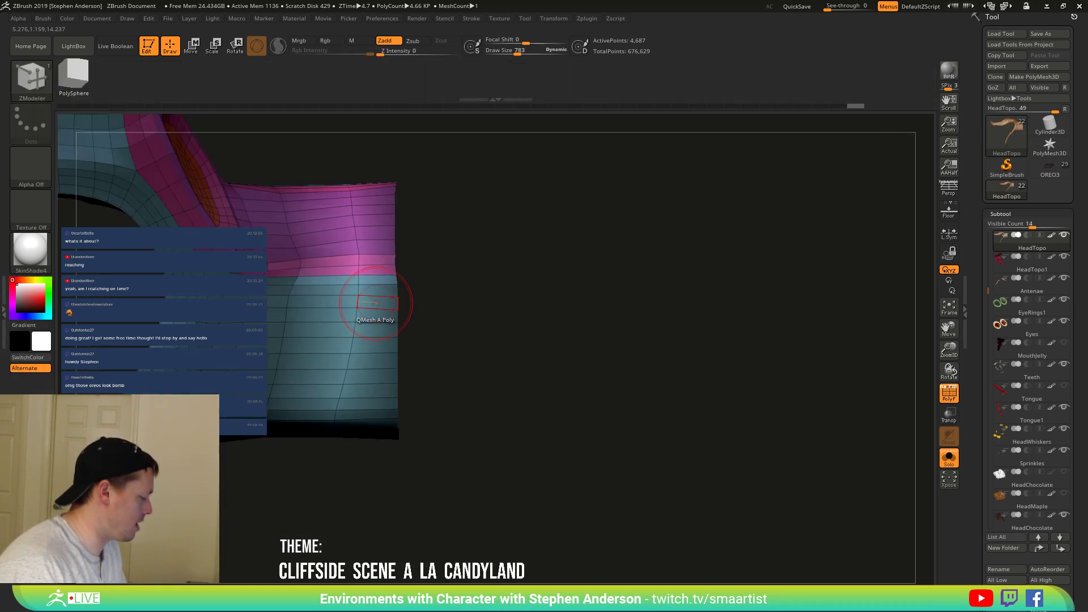
Straighten the unmasked edge loop near the neck's end into a flat vertical ring with the transform gizmo.
{"action": "key", "text": "w"}
{"action": "left_click", "coordinate": [397, 213]}
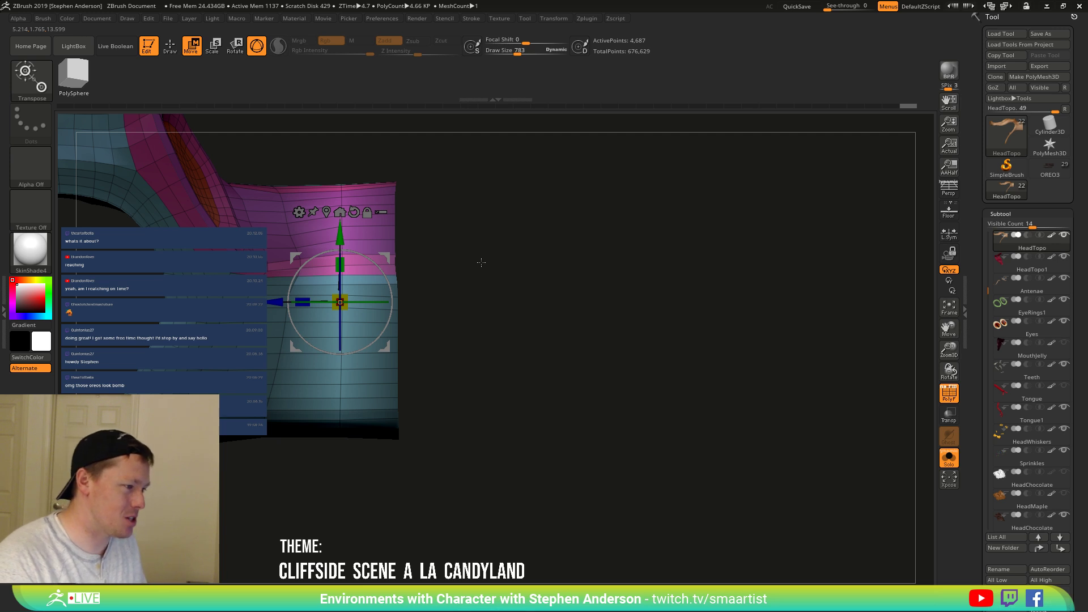
{"action": "key", "text": "q"}
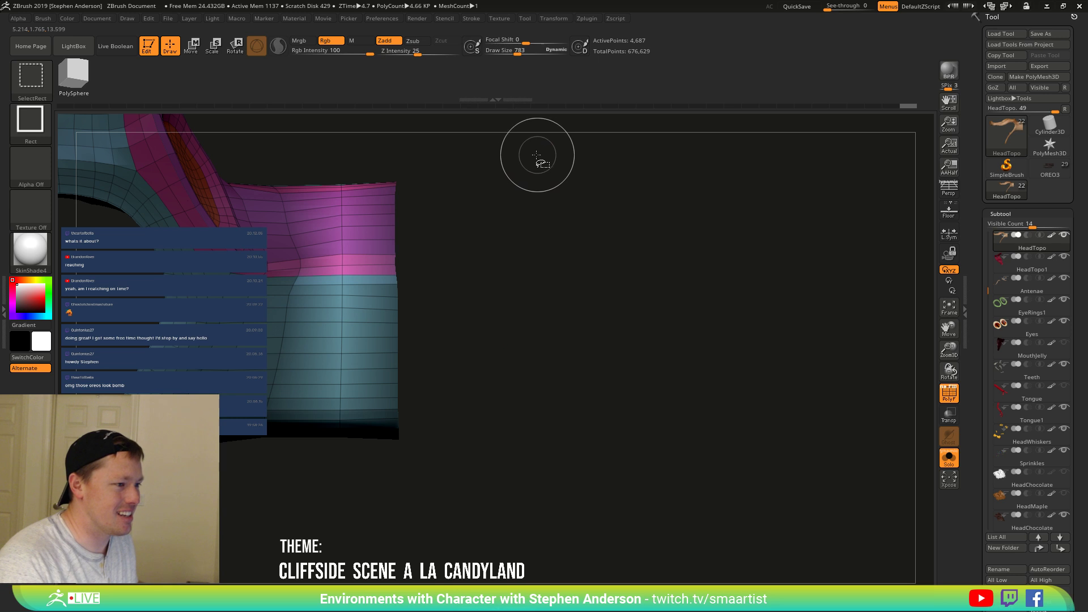
Mask the neck except for its open end edge and align that edge into a flat vertical ring with the gizmo.
{"action": "left_click_drag", "start_coordinate": [529, 146], "coordinate": [363, 480], "text": "ctrl+shift"}
{"action": "left_click_drag", "start_coordinate": [463, 493], "coordinate": [350, 149], "text": "ctrl"}
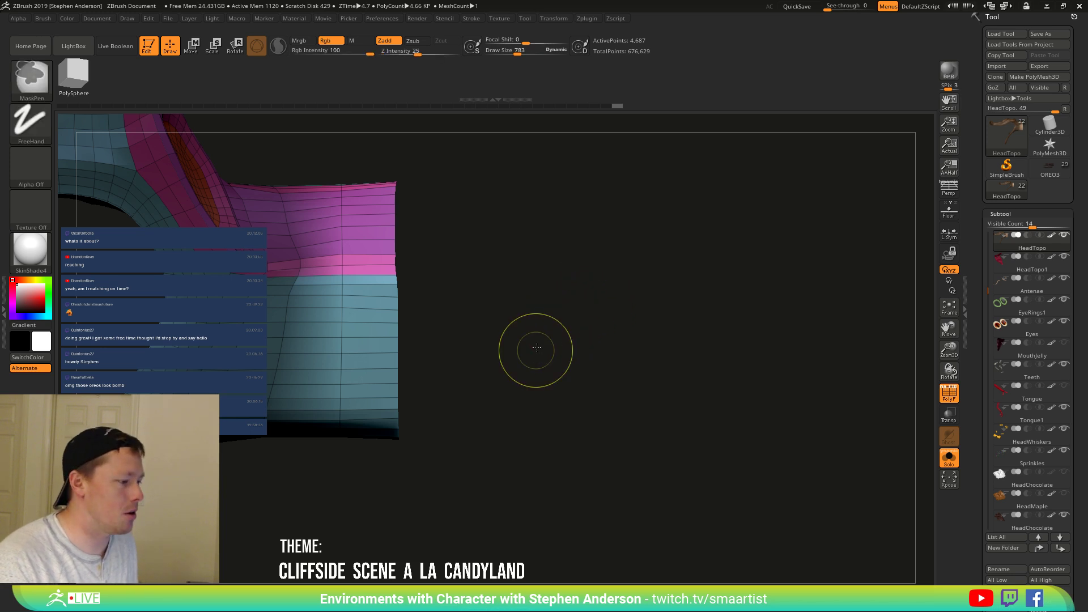
{"action": "left_click_drag", "start_coordinate": [532, 347], "coordinate": [478, 347]}
{"action": "mouse_move", "coordinate": [349, 342]}
{"action": "right_mouse_down", "text": "ctrl"}
{"action": "mouse_move", "coordinate": [421, 413]}
{"action": "mouse_move", "coordinate": [459, 264]}
{"action": "mouse_move", "coordinate": [433, 309]}
{"action": "right_mouse_up", "text": "ctrl"}
{"action": "left_click_drag", "start_coordinate": [433, 309], "coordinate": [434, 447]}
{"action": "mouse_move", "coordinate": [434, 447]}
{"action": "right_mouse_down", "text": "ctrl"}
{"action": "mouse_move", "coordinate": [417, 365]}
{"action": "mouse_move", "coordinate": [435, 359]}
{"action": "mouse_move", "coordinate": [425, 335]}
{"action": "mouse_move", "coordinate": [447, 371]}
{"action": "right_mouse_up", "text": "ctrl"}
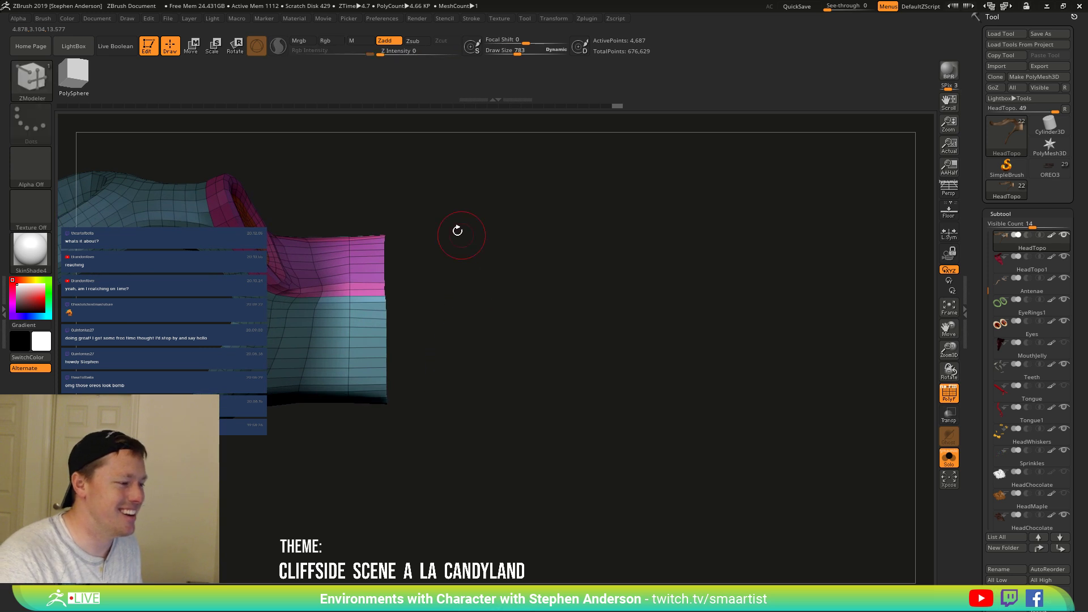
{"action": "mouse_move", "coordinate": [370, 187]}
{"action": "left_mouse_down", "text": "ctrl"}
{"action": "mouse_move", "coordinate": [293, 360]}
{"action": "mouse_move", "coordinate": [294, 452]}
{"action": "left_mouse_up", "text": "ctrl"}
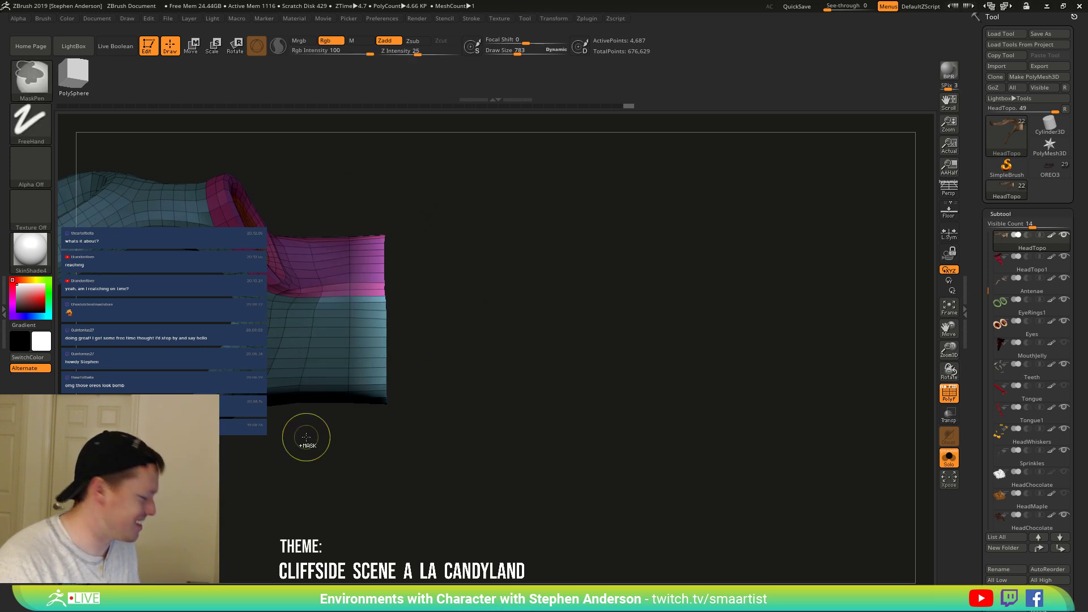
{"action": "key", "text": "w"}
{"action": "left_click", "coordinate": [344, 221]}
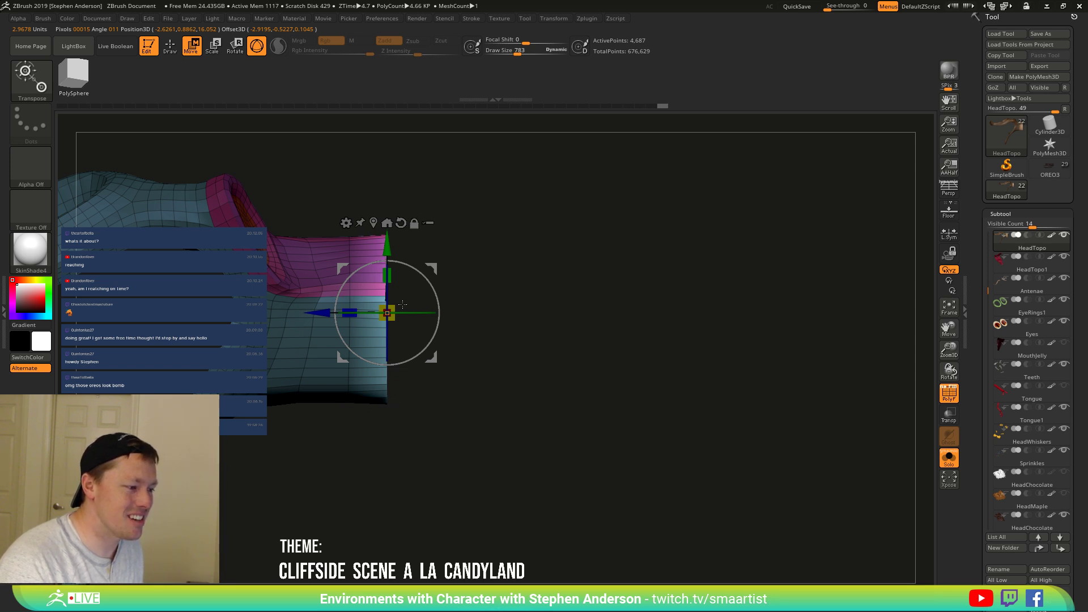
{"action": "key", "text": "q"}
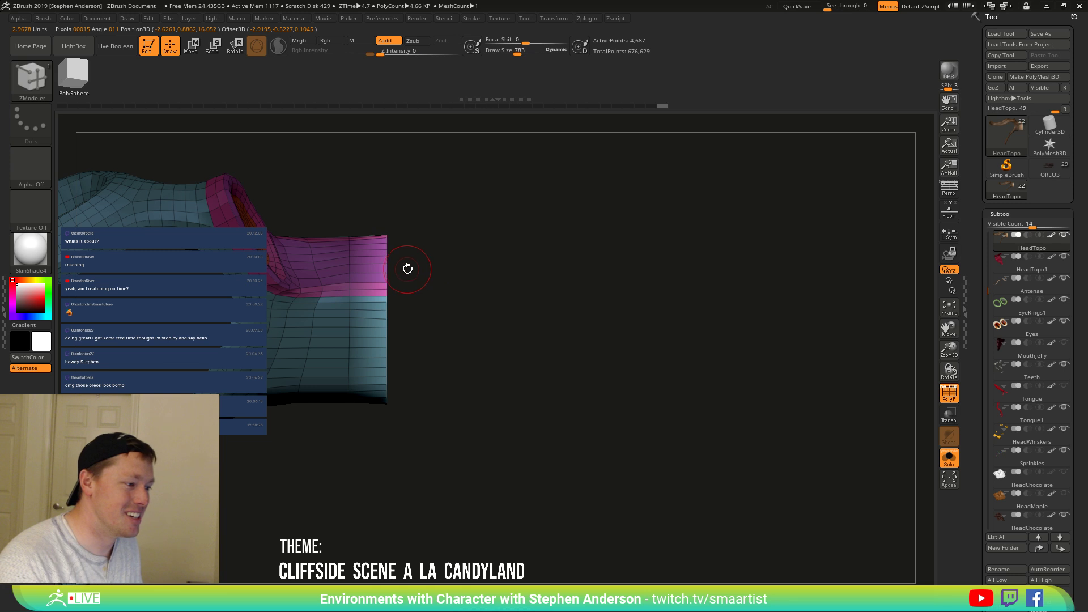
Unmask the neck's end section, extrude it backward along the gizmo's Z axis, and fine-tune the new end's position.
{"action": "left_click_drag", "start_coordinate": [466, 180], "coordinate": [308, 492], "text": "ctrl+alt"}
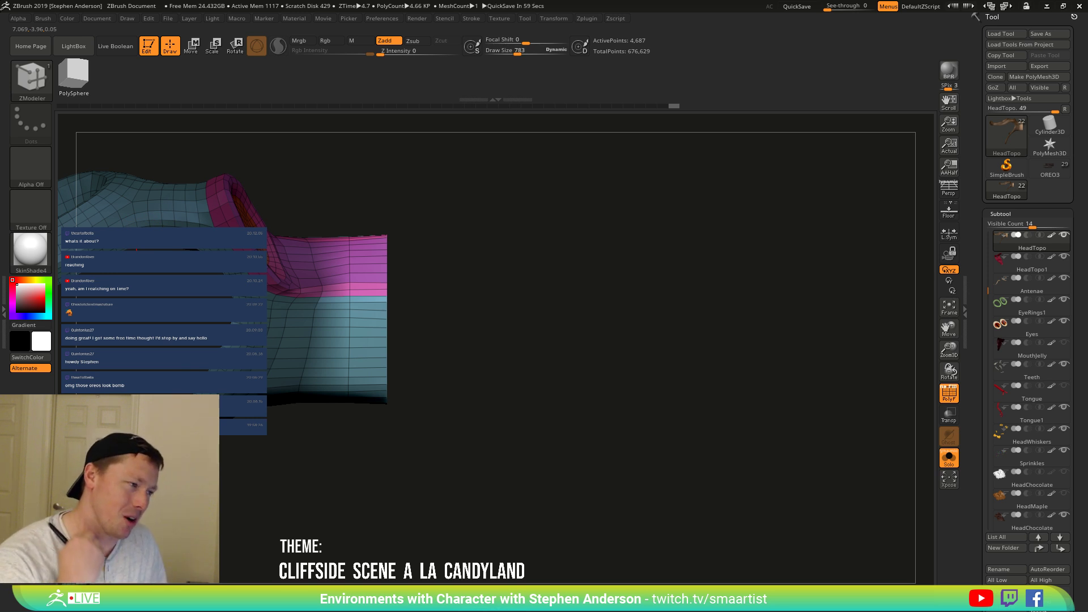
{"action": "key", "text": "w"}
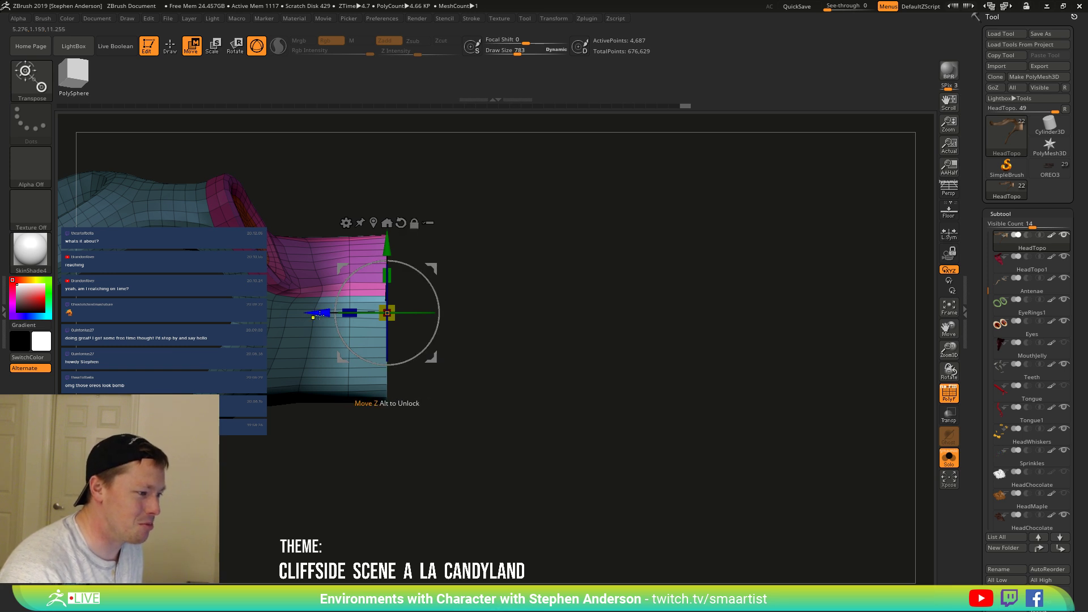
{"action": "left_click_drag", "start_coordinate": [318, 313], "coordinate": [823, 320], "text": "ctrl"}
{"action": "right_click_drag", "start_coordinate": [840, 355], "coordinate": [430, 294], "text": "ctrl"}
{"action": "left_click_drag", "start_coordinate": [730, 232], "coordinate": [424, 229]}
{"action": "right_click_drag", "start_coordinate": [430, 306], "coordinate": [435, 370]}
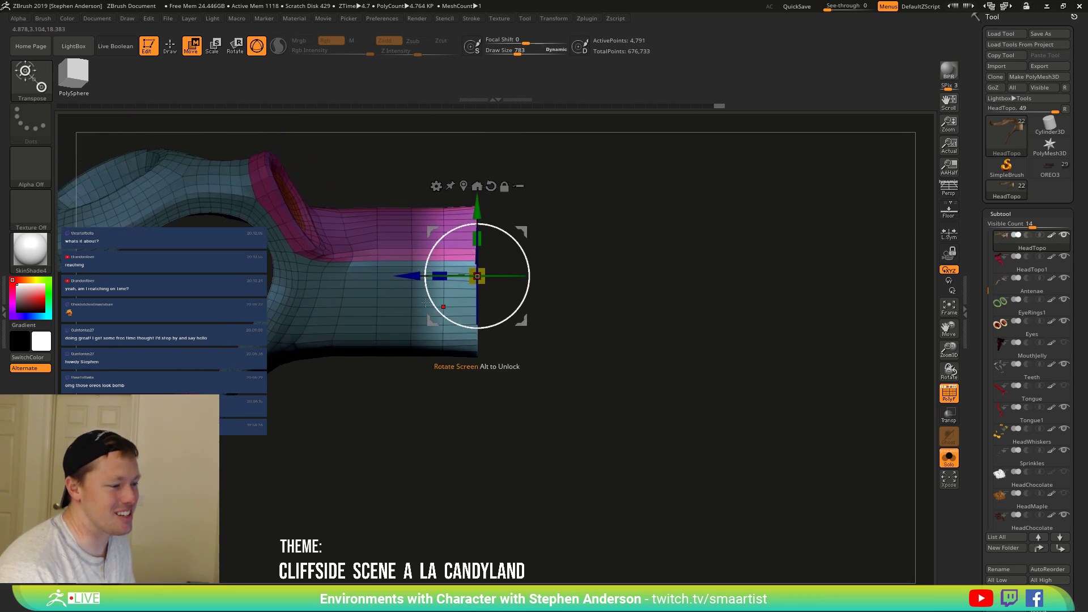
{"action": "left_click_drag", "start_coordinate": [413, 276], "coordinate": [417, 276]}
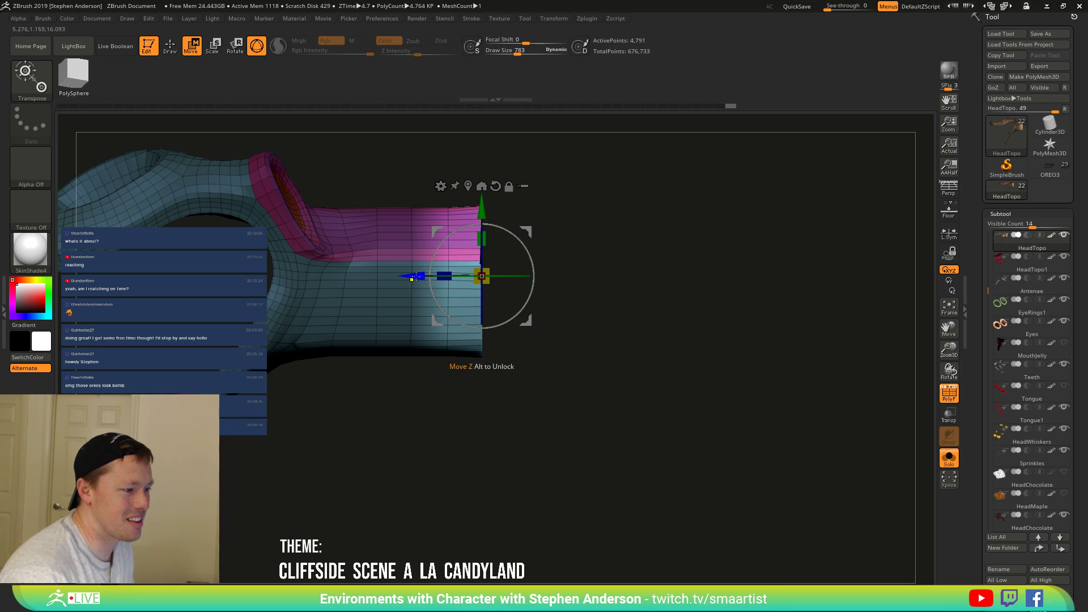
{"action": "right_click_drag", "start_coordinate": [396, 339], "coordinate": [315, 369], "text": "alt"}
{"action": "key", "text": "ctrl"}
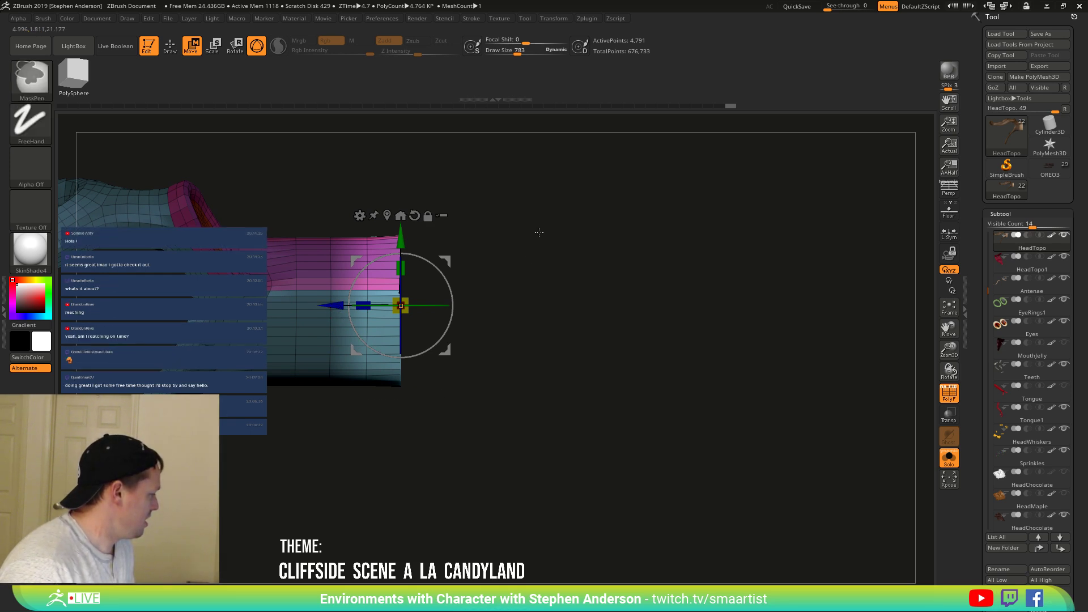
Cap the neck's open end with ZModeler's Close Convex Hole edge action, using a resolution of 1.
{"action": "left_click_drag", "start_coordinate": [544, 240], "coordinate": [560, 250]}
{"action": "key", "text": "q"}
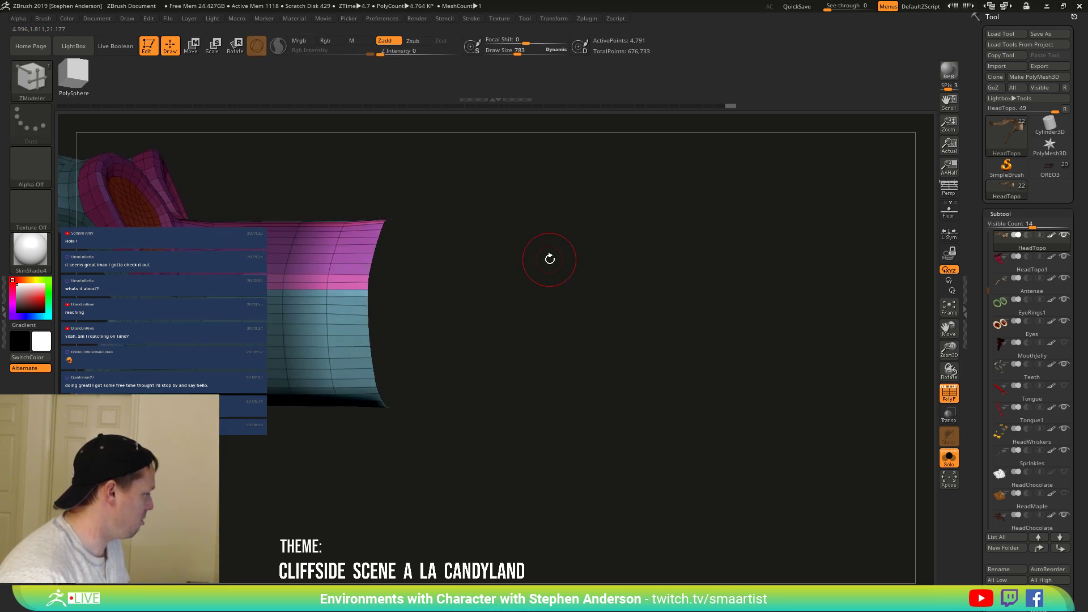
{"action": "mouse_move", "coordinate": [488, 263]}
{"action": "left_mouse_down"}
{"action": "mouse_move", "coordinate": [474, 257]}
{"action": "mouse_move", "coordinate": [471, 270]}
{"action": "mouse_move", "coordinate": [408, 245]}
{"action": "left_mouse_up"}
{"action": "right_click_drag", "start_coordinate": [407, 245], "coordinate": [345, 300], "text": "ctrl"}
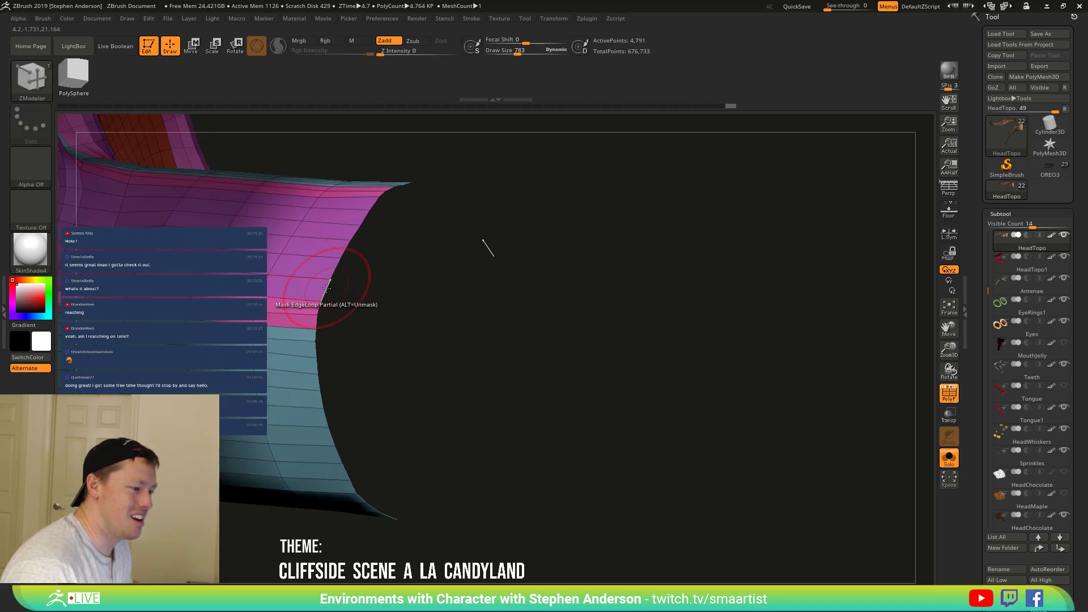
{"action": "key", "text": "space"}
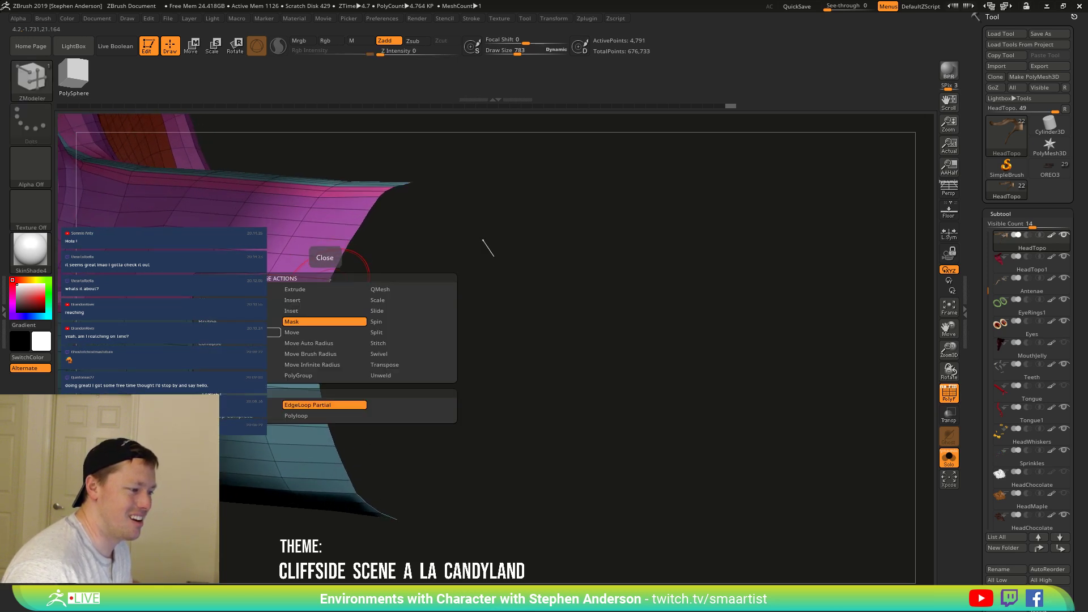
{"action": "left_click", "coordinate": [272, 332]}
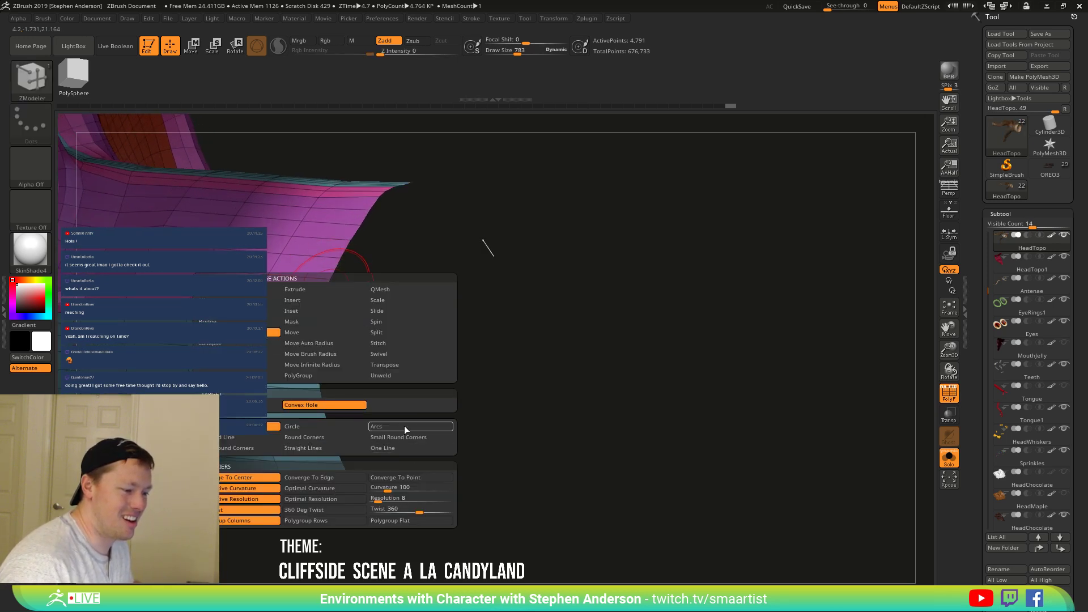
{"action": "left_click", "coordinate": [387, 502]}
{"action": "type", "text": "1"}
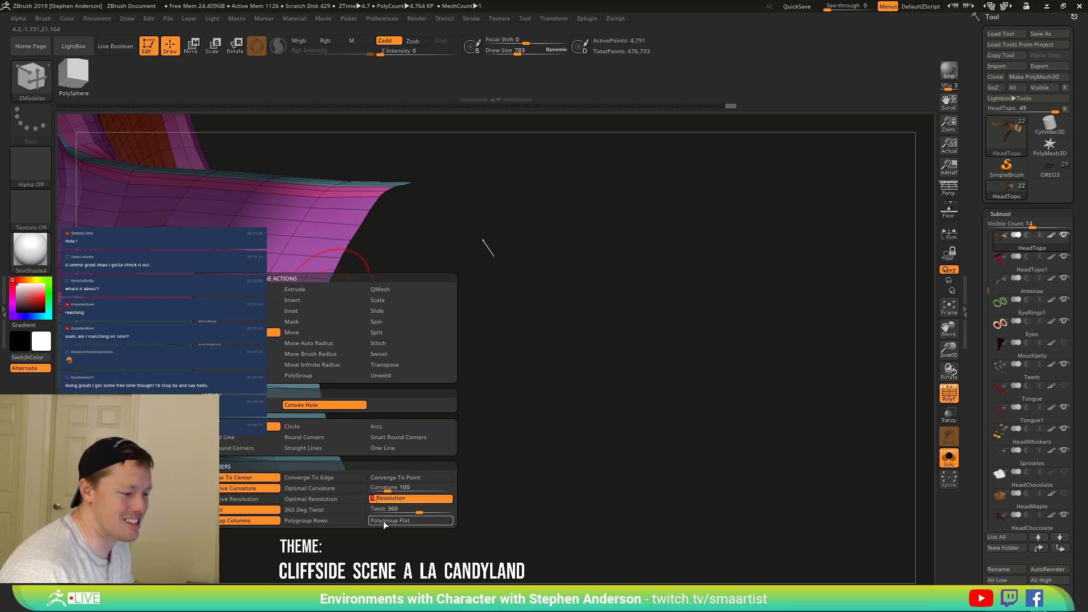
{"action": "left_click", "coordinate": [383, 522]}
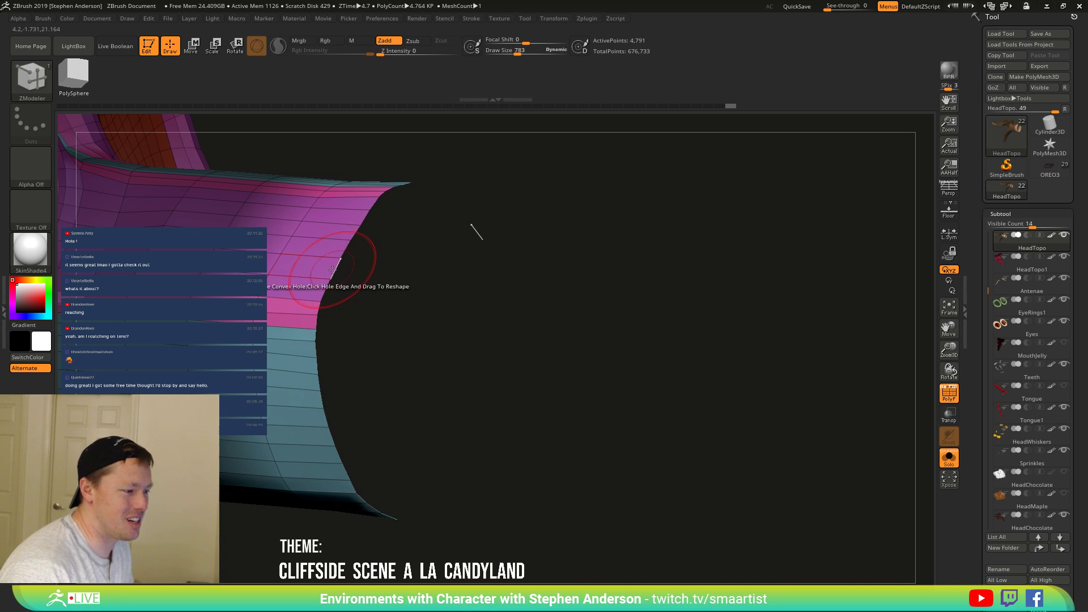
{"action": "left_click", "coordinate": [361, 259]}
{"action": "right_click_drag", "start_coordinate": [377, 324], "coordinate": [403, 320]}
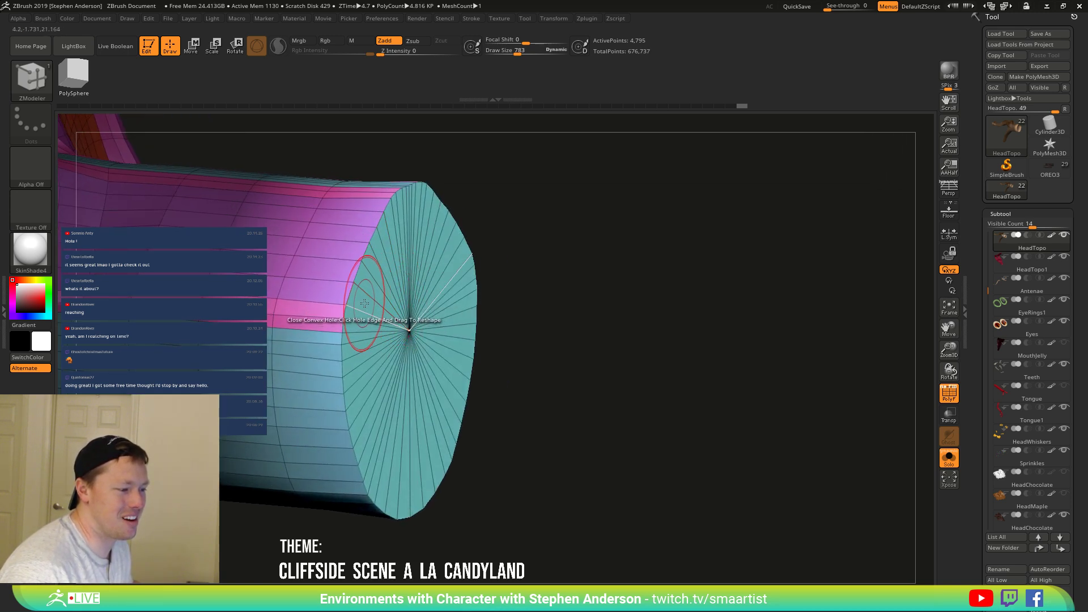
Clear the mask and mask the whole neck except for its new flat end cap.
{"action": "left_click_drag", "start_coordinate": [591, 223], "coordinate": [651, 299], "text": "ctrl"}
{"action": "left_click_drag", "start_coordinate": [558, 261], "coordinate": [539, 232]}
{"action": "left_click_drag", "start_coordinate": [551, 163], "coordinate": [383, 554], "text": "ctrl"}
{"action": "left_click", "coordinate": [493, 439], "text": "ctrl"}
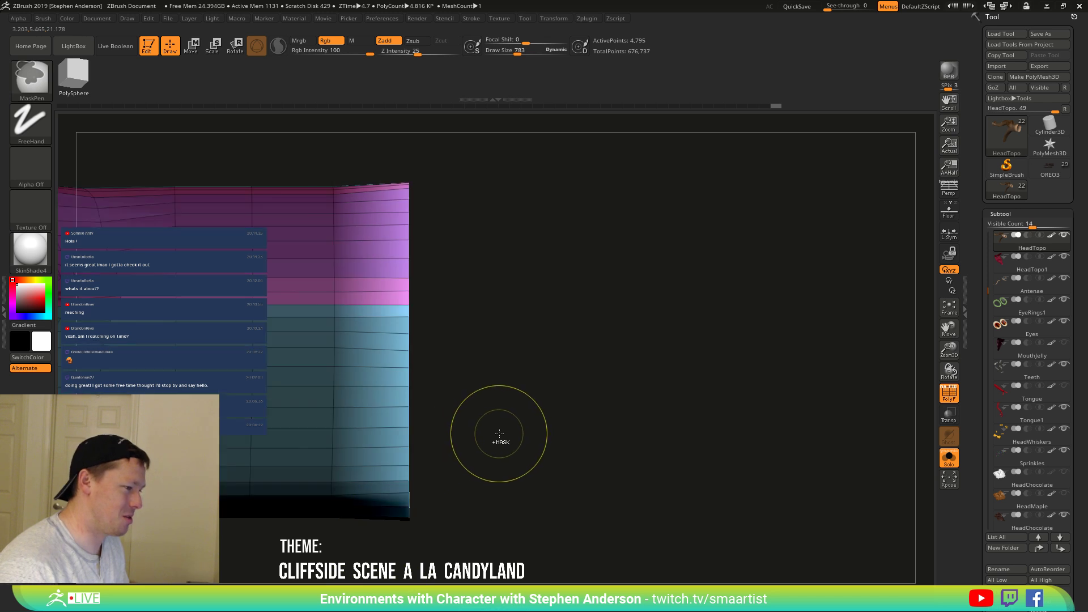
Extrude the end cap backward in two tapering segments with the gizmo, scaling the last ring to about 0.70.
{"action": "key", "text": "w"}
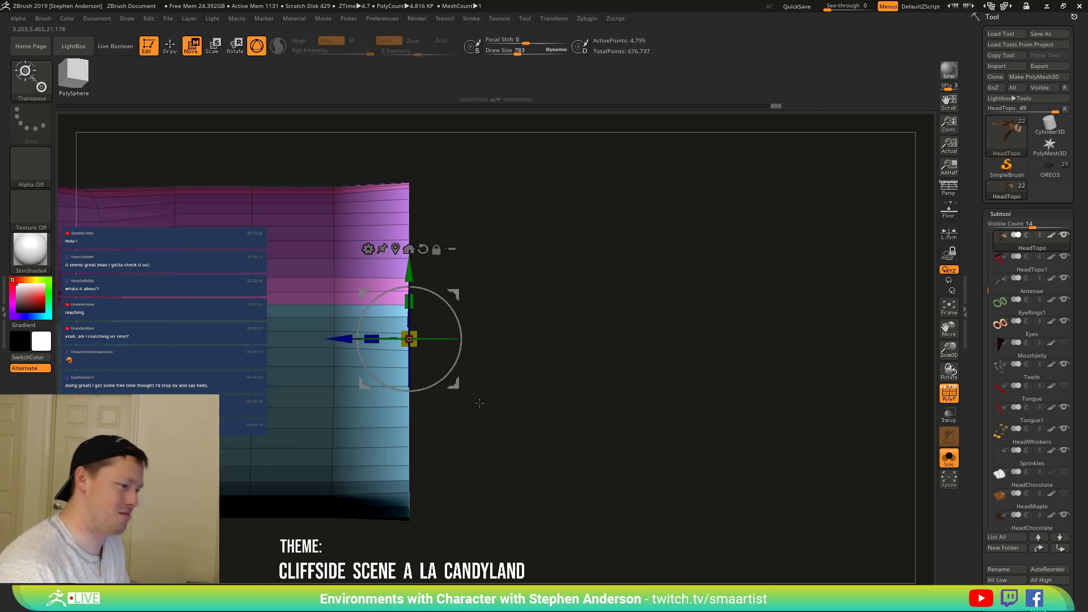
{"action": "left_click", "coordinate": [423, 249]}
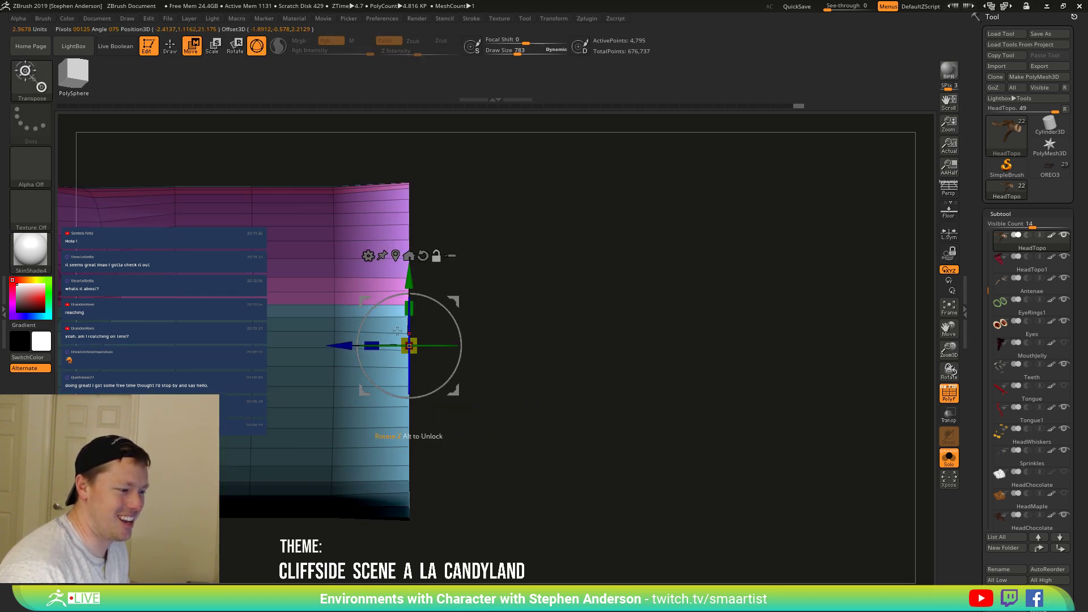
{"action": "left_click_drag", "start_coordinate": [342, 346], "coordinate": [412, 340]}
{"action": "mouse_move", "coordinate": [480, 339]}
{"action": "left_mouse_down"}
{"action": "mouse_move", "coordinate": [416, 347]}
{"action": "mouse_move", "coordinate": [488, 345]}
{"action": "left_mouse_up"}
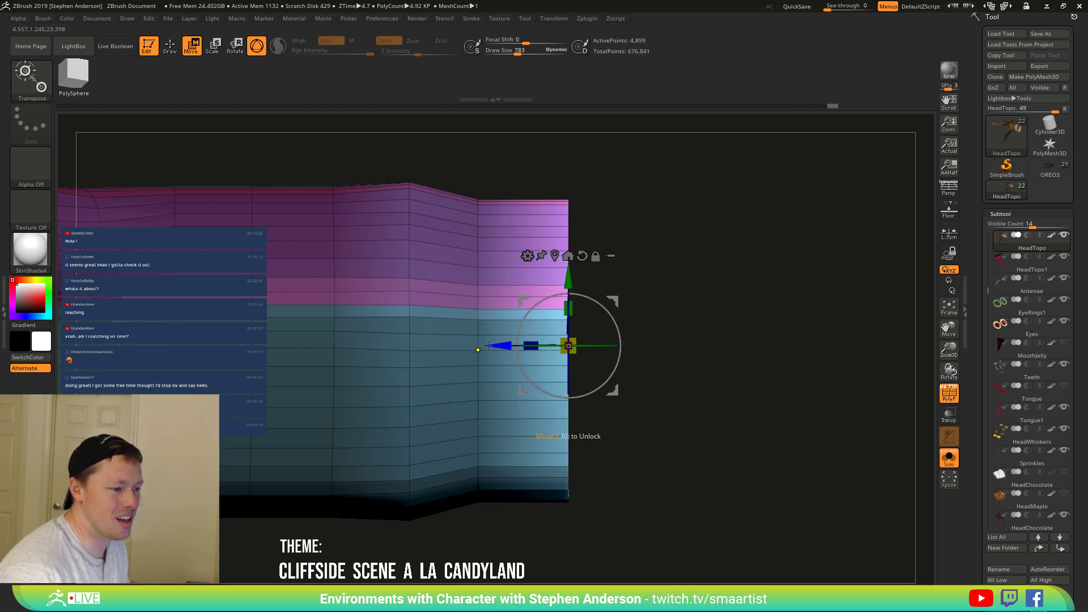
{"action": "left_click_drag", "start_coordinate": [572, 342], "coordinate": [513, 336]}
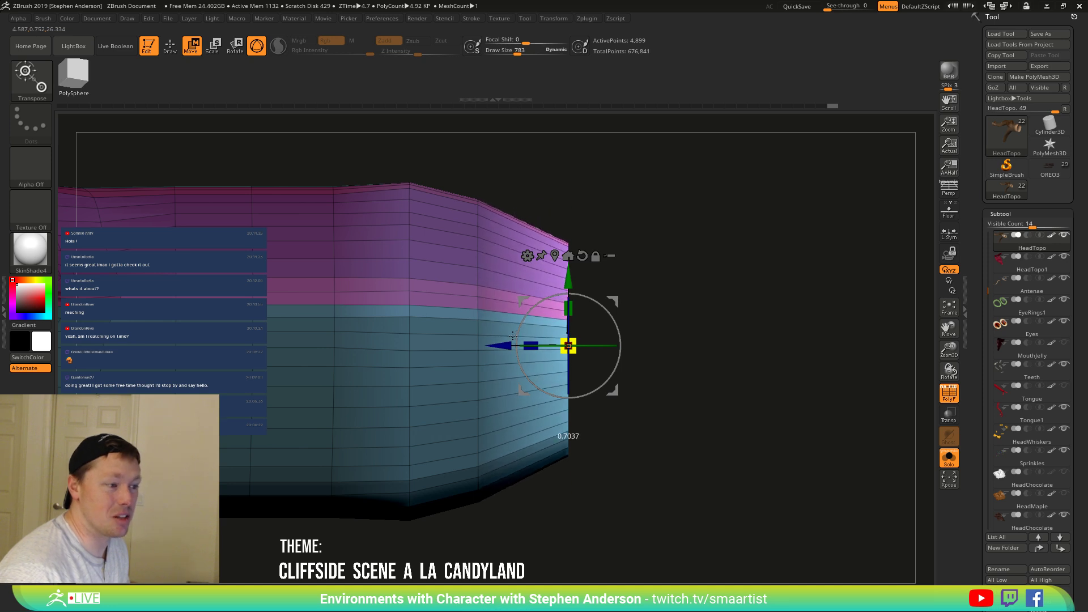
{"action": "left_click_drag", "start_coordinate": [697, 253], "coordinate": [685, 278]}
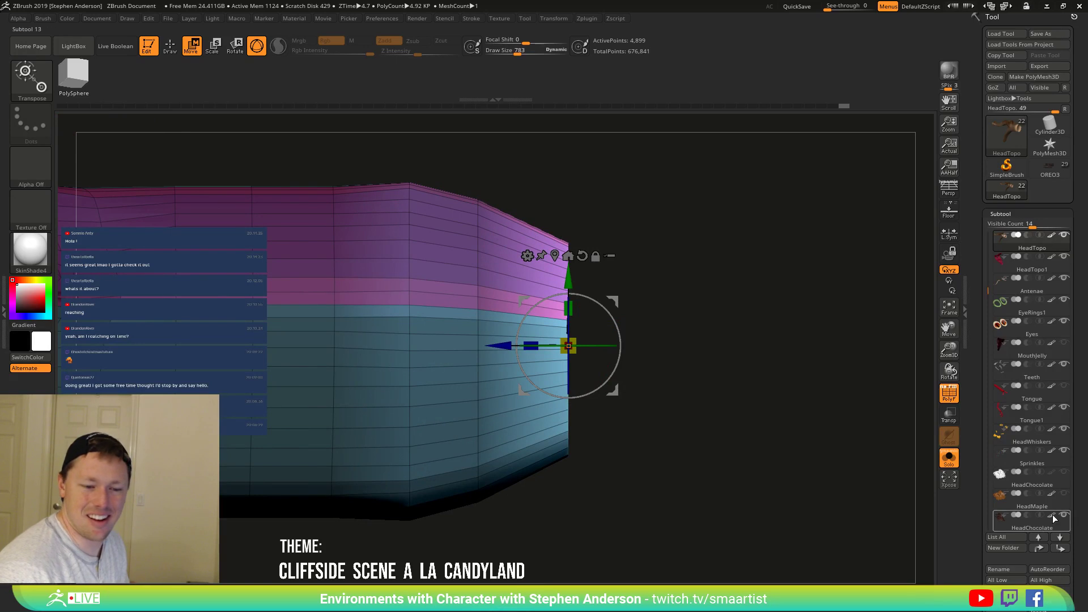
Try a slight Polish deformation on the neck's capped end and undo it.
{"action": "scroll", "coordinate": [1054, 430], "scroll_direction": "down", "scroll_amount": 5}
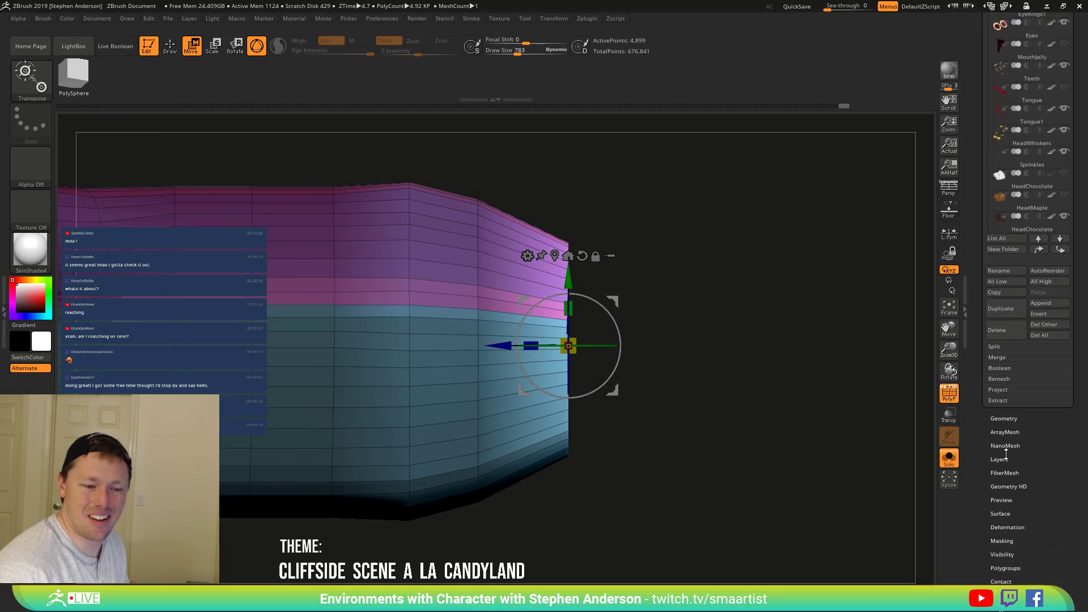
{"action": "left_click", "coordinate": [1009, 527]}
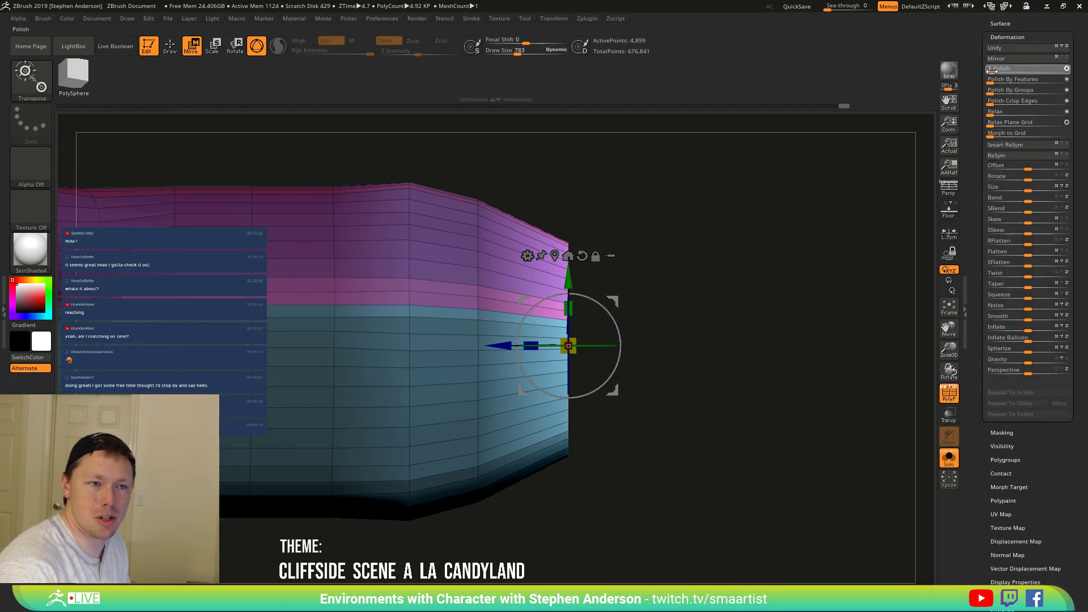
{"action": "left_click_drag", "start_coordinate": [991, 71], "coordinate": [992, 71]}
{"action": "left_click_drag", "start_coordinate": [746, 334], "coordinate": [695, 330]}
{"action": "key", "text": "ctrl+z"}
Return to ZModeler and mask the neck and the cap's rim, leaving only the cap's center point unmasked.
{"action": "right_click_drag", "start_coordinate": [753, 306], "coordinate": [799, 397]}
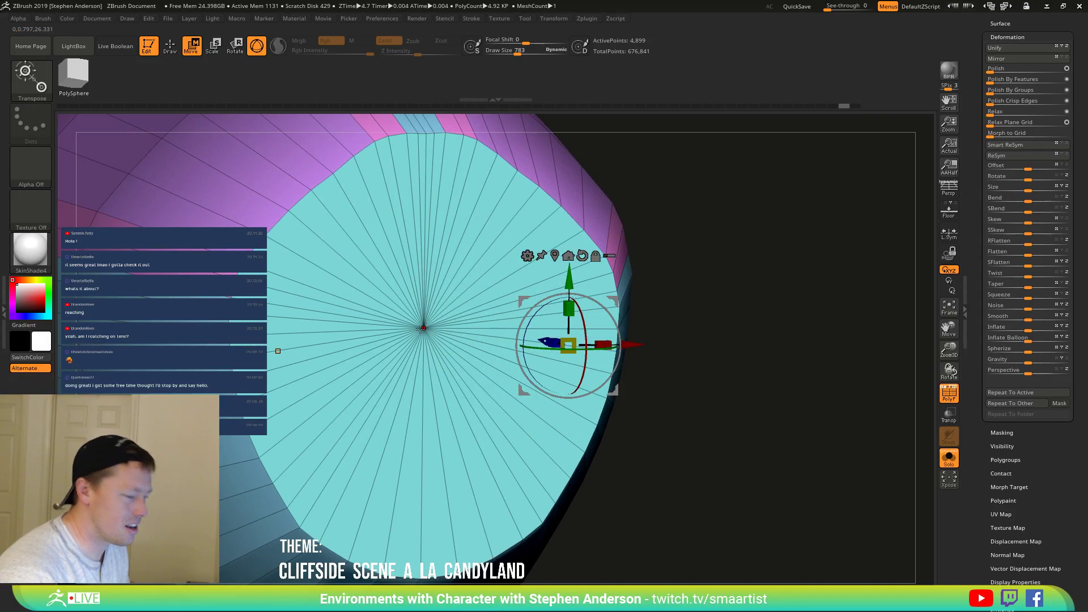
{"action": "key", "text": "q"}
{"action": "mouse_move", "coordinate": [745, 332]}
{"action": "right_mouse_down", "text": "ctrl"}
{"action": "mouse_move", "coordinate": [714, 282]}
{"action": "mouse_move", "coordinate": [689, 289]}
{"action": "right_mouse_up", "text": "ctrl"}
{"action": "left_click_drag", "start_coordinate": [689, 289], "coordinate": [660, 324]}
{"action": "key", "text": "b"}
{"action": "key", "text": "z"}
{"action": "key", "text": "m"}
{"action": "right_click_drag", "start_coordinate": [513, 342], "coordinate": [570, 336]}
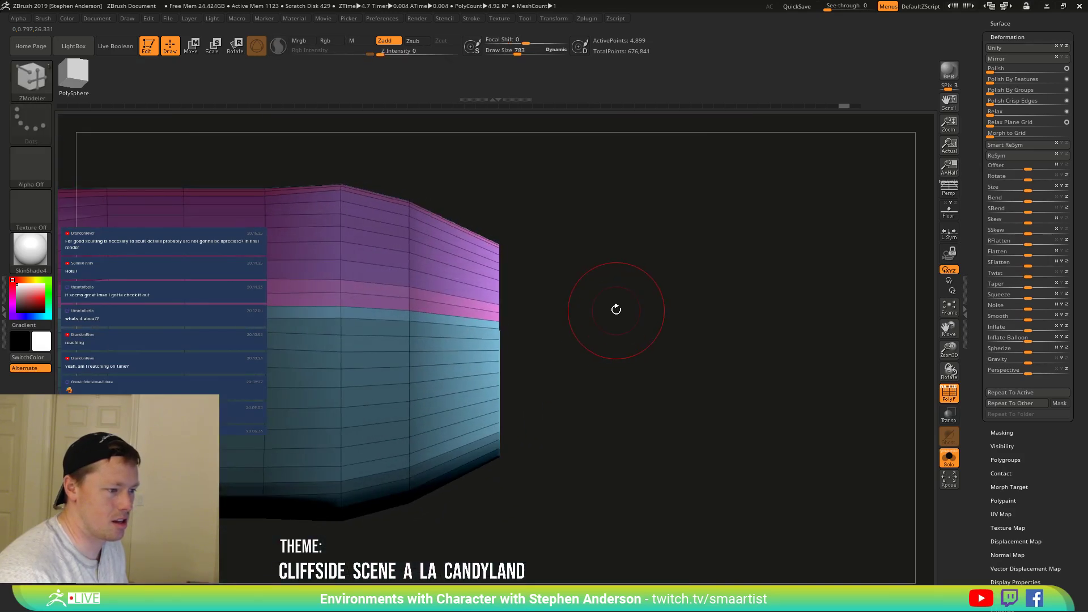
{"action": "left_click_drag", "start_coordinate": [616, 309], "coordinate": [531, 233]}
{"action": "key", "text": "ctrl"}
{"action": "left_click_drag", "start_coordinate": [590, 190], "coordinate": [369, 279], "text": "ctrl"}
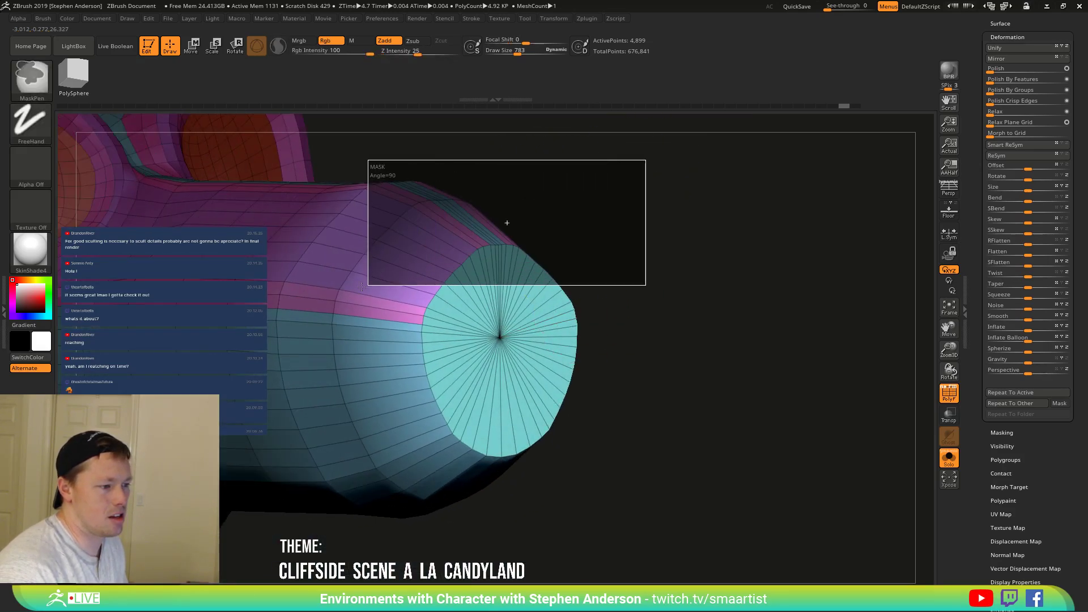
{"action": "mouse_move", "coordinate": [677, 229]}
{"action": "left_mouse_down", "text": "ctrl"}
{"action": "mouse_move", "coordinate": [537, 417]}
{"action": "mouse_move", "coordinate": [524, 503]}
{"action": "left_mouse_up", "text": "ctrl"}
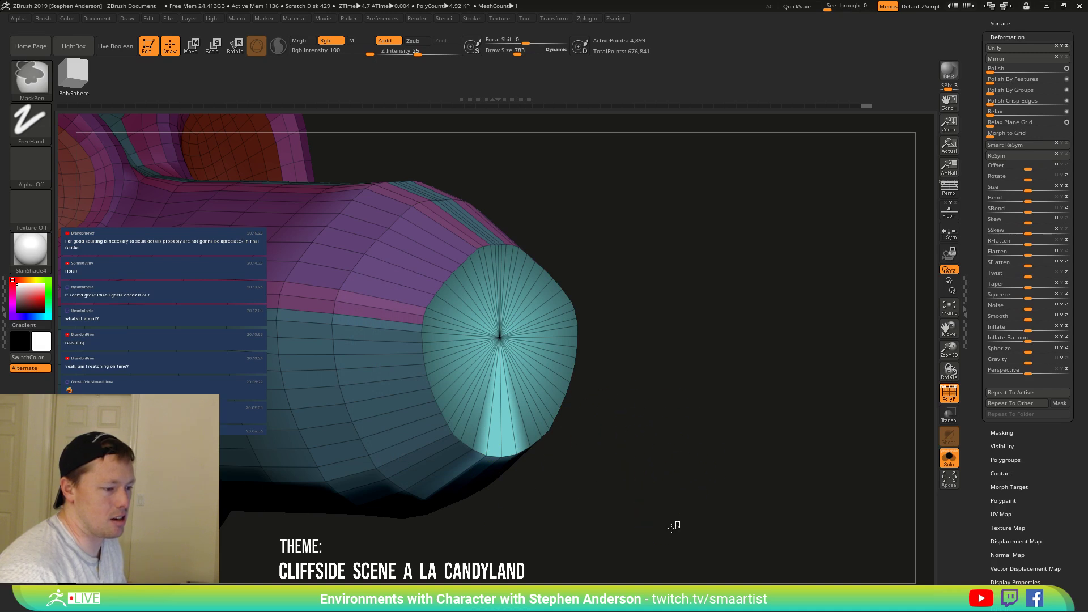
{"action": "left_click_drag", "start_coordinate": [679, 520], "coordinate": [406, 383], "text": "ctrl"}
Pull the cap's unmasked center point backward along the gizmo's Z axis to form a cone.
{"action": "key", "text": "w"}
{"action": "left_click_drag", "start_coordinate": [626, 406], "coordinate": [668, 386]}
{"action": "left_click_drag", "start_coordinate": [487, 344], "coordinate": [596, 338]}
{"action": "key", "text": "q"}
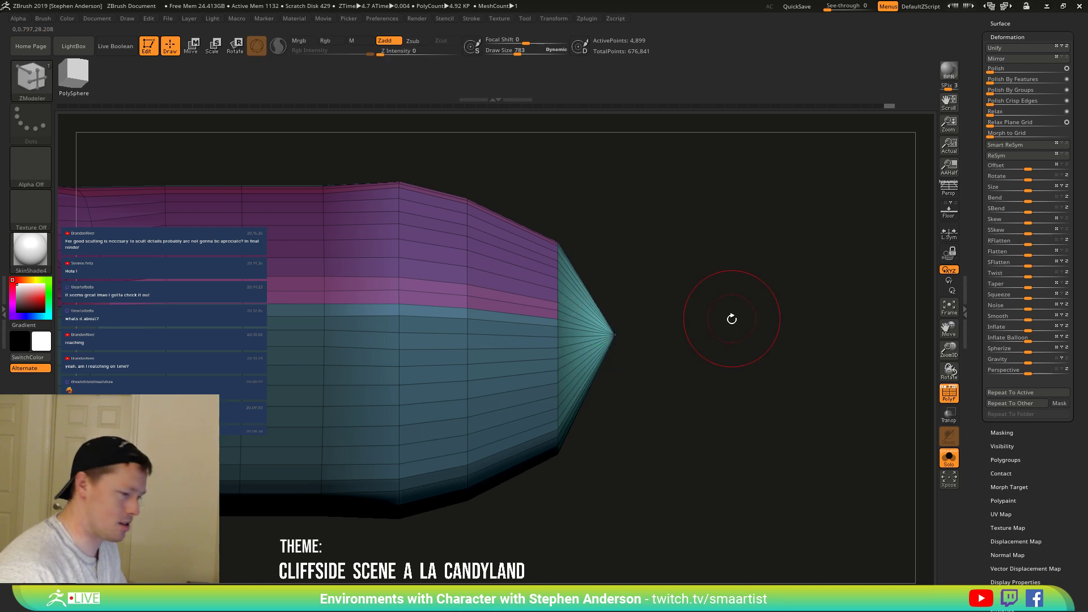
{"action": "mouse_move", "coordinate": [731, 318]}
{"action": "right_mouse_down"}
{"action": "mouse_move", "coordinate": [688, 336]}
{"action": "mouse_move", "coordinate": [652, 281]}
{"action": "mouse_move", "coordinate": [618, 445]}
{"action": "right_mouse_up"}
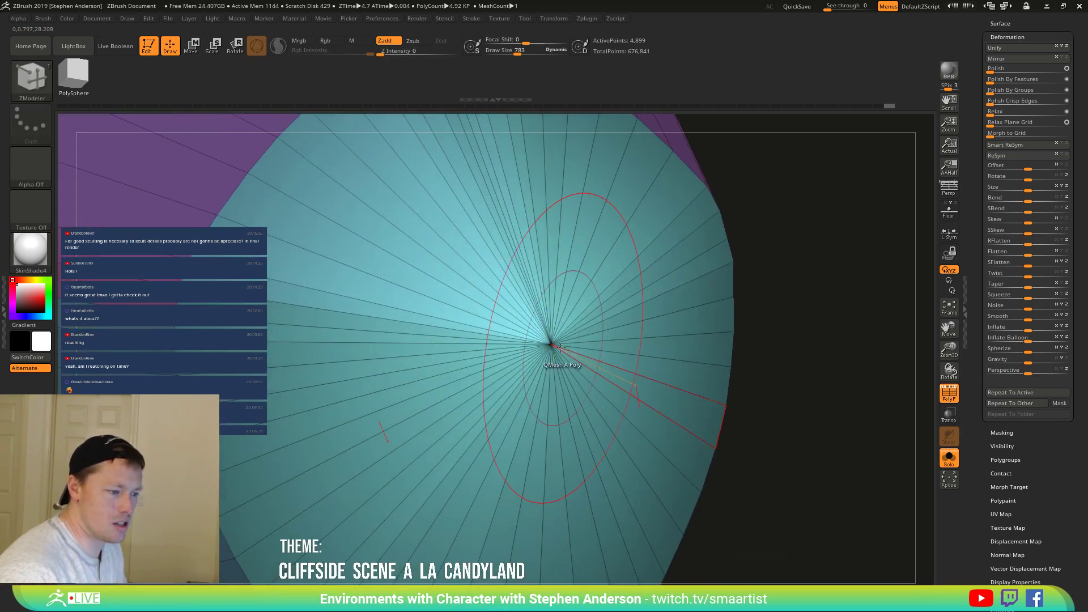
{"action": "right_click_drag", "start_coordinate": [558, 346], "coordinate": [524, 345]}
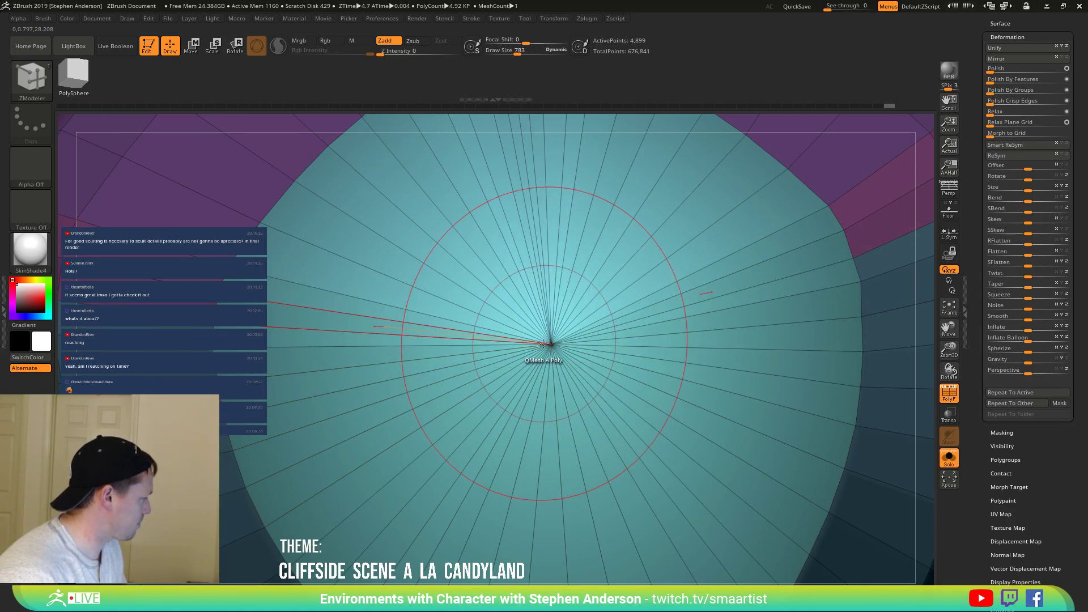
{"action": "key", "text": "b"}
{"action": "key", "text": "s"}
{"action": "key", "text": "m"}
{"action": "key", "text": "shift+f"}
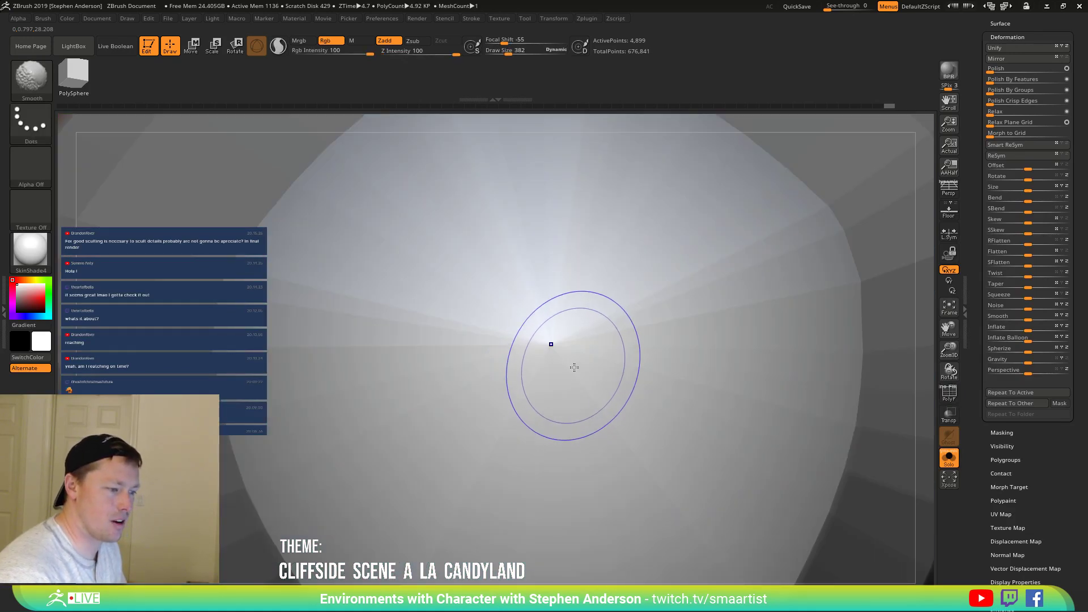
{"action": "key", "text": "shift+f"}
Insert a single edge loop around the cone with ZModeler and slide it partway toward the tip.
{"action": "right_click_drag", "start_coordinate": [580, 353], "coordinate": [563, 325], "text": "ctrl"}
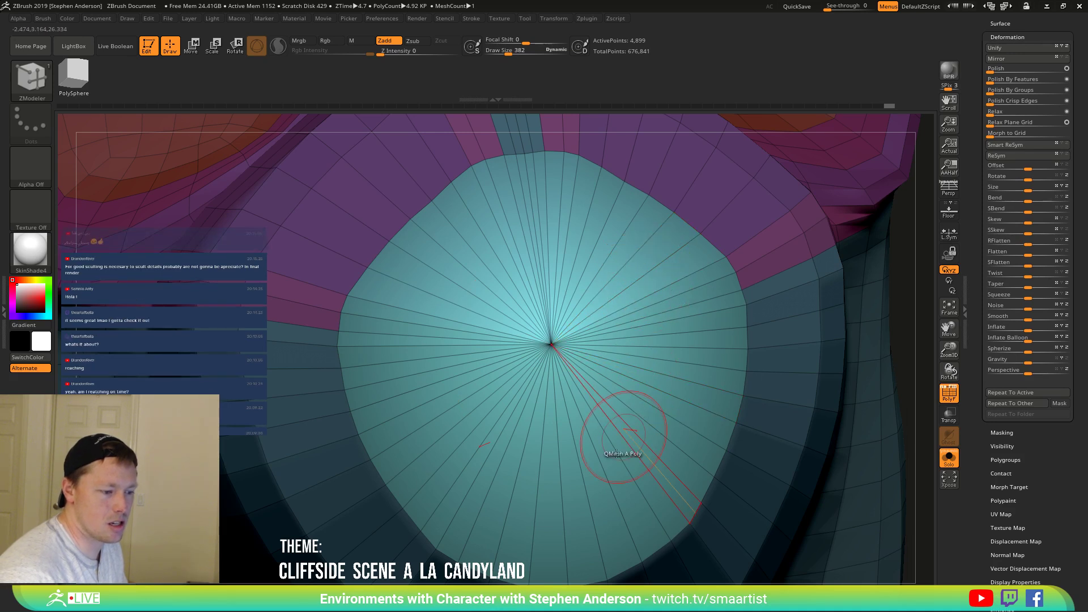
{"action": "key", "text": "space"}
{"action": "left_click", "coordinate": [594, 335]}
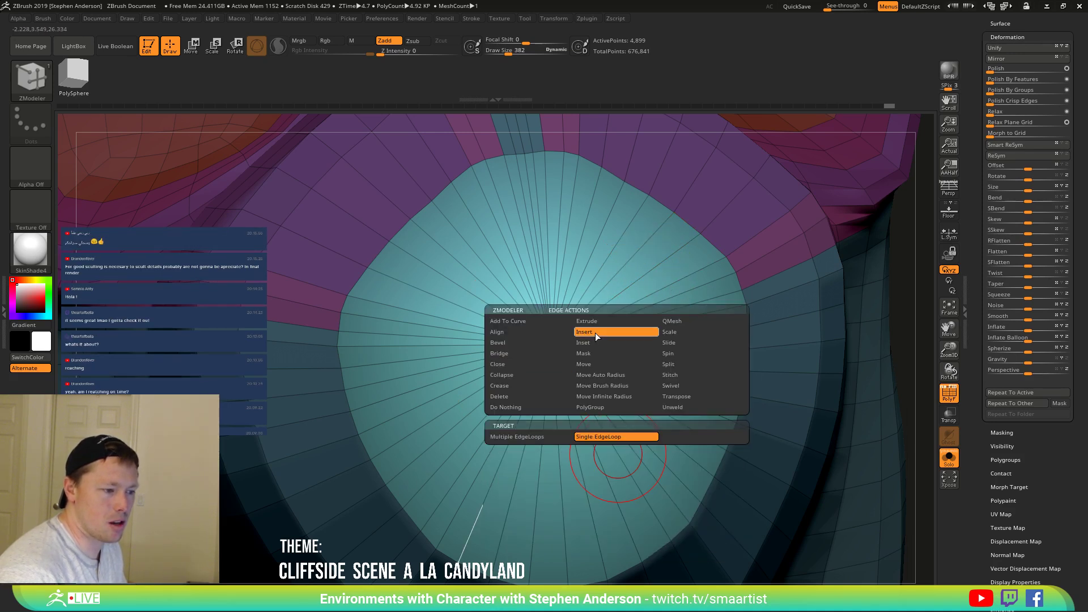
{"action": "left_click", "coordinate": [633, 478]}
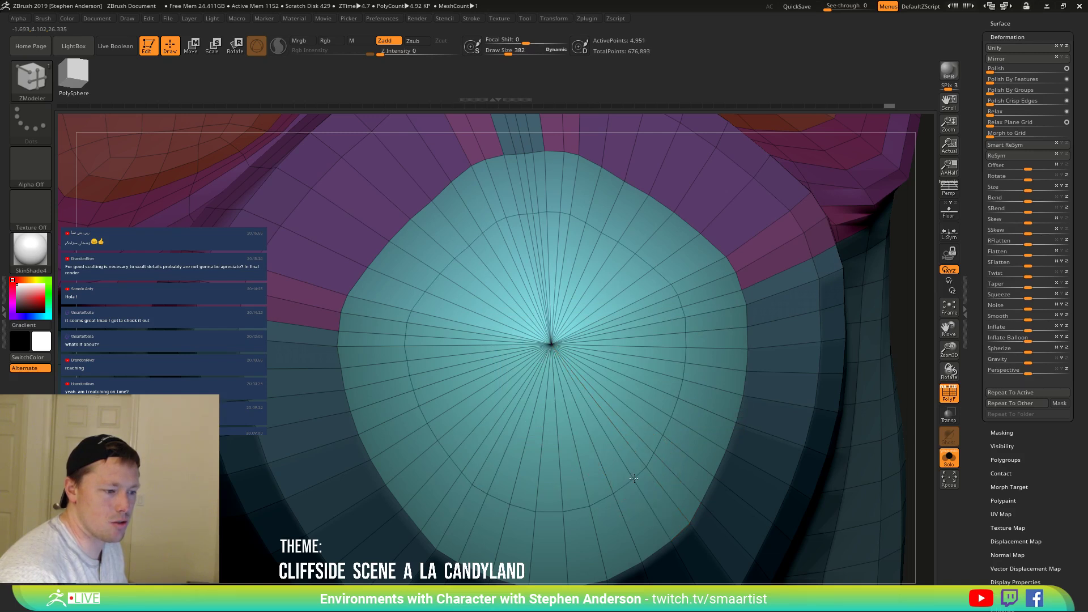
{"action": "left_click_drag", "start_coordinate": [634, 480], "coordinate": [619, 465]}
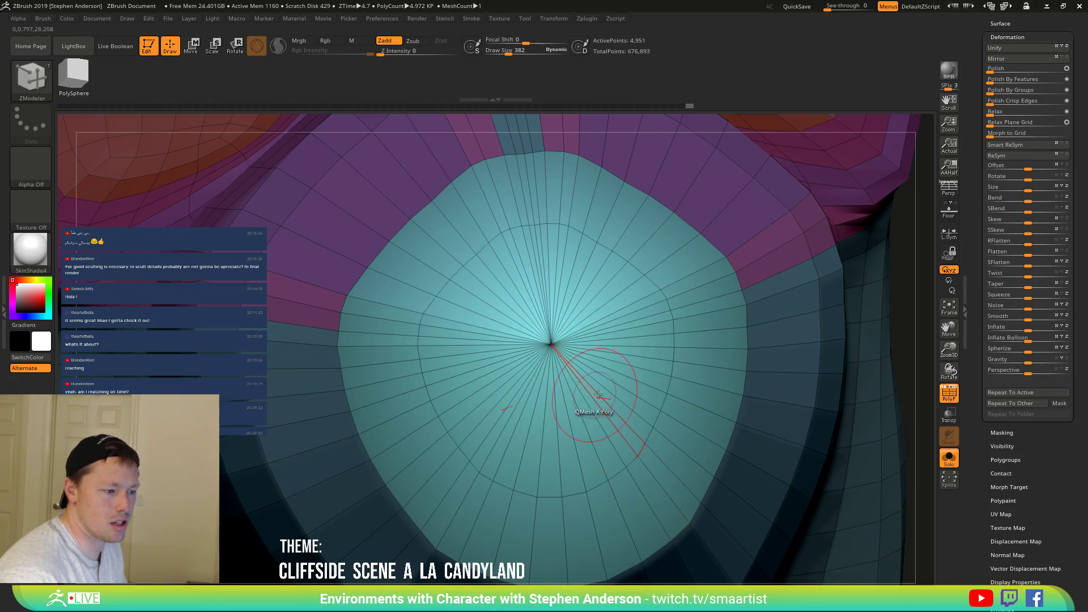
Hide the cone's tip inside the new edge loop and delete the hidden geometry.
{"action": "right_click_drag", "start_coordinate": [598, 394], "coordinate": [654, 360]}
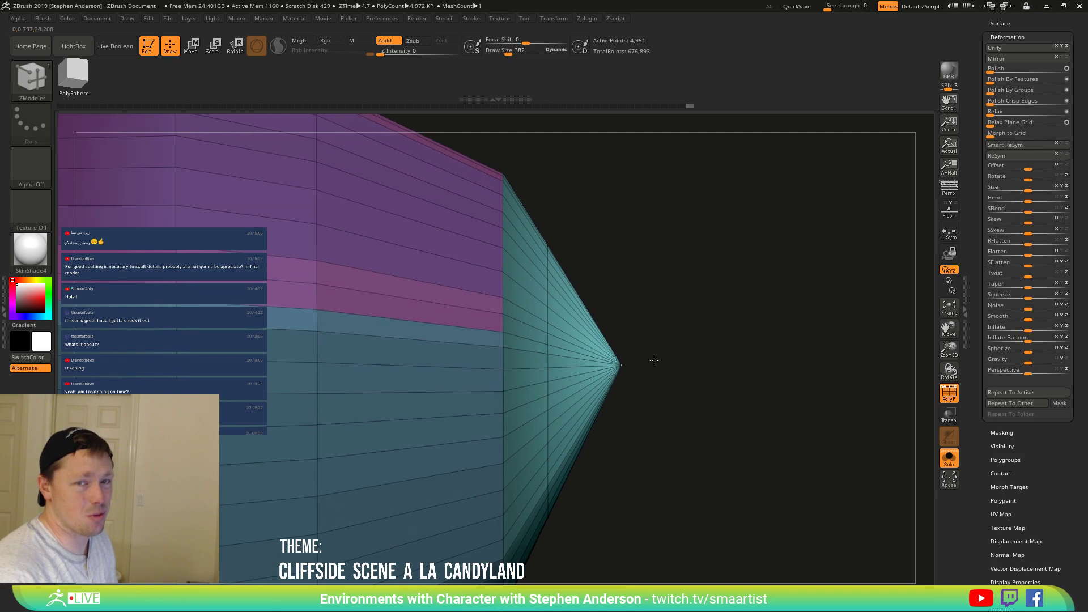
{"action": "left_click_drag", "start_coordinate": [752, 268], "coordinate": [619, 458], "text": "ctrl+shift"}
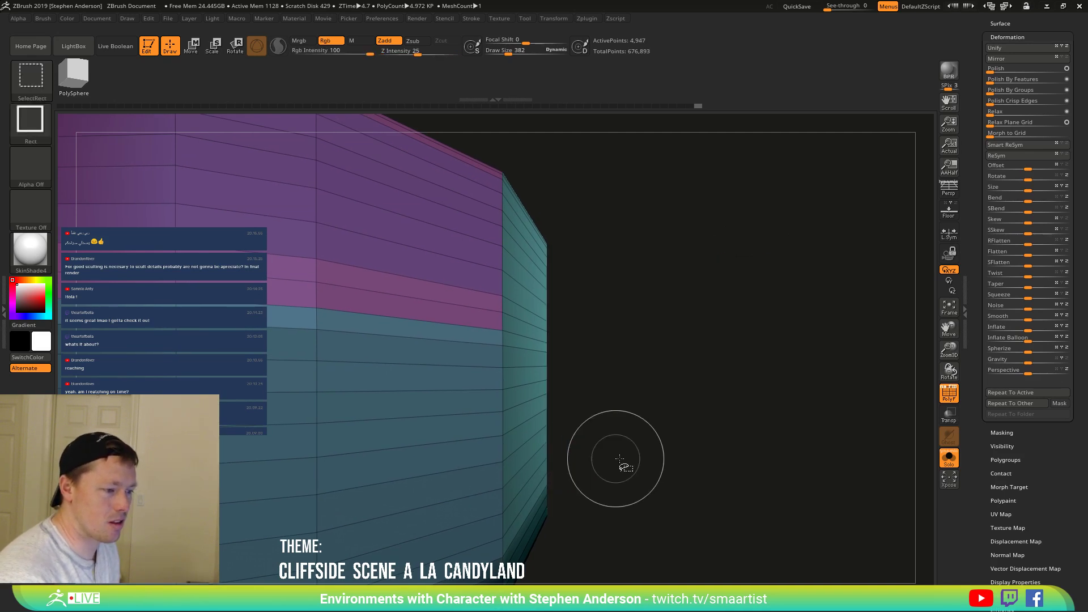
{"action": "left_click", "coordinate": [1014, 432]}
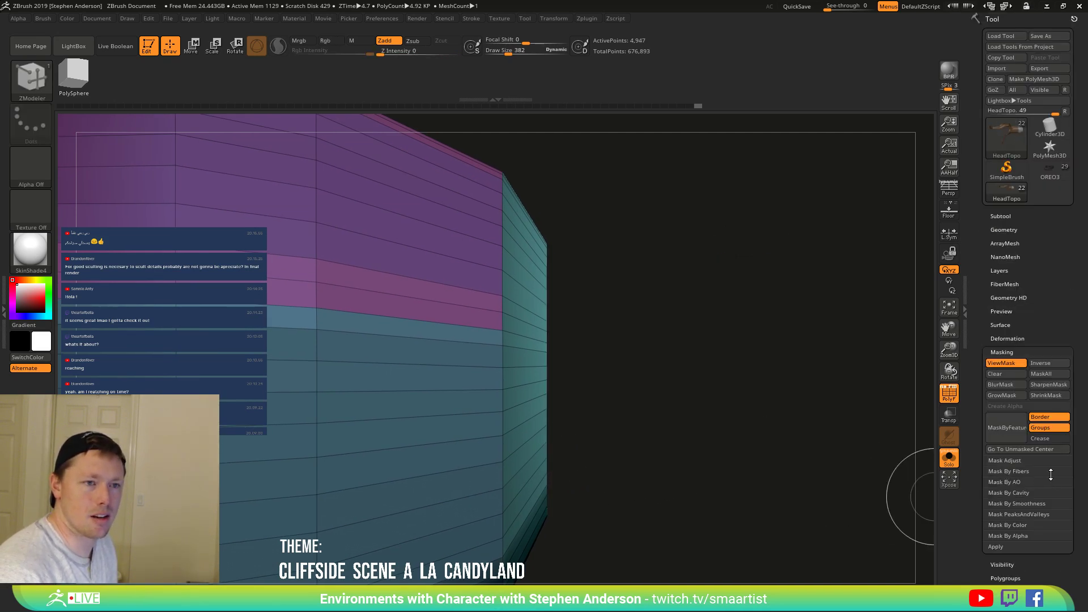
{"action": "left_click", "coordinate": [1003, 229]}
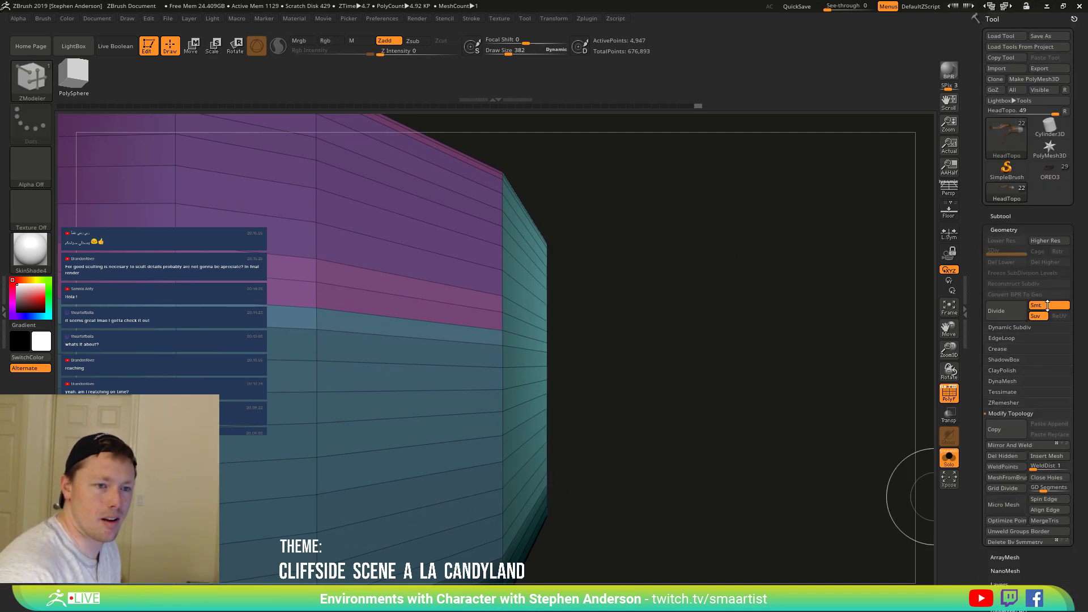
{"action": "left_click", "coordinate": [1000, 457]}
{"action": "left_click_drag", "start_coordinate": [750, 347], "coordinate": [711, 355]}
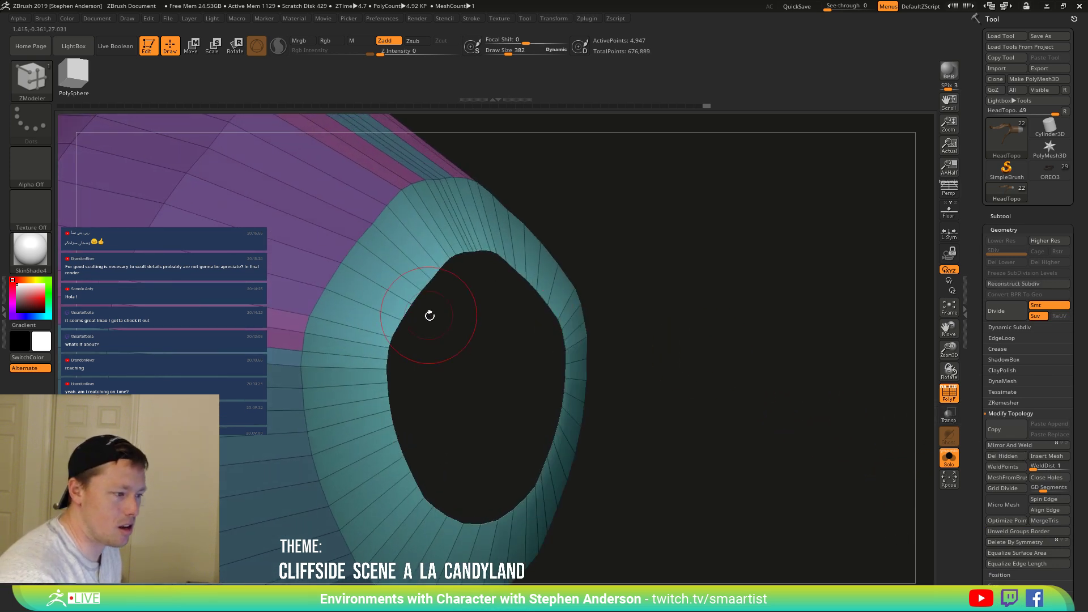
Collapse the open hole at the neck's end inward with ZModeler's Collapse Hole edge action.
{"action": "key", "text": "space"}
{"action": "left_click", "coordinate": [311, 370]}
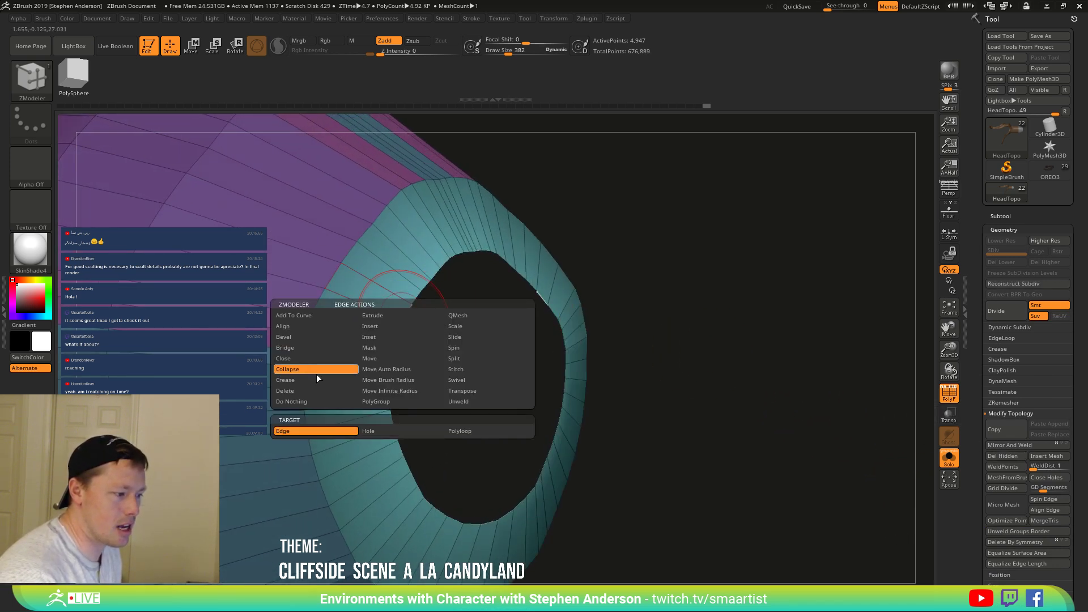
{"action": "left_click", "coordinate": [414, 432]}
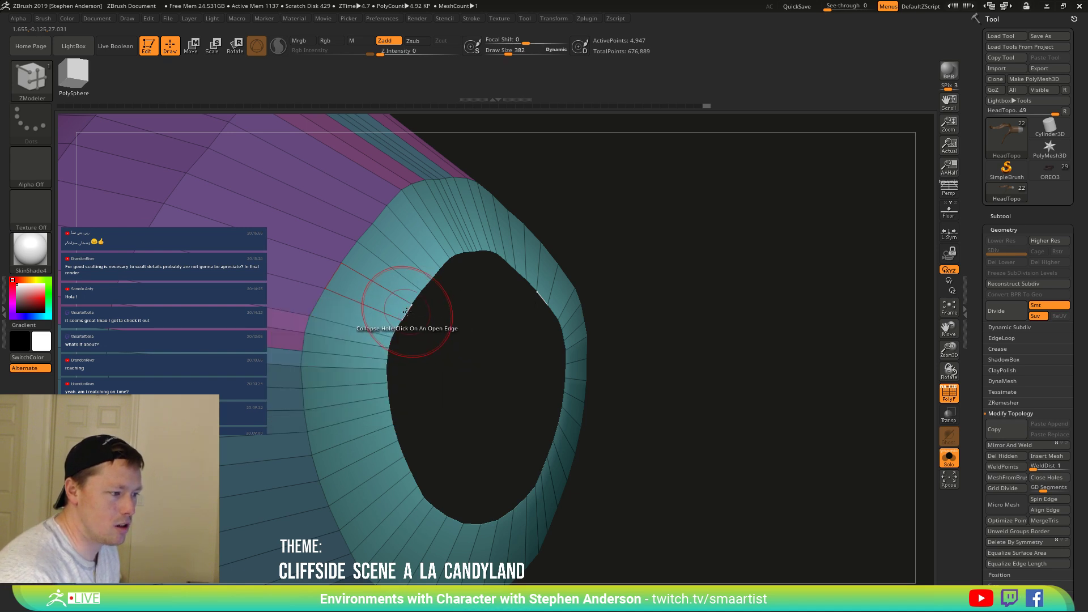
{"action": "left_click", "coordinate": [407, 312]}
{"action": "mouse_move", "coordinate": [614, 287]}
{"action": "left_mouse_down"}
{"action": "mouse_move", "coordinate": [493, 312]}
{"action": "mouse_move", "coordinate": [533, 315]}
{"action": "mouse_move", "coordinate": [459, 337]}
{"action": "mouse_move", "coordinate": [439, 333]}
{"action": "mouse_move", "coordinate": [483, 345]}
{"action": "left_mouse_up"}
{"action": "mouse_move", "coordinate": [570, 338]}
{"action": "right_mouse_down"}
{"action": "mouse_move", "coordinate": [519, 349]}
{"action": "mouse_move", "coordinate": [504, 336]}
{"action": "mouse_move", "coordinate": [460, 358]}
{"action": "right_mouse_up"}
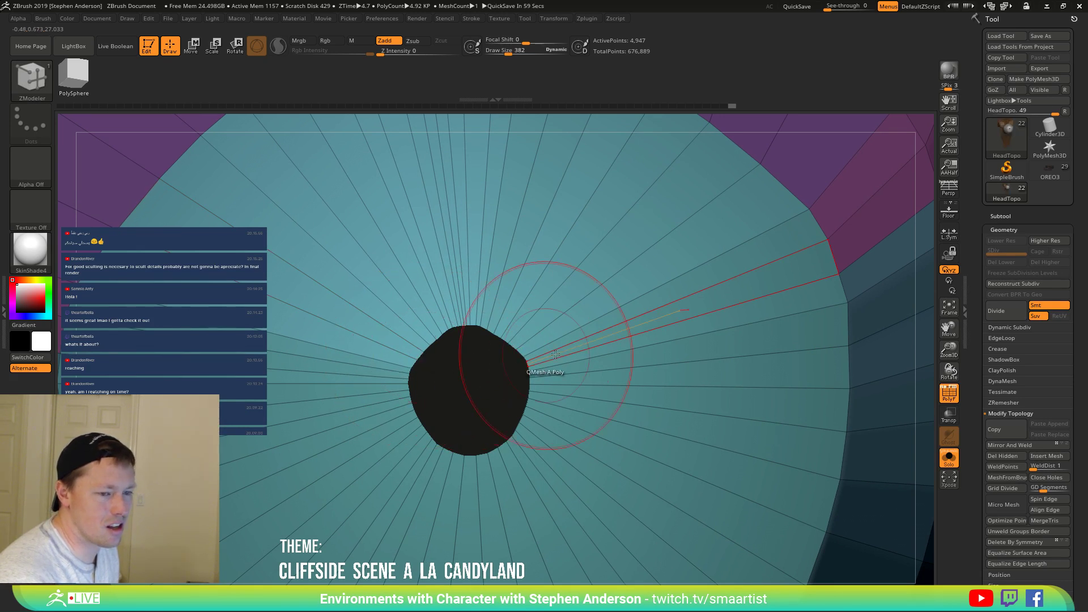
Delete the hidden faces, then collapse the open hole at the neck's unmasked end into a single center point.
{"action": "left_click", "coordinate": [1001, 456]}
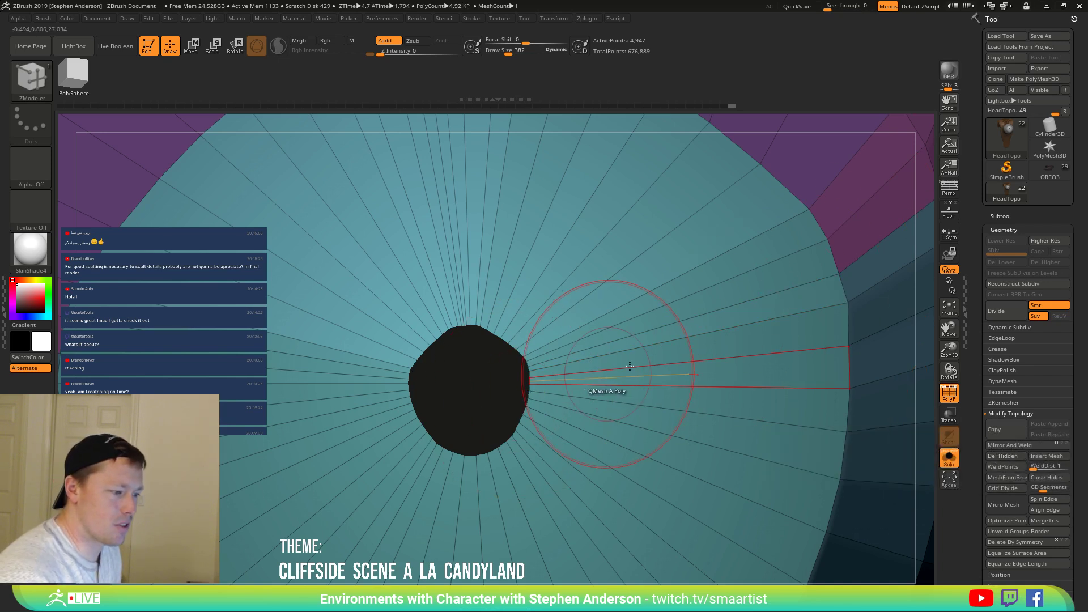
{"action": "right_click_drag", "start_coordinate": [629, 366], "coordinate": [712, 331]}
{"action": "left_click_drag", "start_coordinate": [745, 362], "coordinate": [813, 277], "text": "ctrl"}
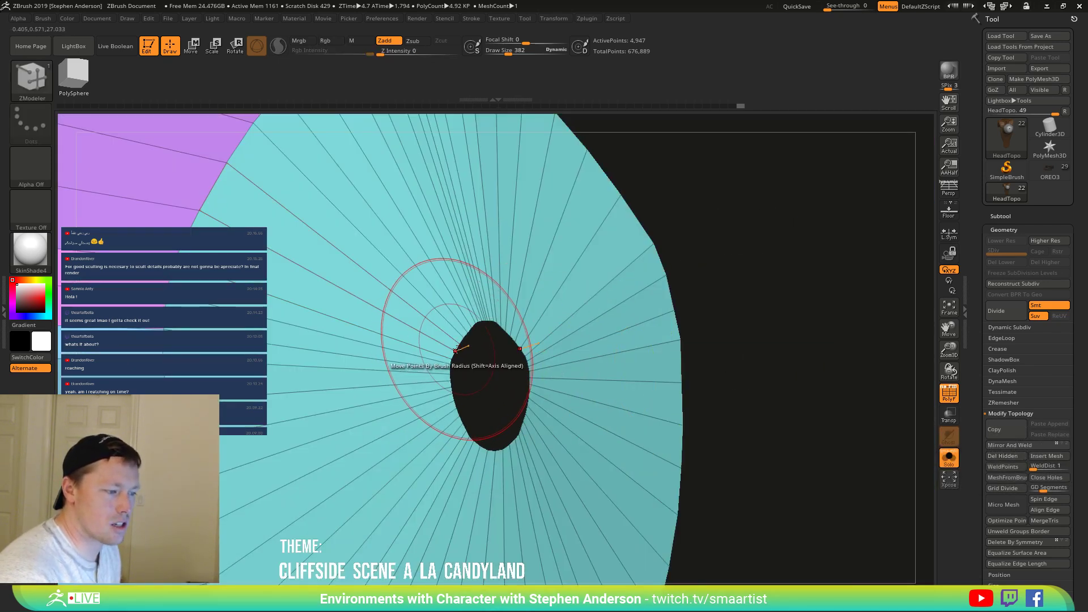
{"action": "left_click", "coordinate": [458, 346]}
{"action": "right_click_drag", "start_coordinate": [584, 357], "coordinate": [489, 382]}
{"action": "left_click_drag", "start_coordinate": [490, 381], "coordinate": [455, 371], "text": "shift"}
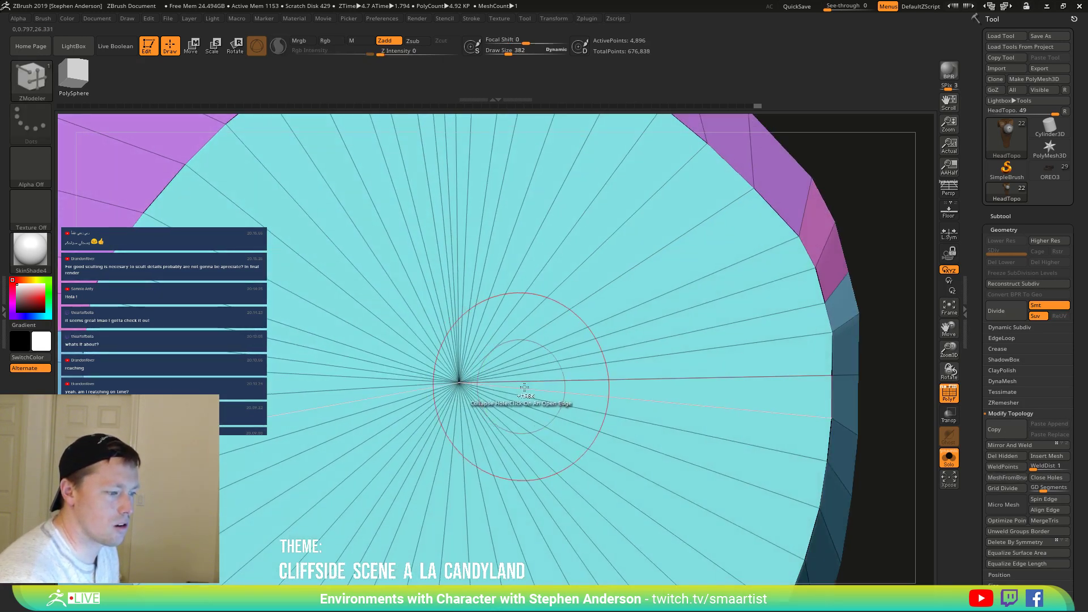
{"action": "key", "text": "ctrl+z"}
Mask everything except the collapsed cap's center point and move that point backward along Z to form a pointed tip.
{"action": "right_click_drag", "start_coordinate": [514, 400], "coordinate": [545, 370]}
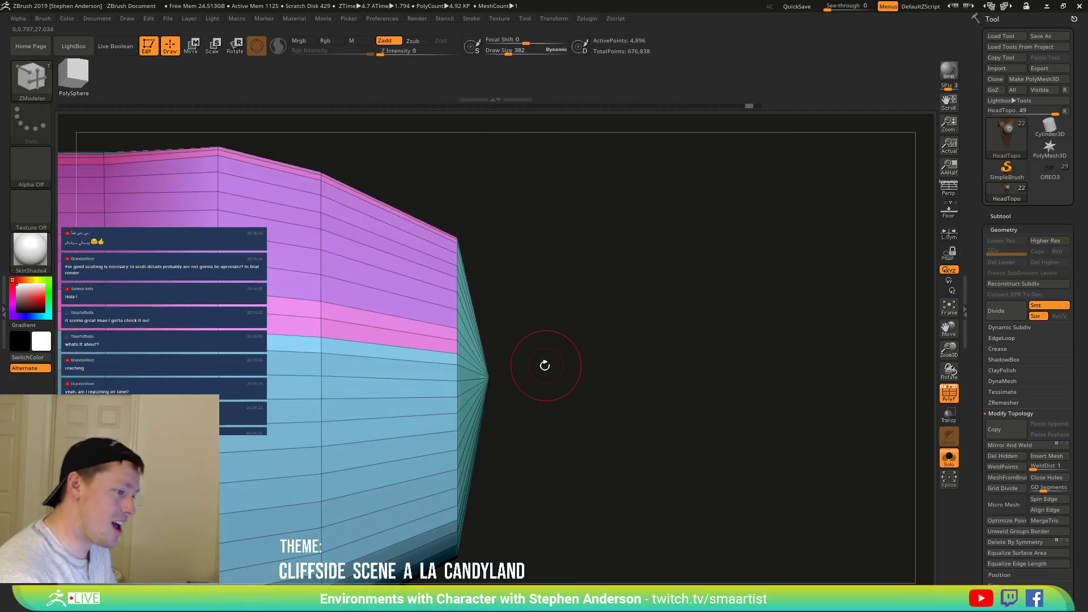
{"action": "key", "text": "w"}
{"action": "left_click_drag", "start_coordinate": [648, 273], "coordinate": [480, 457], "text": "ctrl"}
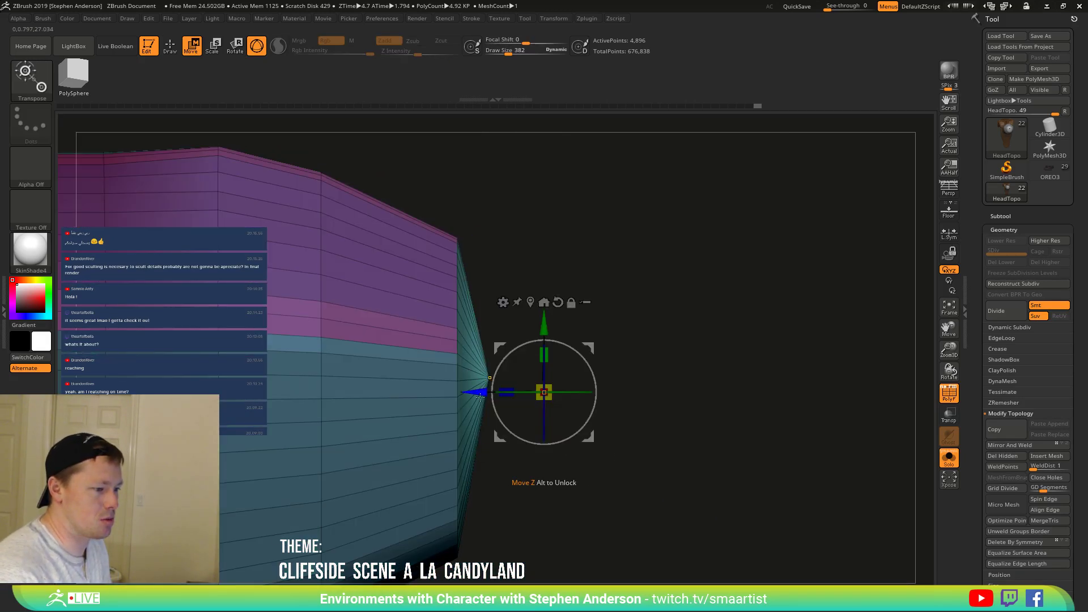
{"action": "left_click_drag", "start_coordinate": [478, 391], "coordinate": [587, 393]}
{"action": "key", "text": "q"}
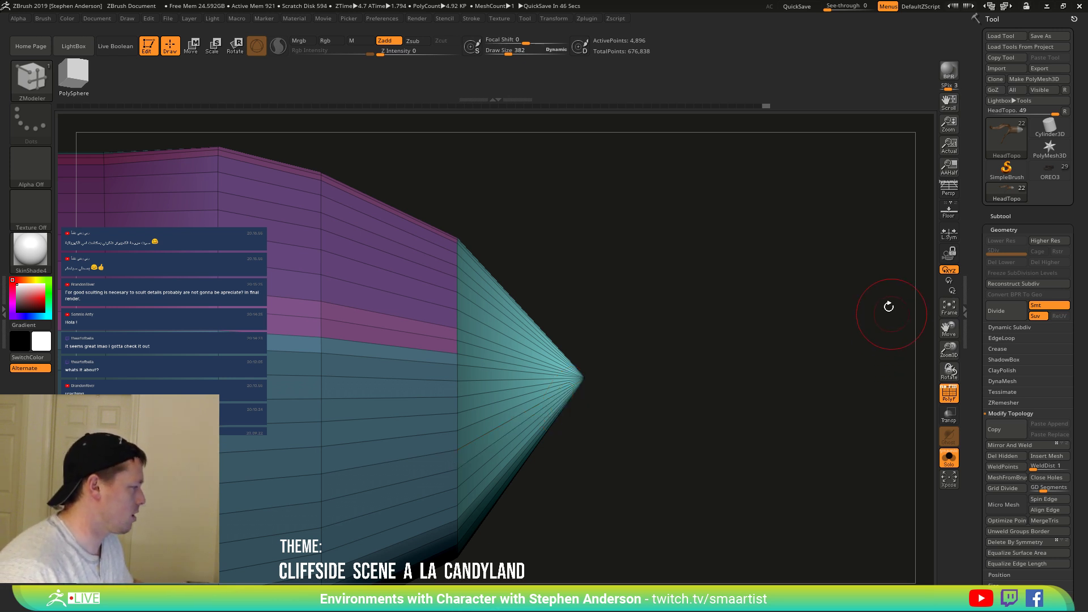
Turn off the polyframe and examine the extended neck with the head's other parts shown, then isolate the head mesh again.
{"action": "left_click_drag", "start_coordinate": [641, 322], "coordinate": [663, 399]}
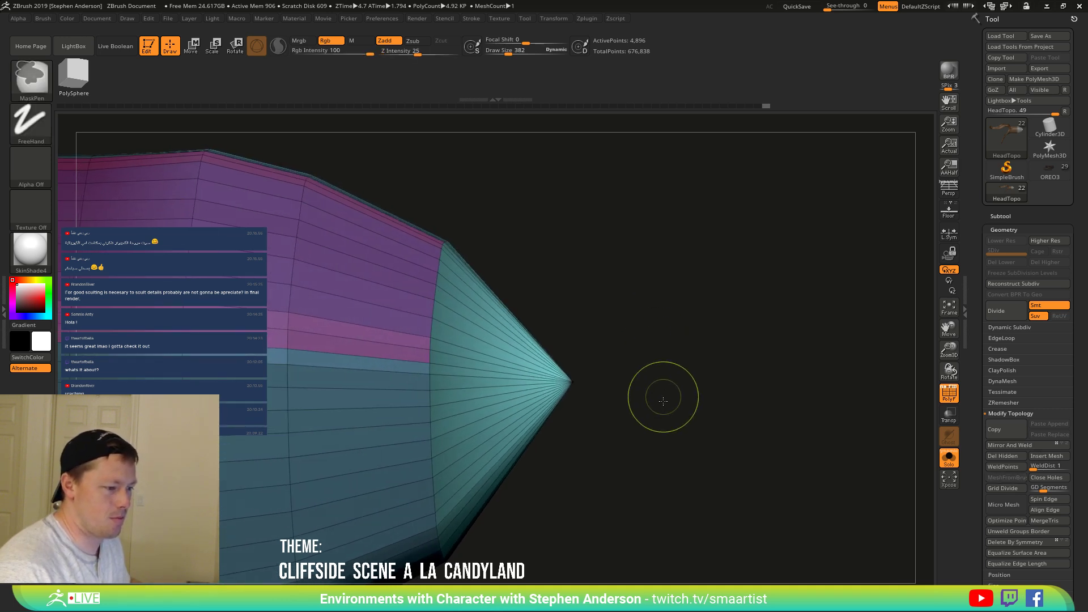
{"action": "right_click_drag", "start_coordinate": [663, 398], "coordinate": [537, 366], "text": "ctrl"}
{"action": "key", "text": "shift+f"}
{"action": "left_click_drag", "start_coordinate": [629, 340], "coordinate": [674, 335]}
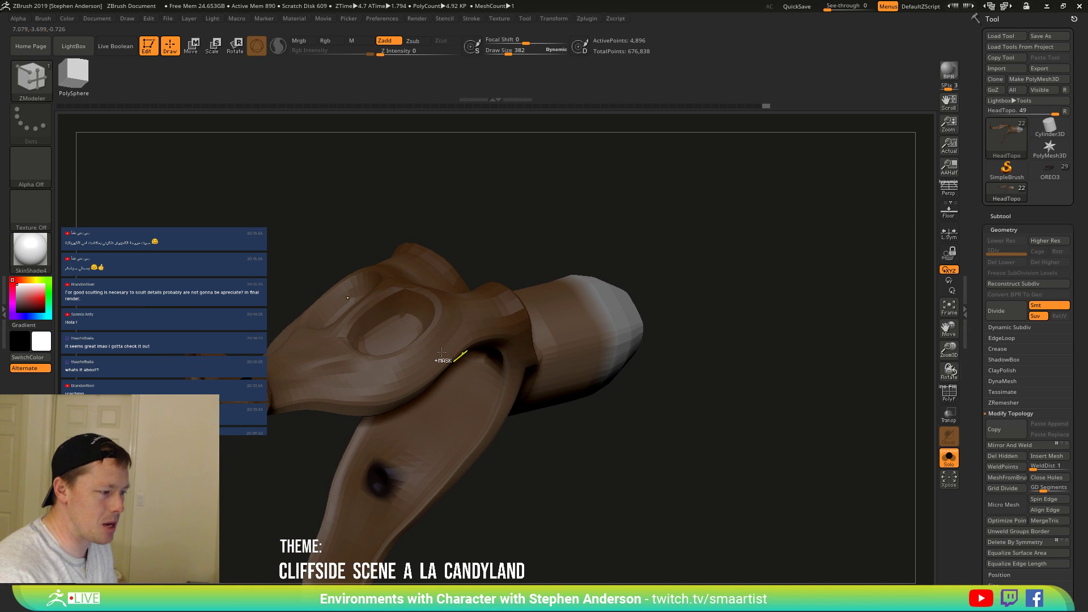
{"action": "right_click_drag", "start_coordinate": [457, 355], "coordinate": [430, 366], "text": "ctrl"}
{"action": "left_click", "coordinate": [955, 455]}
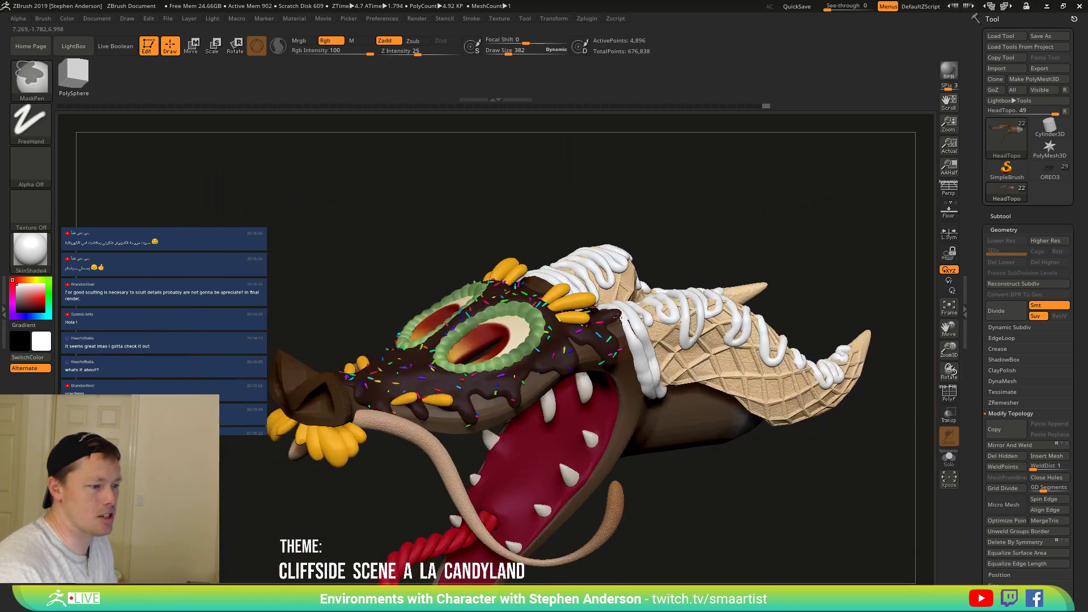
{"action": "right_click_drag", "start_coordinate": [595, 334], "coordinate": [604, 379], "text": "shift"}
{"action": "left_click_drag", "start_coordinate": [604, 379], "coordinate": [656, 489], "text": "ctrl"}
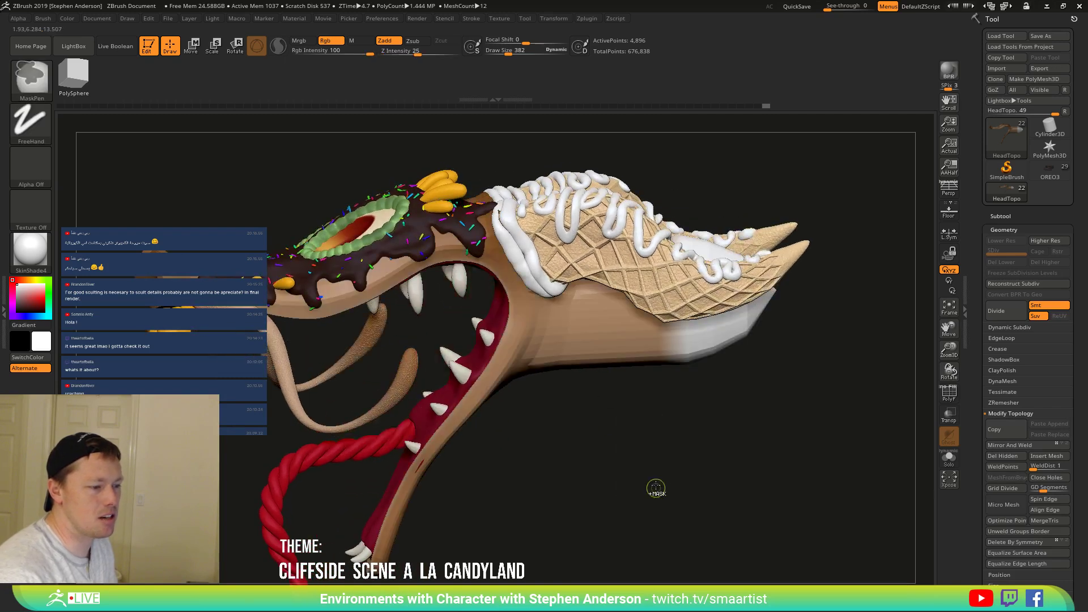
{"action": "right_click_drag", "start_coordinate": [656, 488], "coordinate": [579, 348]}
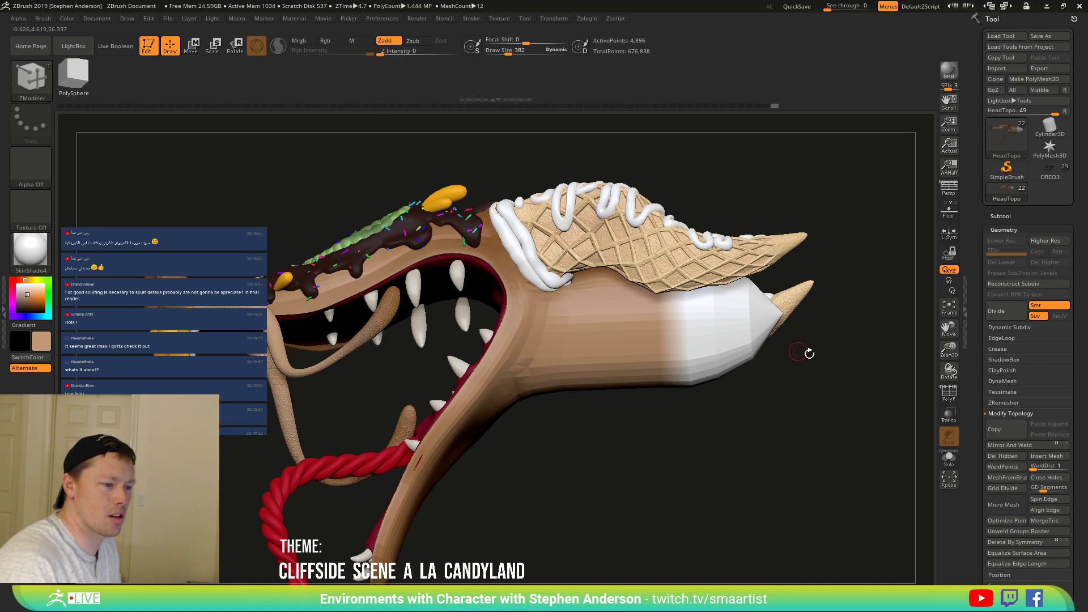
{"action": "left_click", "coordinate": [948, 457]}
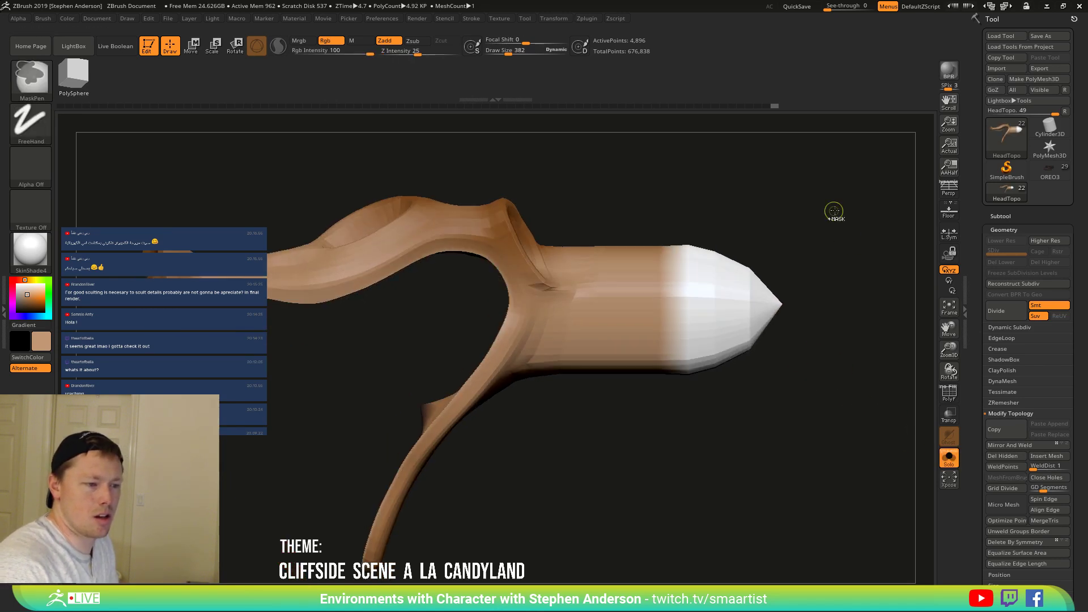
Mask the neck's white rear end and invert the mask so only that end is editable.
{"action": "mouse_move", "coordinate": [834, 210]}
{"action": "left_mouse_down", "text": "ctrl"}
{"action": "mouse_move", "coordinate": [616, 445]}
{"action": "mouse_move", "coordinate": [631, 445]}
{"action": "mouse_move", "coordinate": [669, 389]}
{"action": "left_mouse_up", "text": "ctrl"}
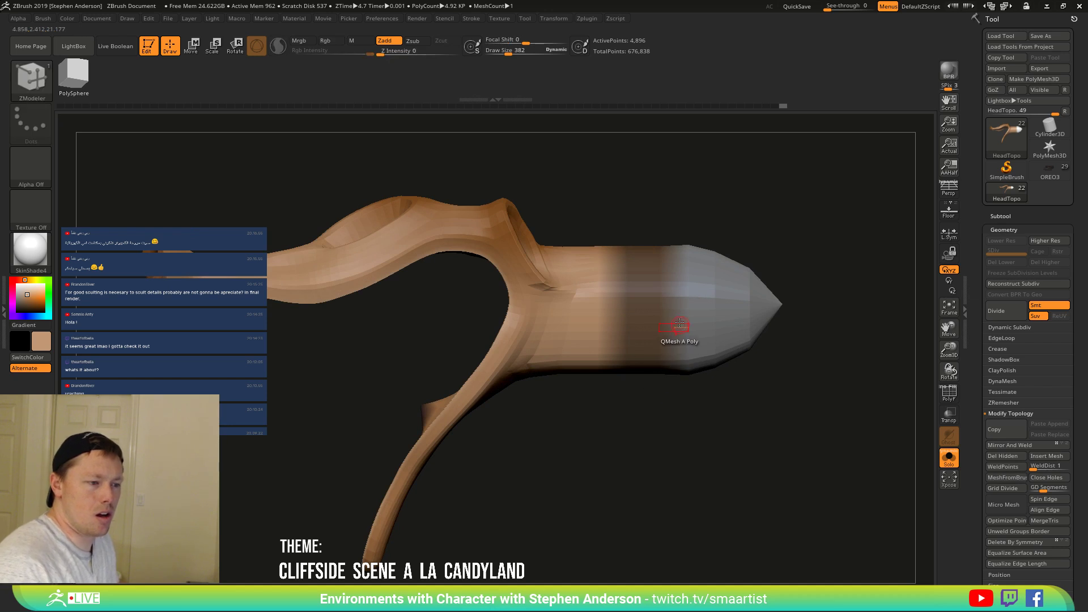
{"action": "left_click", "coordinate": [784, 391], "text": "ctrl"}
{"action": "left_click_drag", "start_coordinate": [755, 359], "coordinate": [709, 365]}
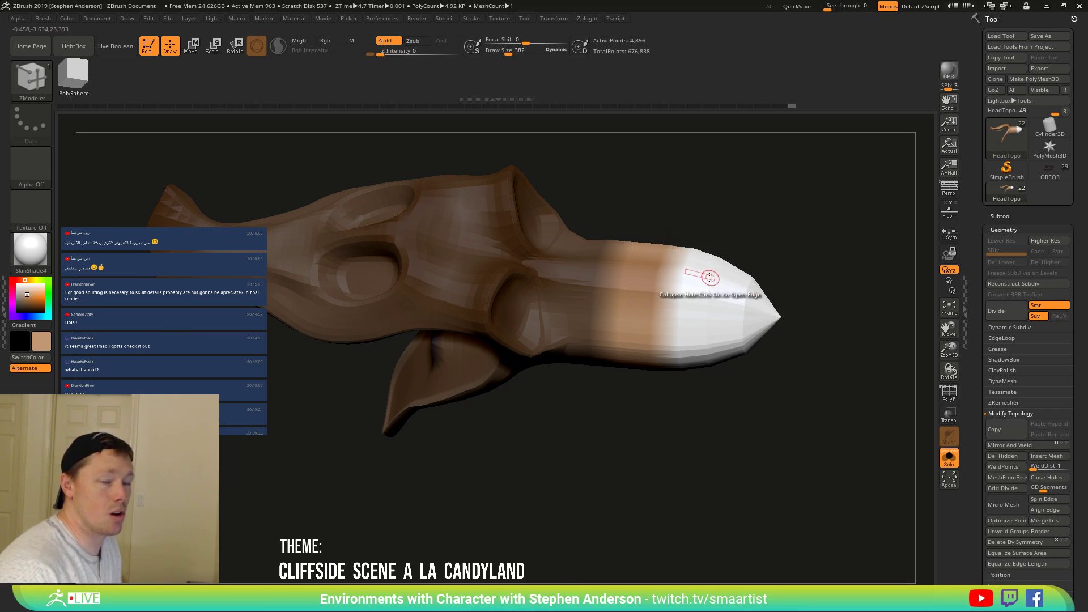
{"action": "mouse_move", "coordinate": [663, 374]}
{"action": "left_mouse_down"}
{"action": "mouse_move", "coordinate": [673, 323]}
{"action": "mouse_move", "coordinate": [589, 277]}
{"action": "mouse_move", "coordinate": [575, 326]}
{"action": "mouse_move", "coordinate": [636, 467]}
{"action": "mouse_move", "coordinate": [662, 494]}
{"action": "left_mouse_up"}
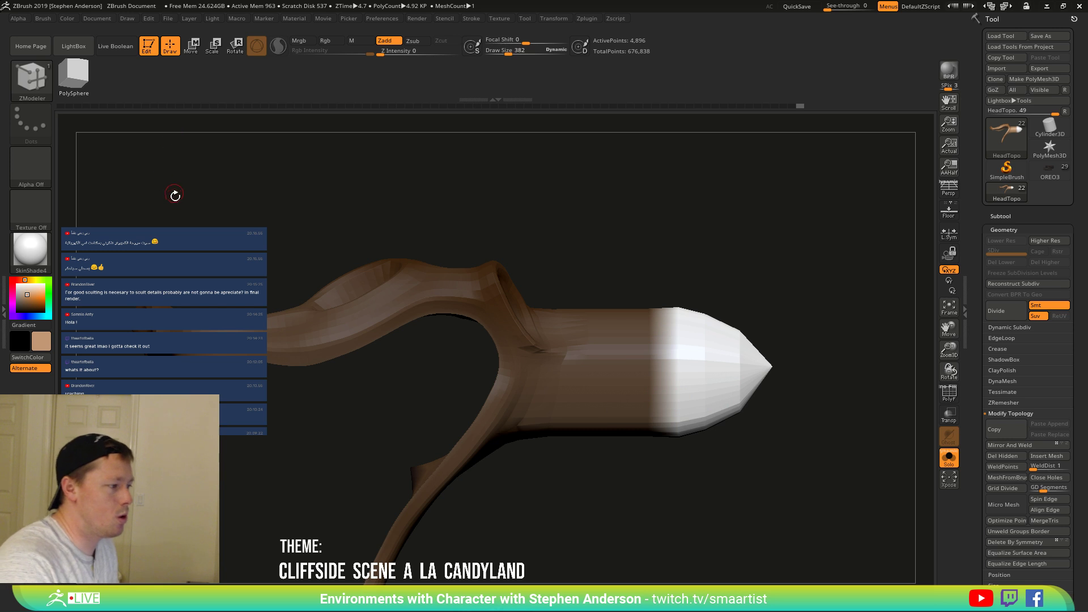
Enable Rgb, fill the unmasked neck end with the brown color R 194, G 152, B 116, and clear the mask.
{"action": "left_click", "coordinate": [65, 18]}
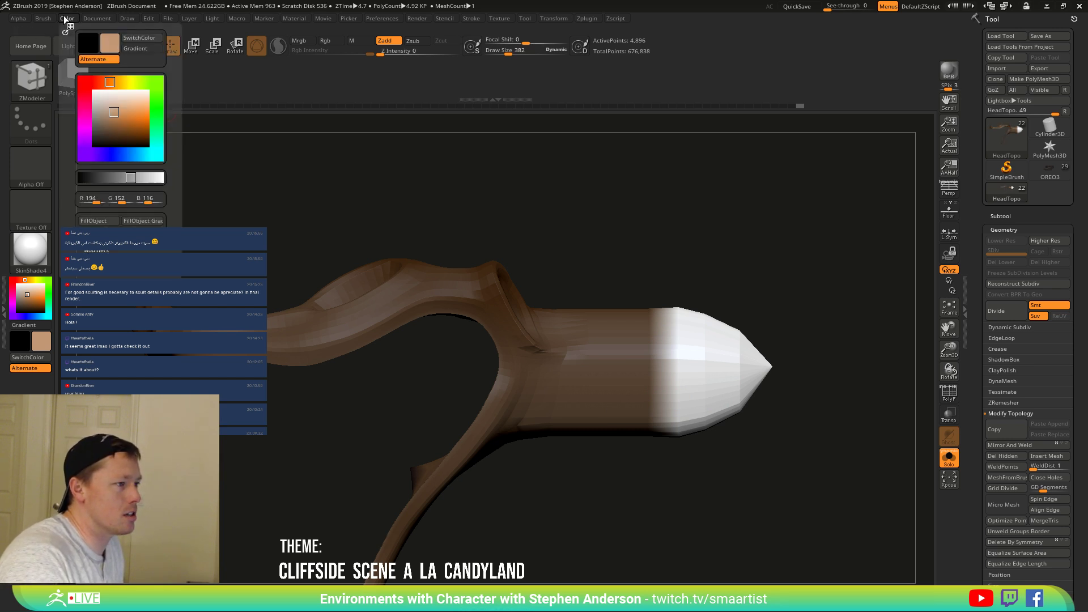
{"action": "left_click", "coordinate": [330, 41]}
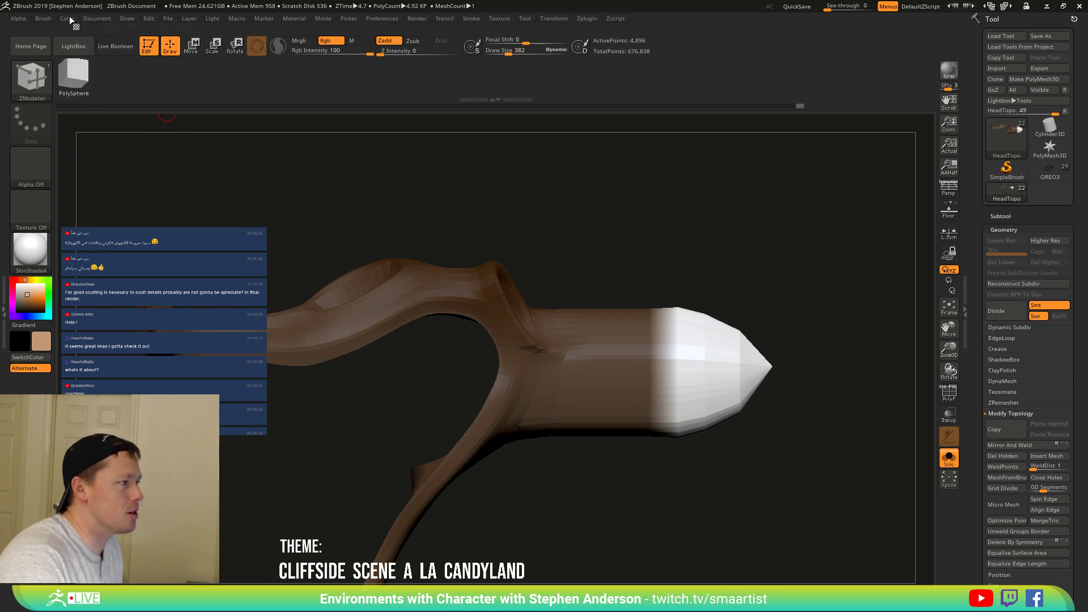
{"action": "left_click", "coordinate": [68, 19]}
{"action": "left_click", "coordinate": [102, 221]}
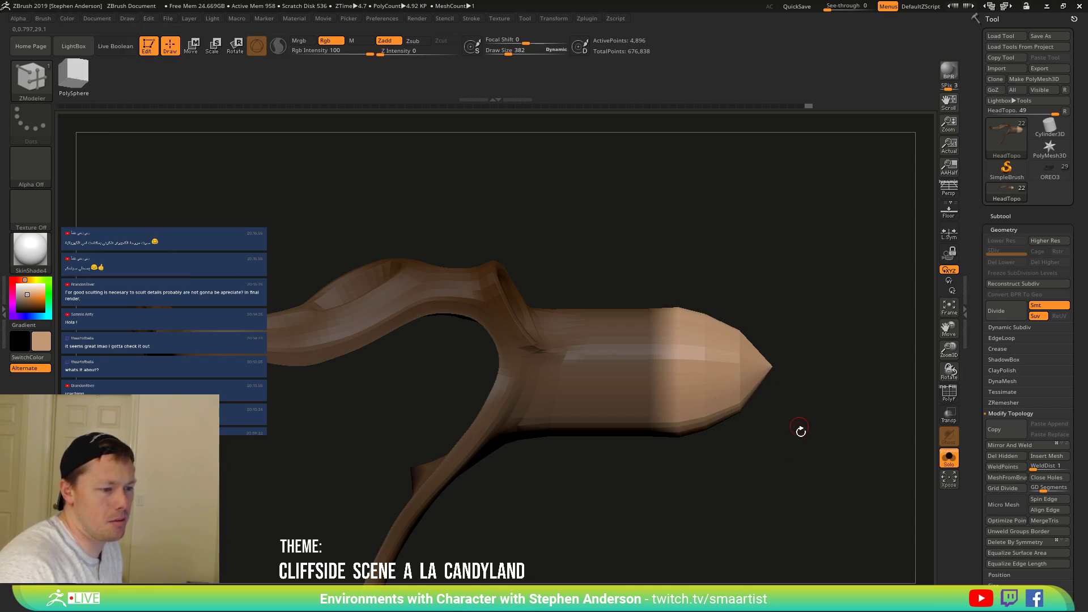
{"action": "key", "text": "ctrl+shift"}
{"action": "mouse_move", "coordinate": [808, 413]}
{"action": "left_mouse_down"}
{"action": "mouse_move", "coordinate": [821, 490]}
{"action": "mouse_move", "coordinate": [772, 408]}
{"action": "mouse_move", "coordinate": [777, 340]}
{"action": "mouse_move", "coordinate": [756, 299]}
{"action": "left_mouse_up"}
{"action": "right_click_drag", "start_coordinate": [756, 300], "coordinate": [742, 313], "text": "ctrl"}
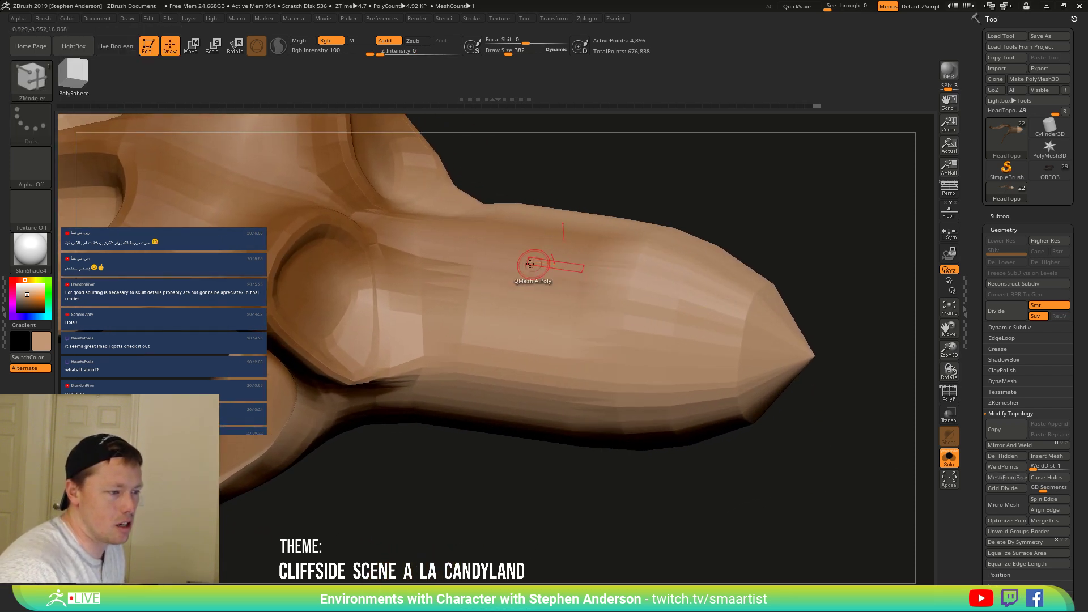
Sample the neck's skin color, select the Standard brush with Rgb only, and blend the color across the neck's new end.
{"action": "key", "text": "c"}
{"action": "key", "text": "b"}
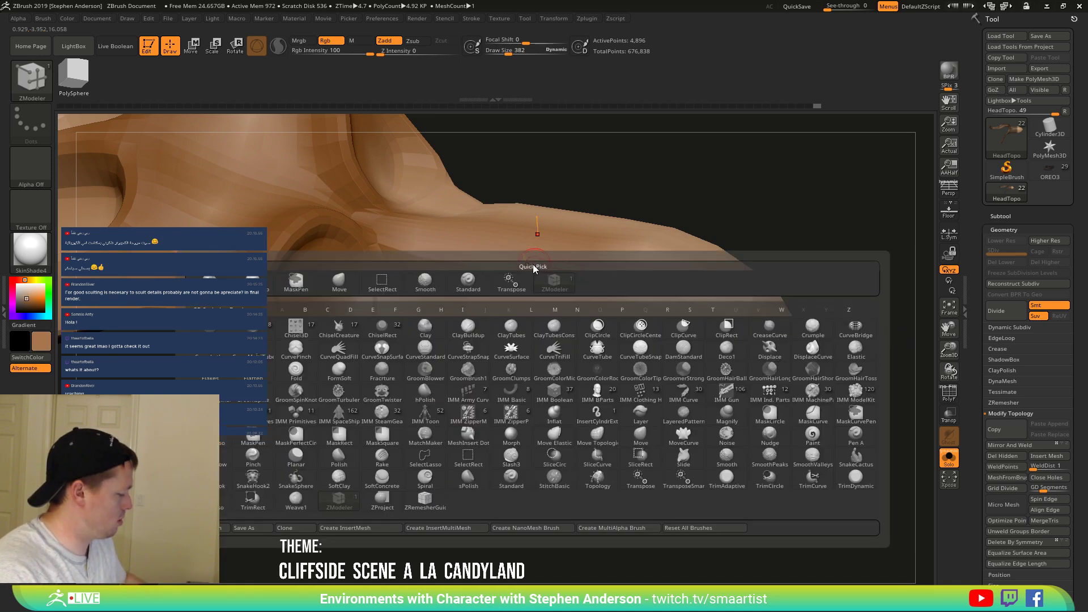
{"action": "key", "text": "s"}
{"action": "key", "text": "t"}
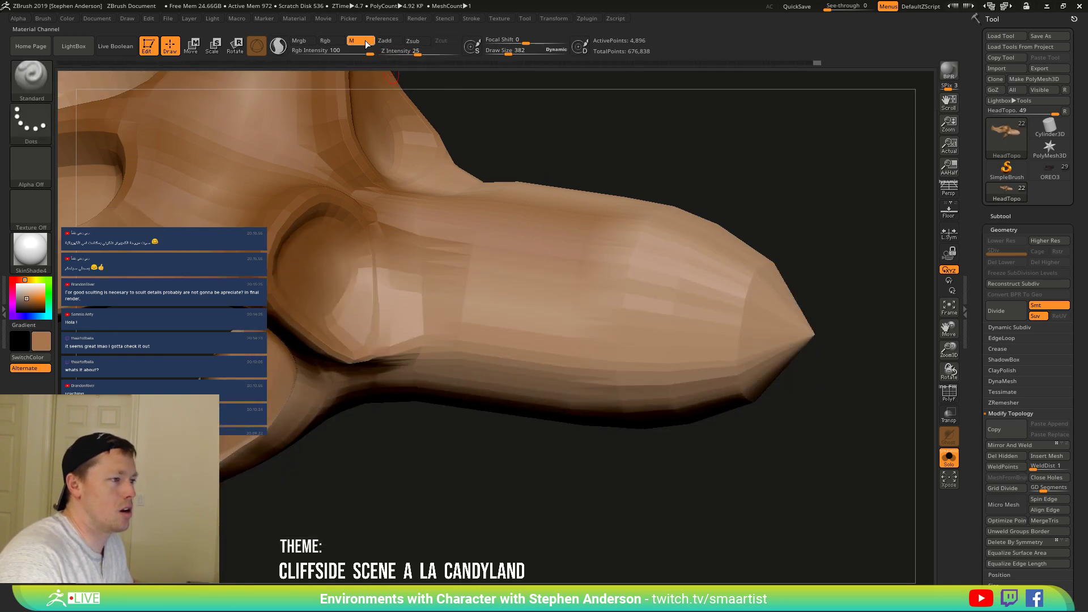
{"action": "right_click_drag", "start_coordinate": [628, 279], "coordinate": [637, 243]}
{"action": "left_click_drag", "start_coordinate": [688, 248], "coordinate": [611, 239]}
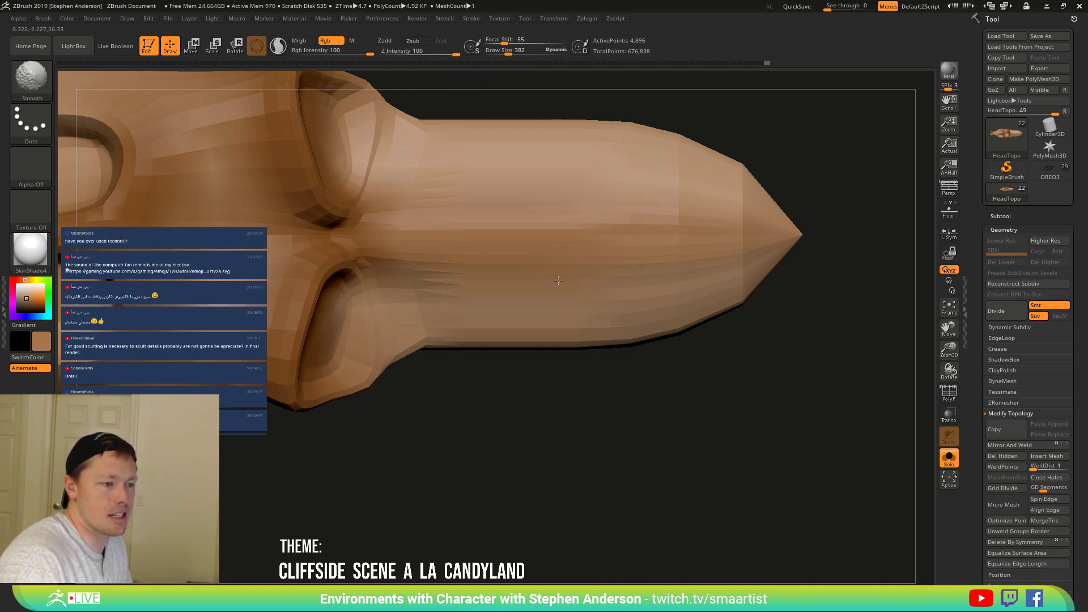
Examine the neck's shape from the side, alone and together with the waffle-cone horns and other head parts.
{"action": "mouse_move", "coordinate": [600, 250]}
{"action": "right_mouse_down"}
{"action": "mouse_move", "coordinate": [651, 284]}
{"action": "mouse_move", "coordinate": [655, 264]}
{"action": "mouse_move", "coordinate": [655, 276]}
{"action": "right_mouse_up"}
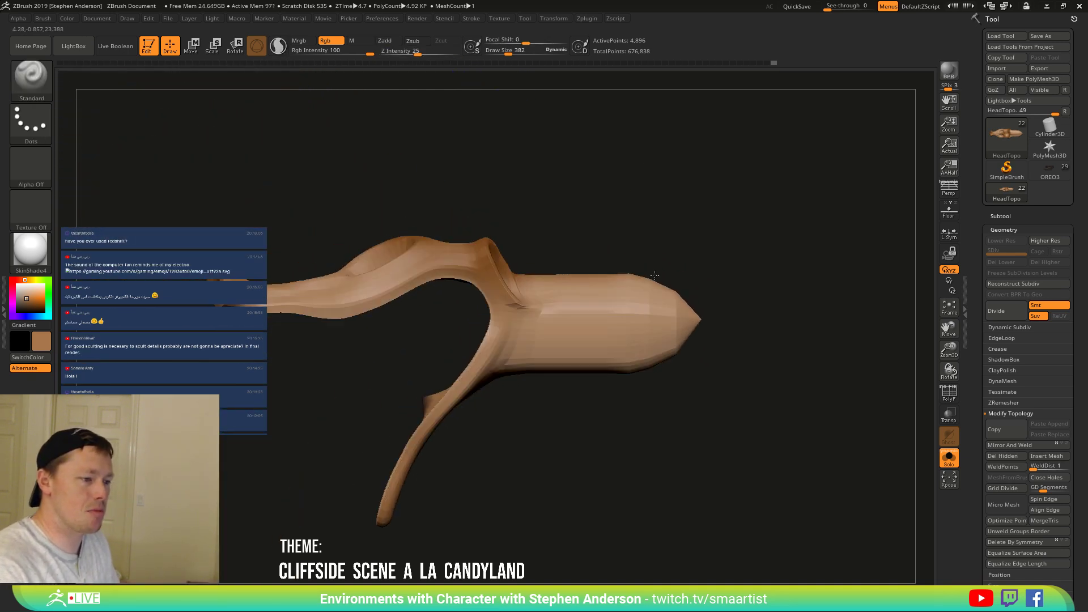
{"action": "right_click_drag", "start_coordinate": [695, 312], "coordinate": [587, 307], "text": "alt"}
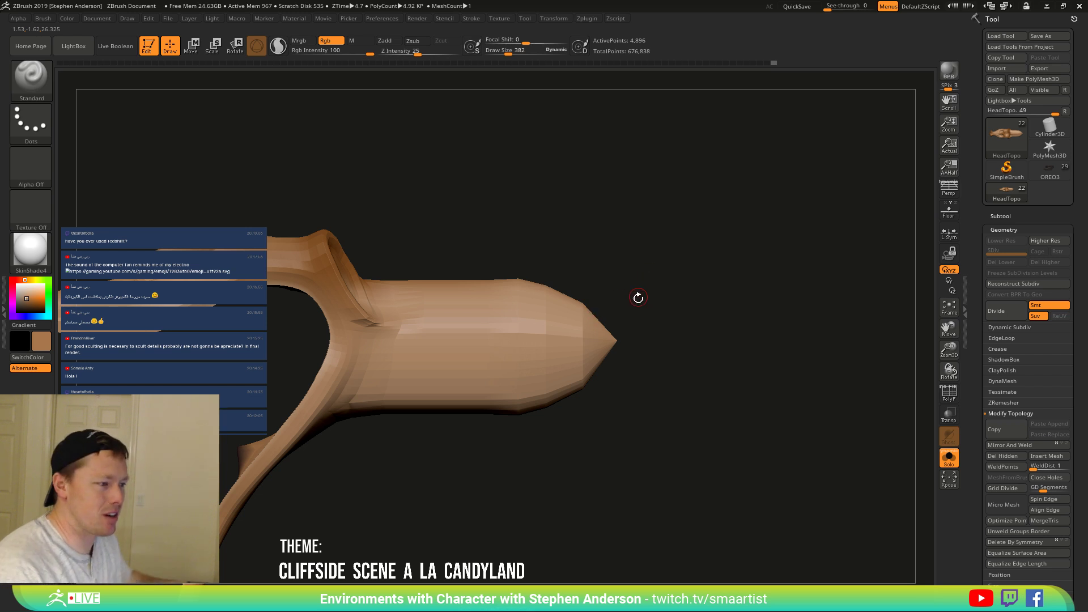
{"action": "left_click_drag", "start_coordinate": [640, 336], "coordinate": [605, 286]}
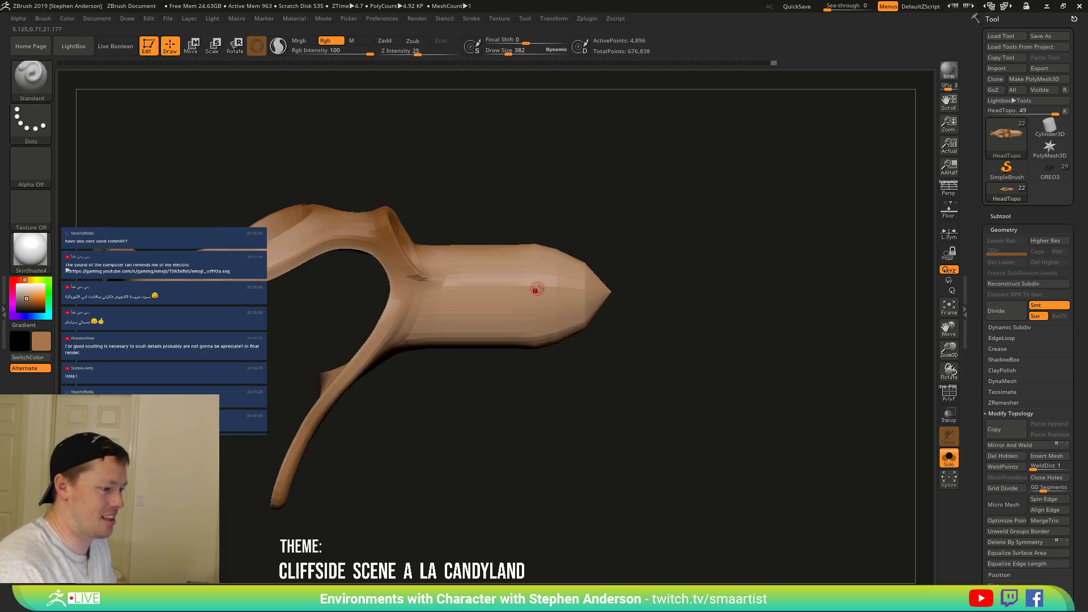
{"action": "right_click_drag", "start_coordinate": [537, 289], "coordinate": [586, 332], "text": "alt"}
{"action": "left_click", "coordinate": [949, 462]}
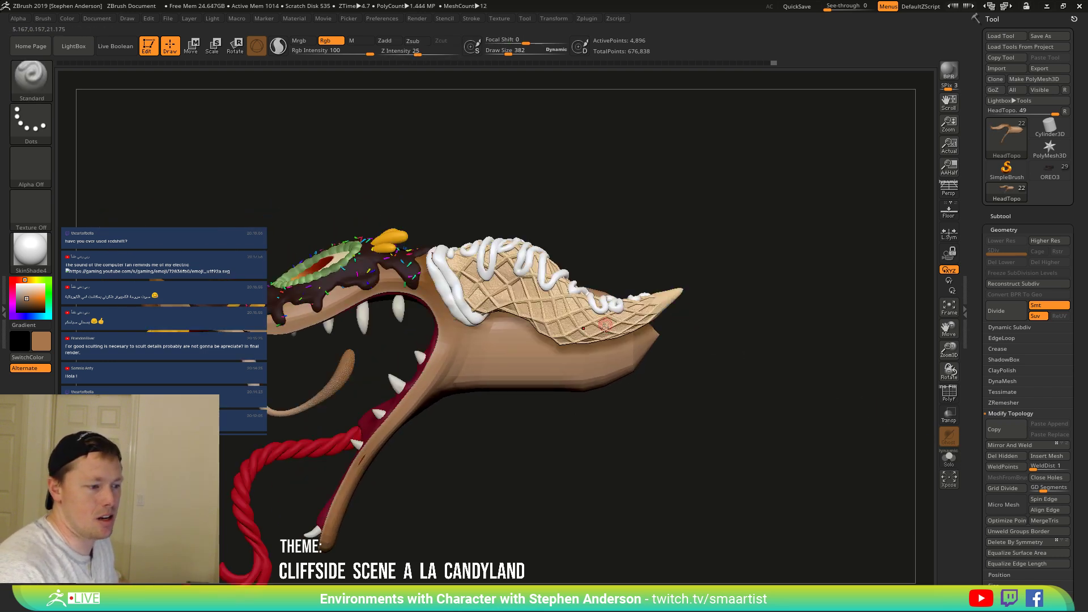
{"action": "left_click", "coordinate": [949, 458]}
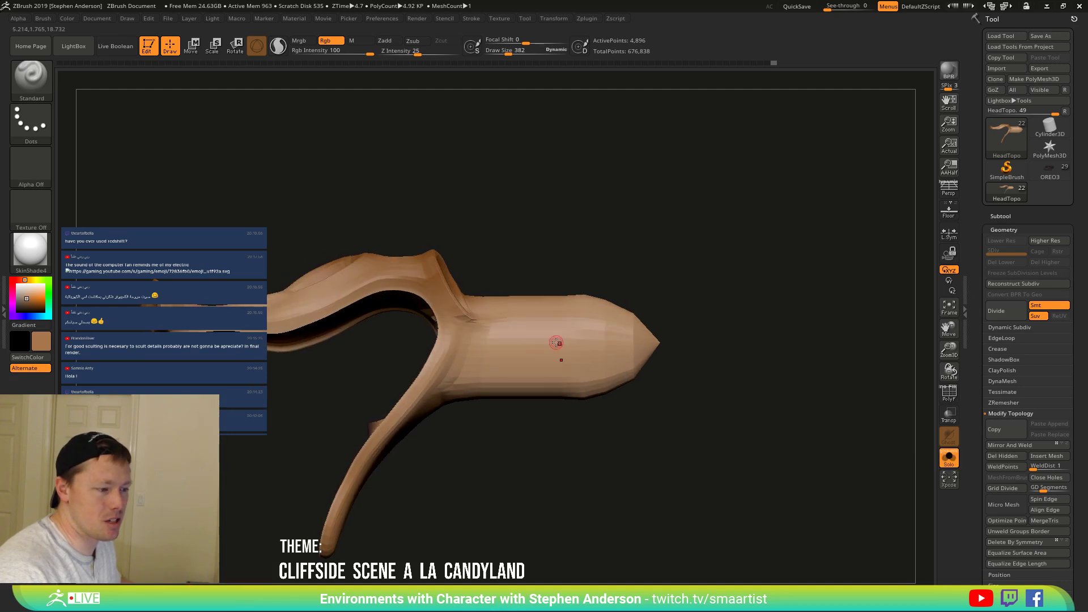
Show the polyframe and use ZModeler's Bevel edge action to turn the neck's edge loop just ahead of the taper into a narrow strip.
{"action": "key", "text": "shift+f"}
{"action": "right_click_drag", "start_coordinate": [517, 337], "coordinate": [480, 382], "text": "ctrl"}
{"action": "right_click_drag", "start_coordinate": [484, 320], "coordinate": [512, 350], "text": "ctrl"}
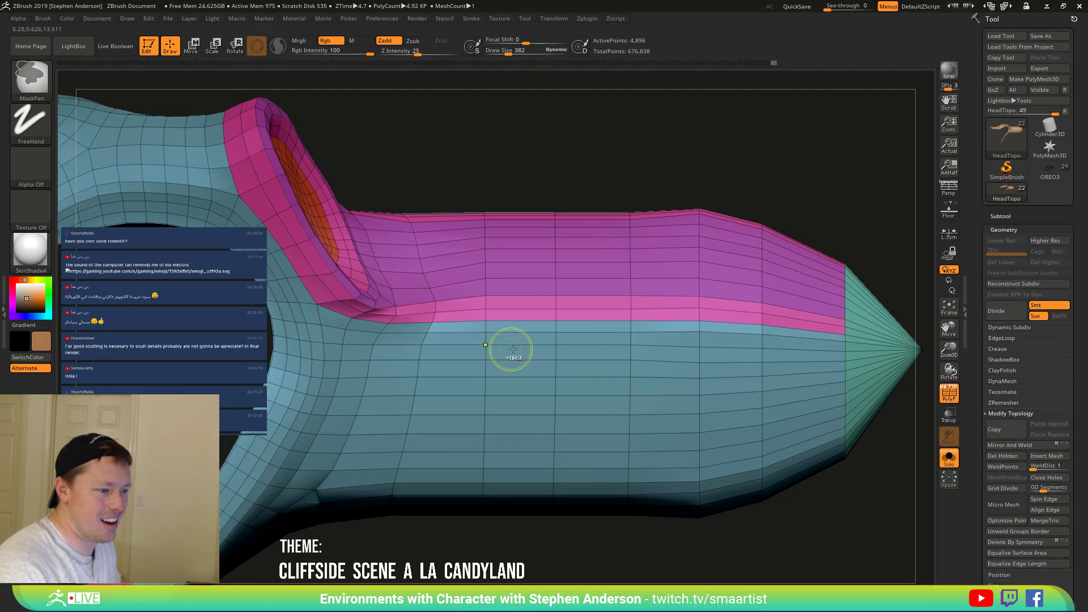
{"action": "right_click_drag", "start_coordinate": [619, 331], "coordinate": [582, 328], "text": "ctrl"}
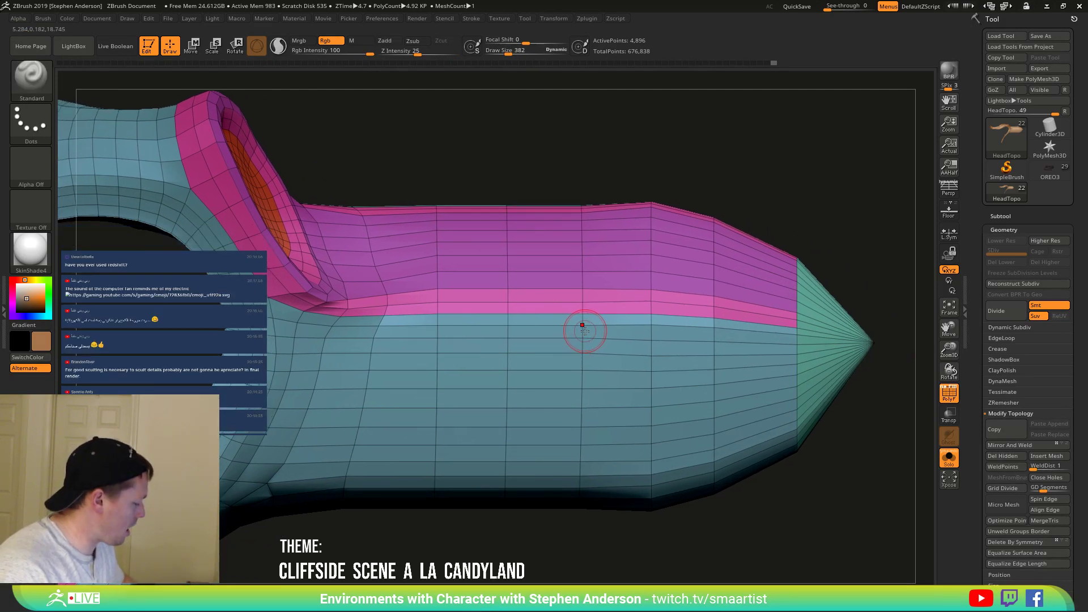
{"action": "key", "text": "b"}
{"action": "key", "text": "m"}
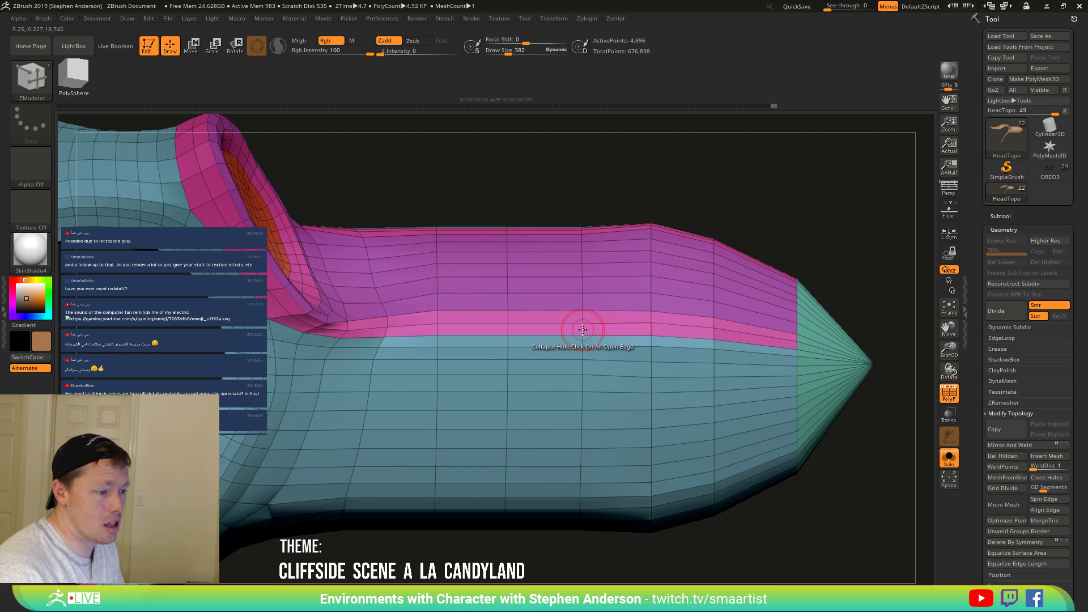
{"action": "key", "text": "space"}
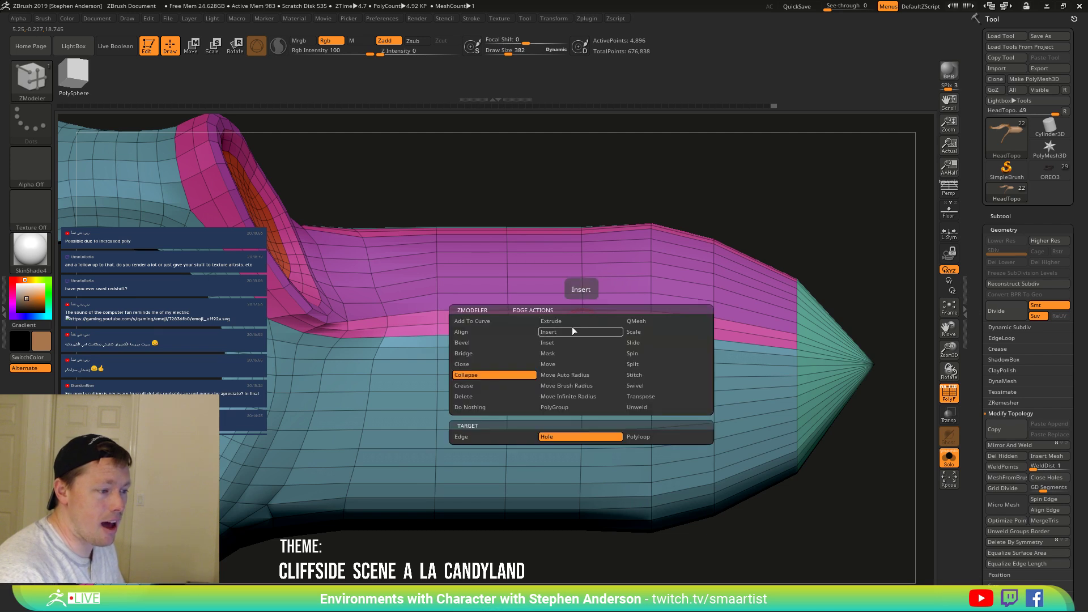
{"action": "left_click", "coordinate": [491, 342]}
{"action": "left_click", "coordinate": [633, 319]}
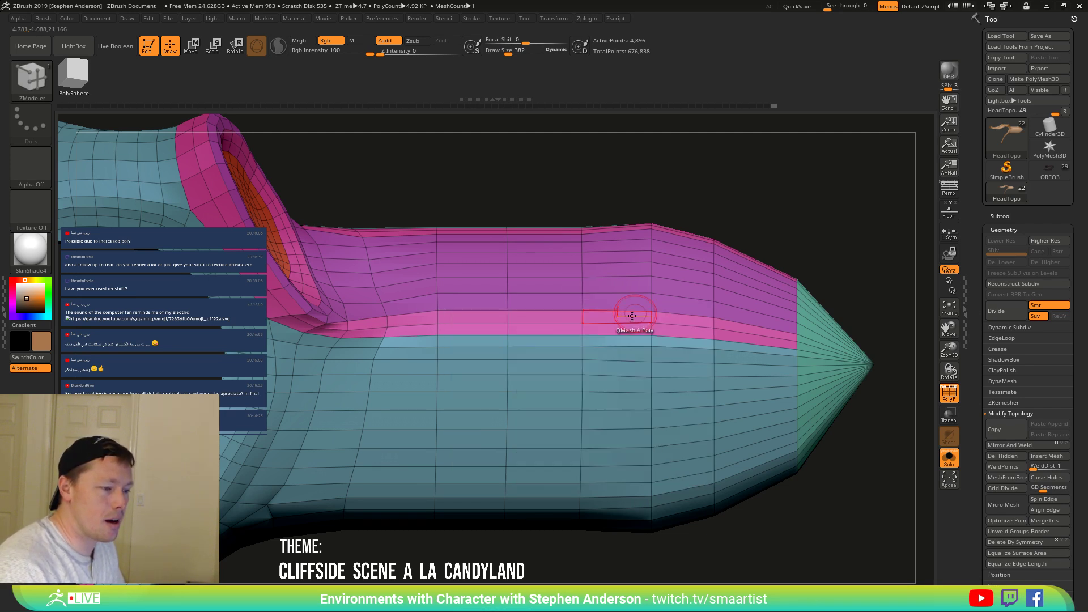
{"action": "left_click_drag", "start_coordinate": [581, 344], "coordinate": [583, 341]}
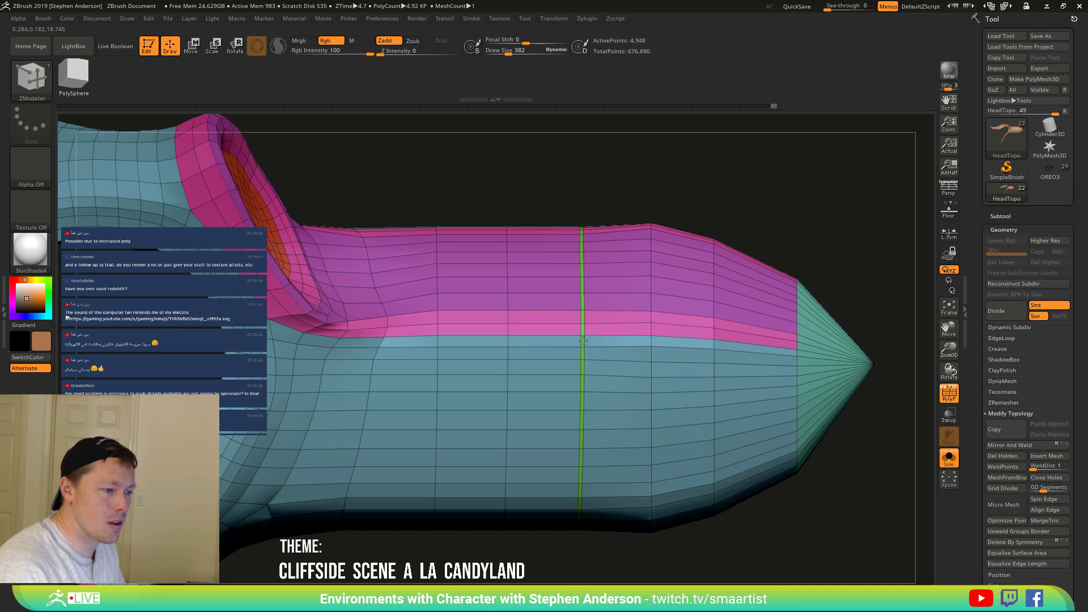
{"action": "key", "text": "ctrl+z"}
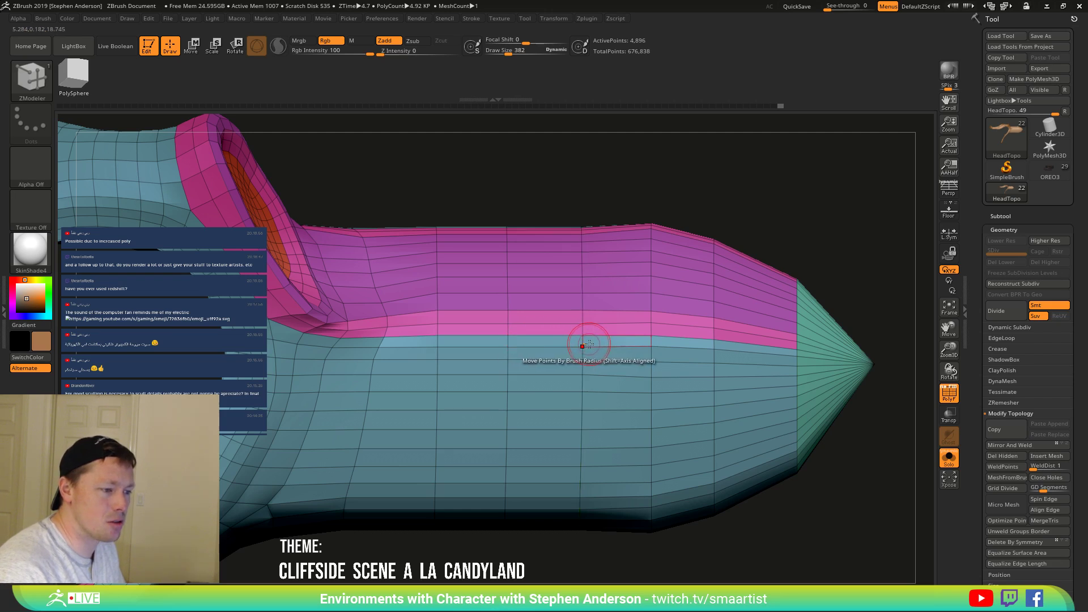
{"action": "mouse_move", "coordinate": [582, 342]}
{"action": "left_mouse_down"}
{"action": "mouse_move", "coordinate": [592, 329]}
{"action": "mouse_move", "coordinate": [582, 345]}
{"action": "left_mouse_up"}
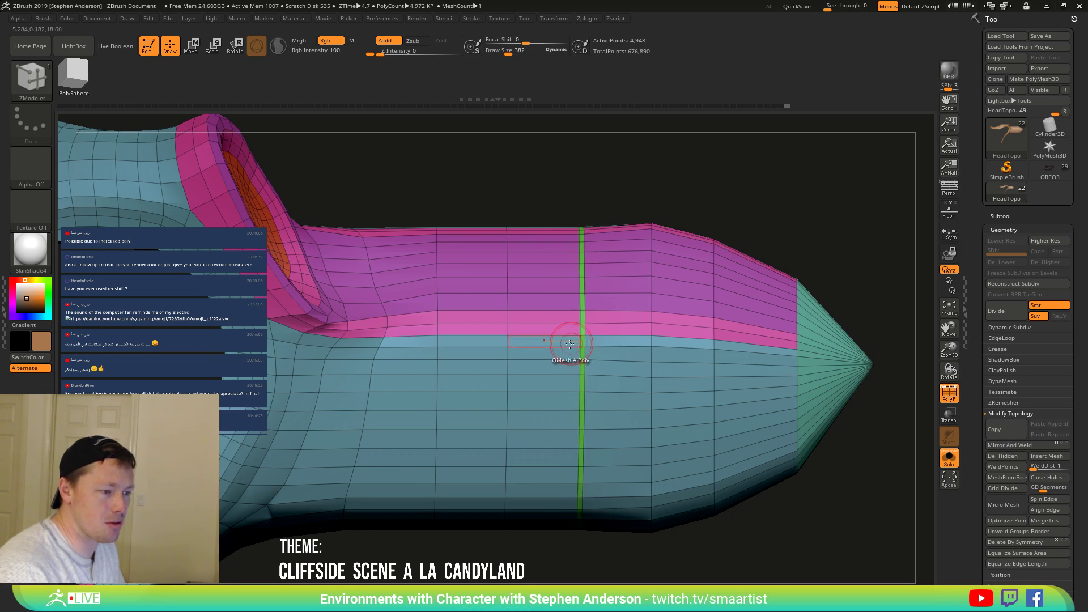
Bevel a second neck edge loop closer to the head into a narrow strip, and delete both strips with ZModeler's Delete Polyloop action.
{"action": "left_click", "coordinate": [444, 344]}
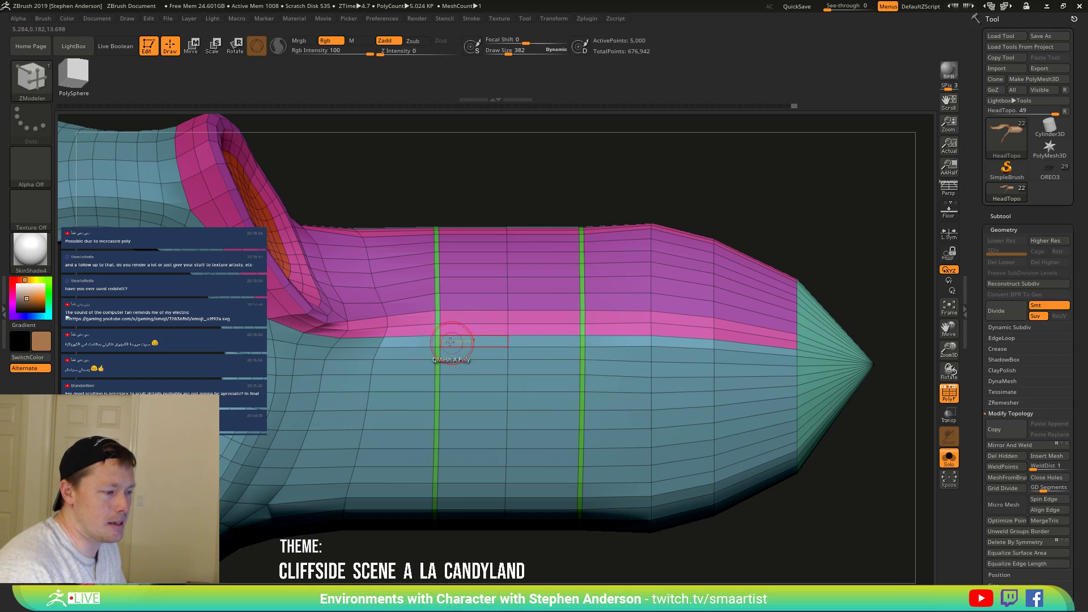
{"action": "key", "text": "space"}
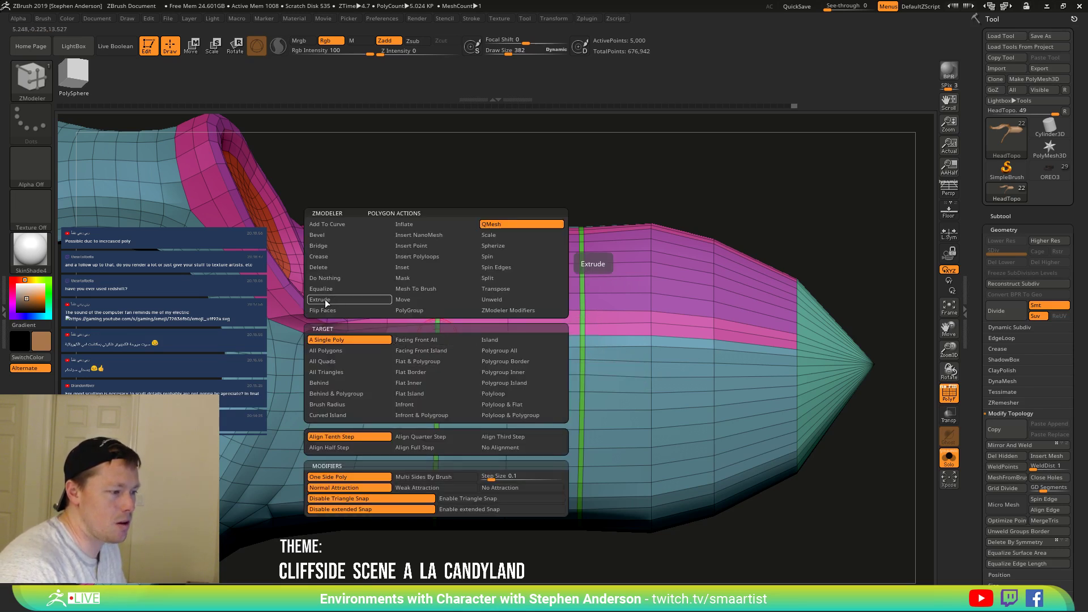
{"action": "left_click", "coordinate": [325, 267]}
{"action": "left_click", "coordinate": [499, 394]}
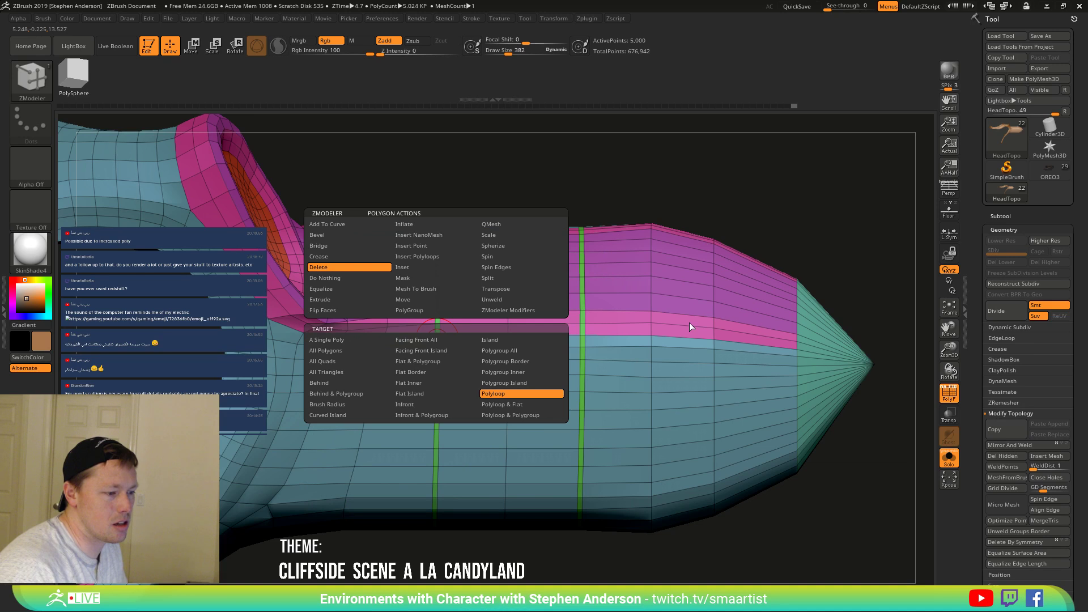
{"action": "left_click", "coordinate": [581, 351]}
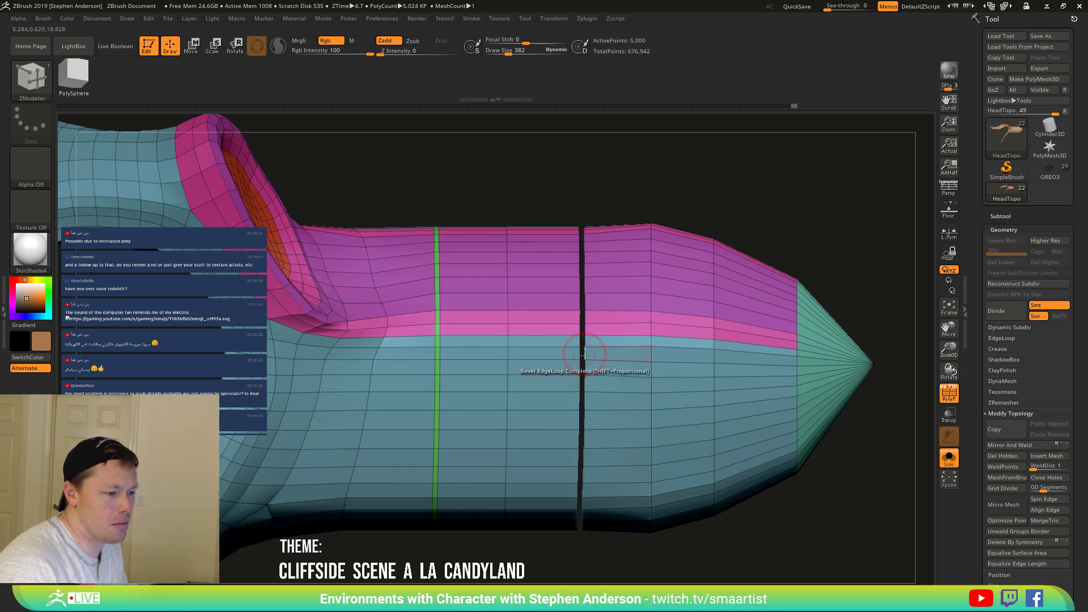
{"action": "left_click", "coordinate": [437, 356]}
Hide the polyframe, show all the head parts again, and examine the neck's two cuts with the horns and jaw.
{"action": "mouse_move", "coordinate": [529, 341]}
{"action": "right_mouse_down"}
{"action": "mouse_move", "coordinate": [510, 362]}
{"action": "mouse_move", "coordinate": [504, 354]}
{"action": "mouse_move", "coordinate": [497, 400]}
{"action": "mouse_move", "coordinate": [585, 357]}
{"action": "mouse_move", "coordinate": [572, 420]}
{"action": "mouse_move", "coordinate": [656, 383]}
{"action": "mouse_move", "coordinate": [541, 396]}
{"action": "mouse_move", "coordinate": [546, 388]}
{"action": "mouse_move", "coordinate": [801, 452]}
{"action": "right_mouse_up"}
{"action": "key", "text": "shift+f"}
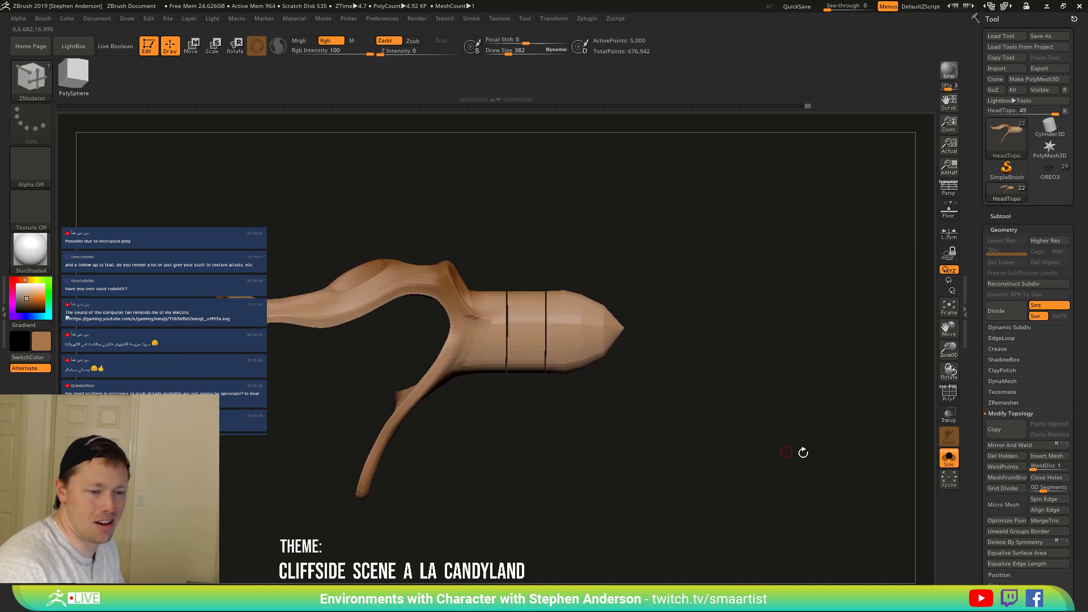
{"action": "left_click", "coordinate": [949, 458]}
{"action": "mouse_move", "coordinate": [631, 372]}
{"action": "right_mouse_down"}
{"action": "mouse_move", "coordinate": [634, 431]}
{"action": "mouse_move", "coordinate": [629, 318]}
{"action": "mouse_move", "coordinate": [631, 403]}
{"action": "mouse_move", "coordinate": [552, 413]}
{"action": "mouse_move", "coordinate": [560, 435]}
{"action": "mouse_move", "coordinate": [556, 344]}
{"action": "mouse_move", "coordinate": [570, 362]}
{"action": "mouse_move", "coordinate": [539, 301]}
{"action": "right_mouse_up"}
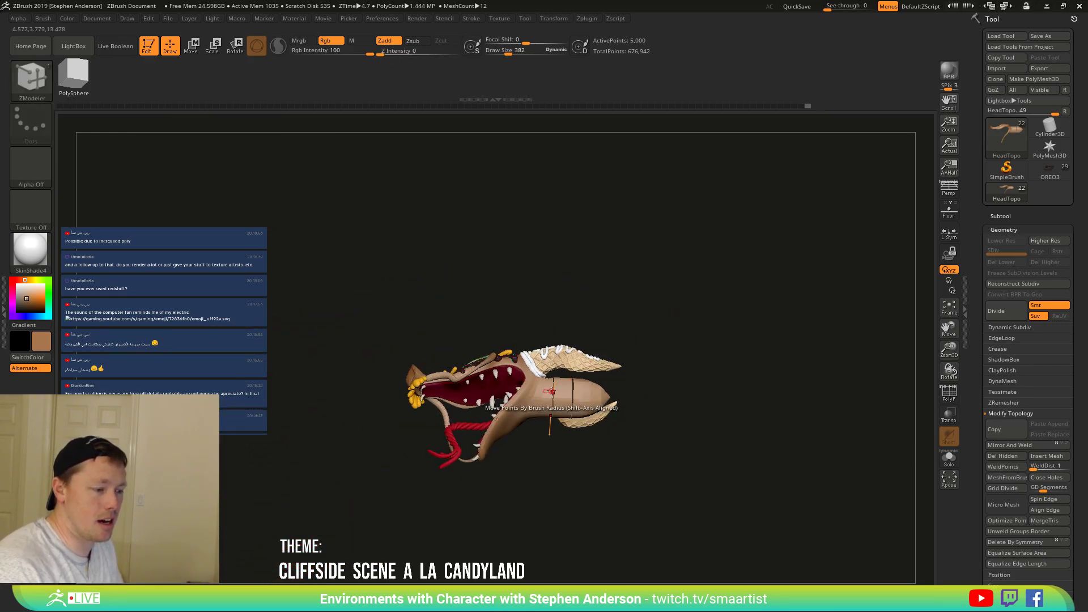
{"action": "mouse_move", "coordinate": [566, 391]}
{"action": "right_mouse_down", "text": "alt"}
{"action": "mouse_move", "coordinate": [519, 362]}
{"action": "mouse_move", "coordinate": [490, 382]}
{"action": "mouse_move", "coordinate": [457, 370]}
{"action": "mouse_move", "coordinate": [486, 439]}
{"action": "mouse_move", "coordinate": [440, 332]}
{"action": "mouse_move", "coordinate": [495, 373]}
{"action": "mouse_move", "coordinate": [548, 491]}
{"action": "mouse_move", "coordinate": [467, 345]}
{"action": "mouse_move", "coordinate": [549, 345]}
{"action": "mouse_move", "coordinate": [521, 331]}
{"action": "mouse_move", "coordinate": [544, 391]}
{"action": "right_mouse_up", "text": "alt"}
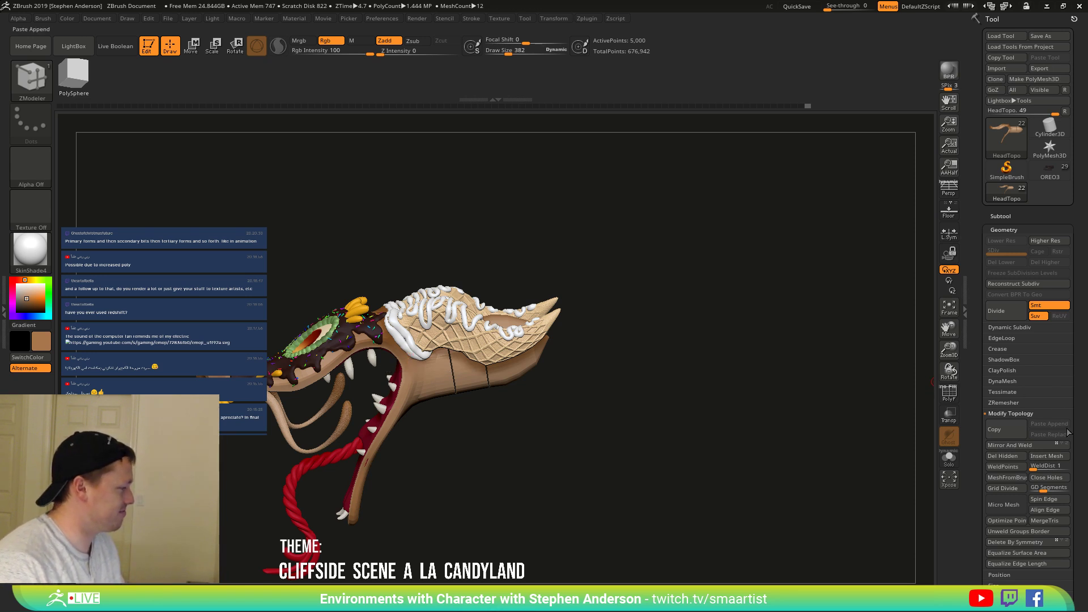
{"action": "left_click_drag", "start_coordinate": [557, 424], "coordinate": [555, 421], "text": "shift"}
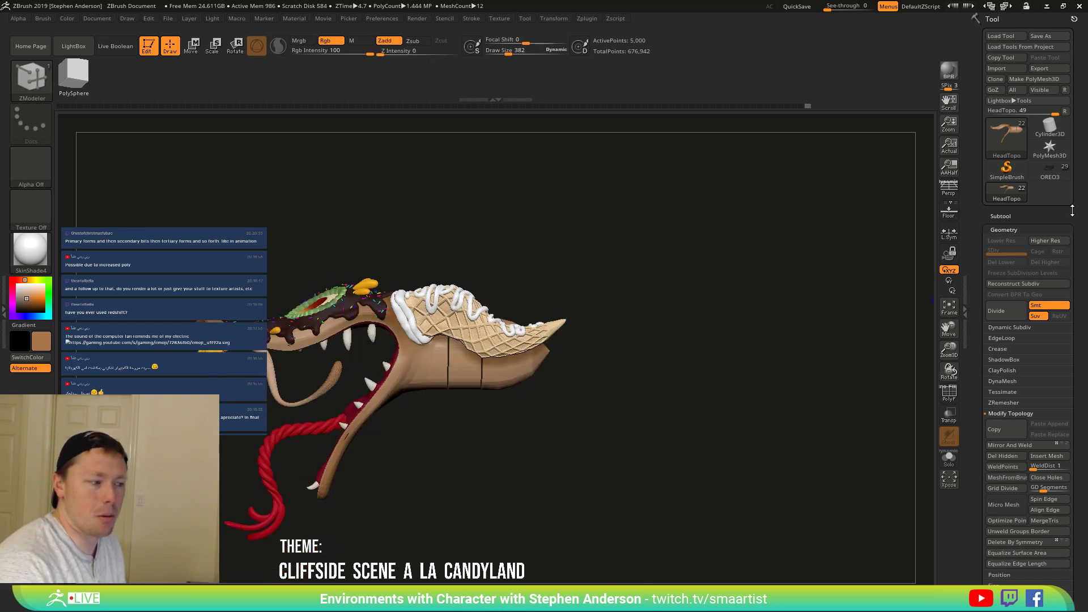
Merge all visible subtools into one tool with MergeVisible and switch to the merged head.
{"action": "left_click", "coordinate": [1011, 216]}
{"action": "scroll", "coordinate": [1049, 539], "scroll_direction": "down", "scroll_amount": 3}
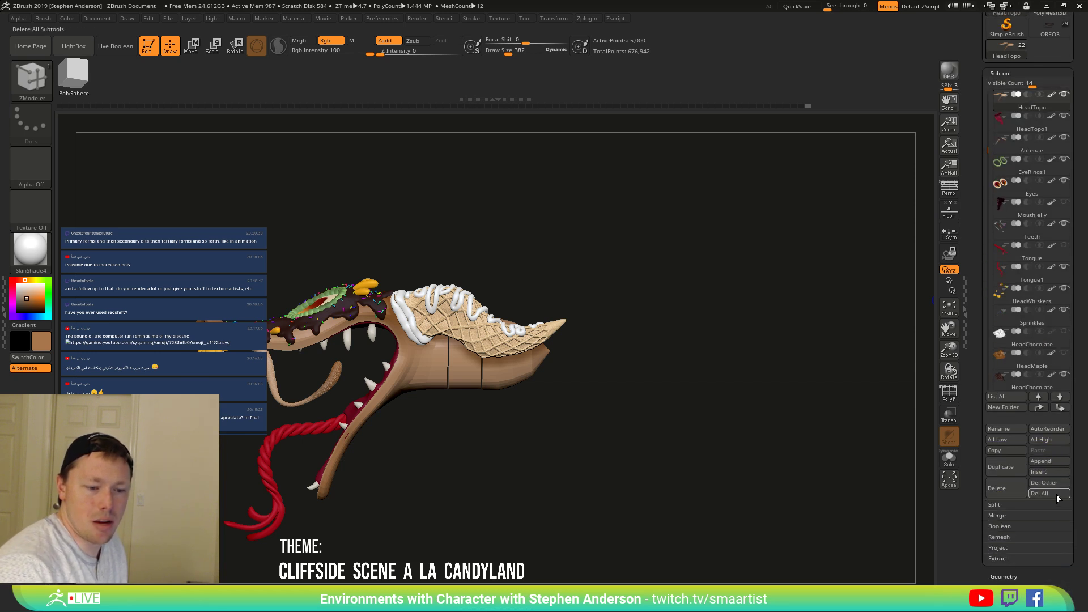
{"action": "left_click", "coordinate": [999, 516]}
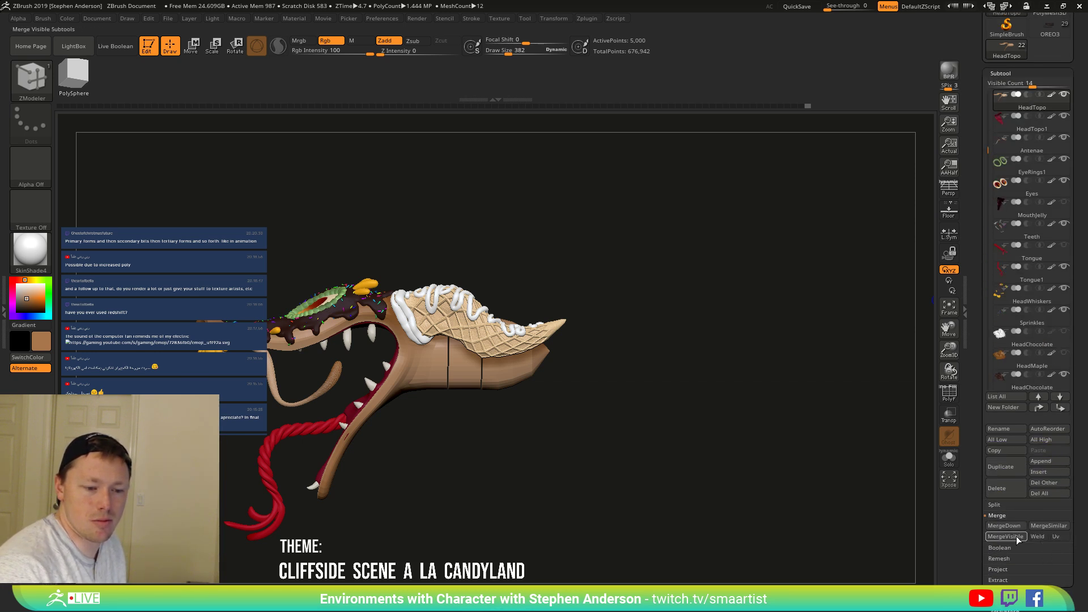
{"action": "left_click", "coordinate": [1016, 537]}
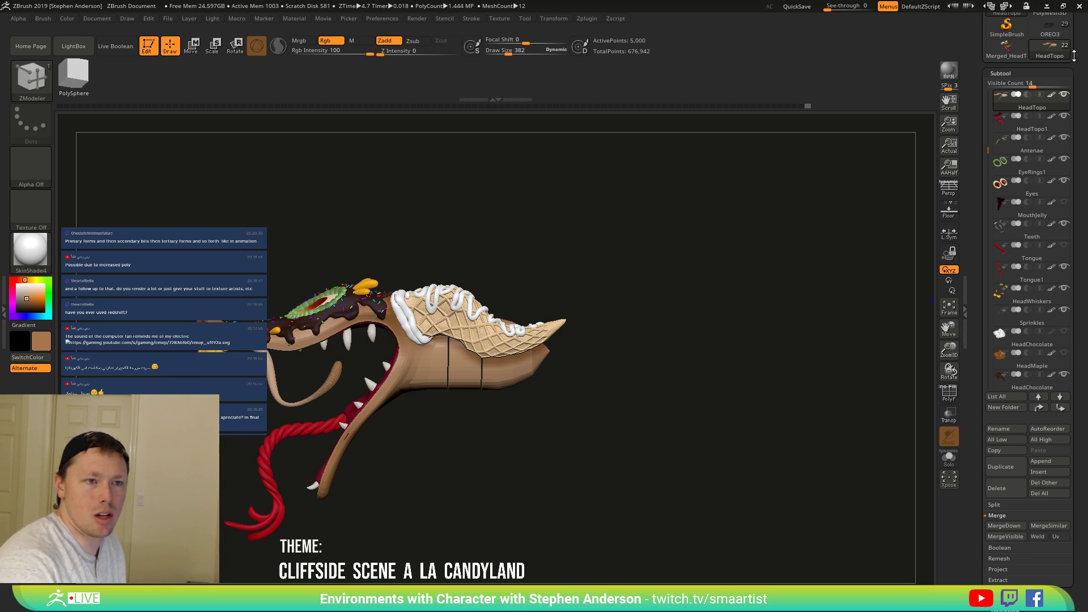
{"action": "left_click", "coordinate": [1007, 47]}
Show the polyframe and examine the merged head's topology around the horns, neck and face.
{"action": "left_click_drag", "start_coordinate": [639, 284], "coordinate": [669, 302]}
{"action": "key", "text": "shift+f"}
{"action": "right_click_drag", "start_coordinate": [669, 302], "coordinate": [570, 431], "text": "ctrl"}
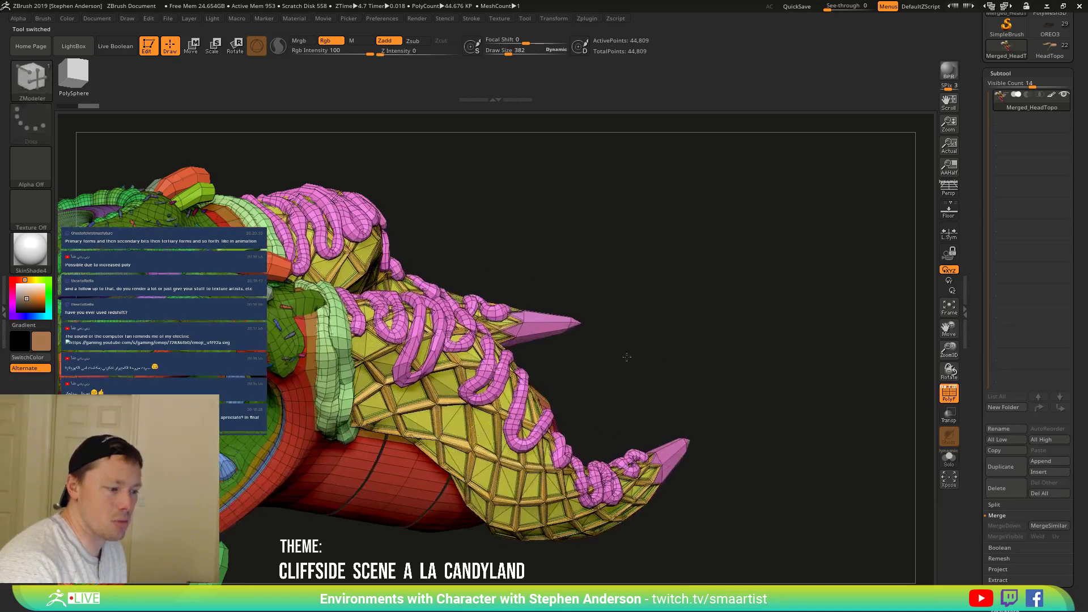
{"action": "right_click_drag", "start_coordinate": [626, 359], "coordinate": [769, 286], "text": "alt"}
{"action": "right_click_drag", "start_coordinate": [748, 332], "coordinate": [645, 335], "text": "ctrl"}
{"action": "left_click_drag", "start_coordinate": [644, 336], "coordinate": [581, 374]}
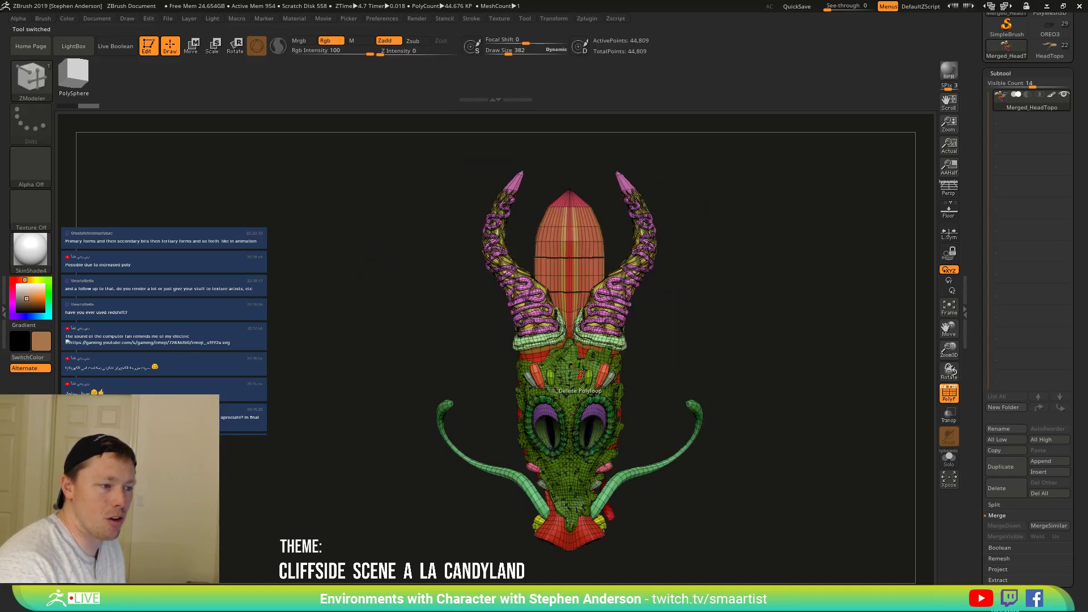
{"action": "mouse_move", "coordinate": [579, 279]}
{"action": "right_mouse_down", "text": "ctrl"}
{"action": "mouse_move", "coordinate": [605, 321]}
{"action": "mouse_move", "coordinate": [603, 311]}
{"action": "right_mouse_up", "text": "ctrl"}
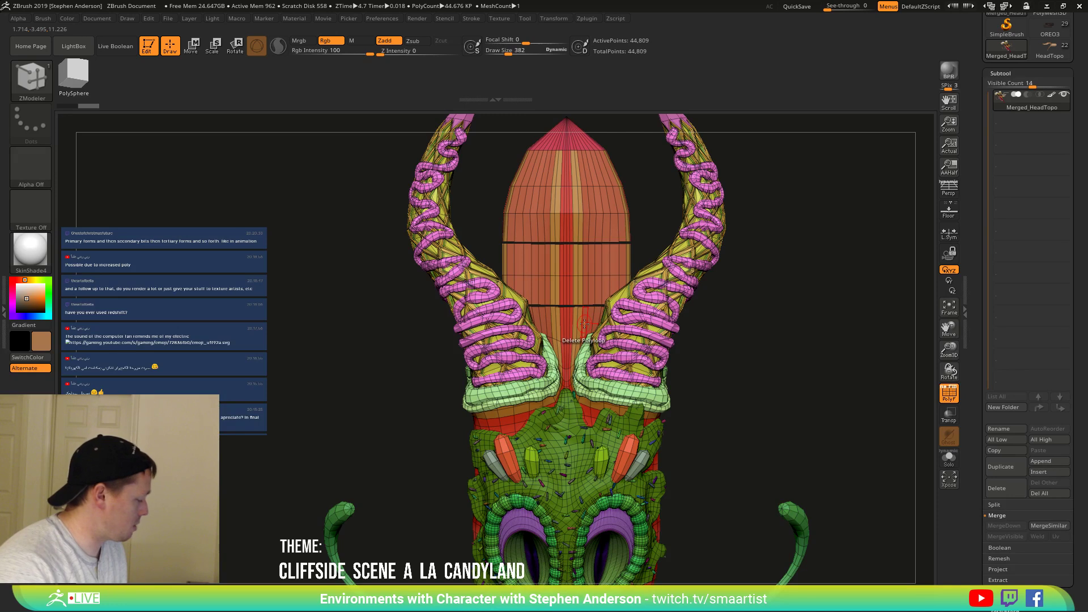
Assign the whole merged head to a single polygroup and present it at a three-quarter angle in perspective.
{"action": "key", "text": "ctrl+w"}
{"action": "mouse_move", "coordinate": [602, 319]}
{"action": "right_mouse_down"}
{"action": "mouse_move", "coordinate": [634, 369]}
{"action": "mouse_move", "coordinate": [583, 396]}
{"action": "mouse_move", "coordinate": [482, 342]}
{"action": "mouse_move", "coordinate": [587, 344]}
{"action": "mouse_move", "coordinate": [583, 362]}
{"action": "right_mouse_up"}
{"action": "right_click_drag", "start_coordinate": [583, 363], "coordinate": [492, 296], "text": "ctrl"}
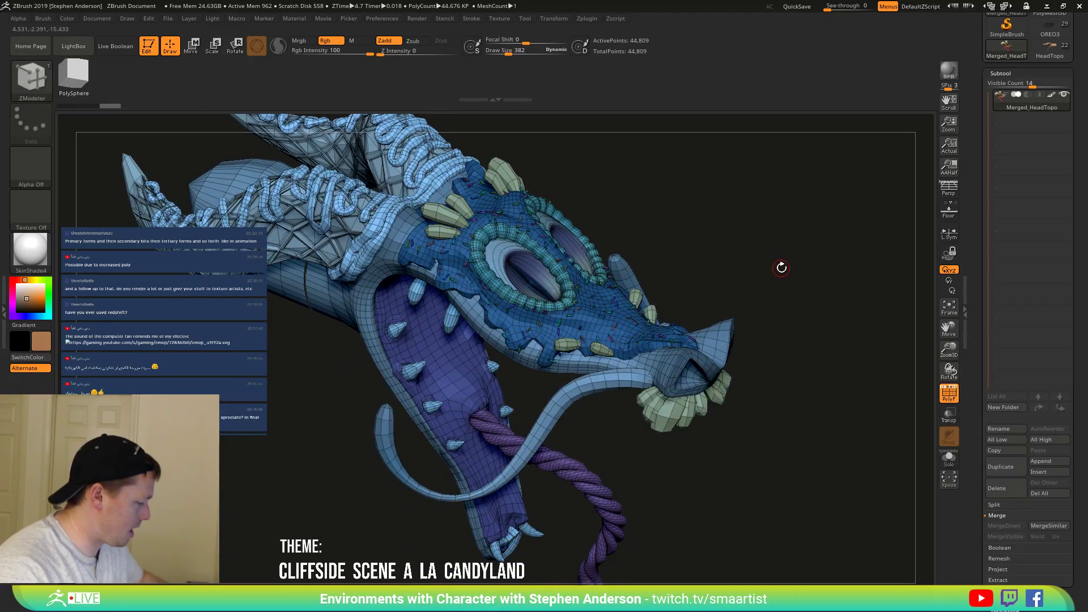
{"action": "mouse_move", "coordinate": [790, 304]}
{"action": "right_mouse_down", "text": "ctrl"}
{"action": "mouse_move", "coordinate": [766, 278]}
{"action": "mouse_move", "coordinate": [793, 293]}
{"action": "right_mouse_up", "text": "ctrl"}
{"action": "key", "text": "p"}
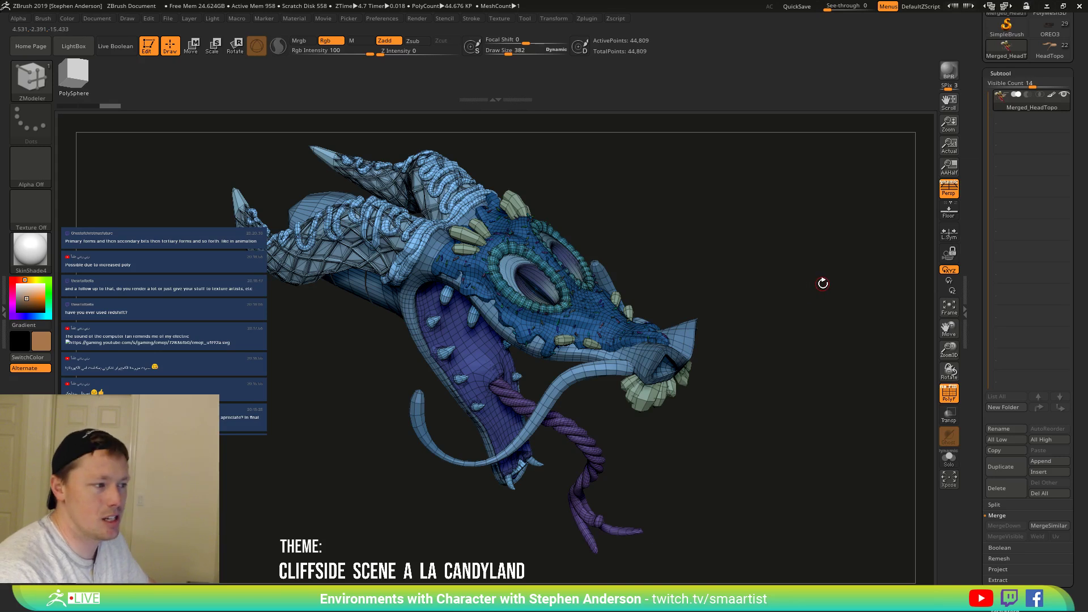
Take a screenshot of the region around the wireframed dragon head and save it.
{"action": "key", "text": "Print"}
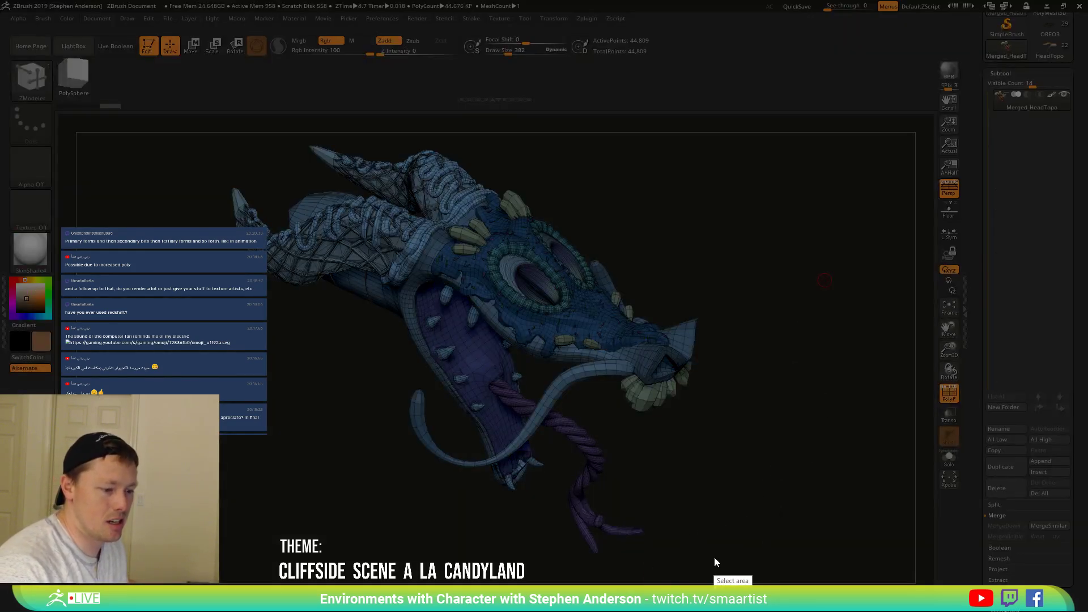
{"action": "left_click_drag", "start_coordinate": [734, 566], "coordinate": [211, 136]}
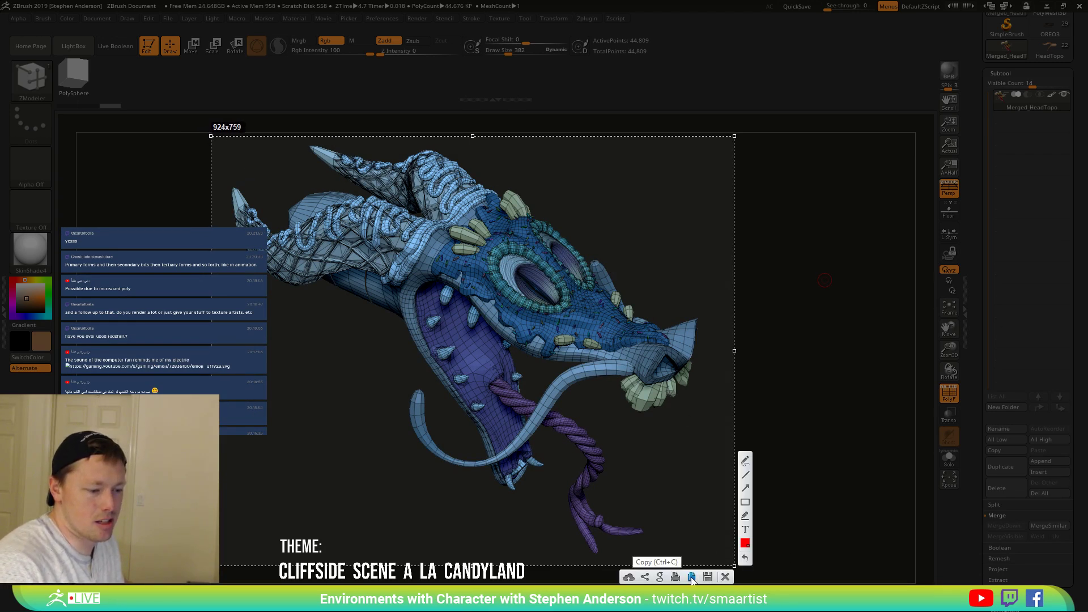
{"action": "left_click", "coordinate": [708, 578]}
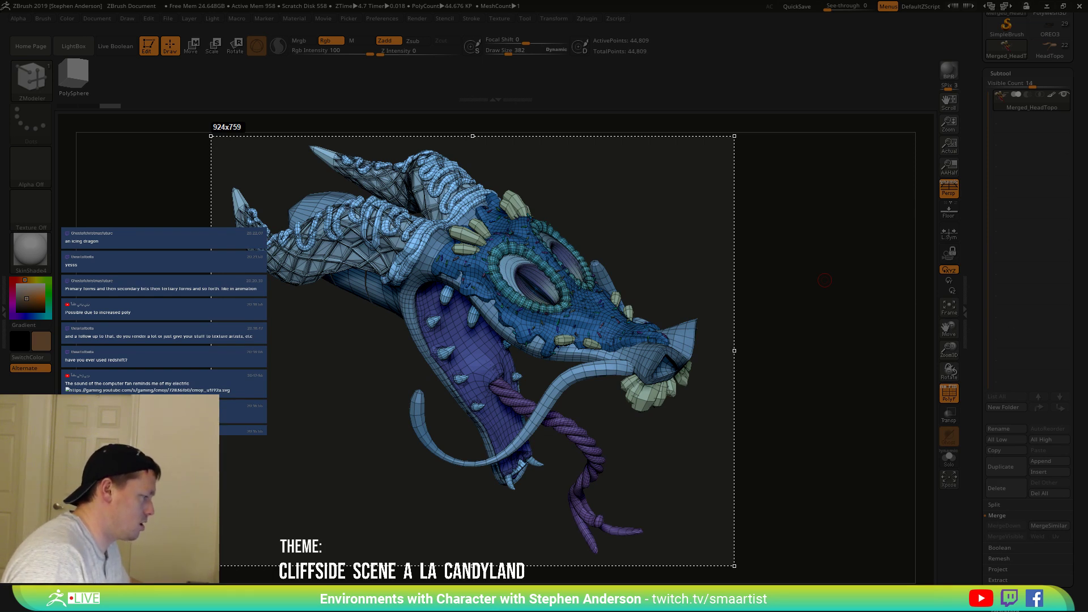
{"action": "key", "text": "ctrl+c"}
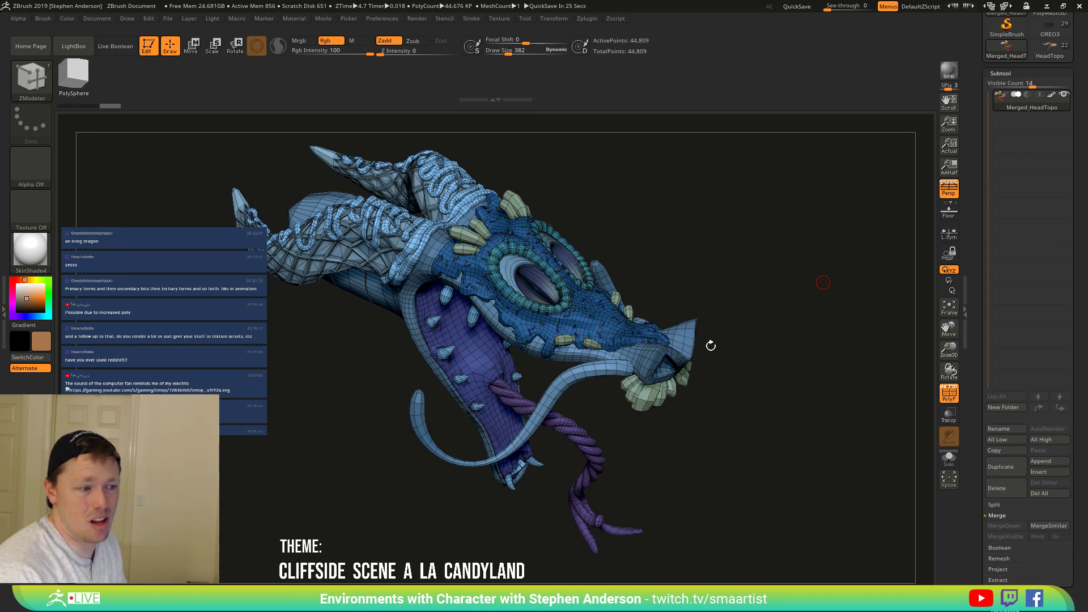
Select the Standard brush and set its Rgb Intensity to 21.
{"action": "key", "text": "ctrl"}
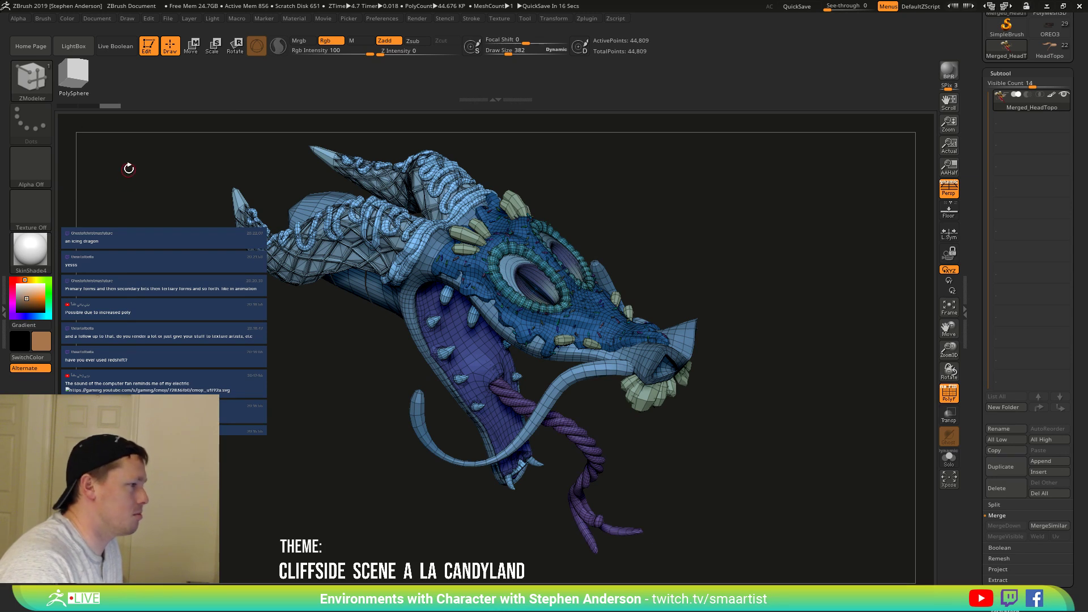
{"action": "key", "text": "b"}
{"action": "key", "text": "s"}
{"action": "key", "text": "t"}
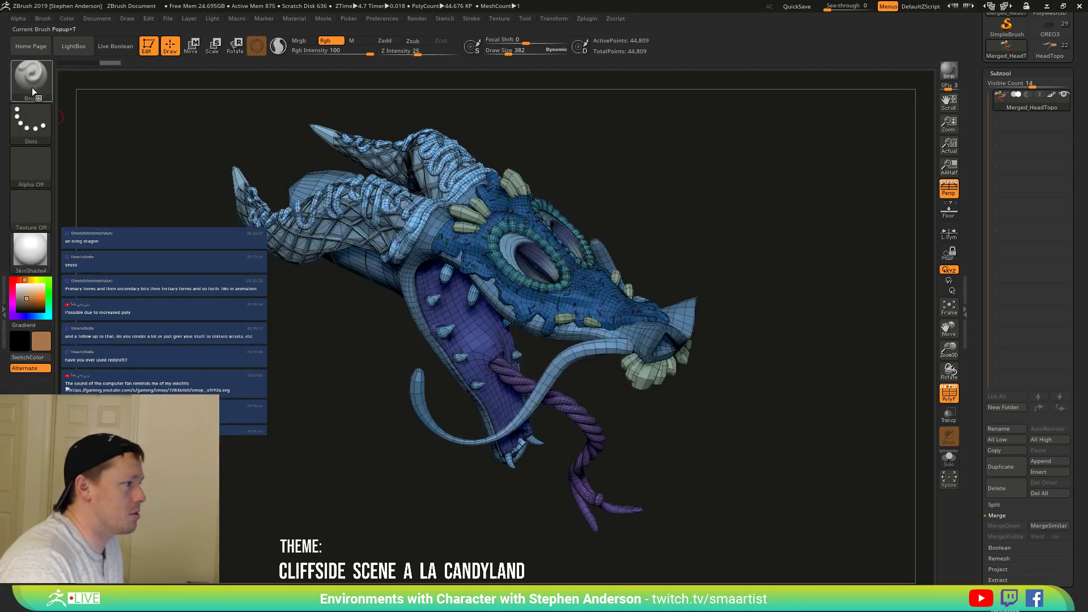
{"action": "left_click_drag", "start_coordinate": [362, 54], "coordinate": [334, 52]}
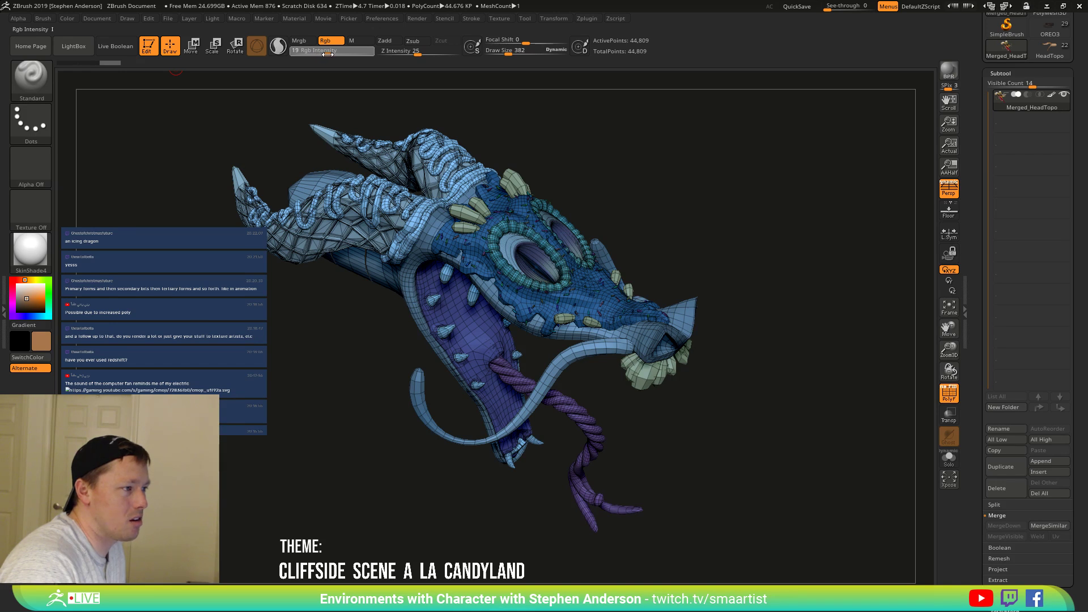
{"action": "left_click_drag", "start_coordinate": [328, 54], "coordinate": [331, 54]}
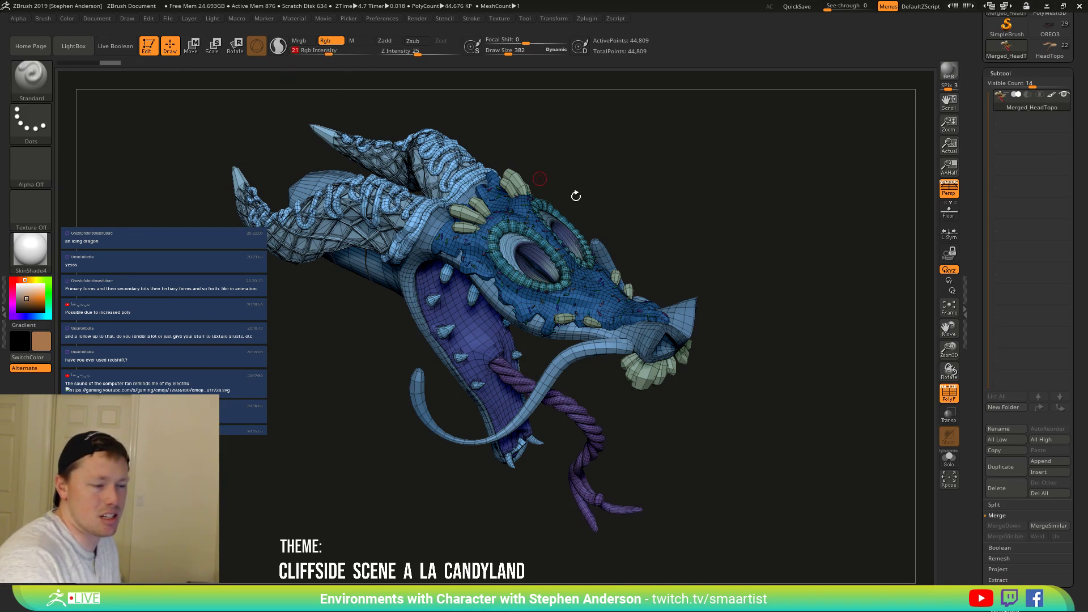
Hide the polyframe and blend the brown color R 168, G 118, B 76 over the merged head with FillObject.
{"action": "scroll", "coordinate": [1026, 478], "scroll_direction": "down", "scroll_amount": 10}
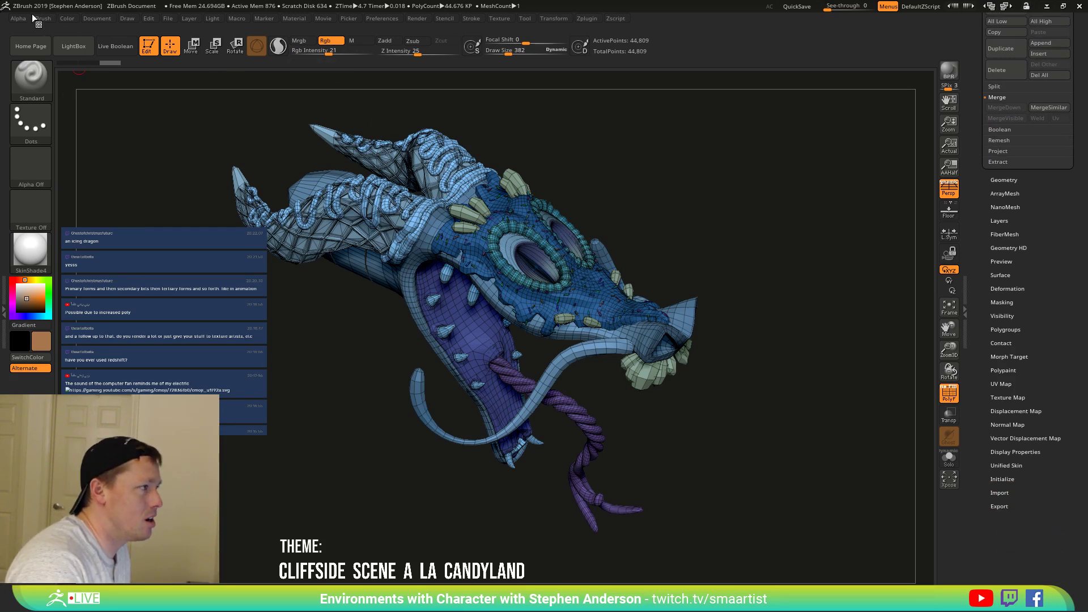
{"action": "left_click", "coordinate": [72, 19]}
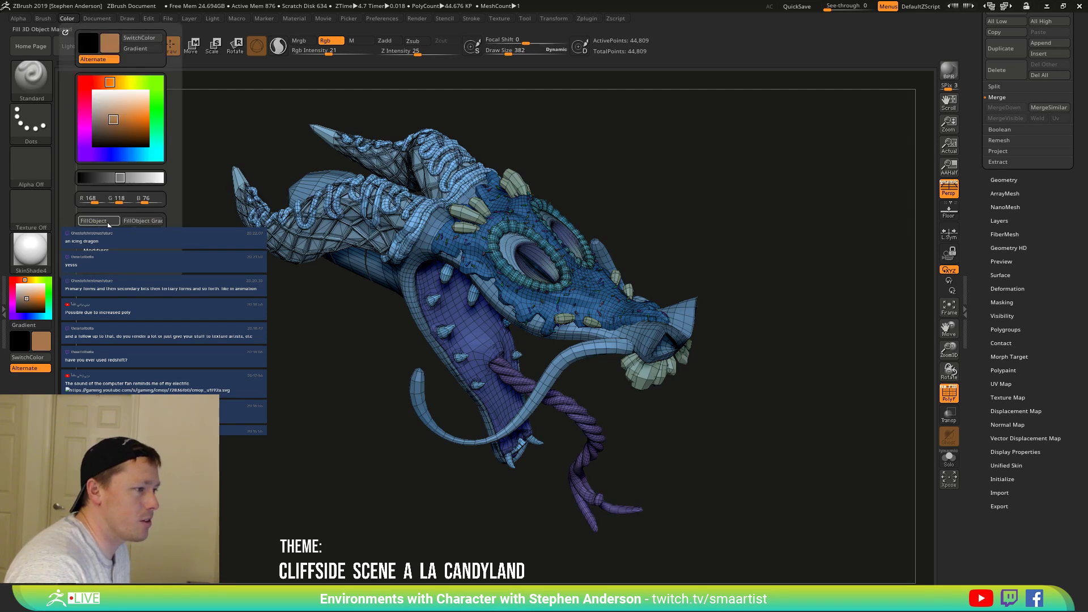
{"action": "key", "text": "shift+f"}
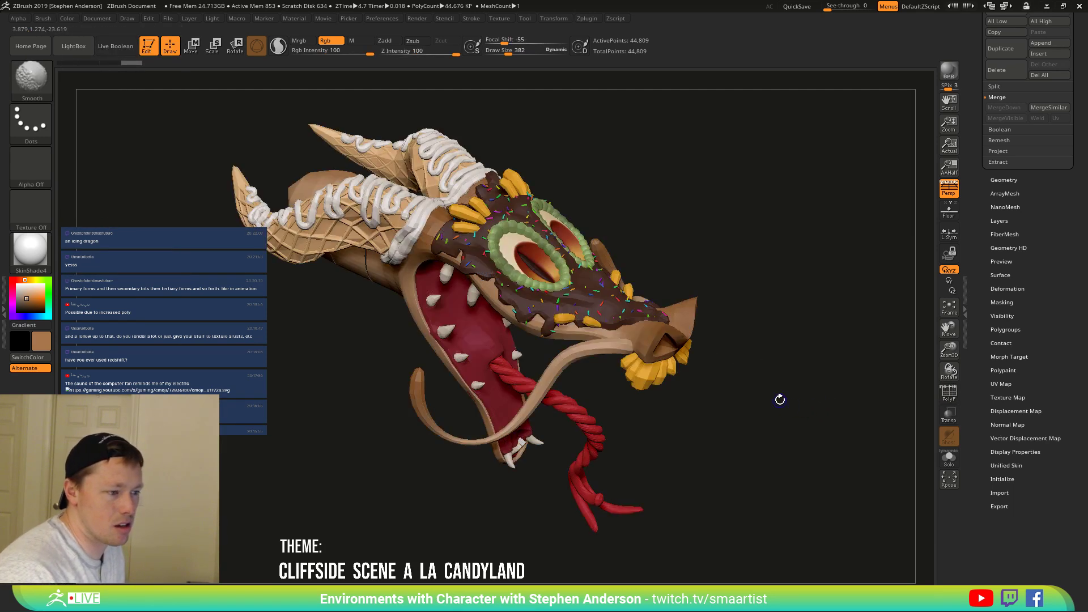
{"action": "left_click", "coordinate": [69, 17]}
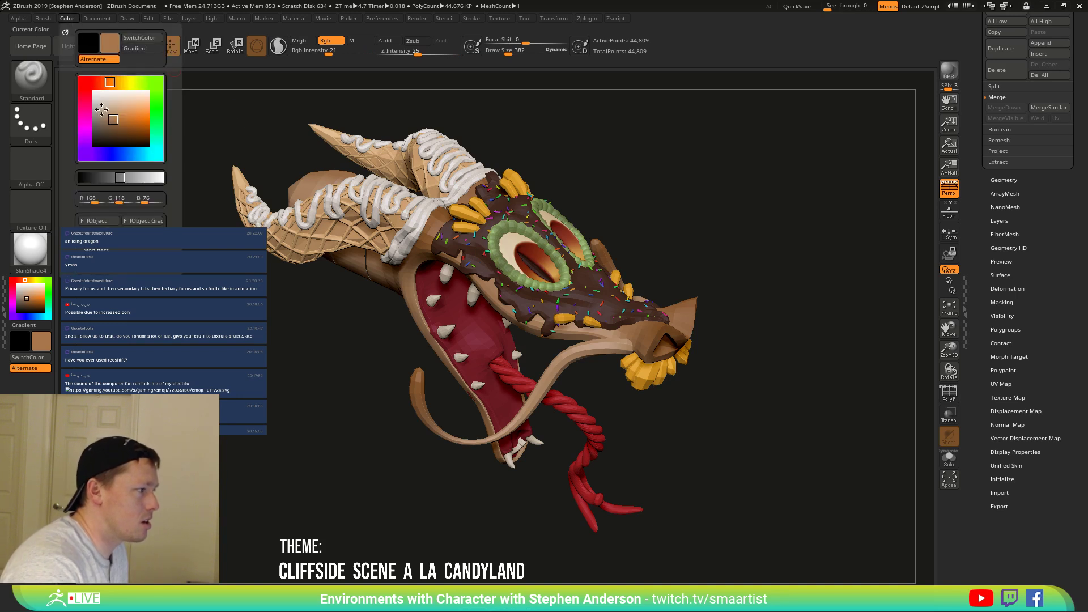
{"action": "left_click", "coordinate": [99, 219]}
{"action": "key", "text": "ctrl"}
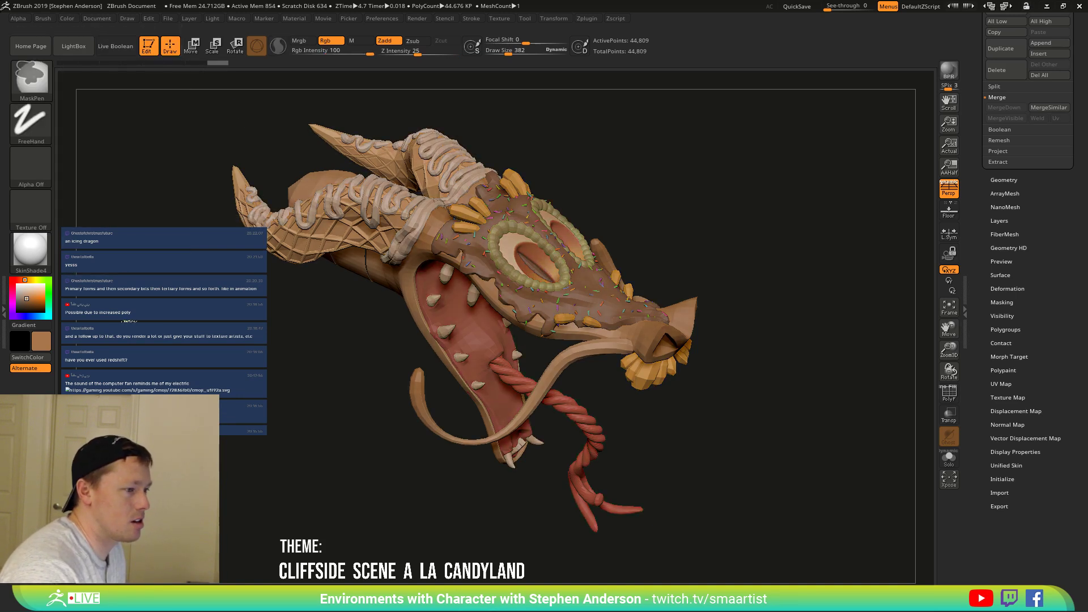
Undo the brown color fills and the single-polygroup assignment on the merged head.
{"action": "key", "text": "ctrl+z"}
{"action": "key", "text": "ctrl+z"}
{"action": "key", "text": "ctrl+z"}
{"action": "key", "text": "ctrl+z"}
{"action": "key", "text": "ctrl+z"}
{"action": "key", "text": "ctrl+z"}
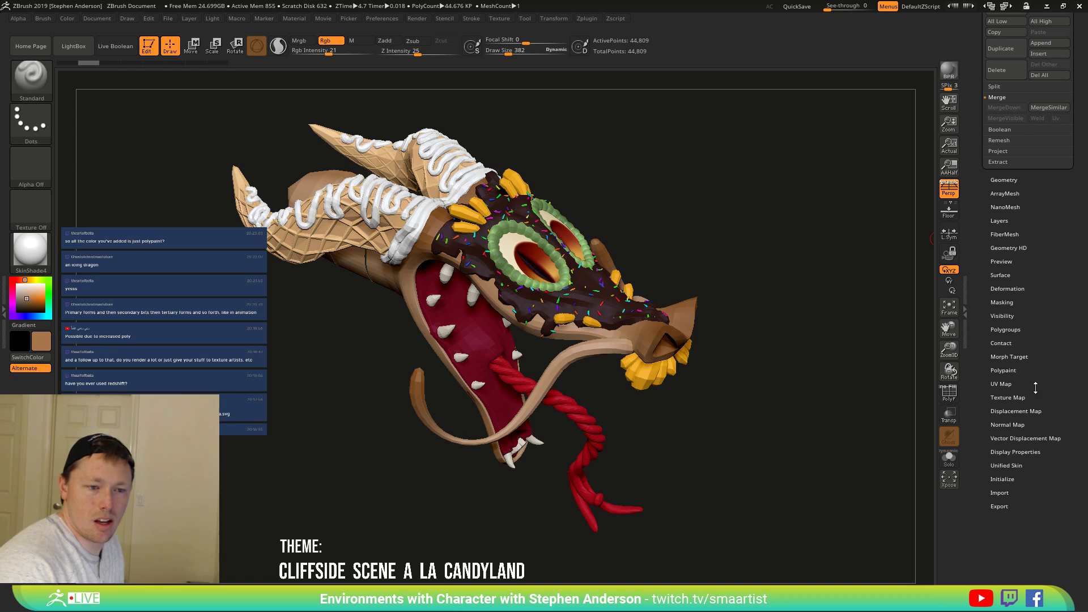
Create a new layer on the merged head.
{"action": "left_click_drag", "start_coordinate": [1036, 331], "coordinate": [1041, 360]}
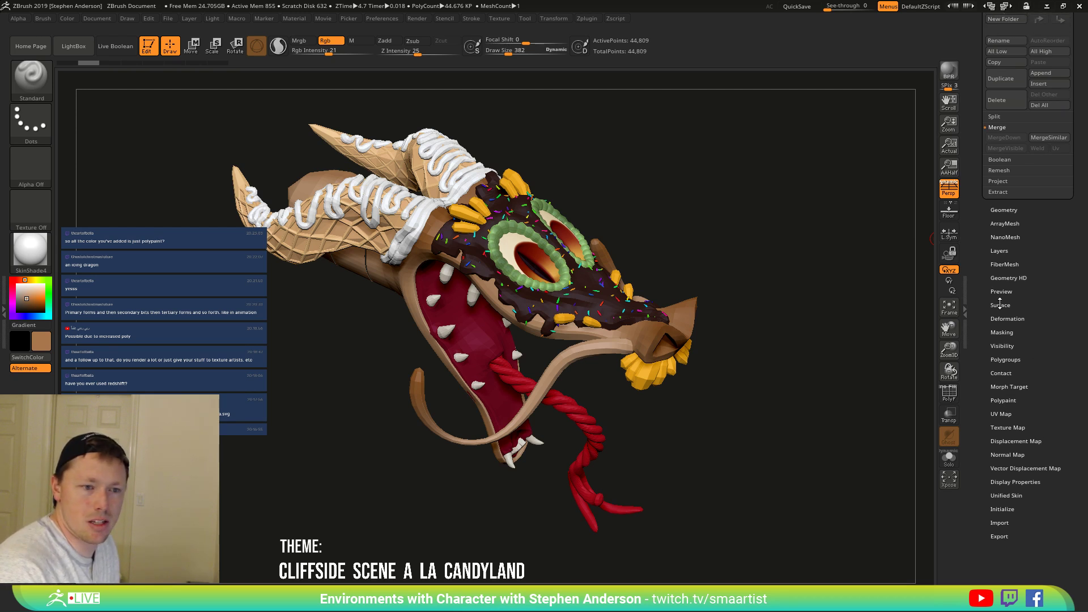
{"action": "left_click", "coordinate": [1000, 251]}
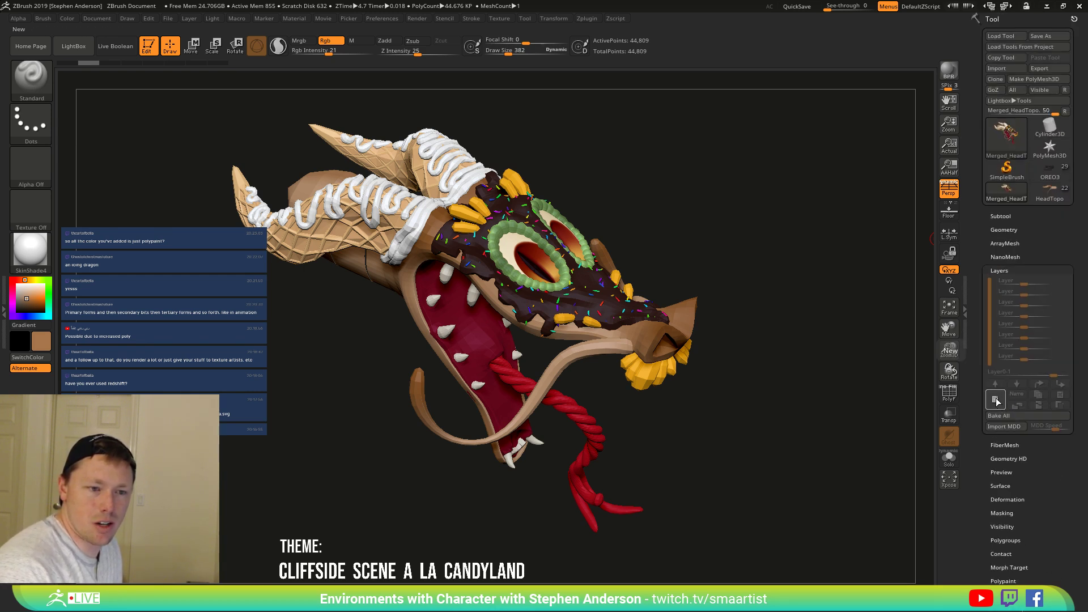
{"action": "left_click", "coordinate": [996, 402]}
{"action": "left_click_drag", "start_coordinate": [1045, 522], "coordinate": [1046, 432]}
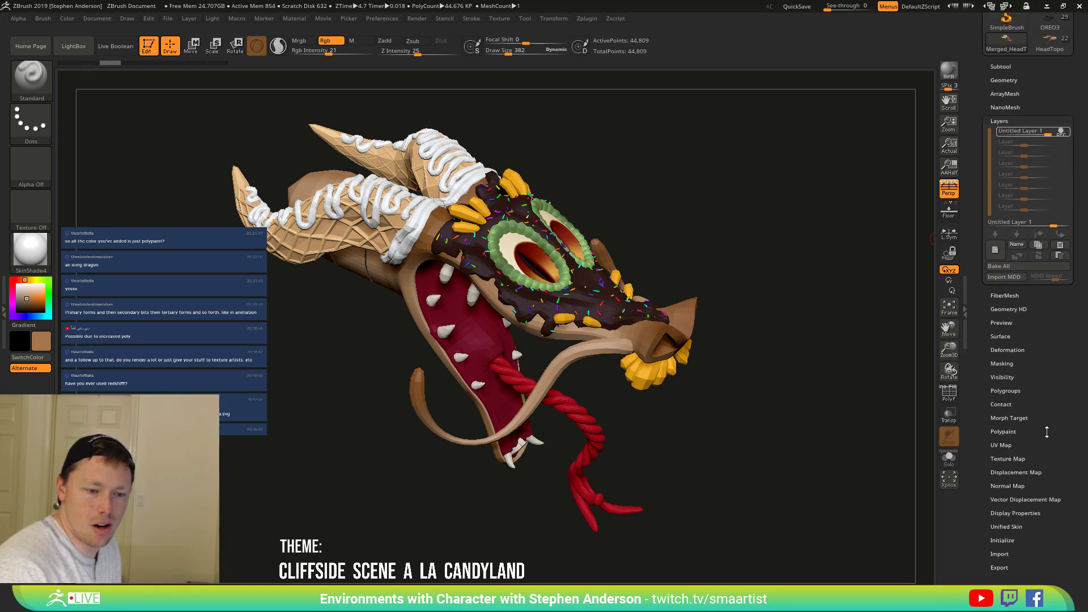
Assign the whole merged head to a single polygroup with the polyframe shown, and hide the polyframe again.
{"action": "left_click", "coordinate": [1003, 433]}
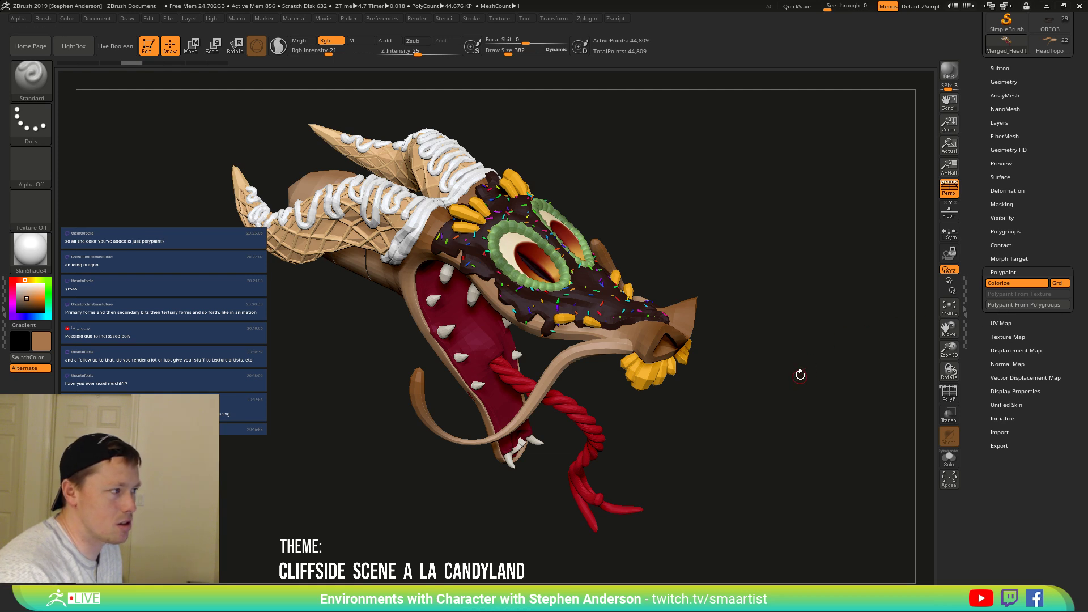
{"action": "mouse_move", "coordinate": [799, 374]}
{"action": "left_mouse_down"}
{"action": "mouse_move", "coordinate": [771, 369]}
{"action": "mouse_move", "coordinate": [789, 359]}
{"action": "left_mouse_up"}
{"action": "key", "text": "shift+f"}
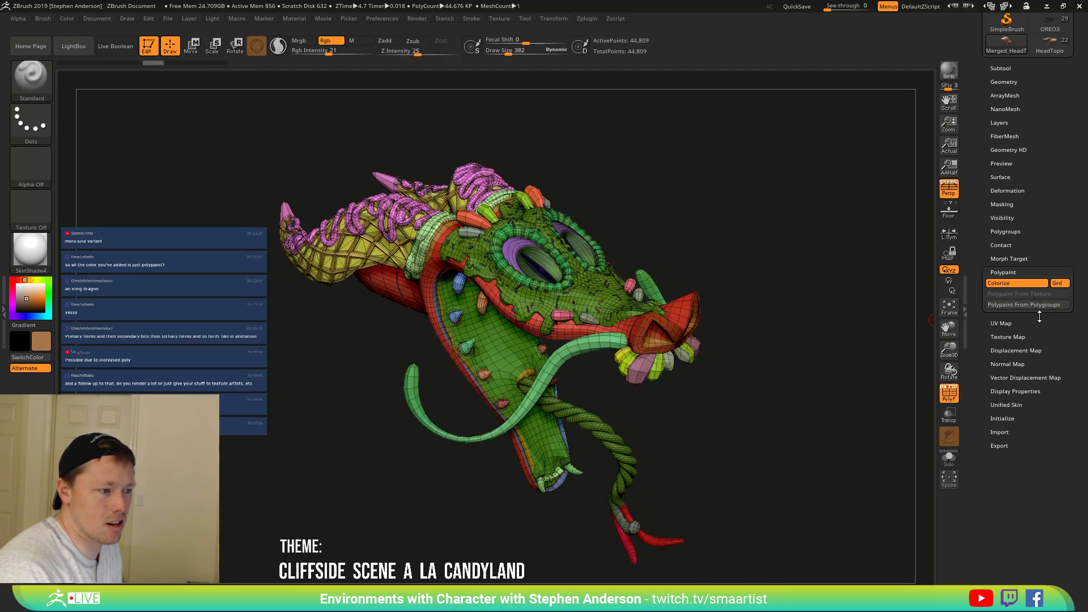
{"action": "key", "text": "ctrl+shift+z"}
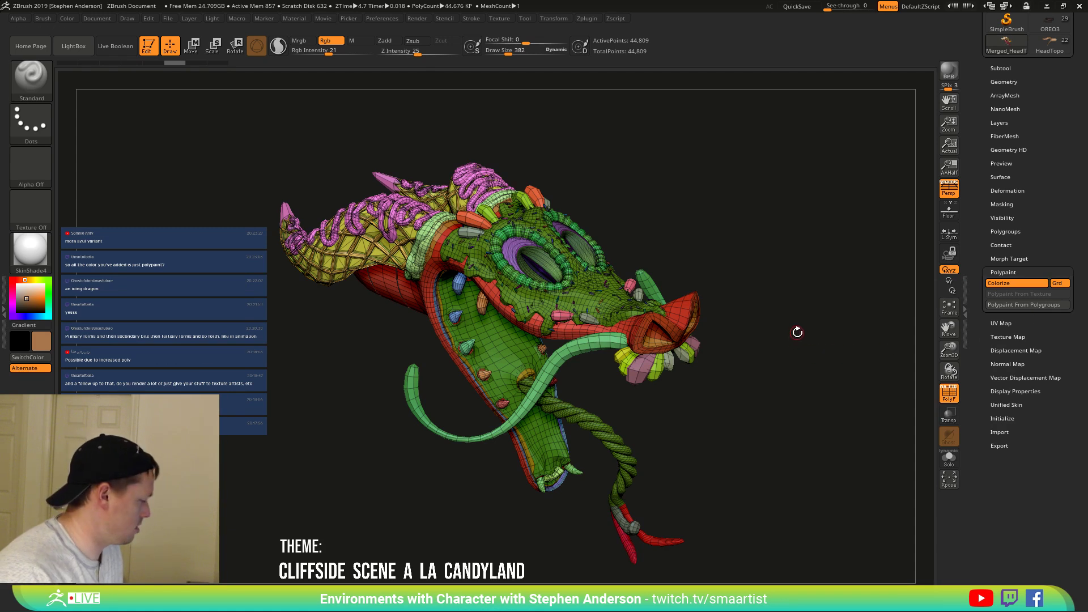
{"action": "left_click_drag", "start_coordinate": [795, 332], "coordinate": [804, 350]}
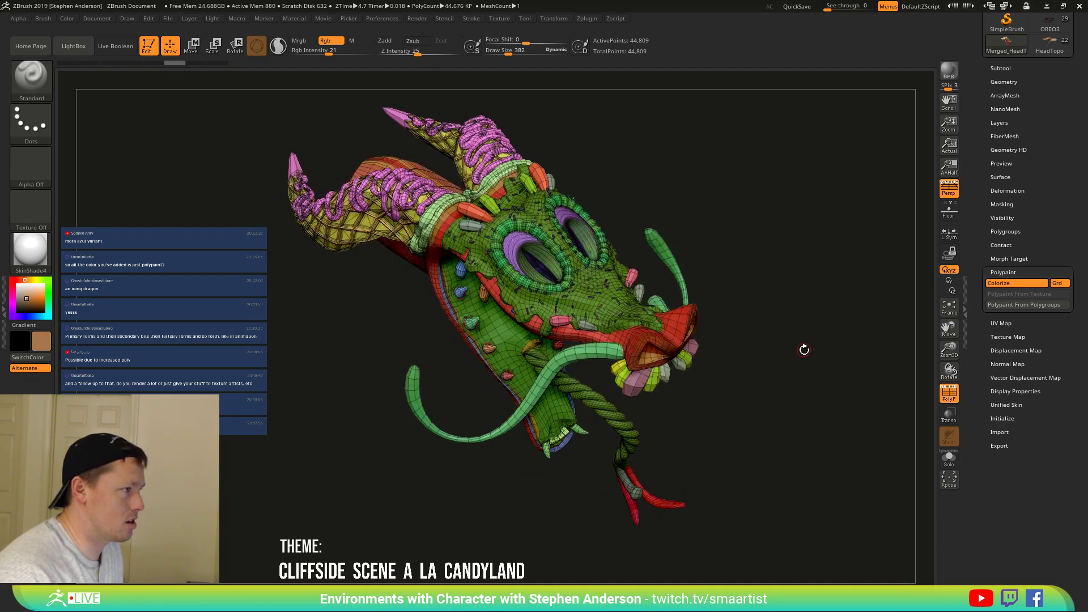
{"action": "key", "text": "ctrl"}
{"action": "key", "text": "ctrl+shift+z"}
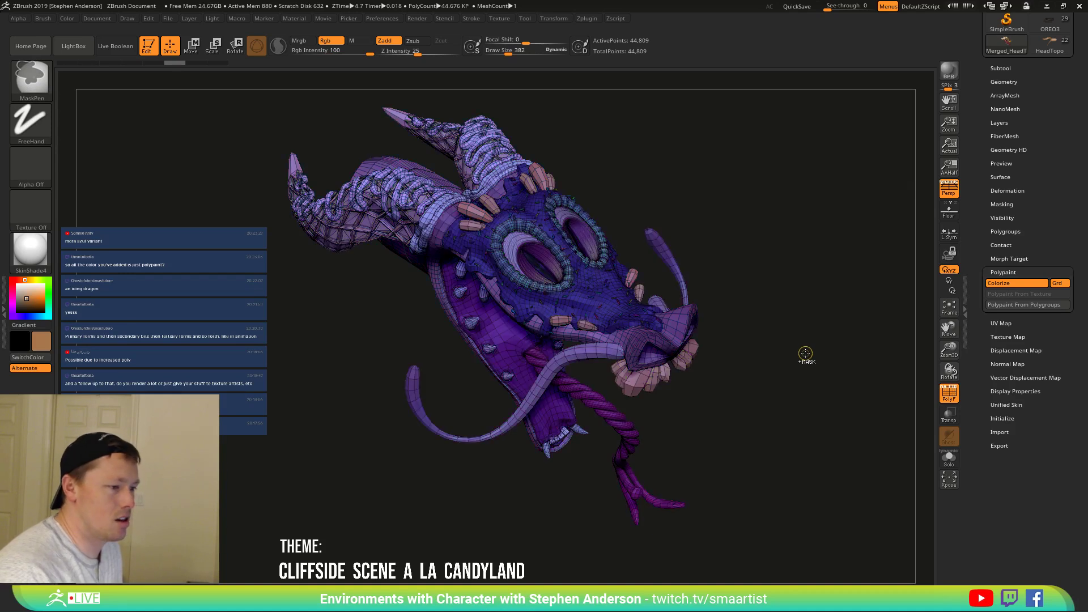
{"action": "mouse_move", "coordinate": [780, 335]}
{"action": "left_mouse_down"}
{"action": "mouse_move", "coordinate": [799, 325]}
{"action": "mouse_move", "coordinate": [741, 334]}
{"action": "mouse_move", "coordinate": [754, 339]}
{"action": "left_mouse_up"}
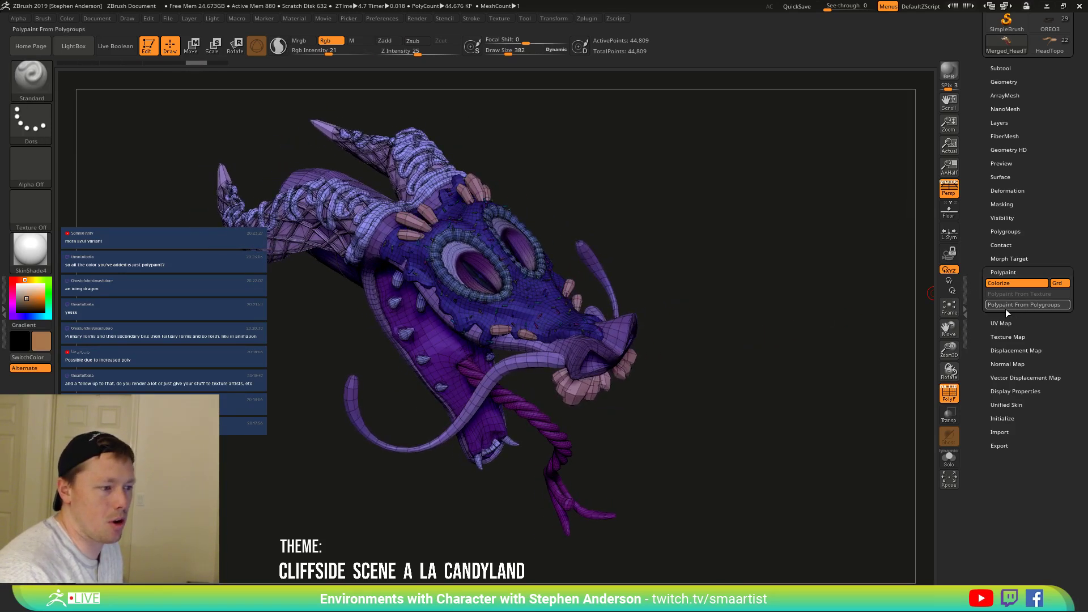
{"action": "key", "text": "shift+f"}
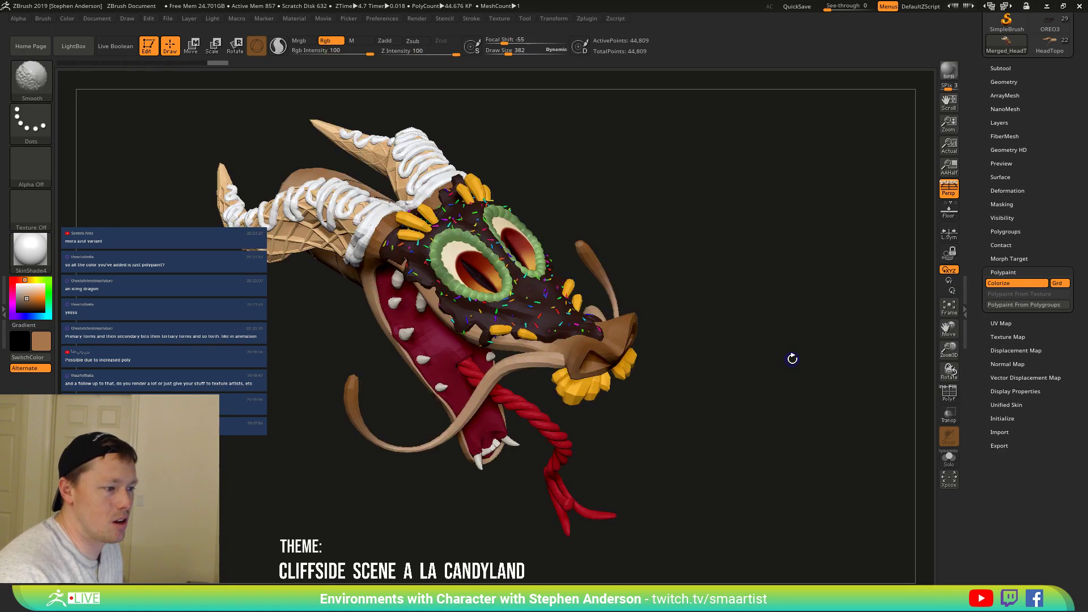
Delete the untitled layer and blend the polygroup color over the merged head with Polypaint From Polygroups.
{"action": "left_click", "coordinate": [1006, 121]}
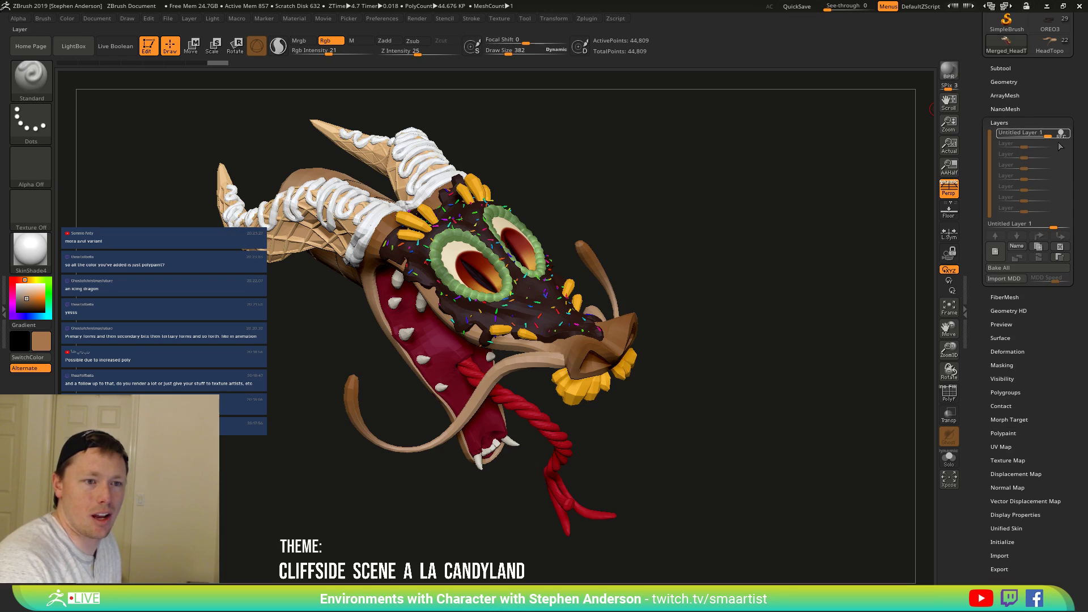
{"action": "left_click", "coordinate": [1060, 247]}
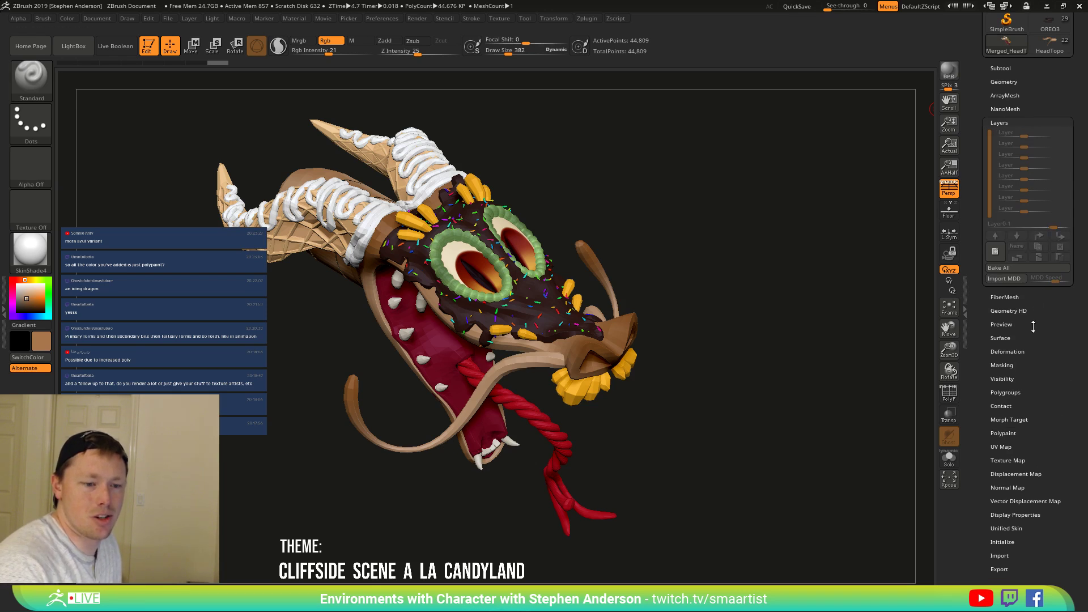
{"action": "left_click", "coordinate": [1018, 515]}
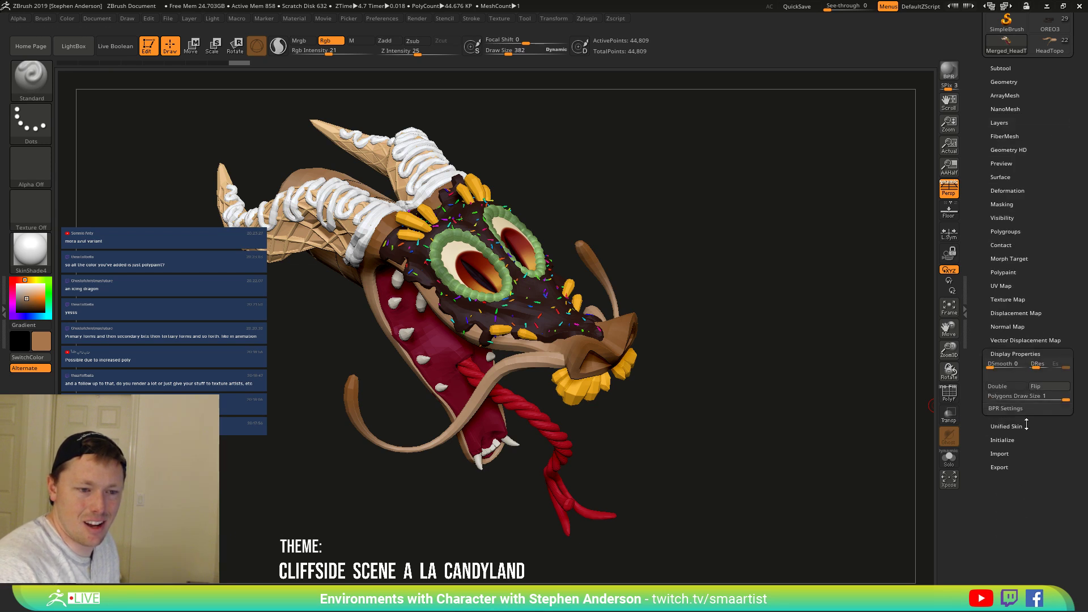
{"action": "left_click", "coordinate": [1003, 273]}
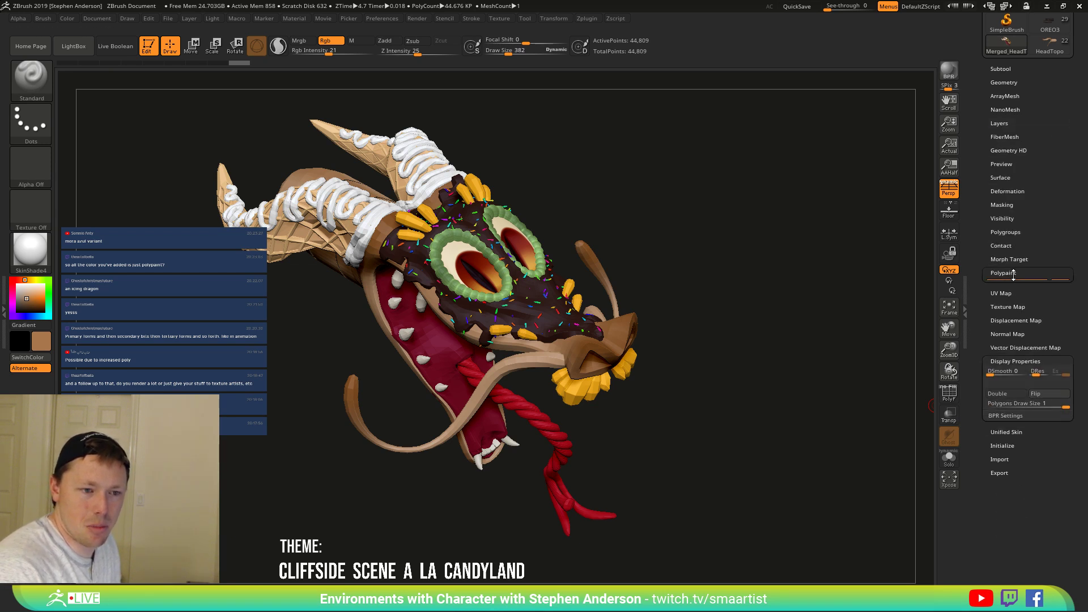
{"action": "left_click", "coordinate": [1020, 306]}
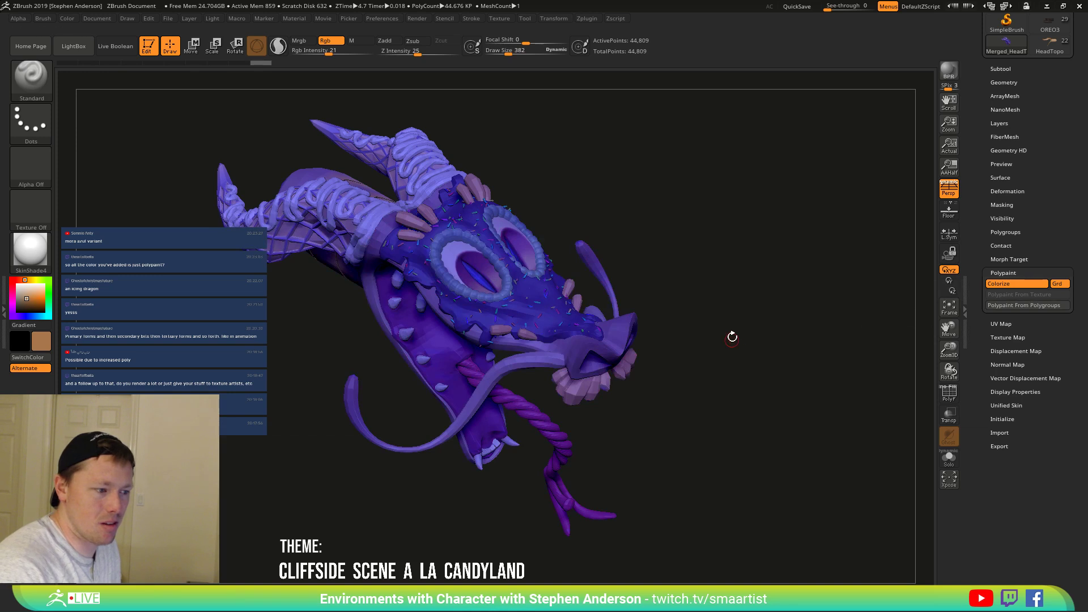
Undo the polypaint taken from the polygroups on the merged head.
{"action": "mouse_move", "coordinate": [731, 335]}
{"action": "left_mouse_down"}
{"action": "mouse_move", "coordinate": [757, 294]}
{"action": "mouse_move", "coordinate": [732, 341]}
{"action": "mouse_move", "coordinate": [740, 318]}
{"action": "mouse_move", "coordinate": [700, 351]}
{"action": "mouse_move", "coordinate": [722, 333]}
{"action": "left_mouse_up"}
{"action": "key", "text": "ctrl"}
{"action": "key", "text": "ctrl+z"}
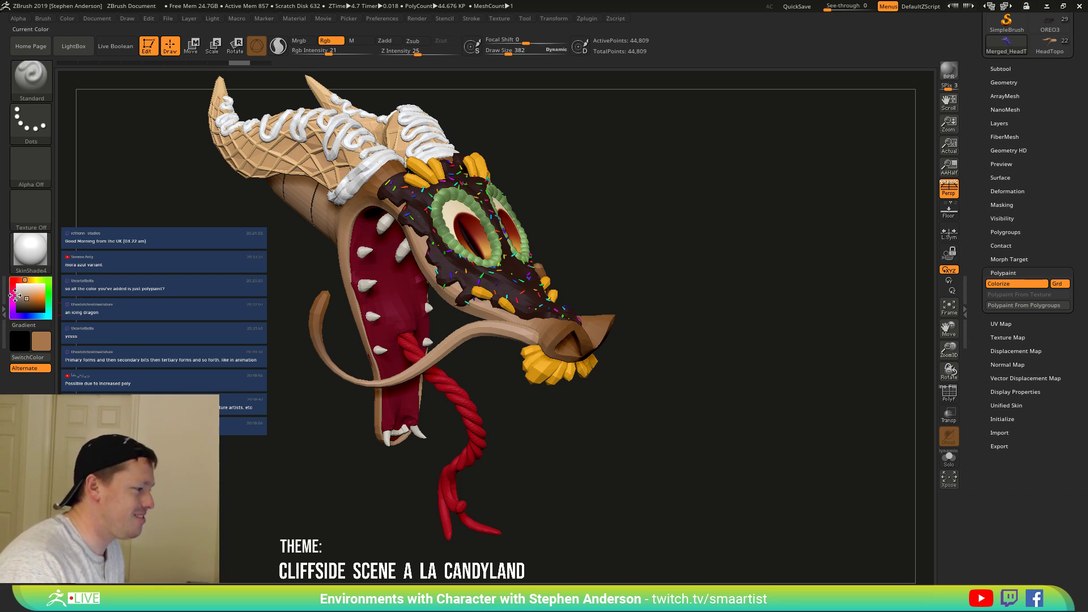
Choose a muted blue, R 76, G 99, B 168, and blend it repeatedly over the merged head with FillObject.
{"action": "left_click", "coordinate": [24, 315]}
{"action": "left_click_drag", "start_coordinate": [24, 315], "coordinate": [30, 316]}
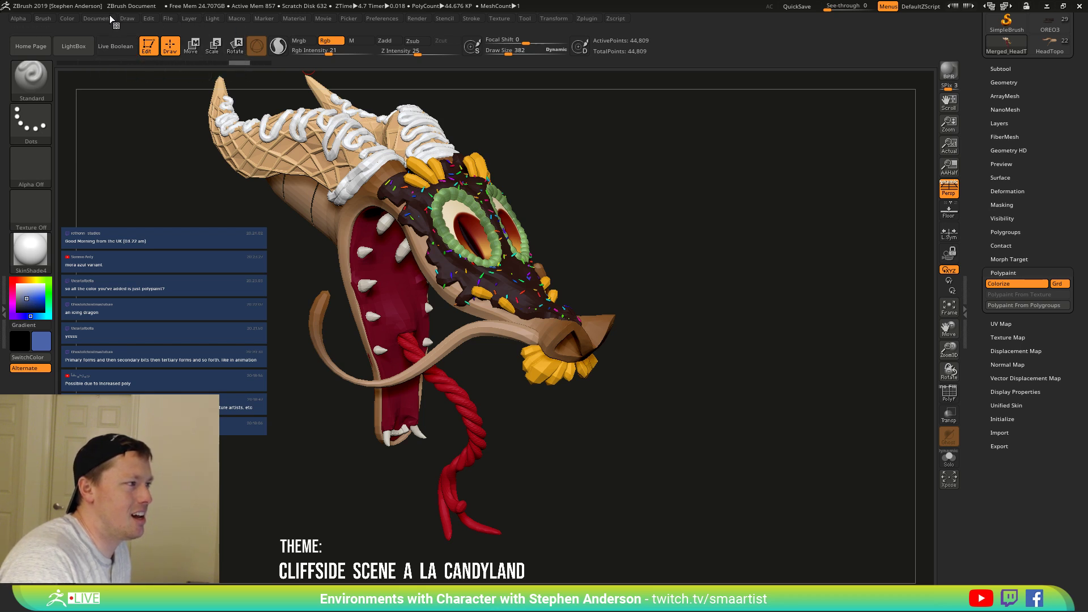
{"action": "left_click", "coordinate": [69, 18]}
{"action": "left_click", "coordinate": [97, 222]}
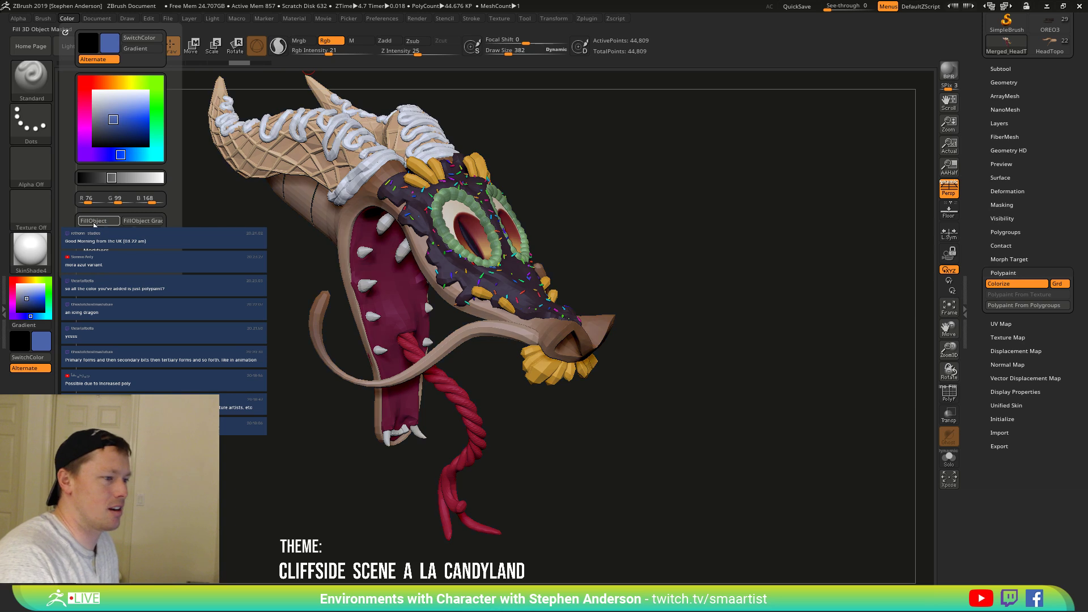
{"action": "left_click", "coordinate": [98, 222]}
{"action": "left_click", "coordinate": [98, 223]}
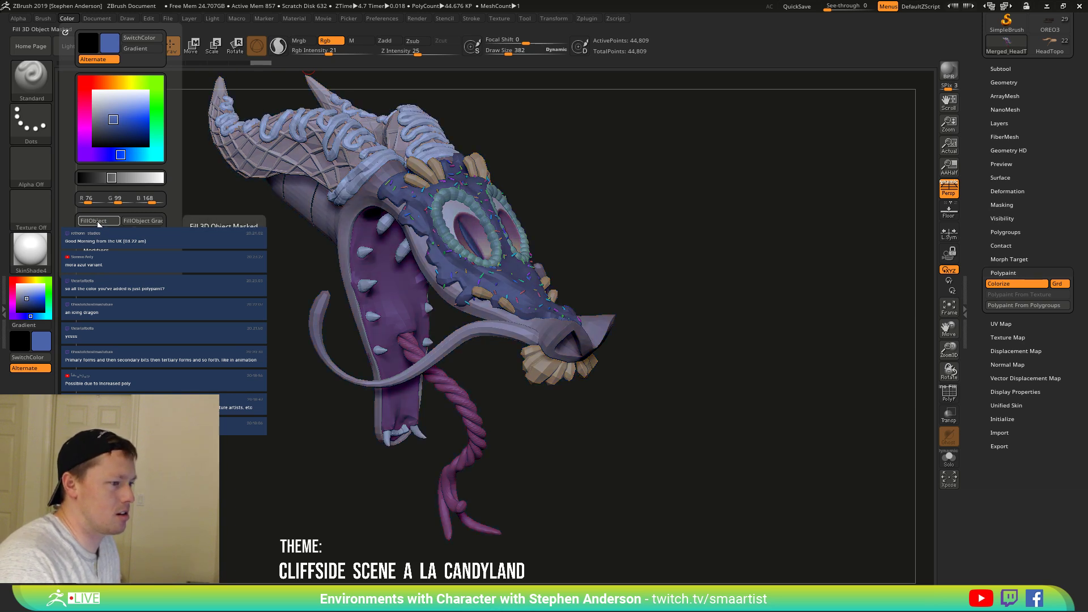
Undo the muted blue fills on the merged head.
{"action": "mouse_move", "coordinate": [691, 206]}
{"action": "left_mouse_down"}
{"action": "mouse_move", "coordinate": [632, 202]}
{"action": "mouse_move", "coordinate": [676, 219]}
{"action": "mouse_move", "coordinate": [656, 182]}
{"action": "left_mouse_up"}
{"action": "key", "text": "ctrl"}
{"action": "key", "text": "ctrl+z"}
{"action": "key", "text": "ctrl+z"}
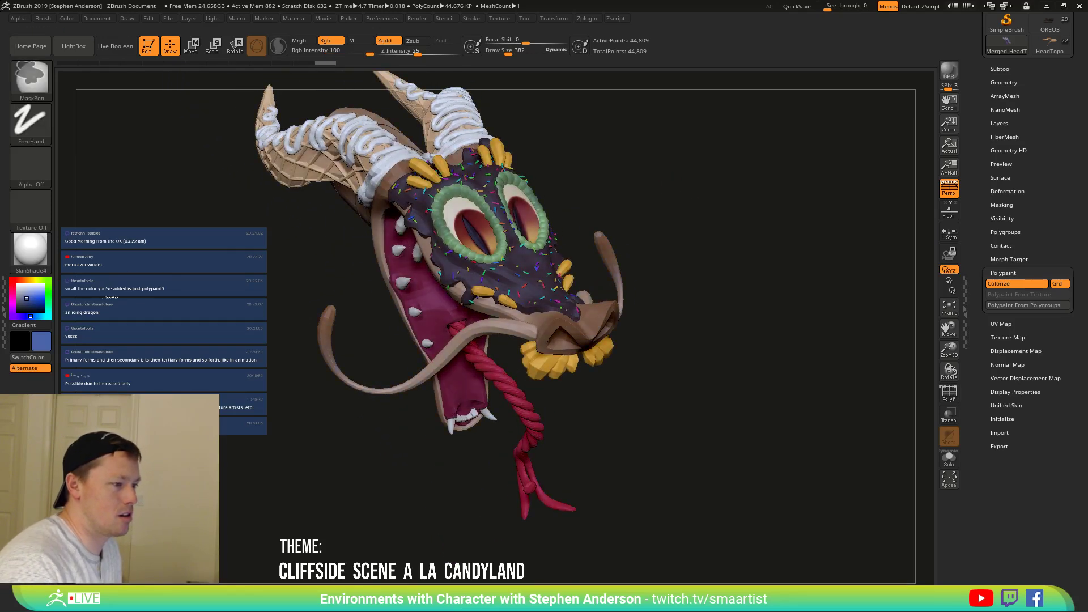
Choose a stronger blue, R 37, G 81, B 213, and blend it over the merged head with FillObject.
{"action": "left_click", "coordinate": [35, 297]}
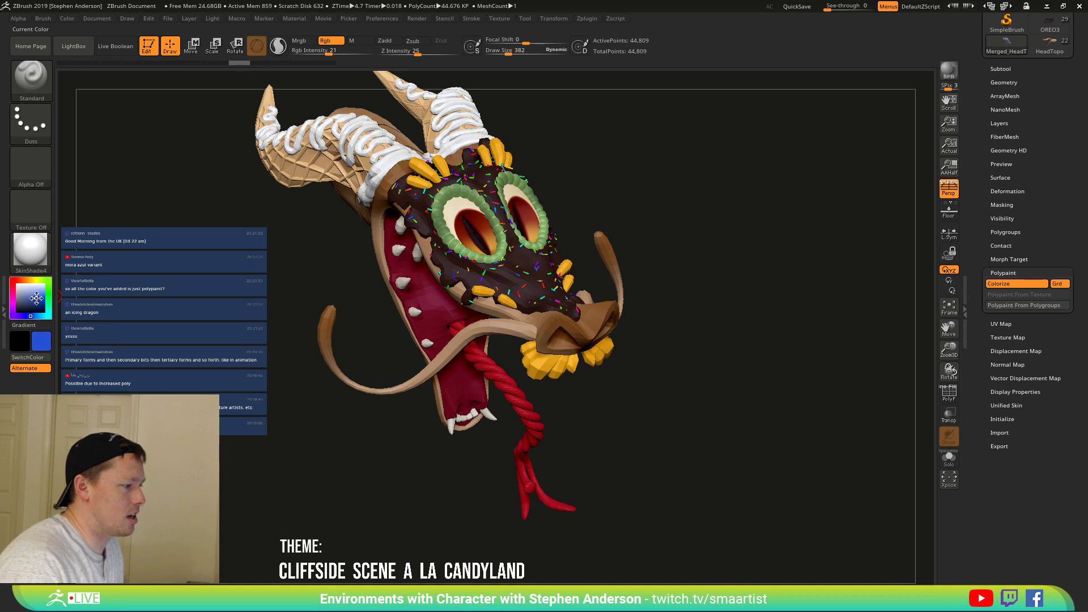
{"action": "left_click", "coordinate": [67, 19]}
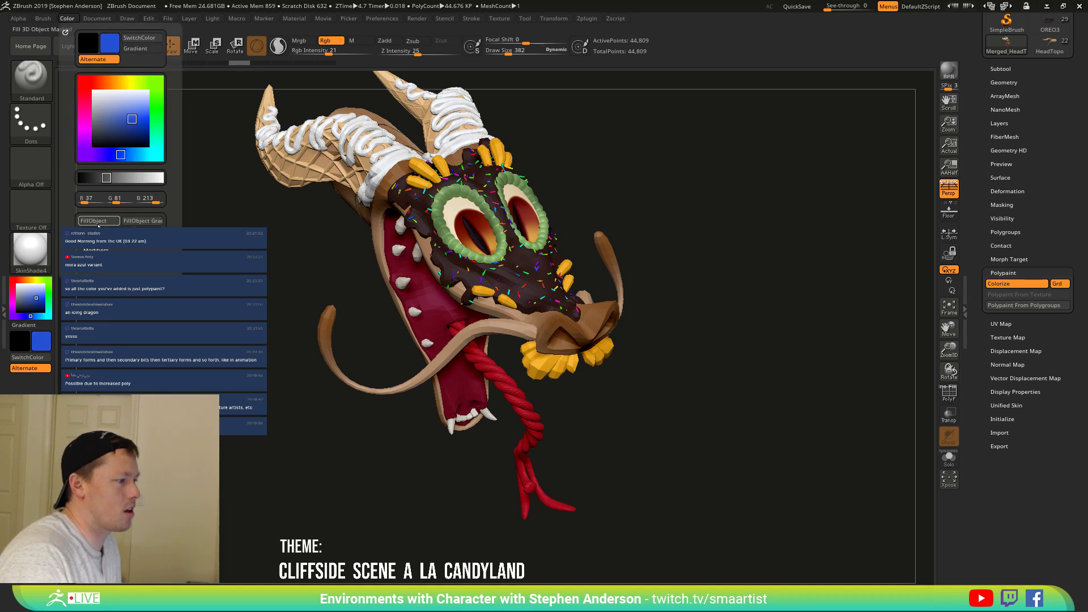
{"action": "left_click", "coordinate": [97, 220]}
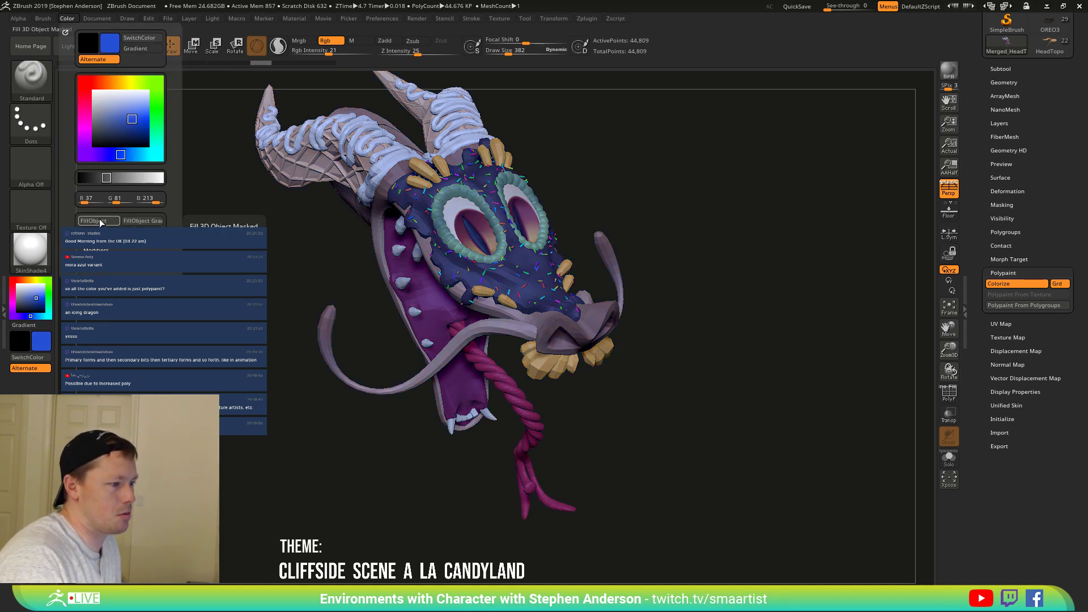
{"action": "left_click_drag", "start_coordinate": [315, 296], "coordinate": [930, 249]}
Open the subtool list, subdivide the merged head once and undo the subdivision.
{"action": "left_click", "coordinate": [1000, 69]}
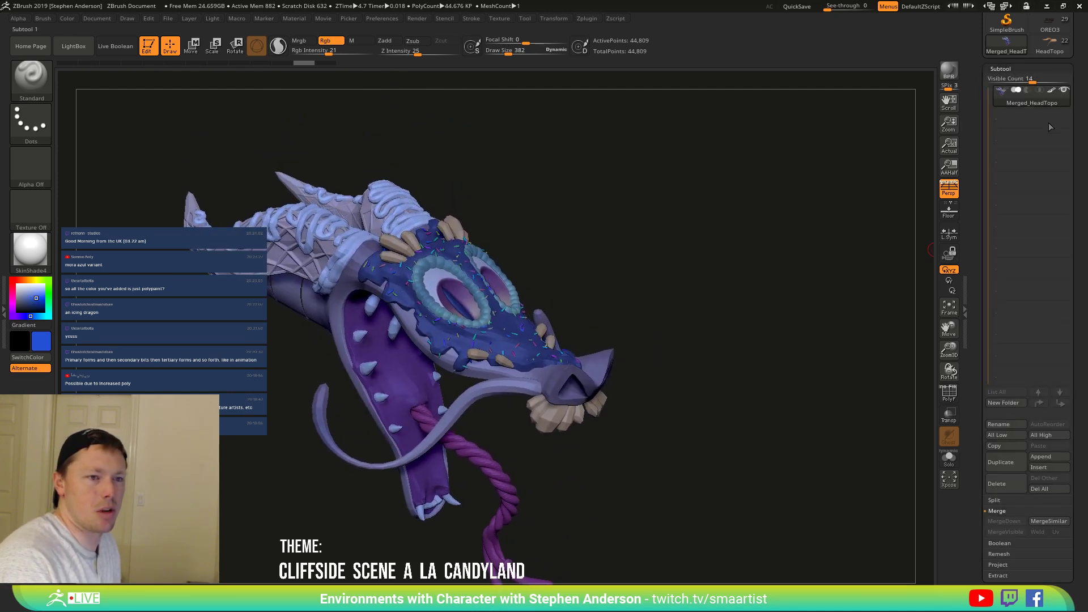
{"action": "left_click_drag", "start_coordinate": [755, 272], "coordinate": [697, 310]}
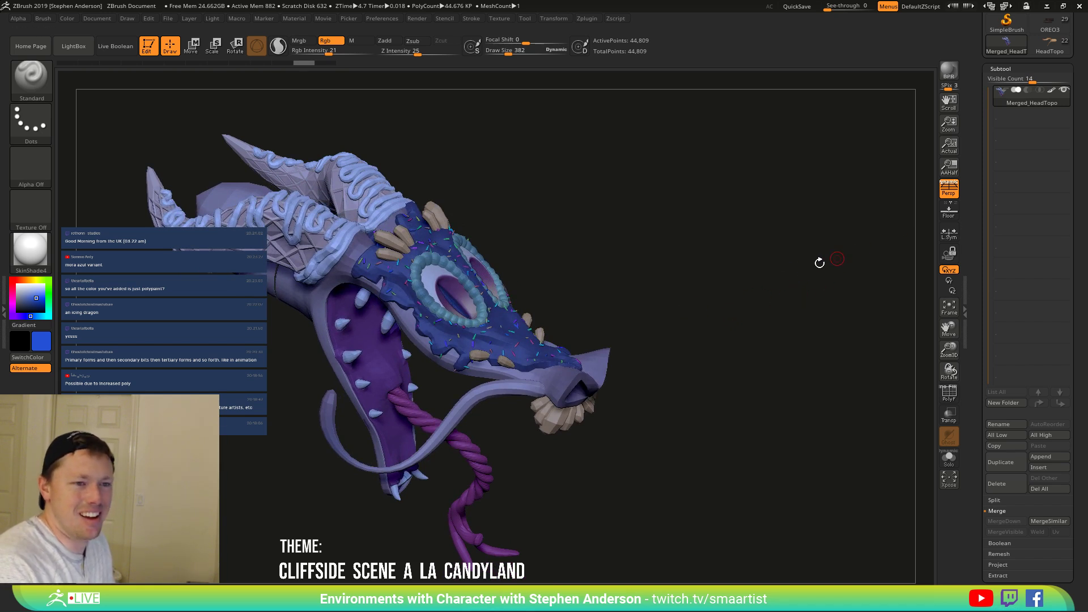
{"action": "key", "text": "ctrl"}
{"action": "key", "text": "ctrl+d"}
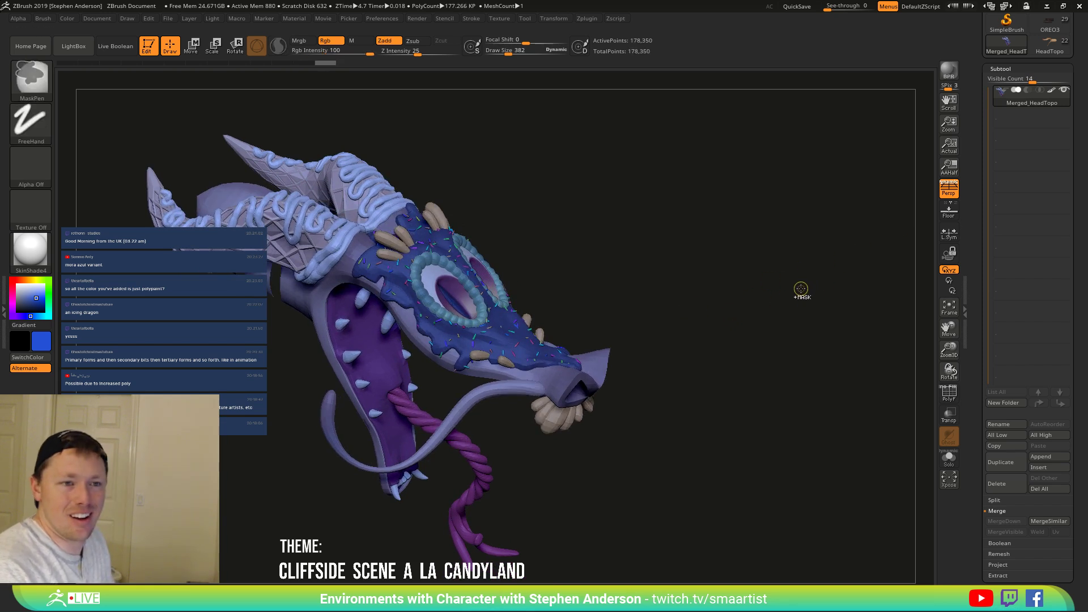
{"action": "key", "text": "ctrl+z"}
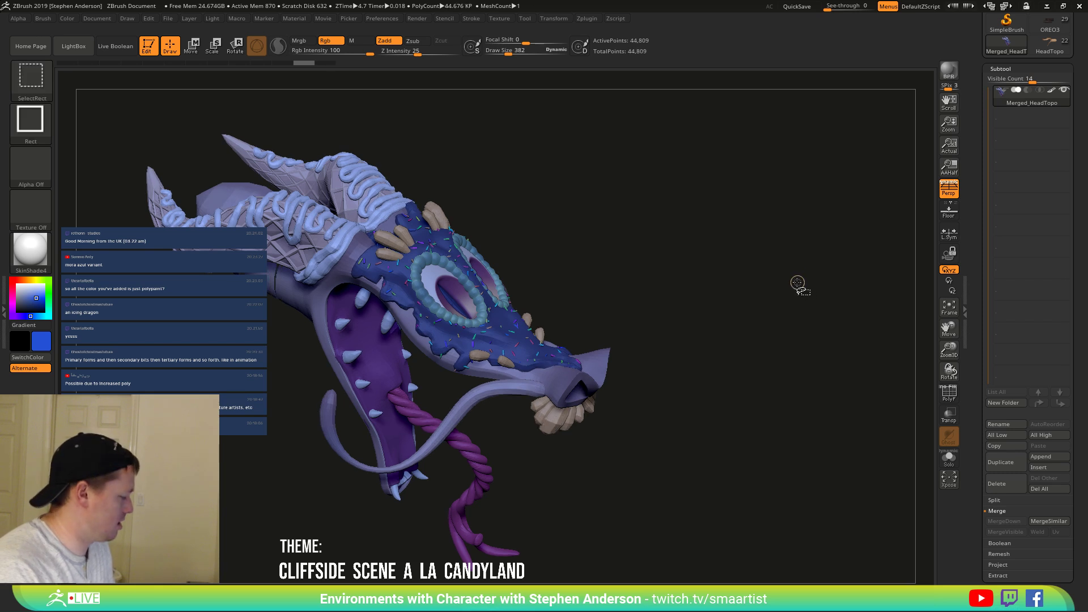
Duplicate the blue merged head subtool and undo the blue fills on the original Merged_HeadTopo.
{"action": "key", "text": "ctrl+shift+d"}
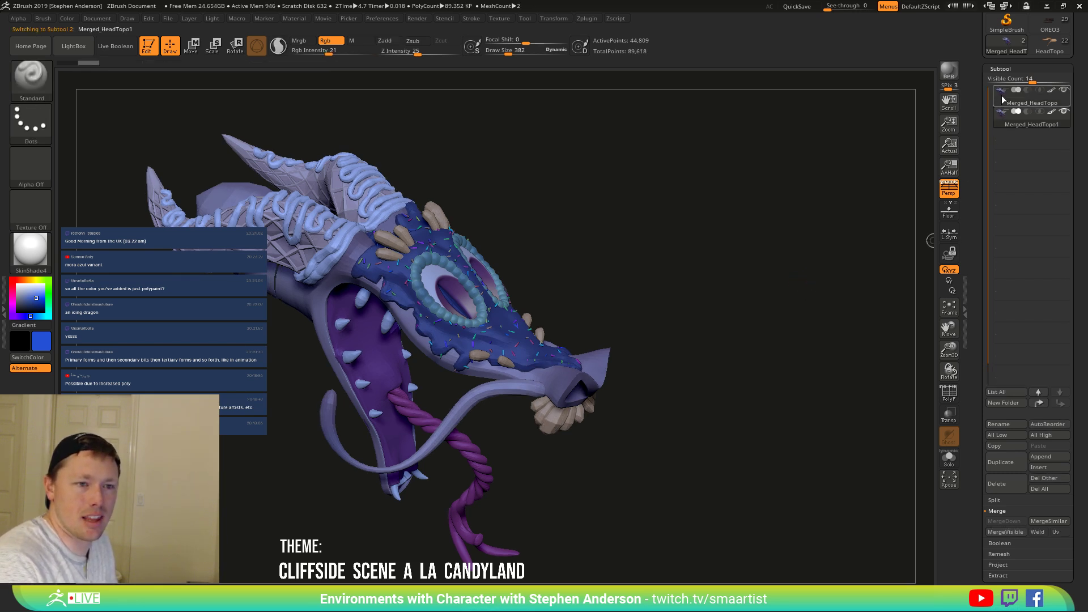
{"action": "left_click", "coordinate": [1003, 100]}
{"action": "key", "text": "ctrl"}
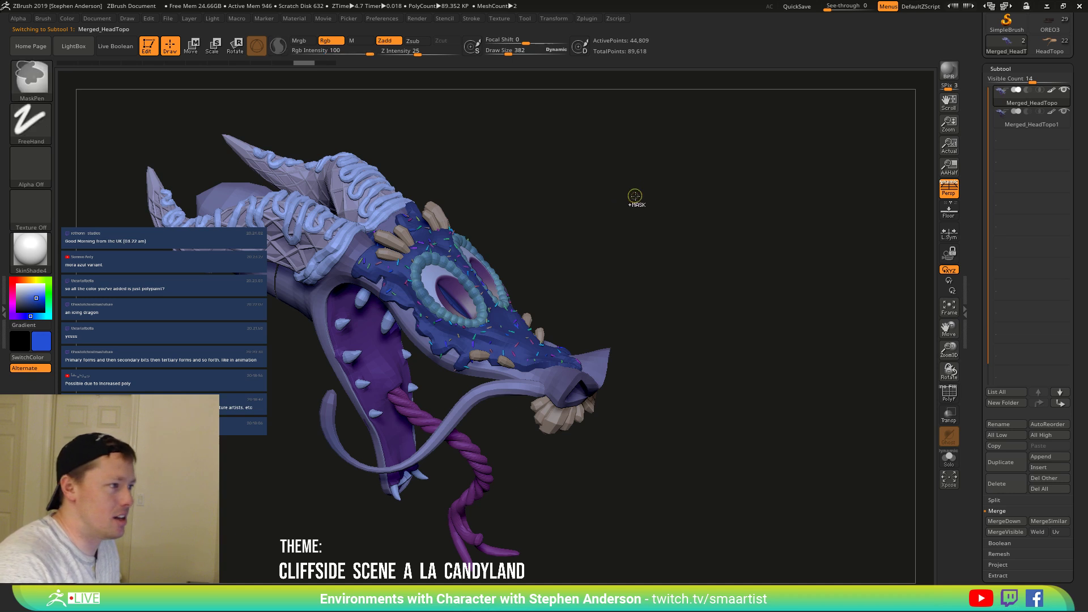
{"action": "key", "text": "ctrl+z"}
{"action": "key", "text": "ctrl+z"}
{"action": "key", "text": "ctrl+z"}
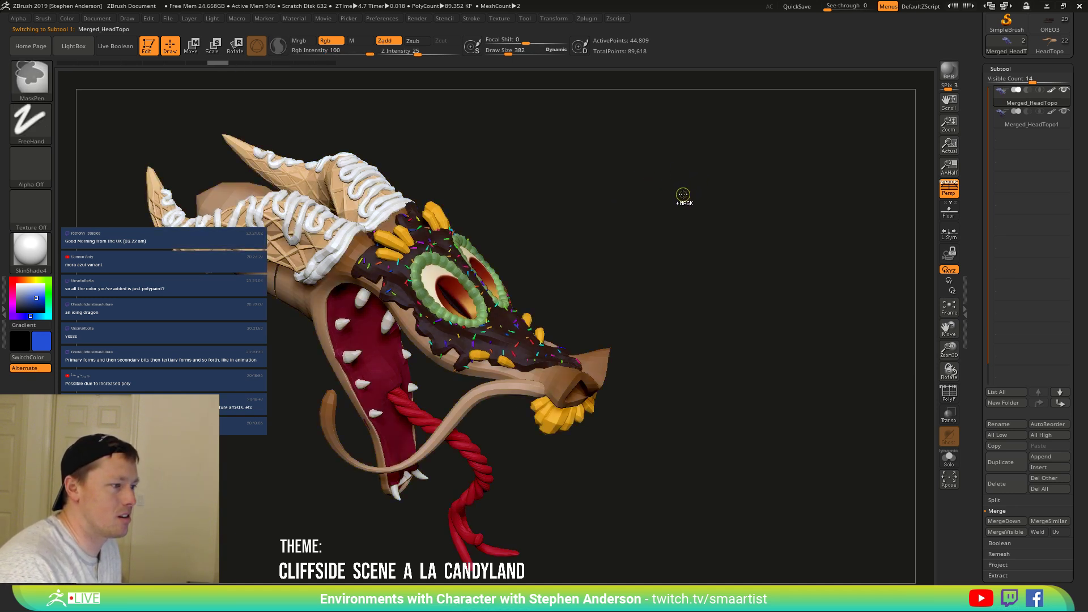
Show the polyframe on the original merged head and select the ZModeler brush for editing its neck.
{"action": "key", "text": "shift+f"}
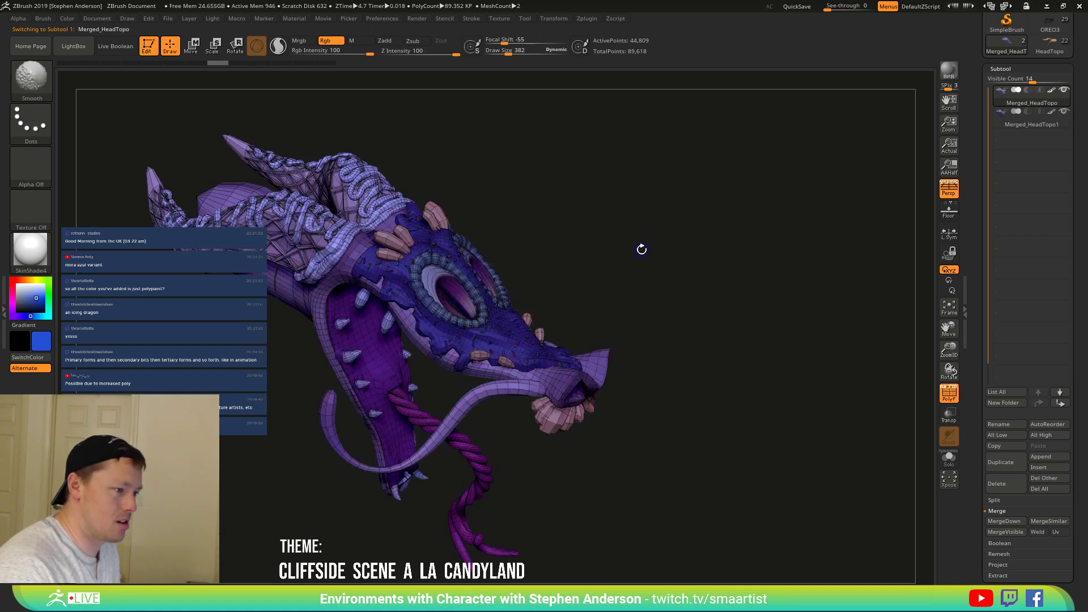
{"action": "left_click_drag", "start_coordinate": [639, 232], "coordinate": [769, 287], "text": "shift"}
{"action": "right_click_drag", "start_coordinate": [390, 295], "coordinate": [391, 367], "text": "ctrl"}
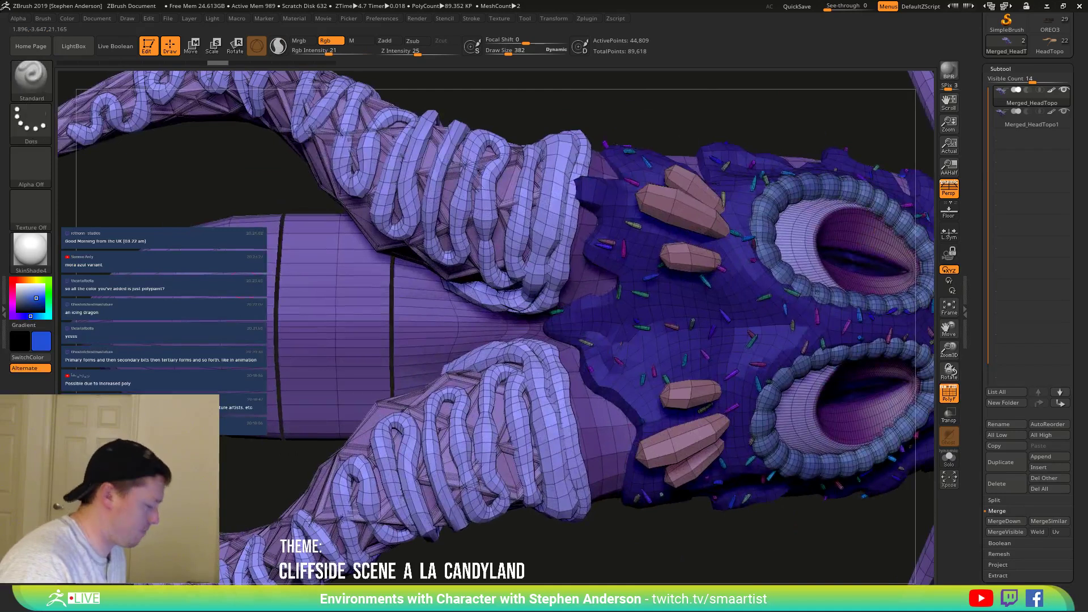
{"action": "key", "text": "b"}
{"action": "key", "text": "z"}
{"action": "key", "text": "m"}
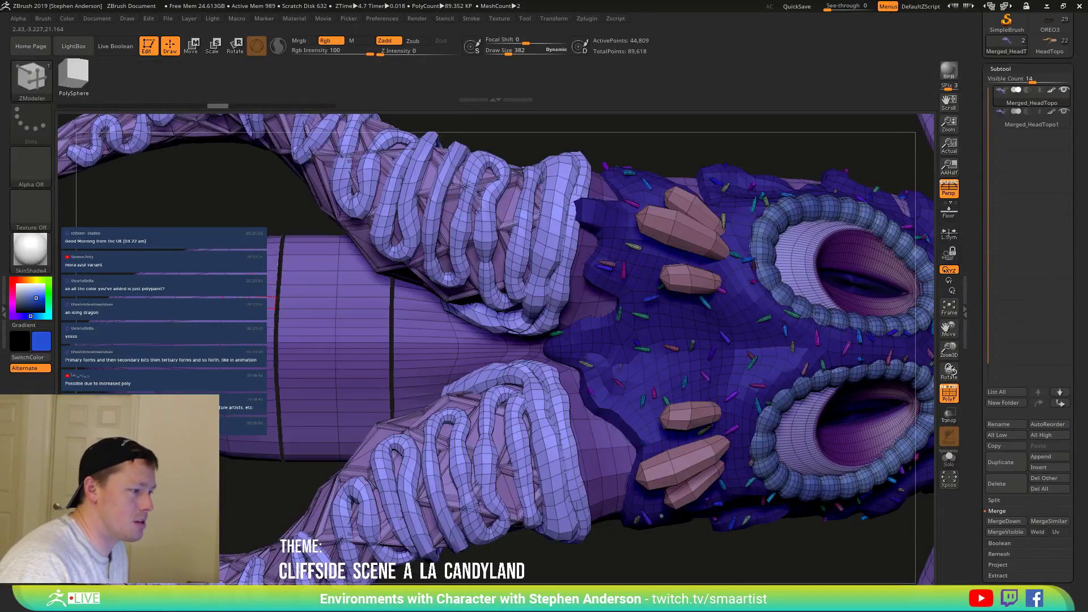
Set the ZModeler polygon action's target to Island and try applying it to the dragon's neck.
{"action": "key", "text": "space"}
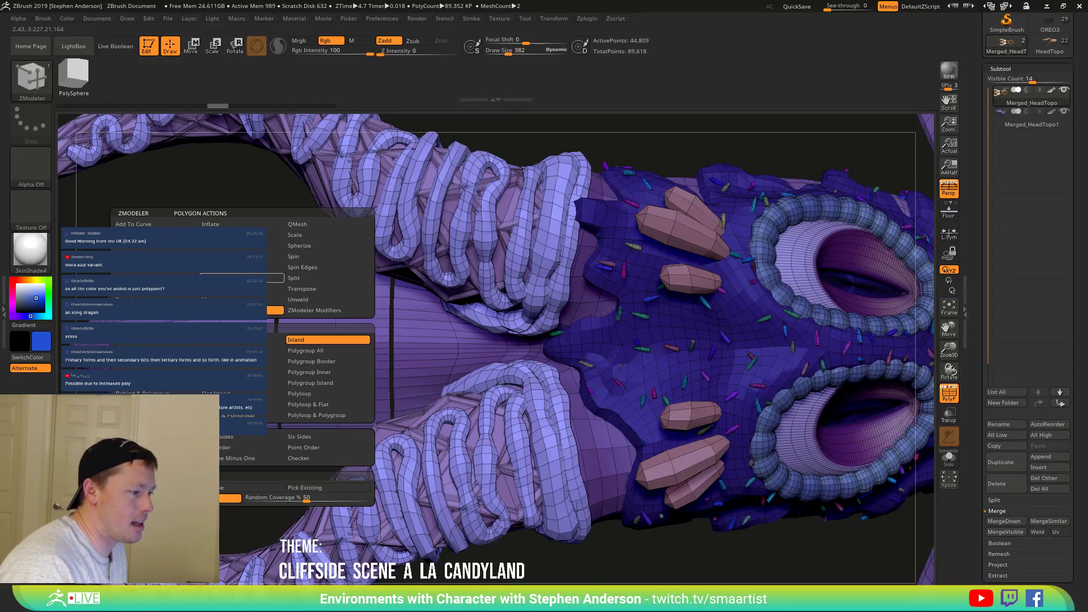
{"action": "left_click", "coordinate": [317, 340]}
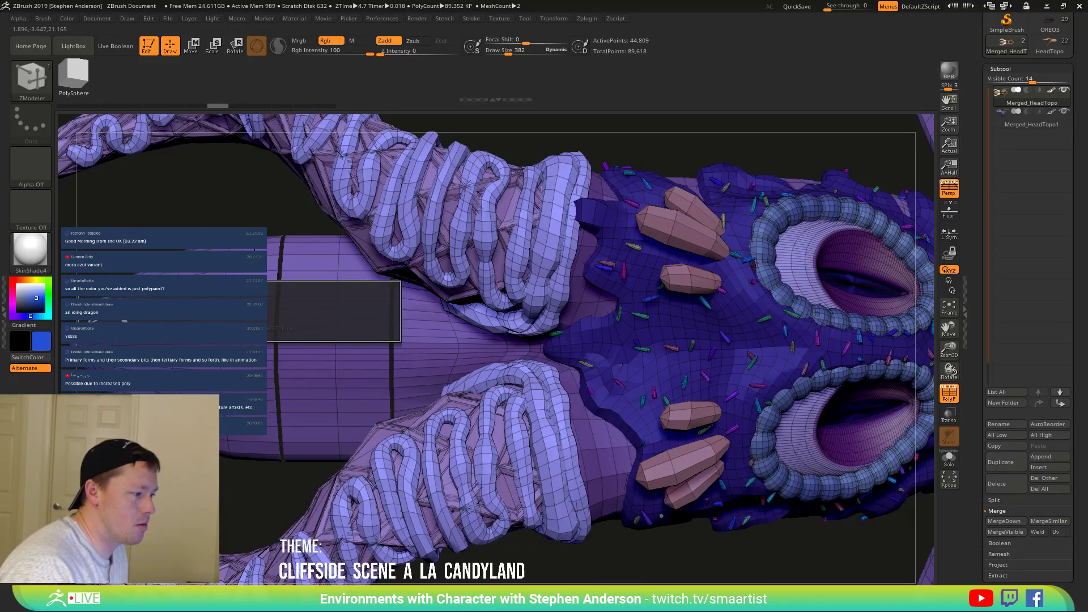
{"action": "left_click", "coordinate": [272, 313]}
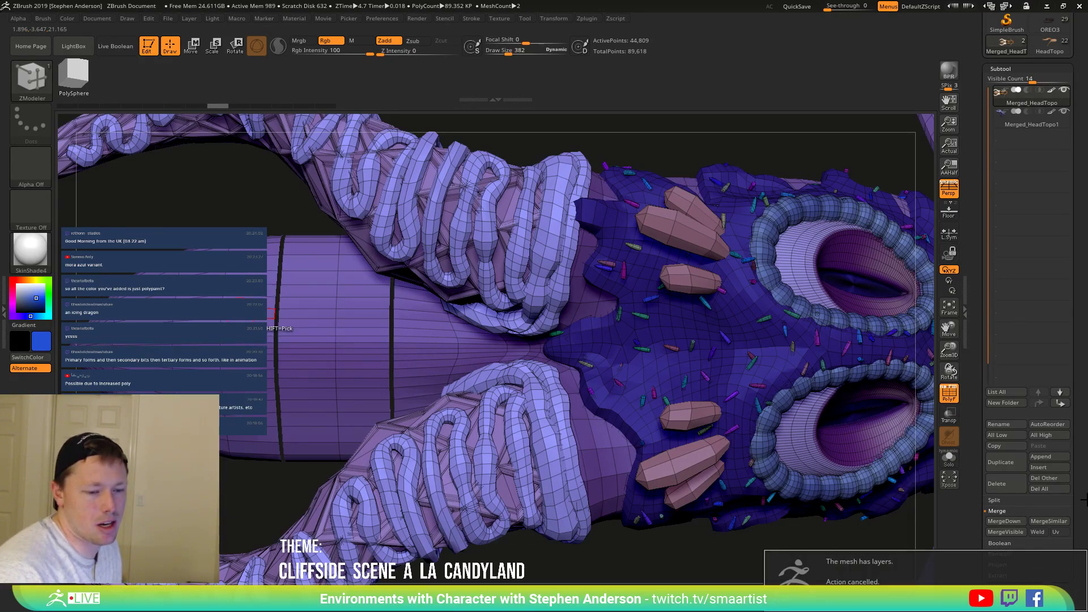
Remove the layer from the merged head and assign separate polygroups to the neck's middle and end sections by island.
{"action": "left_click_drag", "start_coordinate": [1075, 526], "coordinate": [1023, 315]}
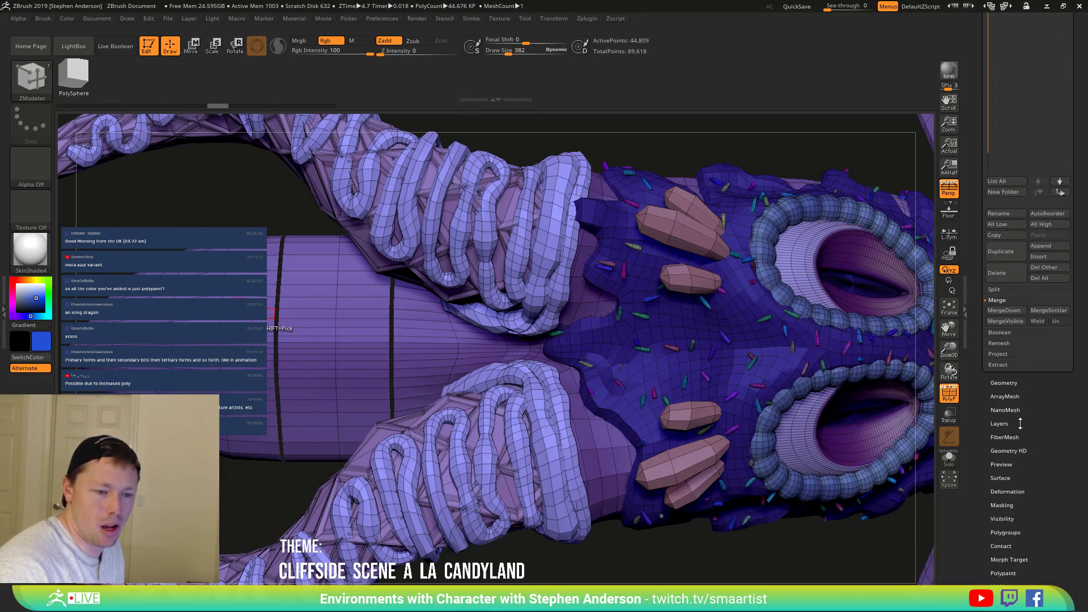
{"action": "scroll", "coordinate": [1020, 423], "scroll_direction": "down", "scroll_amount": 8}
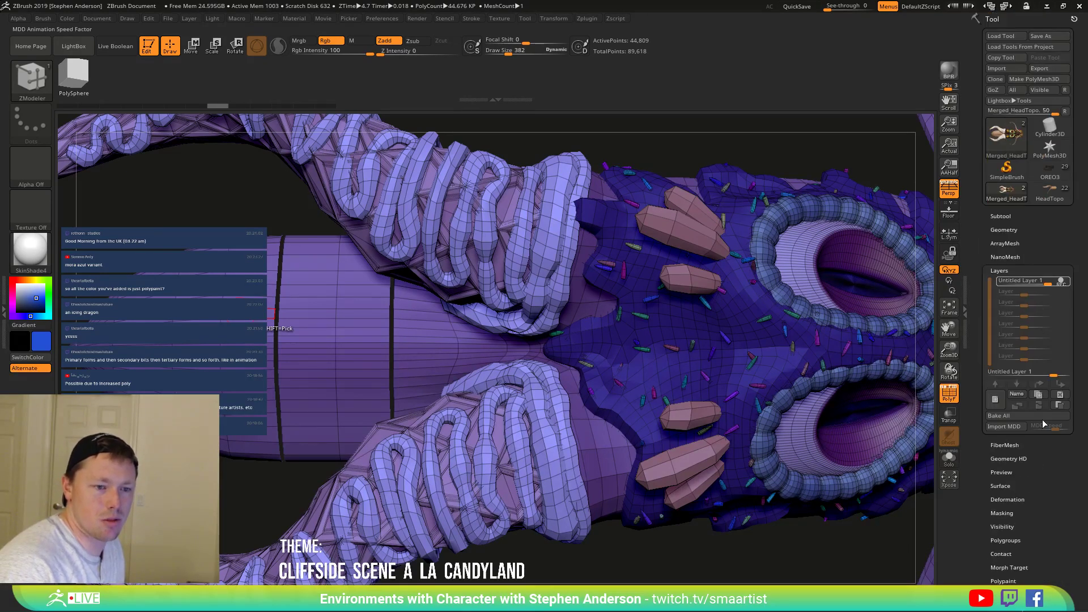
{"action": "left_click", "coordinate": [1060, 393]}
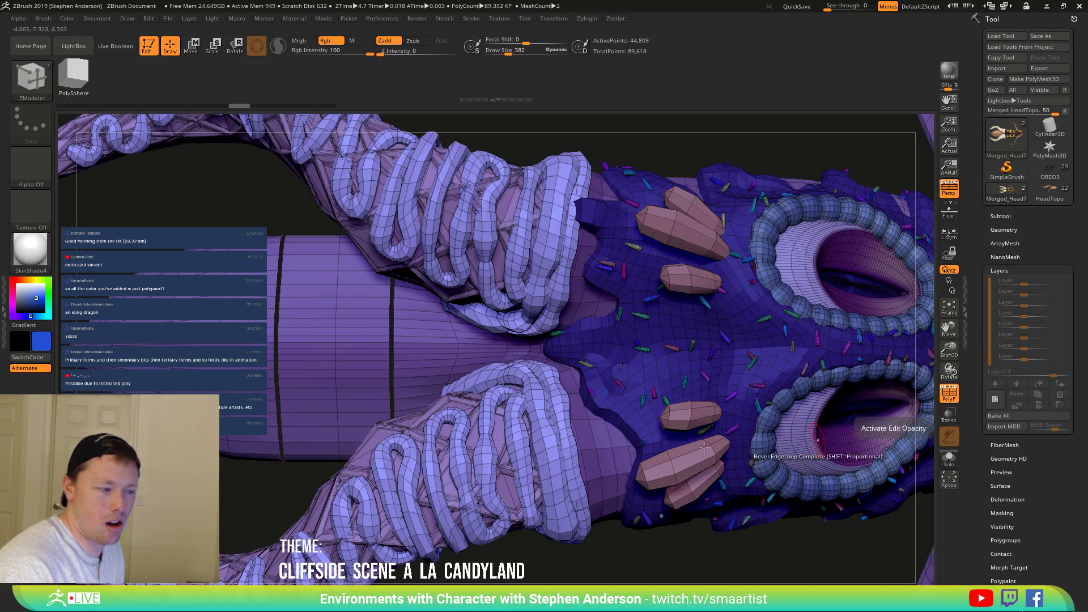
{"action": "left_click", "coordinate": [312, 325]}
{"action": "key", "text": "alt"}
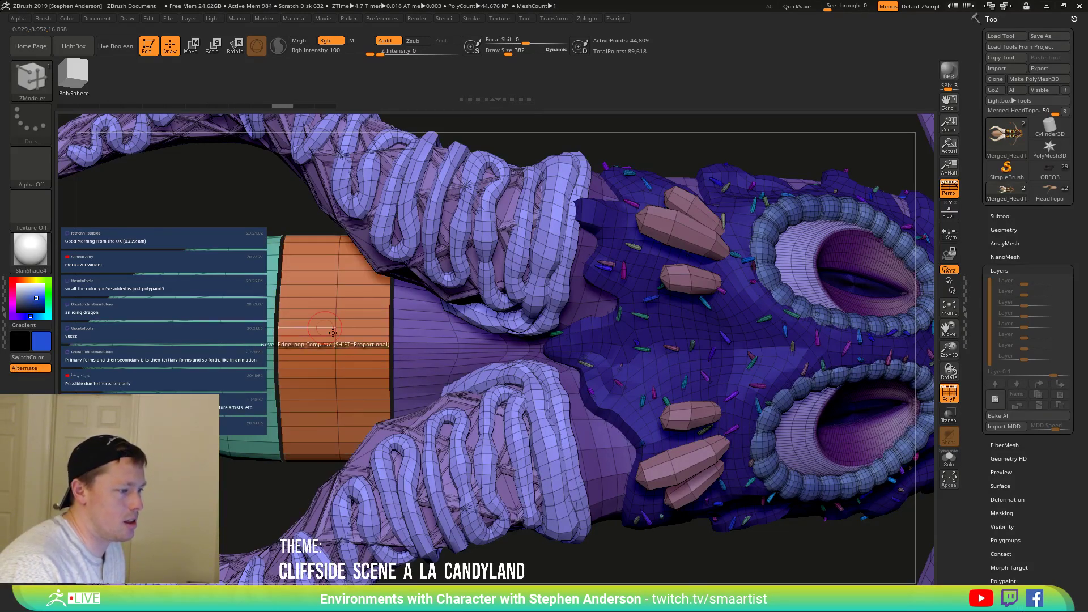
Orient the merged head upright in a straight top view and turn off perspective for capturing it as a brush.
{"action": "right_click_drag", "start_coordinate": [317, 340], "coordinate": [433, 374], "text": "ctrl"}
{"action": "left_click_drag", "start_coordinate": [434, 375], "coordinate": [430, 319]}
{"action": "right_click_drag", "start_coordinate": [429, 320], "coordinate": [571, 415], "text": "shift"}
{"action": "mouse_move", "coordinate": [571, 415]}
{"action": "right_mouse_down", "text": "ctrl"}
{"action": "mouse_move", "coordinate": [575, 381]}
{"action": "mouse_move", "coordinate": [548, 310]}
{"action": "mouse_move", "coordinate": [517, 333]}
{"action": "mouse_move", "coordinate": [624, 389]}
{"action": "mouse_move", "coordinate": [575, 330]}
{"action": "mouse_move", "coordinate": [435, 392]}
{"action": "right_mouse_up", "text": "ctrl"}
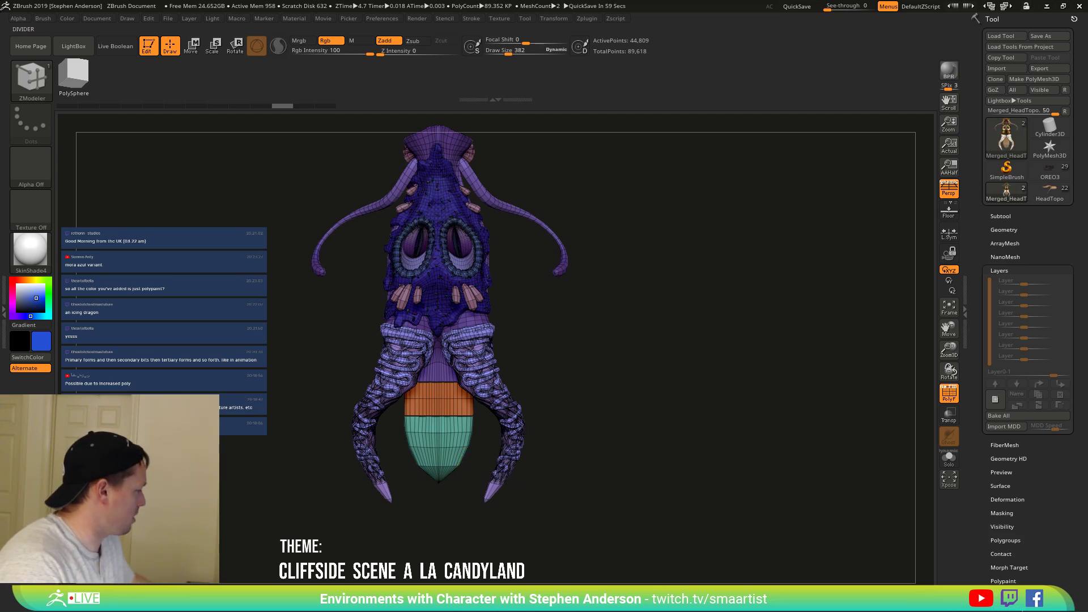
{"action": "left_click_drag", "start_coordinate": [639, 361], "coordinate": [703, 379]}
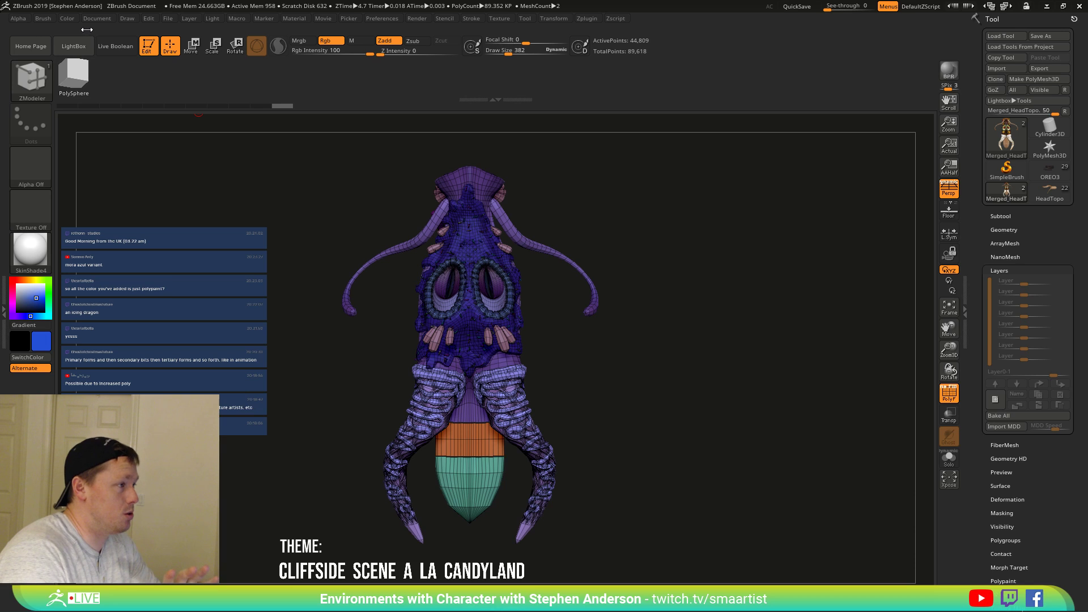
{"action": "left_click", "coordinate": [43, 19]}
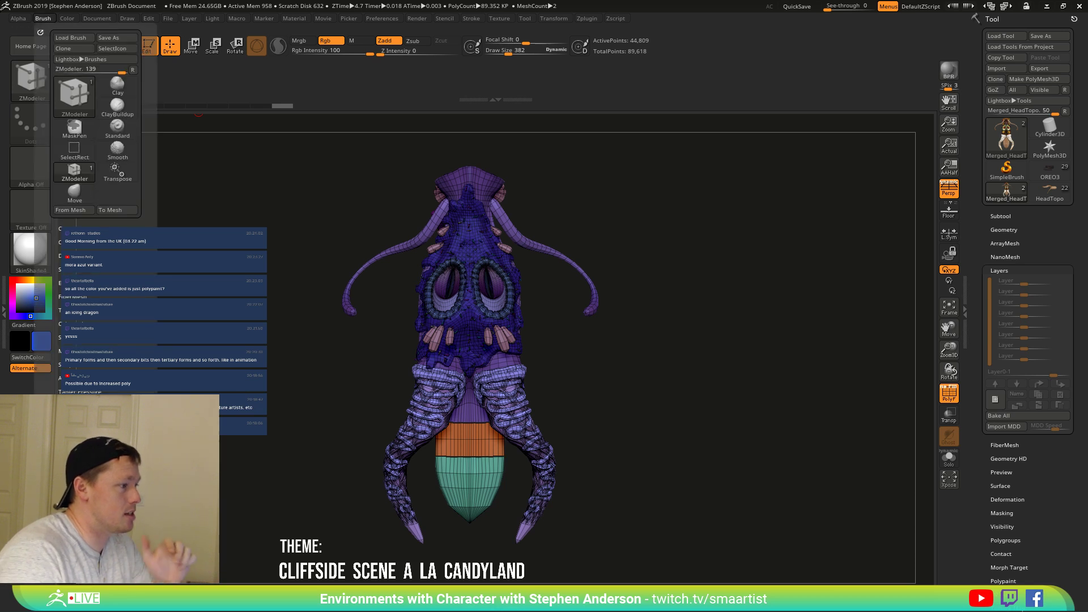
{"action": "left_click", "coordinate": [68, 228]}
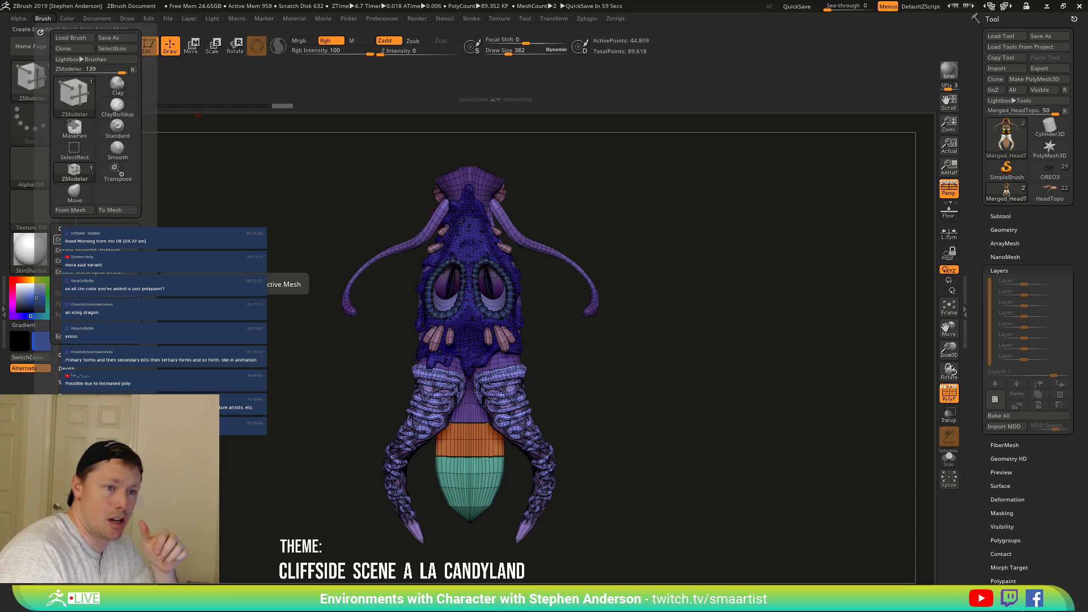
{"action": "left_click", "coordinate": [949, 189]}
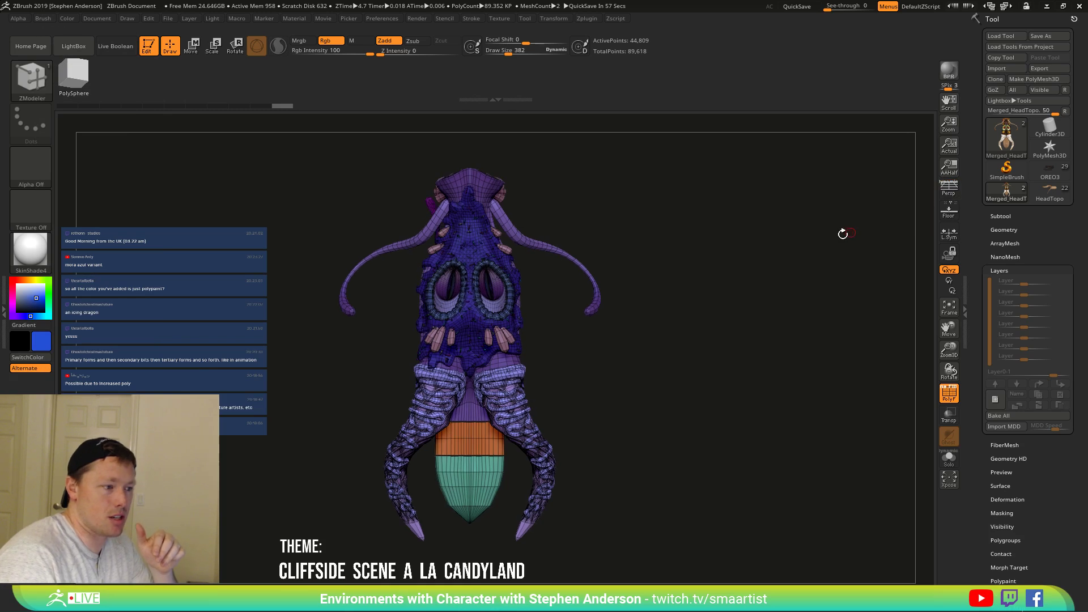
Create a new InsertMesh brush from the merged dragon head instead of appending it to the current brush.
{"action": "left_click", "coordinate": [44, 18]}
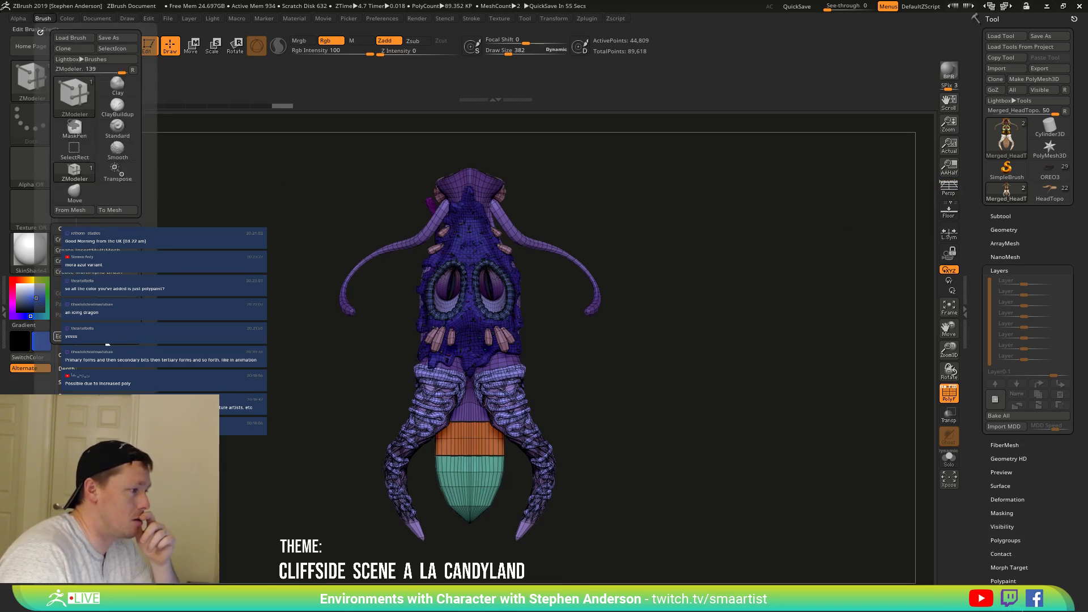
{"action": "key", "text": "shift"}
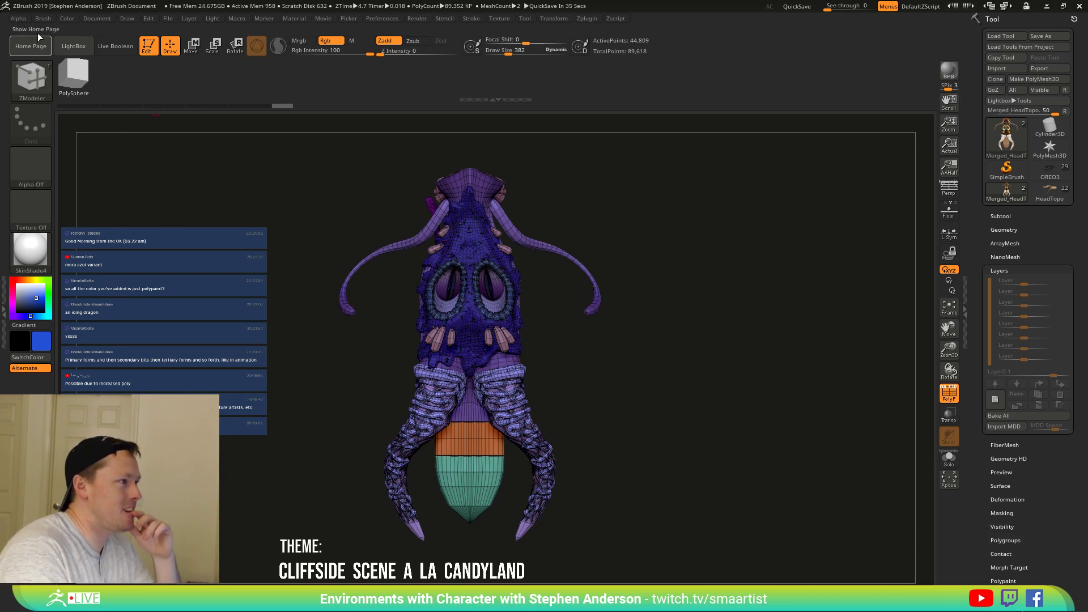
{"action": "left_click", "coordinate": [46, 18]}
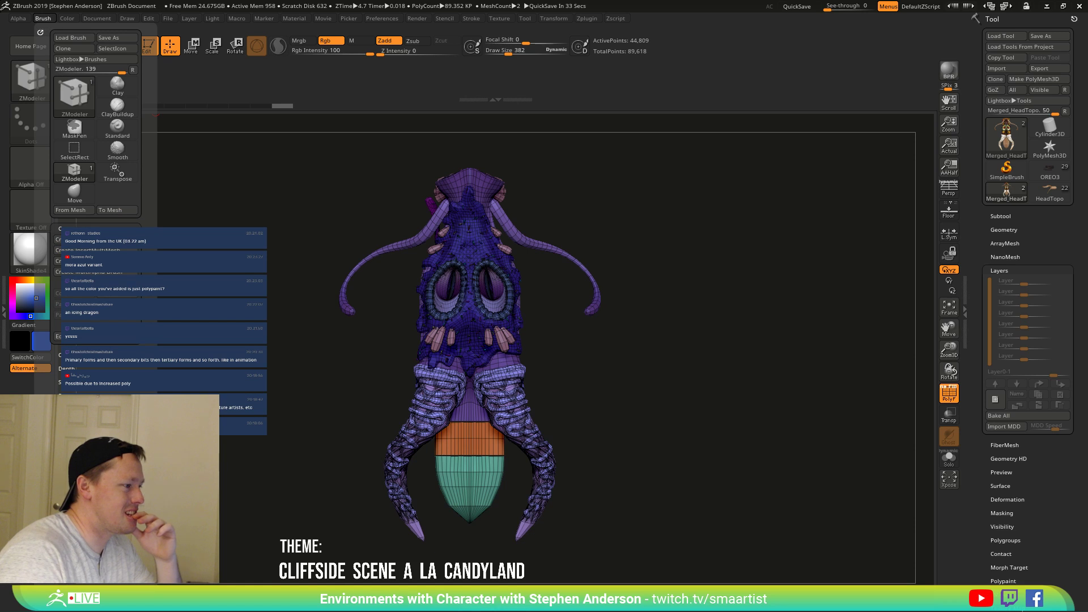
{"action": "left_click", "coordinate": [79, 239]}
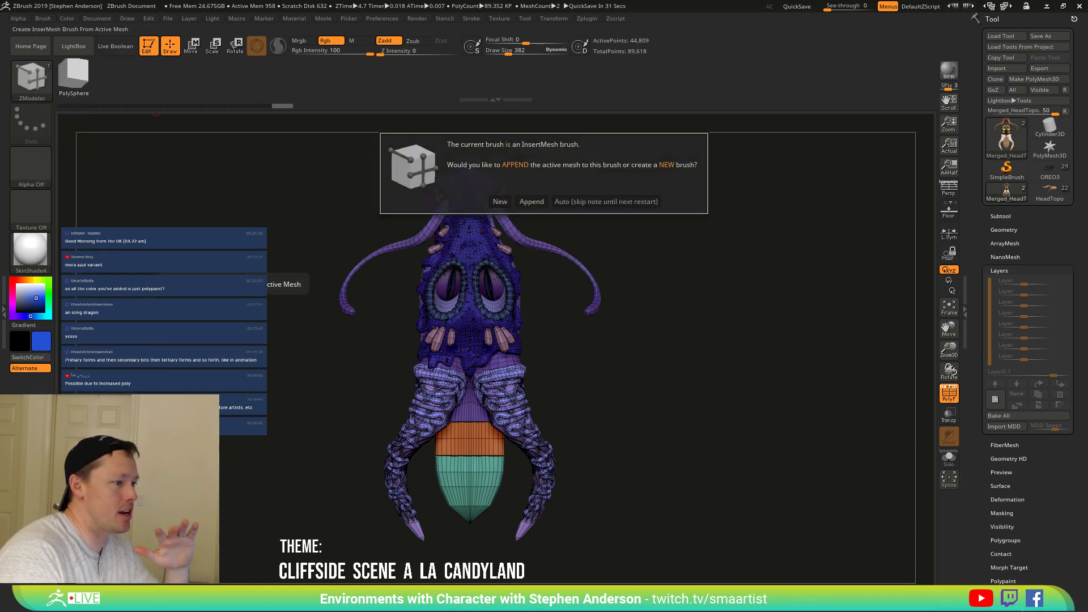
{"action": "left_click", "coordinate": [499, 202]}
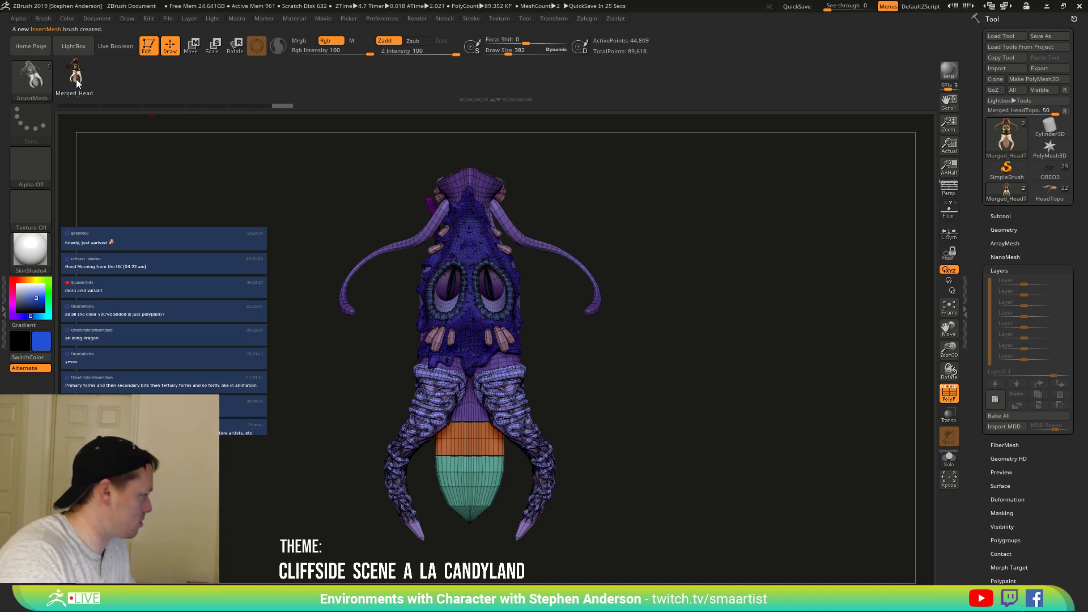
Rename the Merged_HeadTopo subtool as Dragon Curve Brush.
{"action": "left_click", "coordinate": [1003, 216]}
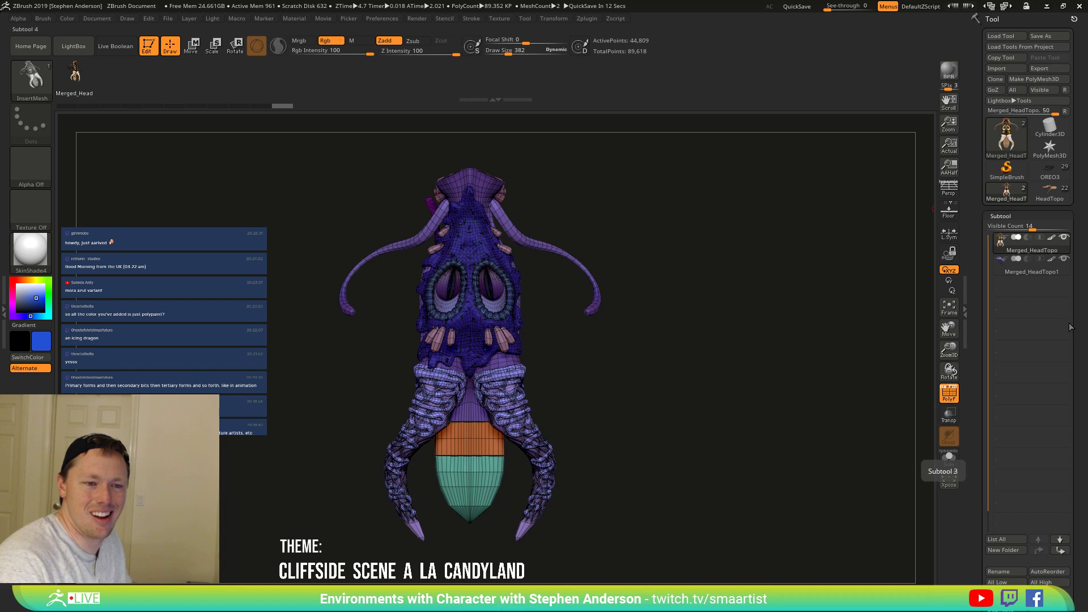
{"action": "left_click", "coordinate": [1008, 572]}
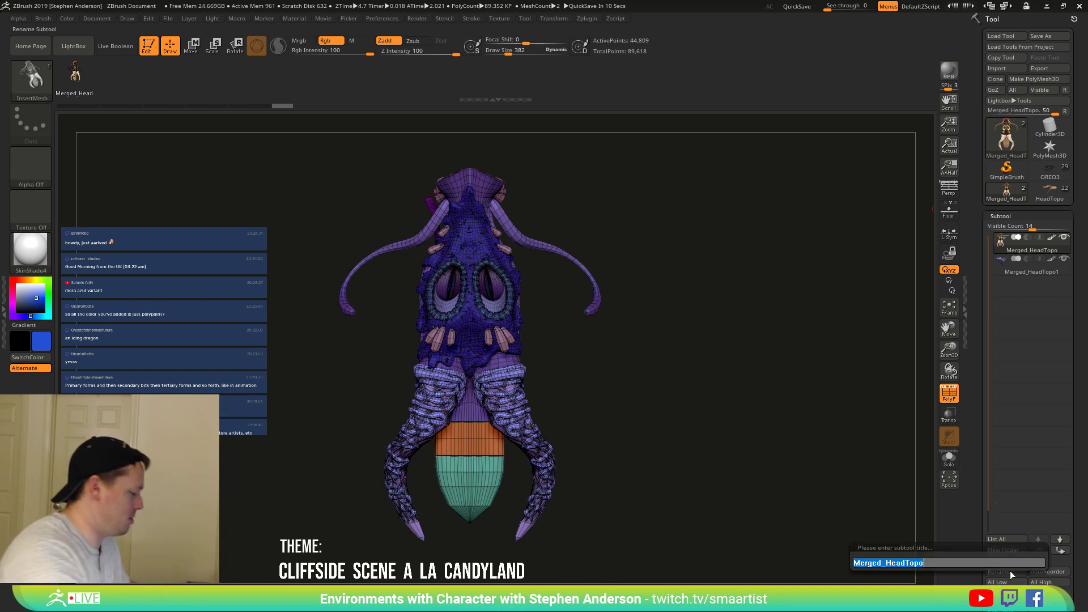
{"action": "type", "text": "Dragon"}
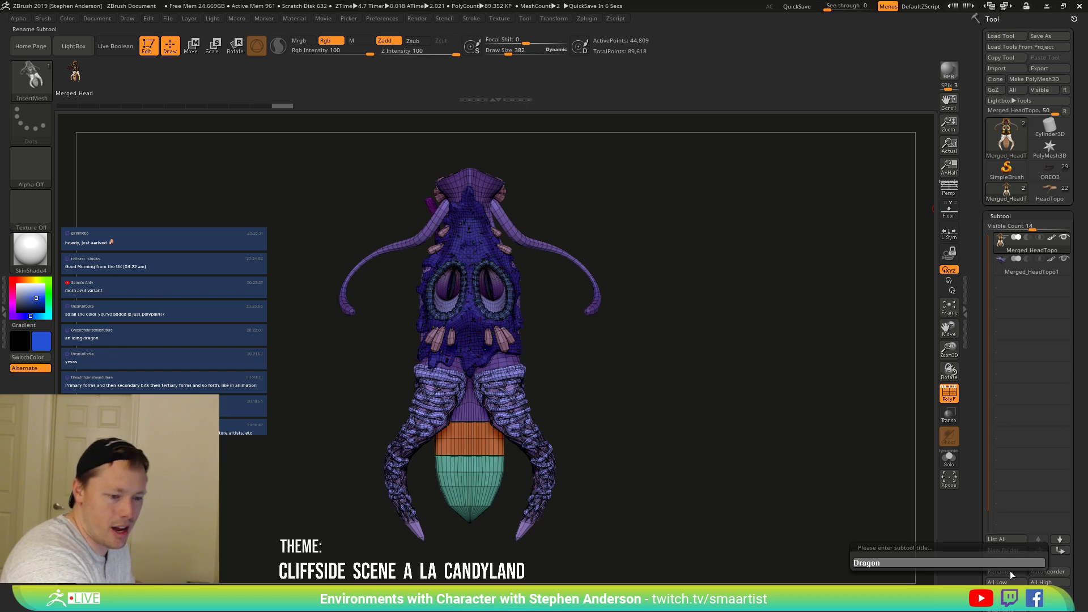
{"action": "key", "text": "shift"}
{"action": "type", "text": "Cur"}
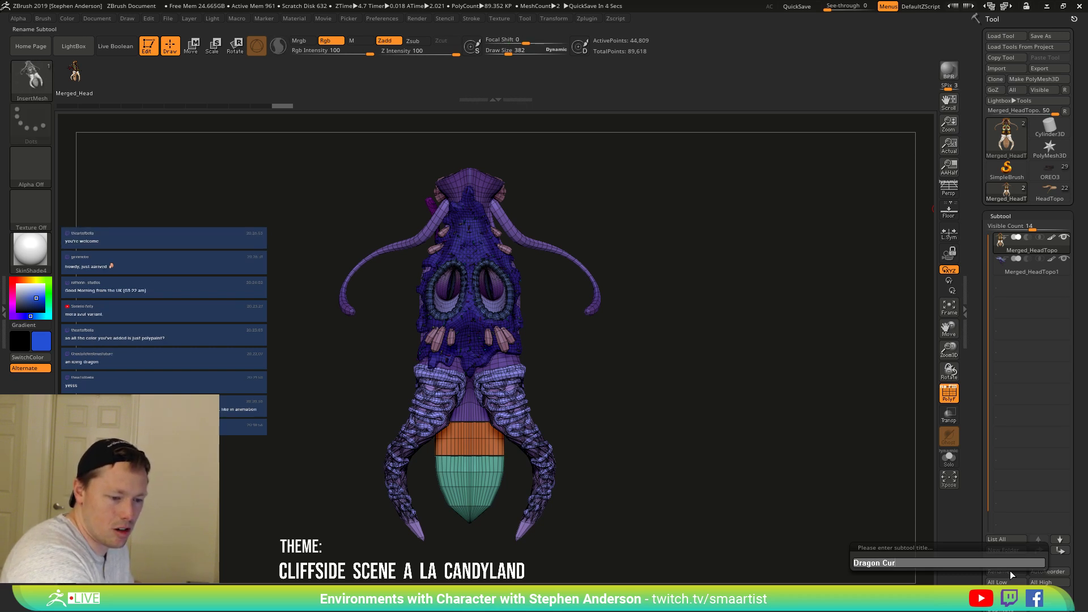
{"action": "type", "text": "ve Brush"}
{"action": "key", "text": "Return"}
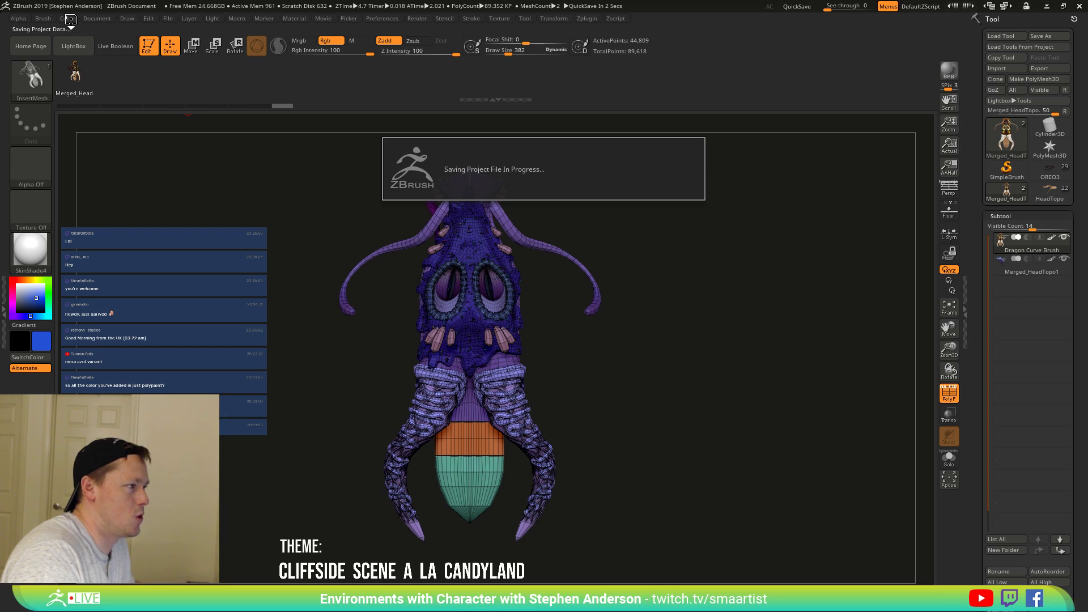
Append the renamed dragon mesh to the InsertMesh brush and keep only that mesh, dropping the Merged_Head entry.
{"action": "left_click", "coordinate": [42, 18]}
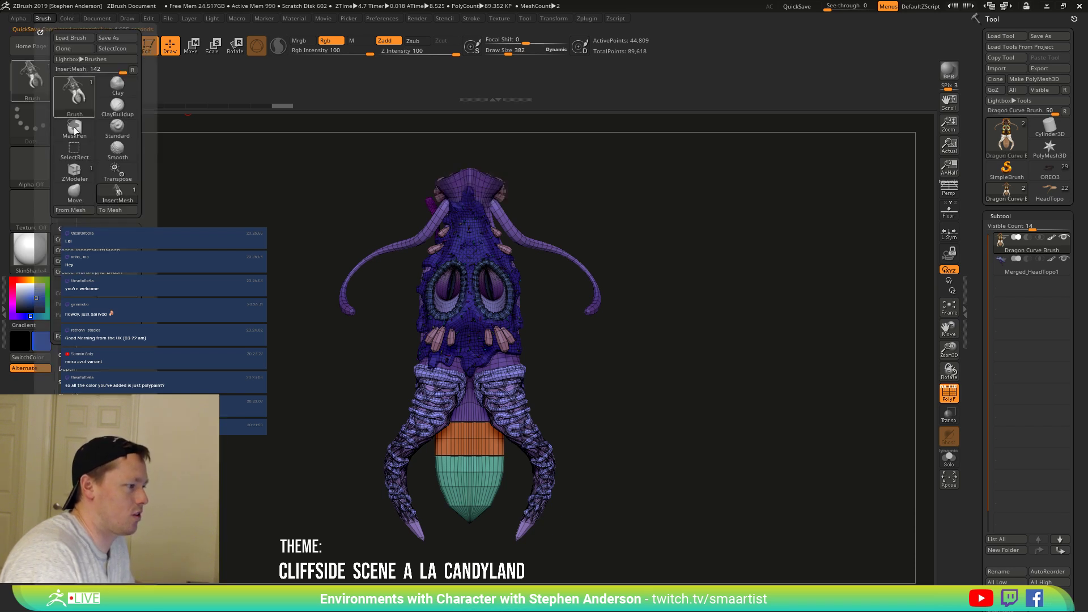
{"action": "left_click", "coordinate": [74, 239]}
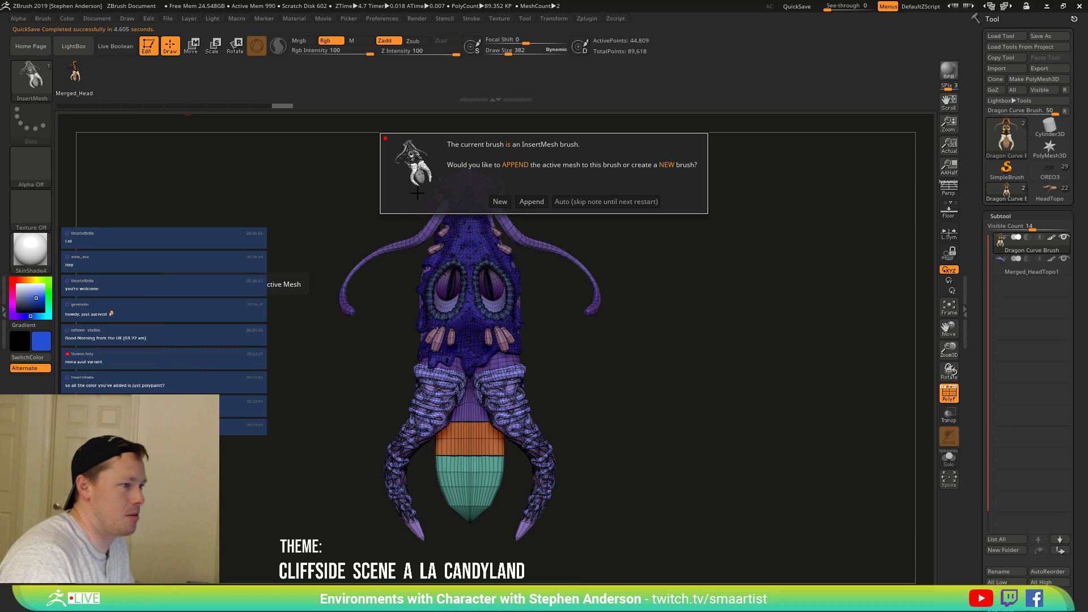
{"action": "left_click", "coordinate": [531, 202]}
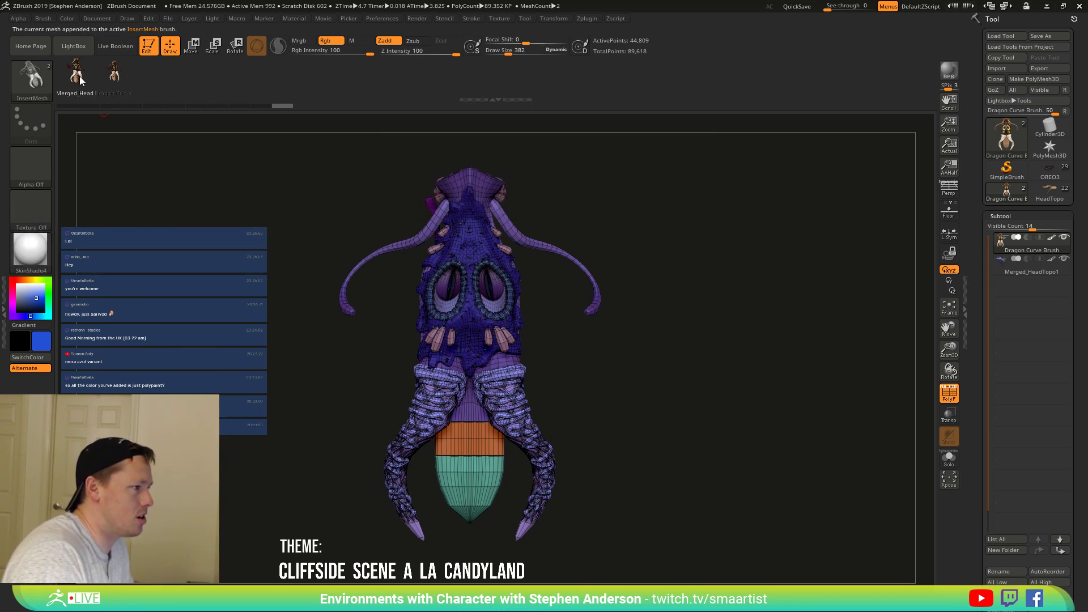
{"action": "left_click", "coordinate": [43, 18]}
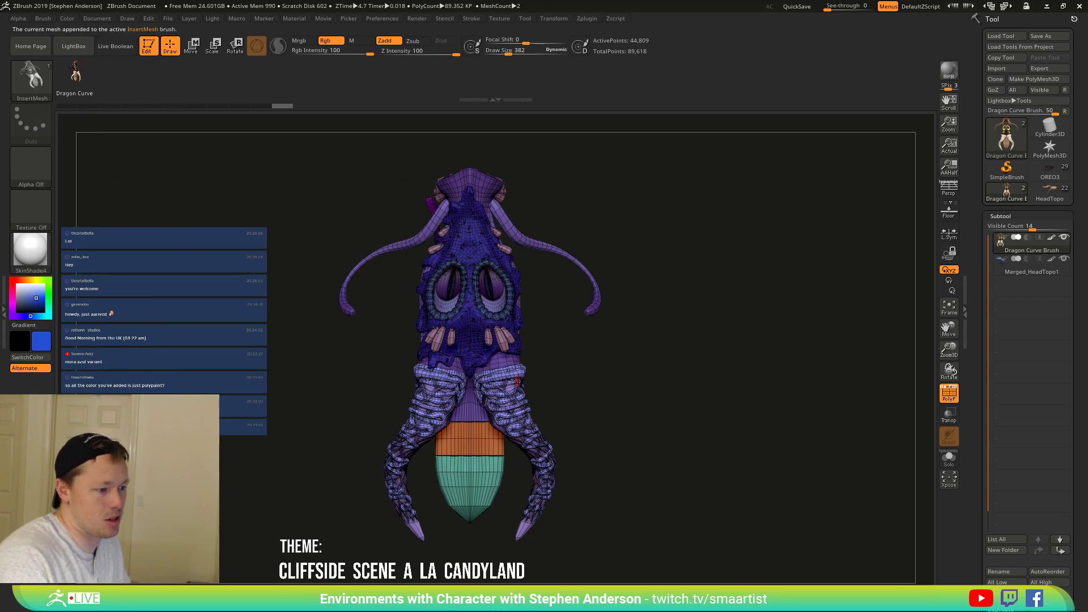
Undo a trial stroke of the dragon brush and enable Curve Mode with Lock Start and Lock End.
{"action": "left_click_drag", "start_coordinate": [517, 381], "coordinate": [720, 260]}
{"action": "key", "text": "ctrl+z"}
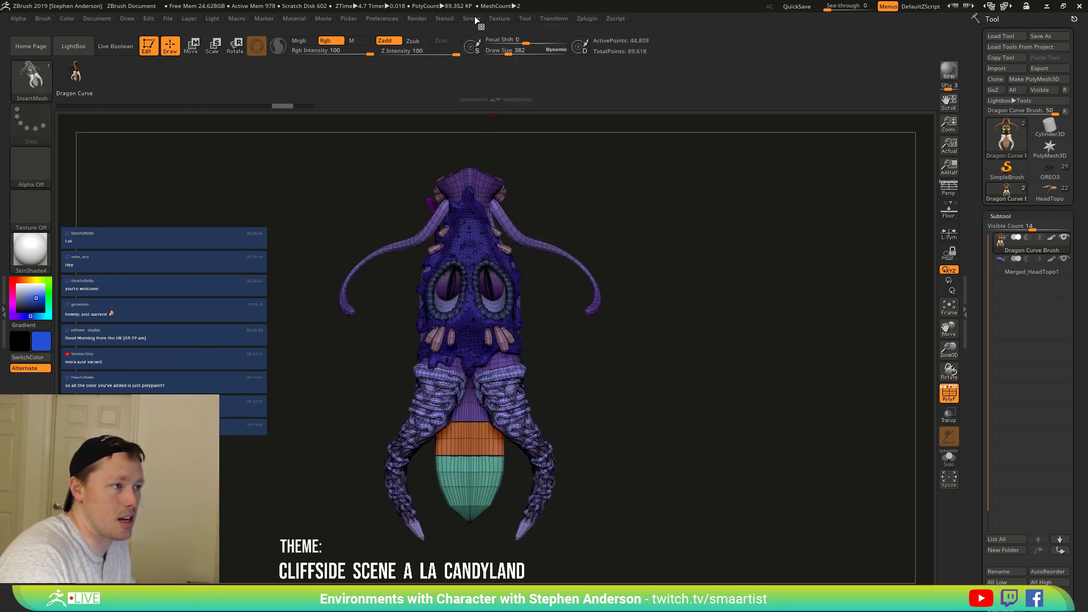
{"action": "left_click", "coordinate": [475, 19]}
{"action": "left_click", "coordinate": [505, 178]}
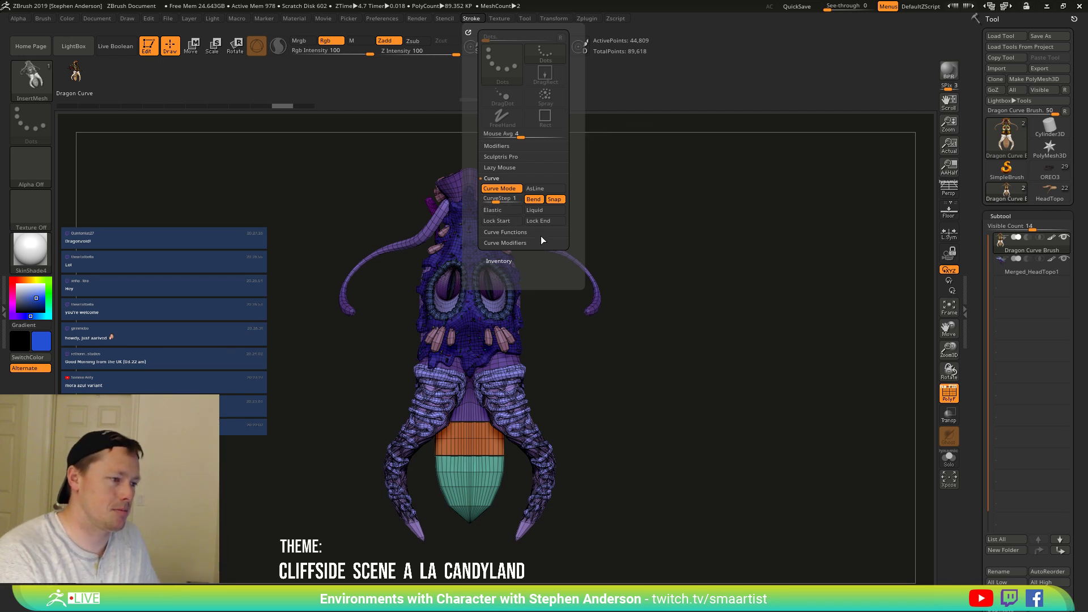
{"action": "left_click", "coordinate": [510, 221]}
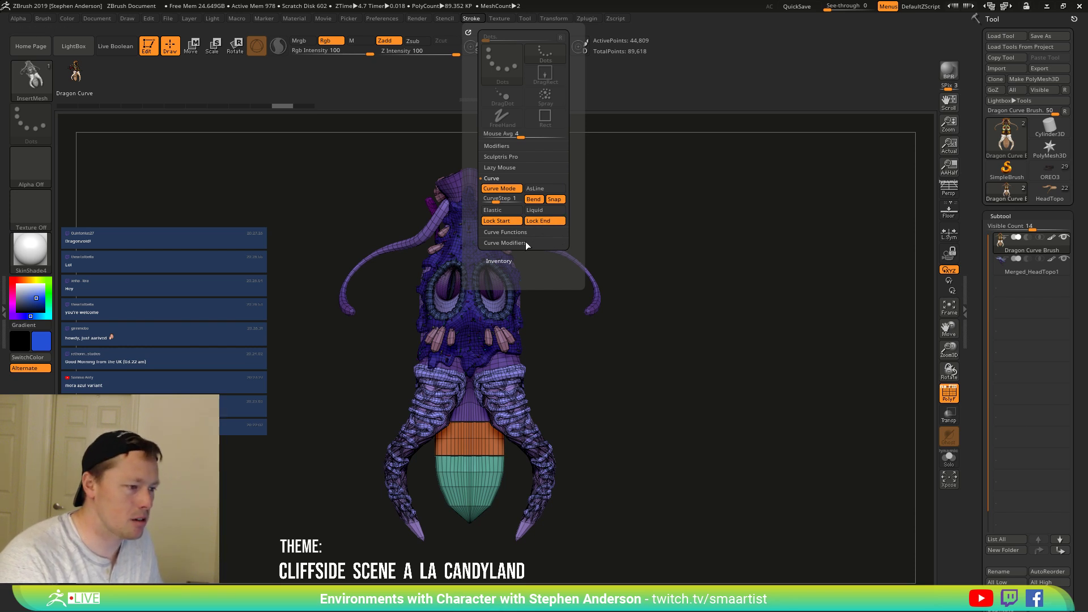
Enable Size in the curve modifiers and shape the Curve Falloff with a half-height start, a raised hump and a tapered end.
{"action": "left_click", "coordinate": [530, 242]}
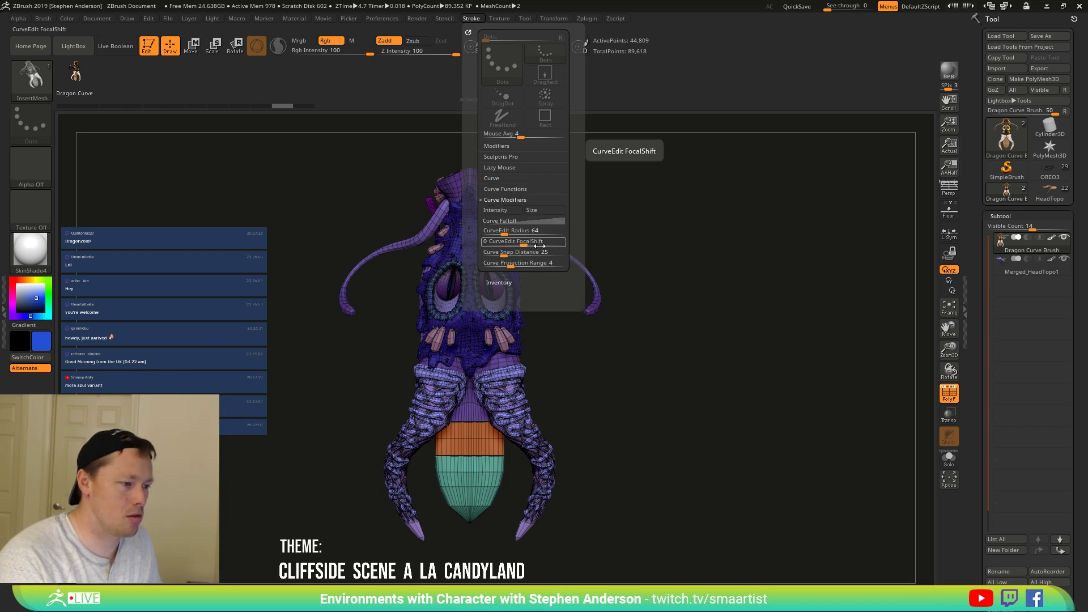
{"action": "left_click", "coordinate": [545, 210]}
{"action": "left_click", "coordinate": [511, 221]}
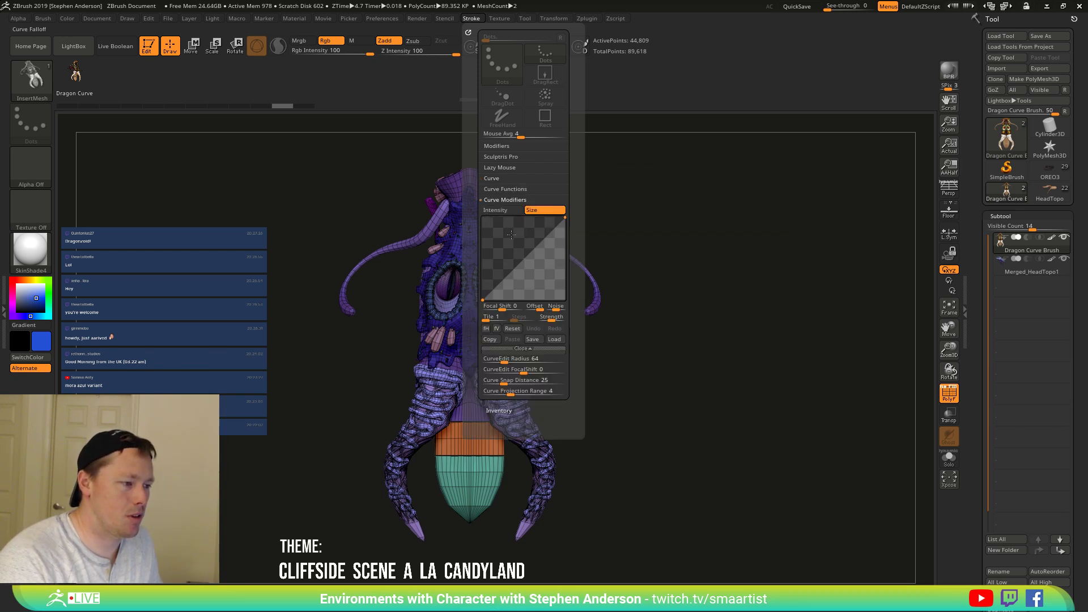
{"action": "left_click_drag", "start_coordinate": [481, 299], "coordinate": [487, 259]}
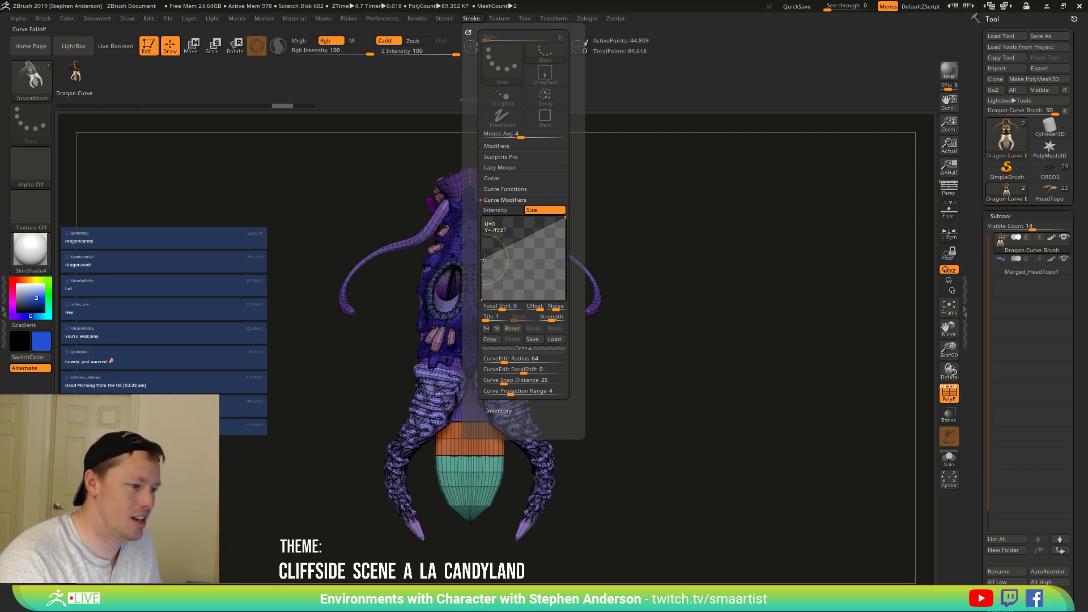
{"action": "left_click_drag", "start_coordinate": [554, 230], "coordinate": [502, 260]}
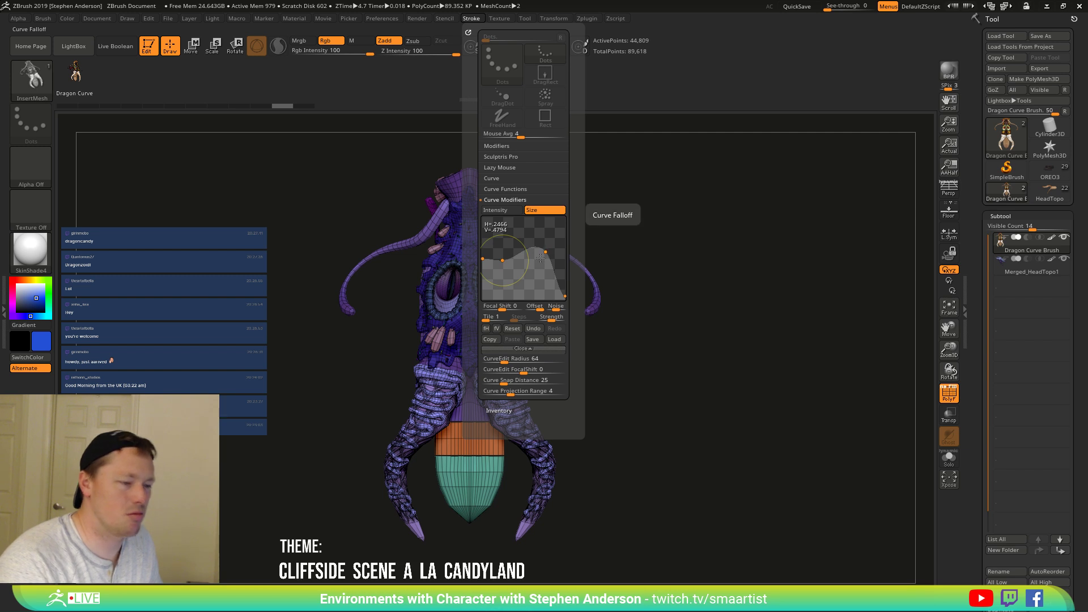
{"action": "left_click", "coordinate": [564, 295]}
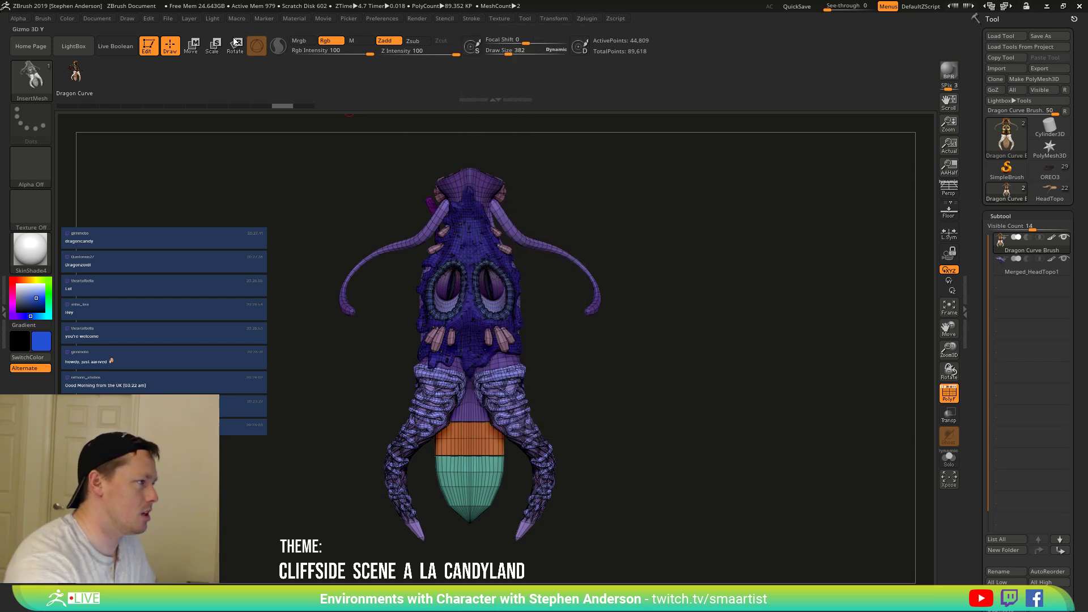
Enable Tri Parts in the modifiers of the dragon InsertMesh brush.
{"action": "left_click", "coordinate": [42, 16]}
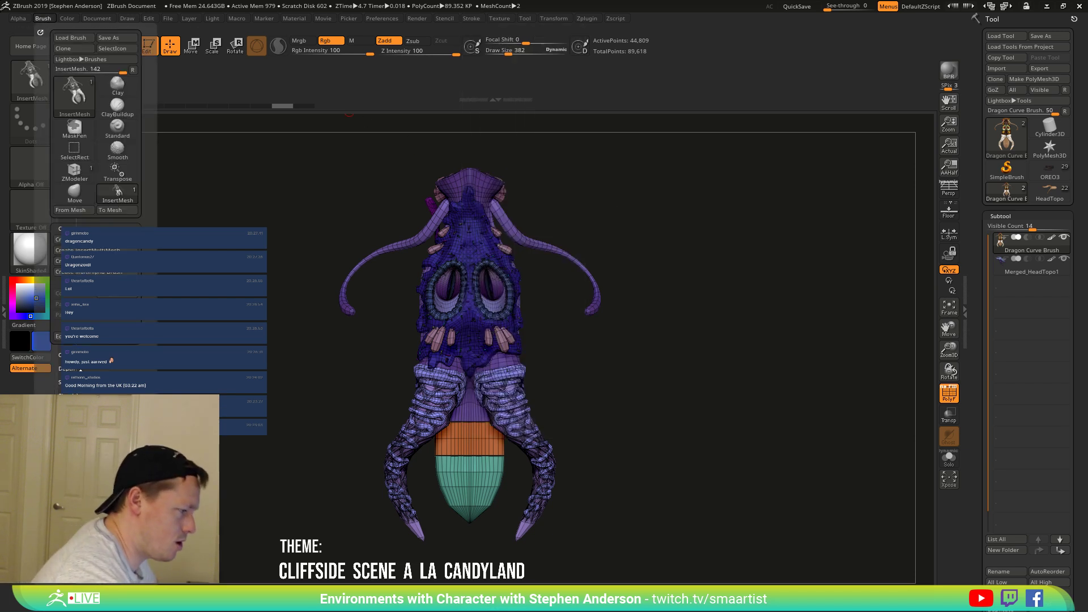
{"action": "left_click", "coordinate": [68, 356]}
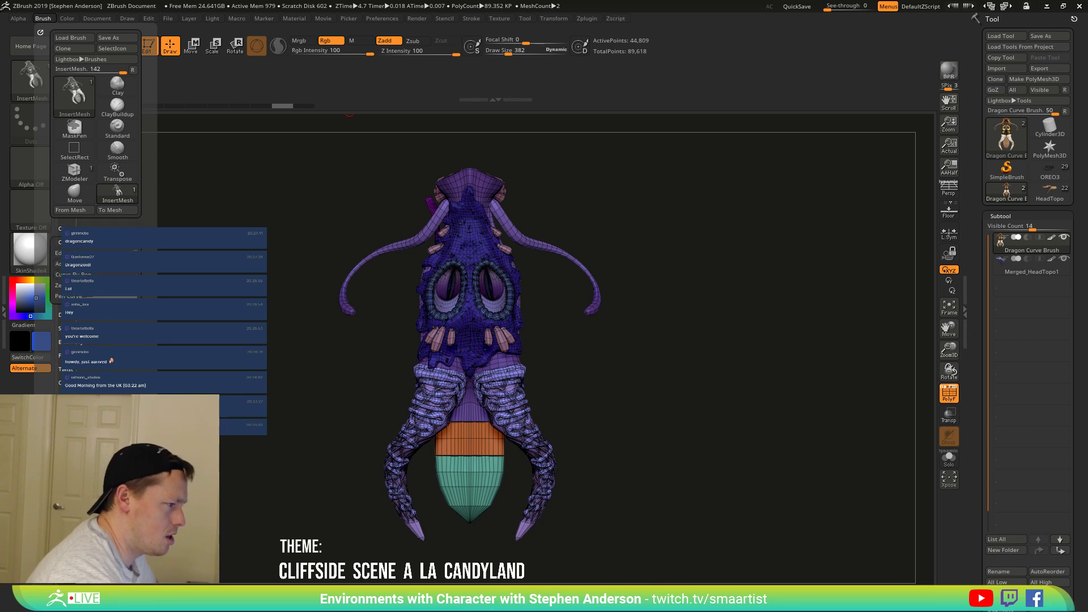
{"action": "left_click", "coordinate": [68, 242]}
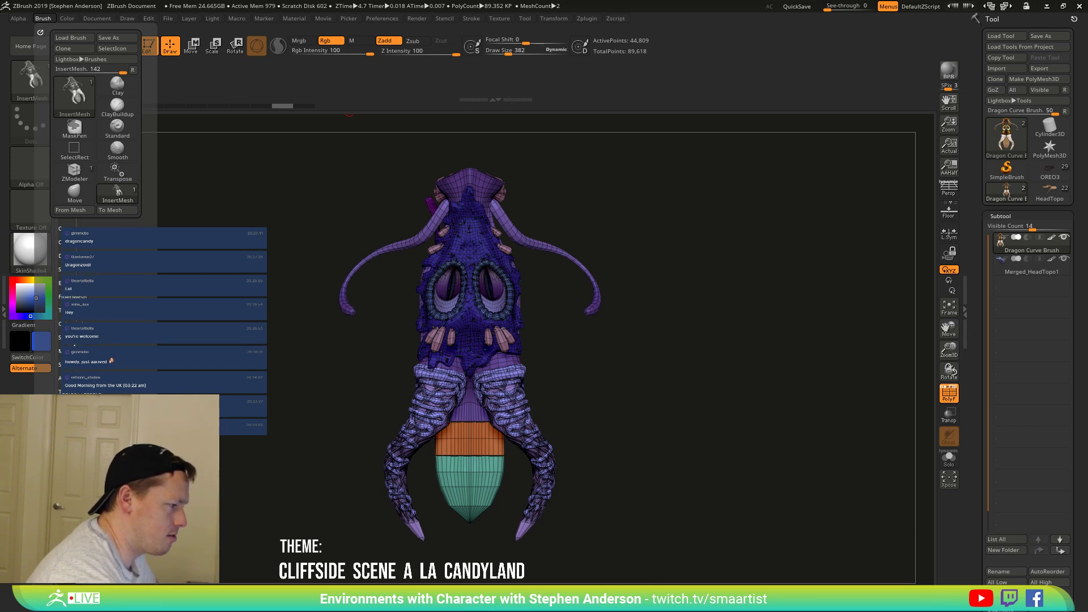
{"action": "left_click", "coordinate": [74, 350]}
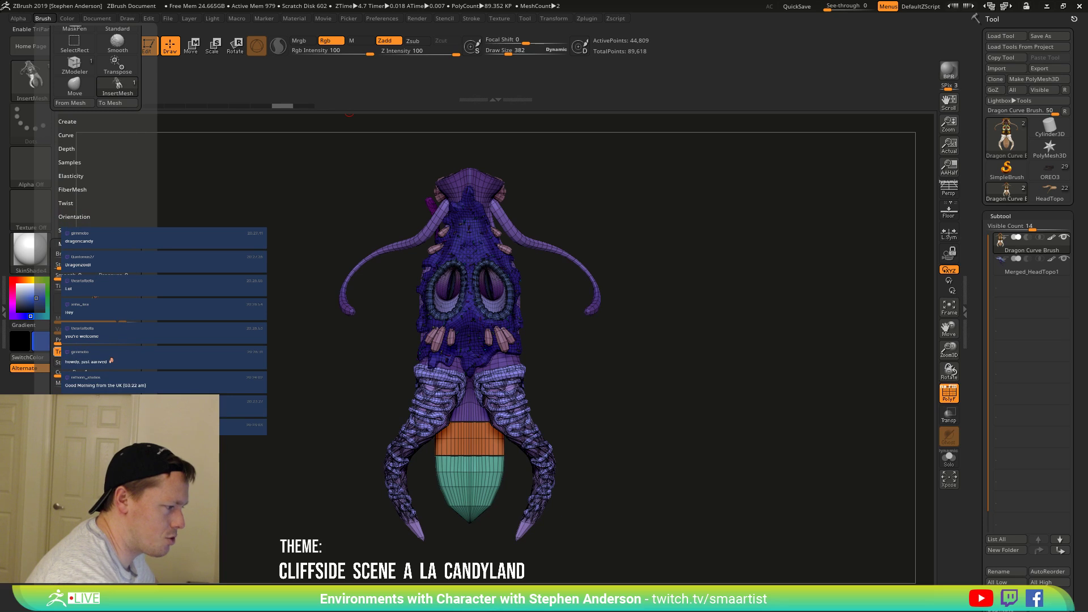
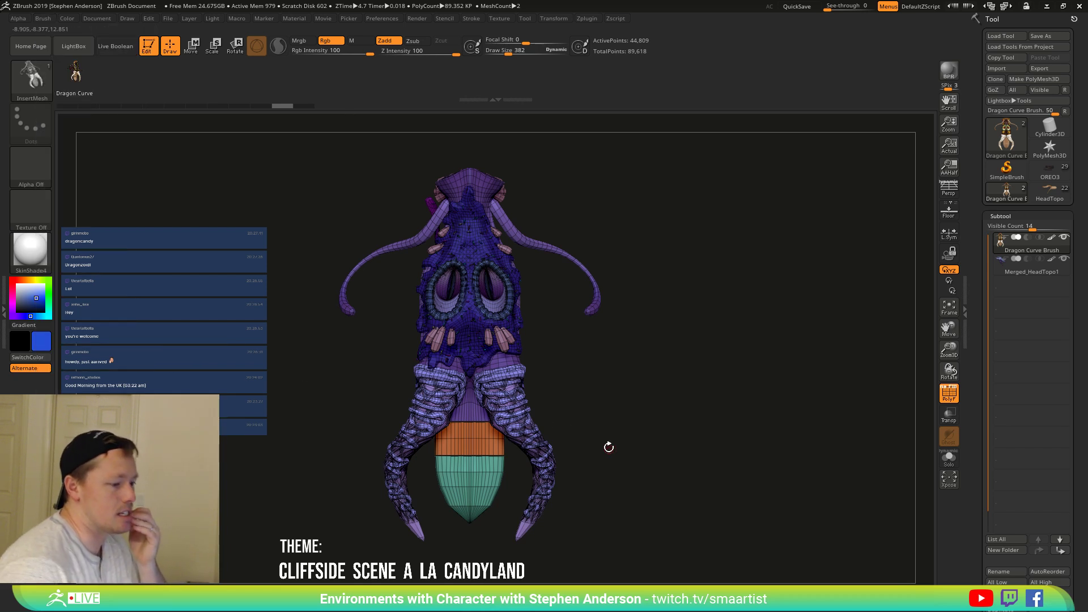
Test the tri-part dragon brush with a curved stroke from the horn into empty space and undo it.
{"action": "right_click_drag", "start_coordinate": [469, 445], "coordinate": [446, 436], "text": "ctrl"}
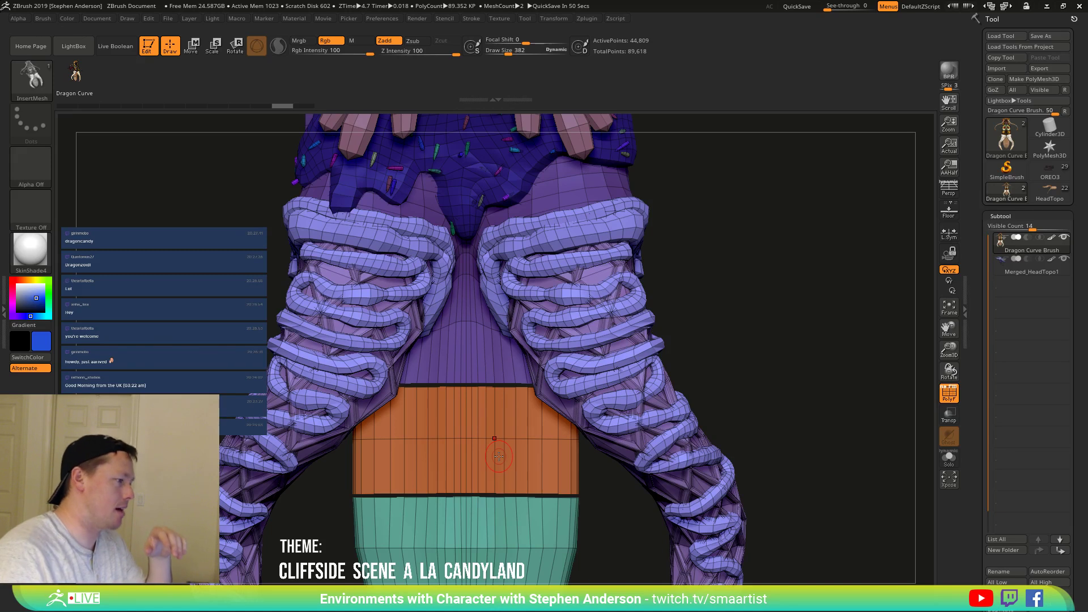
{"action": "left_click", "coordinate": [43, 19]}
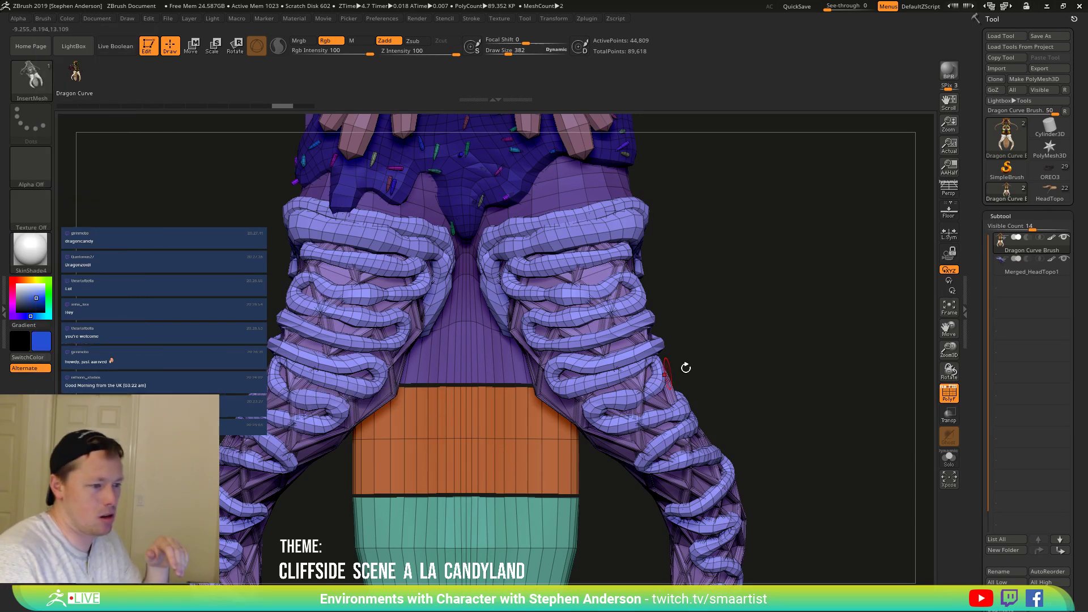
{"action": "left_click_drag", "start_coordinate": [788, 213], "coordinate": [785, 213]}
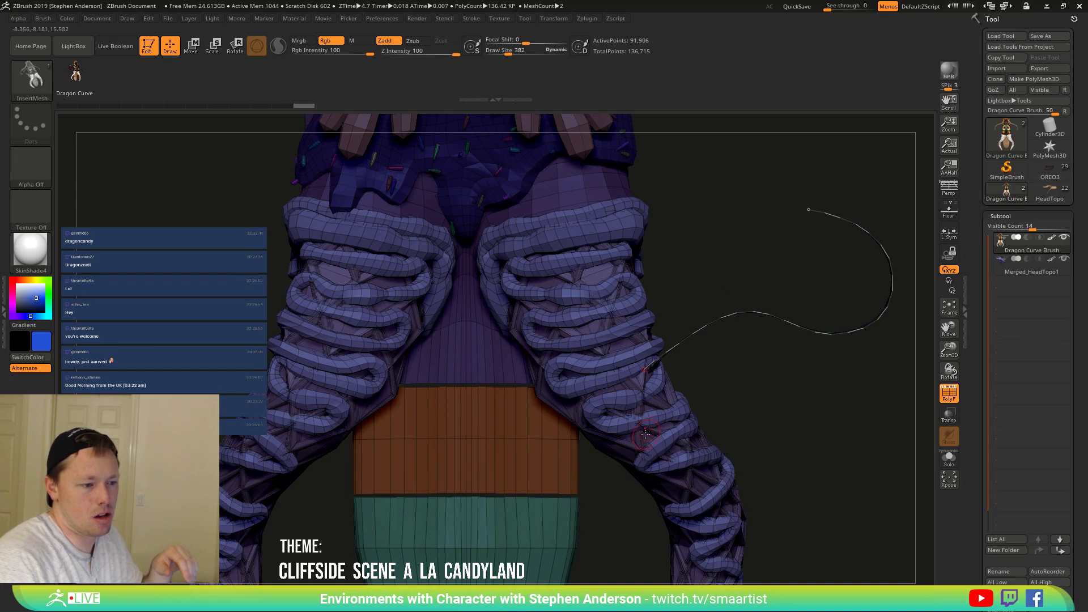
{"action": "mouse_move", "coordinate": [729, 263]}
{"action": "left_mouse_down"}
{"action": "mouse_move", "coordinate": [630, 356]}
{"action": "mouse_move", "coordinate": [651, 384]}
{"action": "left_mouse_up"}
{"action": "key", "text": "ctrl"}
Turn the dragon head to point downward, append it to the InsertMesh brush, and keep only that new entry.
{"action": "mouse_move", "coordinate": [650, 386]}
{"action": "right_mouse_down", "text": "ctrl"}
{"action": "mouse_move", "coordinate": [712, 450]}
{"action": "mouse_move", "coordinate": [634, 339]}
{"action": "mouse_move", "coordinate": [705, 488]}
{"action": "mouse_move", "coordinate": [734, 354]}
{"action": "mouse_move", "coordinate": [702, 362]}
{"action": "mouse_move", "coordinate": [641, 344]}
{"action": "mouse_move", "coordinate": [573, 430]}
{"action": "mouse_move", "coordinate": [576, 418]}
{"action": "mouse_move", "coordinate": [546, 388]}
{"action": "right_mouse_up", "text": "ctrl"}
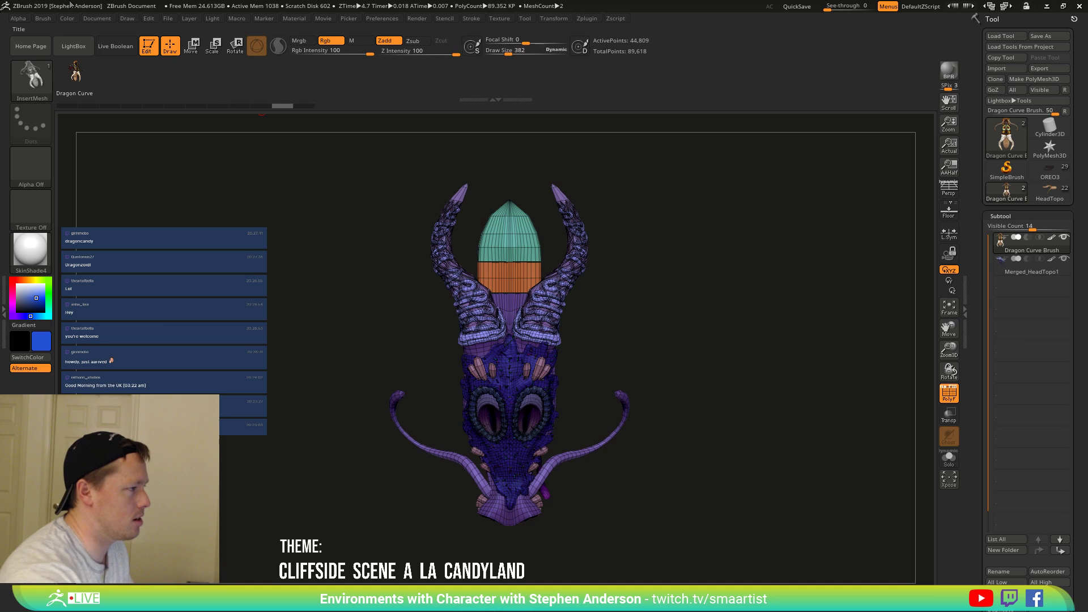
{"action": "left_click", "coordinate": [48, 17]}
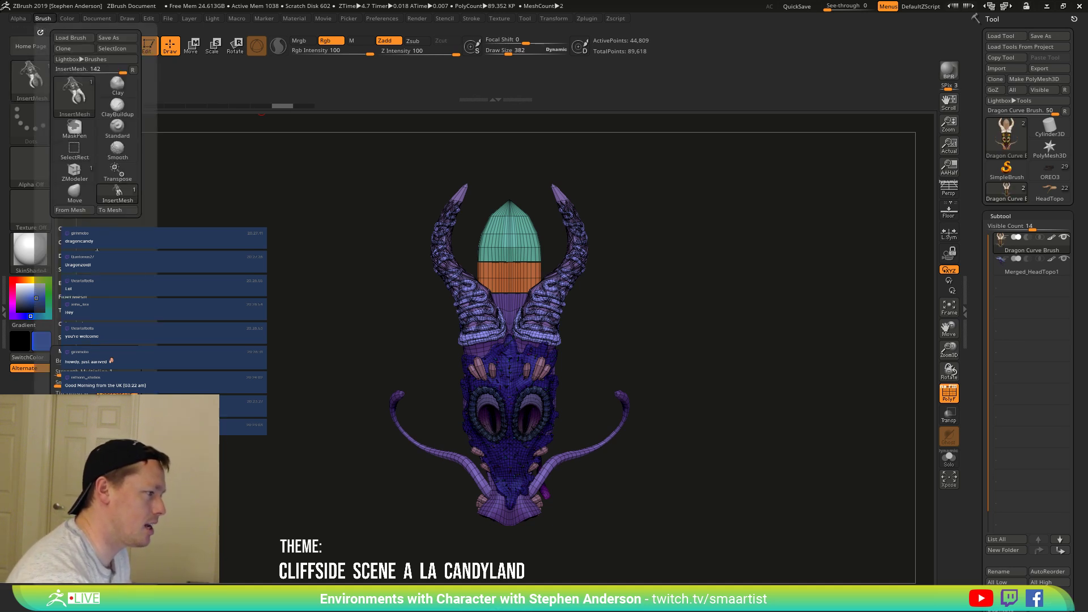
{"action": "left_click", "coordinate": [68, 227]}
{"action": "left_click", "coordinate": [68, 239]}
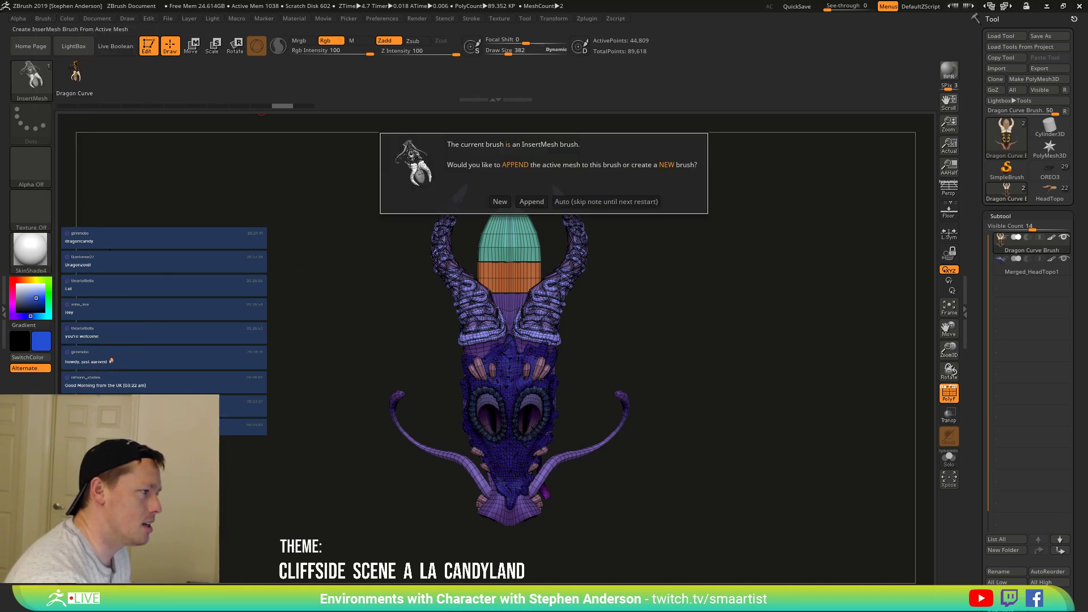
{"action": "left_click", "coordinate": [531, 202]}
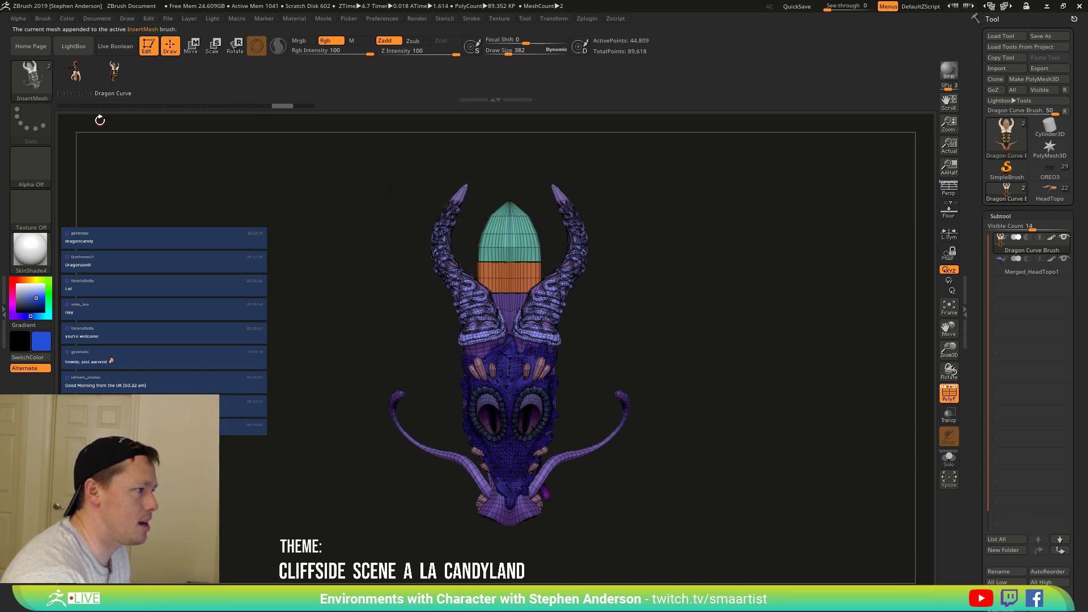
{"action": "left_click", "coordinate": [43, 19]}
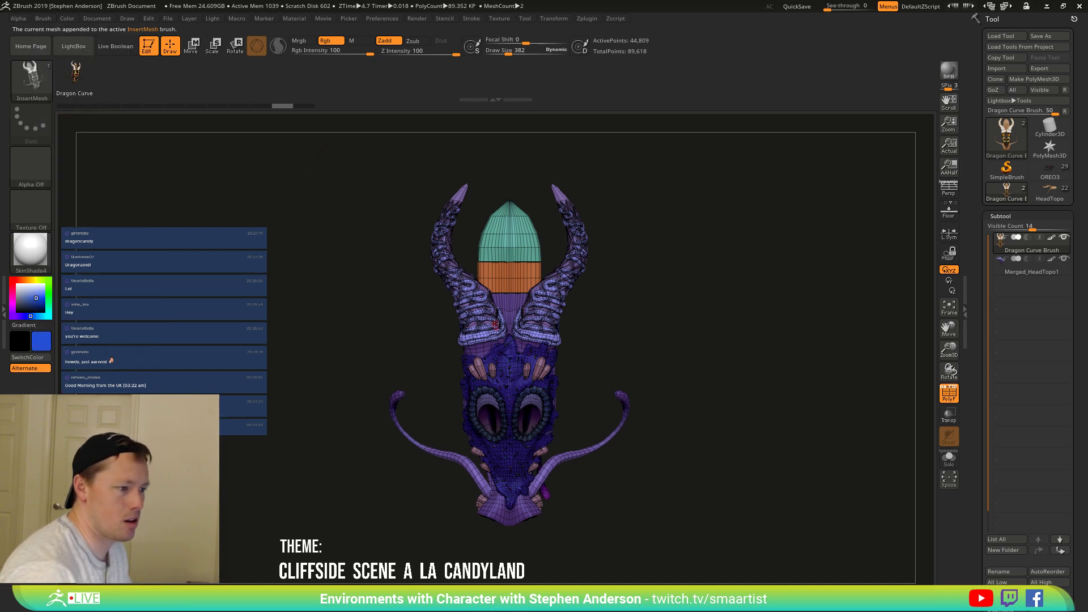
Draw a trial S-shaped dragon curve beside the mesh and refresh it at a draw size of 1919.
{"action": "left_click_drag", "start_coordinate": [670, 230], "coordinate": [675, 263]}
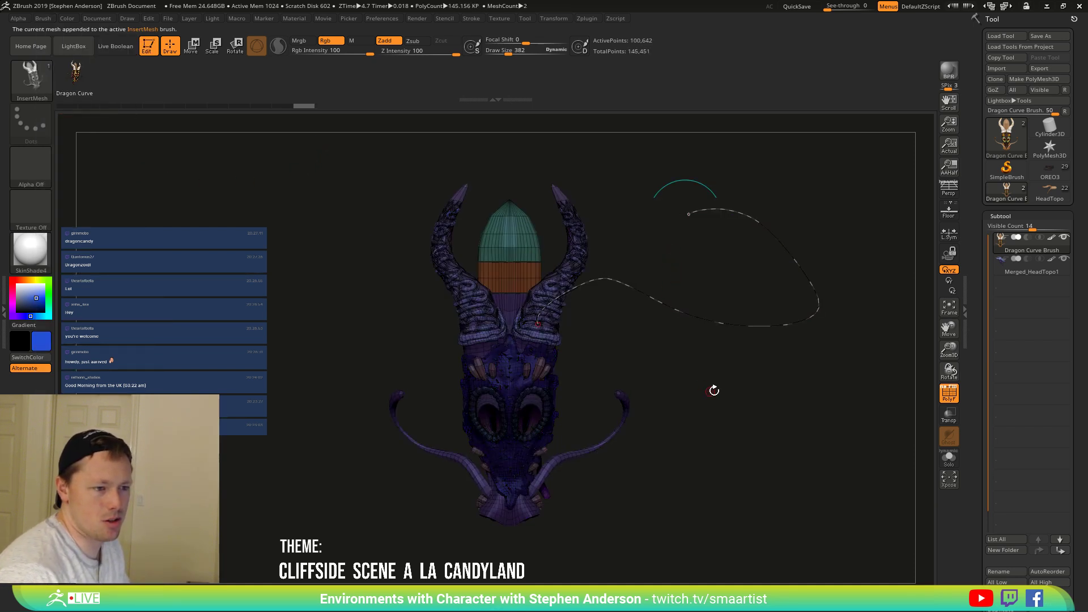
{"action": "key", "text": "s"}
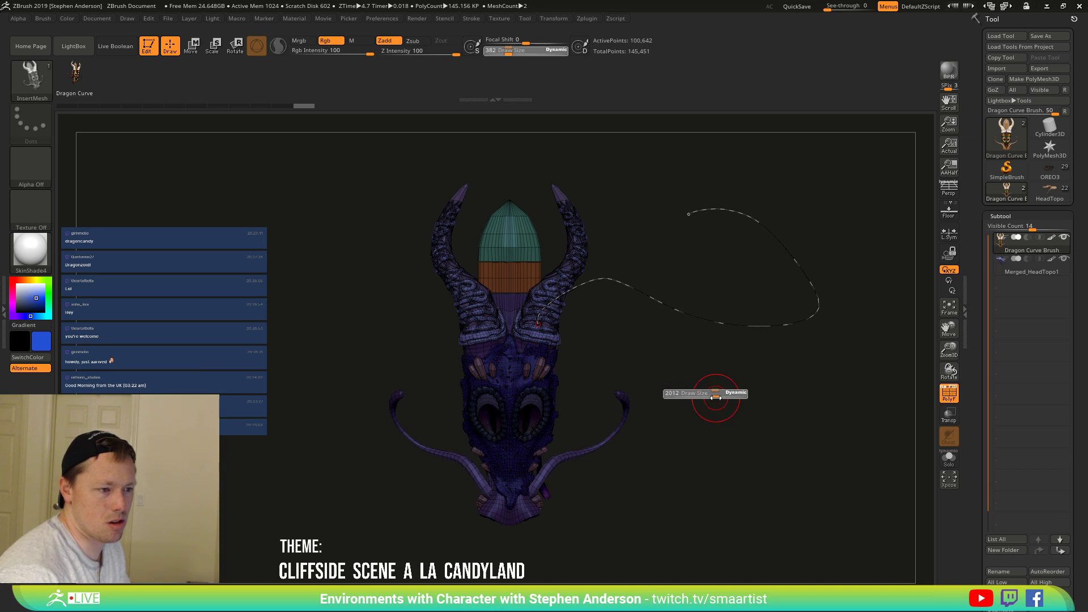
{"action": "left_click_drag", "start_coordinate": [715, 397], "coordinate": [711, 397]}
{"action": "left_click", "coordinate": [767, 332]}
{"action": "left_click_drag", "start_coordinate": [740, 359], "coordinate": [731, 332]}
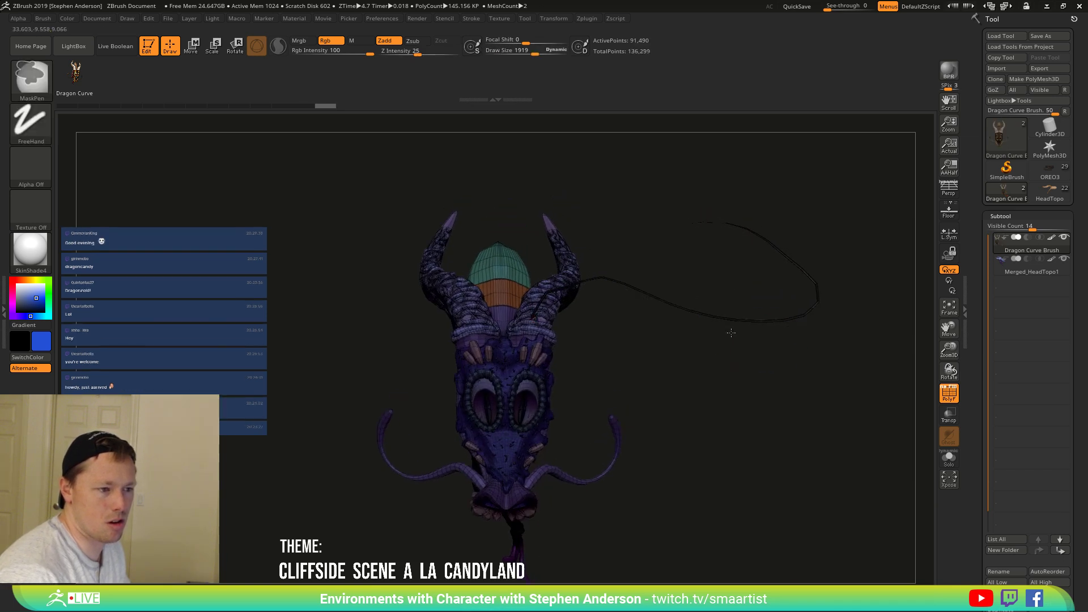
{"action": "right_click_drag", "start_coordinate": [731, 333], "coordinate": [756, 406], "text": "ctrl"}
{"action": "right_click_drag", "start_coordinate": [699, 329], "coordinate": [744, 427], "text": "alt"}
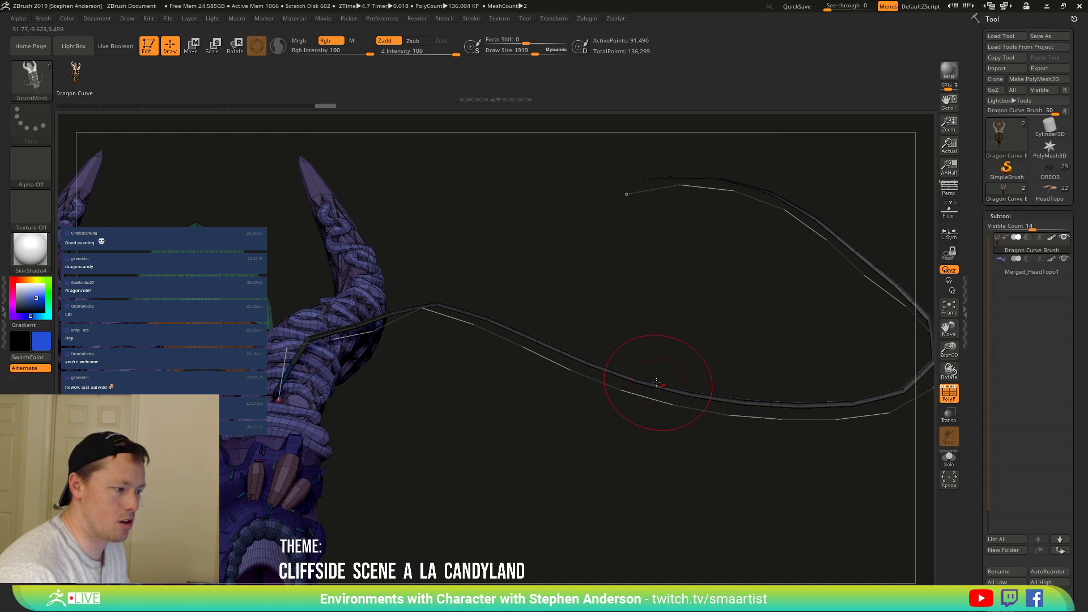
{"action": "mouse_move", "coordinate": [651, 372]}
{"action": "right_mouse_down"}
{"action": "mouse_move", "coordinate": [639, 367]}
{"action": "mouse_move", "coordinate": [659, 371]}
{"action": "right_mouse_up"}
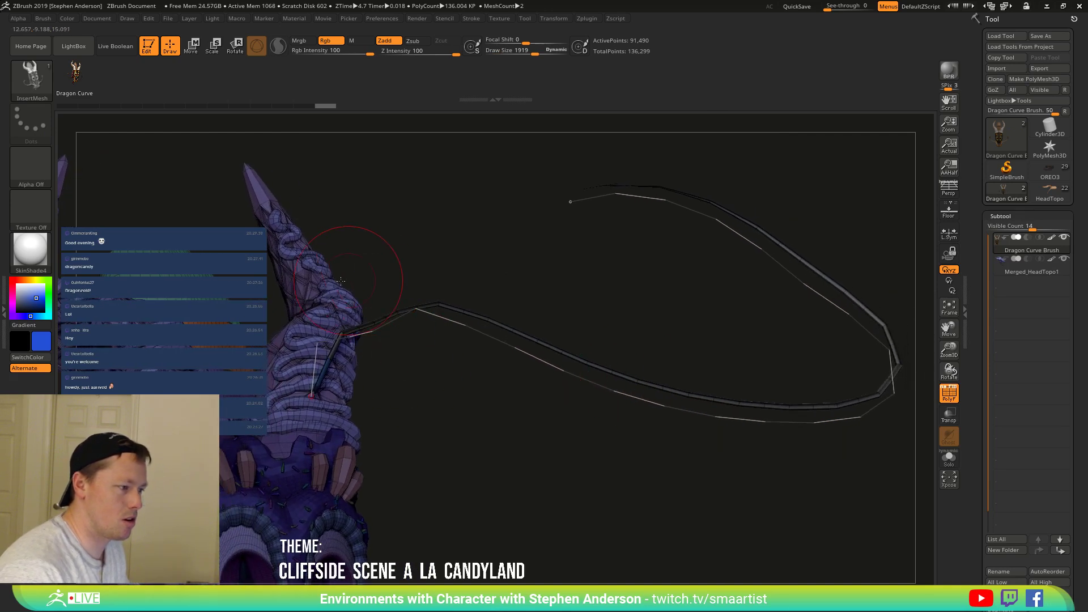
Pull the trial curve's lower bend further down and undo the whole trial curve.
{"action": "left_click_drag", "start_coordinate": [891, 471], "coordinate": [855, 354]}
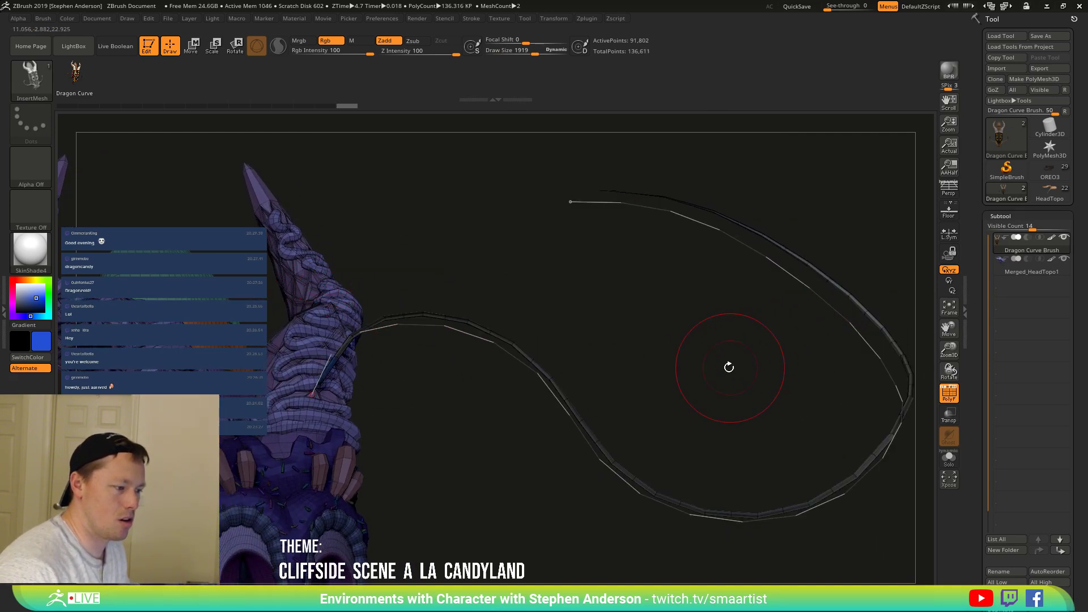
{"action": "right_click_drag", "start_coordinate": [664, 382], "coordinate": [557, 262]}
{"action": "key", "text": "ctrl+z"}
{"action": "left_click_drag", "start_coordinate": [558, 262], "coordinate": [528, 346]}
{"action": "key", "text": "ctrl"}
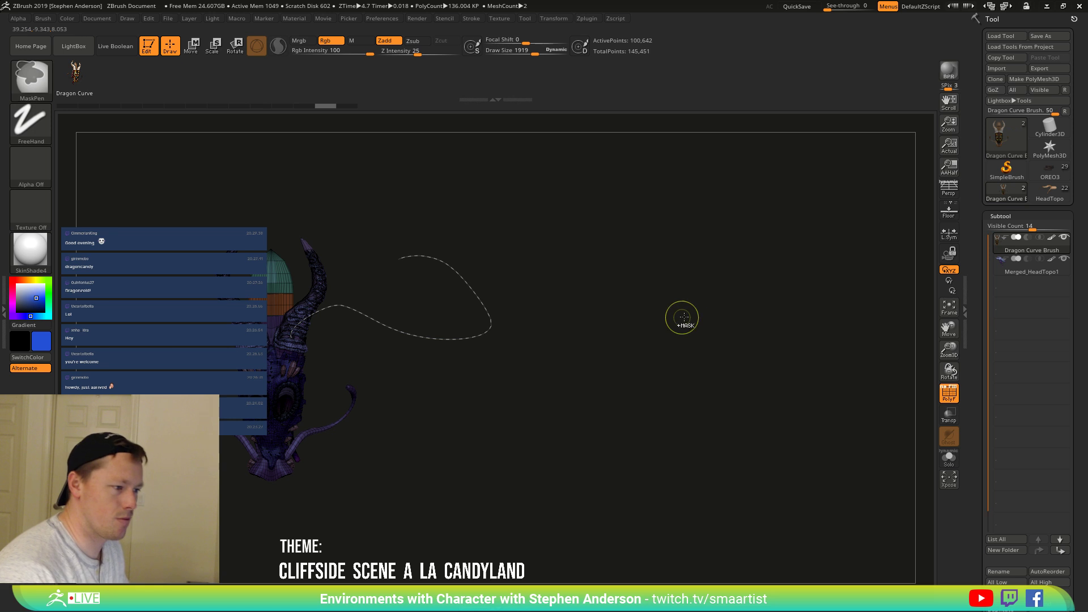
{"action": "key", "text": "ctrl+z"}
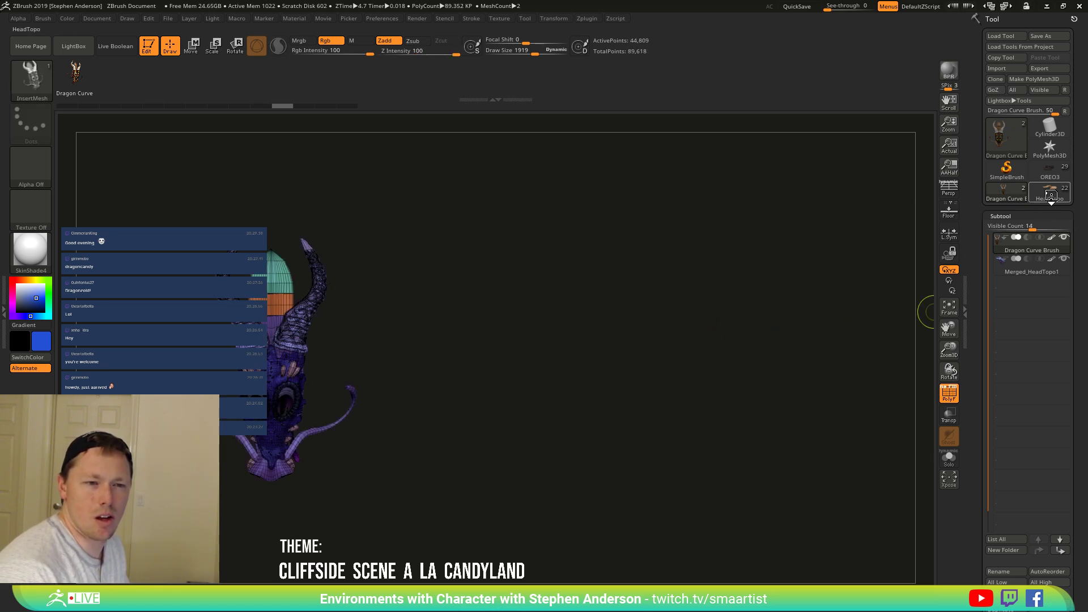
Switch to the OREO3 scene tool.
{"action": "key", "text": "ctrl"}
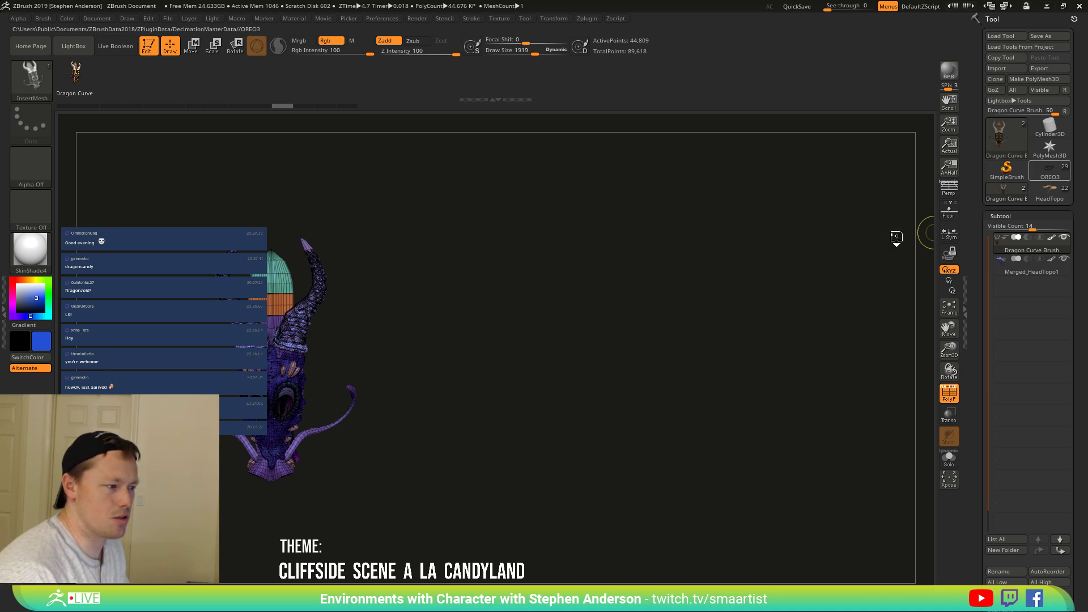
{"action": "mouse_move", "coordinate": [488, 305]}
{"action": "left_mouse_down"}
{"action": "mouse_move", "coordinate": [493, 270]}
{"action": "mouse_move", "coordinate": [334, 339]}
{"action": "left_mouse_up"}
{"action": "key", "text": "ctrl"}
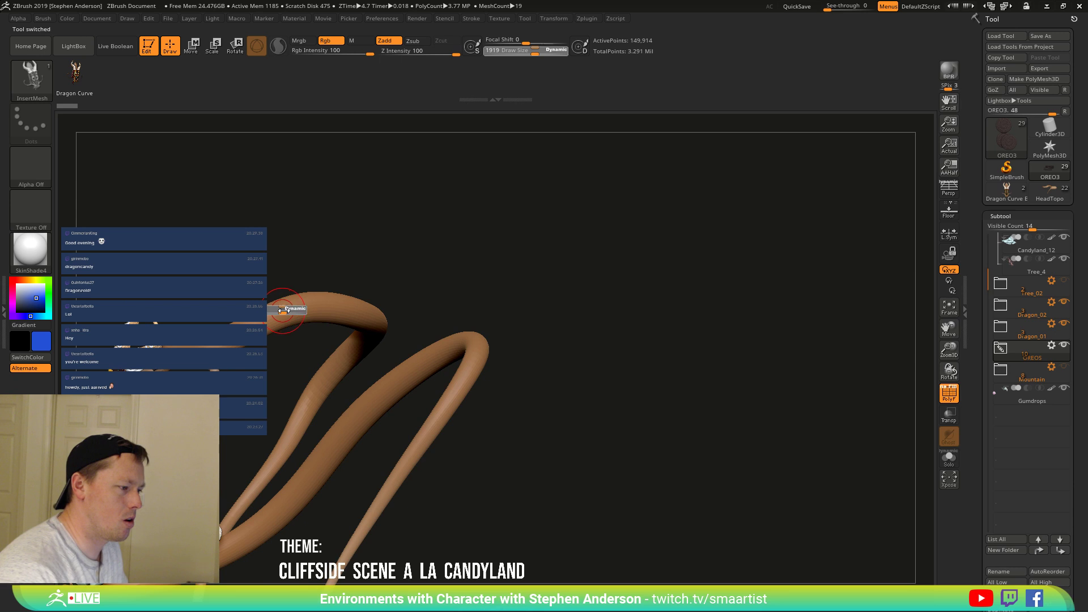
Set the draw size to 5000 and lay a long S-shaped dragon curve across the empty space above the brown bodies.
{"action": "left_click_drag", "start_coordinate": [283, 310], "coordinate": [310, 309]}
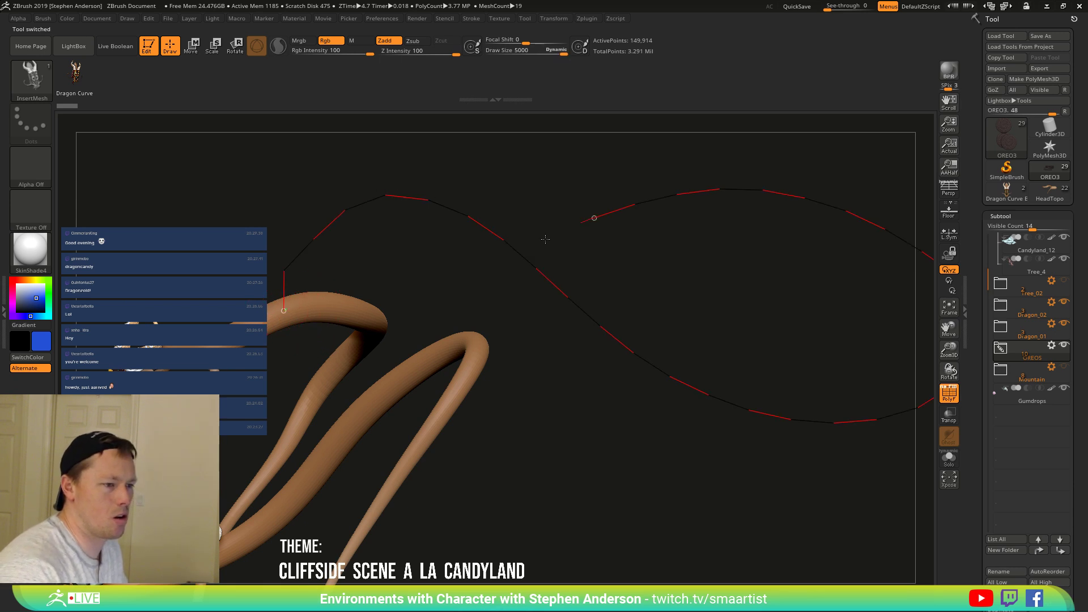
{"action": "left_click", "coordinate": [423, 333]}
{"action": "right_click_drag", "start_coordinate": [504, 357], "coordinate": [510, 335]}
{"action": "right_click_drag", "start_coordinate": [351, 296], "coordinate": [426, 369], "text": "ctrl"}
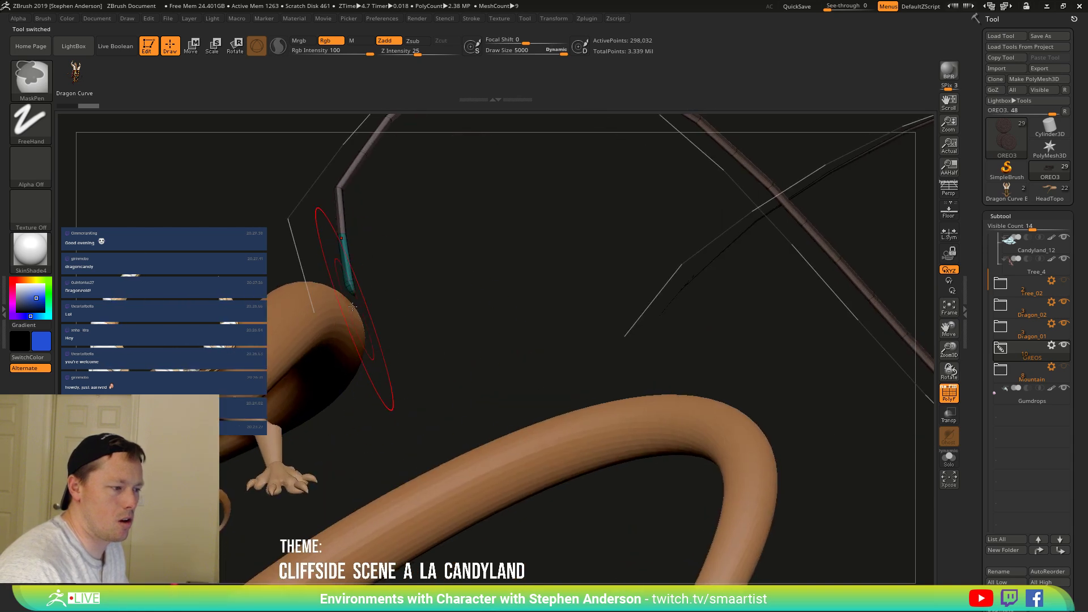
{"action": "right_click_drag", "start_coordinate": [617, 277], "coordinate": [436, 329], "text": "alt"}
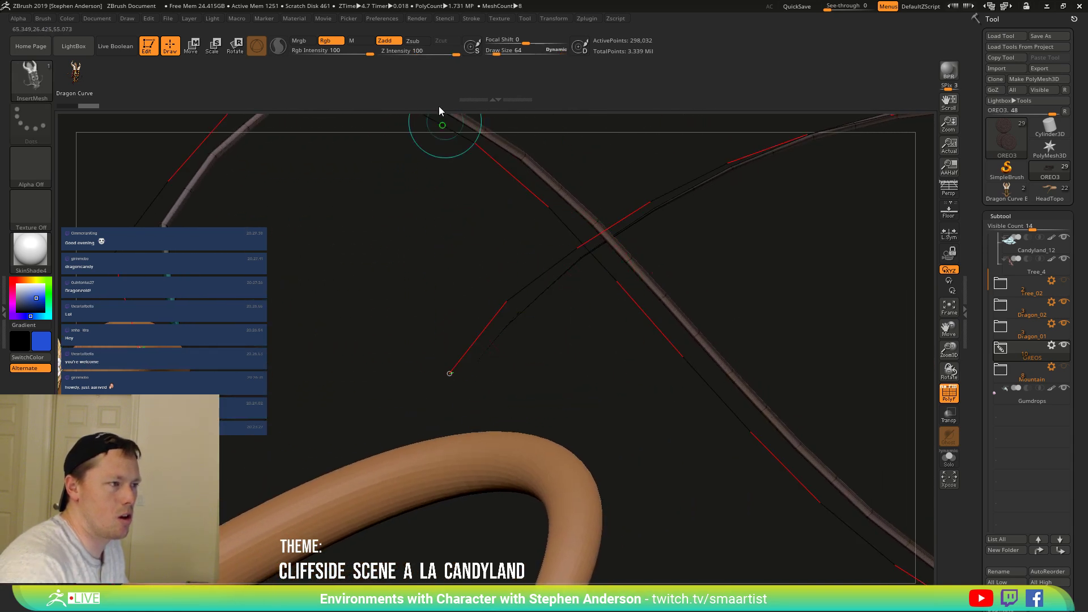
Flip the Curve Falloff horizontally in the curve modifiers and refresh the dragon curve with it.
{"action": "left_click", "coordinate": [444, 18]}
{"action": "left_click", "coordinate": [471, 18]}
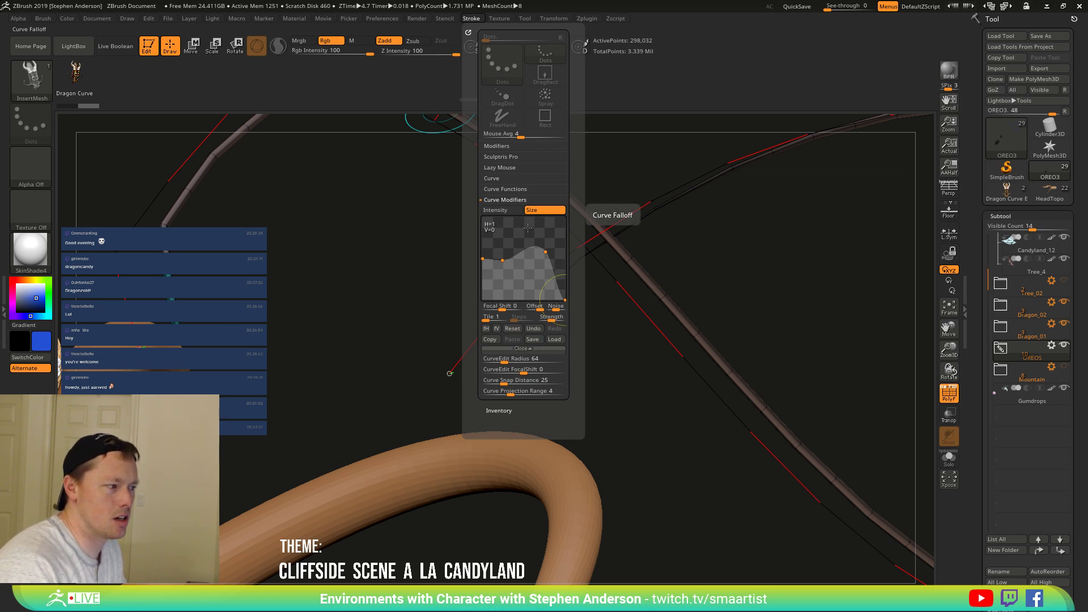
{"action": "left_click", "coordinate": [487, 329]}
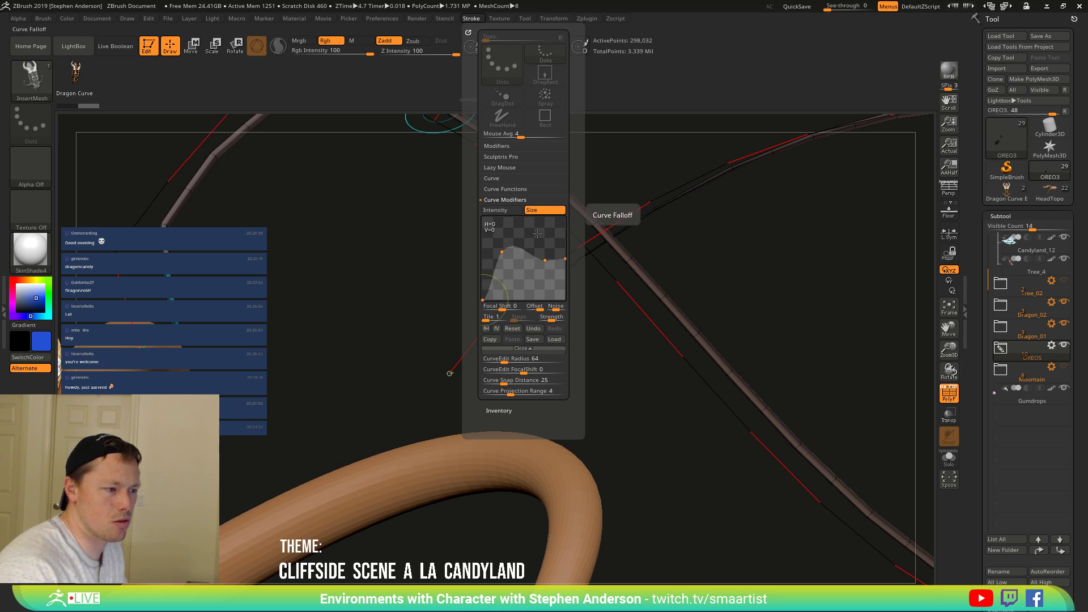
{"action": "left_click", "coordinate": [602, 236]}
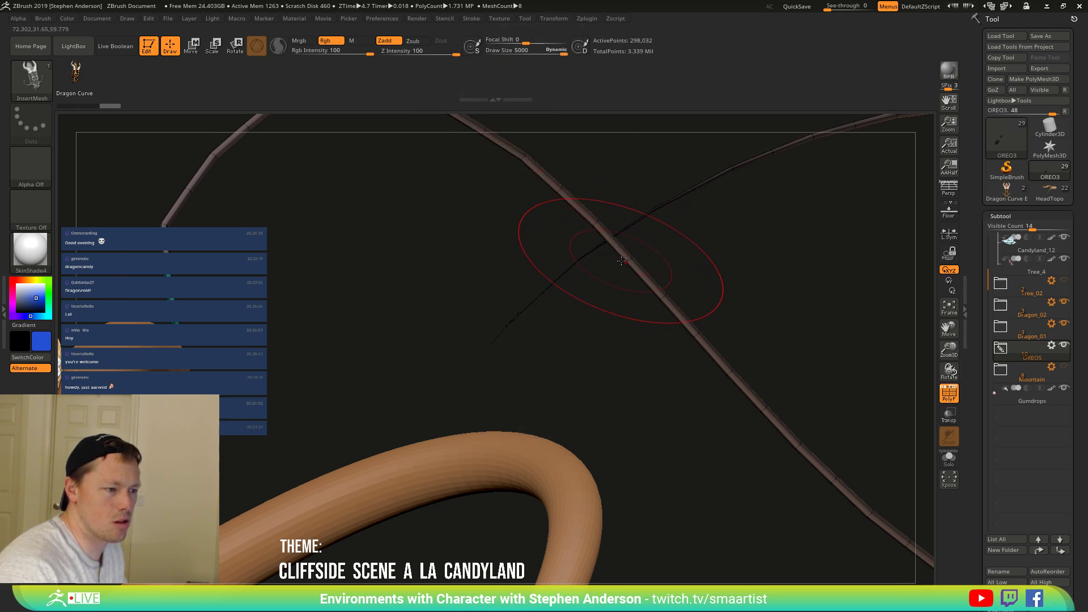
{"action": "key", "text": "ctrl+z"}
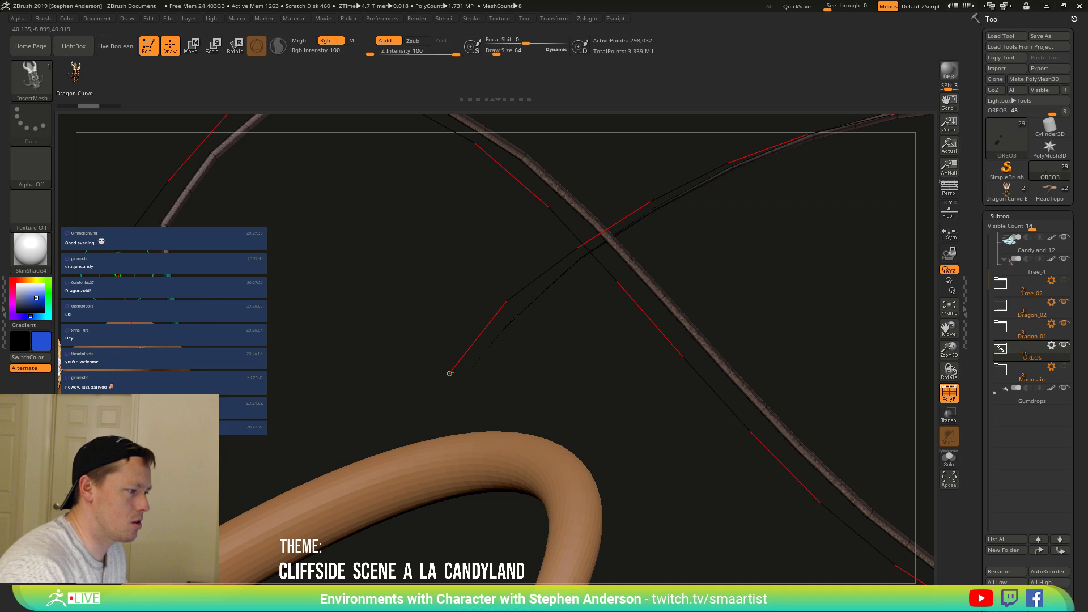
{"action": "left_click", "coordinate": [118, 275]}
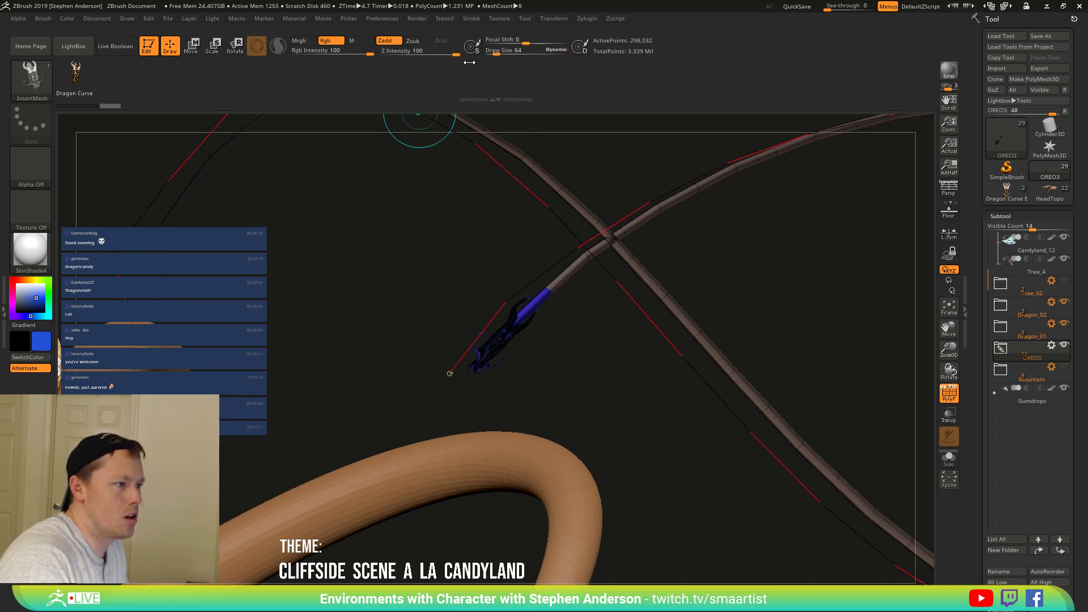
Turn off the polyframe display and examine the inserted blue dragon next to the existing dragon heads.
{"action": "key", "text": "ctrl"}
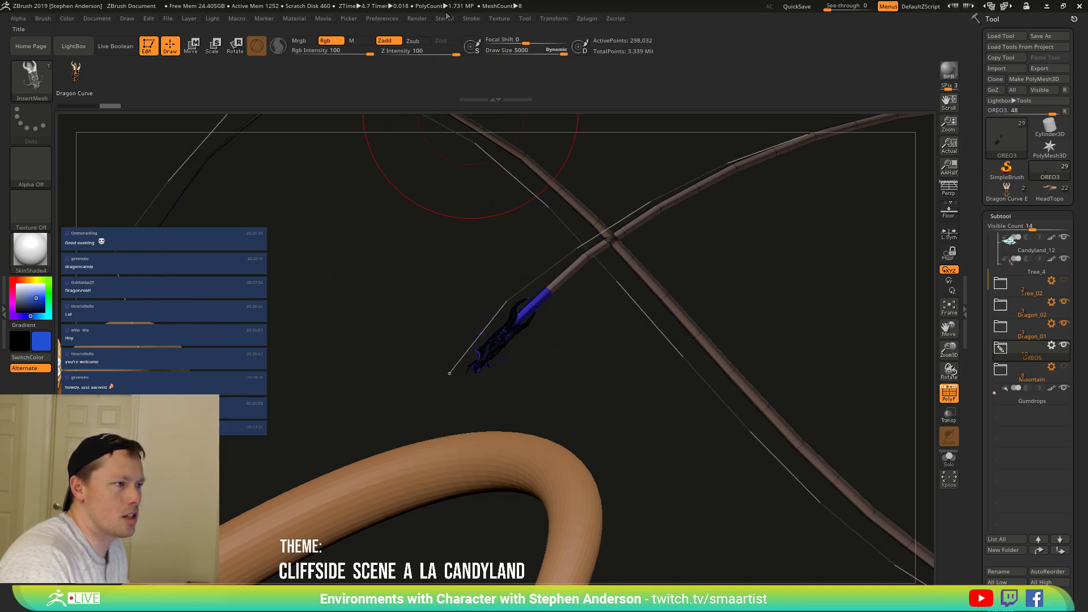
{"action": "mouse_move", "coordinate": [535, 263]}
{"action": "right_mouse_down", "text": "ctrl"}
{"action": "mouse_move", "coordinate": [525, 236]}
{"action": "mouse_move", "coordinate": [536, 267]}
{"action": "mouse_move", "coordinate": [476, 320]}
{"action": "mouse_move", "coordinate": [443, 276]}
{"action": "mouse_move", "coordinate": [428, 228]}
{"action": "mouse_move", "coordinate": [474, 323]}
{"action": "mouse_move", "coordinate": [525, 364]}
{"action": "right_mouse_up", "text": "ctrl"}
{"action": "mouse_move", "coordinate": [525, 363]}
{"action": "left_mouse_down"}
{"action": "mouse_move", "coordinate": [459, 348]}
{"action": "mouse_move", "coordinate": [408, 311]}
{"action": "mouse_move", "coordinate": [401, 280]}
{"action": "mouse_move", "coordinate": [468, 327]}
{"action": "mouse_move", "coordinate": [501, 335]}
{"action": "mouse_move", "coordinate": [426, 328]}
{"action": "left_mouse_up"}
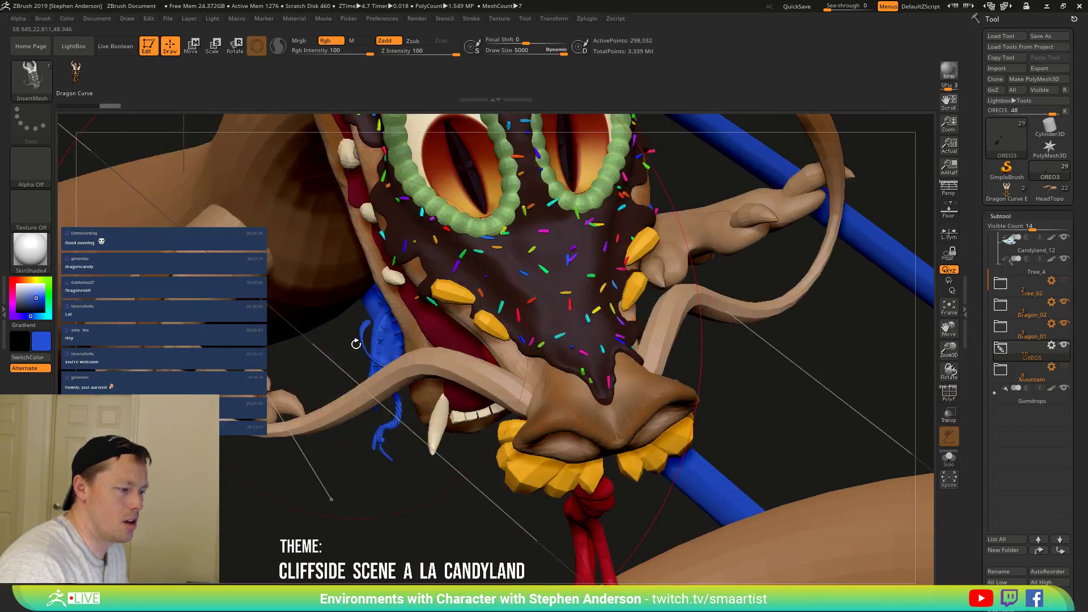
{"action": "left_click_drag", "start_coordinate": [356, 343], "coordinate": [590, 284]}
{"action": "mouse_move", "coordinate": [590, 284]}
{"action": "right_mouse_down", "text": "ctrl"}
{"action": "mouse_move", "coordinate": [340, 75]}
{"action": "mouse_move", "coordinate": [588, 257]}
{"action": "mouse_move", "coordinate": [427, 413]}
{"action": "mouse_move", "coordinate": [391, 337]}
{"action": "mouse_move", "coordinate": [369, 389]}
{"action": "mouse_move", "coordinate": [423, 391]}
{"action": "mouse_move", "coordinate": [437, 450]}
{"action": "mouse_move", "coordinate": [567, 519]}
{"action": "right_mouse_up", "text": "ctrl"}
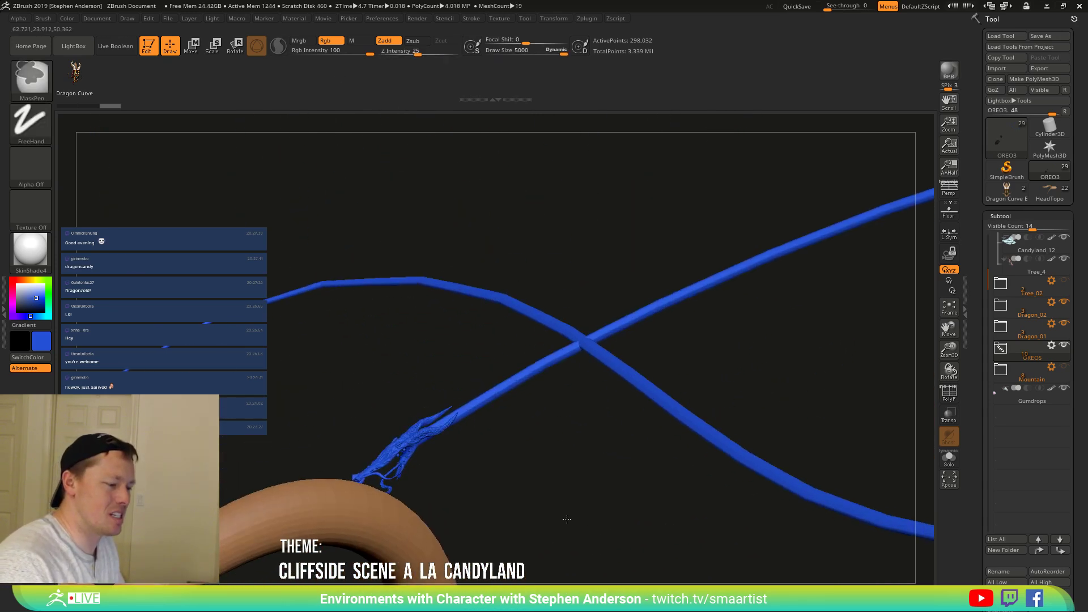
Undo the trial dragon curve in the OREO3 scene.
{"action": "mouse_move", "coordinate": [451, 432]}
{"action": "right_mouse_down"}
{"action": "mouse_move", "coordinate": [413, 457]}
{"action": "mouse_move", "coordinate": [436, 443]}
{"action": "right_mouse_up"}
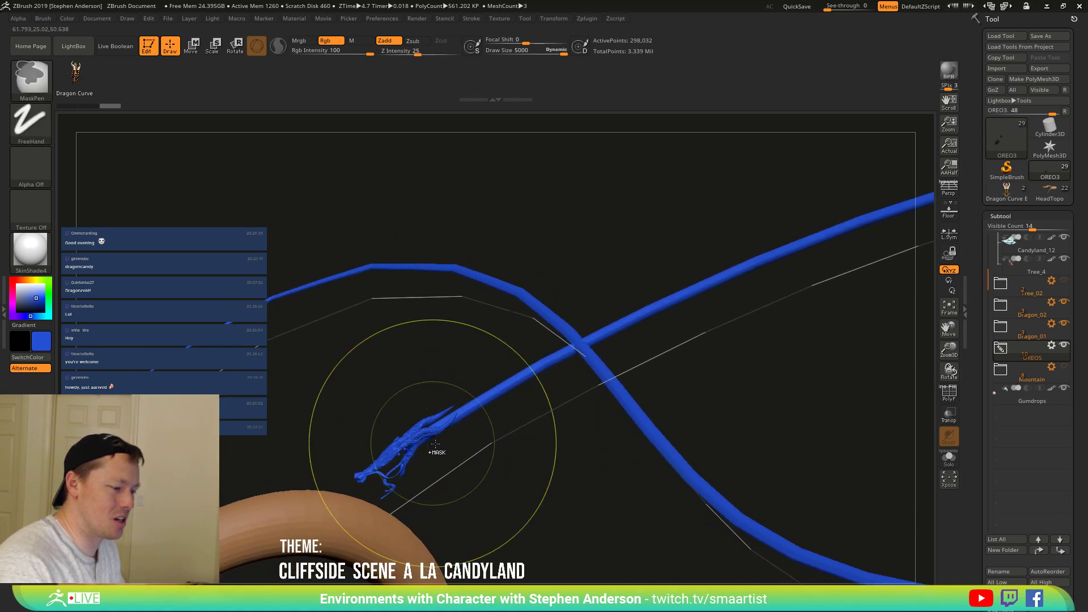
{"action": "key", "text": "ctrl+z"}
{"action": "key", "text": "ctrl+z"}
{"action": "right_click_drag", "start_coordinate": [437, 331], "coordinate": [408, 401]}
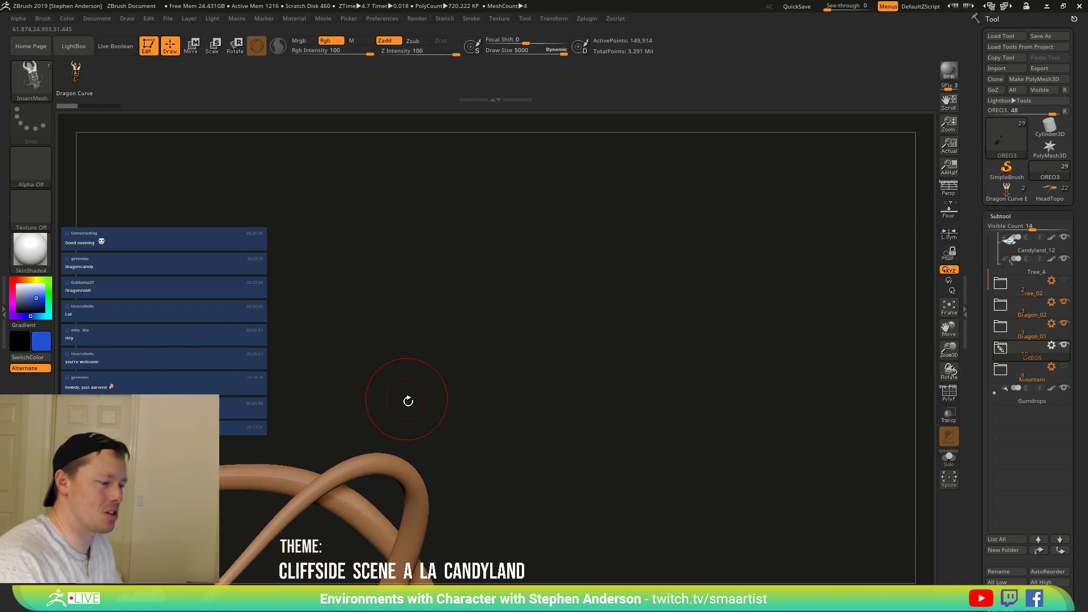
{"action": "mouse_move", "coordinate": [408, 401]}
{"action": "left_mouse_down"}
{"action": "mouse_move", "coordinate": [604, 240]}
{"action": "mouse_move", "coordinate": [425, 284]}
{"action": "mouse_move", "coordinate": [430, 366]}
{"action": "mouse_move", "coordinate": [479, 451]}
{"action": "mouse_move", "coordinate": [558, 340]}
{"action": "mouse_move", "coordinate": [591, 349]}
{"action": "left_mouse_up"}
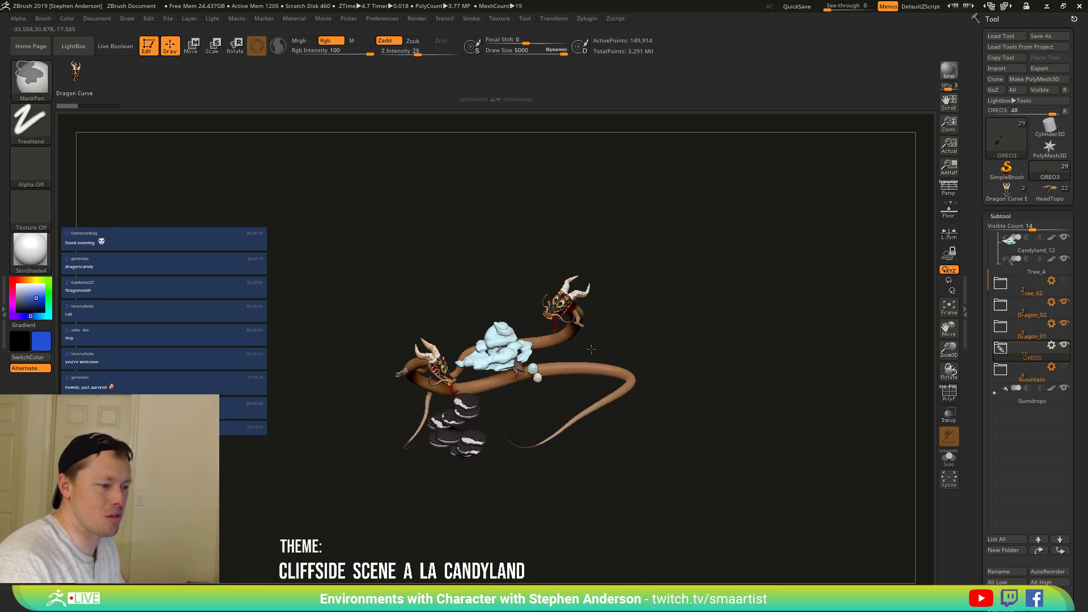
{"action": "right_click_drag", "start_coordinate": [591, 349], "coordinate": [649, 239], "text": "ctrl"}
{"action": "left_click_drag", "start_coordinate": [635, 259], "coordinate": [608, 225]}
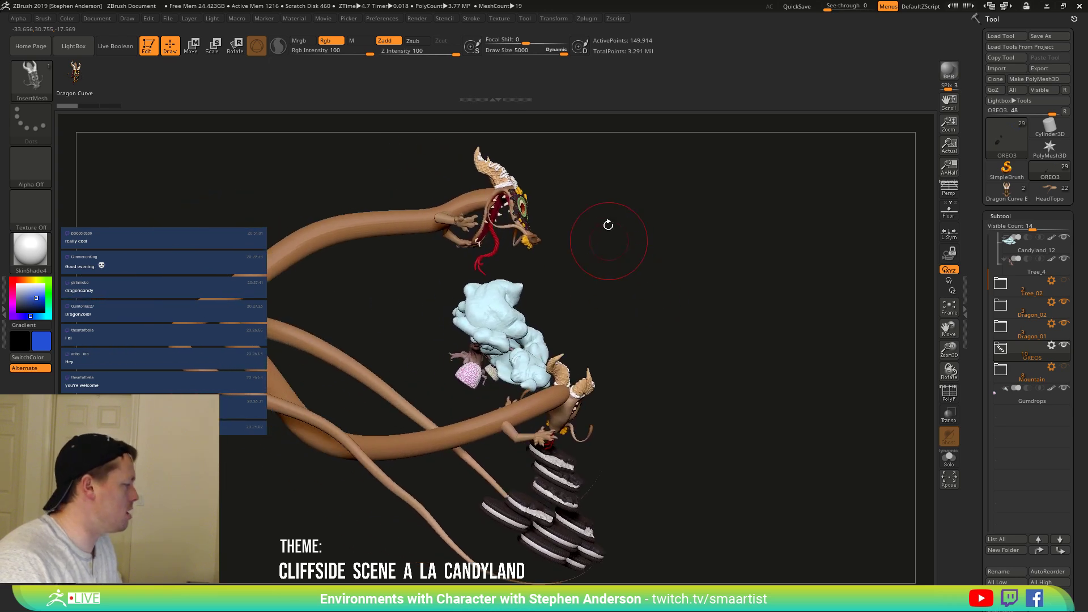
{"action": "left_click_drag", "start_coordinate": [608, 262], "coordinate": [612, 317]}
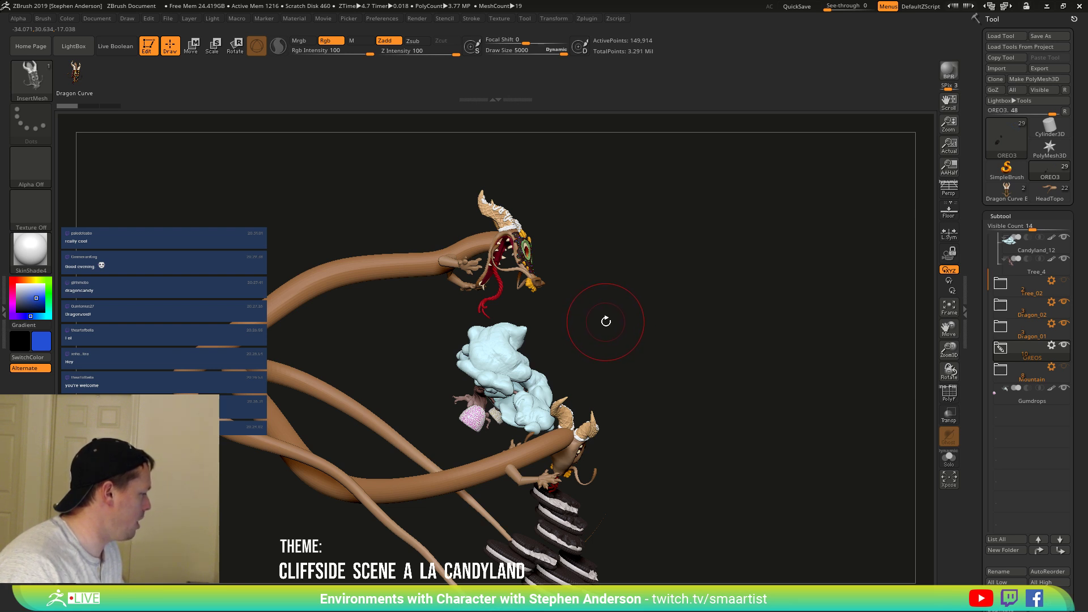
Make the Mountain folder visible again in the OREO3 scene.
{"action": "left_click_drag", "start_coordinate": [609, 311], "coordinate": [719, 300]}
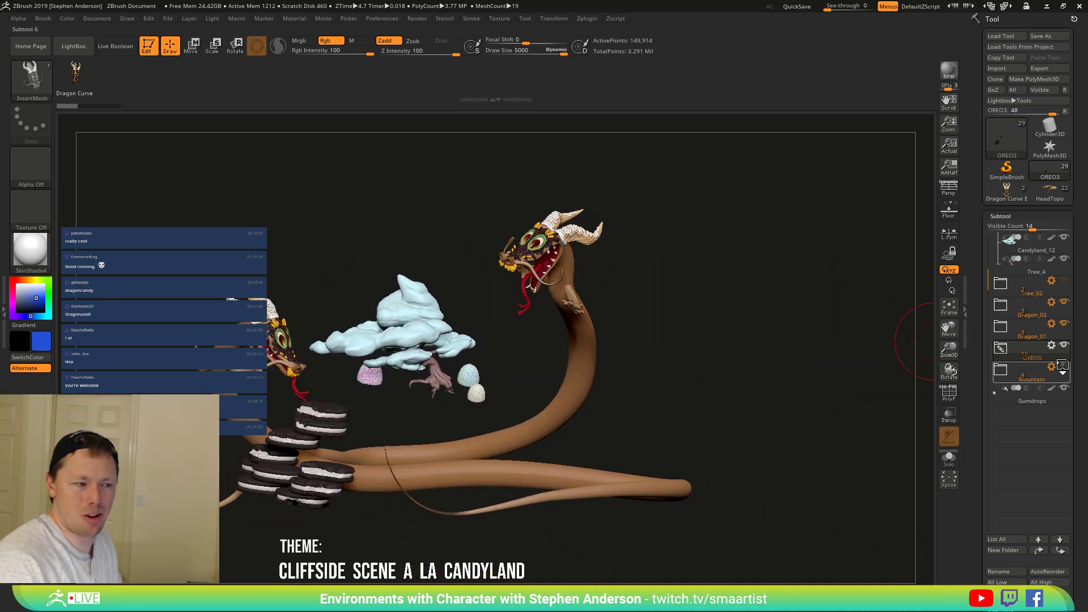
{"action": "left_click", "coordinate": [1062, 366]}
{"action": "left_click_drag", "start_coordinate": [710, 297], "coordinate": [866, 278]}
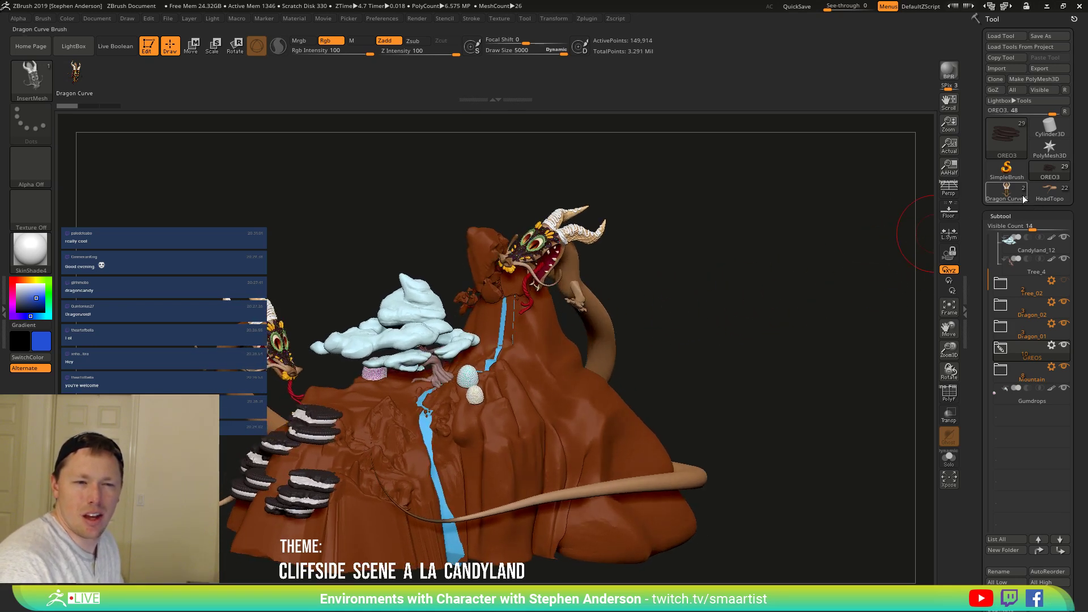
Switch to the Dragon Curve Brush tool and turn on the polyframe display with a side view of the head's neck.
{"action": "mouse_move", "coordinate": [1011, 198]}
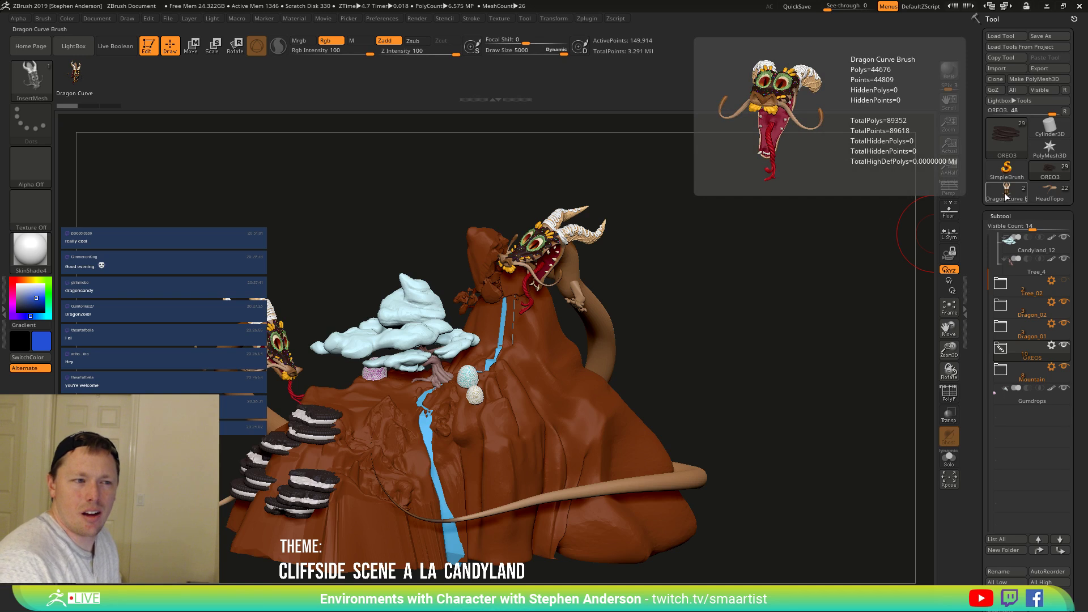
{"action": "left_click", "coordinate": [1003, 195]}
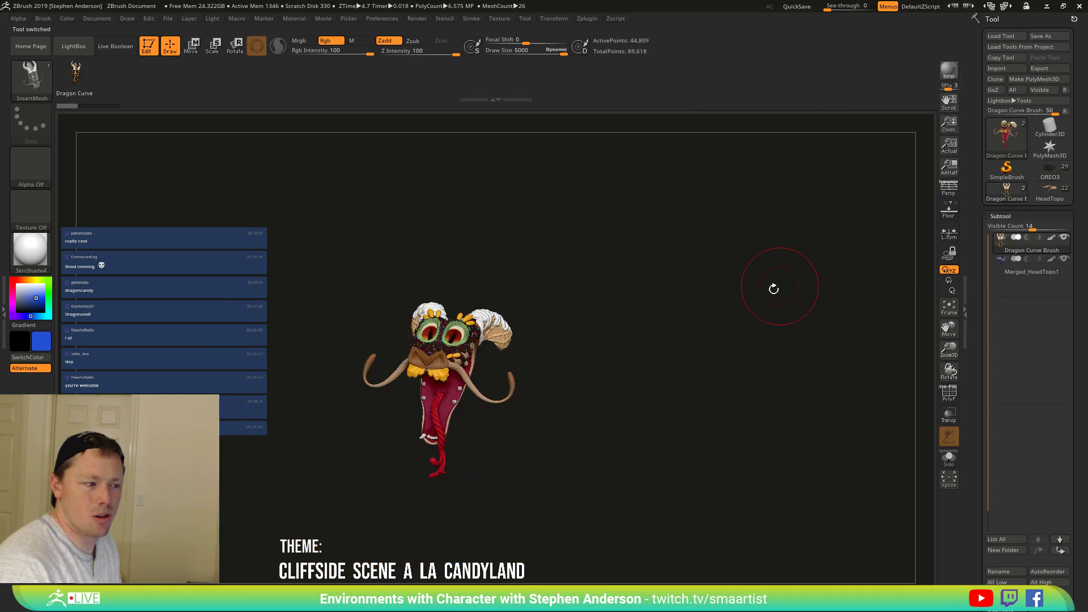
{"action": "mouse_move", "coordinate": [773, 287]}
{"action": "left_mouse_down"}
{"action": "mouse_move", "coordinate": [704, 316]}
{"action": "mouse_move", "coordinate": [501, 364]}
{"action": "left_mouse_up"}
{"action": "mouse_move", "coordinate": [501, 364]}
{"action": "right_mouse_down", "text": "ctrl"}
{"action": "mouse_move", "coordinate": [493, 420]}
{"action": "mouse_move", "coordinate": [442, 416]}
{"action": "mouse_move", "coordinate": [493, 413]}
{"action": "mouse_move", "coordinate": [478, 375]}
{"action": "right_mouse_up", "text": "ctrl"}
{"action": "key", "text": "shift+f"}
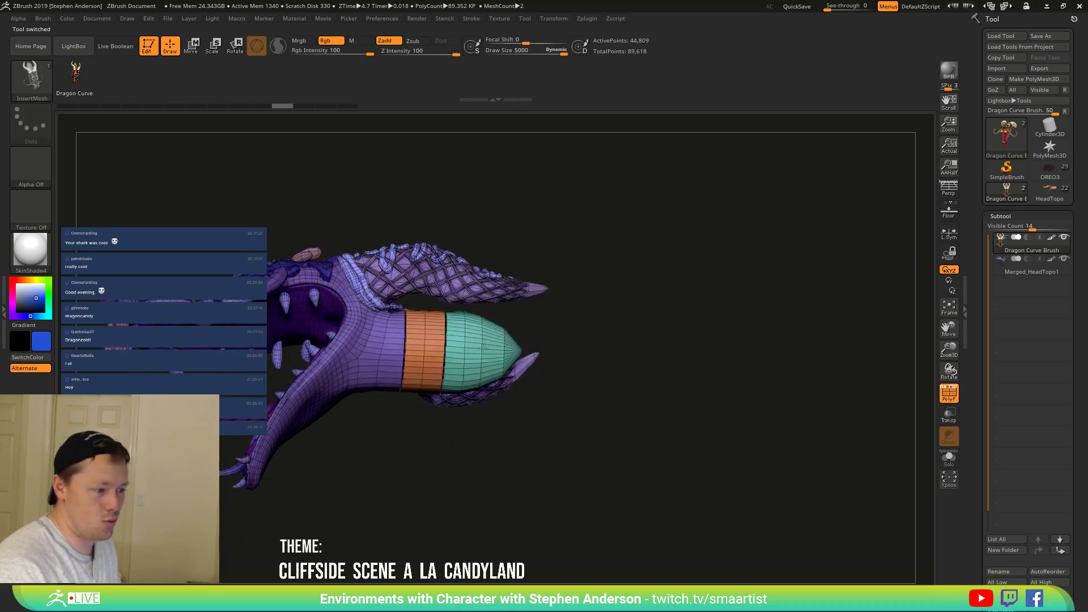
Isolate the dragon head by hiding the neck's ring and end-cap polygroups and the Merged_HeadTopo1 subtool.
{"action": "left_click", "coordinate": [427, 358], "text": "ctrl+shift"}
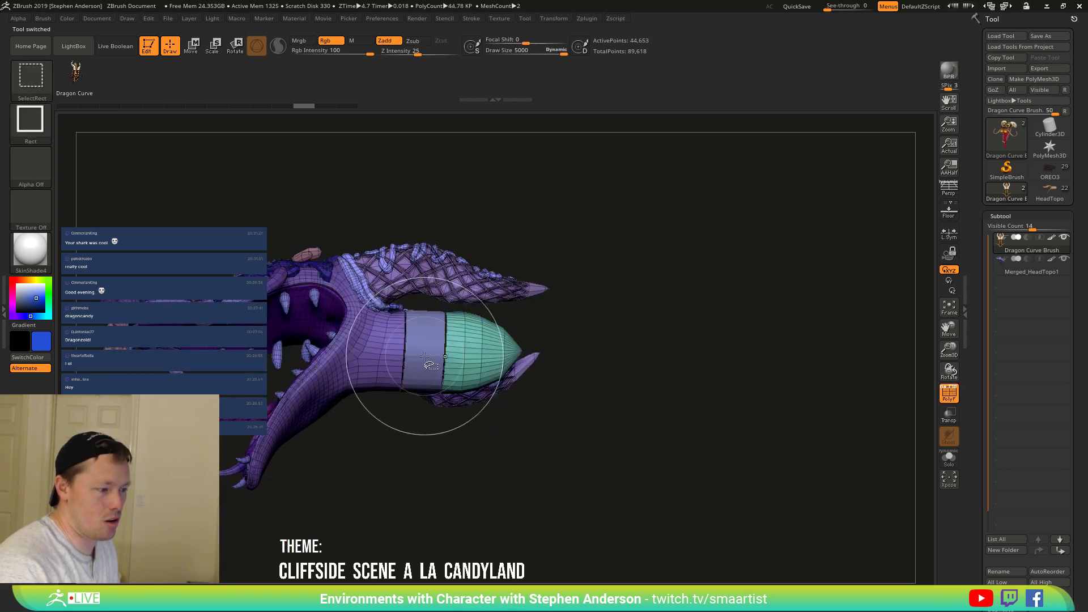
{"action": "left_click", "coordinate": [467, 358], "text": "ctrl+shift"}
{"action": "left_click", "coordinate": [1062, 259]}
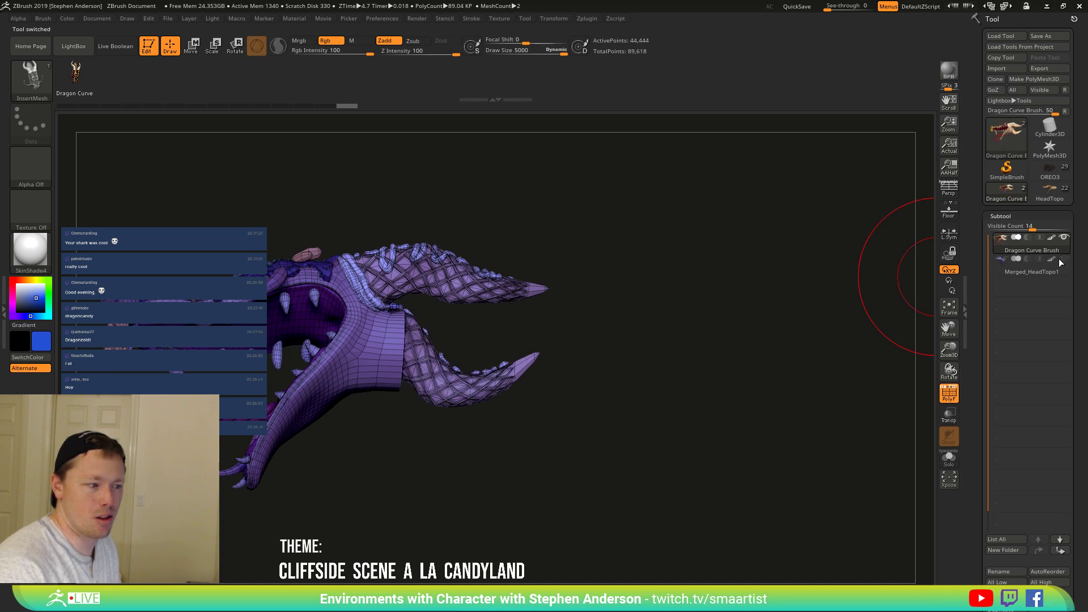
{"action": "left_click_drag", "start_coordinate": [573, 300], "coordinate": [695, 399]}
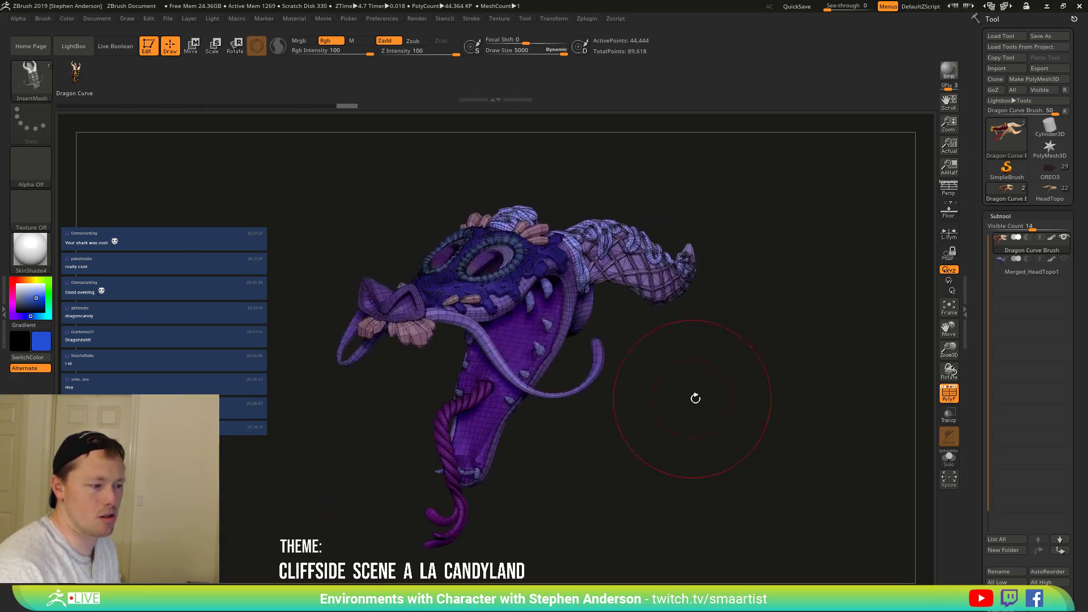
Rename the isolated head subtool as Dragon Head and turn off the polyframe display.
{"action": "left_click", "coordinate": [1006, 570]}
{"action": "type", "text": "Drag"}
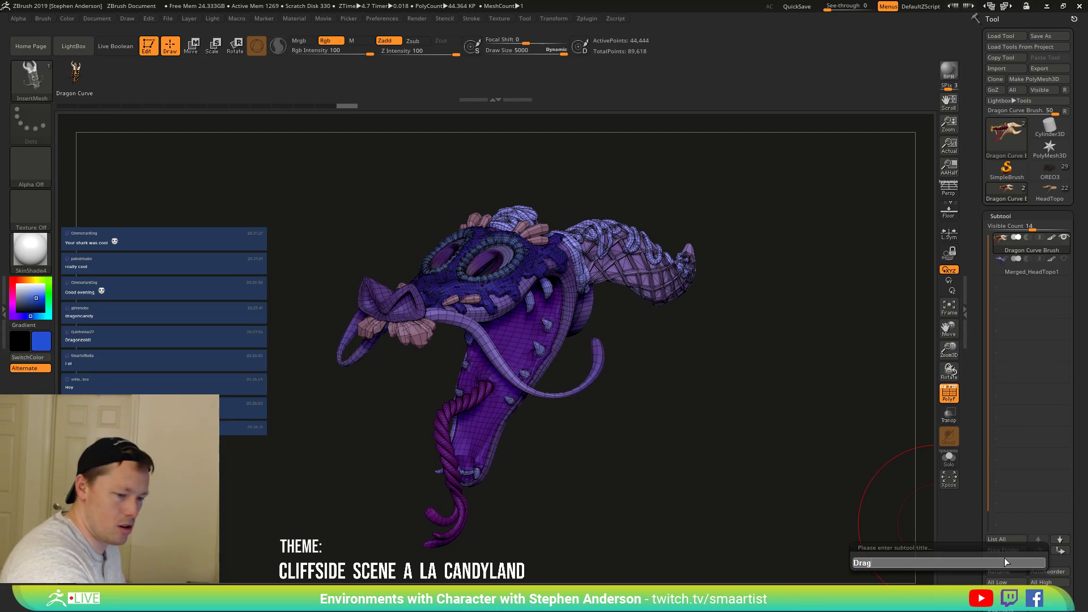
{"action": "type", "text": "on Head"}
{"action": "key", "text": "Return"}
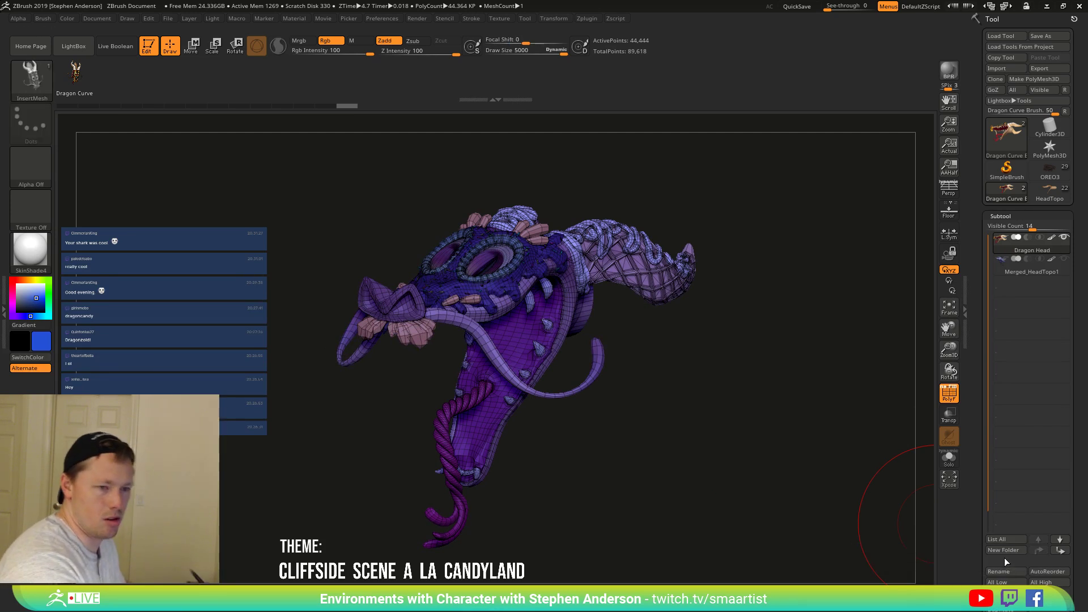
{"action": "left_click_drag", "start_coordinate": [754, 366], "coordinate": [810, 354]}
{"action": "key", "text": "shift+f"}
{"action": "left_click_drag", "start_coordinate": [825, 399], "coordinate": [671, 396]}
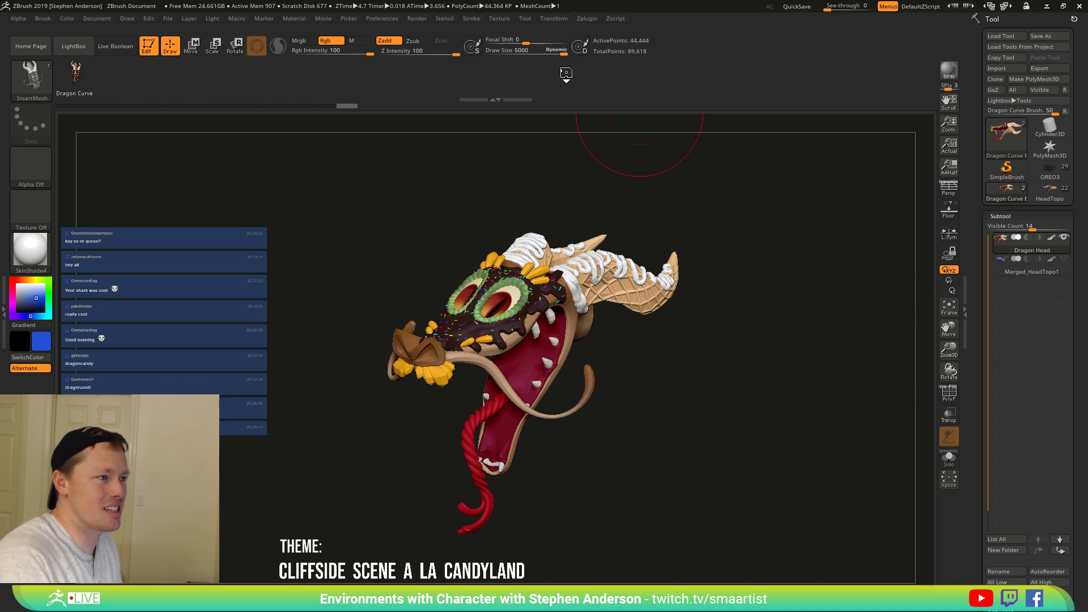
Select the Move brush and align the view straight down onto the top of the dragon head.
{"action": "key", "text": "b"}
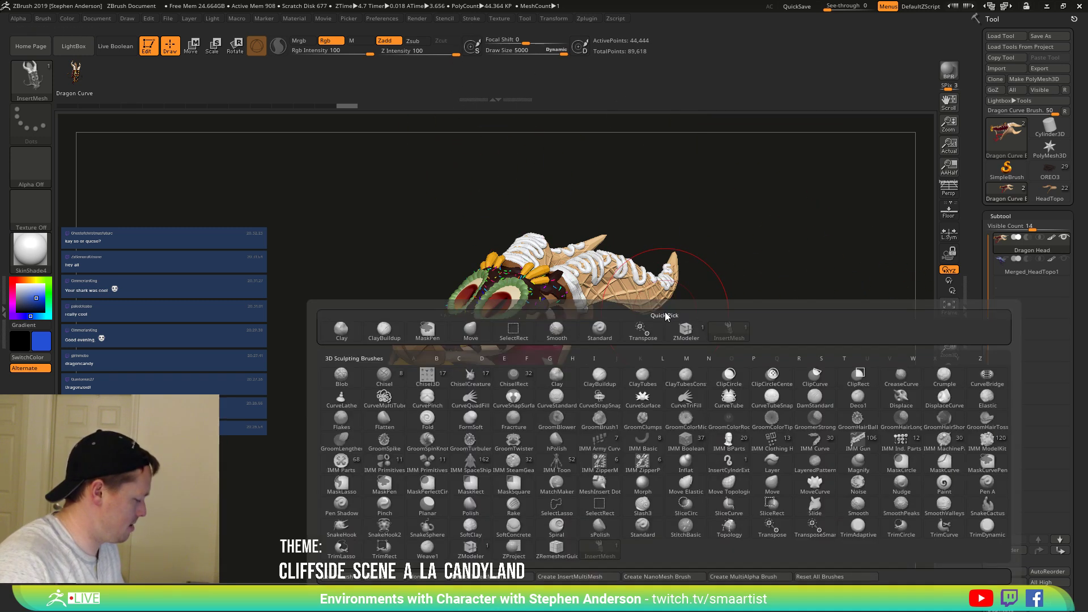
{"action": "key", "text": "m"}
{"action": "key", "text": "v"}
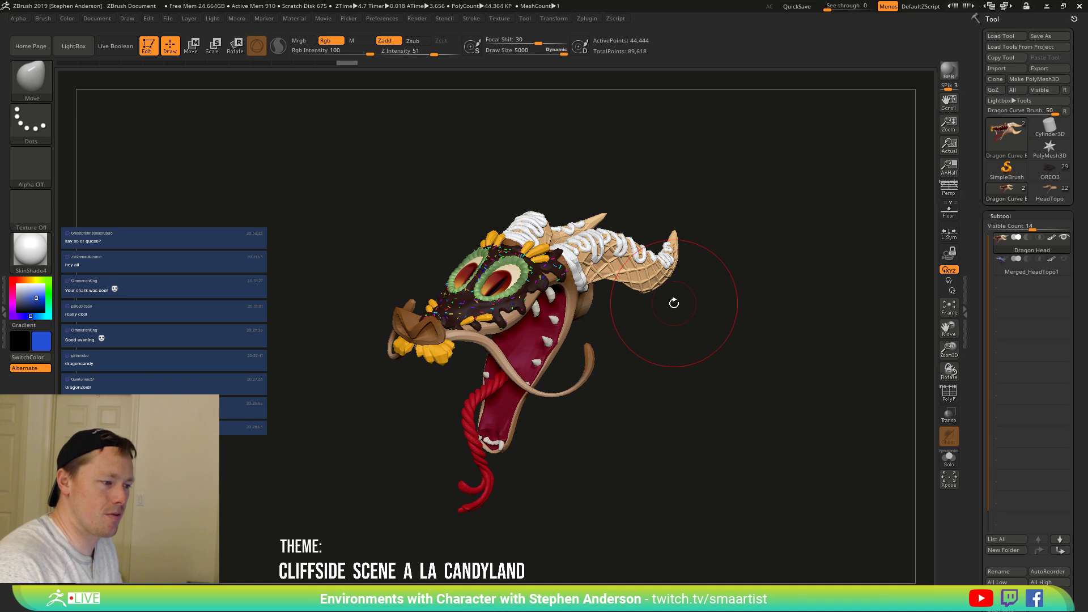
{"action": "mouse_move", "coordinate": [672, 303]}
{"action": "left_mouse_down"}
{"action": "mouse_move", "coordinate": [716, 316]}
{"action": "mouse_move", "coordinate": [601, 264]}
{"action": "mouse_move", "coordinate": [696, 357]}
{"action": "left_mouse_up"}
{"action": "left_click_drag", "start_coordinate": [680, 311], "coordinate": [638, 248]}
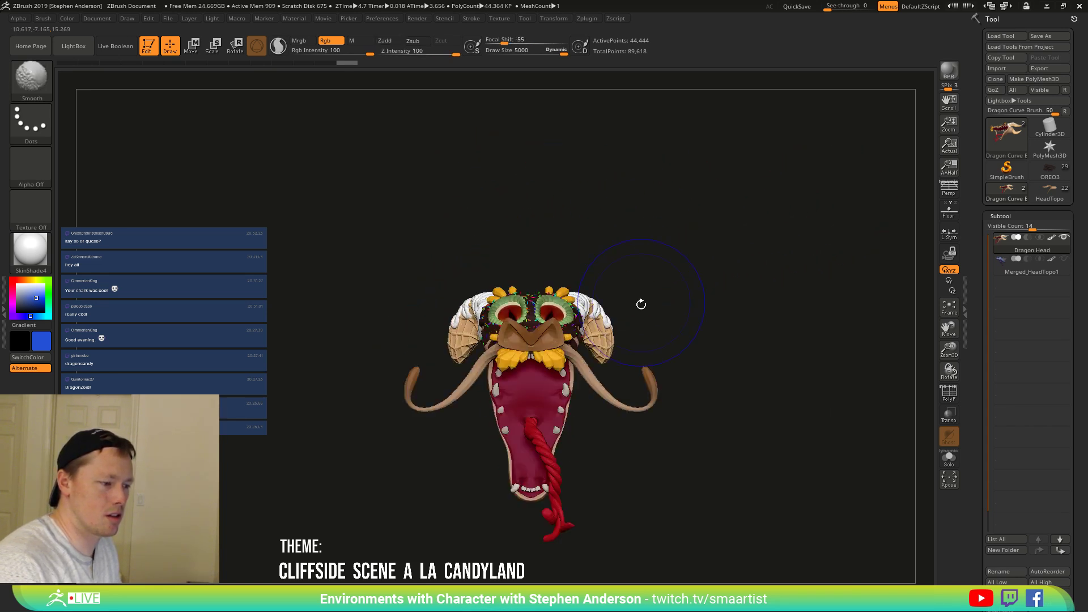
{"action": "left_click_drag", "start_coordinate": [639, 304], "coordinate": [578, 311]}
{"action": "right_click_drag", "start_coordinate": [640, 298], "coordinate": [715, 282], "text": "alt"}
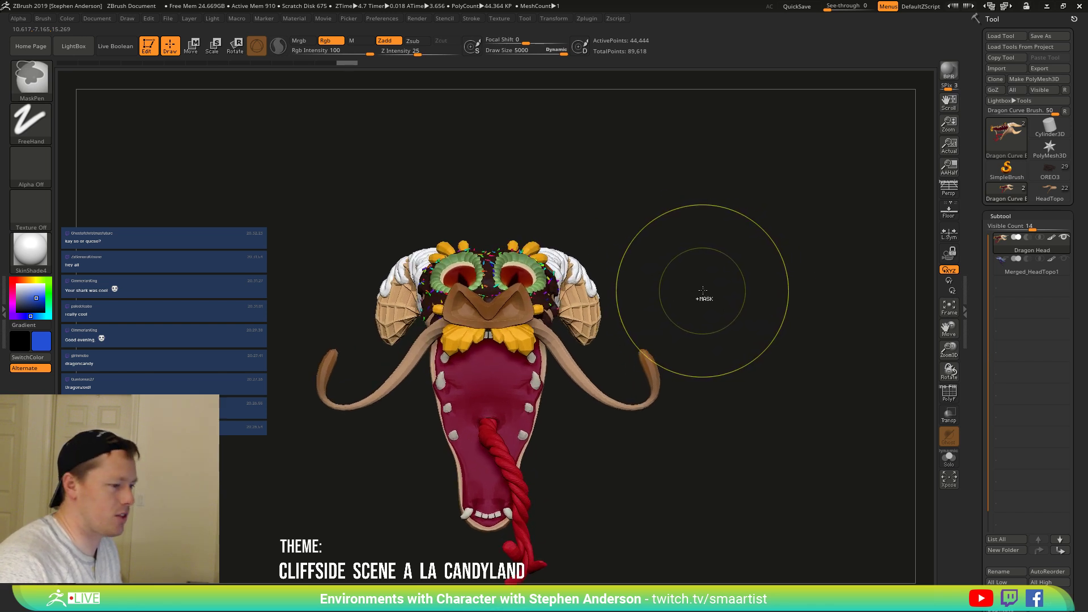
{"action": "mouse_move", "coordinate": [700, 290]}
{"action": "left_mouse_down"}
{"action": "mouse_move", "coordinate": [707, 271]}
{"action": "mouse_move", "coordinate": [652, 363]}
{"action": "mouse_move", "coordinate": [658, 412]}
{"action": "mouse_move", "coordinate": [658, 209]}
{"action": "mouse_move", "coordinate": [661, 219]}
{"action": "mouse_move", "coordinate": [575, 245]}
{"action": "mouse_move", "coordinate": [559, 206]}
{"action": "mouse_move", "coordinate": [631, 194]}
{"action": "mouse_move", "coordinate": [636, 505]}
{"action": "mouse_move", "coordinate": [663, 250]}
{"action": "mouse_move", "coordinate": [619, 263]}
{"action": "mouse_move", "coordinate": [661, 364]}
{"action": "mouse_move", "coordinate": [663, 327]}
{"action": "left_mouse_up"}
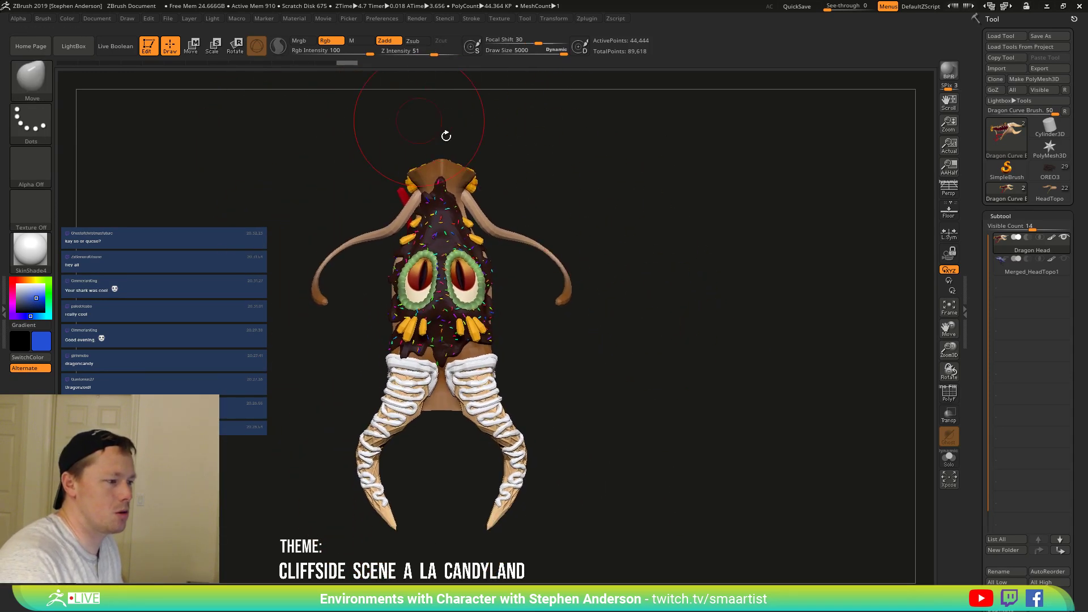
Append the dragon head to the InsertMesh brush in its top-view orientation and remove the Dragon Curve mesh from the brush.
{"action": "left_click", "coordinate": [35, 83]}
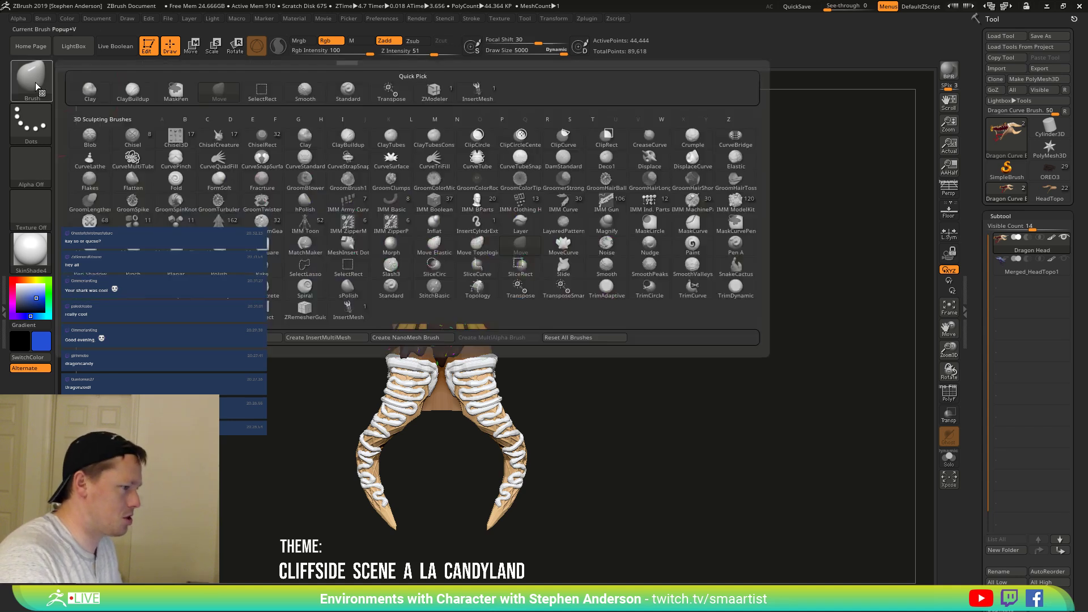
{"action": "left_click", "coordinate": [351, 308]}
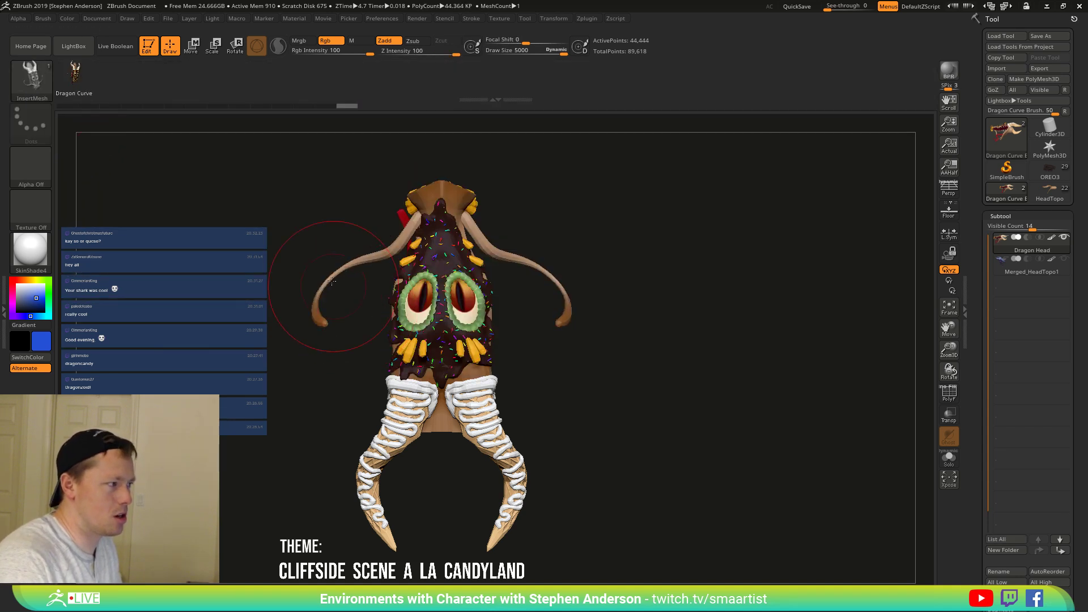
{"action": "left_click", "coordinate": [42, 18]}
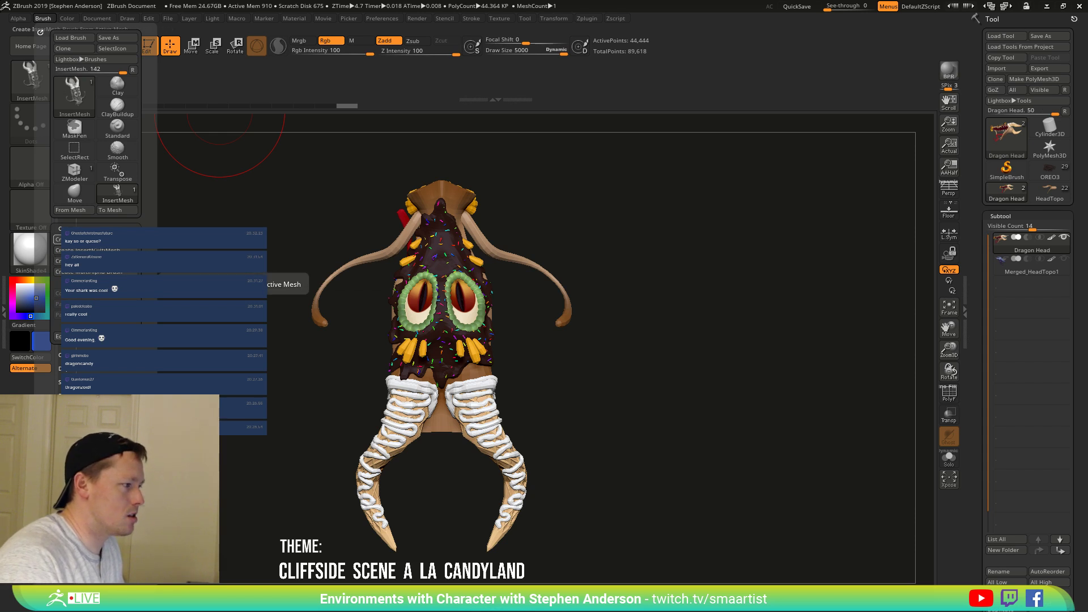
{"action": "left_click", "coordinate": [68, 240]}
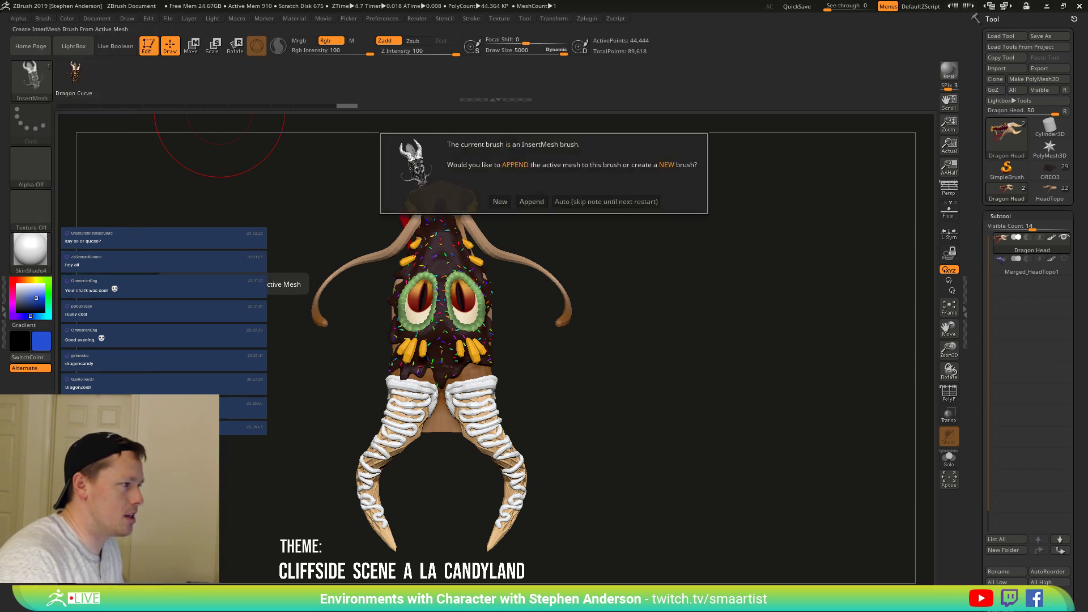
{"action": "left_click", "coordinate": [521, 201]}
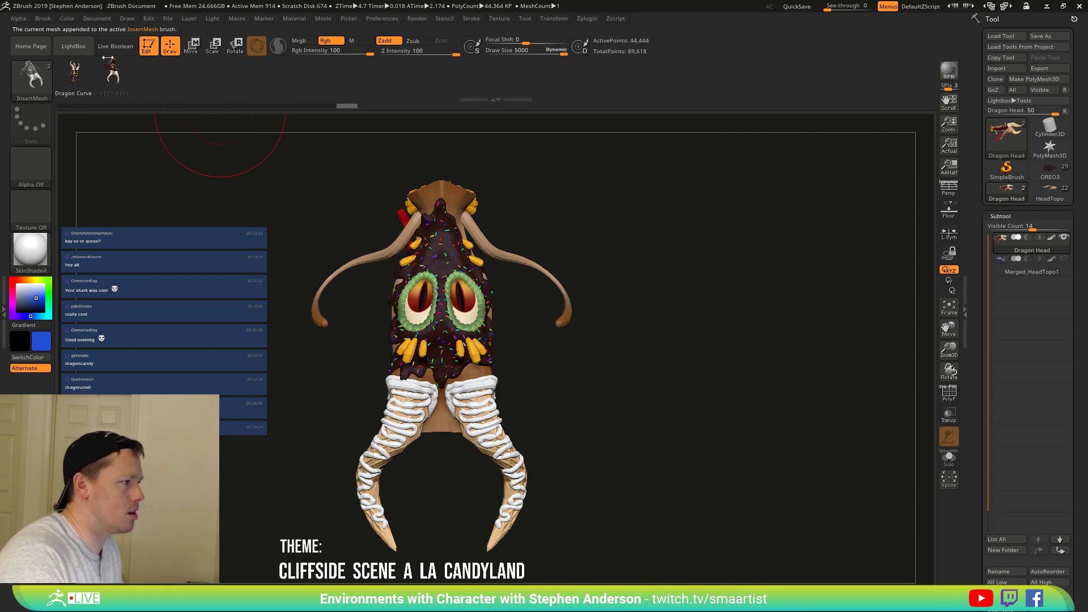
{"action": "left_click", "coordinate": [22, 17]}
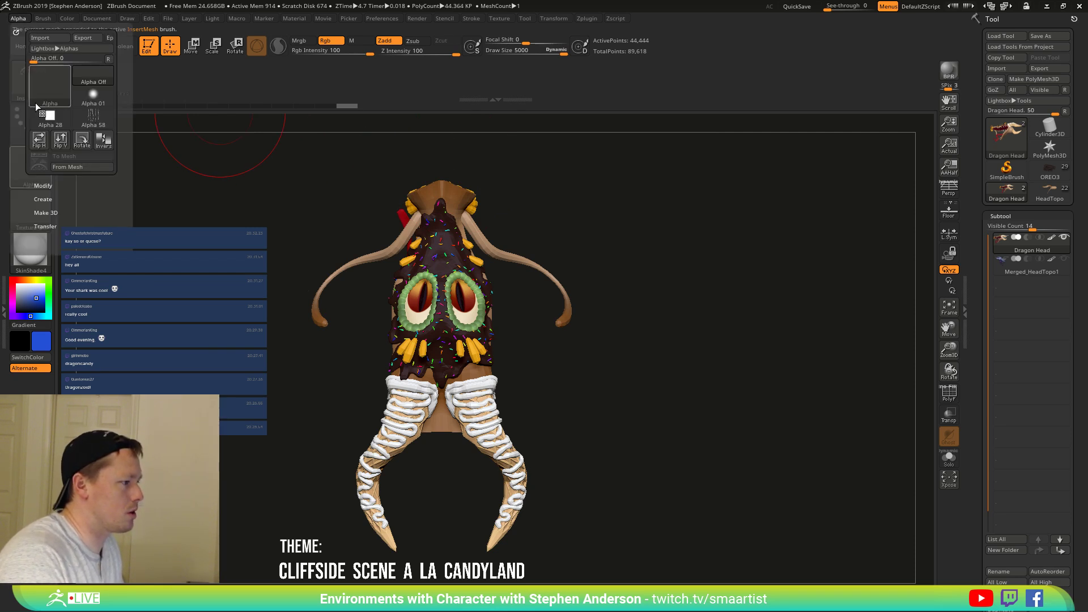
{"action": "left_click", "coordinate": [43, 19]}
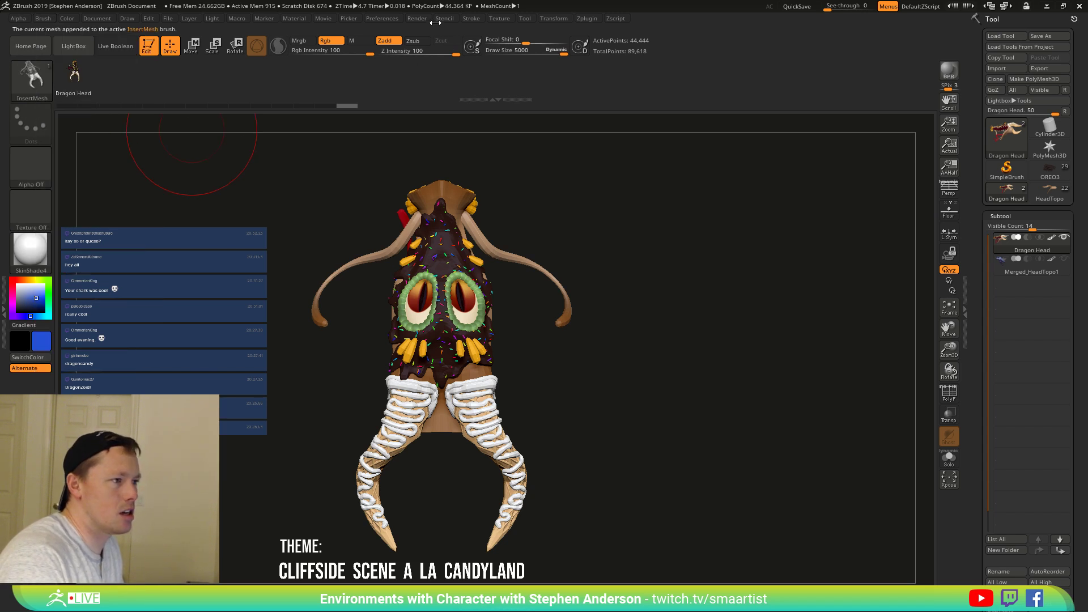
Turn off the Size curve modifier and the curve stroke so the InsertMesh brush places single heads.
{"action": "left_click", "coordinate": [478, 20]}
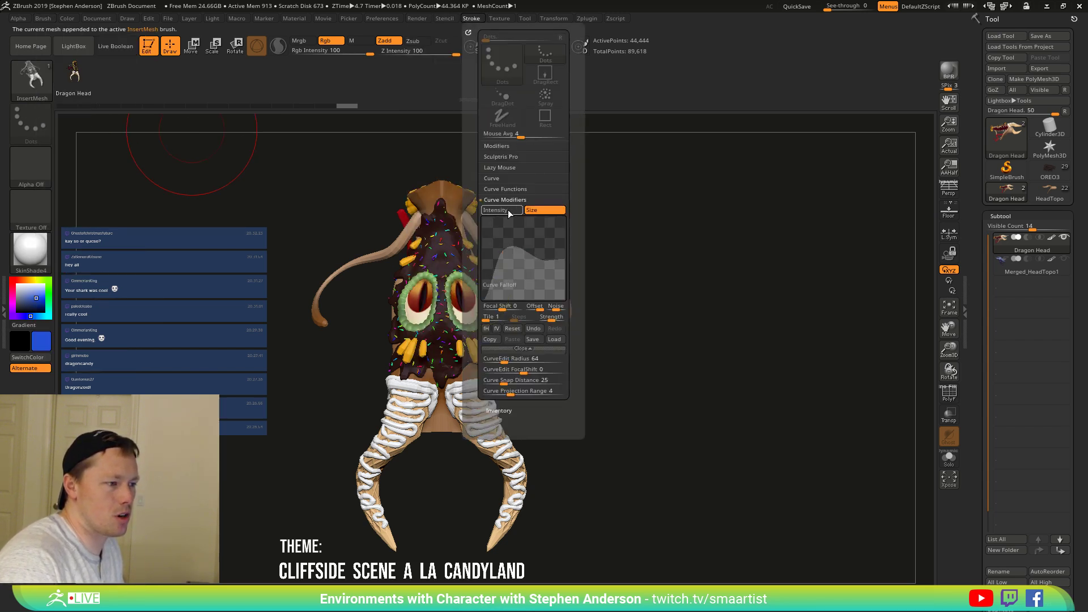
{"action": "left_click", "coordinate": [532, 210]}
{"action": "left_click", "coordinate": [496, 182]}
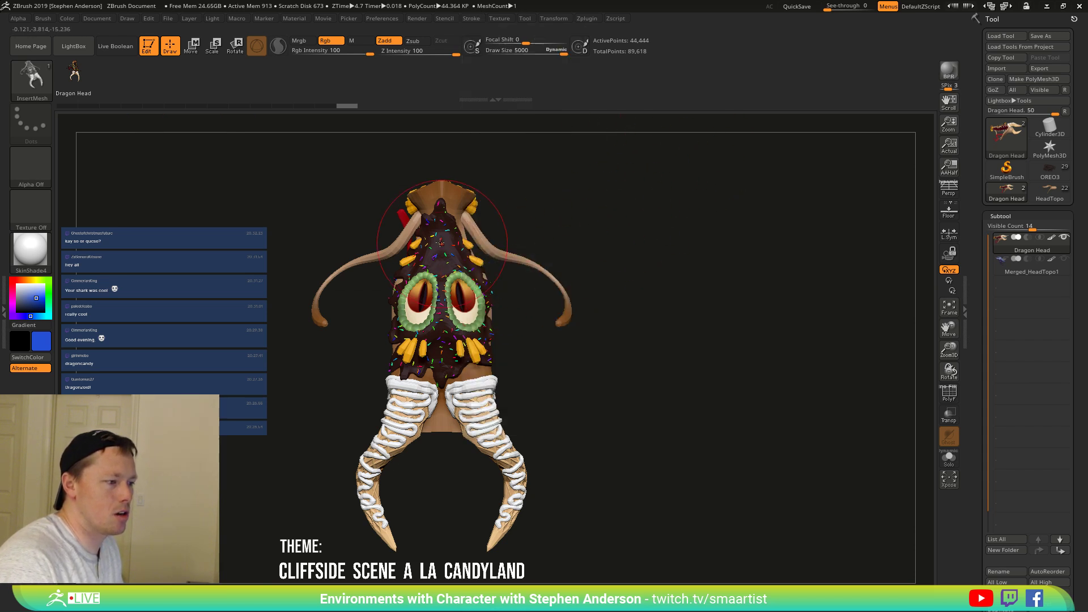
Insert three trial dragon heads on top of the existing head, inspect them from the side and undo them.
{"action": "left_click_drag", "start_coordinate": [439, 221], "coordinate": [501, 306]}
{"action": "left_click_drag", "start_coordinate": [433, 314], "coordinate": [418, 374]}
{"action": "mouse_move", "coordinate": [437, 374]}
{"action": "right_mouse_down"}
{"action": "mouse_move", "coordinate": [397, 323]}
{"action": "mouse_move", "coordinate": [406, 255]}
{"action": "mouse_move", "coordinate": [517, 338]}
{"action": "mouse_move", "coordinate": [602, 384]}
{"action": "mouse_move", "coordinate": [461, 231]}
{"action": "mouse_move", "coordinate": [485, 291]}
{"action": "mouse_move", "coordinate": [465, 306]}
{"action": "right_mouse_up"}
{"action": "left_click_drag", "start_coordinate": [465, 306], "coordinate": [493, 289]}
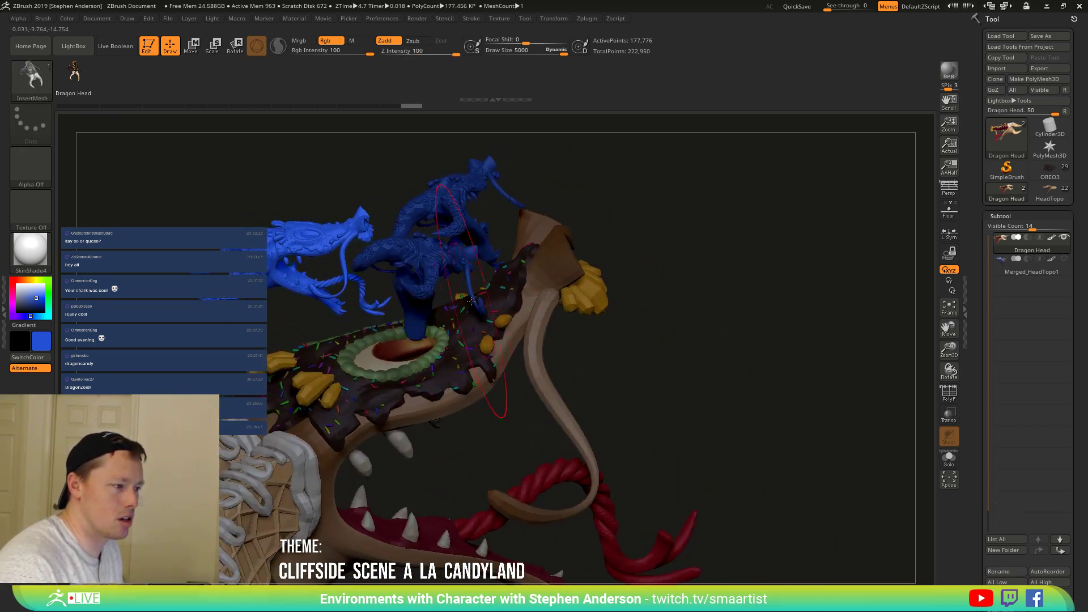
{"action": "key", "text": "ctrl+z"}
{"action": "key", "text": "ctrl+z"}
{"action": "key", "text": "ctrl+z"}
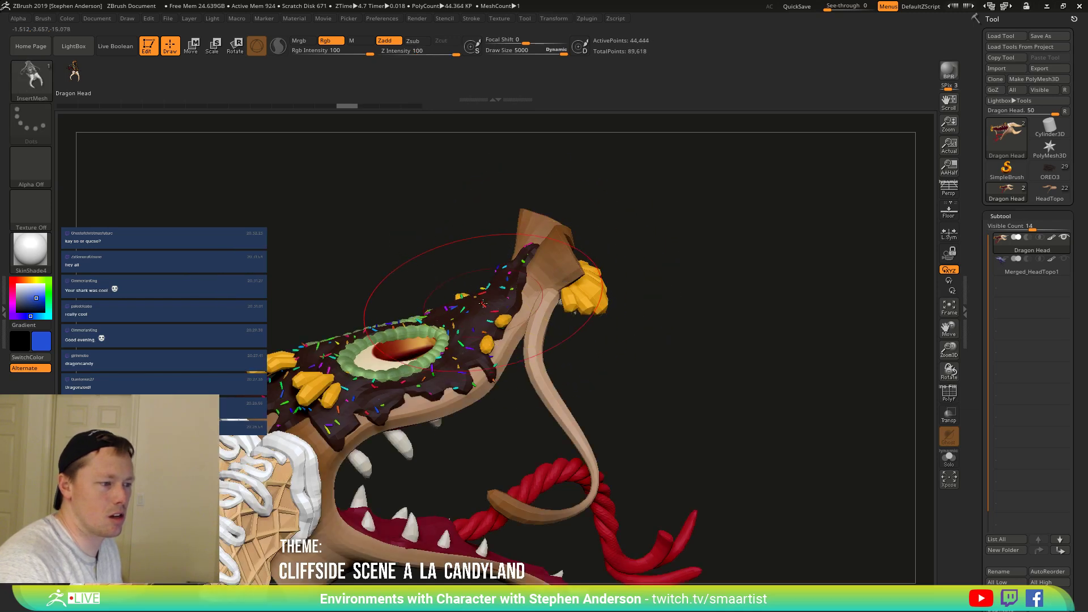
Insert one trial dragon head on the snout, examine its orientation and shape up close, and undo it.
{"action": "right_click_drag", "start_coordinate": [476, 317], "coordinate": [508, 356]}
{"action": "mouse_move", "coordinate": [509, 356]}
{"action": "left_mouse_down"}
{"action": "mouse_move", "coordinate": [499, 299]}
{"action": "mouse_move", "coordinate": [446, 304]}
{"action": "left_mouse_up"}
{"action": "left_click_drag", "start_coordinate": [486, 354], "coordinate": [488, 355]}
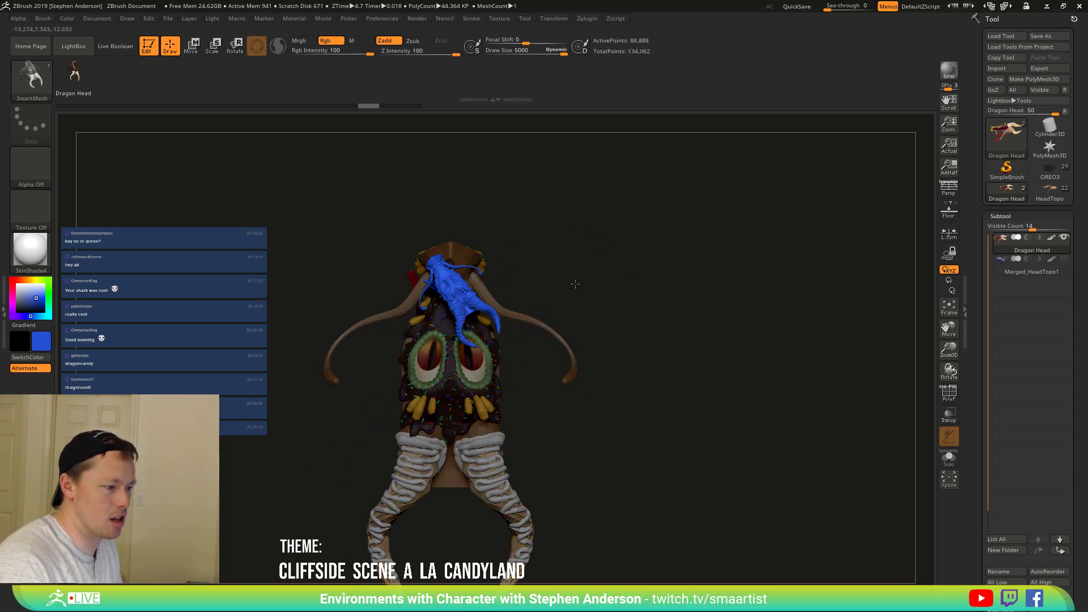
{"action": "mouse_move", "coordinate": [576, 284]}
{"action": "right_mouse_down"}
{"action": "mouse_move", "coordinate": [553, 236]}
{"action": "mouse_move", "coordinate": [488, 243]}
{"action": "mouse_move", "coordinate": [561, 402]}
{"action": "mouse_move", "coordinate": [538, 453]}
{"action": "mouse_move", "coordinate": [531, 312]}
{"action": "mouse_move", "coordinate": [541, 357]}
{"action": "mouse_move", "coordinate": [528, 355]}
{"action": "mouse_move", "coordinate": [563, 401]}
{"action": "right_mouse_up"}
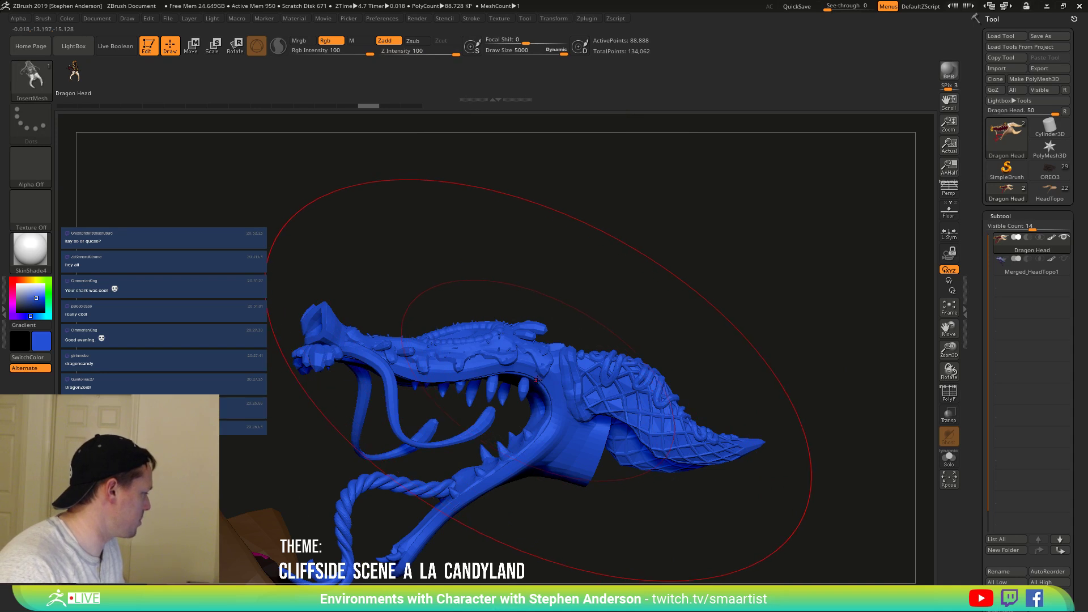
{"action": "right_click_drag", "start_coordinate": [540, 378], "coordinate": [565, 410]}
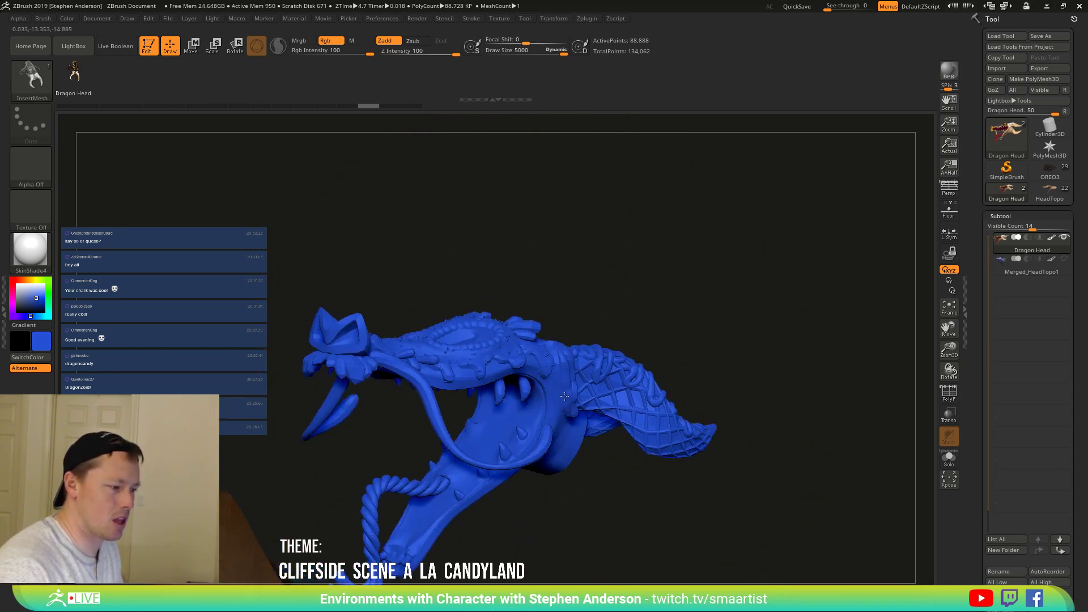
{"action": "key", "text": "ctrl+z"}
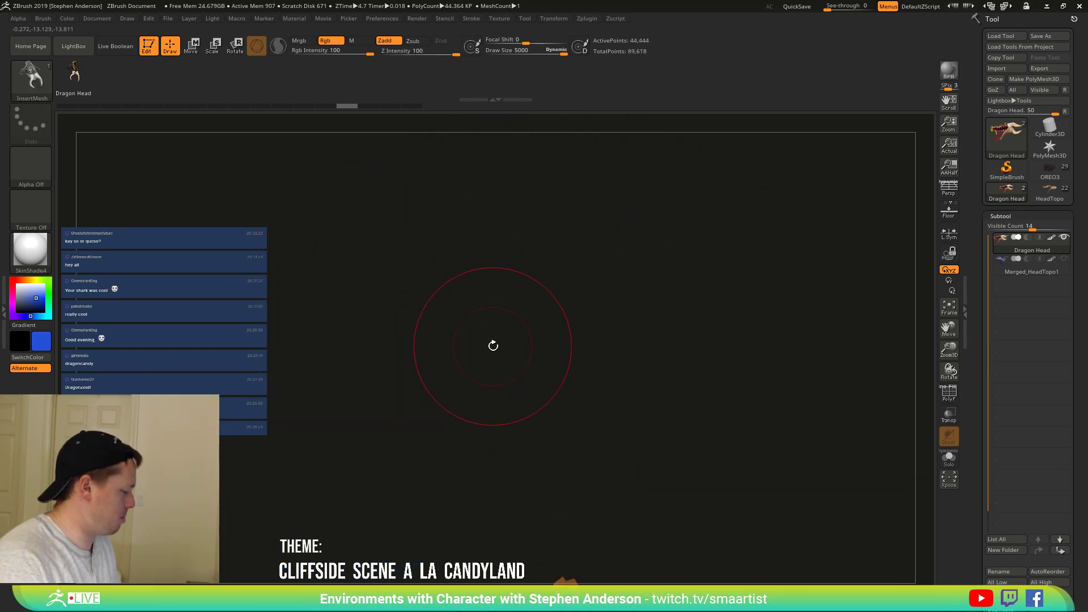
Switch back to the OREO3 scene and frame the whole candy mountain.
{"action": "key", "text": "f"}
{"action": "right_click_drag", "start_coordinate": [547, 405], "coordinate": [502, 352], "text": "ctrl"}
{"action": "right_click_drag", "start_coordinate": [502, 351], "coordinate": [529, 387]}
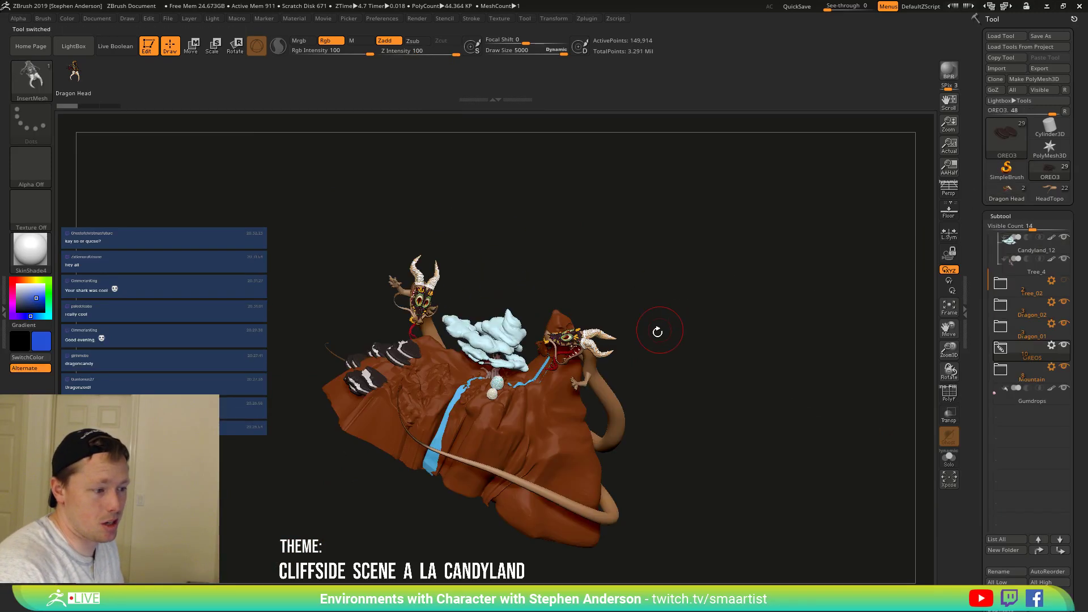
{"action": "mouse_move", "coordinate": [619, 379]}
{"action": "right_mouse_down"}
{"action": "mouse_move", "coordinate": [590, 381]}
{"action": "mouse_move", "coordinate": [609, 417]}
{"action": "mouse_move", "coordinate": [578, 372]}
{"action": "mouse_move", "coordinate": [623, 393]}
{"action": "right_mouse_up"}
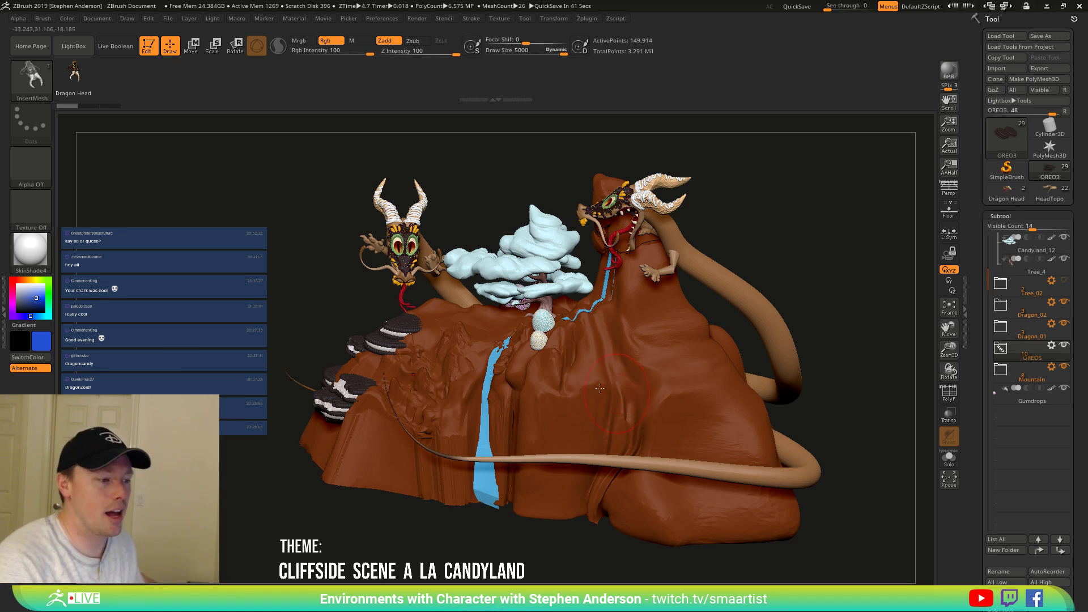
Turn on perspective distortion and view the candy mountain with its dragons from the front.
{"action": "left_click_drag", "start_coordinate": [706, 228], "coordinate": [749, 227]}
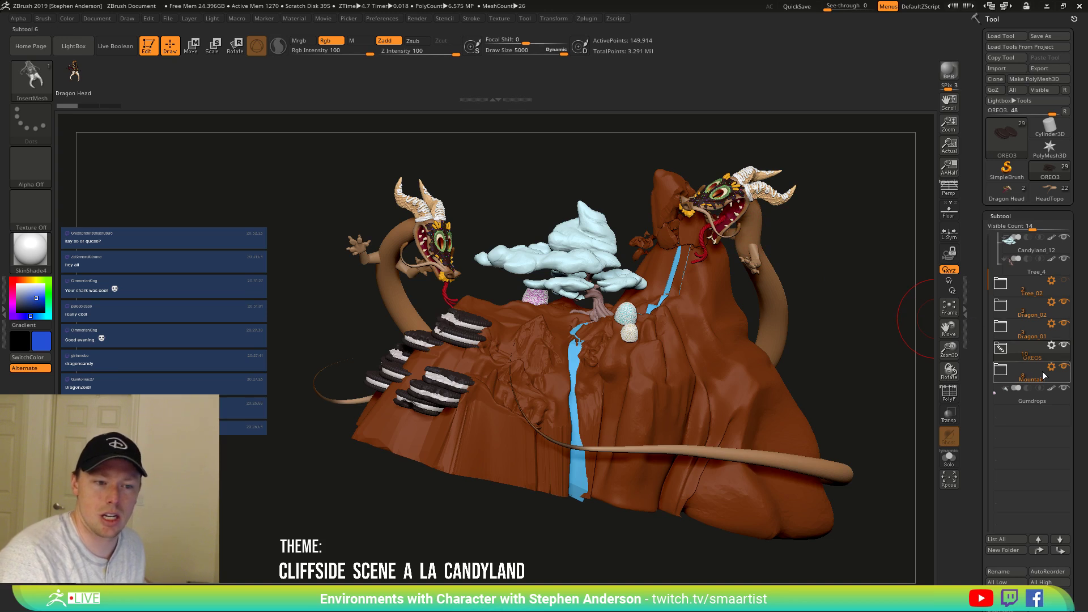
{"action": "left_click_drag", "start_coordinate": [867, 316], "coordinate": [907, 227]}
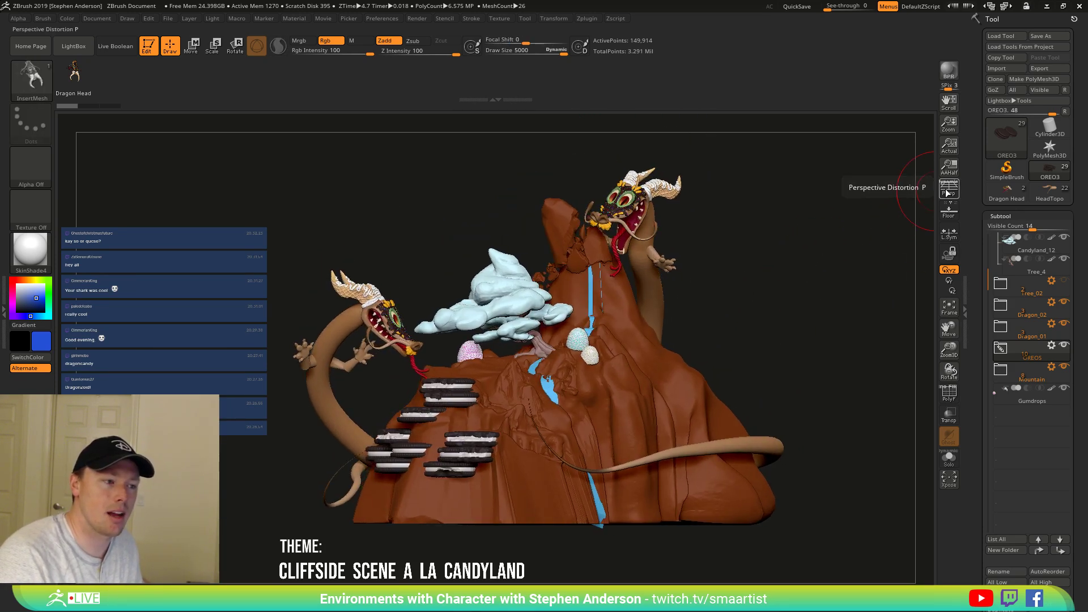
{"action": "left_click", "coordinate": [947, 192]}
{"action": "left_click_drag", "start_coordinate": [798, 233], "coordinate": [803, 239]}
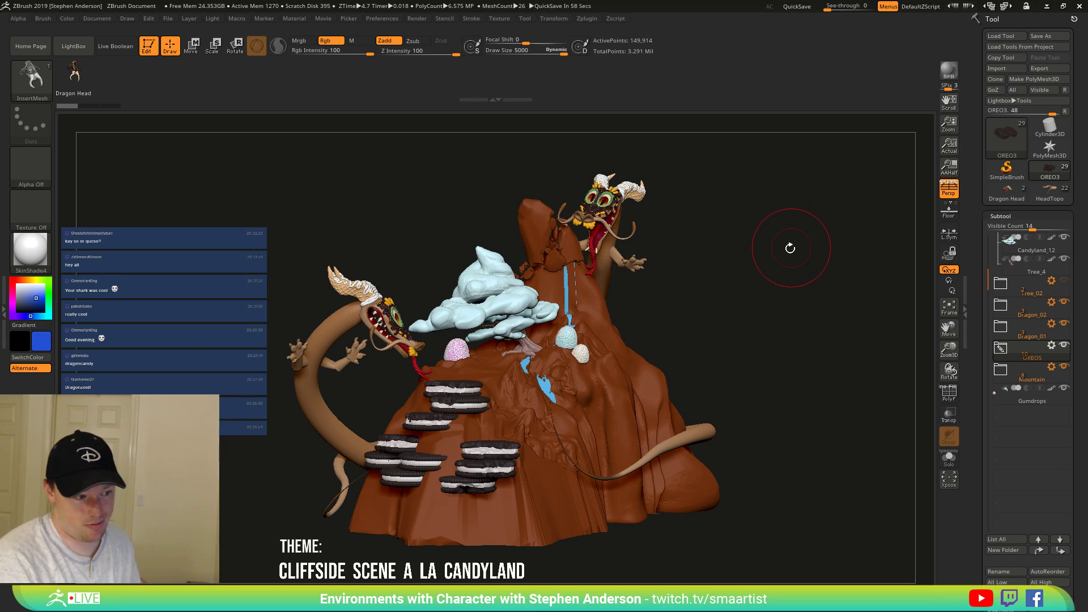
Duplicate the Mountain folder with its subtools and hide the original folder.
{"action": "mouse_move", "coordinate": [772, 260]}
{"action": "left_mouse_down"}
{"action": "mouse_move", "coordinate": [757, 261]}
{"action": "mouse_move", "coordinate": [767, 265]}
{"action": "left_mouse_up"}
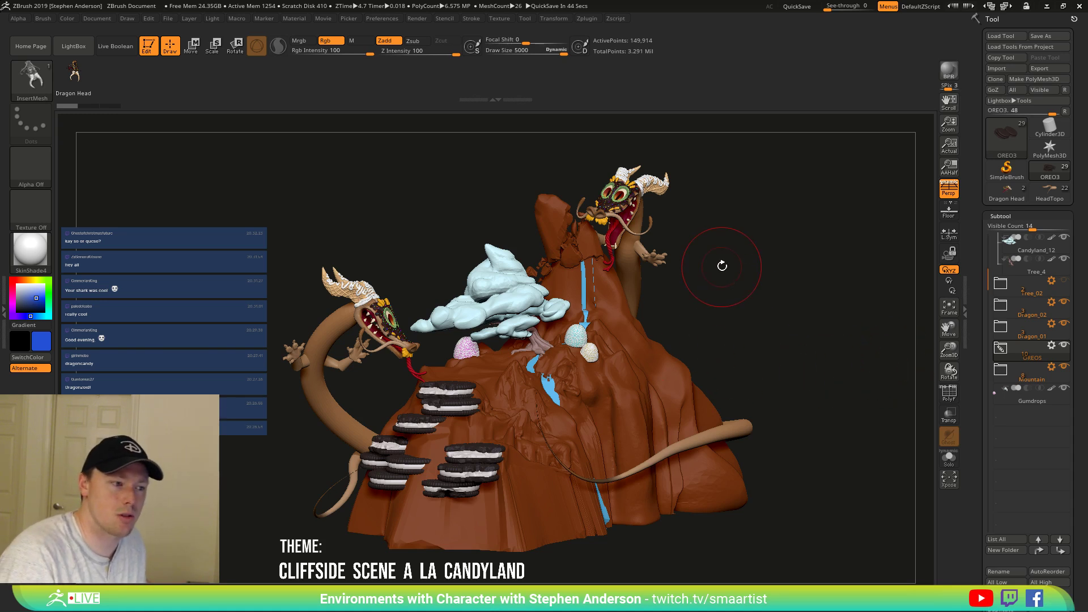
{"action": "left_click_drag", "start_coordinate": [731, 281], "coordinate": [681, 197]}
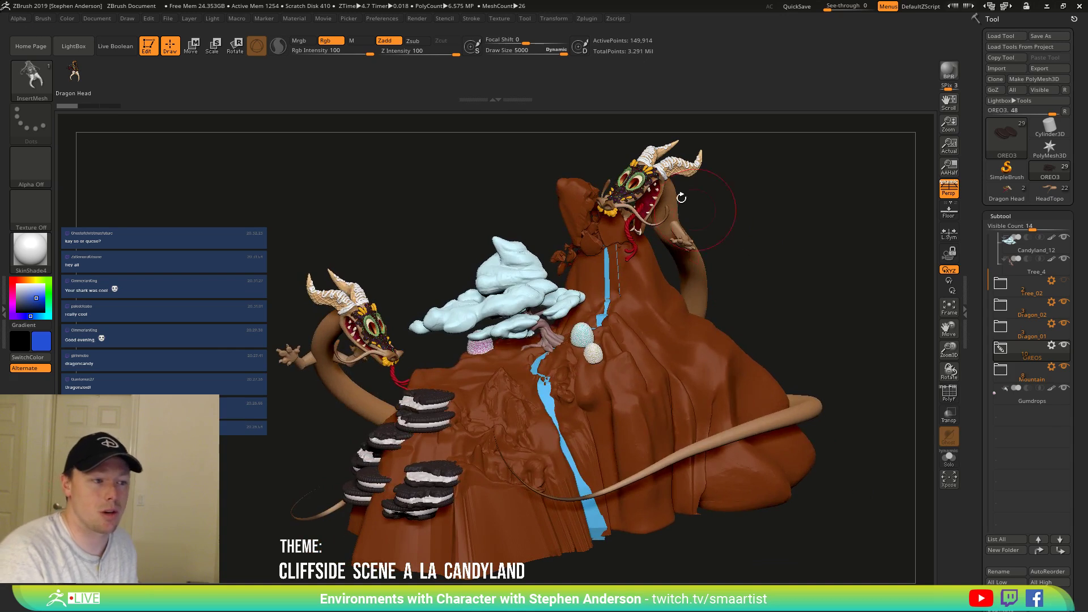
{"action": "left_click_drag", "start_coordinate": [748, 195], "coordinate": [584, 341], "text": "alt"}
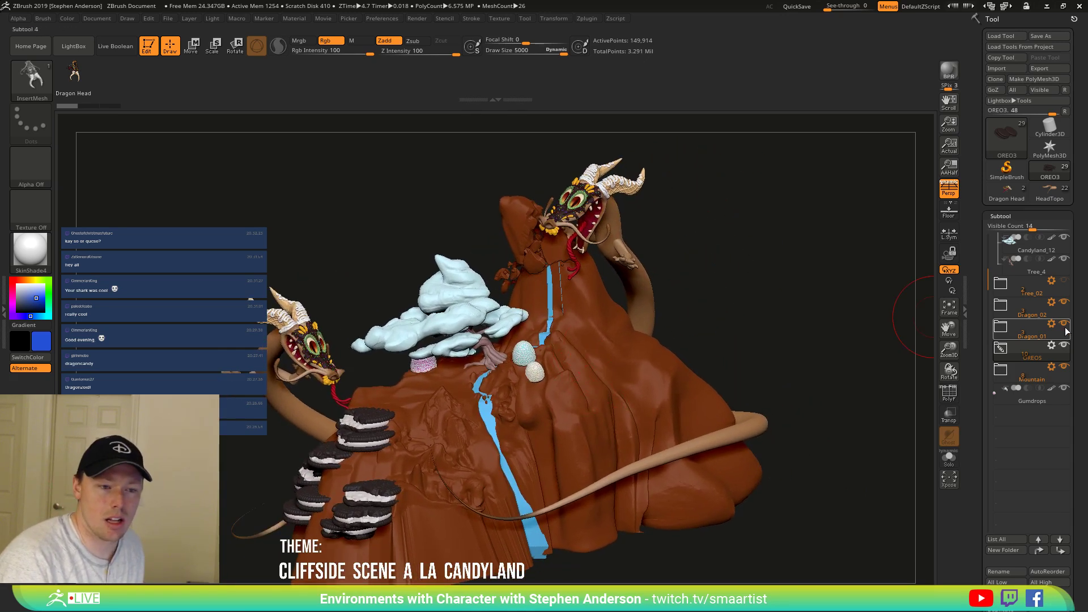
{"action": "left_click", "coordinate": [1065, 368]}
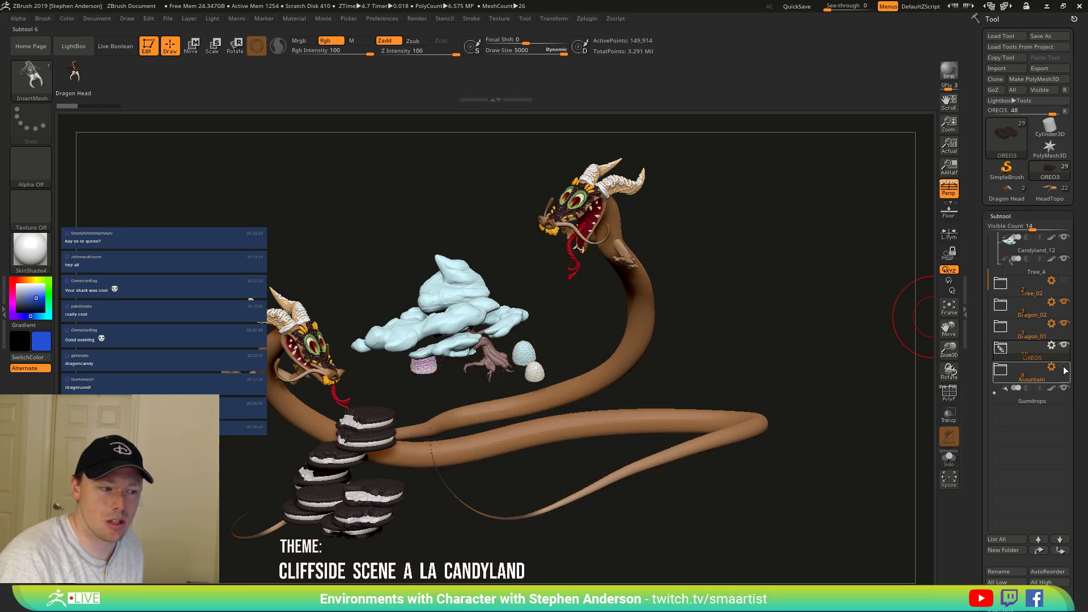
{"action": "left_click", "coordinate": [1066, 368]}
{"action": "left_click", "coordinate": [1052, 368]}
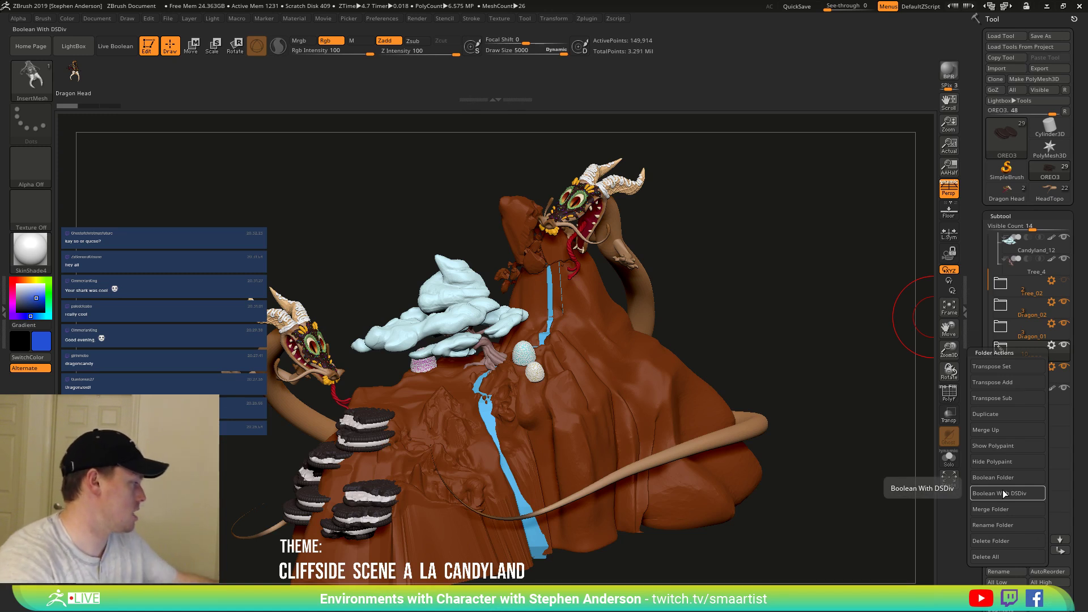
{"action": "left_click", "coordinate": [1051, 366]}
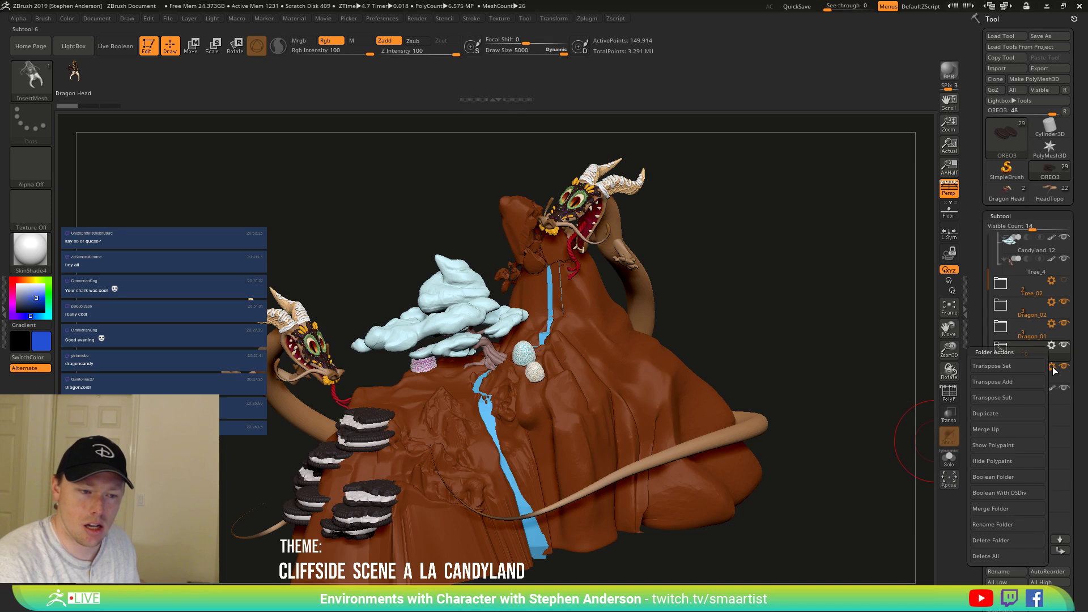
{"action": "left_click", "coordinate": [1005, 413]}
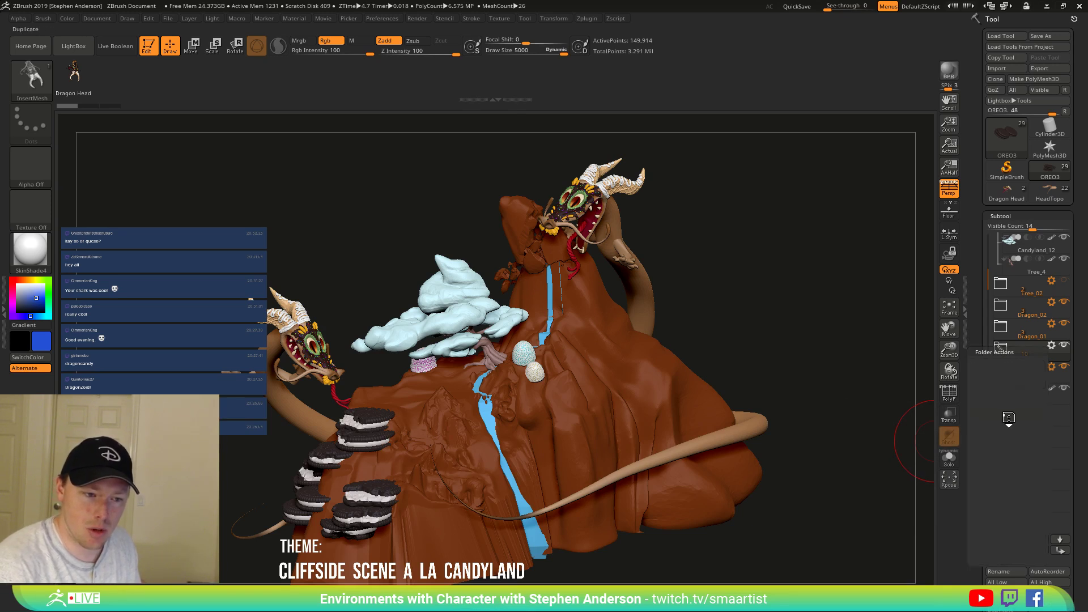
{"action": "left_click", "coordinate": [1064, 367]}
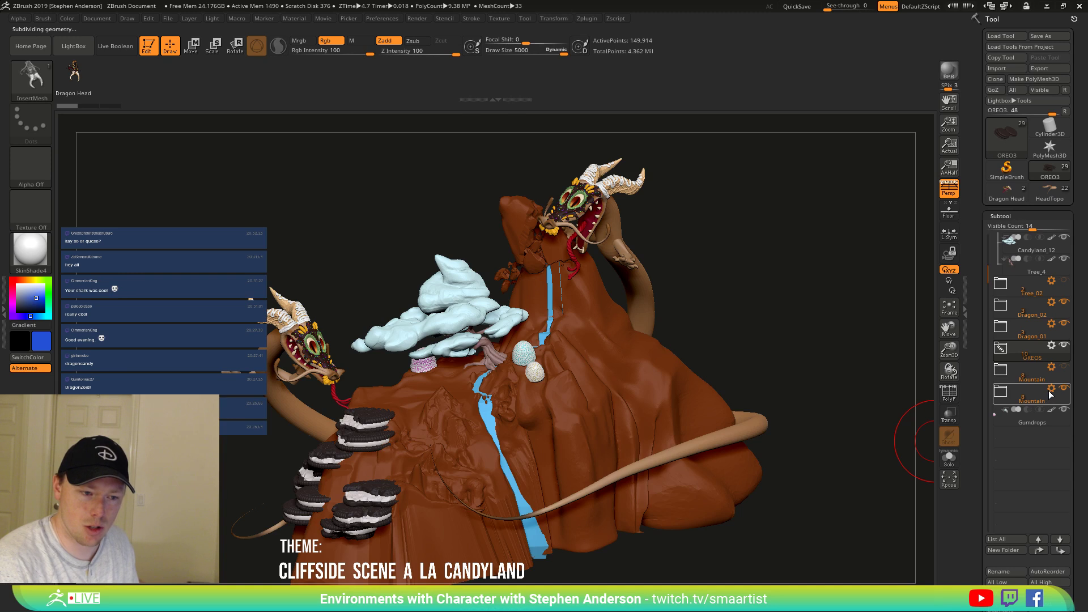
Merge the duplicated Mountain folder into a single subtool and select the merged mesh.
{"action": "left_click", "coordinate": [1051, 389]}
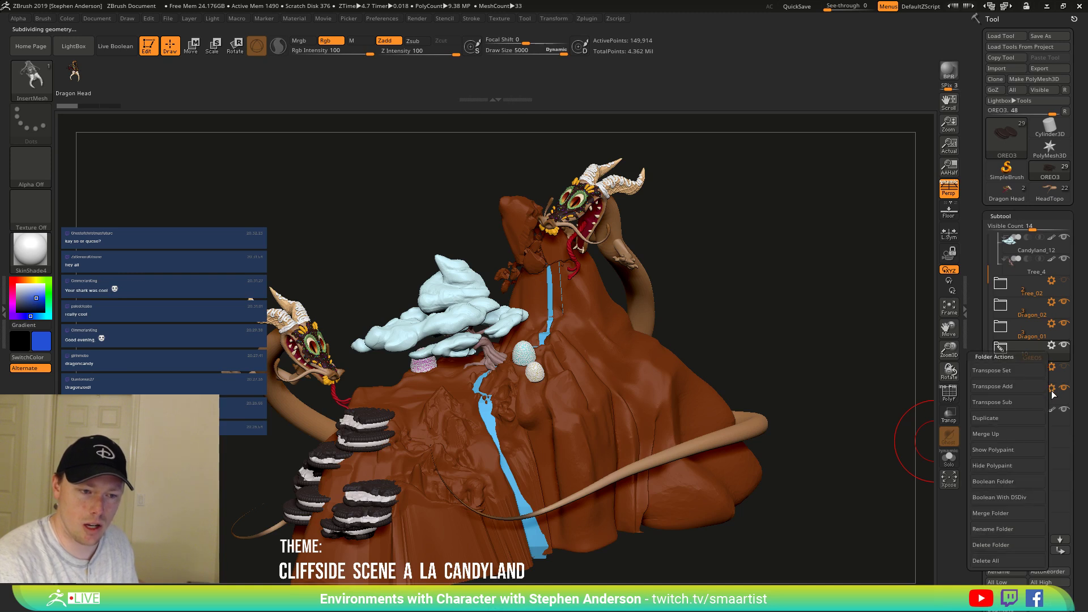
{"action": "left_click", "coordinate": [994, 511]}
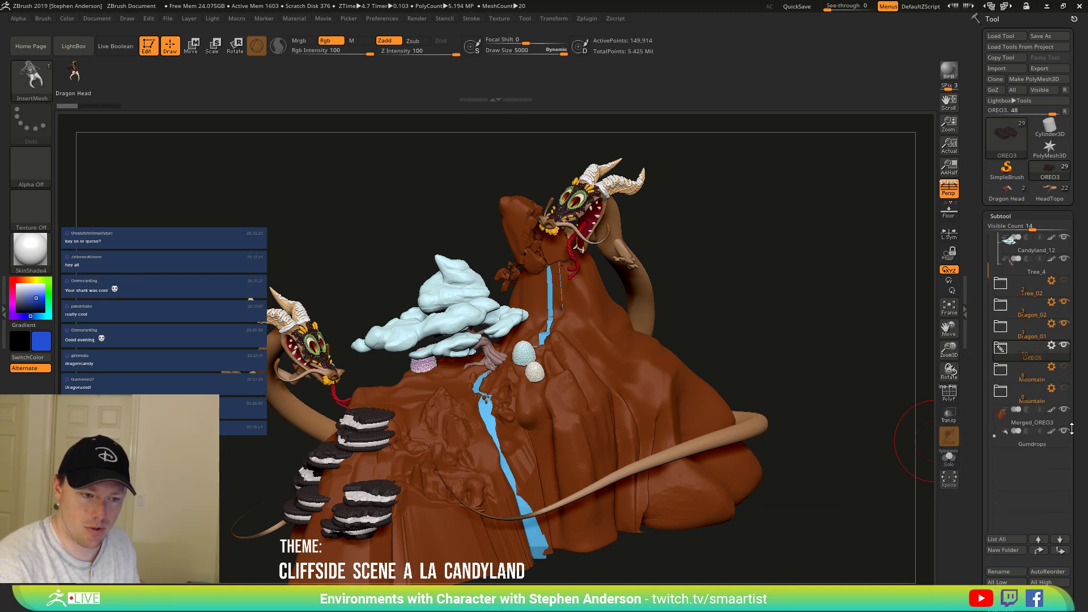
{"action": "left_click", "coordinate": [997, 422]}
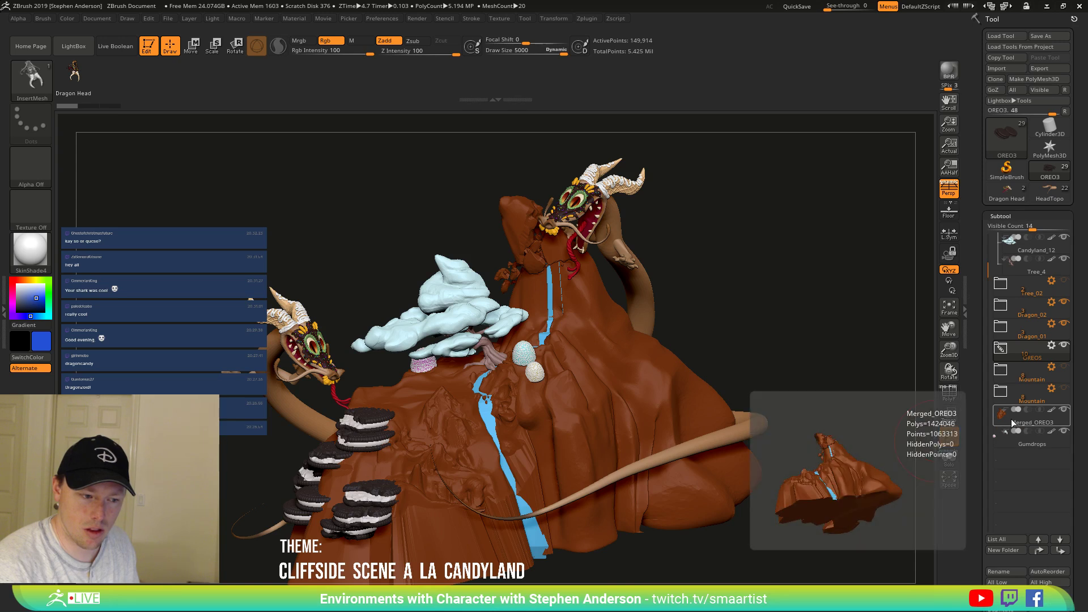
{"action": "left_click", "coordinate": [1010, 422]}
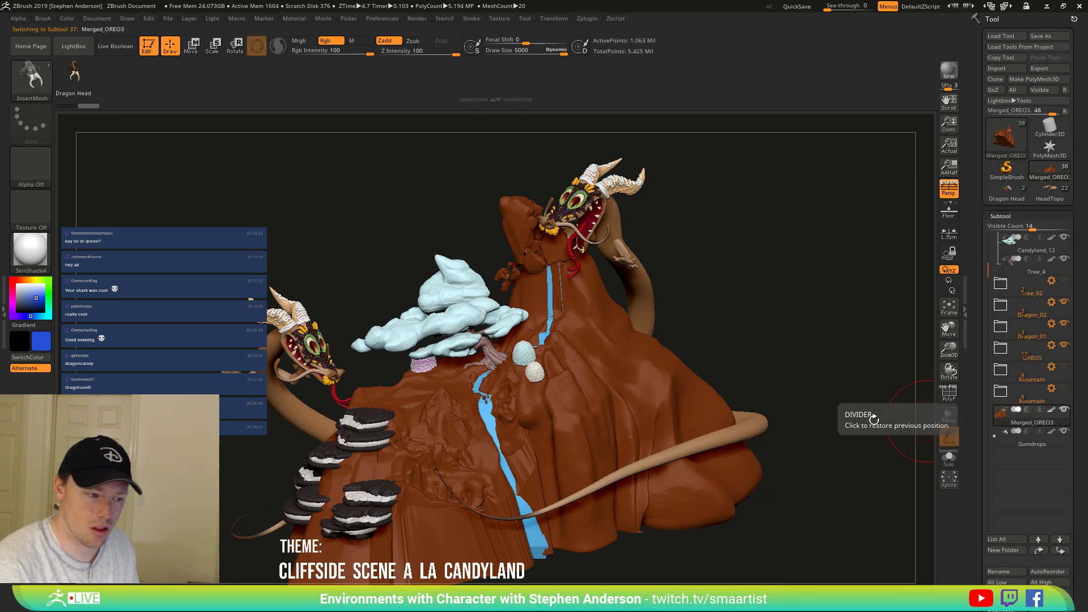
Delete the leftover duplicate Mountain folder directly above the merged mountain, including all its subtools.
{"action": "mouse_move", "coordinate": [810, 395]}
{"action": "left_mouse_down"}
{"action": "mouse_move", "coordinate": [811, 415]}
{"action": "mouse_move", "coordinate": [908, 344]}
{"action": "left_mouse_up"}
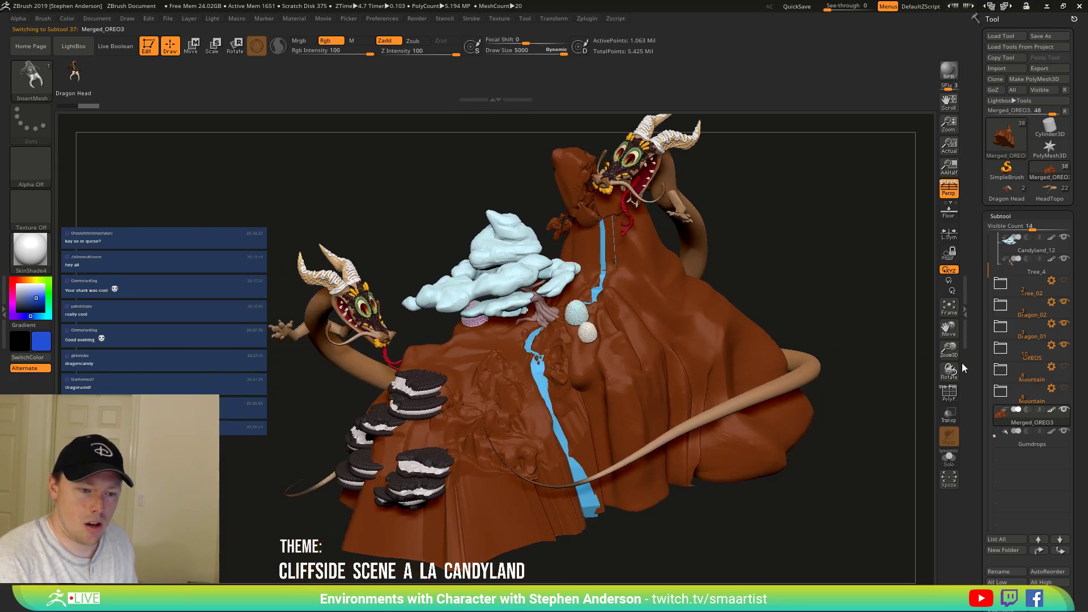
{"action": "left_click", "coordinate": [1065, 390]}
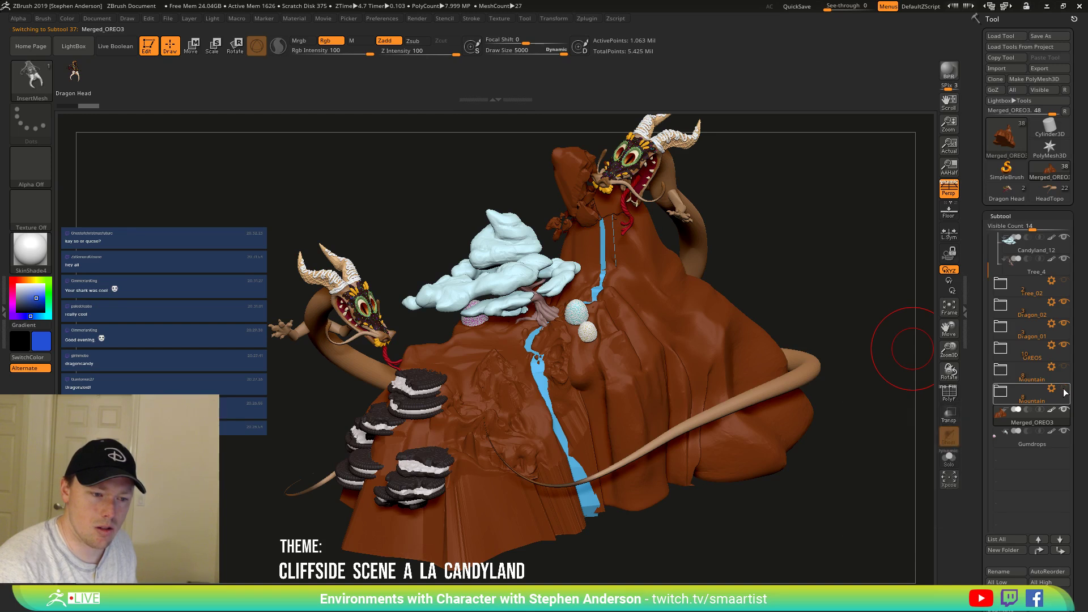
{"action": "left_click", "coordinate": [1064, 391]}
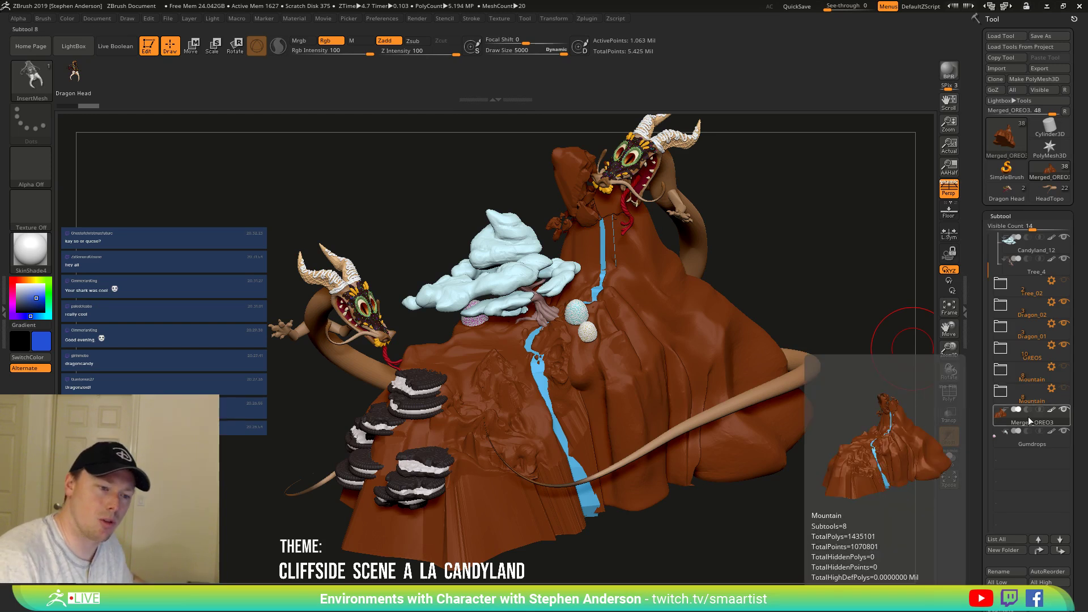
{"action": "left_click", "coordinate": [1052, 391]}
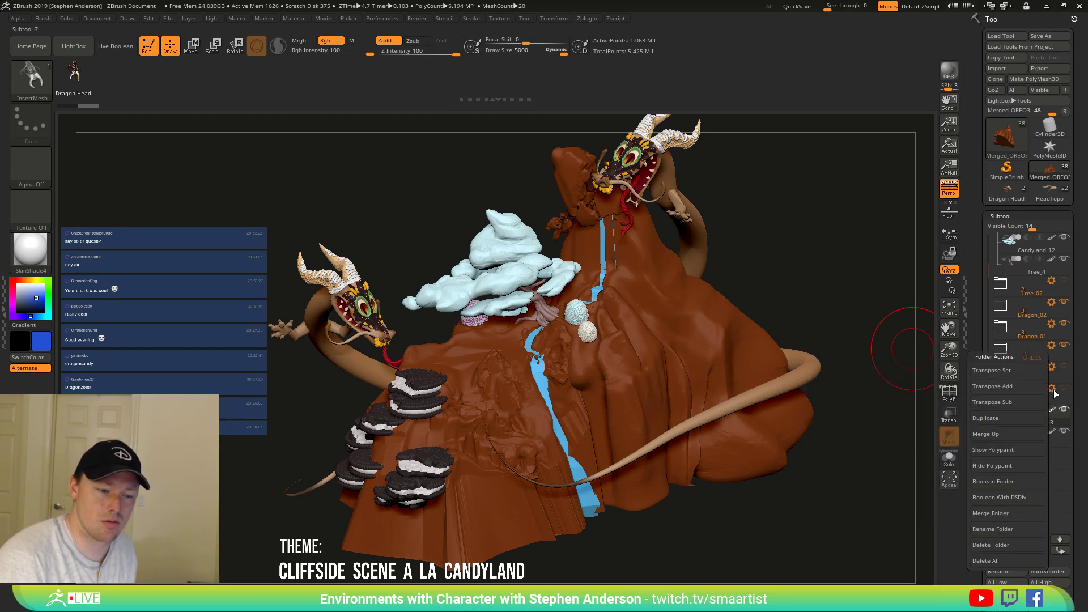
{"action": "left_click", "coordinate": [1008, 559]}
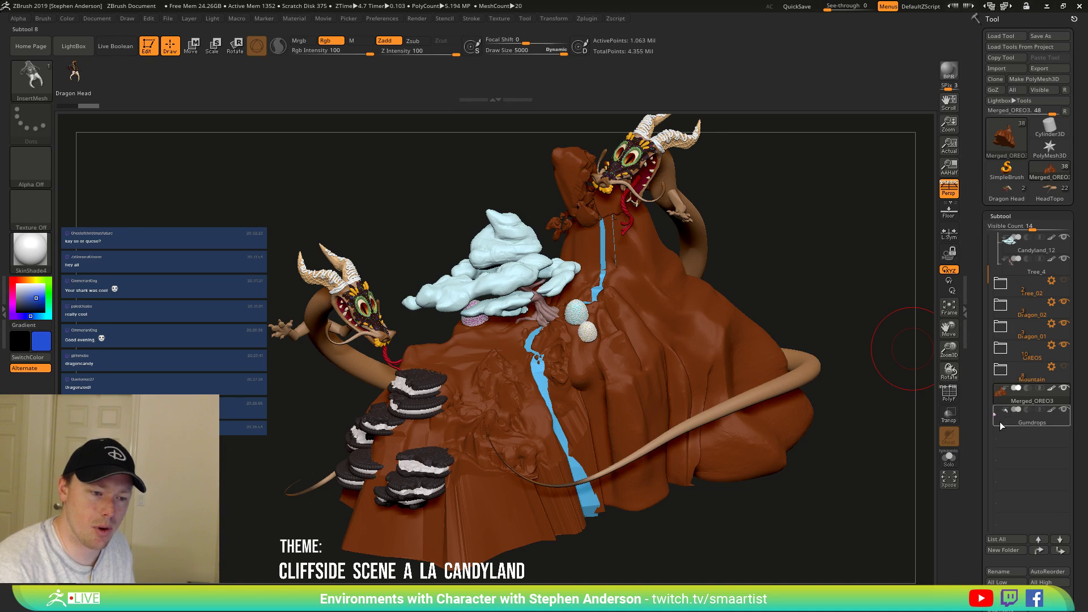
Make a Unified Skin from the merged mountain at resolution 128 and smoothness 10.
{"action": "left_click_drag", "start_coordinate": [762, 490], "coordinate": [764, 468]}
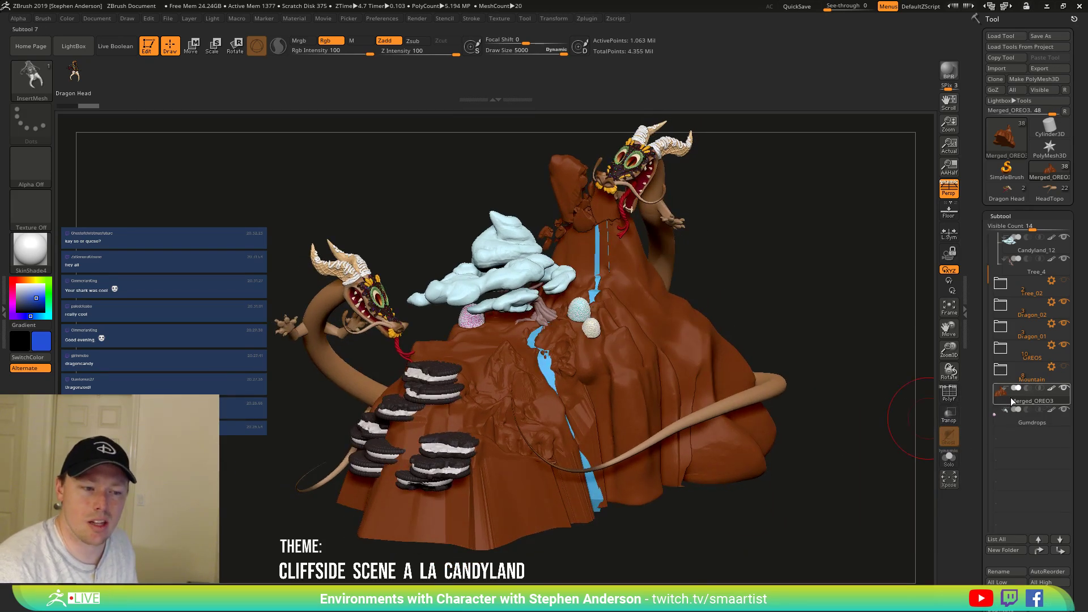
{"action": "scroll", "coordinate": [1082, 481], "scroll_direction": "down", "scroll_amount": 5}
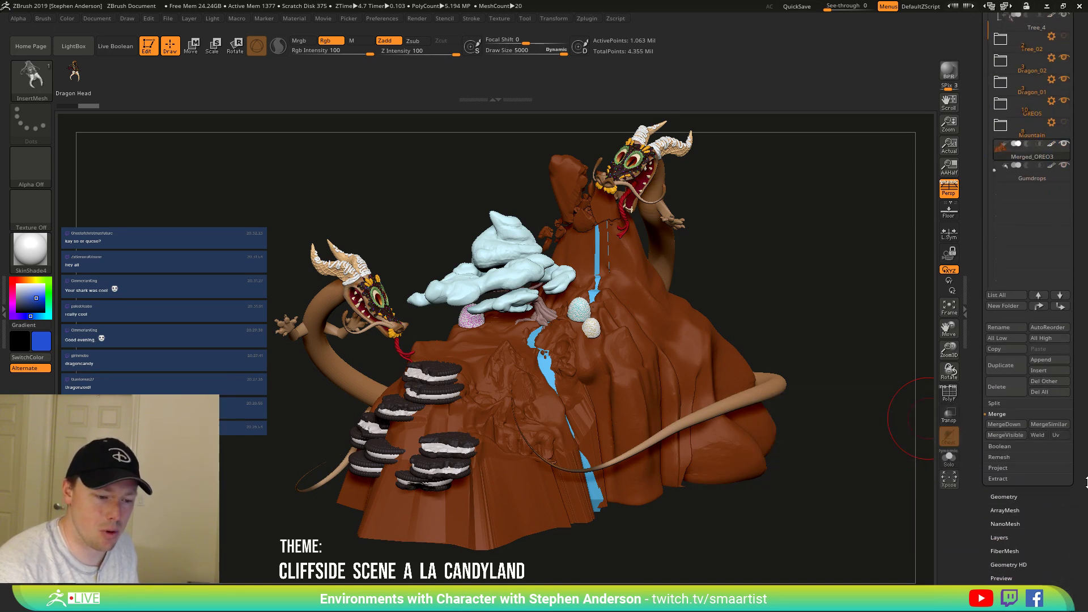
{"action": "scroll", "coordinate": [1046, 406], "scroll_direction": "down", "scroll_amount": 6}
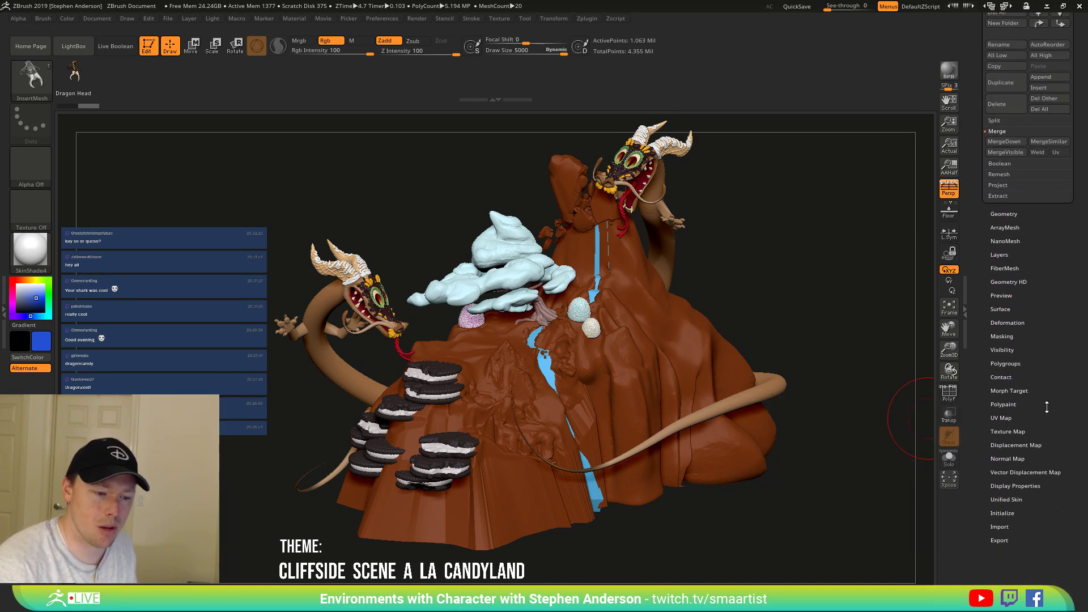
{"action": "left_click", "coordinate": [1015, 500]}
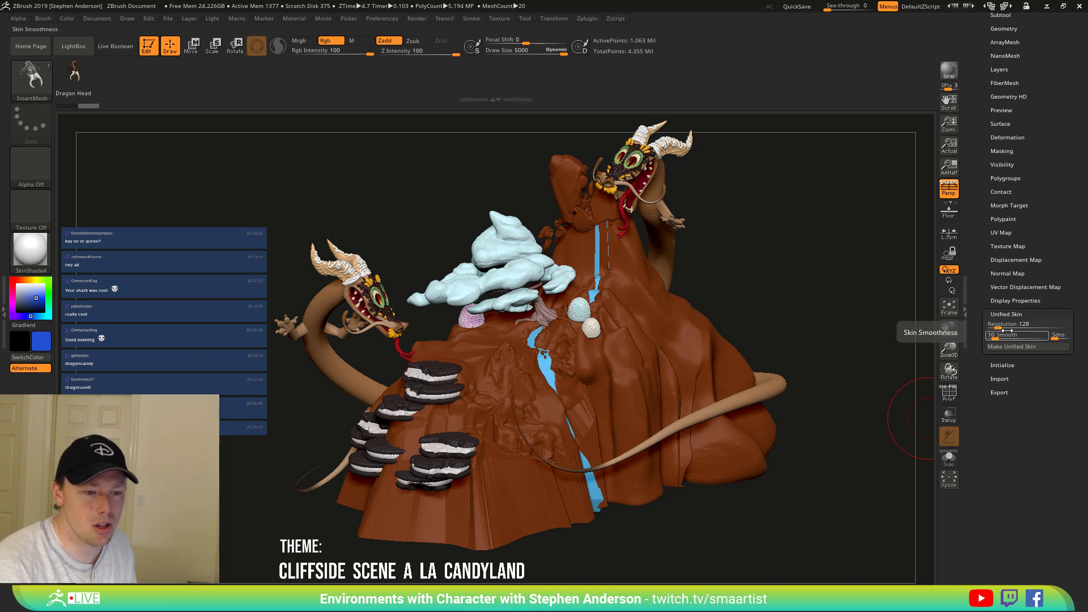
{"action": "left_click", "coordinate": [1018, 346]}
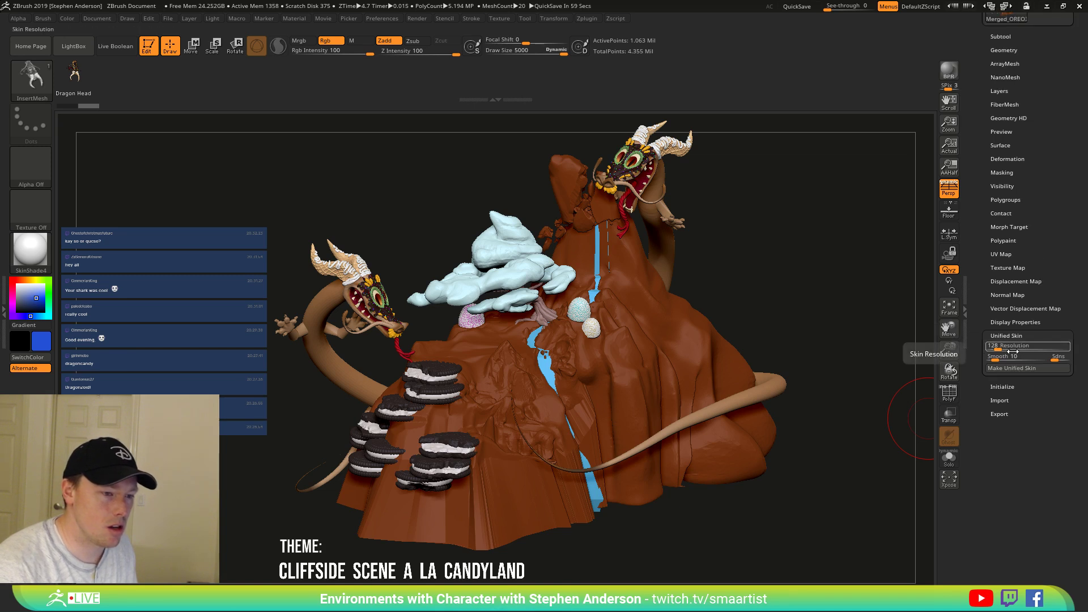
Switch to the new unified skin tool and examine the mountain's shape from several angles.
{"action": "left_click_drag", "start_coordinate": [1059, 238], "coordinate": [1064, 332]}
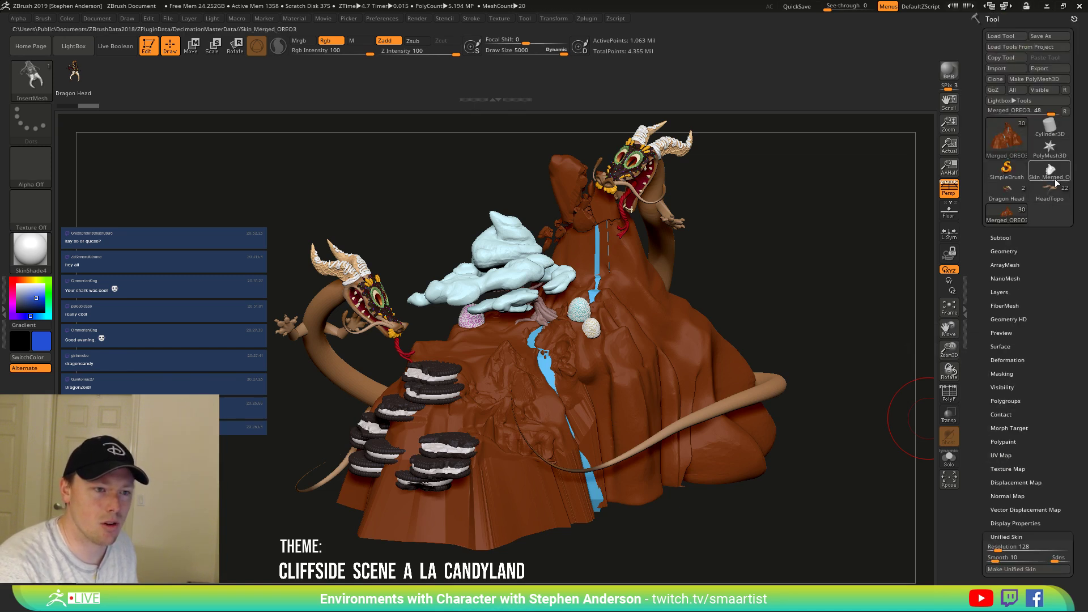
{"action": "left_click", "coordinate": [1055, 179]}
{"action": "left_click_drag", "start_coordinate": [704, 294], "coordinate": [727, 310]}
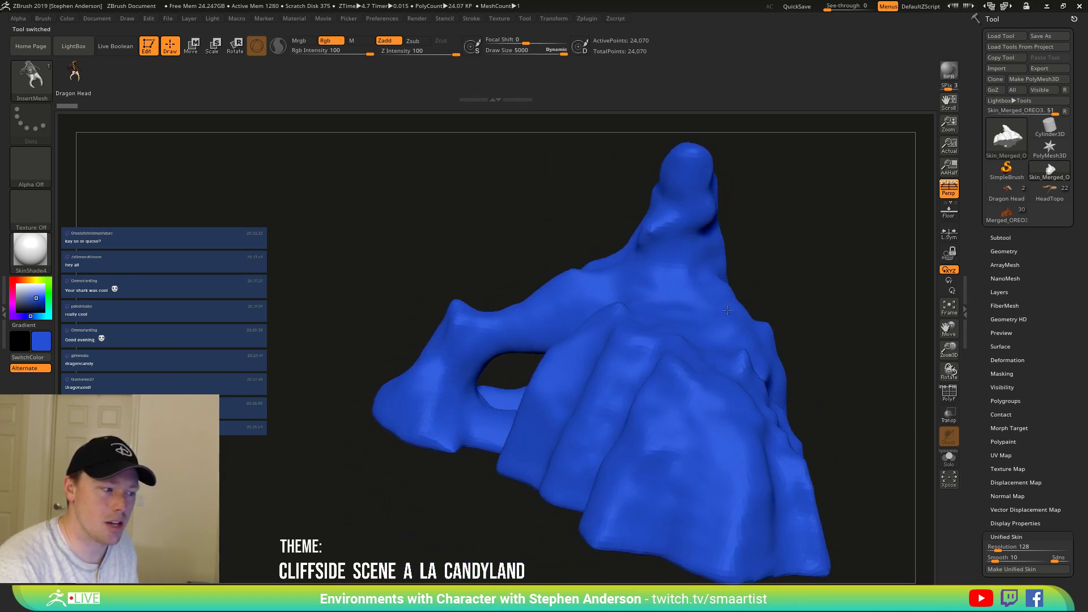
{"action": "mouse_move", "coordinate": [612, 284]}
{"action": "right_mouse_down"}
{"action": "mouse_move", "coordinate": [651, 260]}
{"action": "mouse_move", "coordinate": [634, 334]}
{"action": "mouse_move", "coordinate": [736, 296]}
{"action": "mouse_move", "coordinate": [583, 327]}
{"action": "mouse_move", "coordinate": [641, 391]}
{"action": "mouse_move", "coordinate": [618, 357]}
{"action": "right_mouse_up"}
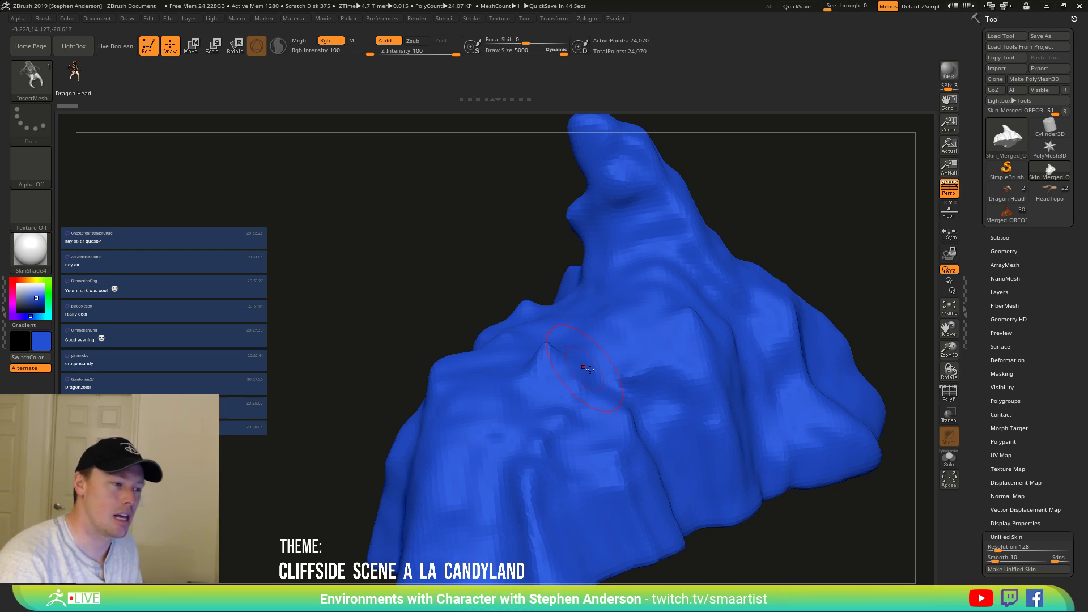
{"action": "mouse_move", "coordinate": [685, 354]}
{"action": "right_mouse_down"}
{"action": "mouse_move", "coordinate": [629, 386]}
{"action": "mouse_move", "coordinate": [600, 349]}
{"action": "mouse_move", "coordinate": [834, 322]}
{"action": "mouse_move", "coordinate": [649, 360]}
{"action": "right_mouse_up"}
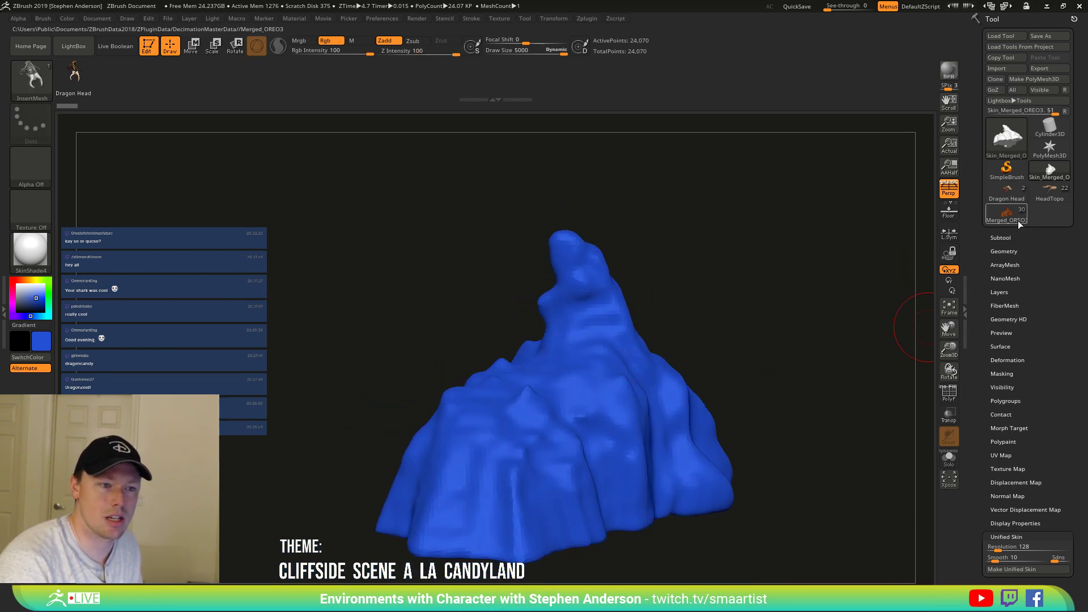
Return to the full candy scene tool, append the unified skin mountain as a subtool and select it.
{"action": "left_click", "coordinate": [1000, 217]}
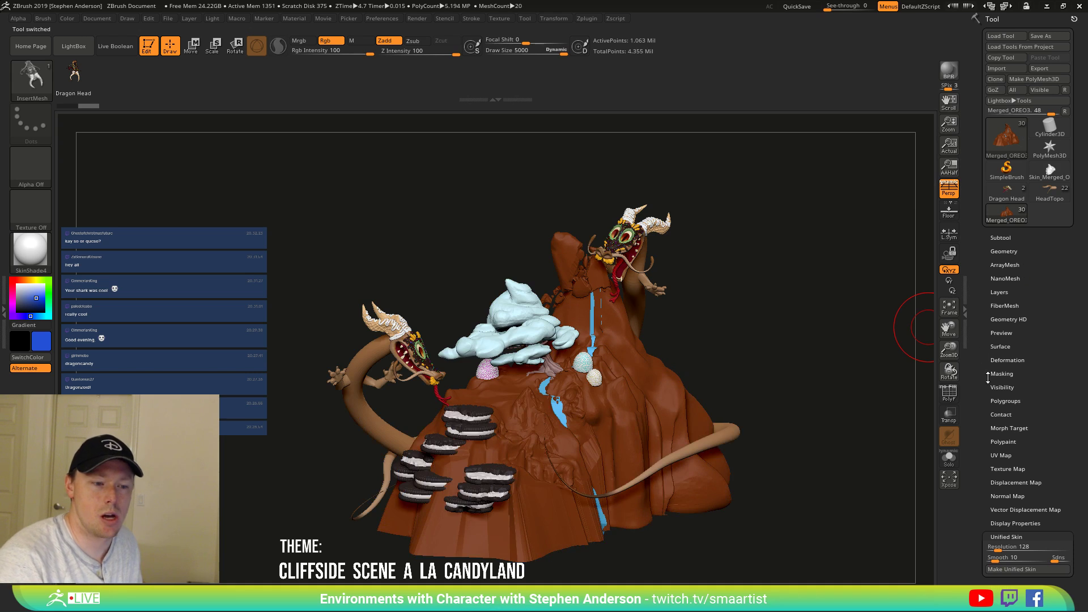
{"action": "left_click", "coordinate": [1011, 238]}
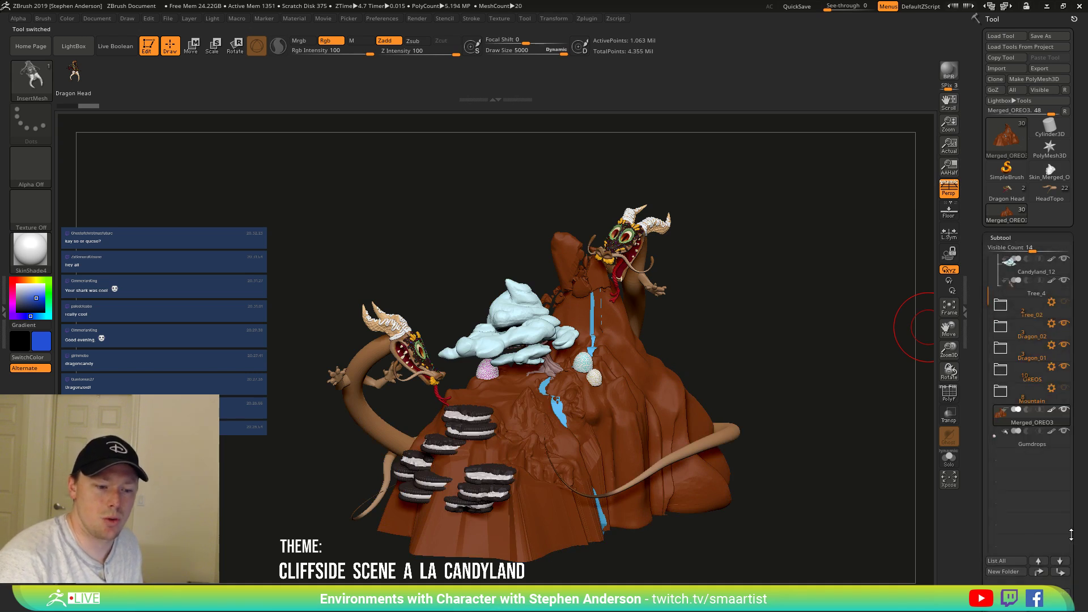
{"action": "left_click_drag", "start_coordinate": [1078, 534], "coordinate": [1080, 462]}
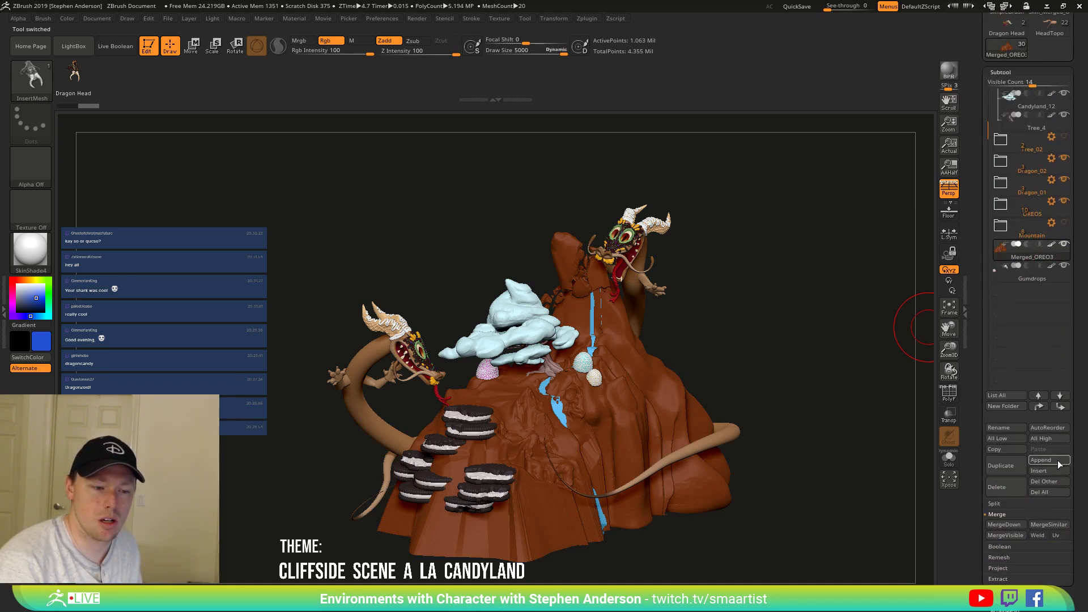
{"action": "left_click", "coordinate": [1053, 463]}
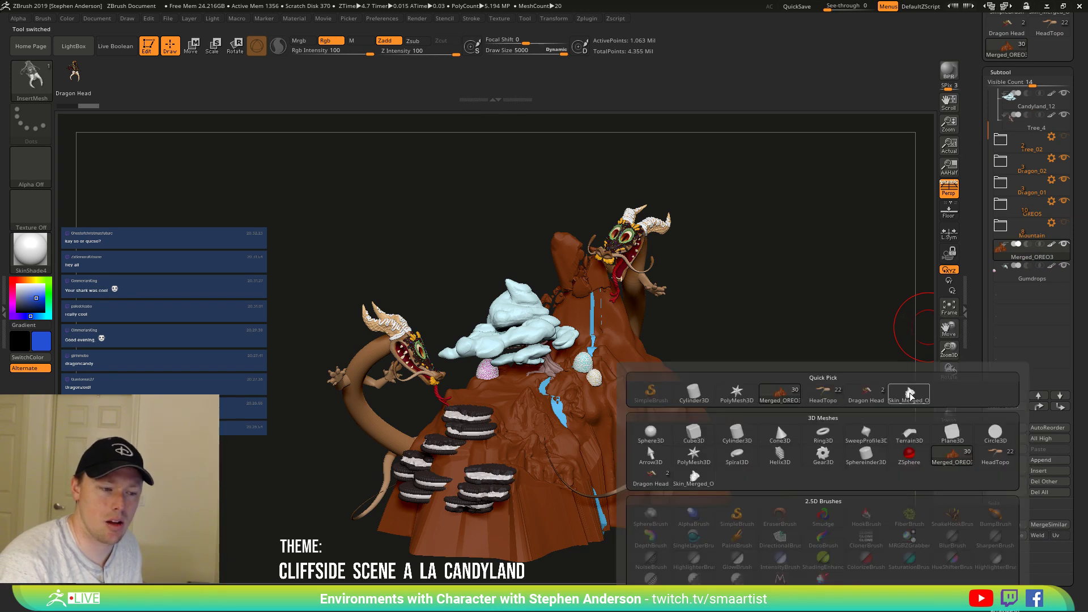
{"action": "left_click", "coordinate": [913, 399]}
{"action": "left_click", "coordinate": [1015, 293]}
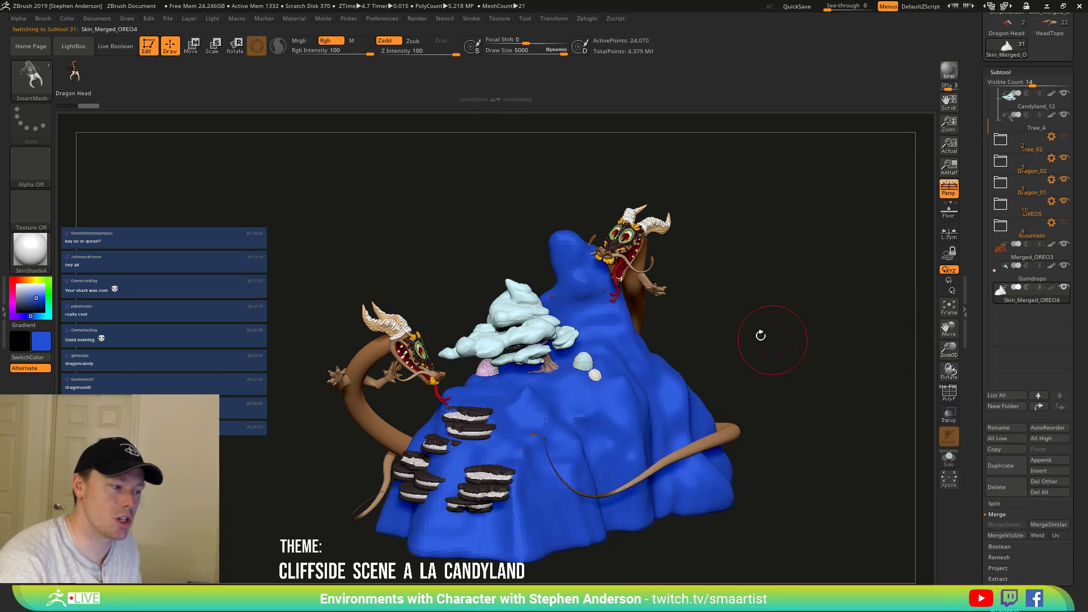
Turn on Solo display and sample the brown colour from the merged mountain subtool.
{"action": "mouse_move", "coordinate": [760, 334]}
{"action": "left_mouse_down"}
{"action": "mouse_move", "coordinate": [704, 313]}
{"action": "mouse_move", "coordinate": [621, 311]}
{"action": "left_mouse_up"}
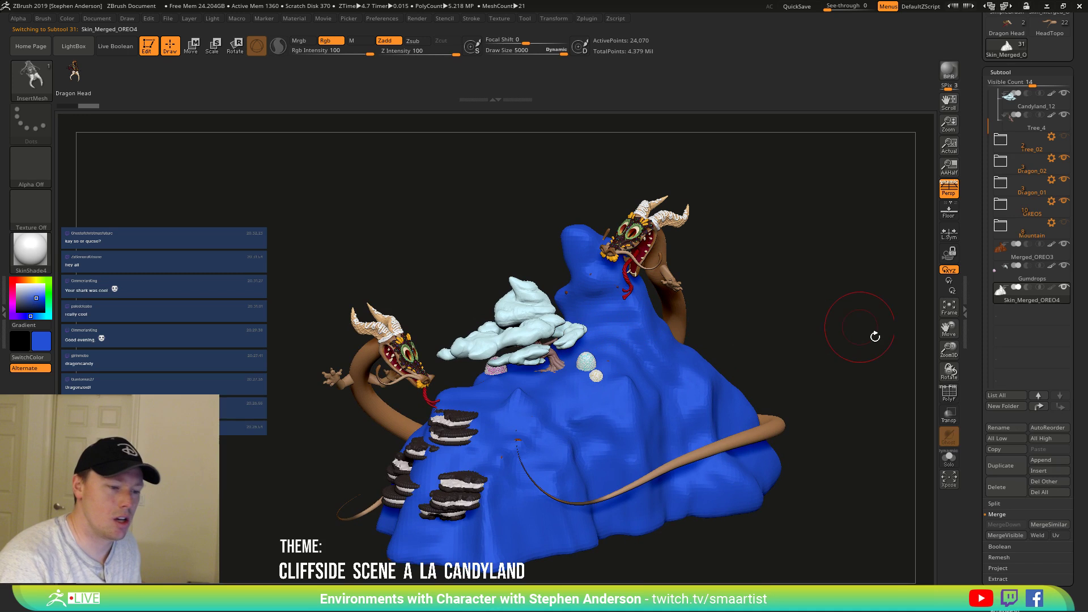
{"action": "left_click", "coordinate": [950, 459]}
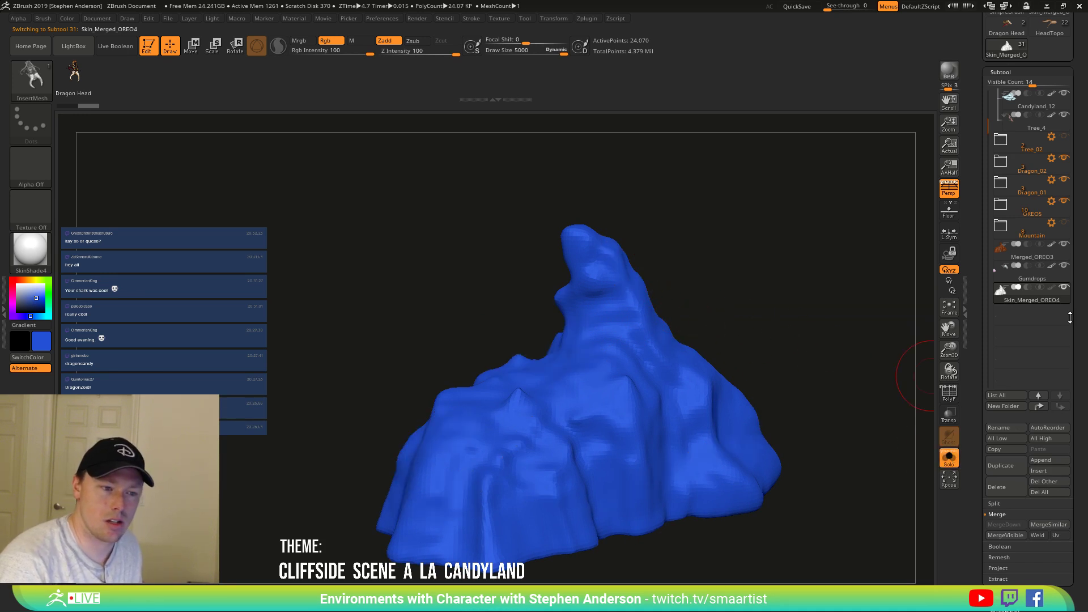
{"action": "left_click", "coordinate": [991, 256]}
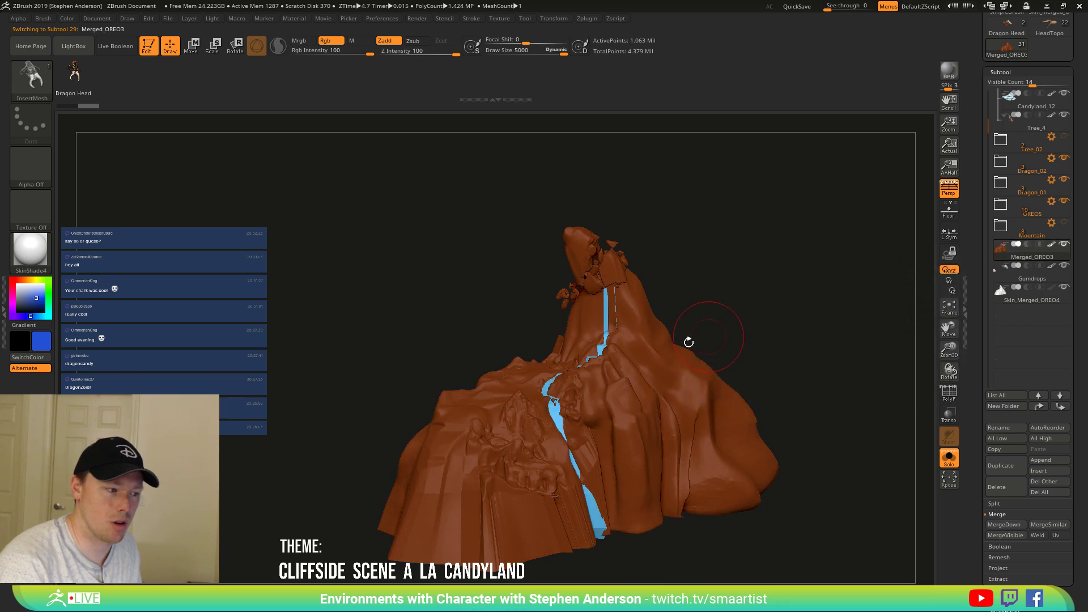
{"action": "key", "text": "c"}
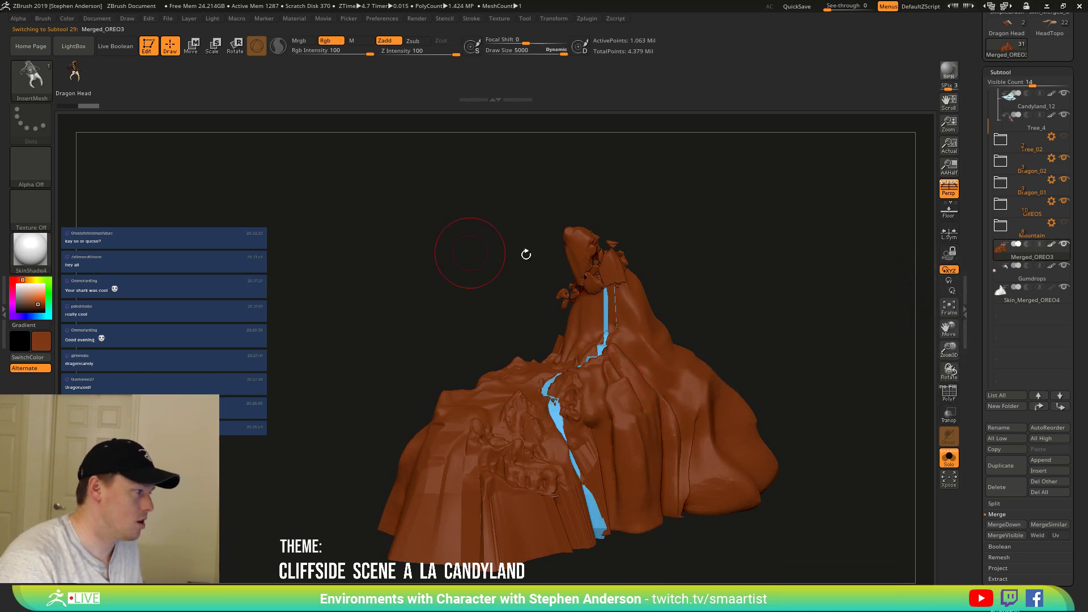
Select the unified skin mountain subtool.
{"action": "left_click", "coordinate": [1027, 295]}
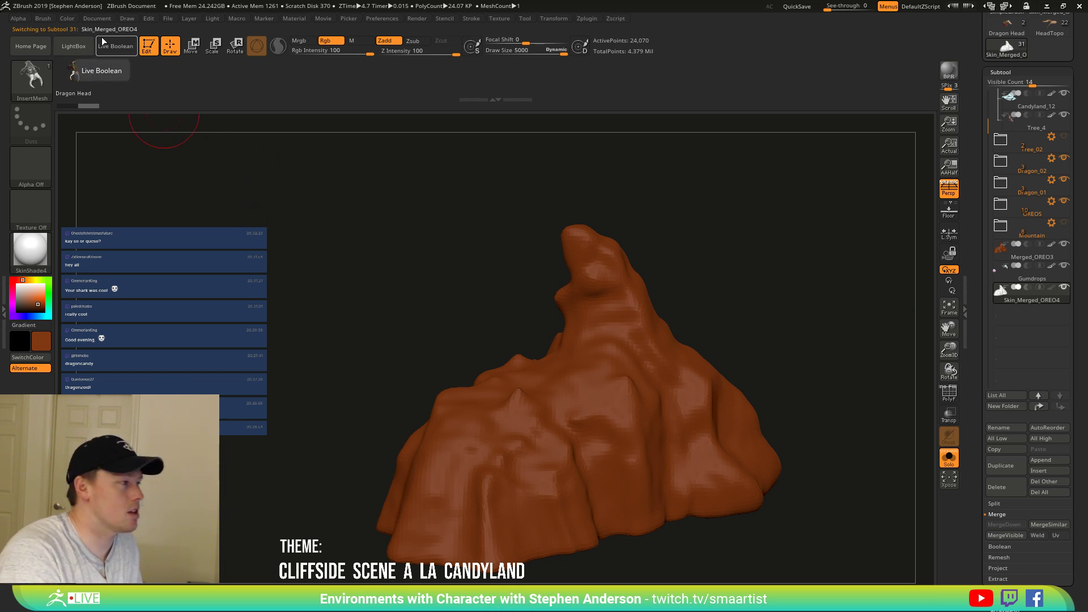
{"action": "left_click", "coordinate": [588, 18]}
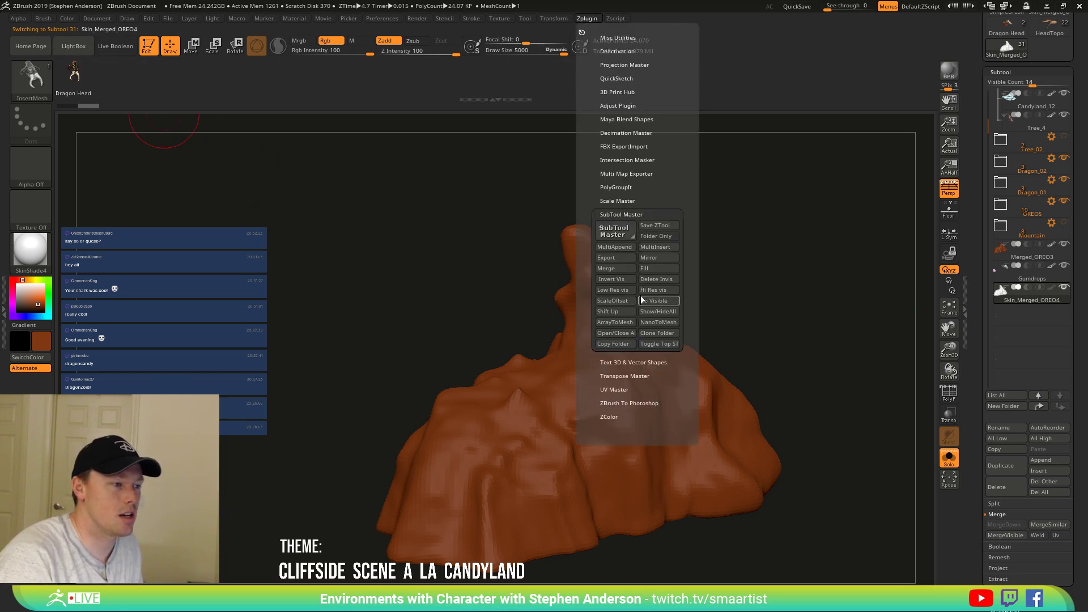
{"action": "left_click", "coordinate": [657, 268]}
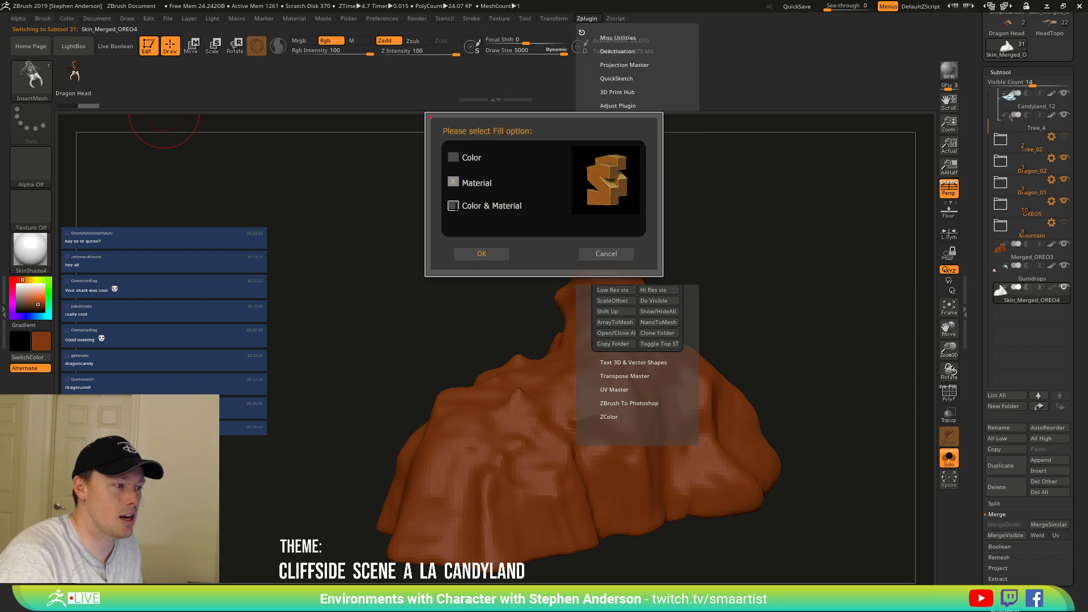
{"action": "left_click", "coordinate": [452, 206]}
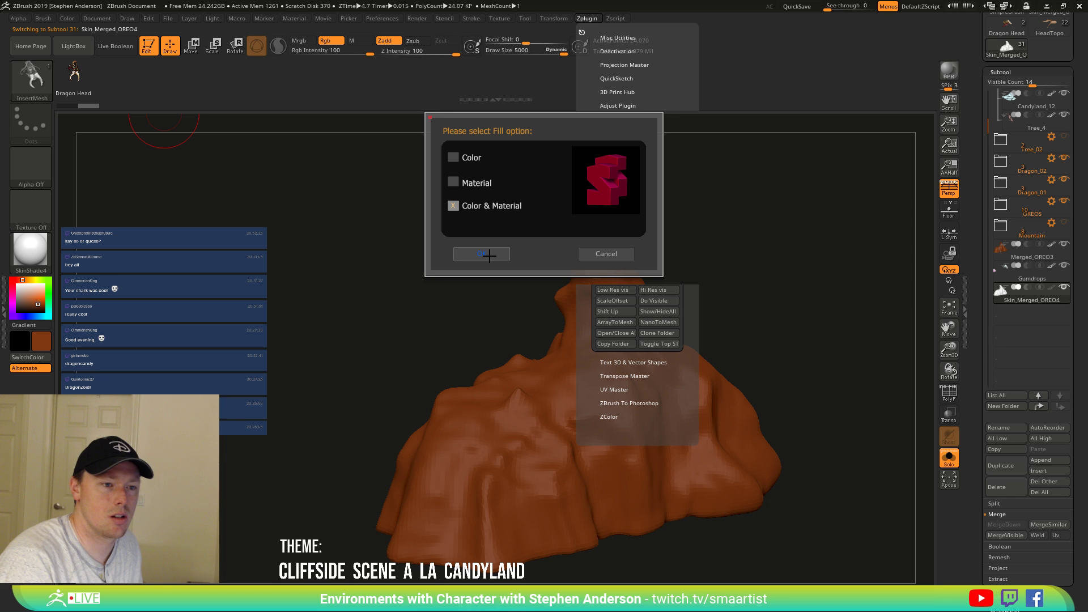
{"action": "left_click", "coordinate": [605, 253]}
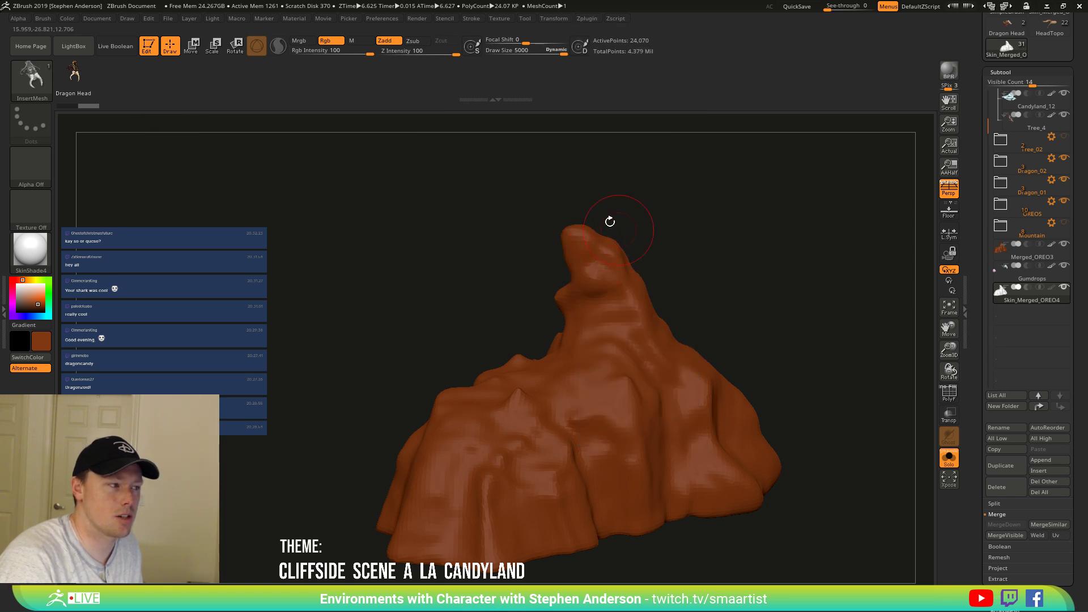
Turn on the Mrgb channel and fill the unified skin mountain with the sampled brown colour and current material.
{"action": "left_click", "coordinate": [298, 41]}
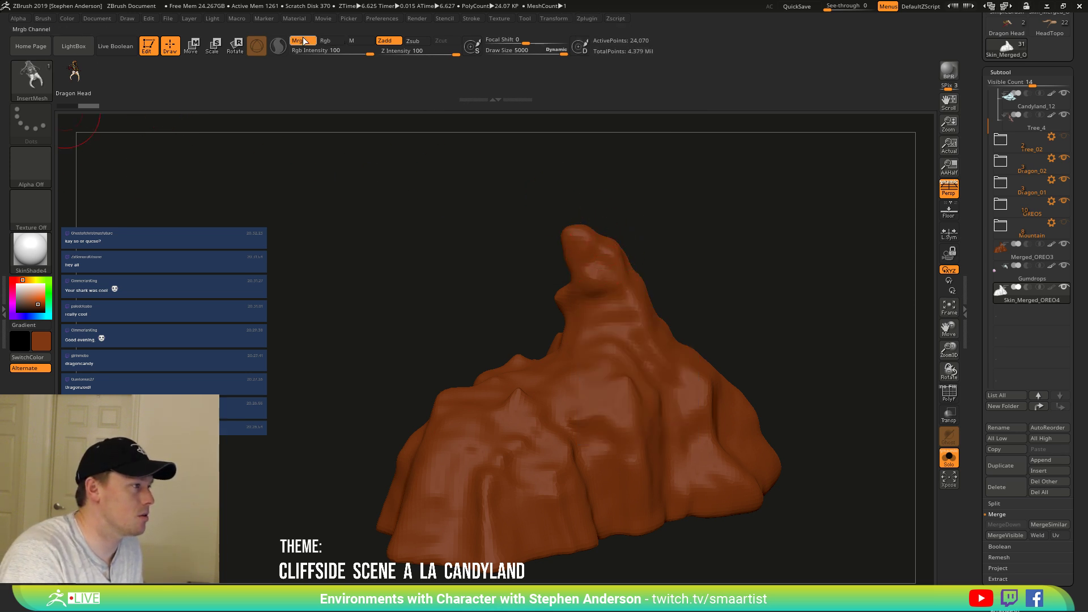
{"action": "left_click", "coordinate": [67, 18]}
{"action": "left_click", "coordinate": [103, 224]}
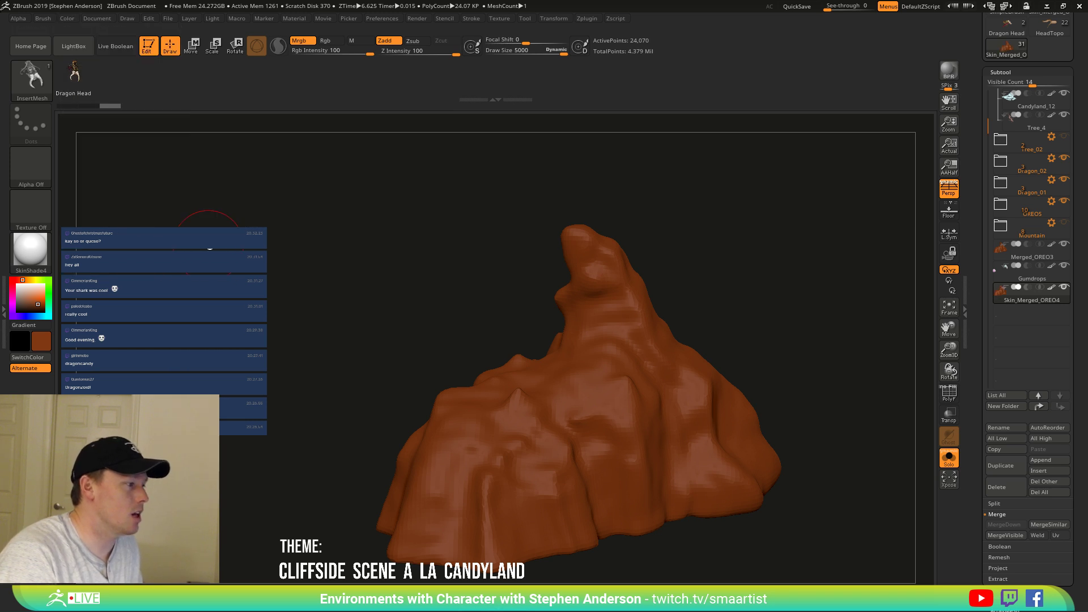
Hide the OREOS, Dragon_01 and Dragon_02 subtool folders.
{"action": "left_click_drag", "start_coordinate": [749, 357], "coordinate": [746, 368]}
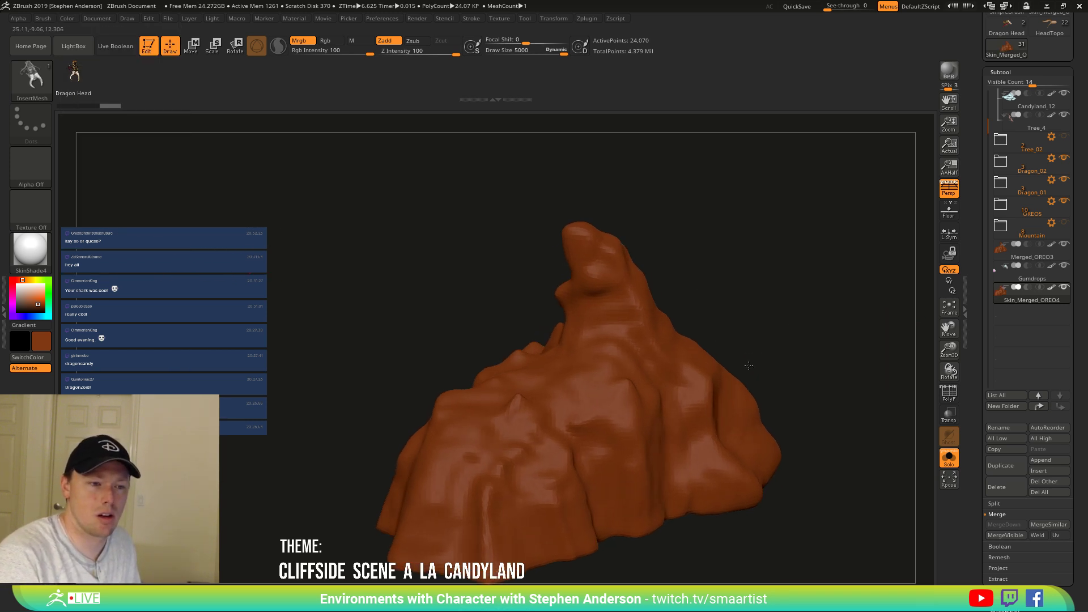
{"action": "left_click_drag", "start_coordinate": [757, 324], "coordinate": [750, 327]}
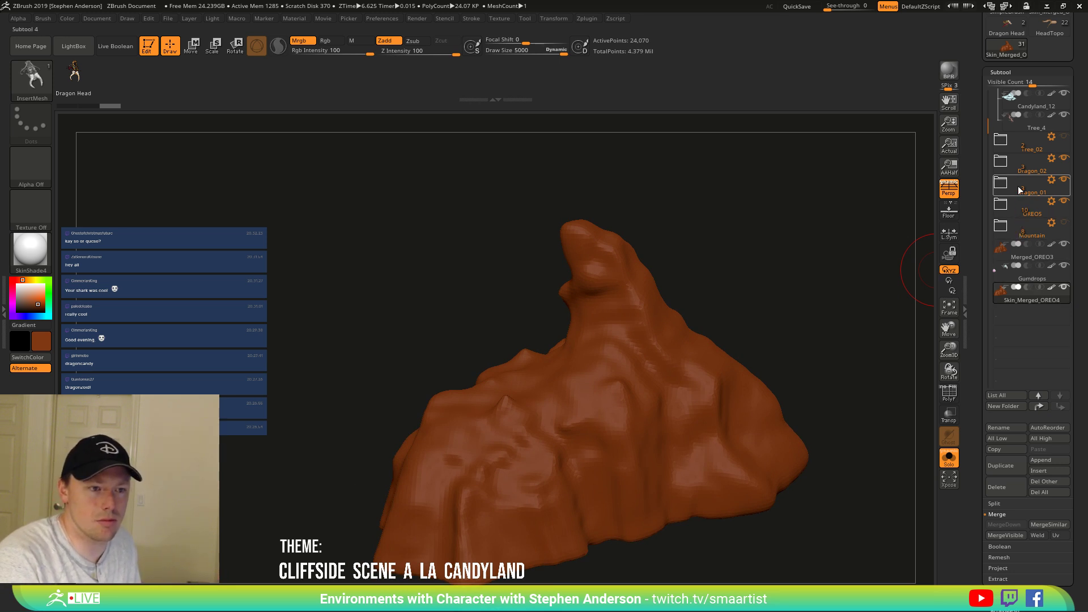
{"action": "left_click_drag", "start_coordinate": [719, 297], "coordinate": [805, 278]}
{"action": "left_click", "coordinate": [1064, 201]}
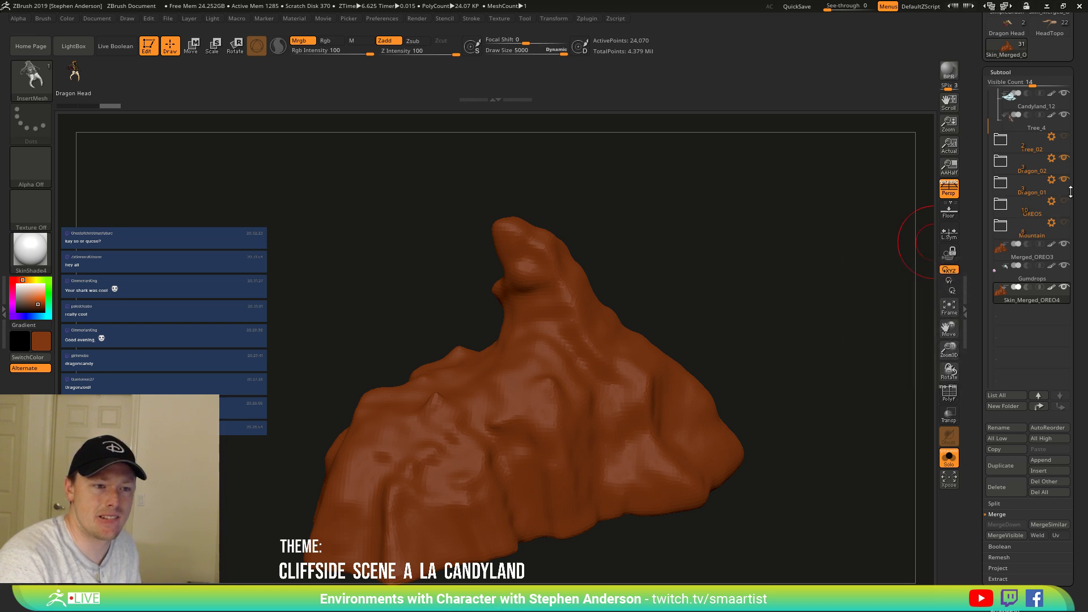
{"action": "left_click", "coordinate": [1063, 179]}
{"action": "left_click", "coordinate": [1063, 158]}
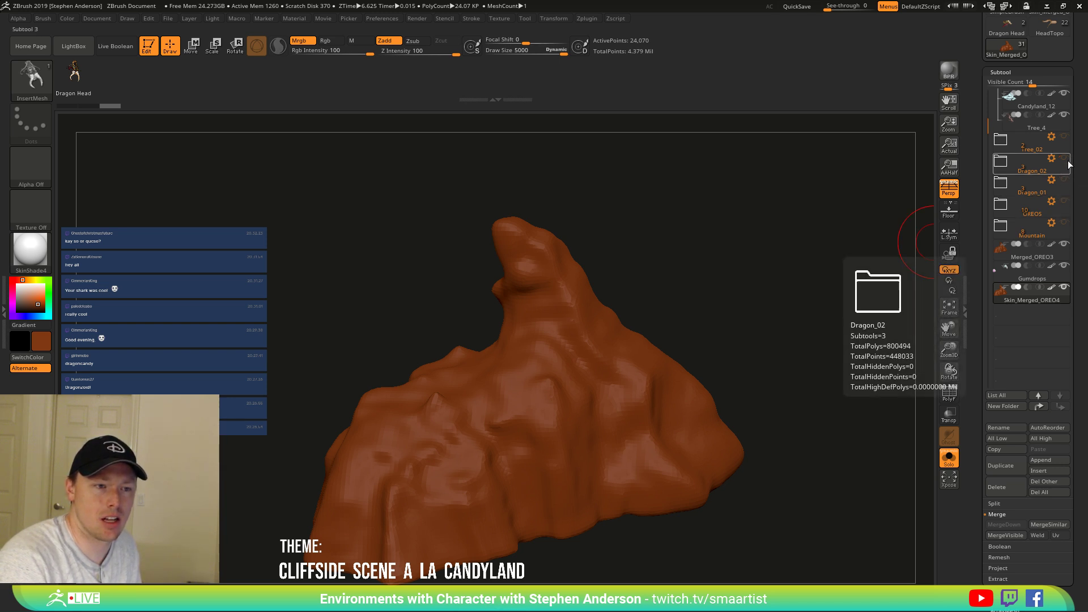
Turn off Solo display, then collapse and hide the Tree_01 folder.
{"action": "left_click_drag", "start_coordinate": [762, 288], "coordinate": [742, 317]}
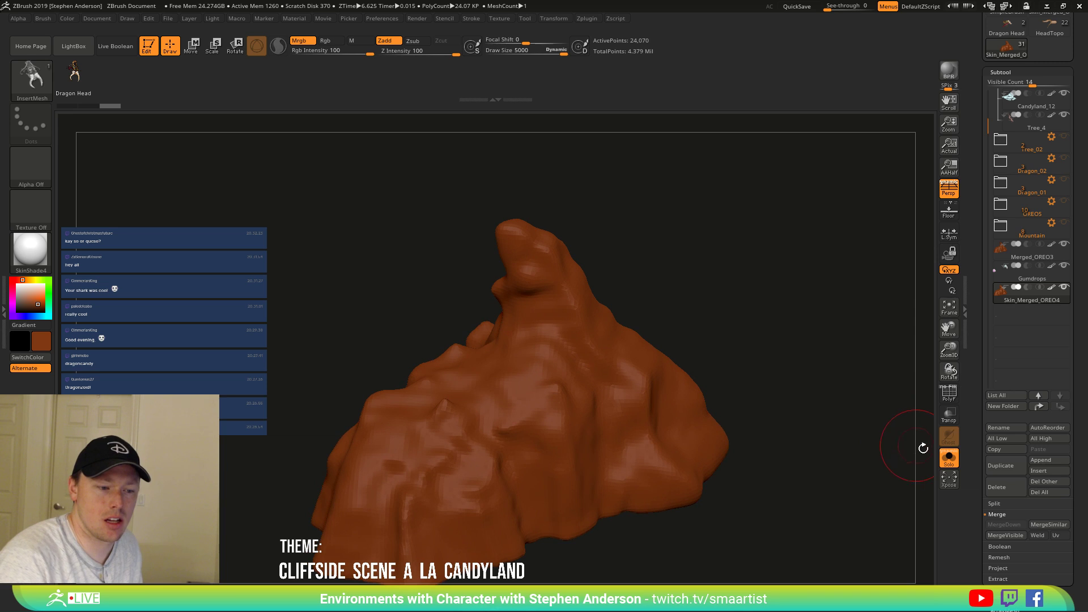
{"action": "left_click", "coordinate": [949, 457]}
{"action": "left_click_drag", "start_coordinate": [671, 313], "coordinate": [742, 292]}
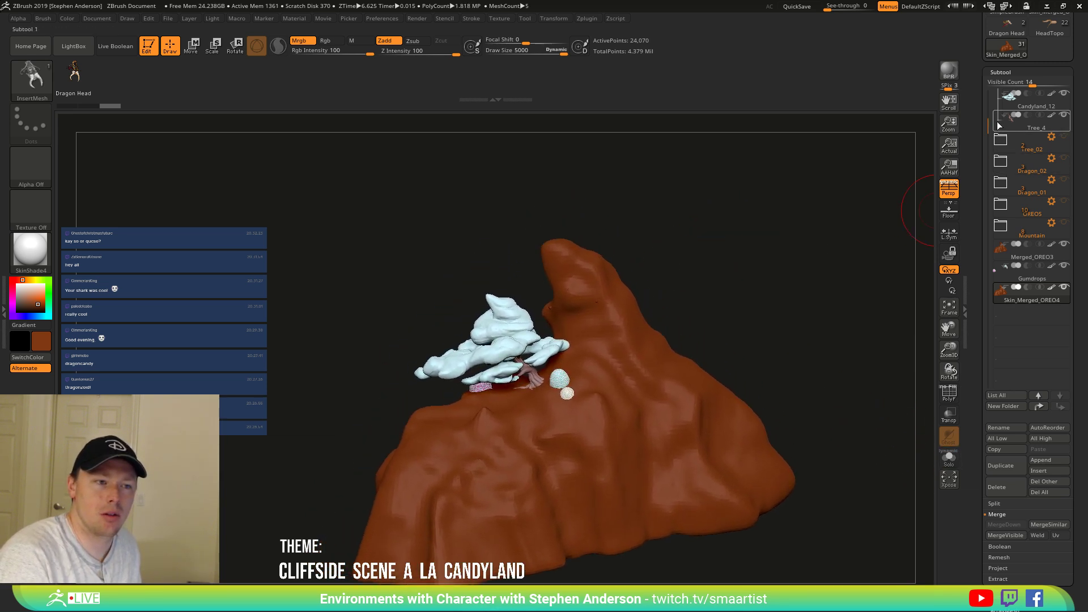
{"action": "left_click_drag", "start_coordinate": [989, 116], "coordinate": [989, 86]}
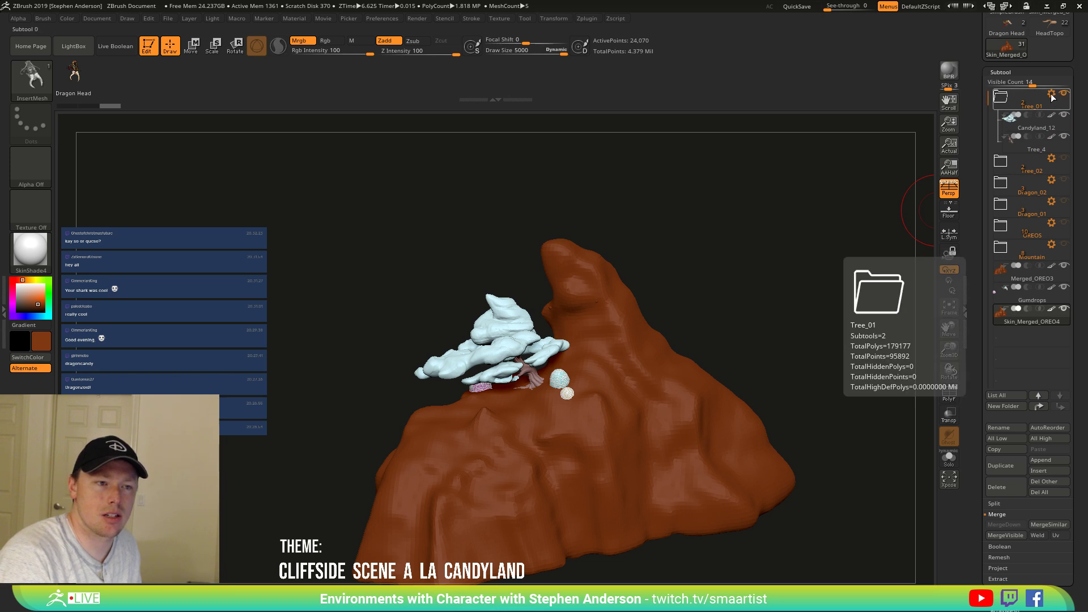
{"action": "left_click", "coordinate": [1000, 99]}
{"action": "left_click", "coordinate": [1064, 93]}
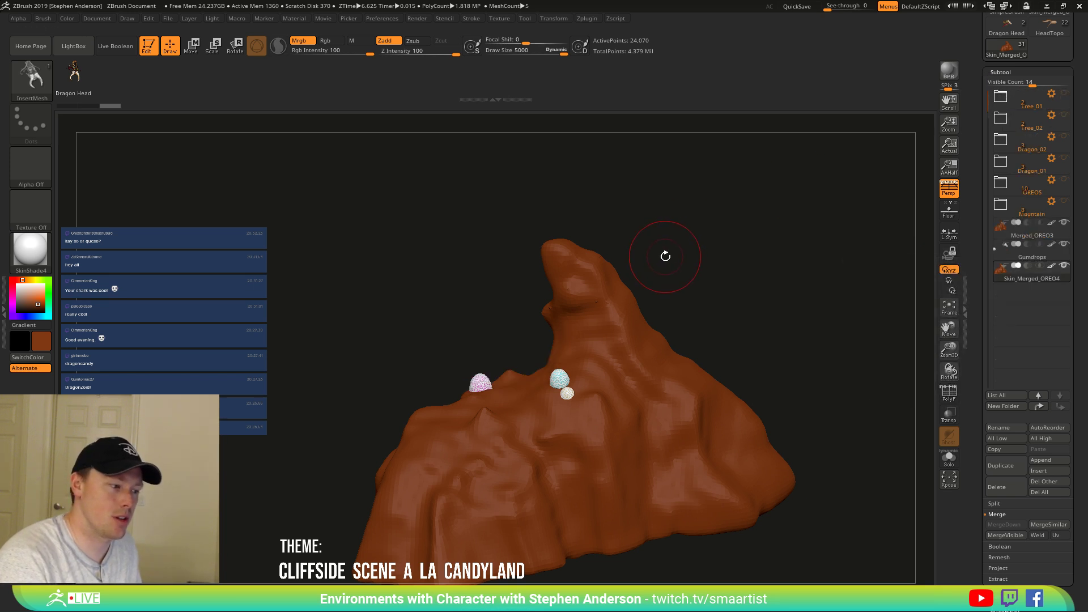
Hide the Gumdrops and Merged_OREO3 subtools, leaving only the unified skin mountain visible.
{"action": "left_click_drag", "start_coordinate": [663, 250], "coordinate": [693, 265]}
{"action": "left_click", "coordinate": [1064, 244]}
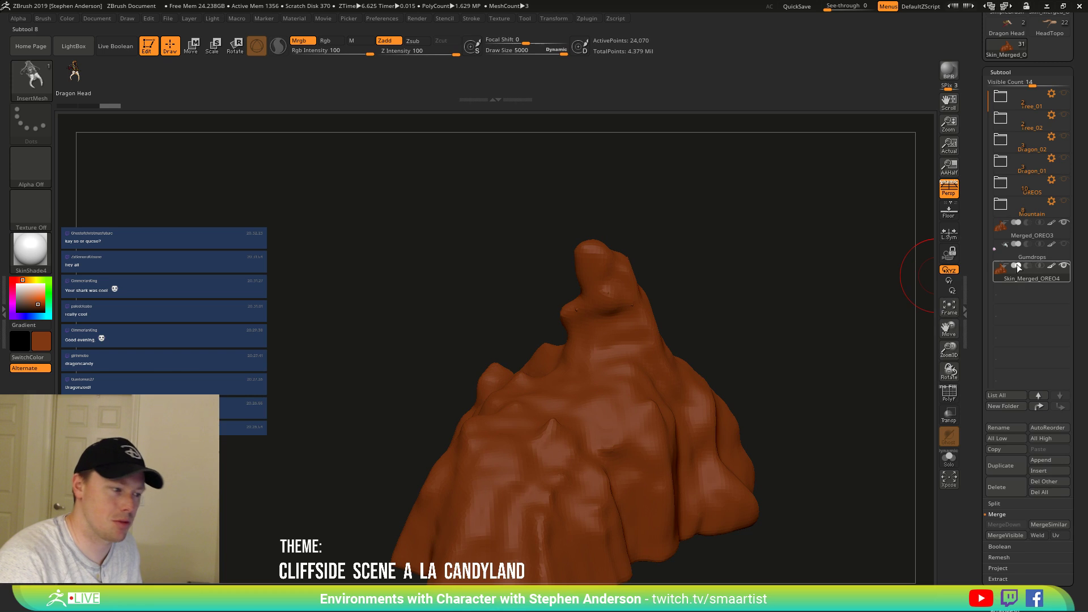
{"action": "mouse_move", "coordinate": [678, 329]}
{"action": "right_mouse_down", "text": "ctrl"}
{"action": "mouse_move", "coordinate": [691, 353]}
{"action": "mouse_move", "coordinate": [647, 332]}
{"action": "right_mouse_up", "text": "ctrl"}
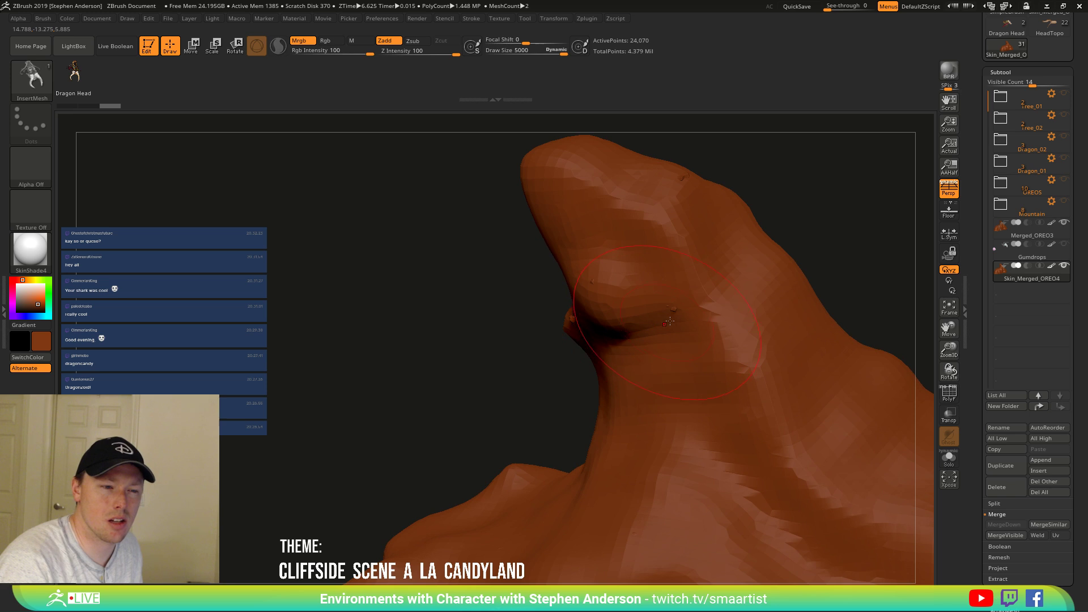
{"action": "left_click", "coordinate": [1063, 224]}
{"action": "right_click_drag", "start_coordinate": [573, 334], "coordinate": [649, 341]}
{"action": "left_click_drag", "start_coordinate": [648, 341], "coordinate": [652, 319]}
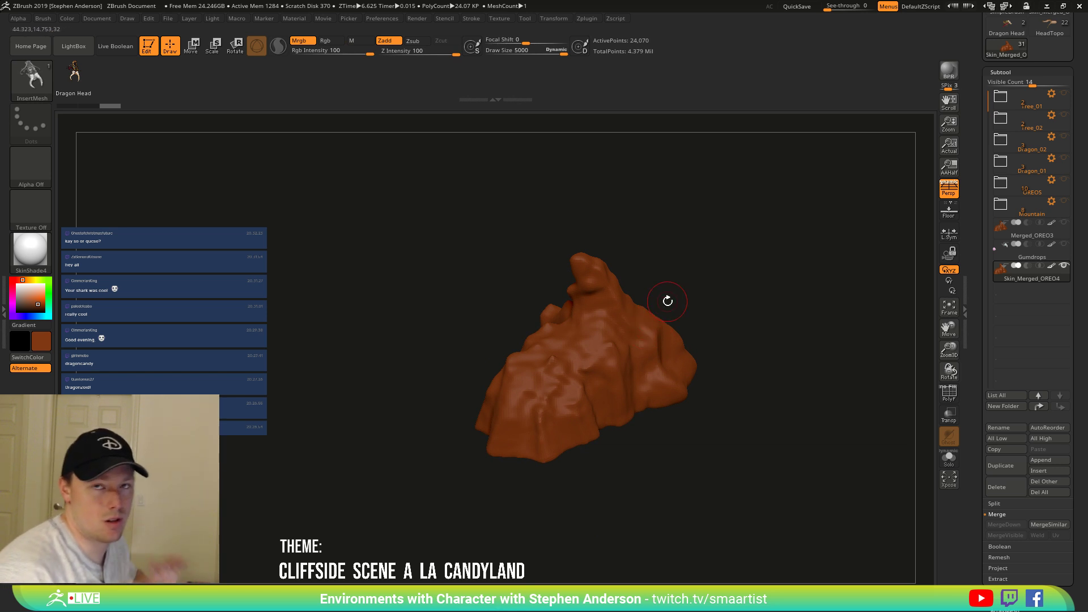
Turn on the floor grid and inspect the unified skin mountain from steep angles.
{"action": "mouse_move", "coordinate": [583, 333]}
{"action": "right_mouse_down"}
{"action": "mouse_move", "coordinate": [618, 334]}
{"action": "mouse_move", "coordinate": [615, 377]}
{"action": "mouse_move", "coordinate": [637, 394]}
{"action": "right_mouse_up"}
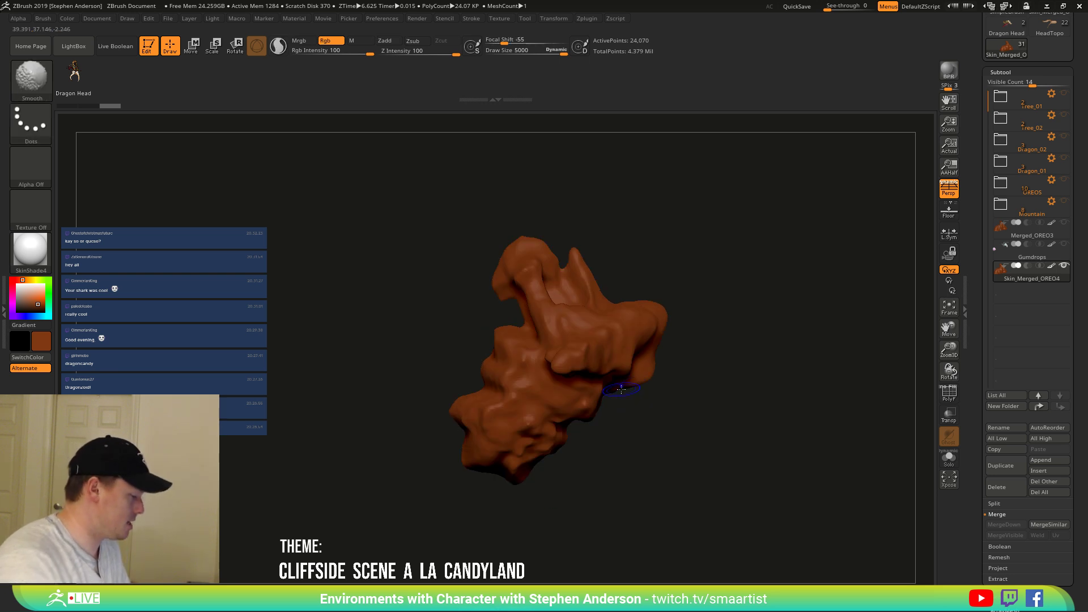
{"action": "key", "text": "shift+p"}
{"action": "mouse_move", "coordinate": [560, 417]}
{"action": "right_mouse_down"}
{"action": "mouse_move", "coordinate": [428, 416]}
{"action": "mouse_move", "coordinate": [484, 388]}
{"action": "mouse_move", "coordinate": [585, 383]}
{"action": "mouse_move", "coordinate": [639, 460]}
{"action": "right_mouse_up"}
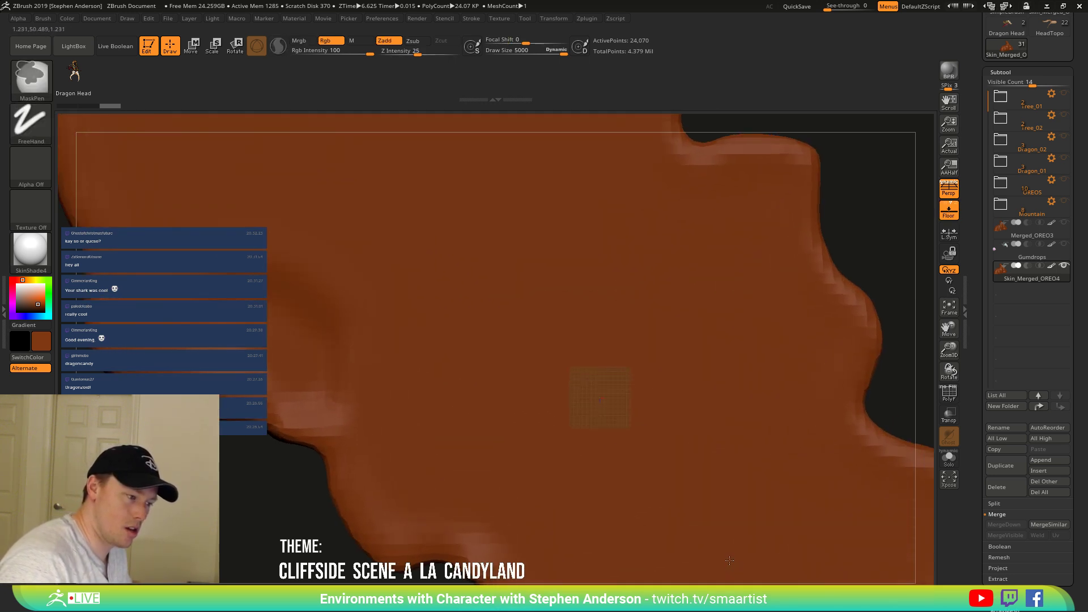
{"action": "right_click_drag", "start_coordinate": [731, 390], "coordinate": [641, 332]}
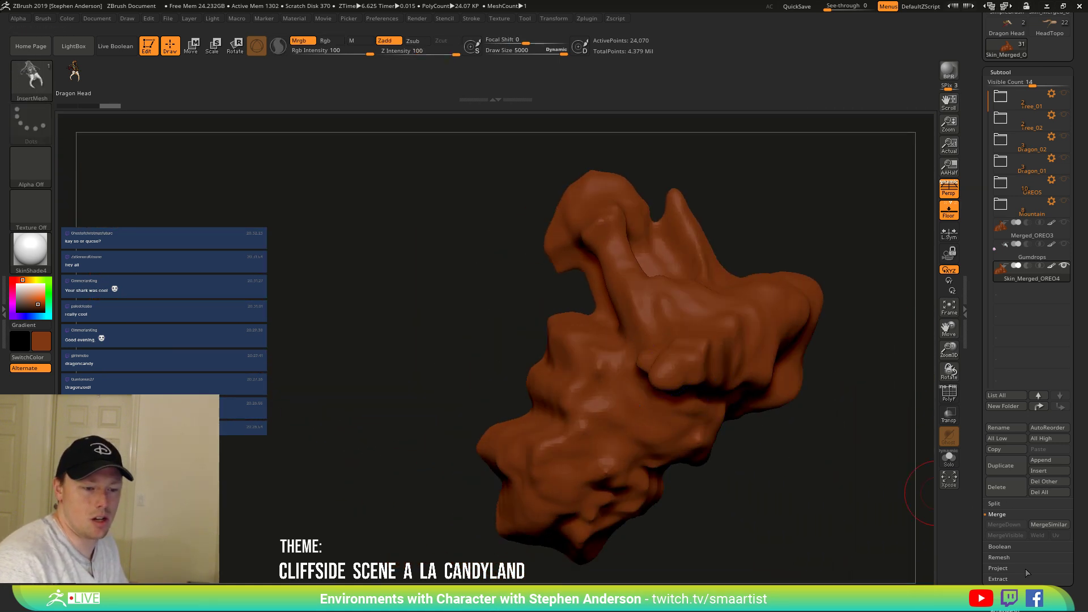
Mirror the unified skin mountain with the Deformation Mirror command.
{"action": "left_click_drag", "start_coordinate": [1028, 572], "coordinate": [1032, 482]}
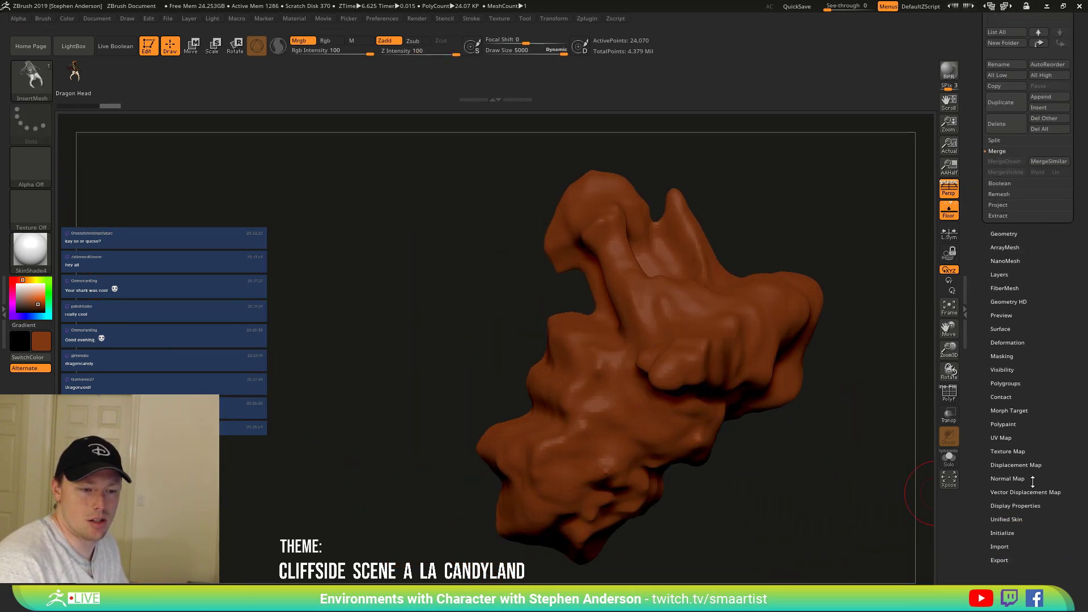
{"action": "left_click", "coordinate": [1014, 340]}
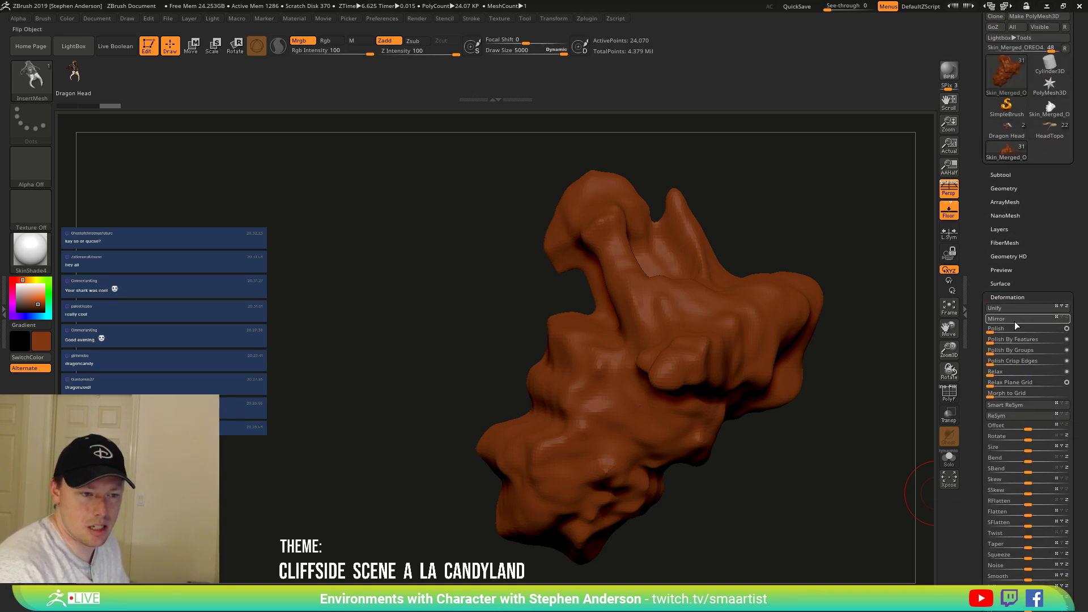
{"action": "left_click", "coordinate": [1015, 318]}
{"action": "mouse_move", "coordinate": [765, 358]}
{"action": "left_mouse_down"}
{"action": "mouse_move", "coordinate": [769, 302]}
{"action": "mouse_move", "coordinate": [757, 331]}
{"action": "mouse_move", "coordinate": [712, 334]}
{"action": "mouse_move", "coordinate": [768, 369]}
{"action": "mouse_move", "coordinate": [761, 327]}
{"action": "mouse_move", "coordinate": [748, 339]}
{"action": "mouse_move", "coordinate": [617, 340]}
{"action": "left_mouse_up"}
{"action": "mouse_move", "coordinate": [617, 340]}
{"action": "right_mouse_down", "text": "ctrl"}
{"action": "mouse_move", "coordinate": [597, 347]}
{"action": "mouse_move", "coordinate": [568, 261]}
{"action": "mouse_move", "coordinate": [505, 311]}
{"action": "mouse_move", "coordinate": [509, 295]}
{"action": "mouse_move", "coordinate": [496, 303]}
{"action": "right_mouse_up", "text": "ctrl"}
Show the original Mountain folder again and compare it with the mirrored skin mountain.
{"action": "left_click", "coordinate": [1000, 175]}
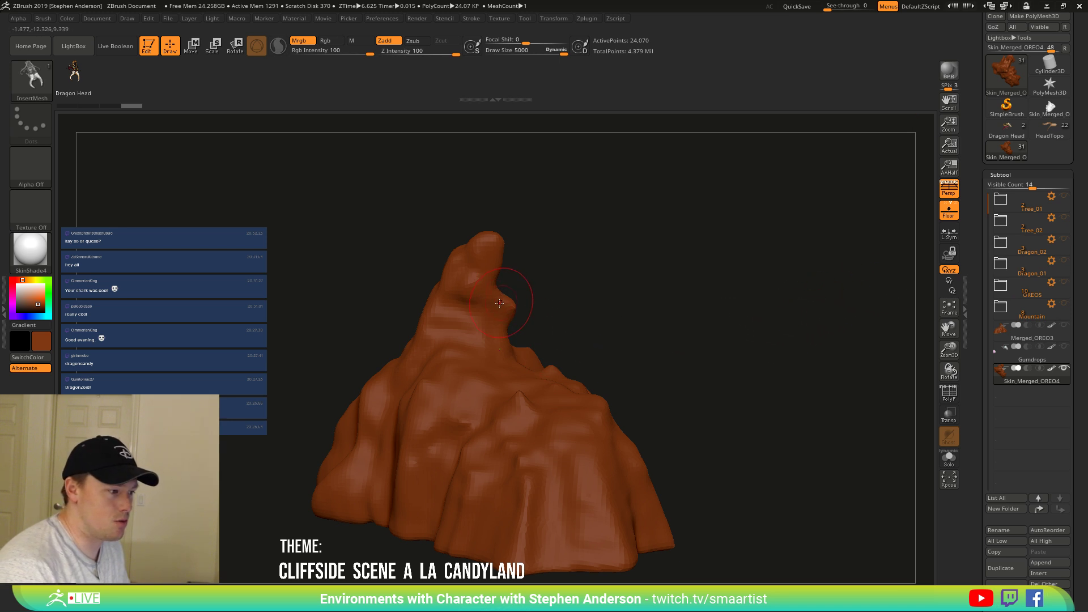
{"action": "mouse_move", "coordinate": [457, 305]}
{"action": "right_mouse_down"}
{"action": "mouse_move", "coordinate": [397, 315]}
{"action": "mouse_move", "coordinate": [432, 312]}
{"action": "right_mouse_up"}
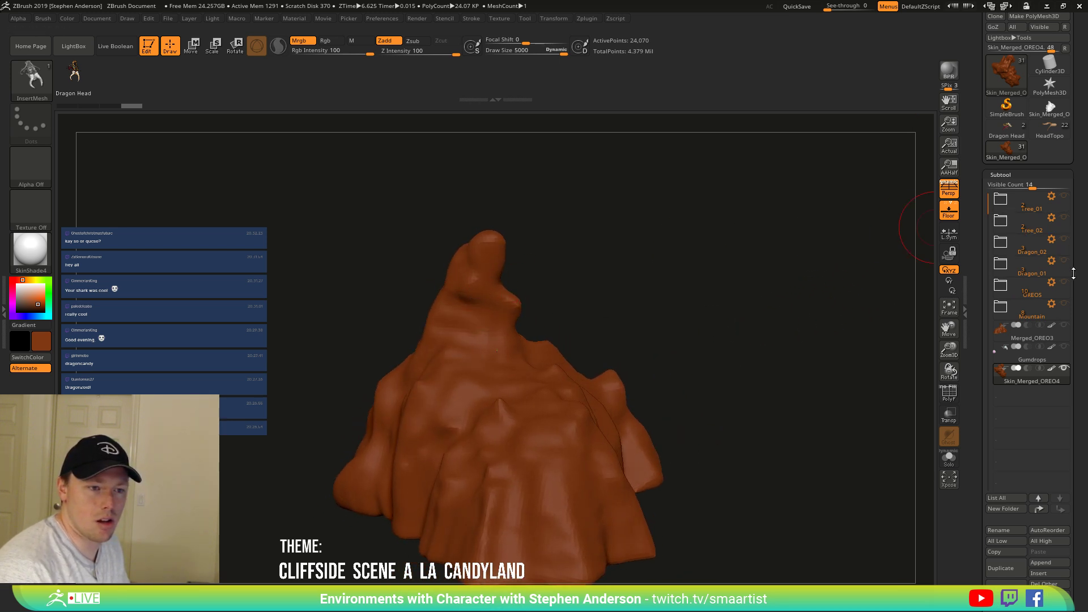
{"action": "left_click", "coordinate": [1066, 306]}
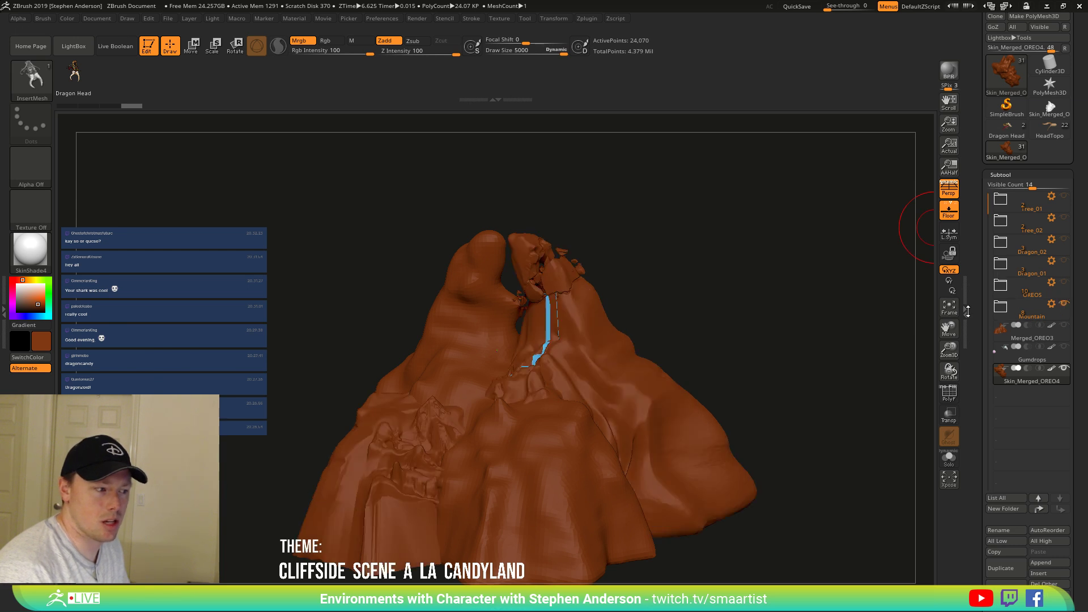
{"action": "mouse_move", "coordinate": [719, 309]}
{"action": "right_mouse_down"}
{"action": "mouse_move", "coordinate": [676, 271]}
{"action": "mouse_move", "coordinate": [597, 260]}
{"action": "mouse_move", "coordinate": [601, 310]}
{"action": "mouse_move", "coordinate": [570, 259]}
{"action": "mouse_move", "coordinate": [416, 236]}
{"action": "mouse_move", "coordinate": [511, 307]}
{"action": "right_mouse_up"}
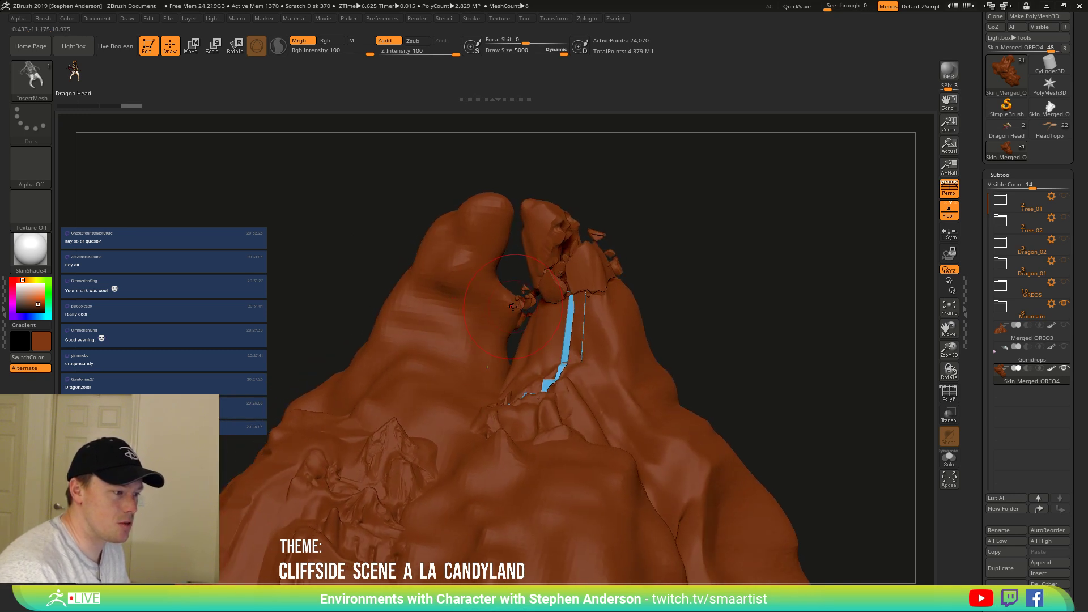
Switch to the Move brush with a draw size of 3129 for reshaping the mirrored mountain.
{"action": "key", "text": "s"}
{"action": "left_click", "coordinate": [514, 305]}
{"action": "key", "text": "s"}
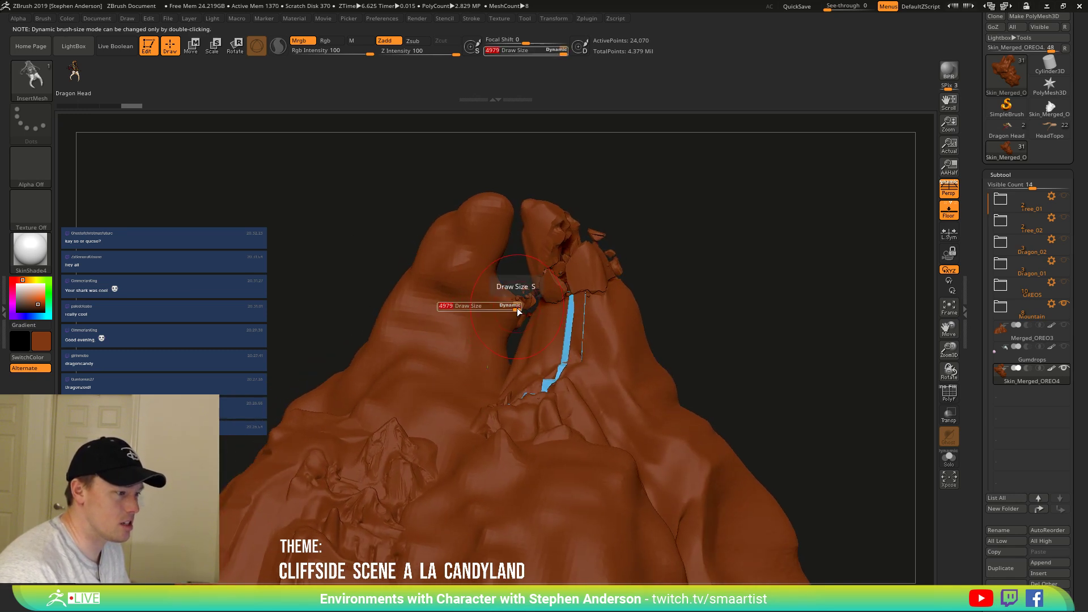
{"action": "key", "text": "b"}
{"action": "key", "text": "m"}
{"action": "key", "text": "v"}
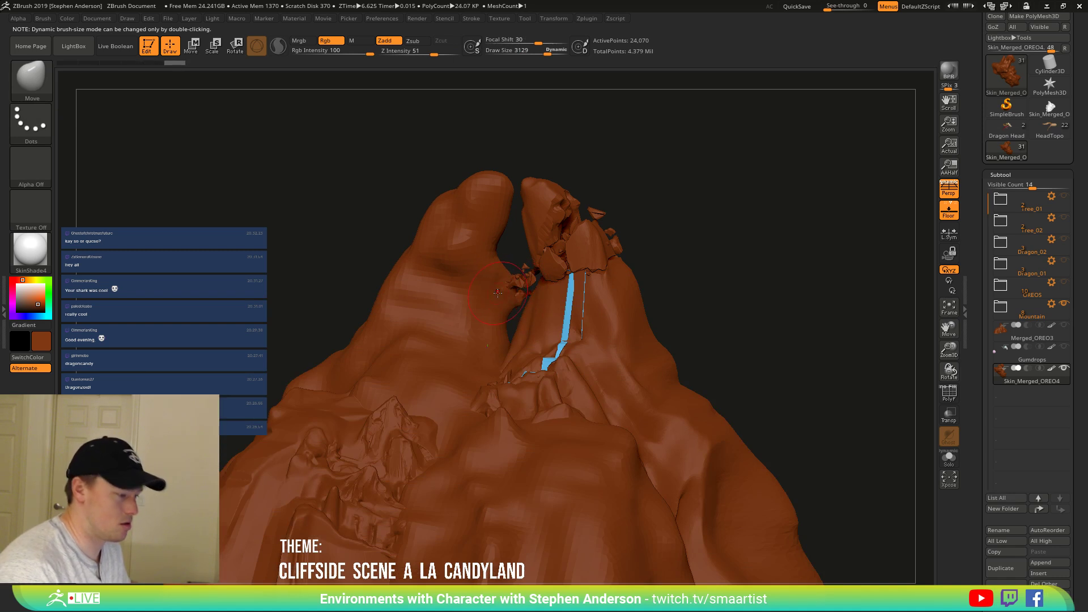
Switch to the SnakeHook brush and reshape the mirrored mountain's peak, bending its tip toward the original peak.
{"action": "key", "text": "b"}
{"action": "key", "text": "s"}
{"action": "key", "text": "h"}
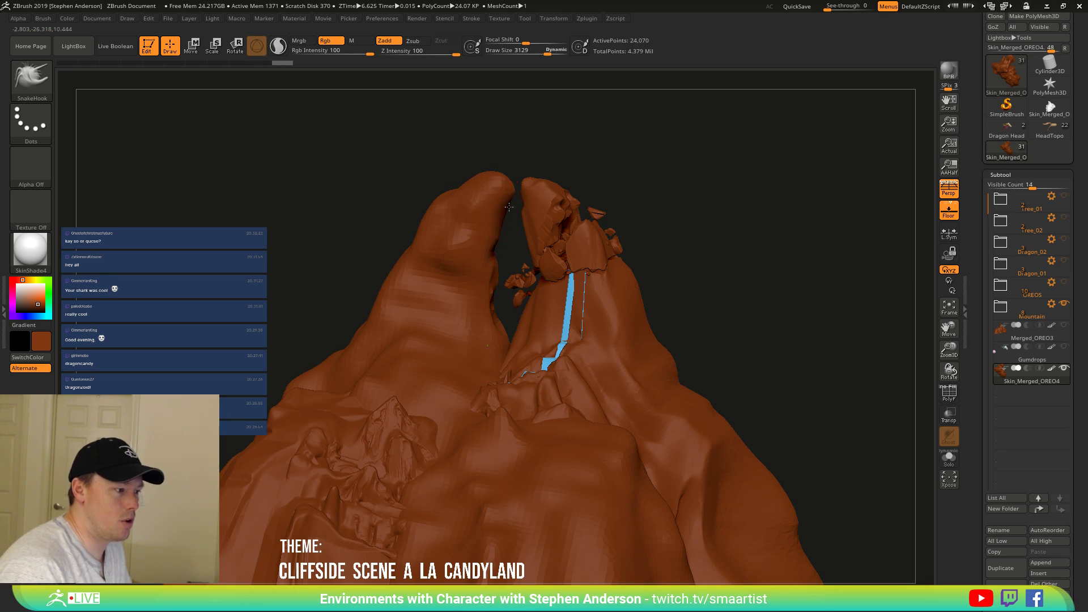
{"action": "right_click_drag", "start_coordinate": [482, 369], "coordinate": [471, 304], "text": "ctrl"}
{"action": "mouse_move", "coordinate": [471, 303]}
{"action": "right_mouse_down", "text": "alt"}
{"action": "mouse_move", "coordinate": [469, 262]}
{"action": "mouse_move", "coordinate": [447, 336]}
{"action": "mouse_move", "coordinate": [460, 335]}
{"action": "right_mouse_up", "text": "alt"}
{"action": "mouse_move", "coordinate": [765, 385]}
{"action": "right_mouse_down", "text": "ctrl"}
{"action": "mouse_move", "coordinate": [782, 439]}
{"action": "mouse_move", "coordinate": [516, 398]}
{"action": "mouse_move", "coordinate": [561, 356]}
{"action": "right_mouse_up", "text": "ctrl"}
{"action": "right_click_drag", "start_coordinate": [842, 331], "coordinate": [855, 365], "text": "ctrl"}
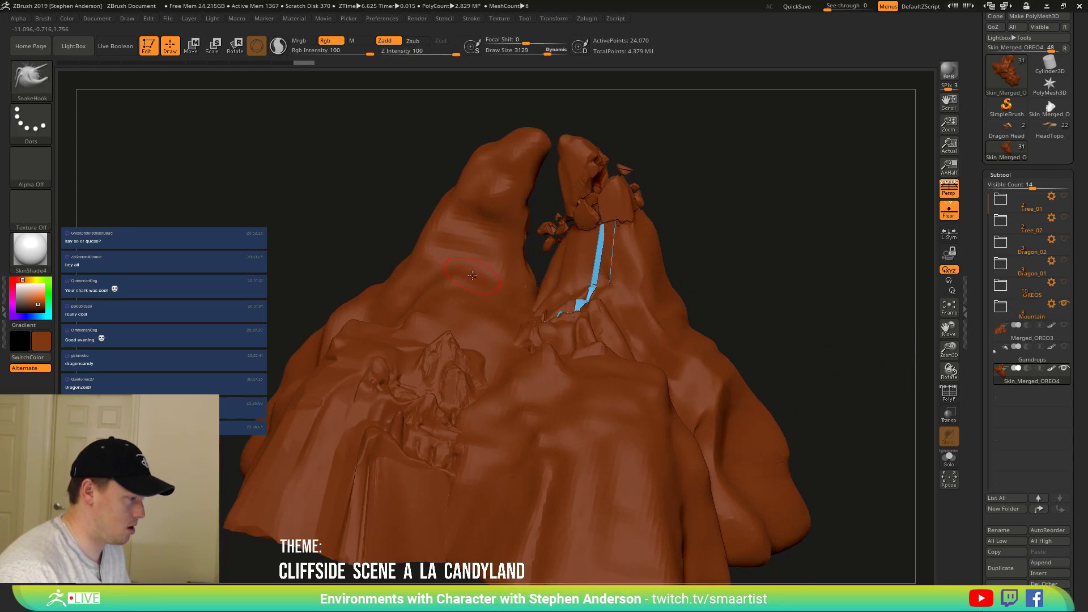
View the two mountains from the side and choose the CurveTube brush.
{"action": "right_click_drag", "start_coordinate": [435, 279], "coordinate": [501, 298]}
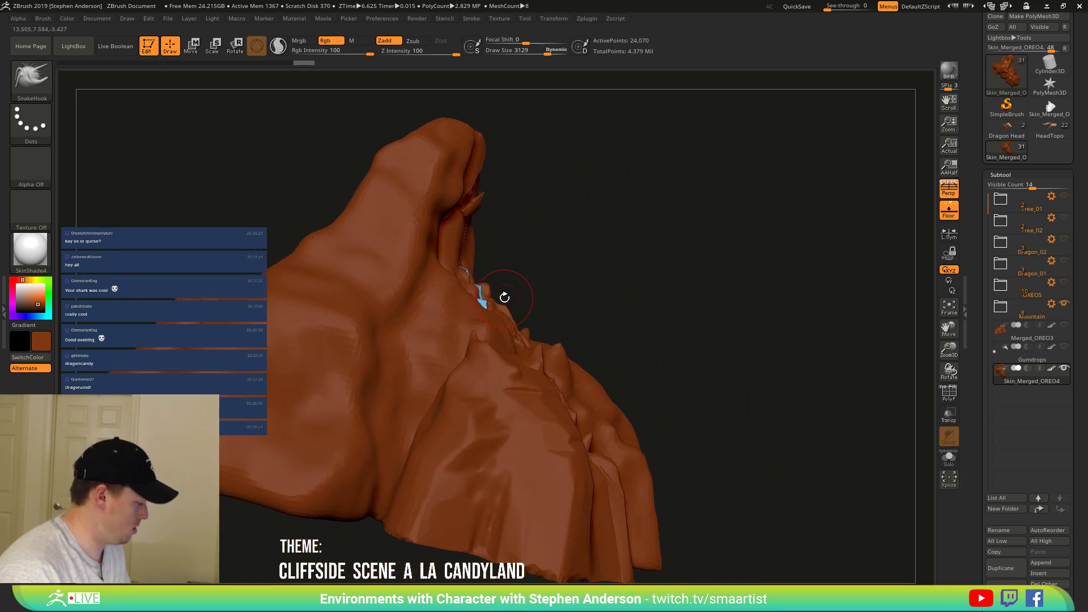
{"action": "key", "text": "b"}
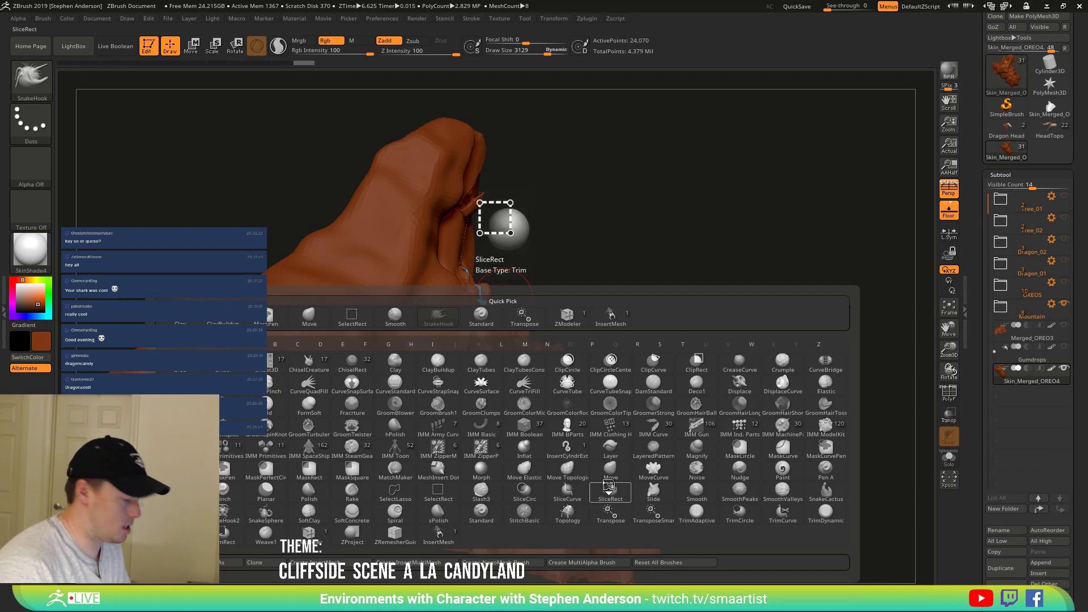
{"action": "key", "text": "c"}
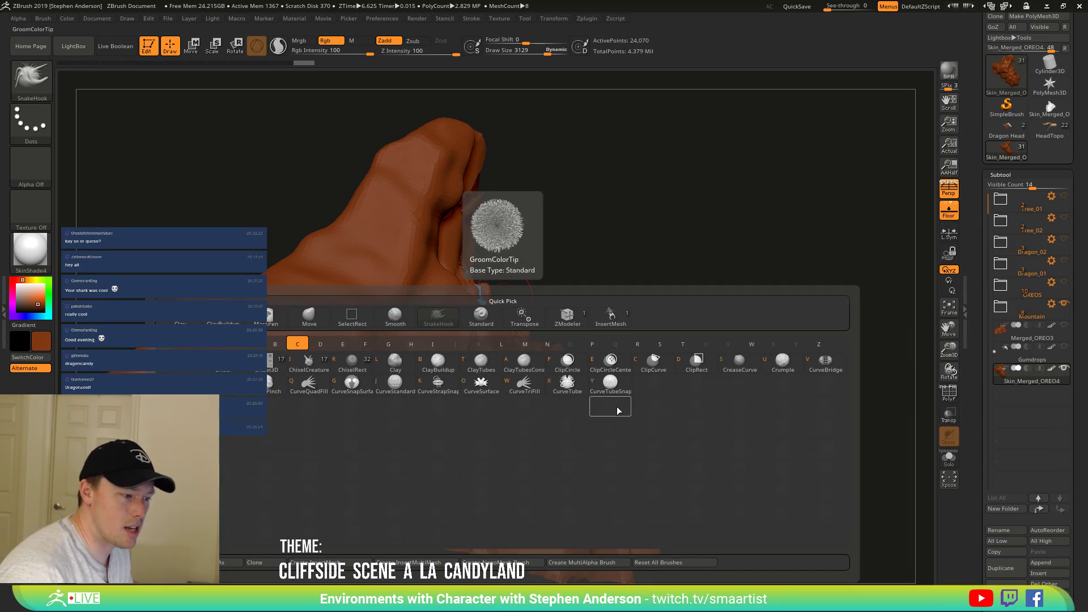
{"action": "left_click", "coordinate": [571, 387]}
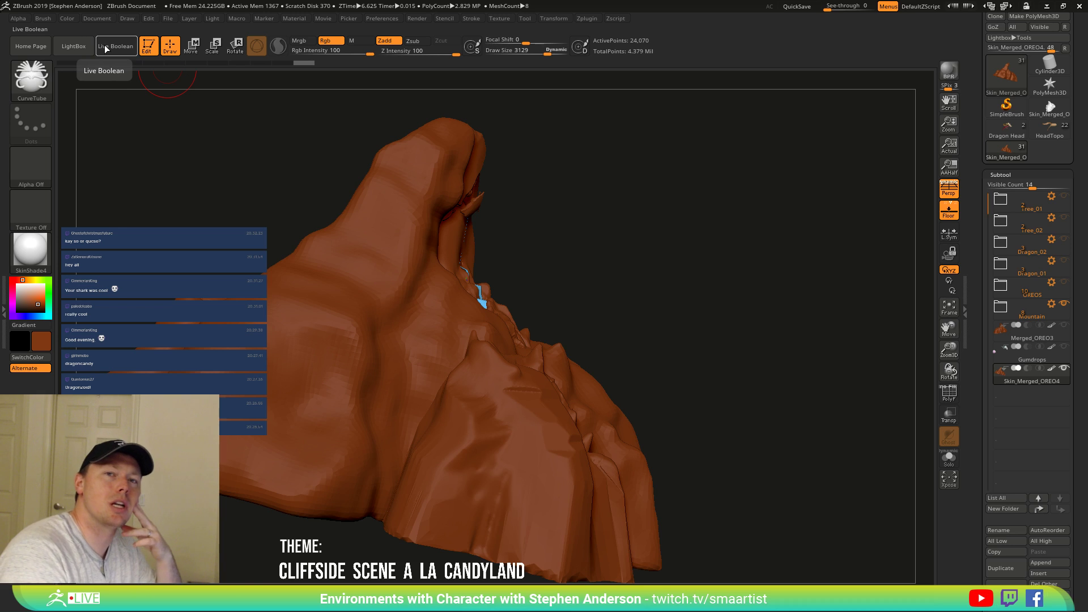
Set the CurveTube brush's Brush Modifier to 8.
{"action": "left_click", "coordinate": [46, 16]}
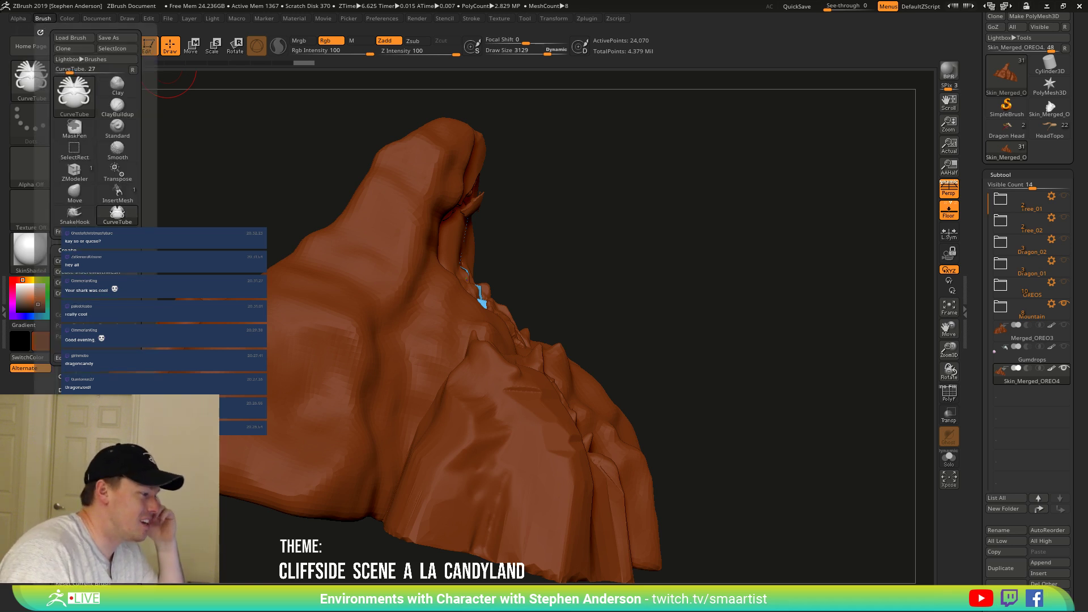
{"action": "scroll", "coordinate": [85, 113], "scroll_direction": "down", "scroll_amount": 5}
{"action": "left_click", "coordinate": [71, 290]}
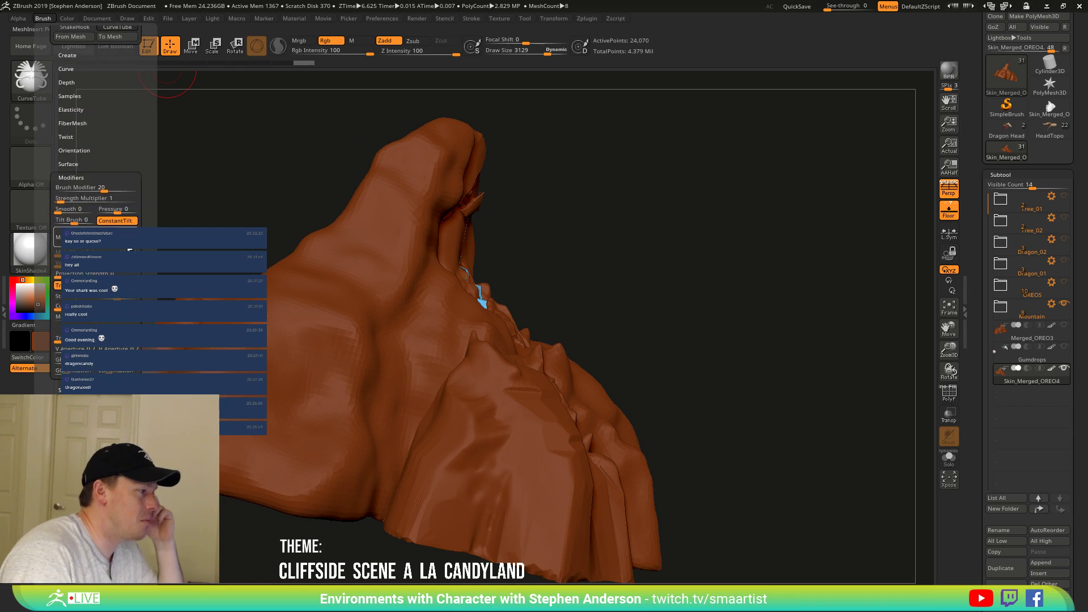
{"action": "type", "text": "8"}
{"action": "key", "text": "Return"}
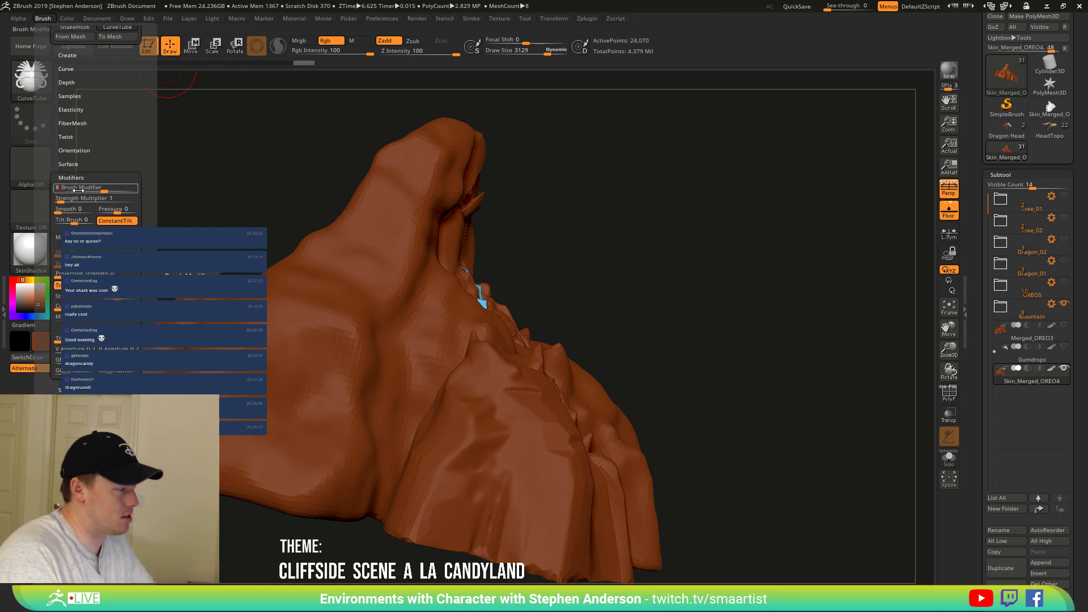
{"action": "left_click", "coordinate": [114, 188]}
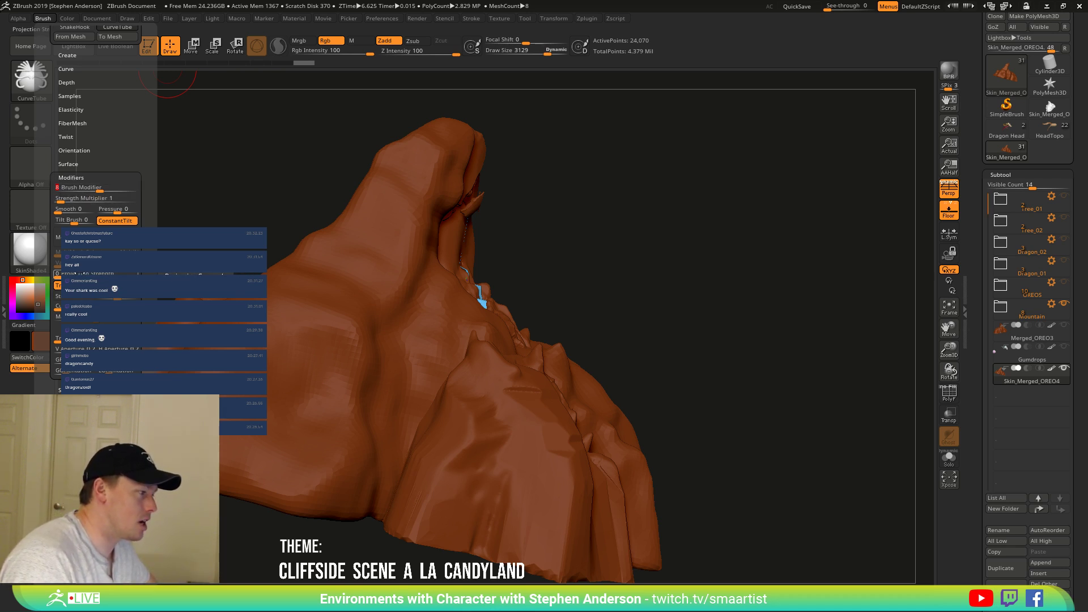
{"action": "key", "text": "Return"}
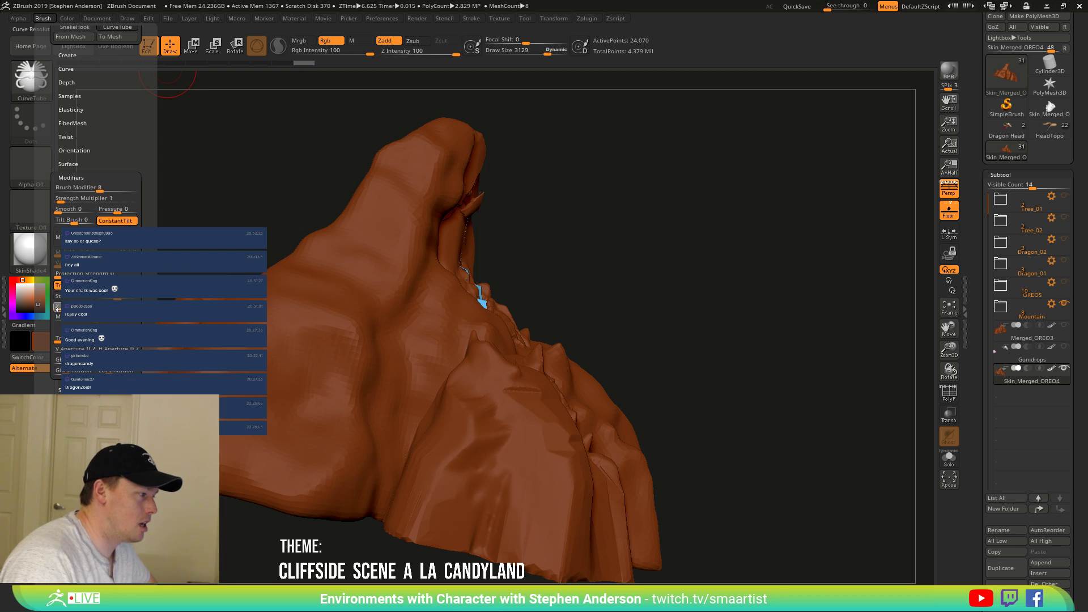
{"action": "left_click", "coordinate": [95, 317]}
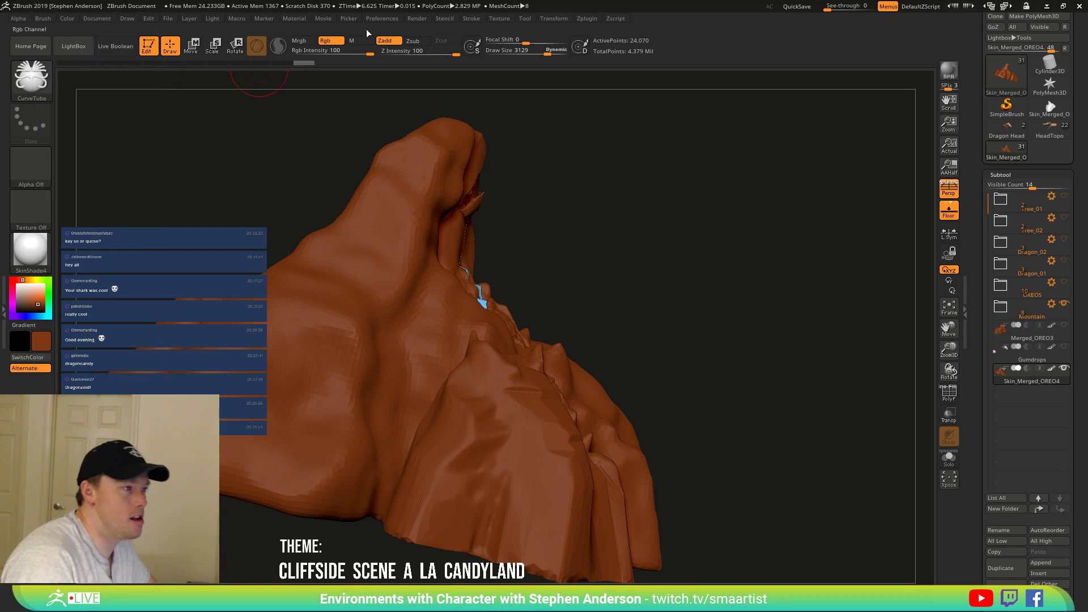
Set the curve step to 1 and lock both the start and the end of the curve.
{"action": "left_click", "coordinate": [472, 18]}
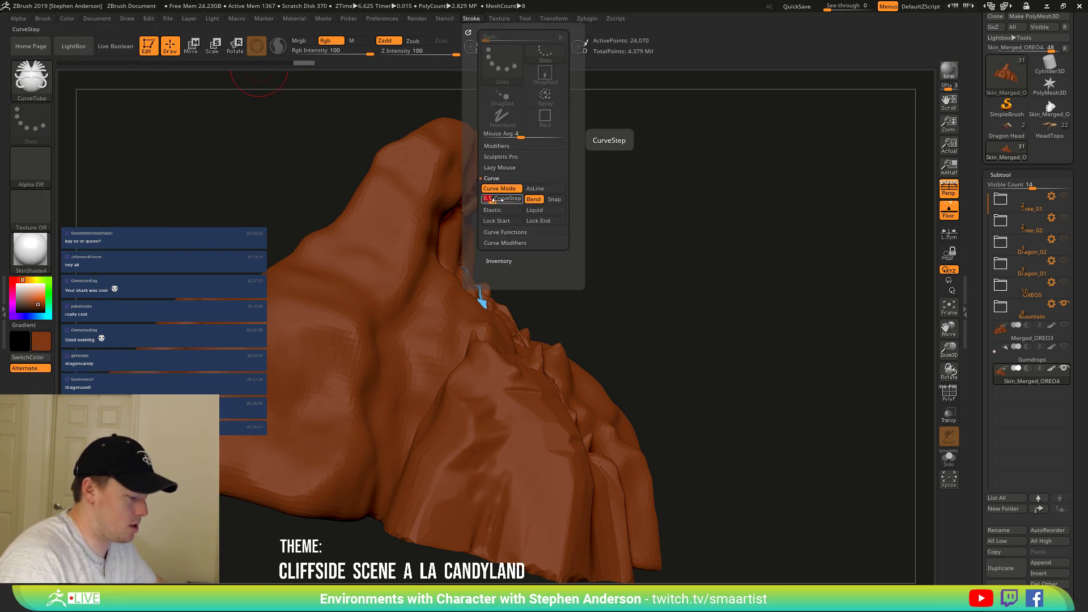
{"action": "left_click_drag", "start_coordinate": [494, 199], "coordinate": [498, 198]}
{"action": "left_click", "coordinate": [498, 222]}
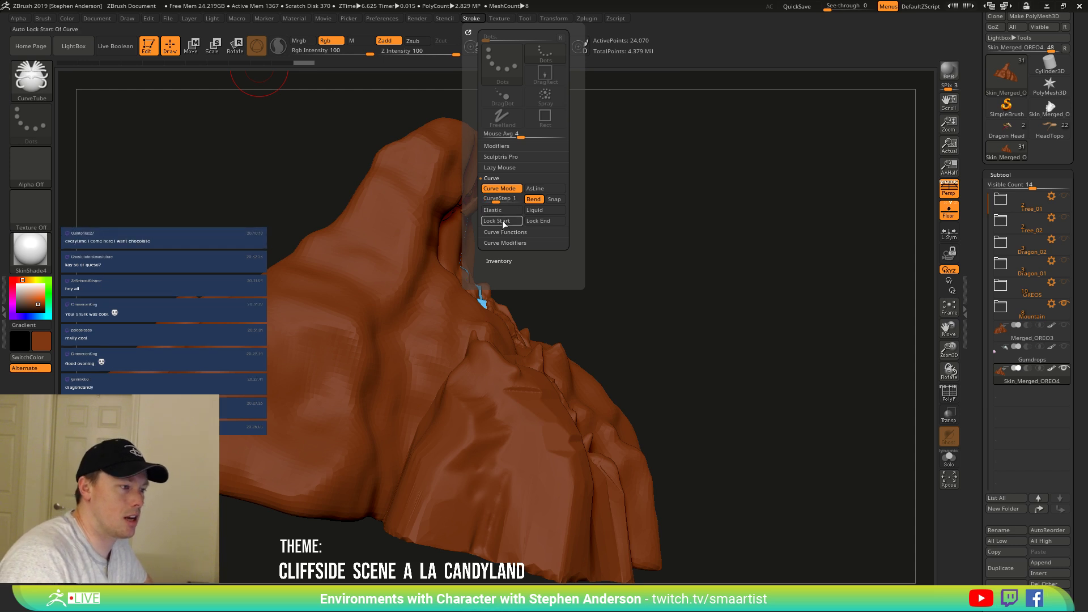
{"action": "left_click", "coordinate": [542, 220]}
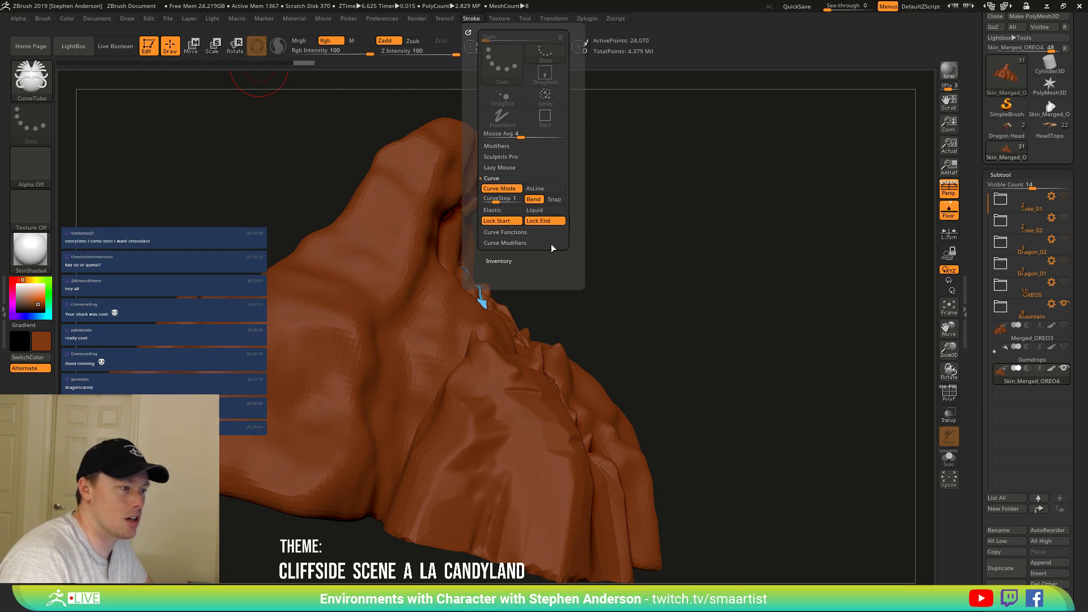
Enable Size in the curve modifiers and reshape the curve falloff graph into a rounded hump that drops at the end.
{"action": "left_click", "coordinate": [508, 243]}
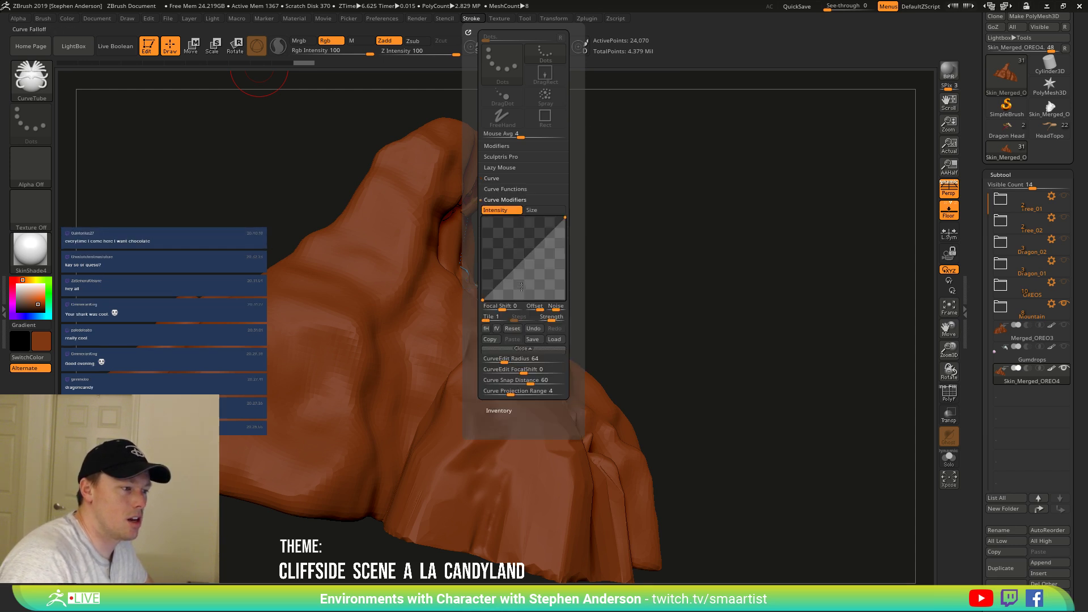
{"action": "left_click", "coordinate": [539, 211]}
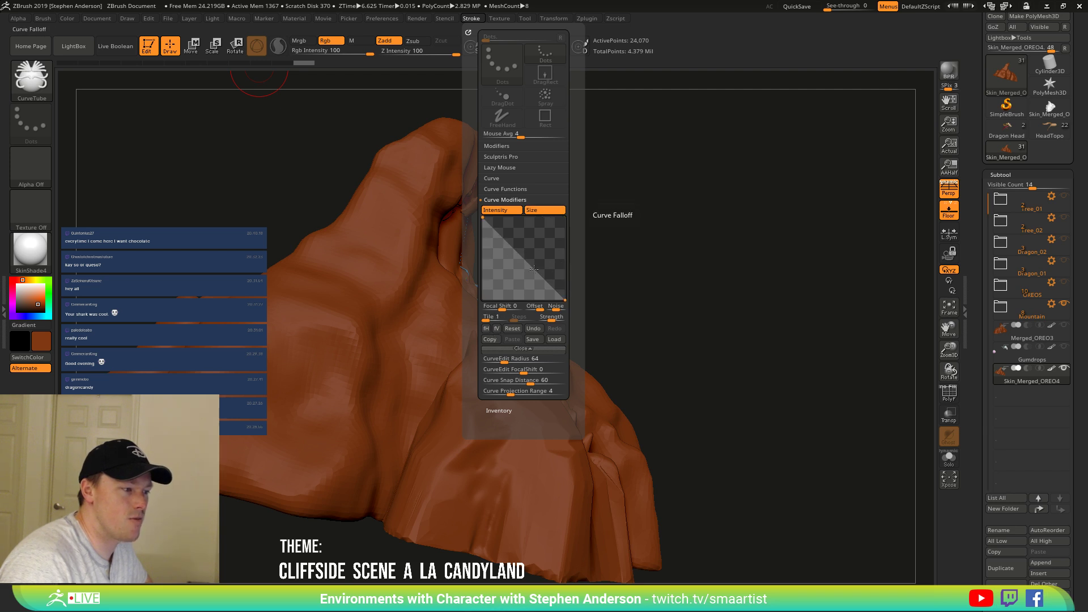
{"action": "left_click_drag", "start_coordinate": [483, 218], "coordinate": [550, 255]}
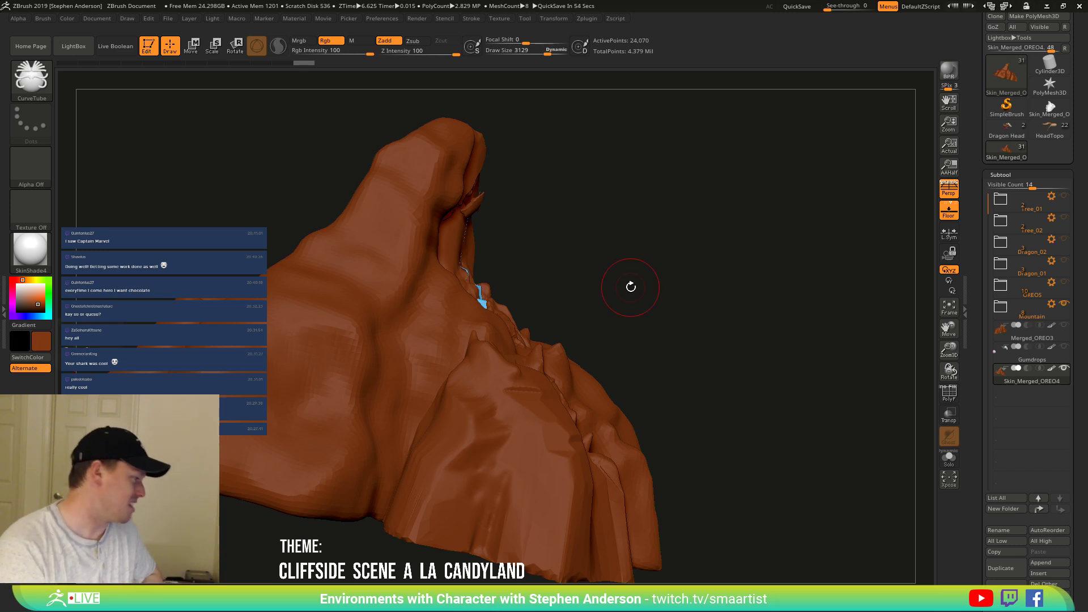
Try to draw a curve tube along the side of the mirrored mountain.
{"action": "left_click_drag", "start_coordinate": [631, 287], "coordinate": [629, 286]}
{"action": "left_click_drag", "start_coordinate": [689, 245], "coordinate": [636, 285]}
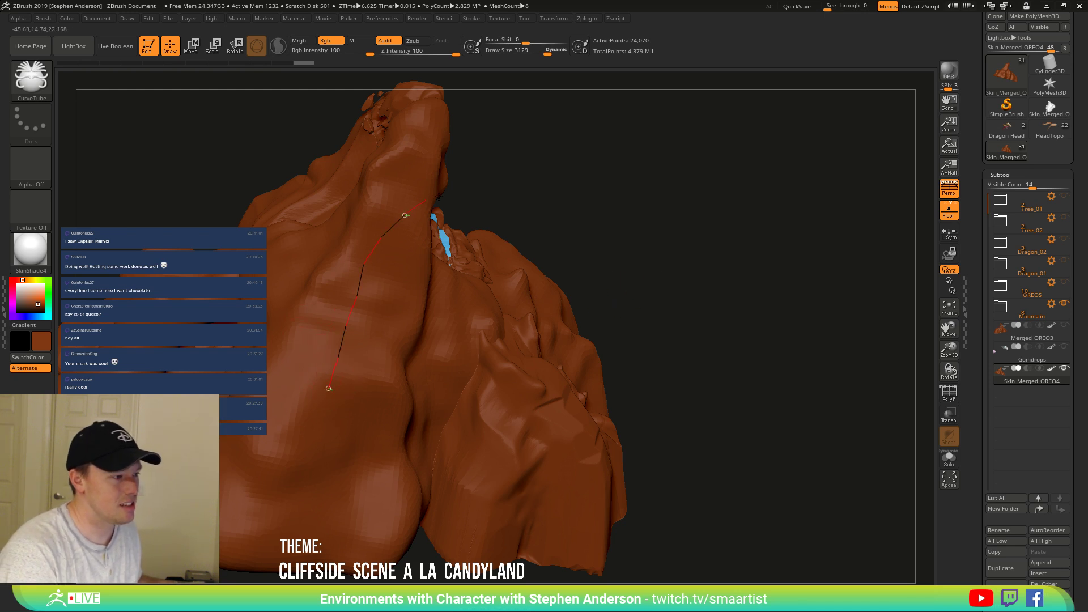
{"action": "left_click_drag", "start_coordinate": [530, 285], "coordinate": [549, 286]}
{"action": "left_click_drag", "start_coordinate": [699, 219], "coordinate": [670, 226]}
{"action": "right_click", "coordinate": [671, 226]}
{"action": "left_click_drag", "start_coordinate": [682, 175], "coordinate": [646, 180]}
{"action": "key", "text": "ctrl+z"}
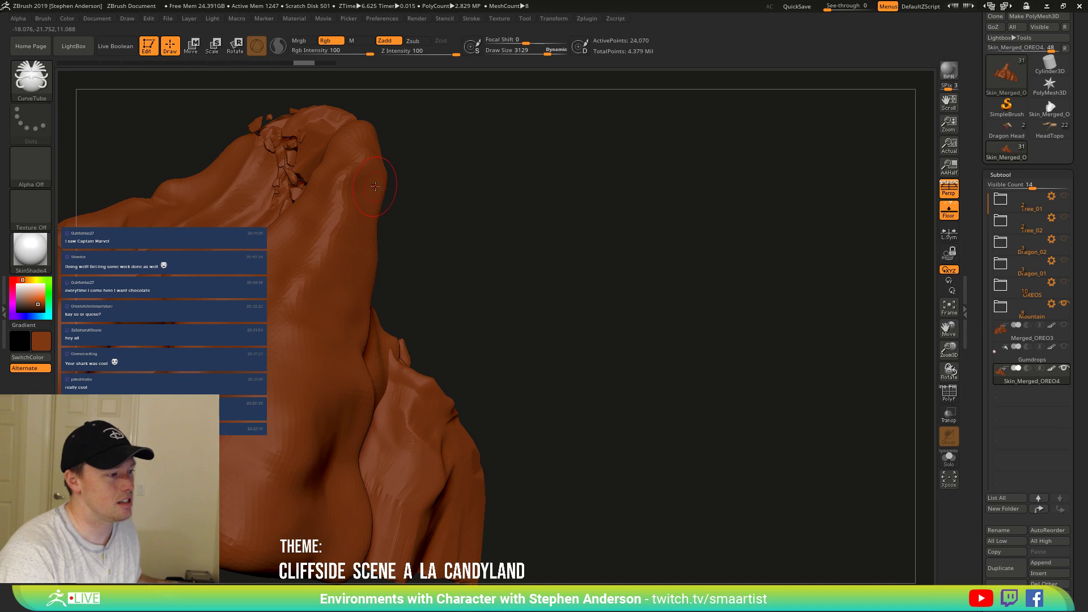
Draw a curve tube down the mirrored mountain's side and pull its upper end out past the surface.
{"action": "left_click_drag", "start_coordinate": [292, 265], "coordinate": [288, 353]}
{"action": "left_click_drag", "start_coordinate": [552, 210], "coordinate": [477, 196]}
{"action": "mouse_move", "coordinate": [379, 187]}
{"action": "left_mouse_down"}
{"action": "mouse_move", "coordinate": [502, 221]}
{"action": "mouse_move", "coordinate": [568, 282]}
{"action": "left_mouse_up"}
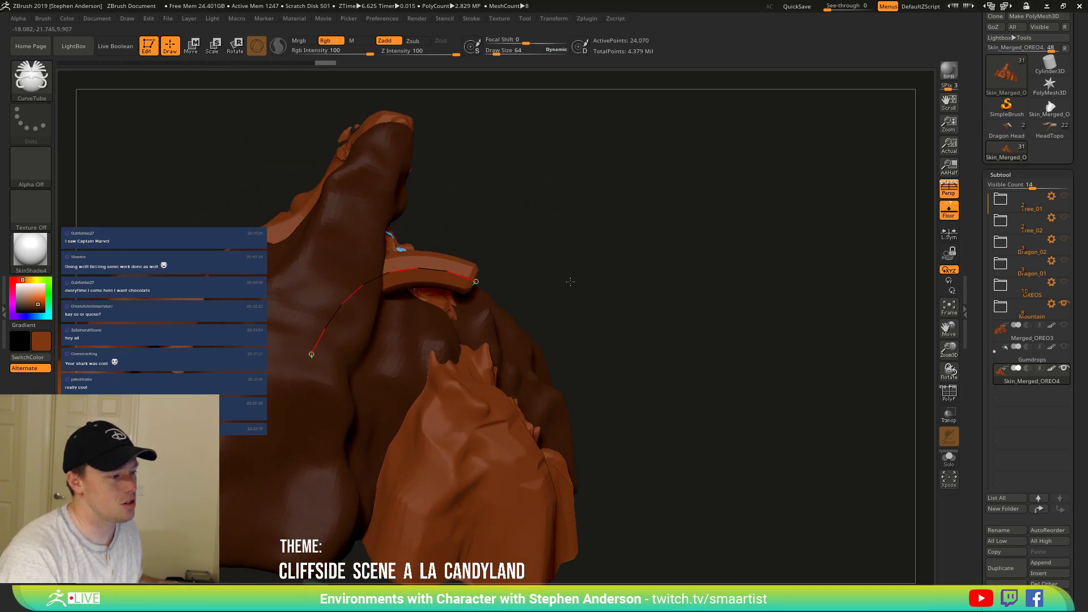
{"action": "left_click_drag", "start_coordinate": [558, 218], "coordinate": [456, 198]}
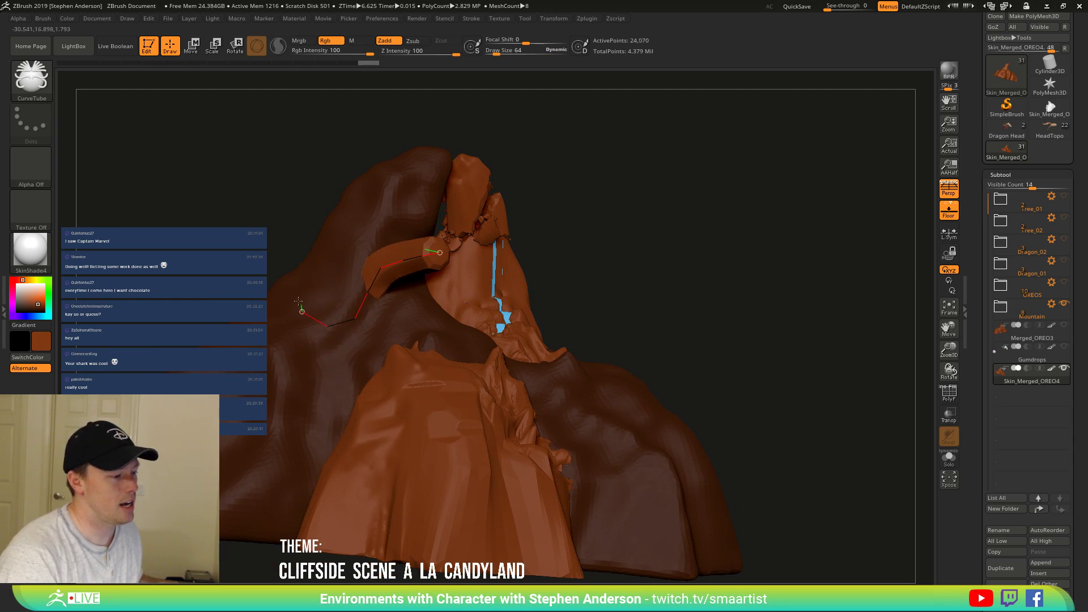
Try pulling the tube's lower end out of the mountain and bending its middle into an arch.
{"action": "left_click_drag", "start_coordinate": [367, 285], "coordinate": [265, 296]}
{"action": "mouse_move", "coordinate": [354, 281]}
{"action": "left_mouse_down"}
{"action": "mouse_move", "coordinate": [313, 150]}
{"action": "mouse_move", "coordinate": [322, 93]}
{"action": "mouse_move", "coordinate": [318, 223]}
{"action": "left_mouse_up"}
{"action": "left_click_drag", "start_coordinate": [295, 170], "coordinate": [362, 176]}
{"action": "key", "text": "ctrl+z"}
{"action": "left_click_drag", "start_coordinate": [339, 224], "coordinate": [317, 109]}
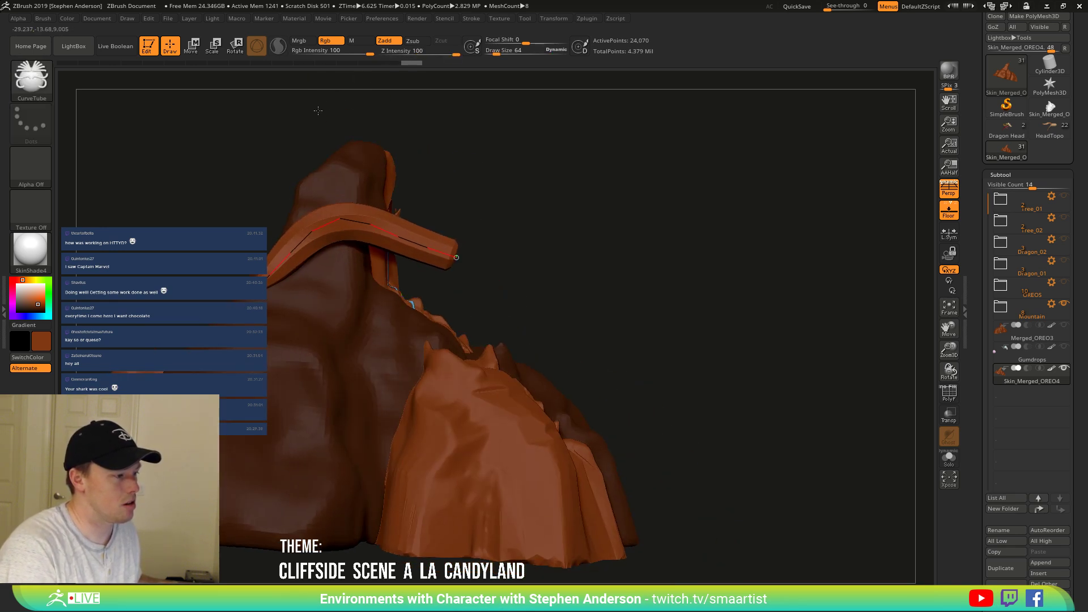
Turn on the PolyFrame wireframe display and undo the latest bends of the tube.
{"action": "key", "text": "shift+f"}
{"action": "right_click_drag", "start_coordinate": [361, 167], "coordinate": [367, 248], "text": "ctrl"}
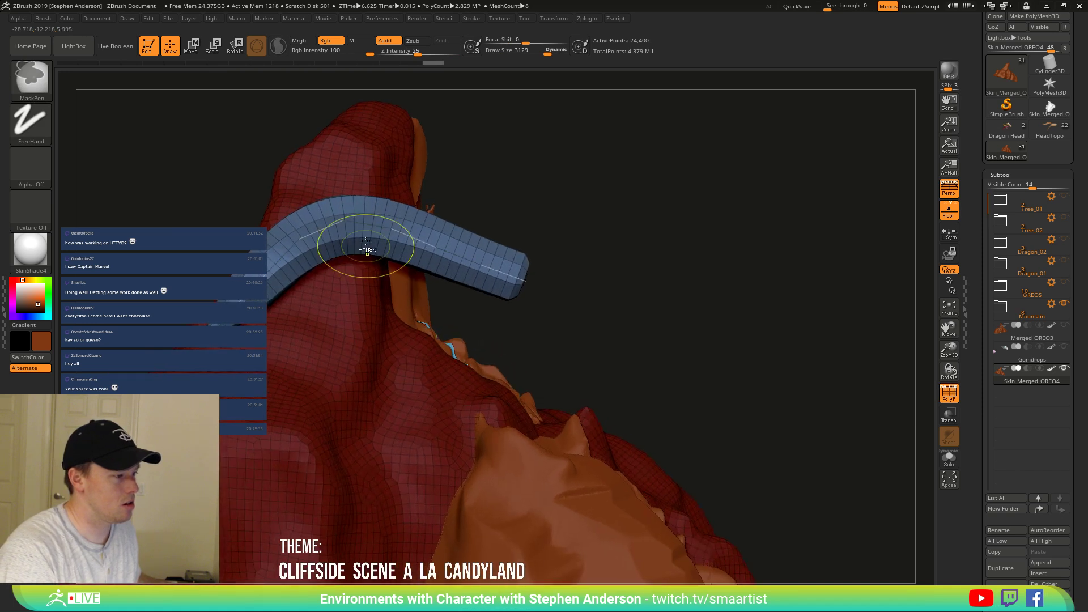
{"action": "key", "text": "ctrl+z"}
{"action": "key", "text": "ctrl+z"}
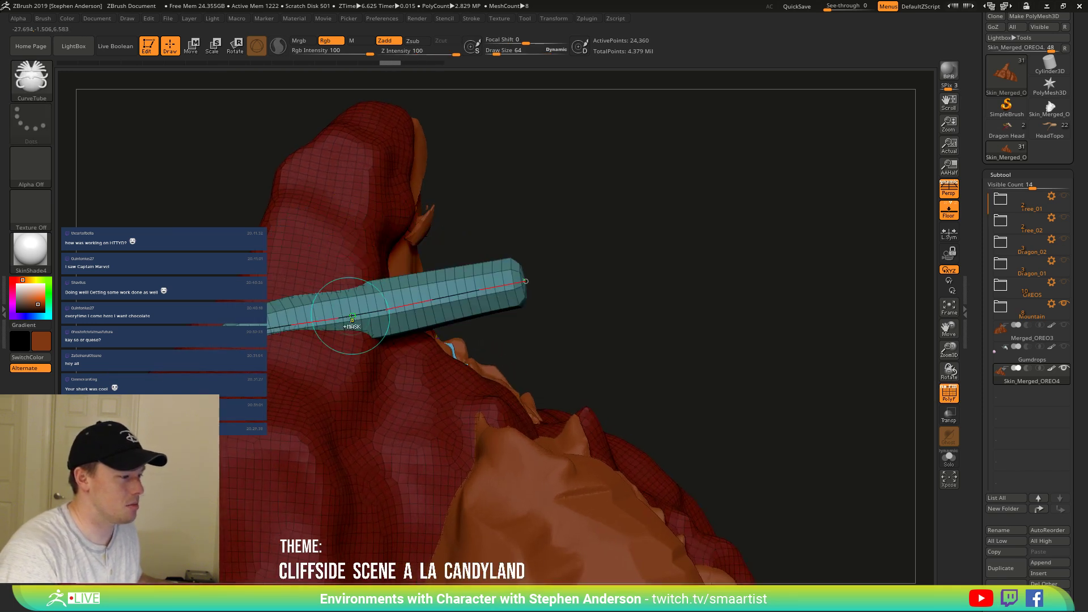
{"action": "key", "text": "ctrl+z"}
{"action": "key", "text": "ctrl+z"}
{"action": "key", "text": "ctrl+z"}
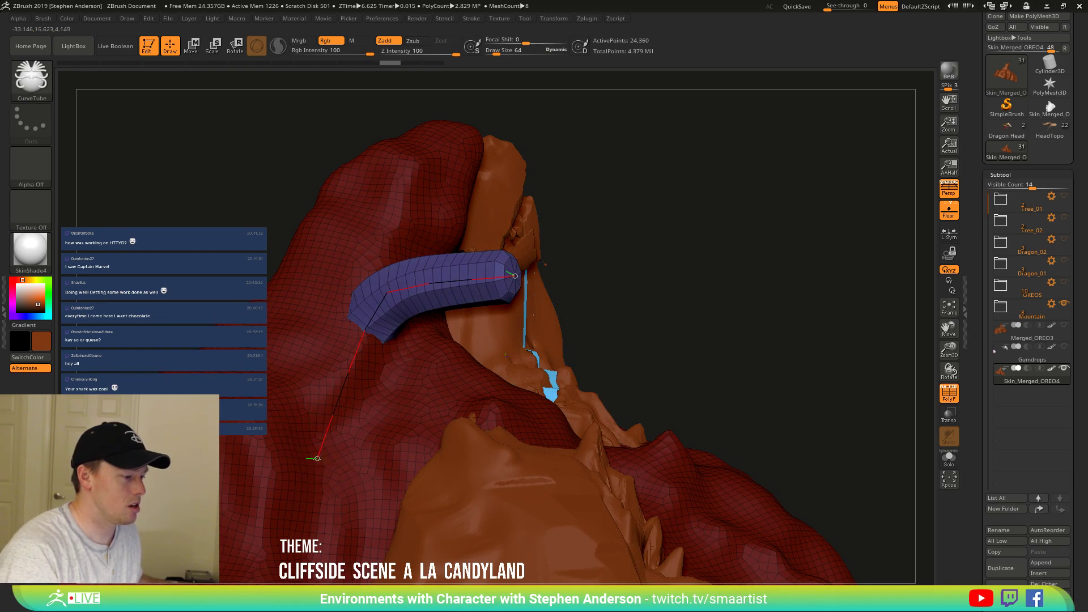
Try pulling the tube's lower end outward from the mountain, and review the curve stroke settings.
{"action": "left_click_drag", "start_coordinate": [315, 458], "coordinate": [240, 215]}
{"action": "left_click_drag", "start_coordinate": [203, 160], "coordinate": [206, 303]}
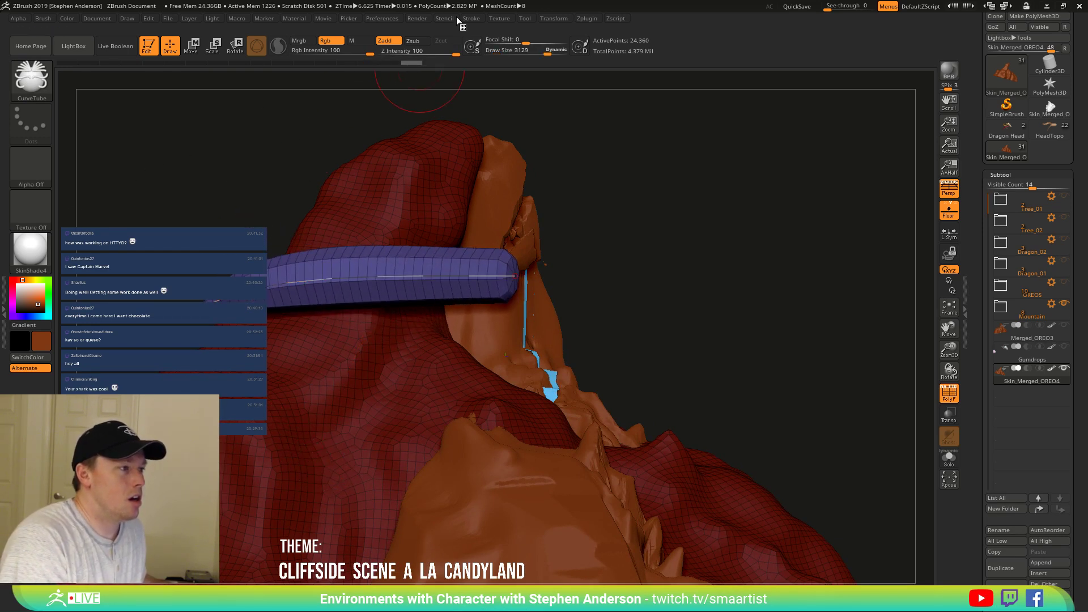
{"action": "left_click", "coordinate": [471, 17]}
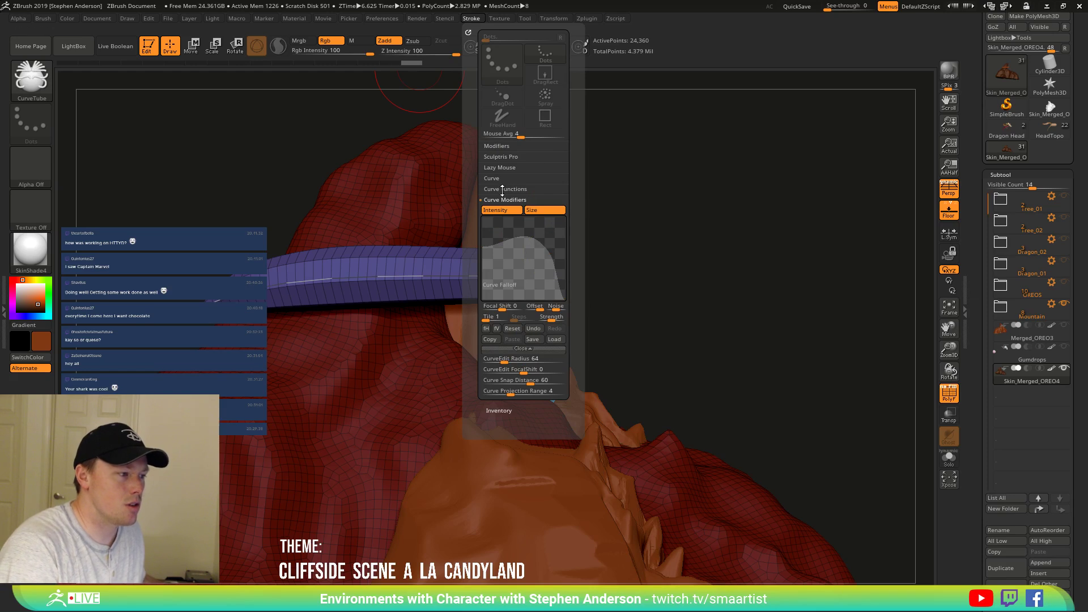
{"action": "left_click", "coordinate": [471, 16]}
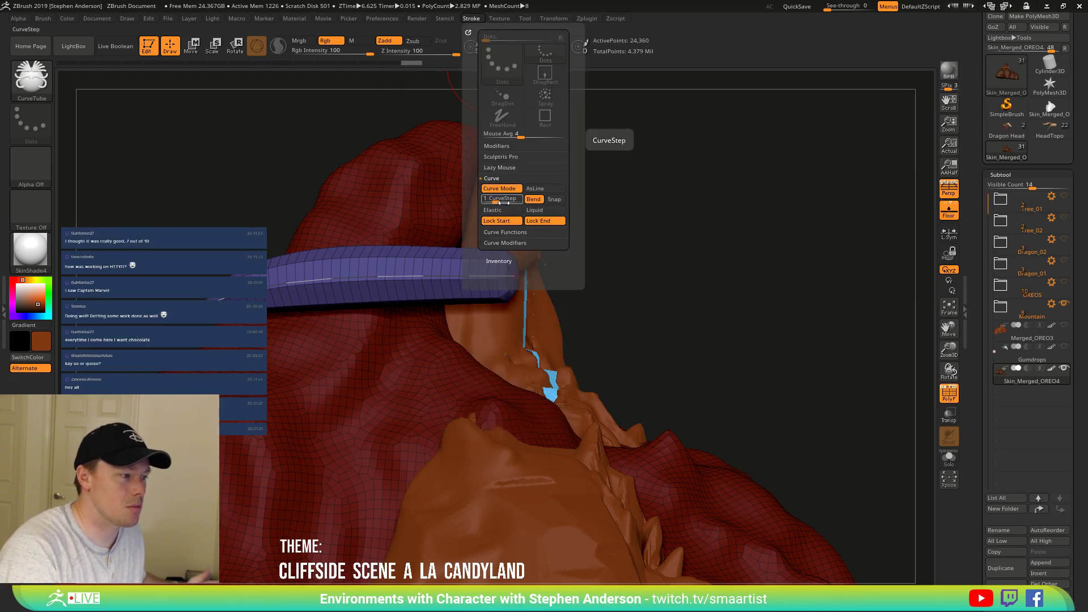
{"action": "right_click_drag", "start_coordinate": [430, 192], "coordinate": [487, 204]}
Try drawing a second tube down the peak, and roll the history back to the first tube as originally drawn.
{"action": "left_click_drag", "start_coordinate": [426, 170], "coordinate": [227, 469]}
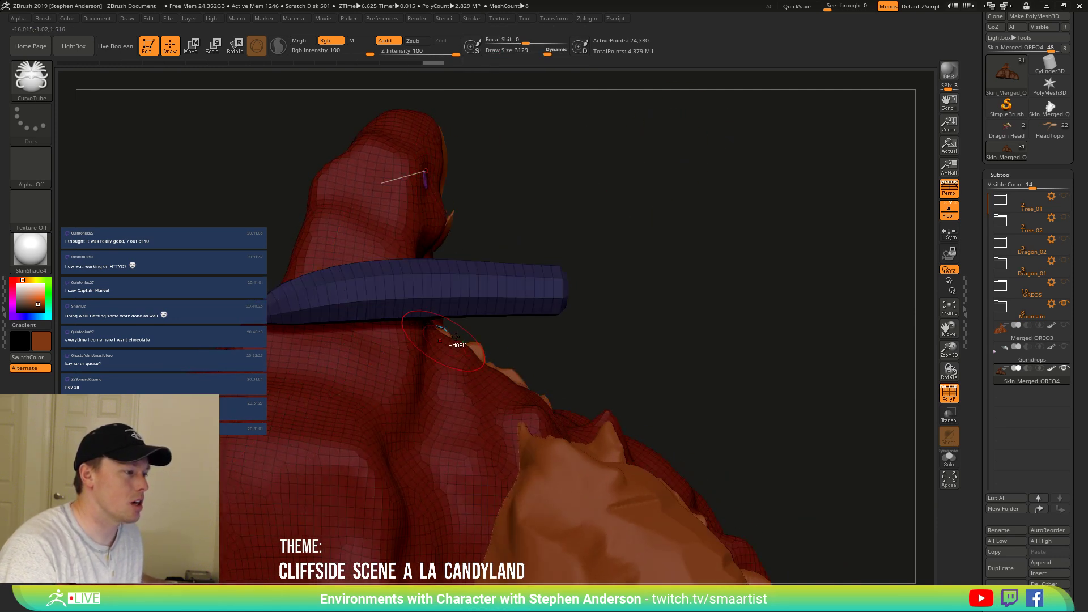
{"action": "key", "text": "ctrl+z"}
{"action": "key", "text": "ctrl+z"}
{"action": "key", "text": "ctrl+z"}
{"action": "key", "text": "ctrl+z"}
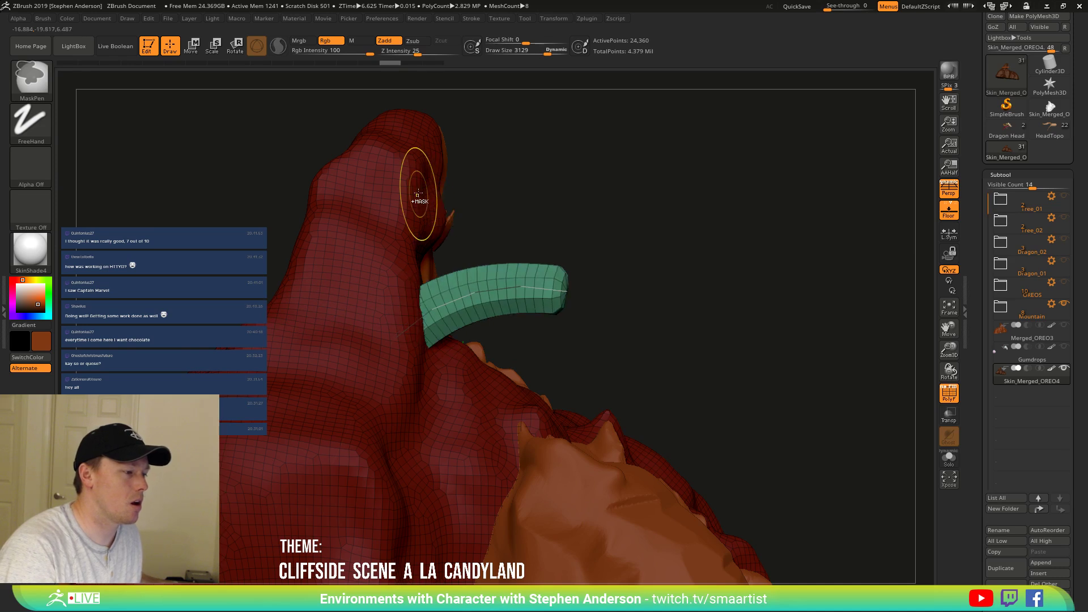
{"action": "key", "text": "ctrl+z"}
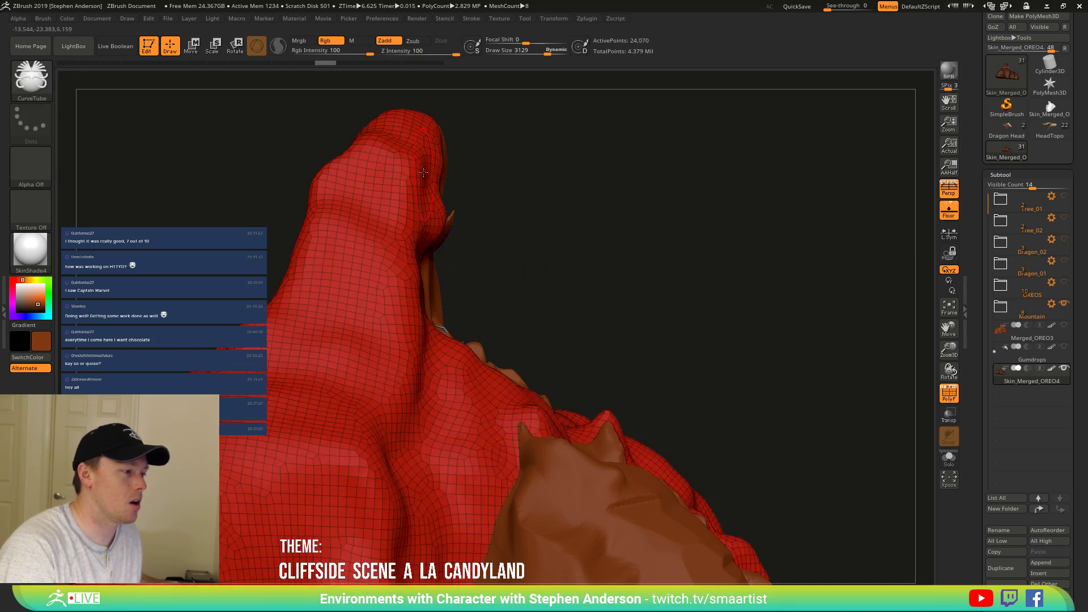
{"action": "key", "text": "ctrl+shift+z"}
Pull the tube's curve out of the mountain surface so its whole length lies along the outside of the peak.
{"action": "left_click_drag", "start_coordinate": [537, 223], "coordinate": [581, 245]}
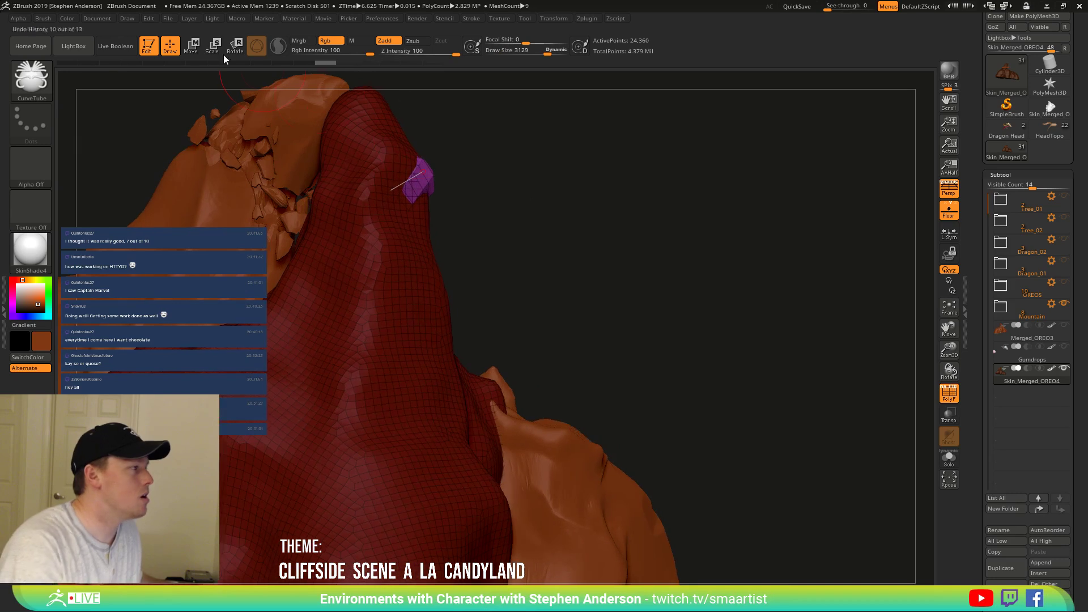
{"action": "left_click", "coordinate": [44, 18]}
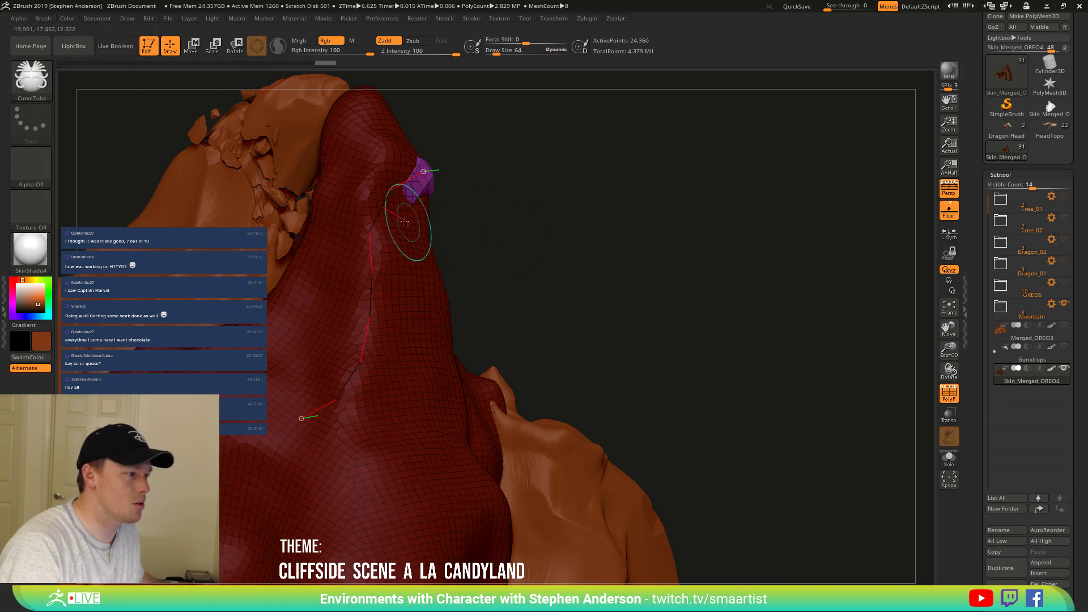
{"action": "right_click_drag", "start_coordinate": [357, 228], "coordinate": [409, 237]}
{"action": "left_click_drag", "start_coordinate": [346, 232], "coordinate": [514, 234]}
{"action": "left_click_drag", "start_coordinate": [270, 418], "coordinate": [499, 436]}
{"action": "mouse_move", "coordinate": [571, 351]}
{"action": "left_mouse_down"}
{"action": "mouse_move", "coordinate": [544, 340]}
{"action": "mouse_move", "coordinate": [505, 290]}
{"action": "left_mouse_up"}
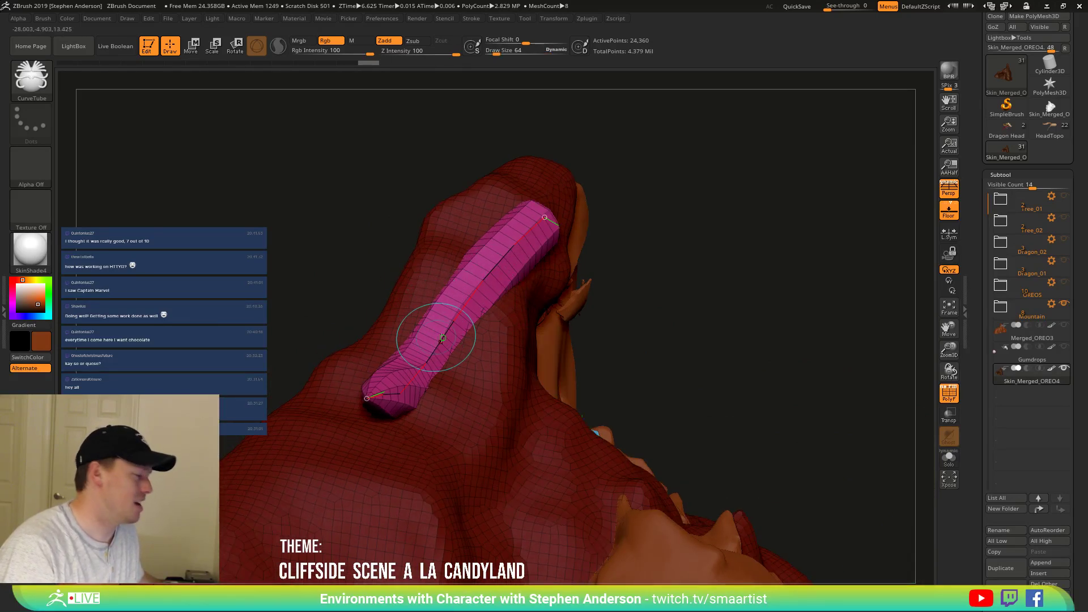
Swing the tube's upper end toward the original cliff and arch its middle upward with a draw size of 256.
{"action": "left_click_drag", "start_coordinate": [449, 330], "coordinate": [443, 225]}
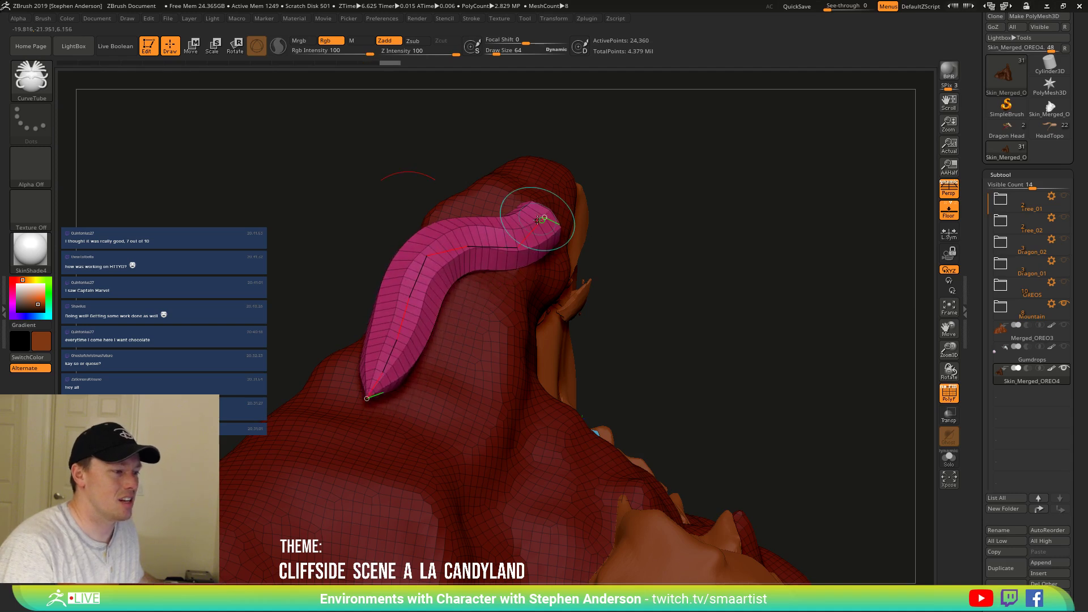
{"action": "mouse_move", "coordinate": [537, 220]}
{"action": "left_mouse_down"}
{"action": "mouse_move", "coordinate": [606, 329]}
{"action": "mouse_move", "coordinate": [629, 389]}
{"action": "mouse_move", "coordinate": [620, 405]}
{"action": "mouse_move", "coordinate": [652, 398]}
{"action": "mouse_move", "coordinate": [609, 388]}
{"action": "mouse_move", "coordinate": [631, 390]}
{"action": "left_mouse_up"}
{"action": "key", "text": "s"}
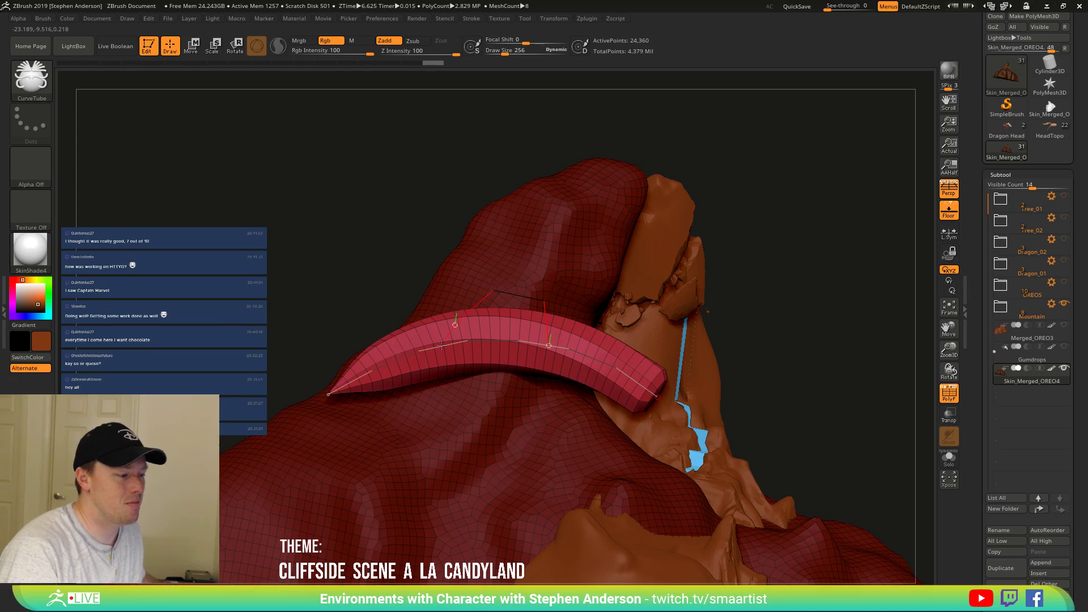
{"action": "left_click_drag", "start_coordinate": [415, 379], "coordinate": [532, 336]}
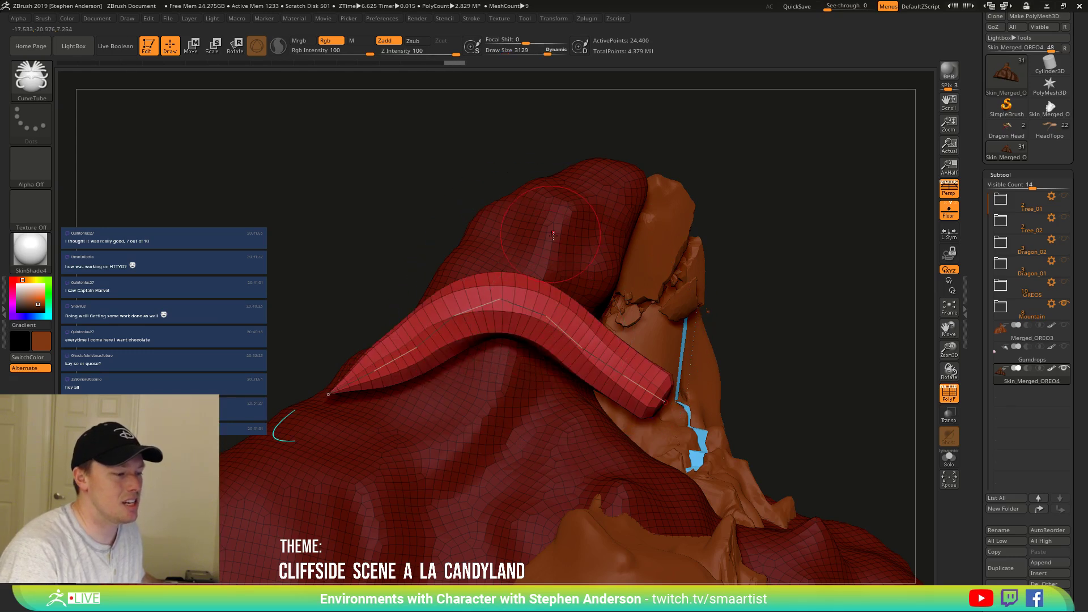
{"action": "right_click_drag", "start_coordinate": [553, 235], "coordinate": [465, 258]}
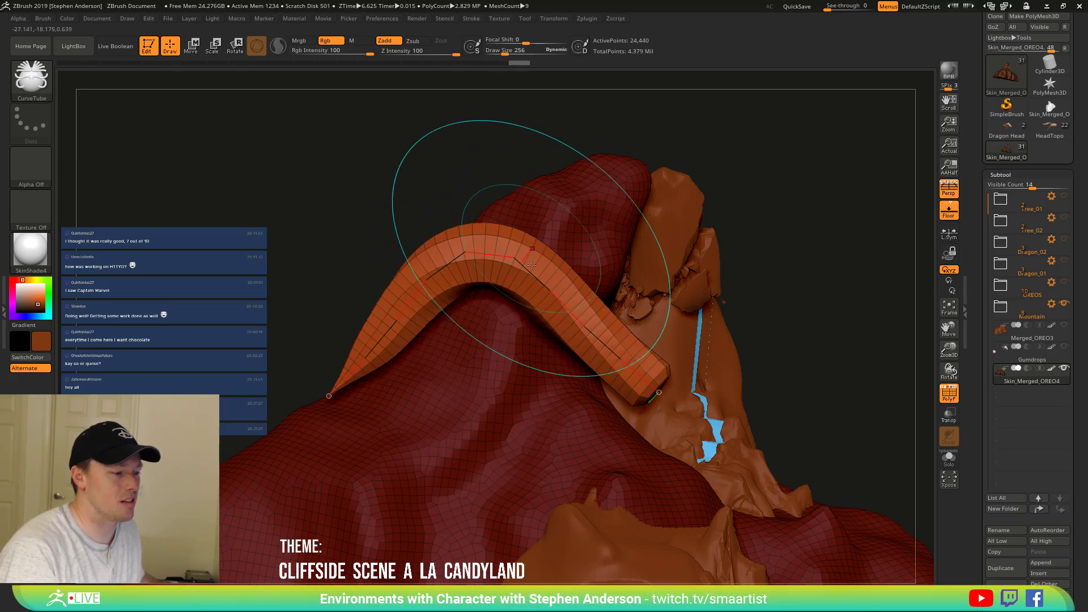
Shift the middle of the arched tube upward and closer to the mirrored mountain.
{"action": "right_click_drag", "start_coordinate": [472, 295], "coordinate": [566, 272]}
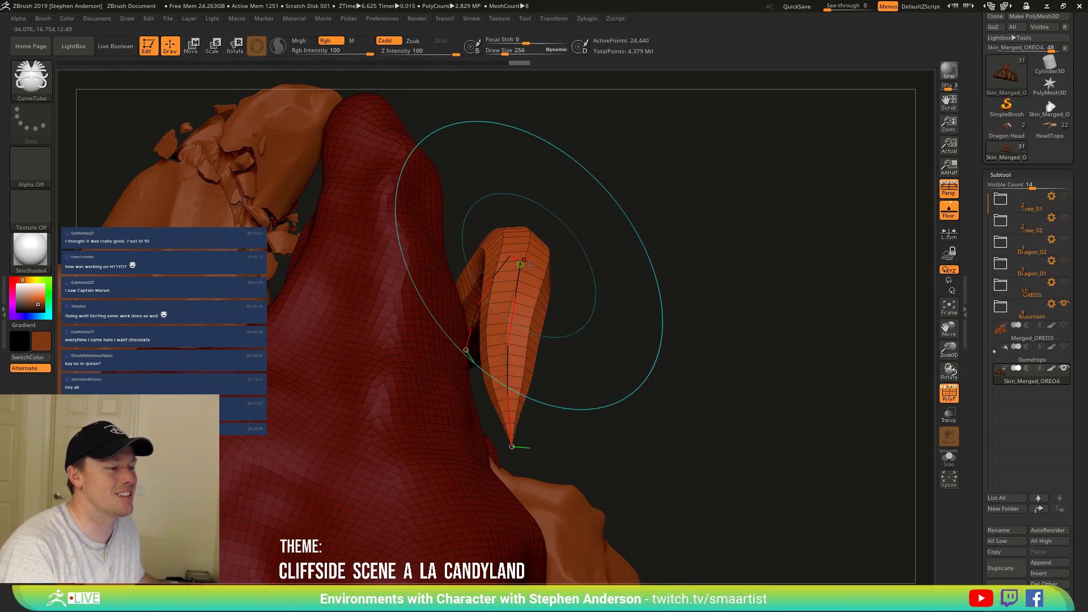
{"action": "left_click_drag", "start_coordinate": [508, 260], "coordinate": [474, 215]}
{"action": "mouse_move", "coordinate": [568, 236]}
{"action": "right_mouse_down"}
{"action": "mouse_move", "coordinate": [558, 252]}
{"action": "mouse_move", "coordinate": [493, 253]}
{"action": "mouse_move", "coordinate": [587, 209]}
{"action": "mouse_move", "coordinate": [503, 279]}
{"action": "mouse_move", "coordinate": [521, 273]}
{"action": "mouse_move", "coordinate": [547, 207]}
{"action": "mouse_move", "coordinate": [567, 243]}
{"action": "right_mouse_up"}
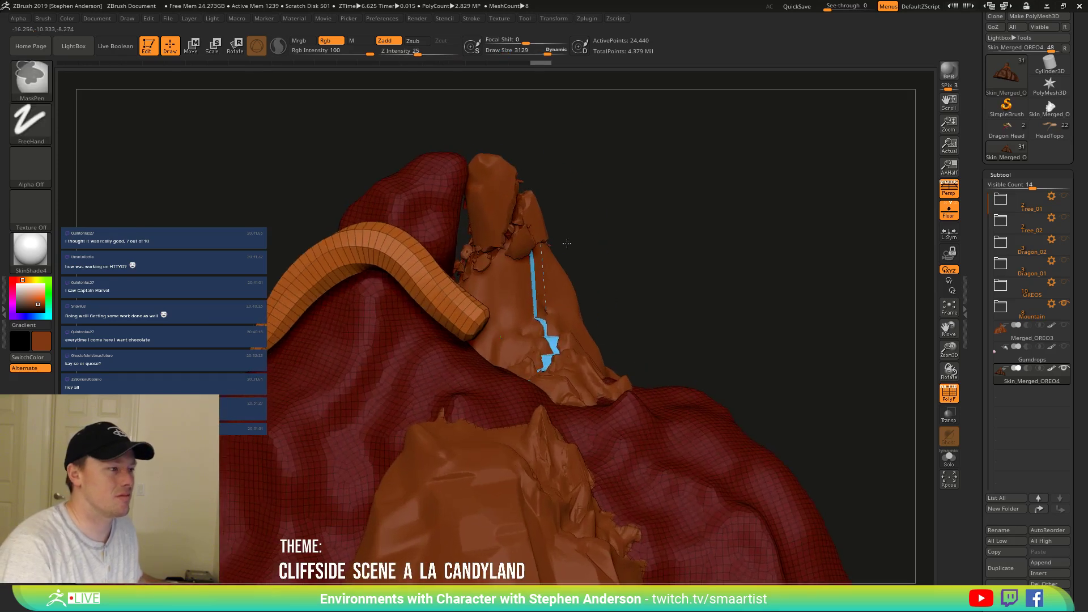
Shape the Curve Modifiers falloff with a lowered starting point so the arched tube narrows toward both ends, and apply it to the tube.
{"action": "left_click", "coordinate": [472, 18]}
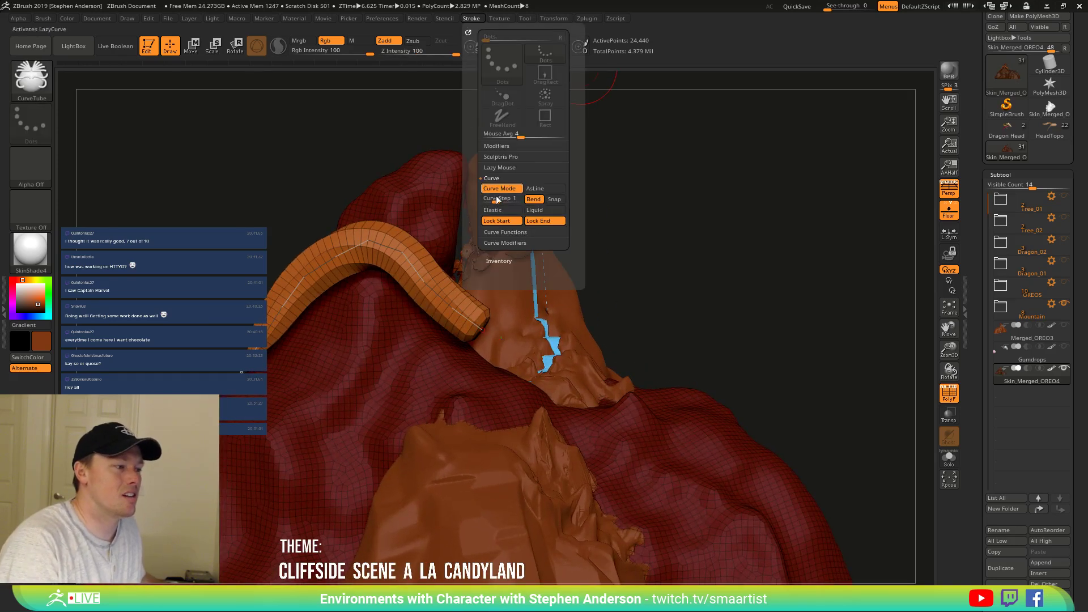
{"action": "left_click", "coordinate": [519, 243]}
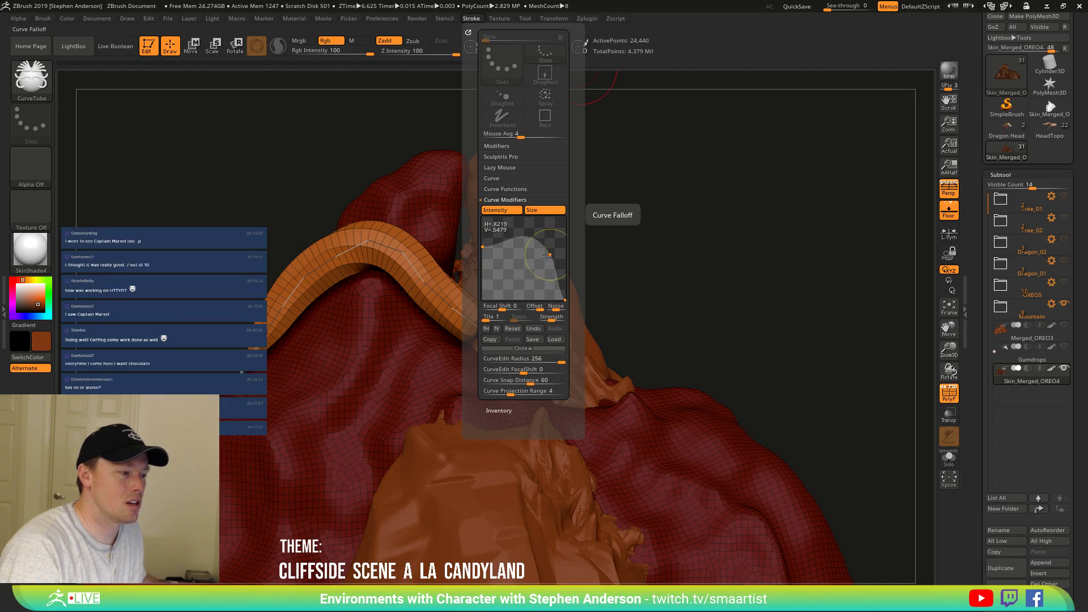
{"action": "left_click_drag", "start_coordinate": [485, 246], "coordinate": [481, 256]}
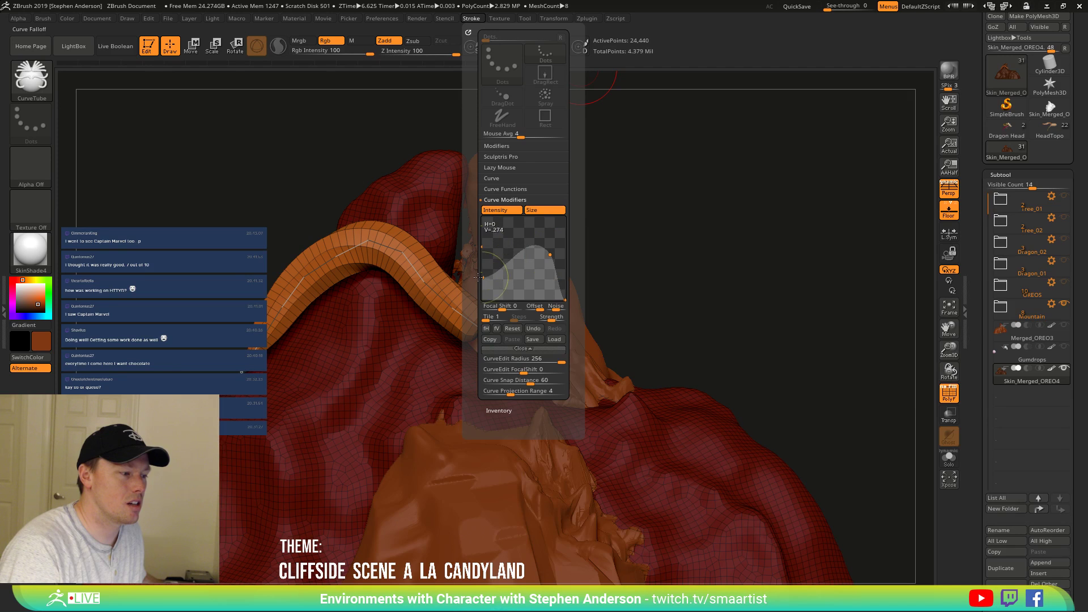
{"action": "left_click", "coordinate": [424, 279]}
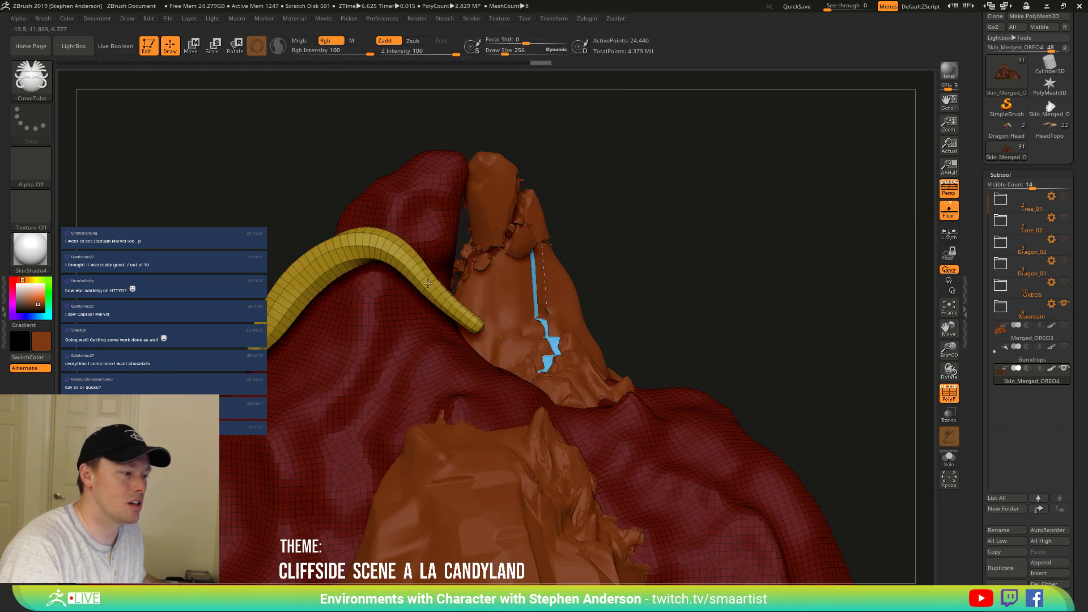
{"action": "right_click_drag", "start_coordinate": [437, 269], "coordinate": [575, 241], "text": "alt"}
{"action": "right_click_drag", "start_coordinate": [470, 246], "coordinate": [515, 250]}
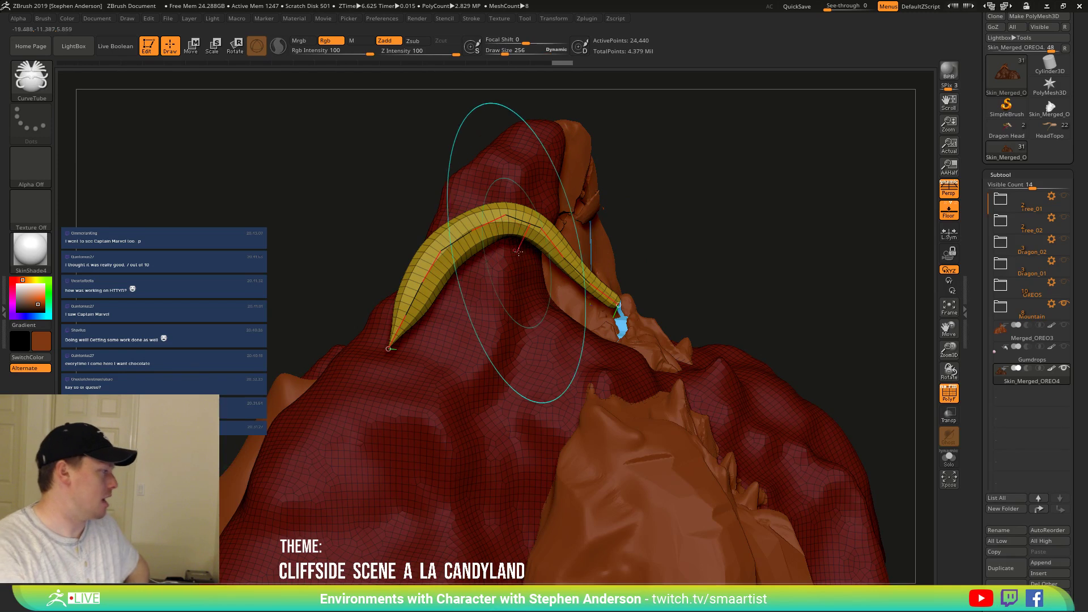
Readjust the curve falloff so the tube stays thick at the cliff end and tapers to a point at its far end.
{"action": "left_click", "coordinate": [616, 94]}
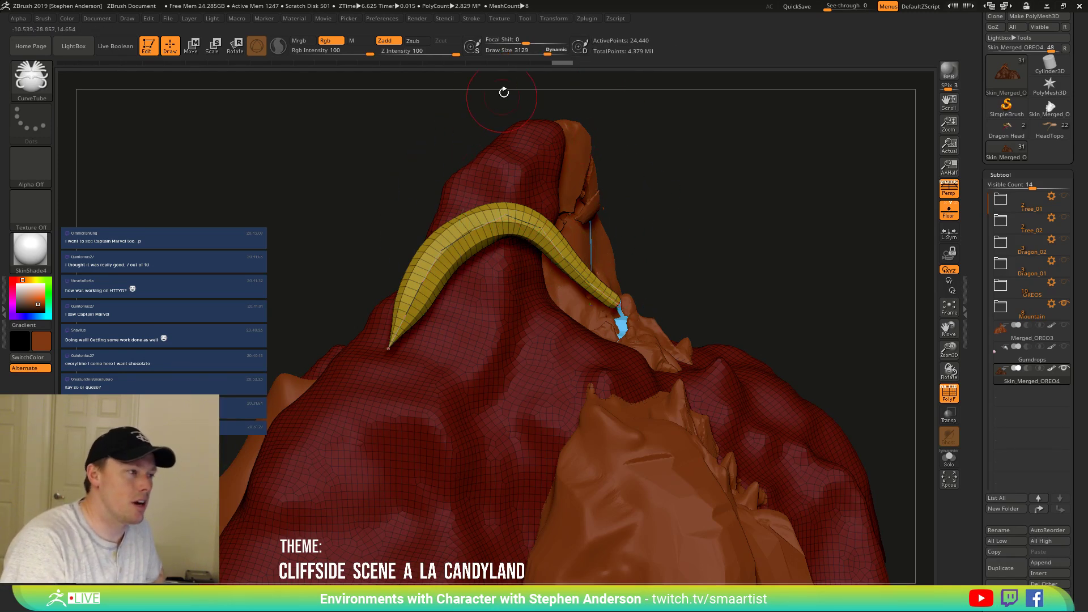
{"action": "left_click", "coordinate": [471, 18]}
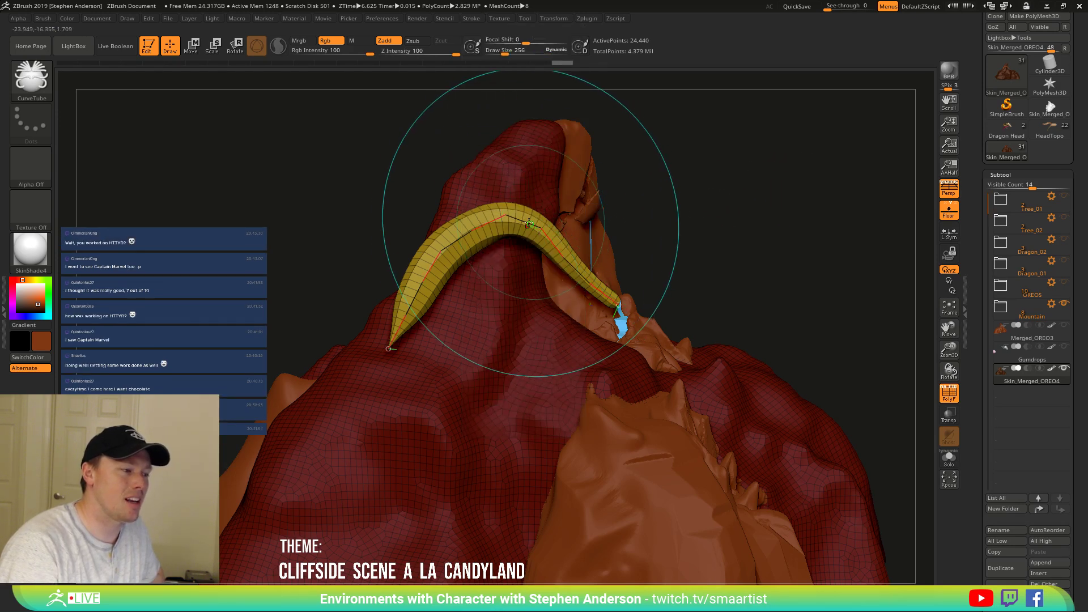
{"action": "left_click", "coordinate": [558, 249]}
{"action": "mouse_move", "coordinate": [546, 254]}
{"action": "right_mouse_down"}
{"action": "mouse_move", "coordinate": [513, 232]}
{"action": "mouse_move", "coordinate": [542, 234]}
{"action": "right_mouse_up"}
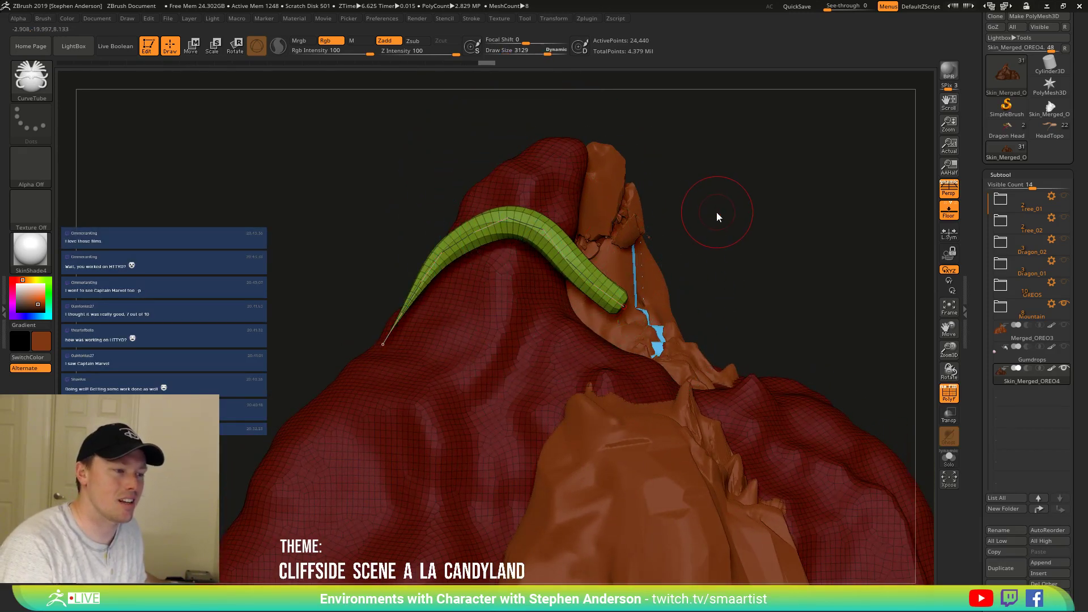
Reduce the draw size to 2409 and update the tube to the thinner profile.
{"action": "key", "text": "s"}
{"action": "left_click_drag", "start_coordinate": [710, 212], "coordinate": [675, 212]}
{"action": "left_click", "coordinate": [565, 255]}
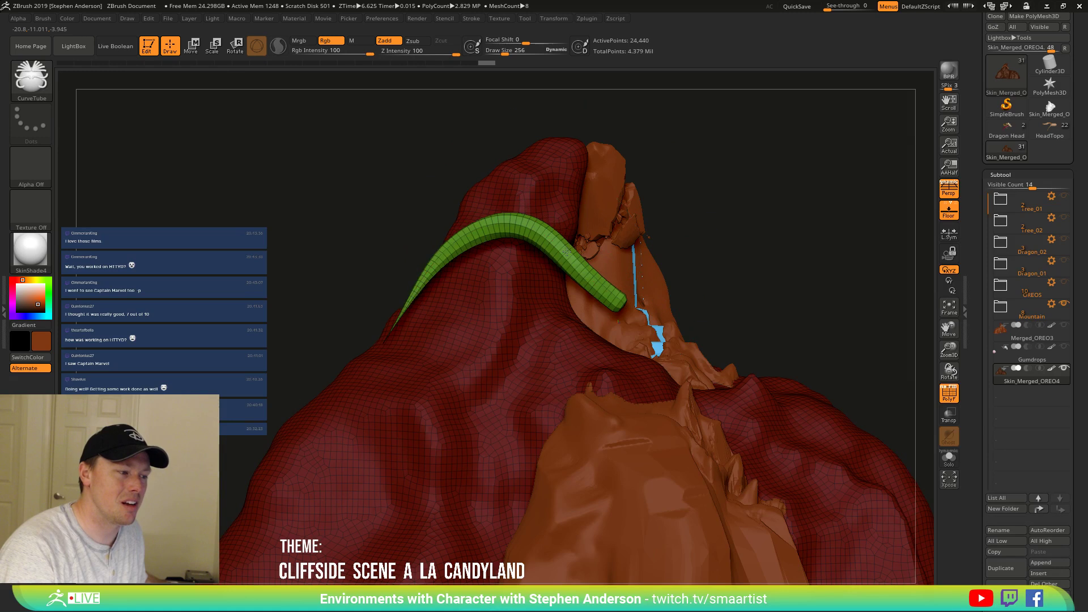
Bow the thin half of the tube outward from the mirrored mountain, and undo the stray curve drawn on the peak.
{"action": "right_click_drag", "start_coordinate": [434, 244], "coordinate": [488, 295]}
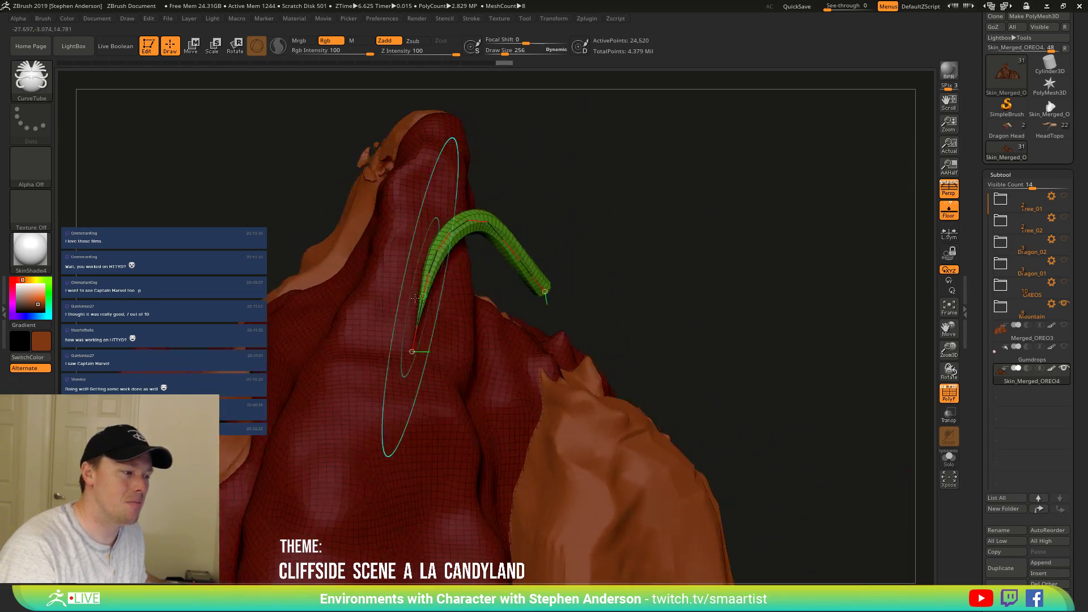
{"action": "right_click_drag", "start_coordinate": [420, 296], "coordinate": [395, 299]}
{"action": "left_click_drag", "start_coordinate": [395, 298], "coordinate": [373, 297]}
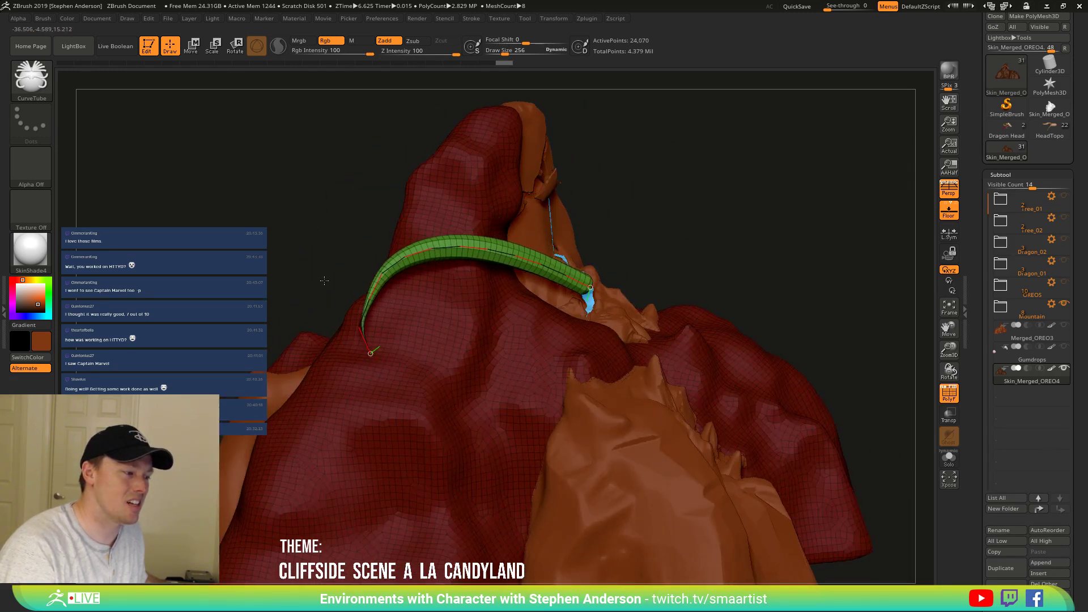
{"action": "left_click", "coordinate": [356, 277]}
{"action": "mouse_move", "coordinate": [468, 254]}
{"action": "right_mouse_down"}
{"action": "mouse_move", "coordinate": [474, 275]}
{"action": "mouse_move", "coordinate": [473, 261]}
{"action": "right_mouse_up"}
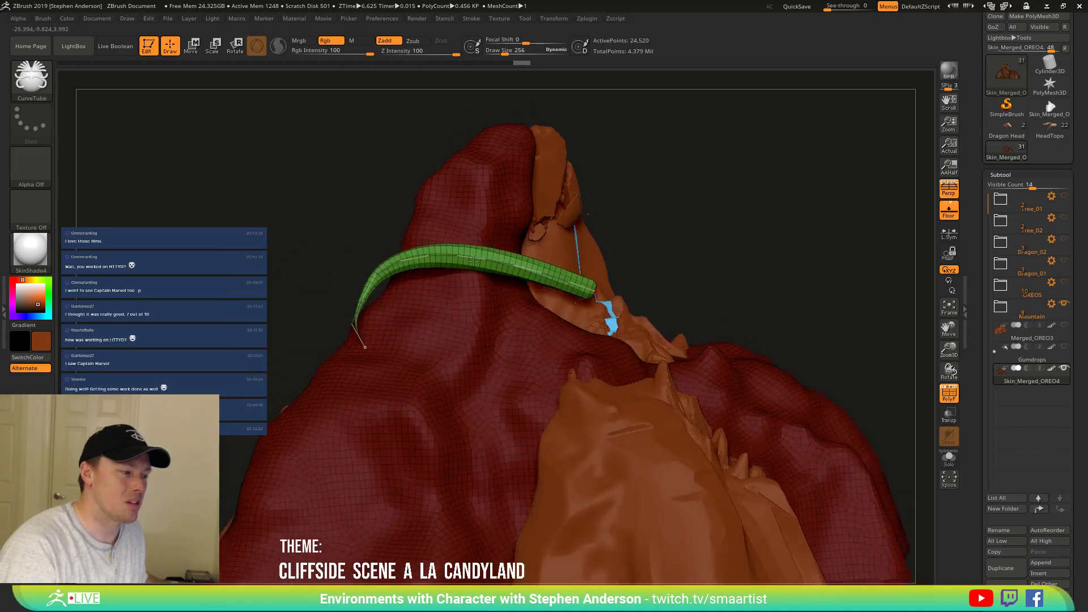
{"action": "left_click_drag", "start_coordinate": [473, 261], "coordinate": [432, 235]}
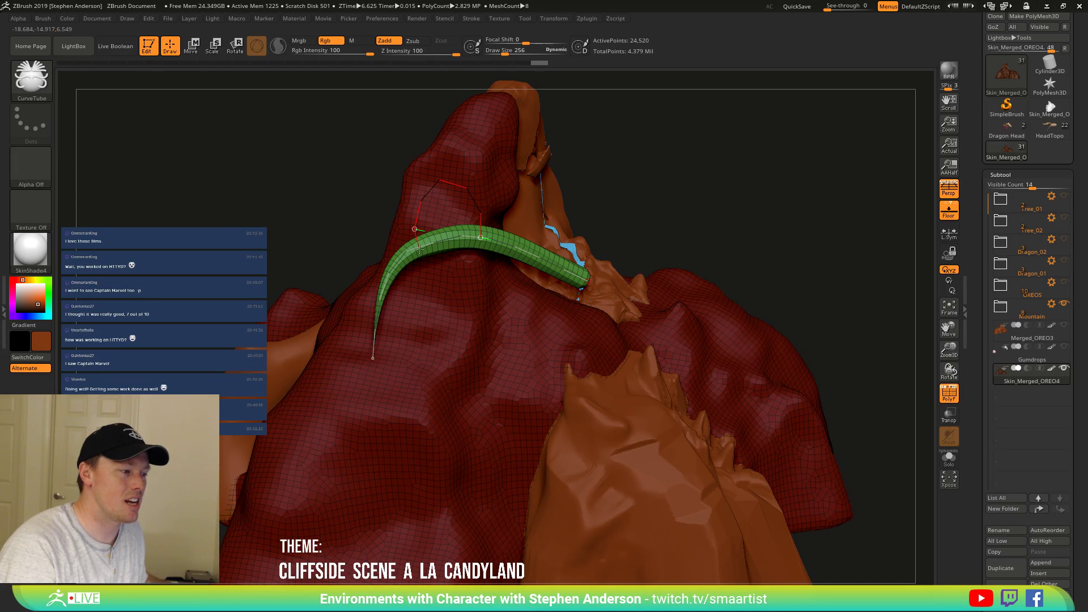
{"action": "key", "text": "ctrl"}
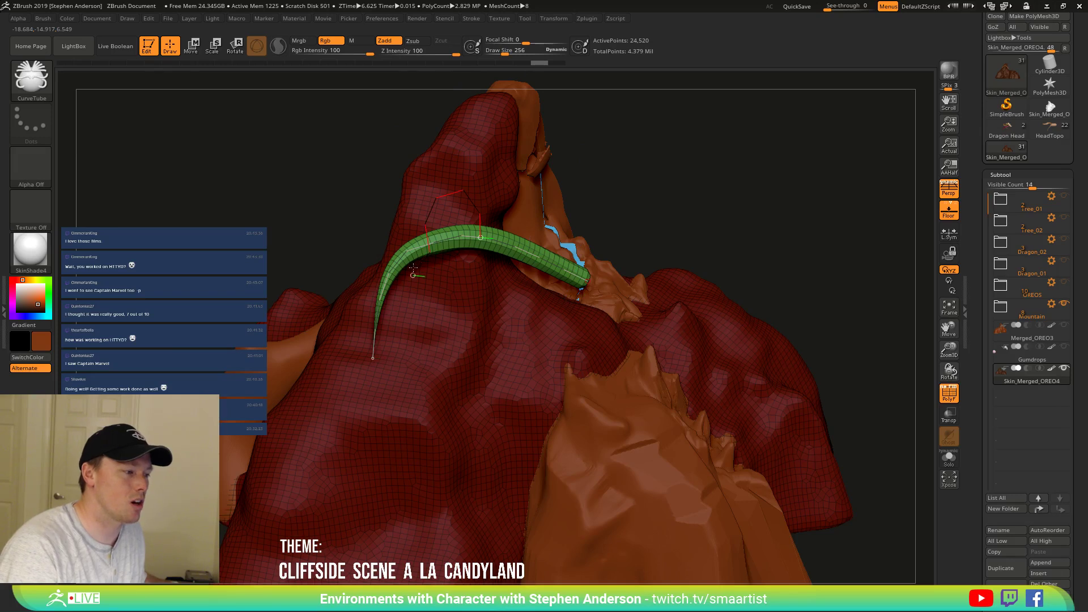
Raise the middle of the tube's arch and pull its thin end up and outward, off the mountain surface.
{"action": "mouse_move", "coordinate": [456, 230]}
{"action": "right_mouse_down"}
{"action": "mouse_move", "coordinate": [544, 226]}
{"action": "mouse_move", "coordinate": [447, 238]}
{"action": "mouse_move", "coordinate": [461, 213]}
{"action": "mouse_move", "coordinate": [363, 223]}
{"action": "mouse_move", "coordinate": [518, 247]}
{"action": "right_mouse_up"}
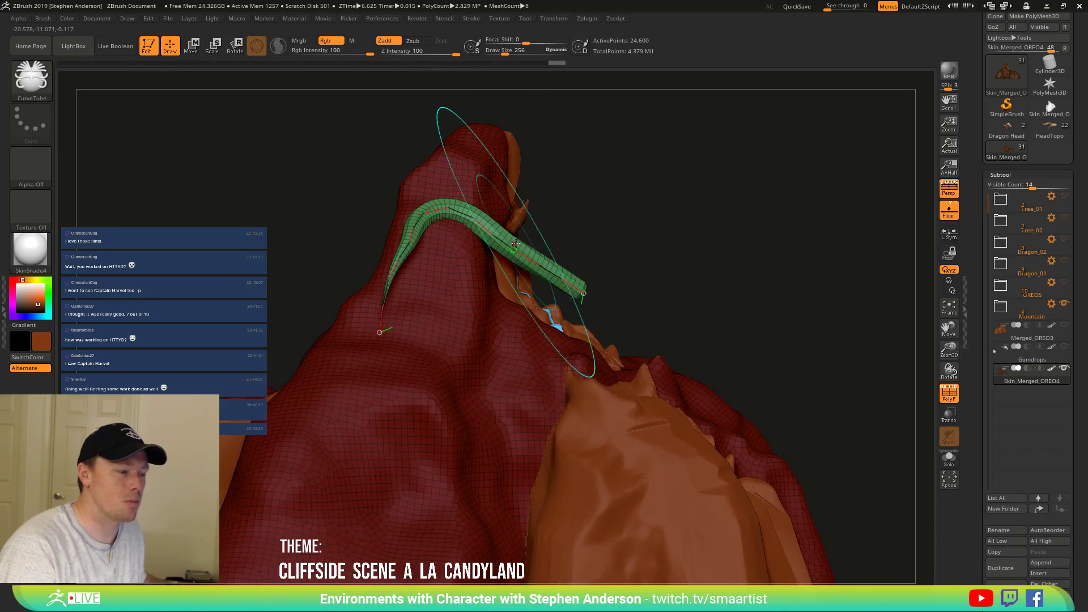
{"action": "left_click_drag", "start_coordinate": [436, 215], "coordinate": [454, 167]}
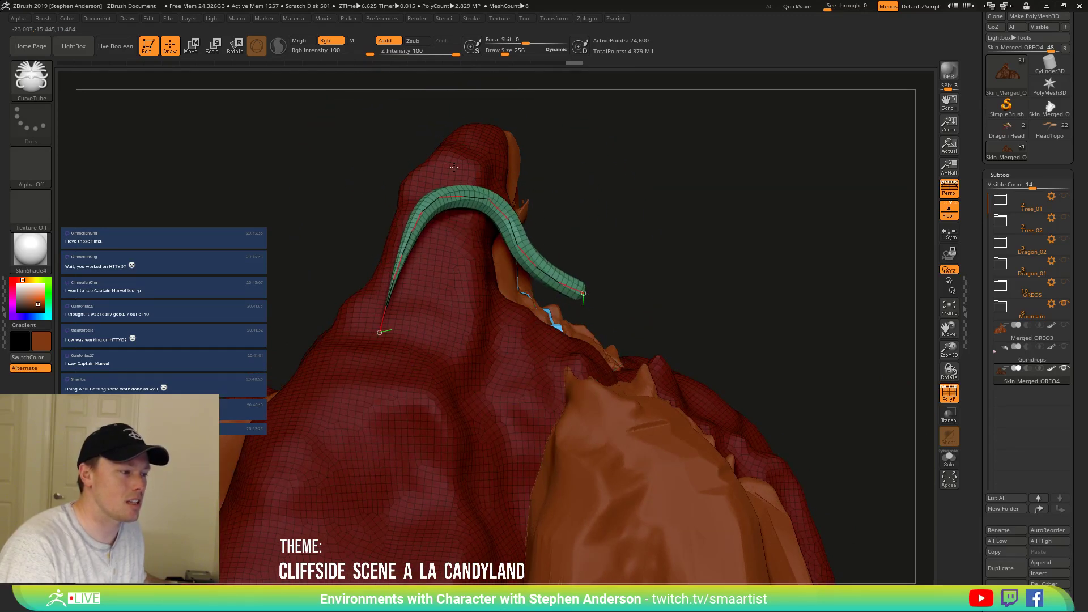
{"action": "mouse_move", "coordinate": [440, 248]}
{"action": "right_mouse_down"}
{"action": "mouse_move", "coordinate": [425, 291]}
{"action": "mouse_move", "coordinate": [409, 277]}
{"action": "right_mouse_up"}
{"action": "left_click_drag", "start_coordinate": [397, 276], "coordinate": [338, 226]}
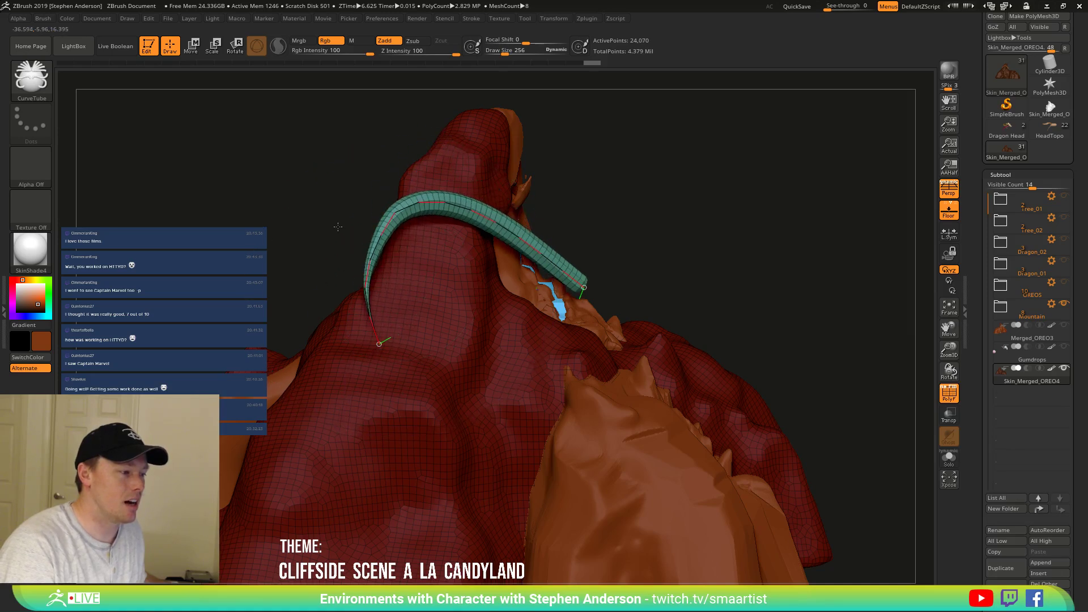
{"action": "left_click_drag", "start_coordinate": [365, 333], "coordinate": [377, 339]}
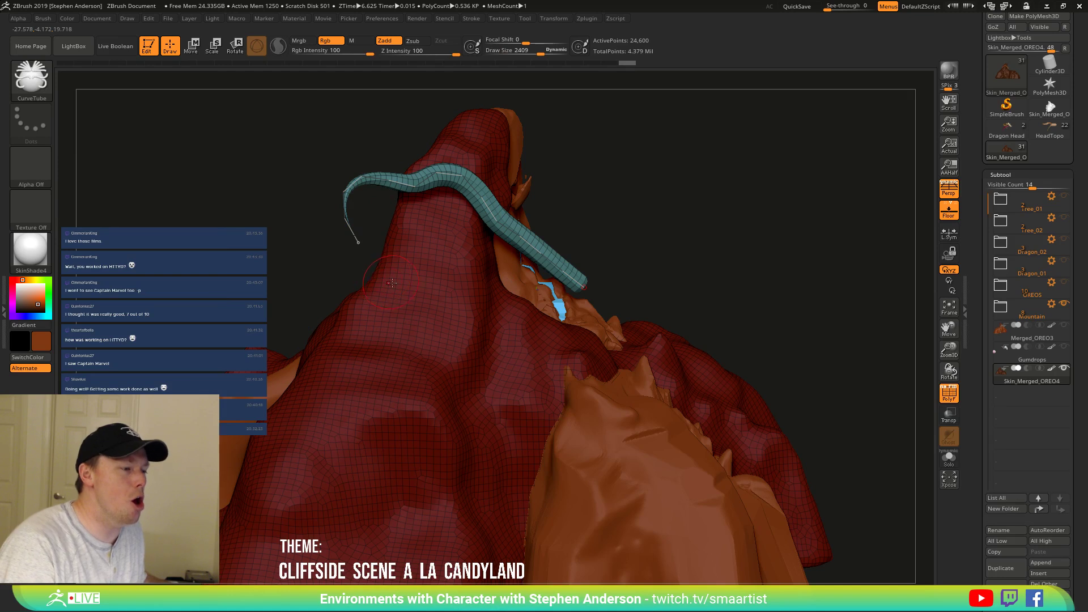
Refine the bend where the tube passes the mirrored peak, working from the side to shape its distance from the surface.
{"action": "mouse_move", "coordinate": [512, 260]}
{"action": "right_mouse_down"}
{"action": "mouse_move", "coordinate": [490, 266]}
{"action": "mouse_move", "coordinate": [507, 271]}
{"action": "mouse_move", "coordinate": [496, 256]}
{"action": "right_mouse_up"}
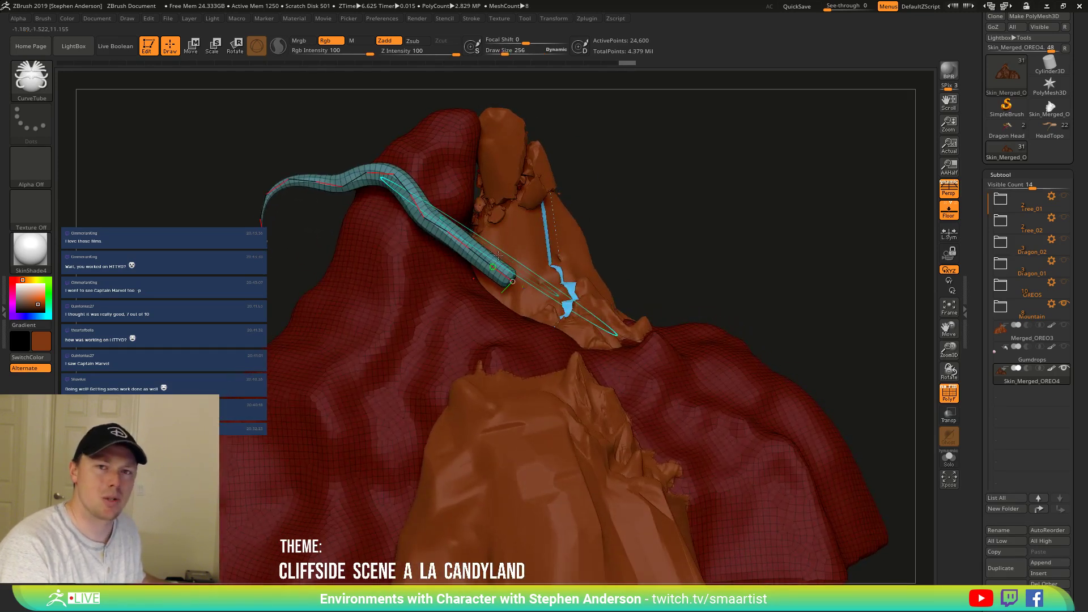
{"action": "left_click_drag", "start_coordinate": [497, 255], "coordinate": [488, 247]}
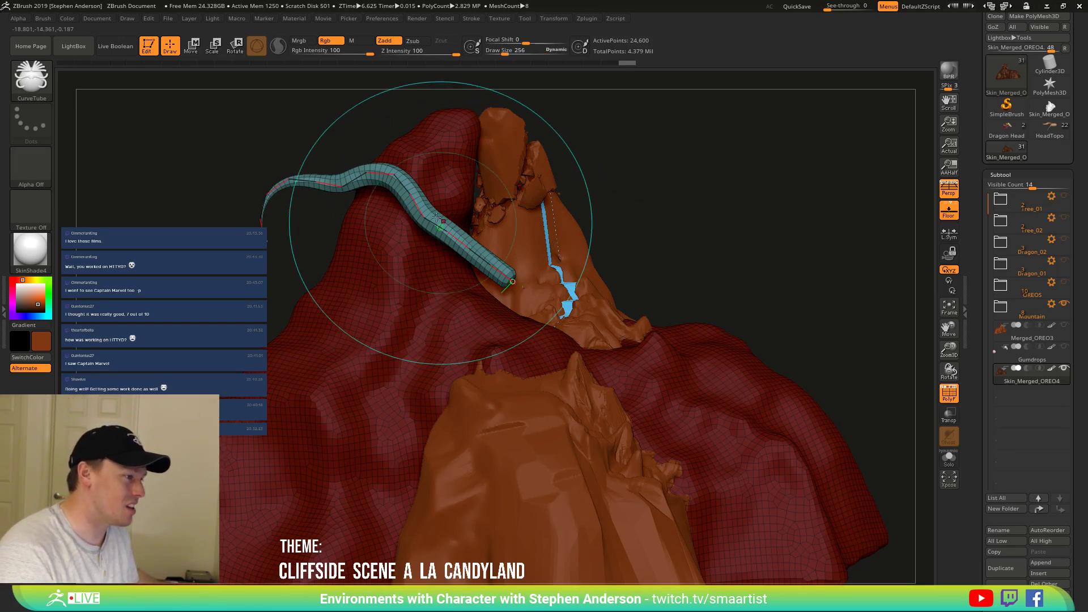
{"action": "mouse_move", "coordinate": [439, 224]}
{"action": "right_mouse_down"}
{"action": "mouse_move", "coordinate": [405, 224]}
{"action": "mouse_move", "coordinate": [444, 264]}
{"action": "mouse_move", "coordinate": [395, 247]}
{"action": "mouse_move", "coordinate": [369, 259]}
{"action": "mouse_move", "coordinate": [367, 276]}
{"action": "mouse_move", "coordinate": [411, 273]}
{"action": "right_mouse_up"}
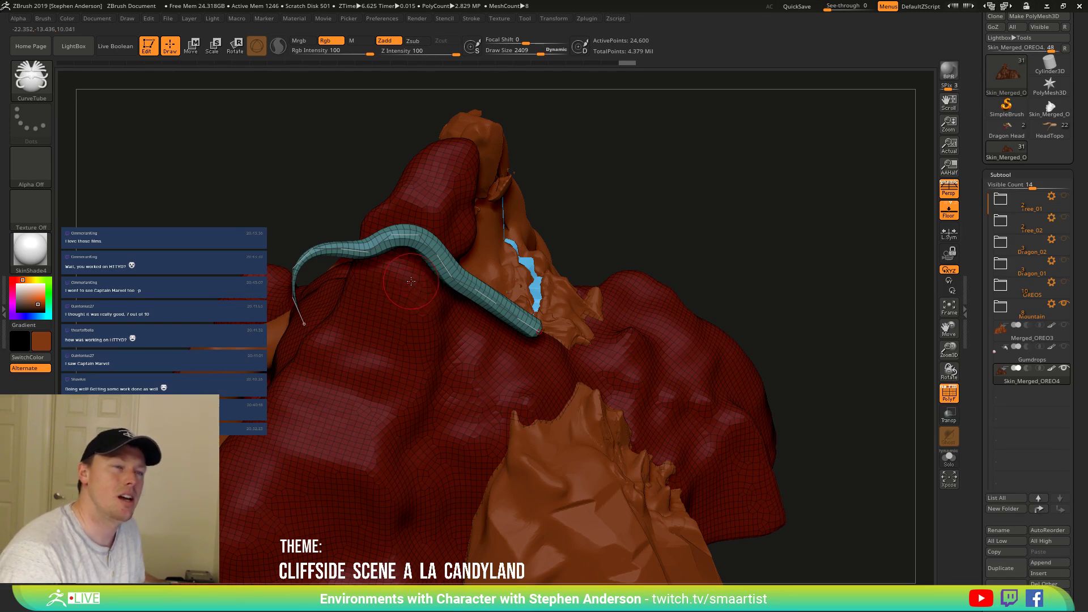
{"action": "mouse_move", "coordinate": [411, 281]}
{"action": "right_mouse_down"}
{"action": "mouse_move", "coordinate": [402, 281]}
{"action": "mouse_move", "coordinate": [442, 287]}
{"action": "right_mouse_up"}
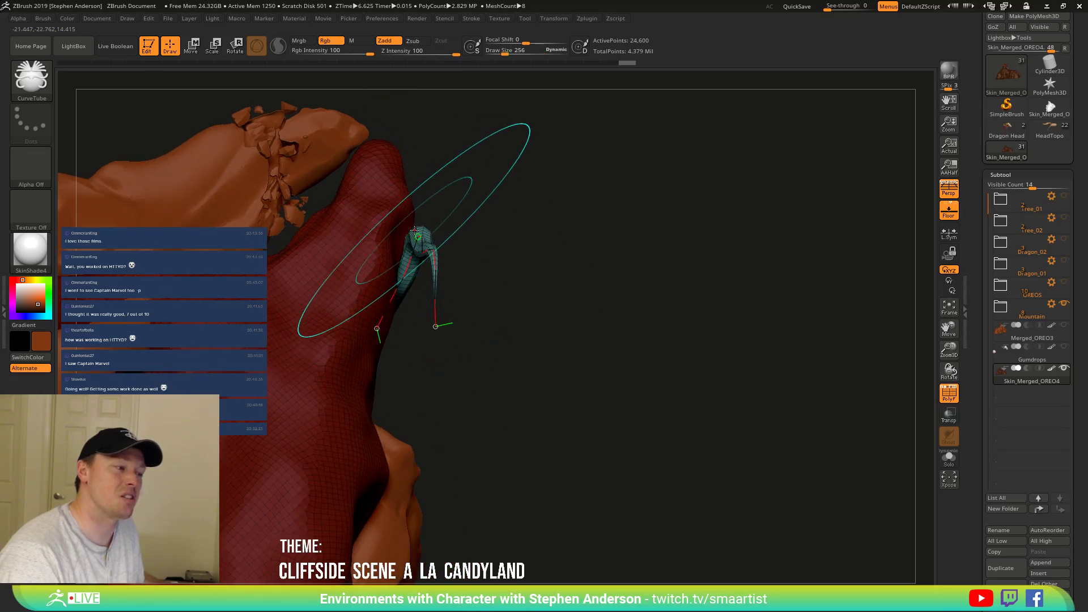
{"action": "left_click", "coordinate": [418, 283]}
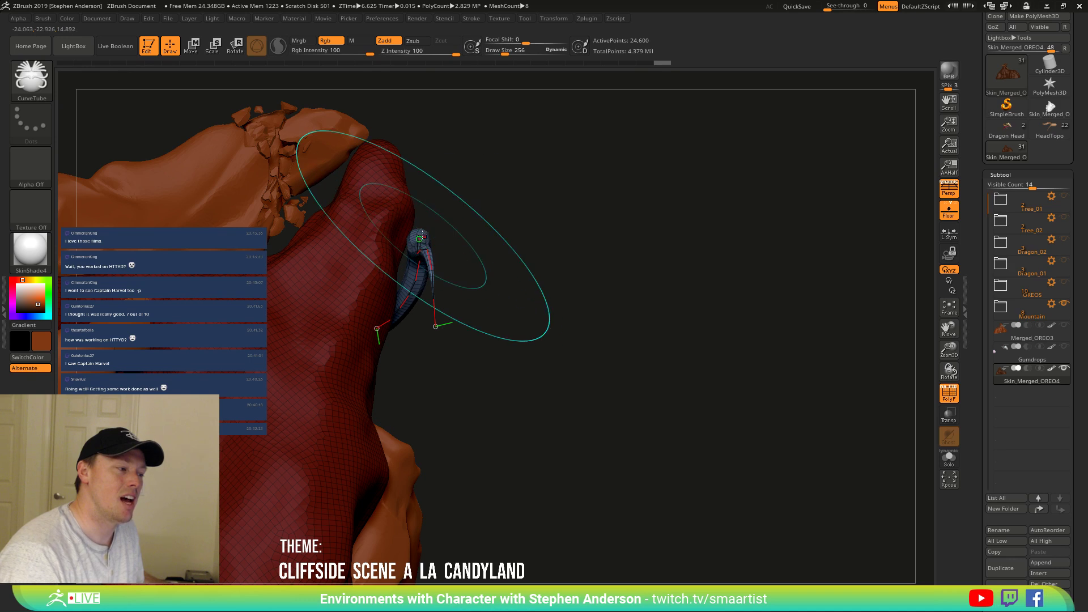
{"action": "left_click", "coordinate": [410, 238]}
{"action": "left_click_drag", "start_coordinate": [555, 238], "coordinate": [438, 211]}
{"action": "right_click_drag", "start_coordinate": [438, 211], "coordinate": [442, 220]}
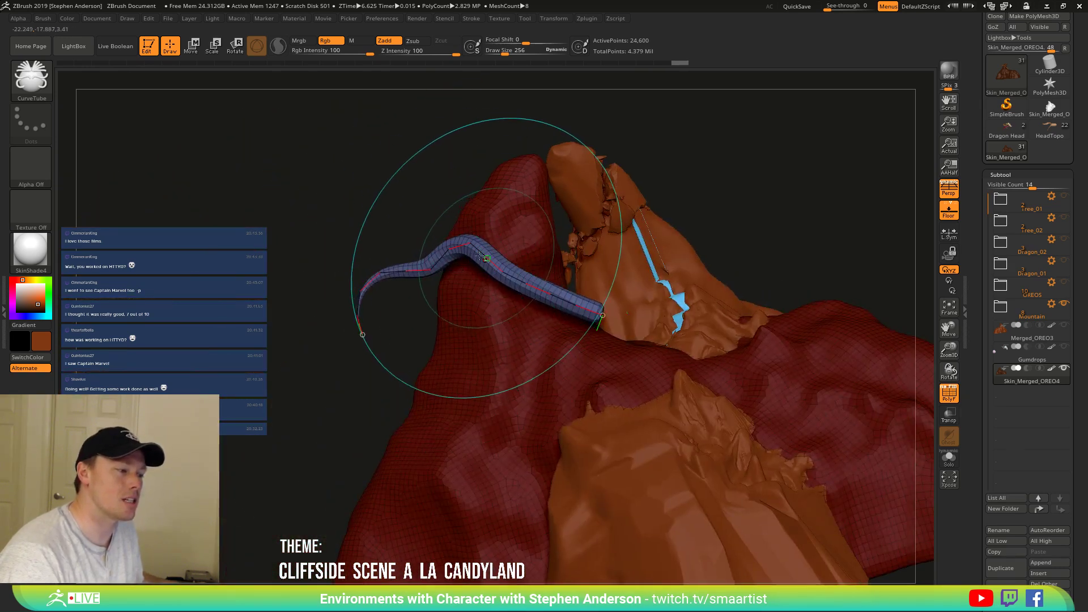
Extend the curve from the tube's thin end with an additional length running downward, and update the tube along it.
{"action": "mouse_move", "coordinate": [486, 267]}
{"action": "right_mouse_down"}
{"action": "mouse_move", "coordinate": [456, 266]}
{"action": "mouse_move", "coordinate": [450, 282]}
{"action": "right_mouse_up"}
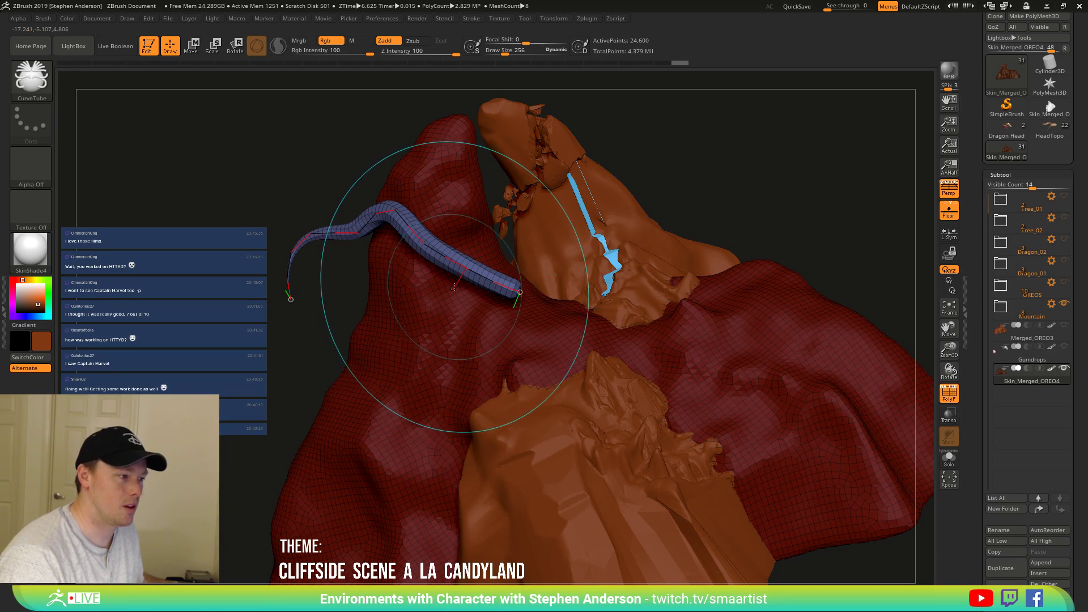
{"action": "mouse_move", "coordinate": [385, 238]}
{"action": "right_mouse_down"}
{"action": "mouse_move", "coordinate": [530, 275]}
{"action": "mouse_move", "coordinate": [560, 263]}
{"action": "mouse_move", "coordinate": [539, 262]}
{"action": "right_mouse_up"}
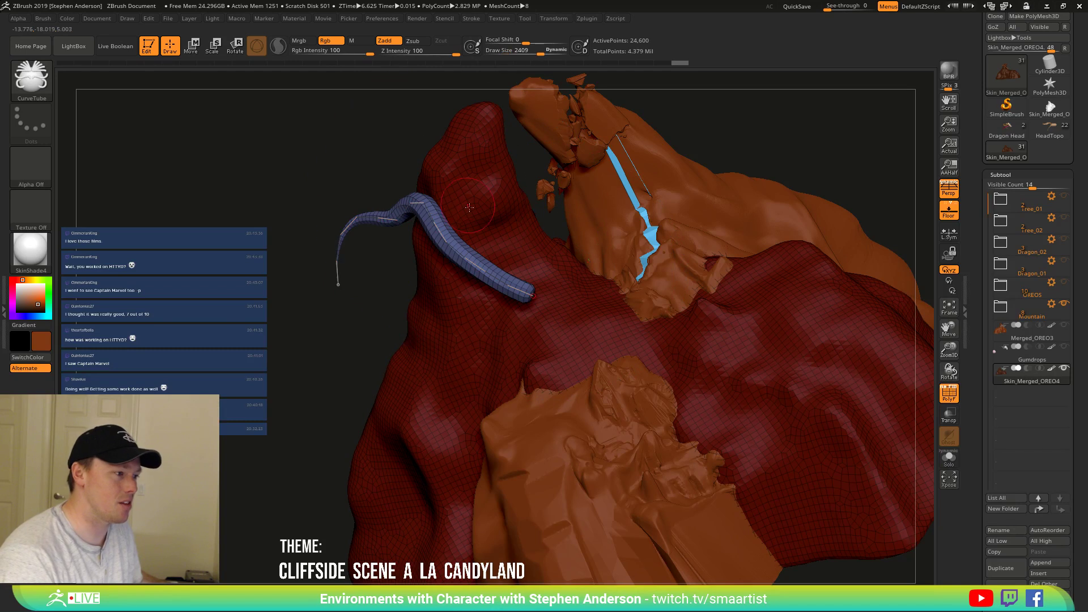
{"action": "right_click_drag", "start_coordinate": [512, 214], "coordinate": [538, 219]}
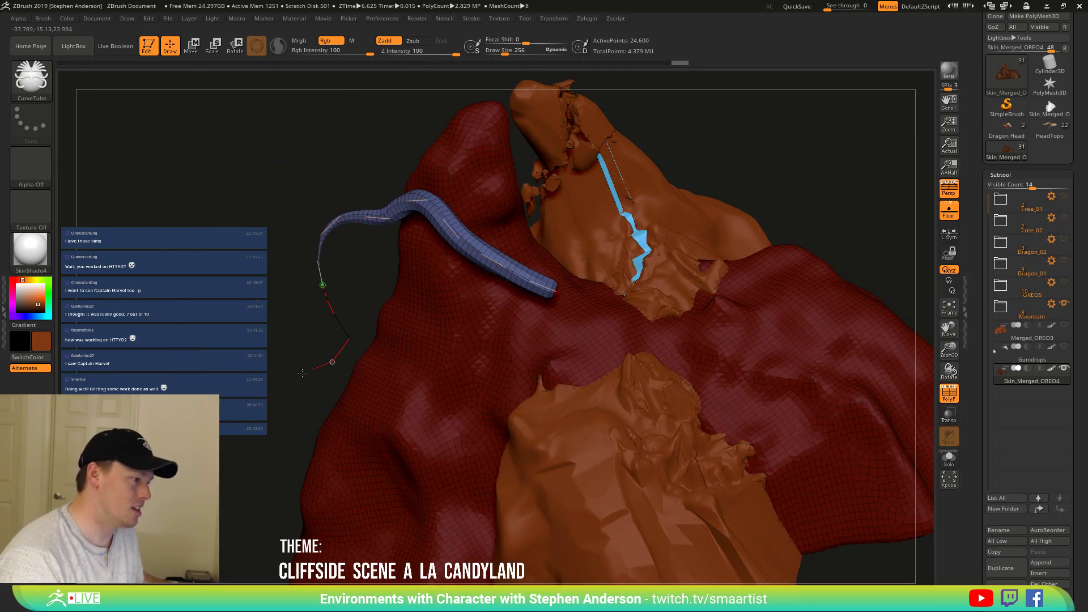
{"action": "right_click_drag", "start_coordinate": [305, 366], "coordinate": [355, 308]}
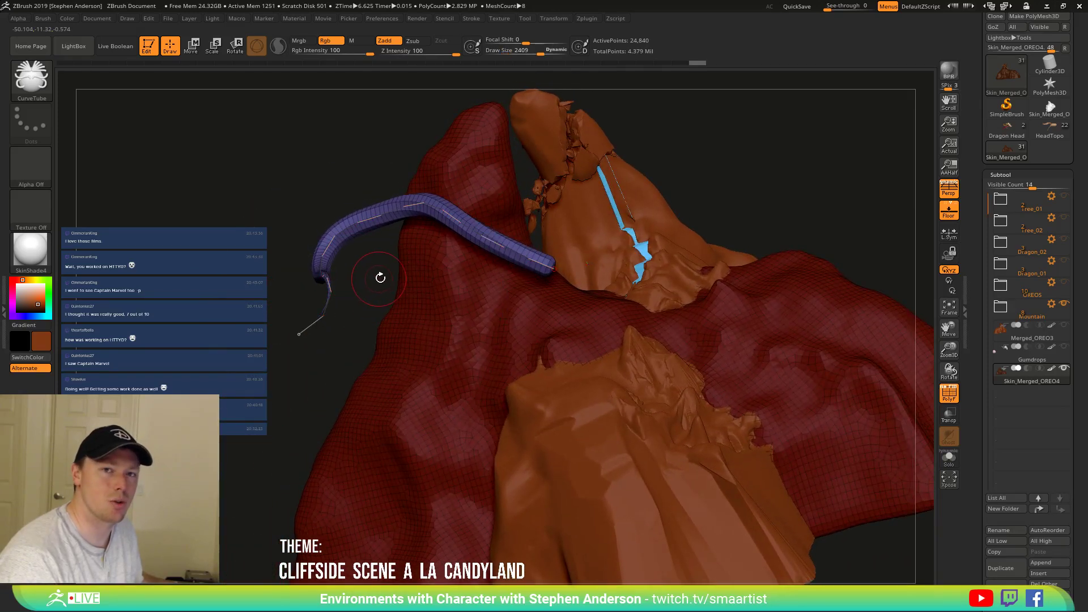
Sweep the thin half of the extended tube far outward, and move its thick end back against the mirrored peak.
{"action": "left_click_drag", "start_coordinate": [381, 284], "coordinate": [429, 302]}
{"action": "right_click_drag", "start_coordinate": [429, 301], "coordinate": [452, 355]}
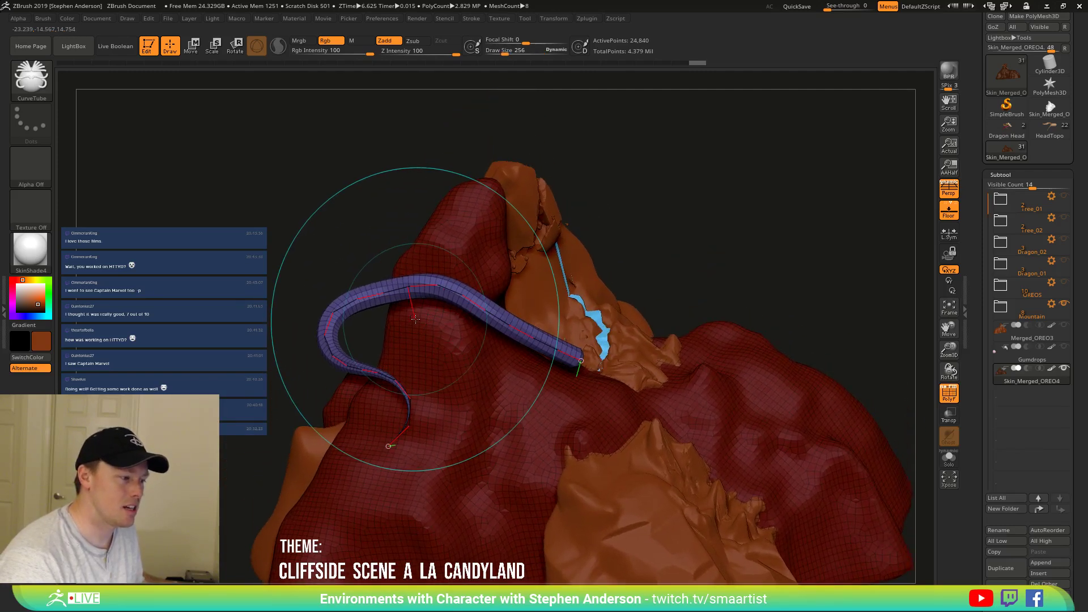
{"action": "mouse_move", "coordinate": [413, 406]}
{"action": "left_mouse_down"}
{"action": "mouse_move", "coordinate": [364, 340]}
{"action": "mouse_move", "coordinate": [368, 364]}
{"action": "mouse_move", "coordinate": [306, 363]}
{"action": "mouse_move", "coordinate": [288, 409]}
{"action": "left_mouse_up"}
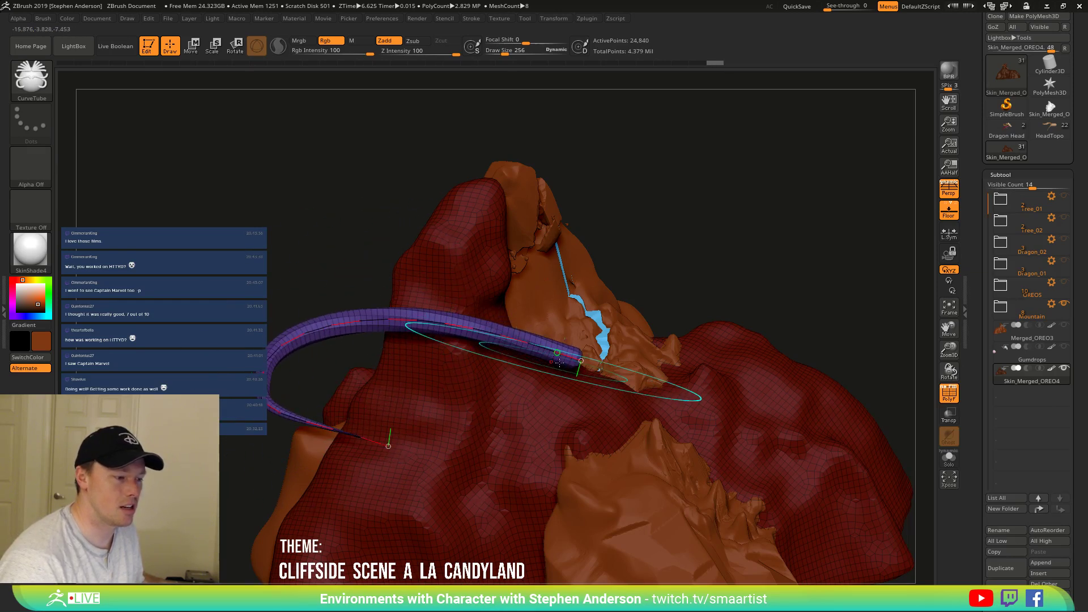
{"action": "left_click_drag", "start_coordinate": [563, 357], "coordinate": [479, 331]}
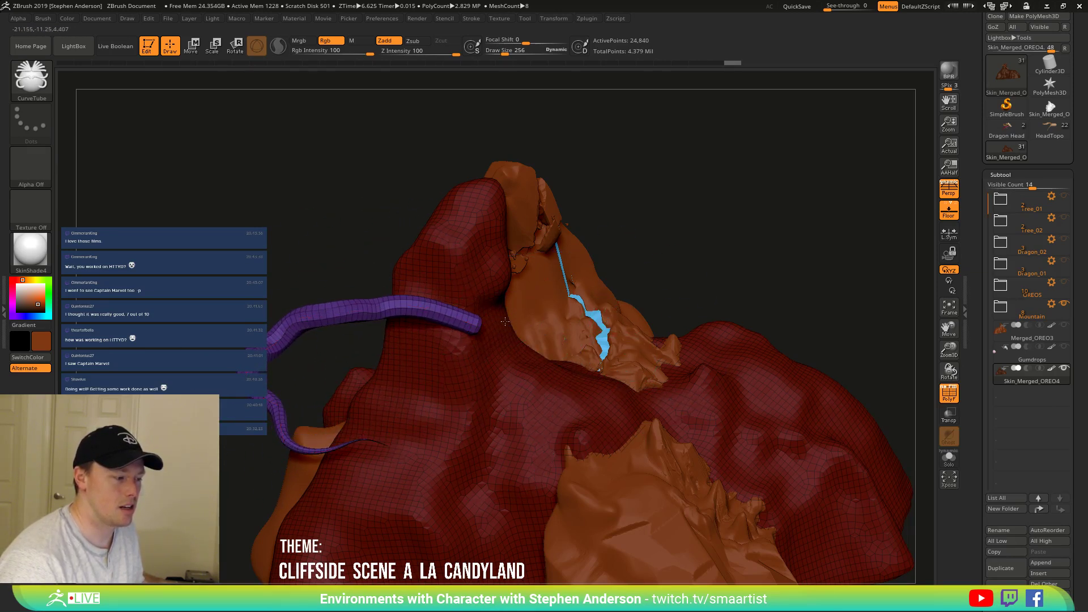
Pull the tube's curve into one smooth, wide arc sweeping from the side of the mirrored peak to its thin tip.
{"action": "right_click_drag", "start_coordinate": [505, 321], "coordinate": [704, 316]}
{"action": "left_click_drag", "start_coordinate": [479, 344], "coordinate": [572, 264]}
{"action": "right_click_drag", "start_coordinate": [684, 380], "coordinate": [437, 302]}
{"action": "right_click_drag", "start_coordinate": [622, 318], "coordinate": [875, 310]}
{"action": "left_click_drag", "start_coordinate": [859, 306], "coordinate": [267, 403]}
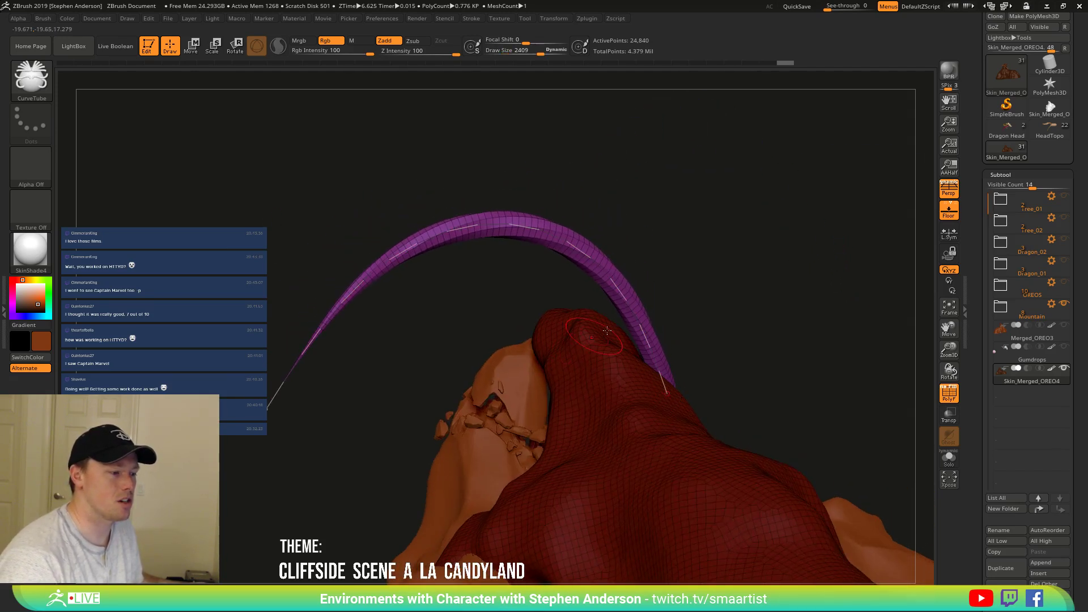
Hide the Mountain folder's subtools and view the mirrored mountain and its arched tube from several sides.
{"action": "mouse_move", "coordinate": [706, 392]}
{"action": "right_mouse_down"}
{"action": "mouse_move", "coordinate": [605, 409]}
{"action": "mouse_move", "coordinate": [652, 364]}
{"action": "mouse_move", "coordinate": [664, 439]}
{"action": "mouse_move", "coordinate": [645, 322]}
{"action": "mouse_move", "coordinate": [680, 326]}
{"action": "mouse_move", "coordinate": [672, 257]}
{"action": "mouse_move", "coordinate": [567, 311]}
{"action": "mouse_move", "coordinate": [588, 331]}
{"action": "mouse_move", "coordinate": [583, 299]}
{"action": "mouse_move", "coordinate": [651, 360]}
{"action": "mouse_move", "coordinate": [636, 366]}
{"action": "mouse_move", "coordinate": [602, 289]}
{"action": "mouse_move", "coordinate": [609, 385]}
{"action": "mouse_move", "coordinate": [583, 263]}
{"action": "mouse_move", "coordinate": [604, 245]}
{"action": "mouse_move", "coordinate": [632, 340]}
{"action": "mouse_move", "coordinate": [572, 289]}
{"action": "right_mouse_up"}
{"action": "left_click", "coordinate": [1065, 306]}
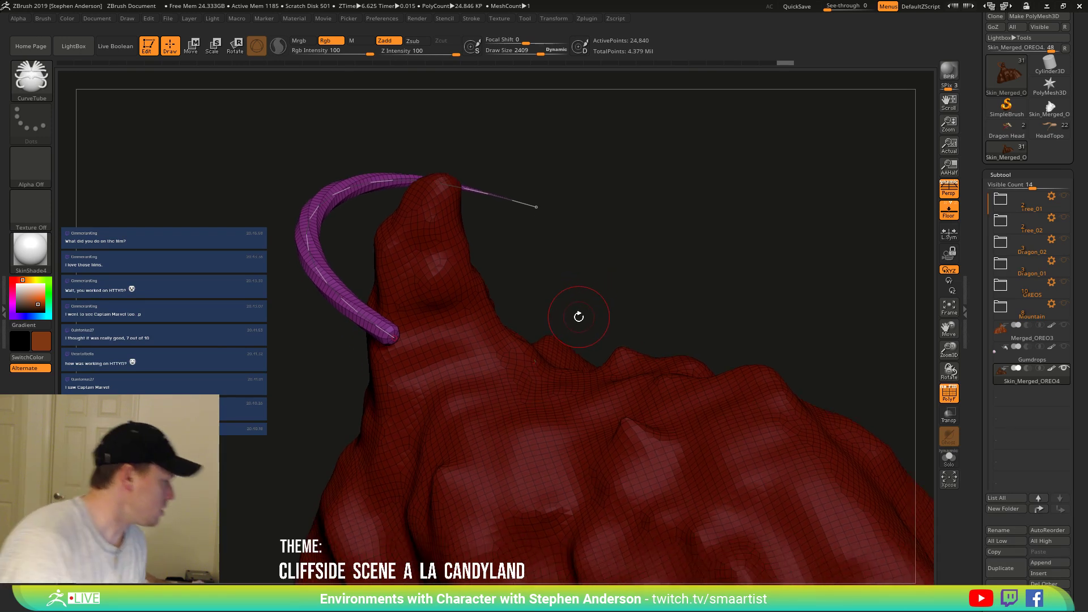
{"action": "right_click_drag", "start_coordinate": [599, 327], "coordinate": [538, 298]}
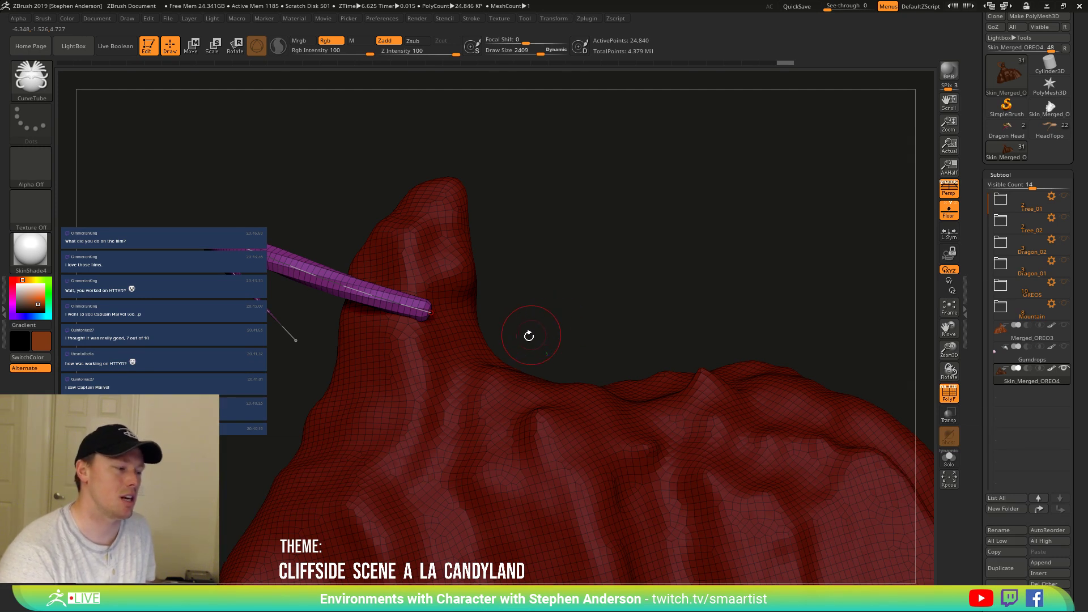
{"action": "right_click_drag", "start_coordinate": [456, 275], "coordinate": [445, 304]}
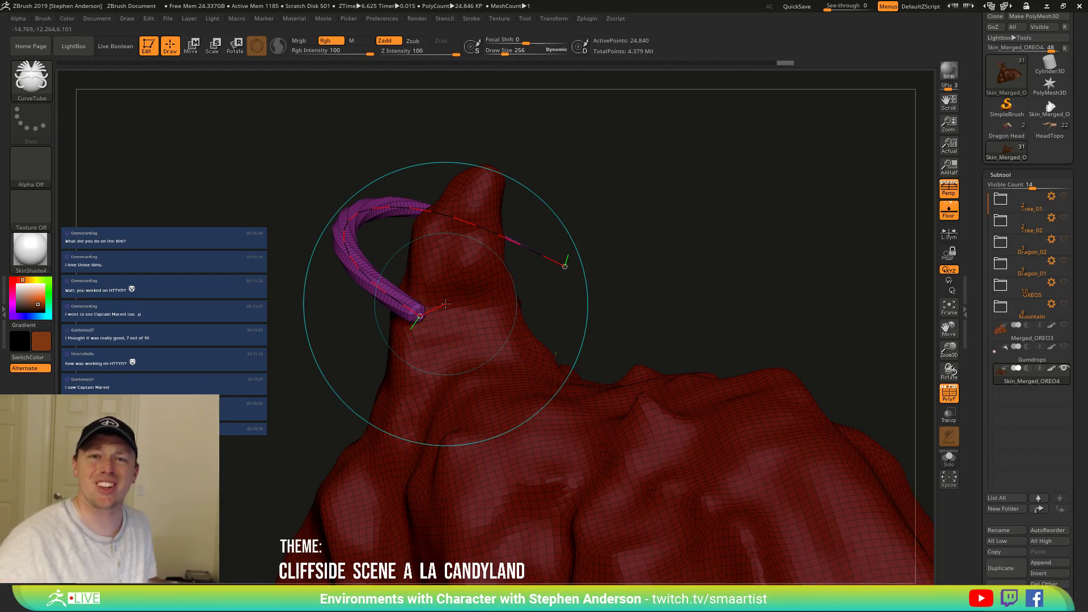
Review the stroke's curve and curve modifier settings that control the tube.
{"action": "right_click_drag", "start_coordinate": [431, 288], "coordinate": [487, 306]}
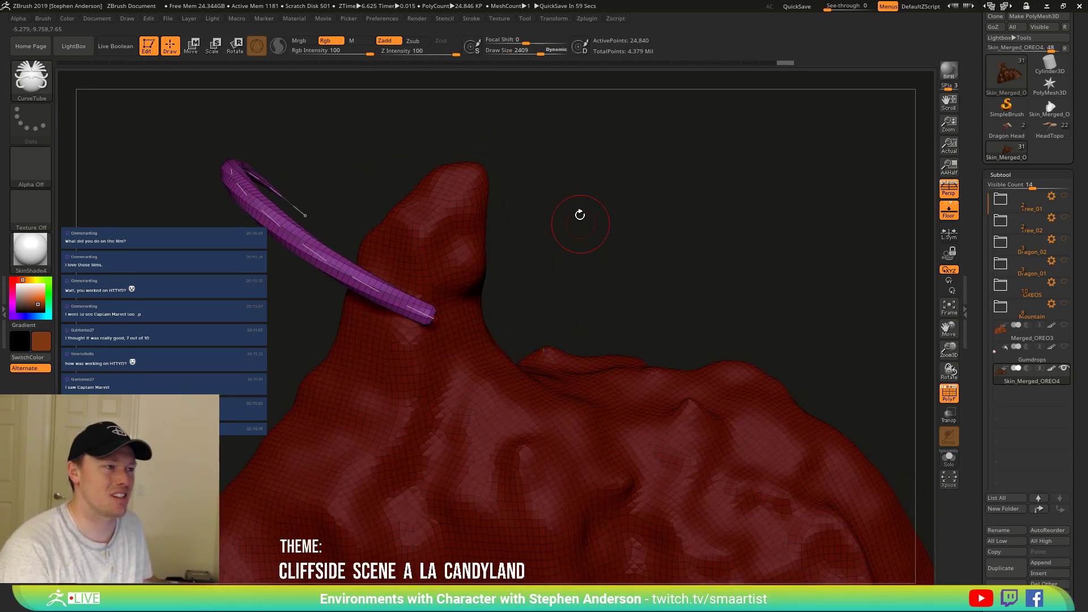
{"action": "left_click", "coordinate": [474, 20]}
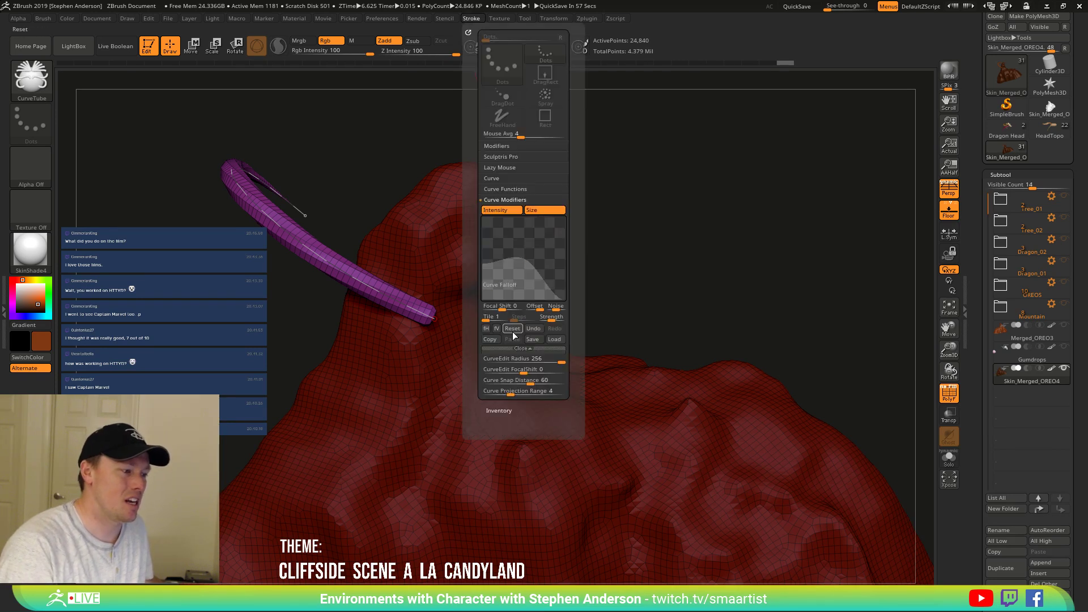
{"action": "left_click", "coordinate": [498, 178]}
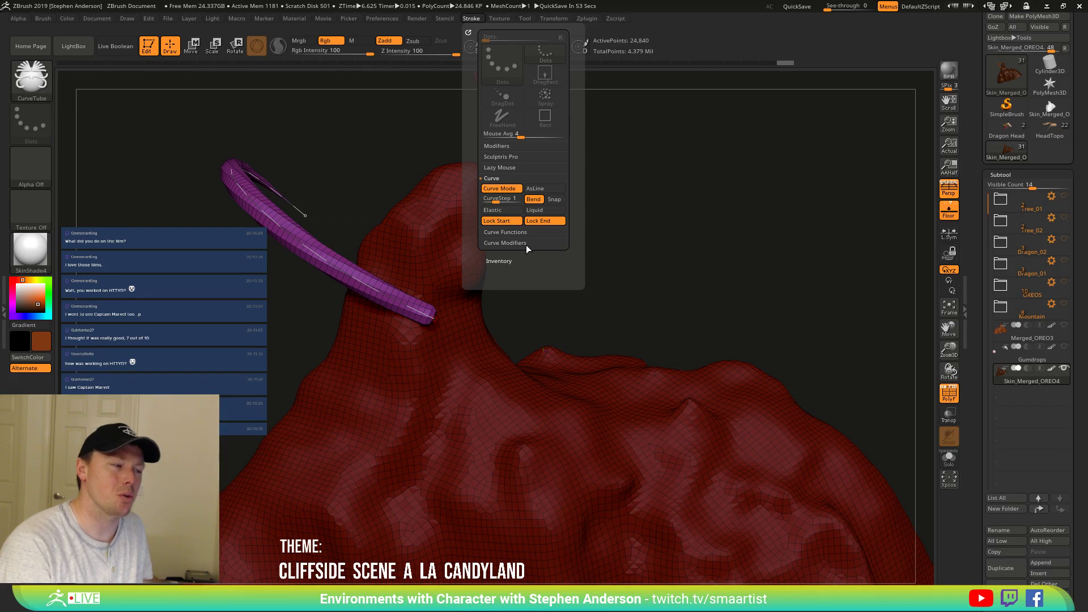
{"action": "left_click", "coordinate": [499, 18]}
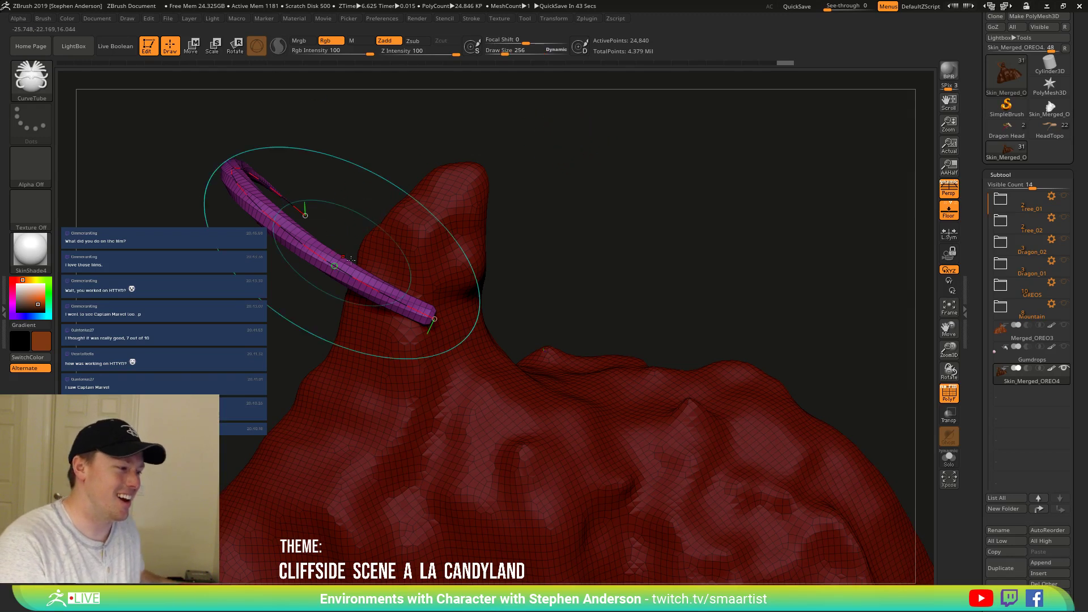
Reposition the tube's thick end so it sits against the side of the mirrored peak.
{"action": "mouse_move", "coordinate": [360, 281]}
{"action": "right_mouse_down"}
{"action": "mouse_move", "coordinate": [401, 292]}
{"action": "mouse_move", "coordinate": [390, 294]}
{"action": "mouse_move", "coordinate": [391, 317]}
{"action": "mouse_move", "coordinate": [429, 318]}
{"action": "mouse_move", "coordinate": [413, 335]}
{"action": "mouse_move", "coordinate": [434, 321]}
{"action": "right_mouse_up"}
{"action": "mouse_move", "coordinate": [433, 320]}
{"action": "left_mouse_down"}
{"action": "mouse_move", "coordinate": [400, 315]}
{"action": "mouse_move", "coordinate": [410, 312]}
{"action": "left_mouse_up"}
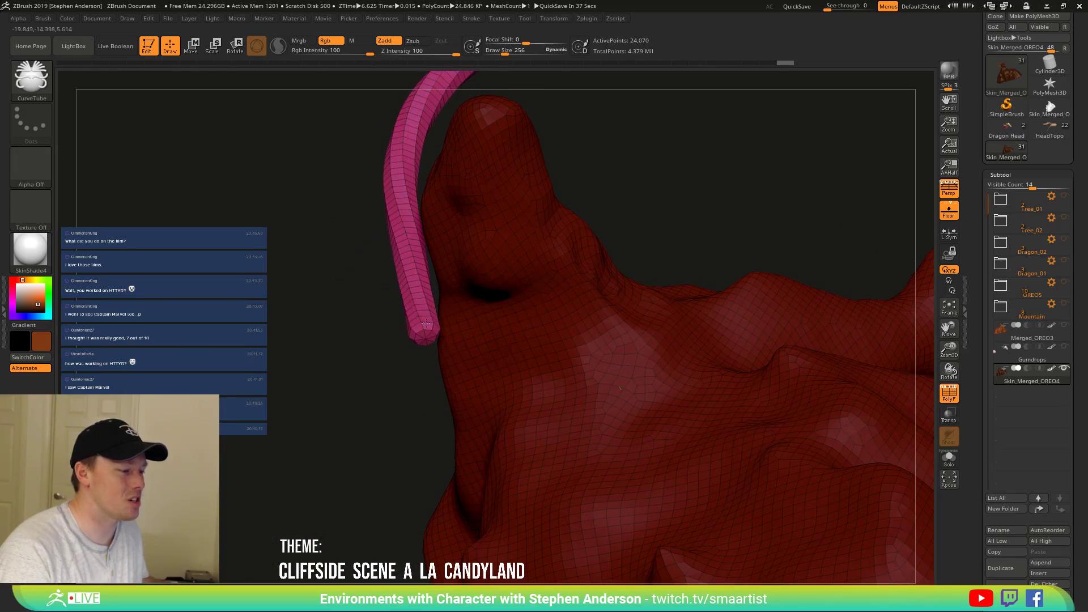
{"action": "mouse_move", "coordinate": [429, 331]}
{"action": "right_mouse_down"}
{"action": "mouse_move", "coordinate": [465, 297]}
{"action": "mouse_move", "coordinate": [475, 199]}
{"action": "mouse_move", "coordinate": [499, 221]}
{"action": "right_mouse_up"}
{"action": "left_click_drag", "start_coordinate": [526, 243], "coordinate": [502, 309]}
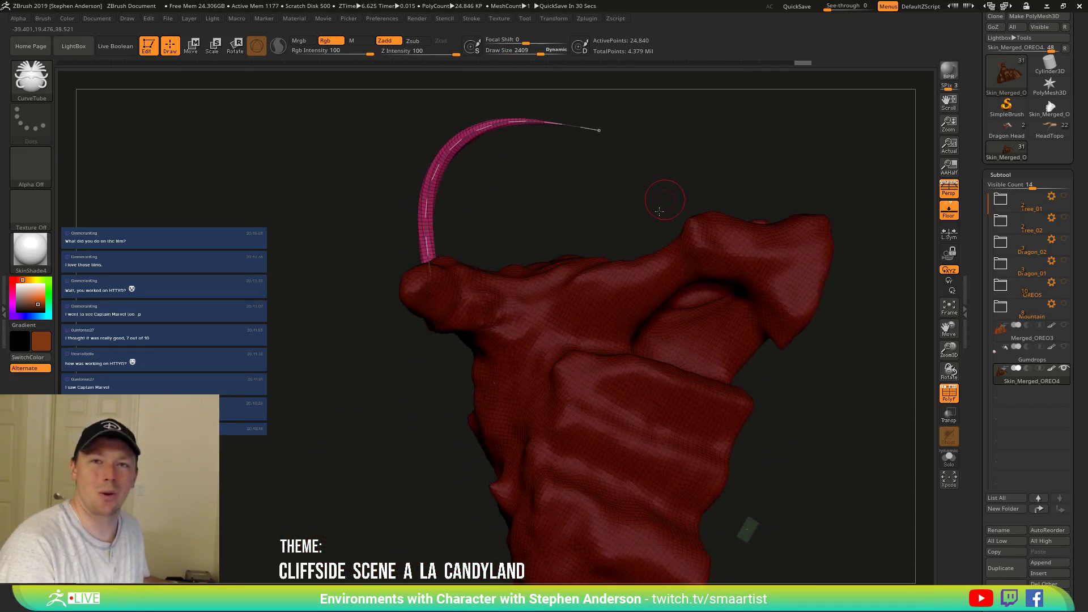
{"action": "left_click_drag", "start_coordinate": [659, 211], "coordinate": [554, 304]}
{"action": "left_click_drag", "start_coordinate": [474, 288], "coordinate": [510, 290]}
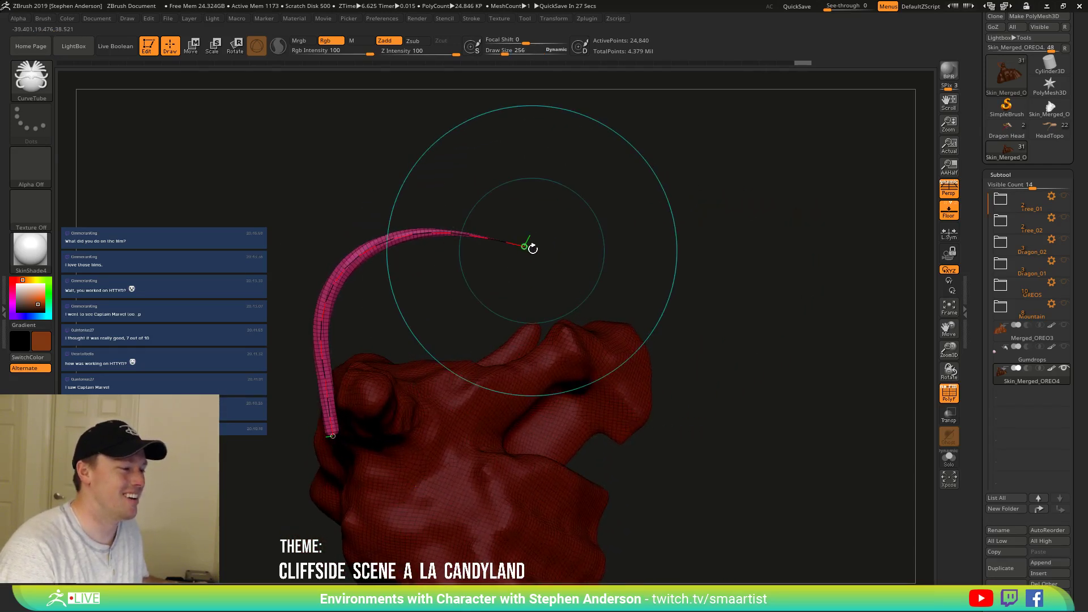
Swing the tube's thin tip out to the opposite side and bend its middle into an S-curve.
{"action": "left_click_drag", "start_coordinate": [524, 244], "coordinate": [255, 189]}
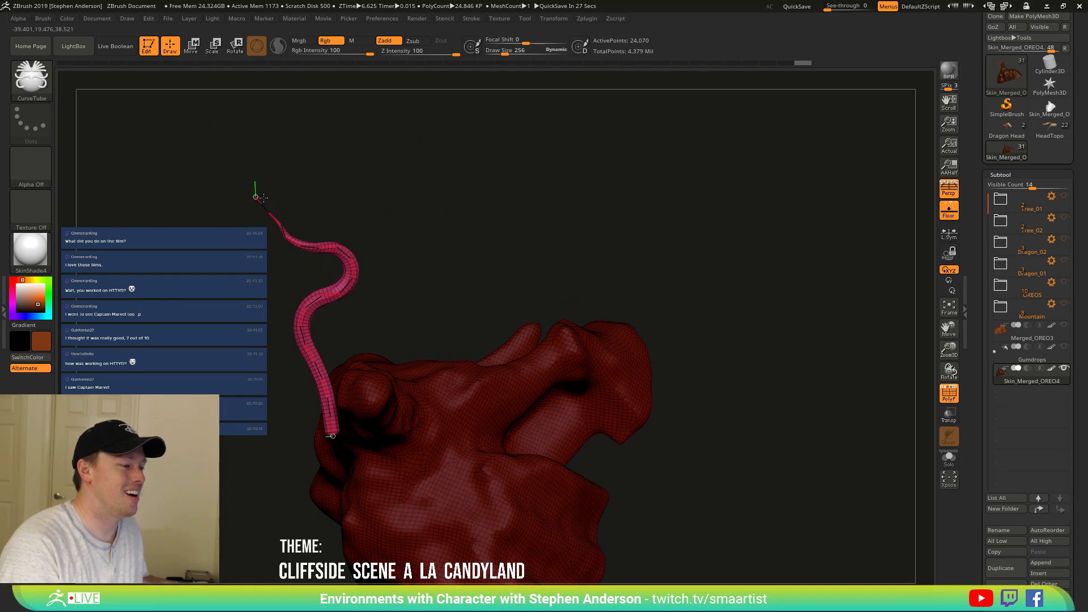
{"action": "mouse_move", "coordinate": [347, 233]}
{"action": "left_mouse_down"}
{"action": "mouse_move", "coordinate": [374, 183]}
{"action": "mouse_move", "coordinate": [323, 226]}
{"action": "mouse_move", "coordinate": [366, 199]}
{"action": "left_mouse_up"}
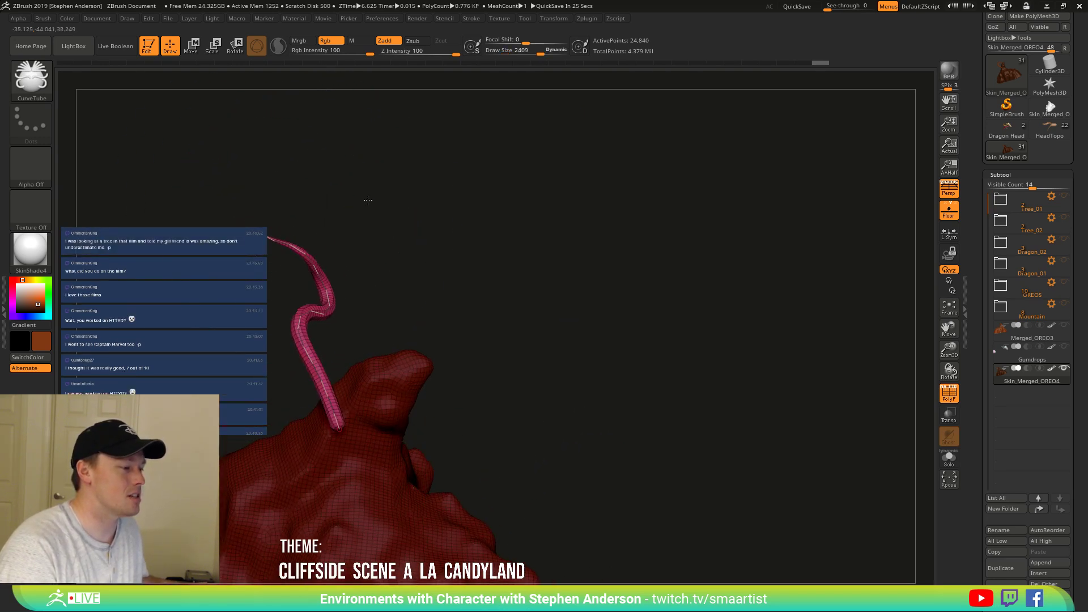
{"action": "left_click_drag", "start_coordinate": [293, 243], "coordinate": [331, 251]}
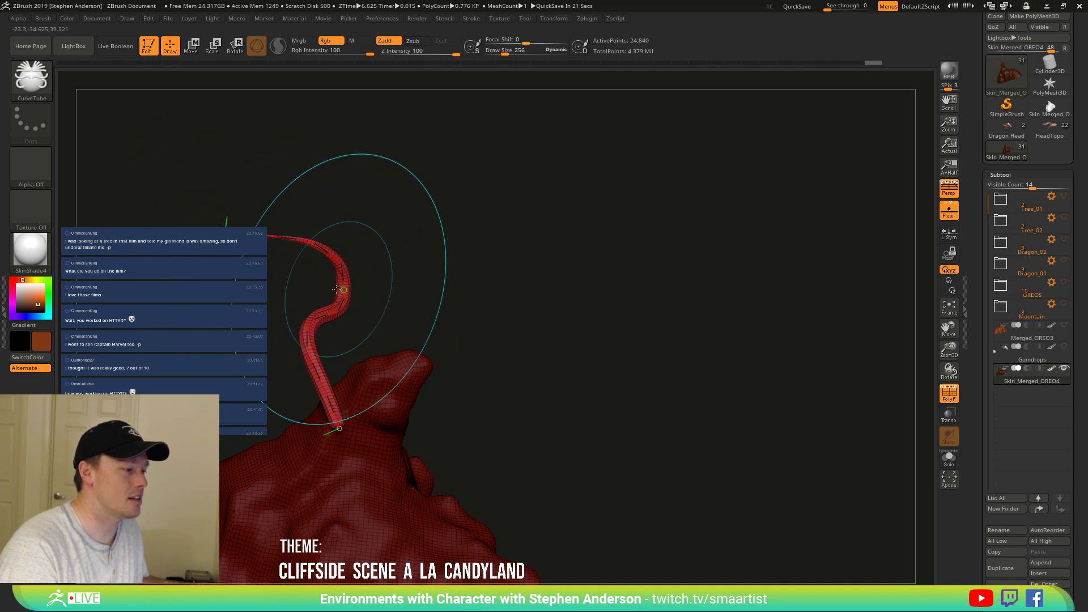
{"action": "mouse_move", "coordinate": [351, 288]}
{"action": "left_mouse_down"}
{"action": "mouse_move", "coordinate": [329, 303]}
{"action": "mouse_move", "coordinate": [342, 273]}
{"action": "left_mouse_up"}
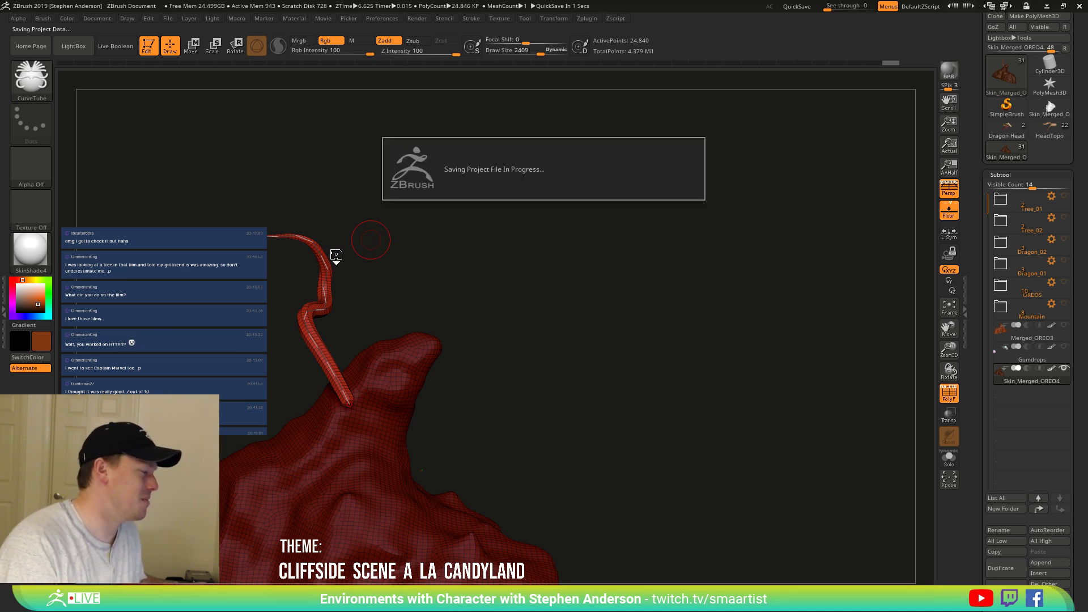
Enlarge the draw size to 4706 and update the tube along its curve so it becomes much thicker.
{"action": "right_click_drag", "start_coordinate": [399, 364], "coordinate": [657, 347]}
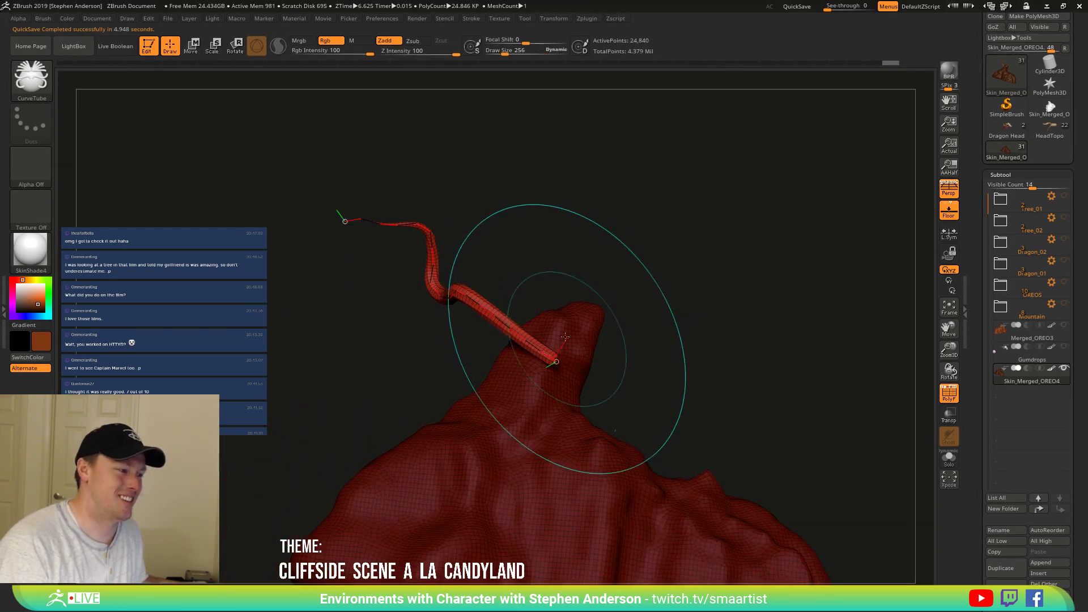
{"action": "mouse_move", "coordinate": [431, 239]}
{"action": "right_mouse_down", "text": "ctrl"}
{"action": "mouse_move", "coordinate": [447, 334]}
{"action": "mouse_move", "coordinate": [517, 306]}
{"action": "mouse_move", "coordinate": [499, 320]}
{"action": "mouse_move", "coordinate": [463, 334]}
{"action": "mouse_move", "coordinate": [463, 221]}
{"action": "right_mouse_up", "text": "ctrl"}
{"action": "key", "text": "s"}
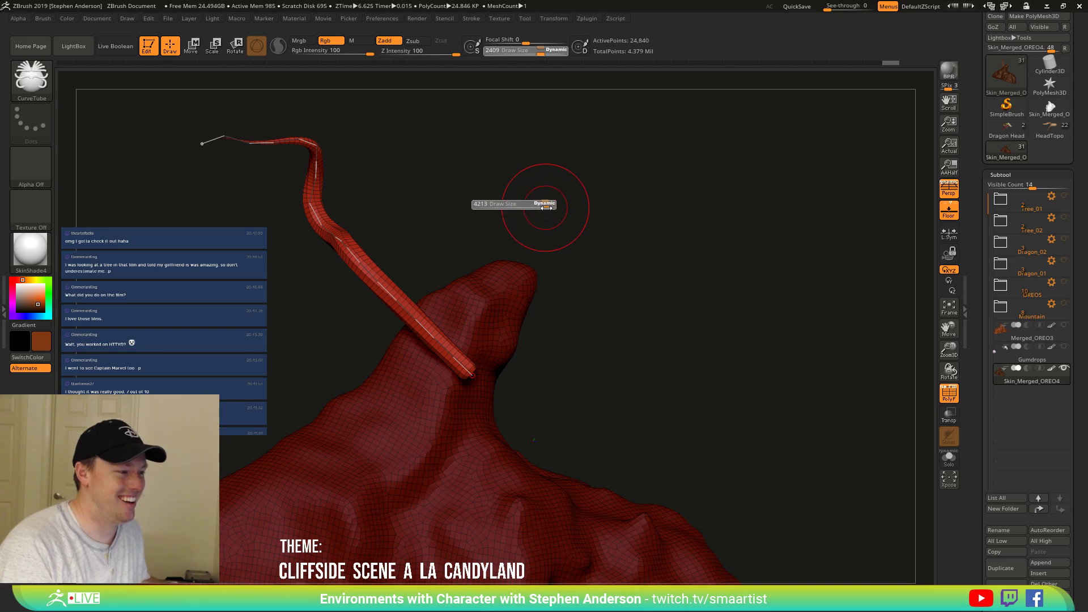
{"action": "left_click_drag", "start_coordinate": [547, 208], "coordinate": [551, 208]}
{"action": "left_click", "coordinate": [409, 296]}
{"action": "mouse_move", "coordinate": [488, 261]}
{"action": "right_mouse_down"}
{"action": "mouse_move", "coordinate": [539, 257]}
{"action": "mouse_move", "coordinate": [481, 284]}
{"action": "mouse_move", "coordinate": [507, 274]}
{"action": "right_mouse_up"}
{"action": "left_click_drag", "start_coordinate": [396, 272], "coordinate": [369, 272]}
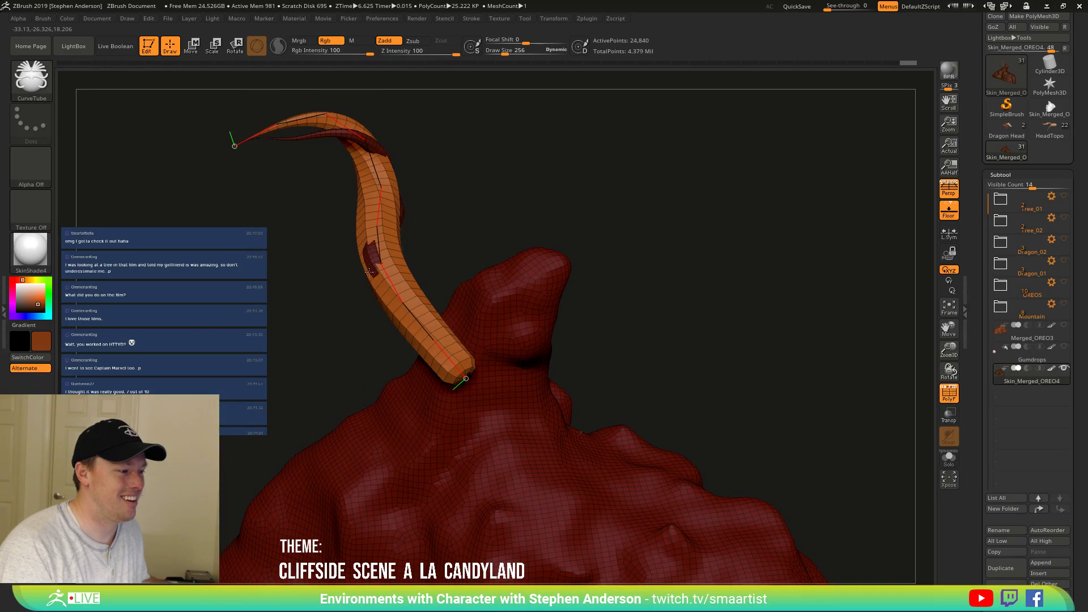
Undo the overlapping tube updates and bend the thick tube into a smooth S-curve with the curve edit size at 148.
{"action": "key", "text": "ctrl+z"}
{"action": "key", "text": "ctrl+z"}
{"action": "key", "text": "ctrl+z"}
{"action": "key", "text": "ctrl+z"}
{"action": "right_click_drag", "start_coordinate": [426, 276], "coordinate": [410, 255]}
{"action": "left_click_drag", "start_coordinate": [393, 270], "coordinate": [335, 245]}
{"action": "key", "text": "s"}
{"action": "mouse_move", "coordinate": [398, 192]}
{"action": "left_mouse_down"}
{"action": "mouse_move", "coordinate": [283, 193]}
{"action": "mouse_move", "coordinate": [418, 183]}
{"action": "left_mouse_up"}
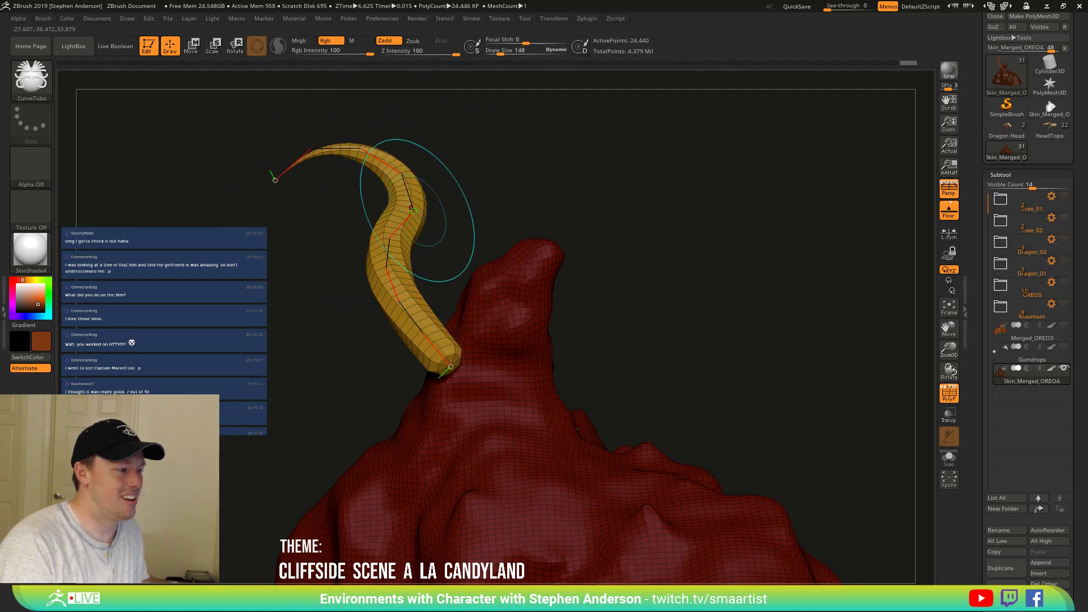
Examine the tube's bend up close and the CurveTube brush's modifiers, including Curve Res and Max Bend Angle.
{"action": "right_click_drag", "start_coordinate": [418, 213], "coordinate": [420, 168]}
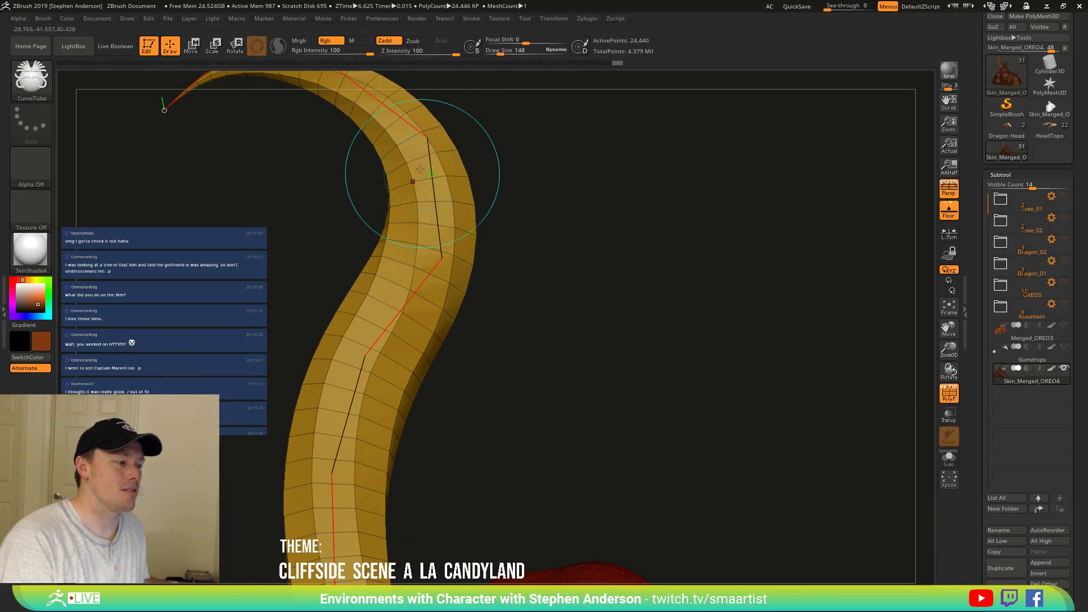
{"action": "left_click", "coordinate": [42, 18]}
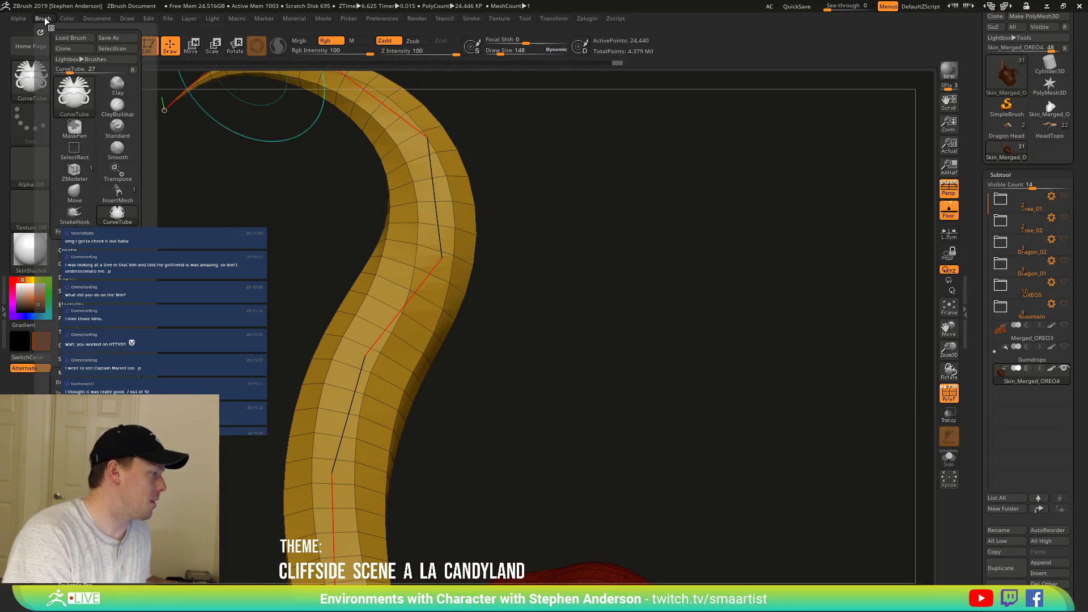
{"action": "scroll", "coordinate": [110, 225], "scroll_direction": "down", "scroll_amount": 5}
{"action": "left_click_drag", "start_coordinate": [109, 225], "coordinate": [109, 223]}
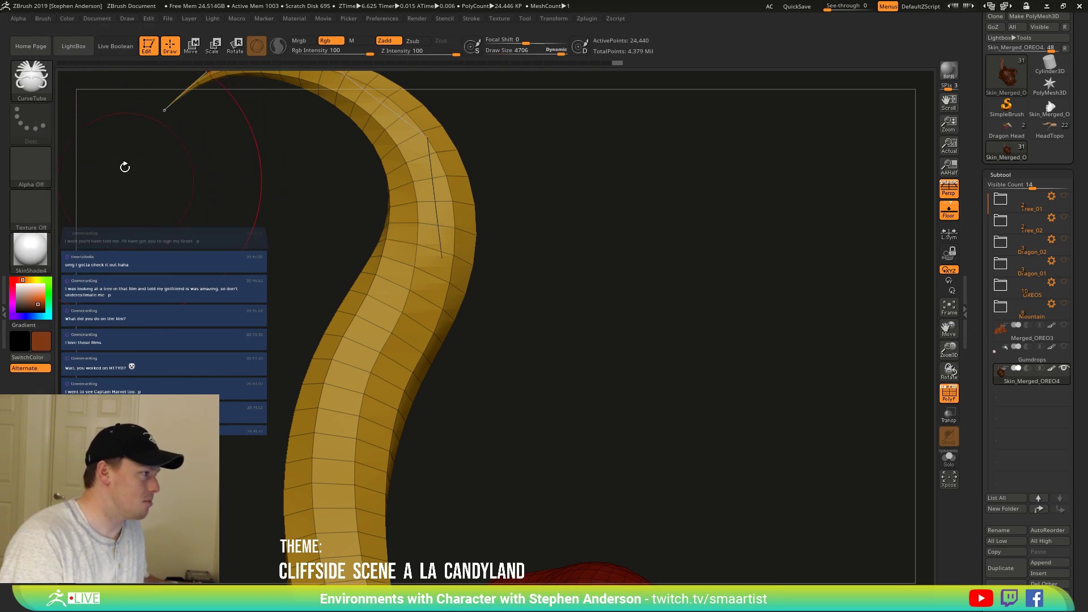
{"action": "left_click", "coordinate": [43, 17]}
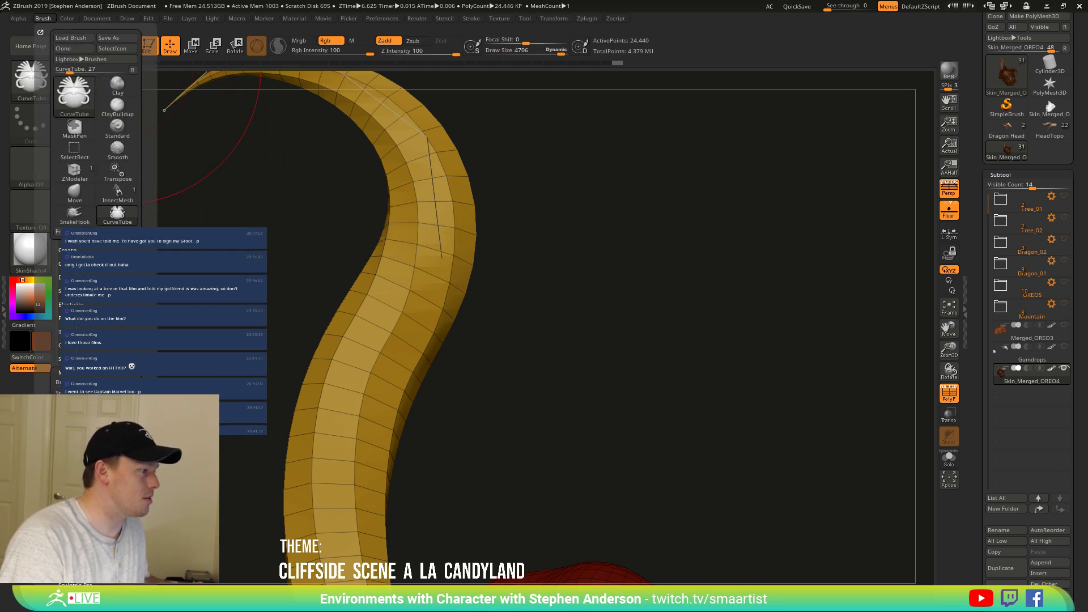
{"action": "scroll", "coordinate": [146, 194], "scroll_direction": "down", "scroll_amount": 5}
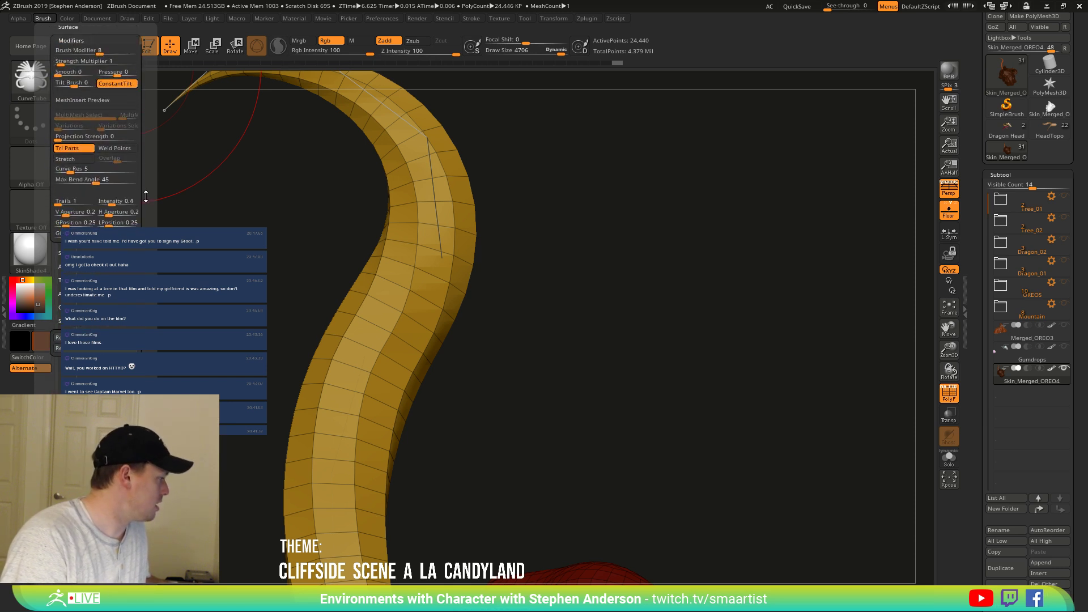
{"action": "scroll", "coordinate": [147, 195], "scroll_direction": "up", "scroll_amount": 1}
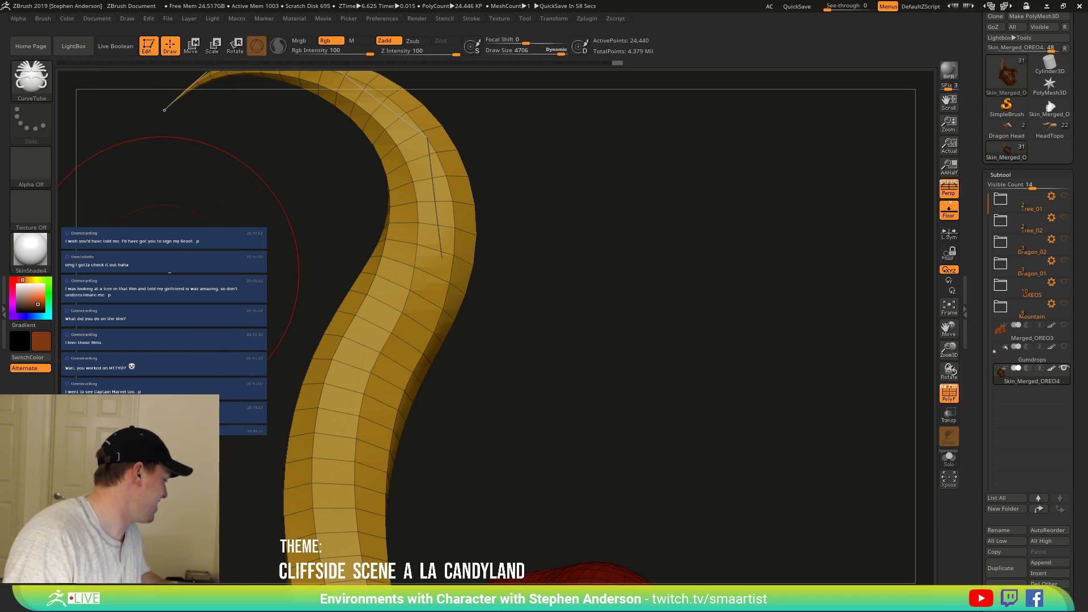
Draw a second tapered curve tube across the ridge below the mirrored peak, and undo its last update.
{"action": "left_click_drag", "start_coordinate": [534, 260], "coordinate": [520, 206]}
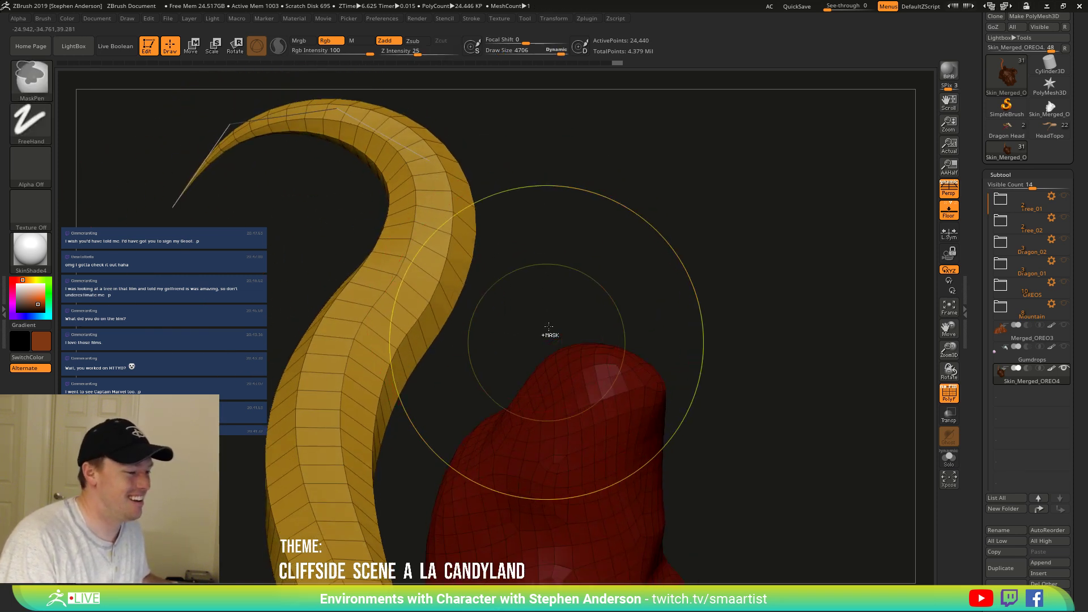
{"action": "right_click_drag", "start_coordinate": [548, 326], "coordinate": [518, 342], "text": "ctrl"}
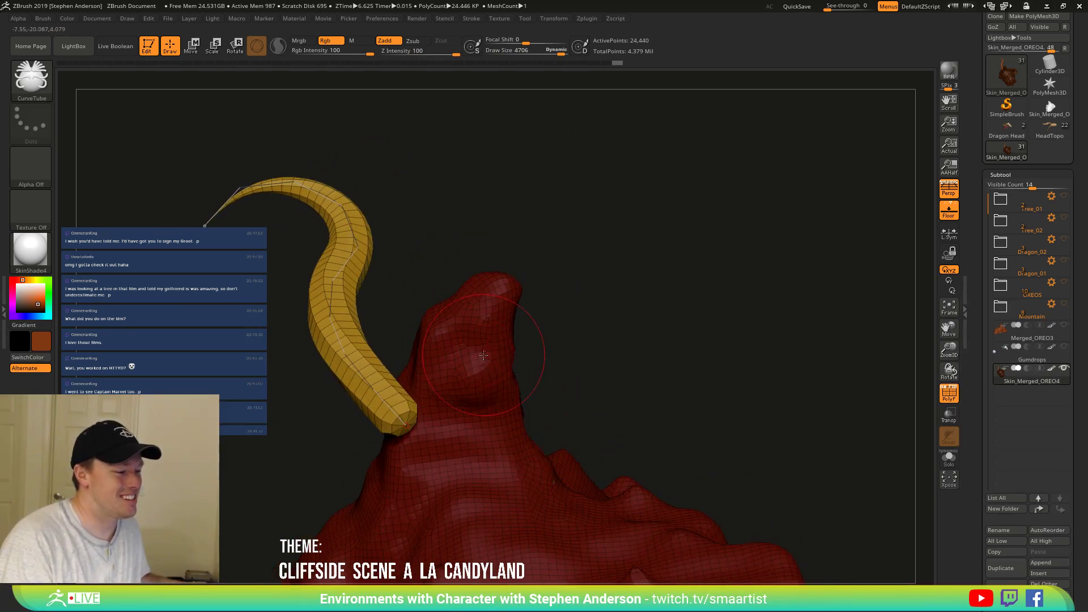
{"action": "mouse_move", "coordinate": [534, 359]}
{"action": "left_mouse_down"}
{"action": "mouse_move", "coordinate": [544, 294]}
{"action": "mouse_move", "coordinate": [586, 297]}
{"action": "mouse_move", "coordinate": [619, 331]}
{"action": "mouse_move", "coordinate": [573, 362]}
{"action": "mouse_move", "coordinate": [589, 377]}
{"action": "left_mouse_up"}
{"action": "left_click_drag", "start_coordinate": [411, 421], "coordinate": [427, 392]}
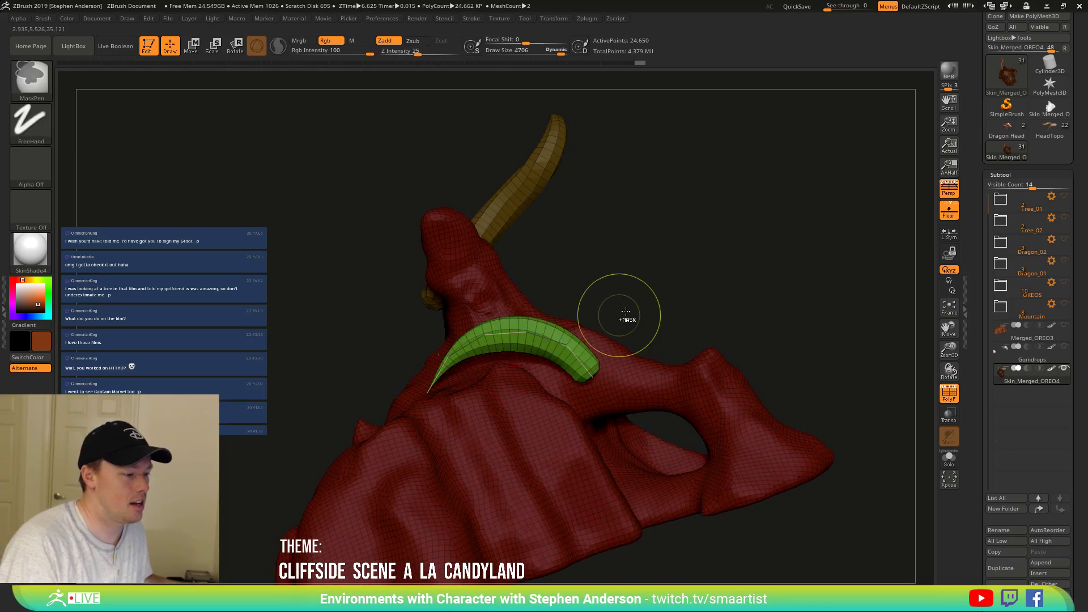
{"action": "key", "text": "ctrl+z"}
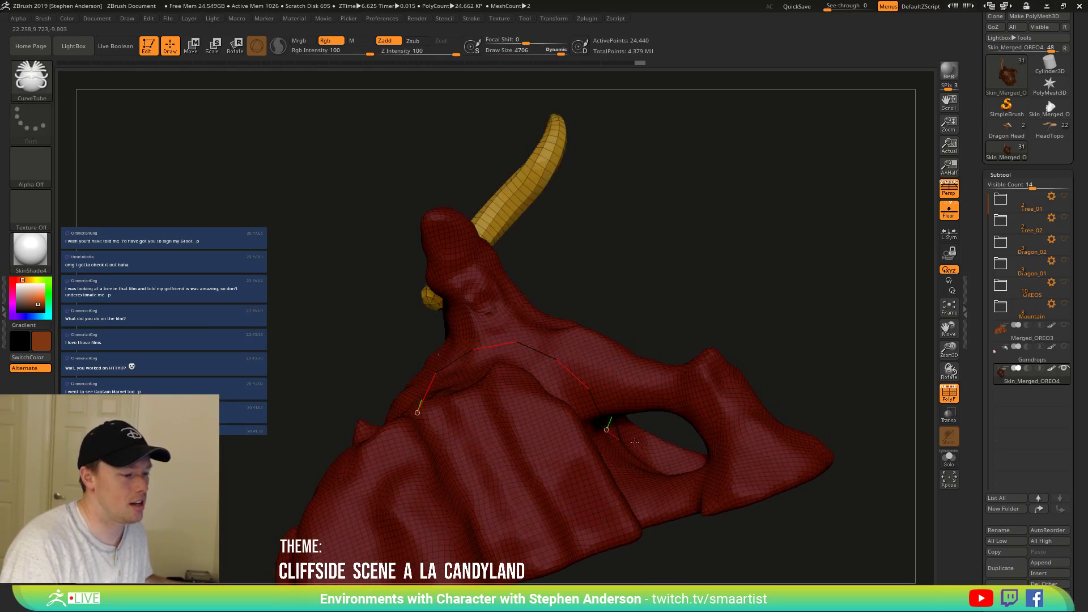
Pull the second tube's curve and ends so it arches over the ridge with its thin tip reaching down the mountain.
{"action": "left_click_drag", "start_coordinate": [635, 442], "coordinate": [652, 441]}
{"action": "mouse_move", "coordinate": [760, 314]}
{"action": "left_mouse_down"}
{"action": "mouse_move", "coordinate": [702, 334]}
{"action": "mouse_move", "coordinate": [777, 315]}
{"action": "mouse_move", "coordinate": [733, 311]}
{"action": "mouse_move", "coordinate": [787, 317]}
{"action": "left_mouse_up"}
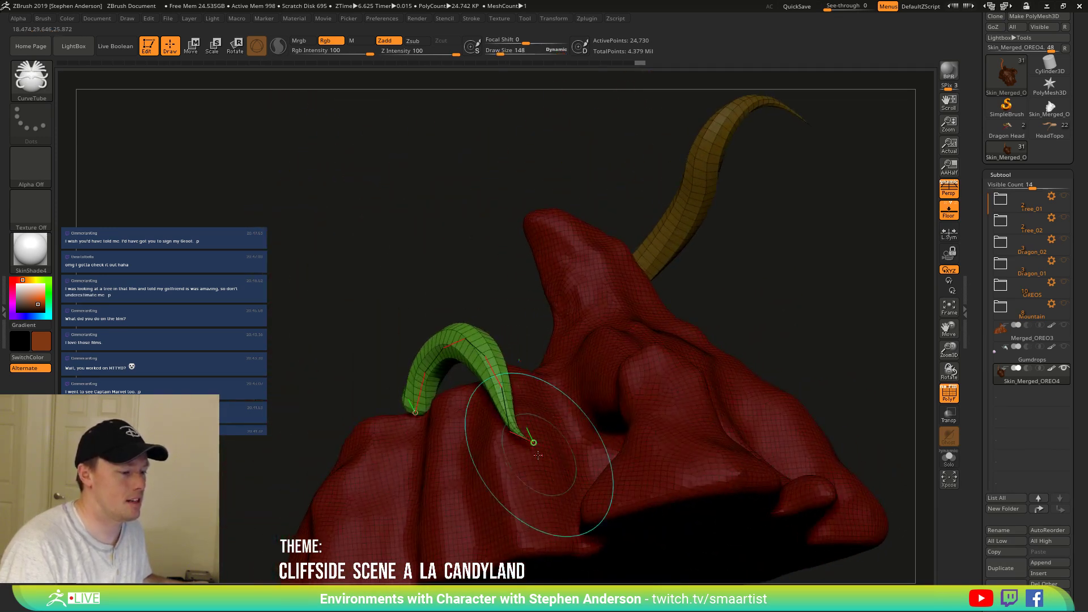
{"action": "mouse_move", "coordinate": [590, 397]}
{"action": "right_mouse_down"}
{"action": "mouse_move", "coordinate": [568, 448]}
{"action": "mouse_move", "coordinate": [626, 432]}
{"action": "mouse_move", "coordinate": [611, 444]}
{"action": "mouse_move", "coordinate": [610, 368]}
{"action": "mouse_move", "coordinate": [560, 474]}
{"action": "mouse_move", "coordinate": [615, 440]}
{"action": "mouse_move", "coordinate": [553, 462]}
{"action": "mouse_move", "coordinate": [535, 456]}
{"action": "right_mouse_up"}
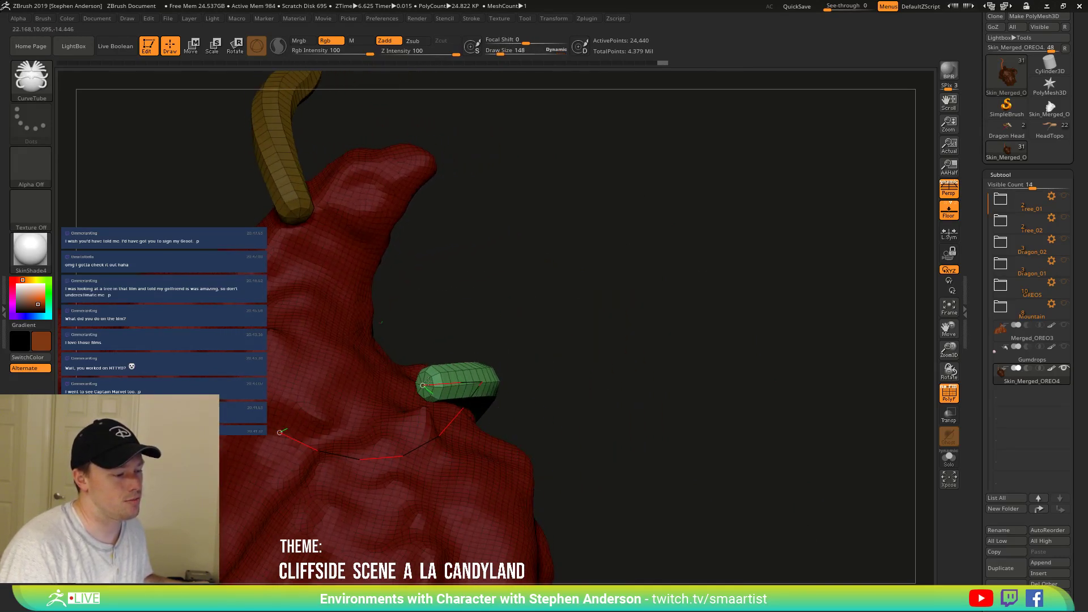
{"action": "left_click", "coordinate": [428, 381]}
{"action": "right_click_drag", "start_coordinate": [428, 382], "coordinate": [410, 470]}
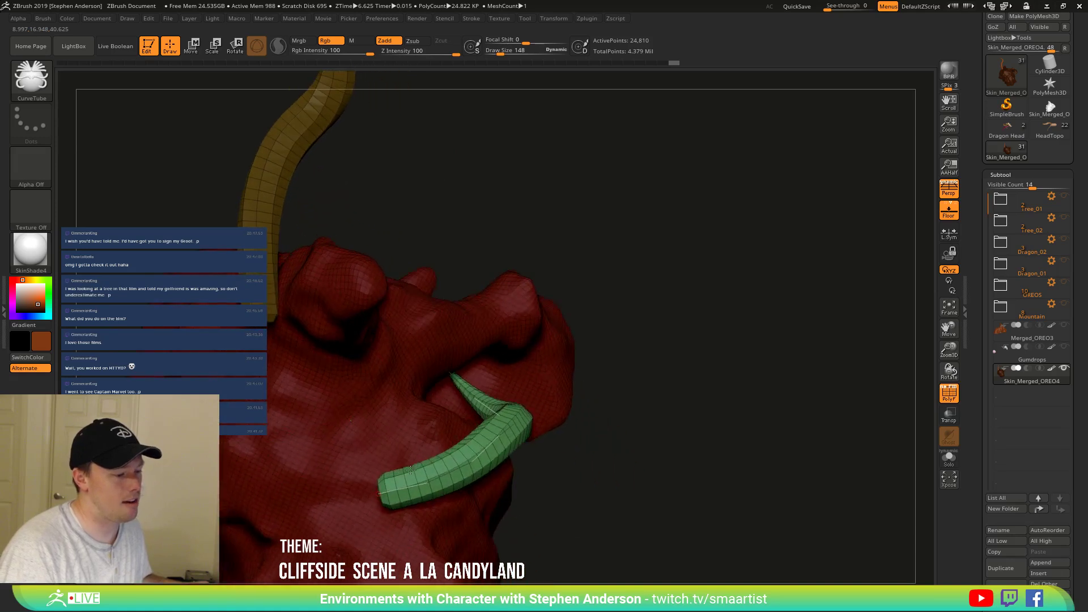
{"action": "mouse_move", "coordinate": [479, 473]}
{"action": "right_mouse_down"}
{"action": "mouse_move", "coordinate": [444, 433]}
{"action": "mouse_move", "coordinate": [436, 489]}
{"action": "mouse_move", "coordinate": [481, 392]}
{"action": "mouse_move", "coordinate": [510, 371]}
{"action": "mouse_move", "coordinate": [634, 375]}
{"action": "right_mouse_up"}
{"action": "left_click_drag", "start_coordinate": [620, 373], "coordinate": [623, 347]}
{"action": "mouse_move", "coordinate": [672, 345]}
{"action": "right_mouse_down"}
{"action": "mouse_move", "coordinate": [649, 342]}
{"action": "mouse_move", "coordinate": [517, 409]}
{"action": "mouse_move", "coordinate": [536, 403]}
{"action": "mouse_move", "coordinate": [504, 405]}
{"action": "mouse_move", "coordinate": [584, 397]}
{"action": "mouse_move", "coordinate": [558, 363]}
{"action": "mouse_move", "coordinate": [563, 382]}
{"action": "mouse_move", "coordinate": [543, 433]}
{"action": "mouse_move", "coordinate": [531, 392]}
{"action": "mouse_move", "coordinate": [515, 430]}
{"action": "mouse_move", "coordinate": [568, 451]}
{"action": "mouse_move", "coordinate": [534, 418]}
{"action": "mouse_move", "coordinate": [499, 408]}
{"action": "mouse_move", "coordinate": [507, 414]}
{"action": "mouse_move", "coordinate": [500, 381]}
{"action": "mouse_move", "coordinate": [512, 366]}
{"action": "mouse_move", "coordinate": [617, 337]}
{"action": "right_mouse_up"}
Hide the mountain's polygroup so only the two tubes show, and split the hidden part into its own subtool.
{"action": "key", "text": "shift+f"}
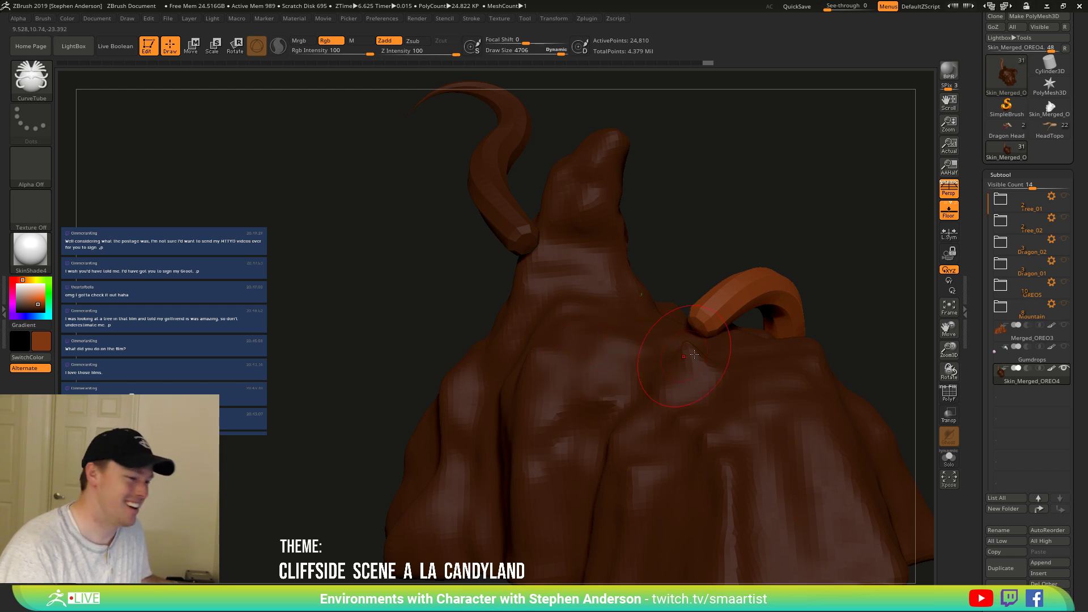
{"action": "left_click_drag", "start_coordinate": [778, 188], "coordinate": [816, 233], "text": "ctrl"}
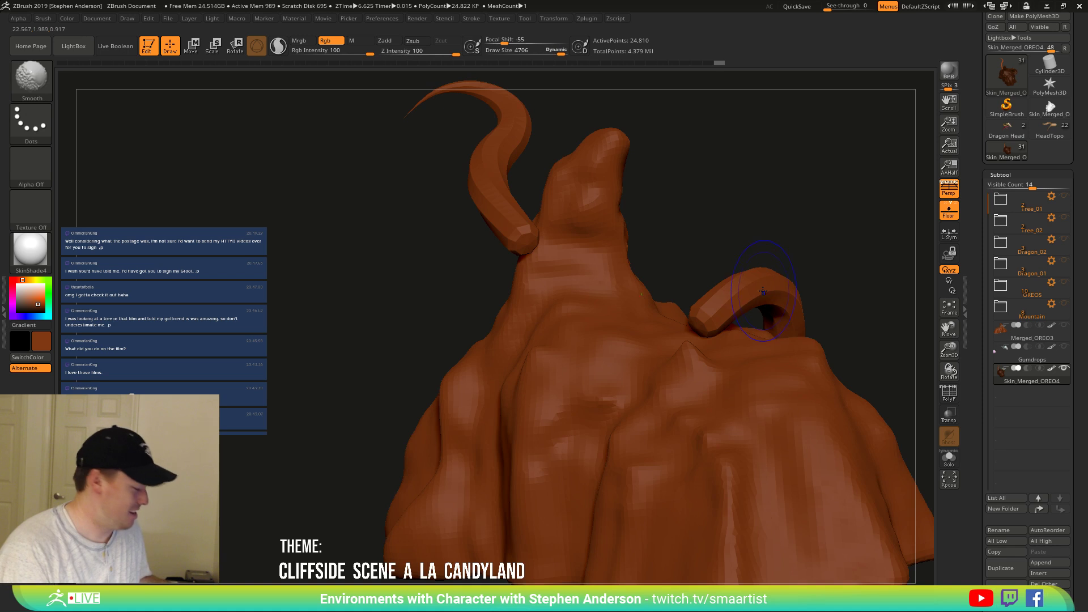
{"action": "key", "text": "shift+f"}
{"action": "left_click", "coordinate": [755, 289], "text": "ctrl+shift"}
{"action": "left_click", "coordinate": [749, 311], "text": "ctrl+shift"}
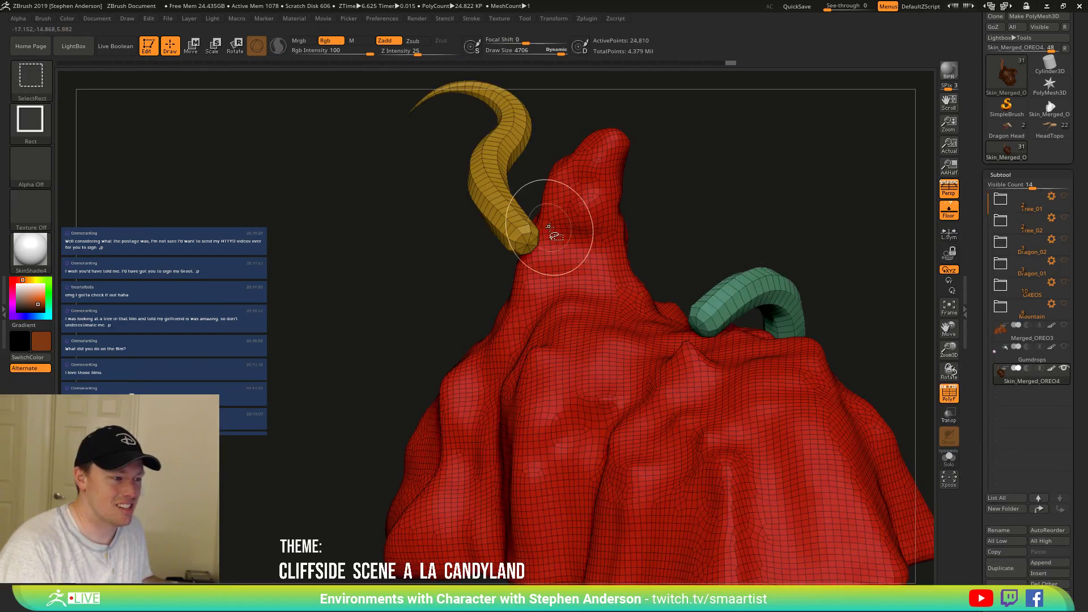
{"action": "left_click", "coordinate": [636, 268], "text": "ctrl+shift"}
{"action": "left_click_drag", "start_coordinate": [731, 189], "coordinate": [796, 253], "text": "ctrl+shift"}
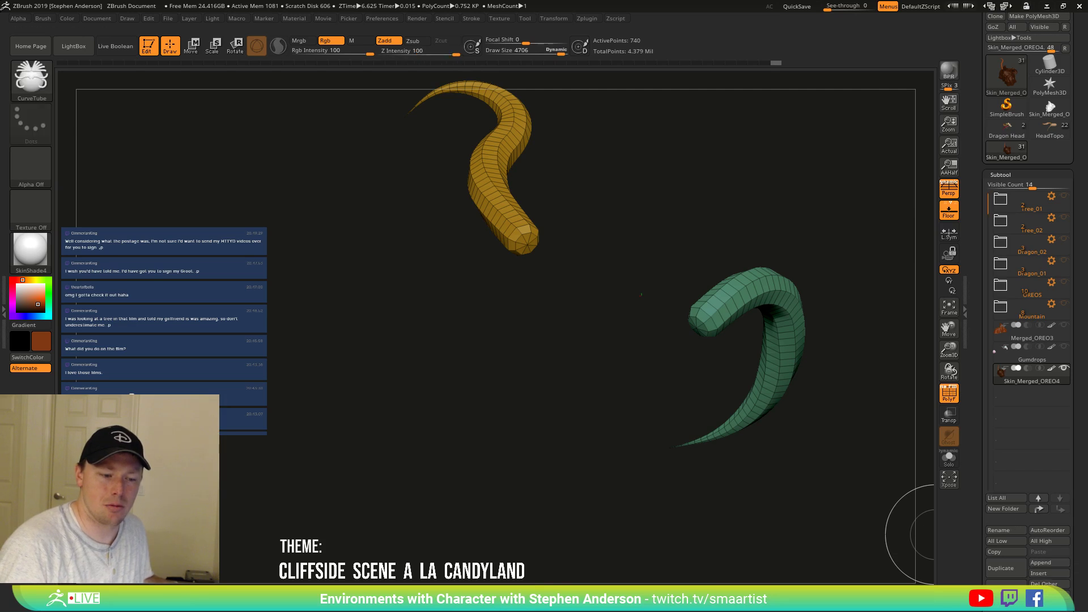
{"action": "left_click_drag", "start_coordinate": [1081, 569], "coordinate": [1081, 486]}
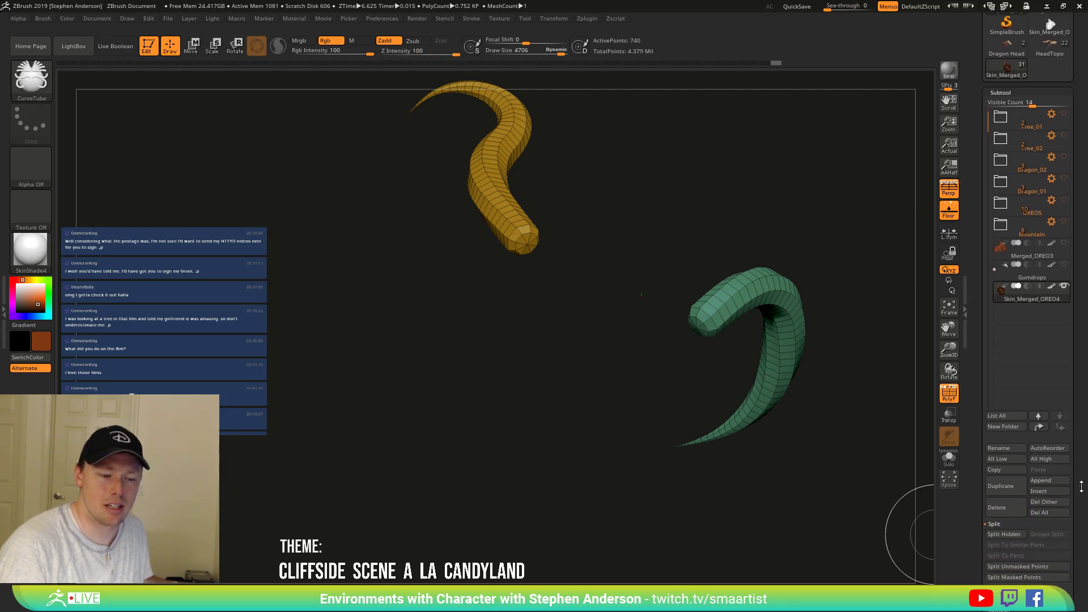
{"action": "left_click", "coordinate": [1005, 534]}
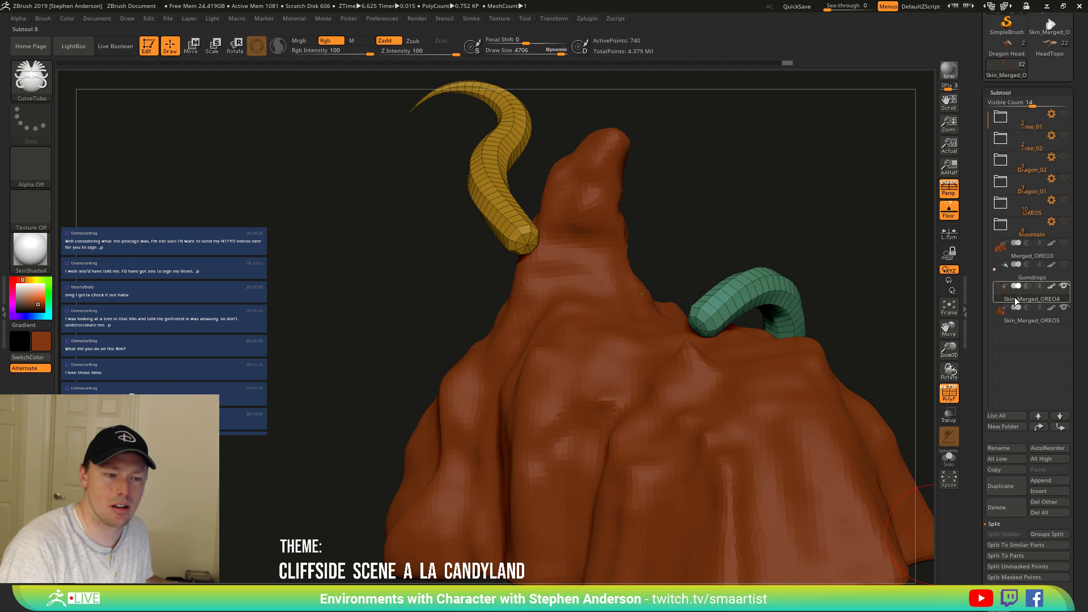
Rename the subtool that holds the two tubes as DragonBlocking2.
{"action": "left_click", "coordinate": [1004, 448]}
{"action": "type", "text": "D"}
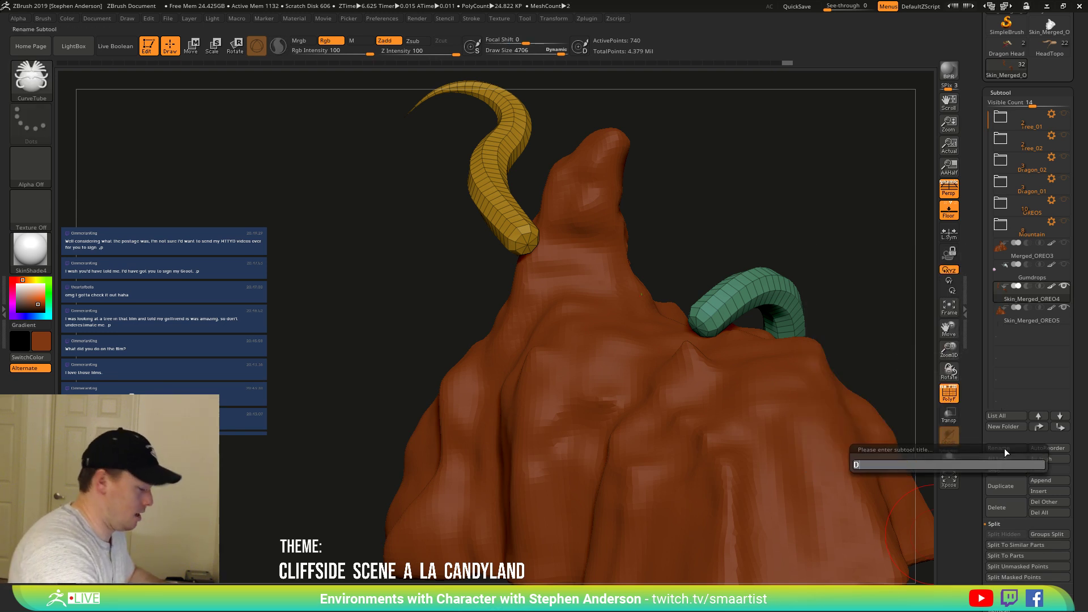
{"action": "type", "text": "ragonBloci"}
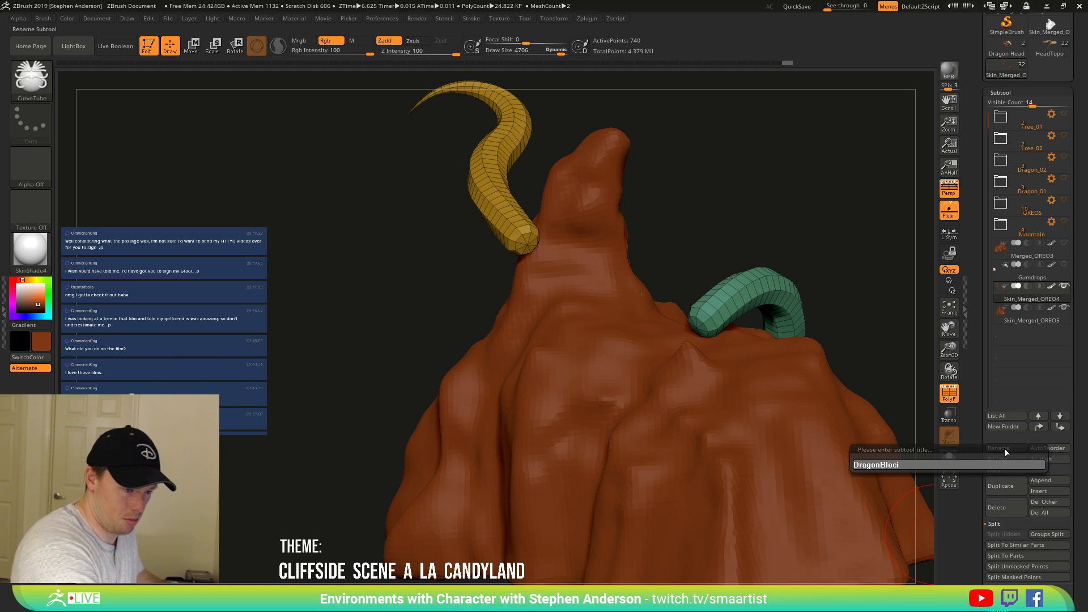
{"action": "type", "text": "king2"}
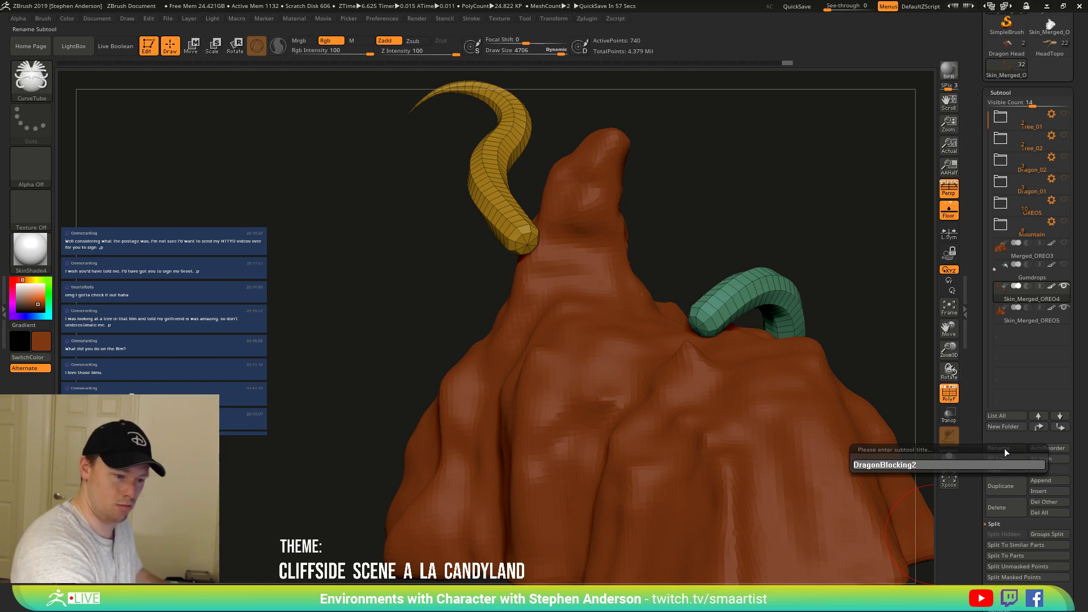
{"action": "key", "text": "Return"}
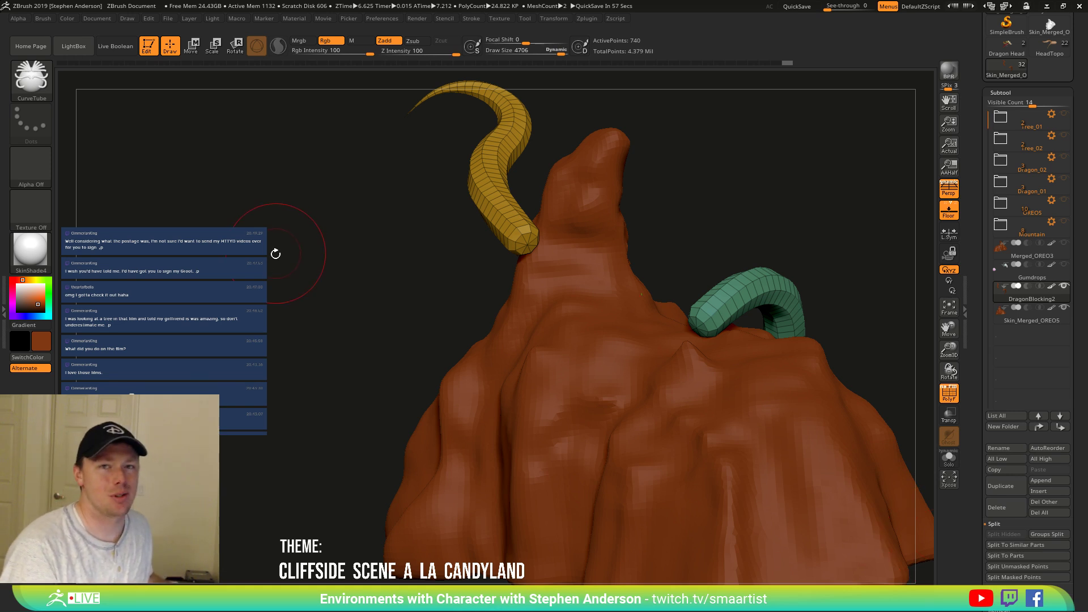
Hide the polygroup wireframe and insert the Dragon Head model as a new subtool below DragonBlocking2.
{"action": "mouse_move", "coordinate": [587, 257]}
{"action": "right_mouse_down", "text": "alt"}
{"action": "mouse_move", "coordinate": [556, 327]}
{"action": "mouse_move", "coordinate": [579, 323]}
{"action": "mouse_move", "coordinate": [586, 314]}
{"action": "mouse_move", "coordinate": [484, 347]}
{"action": "mouse_move", "coordinate": [493, 350]}
{"action": "right_mouse_up", "text": "alt"}
{"action": "key", "text": "shift+f"}
{"action": "key", "text": "shift"}
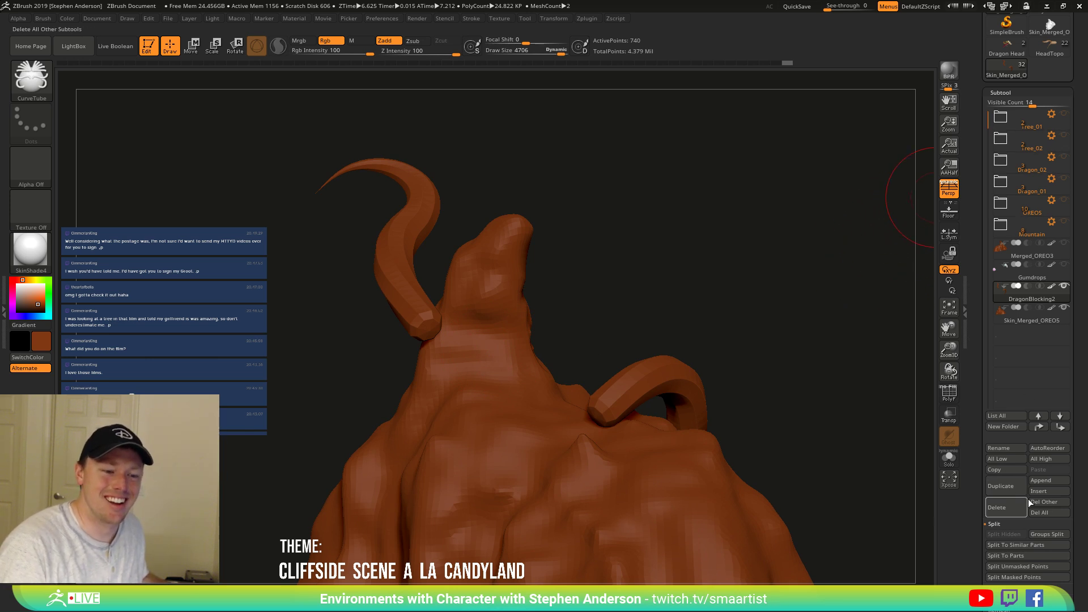
{"action": "left_click", "coordinate": [1049, 491]}
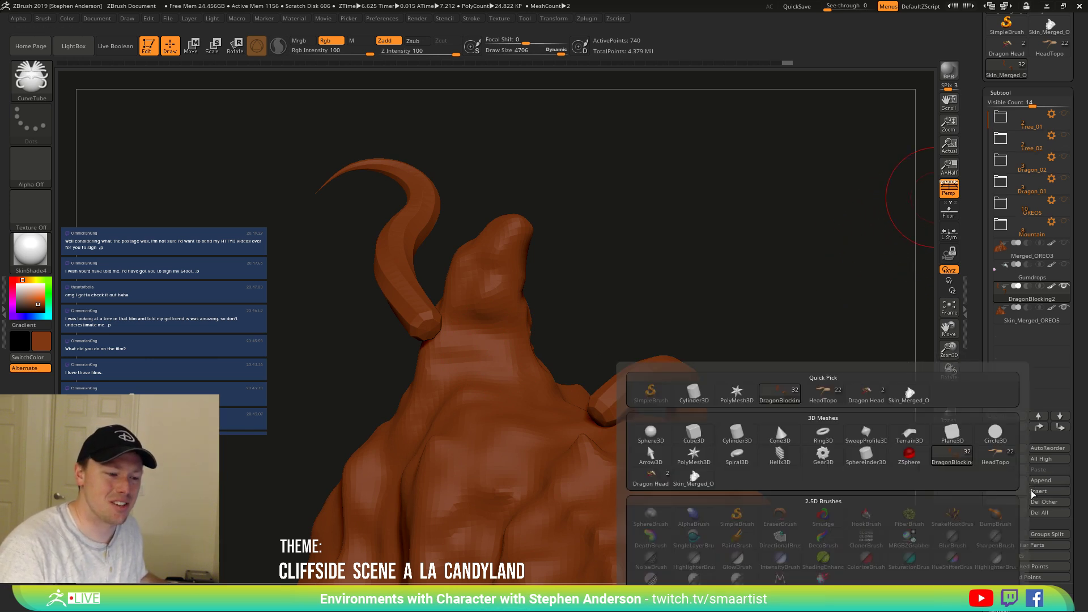
{"action": "left_click", "coordinate": [867, 398]}
Scale the inserted dragon head to fit the ridge tube, and move and rotate it onto the tube's thick front end.
{"action": "right_click_drag", "start_coordinate": [833, 364], "coordinate": [729, 354]}
{"action": "key", "text": "r"}
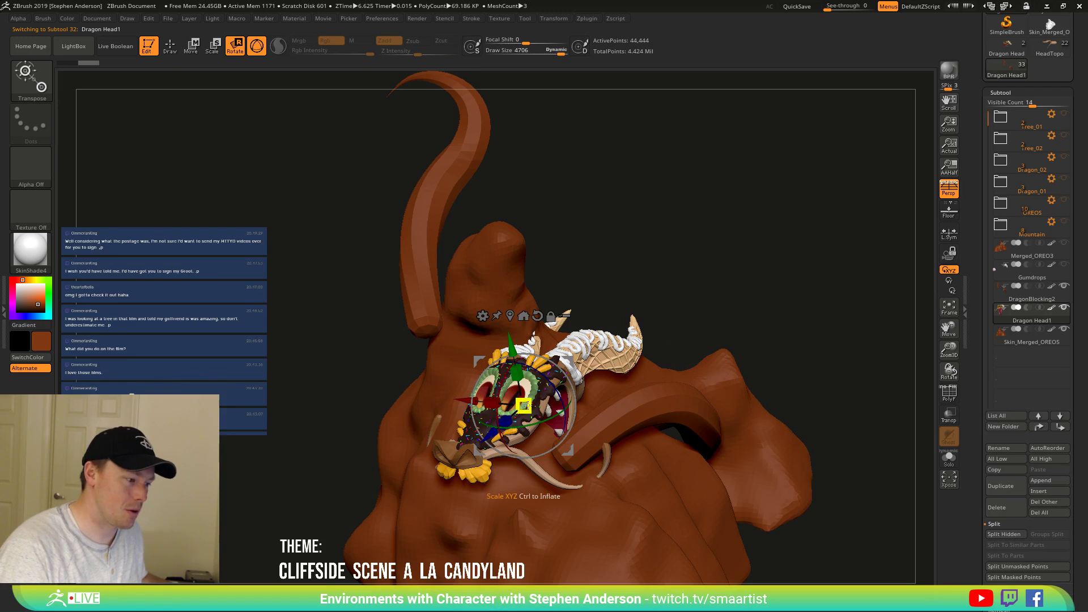
{"action": "left_click_drag", "start_coordinate": [523, 406], "coordinate": [623, 377]}
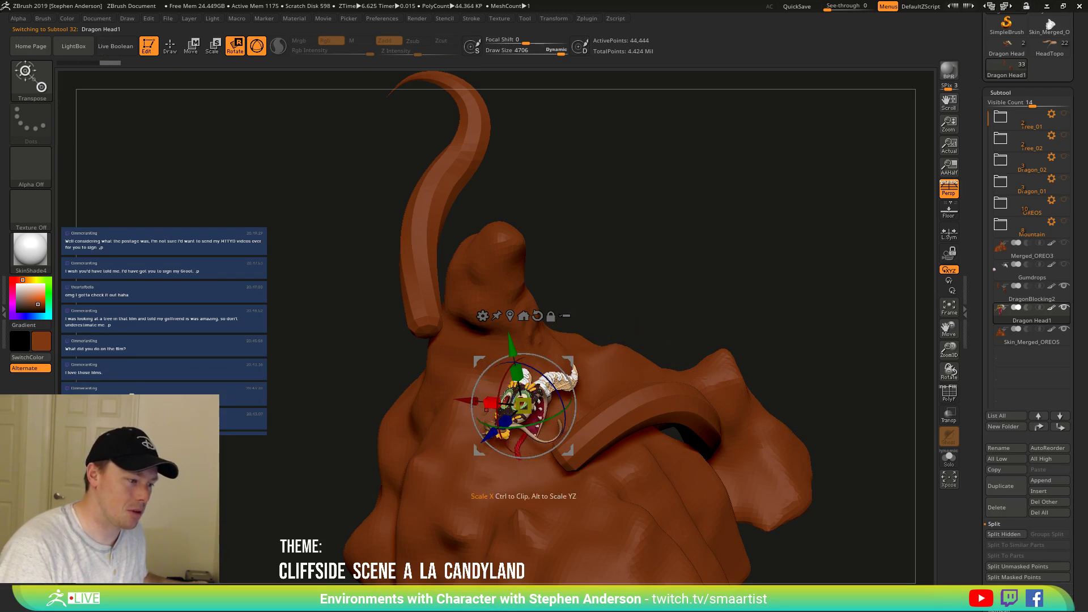
{"action": "right_click_drag", "start_coordinate": [632, 373], "coordinate": [606, 383]}
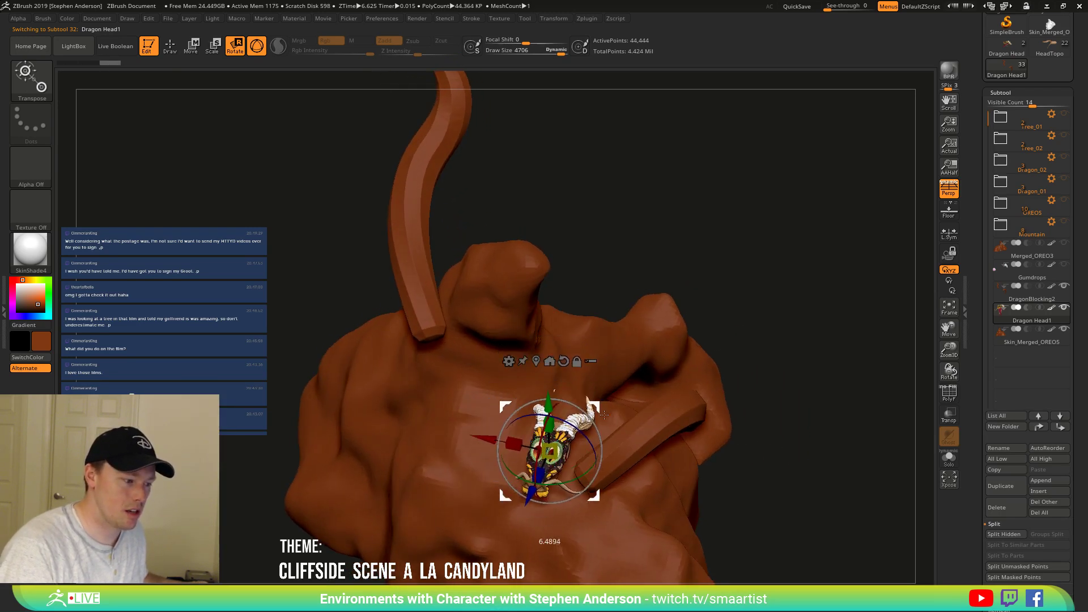
{"action": "mouse_move", "coordinate": [623, 442]}
{"action": "right_mouse_down"}
{"action": "mouse_move", "coordinate": [578, 473]}
{"action": "mouse_move", "coordinate": [614, 513]}
{"action": "mouse_move", "coordinate": [596, 482]}
{"action": "mouse_move", "coordinate": [632, 386]}
{"action": "mouse_move", "coordinate": [648, 436]}
{"action": "mouse_move", "coordinate": [619, 436]}
{"action": "mouse_move", "coordinate": [615, 413]}
{"action": "right_mouse_up"}
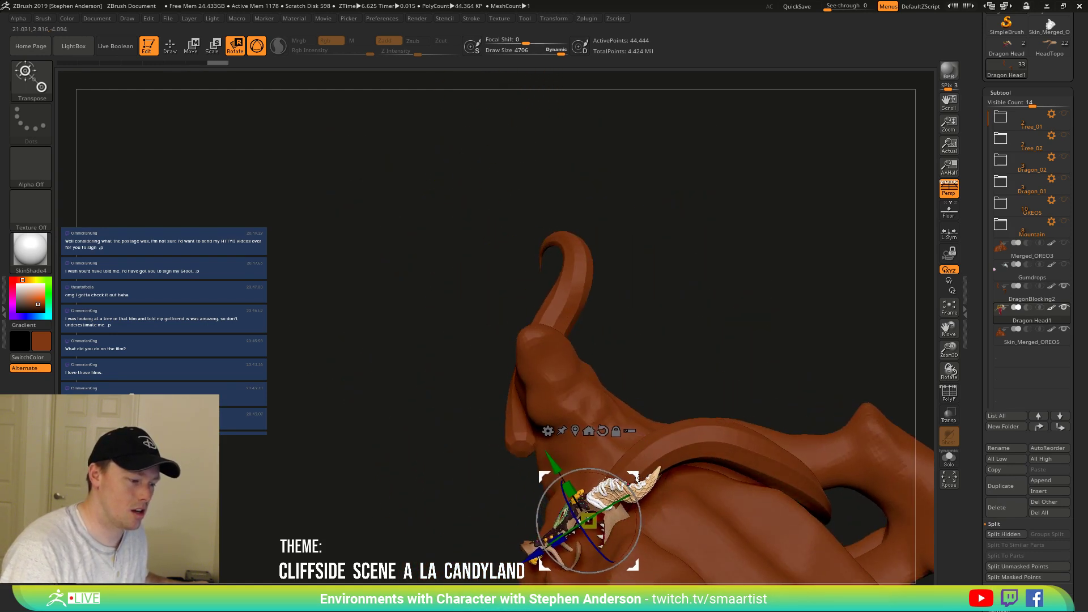
{"action": "mouse_move", "coordinate": [638, 478]}
{"action": "right_mouse_down"}
{"action": "mouse_move", "coordinate": [690, 486]}
{"action": "mouse_move", "coordinate": [670, 384]}
{"action": "mouse_move", "coordinate": [685, 369]}
{"action": "mouse_move", "coordinate": [629, 357]}
{"action": "mouse_move", "coordinate": [660, 359]}
{"action": "right_mouse_up"}
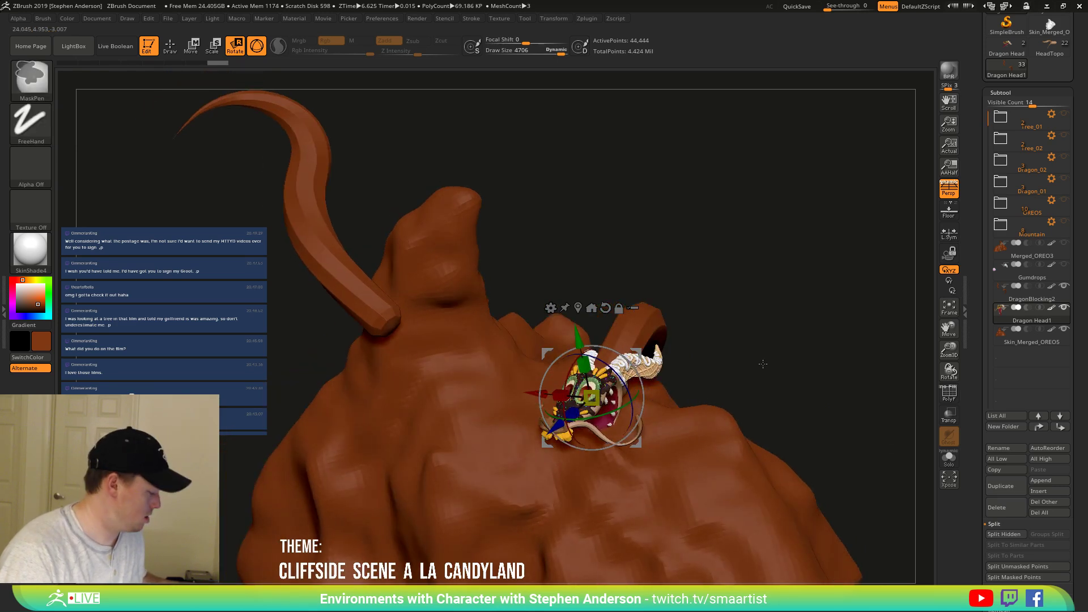
Duplicate the dragon head, place the copy at the thick lower end of the tall tube, and turn it to face away from the tube.
{"action": "key", "text": "ctrl+shift+d"}
{"action": "left_click_drag", "start_coordinate": [637, 353], "coordinate": [436, 263]}
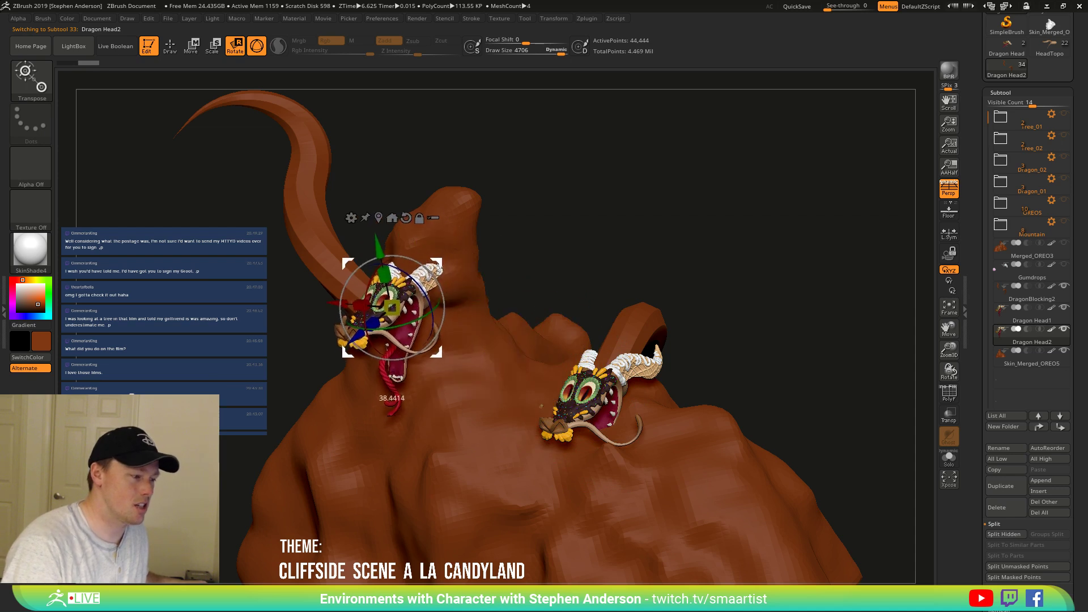
{"action": "right_click_drag", "start_coordinate": [453, 262], "coordinate": [503, 244]}
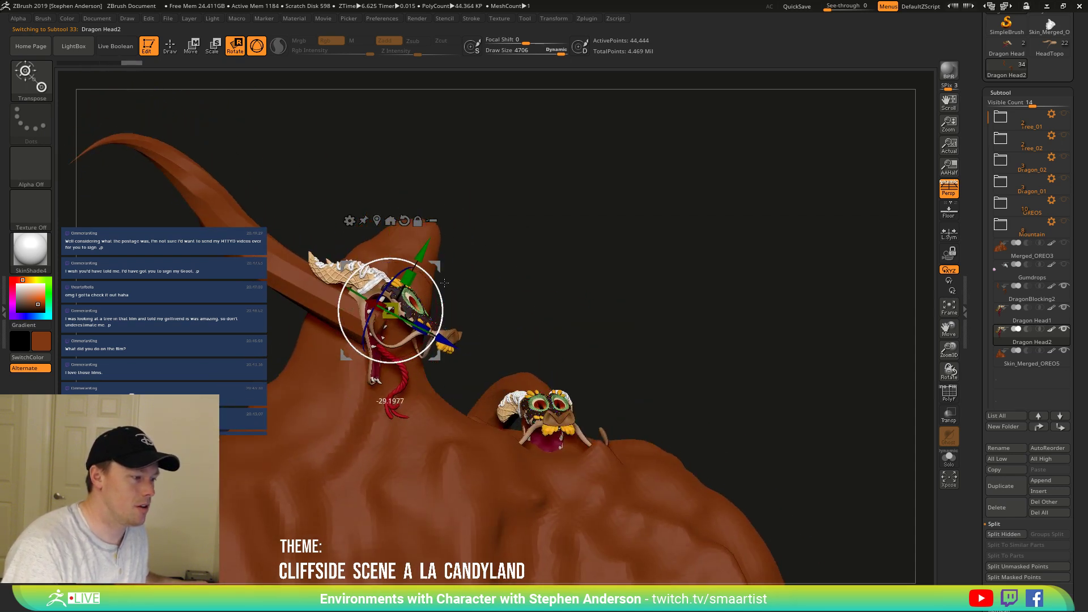
{"action": "right_click_drag", "start_coordinate": [444, 282], "coordinate": [522, 292]}
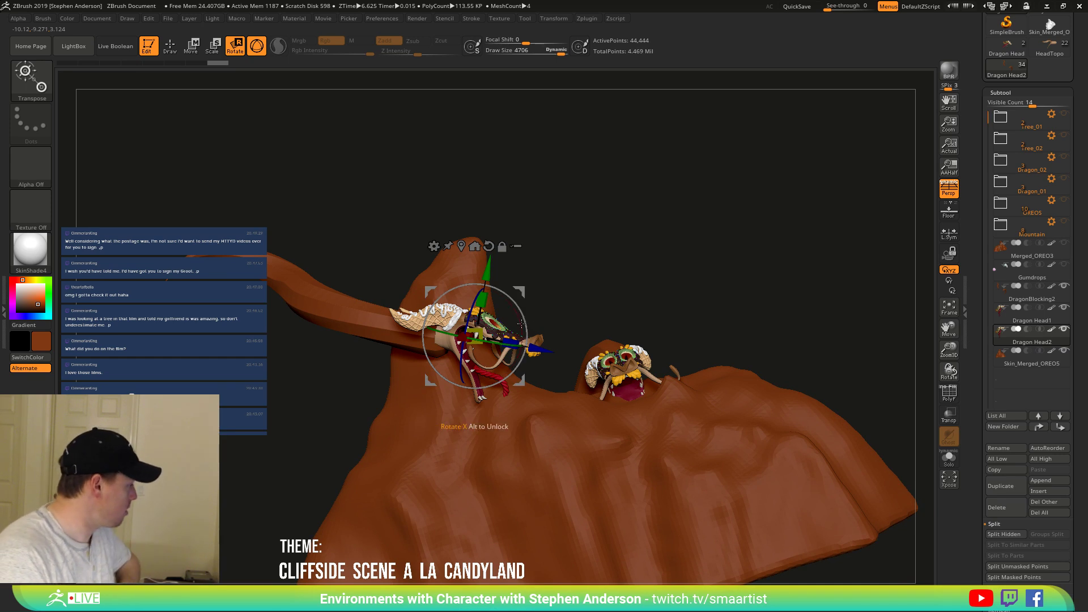
{"action": "right_click_drag", "start_coordinate": [565, 291], "coordinate": [542, 301]}
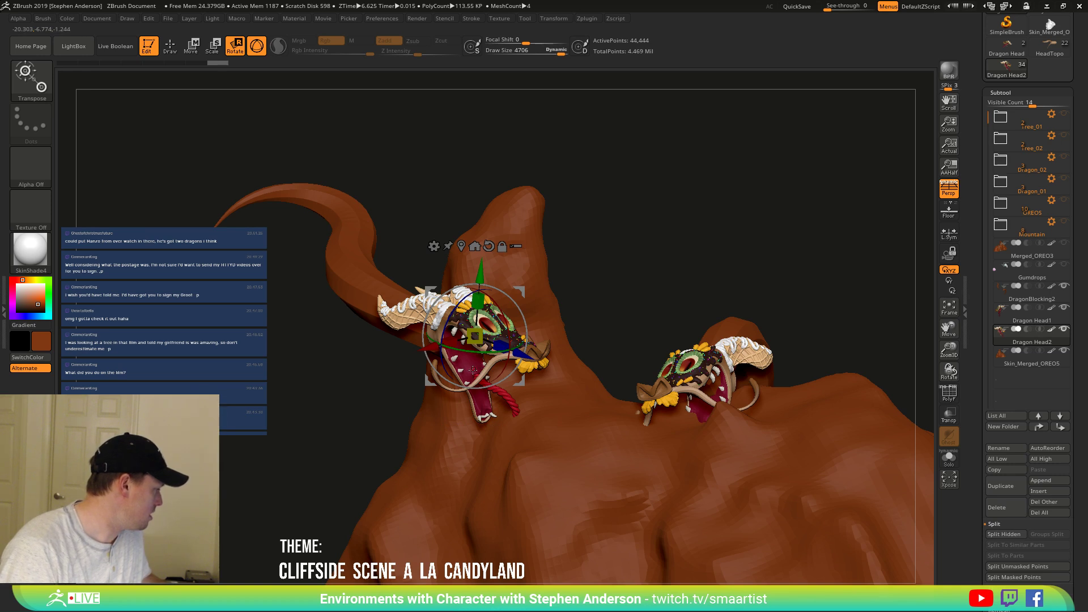
{"action": "right_click_drag", "start_coordinate": [519, 373], "coordinate": [562, 378]}
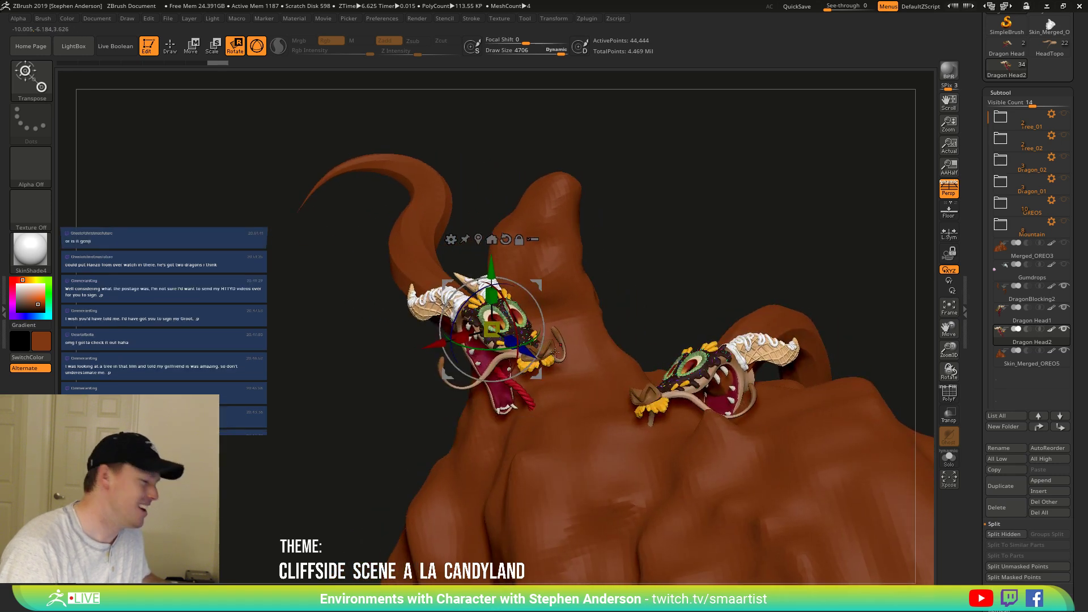
Refine the upper dragon head's position and tilt from several sides so its neck meets the tall tube's lower end.
{"action": "mouse_move", "coordinate": [561, 378]}
{"action": "left_mouse_down"}
{"action": "mouse_move", "coordinate": [607, 356]}
{"action": "mouse_move", "coordinate": [639, 406]}
{"action": "left_mouse_up"}
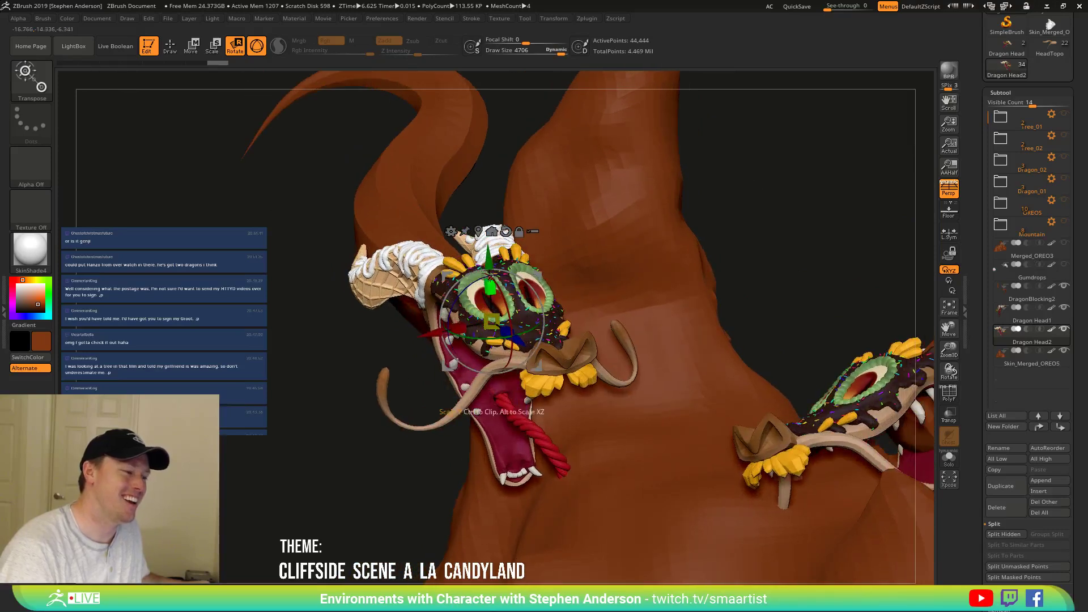
{"action": "left_click_drag", "start_coordinate": [456, 295], "coordinate": [451, 313]}
{"action": "right_click_drag", "start_coordinate": [514, 275], "coordinate": [582, 238]}
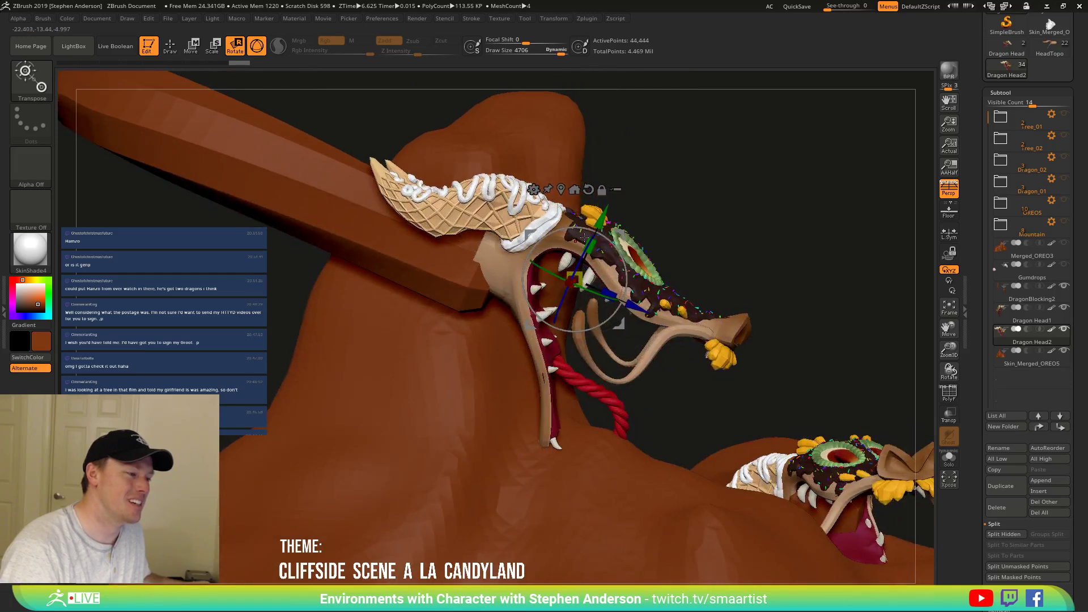
{"action": "left_click_drag", "start_coordinate": [618, 232], "coordinate": [620, 194]}
{"action": "right_click_drag", "start_coordinate": [620, 194], "coordinate": [589, 210]}
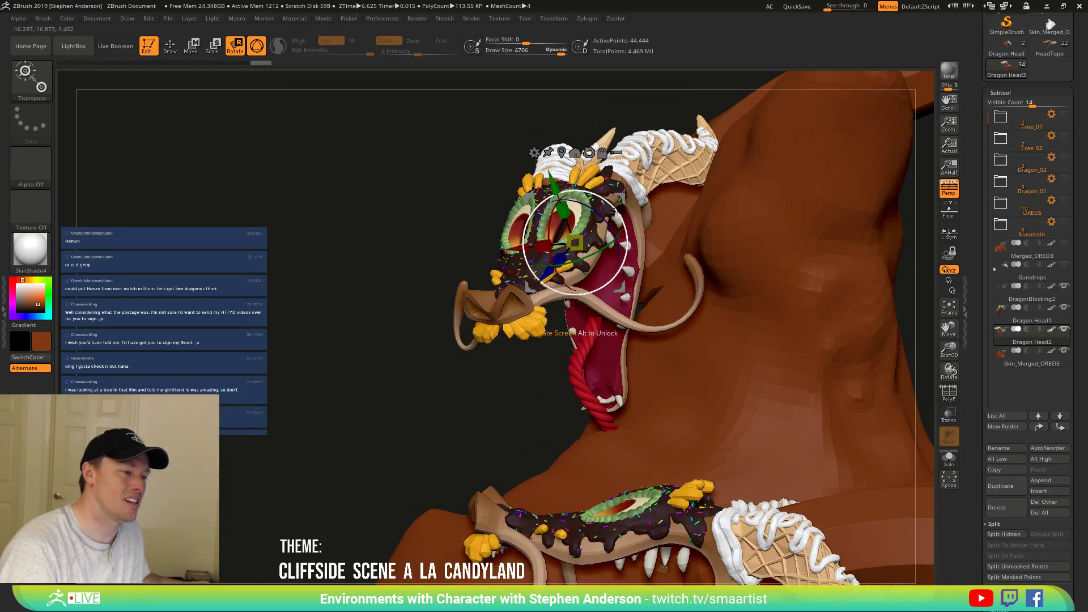
{"action": "left_click_drag", "start_coordinate": [614, 212], "coordinate": [626, 228]}
{"action": "right_click_drag", "start_coordinate": [652, 272], "coordinate": [623, 314], "text": "ctrl"}
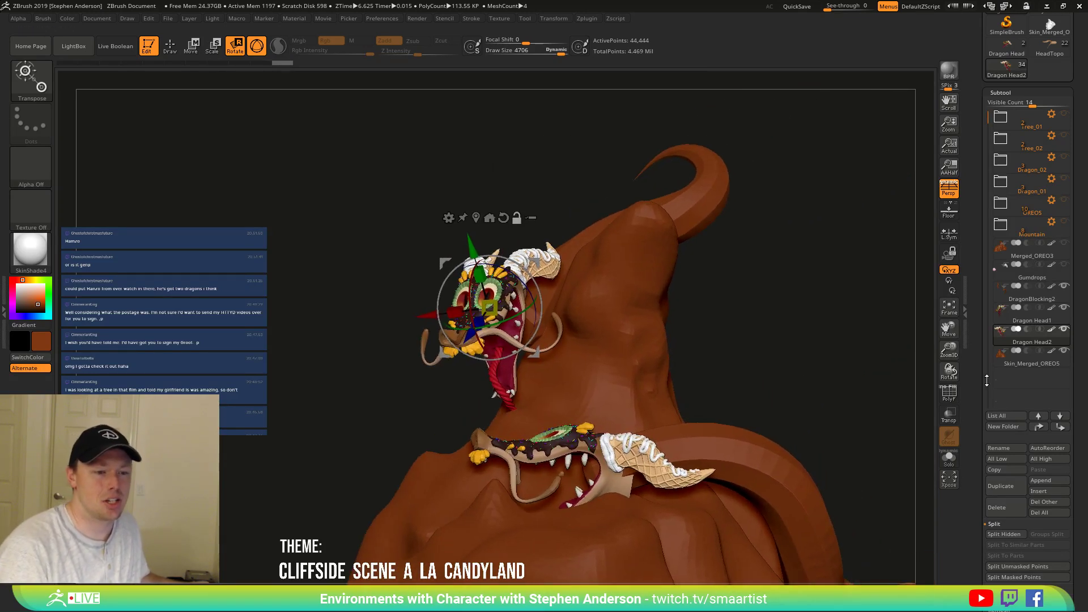
Show the original cliff subtool Merged_OREO3, and adjust the placement and rotation of both dragon heads against it.
{"action": "left_click", "coordinate": [1064, 244]}
{"action": "right_click_drag", "start_coordinate": [708, 320], "coordinate": [602, 251]}
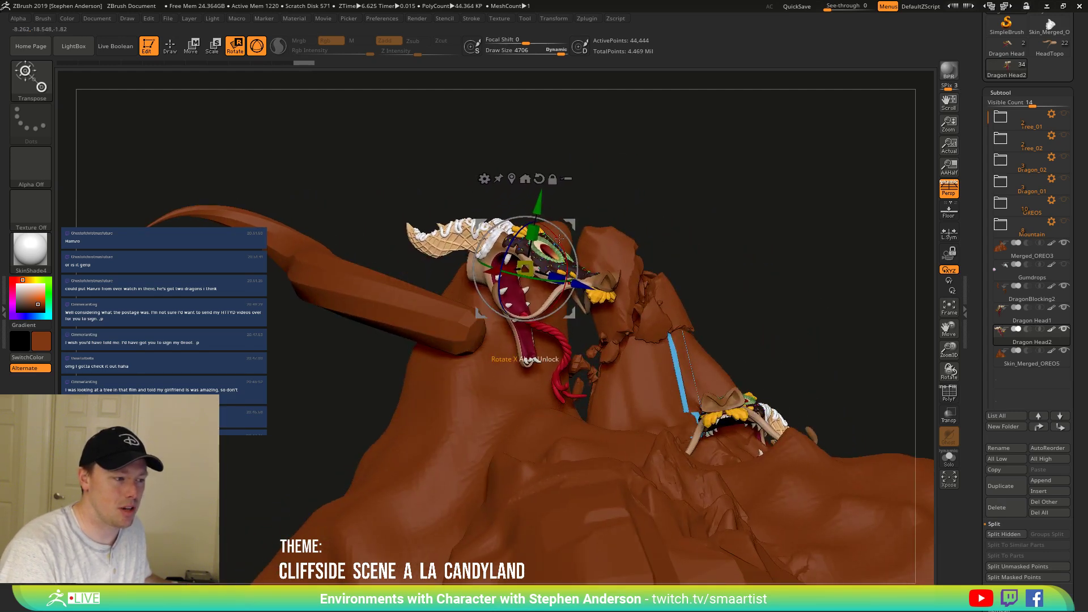
{"action": "right_click_drag", "start_coordinate": [610, 246], "coordinate": [568, 438]}
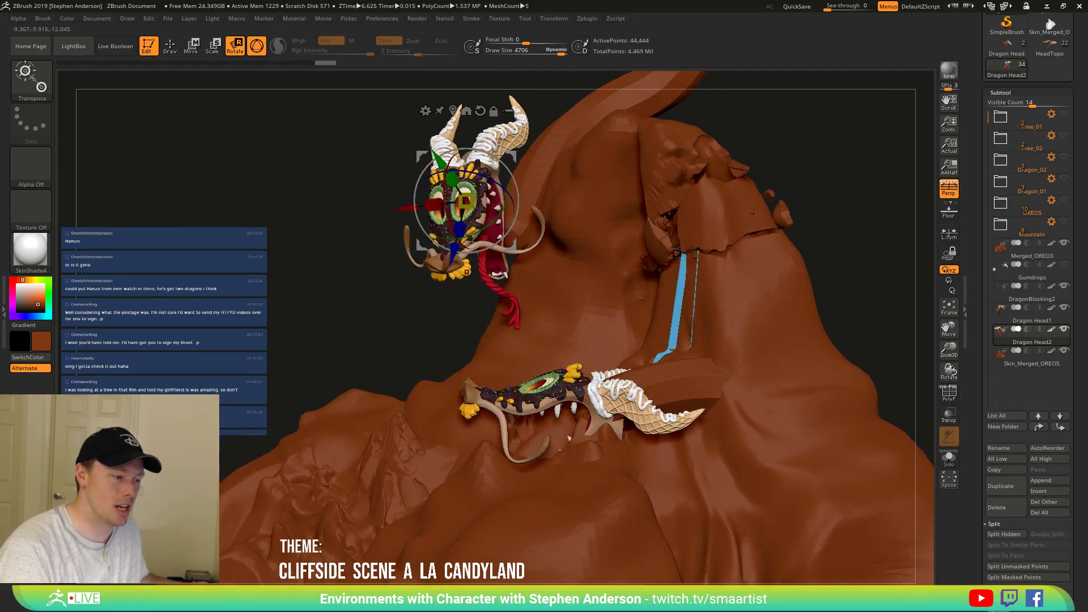
{"action": "left_click", "coordinate": [1002, 320]}
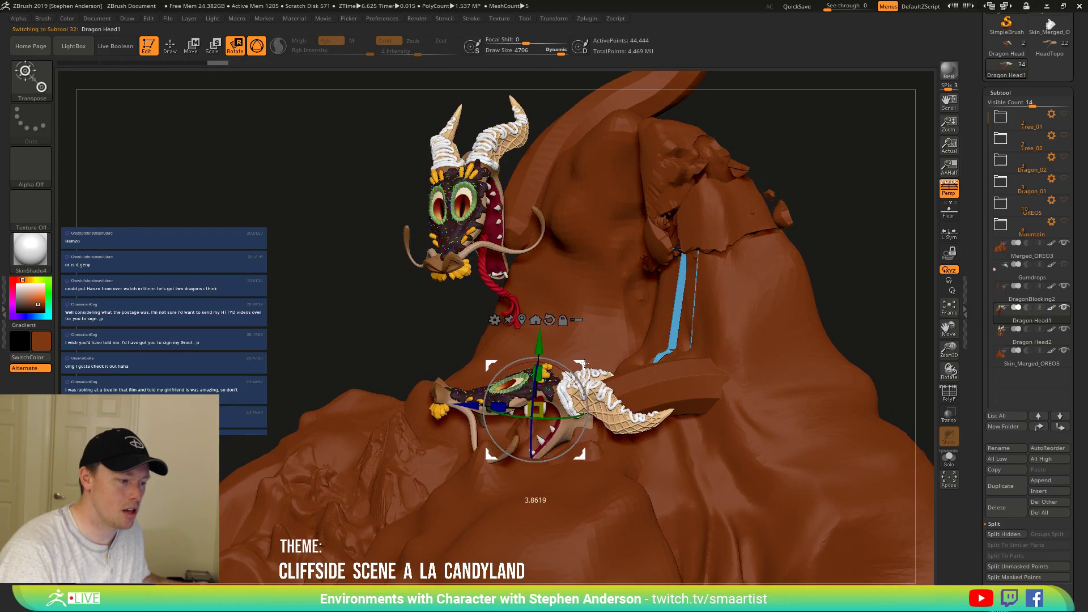
{"action": "right_click_drag", "start_coordinate": [583, 364], "coordinate": [682, 370]}
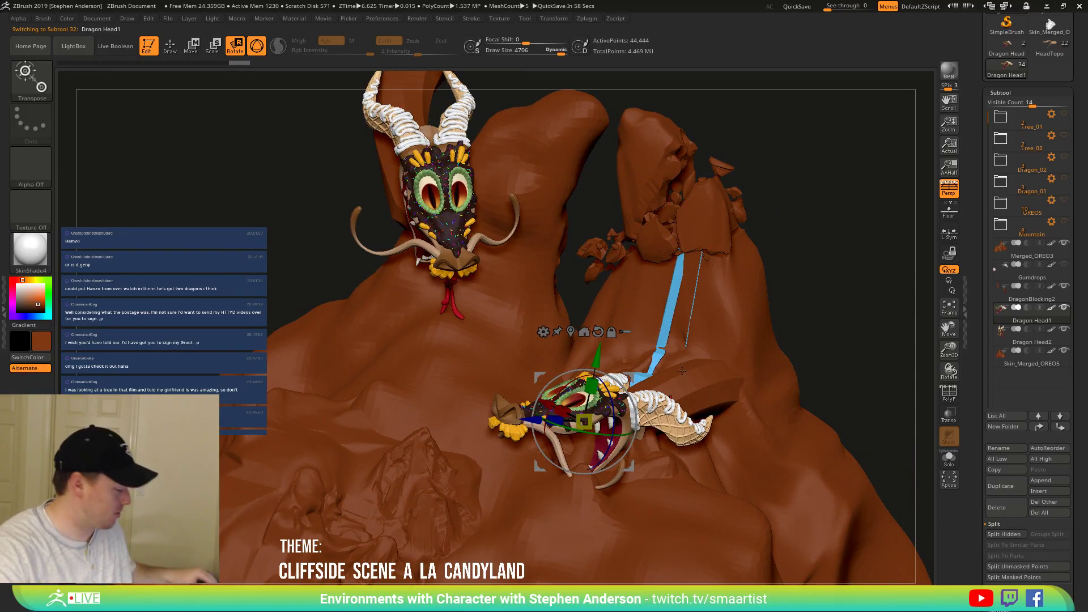
Switch the lower dragon head to sculpting with its wireframe shown, using the Move Topological brush at draw size 1652.
{"action": "key", "text": "q"}
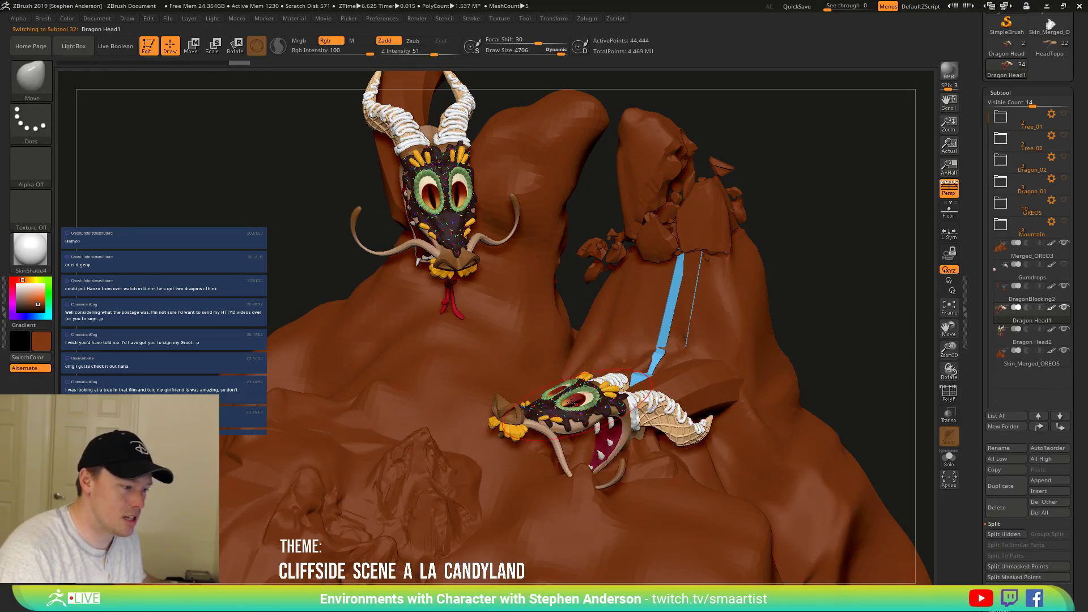
{"action": "mouse_move", "coordinate": [573, 403]}
{"action": "right_mouse_down"}
{"action": "mouse_move", "coordinate": [545, 396]}
{"action": "mouse_move", "coordinate": [535, 414]}
{"action": "mouse_move", "coordinate": [517, 415]}
{"action": "right_mouse_up"}
{"action": "left_click_drag", "start_coordinate": [513, 426], "coordinate": [566, 439]}
{"action": "mouse_move", "coordinate": [563, 423]}
{"action": "right_mouse_down"}
{"action": "mouse_move", "coordinate": [580, 416]}
{"action": "mouse_move", "coordinate": [577, 399]}
{"action": "mouse_move", "coordinate": [637, 419]}
{"action": "mouse_move", "coordinate": [629, 414]}
{"action": "mouse_move", "coordinate": [610, 414]}
{"action": "mouse_move", "coordinate": [622, 458]}
{"action": "right_mouse_up"}
{"action": "key", "text": "shift+f"}
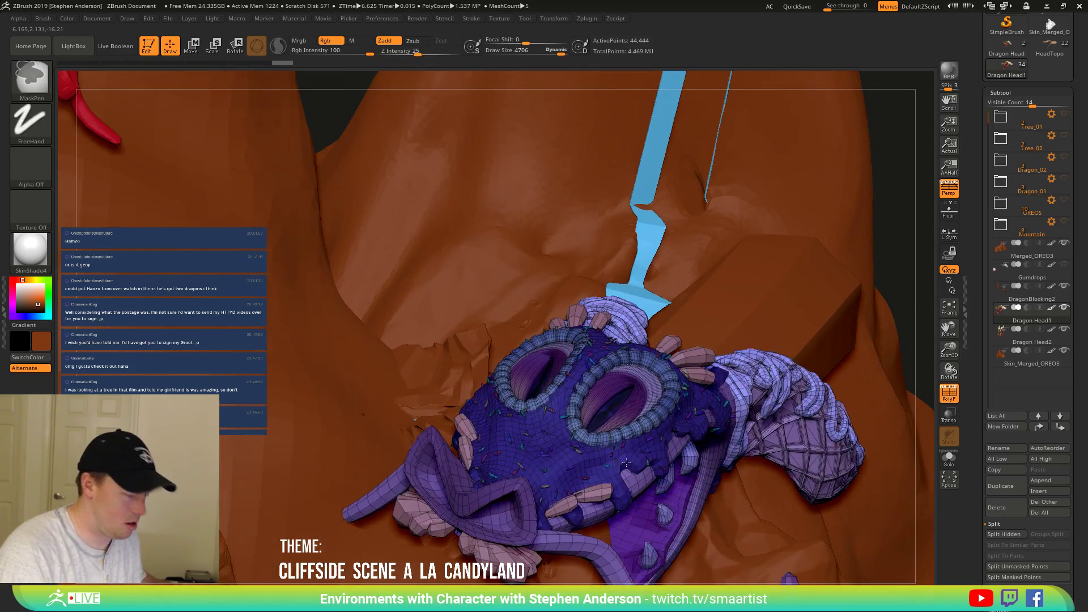
{"action": "key", "text": "b"}
{"action": "key", "text": "m"}
{"action": "key", "text": "t"}
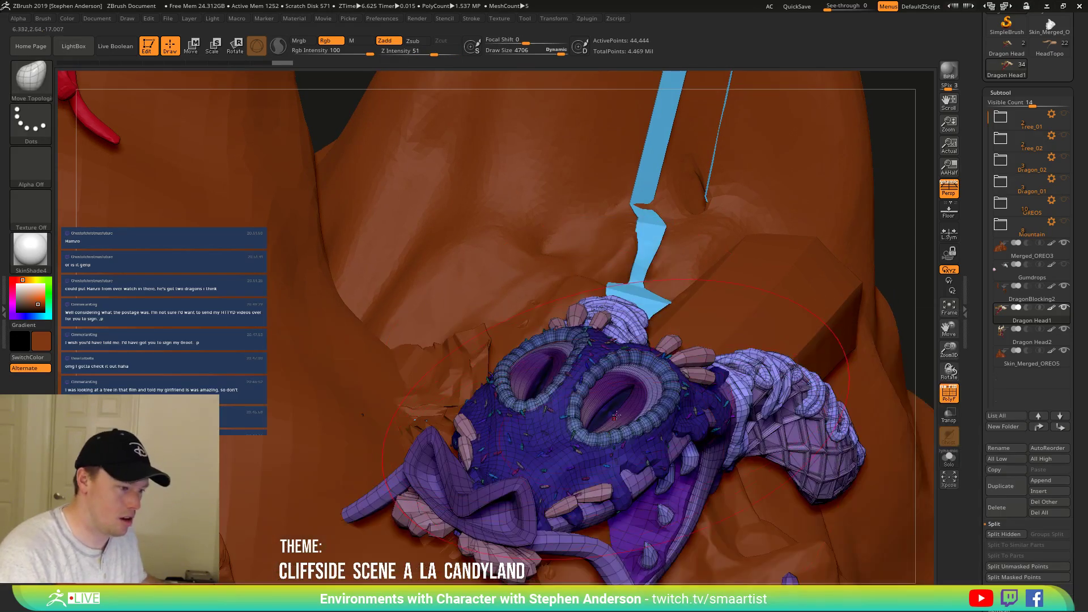
{"action": "right_click_drag", "start_coordinate": [593, 404], "coordinate": [613, 397]}
{"action": "key", "text": "s"}
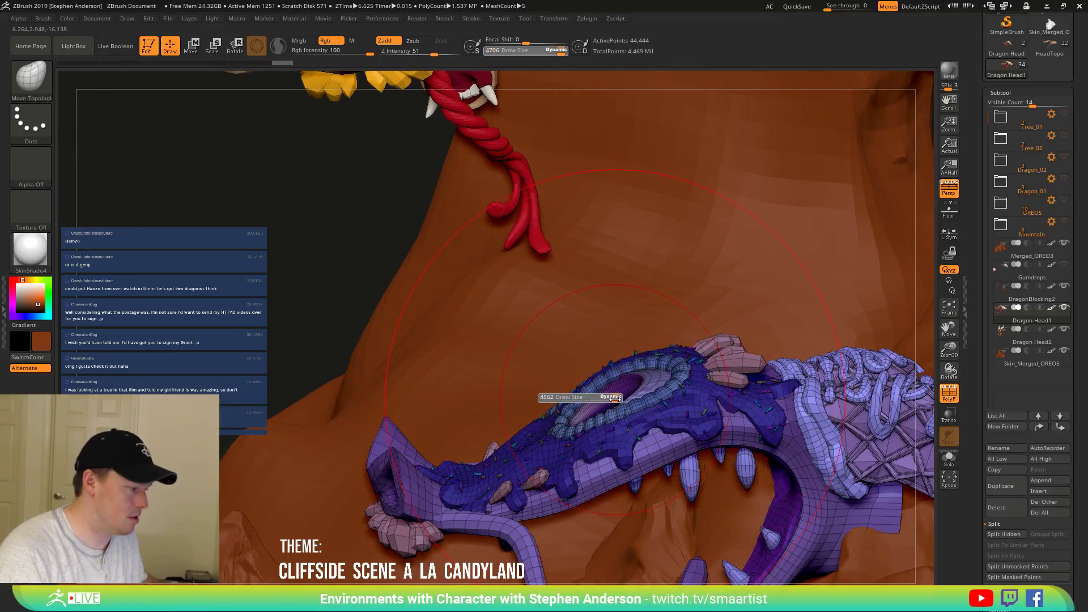
{"action": "left_click_drag", "start_coordinate": [602, 399], "coordinate": [585, 400]}
{"action": "right_click_drag", "start_coordinate": [585, 400], "coordinate": [612, 398]}
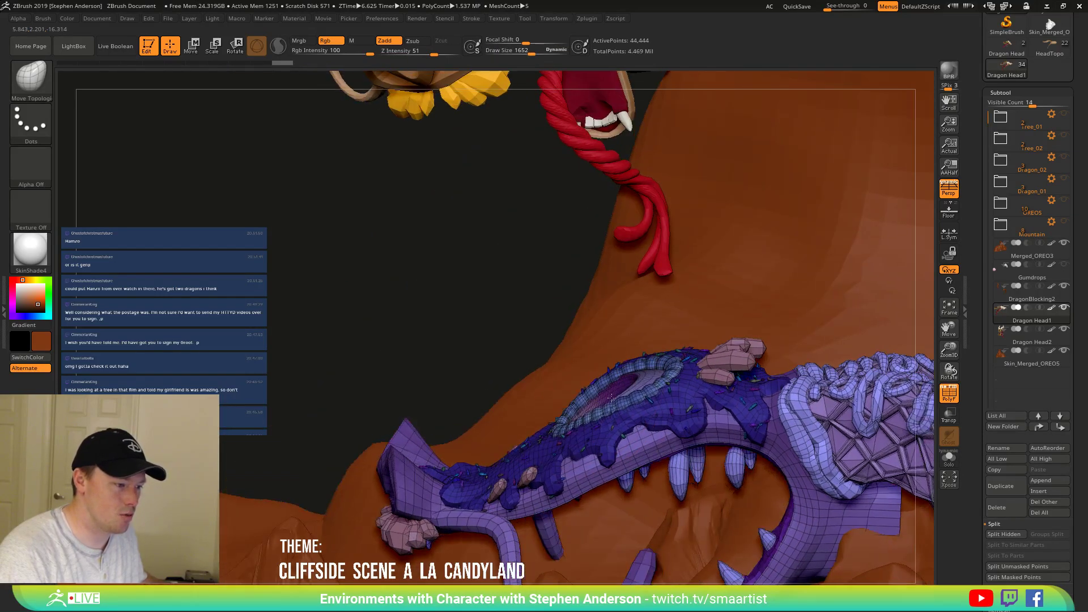
Try pulling the lower dragon head's eye outward with the Move Topological brush, and undo the stroke.
{"action": "left_click_drag", "start_coordinate": [607, 397], "coordinate": [548, 323]}
{"action": "key", "text": "ctrl+z"}
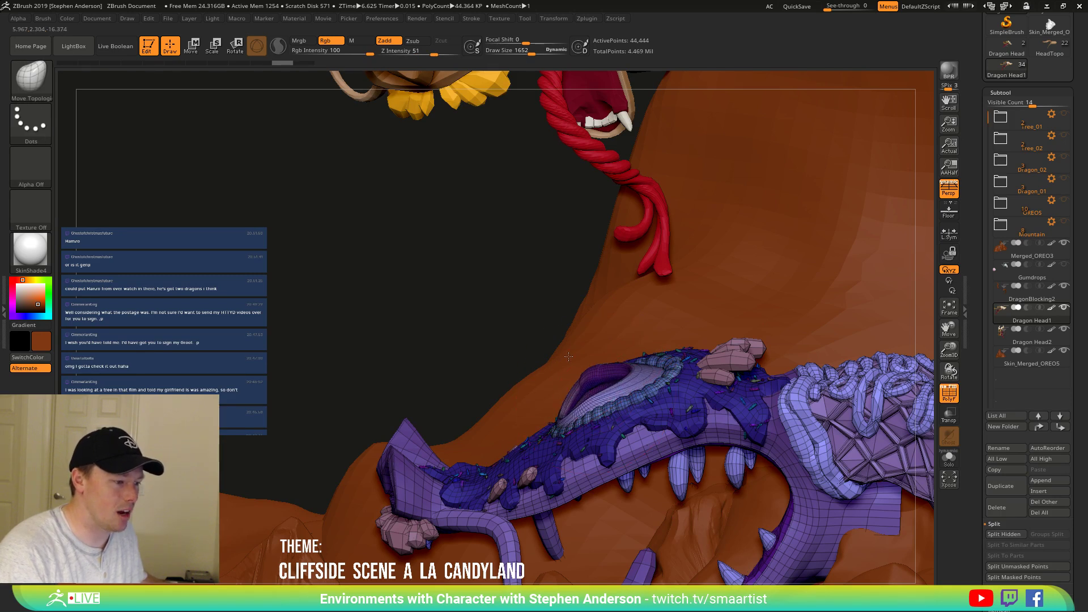
{"action": "key", "text": "ctrl"}
{"action": "key", "text": "ctrl+z"}
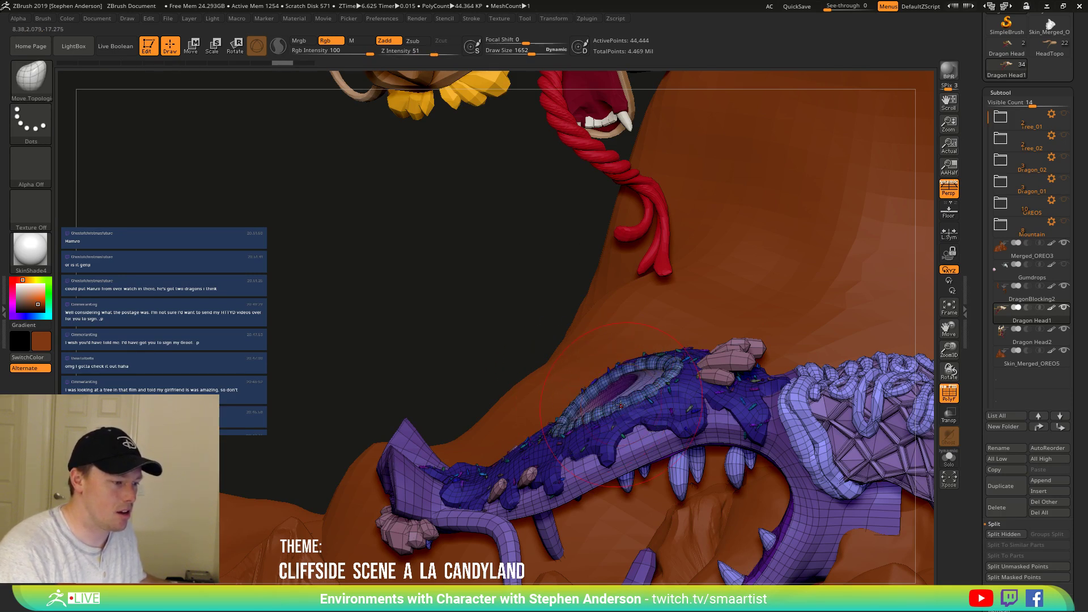
Raise the rim of the lower dragon head's eye with the regular Move brush, and hide the wireframe.
{"action": "key", "text": "b"}
{"action": "key", "text": "m"}
{"action": "key", "text": "v"}
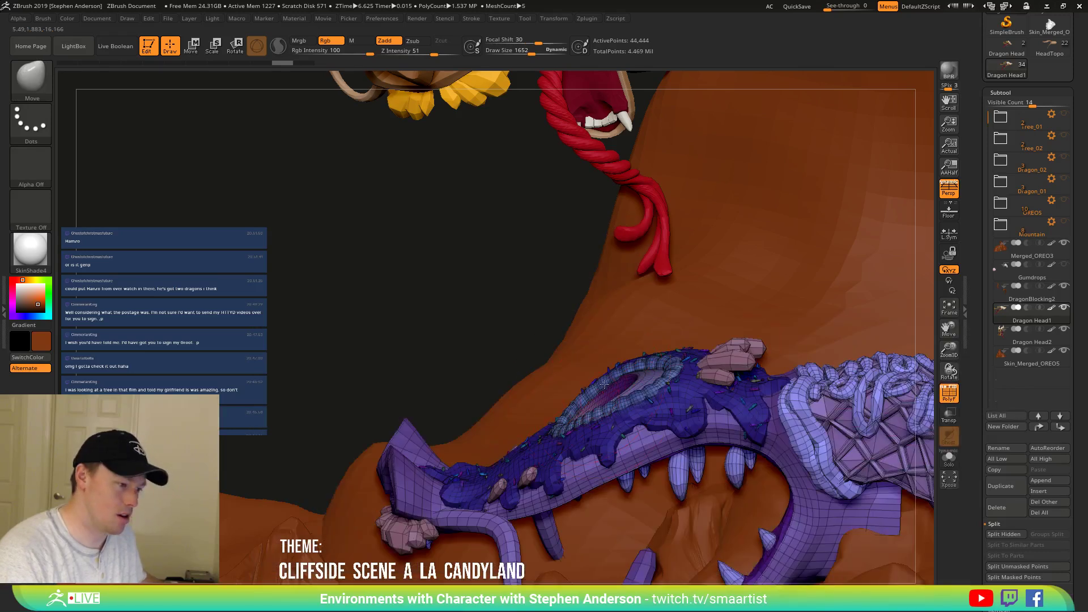
{"action": "right_click_drag", "start_coordinate": [604, 385], "coordinate": [578, 397]}
{"action": "left_click_drag", "start_coordinate": [584, 391], "coordinate": [567, 364]}
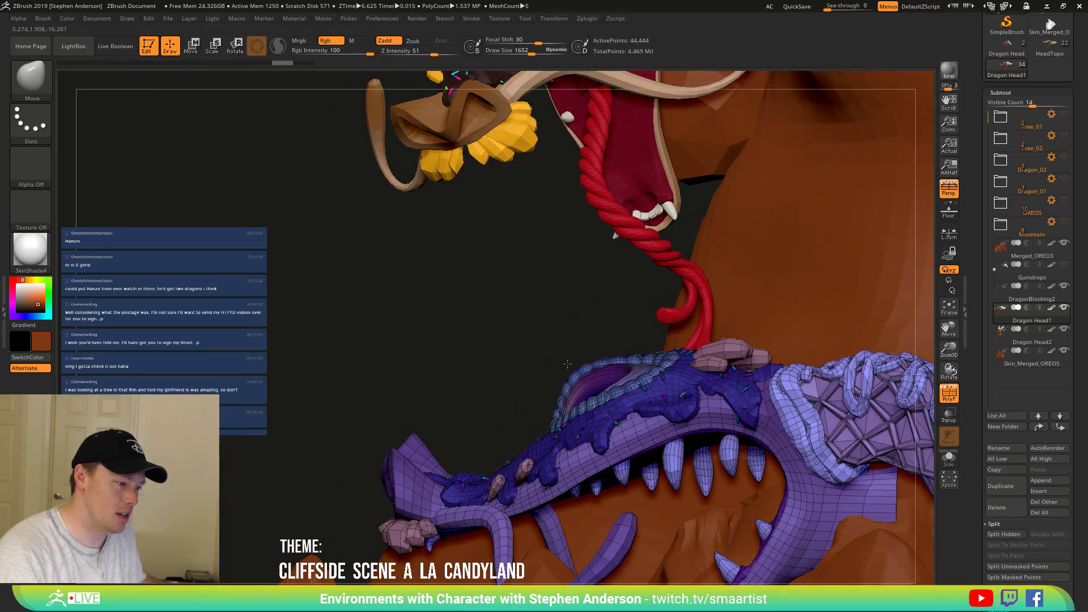
{"action": "right_click_drag", "start_coordinate": [588, 364], "coordinate": [666, 388]}
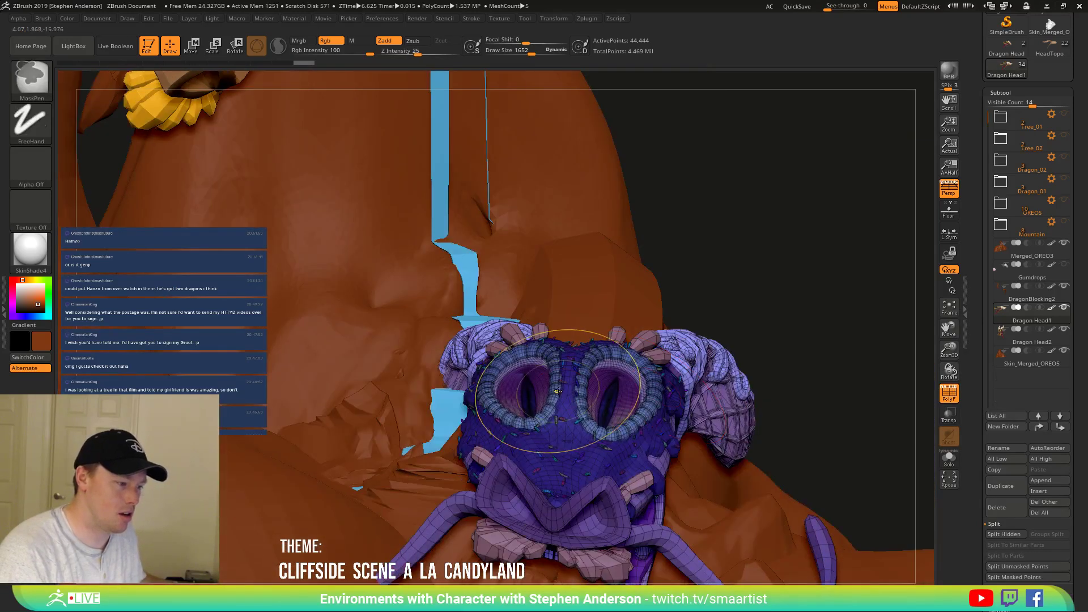
{"action": "mouse_move", "coordinate": [557, 391]}
{"action": "right_mouse_down"}
{"action": "mouse_move", "coordinate": [652, 409]}
{"action": "mouse_move", "coordinate": [629, 406]}
{"action": "mouse_move", "coordinate": [639, 420]}
{"action": "mouse_move", "coordinate": [612, 391]}
{"action": "mouse_move", "coordinate": [569, 402]}
{"action": "right_mouse_up"}
{"action": "key", "text": "shift+f"}
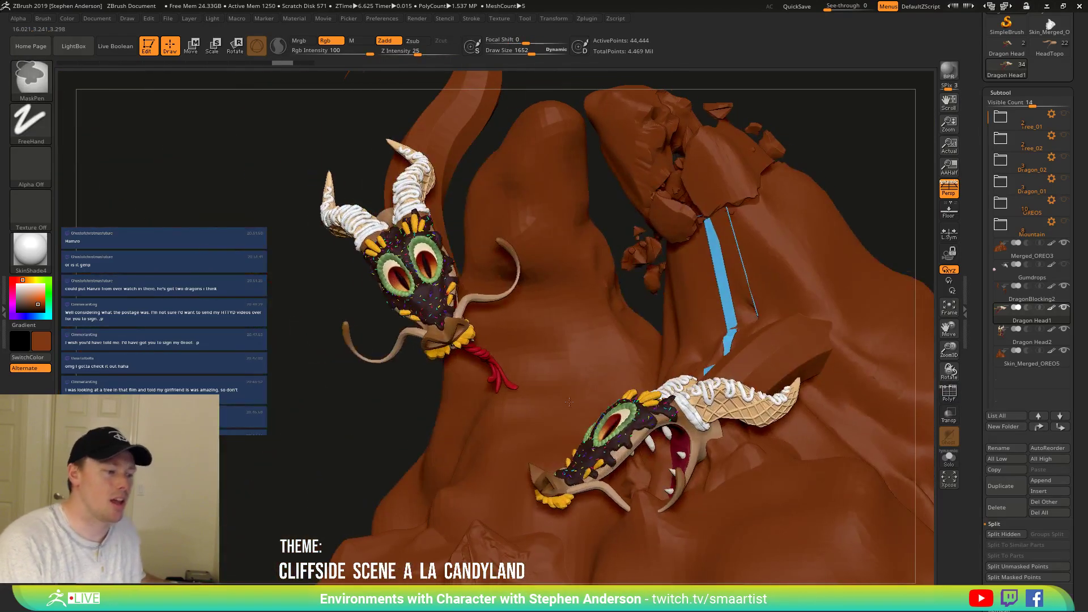
Select the DragonBlocking2 body tubes and raise the upper tube's front end to the dragon head, using the Move brush at draw size 304.
{"action": "key", "text": "ctrl+z"}
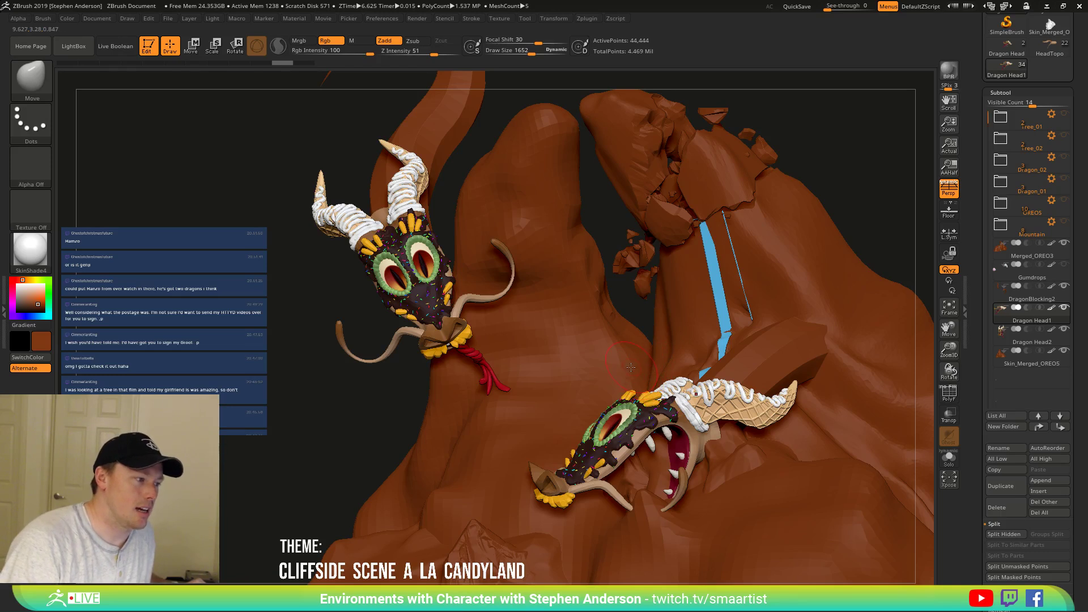
{"action": "right_click_drag", "start_coordinate": [610, 406], "coordinate": [606, 328]}
{"action": "left_click", "coordinate": [422, 373], "text": "alt"}
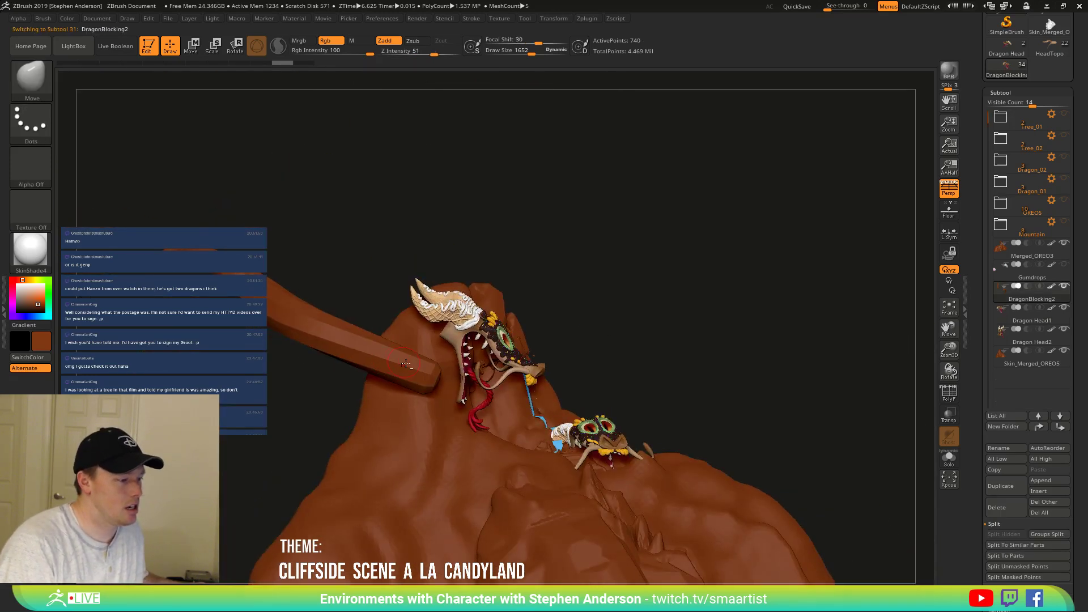
{"action": "key", "text": "s"}
{"action": "left_click_drag", "start_coordinate": [418, 373], "coordinate": [462, 377]}
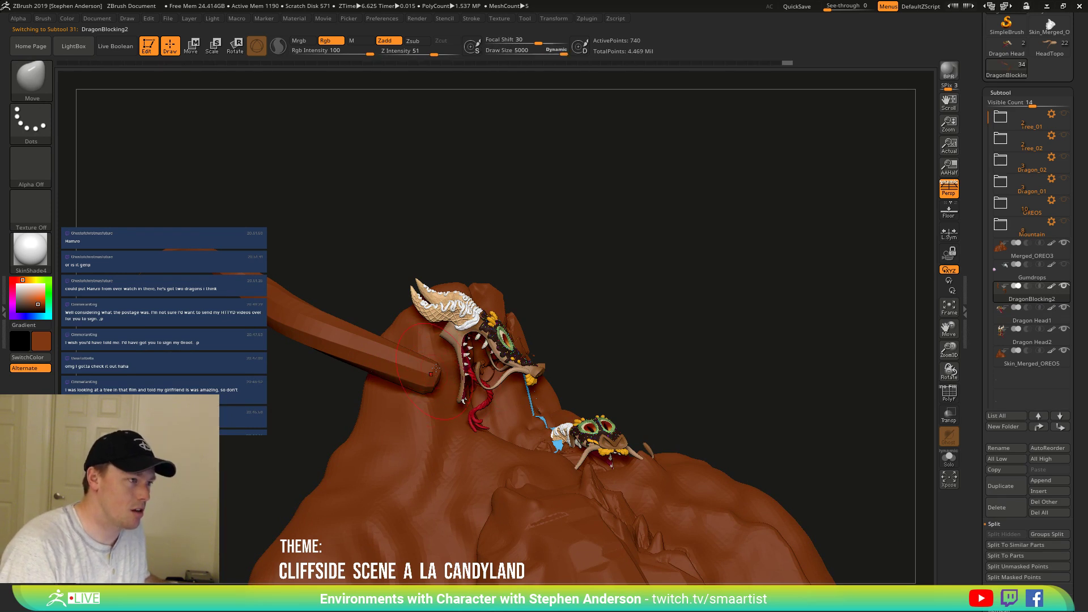
{"action": "left_click_drag", "start_coordinate": [563, 52], "coordinate": [552, 52]}
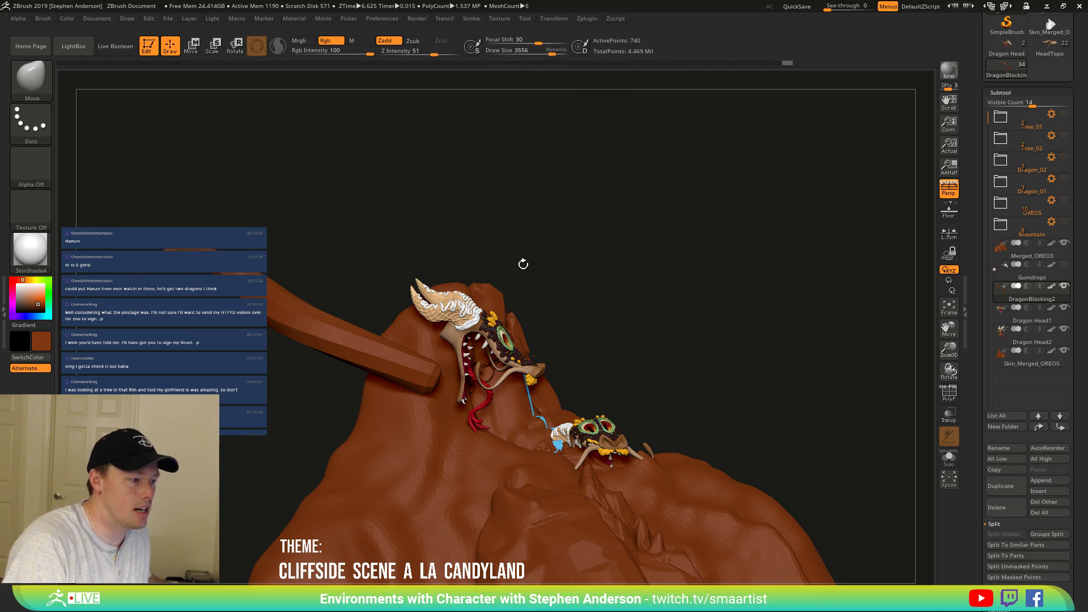
{"action": "key", "text": "s"}
{"action": "left_click_drag", "start_coordinate": [504, 265], "coordinate": [463, 266]}
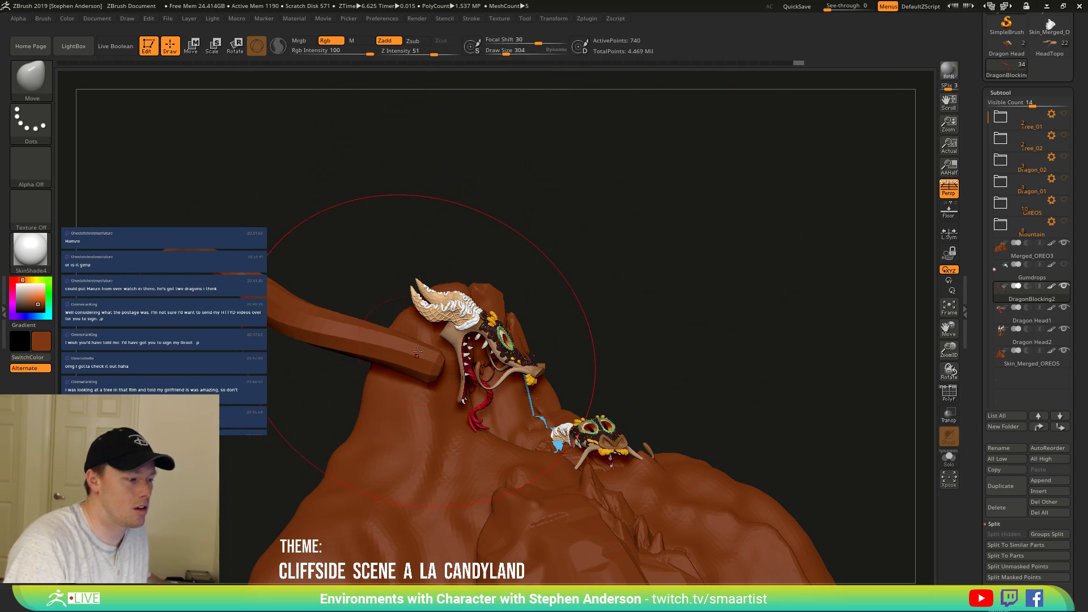
{"action": "left_click_drag", "start_coordinate": [417, 353], "coordinate": [451, 314]}
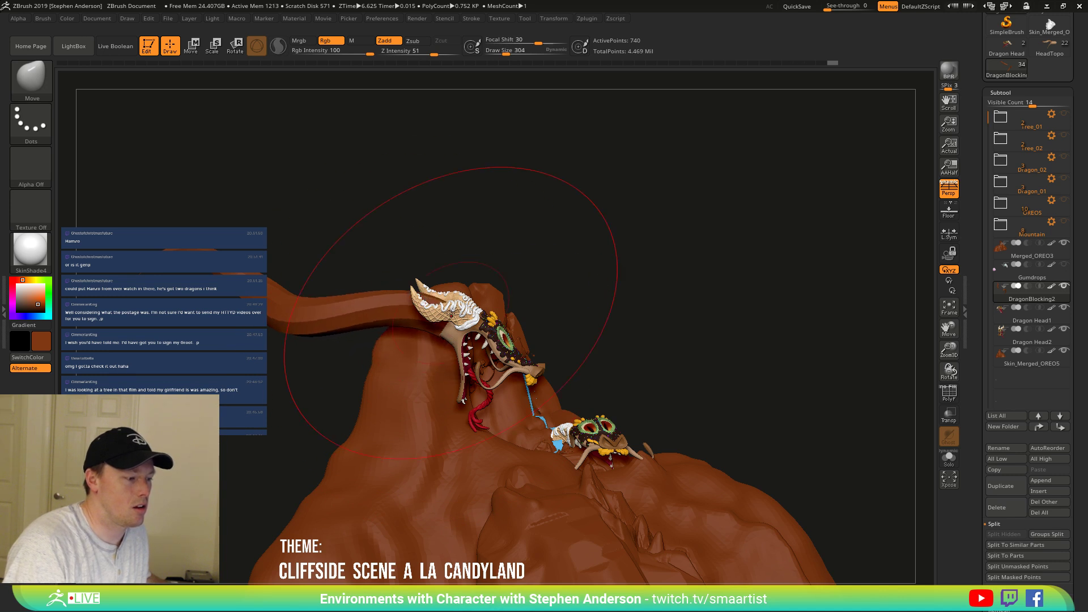
{"action": "mouse_move", "coordinate": [451, 314]}
{"action": "right_mouse_down"}
{"action": "mouse_move", "coordinate": [510, 338]}
{"action": "mouse_move", "coordinate": [460, 300]}
{"action": "mouse_move", "coordinate": [468, 317]}
{"action": "mouse_move", "coordinate": [506, 265]}
{"action": "mouse_move", "coordinate": [558, 297]}
{"action": "mouse_move", "coordinate": [503, 321]}
{"action": "mouse_move", "coordinate": [646, 438]}
{"action": "mouse_move", "coordinate": [821, 408]}
{"action": "right_mouse_up"}
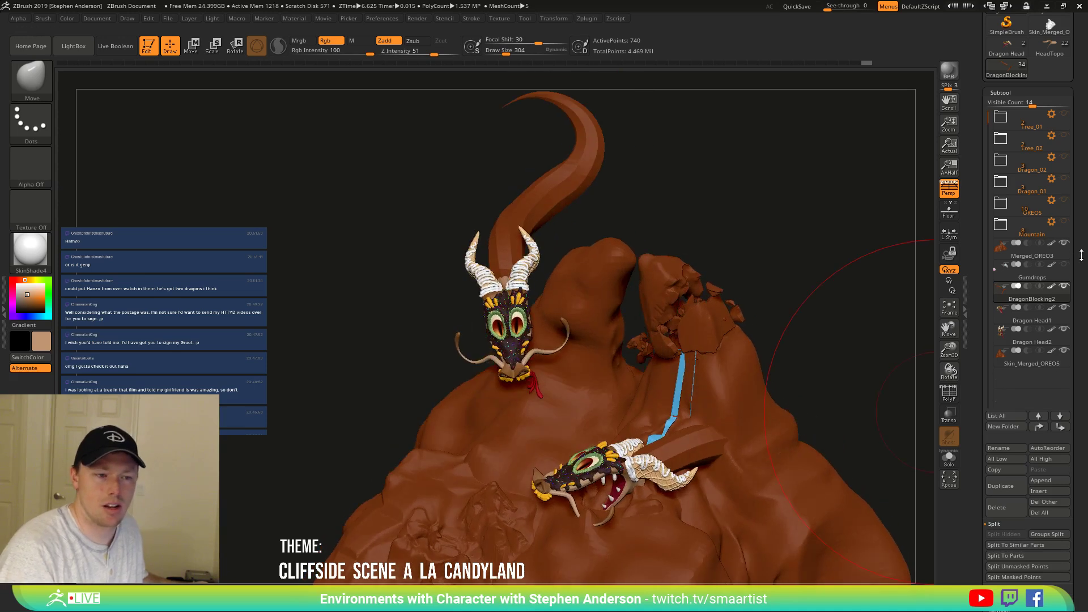
Fill the DragonBlocking2 body tubes with the light tan color R 193, G 150, B 114.
{"action": "right_click_drag", "start_coordinate": [661, 357], "coordinate": [216, 102]}
{"action": "left_click", "coordinate": [67, 18]}
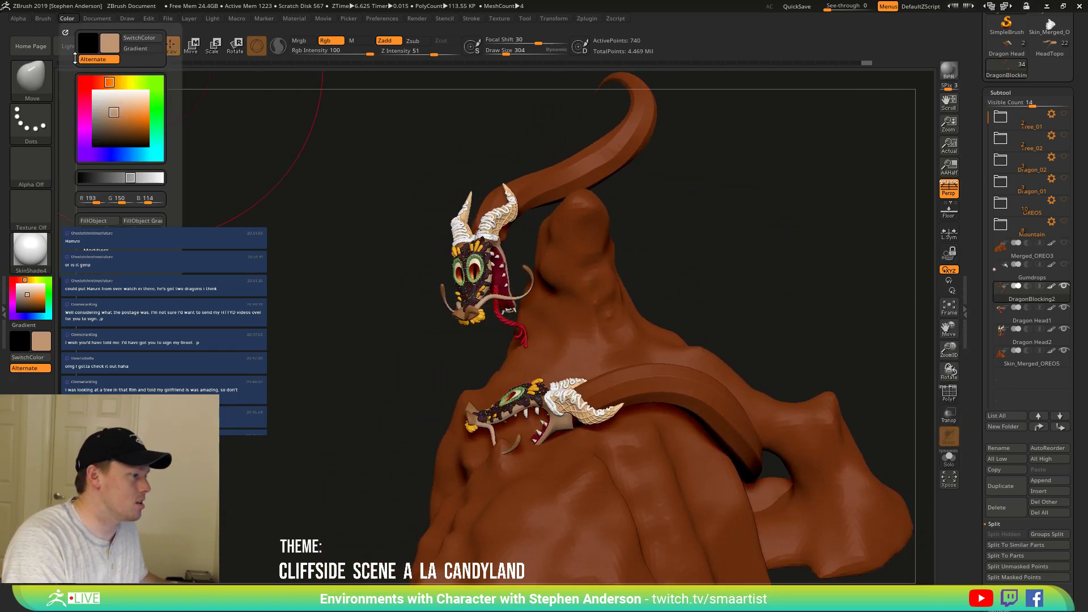
{"action": "left_click", "coordinate": [91, 220]}
Reshape the lower dragon's body tube behind its head with the Move brush at draw size 102.
{"action": "mouse_move", "coordinate": [584, 327]}
{"action": "right_mouse_down"}
{"action": "mouse_move", "coordinate": [610, 296]}
{"action": "mouse_move", "coordinate": [595, 296]}
{"action": "mouse_move", "coordinate": [627, 287]}
{"action": "mouse_move", "coordinate": [572, 290]}
{"action": "mouse_move", "coordinate": [624, 294]}
{"action": "mouse_move", "coordinate": [629, 284]}
{"action": "mouse_move", "coordinate": [675, 376]}
{"action": "mouse_move", "coordinate": [635, 314]}
{"action": "mouse_move", "coordinate": [621, 331]}
{"action": "mouse_move", "coordinate": [603, 286]}
{"action": "right_mouse_up"}
{"action": "key", "text": "s"}
{"action": "mouse_move", "coordinate": [485, 344]}
{"action": "left_mouse_down"}
{"action": "mouse_move", "coordinate": [474, 345]}
{"action": "mouse_move", "coordinate": [489, 324]}
{"action": "mouse_move", "coordinate": [384, 315]}
{"action": "left_mouse_up"}
{"action": "right_click_drag", "start_coordinate": [383, 314], "coordinate": [375, 369]}
{"action": "key", "text": "s"}
{"action": "left_click_drag", "start_coordinate": [375, 370], "coordinate": [368, 368]}
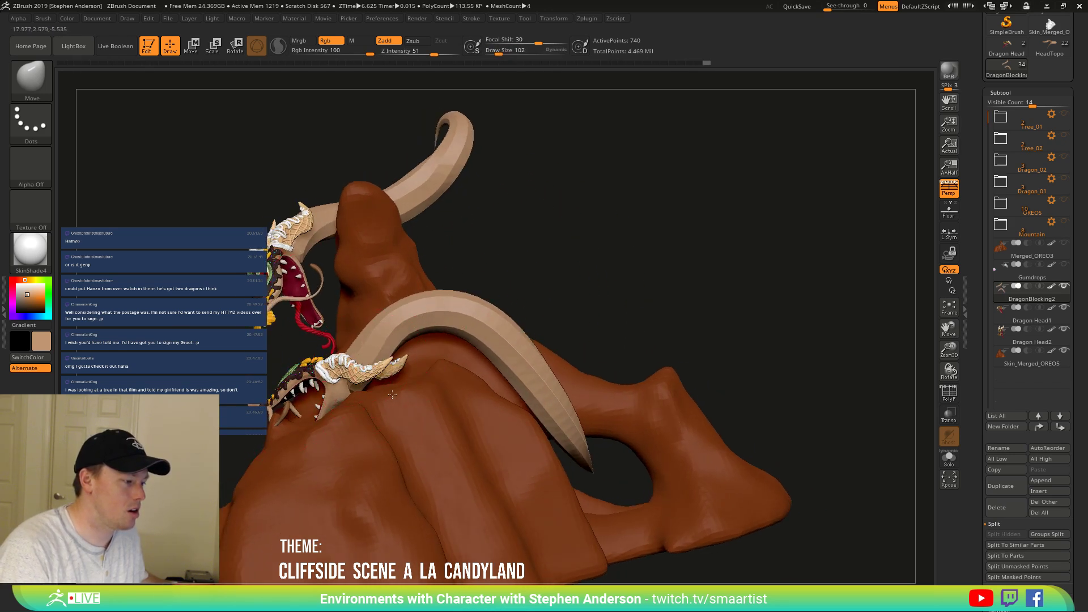
{"action": "mouse_move", "coordinate": [379, 365]}
{"action": "right_mouse_down"}
{"action": "mouse_move", "coordinate": [503, 426]}
{"action": "mouse_move", "coordinate": [517, 422]}
{"action": "mouse_move", "coordinate": [494, 422]}
{"action": "mouse_move", "coordinate": [471, 453]}
{"action": "mouse_move", "coordinate": [417, 428]}
{"action": "right_mouse_up"}
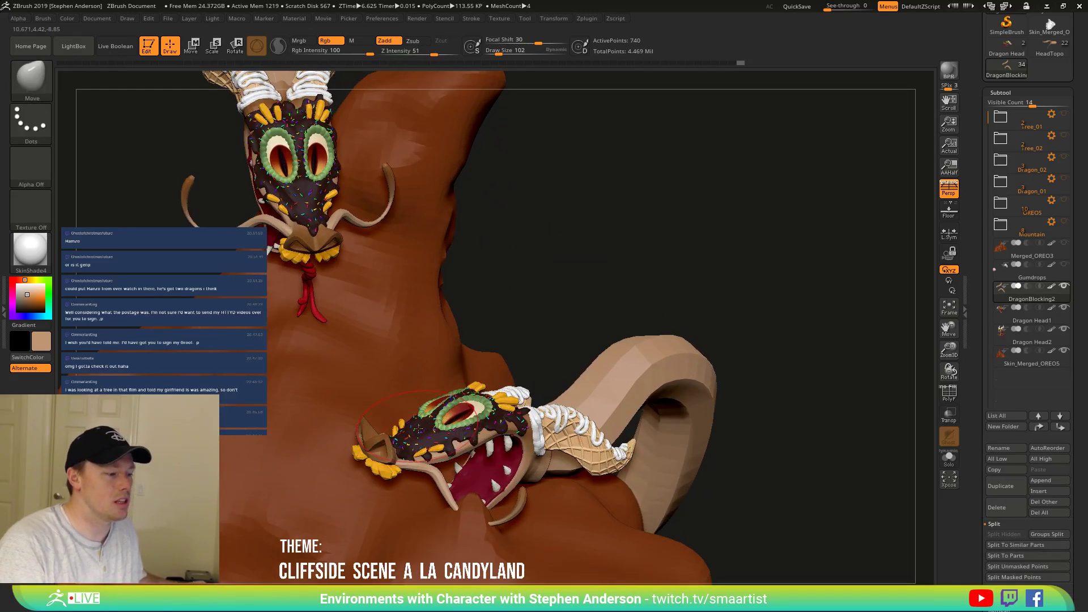
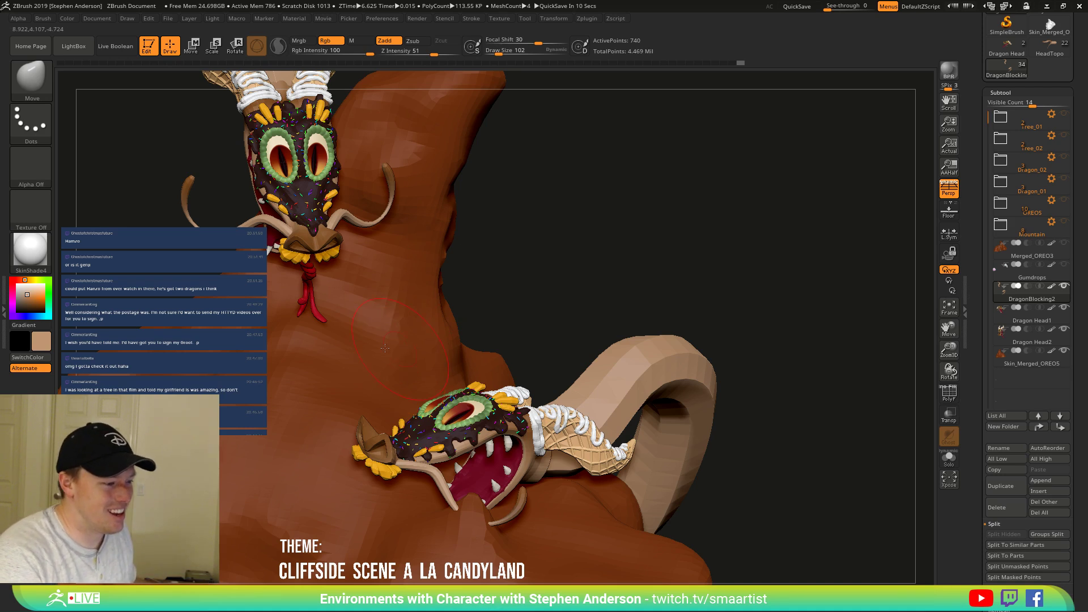
Duplicate the Skin_Merged_OREOS mountain inside its subtool, and rotate and move the copy to the cliff's front around the dragon heads.
{"action": "right_click_drag", "start_coordinate": [385, 348], "coordinate": [453, 340], "text": "ctrl"}
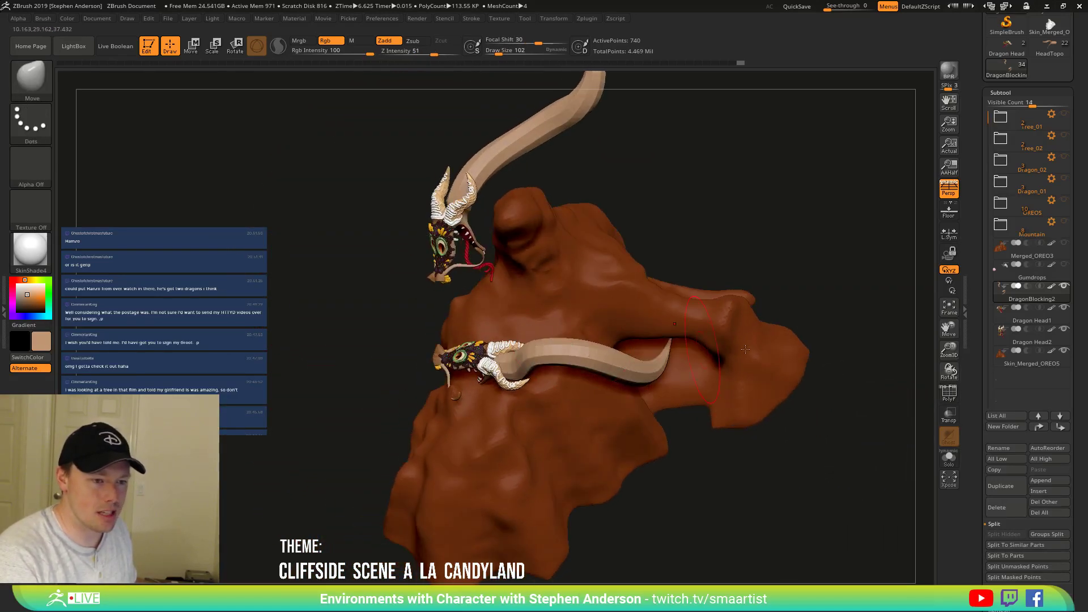
{"action": "left_click", "coordinate": [1003, 360]}
{"action": "right_click_drag", "start_coordinate": [839, 295], "coordinate": [704, 320]}
{"action": "key", "text": "shift"}
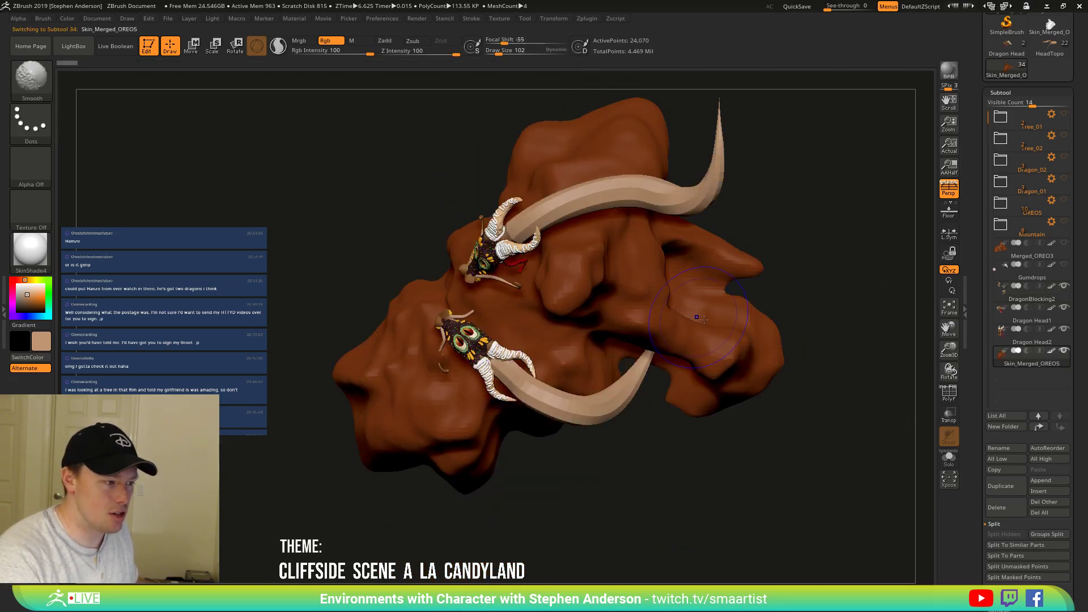
{"action": "key", "text": "w"}
{"action": "left_click_drag", "start_coordinate": [584, 371], "coordinate": [399, 356]}
{"action": "left_click_drag", "start_coordinate": [442, 325], "coordinate": [568, 116]}
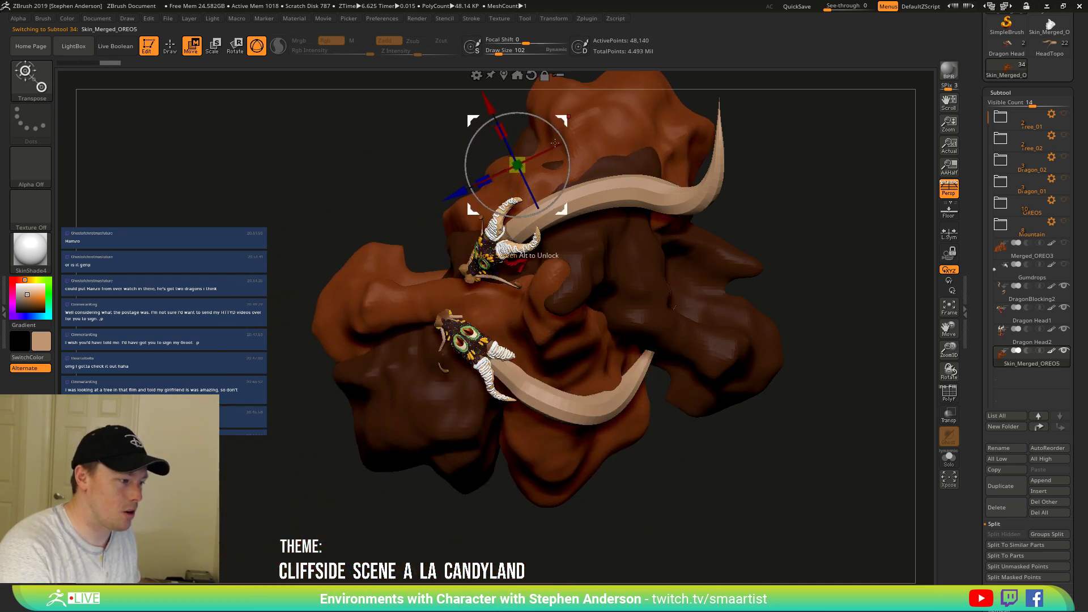
{"action": "right_click_drag", "start_coordinate": [572, 408], "coordinate": [566, 291]}
{"action": "left_click_drag", "start_coordinate": [567, 292], "coordinate": [504, 389]}
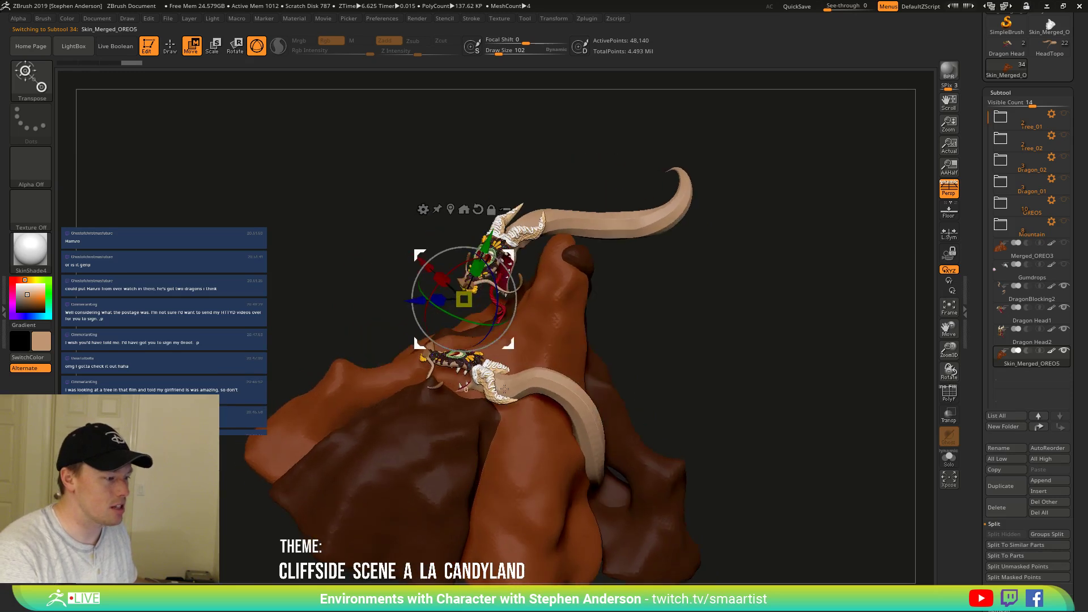
{"action": "left_click_drag", "start_coordinate": [507, 343], "coordinate": [490, 360]}
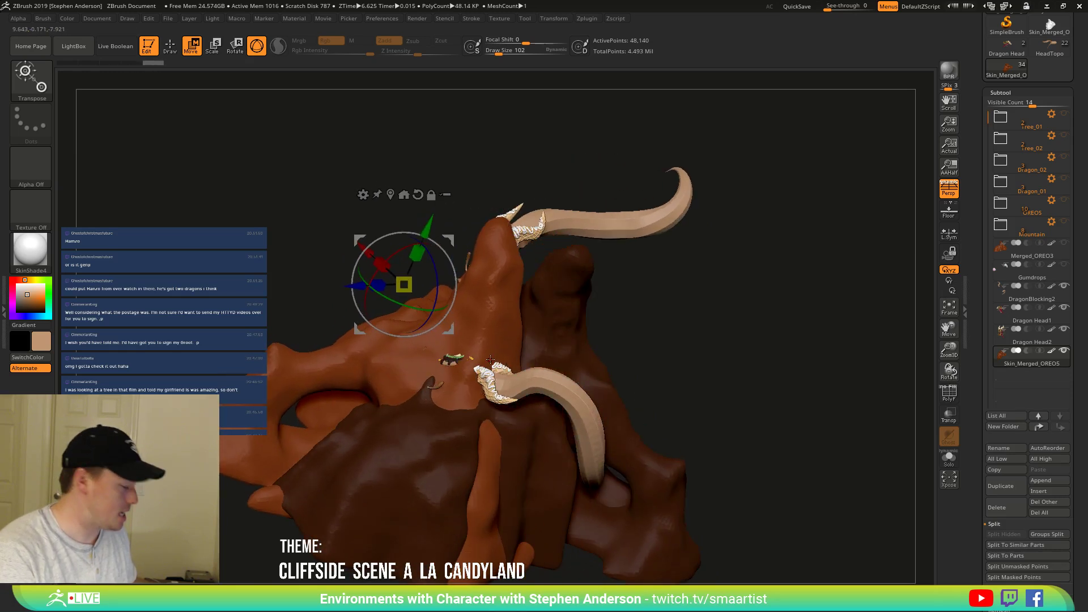
Trim off the mountain copy's peak in front of the upper dragon head with the TrimCurve brush.
{"action": "key", "text": "q"}
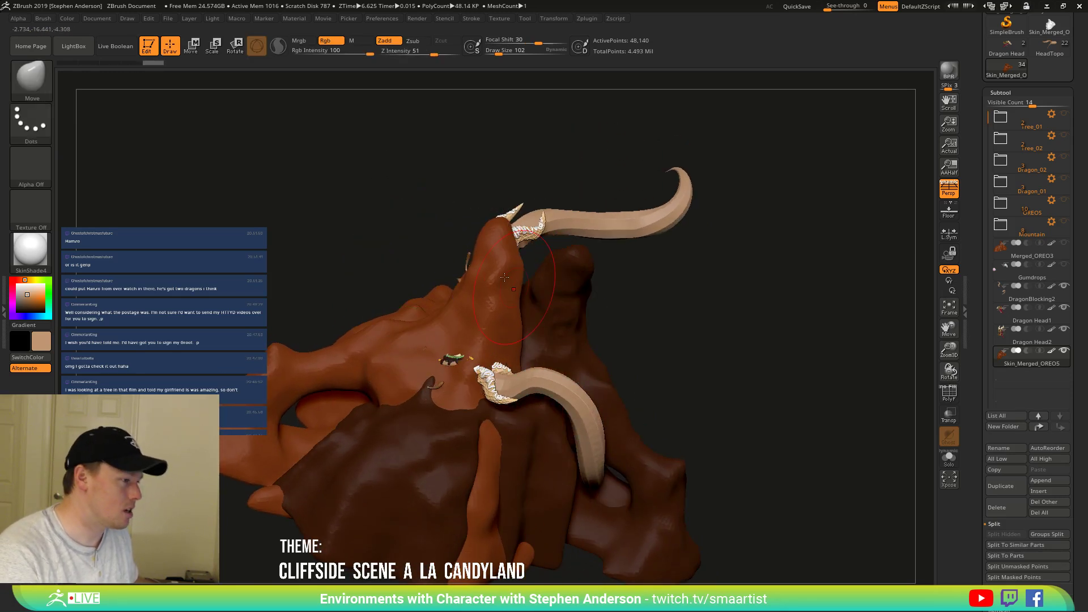
{"action": "left_click_drag", "start_coordinate": [333, 238], "coordinate": [331, 260]}
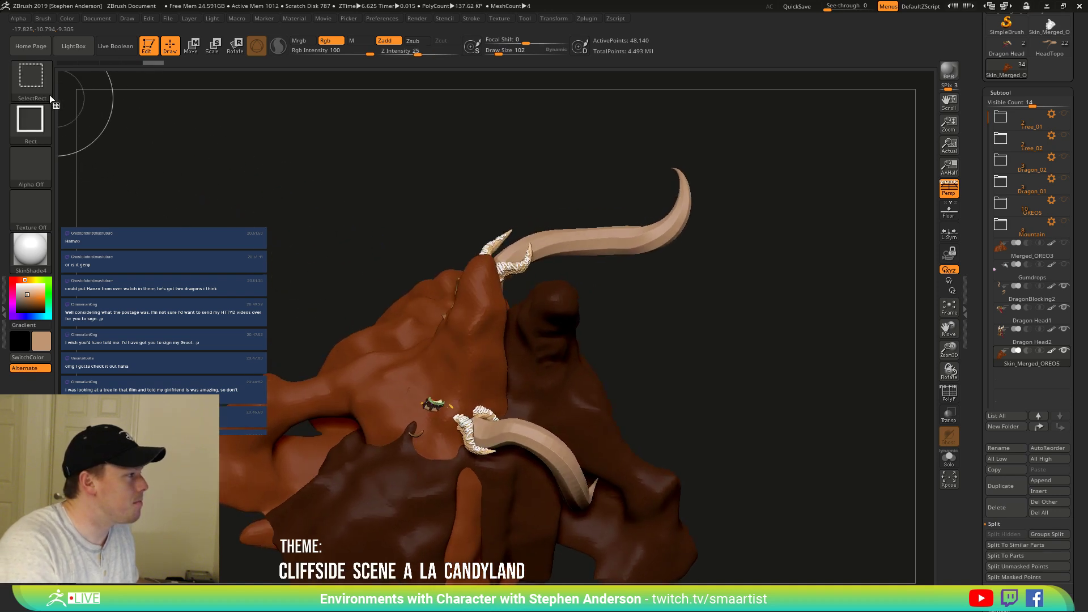
{"action": "left_click", "coordinate": [45, 91], "text": "ctrl+shift"}
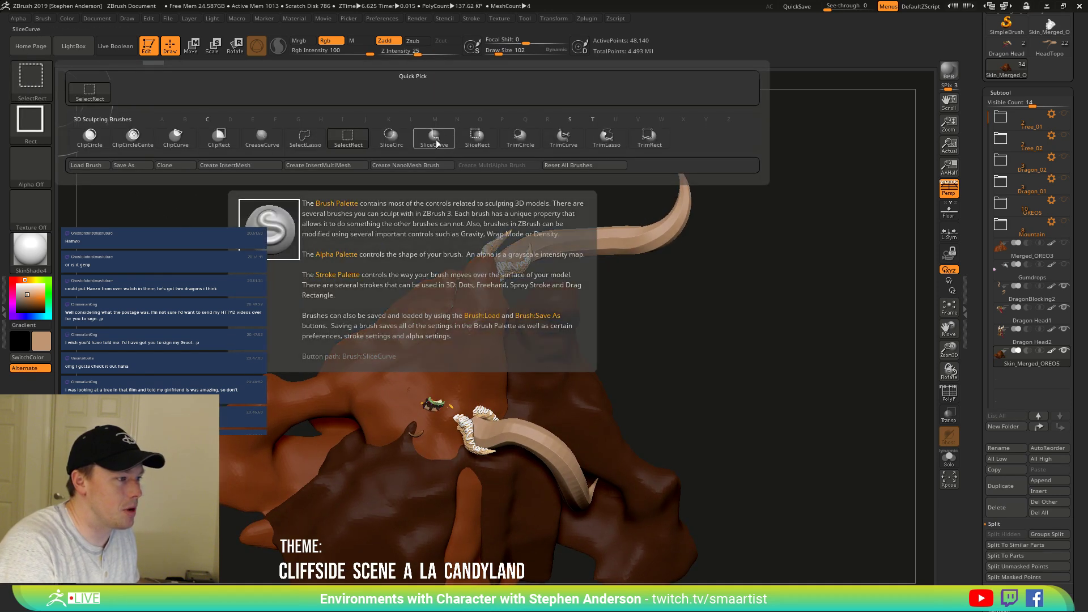
{"action": "left_click", "coordinate": [555, 145]}
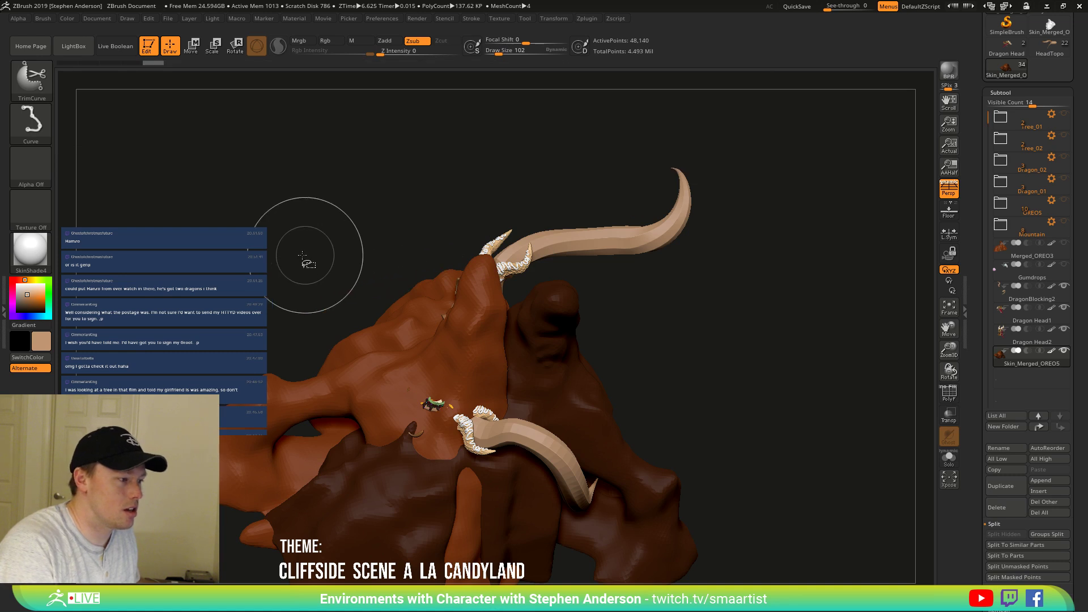
{"action": "left_click_drag", "start_coordinate": [301, 259], "coordinate": [523, 492], "text": "ctrl+shift"}
{"action": "left_click_drag", "start_coordinate": [607, 551], "coordinate": [609, 553], "text": "ctrl+shift"}
Trim the mountain copy's ledge diagonally to uncover the lower dragon head.
{"action": "left_click_drag", "start_coordinate": [729, 425], "coordinate": [715, 227]}
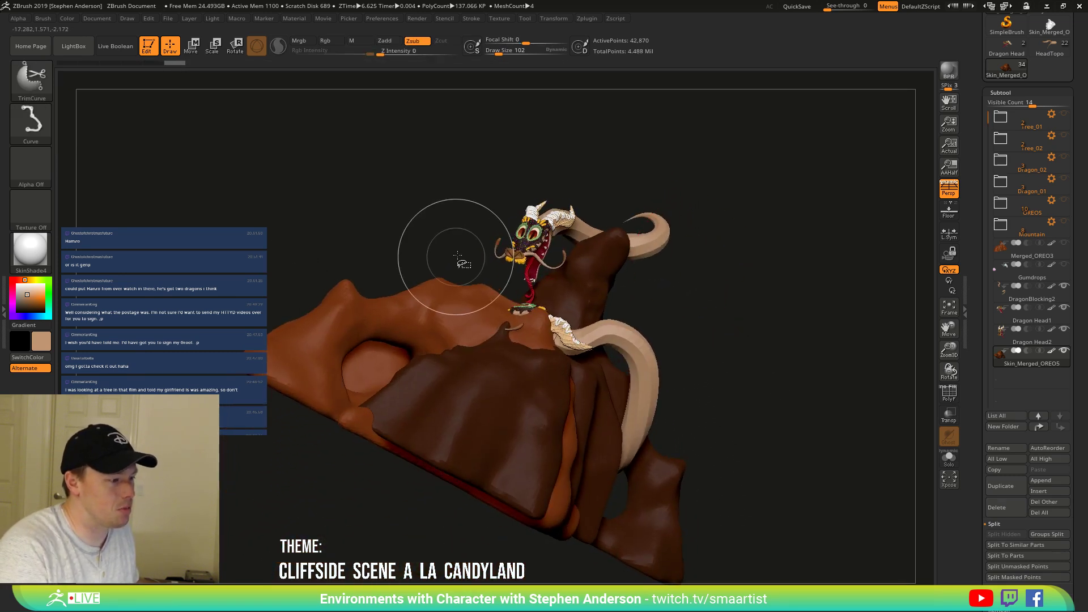
{"action": "left_click_drag", "start_coordinate": [632, 546], "coordinate": [435, 279], "text": "ctrl+shift"}
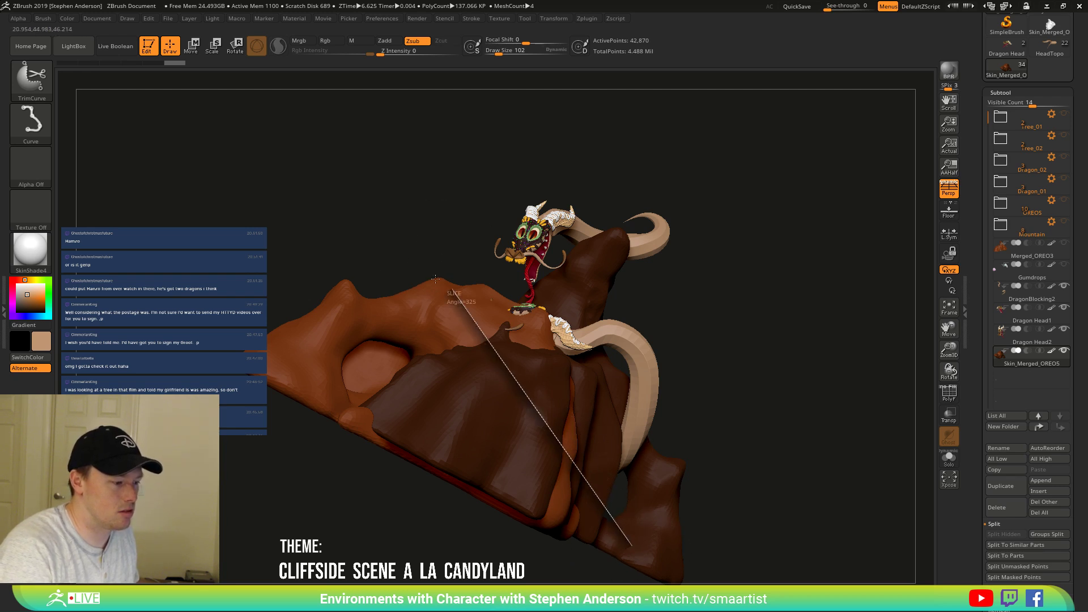
{"action": "mouse_move", "coordinate": [430, 235]}
{"action": "left_mouse_down", "text": "ctrl+shift"}
{"action": "mouse_move", "coordinate": [674, 495]}
{"action": "mouse_move", "coordinate": [340, 124]}
{"action": "mouse_move", "coordinate": [473, 417]}
{"action": "mouse_move", "coordinate": [674, 460]}
{"action": "mouse_move", "coordinate": [684, 439]}
{"action": "mouse_move", "coordinate": [669, 465]}
{"action": "left_mouse_up", "text": "ctrl+shift"}
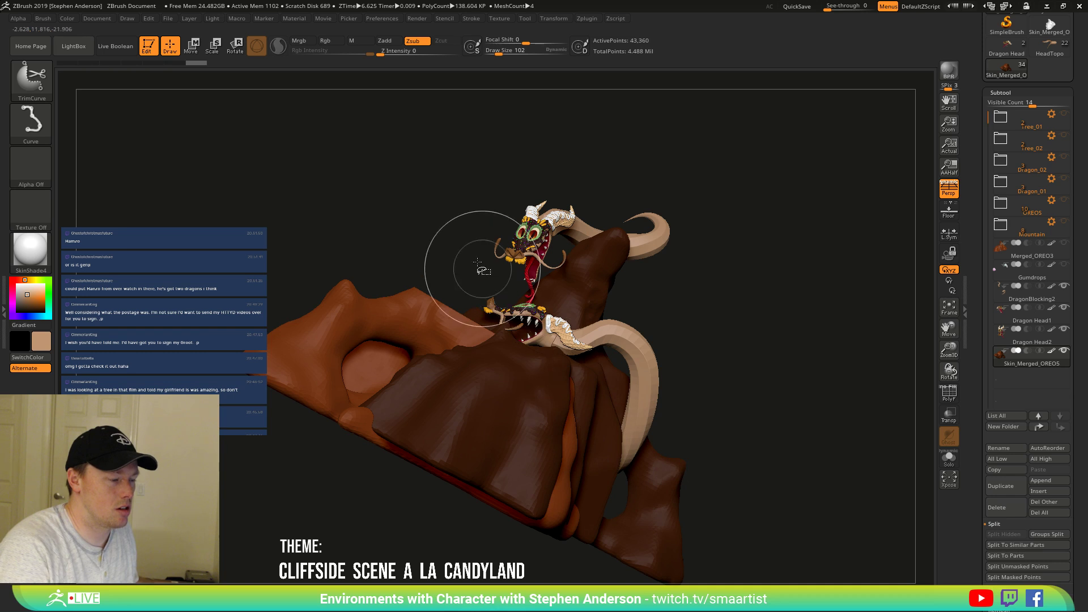
Undo the last extra trim on the mountain copy, and inspect its cut faces with the wireframe shown and the subtool isolated.
{"action": "mouse_move", "coordinate": [482, 270]}
{"action": "left_mouse_down"}
{"action": "mouse_move", "coordinate": [488, 299]}
{"action": "mouse_move", "coordinate": [354, 473]}
{"action": "mouse_move", "coordinate": [502, 177]}
{"action": "left_mouse_up"}
{"action": "right_click_drag", "start_coordinate": [658, 311], "coordinate": [677, 384]}
{"action": "left_click_drag", "start_coordinate": [677, 383], "coordinate": [679, 389]}
{"action": "key", "text": "shift+f"}
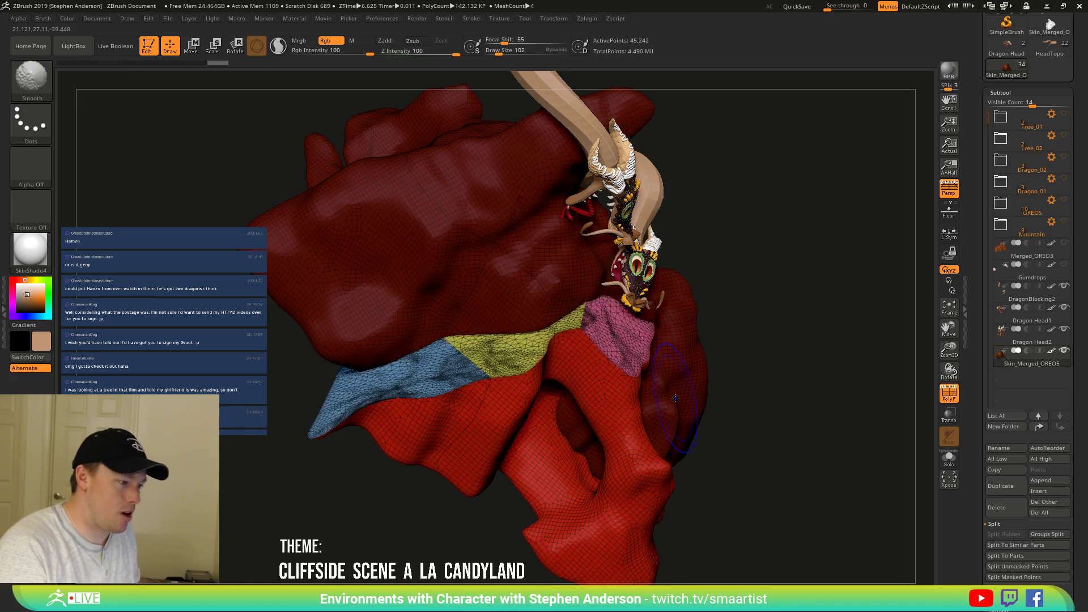
{"action": "key", "text": "ctrl+z"}
{"action": "left_click_drag", "start_coordinate": [814, 356], "coordinate": [868, 360]}
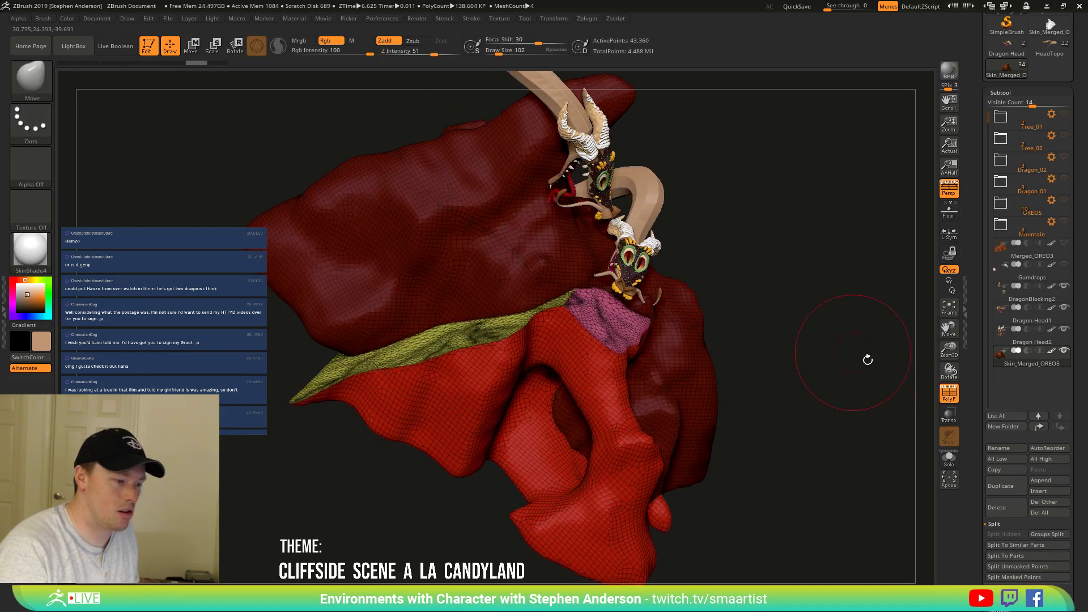
{"action": "left_click", "coordinate": [950, 458]}
{"action": "left_click_drag", "start_coordinate": [738, 323], "coordinate": [690, 282]}
{"action": "left_click", "coordinate": [949, 392]}
{"action": "left_click", "coordinate": [950, 458]}
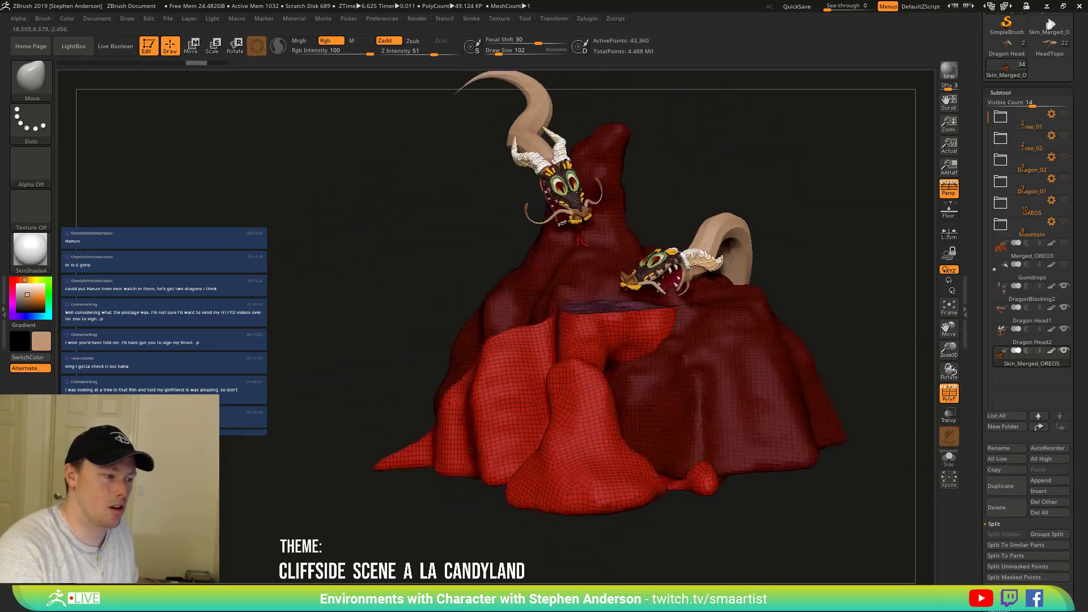
Clear the mountain's mask and soften the edges of the trimmed front ledge with the Smooth brush.
{"action": "mouse_move", "coordinate": [794, 216]}
{"action": "left_mouse_down"}
{"action": "mouse_move", "coordinate": [808, 235]}
{"action": "mouse_move", "coordinate": [660, 284]}
{"action": "mouse_move", "coordinate": [669, 315]}
{"action": "left_mouse_up"}
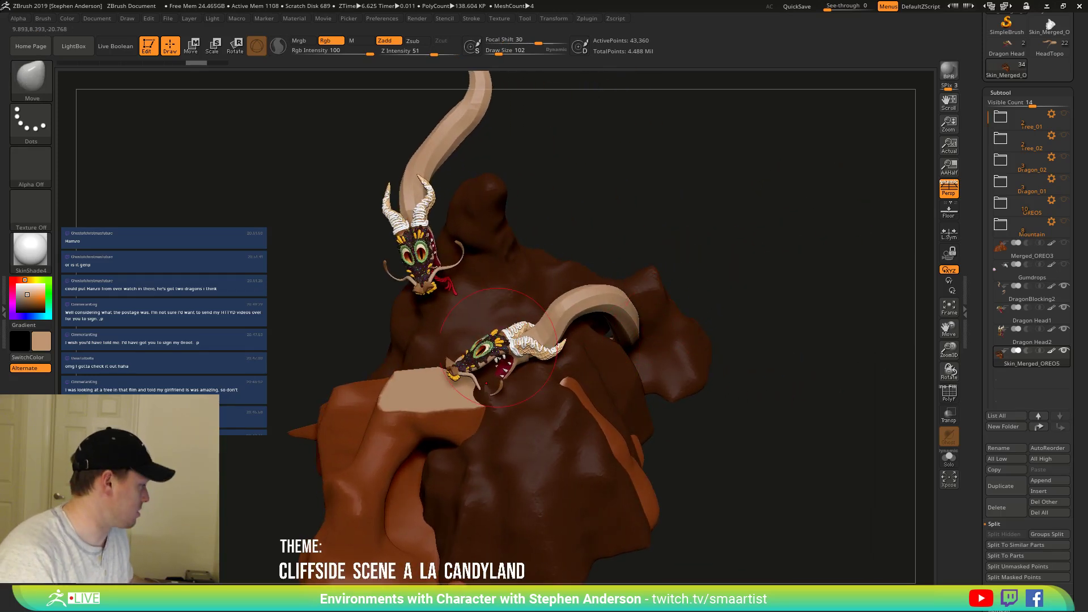
{"action": "right_click_drag", "start_coordinate": [404, 349], "coordinate": [549, 275], "text": "ctrl"}
{"action": "left_click_drag", "start_coordinate": [667, 167], "coordinate": [716, 198], "text": "ctrl"}
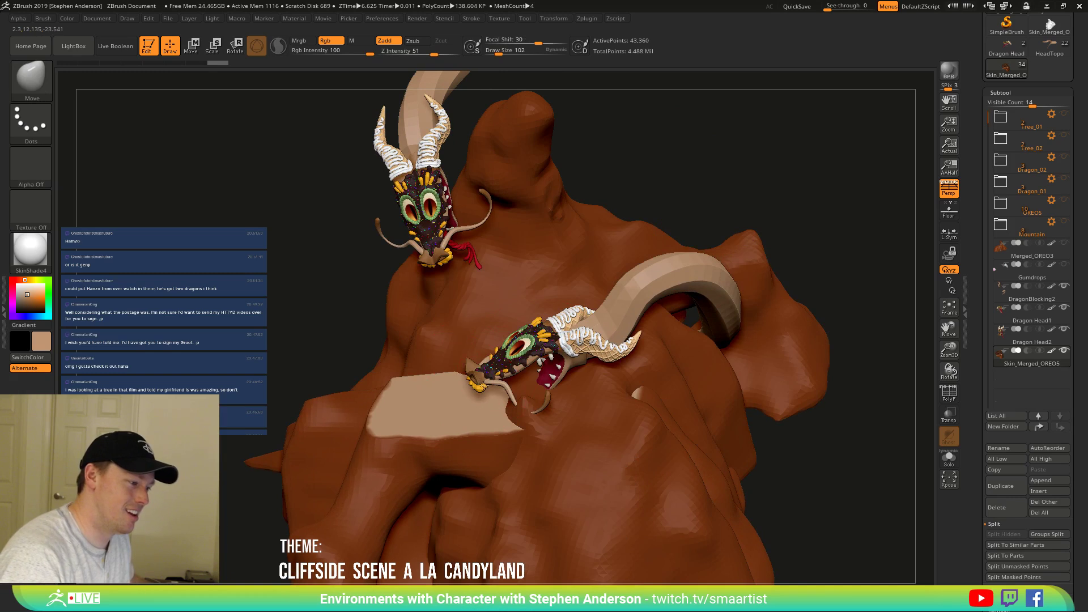
{"action": "right_click_drag", "start_coordinate": [484, 386], "coordinate": [484, 374]}
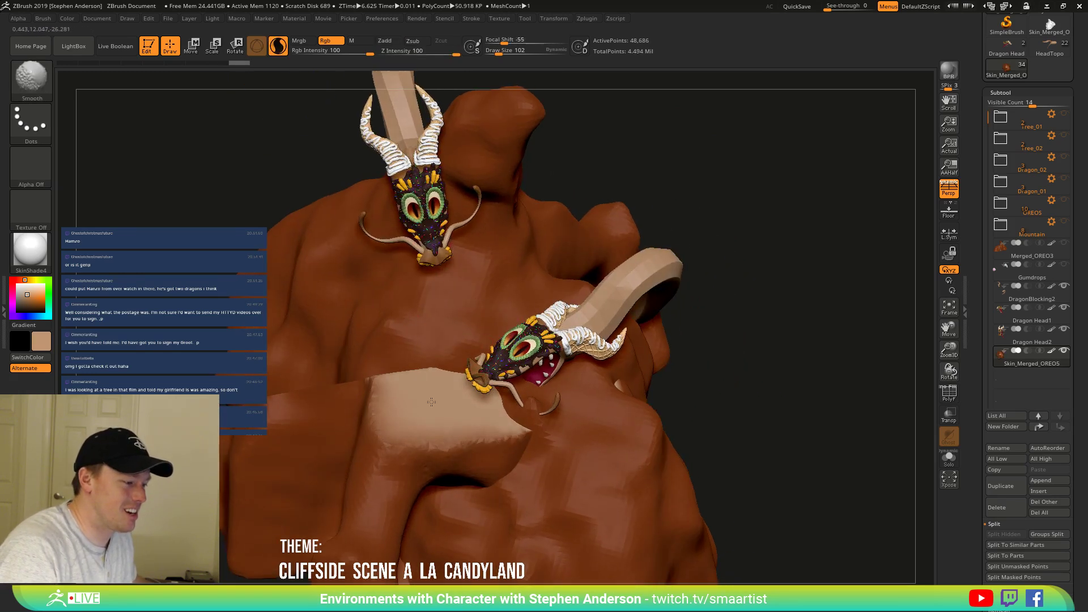
{"action": "left_click_drag", "start_coordinate": [363, 402], "coordinate": [393, 381], "text": "shift"}
{"action": "mouse_move", "coordinate": [392, 382]}
{"action": "right_mouse_down"}
{"action": "mouse_move", "coordinate": [510, 397]}
{"action": "mouse_move", "coordinate": [652, 368]}
{"action": "right_mouse_up"}
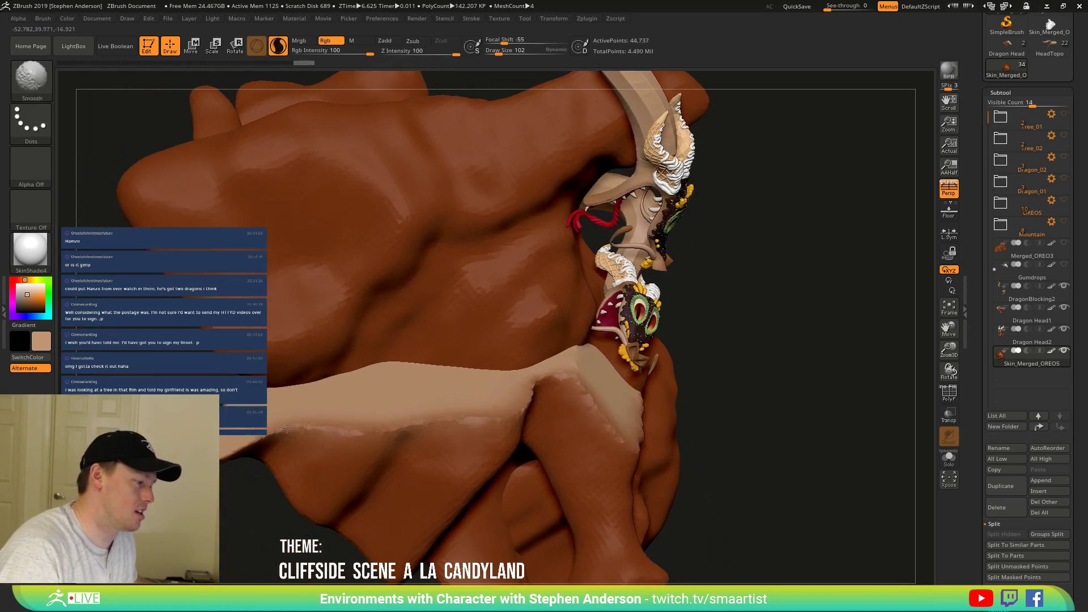
{"action": "left_click_drag", "start_coordinate": [340, 429], "coordinate": [374, 419], "text": "shift"}
{"action": "right_click_drag", "start_coordinate": [391, 422], "coordinate": [474, 433]}
{"action": "mouse_move", "coordinate": [680, 418]}
{"action": "right_mouse_down"}
{"action": "mouse_move", "coordinate": [554, 372]}
{"action": "mouse_move", "coordinate": [600, 409]}
{"action": "mouse_move", "coordinate": [510, 397]}
{"action": "mouse_move", "coordinate": [544, 405]}
{"action": "right_mouse_up"}
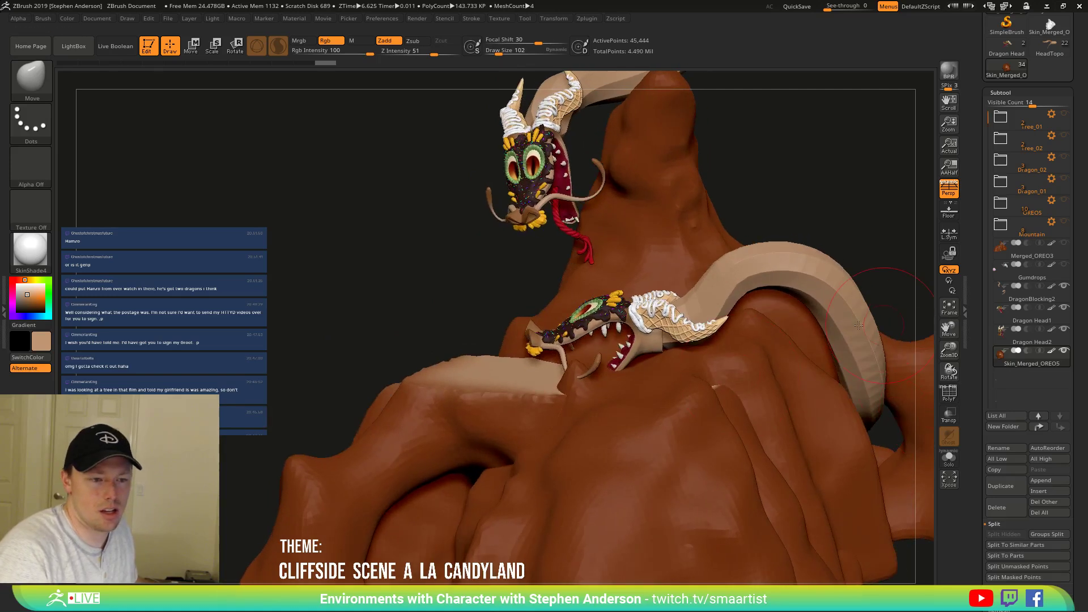
Isolate Dragon Head1 with its wireframe shown, and mask everything except its lower jaw and tongue with the MaskLasso brush.
{"action": "key", "text": "shift+f"}
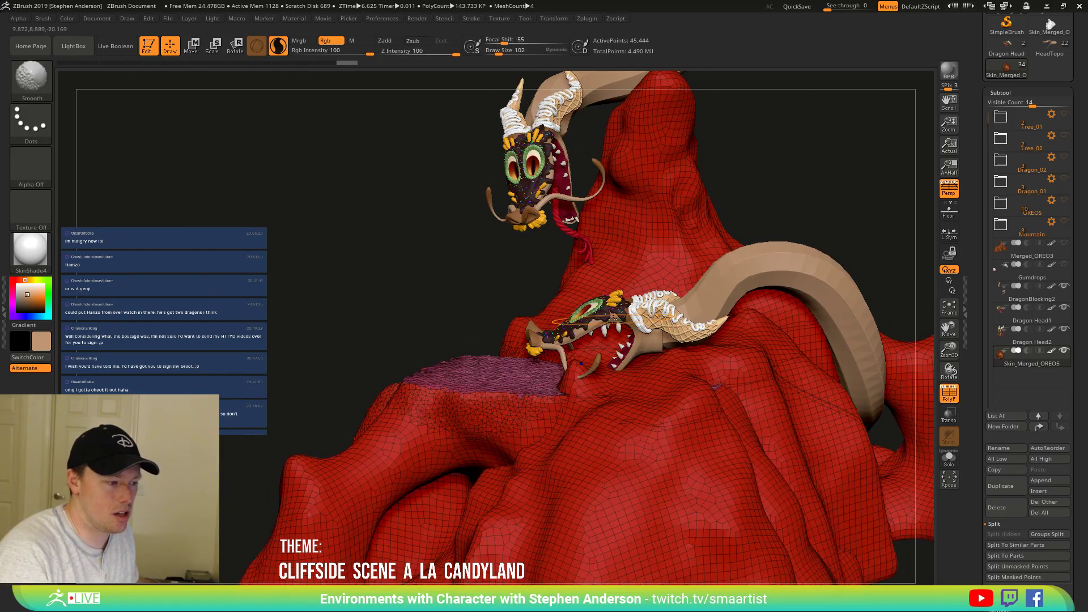
{"action": "left_click", "coordinate": [626, 310], "text": "alt"}
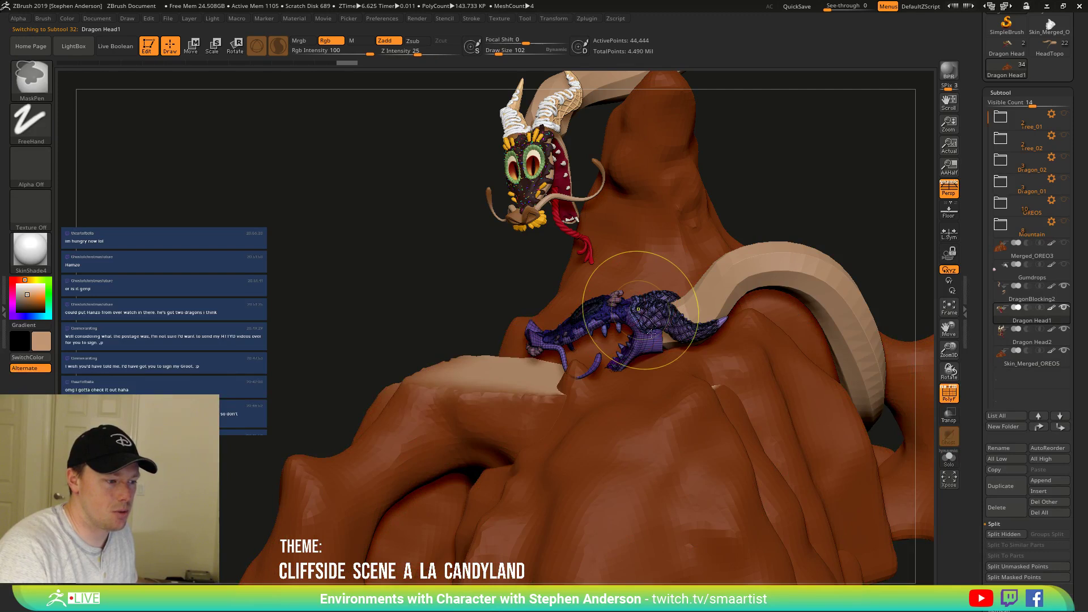
{"action": "right_click_drag", "start_coordinate": [642, 310], "coordinate": [957, 474], "text": "ctrl"}
{"action": "left_click", "coordinate": [947, 459]}
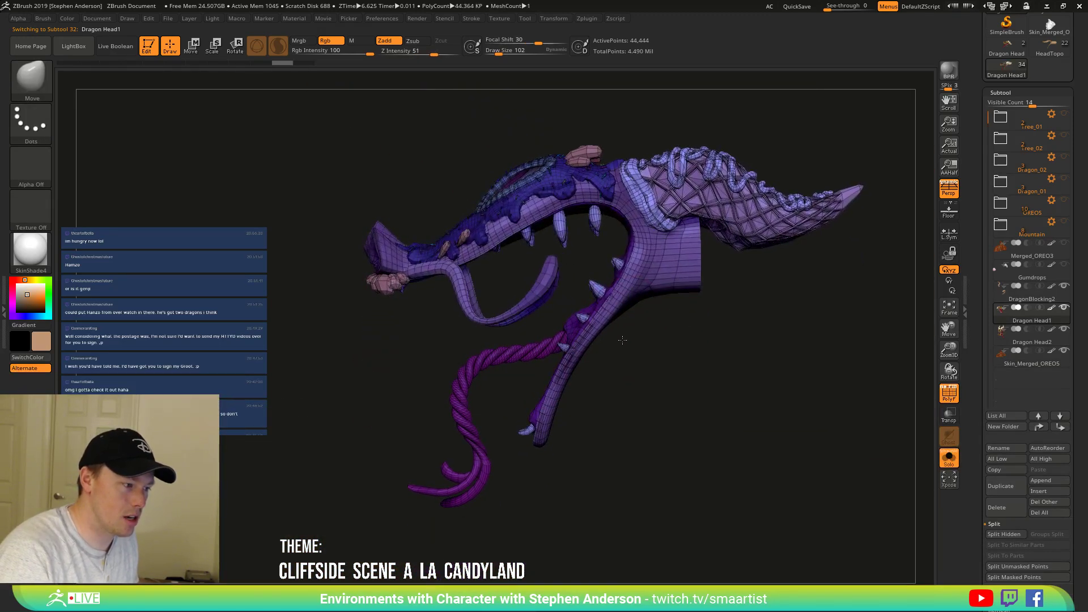
{"action": "key", "text": "ctrl"}
{"action": "left_click", "coordinate": [51, 97]}
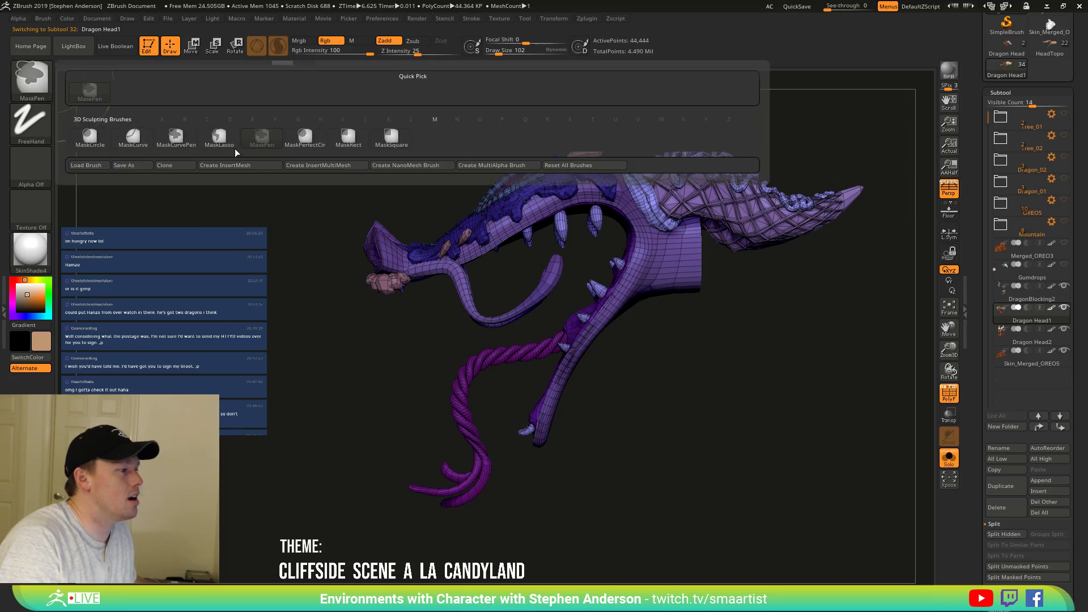
{"action": "left_click", "coordinate": [220, 138]}
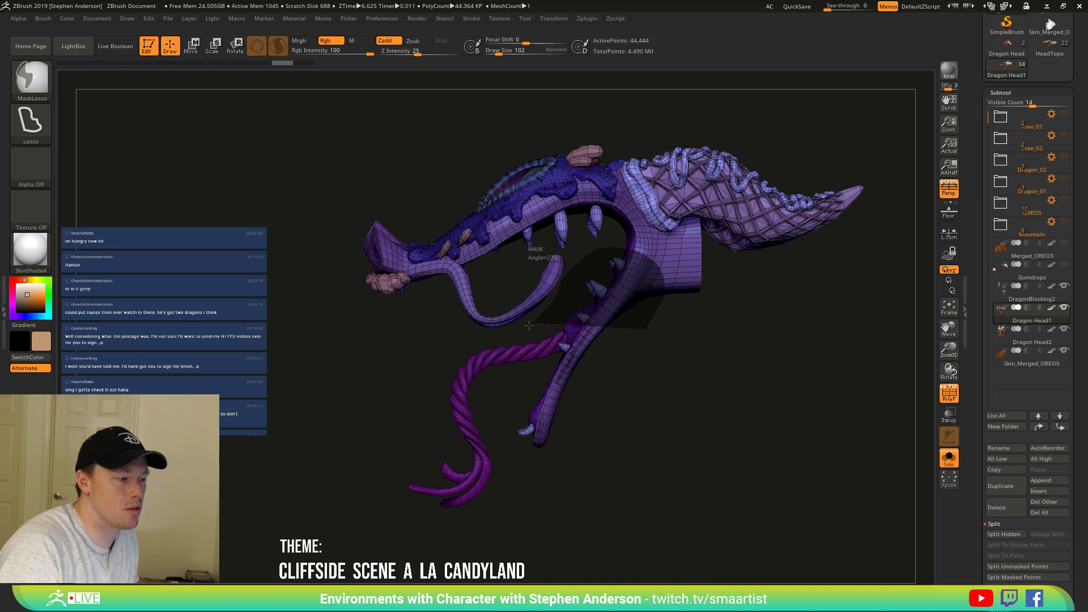
{"action": "mouse_move", "coordinate": [493, 339]}
{"action": "left_mouse_down", "text": "ctrl"}
{"action": "mouse_move", "coordinate": [391, 499]}
{"action": "mouse_move", "coordinate": [645, 437]}
{"action": "mouse_move", "coordinate": [657, 397]}
{"action": "left_mouse_up", "text": "ctrl"}
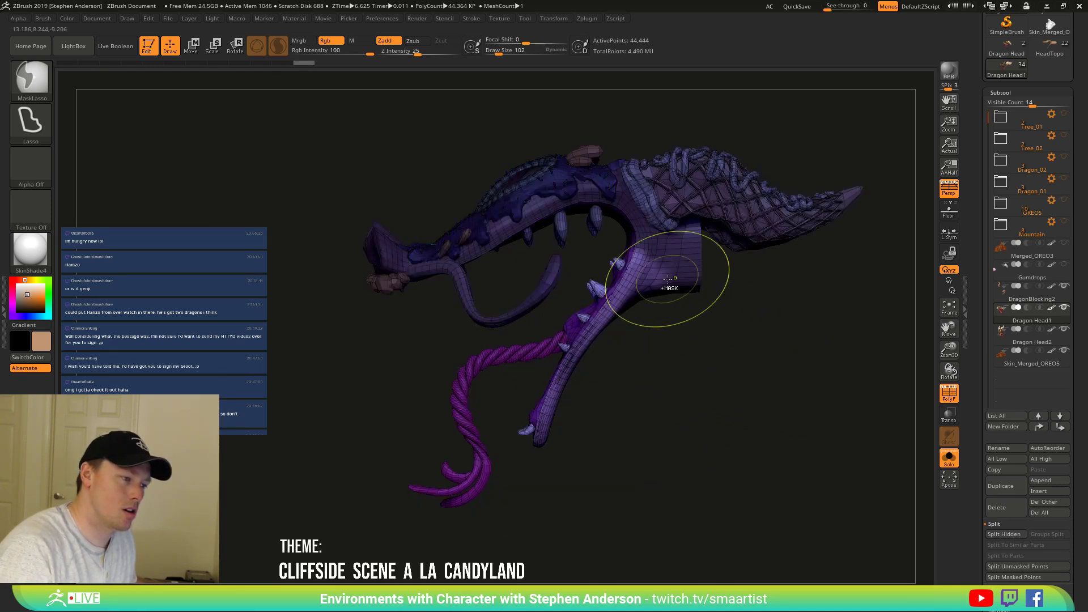
{"action": "left_click", "coordinate": [694, 344], "text": "ctrl"}
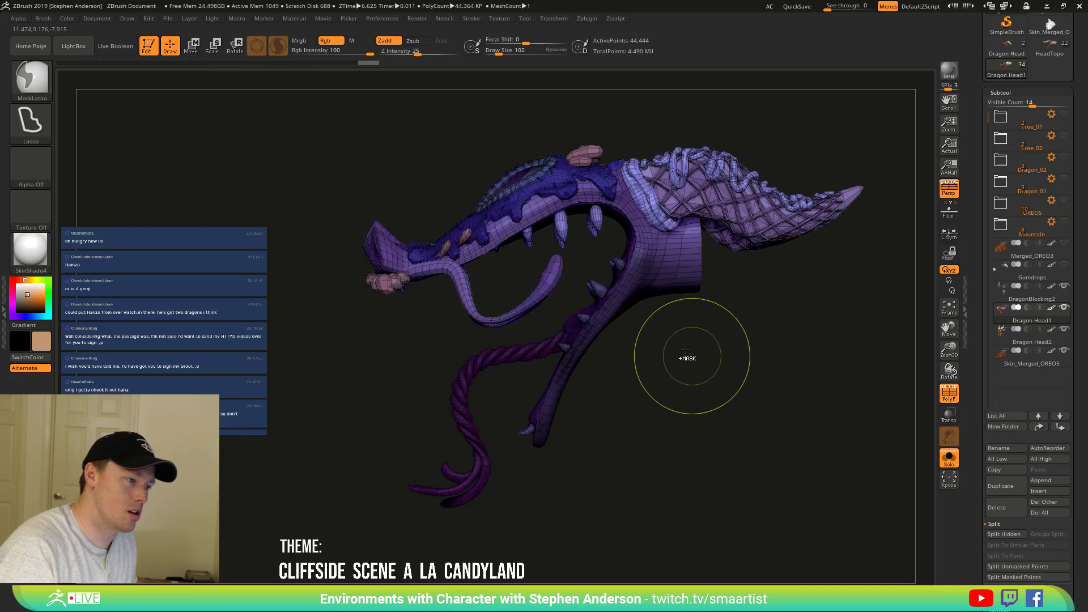
{"action": "left_click", "coordinate": [685, 325], "text": "ctrl"}
Place the transform gizmo at the jaw hinge and rotate the unmasked lower jaw and tongue closed by about 51 degrees.
{"action": "key", "text": "w"}
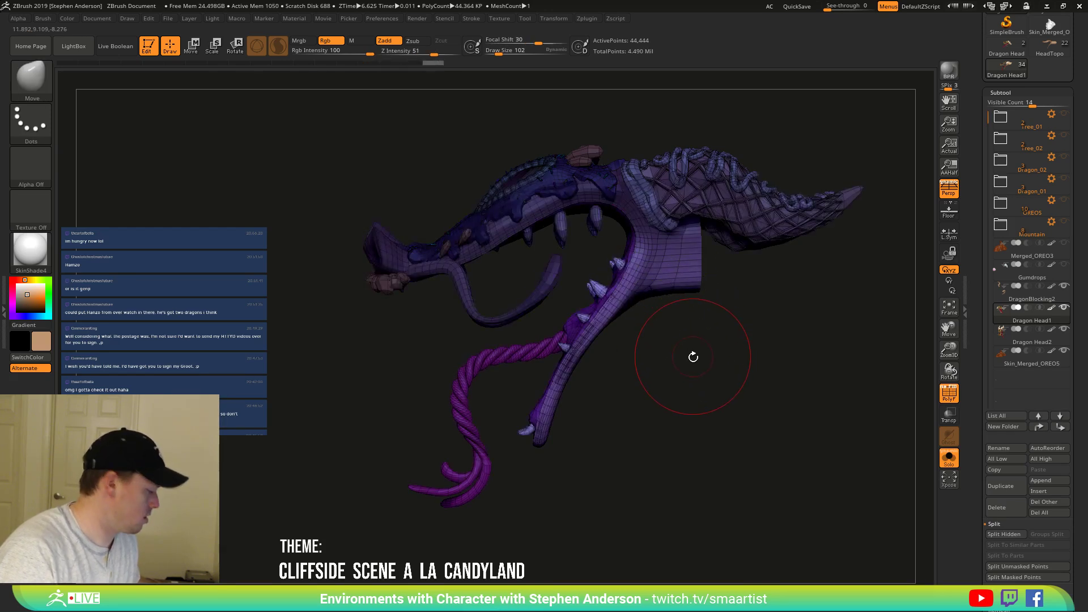
{"action": "left_click_drag", "start_coordinate": [624, 196], "coordinate": [715, 253], "text": "alt"}
{"action": "key", "text": "ctrl+z"}
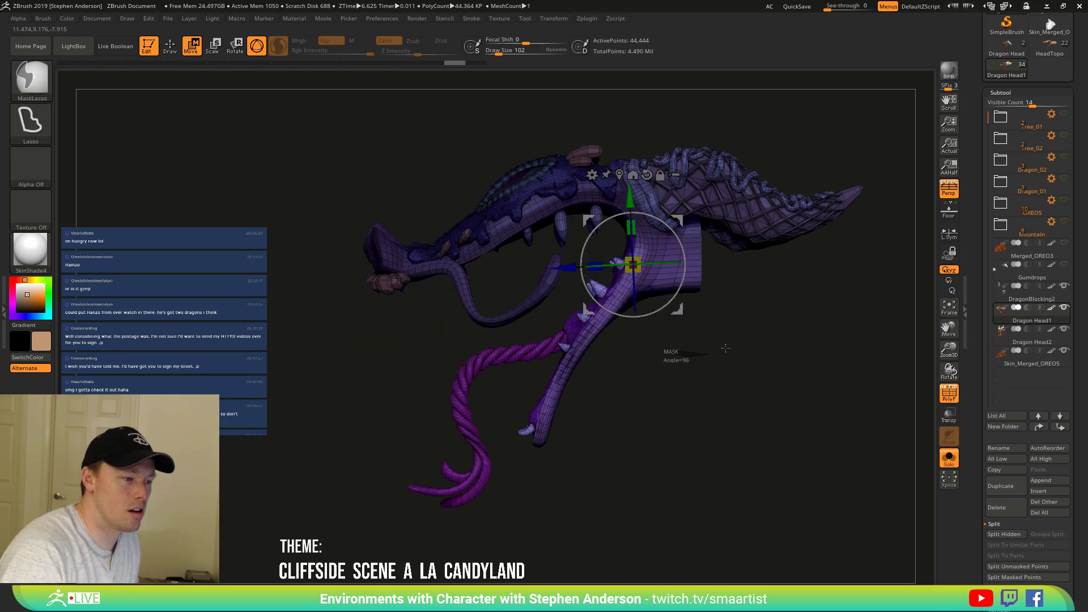
{"action": "left_click_drag", "start_coordinate": [725, 347], "coordinate": [677, 135], "text": "ctrl"}
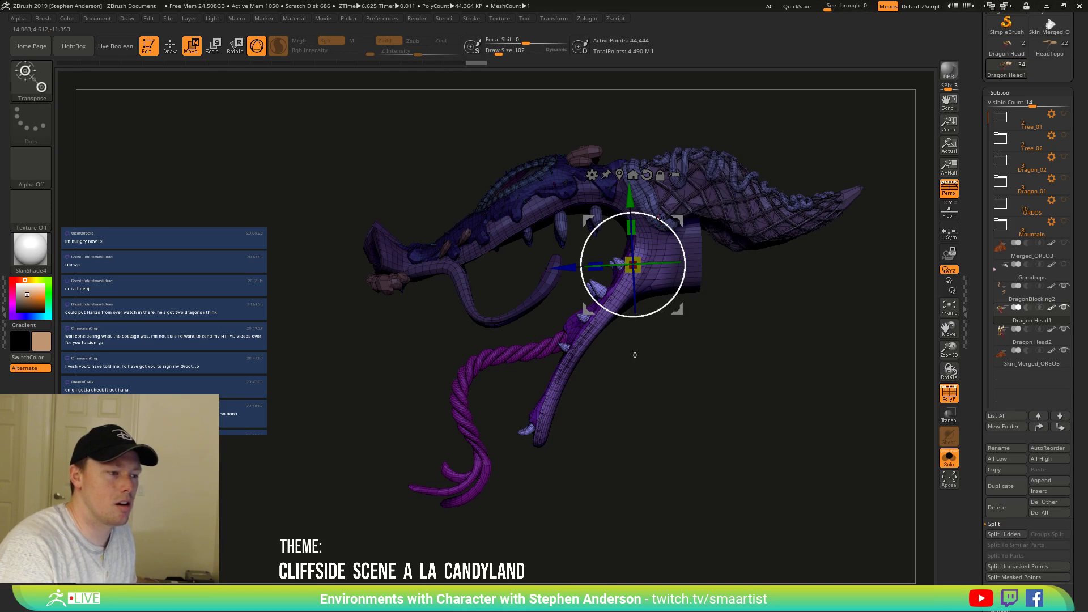
{"action": "left_click_drag", "start_coordinate": [660, 217], "coordinate": [709, 251]}
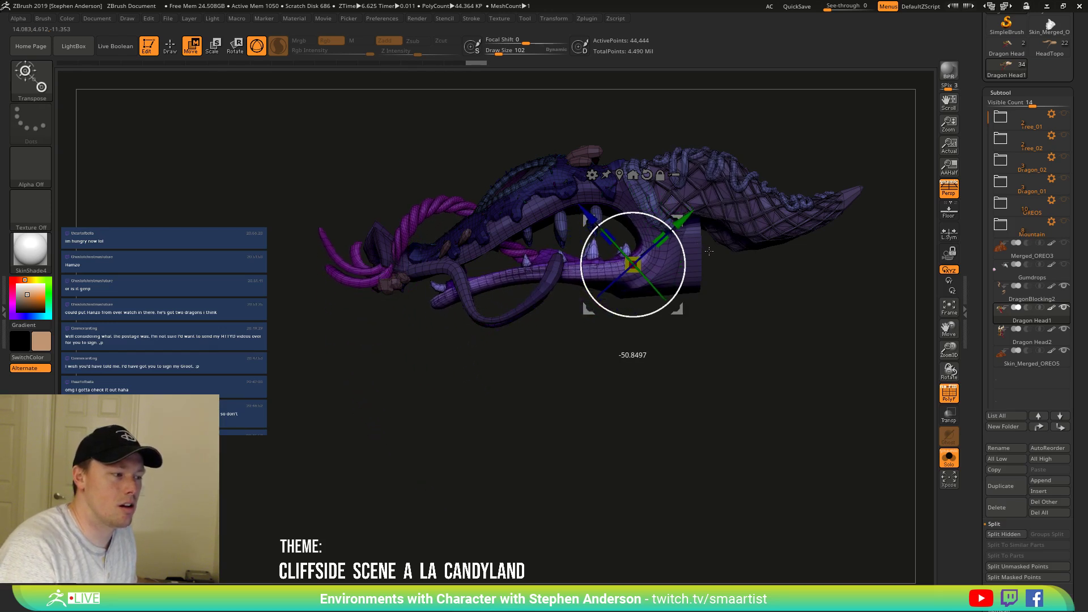
Mask the head and lower jaw so only the tongue stays free, and rotate the tongue down out of the mouth.
{"action": "left_click_drag", "start_coordinate": [632, 355], "coordinate": [564, 430], "text": "alt"}
{"action": "mouse_move", "coordinate": [469, 429]}
{"action": "left_mouse_down", "text": "ctrl"}
{"action": "mouse_move", "coordinate": [374, 391]}
{"action": "mouse_move", "coordinate": [340, 318]}
{"action": "mouse_move", "coordinate": [571, 218]}
{"action": "mouse_move", "coordinate": [822, 317]}
{"action": "mouse_move", "coordinate": [600, 430]}
{"action": "mouse_move", "coordinate": [527, 448]}
{"action": "left_mouse_up", "text": "ctrl"}
{"action": "left_click", "coordinate": [517, 261], "text": "ctrl"}
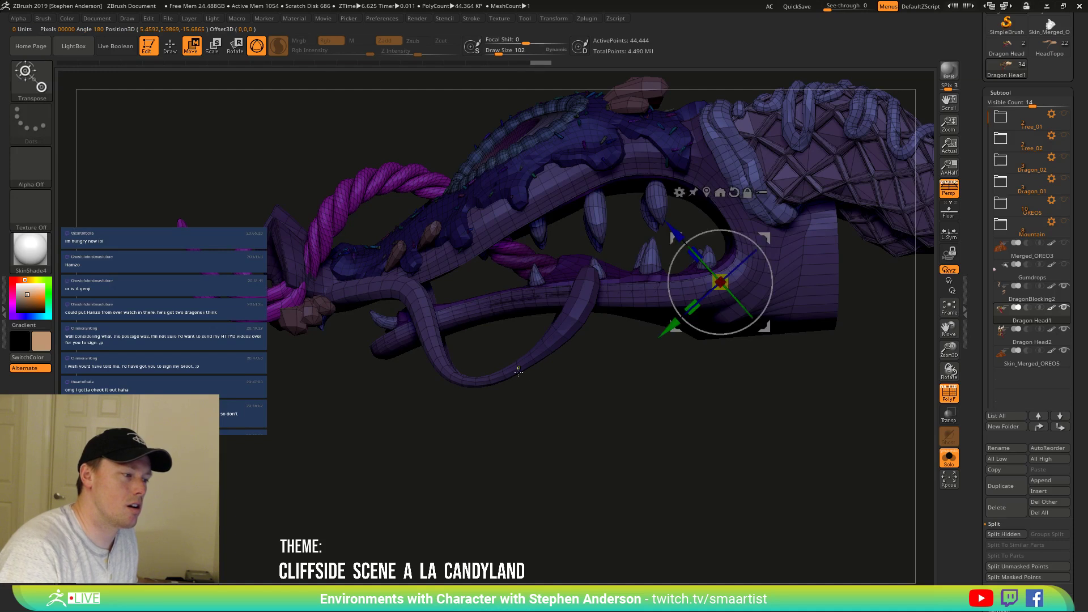
{"action": "left_click", "coordinate": [518, 383], "text": "ctrl"}
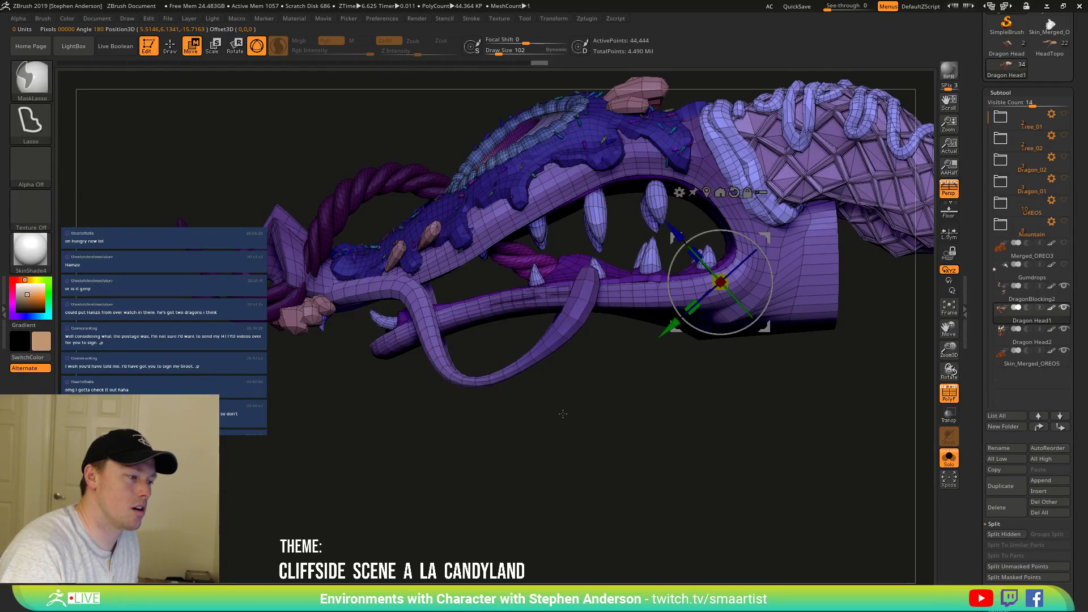
{"action": "left_click", "coordinate": [515, 261], "text": "ctrl"}
{"action": "left_click", "coordinate": [513, 256], "text": "alt"}
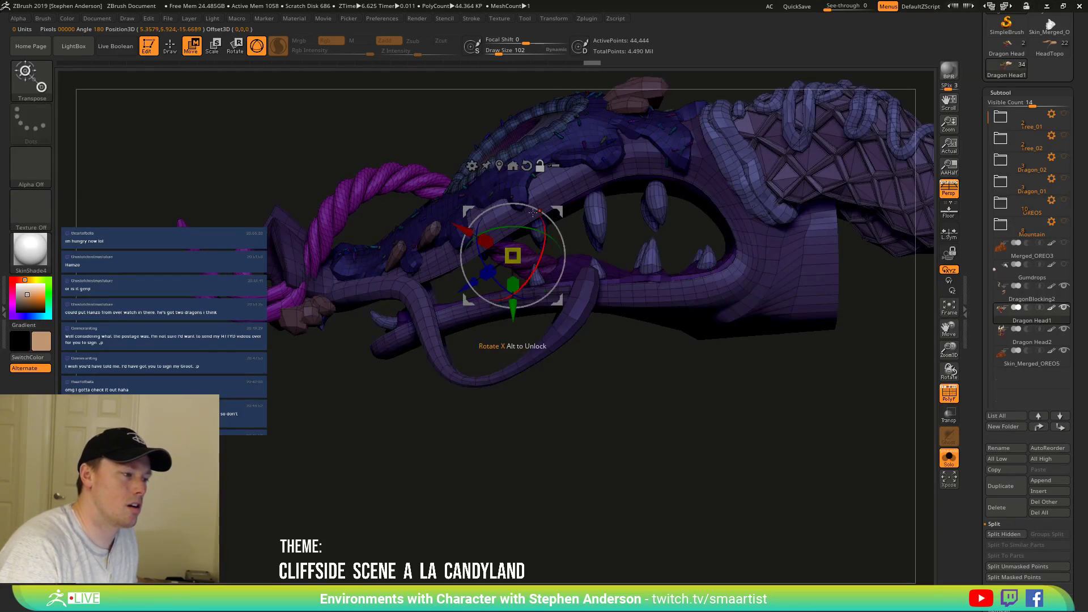
{"action": "left_click_drag", "start_coordinate": [529, 206], "coordinate": [480, 205]}
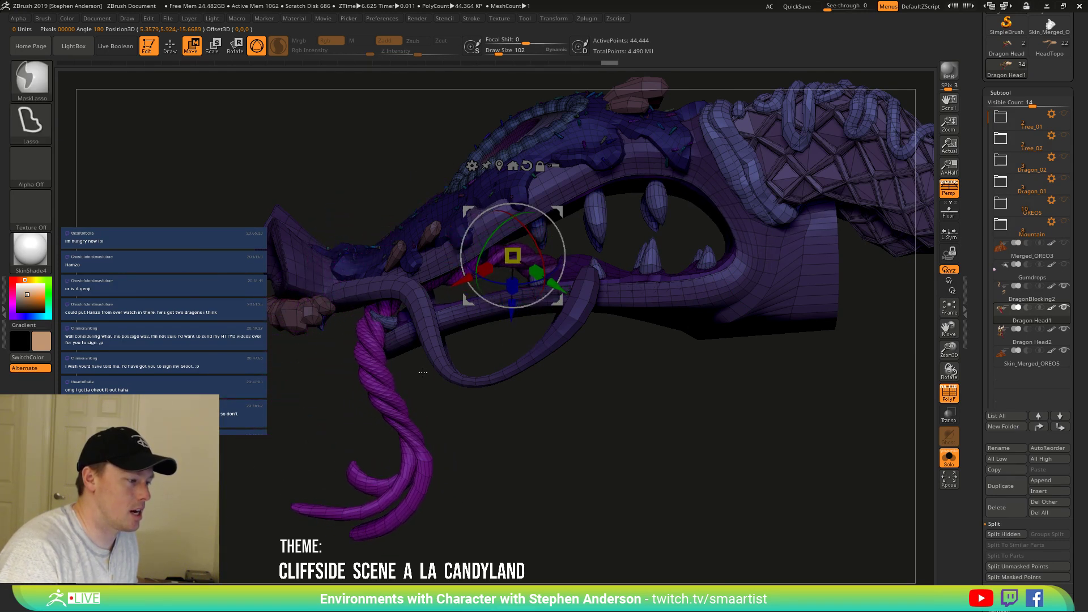
Restrict the unmasked area to the tongue's hanging end, and rotate and shift it into place at the front of the mouth.
{"action": "mouse_move", "coordinate": [374, 306]}
{"action": "left_mouse_down", "text": "ctrl"}
{"action": "mouse_move", "coordinate": [807, 176]}
{"action": "mouse_move", "coordinate": [482, 470]}
{"action": "mouse_move", "coordinate": [366, 355]}
{"action": "left_mouse_up", "text": "ctrl"}
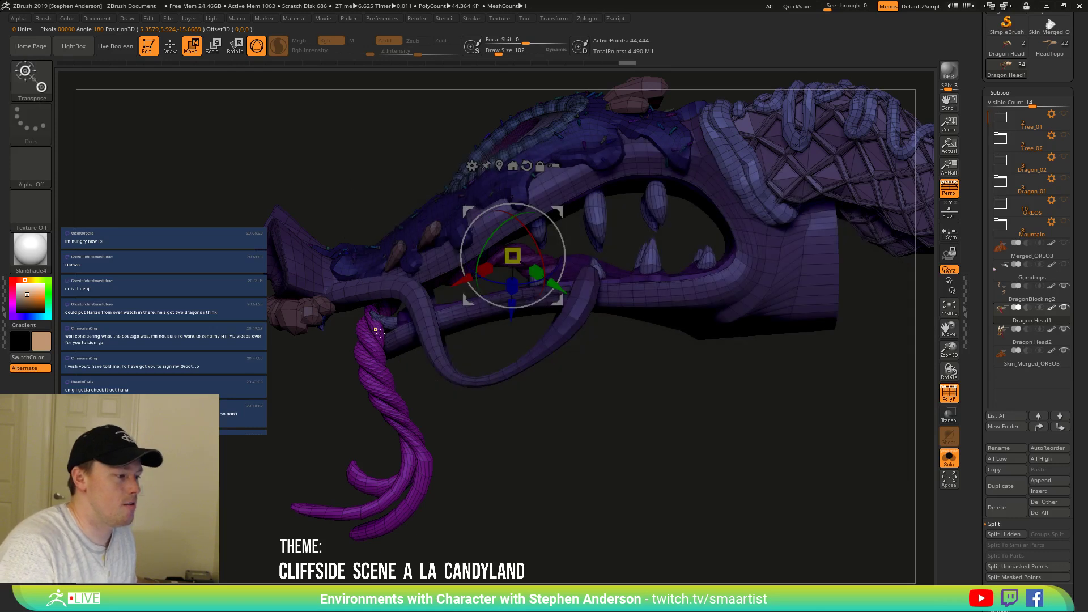
{"action": "left_click", "coordinate": [367, 350], "text": "alt"}
{"action": "left_click", "coordinate": [385, 306]}
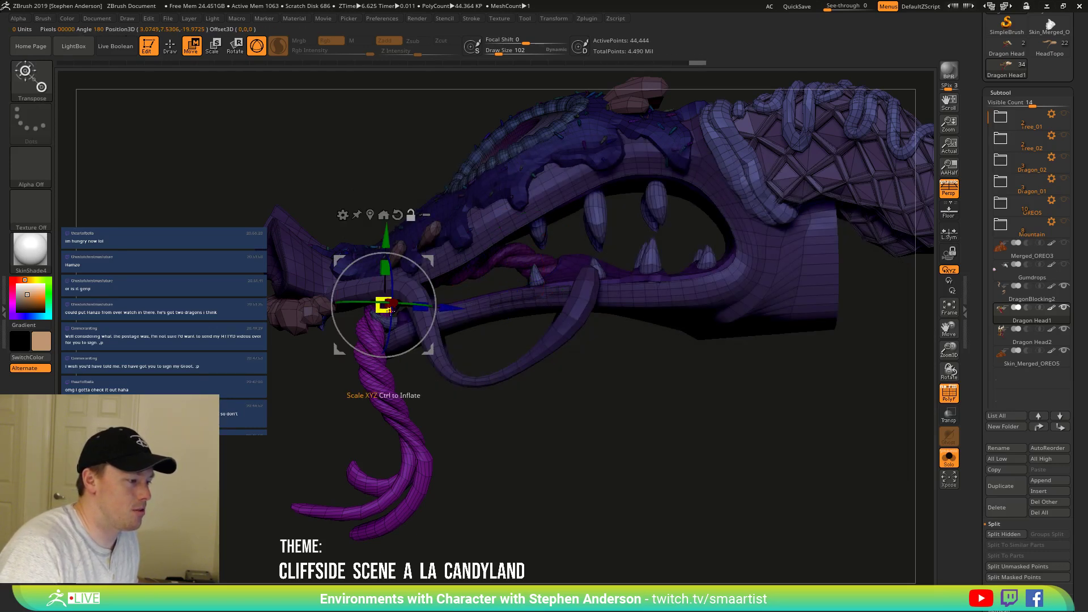
{"action": "left_click_drag", "start_coordinate": [415, 264], "coordinate": [536, 287]}
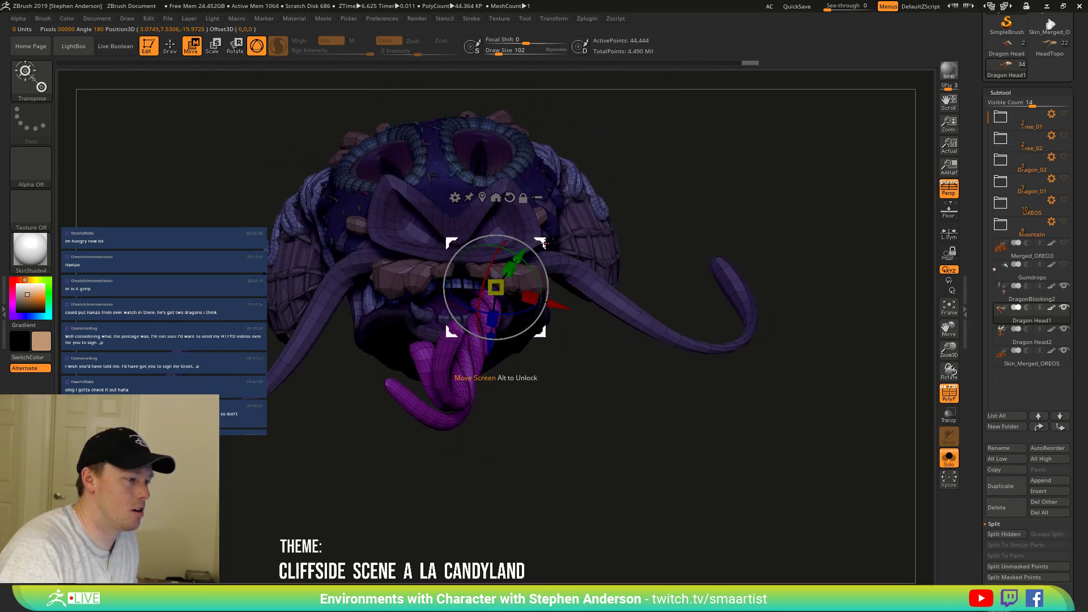
{"action": "left_click_drag", "start_coordinate": [543, 243], "coordinate": [532, 241]}
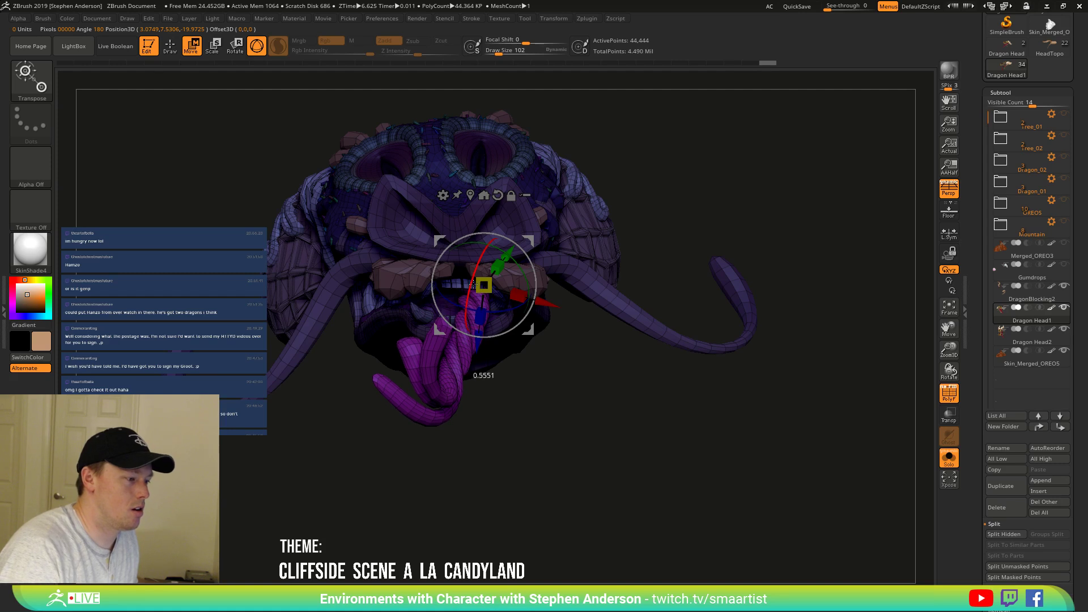
{"action": "left_click_drag", "start_coordinate": [474, 283], "coordinate": [474, 266]}
Return to draw mode, clear the dragon head's mask and hide the wireframe.
{"action": "left_click_drag", "start_coordinate": [777, 284], "coordinate": [575, 284]}
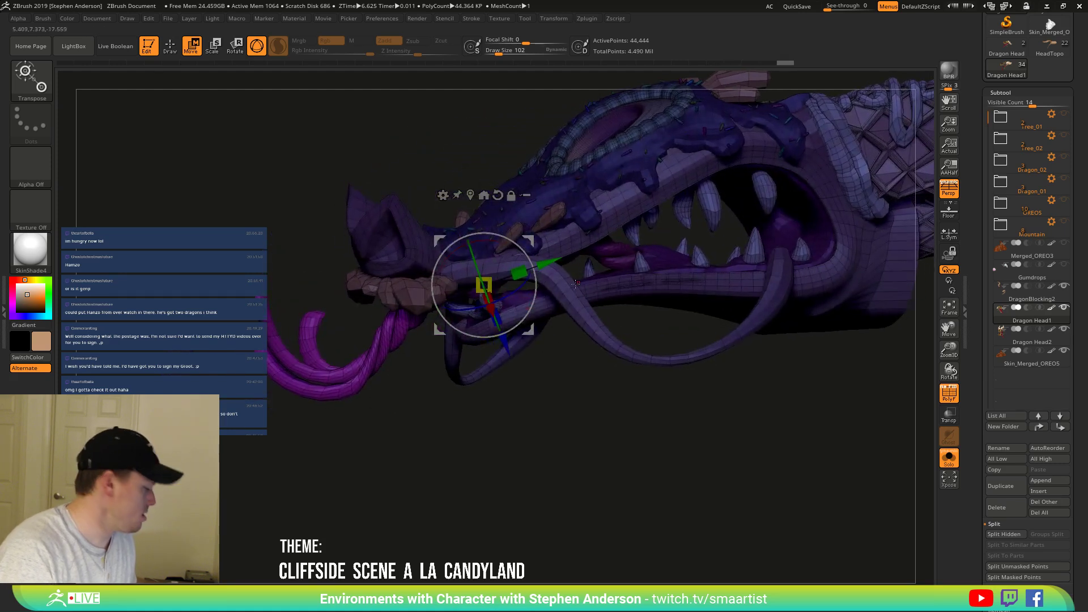
{"action": "key", "text": "q"}
{"action": "left_click_drag", "start_coordinate": [323, 146], "coordinate": [360, 187], "text": "ctrl"}
{"action": "mouse_move", "coordinate": [359, 187]}
{"action": "right_mouse_down", "text": "ctrl"}
{"action": "mouse_move", "coordinate": [628, 368]}
{"action": "mouse_move", "coordinate": [620, 396]}
{"action": "mouse_move", "coordinate": [653, 398]}
{"action": "mouse_move", "coordinate": [630, 408]}
{"action": "right_mouse_up", "text": "ctrl"}
{"action": "key", "text": "shift+f"}
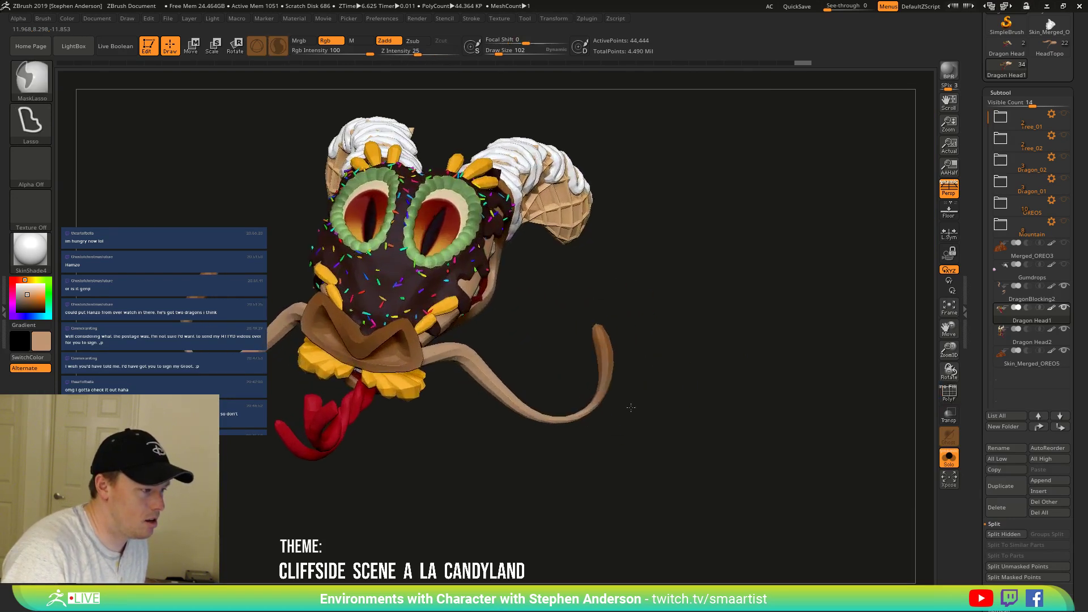
Inspect the lower dragon head's closed jaw and tongue from several angles, both isolated and within the full scene.
{"action": "mouse_move", "coordinate": [631, 408]}
{"action": "left_mouse_down"}
{"action": "mouse_move", "coordinate": [680, 323]}
{"action": "mouse_move", "coordinate": [554, 296]}
{"action": "left_mouse_up"}
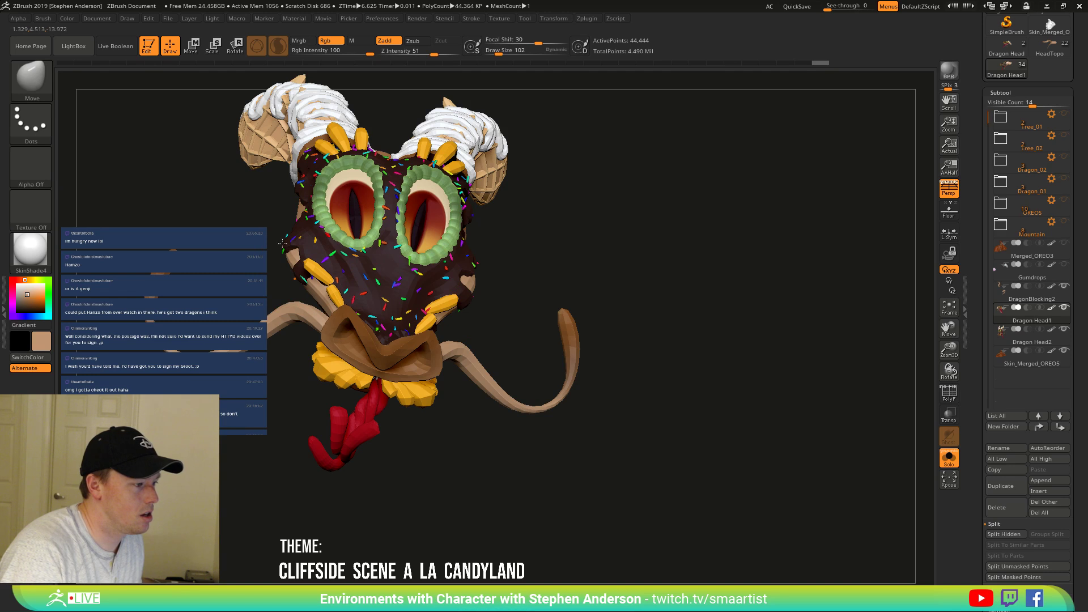
{"action": "right_click_drag", "start_coordinate": [283, 244], "coordinate": [469, 295]}
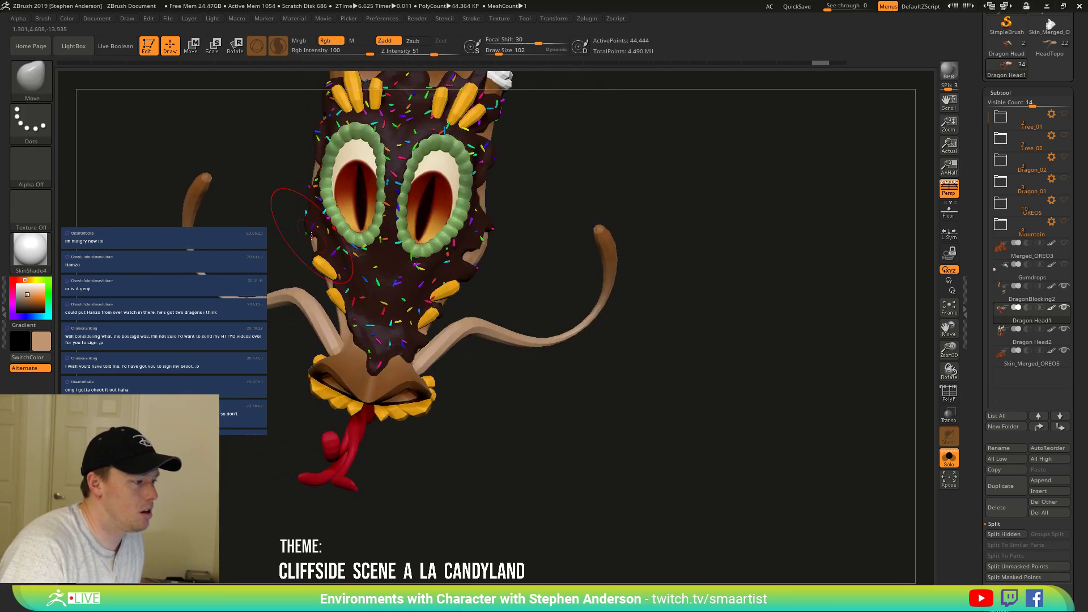
{"action": "left_click_drag", "start_coordinate": [284, 230], "coordinate": [399, 243]}
{"action": "right_click_drag", "start_coordinate": [399, 243], "coordinate": [414, 285]}
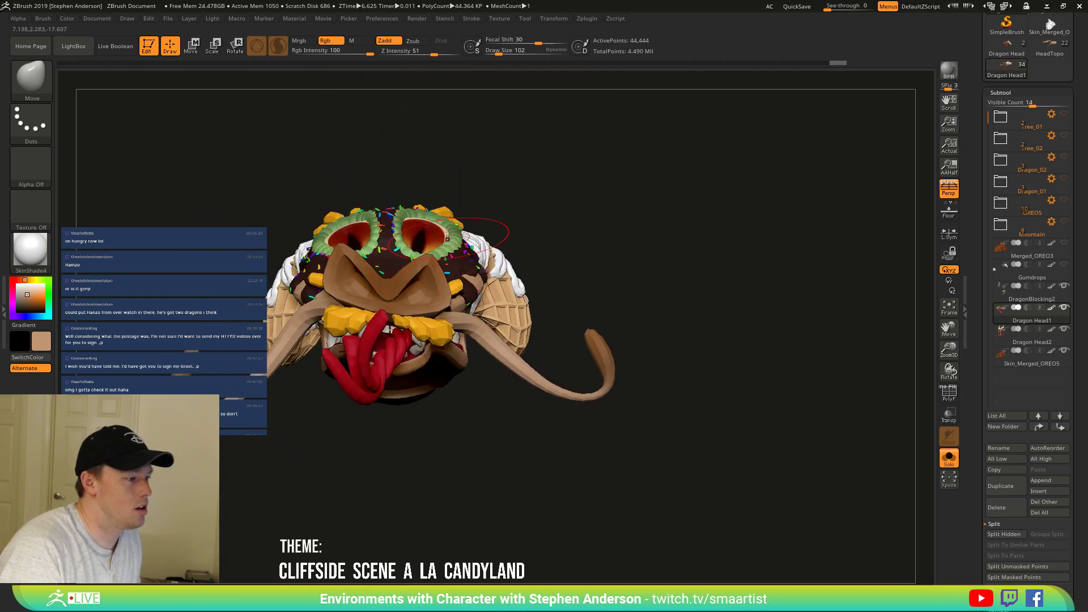
{"action": "right_click_drag", "start_coordinate": [447, 237], "coordinate": [329, 308]}
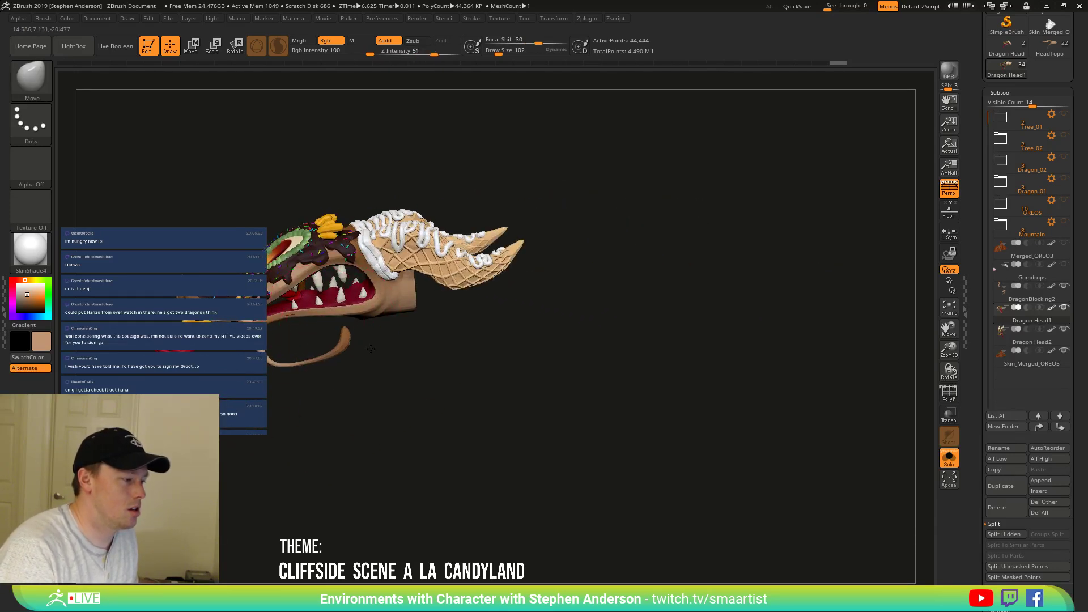
{"action": "right_click_drag", "start_coordinate": [370, 348], "coordinate": [356, 340]}
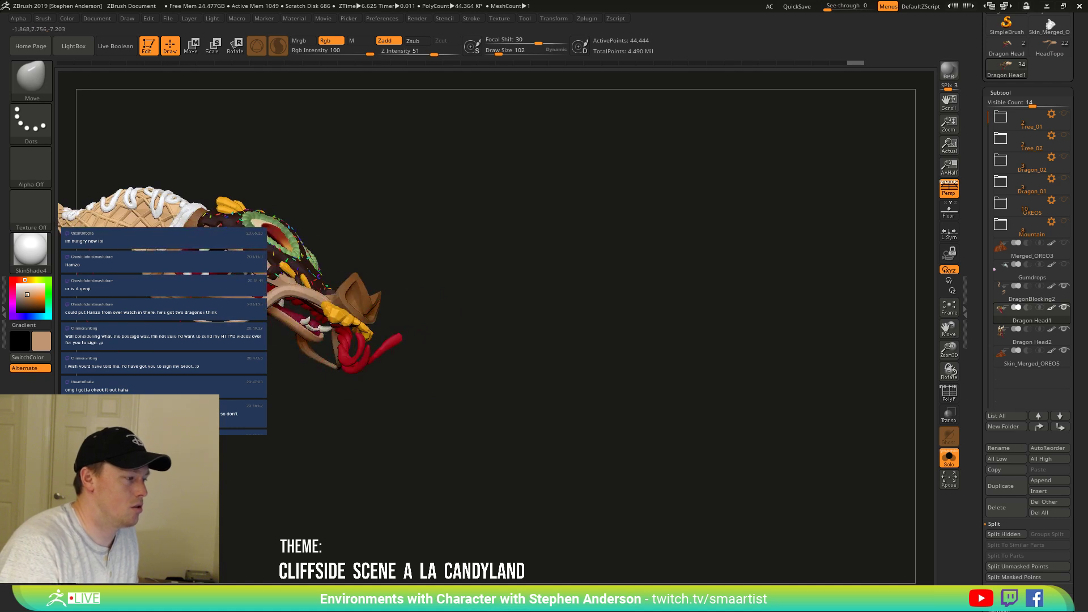
{"action": "left_click", "coordinate": [953, 464]}
{"action": "mouse_move", "coordinate": [499, 214]}
{"action": "right_mouse_down"}
{"action": "mouse_move", "coordinate": [286, 241]}
{"action": "mouse_move", "coordinate": [369, 221]}
{"action": "right_mouse_up"}
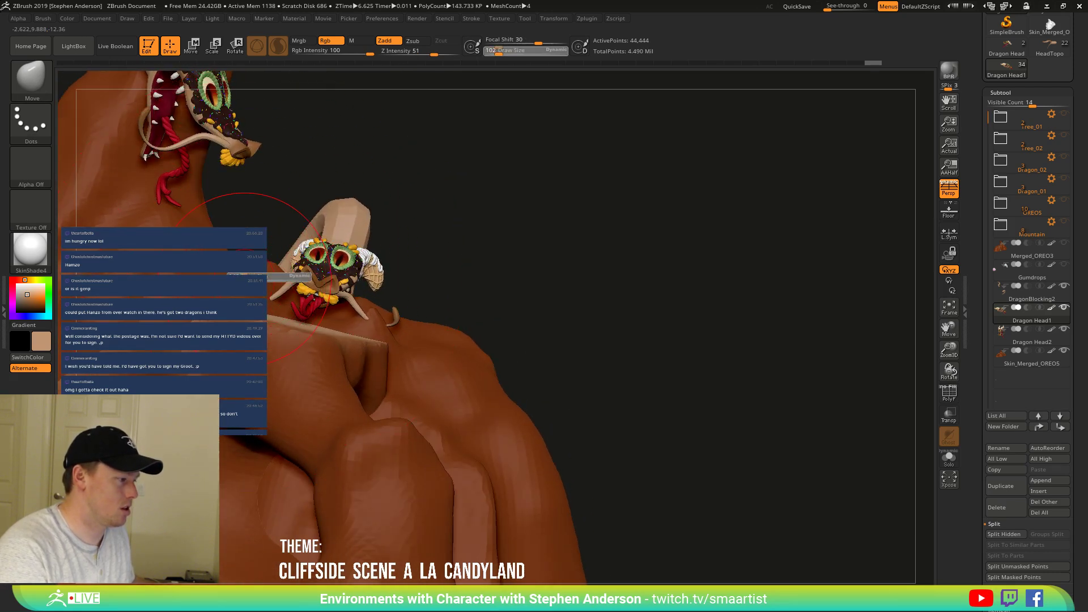
Pull the lower dragon head's whisker up along the jaw with the Move Topological brush, using ghost transparency to see through the mountain.
{"action": "key", "text": "b"}
{"action": "key", "text": "m"}
{"action": "key", "text": "t"}
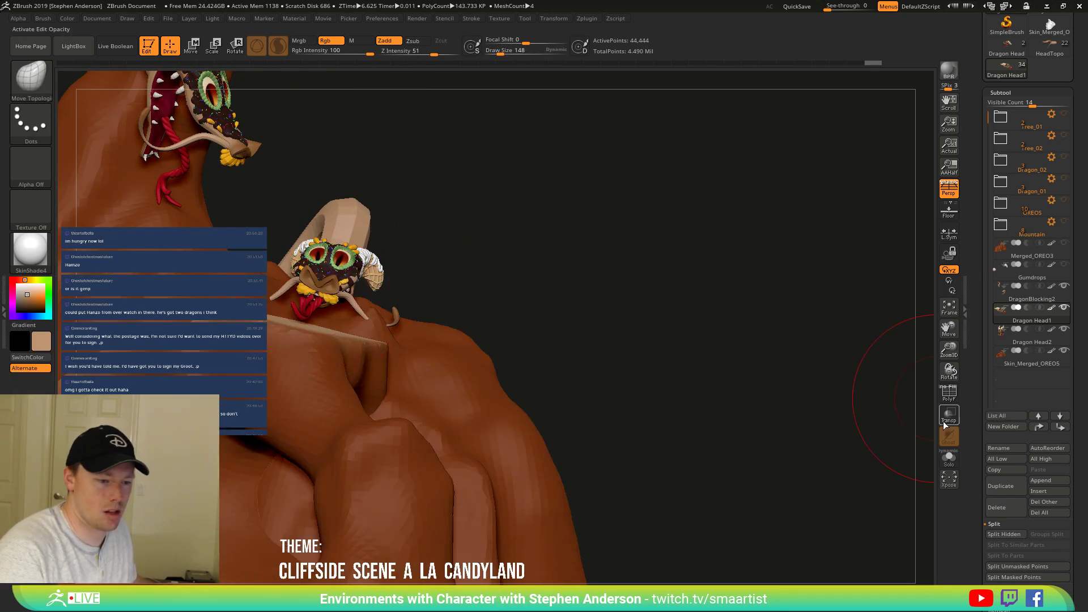
{"action": "left_click", "coordinate": [949, 415]}
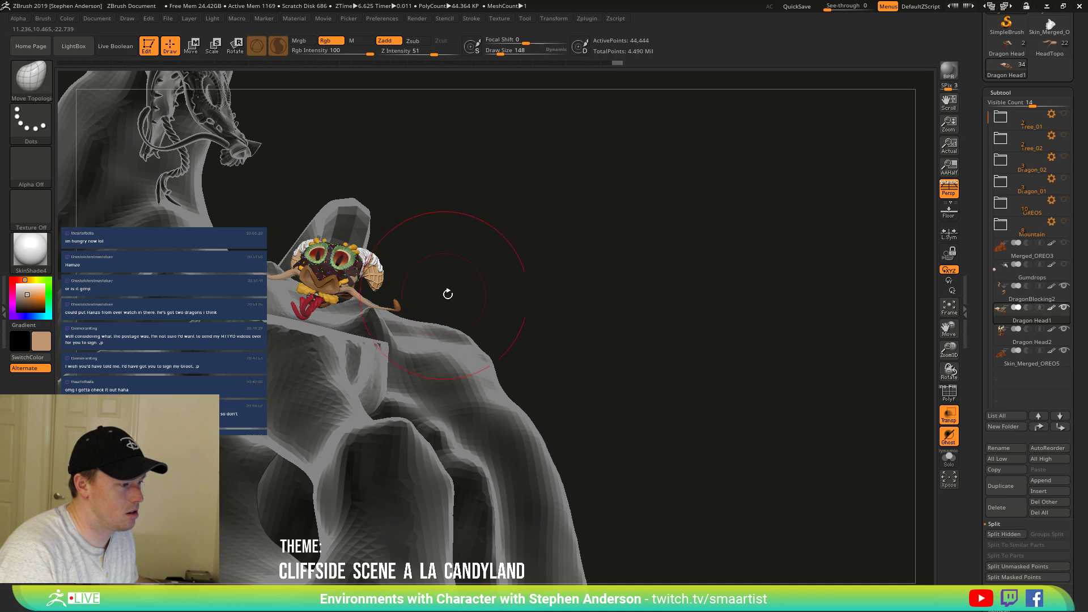
{"action": "left_click_drag", "start_coordinate": [448, 294], "coordinate": [412, 306]}
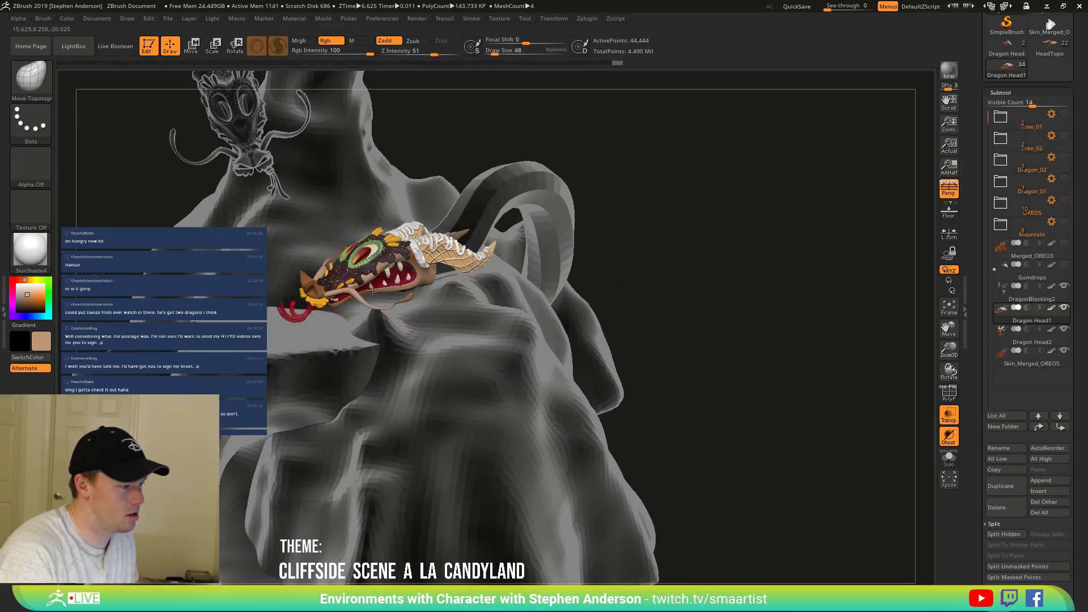
{"action": "right_click_drag", "start_coordinate": [377, 297], "coordinate": [544, 334]}
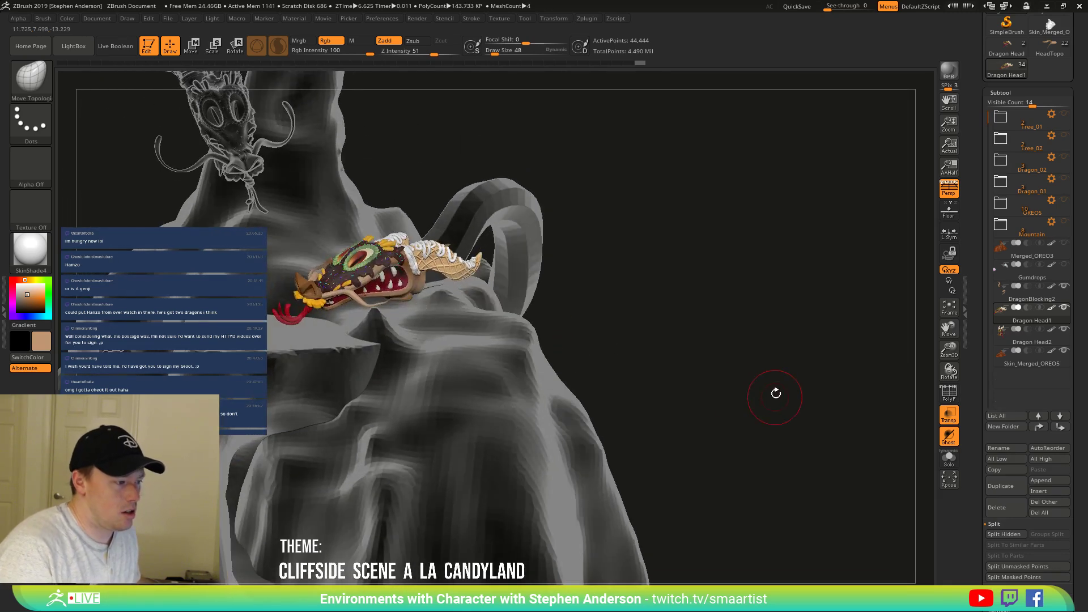
{"action": "right_click_drag", "start_coordinate": [679, 360], "coordinate": [933, 469]}
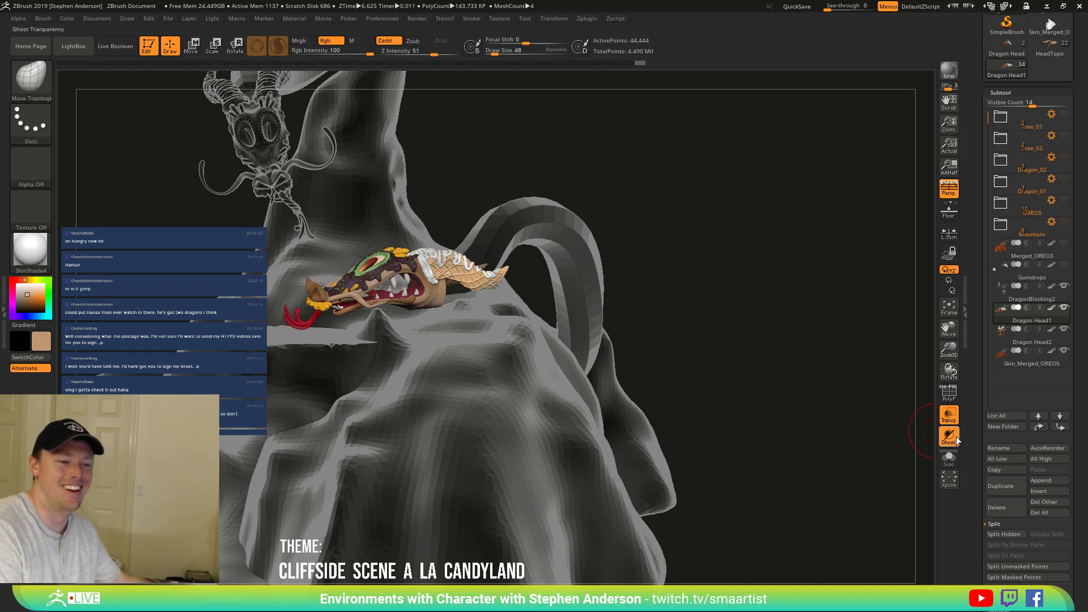
{"action": "left_click", "coordinate": [948, 417]}
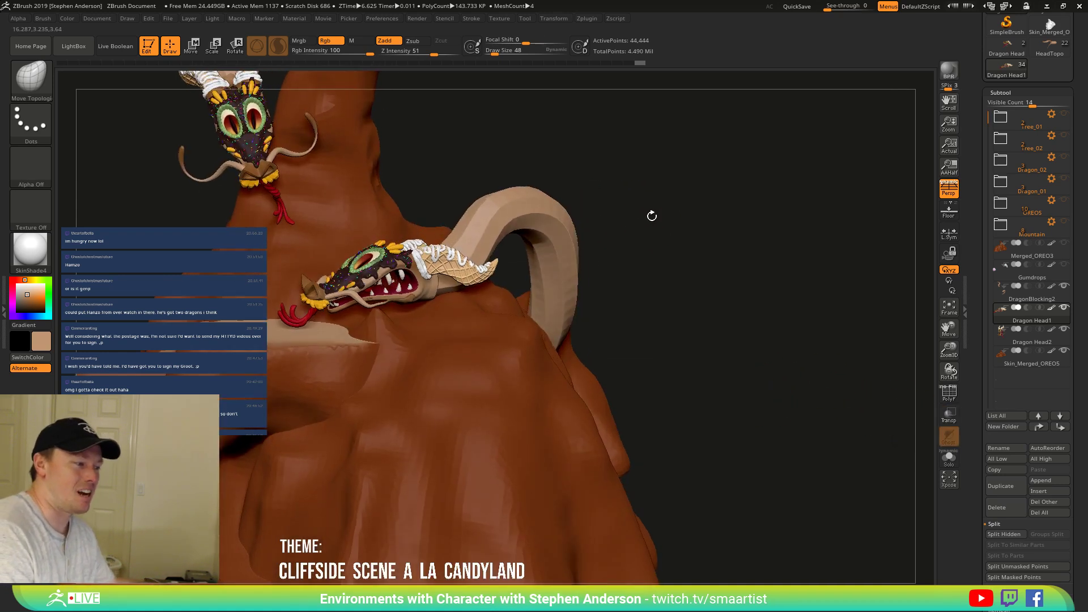
Check the lower dragon head against the mountain from the front and side, and set the Move Topological draw size to 148.
{"action": "right_click_drag", "start_coordinate": [699, 224], "coordinate": [273, 395]}
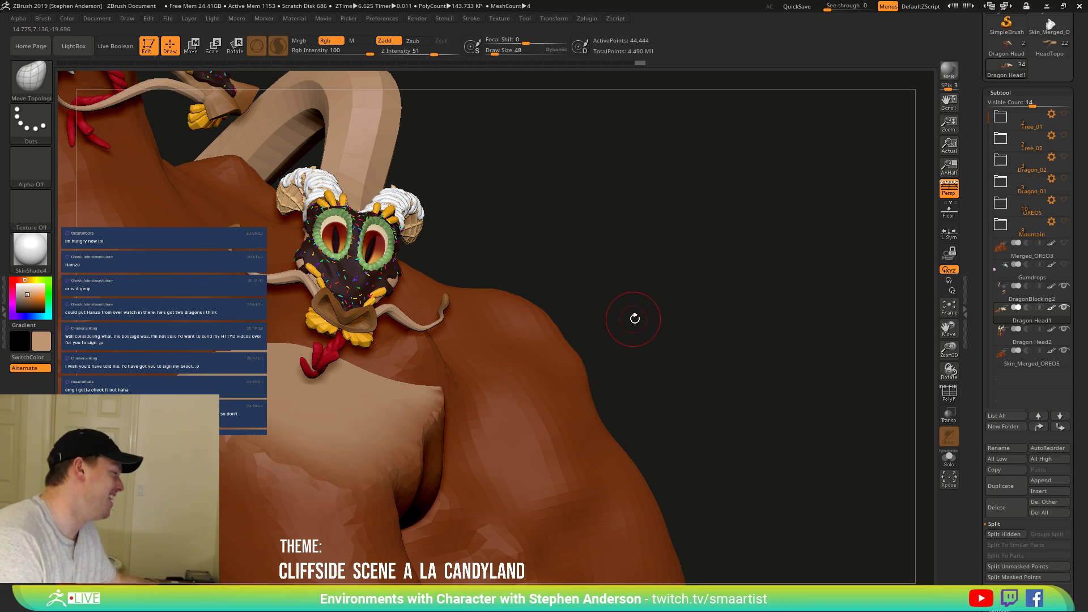
{"action": "mouse_move", "coordinate": [634, 302]}
{"action": "left_mouse_down"}
{"action": "mouse_move", "coordinate": [473, 274]}
{"action": "mouse_move", "coordinate": [408, 295]}
{"action": "mouse_move", "coordinate": [312, 353]}
{"action": "mouse_move", "coordinate": [278, 310]}
{"action": "left_mouse_up"}
{"action": "key", "text": "s"}
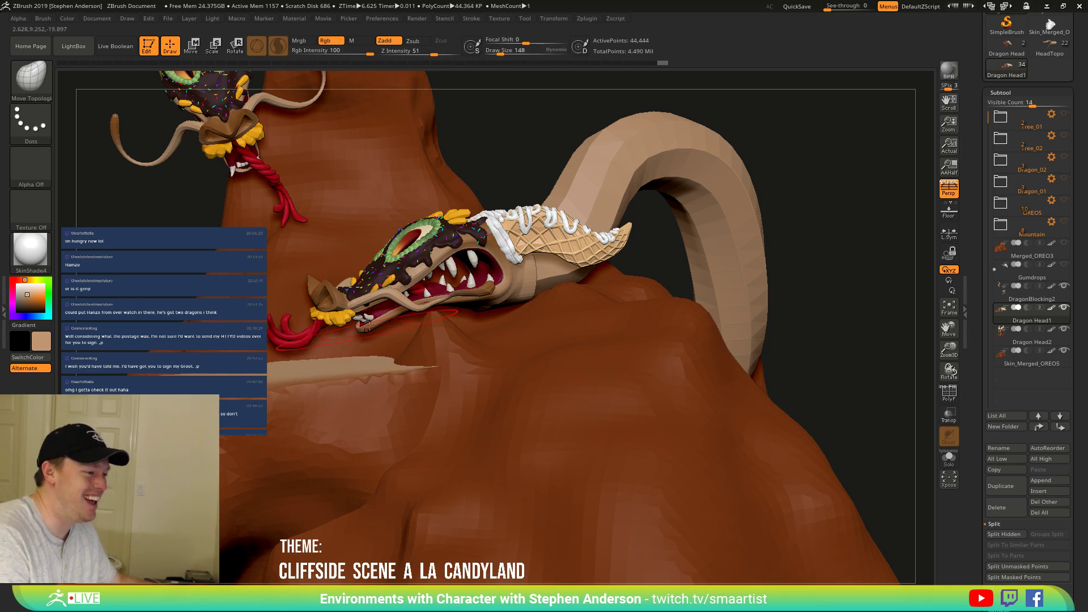
Append a Sphere3D as a new subtool in the dragon scene.
{"action": "mouse_move", "coordinate": [368, 326]}
{"action": "right_mouse_down"}
{"action": "mouse_move", "coordinate": [425, 320]}
{"action": "mouse_move", "coordinate": [365, 289]}
{"action": "mouse_move", "coordinate": [356, 316]}
{"action": "right_mouse_up"}
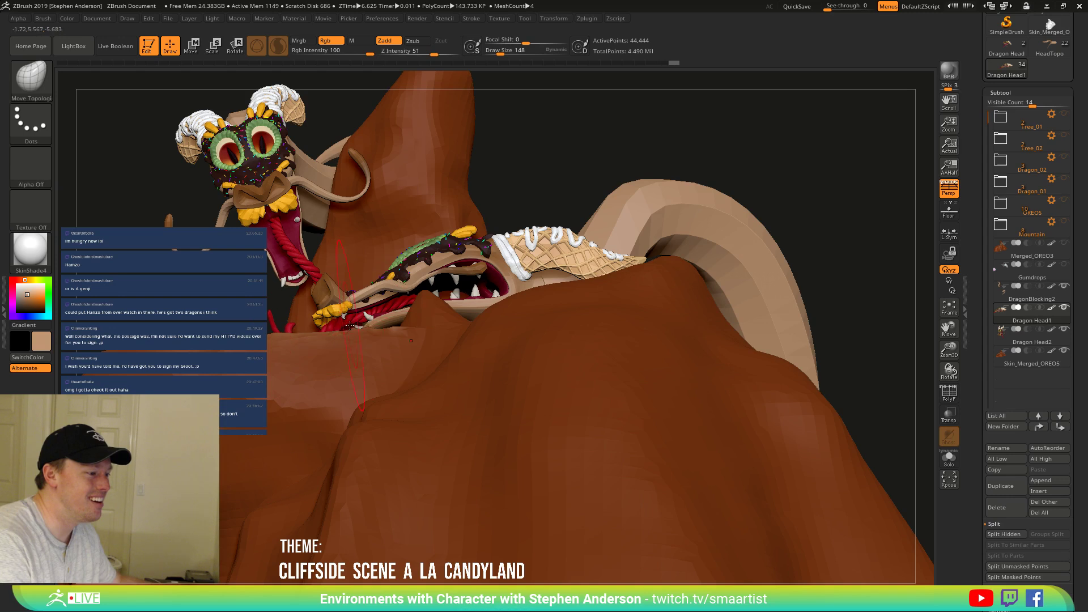
{"action": "mouse_move", "coordinate": [347, 311]}
{"action": "right_mouse_down"}
{"action": "mouse_move", "coordinate": [347, 360]}
{"action": "mouse_move", "coordinate": [464, 346]}
{"action": "mouse_move", "coordinate": [417, 384]}
{"action": "mouse_move", "coordinate": [680, 382]}
{"action": "right_mouse_up"}
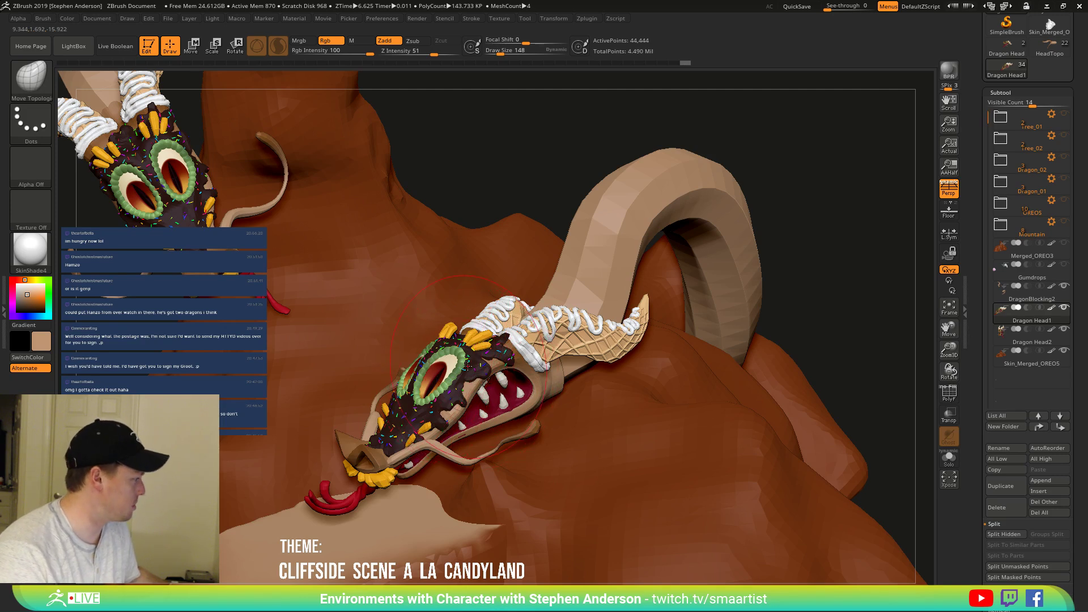
{"action": "right_click_drag", "start_coordinate": [494, 355], "coordinate": [511, 328]}
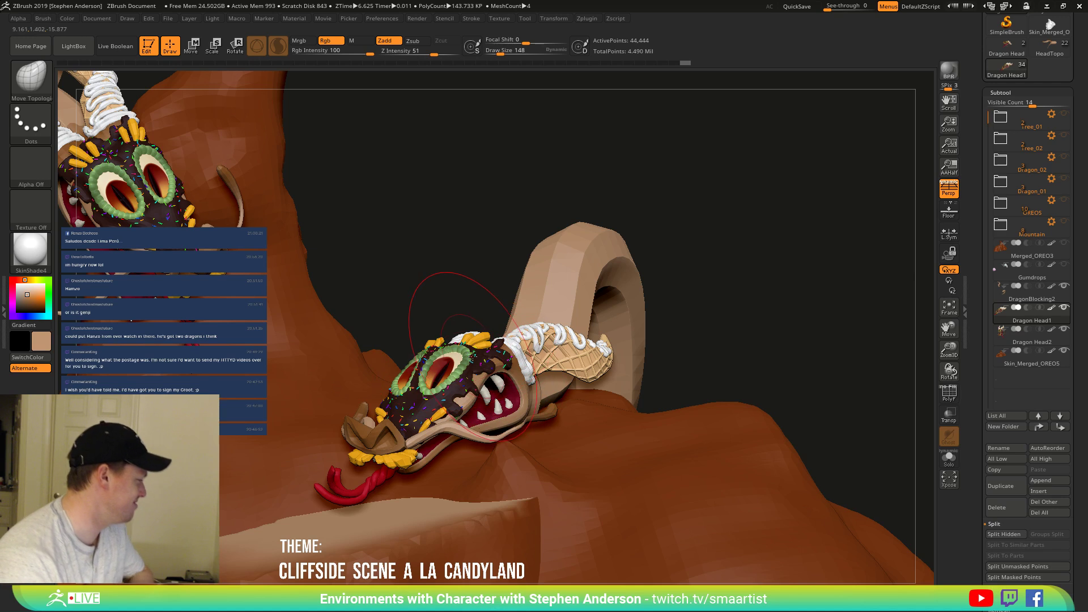
{"action": "right_click_drag", "start_coordinate": [544, 388], "coordinate": [808, 480]}
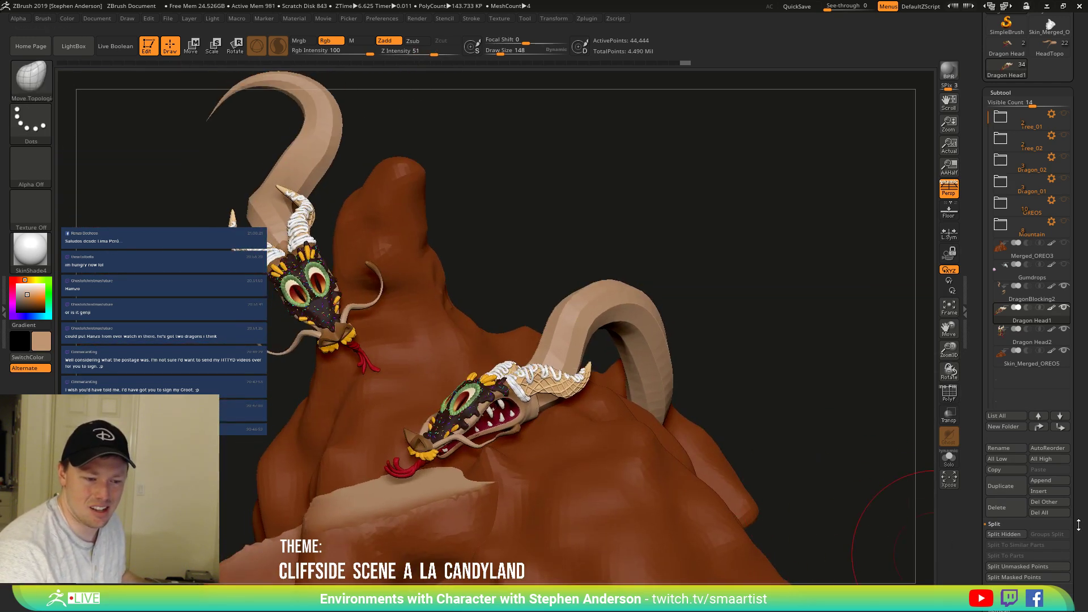
{"action": "left_click", "coordinate": [1046, 490]}
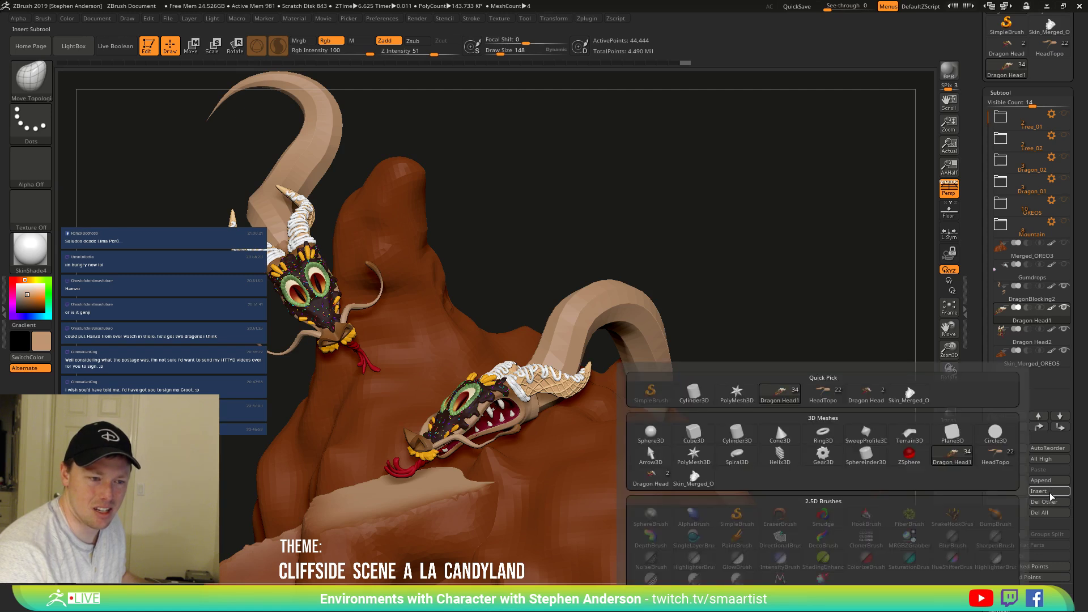
{"action": "left_click", "coordinate": [1048, 482]}
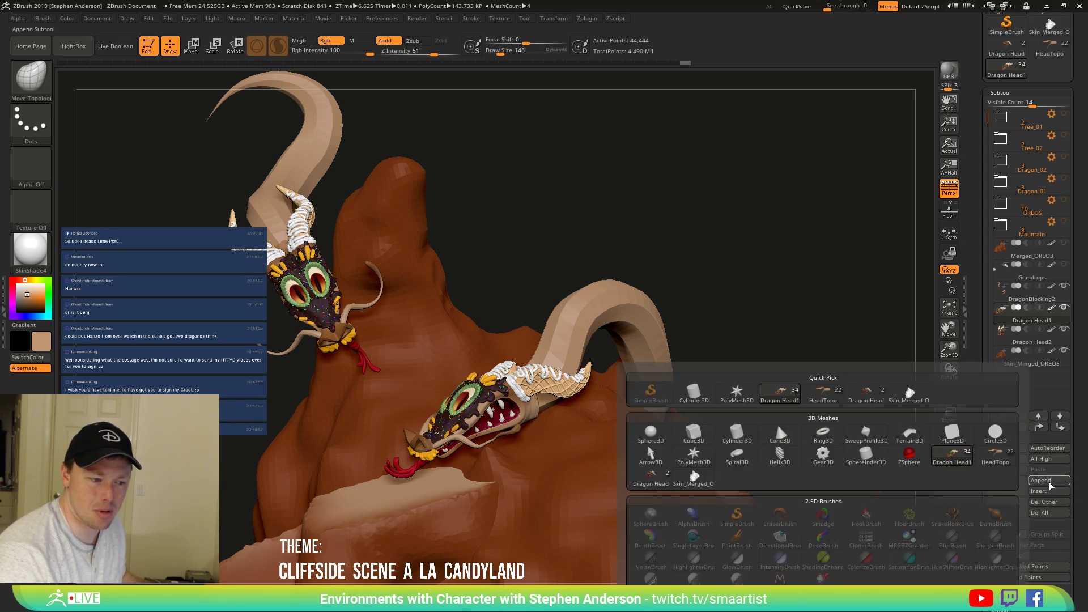
{"action": "left_click", "coordinate": [651, 433]}
{"action": "mouse_move", "coordinate": [516, 429]}
{"action": "right_mouse_down"}
{"action": "mouse_move", "coordinate": [430, 459]}
{"action": "mouse_move", "coordinate": [386, 423]}
{"action": "right_mouse_up"}
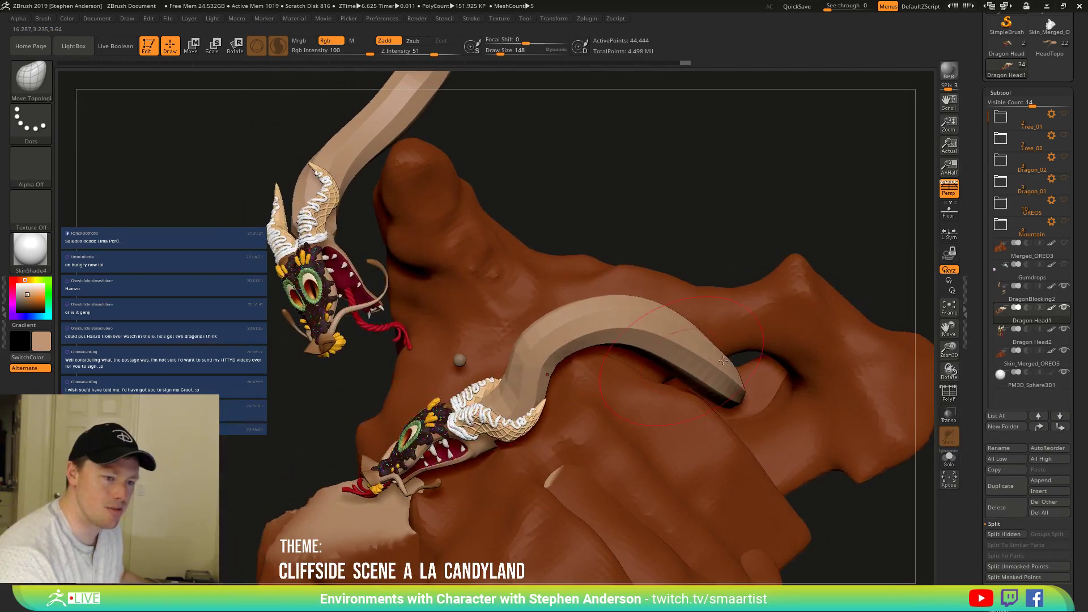
Rename the appended sphere subtool as CharacterBlocking.
{"action": "left_click", "coordinate": [1000, 386]}
{"action": "left_click", "coordinate": [1010, 446]}
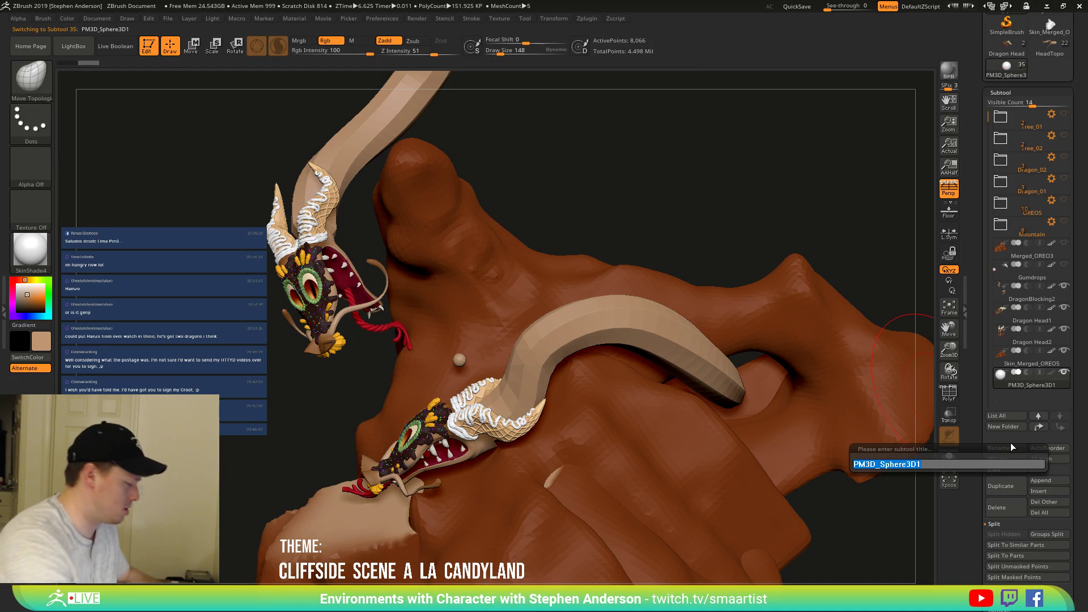
{"action": "type", "text": "Charac"}
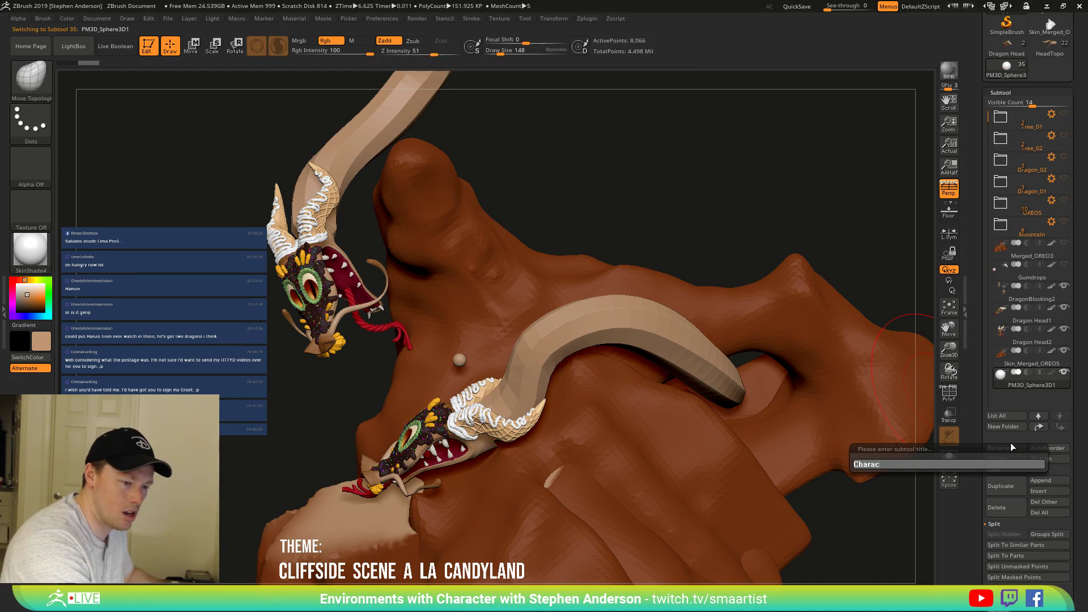
{"action": "type", "text": "terBlock"}
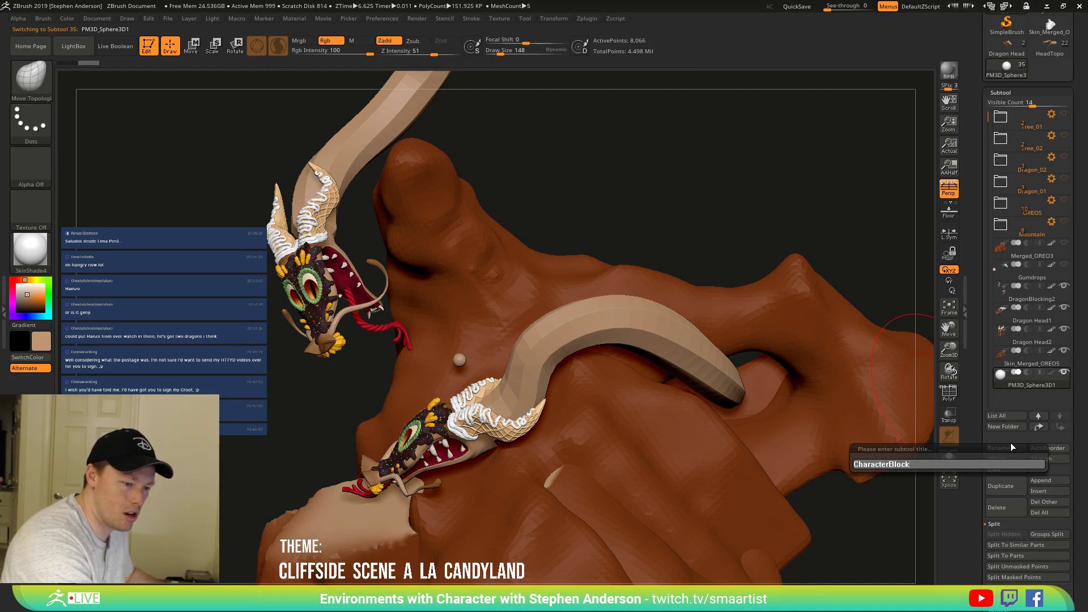
{"action": "type", "text": "ing"}
{"action": "key", "text": "Return"}
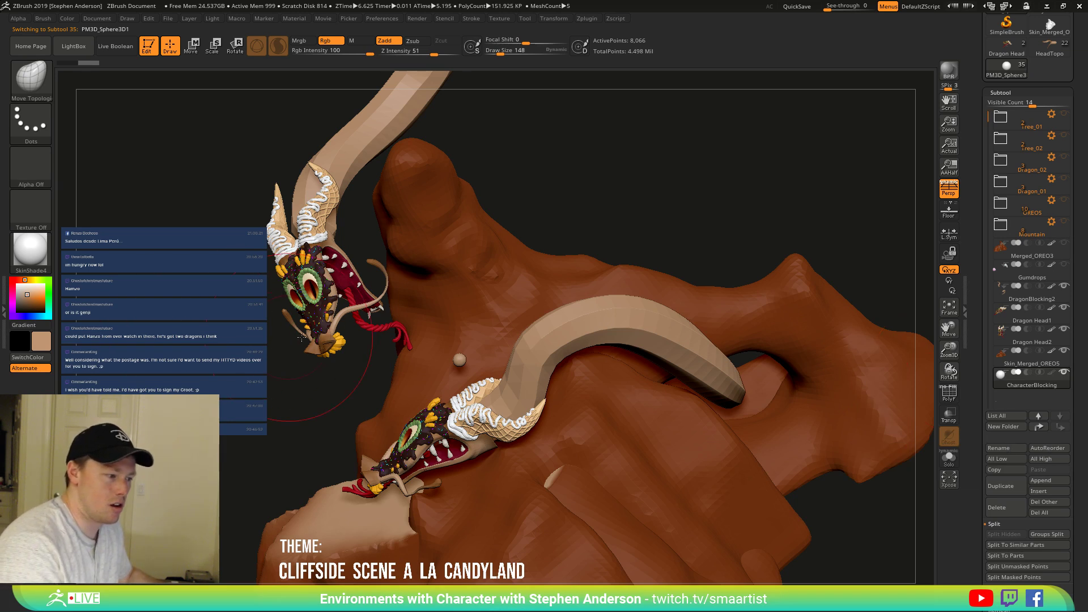
Position the sphere in front of the mountain above the lower dragon's snout and stretch it vertically into an egg shape.
{"action": "key", "text": "w"}
{"action": "left_click_drag", "start_coordinate": [414, 394], "coordinate": [313, 473]}
{"action": "right_click_drag", "start_coordinate": [457, 432], "coordinate": [415, 516]}
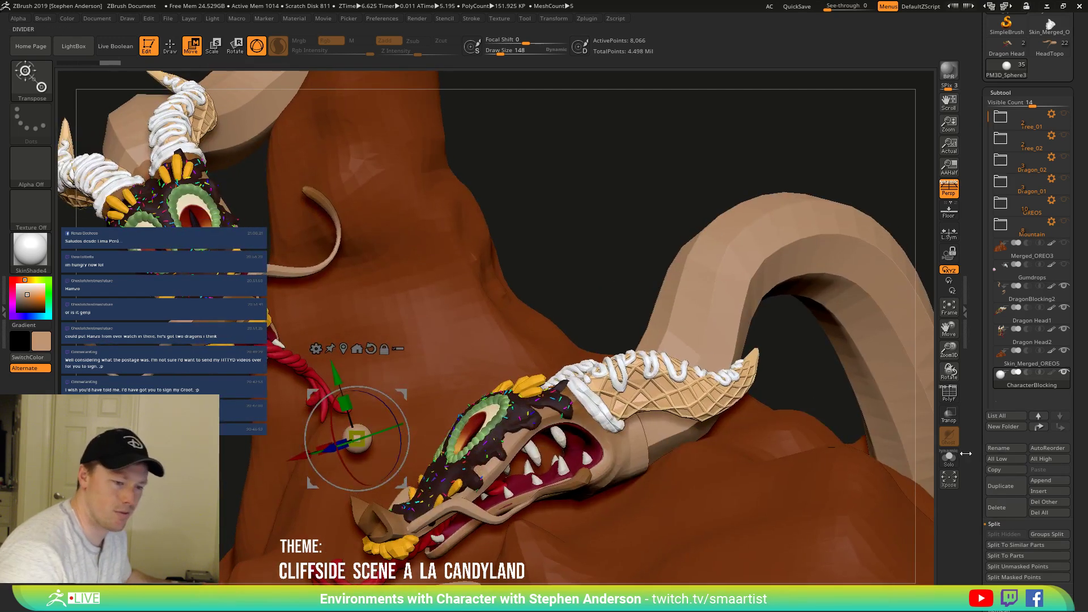
{"action": "left_click", "coordinate": [949, 458]}
{"action": "right_click_drag", "start_coordinate": [418, 409], "coordinate": [471, 408]}
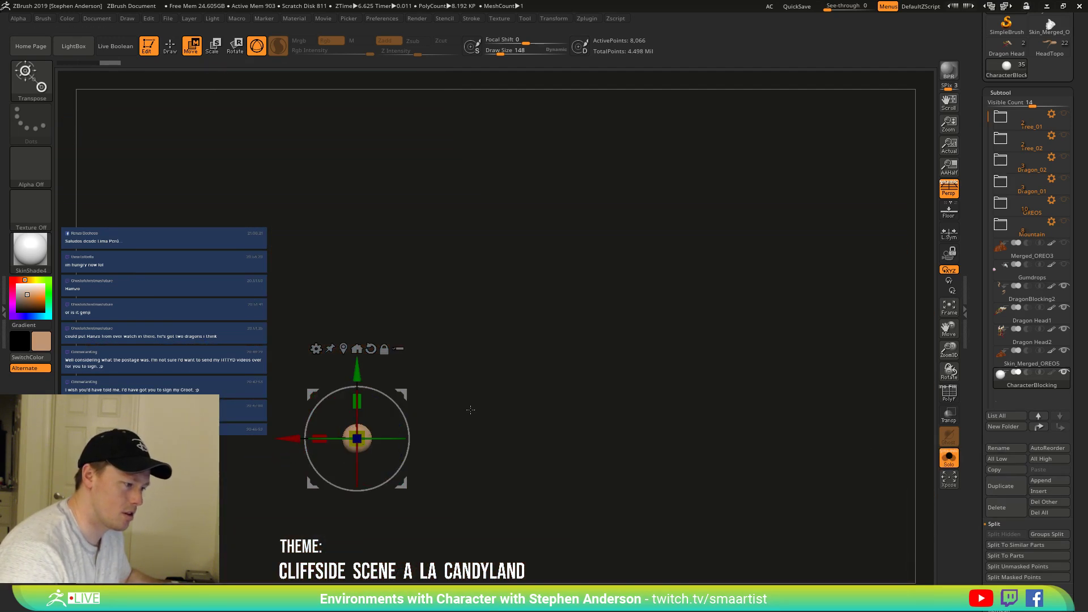
{"action": "left_click", "coordinate": [949, 462]}
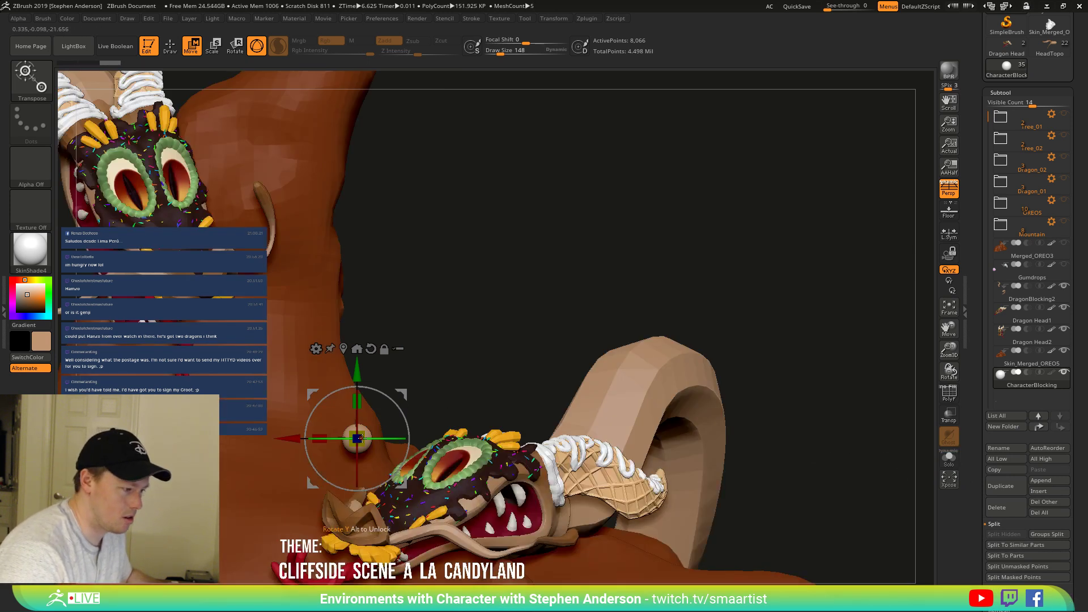
{"action": "left_click_drag", "start_coordinate": [357, 401], "coordinate": [356, 289]}
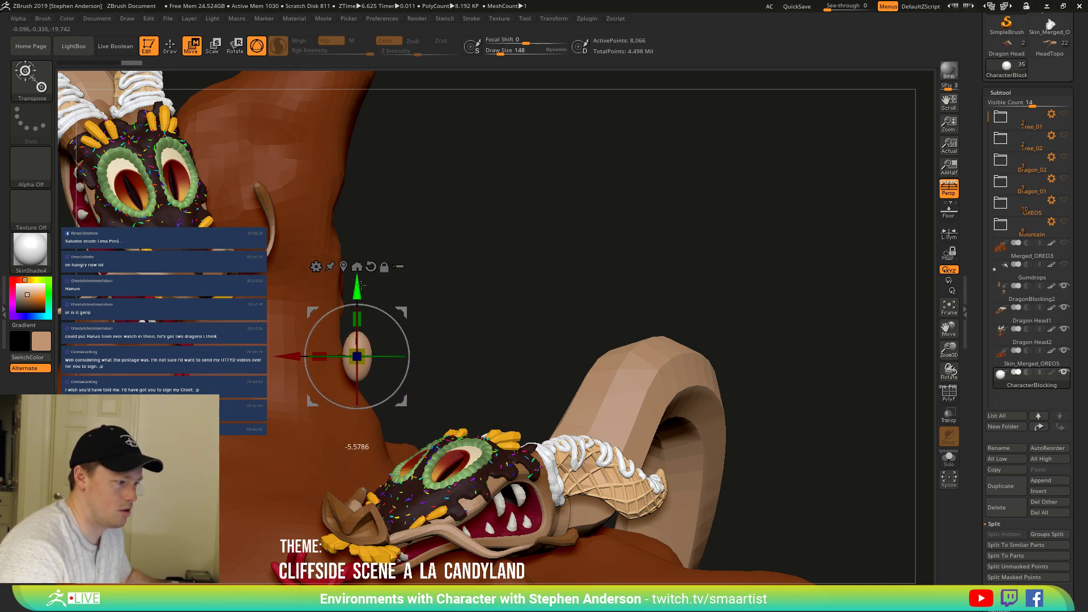
{"action": "left_click_drag", "start_coordinate": [492, 301], "coordinate": [489, 306]}
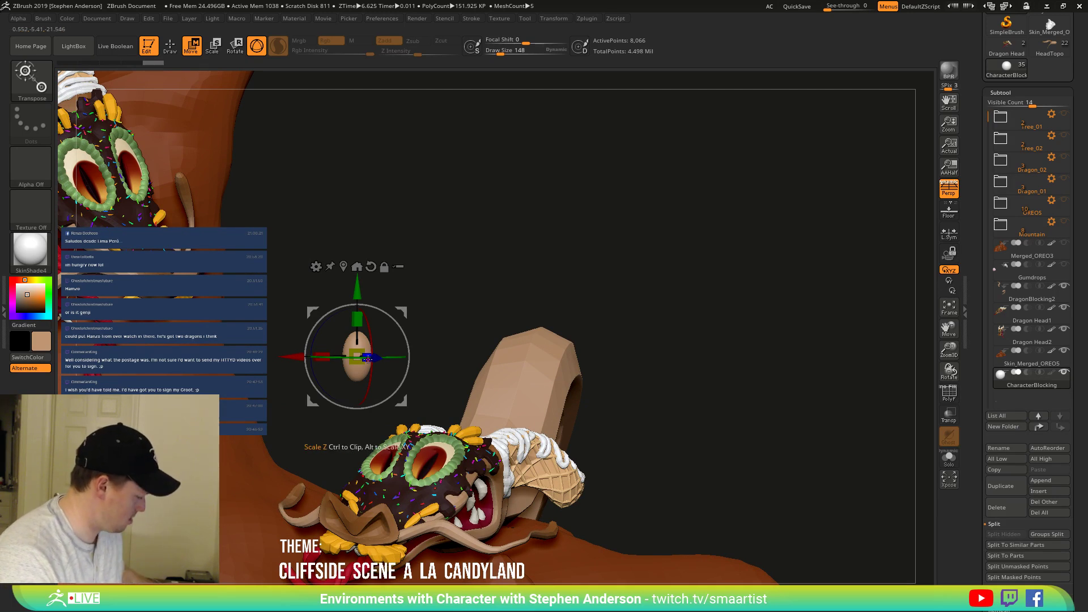
Shape the egg's front into a face with the Move brush at draw size 41, pushing in eye sockets and narrowing the chin.
{"action": "key", "text": "b"}
{"action": "key", "text": "m"}
{"action": "key", "text": "v"}
{"action": "right_click_drag", "start_coordinate": [342, 338], "coordinate": [391, 418], "text": "ctrl"}
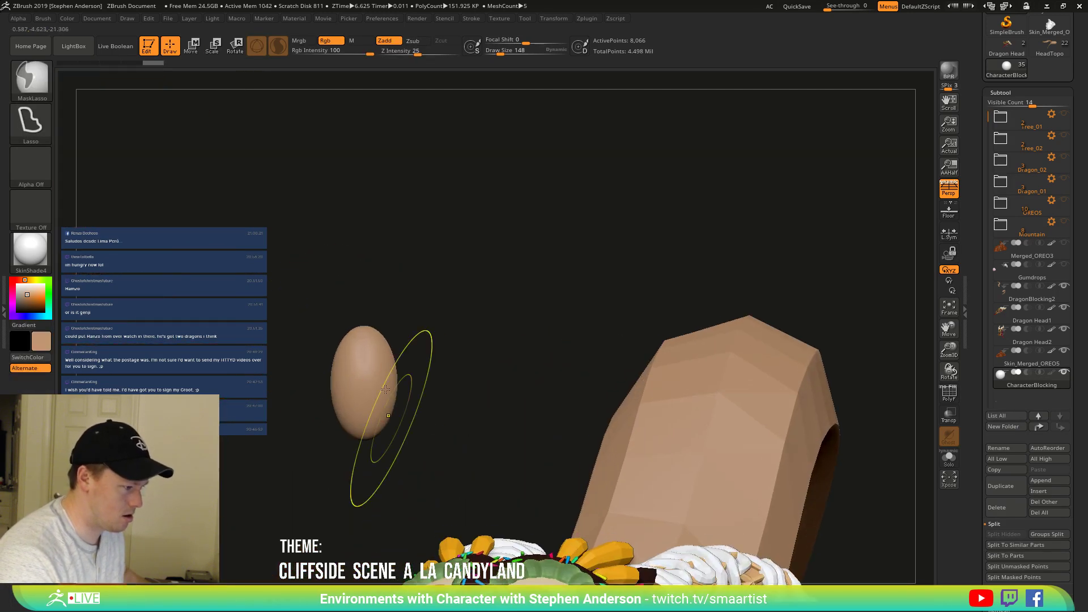
{"action": "right_click_drag", "start_coordinate": [391, 369], "coordinate": [376, 399]}
{"action": "key", "text": "s"}
{"action": "mouse_move", "coordinate": [383, 374]}
{"action": "left_mouse_down"}
{"action": "mouse_move", "coordinate": [400, 370]}
{"action": "mouse_move", "coordinate": [378, 386]}
{"action": "mouse_move", "coordinate": [395, 381]}
{"action": "left_mouse_up"}
{"action": "left_click_drag", "start_coordinate": [392, 417], "coordinate": [382, 432]}
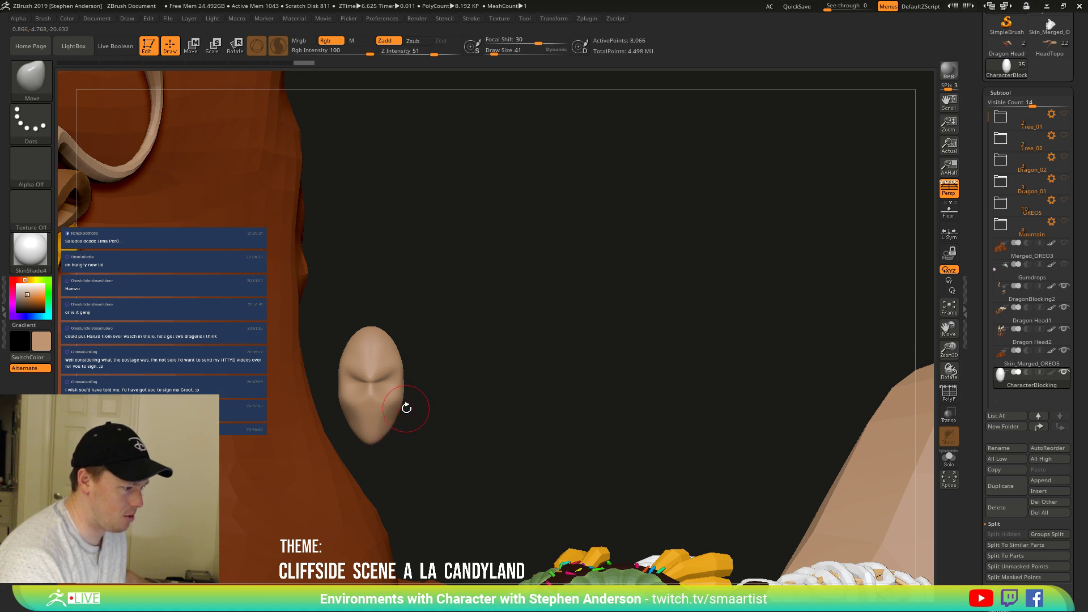
Shape the head's side profile with the Move brush at varying draw sizes, rounding the skull and forming the brow above recessed eyes.
{"action": "left_click_drag", "start_coordinate": [640, 295], "coordinate": [453, 284]}
{"action": "key", "text": "s"}
{"action": "mouse_move", "coordinate": [407, 363]}
{"action": "left_mouse_down"}
{"action": "mouse_move", "coordinate": [428, 344]}
{"action": "mouse_move", "coordinate": [418, 334]}
{"action": "left_mouse_up"}
{"action": "left_click_drag", "start_coordinate": [487, 368], "coordinate": [352, 381]}
{"action": "key", "text": "s"}
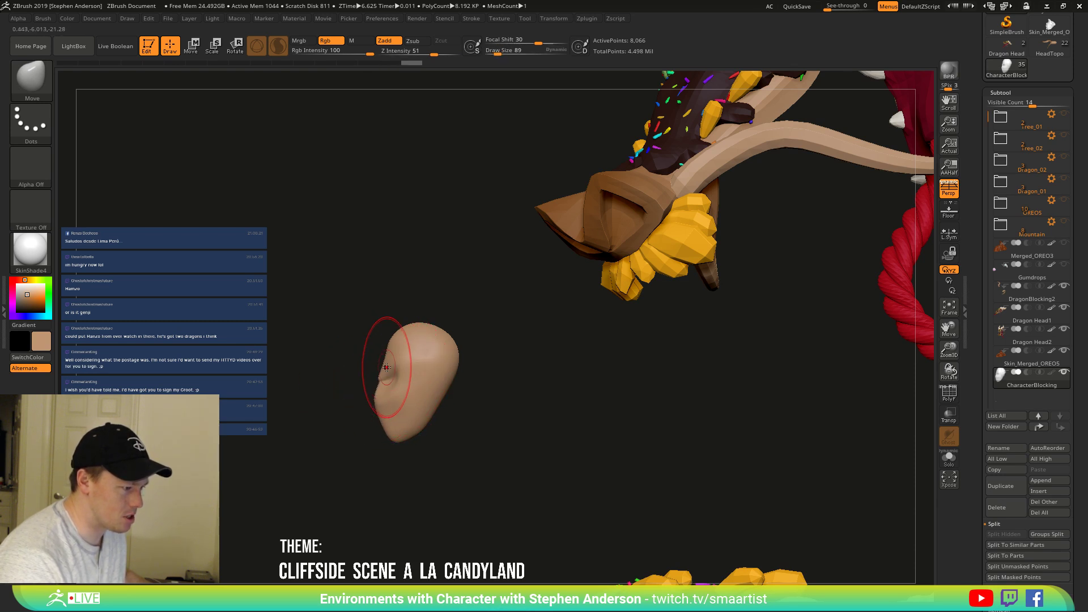
{"action": "left_click_drag", "start_coordinate": [392, 365], "coordinate": [388, 368]}
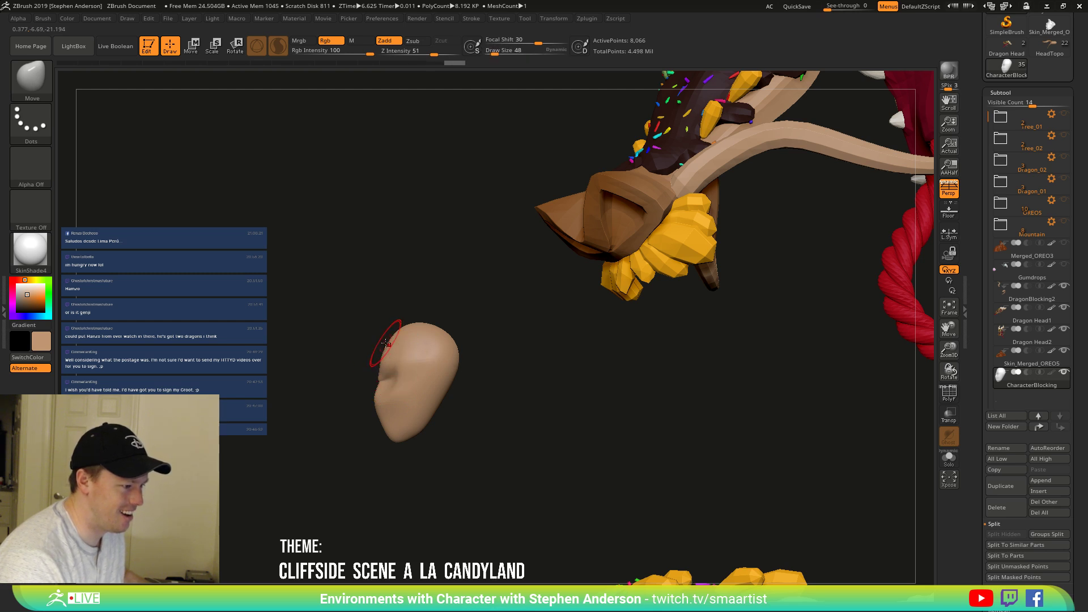
{"action": "key", "text": "s"}
{"action": "left_click_drag", "start_coordinate": [386, 342], "coordinate": [382, 339]}
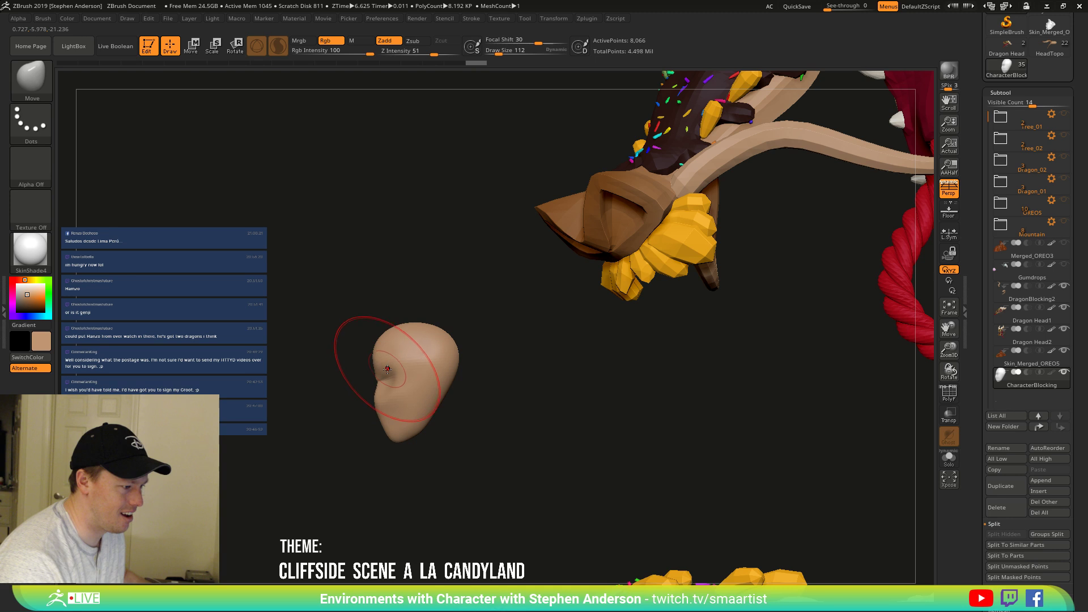
{"action": "right_click_drag", "start_coordinate": [409, 368], "coordinate": [399, 408]}
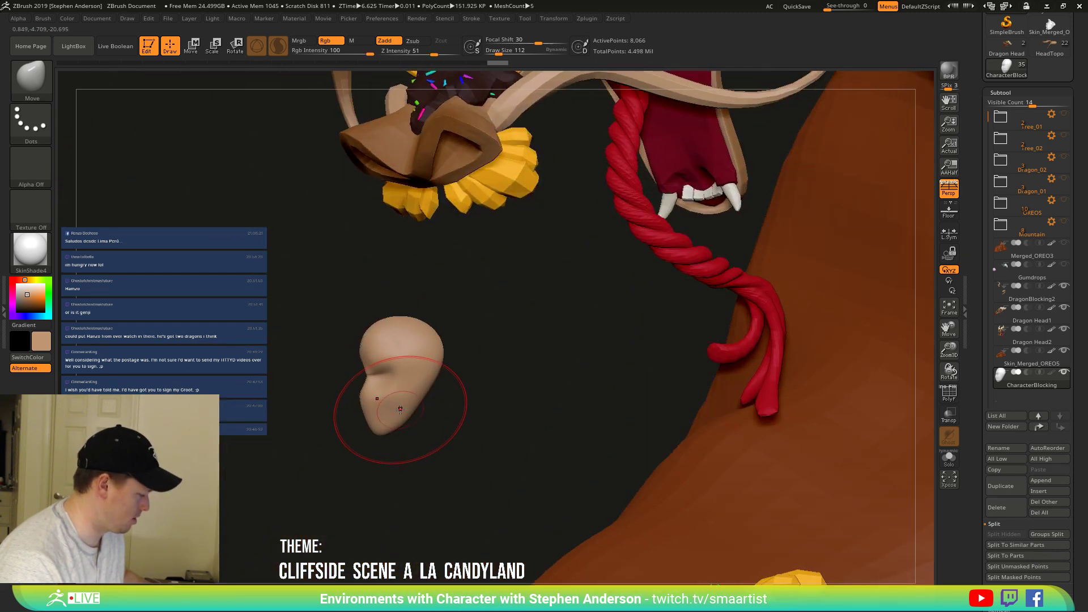
Build up the nose, mouth and cheekbone forms on the character's face with the ClayBuildup brush at draw size 35.
{"action": "key", "text": "b"}
{"action": "key", "text": "c"}
{"action": "key", "text": "b"}
{"action": "left_click_drag", "start_coordinate": [386, 390], "coordinate": [382, 391]}
{"action": "left_click", "coordinate": [282, 50]}
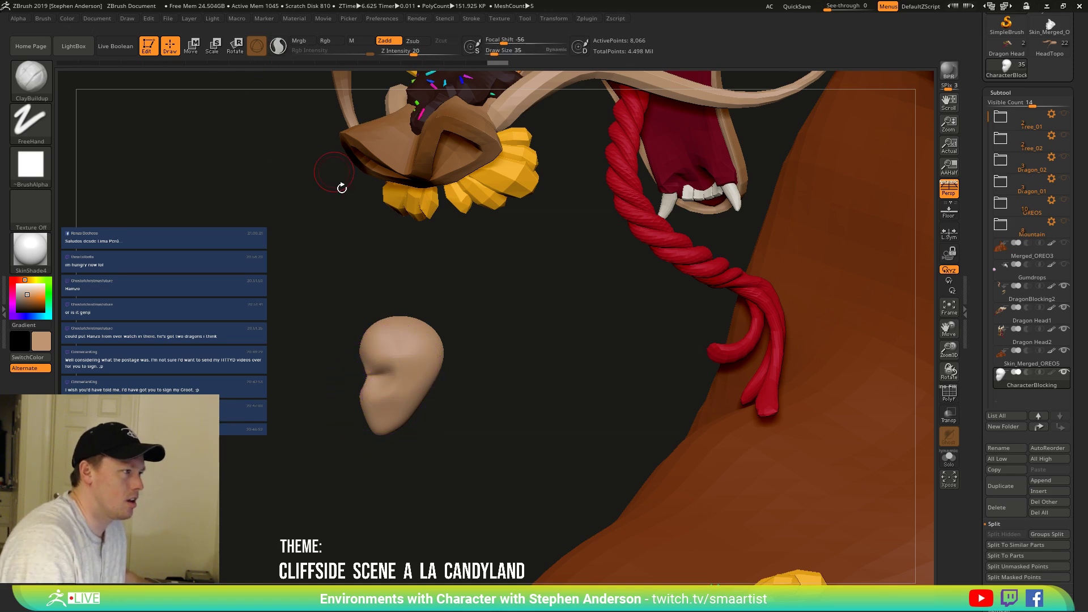
{"action": "mouse_move", "coordinate": [391, 390]}
{"action": "right_mouse_down"}
{"action": "mouse_move", "coordinate": [409, 390]}
{"action": "mouse_move", "coordinate": [383, 413]}
{"action": "right_mouse_up"}
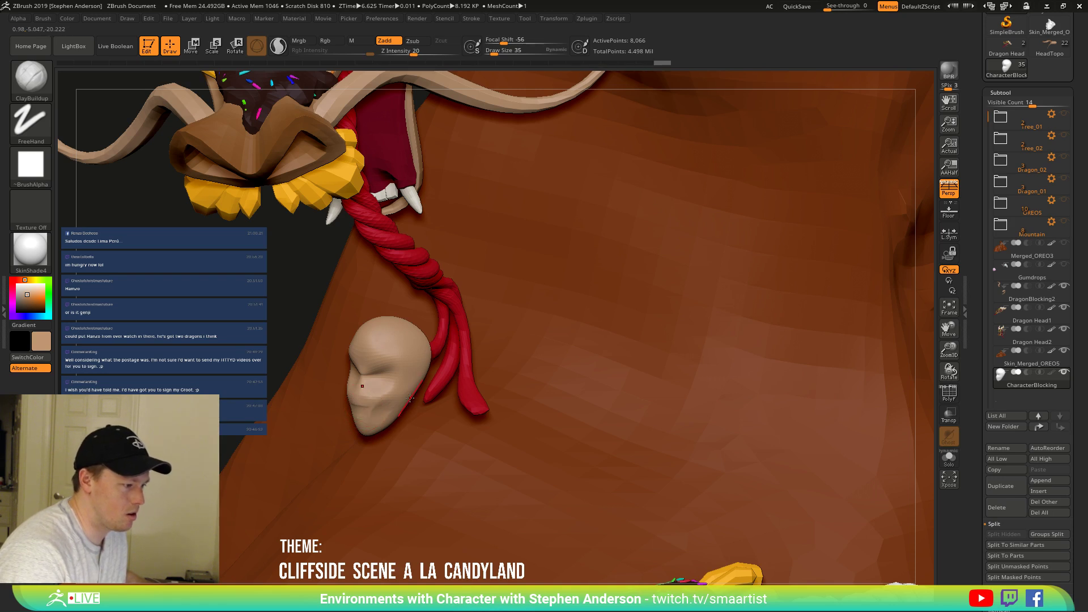
{"action": "right_click_drag", "start_coordinate": [409, 397], "coordinate": [386, 399]}
{"action": "left_click_drag", "start_coordinate": [393, 386], "coordinate": [374, 370]}
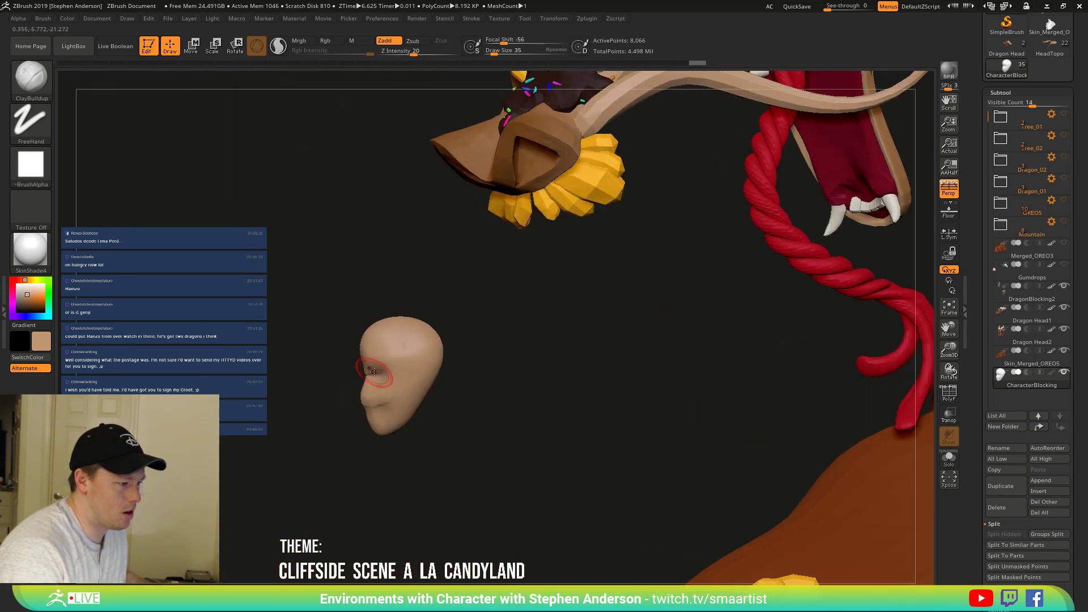
{"action": "right_click_drag", "start_coordinate": [352, 372], "coordinate": [391, 371]}
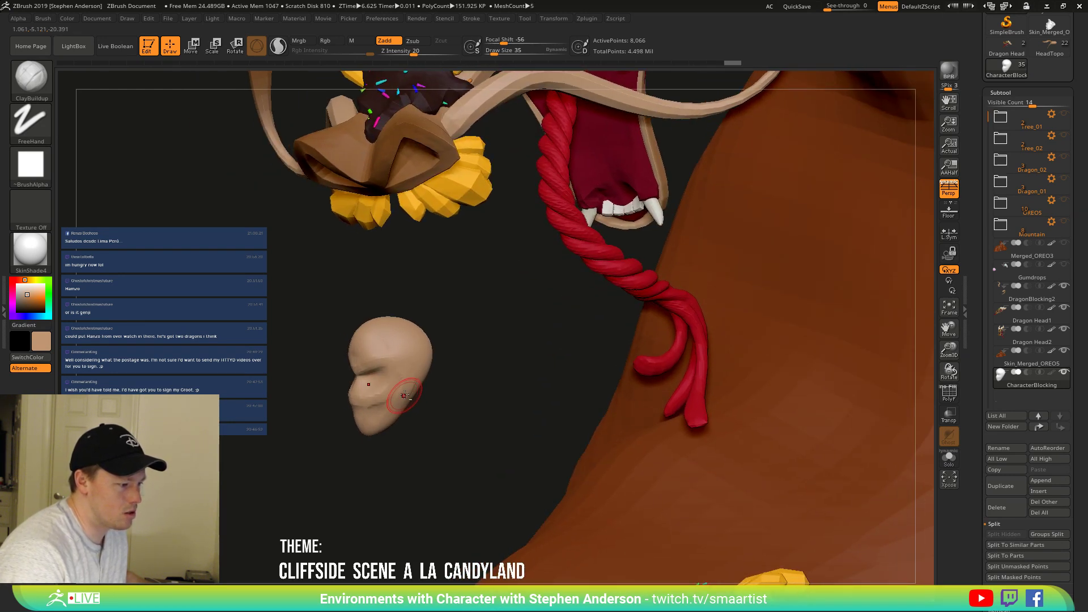
{"action": "left_click_drag", "start_coordinate": [407, 388], "coordinate": [413, 392]}
{"action": "mouse_move", "coordinate": [417, 389]}
{"action": "right_mouse_down"}
{"action": "mouse_move", "coordinate": [392, 388]}
{"action": "mouse_move", "coordinate": [405, 387]}
{"action": "right_mouse_up"}
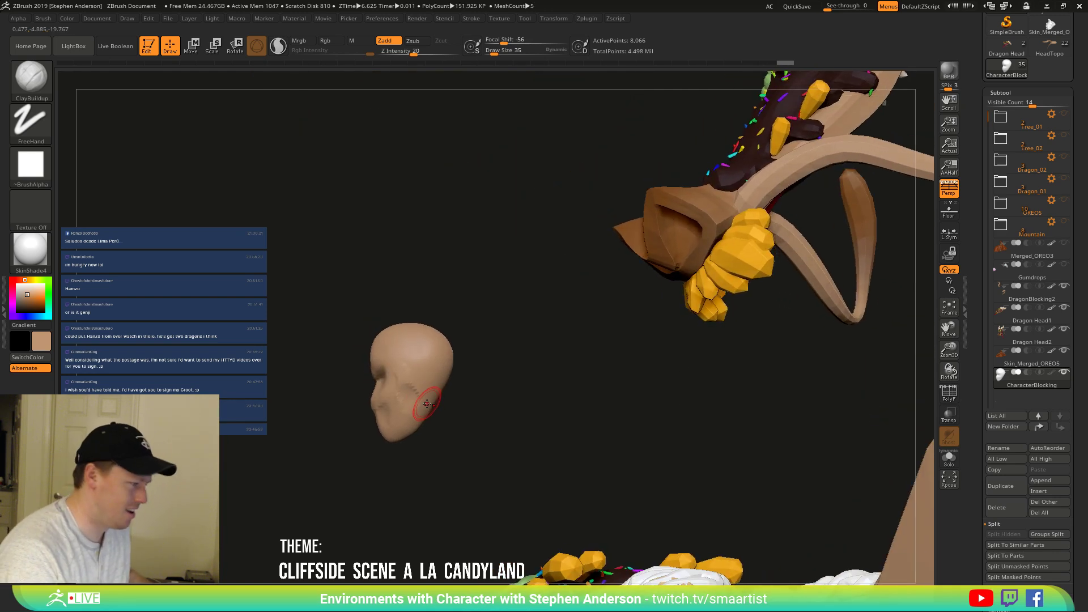
Try to draw a tube beside the character's head with the CurveTube brush, using the Size curve modifier.
{"action": "key", "text": "b"}
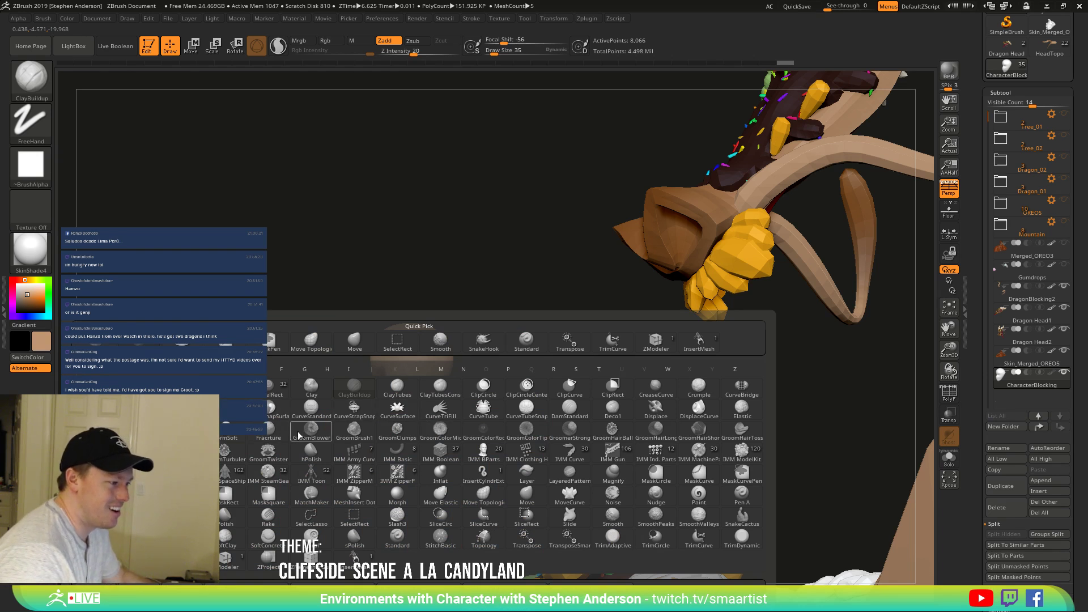
{"action": "left_click", "coordinate": [481, 412]}
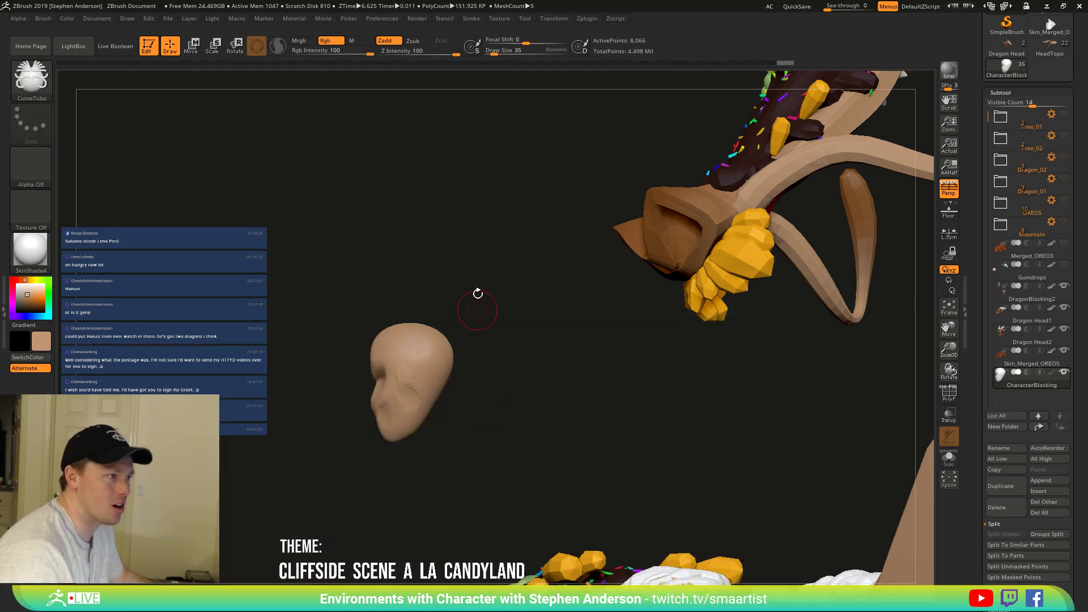
{"action": "left_click", "coordinate": [472, 19]}
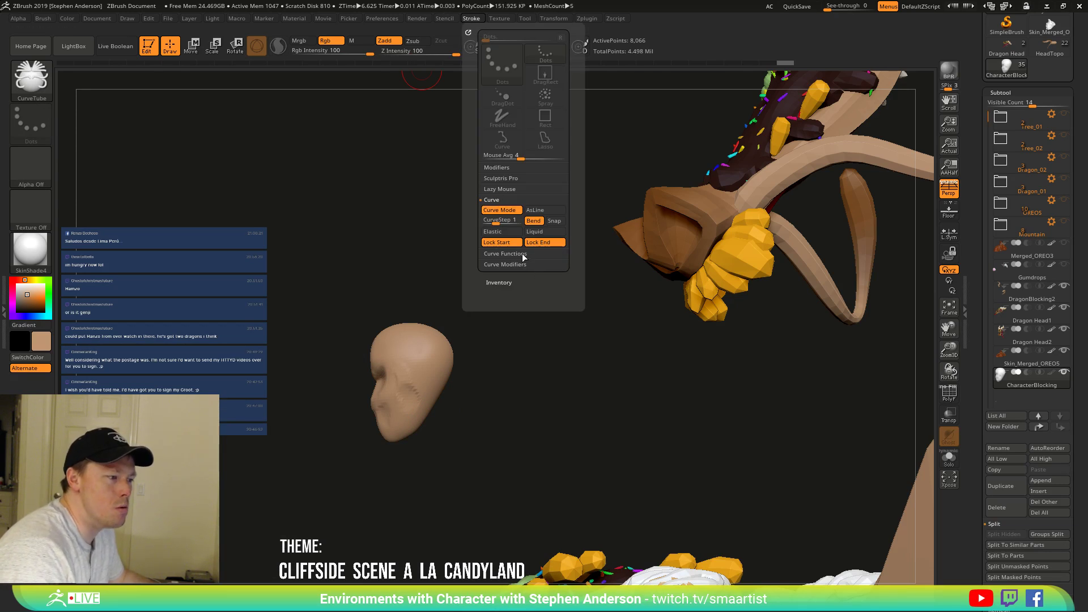
{"action": "left_click", "coordinate": [519, 265]}
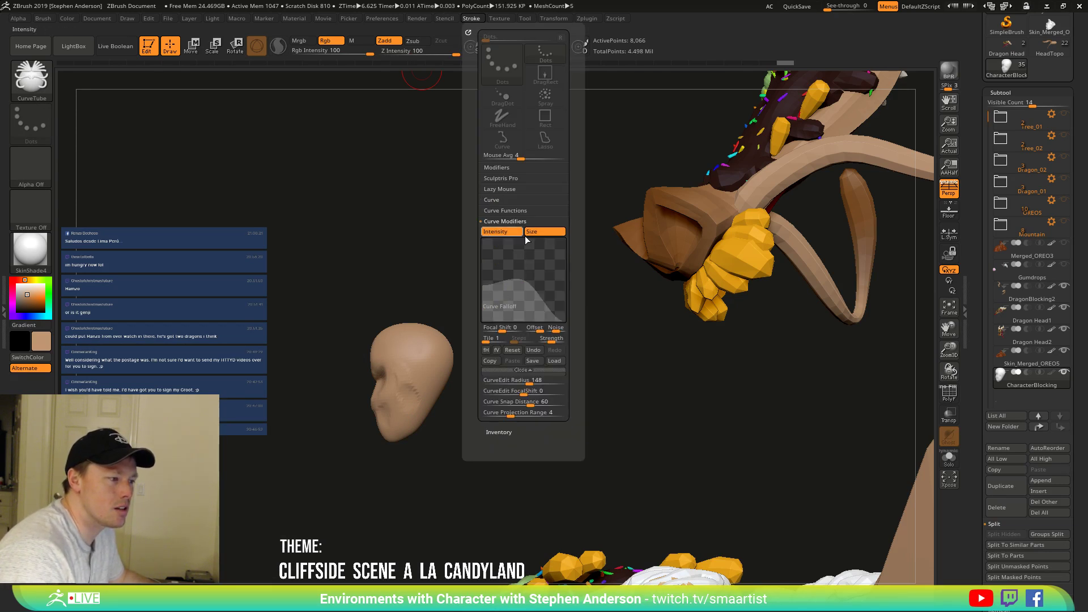
{"action": "left_click_drag", "start_coordinate": [611, 401], "coordinate": [483, 385]}
{"action": "key", "text": "ctrl+z"}
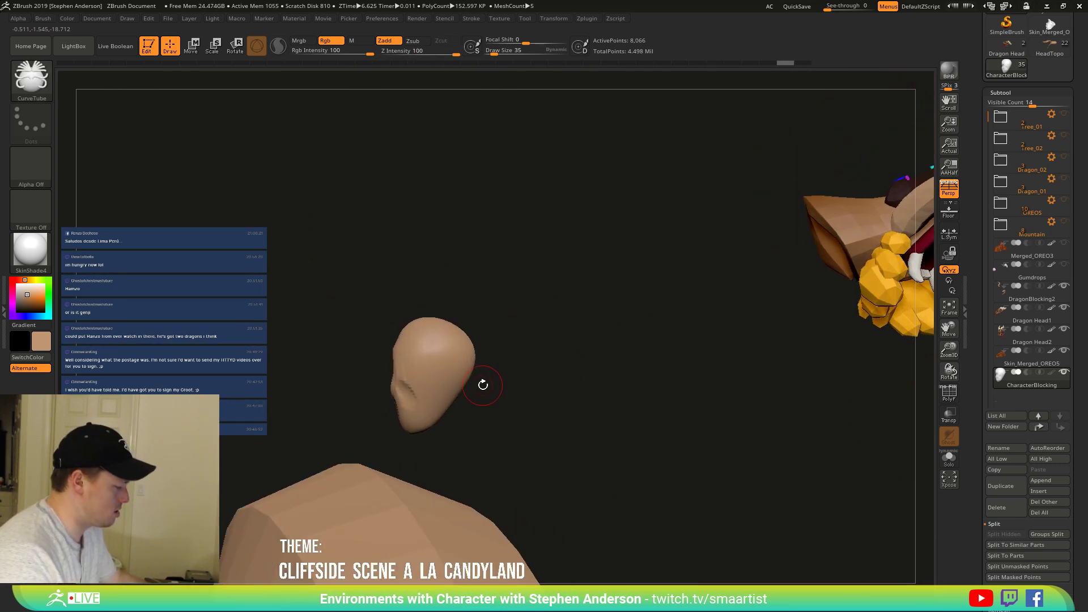
Insert a cylinder from the IMM Primitives brush beneath the character's head as a neck.
{"action": "key", "text": "b"}
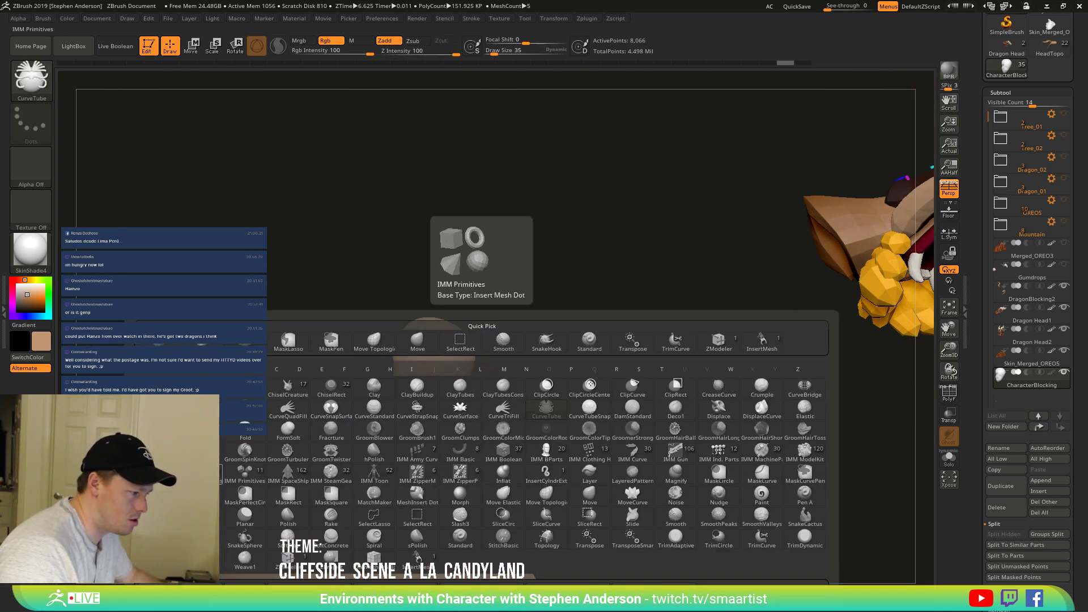
{"action": "left_click", "coordinate": [245, 473]}
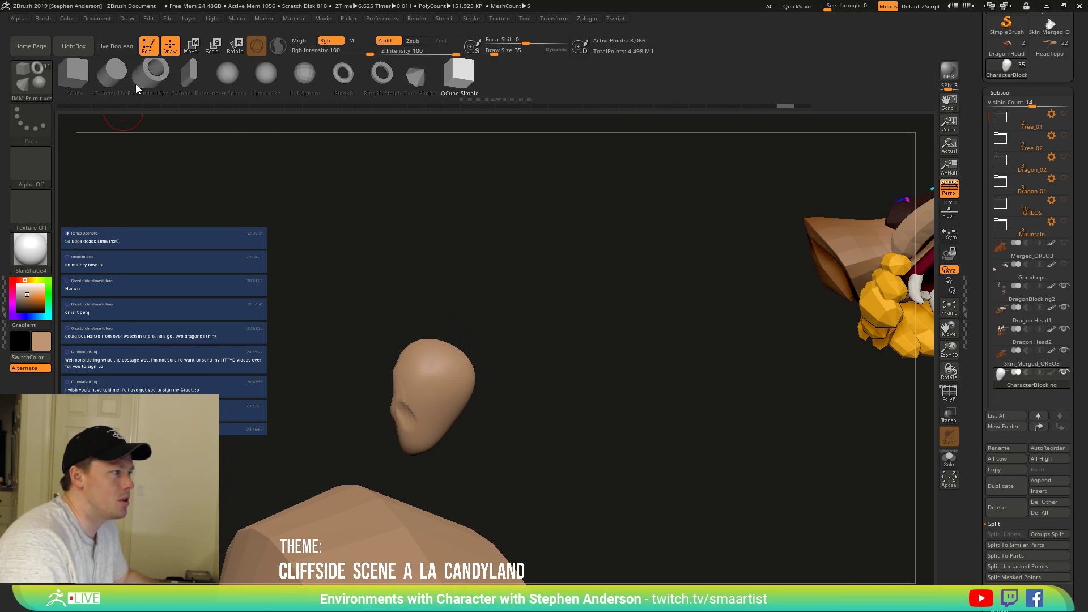
{"action": "left_click", "coordinate": [115, 74]}
{"action": "left_click_drag", "start_coordinate": [473, 437], "coordinate": [646, 424]}
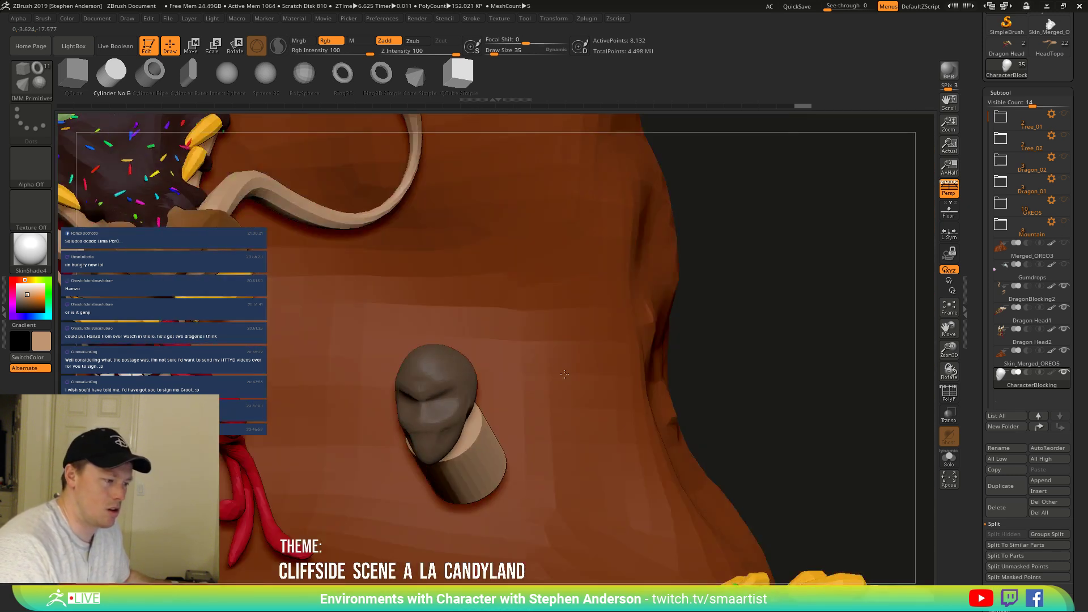
Stretch the cylinder beneath the character's head into a longer torso with the Move brush, working at draw size 124.
{"action": "right_click_drag", "start_coordinate": [566, 431], "coordinate": [549, 315], "text": "ctrl"}
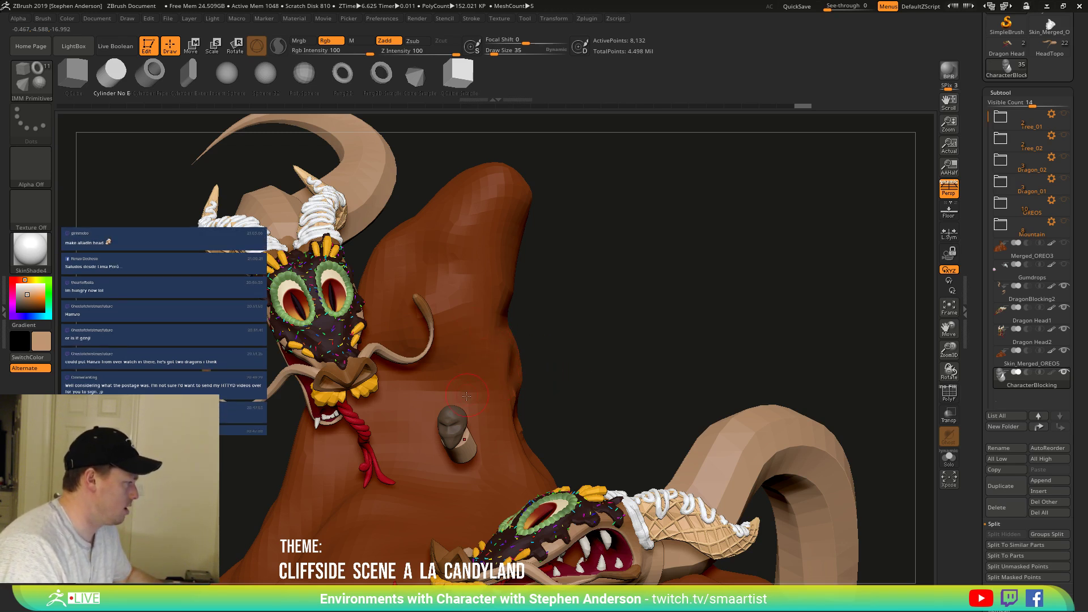
{"action": "mouse_move", "coordinate": [467, 392]}
{"action": "right_mouse_down"}
{"action": "mouse_move", "coordinate": [510, 419]}
{"action": "mouse_move", "coordinate": [474, 385]}
{"action": "right_mouse_up"}
{"action": "mouse_move", "coordinate": [430, 388]}
{"action": "left_mouse_down"}
{"action": "mouse_move", "coordinate": [426, 349]}
{"action": "mouse_move", "coordinate": [455, 317]}
{"action": "mouse_move", "coordinate": [449, 342]}
{"action": "mouse_move", "coordinate": [550, 329]}
{"action": "left_mouse_up"}
{"action": "key", "text": "w"}
{"action": "key", "text": "q"}
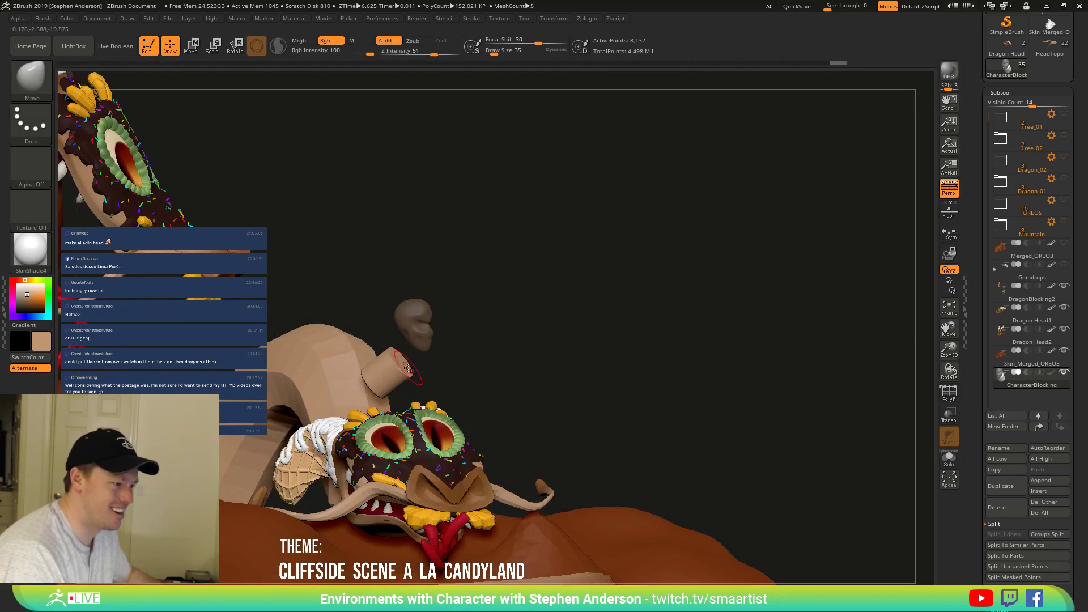
{"action": "key", "text": "s"}
{"action": "left_click_drag", "start_coordinate": [407, 366], "coordinate": [414, 367]}
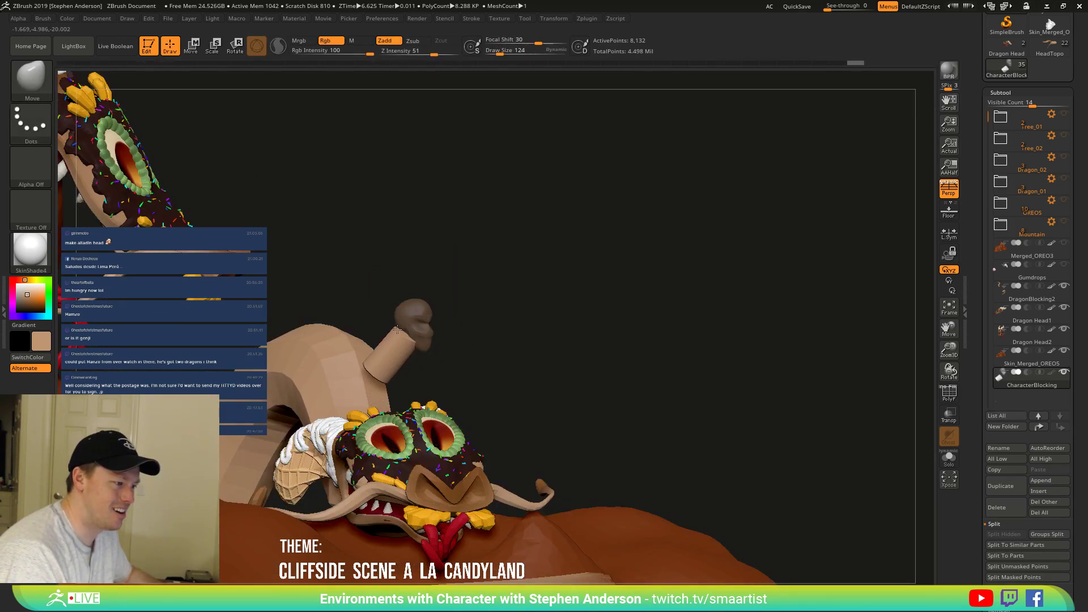
{"action": "left_click_drag", "start_coordinate": [448, 323], "coordinate": [411, 364]}
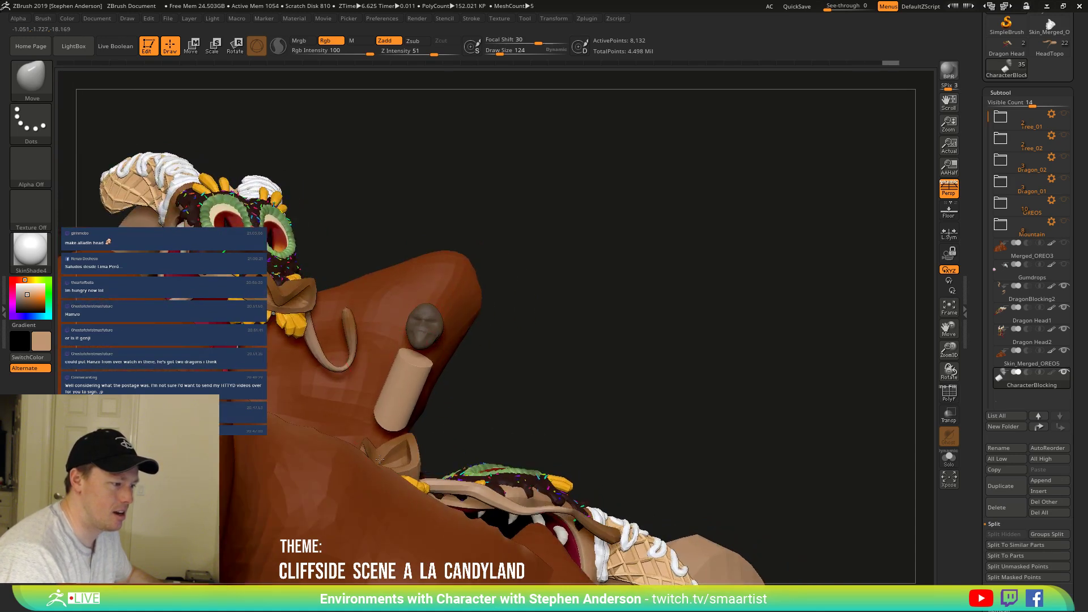
Flare the upper end of the torso cylinder into broad shoulders with the Move brush at draw size 81.
{"action": "mouse_move", "coordinate": [379, 459]}
{"action": "left_mouse_down"}
{"action": "mouse_move", "coordinate": [383, 354]}
{"action": "mouse_move", "coordinate": [469, 375]}
{"action": "mouse_move", "coordinate": [479, 437]}
{"action": "left_mouse_up"}
{"action": "key", "text": "s"}
{"action": "left_click", "coordinate": [469, 376]}
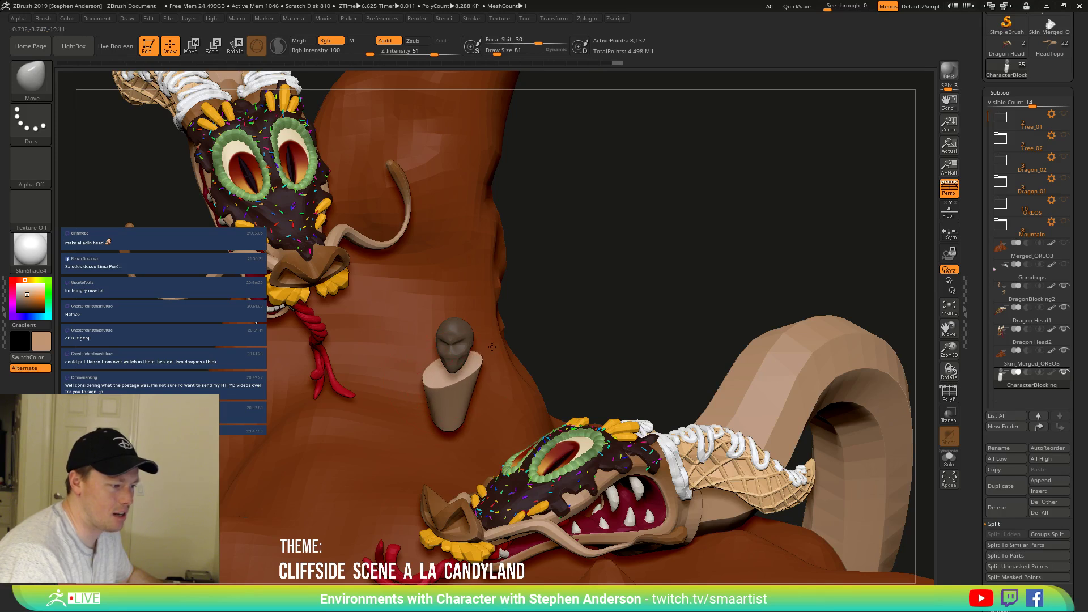
{"action": "mouse_move", "coordinate": [498, 341]}
{"action": "left_mouse_down"}
{"action": "mouse_move", "coordinate": [447, 408]}
{"action": "mouse_move", "coordinate": [532, 335]}
{"action": "left_mouse_up"}
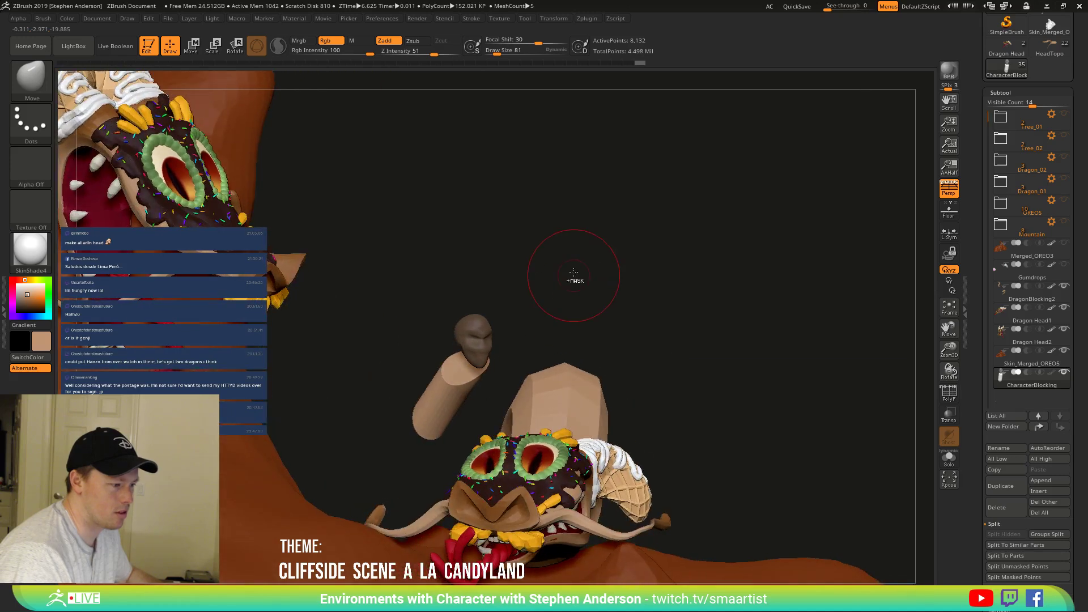
Invert the mask so the torso is masked and the head is free, and set MaskPen as the masking brush.
{"action": "key", "text": "ctrl"}
{"action": "key", "text": "e"}
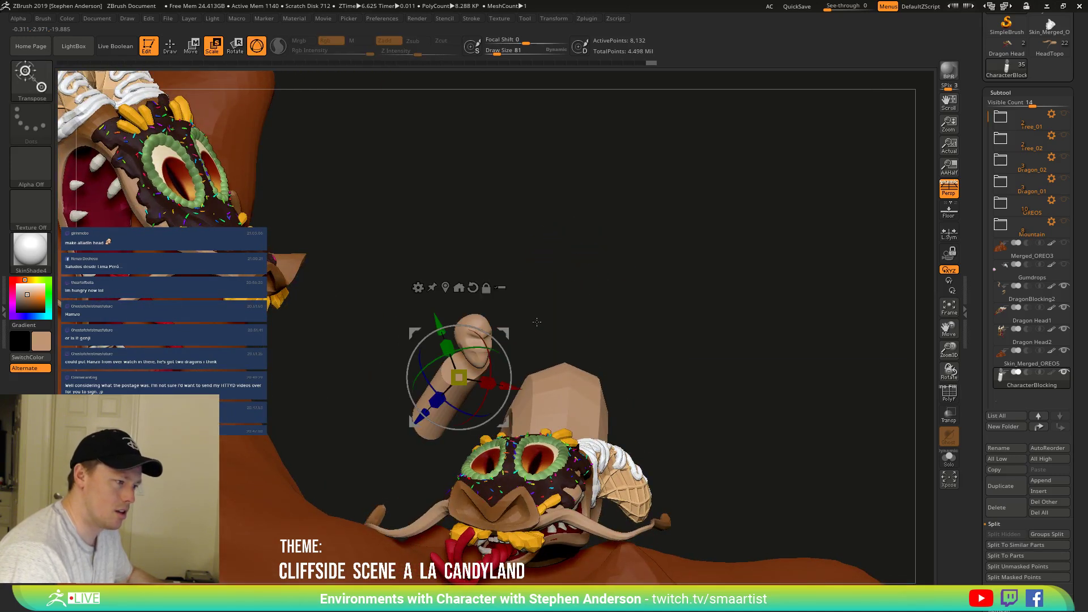
{"action": "left_click", "coordinate": [524, 335], "text": "ctrl+shift"}
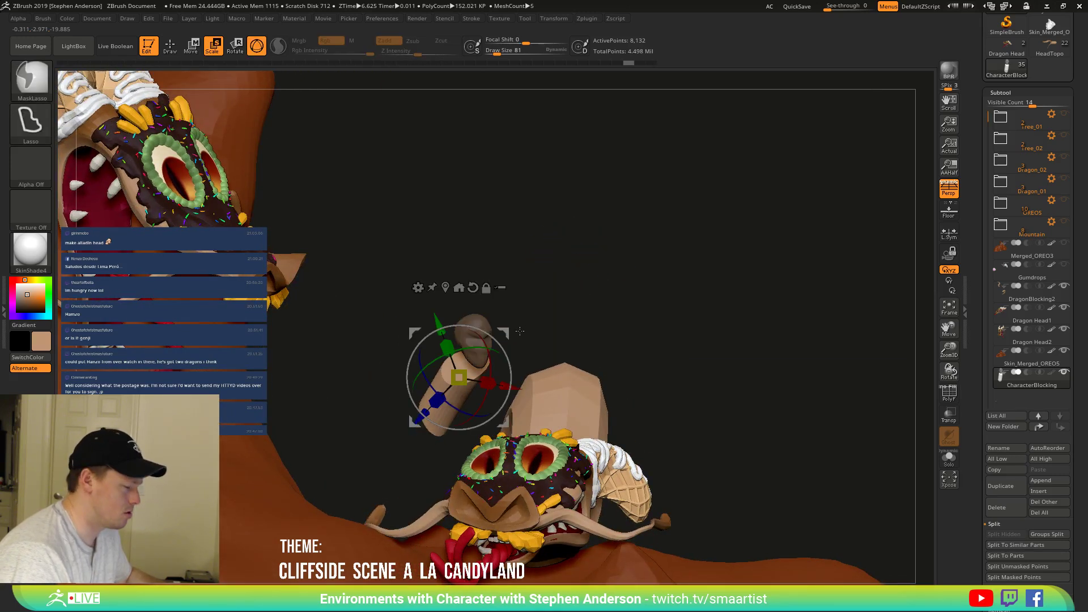
{"action": "left_click", "coordinate": [566, 306], "text": "ctrl"}
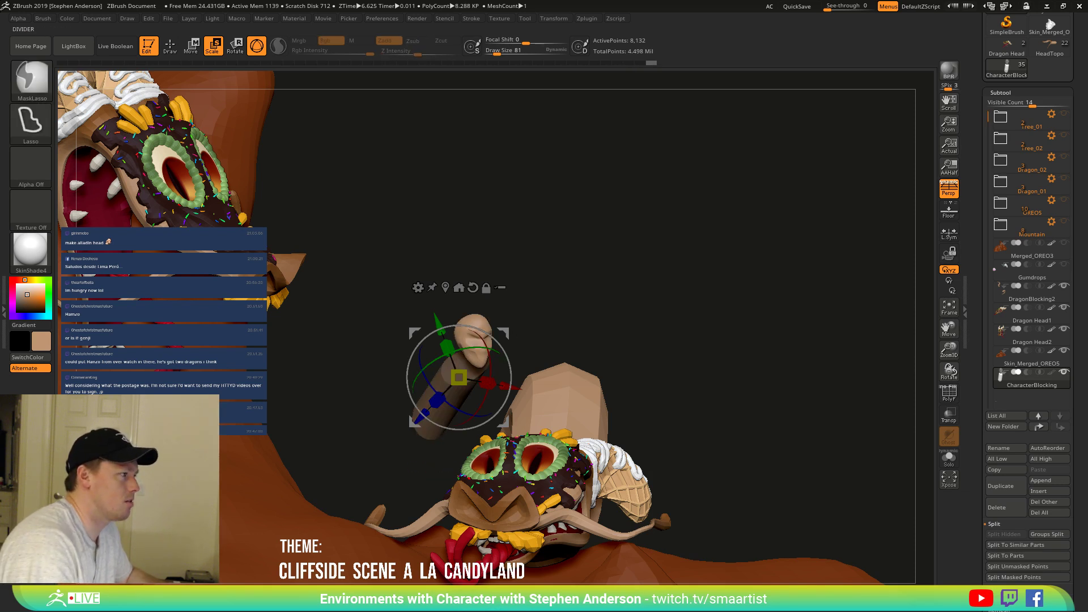
{"action": "left_click", "coordinate": [43, 81]}
{"action": "left_click", "coordinate": [133, 92], "text": "ctrl"}
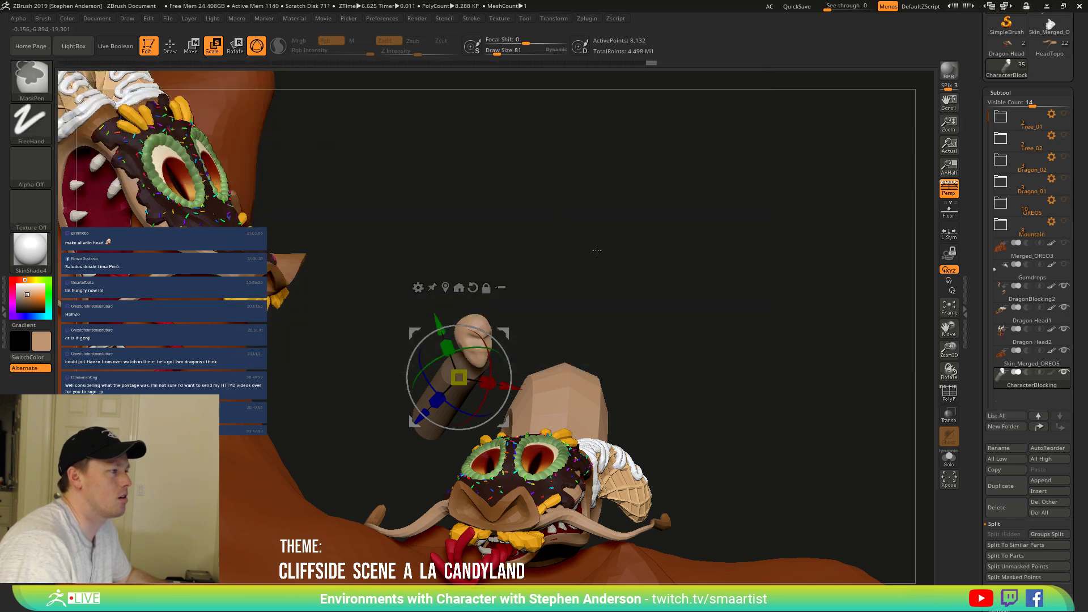
Rotate the unmasked head with the gizmo, reset the gizmo orientation, and reposition the head above the torso's shoulders.
{"action": "left_click_drag", "start_coordinate": [597, 250], "coordinate": [572, 259]}
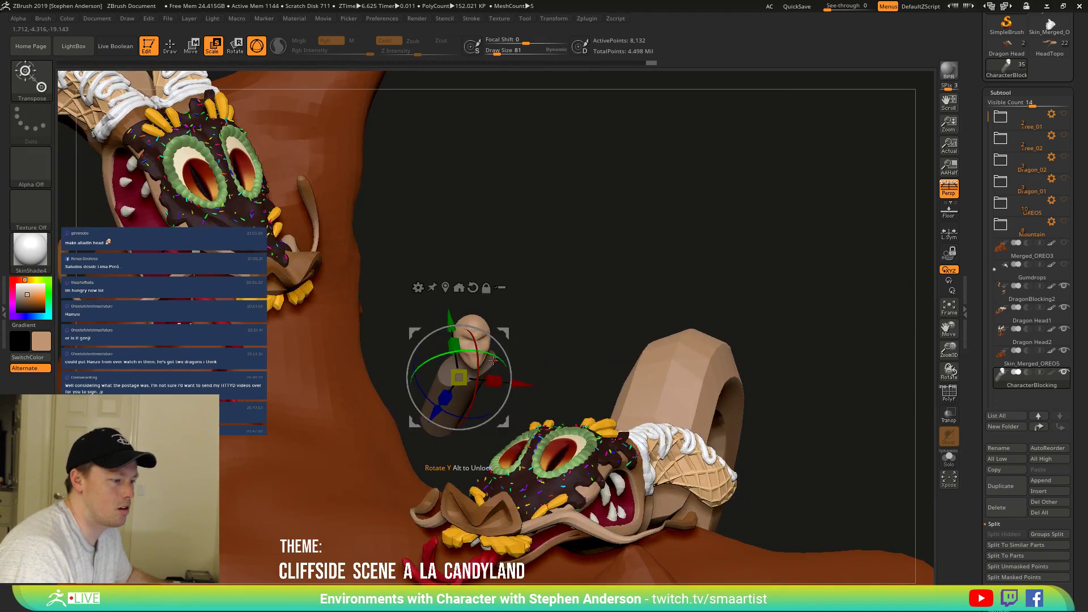
{"action": "left_click_drag", "start_coordinate": [492, 358], "coordinate": [486, 353]}
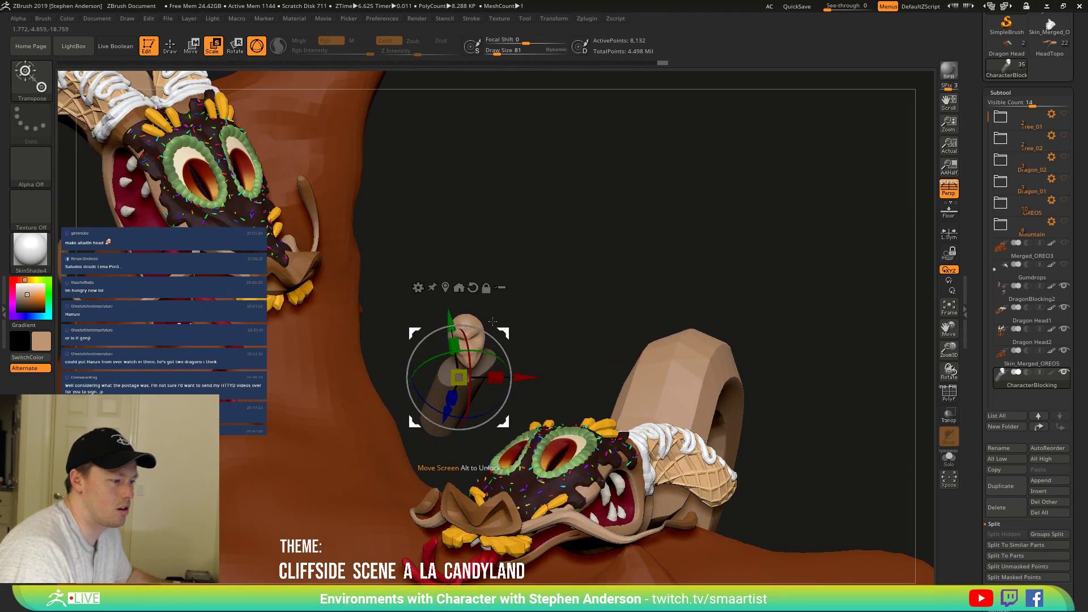
{"action": "left_click", "coordinate": [471, 287]}
{"action": "left_click_drag", "start_coordinate": [513, 328], "coordinate": [430, 301]}
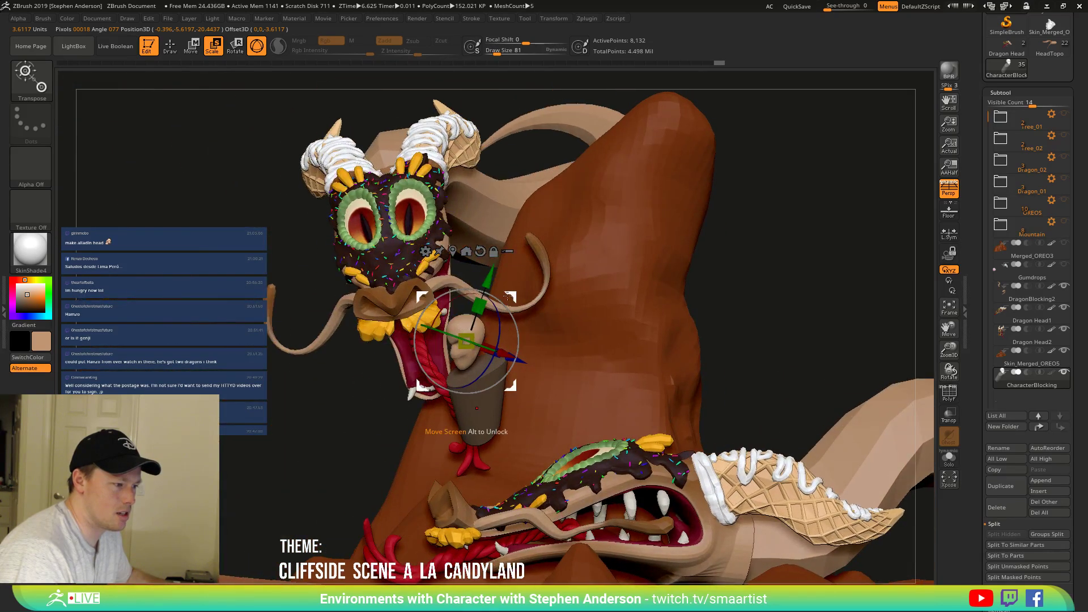
{"action": "left_click_drag", "start_coordinate": [501, 302], "coordinate": [520, 311]}
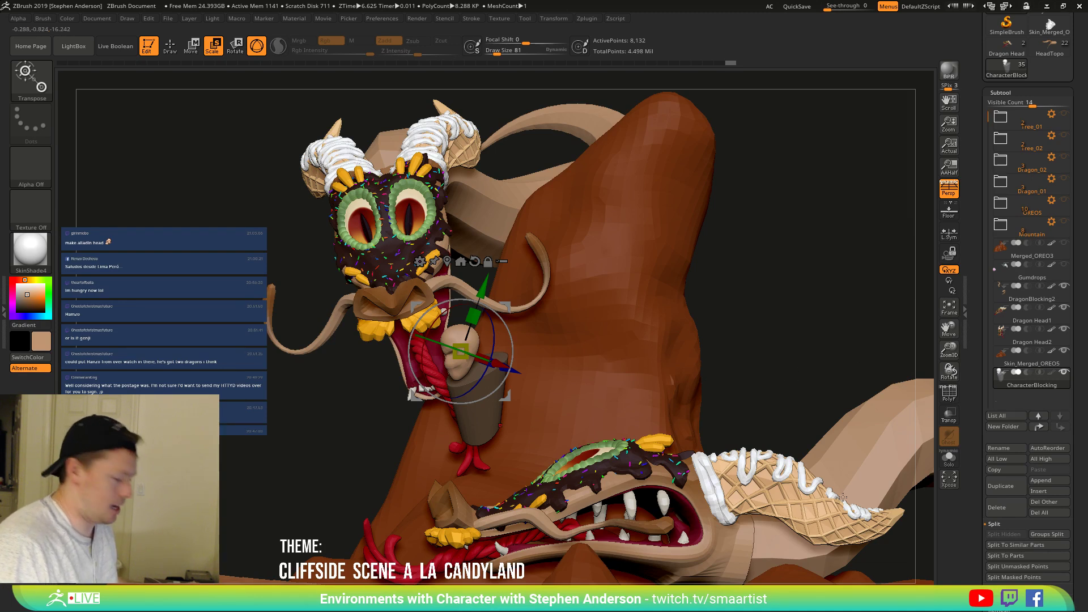
Clear the mask and insert a PolySphere from the IMM Primitives brush at the torso's lower end as a pelvis.
{"action": "right_click_drag", "start_coordinate": [866, 448], "coordinate": [774, 367], "text": "alt"}
{"action": "left_click_drag", "start_coordinate": [774, 367], "coordinate": [731, 319]}
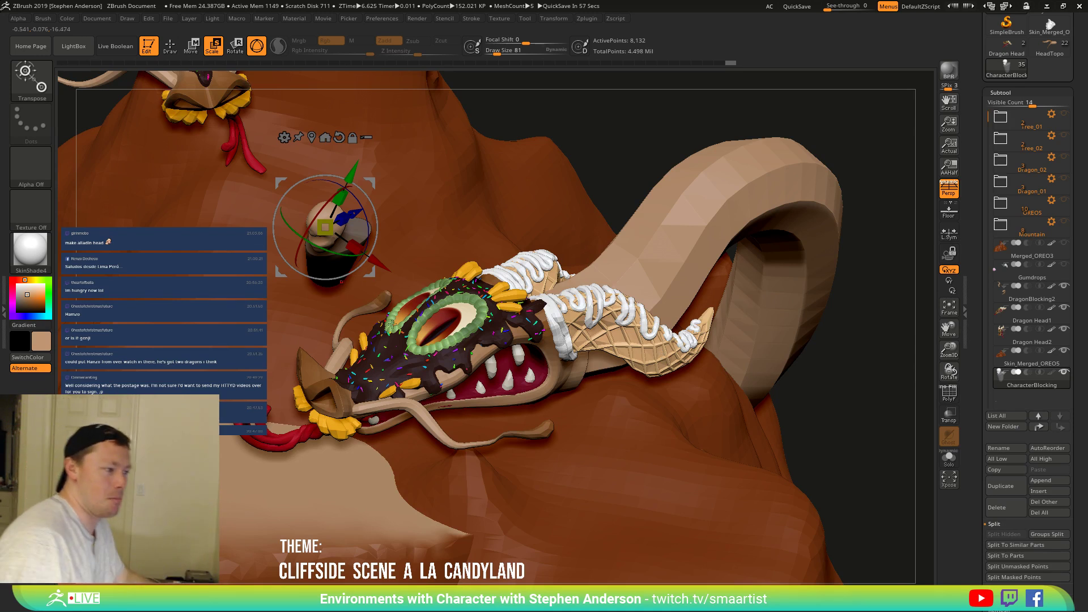
{"action": "right_click_drag", "start_coordinate": [473, 363], "coordinate": [481, 319]}
{"action": "key", "text": "q"}
{"action": "right_click_drag", "start_coordinate": [338, 221], "coordinate": [454, 257], "text": "alt"}
{"action": "left_click_drag", "start_coordinate": [499, 229], "coordinate": [446, 304], "text": "ctrl"}
{"action": "key", "text": "b"}
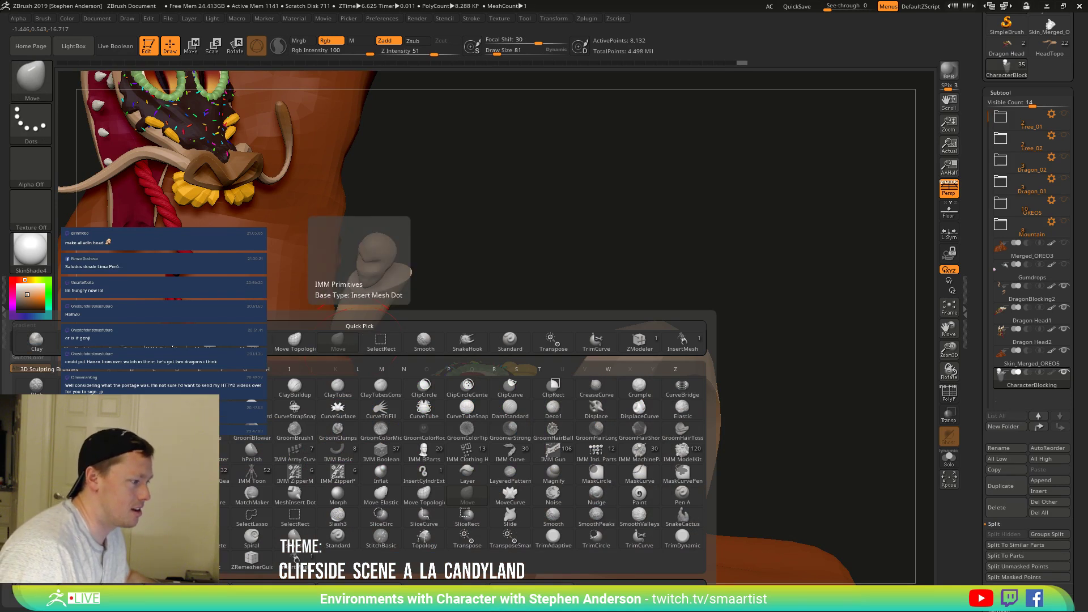
{"action": "left_click", "coordinate": [122, 342]}
{"action": "left_click", "coordinate": [304, 77]}
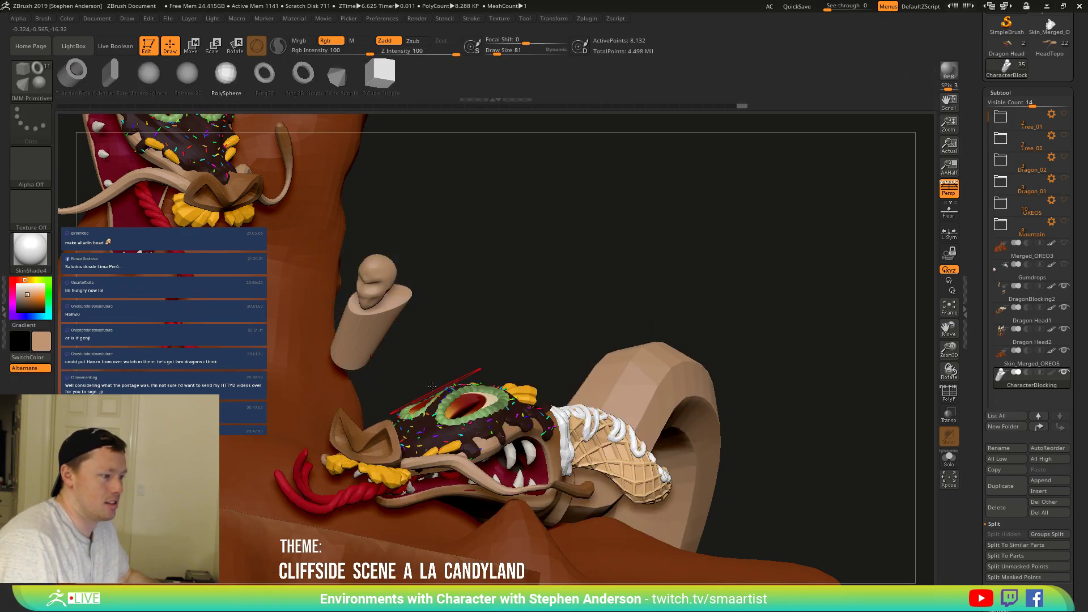
{"action": "right_click_drag", "start_coordinate": [442, 317], "coordinate": [373, 369]}
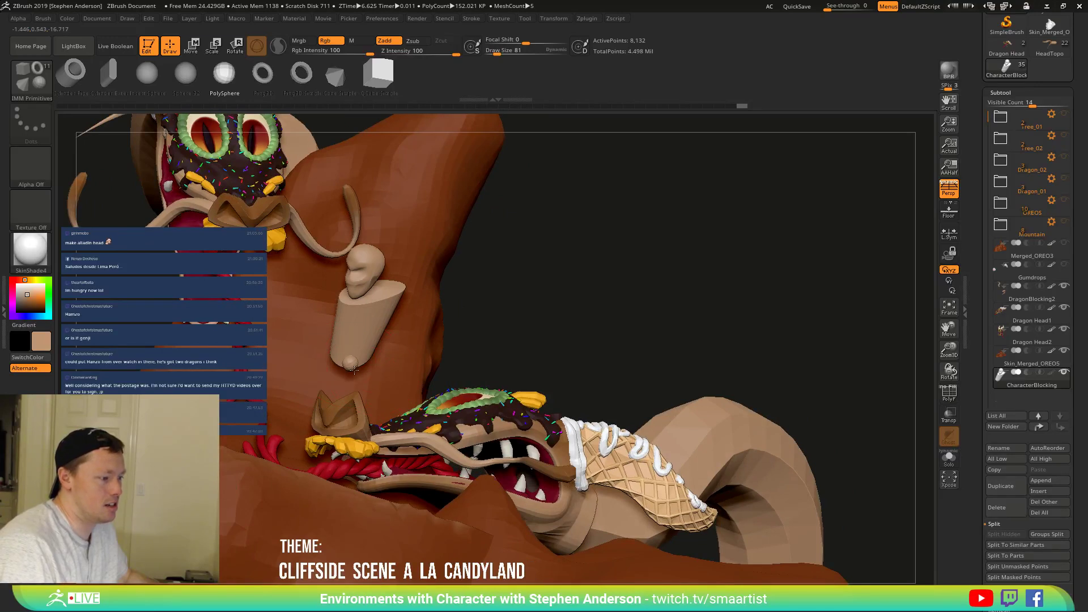
{"action": "left_click_drag", "start_coordinate": [354, 370], "coordinate": [367, 383]}
Flatten and widen the pelvis sphere under the torso with the Move brush at draw size 41.
{"action": "key", "text": "w"}
{"action": "mouse_move", "coordinate": [367, 384]}
{"action": "right_mouse_down"}
{"action": "mouse_move", "coordinate": [434, 387]}
{"action": "mouse_move", "coordinate": [419, 396]}
{"action": "mouse_move", "coordinate": [417, 385]}
{"action": "mouse_move", "coordinate": [428, 386]}
{"action": "right_mouse_up"}
{"action": "key", "text": "b"}
{"action": "key", "text": "m"}
{"action": "key", "text": "v"}
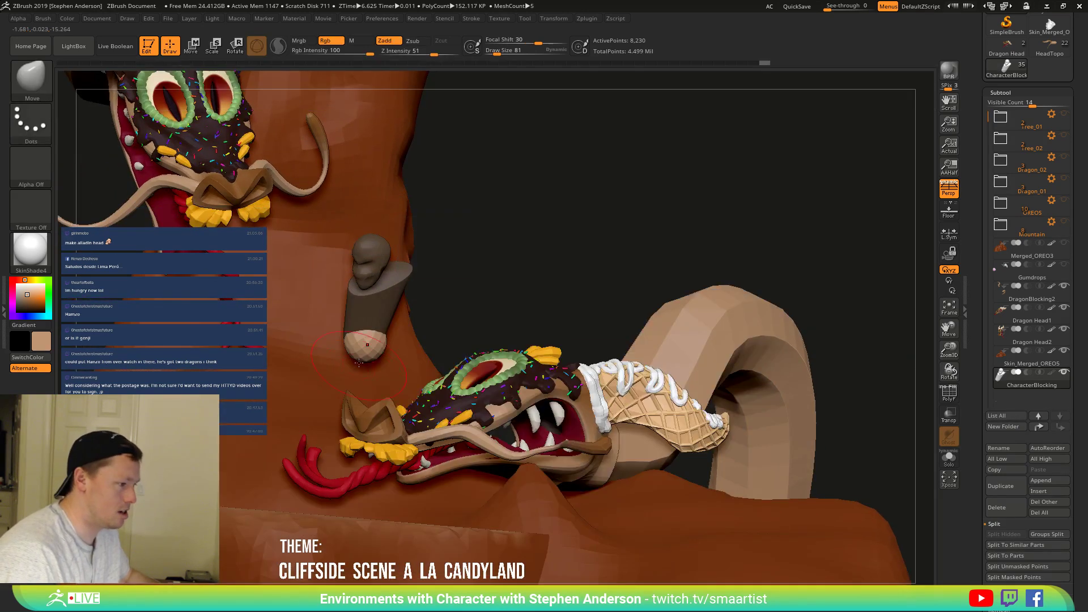
{"action": "mouse_move", "coordinate": [359, 363]}
{"action": "right_mouse_down"}
{"action": "mouse_move", "coordinate": [374, 357]}
{"action": "mouse_move", "coordinate": [358, 341]}
{"action": "right_mouse_up"}
{"action": "key", "text": "s"}
{"action": "left_click_drag", "start_coordinate": [358, 341], "coordinate": [353, 342]}
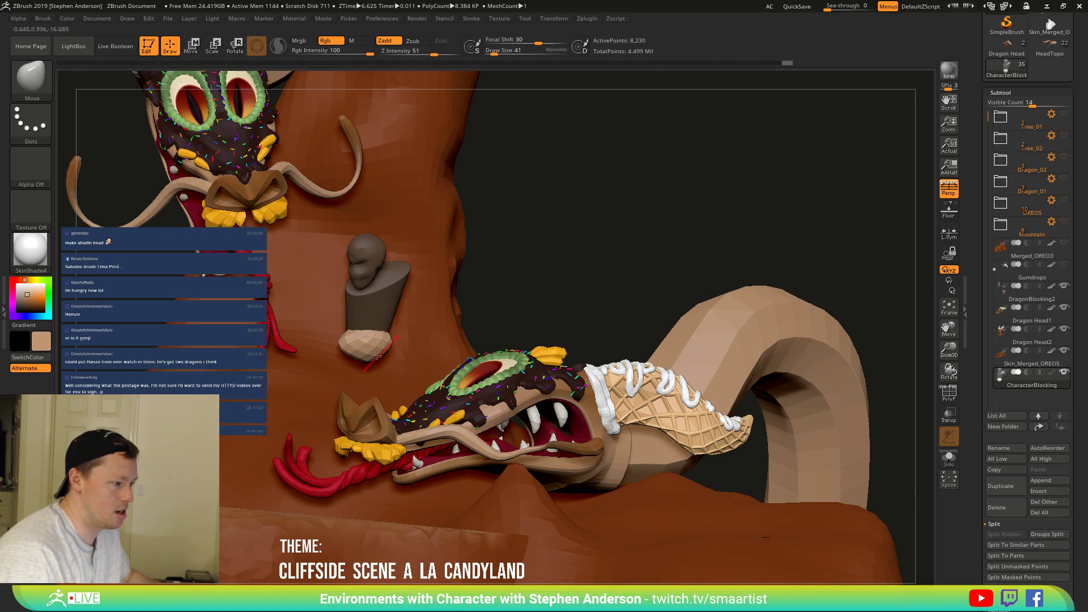
Pull the back of the pelvis up and outward in side view with the Move brush at draw size 91.
{"action": "right_click_drag", "start_coordinate": [365, 347], "coordinate": [379, 336]}
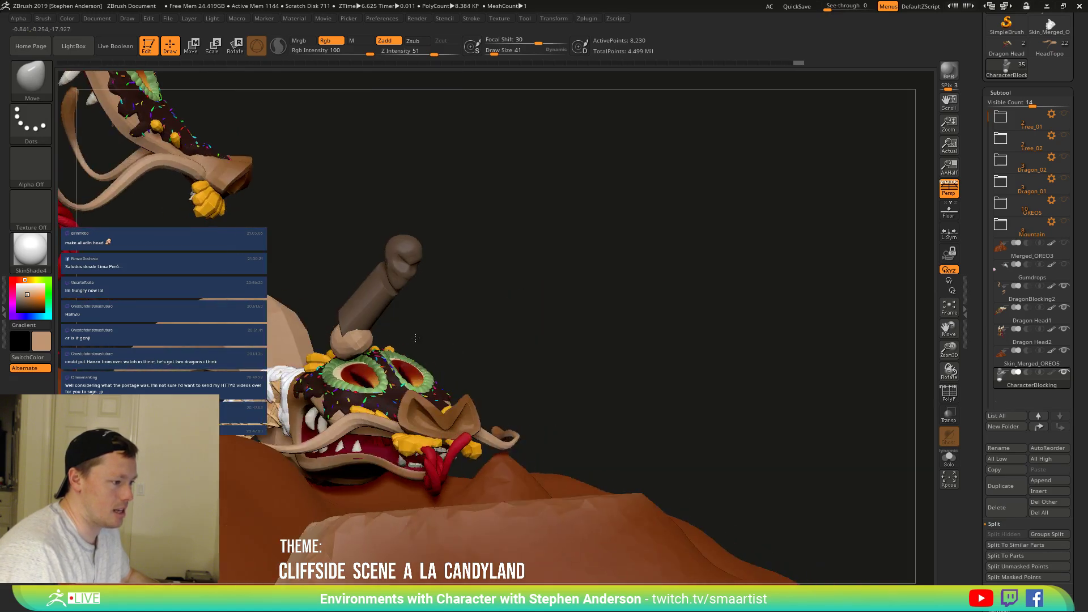
{"action": "key", "text": "s"}
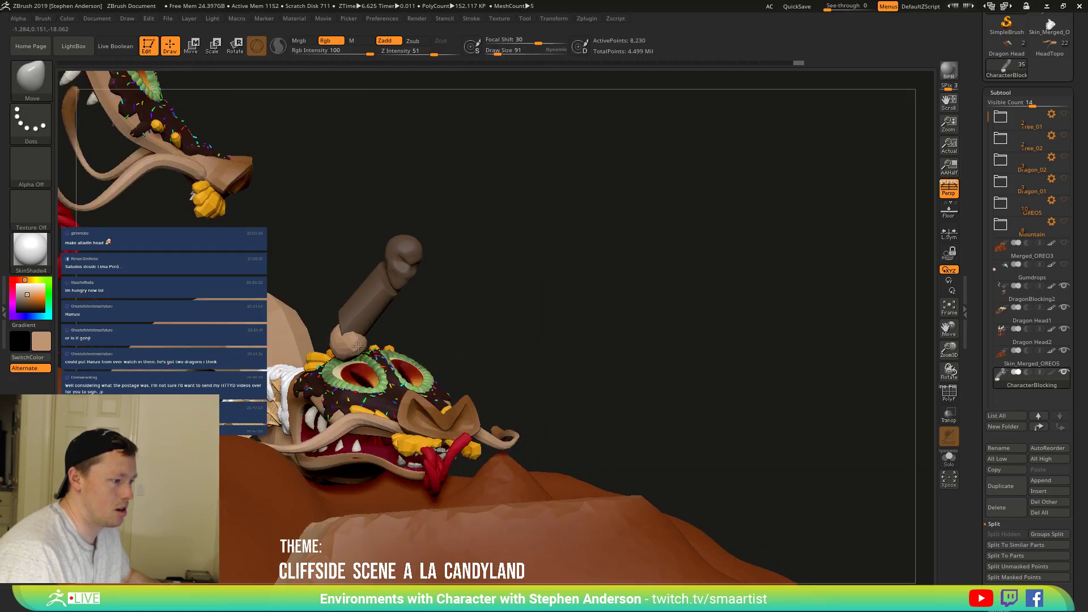
{"action": "left_click_drag", "start_coordinate": [358, 345], "coordinate": [332, 327], "text": "ctrl+shift"}
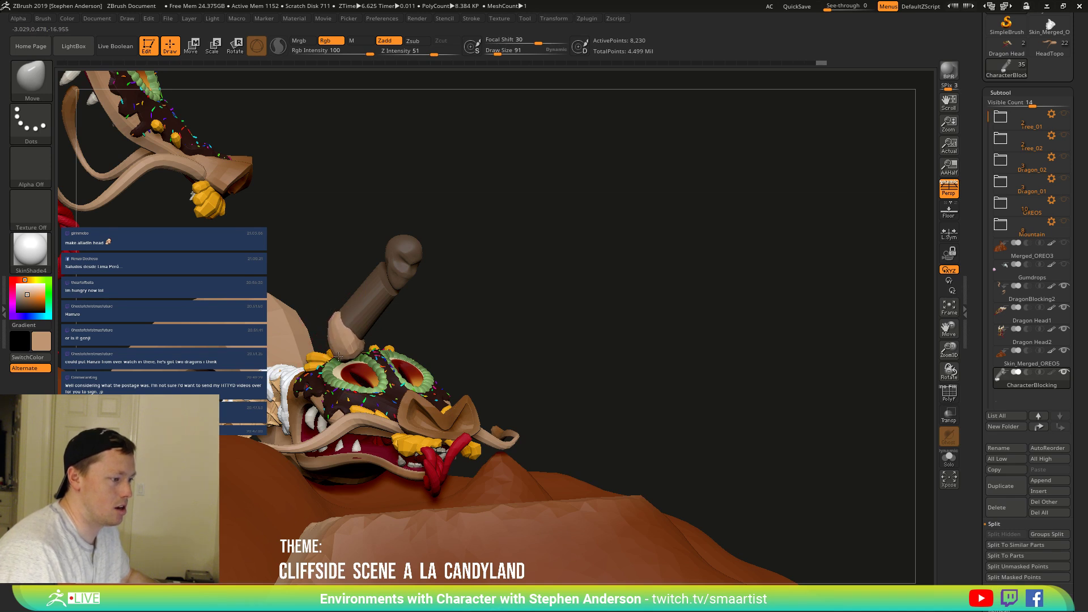
{"action": "left_click_drag", "start_coordinate": [498, 369], "coordinate": [371, 335]}
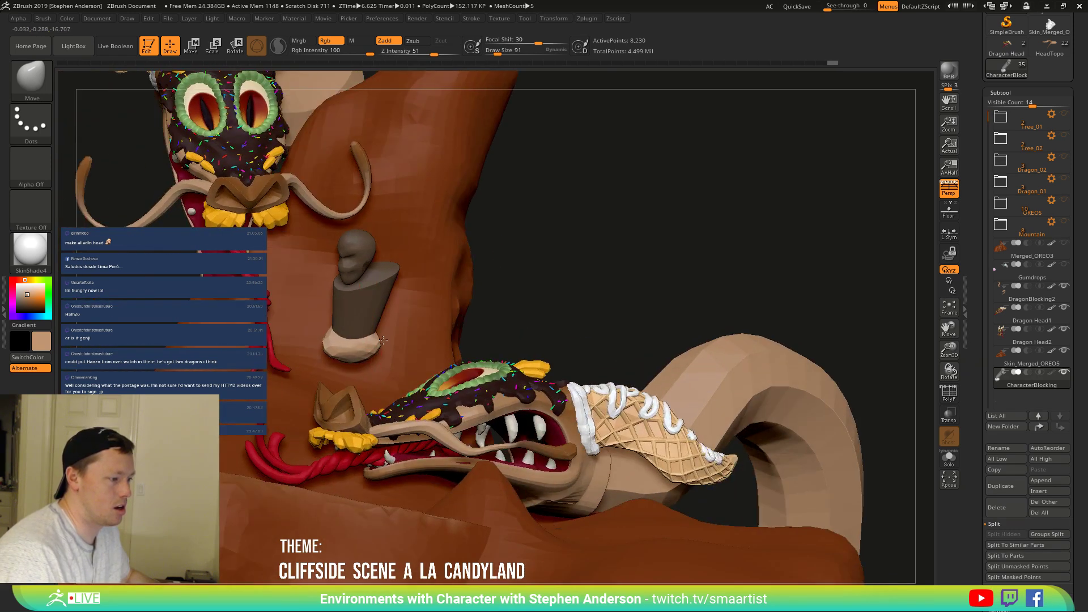
Clear the mask and move the whole character over the lower dragon's head.
{"action": "left_click", "coordinate": [513, 309], "text": "ctrl"}
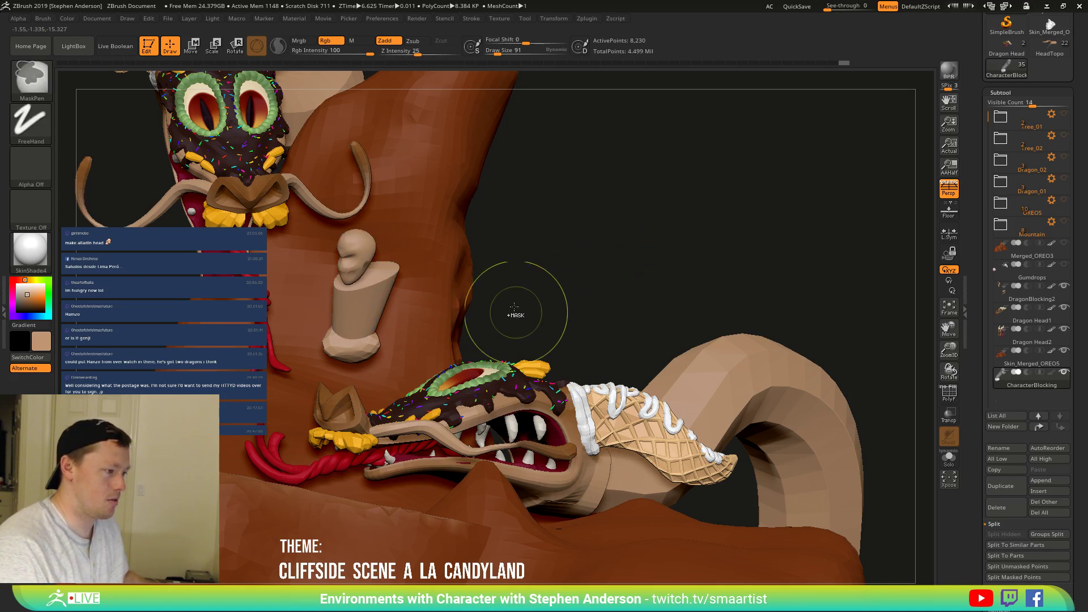
{"action": "key", "text": "w"}
{"action": "left_click_drag", "start_coordinate": [399, 291], "coordinate": [451, 275]}
{"action": "left_click_drag", "start_coordinate": [519, 246], "coordinate": [534, 285]}
{"action": "right_click_drag", "start_coordinate": [533, 285], "coordinate": [506, 275]}
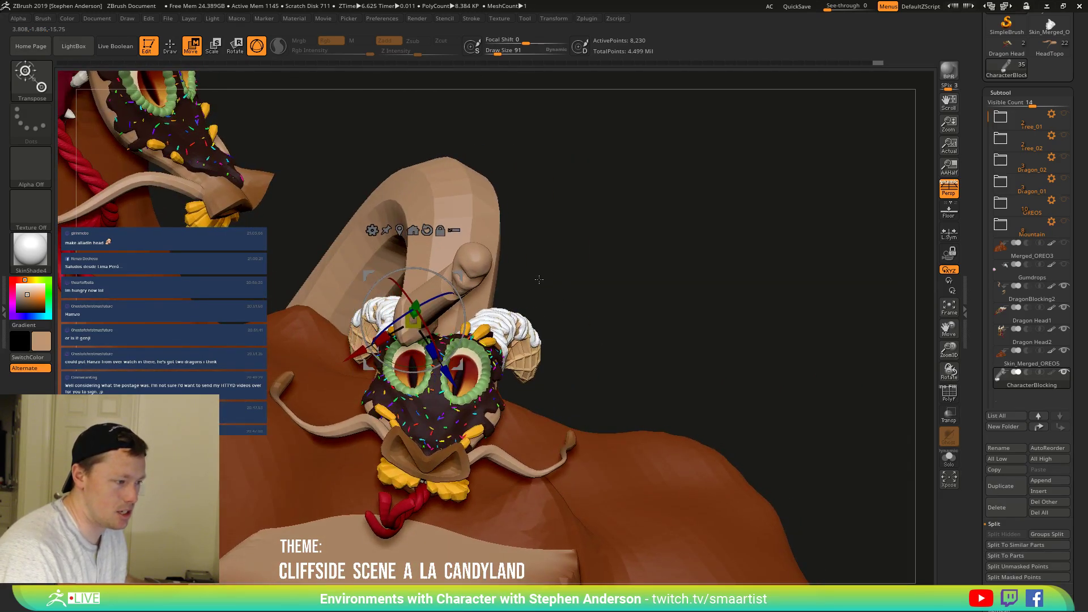
Insert another PolySphere from the IMM Primitives brush below the pelvis as the start of a leg.
{"action": "key", "text": "b"}
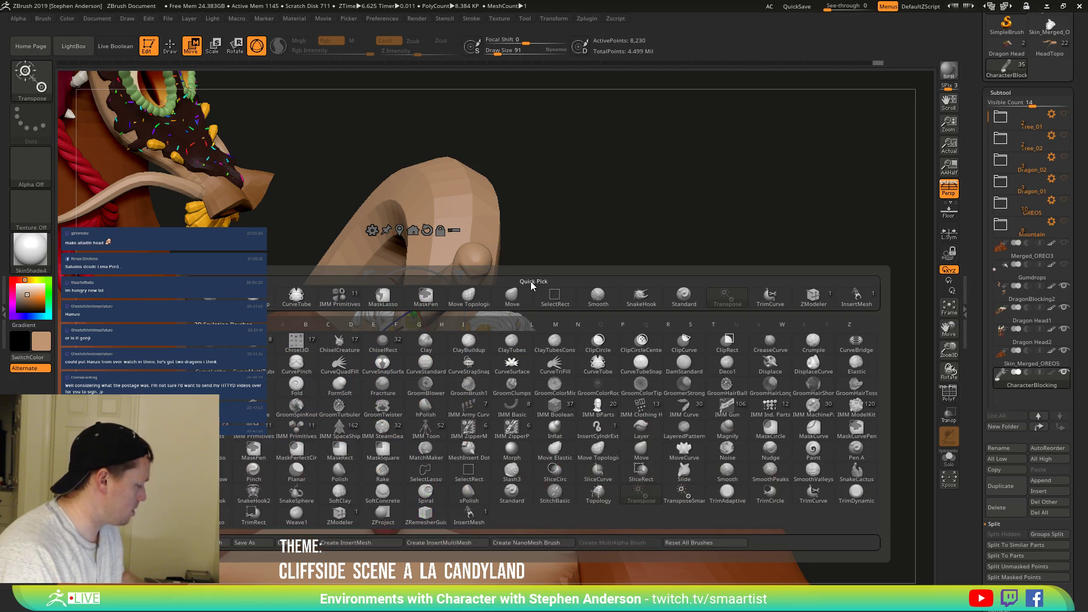
{"action": "left_click", "coordinate": [339, 295]}
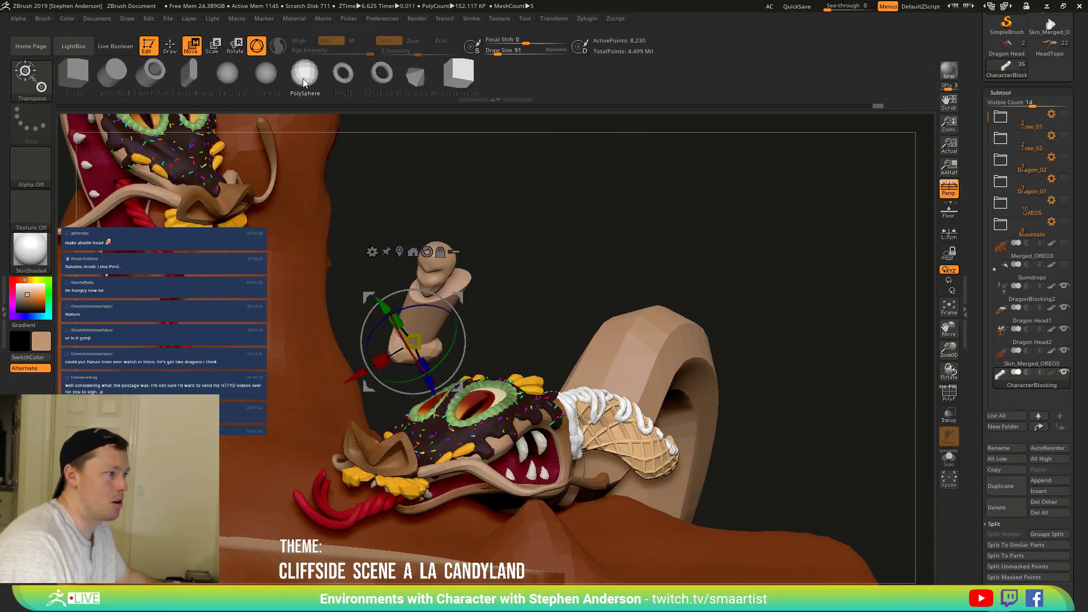
{"action": "key", "text": "q"}
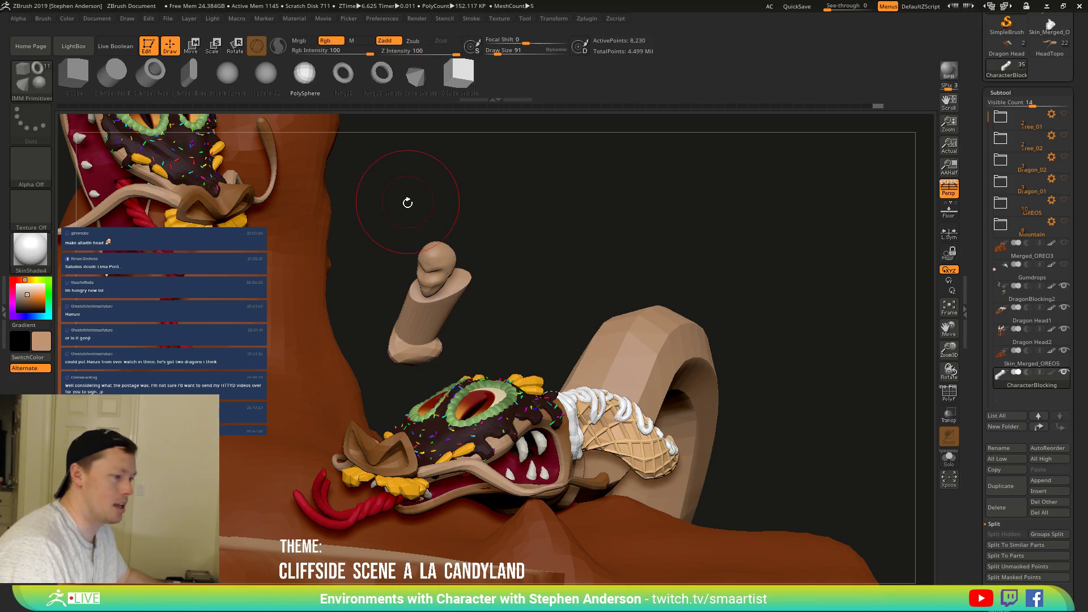
{"action": "mouse_move", "coordinate": [436, 364]}
{"action": "left_mouse_down"}
{"action": "mouse_move", "coordinate": [399, 360]}
{"action": "mouse_move", "coordinate": [422, 380]}
{"action": "mouse_move", "coordinate": [379, 394]}
{"action": "mouse_move", "coordinate": [344, 471]}
{"action": "left_mouse_up"}
Shape the inserted sphere into a bent leg reaching down to the lower dragon's snout with the Move brush at draw size 91.
{"action": "key", "text": "b"}
{"action": "key", "text": "m"}
{"action": "key", "text": "v"}
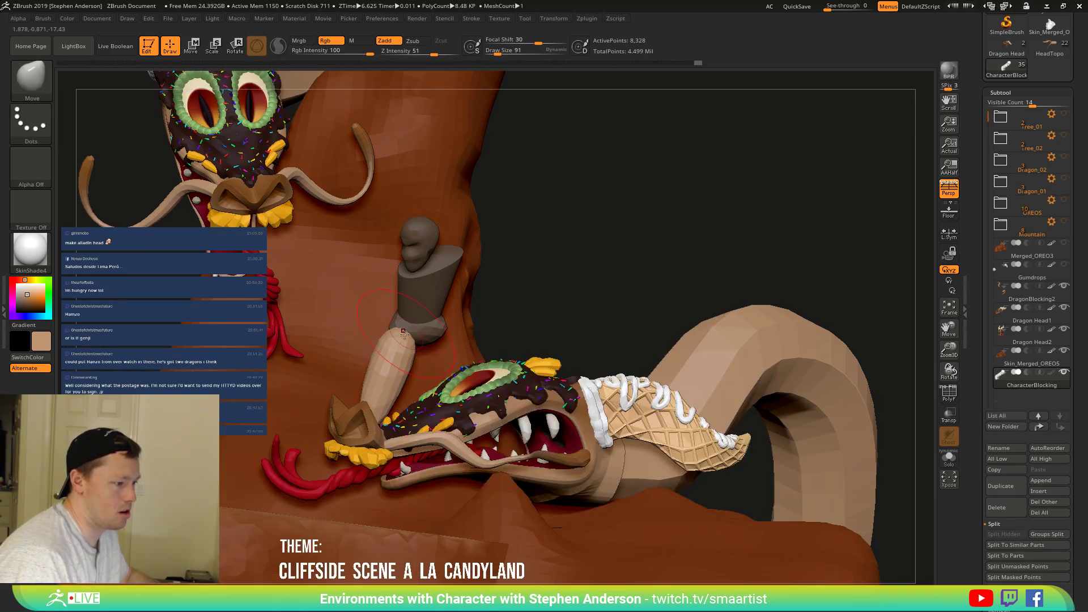
{"action": "mouse_move", "coordinate": [405, 335]}
{"action": "right_mouse_down"}
{"action": "mouse_move", "coordinate": [443, 363]}
{"action": "mouse_move", "coordinate": [380, 421]}
{"action": "right_mouse_up"}
{"action": "mouse_move", "coordinate": [364, 420]}
{"action": "left_mouse_down"}
{"action": "mouse_move", "coordinate": [397, 410]}
{"action": "mouse_move", "coordinate": [439, 368]}
{"action": "left_mouse_up"}
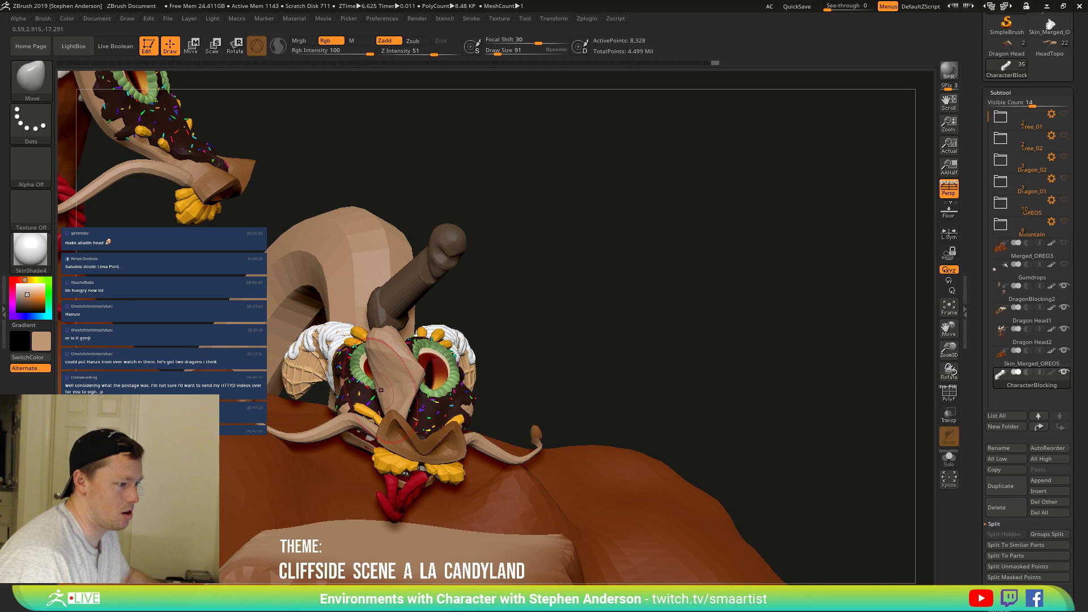
{"action": "right_click_drag", "start_coordinate": [427, 366], "coordinate": [354, 388]}
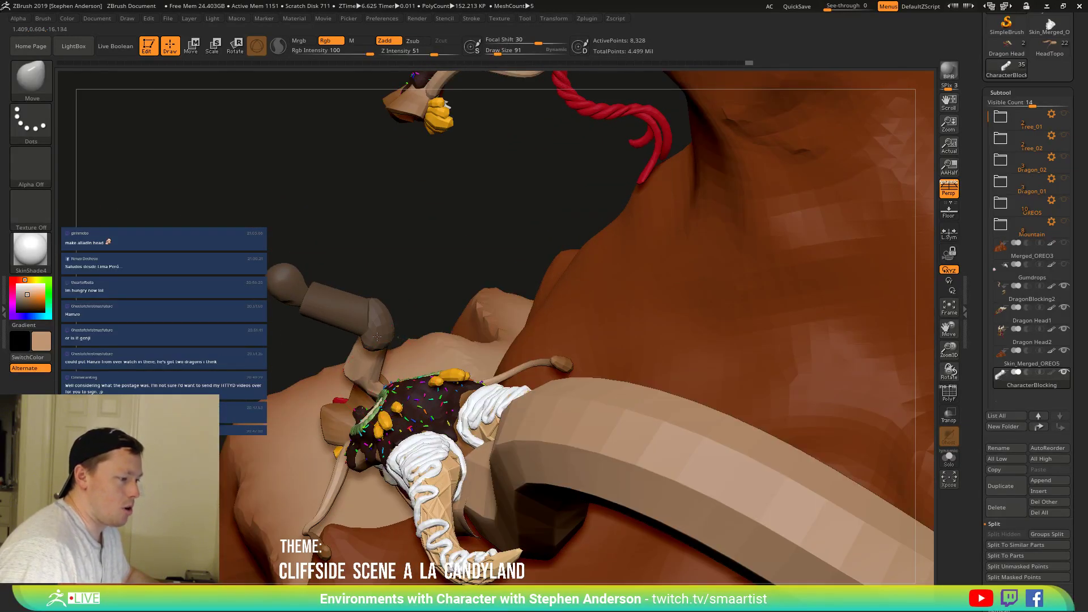
{"action": "right_click_drag", "start_coordinate": [377, 337], "coordinate": [325, 408]}
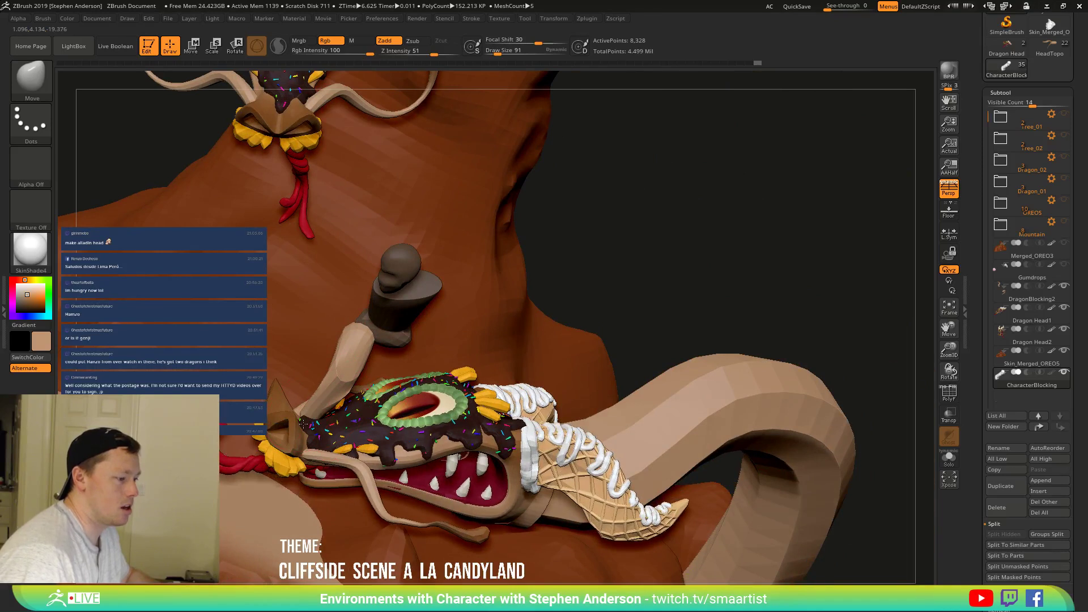
Rotate the character's unmasked leg forward with the transform gizmo, raising the thigh above the lower dragon's eye.
{"action": "right_click_drag", "start_coordinate": [359, 370], "coordinate": [352, 394]}
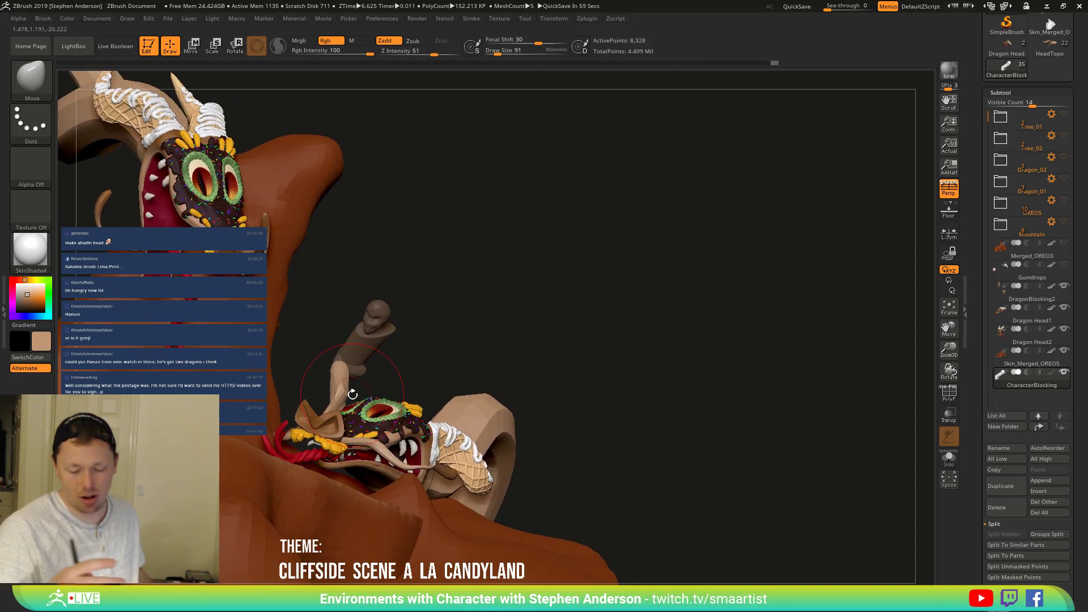
{"action": "mouse_move", "coordinate": [355, 386]}
{"action": "right_mouse_down"}
{"action": "mouse_move", "coordinate": [385, 385]}
{"action": "mouse_move", "coordinate": [393, 399]}
{"action": "mouse_move", "coordinate": [374, 395]}
{"action": "right_mouse_up"}
{"action": "key", "text": "w"}
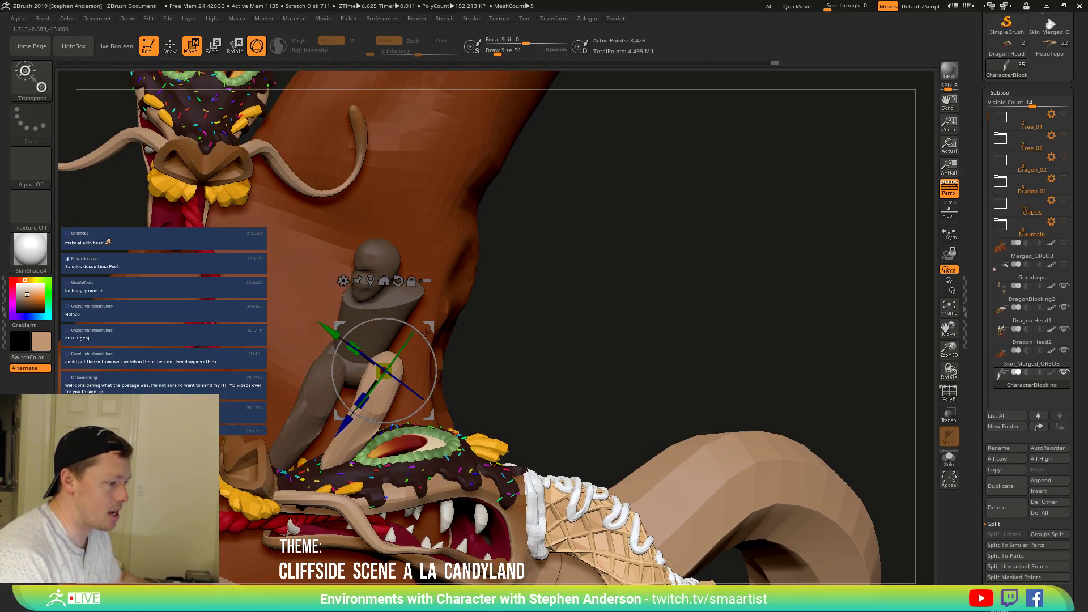
{"action": "right_click_drag", "start_coordinate": [425, 332], "coordinate": [369, 320]}
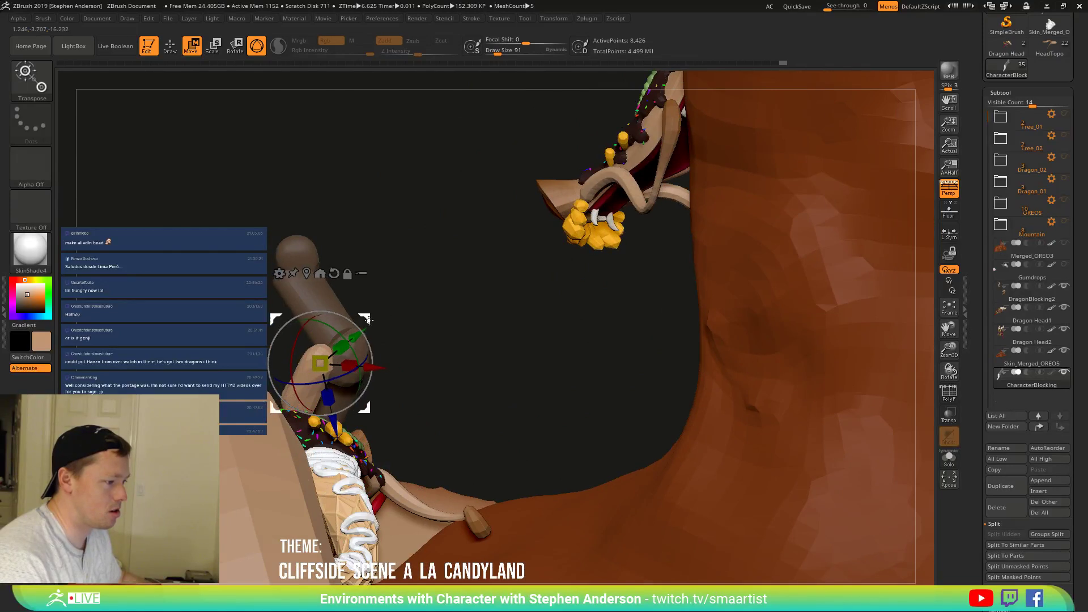
{"action": "left_click_drag", "start_coordinate": [369, 320], "coordinate": [384, 323], "text": "alt"}
{"action": "right_click_drag", "start_coordinate": [447, 311], "coordinate": [416, 345]}
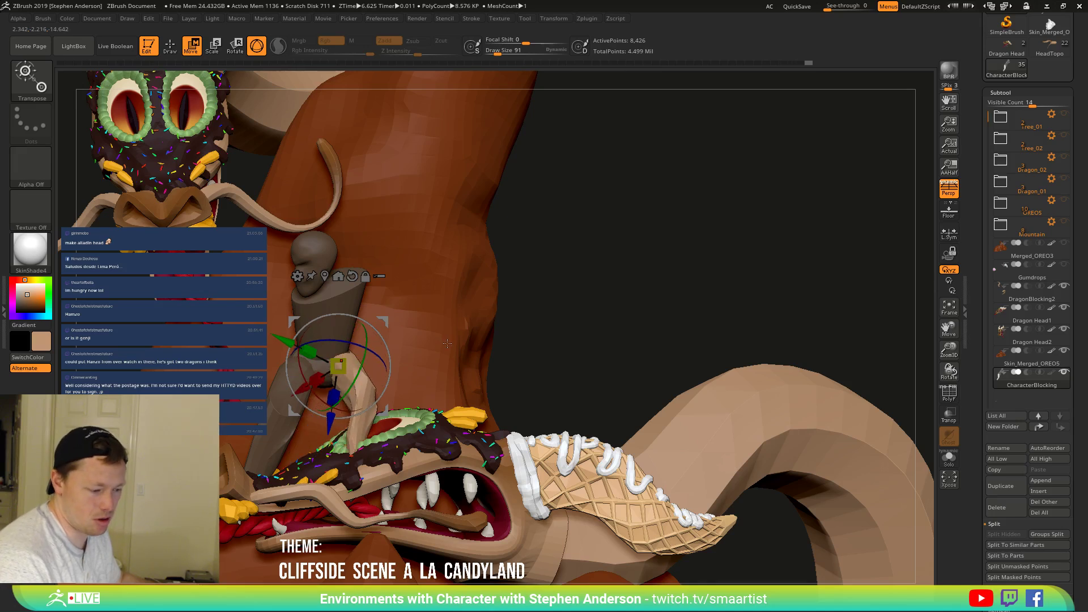
{"action": "right_click_drag", "start_coordinate": [462, 346], "coordinate": [390, 351]}
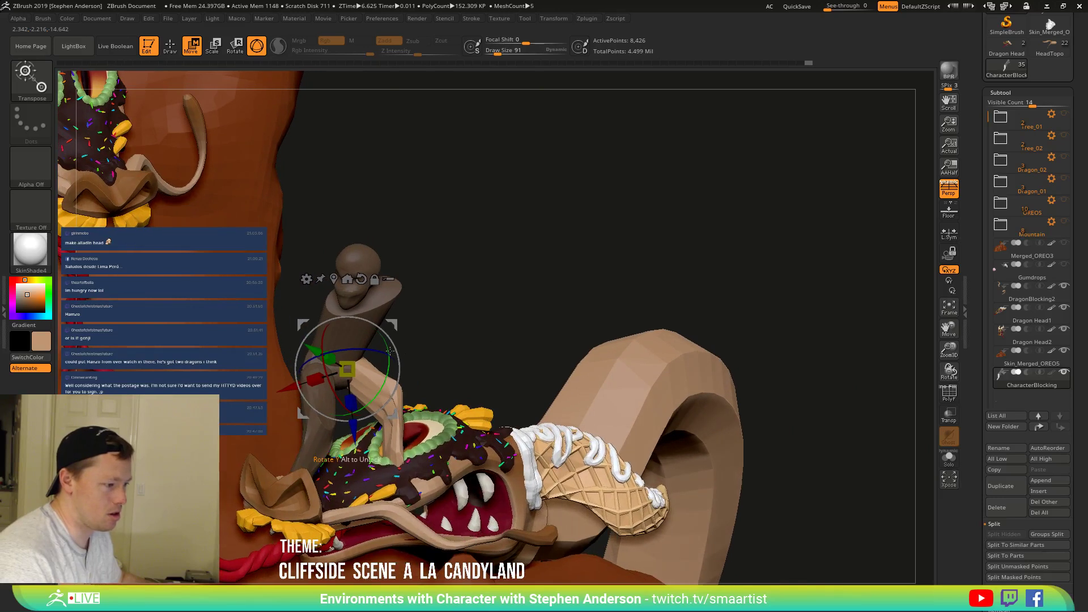
{"action": "mouse_move", "coordinate": [402, 305]}
{"action": "right_mouse_down"}
{"action": "mouse_move", "coordinate": [437, 301]}
{"action": "mouse_move", "coordinate": [351, 283]}
{"action": "mouse_move", "coordinate": [391, 276]}
{"action": "right_mouse_up"}
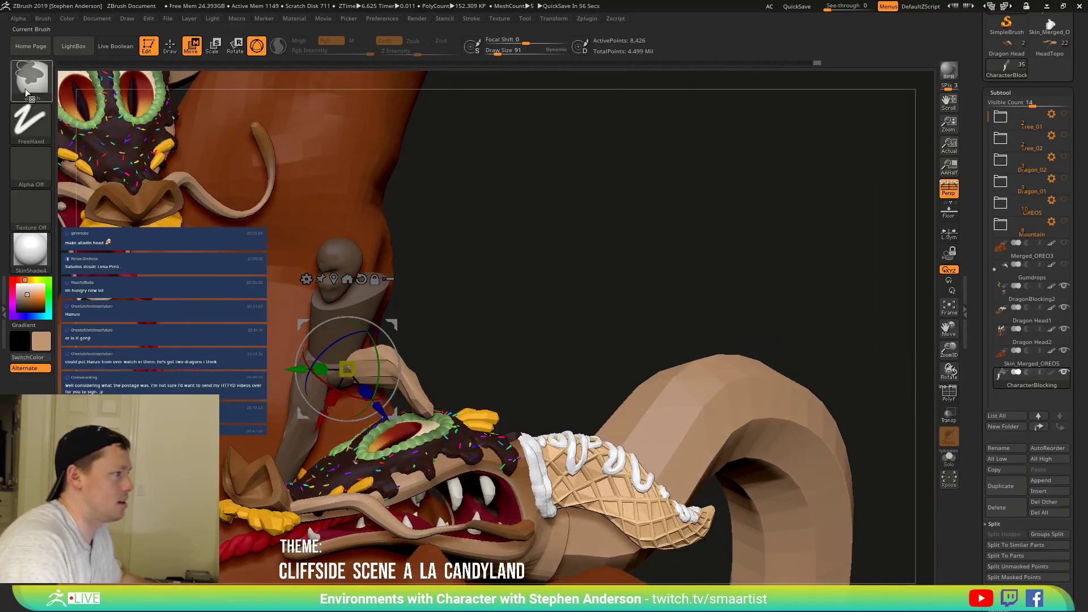
Mask the raised thigh with the MaskLasso brush and rotate the lower leg back at the knee.
{"action": "left_click", "coordinate": [30, 80], "text": "ctrl"}
{"action": "left_click", "coordinate": [98, 95]}
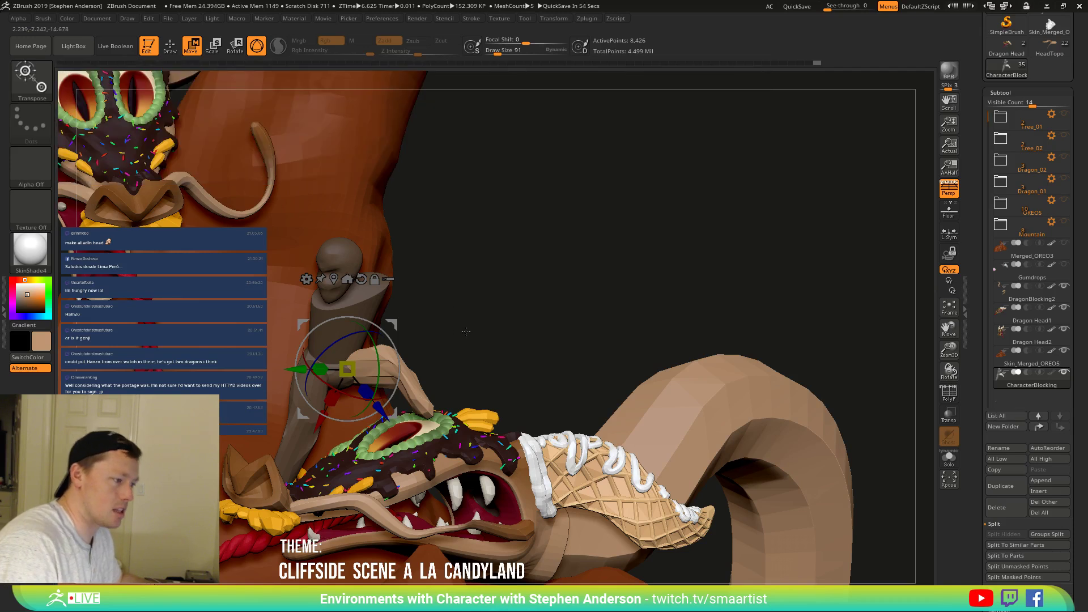
{"action": "right_click_drag", "start_coordinate": [396, 317], "coordinate": [419, 323]}
{"action": "mouse_move", "coordinate": [420, 324]}
{"action": "left_mouse_down", "text": "ctrl"}
{"action": "mouse_move", "coordinate": [226, 325]}
{"action": "mouse_move", "coordinate": [346, 501]}
{"action": "mouse_move", "coordinate": [363, 499]}
{"action": "left_mouse_up", "text": "ctrl"}
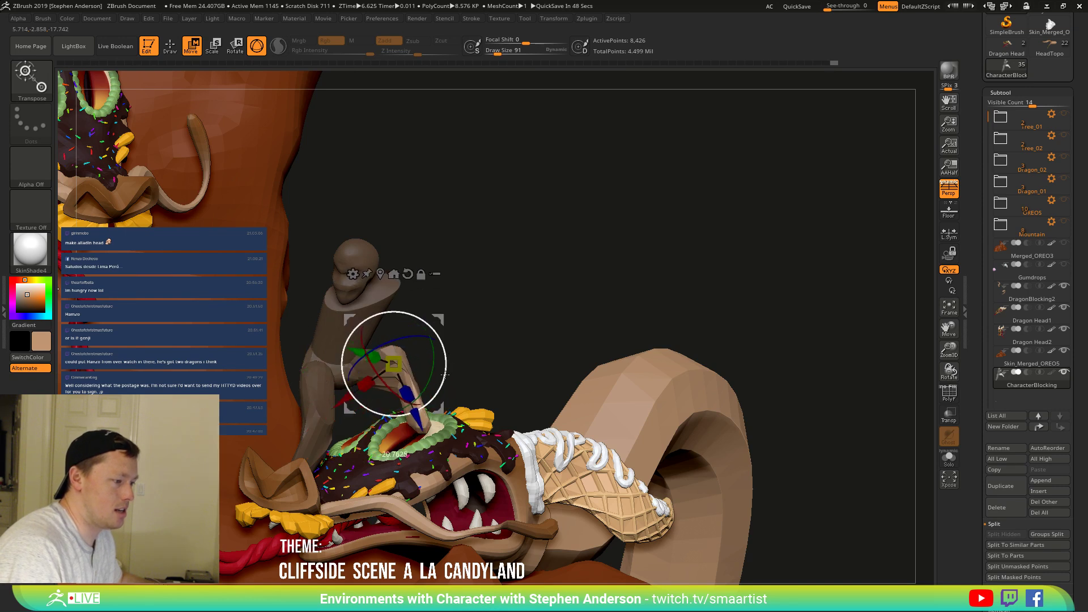
{"action": "mouse_move", "coordinate": [511, 322]}
{"action": "left_mouse_down"}
{"action": "mouse_move", "coordinate": [396, 321]}
{"action": "mouse_move", "coordinate": [529, 311]}
{"action": "mouse_move", "coordinate": [510, 338]}
{"action": "left_mouse_up"}
Undo the trial smoothing on the bent leg and turn off Rgb for the Smooth brush.
{"action": "key", "text": "q"}
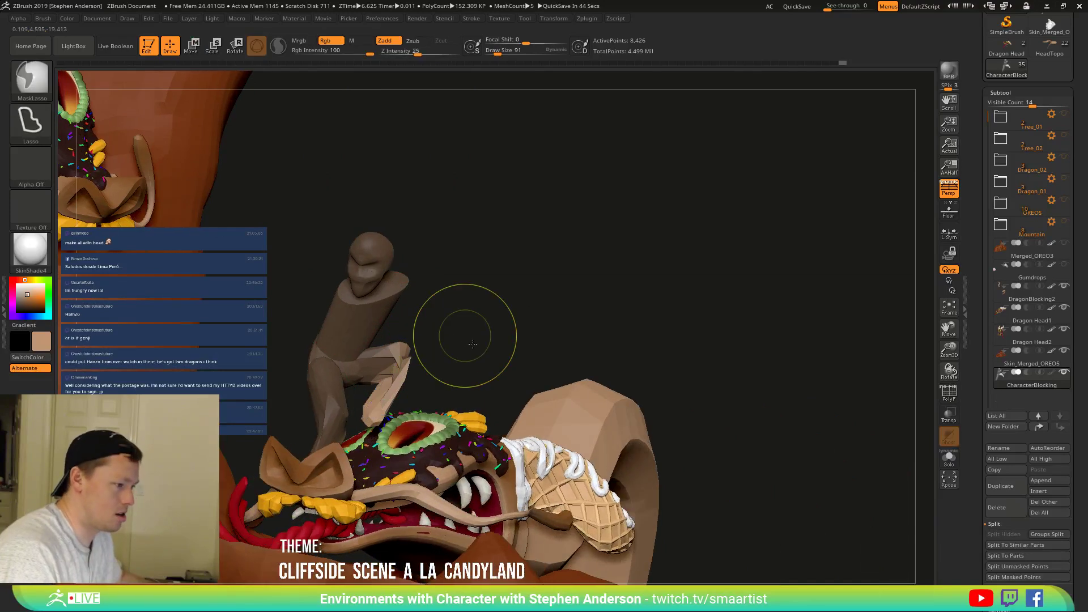
{"action": "right_click_drag", "start_coordinate": [465, 340], "coordinate": [495, 334], "text": "ctrl"}
{"action": "left_click_drag", "start_coordinate": [411, 345], "coordinate": [394, 378], "text": "shift"}
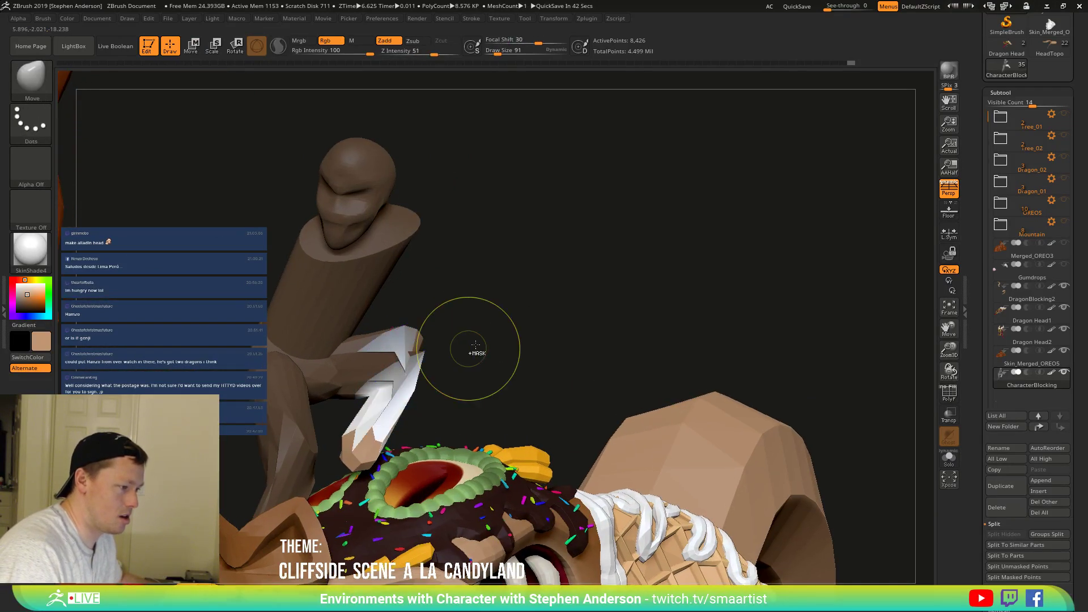
{"action": "key", "text": "ctrl+z"}
{"action": "left_click", "coordinate": [334, 41]}
{"action": "left_click", "coordinate": [393, 44]}
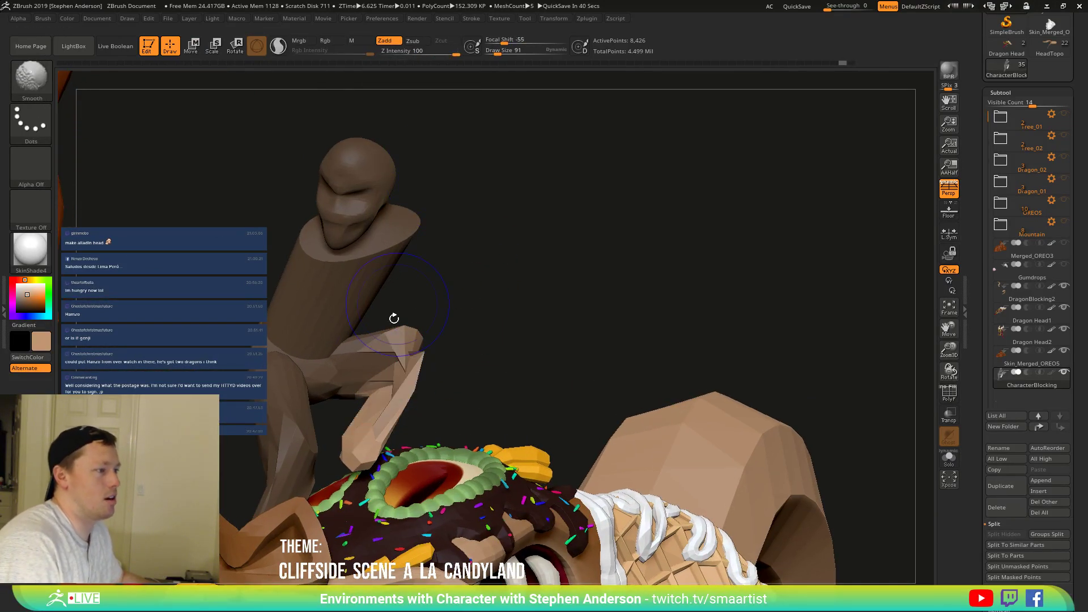
Clear the mask from the character and smooth the bent knee.
{"action": "mouse_move", "coordinate": [486, 335]}
{"action": "right_mouse_down"}
{"action": "mouse_move", "coordinate": [495, 300]}
{"action": "mouse_move", "coordinate": [486, 335]}
{"action": "right_mouse_up"}
{"action": "mouse_move", "coordinate": [485, 335]}
{"action": "left_mouse_down", "text": "ctrl"}
{"action": "mouse_move", "coordinate": [436, 358]}
{"action": "mouse_move", "coordinate": [406, 358]}
{"action": "left_mouse_up", "text": "ctrl"}
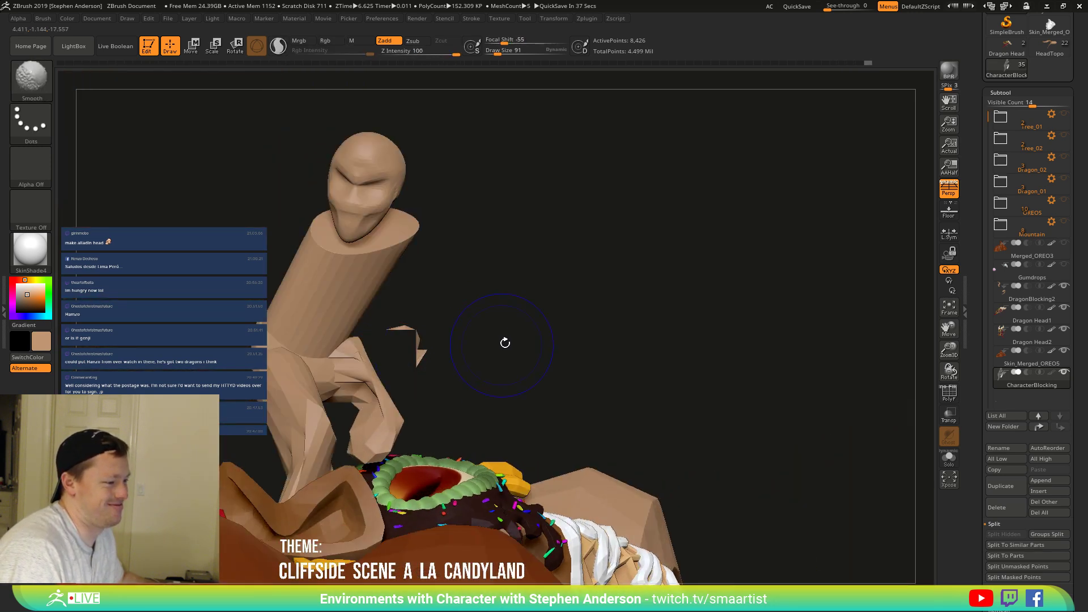
{"action": "mouse_move", "coordinate": [505, 343]}
{"action": "left_mouse_down"}
{"action": "mouse_move", "coordinate": [424, 335]}
{"action": "mouse_move", "coordinate": [482, 340]}
{"action": "mouse_move", "coordinate": [392, 357]}
{"action": "mouse_move", "coordinate": [403, 386]}
{"action": "mouse_move", "coordinate": [391, 374]}
{"action": "mouse_move", "coordinate": [416, 390]}
{"action": "mouse_move", "coordinate": [372, 383]}
{"action": "left_mouse_up"}
{"action": "left_click_drag", "start_coordinate": [420, 356], "coordinate": [455, 462]}
Pull the character's bent knee outward into a longer leg using the Move Topological brush at draw size 252.
{"action": "key", "text": "b"}
{"action": "key", "text": "m"}
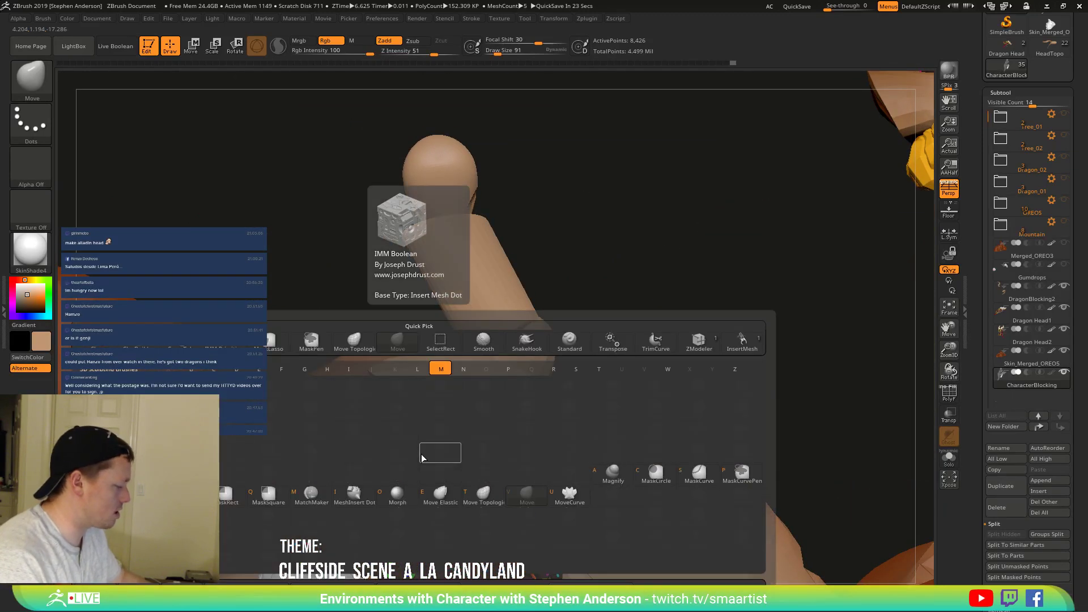
{"action": "key", "text": "t"}
{"action": "left_click_drag", "start_coordinate": [413, 449], "coordinate": [499, 430]}
{"action": "right_click_drag", "start_coordinate": [474, 341], "coordinate": [577, 398]}
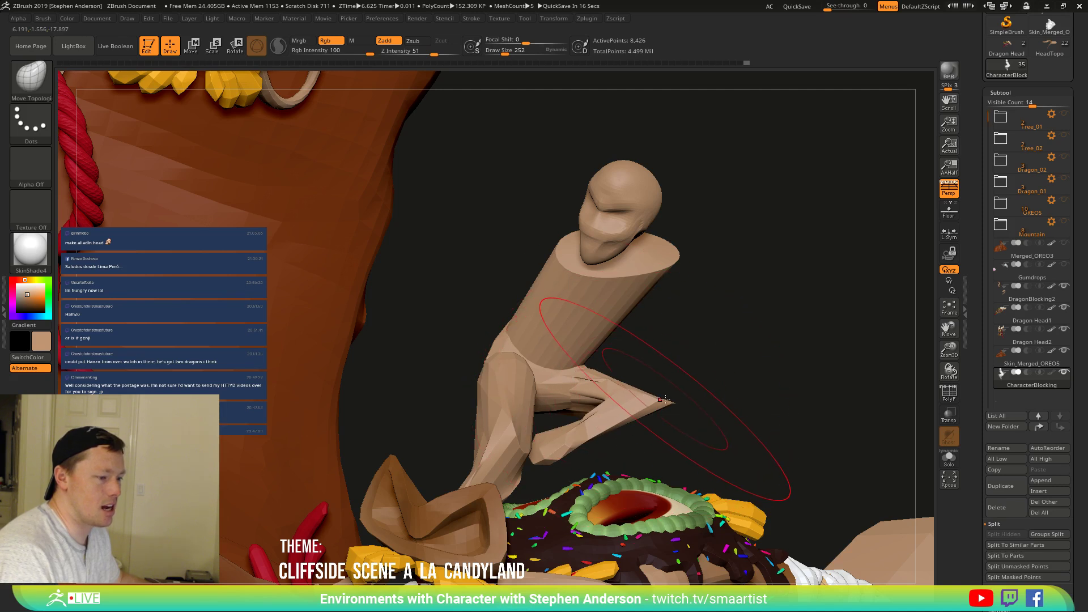
{"action": "mouse_move", "coordinate": [578, 397]}
{"action": "left_mouse_down"}
{"action": "mouse_move", "coordinate": [597, 372]}
{"action": "mouse_move", "coordinate": [564, 390]}
{"action": "mouse_move", "coordinate": [558, 381]}
{"action": "left_mouse_up"}
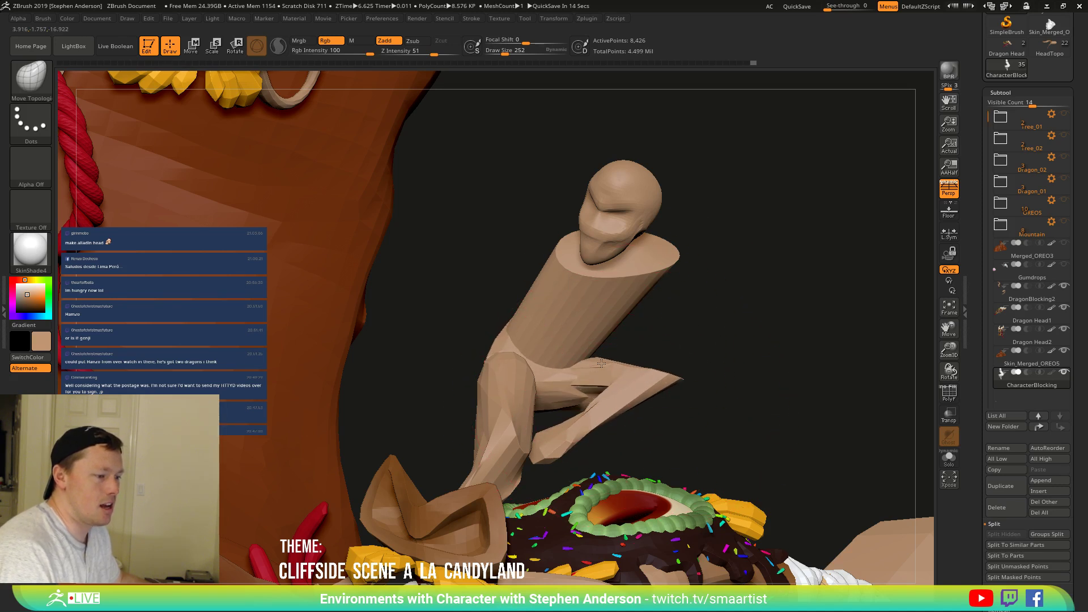
Turn on Sculptris Pro mode and rework the stretched knee into a rounder form at draw size 102.
{"action": "mouse_move", "coordinate": [667, 374]}
{"action": "right_mouse_down", "text": "ctrl"}
{"action": "mouse_move", "coordinate": [624, 332]}
{"action": "mouse_move", "coordinate": [589, 336]}
{"action": "mouse_move", "coordinate": [611, 351]}
{"action": "mouse_move", "coordinate": [634, 413]}
{"action": "right_mouse_up", "text": "ctrl"}
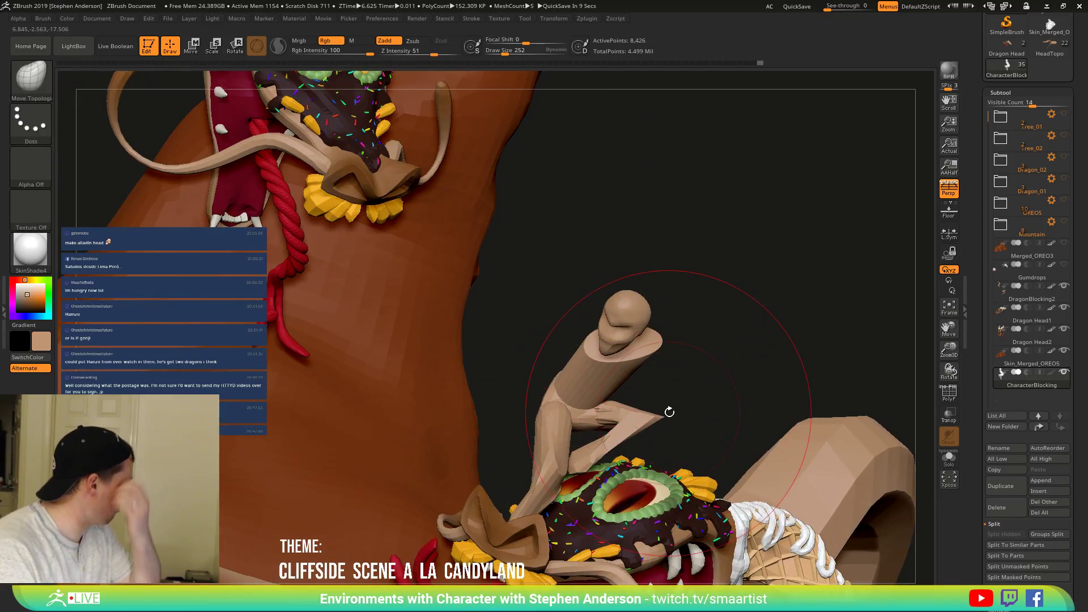
{"action": "left_click", "coordinate": [278, 49]}
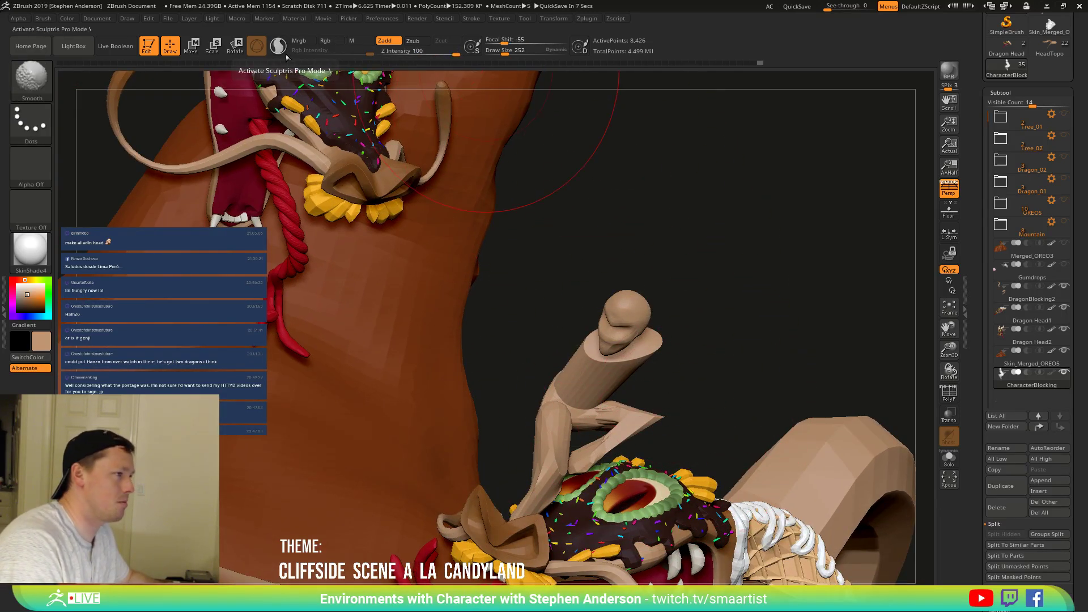
{"action": "key", "text": "s"}
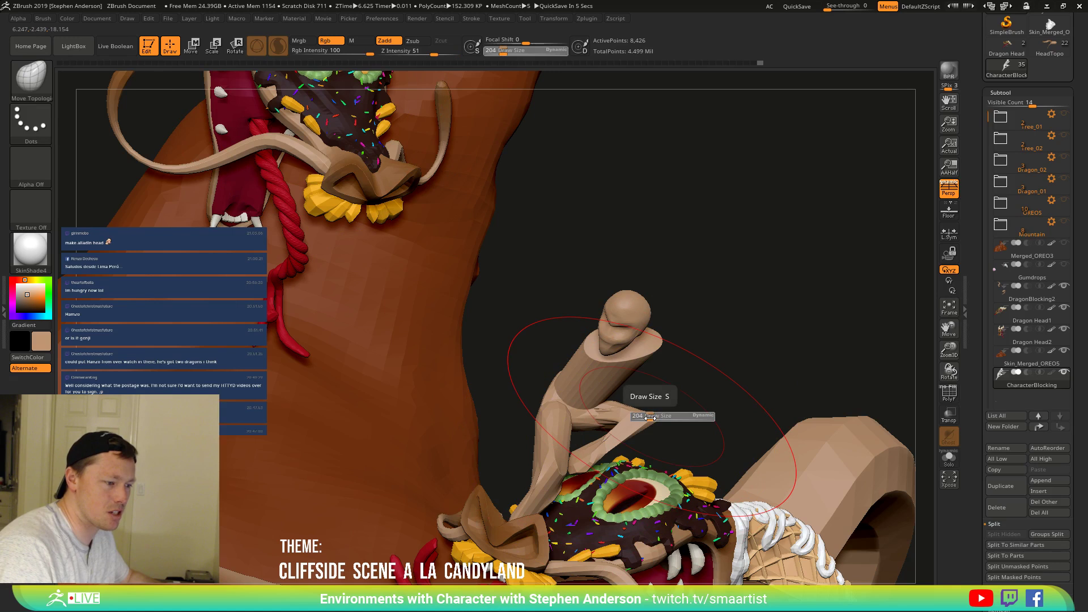
{"action": "mouse_move", "coordinate": [655, 417]}
{"action": "left_mouse_down"}
{"action": "mouse_move", "coordinate": [627, 420]}
{"action": "mouse_move", "coordinate": [641, 430]}
{"action": "left_mouse_up"}
{"action": "key", "text": "b"}
{"action": "key", "text": "m"}
{"action": "key", "text": "t"}
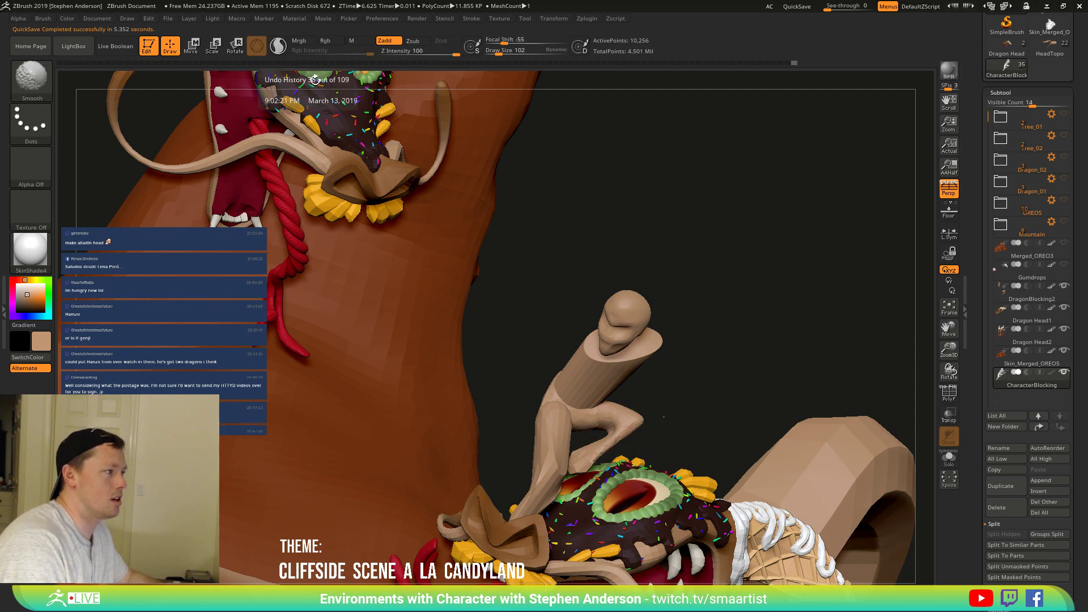
Thicken the character's bent leg around the knee and calf with the Inflat brush.
{"action": "key", "text": "b"}
{"action": "key", "text": "i"}
{"action": "key", "text": "n"}
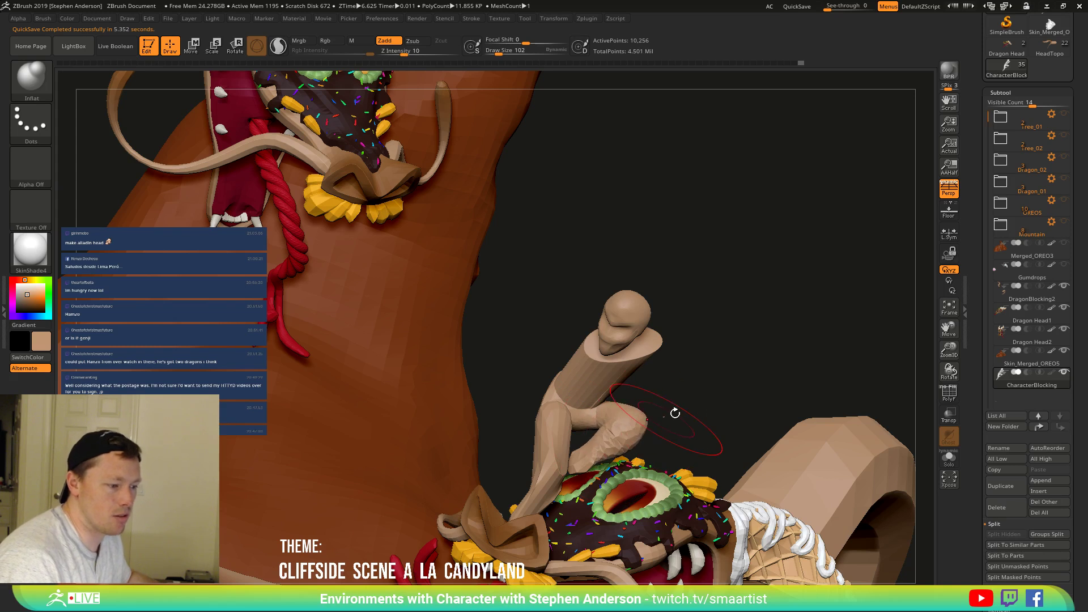
Reshape the bent knee and calf with the Move brush.
{"action": "key", "text": "b"}
{"action": "key", "text": "m"}
{"action": "key", "text": "v"}
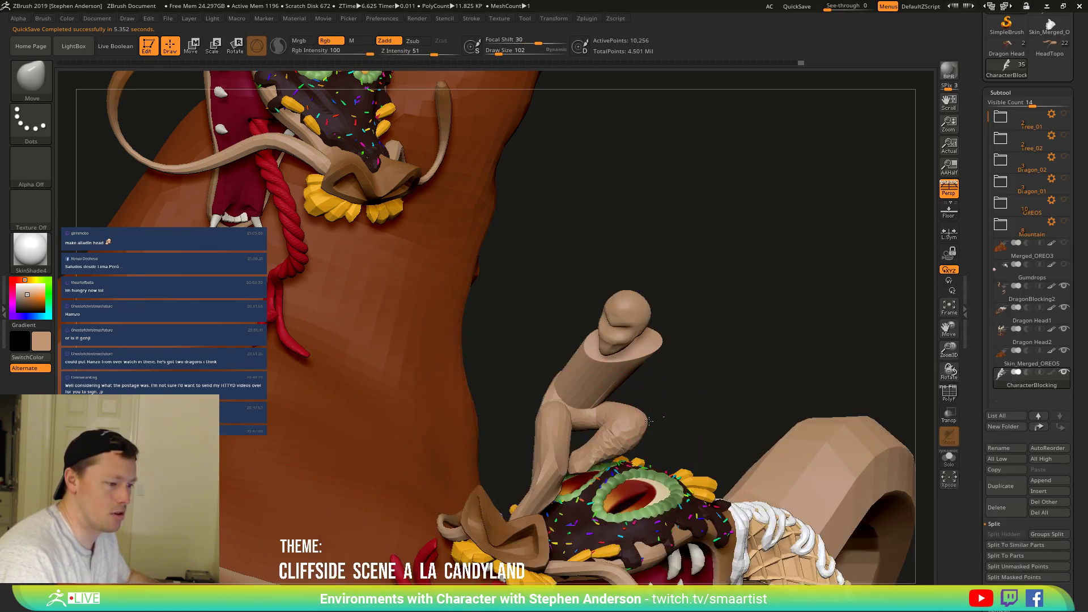
{"action": "mouse_move", "coordinate": [648, 421]}
{"action": "left_mouse_down"}
{"action": "mouse_move", "coordinate": [685, 397]}
{"action": "mouse_move", "coordinate": [564, 465]}
{"action": "left_mouse_up"}
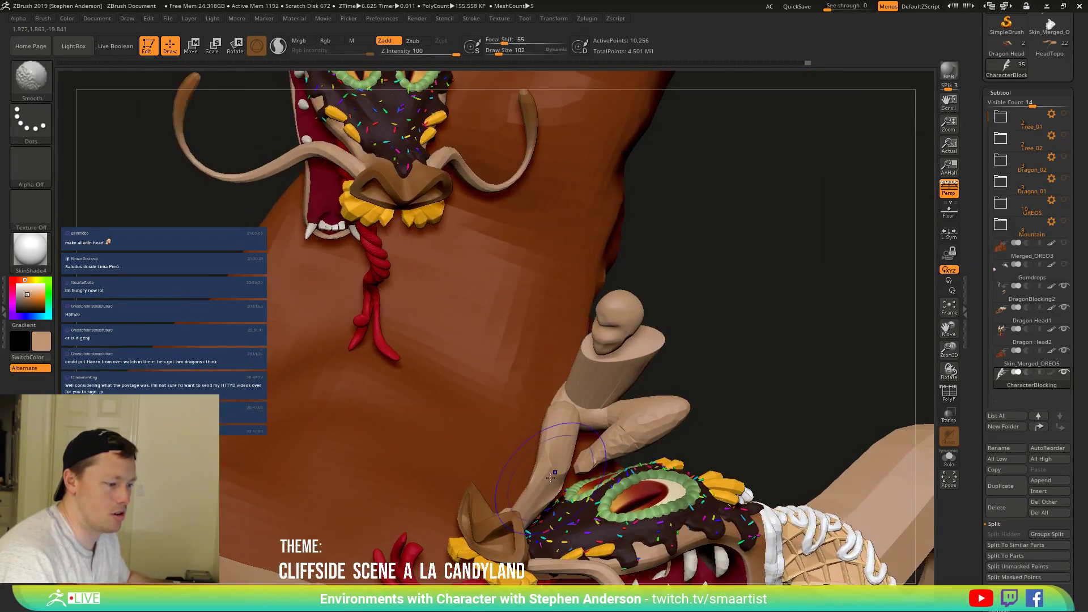
Reduce the draw size to 36 and refine the shape of the character's standing leg.
{"action": "mouse_move", "coordinate": [562, 468]}
{"action": "right_mouse_down"}
{"action": "mouse_move", "coordinate": [595, 453]}
{"action": "mouse_move", "coordinate": [609, 468]}
{"action": "mouse_move", "coordinate": [554, 469]}
{"action": "right_mouse_up"}
{"action": "key", "text": "s"}
{"action": "mouse_move", "coordinate": [555, 469]}
{"action": "left_mouse_down"}
{"action": "mouse_move", "coordinate": [446, 472]}
{"action": "mouse_move", "coordinate": [549, 468]}
{"action": "mouse_move", "coordinate": [570, 451]}
{"action": "mouse_move", "coordinate": [606, 450]}
{"action": "mouse_move", "coordinate": [590, 347]}
{"action": "left_mouse_up"}
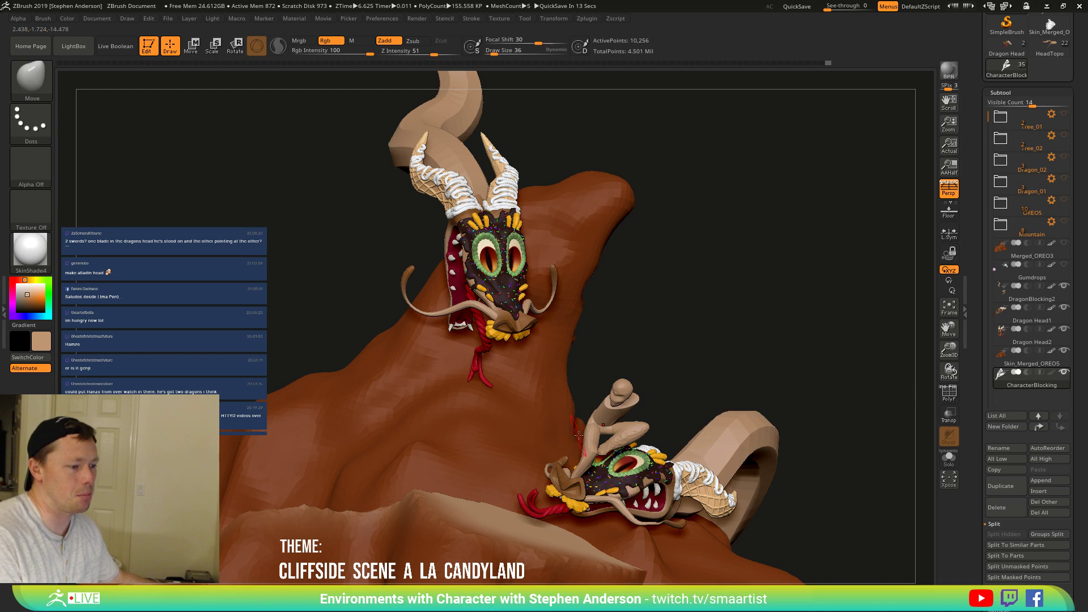
{"action": "left_click_drag", "start_coordinate": [579, 435], "coordinate": [604, 426]}
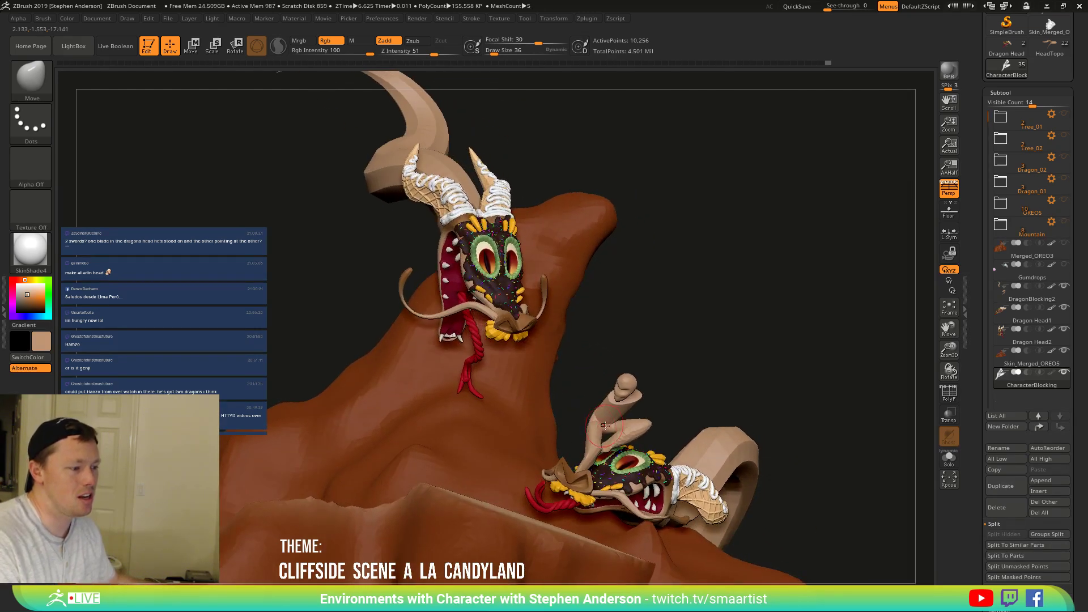
Select the Dragon Head2 subtool, mask everything behind its snout and rotate the snout upward about 15 degrees.
{"action": "right_click_drag", "start_coordinate": [606, 425], "coordinate": [540, 280]}
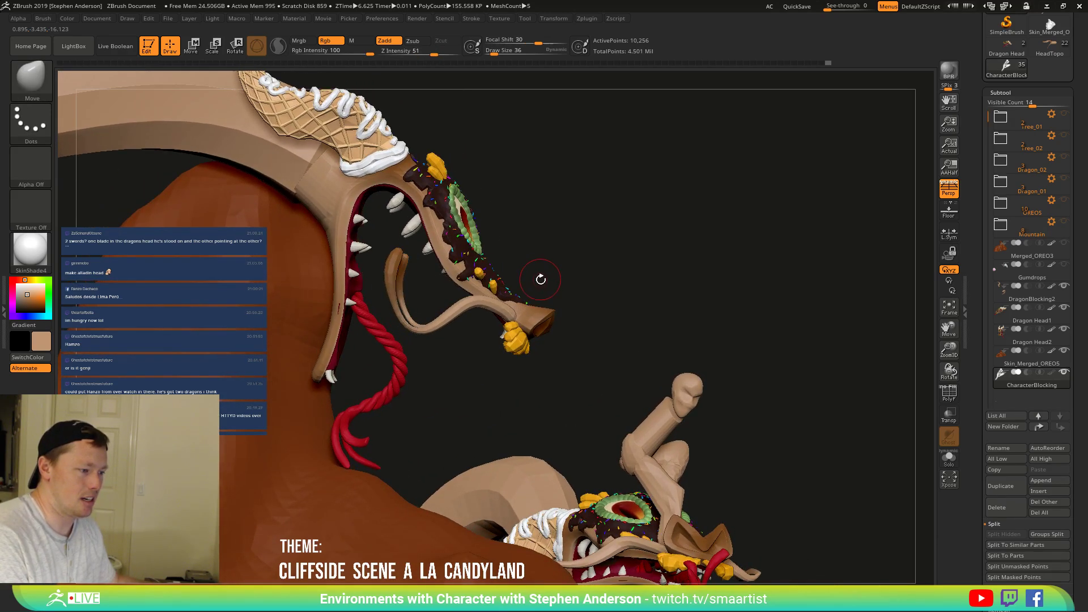
{"action": "left_click", "coordinate": [517, 306], "text": "alt"}
{"action": "mouse_move", "coordinate": [517, 272]}
{"action": "left_mouse_down", "text": "ctrl"}
{"action": "mouse_move", "coordinate": [508, 340]}
{"action": "mouse_move", "coordinate": [456, 376]}
{"action": "left_mouse_up", "text": "ctrl"}
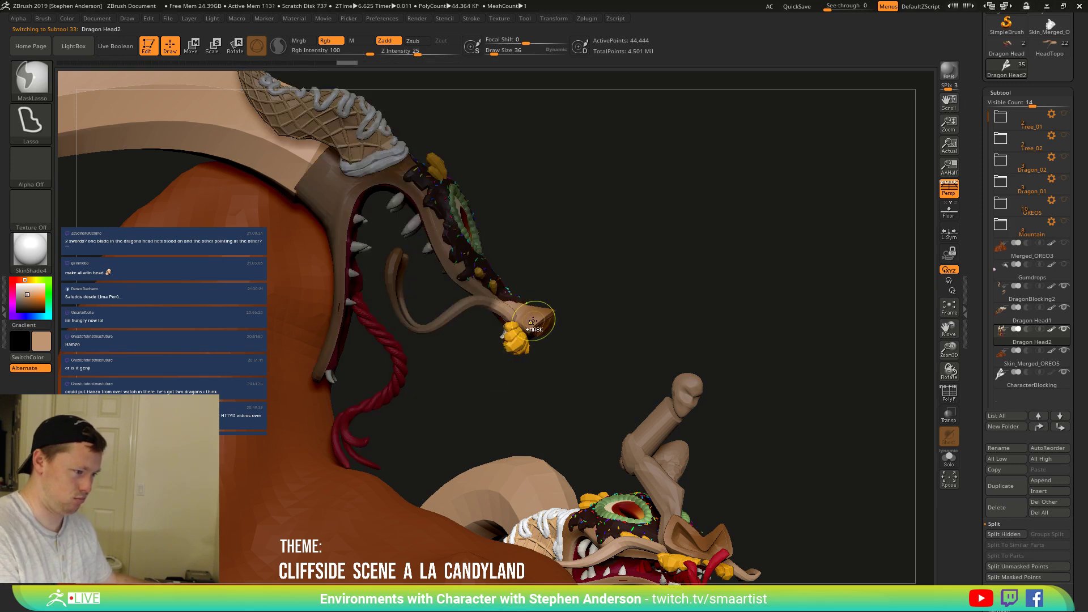
{"action": "key", "text": "w"}
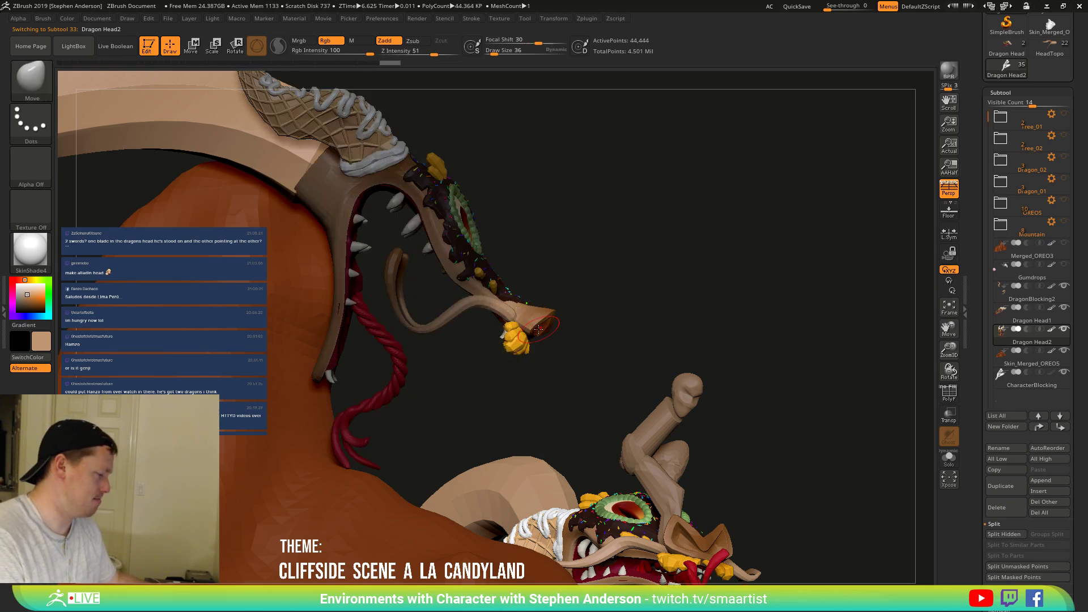
{"action": "left_click", "coordinate": [503, 294]}
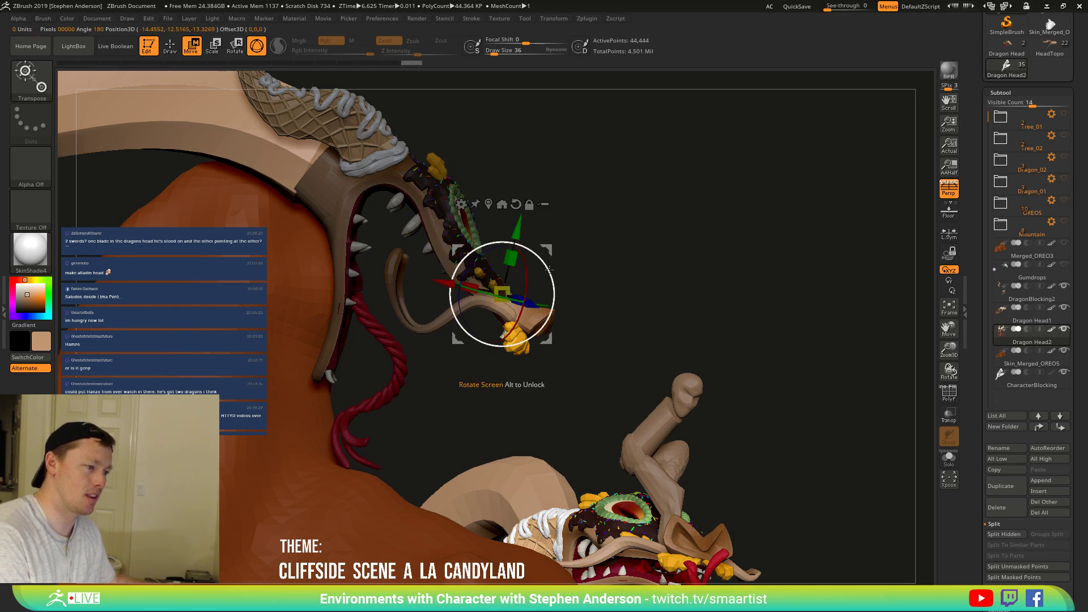
{"action": "left_click_drag", "start_coordinate": [541, 261], "coordinate": [538, 261]}
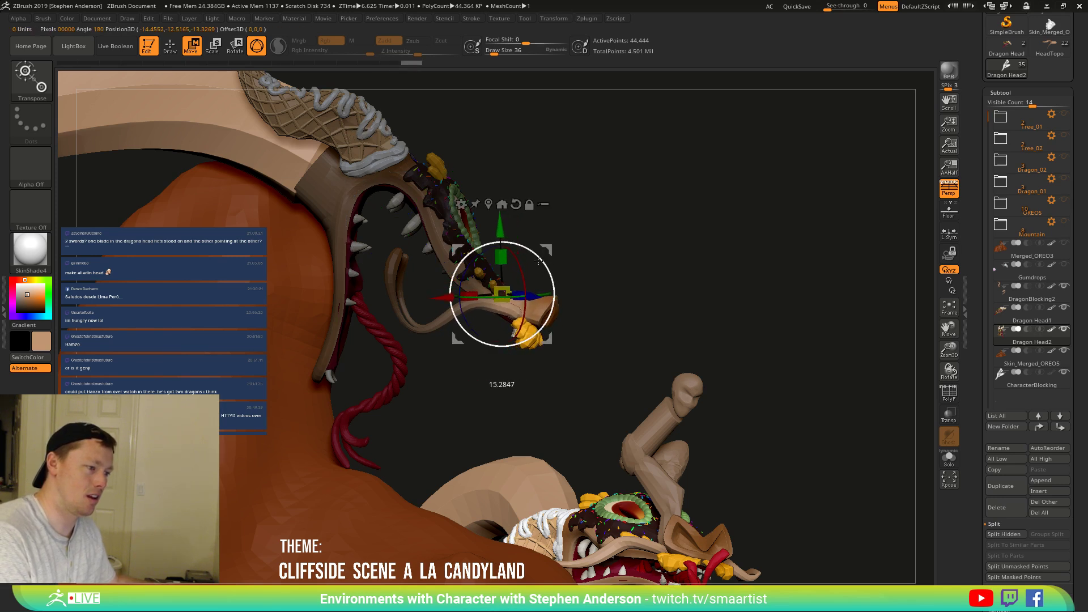
{"action": "mouse_move", "coordinate": [583, 306]}
{"action": "left_mouse_down"}
{"action": "mouse_move", "coordinate": [610, 266]}
{"action": "mouse_move", "coordinate": [578, 286]}
{"action": "left_mouse_up"}
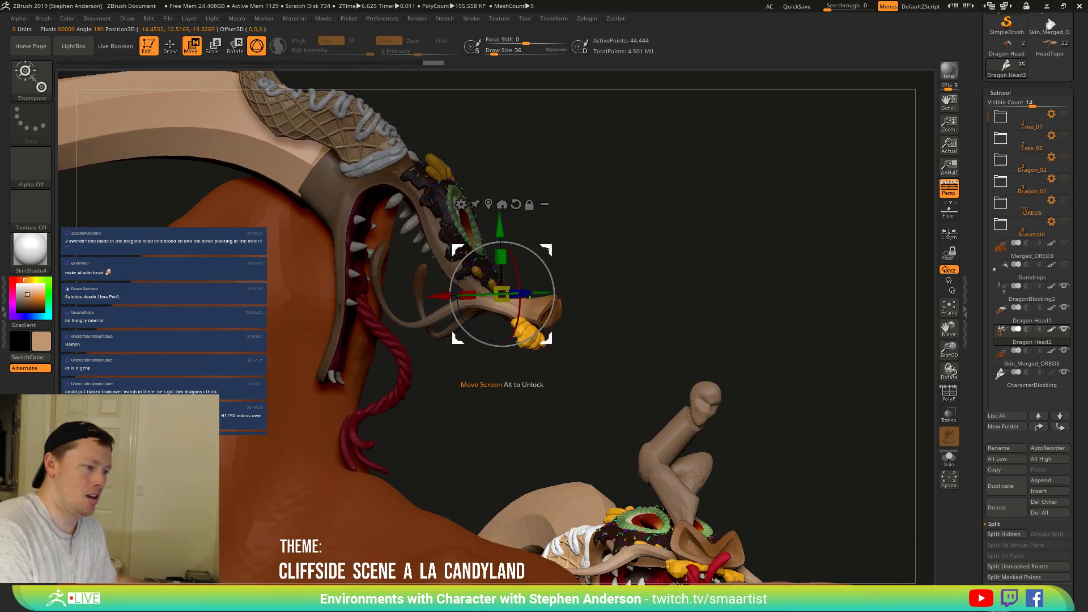
Return to draw mode and clear the mask from the upper dragon's head.
{"action": "key", "text": "ctrl"}
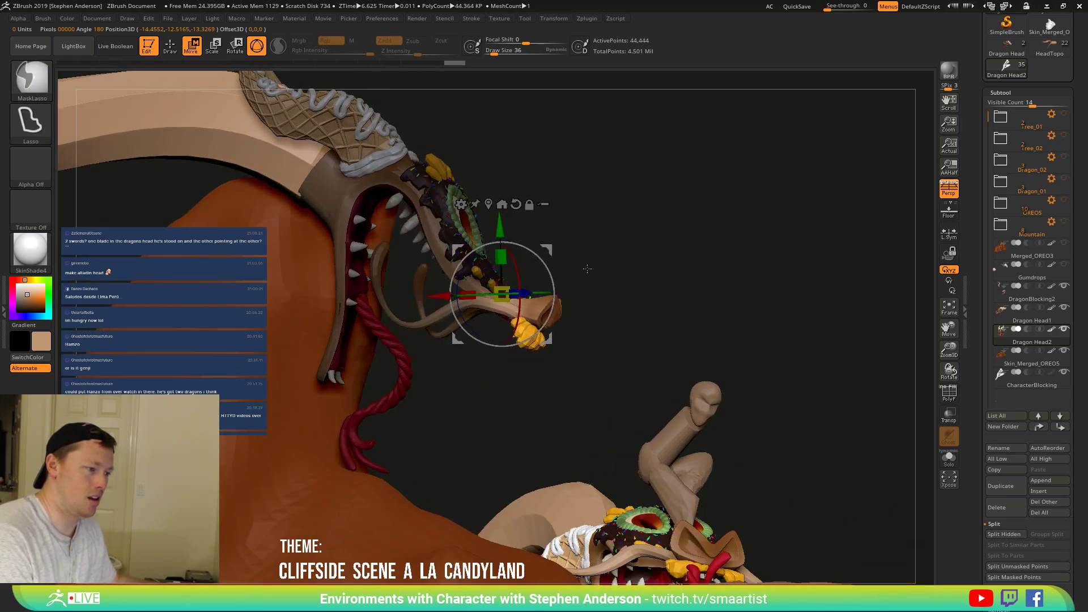
{"action": "key", "text": "q"}
{"action": "mouse_move", "coordinate": [614, 245]}
{"action": "left_mouse_down"}
{"action": "mouse_move", "coordinate": [718, 308]}
{"action": "mouse_move", "coordinate": [729, 283]}
{"action": "mouse_move", "coordinate": [622, 266]}
{"action": "mouse_move", "coordinate": [648, 281]}
{"action": "mouse_move", "coordinate": [611, 255]}
{"action": "left_mouse_up"}
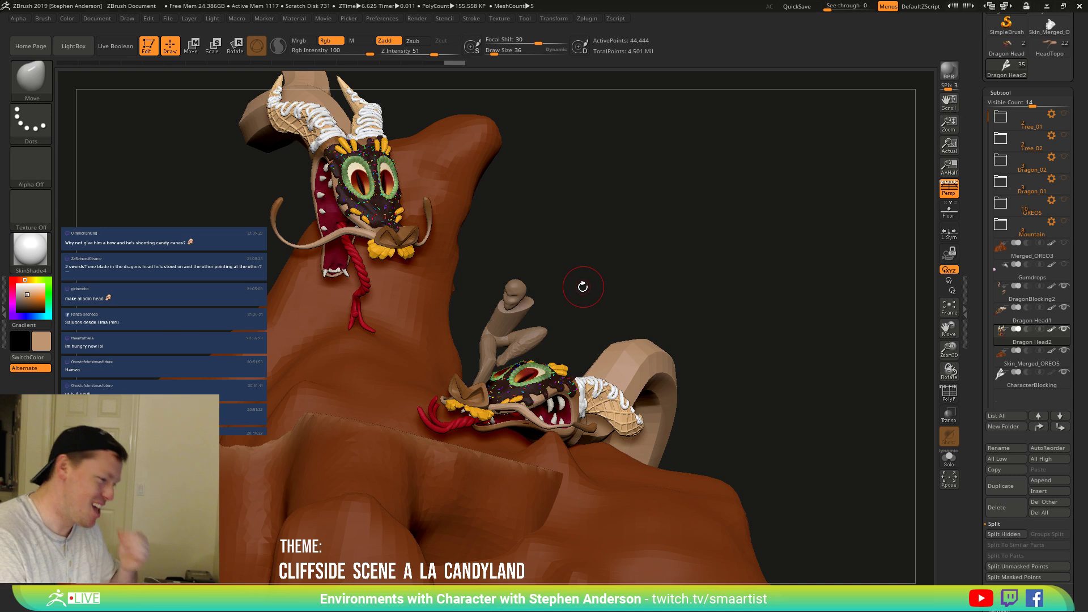
{"action": "left_click_drag", "start_coordinate": [640, 273], "coordinate": [634, 271]}
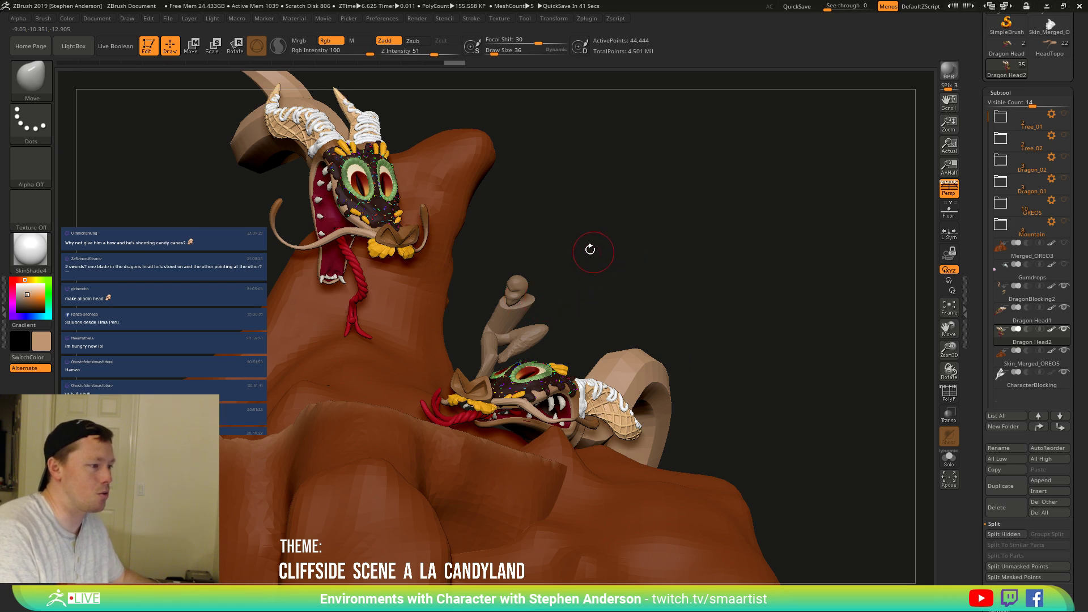
{"action": "left_click_drag", "start_coordinate": [556, 284], "coordinate": [615, 306]}
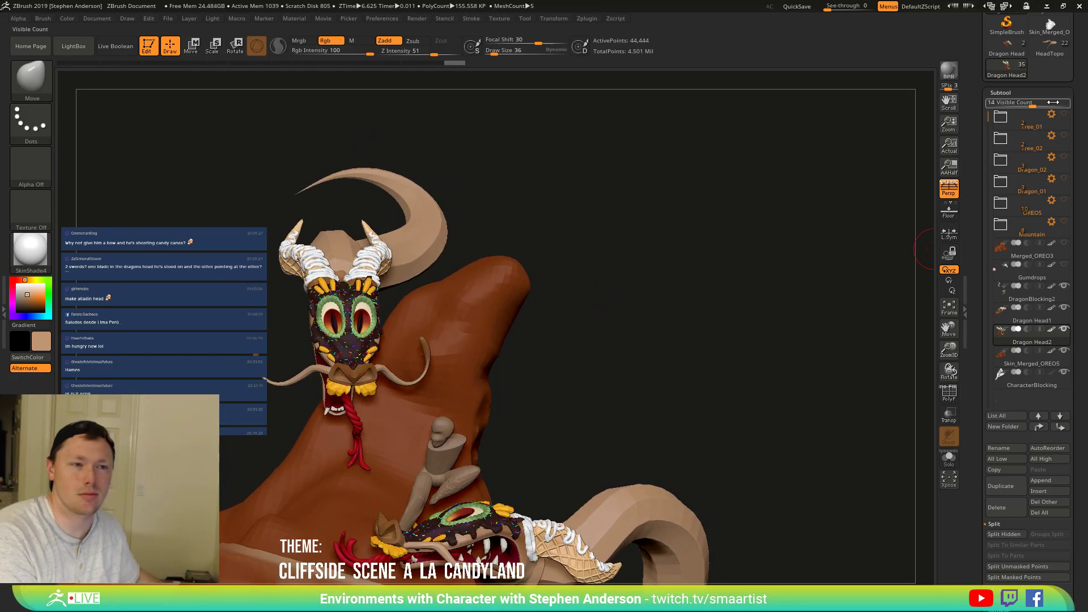
{"action": "left_click_drag", "start_coordinate": [1073, 78], "coordinate": [1078, 129]}
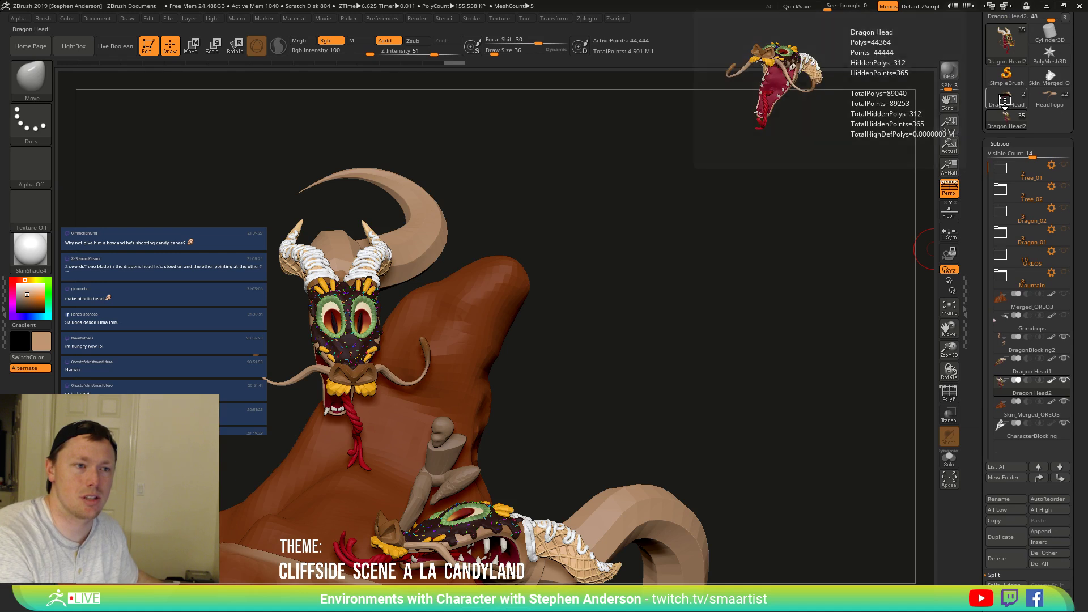
Switch to the HeadTopo tool and select its Arm subtool.
{"action": "left_click", "coordinate": [1049, 98]}
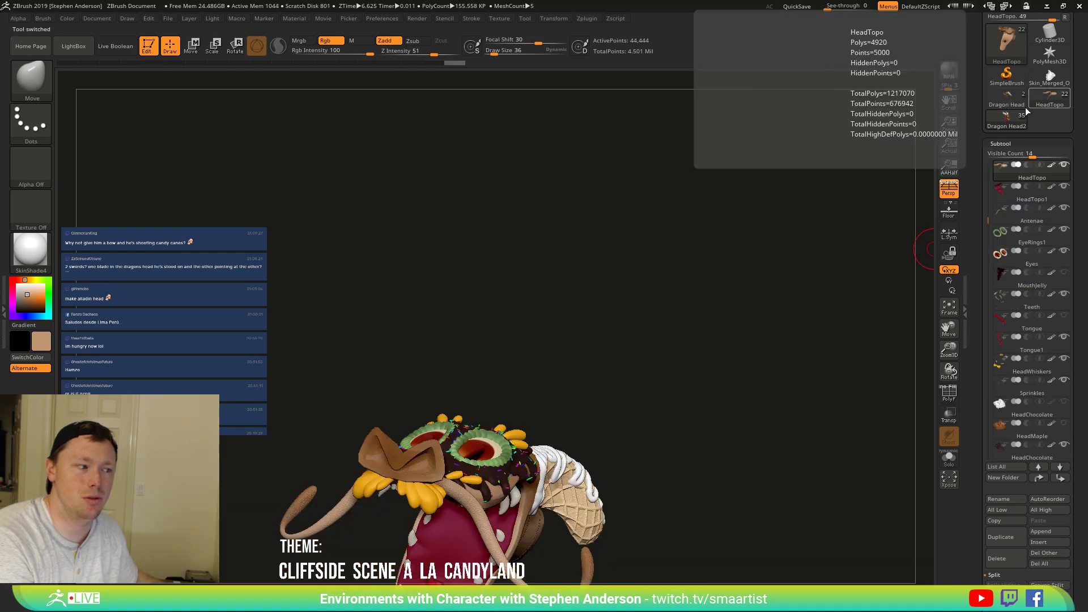
{"action": "left_click_drag", "start_coordinate": [789, 394], "coordinate": [787, 233], "text": "alt"}
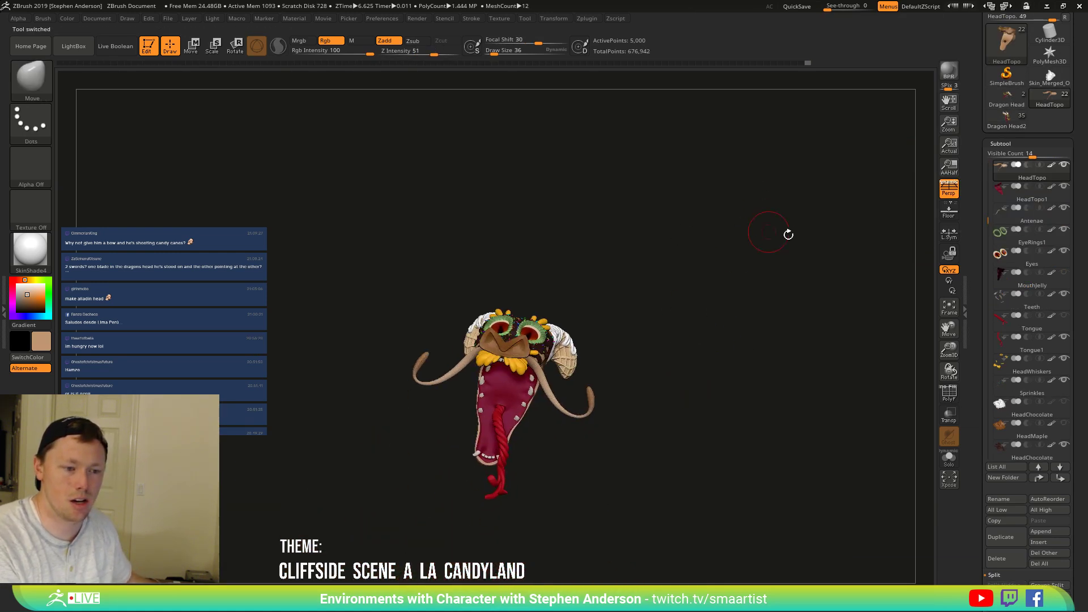
{"action": "left_click_drag", "start_coordinate": [986, 218], "coordinate": [987, 315]}
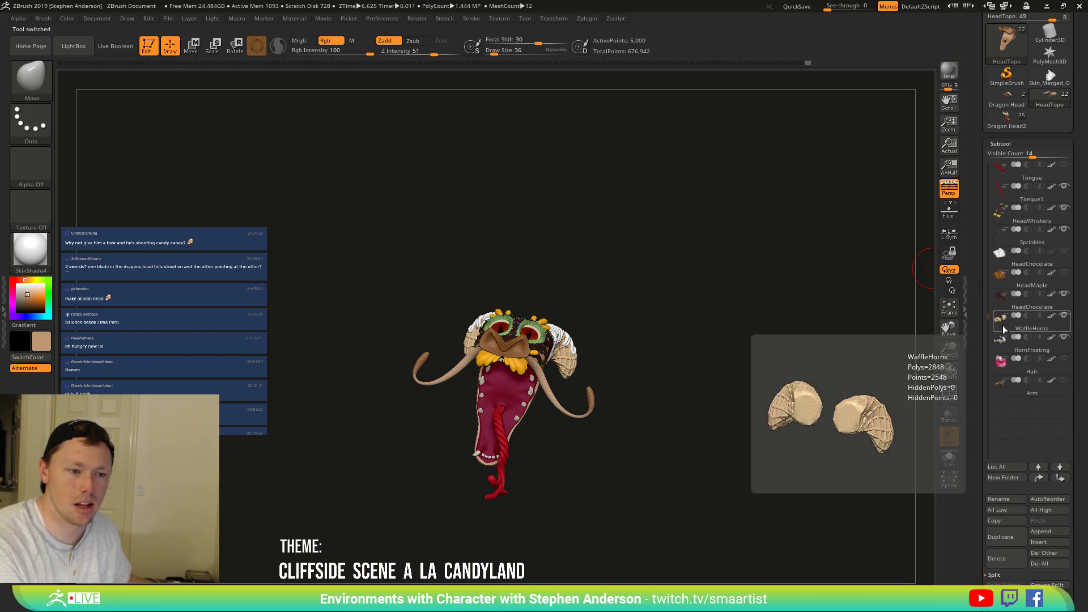
{"action": "left_click", "coordinate": [1002, 393]}
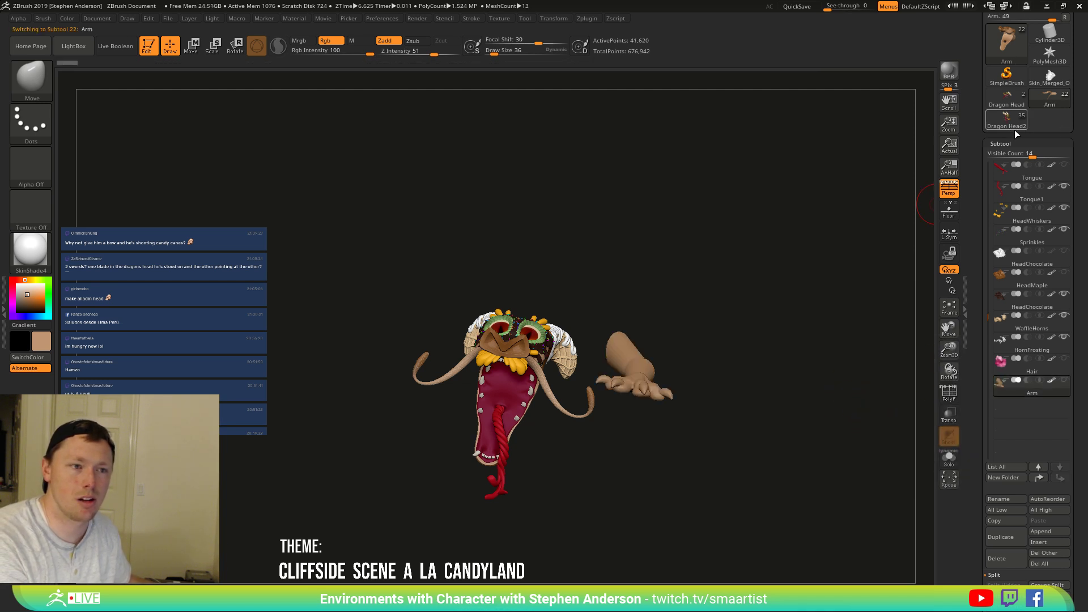
Return to the Dragon Head2 tool and insert the Arm as a subtool below the dragon head.
{"action": "mouse_move", "coordinate": [1005, 124]}
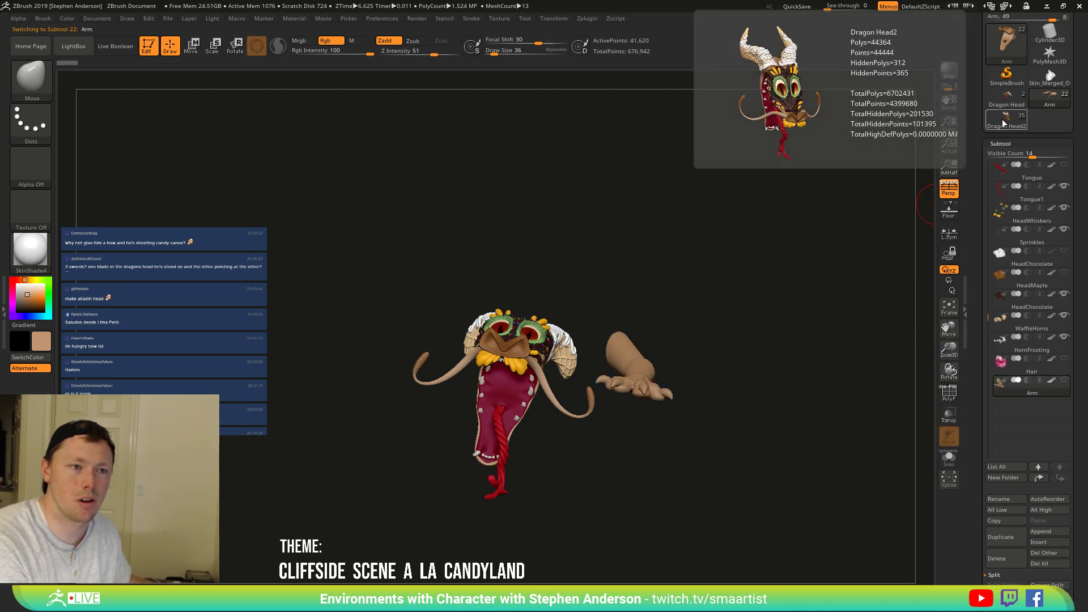
{"action": "left_click", "coordinate": [1005, 124]}
{"action": "left_click_drag", "start_coordinate": [843, 194], "coordinate": [842, 393]}
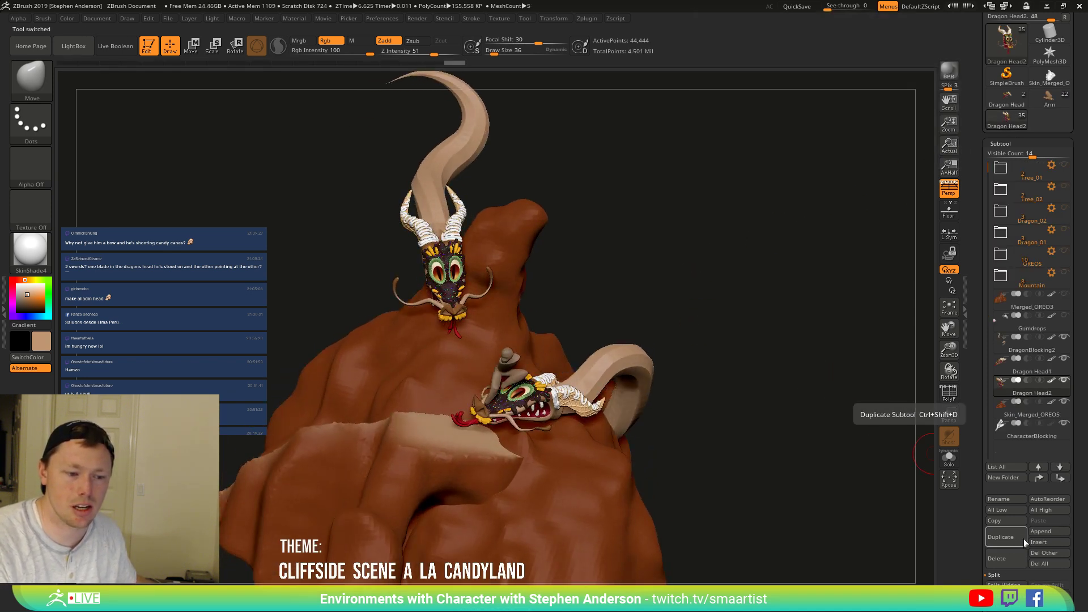
{"action": "left_click", "coordinate": [1050, 541]}
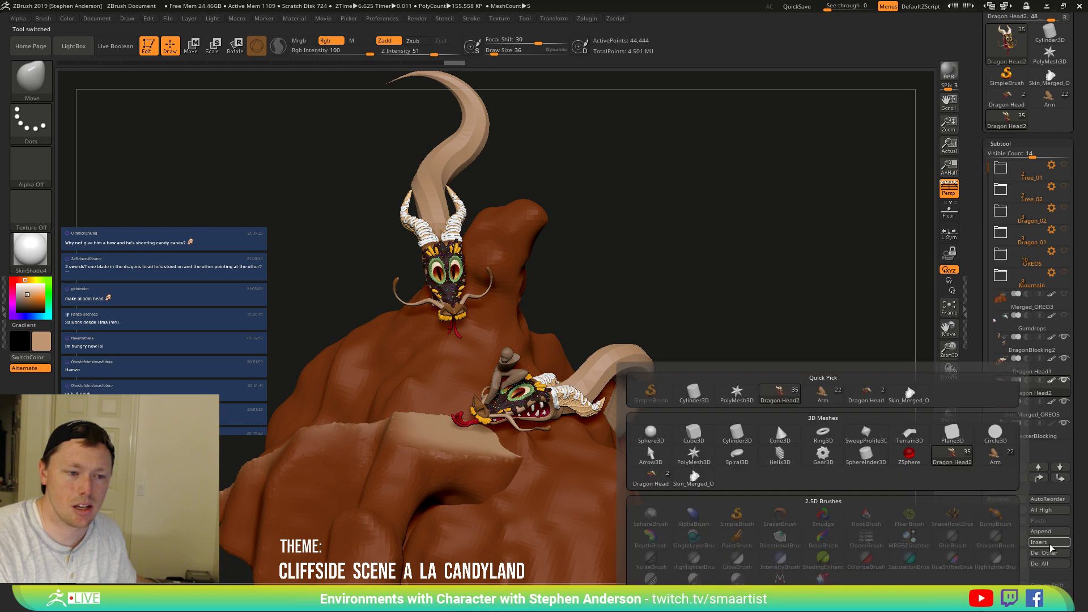
{"action": "left_click", "coordinate": [822, 394]}
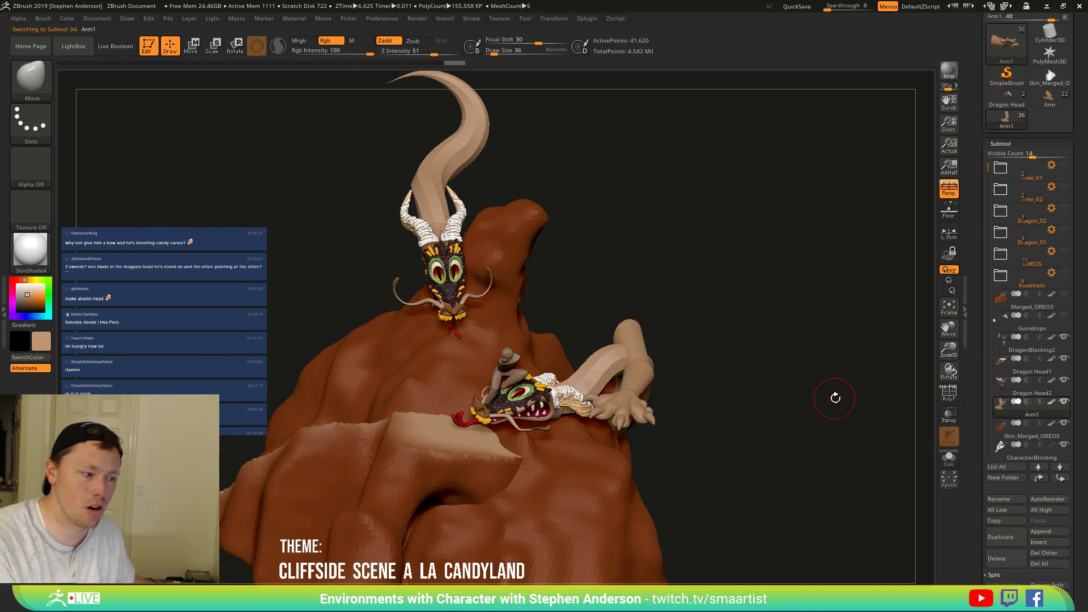
Move the inserted arm over to the lower dragon's neck.
{"action": "left_click_drag", "start_coordinate": [768, 347], "coordinate": [741, 376]}
{"action": "right_click_drag", "start_coordinate": [741, 377], "coordinate": [713, 398], "text": "ctrl"}
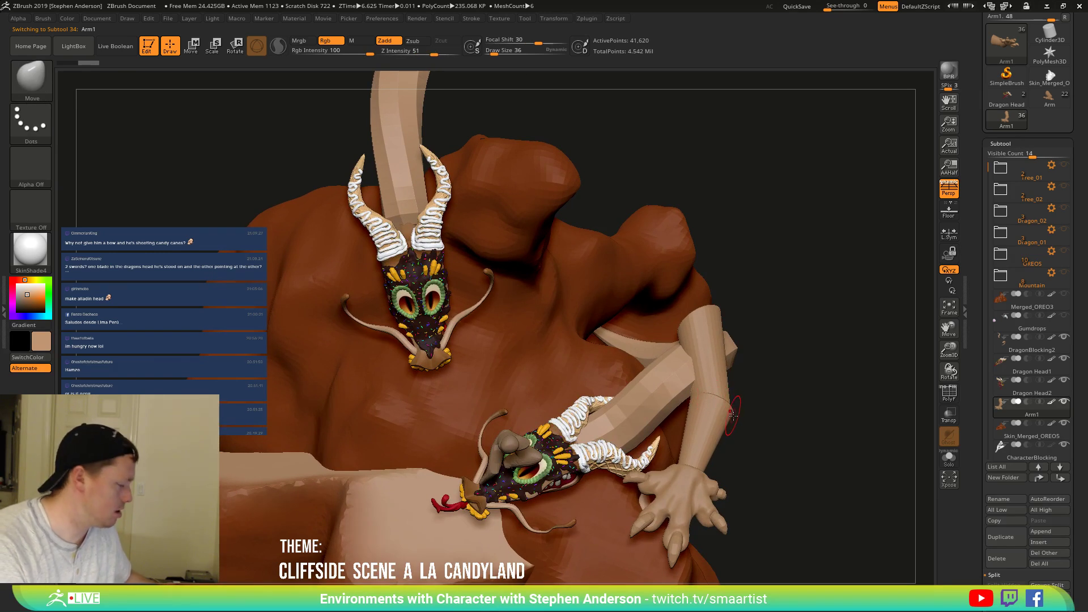
{"action": "key", "text": "w"}
{"action": "left_click_drag", "start_coordinate": [733, 376], "coordinate": [717, 377]}
{"action": "mouse_move", "coordinate": [761, 408]}
{"action": "left_mouse_down"}
{"action": "mouse_move", "coordinate": [708, 406]}
{"action": "mouse_move", "coordinate": [770, 400]}
{"action": "left_mouse_up"}
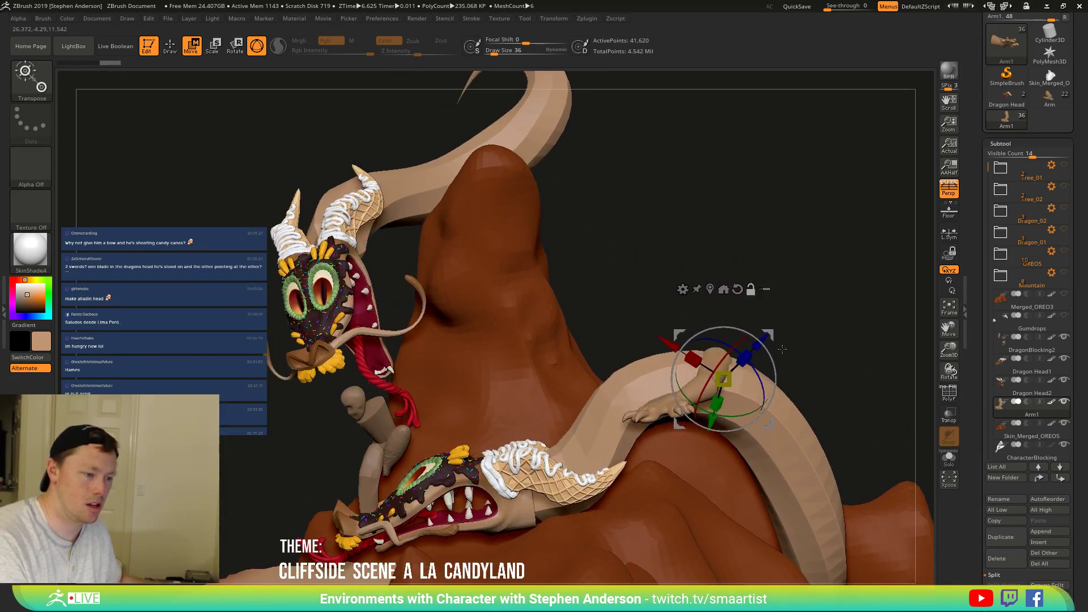
Turn on the polyframe display, then move and rotate the arm down to the rock behind the lower dragon's horns.
{"action": "left_click_drag", "start_coordinate": [798, 340], "coordinate": [435, 440], "text": "alt"}
{"action": "key", "text": "shift+f"}
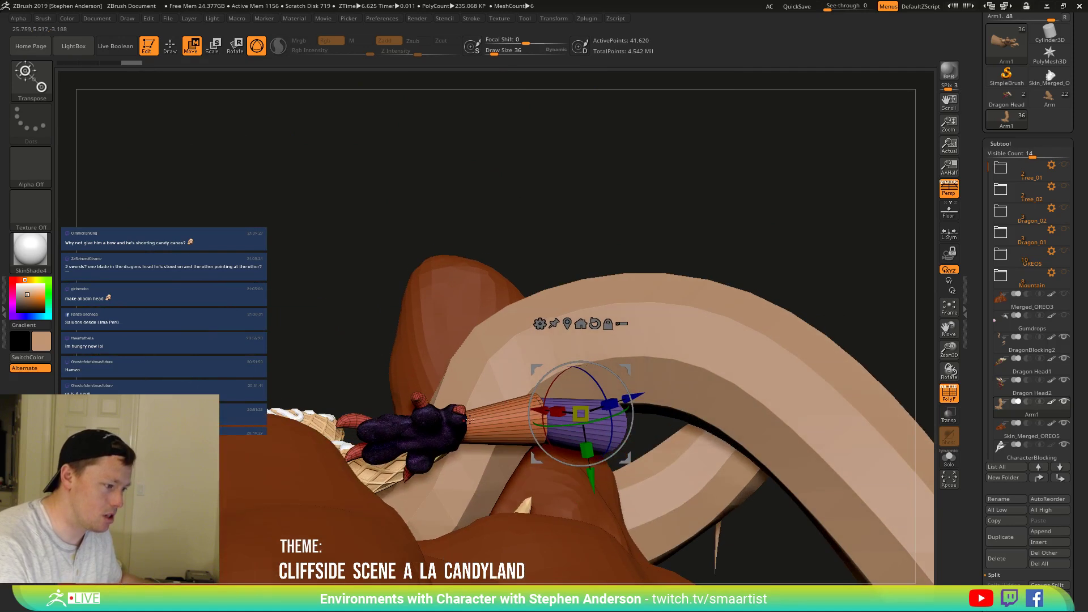
{"action": "left_click", "coordinate": [435, 440], "text": "alt"}
{"action": "left_click_drag", "start_coordinate": [618, 397], "coordinate": [441, 397]}
{"action": "left_click_drag", "start_coordinate": [411, 433], "coordinate": [473, 520]}
{"action": "left_click_drag", "start_coordinate": [608, 472], "coordinate": [531, 450]}
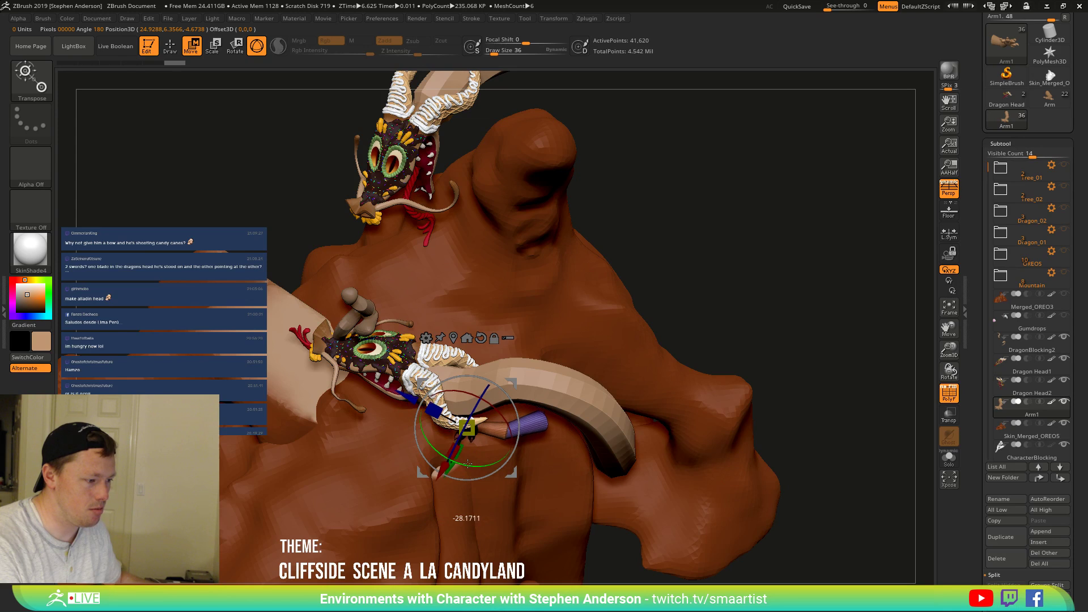
{"action": "left_click_drag", "start_coordinate": [467, 464], "coordinate": [467, 463]}
{"action": "right_click_drag", "start_coordinate": [674, 490], "coordinate": [638, 519]}
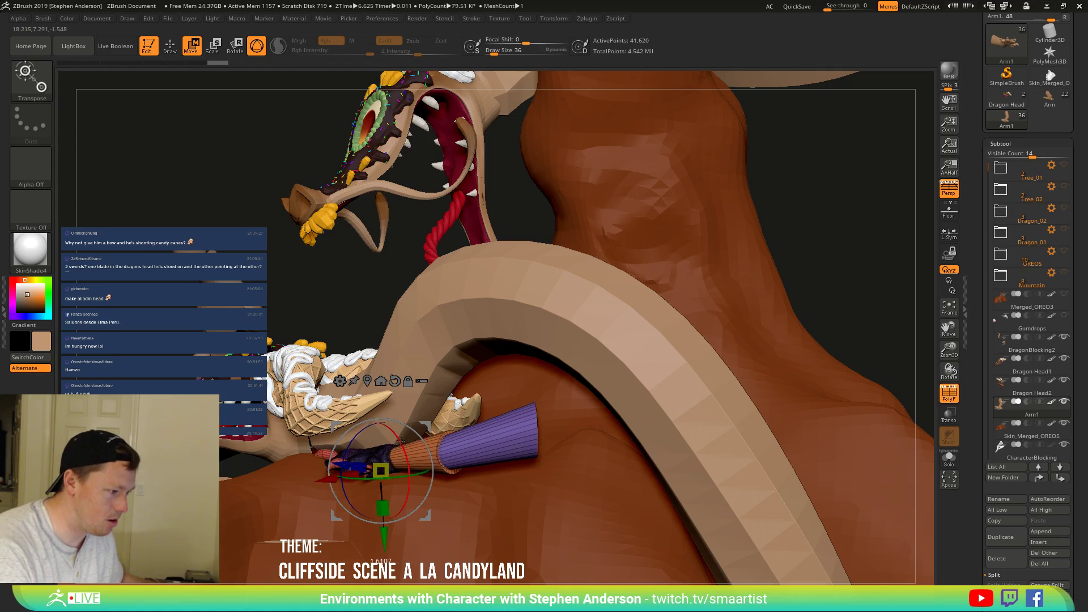
{"action": "left_click_drag", "start_coordinate": [406, 445], "coordinate": [460, 475]}
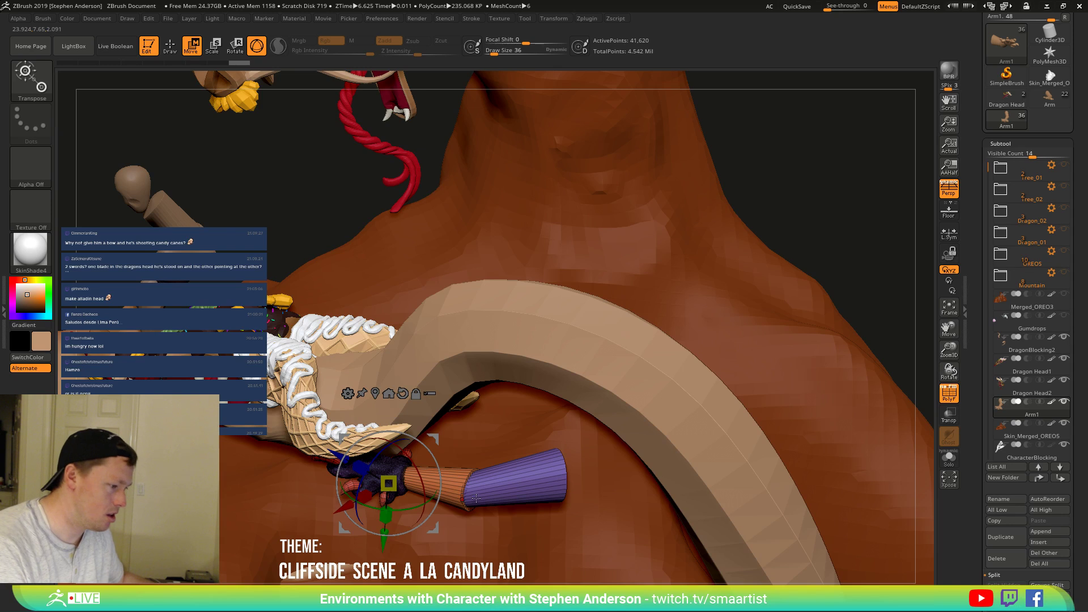
Refine the arm's position and rotation so the hand sits on the rock beneath the lower dragon's near horn.
{"action": "key", "text": "q"}
{"action": "mouse_move", "coordinate": [454, 425]}
{"action": "left_mouse_down"}
{"action": "mouse_move", "coordinate": [514, 421]}
{"action": "mouse_move", "coordinate": [454, 414]}
{"action": "mouse_move", "coordinate": [448, 544]}
{"action": "mouse_move", "coordinate": [640, 499]}
{"action": "mouse_move", "coordinate": [624, 431]}
{"action": "mouse_move", "coordinate": [617, 442]}
{"action": "left_mouse_up"}
{"action": "key", "text": "w"}
{"action": "left_click_drag", "start_coordinate": [561, 462], "coordinate": [530, 437]}
{"action": "mouse_move", "coordinate": [414, 434]}
{"action": "left_mouse_down", "text": "alt"}
{"action": "mouse_move", "coordinate": [433, 432]}
{"action": "mouse_move", "coordinate": [401, 423]}
{"action": "left_mouse_up", "text": "alt"}
{"action": "right_click_drag", "start_coordinate": [417, 439], "coordinate": [440, 512]}
{"action": "left_click_drag", "start_coordinate": [439, 493], "coordinate": [425, 511]}
{"action": "left_click_drag", "start_coordinate": [518, 526], "coordinate": [488, 438], "text": "ctrl"}
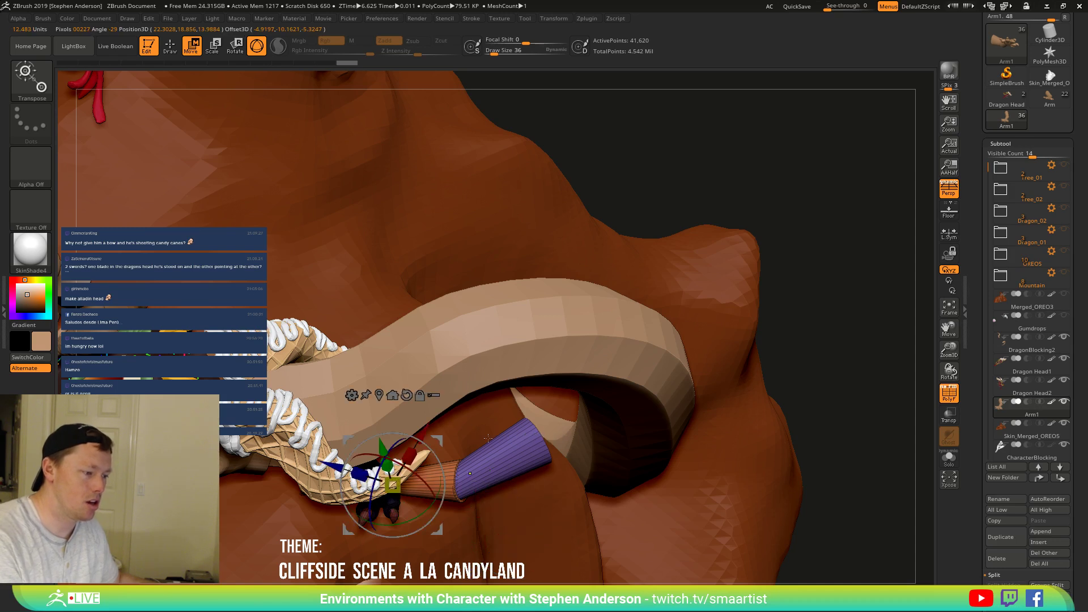
{"action": "key", "text": "ctrl+z"}
{"action": "mouse_move", "coordinate": [879, 365]}
{"action": "left_mouse_down", "text": "ctrl"}
{"action": "mouse_move", "coordinate": [465, 289]}
{"action": "mouse_move", "coordinate": [538, 558]}
{"action": "mouse_move", "coordinate": [436, 145]}
{"action": "left_mouse_up", "text": "ctrl"}
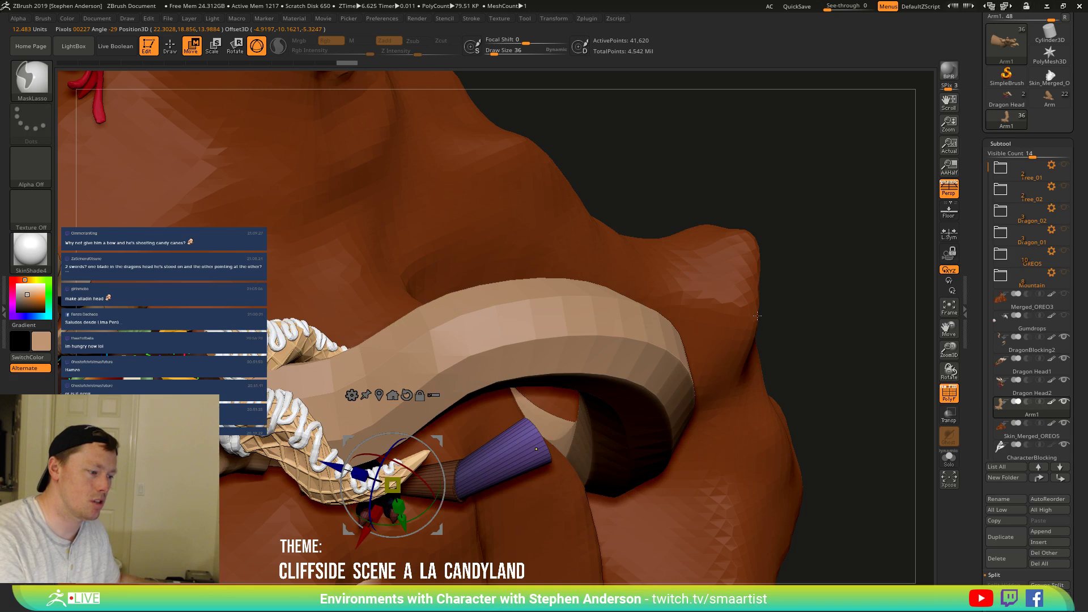
{"action": "left_click_drag", "start_coordinate": [438, 441], "coordinate": [483, 414], "text": "alt"}
{"action": "right_click_drag", "start_coordinate": [480, 400], "coordinate": [670, 389]}
{"action": "key", "text": "ctrl+z"}
{"action": "key", "text": "ctrl+z"}
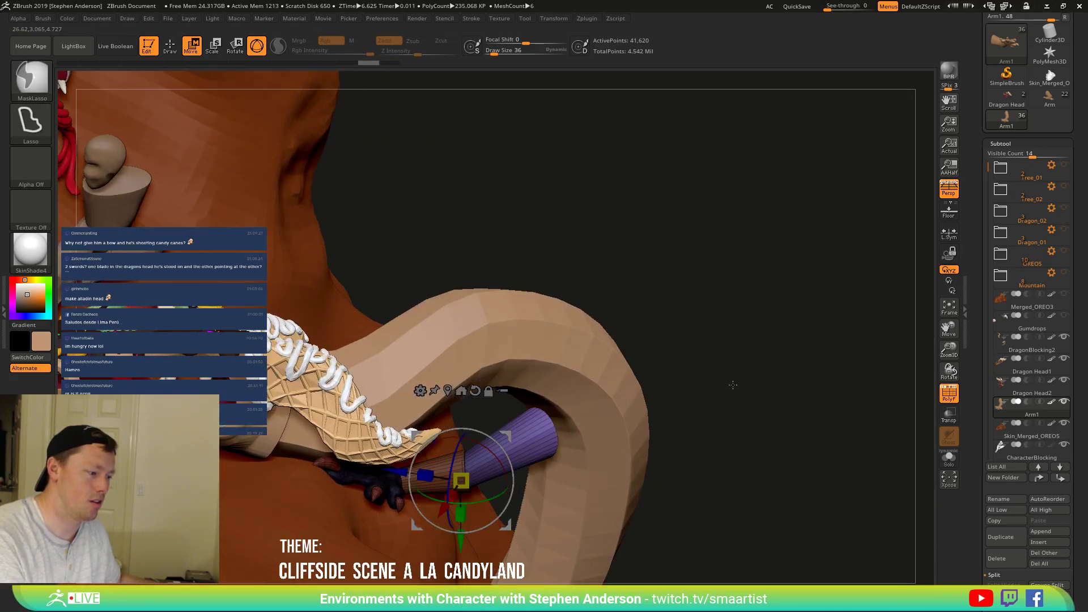
{"action": "key", "text": "ctrl+z"}
{"action": "key", "text": "ctrl+z"}
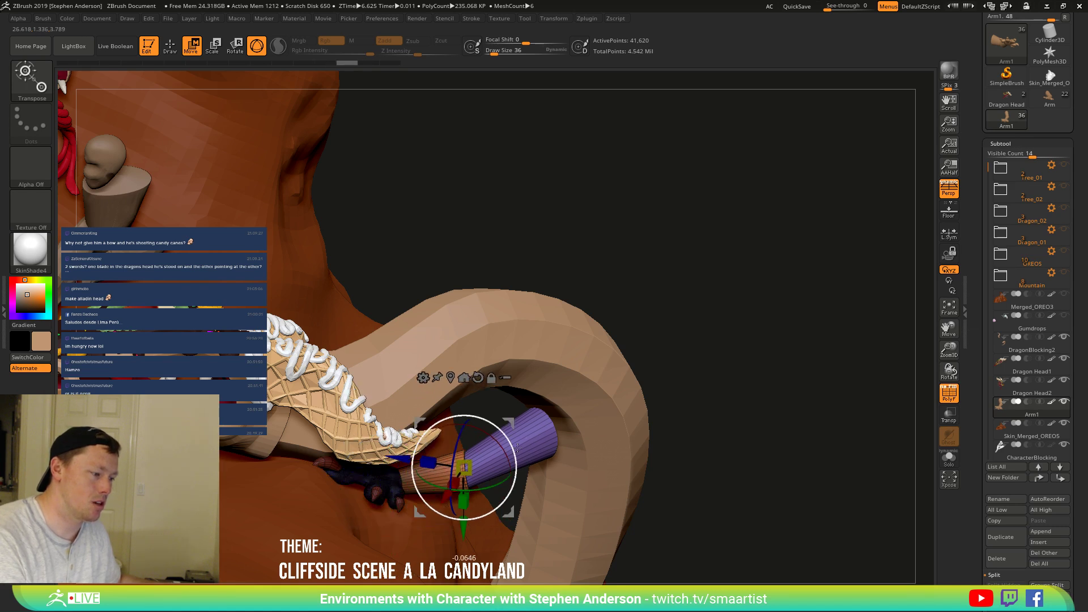
Mask the hand and forearm and rotate the upper arm upward at the elbow toward the dragon's neck.
{"action": "left_click_drag", "start_coordinate": [517, 472], "coordinate": [519, 471]}
{"action": "right_click_drag", "start_coordinate": [553, 430], "coordinate": [580, 510]}
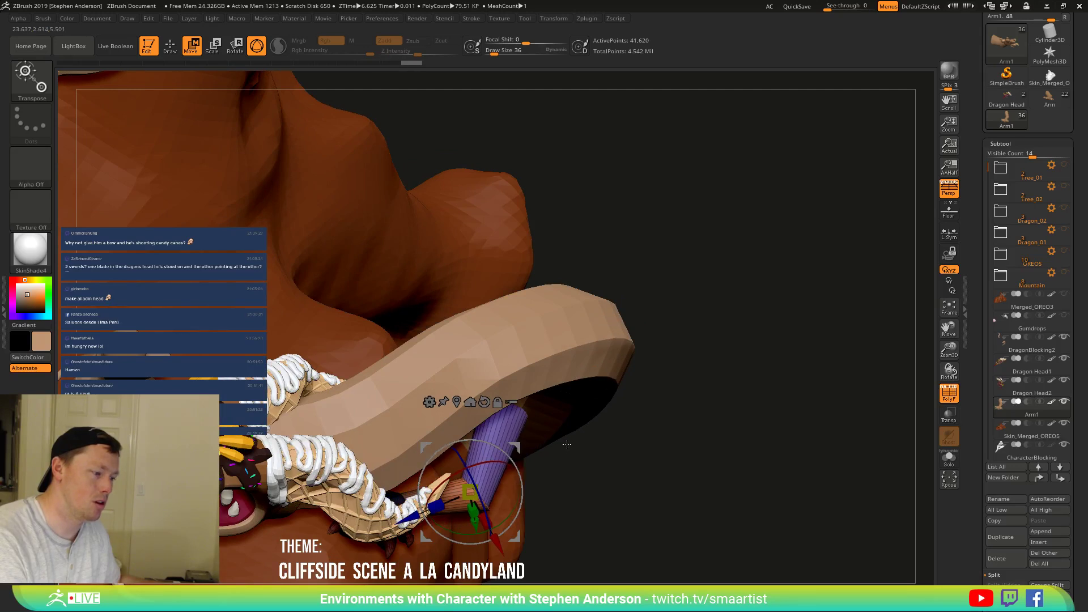
{"action": "mouse_move", "coordinate": [506, 450]}
{"action": "right_mouse_down"}
{"action": "mouse_move", "coordinate": [544, 383]}
{"action": "mouse_move", "coordinate": [533, 340]}
{"action": "mouse_move", "coordinate": [561, 391]}
{"action": "right_mouse_up"}
{"action": "mouse_move", "coordinate": [774, 378]}
{"action": "left_mouse_down", "text": "ctrl"}
{"action": "mouse_move", "coordinate": [573, 497]}
{"action": "mouse_move", "coordinate": [532, 451]}
{"action": "left_mouse_up", "text": "ctrl"}
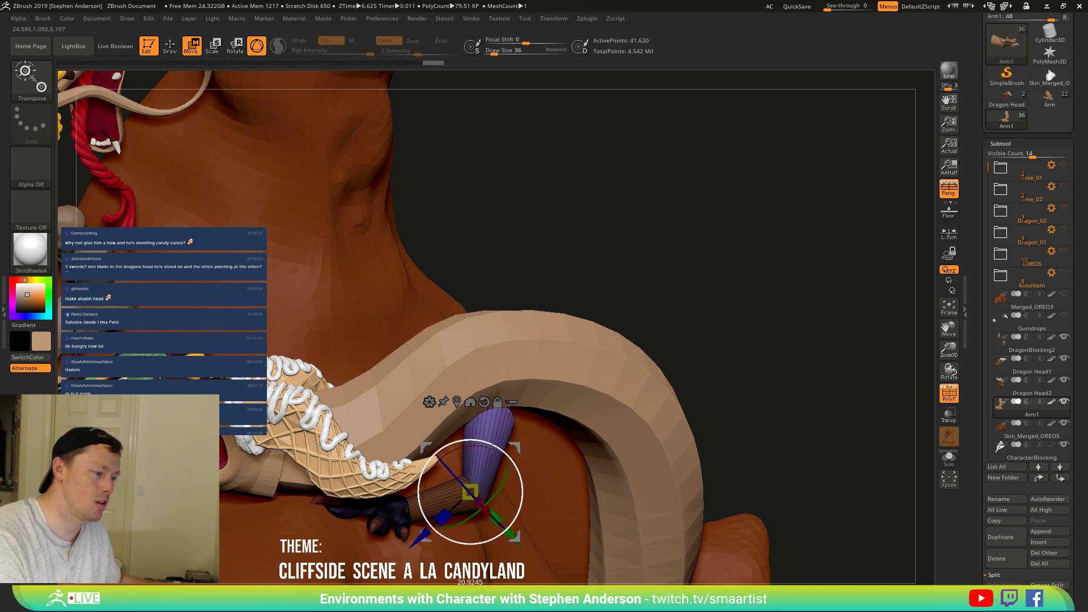
{"action": "right_click_drag", "start_coordinate": [492, 448], "coordinate": [479, 410]}
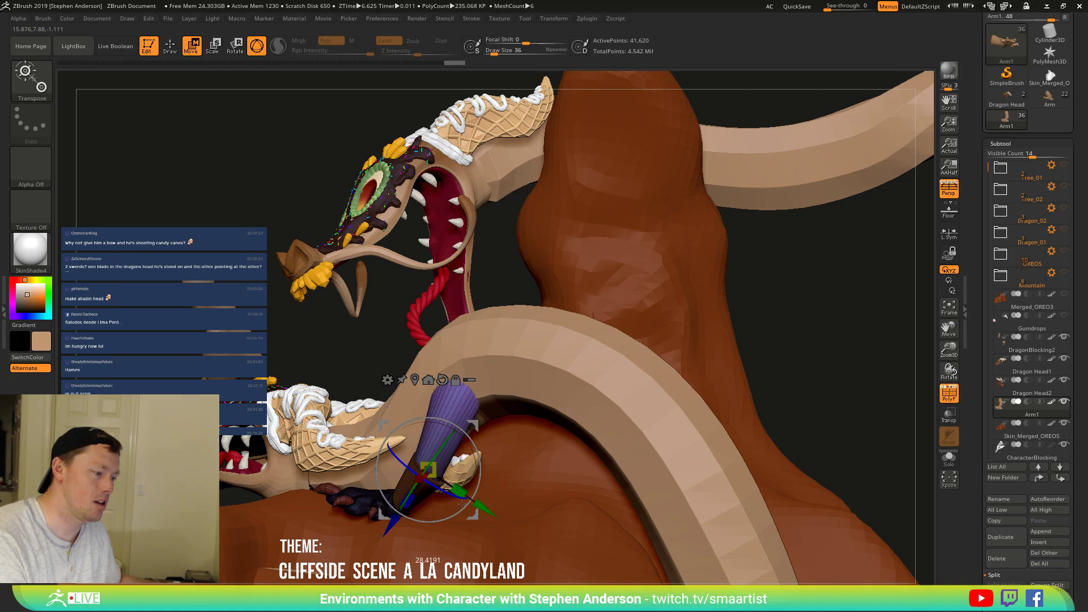
Return to draw mode, clear the mask from the arm and turn off the polyframe display.
{"action": "mouse_move", "coordinate": [462, 503]}
{"action": "right_mouse_down"}
{"action": "mouse_move", "coordinate": [688, 382]}
{"action": "mouse_move", "coordinate": [691, 334]}
{"action": "right_mouse_up"}
{"action": "key", "text": "q"}
{"action": "left_click_drag", "start_coordinate": [691, 334], "coordinate": [740, 413], "text": "ctrl"}
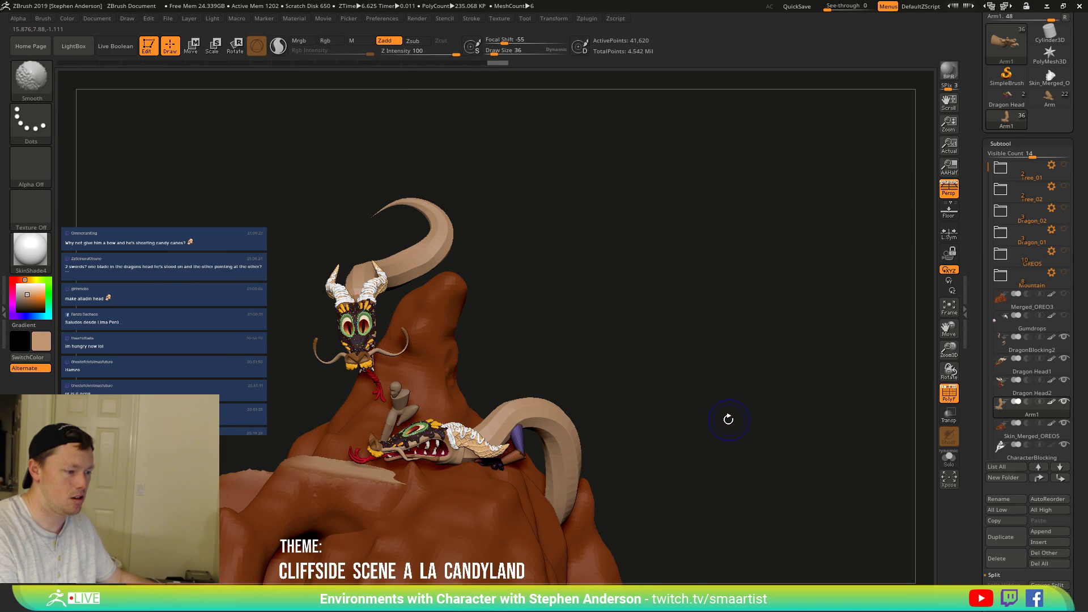
{"action": "key", "text": "shift+f"}
Set the draw size to 102 and adjust the dragon's hand against the rock with the Move brush.
{"action": "mouse_move", "coordinate": [677, 423]}
{"action": "right_mouse_down"}
{"action": "mouse_move", "coordinate": [606, 437]}
{"action": "mouse_move", "coordinate": [692, 452]}
{"action": "mouse_move", "coordinate": [682, 420]}
{"action": "mouse_move", "coordinate": [624, 417]}
{"action": "mouse_move", "coordinate": [539, 544]}
{"action": "mouse_move", "coordinate": [567, 493]}
{"action": "mouse_move", "coordinate": [501, 471]}
{"action": "right_mouse_up"}
{"action": "key", "text": "s"}
{"action": "left_click_drag", "start_coordinate": [501, 471], "coordinate": [497, 489]}
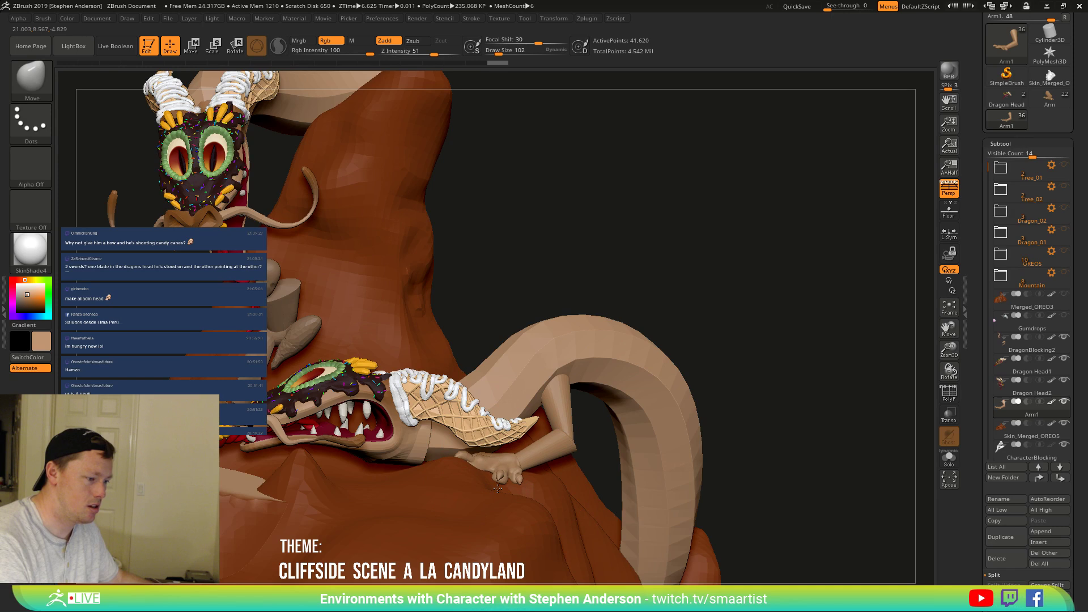
{"action": "right_click_drag", "start_coordinate": [498, 483], "coordinate": [465, 461]}
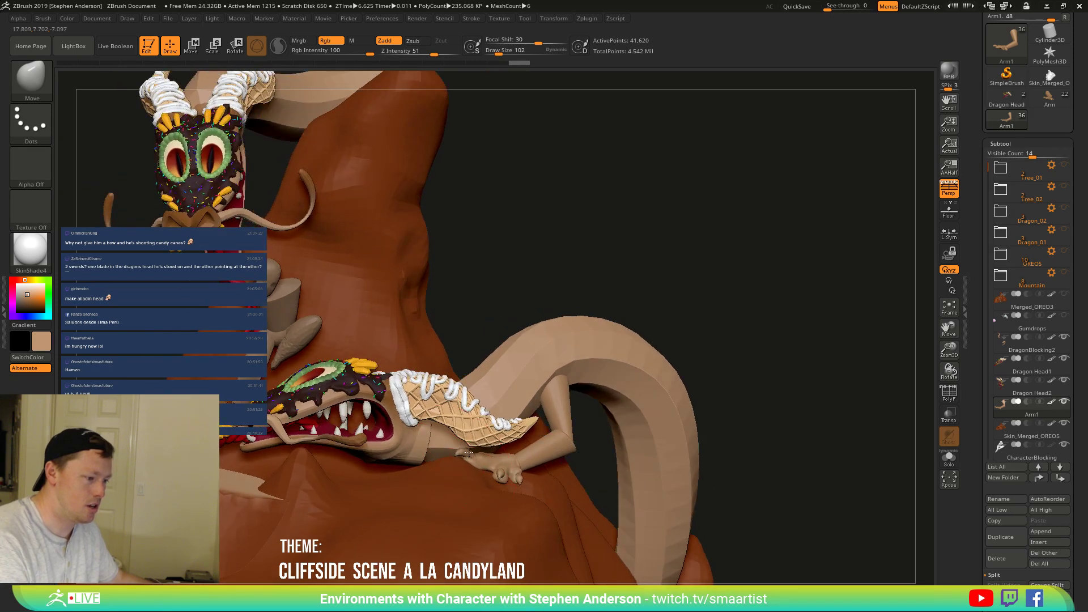
{"action": "left_click_drag", "start_coordinate": [468, 453], "coordinate": [468, 449]}
{"action": "mouse_move", "coordinate": [468, 449]}
{"action": "right_mouse_down"}
{"action": "mouse_move", "coordinate": [513, 466]}
{"action": "mouse_move", "coordinate": [642, 581]}
{"action": "mouse_move", "coordinate": [501, 460]}
{"action": "mouse_move", "coordinate": [528, 463]}
{"action": "mouse_move", "coordinate": [532, 476]}
{"action": "right_mouse_up"}
{"action": "key", "text": "shift+f"}
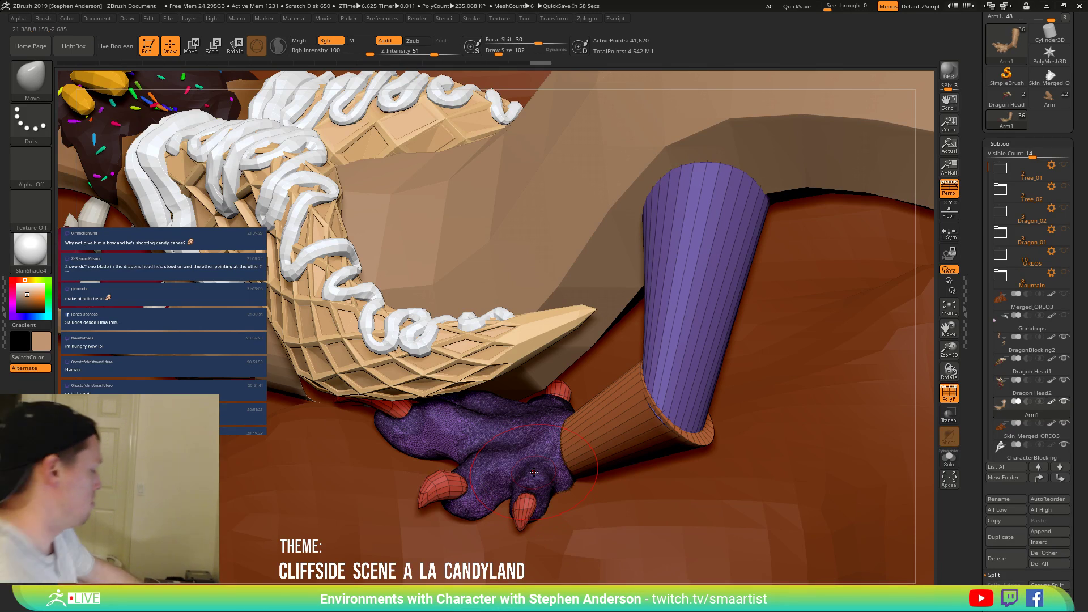
{"action": "key", "text": "shift"}
{"action": "key", "text": "shift+f"}
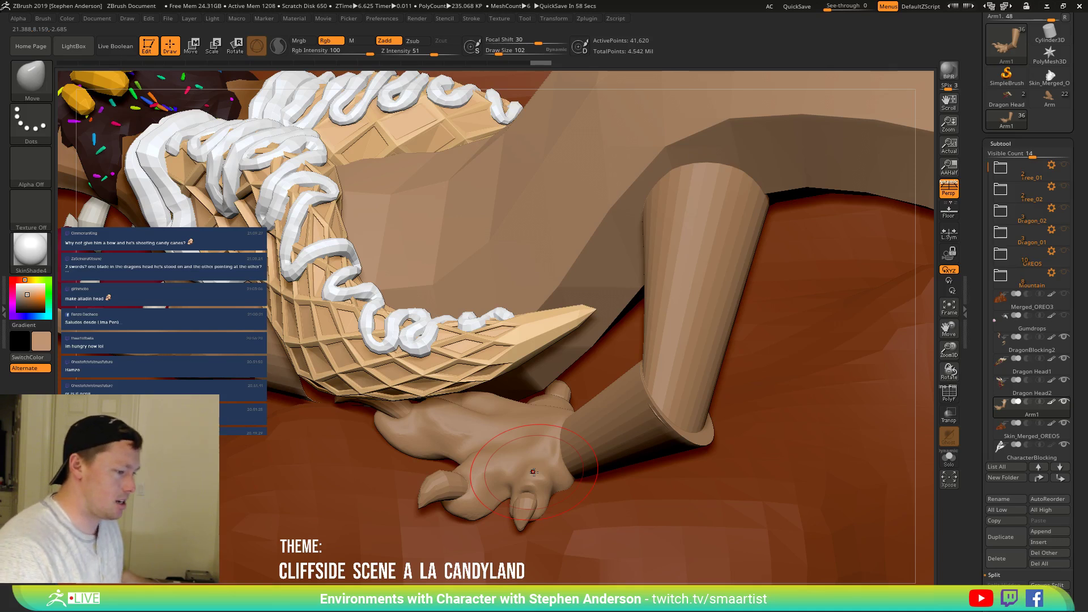
{"action": "key", "text": "ctrl"}
Try to duplicate the arm with Mirror And Weld in the Modify Topology geometry options, and undo it.
{"action": "mouse_move", "coordinate": [656, 431]}
{"action": "right_mouse_down", "text": "ctrl"}
{"action": "mouse_move", "coordinate": [671, 397]}
{"action": "mouse_move", "coordinate": [685, 399]}
{"action": "right_mouse_up", "text": "ctrl"}
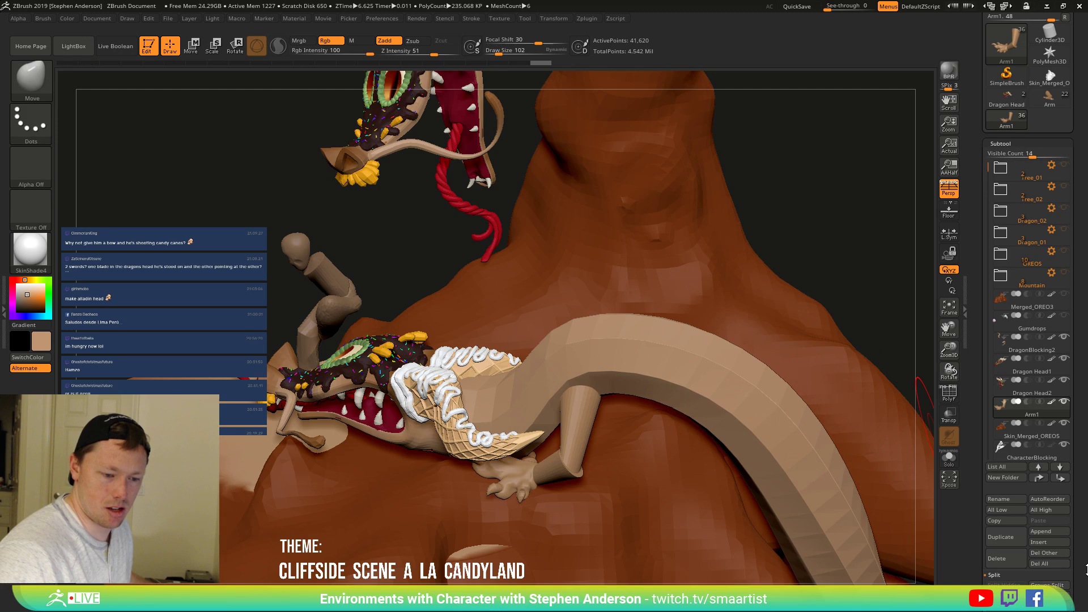
{"action": "scroll", "coordinate": [1085, 570], "scroll_direction": "down", "scroll_amount": 5}
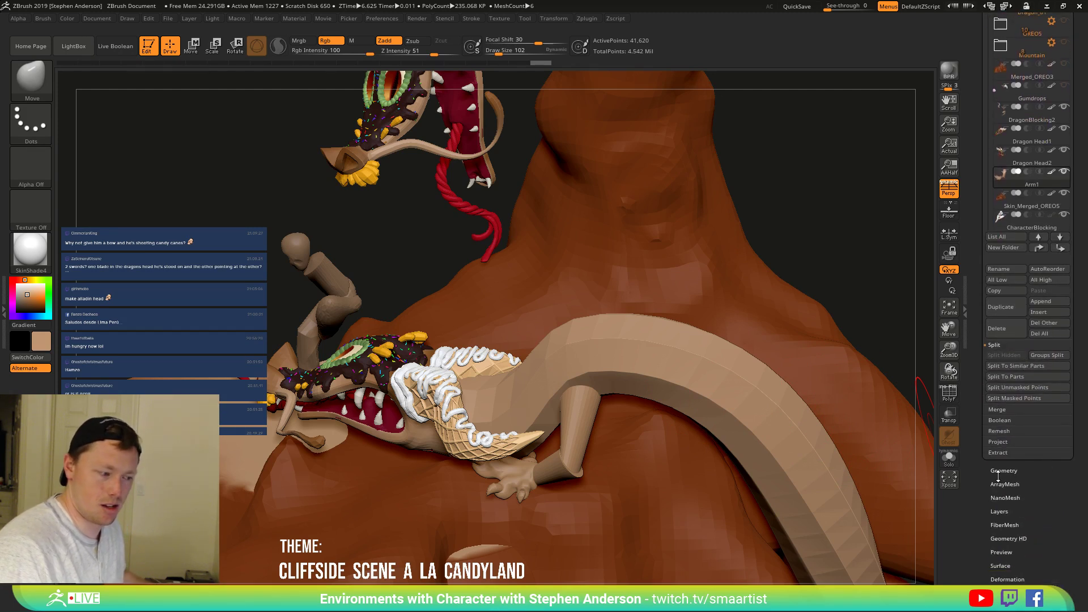
{"action": "left_click", "coordinate": [1003, 471]}
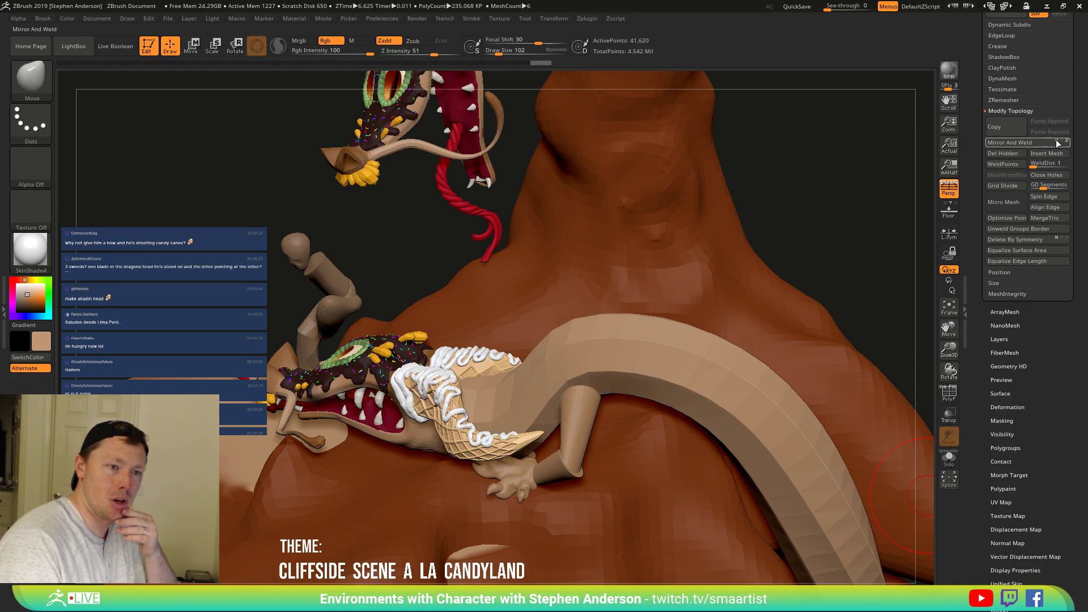
{"action": "left_click", "coordinate": [1030, 146]}
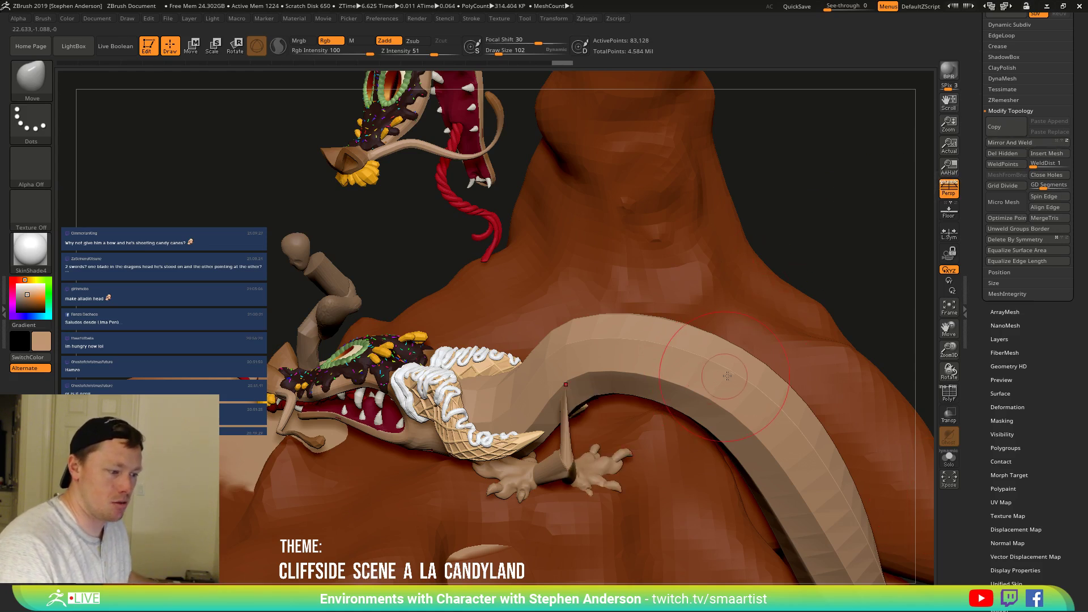
{"action": "key", "text": "ctrl+z"}
{"action": "key", "text": "ctrl+z"}
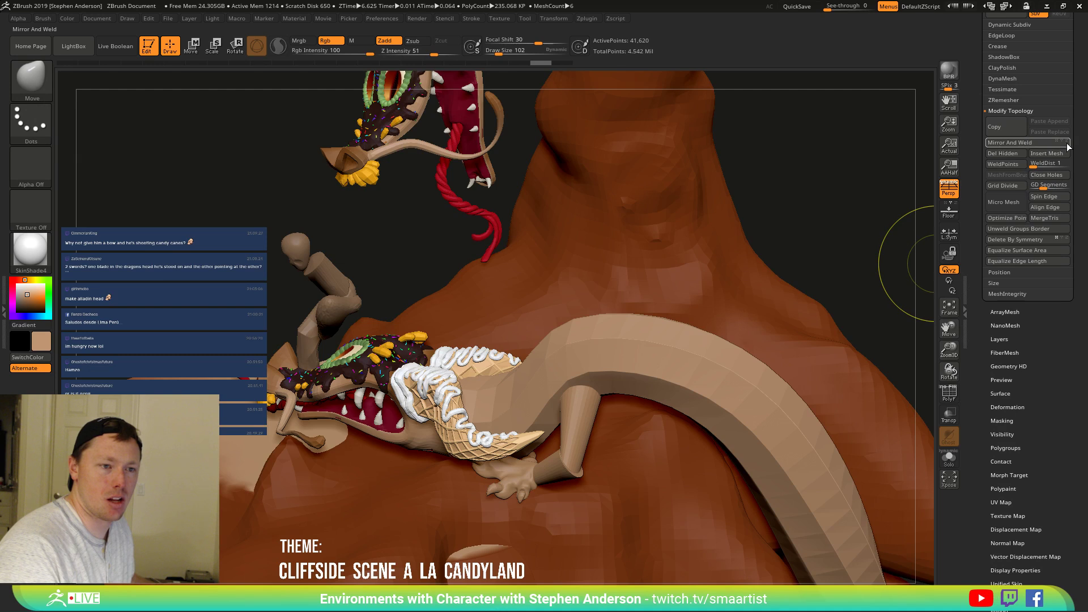
Mirror and weld the arm across the X axis and mask the original arm.
{"action": "left_click", "coordinate": [1029, 146]}
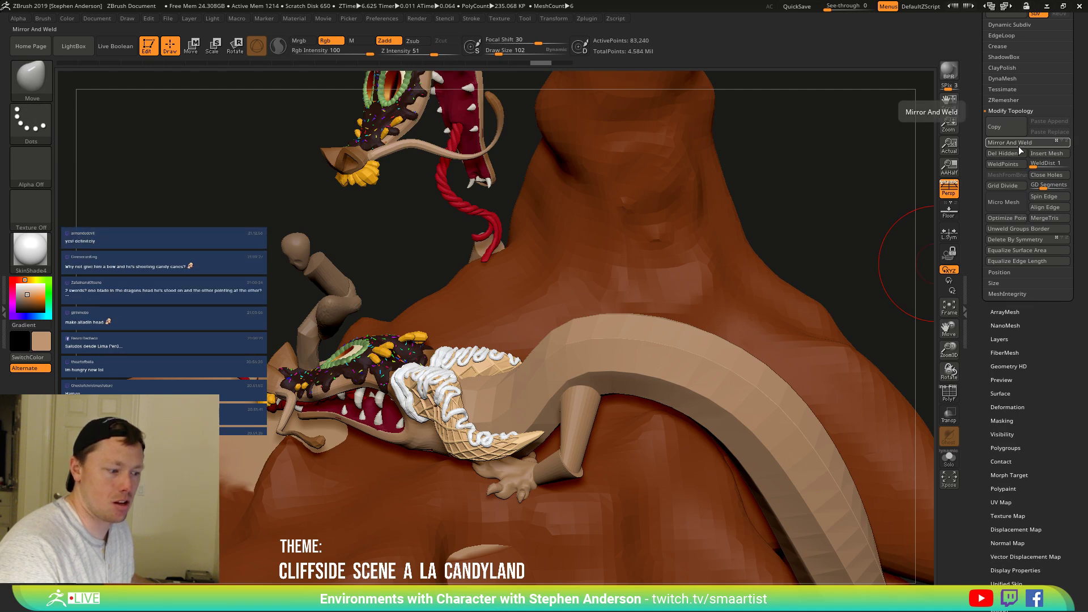
{"action": "right_click_drag", "start_coordinate": [653, 245], "coordinate": [786, 205]}
{"action": "mouse_move", "coordinate": [776, 206]}
{"action": "left_mouse_down", "text": "ctrl"}
{"action": "mouse_move", "coordinate": [708, 211]}
{"action": "mouse_move", "coordinate": [680, 473]}
{"action": "mouse_move", "coordinate": [856, 238]}
{"action": "mouse_move", "coordinate": [846, 243]}
{"action": "left_mouse_up", "text": "ctrl"}
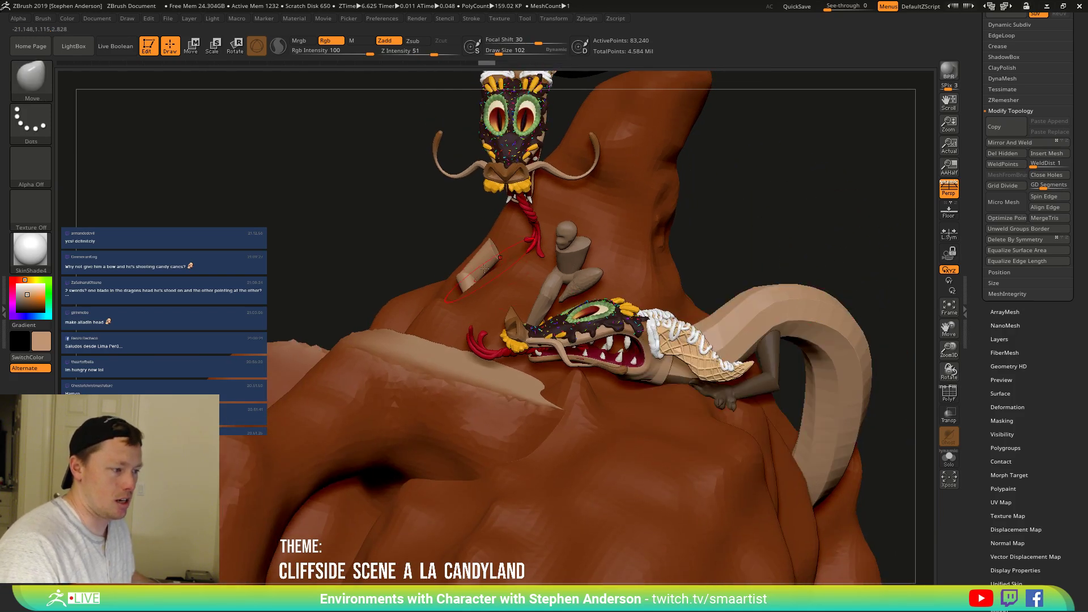
Move and rotate the mirrored arm into place on the far side of the lower dragon's neck.
{"action": "key", "text": "w"}
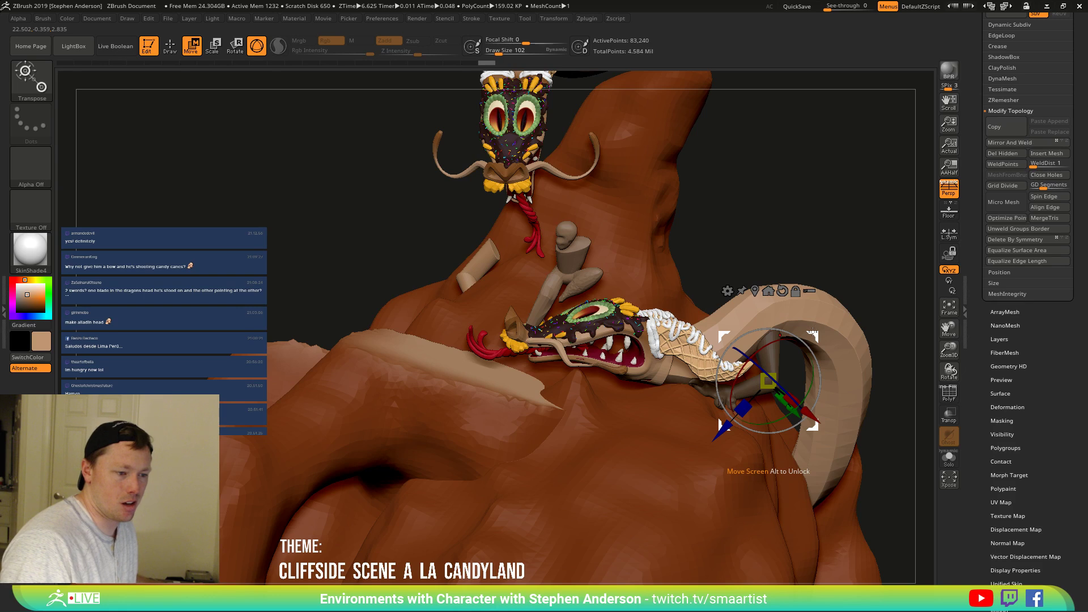
{"action": "left_click_drag", "start_coordinate": [811, 335], "coordinate": [1052, 334]}
{"action": "right_click_drag", "start_coordinate": [859, 284], "coordinate": [395, 249]}
{"action": "left_click", "coordinate": [335, 225], "text": "alt"}
{"action": "left_click_drag", "start_coordinate": [385, 240], "coordinate": [300, 310]}
{"action": "right_click_drag", "start_coordinate": [300, 310], "coordinate": [269, 284]}
{"action": "left_click_drag", "start_coordinate": [271, 284], "coordinate": [306, 313]}
{"action": "right_click_drag", "start_coordinate": [306, 315], "coordinate": [397, 302]}
{"action": "left_click_drag", "start_coordinate": [397, 302], "coordinate": [345, 296]}
{"action": "right_click_drag", "start_coordinate": [345, 297], "coordinate": [295, 293]}
{"action": "left_click_drag", "start_coordinate": [295, 292], "coordinate": [326, 307]}
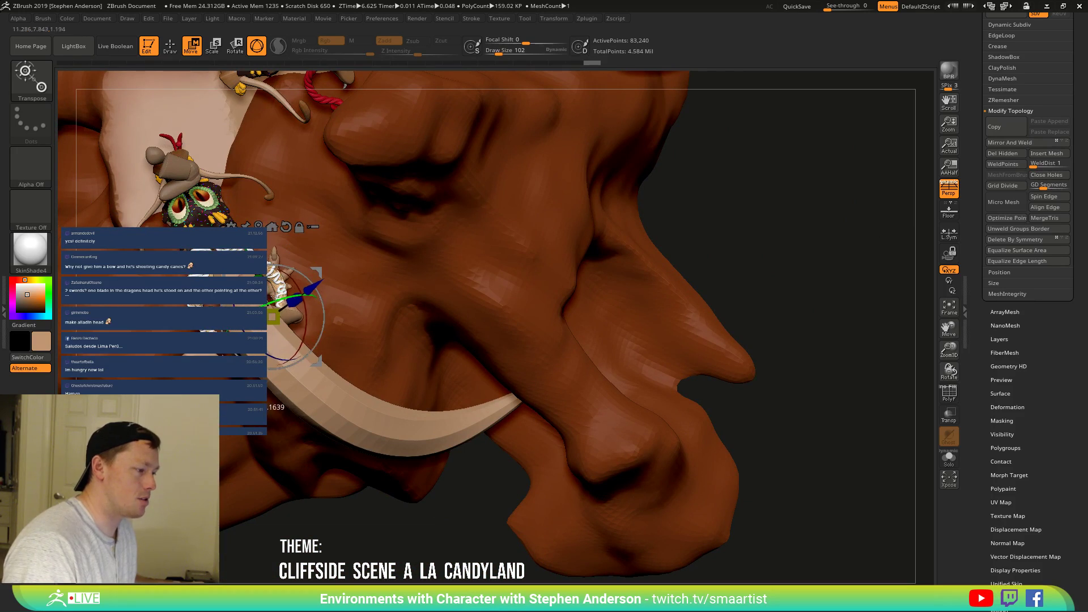
{"action": "left_click_drag", "start_coordinate": [431, 306], "coordinate": [341, 310]}
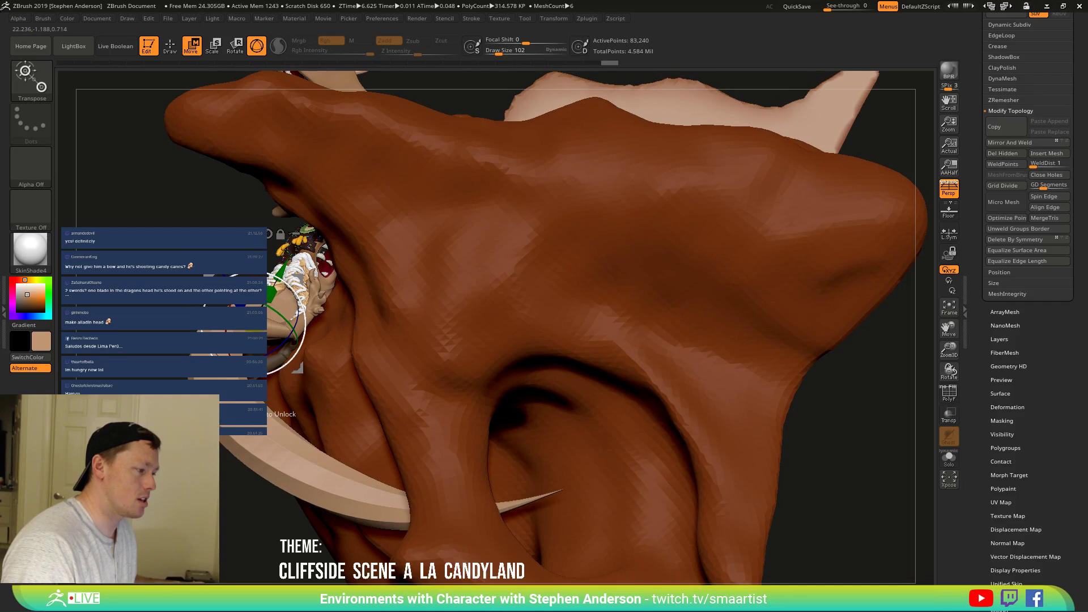
{"action": "mouse_move", "coordinate": [342, 310]}
{"action": "right_mouse_down"}
{"action": "mouse_move", "coordinate": [324, 244]}
{"action": "mouse_move", "coordinate": [431, 269]}
{"action": "mouse_move", "coordinate": [361, 369]}
{"action": "mouse_move", "coordinate": [355, 357]}
{"action": "right_mouse_up"}
Adjust the second hand against the rock with the Move brush and check both arms from the front.
{"action": "key", "text": "b"}
{"action": "key", "text": "m"}
{"action": "key", "text": "v"}
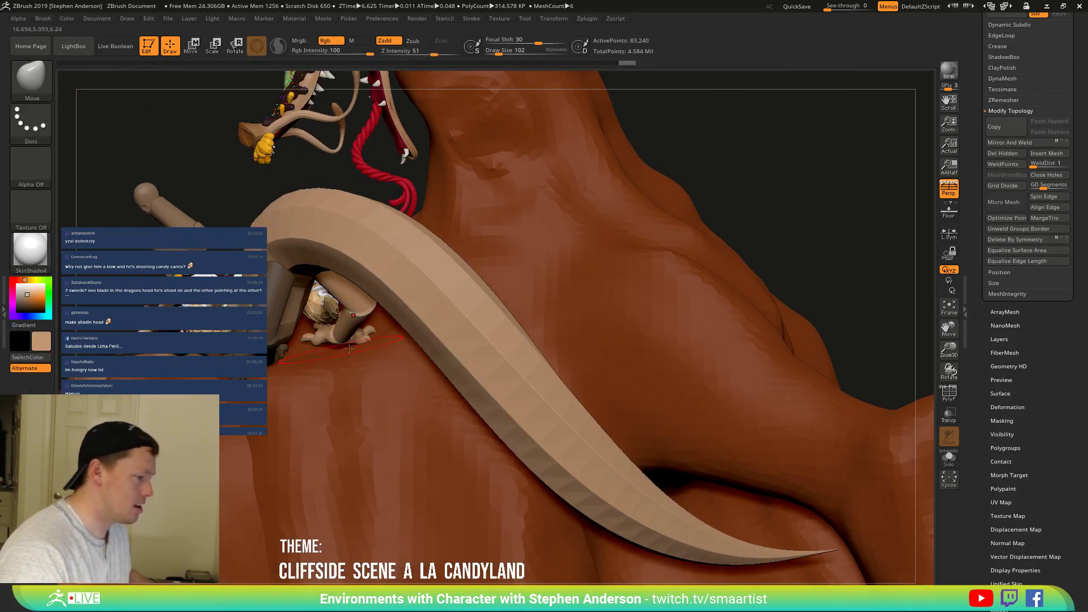
{"action": "left_click", "coordinate": [332, 351]}
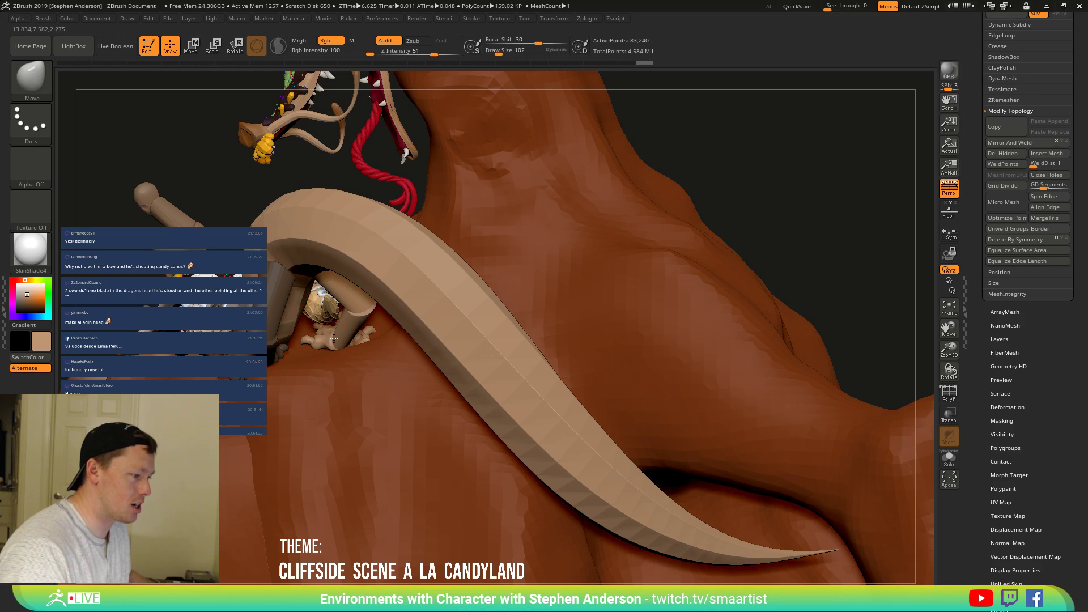
{"action": "mouse_move", "coordinate": [332, 351]}
{"action": "right_mouse_down"}
{"action": "mouse_move", "coordinate": [318, 350]}
{"action": "mouse_move", "coordinate": [333, 346]}
{"action": "mouse_move", "coordinate": [374, 390]}
{"action": "mouse_move", "coordinate": [570, 328]}
{"action": "mouse_move", "coordinate": [614, 436]}
{"action": "mouse_move", "coordinate": [635, 411]}
{"action": "mouse_move", "coordinate": [621, 359]}
{"action": "mouse_move", "coordinate": [430, 418]}
{"action": "mouse_move", "coordinate": [662, 340]}
{"action": "right_mouse_up"}
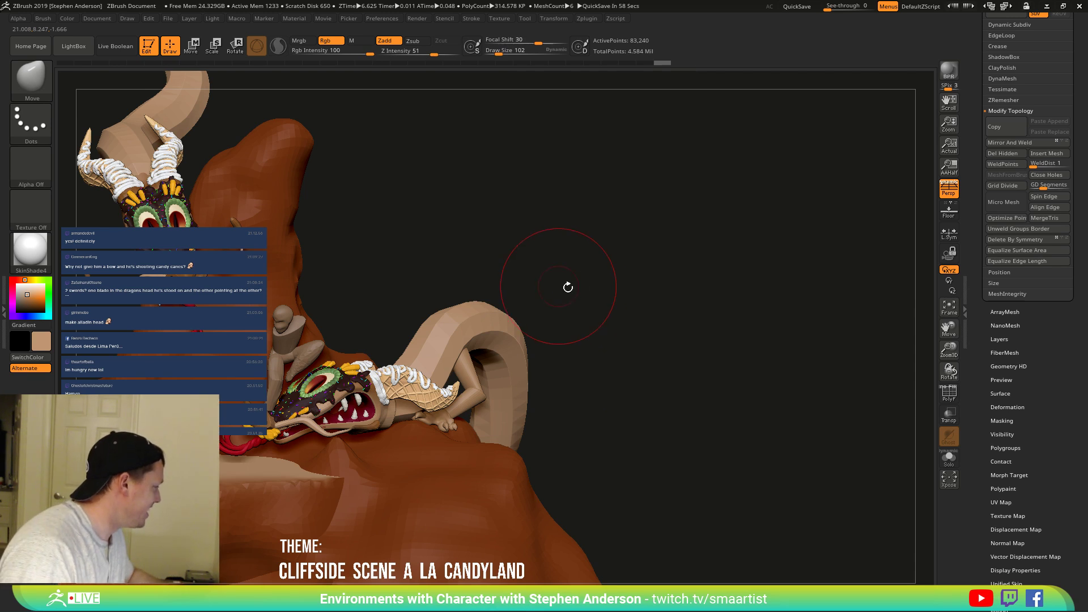
{"action": "mouse_move", "coordinate": [597, 321]}
{"action": "right_mouse_down"}
{"action": "mouse_move", "coordinate": [617, 300]}
{"action": "mouse_move", "coordinate": [729, 348]}
{"action": "right_mouse_up"}
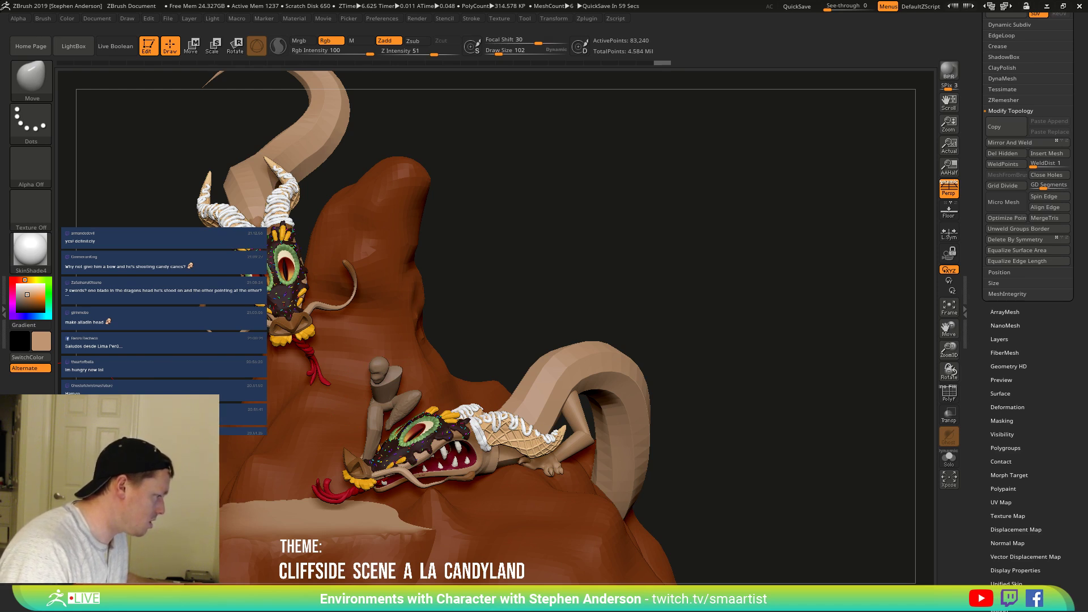
Switch to Photos, review the earlier dragon progress renders from progress_12eib.jpg back to progress_12e.jpg, and return to ZBrush.
{"action": "key", "text": "alt+Tab"}
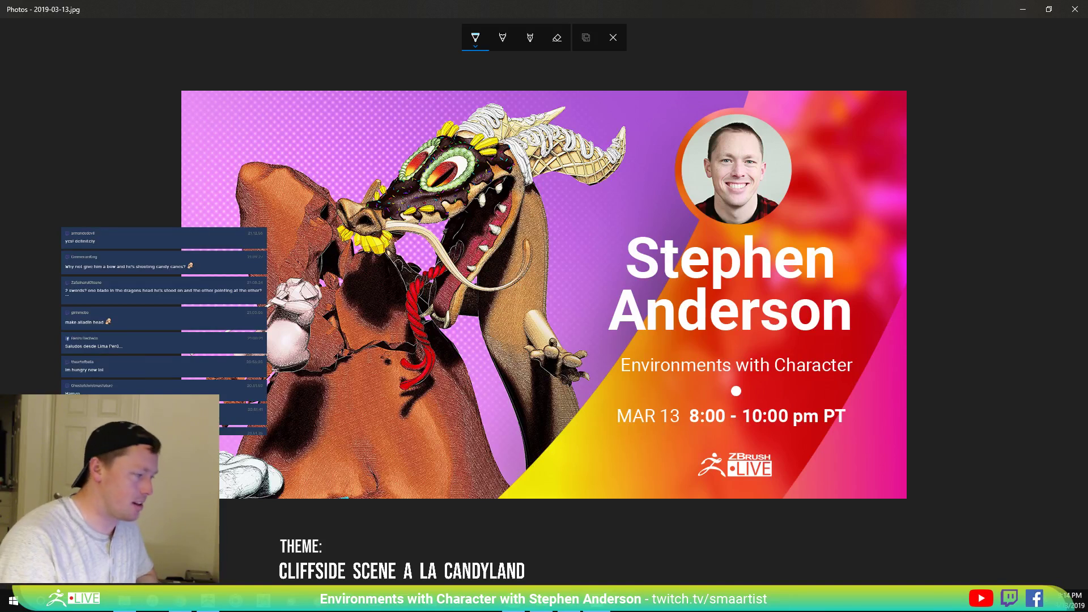
{"action": "left_click", "coordinate": [1074, 9]}
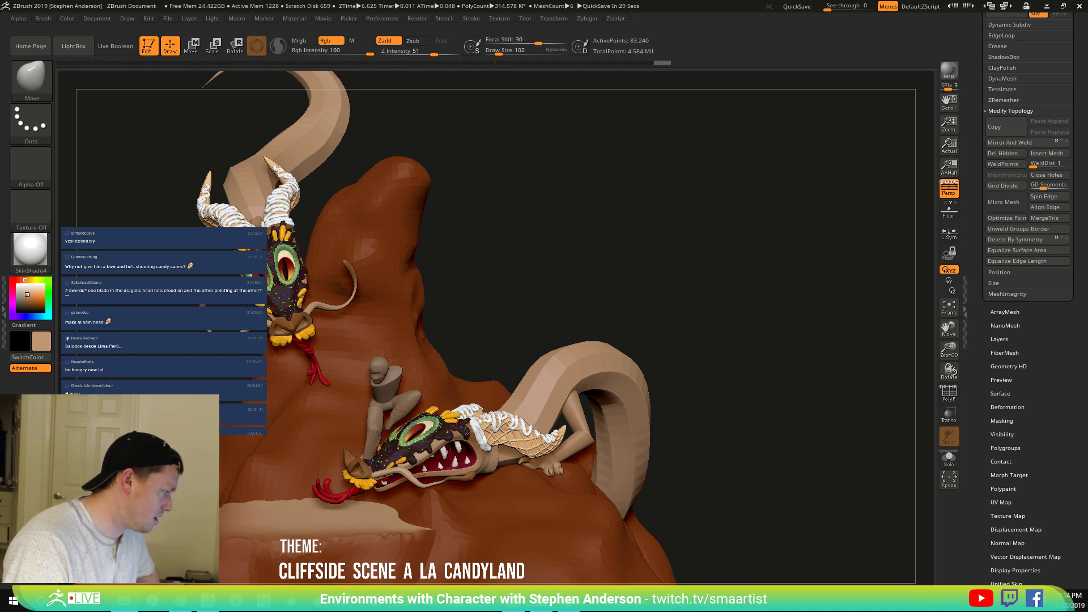
{"action": "key", "text": "alt+Tab"}
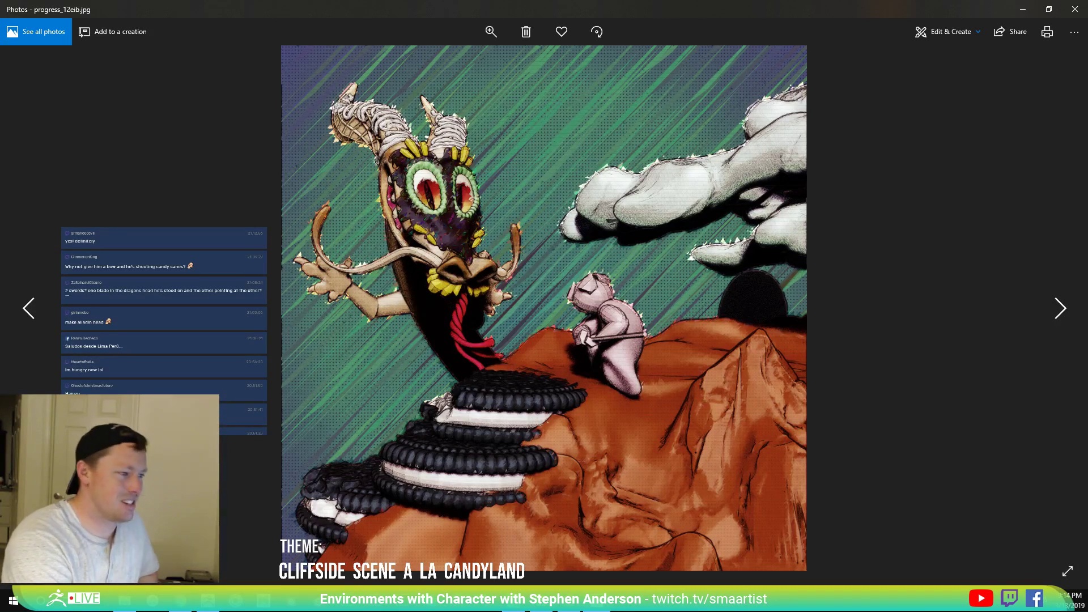
{"action": "key", "text": "Left"}
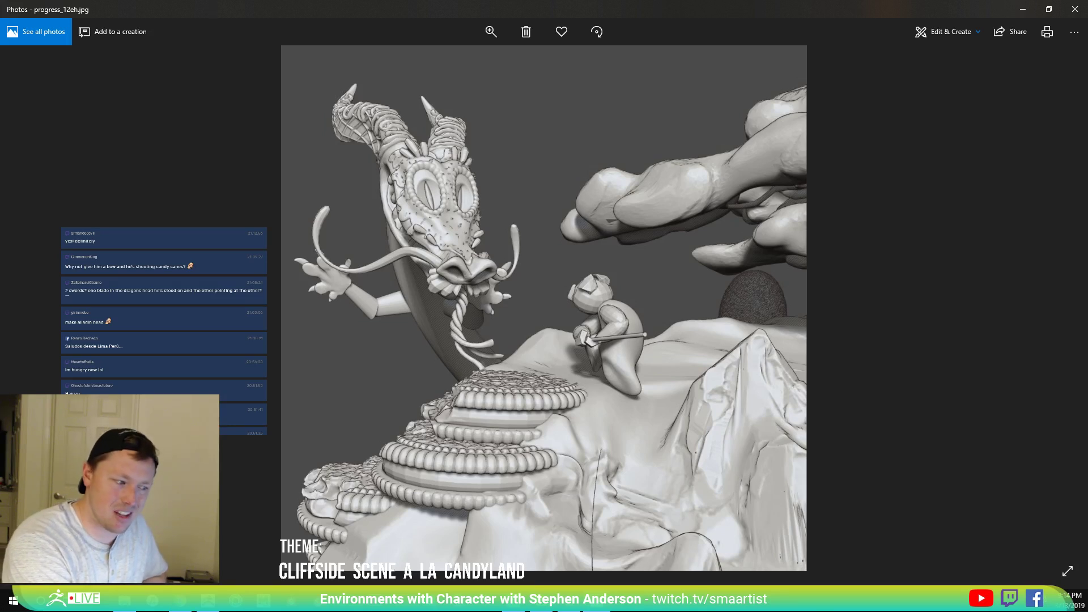
{"action": "key", "text": "Left"}
{"action": "key", "text": "Left"}
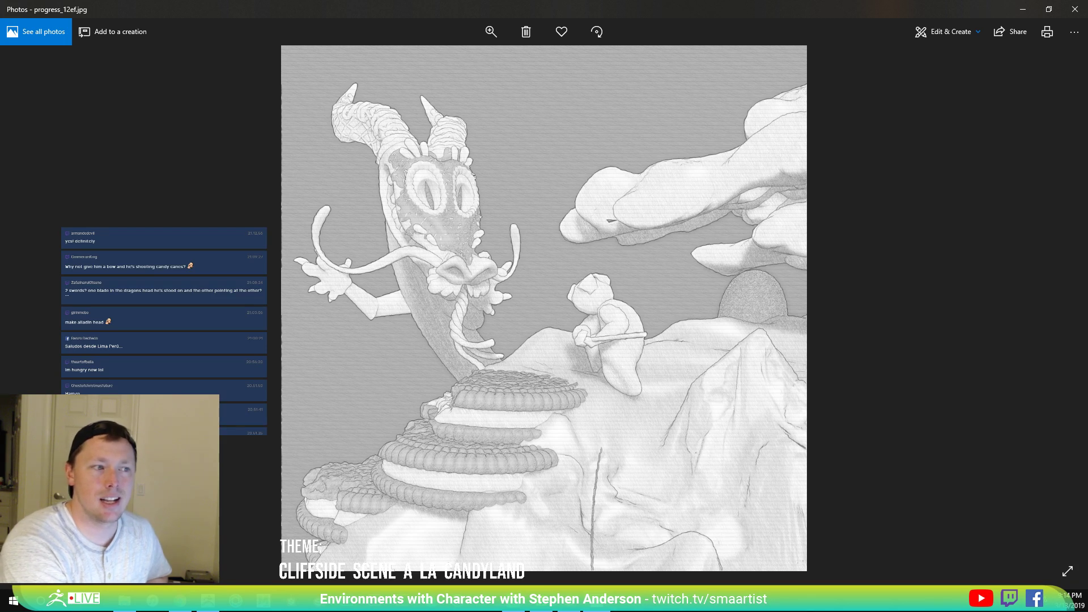
{"action": "key", "text": "Left"}
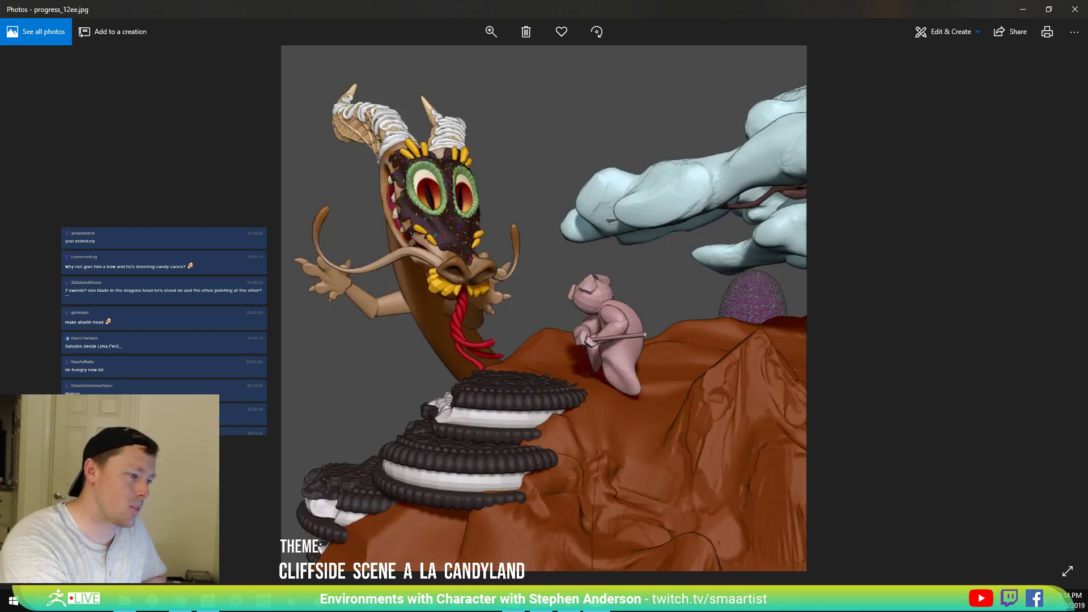
{"action": "key", "text": "Left"}
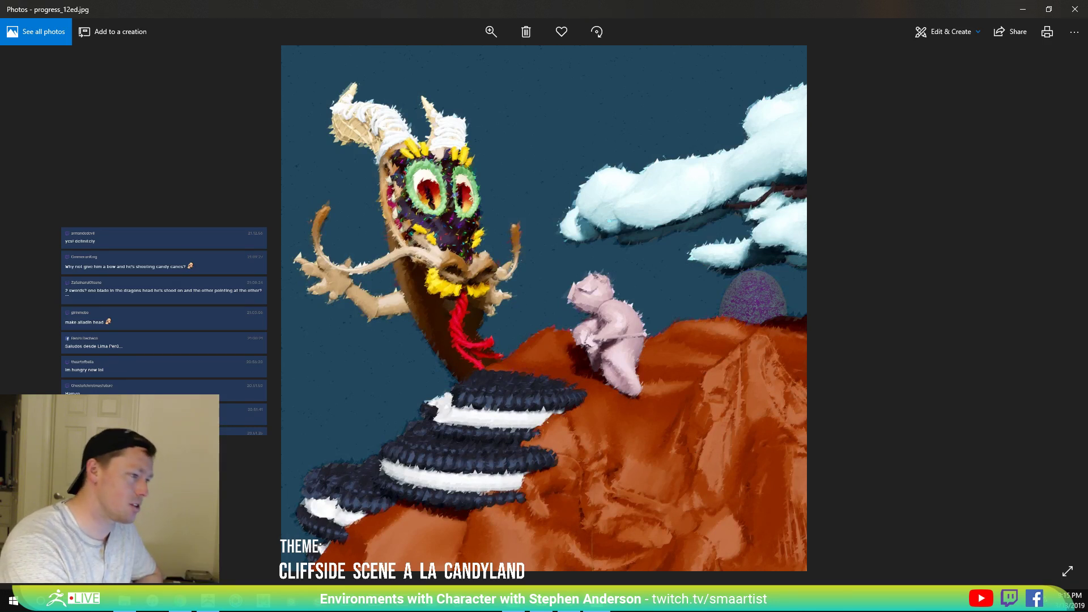
{"action": "key", "text": "Left"}
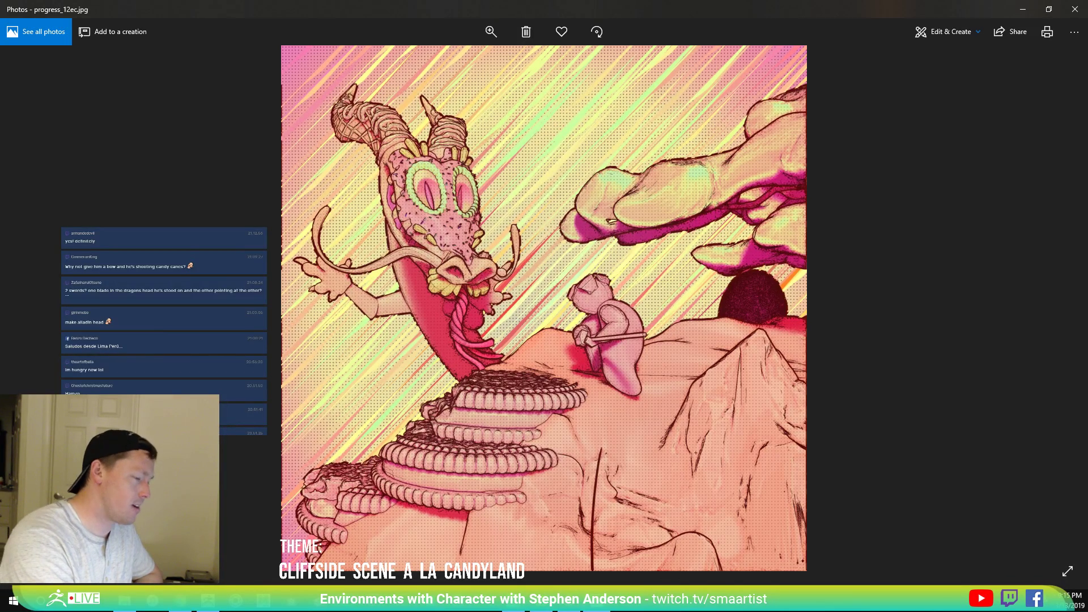
{"action": "key", "text": "Left"}
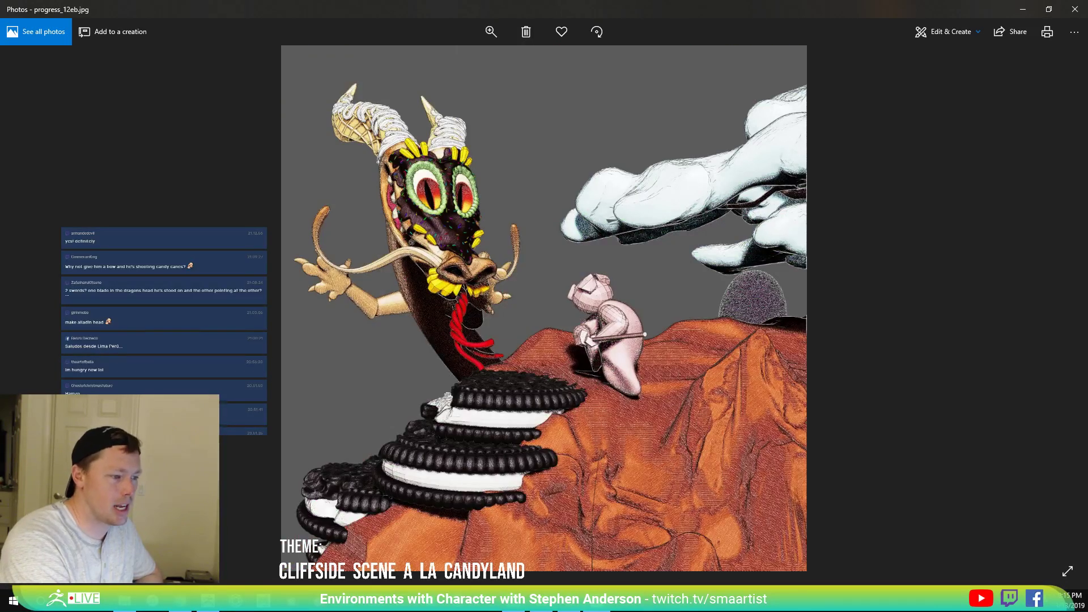
{"action": "key", "text": "Left"}
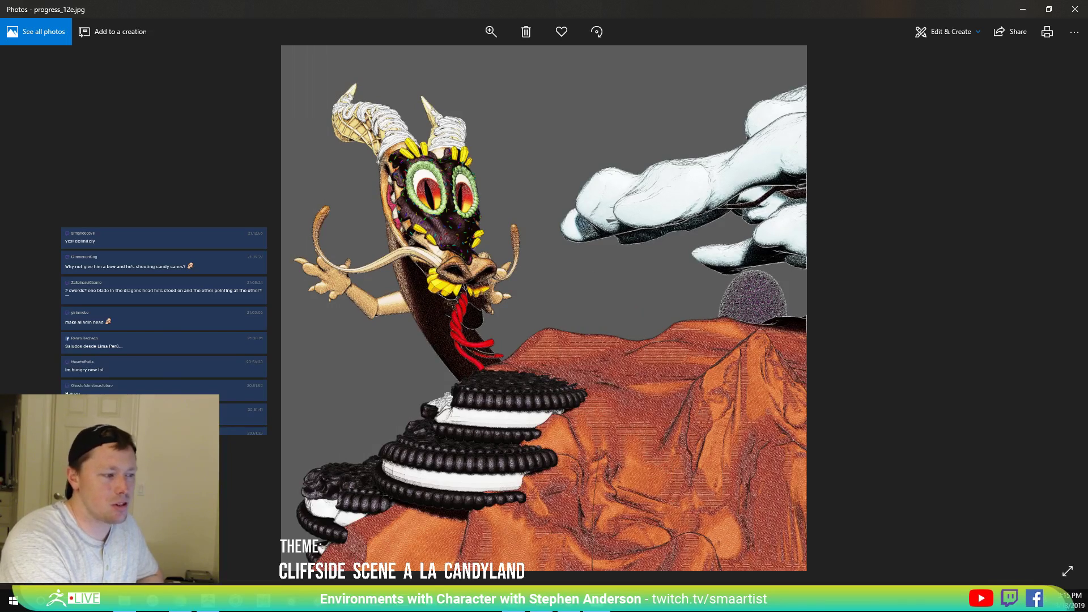
{"action": "key", "text": "Right"}
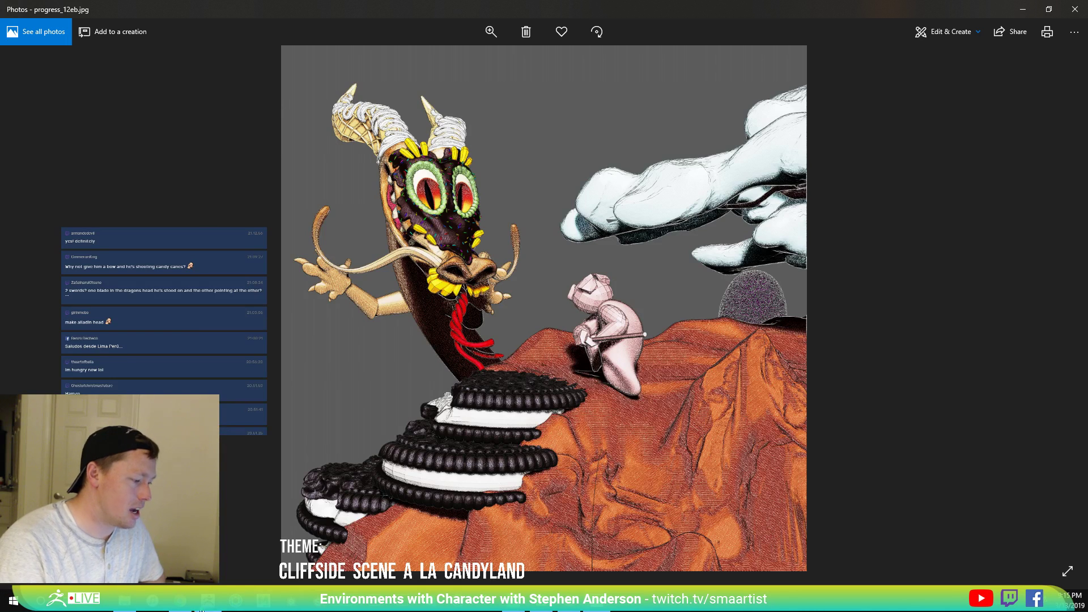
{"action": "left_click", "coordinate": [208, 600]}
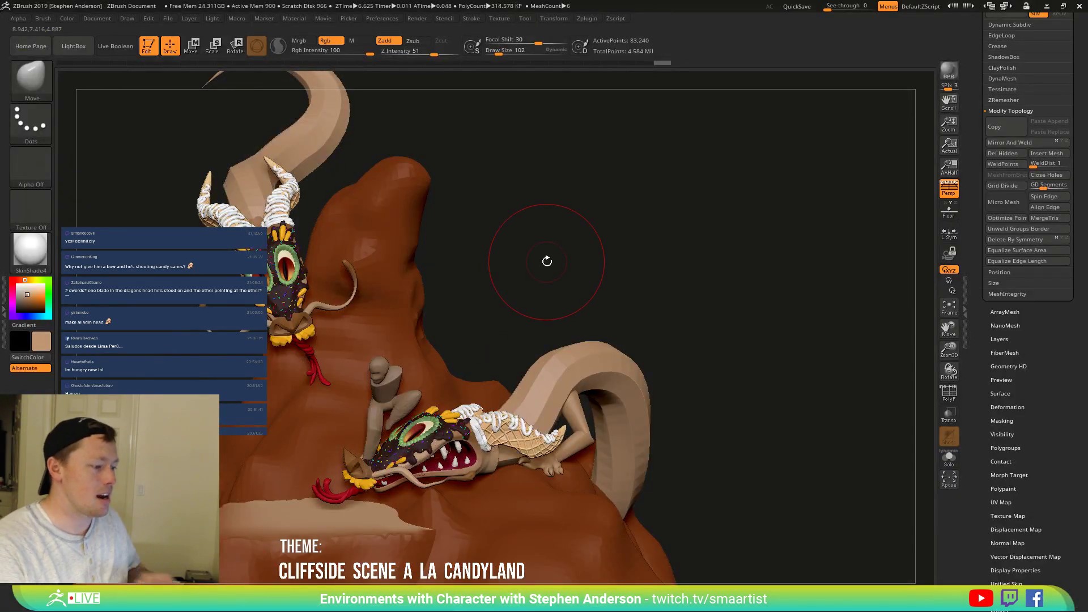
Try to insert a PolySphere from the IMM Primitives brush at the crouching character's shoulder, and undo it.
{"action": "mouse_move", "coordinate": [514, 287]}
{"action": "left_mouse_down"}
{"action": "mouse_move", "coordinate": [507, 294]}
{"action": "mouse_move", "coordinate": [511, 284]}
{"action": "left_mouse_up"}
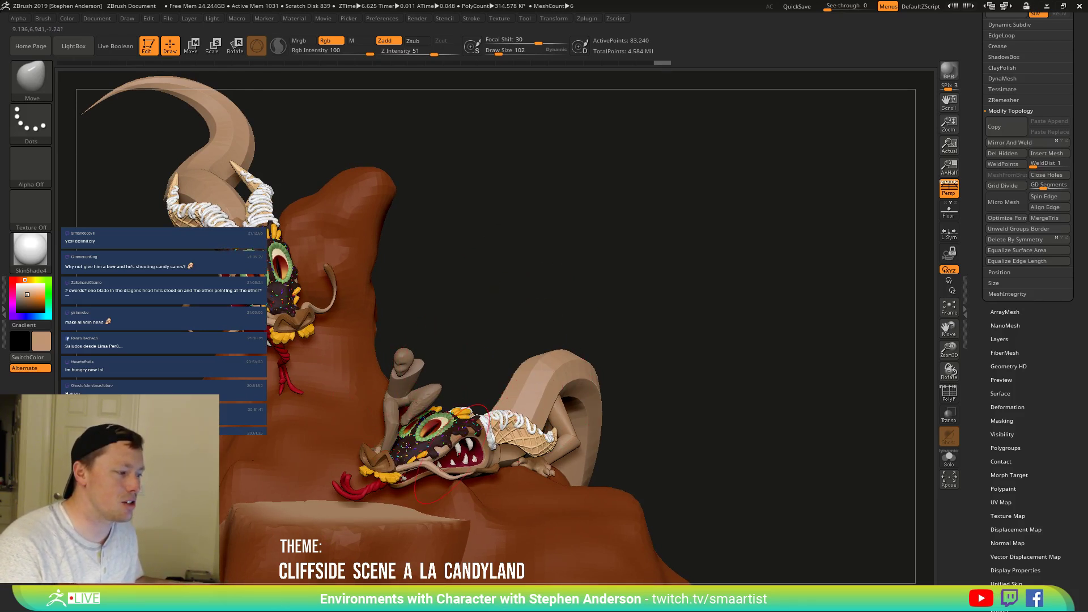
{"action": "mouse_move", "coordinate": [485, 333]}
{"action": "left_mouse_down"}
{"action": "mouse_move", "coordinate": [543, 324]}
{"action": "mouse_move", "coordinate": [527, 333]}
{"action": "left_mouse_up"}
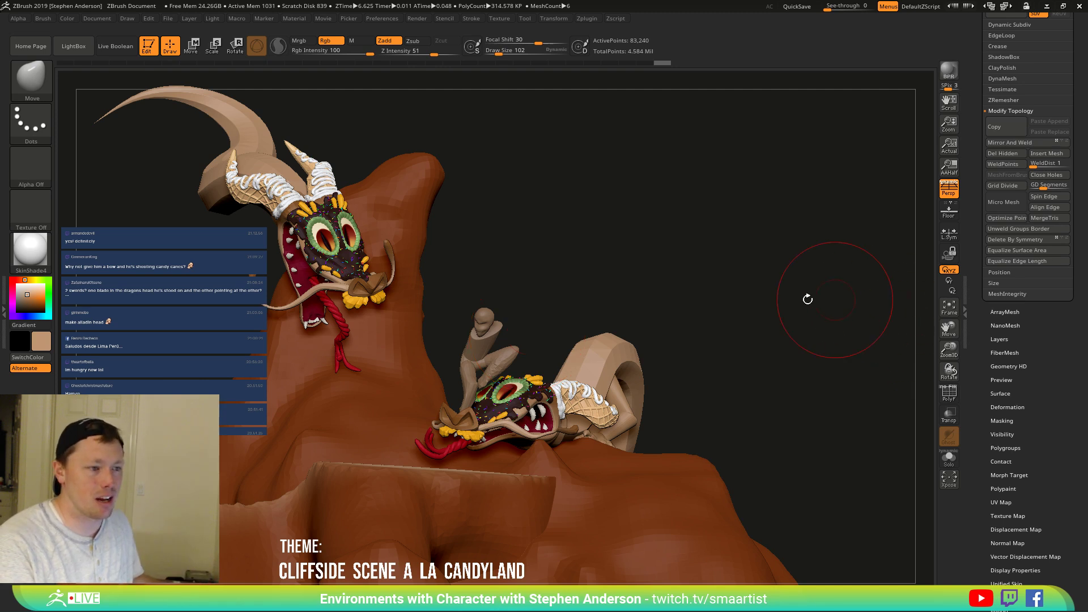
{"action": "mouse_move", "coordinate": [676, 312]}
{"action": "left_mouse_down"}
{"action": "mouse_move", "coordinate": [669, 322]}
{"action": "mouse_move", "coordinate": [714, 326]}
{"action": "mouse_move", "coordinate": [659, 302]}
{"action": "mouse_move", "coordinate": [566, 343]}
{"action": "left_mouse_up"}
{"action": "mouse_move", "coordinate": [566, 344]}
{"action": "right_mouse_down", "text": "alt"}
{"action": "mouse_move", "coordinate": [602, 327]}
{"action": "mouse_move", "coordinate": [567, 254]}
{"action": "right_mouse_up", "text": "alt"}
{"action": "left_click_drag", "start_coordinate": [529, 237], "coordinate": [511, 276]}
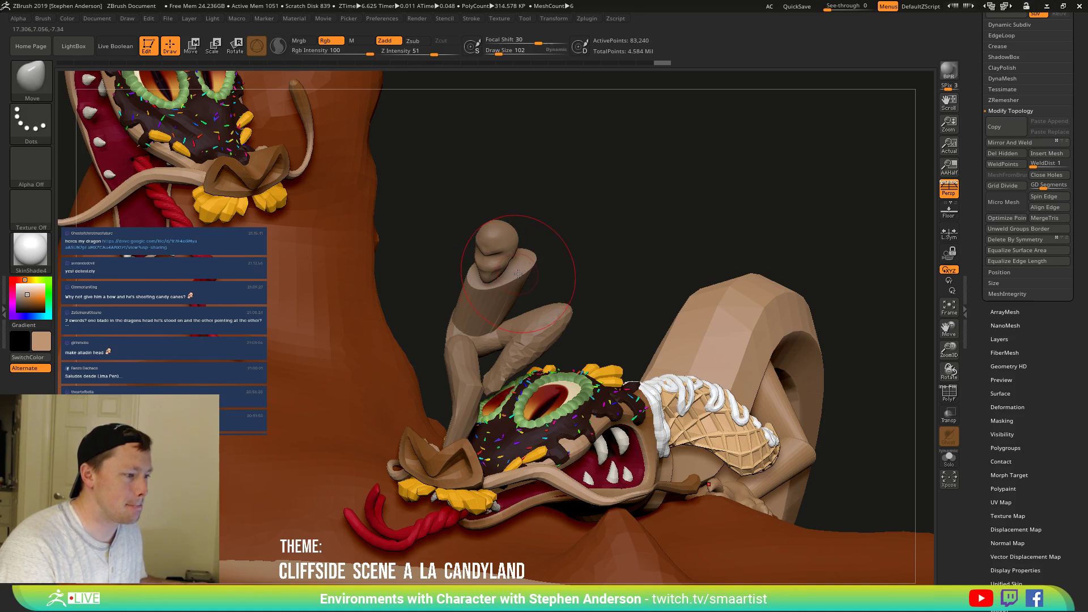
{"action": "right_click_drag", "start_coordinate": [517, 274], "coordinate": [511, 276]}
{"action": "key", "text": "b"}
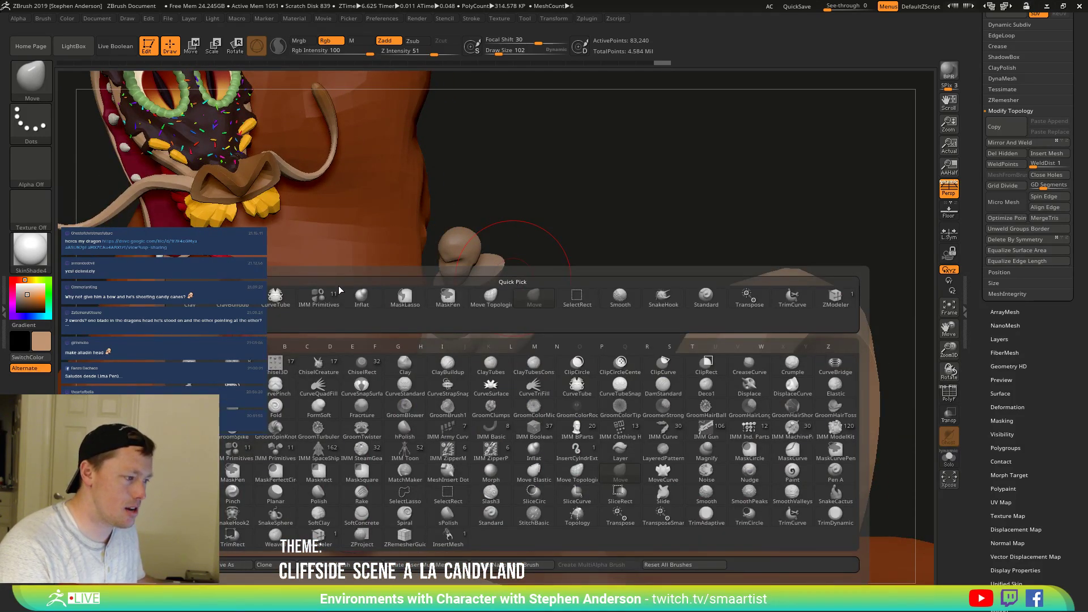
{"action": "left_click", "coordinate": [318, 296]}
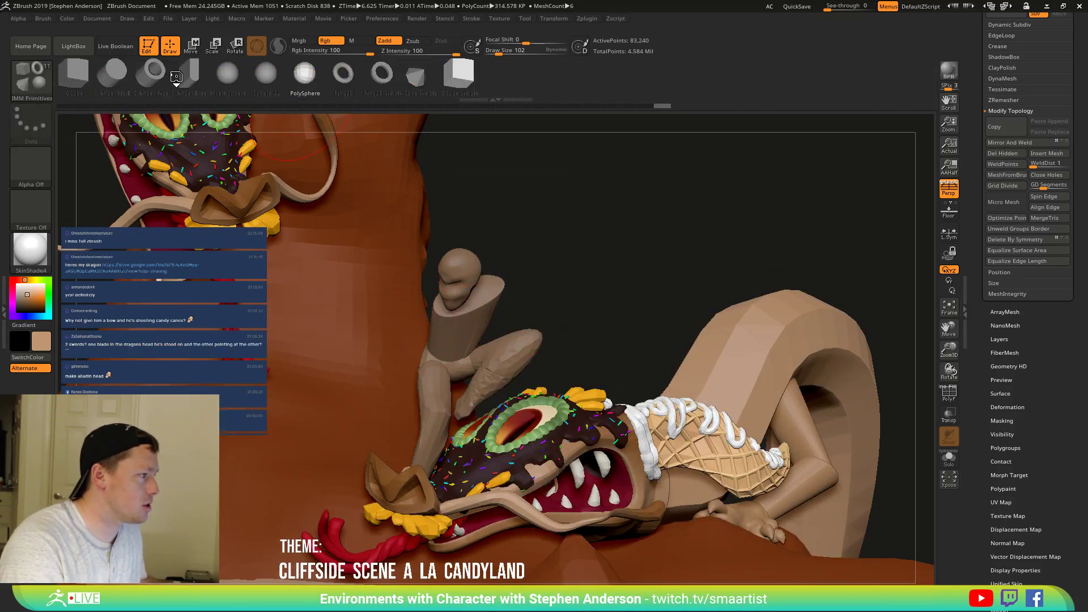
{"action": "left_click", "coordinate": [304, 83]}
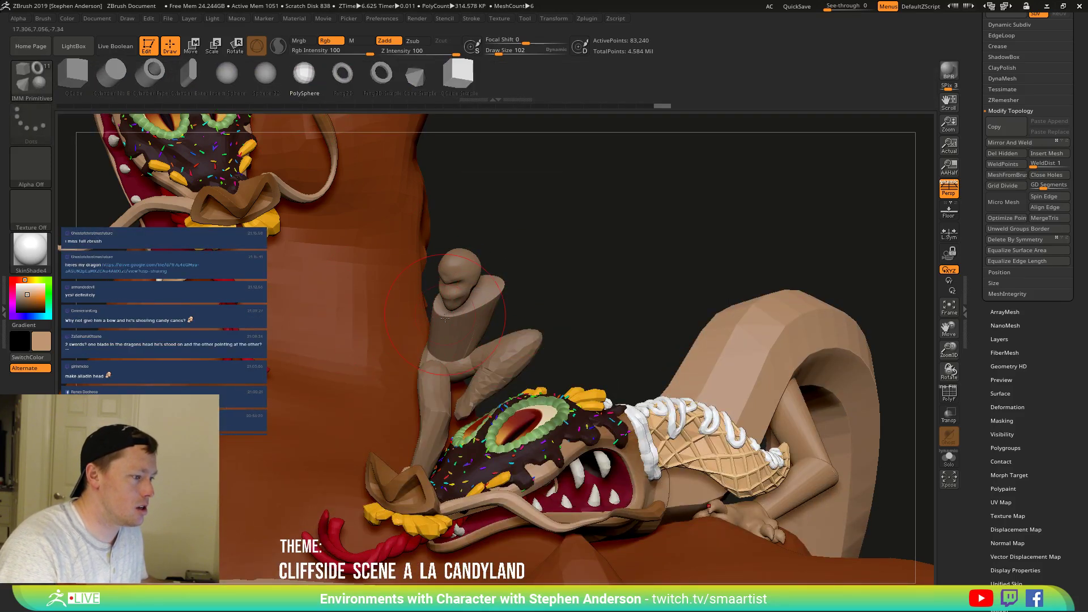
{"action": "left_click_drag", "start_coordinate": [440, 322], "coordinate": [444, 332]}
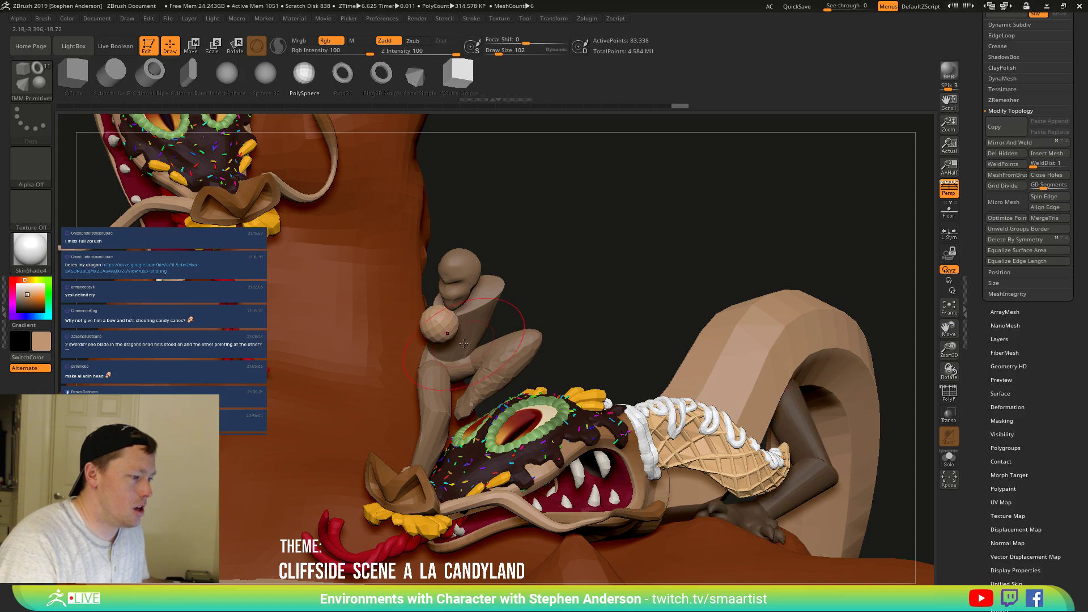
{"action": "key", "text": "b"}
{"action": "key", "text": "l"}
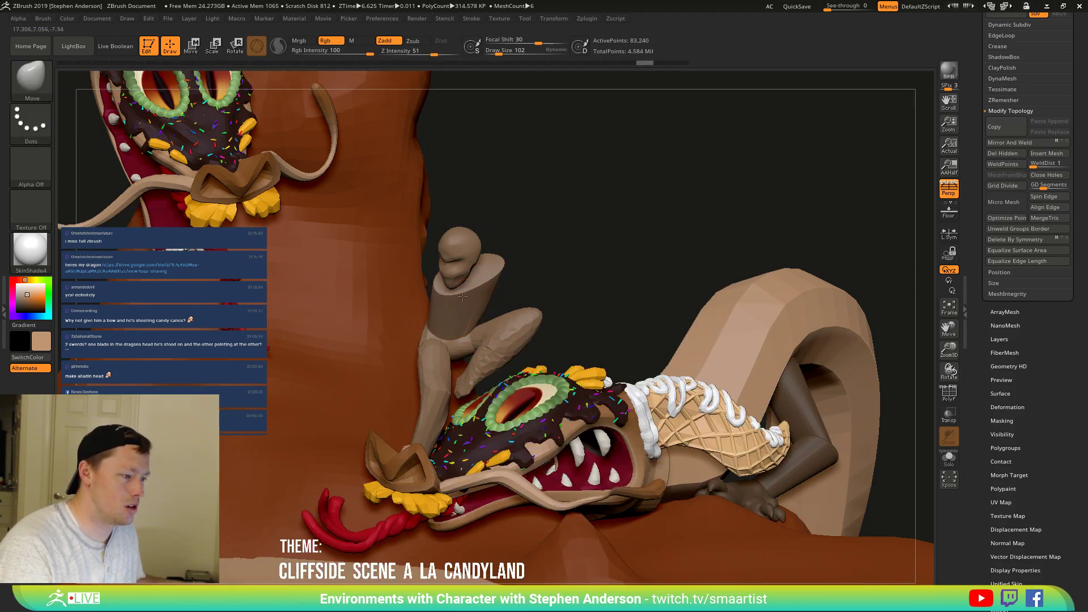
Select the CharacterBlocking subtool, insert a PolySphere at the character's shoulder and activate the move gizmo on it.
{"action": "left_click", "coordinate": [498, 286], "text": "alt"}
{"action": "left_click_drag", "start_coordinate": [553, 253], "coordinate": [646, 286]}
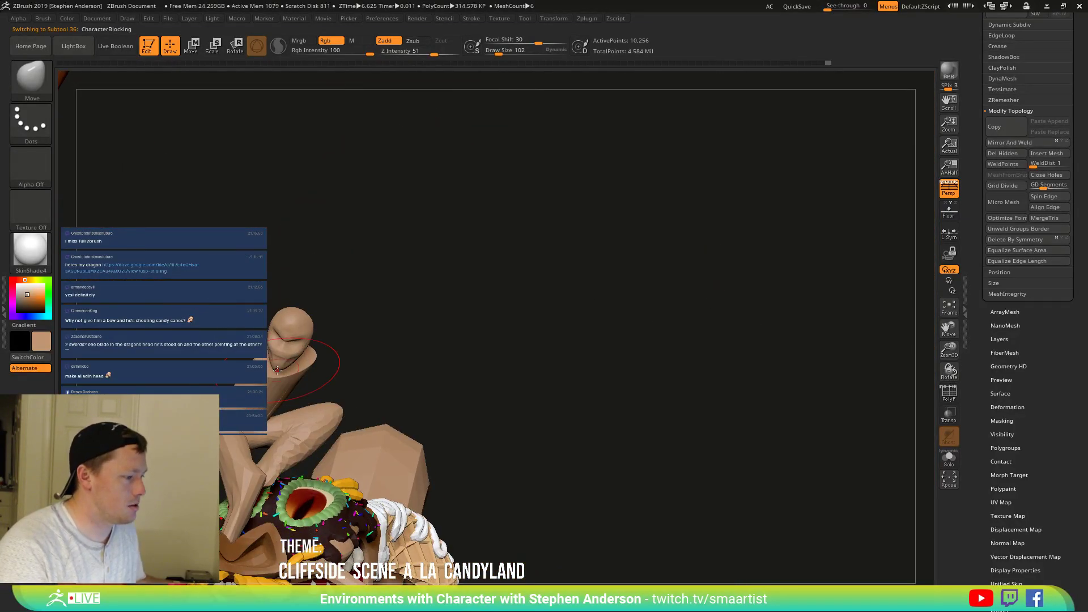
{"action": "key", "text": "b"}
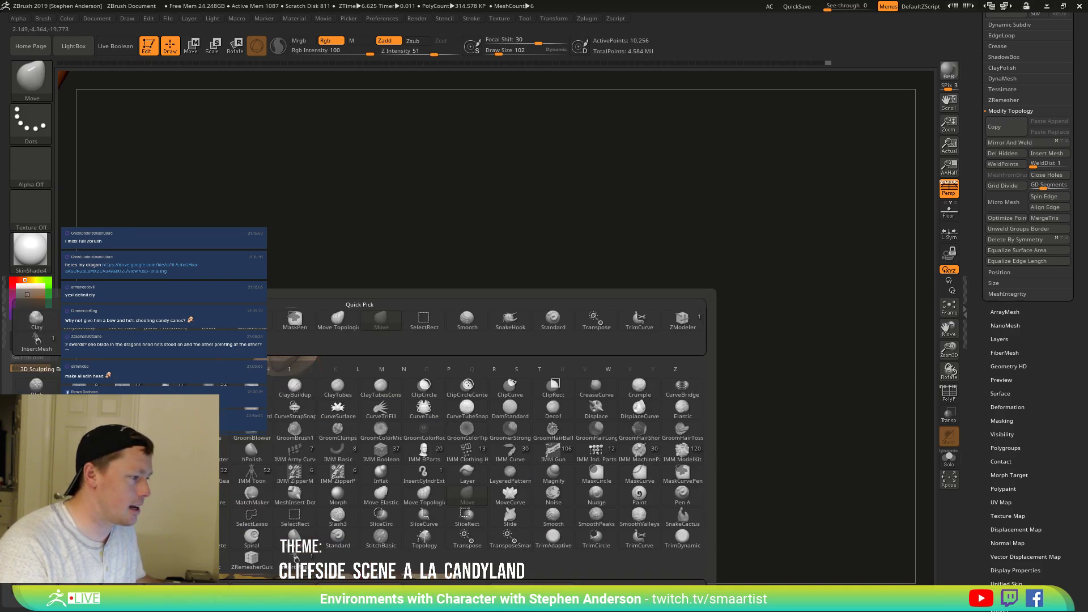
{"action": "left_click", "coordinate": [166, 321]}
{"action": "left_click_drag", "start_coordinate": [265, 402], "coordinate": [277, 407]}
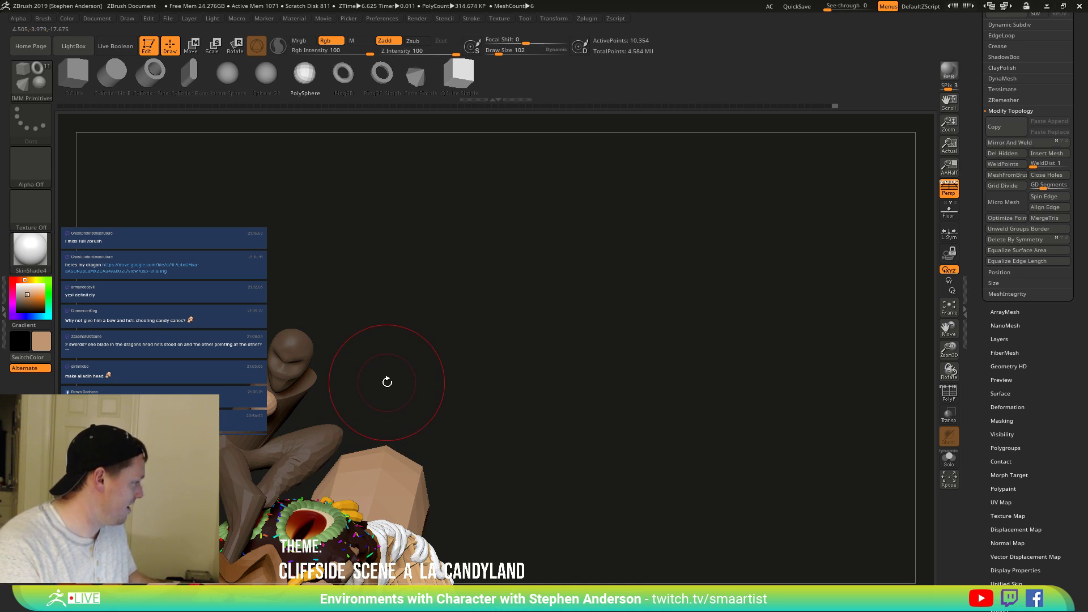
{"action": "key", "text": "w"}
{"action": "left_click_drag", "start_coordinate": [420, 353], "coordinate": [552, 325]}
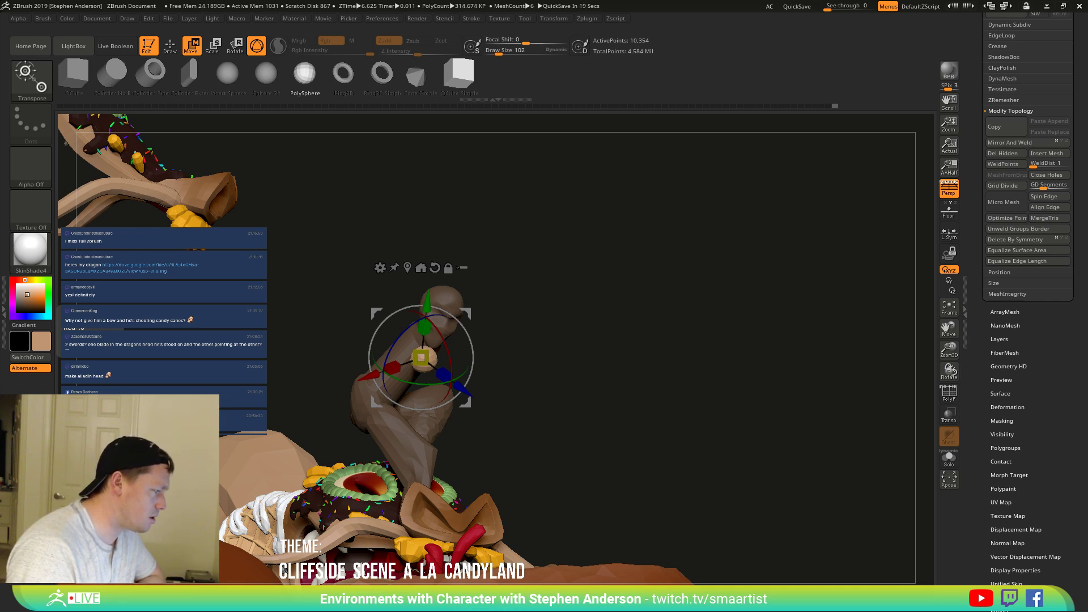
Switch to Photos to show the InstagramShares.jpg discount image.
{"action": "key", "text": "alt+Tab"}
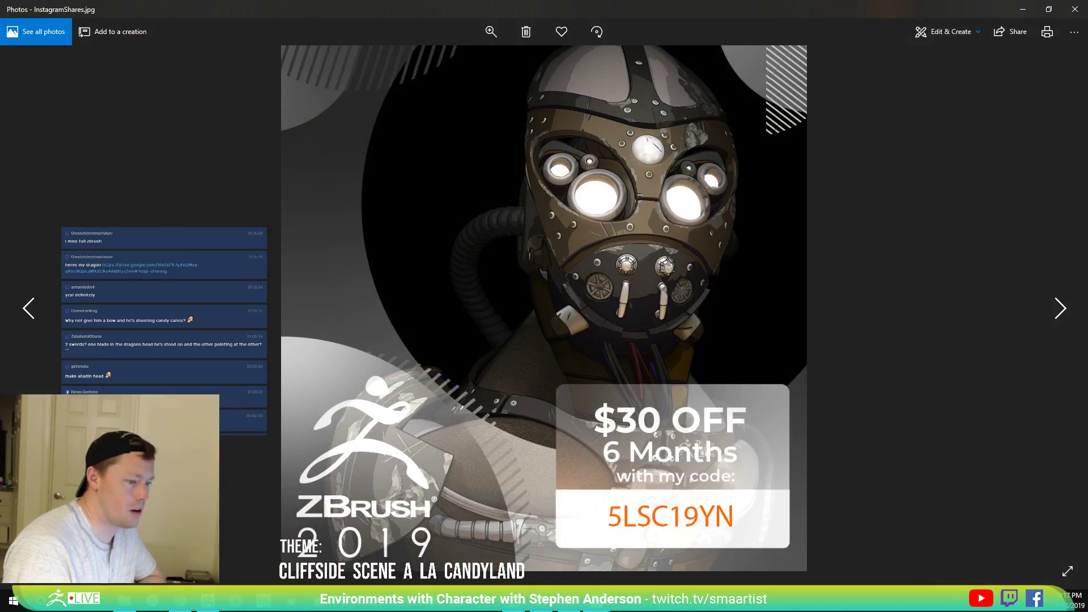
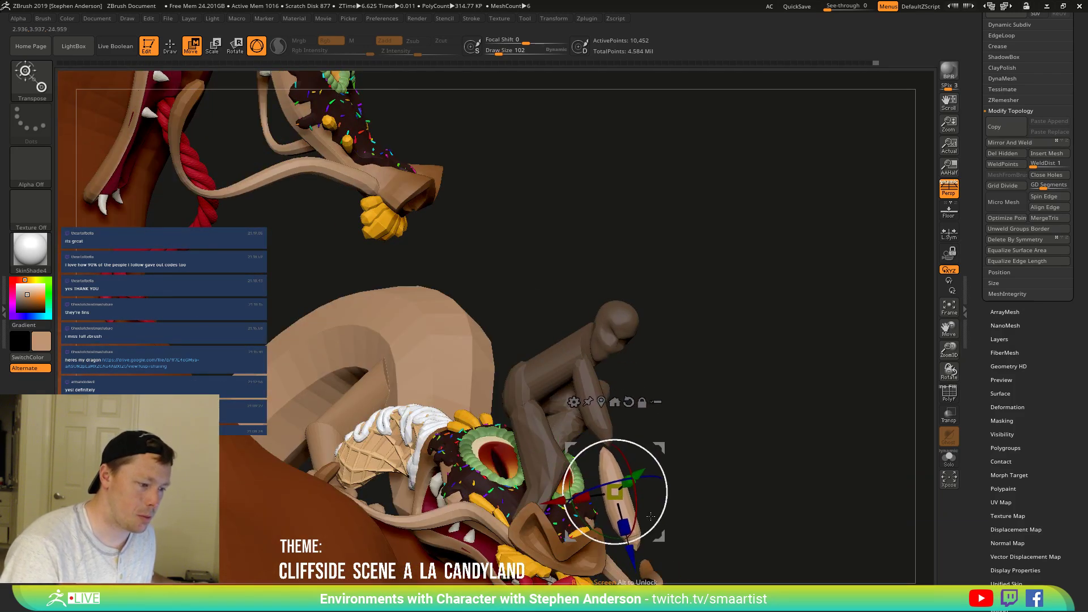
Place the transform pivot at the elbow and rotate the inserted forearm so it folds back toward the character's raised knee.
{"action": "left_click_drag", "start_coordinate": [650, 455], "coordinate": [860, 372], "text": "alt"}
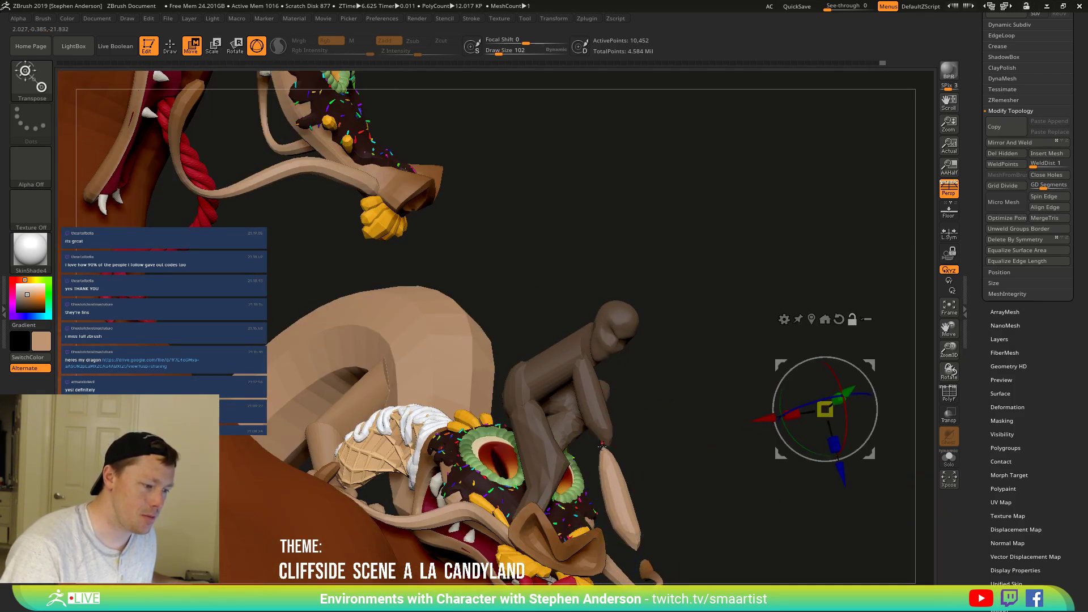
{"action": "left_click", "coordinate": [601, 451]}
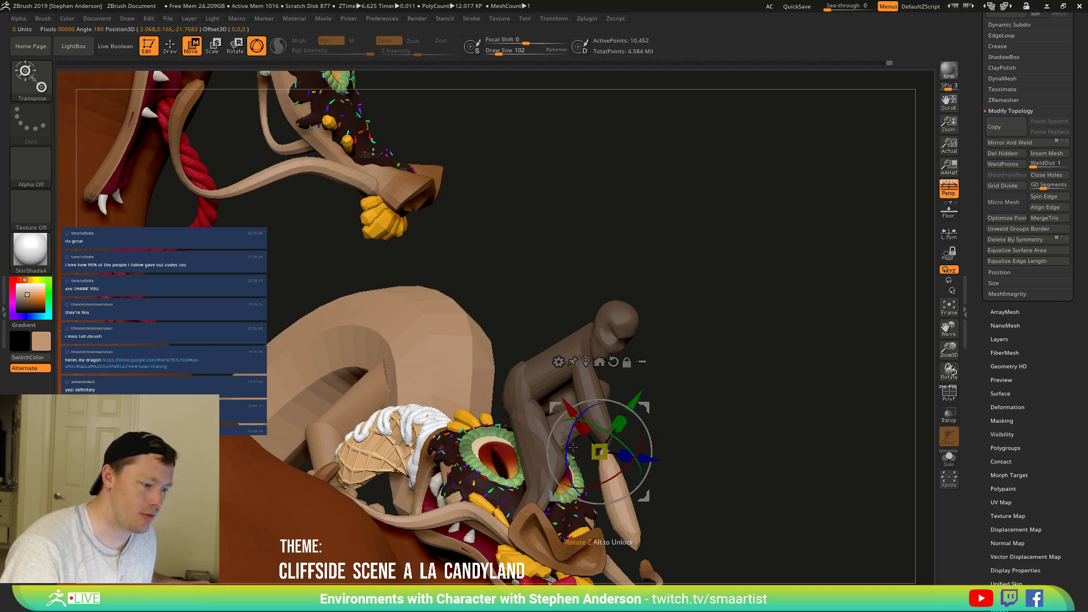
{"action": "left_click_drag", "start_coordinate": [701, 479], "coordinate": [589, 443]}
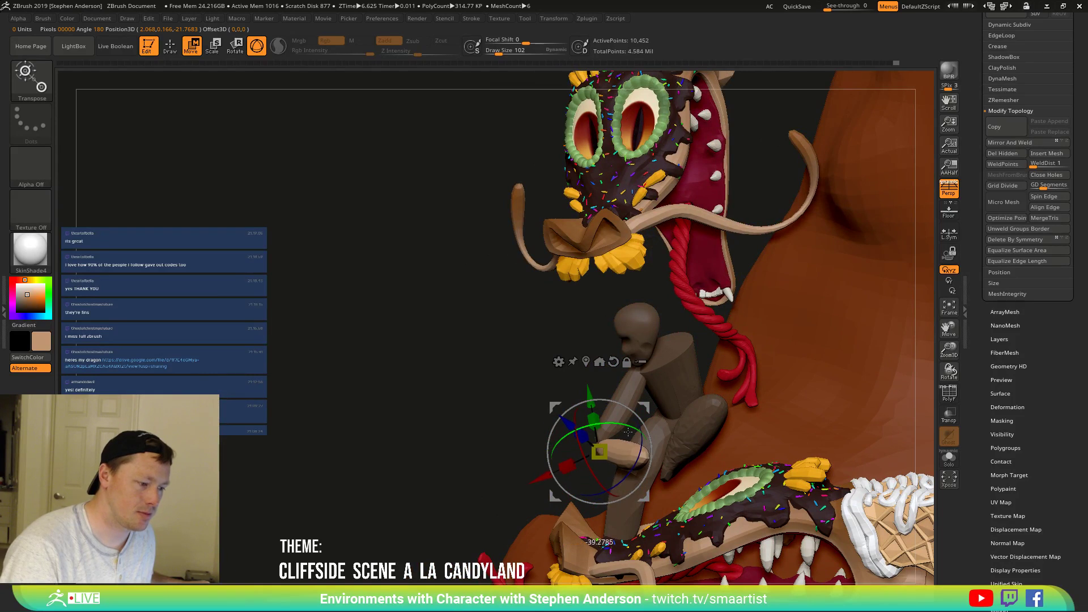
{"action": "left_click_drag", "start_coordinate": [717, 398], "coordinate": [633, 400]}
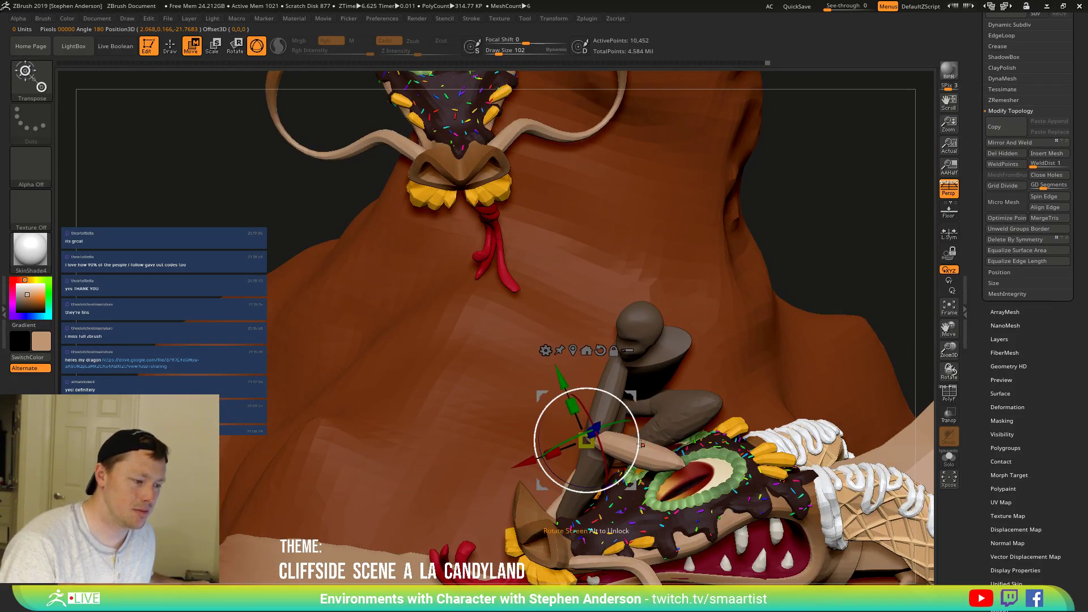
{"action": "left_click_drag", "start_coordinate": [650, 408], "coordinate": [630, 405]}
{"action": "left_click_drag", "start_coordinate": [710, 417], "coordinate": [578, 466]}
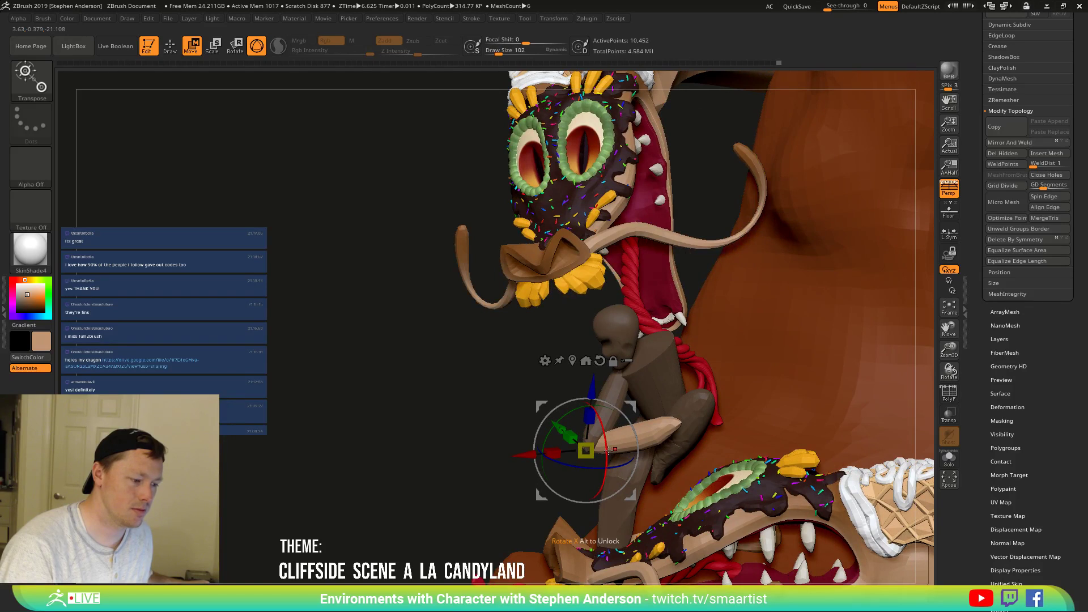
{"action": "left_click_drag", "start_coordinate": [608, 420], "coordinate": [593, 428]}
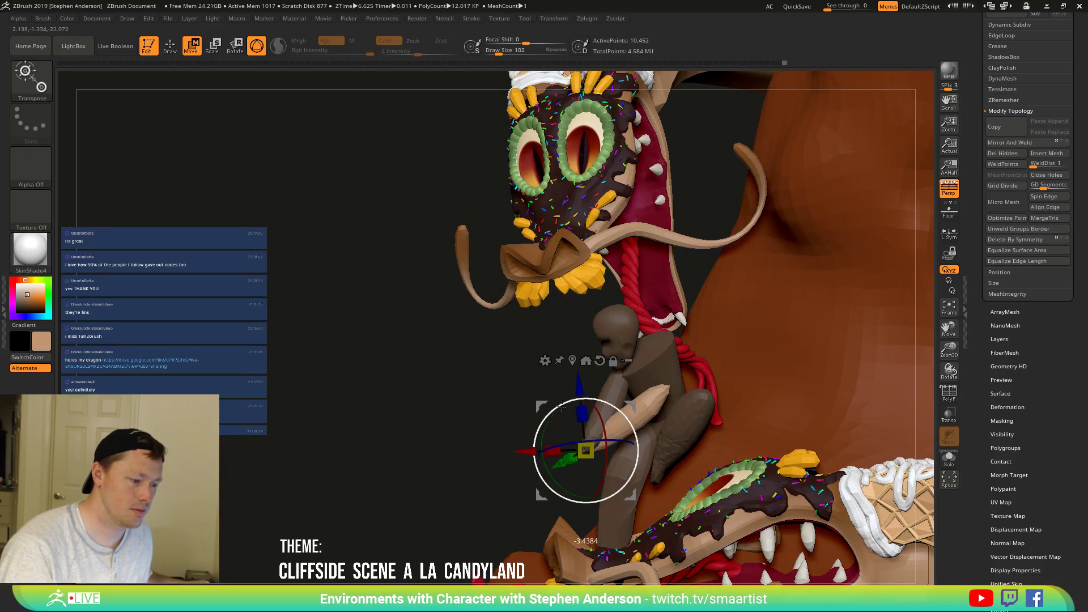
{"action": "right_click_drag", "start_coordinate": [633, 389], "coordinate": [728, 365]}
{"action": "left_click_drag", "start_coordinate": [728, 365], "coordinate": [757, 338]}
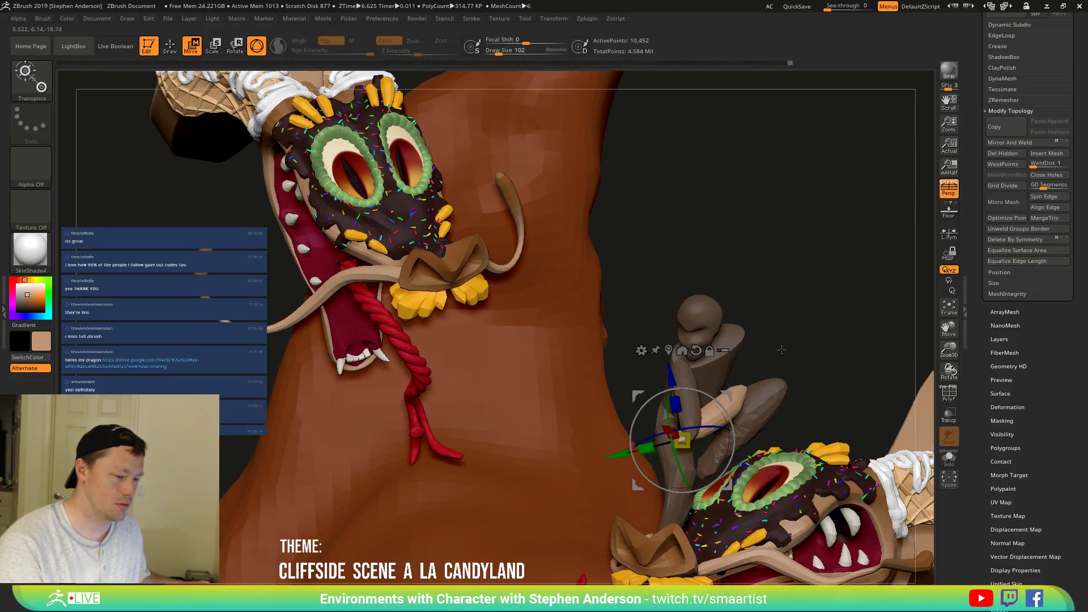
Clear the mask, show the polygroup wireframe and mask everything except the arm pieces' polygroup.
{"action": "left_click_drag", "start_coordinate": [837, 318], "coordinate": [804, 355], "text": "ctrl"}
{"action": "key", "text": "shift+f"}
{"action": "mouse_move", "coordinate": [708, 397]}
{"action": "right_mouse_down"}
{"action": "mouse_move", "coordinate": [720, 419]}
{"action": "mouse_move", "coordinate": [750, 404]}
{"action": "mouse_move", "coordinate": [600, 421]}
{"action": "mouse_move", "coordinate": [663, 410]}
{"action": "mouse_move", "coordinate": [694, 391]}
{"action": "right_mouse_up"}
{"action": "key", "text": "q"}
{"action": "key", "text": "w"}
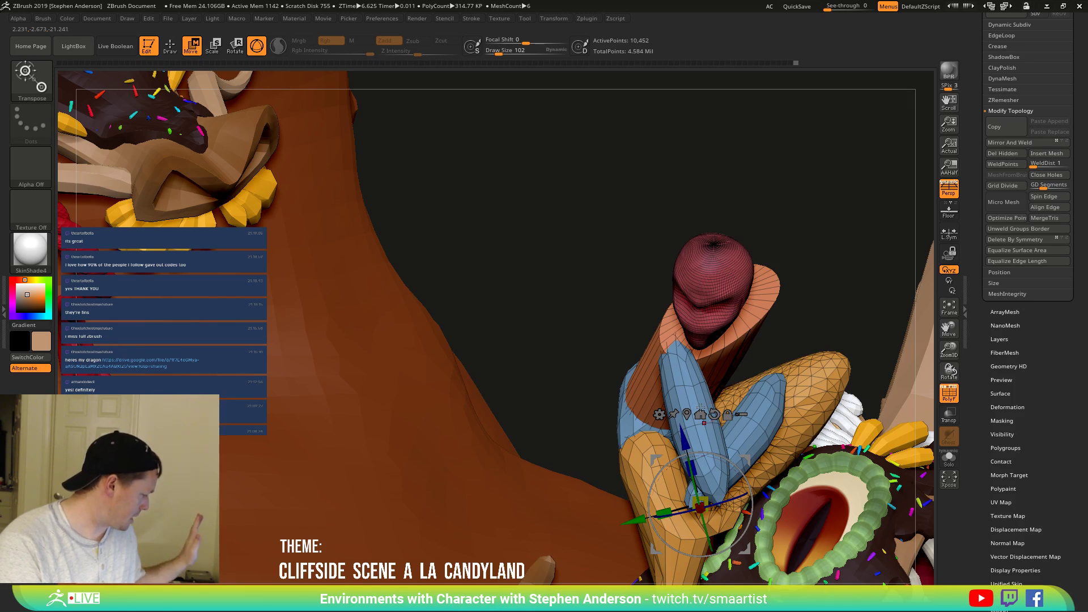
{"action": "left_click", "coordinate": [698, 404], "text": "ctrl"}
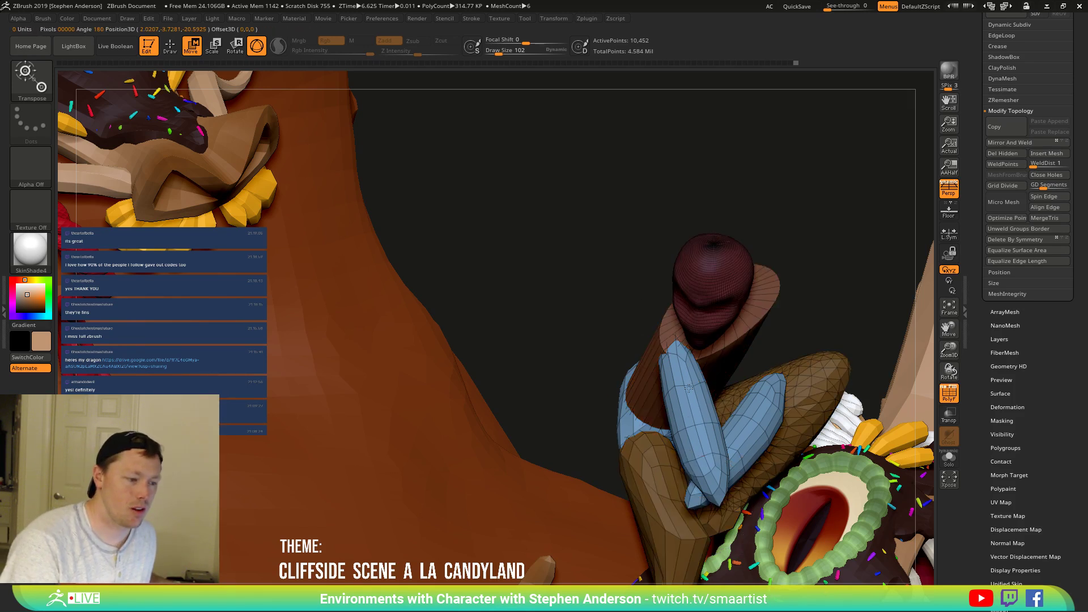
Assign the hip piece its own polygroup with ZModeler's Polygroup Island action and clear the mask.
{"action": "key", "text": "q"}
{"action": "right_click_drag", "start_coordinate": [717, 394], "coordinate": [623, 428]}
{"action": "key", "text": "b"}
{"action": "key", "text": "z"}
{"action": "key", "text": "m"}
{"action": "left_click", "coordinate": [595, 464]}
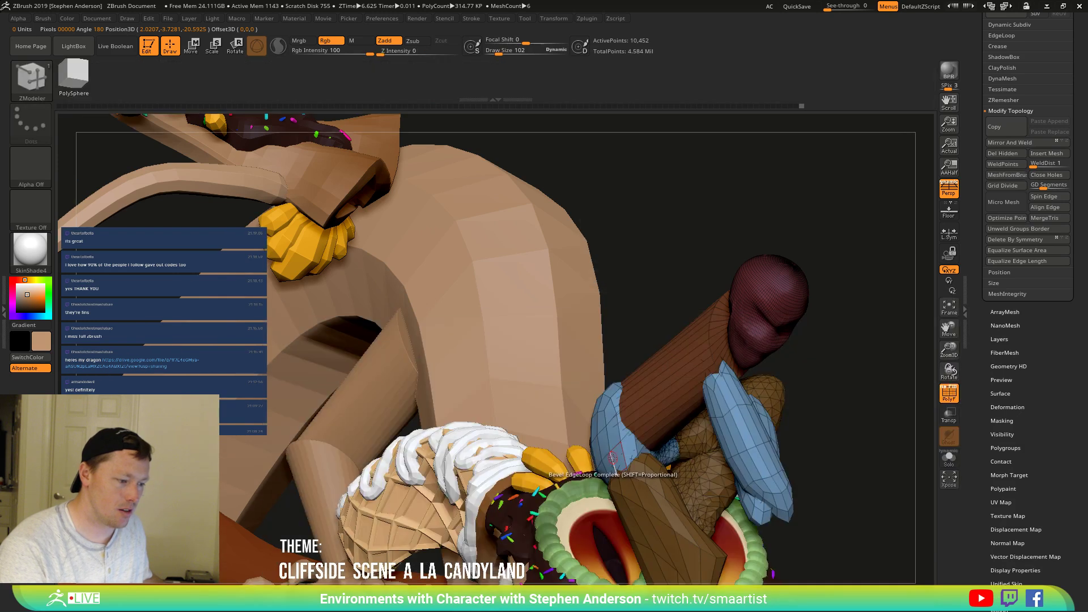
{"action": "left_click", "coordinate": [616, 455]}
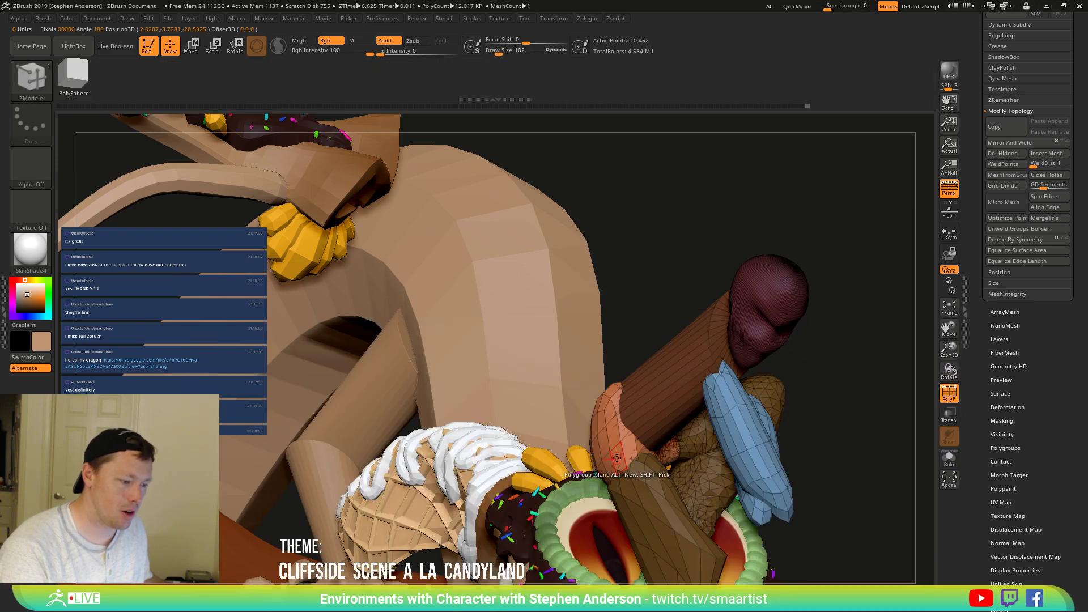
{"action": "left_click_drag", "start_coordinate": [852, 352], "coordinate": [833, 380], "text": "ctrl"}
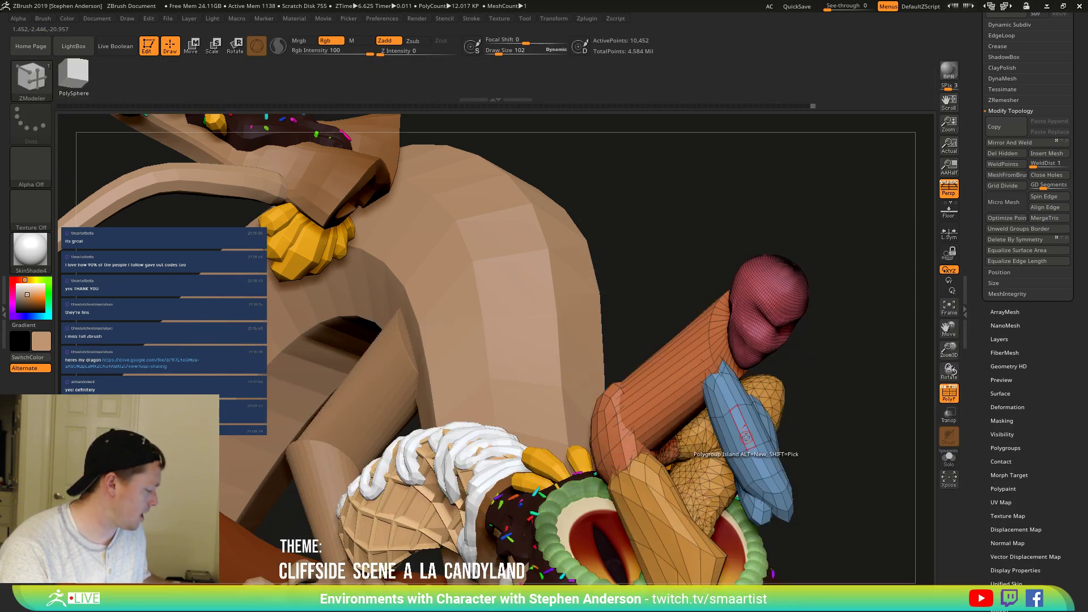
Mask everything except the upper arm and forearm, and duplicate them for the character's other arm.
{"action": "key", "text": "w"}
{"action": "left_click", "coordinate": [754, 481], "text": "ctrl"}
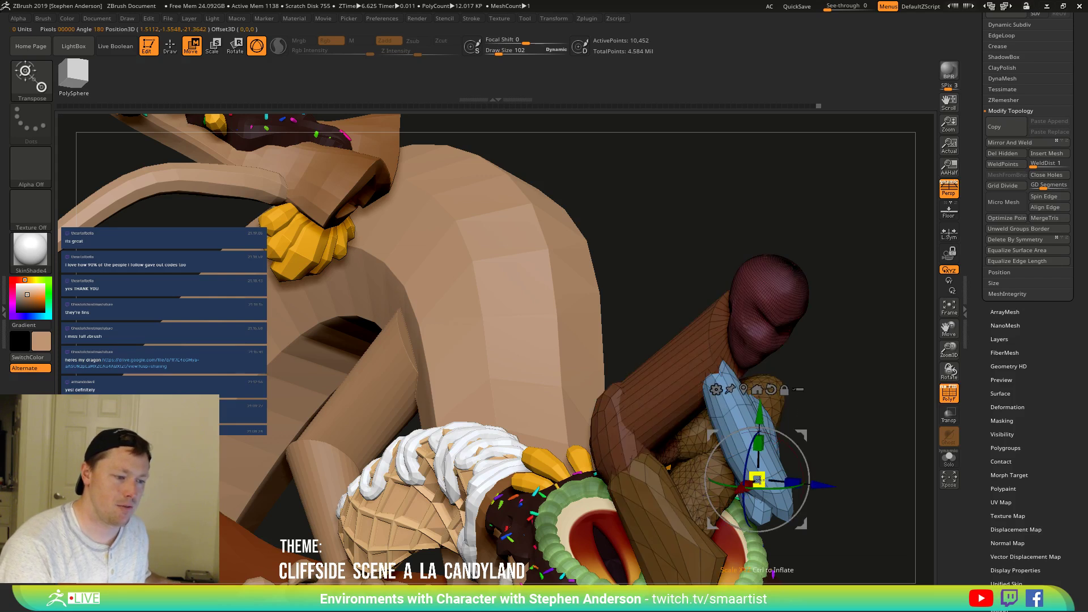
{"action": "left_click_drag", "start_coordinate": [850, 364], "coordinate": [685, 355]}
{"action": "left_click_drag", "start_coordinate": [601, 377], "coordinate": [617, 362]}
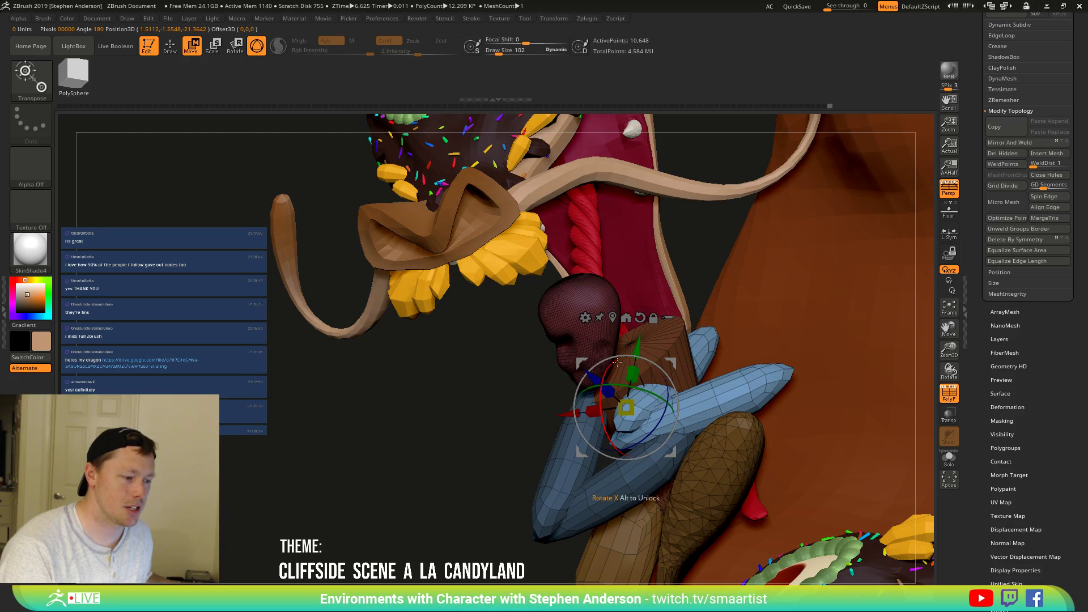
Set the pivot at the opposite shoulder and rotate the duplicated arm into place beside the torso.
{"action": "left_click", "coordinate": [703, 333], "text": "alt"}
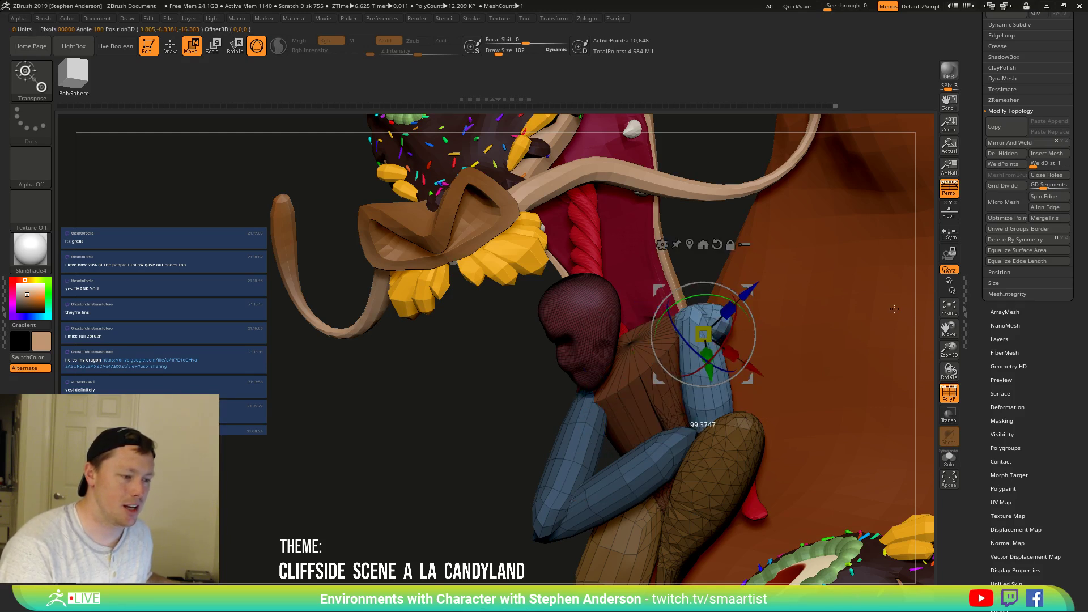
{"action": "left_click_drag", "start_coordinate": [783, 395], "coordinate": [786, 389]}
{"action": "right_click_drag", "start_coordinate": [778, 244], "coordinate": [773, 330]}
{"action": "left_click_drag", "start_coordinate": [720, 222], "coordinate": [673, 204]}
{"action": "right_click_drag", "start_coordinate": [676, 272], "coordinate": [638, 336]}
{"action": "left_click_drag", "start_coordinate": [657, 328], "coordinate": [567, 309]}
{"action": "right_click_drag", "start_coordinate": [642, 284], "coordinate": [558, 315]}
{"action": "left_click_drag", "start_coordinate": [559, 315], "coordinate": [598, 307]}
{"action": "right_click_drag", "start_coordinate": [598, 308], "coordinate": [760, 362]}
Isolate the character blocking subtool and swing the duplicated arm around its shoulder to angle it away from the torso.
{"action": "left_click", "coordinate": [947, 458]}
{"action": "right_click_drag", "start_coordinate": [901, 435], "coordinate": [630, 341], "text": "alt"}
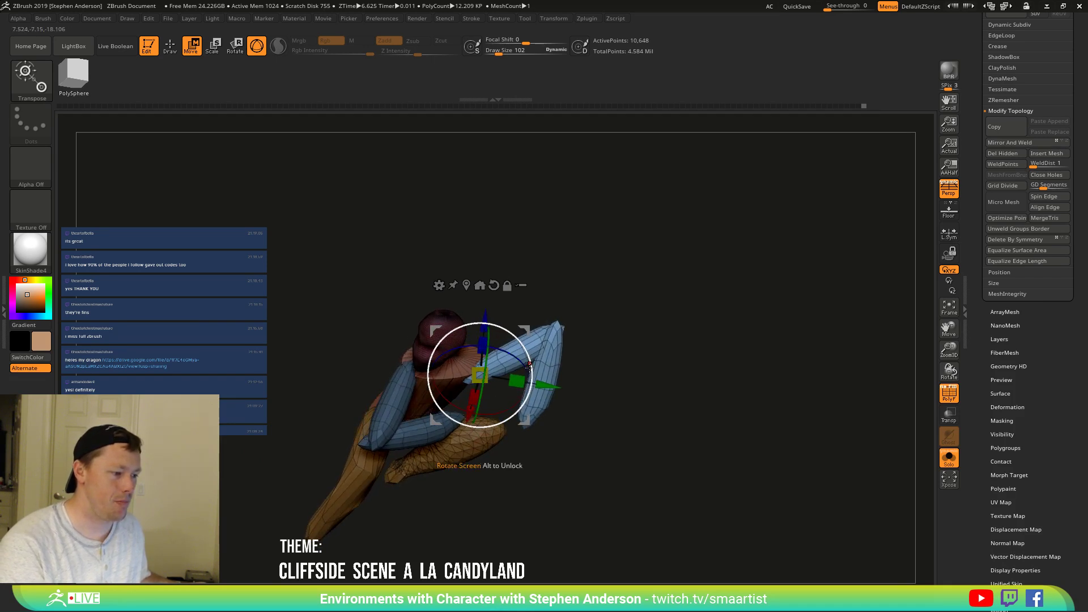
{"action": "mouse_move", "coordinate": [518, 316]}
{"action": "right_mouse_down"}
{"action": "mouse_move", "coordinate": [577, 335]}
{"action": "mouse_move", "coordinate": [506, 333]}
{"action": "right_mouse_up"}
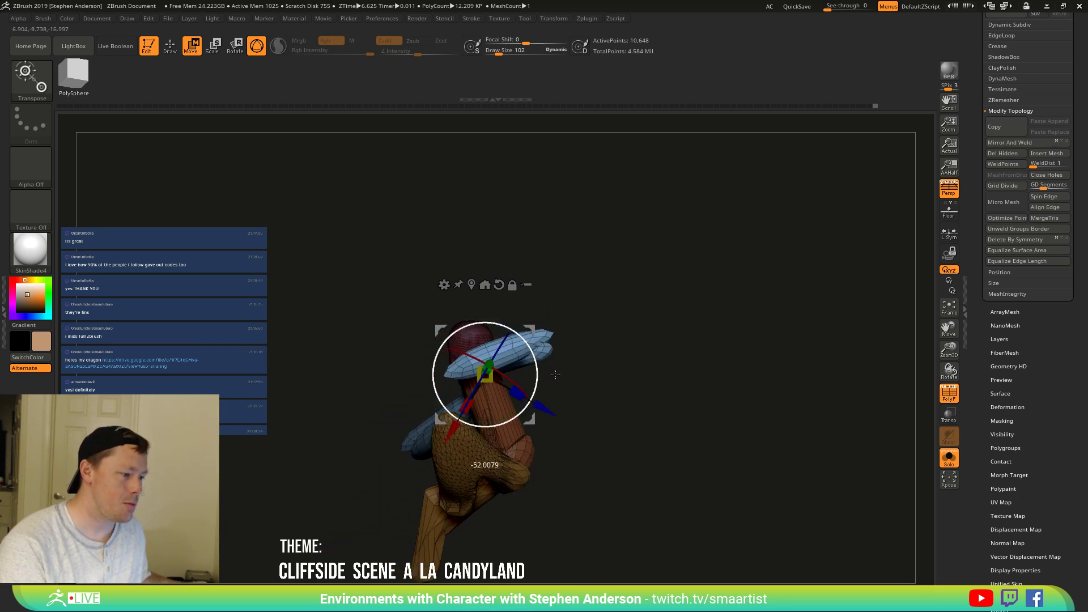
{"action": "right_click_drag", "start_coordinate": [532, 336], "coordinate": [552, 400]}
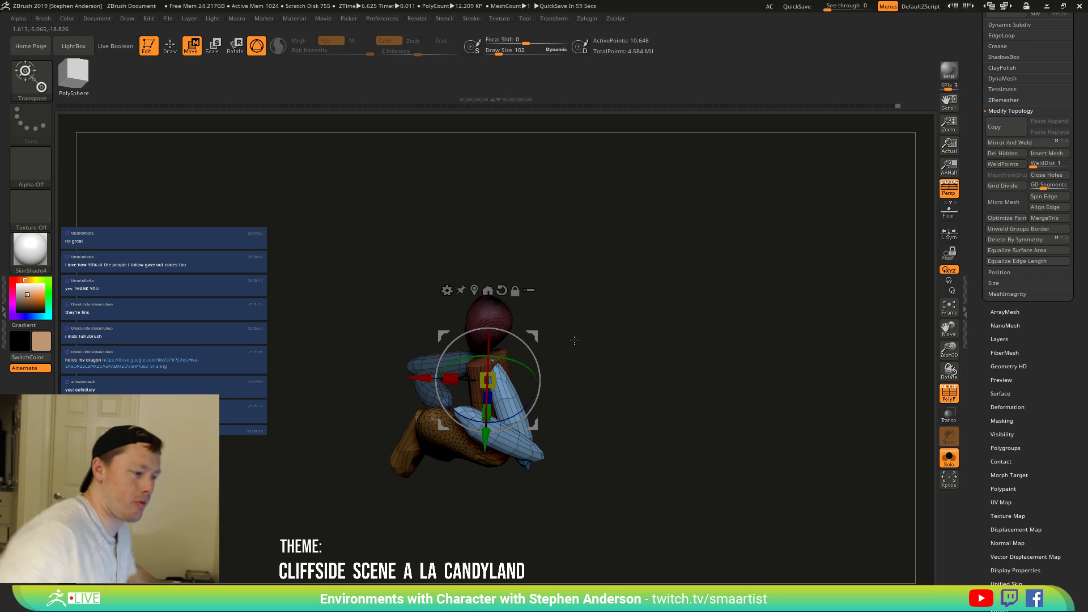
{"action": "right_click_drag", "start_coordinate": [532, 424], "coordinate": [588, 452]}
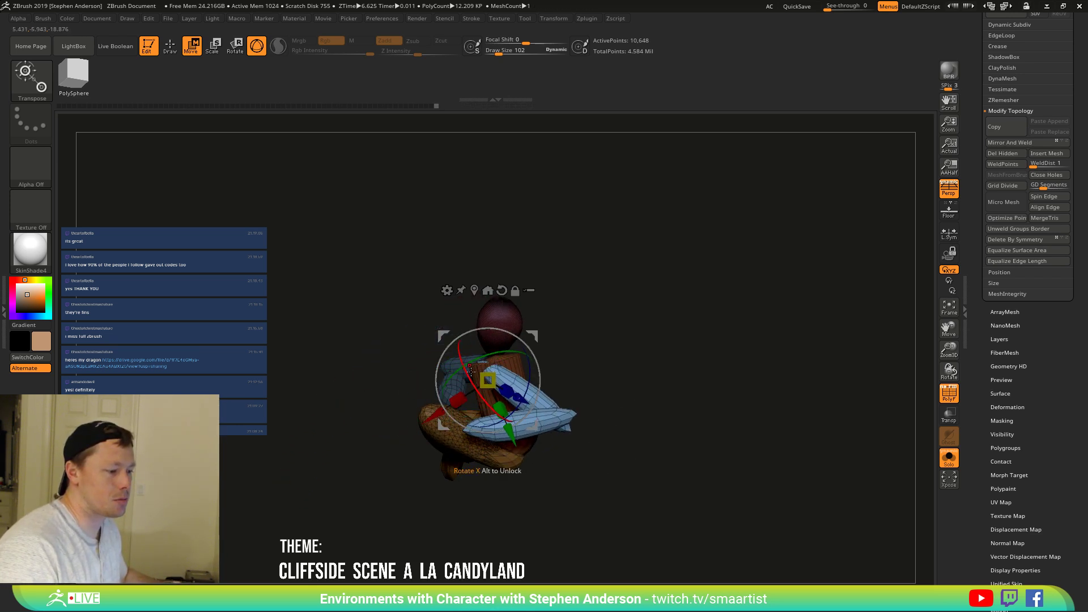
Refine the duplicated arm's rotation so its elbow points outward and the forearm folds back toward the hip.
{"action": "left_click_drag", "start_coordinate": [471, 371], "coordinate": [548, 394]}
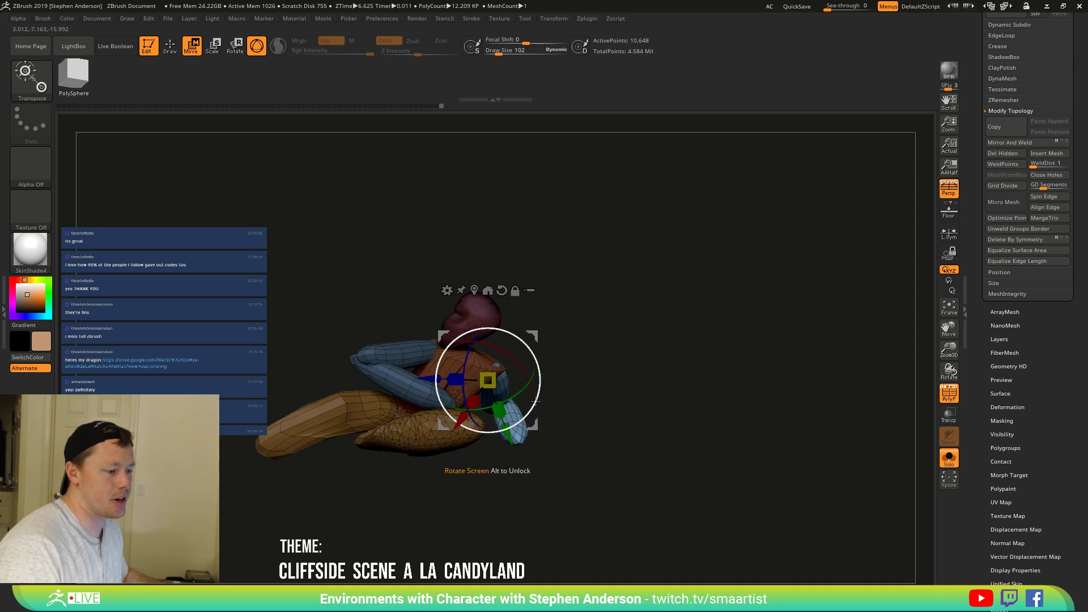
{"action": "right_click_drag", "start_coordinate": [578, 389], "coordinate": [519, 398]}
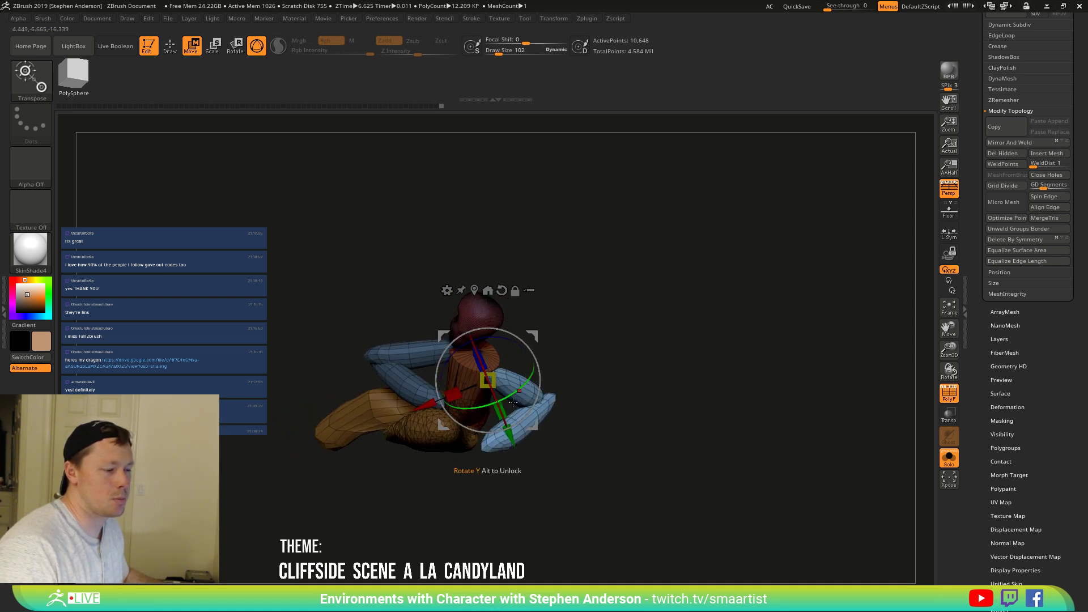
{"action": "left_click_drag", "start_coordinate": [480, 396], "coordinate": [486, 395]}
{"action": "right_click_drag", "start_coordinate": [607, 363], "coordinate": [574, 440]}
{"action": "left_click_drag", "start_coordinate": [534, 335], "coordinate": [532, 335], "text": "alt"}
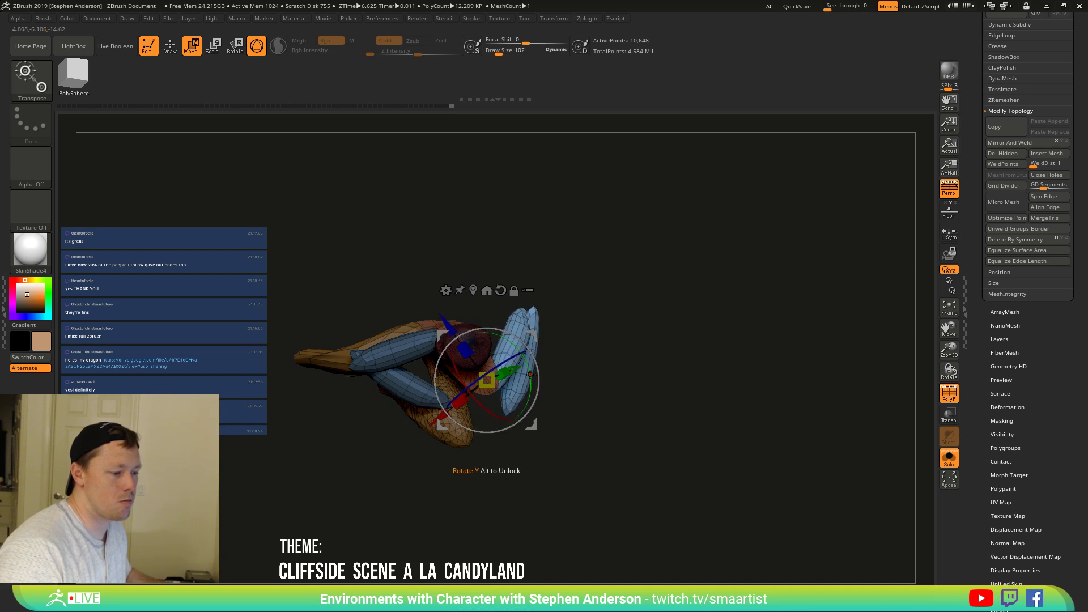
{"action": "left_click_drag", "start_coordinate": [526, 359], "coordinate": [532, 409]}
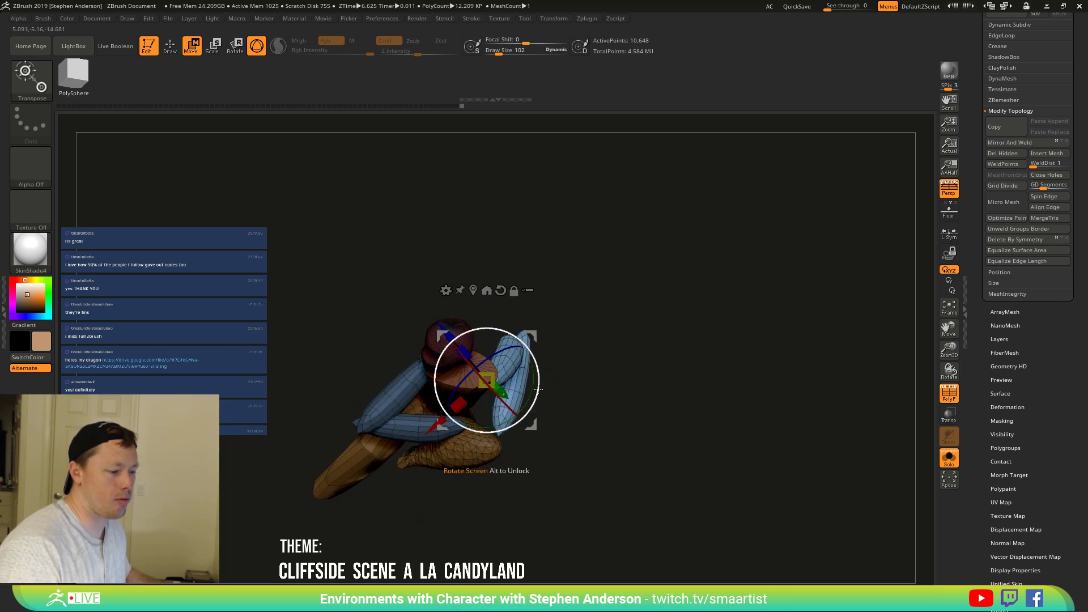
{"action": "left_click_drag", "start_coordinate": [532, 387], "coordinate": [578, 282]}
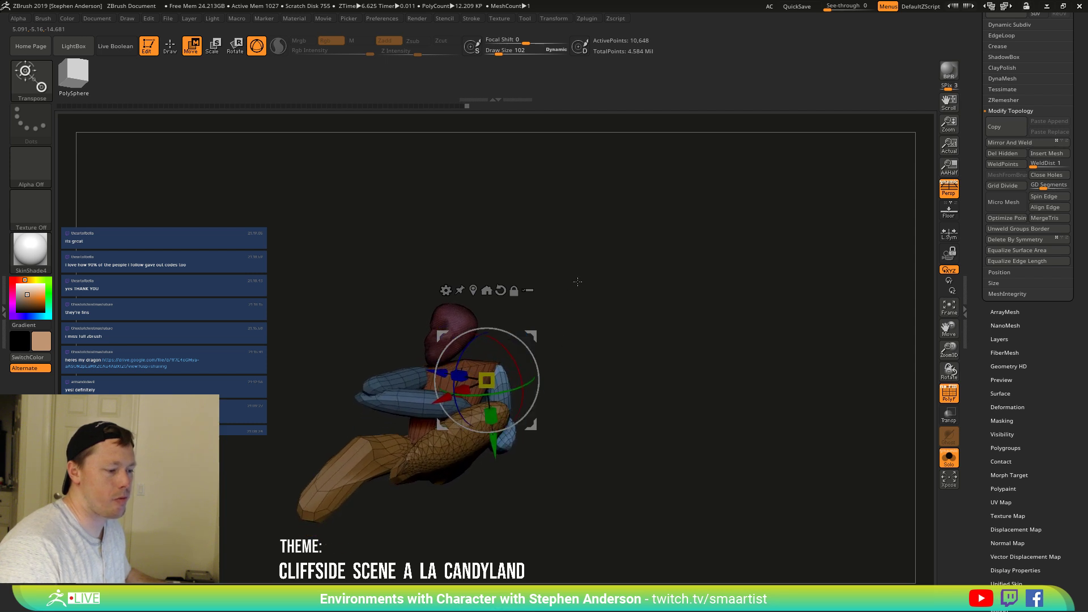
{"action": "left_click_drag", "start_coordinate": [571, 350], "coordinate": [538, 357]}
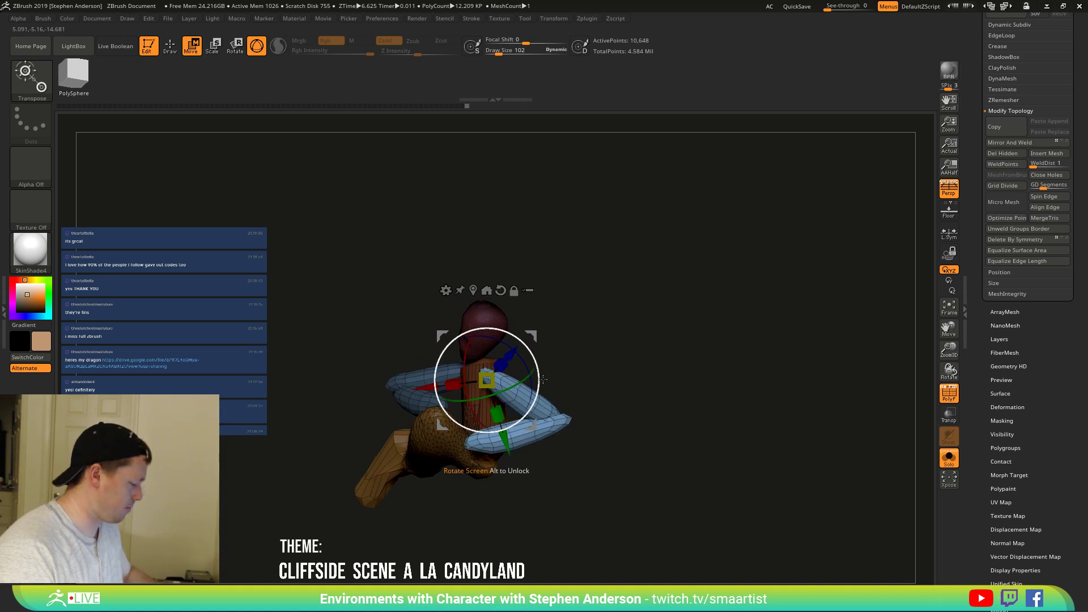
Adjust the arms' shape with the Move Topological brush at a draw size of 1695.
{"action": "key", "text": "b"}
{"action": "key", "text": "m"}
{"action": "key", "text": "t"}
{"action": "key", "text": "s"}
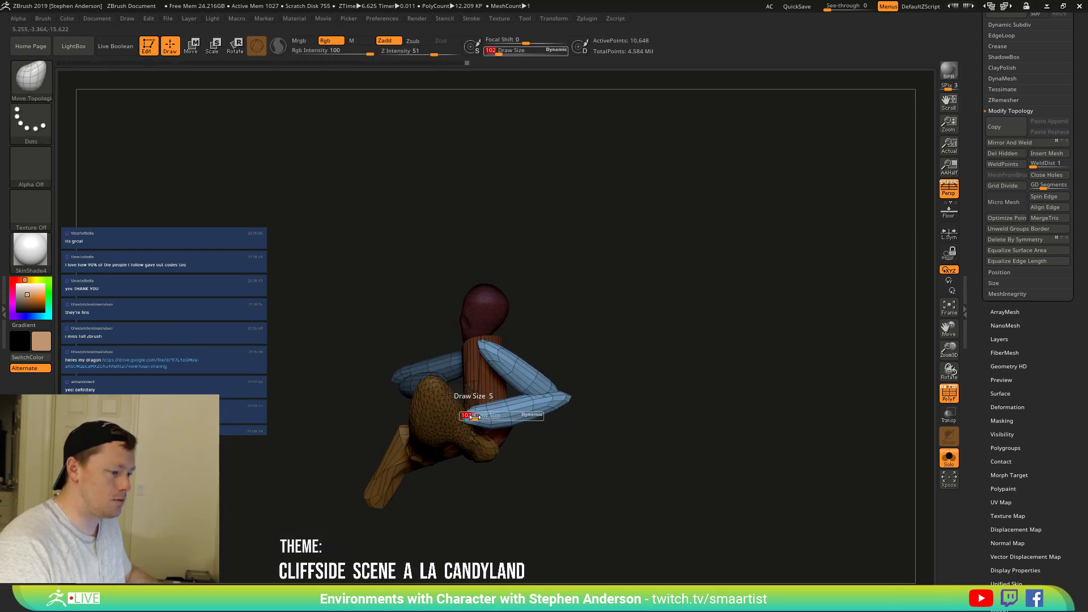
{"action": "left_click_drag", "start_coordinate": [508, 425], "coordinate": [472, 420]}
{"action": "right_click_drag", "start_coordinate": [473, 397], "coordinate": [552, 391]}
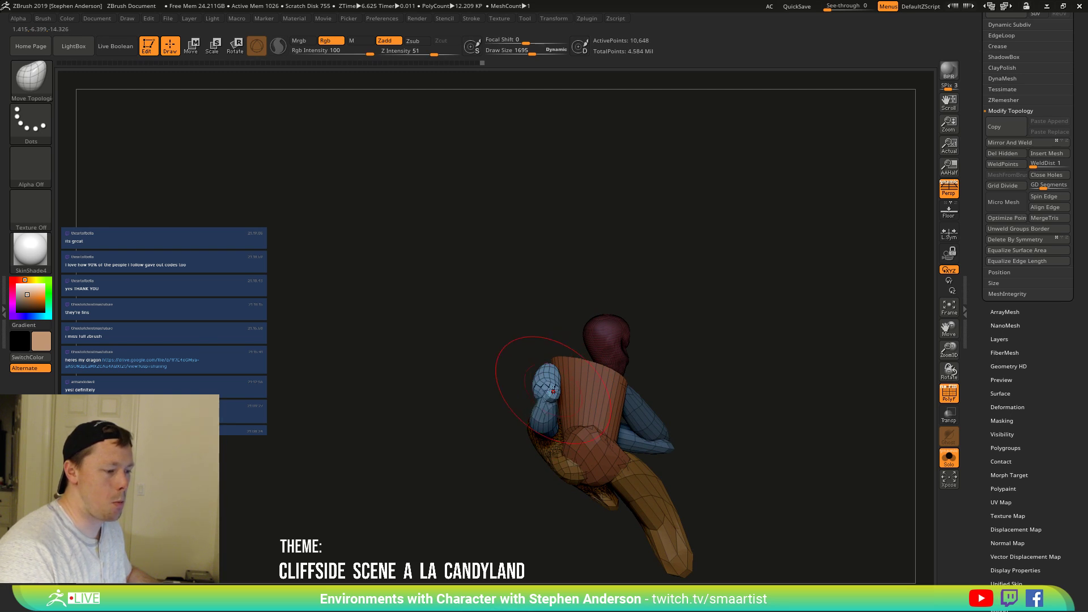
{"action": "mouse_move", "coordinate": [545, 386]}
{"action": "right_mouse_down"}
{"action": "mouse_move", "coordinate": [759, 331]}
{"action": "mouse_move", "coordinate": [665, 318]}
{"action": "mouse_move", "coordinate": [688, 403]}
{"action": "mouse_move", "coordinate": [595, 354]}
{"action": "mouse_move", "coordinate": [648, 357]}
{"action": "mouse_move", "coordinate": [620, 407]}
{"action": "mouse_move", "coordinate": [637, 406]}
{"action": "mouse_move", "coordinate": [607, 366]}
{"action": "right_mouse_up"}
Hide the polygroup wireframe, bring back the full scene and review the character's pose on the lower dragon's head.
{"action": "key", "text": "shift+f"}
{"action": "left_click", "coordinate": [948, 458]}
{"action": "mouse_move", "coordinate": [629, 430]}
{"action": "right_mouse_down", "text": "ctrl"}
{"action": "mouse_move", "coordinate": [532, 363]}
{"action": "mouse_move", "coordinate": [592, 407]}
{"action": "mouse_move", "coordinate": [547, 392]}
{"action": "mouse_move", "coordinate": [594, 396]}
{"action": "mouse_move", "coordinate": [564, 396]}
{"action": "mouse_move", "coordinate": [584, 405]}
{"action": "mouse_move", "coordinate": [606, 465]}
{"action": "mouse_move", "coordinate": [600, 382]}
{"action": "mouse_move", "coordinate": [607, 399]}
{"action": "mouse_move", "coordinate": [666, 301]}
{"action": "mouse_move", "coordinate": [721, 289]}
{"action": "mouse_move", "coordinate": [730, 275]}
{"action": "right_mouse_up", "text": "ctrl"}
{"action": "left_click_drag", "start_coordinate": [1045, 340], "coordinate": [1037, 432]}
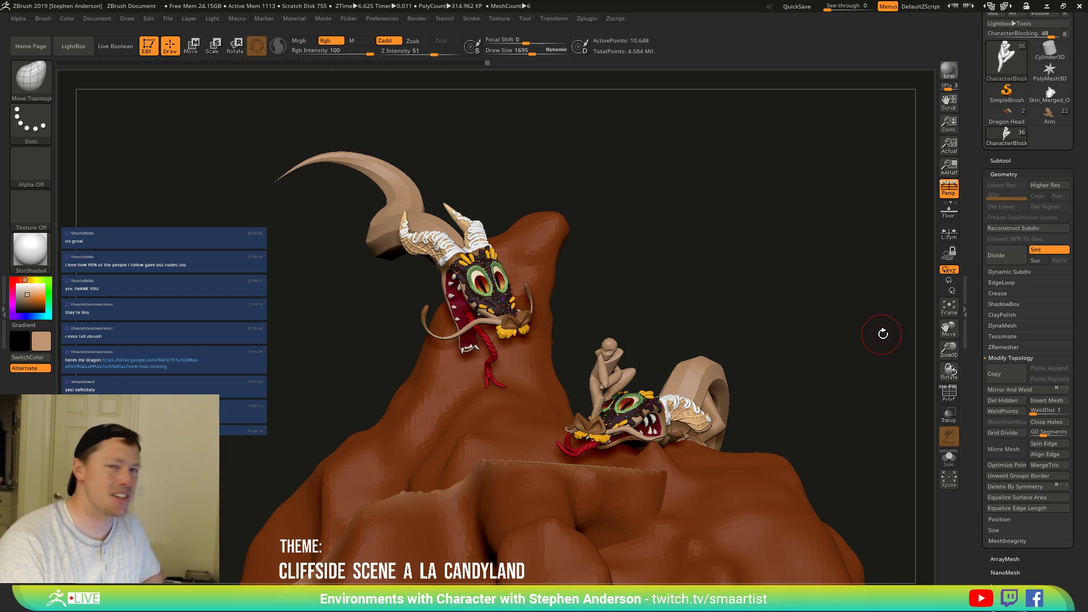
{"action": "mouse_move", "coordinate": [768, 365]}
{"action": "right_mouse_down"}
{"action": "mouse_move", "coordinate": [719, 363]}
{"action": "mouse_move", "coordinate": [774, 366]}
{"action": "right_mouse_up"}
{"action": "right_click_drag", "start_coordinate": [656, 391], "coordinate": [665, 513], "text": "ctrl"}
{"action": "right_click_drag", "start_coordinate": [674, 358], "coordinate": [794, 371]}
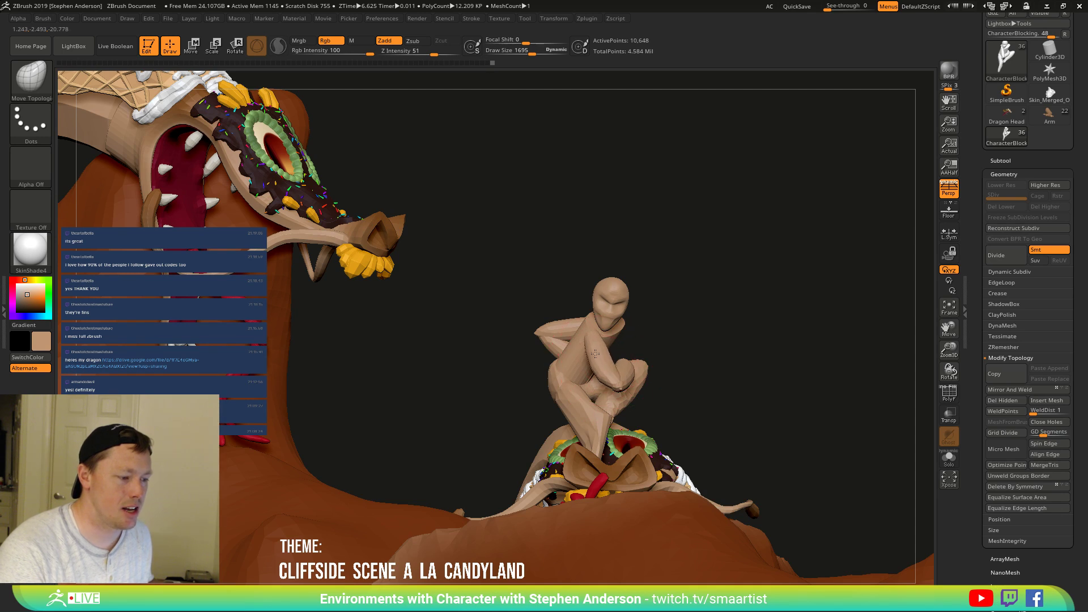
Adjust the character's head and shoulder area with Move Topological, reducing the draw size to 540.
{"action": "mouse_move", "coordinate": [696, 353]}
{"action": "right_mouse_down"}
{"action": "mouse_move", "coordinate": [596, 363]}
{"action": "mouse_move", "coordinate": [621, 363]}
{"action": "mouse_move", "coordinate": [602, 363]}
{"action": "mouse_move", "coordinate": [658, 388]}
{"action": "mouse_move", "coordinate": [651, 379]}
{"action": "right_mouse_up"}
{"action": "right_click_drag", "start_coordinate": [615, 295], "coordinate": [624, 294]}
{"action": "left_click_drag", "start_coordinate": [605, 294], "coordinate": [595, 297]}
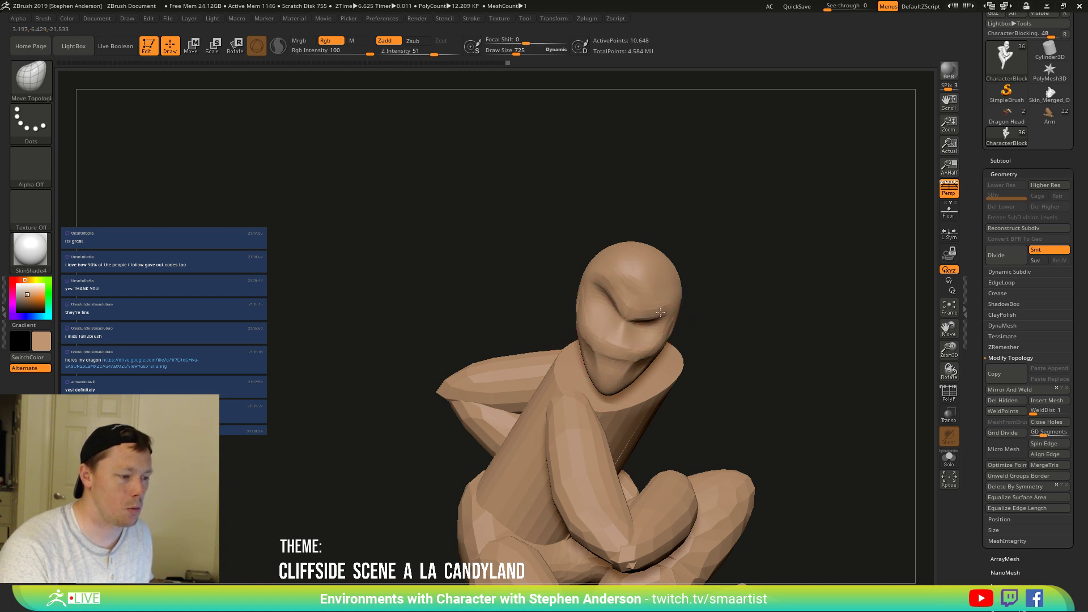
{"action": "right_click_drag", "start_coordinate": [646, 338], "coordinate": [669, 222], "text": "ctrl"}
{"action": "mouse_move", "coordinate": [697, 364]}
{"action": "right_mouse_down", "text": "ctrl"}
{"action": "mouse_move", "coordinate": [677, 334]}
{"action": "mouse_move", "coordinate": [664, 348]}
{"action": "mouse_move", "coordinate": [629, 333]}
{"action": "mouse_move", "coordinate": [663, 314]}
{"action": "right_mouse_up", "text": "ctrl"}
{"action": "right_click_drag", "start_coordinate": [683, 357], "coordinate": [716, 363]}
{"action": "key", "text": "s"}
{"action": "left_click_drag", "start_coordinate": [676, 355], "coordinate": [669, 355]}
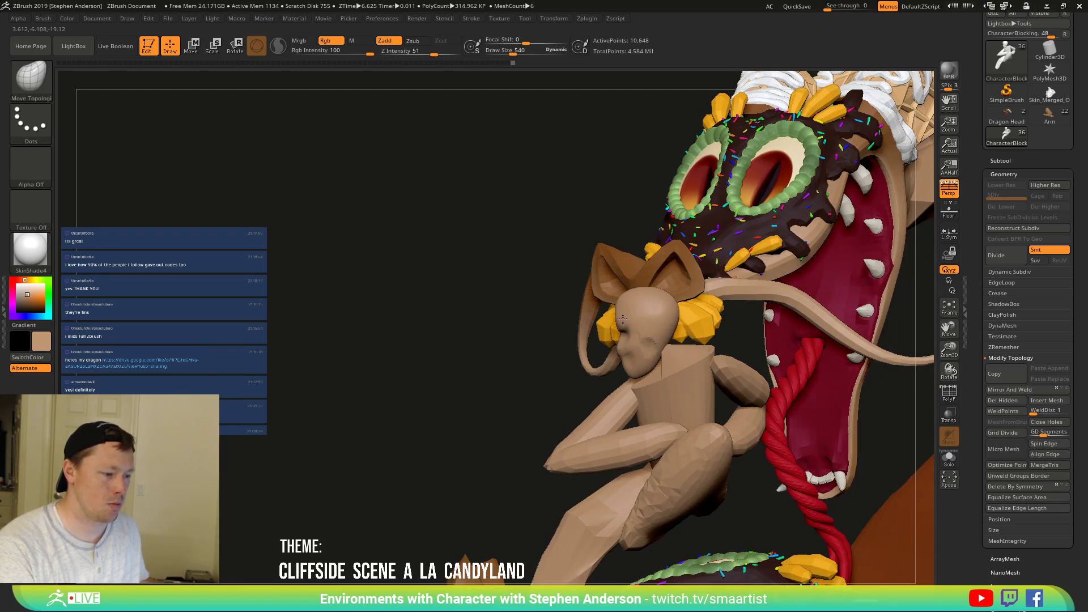
{"action": "mouse_move", "coordinate": [669, 344]}
{"action": "right_mouse_down"}
{"action": "mouse_move", "coordinate": [689, 346]}
{"action": "mouse_move", "coordinate": [682, 338]}
{"action": "right_mouse_up"}
Insert a PolySphere from the IMM Primitives brush at the character's neck.
{"action": "key", "text": "b"}
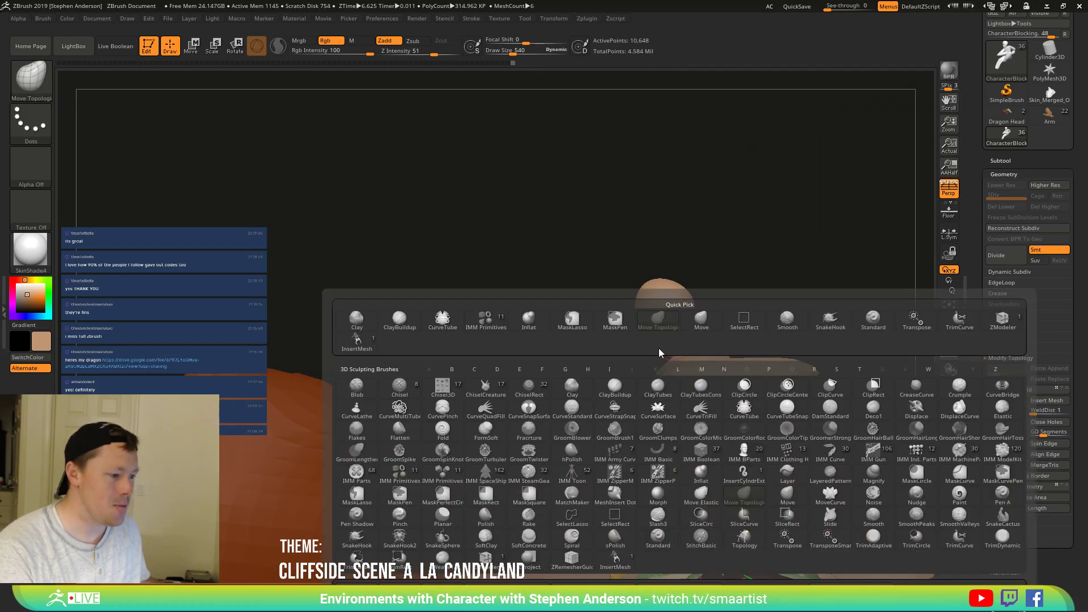
{"action": "left_click", "coordinate": [485, 321]}
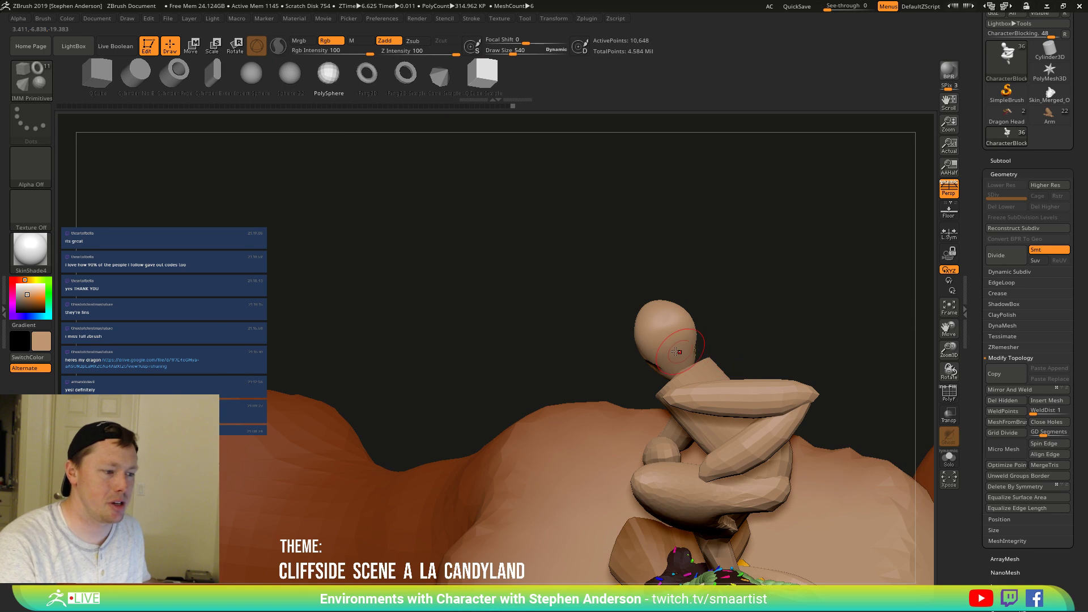
{"action": "left_click_drag", "start_coordinate": [684, 371], "coordinate": [685, 372]}
{"action": "left_click_drag", "start_coordinate": [733, 345], "coordinate": [767, 325]}
Clear the character's mask and reposition the head with Move Topological at a draw size of 3493.
{"action": "key", "text": "b"}
{"action": "key", "text": "m"}
{"action": "key", "text": "v"}
{"action": "right_click_drag", "start_coordinate": [606, 419], "coordinate": [676, 349]}
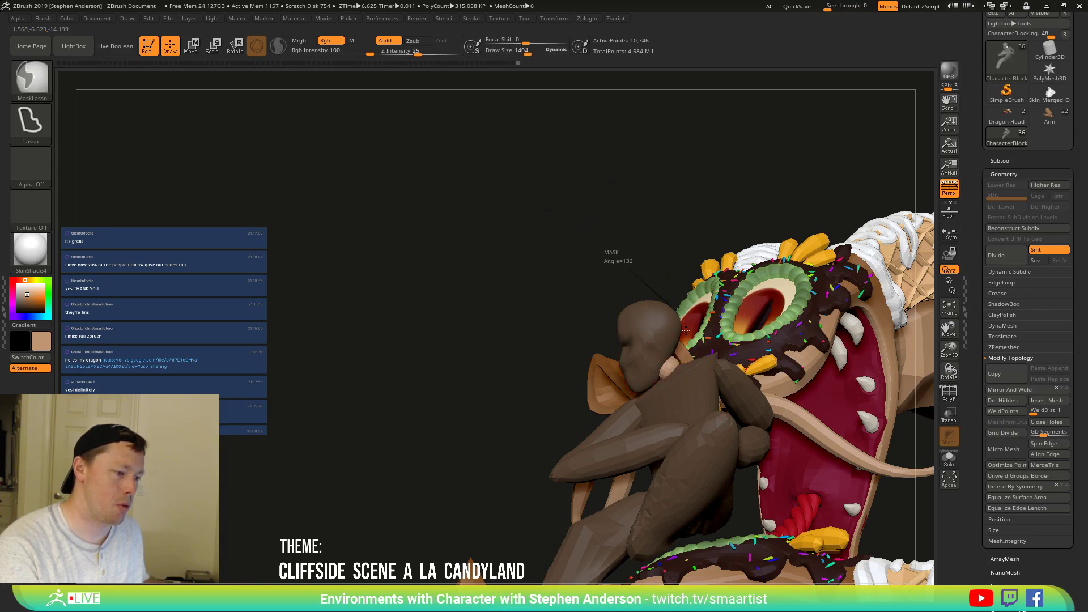
{"action": "left_click", "coordinate": [607, 250], "text": "ctrl"}
{"action": "key", "text": "b"}
{"action": "key", "text": "m"}
{"action": "key", "text": "t"}
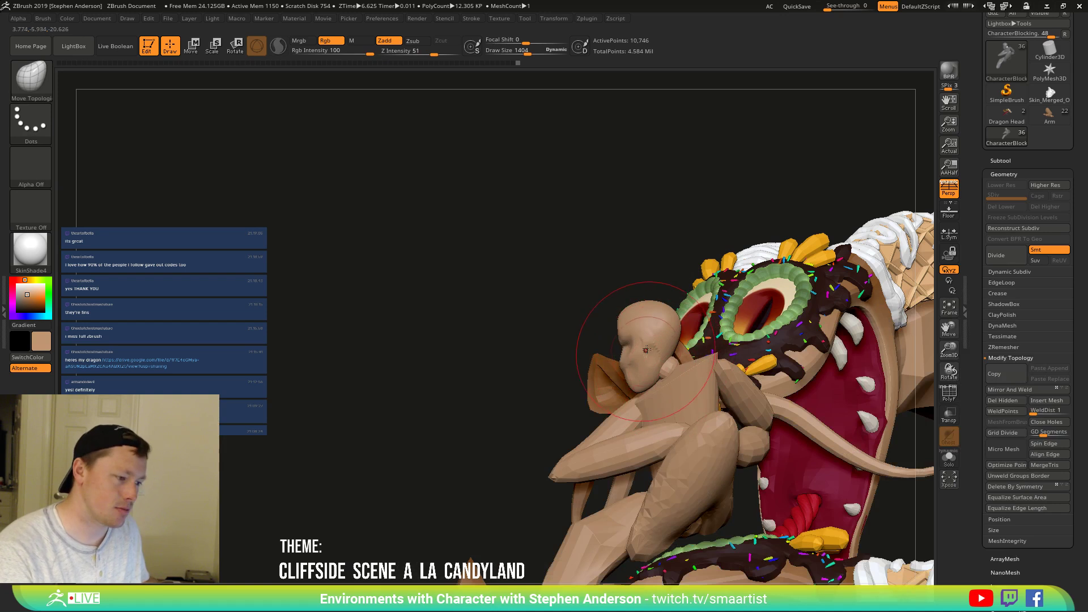
{"action": "key", "text": "s"}
{"action": "left_click_drag", "start_coordinate": [636, 344], "coordinate": [658, 344]}
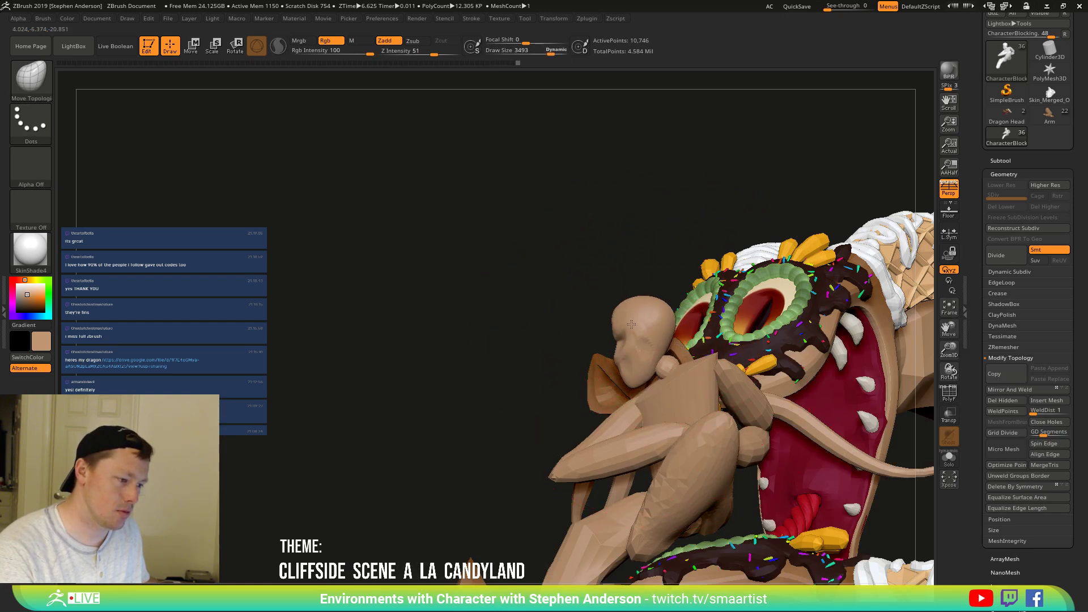
Adjust the character's neck and shoulder area with Move Topological, using draw sizes of 725 and 1214.
{"action": "mouse_move", "coordinate": [658, 336]}
{"action": "right_mouse_down"}
{"action": "mouse_move", "coordinate": [699, 328]}
{"action": "mouse_move", "coordinate": [666, 334]}
{"action": "mouse_move", "coordinate": [668, 320]}
{"action": "mouse_move", "coordinate": [627, 341]}
{"action": "mouse_move", "coordinate": [655, 364]}
{"action": "right_mouse_up"}
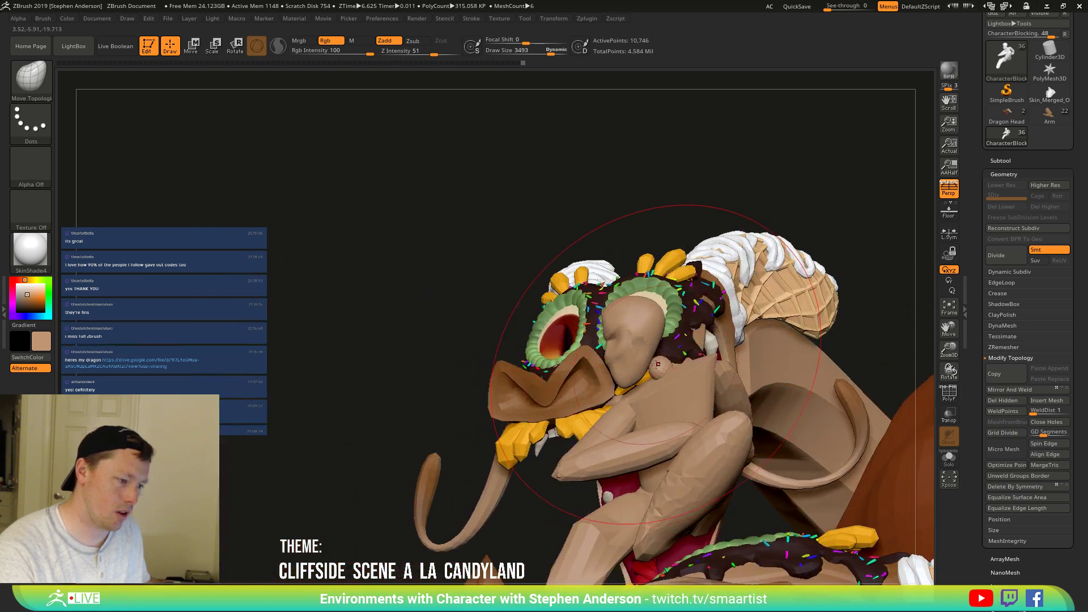
{"action": "left_click_drag", "start_coordinate": [656, 366], "coordinate": [646, 365]}
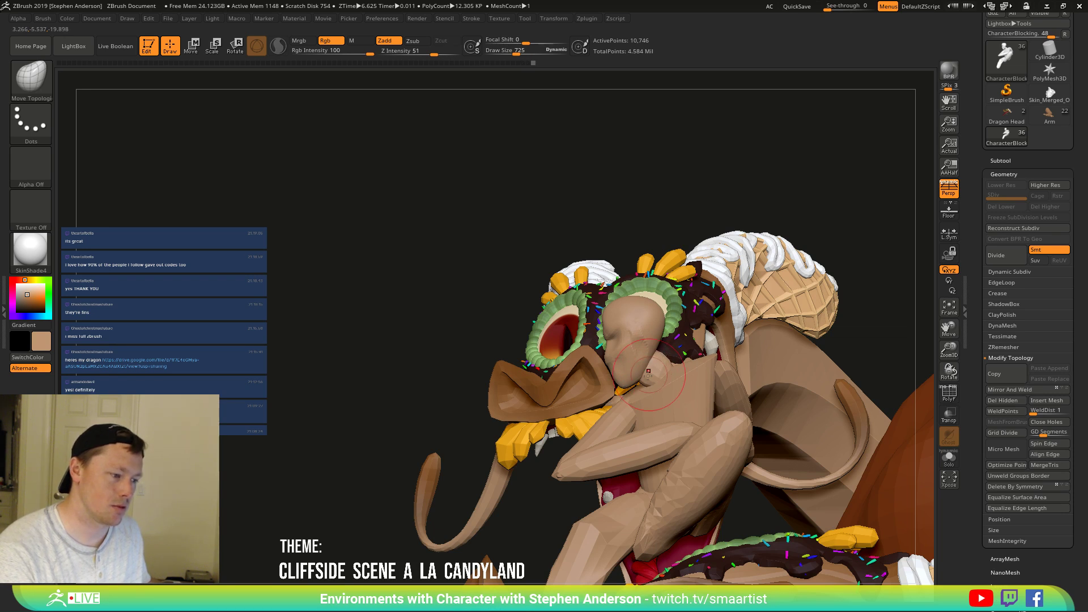
{"action": "mouse_move", "coordinate": [651, 364]}
{"action": "right_mouse_down"}
{"action": "mouse_move", "coordinate": [722, 360]}
{"action": "mouse_move", "coordinate": [697, 342]}
{"action": "mouse_move", "coordinate": [712, 386]}
{"action": "mouse_move", "coordinate": [655, 274]}
{"action": "mouse_move", "coordinate": [590, 320]}
{"action": "mouse_move", "coordinate": [656, 371]}
{"action": "mouse_move", "coordinate": [626, 381]}
{"action": "mouse_move", "coordinate": [635, 431]}
{"action": "mouse_move", "coordinate": [652, 396]}
{"action": "mouse_move", "coordinate": [625, 366]}
{"action": "mouse_move", "coordinate": [637, 335]}
{"action": "mouse_move", "coordinate": [680, 412]}
{"action": "mouse_move", "coordinate": [673, 389]}
{"action": "right_mouse_up"}
{"action": "left_click_drag", "start_coordinate": [672, 388], "coordinate": [682, 391]}
{"action": "right_click_drag", "start_coordinate": [661, 384], "coordinate": [664, 403]}
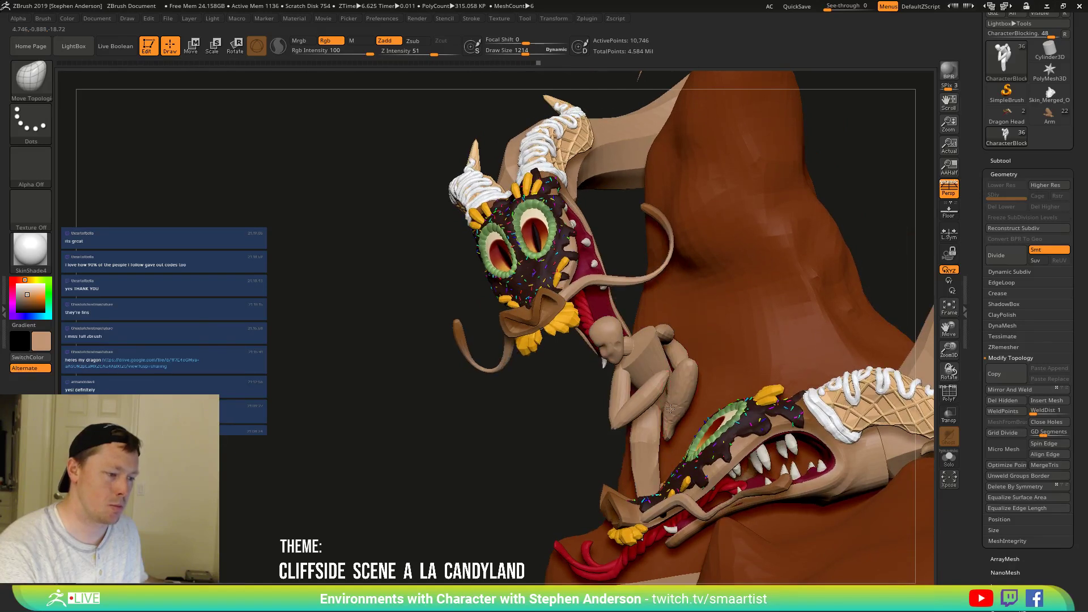
Choose the Inflat brush and mask everything on the character except the arms.
{"action": "mouse_move", "coordinate": [681, 404]}
{"action": "right_mouse_down"}
{"action": "mouse_move", "coordinate": [734, 345]}
{"action": "mouse_move", "coordinate": [697, 356]}
{"action": "mouse_move", "coordinate": [731, 434]}
{"action": "right_mouse_up"}
{"action": "key", "text": "b"}
{"action": "key", "text": "i"}
{"action": "key", "text": "n"}
{"action": "right_click_drag", "start_coordinate": [725, 321], "coordinate": [587, 410]}
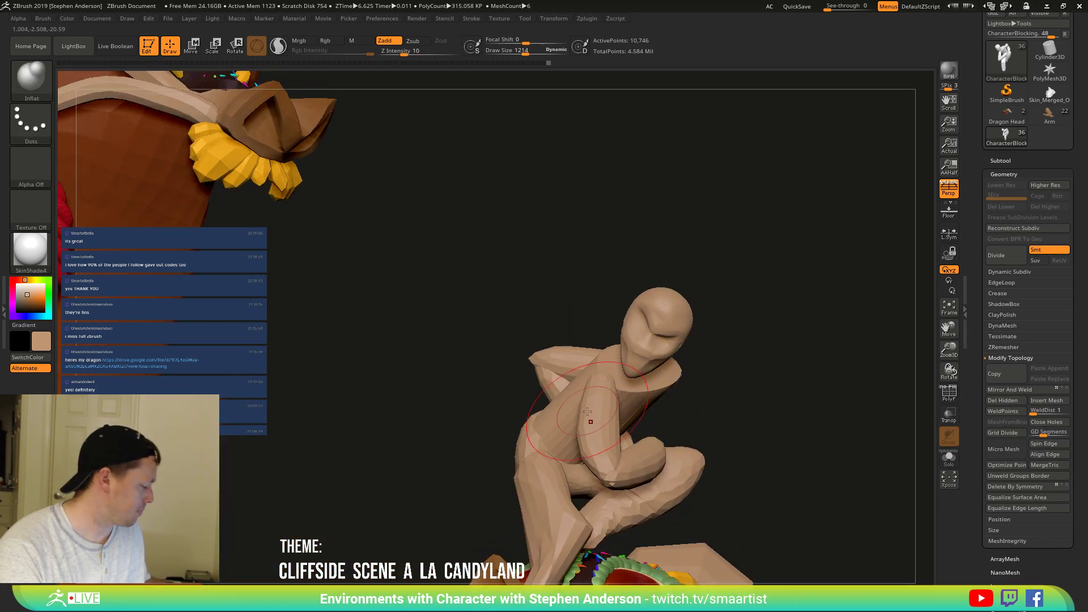
{"action": "key", "text": "w"}
{"action": "left_click", "coordinate": [600, 422], "text": "ctrl"}
{"action": "key", "text": "q"}
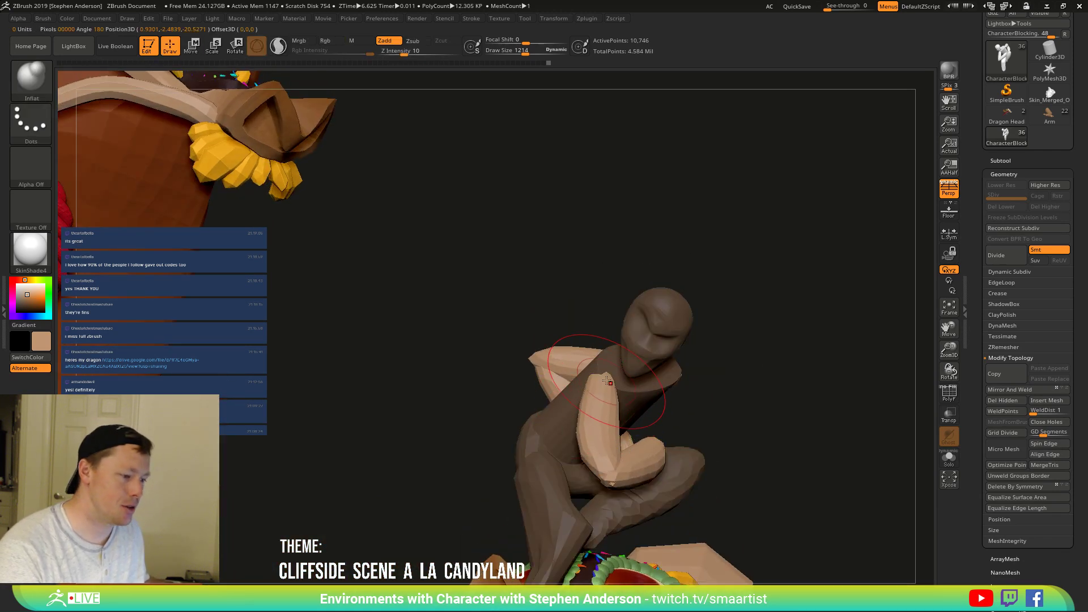
{"action": "mouse_move", "coordinate": [650, 392]}
{"action": "right_mouse_down"}
{"action": "mouse_move", "coordinate": [696, 368]}
{"action": "mouse_move", "coordinate": [731, 378]}
{"action": "mouse_move", "coordinate": [679, 435]}
{"action": "mouse_move", "coordinate": [699, 443]}
{"action": "mouse_move", "coordinate": [655, 451]}
{"action": "mouse_move", "coordinate": [801, 449]}
{"action": "mouse_move", "coordinate": [636, 394]}
{"action": "right_mouse_up"}
Switch to the Move brush for the character's arms and clear the mask.
{"action": "key", "text": "b"}
{"action": "key", "text": "m"}
{"action": "key", "text": "v"}
{"action": "left_click", "coordinate": [654, 454], "text": "ctrl+shift"}
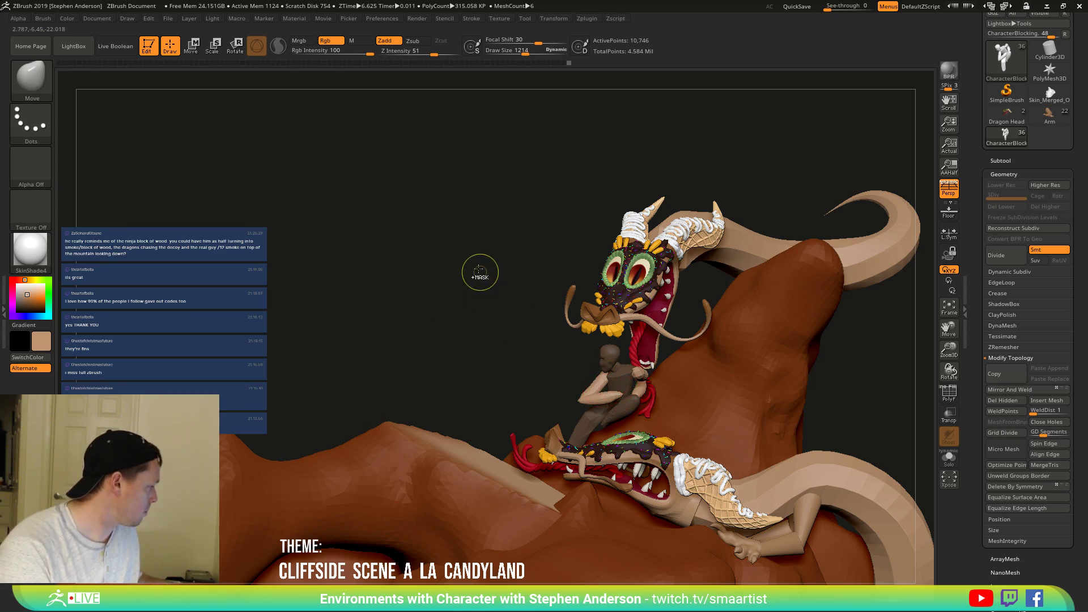
{"action": "left_click_drag", "start_coordinate": [476, 251], "coordinate": [480, 294], "text": "ctrl"}
Hide the polygroup wireframe, select the lower dragon's arms subtool and duplicate it.
{"action": "mouse_move", "coordinate": [550, 361]}
{"action": "right_mouse_down"}
{"action": "mouse_move", "coordinate": [592, 309]}
{"action": "mouse_move", "coordinate": [640, 362]}
{"action": "mouse_move", "coordinate": [660, 445]}
{"action": "mouse_move", "coordinate": [637, 405]}
{"action": "mouse_move", "coordinate": [601, 382]}
{"action": "mouse_move", "coordinate": [619, 388]}
{"action": "right_mouse_up"}
{"action": "mouse_move", "coordinate": [737, 301]}
{"action": "right_mouse_down", "text": "ctrl"}
{"action": "mouse_move", "coordinate": [738, 340]}
{"action": "mouse_move", "coordinate": [753, 317]}
{"action": "right_mouse_up", "text": "ctrl"}
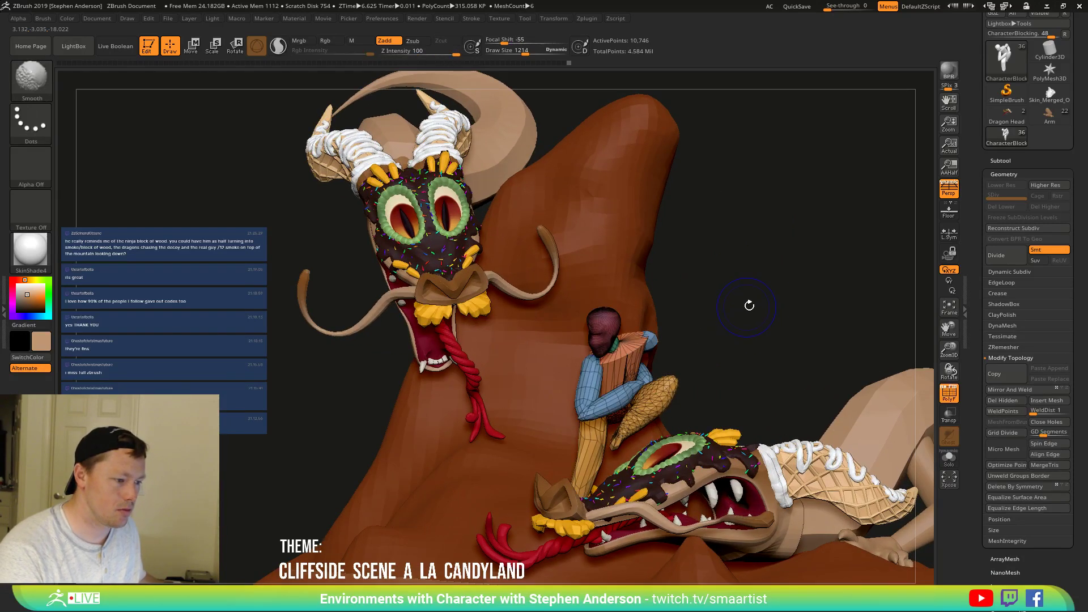
{"action": "key", "text": "shift+f"}
{"action": "right_click_drag", "start_coordinate": [714, 287], "coordinate": [768, 272], "text": "ctrl"}
{"action": "left_click", "coordinate": [745, 357], "text": "alt"}
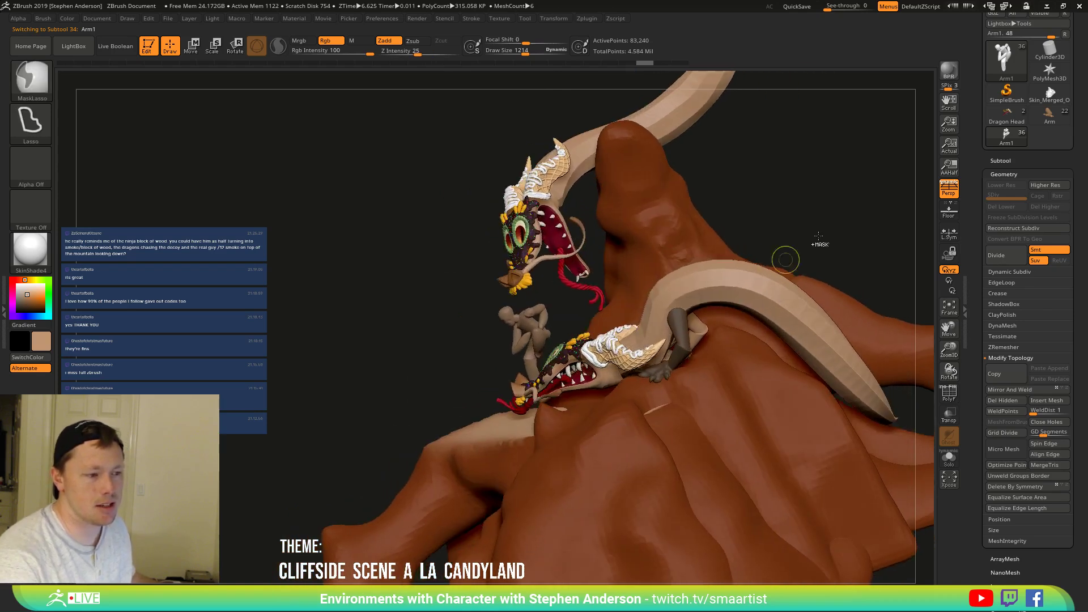
{"action": "left_click_drag", "start_coordinate": [833, 204], "coordinate": [808, 227], "text": "ctrl"}
{"action": "key", "text": "ctrl+shift+d"}
Move and rotate the duplicated arms onto the cliff peak beneath the upper dragon's neck.
{"action": "key", "text": "w"}
{"action": "right_click_drag", "start_coordinate": [807, 236], "coordinate": [724, 243]}
{"action": "left_click_drag", "start_coordinate": [717, 262], "coordinate": [447, 136]}
{"action": "right_click_drag", "start_coordinate": [447, 137], "coordinate": [509, 143]}
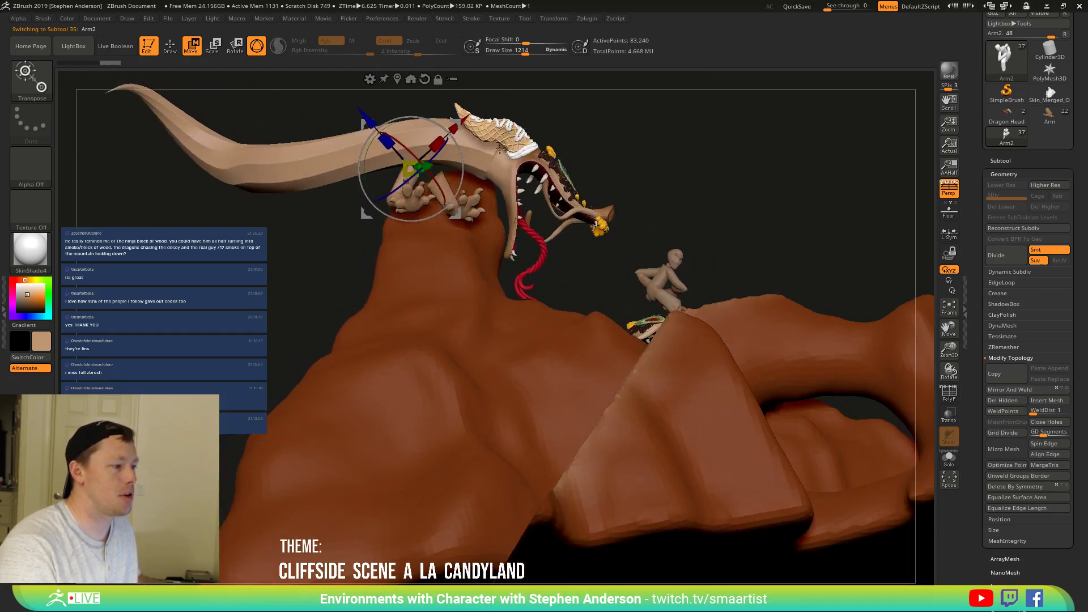
{"action": "right_click_drag", "start_coordinate": [425, 153], "coordinate": [398, 152]}
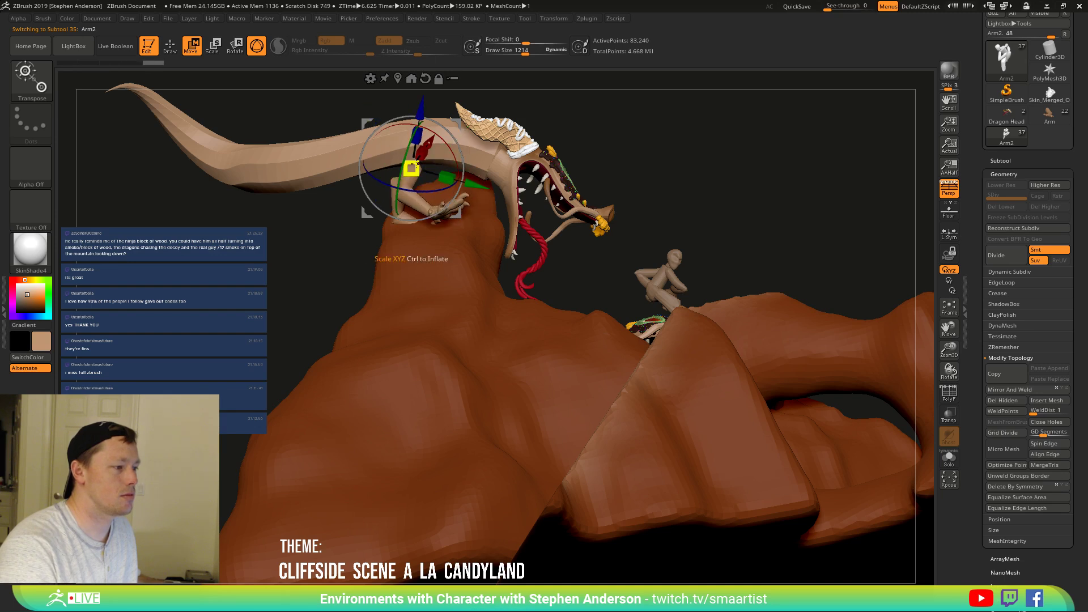
{"action": "mouse_move", "coordinate": [397, 185]}
{"action": "right_mouse_down"}
{"action": "mouse_move", "coordinate": [648, 156]}
{"action": "mouse_move", "coordinate": [526, 163]}
{"action": "mouse_move", "coordinate": [657, 168]}
{"action": "mouse_move", "coordinate": [558, 222]}
{"action": "mouse_move", "coordinate": [485, 200]}
{"action": "mouse_move", "coordinate": [506, 236]}
{"action": "mouse_move", "coordinate": [525, 212]}
{"action": "mouse_move", "coordinate": [539, 217]}
{"action": "mouse_move", "coordinate": [459, 209]}
{"action": "mouse_move", "coordinate": [597, 229]}
{"action": "mouse_move", "coordinate": [597, 245]}
{"action": "right_mouse_up"}
Turn on ghosted transparency, mask one of the upper dragon's arms and reposition the gizmo for the arm pose.
{"action": "key", "text": "q"}
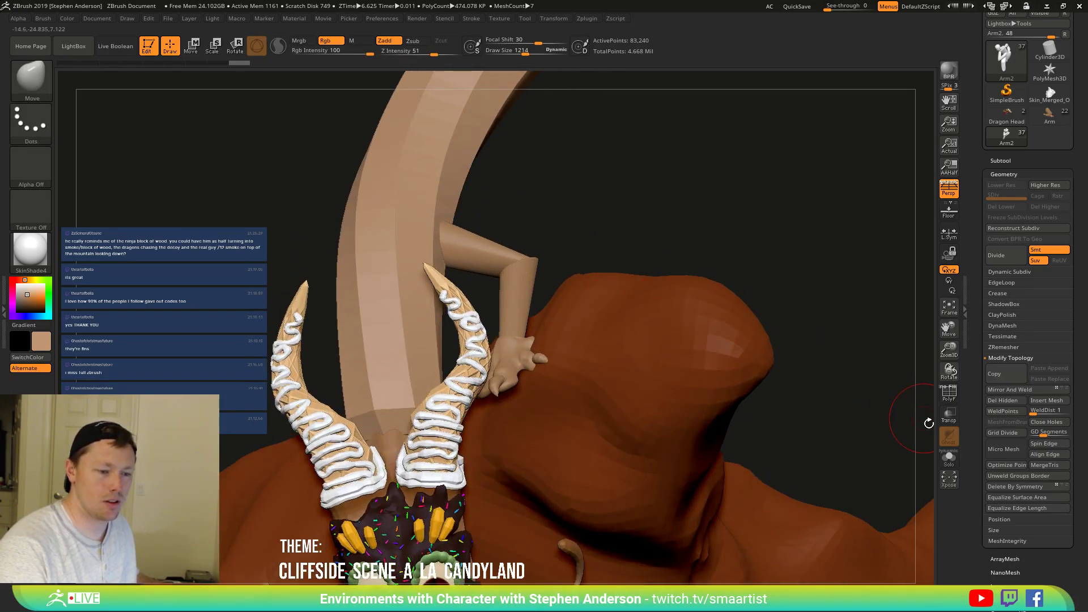
{"action": "left_click", "coordinate": [949, 417]}
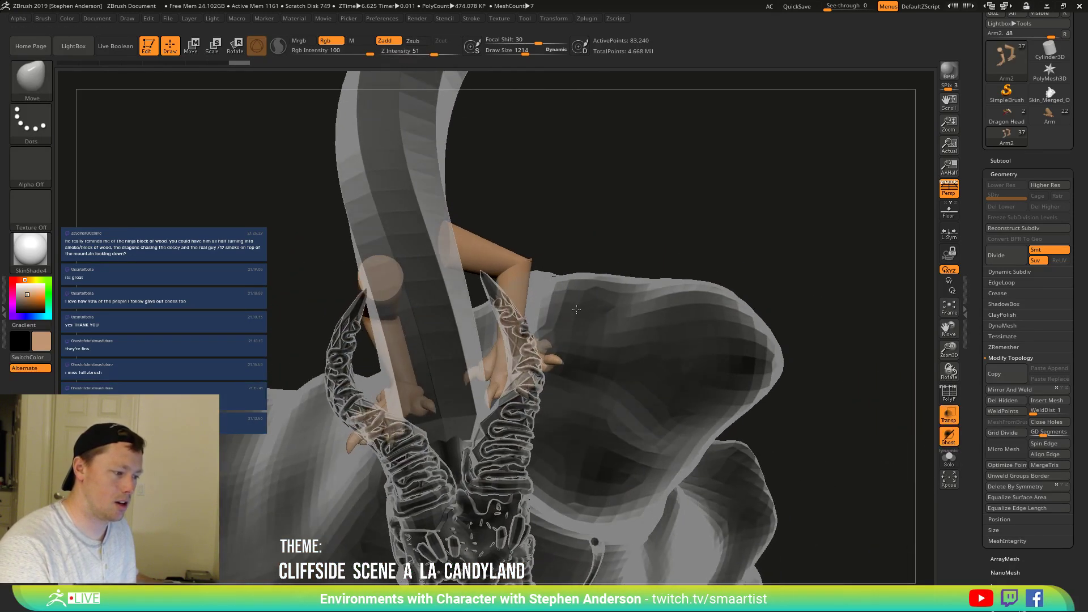
{"action": "mouse_move", "coordinate": [450, 377]}
{"action": "left_mouse_down", "text": "ctrl"}
{"action": "mouse_move", "coordinate": [589, 447]}
{"action": "mouse_move", "coordinate": [675, 399]}
{"action": "left_mouse_up", "text": "ctrl"}
{"action": "key", "text": "w"}
{"action": "right_click_drag", "start_coordinate": [626, 288], "coordinate": [662, 331]}
{"action": "mouse_move", "coordinate": [617, 294]}
{"action": "right_mouse_down"}
{"action": "mouse_move", "coordinate": [507, 318]}
{"action": "mouse_move", "coordinate": [533, 280]}
{"action": "mouse_move", "coordinate": [603, 265]}
{"action": "mouse_move", "coordinate": [572, 278]}
{"action": "right_mouse_up"}
{"action": "left_click", "coordinate": [492, 325], "text": "alt"}
Choose Move Topological at a draw size of 2841 and lasso-mask part of the upper dragon's arm.
{"action": "key", "text": "b"}
{"action": "key", "text": "m"}
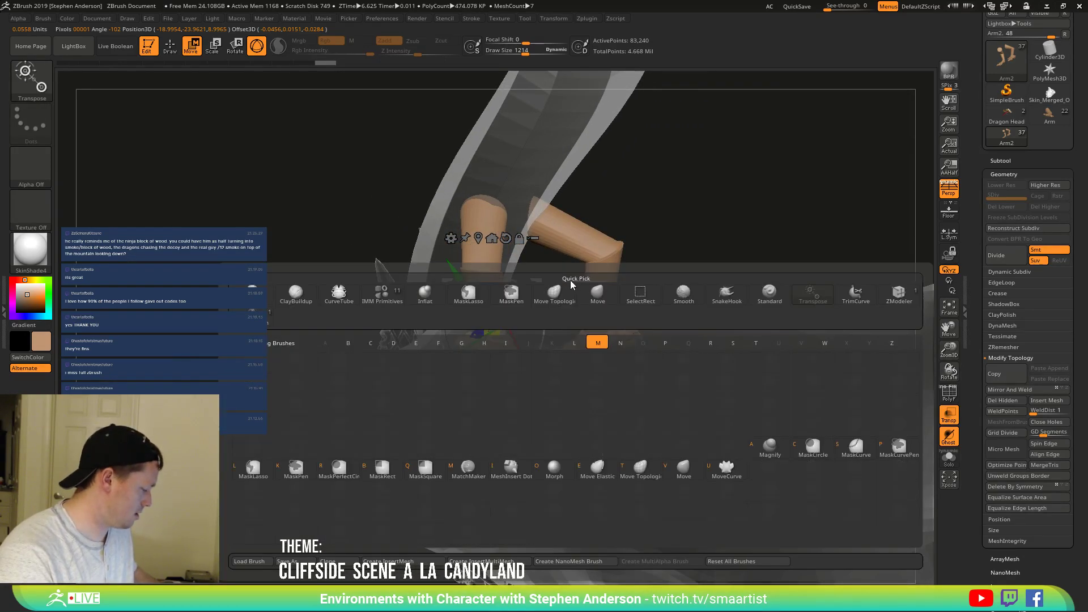
{"action": "key", "text": "t"}
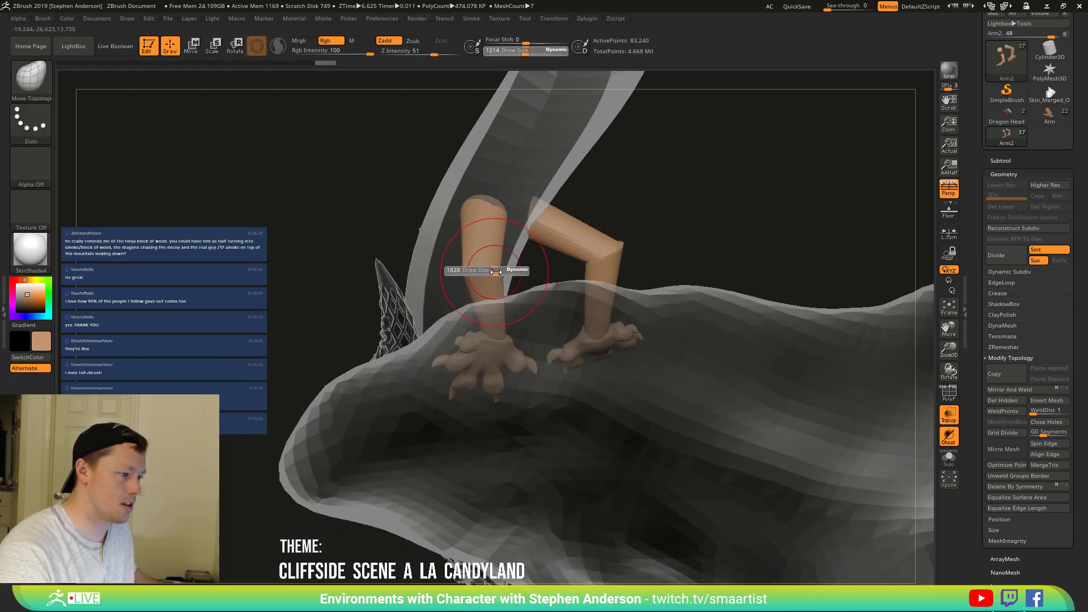
{"action": "left_click_drag", "start_coordinate": [532, 259], "coordinate": [465, 251], "text": "ctrl"}
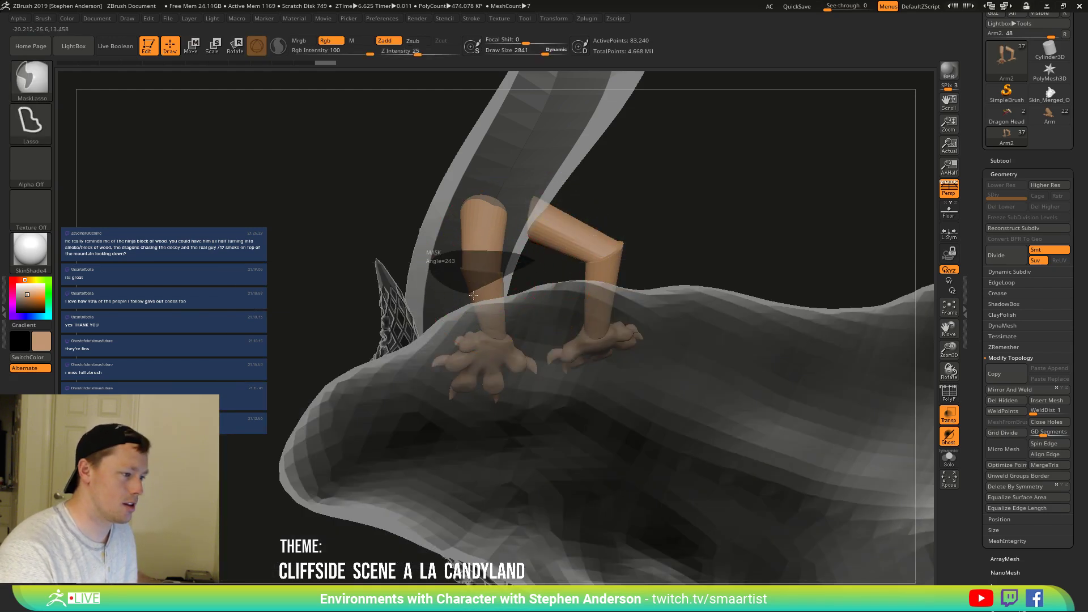
{"action": "left_click_drag", "start_coordinate": [529, 300], "coordinate": [527, 301], "text": "ctrl"}
Reposition and rotate the unmasked part of the upper dragon's arm with the gizmo.
{"action": "key", "text": "w"}
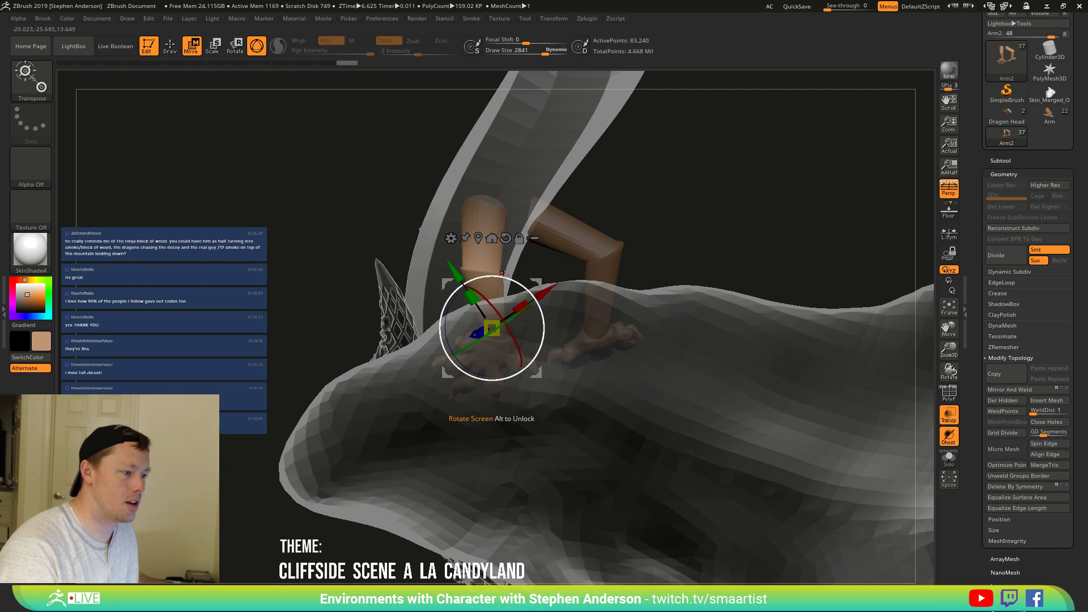
{"action": "mouse_move", "coordinate": [543, 270]}
{"action": "left_mouse_down"}
{"action": "mouse_move", "coordinate": [524, 295]}
{"action": "mouse_move", "coordinate": [527, 277]}
{"action": "mouse_move", "coordinate": [616, 271]}
{"action": "left_mouse_up"}
{"action": "mouse_move", "coordinate": [616, 271]}
{"action": "right_mouse_down"}
{"action": "mouse_move", "coordinate": [589, 284]}
{"action": "mouse_move", "coordinate": [543, 363]}
{"action": "mouse_move", "coordinate": [340, 393]}
{"action": "right_mouse_up"}
{"action": "left_click_drag", "start_coordinate": [341, 393], "coordinate": [336, 304]}
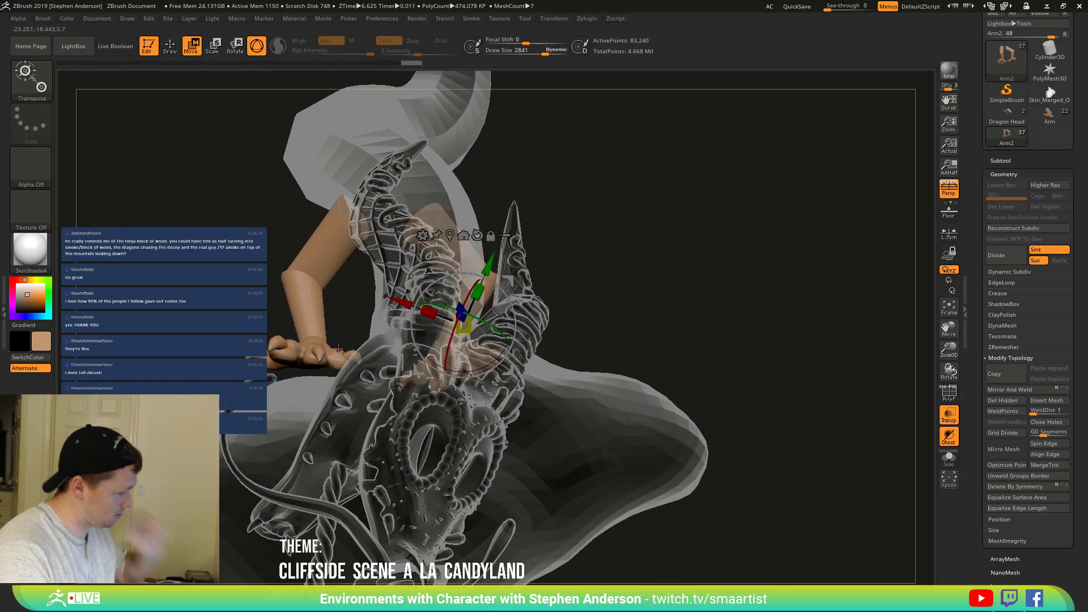
{"action": "left_click_drag", "start_coordinate": [341, 329], "coordinate": [342, 325]}
{"action": "mouse_move", "coordinate": [346, 321]}
{"action": "left_mouse_down"}
{"action": "mouse_move", "coordinate": [389, 325]}
{"action": "mouse_move", "coordinate": [357, 312]}
{"action": "left_mouse_up"}
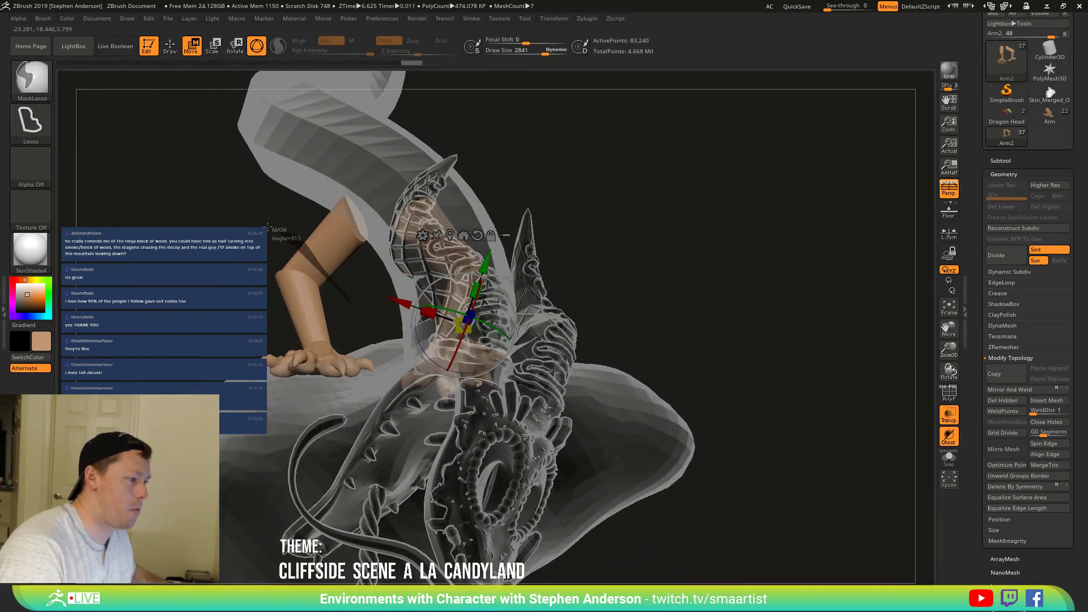
Mask the upper section of the upper dragon's other arm and rotate its forearm and hand about the elbow.
{"action": "left_click_drag", "start_coordinate": [388, 355], "coordinate": [352, 316], "text": "ctrl+alt"}
{"action": "left_click", "coordinate": [303, 273], "text": "alt"}
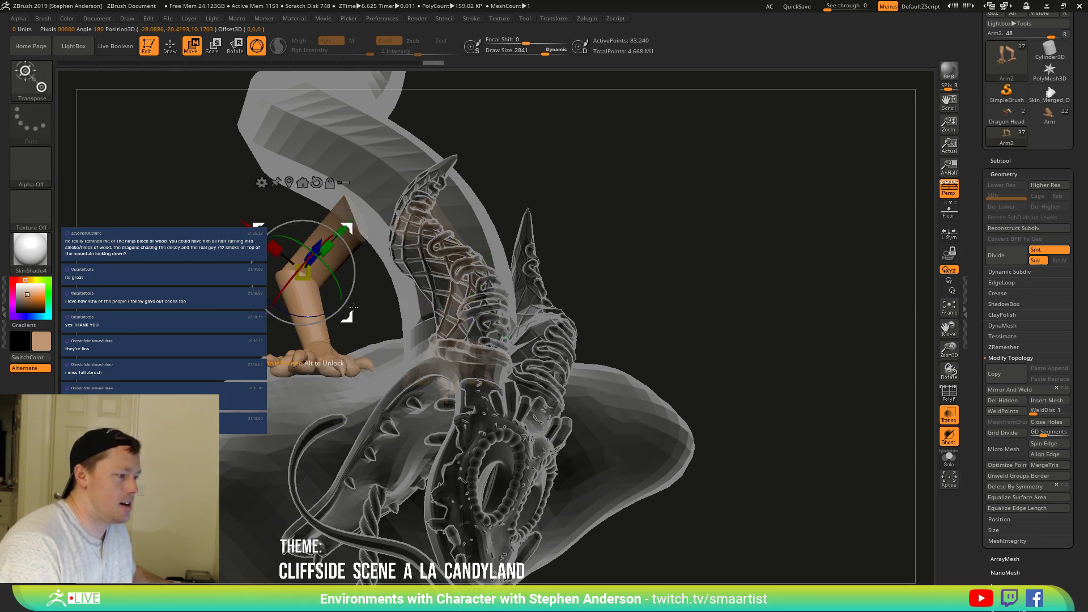
{"action": "left_click_drag", "start_coordinate": [324, 276], "coordinate": [405, 282]}
{"action": "left_click_drag", "start_coordinate": [351, 230], "coordinate": [371, 254]}
{"action": "mouse_move", "coordinate": [378, 256]}
{"action": "right_mouse_down"}
{"action": "mouse_move", "coordinate": [414, 252]}
{"action": "mouse_move", "coordinate": [399, 261]}
{"action": "right_mouse_up"}
{"action": "left_click_drag", "start_coordinate": [400, 261], "coordinate": [372, 288]}
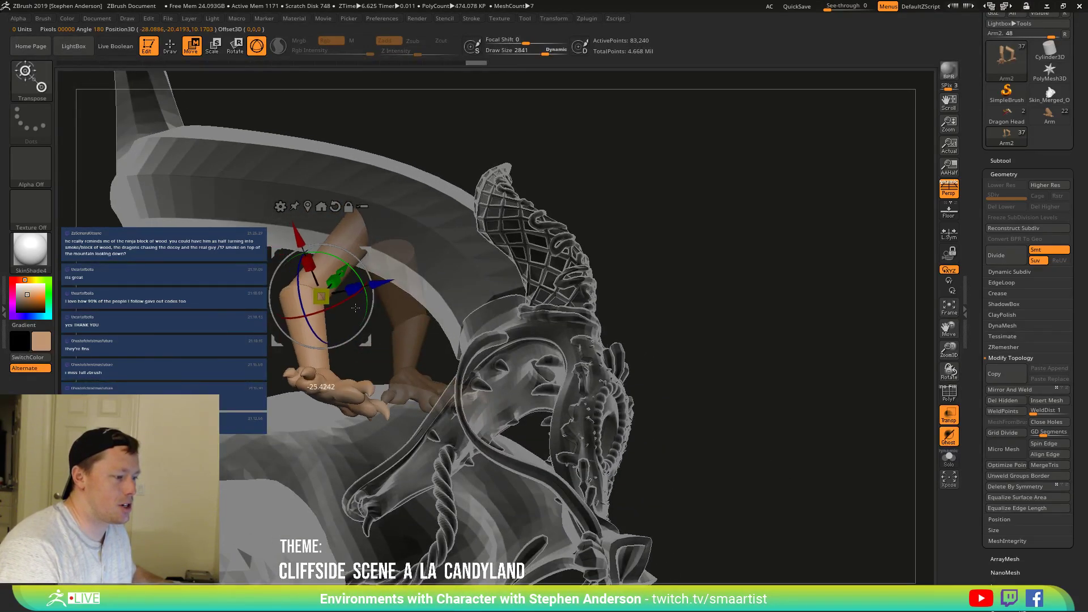
Rotate and reposition the whole arm so it reaches from the upper dragon's body down to the cliff.
{"action": "left_click_drag", "start_coordinate": [288, 298], "coordinate": [369, 291]}
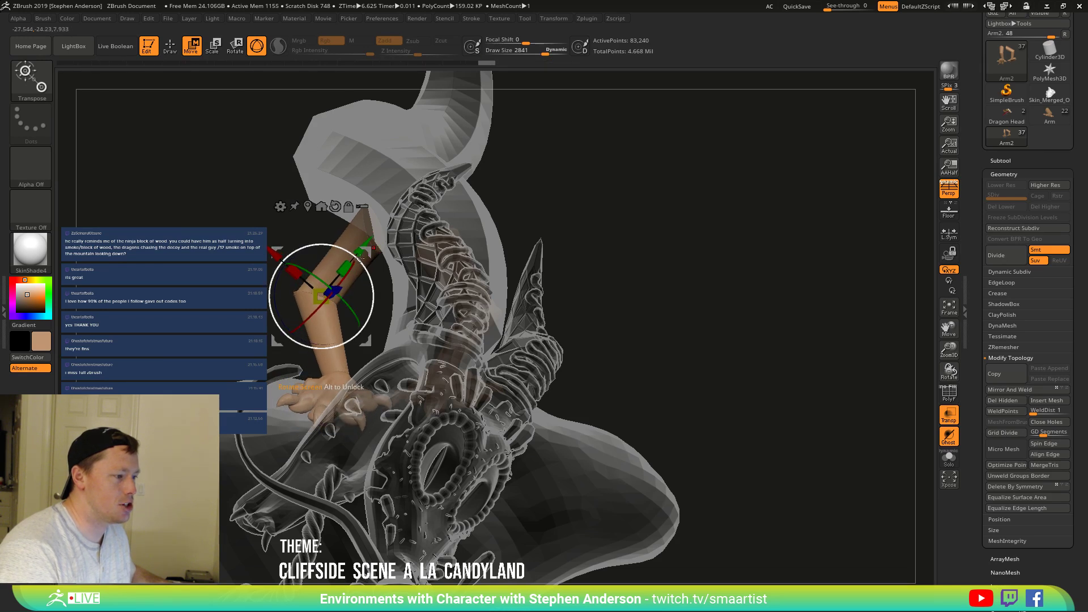
{"action": "left_click_drag", "start_coordinate": [358, 256], "coordinate": [541, 406]}
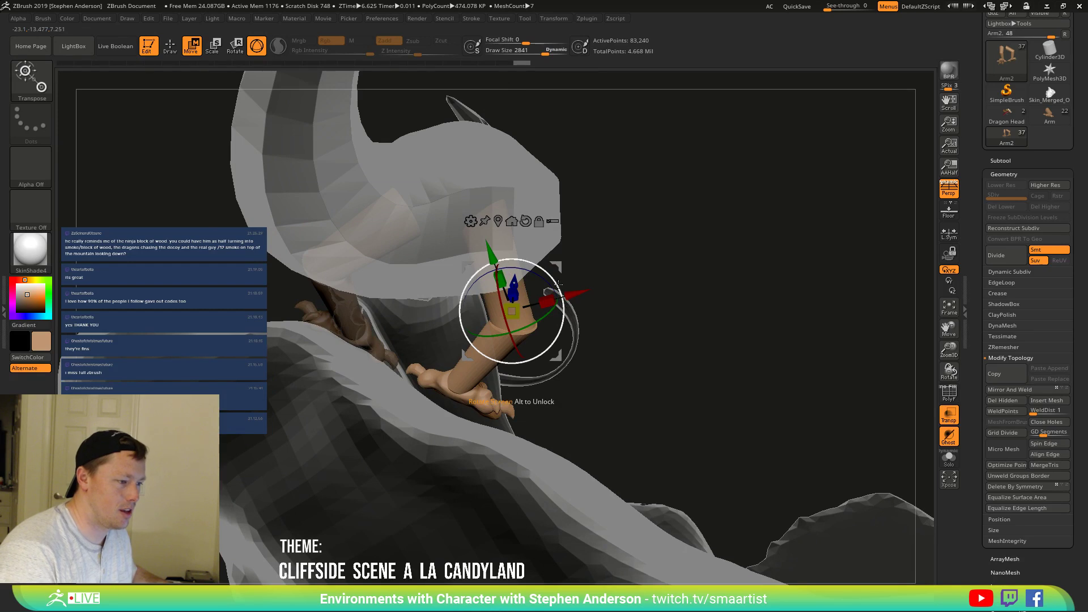
{"action": "left_click_drag", "start_coordinate": [558, 283], "coordinate": [548, 270]}
{"action": "left_click_drag", "start_coordinate": [627, 297], "coordinate": [567, 309]}
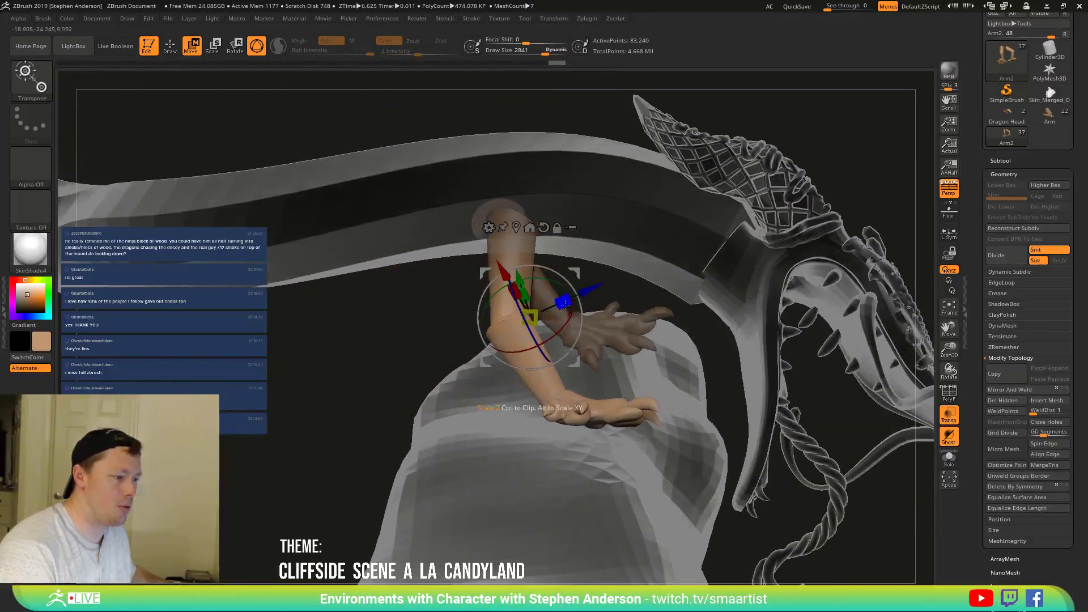
{"action": "mouse_move", "coordinate": [629, 420]}
{"action": "left_mouse_down"}
{"action": "mouse_move", "coordinate": [631, 385]}
{"action": "mouse_move", "coordinate": [613, 337]}
{"action": "mouse_move", "coordinate": [399, 250]}
{"action": "mouse_move", "coordinate": [397, 368]}
{"action": "mouse_move", "coordinate": [453, 377]}
{"action": "left_mouse_up"}
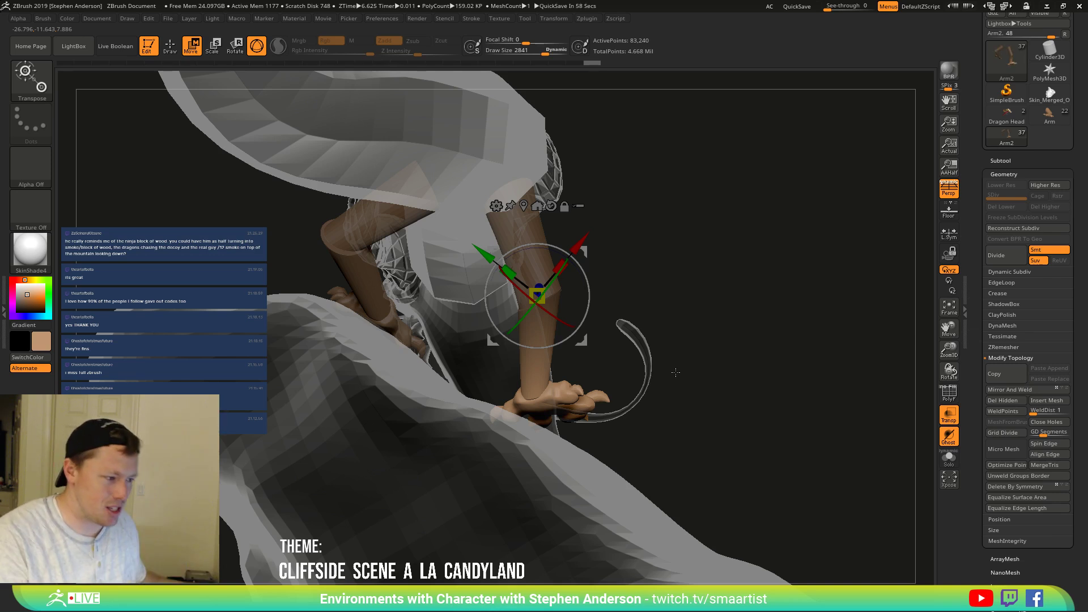
Isolate the hand, rotate it about the wrist to rest on the cliff surface and clear the mask.
{"action": "mouse_move", "coordinate": [612, 368]}
{"action": "left_mouse_down"}
{"action": "mouse_move", "coordinate": [572, 362]}
{"action": "mouse_move", "coordinate": [614, 379]}
{"action": "mouse_move", "coordinate": [609, 367]}
{"action": "mouse_move", "coordinate": [632, 370]}
{"action": "left_mouse_up"}
{"action": "left_click", "coordinate": [537, 396], "text": "alt"}
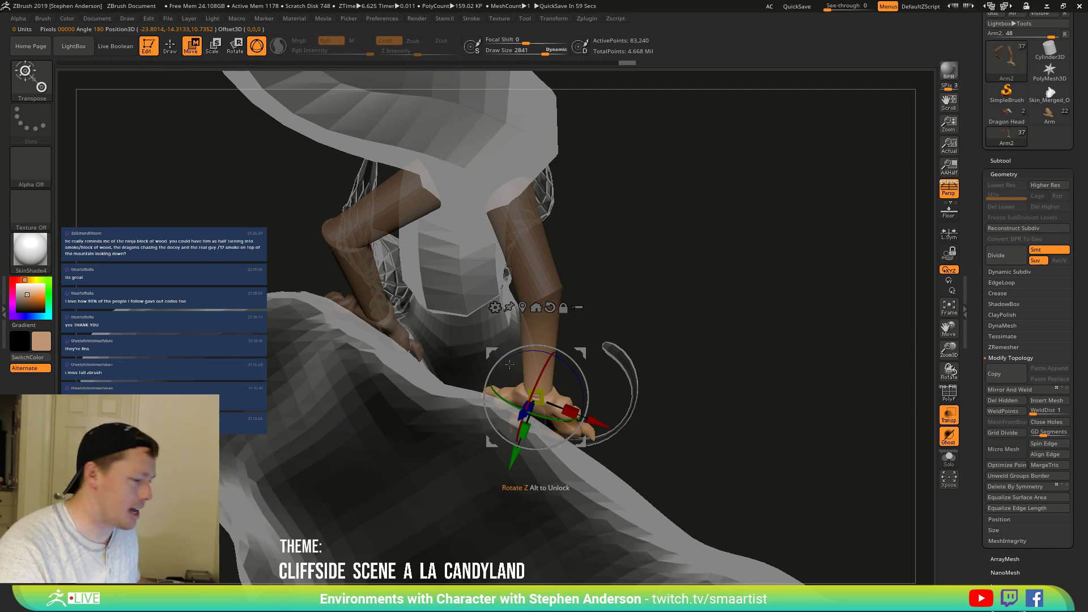
{"action": "left_click_drag", "start_coordinate": [610, 375], "coordinate": [471, 458]}
{"action": "left_click_drag", "start_coordinate": [613, 457], "coordinate": [480, 374]}
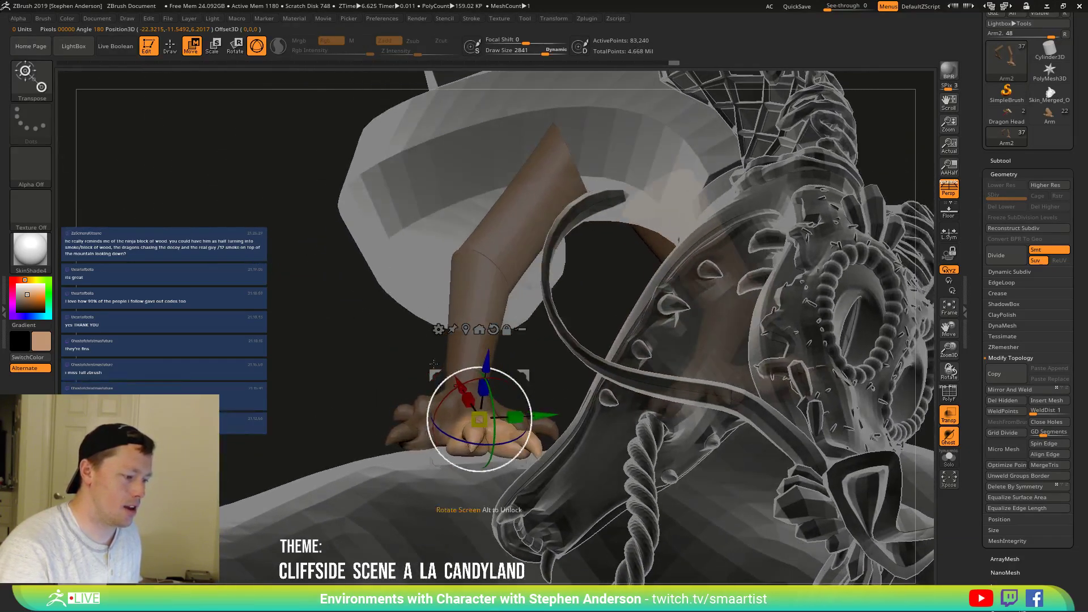
{"action": "left_click_drag", "start_coordinate": [336, 358], "coordinate": [360, 408], "text": "ctrl"}
Return to Draw mode and turn off the transparency to show the upper dragon and cliff normally.
{"action": "key", "text": "q"}
{"action": "right_click_drag", "start_coordinate": [405, 447], "coordinate": [367, 404], "text": "ctrl"}
{"action": "mouse_move", "coordinate": [367, 404]}
{"action": "left_mouse_down"}
{"action": "mouse_move", "coordinate": [724, 583]}
{"action": "mouse_move", "coordinate": [910, 522]}
{"action": "left_mouse_up"}
{"action": "left_click", "coordinate": [948, 415]}
{"action": "mouse_move", "coordinate": [726, 305]}
{"action": "left_mouse_down"}
{"action": "mouse_move", "coordinate": [711, 285]}
{"action": "mouse_move", "coordinate": [664, 323]}
{"action": "mouse_move", "coordinate": [683, 304]}
{"action": "mouse_move", "coordinate": [679, 292]}
{"action": "mouse_move", "coordinate": [637, 304]}
{"action": "mouse_move", "coordinate": [583, 280]}
{"action": "mouse_move", "coordinate": [590, 260]}
{"action": "mouse_move", "coordinate": [591, 271]}
{"action": "mouse_move", "coordinate": [446, 358]}
{"action": "mouse_move", "coordinate": [448, 369]}
{"action": "left_mouse_up"}
Adjust the upper dragon's arms with Move Topological at a draw size of 2461.
{"action": "key", "text": "s"}
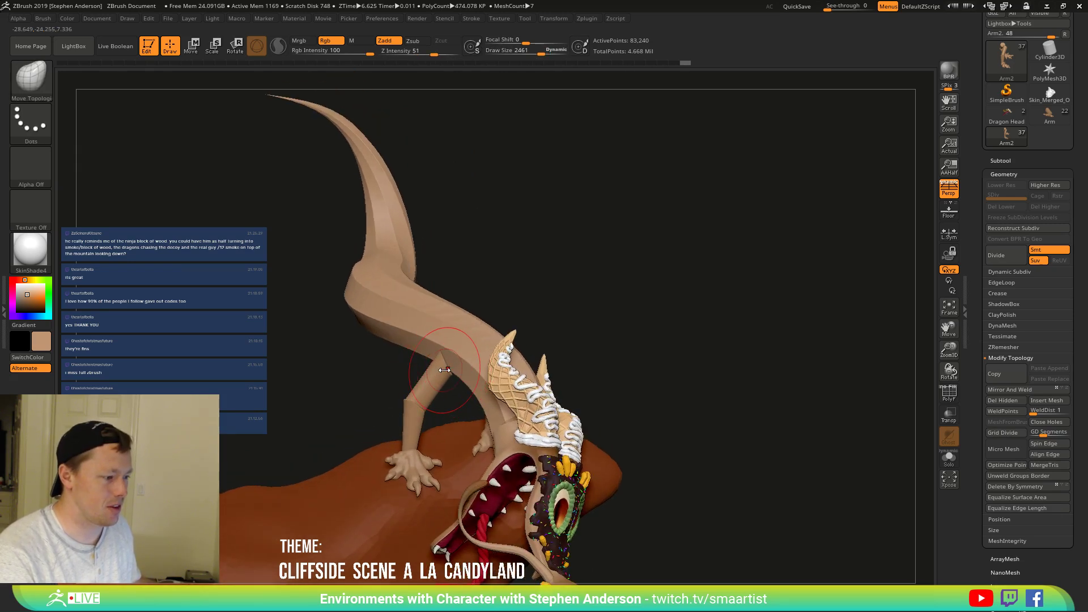
{"action": "mouse_move", "coordinate": [483, 346]}
{"action": "right_mouse_down"}
{"action": "mouse_move", "coordinate": [445, 357]}
{"action": "mouse_move", "coordinate": [460, 358]}
{"action": "right_mouse_up"}
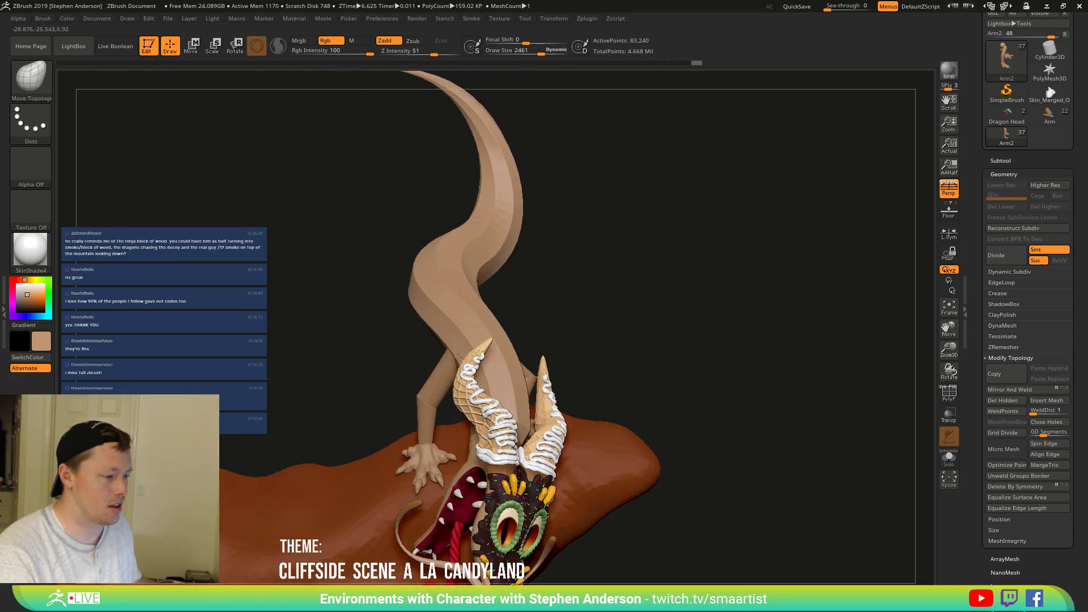
{"action": "left_click_drag", "start_coordinate": [455, 337], "coordinate": [426, 403]}
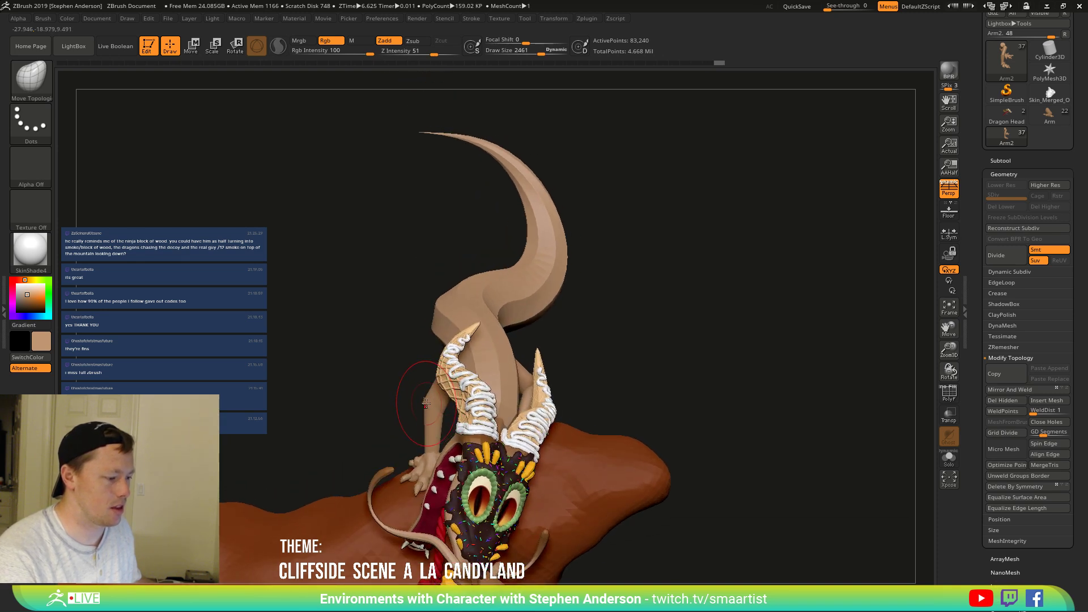
{"action": "mouse_move", "coordinate": [472, 391]}
{"action": "left_mouse_down"}
{"action": "mouse_move", "coordinate": [425, 405]}
{"action": "mouse_move", "coordinate": [461, 406]}
{"action": "mouse_move", "coordinate": [441, 416]}
{"action": "mouse_move", "coordinate": [396, 425]}
{"action": "left_mouse_up"}
{"action": "mouse_move", "coordinate": [396, 425]}
{"action": "right_mouse_down"}
{"action": "mouse_move", "coordinate": [433, 483]}
{"action": "mouse_move", "coordinate": [425, 478]}
{"action": "mouse_move", "coordinate": [453, 485]}
{"action": "mouse_move", "coordinate": [411, 474]}
{"action": "right_mouse_up"}
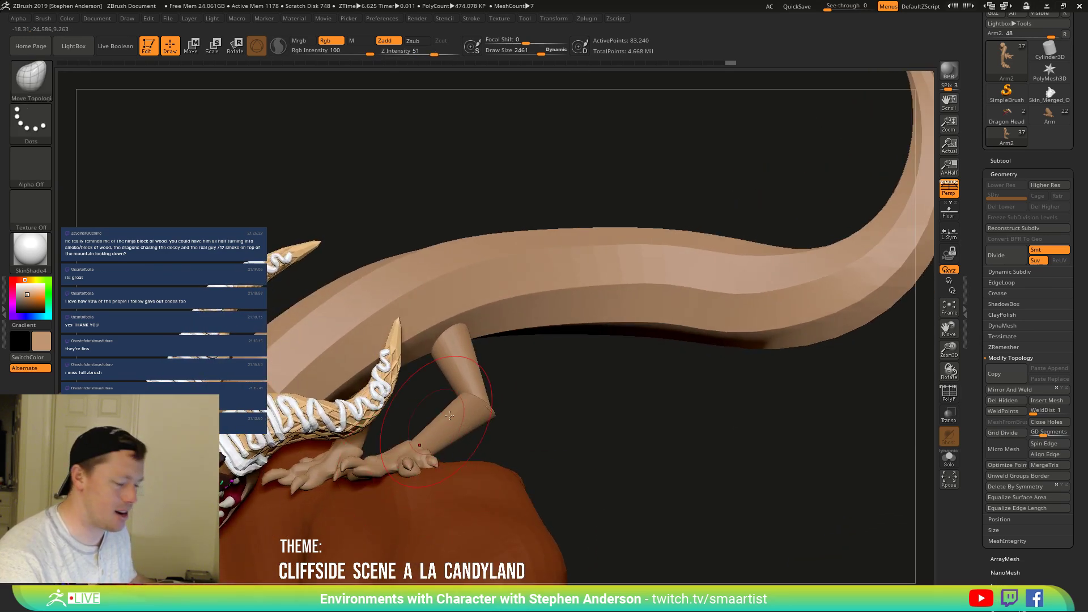
Solo the upper dragon's arms and mask all but the front fingers of one clawed hand.
{"action": "left_click", "coordinate": [949, 458]}
{"action": "right_click_drag", "start_coordinate": [350, 443], "coordinate": [366, 421]}
{"action": "left_click_drag", "start_coordinate": [365, 420], "coordinate": [430, 418]}
{"action": "key", "text": "ctrl"}
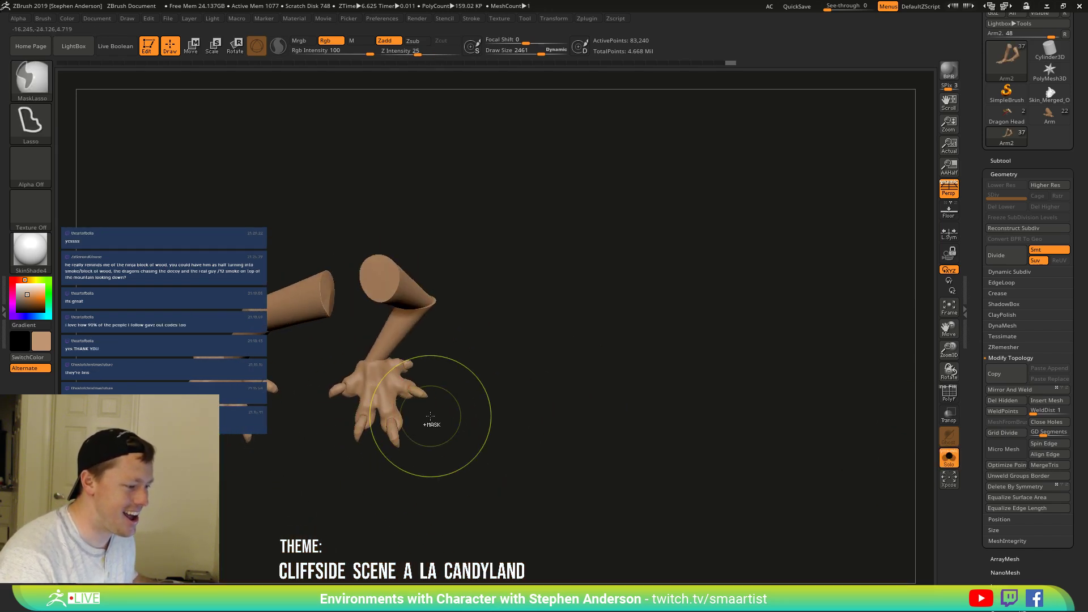
{"action": "left_click_drag", "start_coordinate": [386, 492], "coordinate": [431, 471], "text": "ctrl"}
{"action": "left_click", "coordinate": [488, 445], "text": "ctrl"}
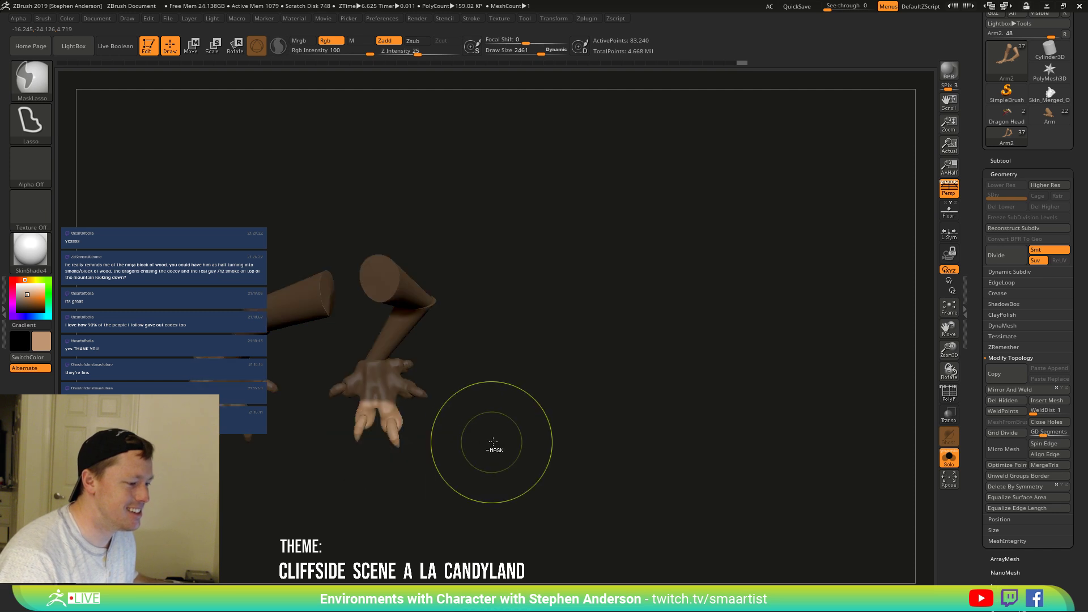
Place the transform gizmo on the unmasked front fingers, show the full scene and adjust the fingers against the cliff surface.
{"action": "left_click", "coordinate": [466, 420], "text": "ctrl"}
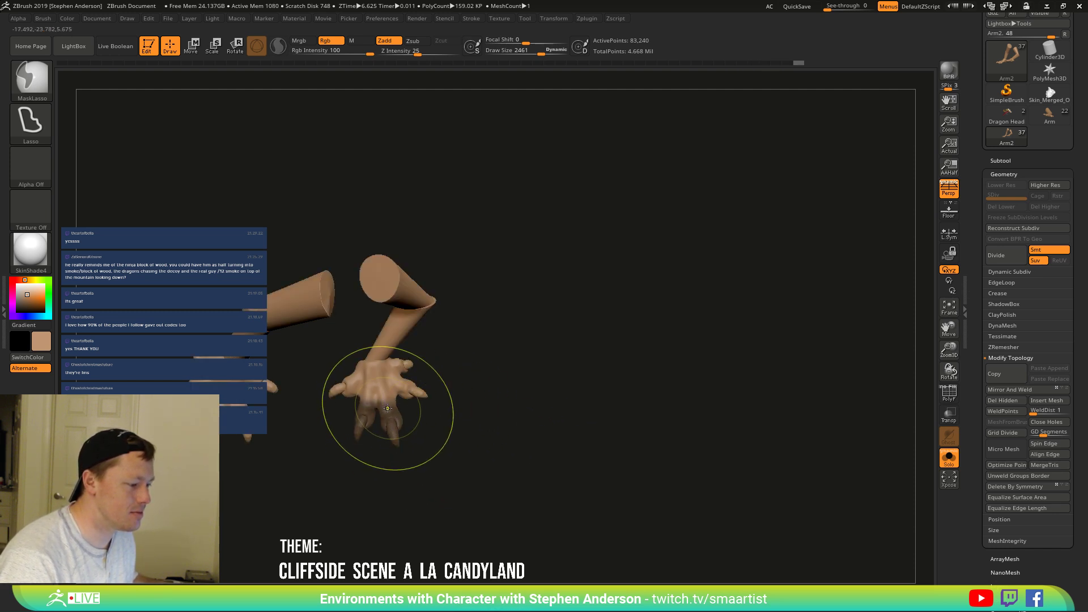
{"action": "key", "text": "ctrl+z"}
{"action": "key", "text": "w"}
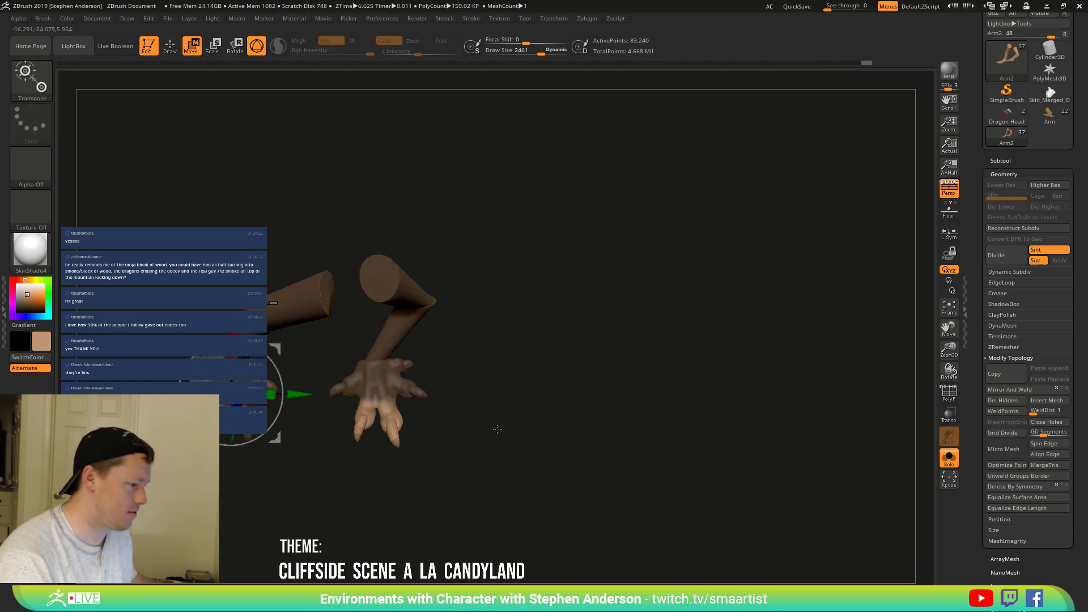
{"action": "left_click_drag", "start_coordinate": [489, 390], "coordinate": [484, 403]}
{"action": "left_click", "coordinate": [372, 403], "text": "alt"}
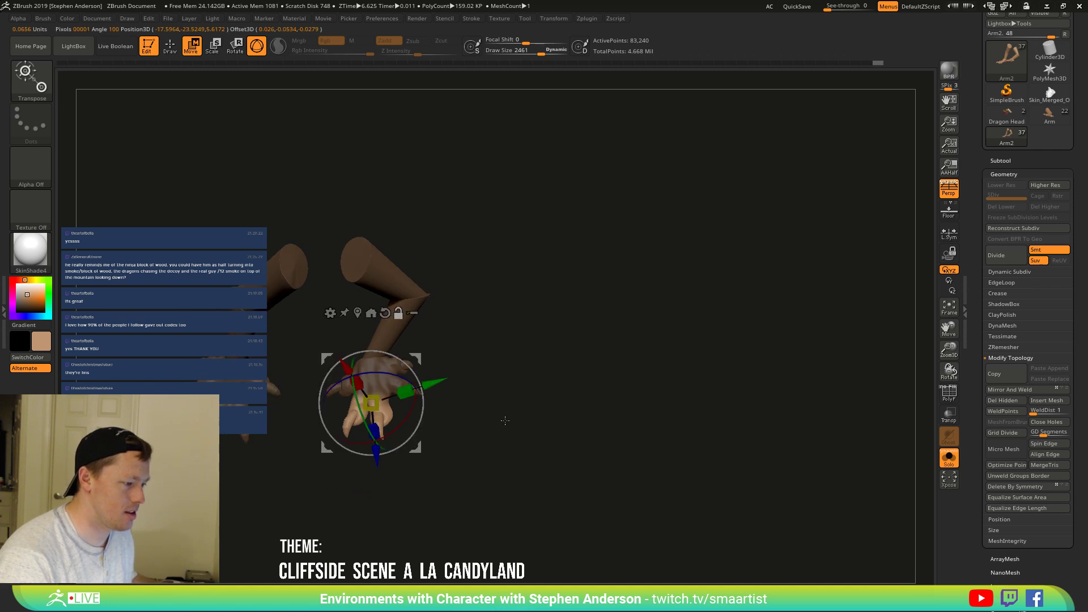
{"action": "left_click", "coordinate": [949, 463]}
{"action": "left_click_drag", "start_coordinate": [528, 339], "coordinate": [363, 323]}
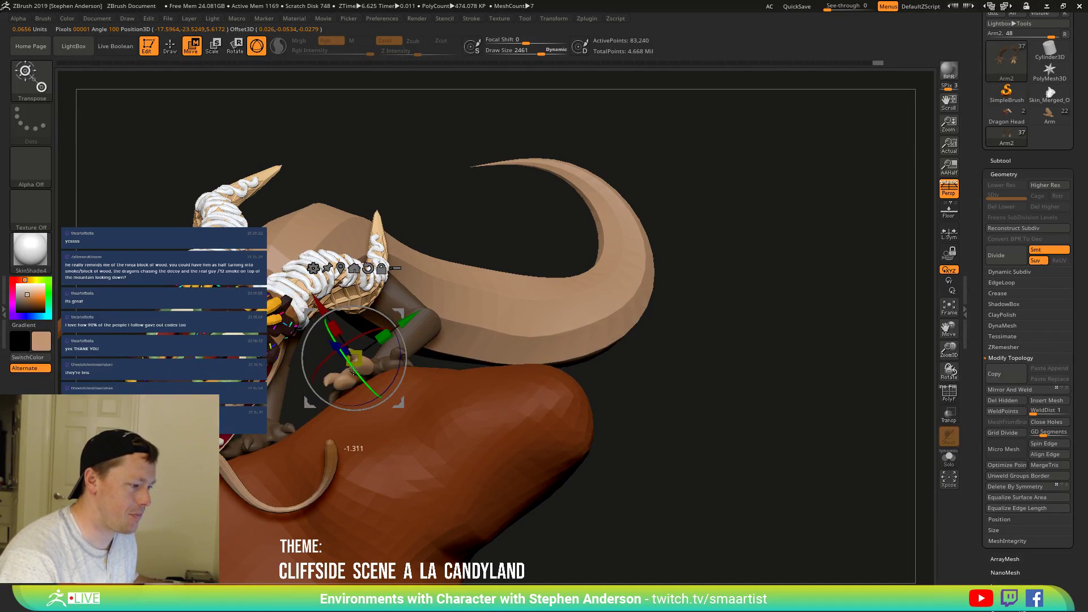
{"action": "left_click_drag", "start_coordinate": [397, 311], "coordinate": [401, 316]}
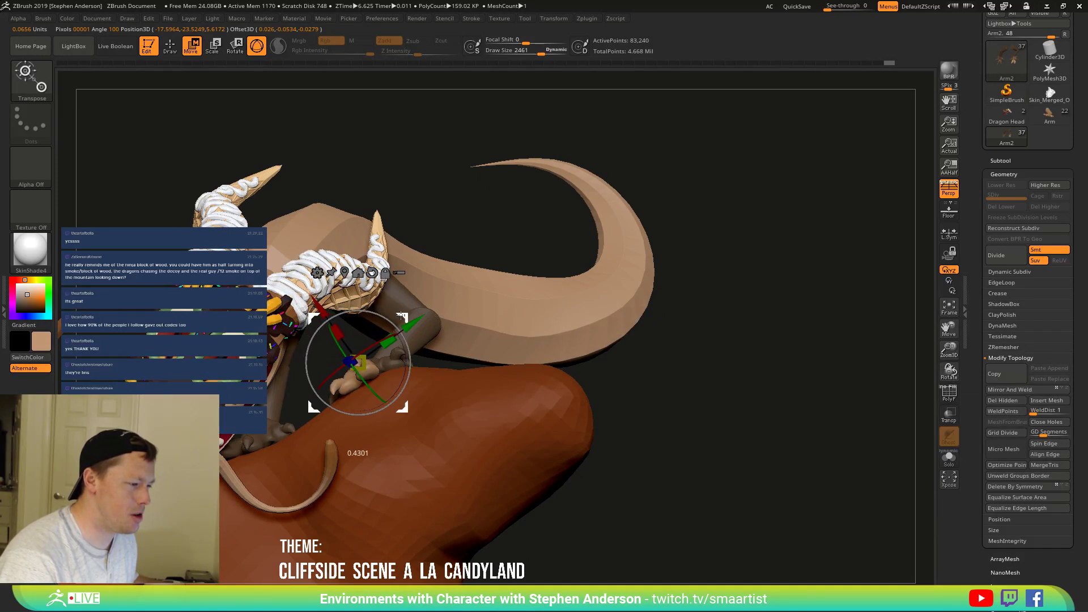
{"action": "mouse_move", "coordinate": [668, 366]}
{"action": "left_mouse_down"}
{"action": "mouse_move", "coordinate": [557, 393]}
{"action": "mouse_move", "coordinate": [588, 401]}
{"action": "left_mouse_up"}
Return to Draw mode and nudge the clawed hand onto the cliff with the Move brush at a draw size of 2060.
{"action": "key", "text": "q"}
{"action": "mouse_move", "coordinate": [588, 401]}
{"action": "right_mouse_down"}
{"action": "mouse_move", "coordinate": [588, 418]}
{"action": "mouse_move", "coordinate": [539, 323]}
{"action": "mouse_move", "coordinate": [546, 399]}
{"action": "mouse_move", "coordinate": [364, 406]}
{"action": "mouse_move", "coordinate": [350, 387]}
{"action": "right_mouse_up"}
{"action": "key", "text": "b"}
{"action": "key", "text": "m"}
{"action": "key", "text": "v"}
{"action": "key", "text": "s"}
{"action": "left_click_drag", "start_coordinate": [349, 386], "coordinate": [344, 386]}
{"action": "right_click_drag", "start_coordinate": [351, 401], "coordinate": [358, 403]}
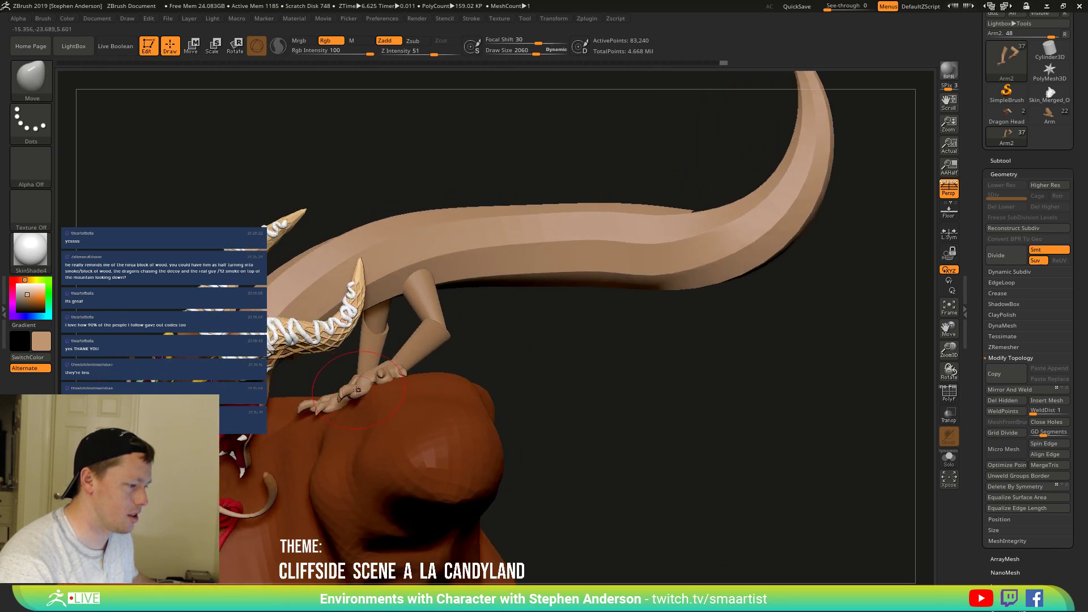
Compare the Tree_01 and Tree_02 folders against the dragons and leave only Tree_01 shown.
{"action": "right_click_drag", "start_coordinate": [372, 378], "coordinate": [544, 279]}
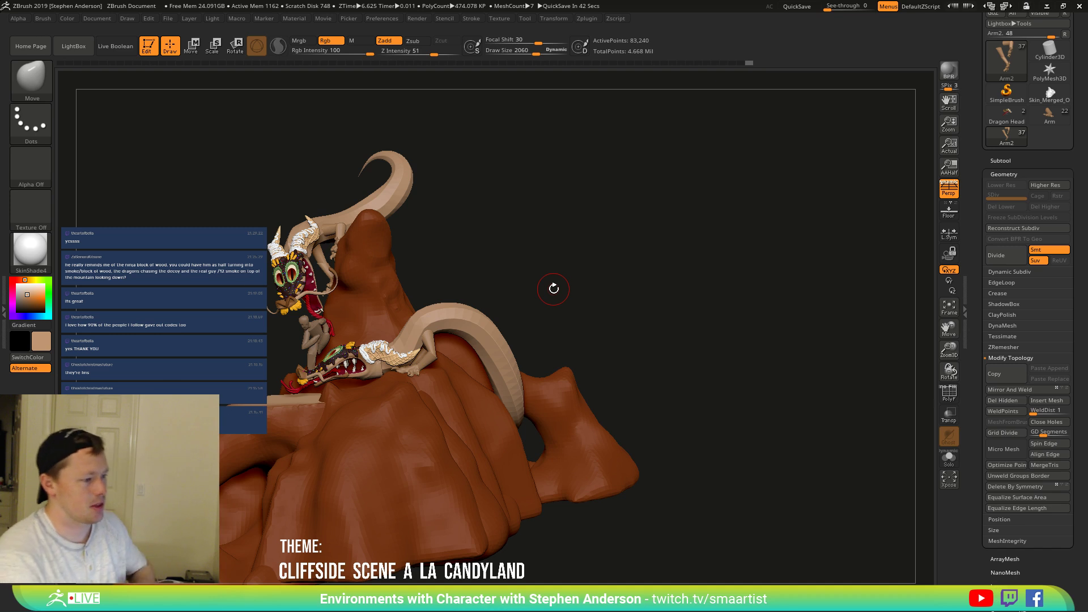
{"action": "right_click_drag", "start_coordinate": [371, 353], "coordinate": [373, 364]}
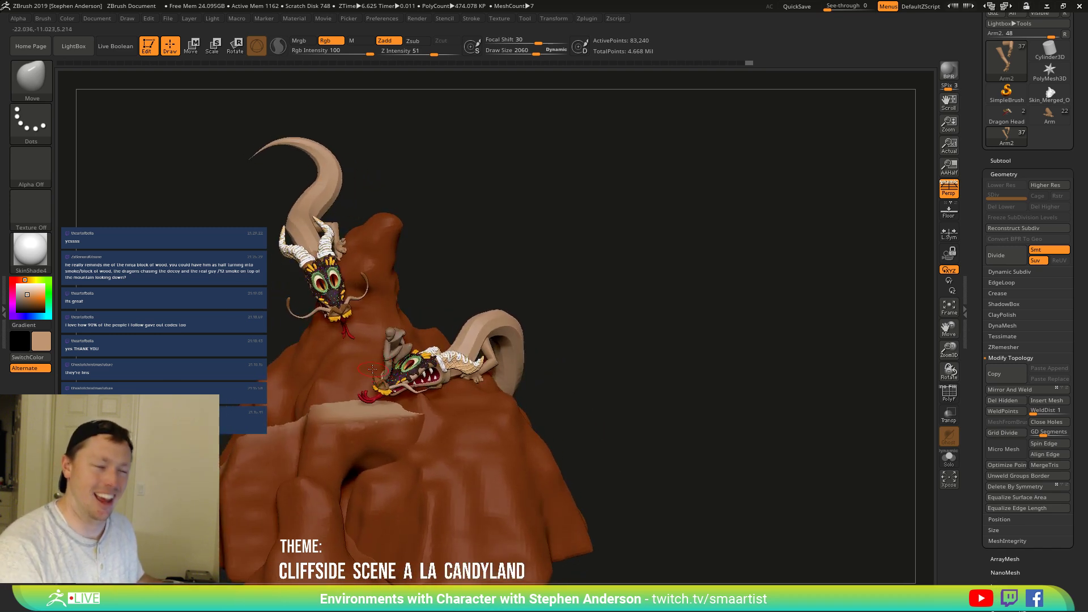
{"action": "mouse_move", "coordinate": [373, 349]}
{"action": "right_mouse_down", "text": "ctrl"}
{"action": "mouse_move", "coordinate": [371, 389]}
{"action": "mouse_move", "coordinate": [345, 374]}
{"action": "mouse_move", "coordinate": [904, 334]}
{"action": "right_mouse_up", "text": "ctrl"}
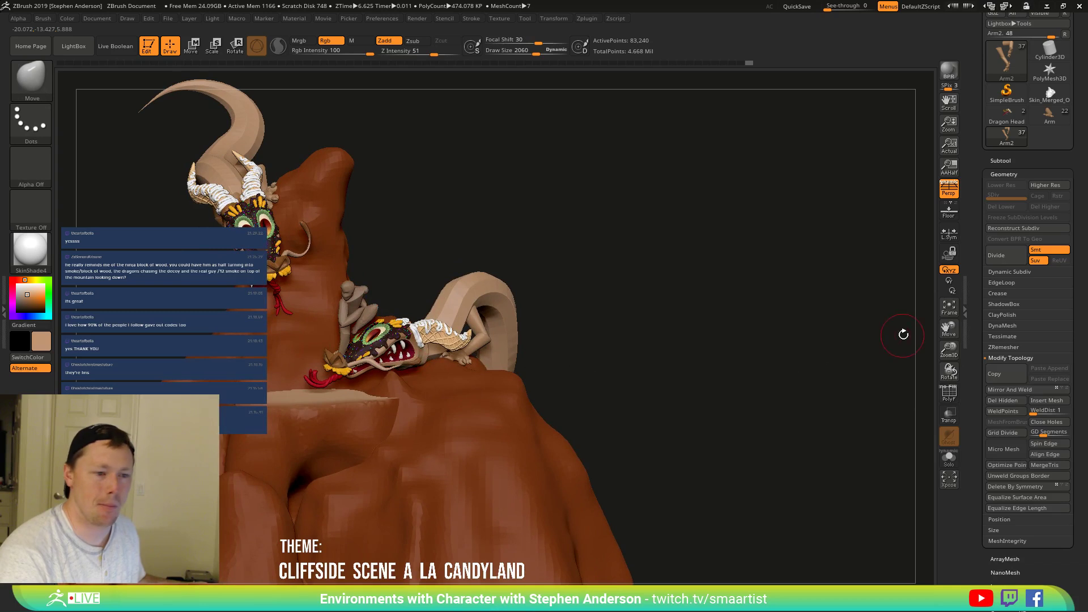
{"action": "left_click", "coordinate": [1015, 161]}
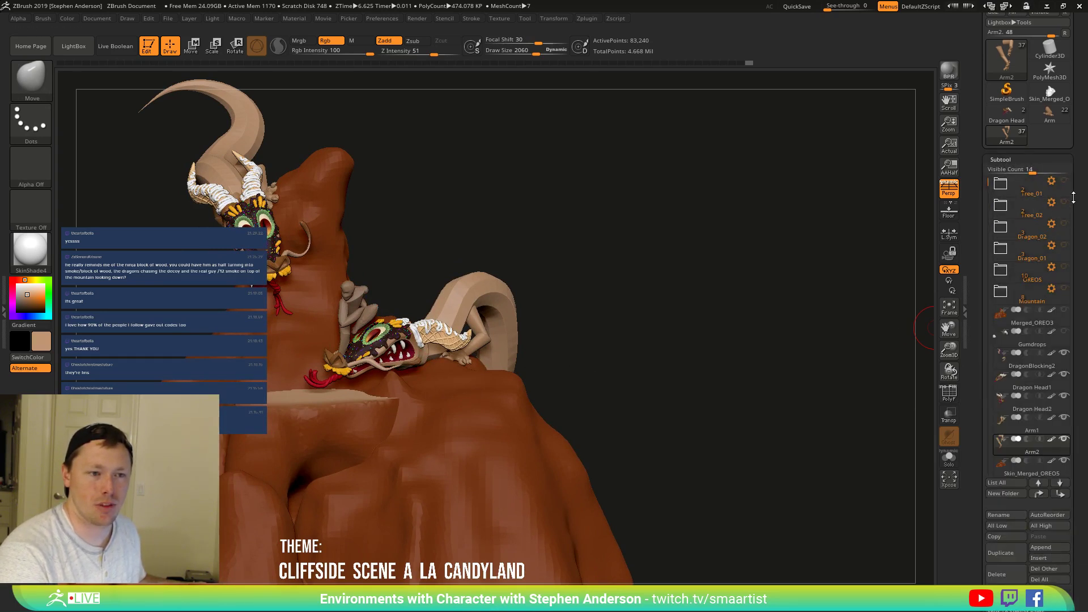
{"action": "left_click", "coordinate": [1063, 182]}
{"action": "left_click_drag", "start_coordinate": [748, 239], "coordinate": [776, 249]}
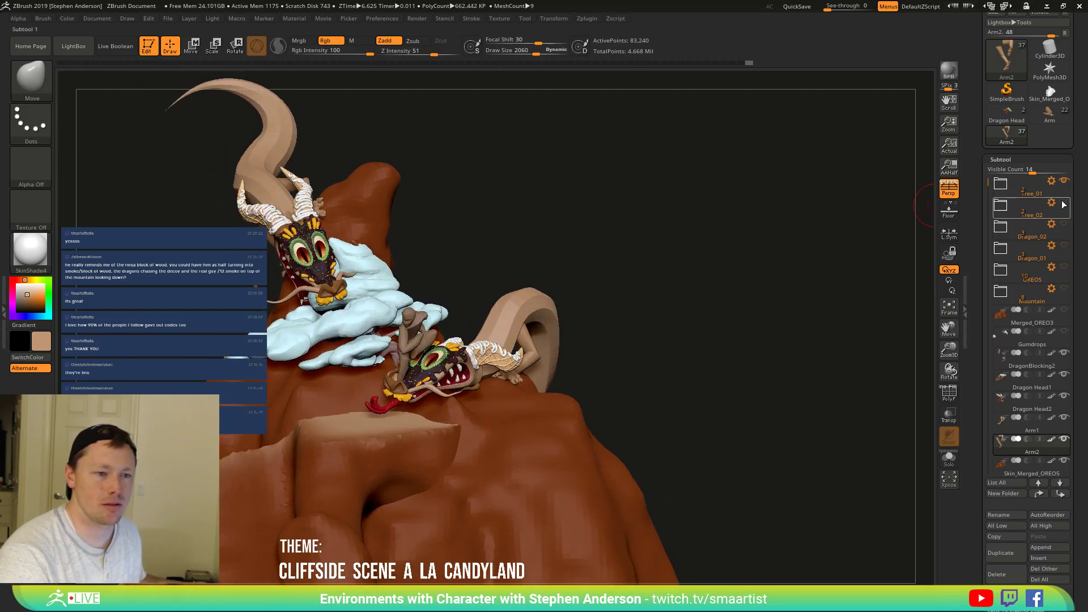
{"action": "left_click", "coordinate": [1064, 203]}
{"action": "left_click", "coordinate": [1065, 181]}
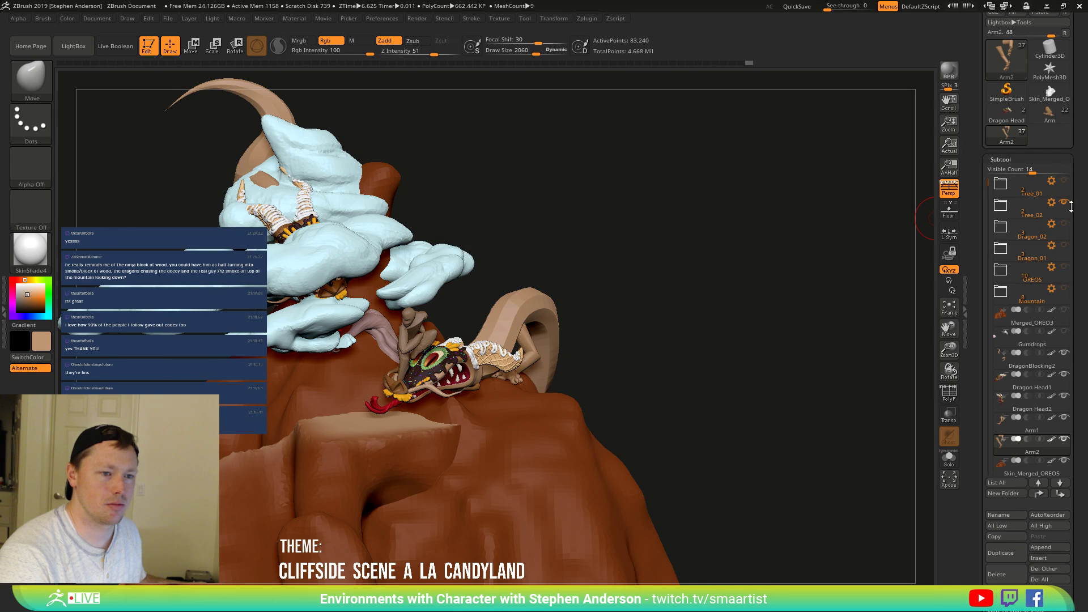
{"action": "left_click", "coordinate": [1064, 202]}
{"action": "left_click", "coordinate": [1064, 180]}
{"action": "mouse_move", "coordinate": [728, 245]}
{"action": "left_mouse_down"}
{"action": "mouse_move", "coordinate": [715, 261]}
{"action": "mouse_move", "coordinate": [736, 262]}
{"action": "mouse_move", "coordinate": [716, 251]}
{"action": "mouse_move", "coordinate": [688, 262]}
{"action": "mouse_move", "coordinate": [736, 252]}
{"action": "left_mouse_up"}
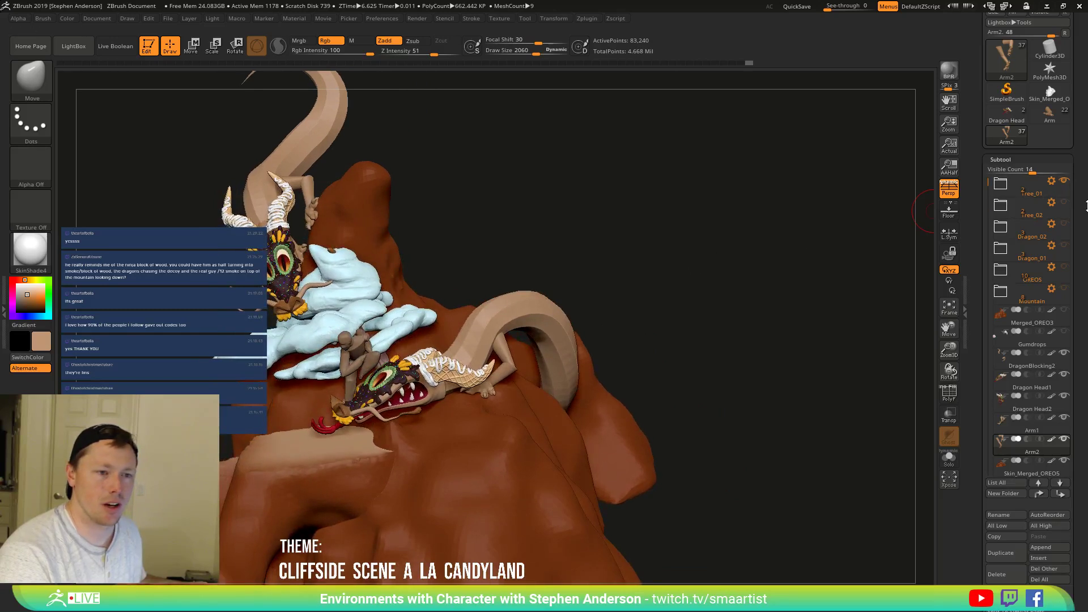
Duplicate the Tree_01 folder and hide the first of the two copies.
{"action": "left_click", "coordinate": [1053, 181]}
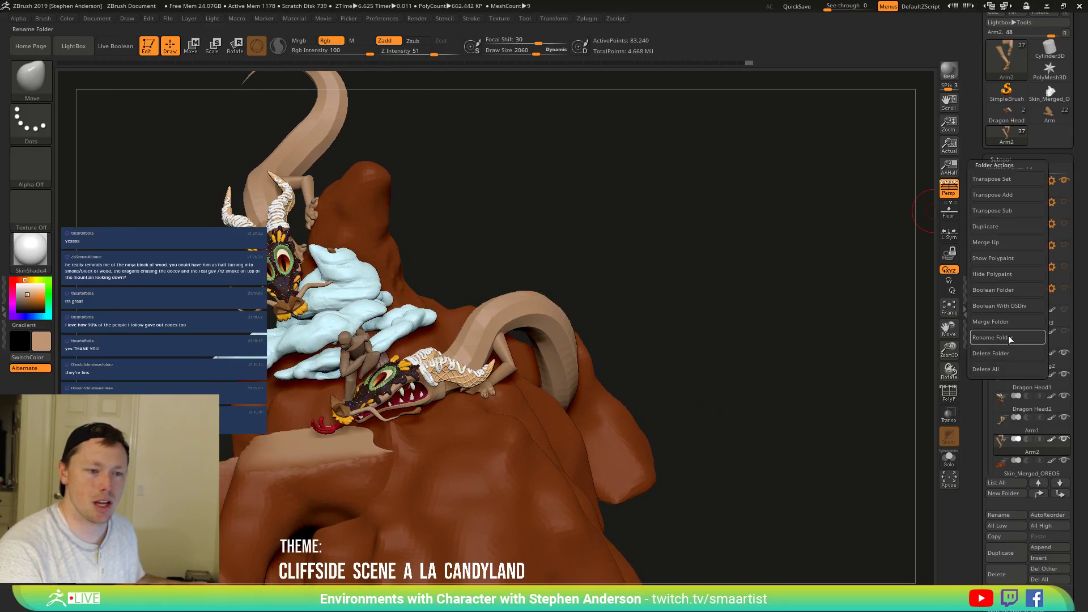
{"action": "left_click", "coordinate": [1008, 228]}
{"action": "left_click", "coordinate": [1069, 190]}
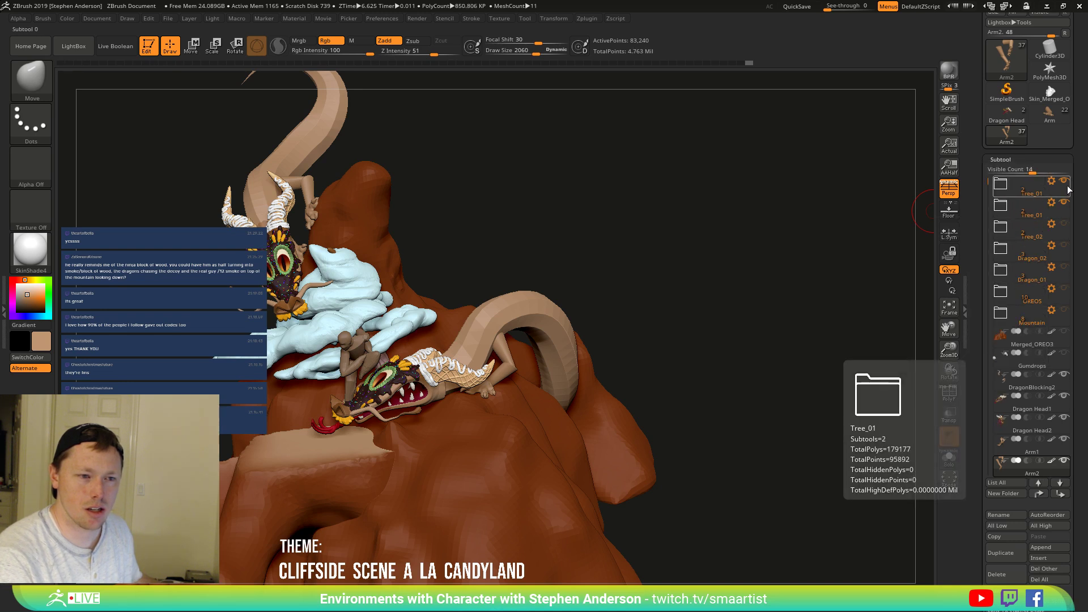
{"action": "left_click", "coordinate": [1065, 182]}
Expand the visible Tree_01 folder, select its Candyland_13 foliage and set the subtool list's visible count to 4.
{"action": "left_click", "coordinate": [1051, 202]}
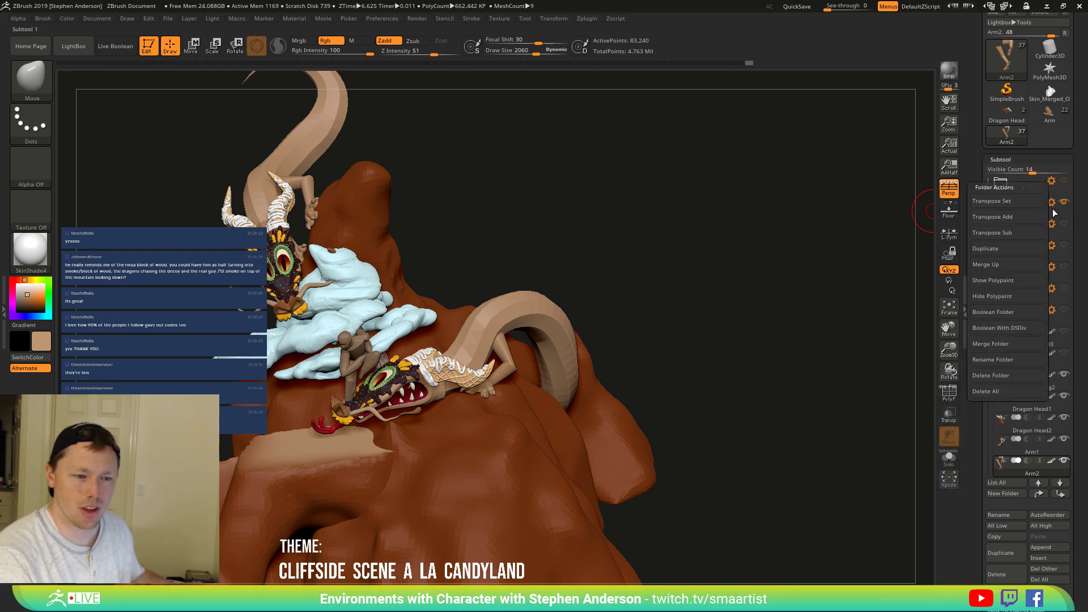
{"action": "left_click", "coordinate": [1020, 297]}
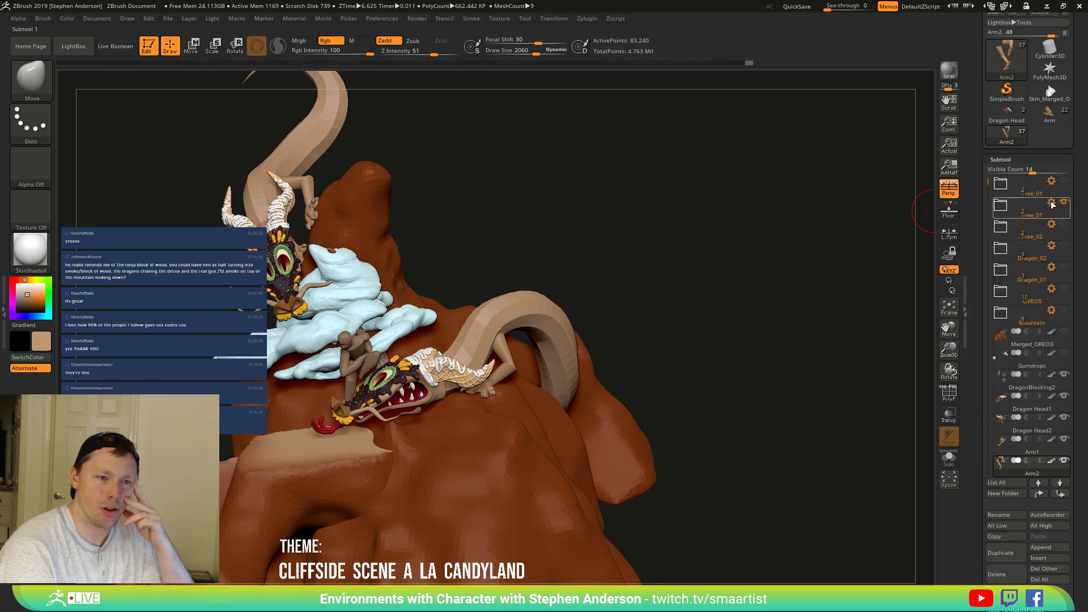
{"action": "left_click", "coordinate": [1052, 204]}
{"action": "left_click", "coordinate": [1013, 212]}
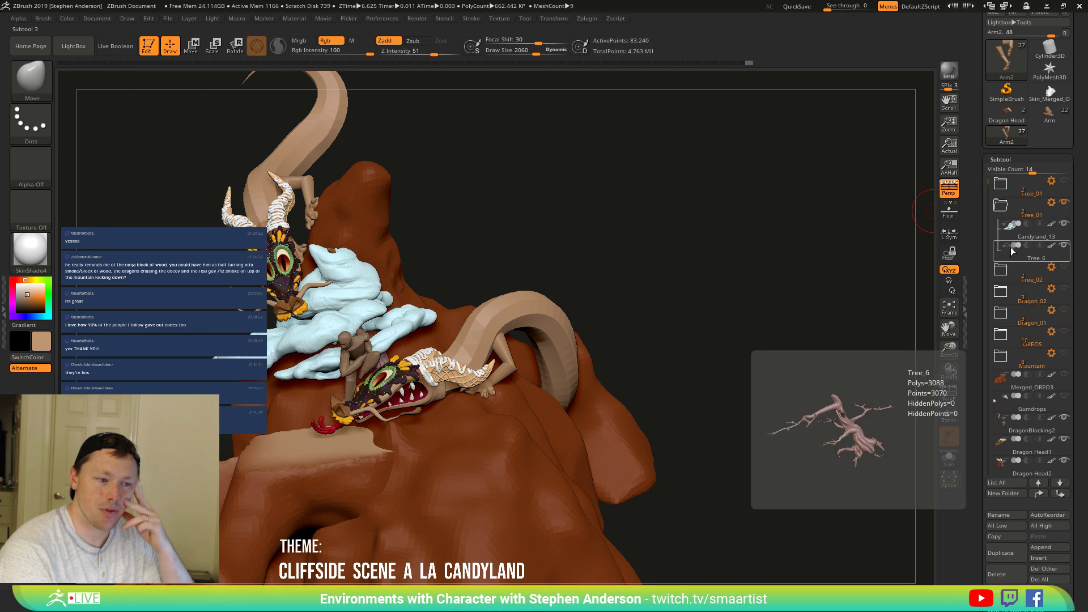
{"action": "left_click", "coordinate": [1007, 231]}
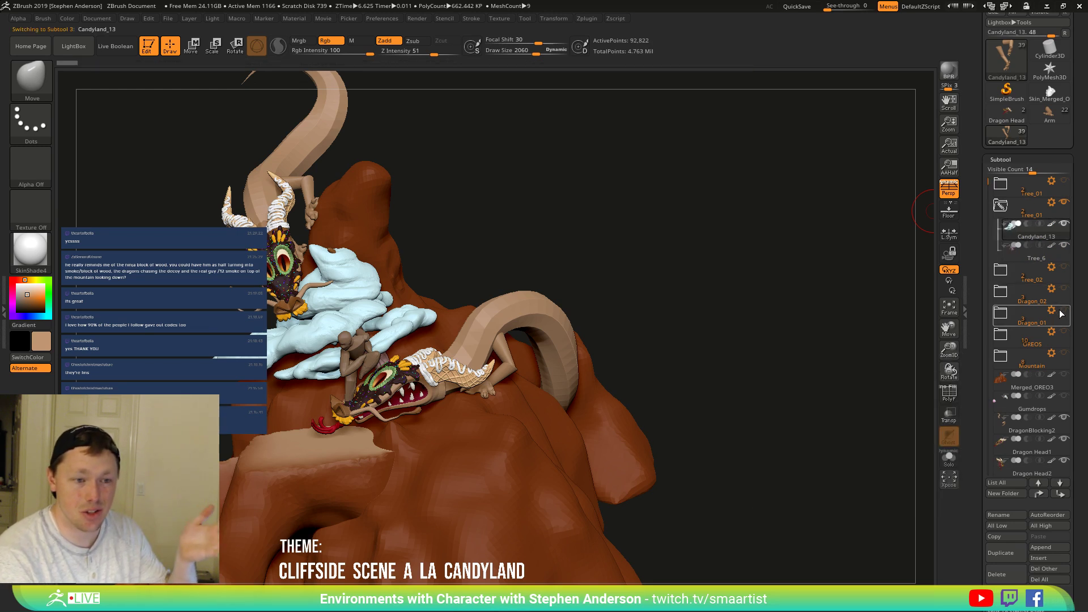
{"action": "left_click_drag", "start_coordinate": [1075, 528], "coordinate": [1076, 501]}
{"action": "left_click_drag", "start_coordinate": [1031, 111], "coordinate": [999, 111]}
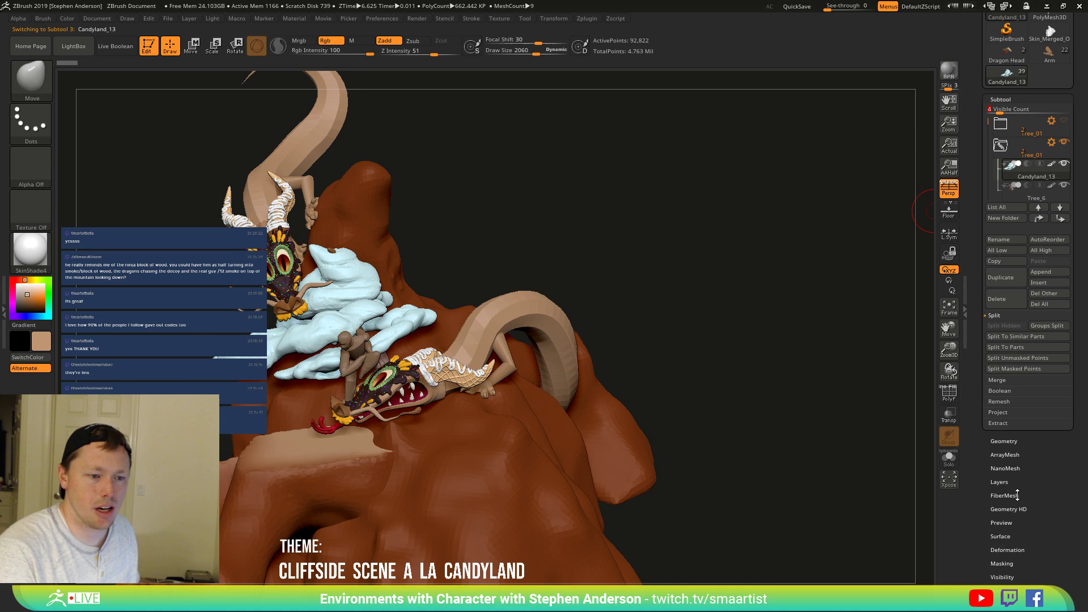
Mirror the Candyland_13 foliage and the Tree_6 trunk with the Mirror deformation.
{"action": "key", "text": "shift"}
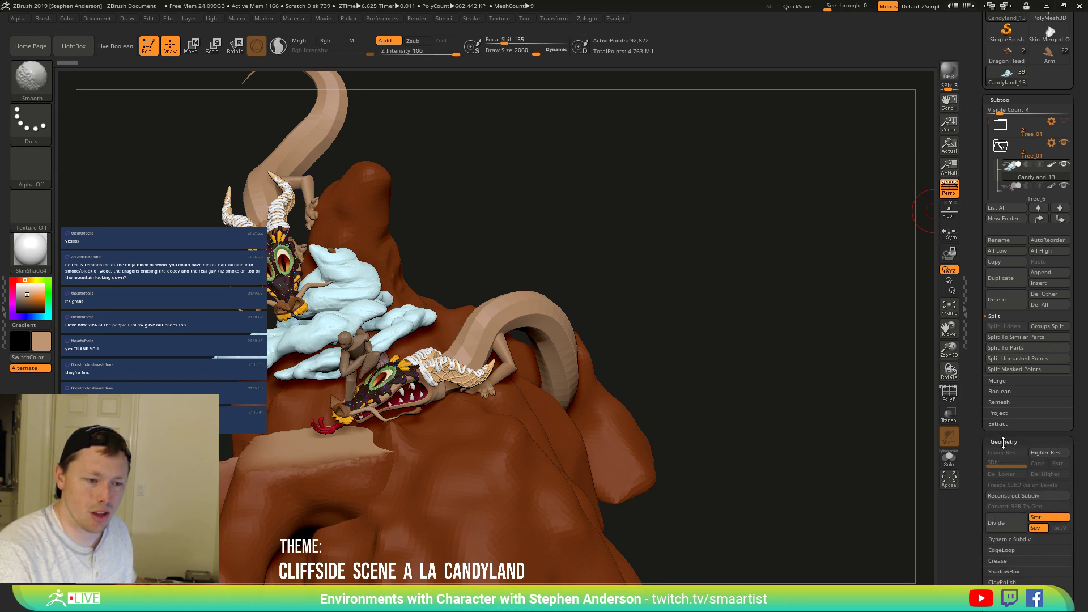
{"action": "left_click", "coordinate": [1008, 551]}
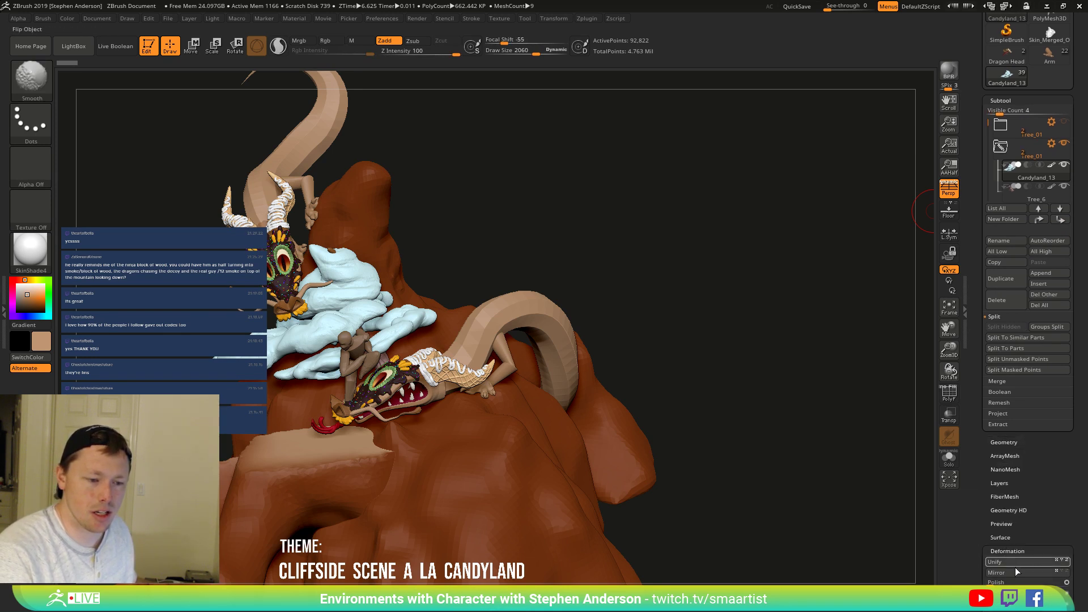
{"action": "left_click", "coordinate": [1015, 571]}
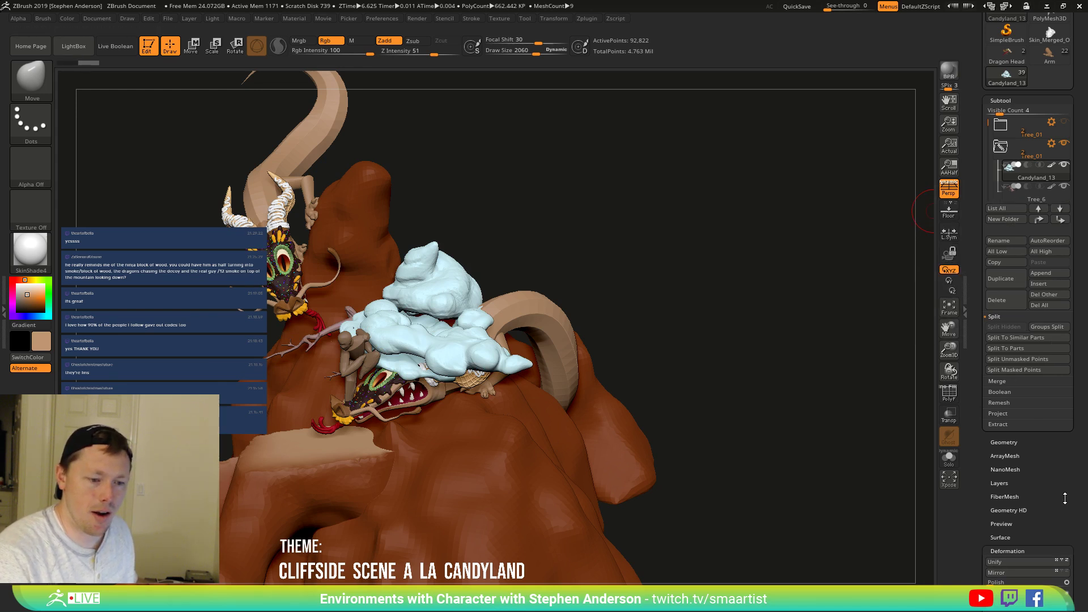
{"action": "left_click", "coordinate": [1018, 198]}
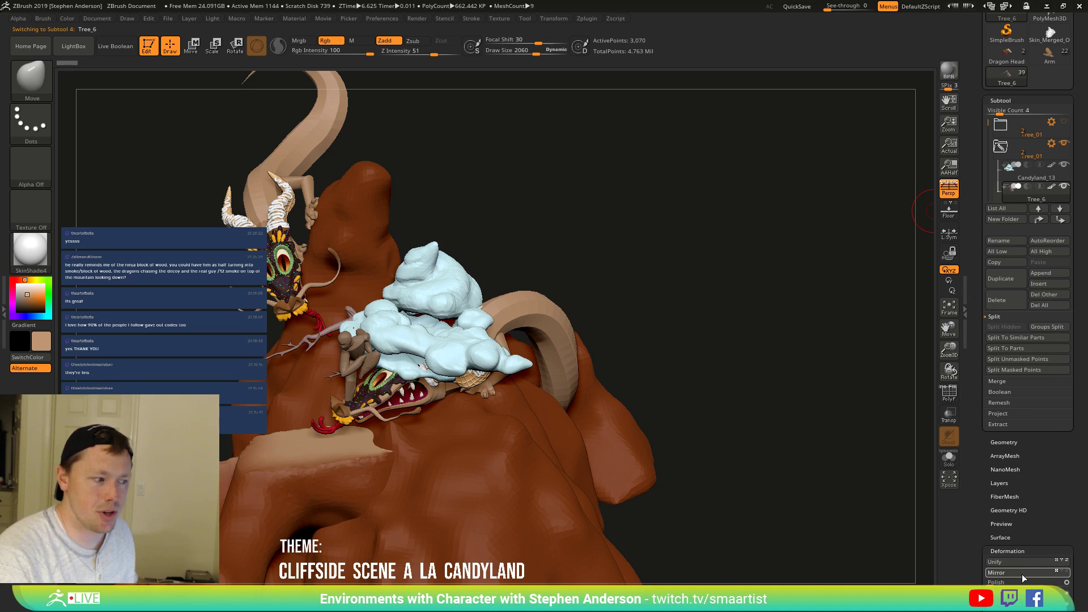
{"action": "left_click_drag", "start_coordinate": [855, 282], "coordinate": [724, 309]}
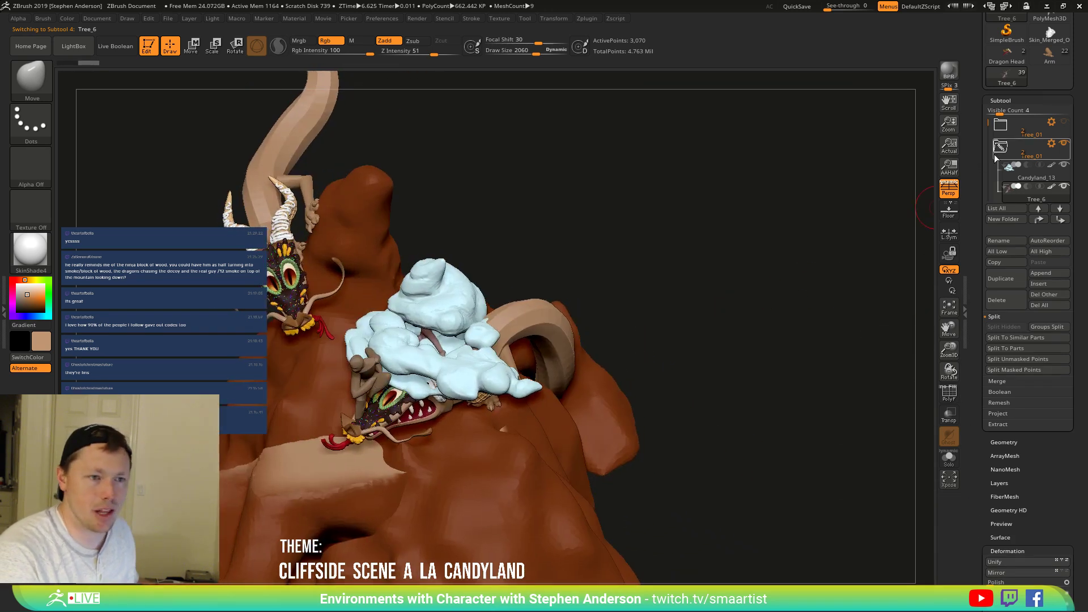
Apply Transpose Set to the mirrored Tree_01 folder and position the whole tree on the cliff behind the crouching character.
{"action": "left_click", "coordinate": [1051, 143]}
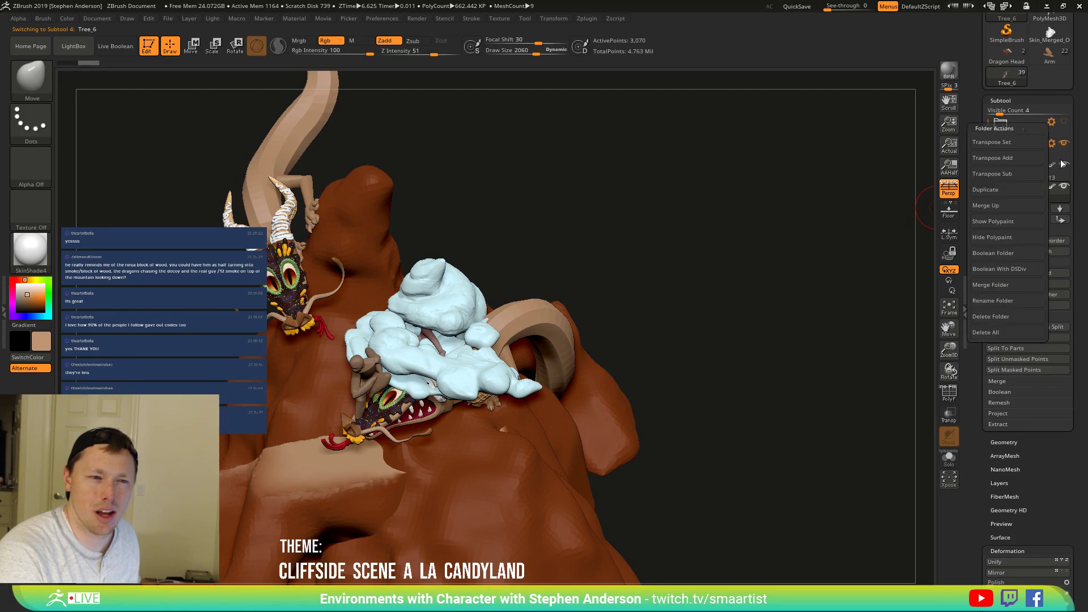
{"action": "left_click", "coordinate": [1007, 144]}
{"action": "left_click_drag", "start_coordinate": [604, 288], "coordinate": [410, 253]}
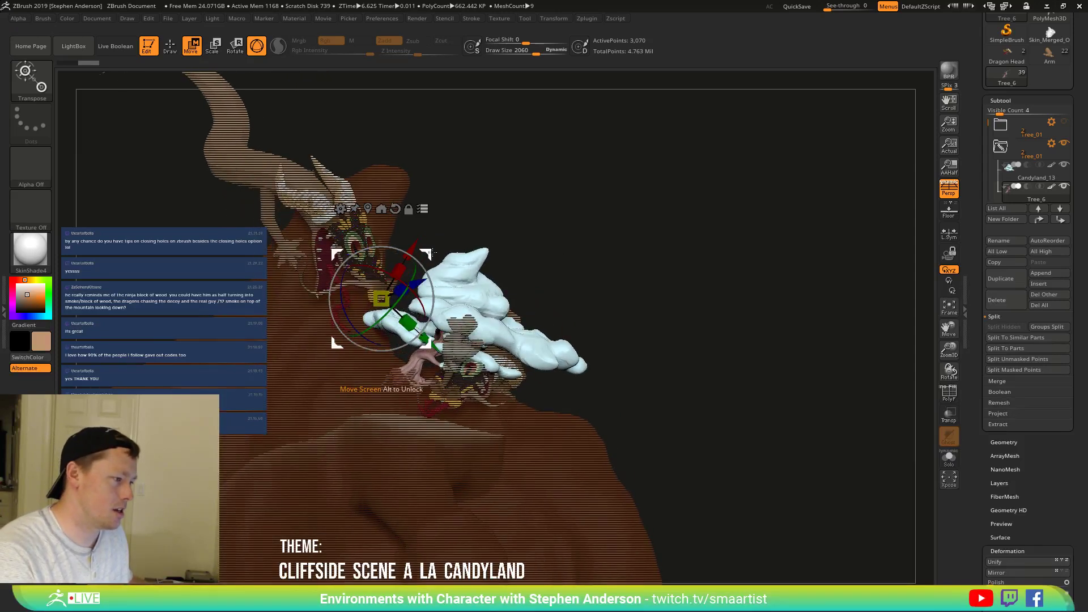
{"action": "left_click_drag", "start_coordinate": [542, 242], "coordinate": [539, 330]}
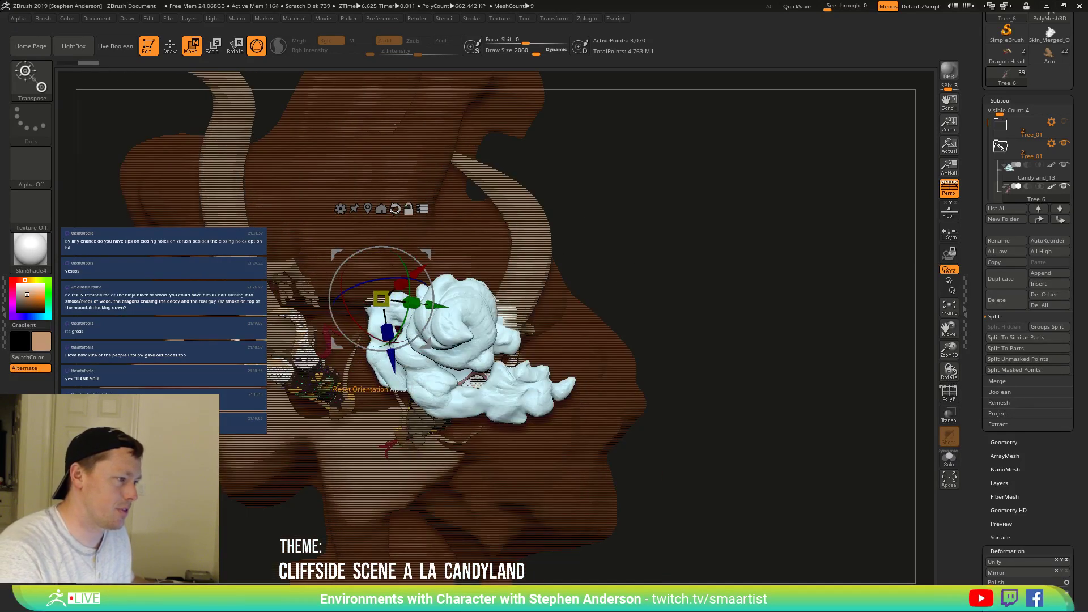
{"action": "left_click_drag", "start_coordinate": [433, 289], "coordinate": [478, 202]}
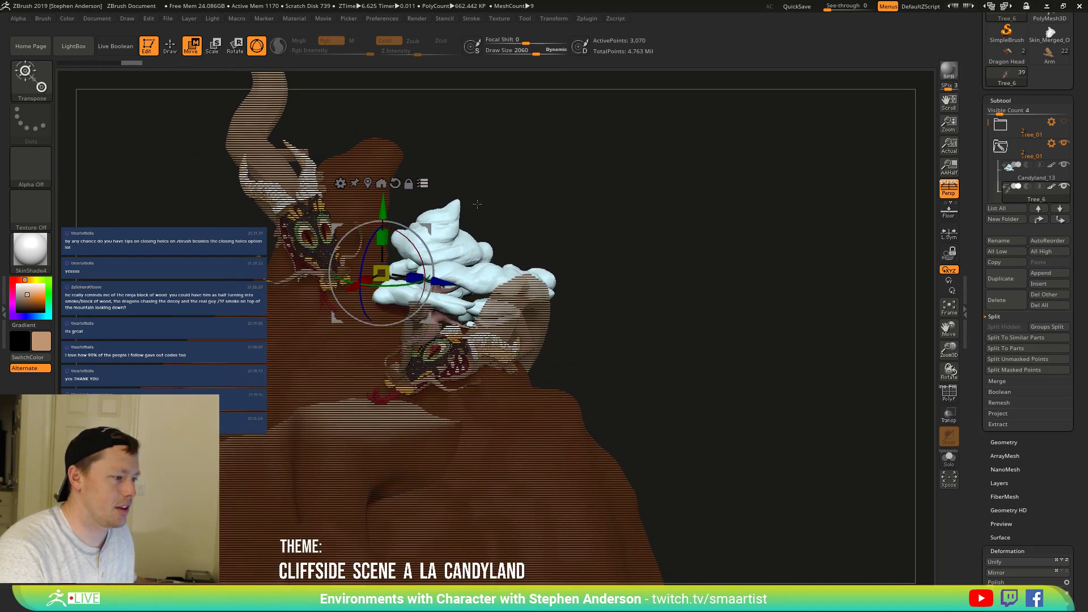
{"action": "left_click_drag", "start_coordinate": [423, 231], "coordinate": [462, 282]}
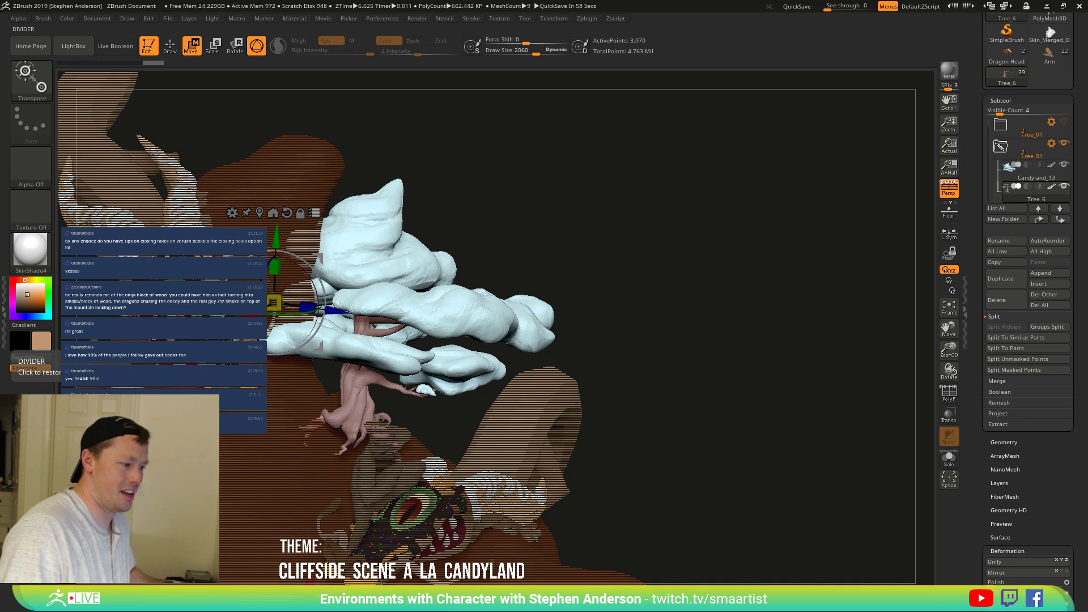
Return to Draw mode, solo the Tree_6 trunk and lasso-mask its roots.
{"action": "left_click_drag", "start_coordinate": [551, 259], "coordinate": [548, 308]}
{"action": "left_click_drag", "start_coordinate": [602, 240], "coordinate": [600, 209]}
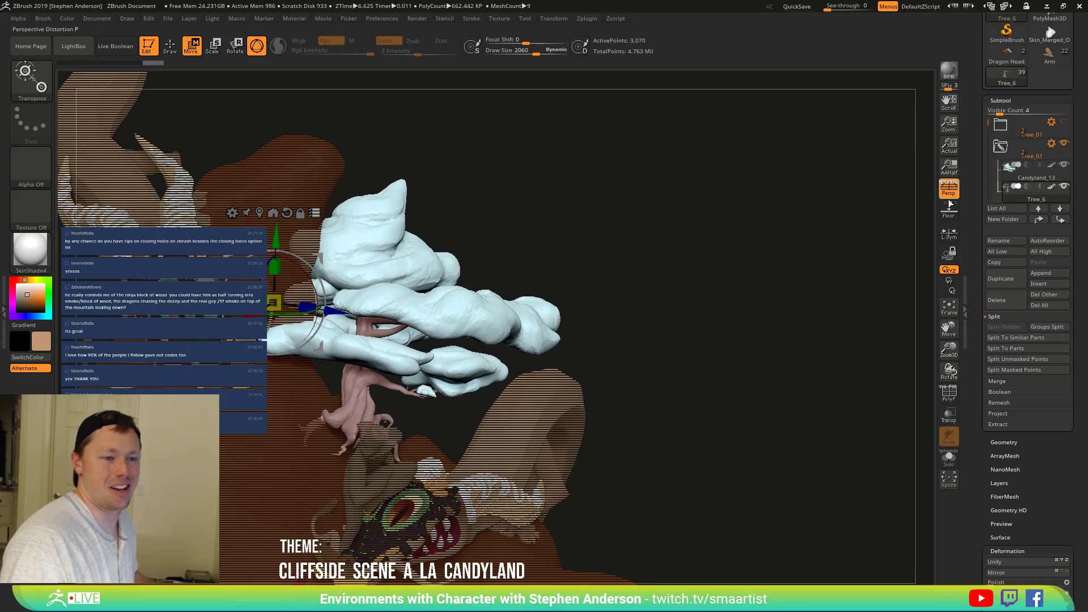
{"action": "mouse_move", "coordinate": [710, 295]}
{"action": "left_mouse_down"}
{"action": "mouse_move", "coordinate": [702, 275]}
{"action": "mouse_move", "coordinate": [718, 276]}
{"action": "left_mouse_up"}
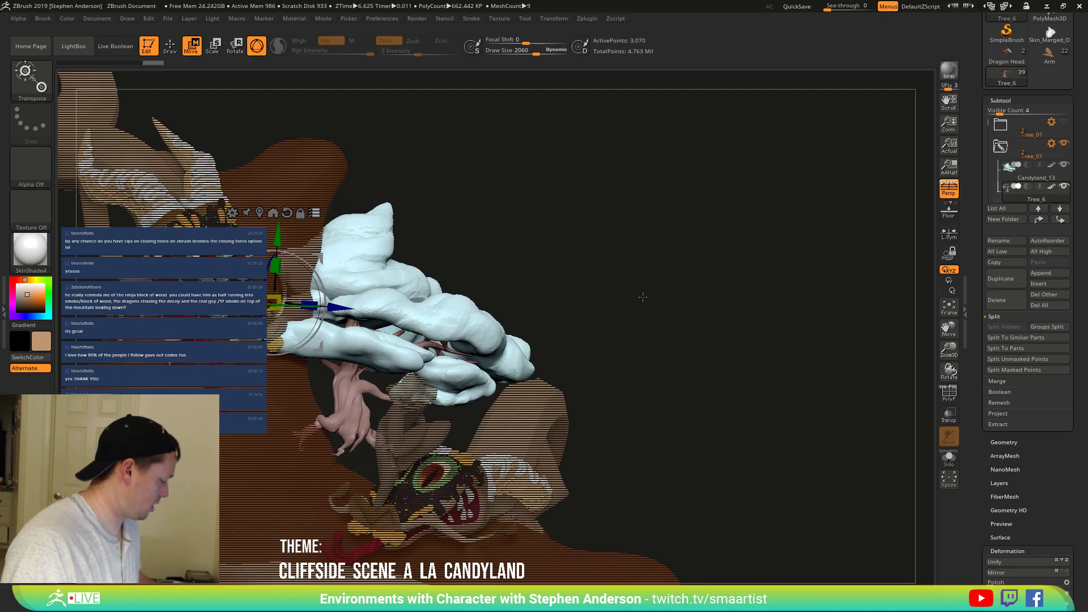
{"action": "key", "text": "q"}
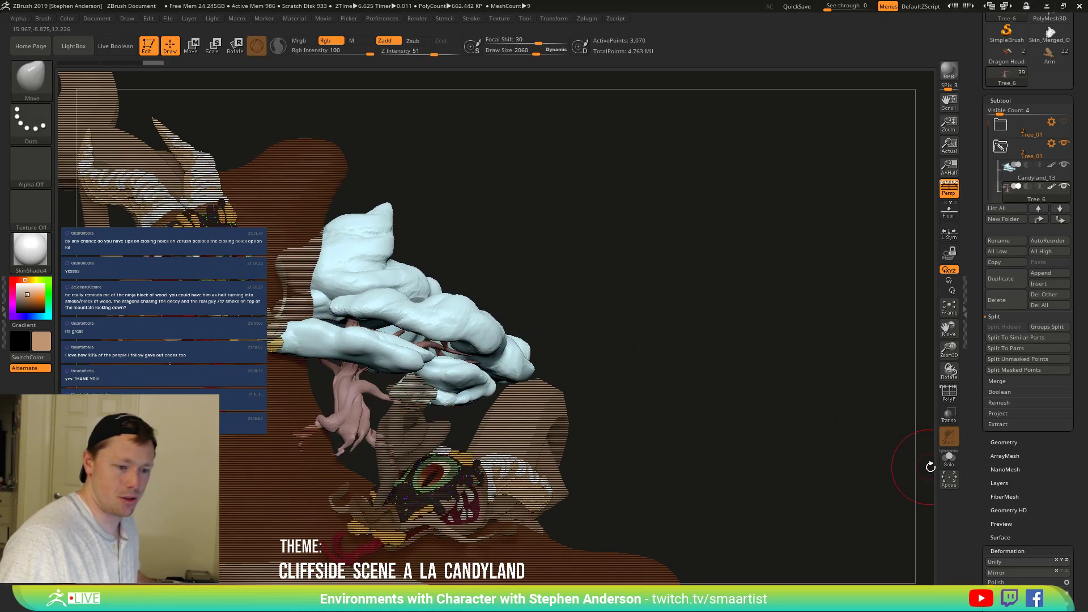
{"action": "left_click", "coordinate": [949, 458]}
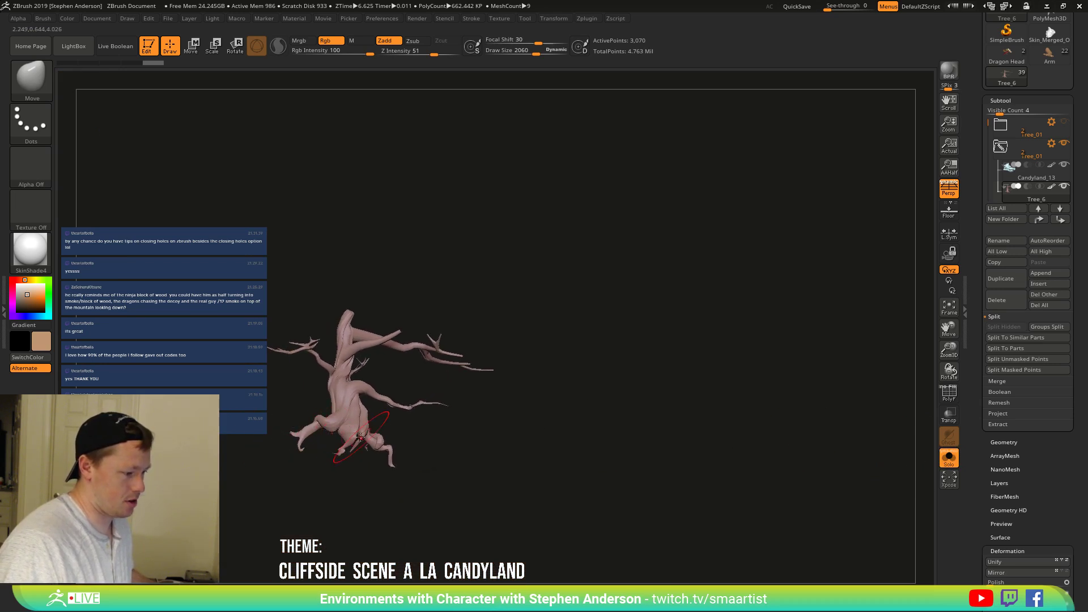
{"action": "mouse_move", "coordinate": [384, 408]}
{"action": "left_mouse_down"}
{"action": "mouse_move", "coordinate": [409, 413]}
{"action": "mouse_move", "coordinate": [315, 390]}
{"action": "mouse_move", "coordinate": [411, 257]}
{"action": "mouse_move", "coordinate": [680, 447]}
{"action": "mouse_move", "coordinate": [544, 462]}
{"action": "left_mouse_up"}
{"action": "left_click", "coordinate": [520, 446], "text": "ctrl"}
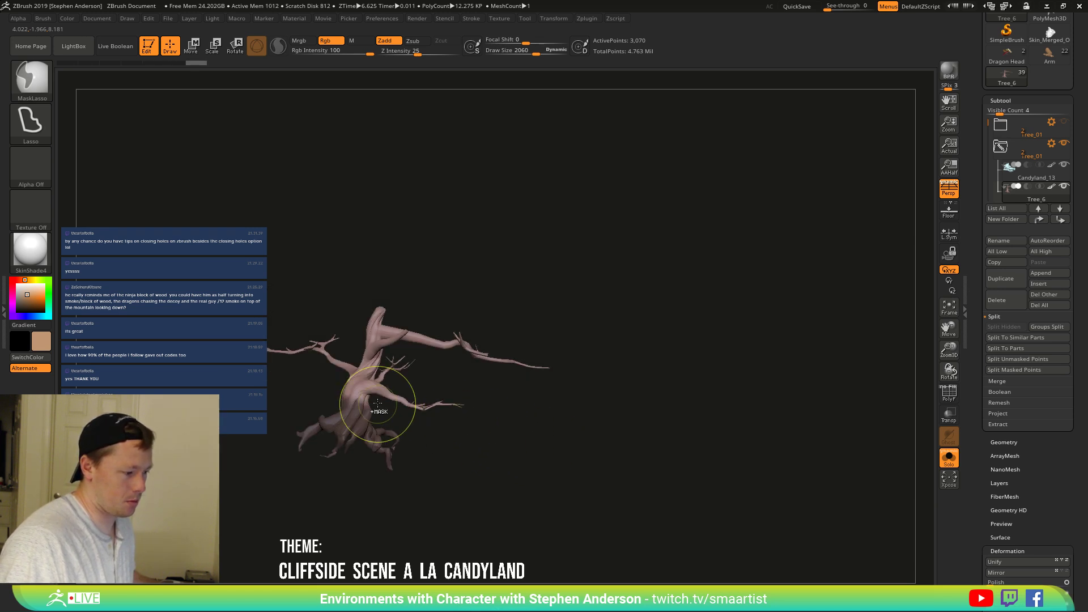
Soften and invert the mask on the Tree_6 trunk to leave its roots unmasked, and bring back the full scene.
{"action": "left_click", "coordinate": [421, 426], "text": "ctrl"}
{"action": "left_click", "coordinate": [354, 399], "text": "ctrl"}
{"action": "left_click", "coordinate": [479, 464], "text": "ctrl"}
{"action": "left_click", "coordinate": [594, 503], "text": "ctrl"}
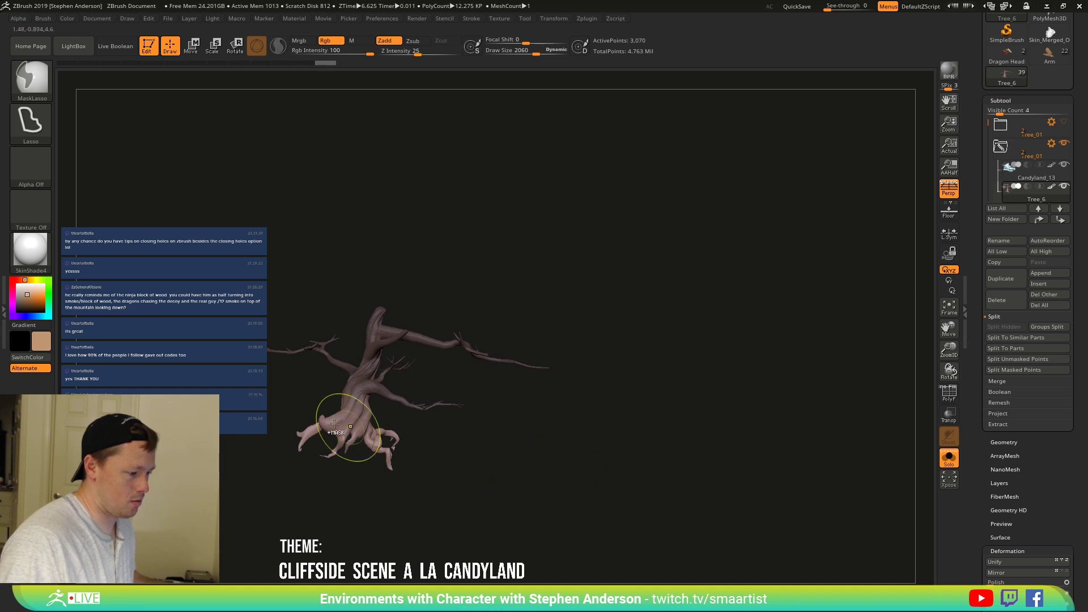
{"action": "left_click", "coordinate": [948, 458]}
Reselect the Tree_6 trunk and scale up its unmasked roots with the gizmo.
{"action": "key", "text": "w"}
{"action": "left_click", "coordinate": [357, 396]}
{"action": "left_click", "coordinate": [397, 399], "text": "alt"}
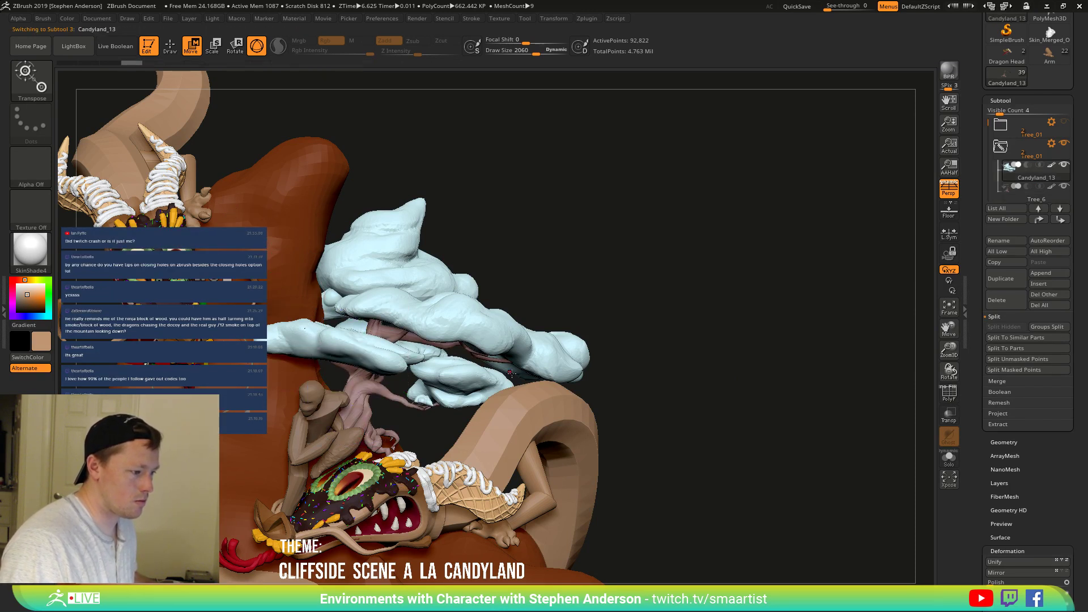
{"action": "left_click", "coordinate": [361, 401], "text": "alt"}
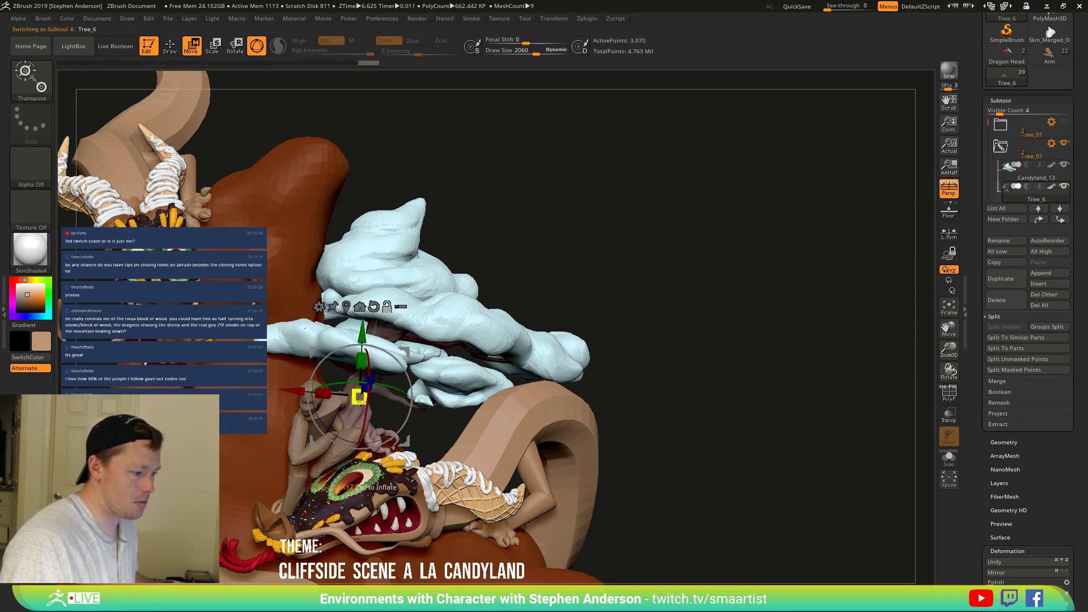
{"action": "left_click_drag", "start_coordinate": [361, 401], "coordinate": [406, 384]}
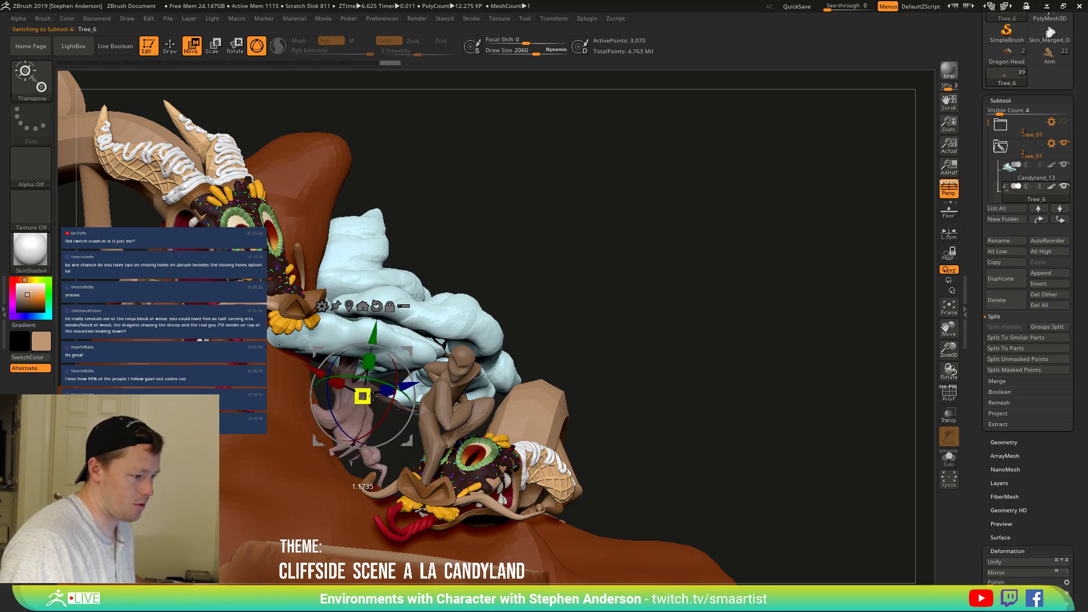
{"action": "right_click_drag", "start_coordinate": [417, 399], "coordinate": [409, 401]}
{"action": "mouse_move", "coordinate": [408, 401]}
{"action": "left_mouse_down"}
{"action": "mouse_move", "coordinate": [479, 426]}
{"action": "mouse_move", "coordinate": [533, 405]}
{"action": "mouse_move", "coordinate": [621, 320]}
{"action": "mouse_move", "coordinate": [553, 380]}
{"action": "mouse_move", "coordinate": [536, 351]}
{"action": "mouse_move", "coordinate": [508, 421]}
{"action": "mouse_move", "coordinate": [447, 373]}
{"action": "mouse_move", "coordinate": [454, 425]}
{"action": "left_mouse_up"}
Switch to the Move Topological brush and pull the Tree_6 roots down towards the cliff surface.
{"action": "key", "text": "b"}
{"action": "key", "text": "m"}
{"action": "key", "text": "v"}
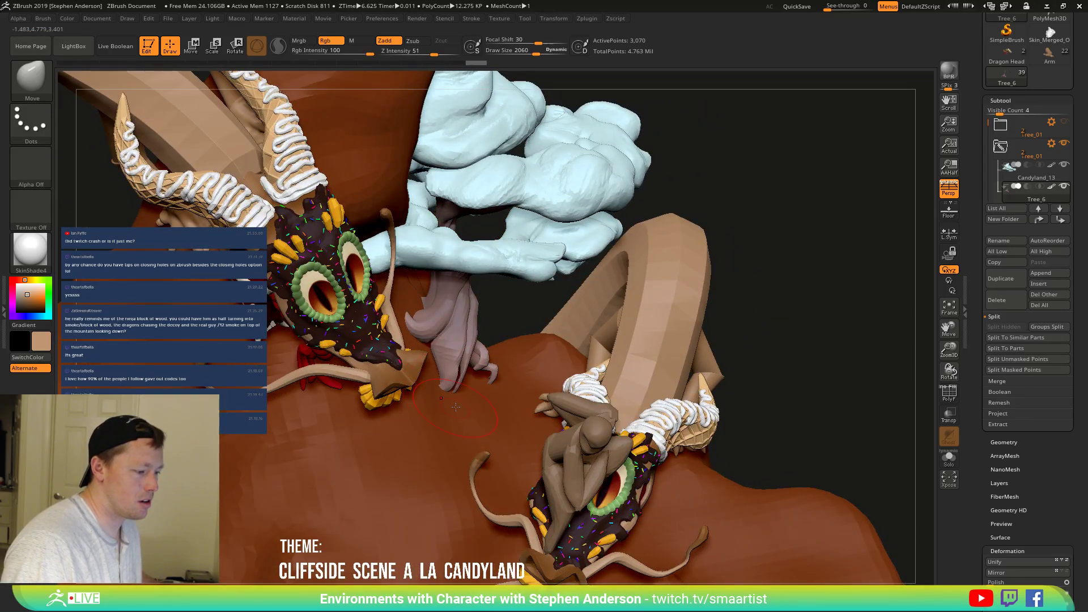
{"action": "key", "text": "b"}
{"action": "key", "text": "m"}
{"action": "key", "text": "t"}
{"action": "mouse_move", "coordinate": [454, 407]}
{"action": "right_mouse_down"}
{"action": "mouse_move", "coordinate": [427, 404]}
{"action": "mouse_move", "coordinate": [464, 383]}
{"action": "mouse_move", "coordinate": [461, 368]}
{"action": "mouse_move", "coordinate": [514, 348]}
{"action": "mouse_move", "coordinate": [478, 395]}
{"action": "right_mouse_up"}
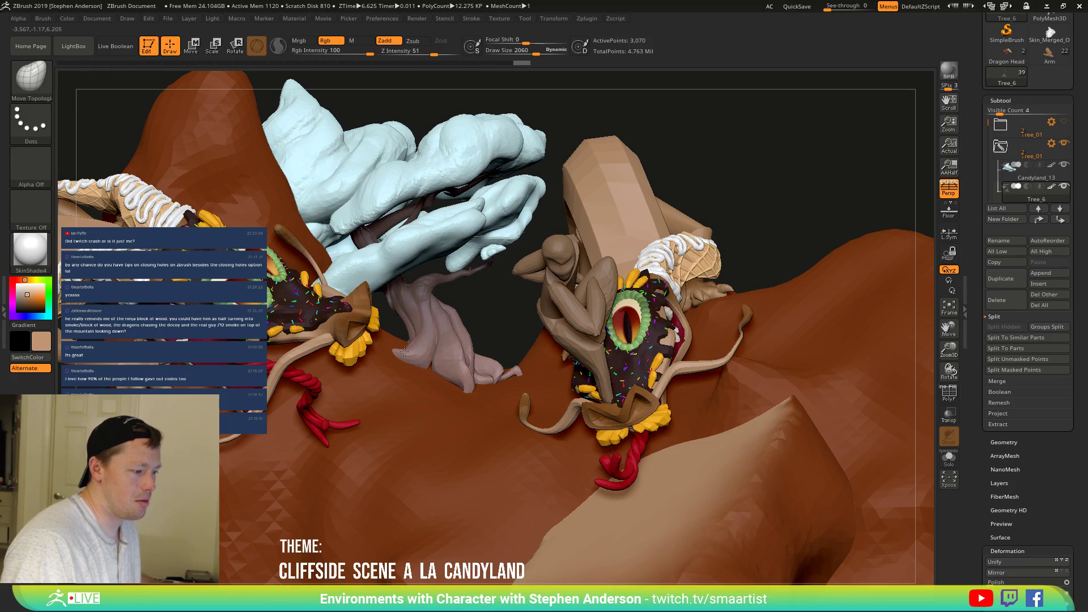
{"action": "mouse_move", "coordinate": [427, 353]}
{"action": "right_mouse_down"}
{"action": "mouse_move", "coordinate": [429, 333]}
{"action": "mouse_move", "coordinate": [441, 357]}
{"action": "right_mouse_up"}
{"action": "mouse_move", "coordinate": [454, 365]}
{"action": "right_mouse_down", "text": "ctrl"}
{"action": "mouse_move", "coordinate": [474, 335]}
{"action": "mouse_move", "coordinate": [446, 356]}
{"action": "mouse_move", "coordinate": [455, 375]}
{"action": "mouse_move", "coordinate": [407, 382]}
{"action": "mouse_move", "coordinate": [422, 398]}
{"action": "right_mouse_up", "text": "ctrl"}
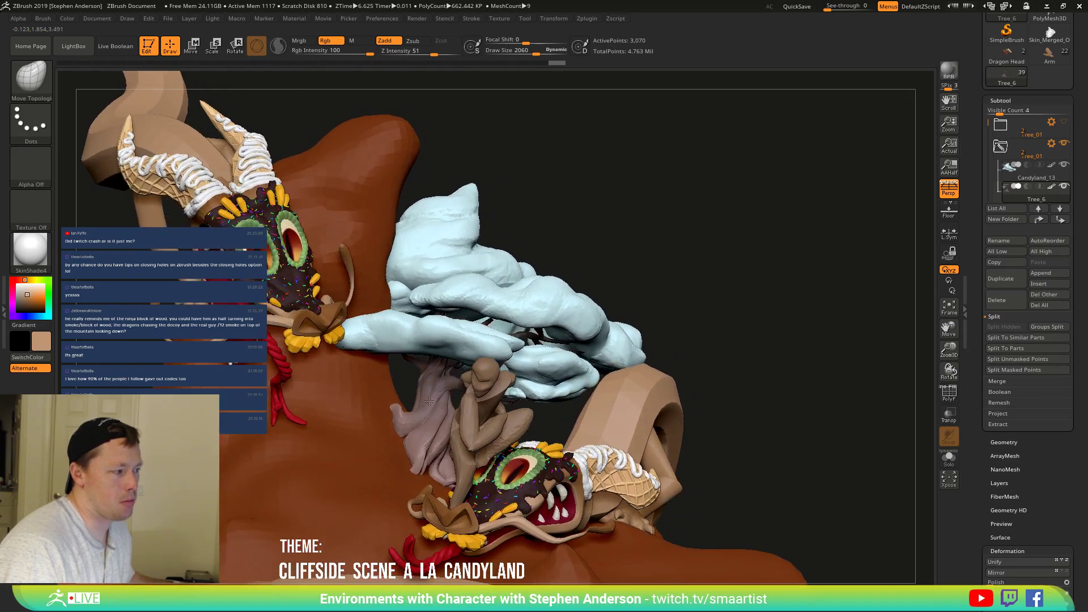
{"action": "right_click_drag", "start_coordinate": [417, 396], "coordinate": [492, 447]}
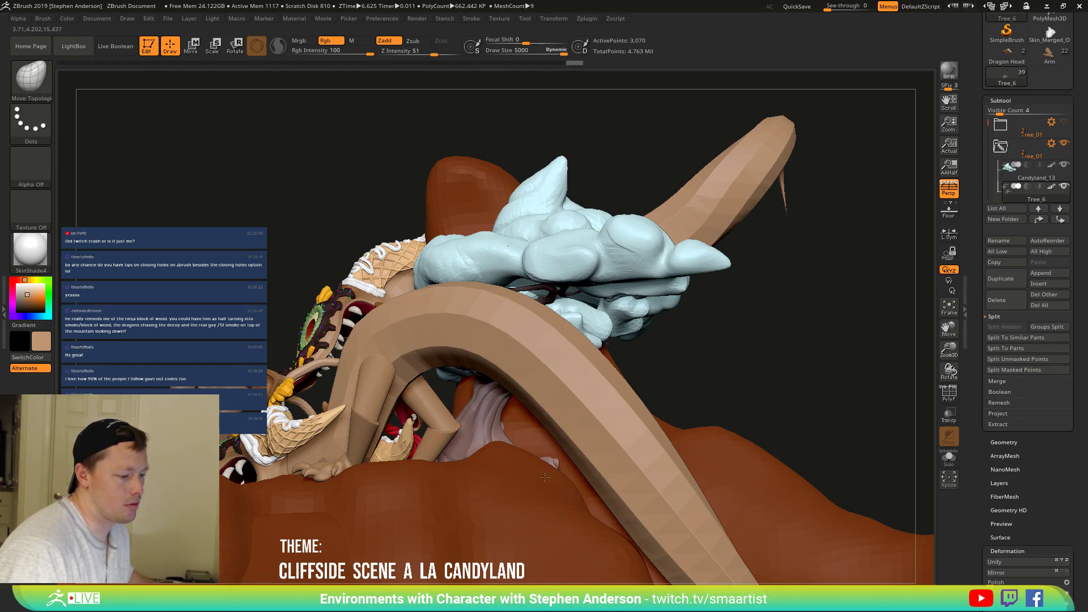
Reduce the Draw Size to about 1783 and adjust the roots from the back of the tree.
{"action": "mouse_move", "coordinate": [554, 462]}
{"action": "right_mouse_down"}
{"action": "mouse_move", "coordinate": [573, 461]}
{"action": "mouse_move", "coordinate": [511, 451]}
{"action": "right_mouse_up"}
{"action": "left_click_drag", "start_coordinate": [515, 447], "coordinate": [516, 447]}
{"action": "key", "text": "s"}
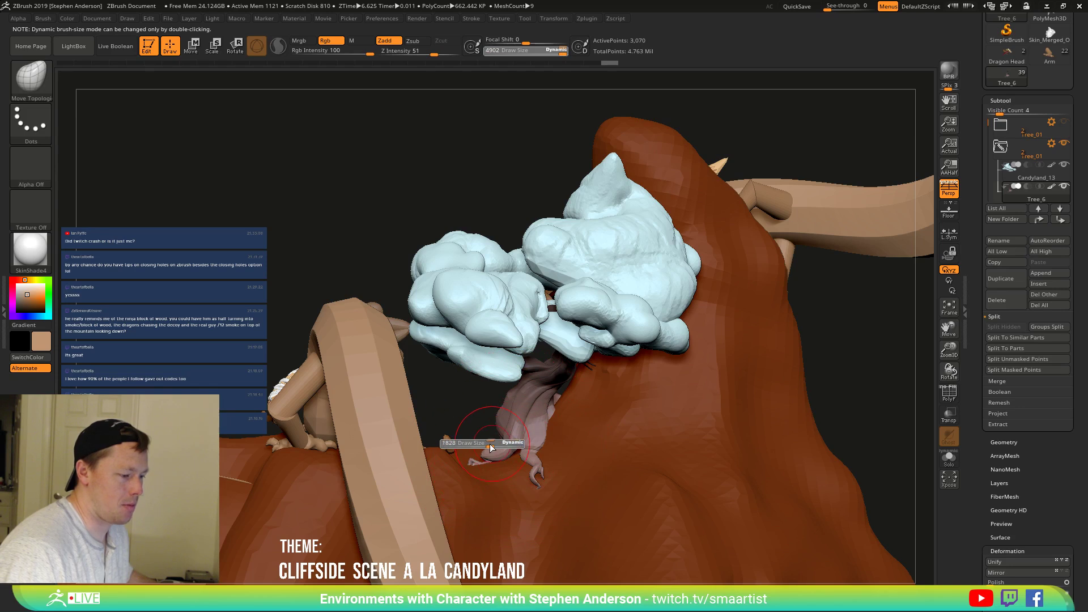
{"action": "right_click_drag", "start_coordinate": [517, 448], "coordinate": [810, 380]}
{"action": "mouse_move", "coordinate": [518, 375]}
{"action": "right_mouse_down"}
{"action": "mouse_move", "coordinate": [477, 458]}
{"action": "mouse_move", "coordinate": [516, 468]}
{"action": "right_mouse_up"}
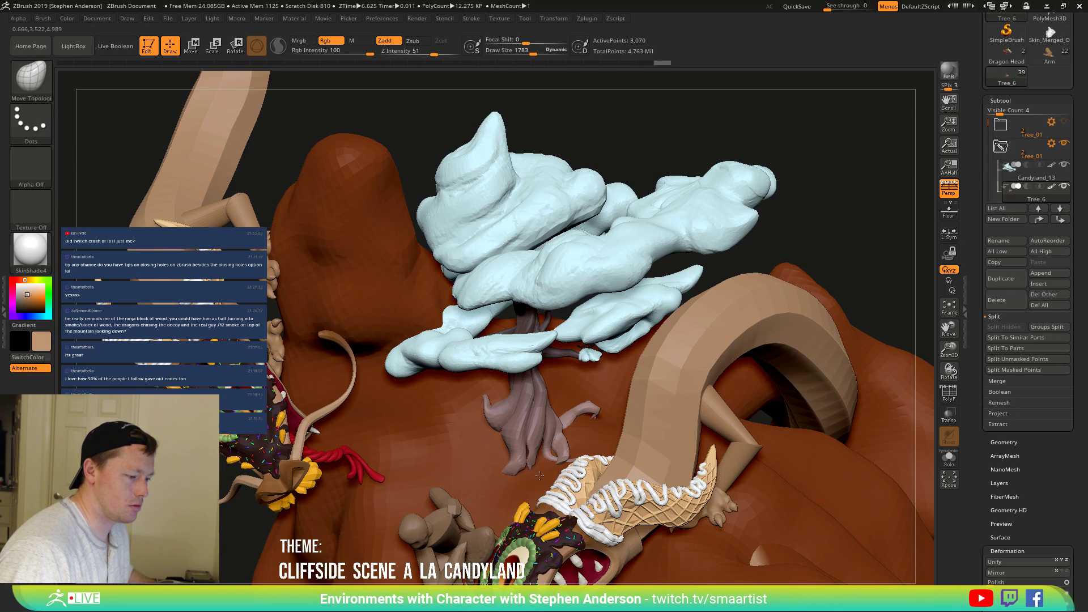
{"action": "left_click_drag", "start_coordinate": [540, 448], "coordinate": [540, 450], "text": "ctrl"}
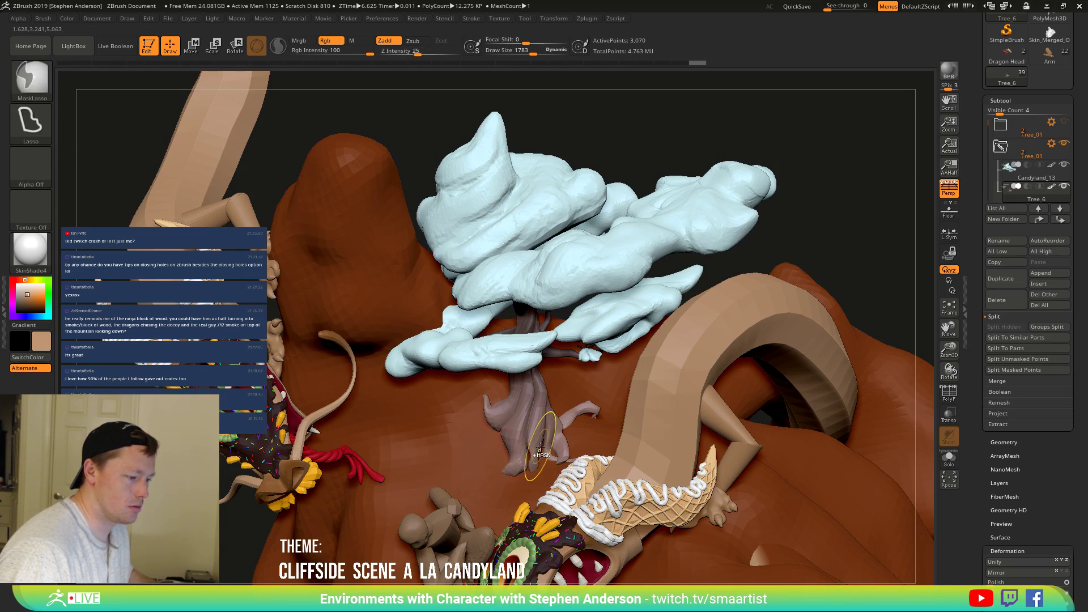
Solo the Tree_6 trunk and thicken its thin root tips with the Inflat brush at a Draw Size of 590.
{"action": "left_click", "coordinate": [948, 458]}
{"action": "mouse_move", "coordinate": [641, 499]}
{"action": "right_mouse_down", "text": "ctrl"}
{"action": "mouse_move", "coordinate": [629, 544]}
{"action": "mouse_move", "coordinate": [598, 467]}
{"action": "mouse_move", "coordinate": [588, 486]}
{"action": "mouse_move", "coordinate": [611, 504]}
{"action": "mouse_move", "coordinate": [575, 497]}
{"action": "mouse_move", "coordinate": [589, 499]}
{"action": "right_mouse_up", "text": "ctrl"}
{"action": "key", "text": "shift"}
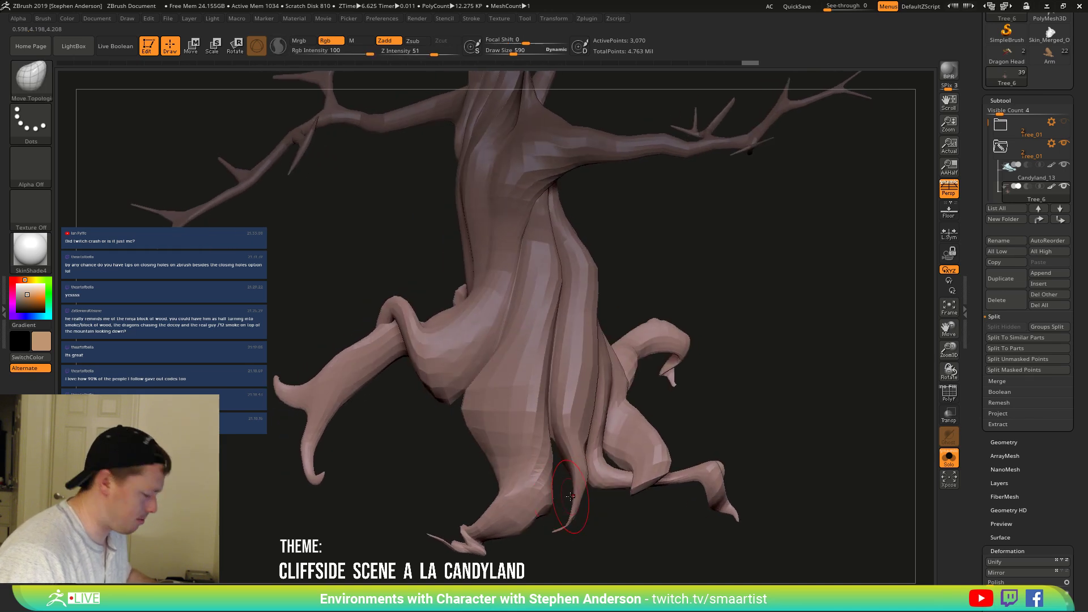
{"action": "key", "text": "b"}
{"action": "key", "text": "i"}
{"action": "key", "text": "n"}
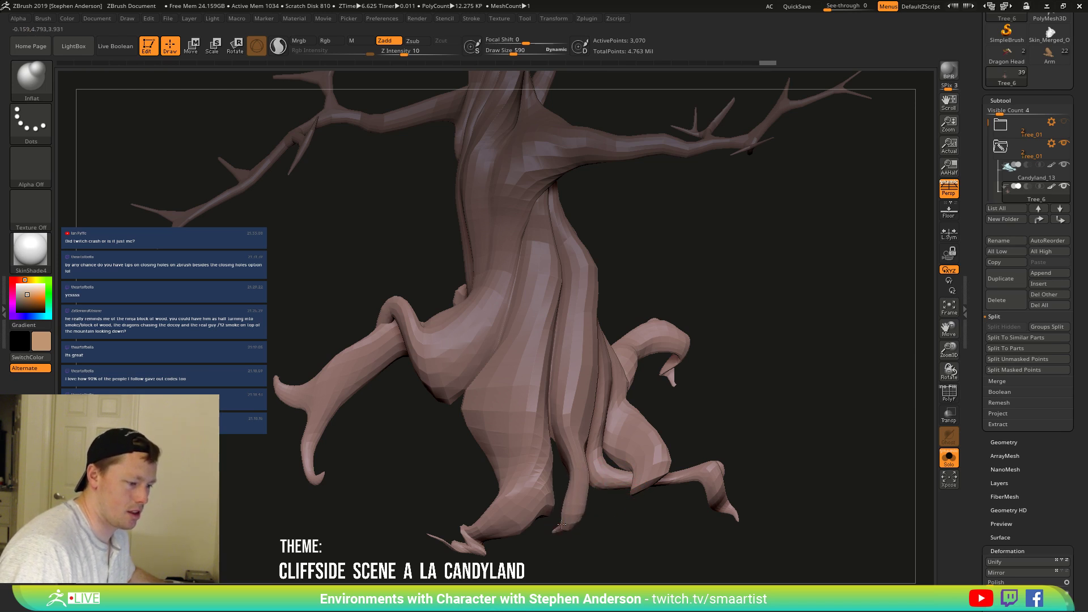
{"action": "mouse_move", "coordinate": [572, 497]}
{"action": "right_mouse_down"}
{"action": "mouse_move", "coordinate": [646, 467]}
{"action": "mouse_move", "coordinate": [863, 419]}
{"action": "mouse_move", "coordinate": [755, 401]}
{"action": "mouse_move", "coordinate": [522, 415]}
{"action": "mouse_move", "coordinate": [534, 373]}
{"action": "right_mouse_up"}
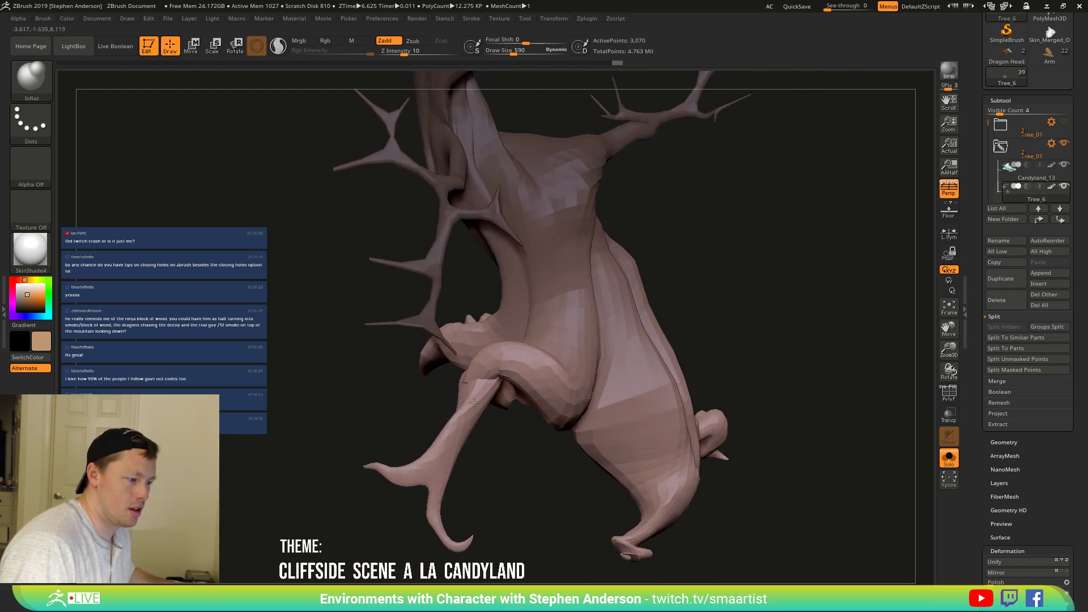
{"action": "mouse_move", "coordinate": [434, 478]}
{"action": "right_mouse_down"}
{"action": "mouse_move", "coordinate": [420, 488]}
{"action": "mouse_move", "coordinate": [454, 473]}
{"action": "mouse_move", "coordinate": [440, 481]}
{"action": "right_mouse_up"}
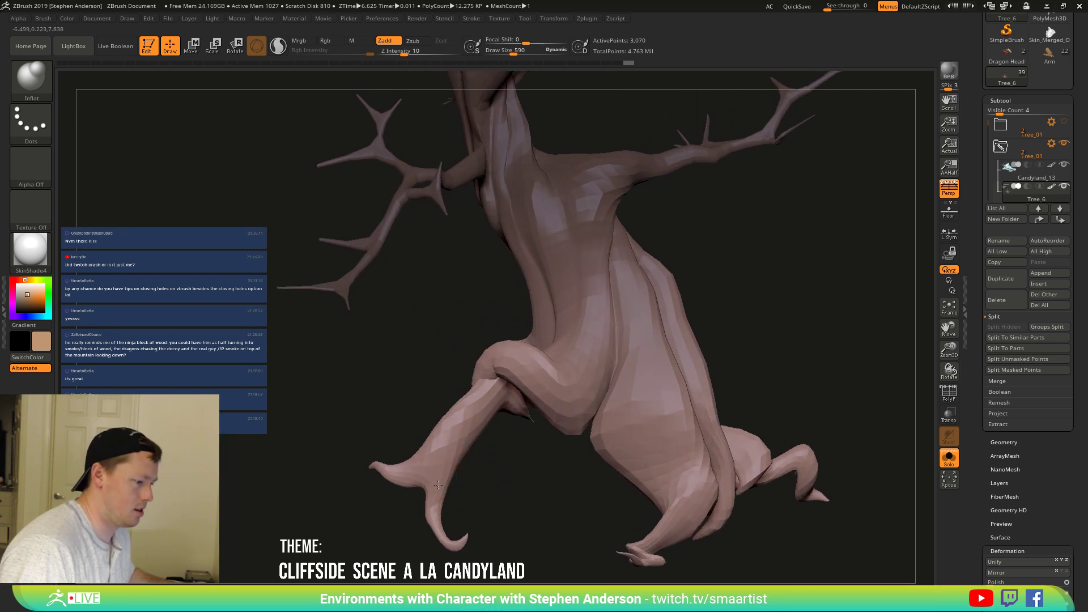
{"action": "mouse_move", "coordinate": [563, 502]}
{"action": "right_mouse_down"}
{"action": "mouse_move", "coordinate": [589, 497]}
{"action": "mouse_move", "coordinate": [566, 498]}
{"action": "right_mouse_up"}
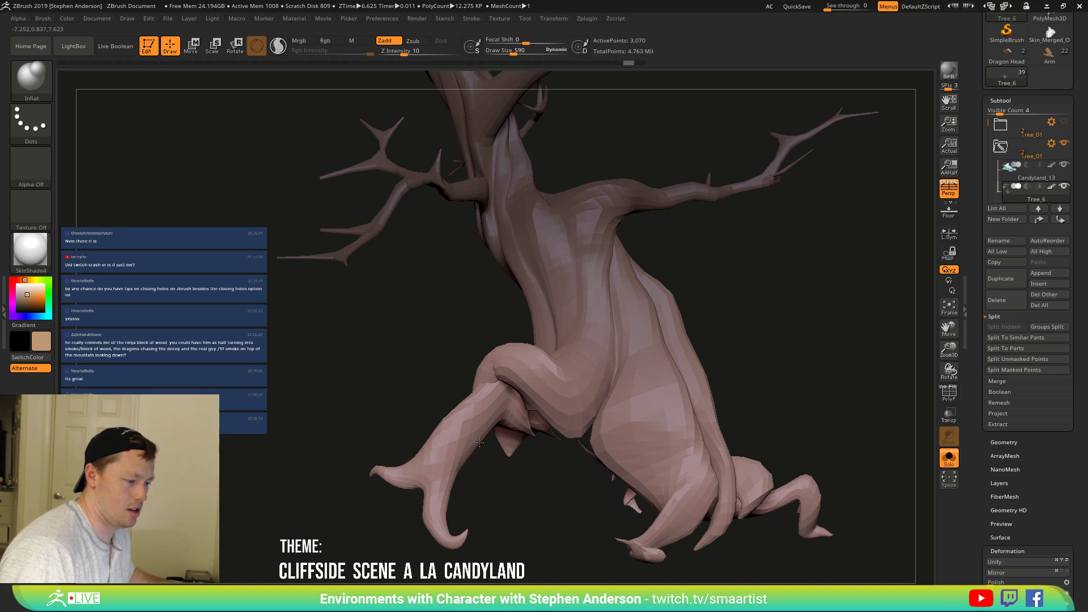
Show the full scene with ghost transparency and examine how the roots sit in the cliff, then restore the solid display.
{"action": "left_click", "coordinate": [950, 460]}
{"action": "right_click_drag", "start_coordinate": [632, 379], "coordinate": [740, 426]}
{"action": "left_click", "coordinate": [951, 420]}
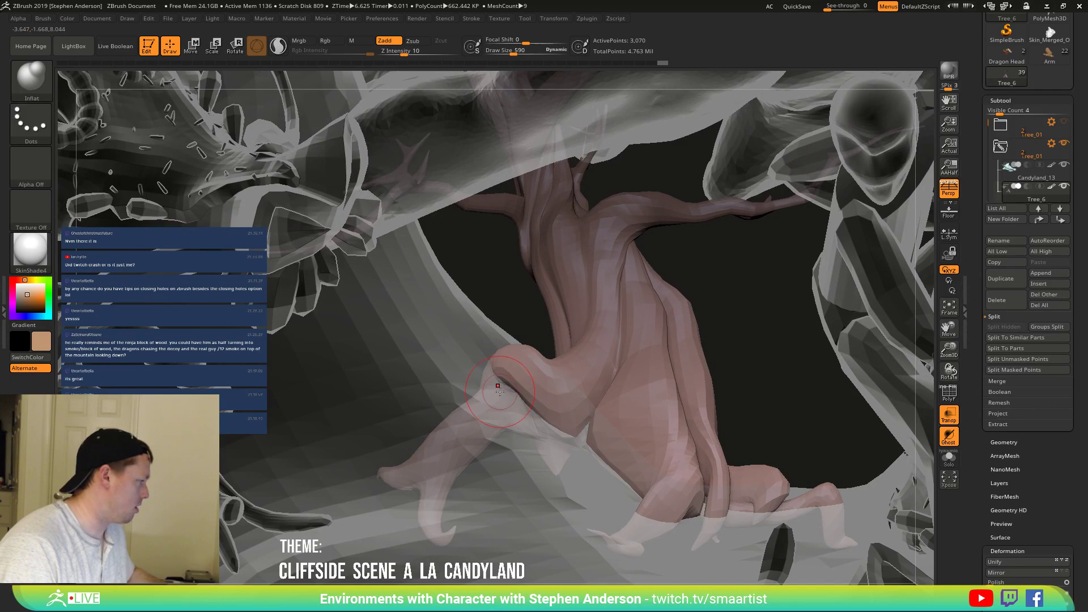
{"action": "right_click_drag", "start_coordinate": [559, 419], "coordinate": [901, 396]}
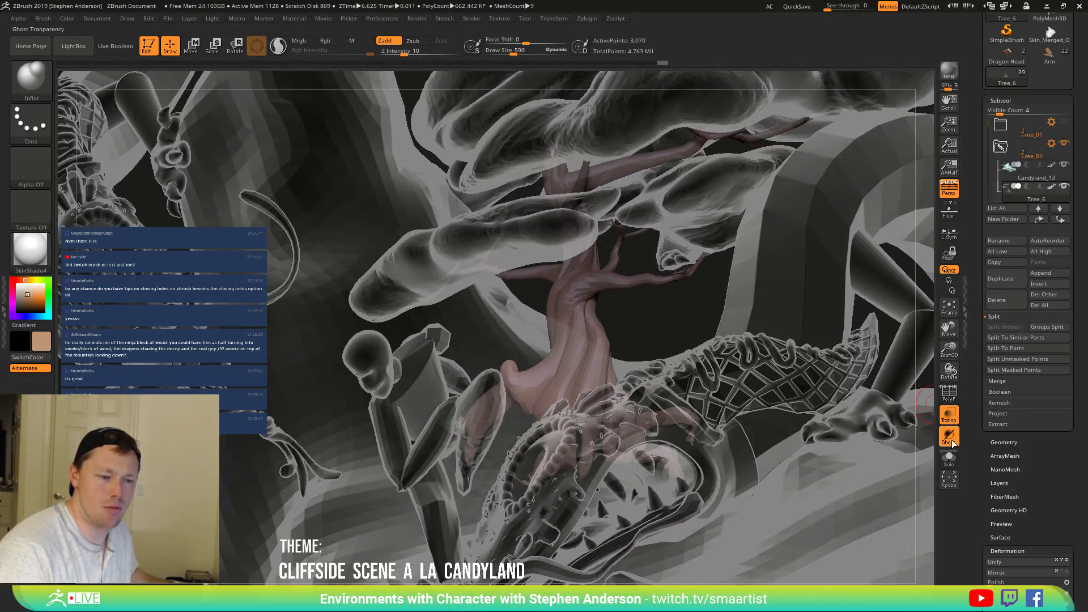
{"action": "left_click", "coordinate": [949, 415]}
{"action": "mouse_move", "coordinate": [680, 328]}
{"action": "right_mouse_down", "text": "ctrl"}
{"action": "mouse_move", "coordinate": [544, 272]}
{"action": "mouse_move", "coordinate": [589, 295]}
{"action": "mouse_move", "coordinate": [504, 402]}
{"action": "mouse_move", "coordinate": [902, 355]}
{"action": "right_mouse_up", "text": "ctrl"}
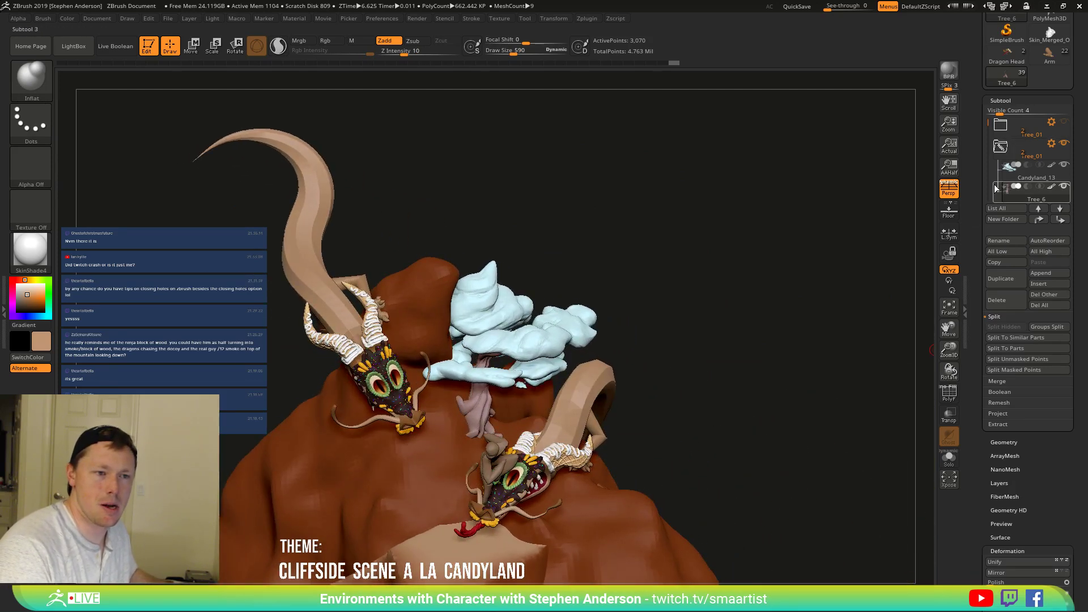
Set the subtool list's visible count to 15 and select the Gumdrops subtool.
{"action": "left_click_drag", "start_coordinate": [1000, 111], "coordinate": [1036, 112]}
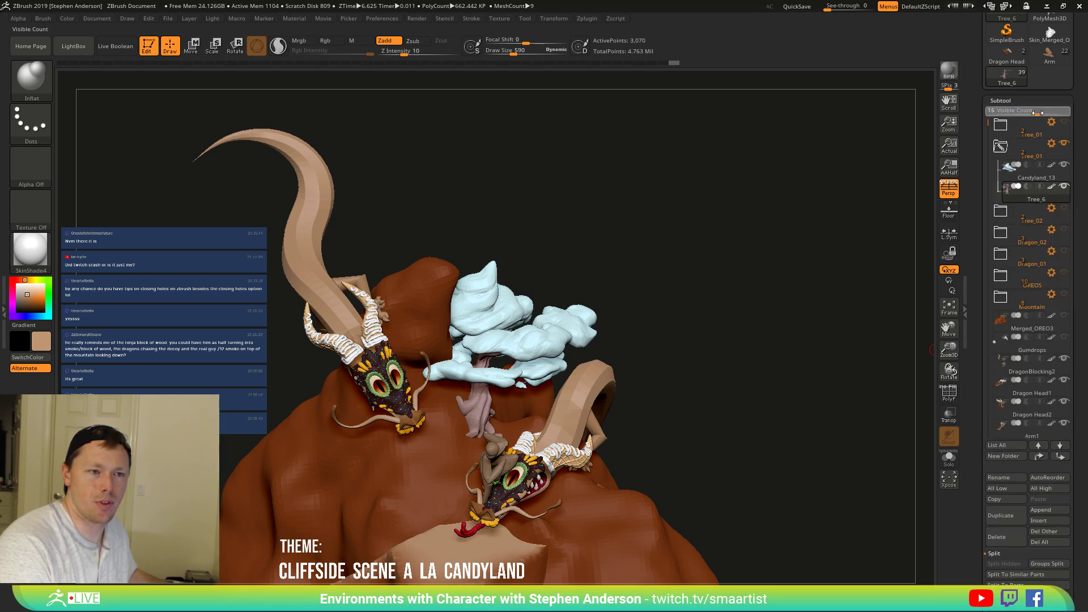
{"action": "left_click", "coordinate": [1009, 345]}
{"action": "left_click_drag", "start_coordinate": [728, 373], "coordinate": [773, 378]}
{"action": "left_click_drag", "start_coordinate": [717, 346], "coordinate": [783, 391]}
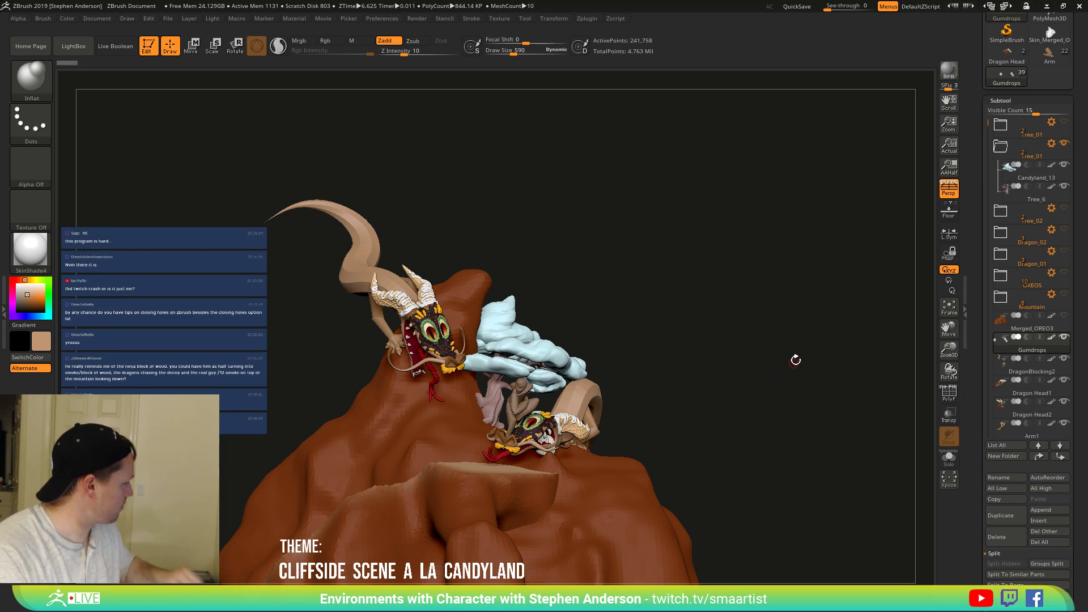
{"action": "left_click_drag", "start_coordinate": [799, 347], "coordinate": [770, 371]}
{"action": "right_click_drag", "start_coordinate": [770, 371], "coordinate": [848, 399], "text": "ctrl"}
Display the scene transparently with polyframes, lasso-mask the lone gumdrop away from the lower dragon and invert the mask.
{"action": "left_click", "coordinate": [948, 415]}
{"action": "left_click_drag", "start_coordinate": [762, 431], "coordinate": [735, 322]}
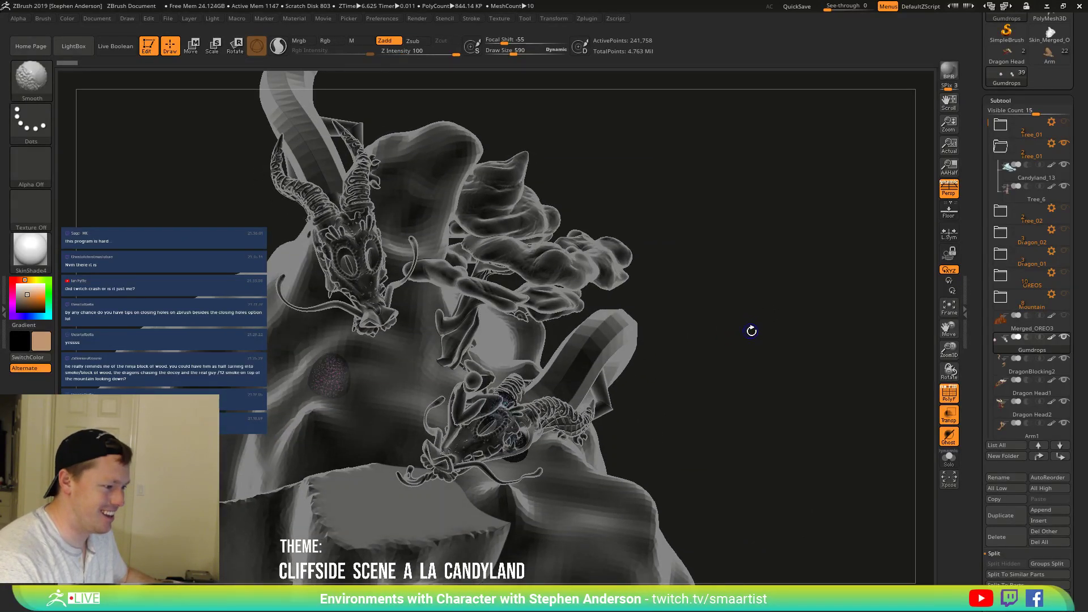
{"action": "key", "text": "ctrl"}
{"action": "mouse_move", "coordinate": [337, 437]}
{"action": "left_mouse_down", "text": "ctrl"}
{"action": "mouse_move", "coordinate": [399, 371]}
{"action": "mouse_move", "coordinate": [386, 307]}
{"action": "mouse_move", "coordinate": [375, 304]}
{"action": "left_mouse_up", "text": "ctrl"}
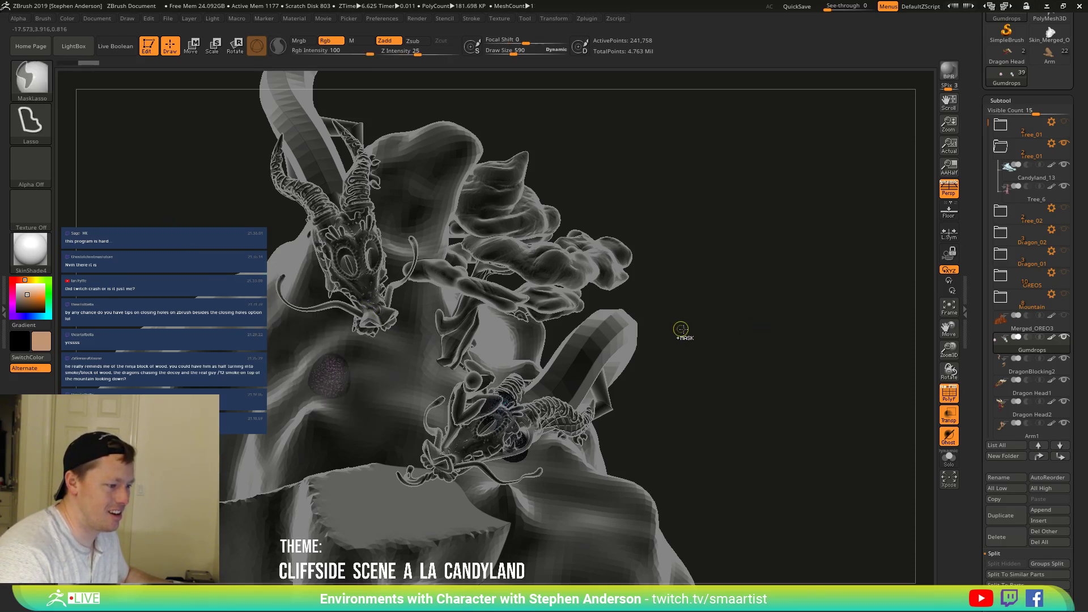
{"action": "mouse_move", "coordinate": [766, 329]}
{"action": "left_mouse_down", "text": "ctrl"}
{"action": "mouse_move", "coordinate": [612, 369]}
{"action": "mouse_move", "coordinate": [776, 375]}
{"action": "left_mouse_up", "text": "ctrl"}
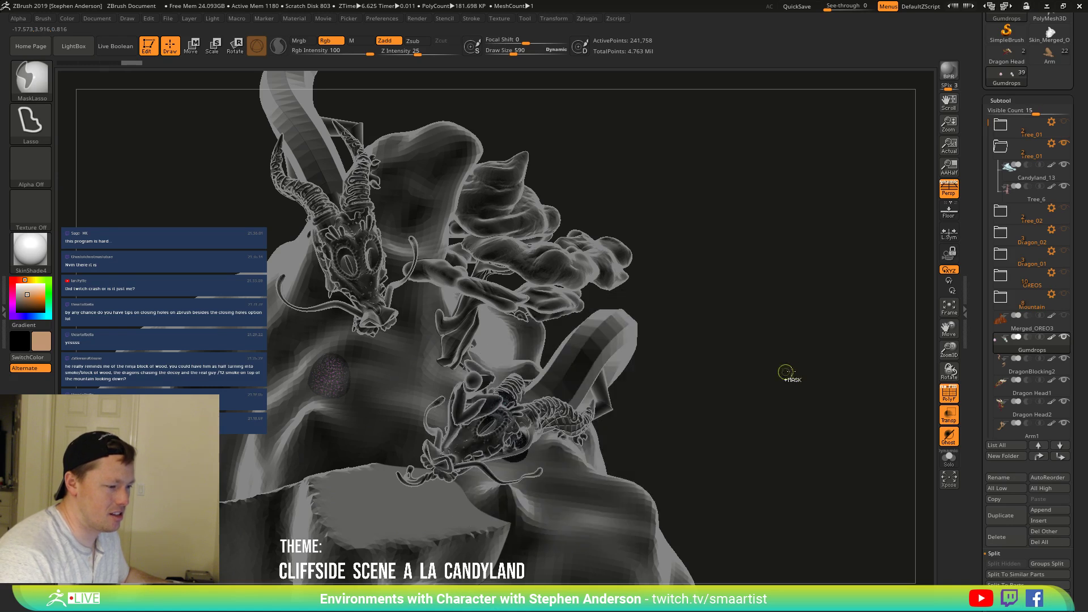
Center the gizmo on the unmasked gumdrop, move it beside the tree roots and turn off the transparency and polyframes.
{"action": "key", "text": "w"}
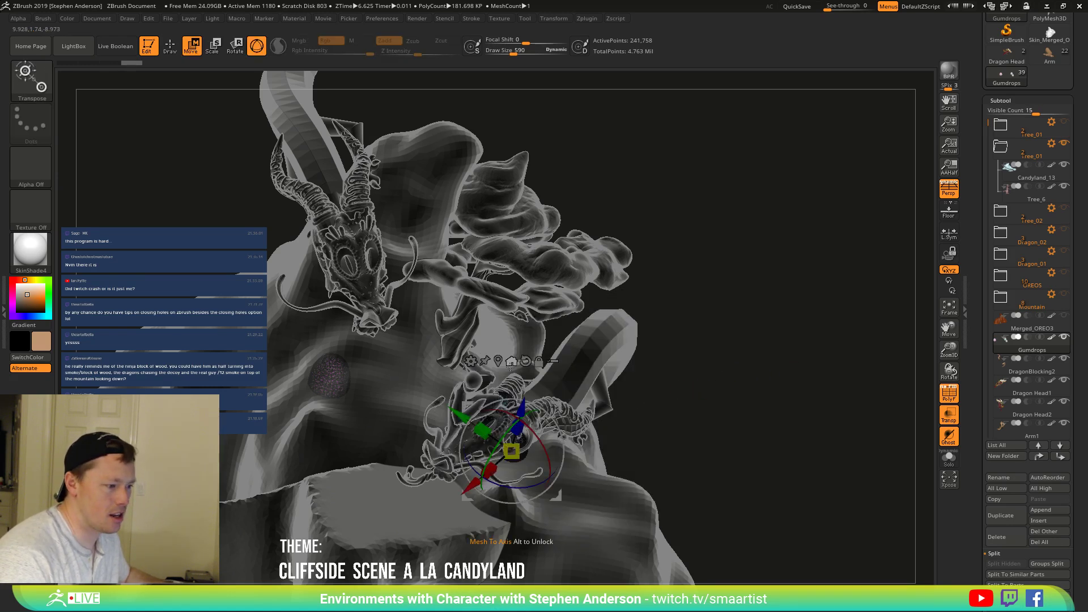
{"action": "left_click", "coordinate": [511, 363]}
{"action": "left_click_drag", "start_coordinate": [828, 415], "coordinate": [488, 356]}
{"action": "left_click_drag", "start_coordinate": [371, 328], "coordinate": [569, 319]}
{"action": "key", "text": "shift+f"}
{"action": "left_click_drag", "start_coordinate": [750, 365], "coordinate": [753, 405]}
{"action": "left_click", "coordinate": [948, 421]}
{"action": "right_click_drag", "start_coordinate": [517, 346], "coordinate": [679, 374], "text": "ctrl"}
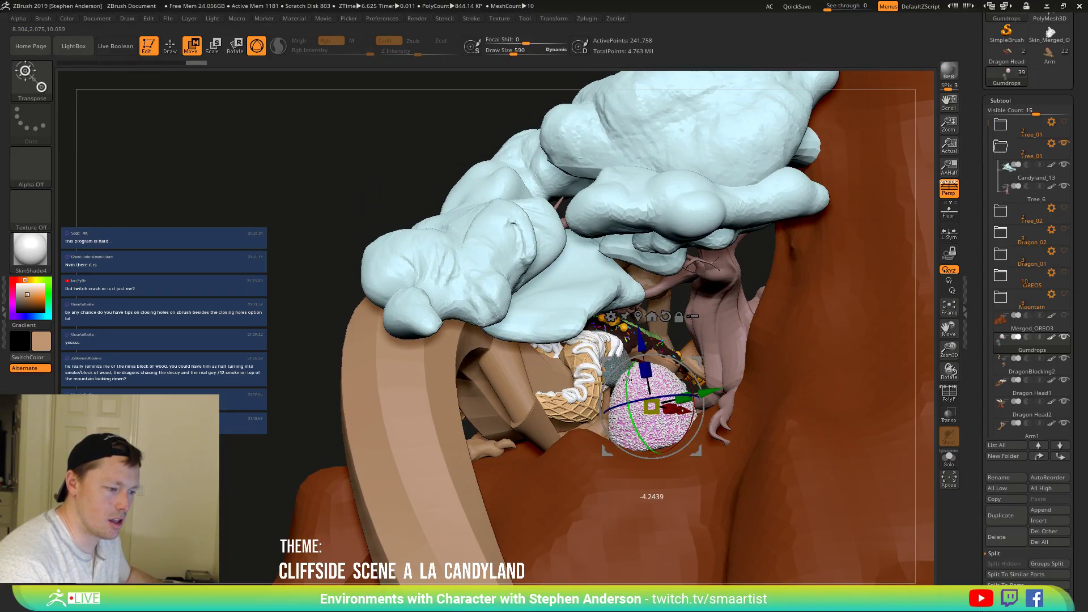
Invert the gumdrop mask and move the other two gumdrops from the lower dragon's head to the tree's base.
{"action": "mouse_move", "coordinate": [680, 375]}
{"action": "left_mouse_down"}
{"action": "mouse_move", "coordinate": [702, 384]}
{"action": "mouse_move", "coordinate": [692, 399]}
{"action": "mouse_move", "coordinate": [826, 352]}
{"action": "mouse_move", "coordinate": [574, 387]}
{"action": "mouse_move", "coordinate": [566, 418]}
{"action": "mouse_move", "coordinate": [527, 384]}
{"action": "left_mouse_up"}
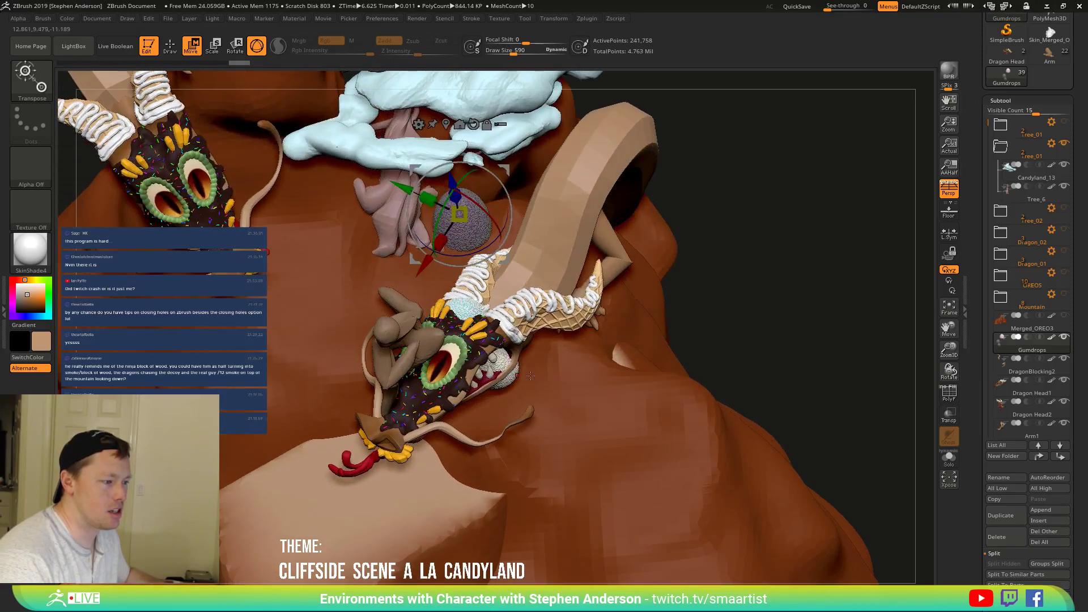
{"action": "left_click_drag", "start_coordinate": [563, 290], "coordinate": [532, 355]}
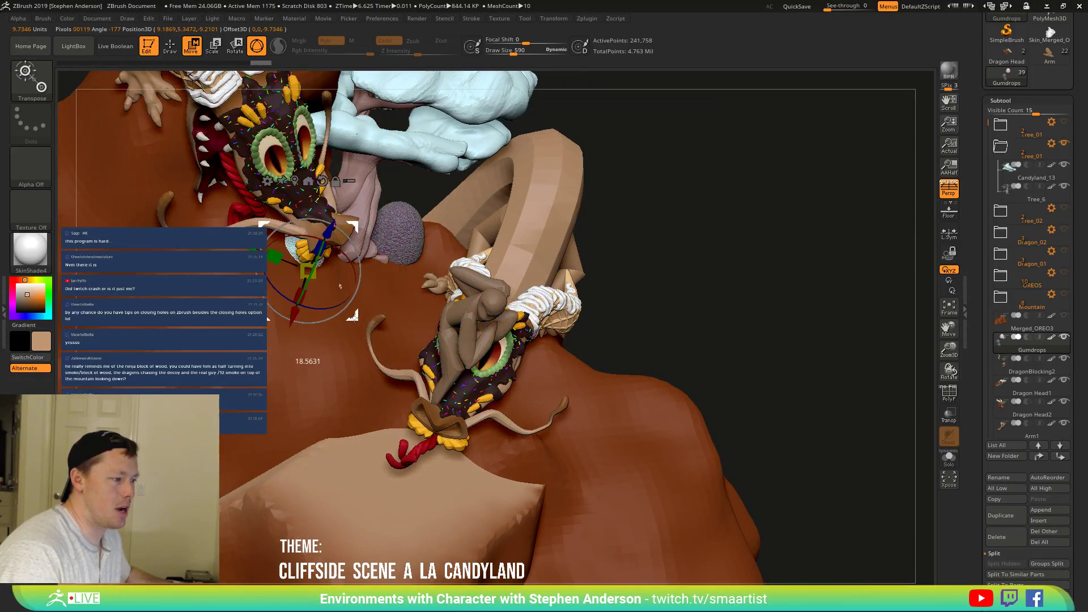
{"action": "left_click_drag", "start_coordinate": [400, 313], "coordinate": [500, 335]}
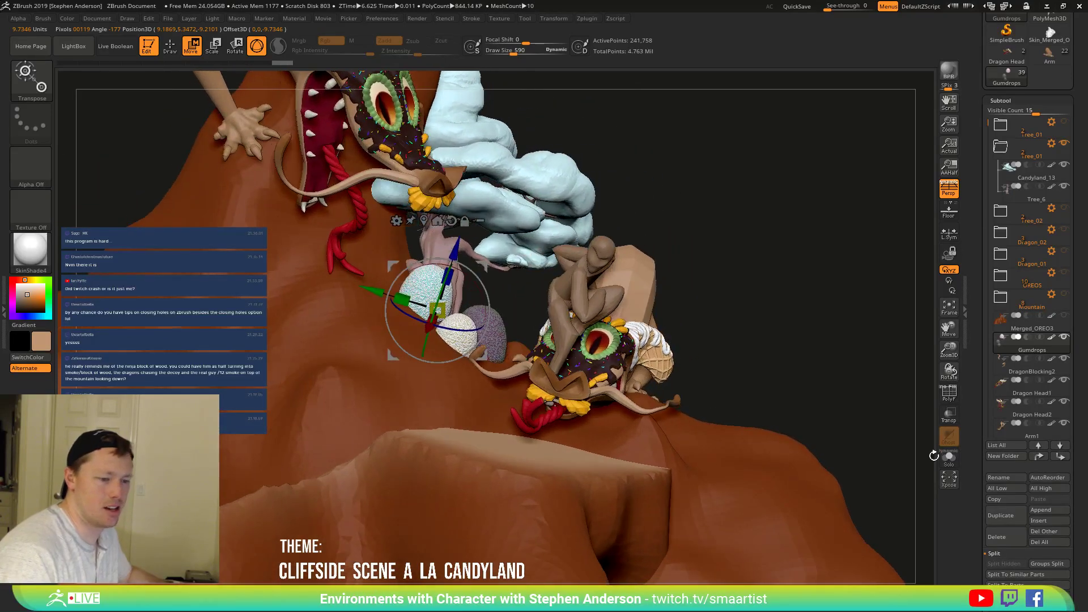
Solo the Gumdrops subtool with polyframes and hide the small front gumdrop through its polygroups.
{"action": "left_click", "coordinate": [951, 464]}
{"action": "mouse_move", "coordinate": [524, 417]}
{"action": "left_mouse_down"}
{"action": "mouse_move", "coordinate": [505, 422]}
{"action": "mouse_move", "coordinate": [521, 434]}
{"action": "left_mouse_up"}
{"action": "left_click_drag", "start_coordinate": [525, 379], "coordinate": [535, 421], "text": "alt"}
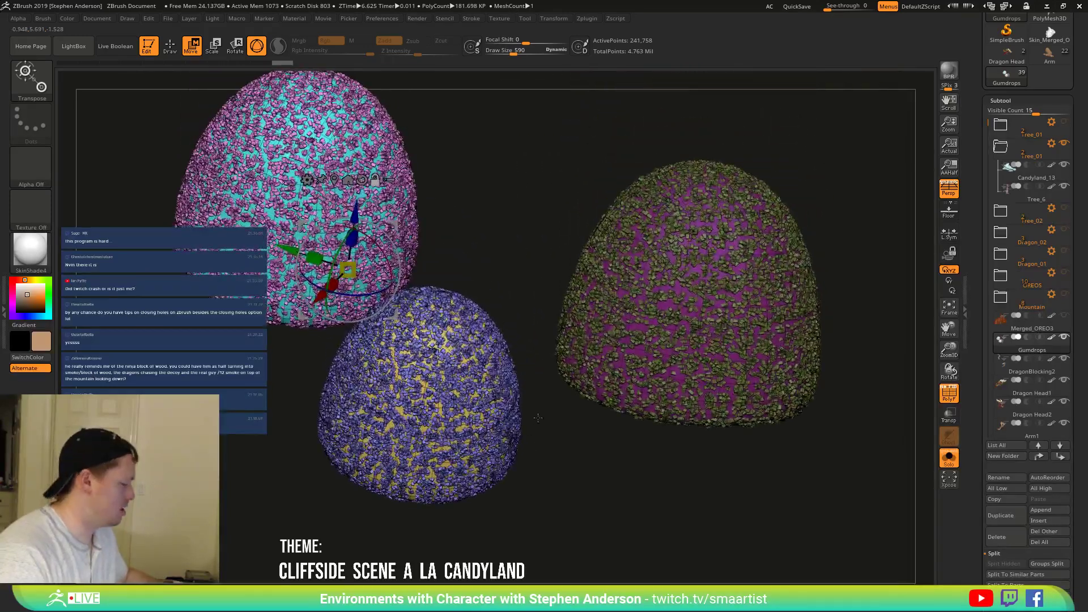
{"action": "key", "text": "q"}
{"action": "left_click", "coordinate": [475, 401], "text": "ctrl+shift"}
{"action": "left_click", "coordinate": [475, 401], "text": "ctrl+shift"}
{"action": "left_click", "coordinate": [473, 400], "text": "ctrl+shift"}
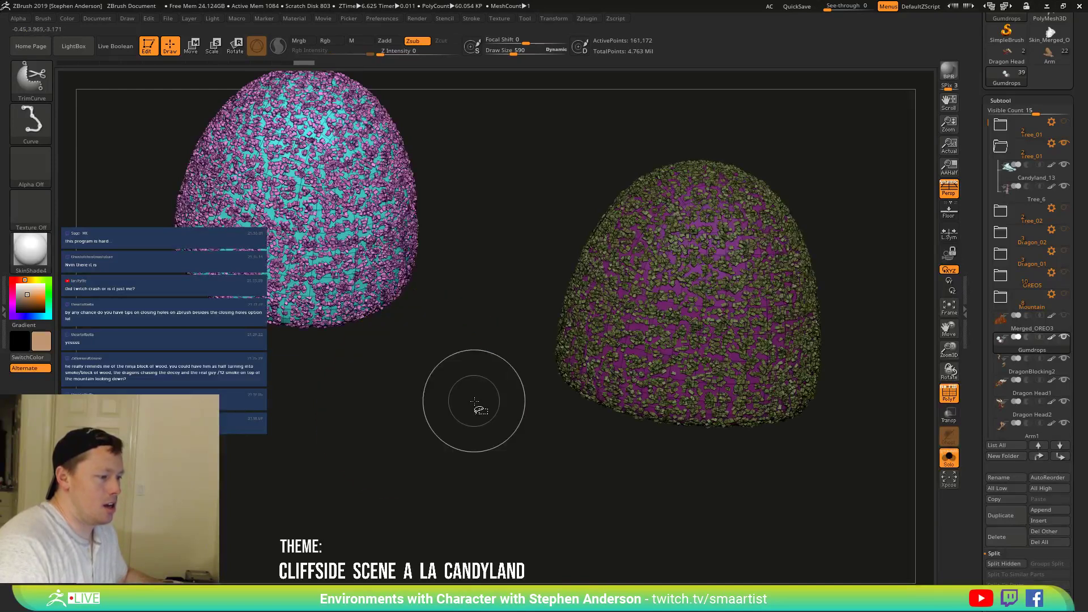
Unhide all the gumdrops and lasso-mask the small front one.
{"action": "key", "text": "w"}
{"action": "left_click_drag", "start_coordinate": [499, 412], "coordinate": [448, 423]}
{"action": "left_click_drag", "start_coordinate": [396, 225], "coordinate": [358, 223]}
{"action": "left_click", "coordinate": [501, 198], "text": "ctrl+shift"}
{"action": "left_click_drag", "start_coordinate": [505, 170], "coordinate": [425, 217]}
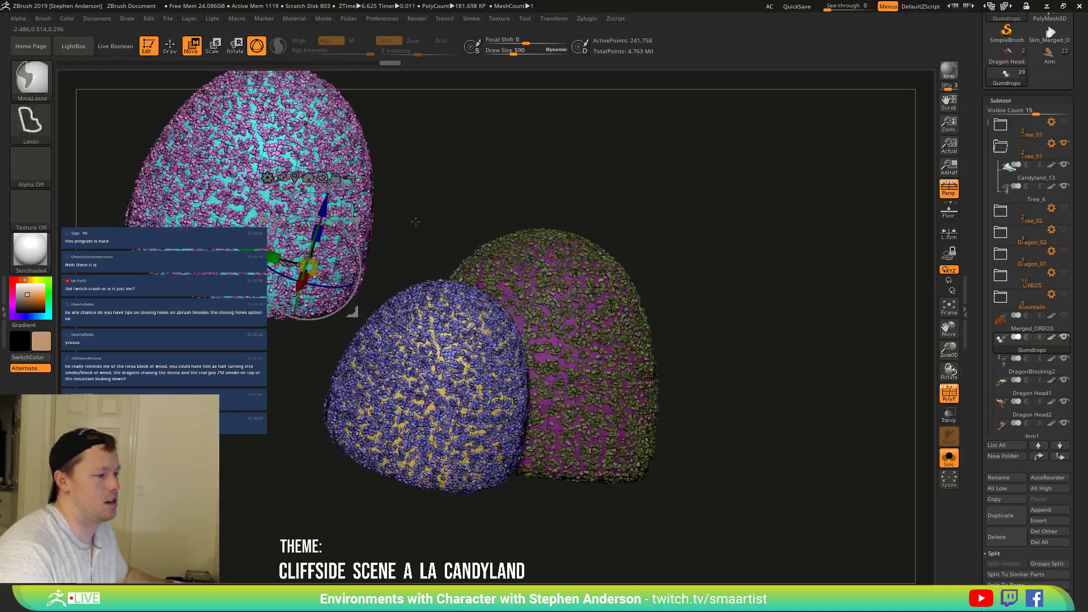
{"action": "mouse_move", "coordinate": [526, 220]}
{"action": "left_mouse_down", "text": "ctrl"}
{"action": "mouse_move", "coordinate": [422, 544]}
{"action": "mouse_move", "coordinate": [244, 541]}
{"action": "mouse_move", "coordinate": [223, 386]}
{"action": "mouse_move", "coordinate": [283, 479]}
{"action": "left_mouse_up", "text": "ctrl"}
{"action": "right_click_drag", "start_coordinate": [283, 479], "coordinate": [283, 430], "text": "ctrl"}
Leave solo mode, turn off the polyframes and review the gumdrops' placement around the tree's base from several angles.
{"action": "left_click", "coordinate": [948, 460]}
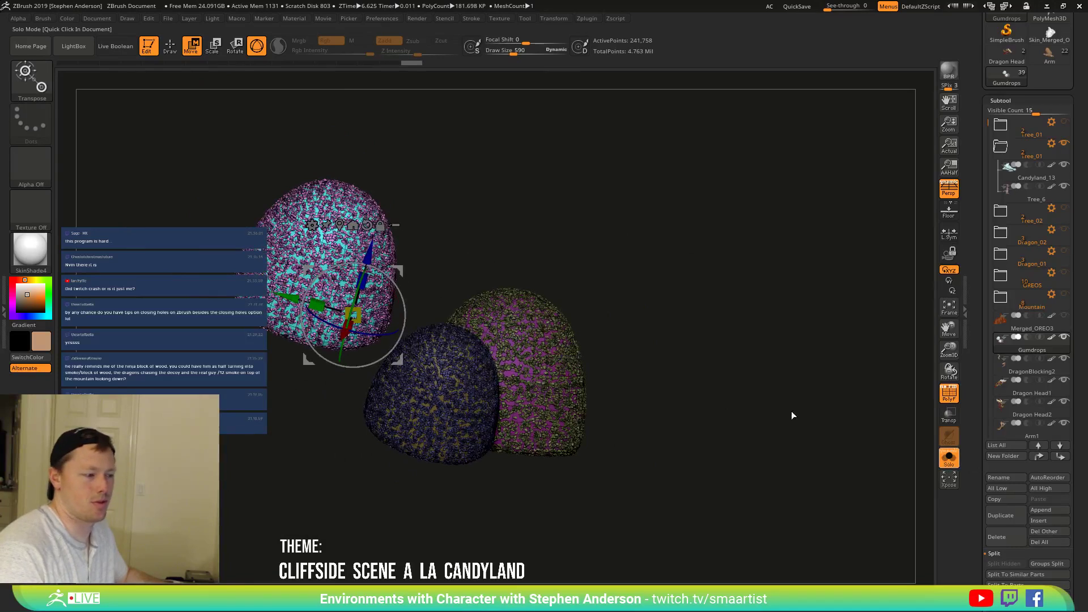
{"action": "right_click_drag", "start_coordinate": [487, 321], "coordinate": [189, 232]}
{"action": "left_click_drag", "start_coordinate": [193, 233], "coordinate": [198, 258]}
{"action": "right_click_drag", "start_coordinate": [249, 252], "coordinate": [278, 250]}
{"action": "left_click_drag", "start_coordinate": [278, 250], "coordinate": [320, 242]}
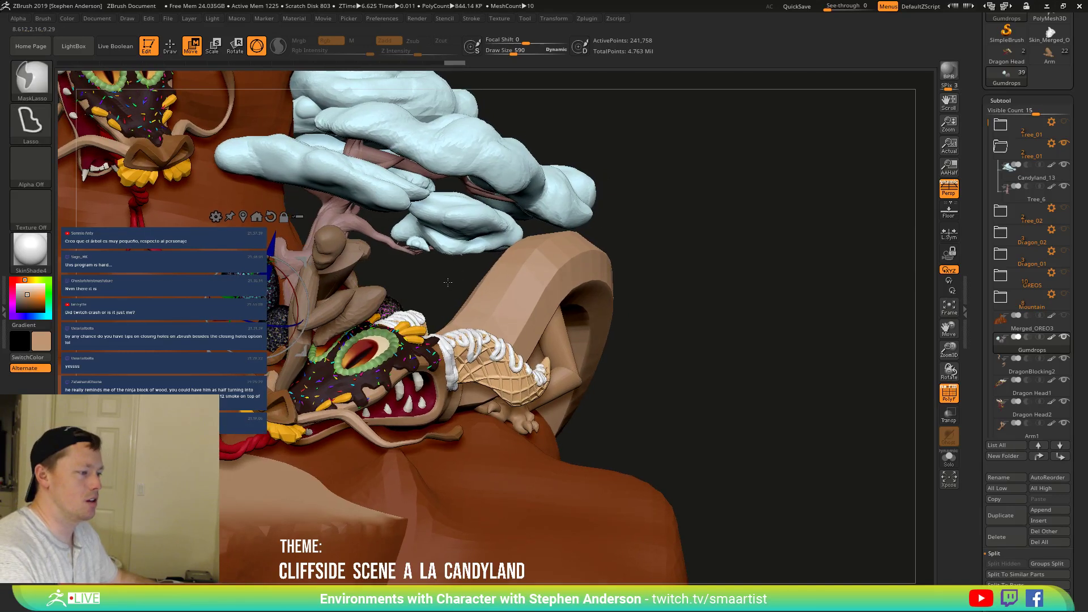
{"action": "key", "text": "shift+f"}
{"action": "mouse_move", "coordinate": [736, 344]}
{"action": "left_mouse_down"}
{"action": "mouse_move", "coordinate": [731, 357]}
{"action": "mouse_move", "coordinate": [657, 321]}
{"action": "mouse_move", "coordinate": [605, 378]}
{"action": "mouse_move", "coordinate": [597, 340]}
{"action": "left_mouse_up"}
{"action": "right_click_drag", "start_coordinate": [621, 364], "coordinate": [648, 390], "text": "ctrl"}
{"action": "left_click_drag", "start_coordinate": [649, 391], "coordinate": [712, 274]}
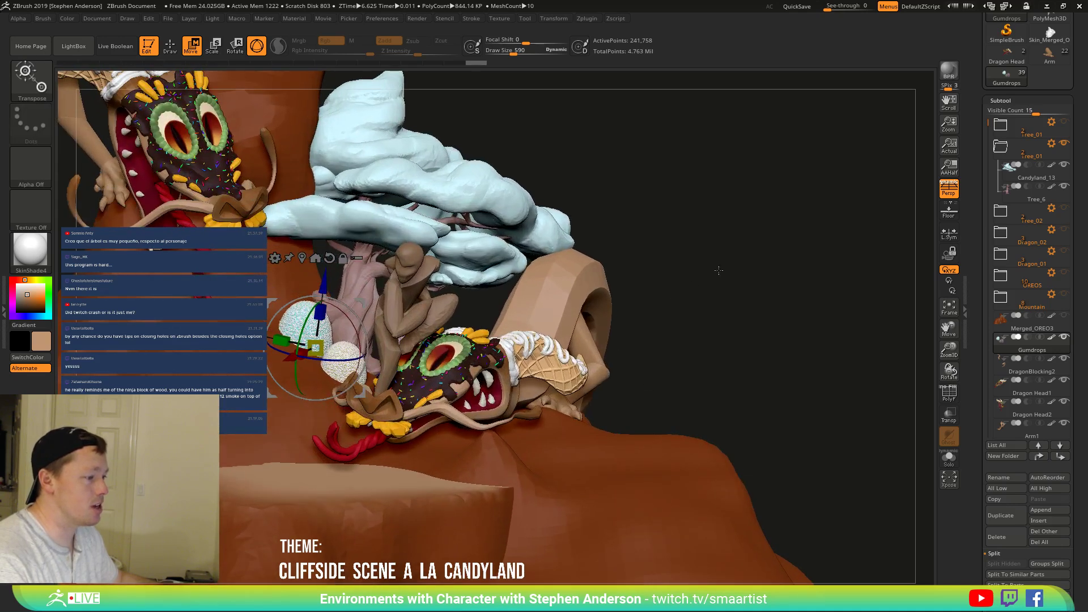
Select the Tree_6 trunk and adjust its shape above the gumdrops with the Move brush.
{"action": "right_click_drag", "start_coordinate": [742, 266], "coordinate": [765, 300], "text": "ctrl"}
{"action": "key", "text": "q"}
{"action": "key", "text": "b"}
{"action": "left_click", "coordinate": [337, 327]}
{"action": "left_click", "coordinate": [327, 315], "text": "alt"}
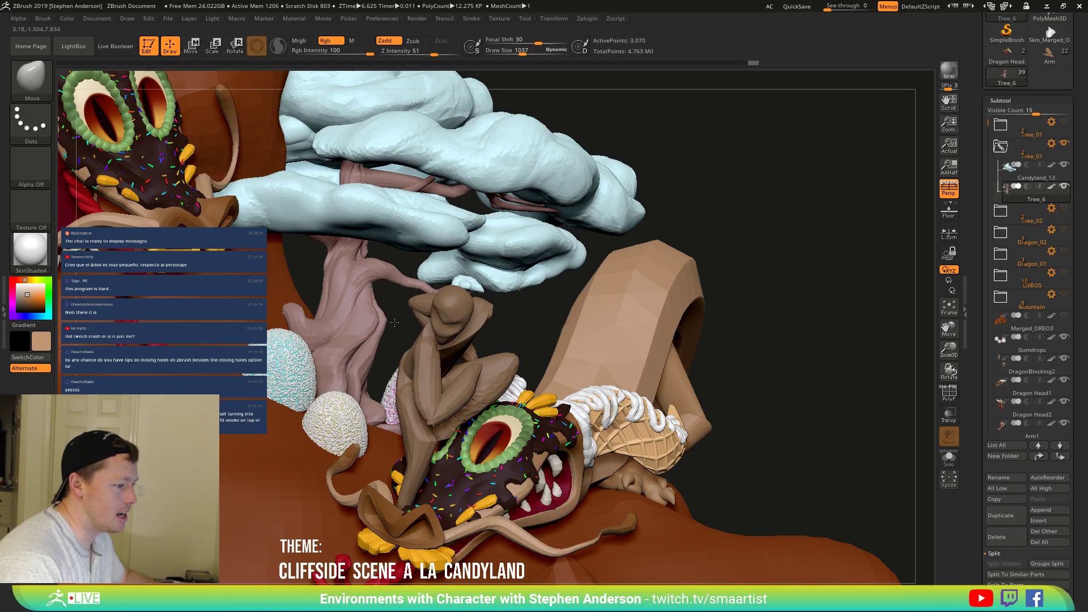
{"action": "mouse_move", "coordinate": [323, 302]}
{"action": "left_mouse_down"}
{"action": "mouse_move", "coordinate": [349, 296]}
{"action": "mouse_move", "coordinate": [395, 329]}
{"action": "left_mouse_up"}
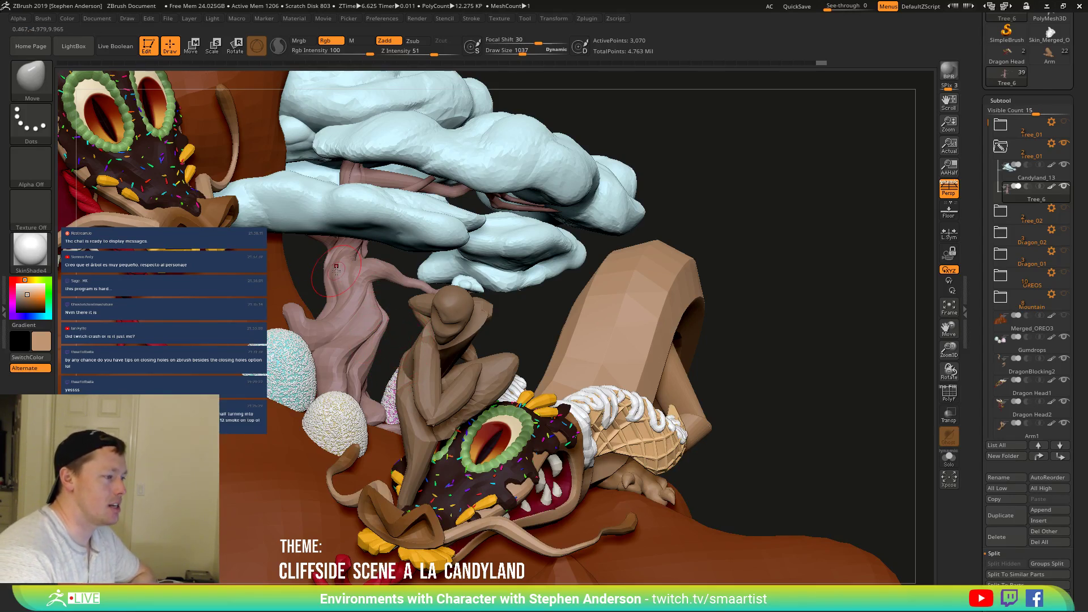
{"action": "left_click_drag", "start_coordinate": [335, 271], "coordinate": [346, 280]}
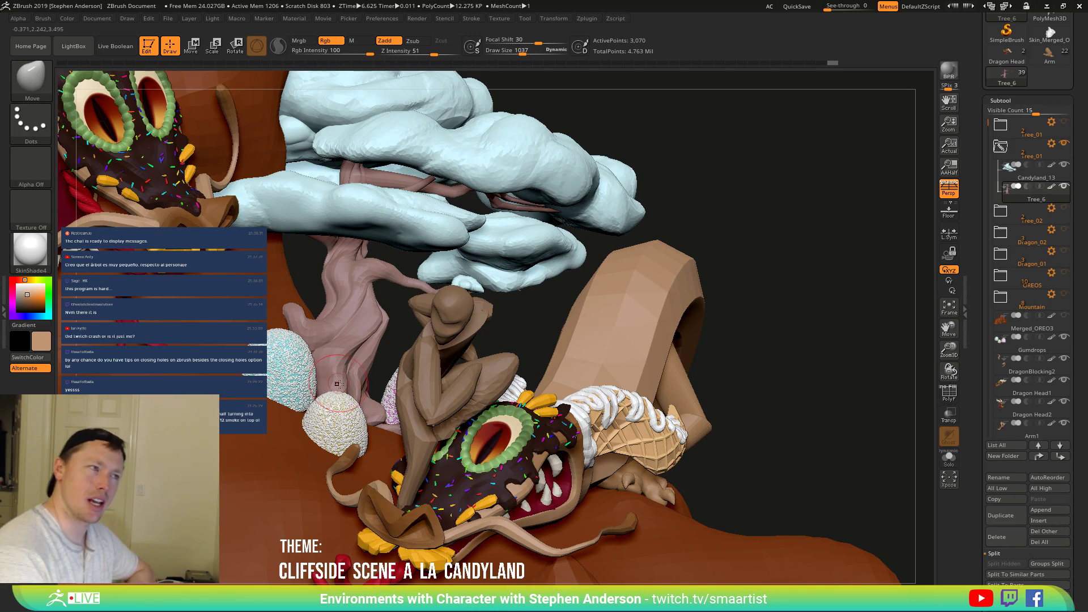
Reshape the curled root on the side of the trunk with the Move brush and set the draw size to 1019.
{"action": "mouse_move", "coordinate": [345, 332]}
{"action": "right_mouse_down"}
{"action": "mouse_move", "coordinate": [306, 303]}
{"action": "mouse_move", "coordinate": [286, 312]}
{"action": "mouse_move", "coordinate": [354, 345]}
{"action": "mouse_move", "coordinate": [405, 285]}
{"action": "right_mouse_up"}
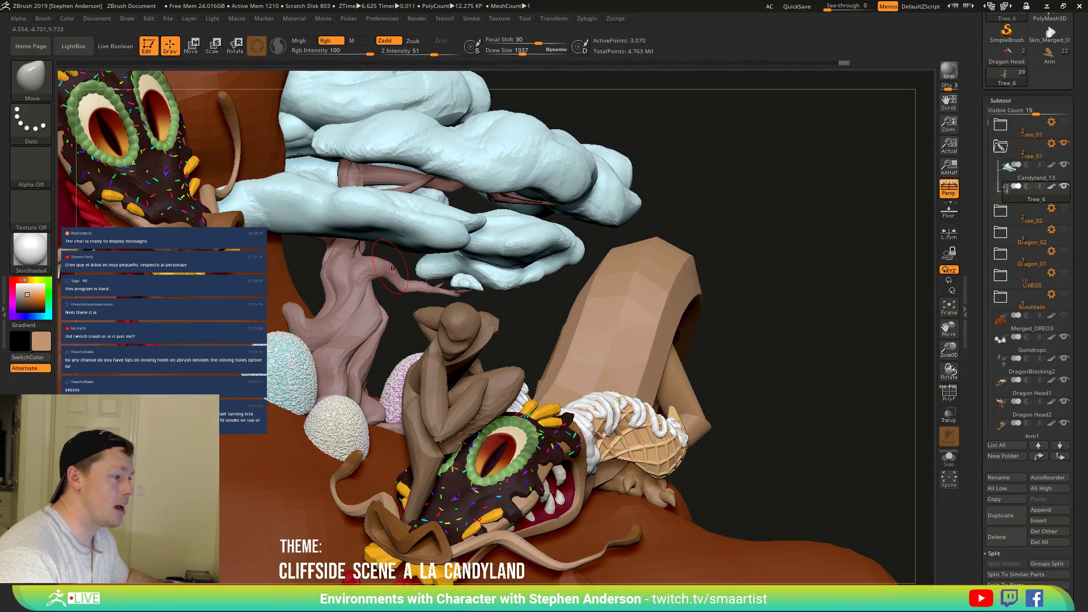
{"action": "mouse_move", "coordinate": [395, 266]}
{"action": "right_mouse_down", "text": "ctrl"}
{"action": "mouse_move", "coordinate": [391, 288]}
{"action": "mouse_move", "coordinate": [381, 285]}
{"action": "mouse_move", "coordinate": [404, 282]}
{"action": "mouse_move", "coordinate": [398, 275]}
{"action": "right_mouse_up", "text": "ctrl"}
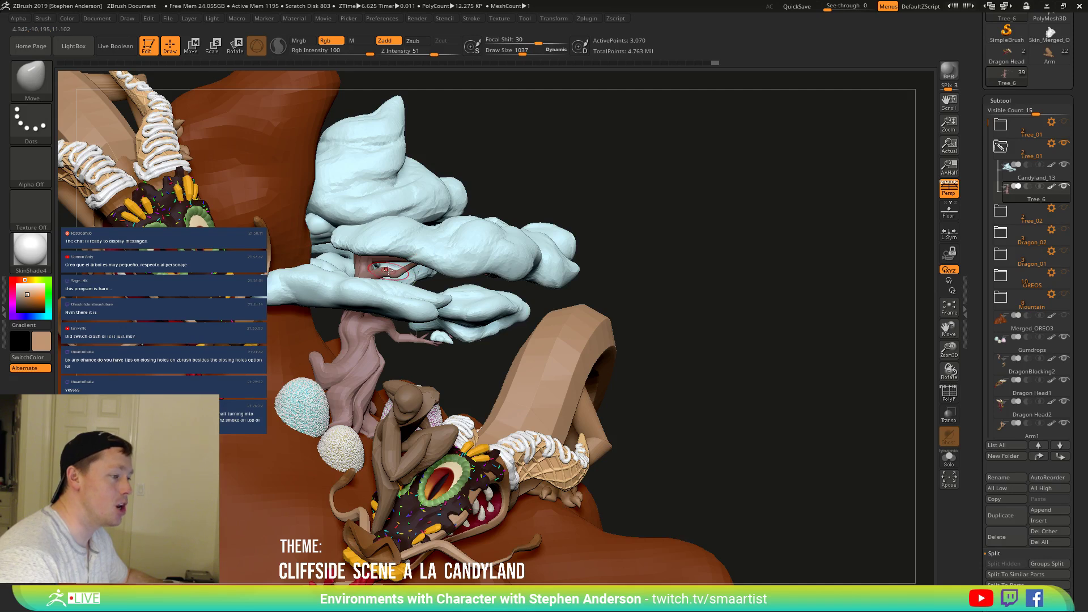
{"action": "mouse_move", "coordinate": [389, 277]}
{"action": "right_mouse_down", "text": "ctrl"}
{"action": "mouse_move", "coordinate": [389, 307]}
{"action": "mouse_move", "coordinate": [389, 262]}
{"action": "right_mouse_up", "text": "ctrl"}
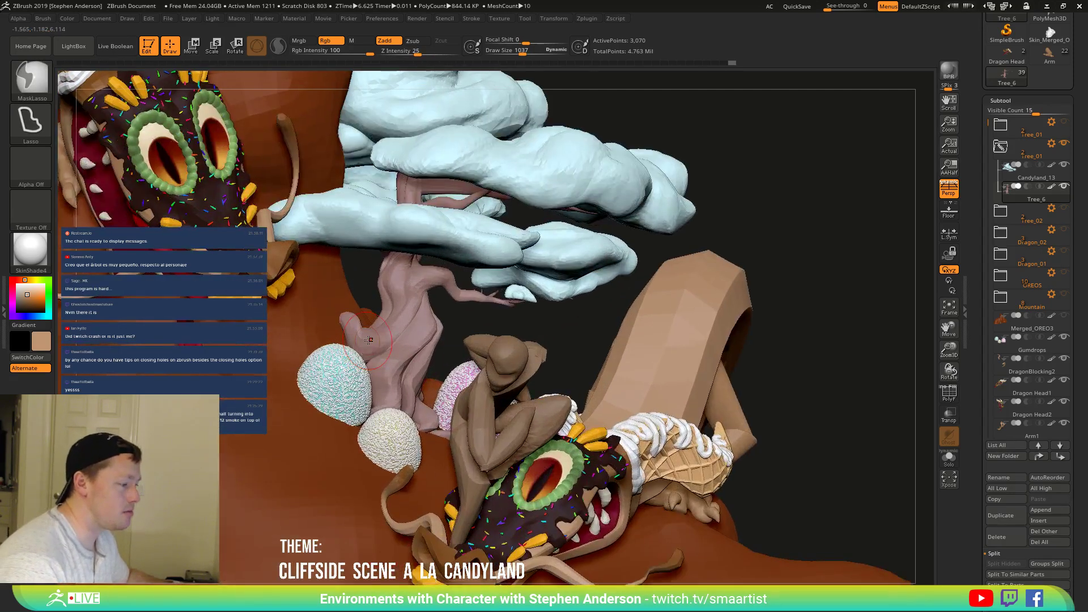
{"action": "right_click_drag", "start_coordinate": [417, 312], "coordinate": [366, 339]}
{"action": "left_click_drag", "start_coordinate": [366, 338], "coordinate": [356, 311]}
{"action": "key", "text": "s"}
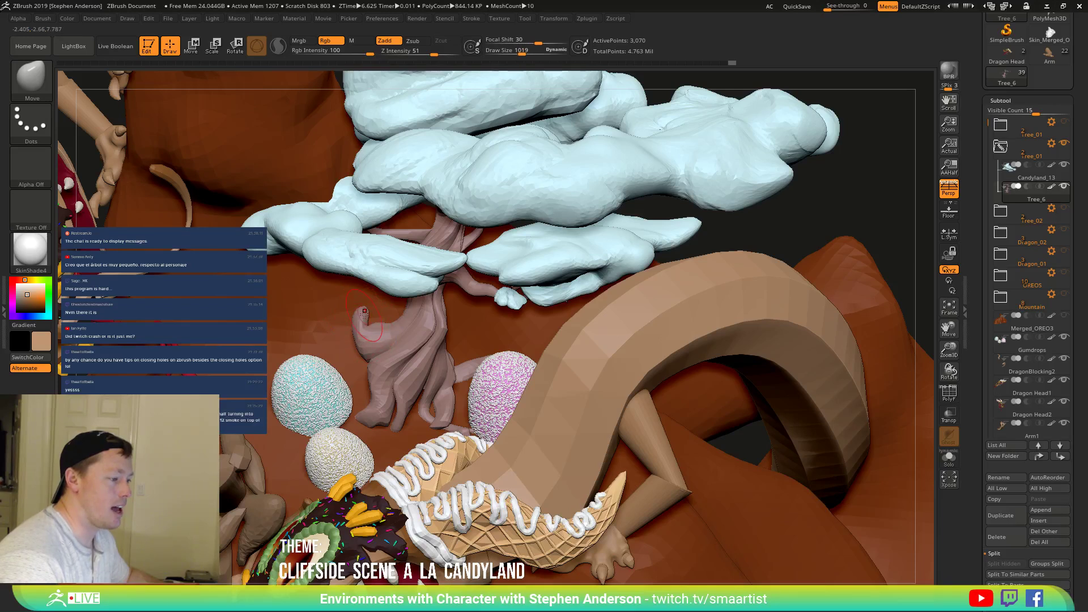
{"action": "right_click_drag", "start_coordinate": [371, 328], "coordinate": [393, 313]}
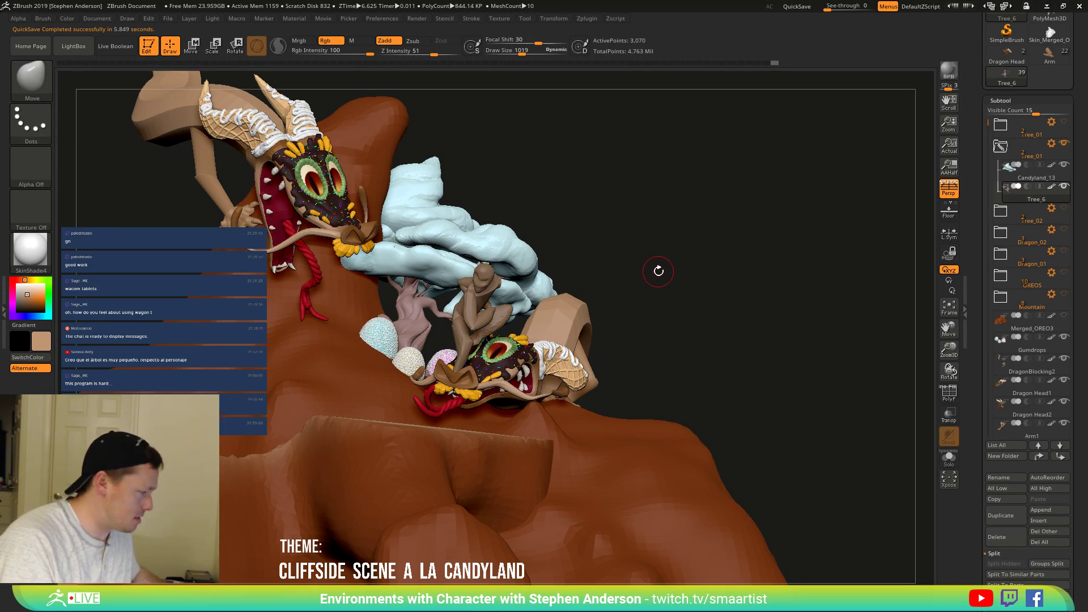
Review the whole cliff composition and hide the Tree_01 folder with the cotton-candy tree.
{"action": "left_click_drag", "start_coordinate": [648, 262], "coordinate": [480, 311]}
{"action": "mouse_move", "coordinate": [483, 312]}
{"action": "right_mouse_down"}
{"action": "mouse_move", "coordinate": [510, 323]}
{"action": "mouse_move", "coordinate": [541, 311]}
{"action": "mouse_move", "coordinate": [514, 309]}
{"action": "mouse_move", "coordinate": [514, 276]}
{"action": "right_mouse_up"}
{"action": "mouse_move", "coordinate": [514, 276]}
{"action": "left_mouse_down"}
{"action": "mouse_move", "coordinate": [605, 309]}
{"action": "mouse_move", "coordinate": [648, 236]}
{"action": "left_mouse_up"}
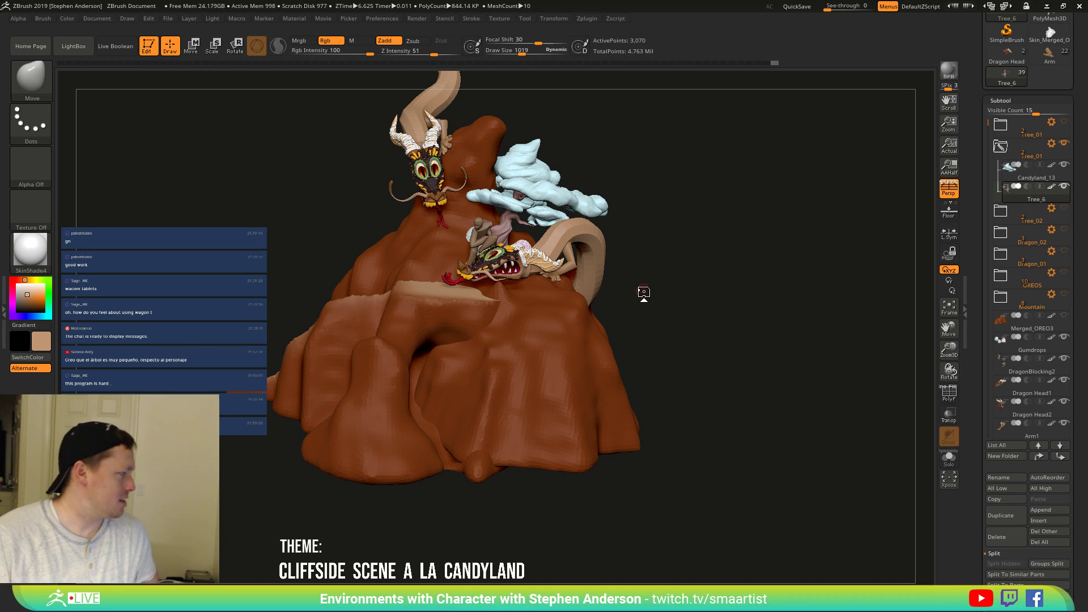
{"action": "left_click_drag", "start_coordinate": [678, 320], "coordinate": [667, 355]}
{"action": "mouse_move", "coordinate": [549, 311]}
{"action": "right_mouse_down", "text": "ctrl"}
{"action": "mouse_move", "coordinate": [552, 363]}
{"action": "mouse_move", "coordinate": [557, 354]}
{"action": "mouse_move", "coordinate": [569, 369]}
{"action": "right_mouse_up", "text": "ctrl"}
{"action": "left_click_drag", "start_coordinate": [569, 369], "coordinate": [588, 355]}
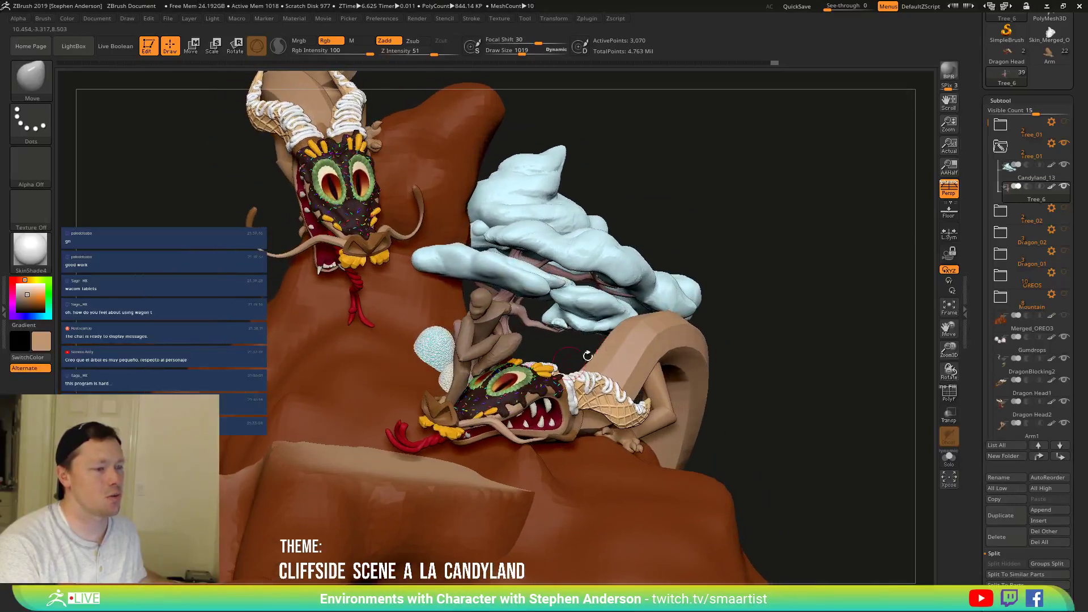
{"action": "left_click", "coordinate": [1064, 143]}
{"action": "mouse_move", "coordinate": [766, 238]}
{"action": "left_mouse_down"}
{"action": "mouse_move", "coordinate": [753, 252]}
{"action": "mouse_move", "coordinate": [766, 251]}
{"action": "left_mouse_up"}
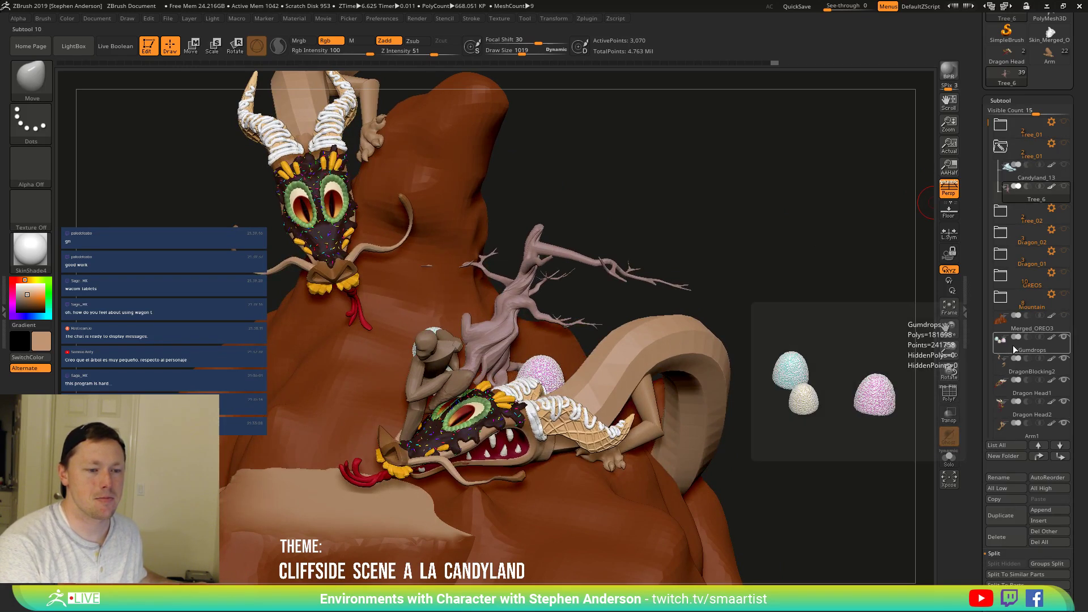
Select the Arm1 subtool and duplicate the lower dragon's pair of arms farther back along its body with the gizmo.
{"action": "left_click", "coordinate": [1014, 433]}
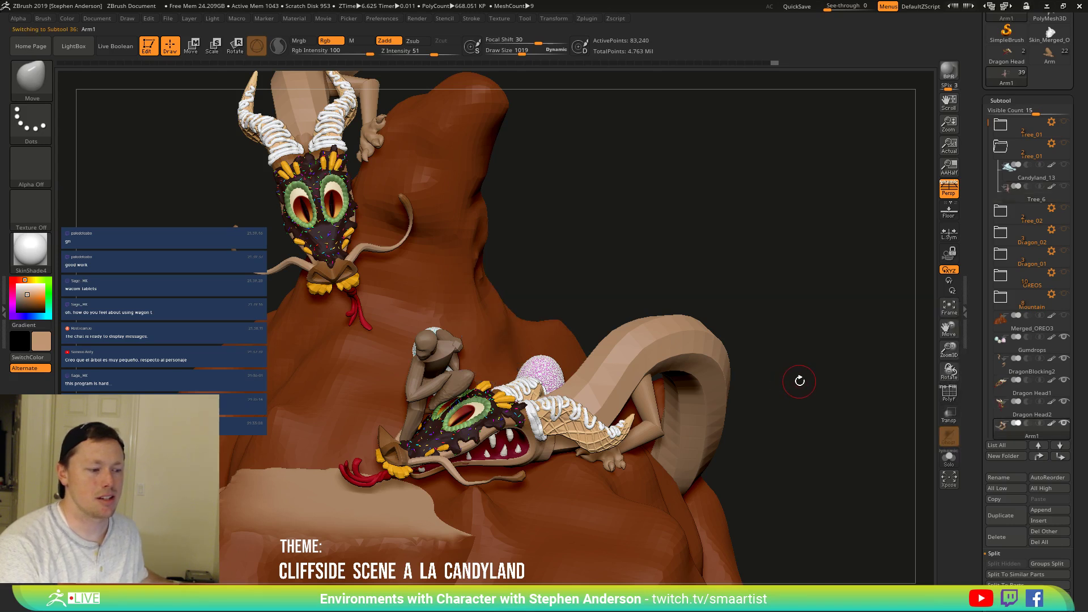
{"action": "left_click_drag", "start_coordinate": [814, 357], "coordinate": [792, 343]}
{"action": "key", "text": "w"}
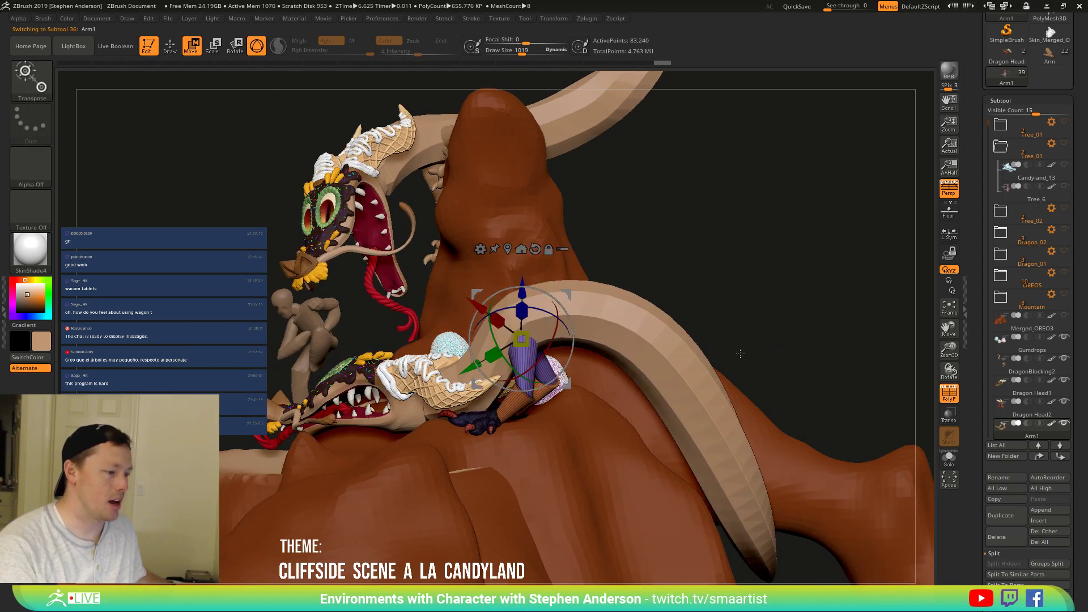
{"action": "left_click_drag", "start_coordinate": [566, 294], "coordinate": [720, 385], "text": "ctrl"}
{"action": "left_click_drag", "start_coordinate": [809, 391], "coordinate": [739, 373]}
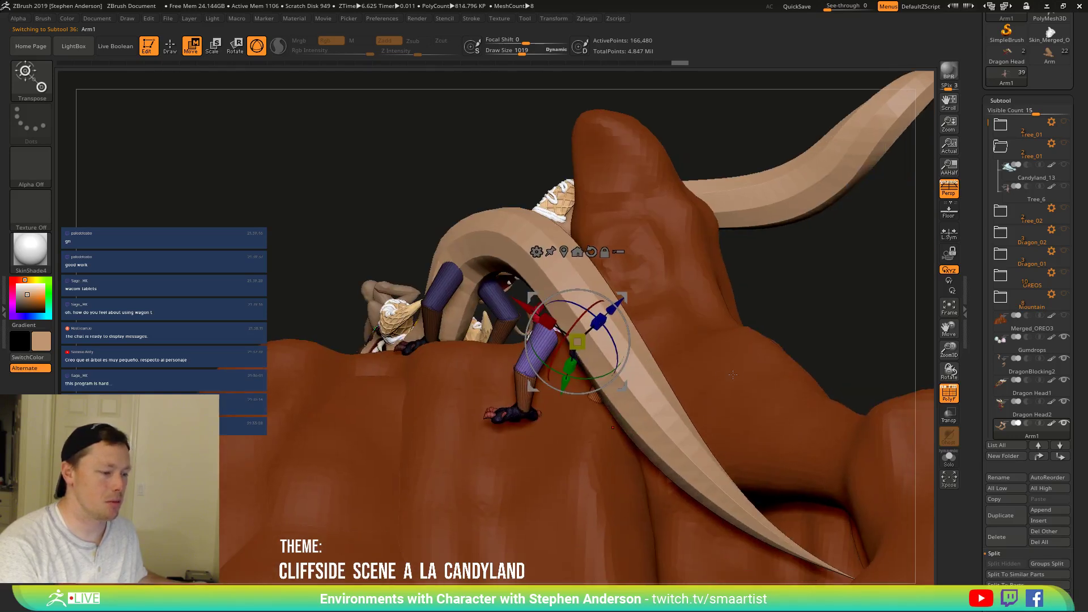
Rotate and move the duplicated arms so they sit against the rear of the lower dragon's body.
{"action": "left_click_drag", "start_coordinate": [623, 394], "coordinate": [634, 348]}
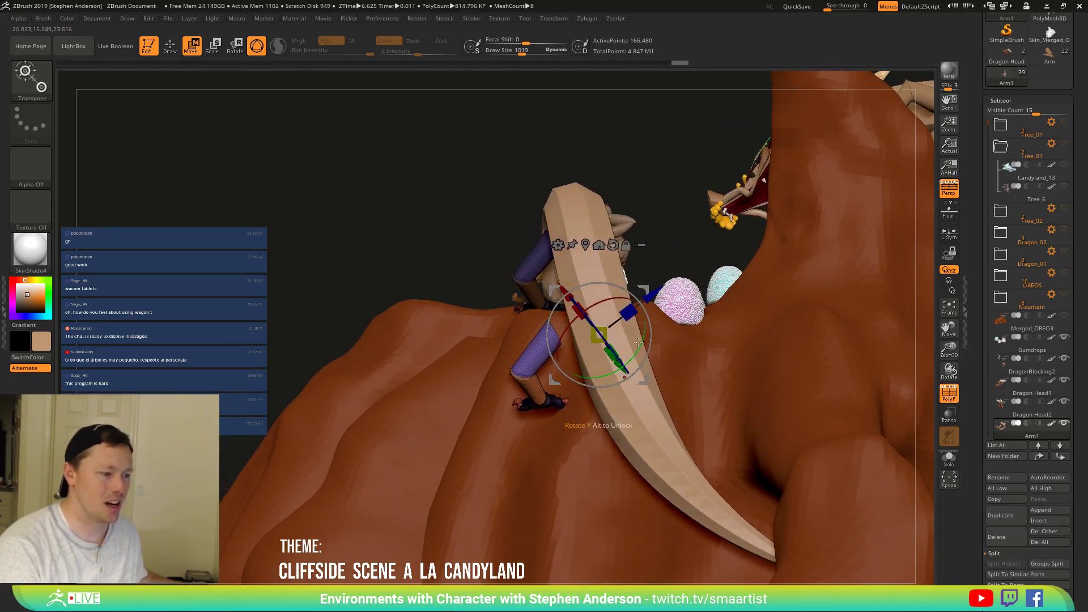
{"action": "left_click_drag", "start_coordinate": [646, 291], "coordinate": [682, 302]}
{"action": "left_click_drag", "start_coordinate": [684, 304], "coordinate": [768, 378]}
Solo Arm1, mask everything except one duplicated arm's hand, place the gizmo at its wrist and leave solo mode.
{"action": "left_click", "coordinate": [950, 458]}
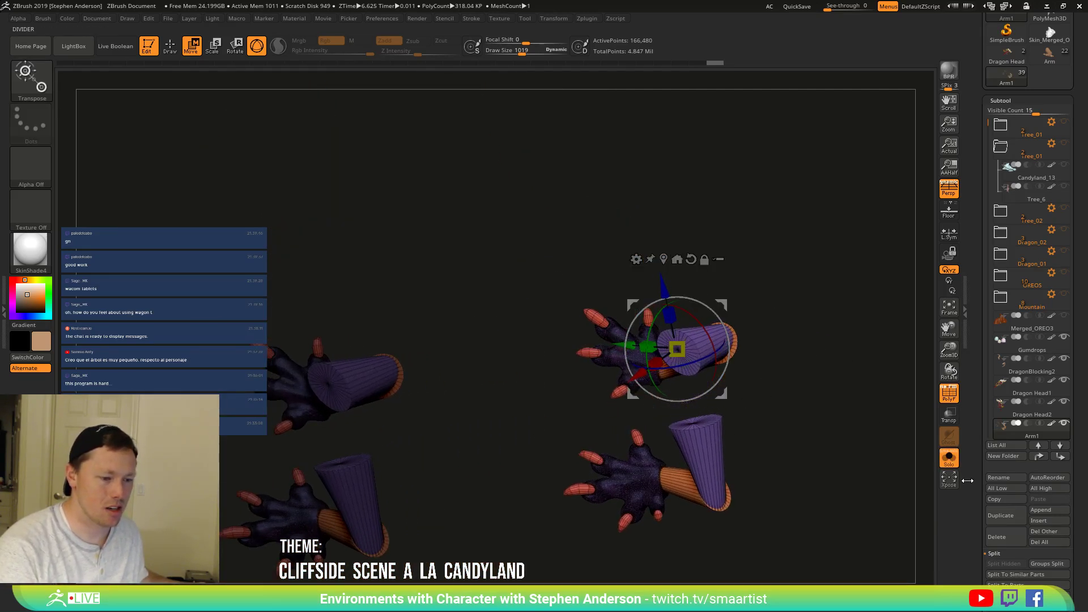
{"action": "left_click", "coordinate": [949, 466]}
{"action": "left_click_drag", "start_coordinate": [774, 419], "coordinate": [761, 355]}
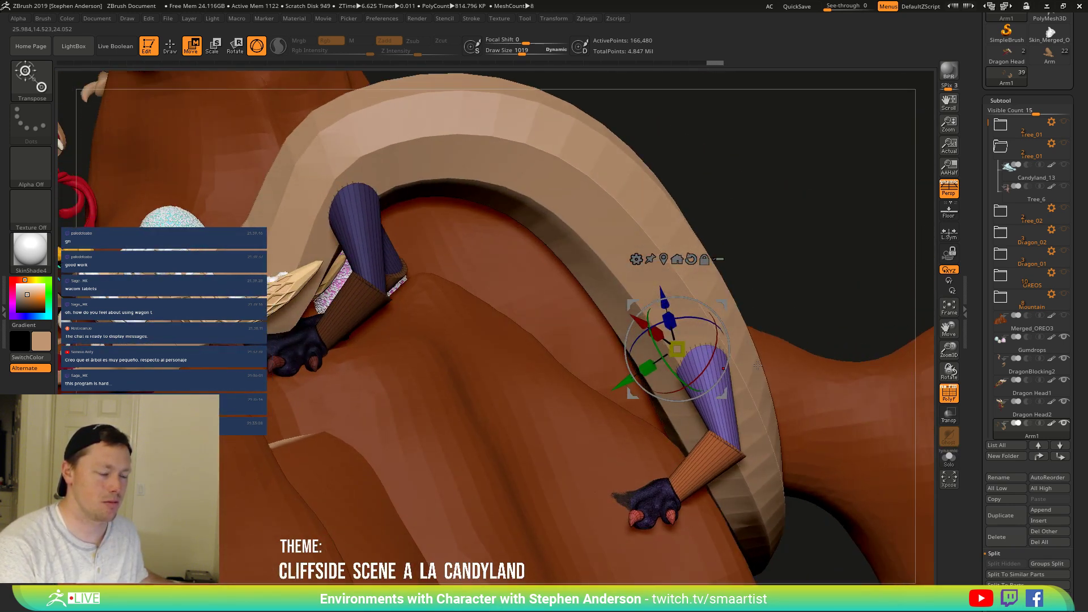
{"action": "left_click", "coordinate": [949, 461]}
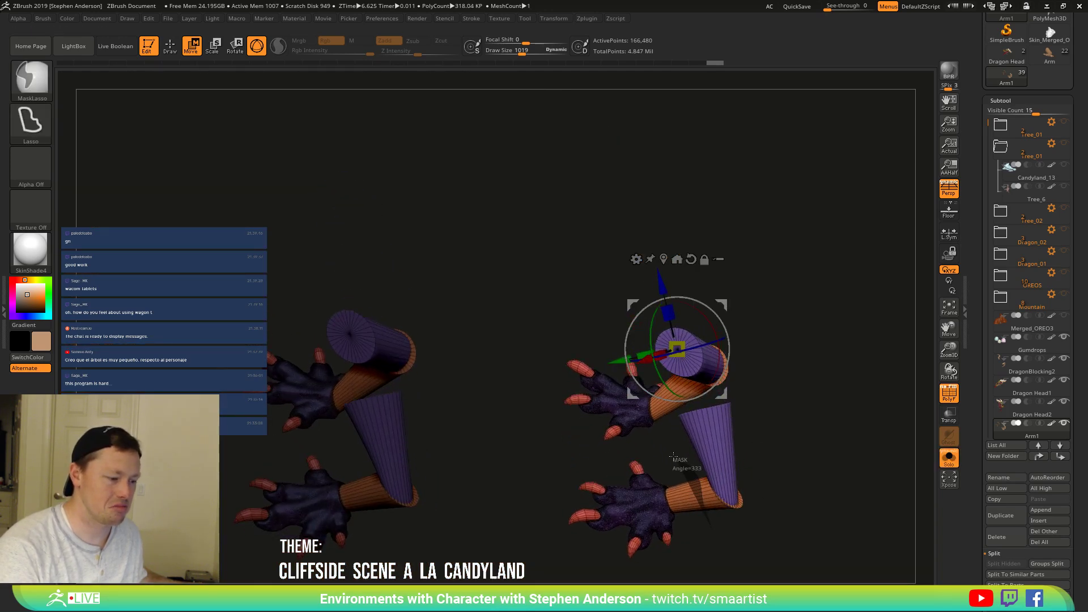
{"action": "mouse_move", "coordinate": [545, 447]}
{"action": "left_mouse_down", "text": "ctrl"}
{"action": "mouse_move", "coordinate": [714, 243]}
{"action": "mouse_move", "coordinate": [833, 521]}
{"action": "mouse_move", "coordinate": [792, 582]}
{"action": "left_mouse_up", "text": "ctrl"}
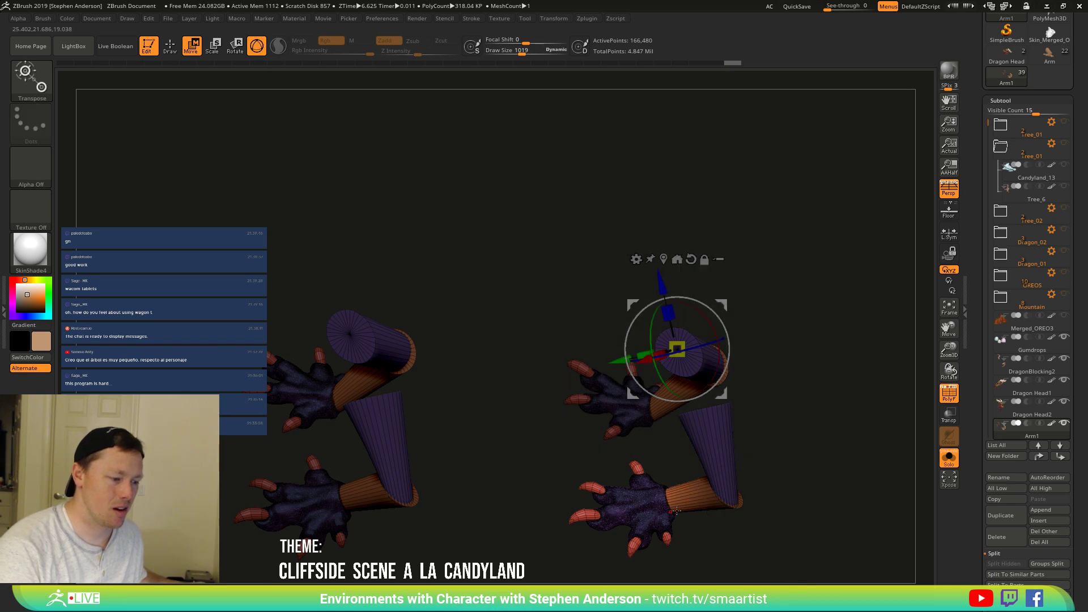
{"action": "left_click", "coordinate": [664, 500], "text": "alt"}
{"action": "left_click", "coordinate": [949, 460]}
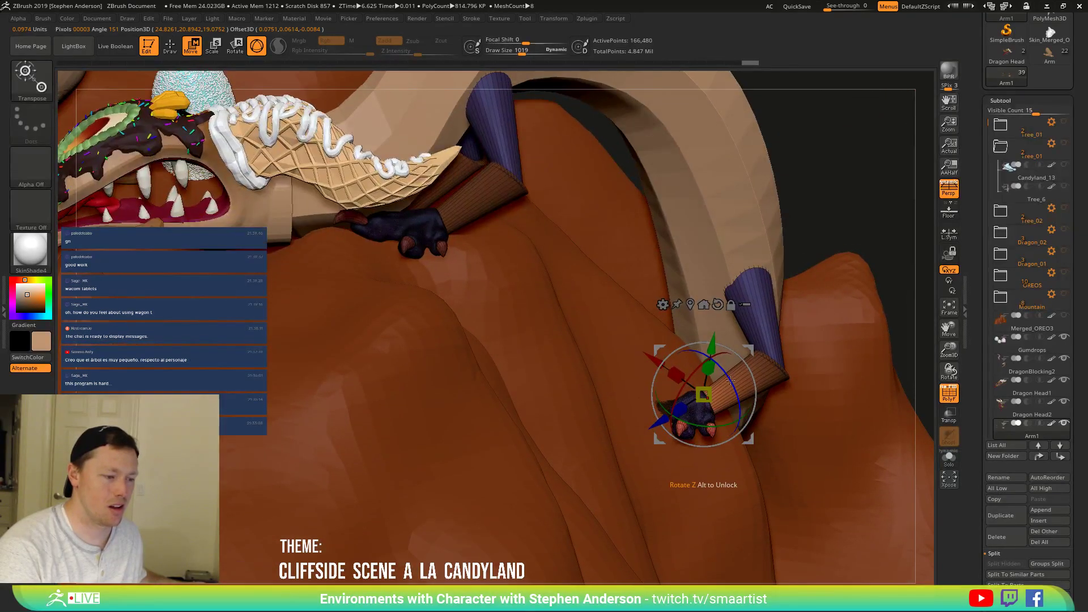
Rotate the unmasked hand about its wrist to turn its palm toward the cliff surface.
{"action": "left_click_drag", "start_coordinate": [730, 380], "coordinate": [740, 414]}
{"action": "left_click_drag", "start_coordinate": [664, 391], "coordinate": [672, 410]}
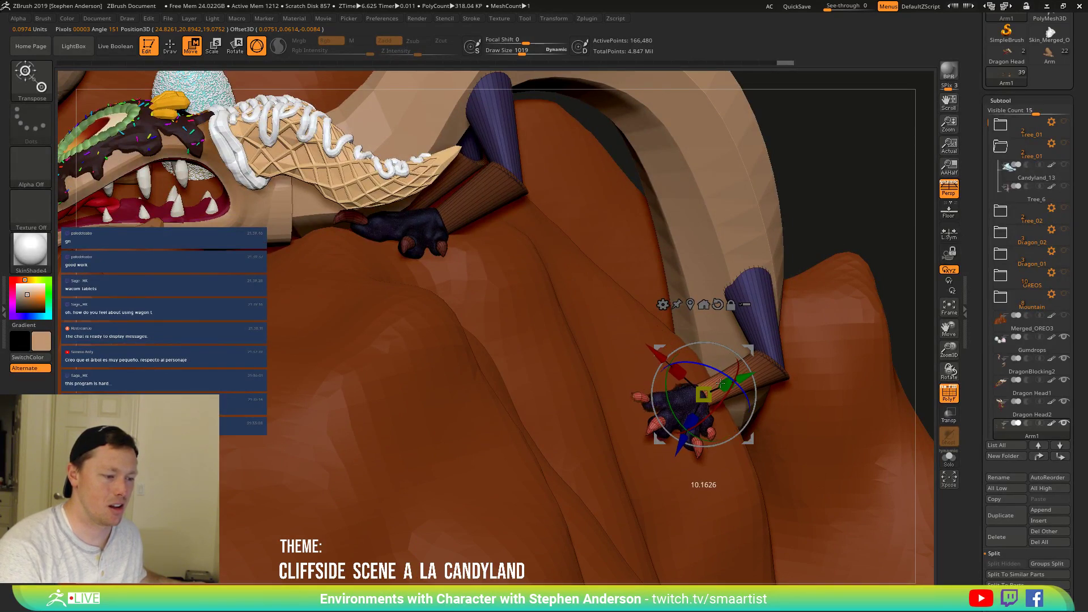
{"action": "right_click_drag", "start_coordinate": [756, 414], "coordinate": [634, 345]}
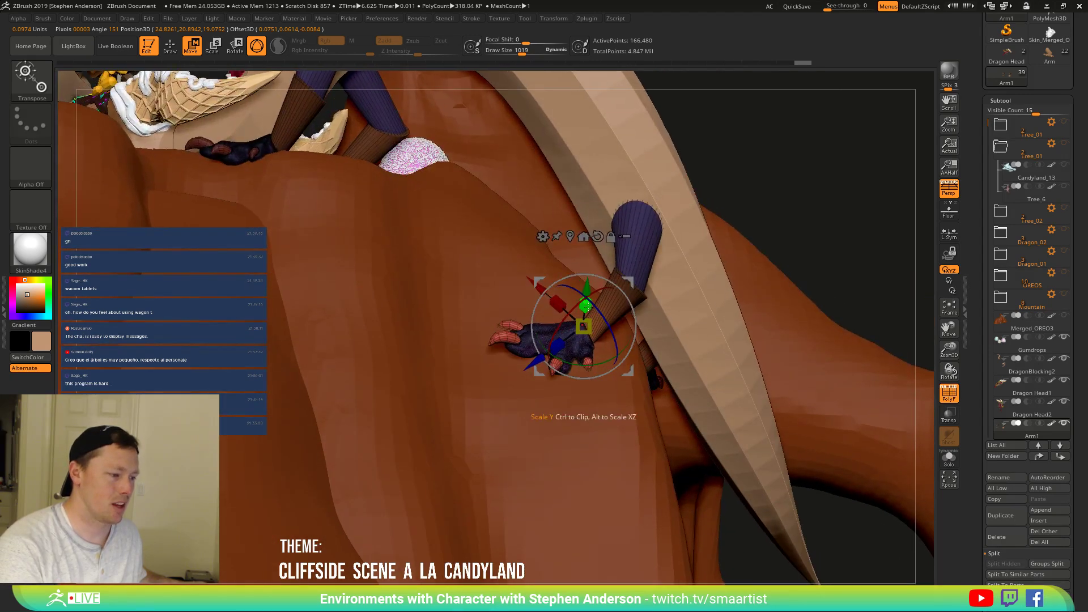
{"action": "left_click_drag", "start_coordinate": [575, 306], "coordinate": [564, 317]}
Fine-tune the hand's rotation and position from a low angle so it rests flat on the cliff.
{"action": "right_click_drag", "start_coordinate": [623, 292], "coordinate": [521, 225]}
{"action": "left_click_drag", "start_coordinate": [486, 213], "coordinate": [508, 202]}
{"action": "left_click_drag", "start_coordinate": [542, 258], "coordinate": [546, 246]}
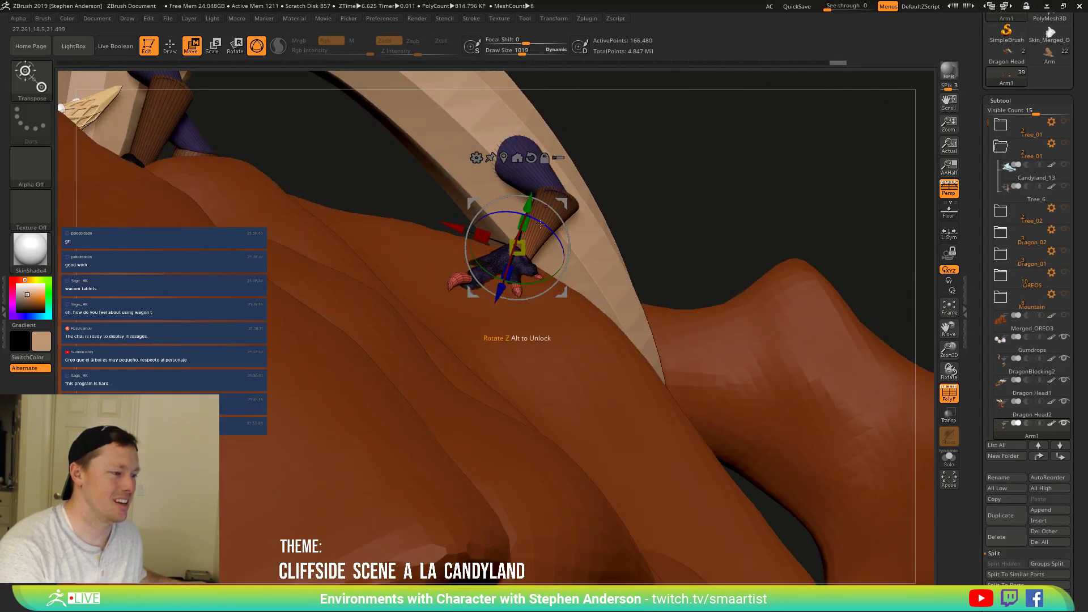
{"action": "mouse_move", "coordinate": [578, 274]}
{"action": "right_mouse_down"}
{"action": "mouse_move", "coordinate": [579, 254]}
{"action": "mouse_move", "coordinate": [574, 264]}
{"action": "right_mouse_up"}
{"action": "left_click_drag", "start_coordinate": [574, 263], "coordinate": [560, 250]}
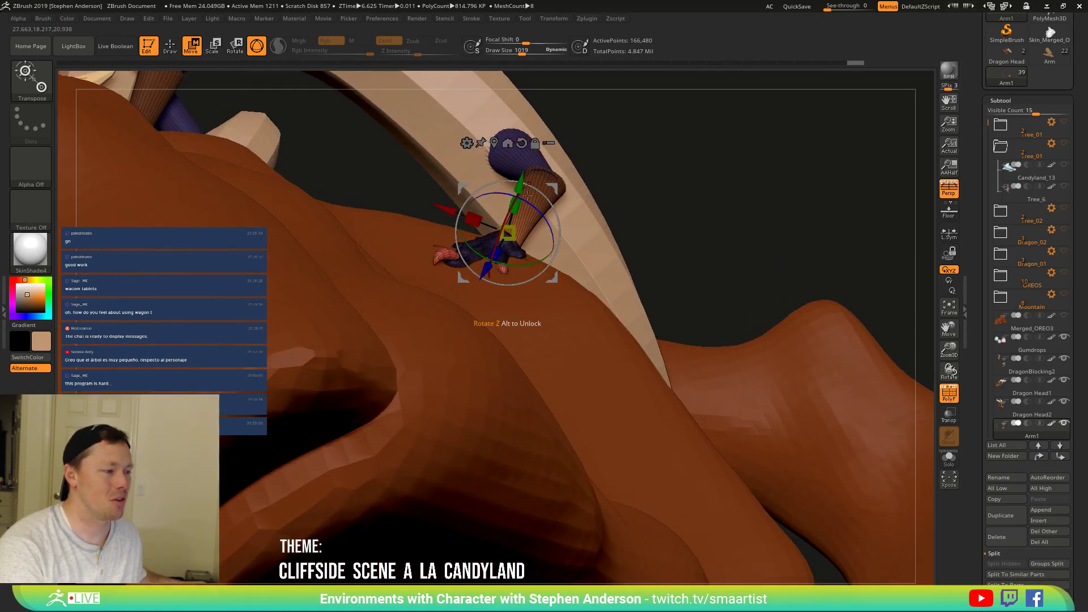
{"action": "left_click_drag", "start_coordinate": [524, 187], "coordinate": [538, 250]}
Clear the hand's mask and lasso-mask the duplicated arms again in solo mode to isolate the part being posed.
{"action": "left_click_drag", "start_coordinate": [609, 223], "coordinate": [660, 232], "text": "ctrl"}
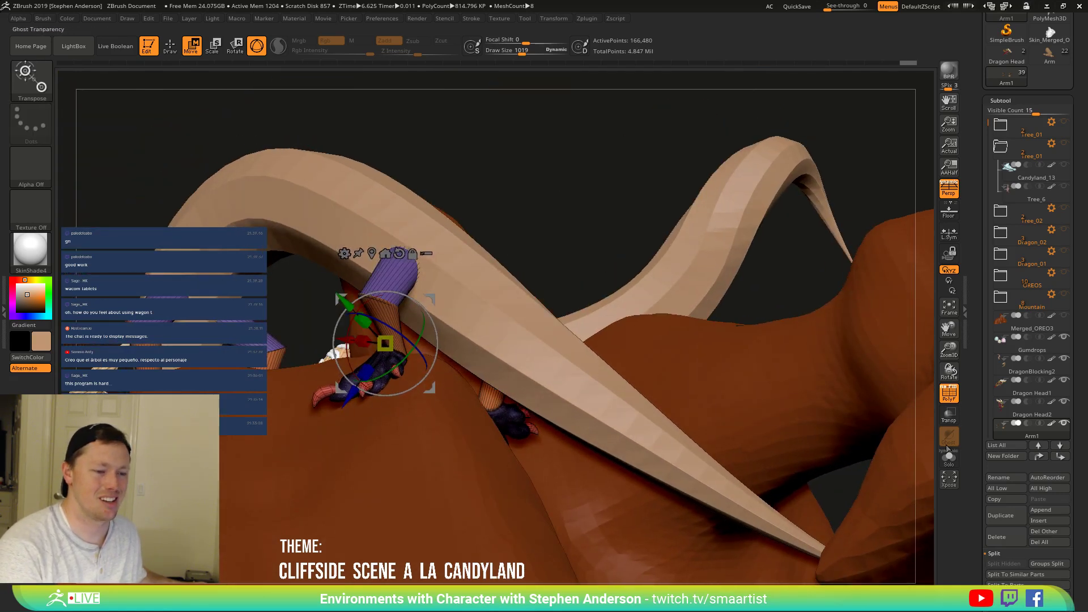
{"action": "left_click", "coordinate": [950, 464]}
{"action": "mouse_move", "coordinate": [538, 317]}
{"action": "left_mouse_down"}
{"action": "mouse_move", "coordinate": [510, 300]}
{"action": "mouse_move", "coordinate": [461, 359]}
{"action": "mouse_move", "coordinate": [476, 349]}
{"action": "mouse_move", "coordinate": [471, 335]}
{"action": "left_mouse_up"}
{"action": "left_click_drag", "start_coordinate": [361, 302], "coordinate": [490, 357], "text": "ctrl"}
{"action": "left_click", "coordinate": [948, 458]}
Undo the first adjustment of the duplicated rear arm and reposition it against the dragon's body with the gizmo.
{"action": "left_click_drag", "start_coordinate": [568, 276], "coordinate": [491, 212]}
{"action": "left_click_drag", "start_coordinate": [412, 291], "coordinate": [372, 280]}
{"action": "key", "text": "ctrl+z"}
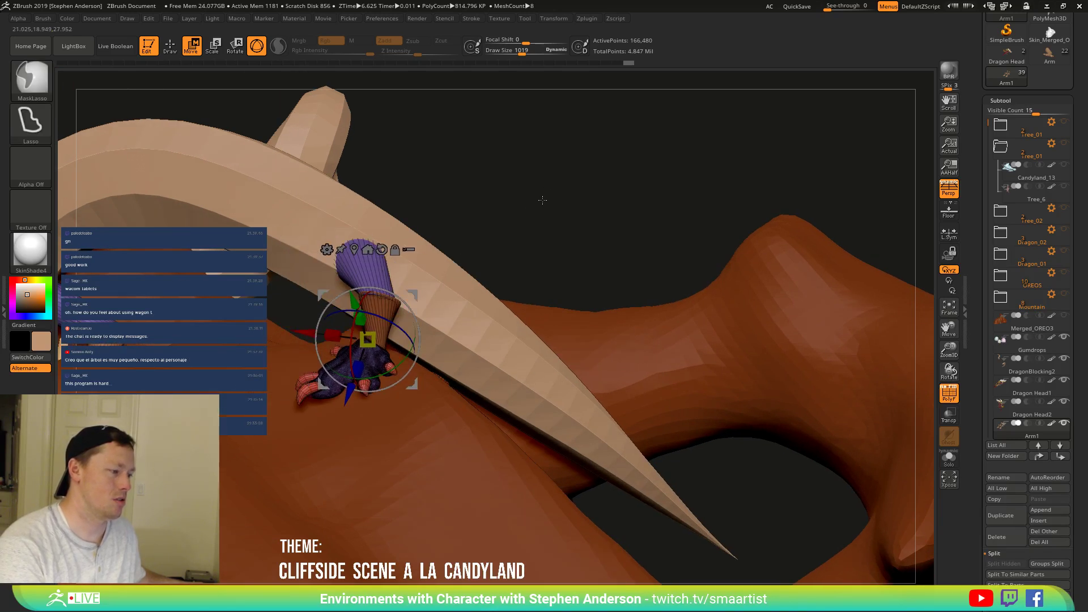
{"action": "left_click_drag", "start_coordinate": [413, 294], "coordinate": [358, 292]}
{"action": "mouse_move", "coordinate": [426, 273]}
{"action": "right_mouse_down"}
{"action": "mouse_move", "coordinate": [507, 283]}
{"action": "mouse_move", "coordinate": [414, 285]}
{"action": "mouse_move", "coordinate": [446, 274]}
{"action": "mouse_move", "coordinate": [542, 190]}
{"action": "right_mouse_up"}
Switch to the Move Topological brush and adjust the rear forearm where it meets the elbow.
{"action": "key", "text": "b"}
{"action": "key", "text": "t"}
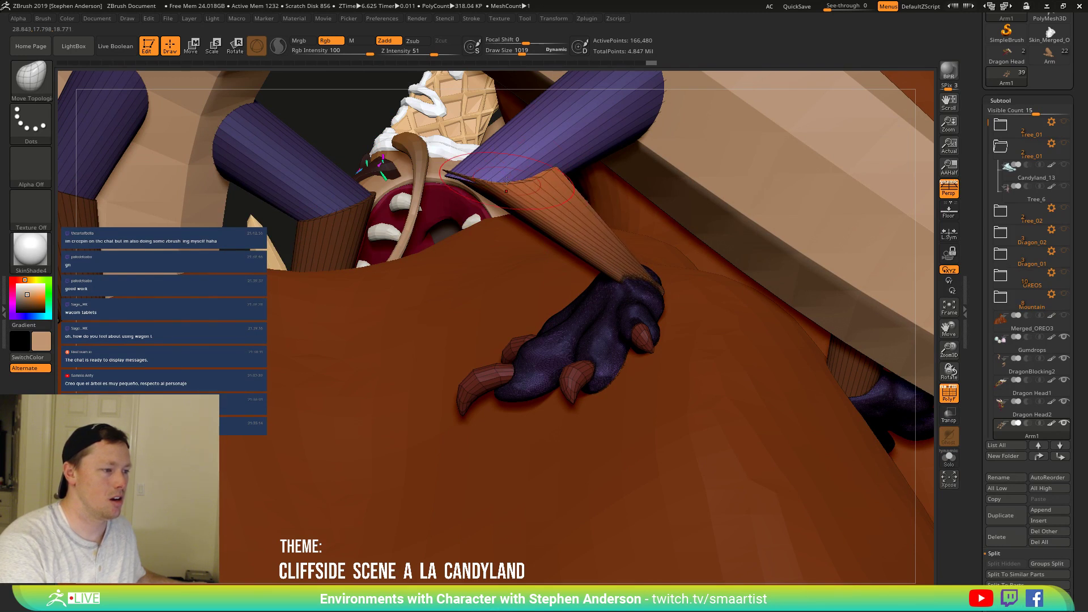
{"action": "mouse_move", "coordinate": [543, 178]}
{"action": "right_mouse_down"}
{"action": "mouse_move", "coordinate": [566, 170]}
{"action": "mouse_move", "coordinate": [522, 180]}
{"action": "right_mouse_up"}
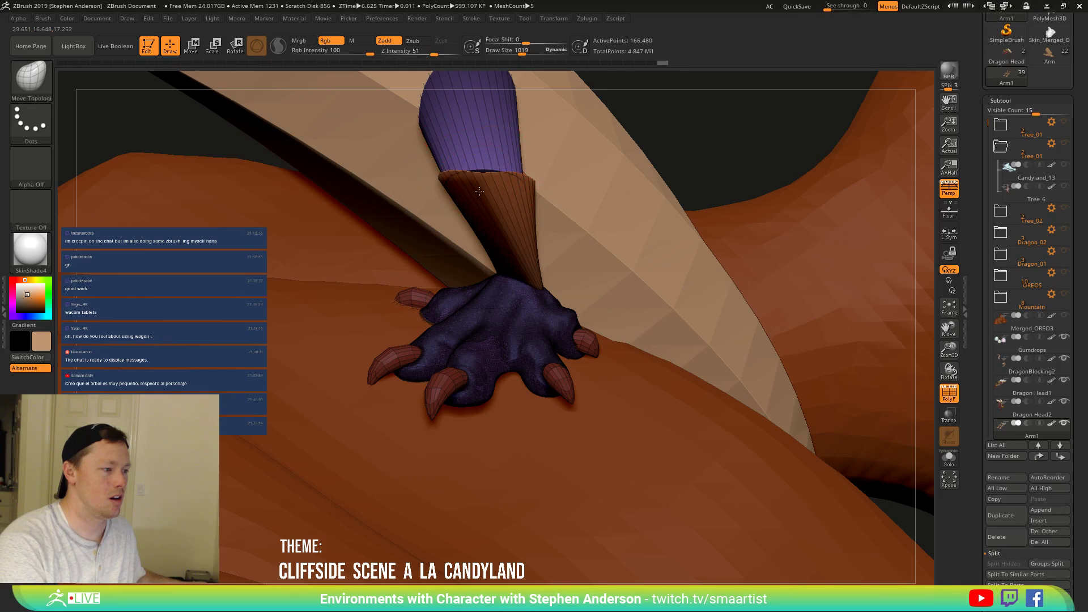
{"action": "mouse_move", "coordinate": [518, 180]}
{"action": "right_mouse_down"}
{"action": "mouse_move", "coordinate": [595, 151]}
{"action": "mouse_move", "coordinate": [631, 109]}
{"action": "right_mouse_up"}
{"action": "key", "text": "ctrl"}
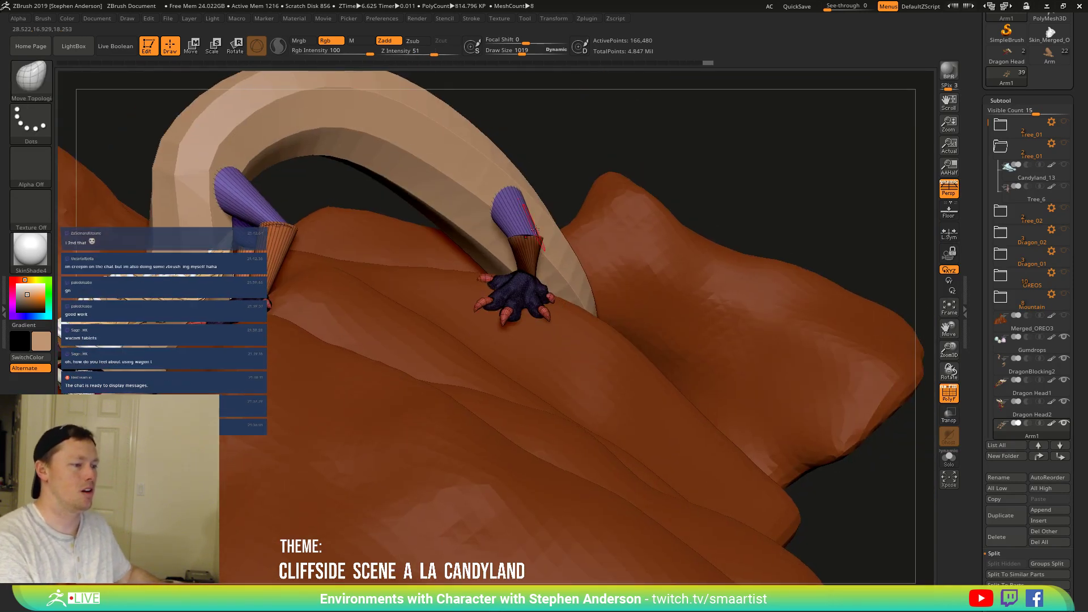
Solo Arm1 and mask every arm except the duplicated rear one on the body's far side.
{"action": "mouse_move", "coordinate": [513, 314]}
{"action": "right_mouse_down"}
{"action": "mouse_move", "coordinate": [417, 215]}
{"action": "mouse_move", "coordinate": [611, 277]}
{"action": "mouse_move", "coordinate": [557, 259]}
{"action": "mouse_move", "coordinate": [534, 208]}
{"action": "mouse_move", "coordinate": [565, 305]}
{"action": "mouse_move", "coordinate": [487, 328]}
{"action": "mouse_move", "coordinate": [632, 316]}
{"action": "right_mouse_up"}
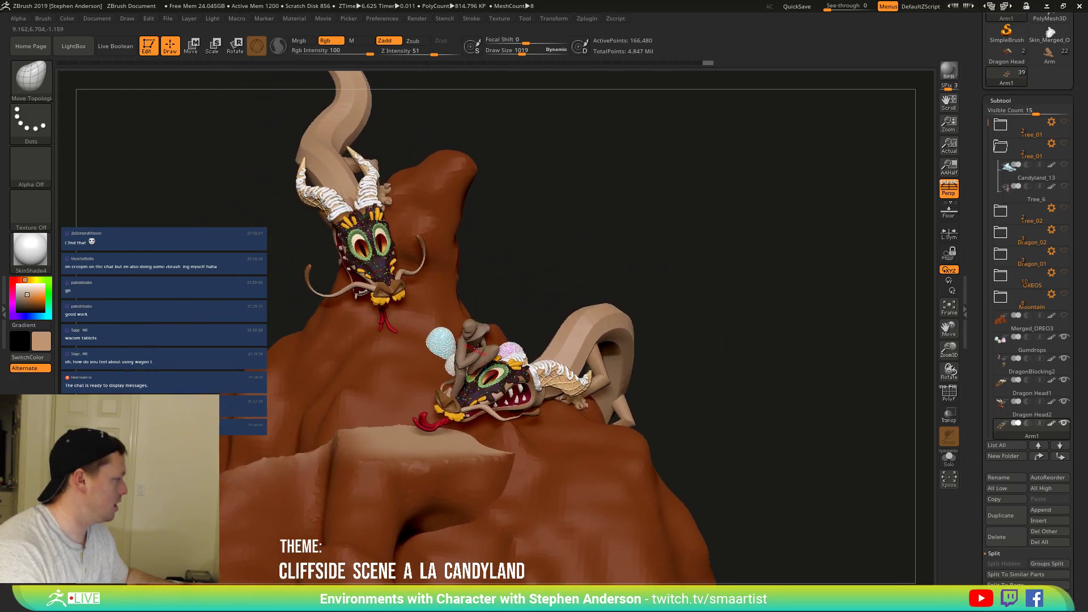
{"action": "right_click_drag", "start_coordinate": [550, 393], "coordinate": [600, 388]}
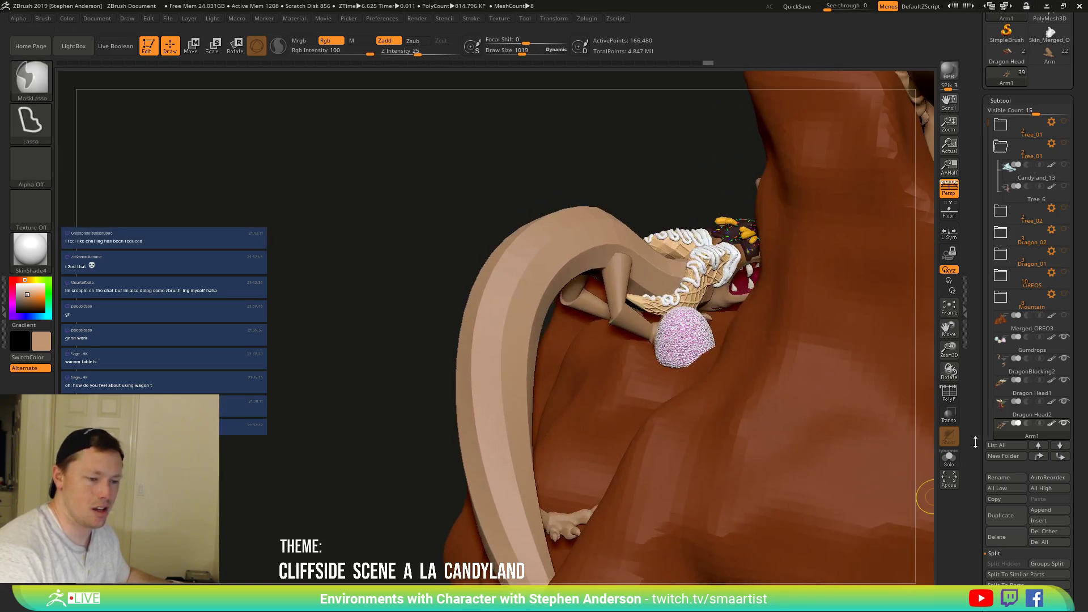
{"action": "left_click", "coordinate": [951, 462]}
{"action": "right_click_drag", "start_coordinate": [481, 484], "coordinate": [567, 476]}
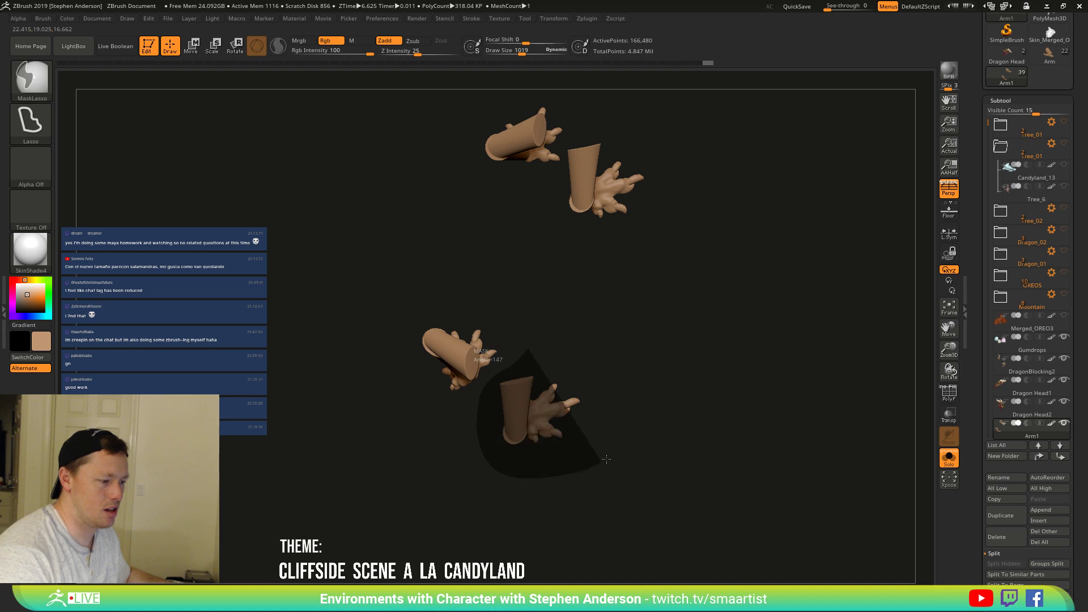
{"action": "left_click_drag", "start_coordinate": [603, 336], "coordinate": [594, 332], "text": "ctrl+alt"}
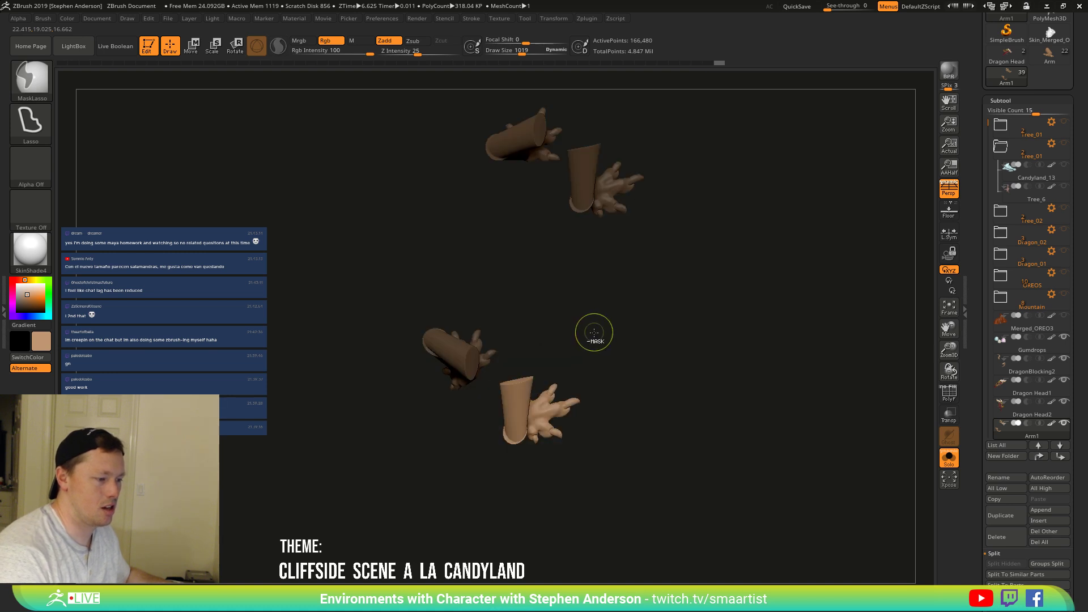
Bring back the full scene, centre the gizmo on the unmasked duplicated arm and move and rotate it against the dragon's body.
{"action": "left_click", "coordinate": [957, 464]}
{"action": "mouse_move", "coordinate": [506, 396]}
{"action": "right_mouse_down"}
{"action": "mouse_move", "coordinate": [521, 411]}
{"action": "mouse_move", "coordinate": [510, 424]}
{"action": "right_mouse_up"}
{"action": "key", "text": "w"}
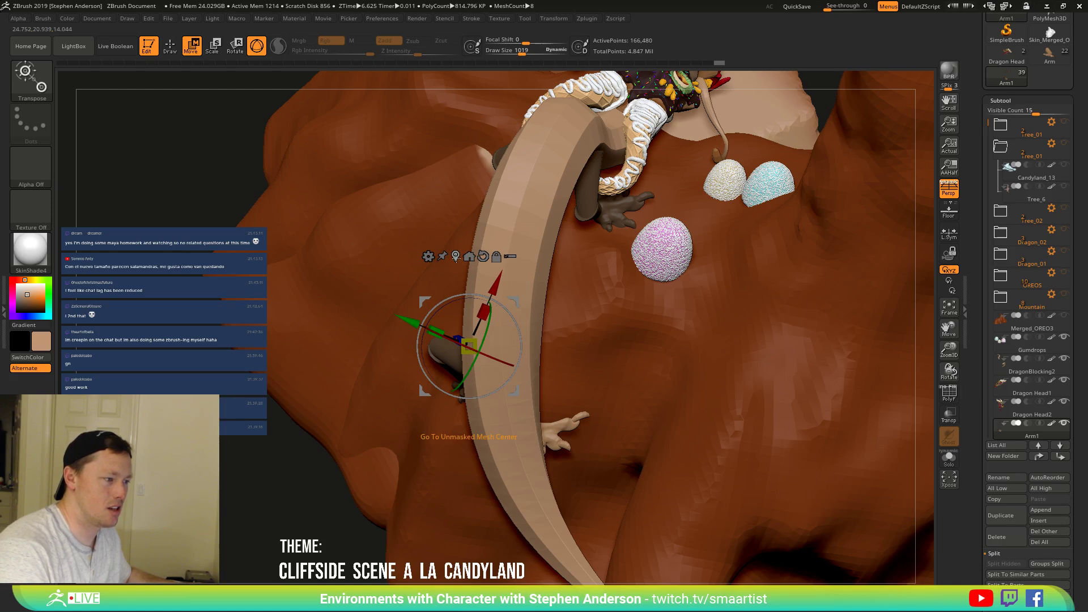
{"action": "left_click", "coordinate": [457, 257]}
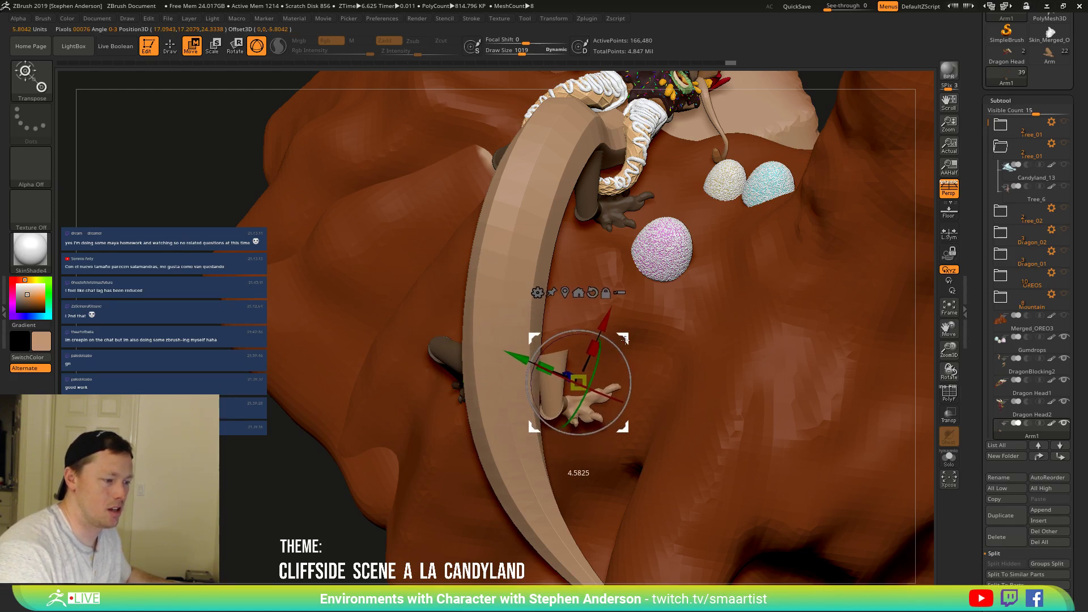
{"action": "mouse_move", "coordinate": [603, 363]}
{"action": "right_mouse_down"}
{"action": "mouse_move", "coordinate": [565, 481]}
{"action": "mouse_move", "coordinate": [611, 362]}
{"action": "right_mouse_up"}
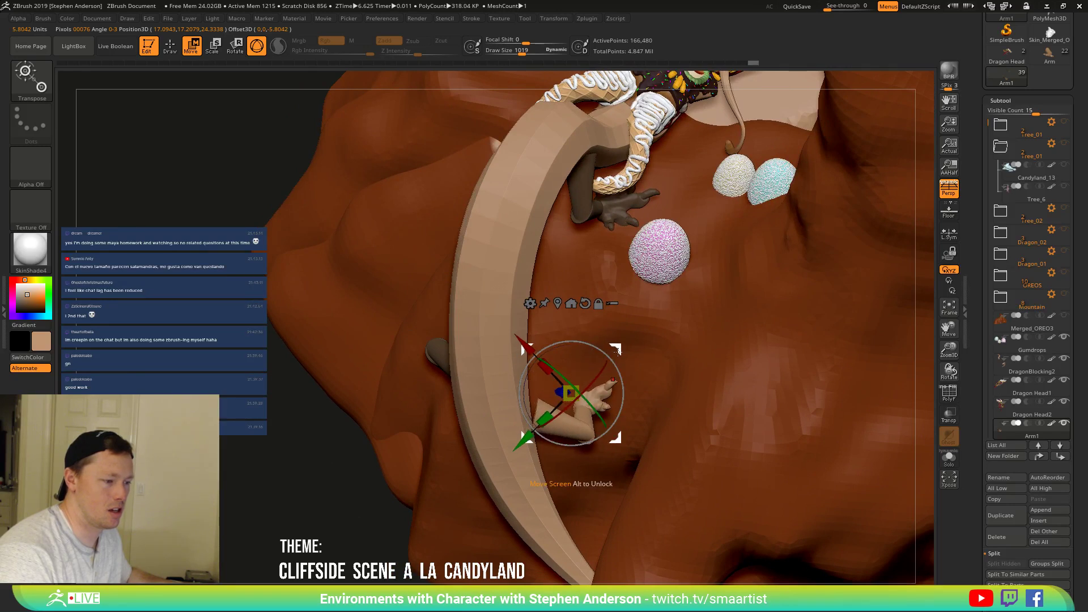
{"action": "right_click_drag", "start_coordinate": [604, 348], "coordinate": [683, 409]}
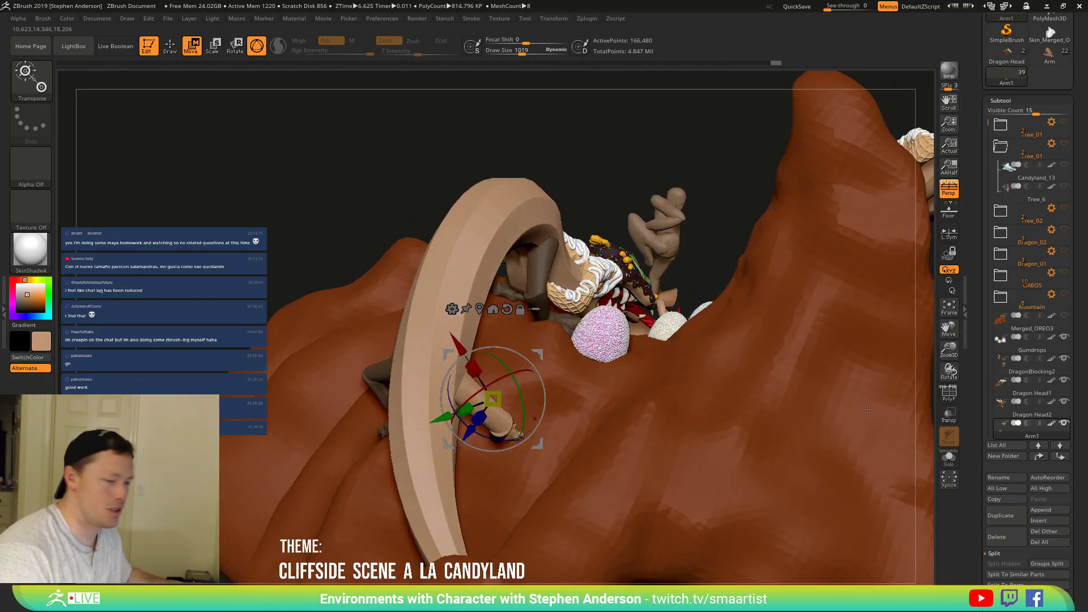
Turn on ghosted transparency, reselect Arm1 and recentre the gizmo on the unmasked arm while checking it in solo mode.
{"action": "left_click", "coordinate": [949, 415]}
{"action": "right_click_drag", "start_coordinate": [569, 376], "coordinate": [513, 447]}
{"action": "left_click_drag", "start_coordinate": [544, 354], "coordinate": [719, 281], "text": "alt"}
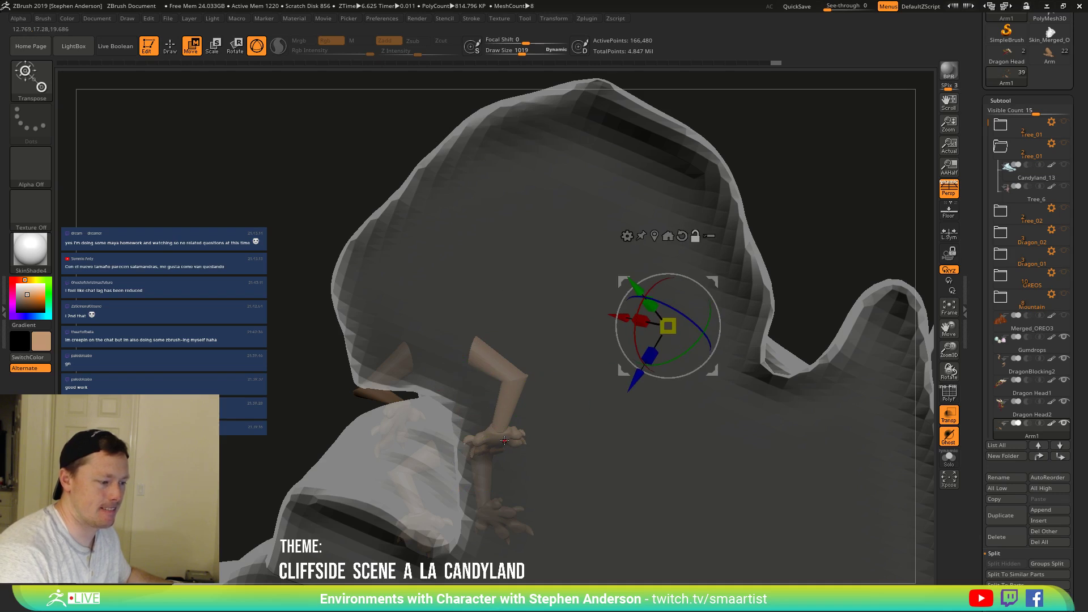
{"action": "left_click", "coordinate": [518, 440], "text": "alt"}
{"action": "right_click_drag", "start_coordinate": [489, 415], "coordinate": [432, 382]}
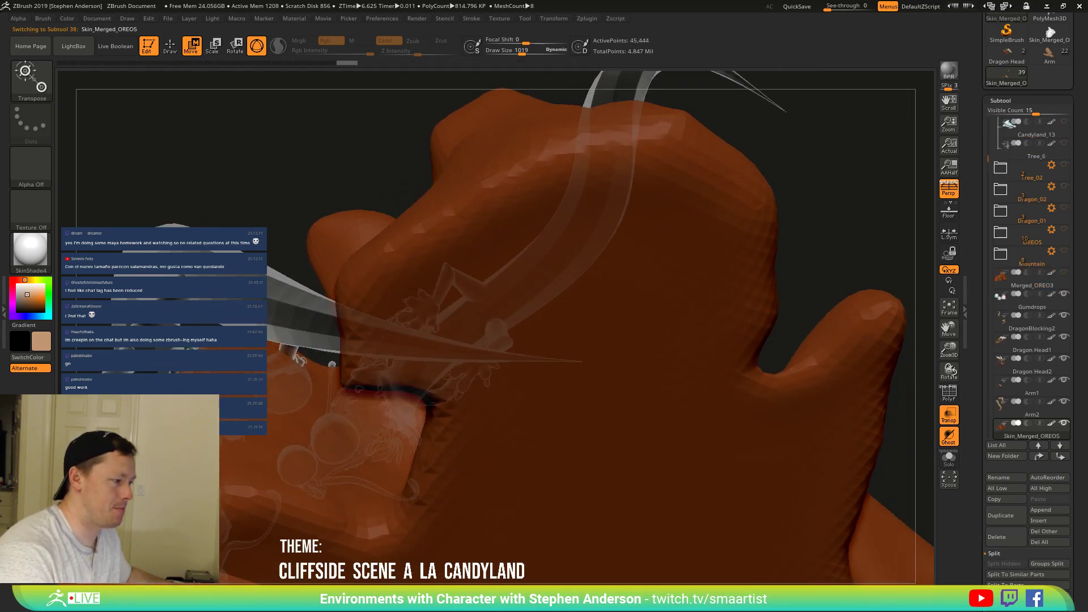
{"action": "left_click", "coordinate": [296, 357], "text": "alt"}
{"action": "right_click_drag", "start_coordinate": [284, 271], "coordinate": [879, 430]}
{"action": "left_click", "coordinate": [948, 459]}
{"action": "right_click_drag", "start_coordinate": [340, 323], "coordinate": [278, 319]}
{"action": "left_click", "coordinate": [292, 360]}
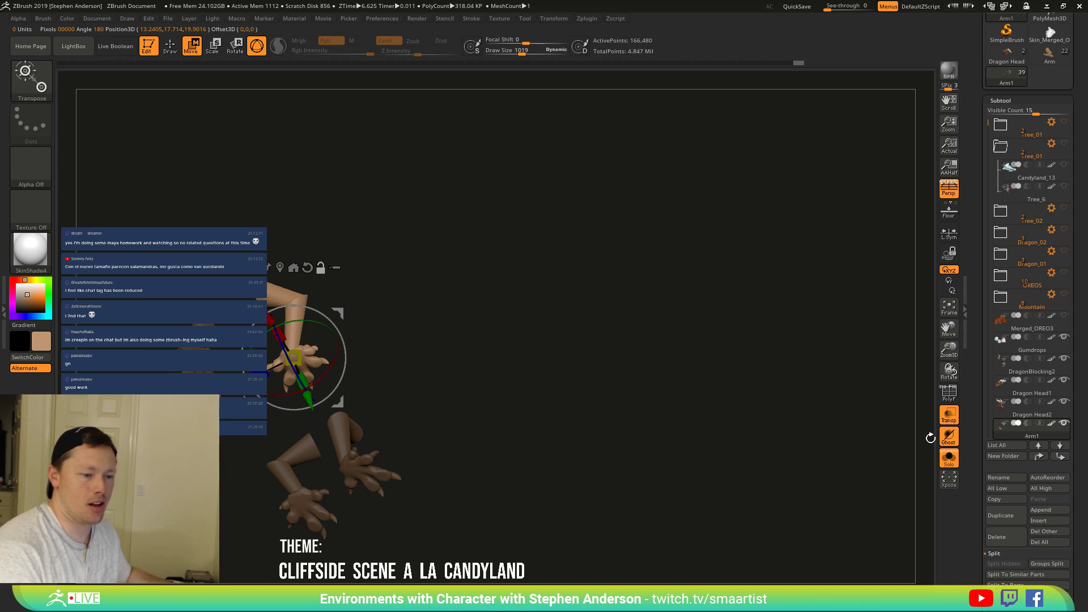
{"action": "left_click", "coordinate": [949, 456]}
Rotate and reposition the unmasked rear arm with the gizmo so it sits between the dragon's body and the ground.
{"action": "mouse_move", "coordinate": [286, 311]}
{"action": "right_mouse_down"}
{"action": "mouse_move", "coordinate": [328, 442]}
{"action": "mouse_move", "coordinate": [280, 322]}
{"action": "right_mouse_up"}
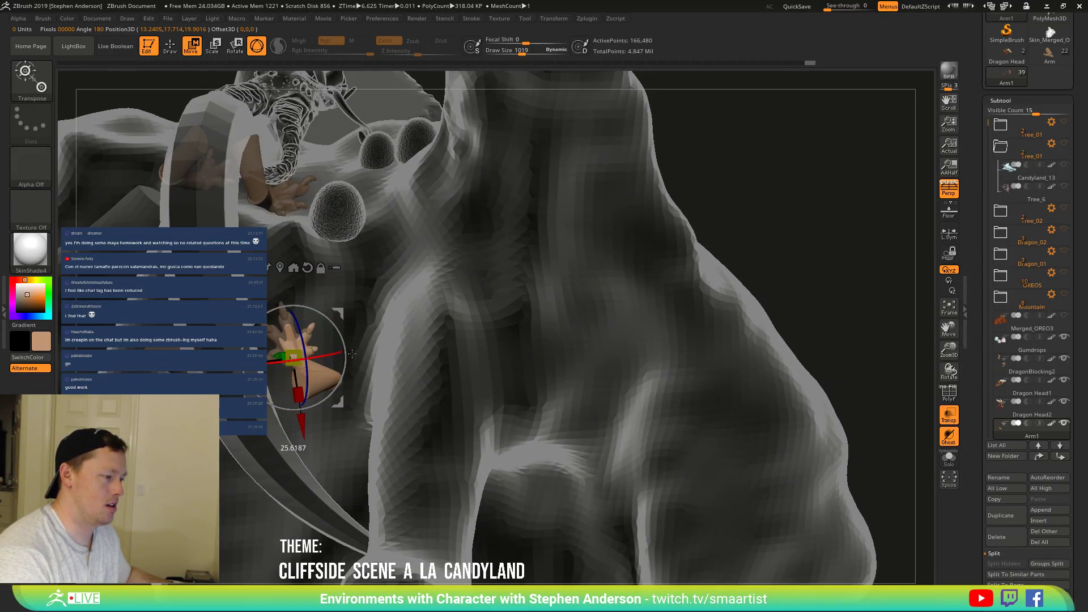
{"action": "right_click_drag", "start_coordinate": [352, 334], "coordinate": [289, 356]}
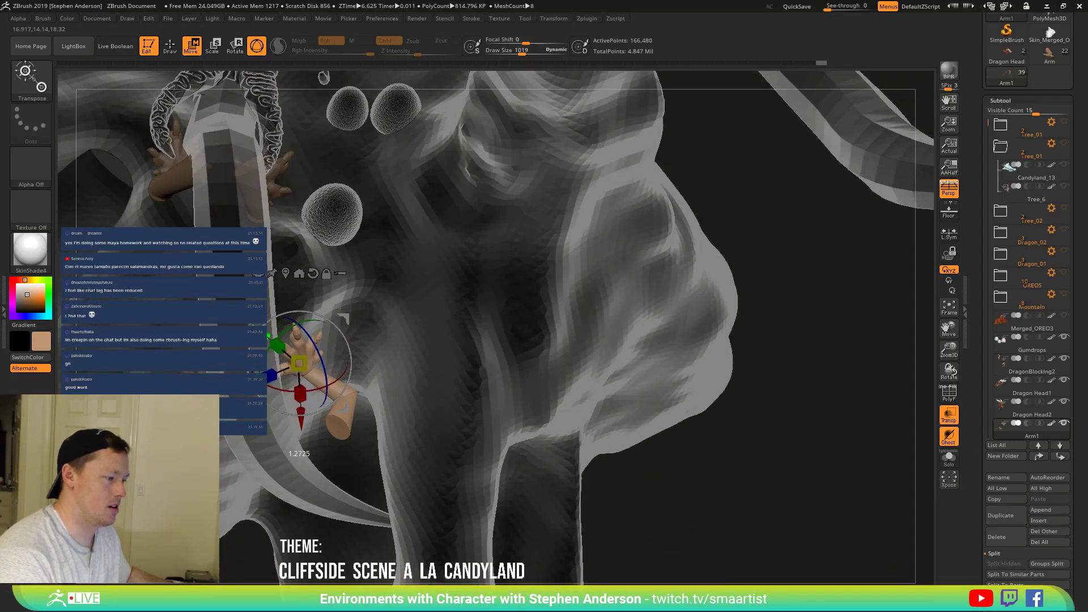
{"action": "right_click_drag", "start_coordinate": [339, 388], "coordinate": [288, 533]}
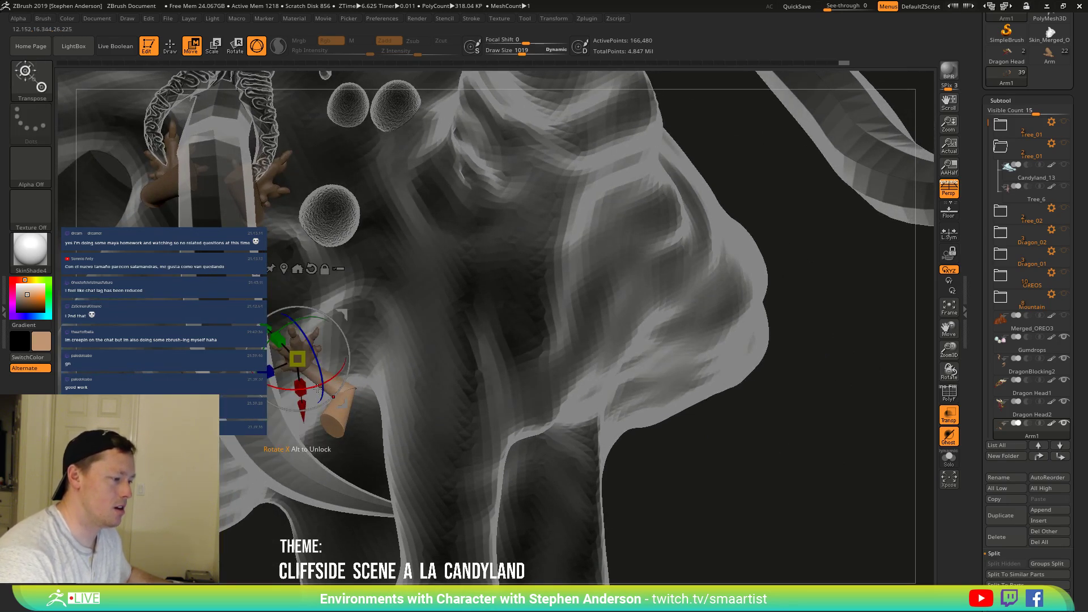
{"action": "left_click_drag", "start_coordinate": [267, 458], "coordinate": [300, 340]}
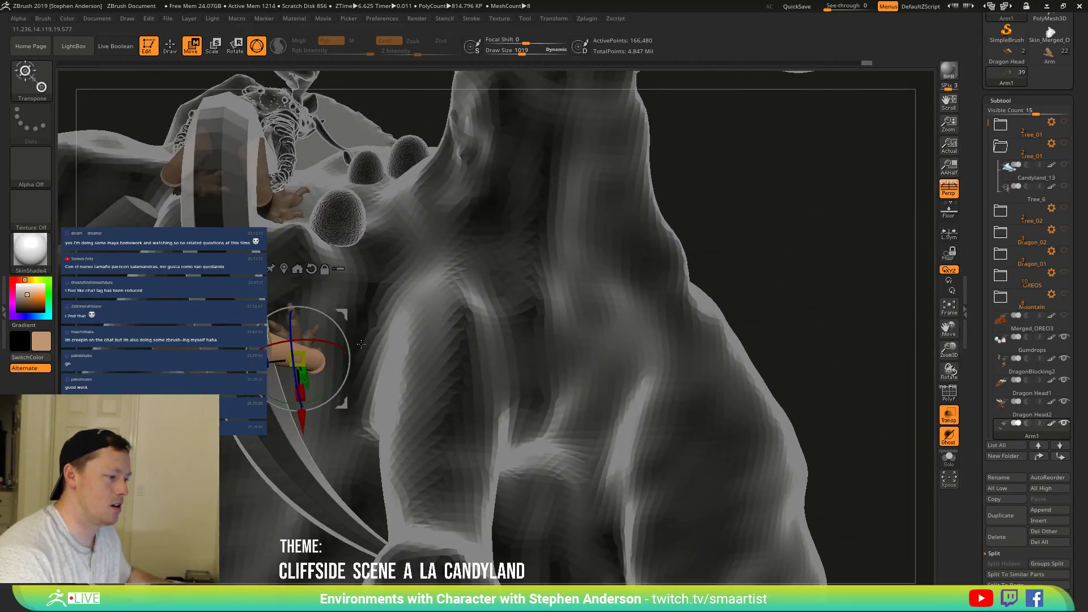
{"action": "left_click_drag", "start_coordinate": [267, 347], "coordinate": [258, 341]}
{"action": "left_click_drag", "start_coordinate": [341, 312], "coordinate": [346, 337]}
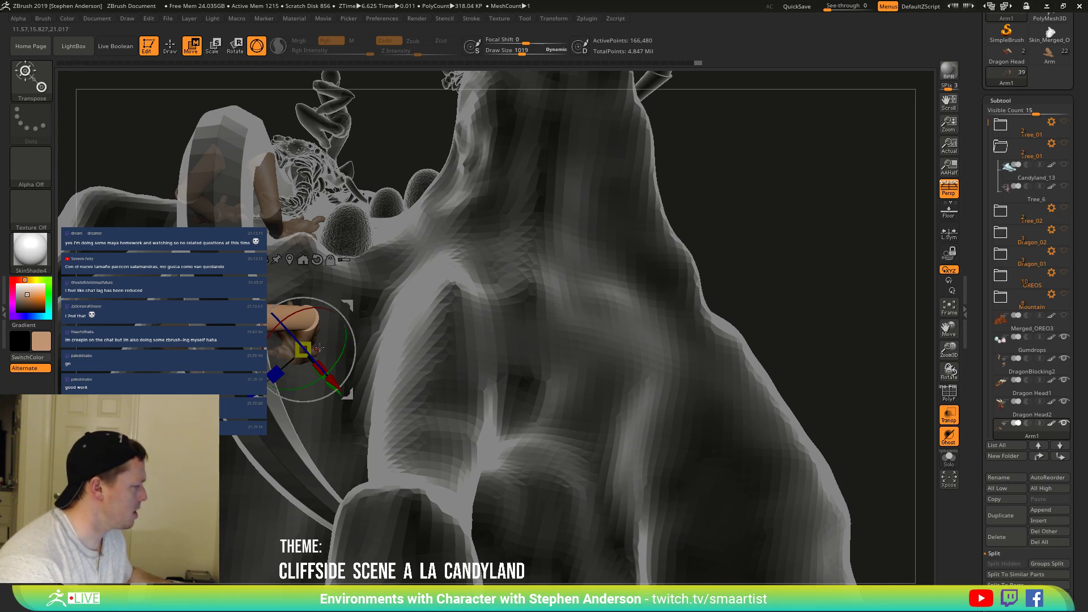
{"action": "left_click_drag", "start_coordinate": [326, 348], "coordinate": [360, 406]}
Switch to the Move brush for the upper part of the rear arm, enlarging the draw size to 1652 and 4077.
{"action": "key", "text": "q"}
{"action": "key", "text": "b"}
{"action": "key", "text": "m"}
{"action": "key", "text": "v"}
{"action": "mouse_move", "coordinate": [340, 406]}
{"action": "right_mouse_down"}
{"action": "mouse_move", "coordinate": [264, 420]}
{"action": "mouse_move", "coordinate": [287, 423]}
{"action": "right_mouse_up"}
{"action": "key", "text": "s"}
{"action": "left_click_drag", "start_coordinate": [288, 425], "coordinate": [297, 429]}
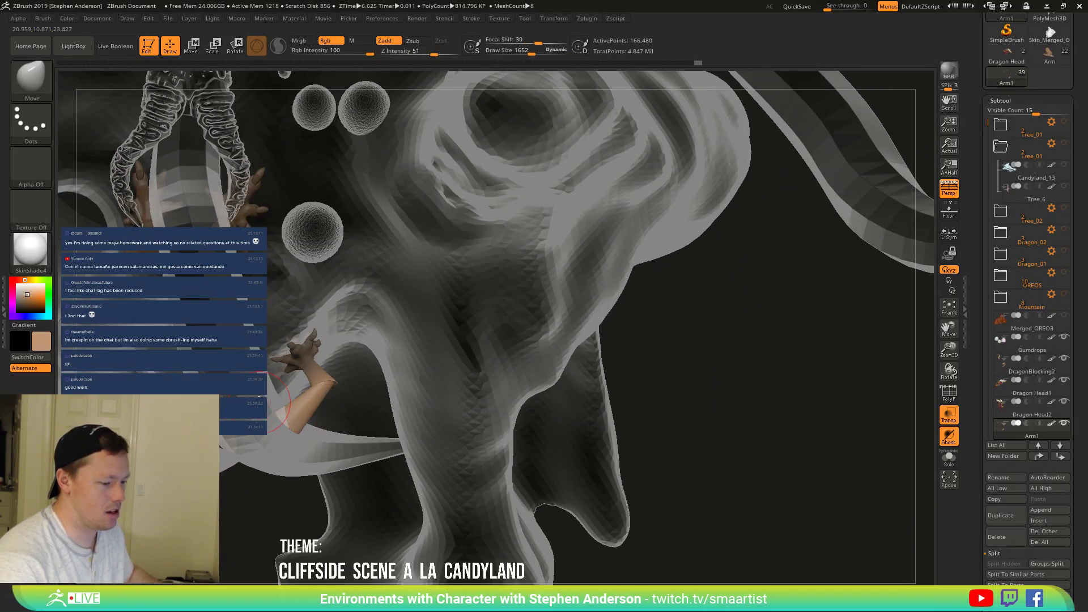
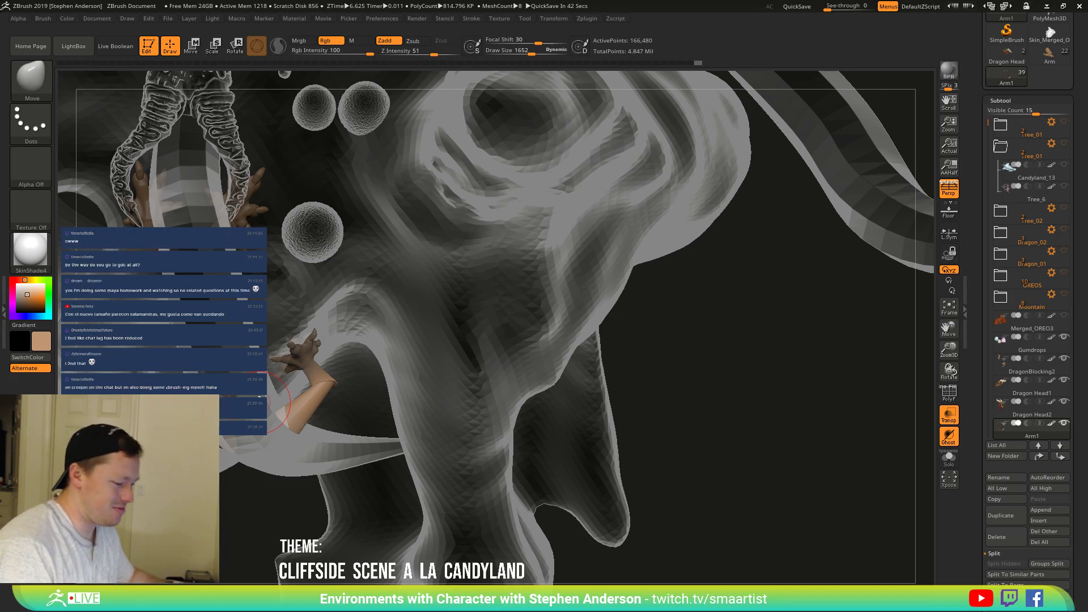
{"action": "right_click_drag", "start_coordinate": [318, 358], "coordinate": [304, 412]}
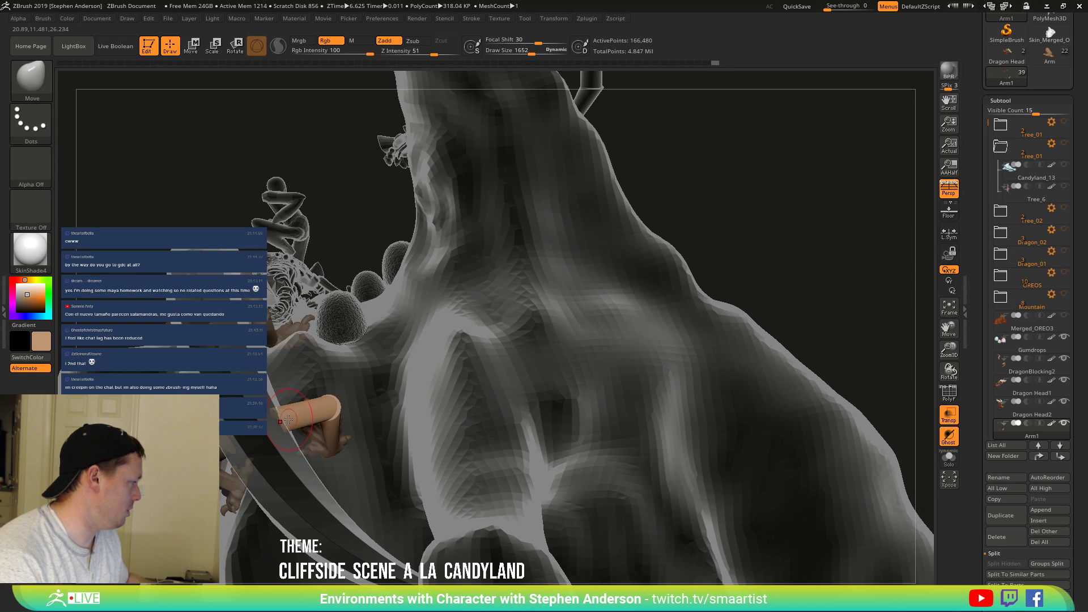
{"action": "mouse_move", "coordinate": [291, 415]}
{"action": "right_mouse_down"}
{"action": "mouse_move", "coordinate": [284, 459]}
{"action": "mouse_move", "coordinate": [286, 431]}
{"action": "right_mouse_up"}
{"action": "key", "text": "s"}
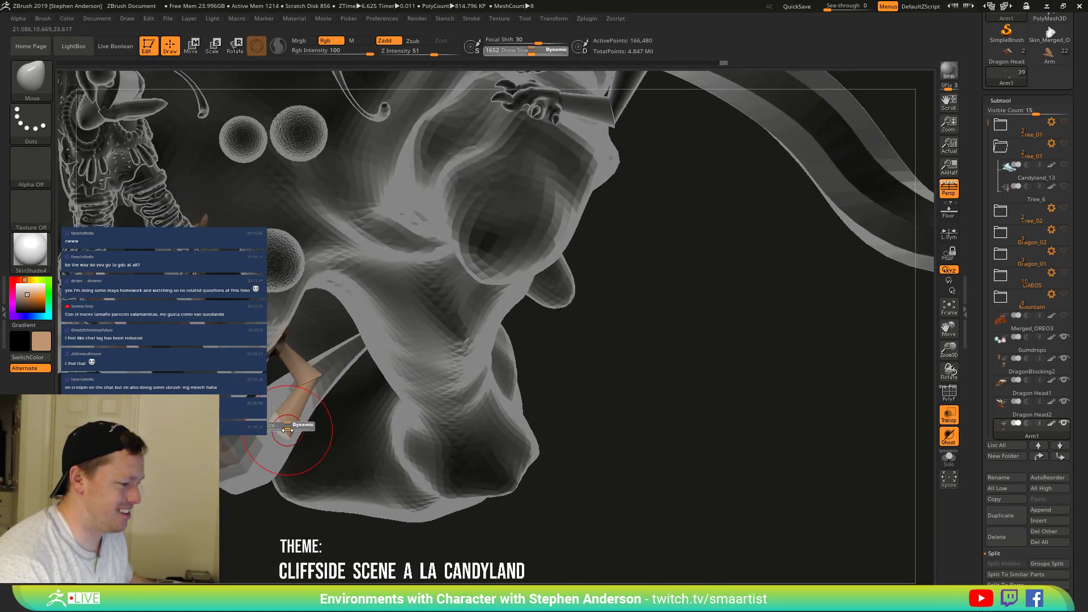
{"action": "left_click_drag", "start_coordinate": [302, 435], "coordinate": [327, 435]}
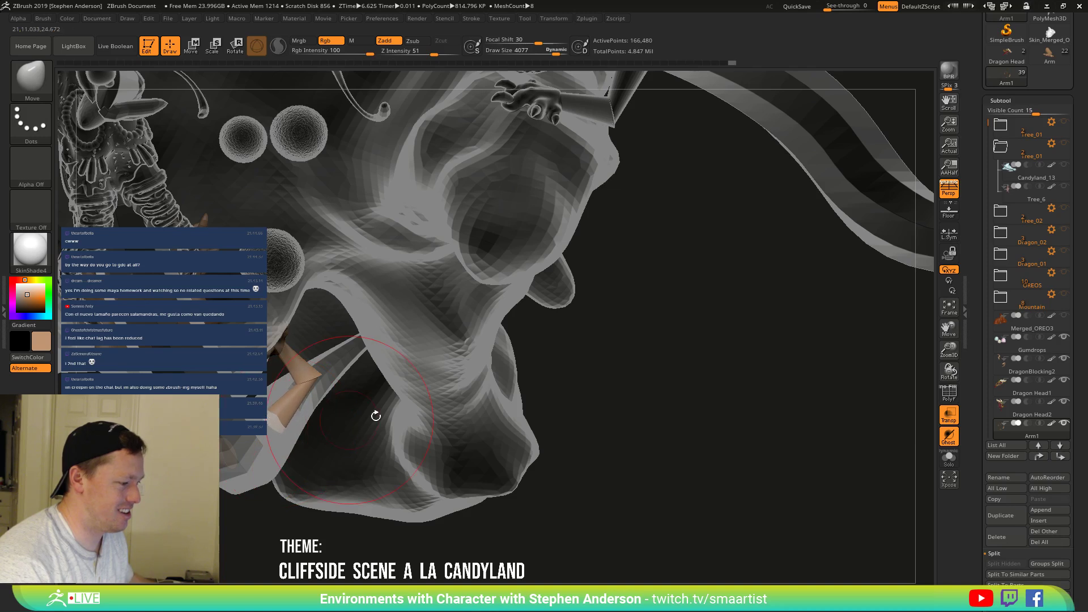
Turn off transparency, select CharacterBlocking and insert a cylinder from the IMM Primitives brush at the crouching character's hand.
{"action": "right_click_drag", "start_coordinate": [595, 461], "coordinate": [732, 391], "text": "ctrl"}
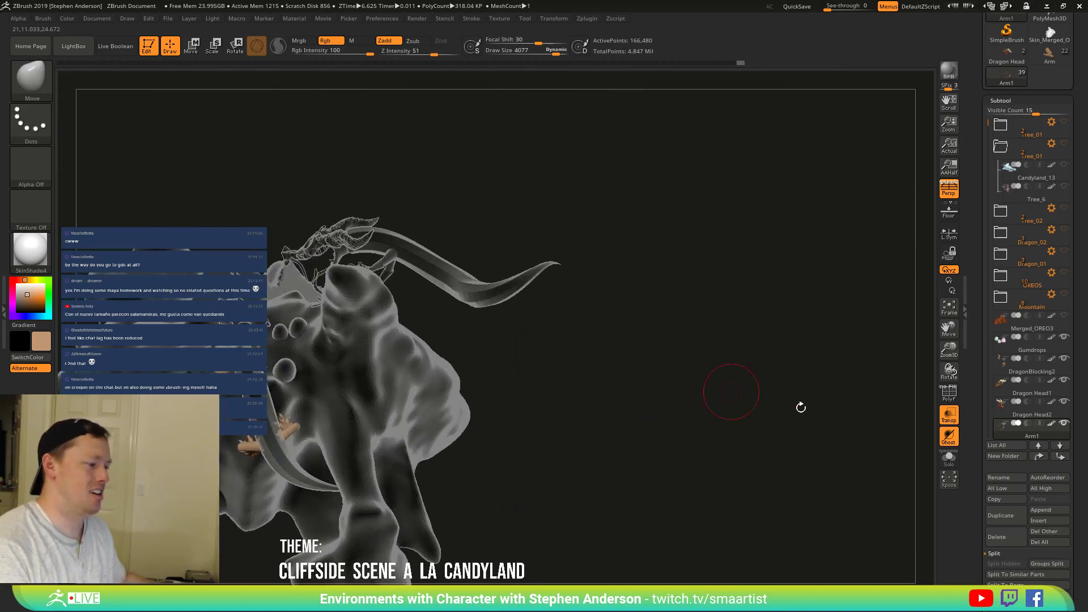
{"action": "left_click", "coordinate": [948, 415]}
{"action": "right_click_drag", "start_coordinate": [566, 388], "coordinate": [611, 387]}
{"action": "right_click_drag", "start_coordinate": [538, 282], "coordinate": [693, 275], "text": "alt"}
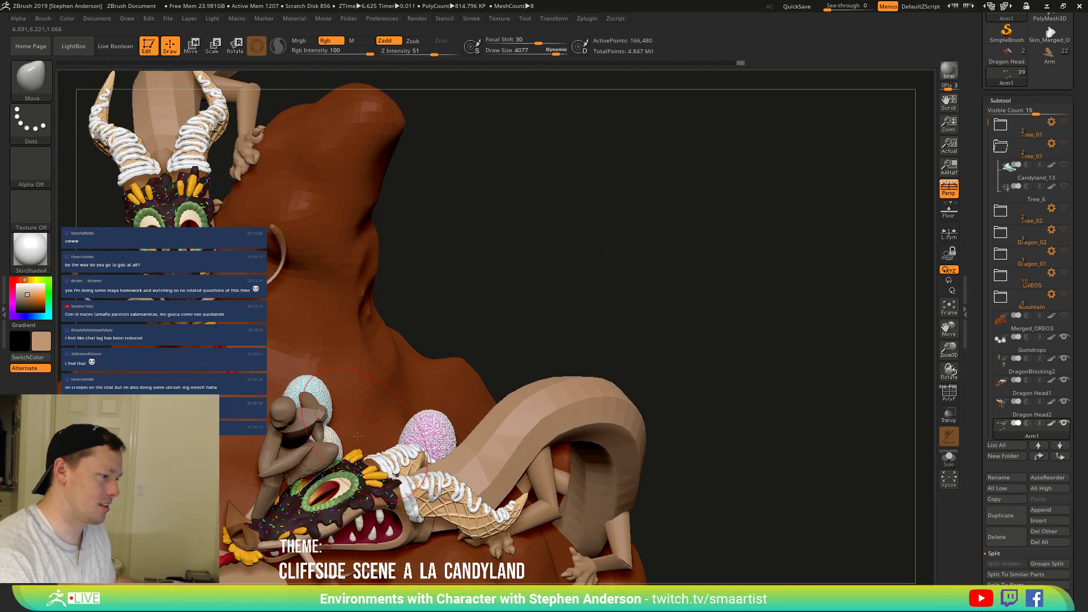
{"action": "left_click", "coordinate": [310, 451], "text": "alt"}
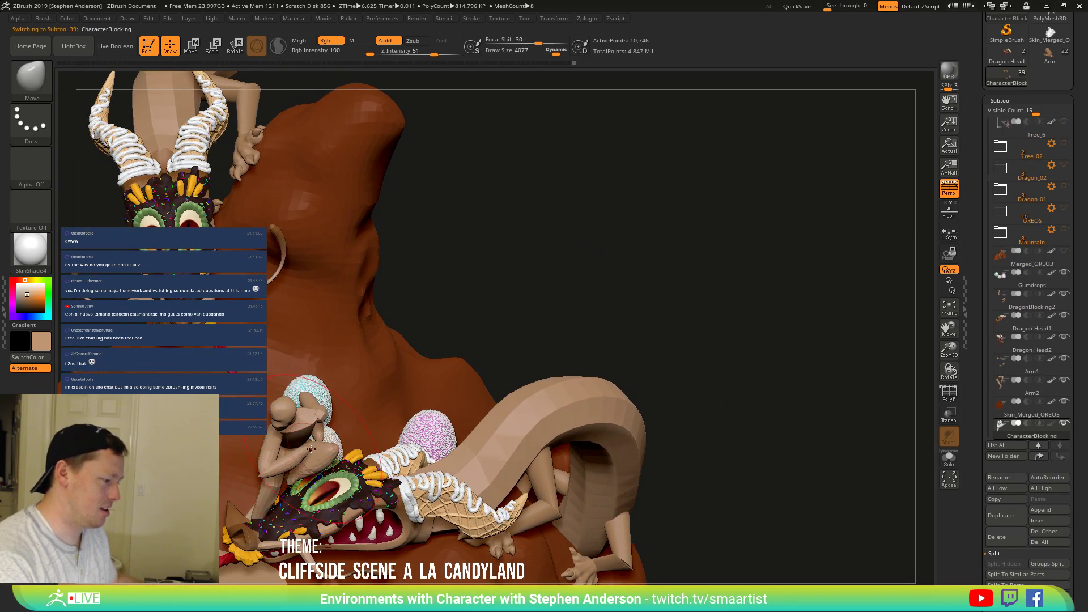
{"action": "key", "text": "b"}
{"action": "left_click", "coordinate": [301, 415]}
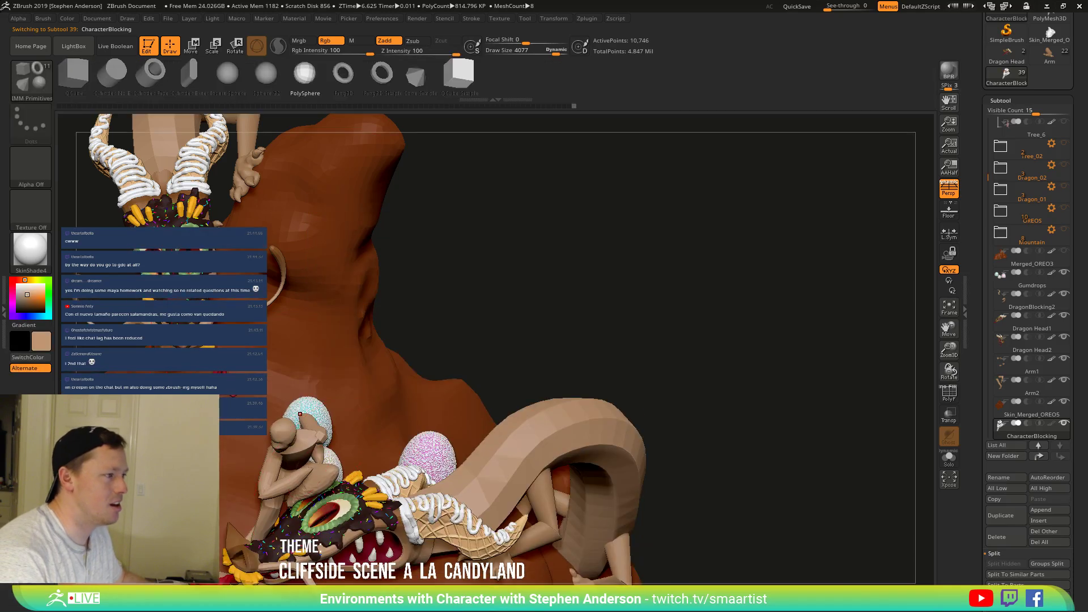
{"action": "left_click", "coordinate": [111, 76]}
{"action": "right_click_drag", "start_coordinate": [314, 401], "coordinate": [288, 431]}
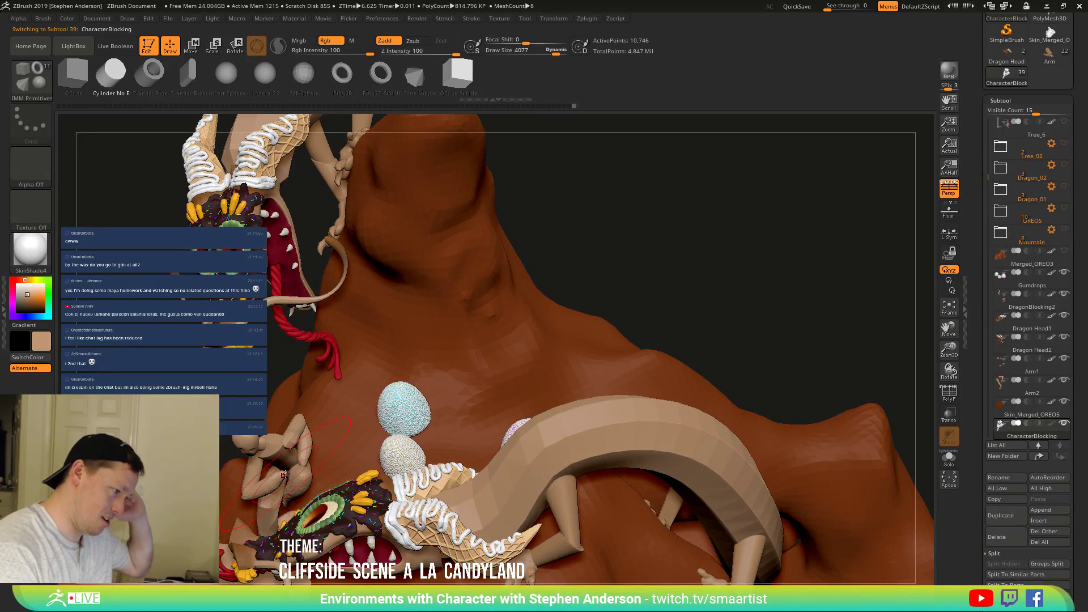
{"action": "left_click_drag", "start_coordinate": [294, 473], "coordinate": [309, 482]}
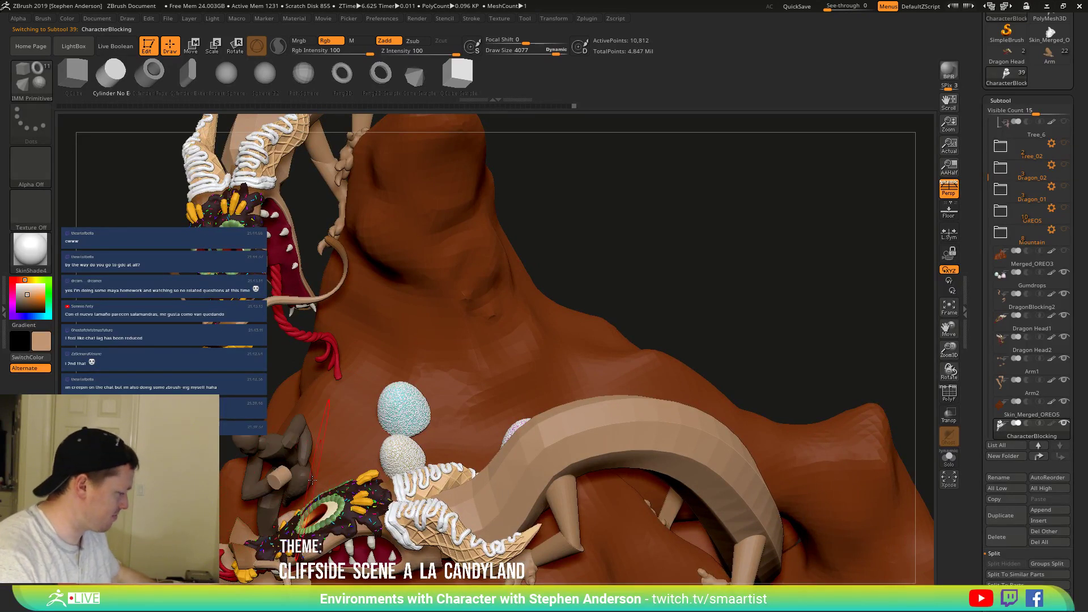
Stretch the inserted cylinder into a long thin staff with the gizmo and shift it toward the character.
{"action": "key", "text": "w"}
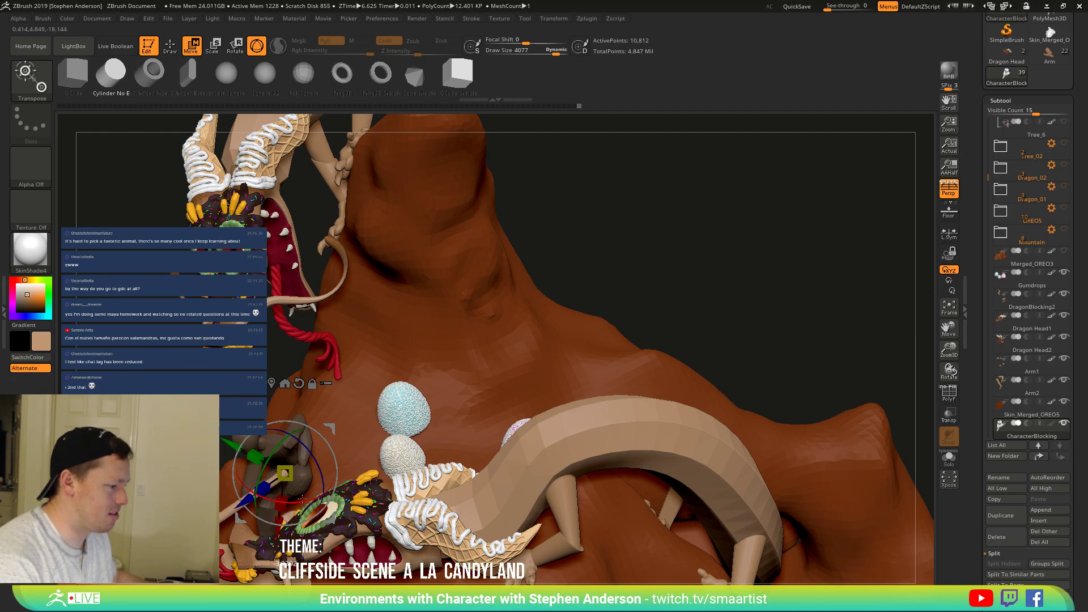
{"action": "left_click_drag", "start_coordinate": [227, 484], "coordinate": [357, 456]}
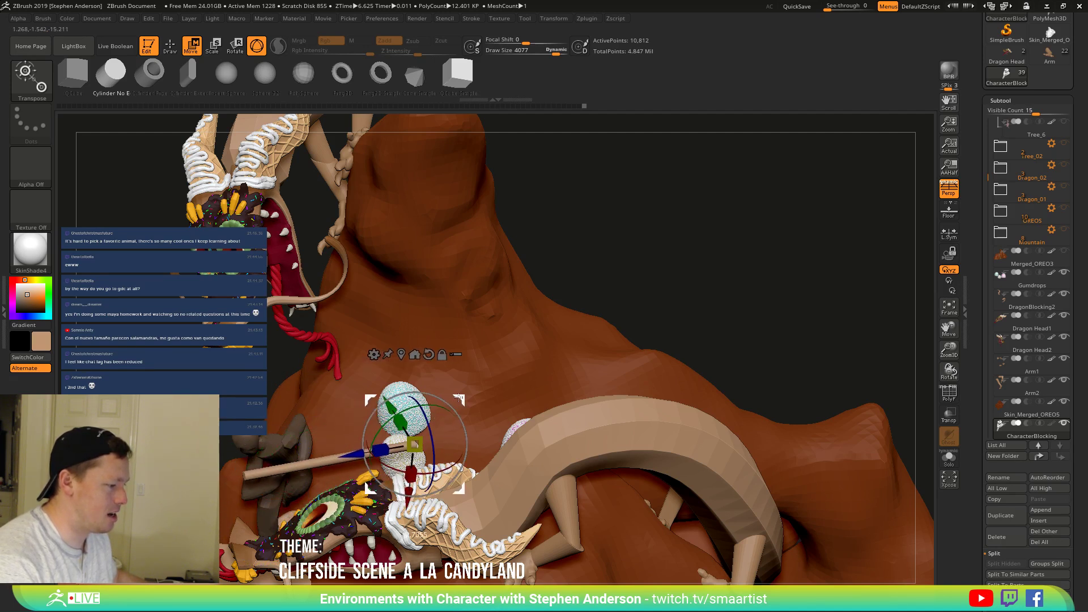
{"action": "right_click_drag", "start_coordinate": [319, 466], "coordinate": [426, 436]}
{"action": "left_click_drag", "start_coordinate": [413, 437], "coordinate": [351, 434]}
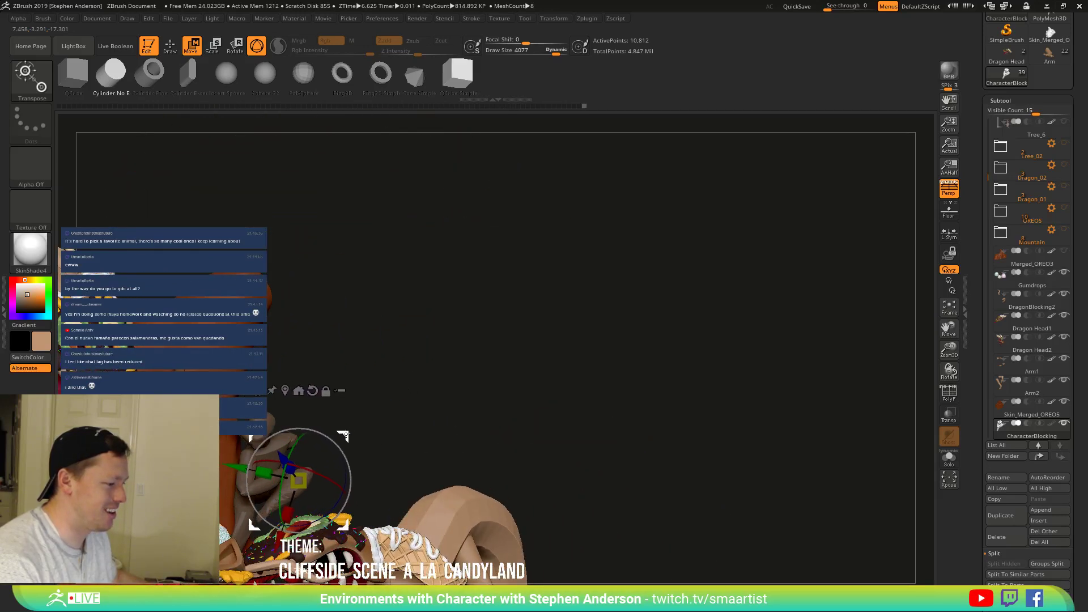
Rotate and move the staff from several angles until it stands upright in the crouching character's grip.
{"action": "right_click_drag", "start_coordinate": [371, 430], "coordinate": [351, 520]}
{"action": "left_click_drag", "start_coordinate": [258, 488], "coordinate": [268, 444]}
{"action": "left_click_drag", "start_coordinate": [350, 432], "coordinate": [258, 461]}
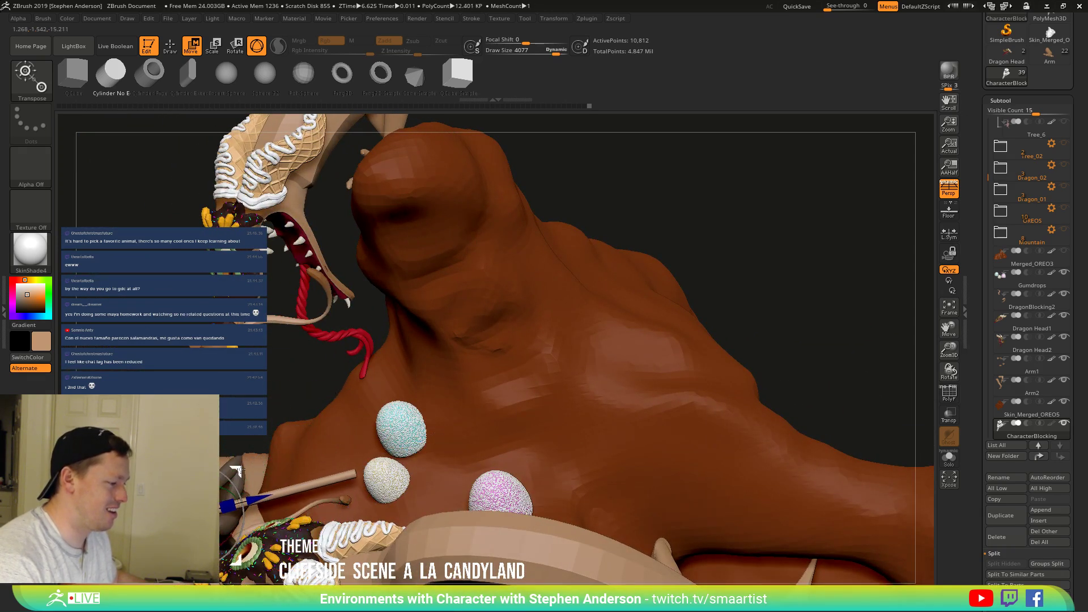
{"action": "right_click_drag", "start_coordinate": [365, 402], "coordinate": [381, 426]}
{"action": "left_click_drag", "start_coordinate": [383, 426], "coordinate": [387, 432]}
{"action": "left_click_drag", "start_coordinate": [481, 441], "coordinate": [433, 328]}
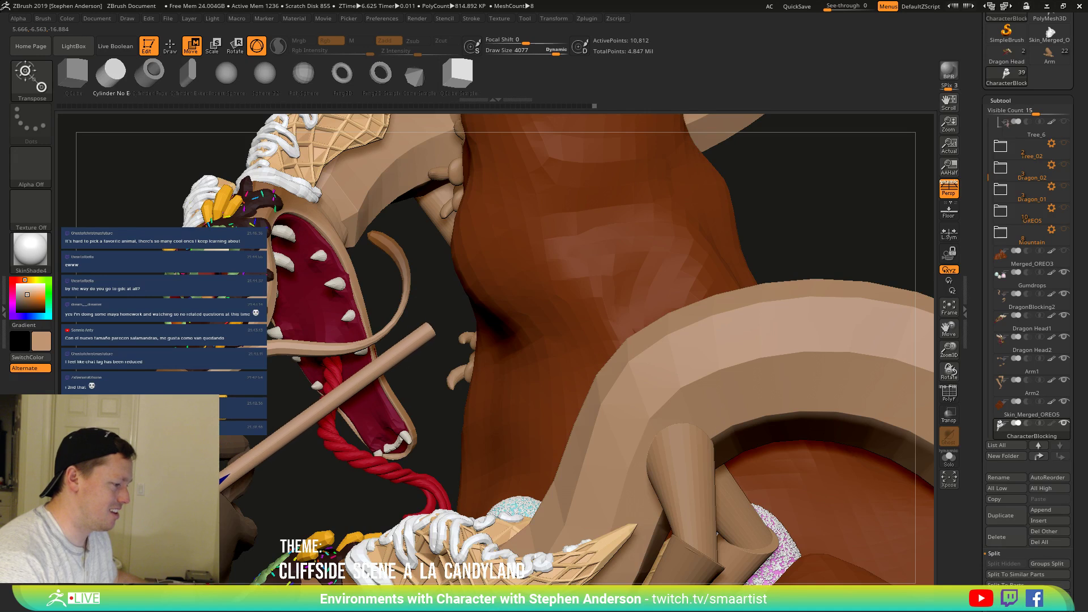
{"action": "left_click_drag", "start_coordinate": [309, 437], "coordinate": [347, 465]}
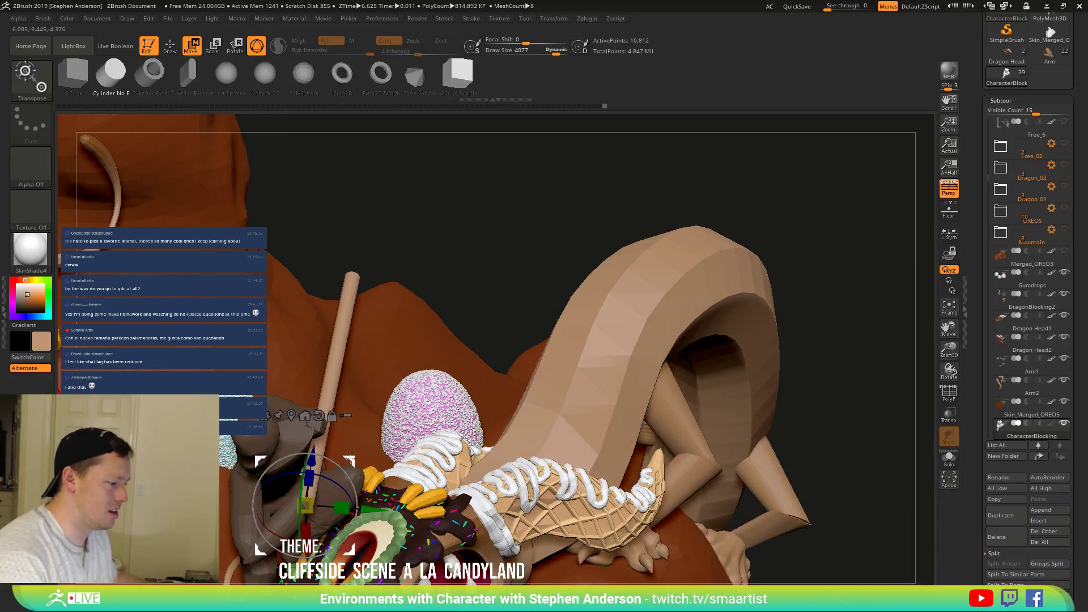
Clear the character's mask and check the staff's polygroups and placement with the polyframe temporarily shown.
{"action": "mouse_move", "coordinate": [355, 427]}
{"action": "right_mouse_down", "text": "ctrl"}
{"action": "mouse_move", "coordinate": [364, 394]}
{"action": "mouse_move", "coordinate": [434, 397]}
{"action": "right_mouse_up", "text": "ctrl"}
{"action": "key", "text": "q"}
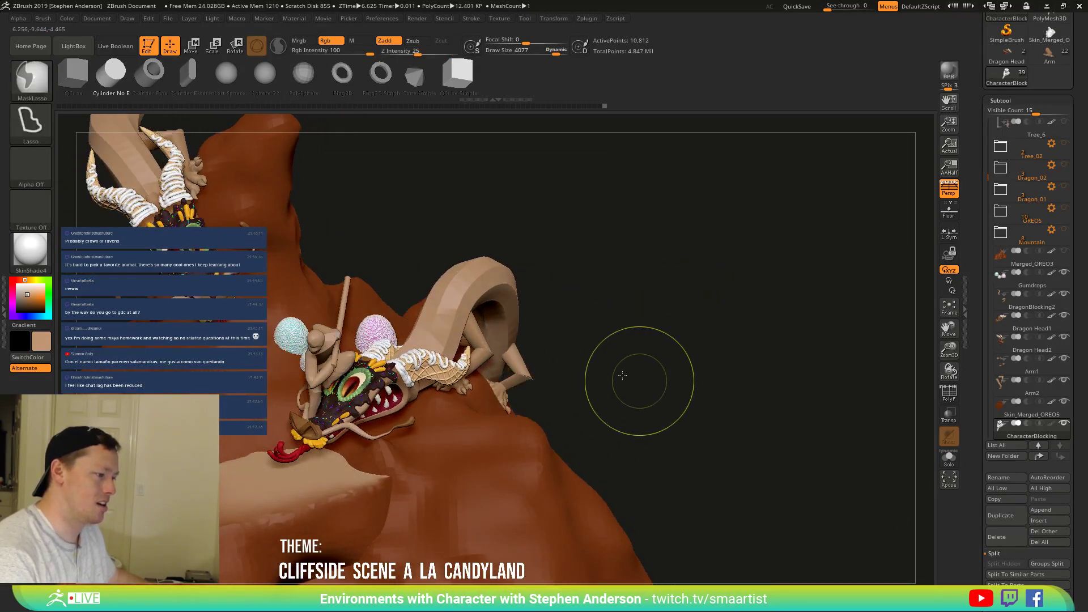
{"action": "right_click_drag", "start_coordinate": [639, 379], "coordinate": [576, 315], "text": "ctrl"}
{"action": "right_click_drag", "start_coordinate": [498, 341], "coordinate": [492, 352]}
{"action": "left_click_drag", "start_coordinate": [492, 352], "coordinate": [499, 384]}
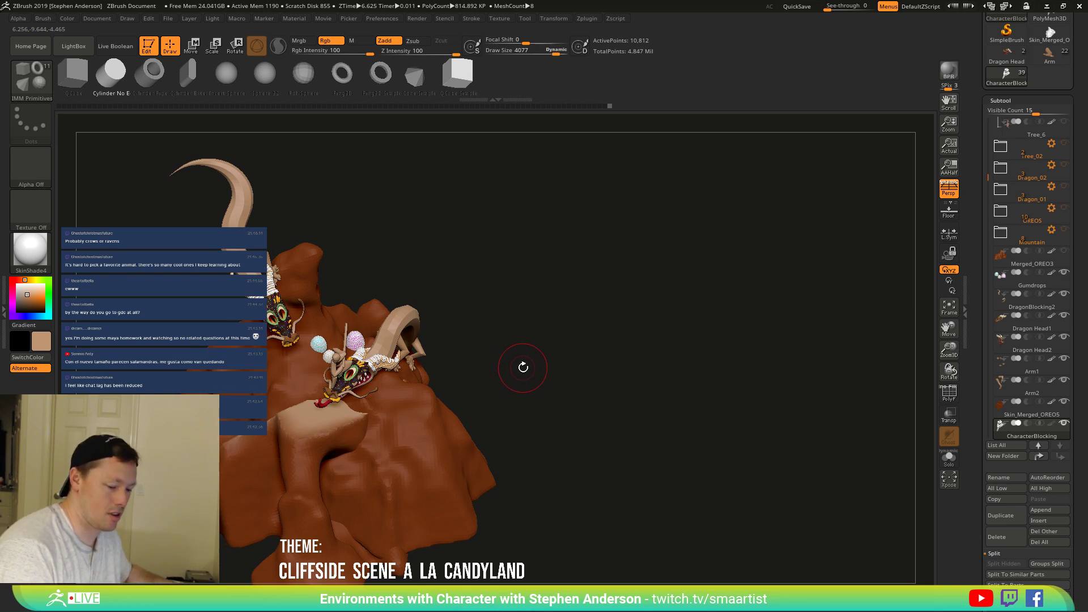
{"action": "mouse_move", "coordinate": [351, 363]}
{"action": "right_mouse_down", "text": "ctrl"}
{"action": "mouse_move", "coordinate": [344, 306]}
{"action": "mouse_move", "coordinate": [327, 293]}
{"action": "mouse_move", "coordinate": [417, 369]}
{"action": "mouse_move", "coordinate": [374, 422]}
{"action": "mouse_move", "coordinate": [305, 452]}
{"action": "right_mouse_up", "text": "ctrl"}
{"action": "key", "text": "shift+f"}
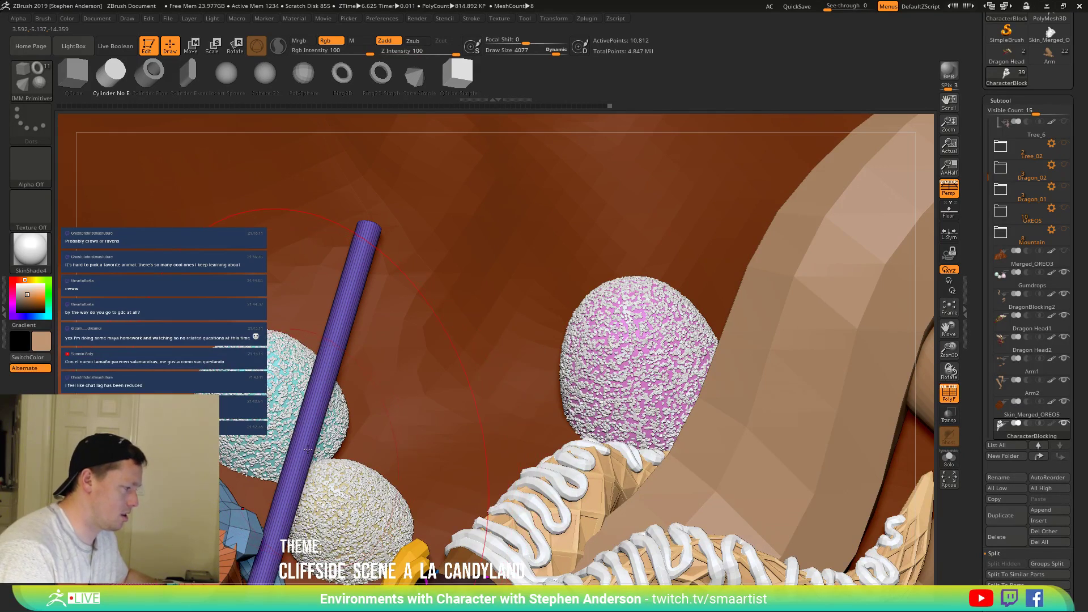
{"action": "right_click_drag", "start_coordinate": [324, 447], "coordinate": [389, 400], "text": "ctrl"}
{"action": "key", "text": "shift+f"}
{"action": "right_click_drag", "start_coordinate": [421, 367], "coordinate": [321, 387]}
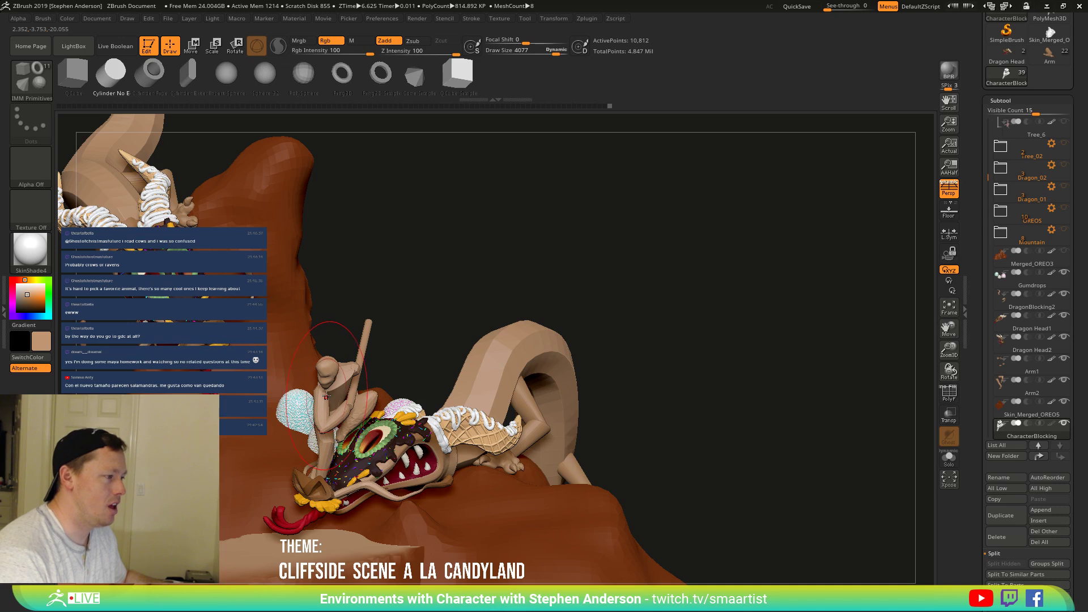
{"action": "mouse_move", "coordinate": [332, 402]}
{"action": "right_mouse_down", "text": "ctrl"}
{"action": "mouse_move", "coordinate": [348, 398]}
{"action": "mouse_move", "coordinate": [329, 332]}
{"action": "right_mouse_up", "text": "ctrl"}
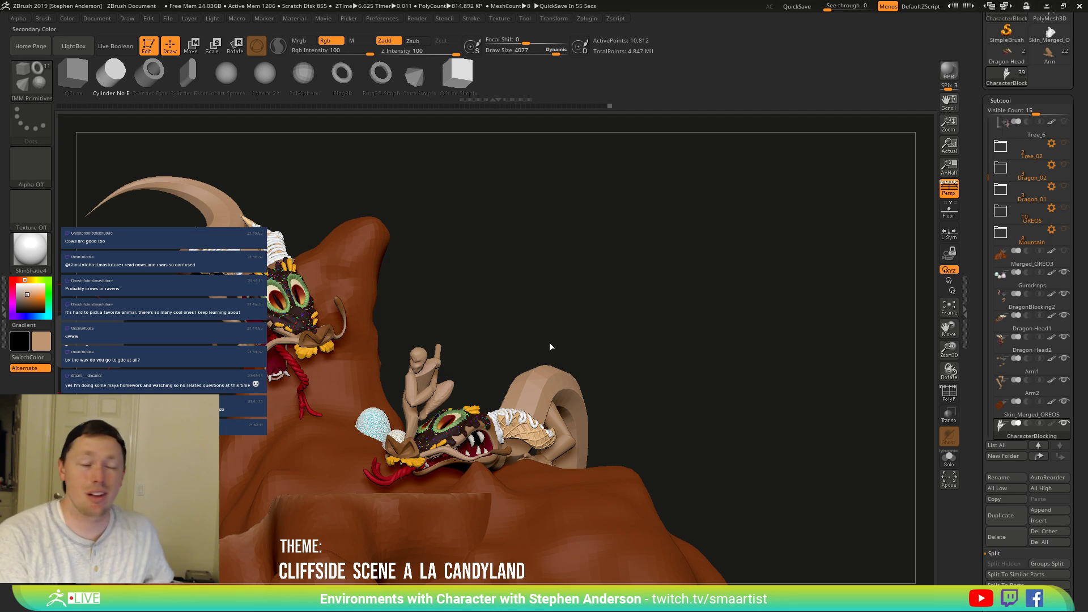
Undo the last stray action and make Dragon Head2 the active subtool.
{"action": "left_click_drag", "start_coordinate": [288, 315], "coordinate": [276, 338]}
{"action": "left_click_drag", "start_coordinate": [484, 286], "coordinate": [398, 307]}
{"action": "key", "text": "ctrl+z"}
{"action": "left_click", "coordinate": [335, 325], "text": "alt"}
{"action": "mouse_move", "coordinate": [421, 226]}
{"action": "left_mouse_down"}
{"action": "mouse_move", "coordinate": [476, 252]}
{"action": "mouse_move", "coordinate": [490, 240]}
{"action": "mouse_move", "coordinate": [493, 196]}
{"action": "mouse_move", "coordinate": [490, 205]}
{"action": "left_mouse_up"}
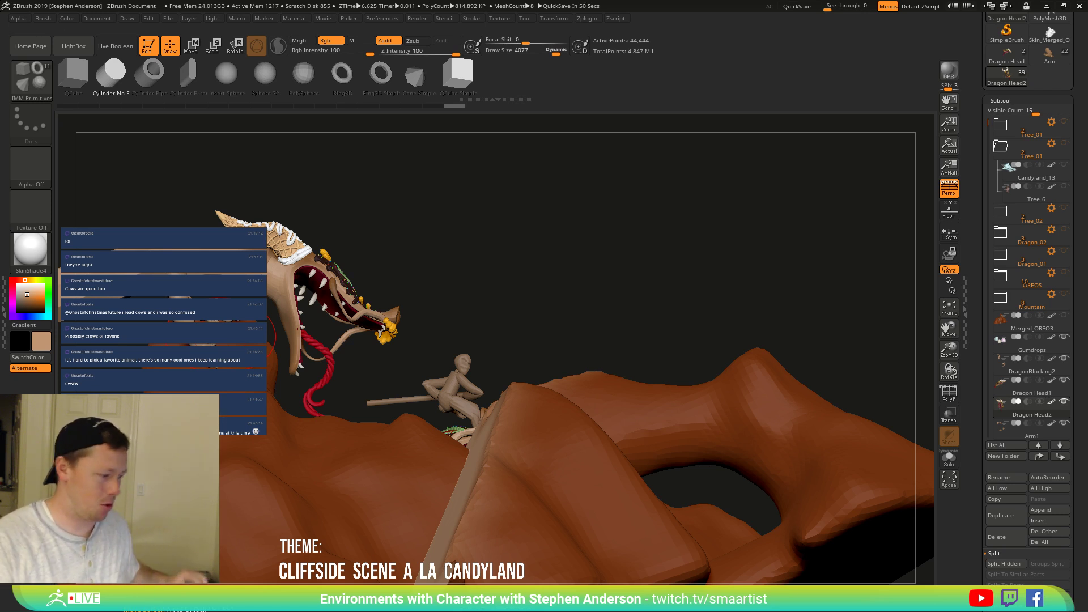
Show the Mountain folder and review the dragons and crouching character against the full cliff from several angles.
{"action": "right_click_drag", "start_coordinate": [394, 315], "coordinate": [386, 345]}
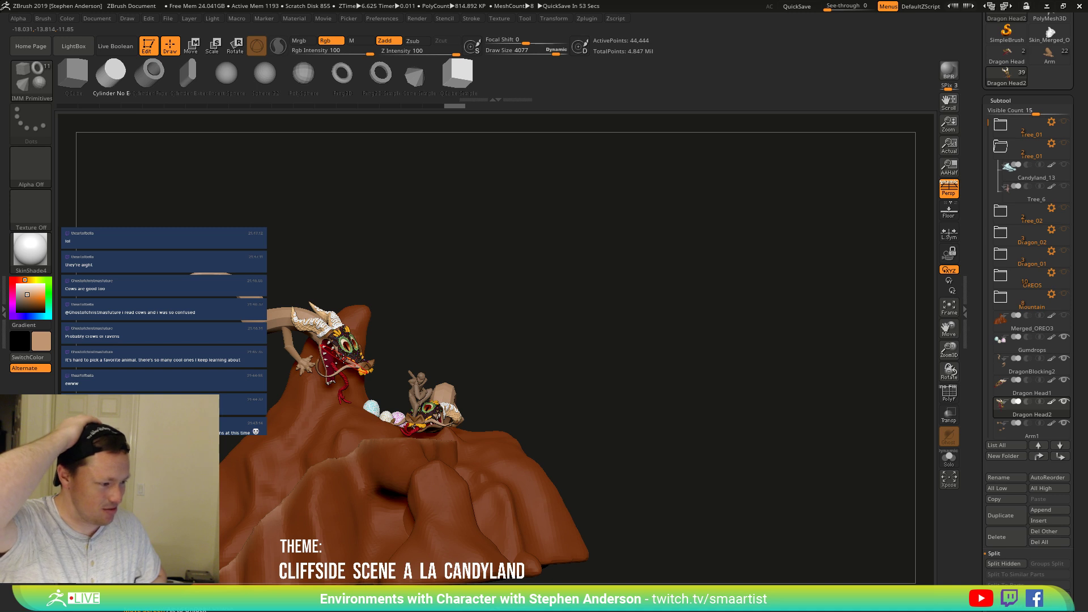
{"action": "mouse_move", "coordinate": [386, 384]}
{"action": "left_mouse_down"}
{"action": "mouse_move", "coordinate": [425, 420]}
{"action": "mouse_move", "coordinate": [436, 448]}
{"action": "mouse_move", "coordinate": [390, 399]}
{"action": "left_mouse_up"}
{"action": "mouse_move", "coordinate": [390, 399]}
{"action": "right_mouse_down"}
{"action": "mouse_move", "coordinate": [419, 408]}
{"action": "mouse_move", "coordinate": [389, 379]}
{"action": "right_mouse_up"}
{"action": "left_click_drag", "start_coordinate": [390, 379], "coordinate": [425, 409]}
{"action": "left_click_drag", "start_coordinate": [335, 495], "coordinate": [408, 430]}
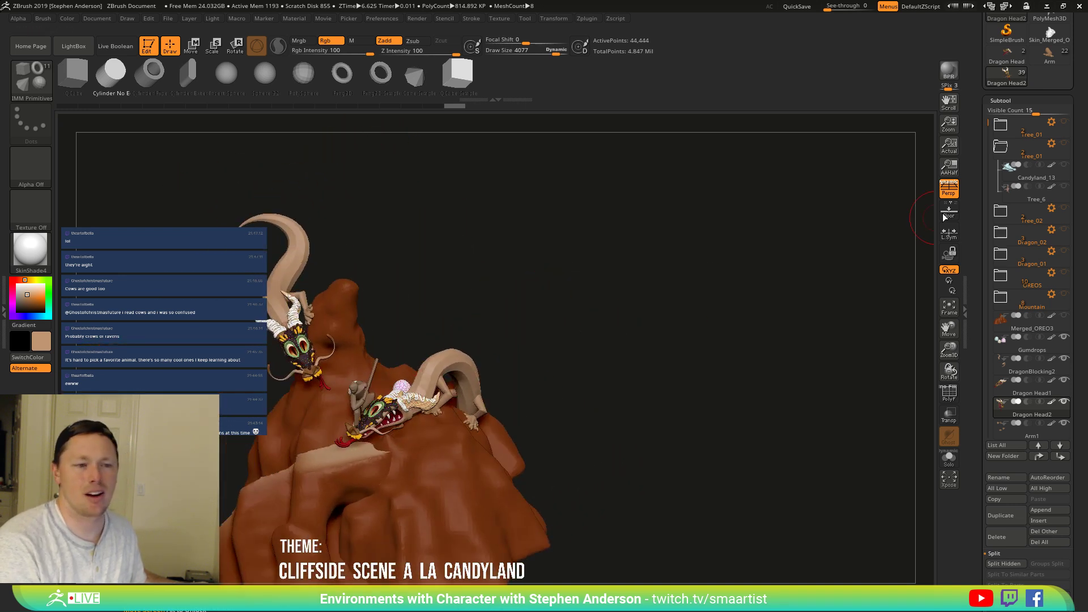
{"action": "left_click", "coordinate": [1064, 294]}
{"action": "mouse_move", "coordinate": [748, 369]}
{"action": "left_mouse_down"}
{"action": "mouse_move", "coordinate": [799, 336]}
{"action": "mouse_move", "coordinate": [770, 332]}
{"action": "mouse_move", "coordinate": [773, 369]}
{"action": "mouse_move", "coordinate": [566, 334]}
{"action": "left_mouse_up"}
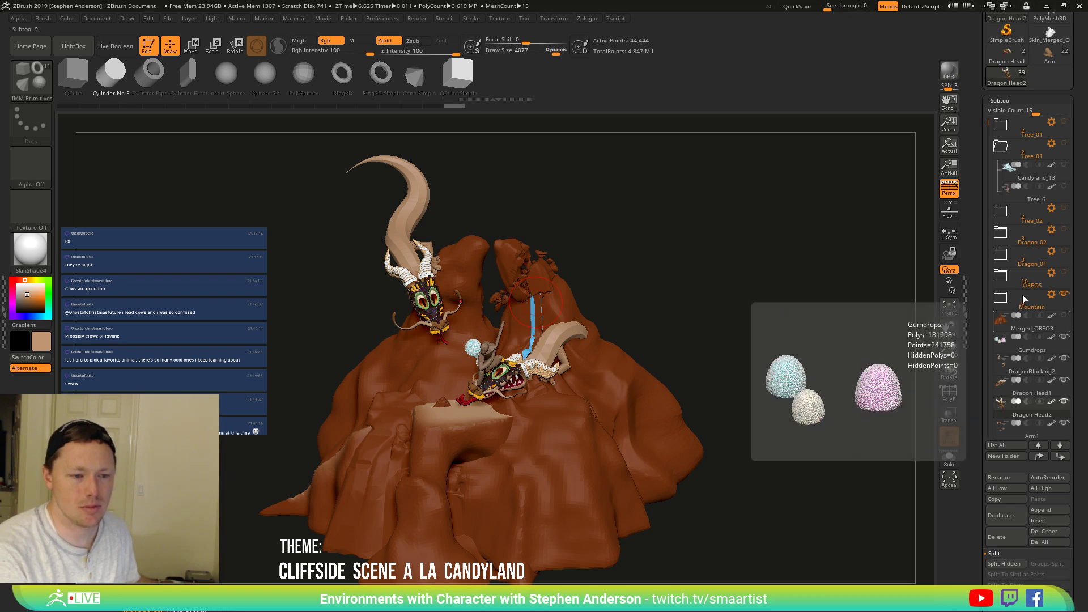
Make Merged_OREO3 the active subtool and hide the Mountain folder again.
{"action": "mouse_move", "coordinate": [1026, 333]}
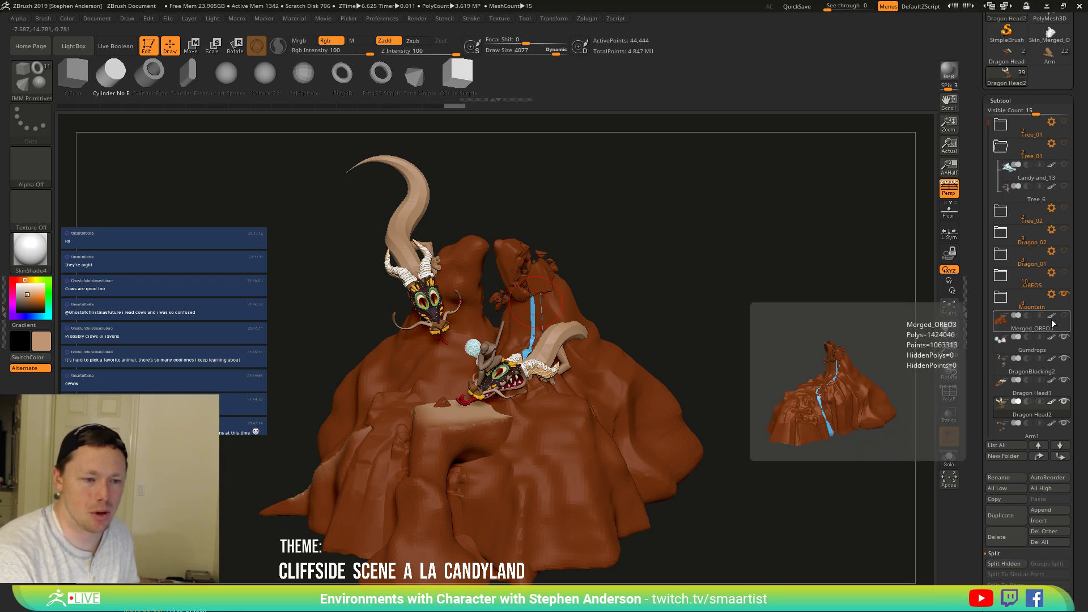
{"action": "left_click", "coordinate": [1023, 331]}
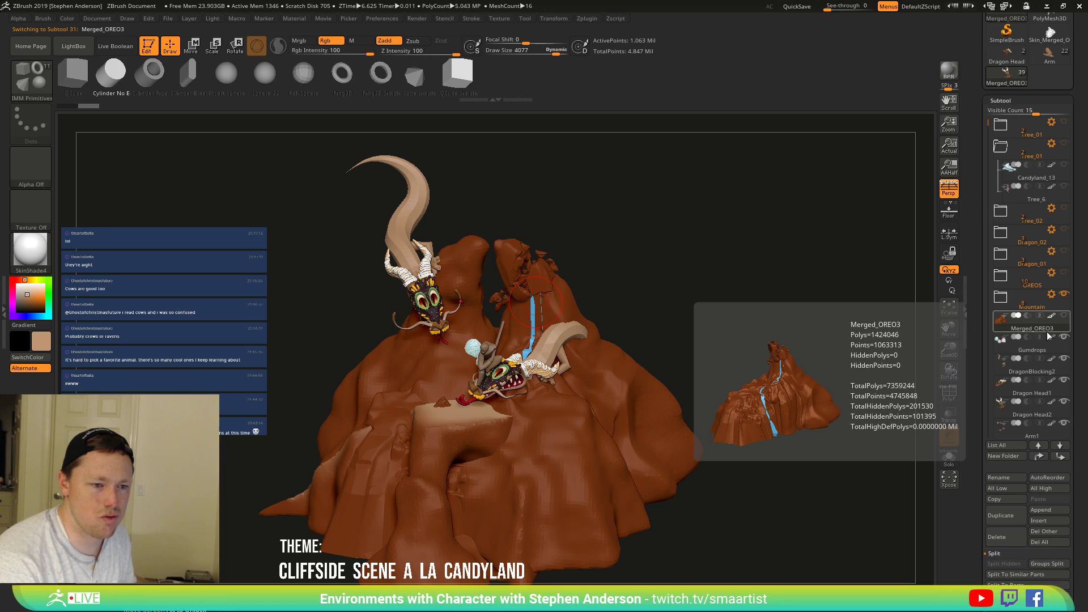
{"action": "left_click", "coordinate": [1030, 285]}
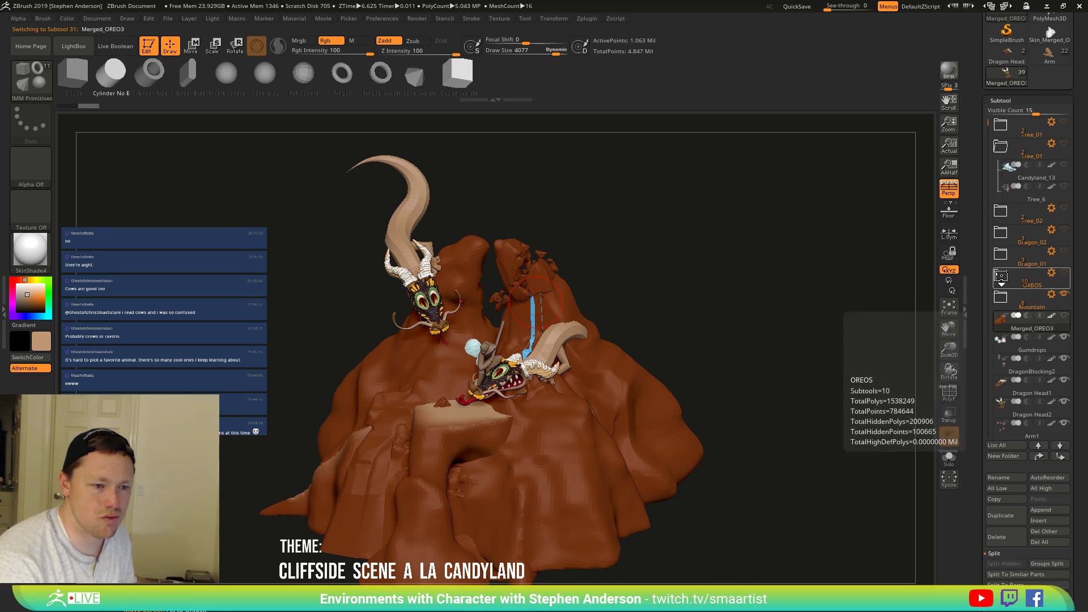
{"action": "left_click", "coordinate": [1001, 276]}
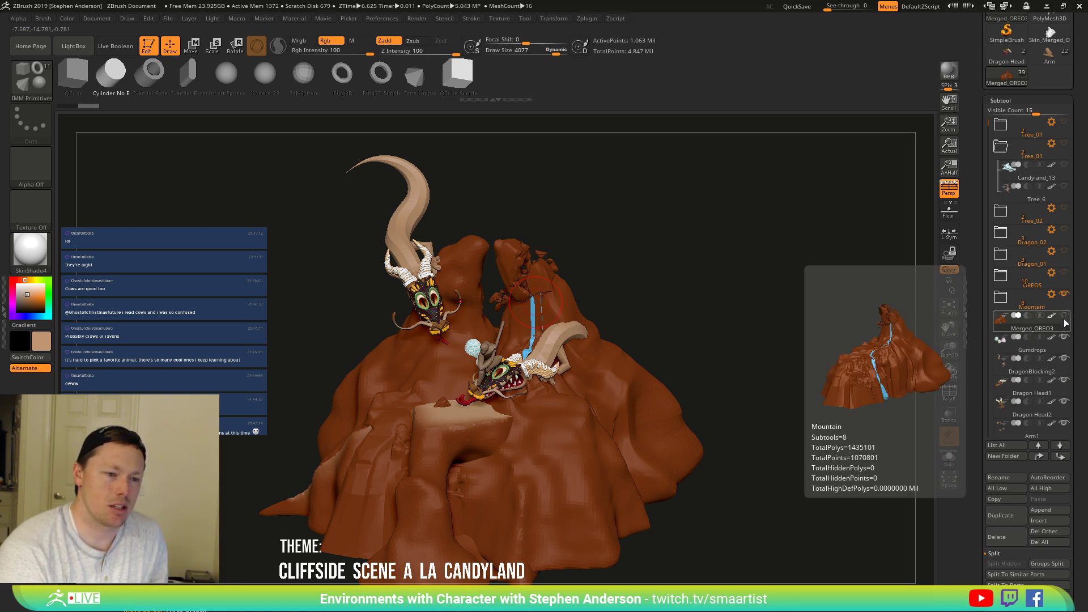
{"action": "left_click", "coordinate": [1065, 295]}
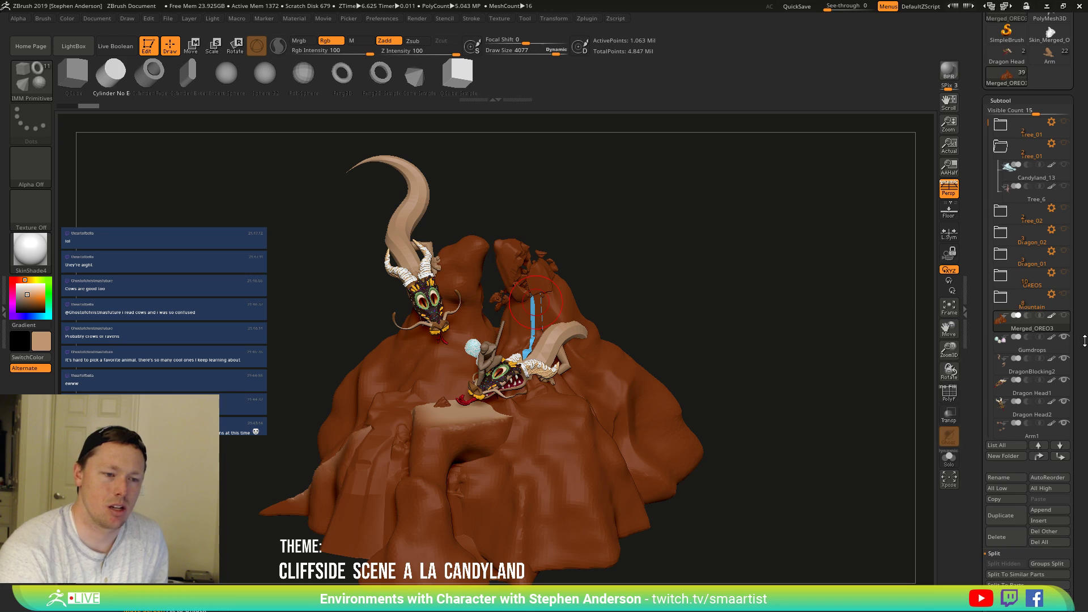
{"action": "scroll", "coordinate": [1048, 538], "scroll_direction": "down", "scroll_amount": 5}
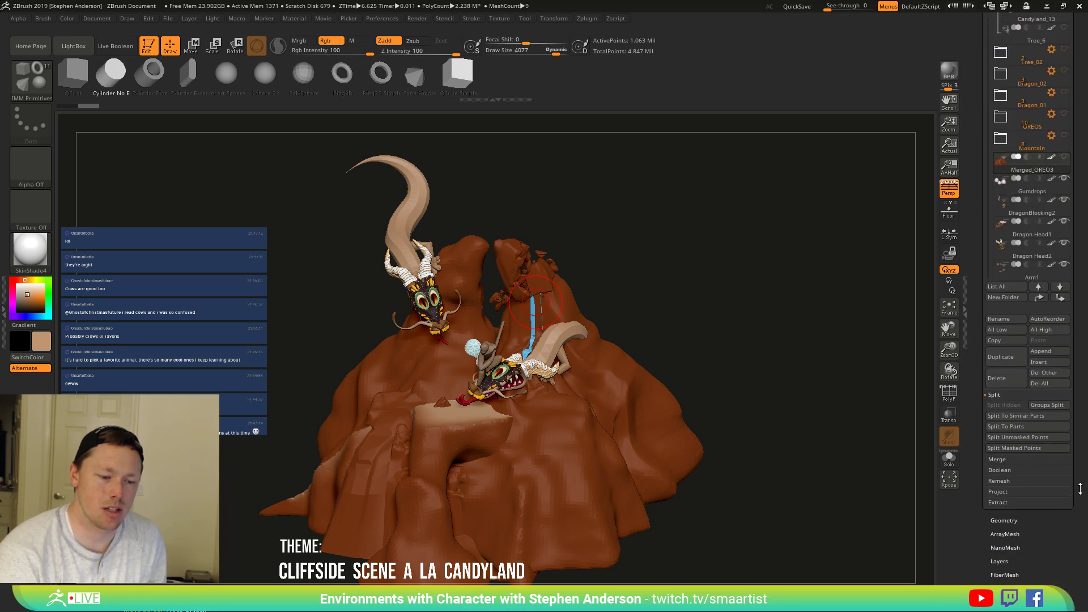
{"action": "scroll", "coordinate": [1026, 550], "scroll_direction": "down", "scroll_amount": 2}
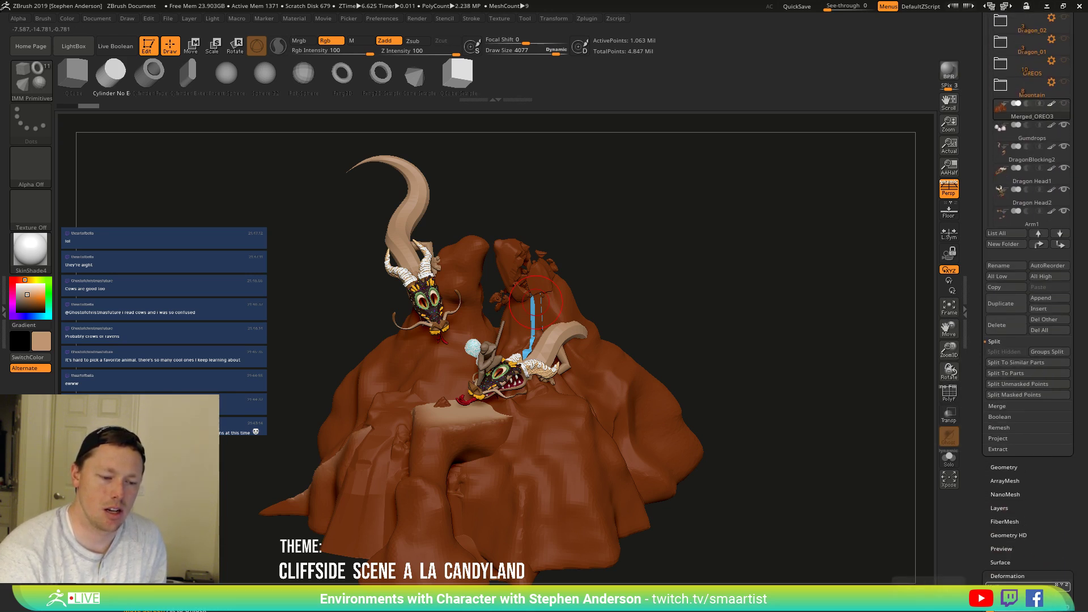
{"action": "left_click_drag", "start_coordinate": [733, 319], "coordinate": [727, 326]}
{"action": "left_click", "coordinate": [725, 306], "text": "ctrl+shift"}
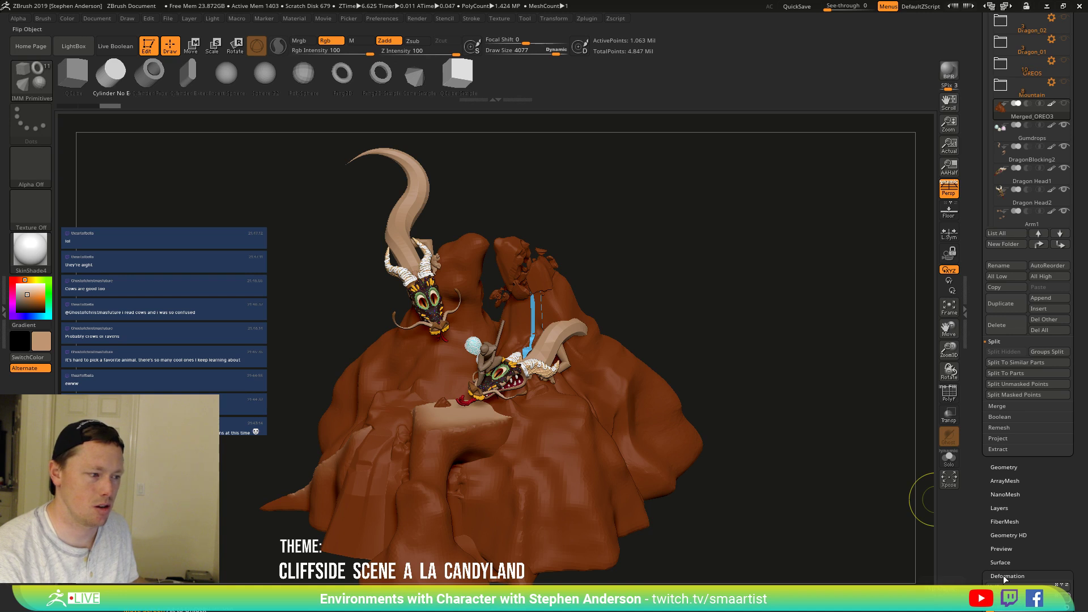
{"action": "mouse_move", "coordinate": [698, 317]}
{"action": "left_mouse_down"}
{"action": "mouse_move", "coordinate": [673, 317]}
{"action": "mouse_move", "coordinate": [705, 313]}
{"action": "left_mouse_up"}
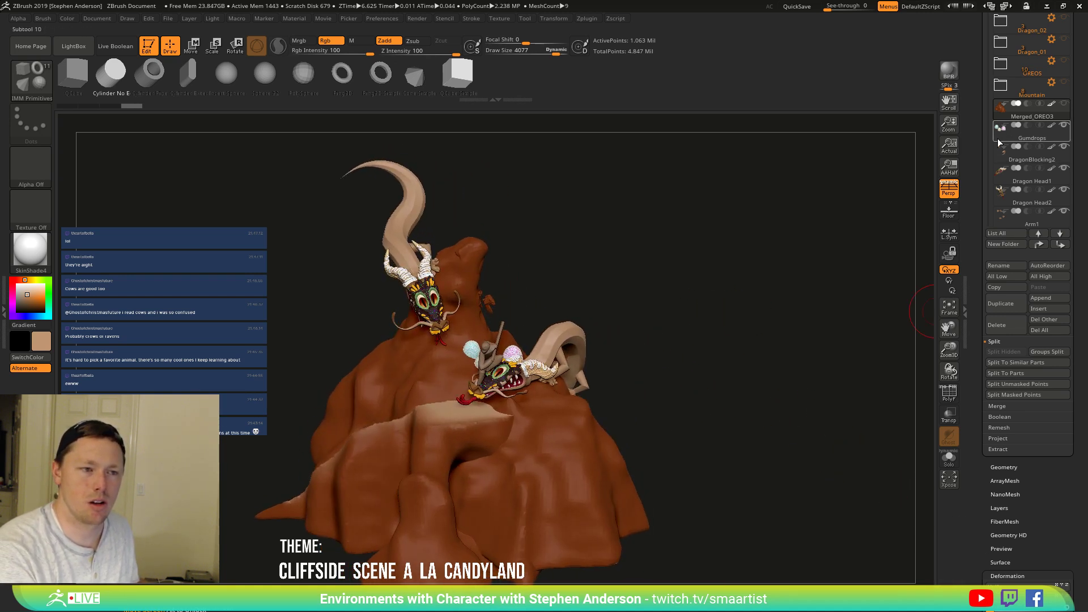
Make Skin_Merged_OREOS the active subtool and hide its rear peak by polygroup, leaving the front cliff and ledge.
{"action": "left_click", "coordinate": [427, 463], "text": "alt"}
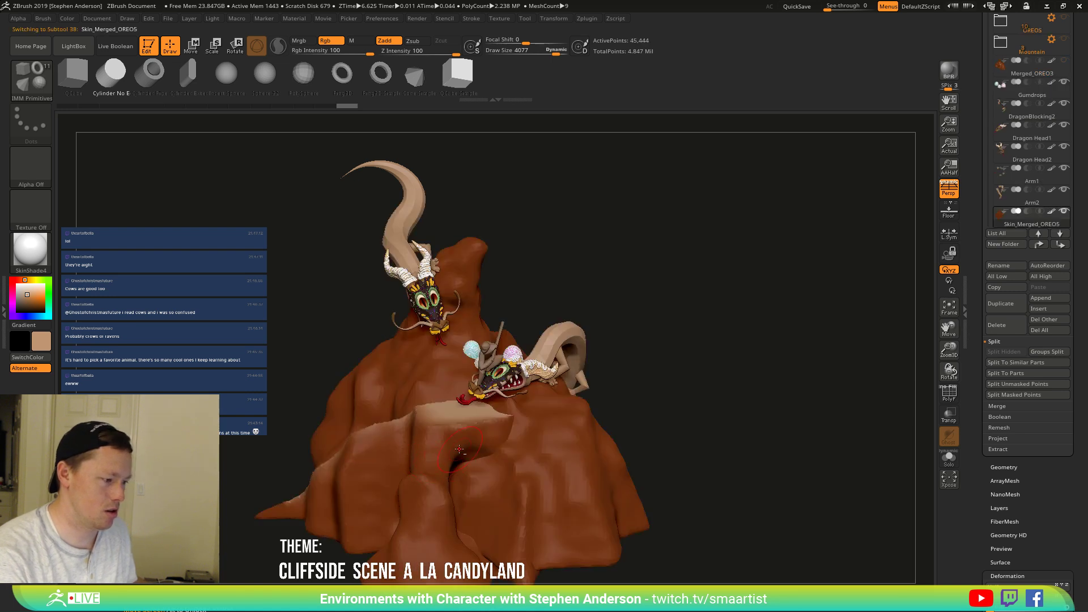
{"action": "key", "text": "shift+f"}
{"action": "mouse_move", "coordinate": [403, 447]}
{"action": "right_mouse_down"}
{"action": "mouse_move", "coordinate": [309, 454]}
{"action": "mouse_move", "coordinate": [317, 470]}
{"action": "mouse_move", "coordinate": [445, 459]}
{"action": "mouse_move", "coordinate": [448, 442]}
{"action": "right_mouse_up"}
{"action": "key", "text": "ctrl+shift"}
{"action": "left_click", "coordinate": [435, 406], "text": "ctrl+shift"}
{"action": "right_click_drag", "start_coordinate": [570, 437], "coordinate": [613, 407]}
{"action": "key", "text": "ctrl+shift+a"}
{"action": "mouse_move", "coordinate": [719, 400]}
{"action": "right_mouse_down"}
{"action": "mouse_move", "coordinate": [765, 408]}
{"action": "mouse_move", "coordinate": [772, 368]}
{"action": "right_mouse_up"}
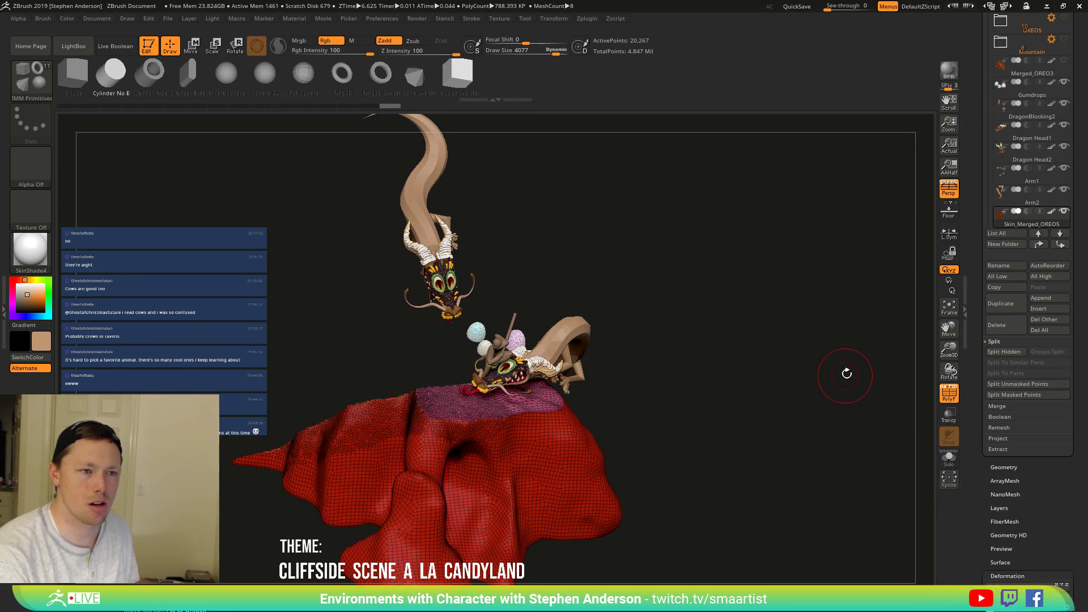
Show the Merged_OREO3 subtool beside the front cliff and turn off the polyframe to inspect the combined mountain.
{"action": "left_click", "coordinate": [1064, 61]}
{"action": "mouse_move", "coordinate": [731, 321]}
{"action": "right_mouse_down"}
{"action": "mouse_move", "coordinate": [714, 347]}
{"action": "mouse_move", "coordinate": [723, 369]}
{"action": "mouse_move", "coordinate": [681, 348]}
{"action": "right_mouse_up"}
{"action": "key", "text": "shift+f"}
{"action": "mouse_move", "coordinate": [702, 399]}
{"action": "right_mouse_down"}
{"action": "mouse_move", "coordinate": [686, 379]}
{"action": "mouse_move", "coordinate": [698, 471]}
{"action": "right_mouse_up"}
{"action": "mouse_move", "coordinate": [537, 267]}
{"action": "right_mouse_down", "text": "alt"}
{"action": "mouse_move", "coordinate": [527, 335]}
{"action": "mouse_move", "coordinate": [510, 317]}
{"action": "right_mouse_up", "text": "alt"}
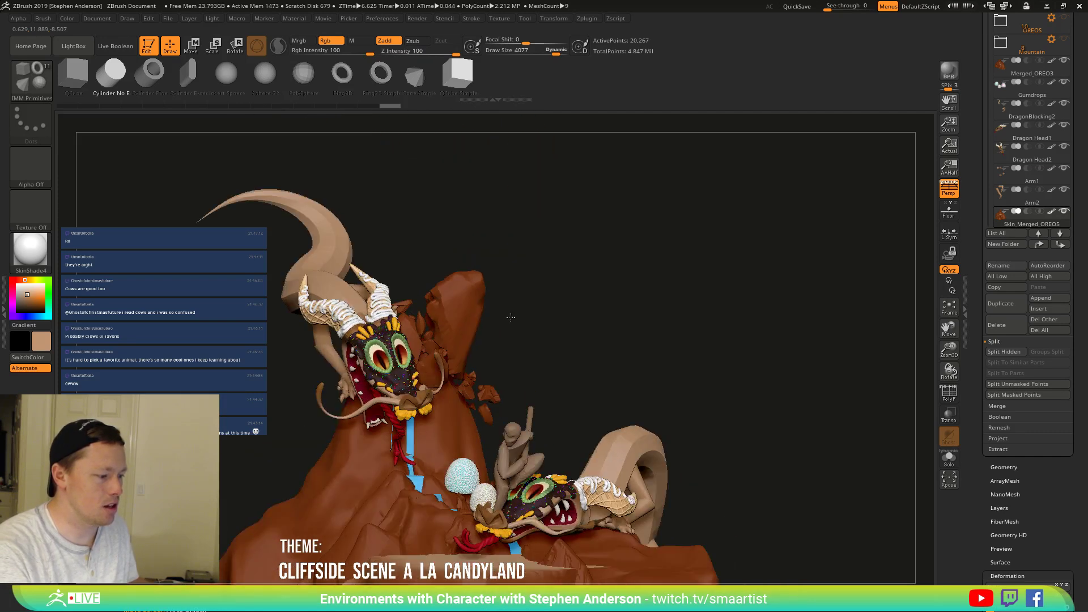
{"action": "mouse_move", "coordinate": [580, 308]}
{"action": "right_mouse_down"}
{"action": "mouse_move", "coordinate": [620, 319]}
{"action": "mouse_move", "coordinate": [652, 311]}
{"action": "right_mouse_up"}
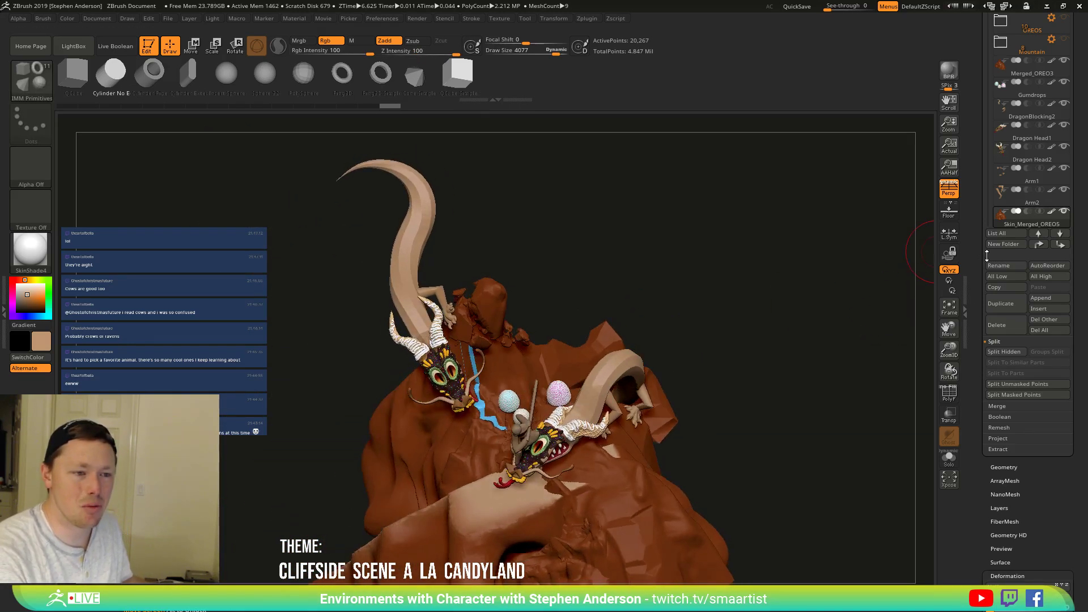
{"action": "right_click_drag", "start_coordinate": [516, 419], "coordinate": [429, 330], "text": "ctrl"}
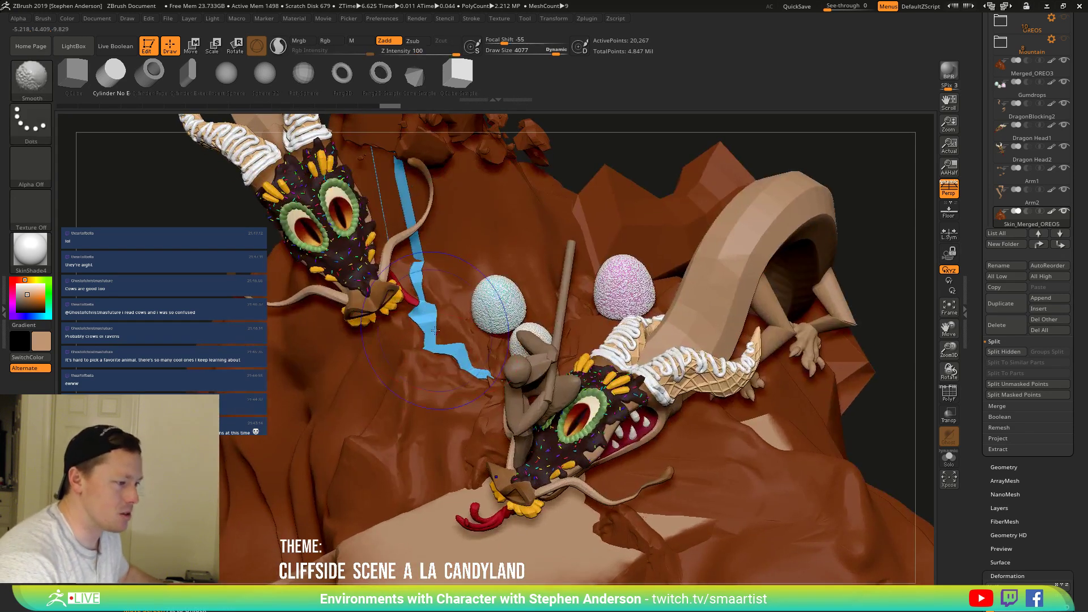
Make Merged_OREO3 the active subtool and hide its upper waterfall strip by polygroup with the polyframe shown.
{"action": "key", "text": "shift+f"}
{"action": "left_click", "coordinate": [429, 327], "text": "alt"}
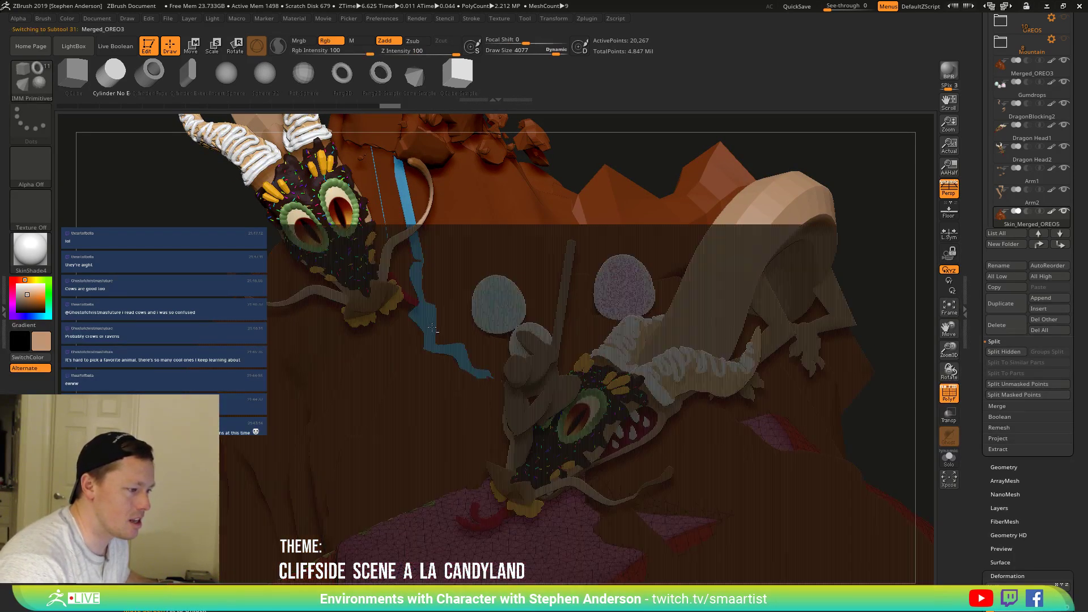
{"action": "key", "text": "ctrl+shift"}
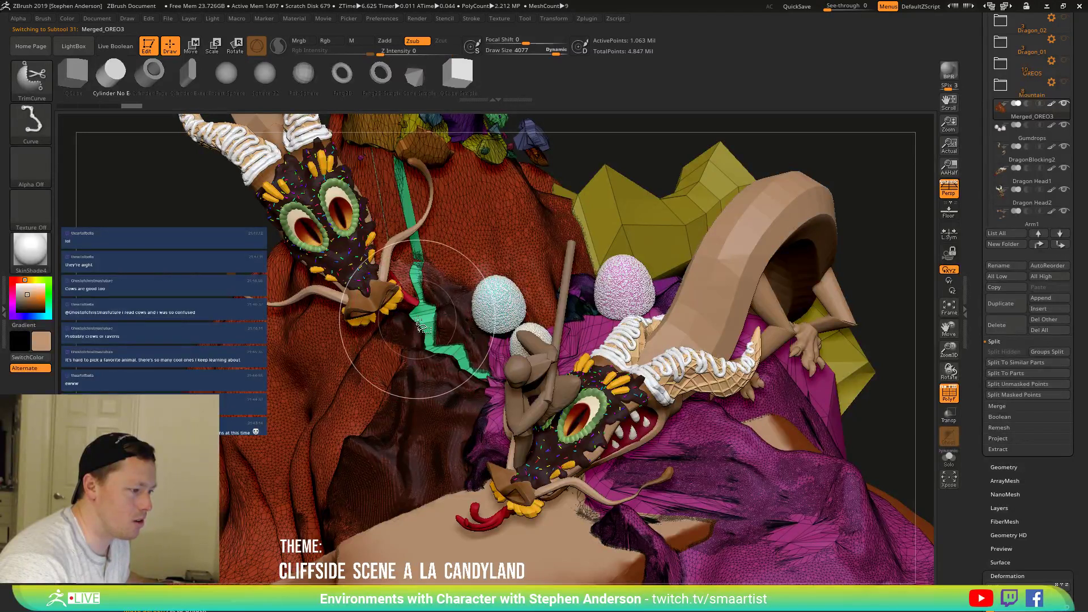
{"action": "left_click", "coordinate": [418, 323], "text": "ctrl+shift"}
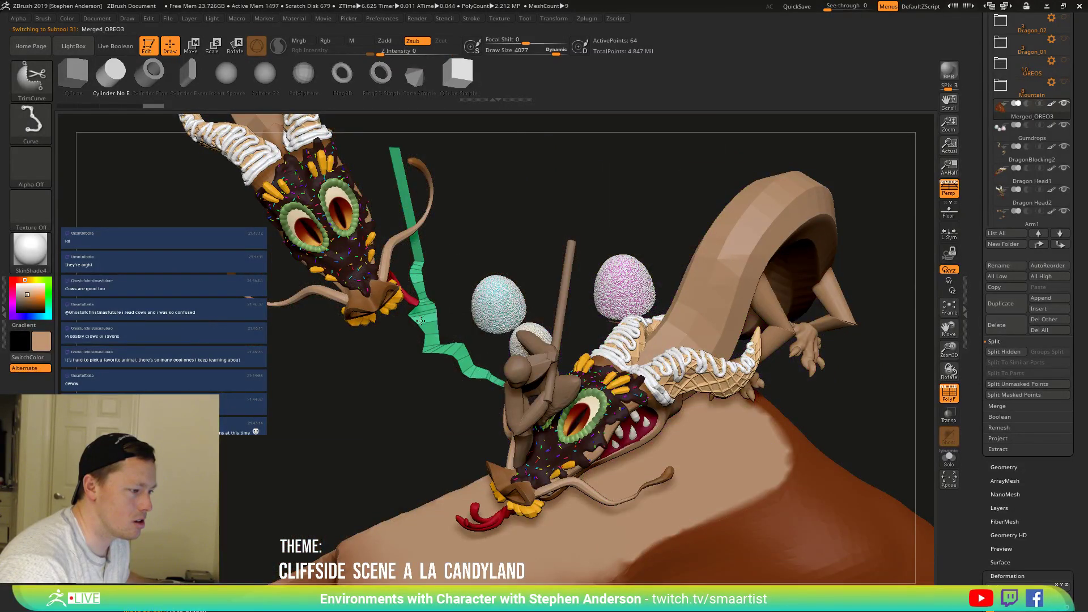
{"action": "left_click", "coordinate": [400, 327], "text": "ctrl+shift"}
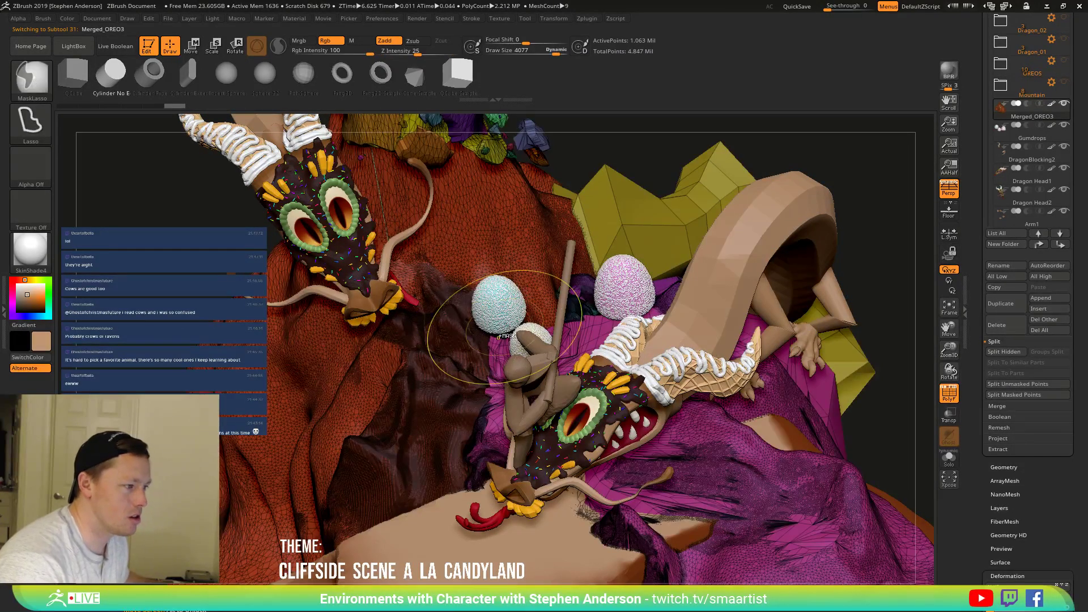
Solo the mountain mesh, bring back its hidden waterfall strip and view the water polygroups up close.
{"action": "key", "text": "shift+f"}
{"action": "right_click_drag", "start_coordinate": [505, 326], "coordinate": [508, 265]}
{"action": "left_click", "coordinate": [952, 464]}
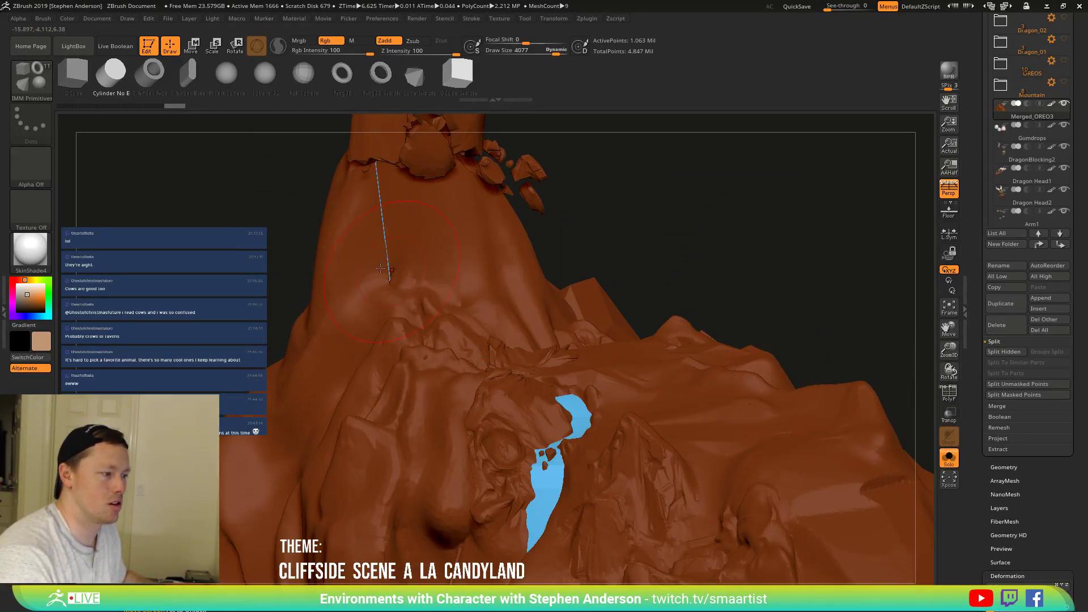
{"action": "right_click_drag", "start_coordinate": [405, 264], "coordinate": [430, 267]}
{"action": "key", "text": "shift+f"}
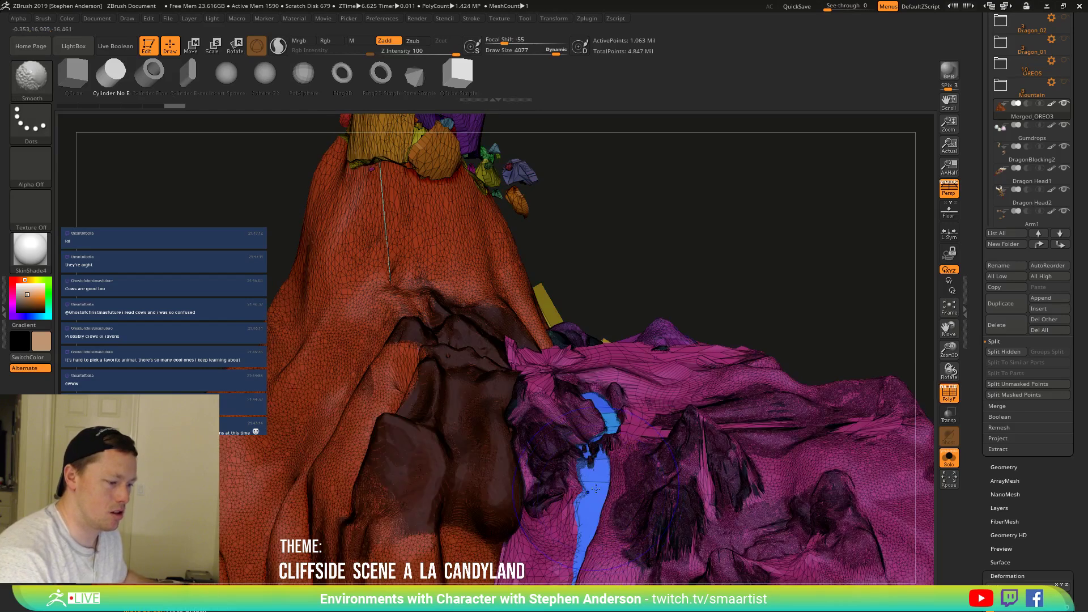
{"action": "right_click_drag", "start_coordinate": [640, 426], "coordinate": [668, 209]}
{"action": "key", "text": "ctrl"}
{"action": "mouse_move", "coordinate": [443, 241]}
{"action": "right_mouse_down", "text": "ctrl"}
{"action": "mouse_move", "coordinate": [475, 278]}
{"action": "mouse_move", "coordinate": [471, 259]}
{"action": "right_mouse_up", "text": "ctrl"}
Delete the waterfall strips from Merged_OREO3 using the ZModeler polygon action Delete with the target Island.
{"action": "key", "text": "b"}
{"action": "key", "text": "z"}
{"action": "key", "text": "m"}
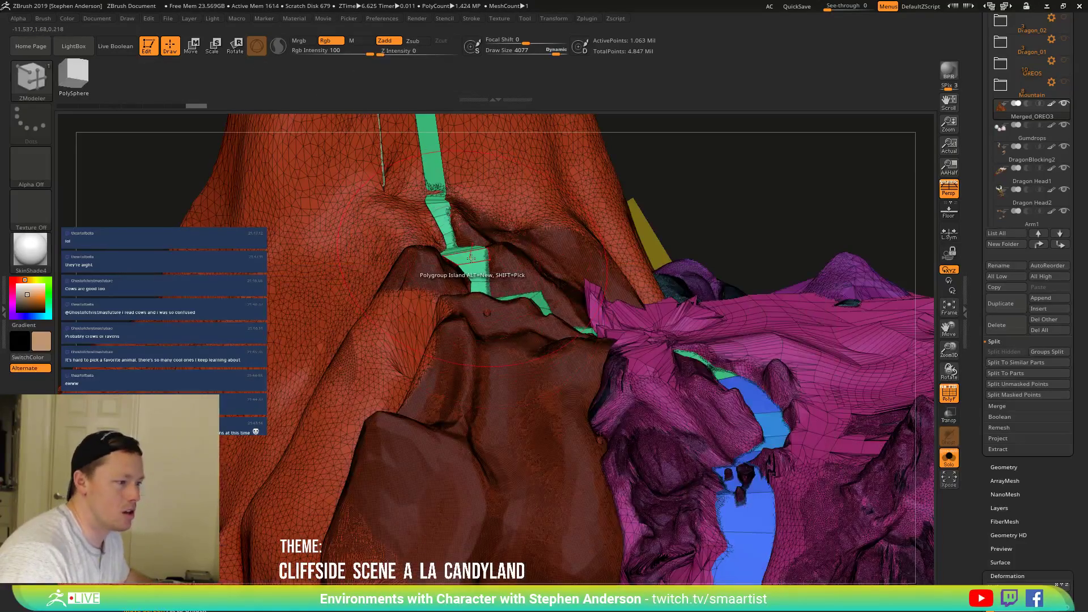
{"action": "key", "text": "space"}
{"action": "left_click", "coordinate": [366, 267]}
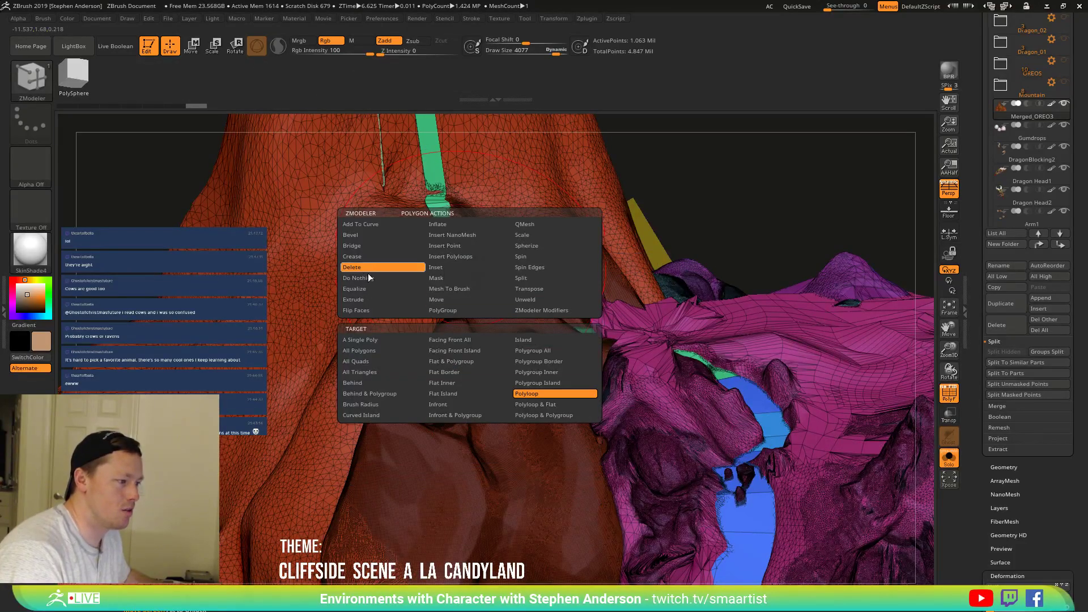
{"action": "left_click", "coordinate": [533, 339]}
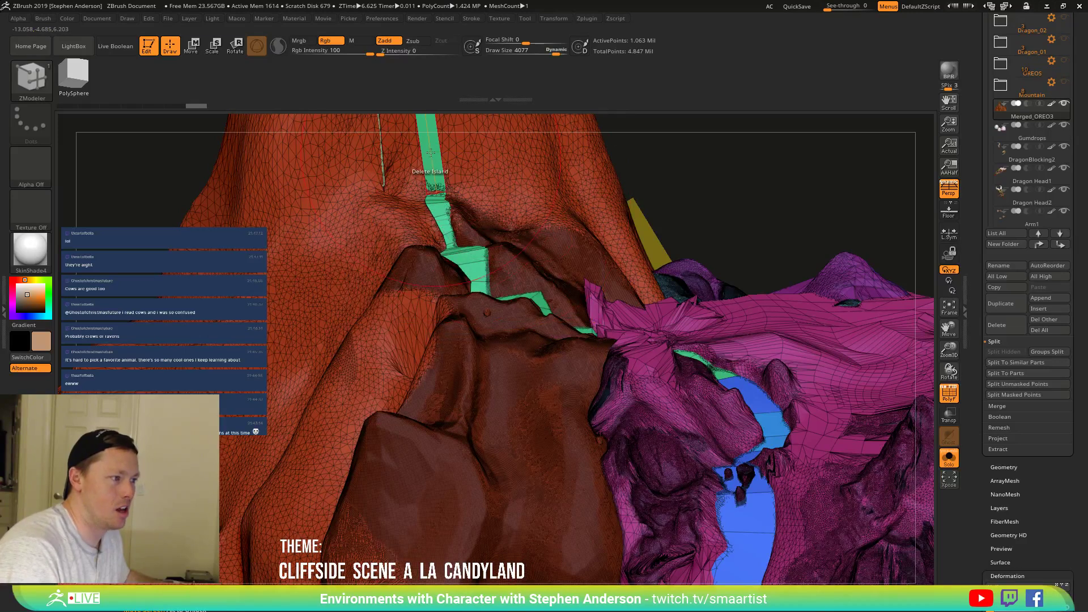
{"action": "left_click", "coordinate": [715, 448]}
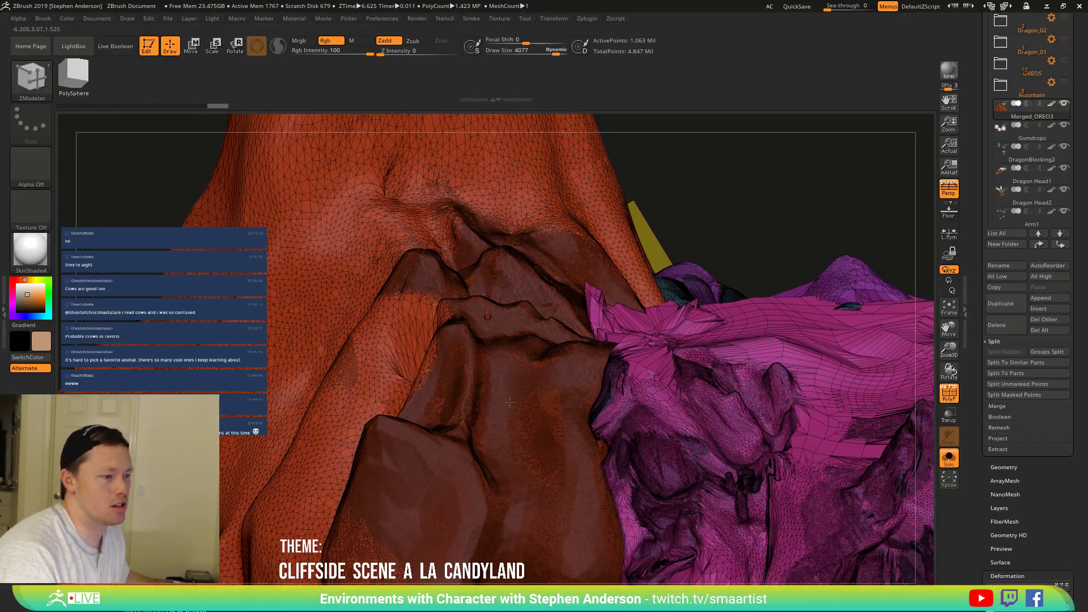
Leave solo mode, turn off the polyframe and check the mountain without its waterfall in the full scene.
{"action": "right_click_drag", "start_coordinate": [566, 273], "coordinate": [509, 403], "text": "alt"}
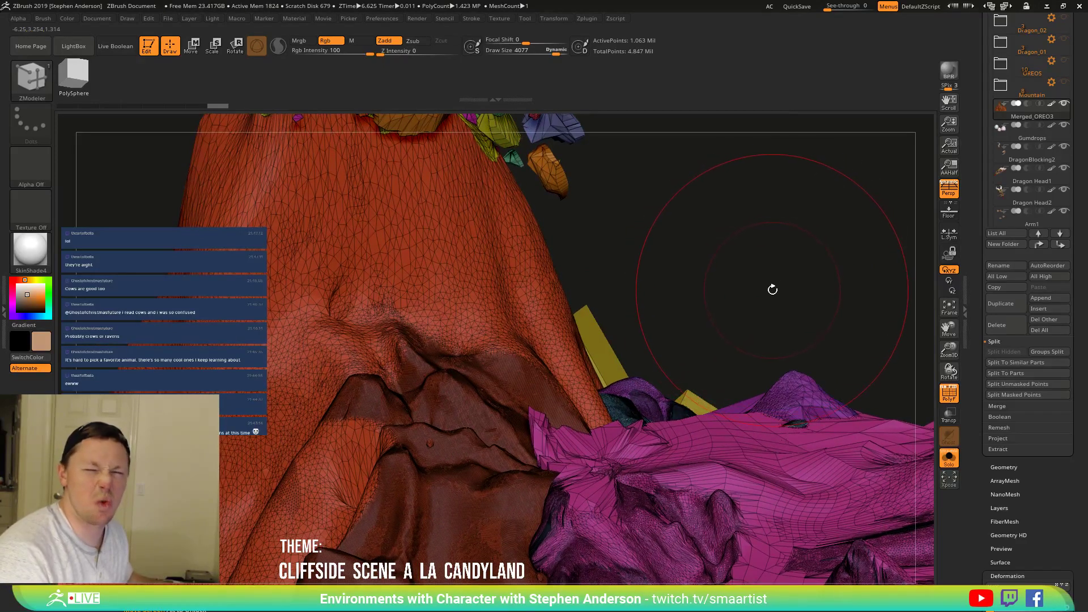
{"action": "left_click", "coordinate": [950, 462]}
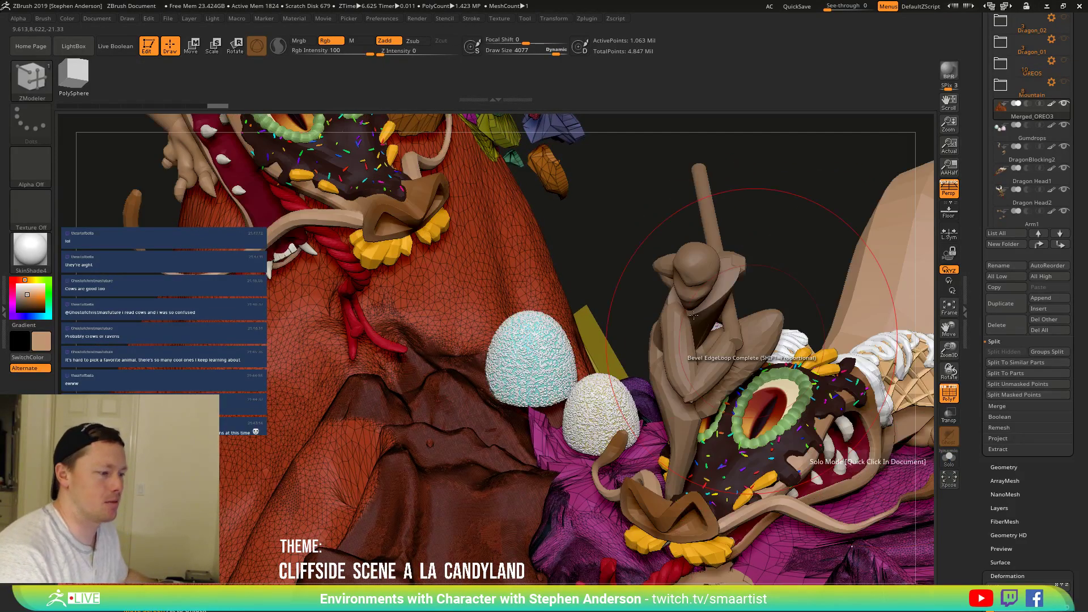
{"action": "key", "text": "shift+f"}
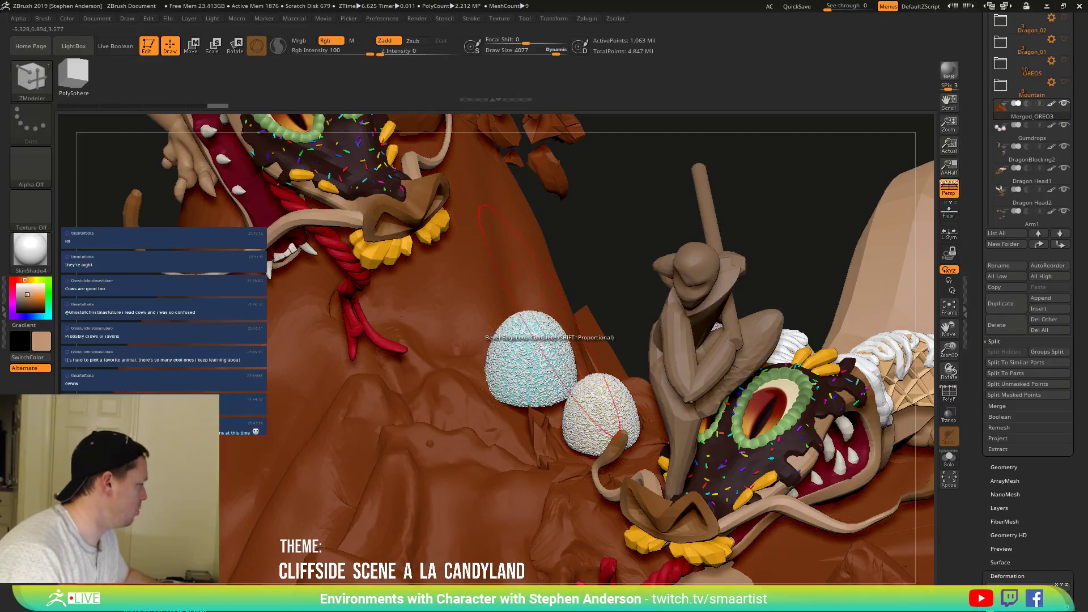
{"action": "right_click_drag", "start_coordinate": [480, 385], "coordinate": [482, 278], "text": "ctrl"}
{"action": "mouse_move", "coordinate": [516, 388]}
{"action": "right_mouse_down", "text": "alt"}
{"action": "mouse_move", "coordinate": [483, 342]}
{"action": "mouse_move", "coordinate": [448, 340]}
{"action": "mouse_move", "coordinate": [440, 287]}
{"action": "mouse_move", "coordinate": [463, 290]}
{"action": "mouse_move", "coordinate": [478, 301]}
{"action": "mouse_move", "coordinate": [409, 316]}
{"action": "right_mouse_up", "text": "alt"}
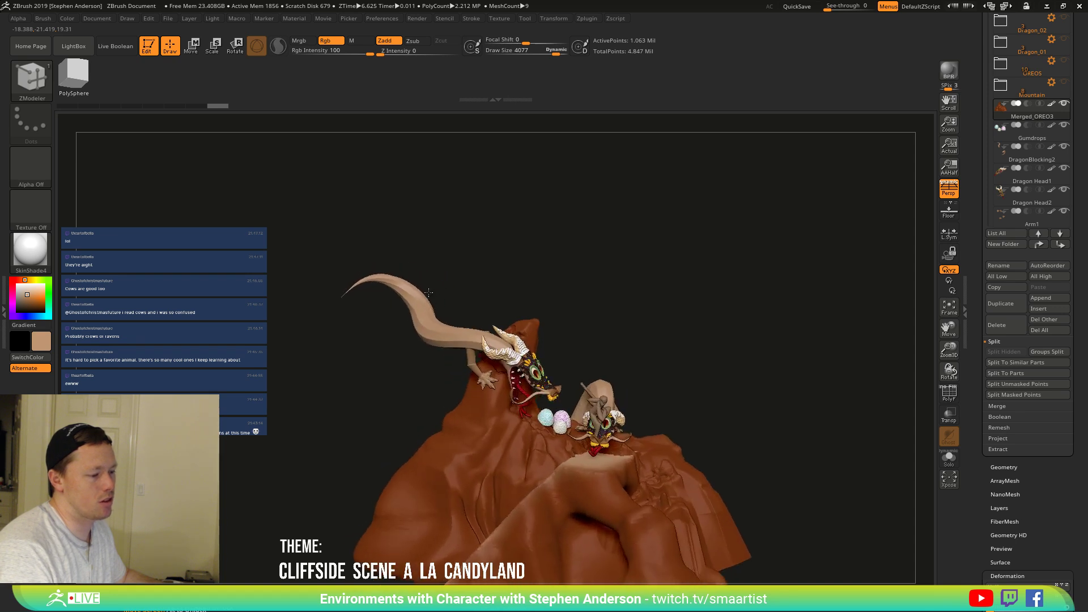
Make DragonBlocking2 the active subtool, mask along the upper dragon's body with Transpose and invert the mask.
{"action": "right_click_drag", "start_coordinate": [419, 277], "coordinate": [439, 337]}
{"action": "left_click", "coordinate": [435, 326], "text": "alt"}
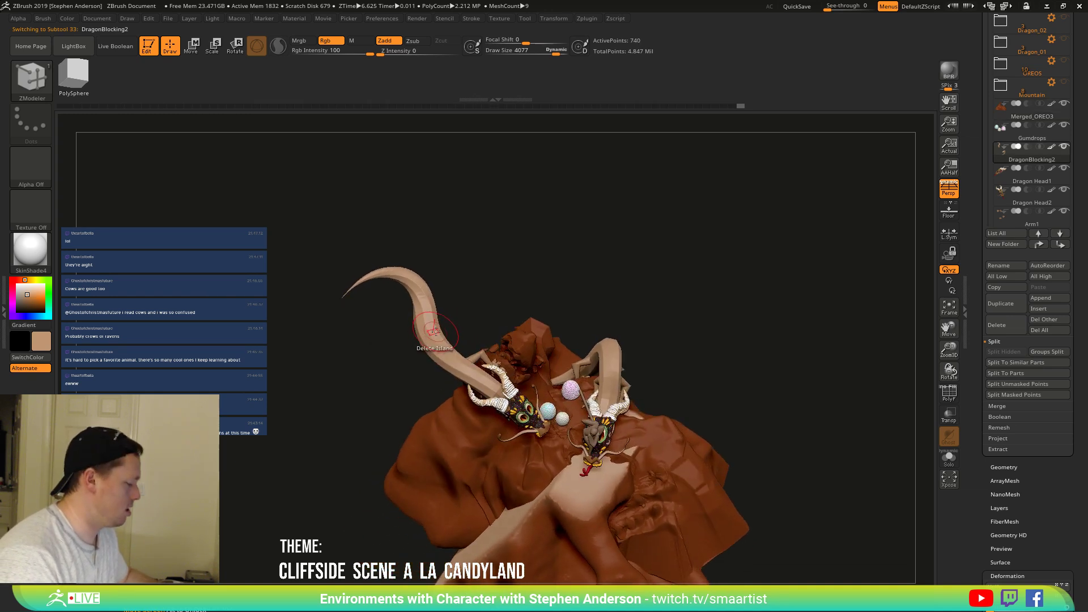
{"action": "key", "text": "w"}
{"action": "left_click", "coordinate": [437, 342]}
{"action": "left_click_drag", "start_coordinate": [456, 362], "coordinate": [538, 433], "text": "ctrl"}
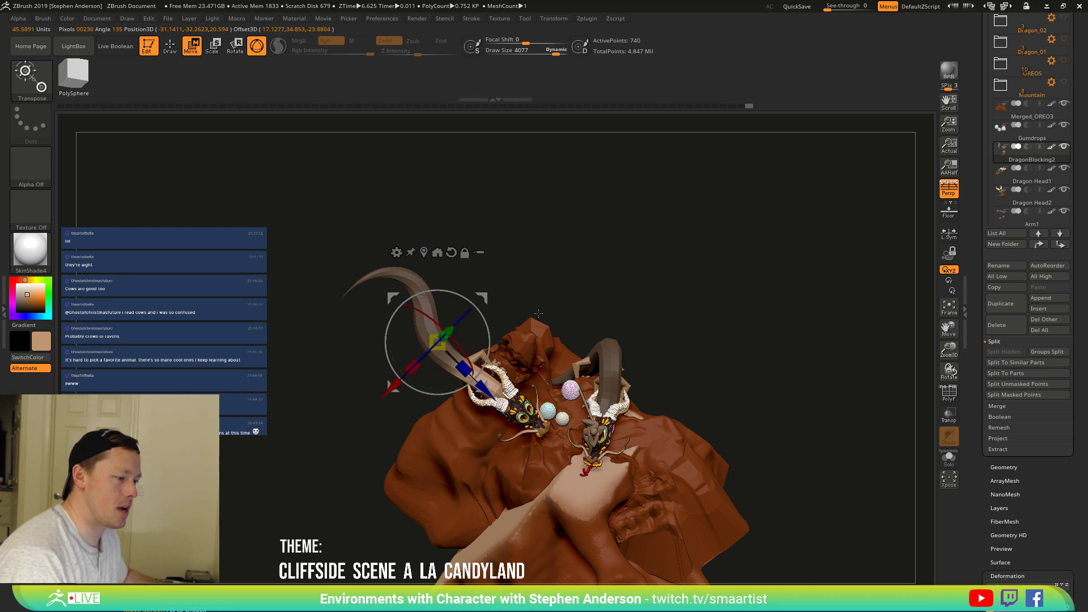
{"action": "left_click", "coordinate": [542, 295], "text": "ctrl"}
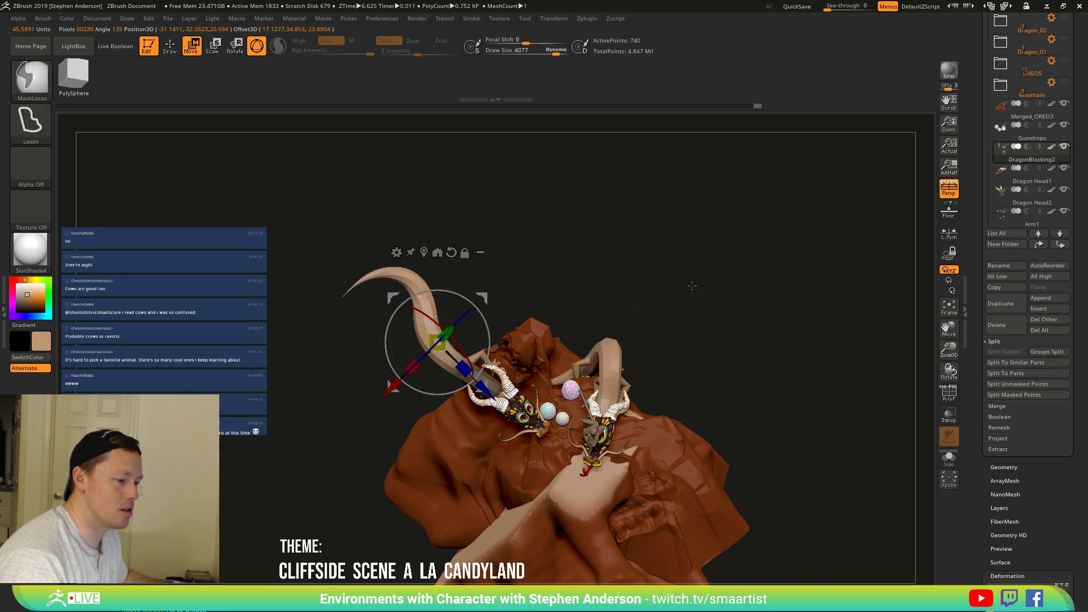
Solo DragonBlocking2 and remask the lower dragon's body plus the upper body's neck end, softening the mask for moving.
{"action": "left_click", "coordinate": [948, 456]}
{"action": "mouse_move", "coordinate": [689, 292]}
{"action": "left_mouse_down", "text": "ctrl"}
{"action": "mouse_move", "coordinate": [606, 296]}
{"action": "mouse_move", "coordinate": [509, 366]}
{"action": "mouse_move", "coordinate": [765, 399]}
{"action": "mouse_move", "coordinate": [703, 306]}
{"action": "left_mouse_up", "text": "ctrl"}
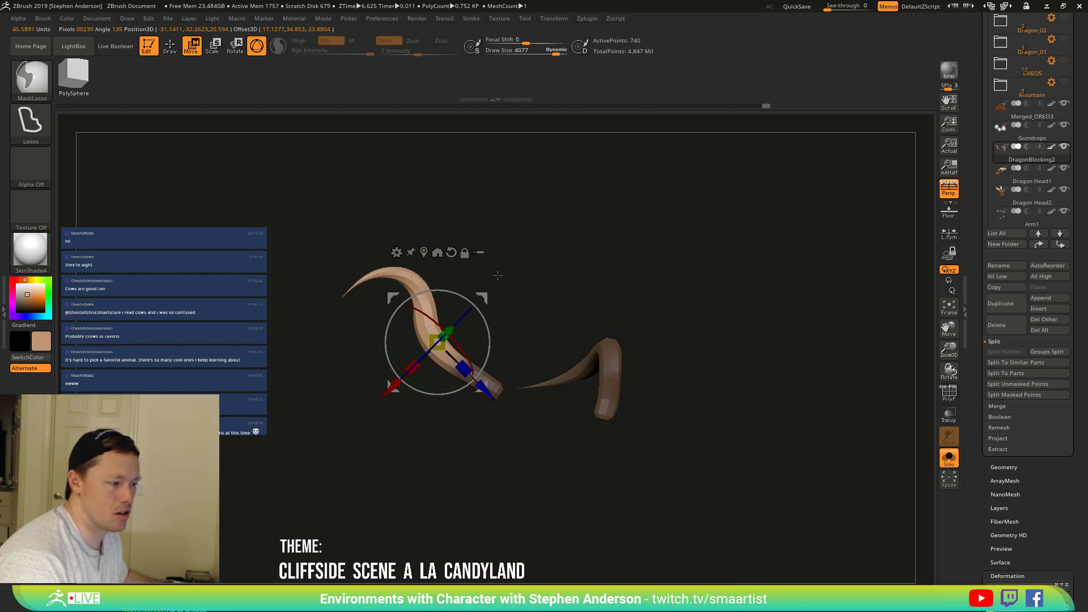
{"action": "mouse_move", "coordinate": [495, 275]}
{"action": "left_mouse_down", "text": "ctrl"}
{"action": "mouse_move", "coordinate": [535, 525]}
{"action": "mouse_move", "coordinate": [334, 526]}
{"action": "mouse_move", "coordinate": [302, 475]}
{"action": "left_mouse_up", "text": "ctrl"}
{"action": "key", "text": "q"}
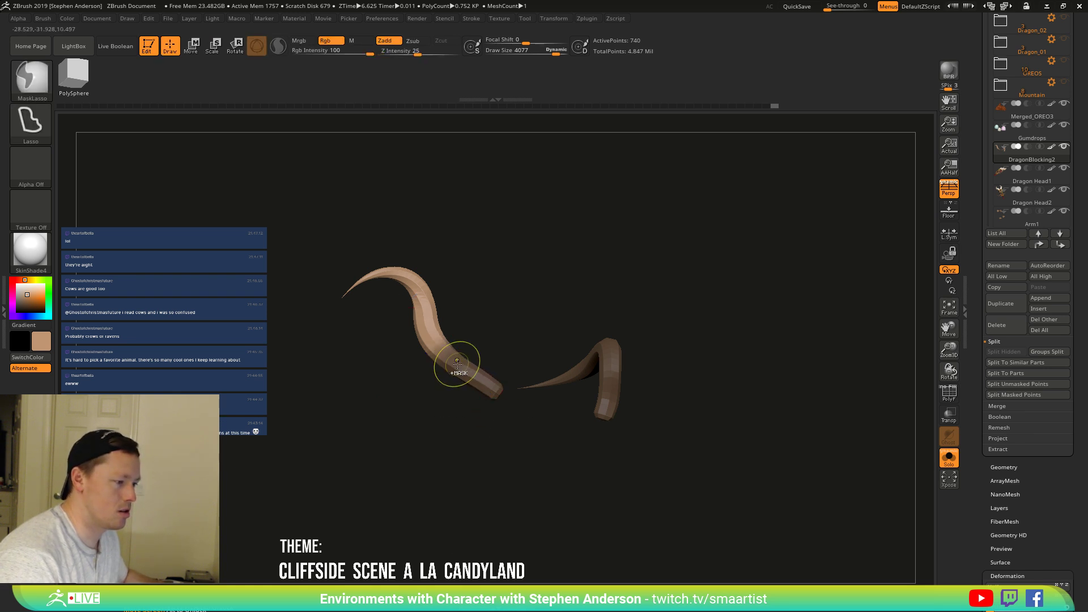
{"action": "left_click", "coordinate": [458, 408], "text": "ctrl"}
{"action": "left_click", "coordinate": [446, 432], "text": "ctrl"}
{"action": "key", "text": "w"}
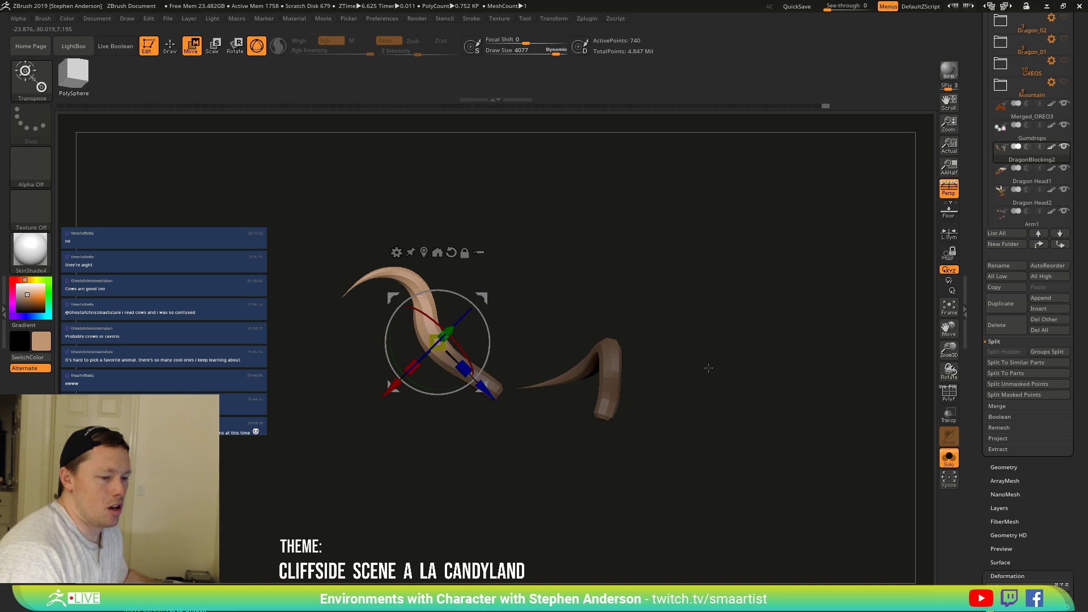
Turn off solo mode and rotate the upper dragon's blocked-in tail with the gizmo against the full scene.
{"action": "left_click", "coordinate": [959, 458]}
{"action": "mouse_move", "coordinate": [490, 319]}
{"action": "left_mouse_down"}
{"action": "mouse_move", "coordinate": [462, 290]}
{"action": "mouse_move", "coordinate": [479, 310]}
{"action": "mouse_move", "coordinate": [510, 224]}
{"action": "mouse_move", "coordinate": [527, 245]}
{"action": "mouse_move", "coordinate": [574, 258]}
{"action": "mouse_move", "coordinate": [474, 333]}
{"action": "mouse_move", "coordinate": [488, 328]}
{"action": "left_mouse_up"}
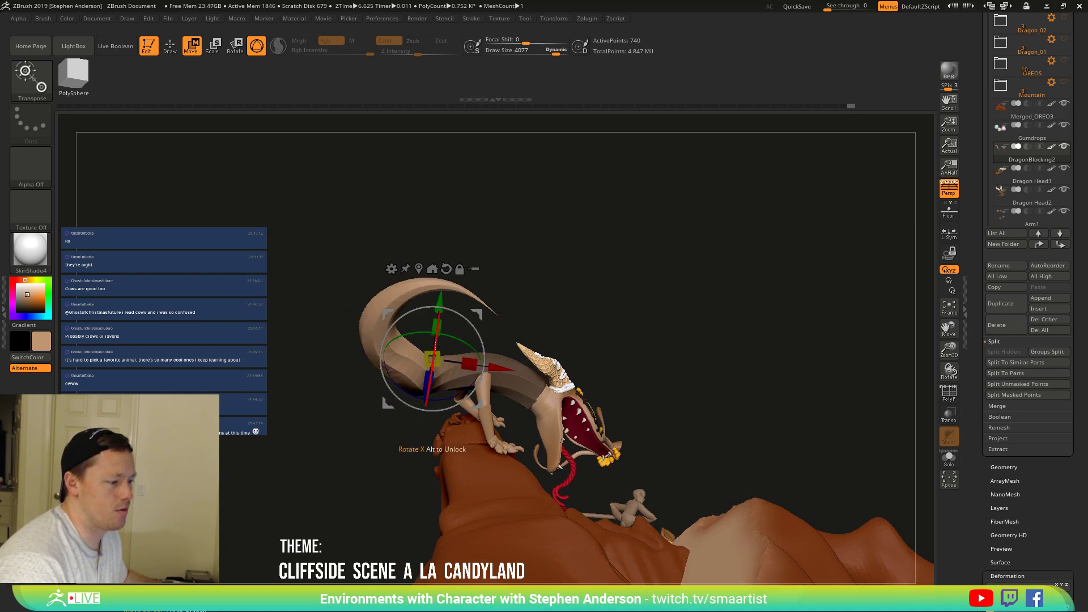
{"action": "left_click_drag", "start_coordinate": [544, 293], "coordinate": [503, 312]}
{"action": "left_click_drag", "start_coordinate": [481, 312], "coordinate": [570, 299]}
{"action": "left_click_drag", "start_coordinate": [471, 315], "coordinate": [502, 270]}
{"action": "left_click_drag", "start_coordinate": [595, 226], "coordinate": [592, 128]}
{"action": "left_click_drag", "start_coordinate": [584, 261], "coordinate": [613, 480]}
Switch to the Move Topological brush and reduce its draw size for reshaping the dragon's tail.
{"action": "key", "text": "b"}
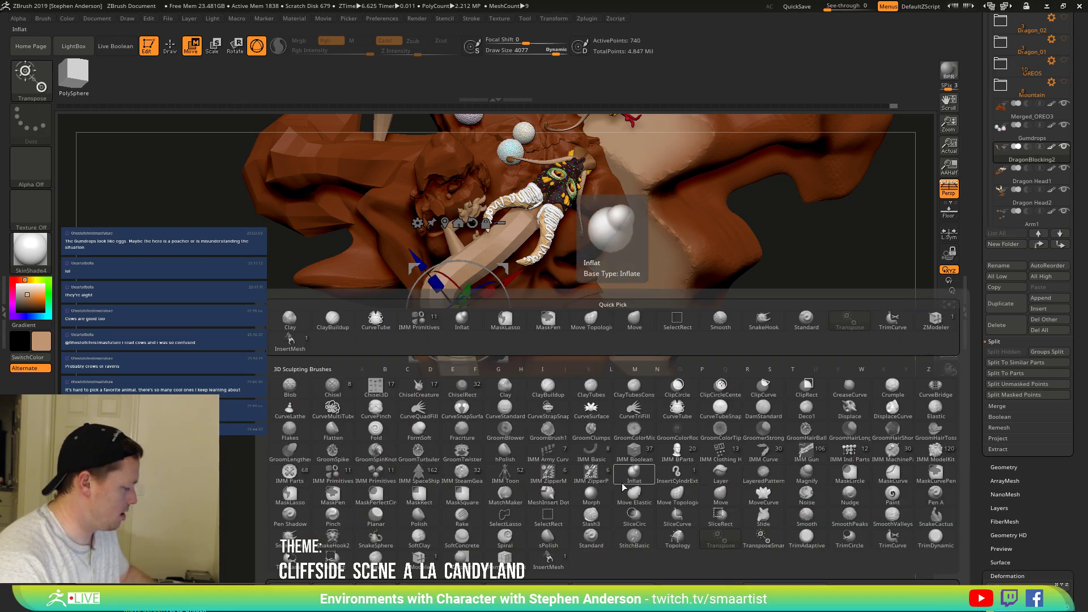
{"action": "key", "text": "m"}
{"action": "key", "text": "t"}
{"action": "left_click_drag", "start_coordinate": [446, 270], "coordinate": [457, 271]}
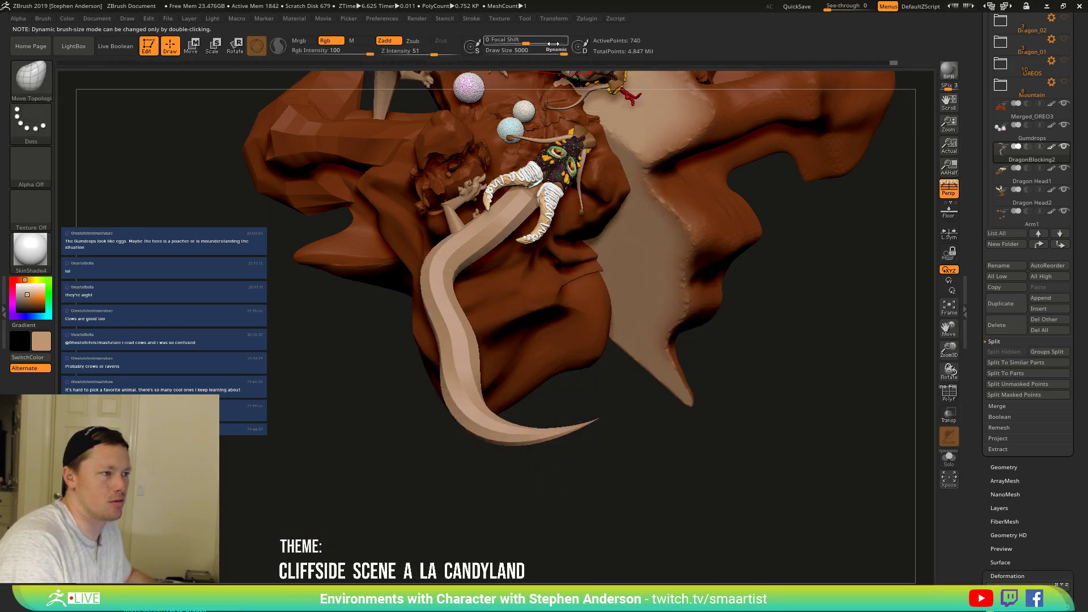
{"action": "key", "text": "s"}
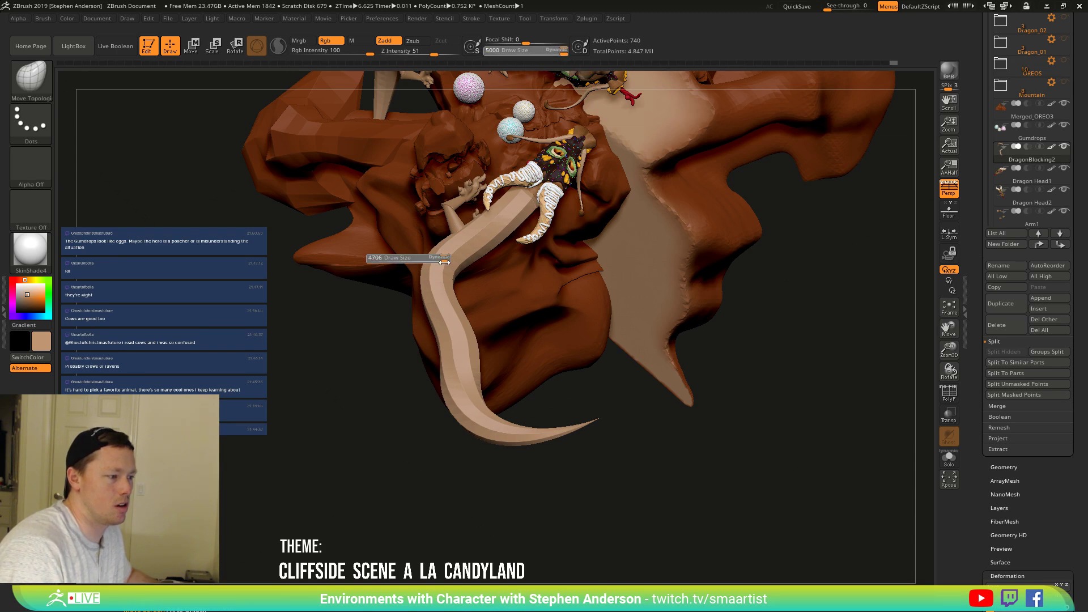
{"action": "left_click_drag", "start_coordinate": [410, 259], "coordinate": [383, 259]}
{"action": "mouse_move", "coordinate": [346, 294]}
{"action": "left_mouse_down"}
{"action": "mouse_move", "coordinate": [458, 277]}
{"action": "mouse_move", "coordinate": [462, 288]}
{"action": "left_mouse_up"}
Set the draw size to 91 and nudge the dragon's body curve behind the horned head.
{"action": "key", "text": "s"}
{"action": "left_click_drag", "start_coordinate": [486, 230], "coordinate": [470, 237]}
{"action": "right_click_drag", "start_coordinate": [471, 237], "coordinate": [493, 214]}
{"action": "left_click_drag", "start_coordinate": [492, 214], "coordinate": [458, 231]}
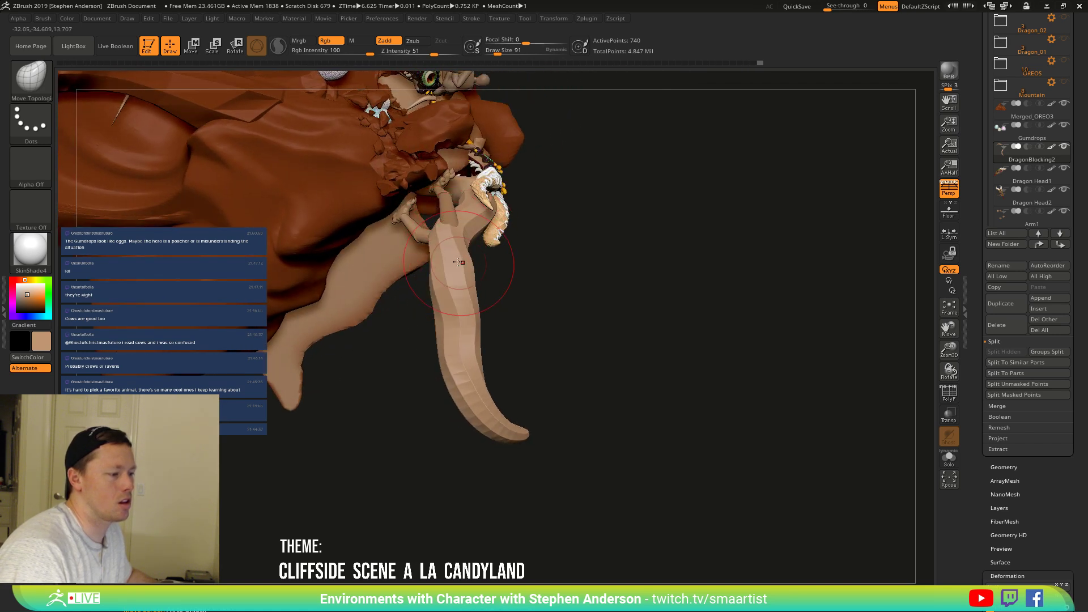
{"action": "mouse_move", "coordinate": [460, 263]}
{"action": "left_mouse_down"}
{"action": "mouse_move", "coordinate": [483, 372]}
{"action": "mouse_move", "coordinate": [526, 368]}
{"action": "left_mouse_up"}
Set the draw size to 161 and pull the bend of the dragon's body into a smoother curve.
{"action": "key", "text": "s"}
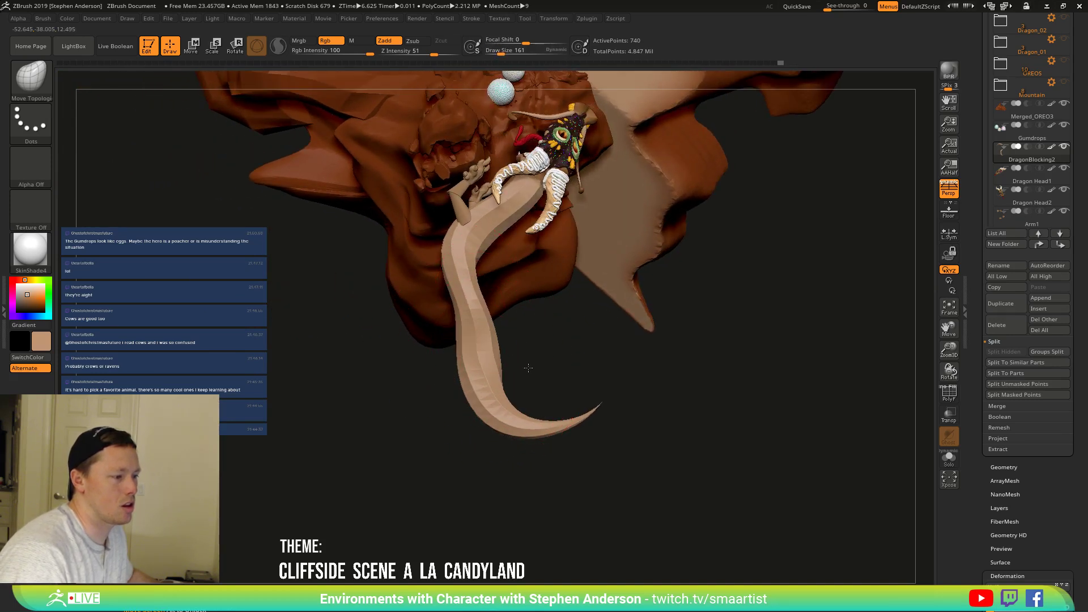
{"action": "left_click_drag", "start_coordinate": [470, 257], "coordinate": [498, 252]}
{"action": "right_click_drag", "start_coordinate": [498, 252], "coordinate": [457, 216]}
Reduce the draw size to 64 and refine the body's contour between the head and the tail bend.
{"action": "key", "text": "s"}
{"action": "left_click_drag", "start_coordinate": [456, 215], "coordinate": [448, 217]}
{"action": "mouse_move", "coordinate": [477, 227]}
{"action": "right_mouse_down"}
{"action": "mouse_move", "coordinate": [459, 223]}
{"action": "mouse_move", "coordinate": [452, 205]}
{"action": "mouse_move", "coordinate": [461, 230]}
{"action": "right_mouse_up"}
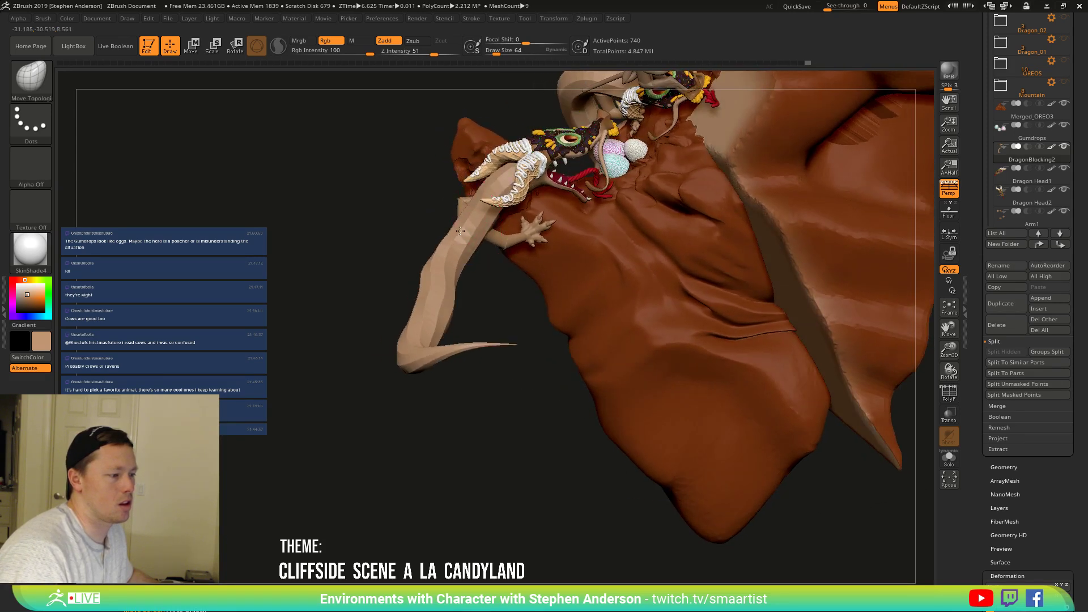
{"action": "right_click_drag", "start_coordinate": [471, 294], "coordinate": [447, 302], "text": "ctrl"}
{"action": "left_click_drag", "start_coordinate": [447, 303], "coordinate": [444, 295]}
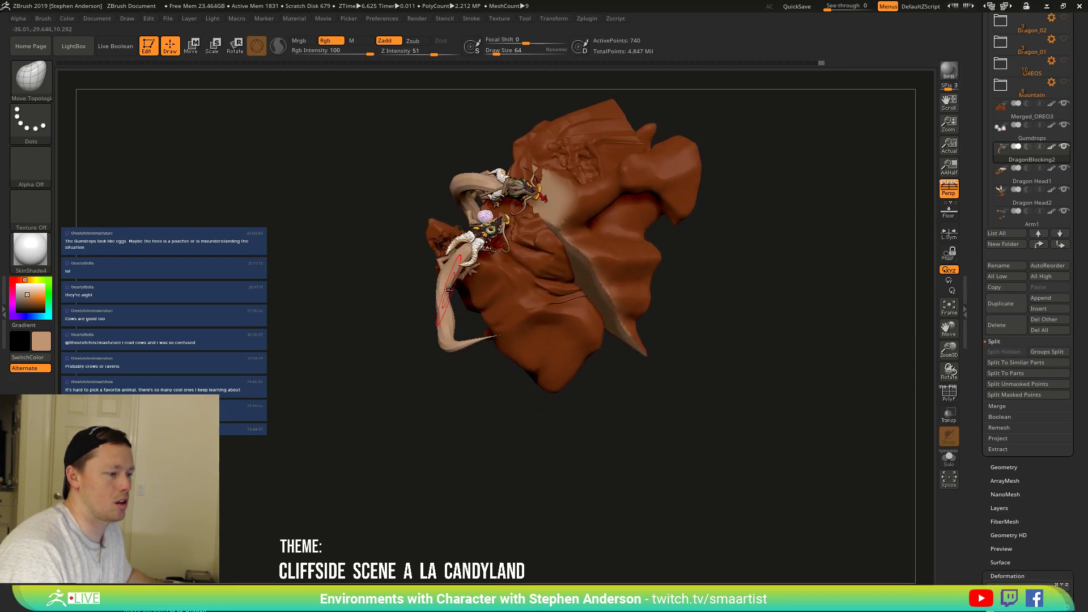
{"action": "right_click_drag", "start_coordinate": [450, 277], "coordinate": [491, 374], "text": "ctrl"}
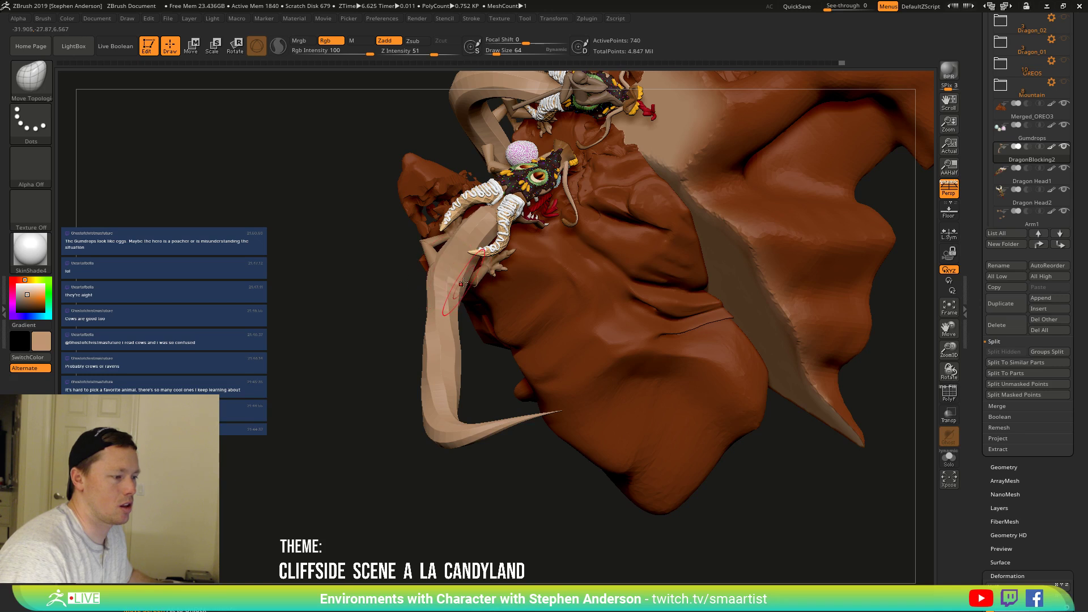
{"action": "mouse_move", "coordinate": [452, 340]}
{"action": "left_mouse_down"}
{"action": "mouse_move", "coordinate": [422, 303]}
{"action": "mouse_move", "coordinate": [423, 277]}
{"action": "mouse_move", "coordinate": [440, 333]}
{"action": "mouse_move", "coordinate": [777, 245]}
{"action": "mouse_move", "coordinate": [621, 498]}
{"action": "mouse_move", "coordinate": [510, 527]}
{"action": "left_mouse_up"}
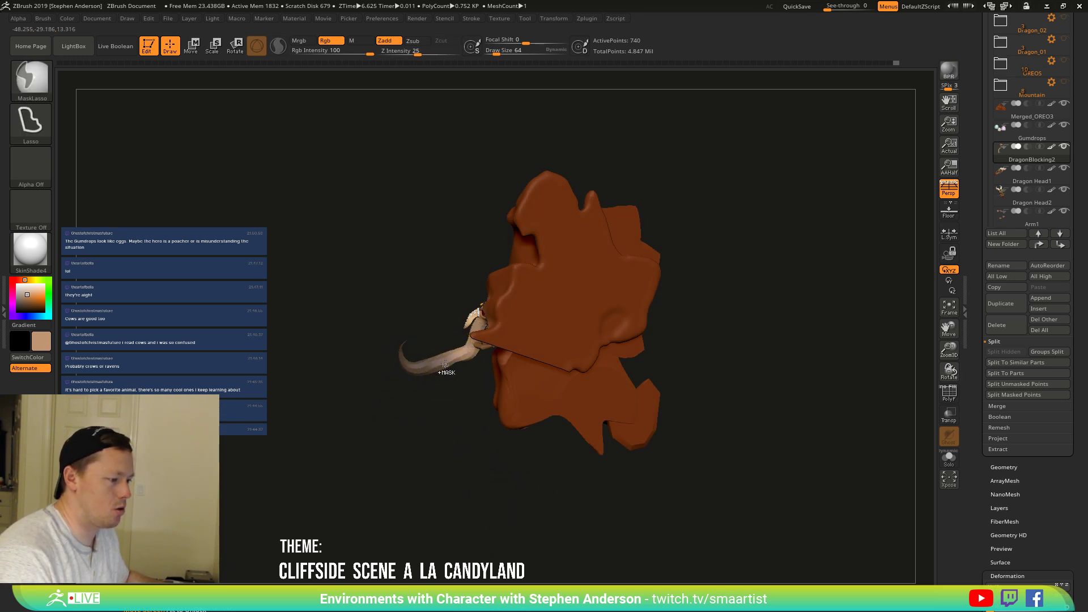
Rotate and move the dragon's tail outward from the mountain with the gizmo and clear the mask.
{"action": "key", "text": "w"}
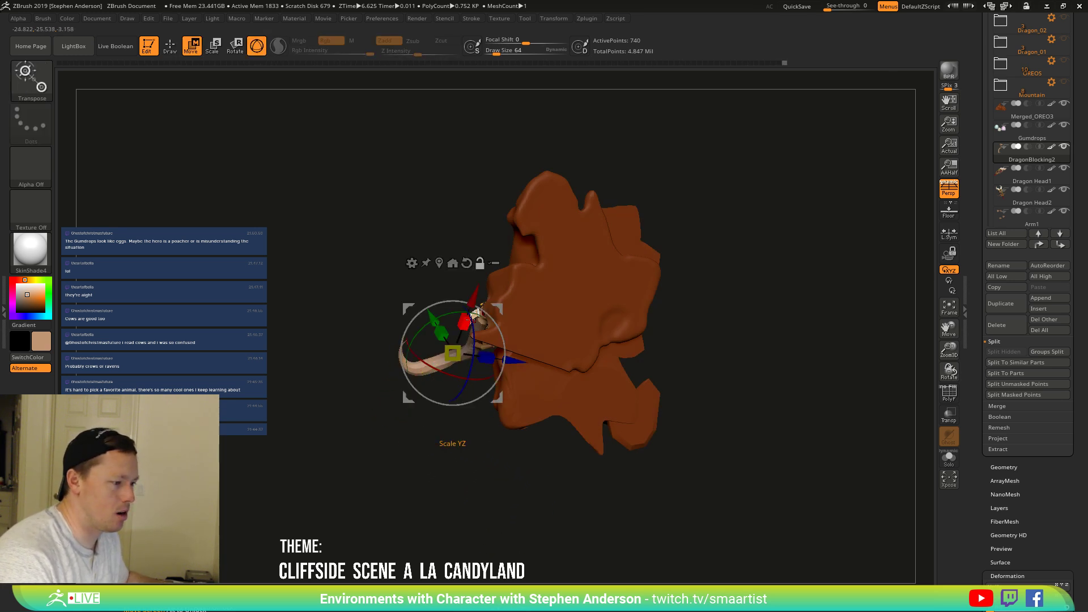
{"action": "left_click_drag", "start_coordinate": [499, 316], "coordinate": [496, 317]}
{"action": "left_click_drag", "start_coordinate": [436, 391], "coordinate": [480, 429]}
{"action": "mouse_move", "coordinate": [480, 429]}
{"action": "right_mouse_down", "text": "ctrl"}
{"action": "mouse_move", "coordinate": [491, 458]}
{"action": "mouse_move", "coordinate": [482, 465]}
{"action": "mouse_move", "coordinate": [474, 427]}
{"action": "right_mouse_up", "text": "ctrl"}
{"action": "left_click_drag", "start_coordinate": [474, 426], "coordinate": [471, 371]}
{"action": "left_click_drag", "start_coordinate": [508, 227], "coordinate": [508, 221]}
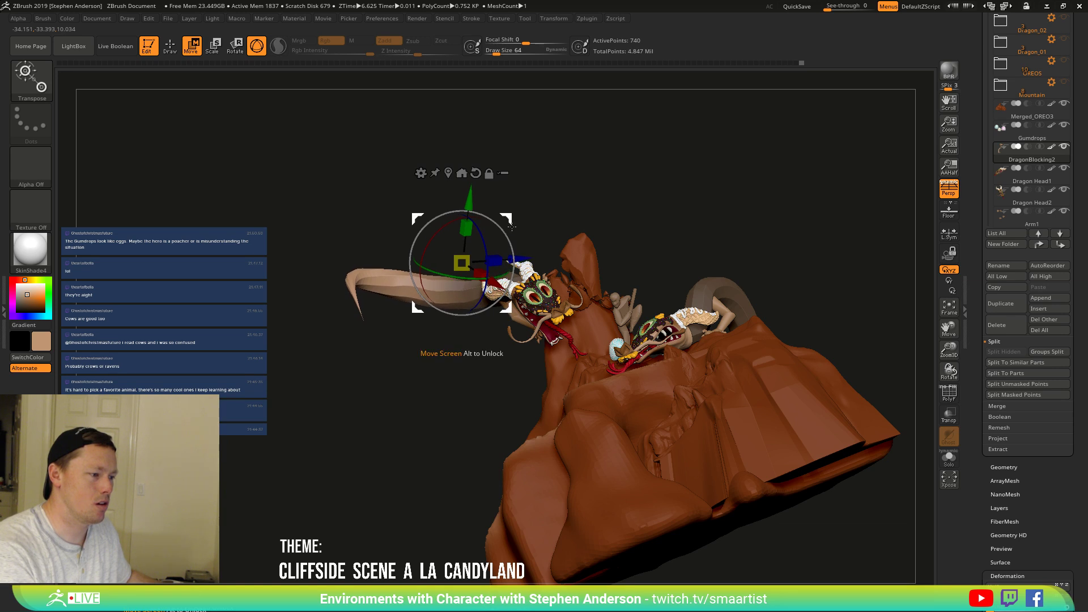
{"action": "mouse_move", "coordinate": [565, 202]}
{"action": "left_mouse_down"}
{"action": "mouse_move", "coordinate": [495, 224]}
{"action": "mouse_move", "coordinate": [515, 209]}
{"action": "mouse_move", "coordinate": [567, 232]}
{"action": "left_mouse_up"}
{"action": "key", "text": "q"}
{"action": "mouse_move", "coordinate": [561, 169]}
{"action": "left_mouse_down", "text": "ctrl"}
{"action": "mouse_move", "coordinate": [622, 229]}
{"action": "mouse_move", "coordinate": [572, 213]}
{"action": "mouse_move", "coordinate": [571, 183]}
{"action": "left_mouse_up", "text": "ctrl"}
Push the raised tail's overall shape with Move Topological at draw size 286.
{"action": "mouse_move", "coordinate": [571, 182]}
{"action": "right_mouse_down"}
{"action": "mouse_move", "coordinate": [488, 209]}
{"action": "mouse_move", "coordinate": [493, 255]}
{"action": "mouse_move", "coordinate": [508, 262]}
{"action": "right_mouse_up"}
{"action": "left_click_drag", "start_coordinate": [331, 288], "coordinate": [351, 287]}
{"action": "right_click_drag", "start_coordinate": [369, 262], "coordinate": [498, 240]}
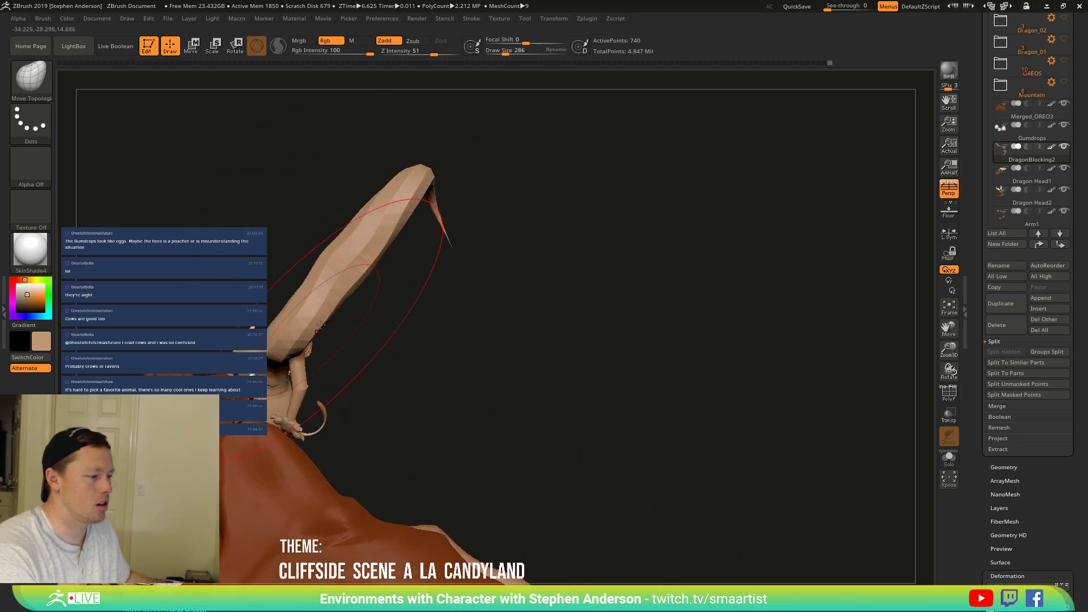
Set the draw size to 136 and bend the raised tail into a rounded arch above the dragon's head.
{"action": "key", "text": "s"}
{"action": "left_click_drag", "start_coordinate": [336, 285], "coordinate": [332, 288]}
{"action": "right_click_drag", "start_coordinate": [280, 339], "coordinate": [308, 360]}
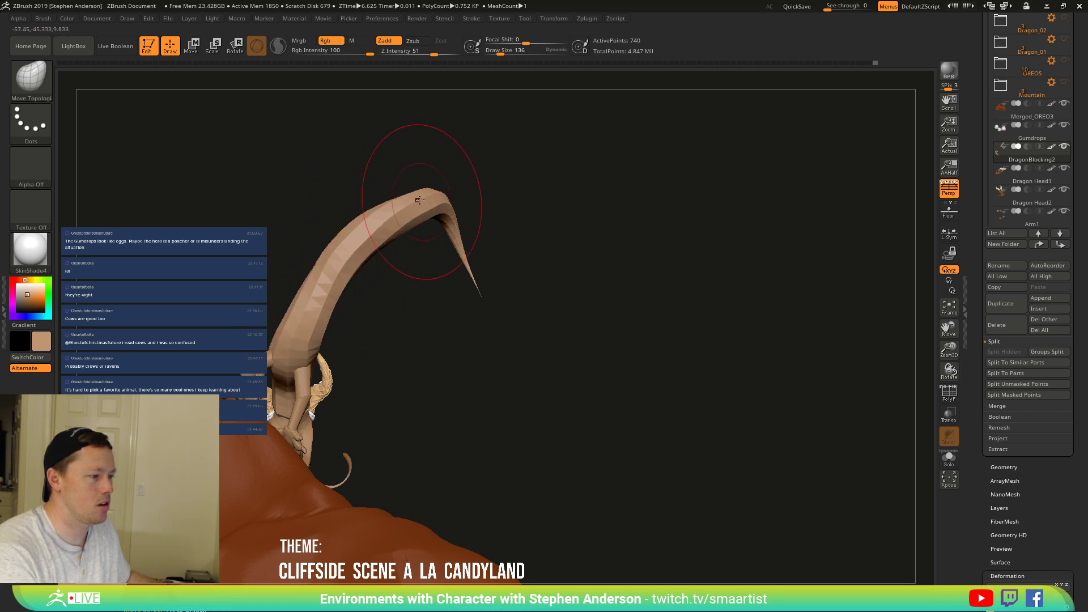
{"action": "mouse_move", "coordinate": [476, 241]}
{"action": "right_mouse_down"}
{"action": "mouse_move", "coordinate": [376, 243]}
{"action": "mouse_move", "coordinate": [463, 265]}
{"action": "mouse_move", "coordinate": [478, 256]}
{"action": "mouse_move", "coordinate": [485, 302]}
{"action": "mouse_move", "coordinate": [388, 258]}
{"action": "mouse_move", "coordinate": [441, 285]}
{"action": "right_mouse_up"}
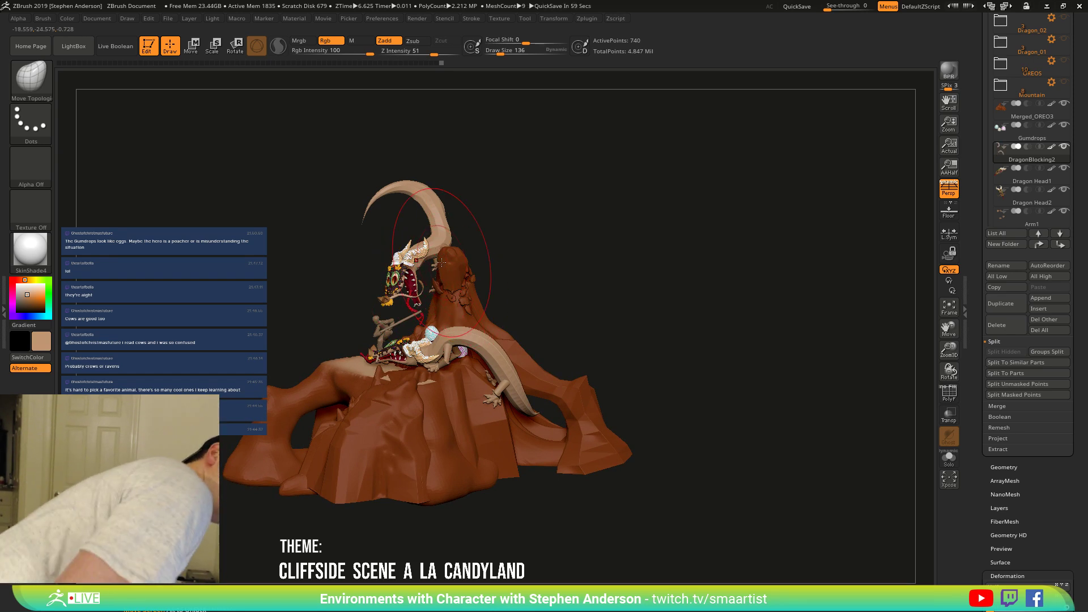
{"action": "mouse_move", "coordinate": [402, 267]}
{"action": "right_mouse_down"}
{"action": "mouse_move", "coordinate": [459, 253]}
{"action": "mouse_move", "coordinate": [449, 250]}
{"action": "mouse_move", "coordinate": [553, 264]}
{"action": "mouse_move", "coordinate": [558, 223]}
{"action": "mouse_move", "coordinate": [644, 364]}
{"action": "mouse_move", "coordinate": [427, 383]}
{"action": "mouse_move", "coordinate": [413, 366]}
{"action": "right_mouse_up"}
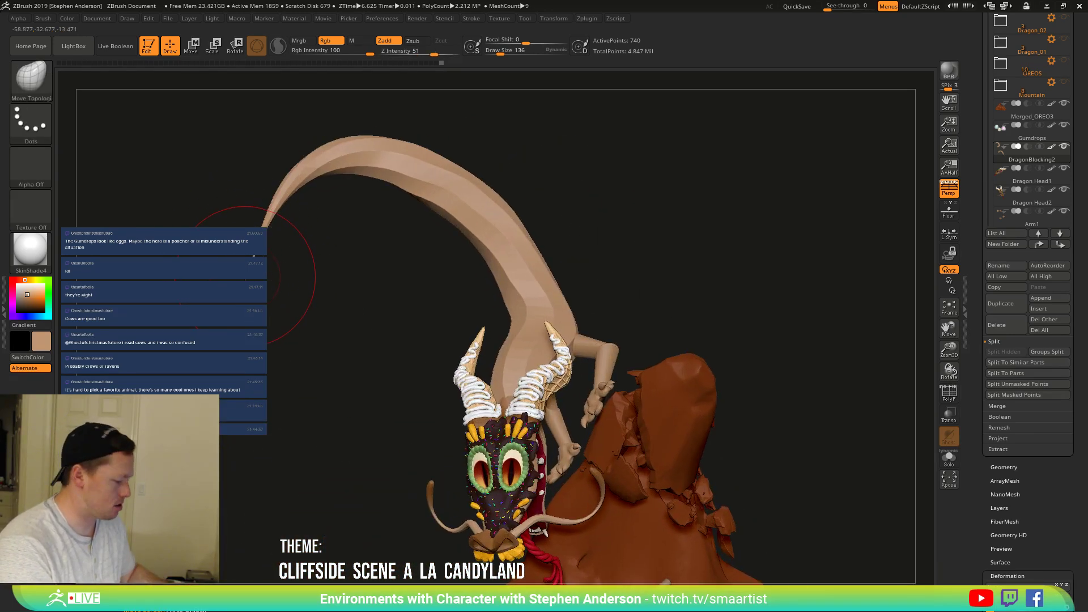
Insert a PolySphere at the tip of the arched tail using the IMM Primitives brush.
{"action": "key", "text": "b"}
{"action": "left_click", "coordinate": [165, 296]}
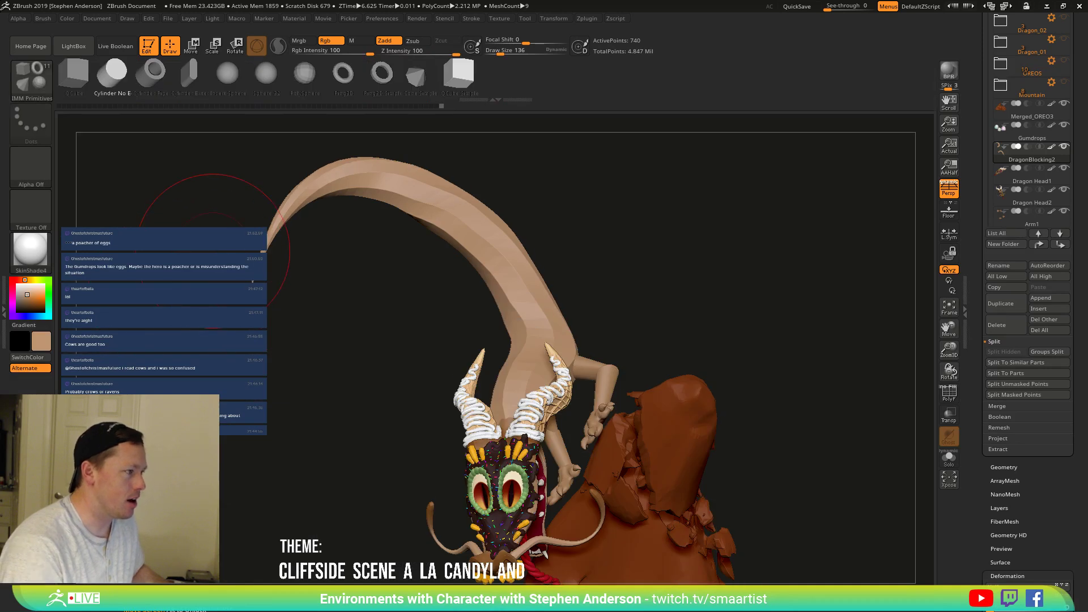
{"action": "left_click", "coordinate": [304, 85]}
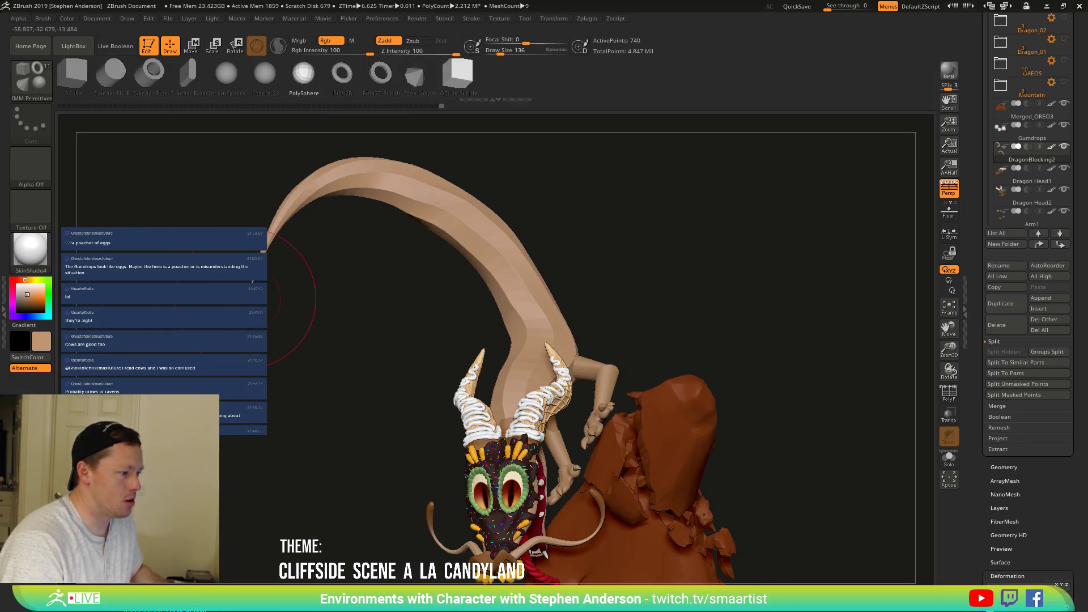
{"action": "left_click_drag", "start_coordinate": [285, 302], "coordinate": [339, 310]}
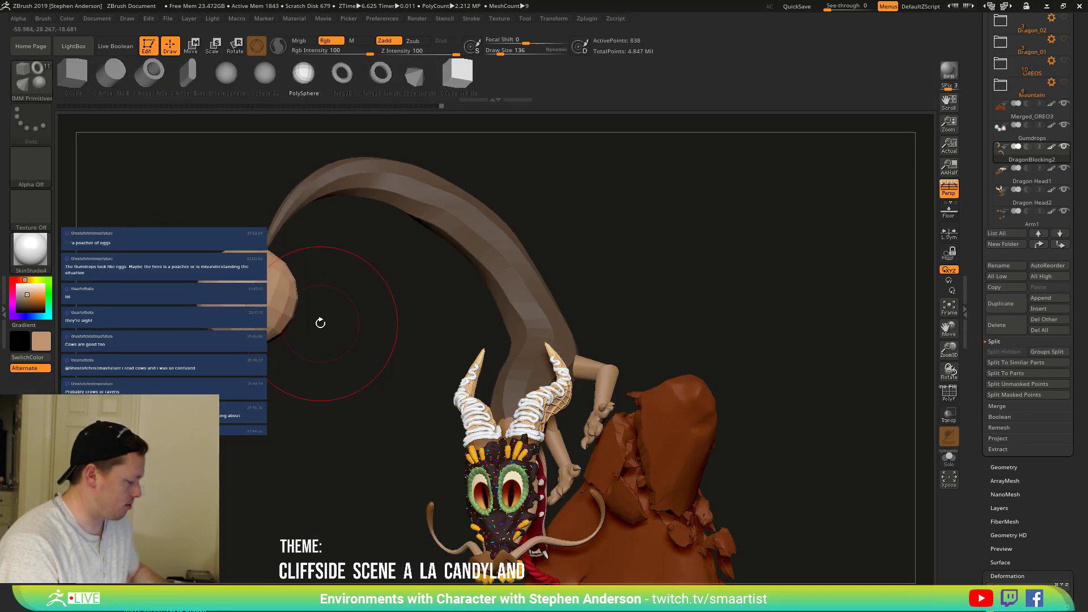
Stretch the inserted sphere downward into a tail tuft using the SnakeHook brush at draw size 219.
{"action": "type", "text": "bmv219"}
{"action": "key", "text": "Return"}
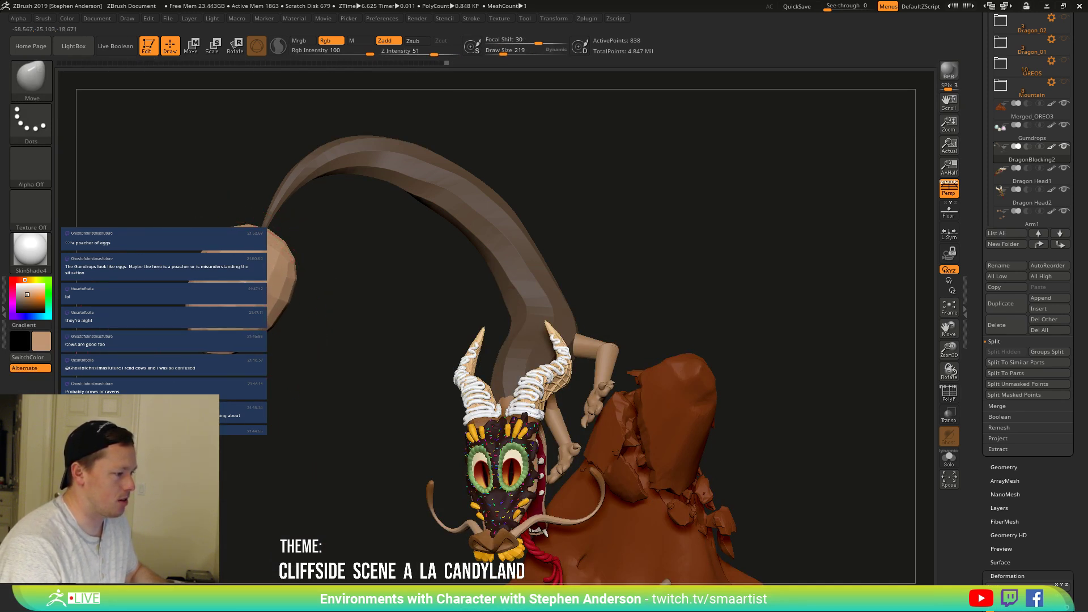
{"action": "key", "text": "b"}
{"action": "key", "text": "s"}
{"action": "key", "text": "h"}
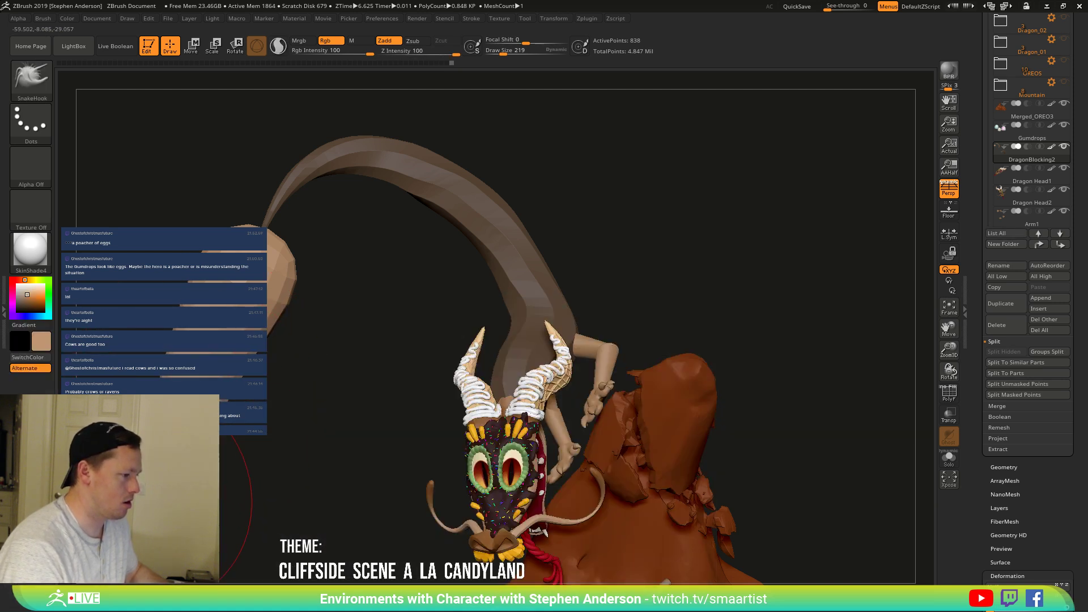
{"action": "left_click_drag", "start_coordinate": [269, 392], "coordinate": [236, 281]}
{"action": "key", "text": "shift"}
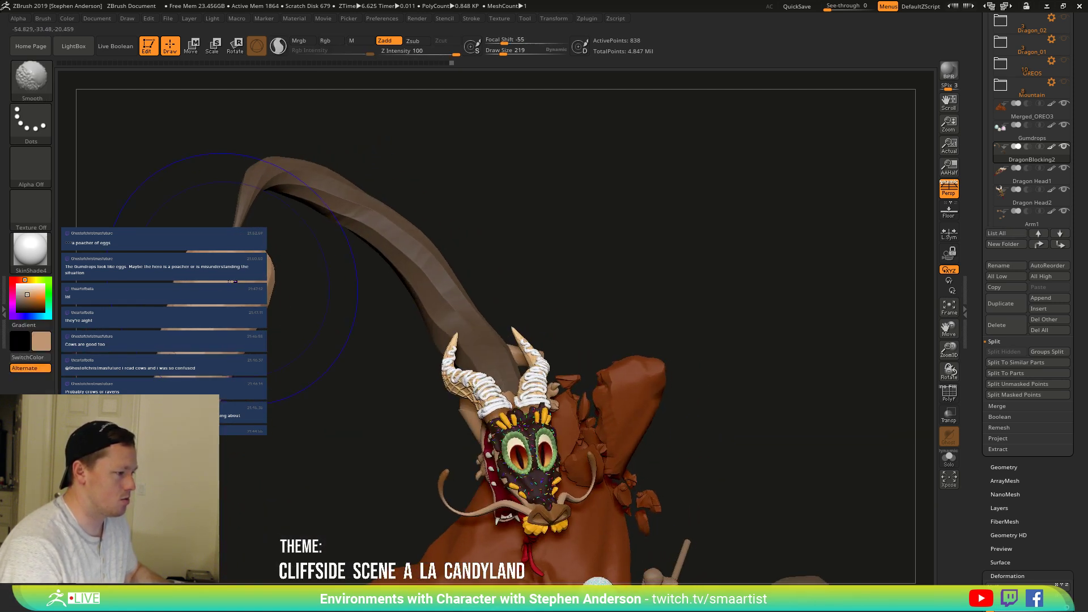
{"action": "mouse_move", "coordinate": [249, 330]}
{"action": "left_mouse_down"}
{"action": "mouse_move", "coordinate": [316, 223]}
{"action": "mouse_move", "coordinate": [343, 258]}
{"action": "mouse_move", "coordinate": [359, 260]}
{"action": "mouse_move", "coordinate": [179, 223]}
{"action": "left_mouse_up"}
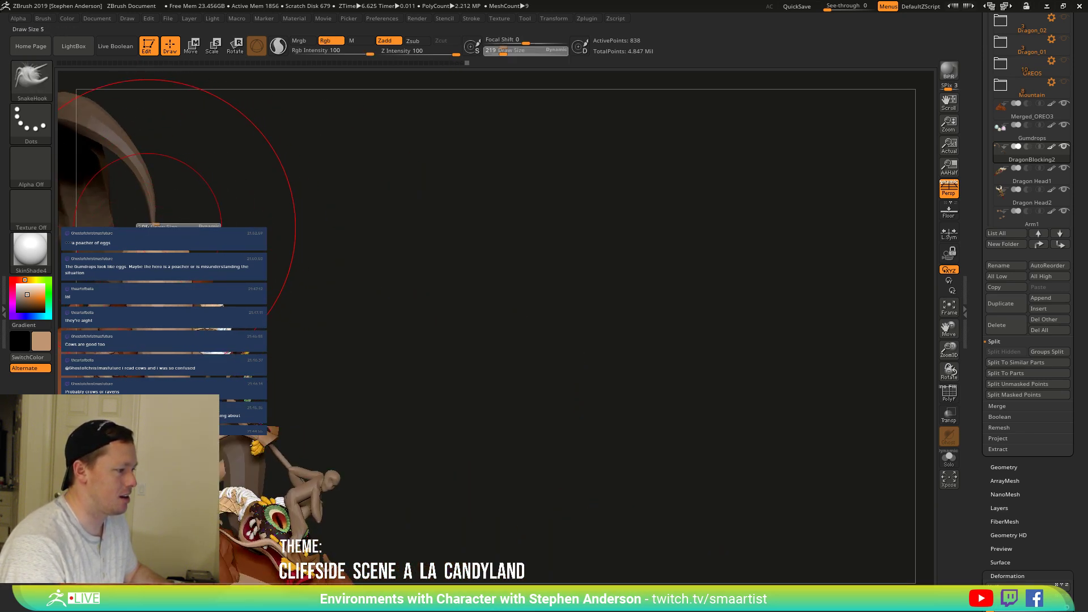
Set the SnakeHook draw size to 116 and shape the tuft's sides and ends from several angles.
{"action": "left_click", "coordinate": [135, 224]}
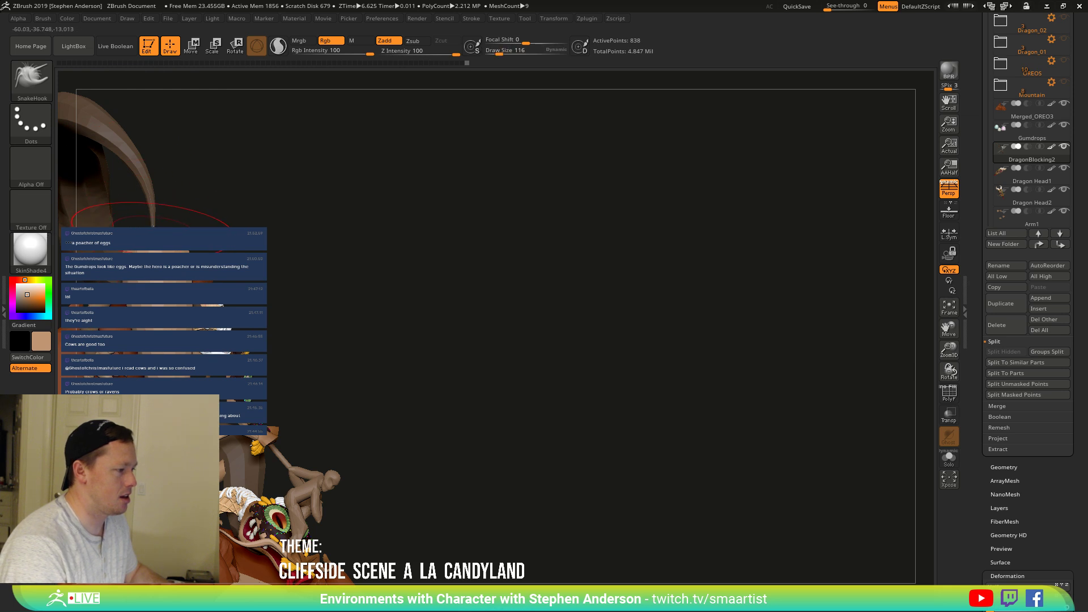
{"action": "left_click_drag", "start_coordinate": [192, 196], "coordinate": [363, 212]}
{"action": "left_click_drag", "start_coordinate": [196, 220], "coordinate": [216, 249]}
{"action": "left_click_drag", "start_coordinate": [73, 309], "coordinate": [156, 315]}
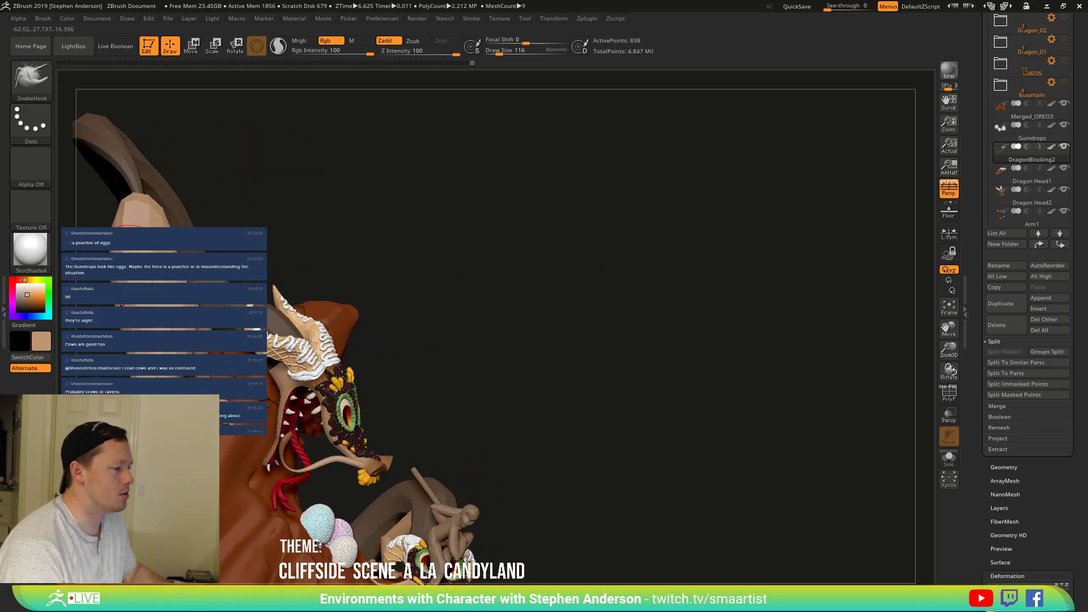
{"action": "mouse_move", "coordinate": [161, 267]}
{"action": "left_mouse_down"}
{"action": "mouse_move", "coordinate": [139, 261]}
{"action": "mouse_move", "coordinate": [133, 282]}
{"action": "mouse_move", "coordinate": [270, 338]}
{"action": "left_mouse_up"}
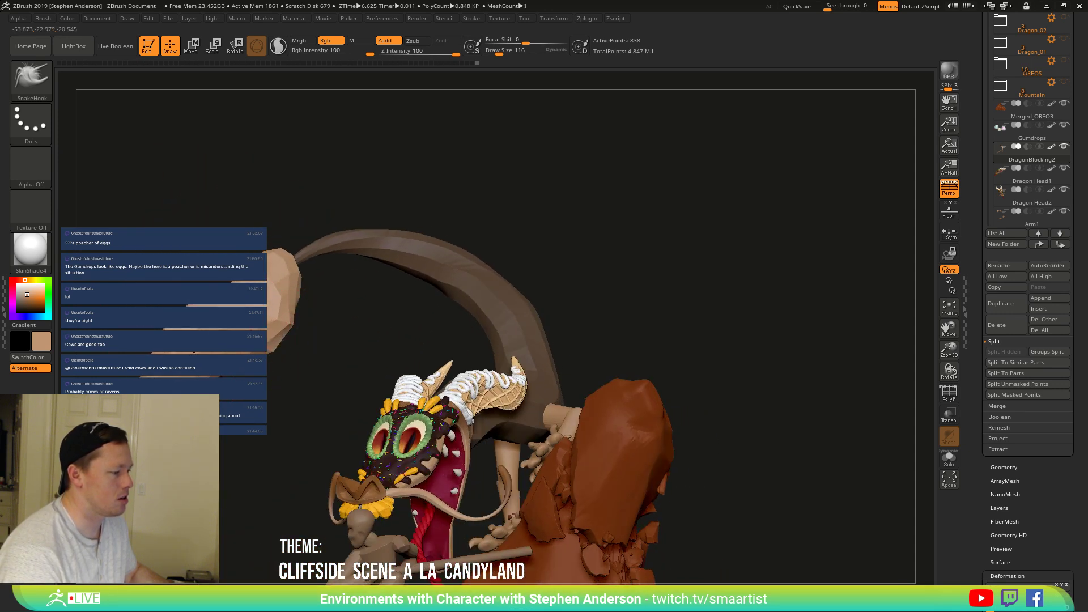
{"action": "left_click_drag", "start_coordinate": [289, 334], "coordinate": [250, 372]}
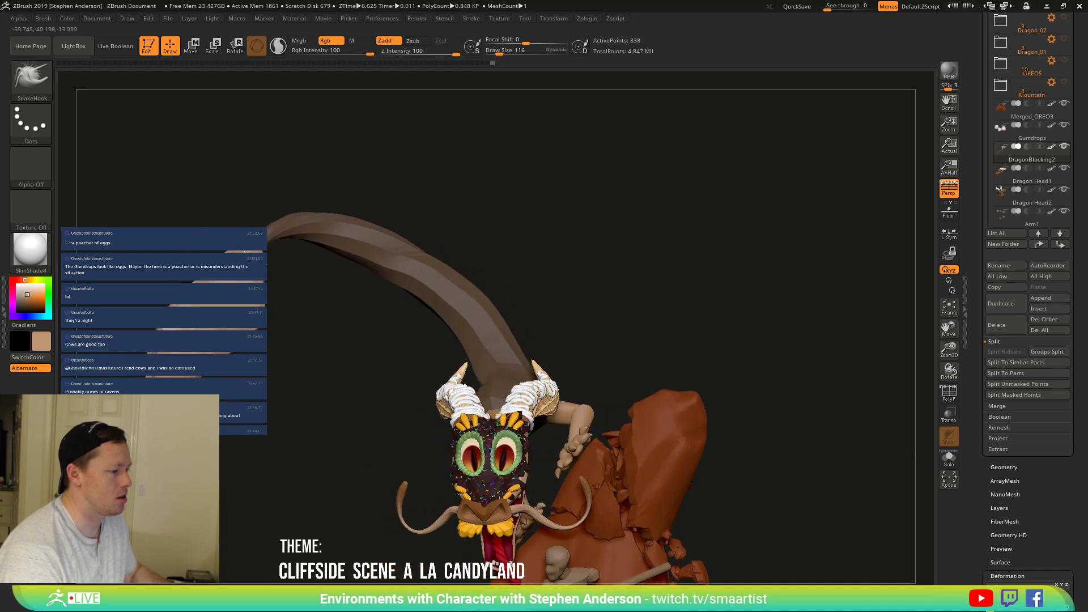
{"action": "left_click_drag", "start_coordinate": [251, 258], "coordinate": [252, 255]}
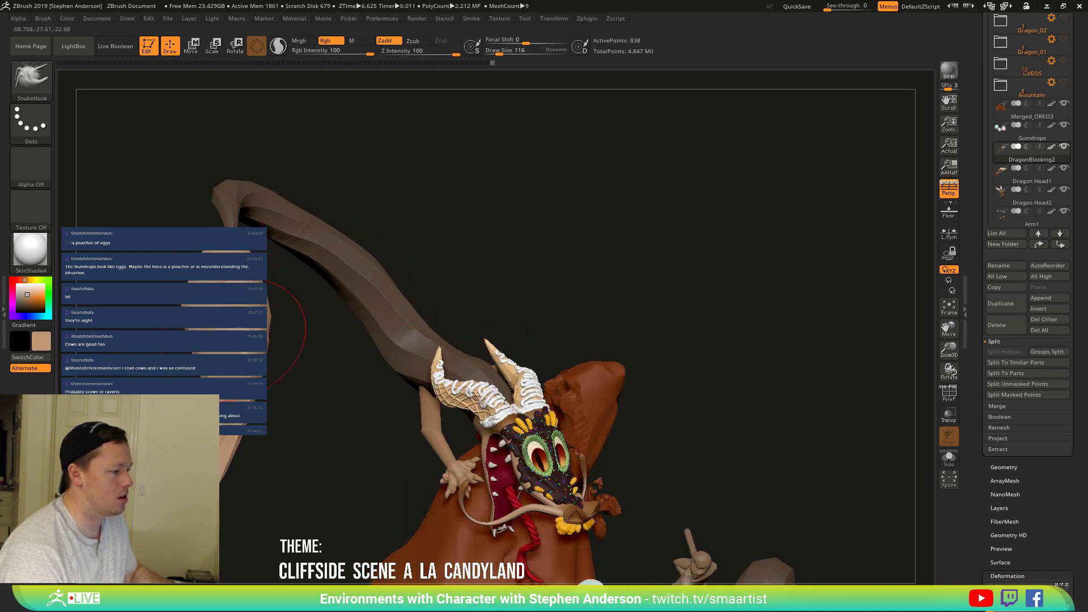
Reposition the tuft with the gizmo so it sits on the tip of the arched tail.
{"action": "right_click_drag", "start_coordinate": [216, 329], "coordinate": [412, 251], "text": "ctrl"}
{"action": "mouse_move", "coordinate": [344, 284]}
{"action": "right_mouse_down", "text": "ctrl"}
{"action": "mouse_move", "coordinate": [307, 299]}
{"action": "mouse_move", "coordinate": [335, 332]}
{"action": "mouse_move", "coordinate": [607, 214]}
{"action": "right_mouse_up", "text": "ctrl"}
{"action": "left_click_drag", "start_coordinate": [629, 210], "coordinate": [618, 337], "text": "ctrl"}
{"action": "right_click_drag", "start_coordinate": [561, 243], "coordinate": [568, 273], "text": "ctrl"}
{"action": "mouse_move", "coordinate": [487, 328]}
{"action": "right_mouse_down"}
{"action": "mouse_move", "coordinate": [510, 267]}
{"action": "mouse_move", "coordinate": [502, 286]}
{"action": "right_mouse_up"}
{"action": "left_click", "coordinate": [481, 302], "text": "ctrl"}
{"action": "right_click_drag", "start_coordinate": [319, 294], "coordinate": [335, 369], "text": "ctrl"}
{"action": "key", "text": "w"}
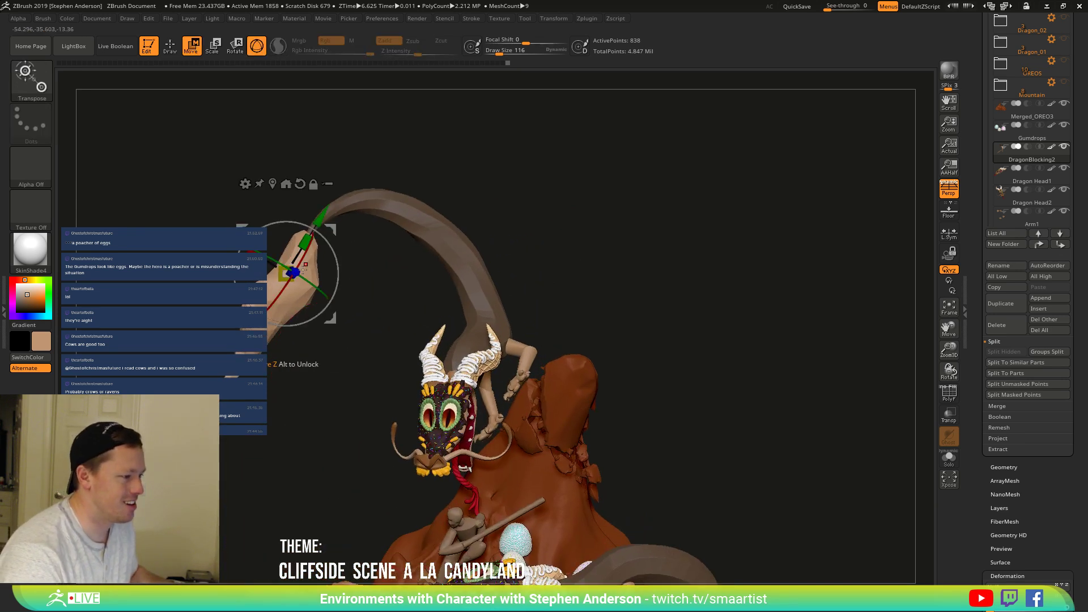
{"action": "left_click_drag", "start_coordinate": [391, 248], "coordinate": [452, 298]}
{"action": "left_click_drag", "start_coordinate": [313, 215], "coordinate": [331, 177], "text": "alt"}
{"action": "left_click_drag", "start_coordinate": [308, 238], "coordinate": [298, 251]}
Adjust the tuft's angle and placement with the gizmo so it follows the tail's curve.
{"action": "mouse_move", "coordinate": [433, 258]}
{"action": "left_mouse_down"}
{"action": "mouse_move", "coordinate": [374, 227]}
{"action": "mouse_move", "coordinate": [381, 254]}
{"action": "mouse_move", "coordinate": [418, 270]}
{"action": "mouse_move", "coordinate": [394, 273]}
{"action": "left_mouse_up"}
{"action": "key", "text": "q"}
{"action": "key", "text": "w"}
{"action": "mouse_move", "coordinate": [300, 238]}
{"action": "left_mouse_down"}
{"action": "mouse_move", "coordinate": [271, 232]}
{"action": "mouse_move", "coordinate": [285, 243]}
{"action": "left_mouse_up"}
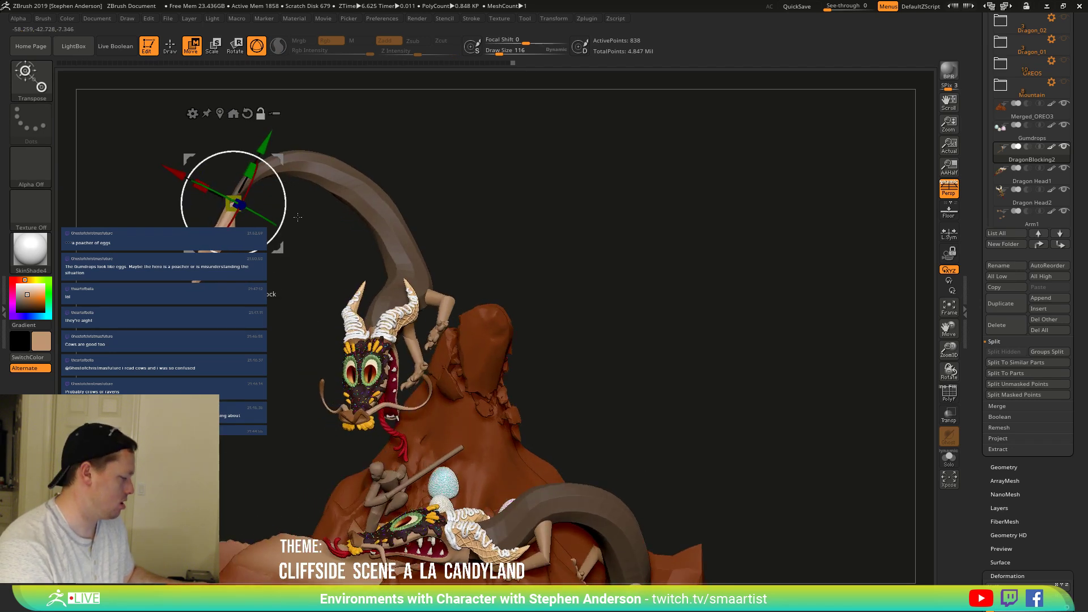
Pull the tuft's narrow upper end onto the tail tip with the SnakeHook brush.
{"action": "key", "text": "q"}
{"action": "left_click_drag", "start_coordinate": [318, 238], "coordinate": [345, 237]}
{"action": "right_click_drag", "start_coordinate": [360, 240], "coordinate": [402, 235]}
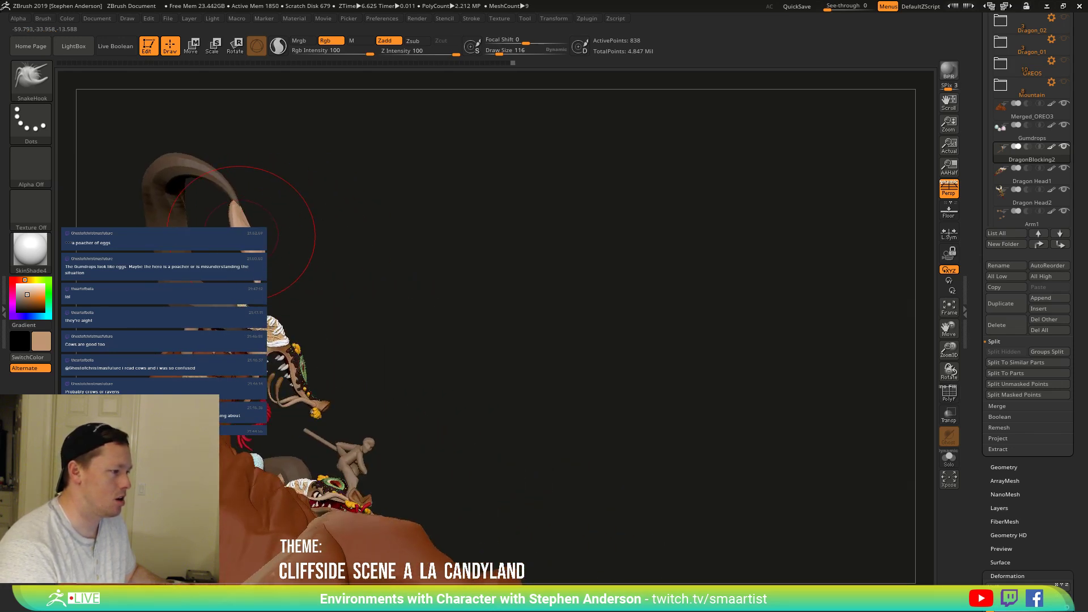
{"action": "left_click_drag", "start_coordinate": [258, 210], "coordinate": [239, 202]}
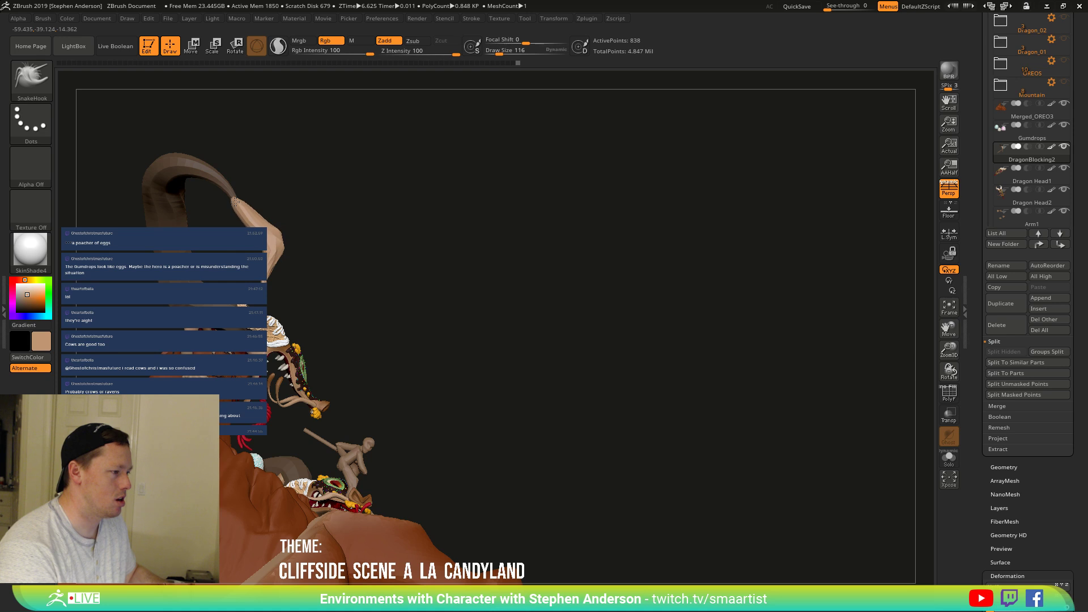
{"action": "right_click_drag", "start_coordinate": [293, 250], "coordinate": [278, 252]}
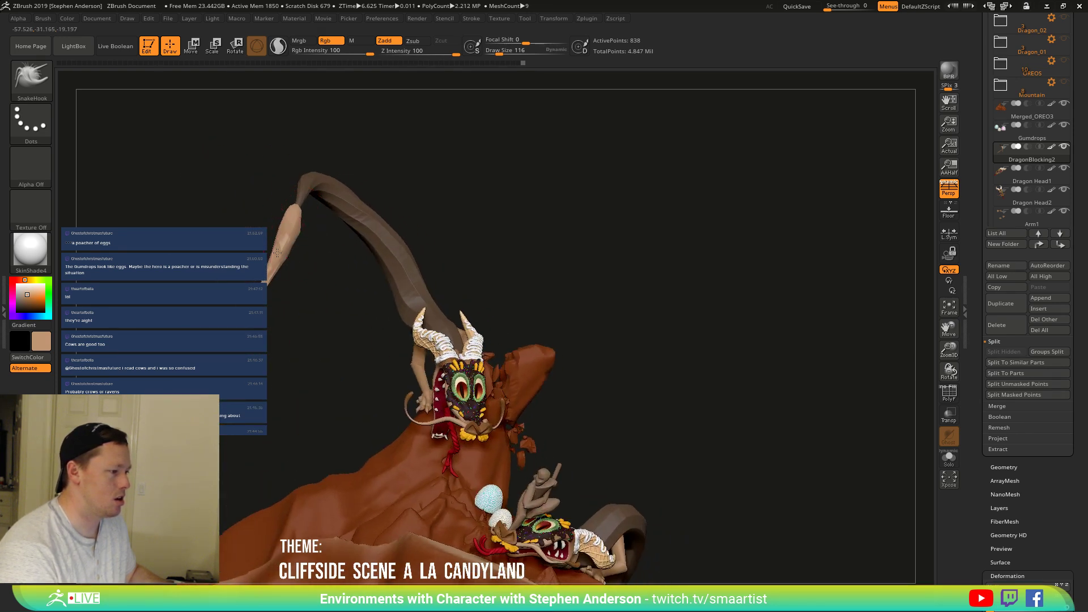
Reduce the SnakeHook draw size to 72 and refine the tuft's tapered lower half.
{"action": "key", "text": "s"}
{"action": "left_click_drag", "start_coordinate": [293, 229], "coordinate": [288, 233]}
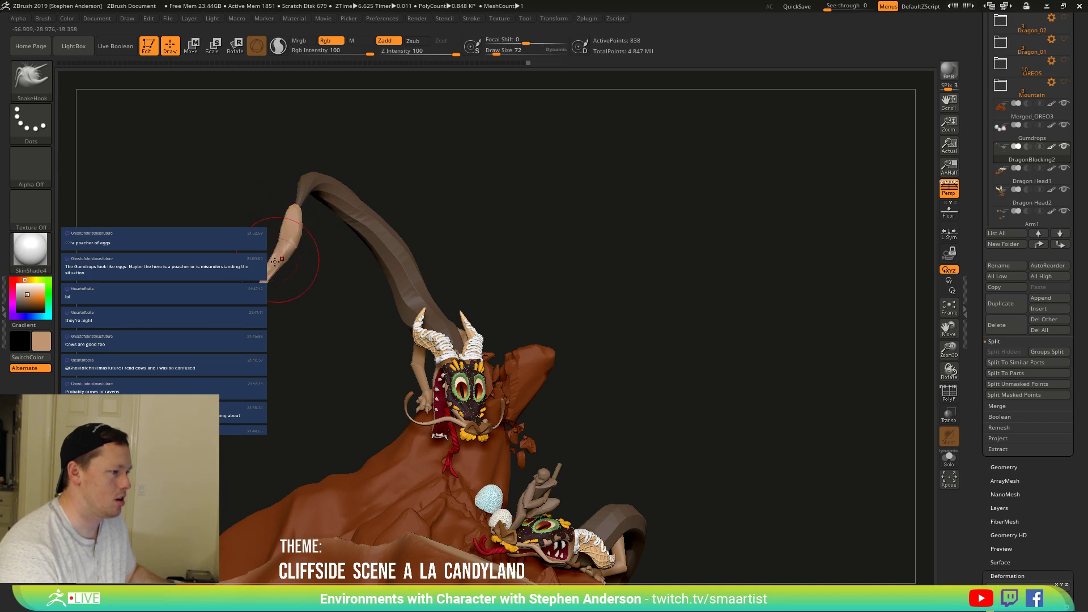
{"action": "mouse_move", "coordinate": [281, 242]}
{"action": "right_mouse_down"}
{"action": "mouse_move", "coordinate": [331, 242]}
{"action": "mouse_move", "coordinate": [300, 196]}
{"action": "mouse_move", "coordinate": [333, 284]}
{"action": "mouse_move", "coordinate": [333, 224]}
{"action": "mouse_move", "coordinate": [371, 215]}
{"action": "mouse_move", "coordinate": [359, 228]}
{"action": "mouse_move", "coordinate": [384, 243]}
{"action": "mouse_move", "coordinate": [337, 255]}
{"action": "right_mouse_up"}
{"action": "key", "text": "ctrl"}
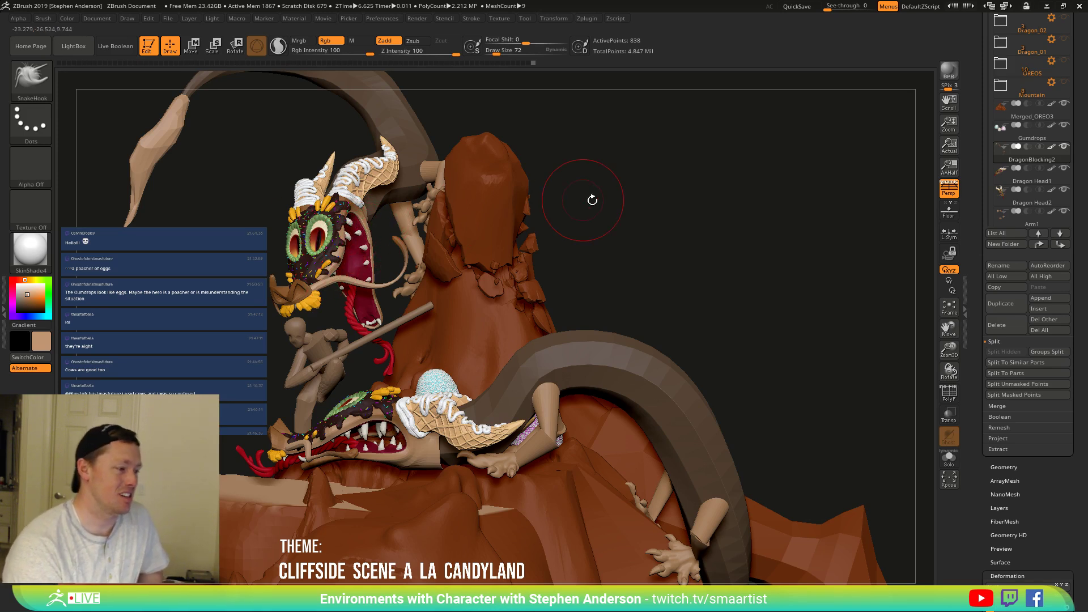
{"action": "mouse_move", "coordinate": [661, 213]}
{"action": "right_mouse_down", "text": "ctrl"}
{"action": "mouse_move", "coordinate": [541, 296]}
{"action": "mouse_move", "coordinate": [593, 285]}
{"action": "right_mouse_up", "text": "ctrl"}
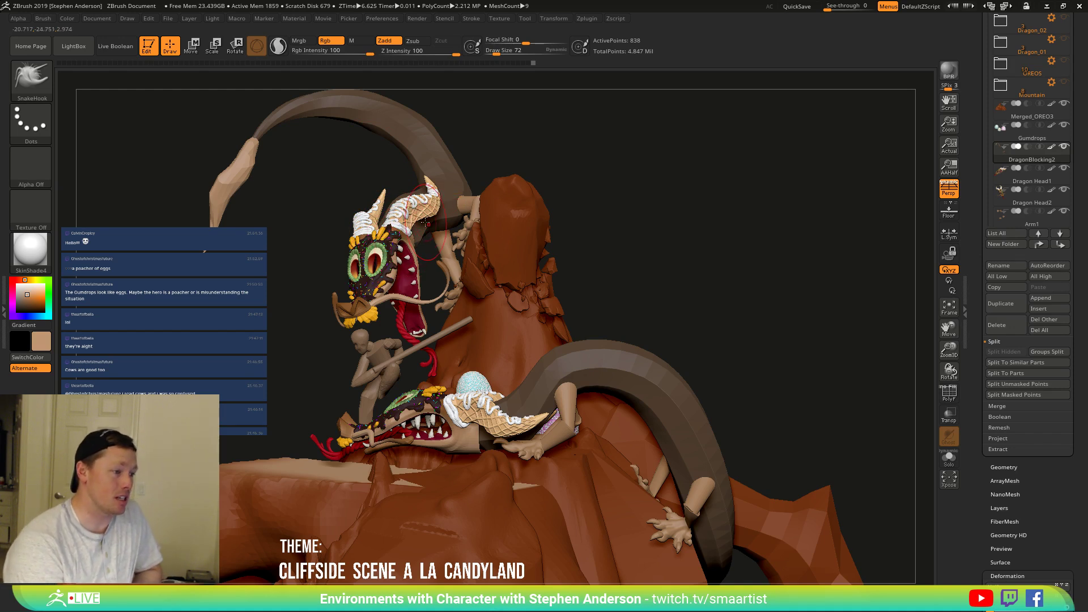
{"action": "right_click_drag", "start_coordinate": [407, 232], "coordinate": [419, 229]}
{"action": "left_click_drag", "start_coordinate": [422, 225], "coordinate": [421, 226]}
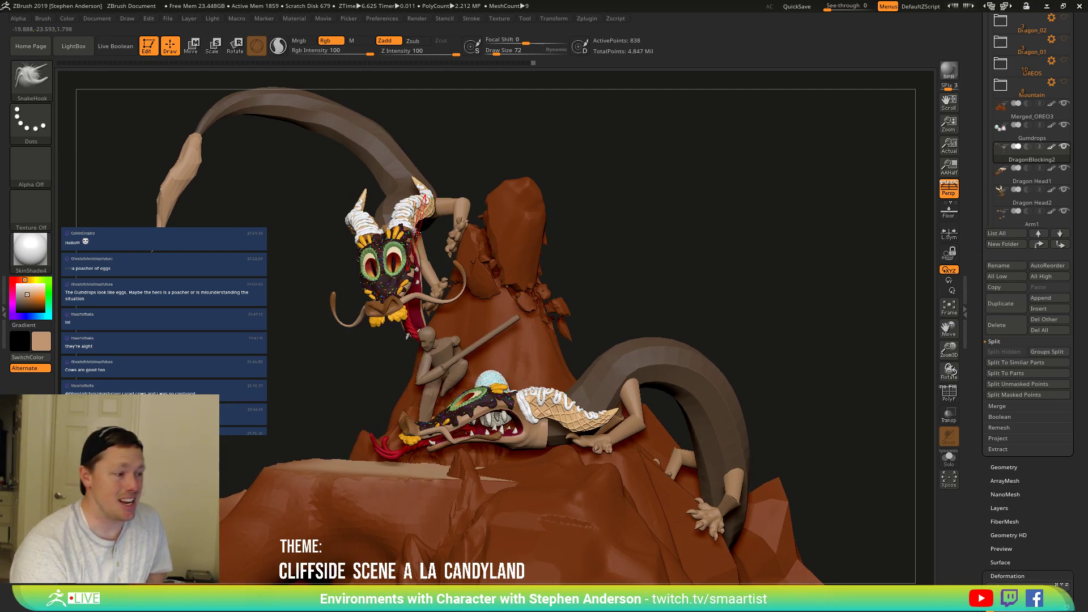
{"action": "mouse_move", "coordinate": [416, 231]}
{"action": "left_mouse_down"}
{"action": "mouse_move", "coordinate": [429, 245]}
{"action": "mouse_move", "coordinate": [414, 244]}
{"action": "left_mouse_up"}
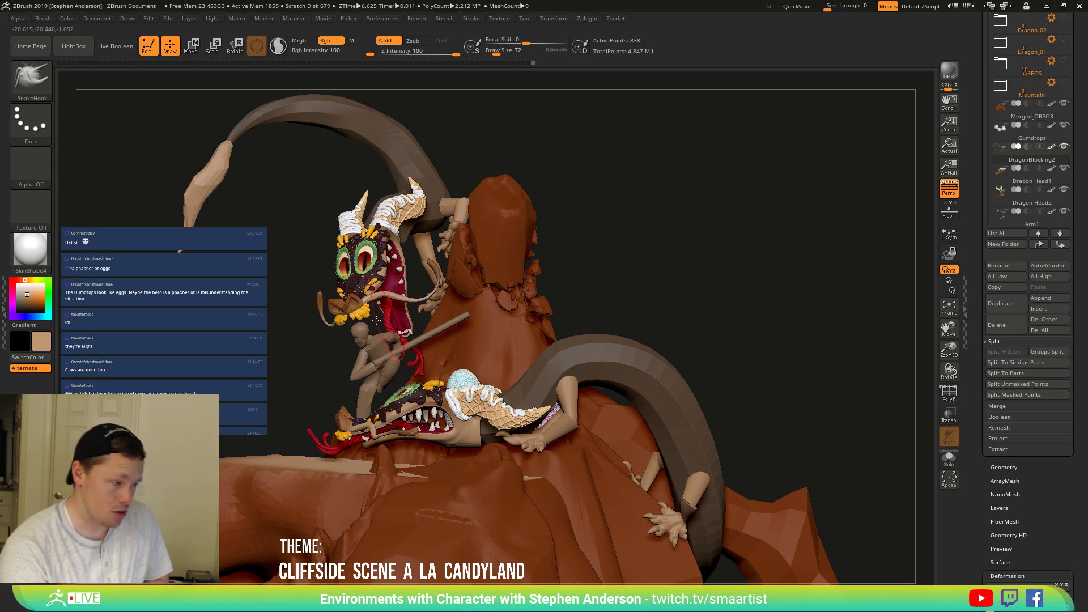
Select the CharacterBlocking subtool and place the transform gizmo at the hero's feet on the lower dragon's snout.
{"action": "left_click", "coordinate": [382, 355], "text": "alt"}
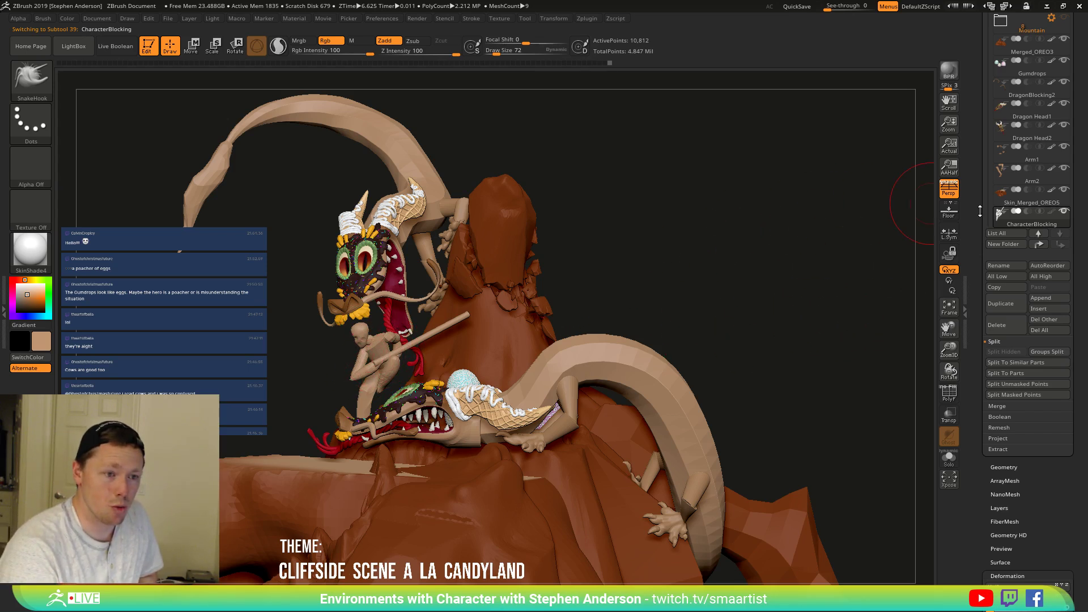
{"action": "left_click", "coordinate": [1021, 596]}
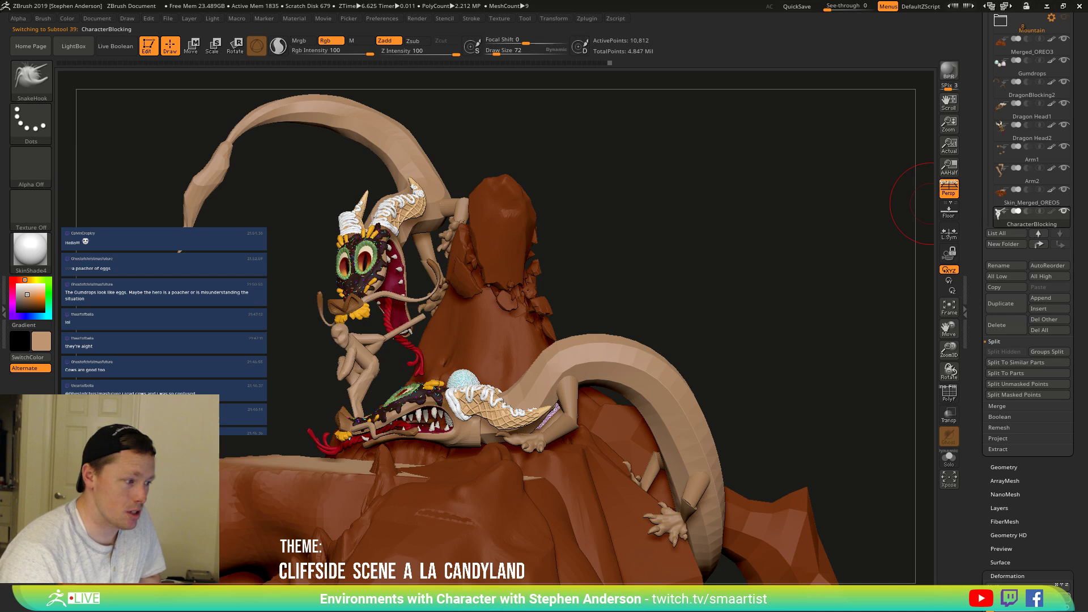
{"action": "left_click_drag", "start_coordinate": [273, 379], "coordinate": [360, 372]}
{"action": "key", "text": "e"}
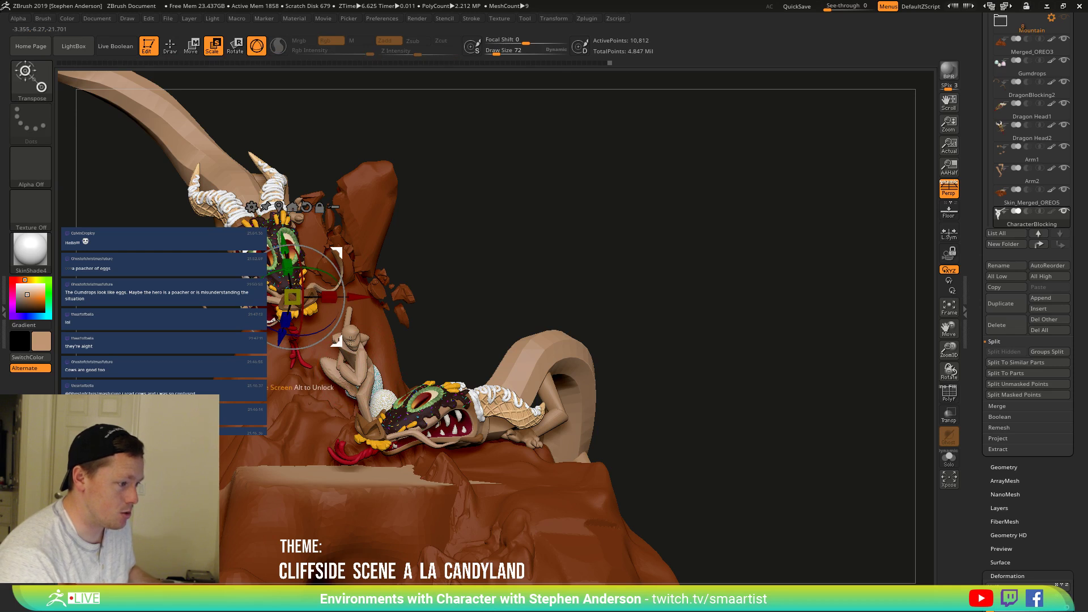
{"action": "left_click", "coordinate": [366, 411], "text": "alt"}
Try rotating the hero figure about its feet with the gizmo, and undo the rotations.
{"action": "left_click_drag", "start_coordinate": [391, 416], "coordinate": [409, 380]}
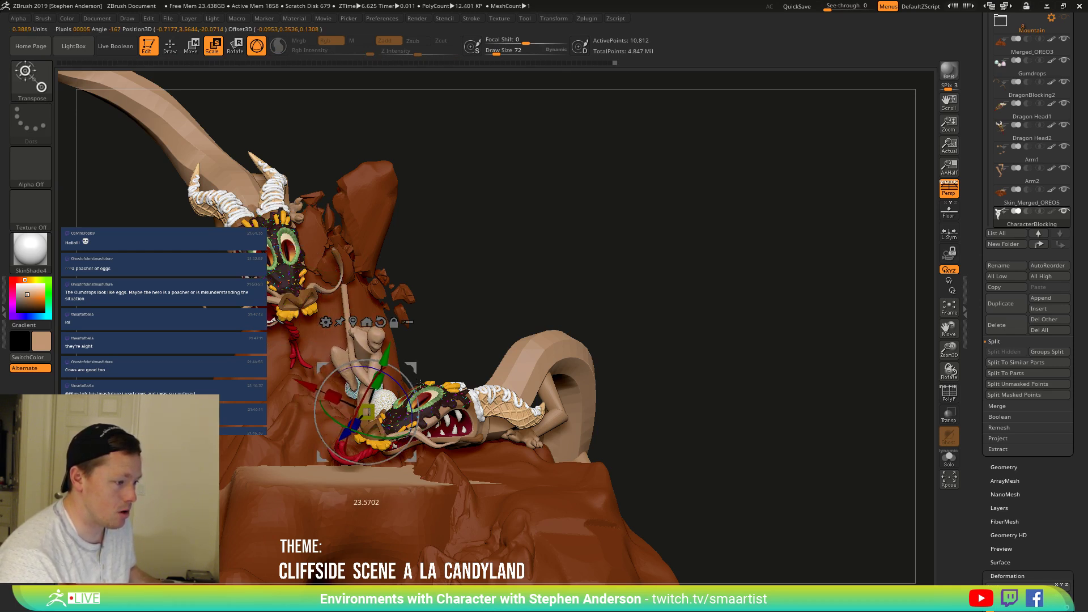
{"action": "key", "text": "ctrl+z"}
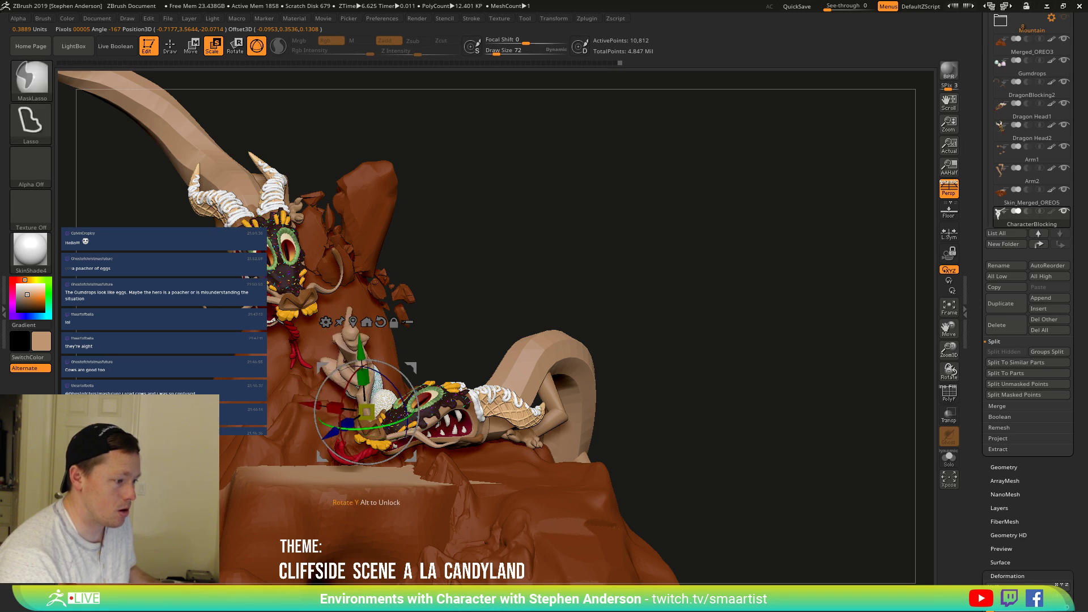
{"action": "left_click_drag", "start_coordinate": [390, 356], "coordinate": [436, 405]}
{"action": "left_click_drag", "start_coordinate": [412, 366], "coordinate": [418, 368]}
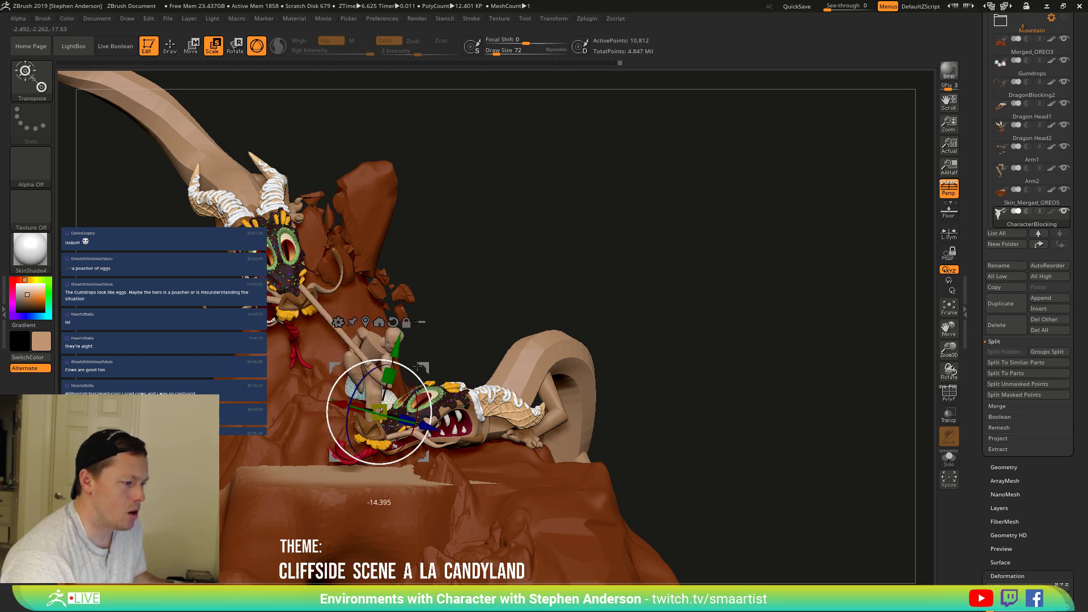
{"action": "key", "text": "ctrl+z"}
{"action": "key", "text": "ctrl+z"}
{"action": "key", "text": "ctrl+z"}
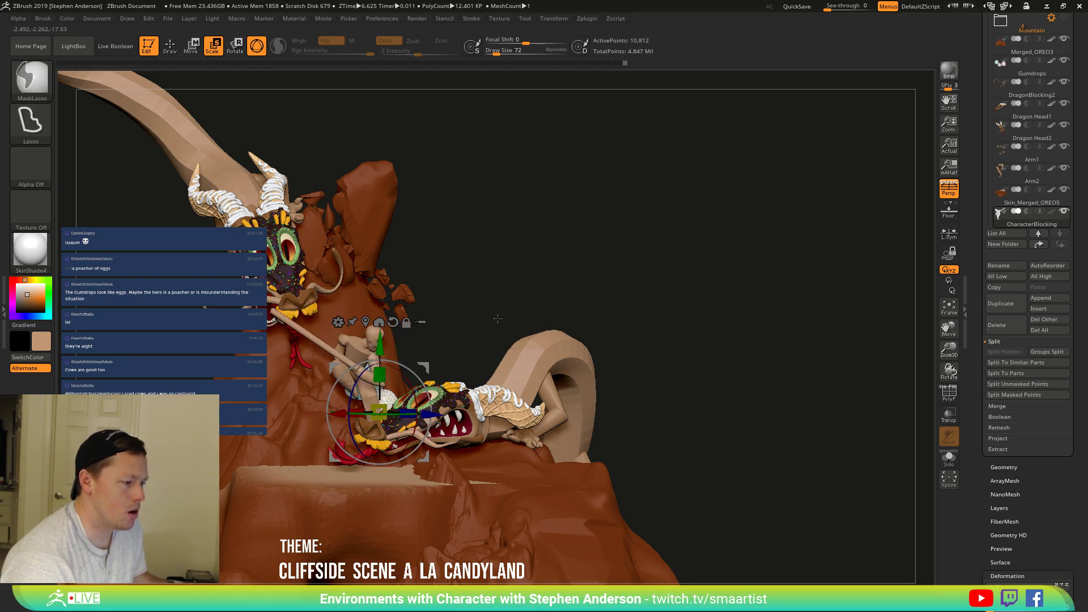
{"action": "key", "text": "ctrl+z"}
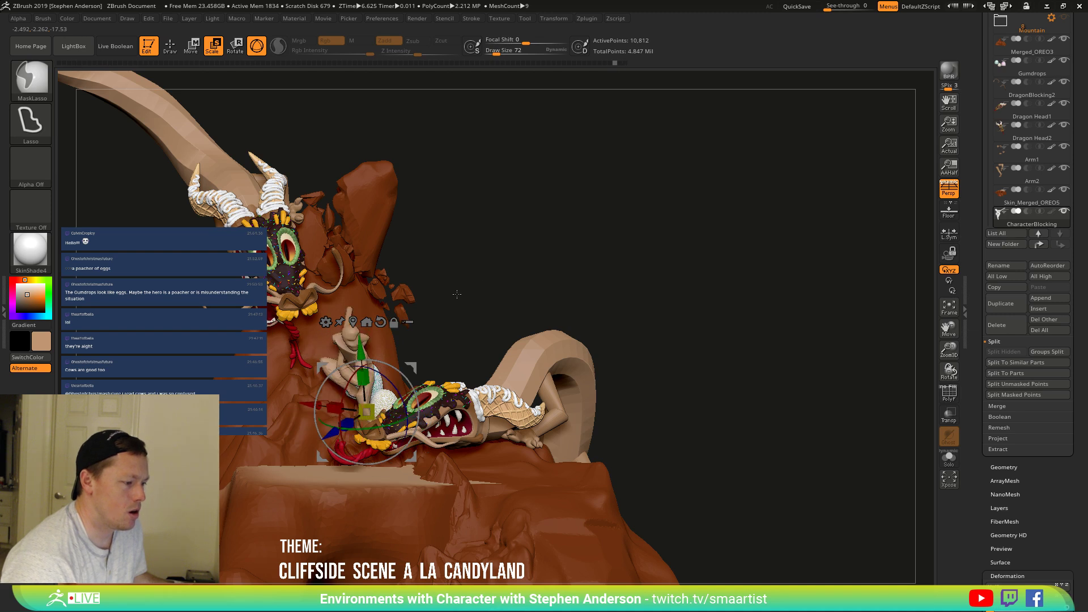
Compare the hero's rotated and original poses by redoing and undoing the last rotations.
{"action": "mouse_move", "coordinate": [465, 290]}
{"action": "left_mouse_down"}
{"action": "mouse_move", "coordinate": [458, 365]}
{"action": "mouse_move", "coordinate": [443, 360]}
{"action": "left_mouse_up"}
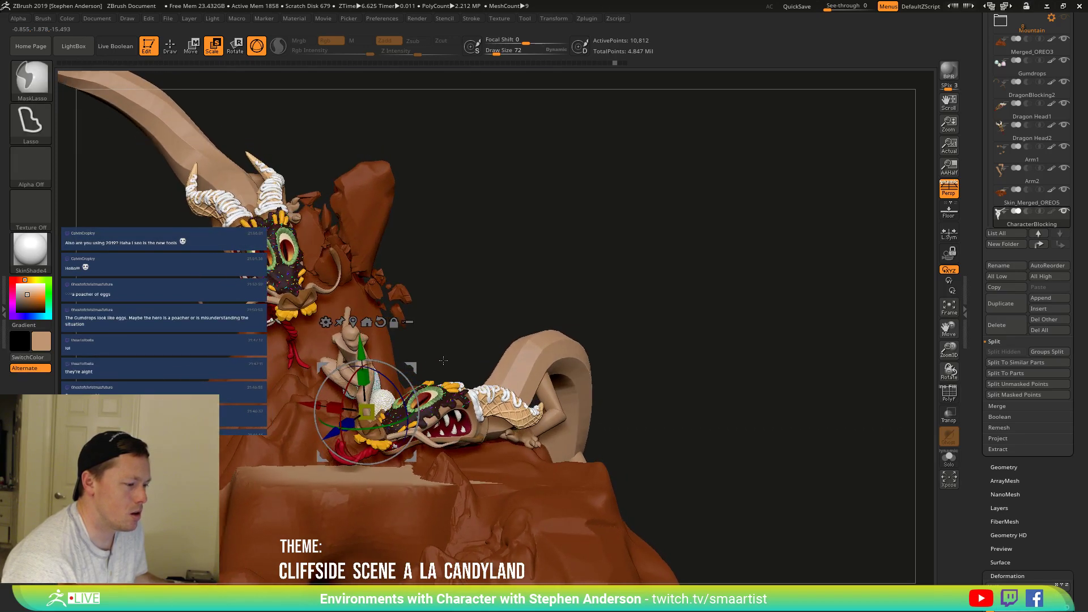
{"action": "key", "text": "ctrl+shift+z"}
{"action": "key", "text": "ctrl+shift+z"}
{"action": "key", "text": "ctrl+shift+z"}
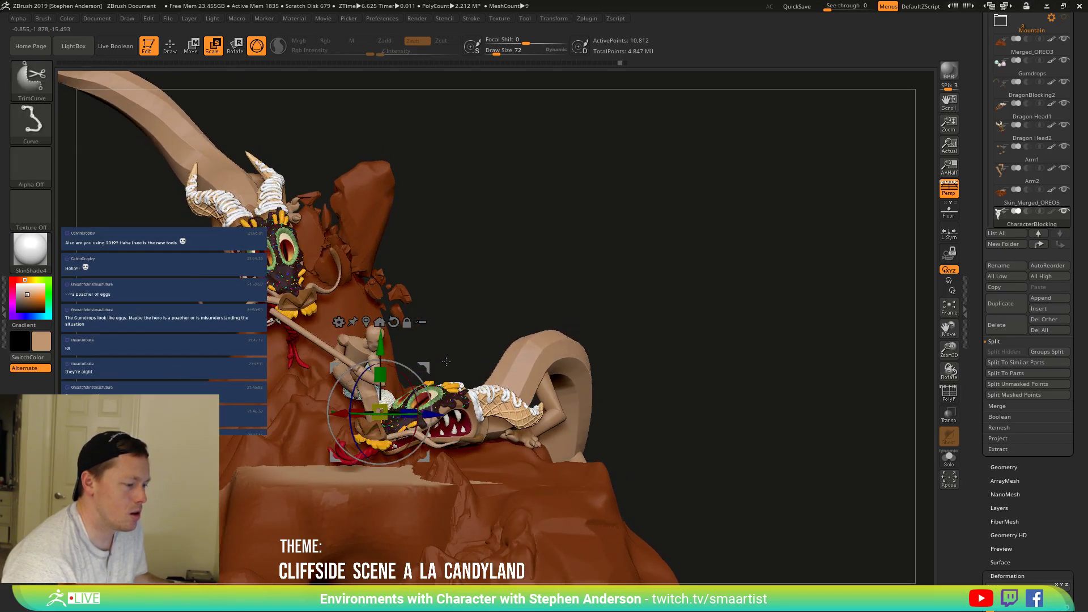
{"action": "key", "text": "ctrl+shift+z"}
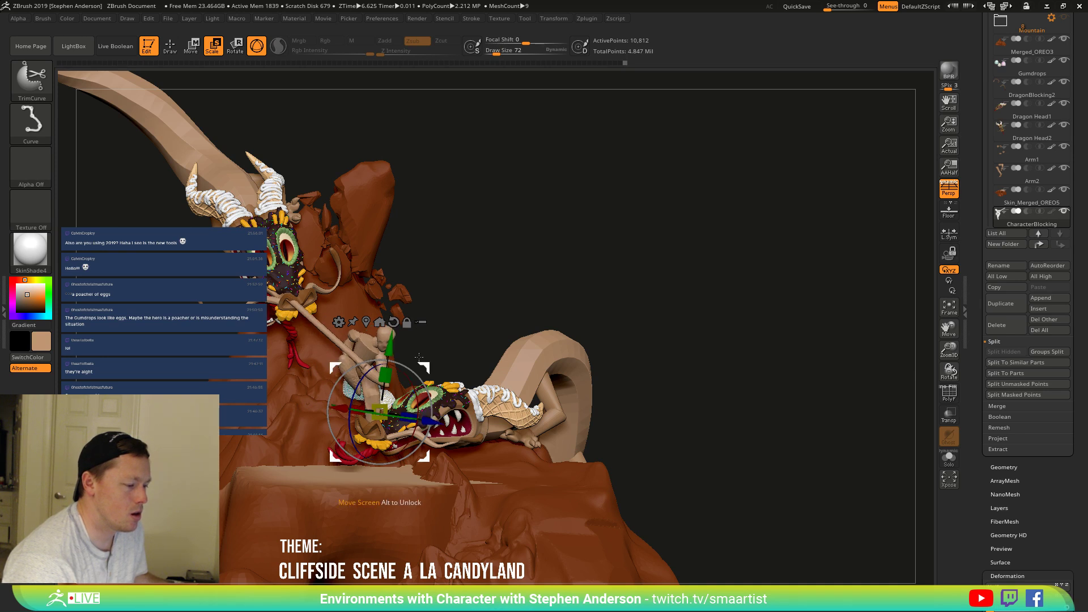
{"action": "key", "text": "ctrl+z"}
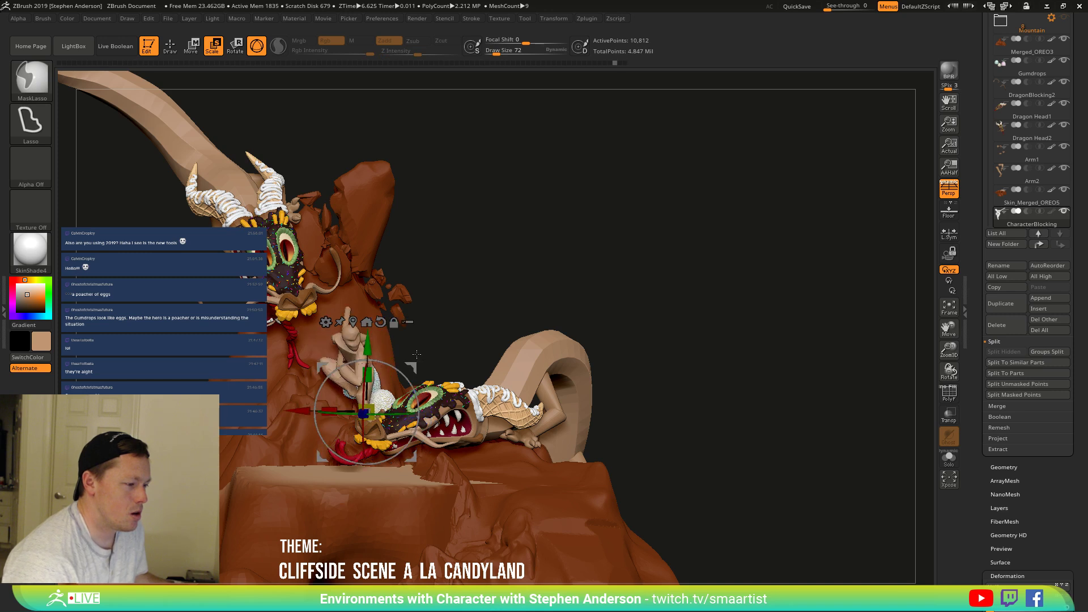
{"action": "key", "text": "ctrl+z"}
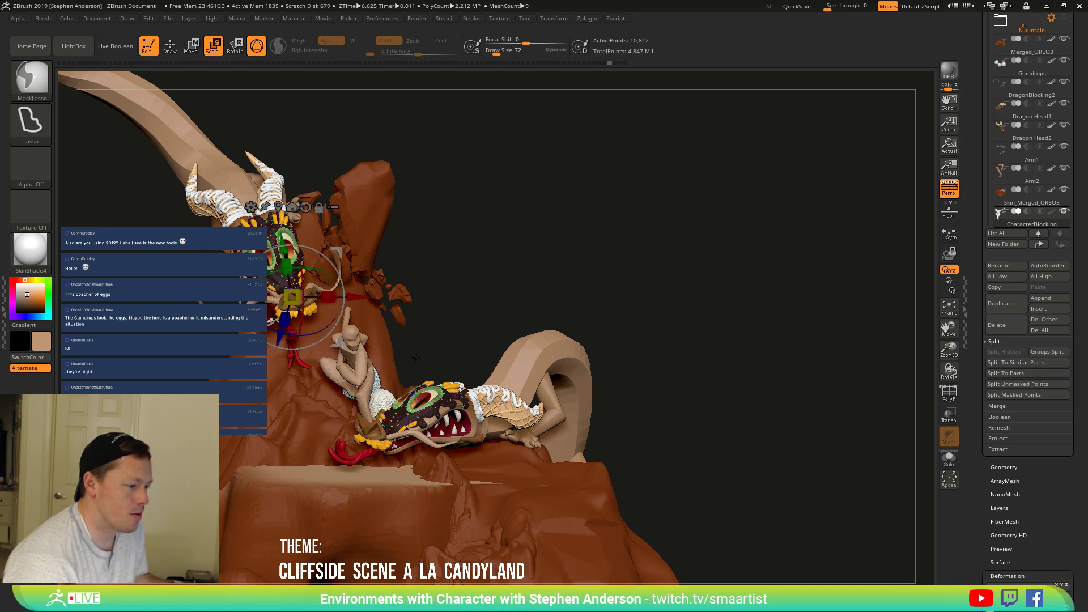
Turn the hero about its vertical axis on the lower dragon's snout and check the pose from several angles.
{"action": "key", "text": "ctrl+shift+z"}
{"action": "mouse_move", "coordinate": [541, 321]}
{"action": "left_mouse_down"}
{"action": "mouse_move", "coordinate": [363, 322]}
{"action": "mouse_move", "coordinate": [487, 322]}
{"action": "left_mouse_up"}
{"action": "right_click_drag", "start_coordinate": [487, 322], "coordinate": [515, 323]}
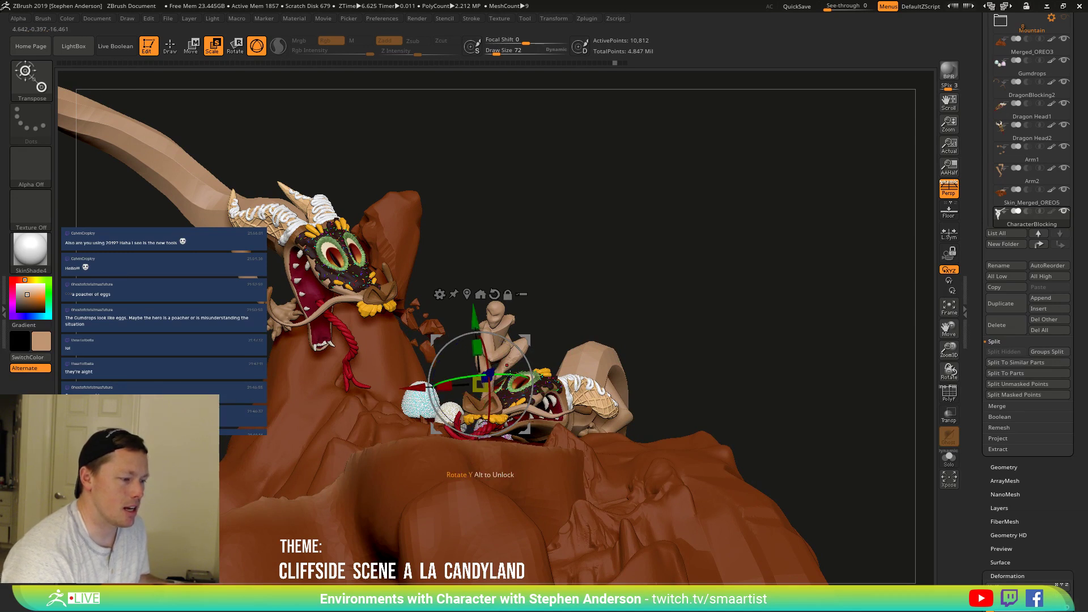
{"action": "mouse_move", "coordinate": [528, 375]}
{"action": "right_mouse_down"}
{"action": "mouse_move", "coordinate": [533, 321]}
{"action": "mouse_move", "coordinate": [504, 354]}
{"action": "mouse_move", "coordinate": [514, 378]}
{"action": "mouse_move", "coordinate": [528, 364]}
{"action": "right_mouse_up"}
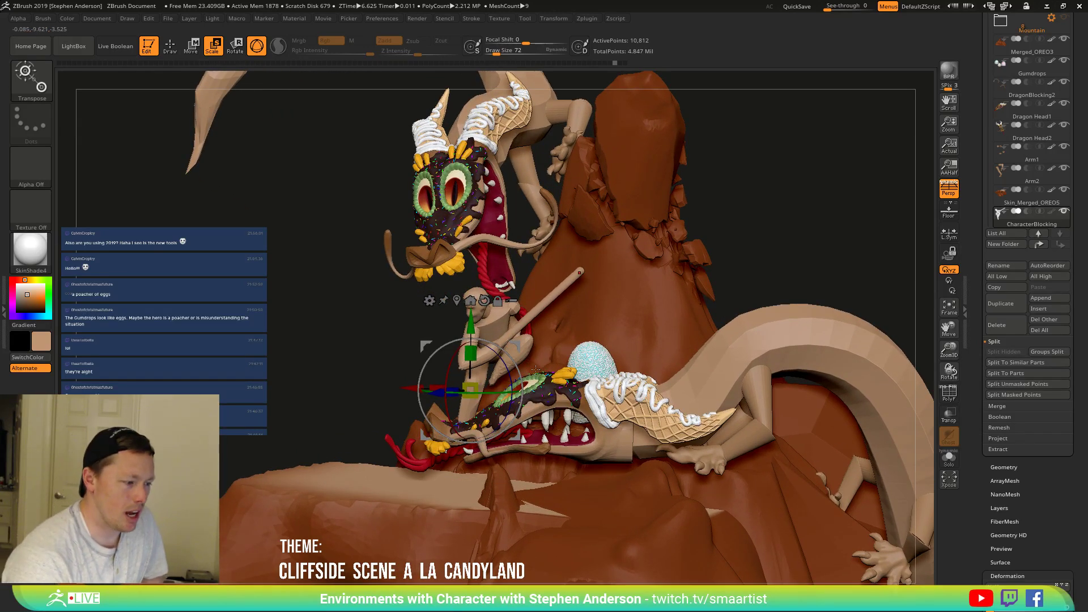
Show the hero's polygroups and mask its head and legs, leaving the torso, arms and staff free.
{"action": "key", "text": "q"}
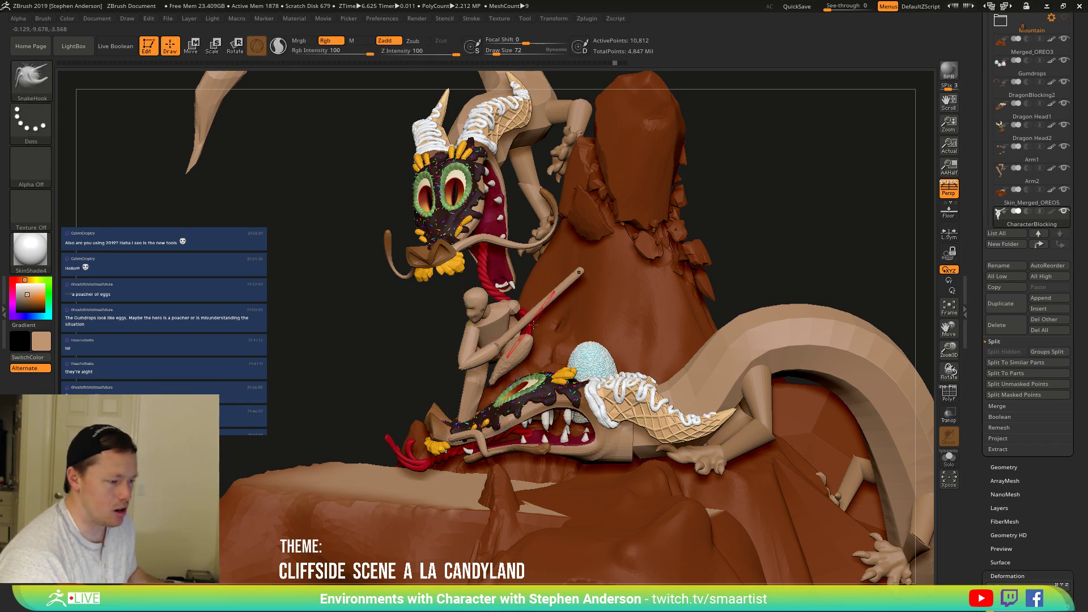
{"action": "key", "text": "shift+f"}
{"action": "right_click_drag", "start_coordinate": [518, 311], "coordinate": [512, 337], "text": "ctrl"}
{"action": "left_click", "coordinate": [506, 339], "text": "ctrl+shift"}
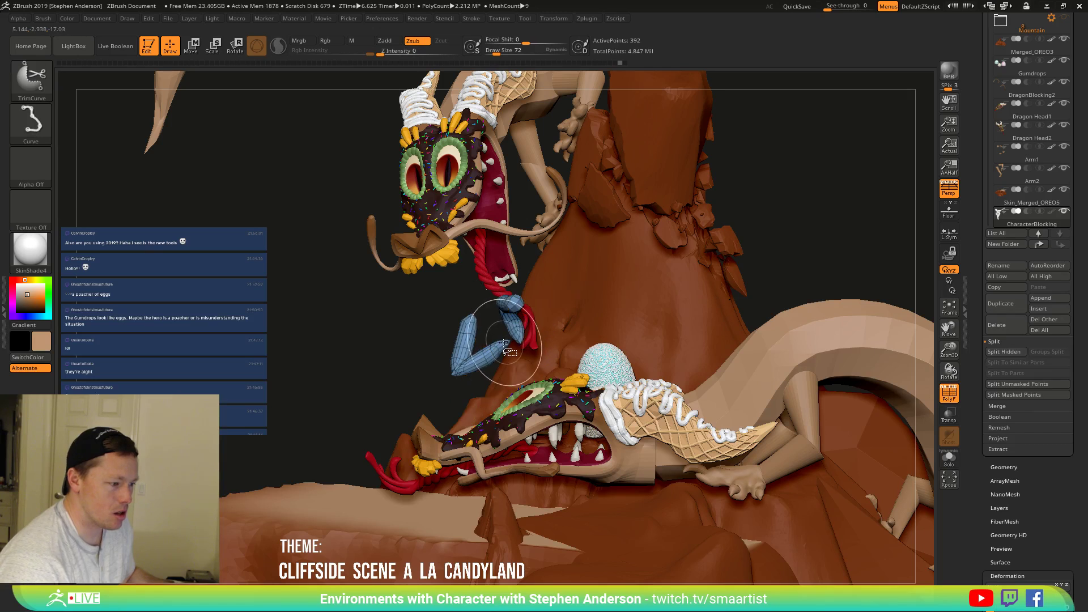
{"action": "left_click", "coordinate": [499, 348], "text": "ctrl+shift"}
{"action": "left_click", "coordinate": [502, 342], "text": "ctrl+alt+shift"}
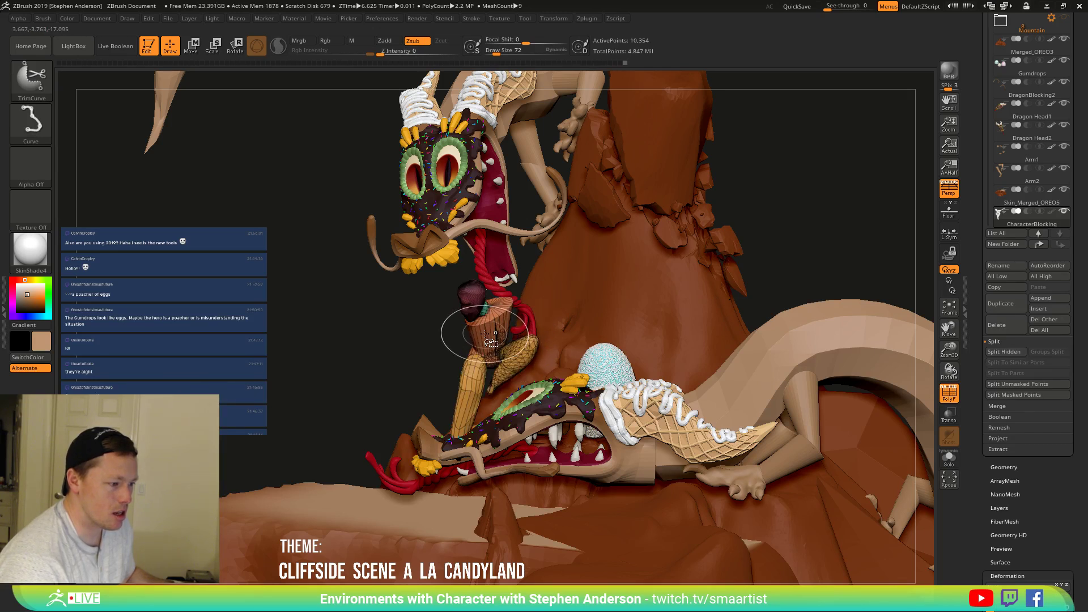
{"action": "left_click", "coordinate": [317, 362], "text": "ctrl"}
{"action": "left_click", "coordinate": [318, 361], "text": "ctrl+shift"}
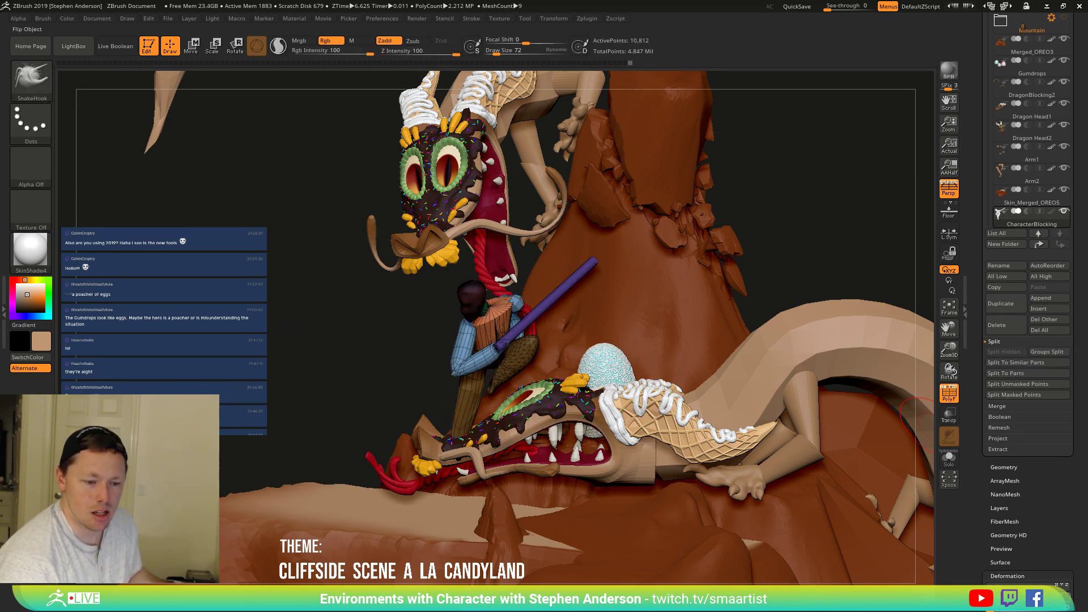
{"action": "left_click_drag", "start_coordinate": [444, 342], "coordinate": [473, 352]}
{"action": "right_click_drag", "start_coordinate": [473, 352], "coordinate": [463, 350]}
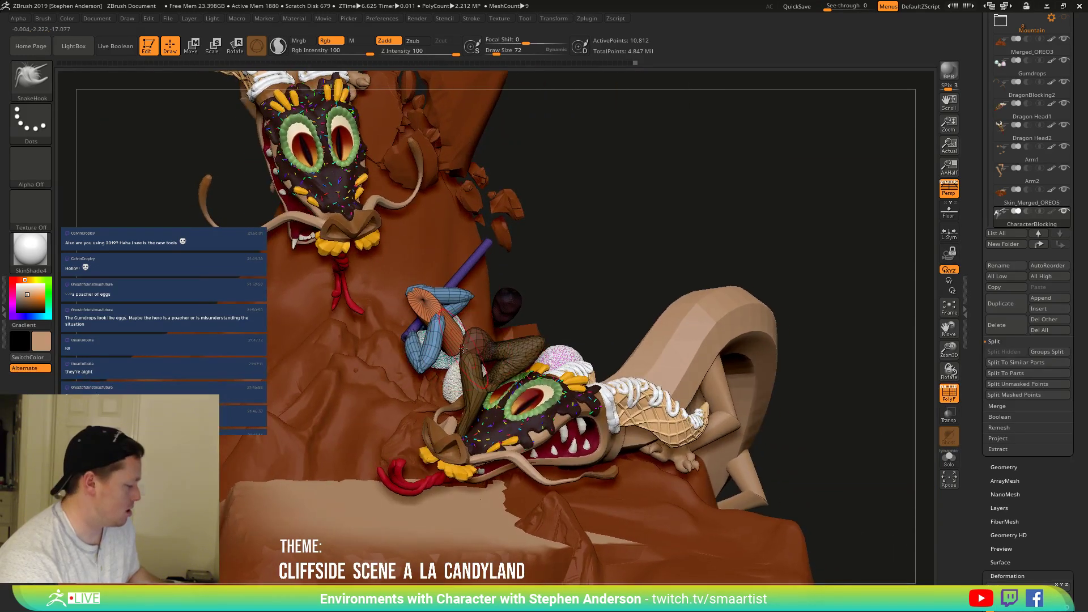
Try rotating the hero's torso, arms and staff with the gizmo, undo it, clear the mask and hide the polyframe.
{"action": "key", "text": "w"}
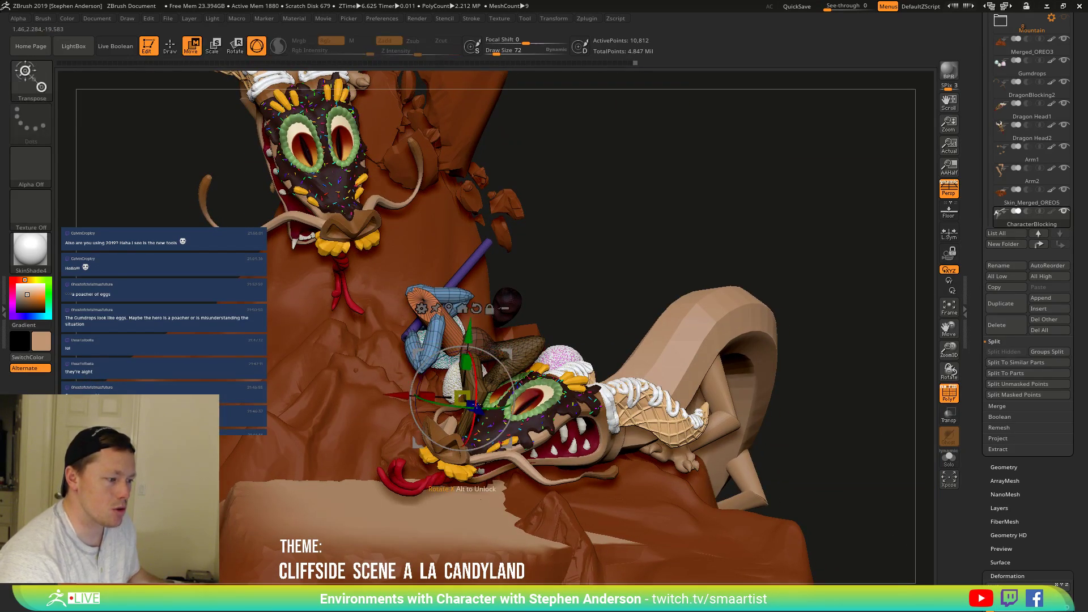
{"action": "left_click_drag", "start_coordinate": [490, 407], "coordinate": [484, 374]}
{"action": "right_click_drag", "start_coordinate": [573, 377], "coordinate": [513, 355]}
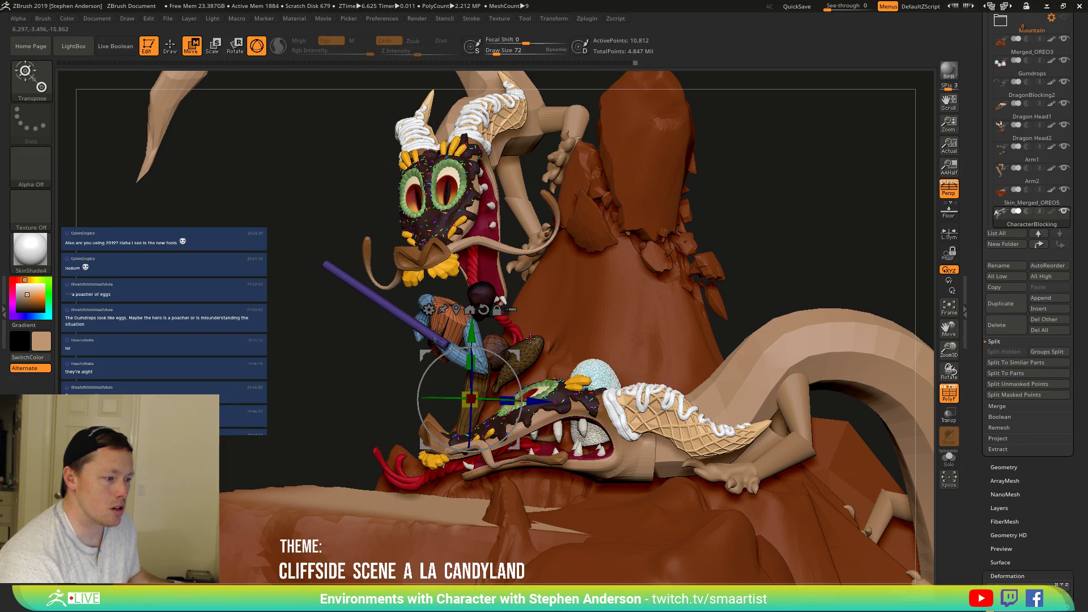
{"action": "key", "text": "ctrl+z"}
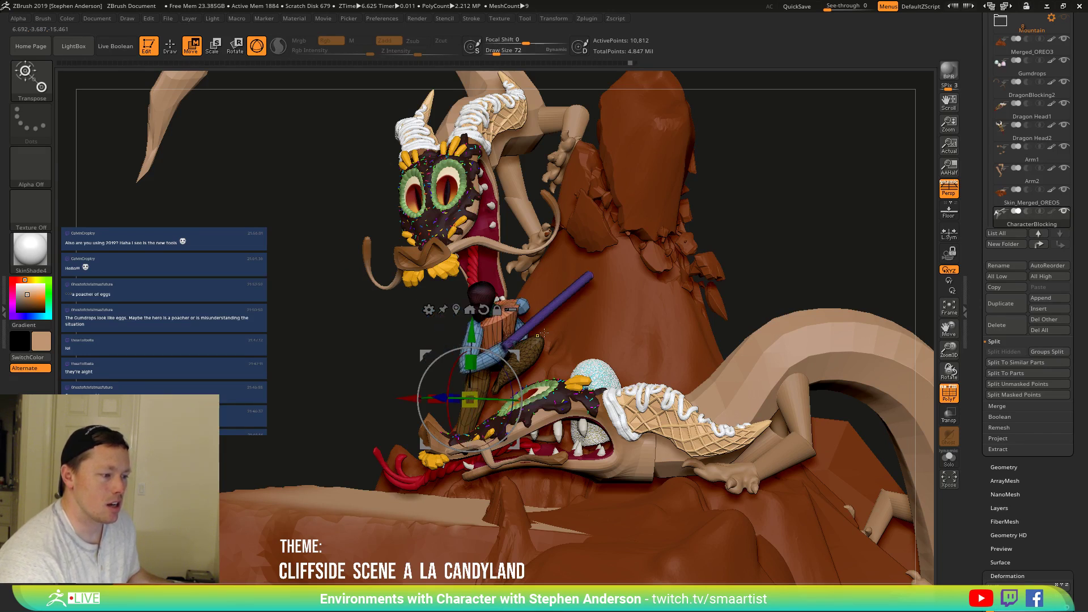
{"action": "key", "text": "q"}
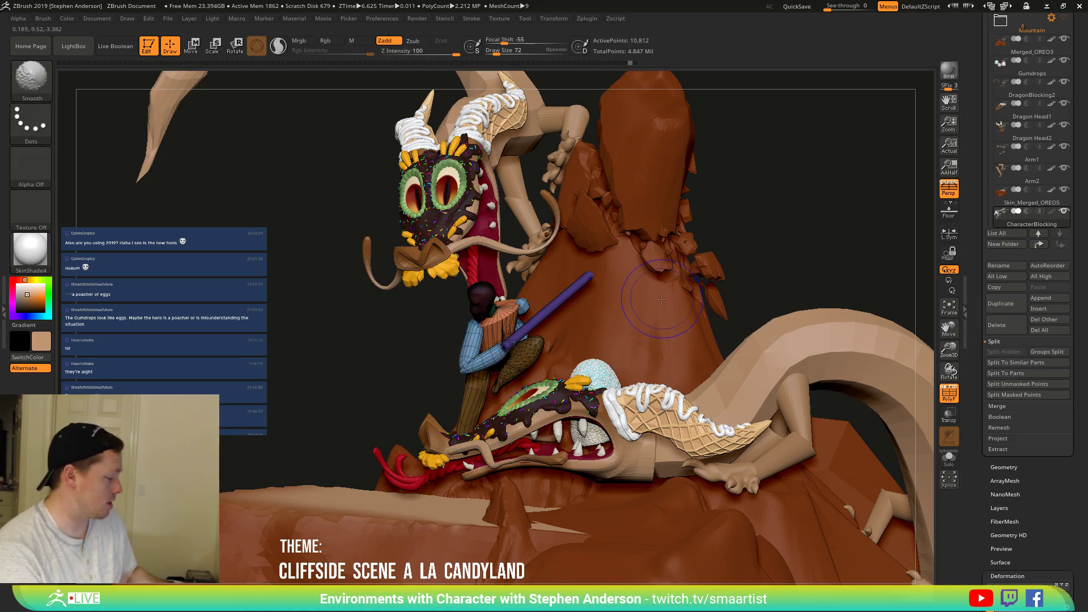
{"action": "key", "text": "shift+f"}
{"action": "right_click_drag", "start_coordinate": [741, 237], "coordinate": [733, 210], "text": "ctrl"}
{"action": "left_click_drag", "start_coordinate": [732, 210], "coordinate": [721, 264], "text": "ctrl"}
{"action": "mouse_move", "coordinate": [721, 265]}
{"action": "right_mouse_down"}
{"action": "mouse_move", "coordinate": [712, 277]}
{"action": "mouse_move", "coordinate": [670, 252]}
{"action": "right_mouse_up"}
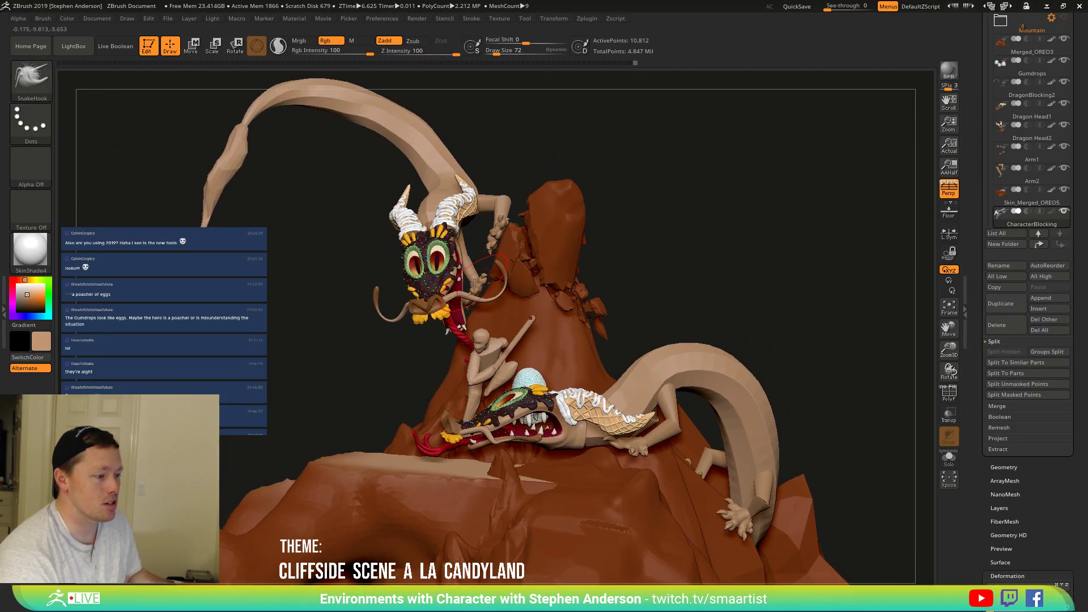
Select the Arm2 subtool and nudge the upper dragon's claws toward the rock with the Move brush at draw size 96.
{"action": "key", "text": "b"}
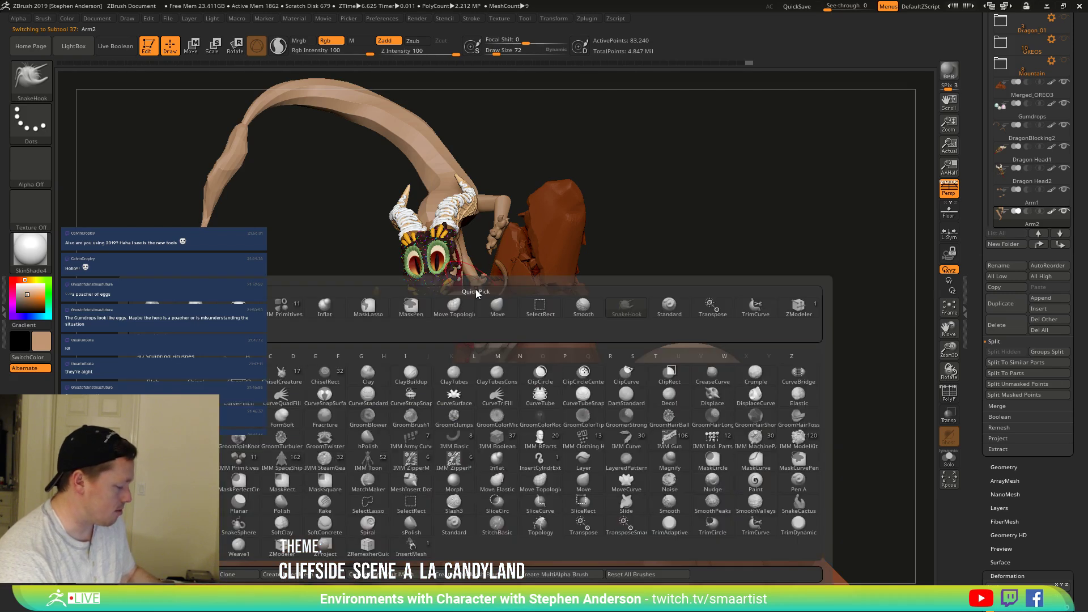
{"action": "key", "text": "m"}
{"action": "key", "text": "v"}
{"action": "key", "text": "s"}
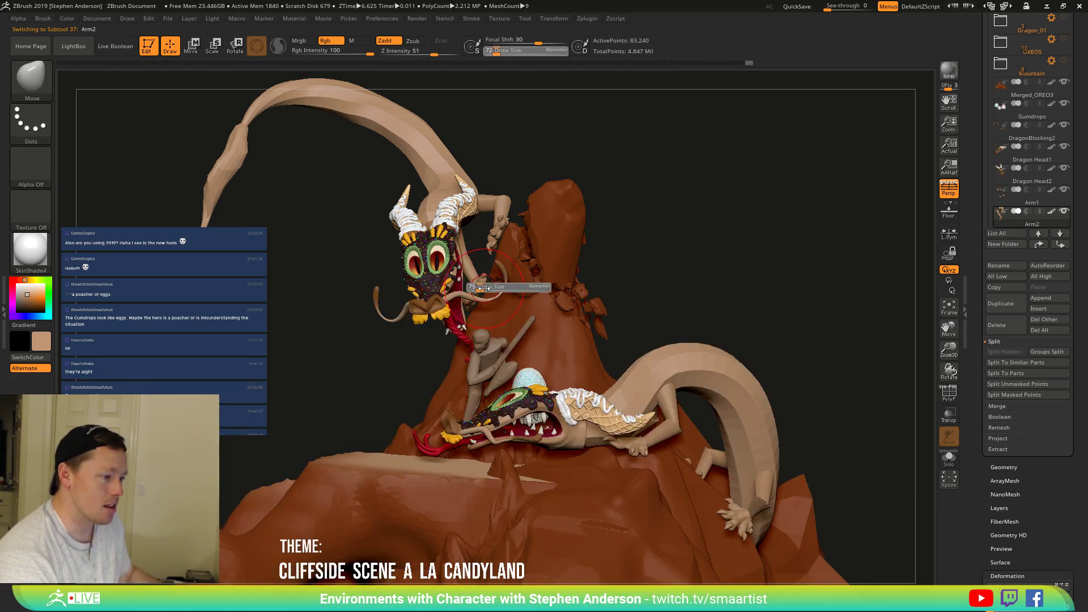
{"action": "left_click_drag", "start_coordinate": [498, 291], "coordinate": [507, 293]}
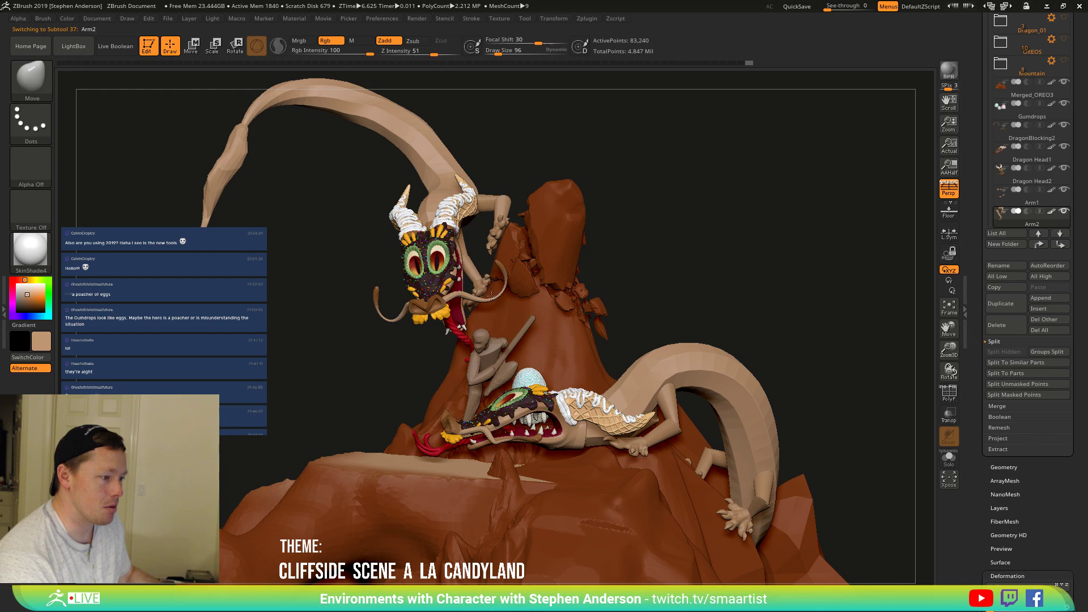
{"action": "left_click_drag", "start_coordinate": [504, 234], "coordinate": [513, 238]}
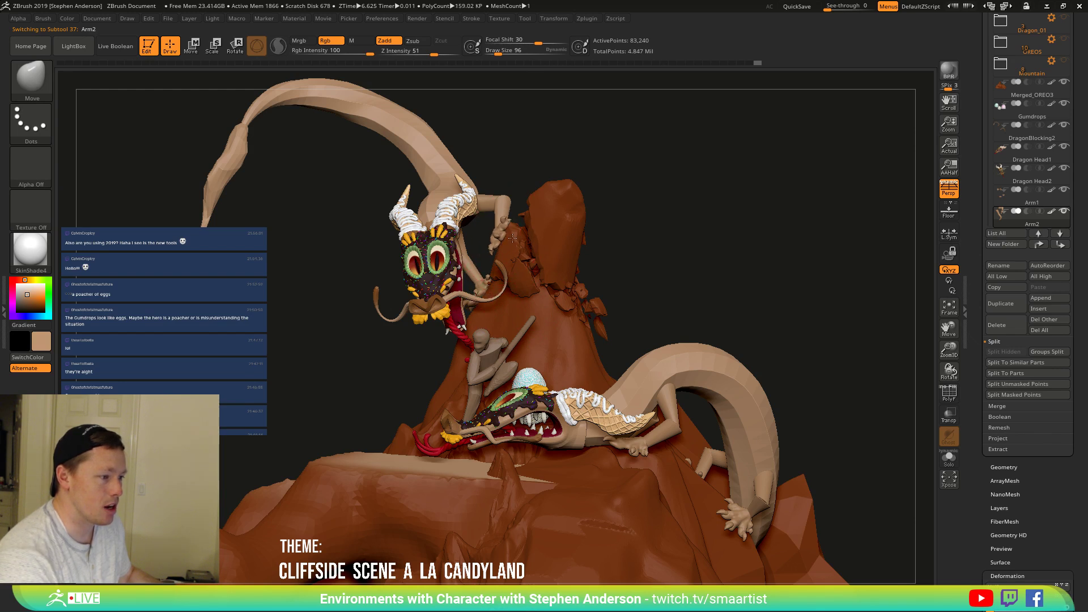
Select the Arm1 subtool and pull the lower dragon's front claws down onto the cliff with the Move brush.
{"action": "right_click_drag", "start_coordinate": [520, 276], "coordinate": [425, 298]}
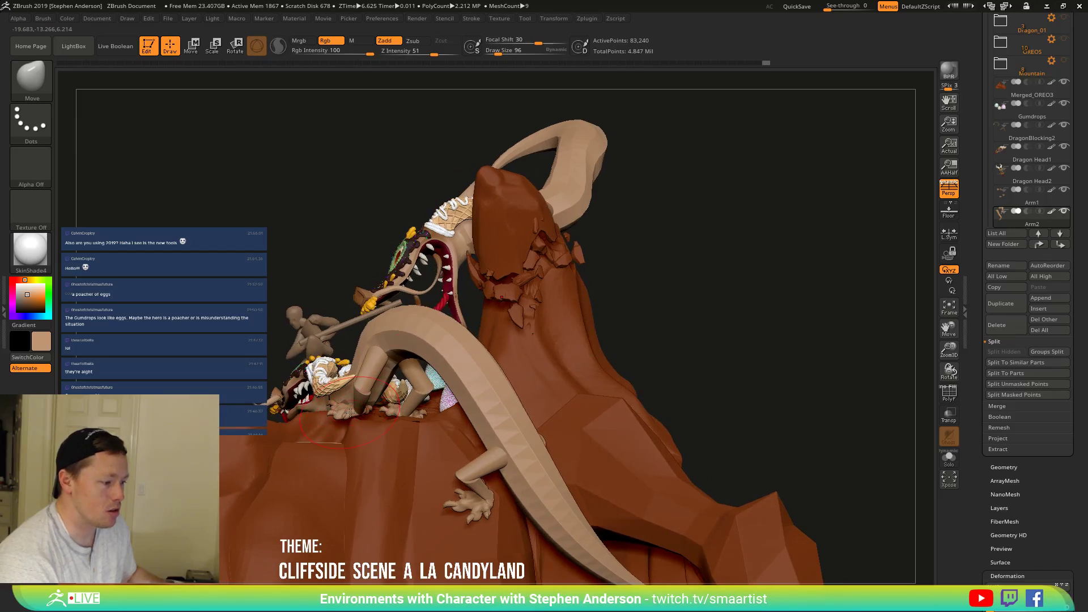
{"action": "left_click_drag", "start_coordinate": [343, 413], "coordinate": [349, 426]}
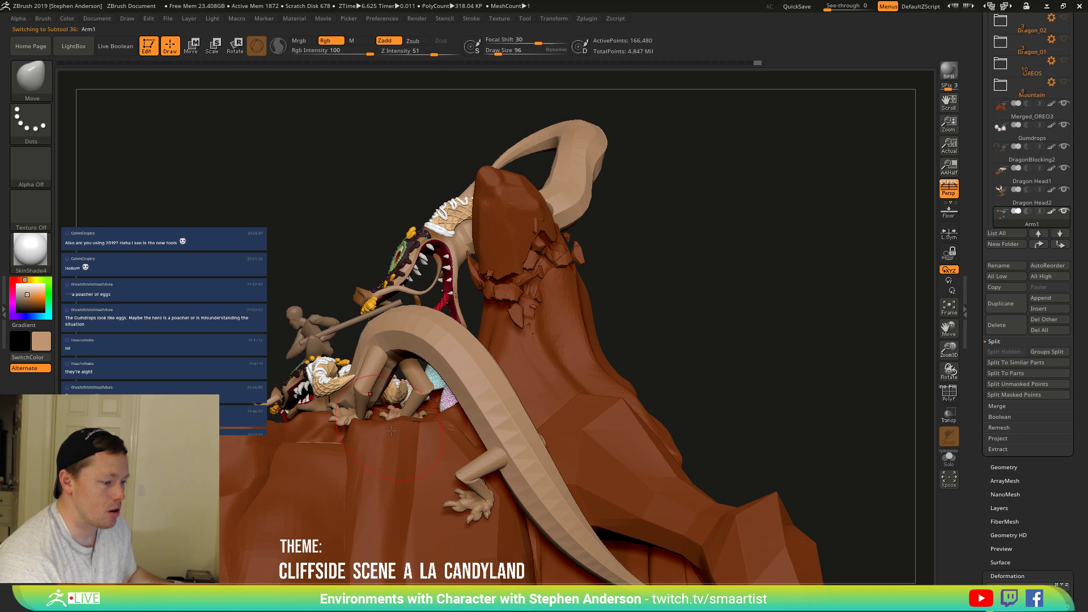
{"action": "mouse_move", "coordinate": [470, 506]}
{"action": "right_mouse_down"}
{"action": "mouse_move", "coordinate": [397, 487]}
{"action": "mouse_move", "coordinate": [340, 493]}
{"action": "mouse_move", "coordinate": [319, 454]}
{"action": "mouse_move", "coordinate": [393, 387]}
{"action": "mouse_move", "coordinate": [374, 400]}
{"action": "mouse_move", "coordinate": [336, 375]}
{"action": "mouse_move", "coordinate": [354, 438]}
{"action": "right_mouse_up"}
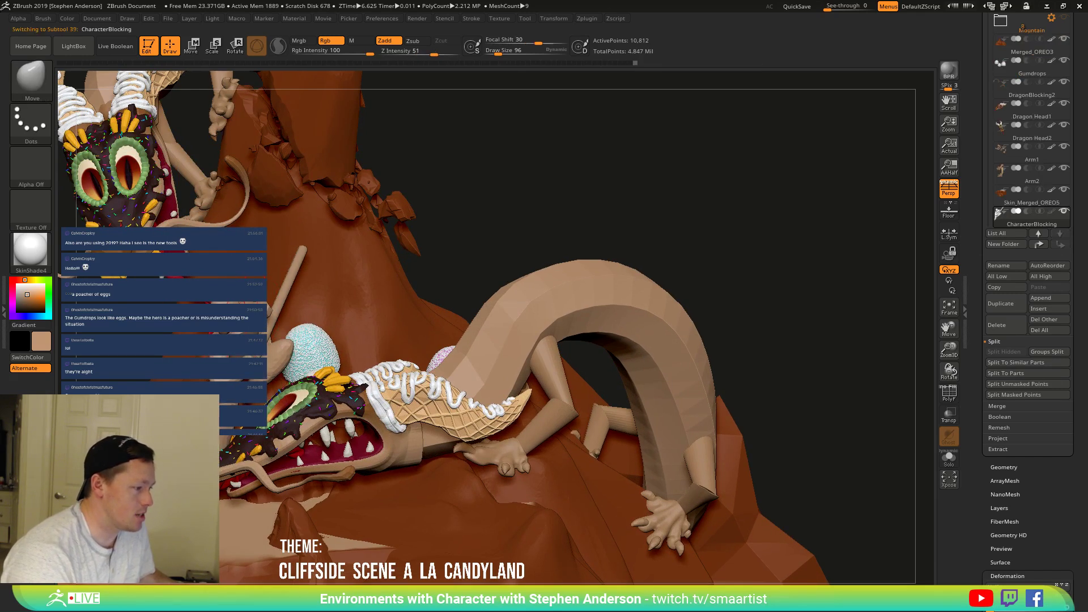
Mask all of the hero figure except its head and adjust the head's position with the gizmo.
{"action": "key", "text": "w"}
{"action": "left_click", "coordinate": [226, 303], "text": "ctrl"}
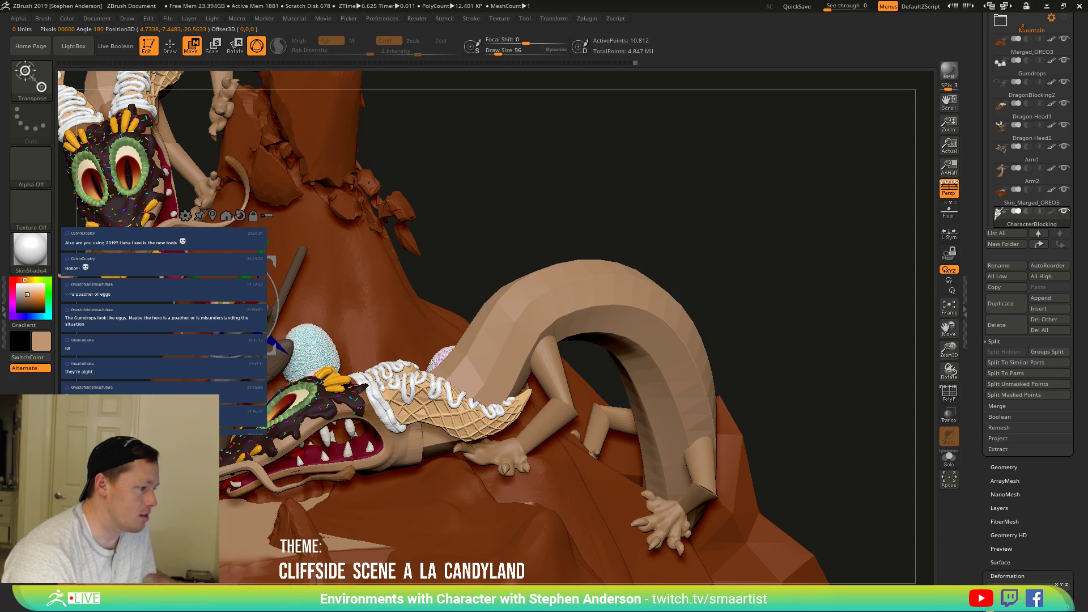
{"action": "left_click_drag", "start_coordinate": [272, 259], "coordinate": [274, 256]}
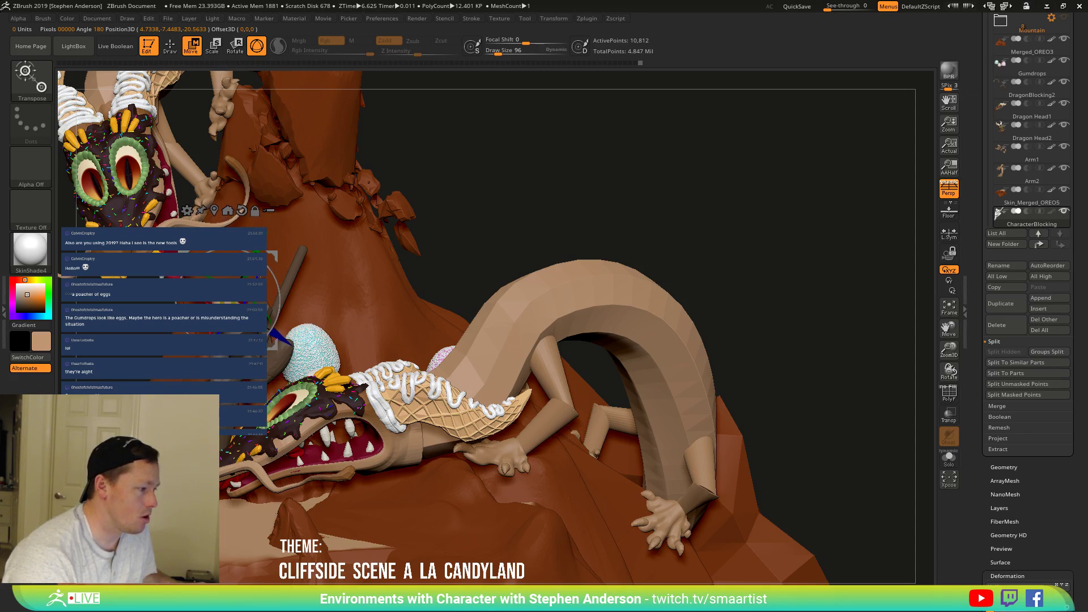
{"action": "right_click_drag", "start_coordinate": [272, 258], "coordinate": [346, 247]}
{"action": "left_click_drag", "start_coordinate": [439, 218], "coordinate": [467, 242]}
{"action": "right_click_drag", "start_coordinate": [500, 232], "coordinate": [561, 226]}
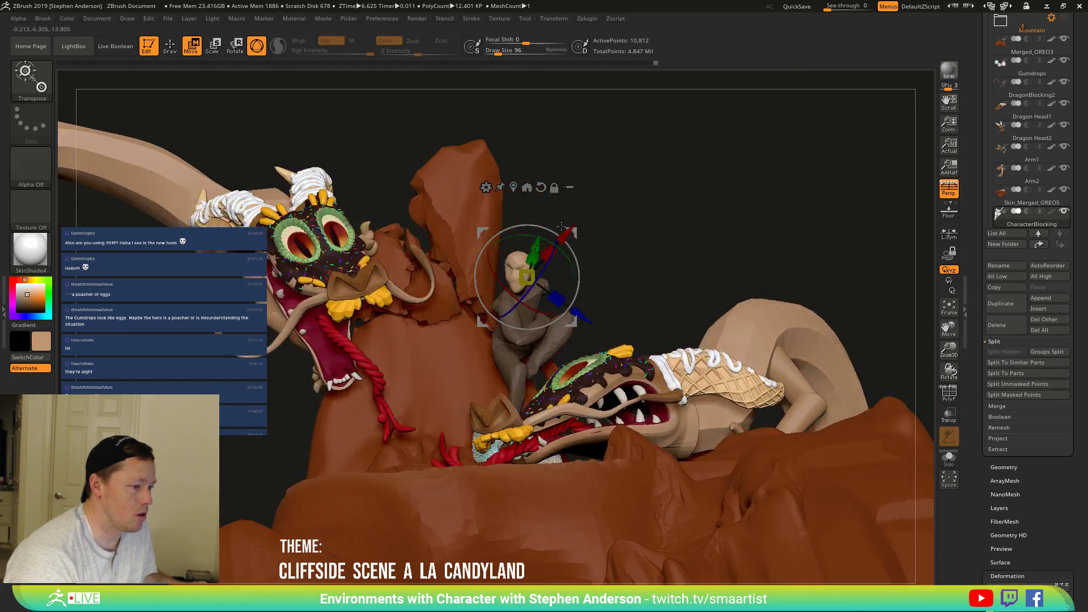
{"action": "left_click_drag", "start_coordinate": [574, 234], "coordinate": [566, 236]}
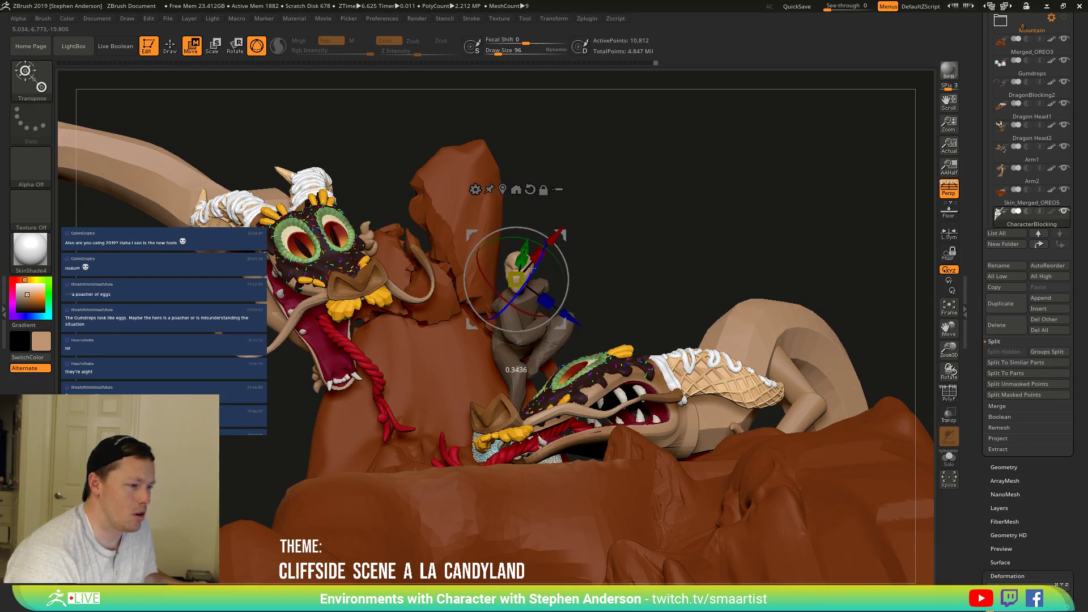
{"action": "mouse_move", "coordinate": [611, 246]}
{"action": "right_mouse_down"}
{"action": "mouse_move", "coordinate": [487, 255]}
{"action": "mouse_move", "coordinate": [358, 332]}
{"action": "right_mouse_up"}
{"action": "key", "text": "q"}
{"action": "left_click_drag", "start_coordinate": [332, 291], "coordinate": [307, 340], "text": "ctrl"}
Select the DragonBlocking2 subtool and clear its existing mask.
{"action": "right_click_drag", "start_coordinate": [323, 344], "coordinate": [379, 364]}
{"action": "key", "text": "shift+f"}
{"action": "right_click_drag", "start_coordinate": [469, 354], "coordinate": [445, 318], "text": "ctrl"}
{"action": "key", "text": "shift+f"}
{"action": "right_click_drag", "start_coordinate": [416, 362], "coordinate": [428, 371]}
{"action": "mouse_move", "coordinate": [428, 371]}
{"action": "left_mouse_down"}
{"action": "mouse_move", "coordinate": [598, 338]}
{"action": "mouse_move", "coordinate": [651, 353]}
{"action": "left_mouse_up"}
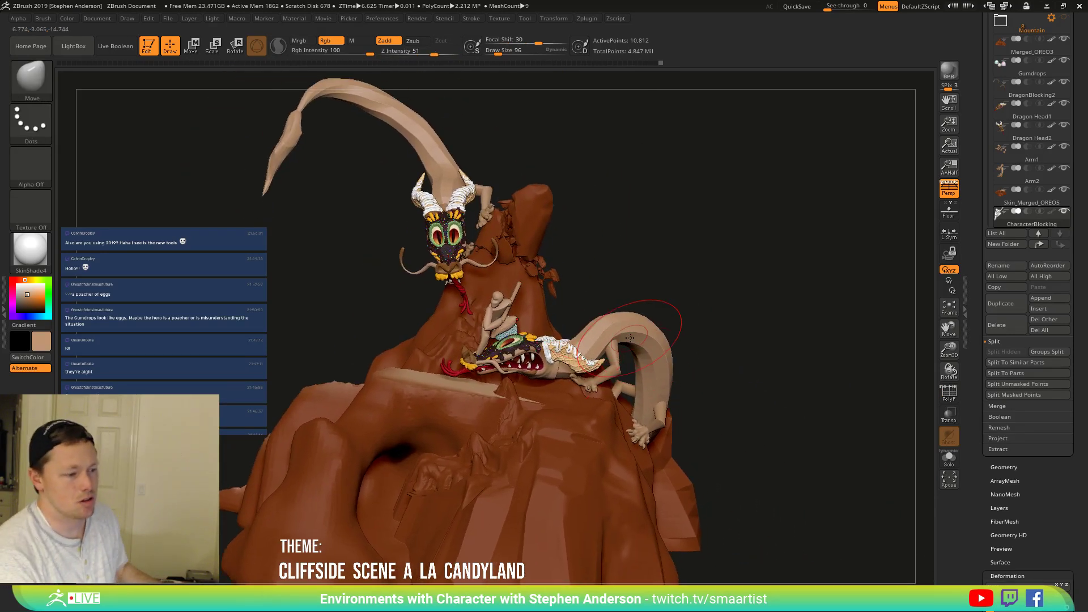
{"action": "left_click", "coordinate": [640, 336], "text": "alt"}
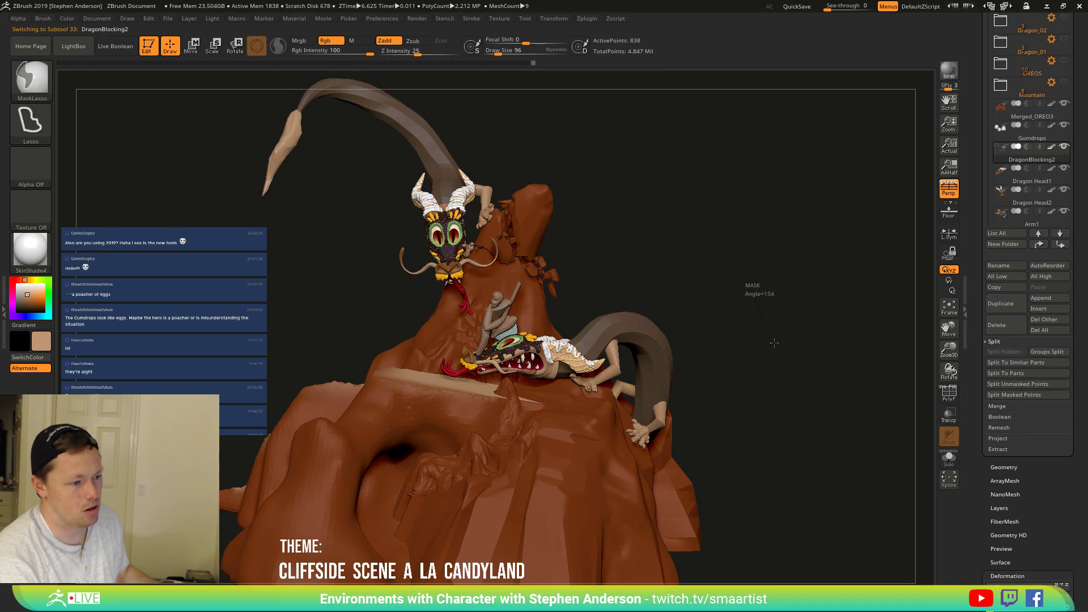
{"action": "left_click_drag", "start_coordinate": [770, 303], "coordinate": [746, 330]}
{"action": "mouse_move", "coordinate": [676, 326]}
{"action": "left_mouse_down"}
{"action": "mouse_move", "coordinate": [653, 353]}
{"action": "mouse_move", "coordinate": [666, 349]}
{"action": "mouse_move", "coordinate": [646, 334]}
{"action": "left_mouse_up"}
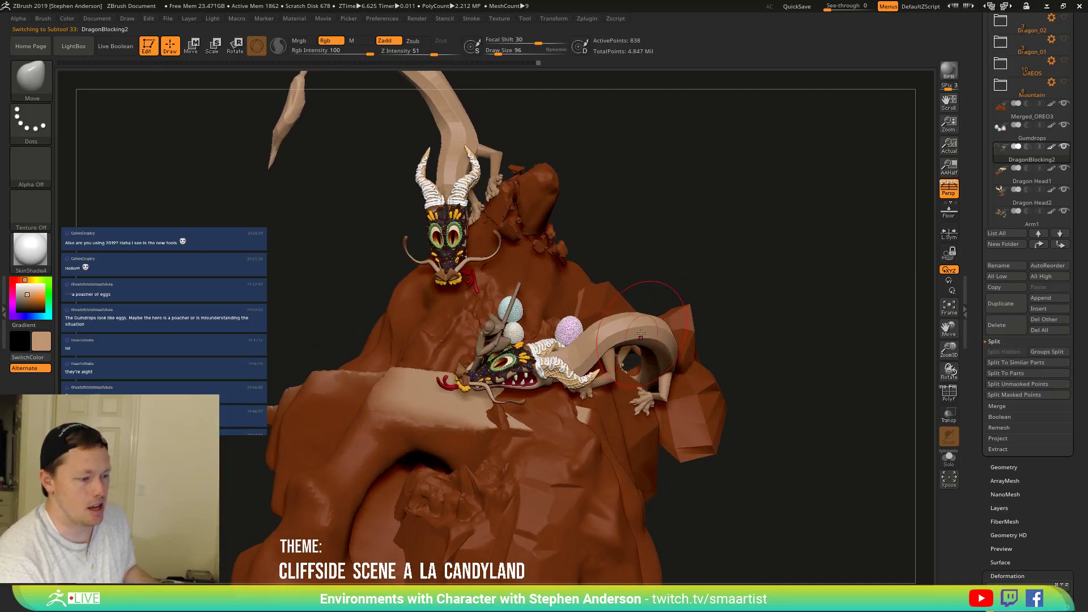
Mask the upper dragon's body in DragonBlocking2, leaving the lower dragon's body free.
{"action": "key", "text": "shift+f"}
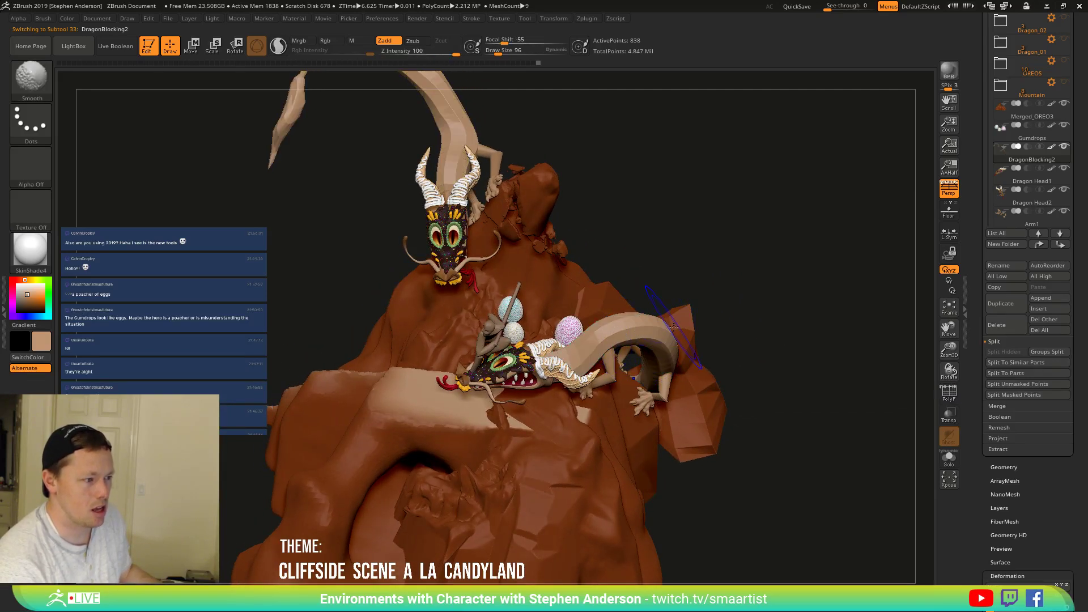
{"action": "key", "text": "shift+f"}
{"action": "right_click_drag", "start_coordinate": [709, 316], "coordinate": [650, 215], "text": "ctrl"}
{"action": "mouse_move", "coordinate": [533, 277]}
{"action": "left_mouse_down", "text": "ctrl"}
{"action": "mouse_move", "coordinate": [157, 200]}
{"action": "mouse_move", "coordinate": [629, 124]}
{"action": "left_mouse_up", "text": "ctrl"}
{"action": "left_click_drag", "start_coordinate": [725, 332], "coordinate": [867, 433]}
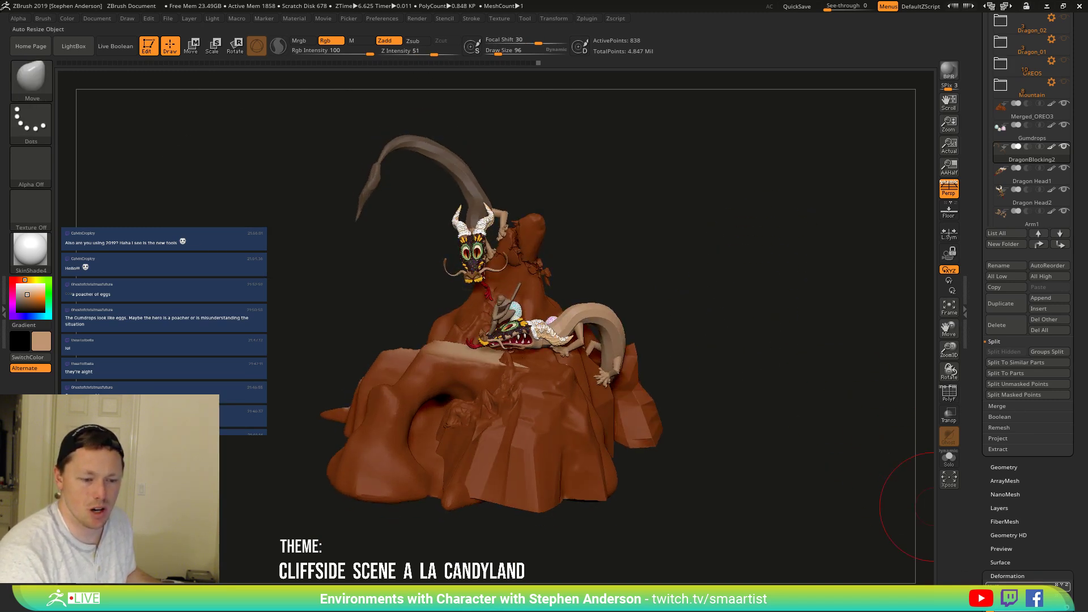
Mirror the lower dragon's unmasked body and the Dragon Head1 and Arm1 subtools to the opposite side.
{"action": "left_click_drag", "start_coordinate": [758, 376], "coordinate": [682, 309]}
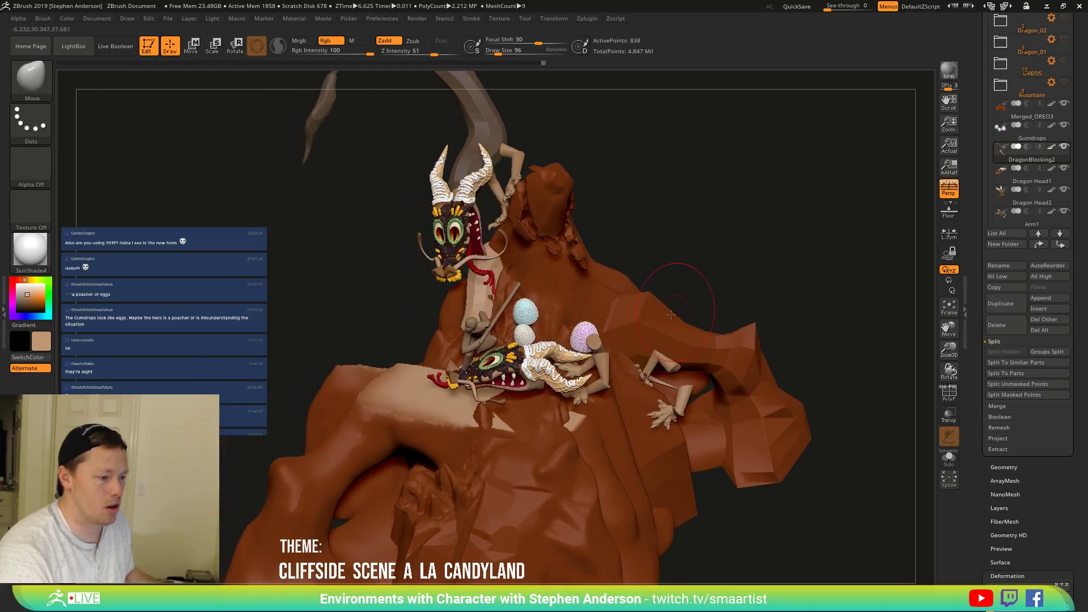
{"action": "left_click", "coordinate": [505, 370], "text": "alt"}
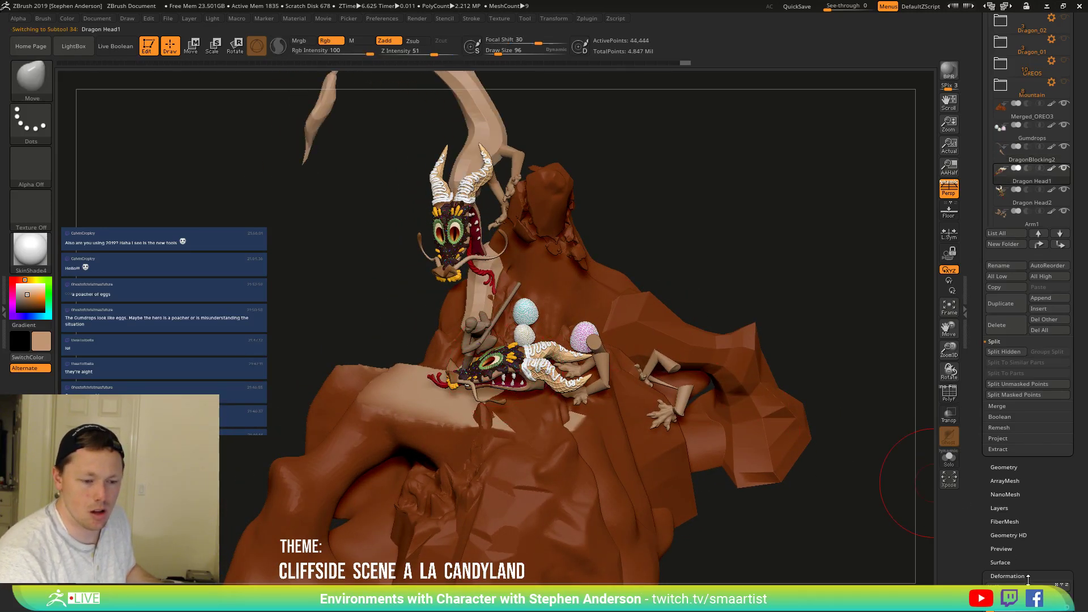
{"action": "key", "text": "ctrl+shift+z"}
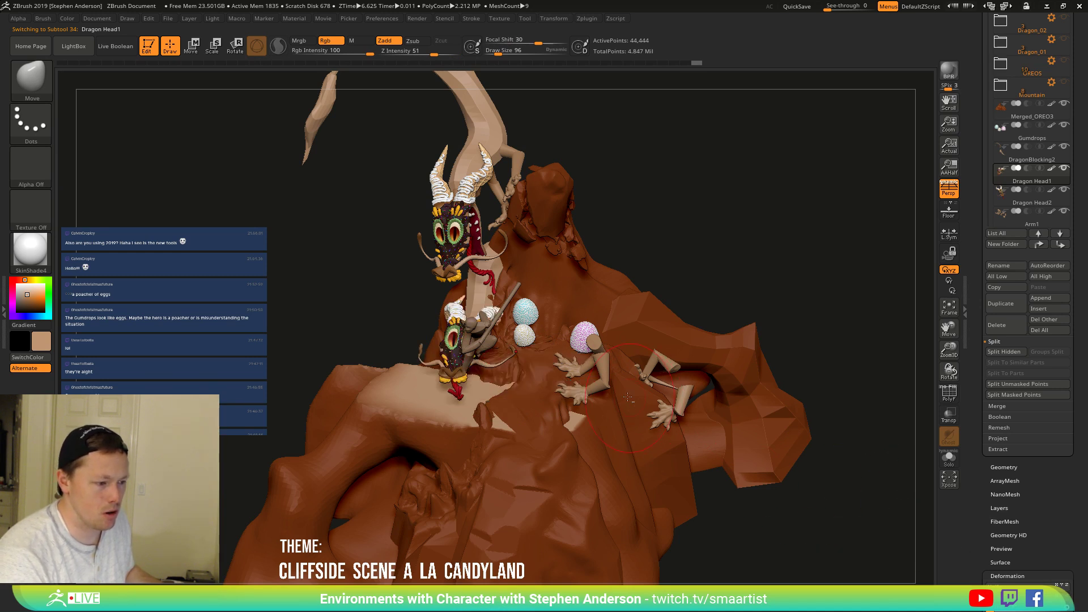
{"action": "left_click", "coordinate": [604, 383], "text": "alt"}
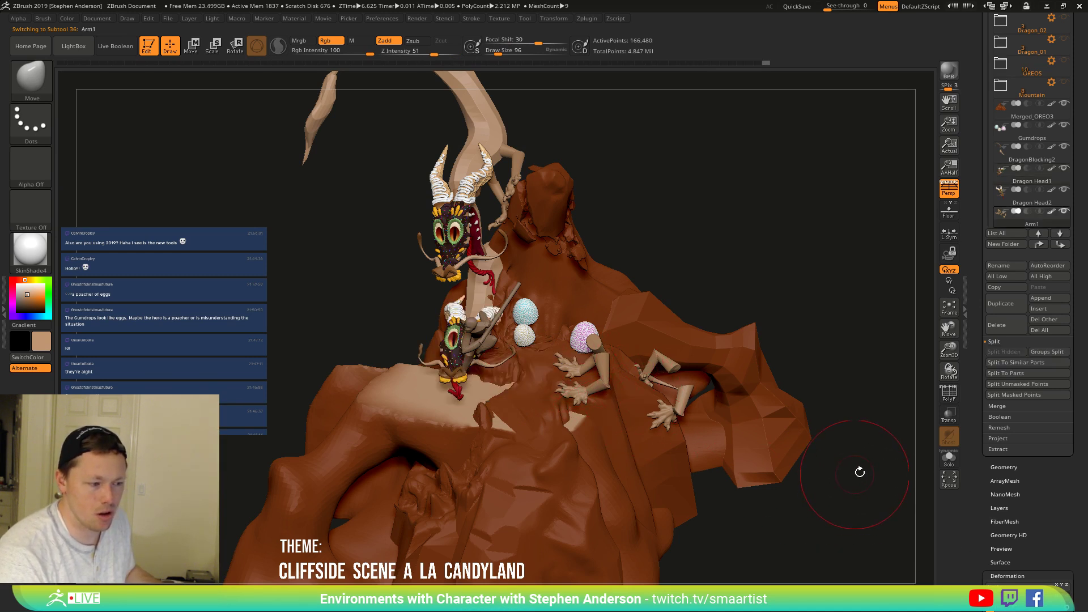
{"action": "mouse_move", "coordinate": [777, 422]}
{"action": "left_mouse_down"}
{"action": "mouse_move", "coordinate": [722, 368]}
{"action": "mouse_move", "coordinate": [782, 328]}
{"action": "mouse_move", "coordinate": [787, 359]}
{"action": "mouse_move", "coordinate": [767, 367]}
{"action": "left_mouse_up"}
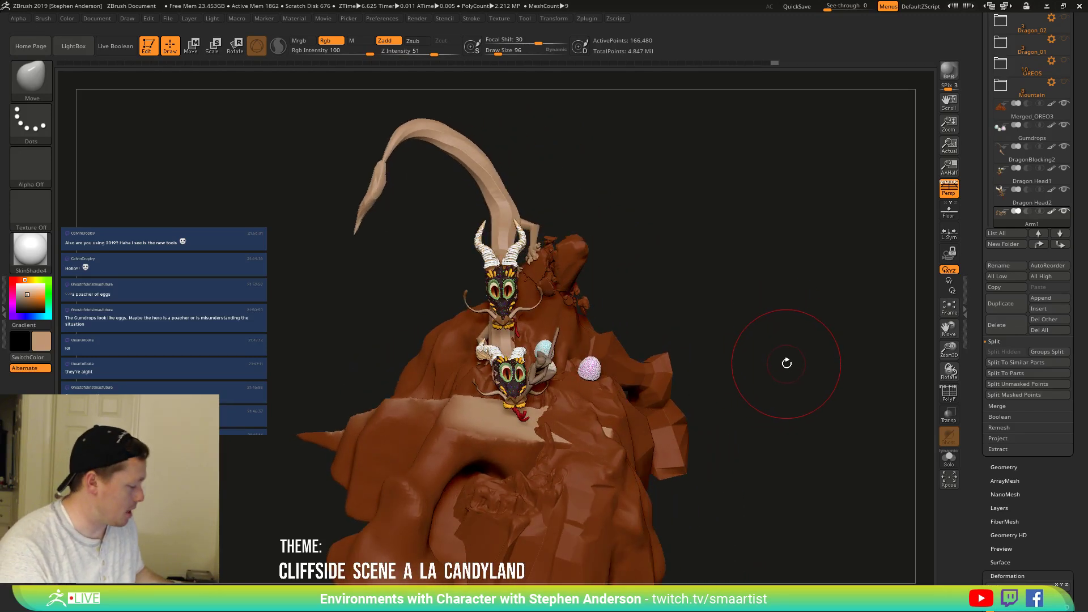
Turn on transposing of several subtools and select the lower dragon's head, body and arms together.
{"action": "key", "text": "w"}
{"action": "left_click_drag", "start_coordinate": [663, 313], "coordinate": [756, 322]}
{"action": "mouse_move", "coordinate": [755, 321]}
{"action": "right_mouse_down", "text": "ctrl"}
{"action": "mouse_move", "coordinate": [767, 321]}
{"action": "mouse_move", "coordinate": [777, 257]}
{"action": "right_mouse_up", "text": "ctrl"}
{"action": "left_click_drag", "start_coordinate": [768, 214], "coordinate": [831, 296], "text": "ctrl+shift"}
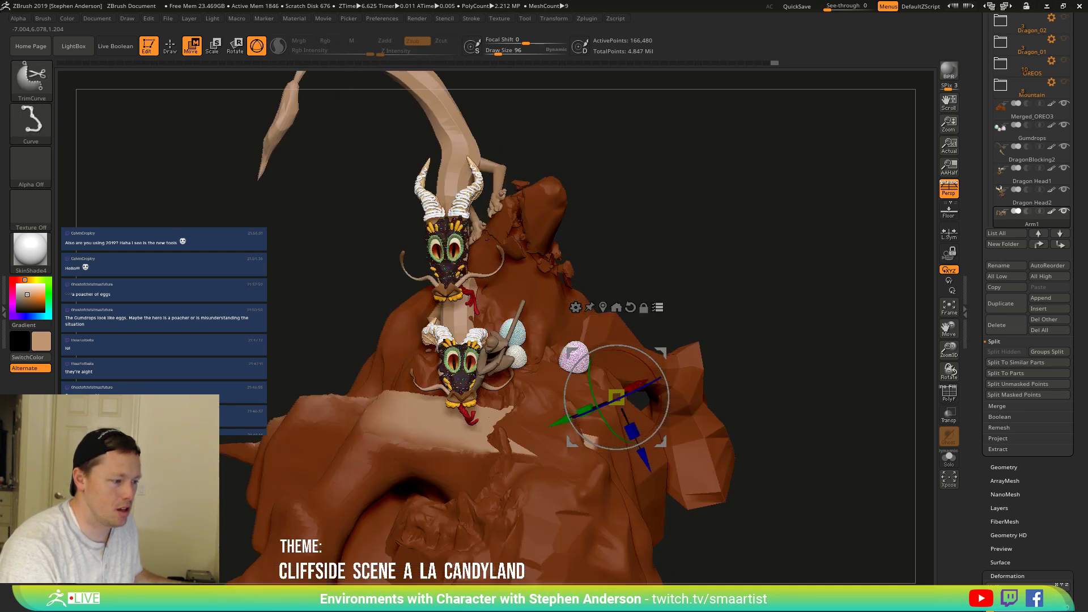
{"action": "mouse_move", "coordinate": [753, 362]}
{"action": "right_mouse_down"}
{"action": "mouse_move", "coordinate": [481, 374]}
{"action": "mouse_move", "coordinate": [492, 408]}
{"action": "mouse_move", "coordinate": [470, 388]}
{"action": "mouse_move", "coordinate": [453, 340]}
{"action": "right_mouse_up"}
{"action": "left_click", "coordinate": [447, 333], "text": "ctrl+shift"}
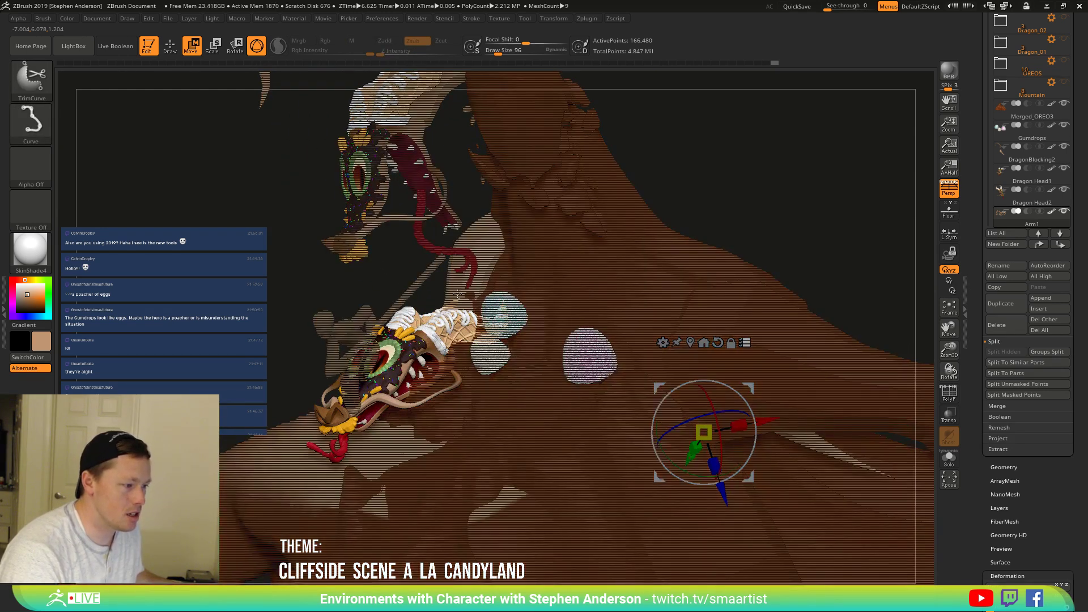
Move and rotate the mirrored lower dragon with the gizmo so its head rests along the cliff ledge.
{"action": "mouse_move", "coordinate": [438, 318]}
{"action": "left_mouse_down"}
{"action": "mouse_move", "coordinate": [454, 314]}
{"action": "mouse_move", "coordinate": [438, 310]}
{"action": "left_mouse_up"}
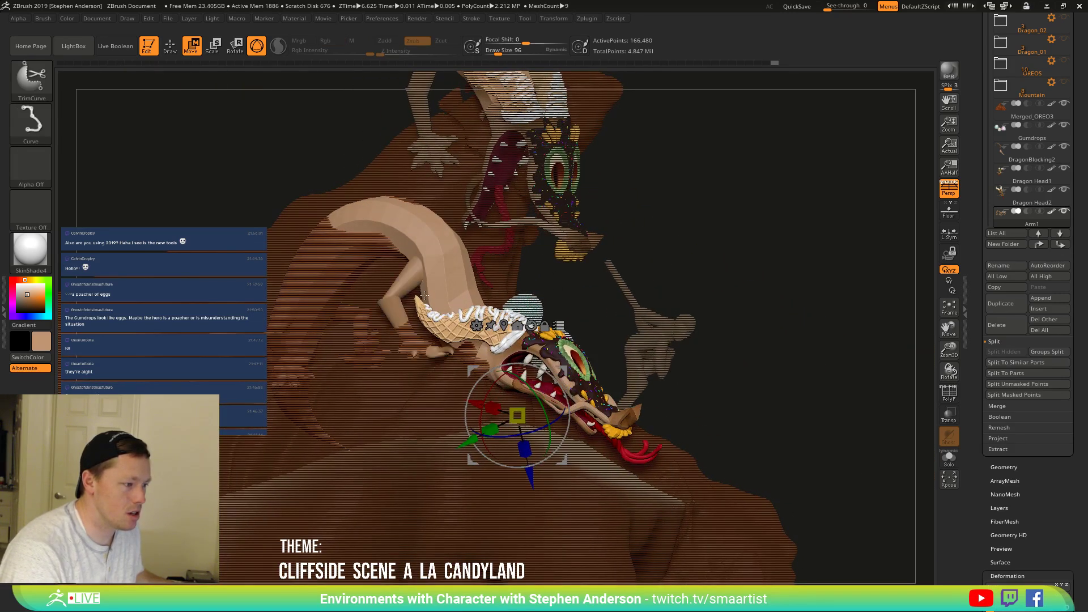
{"action": "mouse_move", "coordinate": [561, 298]}
{"action": "left_mouse_down"}
{"action": "mouse_move", "coordinate": [575, 311]}
{"action": "mouse_move", "coordinate": [511, 294]}
{"action": "left_mouse_up"}
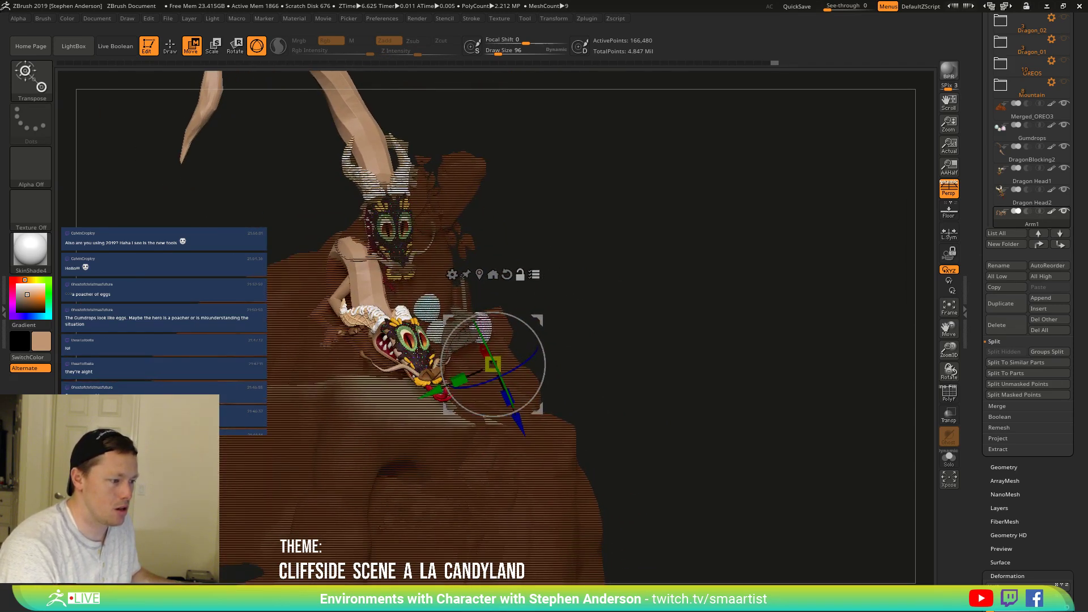
{"action": "left_click", "coordinate": [423, 346], "text": "alt"}
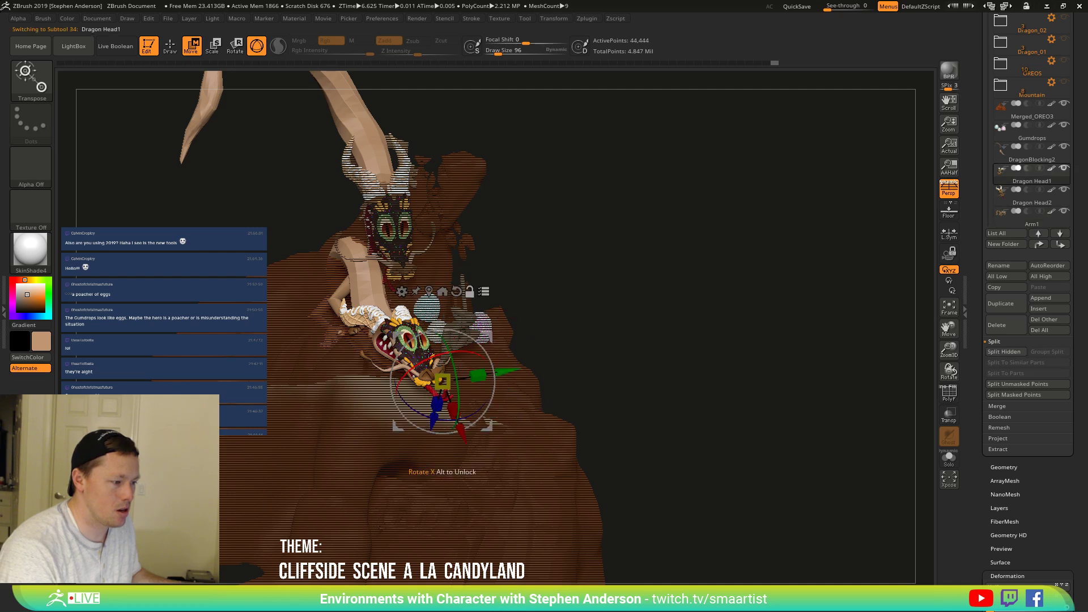
{"action": "left_click_drag", "start_coordinate": [609, 316], "coordinate": [500, 379]}
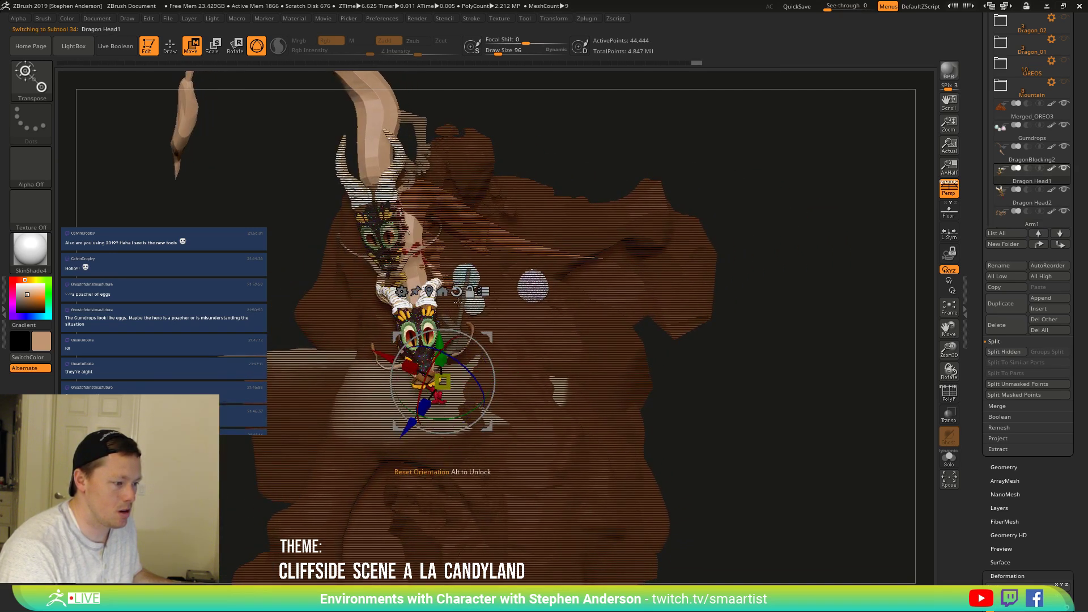
{"action": "left_click_drag", "start_coordinate": [458, 416], "coordinate": [497, 391]}
{"action": "left_click_drag", "start_coordinate": [601, 340], "coordinate": [553, 336]}
{"action": "mouse_move", "coordinate": [558, 334]}
{"action": "right_mouse_down"}
{"action": "mouse_move", "coordinate": [543, 316]}
{"action": "mouse_move", "coordinate": [558, 352]}
{"action": "mouse_move", "coordinate": [652, 337]}
{"action": "mouse_move", "coordinate": [628, 330]}
{"action": "mouse_move", "coordinate": [630, 306]}
{"action": "mouse_move", "coordinate": [579, 320]}
{"action": "mouse_move", "coordinate": [582, 381]}
{"action": "mouse_move", "coordinate": [482, 347]}
{"action": "mouse_move", "coordinate": [541, 341]}
{"action": "right_mouse_up"}
{"action": "key", "text": "q"}
Select the CharacterBlocking subtool and reposition the hero with the gizmo between the lower dragon's head and the gumdrop eggs.
{"action": "key", "text": "w"}
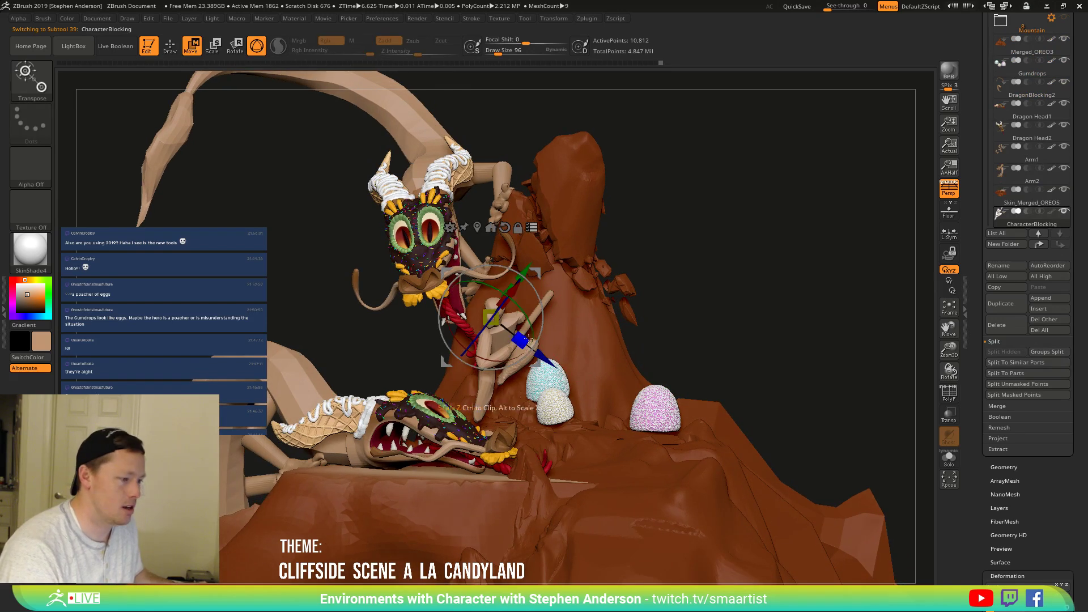
{"action": "left_click_drag", "start_coordinate": [555, 285], "coordinate": [530, 290]}
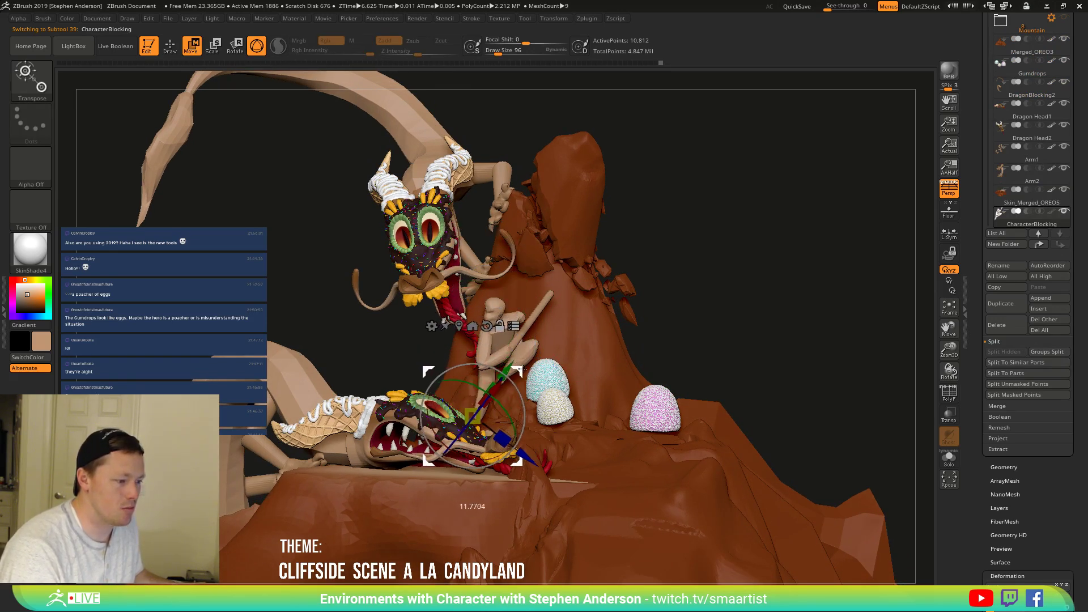
{"action": "left_click", "coordinate": [514, 326]}
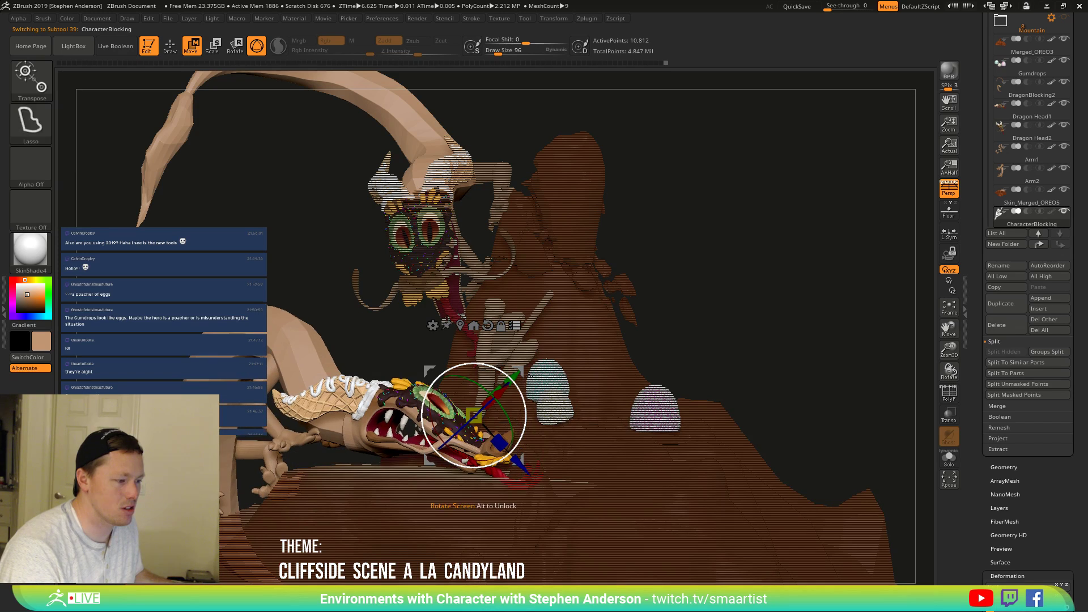
{"action": "left_click", "coordinate": [391, 423], "text": "ctrl+shift"}
{"action": "left_click_drag", "start_coordinate": [504, 367], "coordinate": [503, 366]}
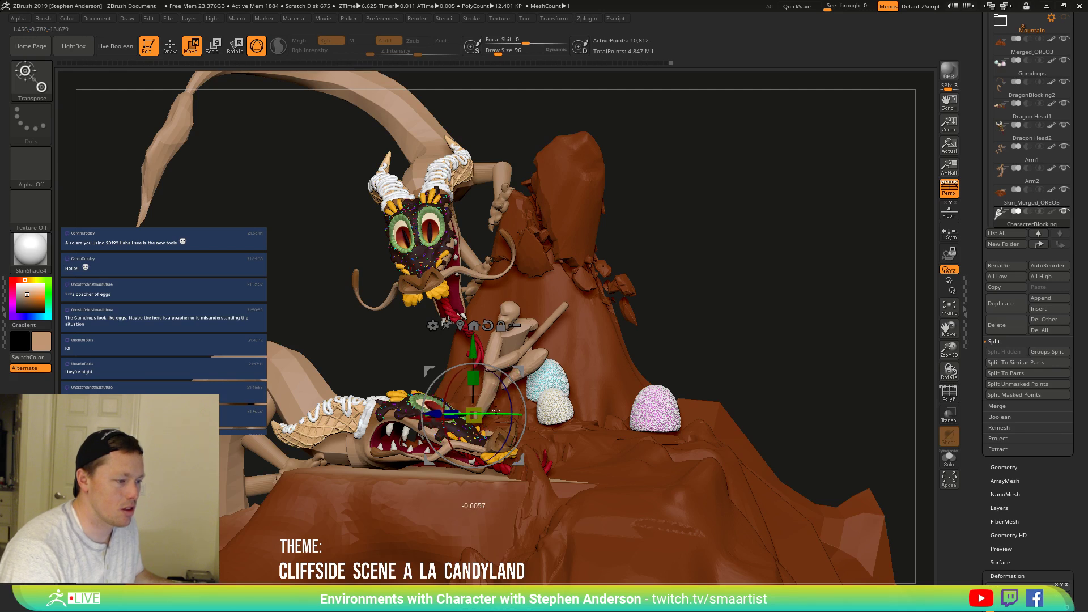
{"action": "left_click_drag", "start_coordinate": [503, 407], "coordinate": [525, 409]}
{"action": "mouse_move", "coordinate": [578, 377]}
{"action": "right_mouse_down"}
{"action": "mouse_move", "coordinate": [555, 357]}
{"action": "mouse_move", "coordinate": [595, 335]}
{"action": "right_mouse_up"}
{"action": "key", "text": "q"}
{"action": "mouse_move", "coordinate": [663, 327]}
{"action": "right_mouse_down", "text": "alt"}
{"action": "mouse_move", "coordinate": [705, 348]}
{"action": "mouse_move", "coordinate": [678, 342]}
{"action": "mouse_move", "coordinate": [732, 285]}
{"action": "right_mouse_up", "text": "alt"}
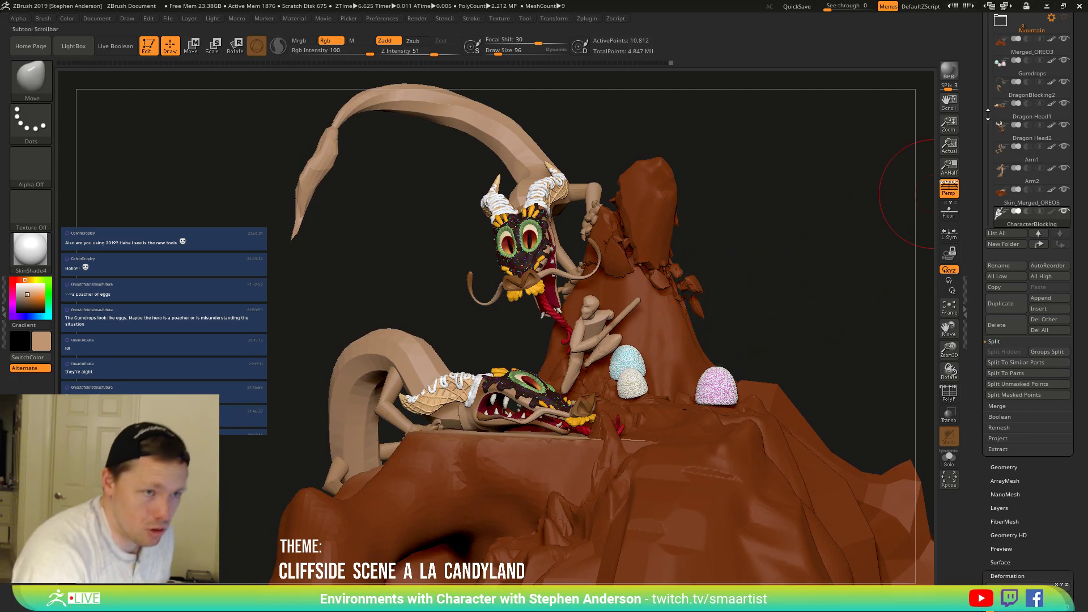
Try showing the Tree_02 folder in the scene, and hide it again.
{"action": "scroll", "coordinate": [1071, 140], "scroll_direction": "up", "scroll_amount": 5}
{"action": "mouse_move", "coordinate": [1071, 140]}
{"action": "left_click", "coordinate": [1064, 68]}
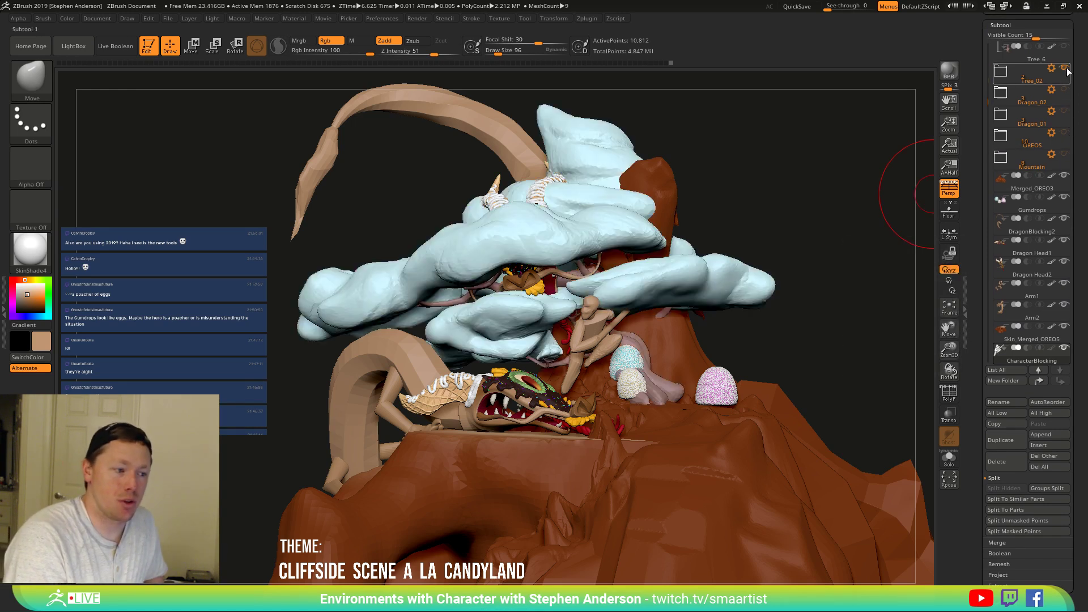
{"action": "left_click", "coordinate": [1065, 68]}
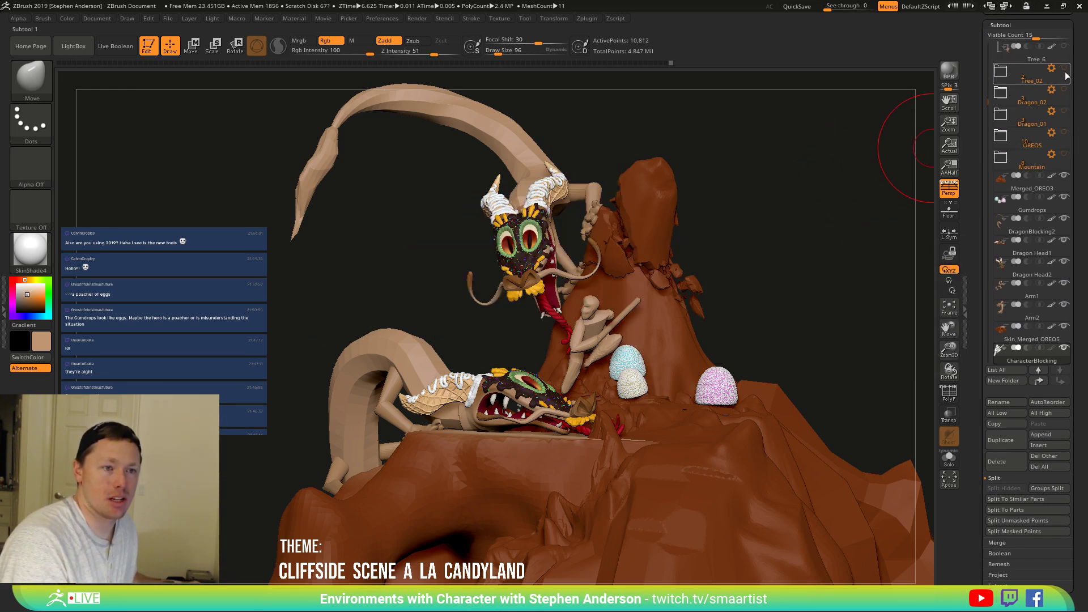
Show the first Tree_01 folder and check the tree against the dragons and hero from several angles.
{"action": "left_click_drag", "start_coordinate": [986, 103], "coordinate": [987, 46]}
{"action": "left_click", "coordinate": [1064, 47]}
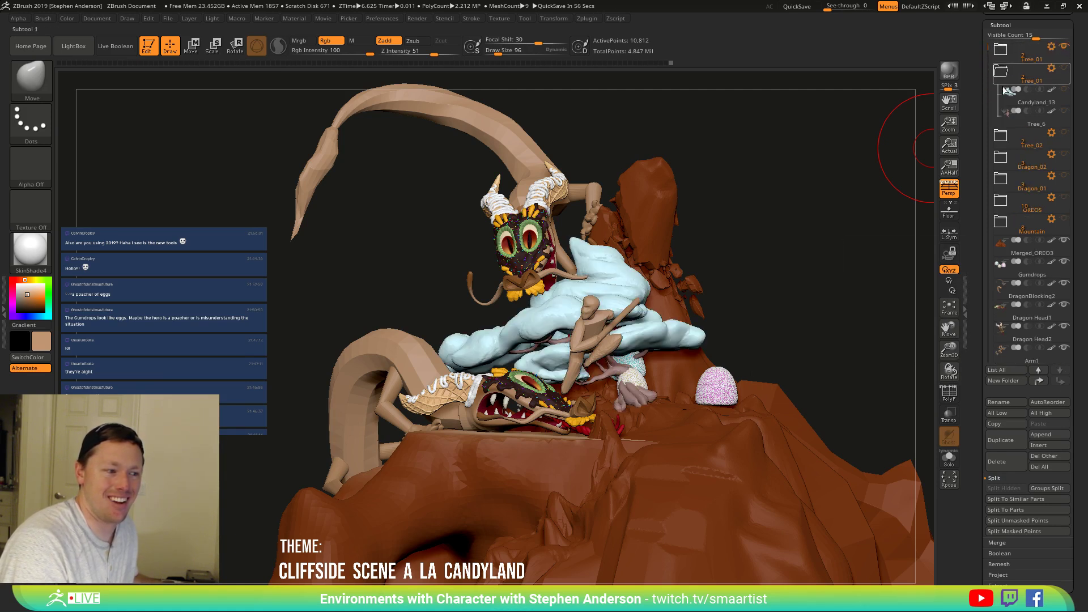
{"action": "left_click_drag", "start_coordinate": [760, 232], "coordinate": [771, 259]}
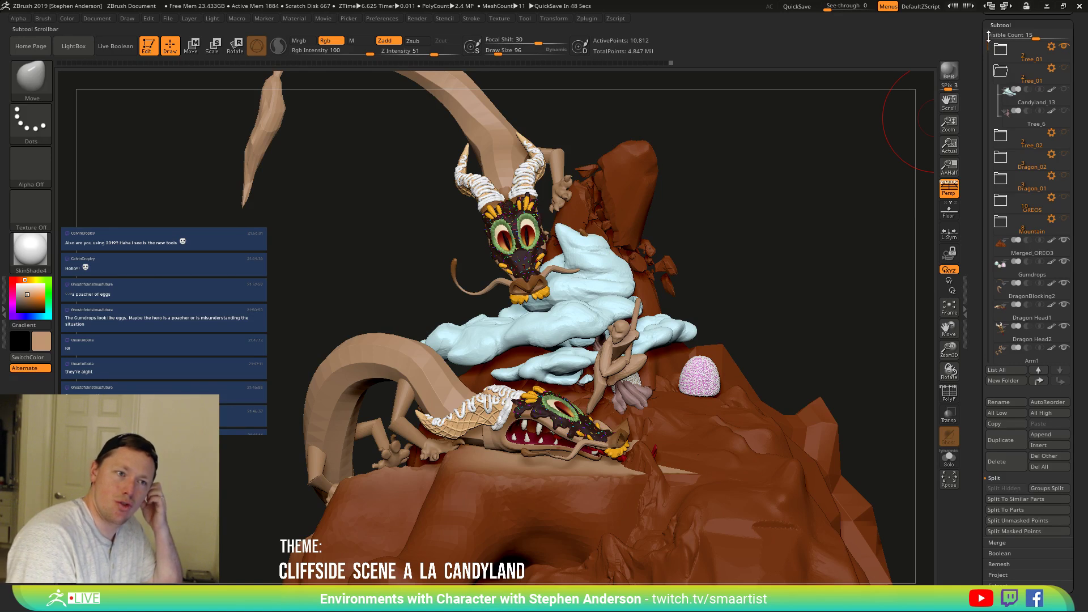
{"action": "left_click_drag", "start_coordinate": [782, 233], "coordinate": [816, 220]}
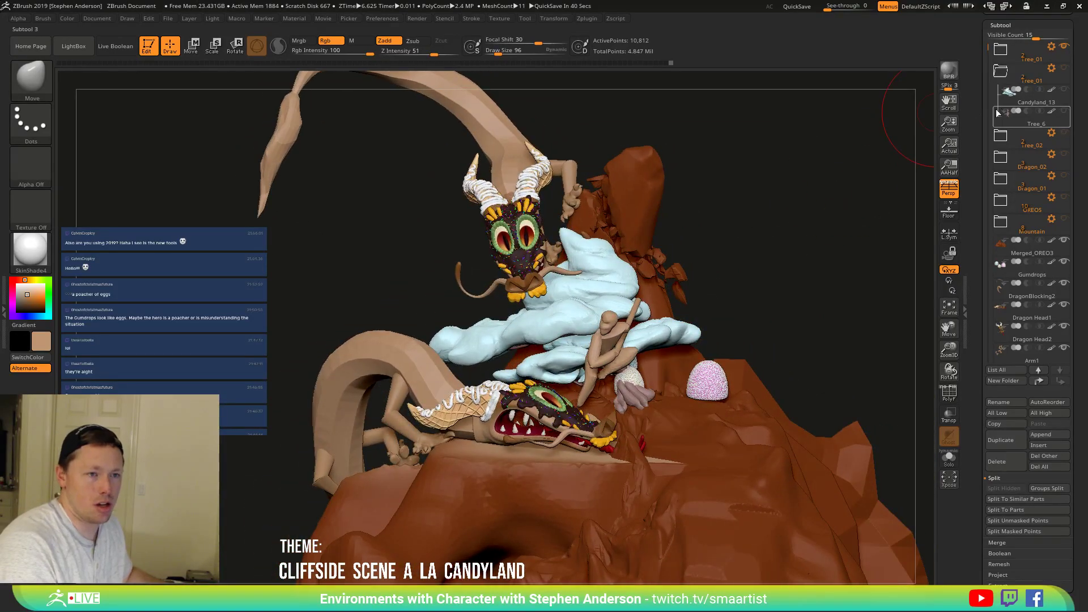
Select Candyland_13, show its Tree_01 folder and hide the other Tree_01 folder.
{"action": "left_click", "coordinate": [1006, 100]}
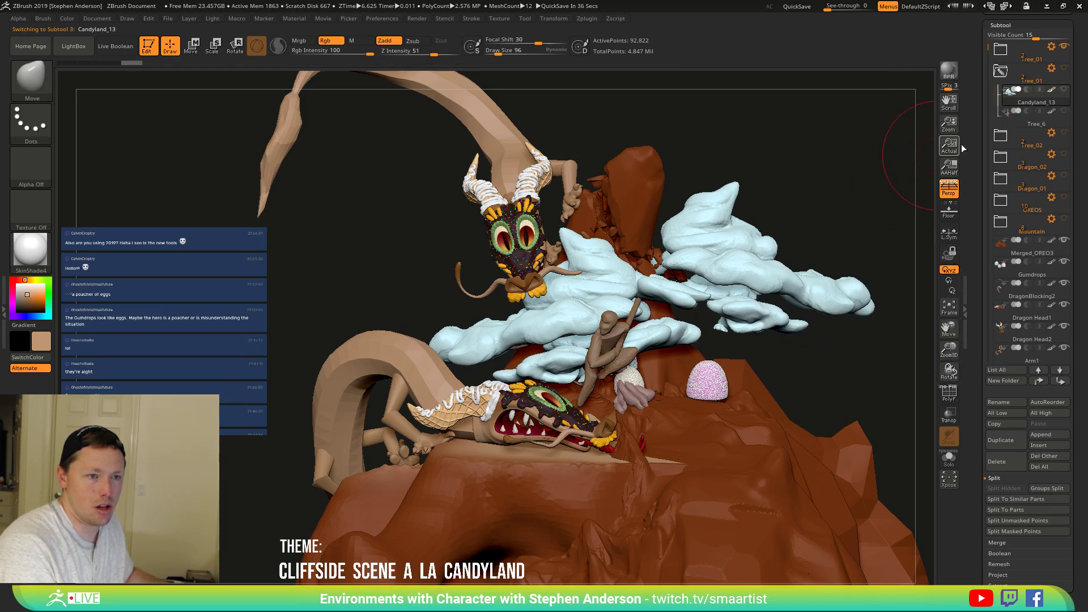
{"action": "left_click", "coordinate": [1064, 67]}
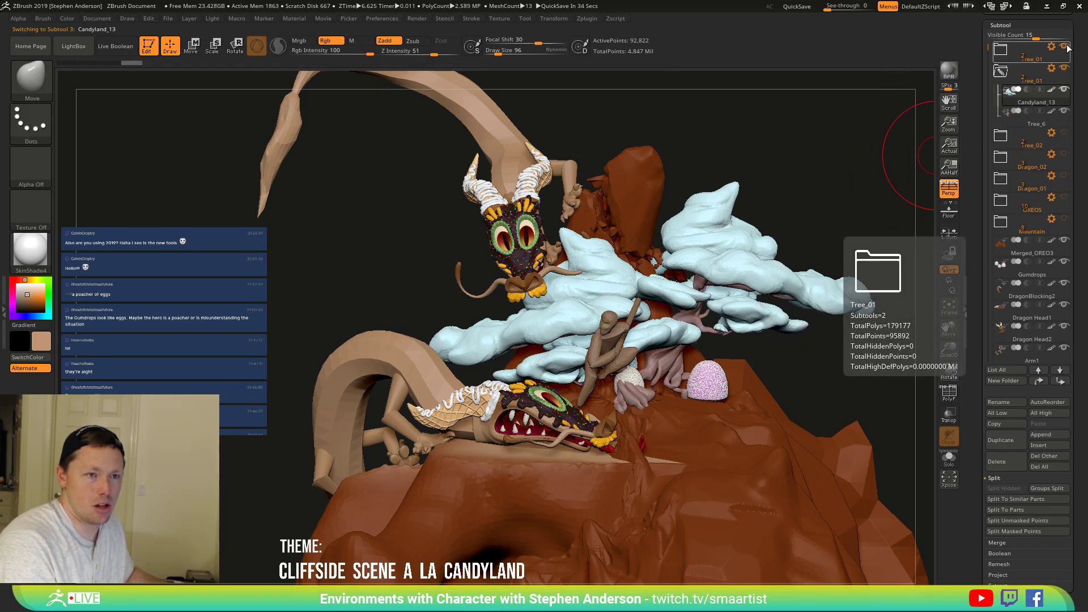
{"action": "left_click", "coordinate": [1064, 46]}
{"action": "left_click_drag", "start_coordinate": [813, 177], "coordinate": [941, 152]}
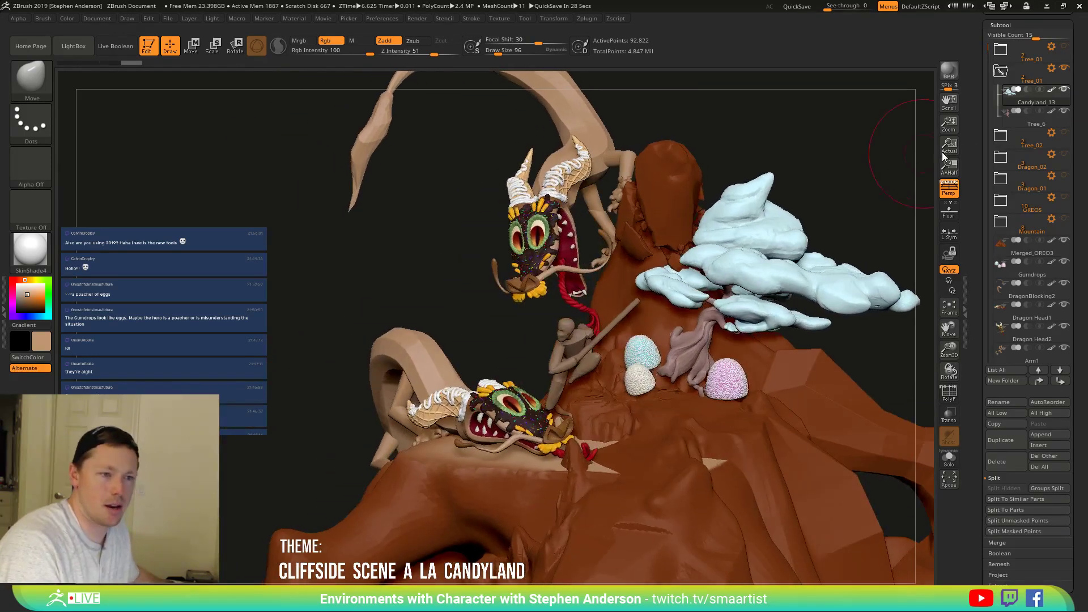
Apply Transpose Set to the visible Tree_01 folder and move the whole tree with the gizmo against the cliff beside the gumdrop eggs.
{"action": "left_click", "coordinate": [1052, 69]}
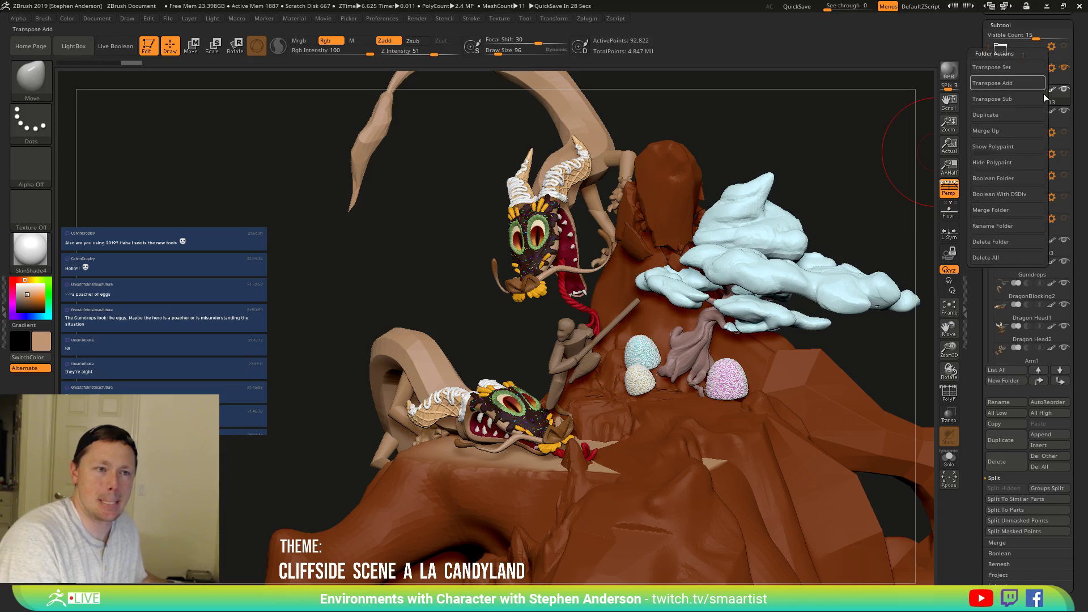
{"action": "left_click", "coordinate": [1015, 69]}
{"action": "left_click_drag", "start_coordinate": [918, 164], "coordinate": [823, 209]}
{"action": "left_click_drag", "start_coordinate": [730, 197], "coordinate": [691, 221]}
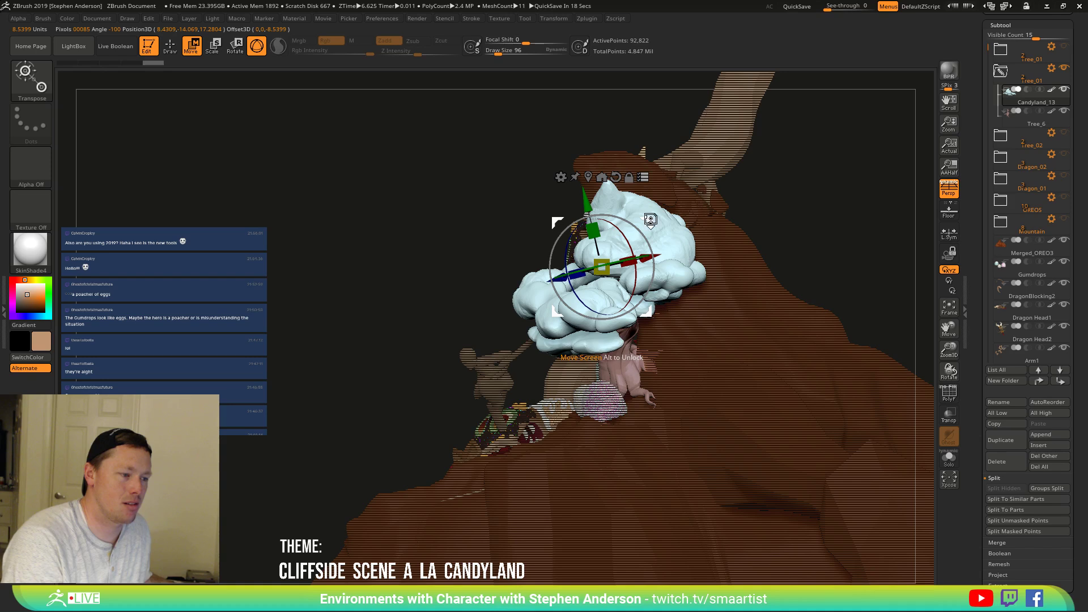
{"action": "right_click_drag", "start_coordinate": [621, 244], "coordinate": [718, 223]}
{"action": "mouse_move", "coordinate": [718, 223]}
{"action": "left_mouse_down"}
{"action": "mouse_move", "coordinate": [678, 242]}
{"action": "mouse_move", "coordinate": [635, 286]}
{"action": "left_mouse_up"}
{"action": "key", "text": "q"}
{"action": "key", "text": "ctrl"}
{"action": "mouse_move", "coordinate": [635, 285]}
{"action": "right_mouse_down", "text": "ctrl"}
{"action": "mouse_move", "coordinate": [629, 296]}
{"action": "mouse_move", "coordinate": [691, 286]}
{"action": "right_mouse_up", "text": "ctrl"}
{"action": "mouse_move", "coordinate": [588, 358]}
{"action": "right_mouse_down"}
{"action": "mouse_move", "coordinate": [603, 358]}
{"action": "mouse_move", "coordinate": [590, 352]}
{"action": "right_mouse_up"}
{"action": "left_click_drag", "start_coordinate": [591, 352], "coordinate": [578, 362]}
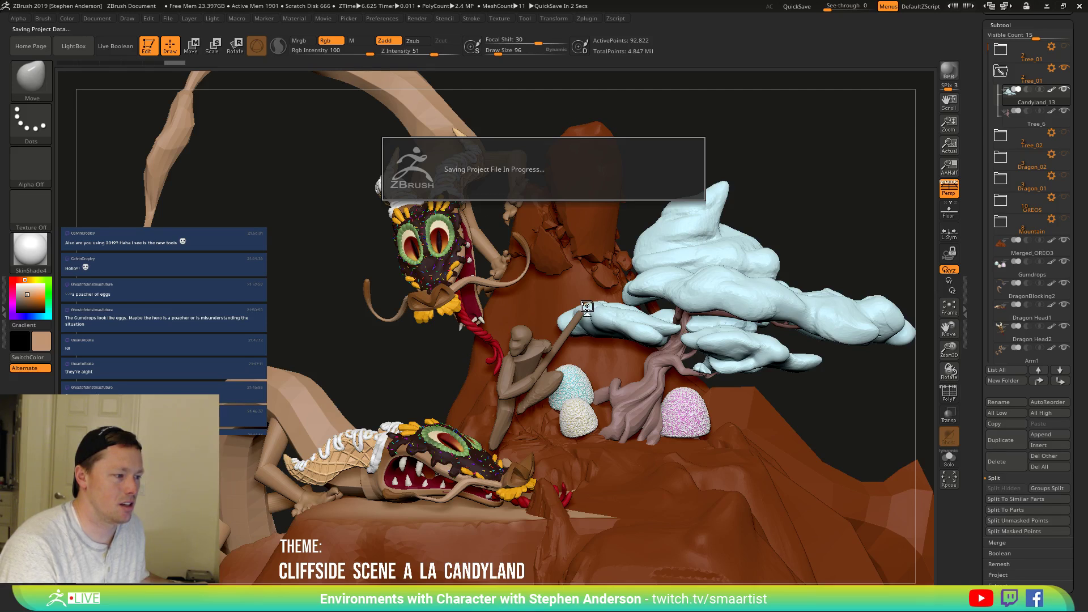
Select the Dragon Head2 subtool, try moving the upper dragon's head with the gizmo, and undo the move.
{"action": "left_click", "coordinate": [450, 286], "text": "alt"}
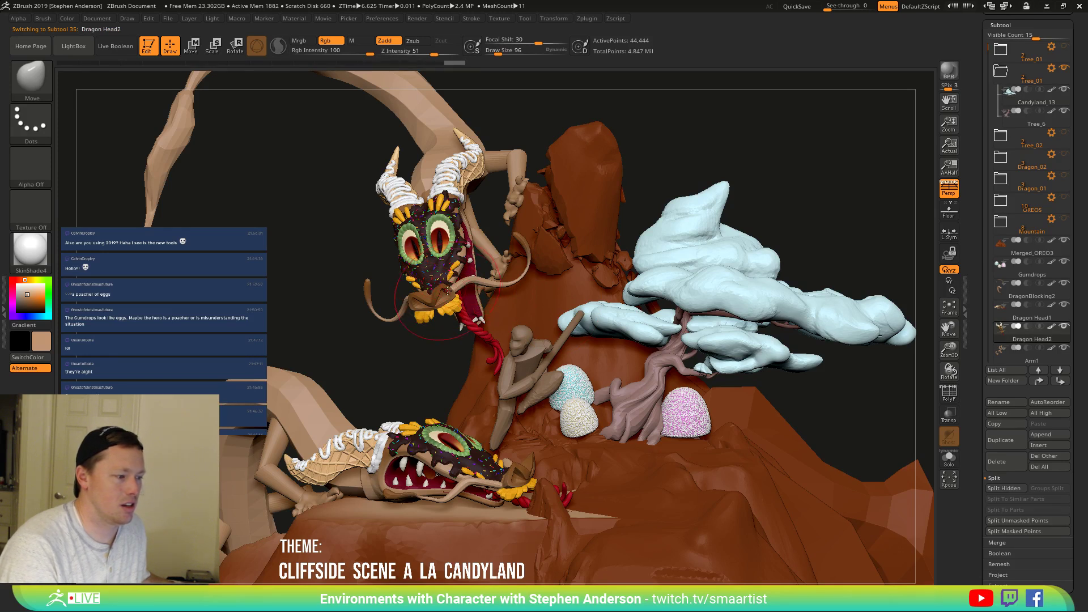
{"action": "key", "text": "w"}
{"action": "left_click_drag", "start_coordinate": [455, 277], "coordinate": [488, 231]}
{"action": "key", "text": "ctrl+z"}
{"action": "left_click", "coordinate": [463, 199]}
{"action": "right_click_drag", "start_coordinate": [490, 230], "coordinate": [619, 145]}
{"action": "left_click_drag", "start_coordinate": [623, 190], "coordinate": [515, 184], "text": "alt"}
{"action": "right_click_drag", "start_coordinate": [596, 175], "coordinate": [509, 202]}
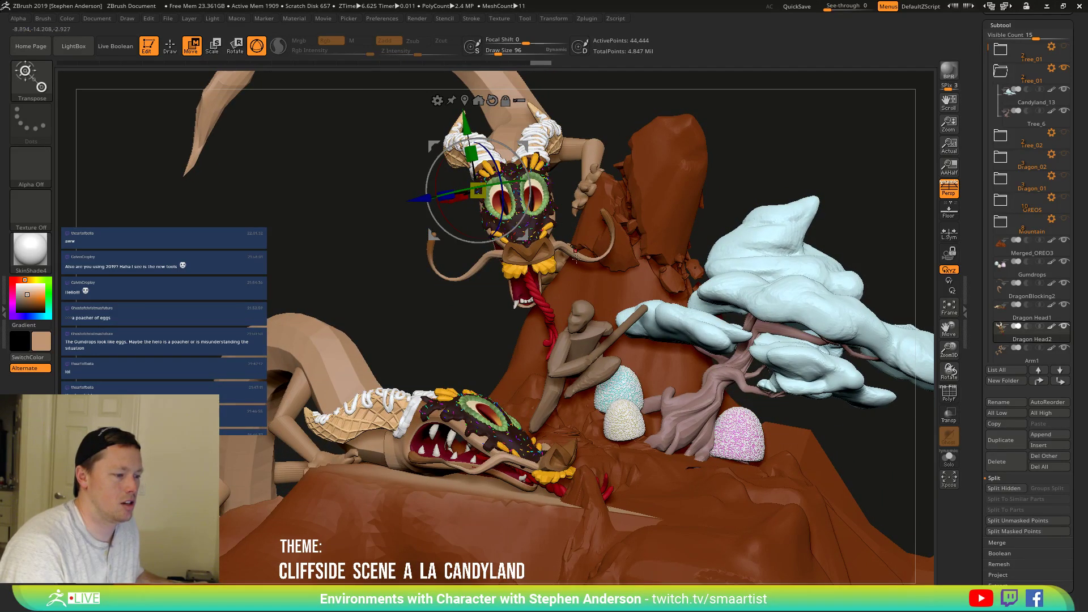
Select the CharacterBlocking subtool, then rotate and shift the hero on the lower dragon's head so his staff points over the eggs.
{"action": "left_click", "coordinate": [576, 338], "text": "alt"}
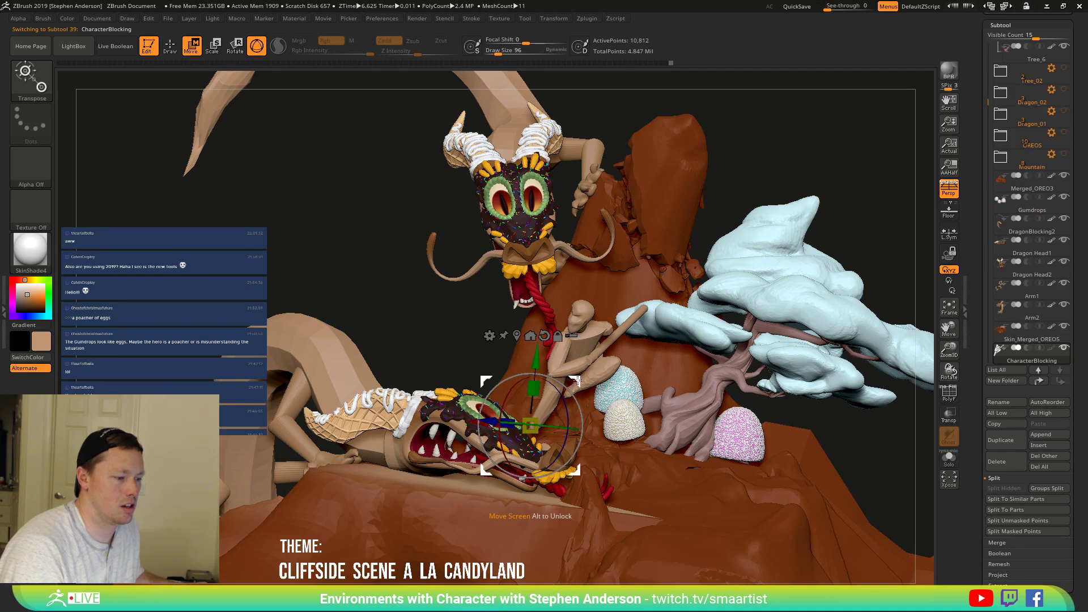
{"action": "right_click_drag", "start_coordinate": [577, 385], "coordinate": [699, 458]}
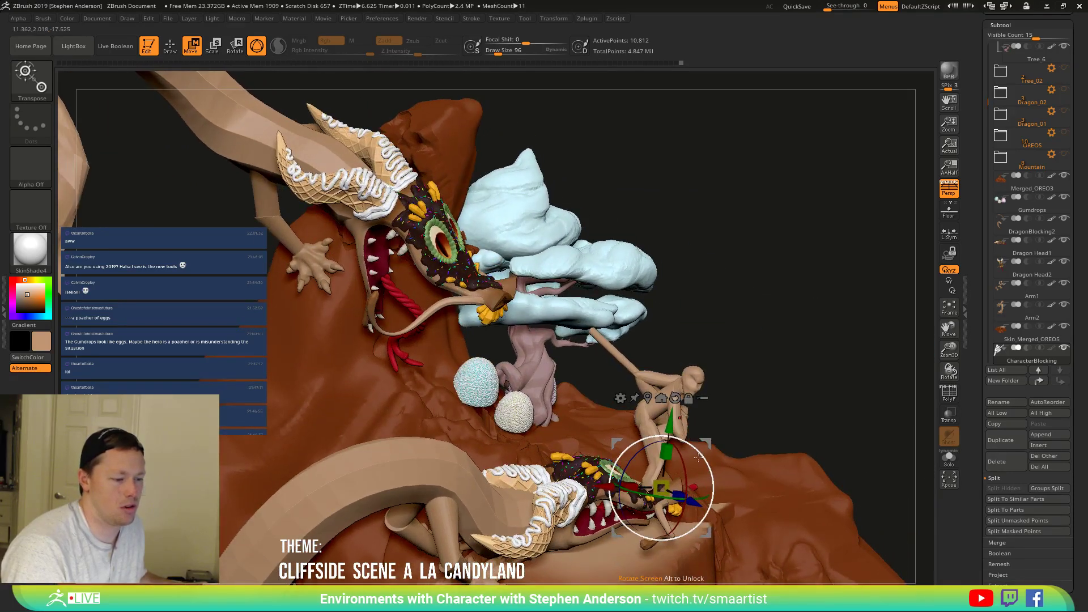
{"action": "right_click_drag", "start_coordinate": [753, 429], "coordinate": [705, 489]}
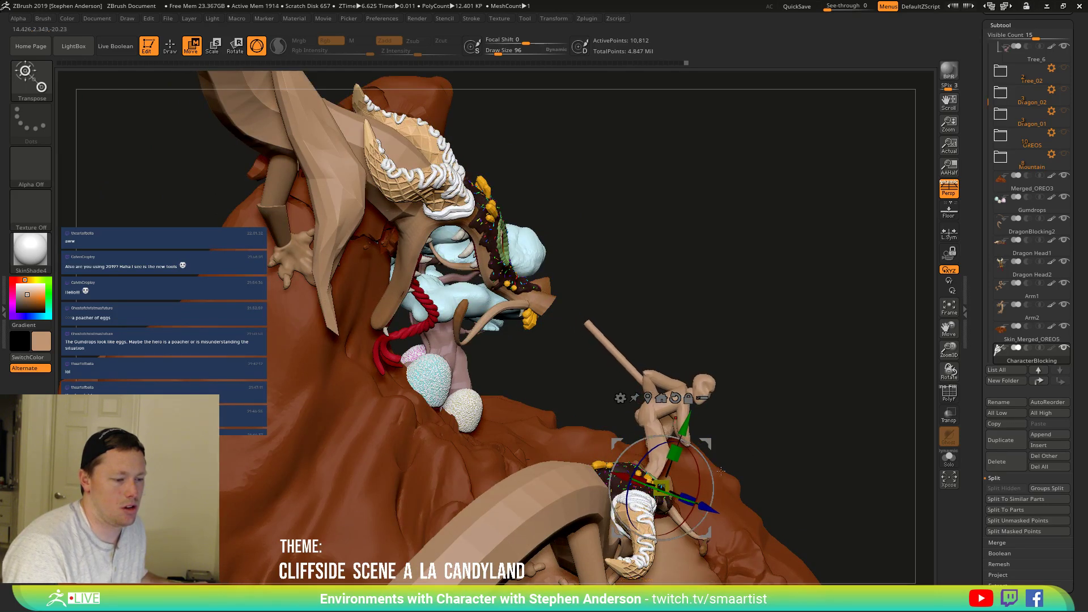
{"action": "right_click_drag", "start_coordinate": [734, 451], "coordinate": [663, 368]}
{"action": "right_click_drag", "start_coordinate": [730, 329], "coordinate": [748, 305]}
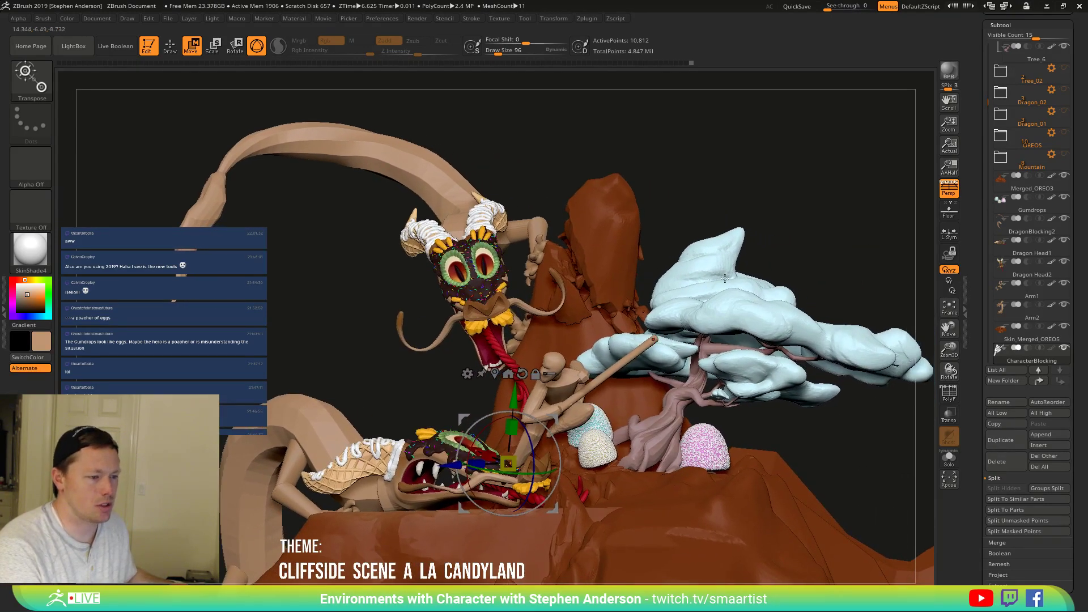
{"action": "key", "text": "q"}
{"action": "mouse_move", "coordinate": [731, 315]}
{"action": "right_mouse_down"}
{"action": "mouse_move", "coordinate": [646, 301]}
{"action": "mouse_move", "coordinate": [595, 408]}
{"action": "mouse_move", "coordinate": [395, 486]}
{"action": "right_mouse_up"}
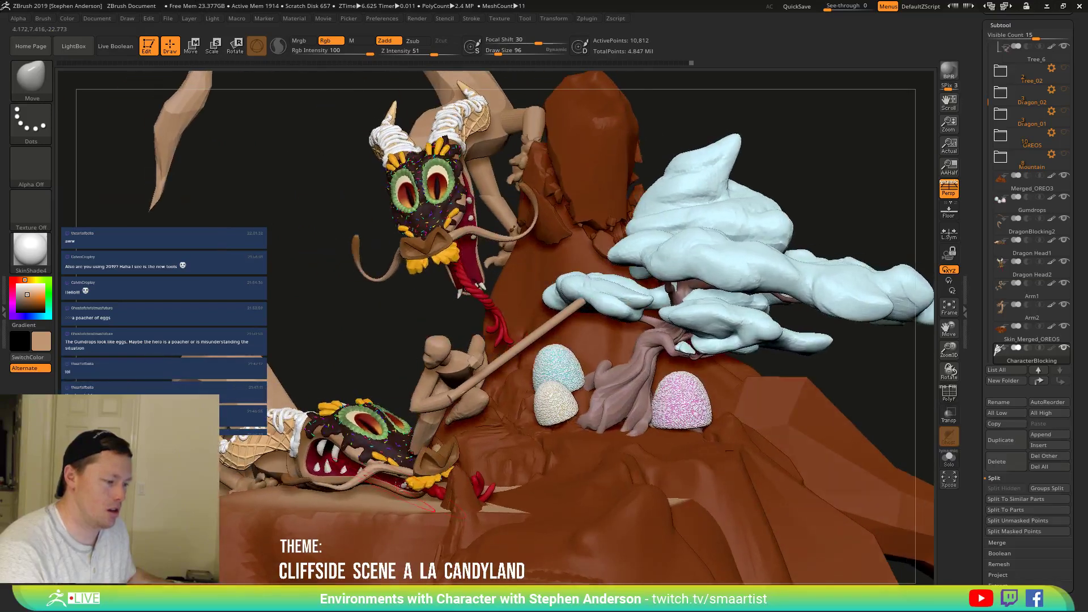
Select the Merged_OREO3 subtool and reshape the rock around the lower dragon's tongue with the Move brush.
{"action": "left_click", "coordinate": [467, 508], "text": "alt"}
{"action": "key", "text": "b"}
{"action": "key", "text": "m"}
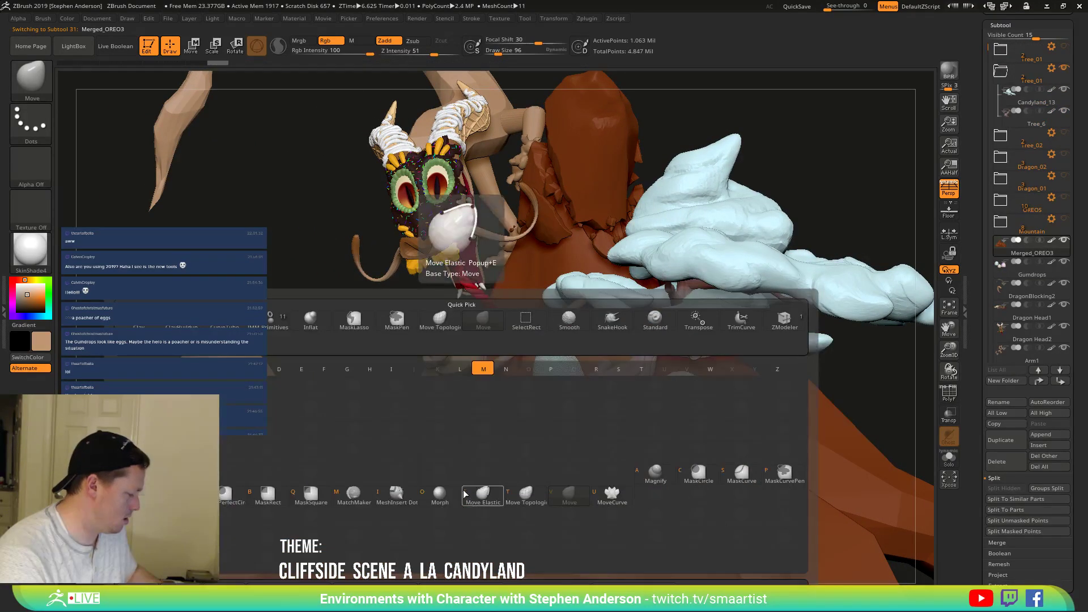
{"action": "key", "text": "v"}
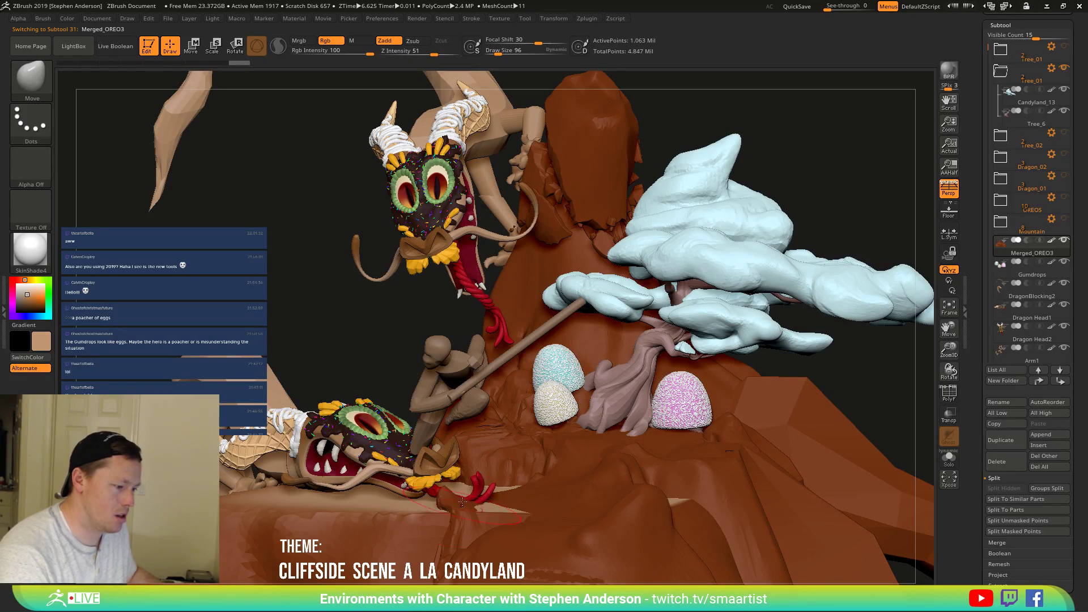
{"action": "right_click_drag", "start_coordinate": [465, 517], "coordinate": [550, 362]}
{"action": "right_click_drag", "start_coordinate": [527, 412], "coordinate": [468, 368]}
{"action": "mouse_move", "coordinate": [557, 405]}
{"action": "right_mouse_down"}
{"action": "mouse_move", "coordinate": [509, 388]}
{"action": "mouse_move", "coordinate": [484, 450]}
{"action": "right_mouse_up"}
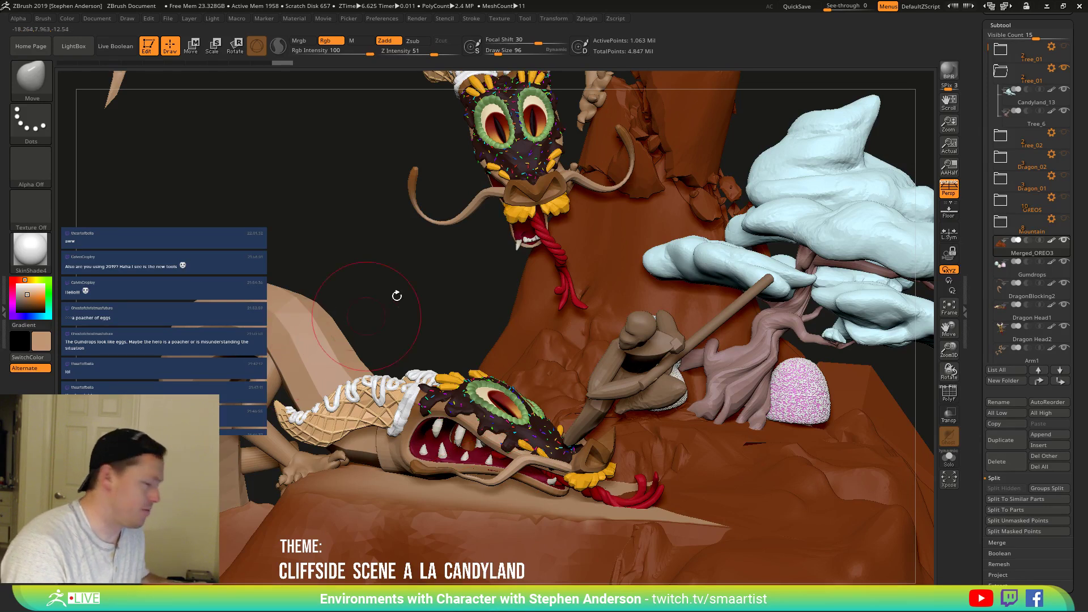
{"action": "left_click_drag", "start_coordinate": [1077, 44], "coordinate": [1055, 136]}
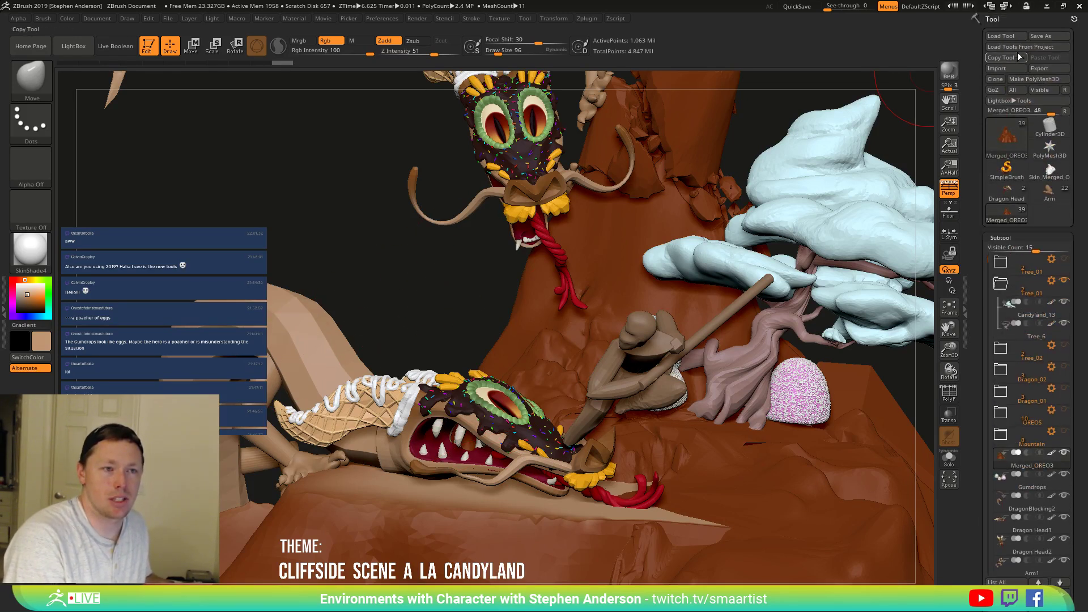
{"action": "left_click", "coordinate": [1011, 35]}
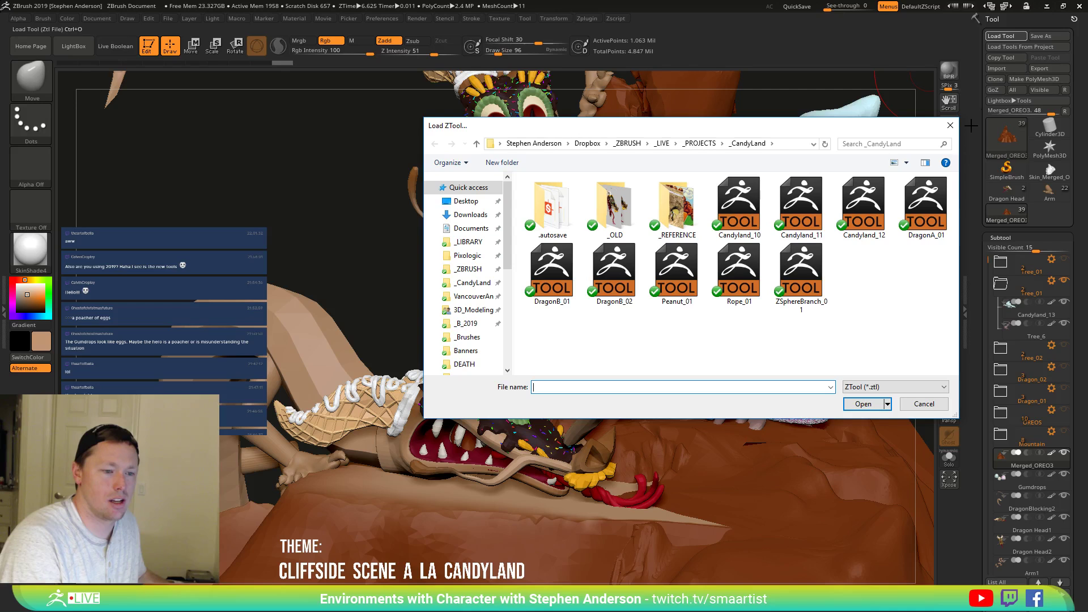
{"action": "left_click", "coordinate": [924, 403]}
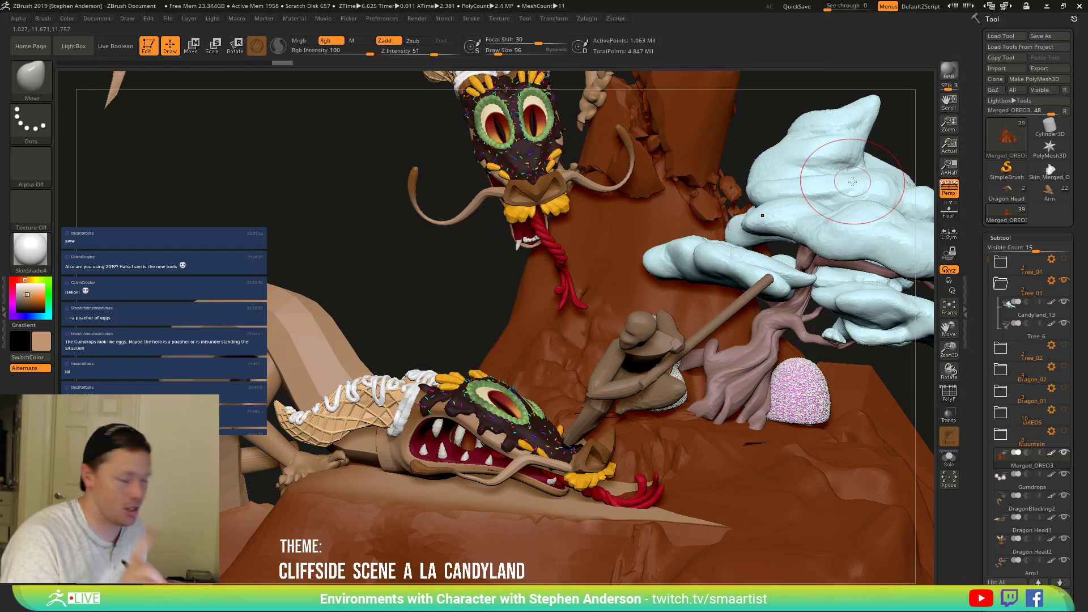
Save the tool as Candyland_12, replacing the existing file.
{"action": "key", "text": "ctrl+s"}
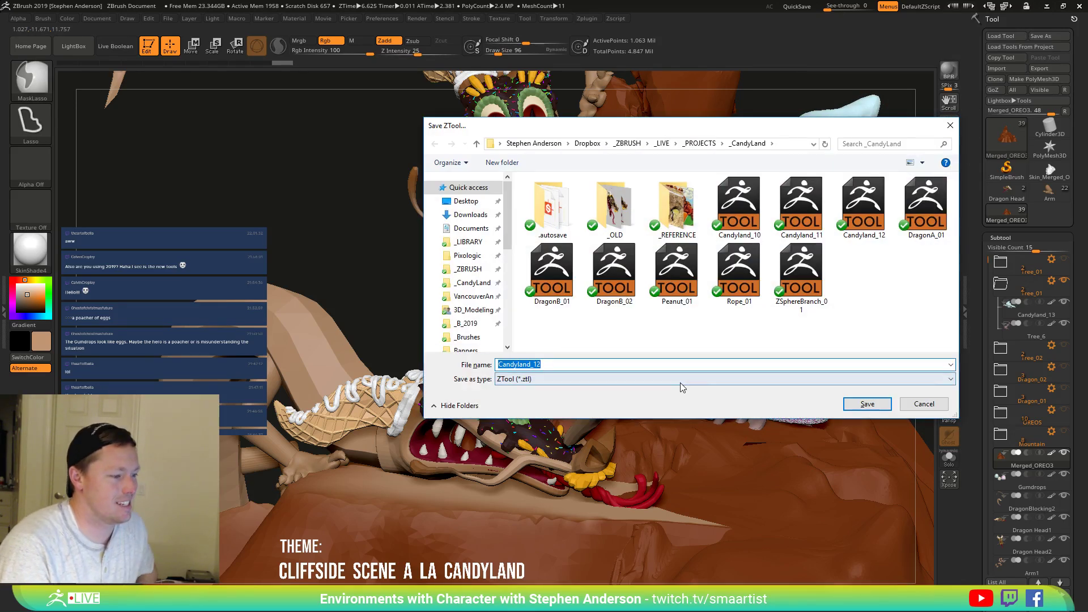
{"action": "left_click", "coordinate": [867, 404]}
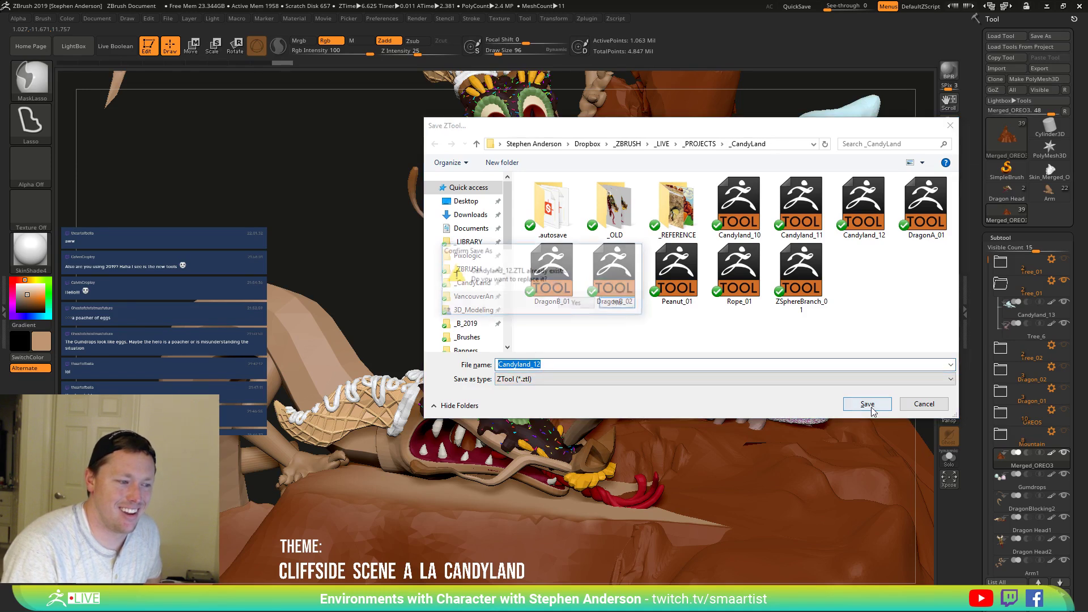
{"action": "left_click", "coordinate": [577, 305]}
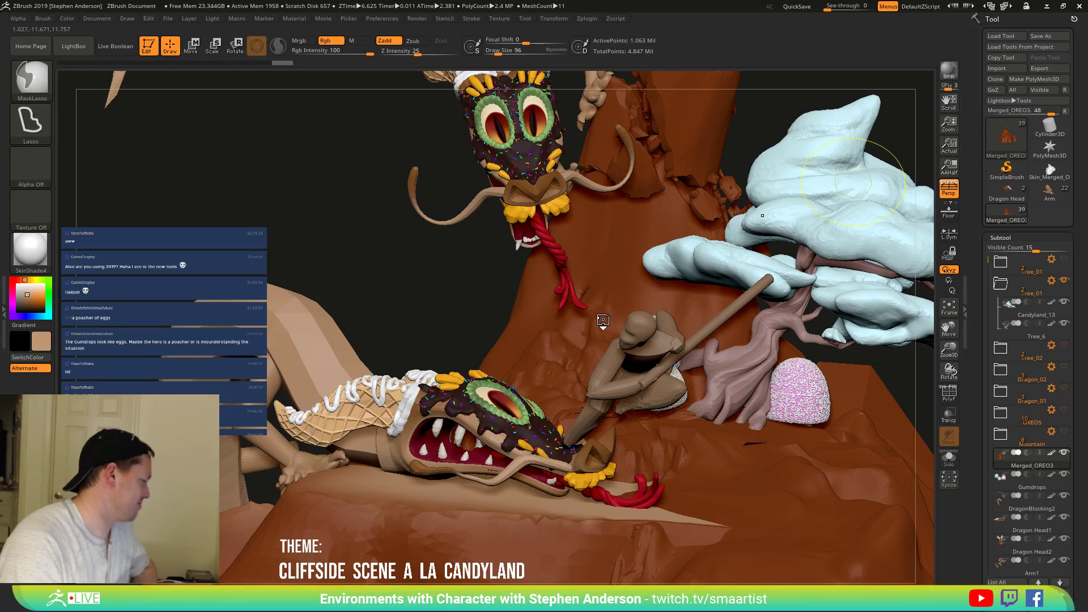
{"action": "key", "text": "ctrl"}
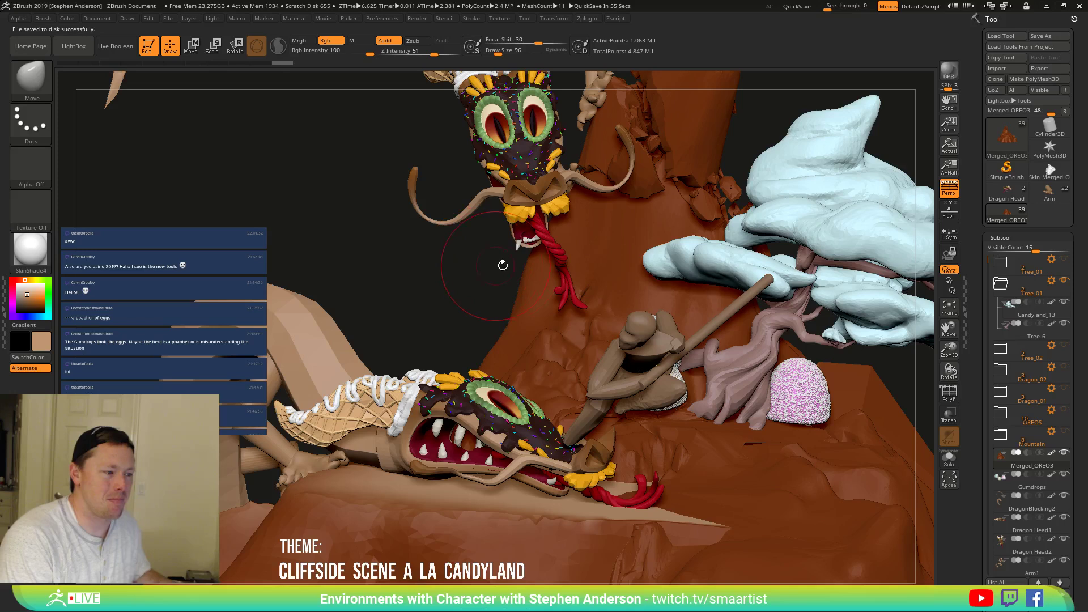
Select the Gumdrops subtool and pull the gumdrops into egg shapes with the Move brush at Draw Size 219.
{"action": "right_click_drag", "start_coordinate": [525, 239], "coordinate": [737, 368]}
{"action": "left_click", "coordinate": [756, 376], "text": "alt"}
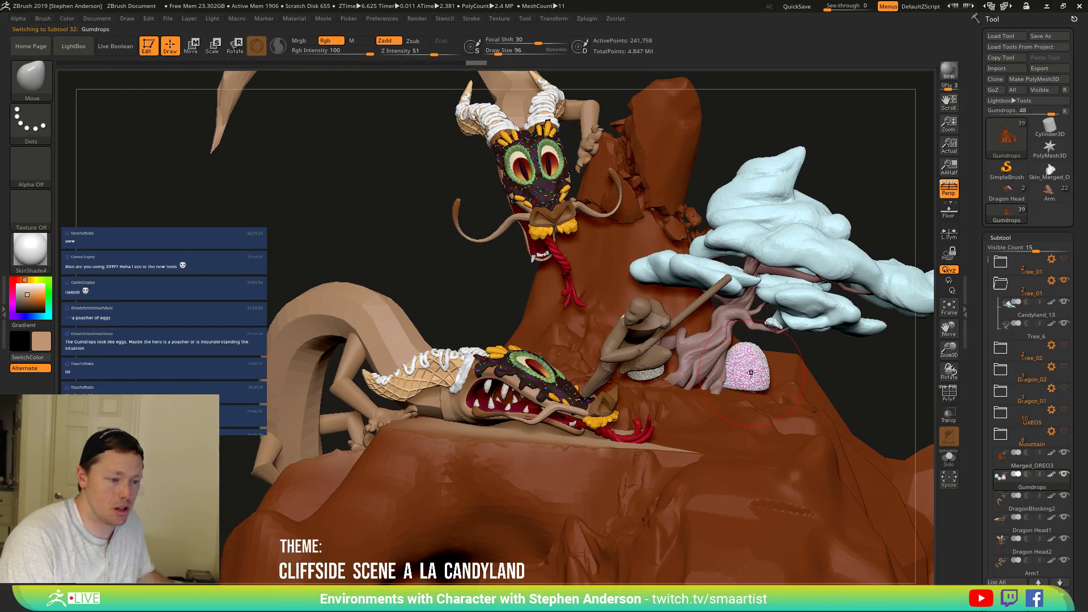
{"action": "key", "text": "s"}
{"action": "left_click_drag", "start_coordinate": [755, 374], "coordinate": [755, 382]}
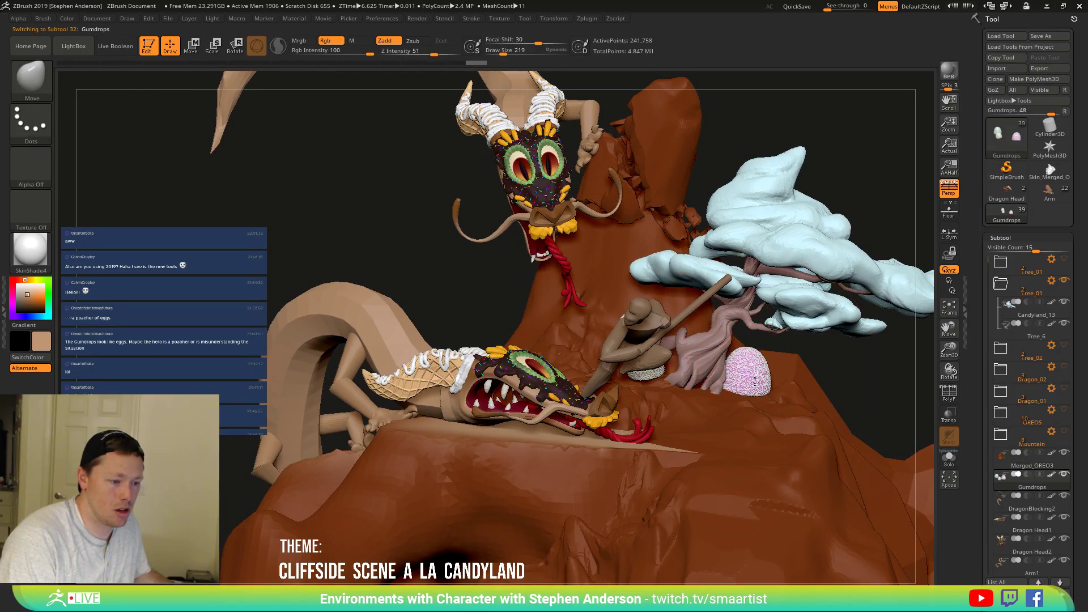
{"action": "left_click_drag", "start_coordinate": [832, 301], "coordinate": [786, 292], "text": "alt"}
{"action": "left_click_drag", "start_coordinate": [850, 352], "coordinate": [777, 357]}
{"action": "right_click_drag", "start_coordinate": [604, 358], "coordinate": [600, 367]}
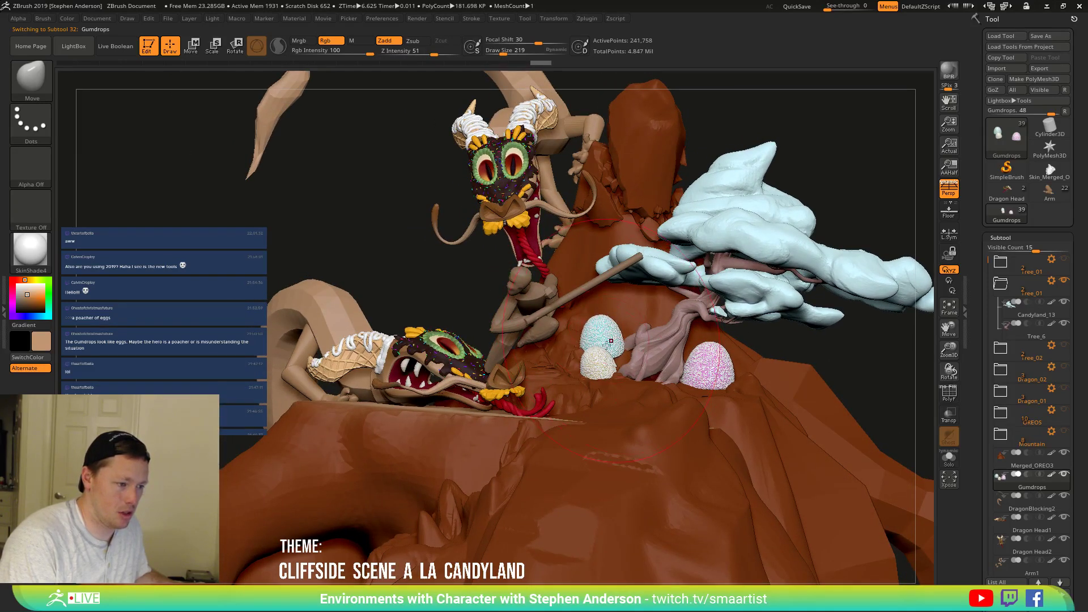
{"action": "right_click_drag", "start_coordinate": [625, 371], "coordinate": [591, 383]}
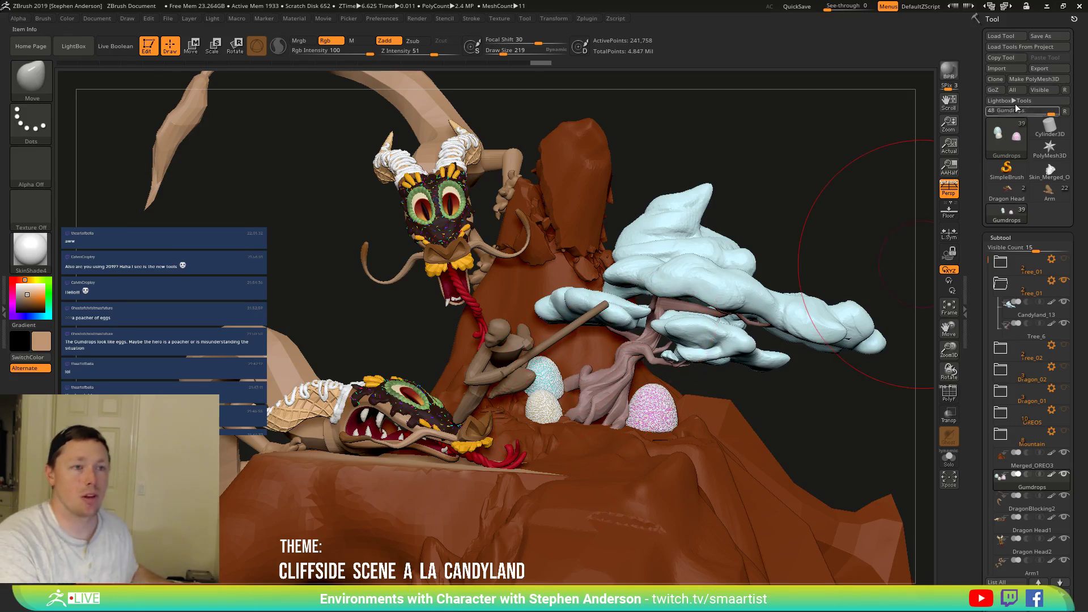
Look through the _ZBRUSH folder and its Opossum subfolder for a tool to load, leaving without opening one.
{"action": "left_click", "coordinate": [1006, 36]}
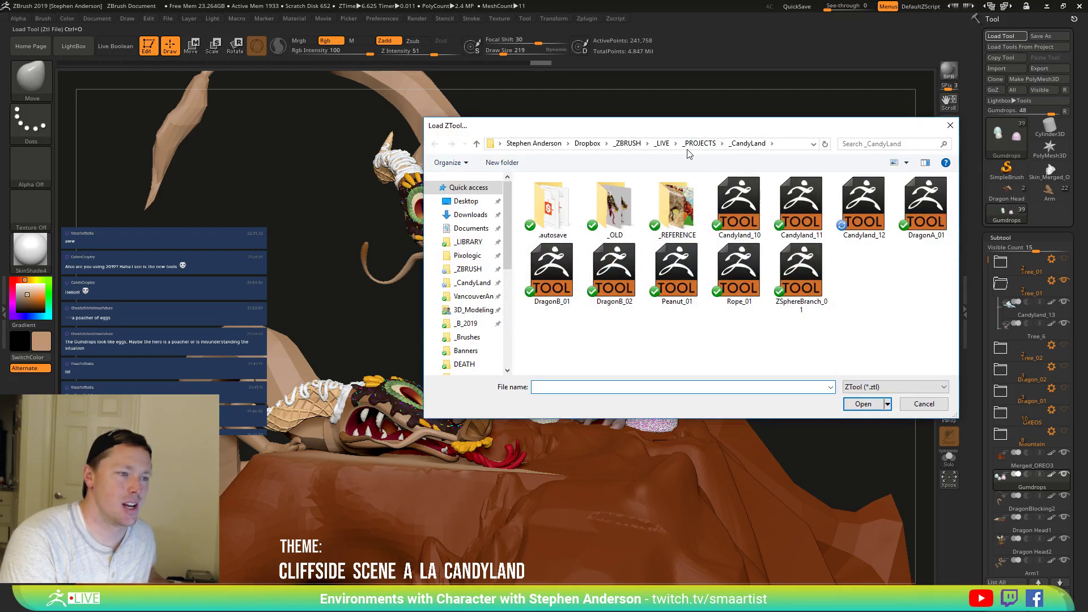
{"action": "left_click", "coordinate": [628, 144]}
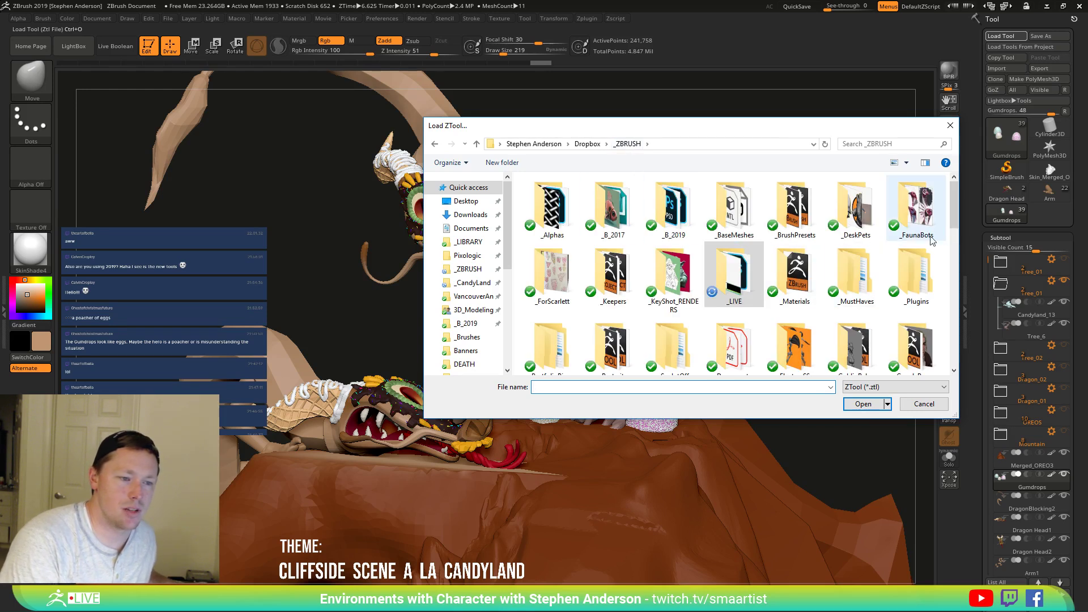
{"action": "left_click_drag", "start_coordinate": [951, 221], "coordinate": [947, 281]}
{"action": "scroll", "coordinate": [689, 251], "scroll_direction": "up", "scroll_amount": 1}
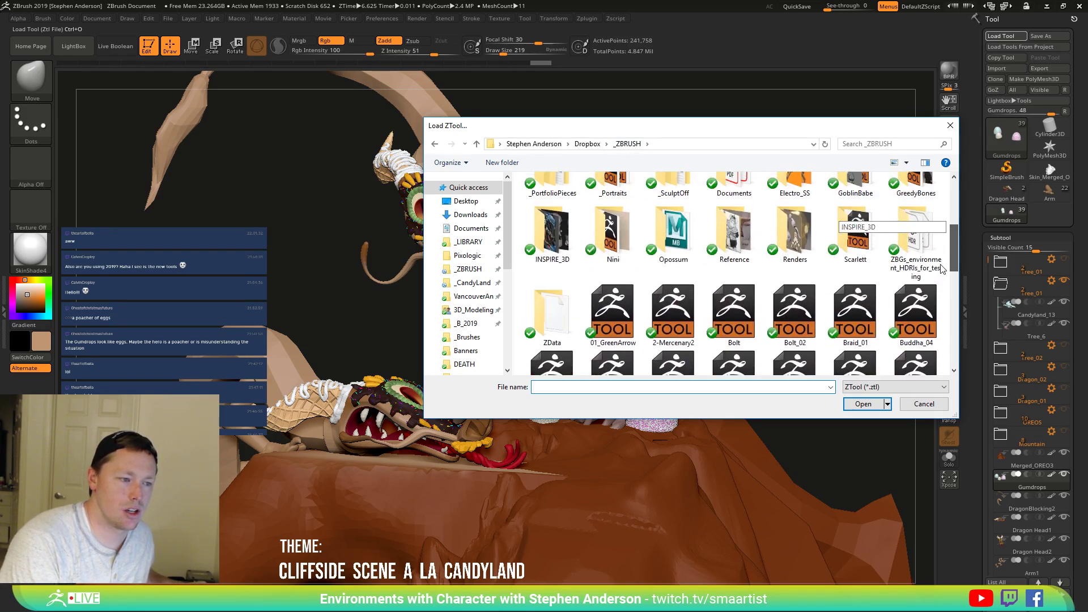
{"action": "double_click", "coordinate": [674, 241]}
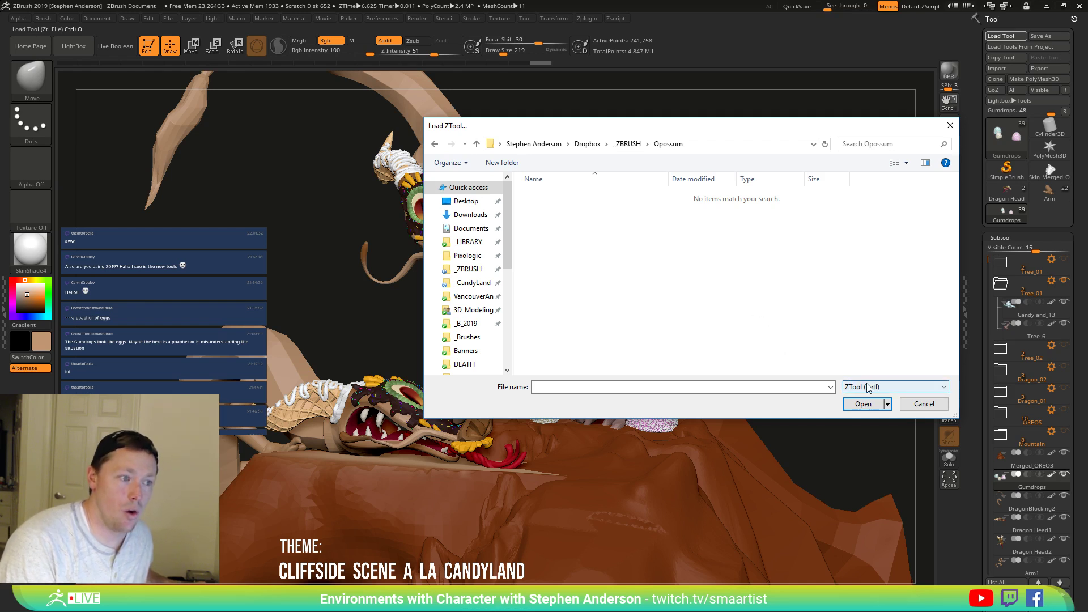
{"action": "left_click", "coordinate": [625, 145]}
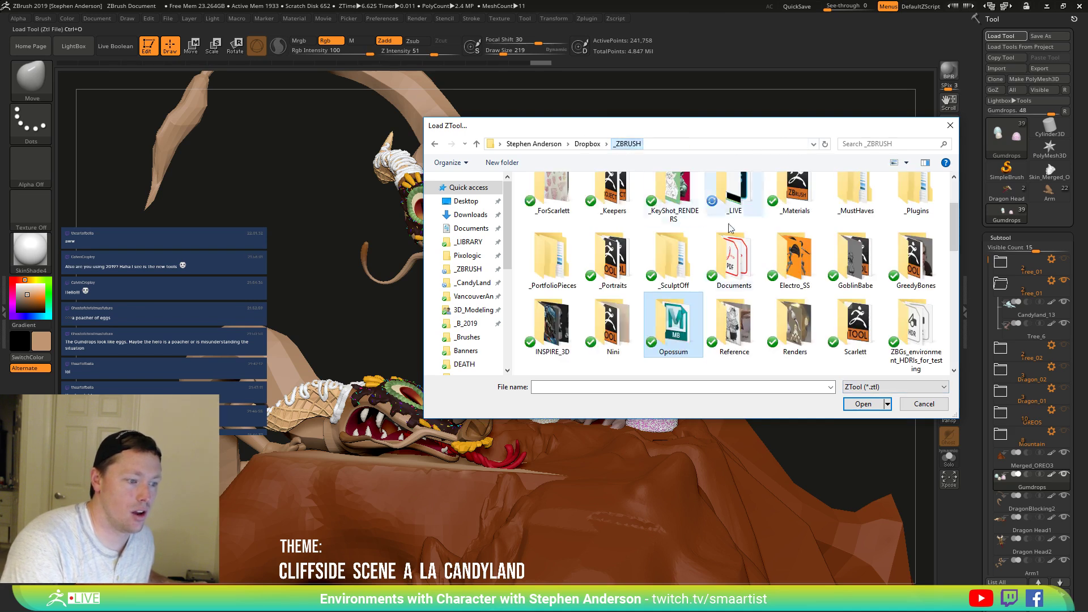
{"action": "left_click_drag", "start_coordinate": [956, 247], "coordinate": [931, 351]}
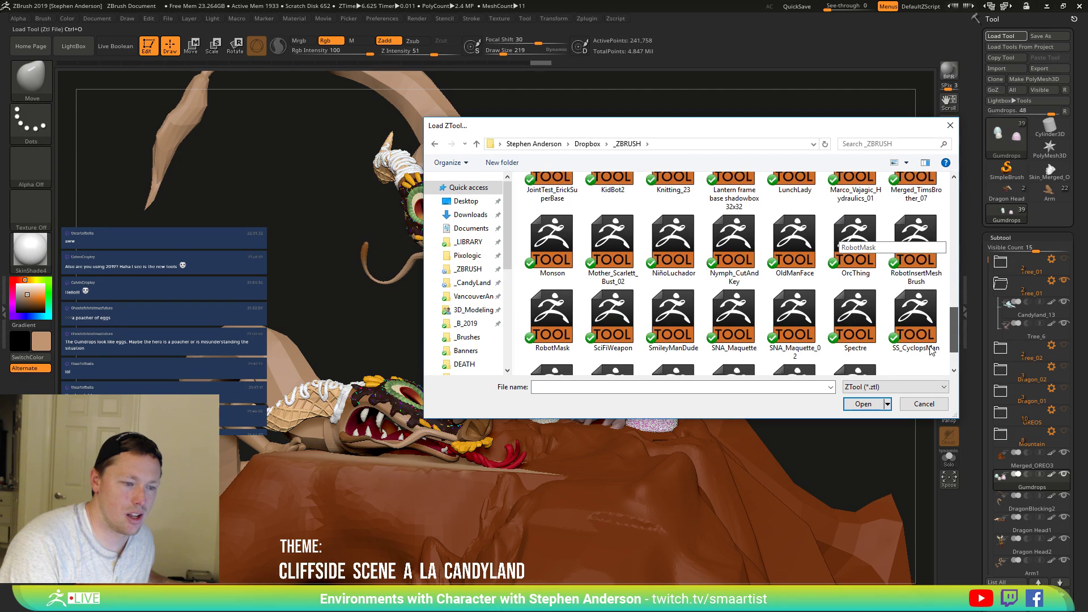
{"action": "scroll", "coordinate": [931, 351], "scroll_direction": "down", "scroll_amount": 2}
{"action": "scroll", "coordinate": [928, 360], "scroll_direction": "down", "scroll_amount": 2}
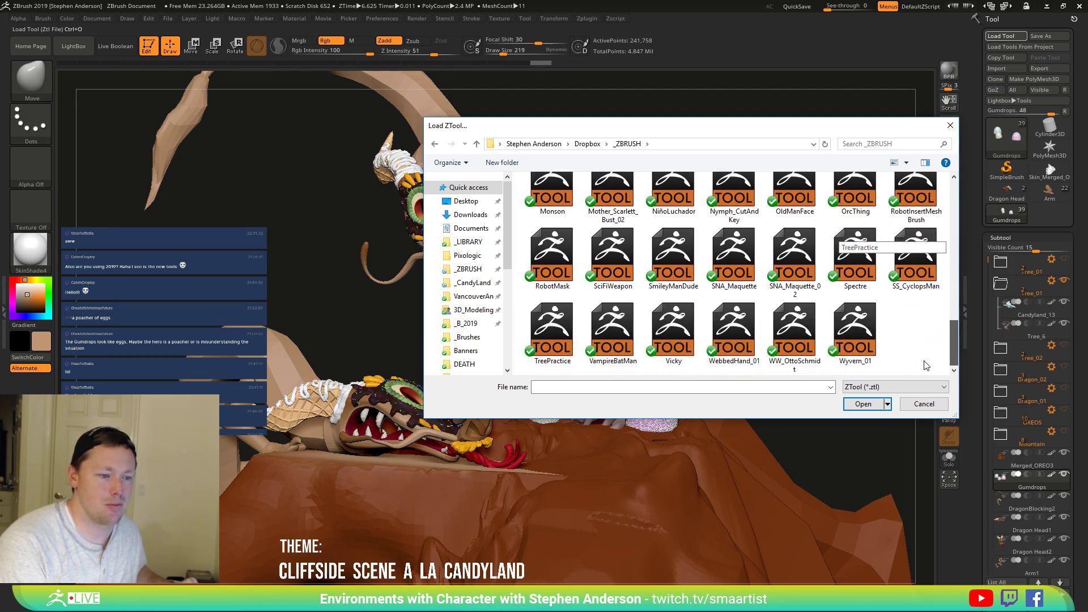
{"action": "left_click", "coordinate": [924, 404]}
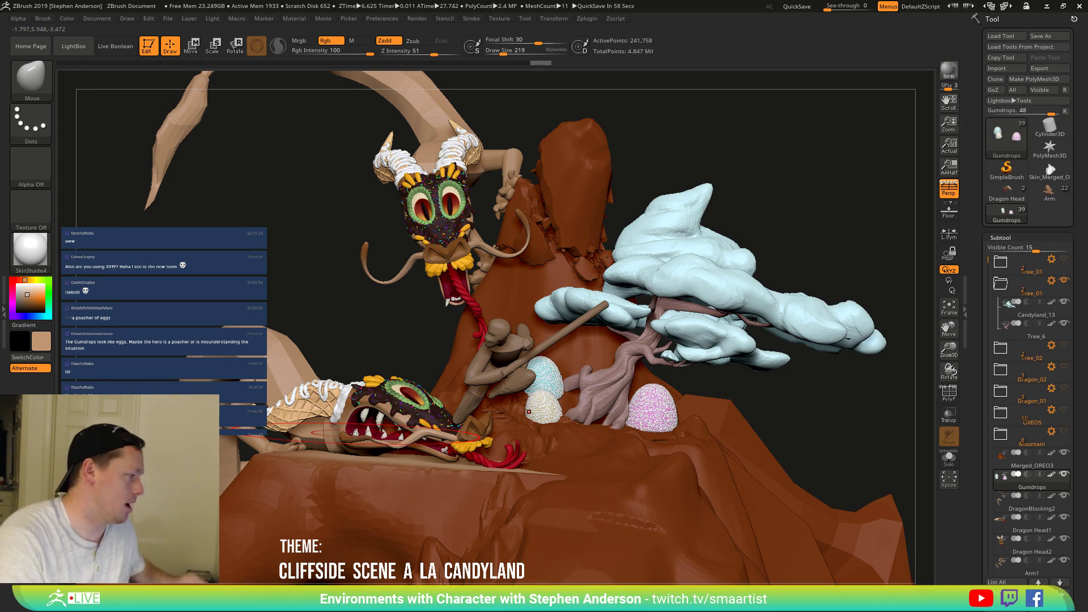
Look at the separate Arm tool and switch back to the Gumdrops scene tool.
{"action": "left_click_drag", "start_coordinate": [306, 410], "coordinate": [365, 457]}
{"action": "right_click_drag", "start_coordinate": [365, 456], "coordinate": [363, 448]}
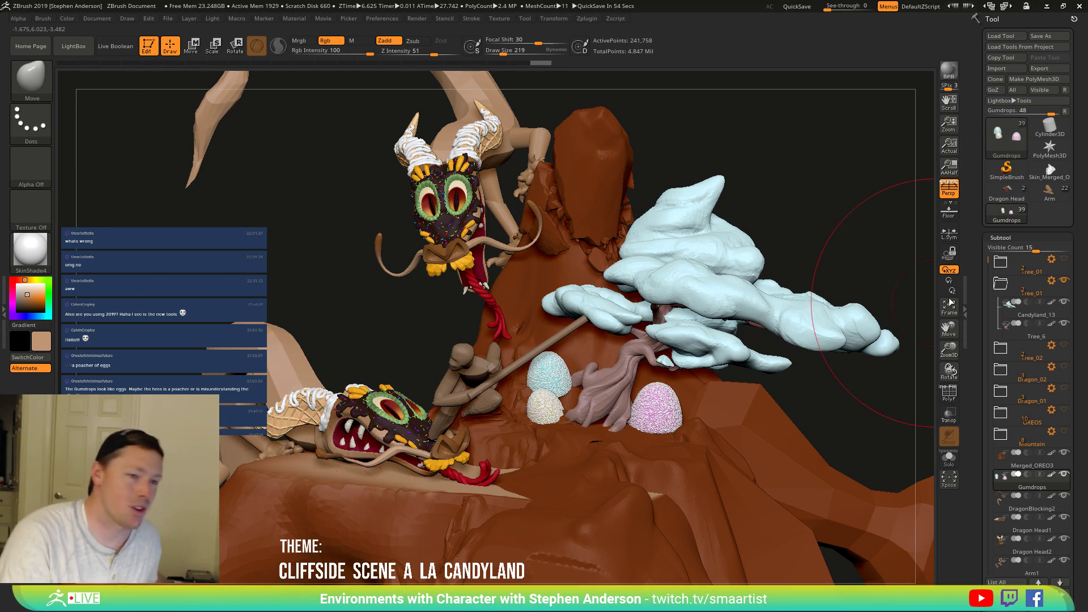
{"action": "left_click", "coordinate": [1053, 193]}
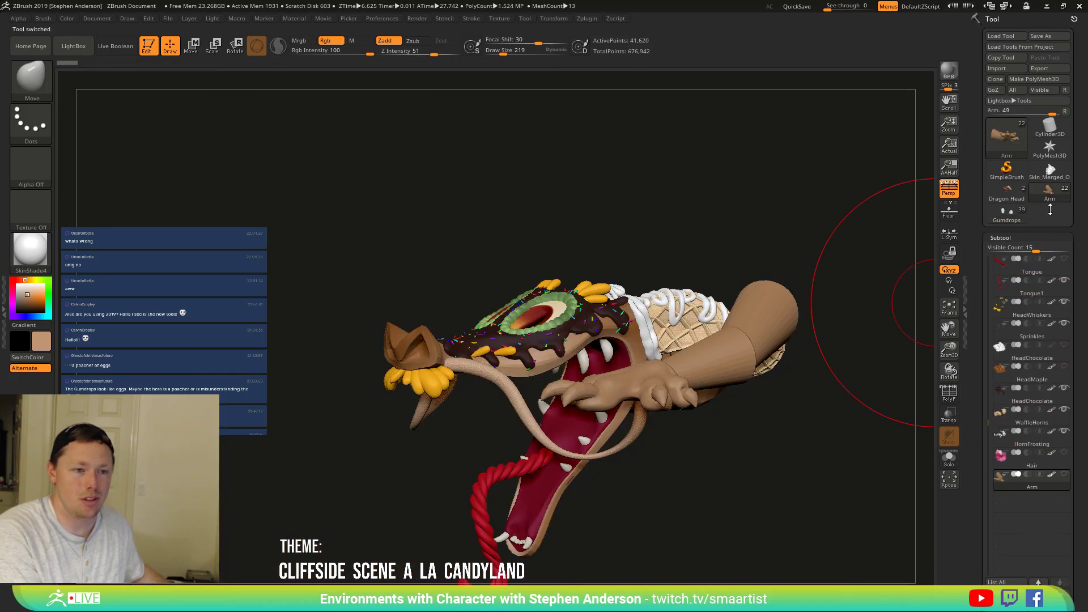
{"action": "left_click", "coordinate": [1004, 219]}
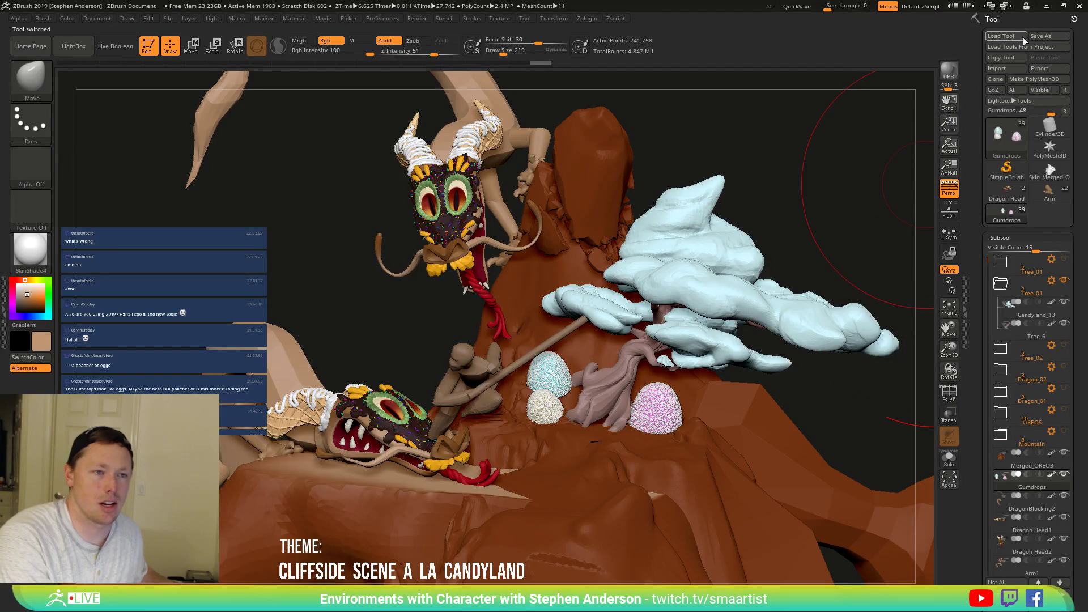
Save the scene tool as Candyland_12 in the _CandyLand folder, replacing the existing file.
{"action": "key", "text": "ctrl+s"}
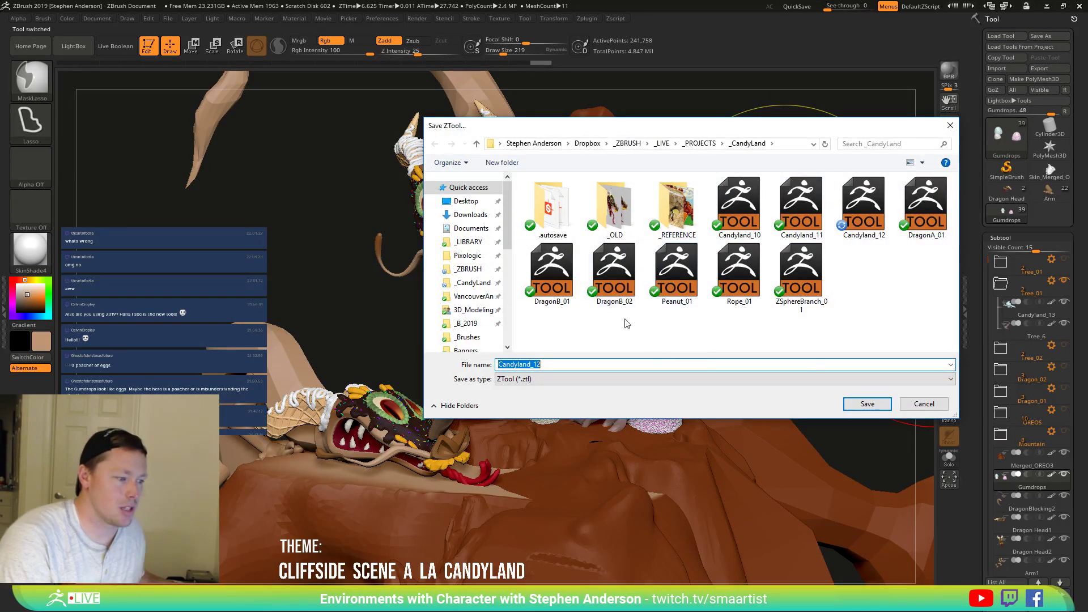
{"action": "left_click", "coordinate": [878, 404]}
{"action": "left_click", "coordinate": [578, 303]}
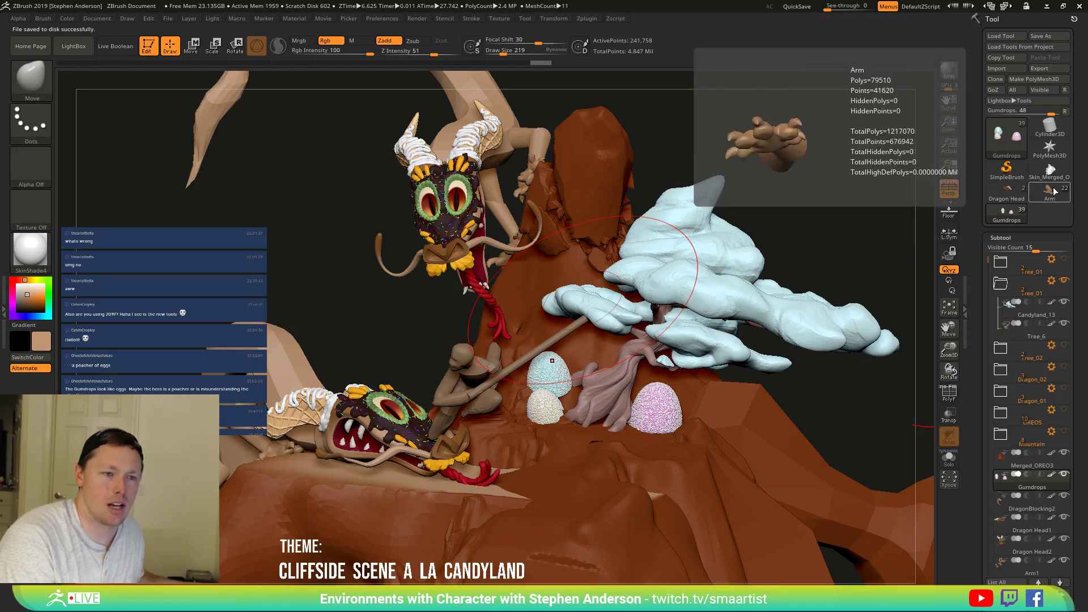
Clone the Merged_OREO3 subtool and switch to the cloned single-mesh tool.
{"action": "left_click", "coordinate": [1065, 111]}
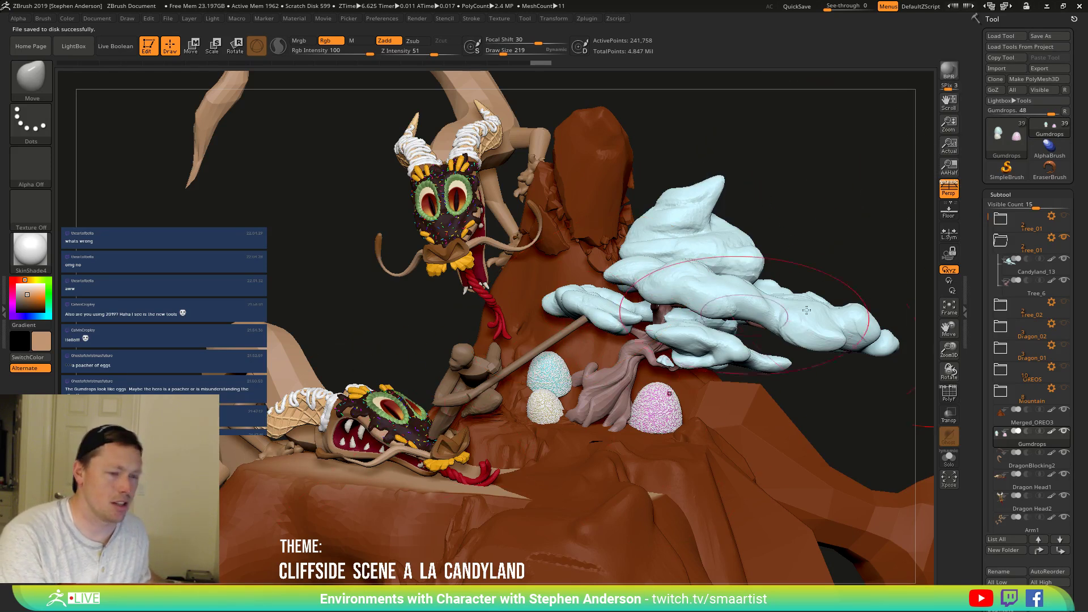
{"action": "left_click", "coordinate": [1008, 422]}
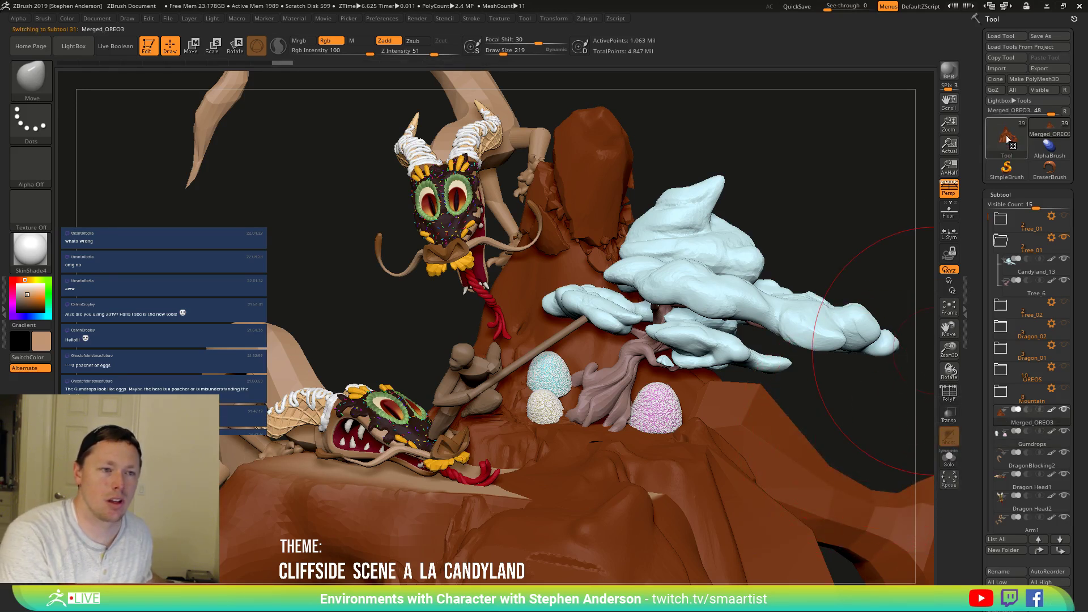
{"action": "left_click", "coordinate": [1001, 82]}
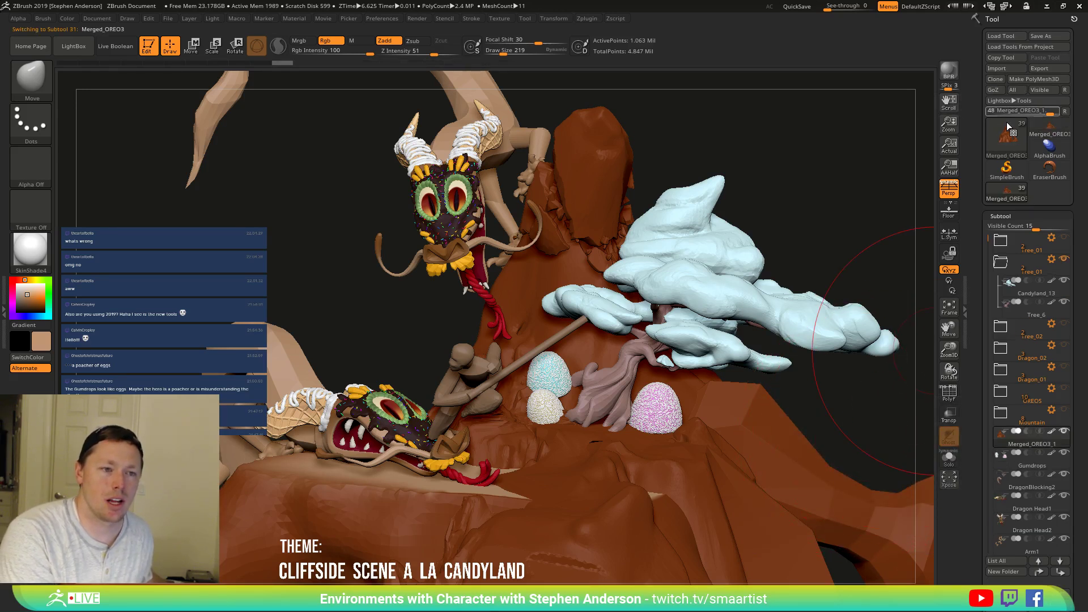
{"action": "left_click", "coordinate": [1043, 136]}
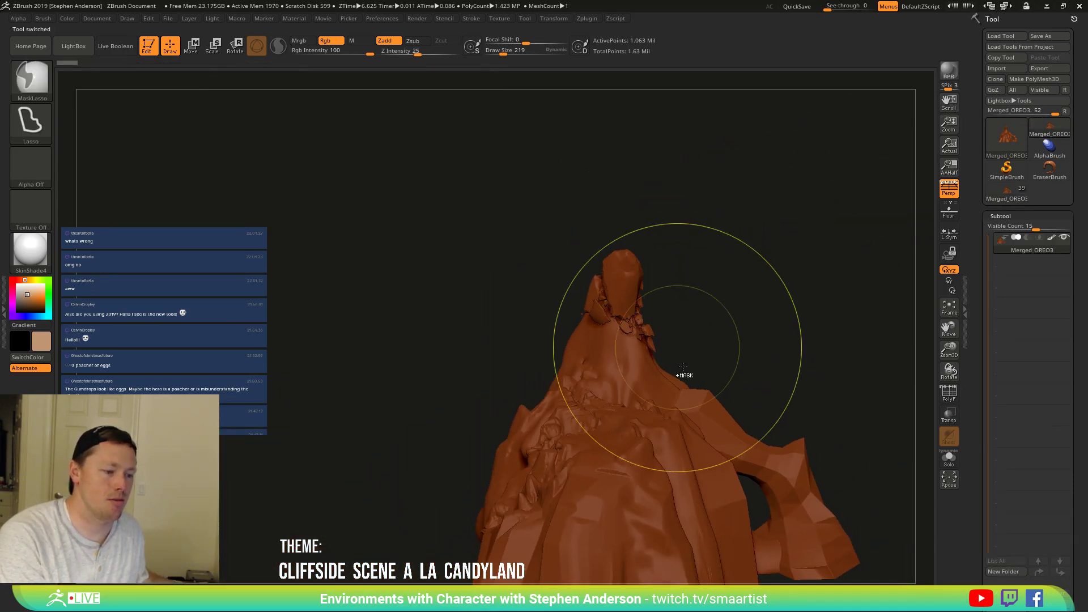
Initialize the cloned tool as a QCube with X, Y and Z resolution 2, framed with its polyframe shown.
{"action": "left_click_drag", "start_coordinate": [1077, 516], "coordinate": [1086, 374]}
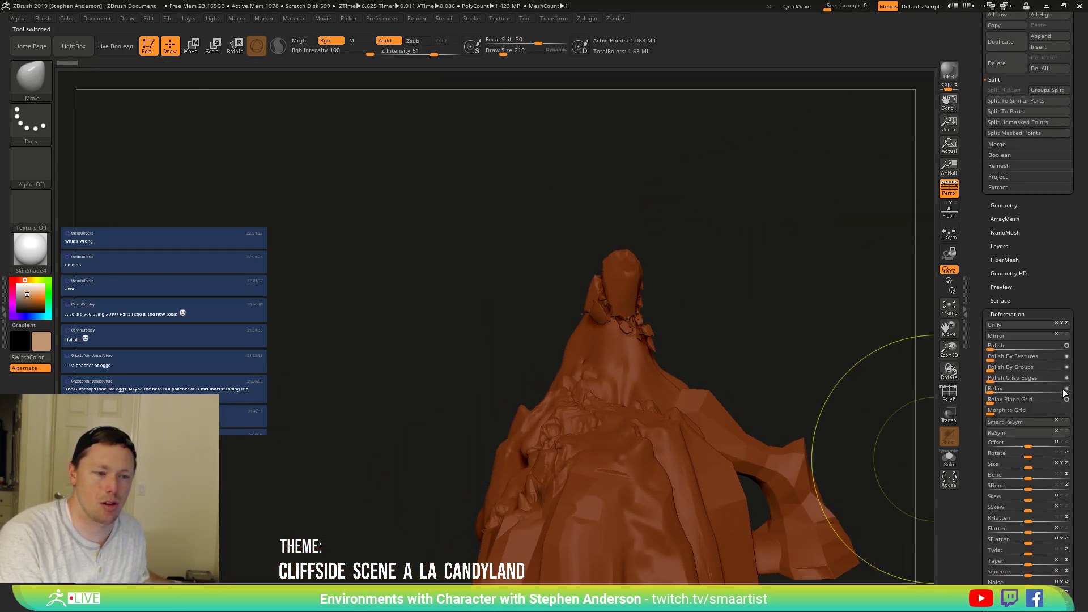
{"action": "left_click", "coordinate": [1014, 315]}
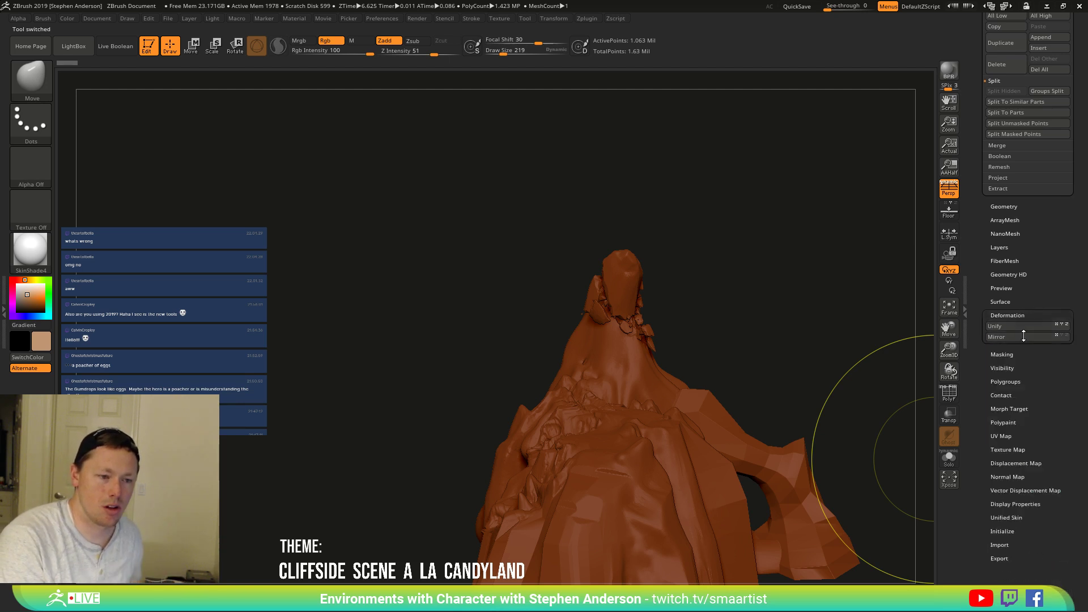
{"action": "left_click", "coordinate": [1002, 506]}
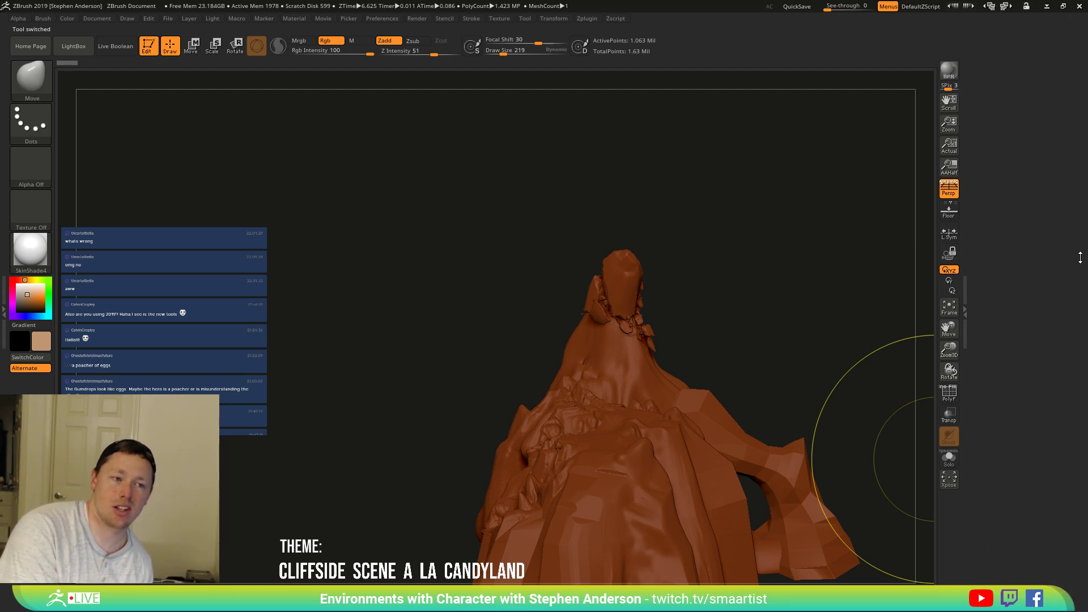
{"action": "left_click", "coordinate": [998, 357]}
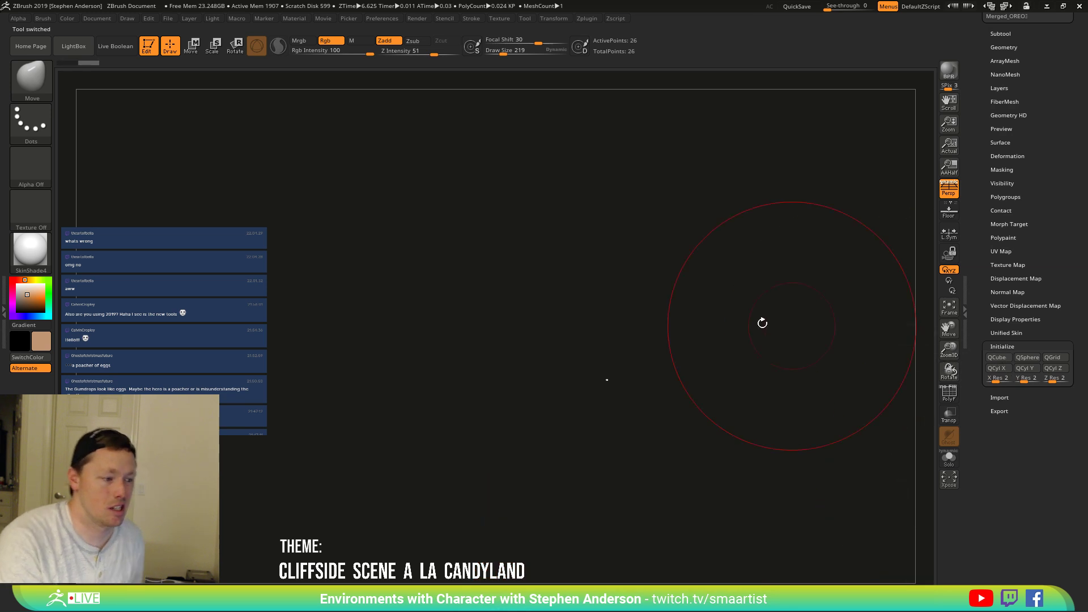
{"action": "key", "text": "f"}
{"action": "mouse_move", "coordinate": [680, 371]}
{"action": "right_mouse_down", "text": "ctrl"}
{"action": "mouse_move", "coordinate": [685, 354]}
{"action": "mouse_move", "coordinate": [613, 272]}
{"action": "right_mouse_up", "text": "ctrl"}
{"action": "key", "text": "shift+f"}
{"action": "right_click_drag", "start_coordinate": [632, 314], "coordinate": [640, 363]}
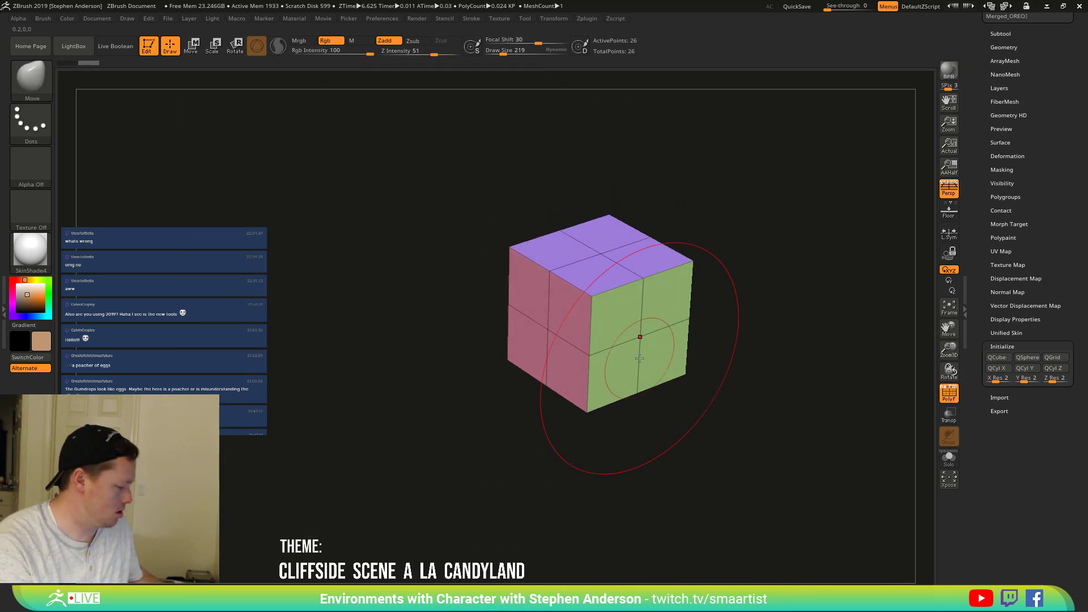
Remove the cube's middle edge loops with the ZModeler brush so that each side is a single face.
{"action": "key", "text": "b"}
{"action": "key", "text": "z"}
{"action": "key", "text": "m"}
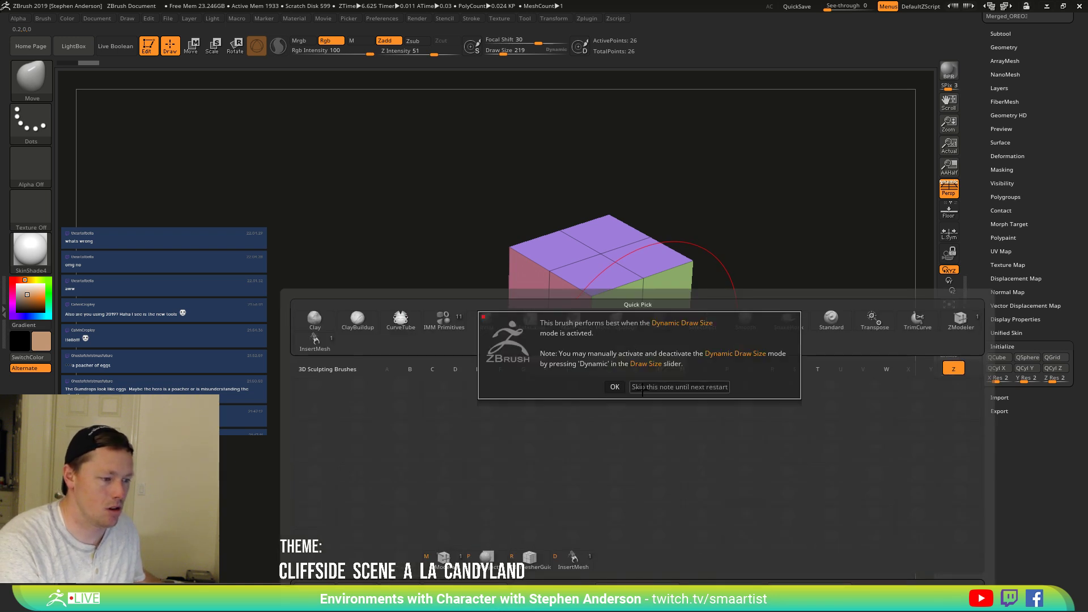
{"action": "left_click", "coordinate": [643, 388]}
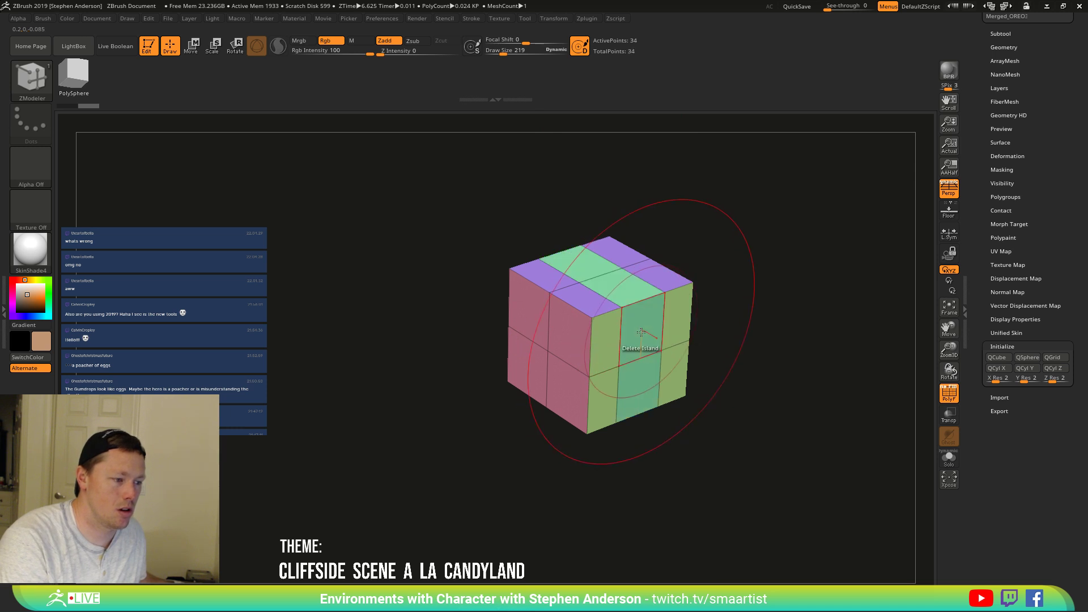
{"action": "left_click", "coordinate": [643, 333]}
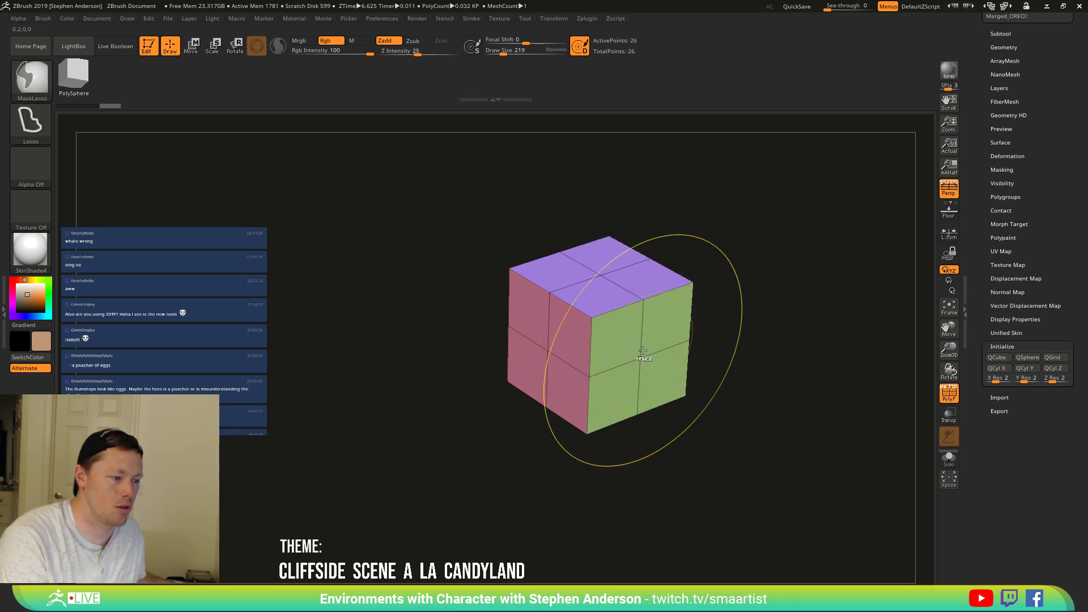
{"action": "key", "text": "space"}
{"action": "left_click", "coordinate": [621, 332]}
{"action": "key", "text": "ctrl+z"}
{"action": "key", "text": "ctrl+z"}
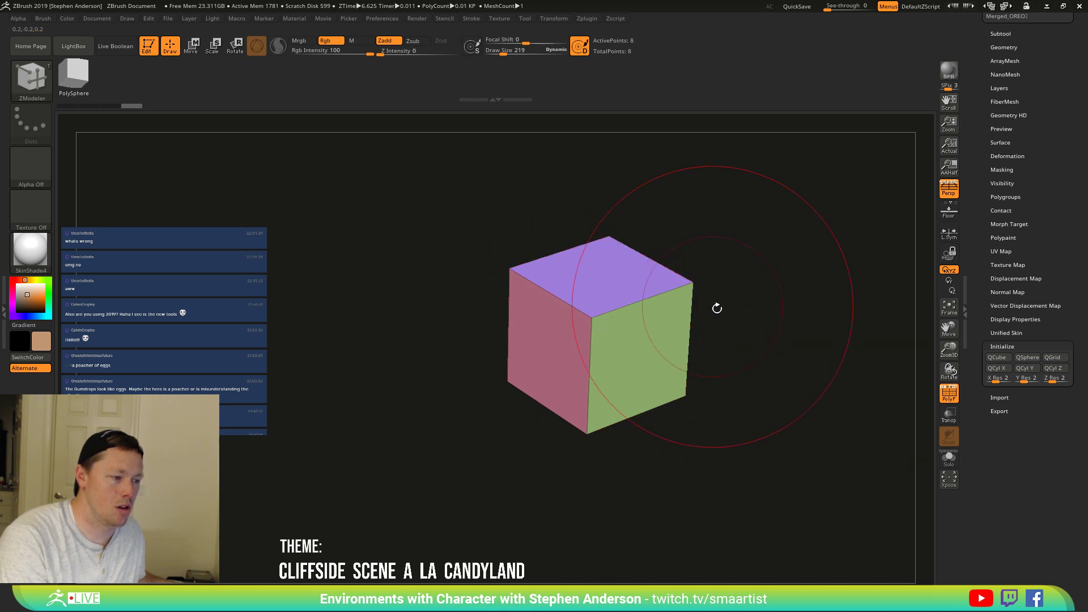
{"action": "right_click_drag", "start_coordinate": [674, 368], "coordinate": [617, 353], "text": "ctrl"}
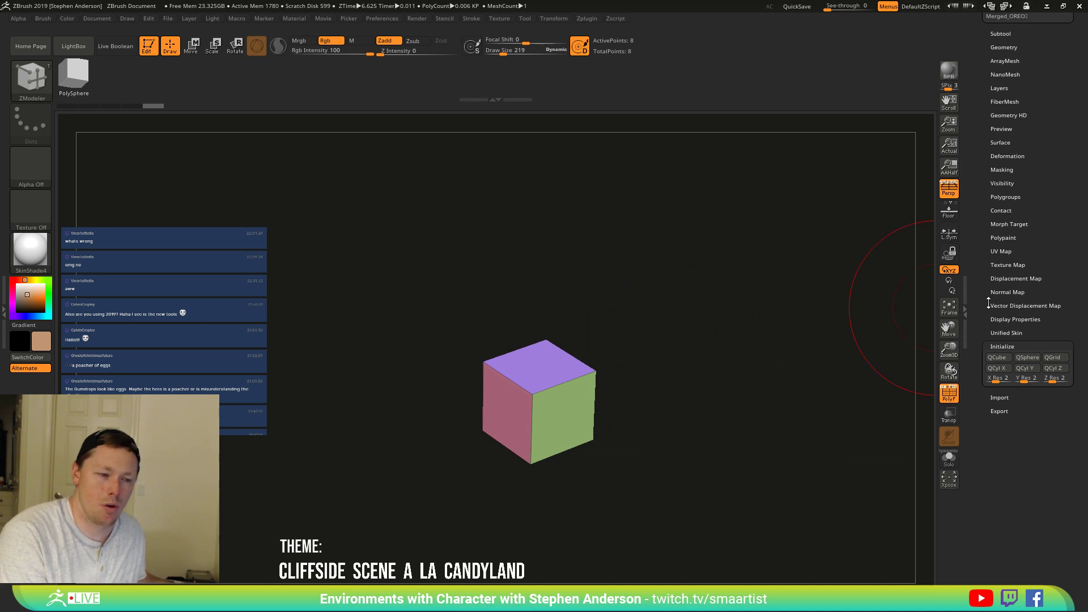
Switch to the full scene tool and examine the gumdrop eggs and cliff without the polyframe.
{"action": "scroll", "coordinate": [1042, 236], "scroll_direction": "up", "scroll_amount": 5}
{"action": "left_click", "coordinate": [1011, 196]}
{"action": "right_click_drag", "start_coordinate": [626, 376], "coordinate": [509, 119], "text": "ctrl"}
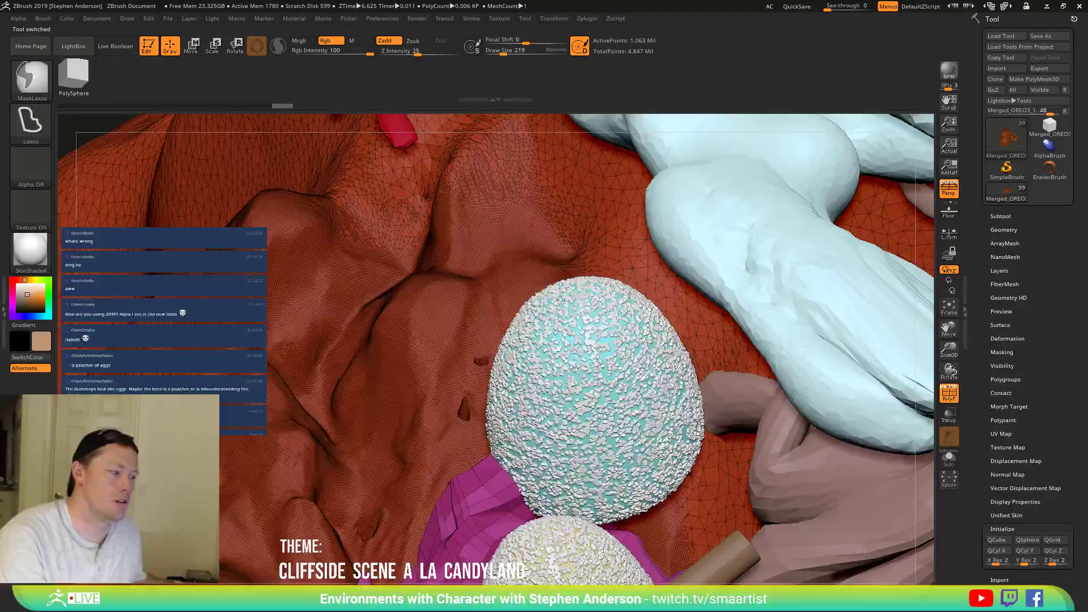
{"action": "key", "text": "shift+f"}
{"action": "key", "text": "b"}
{"action": "key", "text": "z"}
{"action": "key", "text": "m"}
{"action": "right_click_drag", "start_coordinate": [557, 292], "coordinate": [560, 273]}
{"action": "right_click_drag", "start_coordinate": [315, 220], "coordinate": [267, 208], "text": "ctrl"}
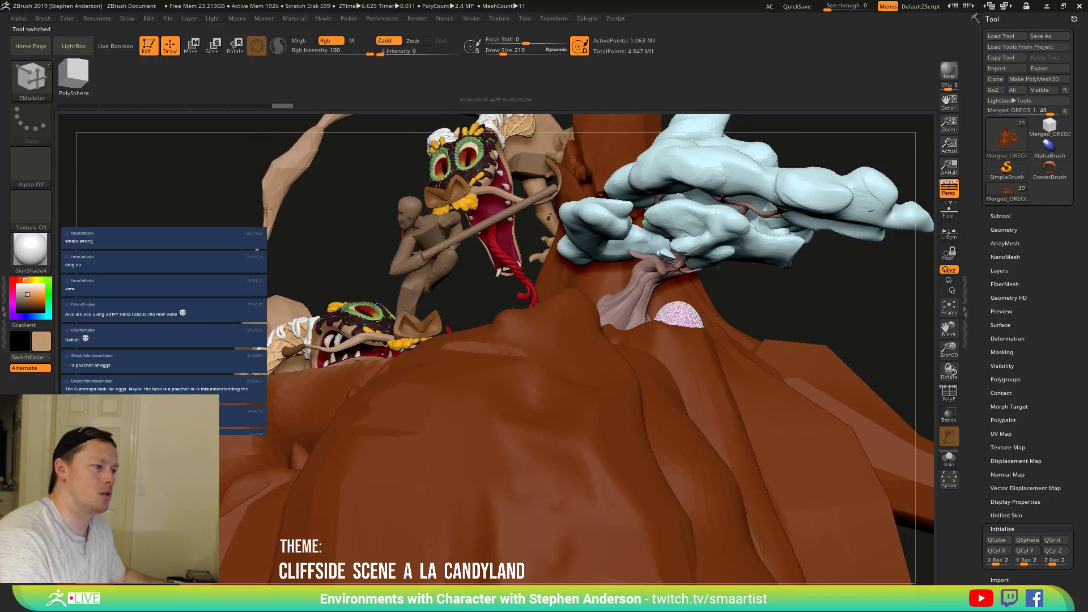
Return to the separate cube tool and frame it with the floor grid displayed.
{"action": "left_click", "coordinate": [1056, 134]}
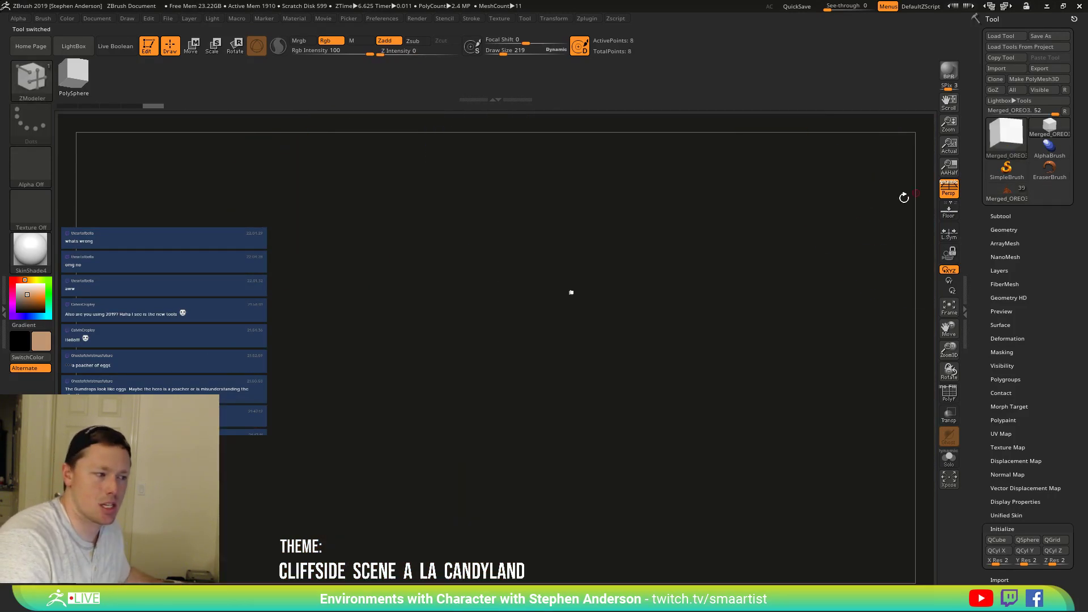
{"action": "key", "text": "f"}
{"action": "mouse_move", "coordinate": [603, 323]}
{"action": "right_mouse_down"}
{"action": "mouse_move", "coordinate": [623, 357]}
{"action": "mouse_move", "coordinate": [553, 308]}
{"action": "mouse_move", "coordinate": [627, 412]}
{"action": "mouse_move", "coordinate": [559, 365]}
{"action": "right_mouse_up"}
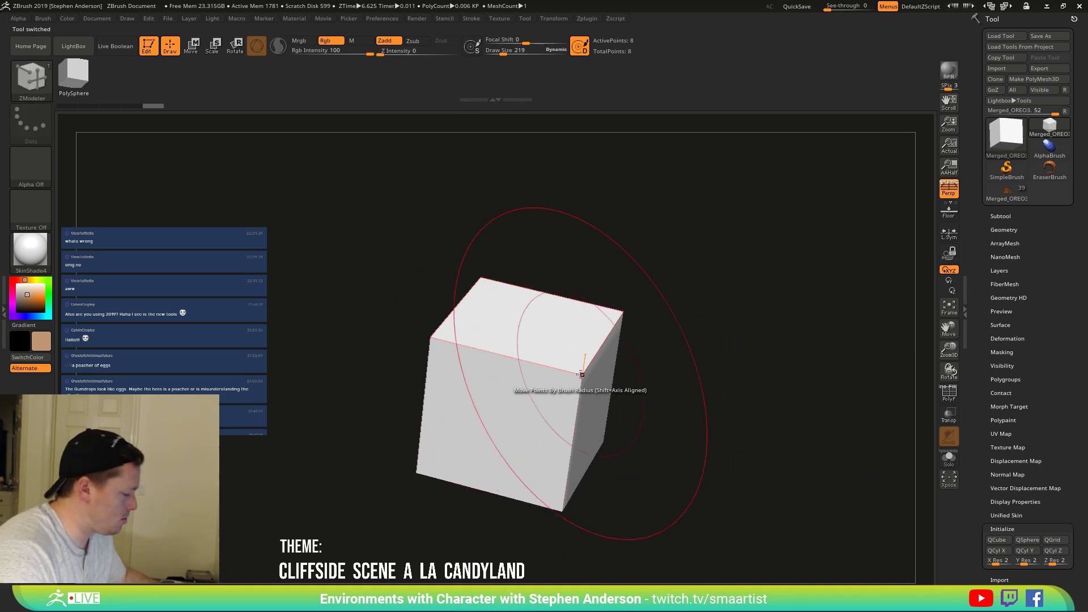
{"action": "key", "text": "shift+p"}
{"action": "right_click_drag", "start_coordinate": [493, 396], "coordinate": [524, 362]}
Delete three of the cube's faces with ZModeler, leaving a three-sided, U-shaped strip.
{"action": "key", "text": "space"}
{"action": "left_click", "coordinate": [485, 338]}
{"action": "left_click", "coordinate": [559, 288]}
{"action": "mouse_move", "coordinate": [604, 277]}
{"action": "right_mouse_down"}
{"action": "mouse_move", "coordinate": [566, 306]}
{"action": "mouse_move", "coordinate": [607, 272]}
{"action": "right_mouse_up"}
{"action": "left_click", "coordinate": [670, 257]}
{"action": "right_click_drag", "start_coordinate": [777, 284], "coordinate": [751, 287]}
{"action": "left_click", "coordinate": [827, 315]}
{"action": "right_click_drag", "start_coordinate": [827, 315], "coordinate": [563, 397]}
{"action": "right_click_drag", "start_coordinate": [733, 445], "coordinate": [582, 423], "text": "alt"}
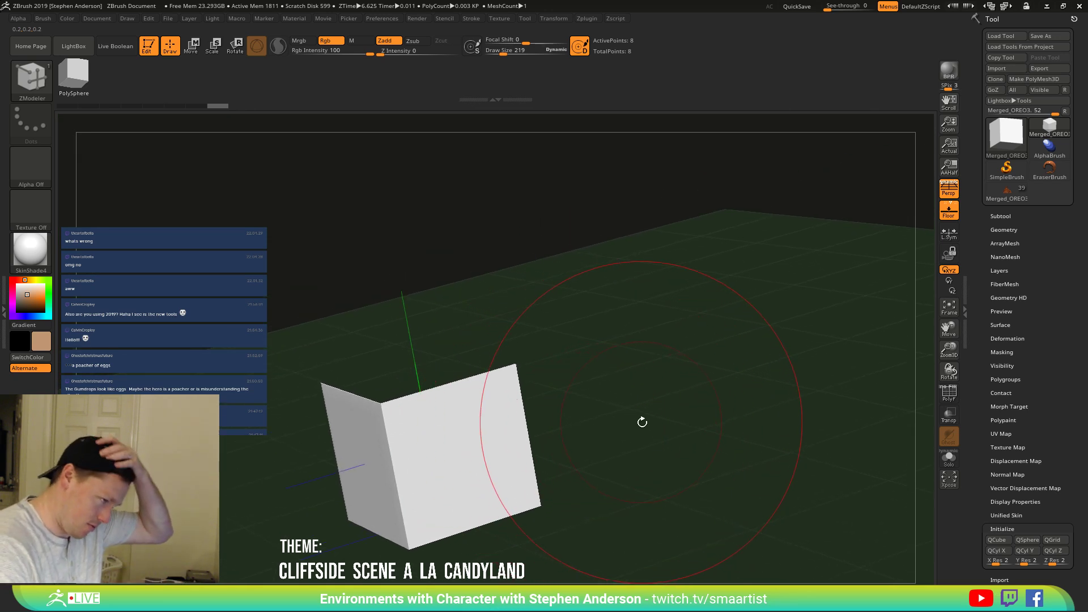
Send the transform gizmo to the world origin and scale the three-sided strip down in height.
{"action": "right_click_drag", "start_coordinate": [663, 403], "coordinate": [606, 390]}
{"action": "key", "text": "w"}
{"action": "left_click", "coordinate": [492, 407]}
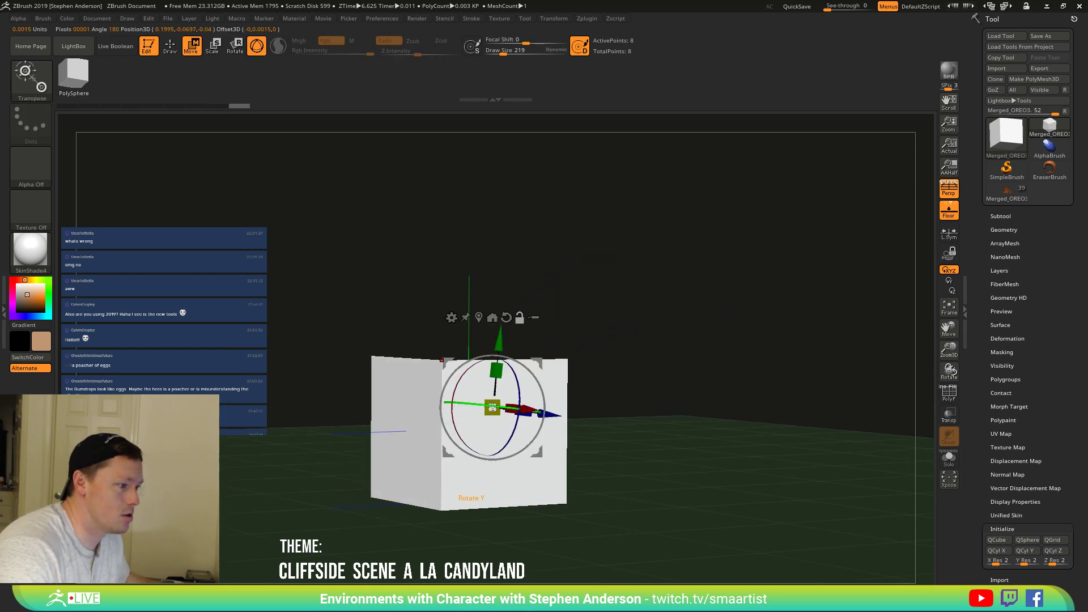
{"action": "left_click", "coordinate": [492, 317]}
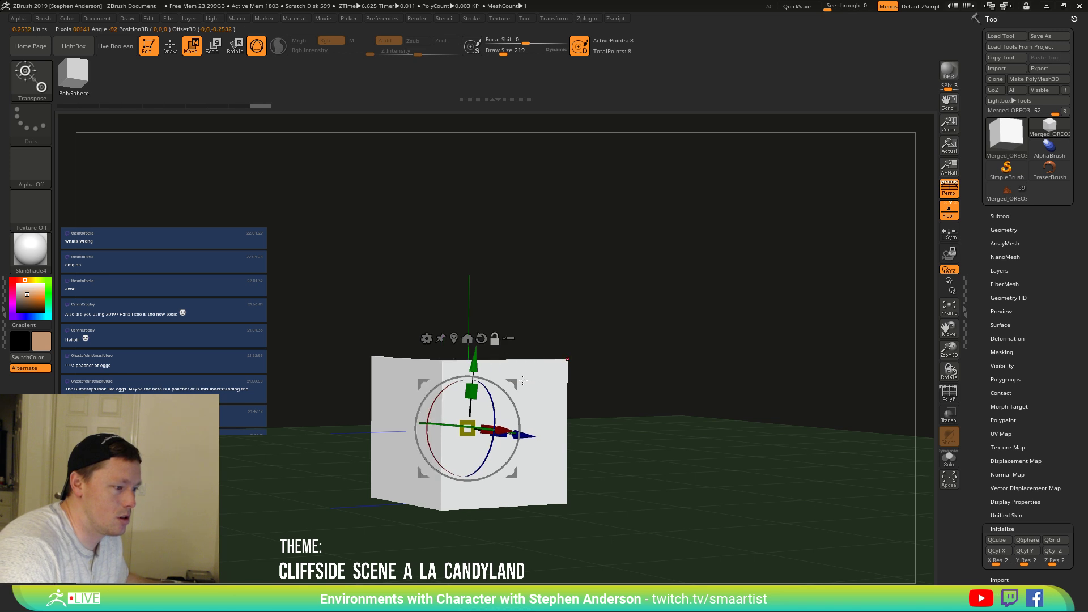
{"action": "left_click", "coordinate": [483, 342]}
{"action": "left_click_drag", "start_coordinate": [468, 388], "coordinate": [659, 422]}
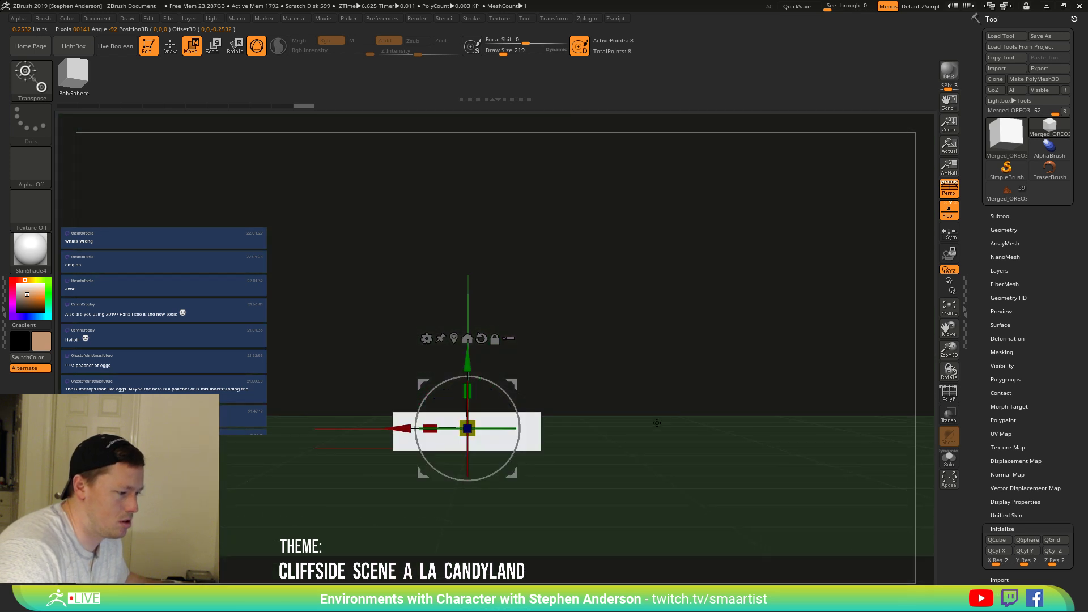
Set the ZModeler edge action to Insert with the Multiple EdgeLoops target.
{"action": "key", "text": "q"}
{"action": "key", "text": "b"}
{"action": "key", "text": "z"}
{"action": "key", "text": "m"}
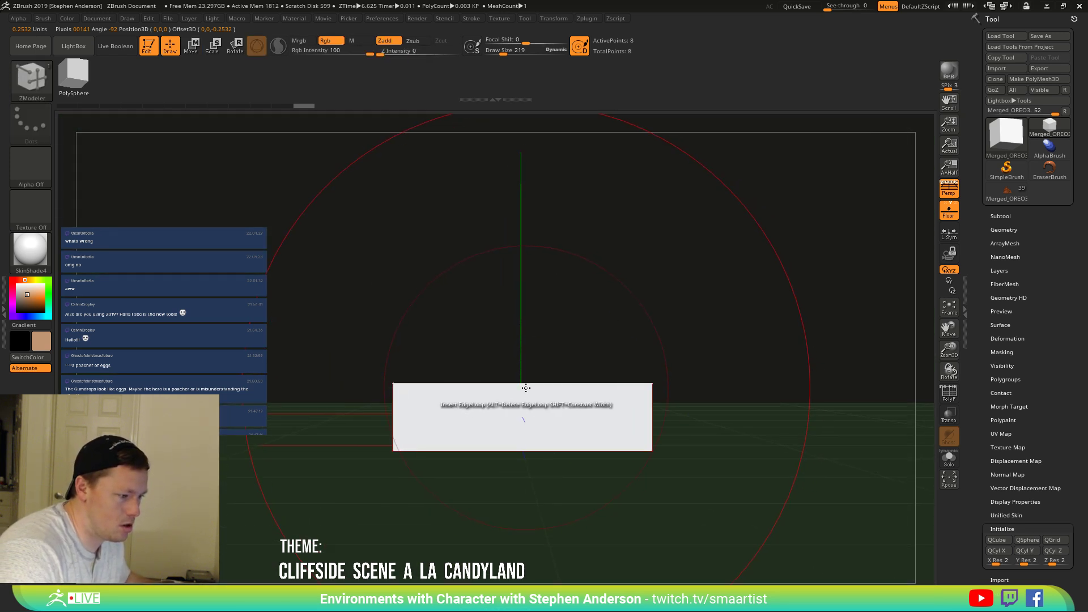
{"action": "key", "text": "space"}
{"action": "mouse_move", "coordinate": [442, 433]}
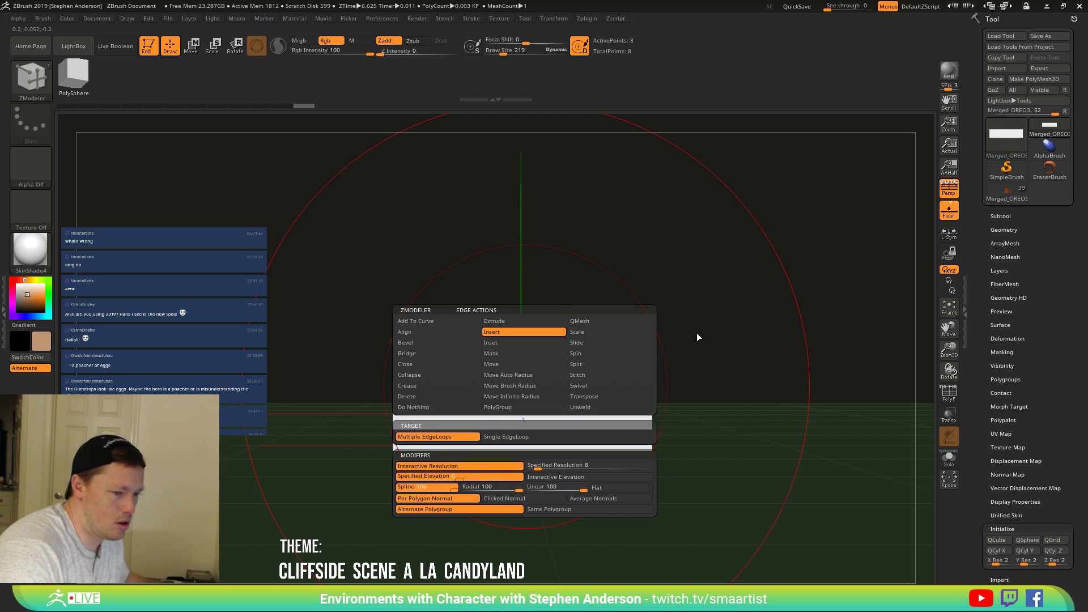
Mirror and weld the strip to split its connecting wall down the middle, with the polyframe shown.
{"action": "left_click", "coordinate": [1004, 230]}
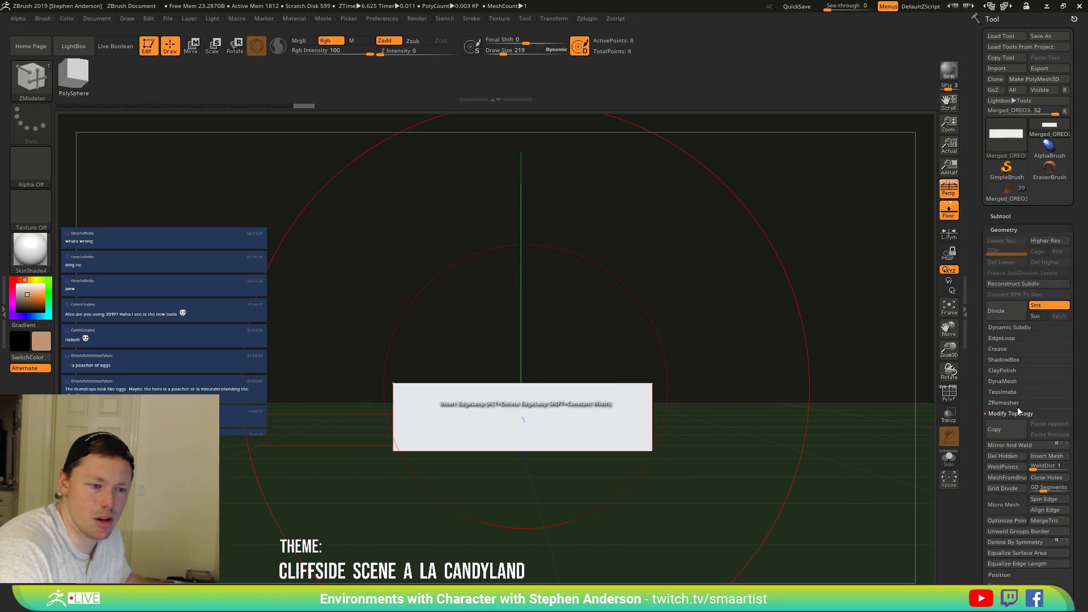
{"action": "left_click", "coordinate": [1018, 448]}
{"action": "mouse_move", "coordinate": [591, 388]}
{"action": "right_mouse_down"}
{"action": "mouse_move", "coordinate": [614, 413]}
{"action": "mouse_move", "coordinate": [604, 428]}
{"action": "mouse_move", "coordinate": [532, 424]}
{"action": "mouse_move", "coordinate": [543, 420]}
{"action": "mouse_move", "coordinate": [544, 436]}
{"action": "right_mouse_up"}
{"action": "key", "text": "shift+f"}
Mask the strip's outer corners and move the connecting wall's middle edge outward into a point.
{"action": "mouse_move", "coordinate": [548, 483]}
{"action": "left_mouse_down", "text": "ctrl"}
{"action": "mouse_move", "coordinate": [462, 445]}
{"action": "mouse_move", "coordinate": [524, 390]}
{"action": "mouse_move", "coordinate": [588, 467]}
{"action": "left_mouse_up", "text": "ctrl"}
{"action": "right_click_drag", "start_coordinate": [588, 467], "coordinate": [607, 424]}
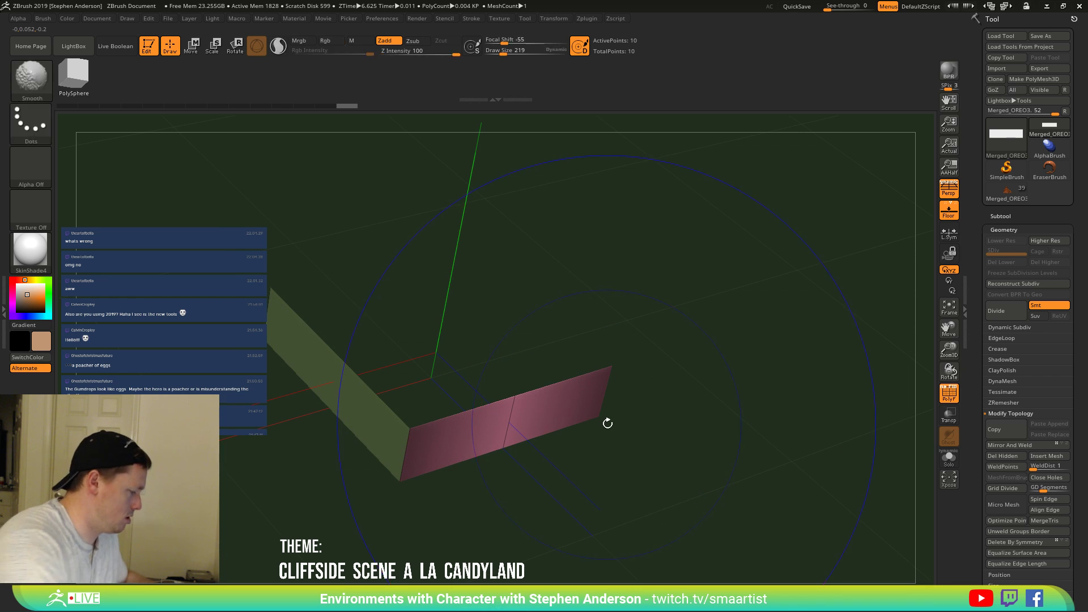
{"action": "key", "text": "shift+p"}
{"action": "key", "text": "w"}
{"action": "left_click_drag", "start_coordinate": [472, 385], "coordinate": [528, 441]}
{"action": "mouse_move", "coordinate": [529, 441]}
{"action": "right_mouse_down"}
{"action": "mouse_move", "coordinate": [583, 379]}
{"action": "mouse_move", "coordinate": [520, 436]}
{"action": "mouse_move", "coordinate": [519, 404]}
{"action": "mouse_move", "coordinate": [566, 372]}
{"action": "right_mouse_up"}
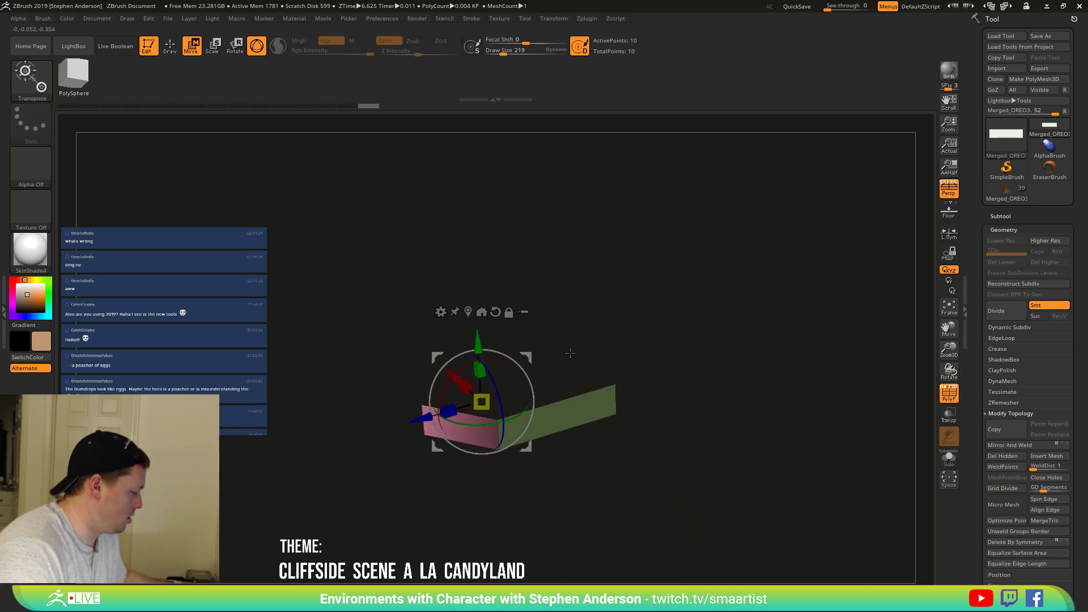
Delete both pink faces of the connecting wall with ZModeler, leaving only the two opposite green walls.
{"action": "key", "text": "q"}
{"action": "mouse_move", "coordinate": [547, 410]}
{"action": "right_mouse_down", "text": "ctrl"}
{"action": "mouse_move", "coordinate": [552, 466]}
{"action": "mouse_move", "coordinate": [539, 430]}
{"action": "mouse_move", "coordinate": [489, 417]}
{"action": "mouse_move", "coordinate": [482, 430]}
{"action": "mouse_move", "coordinate": [496, 411]}
{"action": "mouse_move", "coordinate": [417, 410]}
{"action": "mouse_move", "coordinate": [431, 405]}
{"action": "mouse_move", "coordinate": [433, 418]}
{"action": "right_mouse_up", "text": "ctrl"}
{"action": "key", "text": "b"}
{"action": "key", "text": "z"}
{"action": "key", "text": "m"}
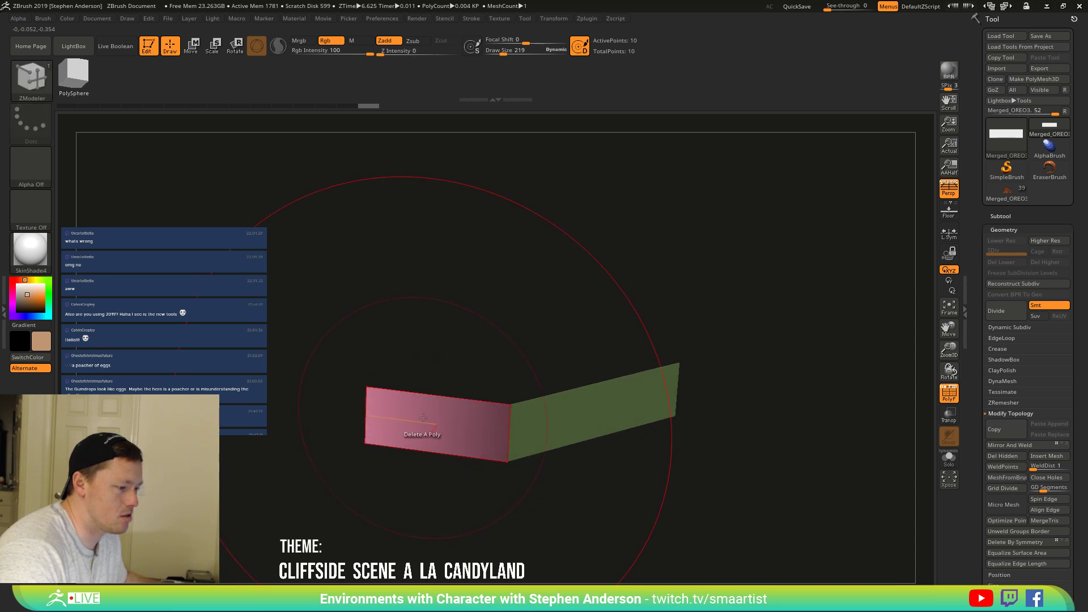
{"action": "right_click_drag", "start_coordinate": [498, 460], "coordinate": [481, 426]}
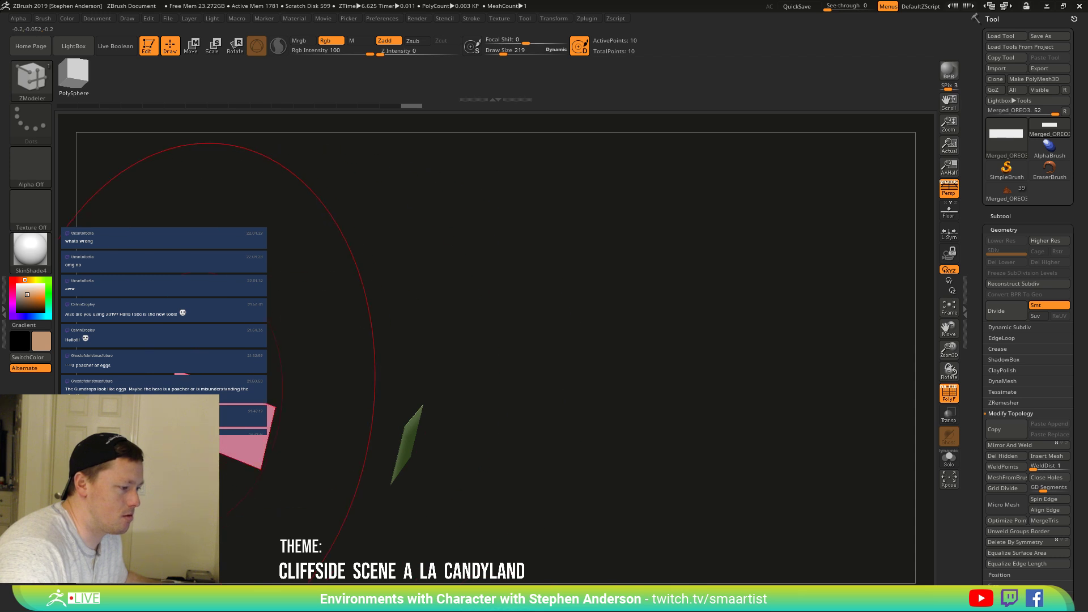
{"action": "left_click", "coordinate": [224, 404]}
{"action": "right_click_drag", "start_coordinate": [413, 455], "coordinate": [368, 436]}
{"action": "left_click_drag", "start_coordinate": [413, 446], "coordinate": [428, 457]}
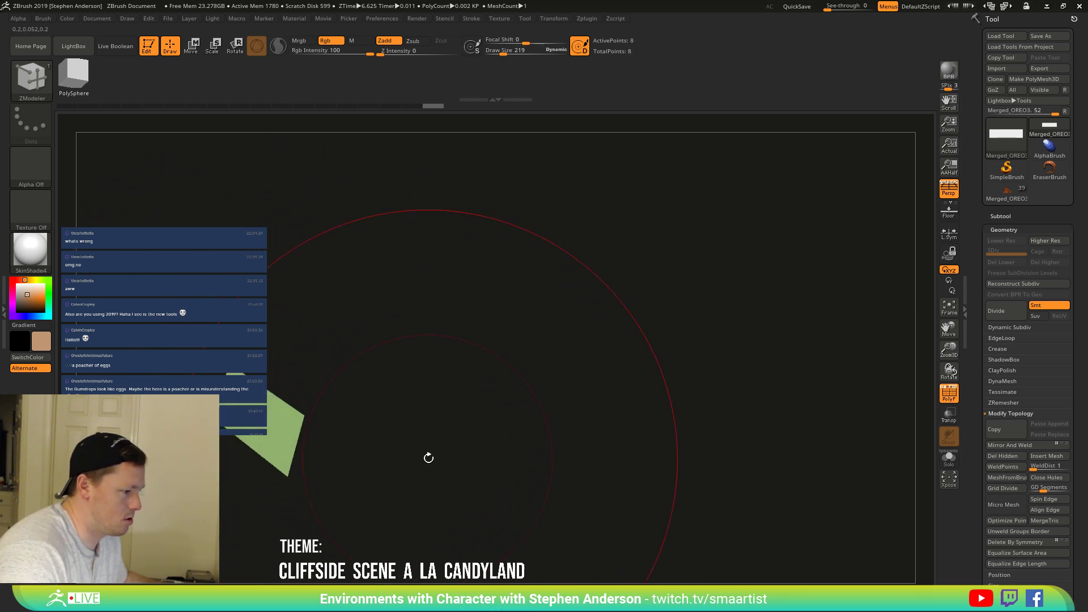
Insert a vertical edge loop at the middle of both walls, viewed straight from the side without perspective.
{"action": "left_click_drag", "start_coordinate": [310, 439], "coordinate": [504, 394], "text": "shift"}
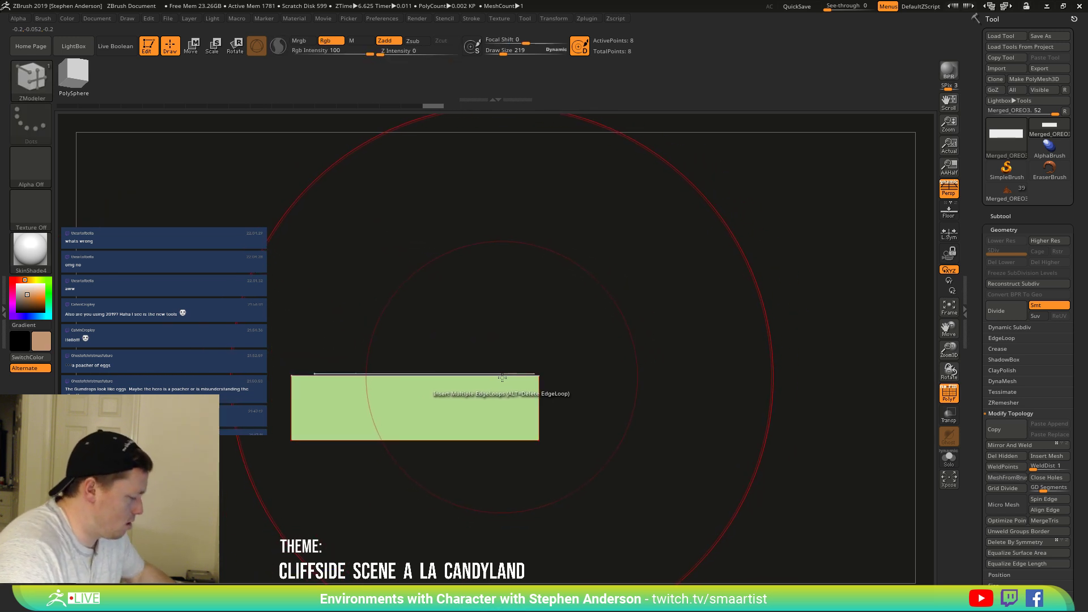
{"action": "key", "text": "p"}
{"action": "right_click_drag", "start_coordinate": [474, 397], "coordinate": [578, 409], "text": "ctrl"}
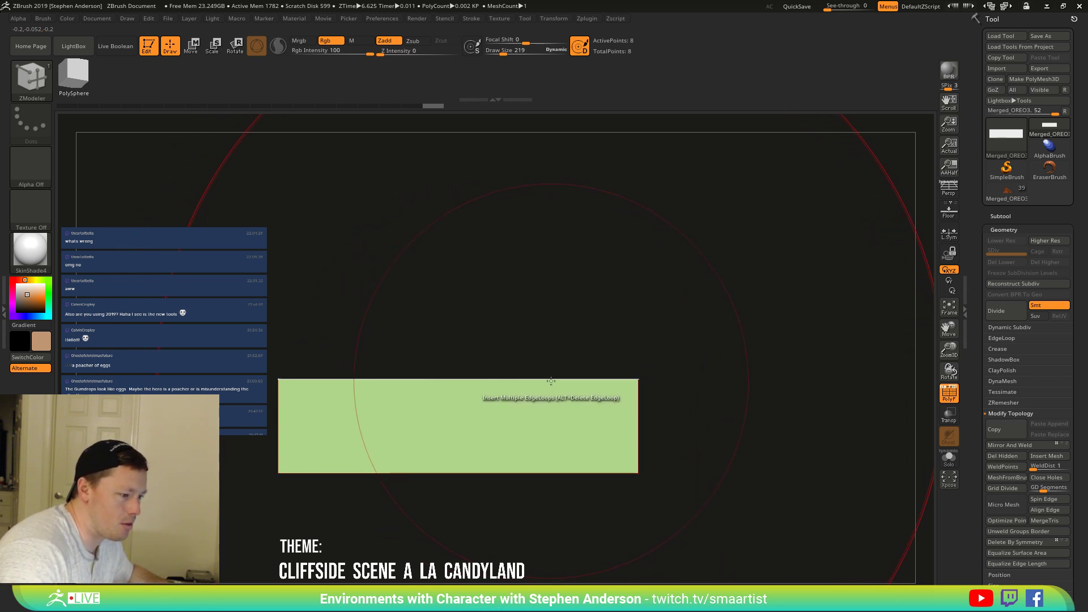
{"action": "left_click", "coordinate": [506, 379]}
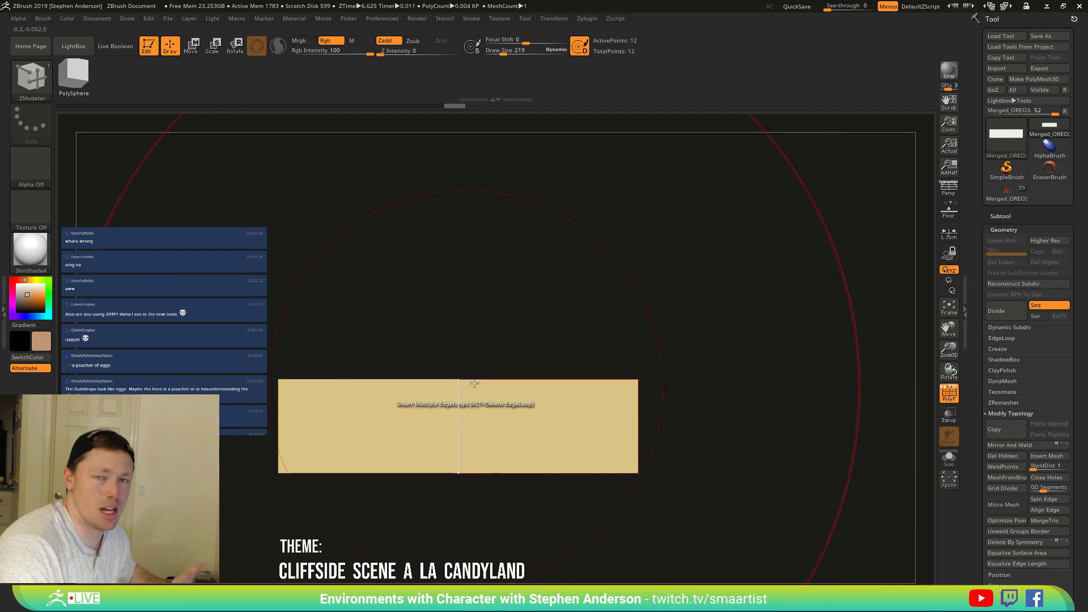
Insert vertical edge loops halving both sides of the walls, and set ZModeler's point action to Bridge with the Two Points target.
{"action": "left_click_drag", "start_coordinate": [553, 379], "coordinate": [465, 417]}
{"action": "mouse_move", "coordinate": [466, 417]}
{"action": "right_mouse_down"}
{"action": "mouse_move", "coordinate": [472, 457]}
{"action": "mouse_move", "coordinate": [515, 451]}
{"action": "mouse_move", "coordinate": [464, 427]}
{"action": "right_mouse_up"}
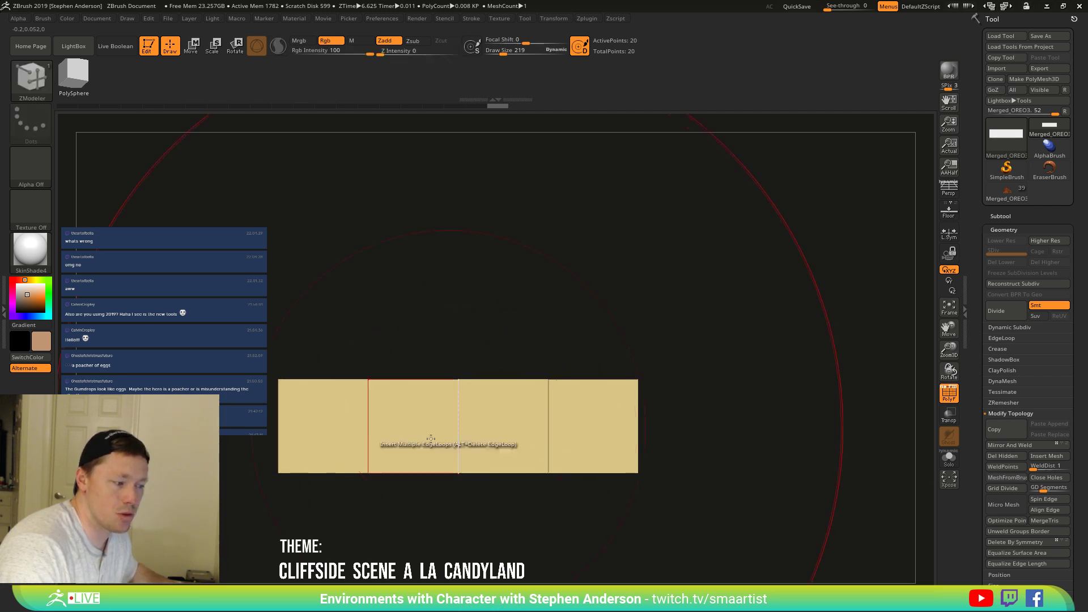
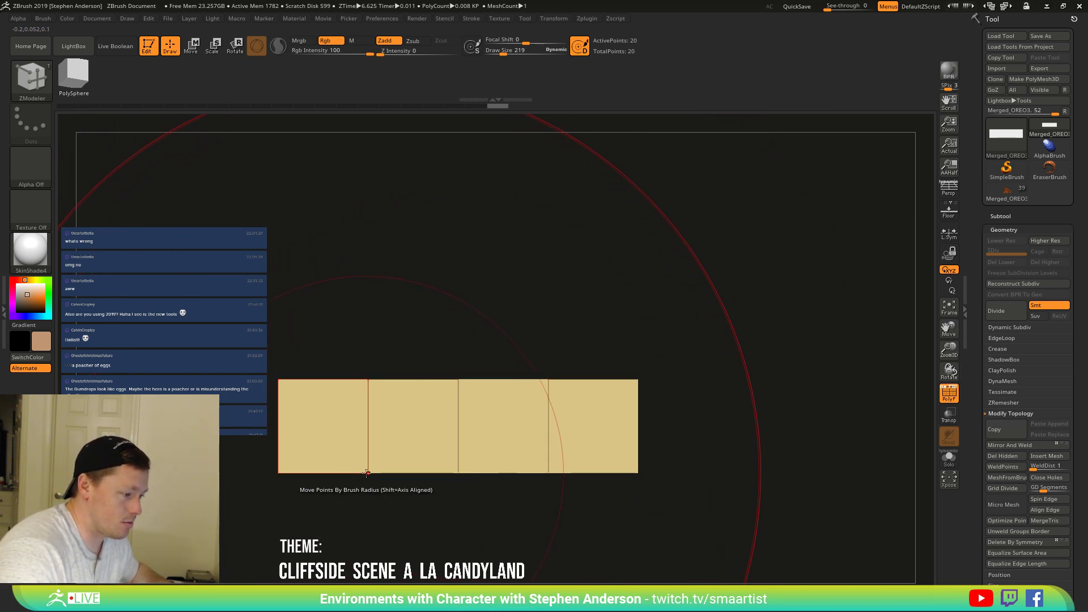
{"action": "key", "text": "space"}
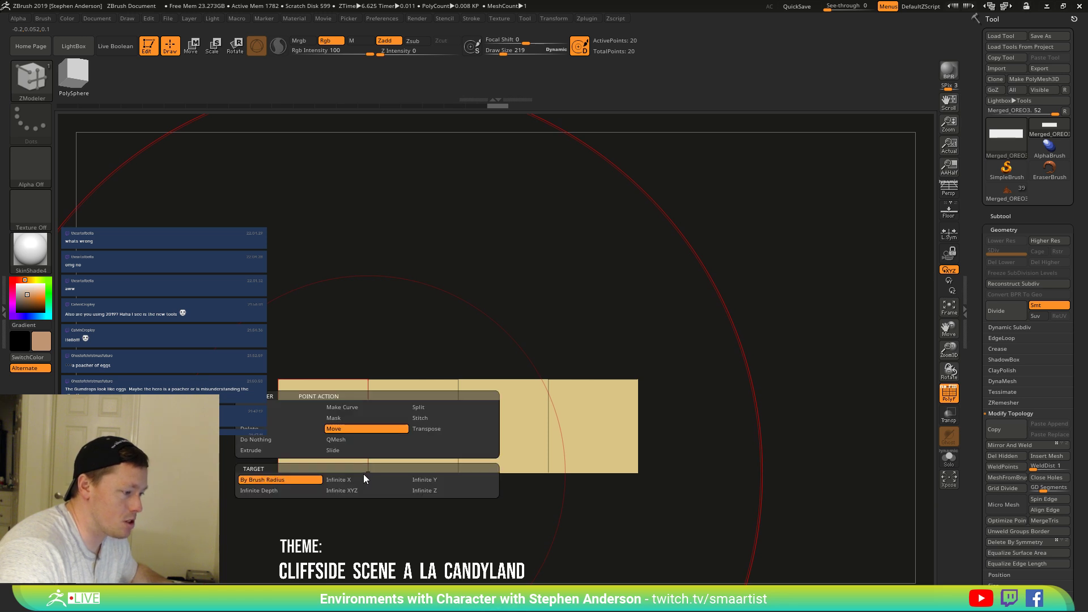
{"action": "left_click", "coordinate": [269, 408]}
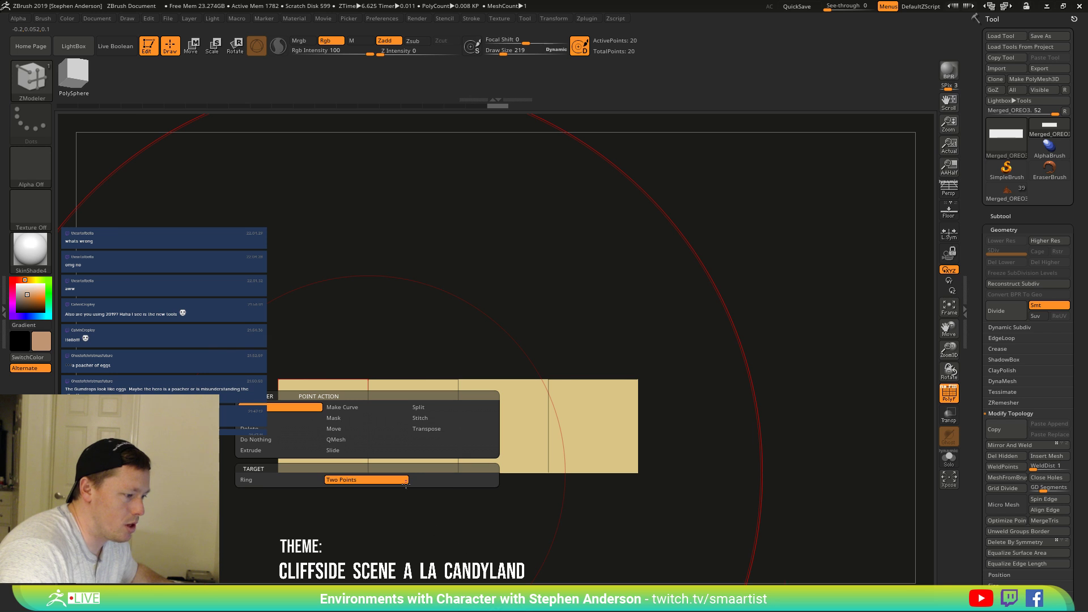
Bridge opposite corners of the four panels with diagonal edges in a zigzag.
{"action": "left_click", "coordinate": [279, 380]}
{"action": "left_click", "coordinate": [368, 472]}
{"action": "left_click", "coordinate": [368, 472]}
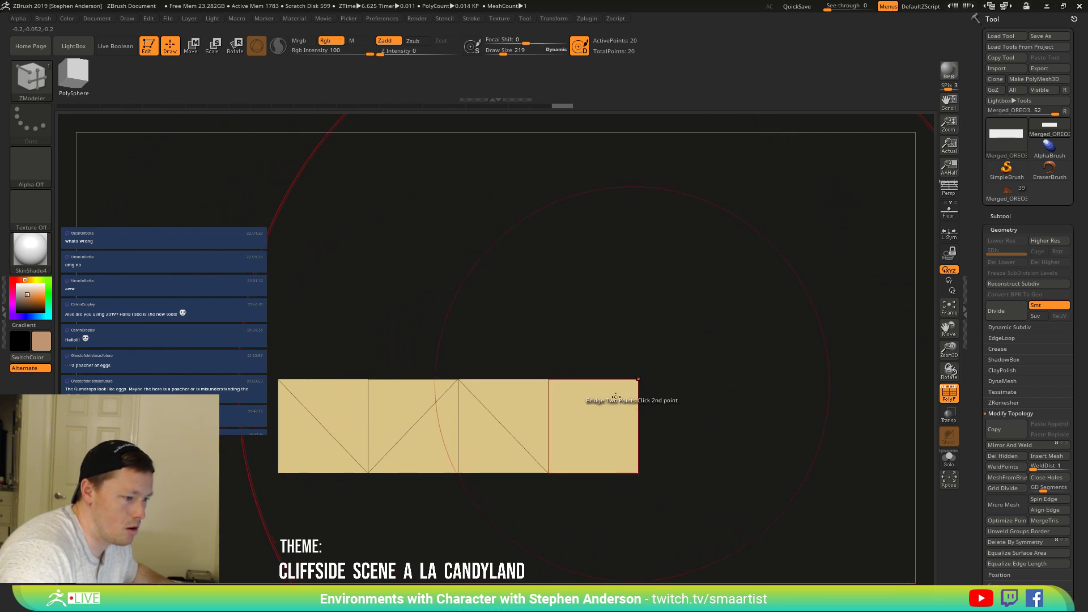
{"action": "left_click", "coordinate": [548, 471]}
Try to scale the strip along its length with the transform gizmo, with the floor grid shown.
{"action": "right_click_drag", "start_coordinate": [570, 481], "coordinate": [558, 379], "text": "ctrl"}
{"action": "key", "text": "shift"}
{"action": "key", "text": "w"}
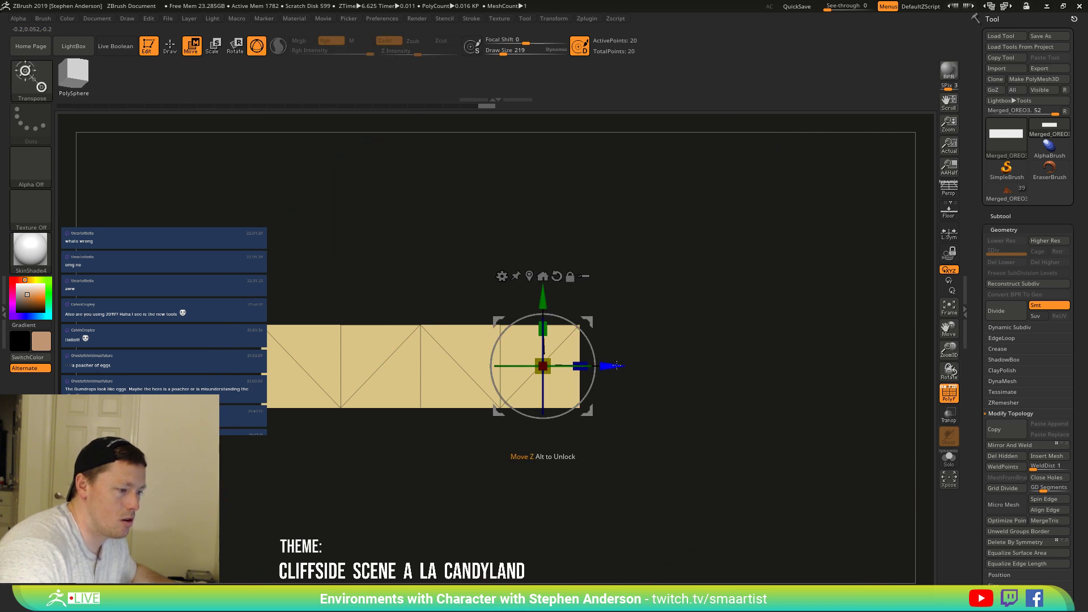
{"action": "key", "text": "shift+p"}
{"action": "left_click_drag", "start_coordinate": [617, 366], "coordinate": [553, 387]}
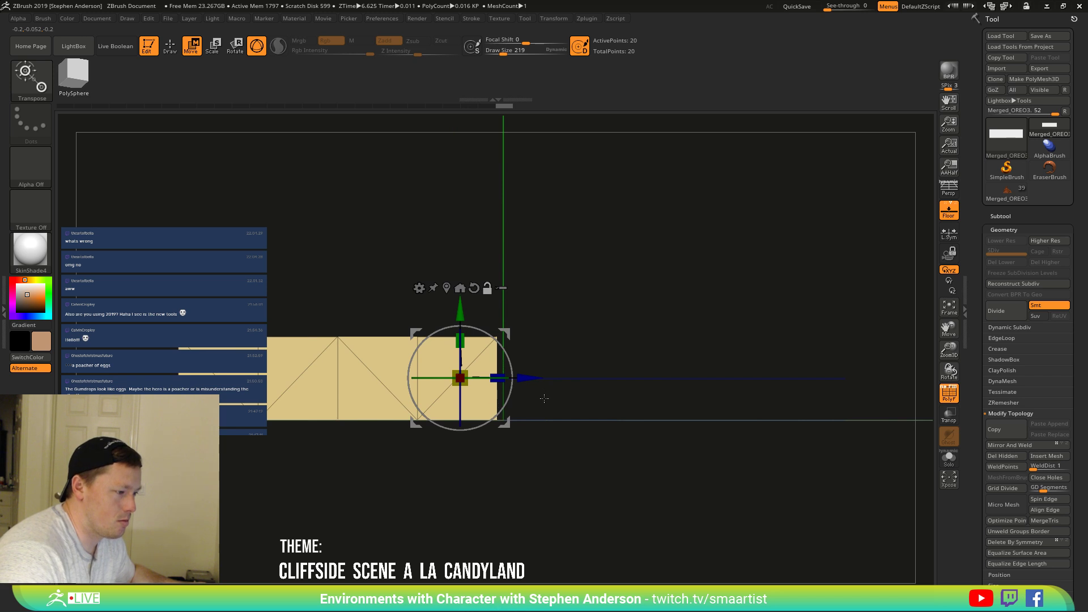
{"action": "left_click_drag", "start_coordinate": [497, 376], "coordinate": [413, 371]}
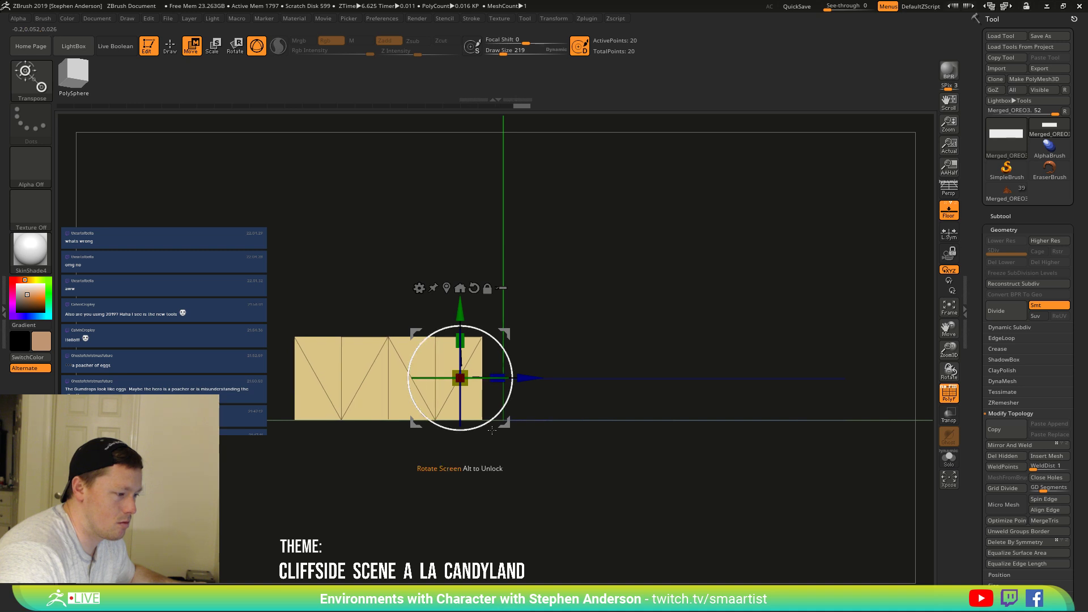
{"action": "mouse_move", "coordinate": [516, 443]}
{"action": "left_mouse_down"}
{"action": "mouse_move", "coordinate": [487, 471]}
{"action": "mouse_move", "coordinate": [518, 450]}
{"action": "left_mouse_up"}
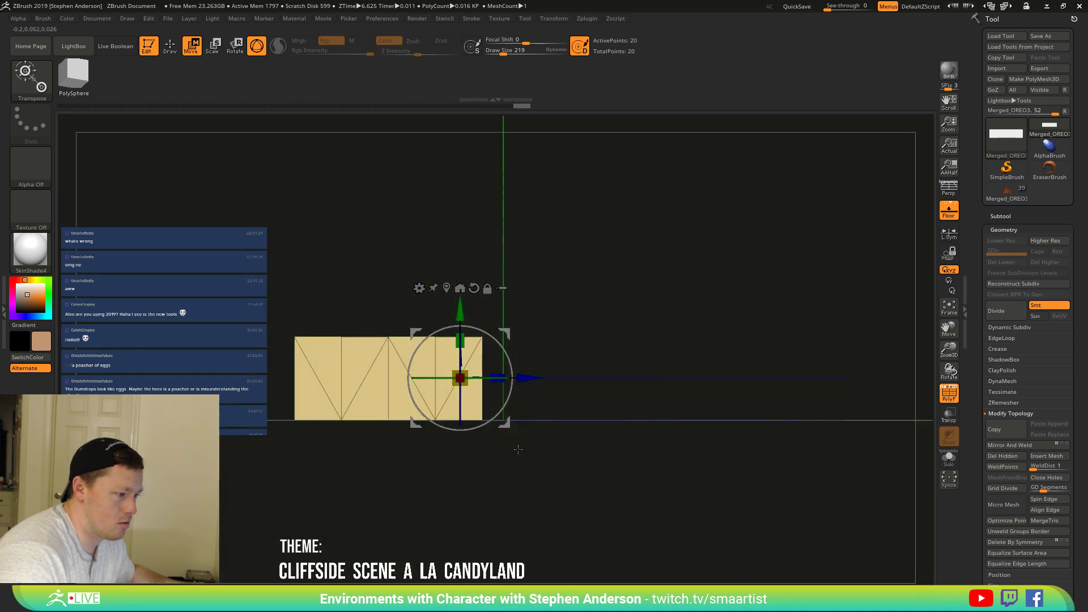
Undo the strip's lengthwise scaling and the zigzag diagonals.
{"action": "key", "text": "ctrl+z"}
{"action": "key", "text": "ctrl+z"}
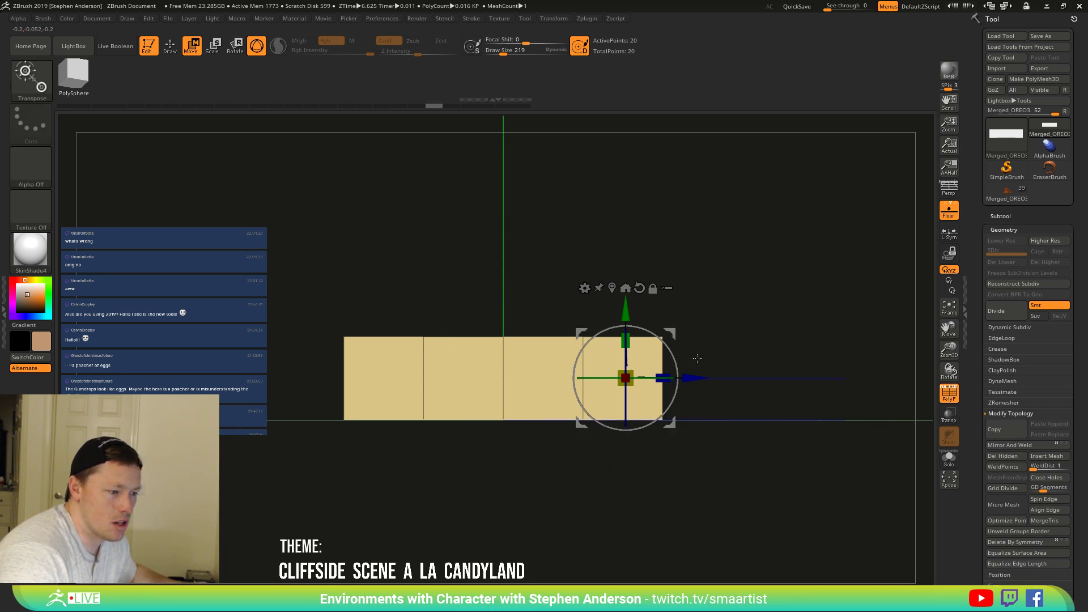
{"action": "key", "text": "ctrl+z"}
Stretch the strip from its centre to about double its length and halve the widened panels with vertical edge loops.
{"action": "left_click", "coordinate": [612, 287]}
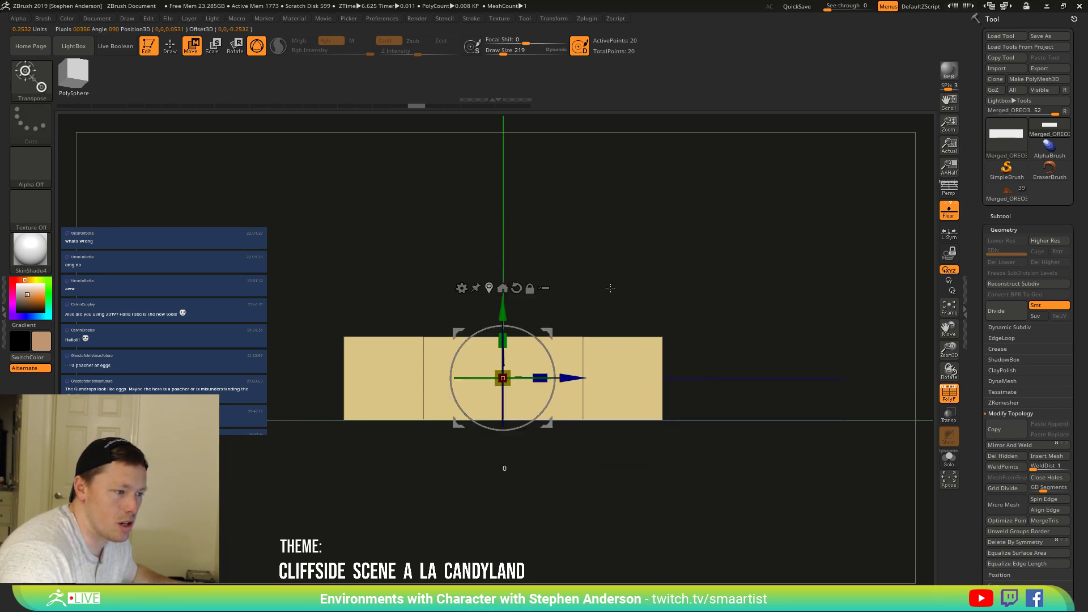
{"action": "left_click_drag", "start_coordinate": [543, 377], "coordinate": [756, 374]}
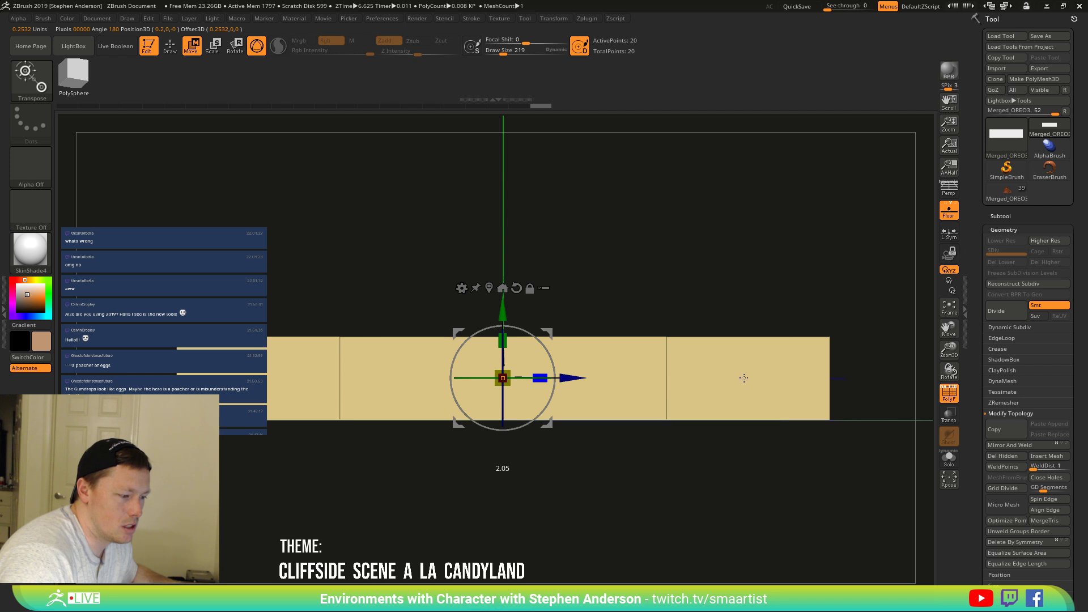
{"action": "key", "text": "q"}
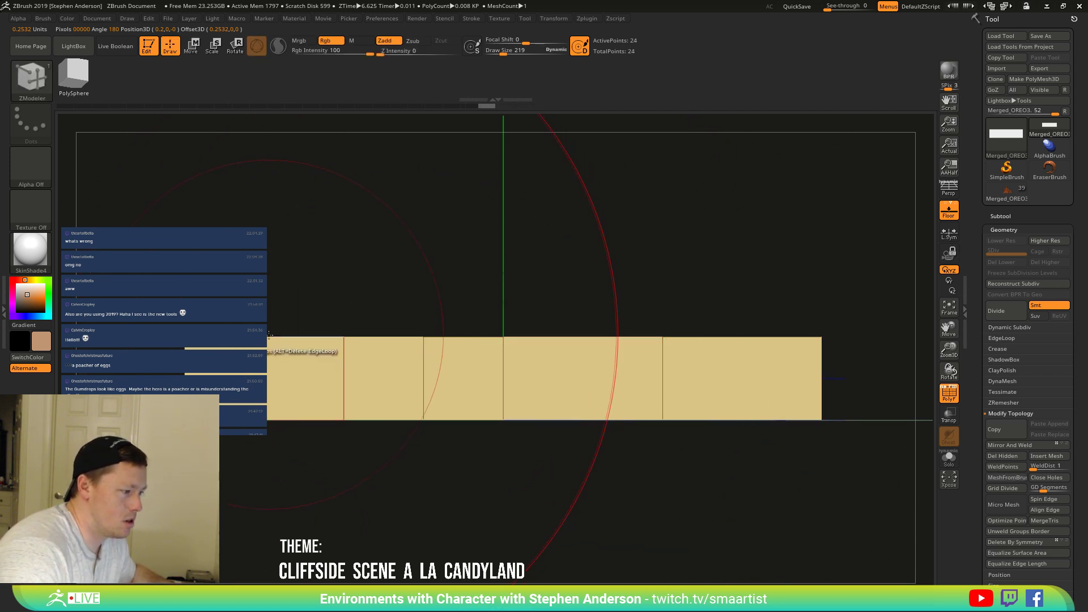
{"action": "left_click", "coordinate": [586, 347]}
{"action": "left_click", "coordinate": [756, 387]}
Bridge alternating upper and lower points across all eight panels to form a continuous zigzag of diagonal edges.
{"action": "left_click", "coordinate": [741, 419]}
{"action": "left_click", "coordinate": [663, 337]}
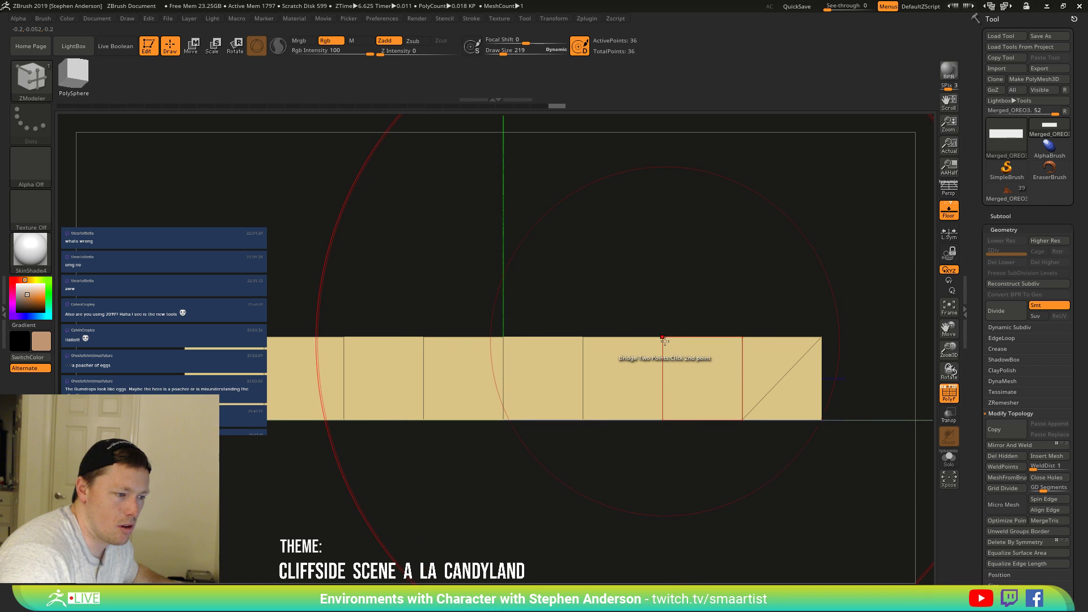
{"action": "left_click", "coordinate": [742, 419]}
{"action": "left_click", "coordinate": [582, 419]}
{"action": "left_click", "coordinate": [582, 419]}
{"action": "left_click", "coordinate": [583, 419]}
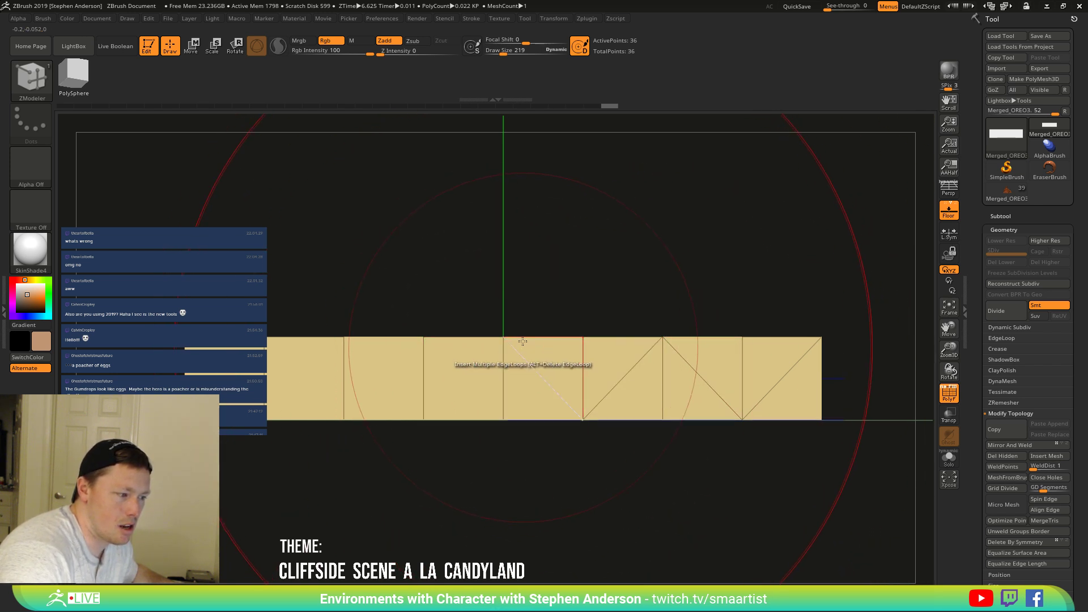
{"action": "left_click", "coordinate": [423, 419]}
{"action": "left_click", "coordinate": [504, 338]}
{"action": "left_click", "coordinate": [423, 419]}
{"action": "left_click", "coordinate": [343, 337]}
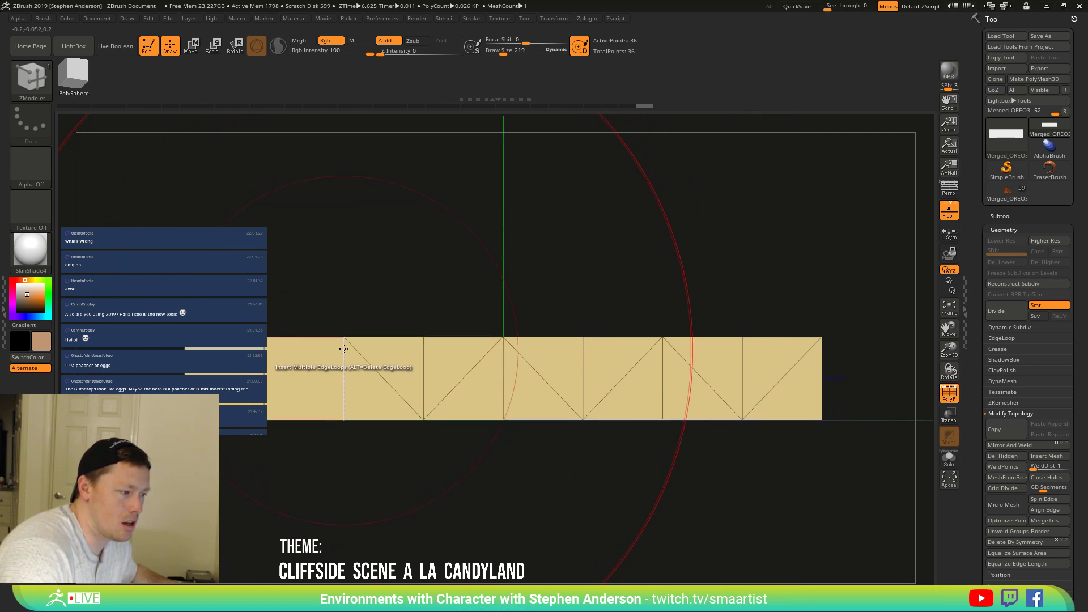
{"action": "left_click", "coordinate": [268, 420]}
{"action": "left_click", "coordinate": [267, 419]}
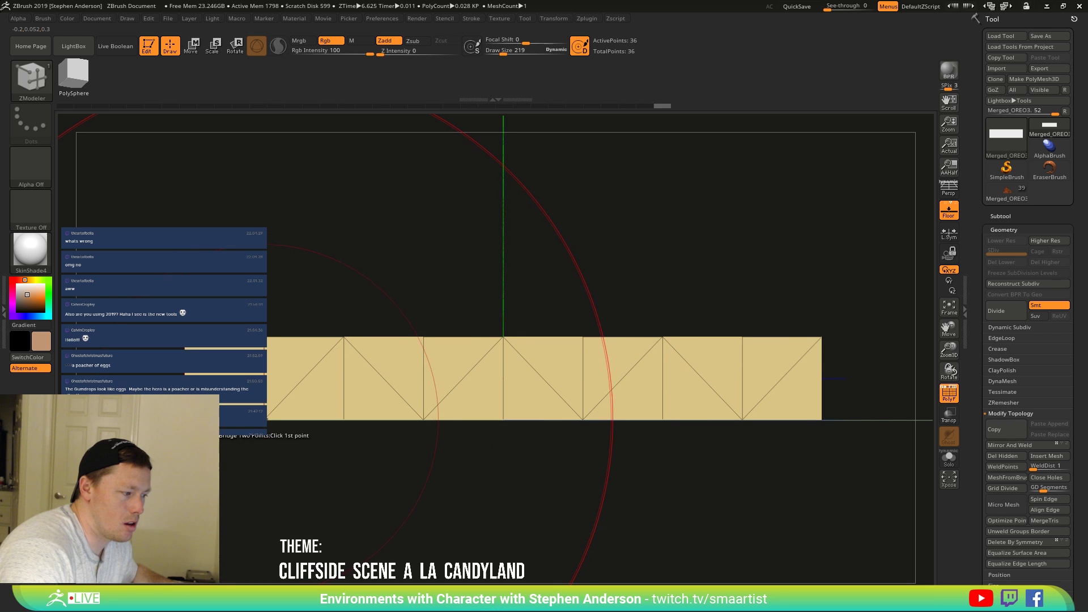
Hide the floor grid and mask the strip's upper and lower vertices that the zigzag diagonals do not touch.
{"action": "right_click_drag", "start_coordinate": [343, 397], "coordinate": [284, 334], "text": "ctrl"}
{"action": "mouse_move", "coordinate": [576, 411]}
{"action": "right_mouse_down"}
{"action": "mouse_move", "coordinate": [412, 403]}
{"action": "mouse_move", "coordinate": [459, 381]}
{"action": "right_mouse_up"}
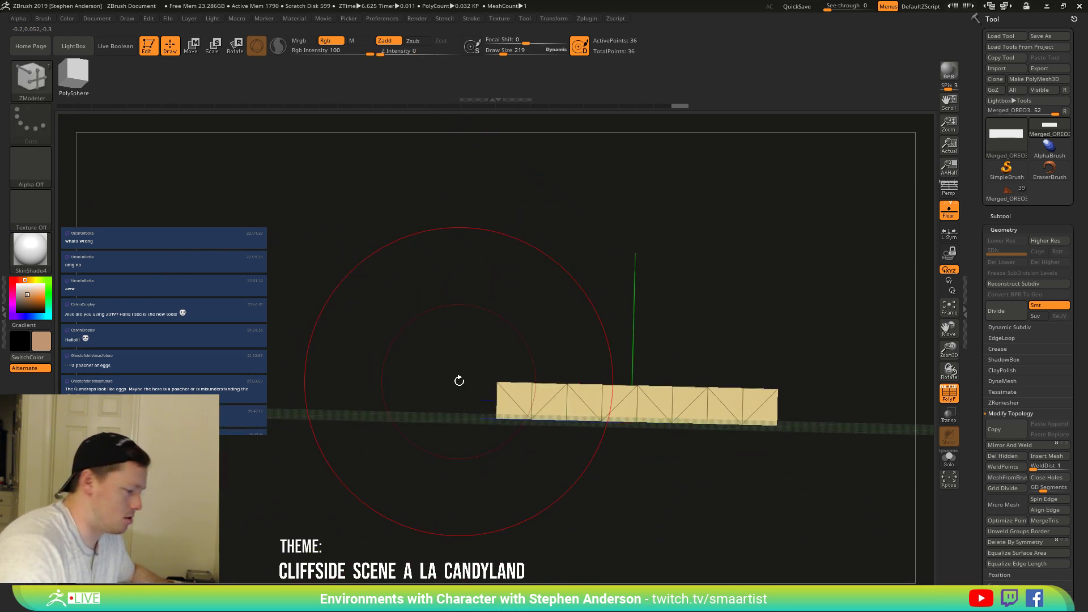
{"action": "key", "text": "shift+p"}
{"action": "mouse_move", "coordinate": [545, 407]}
{"action": "right_mouse_down"}
{"action": "mouse_move", "coordinate": [660, 437]}
{"action": "mouse_move", "coordinate": [558, 408]}
{"action": "mouse_move", "coordinate": [553, 391]}
{"action": "mouse_move", "coordinate": [576, 413]}
{"action": "mouse_move", "coordinate": [587, 454]}
{"action": "mouse_move", "coordinate": [553, 323]}
{"action": "mouse_move", "coordinate": [576, 369]}
{"action": "right_mouse_up"}
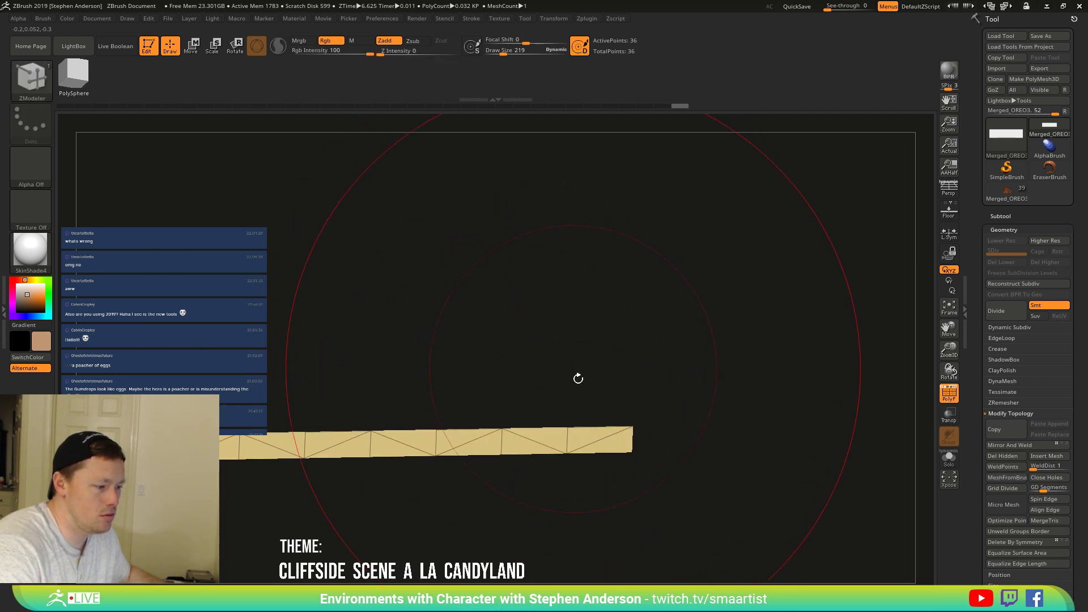
{"action": "key", "text": "ctrl"}
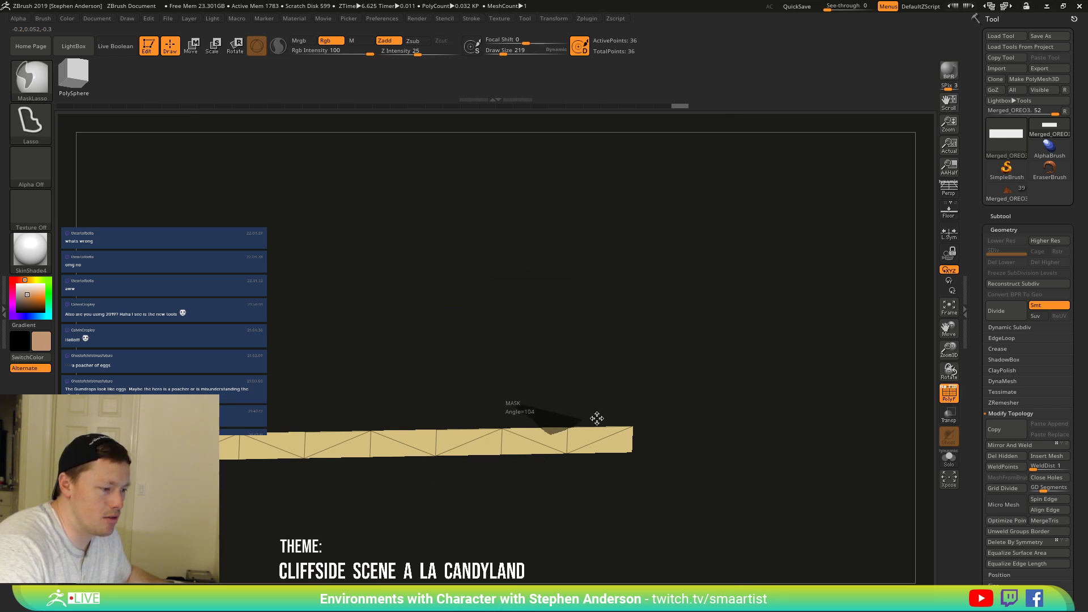
{"action": "left_click_drag", "start_coordinate": [603, 420], "coordinate": [595, 413], "text": "ctrl+alt"}
{"action": "left_click_drag", "start_coordinate": [511, 450], "coordinate": [502, 478], "text": "ctrl+alt"}
{"action": "mouse_move", "coordinate": [422, 419]}
{"action": "left_mouse_down", "text": "ctrl+alt"}
{"action": "mouse_move", "coordinate": [462, 425]}
{"action": "mouse_move", "coordinate": [455, 409]}
{"action": "left_mouse_up", "text": "ctrl+alt"}
{"action": "mouse_move", "coordinate": [388, 465]}
{"action": "left_mouse_down", "text": "ctrl+alt"}
{"action": "mouse_move", "coordinate": [363, 449]}
{"action": "mouse_move", "coordinate": [349, 466]}
{"action": "left_mouse_up", "text": "ctrl+alt"}
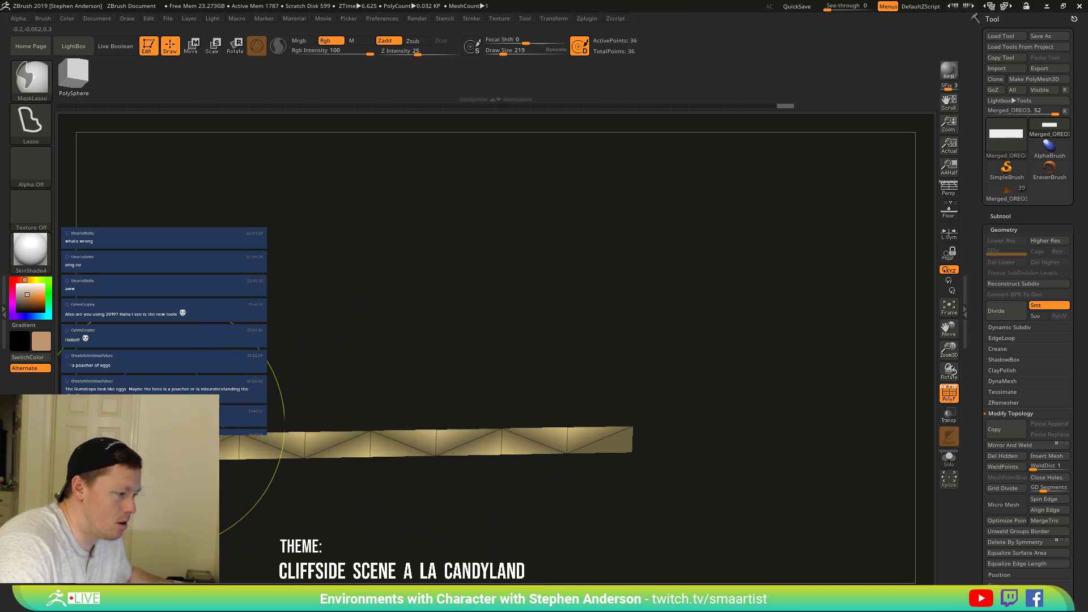
{"action": "left_click_drag", "start_coordinate": [646, 477], "coordinate": [656, 481], "text": "ctrl+alt"}
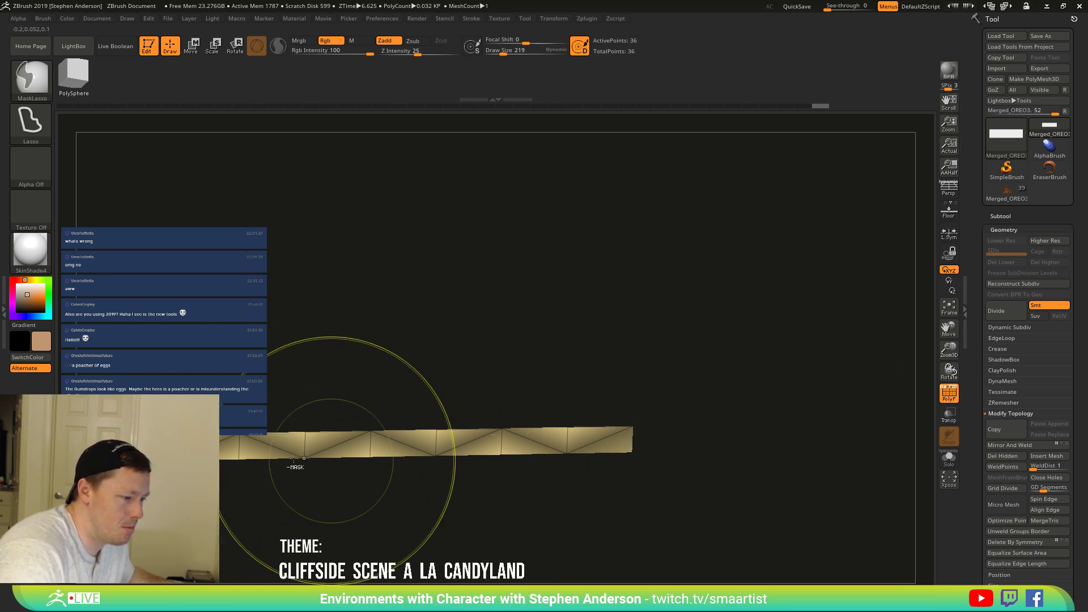
{"action": "mouse_move", "coordinate": [673, 458]}
{"action": "left_mouse_down", "text": "ctrl+alt"}
{"action": "mouse_move", "coordinate": [629, 445]}
{"action": "mouse_move", "coordinate": [657, 486]}
{"action": "mouse_move", "coordinate": [597, 480]}
{"action": "mouse_move", "coordinate": [573, 520]}
{"action": "mouse_move", "coordinate": [725, 457]}
{"action": "mouse_move", "coordinate": [673, 420]}
{"action": "mouse_move", "coordinate": [529, 469]}
{"action": "mouse_move", "coordinate": [539, 493]}
{"action": "mouse_move", "coordinate": [429, 492]}
{"action": "left_mouse_up", "text": "ctrl+alt"}
Centre the gizmo on the unmasked zigzag vertices and move them outward to fold the strip into triangular pleats.
{"action": "key", "text": "w"}
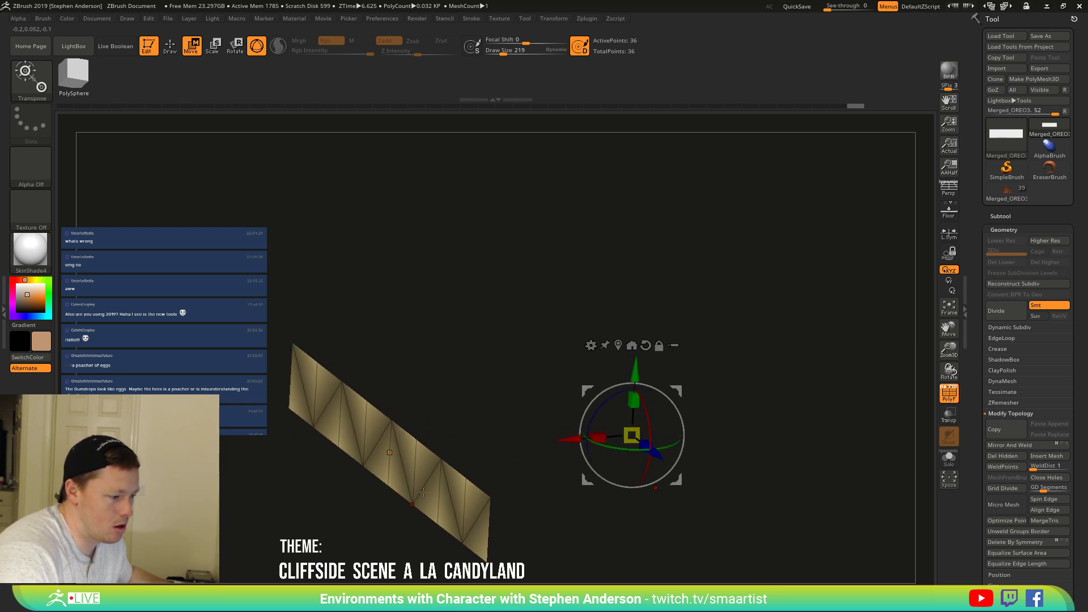
{"action": "left_click", "coordinate": [391, 454]}
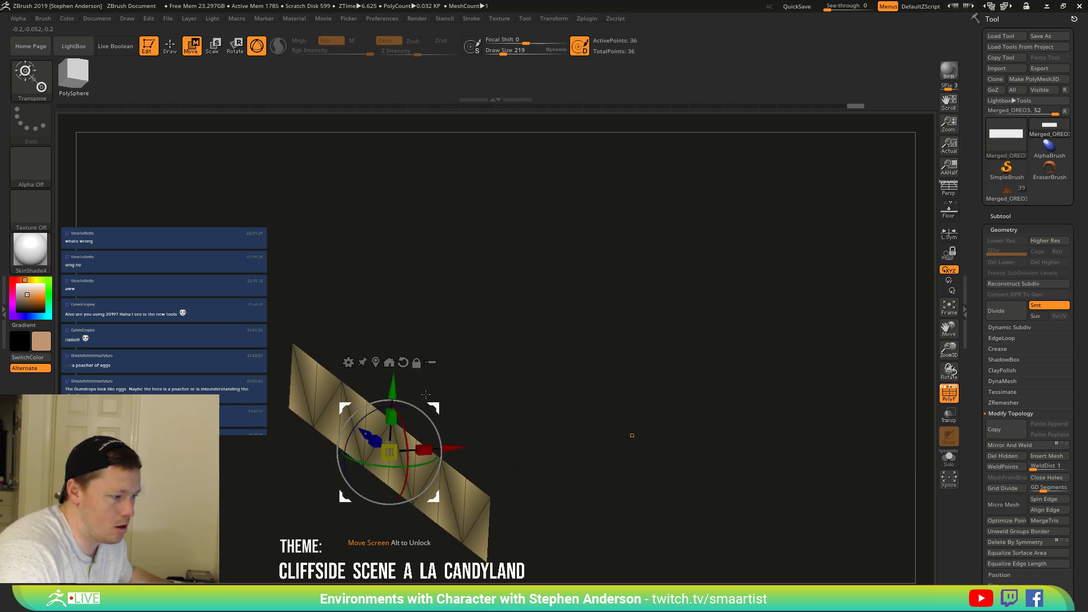
{"action": "left_click", "coordinate": [403, 362]}
{"action": "left_click_drag", "start_coordinate": [327, 456], "coordinate": [307, 458]}
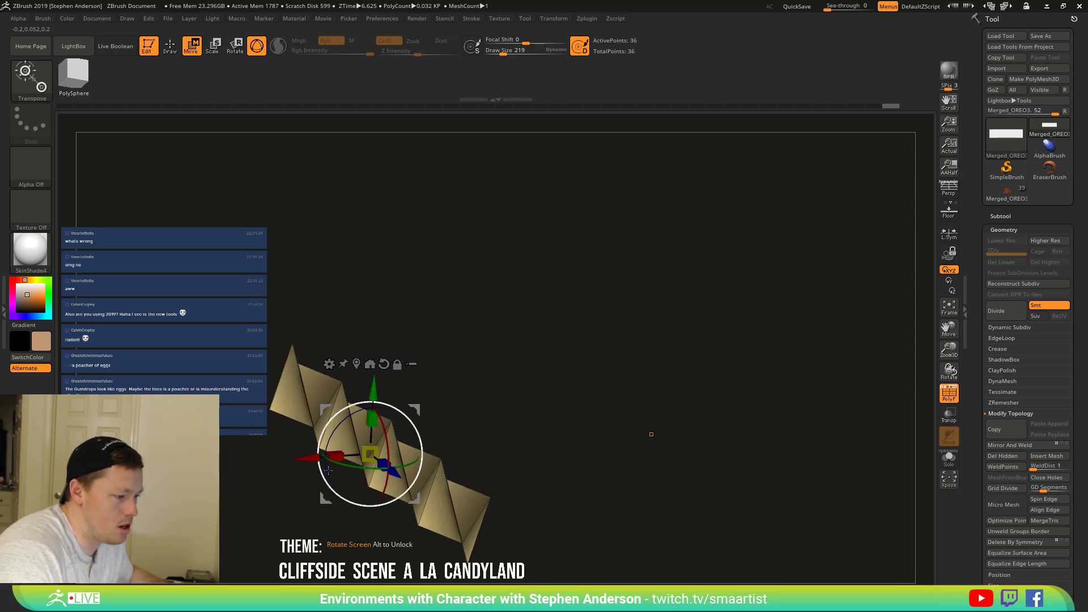
Examine the pleated strip's faceted shape without polyframe from several angles and close up from the side.
{"action": "key", "text": "shift+f"}
{"action": "right_click_drag", "start_coordinate": [320, 466], "coordinate": [502, 507]}
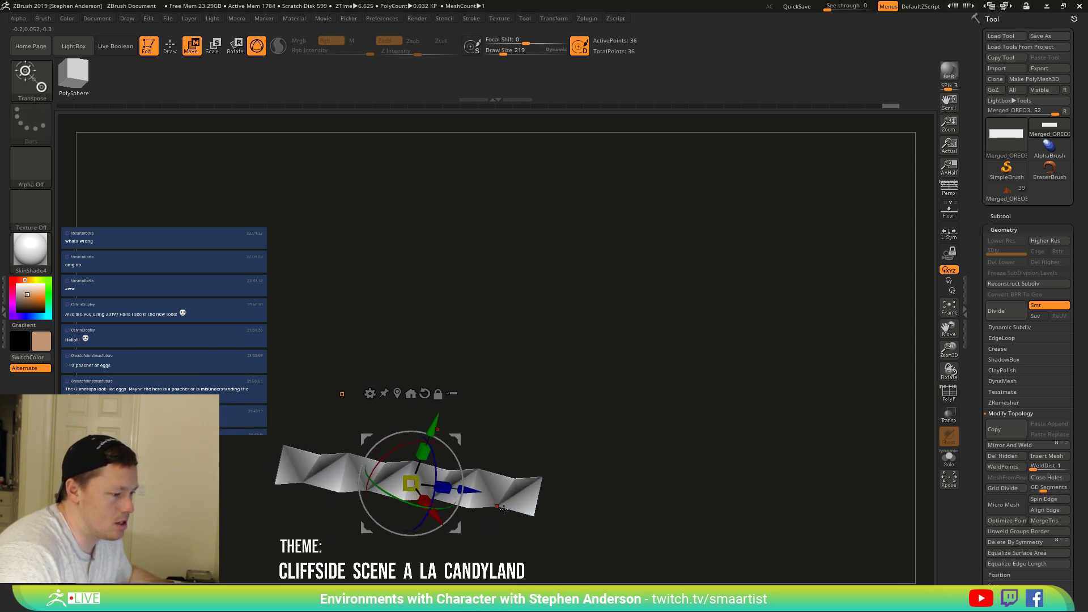
{"action": "key", "text": "shift+f"}
{"action": "mouse_move", "coordinate": [617, 488]}
{"action": "right_mouse_down"}
{"action": "mouse_move", "coordinate": [631, 447]}
{"action": "mouse_move", "coordinate": [609, 484]}
{"action": "mouse_move", "coordinate": [619, 496]}
{"action": "right_mouse_up"}
{"action": "left_click_drag", "start_coordinate": [604, 485], "coordinate": [560, 465]}
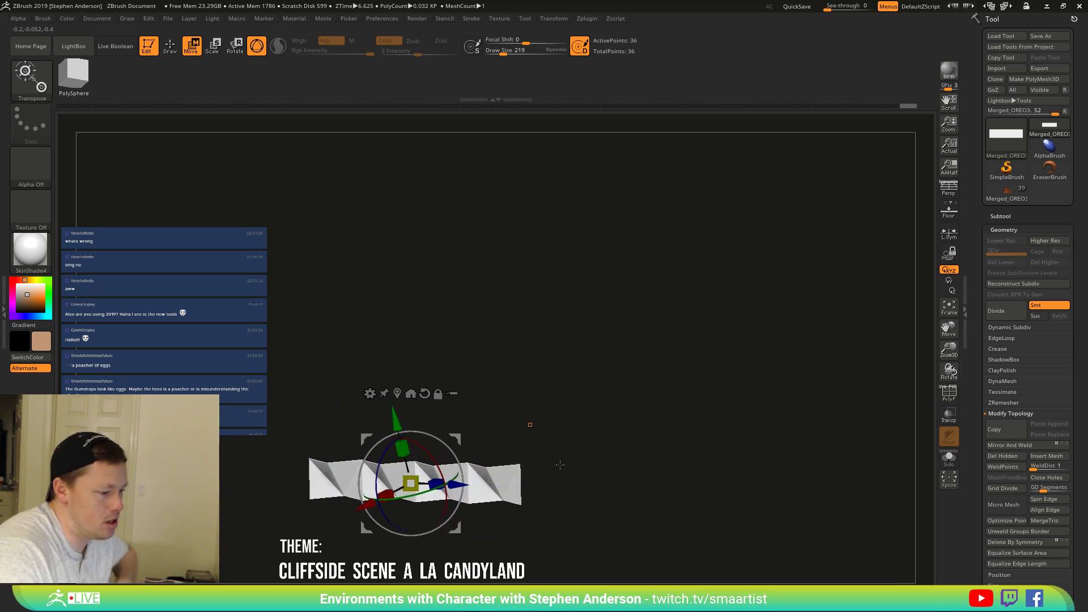
{"action": "left_click", "coordinate": [533, 450]}
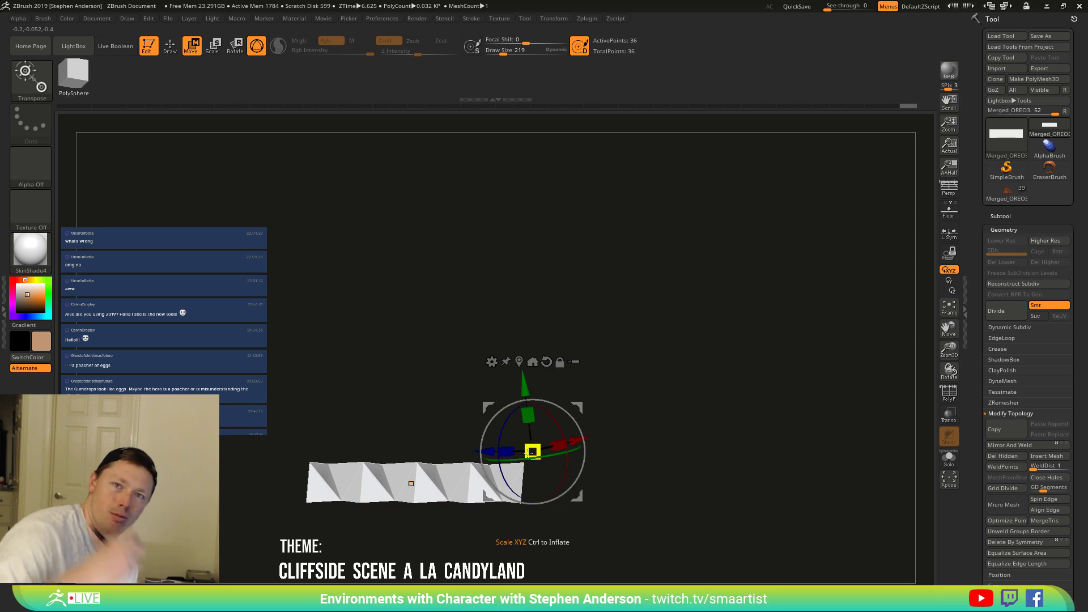
{"action": "right_click_drag", "start_coordinate": [471, 457], "coordinate": [521, 434]}
{"action": "left_click_drag", "start_coordinate": [521, 434], "coordinate": [529, 441], "text": "shift"}
{"action": "mouse_move", "coordinate": [334, 456]}
{"action": "left_mouse_down"}
{"action": "mouse_move", "coordinate": [439, 466]}
{"action": "mouse_move", "coordinate": [439, 482]}
{"action": "mouse_move", "coordinate": [425, 478]}
{"action": "mouse_move", "coordinate": [432, 495]}
{"action": "mouse_move", "coordinate": [477, 498]}
{"action": "left_mouse_up"}
{"action": "right_click_drag", "start_coordinate": [477, 498], "coordinate": [476, 513], "text": "ctrl"}
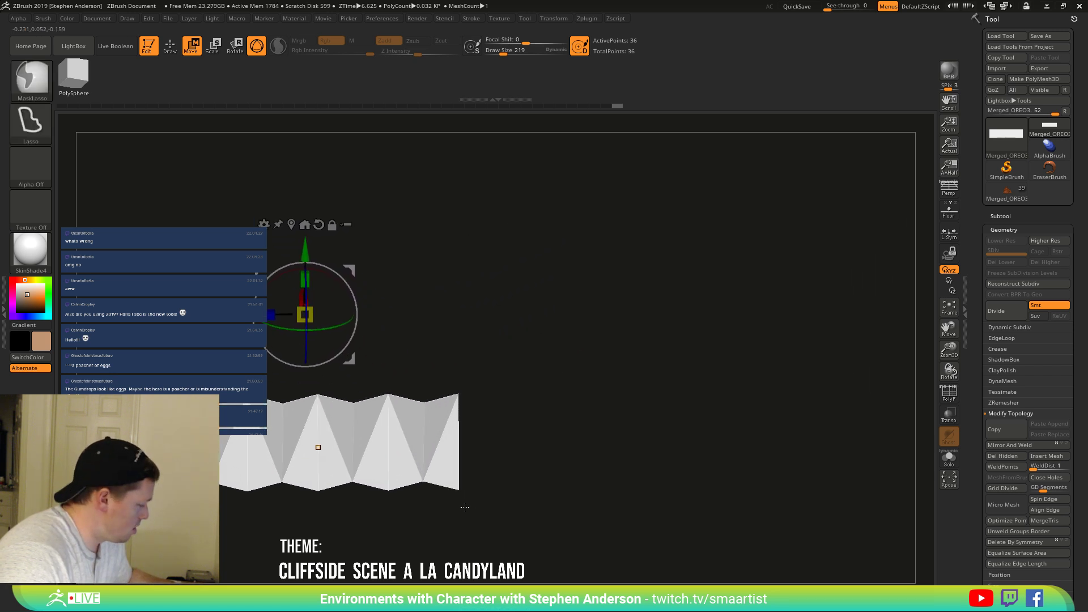
Show the polyframe, set ZModeler's edge action to Crease, and crease the diagonal edges along the pleated strip.
{"action": "key", "text": "q"}
{"action": "right_click_drag", "start_coordinate": [390, 490], "coordinate": [416, 454], "text": "ctrl"}
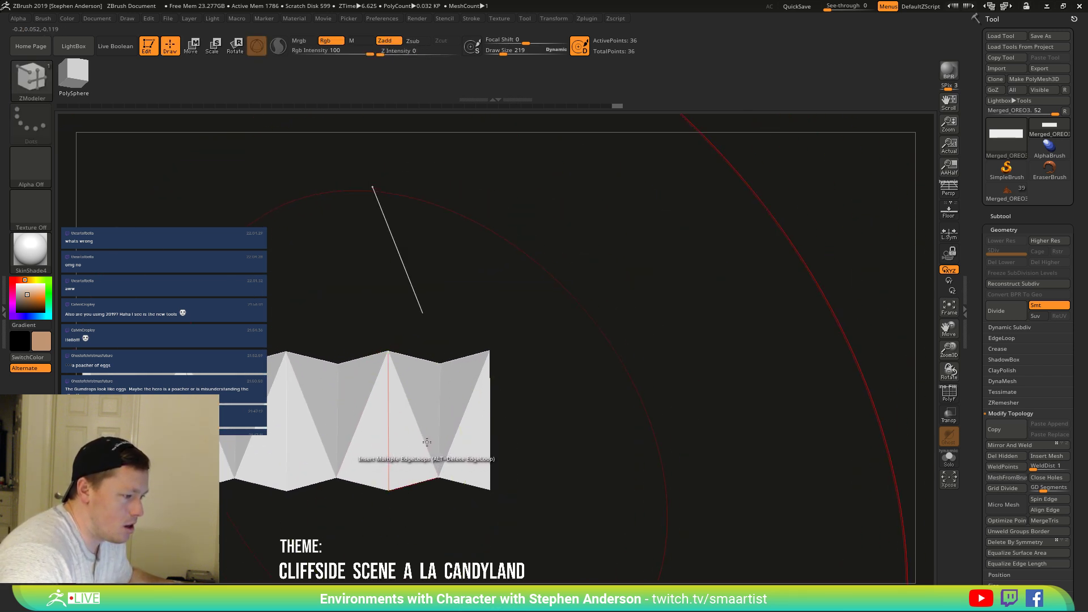
{"action": "key", "text": "shift+f"}
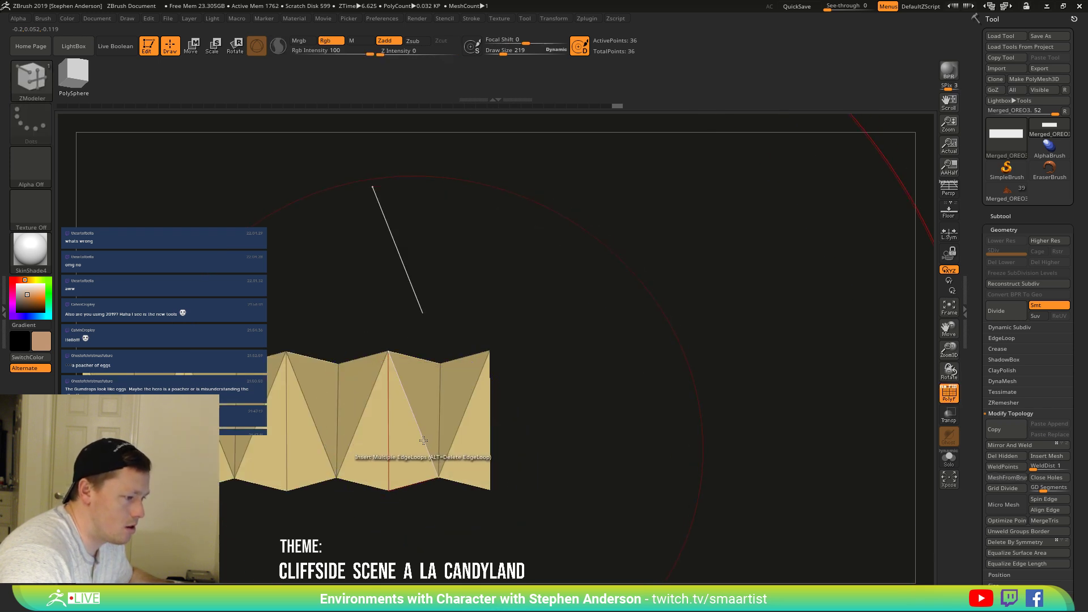
{"action": "key", "text": "space"}
{"action": "left_click", "coordinate": [329, 384]}
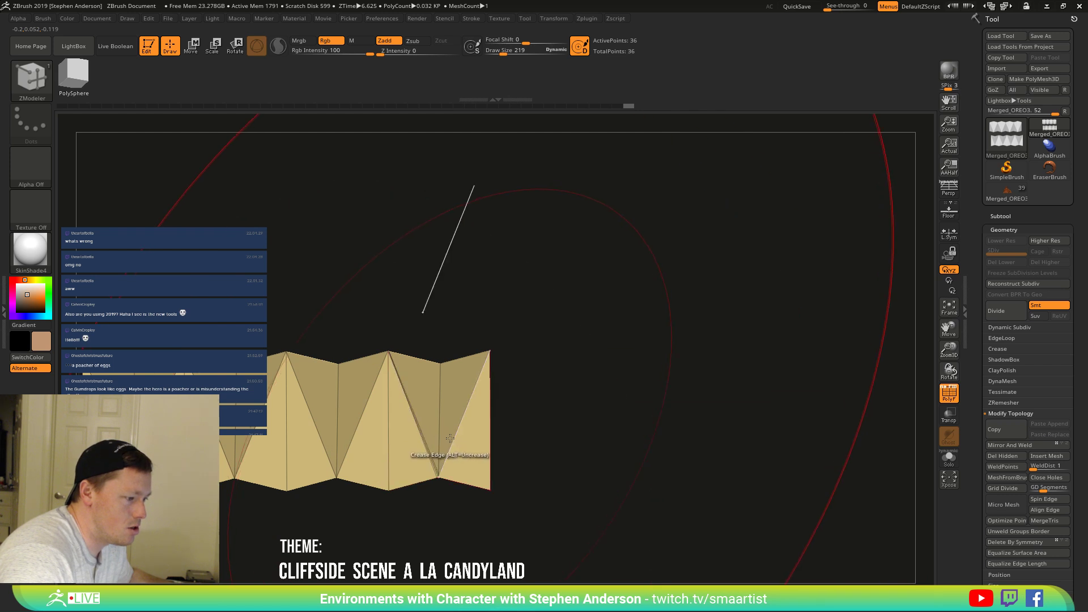
{"action": "left_click", "coordinate": [353, 432]}
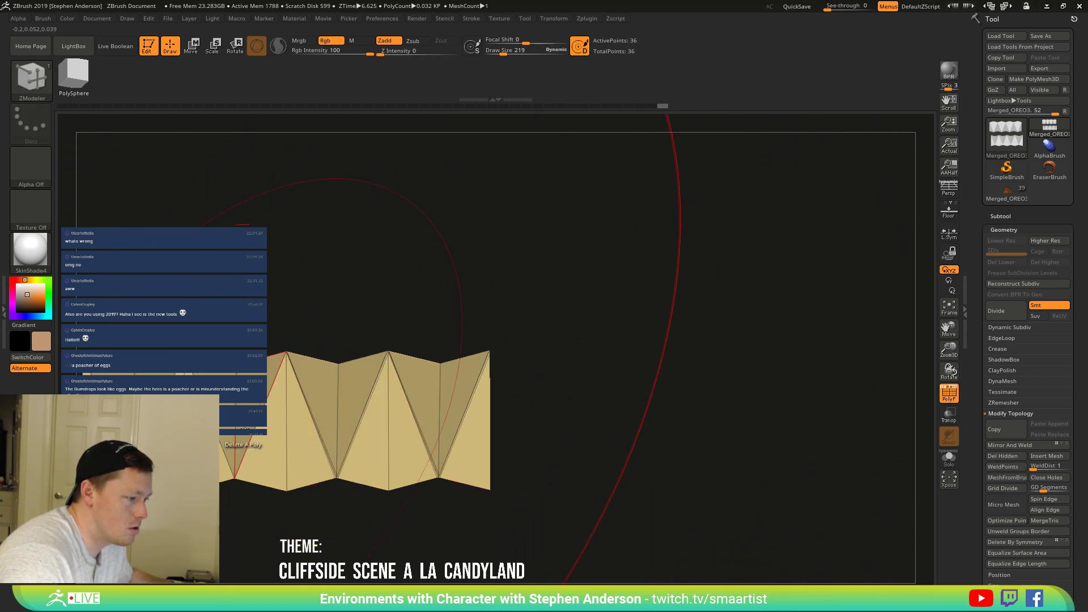
{"action": "right_click_drag", "start_coordinate": [250, 434], "coordinate": [392, 439], "text": "alt"}
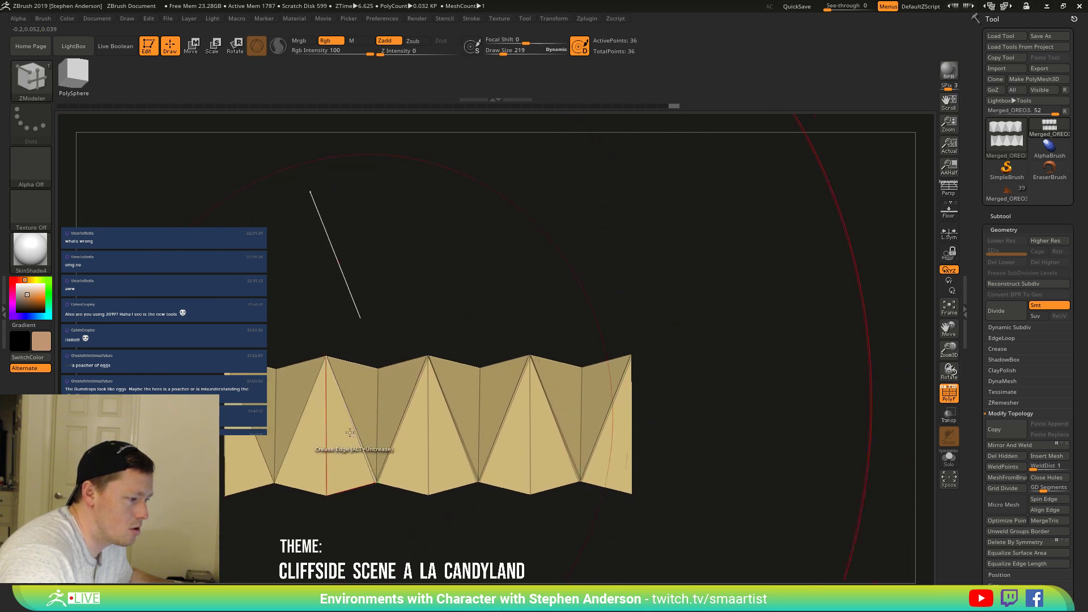
{"action": "left_click", "coordinate": [293, 432]}
{"action": "left_click", "coordinate": [258, 439]}
Preview the creased strip with Dynamic Subdiv smoothing, accepting its auto-activation, and return to the unsmoothed mesh.
{"action": "mouse_move", "coordinate": [345, 428]}
{"action": "right_mouse_down"}
{"action": "mouse_move", "coordinate": [366, 431]}
{"action": "mouse_move", "coordinate": [328, 423]}
{"action": "mouse_move", "coordinate": [340, 431]}
{"action": "right_mouse_up"}
{"action": "key", "text": "d"}
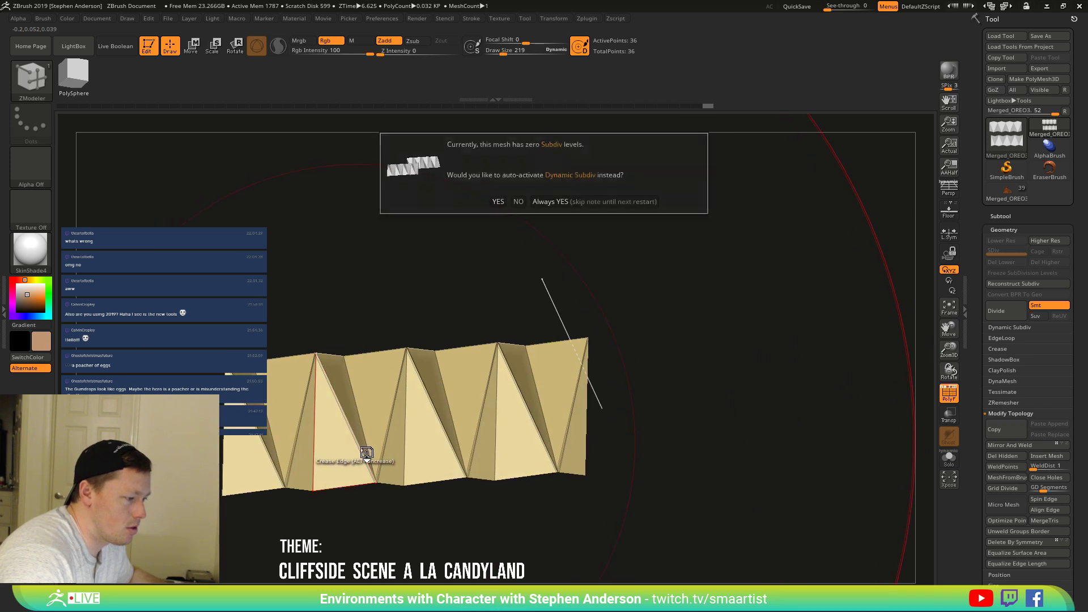
{"action": "left_click", "coordinate": [602, 202]}
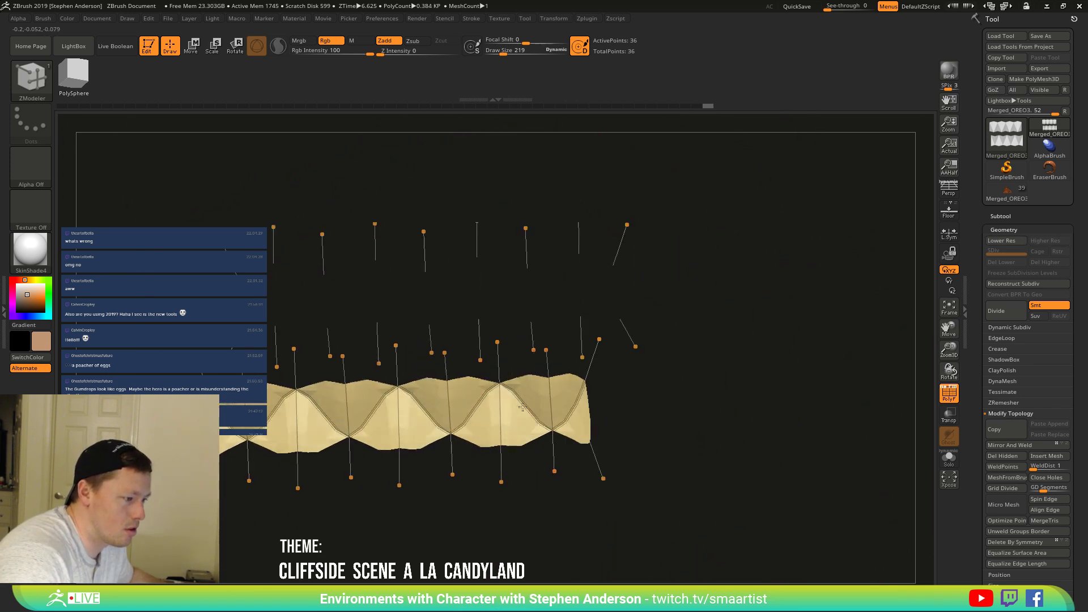
{"action": "right_click_drag", "start_coordinate": [522, 376], "coordinate": [550, 440], "text": "shift"}
{"action": "key", "text": "shift+d"}
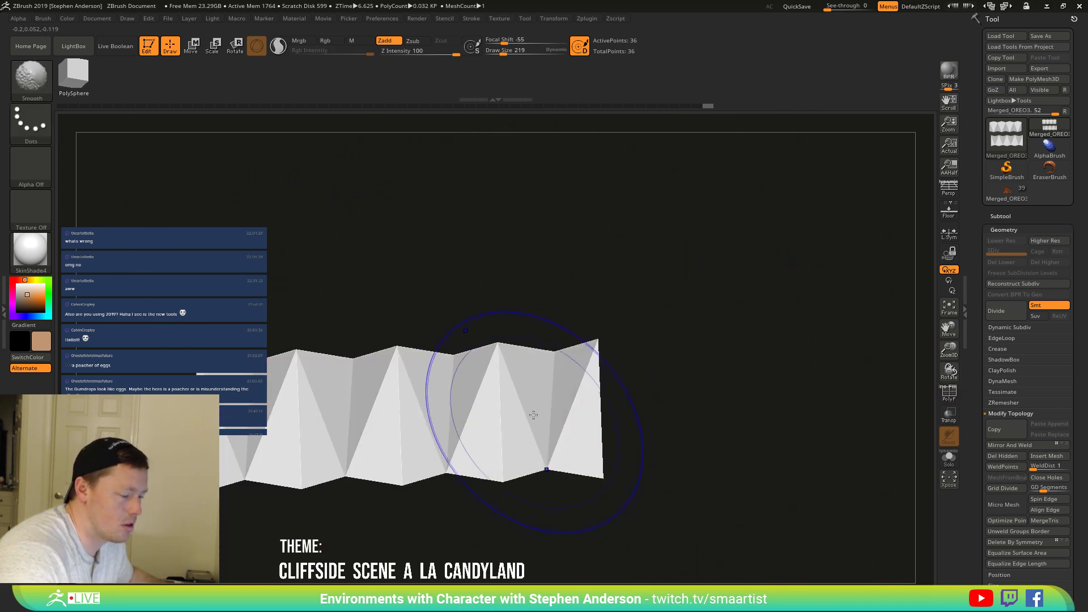
Reselect the ZModeler brush and set its edge Crease target to EdgeLoop Partial for creasing the strip.
{"action": "key", "text": "b"}
{"action": "key", "text": "z"}
{"action": "key", "text": "m"}
{"action": "key", "text": "space"}
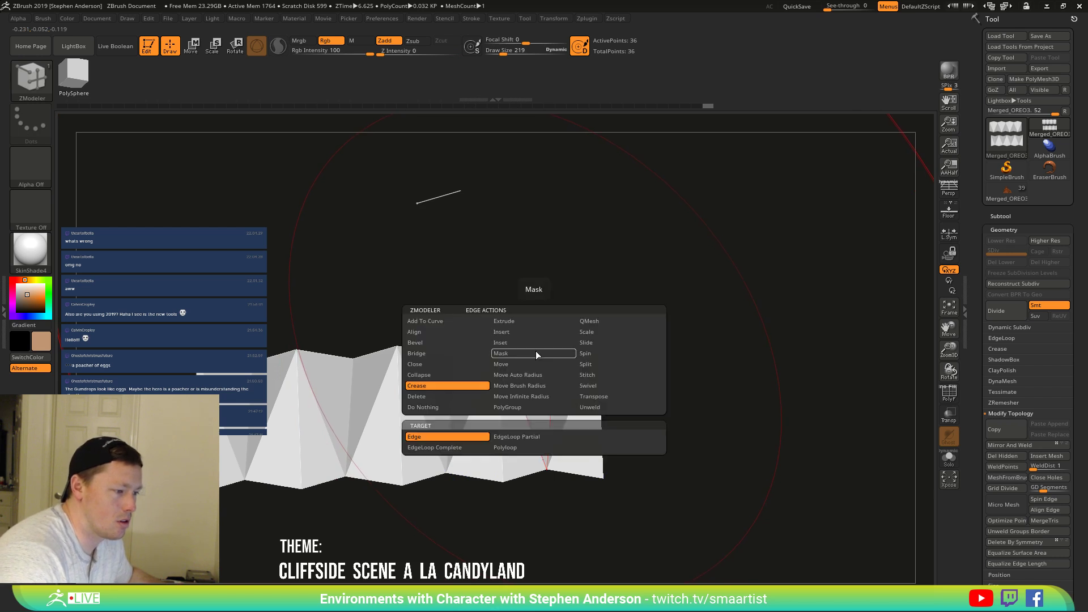
{"action": "left_click", "coordinate": [525, 438]}
{"action": "key", "text": "shift"}
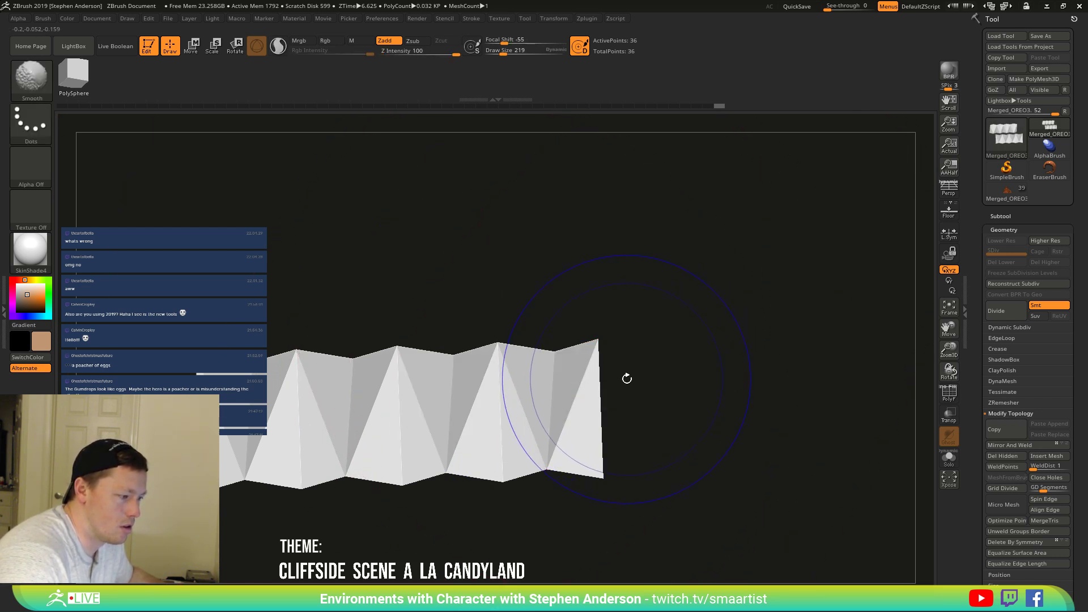
Check the strip's creases with Dynamic Subdiv and polyframe shown, and switch the smoothing off again.
{"action": "key", "text": "ctrl+d"}
{"action": "key", "text": "shift+f"}
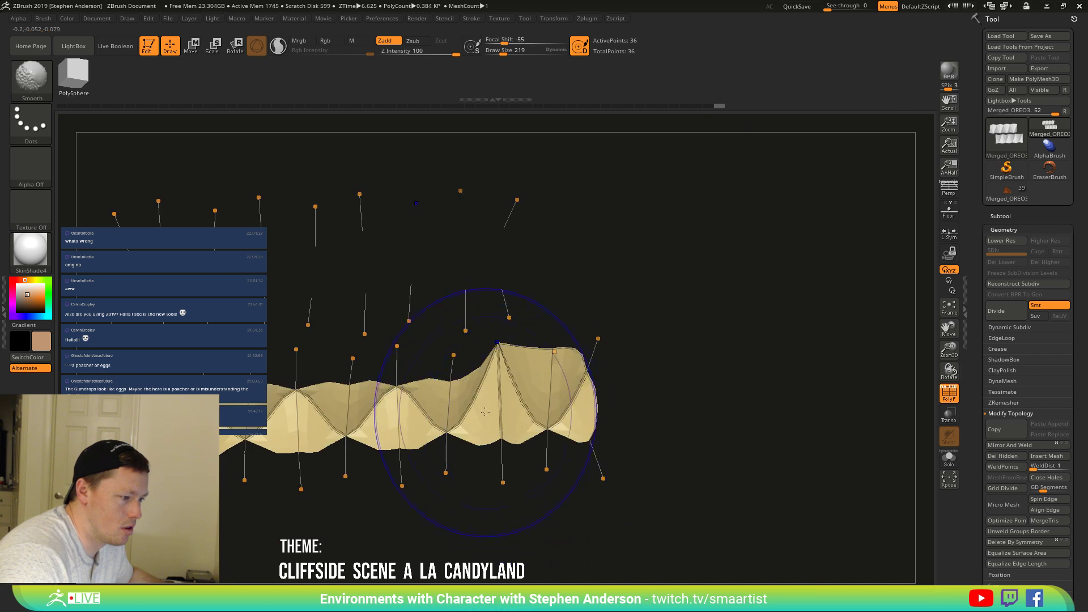
{"action": "key", "text": "shift+d"}
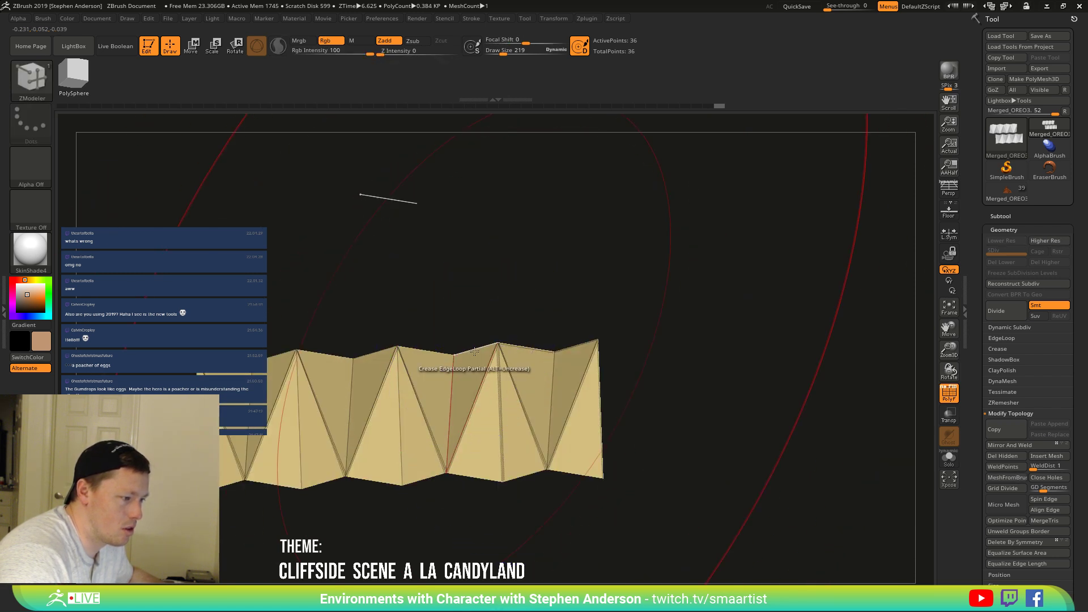
Switch ZModeler's crease target away from EdgeLoop Partial and crease the strip's folds with the Geometry Crease function.
{"action": "key", "text": "ctrl"}
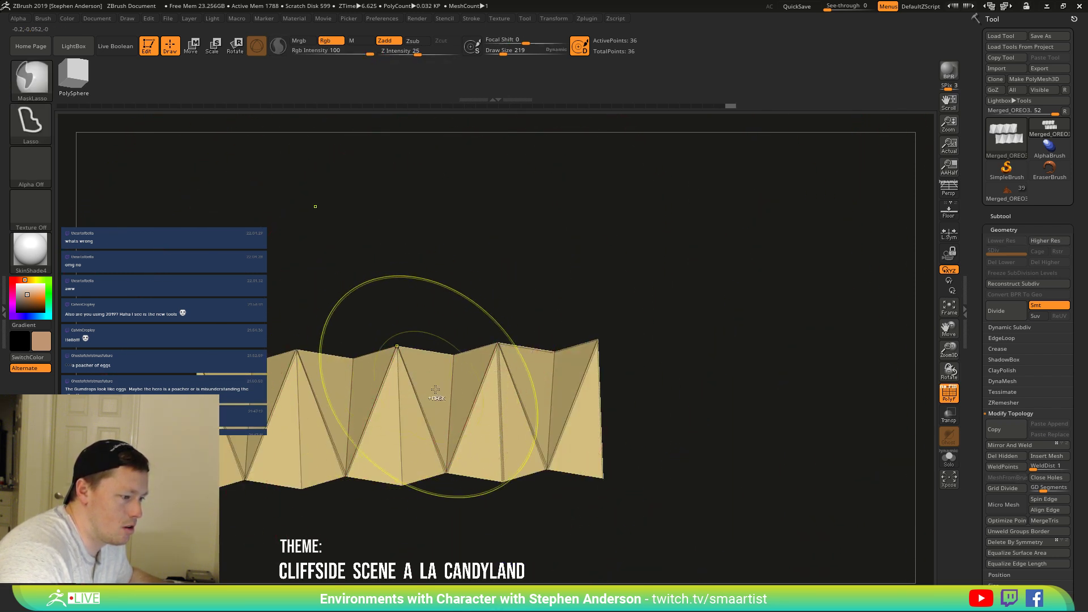
{"action": "key", "text": "space"}
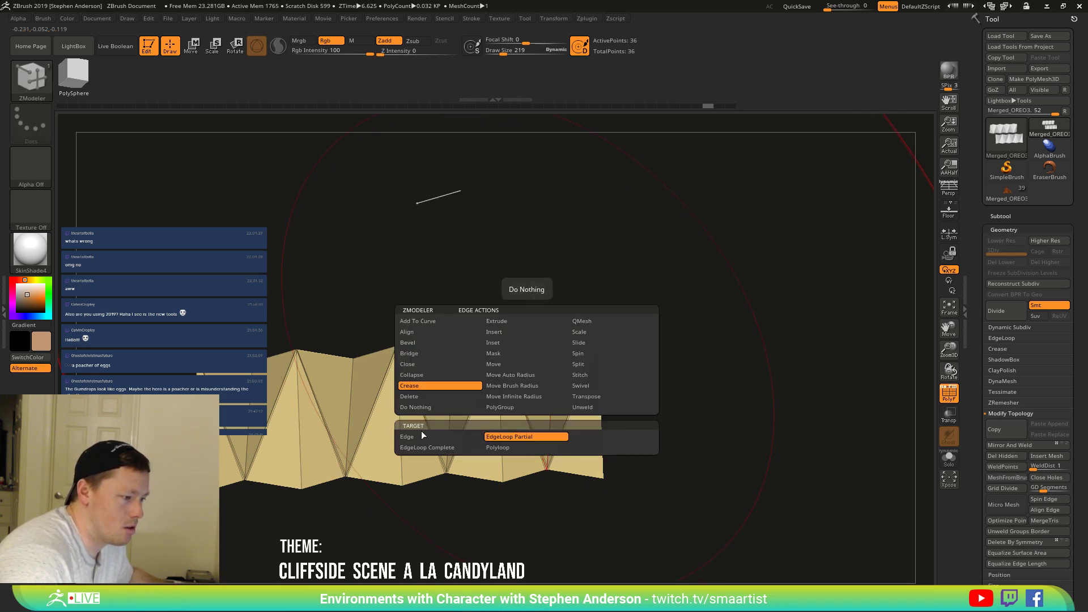
{"action": "left_click", "coordinate": [463, 449]}
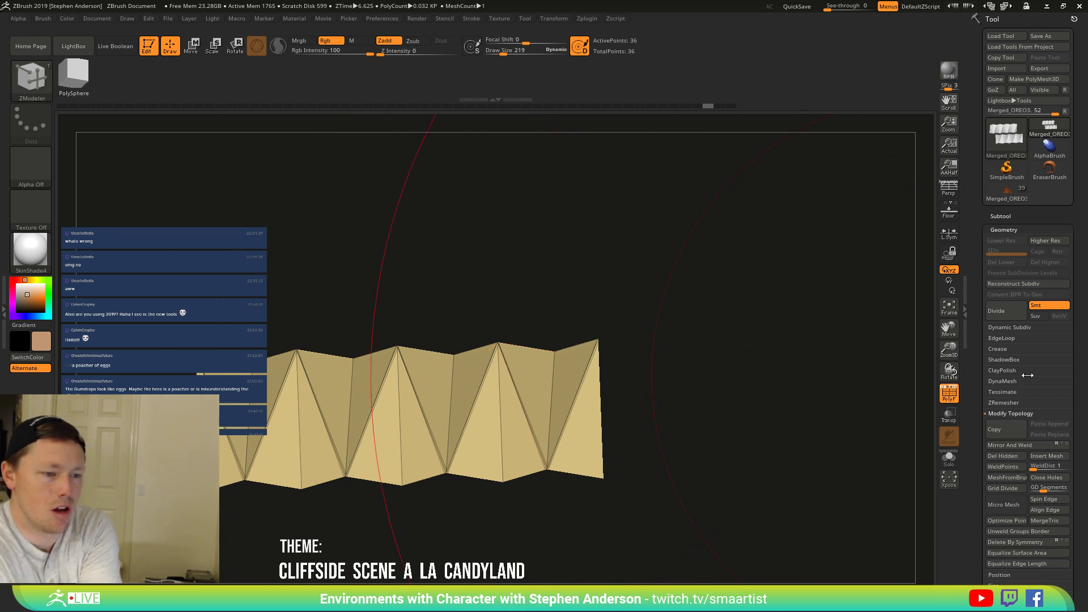
{"action": "left_click", "coordinate": [997, 349]}
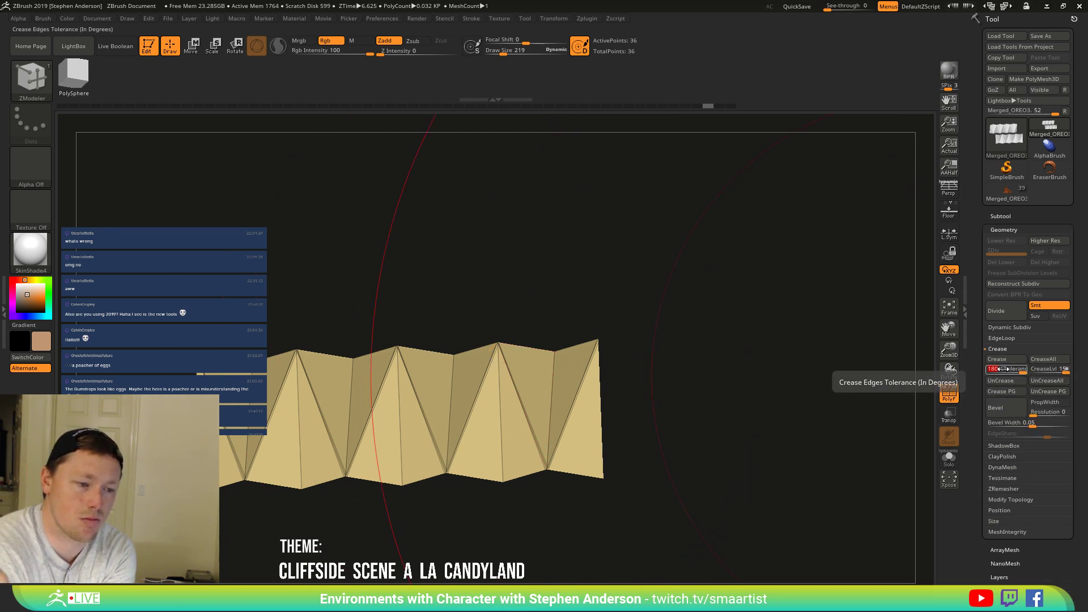
{"action": "left_click", "coordinate": [1006, 361]}
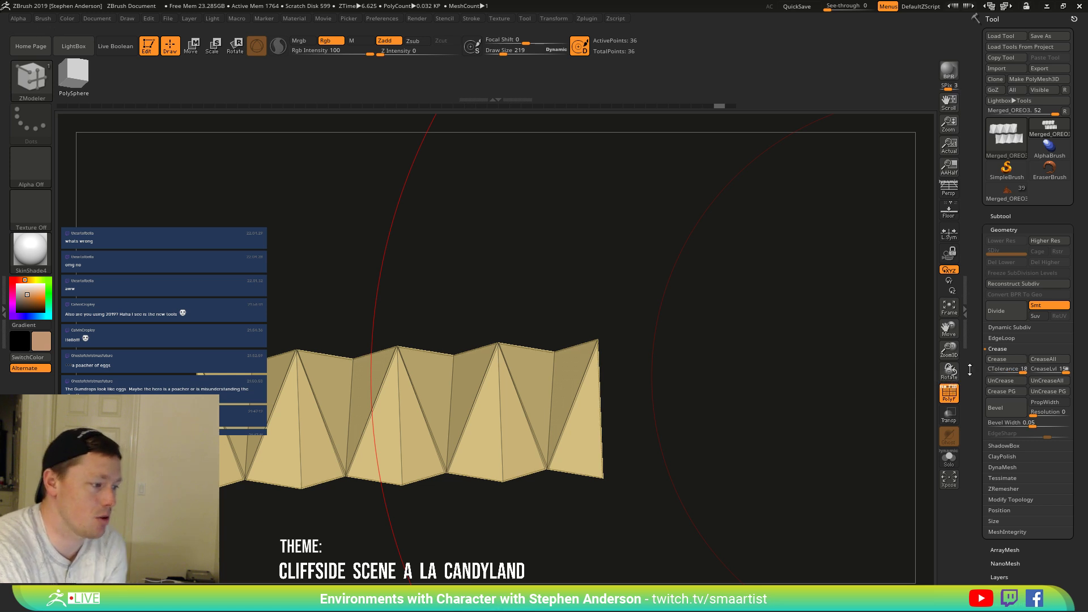
Turn on Dynamic Subdiv smoothing, hide the polyframe and examine the creased strip from several angles.
{"action": "key", "text": "ctrl+d"}
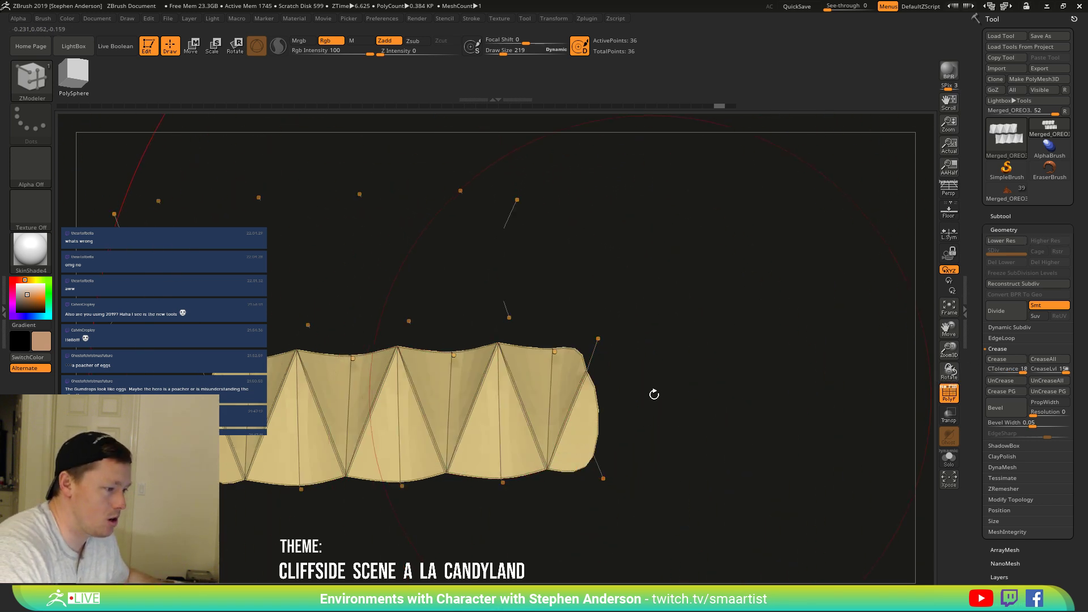
{"action": "key", "text": "shift+f"}
{"action": "mouse_move", "coordinate": [666, 438]}
{"action": "right_mouse_down"}
{"action": "mouse_move", "coordinate": [636, 425]}
{"action": "mouse_move", "coordinate": [513, 434]}
{"action": "mouse_move", "coordinate": [561, 463]}
{"action": "mouse_move", "coordinate": [512, 433]}
{"action": "right_mouse_up"}
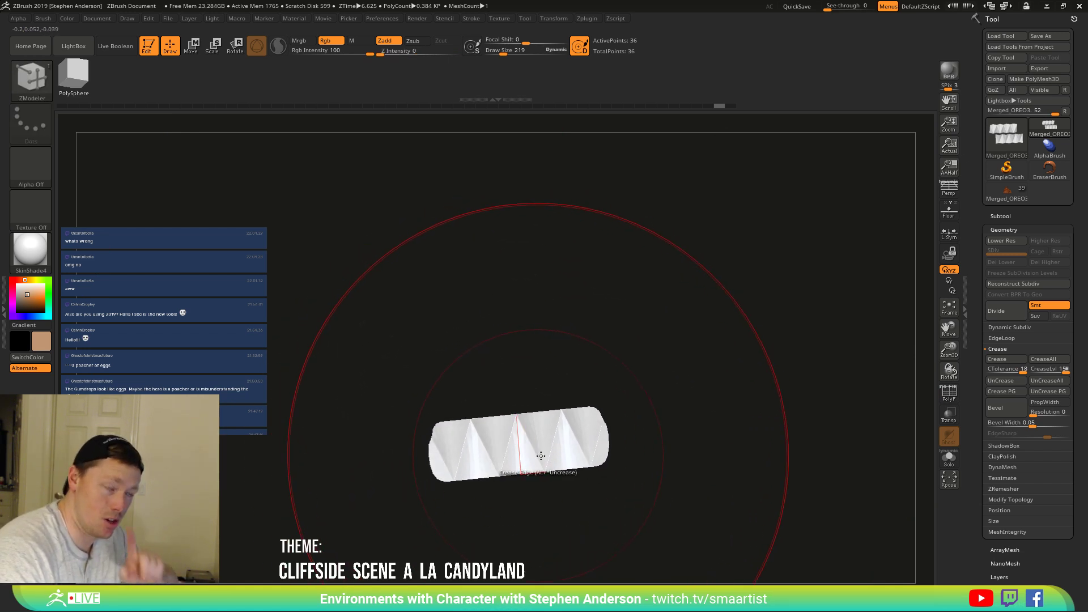
{"action": "left_click_drag", "start_coordinate": [620, 466], "coordinate": [884, 495]}
{"action": "right_click_drag", "start_coordinate": [791, 448], "coordinate": [575, 434], "text": "ctrl"}
{"action": "left_click_drag", "start_coordinate": [575, 434], "coordinate": [652, 384]}
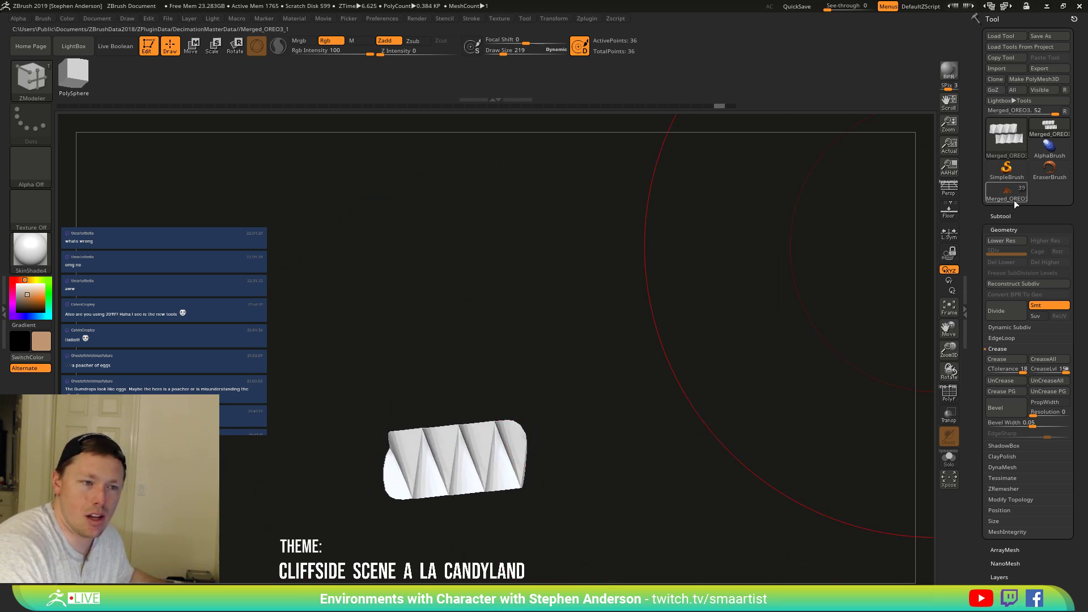
{"action": "mouse_move", "coordinate": [1004, 194]}
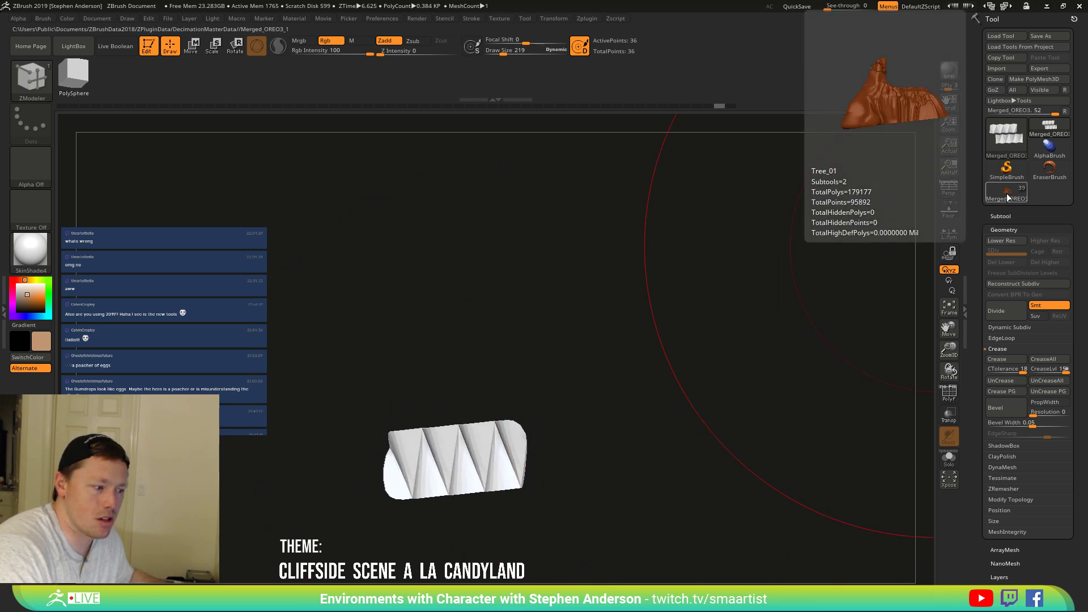
{"action": "mouse_move", "coordinate": [721, 309]}
{"action": "left_mouse_down"}
{"action": "mouse_move", "coordinate": [692, 332]}
{"action": "mouse_move", "coordinate": [736, 317]}
{"action": "left_mouse_up"}
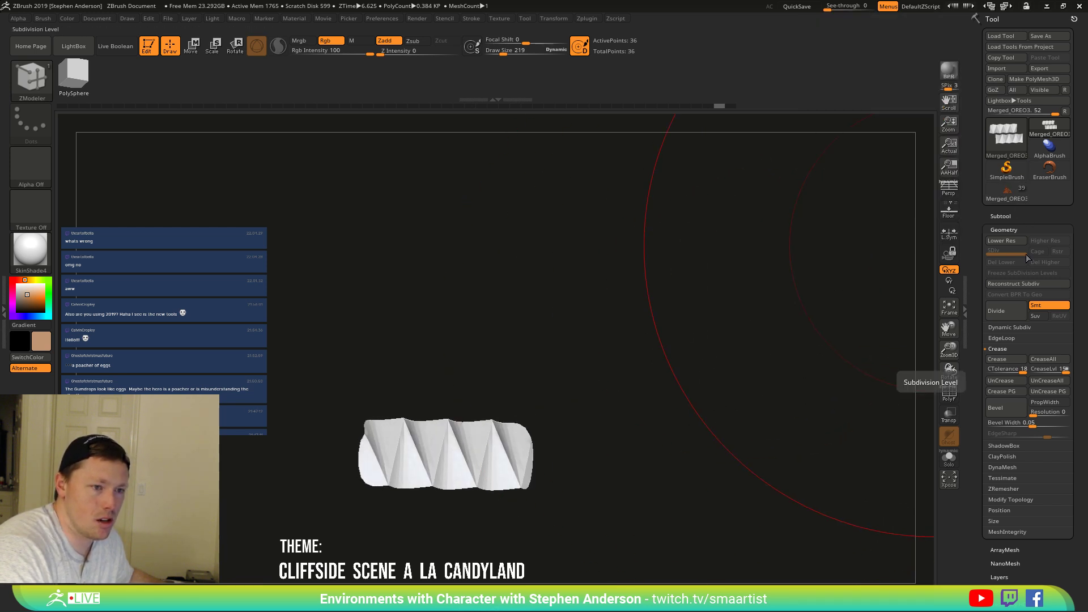
Rename the pleated strip's subtool to ZigZagTeeth.
{"action": "left_click", "coordinate": [1000, 216]}
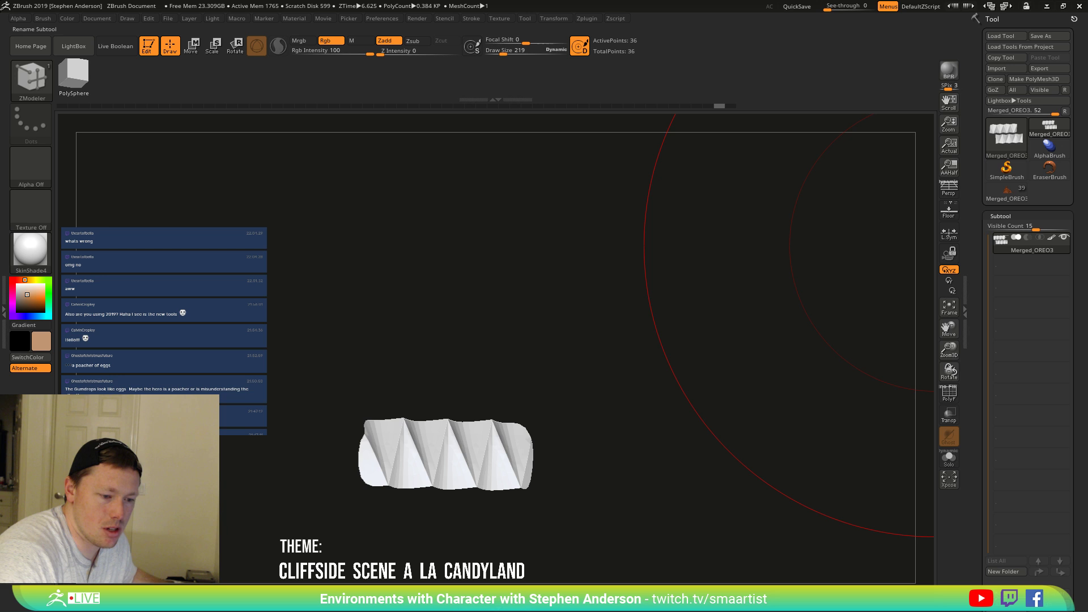
{"action": "left_click", "coordinate": [1003, 588]}
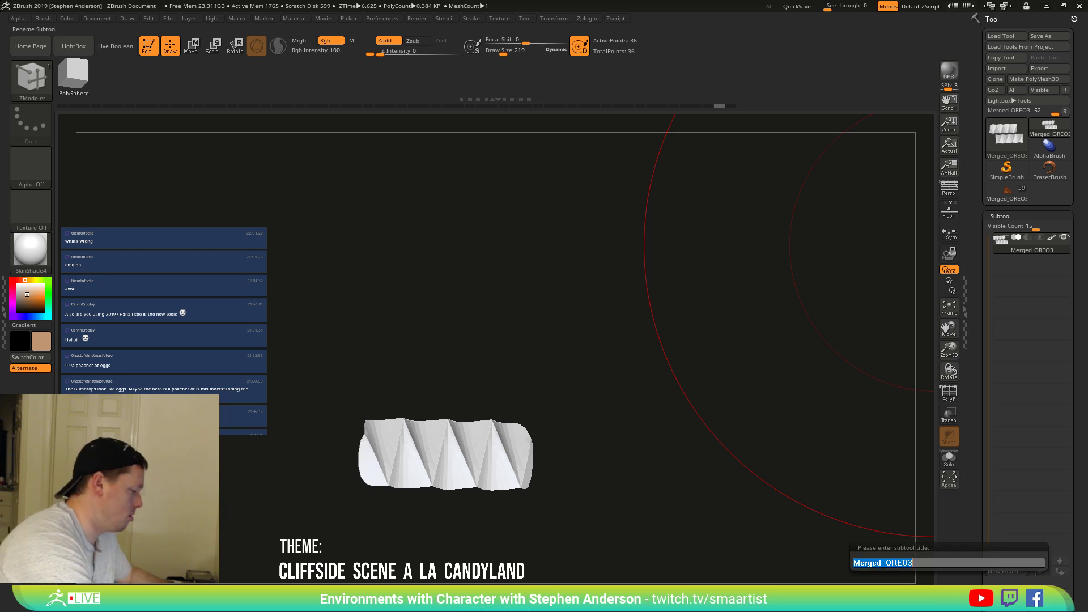
{"action": "type", "text": "ZigZagTeeth"}
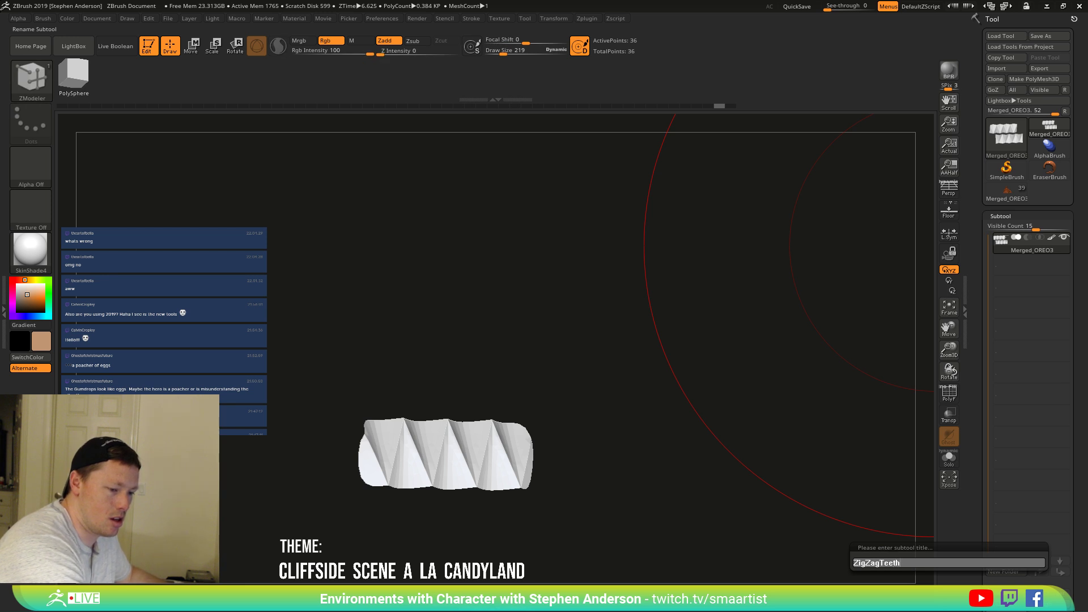
{"action": "key", "text": "Return"}
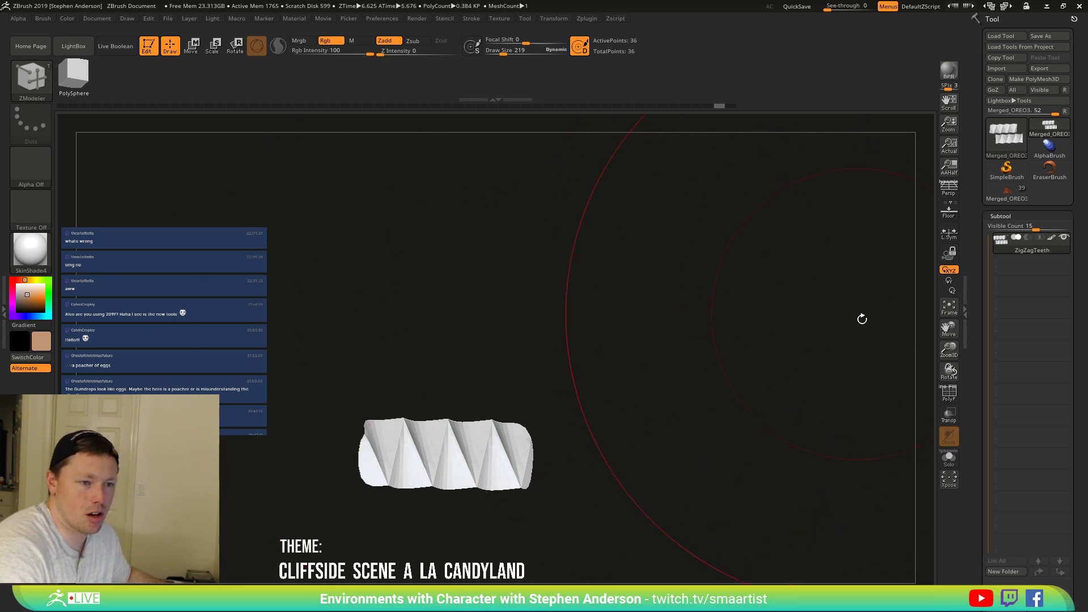
Return to the candyland scene tool and insert ZigZagTeeth directly below the Dragon Head1 subtool.
{"action": "left_click", "coordinate": [1007, 195]}
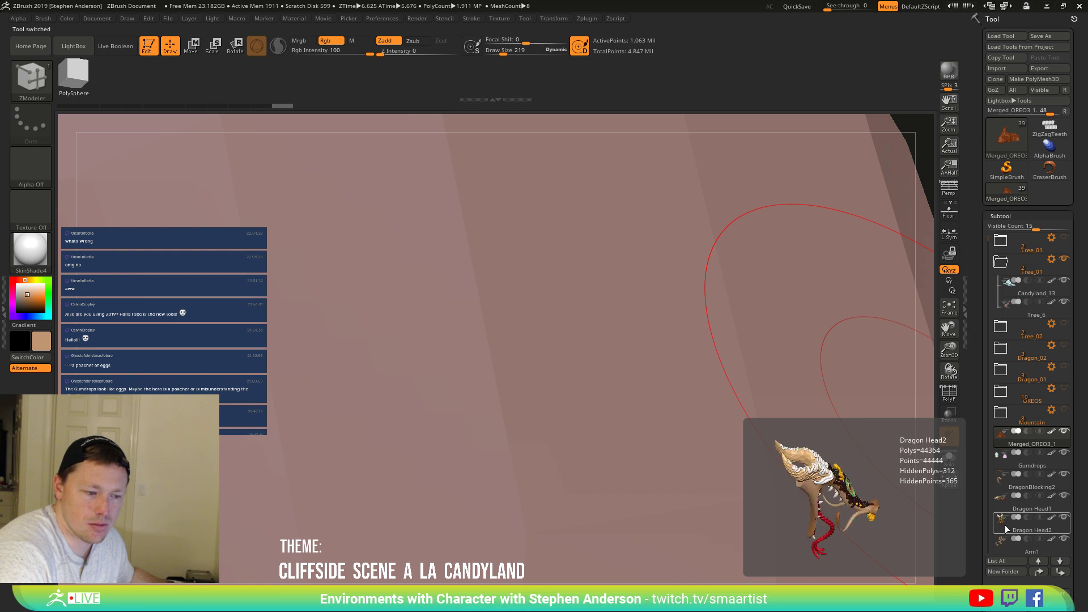
{"action": "left_click", "coordinate": [1000, 506]}
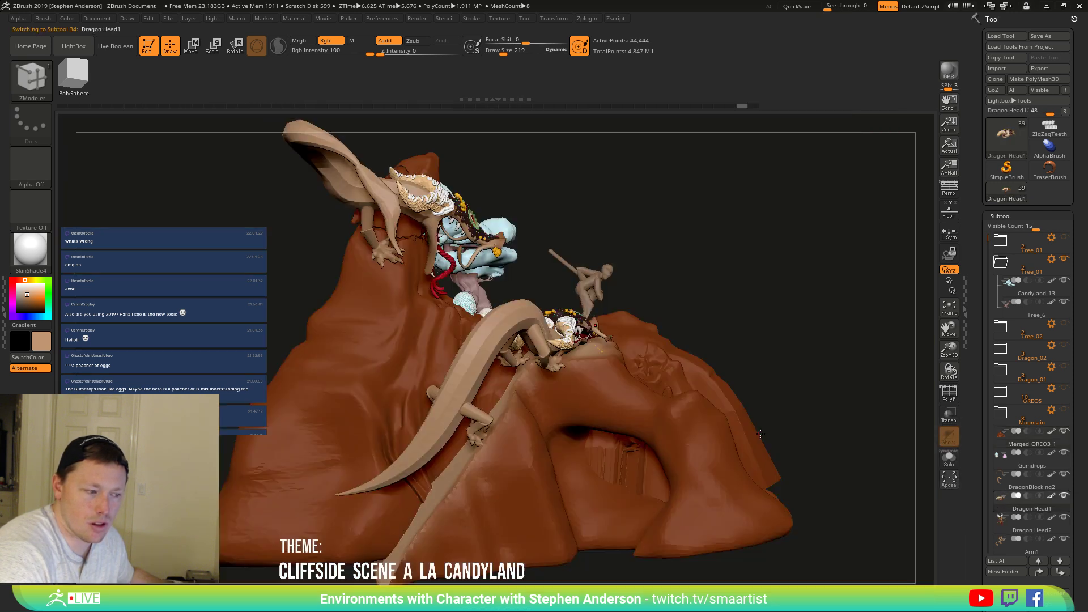
{"action": "right_click_drag", "start_coordinate": [593, 366], "coordinate": [646, 374]}
{"action": "left_click_drag", "start_coordinate": [1072, 558], "coordinate": [1072, 532]}
{"action": "left_click", "coordinate": [1050, 556]}
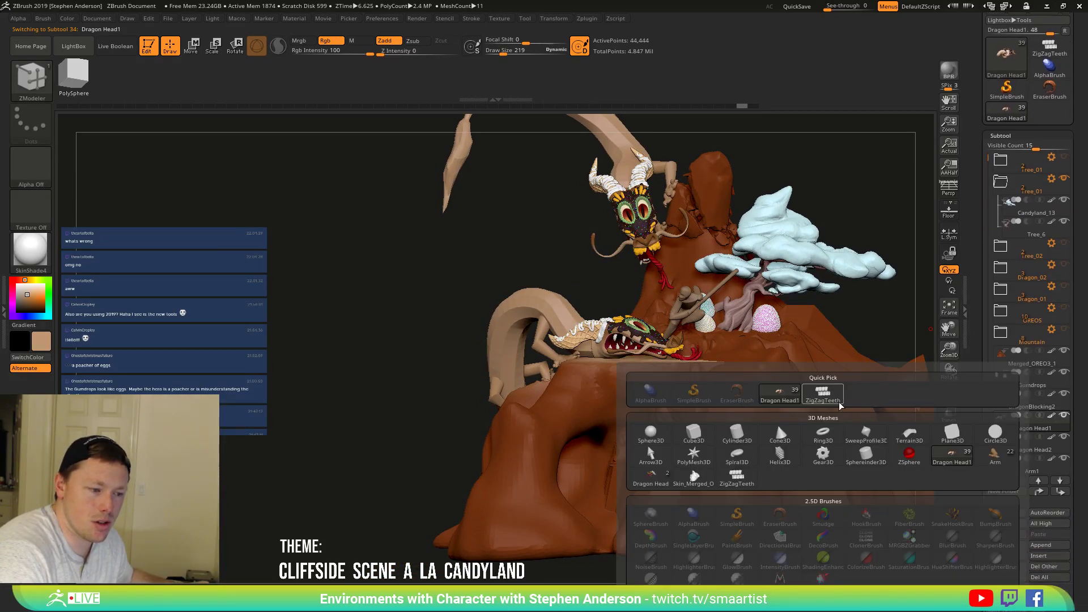
{"action": "left_click", "coordinate": [824, 397]}
Move the inserted tooth strips with the gizmo to the lower dragon head's open mouth and frame them close up.
{"action": "left_click_drag", "start_coordinate": [824, 355], "coordinate": [712, 300]}
{"action": "key", "text": "w"}
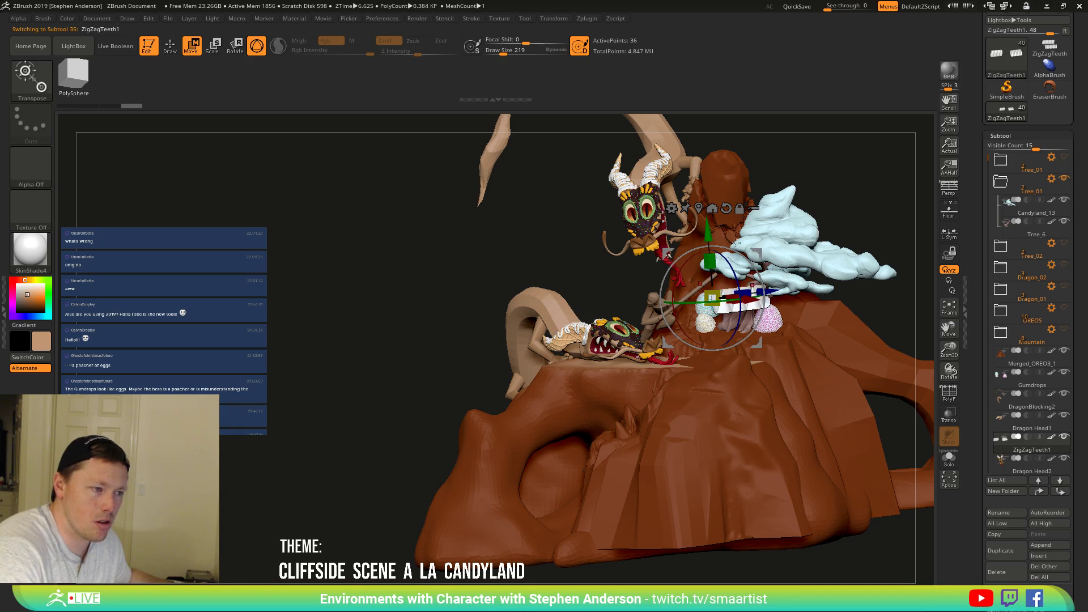
{"action": "left_click_drag", "start_coordinate": [759, 323], "coordinate": [633, 304]}
{"action": "key", "text": "f"}
{"action": "right_click_drag", "start_coordinate": [668, 316], "coordinate": [738, 347]}
{"action": "right_click_drag", "start_coordinate": [603, 338], "coordinate": [581, 340]}
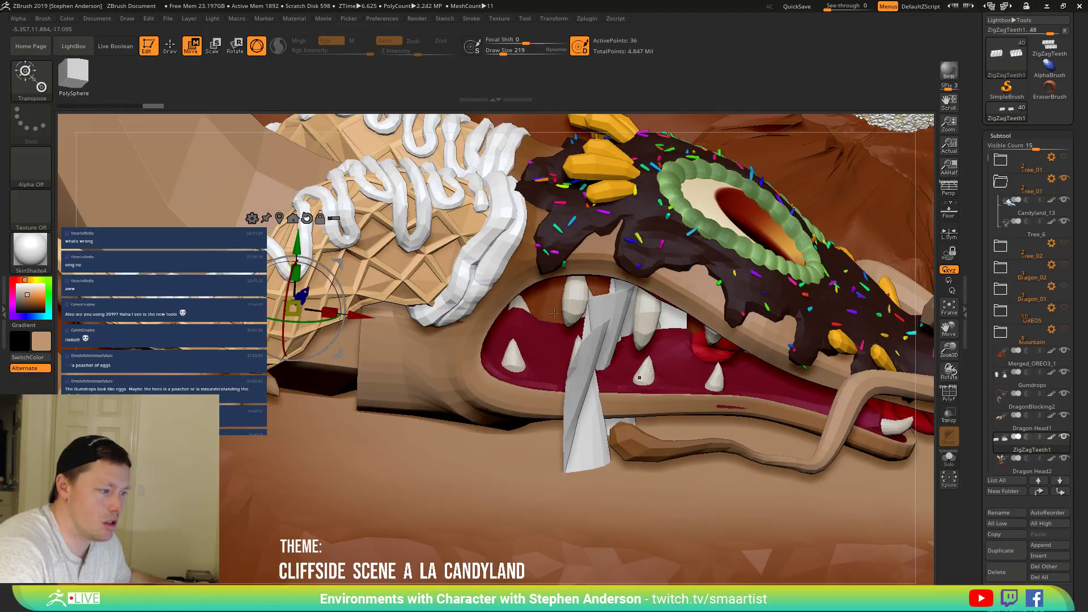
Turn the tooth strips to run along the dragon's jaw, recentre the gizmo and adjust their placement.
{"action": "left_click_drag", "start_coordinate": [313, 323], "coordinate": [315, 253]}
{"action": "left_click", "coordinate": [307, 218]}
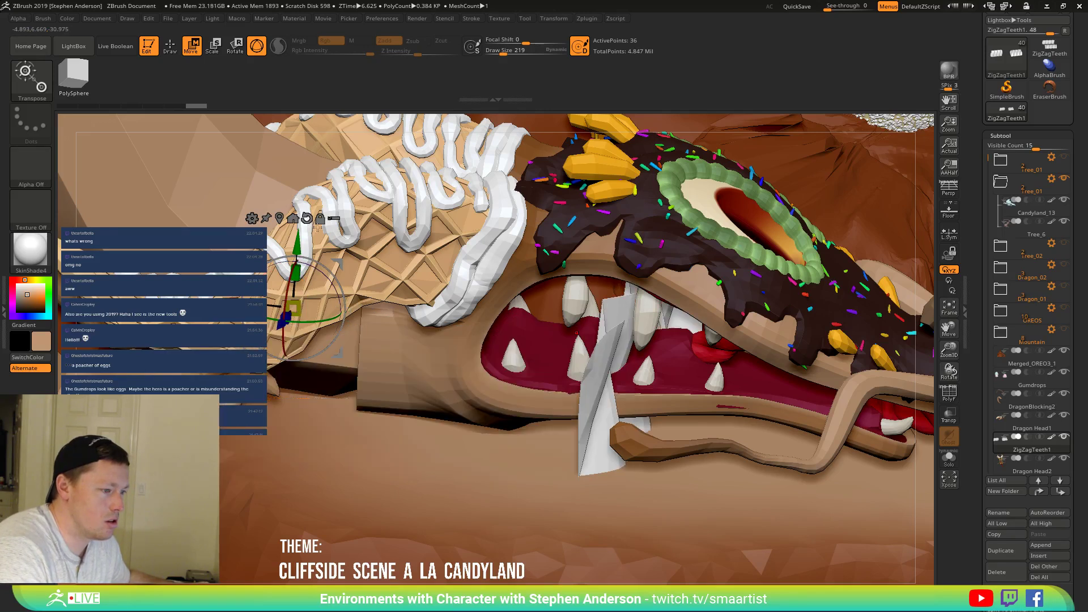
{"action": "key", "text": "ctrl+z"}
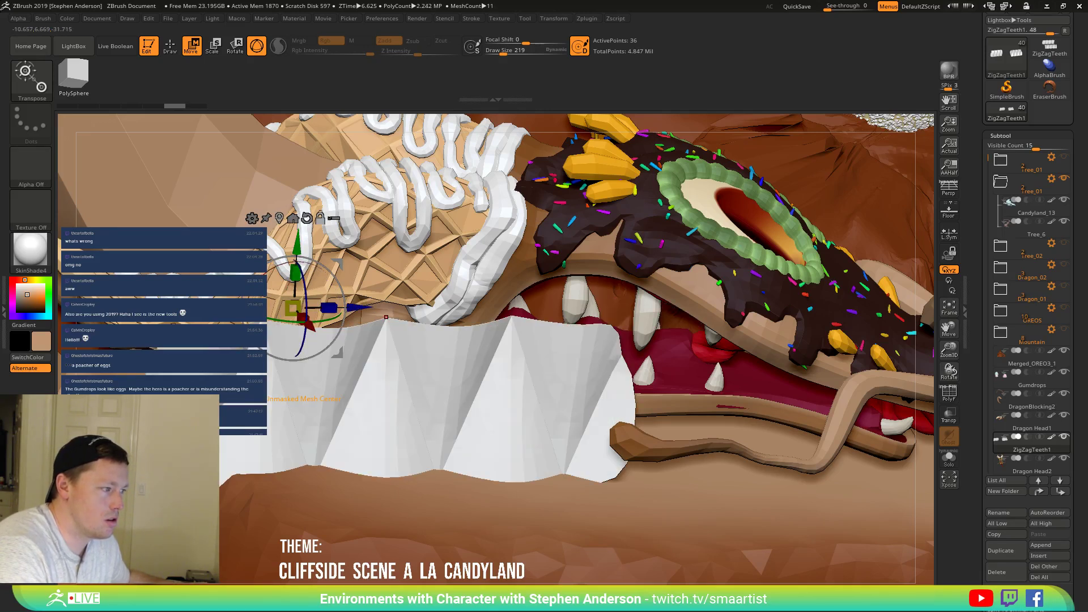
{"action": "left_click", "coordinate": [279, 218]}
{"action": "left_click_drag", "start_coordinate": [322, 318], "coordinate": [306, 303]}
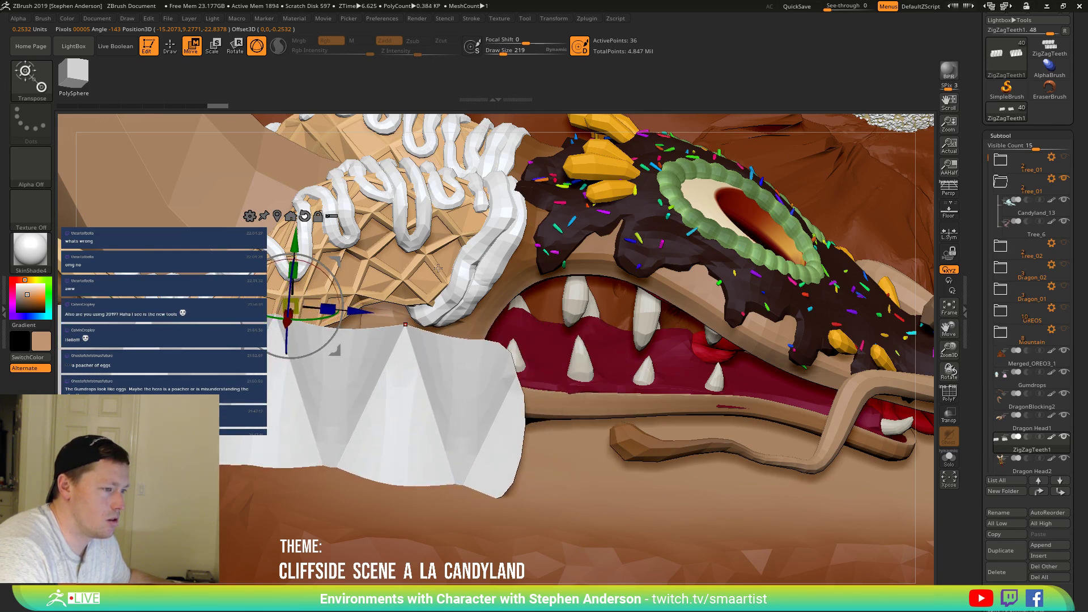
Isolate ZigZagTeeth in a view from above, mask one tooth strip and move the other closer to it.
{"action": "right_click_drag", "start_coordinate": [475, 276], "coordinate": [539, 350], "text": "ctrl"}
{"action": "left_click_drag", "start_coordinate": [435, 175], "coordinate": [594, 82]}
{"action": "right_click_drag", "start_coordinate": [638, 202], "coordinate": [575, 356], "text": "alt"}
{"action": "left_click", "coordinate": [947, 461]}
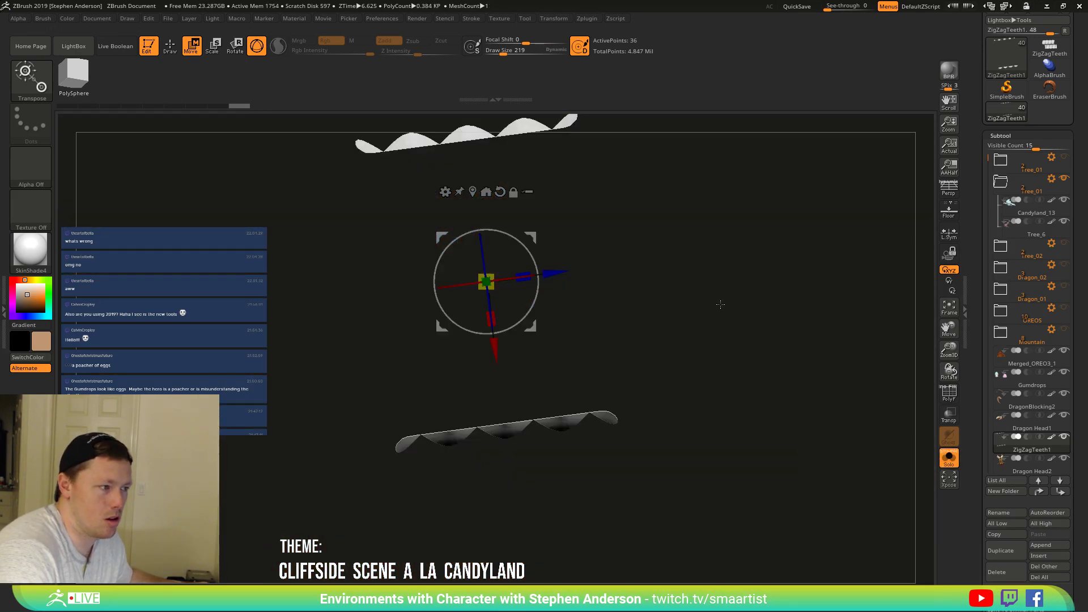
{"action": "right_click_drag", "start_coordinate": [628, 280], "coordinate": [629, 329], "text": "alt"}
{"action": "mouse_move", "coordinate": [648, 404]}
{"action": "left_mouse_down", "text": "ctrl"}
{"action": "mouse_move", "coordinate": [461, 570]}
{"action": "mouse_move", "coordinate": [286, 411]}
{"action": "left_mouse_up", "text": "ctrl"}
{"action": "left_click_drag", "start_coordinate": [496, 402], "coordinate": [562, 559]}
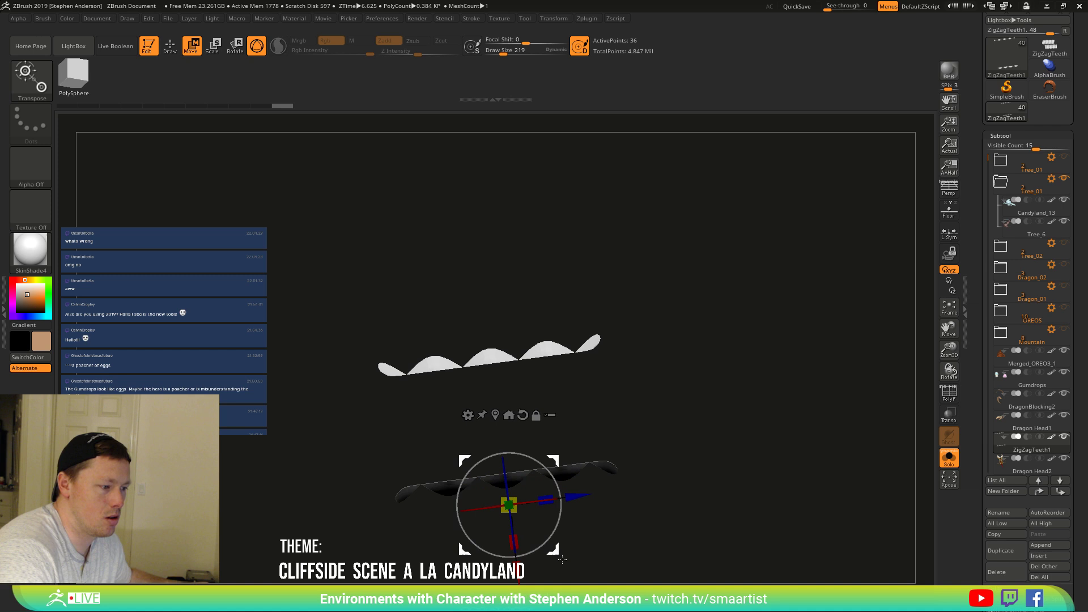
Show the full scene again and shift both tooth strips forward along the lower dragon's snout.
{"action": "left_click", "coordinate": [948, 458]}
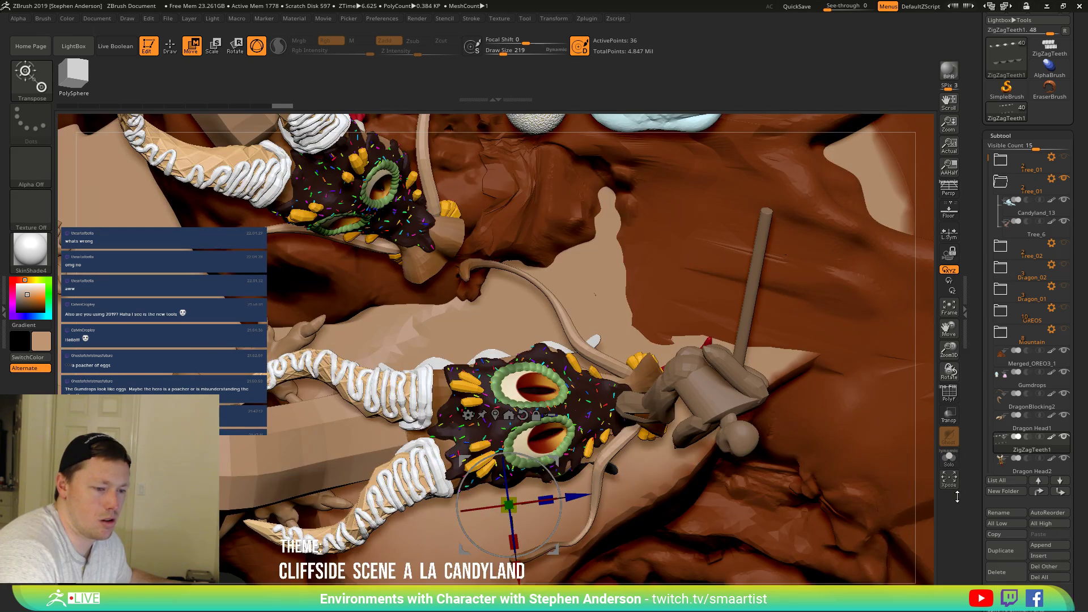
{"action": "left_click", "coordinate": [949, 459]}
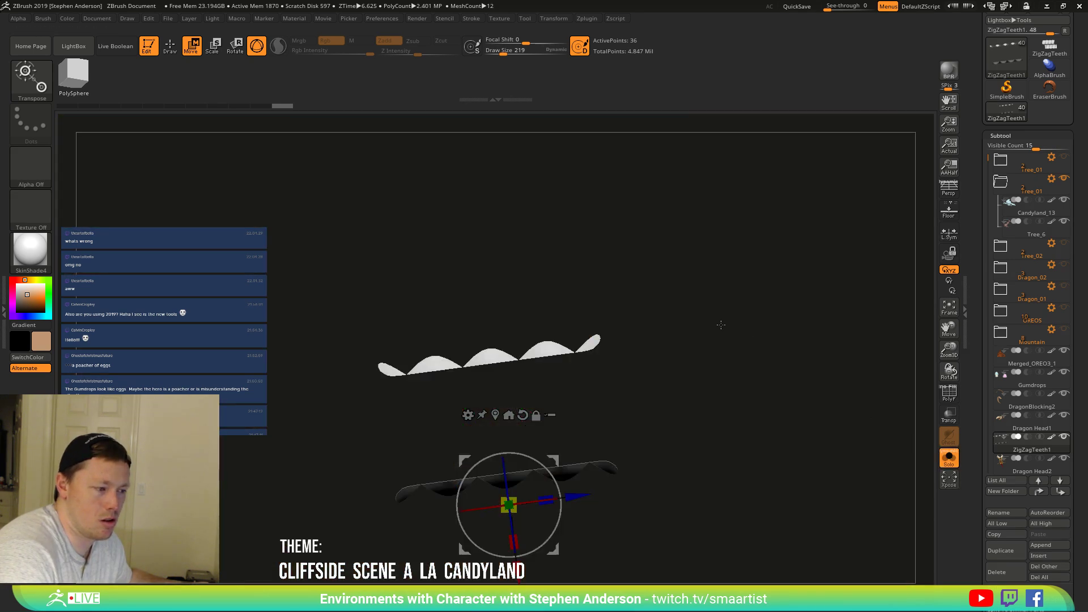
{"action": "left_click", "coordinate": [950, 460]}
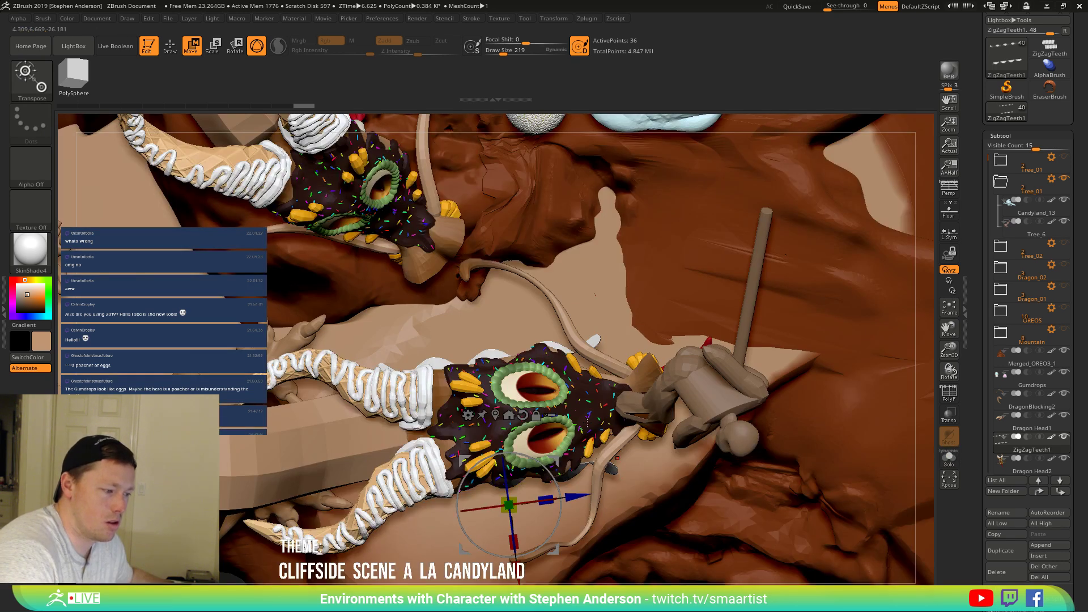
{"action": "left_click_drag", "start_coordinate": [543, 480], "coordinate": [583, 458]}
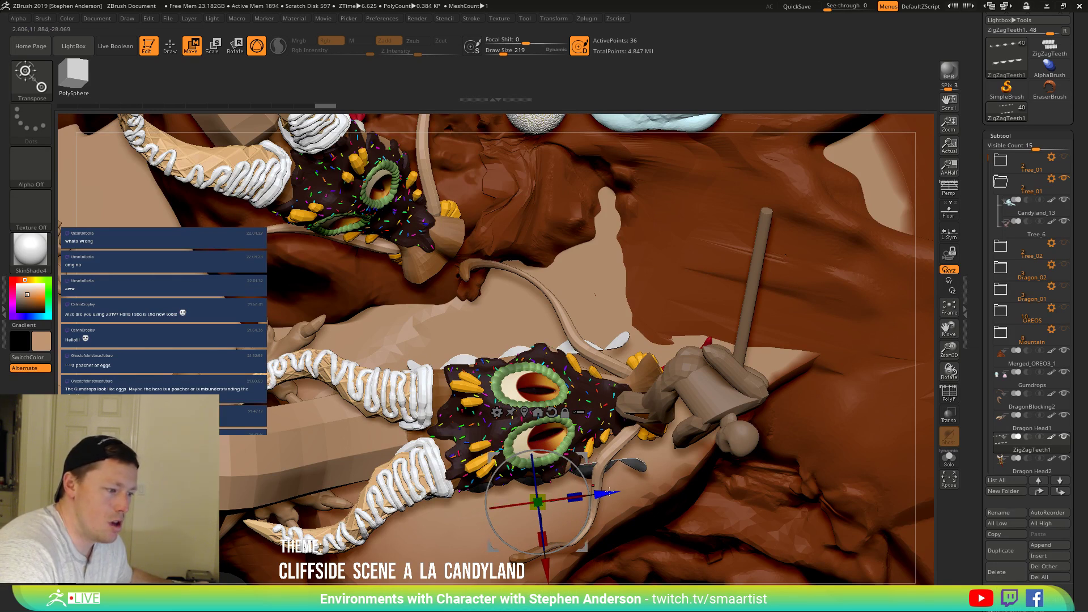
Check ZigZagTeeth in isolation, show the scene again and nudge the tooth strips into the lower dragon's open mouth.
{"action": "left_click", "coordinate": [950, 460]}
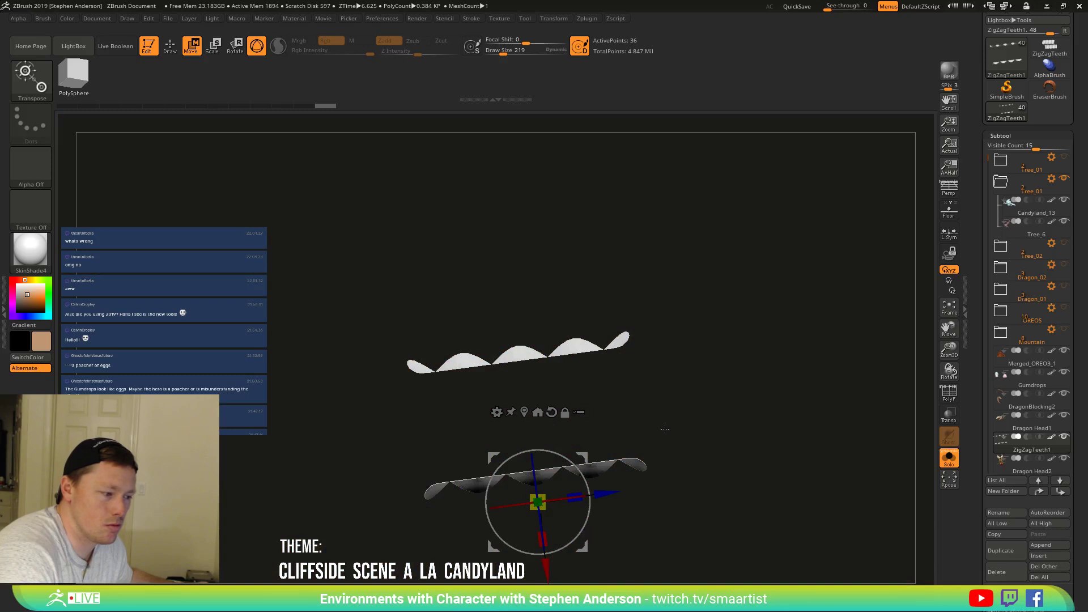
{"action": "left_click", "coordinate": [942, 463]}
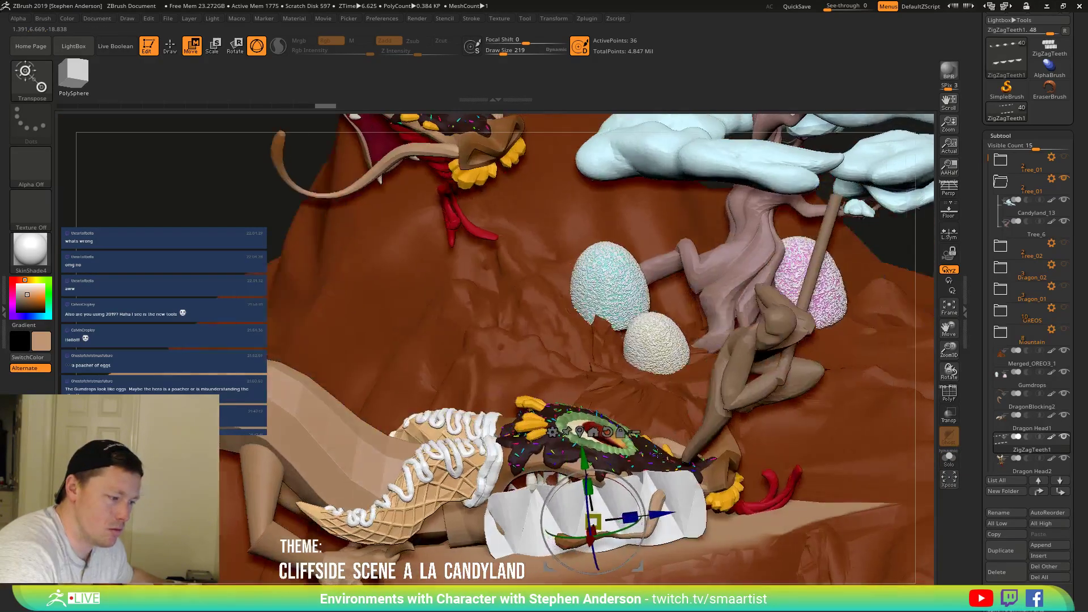
{"action": "right_click_drag", "start_coordinate": [657, 454], "coordinate": [654, 429]}
{"action": "left_click_drag", "start_coordinate": [588, 494], "coordinate": [529, 496]}
{"action": "left_click_drag", "start_coordinate": [639, 459], "coordinate": [608, 438]}
{"action": "mouse_move", "coordinate": [633, 447]}
{"action": "right_mouse_down"}
{"action": "mouse_move", "coordinate": [587, 442]}
{"action": "mouse_move", "coordinate": [646, 439]}
{"action": "mouse_move", "coordinate": [650, 491]}
{"action": "right_mouse_up"}
With the Move brush, reshape the lower and upper edges of the near tooth strip to follow the dragon's gums.
{"action": "key", "text": "b"}
{"action": "key", "text": "q"}
{"action": "key", "text": "b"}
{"action": "key", "text": "m"}
{"action": "key", "text": "v"}
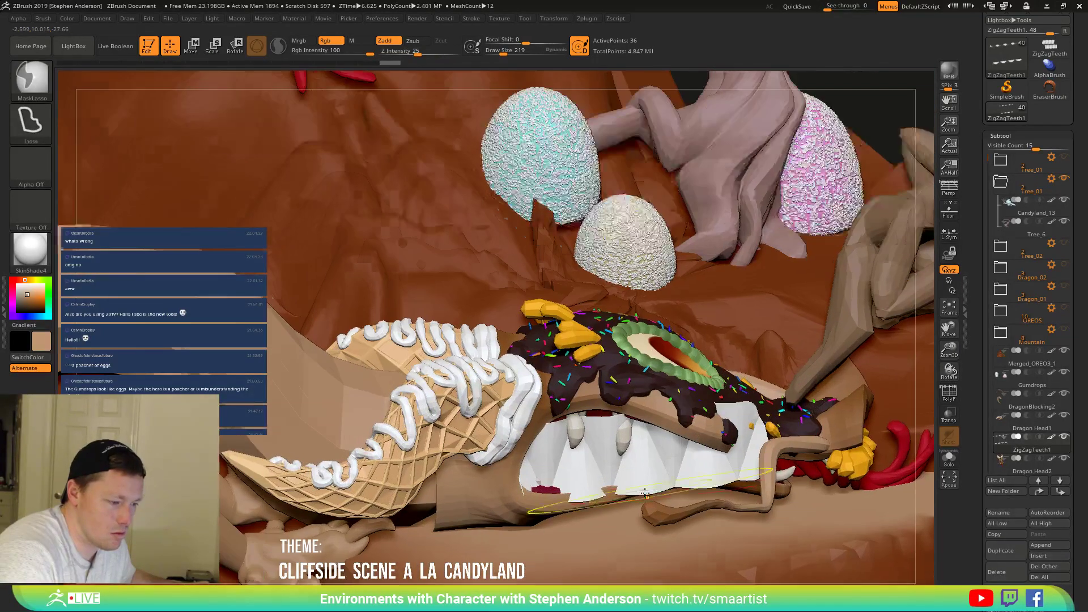
{"action": "left_click_drag", "start_coordinate": [652, 491], "coordinate": [659, 474]}
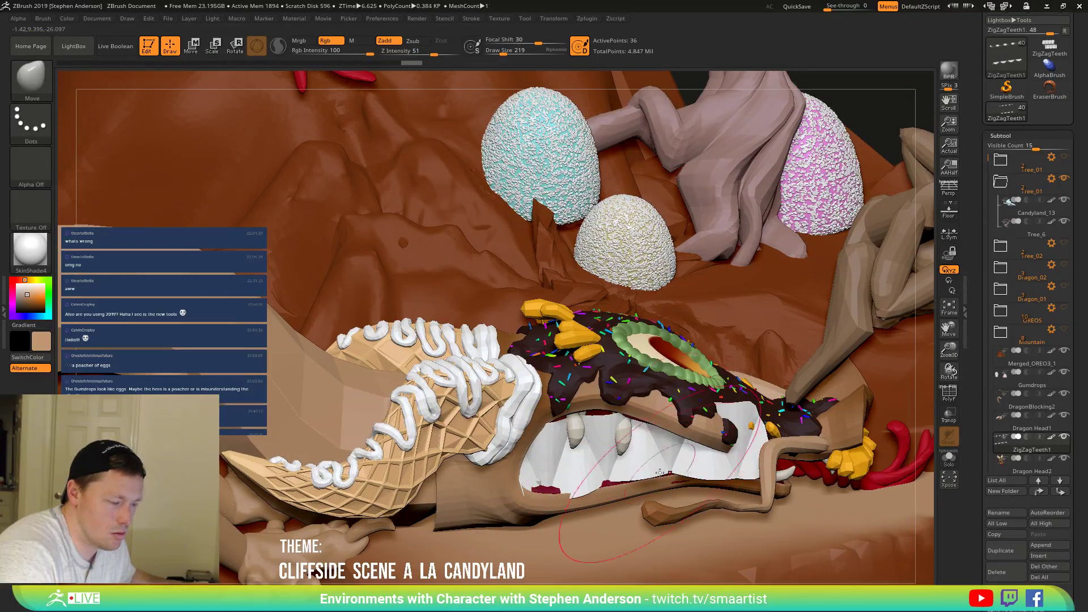
{"action": "right_click_drag", "start_coordinate": [672, 450], "coordinate": [563, 398]}
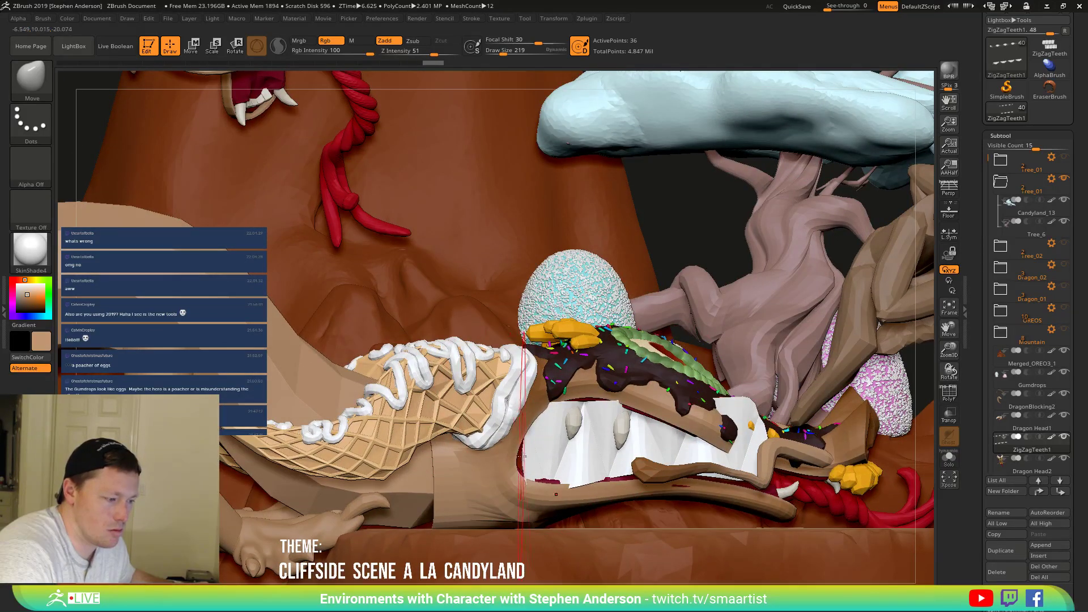
{"action": "left_click_drag", "start_coordinate": [583, 483], "coordinate": [587, 465]}
{"action": "left_click_drag", "start_coordinate": [579, 415], "coordinate": [580, 395]}
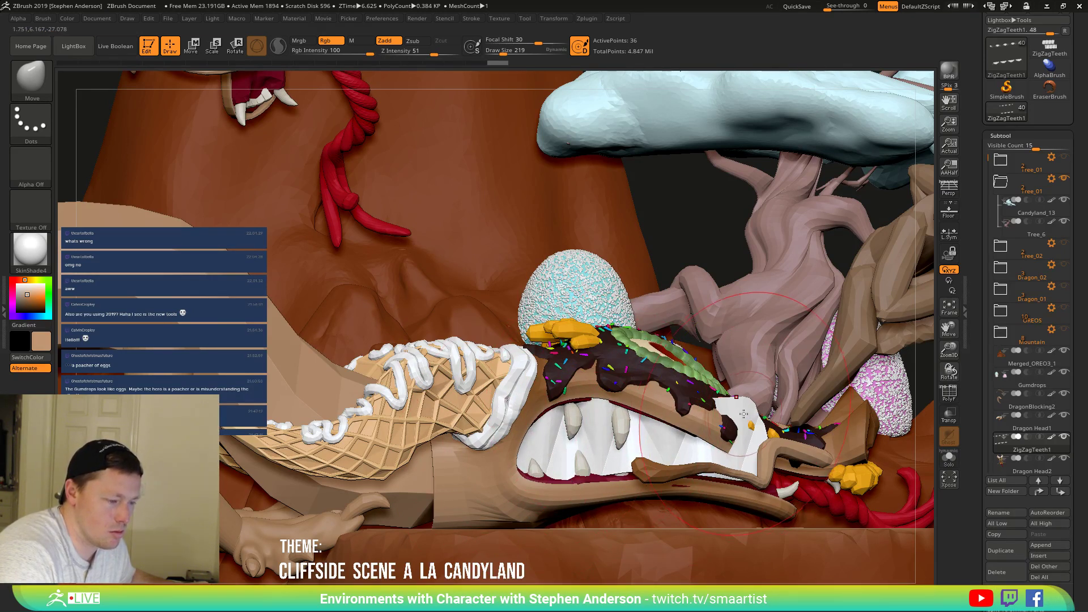
Push the front part of the tooth strip inward to follow the dragon's lower jaw, checking the fit from several sides.
{"action": "right_click_drag", "start_coordinate": [744, 395], "coordinate": [749, 428]}
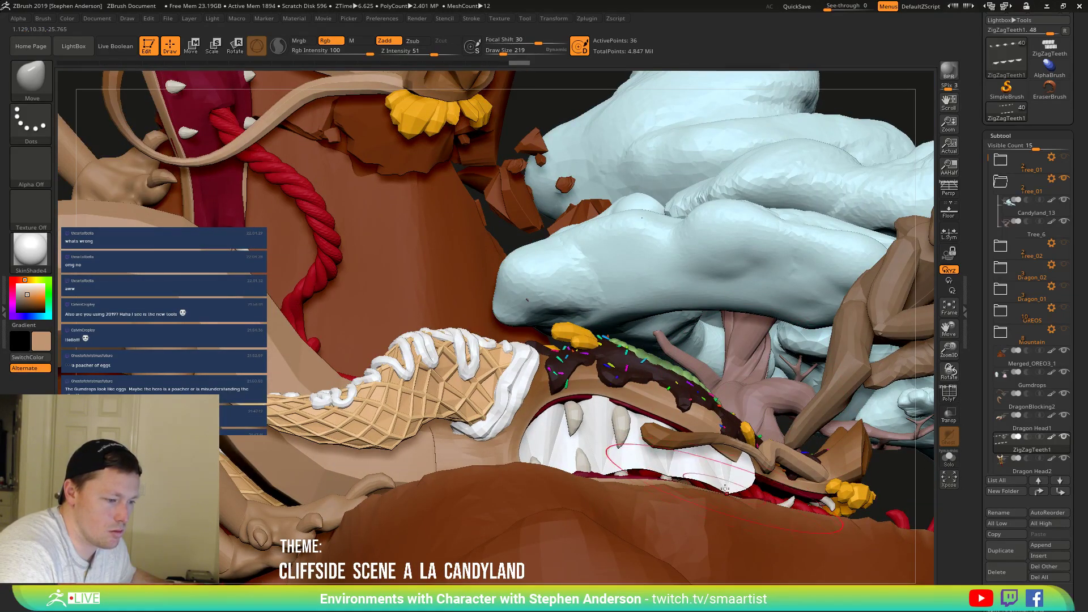
{"action": "left_click_drag", "start_coordinate": [723, 489], "coordinate": [699, 486]}
{"action": "right_click_drag", "start_coordinate": [735, 503], "coordinate": [713, 486]}
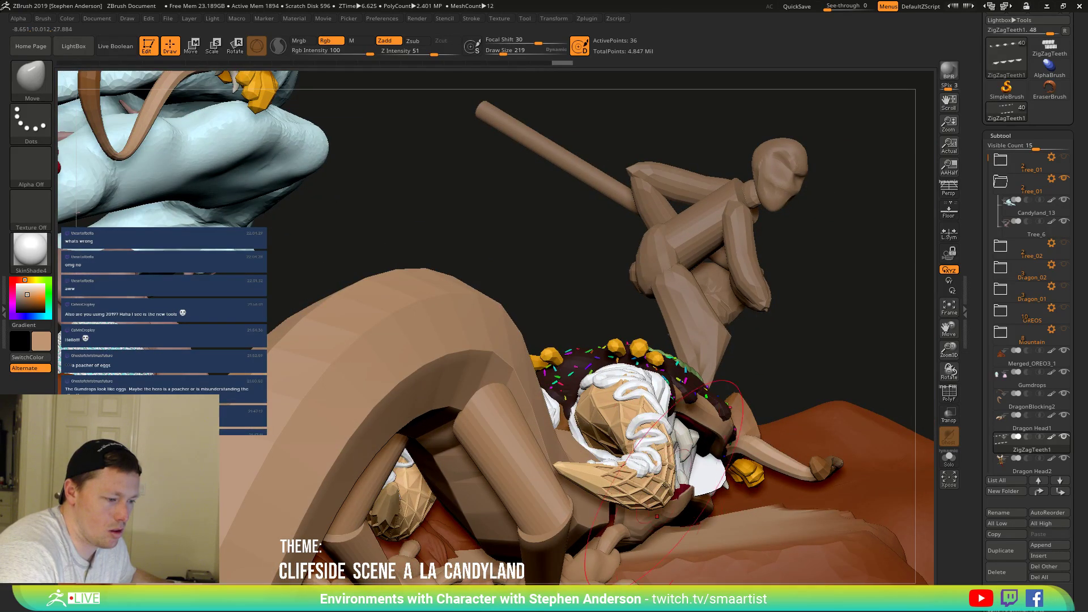
{"action": "right_click_drag", "start_coordinate": [644, 484], "coordinate": [575, 383]}
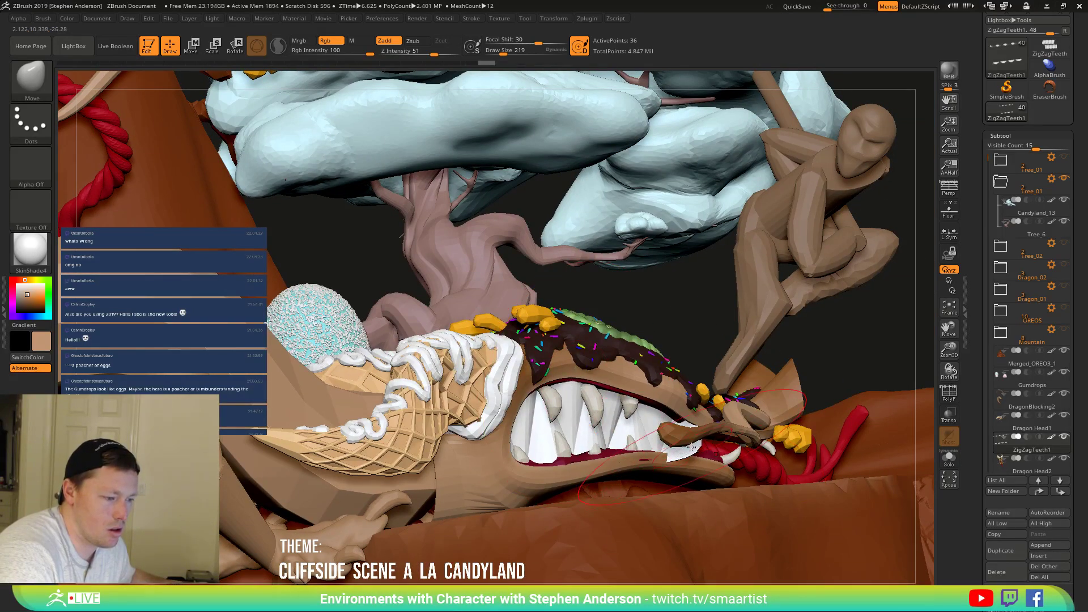
Make Dragon Head1 the active subtool and try to hide the original fangs overlapping the new teeth.
{"action": "right_click_drag", "start_coordinate": [648, 434], "coordinate": [690, 396]}
{"action": "left_click", "coordinate": [680, 393], "text": "alt"}
{"action": "key", "text": "ctrl+shift"}
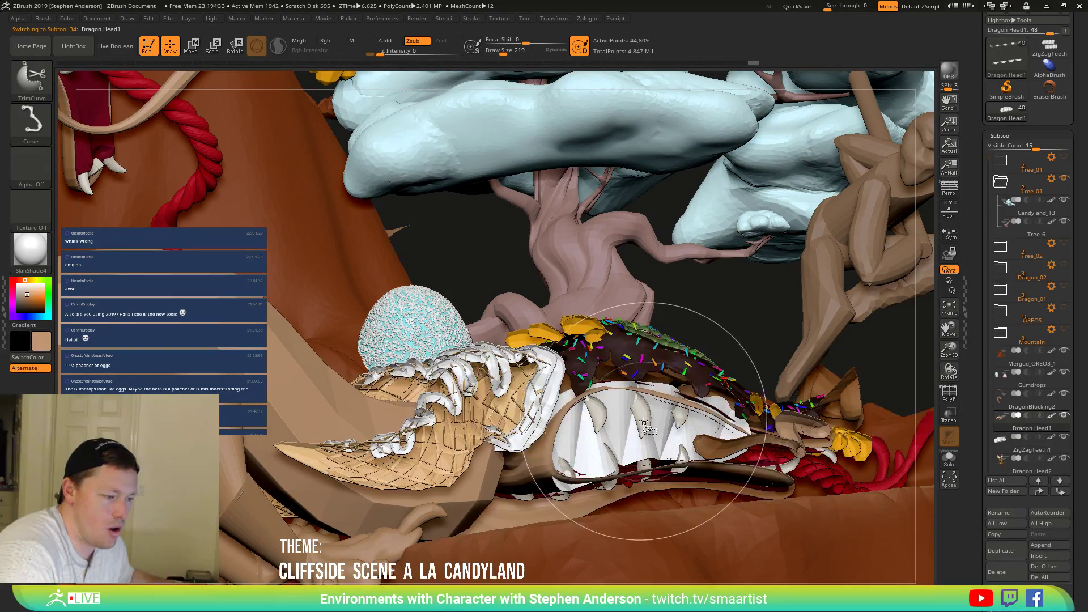
{"action": "left_click", "coordinate": [645, 425], "text": "ctrl+alt+shift"}
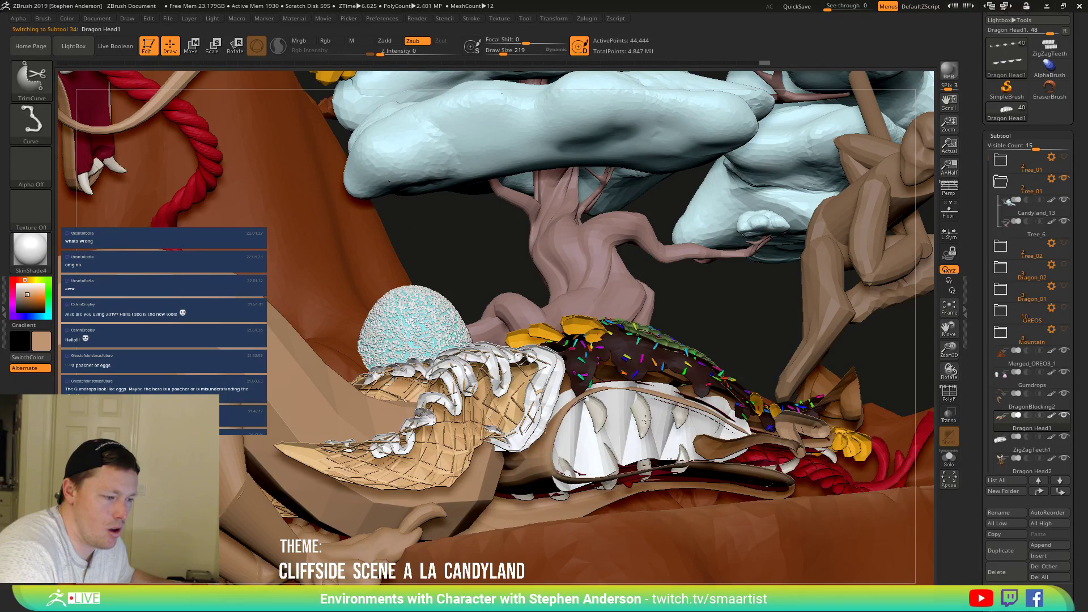
{"action": "left_click", "coordinate": [650, 419], "text": "ctrl+shift"}
{"action": "key", "text": "ctrl+z"}
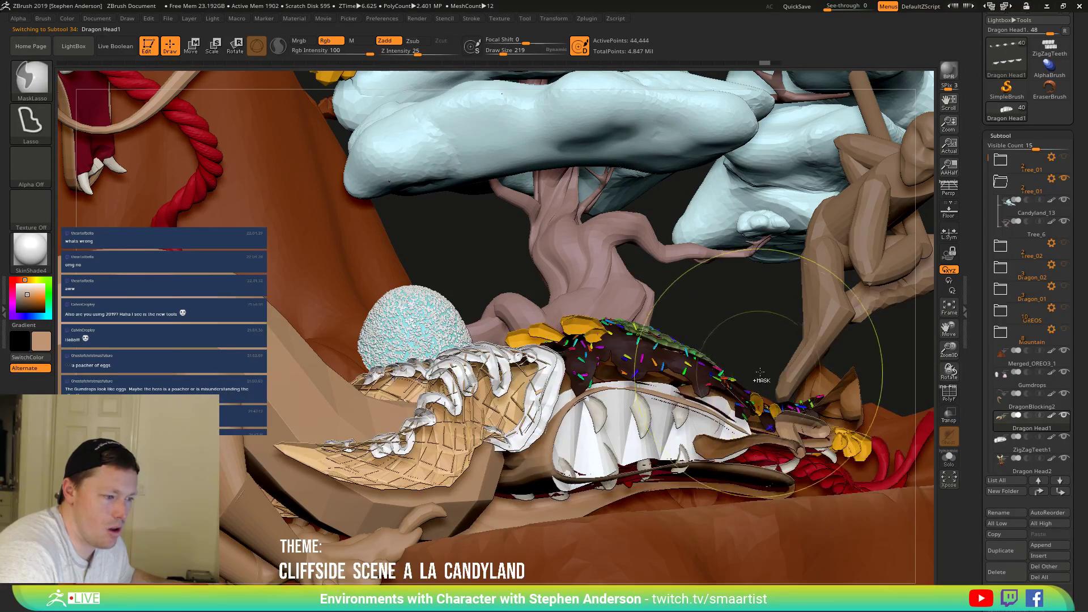
Isolate Dragon Head1 and display its polygroups and wireframe with PolyFrame.
{"action": "left_click", "coordinate": [948, 457]}
{"action": "left_click_drag", "start_coordinate": [913, 449], "coordinate": [758, 458]}
{"action": "key", "text": "shift+f"}
{"action": "key", "text": "ctrl+shift"}
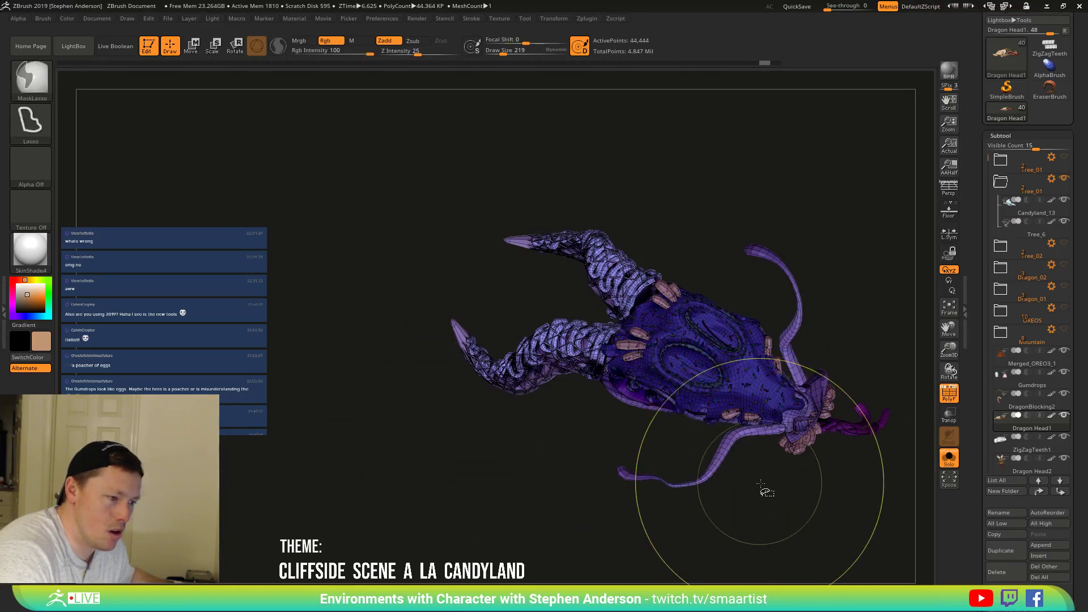
{"action": "mouse_move", "coordinate": [765, 483]}
{"action": "left_mouse_down"}
{"action": "mouse_move", "coordinate": [780, 491]}
{"action": "mouse_move", "coordinate": [801, 453]}
{"action": "mouse_move", "coordinate": [801, 404]}
{"action": "mouse_move", "coordinate": [683, 391]}
{"action": "mouse_move", "coordinate": [637, 408]}
{"action": "left_mouse_up"}
{"action": "left_click", "coordinate": [780, 493], "text": "ctrl+shift"}
{"action": "right_click_drag", "start_coordinate": [647, 424], "coordinate": [661, 433], "text": "ctrl"}
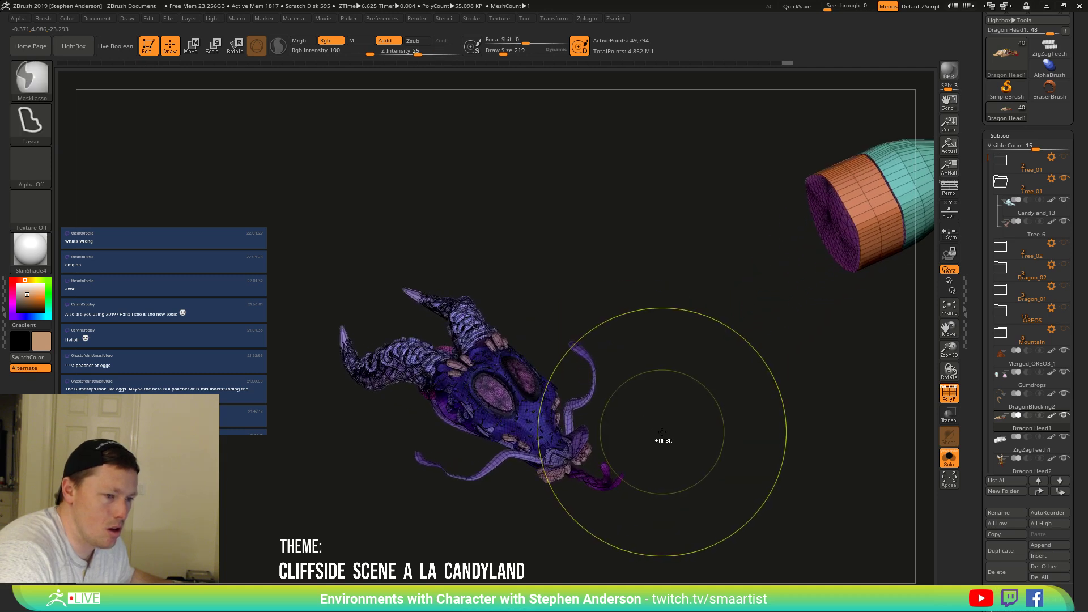
{"action": "left_click_drag", "start_coordinate": [653, 420], "coordinate": [673, 410]}
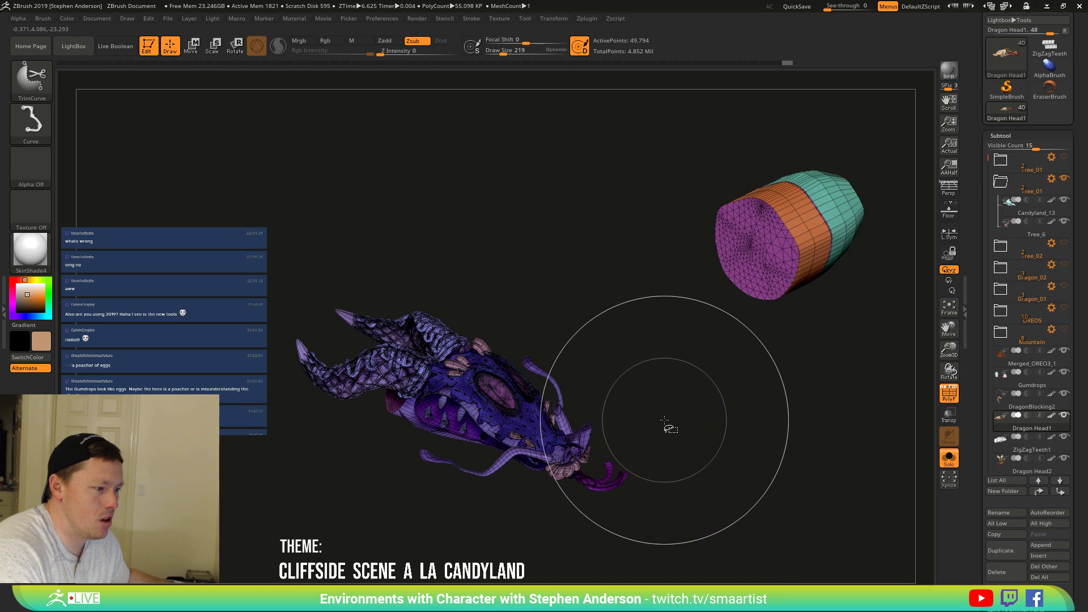
{"action": "key", "text": "ctrl+z"}
{"action": "key", "text": "ctrl+z"}
{"action": "key", "text": "ctrl+z"}
{"action": "key", "text": "ctrl+z"}
{"action": "key", "text": "ctrl+z"}
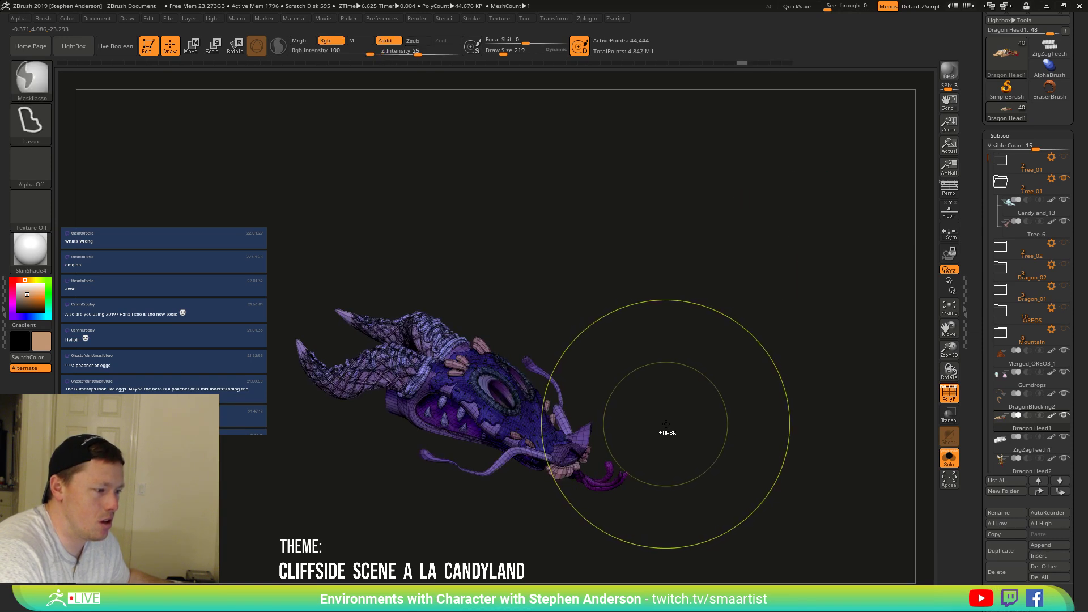
Turn off PolyFrame and delete the hidden geometry of Dragon Head1 with Del Hidden.
{"action": "key", "text": "shift+f"}
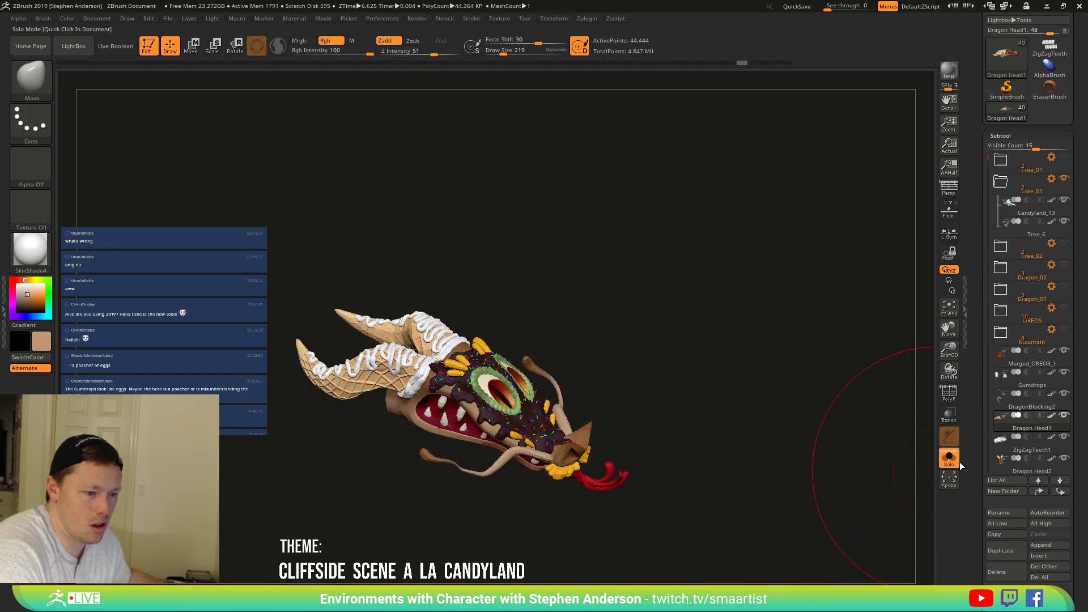
{"action": "left_click_drag", "start_coordinate": [709, 440], "coordinate": [806, 433]}
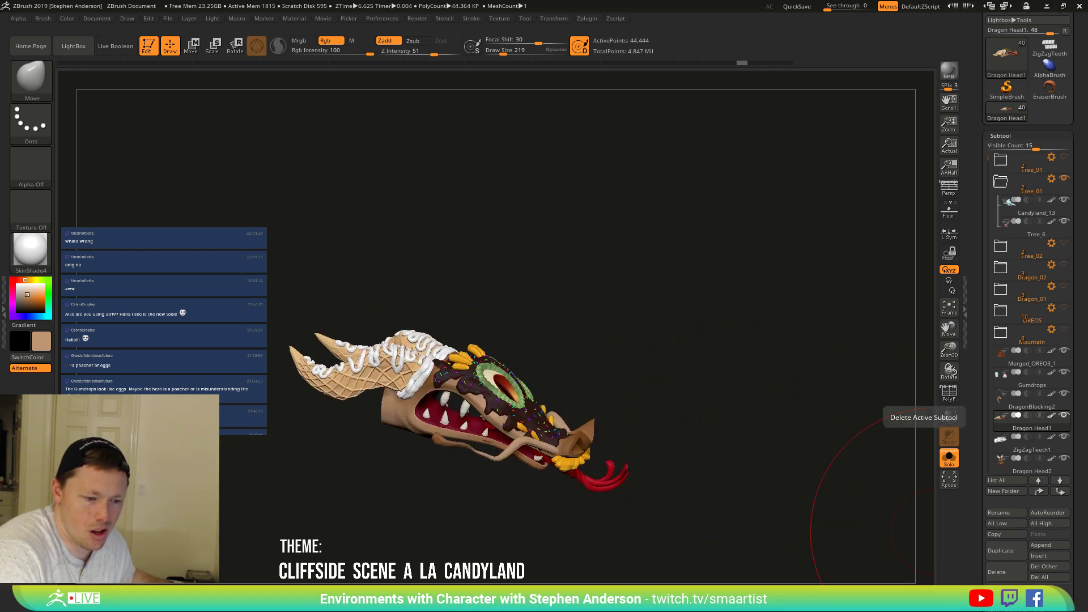
{"action": "scroll", "coordinate": [1017, 521], "scroll_direction": "down", "scroll_amount": 5}
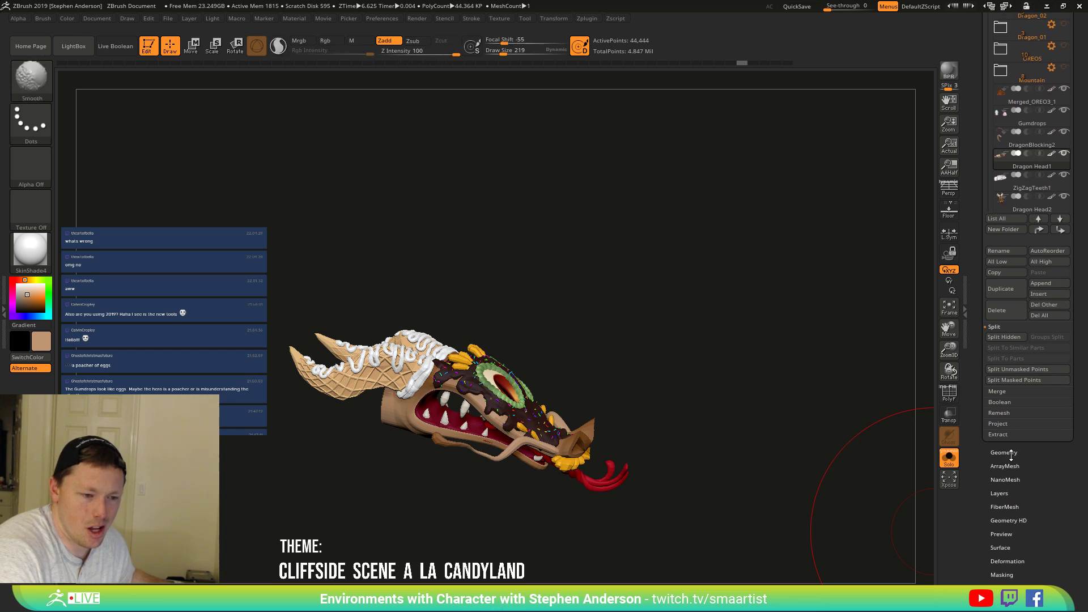
{"action": "left_click", "coordinate": [1004, 453]}
{"action": "scroll", "coordinate": [1077, 559], "scroll_direction": "down", "scroll_amount": 3}
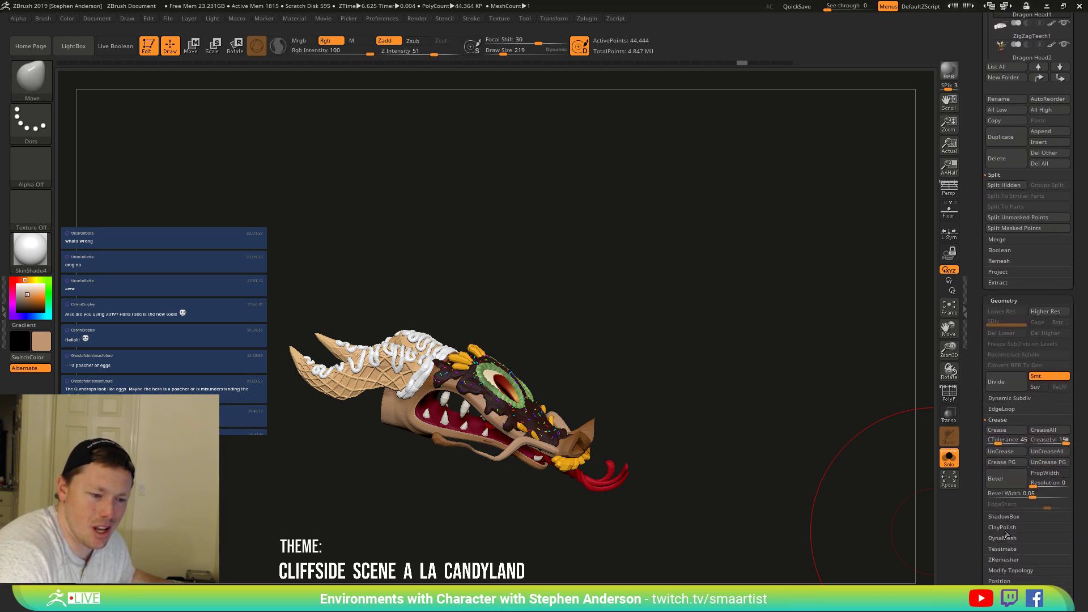
{"action": "left_click", "coordinate": [1007, 569]}
{"action": "left_click", "coordinate": [1001, 525]}
Set the selection brush to SelectRect, frame the fangs in the open mouth close up and activate the ZModeler brush.
{"action": "left_click_drag", "start_coordinate": [559, 480], "coordinate": [488, 443]}
{"action": "right_click_drag", "start_coordinate": [459, 430], "coordinate": [487, 451], "text": "ctrl"}
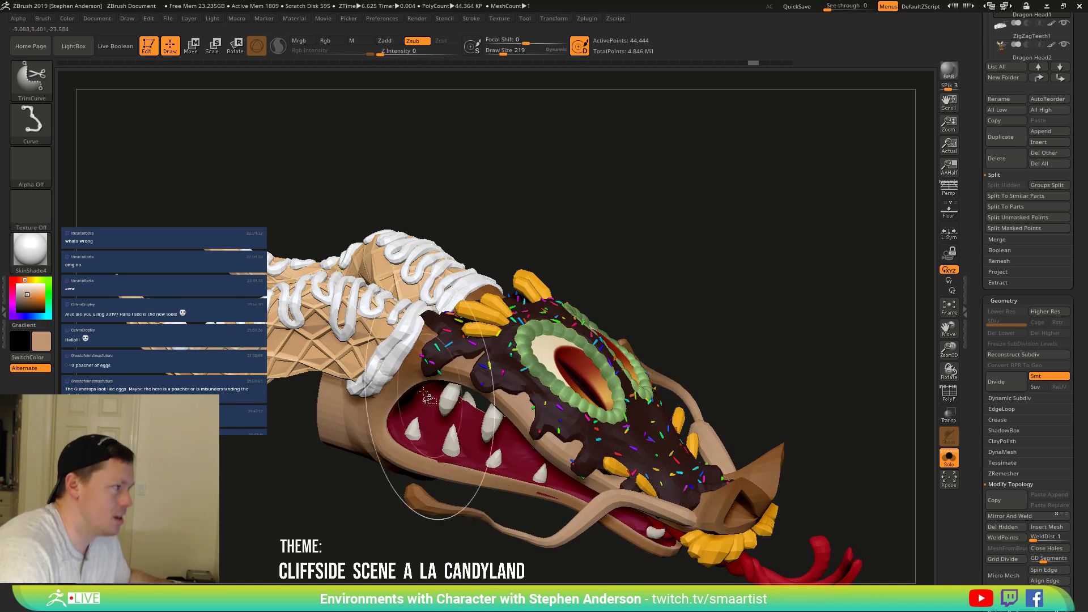
{"action": "left_click", "coordinate": [26, 77]}
{"action": "left_click", "coordinate": [134, 92]}
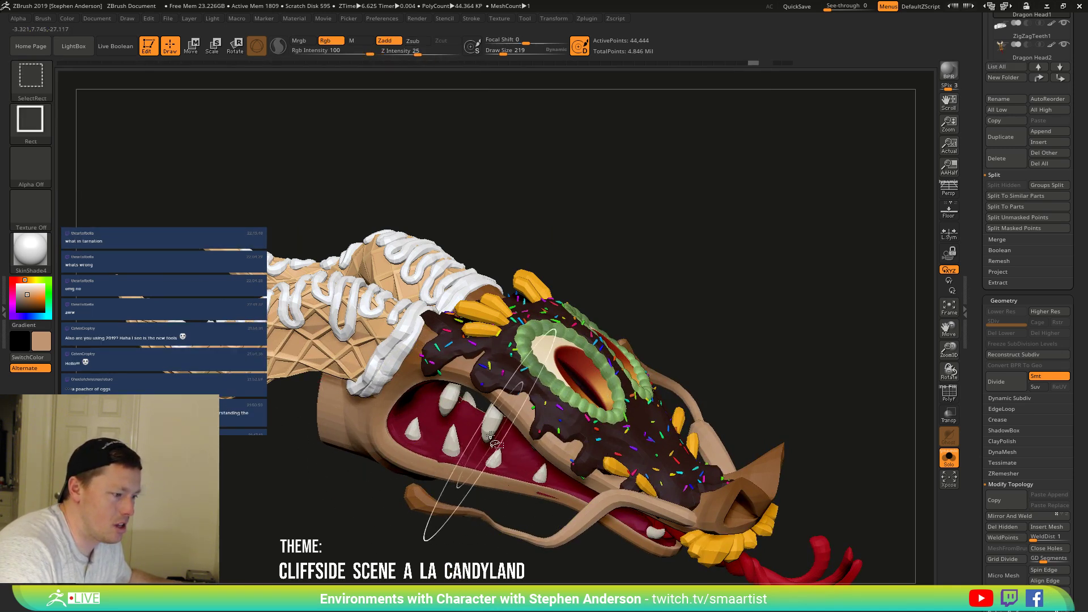
{"action": "mouse_move", "coordinate": [486, 430]}
{"action": "right_mouse_down"}
{"action": "mouse_move", "coordinate": [477, 403]}
{"action": "mouse_move", "coordinate": [470, 448]}
{"action": "mouse_move", "coordinate": [493, 458]}
{"action": "right_mouse_up"}
{"action": "key", "text": "b"}
{"action": "key", "text": "i"}
{"action": "key", "text": "s"}
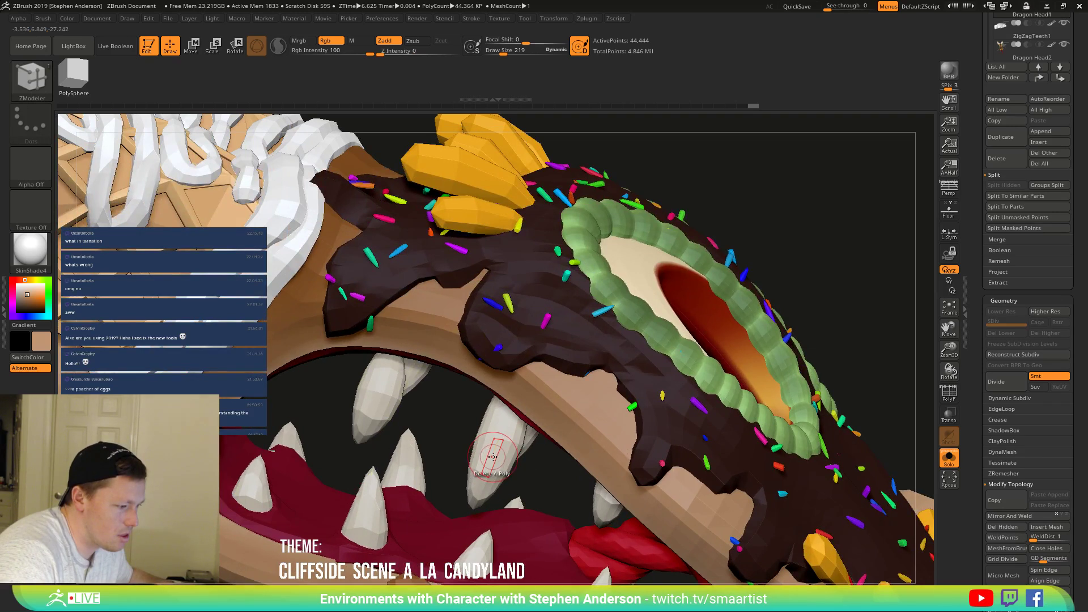
{"action": "key", "text": "space"}
{"action": "left_click", "coordinate": [545, 340]}
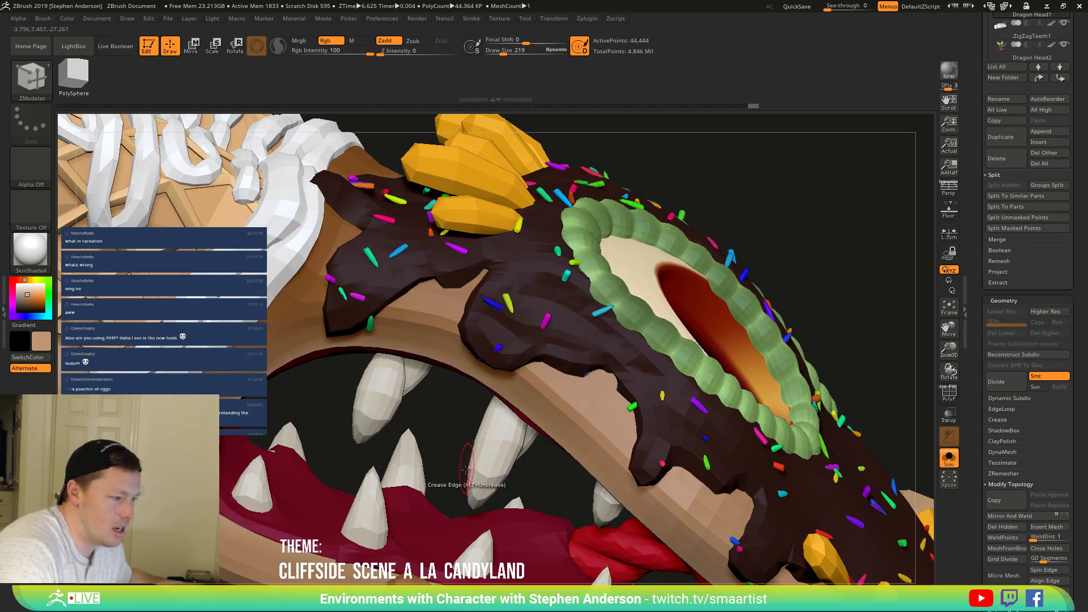
{"action": "left_click", "coordinate": [491, 460]}
{"action": "key", "text": "ctrl+z"}
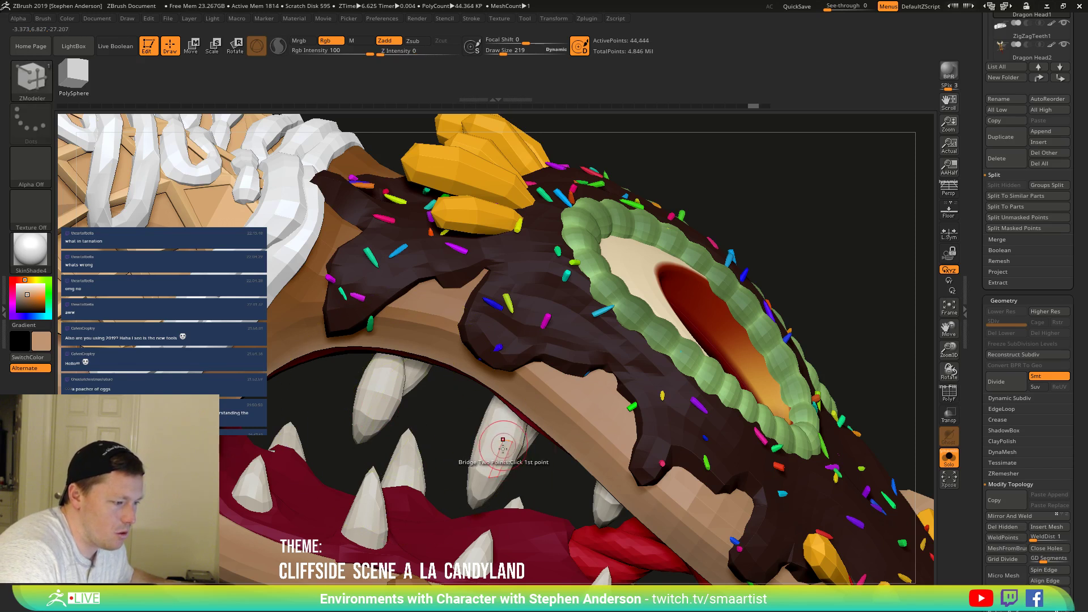
Set ZModeler's polygon action to PolyGroup Island, show PolyFrame and give the two large near-side upper fangs a new polygroup.
{"action": "key", "text": "space"}
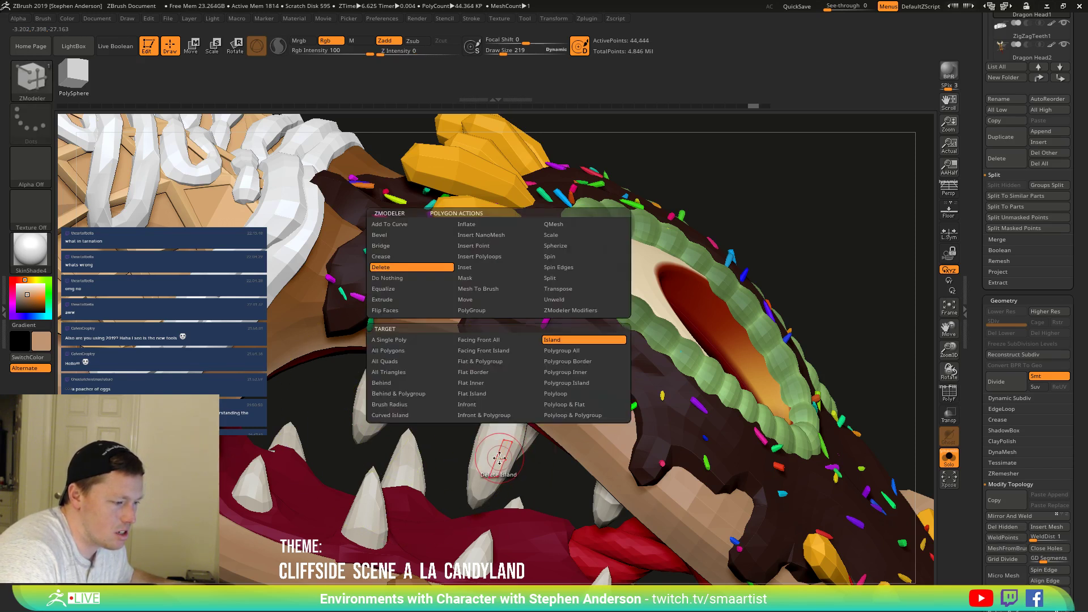
{"action": "left_click", "coordinate": [497, 310]}
{"action": "left_click", "coordinate": [443, 439]}
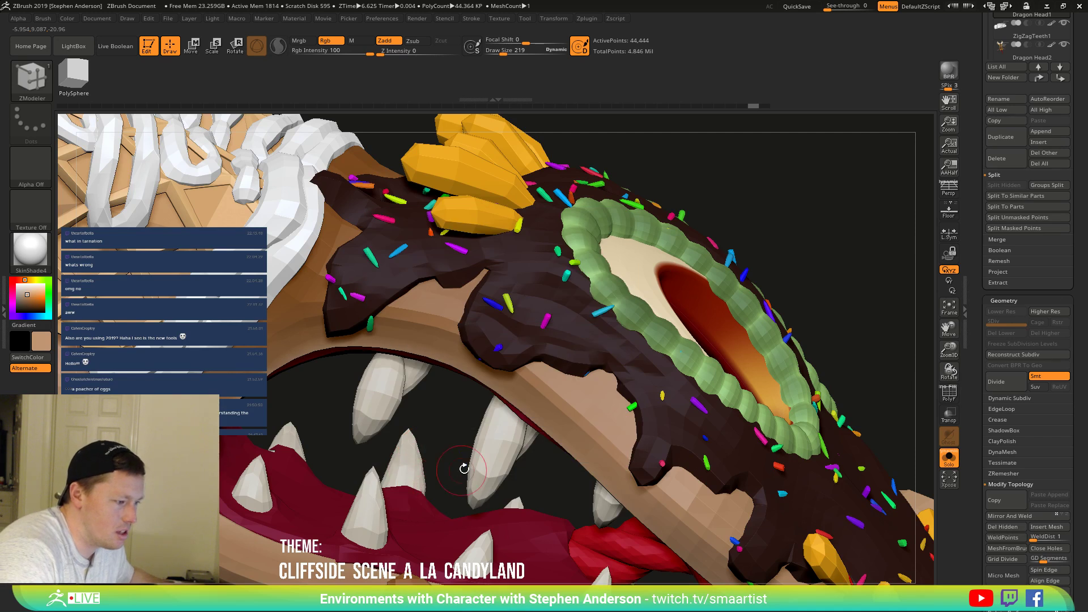
{"action": "key", "text": "shift+f"}
{"action": "left_click", "coordinate": [493, 457]}
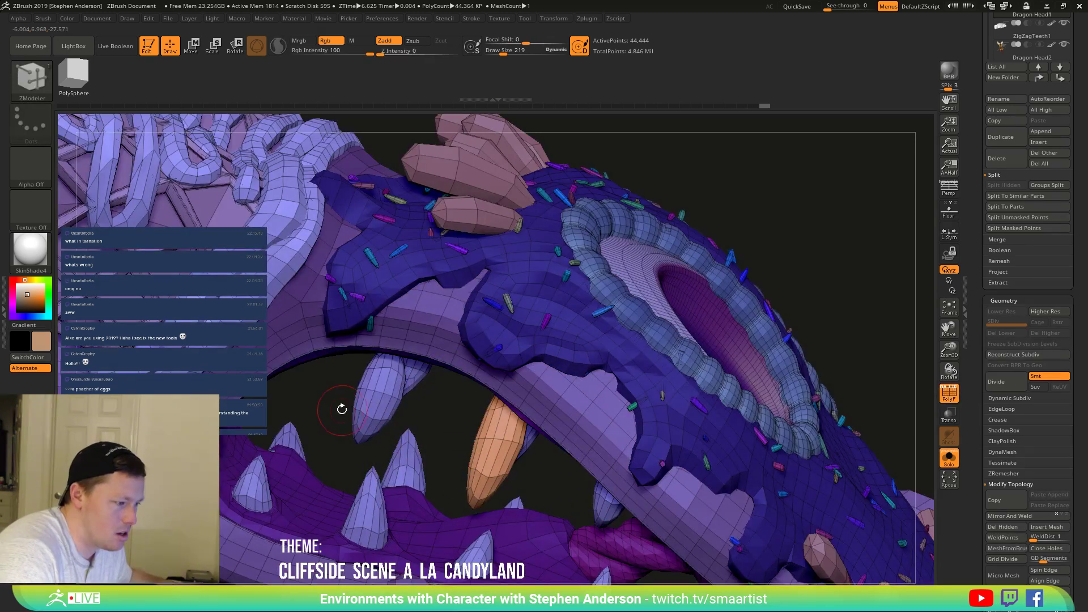
{"action": "left_click", "coordinate": [374, 403]}
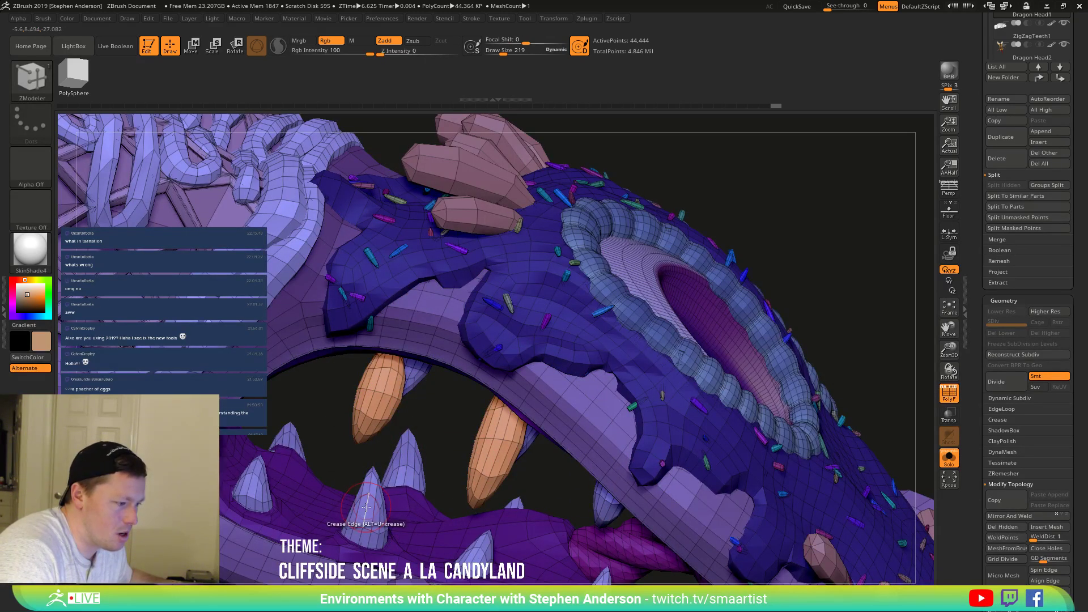
Assign the fang polygroup to the lower fangs along the jaw and to the front upper fang.
{"action": "left_click", "coordinate": [369, 510]}
{"action": "left_click", "coordinate": [413, 460]}
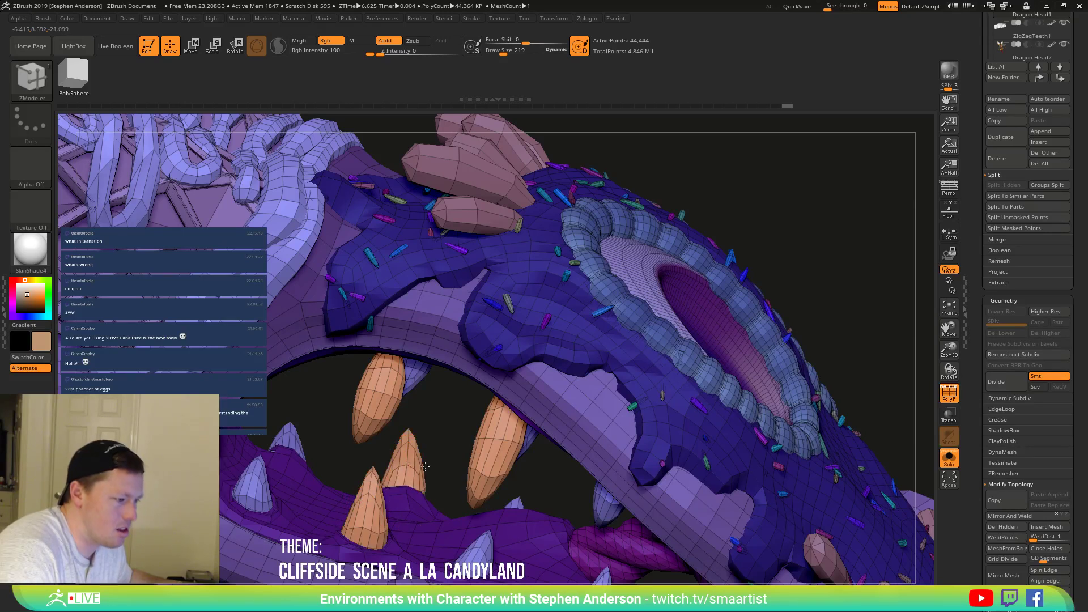
{"action": "left_click", "coordinate": [479, 556]}
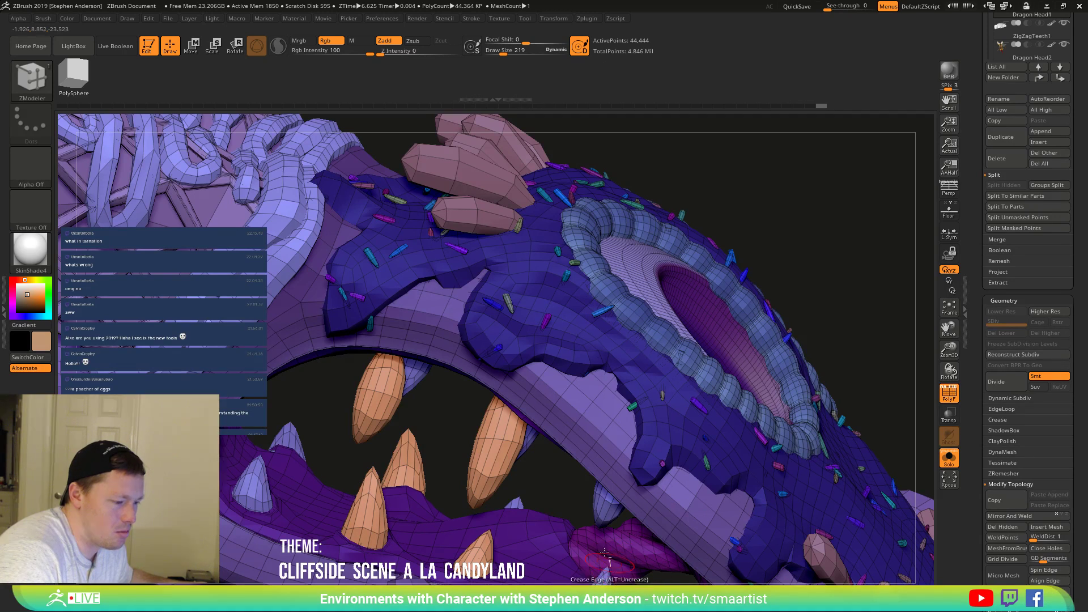
{"action": "right_click_drag", "start_coordinate": [610, 564], "coordinate": [586, 456], "text": "alt"}
{"action": "left_click", "coordinate": [580, 487]}
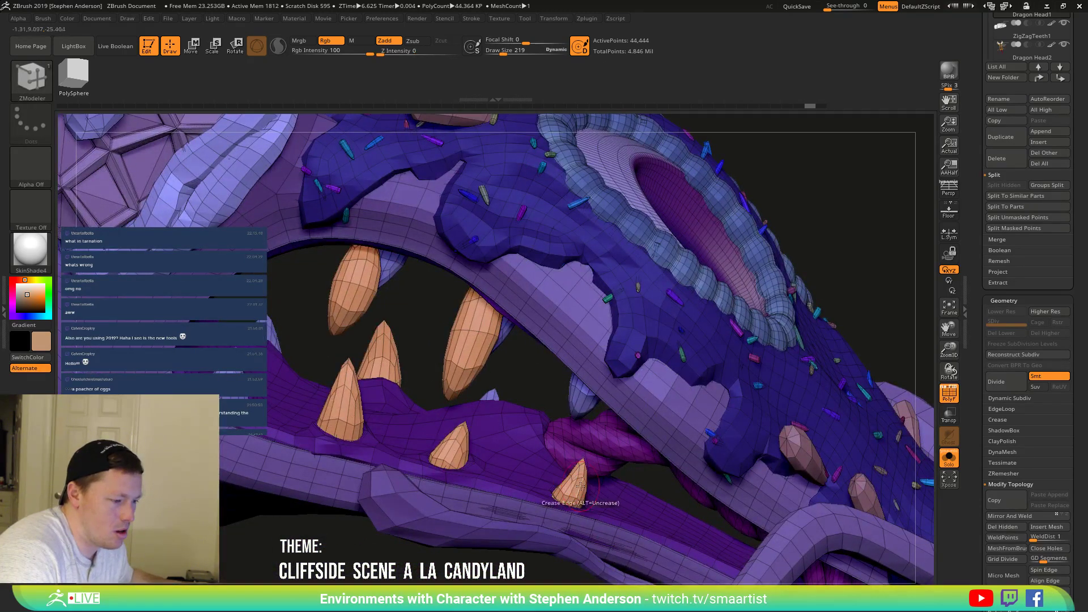
{"action": "left_click", "coordinate": [580, 400]}
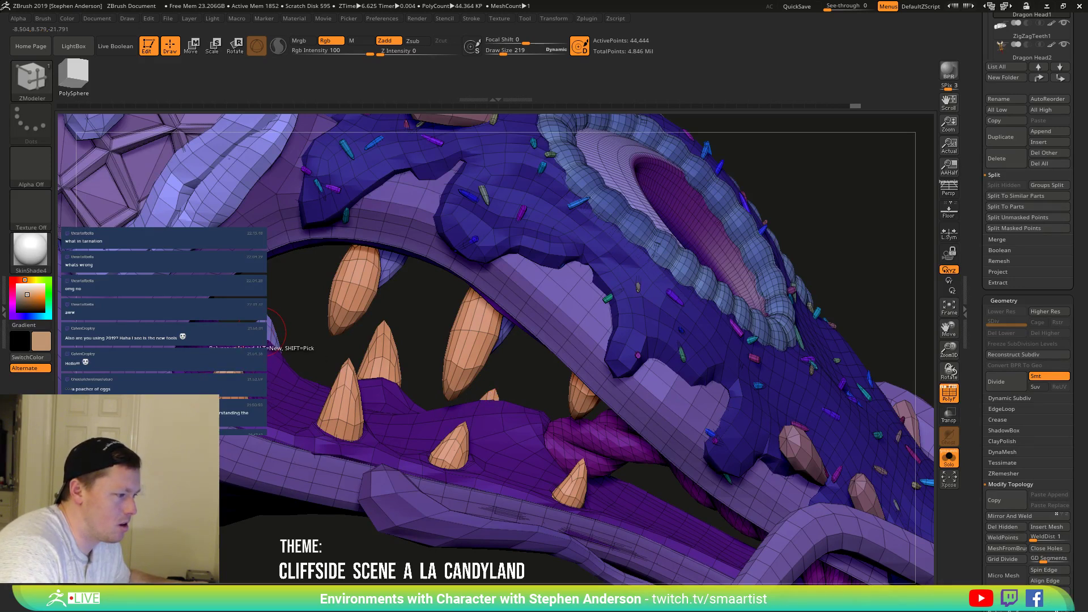
Add the far-side upper fangs behind the two large near-side ones to the fang polygroup.
{"action": "left_click", "coordinate": [391, 265]}
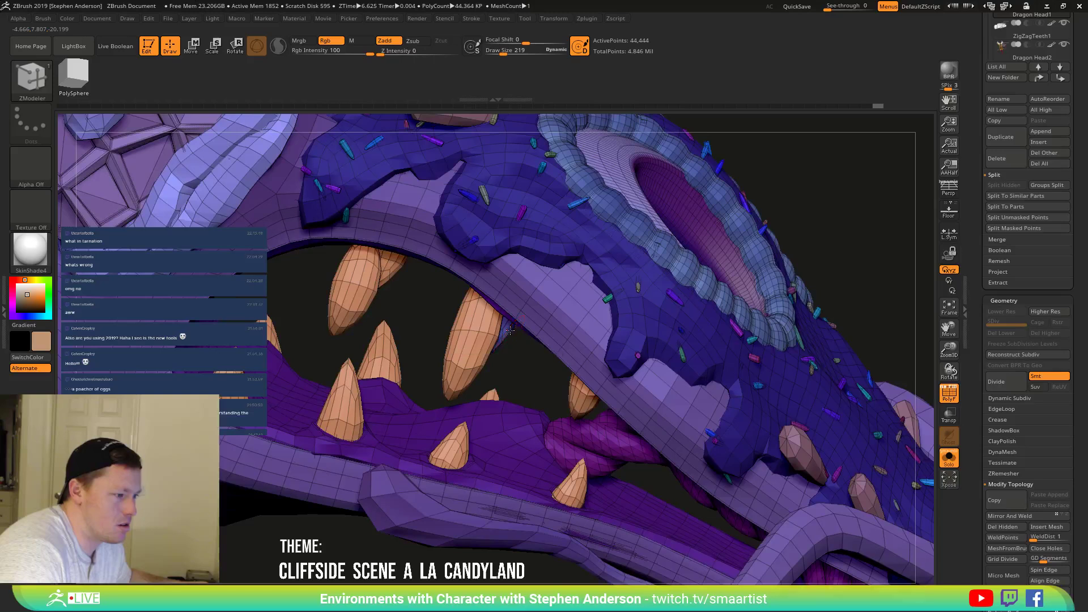
{"action": "left_click_drag", "start_coordinate": [510, 335], "coordinate": [510, 317]}
{"action": "right_click_drag", "start_coordinate": [509, 317], "coordinate": [563, 309]}
{"action": "left_click", "coordinate": [499, 309]}
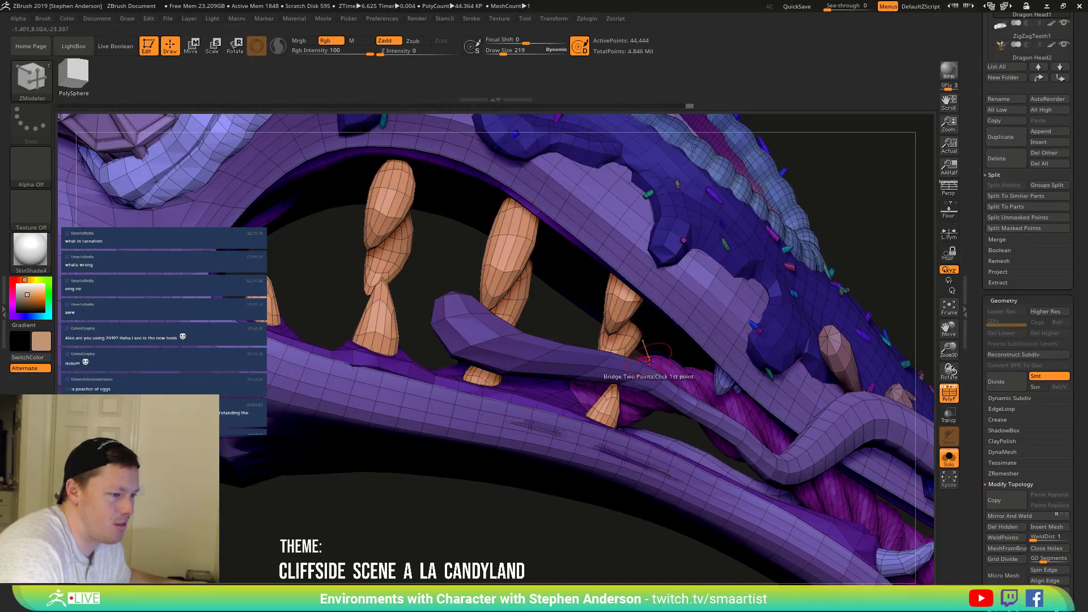
Hide the fang polygroup on the lower dragon's head, leave Solo mode and turn off PolyFrame.
{"action": "left_click_drag", "start_coordinate": [662, 367], "coordinate": [772, 393]}
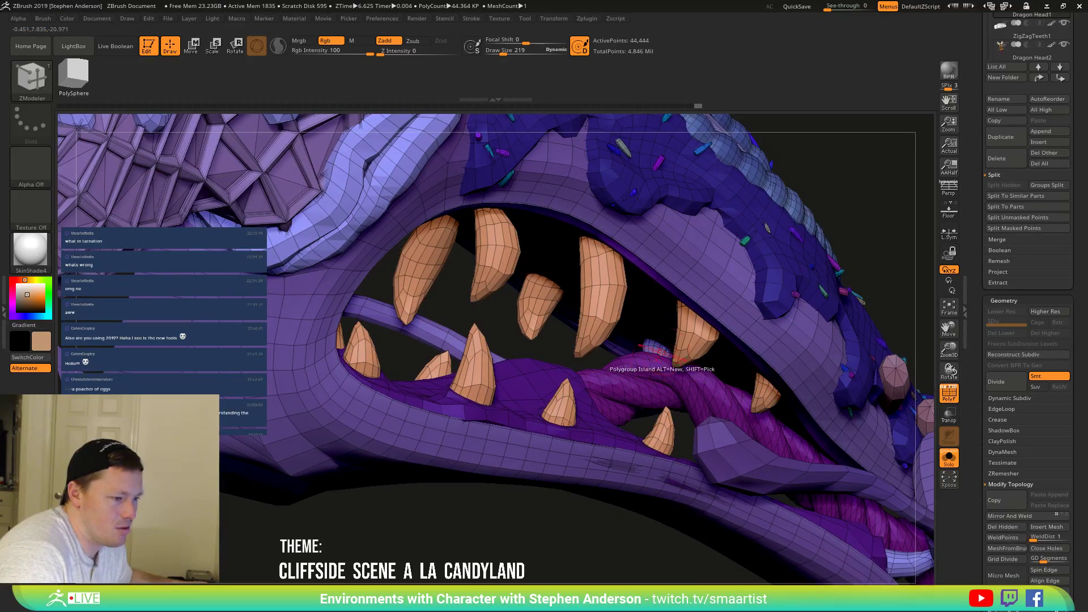
{"action": "right_click_drag", "start_coordinate": [657, 384], "coordinate": [598, 364], "text": "ctrl"}
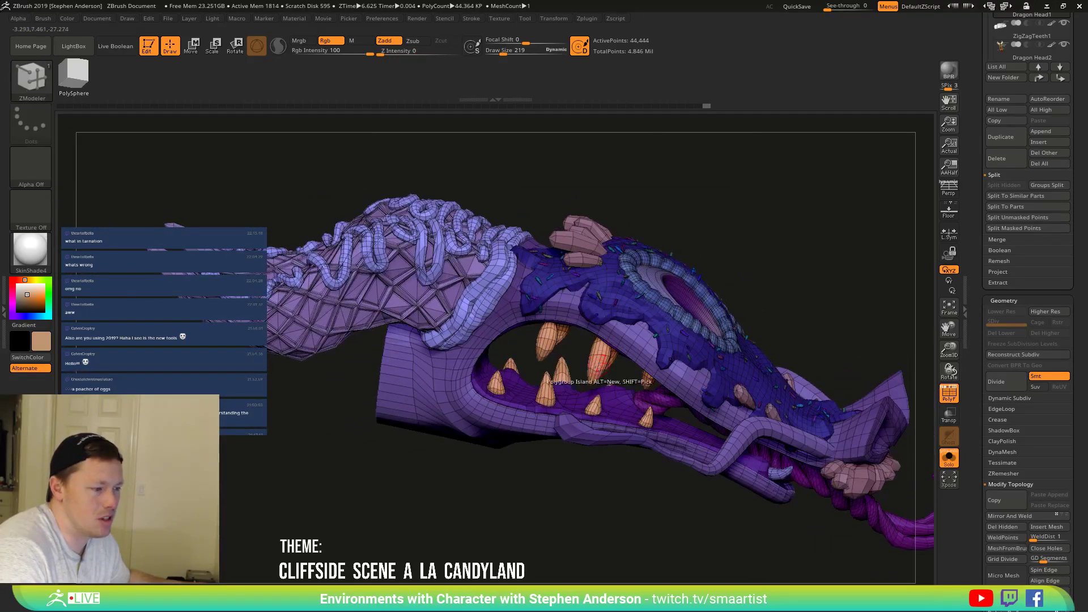
{"action": "left_click", "coordinate": [596, 374], "text": "ctrl+alt+shift"}
{"action": "right_click_drag", "start_coordinate": [745, 459], "coordinate": [845, 450], "text": "ctrl"}
{"action": "left_click", "coordinate": [948, 458]}
{"action": "right_click_drag", "start_coordinate": [670, 361], "coordinate": [751, 380]}
{"action": "key", "text": "shift+f"}
{"action": "right_click_drag", "start_coordinate": [671, 384], "coordinate": [663, 324]}
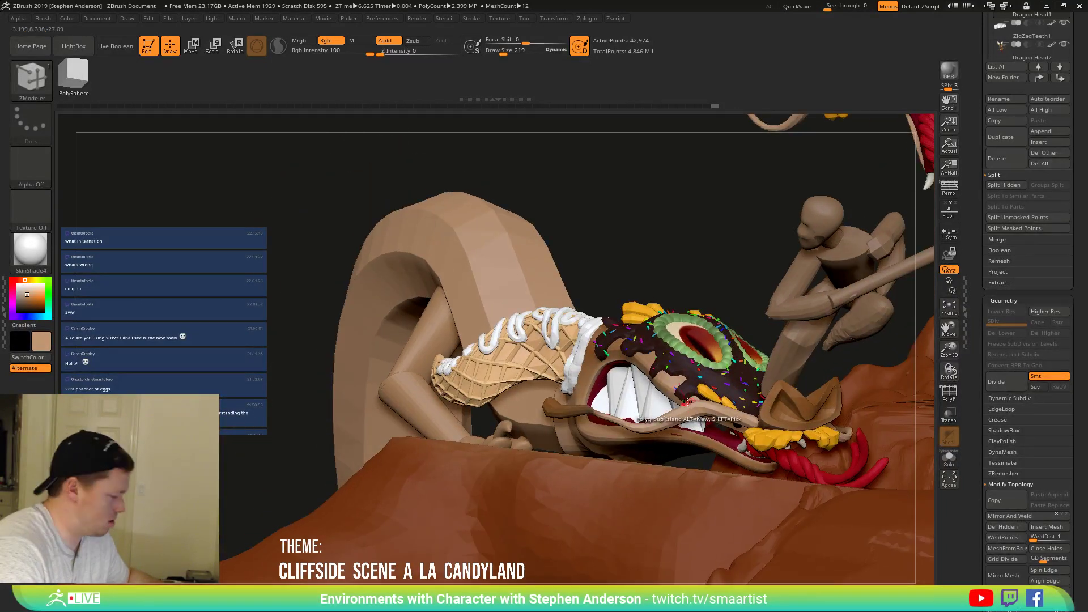
Activate the Move brush, select the ZigZagTeeth1 subtool in the lower dragon's mouth and set the draw size to 58.
{"action": "key", "text": "b"}
{"action": "key", "text": "m"}
{"action": "key", "text": "v"}
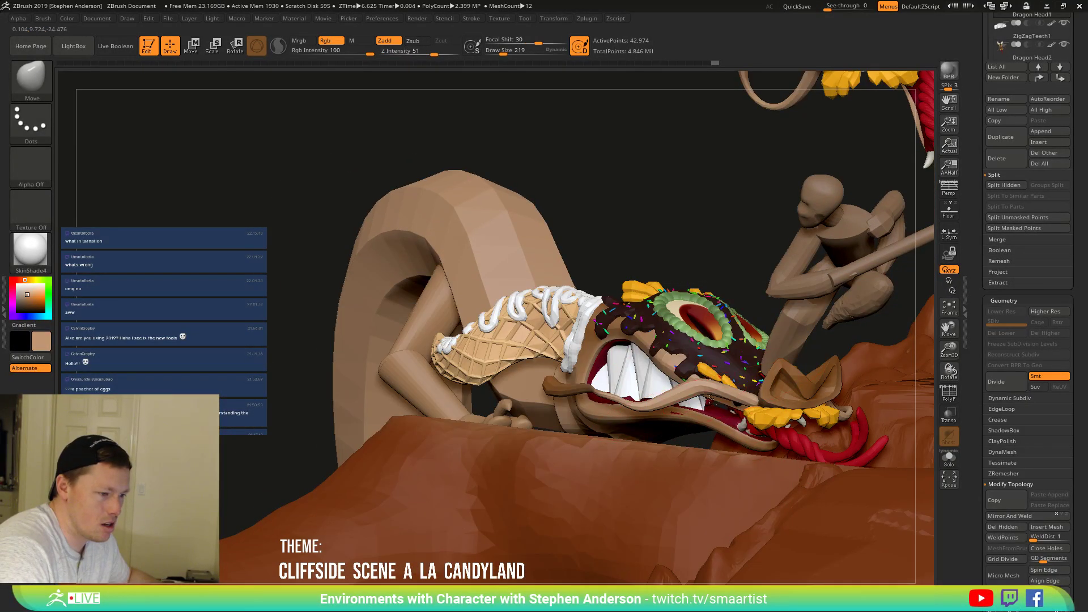
{"action": "left_click", "coordinate": [666, 394], "text": "alt"}
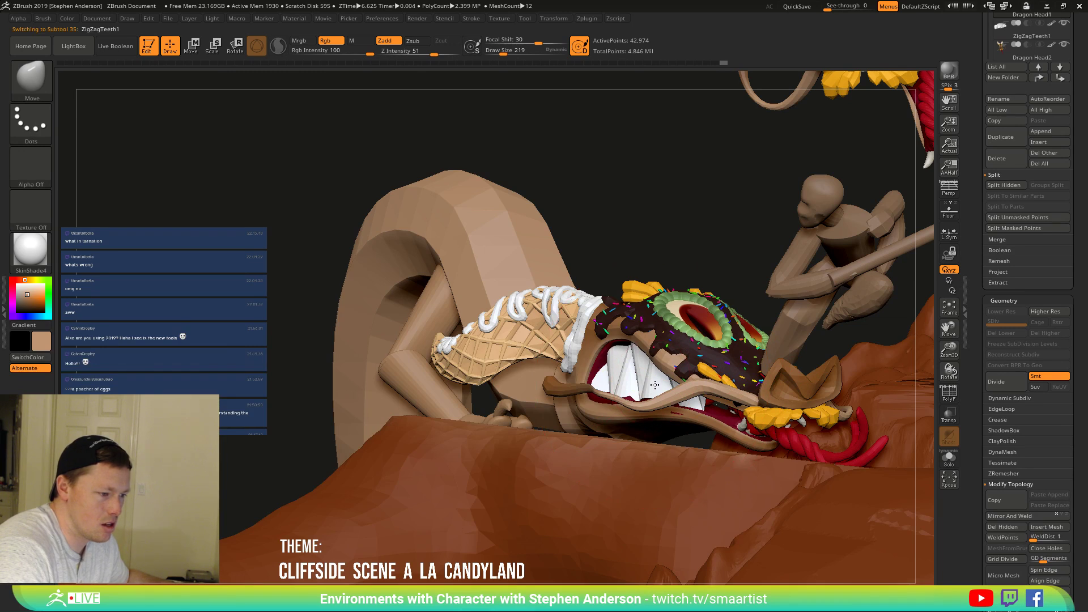
{"action": "mouse_move", "coordinate": [666, 394]}
{"action": "right_mouse_down"}
{"action": "mouse_move", "coordinate": [675, 419]}
{"action": "mouse_move", "coordinate": [725, 385]}
{"action": "right_mouse_up"}
{"action": "key", "text": "s"}
{"action": "left_click_drag", "start_coordinate": [625, 397], "coordinate": [397, 400]}
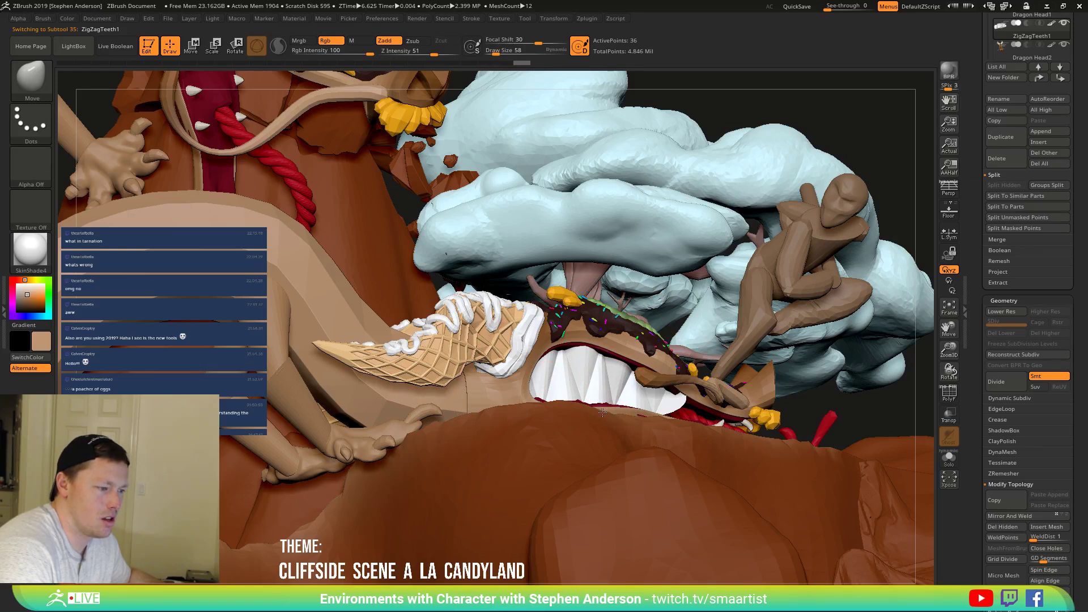
Switch to the Move Topological brush at draw size 172 and adjust the ZigZagTeeth1 strip to fit inside the lower dragon's mouth.
{"action": "mouse_move", "coordinate": [587, 431]}
{"action": "right_mouse_down"}
{"action": "mouse_move", "coordinate": [670, 457]}
{"action": "mouse_move", "coordinate": [487, 375]}
{"action": "right_mouse_up"}
{"action": "key", "text": "s"}
{"action": "left_click_drag", "start_coordinate": [582, 385], "coordinate": [601, 387]}
{"action": "key", "text": "b"}
{"action": "key", "text": "m"}
{"action": "key", "text": "t"}
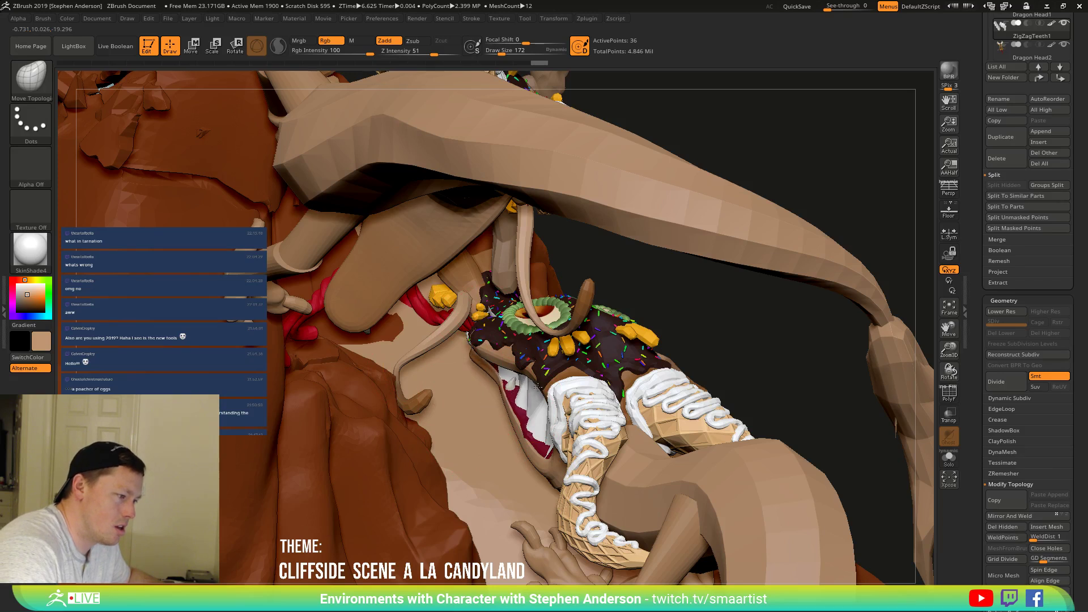
{"action": "right_click_drag", "start_coordinate": [492, 391], "coordinate": [536, 380]}
{"action": "left_click_drag", "start_coordinate": [567, 444], "coordinate": [586, 459]}
{"action": "right_click_drag", "start_coordinate": [544, 404], "coordinate": [593, 377]}
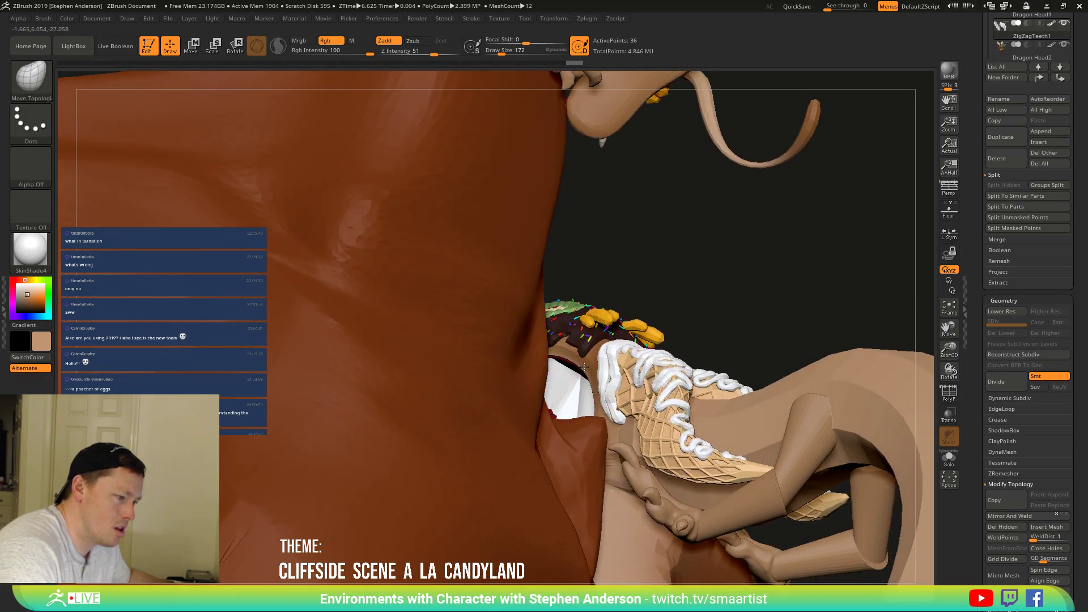
{"action": "mouse_move", "coordinate": [583, 365]}
{"action": "right_mouse_down"}
{"action": "mouse_move", "coordinate": [509, 366]}
{"action": "mouse_move", "coordinate": [529, 387]}
{"action": "mouse_move", "coordinate": [554, 383]}
{"action": "mouse_move", "coordinate": [560, 368]}
{"action": "mouse_move", "coordinate": [558, 432]}
{"action": "right_mouse_up"}
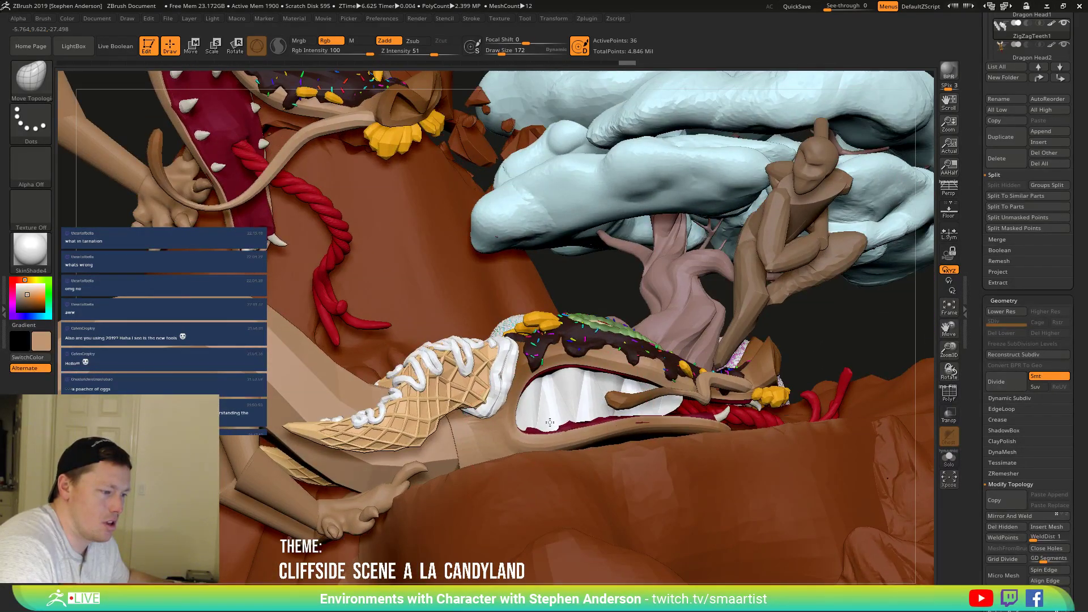
Set the draw size to 41 and check the fit of the teeth in the lower dragon's mouth from several angles.
{"action": "key", "text": "s"}
{"action": "left_click_drag", "start_coordinate": [585, 415], "coordinate": [581, 415]}
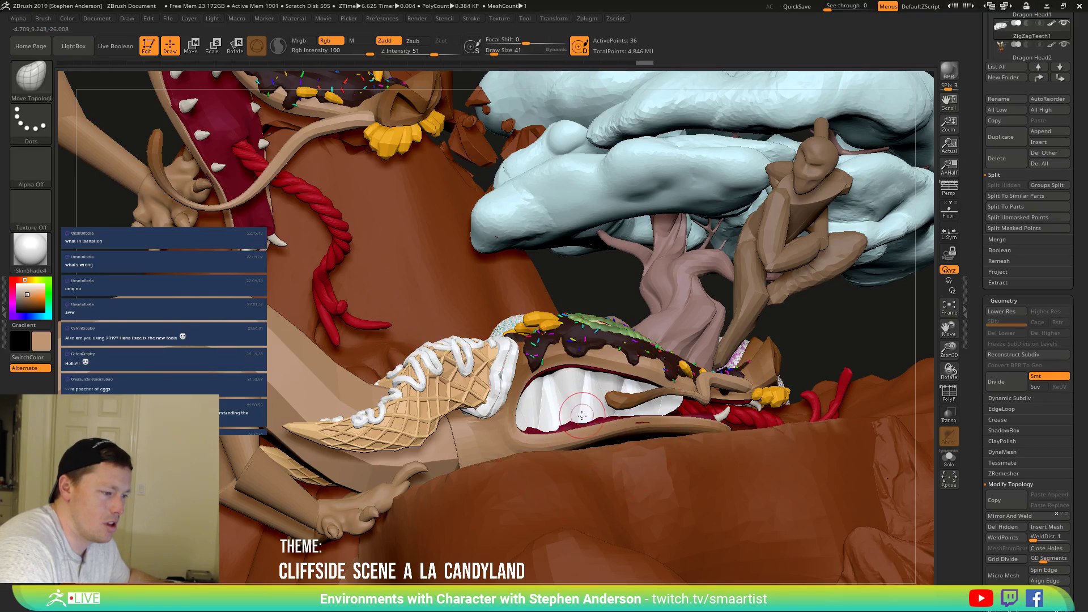
{"action": "mouse_move", "coordinate": [582, 417]}
{"action": "right_mouse_down"}
{"action": "mouse_move", "coordinate": [599, 423]}
{"action": "mouse_move", "coordinate": [564, 394]}
{"action": "mouse_move", "coordinate": [587, 409]}
{"action": "right_mouse_up"}
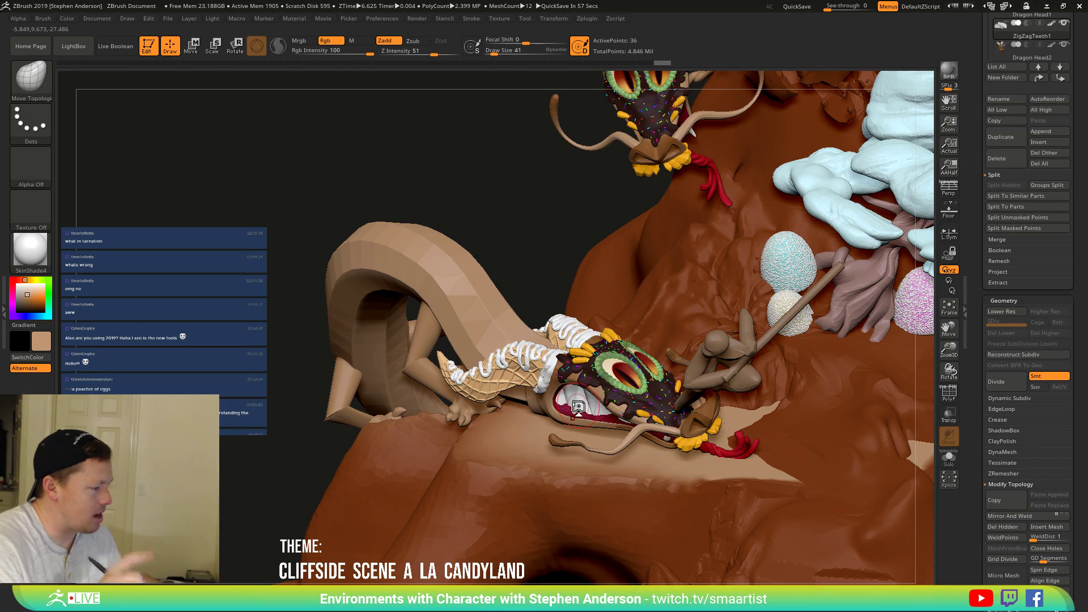
{"action": "right_click_drag", "start_coordinate": [583, 407], "coordinate": [616, 422]}
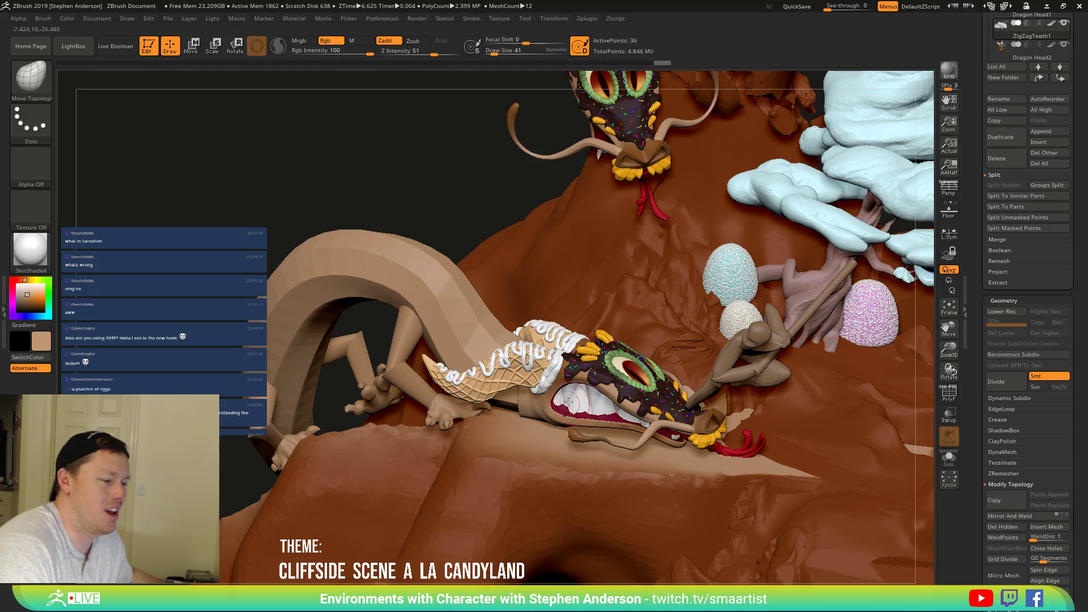
{"action": "right_click_drag", "start_coordinate": [605, 410], "coordinate": [594, 409]}
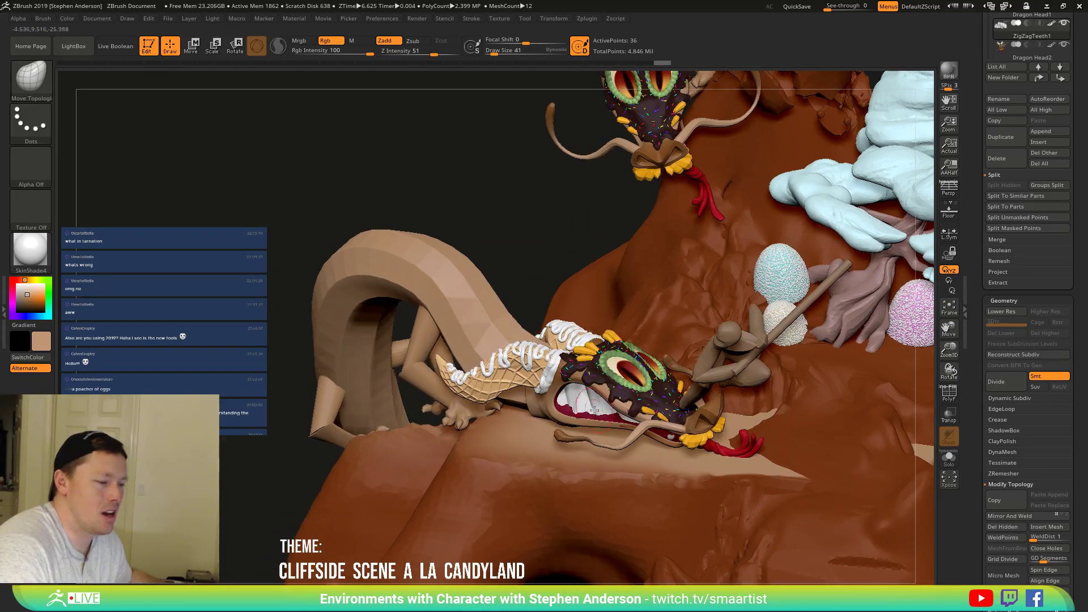
Hide the ZigZagTeeth1 subtool, select Dragon Head1 and show its hidden fangs again.
{"action": "scroll", "coordinate": [1065, 192], "scroll_direction": "up", "scroll_amount": 4}
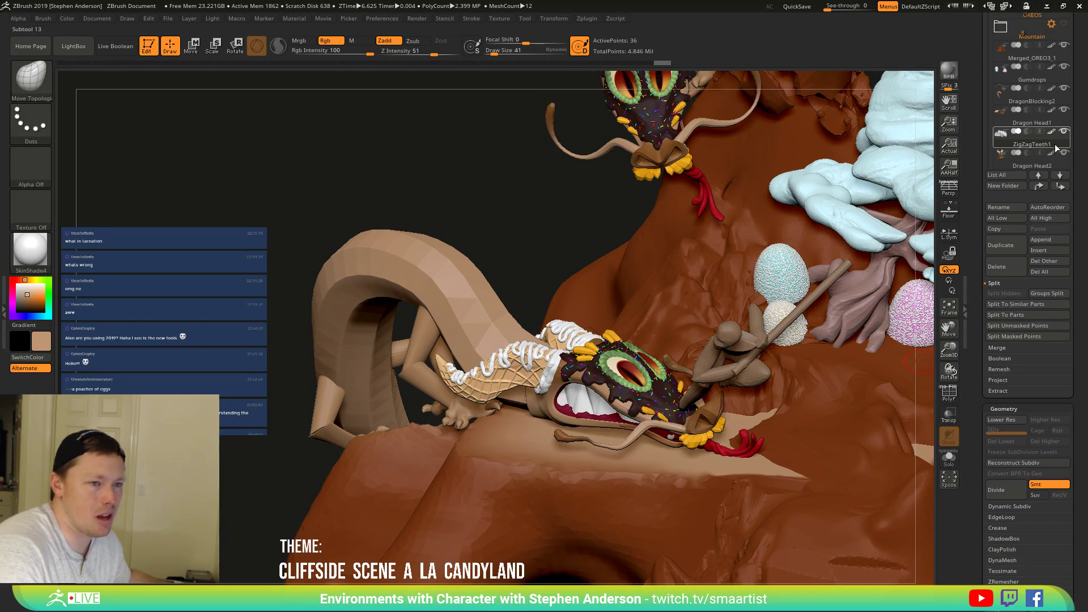
{"action": "left_click", "coordinate": [1064, 131]}
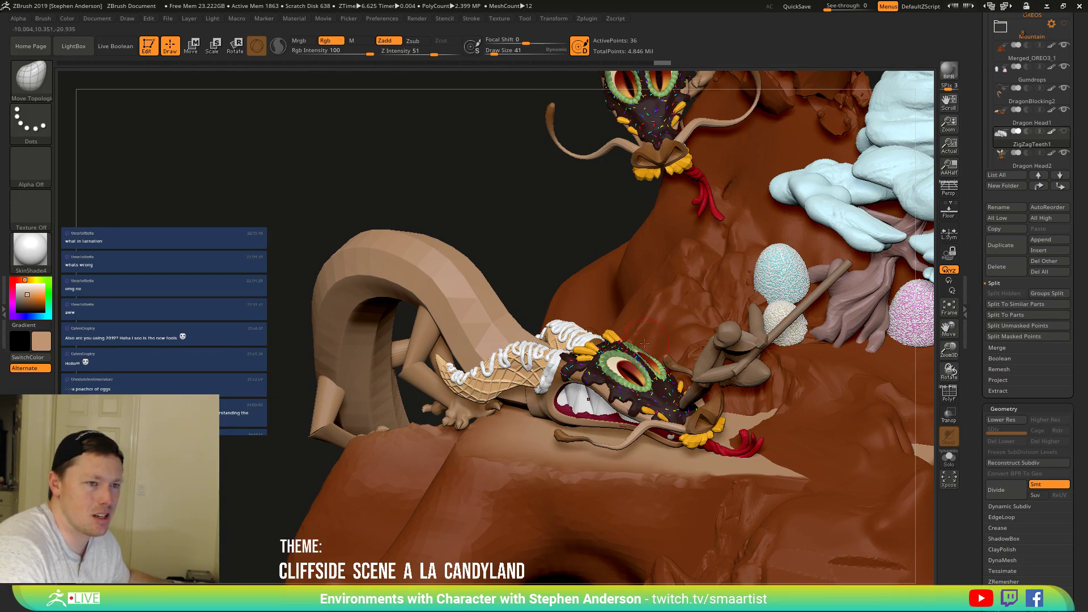
{"action": "left_click", "coordinate": [604, 371], "text": "alt"}
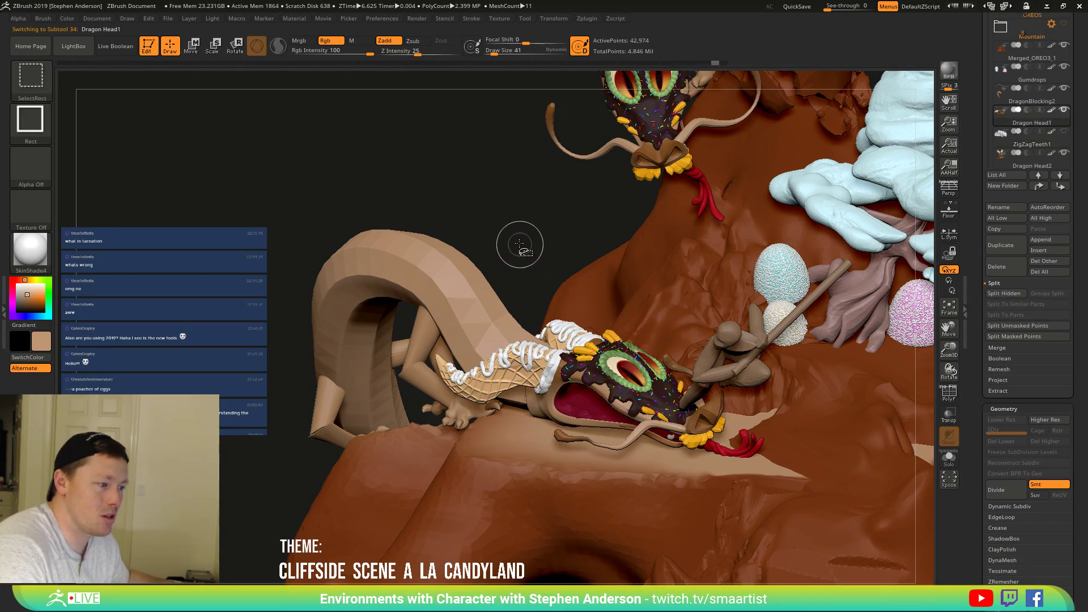
{"action": "right_click_drag", "start_coordinate": [584, 360], "coordinate": [591, 361]}
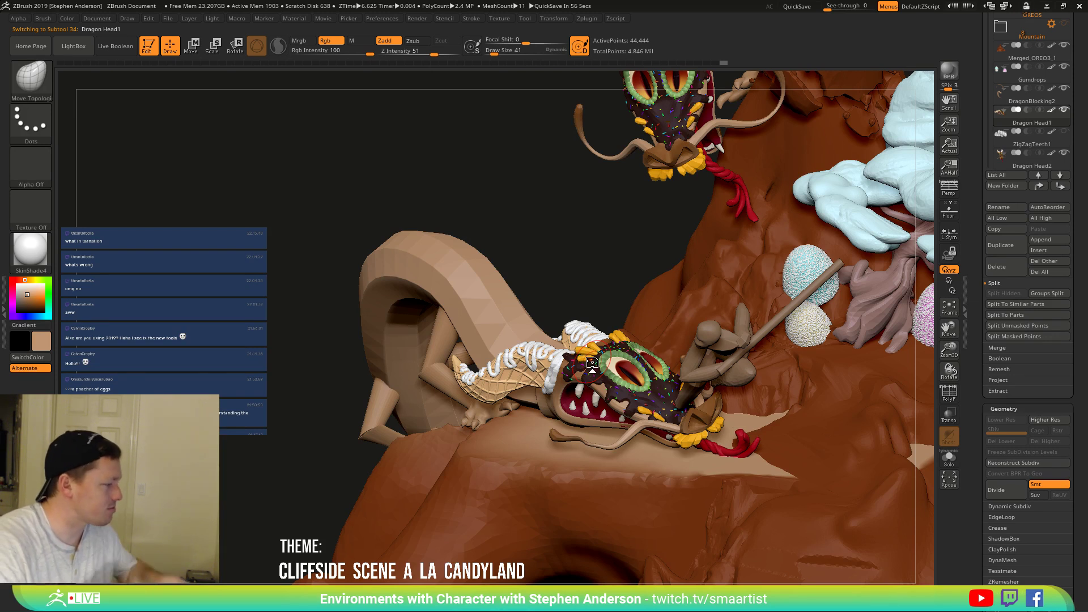
Select the Gumdrops subtool beneath the cotton-candy tree and turn on PolyFrame.
{"action": "mouse_move", "coordinate": [522, 369]}
{"action": "right_mouse_down"}
{"action": "mouse_move", "coordinate": [526, 396]}
{"action": "mouse_move", "coordinate": [599, 389]}
{"action": "mouse_move", "coordinate": [497, 425]}
{"action": "mouse_move", "coordinate": [513, 431]}
{"action": "right_mouse_up"}
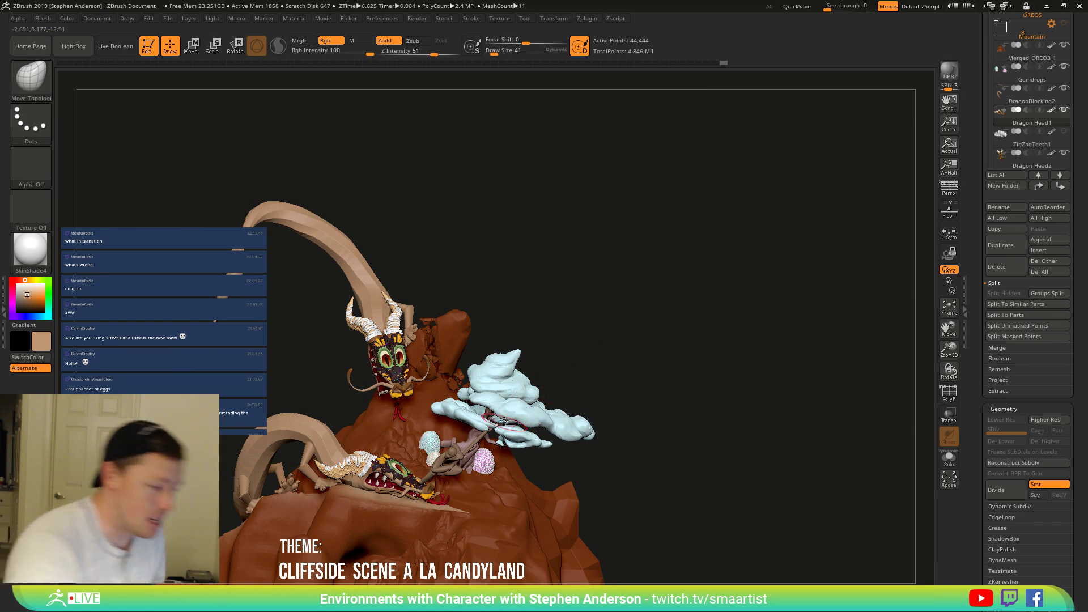
{"action": "right_click_drag", "start_coordinate": [692, 335], "coordinate": [664, 346]}
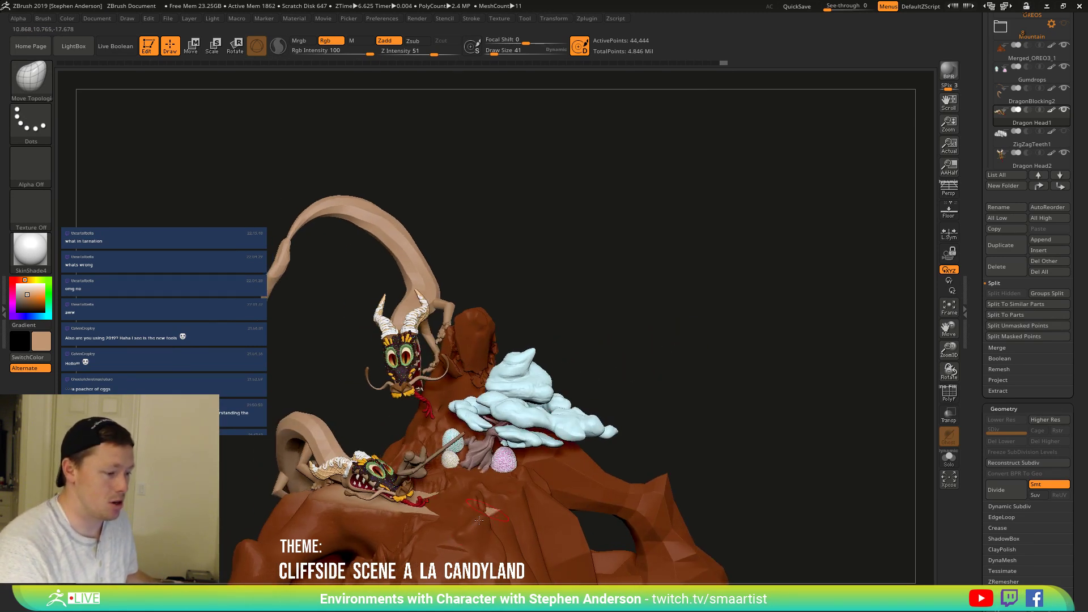
{"action": "mouse_move", "coordinate": [494, 439]}
{"action": "right_mouse_down", "text": "alt"}
{"action": "mouse_move", "coordinate": [471, 355]}
{"action": "mouse_move", "coordinate": [477, 396]}
{"action": "mouse_move", "coordinate": [437, 372]}
{"action": "mouse_move", "coordinate": [428, 345]}
{"action": "mouse_move", "coordinate": [448, 374]}
{"action": "mouse_move", "coordinate": [545, 388]}
{"action": "right_mouse_up", "text": "alt"}
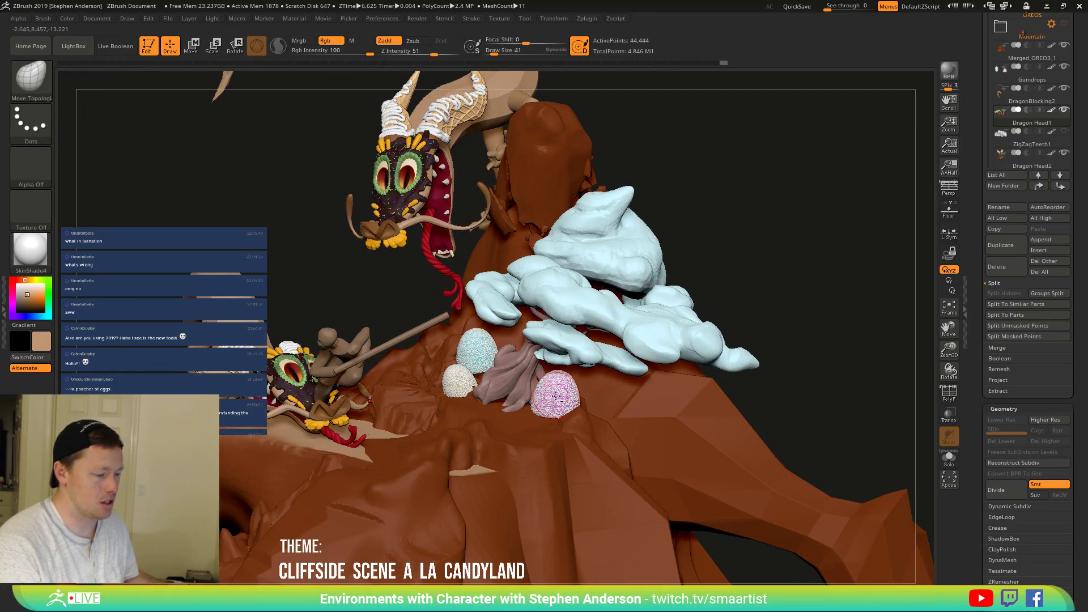
{"action": "left_click", "coordinate": [556, 399], "text": "alt"}
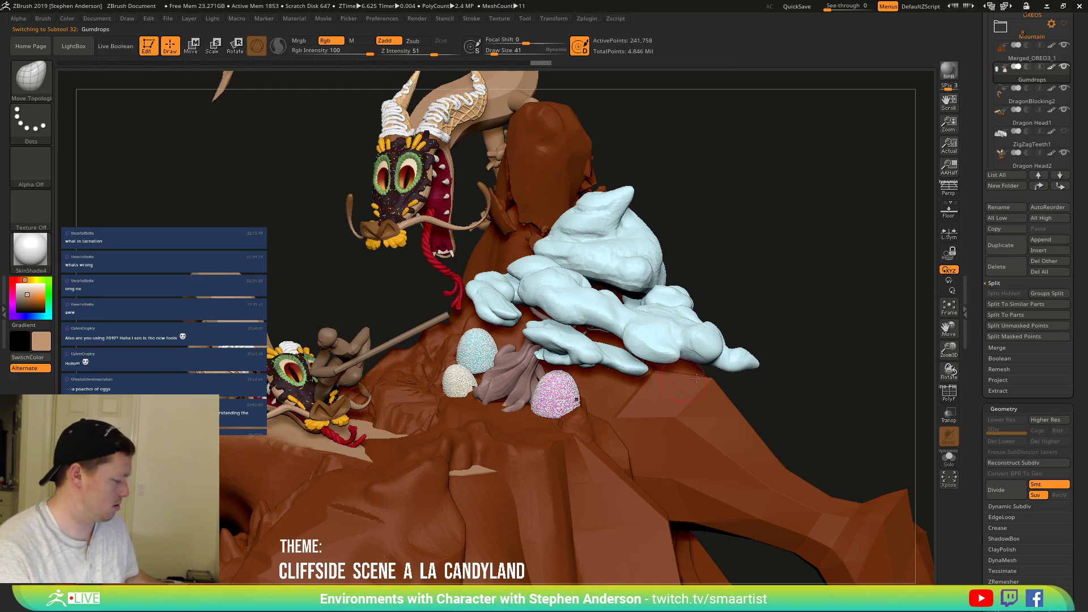
{"action": "key", "text": "shift+f"}
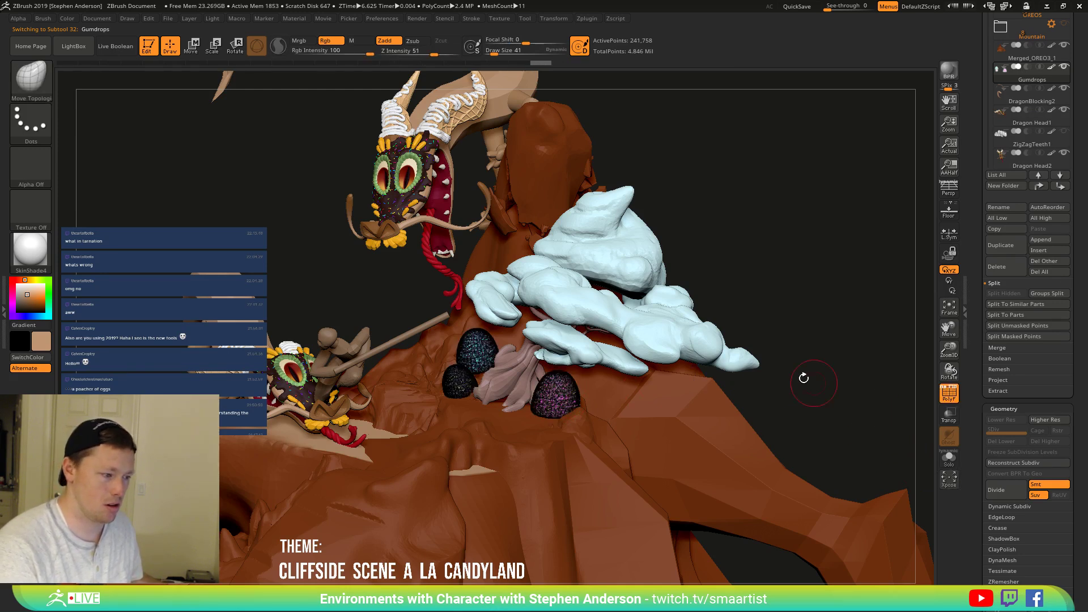
Duplicate the pink gumdrop with the Move gizmo, place the copy lower down the cliff and center the gizmo on it.
{"action": "mouse_move", "coordinate": [818, 314]}
{"action": "left_mouse_down", "text": "ctrl"}
{"action": "mouse_move", "coordinate": [564, 325]}
{"action": "mouse_move", "coordinate": [483, 426]}
{"action": "mouse_move", "coordinate": [510, 243]}
{"action": "mouse_move", "coordinate": [791, 214]}
{"action": "mouse_move", "coordinate": [792, 227]}
{"action": "left_mouse_up", "text": "ctrl"}
{"action": "key", "text": "w"}
{"action": "right_click_drag", "start_coordinate": [653, 373], "coordinate": [549, 332]}
{"action": "left_click_drag", "start_coordinate": [576, 311], "coordinate": [438, 338], "text": "ctrl"}
{"action": "left_click_drag", "start_coordinate": [510, 331], "coordinate": [498, 353]}
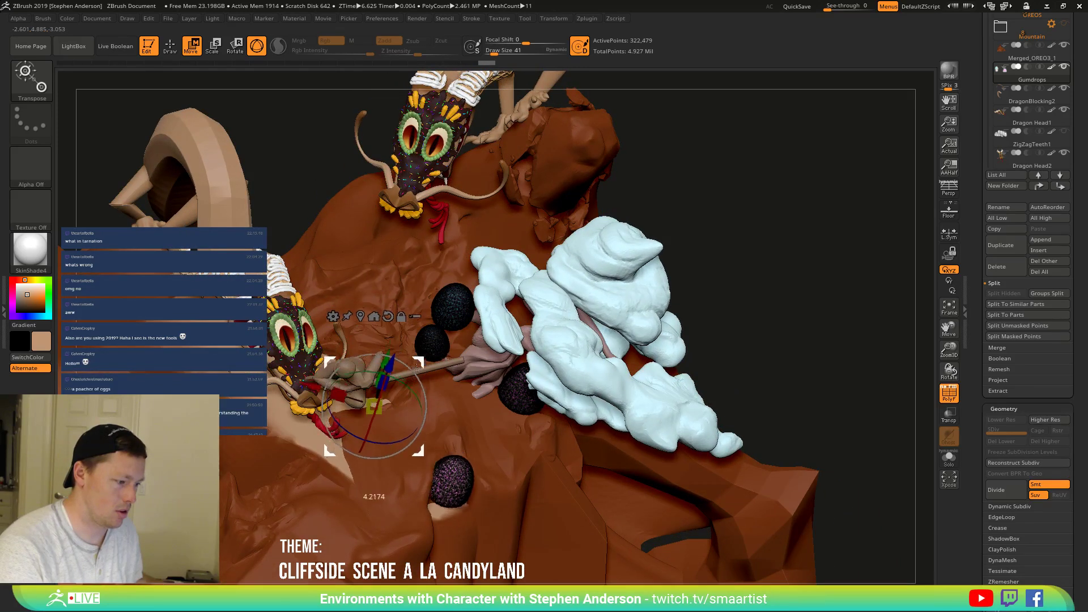
{"action": "left_click", "coordinate": [380, 327]}
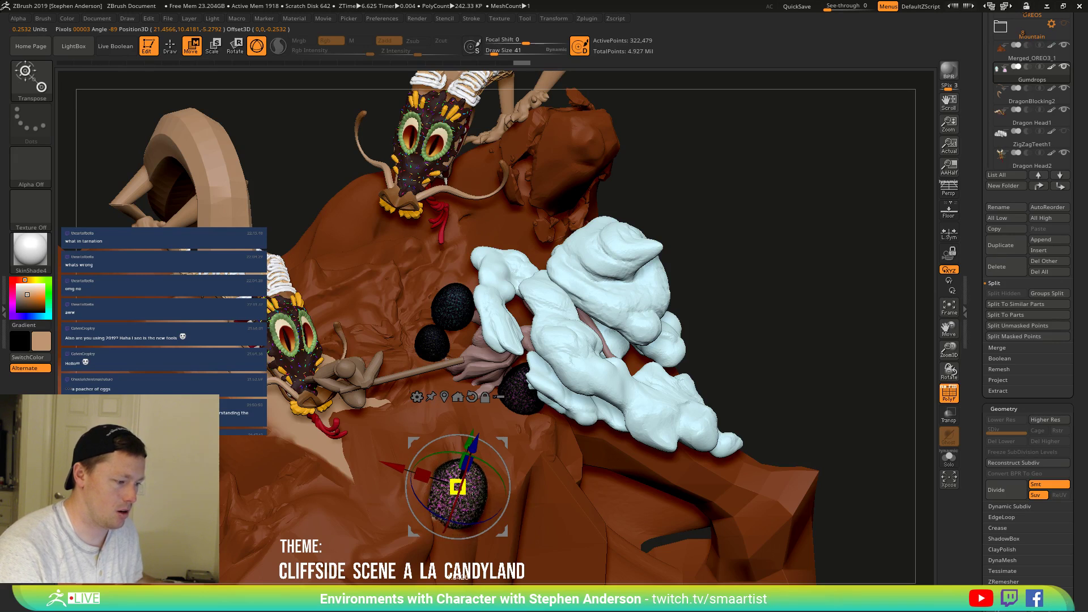
Return to Draw mode, turn off PolyFrame and clear the mask on the gumdrops.
{"action": "key", "text": "q"}
{"action": "left_click_drag", "start_coordinate": [737, 374], "coordinate": [760, 342]}
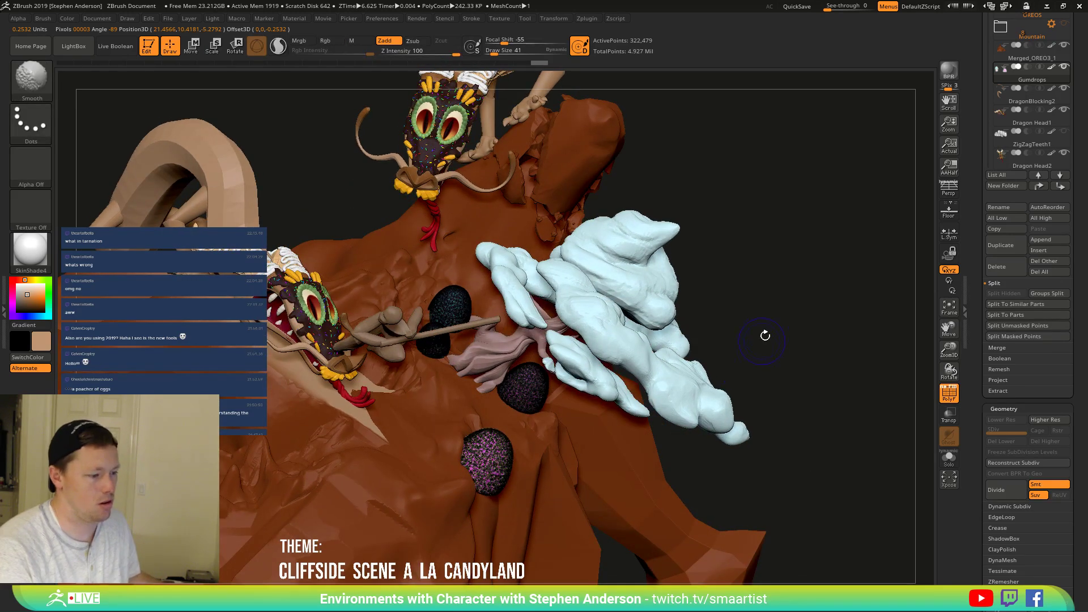
{"action": "key", "text": "shift+f"}
{"action": "left_click_drag", "start_coordinate": [766, 291], "coordinate": [709, 343], "text": "ctrl"}
{"action": "right_click_drag", "start_coordinate": [553, 487], "coordinate": [584, 569], "text": "ctrl"}
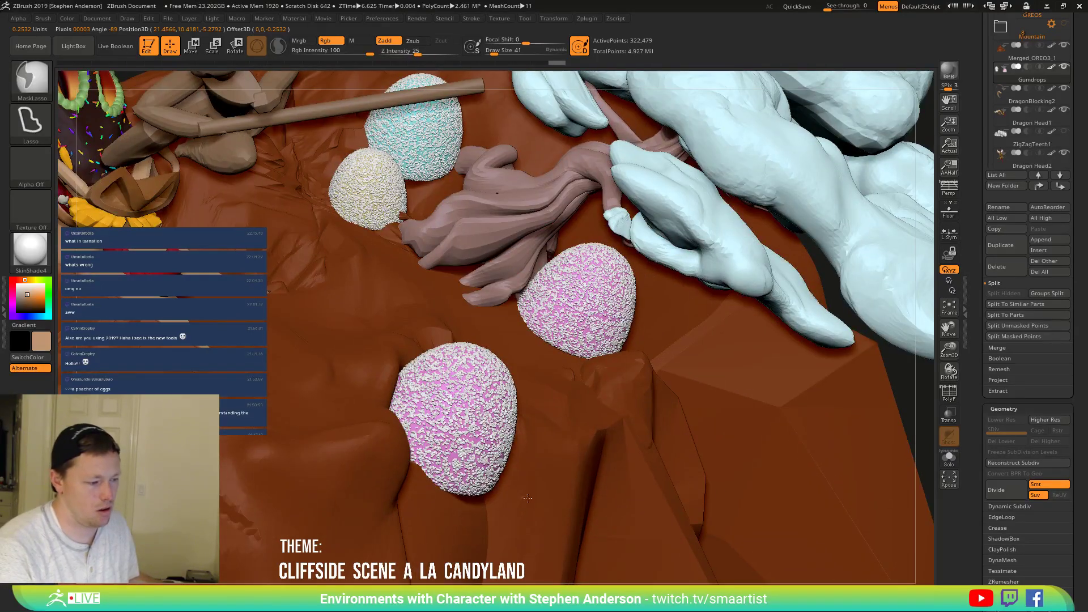
Solo the gumdrops with PolyFrame on, hide the sugar coating of both pink ones and mask everything except the new copy.
{"action": "left_click", "coordinate": [953, 458]}
{"action": "right_click_drag", "start_coordinate": [512, 401], "coordinate": [517, 437], "text": "ctrl"}
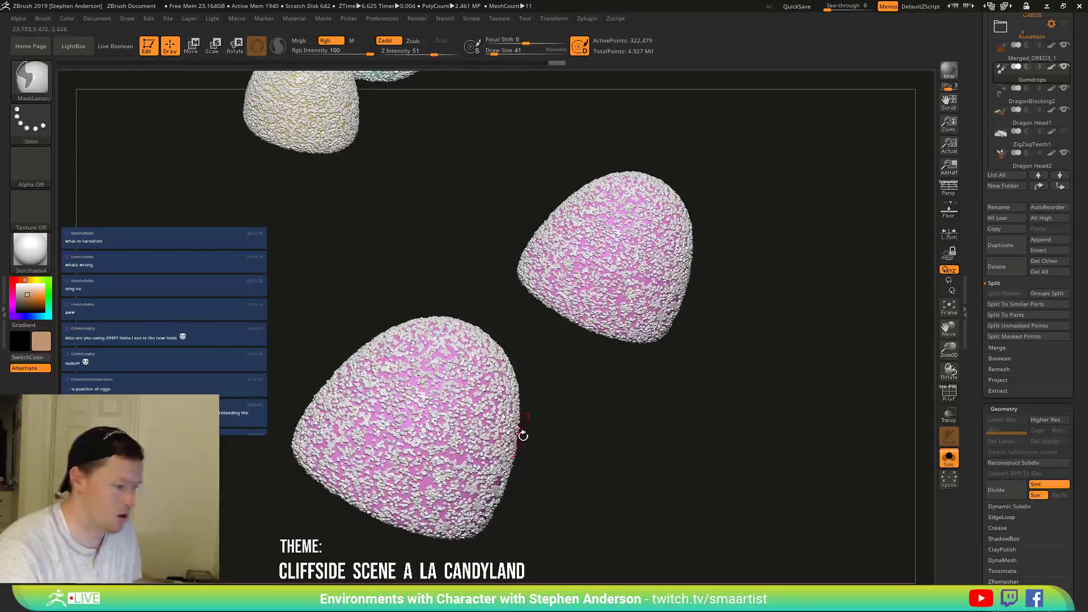
{"action": "key", "text": "shift+f"}
{"action": "right_click_drag", "start_coordinate": [405, 435], "coordinate": [409, 483], "text": "ctrl"}
{"action": "left_click", "coordinate": [434, 389], "text": "ctrl+shift"}
{"action": "left_click", "coordinate": [434, 392], "text": "ctrl+shift"}
{"action": "mouse_move", "coordinate": [454, 445]}
{"action": "right_mouse_down", "text": "ctrl"}
{"action": "mouse_move", "coordinate": [444, 304]}
{"action": "mouse_move", "coordinate": [519, 359]}
{"action": "right_mouse_up", "text": "ctrl"}
{"action": "mouse_move", "coordinate": [593, 445]}
{"action": "left_mouse_down", "text": "ctrl"}
{"action": "mouse_move", "coordinate": [522, 397]}
{"action": "mouse_move", "coordinate": [252, 70]}
{"action": "mouse_move", "coordinate": [810, 221]}
{"action": "mouse_move", "coordinate": [661, 447]}
{"action": "mouse_move", "coordinate": [651, 431]}
{"action": "mouse_move", "coordinate": [687, 435]}
{"action": "mouse_move", "coordinate": [707, 418]}
{"action": "left_mouse_up", "text": "ctrl"}
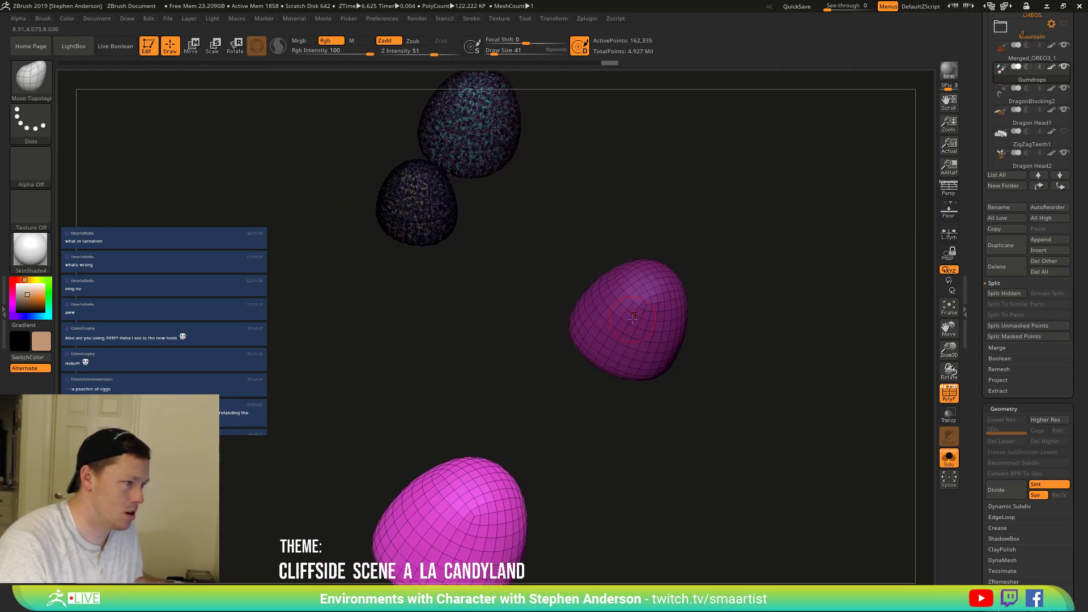
Choose a deep blue (R 54, G 43, B 187), turn off PolyFrame and fill the unmasked gumdrop copy with it.
{"action": "key", "text": "c"}
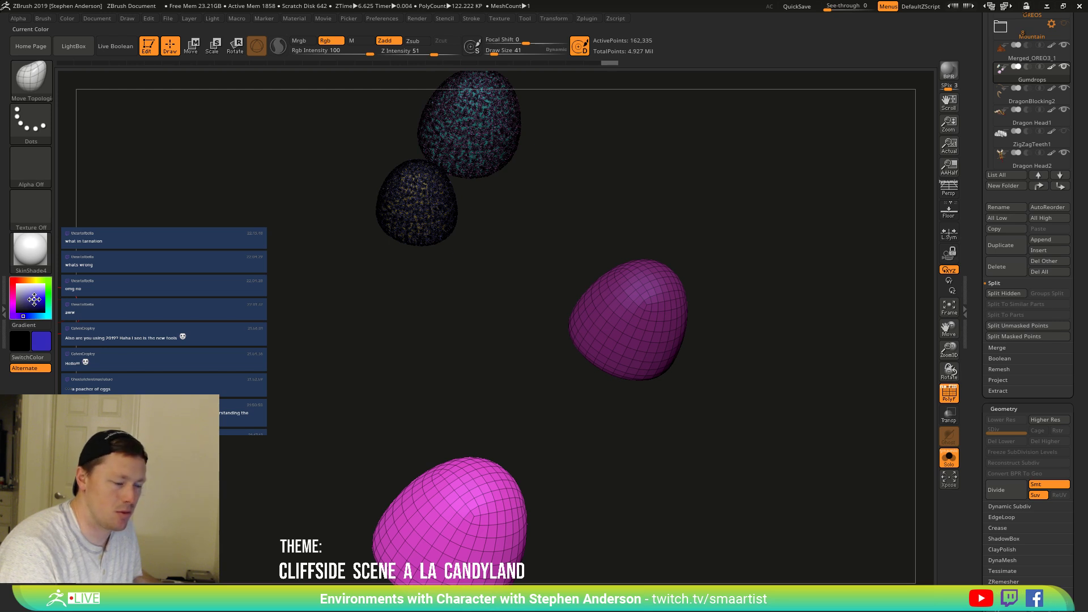
{"action": "left_click_drag", "start_coordinate": [334, 175], "coordinate": [218, 147]}
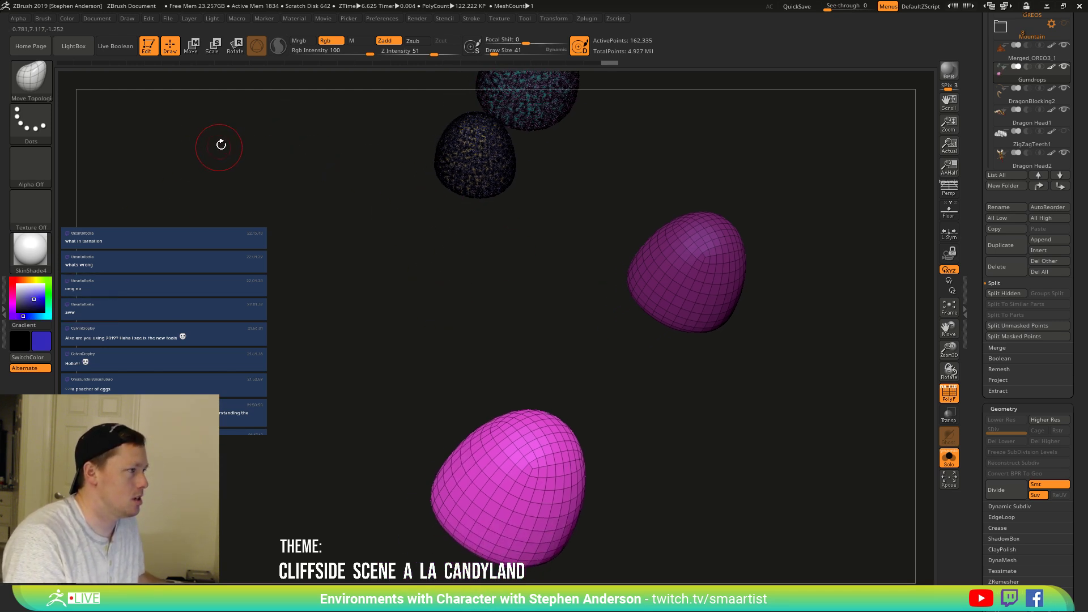
{"action": "key", "text": "shift+f"}
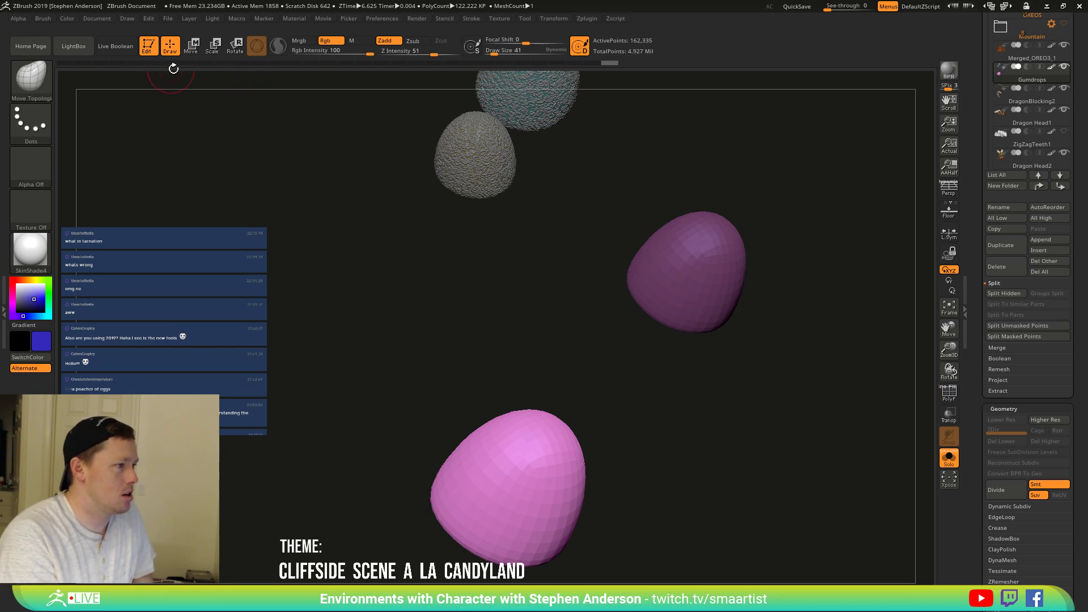
{"action": "left_click", "coordinate": [68, 19]}
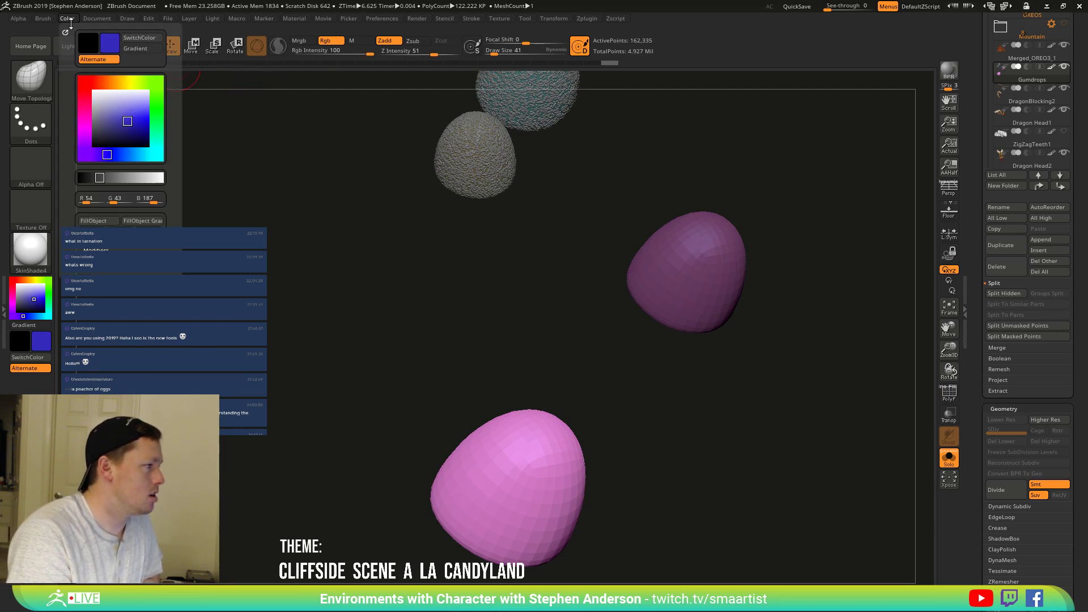
{"action": "left_click", "coordinate": [100, 221]}
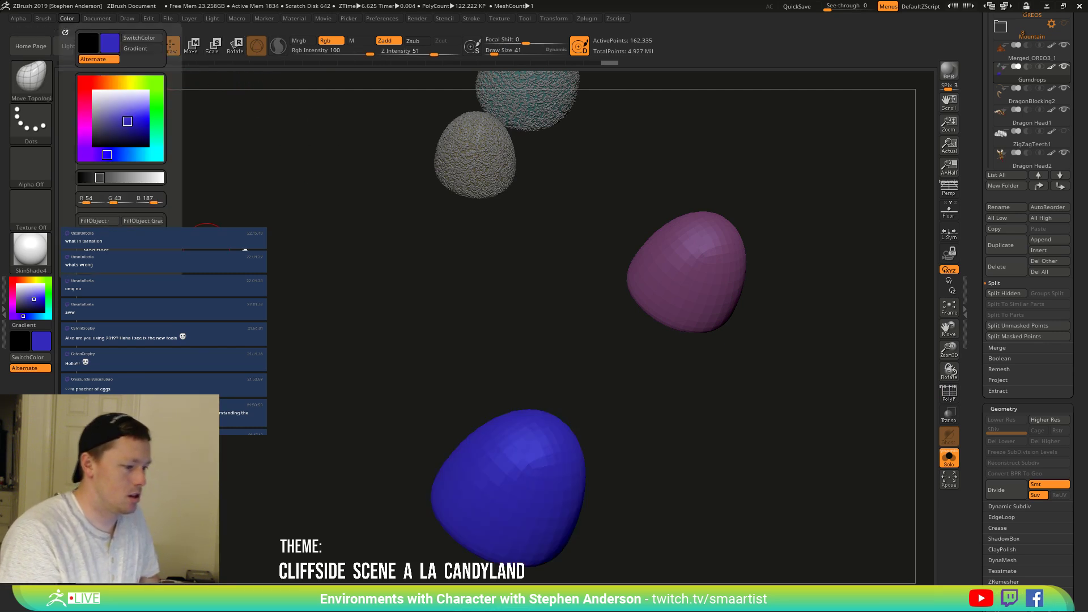
Show all hidden gumdrop parts, clear the mask and leave Solo mode.
{"action": "left_click", "coordinate": [675, 412], "text": "ctrl+shift"}
{"action": "left_click_drag", "start_coordinate": [715, 418], "coordinate": [697, 469], "text": "ctrl"}
{"action": "right_click_drag", "start_coordinate": [697, 468], "coordinate": [703, 420], "text": "ctrl"}
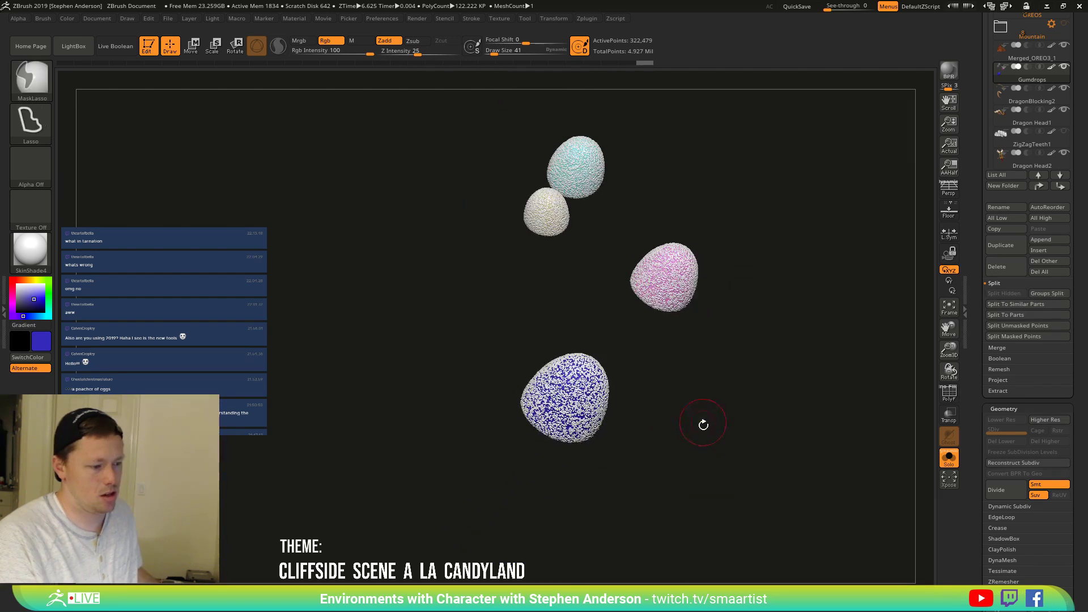
{"action": "left_click_drag", "start_coordinate": [703, 419], "coordinate": [710, 407]}
{"action": "left_click", "coordinate": [945, 458]}
Frame the blue gumdrop on the cliff and set the Move Topological draw size to 161.
{"action": "mouse_move", "coordinate": [735, 298]}
{"action": "right_mouse_down"}
{"action": "mouse_move", "coordinate": [716, 304]}
{"action": "mouse_move", "coordinate": [730, 297]}
{"action": "right_mouse_up"}
{"action": "mouse_move", "coordinate": [543, 354]}
{"action": "right_mouse_down"}
{"action": "mouse_move", "coordinate": [573, 350]}
{"action": "mouse_move", "coordinate": [510, 357]}
{"action": "right_mouse_up"}
{"action": "key", "text": "s"}
{"action": "left_click_drag", "start_coordinate": [509, 357], "coordinate": [521, 358]}
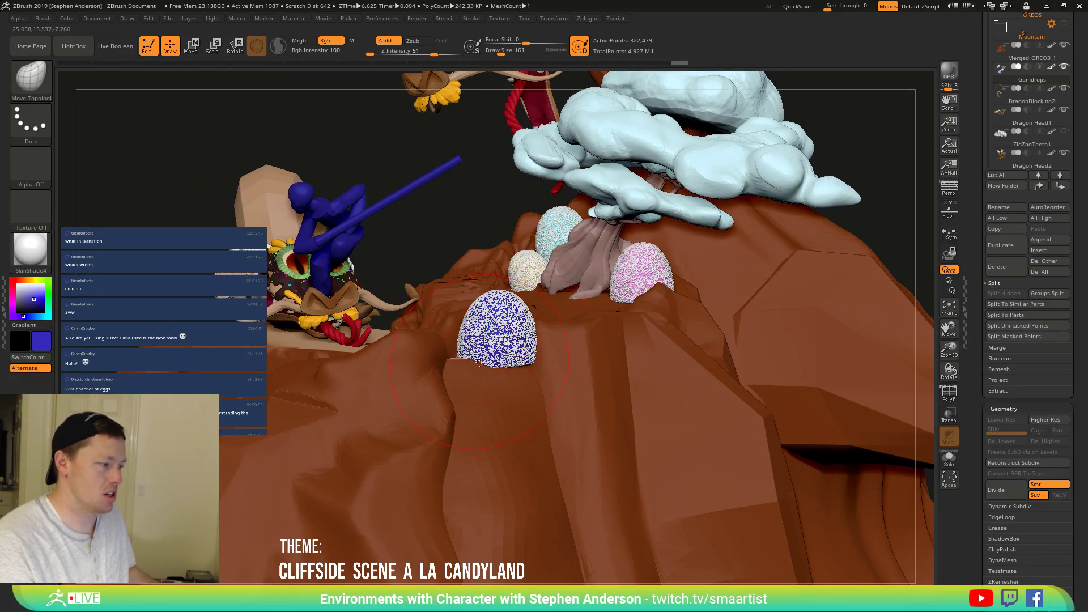
Nudge the blue gumdrop slightly on the cliff with the Move brush.
{"action": "key", "text": "b"}
{"action": "key", "text": "m"}
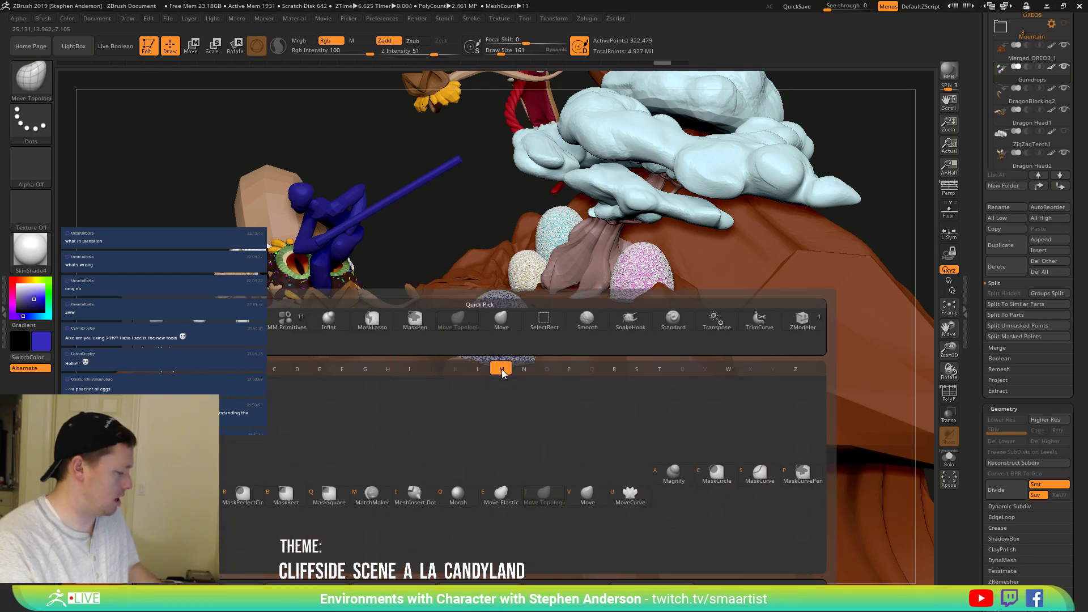
{"action": "key", "text": "v"}
{"action": "left_click_drag", "start_coordinate": [521, 348], "coordinate": [516, 349]}
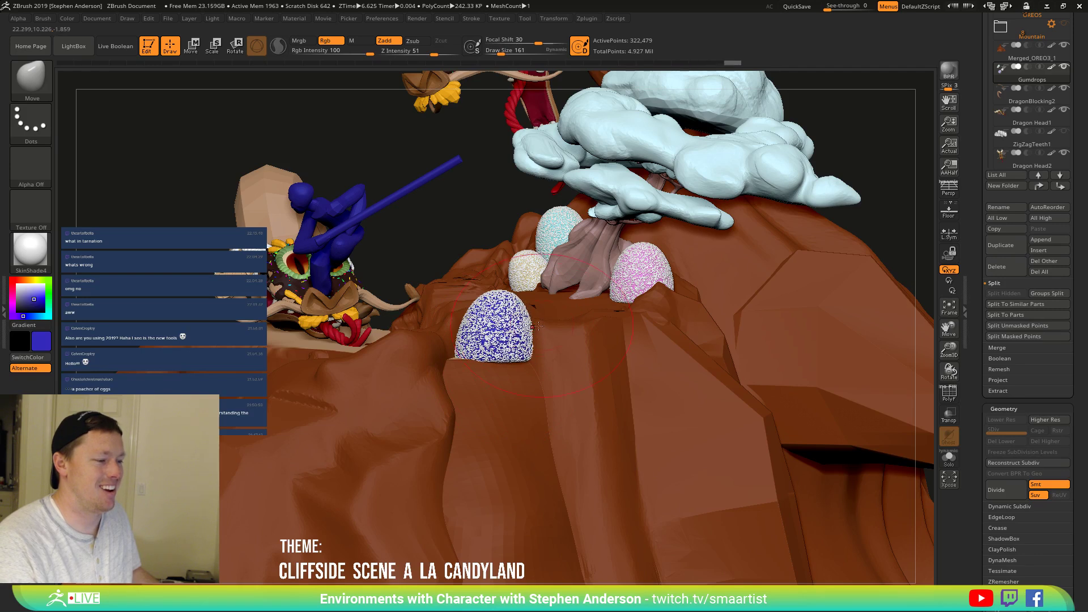
{"action": "right_click_drag", "start_coordinate": [488, 343], "coordinate": [513, 350]}
{"action": "right_click_drag", "start_coordinate": [581, 299], "coordinate": [568, 359], "text": "alt"}
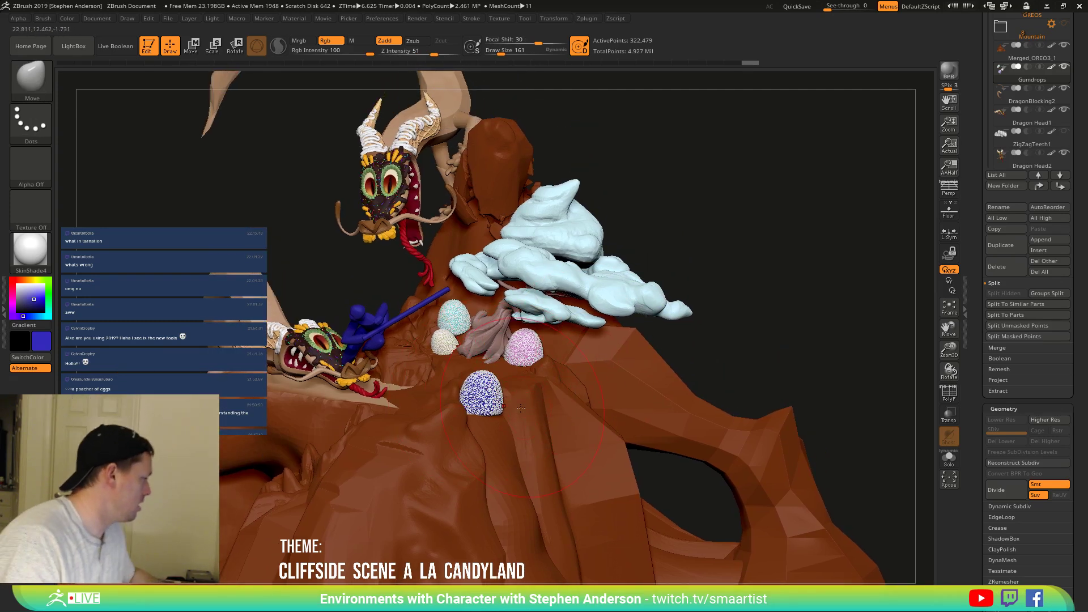
Make Arm2 active with PolyFrame on and duplicate its arms, placing and rotating the copy at the upper dragon's rear body.
{"action": "right_click_drag", "start_coordinate": [505, 393], "coordinate": [546, 376]}
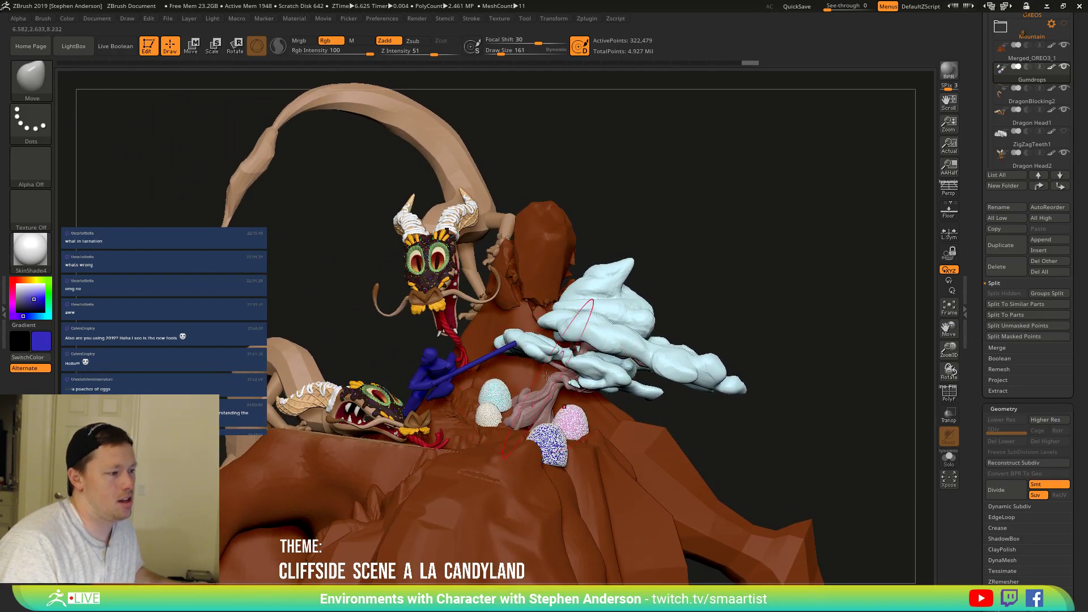
{"action": "left_click", "coordinate": [506, 228], "text": "alt"}
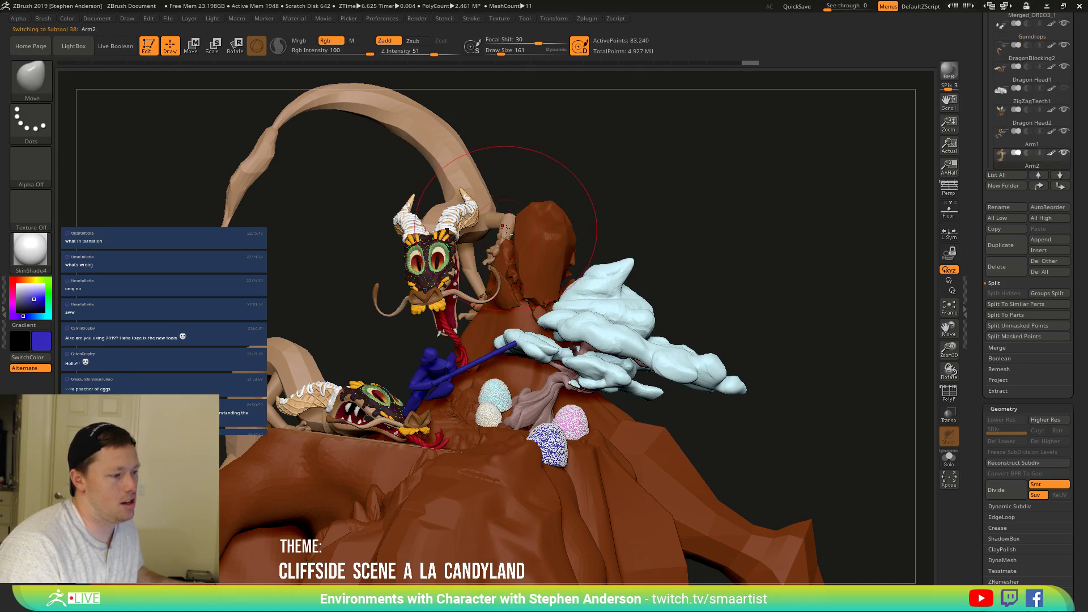
{"action": "key", "text": "shift+f"}
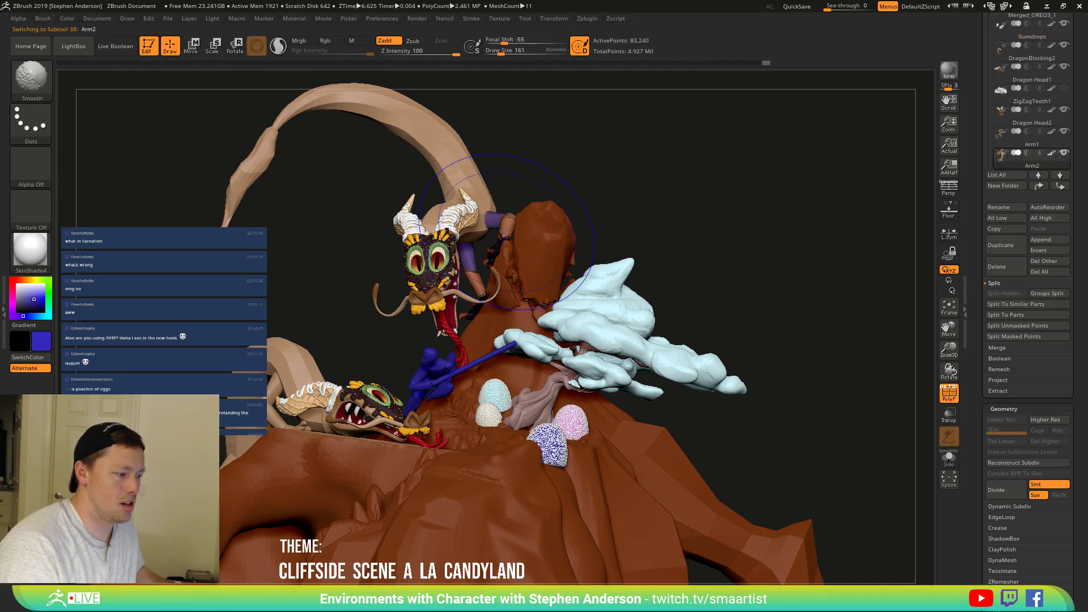
{"action": "key", "text": "w"}
{"action": "left_click_drag", "start_coordinate": [340, 192], "coordinate": [499, 202]}
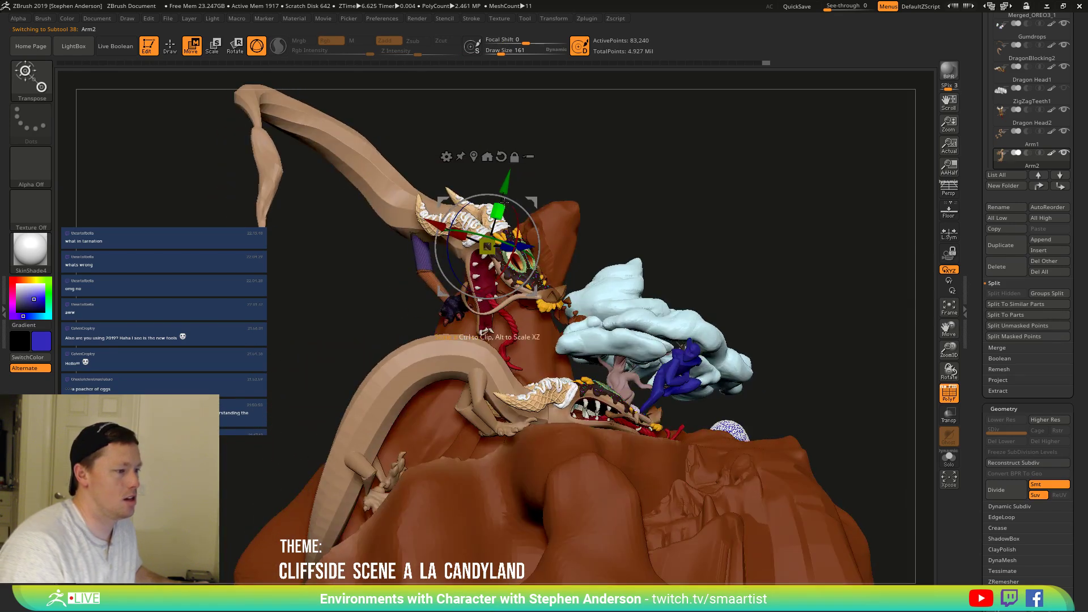
{"action": "left_click_drag", "start_coordinate": [486, 246], "coordinate": [364, 143], "text": "ctrl"}
{"action": "mouse_move", "coordinate": [295, 266]}
{"action": "left_mouse_down"}
{"action": "mouse_move", "coordinate": [383, 278]}
{"action": "mouse_move", "coordinate": [391, 159]}
{"action": "mouse_move", "coordinate": [413, 316]}
{"action": "mouse_move", "coordinate": [394, 262]}
{"action": "mouse_move", "coordinate": [329, 177]}
{"action": "mouse_move", "coordinate": [347, 210]}
{"action": "mouse_move", "coordinate": [321, 198]}
{"action": "left_mouse_up"}
{"action": "left_click_drag", "start_coordinate": [368, 244], "coordinate": [325, 227]}
{"action": "key", "text": "q"}
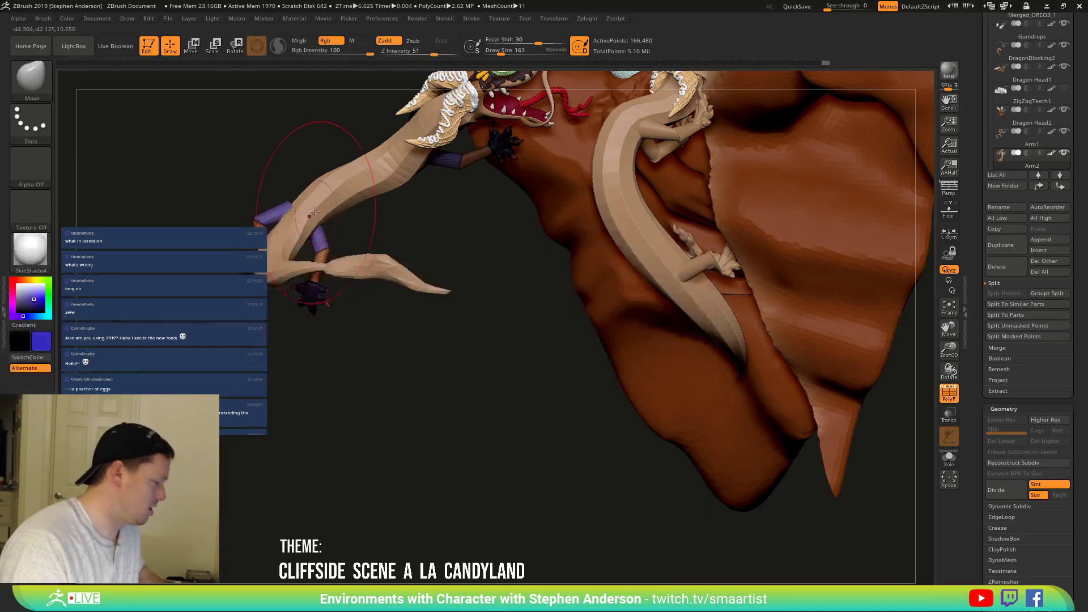
Reduce the Move brush draw size to 93 and adjust the copied arms around the upper dragon's rear body.
{"action": "key", "text": "s"}
{"action": "mouse_move", "coordinate": [296, 195]}
{"action": "left_mouse_down"}
{"action": "mouse_move", "coordinate": [327, 200]}
{"action": "mouse_move", "coordinate": [320, 221]}
{"action": "mouse_move", "coordinate": [346, 232]}
{"action": "mouse_move", "coordinate": [340, 223]}
{"action": "left_mouse_up"}
{"action": "key", "text": "s"}
{"action": "key", "text": "s"}
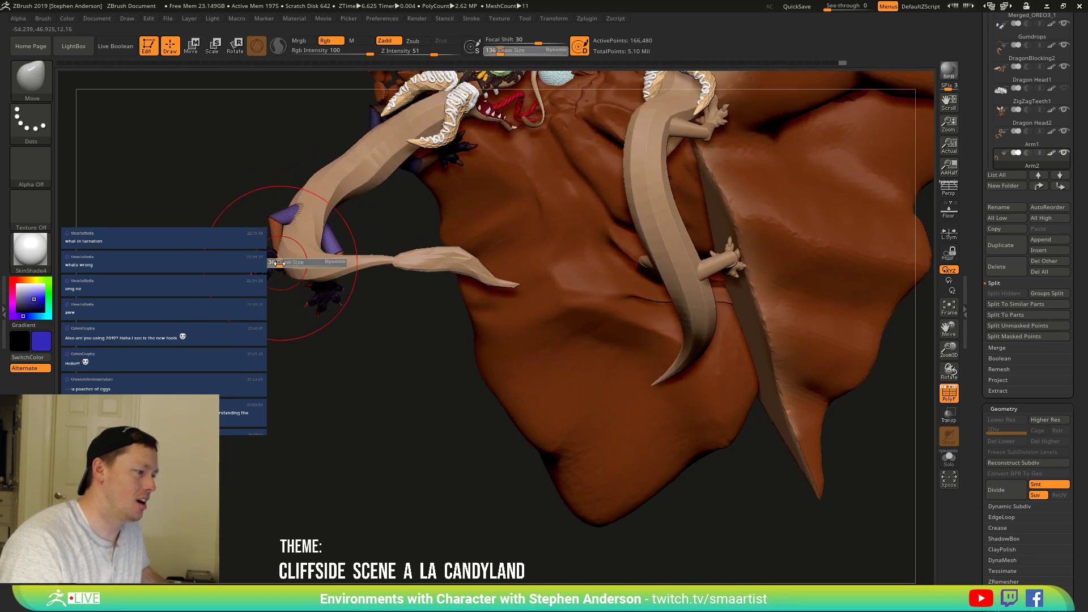
{"action": "left_click_drag", "start_coordinate": [276, 262], "coordinate": [277, 262]}
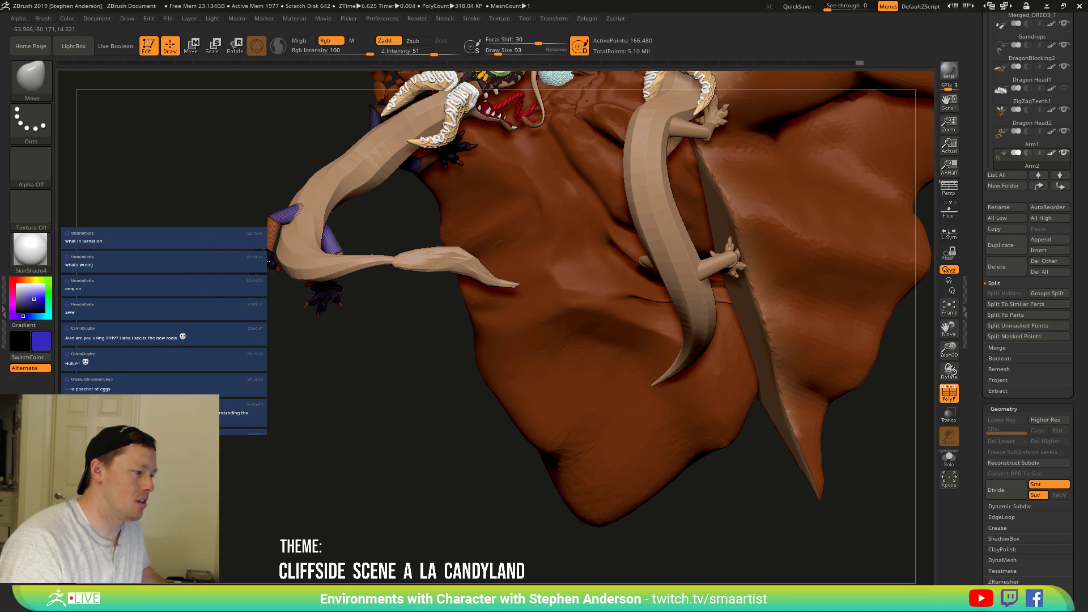
{"action": "left_click_drag", "start_coordinate": [301, 265], "coordinate": [340, 248]}
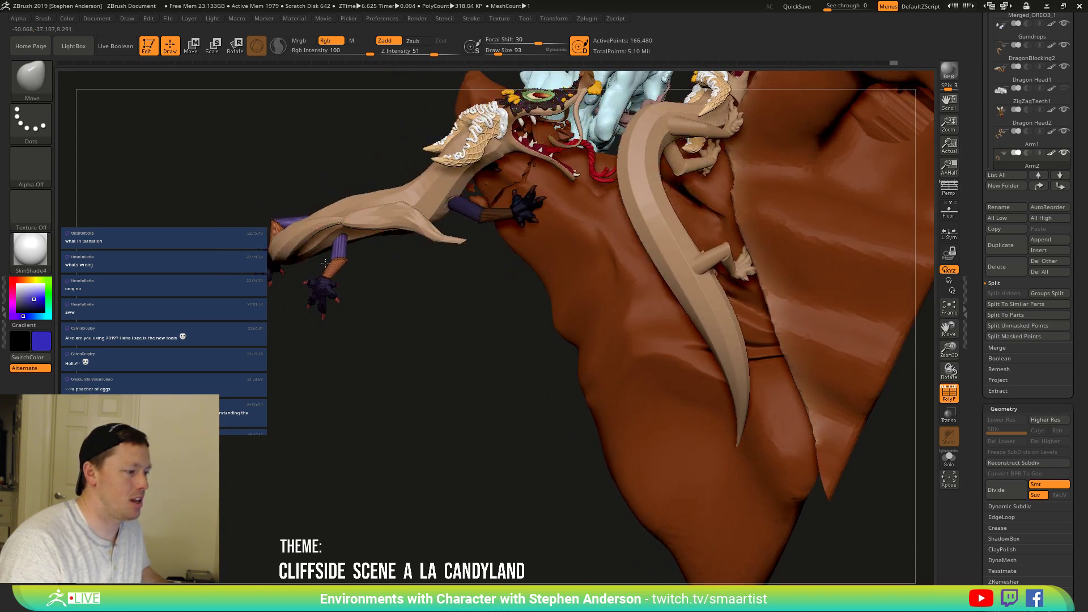
{"action": "left_click_drag", "start_coordinate": [312, 307], "coordinate": [320, 311]}
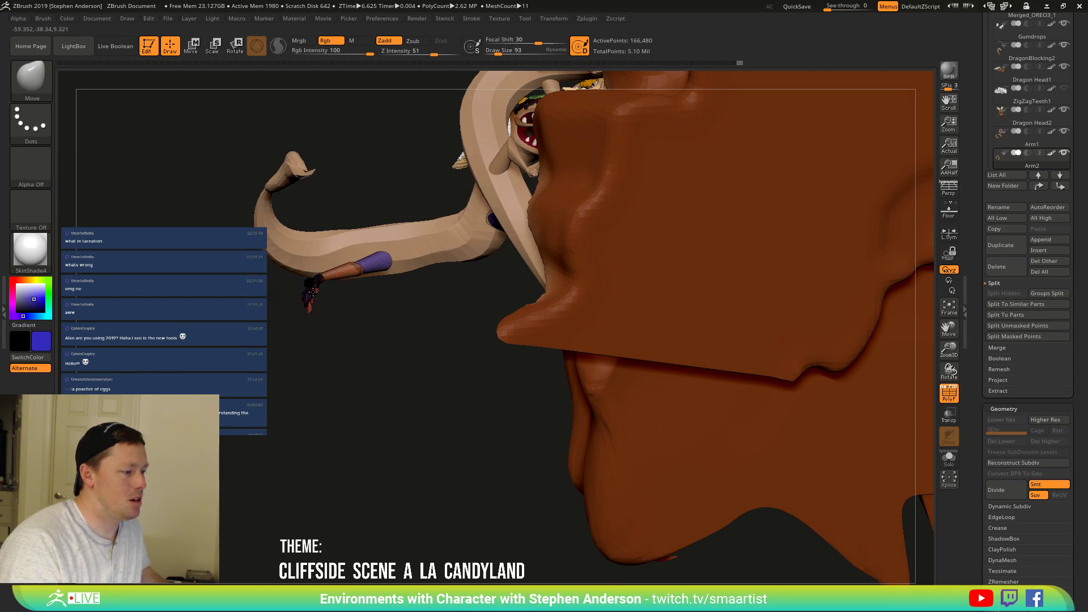
{"action": "left_click_drag", "start_coordinate": [336, 309], "coordinate": [322, 371]}
Turn off PolyFrame and fit the copied arm against the dragon's body near the tail with the Move brush.
{"action": "key", "text": "shift+f"}
{"action": "right_click_drag", "start_coordinate": [326, 238], "coordinate": [326, 197], "text": "ctrl"}
{"action": "mouse_move", "coordinate": [326, 197]}
{"action": "left_mouse_down"}
{"action": "mouse_move", "coordinate": [356, 249]}
{"action": "mouse_move", "coordinate": [363, 212]}
{"action": "mouse_move", "coordinate": [300, 296]}
{"action": "mouse_move", "coordinate": [318, 304]}
{"action": "mouse_move", "coordinate": [305, 305]}
{"action": "mouse_move", "coordinate": [335, 280]}
{"action": "left_mouse_up"}
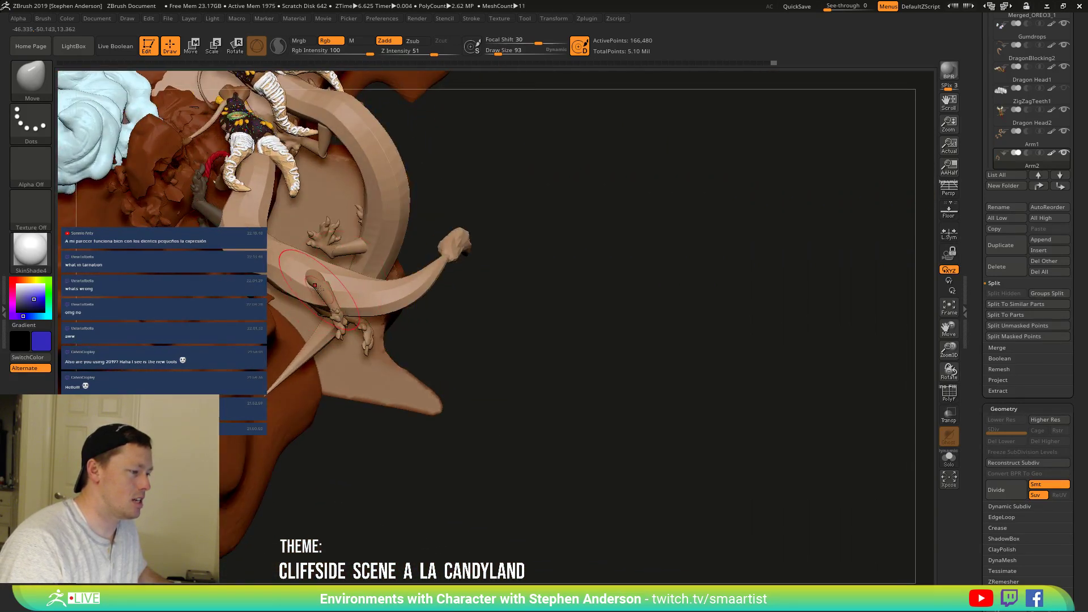
{"action": "right_click_drag", "start_coordinate": [338, 287], "coordinate": [366, 272]}
{"action": "mouse_move", "coordinate": [371, 300]}
{"action": "left_mouse_down", "text": "ctrl"}
{"action": "mouse_move", "coordinate": [340, 297]}
{"action": "mouse_move", "coordinate": [437, 369]}
{"action": "left_mouse_up", "text": "ctrl"}
{"action": "mouse_move", "coordinate": [333, 279]}
{"action": "right_mouse_down"}
{"action": "mouse_move", "coordinate": [335, 320]}
{"action": "mouse_move", "coordinate": [329, 288]}
{"action": "right_mouse_up"}
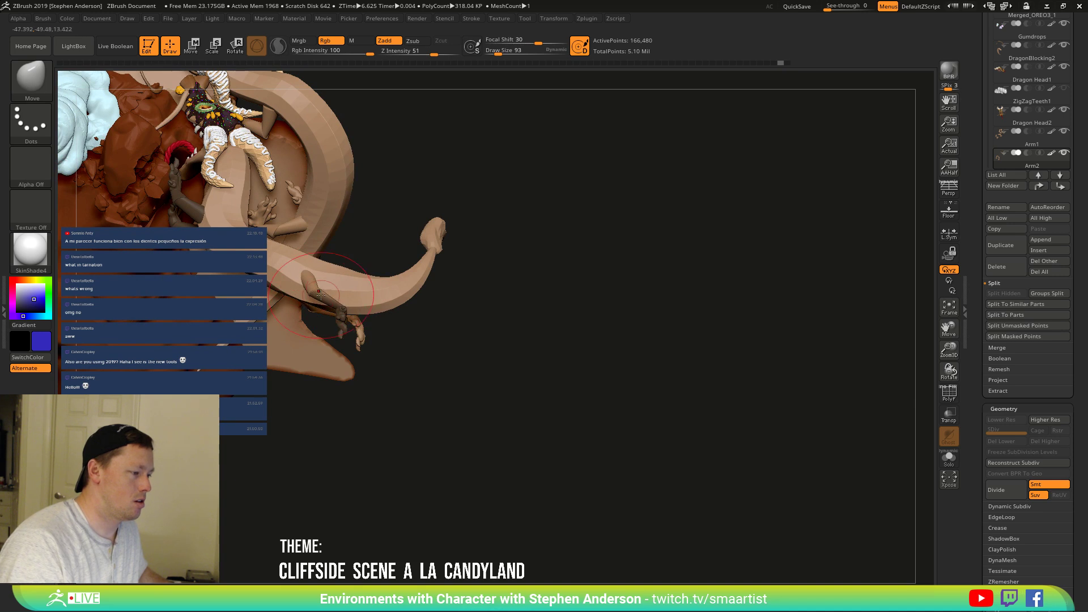
{"action": "left_click_drag", "start_coordinate": [320, 292], "coordinate": [314, 272]}
{"action": "right_click_drag", "start_coordinate": [339, 268], "coordinate": [364, 281]}
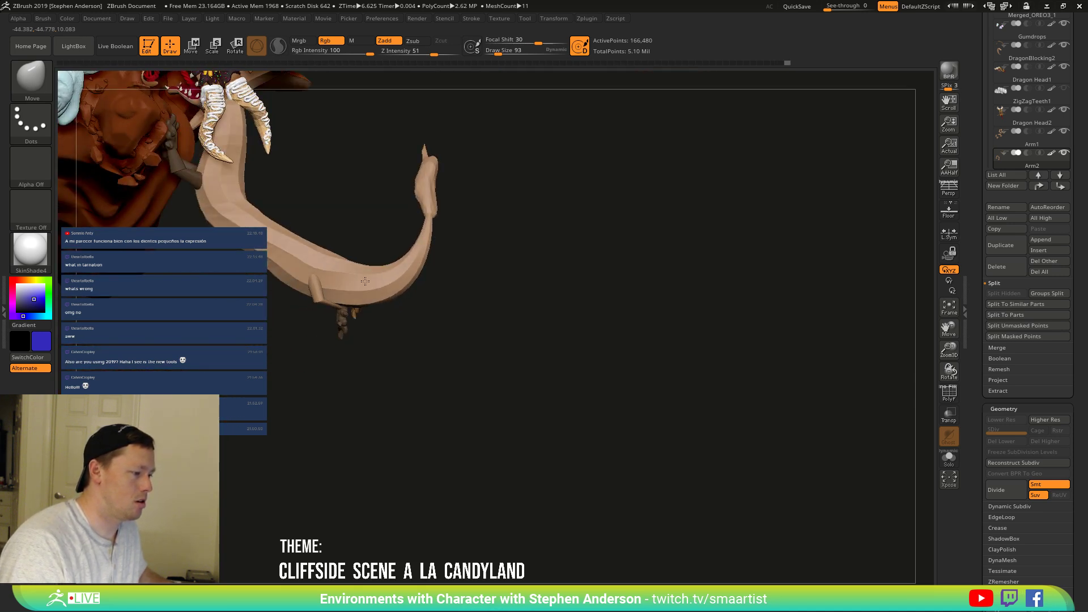
Set the Move draw size to 219 and mask the copied arm near the tail with a lasso.
{"action": "mouse_move", "coordinate": [440, 363]}
{"action": "right_mouse_down"}
{"action": "mouse_move", "coordinate": [425, 306]}
{"action": "mouse_move", "coordinate": [418, 432]}
{"action": "mouse_move", "coordinate": [415, 422]}
{"action": "right_mouse_up"}
{"action": "left_click_drag", "start_coordinate": [351, 307], "coordinate": [349, 307]}
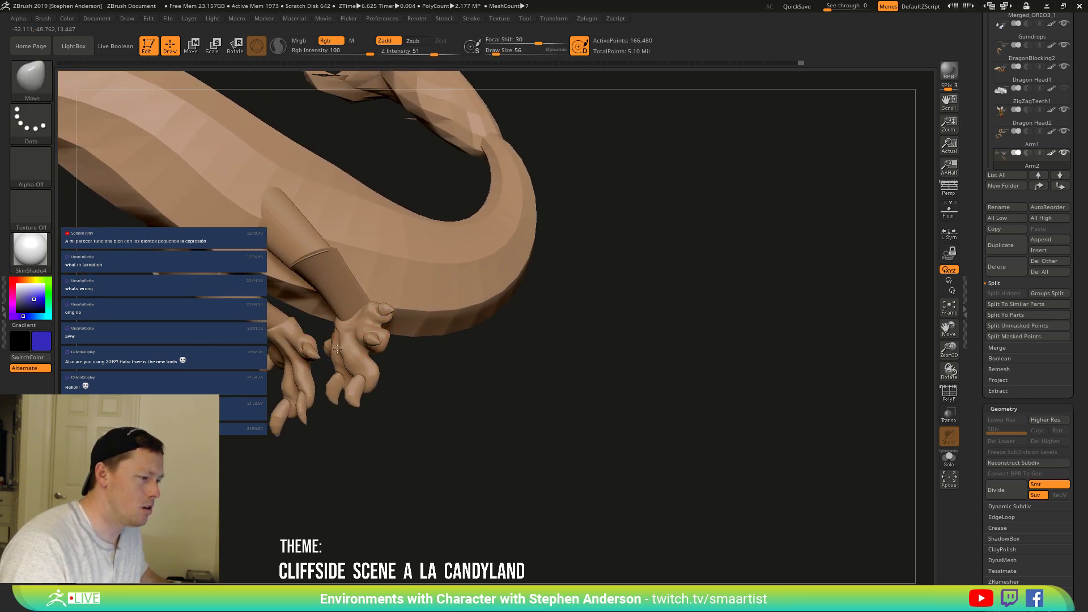
{"action": "mouse_move", "coordinate": [339, 312]}
{"action": "right_mouse_down"}
{"action": "mouse_move", "coordinate": [356, 312]}
{"action": "mouse_move", "coordinate": [330, 324]}
{"action": "mouse_move", "coordinate": [285, 297]}
{"action": "mouse_move", "coordinate": [311, 303]}
{"action": "mouse_move", "coordinate": [288, 238]}
{"action": "mouse_move", "coordinate": [303, 187]}
{"action": "mouse_move", "coordinate": [281, 294]}
{"action": "right_mouse_up"}
{"action": "key", "text": "s"}
{"action": "left_click_drag", "start_coordinate": [281, 295], "coordinate": [289, 295]}
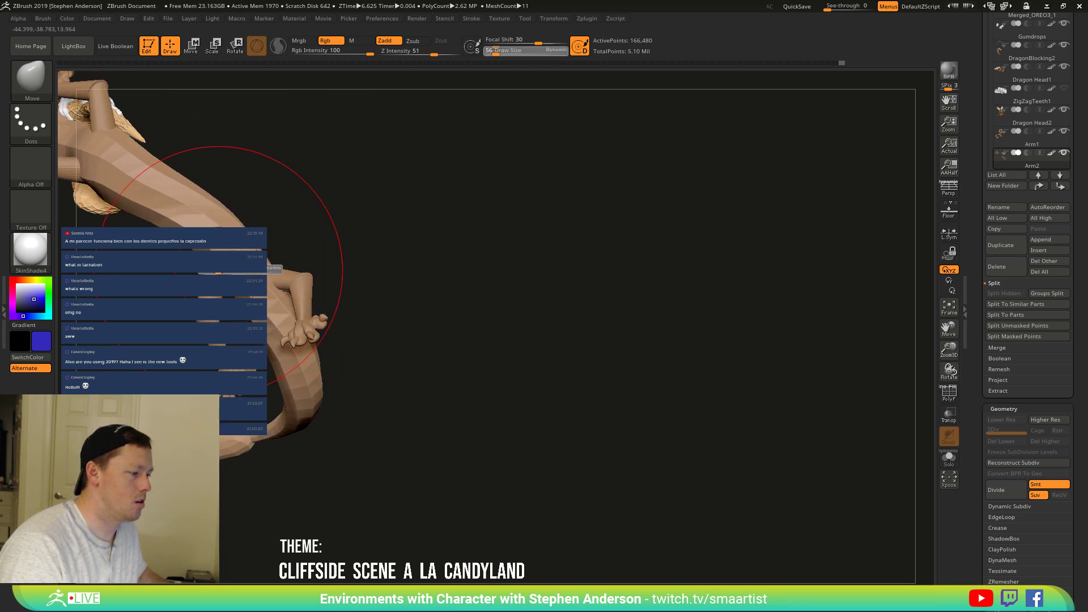
{"action": "key", "text": "ctrl"}
{"action": "mouse_move", "coordinate": [226, 372]}
{"action": "left_mouse_down", "text": "ctrl"}
{"action": "mouse_move", "coordinate": [335, 448]}
{"action": "mouse_move", "coordinate": [319, 190]}
{"action": "left_mouse_up", "text": "ctrl"}
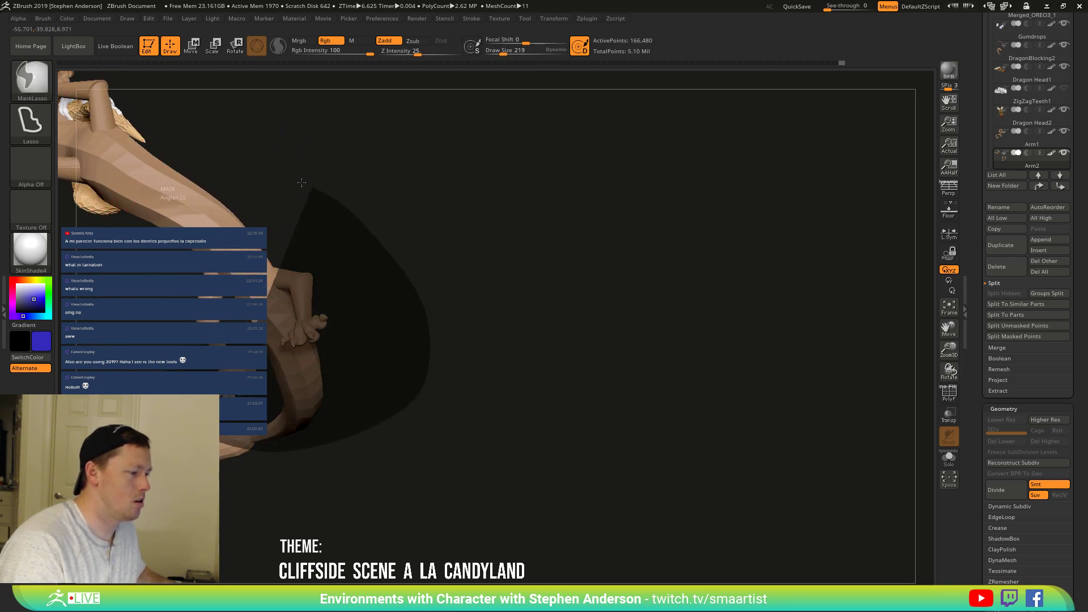
{"action": "left_click_drag", "start_coordinate": [239, 168], "coordinate": [196, 313], "text": "ctrl"}
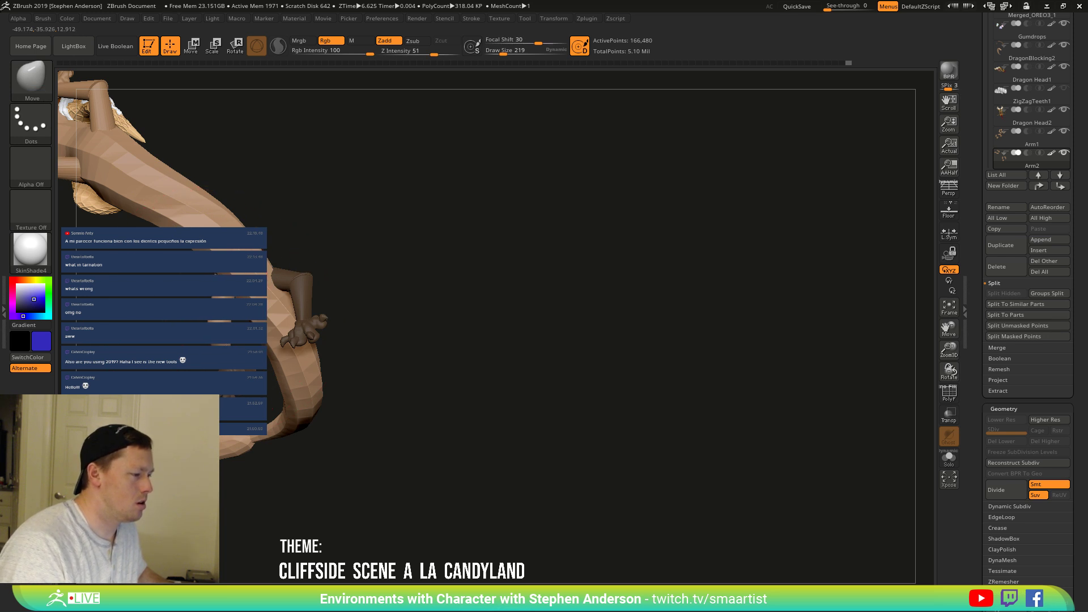
Try a greyish purple, a brown and a light grey (R 199, G 194, B 191) as current colour for the crouching figure.
{"action": "mouse_move", "coordinate": [249, 291]}
{"action": "right_mouse_down"}
{"action": "mouse_move", "coordinate": [234, 282]}
{"action": "mouse_move", "coordinate": [370, 309]}
{"action": "mouse_move", "coordinate": [416, 345]}
{"action": "mouse_move", "coordinate": [304, 294]}
{"action": "mouse_move", "coordinate": [285, 240]}
{"action": "mouse_move", "coordinate": [385, 315]}
{"action": "right_mouse_up"}
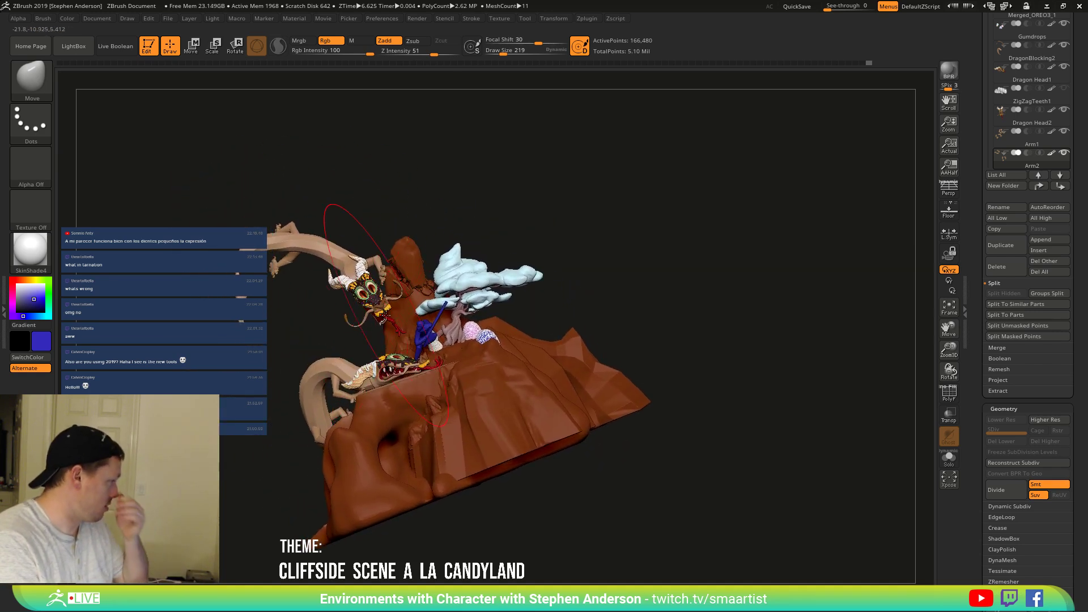
{"action": "left_click_drag", "start_coordinate": [644, 362], "coordinate": [623, 377]}
{"action": "left_click_drag", "start_coordinate": [646, 308], "coordinate": [634, 345]}
{"action": "mouse_move", "coordinate": [633, 344]}
{"action": "right_mouse_down"}
{"action": "mouse_move", "coordinate": [656, 298]}
{"action": "mouse_move", "coordinate": [629, 413]}
{"action": "right_mouse_up"}
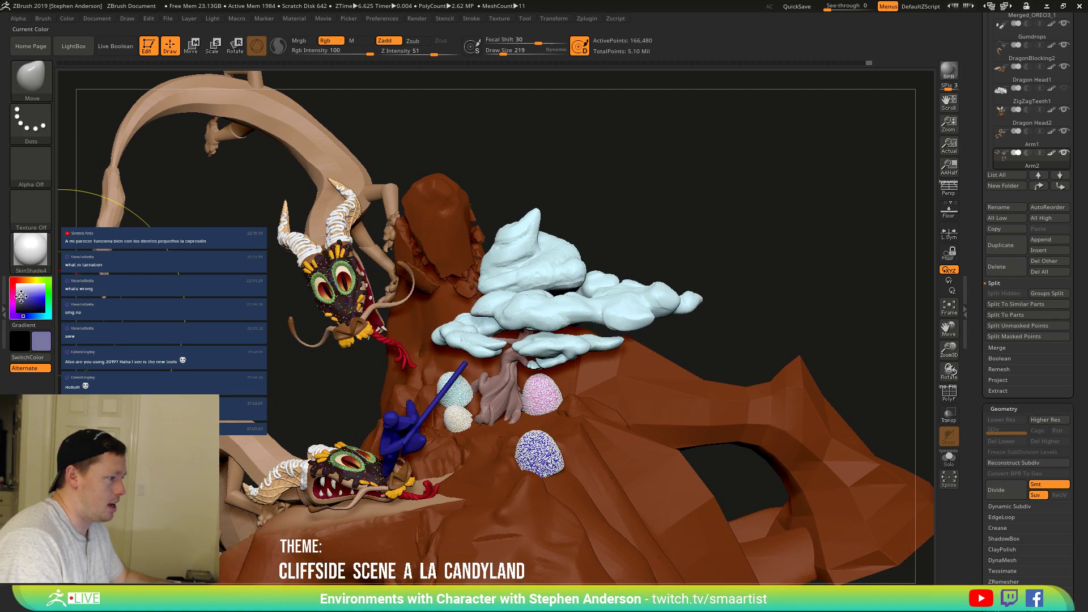
{"action": "left_click", "coordinate": [23, 291]}
{"action": "right_click_drag", "start_coordinate": [441, 465], "coordinate": [327, 487]}
{"action": "key", "text": "c"}
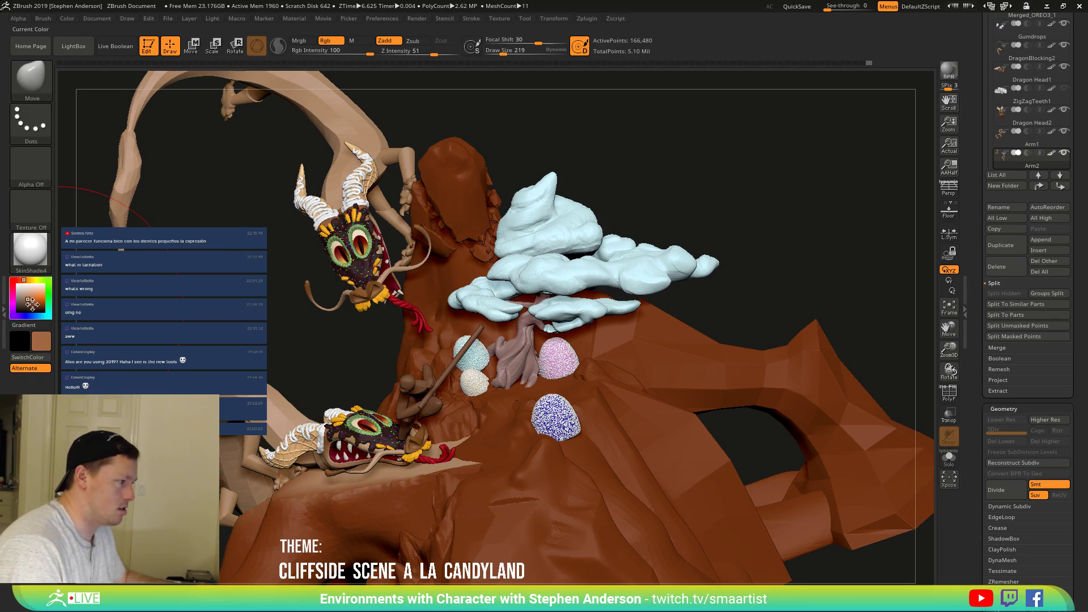
{"action": "left_click", "coordinate": [18, 290]}
{"action": "right_click_drag", "start_coordinate": [635, 448], "coordinate": [642, 425]}
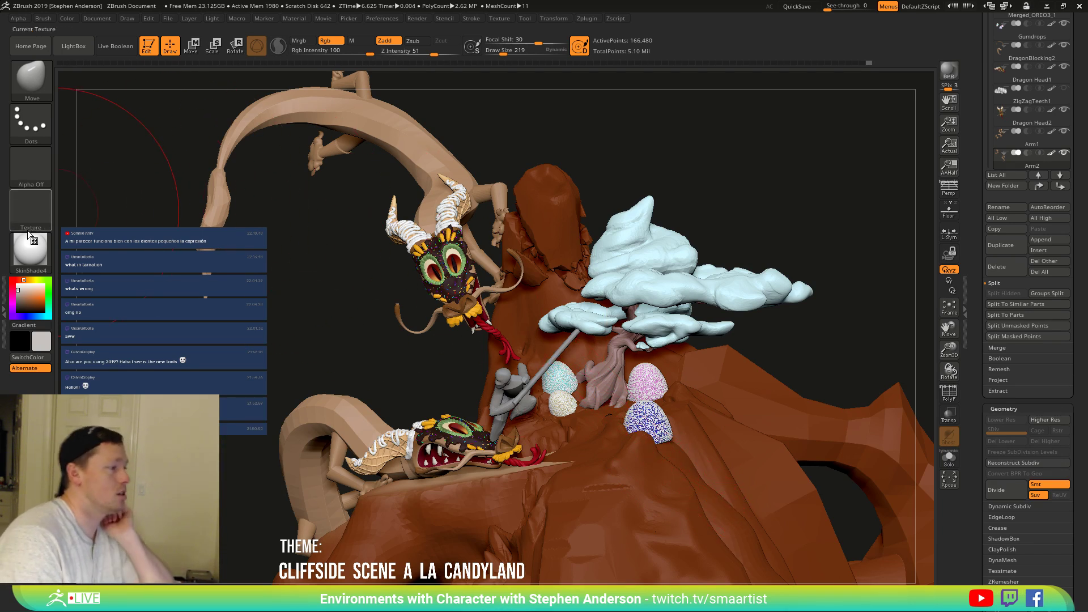
Select the CurveTube brush.
{"action": "left_click", "coordinate": [30, 249]}
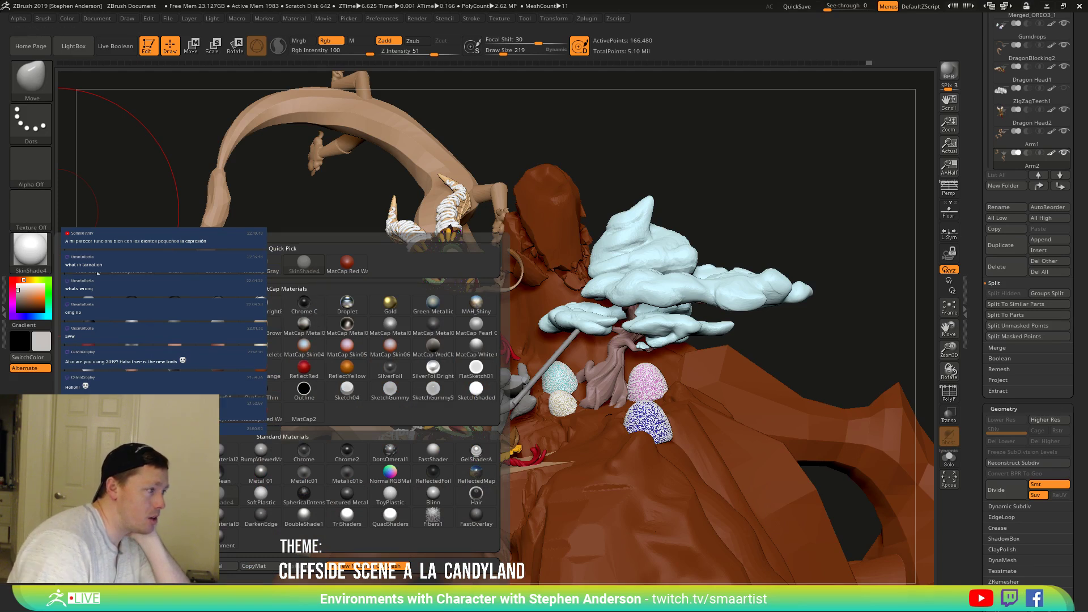
{"action": "left_click", "coordinate": [48, 98]}
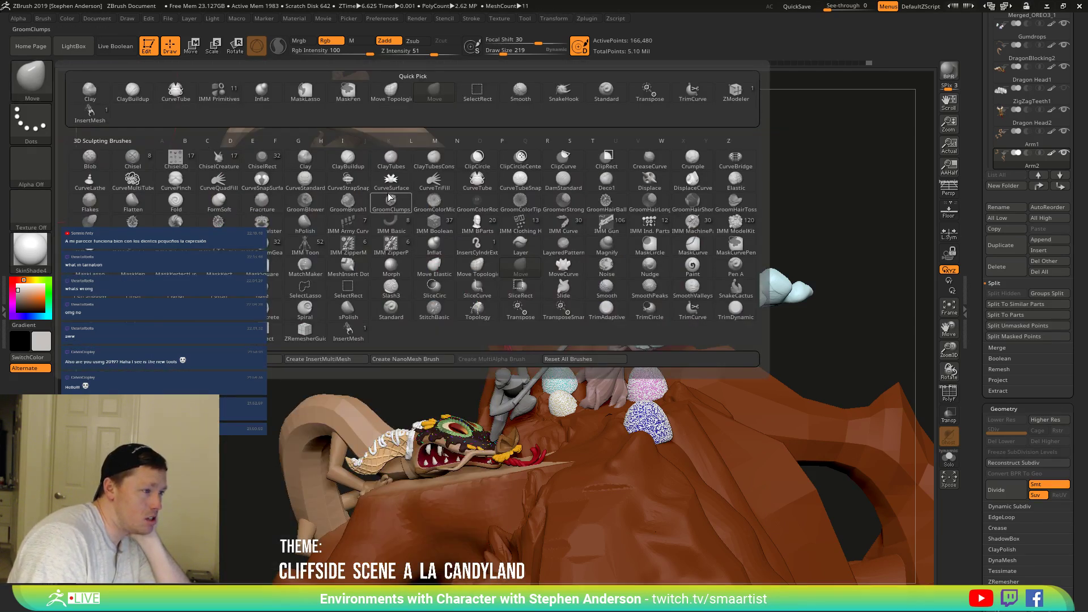
{"action": "left_click", "coordinate": [481, 184]}
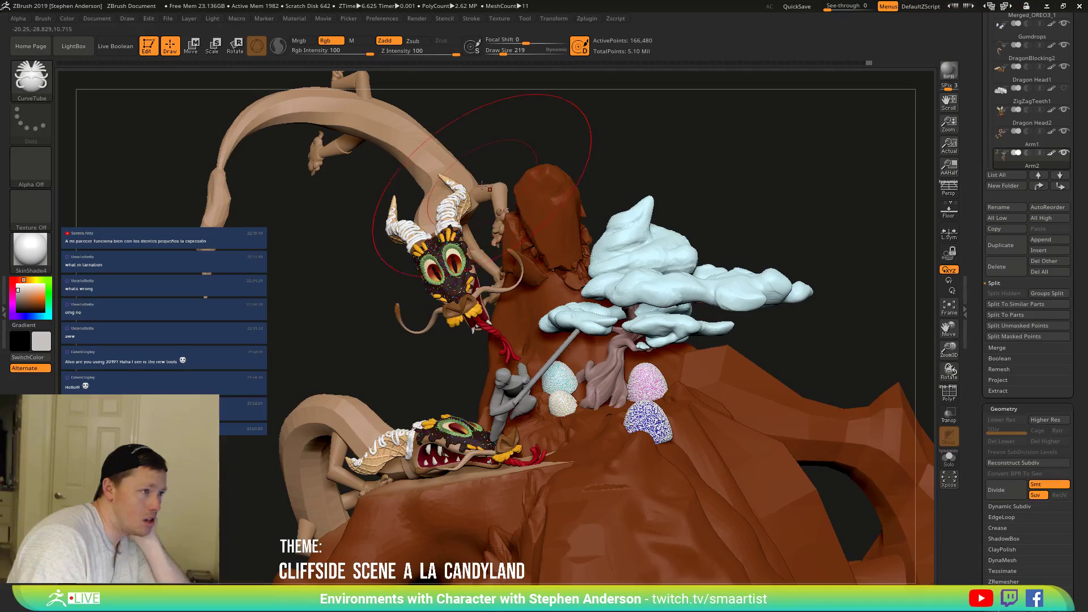
Choose a pale green as the current colour for the crouching figure with the staff.
{"action": "left_click", "coordinate": [66, 18]}
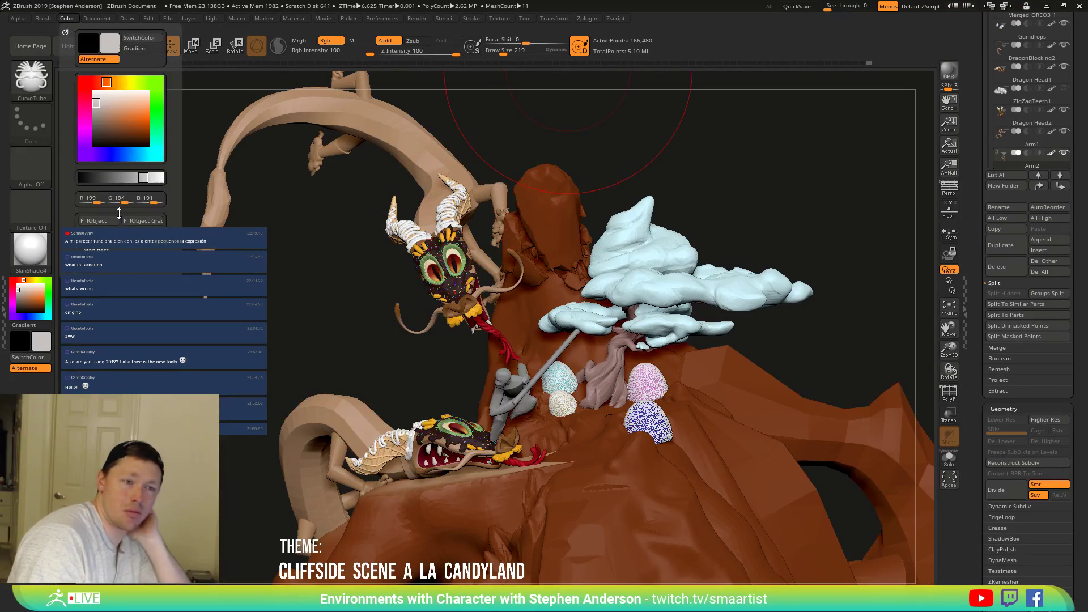
{"action": "left_click", "coordinate": [150, 89]}
{"action": "left_click", "coordinate": [23, 291]}
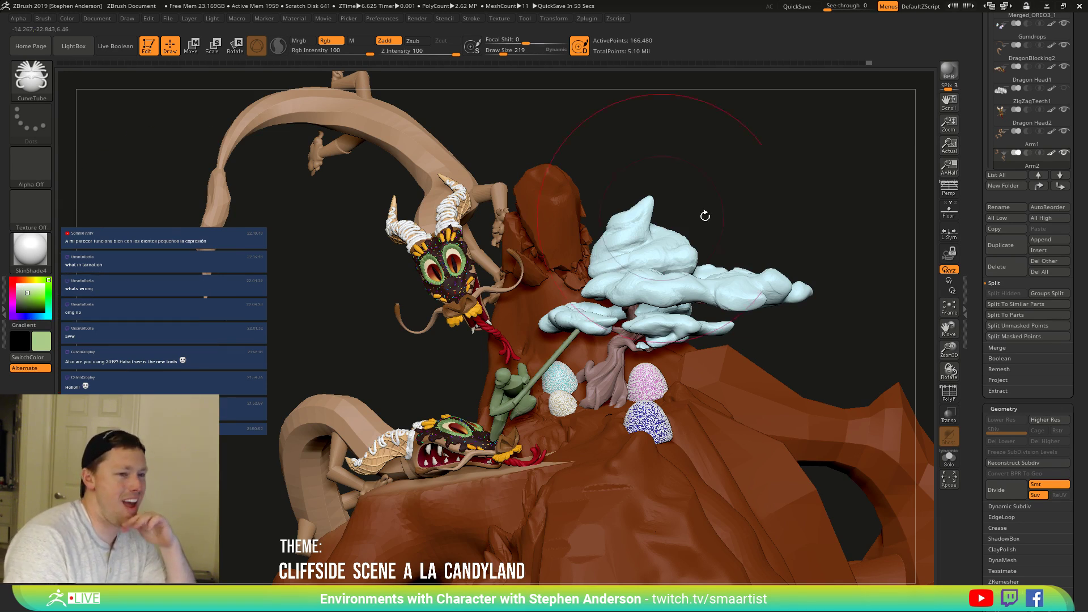
{"action": "left_click", "coordinate": [471, 18]}
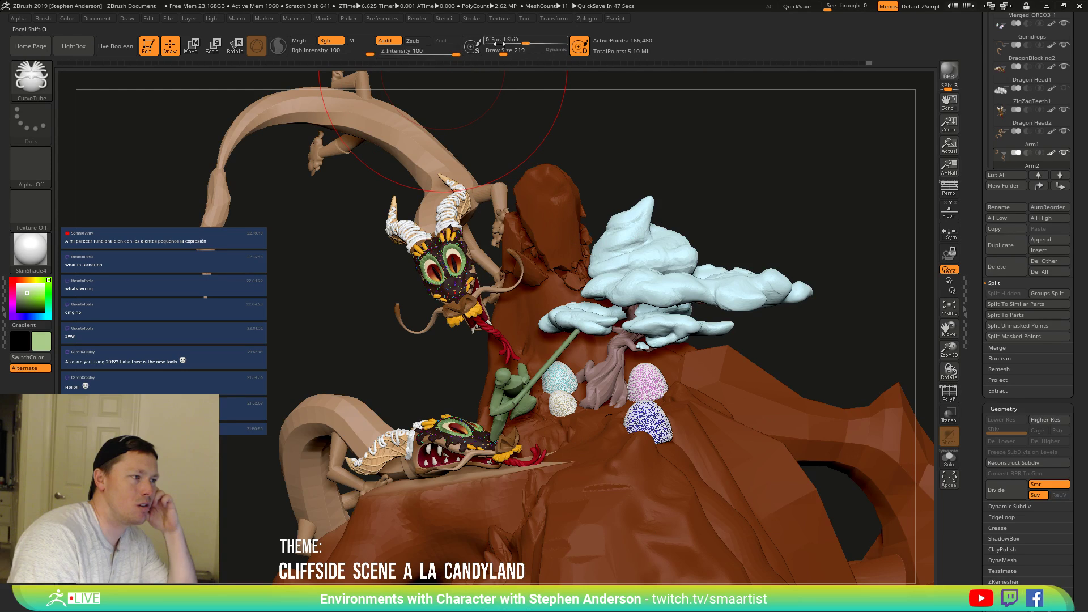
{"action": "left_click_drag", "start_coordinate": [1082, 120], "coordinate": [1072, 199]}
{"action": "left_click", "coordinate": [43, 18]}
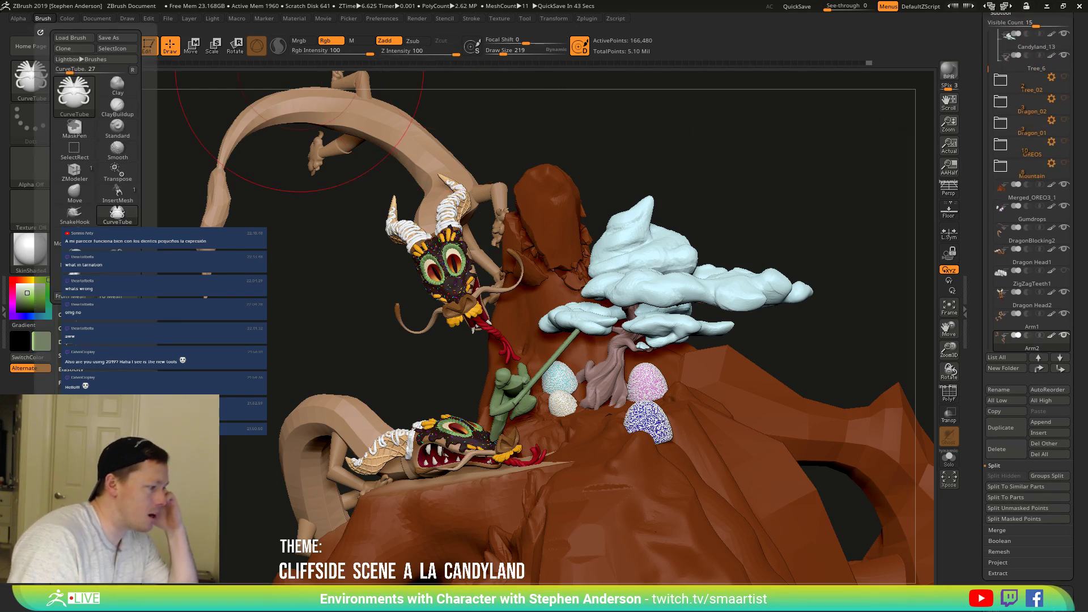
{"action": "left_click", "coordinate": [68, 437]}
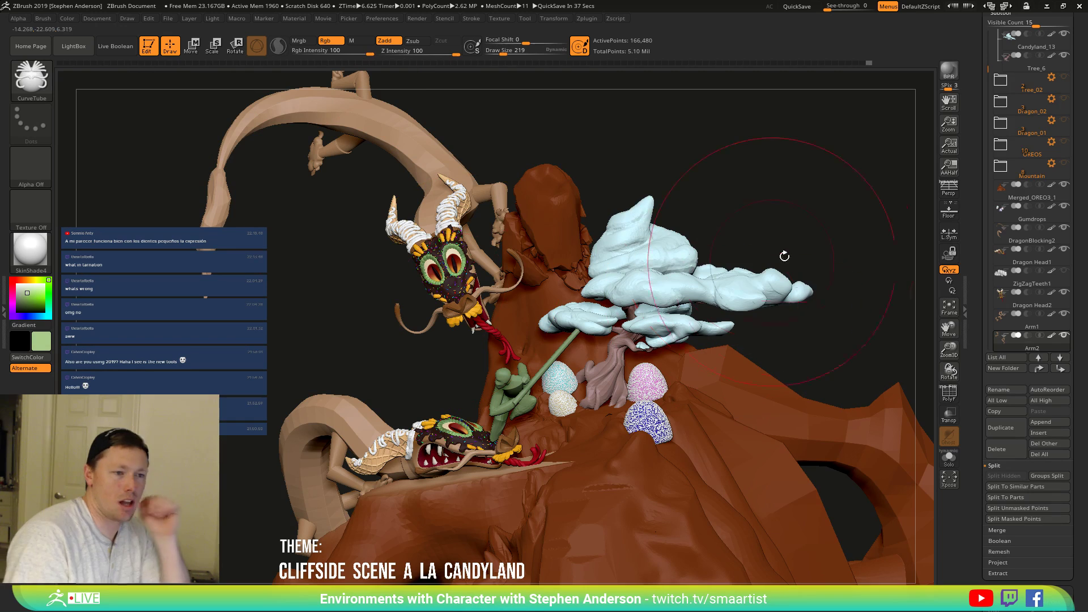
Switch from the dragon scene to the ZigZagTeeth tool.
{"action": "mouse_move", "coordinate": [1082, 159]}
{"action": "left_mouse_down"}
{"action": "mouse_move", "coordinate": [1067, 214]}
{"action": "mouse_move", "coordinate": [1055, 165]}
{"action": "left_mouse_up"}
{"action": "left_click", "coordinate": [1055, 100]}
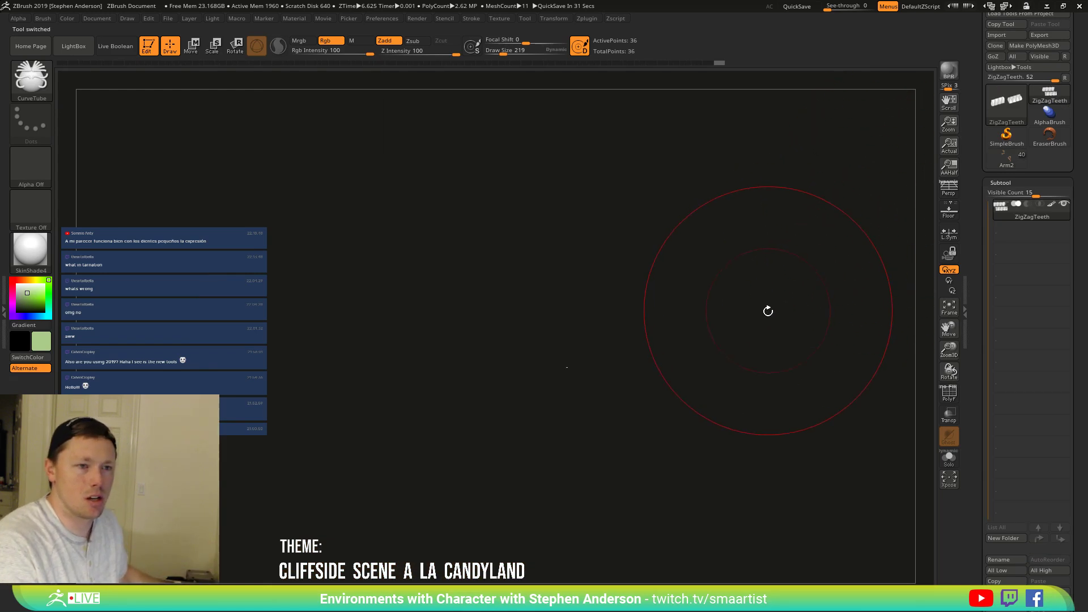
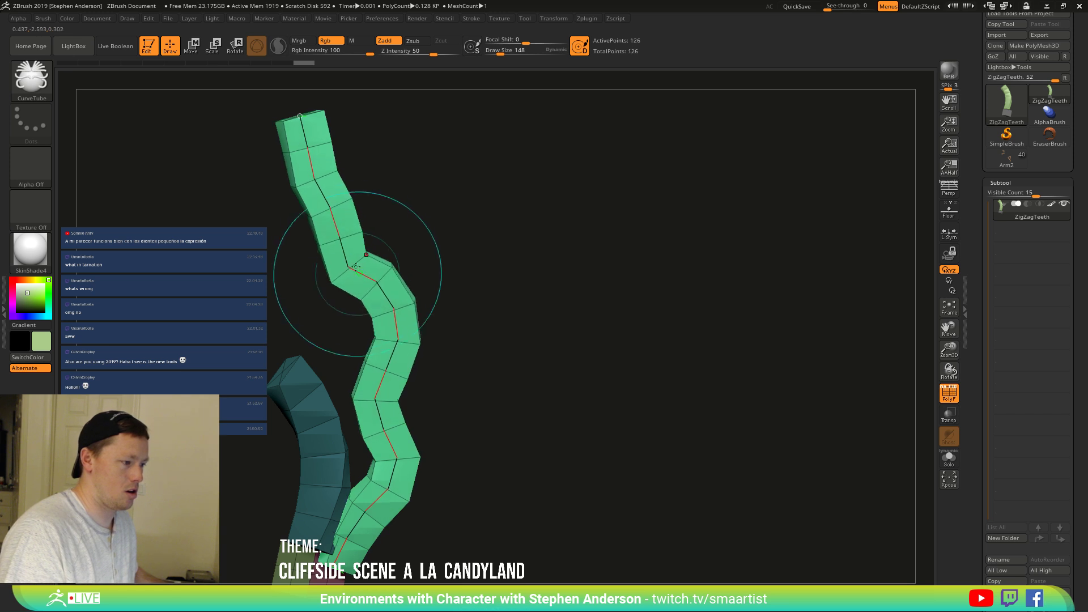
Bend the upper part of the tall curve tube and turn off the polyframe display.
{"action": "left_click_drag", "start_coordinate": [325, 185], "coordinate": [307, 184]}
{"action": "key", "text": "shift+f"}
{"action": "right_click_drag", "start_coordinate": [521, 400], "coordinate": [494, 238], "text": "ctrl"}
{"action": "left_click_drag", "start_coordinate": [493, 237], "coordinate": [378, 358]}
{"action": "left_click_drag", "start_coordinate": [454, 362], "coordinate": [418, 383]}
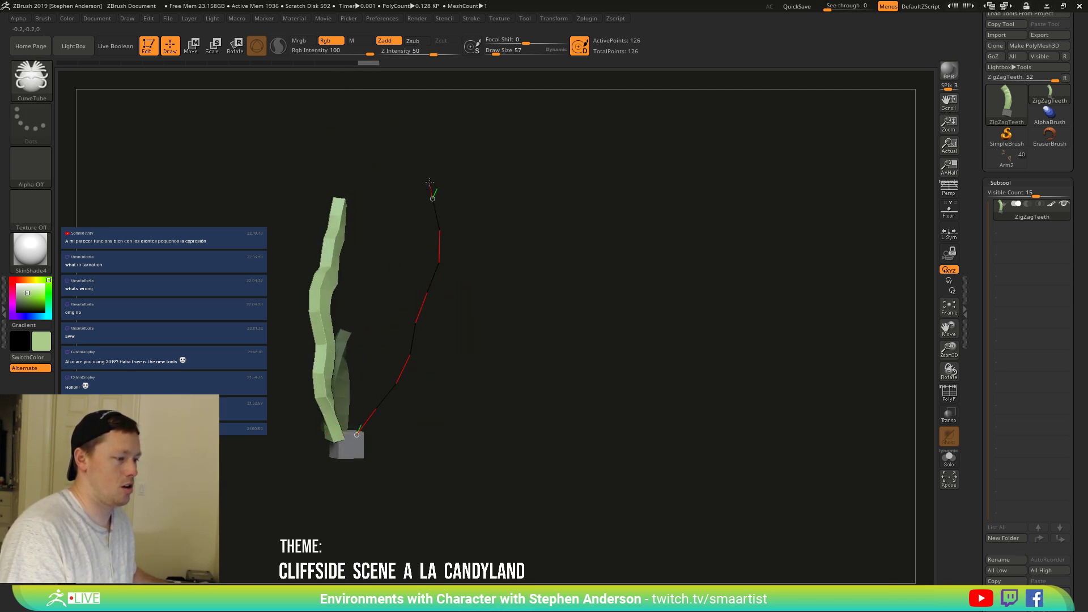
{"action": "left_click_drag", "start_coordinate": [430, 182], "coordinate": [431, 190]}
{"action": "key", "text": "ctrl+z"}
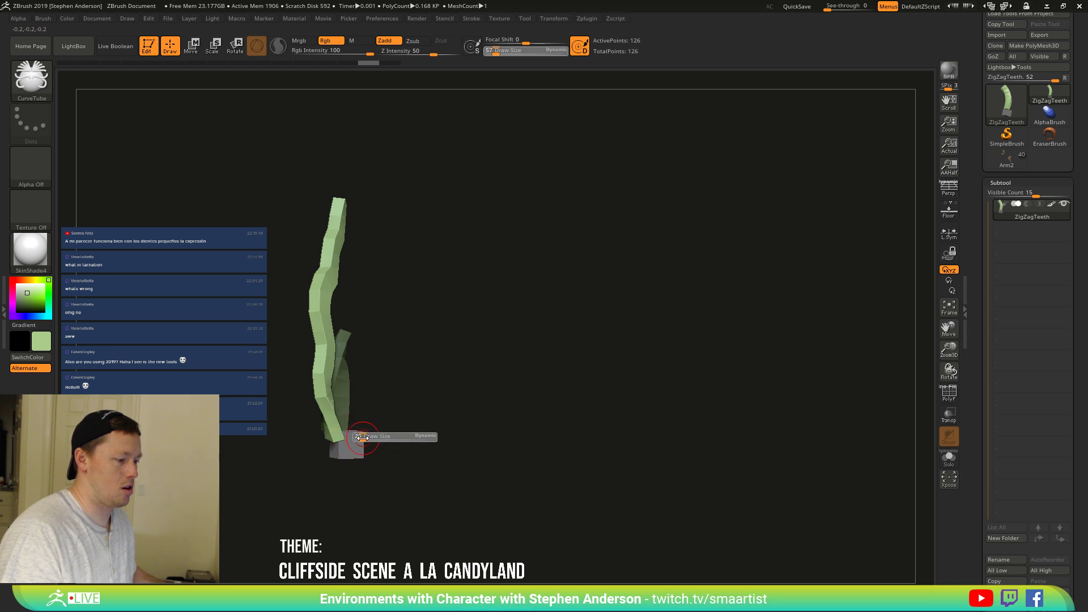
Draw a third curve tube rising from the small cube and bend its curve into a zigzag shape.
{"action": "left_click_drag", "start_coordinate": [399, 245], "coordinate": [399, 245]}
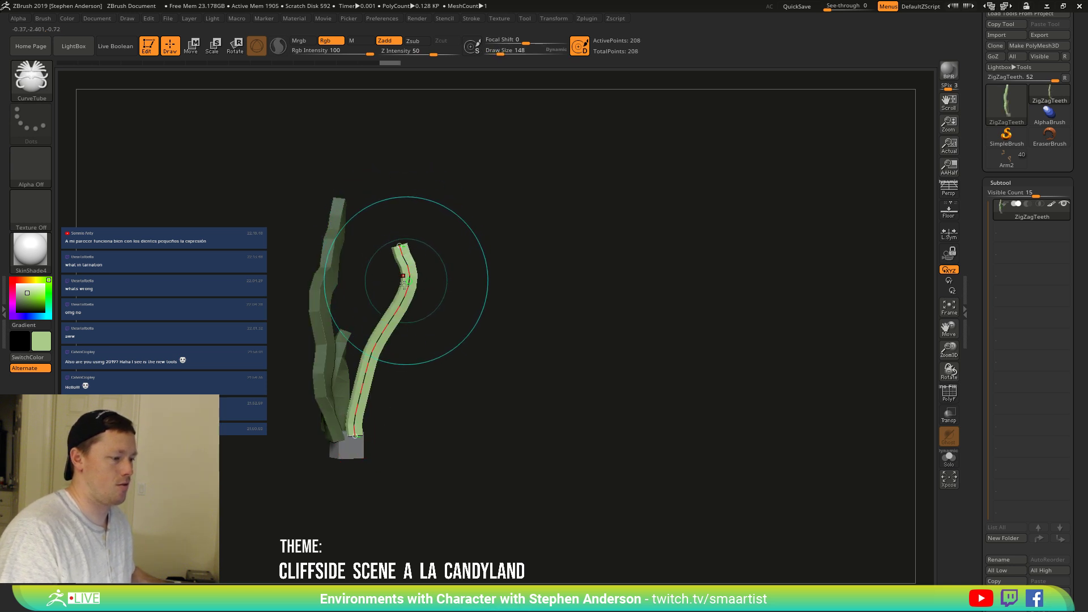
{"action": "right_click_drag", "start_coordinate": [409, 306], "coordinate": [410, 344], "text": "ctrl"}
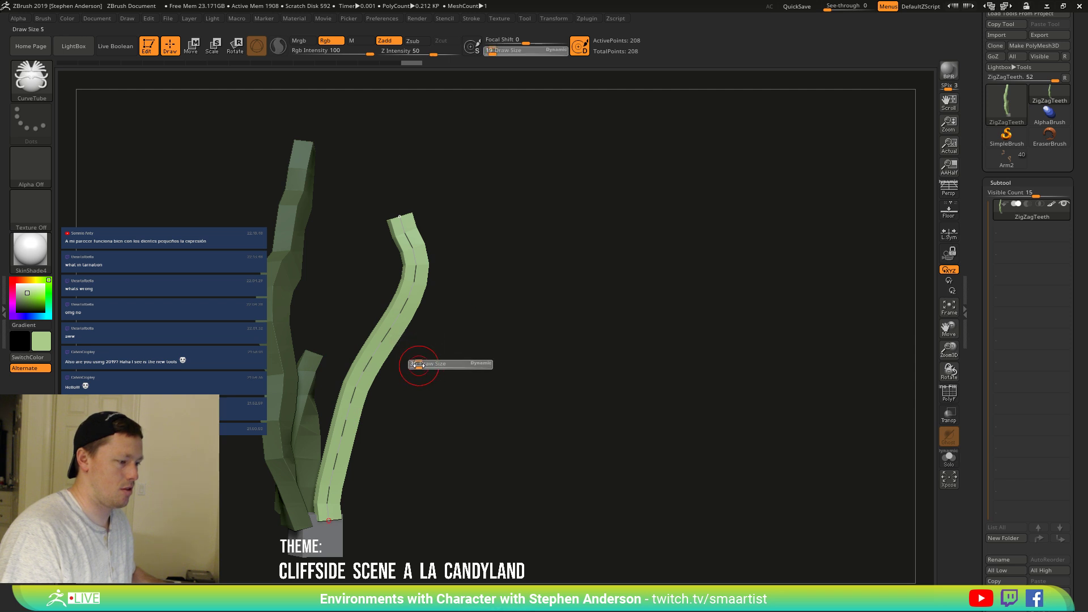
{"action": "mouse_move", "coordinate": [418, 366]}
{"action": "left_mouse_down"}
{"action": "mouse_move", "coordinate": [398, 343]}
{"action": "mouse_move", "coordinate": [360, 392]}
{"action": "mouse_move", "coordinate": [397, 406]}
{"action": "left_mouse_up"}
{"action": "key", "text": "space"}
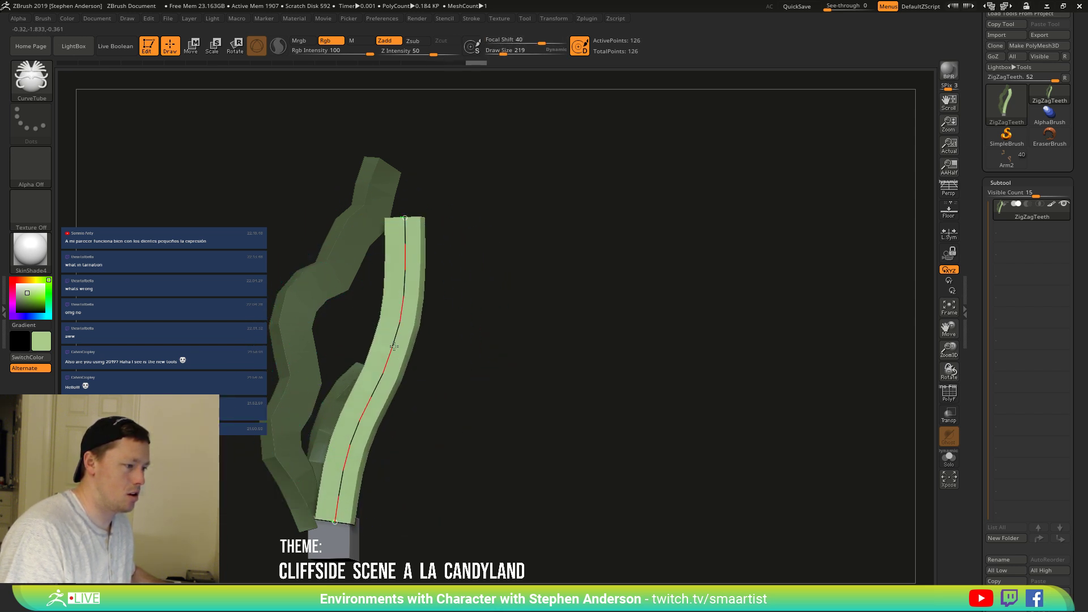
{"action": "left_click_drag", "start_coordinate": [394, 346], "coordinate": [398, 340]}
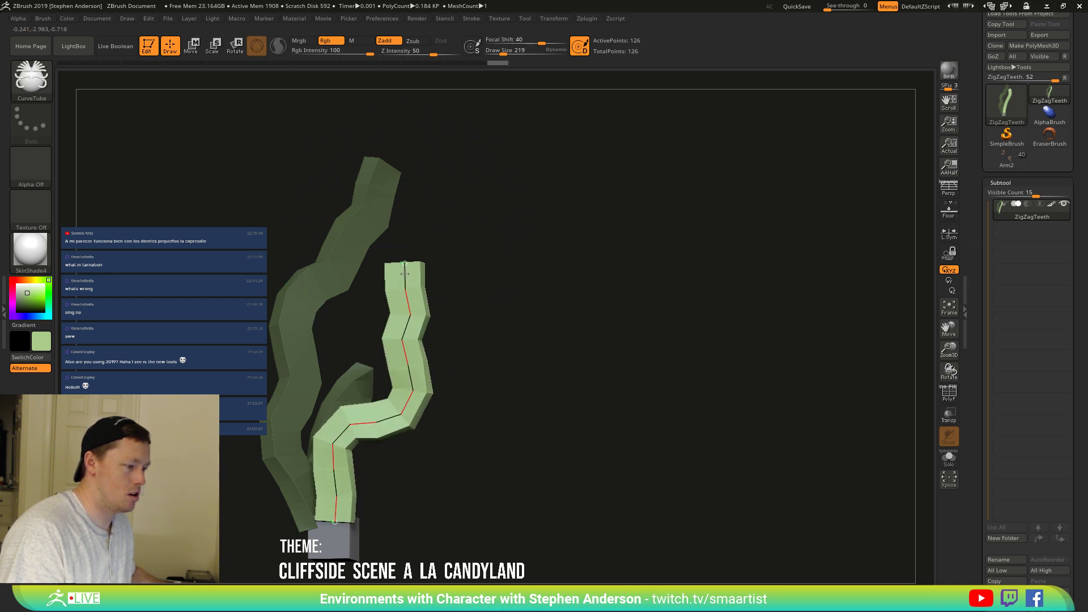
{"action": "left_click_drag", "start_coordinate": [399, 258], "coordinate": [517, 267]}
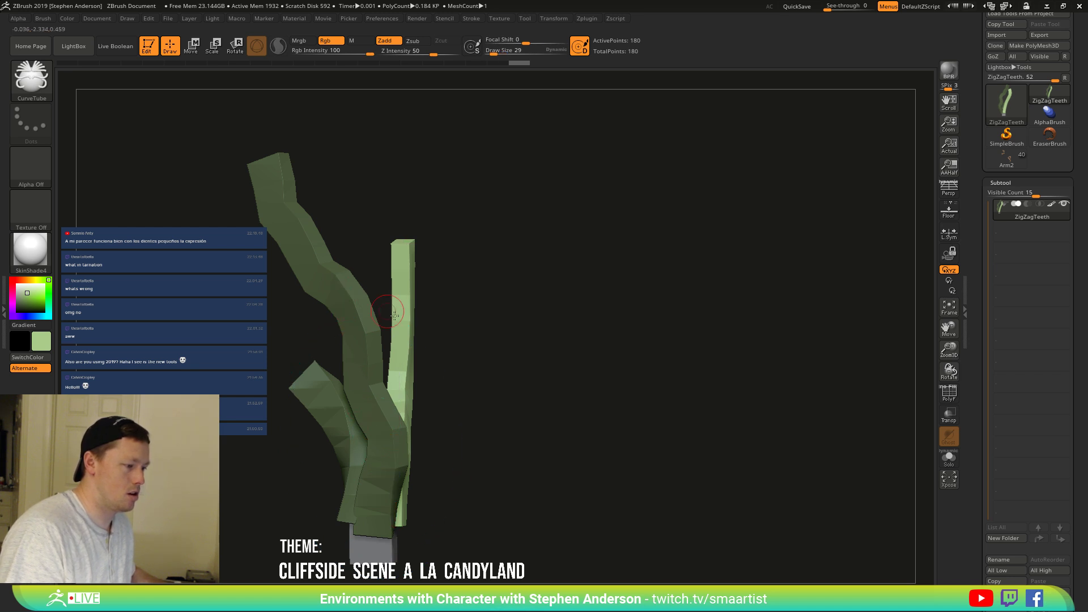
Bend the third tube's curve in depth from the side, pulling its middle toward the tall strand.
{"action": "mouse_move", "coordinate": [393, 315]}
{"action": "right_mouse_down", "text": "ctrl"}
{"action": "mouse_move", "coordinate": [397, 281]}
{"action": "mouse_move", "coordinate": [444, 326]}
{"action": "right_mouse_up", "text": "ctrl"}
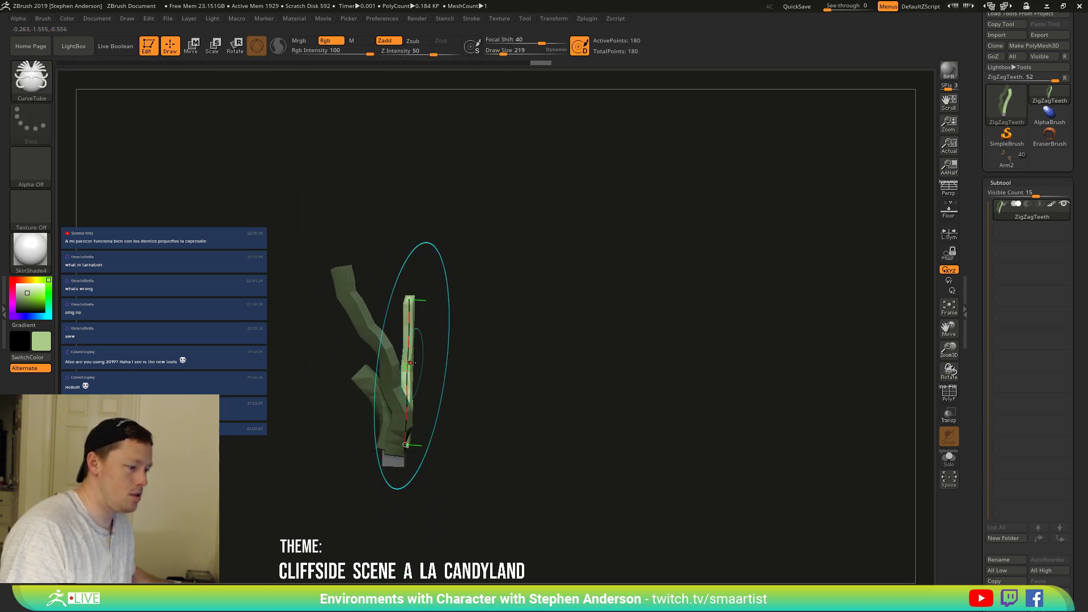
{"action": "right_click_drag", "start_coordinate": [410, 362], "coordinate": [404, 355]}
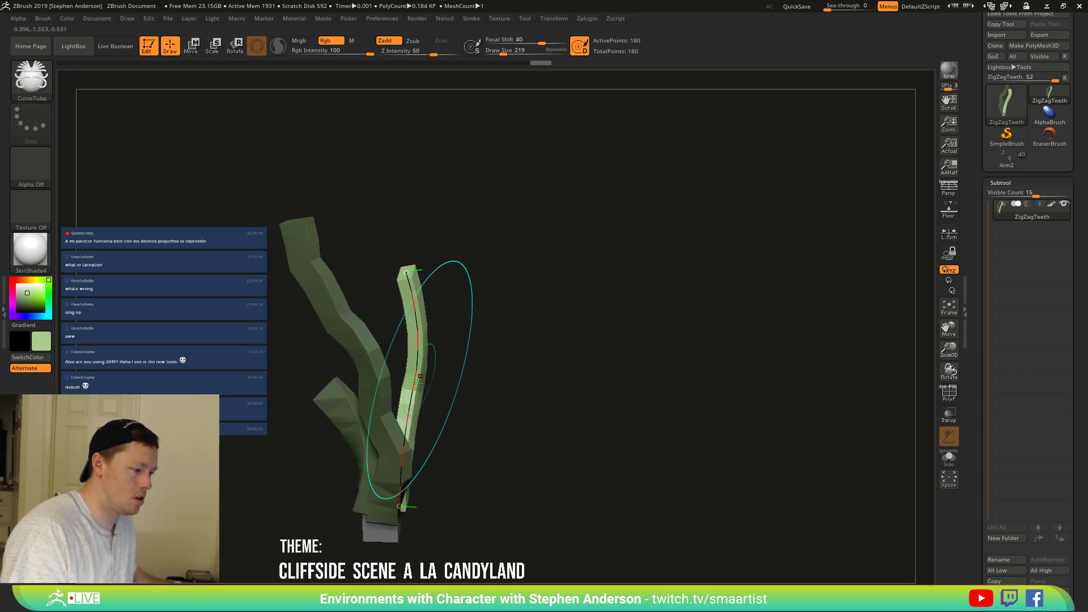
{"action": "left_click_drag", "start_coordinate": [384, 375], "coordinate": [382, 374]}
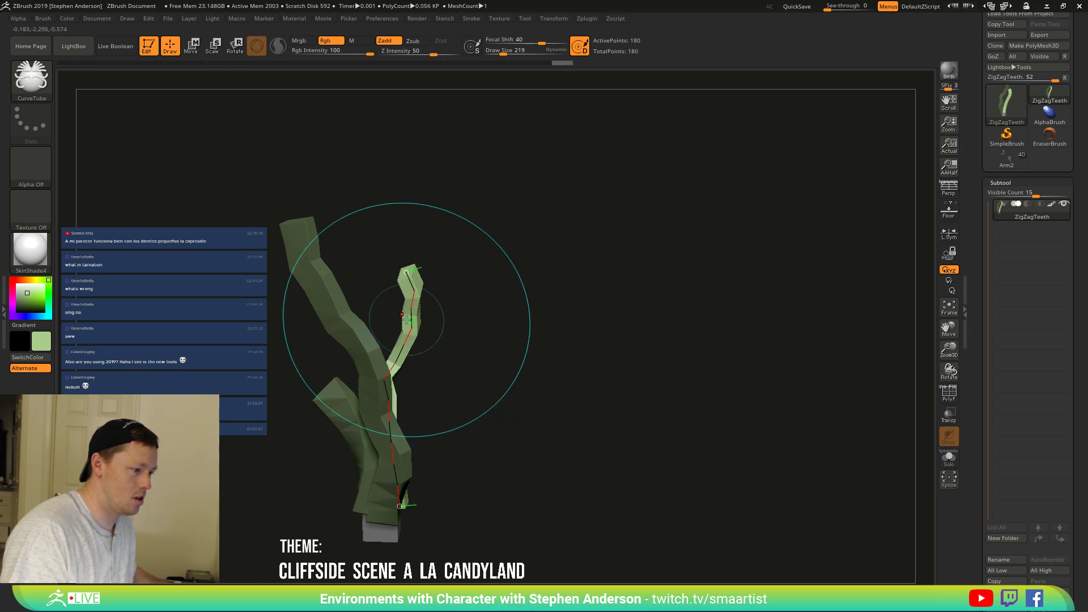
{"action": "right_click_drag", "start_coordinate": [462, 315], "coordinate": [337, 368]}
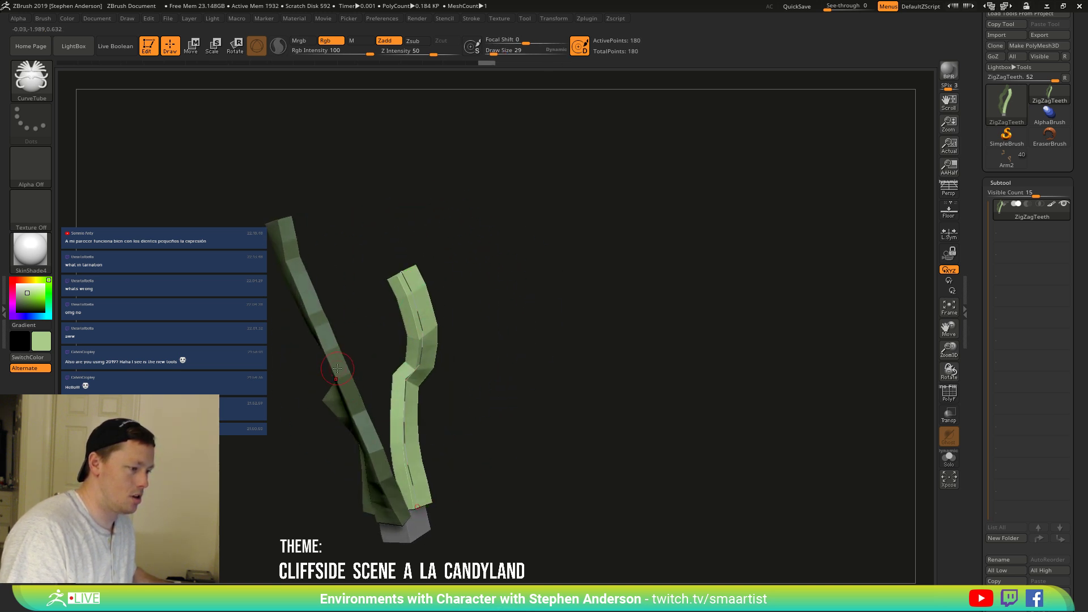
Clear the mask and kink the middle of the tall strand using the Move Topological brush at Draw Size 91.
{"action": "left_click_drag", "start_coordinate": [536, 360], "coordinate": [561, 374], "text": "ctrl"}
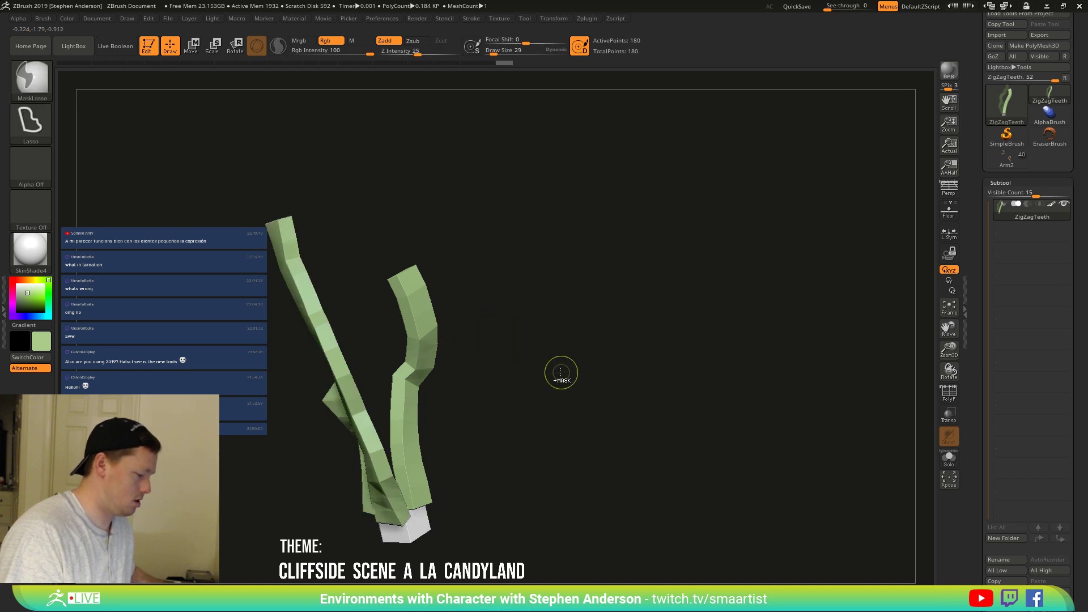
{"action": "key", "text": "b"}
{"action": "key", "text": "m"}
{"action": "key", "text": "t"}
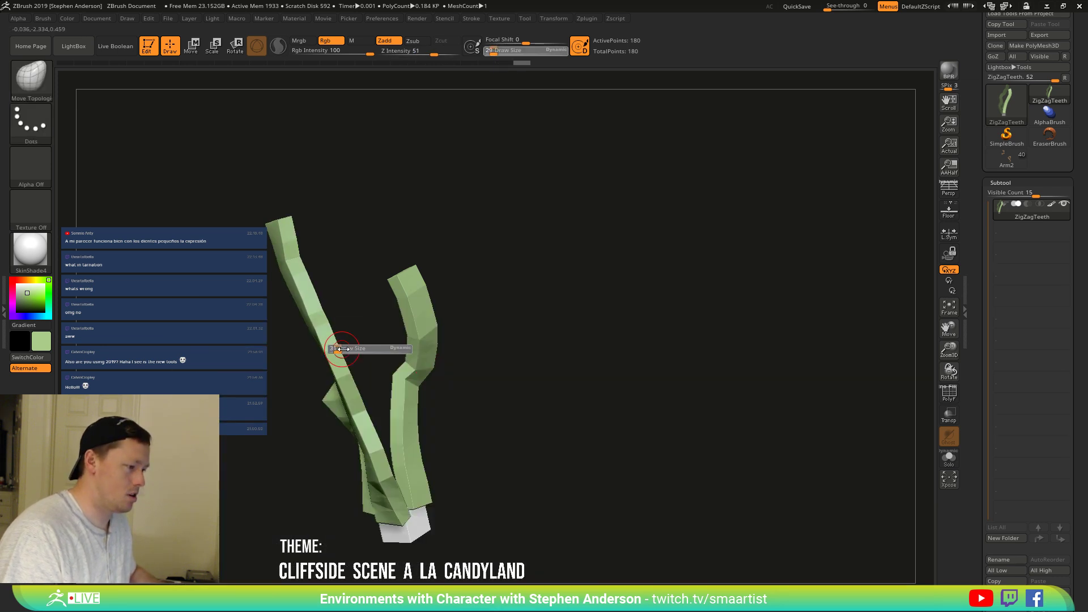
{"action": "left_click_drag", "start_coordinate": [450, 337], "coordinate": [513, 327]}
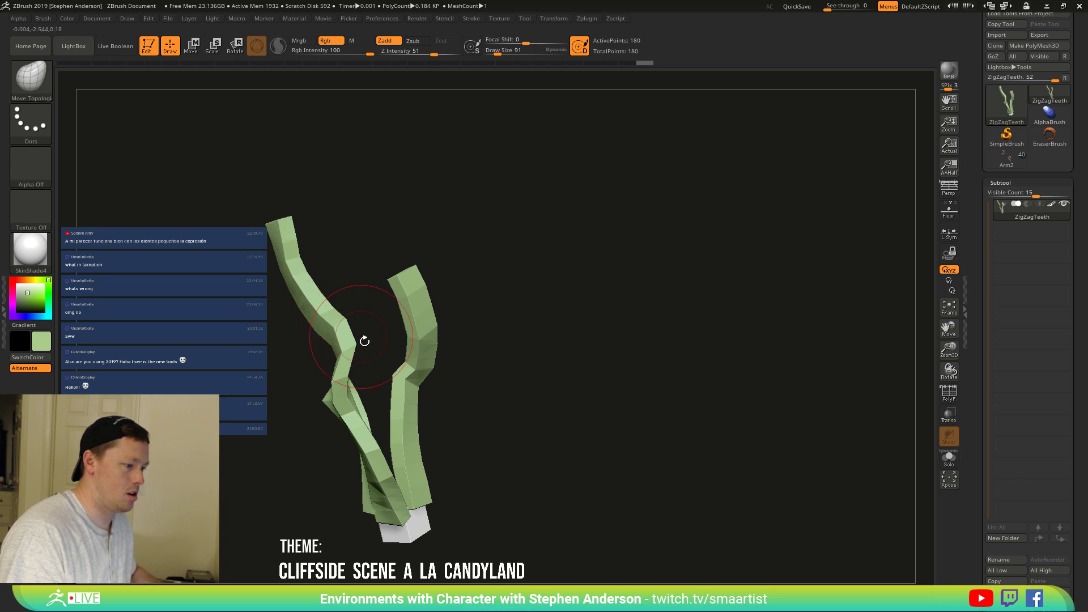
{"action": "mouse_move", "coordinate": [364, 341]}
{"action": "left_mouse_down"}
{"action": "mouse_move", "coordinate": [425, 311]}
{"action": "mouse_move", "coordinate": [389, 365]}
{"action": "mouse_move", "coordinate": [477, 308]}
{"action": "mouse_move", "coordinate": [461, 340]}
{"action": "mouse_move", "coordinate": [483, 294]}
{"action": "mouse_move", "coordinate": [404, 289]}
{"action": "mouse_move", "coordinate": [406, 317]}
{"action": "left_mouse_up"}
Isolate the base cube by its polygroup, invert the visibility to the strands, and split the hidden cube into its own subtool.
{"action": "key", "text": "shift+f"}
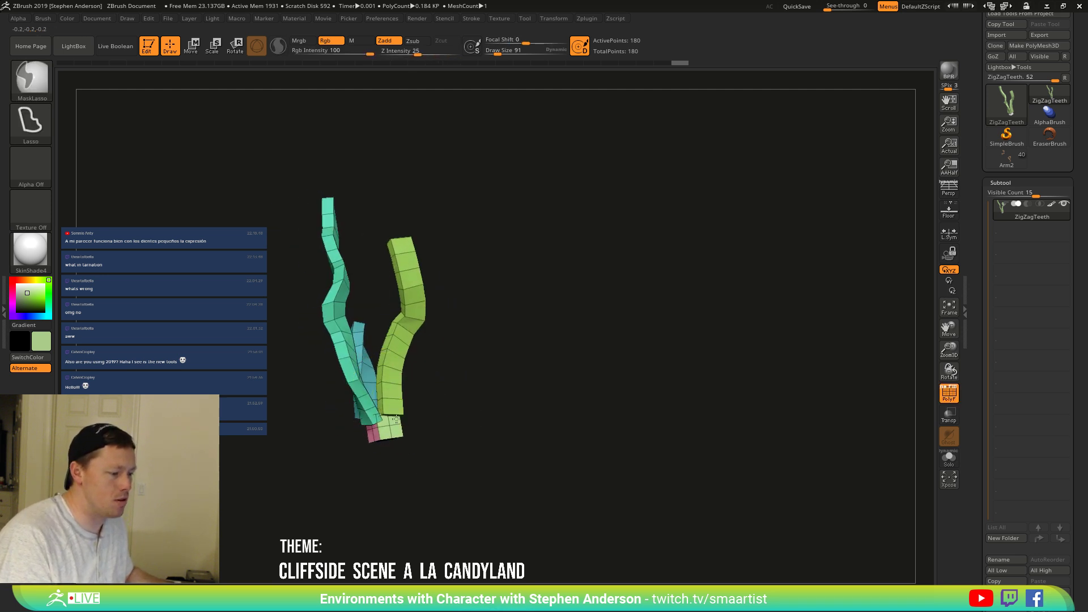
{"action": "right_click_drag", "start_coordinate": [396, 419], "coordinate": [365, 477], "text": "ctrl"}
{"action": "left_click", "coordinate": [378, 464], "text": "ctrl+shift"}
{"action": "mouse_move", "coordinate": [440, 457]}
{"action": "left_mouse_down"}
{"action": "mouse_move", "coordinate": [525, 326]}
{"action": "mouse_move", "coordinate": [437, 340]}
{"action": "mouse_move", "coordinate": [352, 406]}
{"action": "mouse_move", "coordinate": [485, 444]}
{"action": "left_mouse_up"}
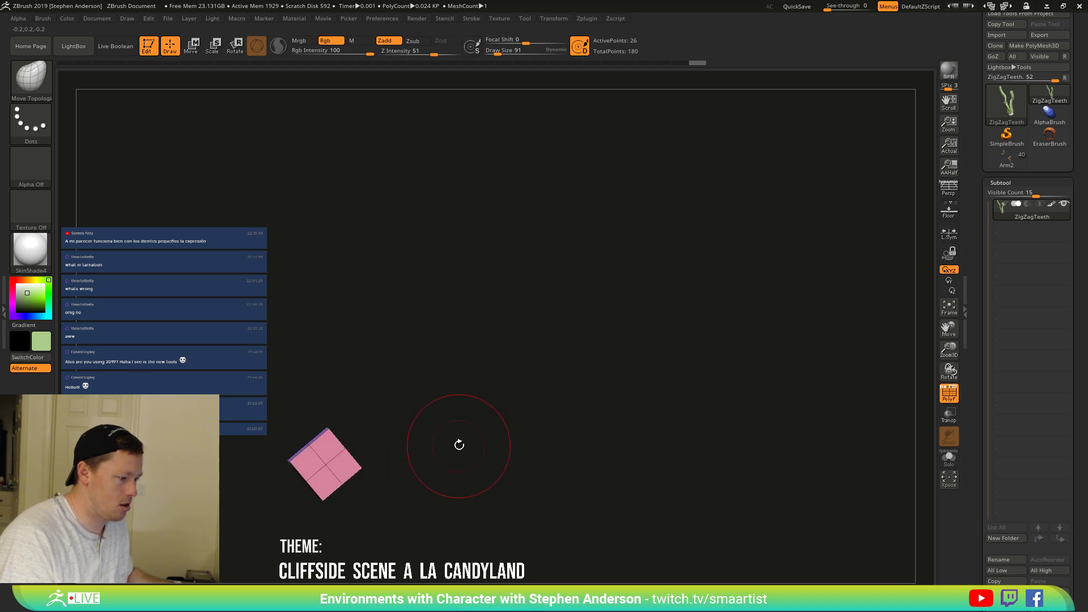
{"action": "left_click", "coordinate": [498, 474], "text": "ctrl+shift"}
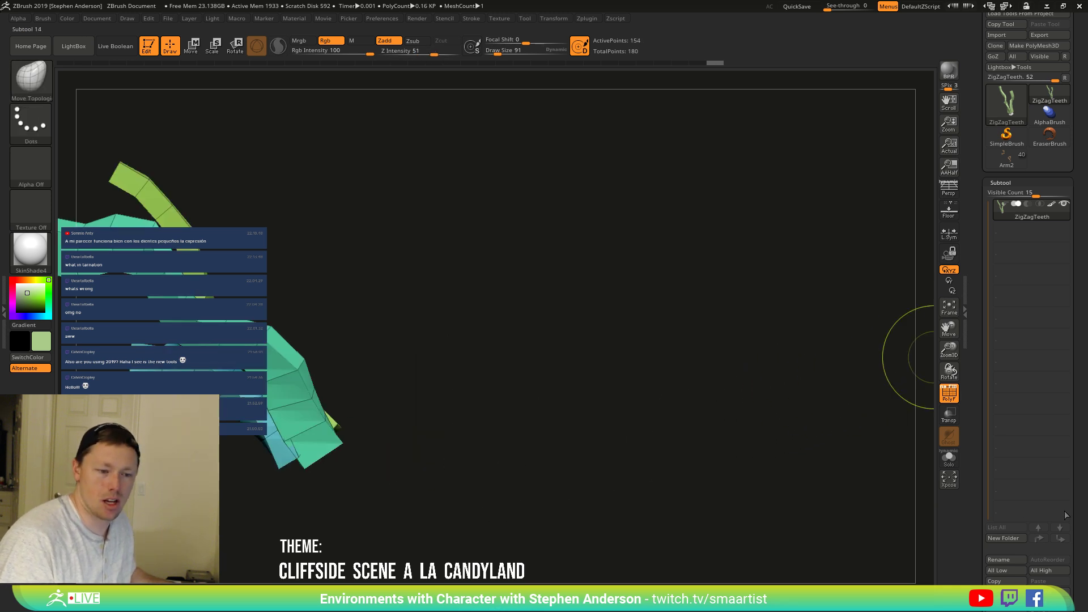
{"action": "scroll", "coordinate": [1034, 482], "scroll_direction": "down", "scroll_amount": 5}
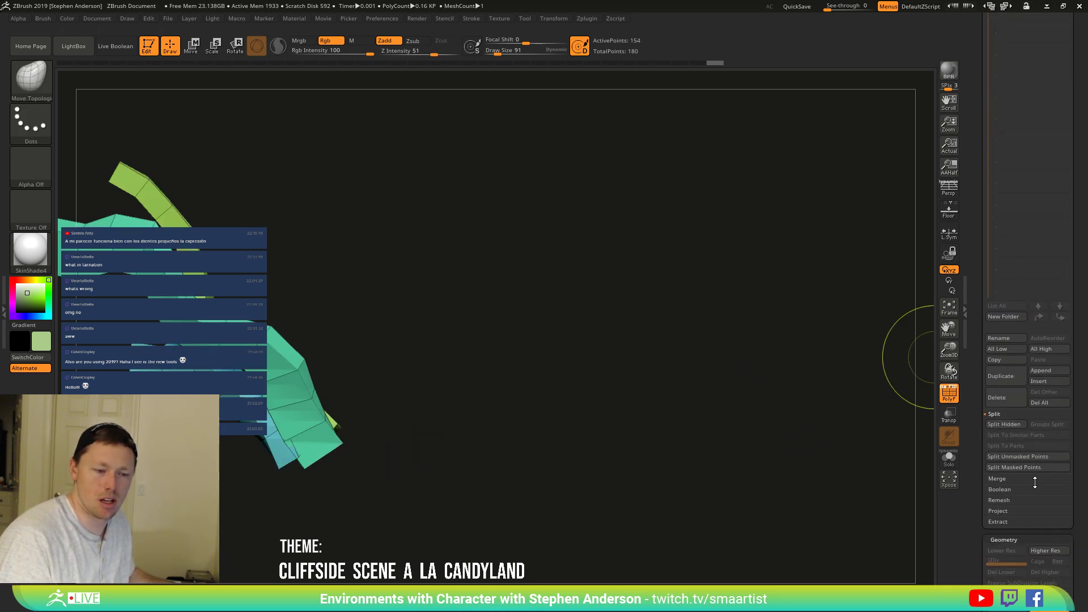
{"action": "left_click", "coordinate": [1004, 424]}
Duplicate the strands subtool and offset the copy slightly from the original.
{"action": "left_click_drag", "start_coordinate": [714, 299], "coordinate": [559, 348]}
{"action": "key", "text": "w"}
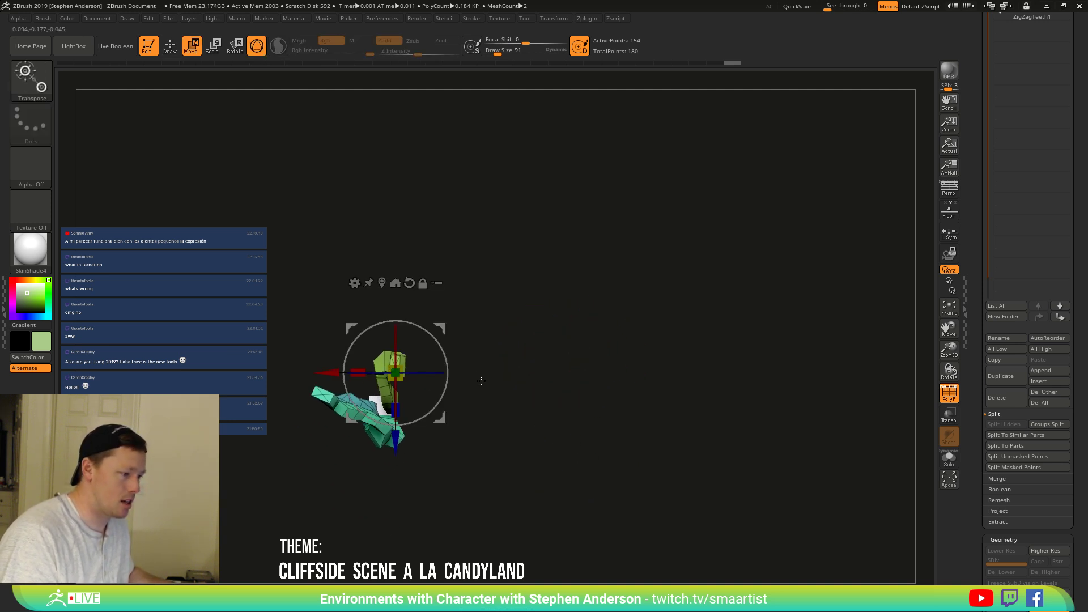
{"action": "key", "text": "ctrl+shift+d"}
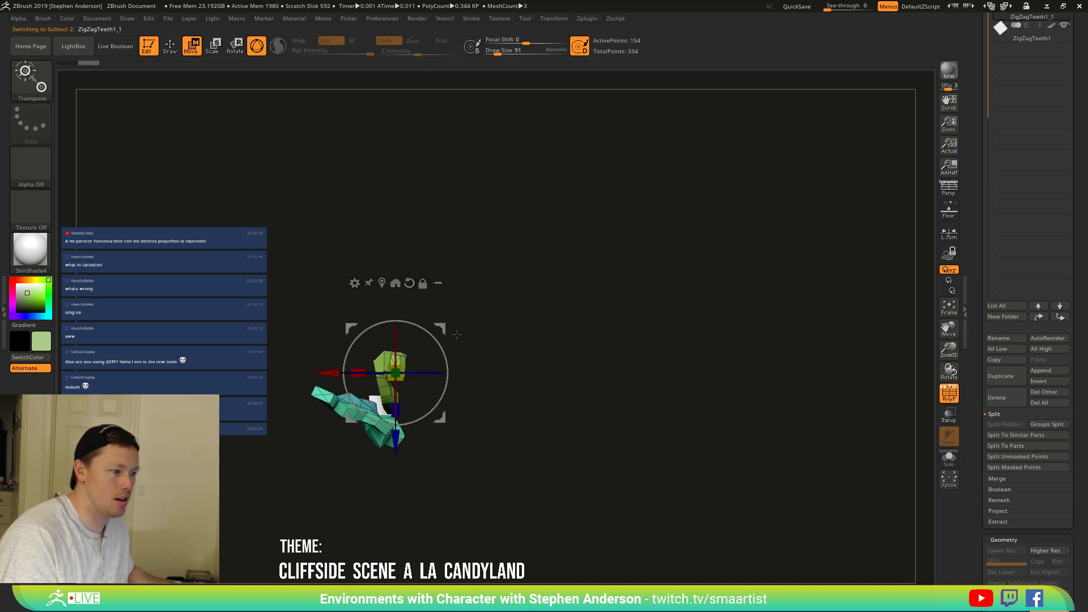
{"action": "mouse_move", "coordinate": [456, 334]}
{"action": "left_mouse_down"}
{"action": "mouse_move", "coordinate": [476, 340]}
{"action": "mouse_move", "coordinate": [460, 343]}
{"action": "left_mouse_up"}
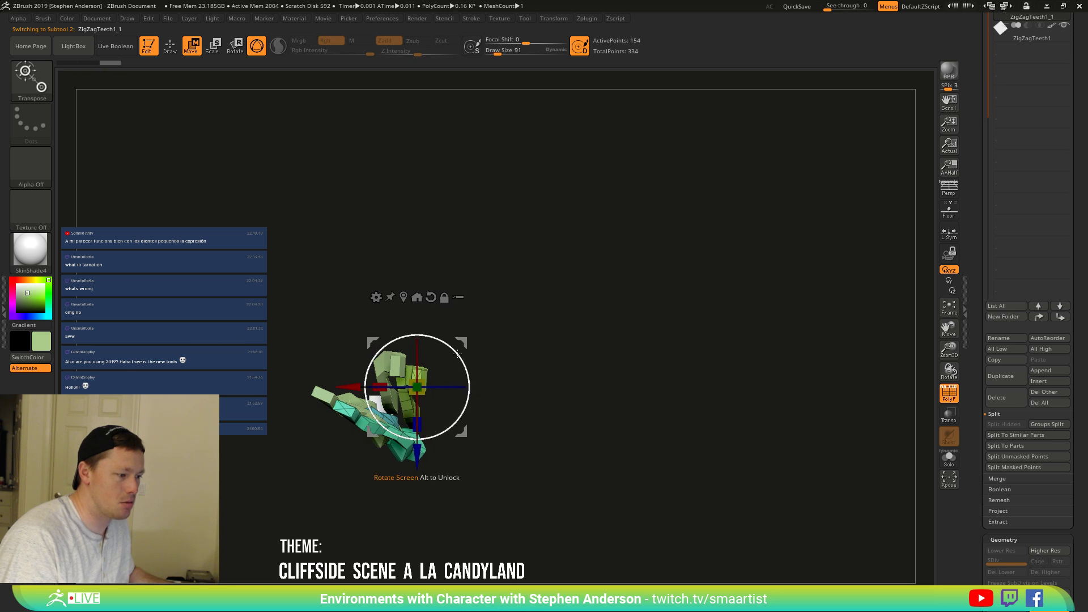
Relocate the gizmo pivot near the base cube, rotate the duplicated strands around it and shift them beside the originals.
{"action": "left_click", "coordinate": [405, 297]}
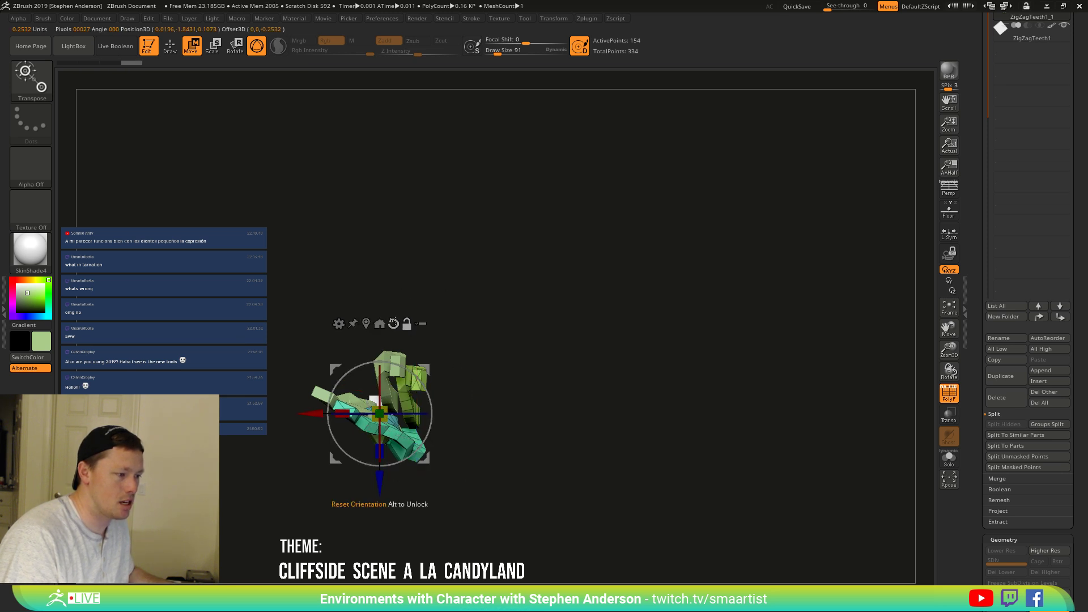
{"action": "left_click_drag", "start_coordinate": [439, 380], "coordinate": [323, 352]}
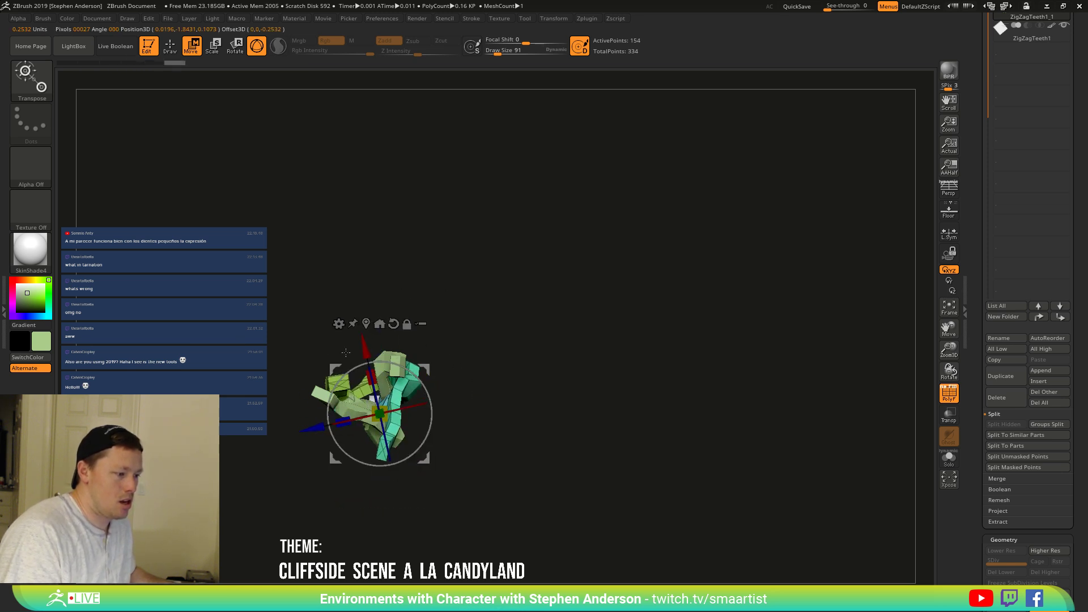
{"action": "left_click_drag", "start_coordinate": [420, 361], "coordinate": [459, 374]}
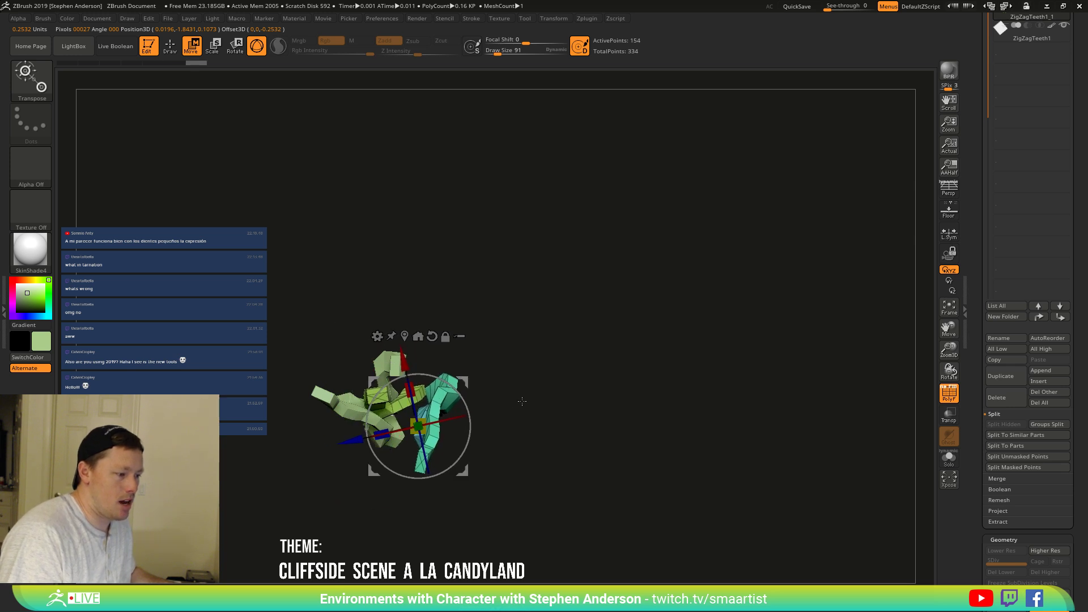
{"action": "left_click_drag", "start_coordinate": [521, 400], "coordinate": [525, 358]}
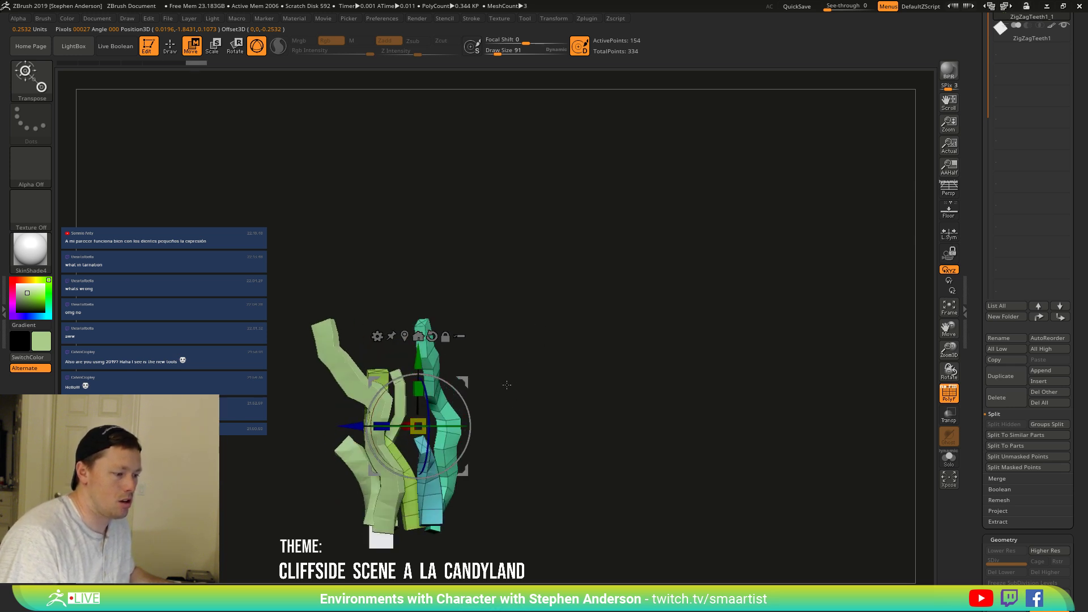
Create another copy of the duplicated strands within the same subtool and place it beside the cluster.
{"action": "mouse_move", "coordinate": [465, 382]}
{"action": "left_mouse_down", "text": "ctrl"}
{"action": "mouse_move", "coordinate": [548, 383]}
{"action": "mouse_move", "coordinate": [511, 378]}
{"action": "mouse_move", "coordinate": [522, 359]}
{"action": "mouse_move", "coordinate": [512, 366]}
{"action": "left_mouse_up", "text": "ctrl"}
{"action": "left_click_drag", "start_coordinate": [502, 422], "coordinate": [595, 523]}
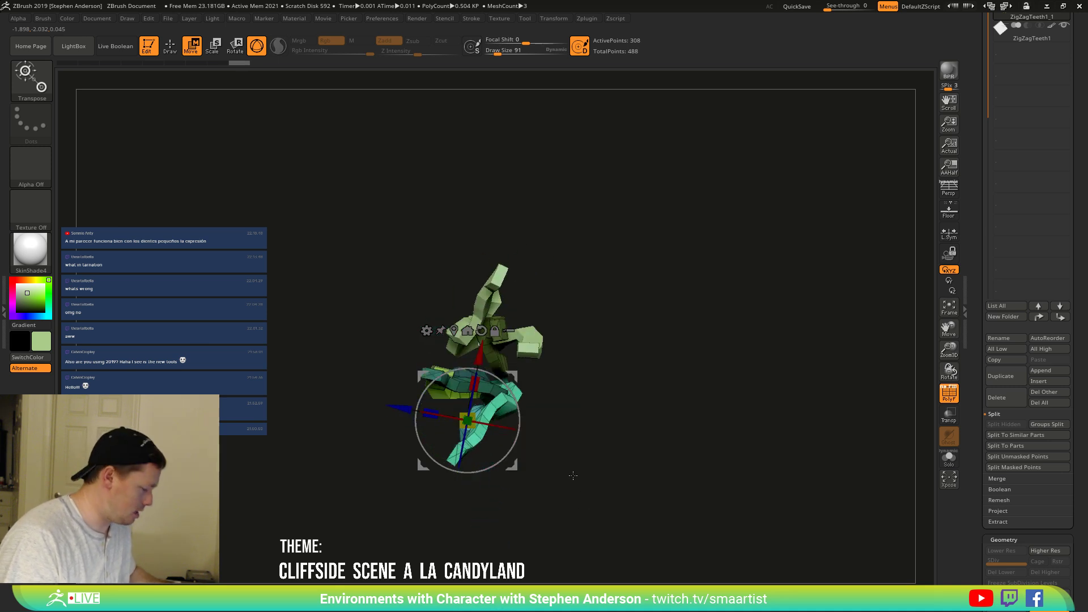
Bend the newly copied teal strand toward the cluster with the Move Topological brush at Draw Size 424.
{"action": "key", "text": "b"}
{"action": "key", "text": "m"}
{"action": "key", "text": "v"}
{"action": "left_click_drag", "start_coordinate": [505, 411], "coordinate": [516, 410]}
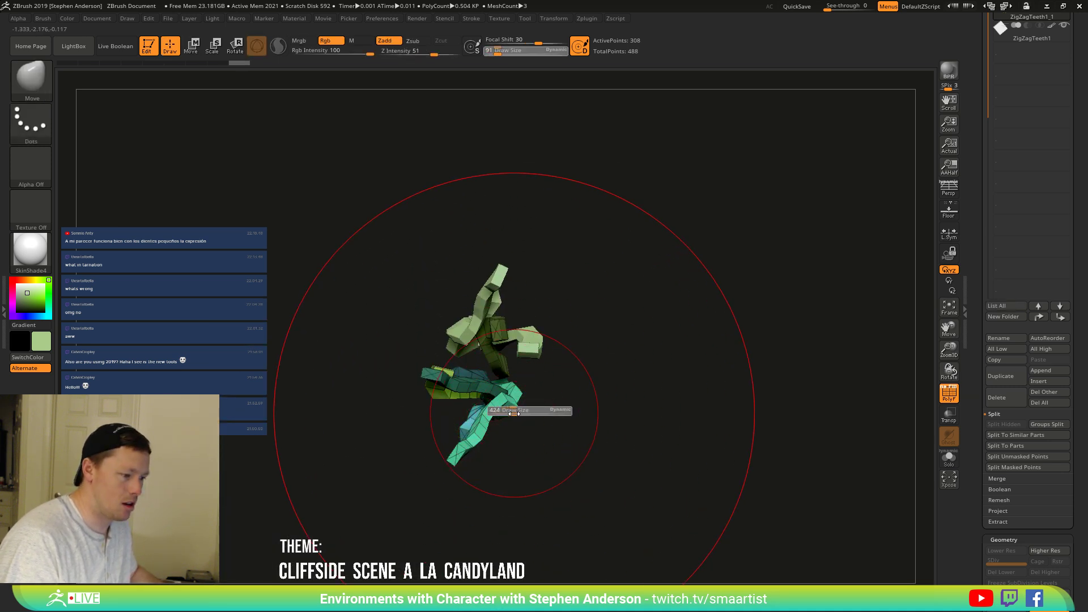
{"action": "key", "text": "b"}
{"action": "key", "text": "m"}
{"action": "key", "text": "t"}
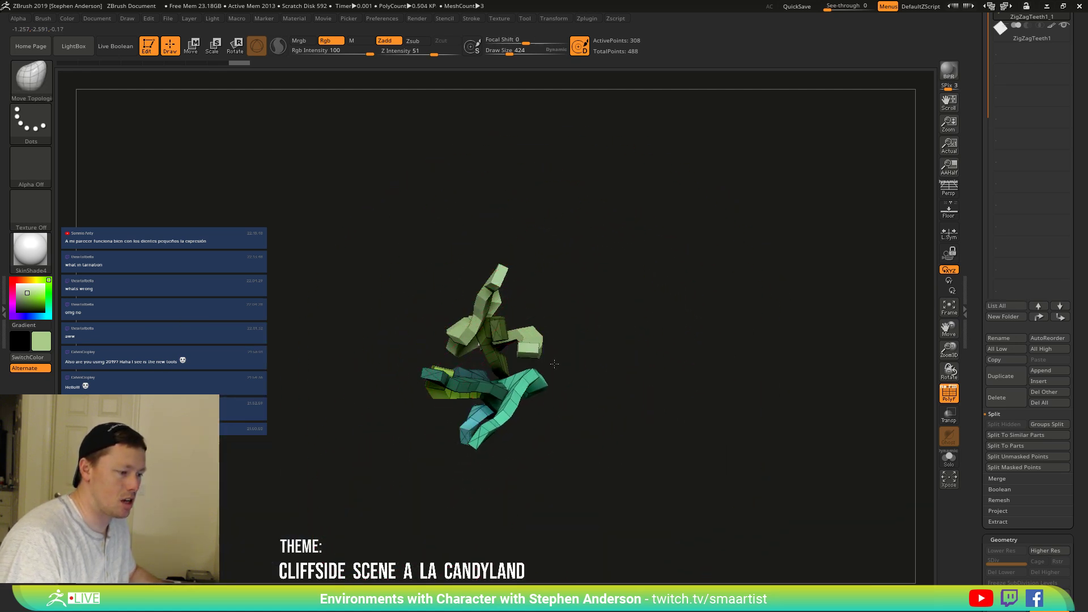
{"action": "left_click_drag", "start_coordinate": [550, 371], "coordinate": [493, 387]}
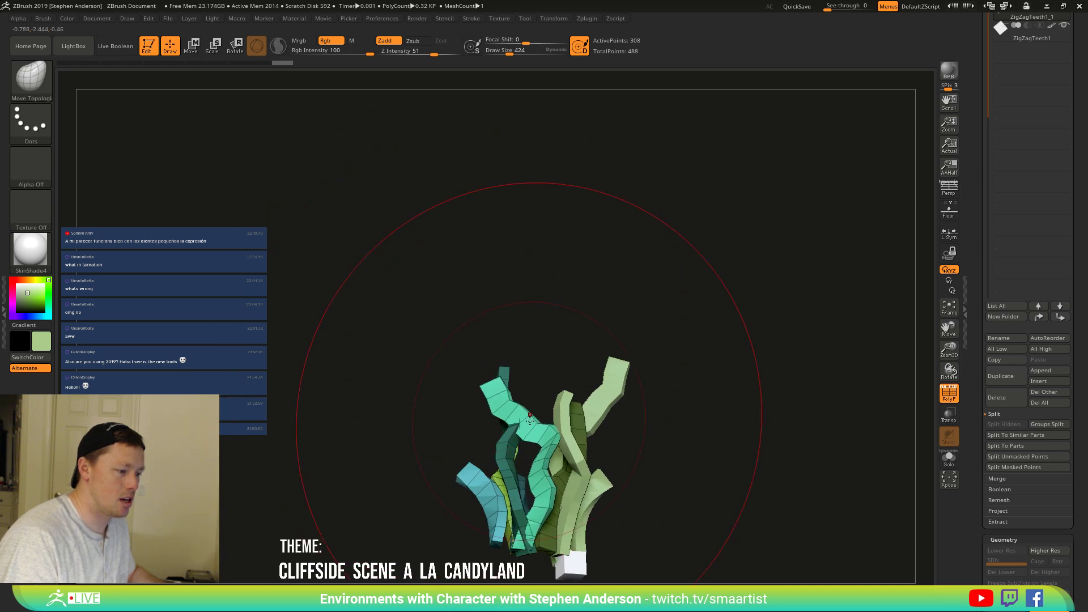
Reshape and spread the copied strands around the base with Move Topological, reducing the Draw Size to 81.
{"action": "right_click_drag", "start_coordinate": [533, 418], "coordinate": [558, 433]}
{"action": "left_click_drag", "start_coordinate": [559, 433], "coordinate": [584, 433]}
{"action": "right_click_drag", "start_coordinate": [533, 436], "coordinate": [723, 537]}
{"action": "mouse_move", "coordinate": [723, 537]}
{"action": "left_mouse_down"}
{"action": "mouse_move", "coordinate": [731, 526]}
{"action": "mouse_move", "coordinate": [719, 531]}
{"action": "left_mouse_up"}
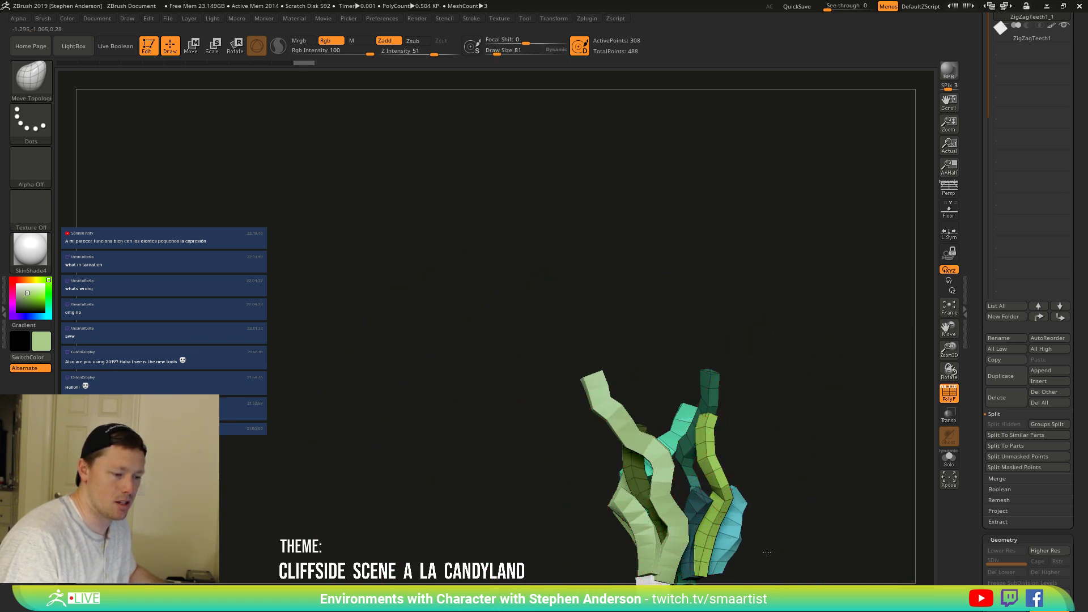
{"action": "mouse_move", "coordinate": [775, 556]}
{"action": "left_mouse_down"}
{"action": "mouse_move", "coordinate": [726, 522]}
{"action": "mouse_move", "coordinate": [782, 512]}
{"action": "mouse_move", "coordinate": [832, 522]}
{"action": "mouse_move", "coordinate": [807, 504]}
{"action": "mouse_move", "coordinate": [822, 482]}
{"action": "mouse_move", "coordinate": [806, 459]}
{"action": "left_mouse_up"}
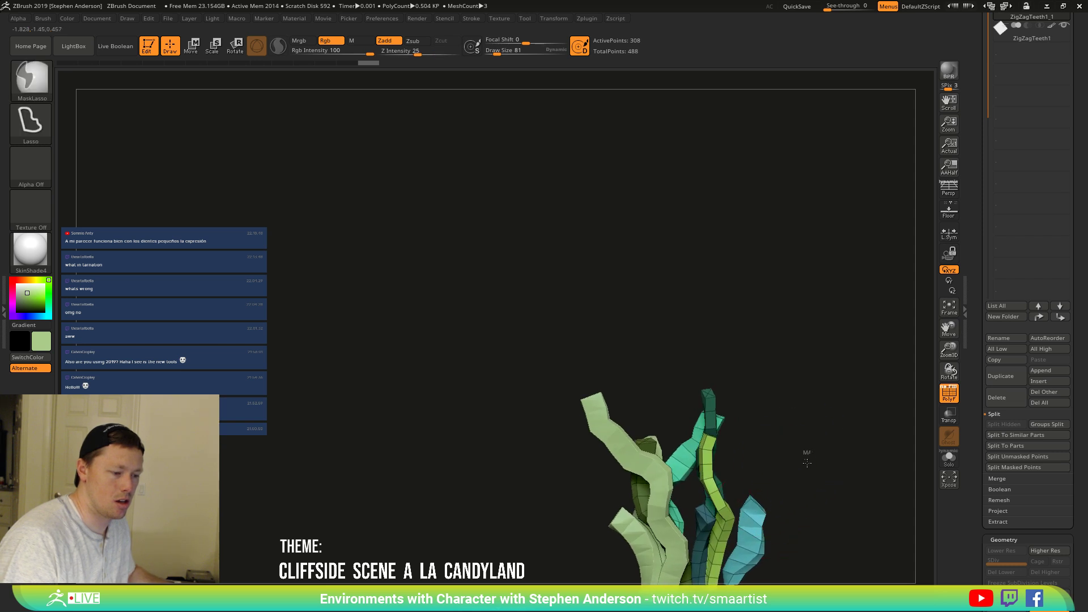
{"action": "right_click_drag", "start_coordinate": [806, 459], "coordinate": [783, 434], "text": "ctrl"}
{"action": "mouse_move", "coordinate": [783, 434]}
{"action": "left_mouse_down"}
{"action": "mouse_move", "coordinate": [717, 369]}
{"action": "mouse_move", "coordinate": [686, 413]}
{"action": "mouse_move", "coordinate": [693, 458]}
{"action": "left_mouse_up"}
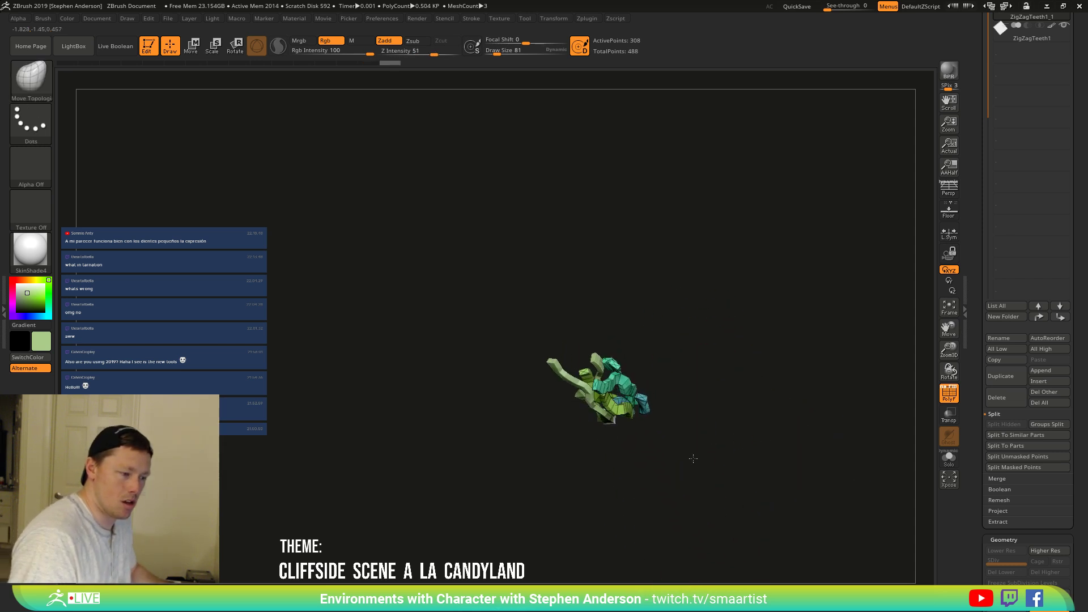
{"action": "mouse_move", "coordinate": [709, 395]}
{"action": "left_mouse_down"}
{"action": "mouse_move", "coordinate": [719, 316]}
{"action": "mouse_move", "coordinate": [721, 448]}
{"action": "mouse_move", "coordinate": [672, 386]}
{"action": "left_mouse_up"}
{"action": "right_click_drag", "start_coordinate": [672, 386], "coordinate": [714, 475], "text": "ctrl"}
{"action": "mouse_move", "coordinate": [711, 469]}
{"action": "left_mouse_down"}
{"action": "mouse_move", "coordinate": [705, 401]}
{"action": "mouse_move", "coordinate": [762, 347]}
{"action": "mouse_move", "coordinate": [749, 493]}
{"action": "mouse_move", "coordinate": [765, 513]}
{"action": "left_mouse_up"}
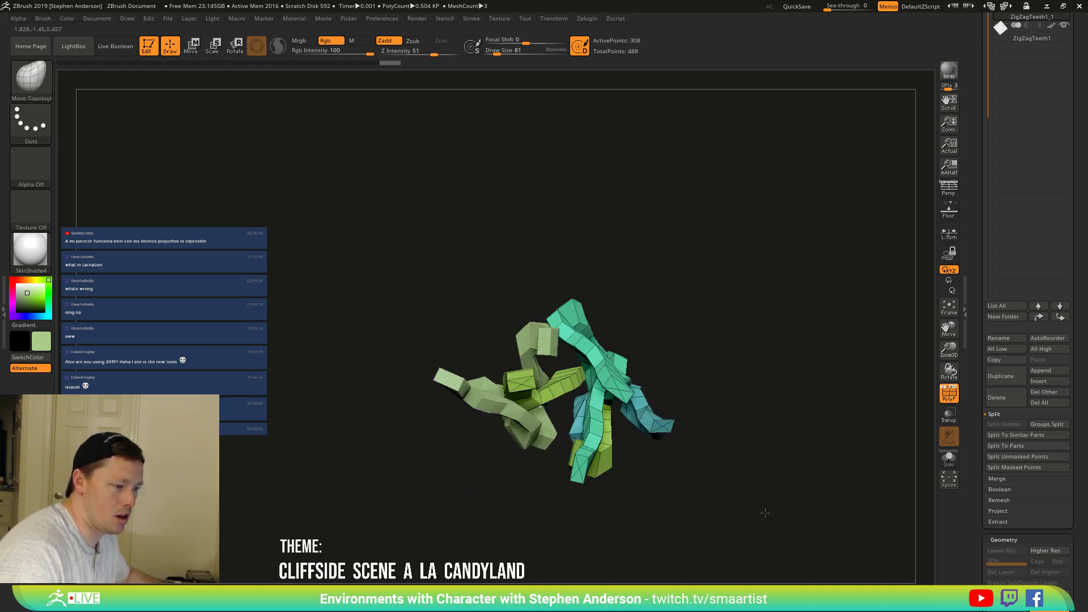
Isolate the copied strands' subtool with Solo and assign each strand its own polygroup with Auto Groups.
{"action": "left_click", "coordinate": [957, 460]}
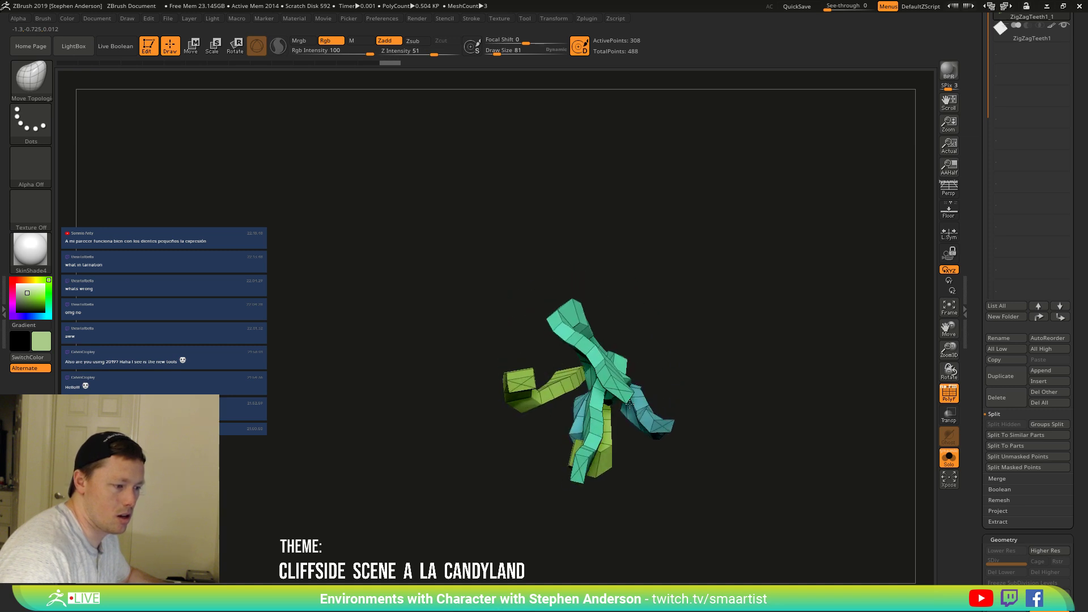
{"action": "left_click_drag", "start_coordinate": [667, 462], "coordinate": [708, 373]}
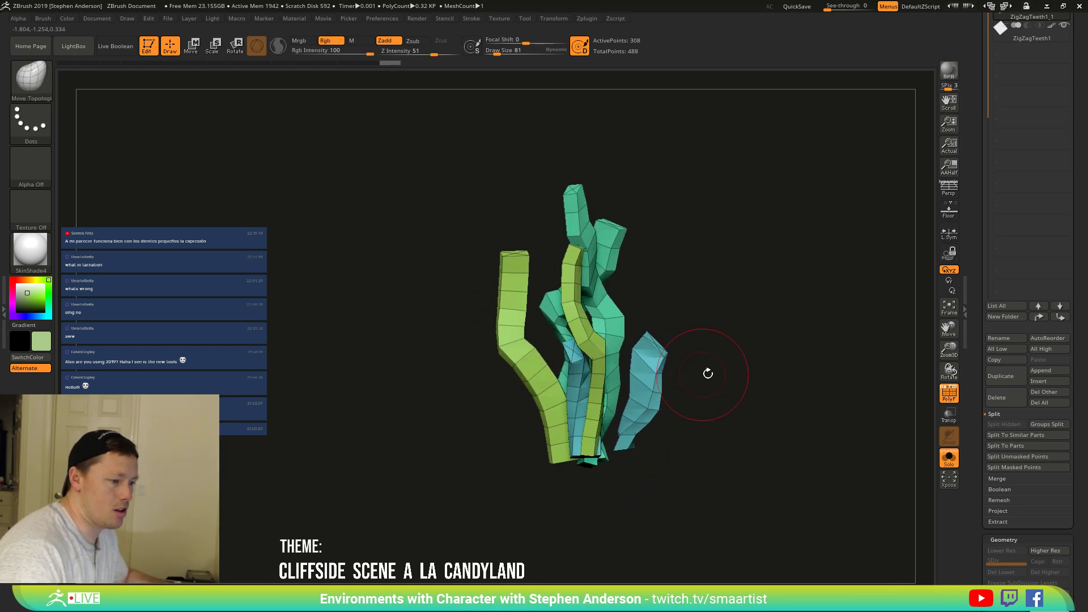
{"action": "scroll", "coordinate": [1043, 429], "scroll_direction": "down", "scroll_amount": 5}
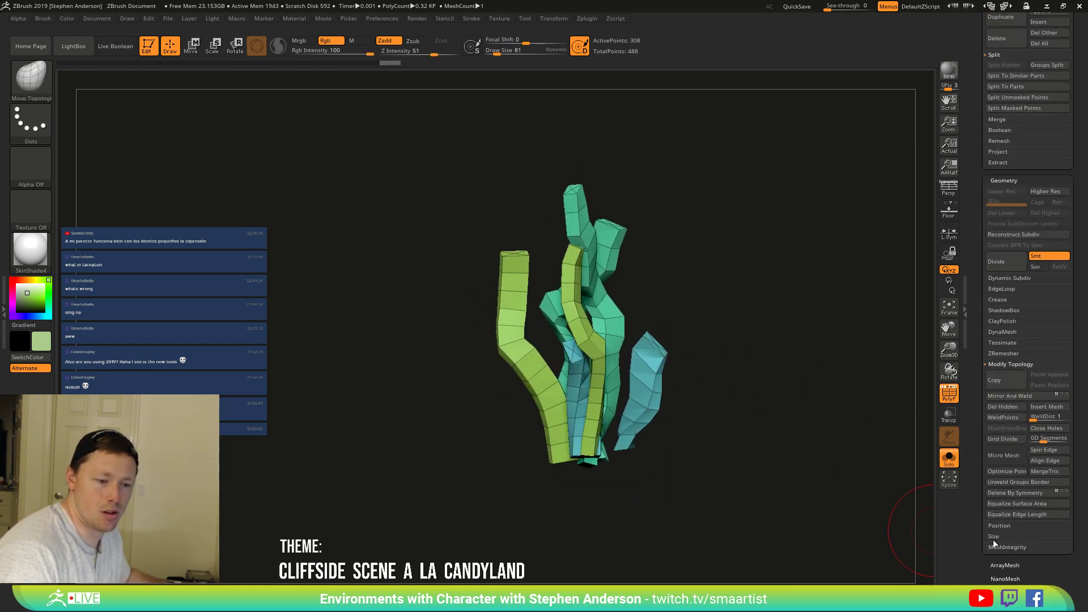
{"action": "scroll", "coordinate": [1006, 541], "scroll_direction": "down", "scroll_amount": 3}
{"action": "scroll", "coordinate": [1024, 578], "scroll_direction": "down", "scroll_amount": 8}
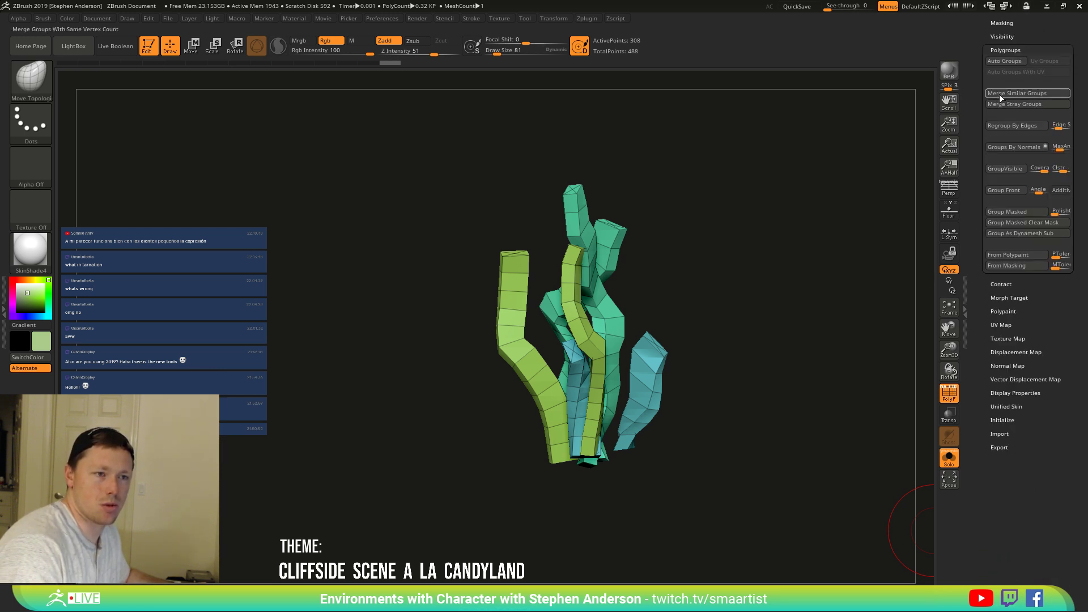
{"action": "left_click", "coordinate": [1004, 59]}
Mask everything except the short teal outer strand and duplicate it to the opposite side of the cluster.
{"action": "mouse_move", "coordinate": [777, 365]}
{"action": "left_mouse_down"}
{"action": "mouse_move", "coordinate": [740, 381]}
{"action": "mouse_move", "coordinate": [808, 393]}
{"action": "mouse_move", "coordinate": [736, 389]}
{"action": "mouse_move", "coordinate": [641, 420]}
{"action": "mouse_move", "coordinate": [634, 403]}
{"action": "mouse_move", "coordinate": [563, 387]}
{"action": "left_mouse_up"}
{"action": "key", "text": "w"}
{"action": "left_click", "coordinate": [562, 387], "text": "ctrl"}
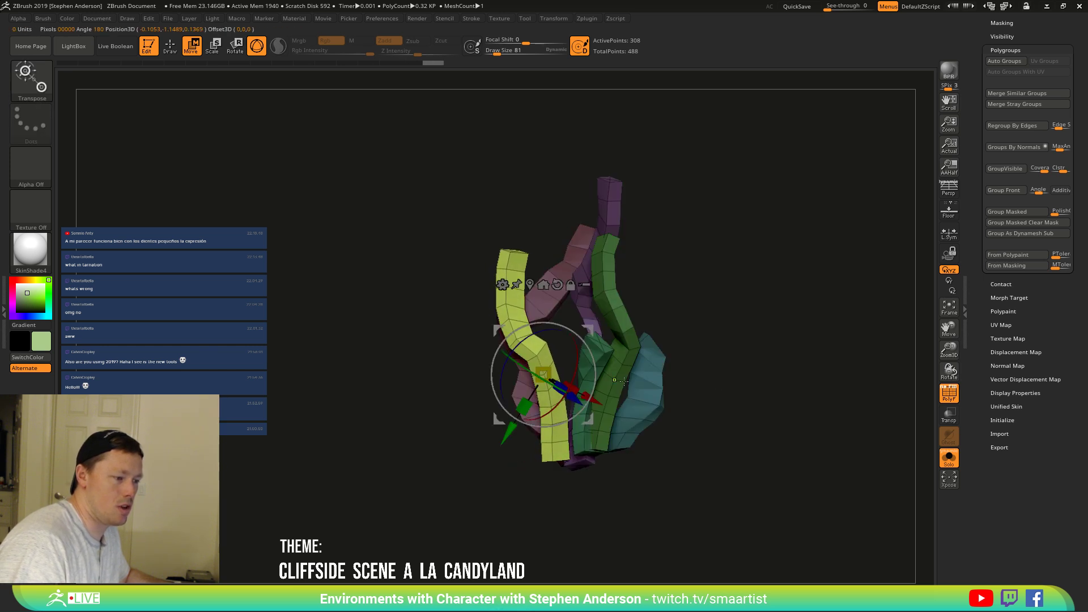
{"action": "left_click", "coordinate": [657, 373], "text": "ctrl"}
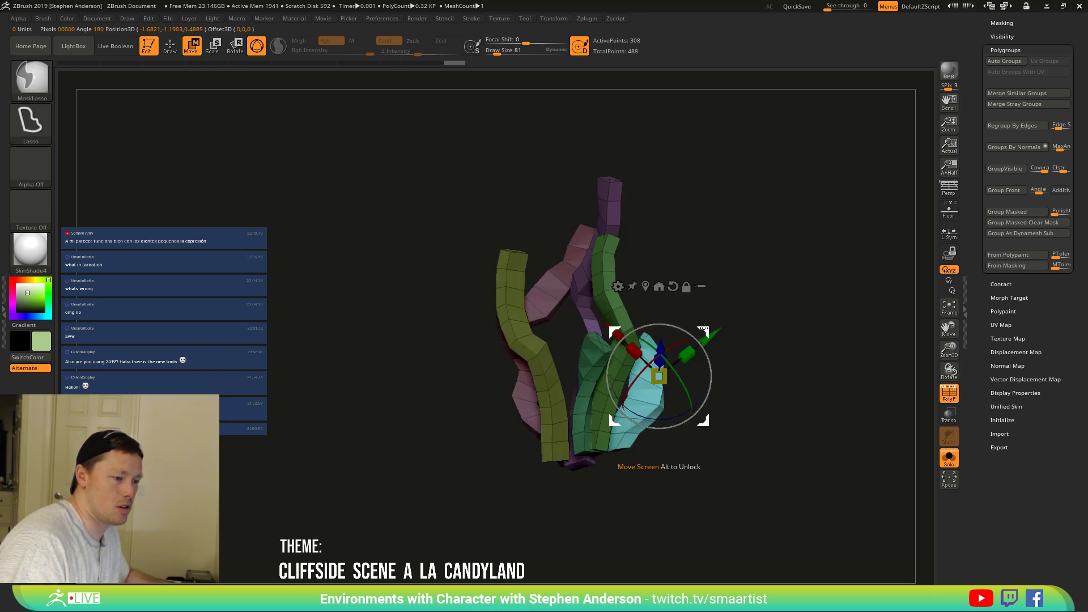
{"action": "left_click_drag", "start_coordinate": [703, 329], "coordinate": [560, 408], "text": "ctrl"}
Stretch the duplicated strand's tip up and outward with the Move brush at Draw Size 189.
{"action": "key", "text": "q"}
{"action": "key", "text": "b"}
{"action": "key", "text": "m"}
{"action": "key", "text": "v"}
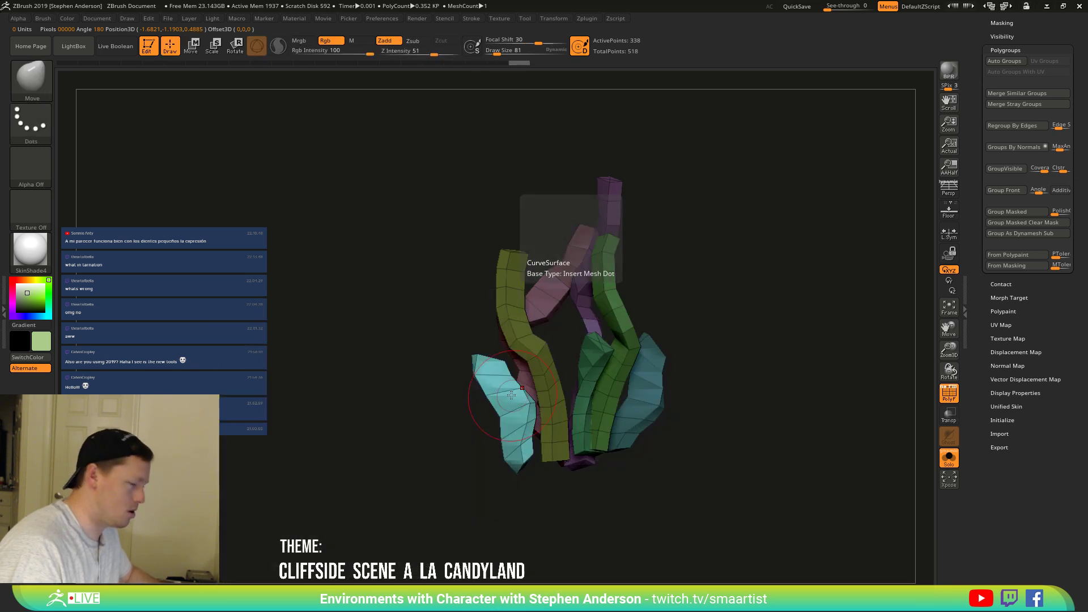
{"action": "mouse_move", "coordinate": [470, 368]}
{"action": "right_mouse_down"}
{"action": "mouse_move", "coordinate": [510, 369]}
{"action": "mouse_move", "coordinate": [489, 367]}
{"action": "right_mouse_up"}
{"action": "mouse_move", "coordinate": [491, 368]}
{"action": "left_mouse_down"}
{"action": "mouse_move", "coordinate": [368, 258]}
{"action": "mouse_move", "coordinate": [379, 266]}
{"action": "left_mouse_up"}
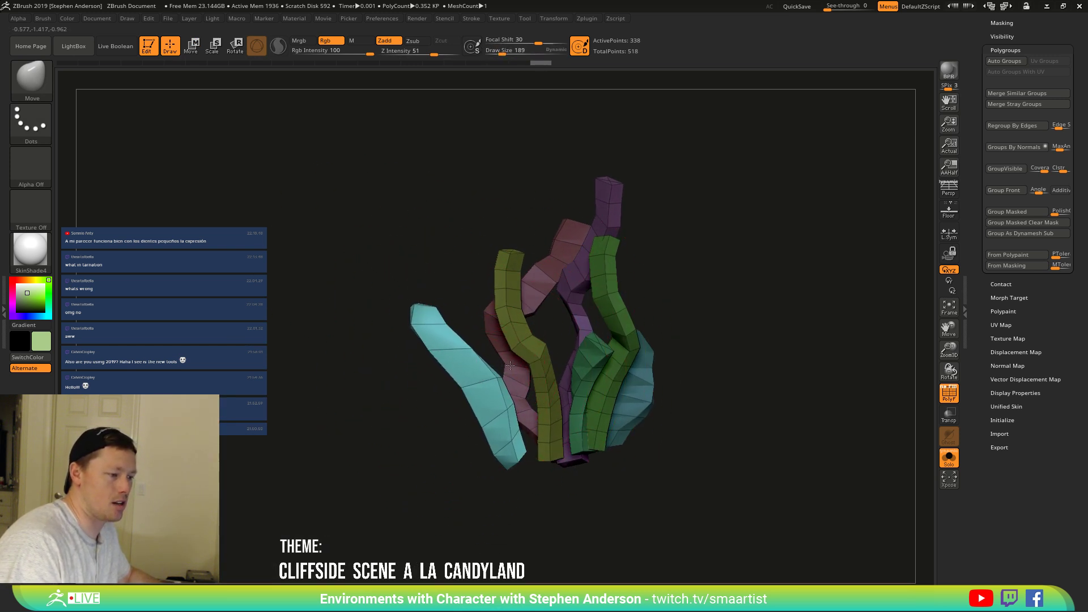
Bend the duplicated strand's middle and lower end with the Move brush, and clear the mask.
{"action": "mouse_move", "coordinate": [532, 397]}
{"action": "right_mouse_down"}
{"action": "mouse_move", "coordinate": [488, 399]}
{"action": "mouse_move", "coordinate": [496, 406]}
{"action": "right_mouse_up"}
{"action": "left_click_drag", "start_coordinate": [496, 407], "coordinate": [432, 406]}
{"action": "left_click_drag", "start_coordinate": [447, 360], "coordinate": [480, 367]}
{"action": "right_click_drag", "start_coordinate": [504, 367], "coordinate": [539, 361]}
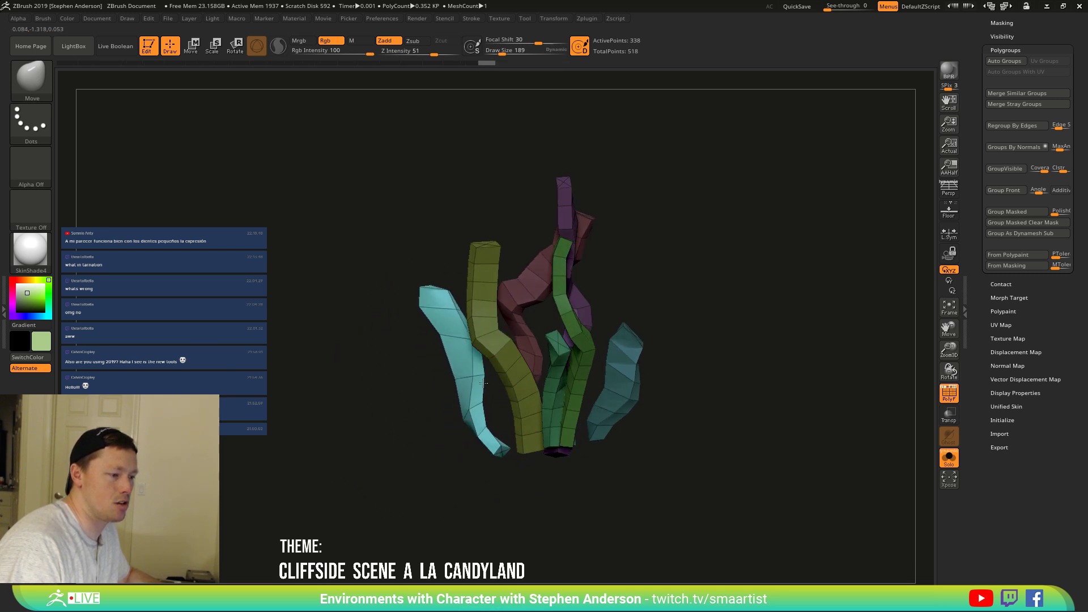
{"action": "left_click", "coordinate": [692, 361], "text": "ctrl"}
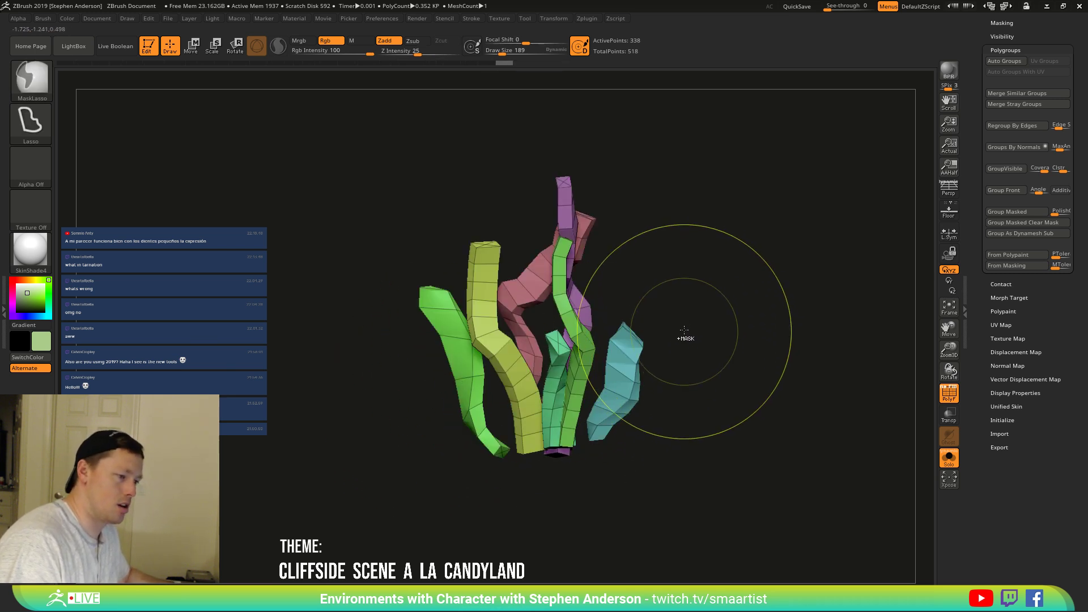
{"action": "mouse_move", "coordinate": [682, 338]}
{"action": "right_mouse_down"}
{"action": "mouse_move", "coordinate": [782, 330]}
{"action": "mouse_move", "coordinate": [639, 364]}
{"action": "mouse_move", "coordinate": [652, 340]}
{"action": "right_mouse_up"}
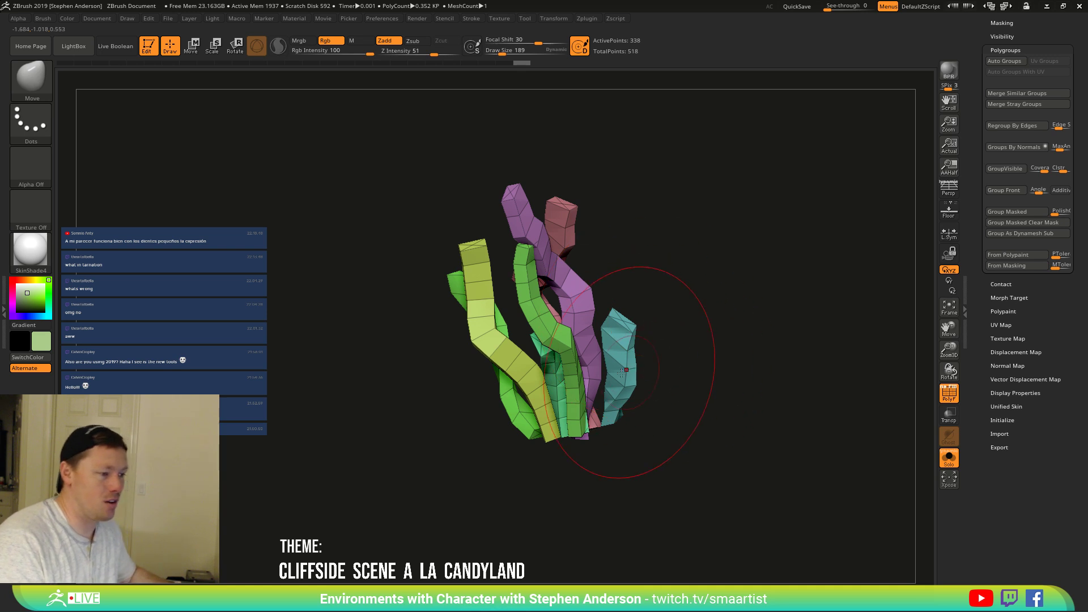
Reshape and spread the strands around the cluster base with the Move Topological brush at Draw Size 189.
{"action": "mouse_move", "coordinate": [651, 320]}
{"action": "right_mouse_down"}
{"action": "mouse_move", "coordinate": [620, 321]}
{"action": "mouse_move", "coordinate": [652, 323]}
{"action": "mouse_move", "coordinate": [647, 298]}
{"action": "right_mouse_up"}
{"action": "key", "text": "b"}
{"action": "left_click", "coordinate": [616, 317]}
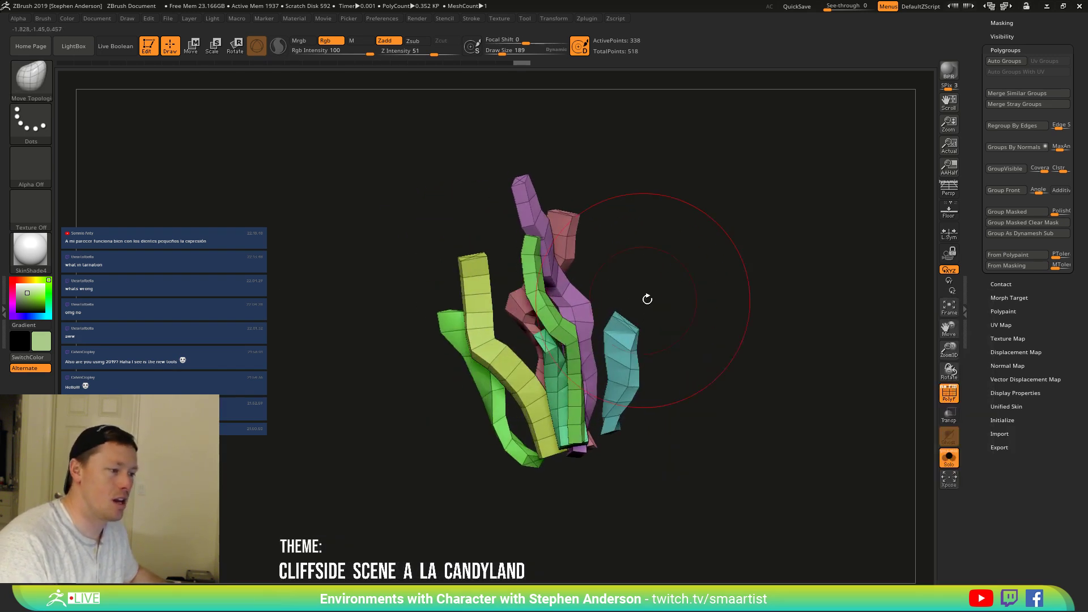
{"action": "mouse_move", "coordinate": [547, 243]}
{"action": "right_mouse_down"}
{"action": "mouse_move", "coordinate": [447, 233]}
{"action": "mouse_move", "coordinate": [673, 235]}
{"action": "mouse_move", "coordinate": [568, 331]}
{"action": "right_mouse_up"}
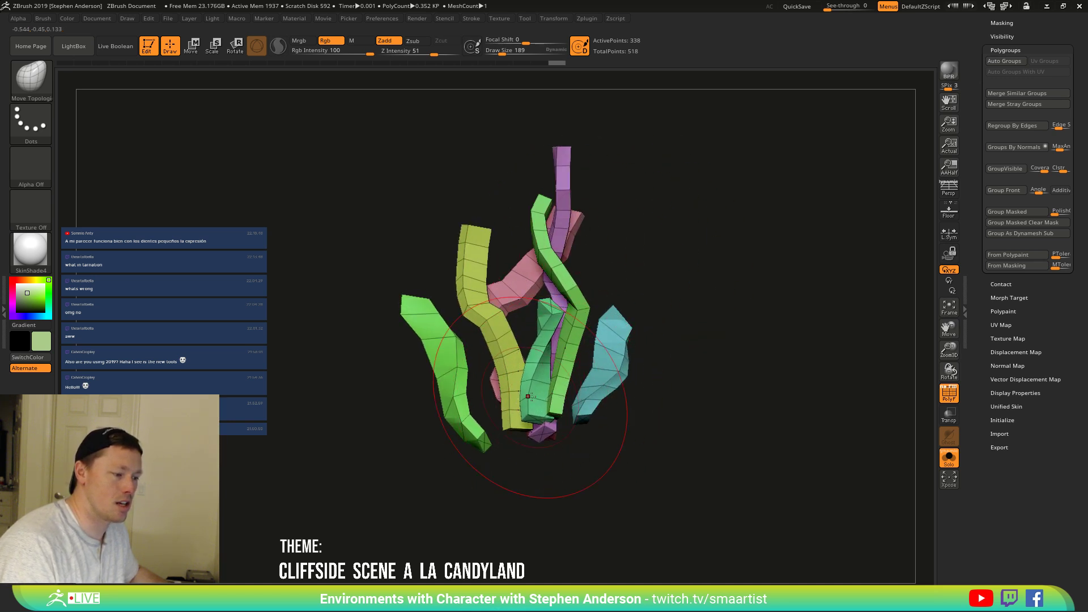
{"action": "mouse_move", "coordinate": [531, 397]}
{"action": "right_mouse_down"}
{"action": "mouse_move", "coordinate": [580, 449]}
{"action": "mouse_move", "coordinate": [600, 432]}
{"action": "mouse_move", "coordinate": [547, 403]}
{"action": "mouse_move", "coordinate": [522, 440]}
{"action": "mouse_move", "coordinate": [512, 386]}
{"action": "right_mouse_up"}
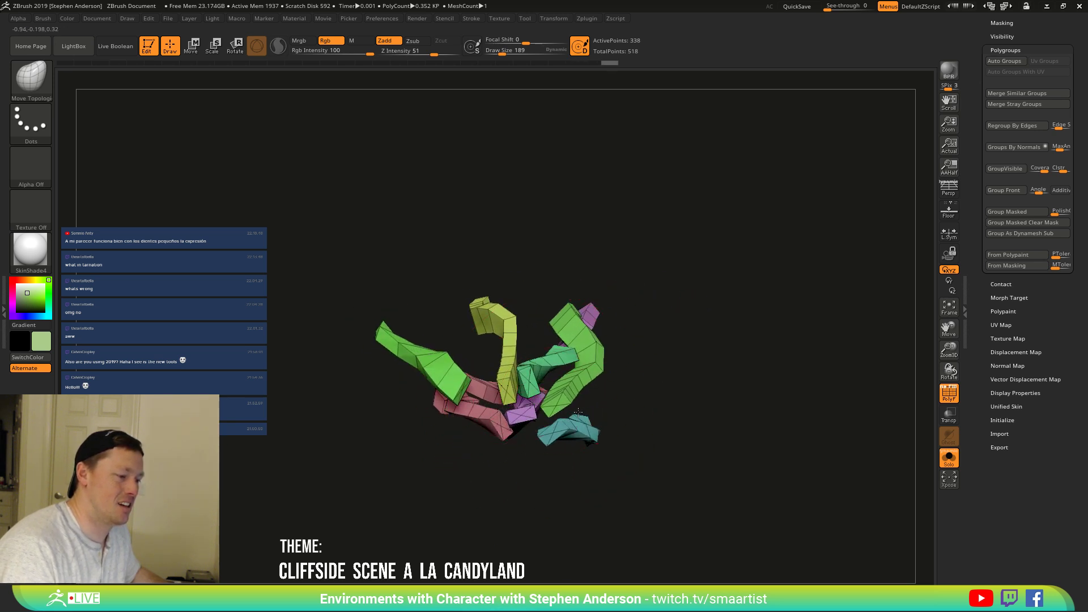
{"action": "right_click_drag", "start_coordinate": [557, 420], "coordinate": [572, 458]}
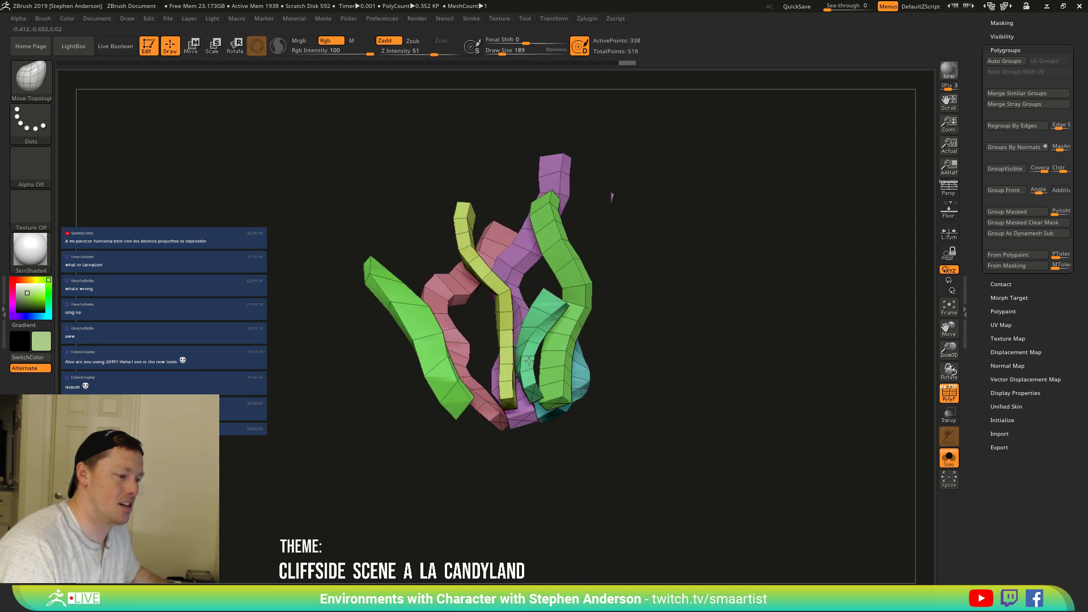
{"action": "right_click_drag", "start_coordinate": [528, 361], "coordinate": [559, 431]}
Turn off PolyFrame and Solo to show the whole cluster with all its subtools.
{"action": "key", "text": "ctrl"}
{"action": "key", "text": "shift+f"}
{"action": "left_click_drag", "start_coordinate": [582, 355], "coordinate": [605, 387]}
{"action": "left_click", "coordinate": [949, 458]}
{"action": "left_click_drag", "start_coordinate": [629, 352], "coordinate": [661, 386]}
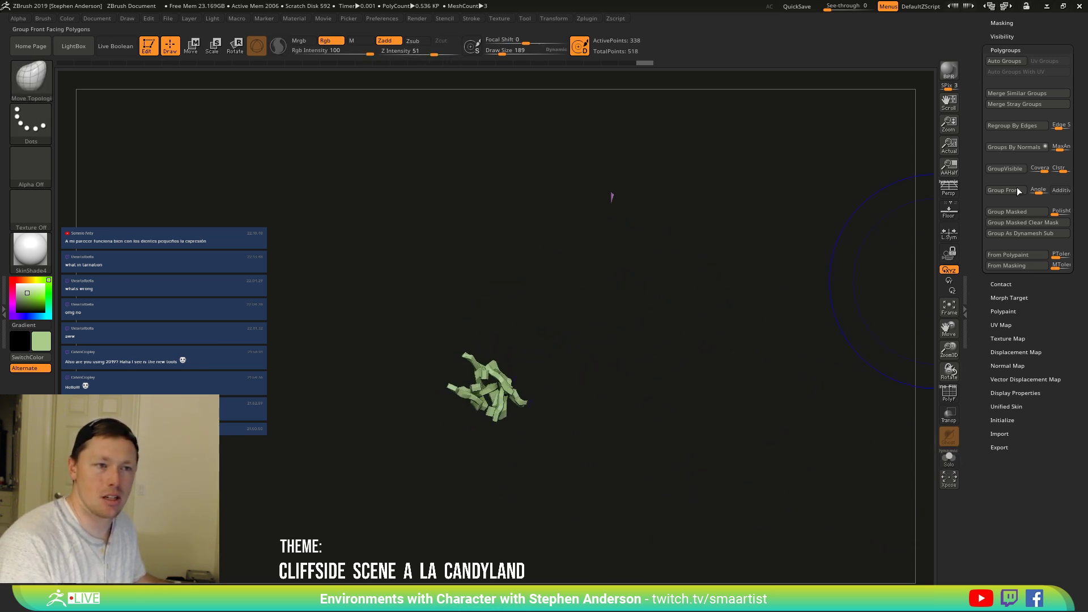
Set the X and Z Position of the ZigZagTeeth1_1 subtool to 0 in the geometry settings.
{"action": "left_click_drag", "start_coordinate": [1040, 30], "coordinate": [1040, 101]}
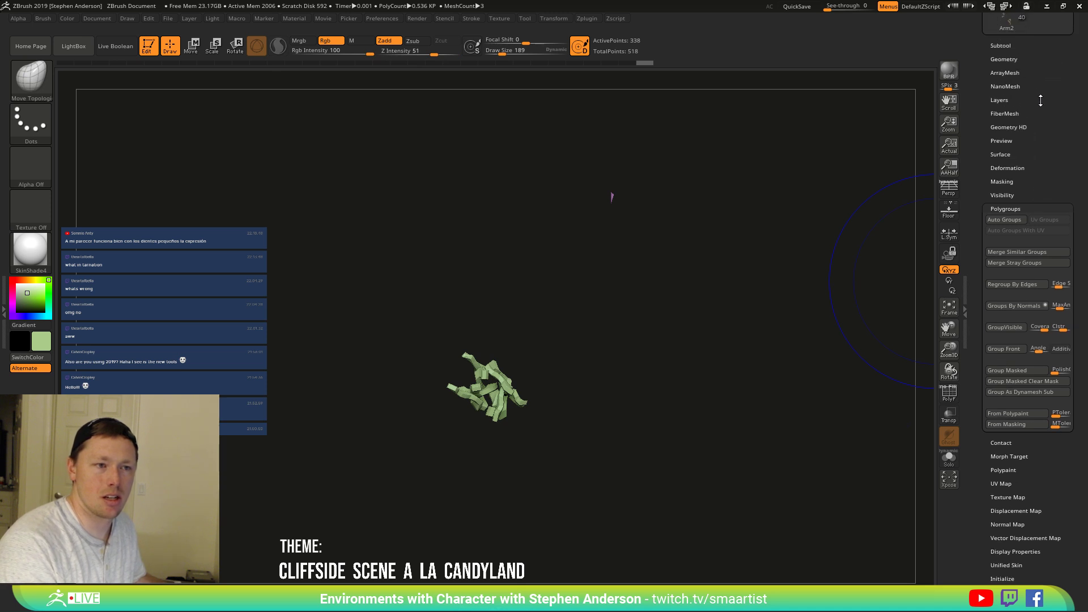
{"action": "left_click", "coordinate": [1008, 58]}
{"action": "left_click", "coordinate": [999, 405]}
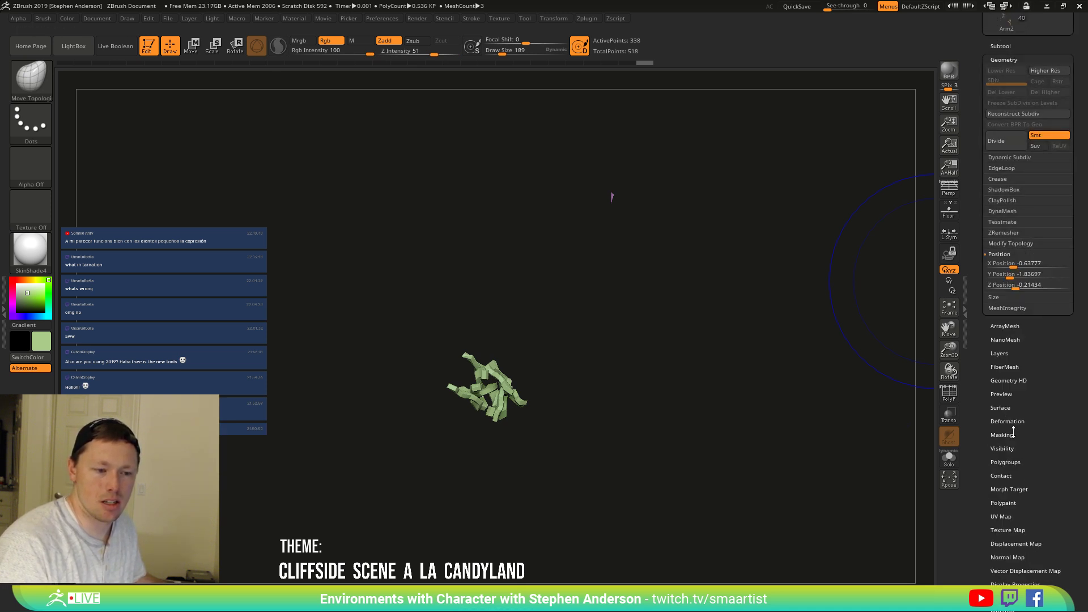
{"action": "left_click", "coordinate": [1005, 264]}
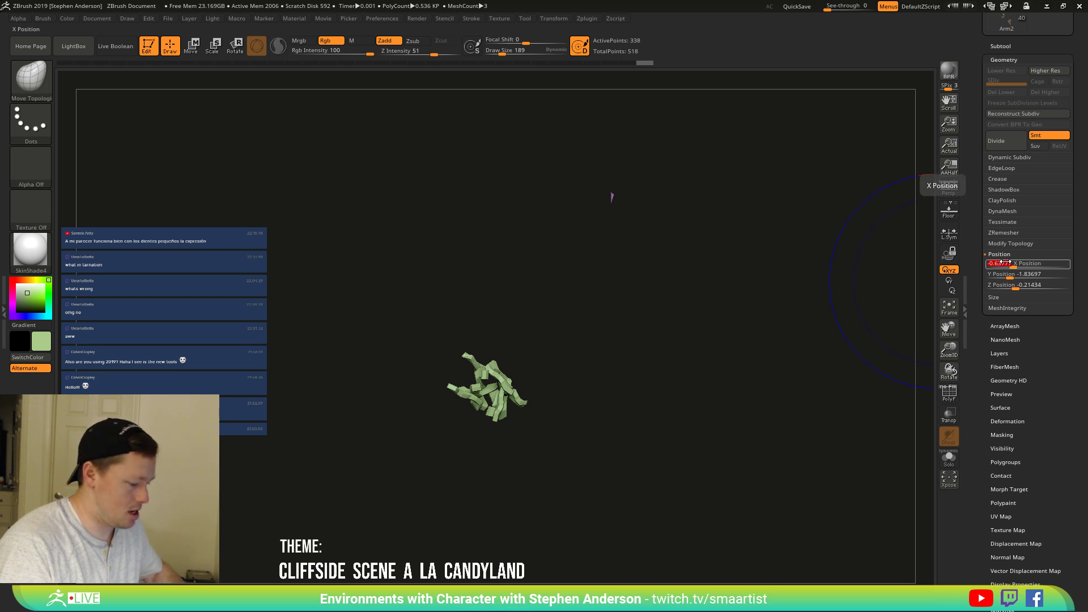
{"action": "left_click", "coordinate": [1024, 286]}
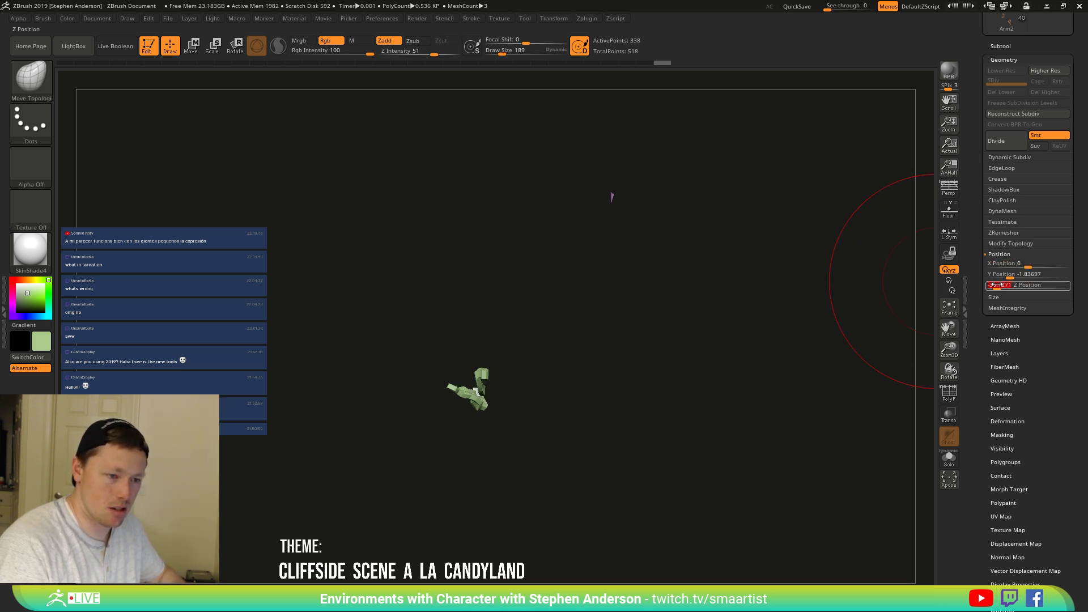
{"action": "type", "text": "0"}
{"action": "key", "text": "Return"}
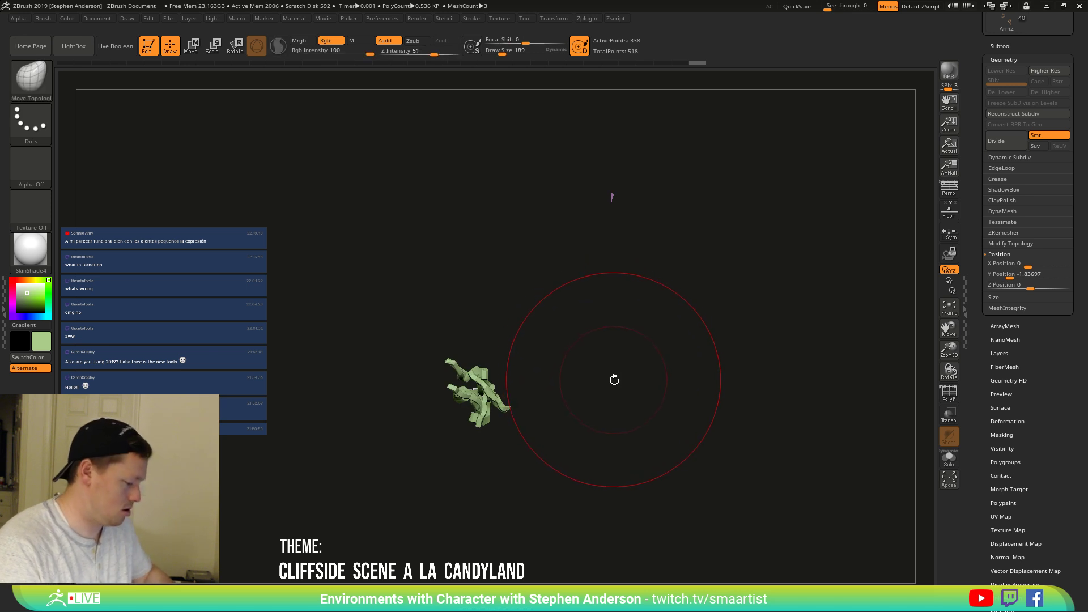
Select the ZigZagTeeth strands with PolyFrame on and set their X and Z Position to 0.
{"action": "left_click", "coordinate": [615, 380], "text": "alt"}
{"action": "key", "text": "shift+f"}
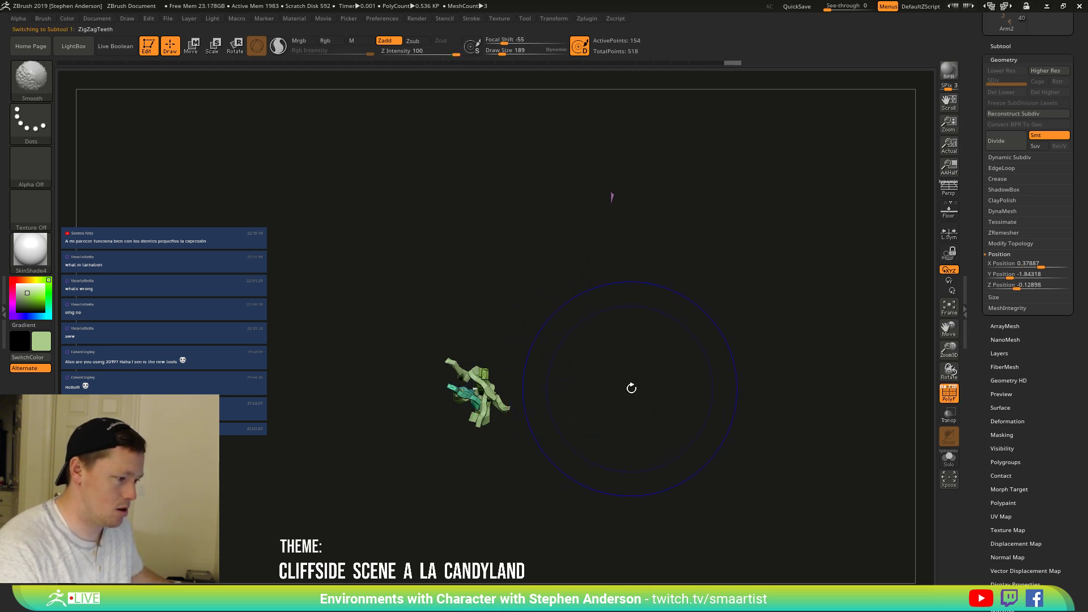
{"action": "left_click", "coordinate": [993, 263]}
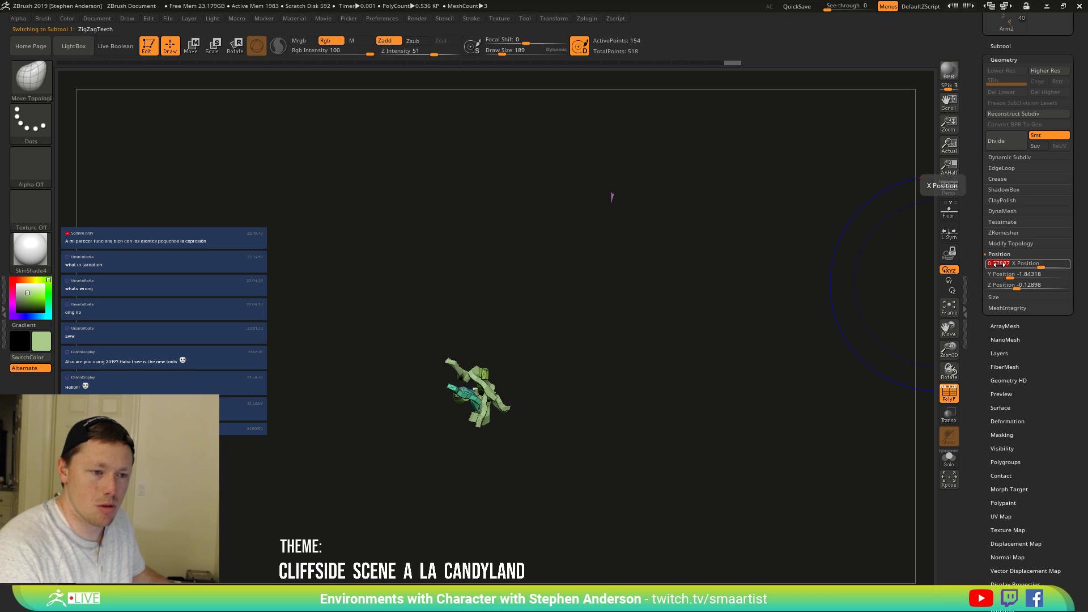
{"action": "key", "text": "Return"}
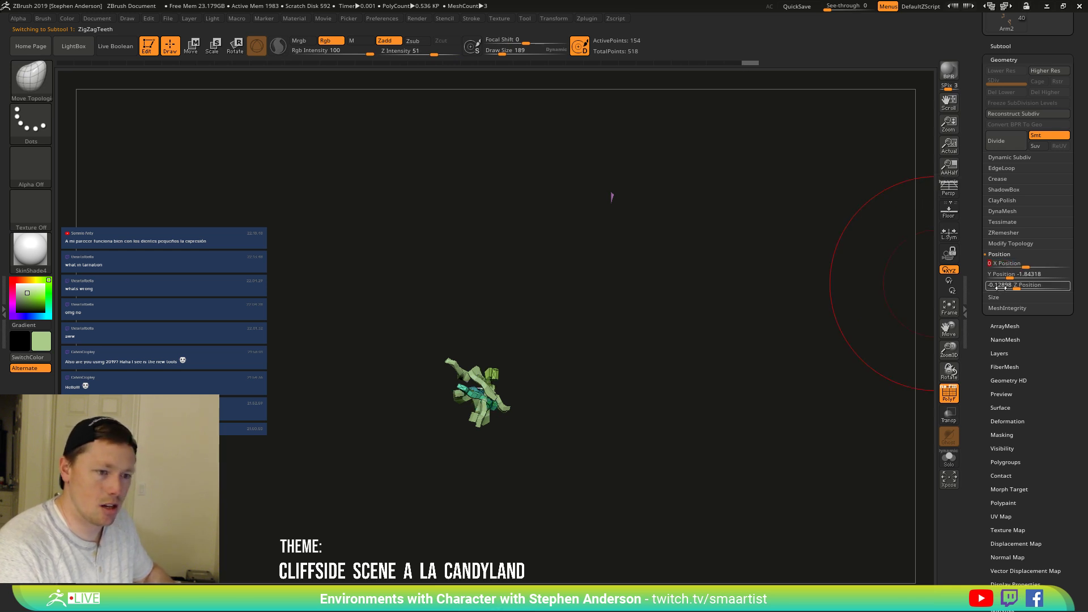
{"action": "left_click", "coordinate": [1001, 285]}
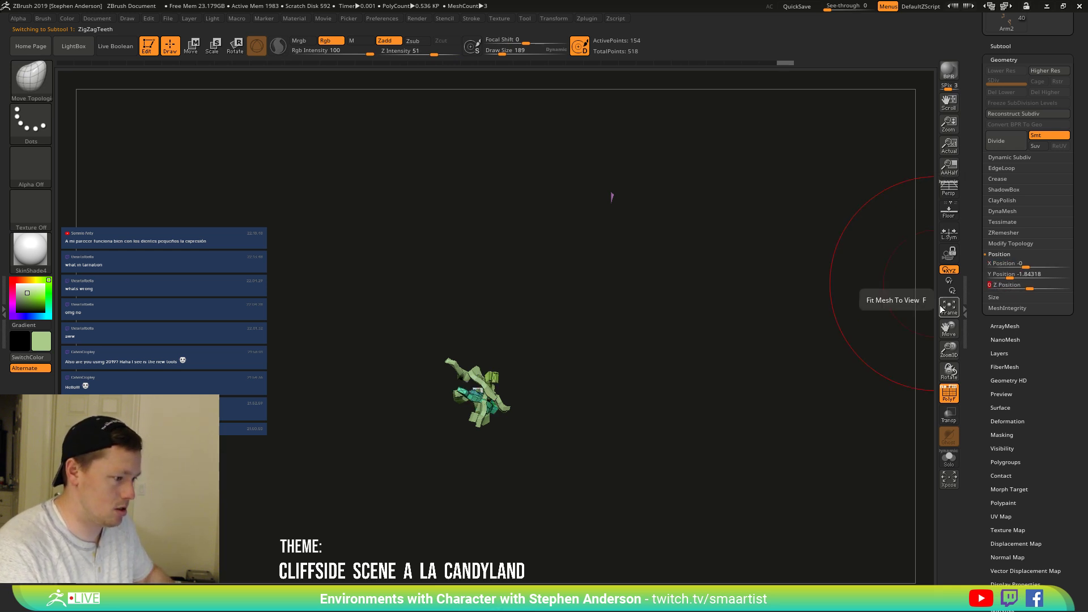
{"action": "key", "text": "Return"}
{"action": "right_click_drag", "start_coordinate": [568, 366], "coordinate": [641, 461], "text": "ctrl"}
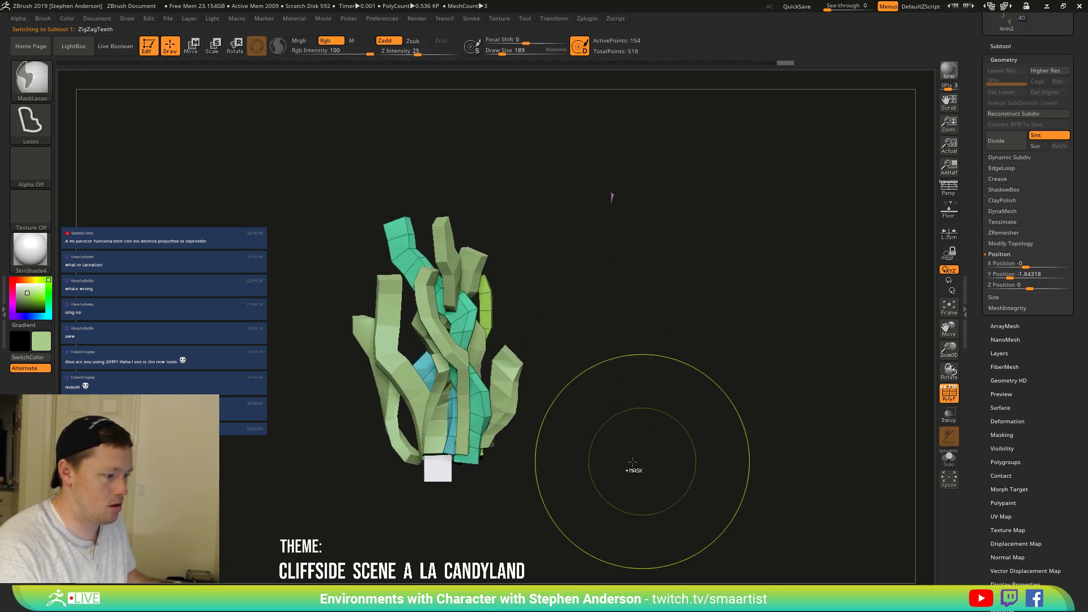
Hide the base cube subtool ZigZagTeeth1 and make the ZigZagTeeth subtool active.
{"action": "left_click", "coordinate": [1000, 46]}
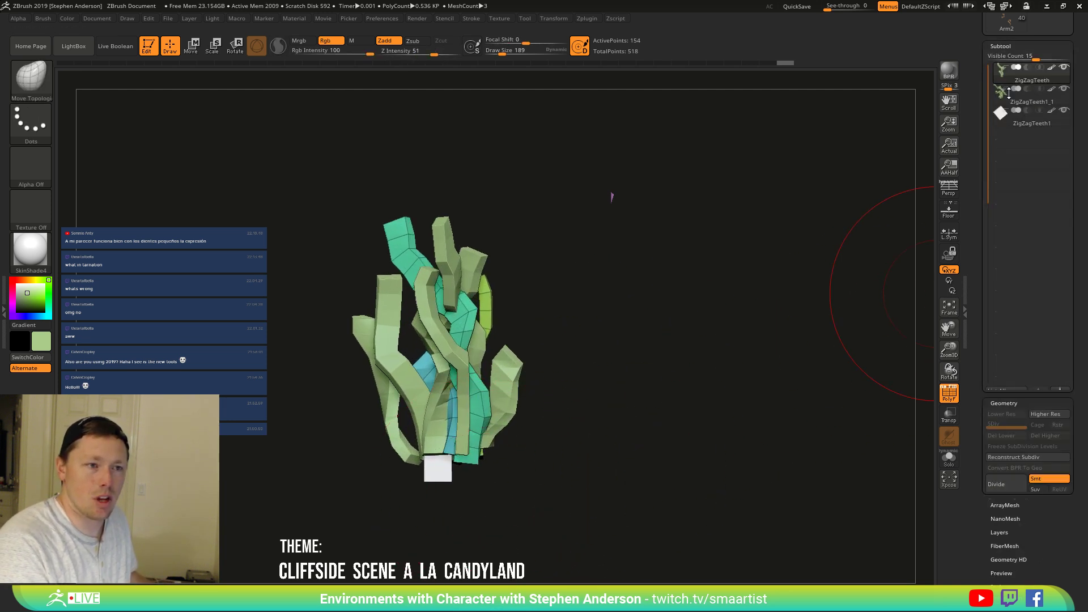
{"action": "left_click", "coordinate": [1065, 110]}
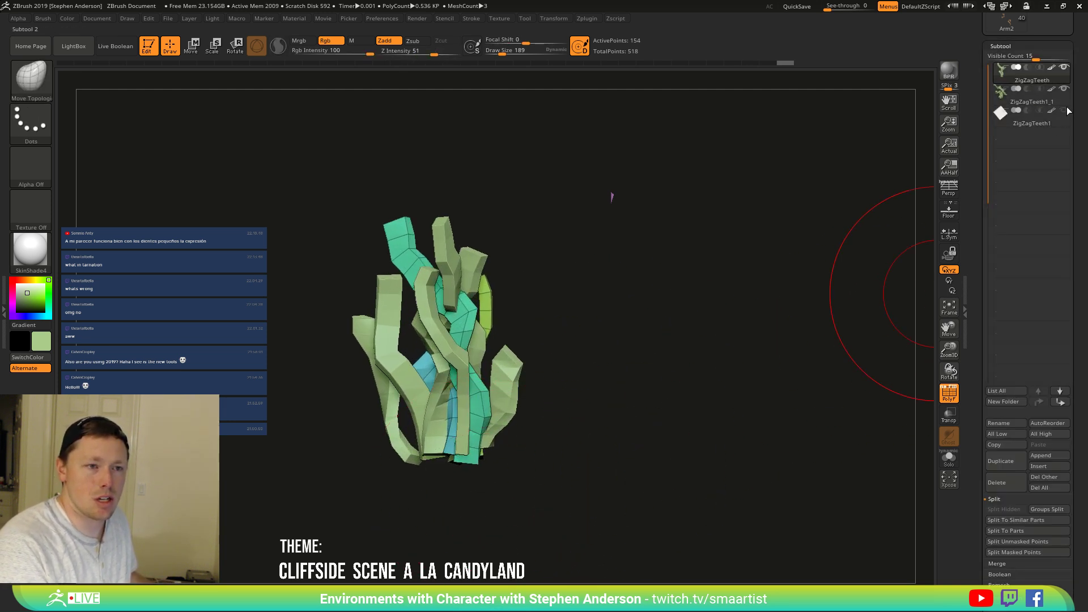
{"action": "left_click", "coordinate": [1013, 123]}
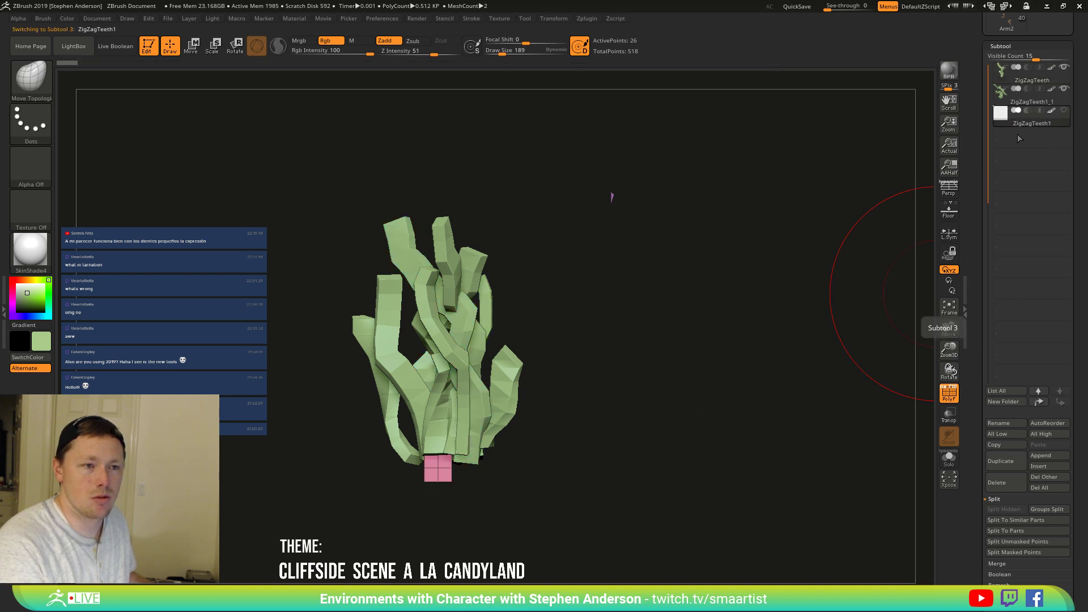
{"action": "left_click", "coordinate": [1004, 74]}
{"action": "left_click_drag", "start_coordinate": [773, 398], "coordinate": [833, 426]}
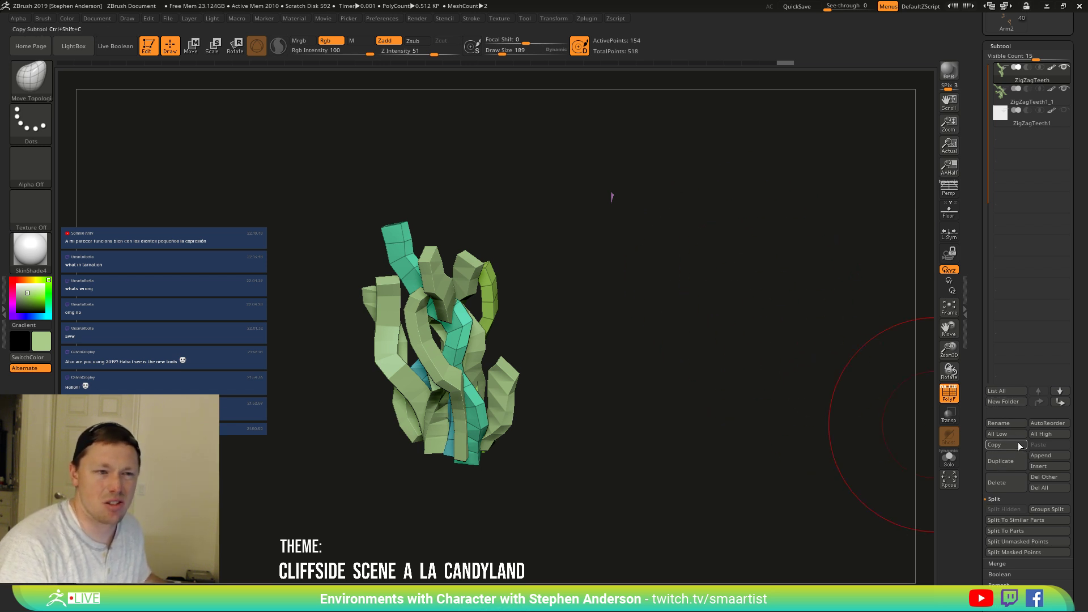
Rename the ZigZagTeeth subtool as CocoGrass_01 and select the ZigZagTeeth1_1 subtool.
{"action": "left_click", "coordinate": [998, 424]}
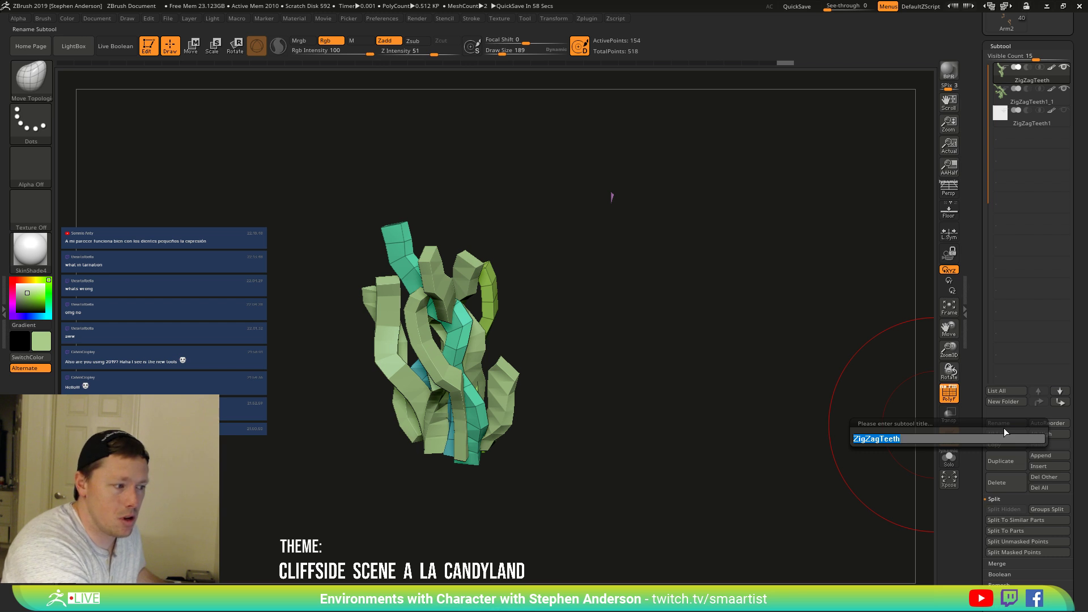
{"action": "type", "text": "Coc"}
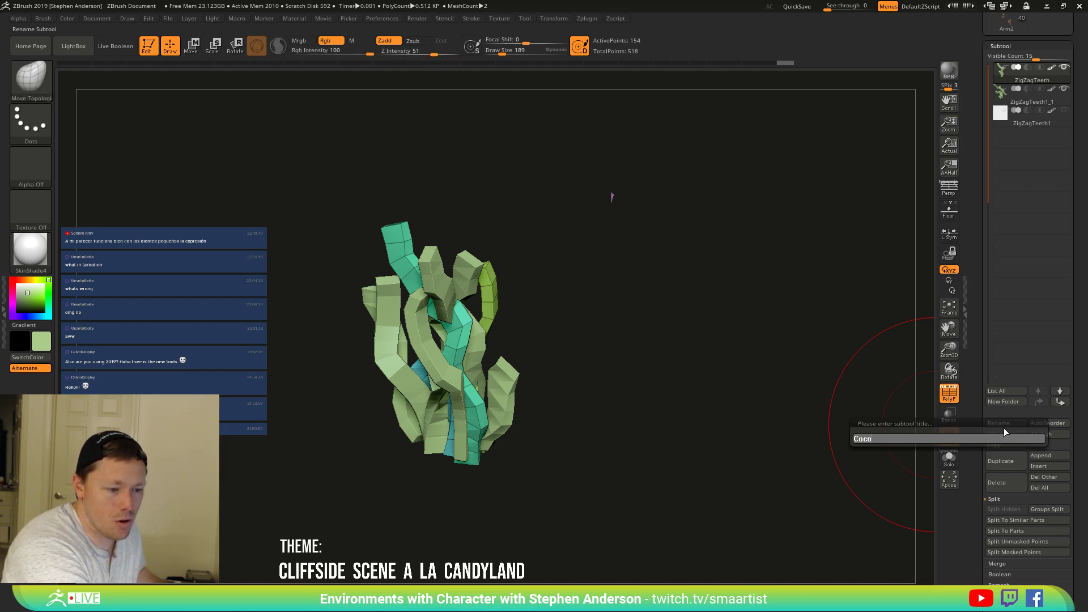
{"action": "type", "text": "oGrass"}
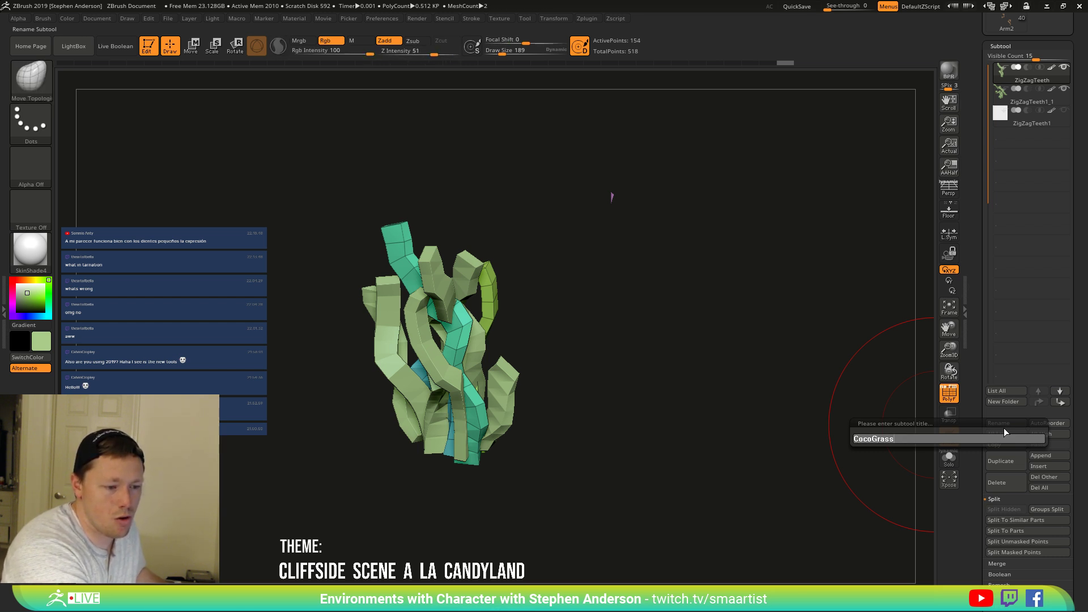
{"action": "type", "text": "_01"}
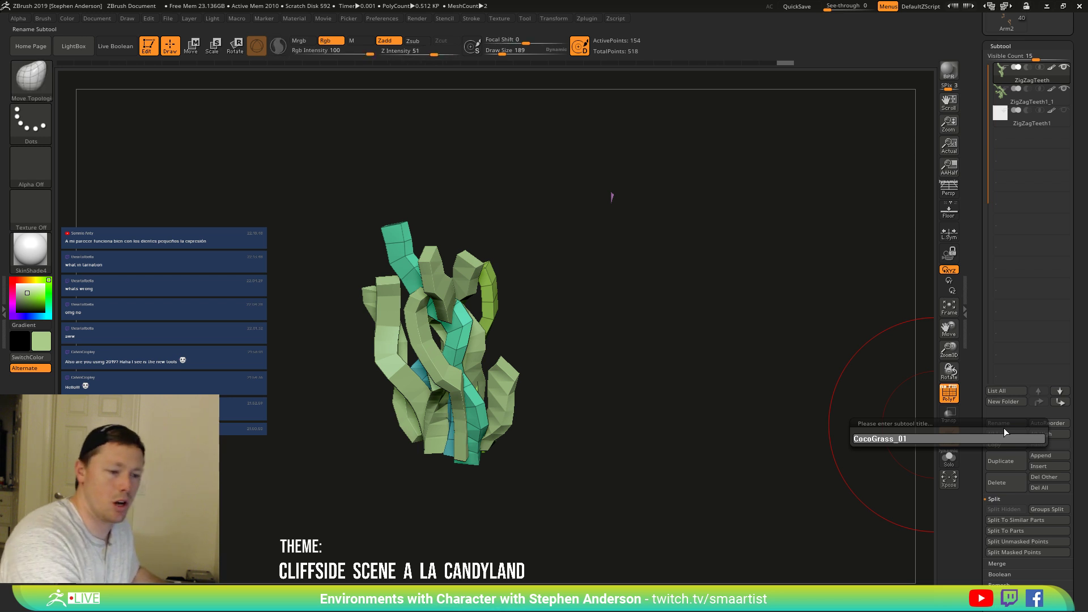
{"action": "key", "text": "Return"}
{"action": "left_click", "coordinate": [1001, 97]}
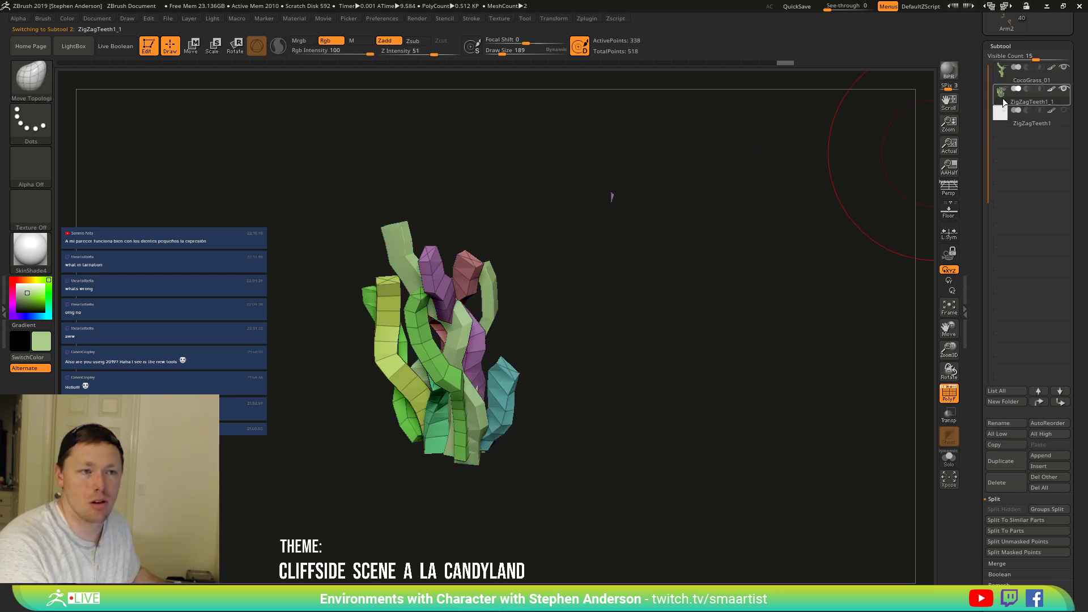
Rename the ZigZagTeeth1_1 subtool as CocoGrass_02.
{"action": "left_click", "coordinate": [1007, 423]}
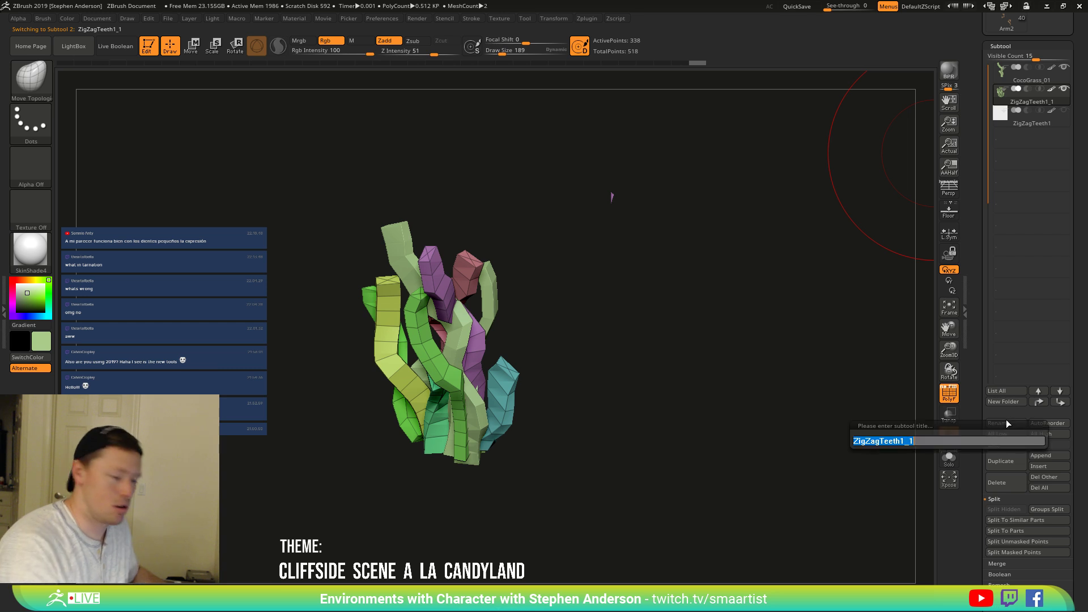
{"action": "type", "text": "CocoGrass_"}
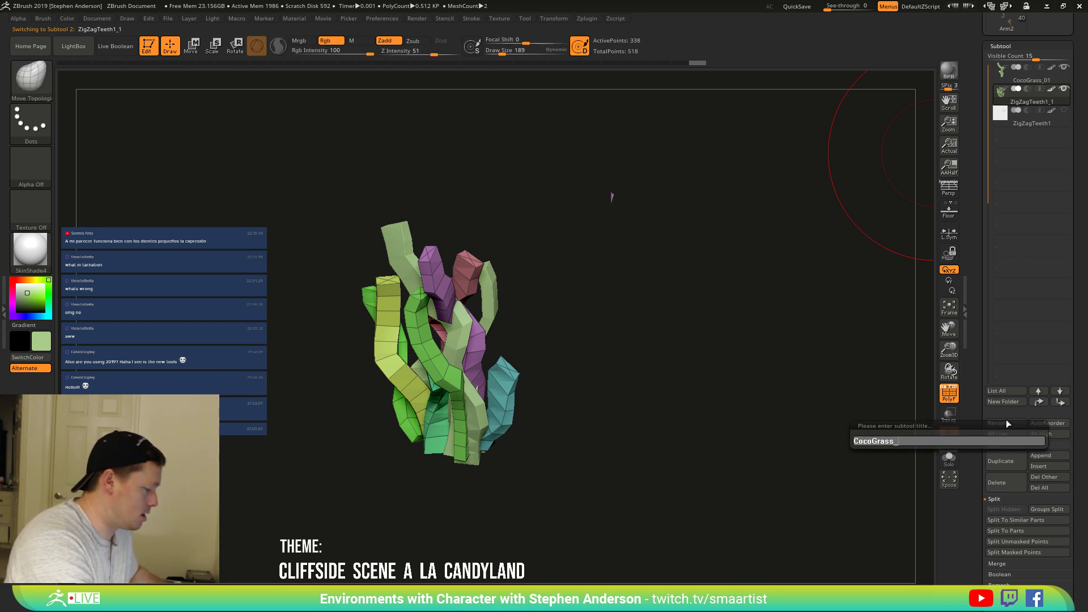
{"action": "type", "text": "01"}
{"action": "key", "text": "Return"}
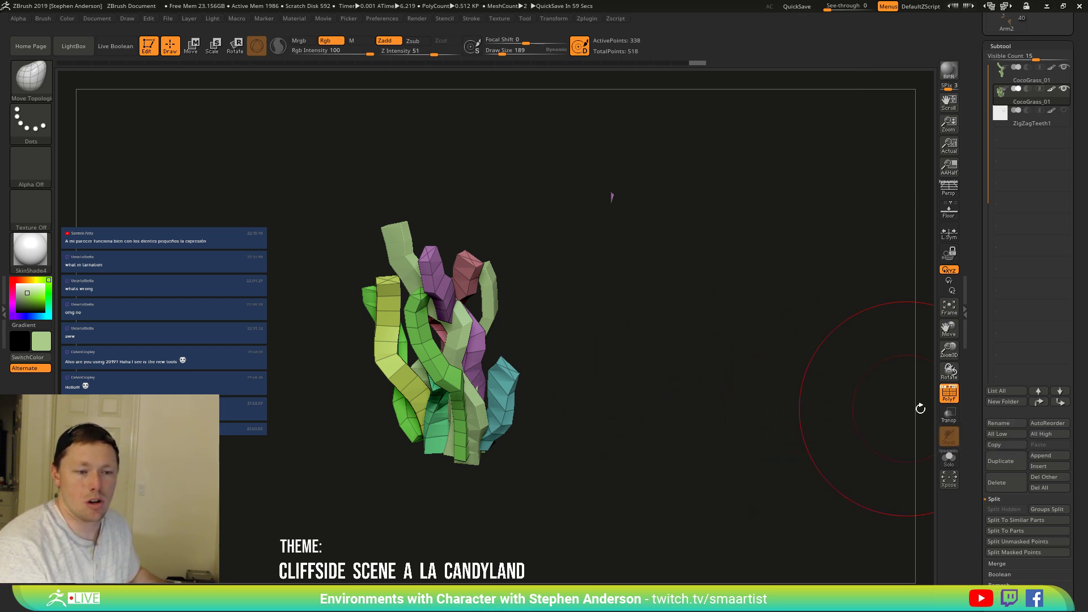
{"action": "left_click", "coordinate": [1006, 423]}
{"action": "left_click", "coordinate": [918, 441]}
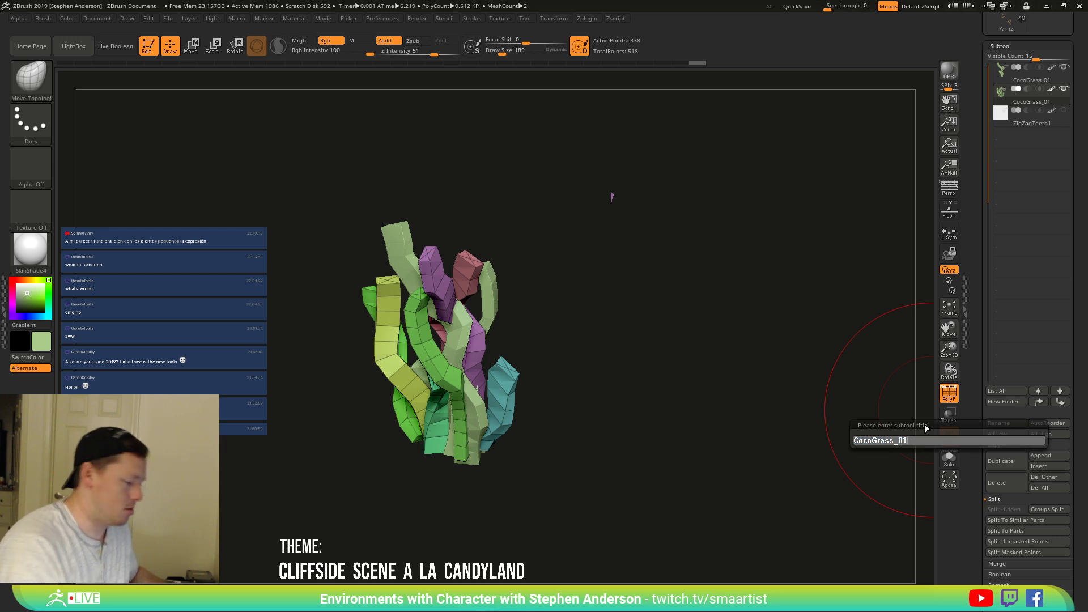
{"action": "type", "text": "2"}
{"action": "key", "text": "Return"}
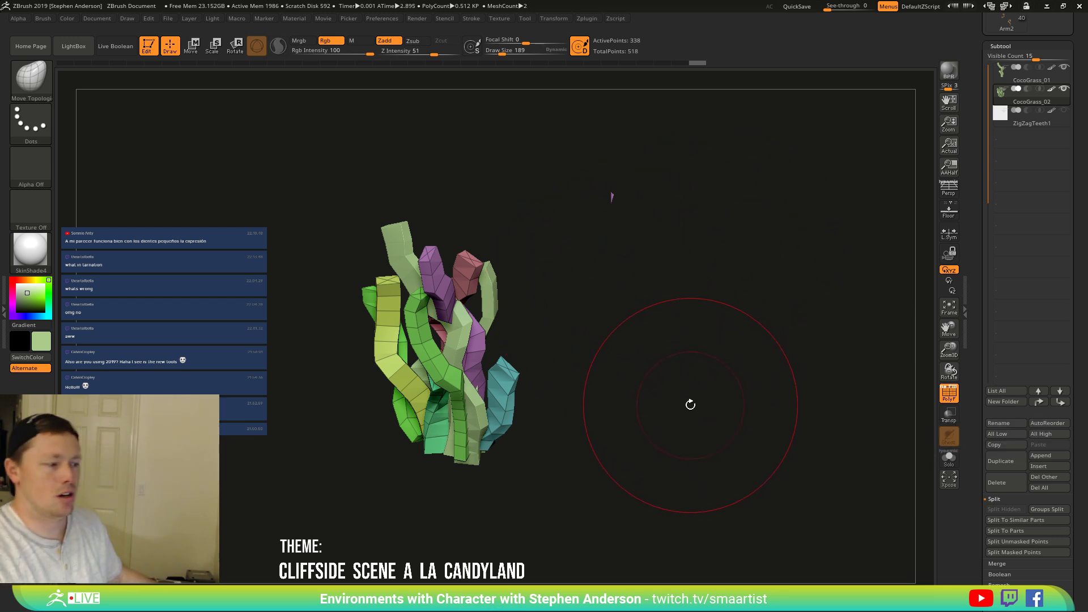
Duplicate the CocoGrass_01 subtool and split the copy into separate subtools by polygroup with Groups Split.
{"action": "left_click_drag", "start_coordinate": [690, 403], "coordinate": [705, 375]}
{"action": "left_click", "coordinate": [1000, 72]}
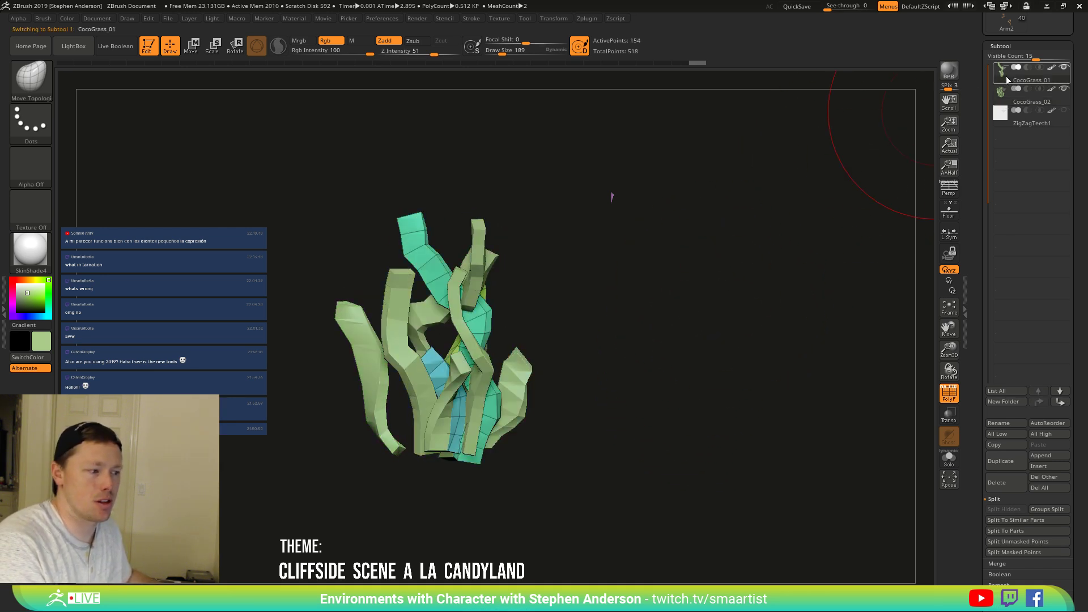
{"action": "left_click_drag", "start_coordinate": [716, 255], "coordinate": [715, 289]}
{"action": "key", "text": "ctrl+shift+d"}
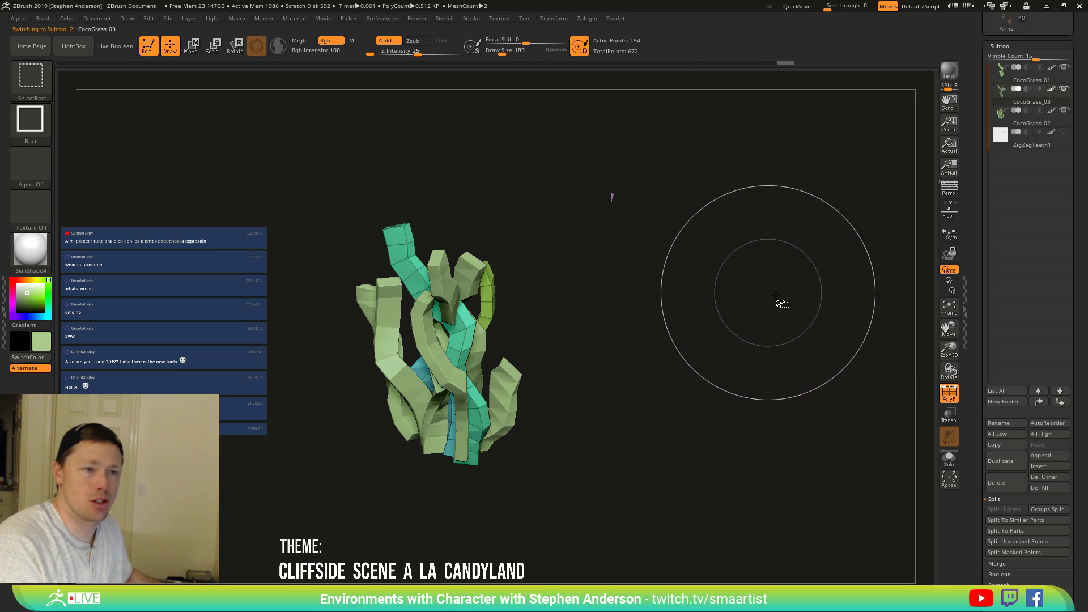
{"action": "left_click", "coordinate": [1059, 509]}
{"action": "left_click", "coordinate": [899, 531]}
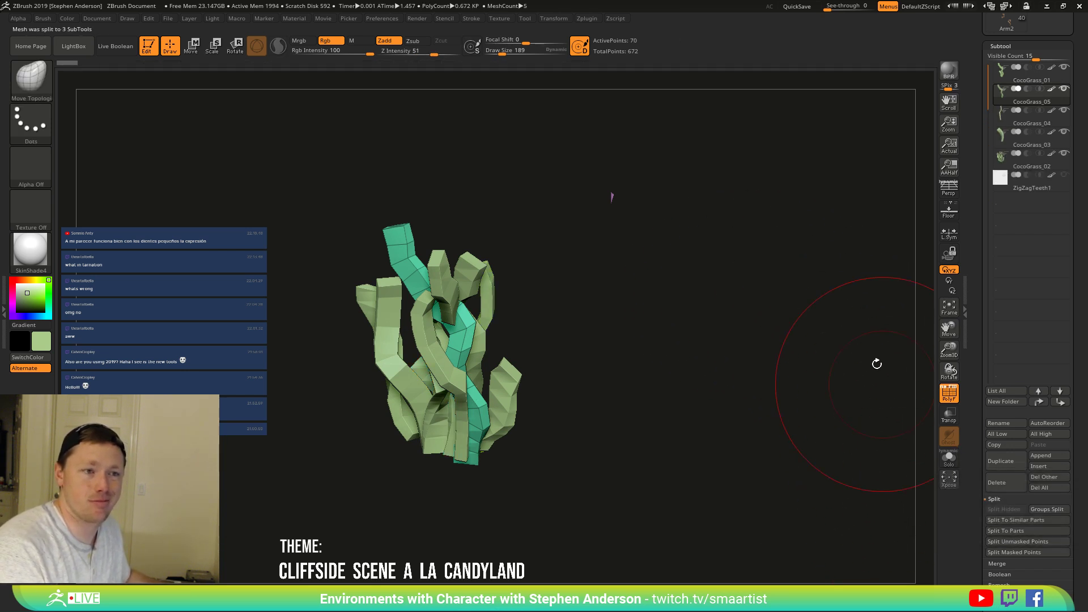
Reorder the subtools so CocoGrass_02 sits directly below CocoGrass_01 and CocoGrass_05 is at the end of the list.
{"action": "left_click", "coordinate": [1007, 168]}
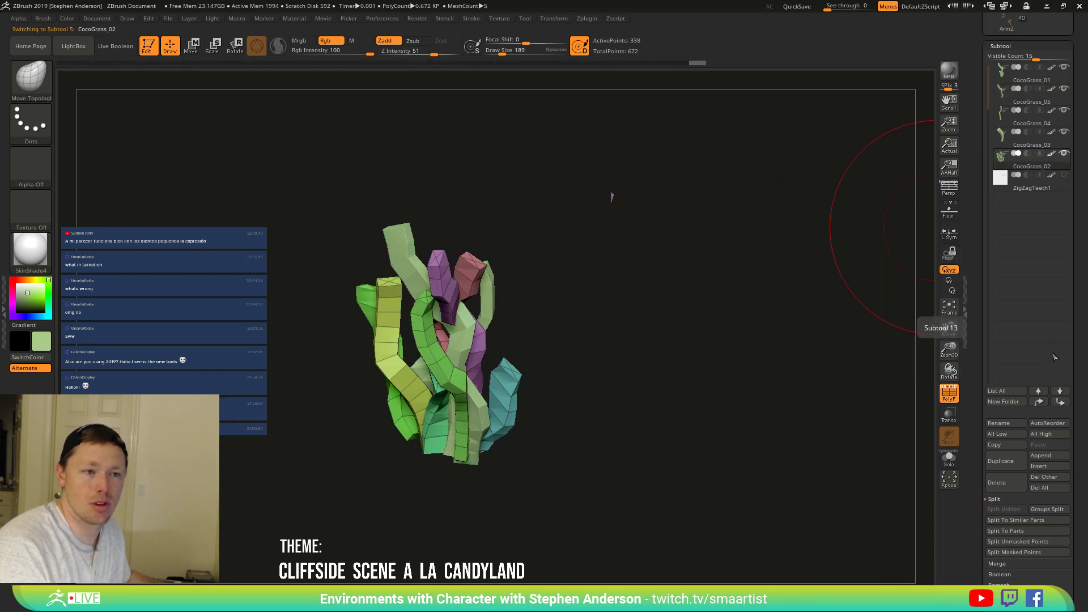
{"action": "left_click", "coordinate": [1038, 390]}
{"action": "left_click", "coordinate": [1038, 390]}
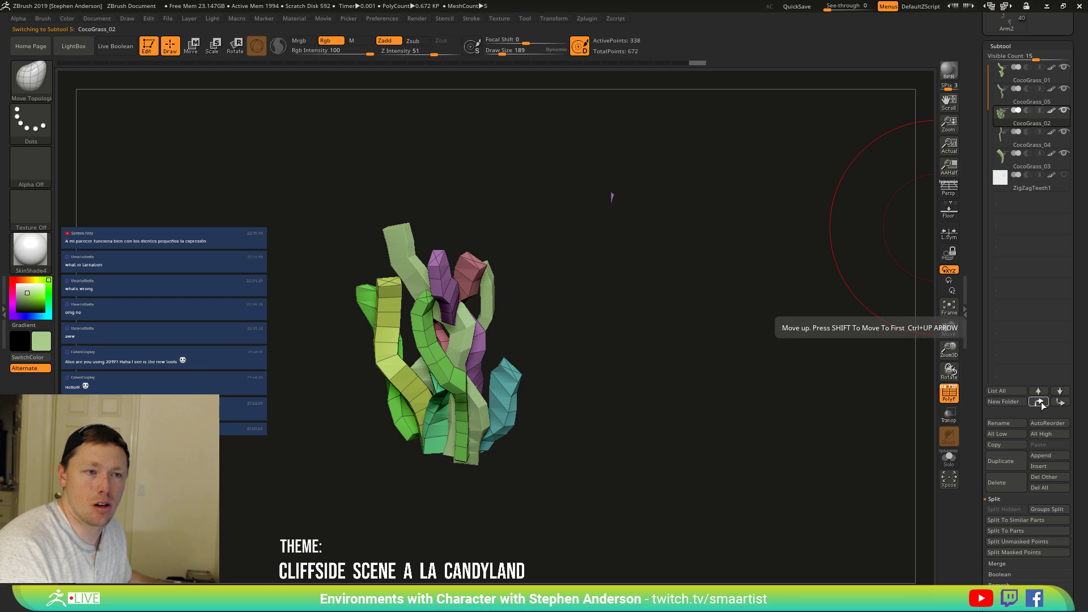
{"action": "left_click", "coordinate": [1038, 391]}
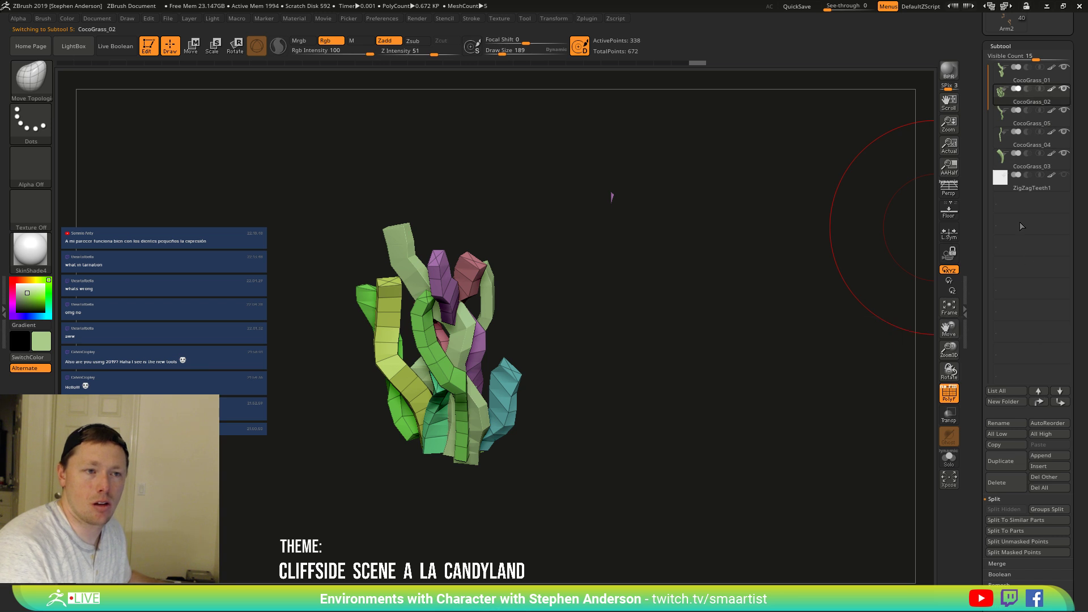
{"action": "left_click", "coordinate": [1013, 122]}
{"action": "left_click", "coordinate": [1060, 390]}
{"action": "left_click", "coordinate": [1059, 390]}
{"action": "left_click", "coordinate": [1059, 391]}
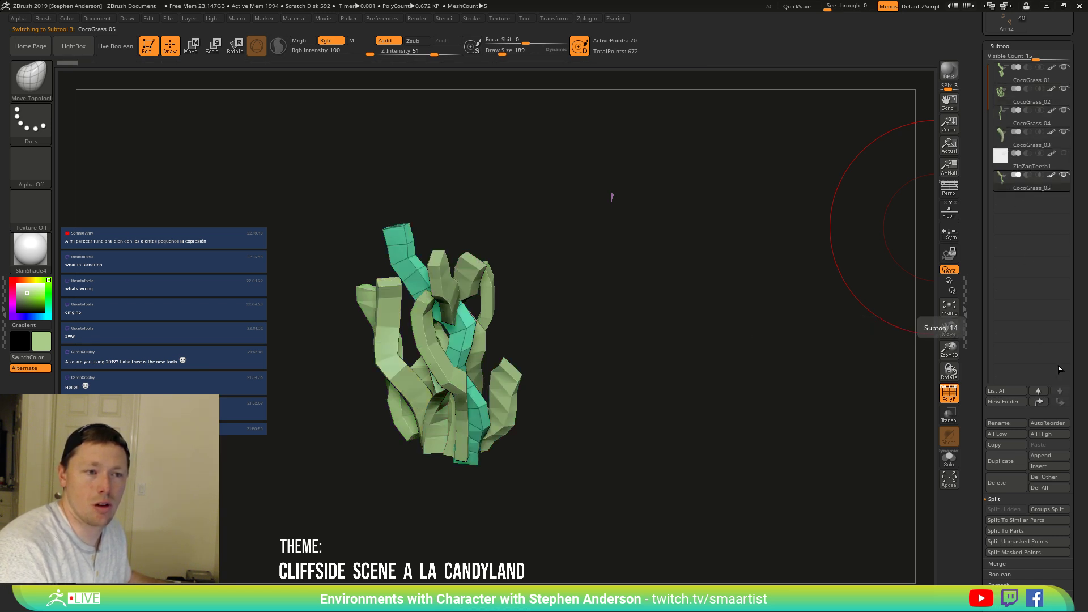
Delete the base cube subtool ZigZagTeeth1 and move CocoGrass_03 above CocoGrass_04.
{"action": "left_click", "coordinate": [1003, 163]}
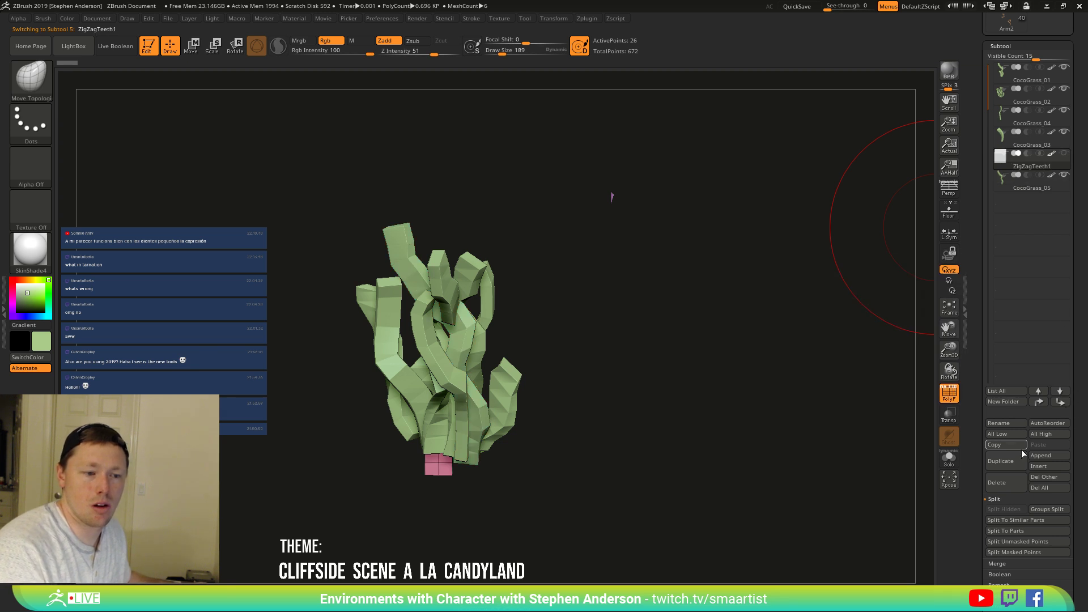
{"action": "left_click", "coordinate": [997, 482]}
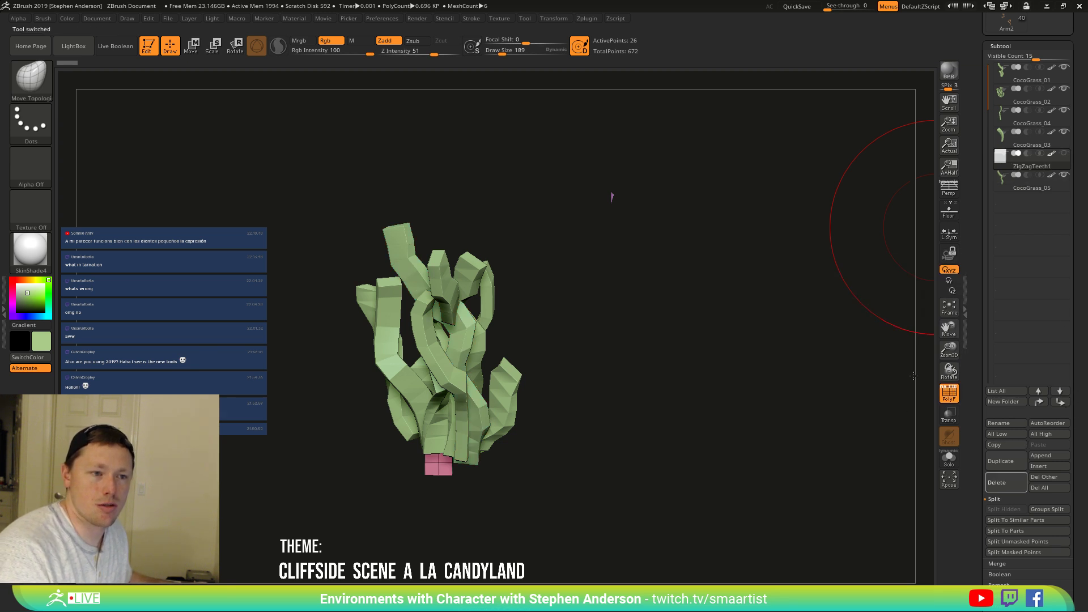
{"action": "left_click", "coordinate": [1005, 147]}
{"action": "left_click", "coordinate": [1039, 401]}
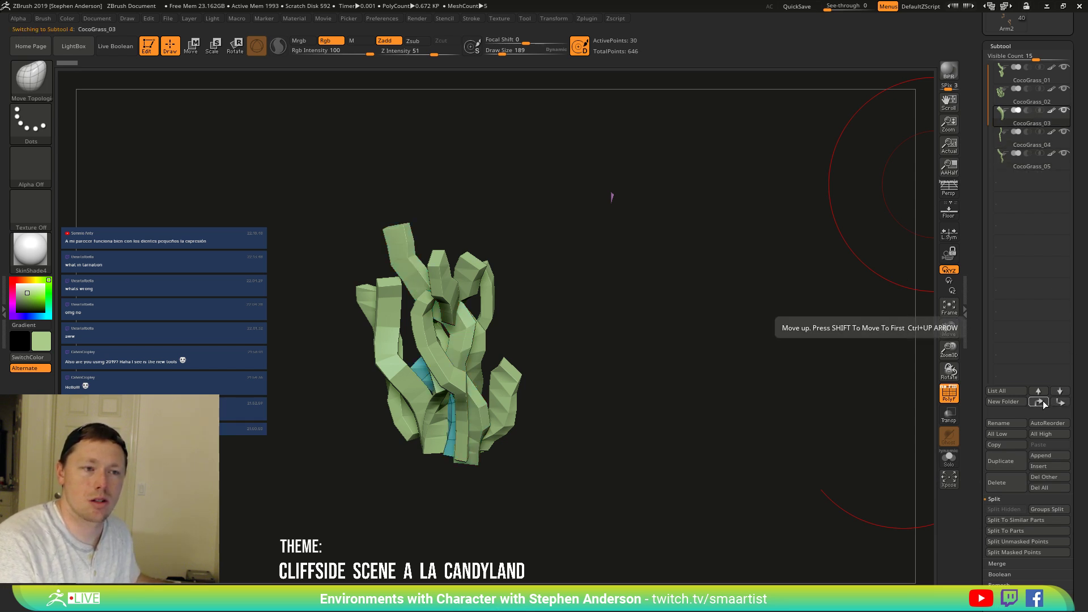
Isolate CocoGrass_01 with Solo and examine it and the other CocoGrass subtools one by one from several angles.
{"action": "left_click", "coordinate": [1026, 73]}
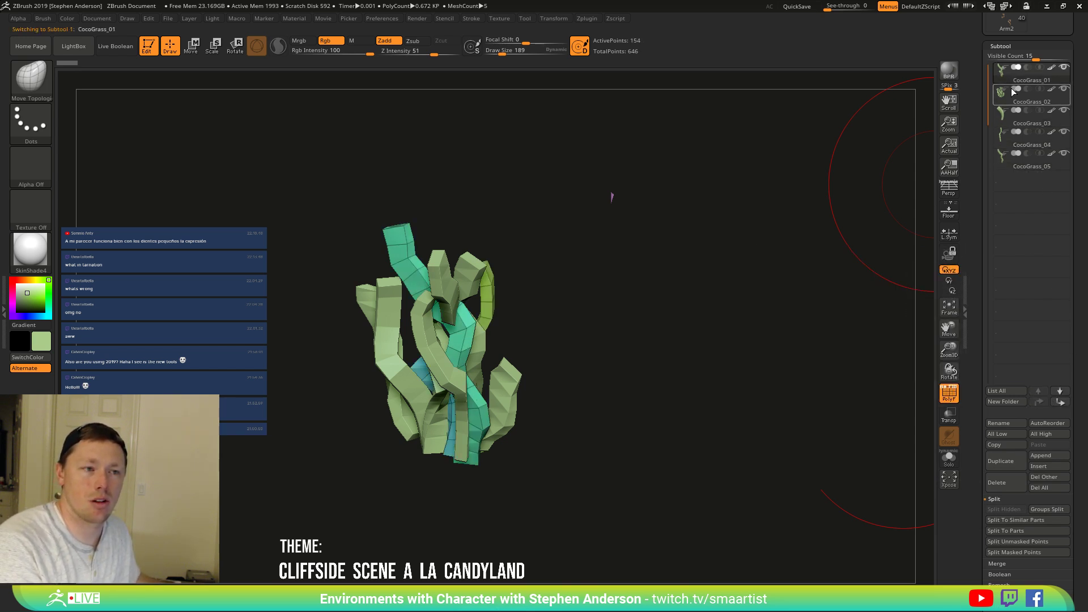
{"action": "mouse_move", "coordinate": [672, 298]}
{"action": "left_mouse_down"}
{"action": "mouse_move", "coordinate": [677, 318]}
{"action": "mouse_move", "coordinate": [656, 325]}
{"action": "mouse_move", "coordinate": [674, 325]}
{"action": "mouse_move", "coordinate": [681, 311]}
{"action": "left_mouse_up"}
{"action": "left_click", "coordinate": [948, 457]}
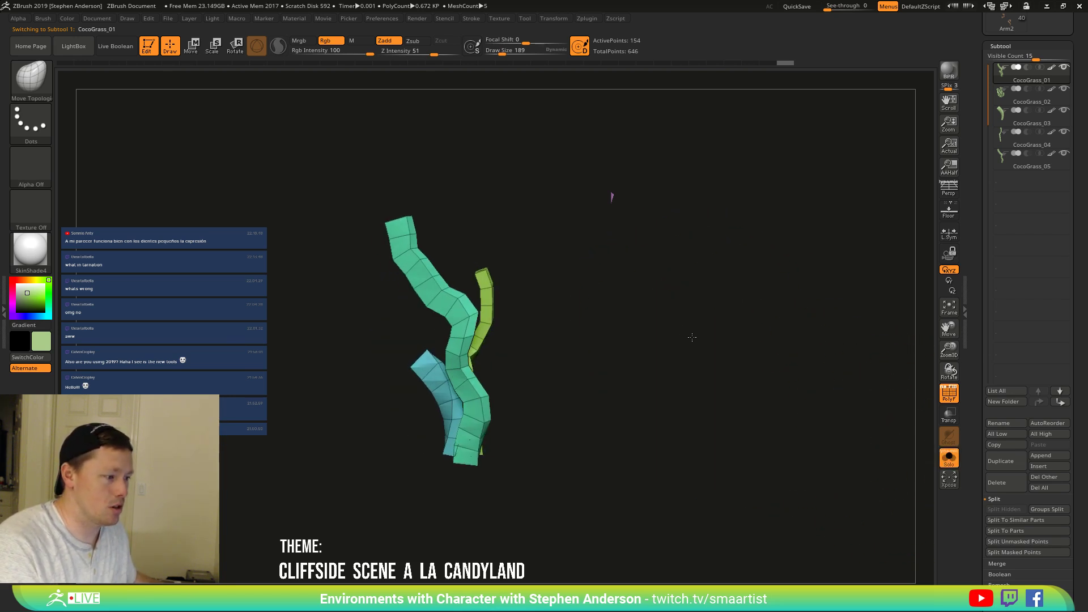
{"action": "left_click_drag", "start_coordinate": [609, 354], "coordinate": [672, 379]}
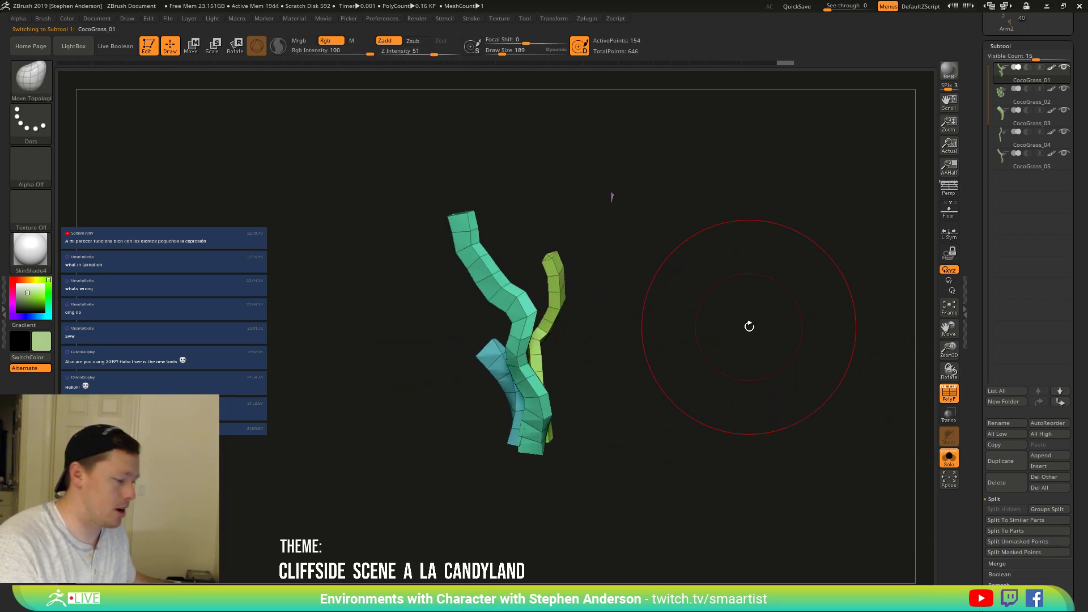
{"action": "key", "text": "Down"}
{"action": "key", "text": "Down"}
{"action": "key", "text": "Down"}
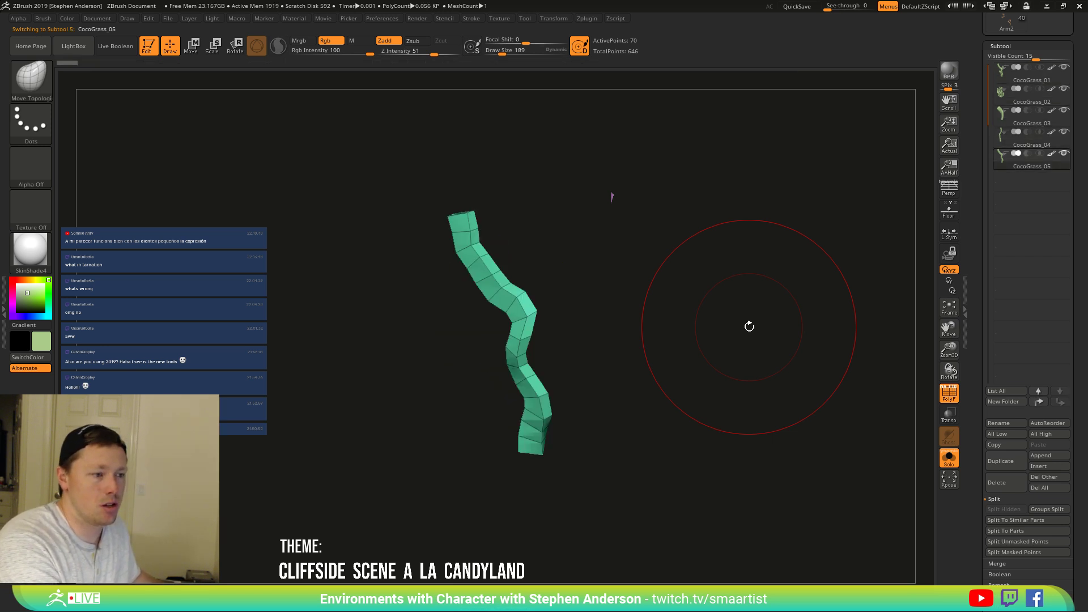
{"action": "key", "text": "Up"}
{"action": "key", "text": "Up"}
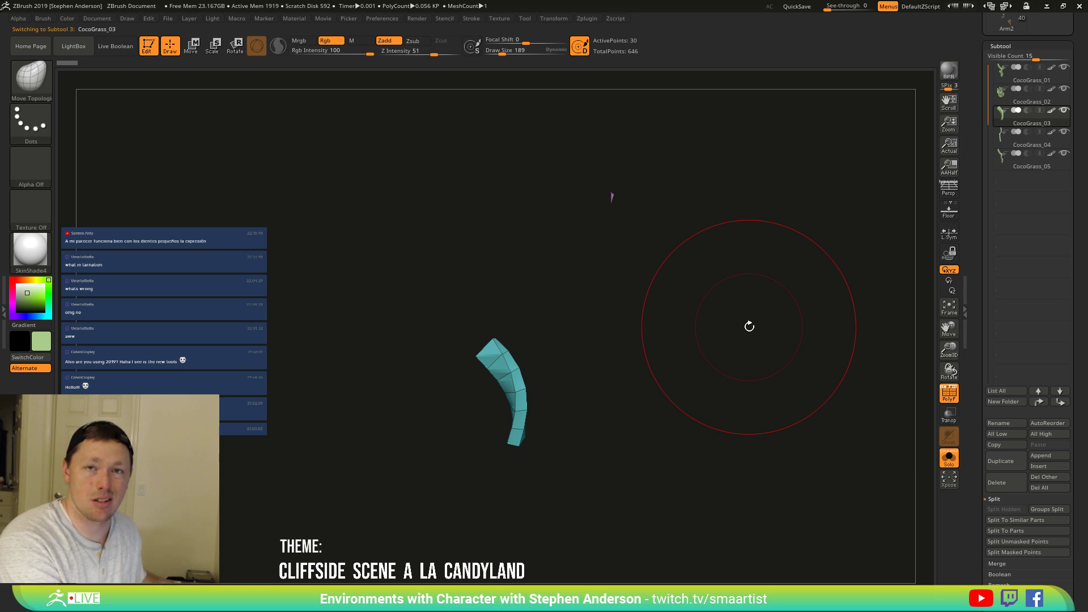
{"action": "key", "text": "Up"}
{"action": "key", "text": "Up"}
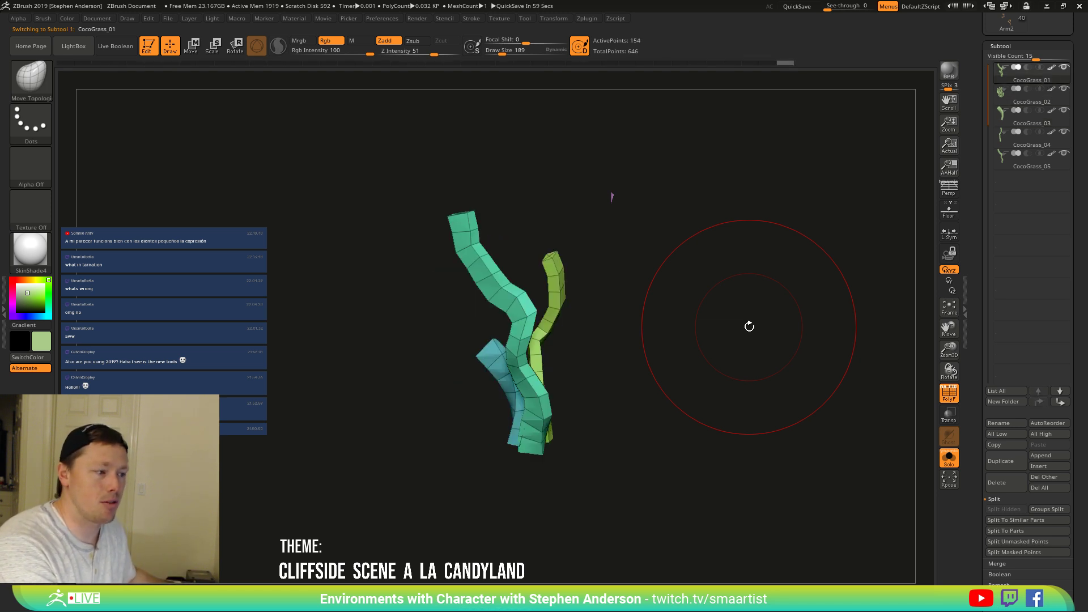
{"action": "left_click_drag", "start_coordinate": [619, 340], "coordinate": [626, 362]}
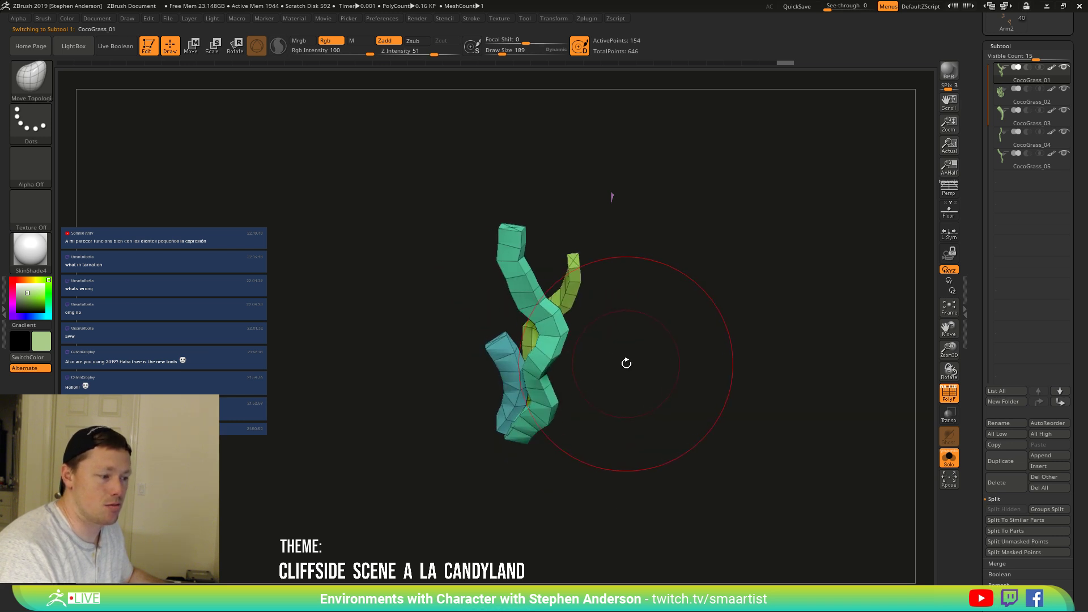
{"action": "key", "text": "Down"}
{"action": "key", "text": "Up"}
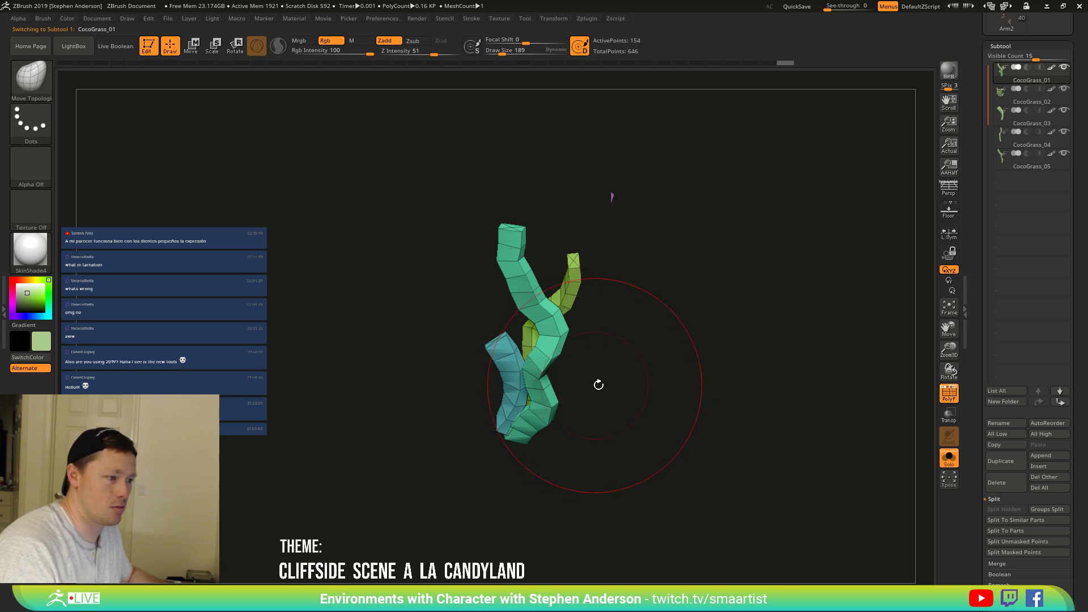
{"action": "left_click_drag", "start_coordinate": [599, 385], "coordinate": [580, 299]}
Stretch the upper end of the tall purple strand in CocoGrass_02 upward and outward with Move Topological.
{"action": "key", "text": "Down"}
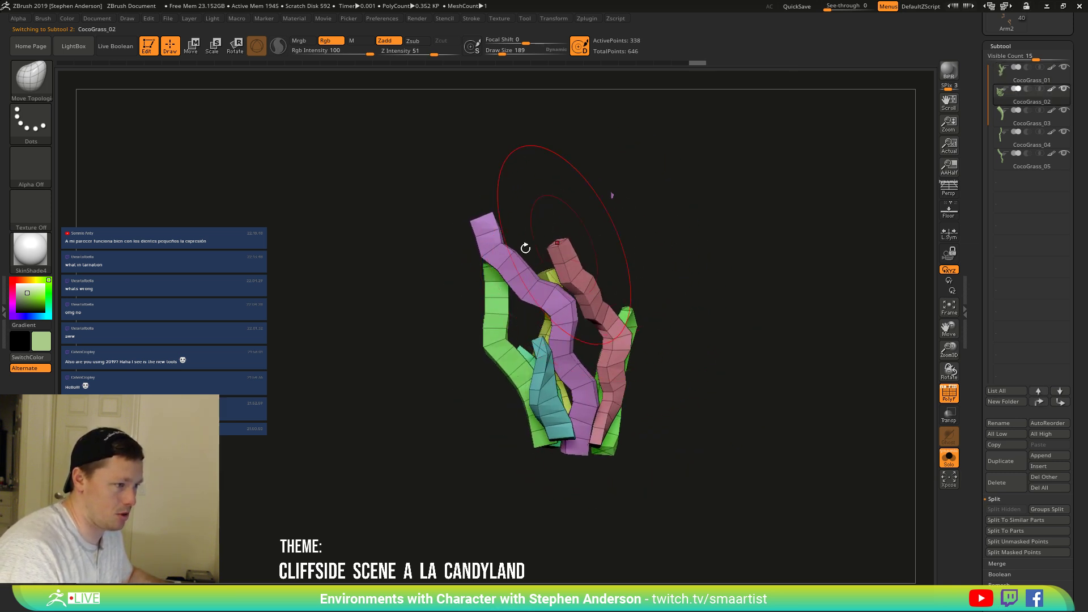
{"action": "left_click_drag", "start_coordinate": [485, 217], "coordinate": [464, 171]}
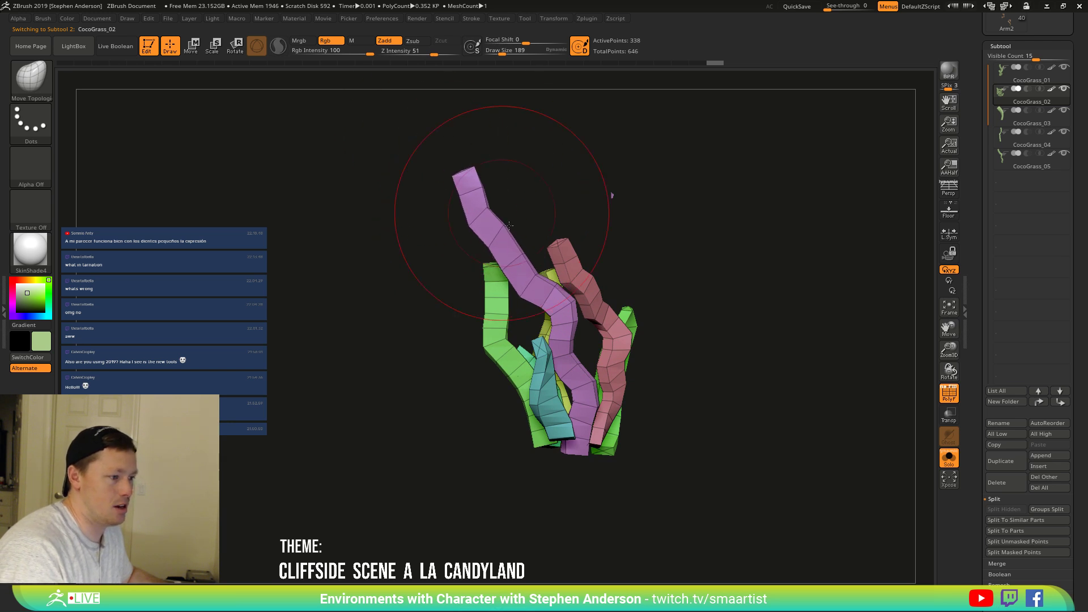
{"action": "left_click_drag", "start_coordinate": [535, 299], "coordinate": [518, 315]}
{"action": "mouse_move", "coordinate": [680, 318]}
{"action": "left_mouse_down"}
{"action": "mouse_move", "coordinate": [544, 333]}
{"action": "mouse_move", "coordinate": [554, 343]}
{"action": "left_mouse_up"}
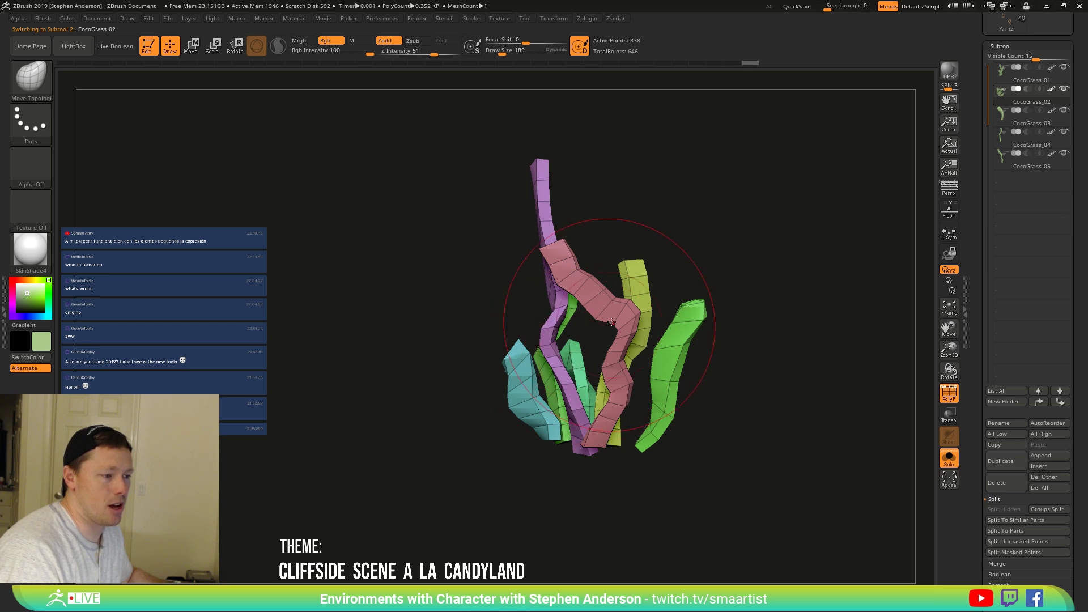
{"action": "right_click_drag", "start_coordinate": [611, 322], "coordinate": [580, 332]}
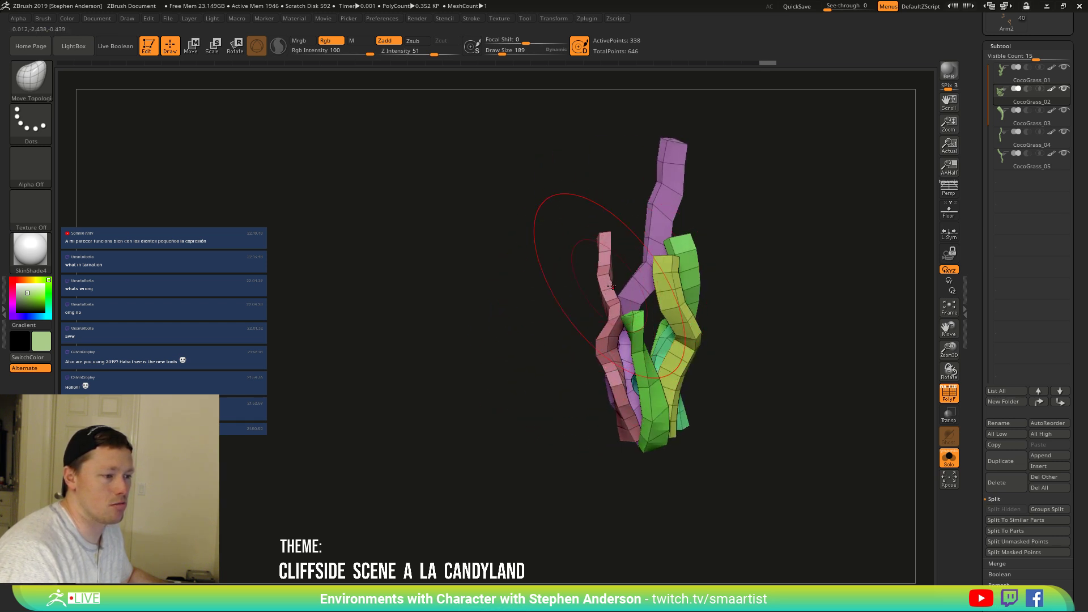
Set the Draw Size to 516 and push the pink strand of CocoGrass_02 outward to spread the cluster.
{"action": "key", "text": "s"}
{"action": "left_click_drag", "start_coordinate": [605, 243], "coordinate": [617, 243]}
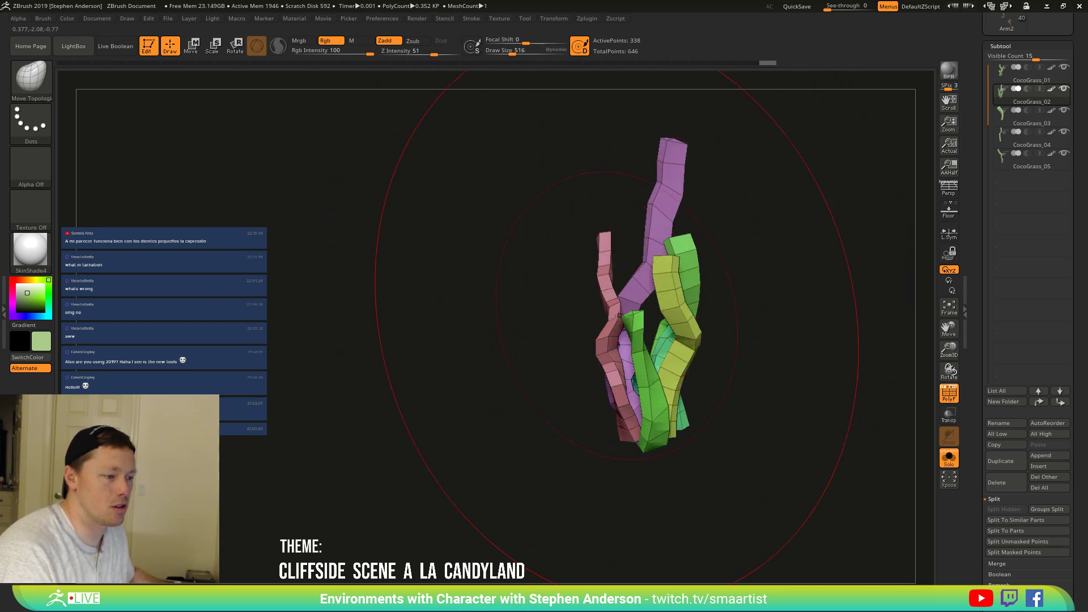
{"action": "left_click_drag", "start_coordinate": [604, 322], "coordinate": [560, 324]}
{"action": "mouse_move", "coordinate": [537, 327]}
{"action": "right_mouse_down"}
{"action": "mouse_move", "coordinate": [702, 396]}
{"action": "mouse_move", "coordinate": [648, 372]}
{"action": "mouse_move", "coordinate": [683, 355]}
{"action": "mouse_move", "coordinate": [685, 384]}
{"action": "mouse_move", "coordinate": [639, 453]}
{"action": "mouse_move", "coordinate": [717, 364]}
{"action": "right_mouse_up"}
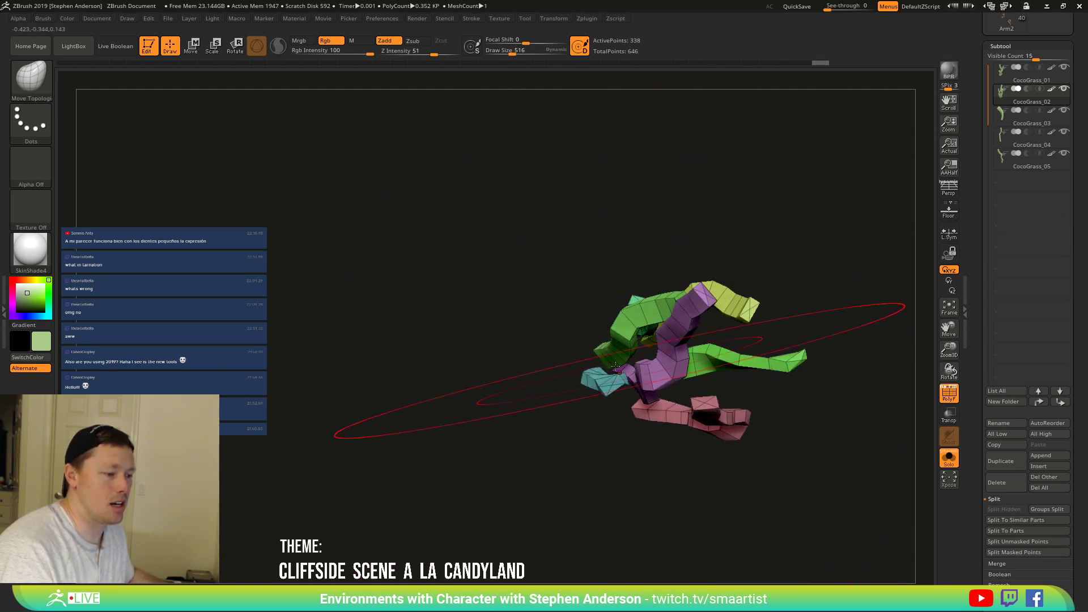
{"action": "mouse_move", "coordinate": [612, 320]}
{"action": "right_mouse_down"}
{"action": "mouse_move", "coordinate": [592, 358]}
{"action": "mouse_move", "coordinate": [581, 354]}
{"action": "right_mouse_up"}
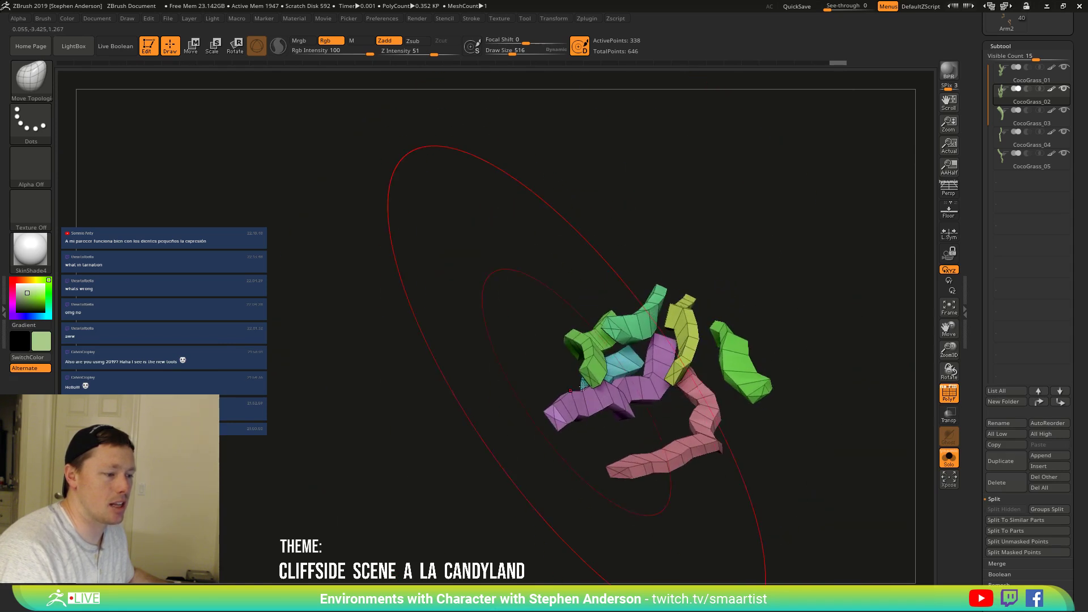
{"action": "left_click_drag", "start_coordinate": [600, 346], "coordinate": [575, 332]}
{"action": "mouse_move", "coordinate": [575, 332]}
{"action": "right_mouse_down"}
{"action": "mouse_move", "coordinate": [657, 352]}
{"action": "mouse_move", "coordinate": [640, 328]}
{"action": "mouse_move", "coordinate": [608, 348]}
{"action": "mouse_move", "coordinate": [854, 188]}
{"action": "right_mouse_up"}
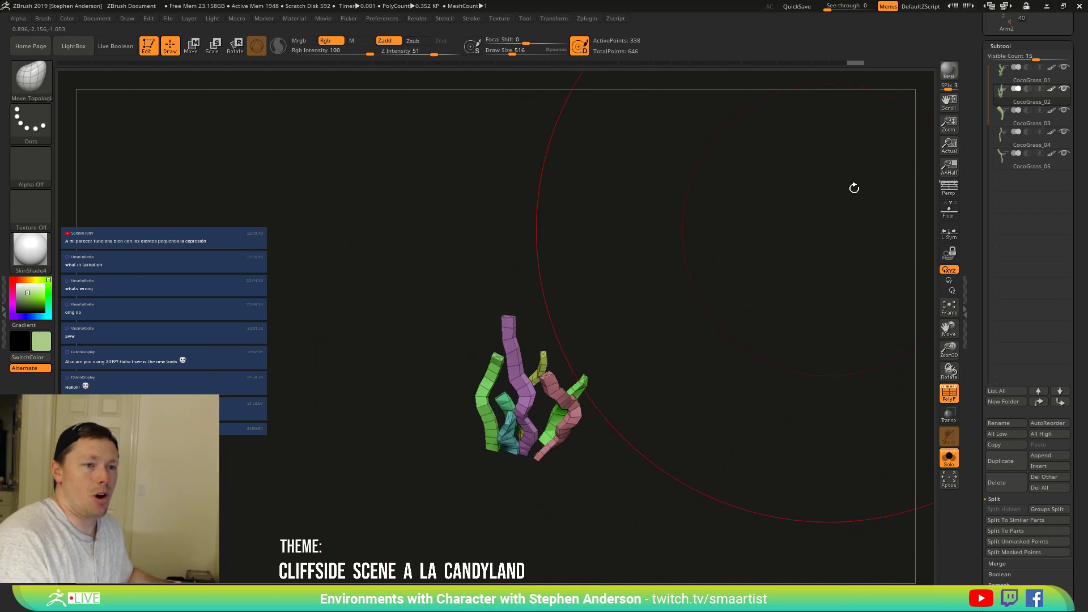
Make CocoGrass_01 the active subtool and show all the CocoGrass subtools together without PolyFrame.
{"action": "key", "text": "Up"}
{"action": "mouse_move", "coordinate": [534, 334]}
{"action": "right_mouse_down"}
{"action": "mouse_move", "coordinate": [555, 456]}
{"action": "mouse_move", "coordinate": [506, 419]}
{"action": "mouse_move", "coordinate": [545, 397]}
{"action": "mouse_move", "coordinate": [569, 403]}
{"action": "mouse_move", "coordinate": [629, 350]}
{"action": "mouse_move", "coordinate": [659, 462]}
{"action": "mouse_move", "coordinate": [641, 379]}
{"action": "right_mouse_up"}
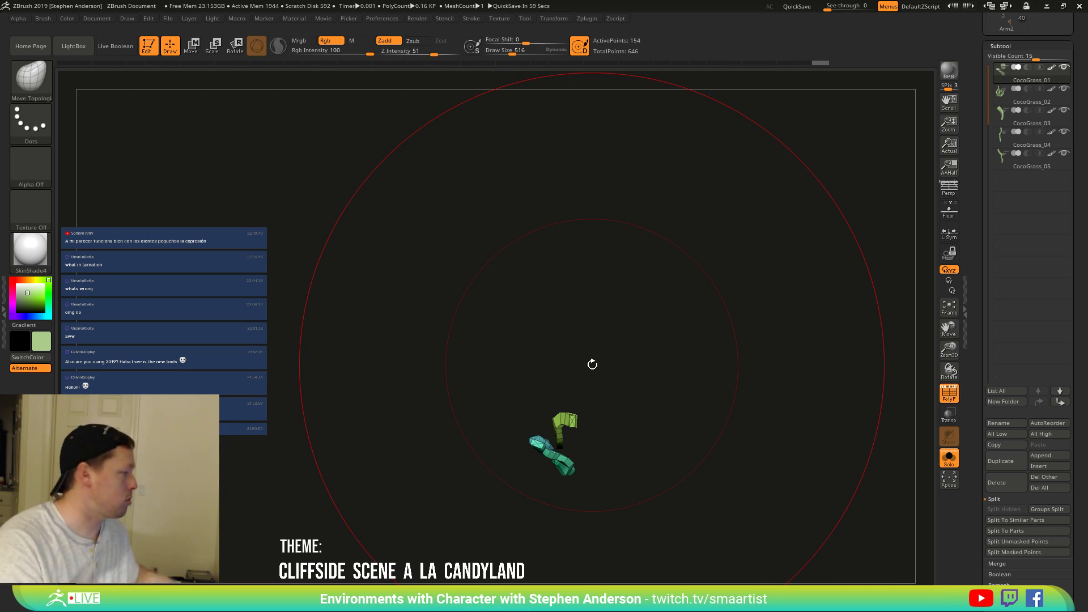
{"action": "mouse_move", "coordinate": [617, 351]}
{"action": "left_mouse_down"}
{"action": "mouse_move", "coordinate": [607, 374]}
{"action": "mouse_move", "coordinate": [610, 353]}
{"action": "mouse_move", "coordinate": [619, 381]}
{"action": "mouse_move", "coordinate": [634, 340]}
{"action": "mouse_move", "coordinate": [621, 358]}
{"action": "mouse_move", "coordinate": [668, 364]}
{"action": "mouse_move", "coordinate": [636, 383]}
{"action": "mouse_move", "coordinate": [638, 437]}
{"action": "mouse_move", "coordinate": [610, 476]}
{"action": "mouse_move", "coordinate": [617, 349]}
{"action": "mouse_move", "coordinate": [682, 386]}
{"action": "mouse_move", "coordinate": [583, 376]}
{"action": "left_mouse_up"}
{"action": "left_click", "coordinate": [948, 458]}
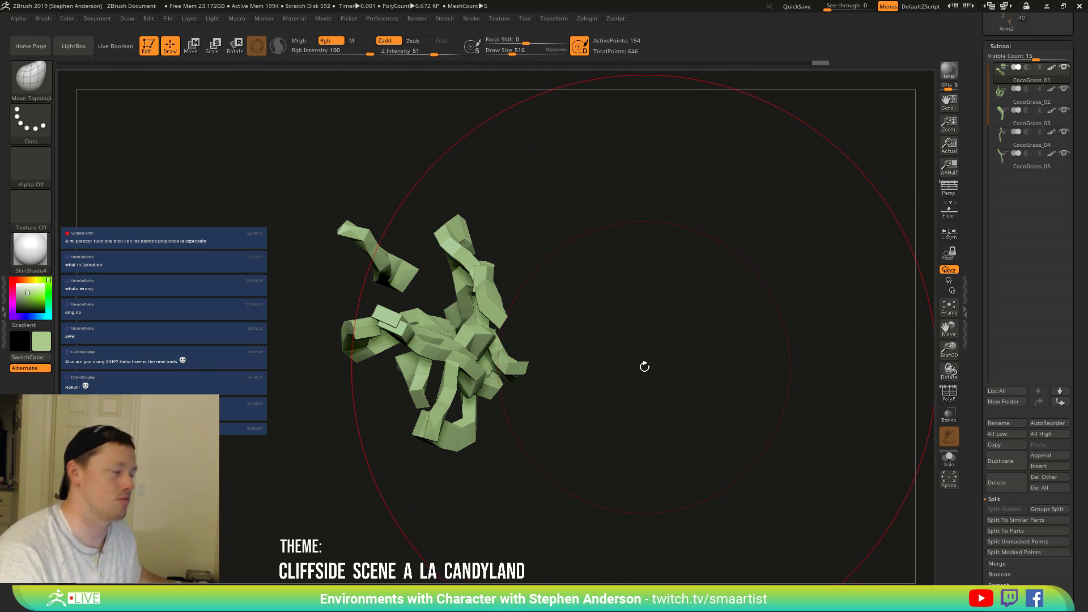
Create a new InsertMesh brush from the active CocoGrass_01 mesh.
{"action": "left_click", "coordinate": [42, 19]}
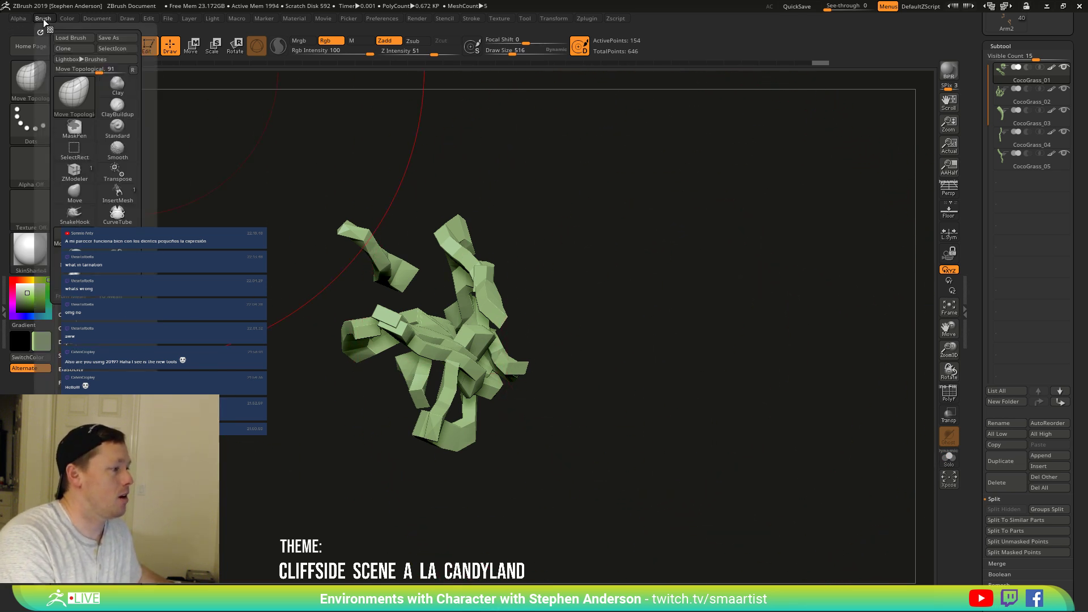
{"action": "left_click", "coordinate": [95, 331]}
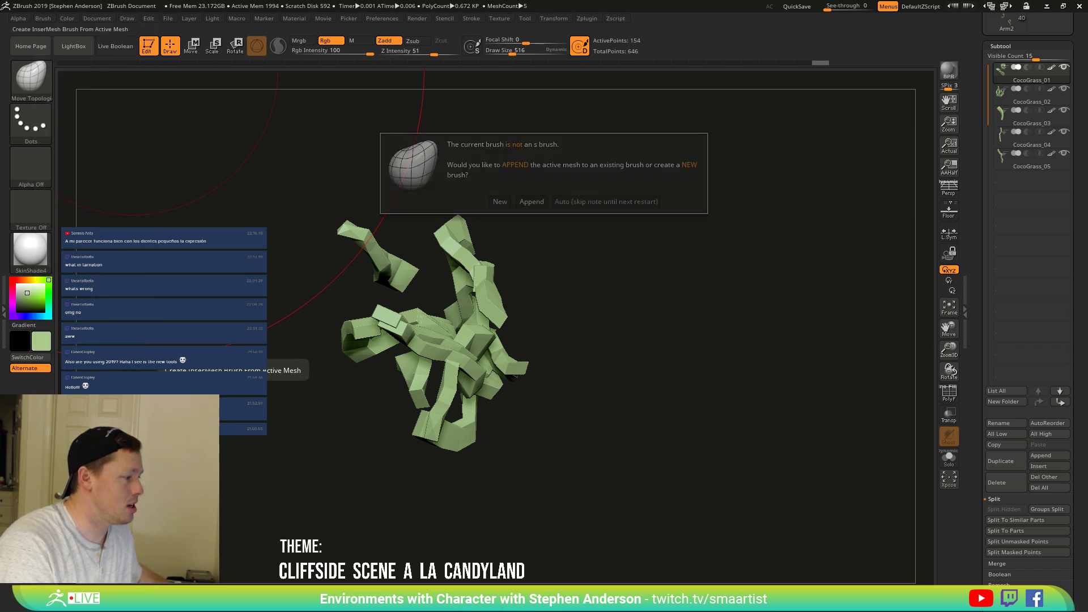
{"action": "left_click", "coordinate": [500, 202]}
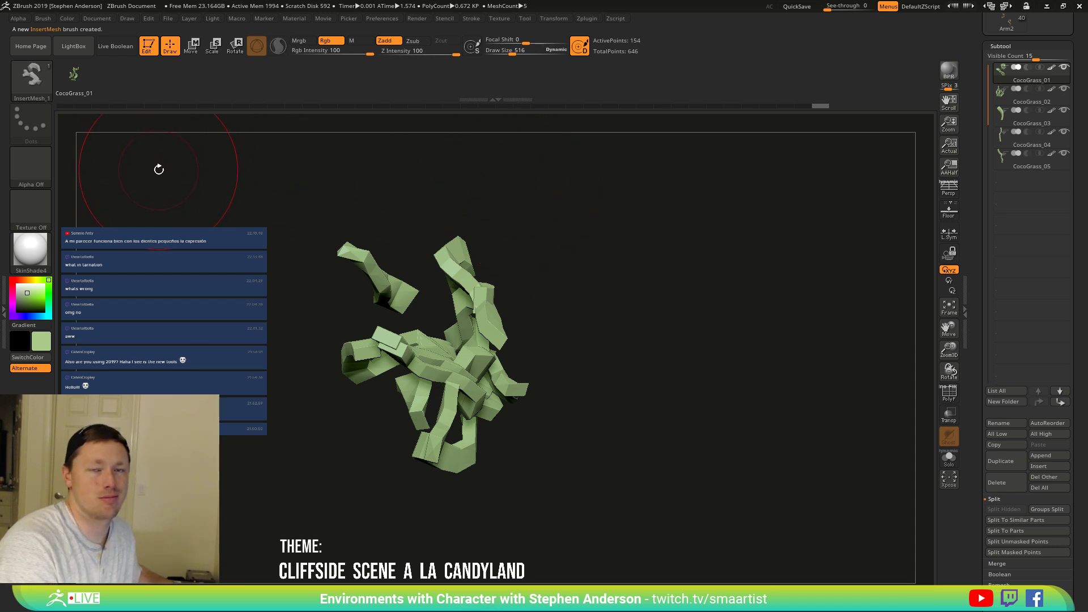
Create an InsertMultiMesh brush containing all five CocoGrass subtools.
{"action": "left_click", "coordinate": [43, 19]}
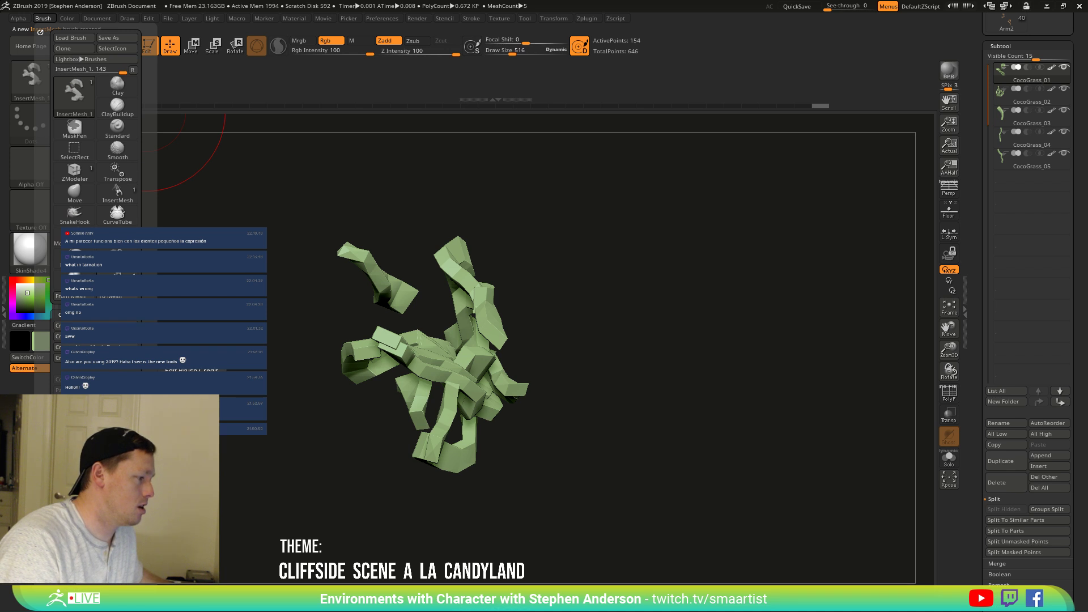
{"action": "left_click", "coordinate": [95, 336]}
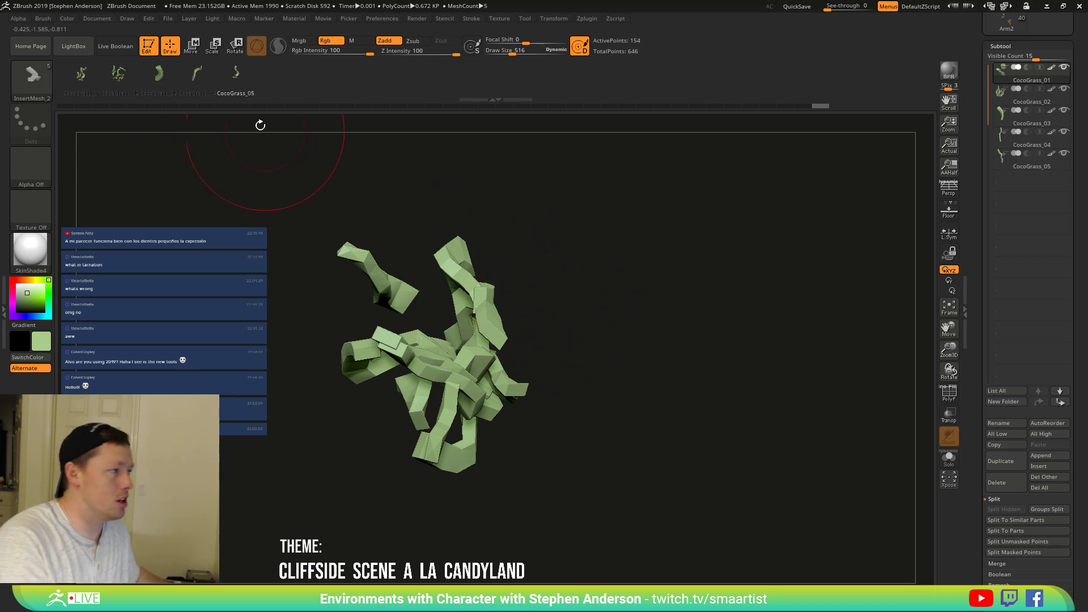
{"action": "left_click_drag", "start_coordinate": [218, 177], "coordinate": [920, 189]}
Isolate CocoGrass_02 with Solo, turn it to an upright view and shrink the canvas so the whole cluster fits inside.
{"action": "left_click", "coordinate": [1009, 94]}
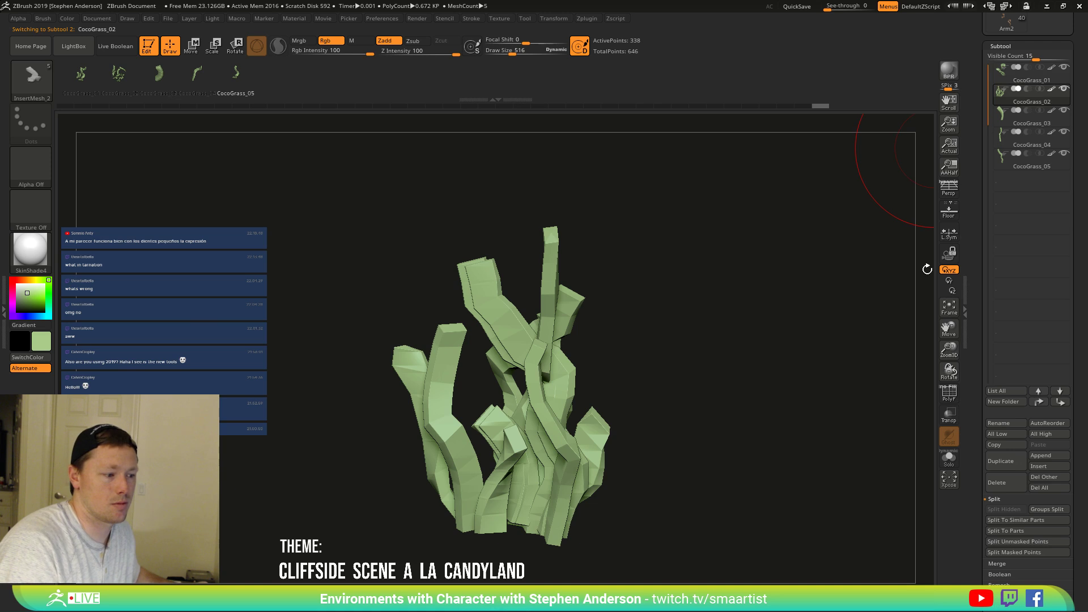
{"action": "left_click", "coordinate": [948, 458]}
{"action": "left_click_drag", "start_coordinate": [603, 339], "coordinate": [702, 355]}
{"action": "mouse_move", "coordinate": [703, 339]}
{"action": "right_mouse_down", "text": "ctrl"}
{"action": "mouse_move", "coordinate": [719, 368]}
{"action": "mouse_move", "coordinate": [670, 325]}
{"action": "right_mouse_up", "text": "ctrl"}
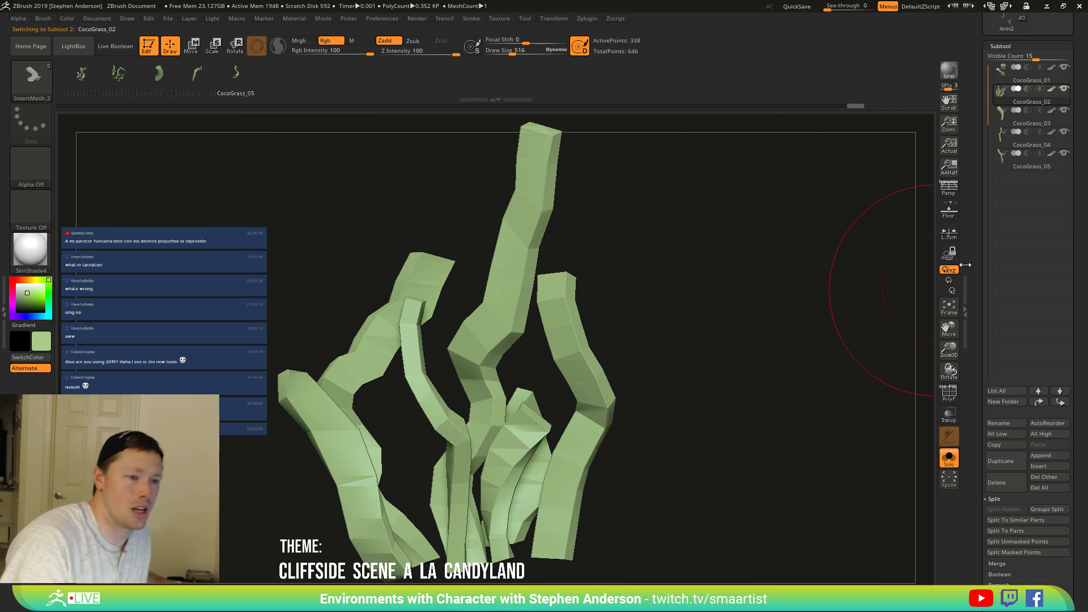
{"action": "left_click_drag", "start_coordinate": [954, 125], "coordinate": [890, 17]}
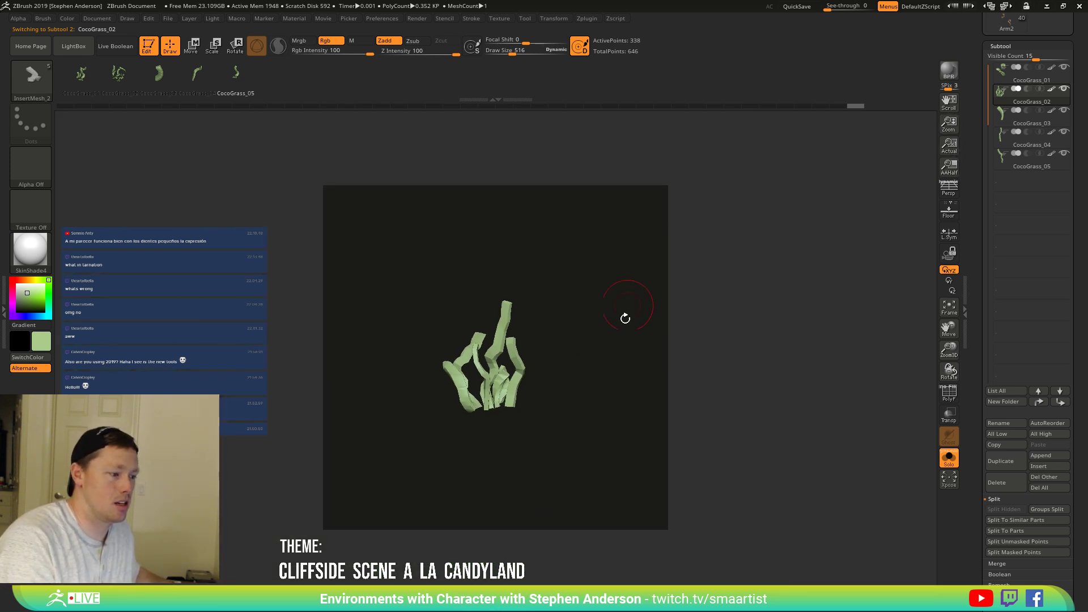
{"action": "mouse_move", "coordinate": [624, 317]}
{"action": "right_mouse_down", "text": "ctrl"}
{"action": "mouse_move", "coordinate": [627, 398]}
{"action": "mouse_move", "coordinate": [658, 357]}
{"action": "mouse_move", "coordinate": [646, 364]}
{"action": "mouse_move", "coordinate": [644, 352]}
{"action": "right_mouse_up", "text": "ctrl"}
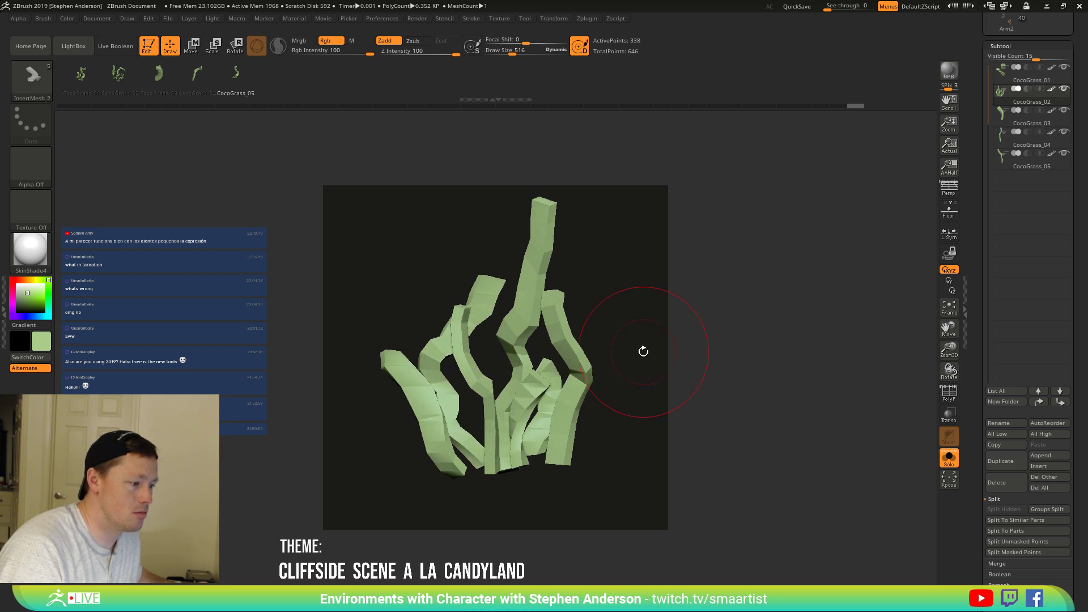
Bend the upper ends of the CocoGrass_02 strands outward with Move Topological, using a Draw Size of 874 for the larger moves.
{"action": "key", "text": "b"}
{"action": "key", "text": "m"}
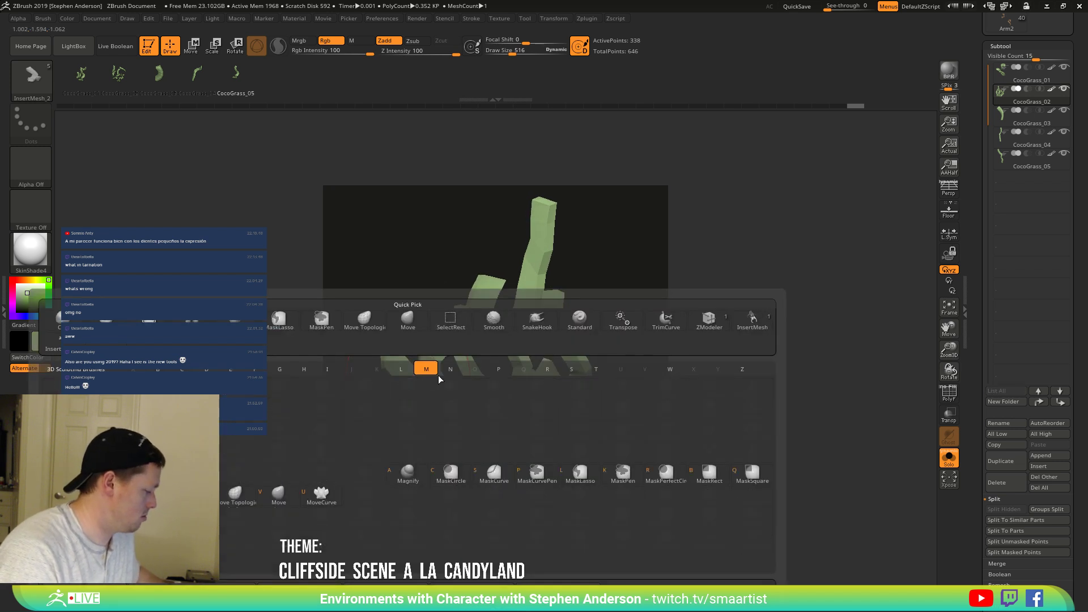
{"action": "key", "text": "t"}
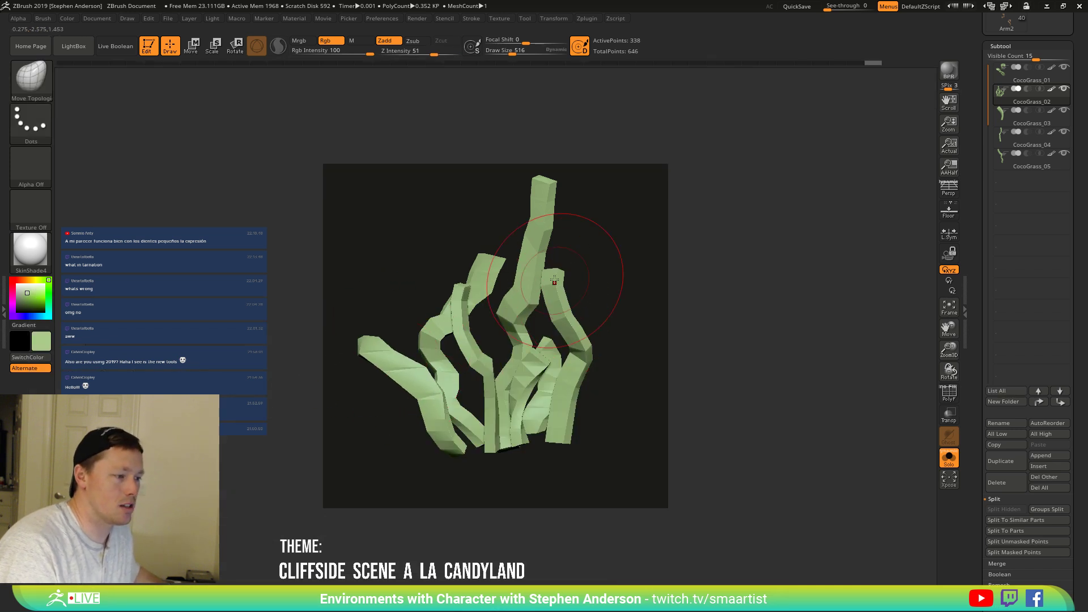
{"action": "left_click_drag", "start_coordinate": [554, 279], "coordinate": [590, 277]}
{"action": "left_click_drag", "start_coordinate": [542, 343], "coordinate": [554, 340]}
{"action": "key", "text": "s"}
{"action": "mouse_move", "coordinate": [550, 219]}
{"action": "left_mouse_down"}
{"action": "mouse_move", "coordinate": [596, 243]}
{"action": "mouse_move", "coordinate": [573, 241]}
{"action": "left_mouse_up"}
{"action": "left_click_drag", "start_coordinate": [488, 258], "coordinate": [446, 264]}
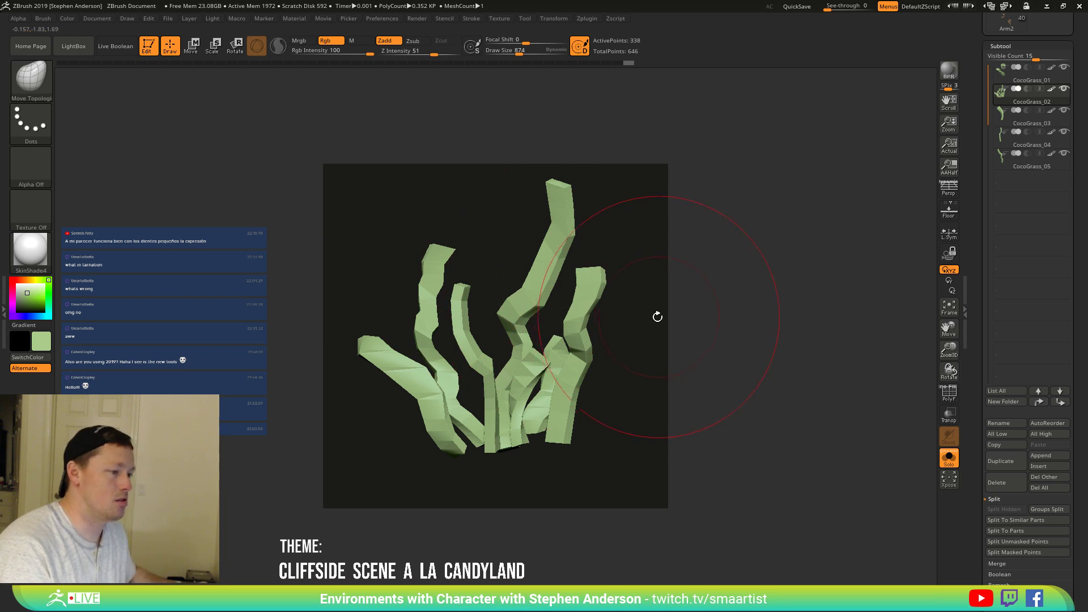
{"action": "mouse_move", "coordinate": [643, 328]}
{"action": "left_mouse_down", "text": "alt"}
{"action": "mouse_move", "coordinate": [622, 365]}
{"action": "mouse_move", "coordinate": [599, 342]}
{"action": "mouse_move", "coordinate": [620, 349]}
{"action": "mouse_move", "coordinate": [666, 333]}
{"action": "mouse_move", "coordinate": [654, 313]}
{"action": "left_mouse_up", "text": "alt"}
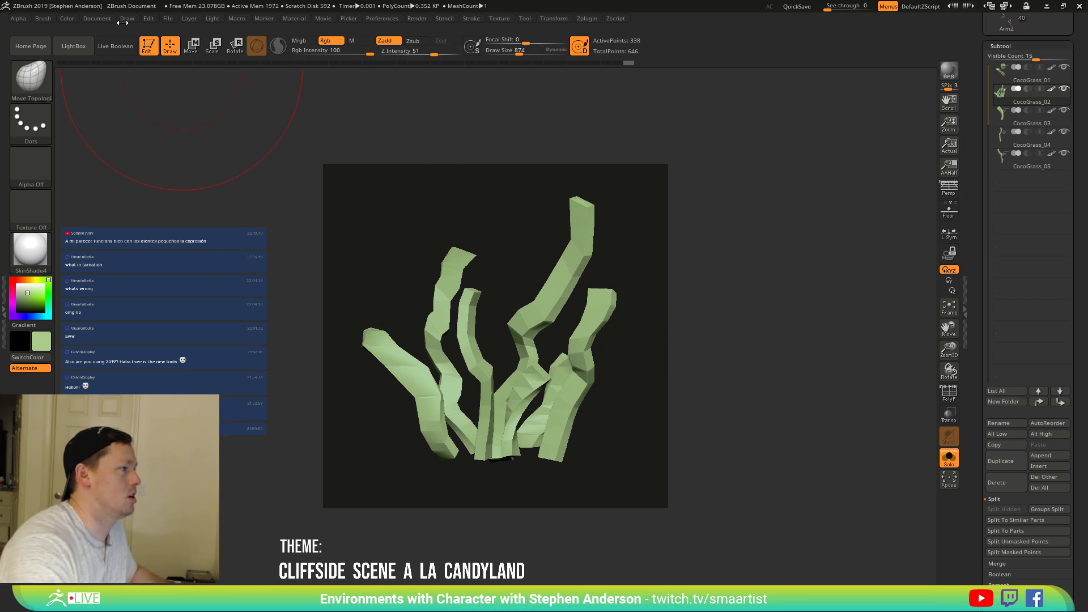
Switch to the InsertMesh_2 brush and capture the CocoGrass_02 view on the canvas as its icon.
{"action": "left_click", "coordinate": [42, 17]}
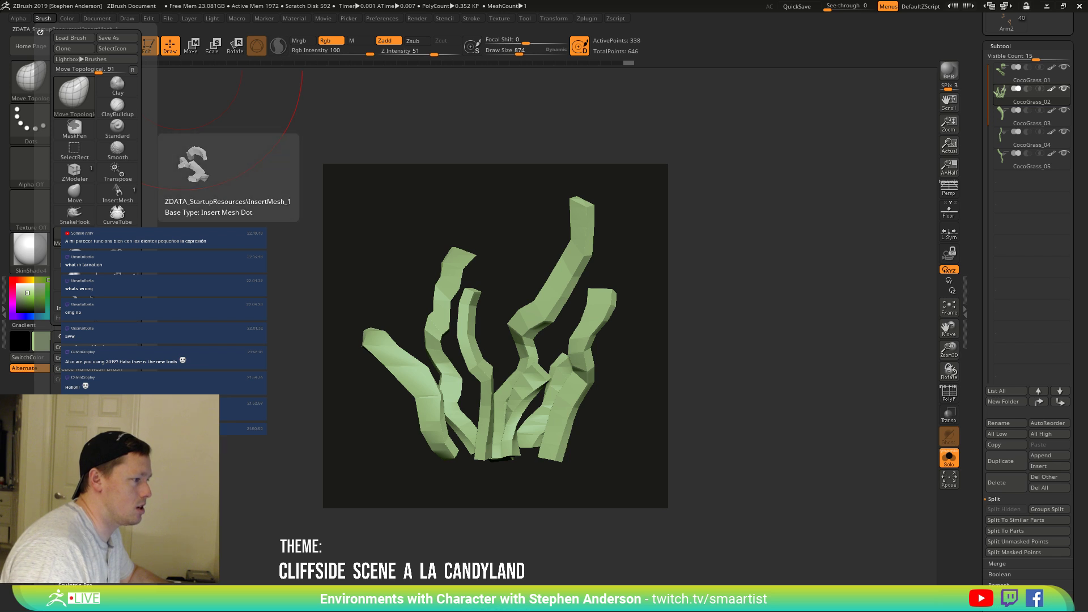
{"action": "key", "text": "Right"}
{"action": "left_click", "coordinate": [73, 301]}
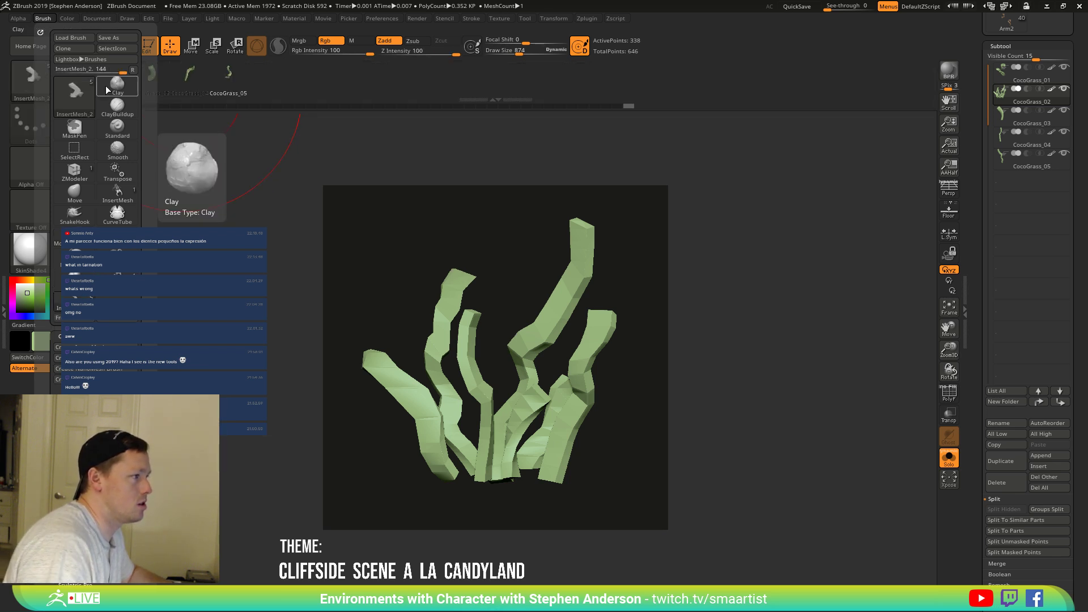
{"action": "left_click", "coordinate": [120, 49]}
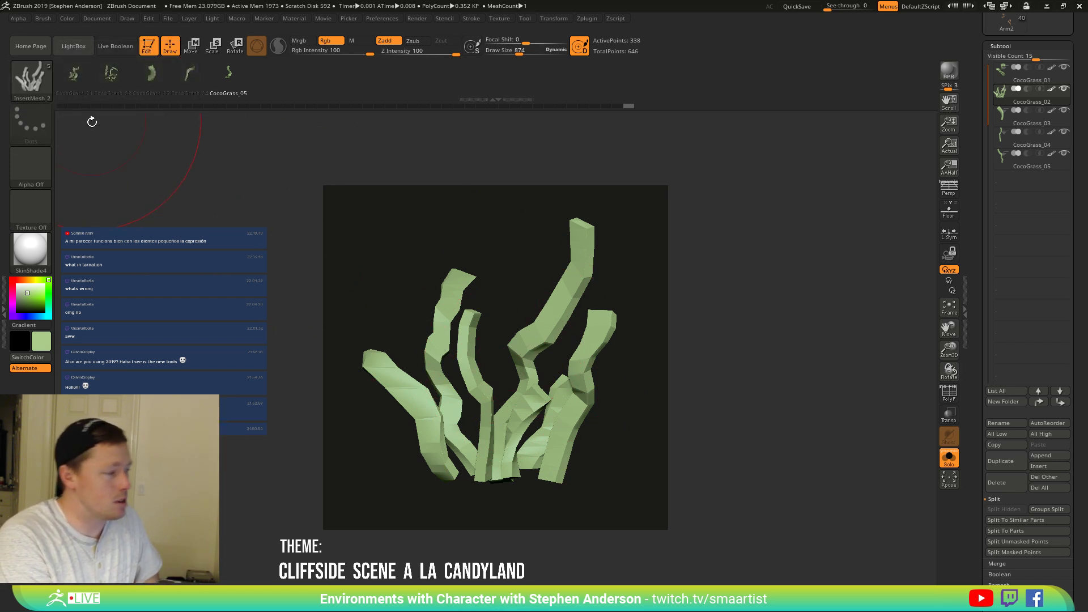
Save the brush preset as SMA_CocoGrass in the _CandyLand project folder.
{"action": "left_click", "coordinate": [43, 18]}
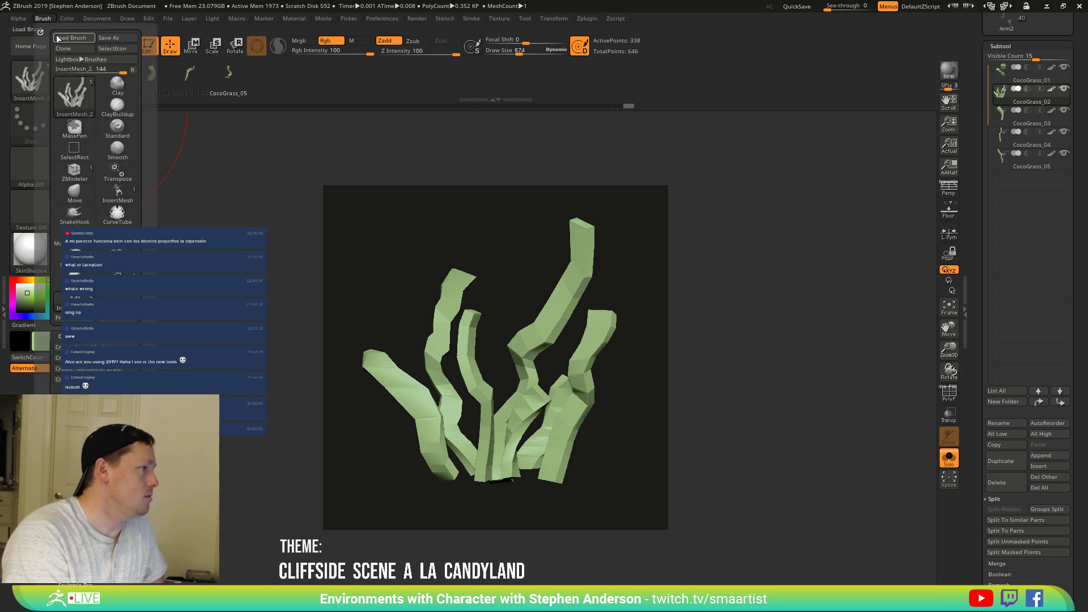
{"action": "left_click", "coordinate": [117, 38]}
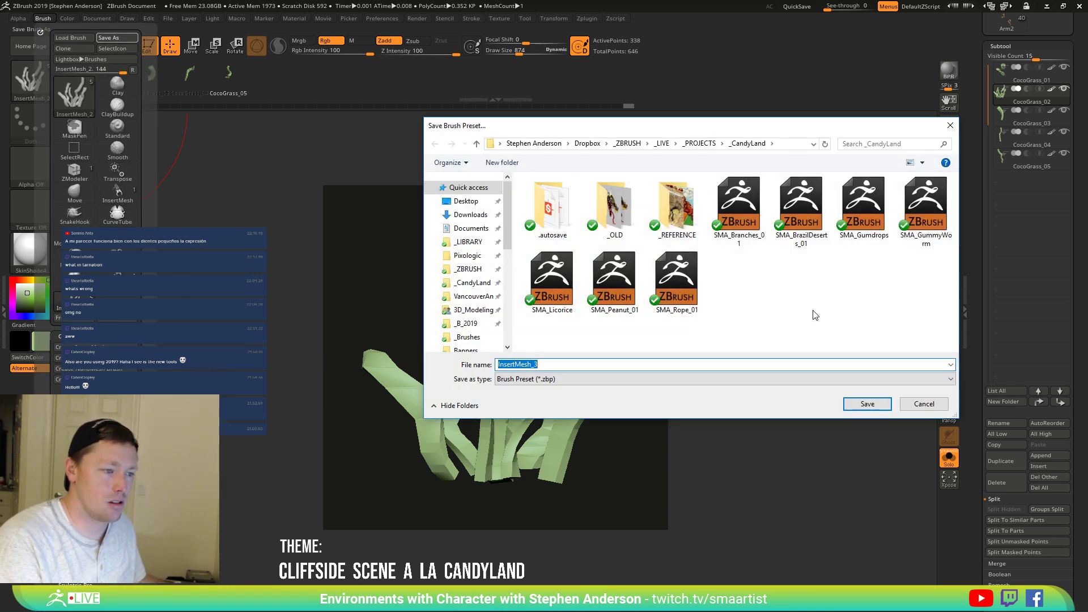
{"action": "type", "text": "SMA"}
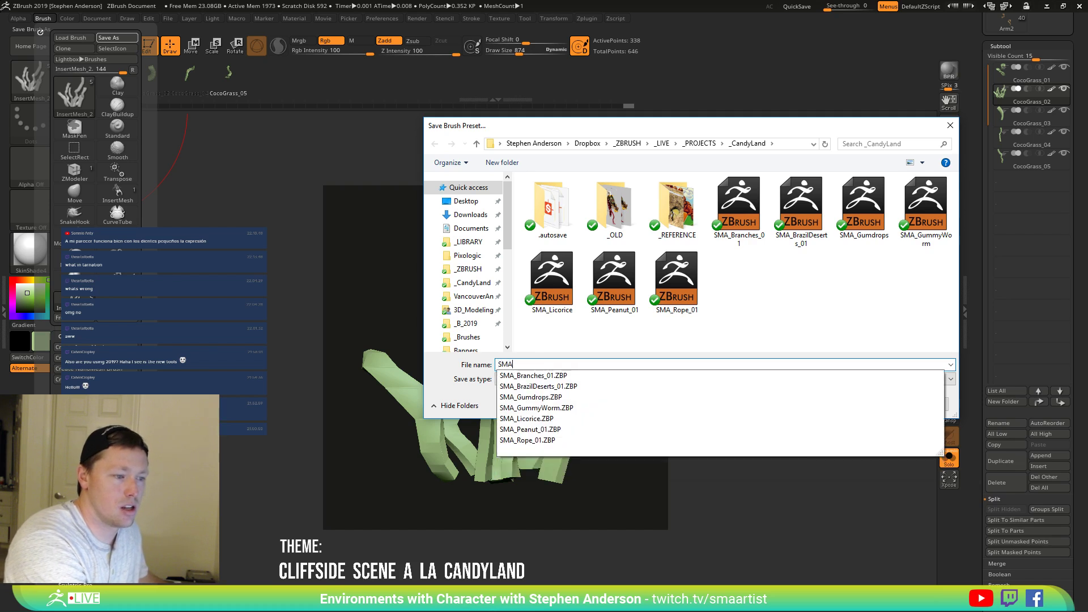
{"action": "type", "text": "_CocoGrass"}
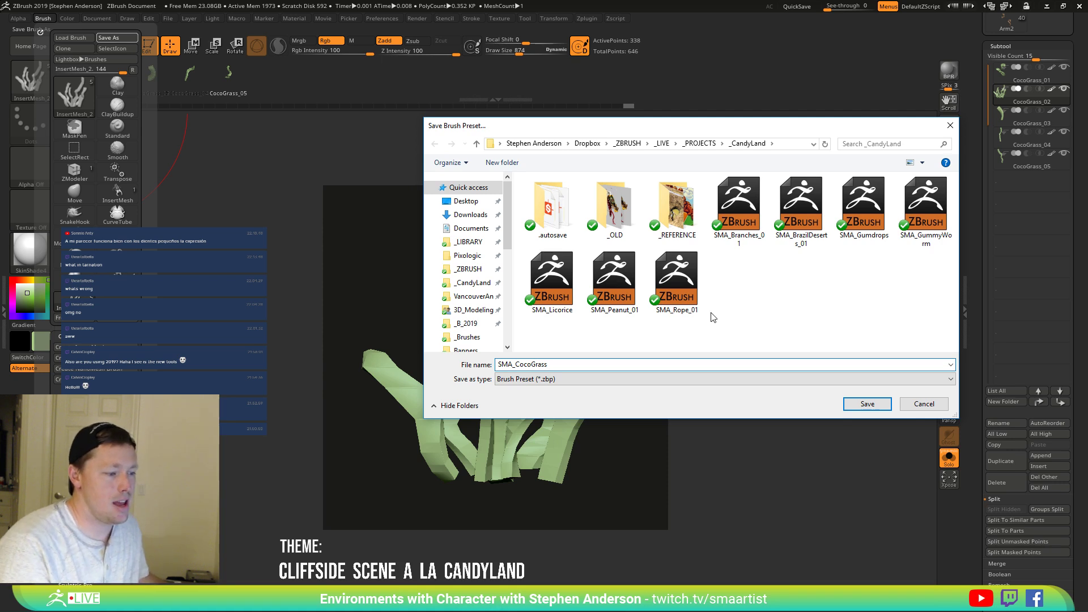
{"action": "left_click", "coordinate": [883, 408]}
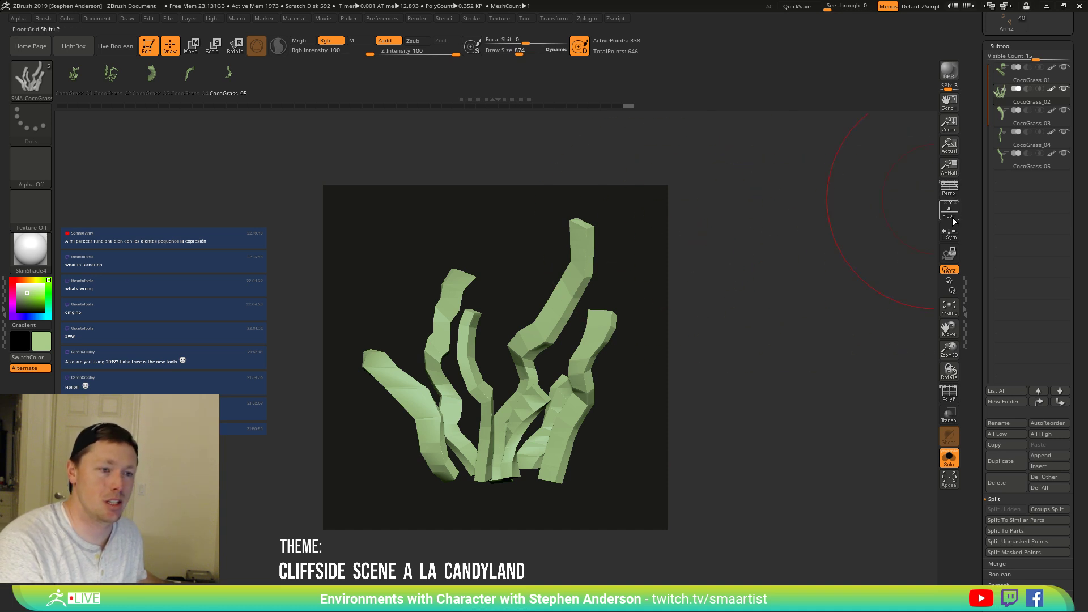
Restore the canvas to actual size, switch to the Arm2 scene tool and turn Solo off.
{"action": "left_click", "coordinate": [949, 146]}
{"action": "scroll", "coordinate": [1070, 116], "scroll_direction": "up", "scroll_amount": 5}
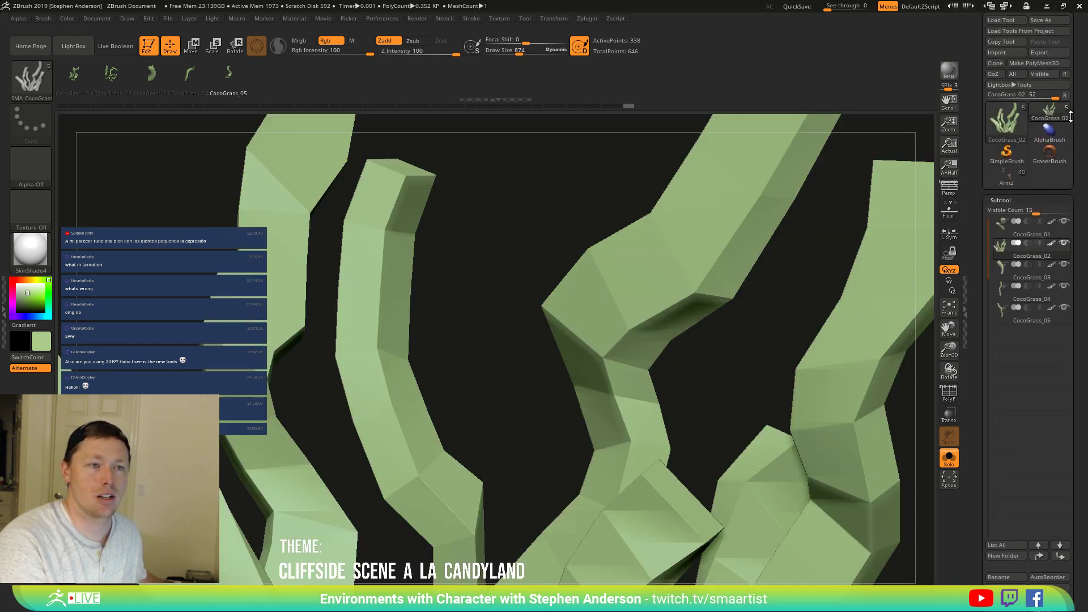
{"action": "scroll", "coordinate": [1070, 116], "scroll_direction": "up", "scroll_amount": 1}
{"action": "left_click", "coordinate": [1007, 195]}
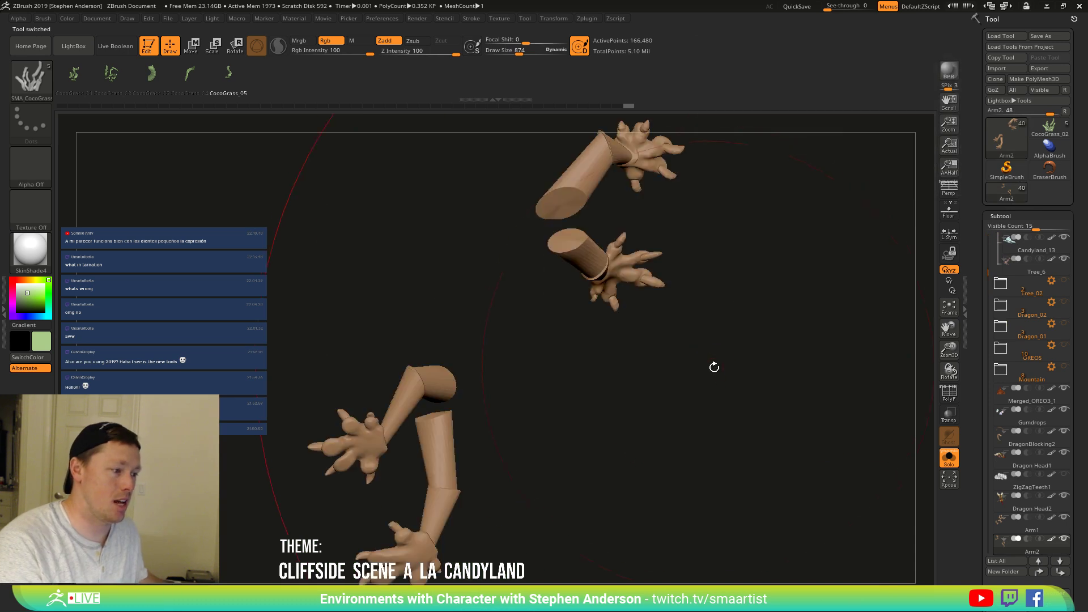
{"action": "left_click", "coordinate": [952, 462]}
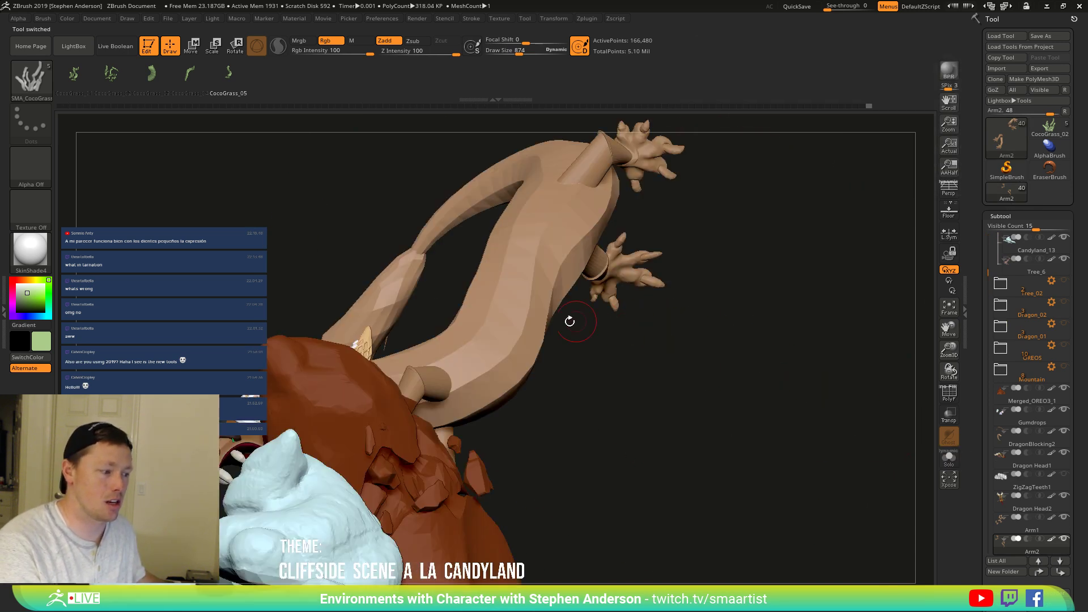
Set the active colour to a brighter green and insert a CocoGrass_05 strand on the ground beside the green figure.
{"action": "left_click_drag", "start_coordinate": [568, 320], "coordinate": [526, 357]}
{"action": "right_click_drag", "start_coordinate": [526, 357], "coordinate": [494, 354]}
{"action": "left_click", "coordinate": [34, 297]}
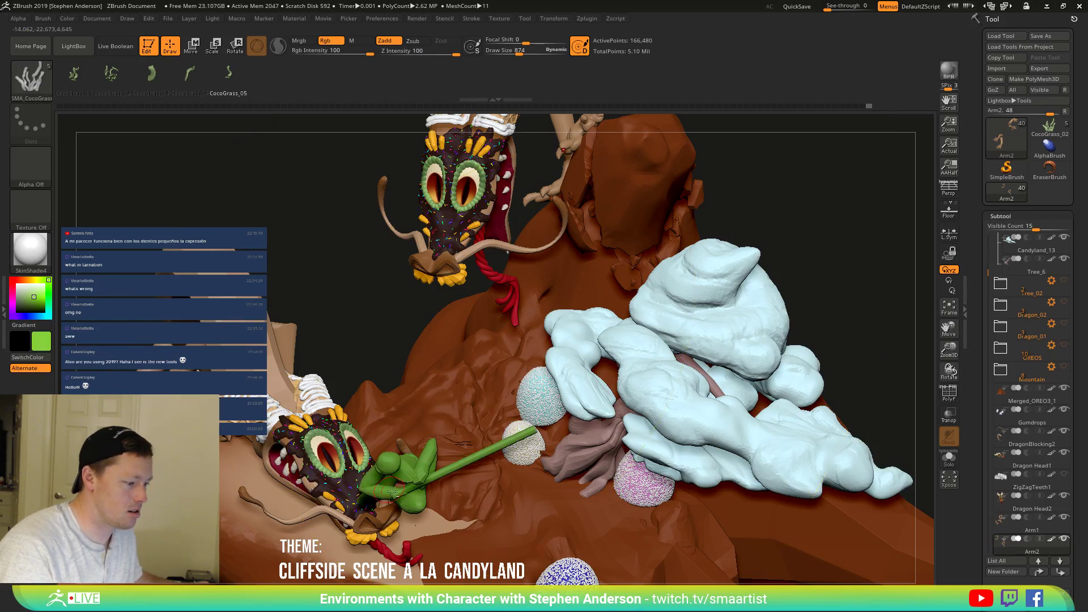
{"action": "right_click_drag", "start_coordinate": [391, 491], "coordinate": [464, 465]}
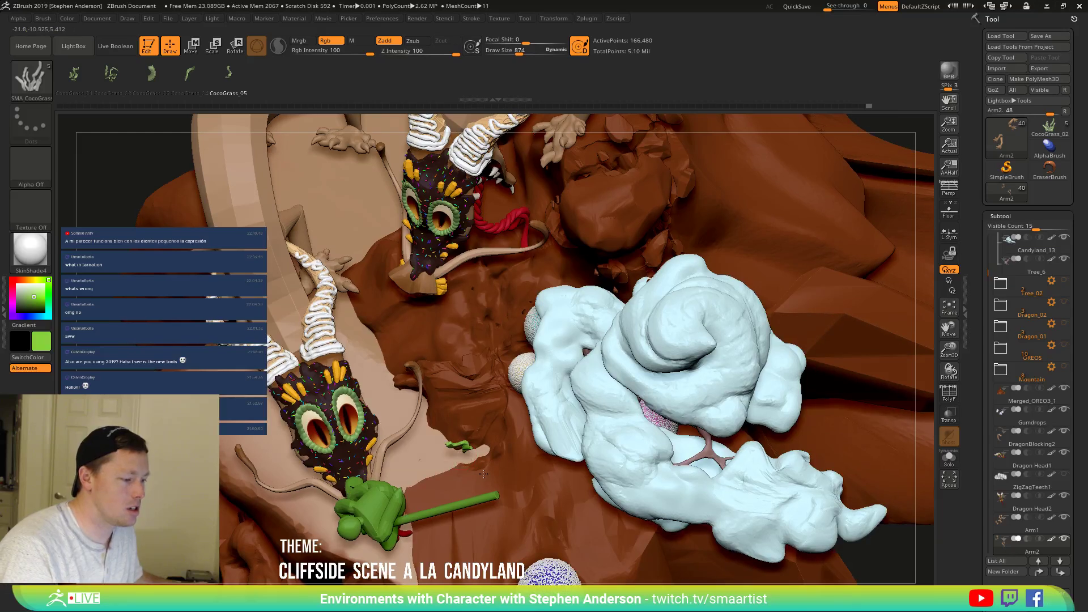
{"action": "left_click", "coordinate": [484, 461]}
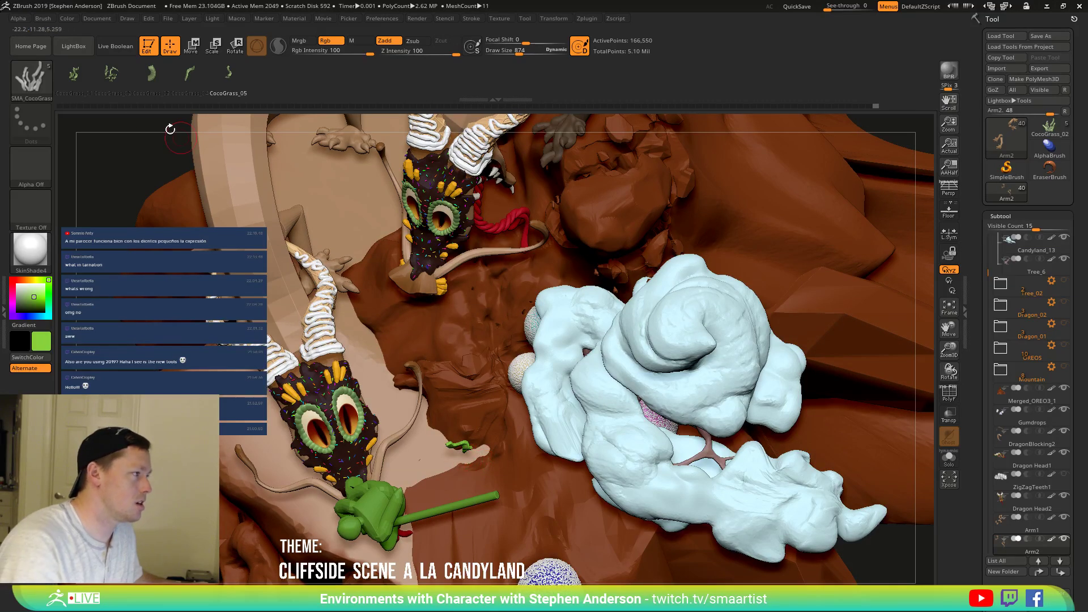
Choose CocoGrass_02 in the brush, try inserting its cluster beside the green figure and undo the placements.
{"action": "left_click", "coordinate": [111, 73]}
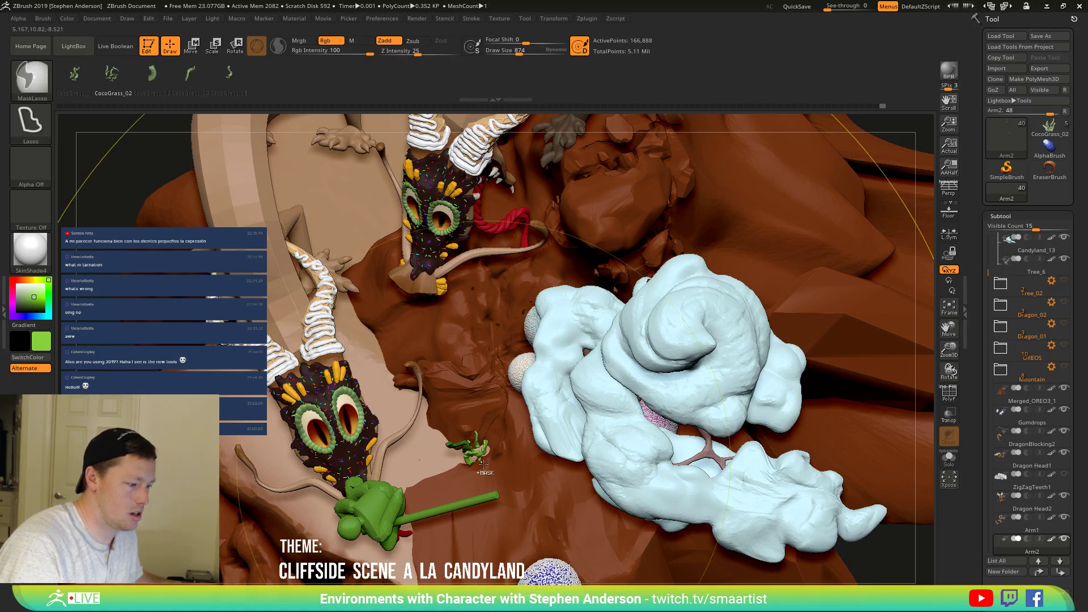
{"action": "key", "text": "ctrl+z"}
{"action": "left_click_drag", "start_coordinate": [468, 449], "coordinate": [477, 459]}
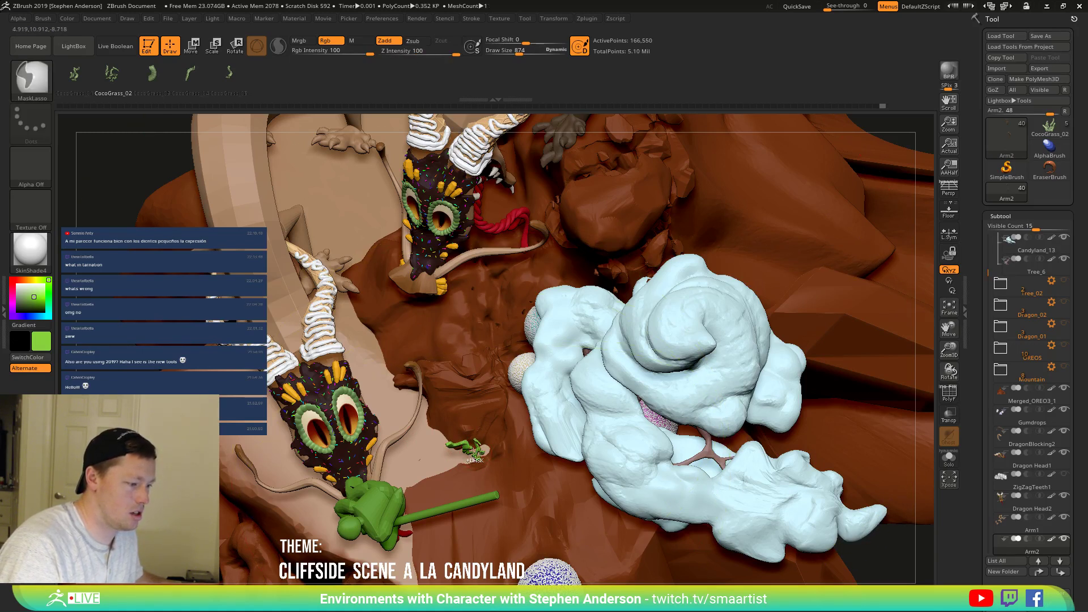
{"action": "right_click_drag", "start_coordinate": [480, 483], "coordinate": [461, 535]}
{"action": "right_click_drag", "start_coordinate": [498, 451], "coordinate": [485, 460], "text": "ctrl"}
{"action": "key", "text": "ctrl+z"}
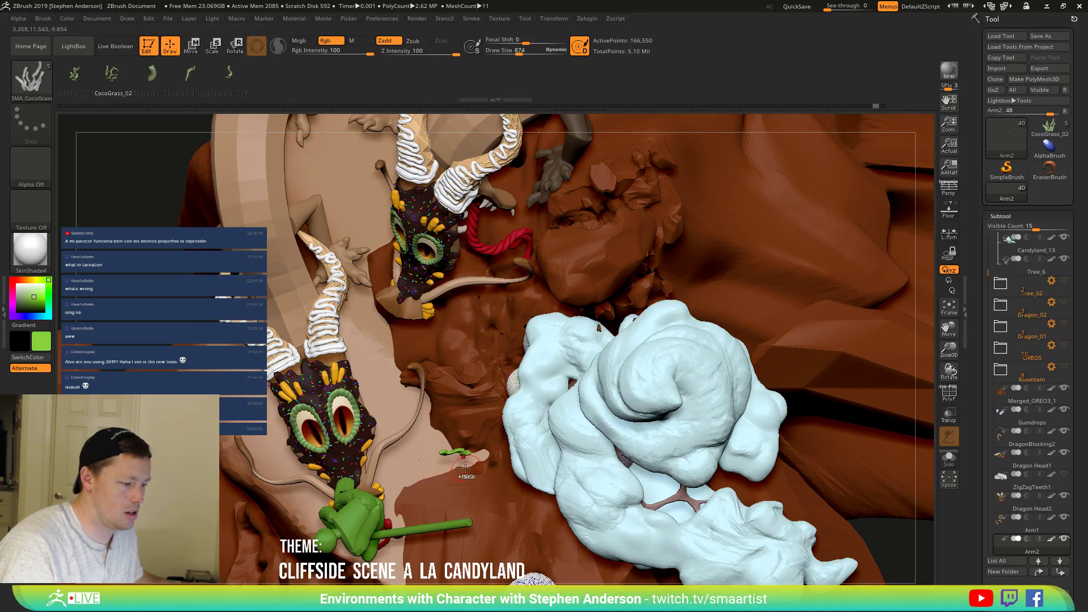
Make Skin_Merged_OREOS the active subtool and insert several CocoGrass_02 clusters on the ground near the green figure.
{"action": "left_click", "coordinate": [462, 464], "text": "alt"}
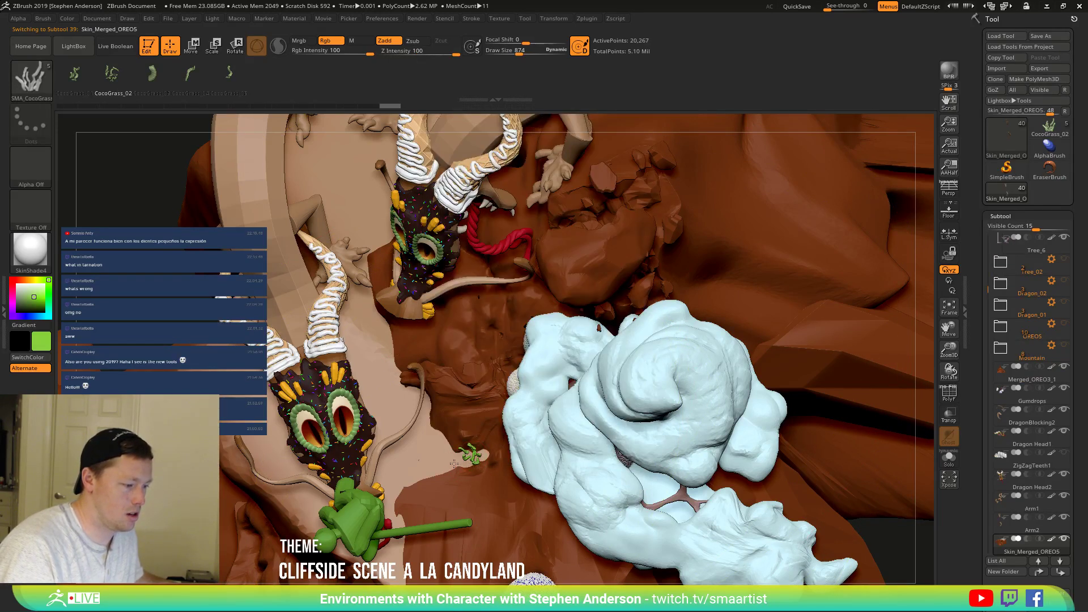
{"action": "mouse_move", "coordinate": [454, 464]}
{"action": "left_mouse_down"}
{"action": "mouse_move", "coordinate": [442, 442]}
{"action": "mouse_move", "coordinate": [462, 464]}
{"action": "left_mouse_up"}
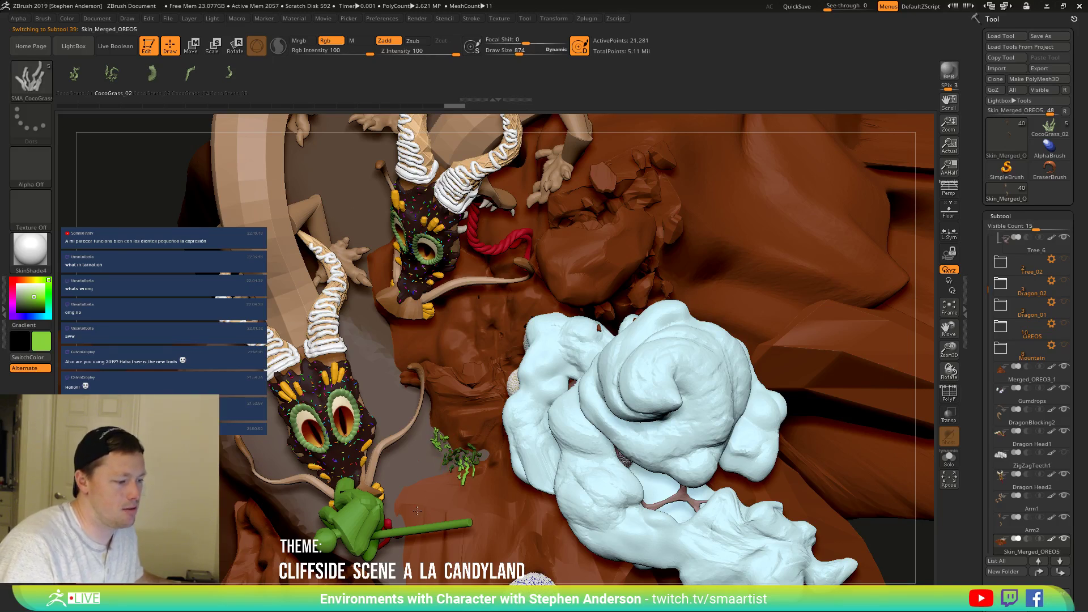
{"action": "left_click_drag", "start_coordinate": [477, 506], "coordinate": [476, 486]}
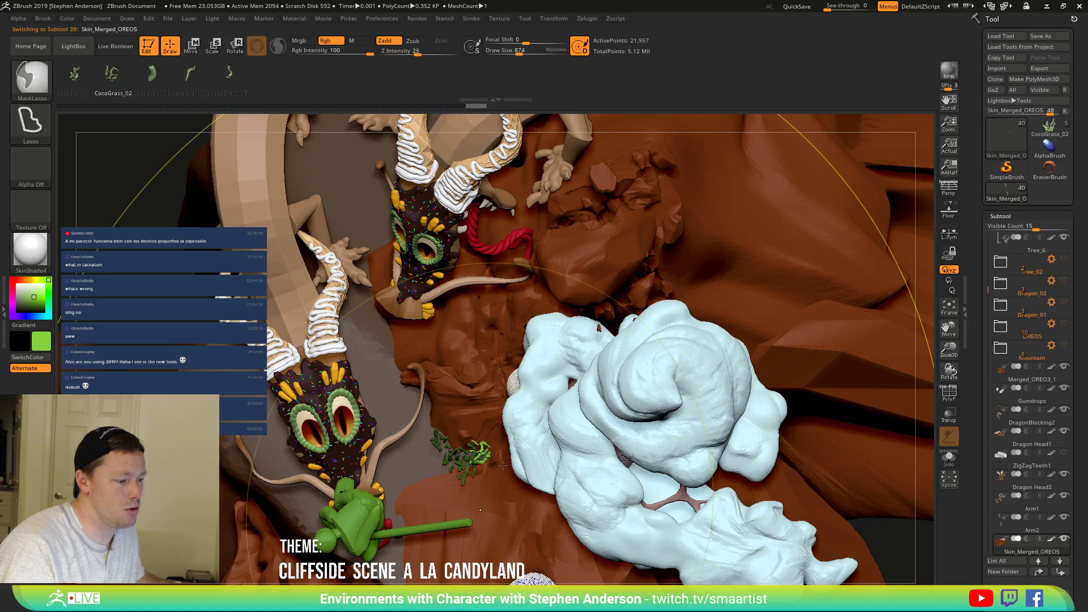
Choose CocoGrass_01 in the brush and insert one cluster at the edge of the grass patch beside the lower dragon head.
{"action": "right_click_drag", "start_coordinate": [477, 486], "coordinate": [496, 408]}
{"action": "right_click_drag", "start_coordinate": [432, 292], "coordinate": [437, 366]}
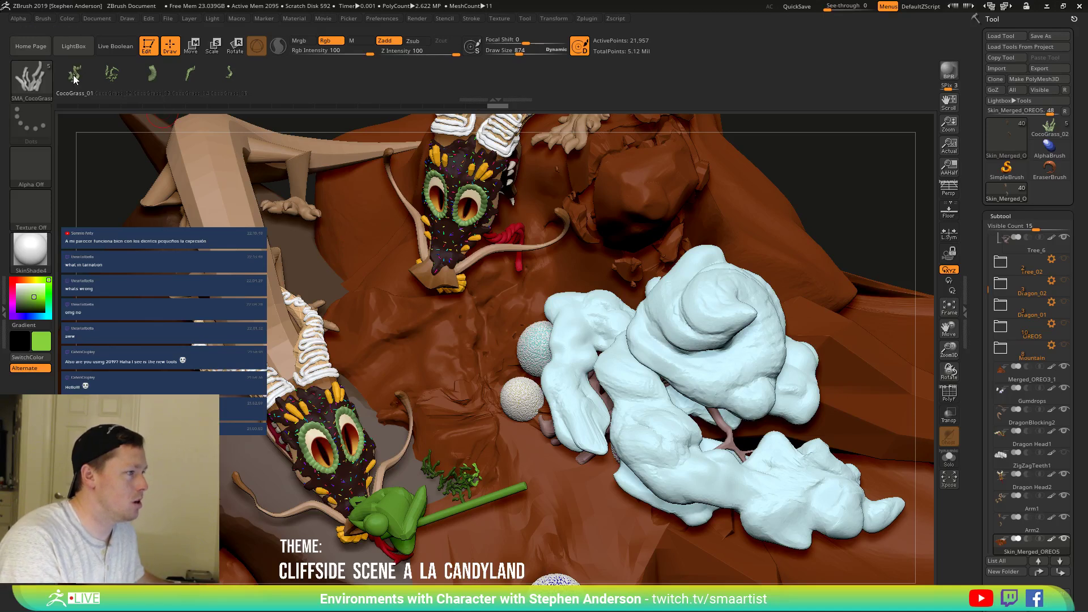
{"action": "mouse_move", "coordinate": [480, 428]}
{"action": "right_mouse_down"}
{"action": "mouse_move", "coordinate": [414, 482]}
{"action": "mouse_move", "coordinate": [436, 482]}
{"action": "mouse_move", "coordinate": [427, 403]}
{"action": "mouse_move", "coordinate": [432, 425]}
{"action": "right_mouse_up"}
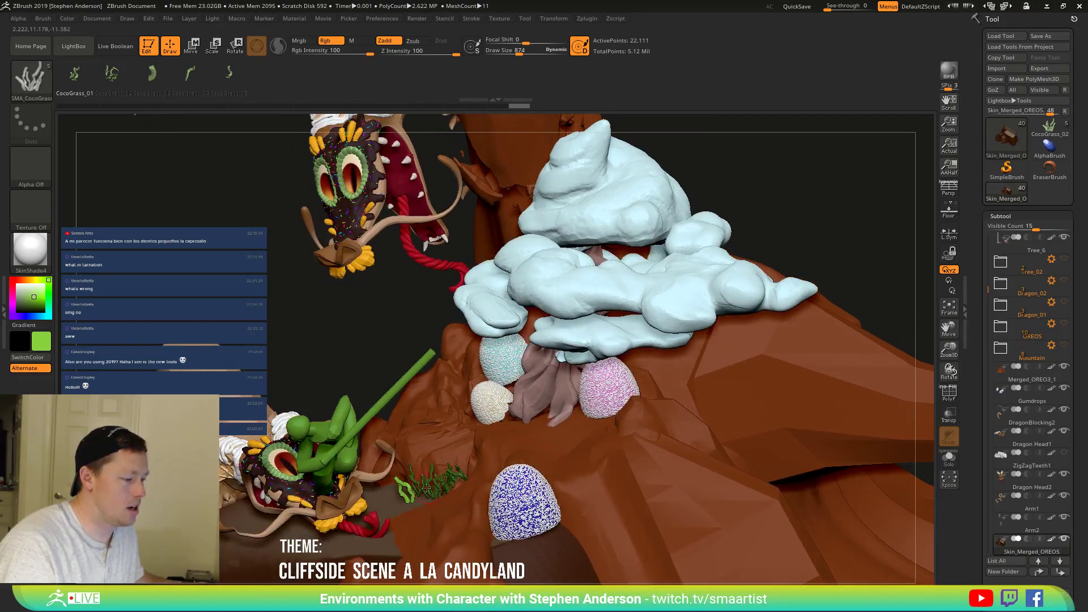
Insert more CocoGrass_01 clusters at the edge of the grass patch beside the green figure and clear the mask.
{"action": "mouse_move", "coordinate": [432, 490]}
{"action": "right_mouse_down"}
{"action": "mouse_move", "coordinate": [442, 561]}
{"action": "mouse_move", "coordinate": [414, 487]}
{"action": "right_mouse_up"}
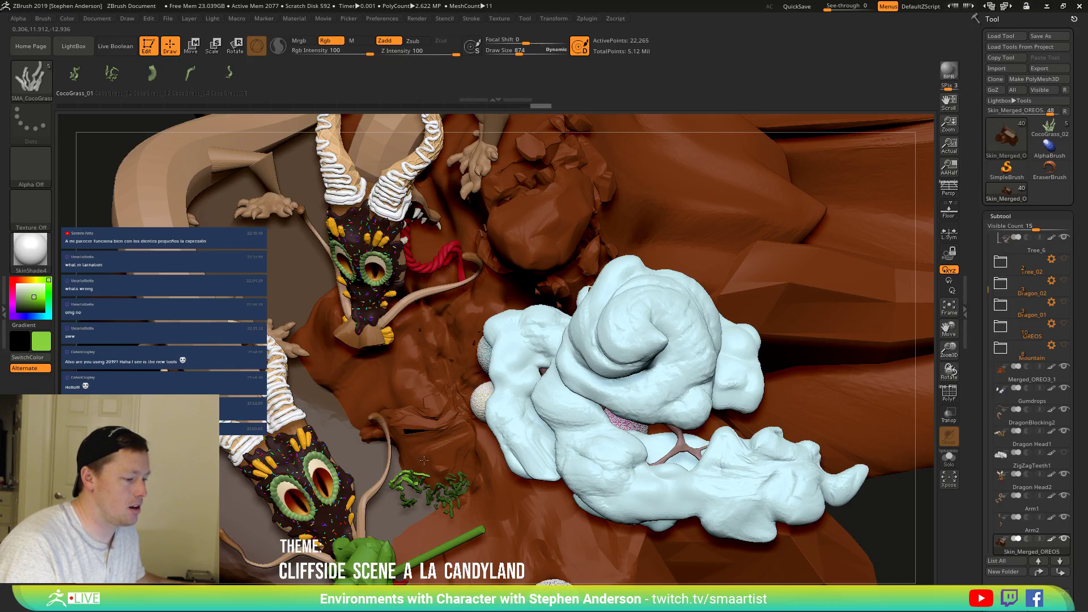
{"action": "right_click_drag", "start_coordinate": [424, 461], "coordinate": [430, 378]}
{"action": "left_click_drag", "start_coordinate": [352, 334], "coordinate": [369, 352], "text": "ctrl"}
{"action": "mouse_move", "coordinate": [535, 452]}
{"action": "right_mouse_down"}
{"action": "mouse_move", "coordinate": [493, 433]}
{"action": "mouse_move", "coordinate": [451, 490]}
{"action": "mouse_move", "coordinate": [447, 530]}
{"action": "right_mouse_up"}
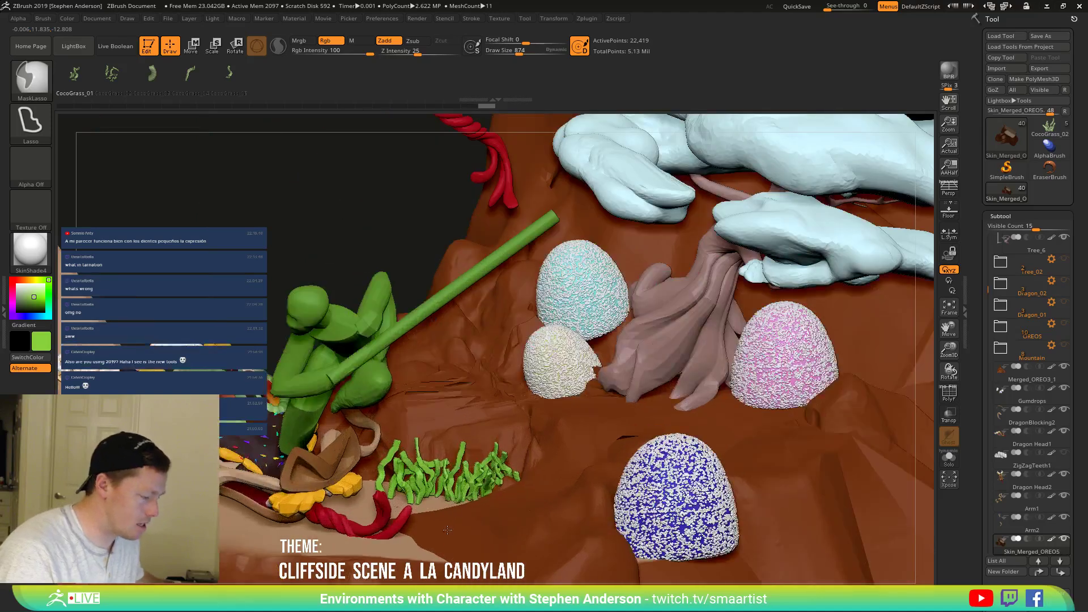
With the Move Topological brush, nudge individual strands of the grass patch to settle them on the ground beside the lower dragon head.
{"action": "key", "text": "b"}
{"action": "key", "text": "m"}
{"action": "key", "text": "t"}
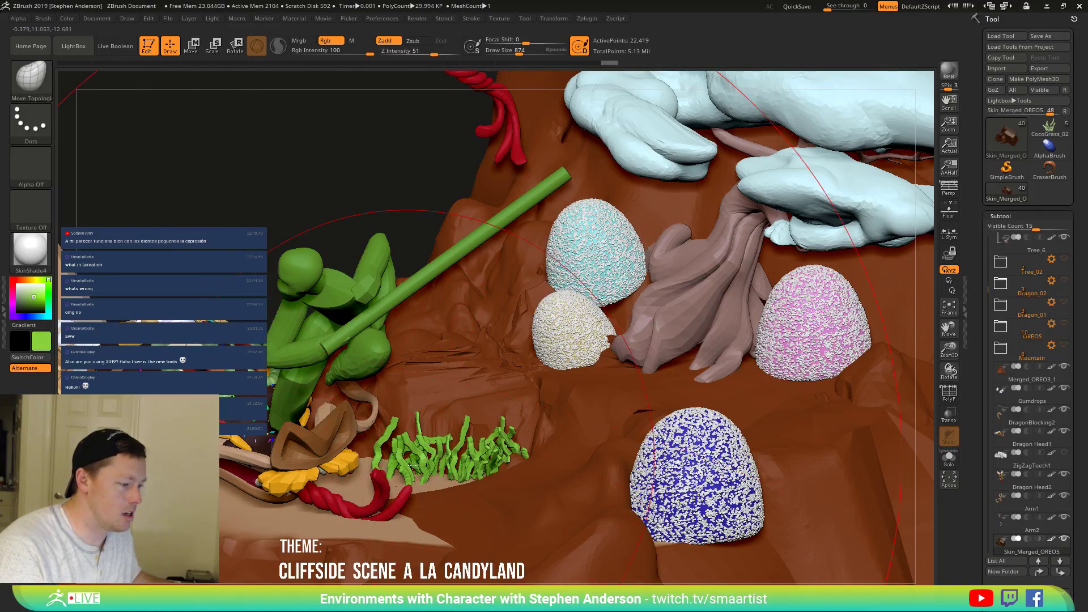
{"action": "right_click_drag", "start_coordinate": [403, 456], "coordinate": [474, 470]}
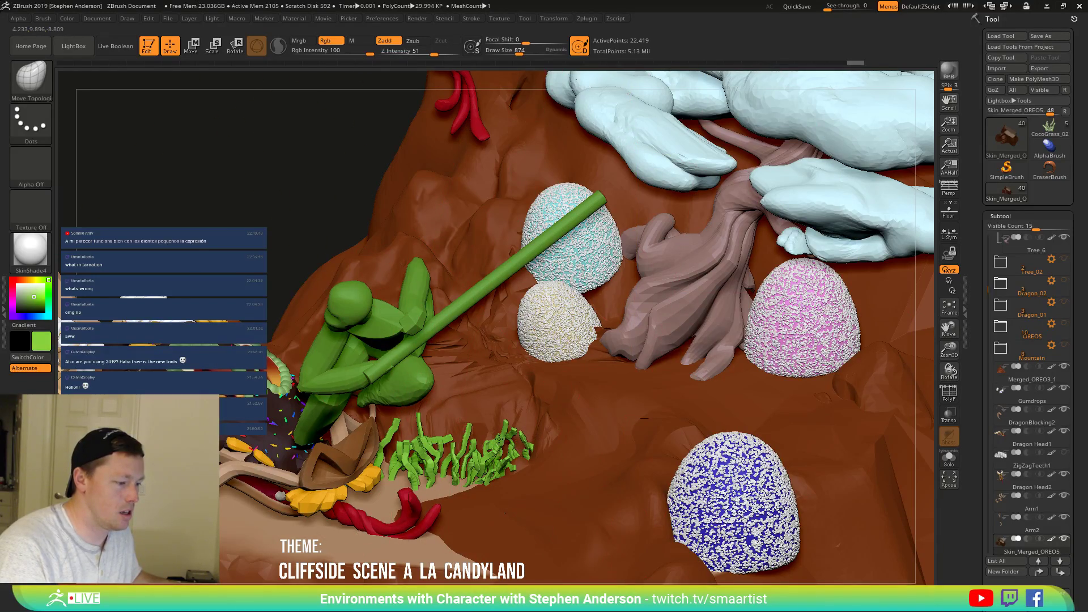
{"action": "right_click_drag", "start_coordinate": [486, 480], "coordinate": [496, 457]}
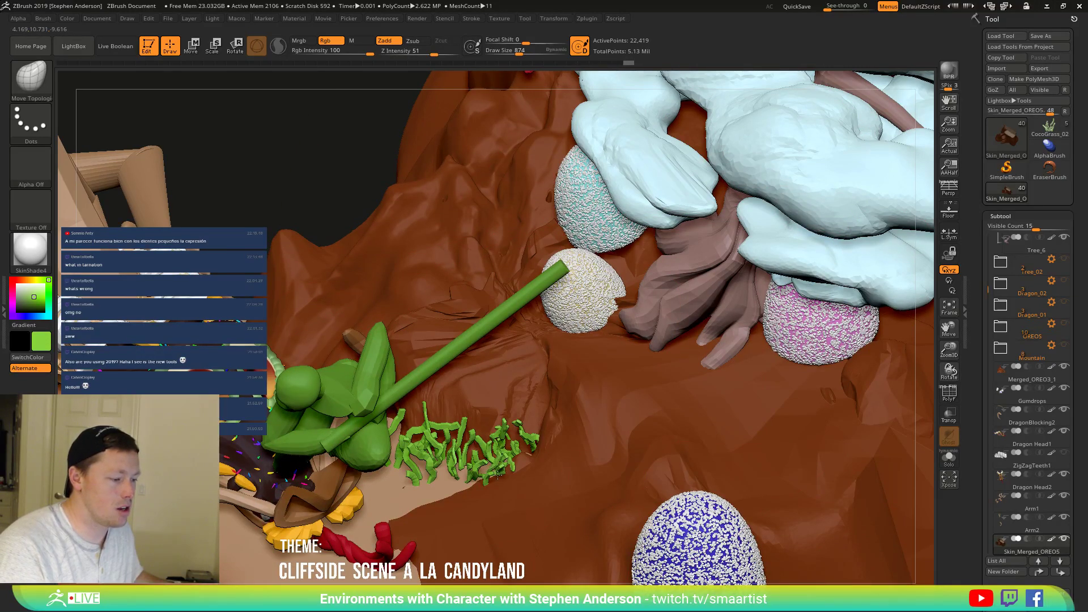
{"action": "mouse_move", "coordinate": [497, 474]}
{"action": "right_mouse_down"}
{"action": "mouse_move", "coordinate": [500, 453]}
{"action": "mouse_move", "coordinate": [469, 487]}
{"action": "right_mouse_up"}
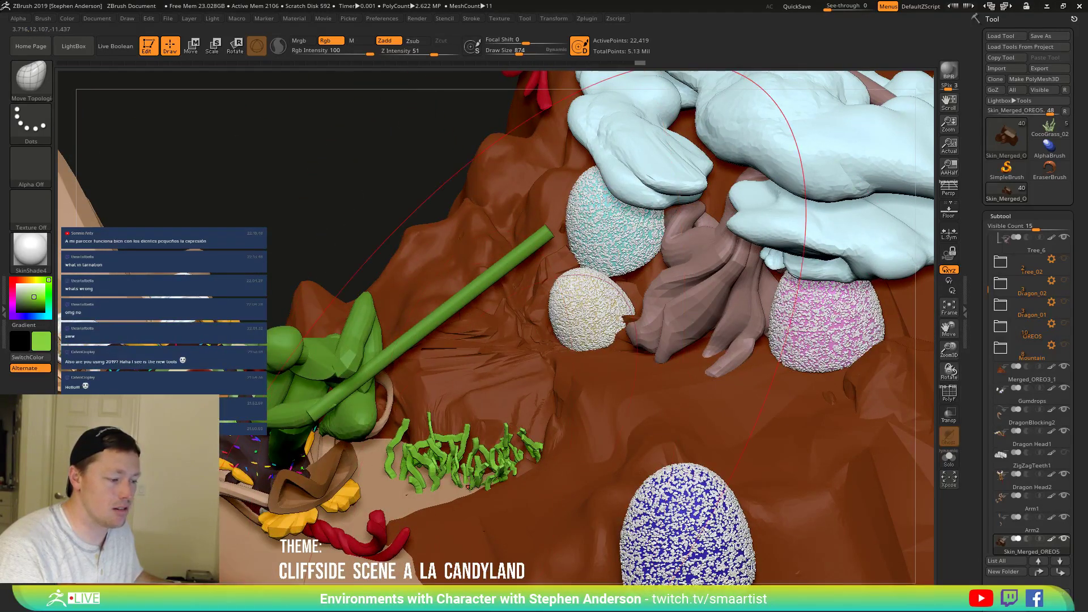
{"action": "left_click_drag", "start_coordinate": [470, 489], "coordinate": [476, 493]}
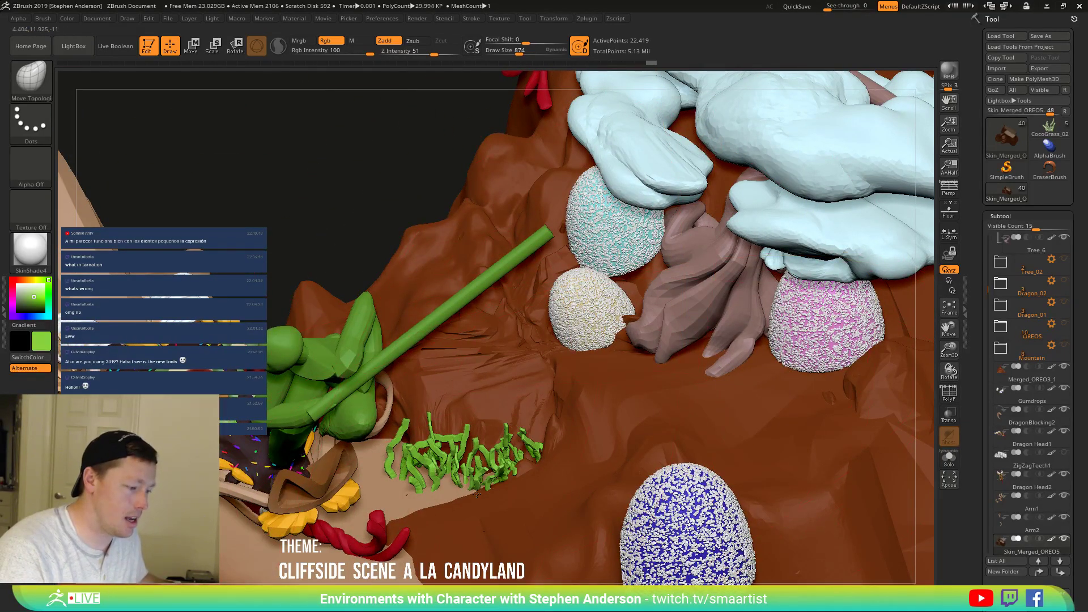
{"action": "mouse_move", "coordinate": [482, 474]}
{"action": "right_mouse_down"}
{"action": "mouse_move", "coordinate": [486, 450]}
{"action": "mouse_move", "coordinate": [533, 468]}
{"action": "right_mouse_up"}
{"action": "key", "text": "ctrl"}
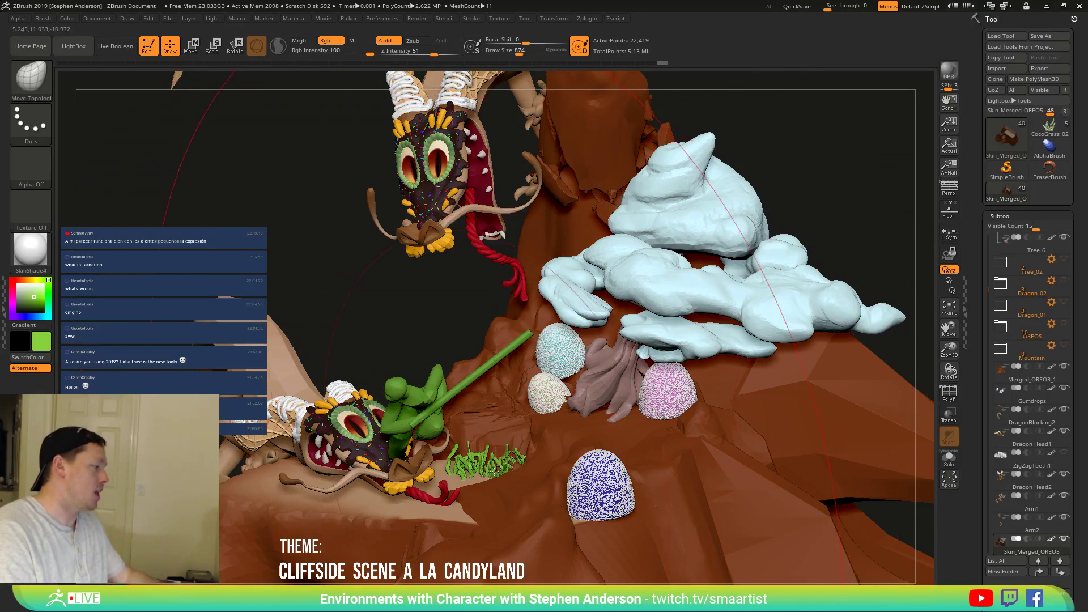
Isolate the Skin_Merged_OREOS subtool and display its polygroups with the wireframe around the grass.
{"action": "left_click", "coordinate": [948, 457]}
{"action": "left_click_drag", "start_coordinate": [578, 363], "coordinate": [496, 501]}
{"action": "right_click_drag", "start_coordinate": [496, 501], "coordinate": [548, 519]}
{"action": "key", "text": "shift+f"}
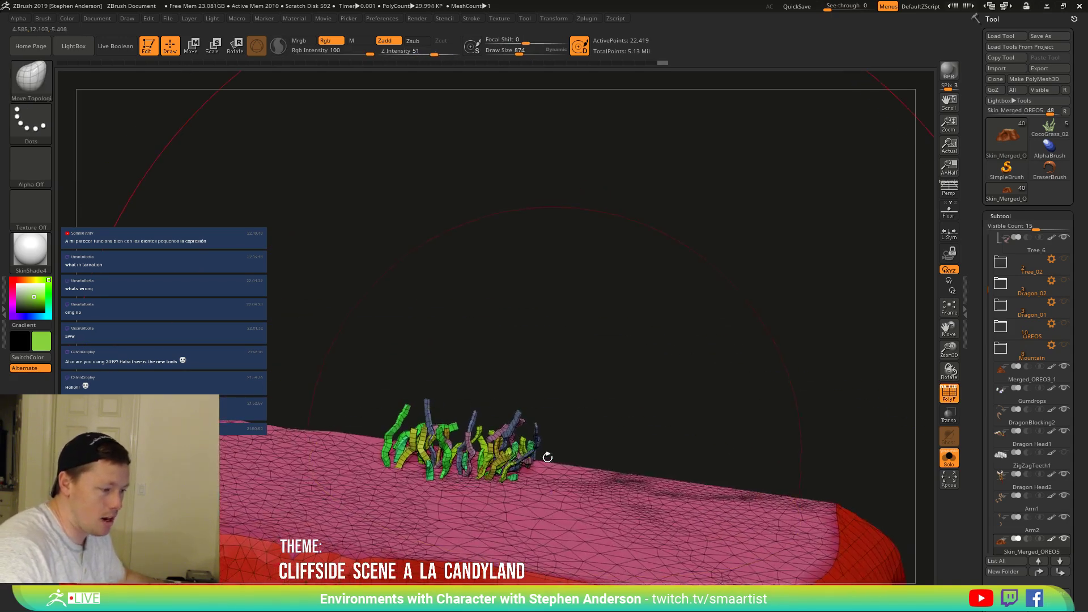
{"action": "mouse_move", "coordinate": [546, 454]}
{"action": "right_mouse_down"}
{"action": "mouse_move", "coordinate": [546, 558]}
{"action": "mouse_move", "coordinate": [547, 464]}
{"action": "mouse_move", "coordinate": [564, 432]}
{"action": "mouse_move", "coordinate": [544, 491]}
{"action": "mouse_move", "coordinate": [546, 432]}
{"action": "right_mouse_up"}
{"action": "left_click", "coordinate": [696, 476], "text": "ctrl+shift"}
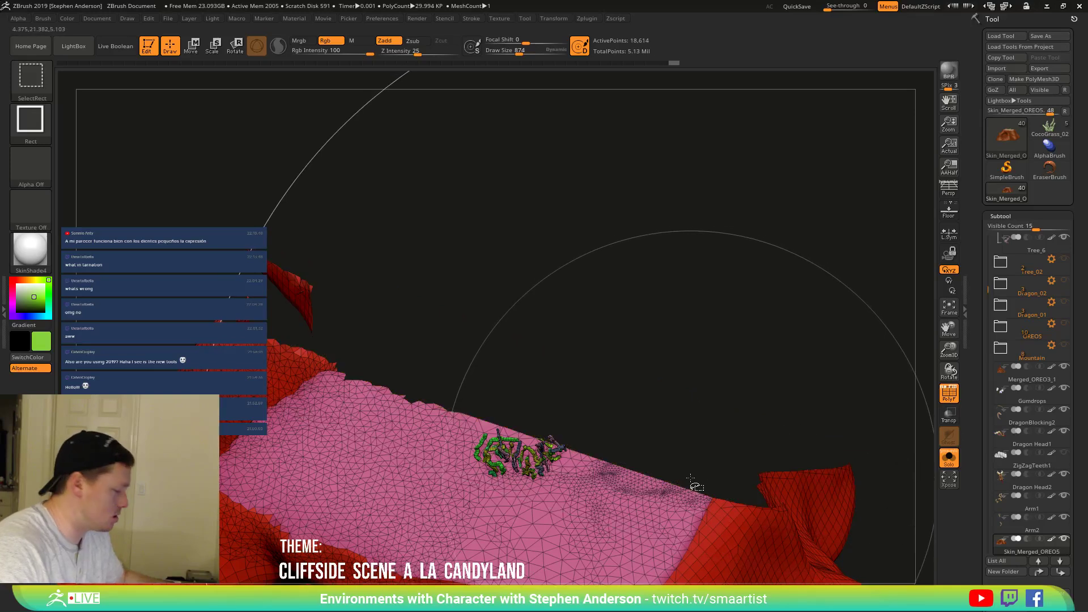
{"action": "right_click_drag", "start_coordinate": [690, 420], "coordinate": [660, 372], "text": "ctrl"}
{"action": "left_click", "coordinate": [776, 364], "text": "ctrl+shift"}
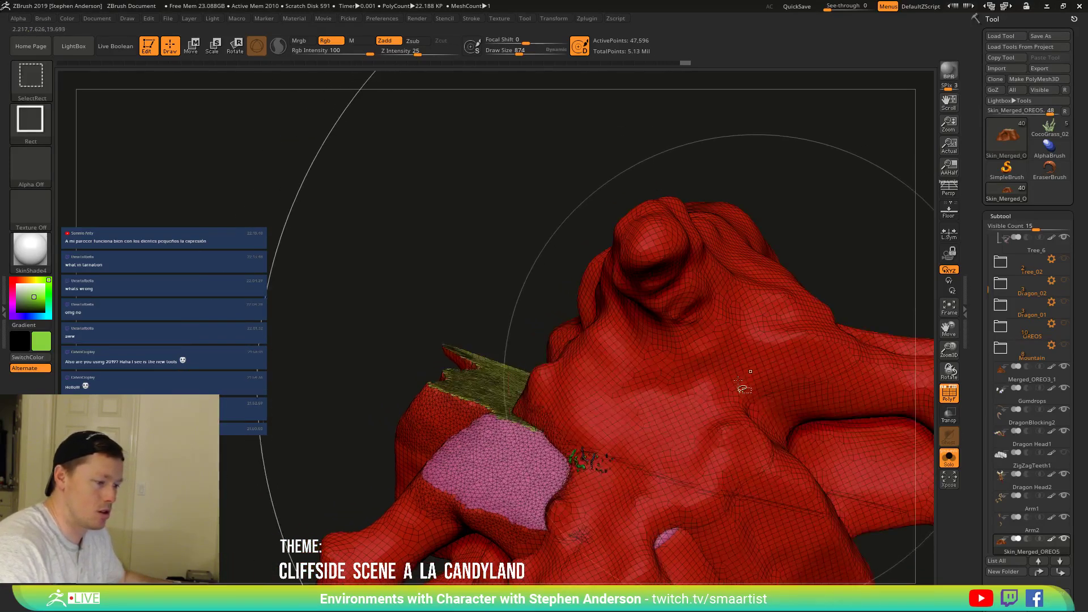
{"action": "key", "text": "ctrl+z"}
{"action": "right_click_drag", "start_coordinate": [766, 425], "coordinate": [700, 385], "text": "alt"}
{"action": "key", "text": "ctrl+z"}
{"action": "key", "text": "ctrl+z"}
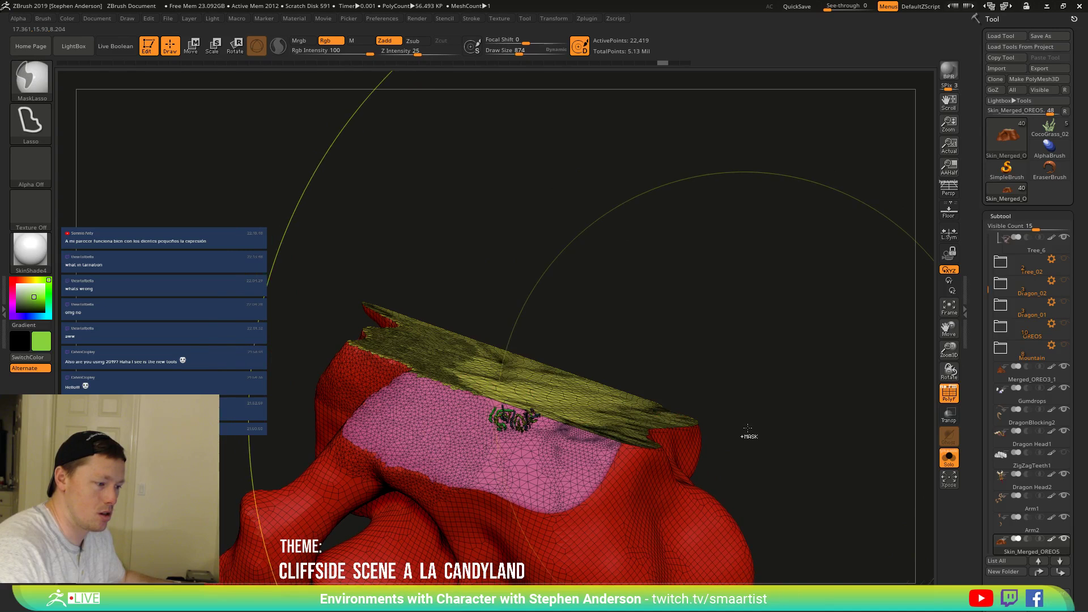
Delete the hidden geometry of the Skin_Merged_OREOS subtool.
{"action": "scroll", "coordinate": [1059, 578], "scroll_direction": "down", "scroll_amount": 5}
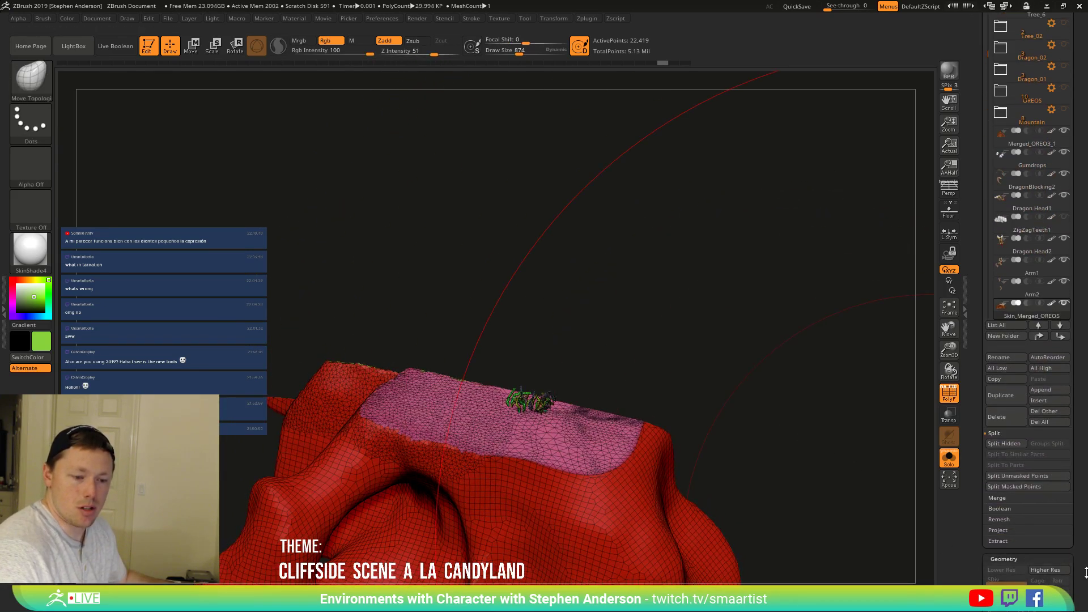
{"action": "scroll", "coordinate": [1037, 567], "scroll_direction": "down", "scroll_amount": 5}
{"action": "left_click", "coordinate": [1019, 472]}
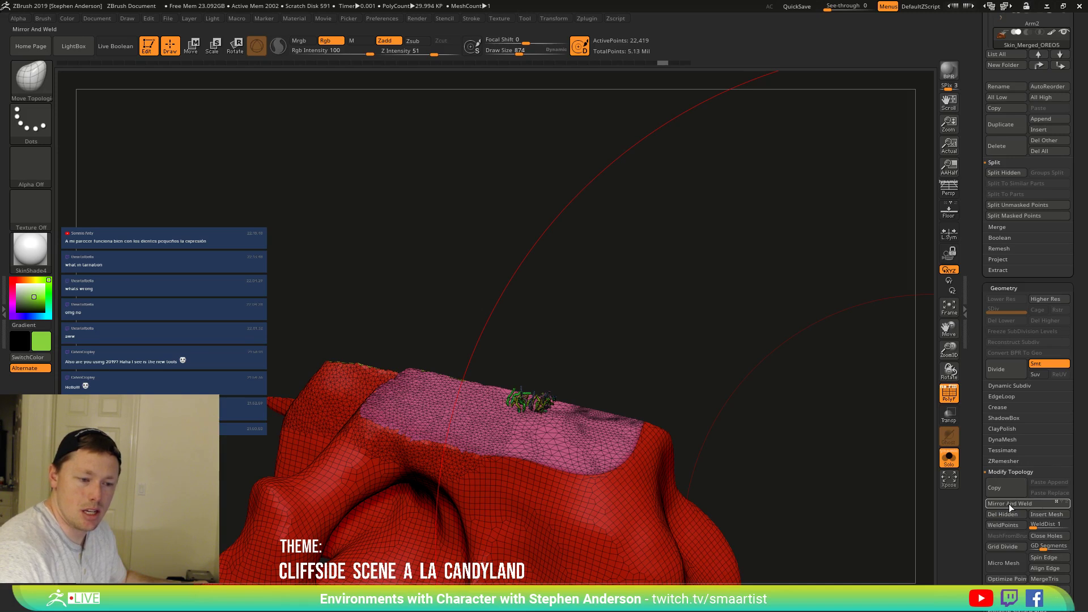
{"action": "left_click", "coordinate": [1011, 517]}
Hide the ground polygroups so only the grass strands are visible, and split the hidden geometry off into a separate subtool.
{"action": "left_click_drag", "start_coordinate": [699, 434], "coordinate": [678, 447]}
{"action": "right_click_drag", "start_coordinate": [677, 447], "coordinate": [558, 466]}
{"action": "left_click", "coordinate": [555, 466], "text": "ctrl+shift"}
{"action": "left_click_drag", "start_coordinate": [775, 414], "coordinate": [821, 492], "text": "ctrl+shift"}
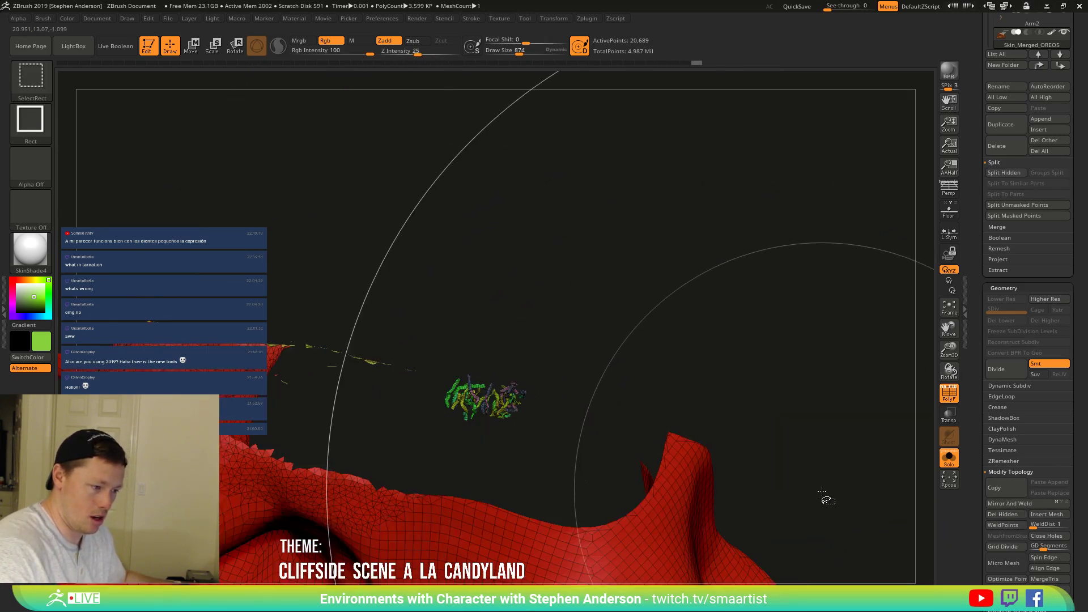
{"action": "key", "text": "ctrl+z"}
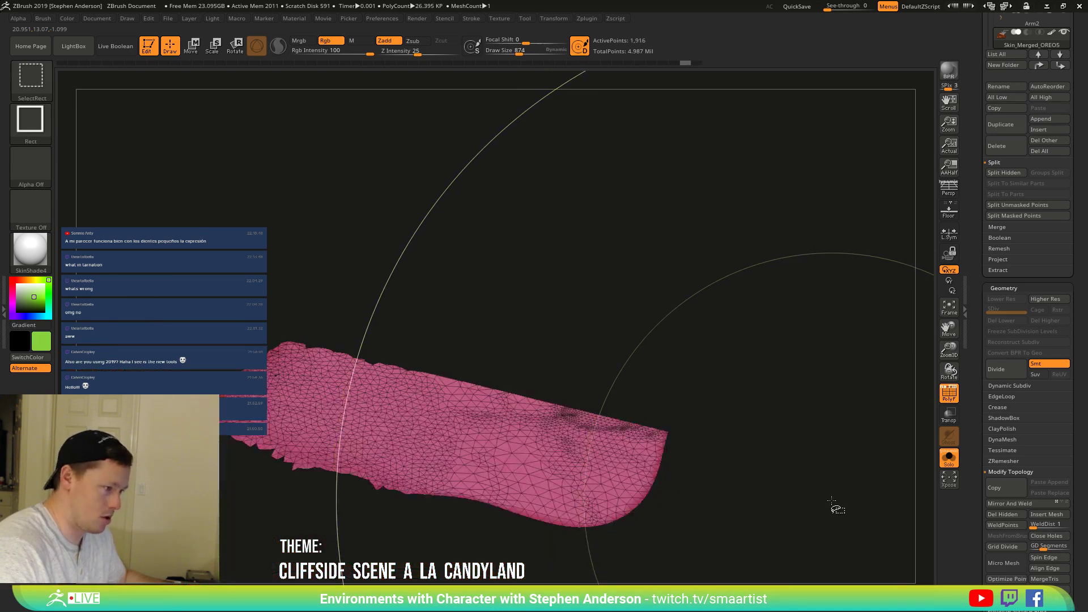
{"action": "left_click", "coordinate": [830, 471], "text": "ctrl+shift"}
{"action": "left_click", "coordinate": [828, 451], "text": "ctrl+shift"}
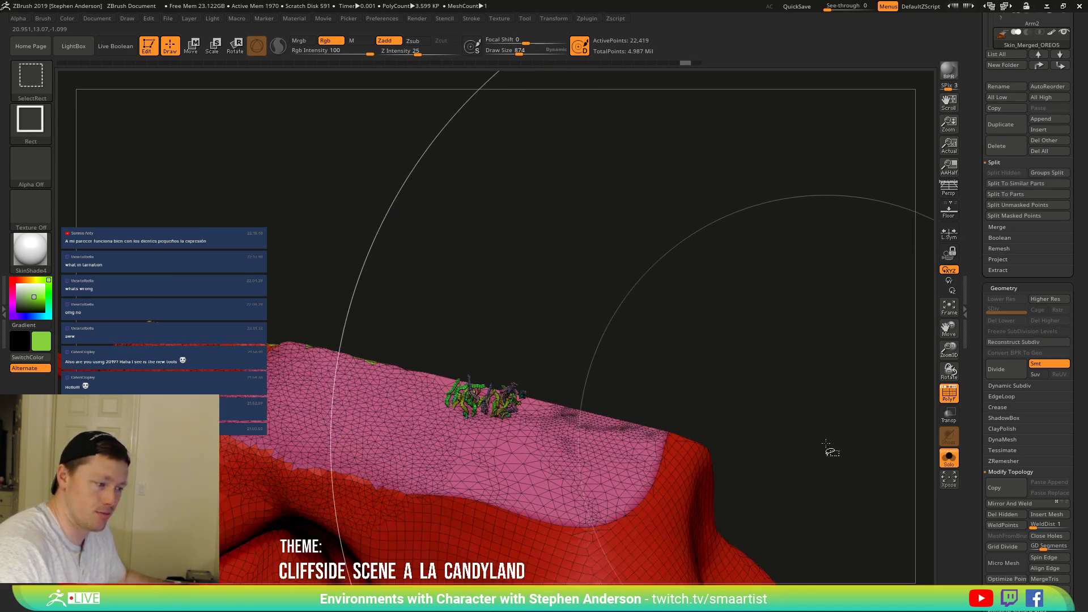
{"action": "key", "text": "ctrl+z"}
{"action": "left_click_drag", "start_coordinate": [826, 458], "coordinate": [869, 491], "text": "ctrl+shift"}
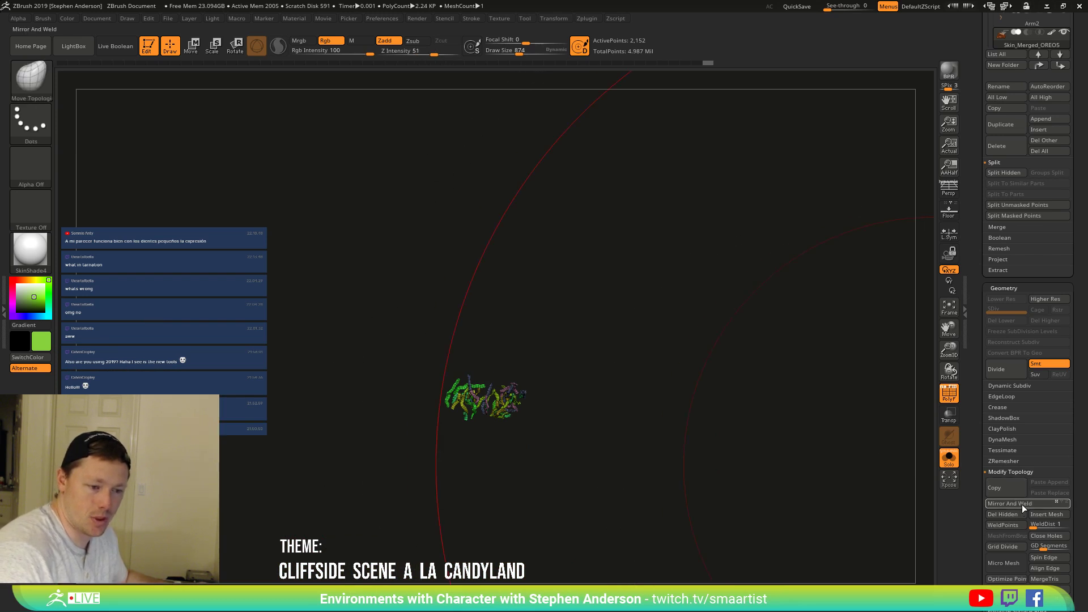
{"action": "left_click", "coordinate": [1000, 173]}
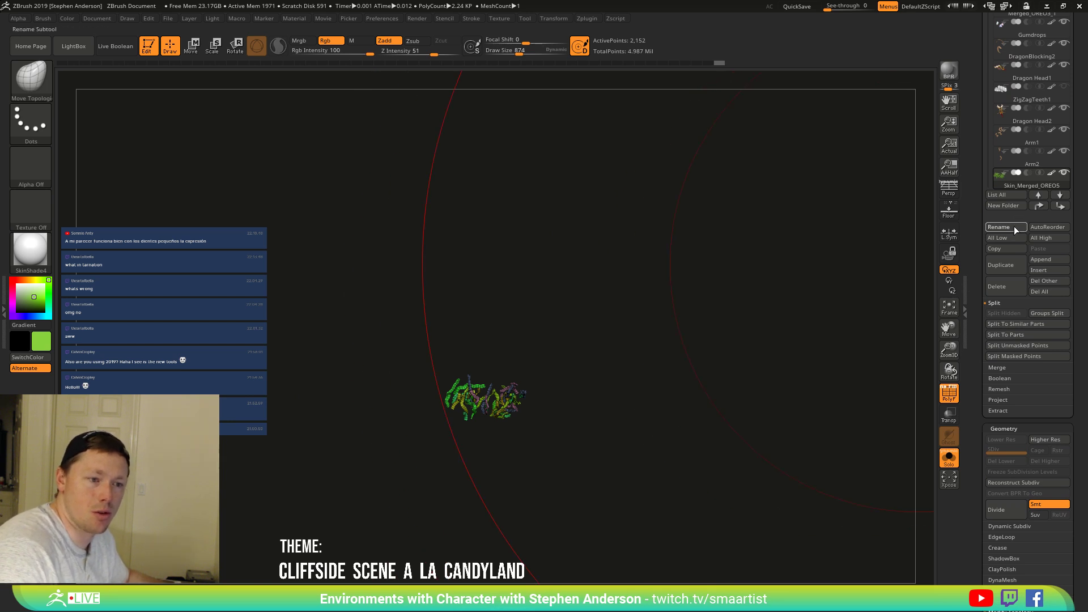
Rename the grass subtool to CocoGrass and bring the rest of the scene back into view.
{"action": "left_click", "coordinate": [1013, 227]}
{"action": "type", "text": "Grass"}
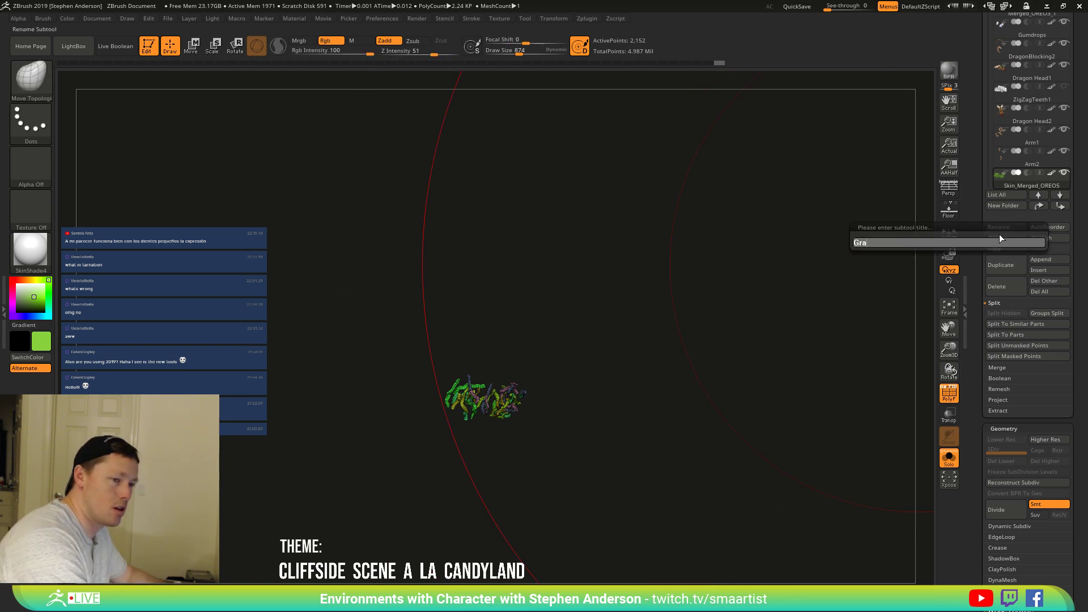
{"action": "key", "text": "BackSpace"}
{"action": "key", "text": "BackSpace"}
{"action": "key", "text": "BackSpace"}
{"action": "key", "text": "BackSpace"}
{"action": "key", "text": "BackSpace"}
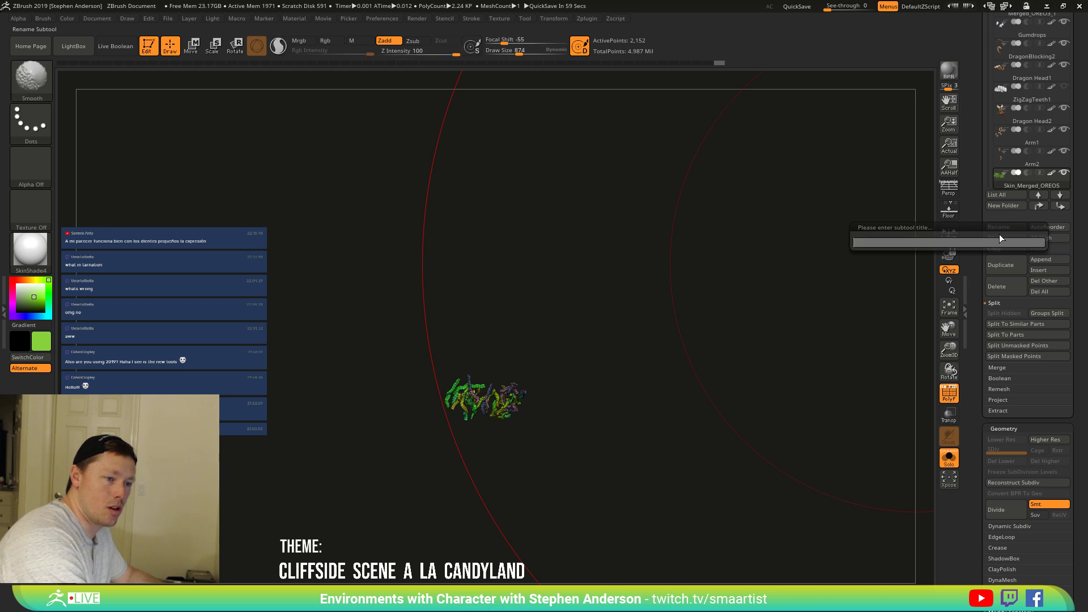
{"action": "type", "text": "CocoGrass"}
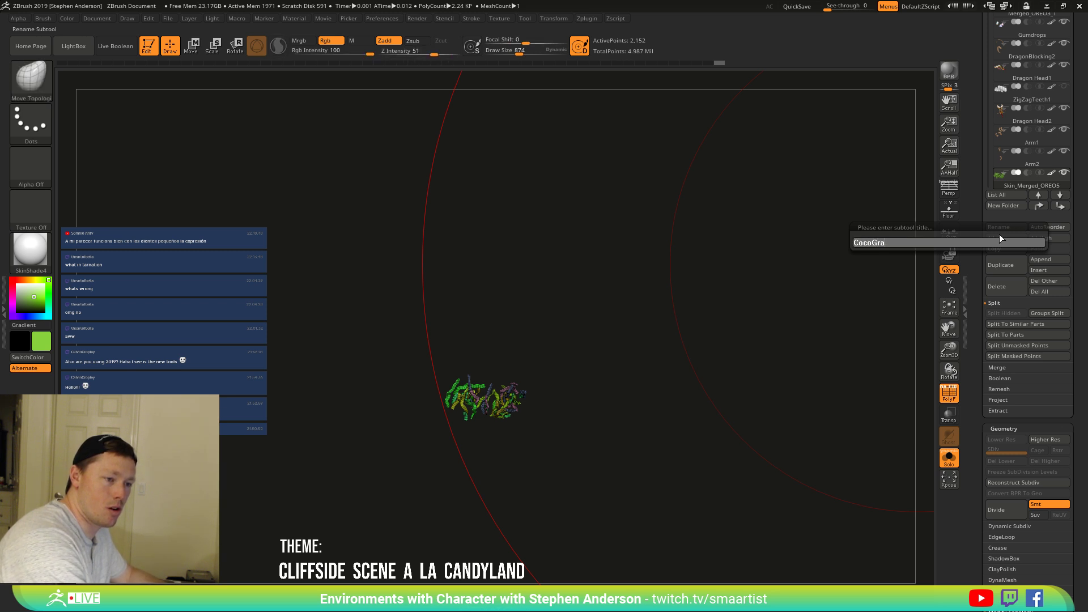
{"action": "key", "text": "Return"}
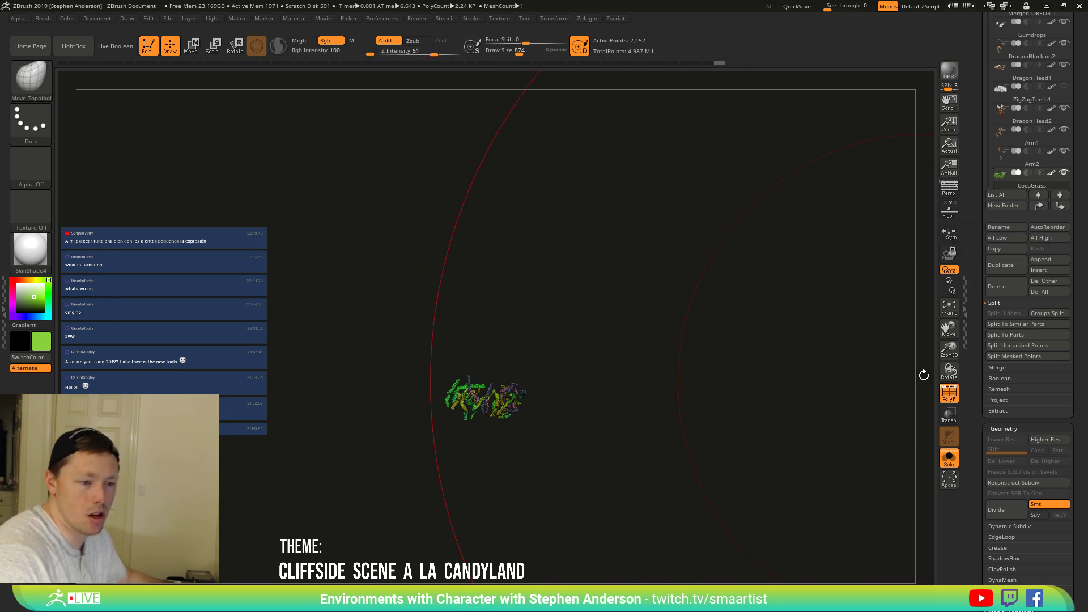
{"action": "left_click", "coordinate": [950, 464]}
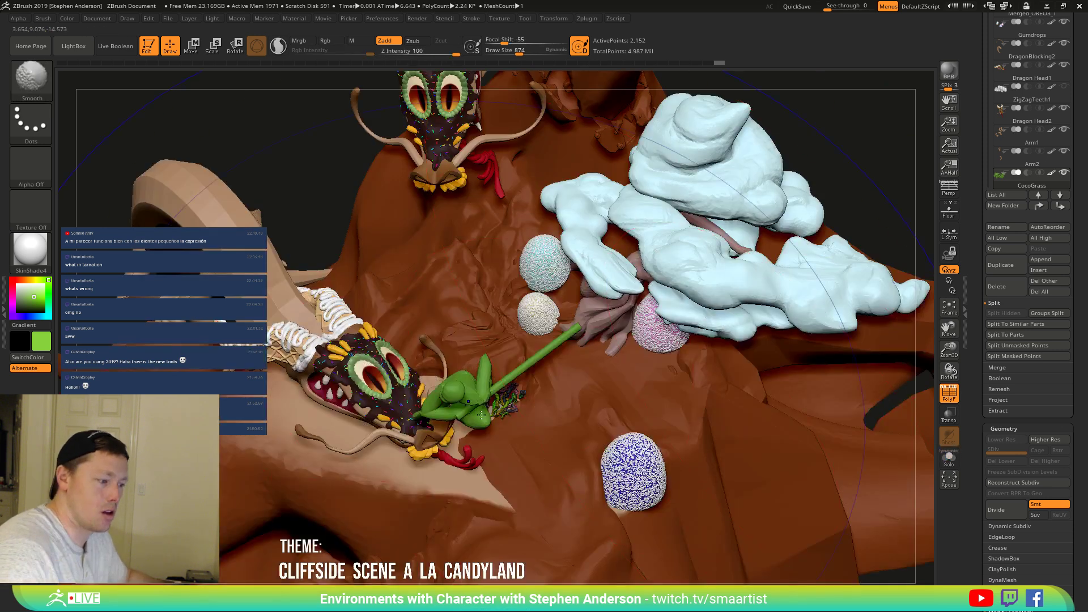
Duplicate the CocoGrass patch with the Move gizmo and shift the copy up the slope towards the small white gumdrop.
{"action": "right_click_drag", "start_coordinate": [494, 404], "coordinate": [574, 368]}
{"action": "key", "text": "w"}
{"action": "left_click_drag", "start_coordinate": [556, 358], "coordinate": [606, 296], "text": "ctrl"}
{"action": "right_click_drag", "start_coordinate": [687, 306], "coordinate": [591, 280]}
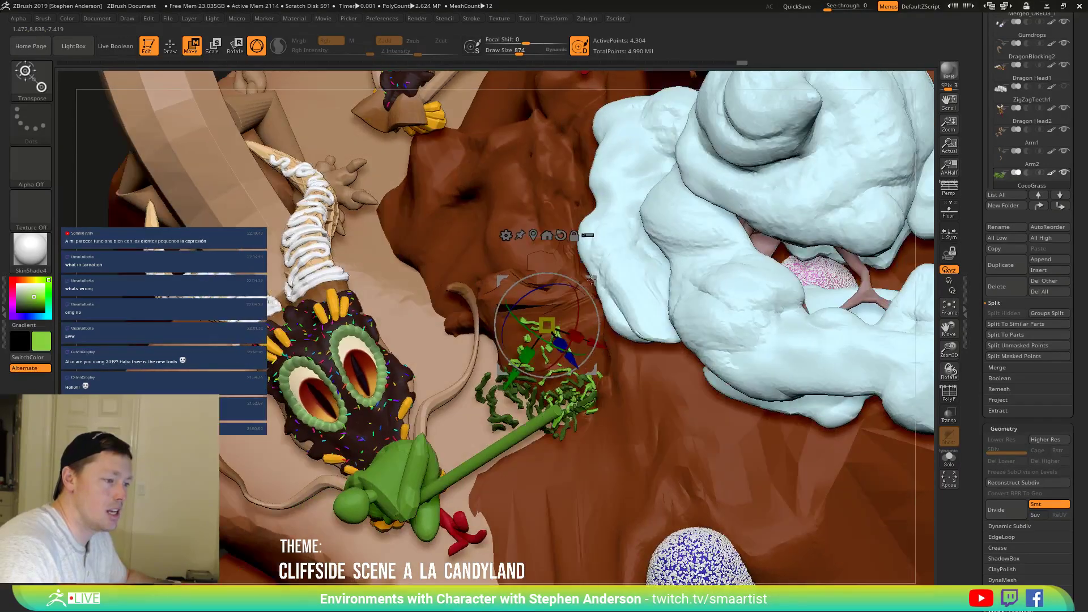
{"action": "left_click_drag", "start_coordinate": [591, 280], "coordinate": [627, 241]}
{"action": "right_click_drag", "start_coordinate": [646, 247], "coordinate": [933, 410]}
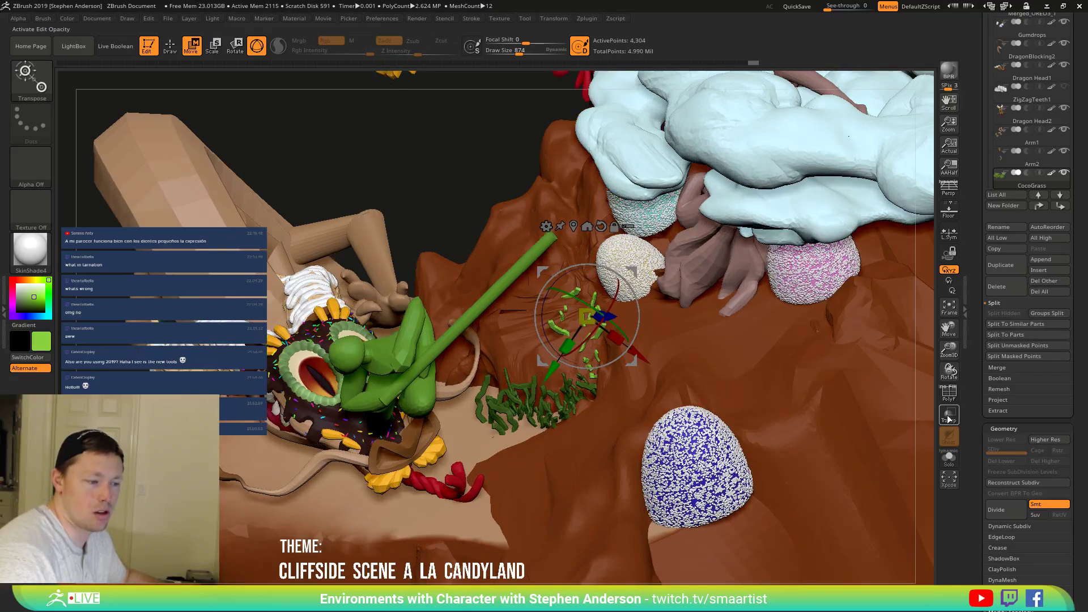
Use transparent display to position the duplicated grass against the slope below the white gumdrop, then restore the solid display.
{"action": "left_click", "coordinate": [949, 418]}
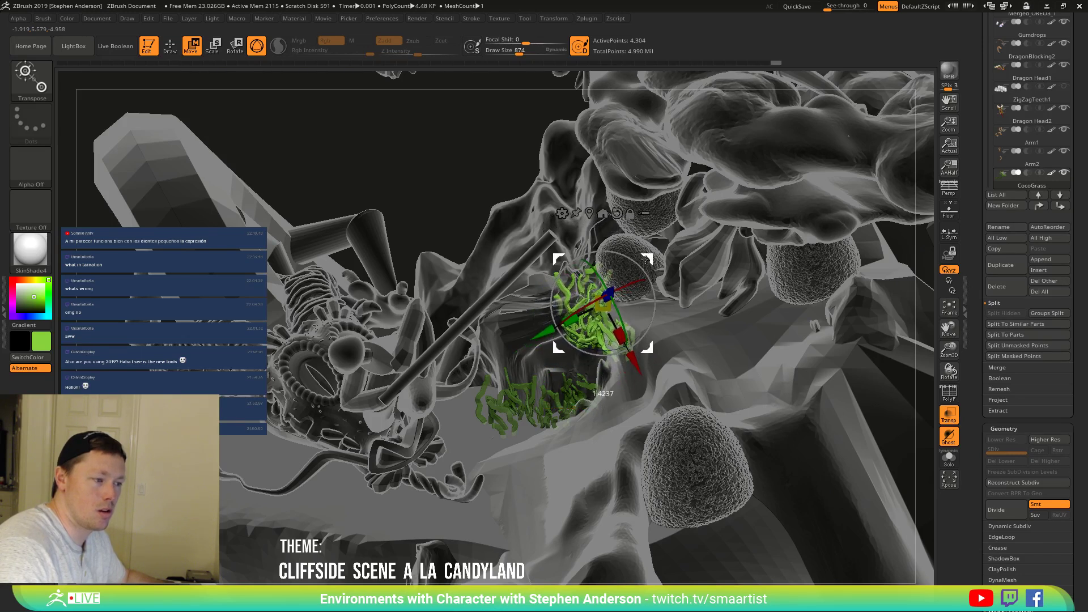
{"action": "right_click_drag", "start_coordinate": [688, 275], "coordinate": [642, 316]}
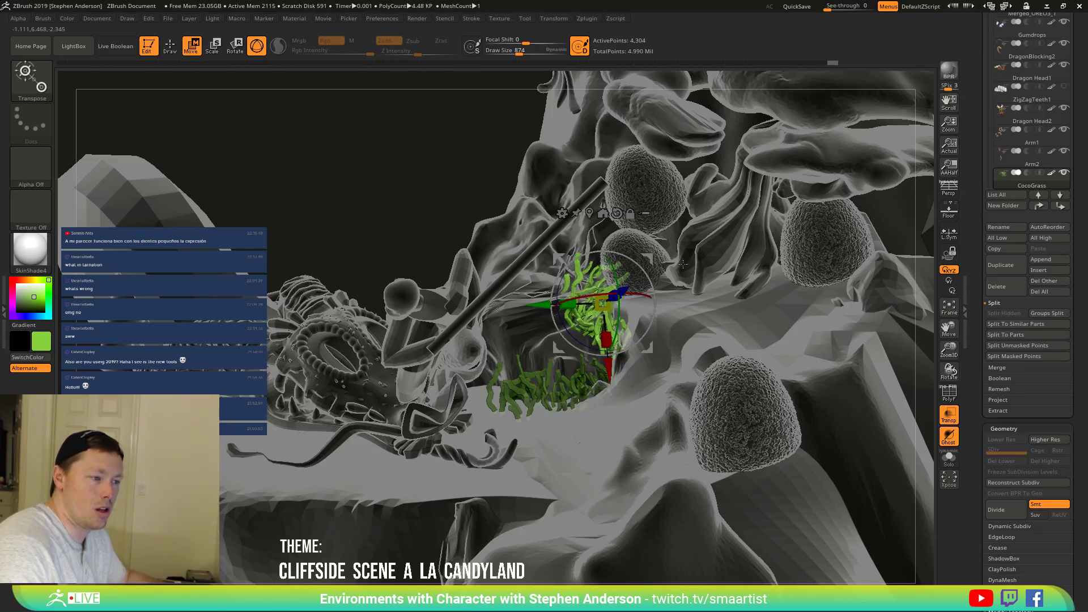
{"action": "left_click", "coordinate": [949, 416]}
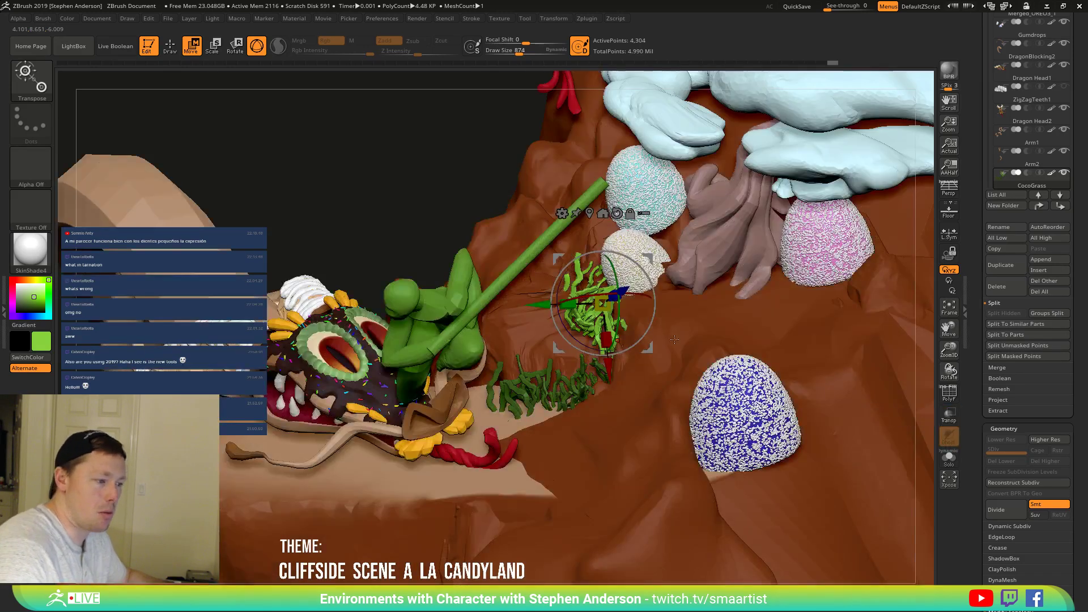
Reshape the duplicated grass patch against the slope below the small white gumdrop with the Move brush at draw size 161.
{"action": "key", "text": "q"}
{"action": "left_click_drag", "start_coordinate": [431, 244], "coordinate": [502, 184]}
{"action": "right_click_drag", "start_coordinate": [609, 309], "coordinate": [607, 316]}
{"action": "key", "text": "s"}
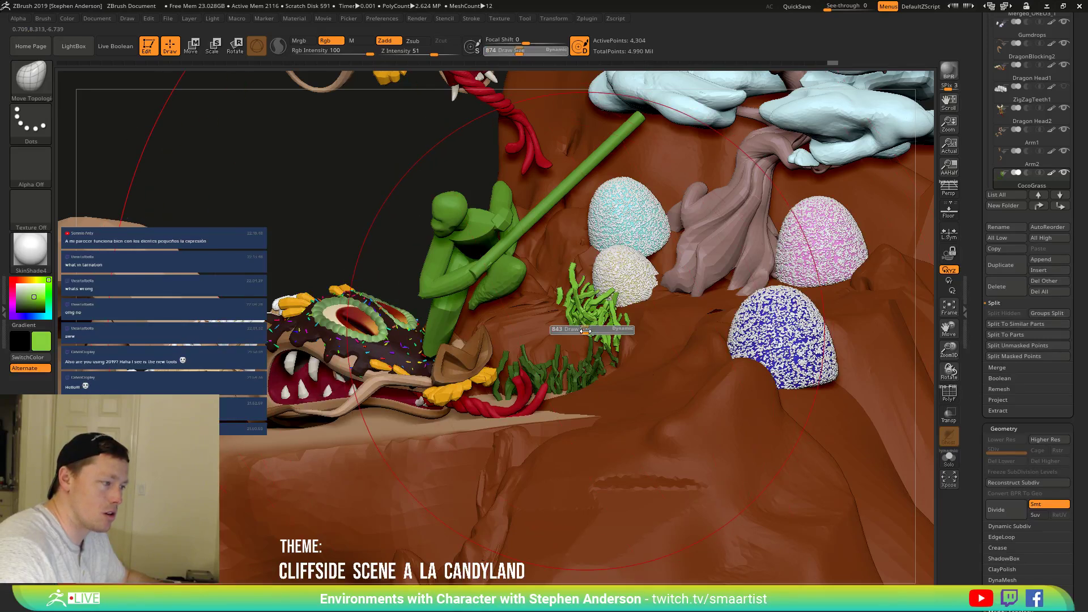
{"action": "left_click_drag", "start_coordinate": [585, 332], "coordinate": [566, 332]}
{"action": "key", "text": "b"}
{"action": "key", "text": "m"}
{"action": "key", "text": "v"}
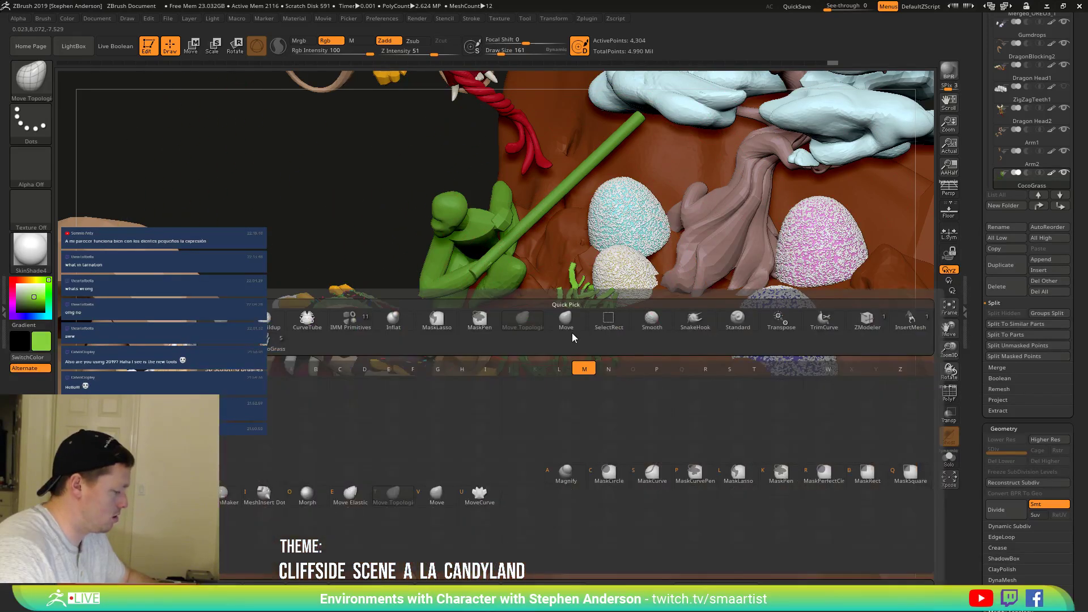
{"action": "mouse_move", "coordinate": [567, 331]}
{"action": "right_mouse_down"}
{"action": "mouse_move", "coordinate": [593, 314]}
{"action": "mouse_move", "coordinate": [577, 331]}
{"action": "right_mouse_up"}
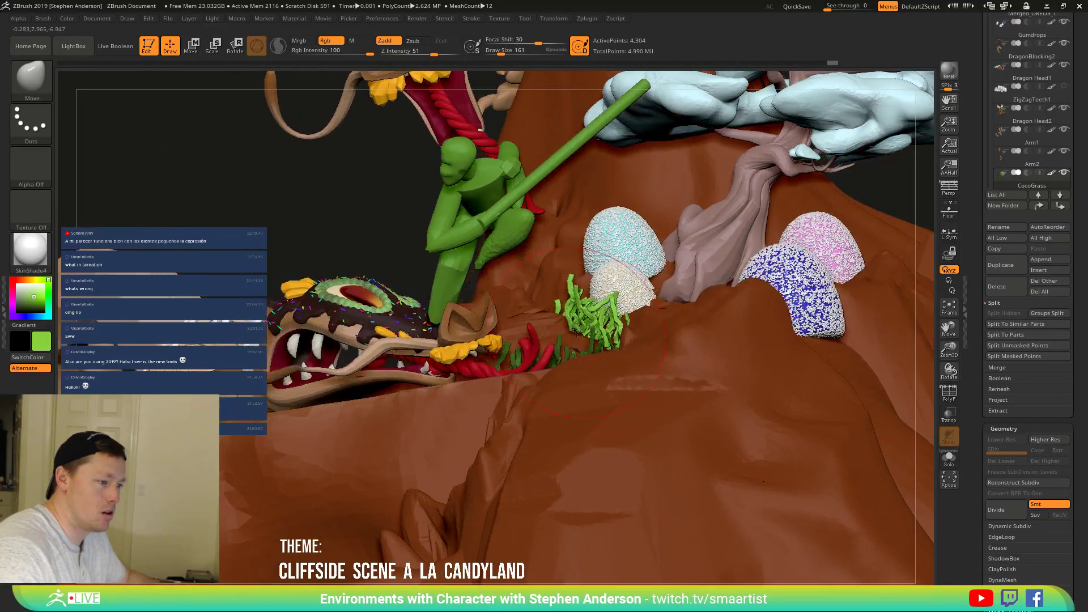
{"action": "mouse_move", "coordinate": [625, 361]}
{"action": "right_mouse_down"}
{"action": "mouse_move", "coordinate": [607, 352]}
{"action": "mouse_move", "coordinate": [615, 360]}
{"action": "right_mouse_up"}
{"action": "mouse_move", "coordinate": [615, 351]}
{"action": "left_mouse_down"}
{"action": "mouse_move", "coordinate": [615, 332]}
{"action": "mouse_move", "coordinate": [612, 340]}
{"action": "left_mouse_up"}
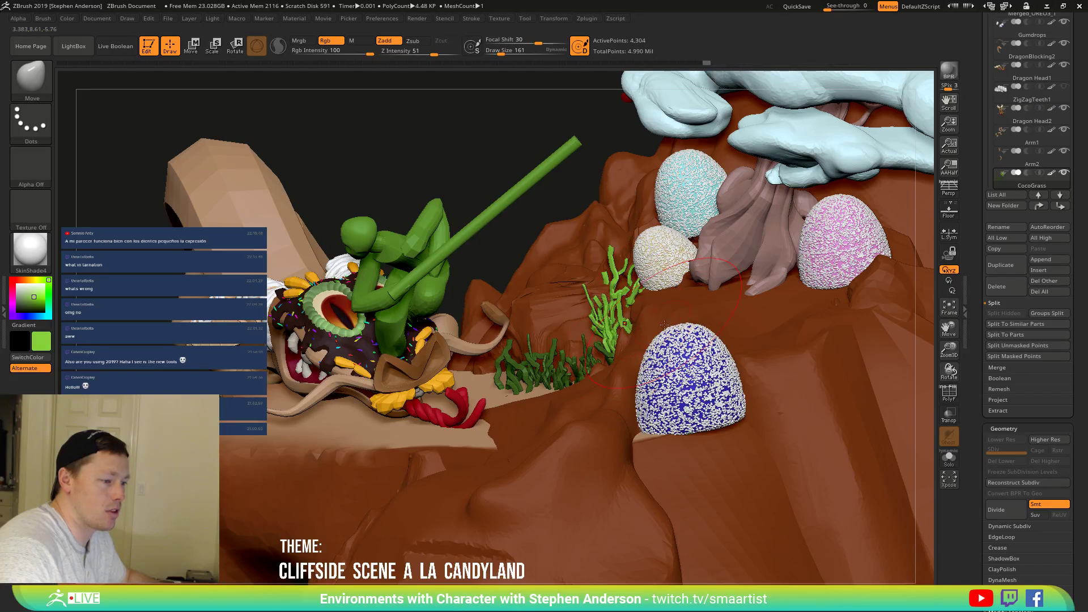
{"action": "right_click_drag", "start_coordinate": [644, 331], "coordinate": [638, 340]}
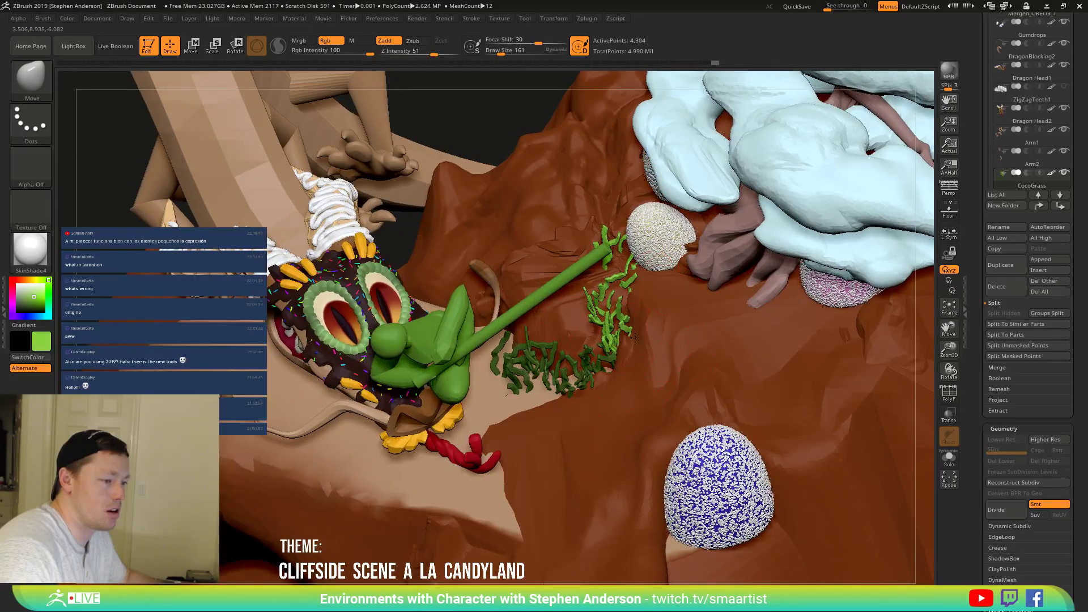
{"action": "left_click_drag", "start_coordinate": [619, 359], "coordinate": [622, 367]}
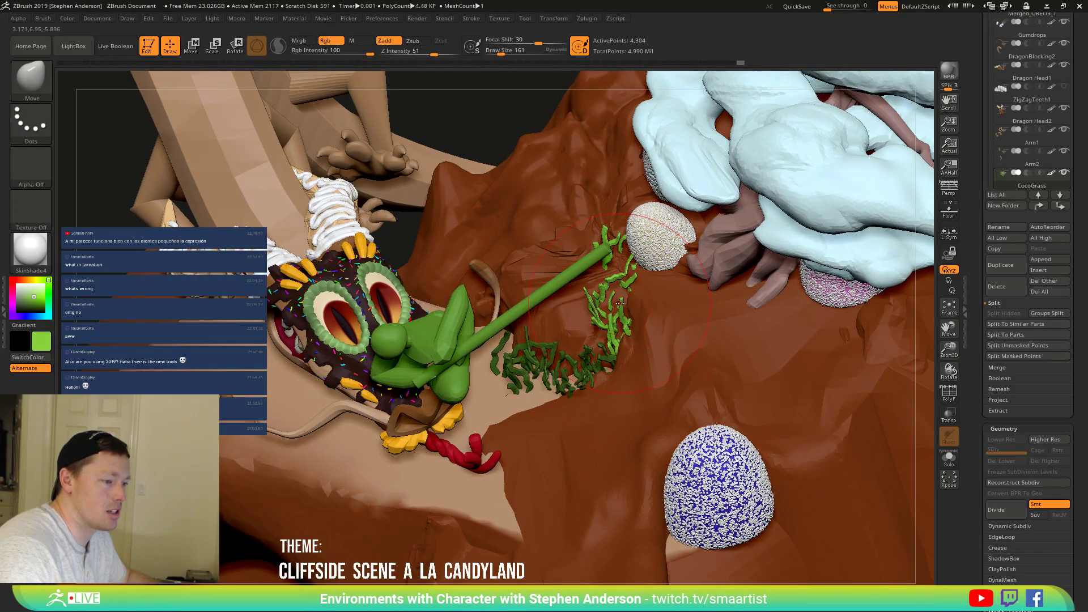
{"action": "mouse_move", "coordinate": [621, 298]}
{"action": "right_mouse_down"}
{"action": "mouse_move", "coordinate": [627, 324]}
{"action": "mouse_move", "coordinate": [653, 306]}
{"action": "mouse_move", "coordinate": [639, 288]}
{"action": "mouse_move", "coordinate": [633, 299]}
{"action": "right_mouse_up"}
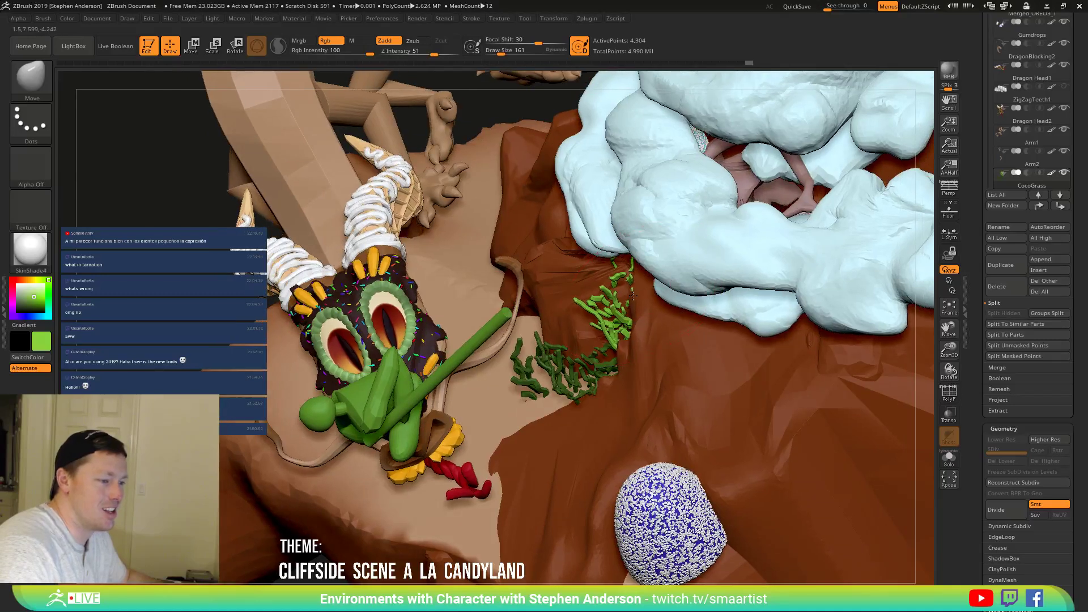
Fit the grass strands below the white gumdrop with the Move Topological brush in transparent display, then restore solid display and clear the mask.
{"action": "key", "text": "ctrl+z"}
{"action": "key", "text": "b"}
{"action": "key", "text": "m"}
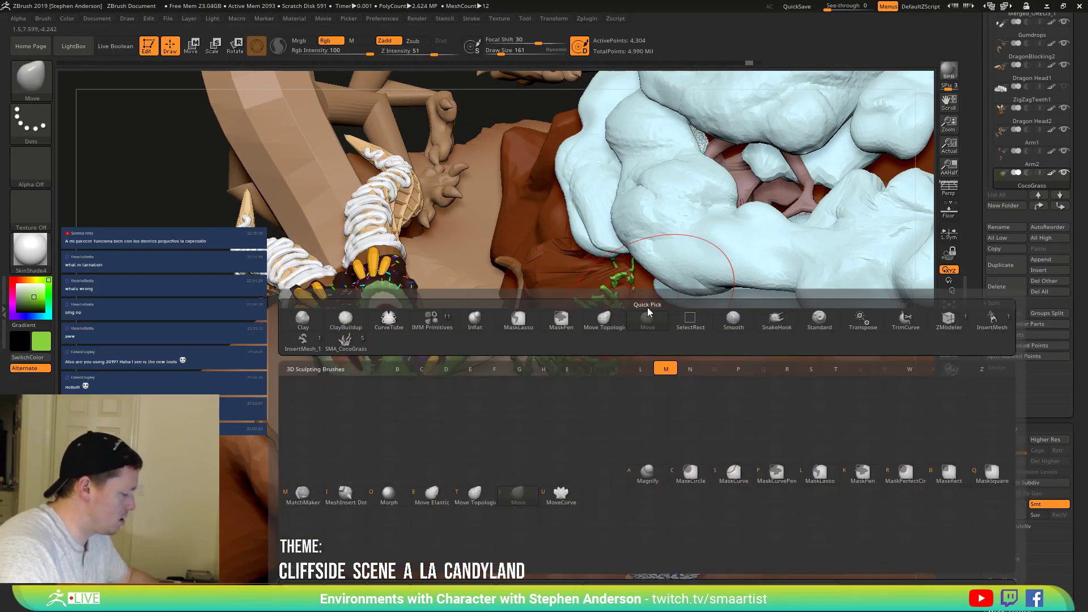
{"action": "key", "text": "t"}
{"action": "left_click", "coordinate": [954, 420]}
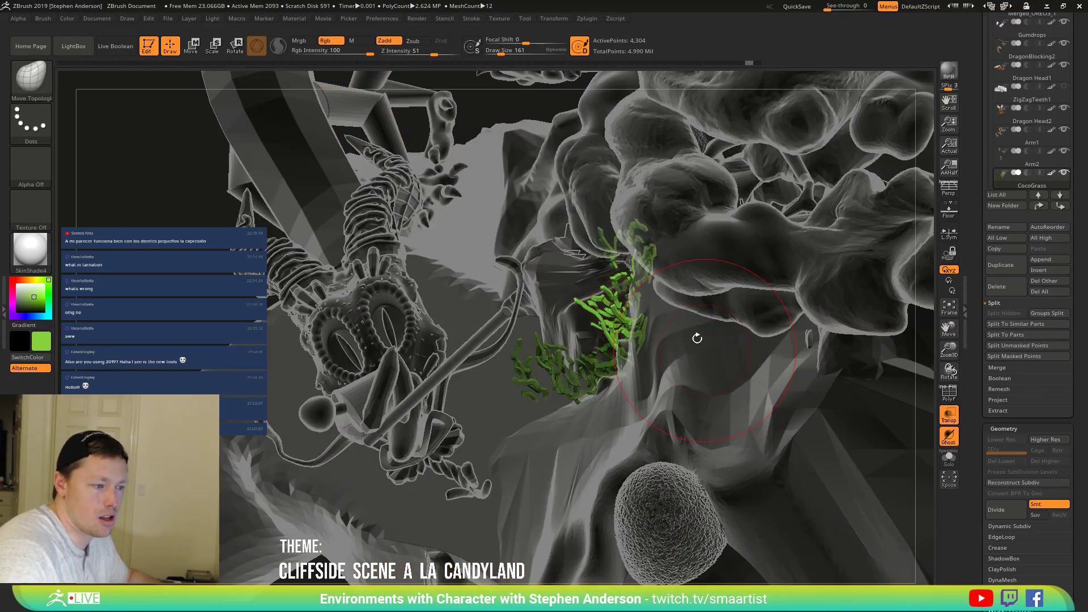
{"action": "mouse_move", "coordinate": [669, 318]}
{"action": "right_mouse_down"}
{"action": "mouse_move", "coordinate": [662, 300]}
{"action": "mouse_move", "coordinate": [639, 299]}
{"action": "right_mouse_up"}
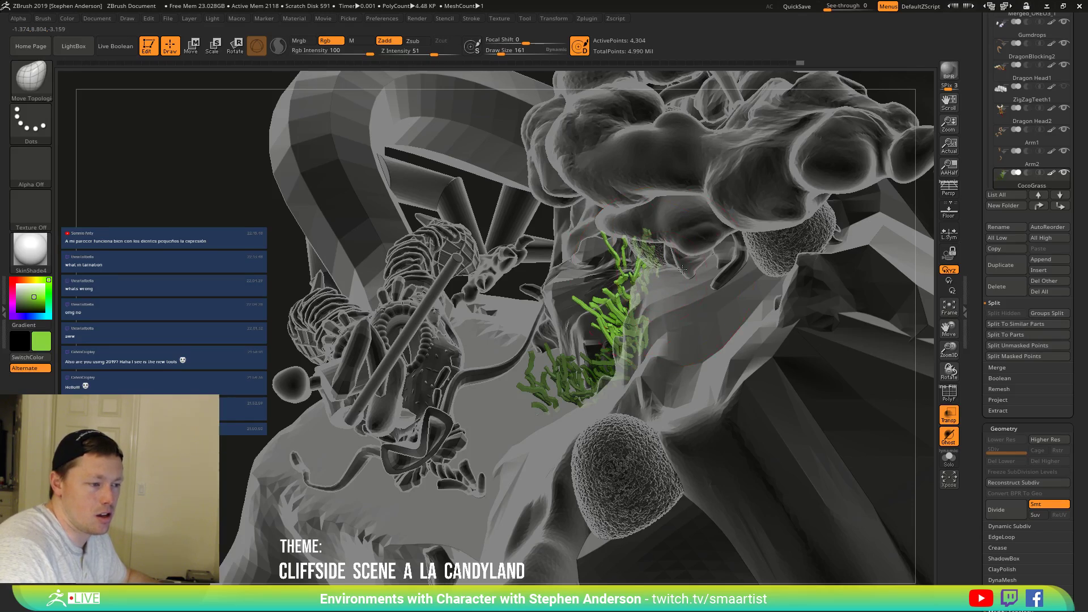
{"action": "right_click_drag", "start_coordinate": [682, 269], "coordinate": [642, 268]}
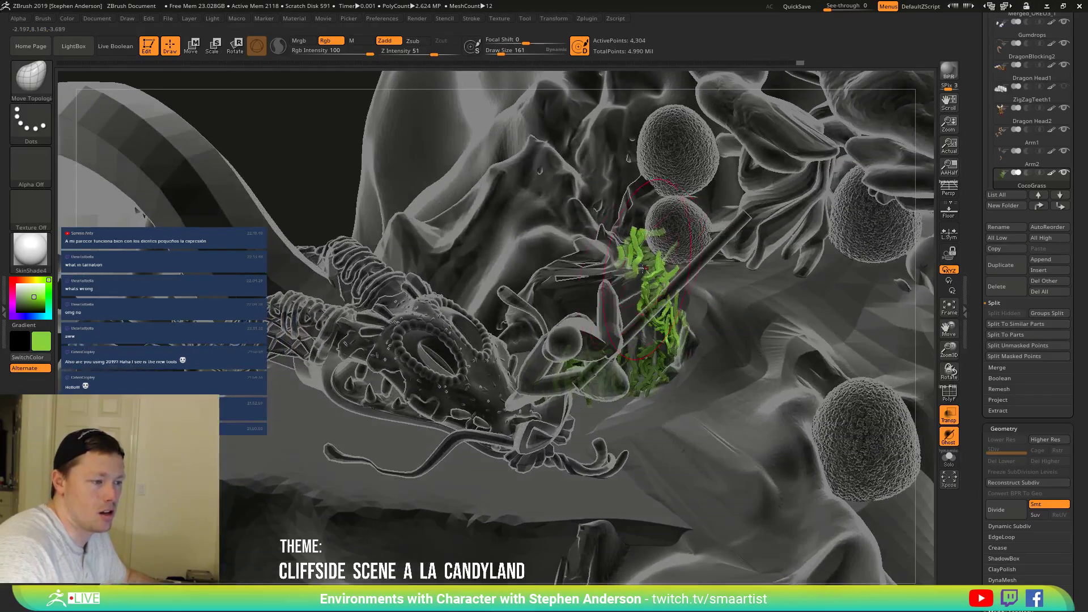
{"action": "left_click_drag", "start_coordinate": [635, 272], "coordinate": [663, 274]}
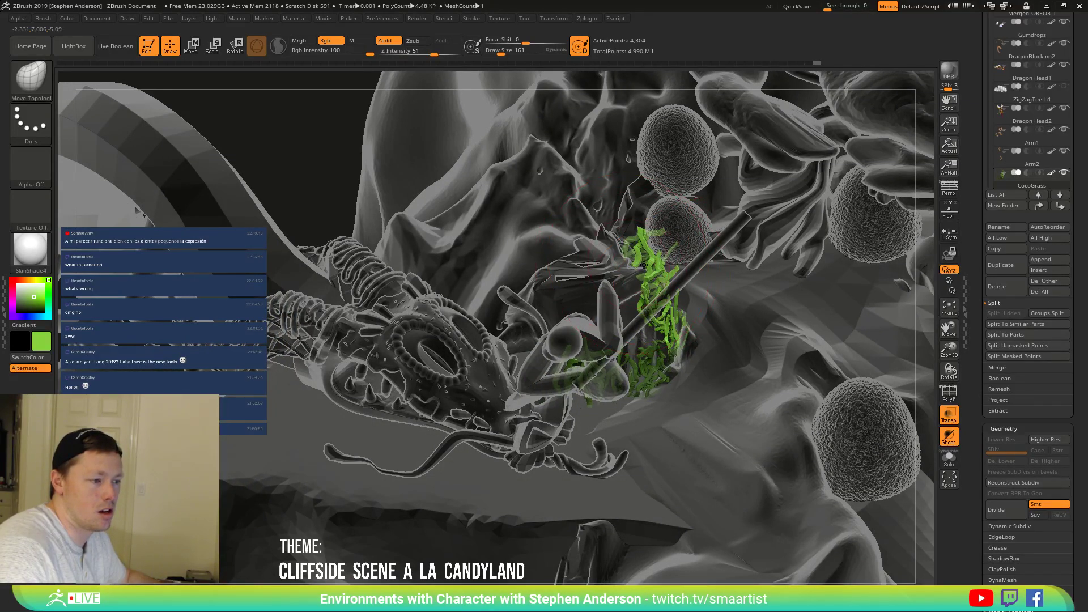
{"action": "right_click_drag", "start_coordinate": [628, 371], "coordinate": [453, 199]}
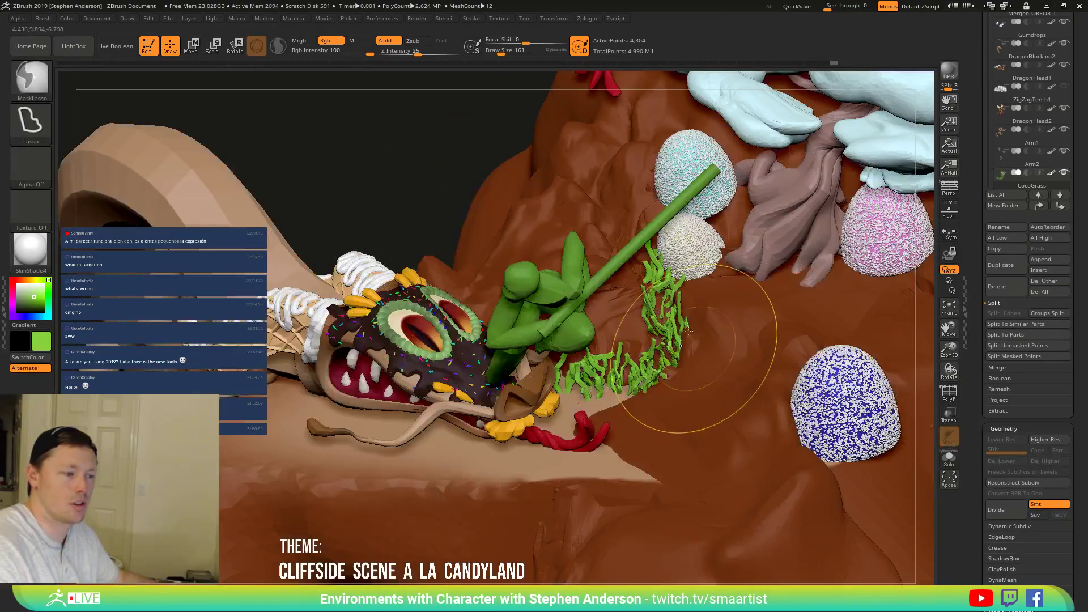
Pull the protruding strands of the grass trail down against the cliff with the Move Topological brush at draw size 403.
{"action": "mouse_move", "coordinate": [696, 353]}
{"action": "right_mouse_down", "text": "ctrl"}
{"action": "mouse_move", "coordinate": [684, 318]}
{"action": "mouse_move", "coordinate": [677, 380]}
{"action": "mouse_move", "coordinate": [687, 386]}
{"action": "mouse_move", "coordinate": [686, 356]}
{"action": "mouse_move", "coordinate": [751, 455]}
{"action": "right_mouse_up", "text": "ctrl"}
{"action": "right_click_drag", "start_coordinate": [655, 357], "coordinate": [648, 290]}
{"action": "left_click_drag", "start_coordinate": [656, 286], "coordinate": [661, 288]}
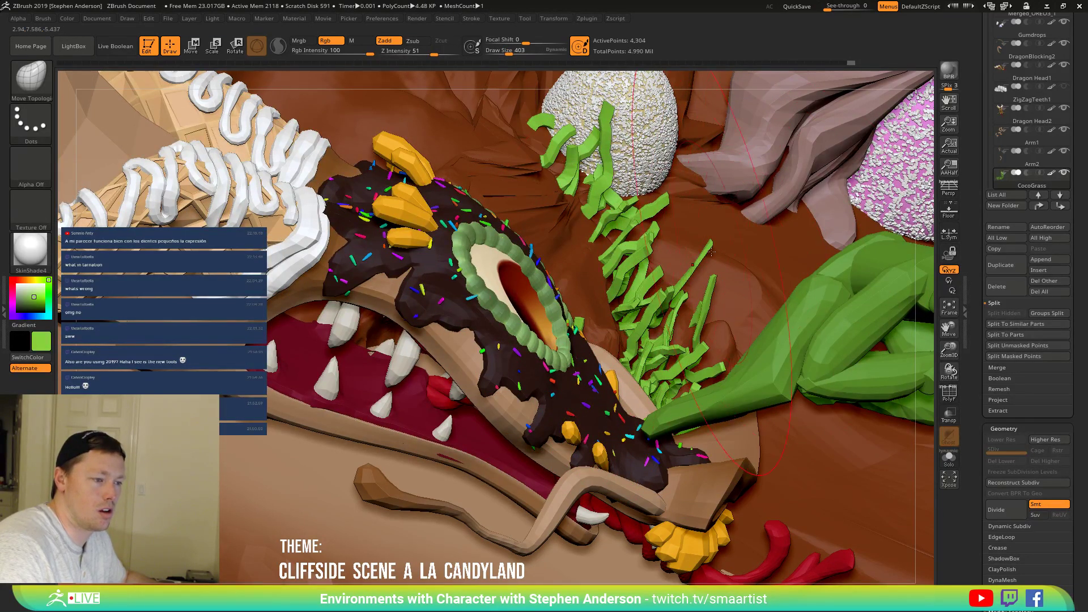
{"action": "left_click_drag", "start_coordinate": [711, 252], "coordinate": [686, 304]}
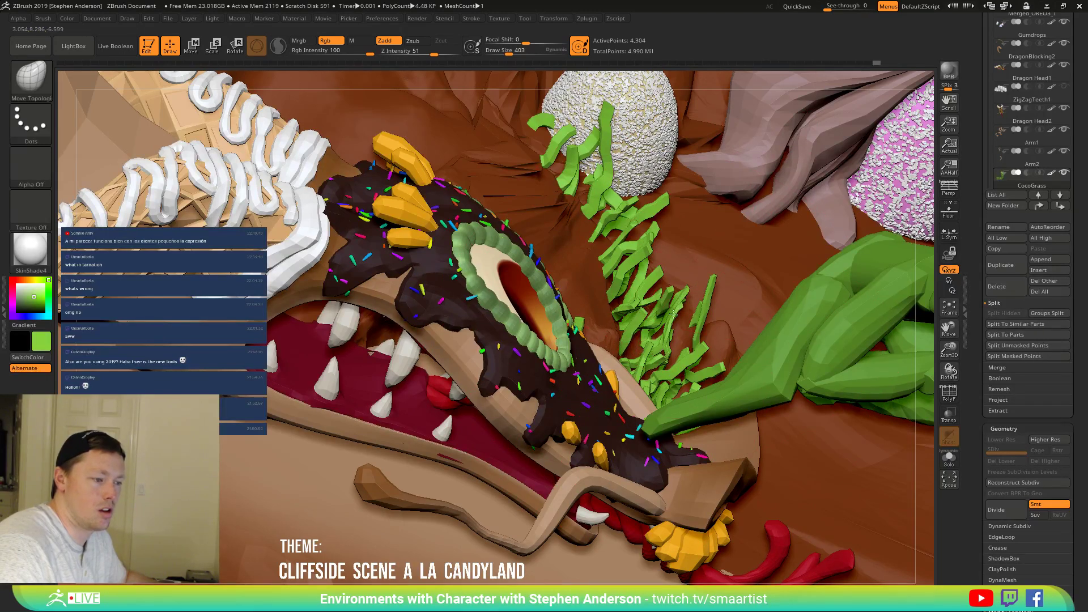
{"action": "right_click_drag", "start_coordinate": [680, 317], "coordinate": [619, 338]}
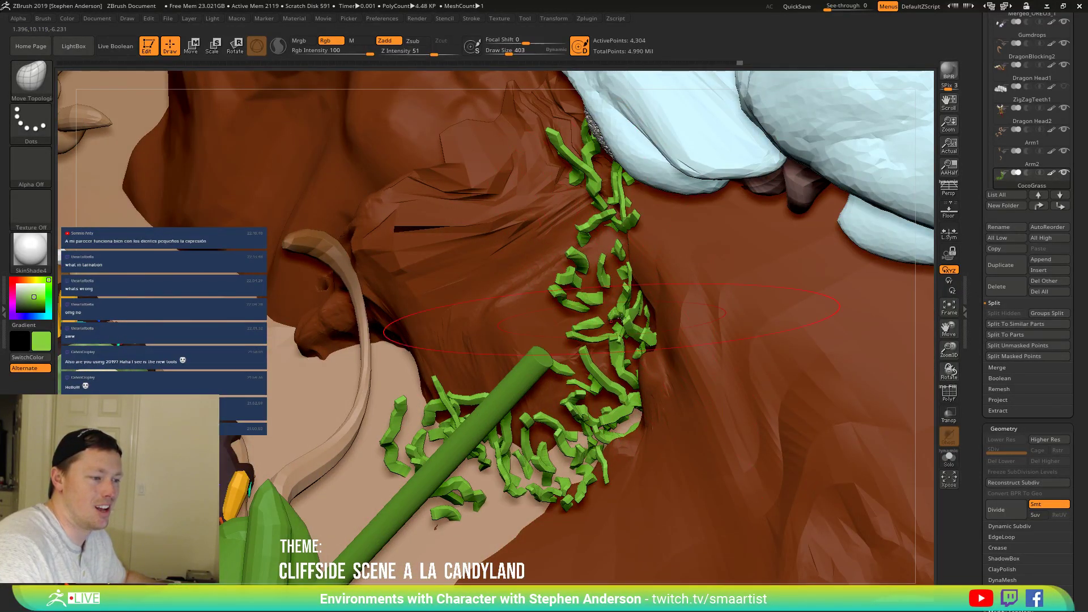
{"action": "right_click_drag", "start_coordinate": [649, 306], "coordinate": [612, 385]}
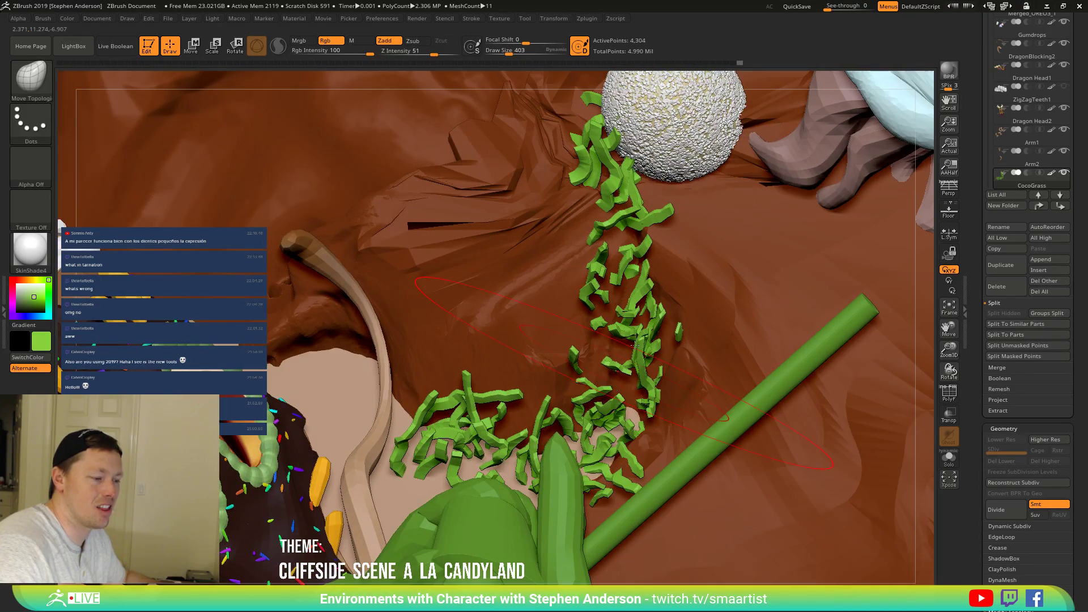
{"action": "mouse_move", "coordinate": [636, 344]}
{"action": "right_mouse_down"}
{"action": "mouse_move", "coordinate": [628, 245]}
{"action": "mouse_move", "coordinate": [608, 337]}
{"action": "mouse_move", "coordinate": [637, 359]}
{"action": "right_mouse_up"}
Choose the SMA_CocoGrass insert brush with the CocoGrass_01 cluster for adding grass around the small white gumdrop.
{"action": "key", "text": "b"}
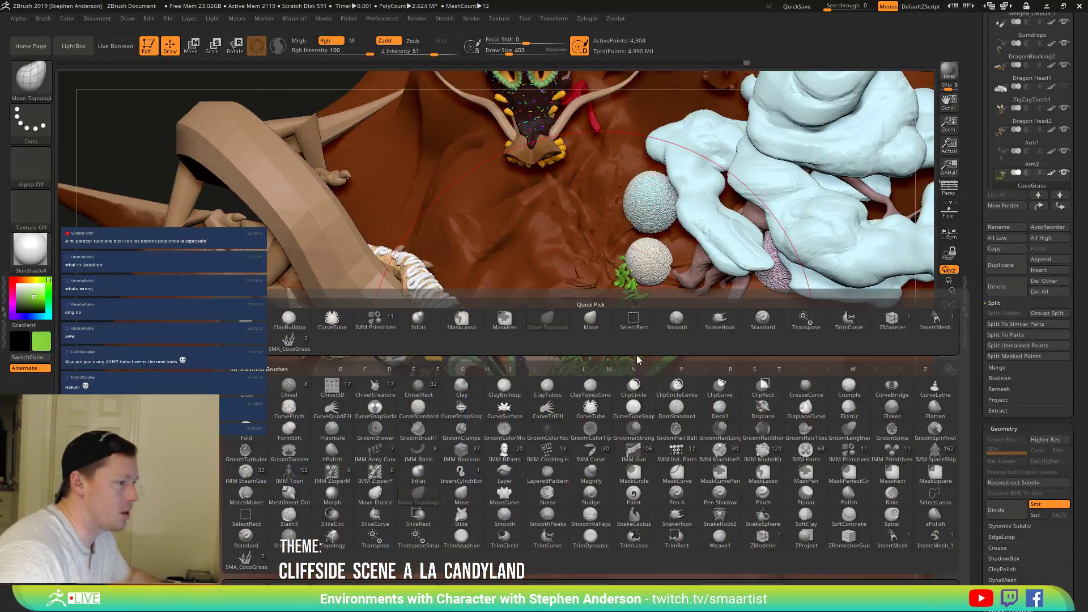
{"action": "left_click", "coordinate": [288, 341]}
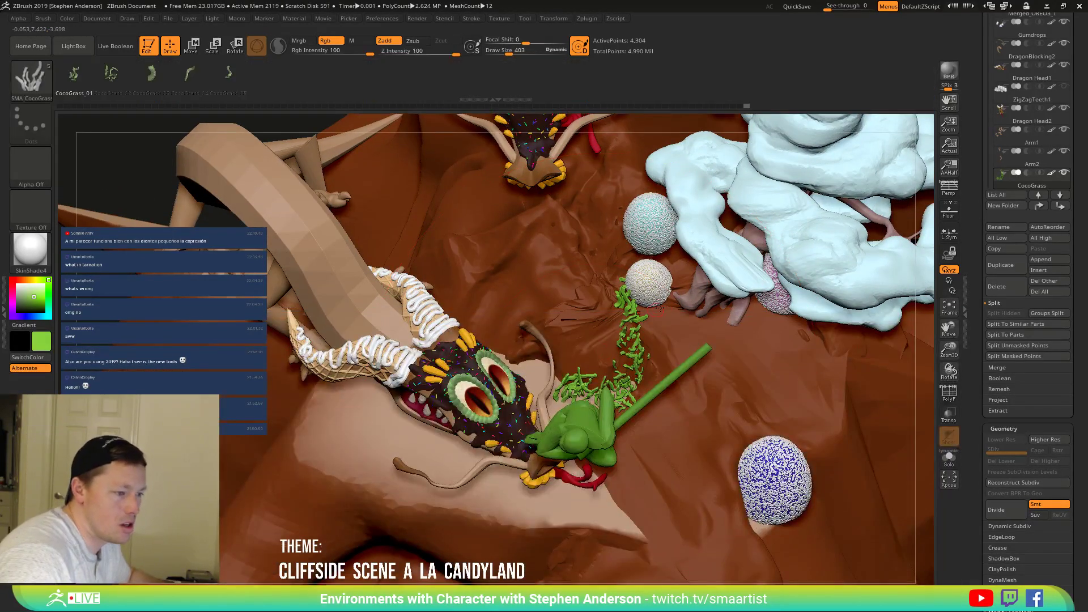
{"action": "mouse_move", "coordinate": [660, 309]}
{"action": "right_mouse_down", "text": "ctrl"}
{"action": "mouse_move", "coordinate": [689, 343]}
{"action": "mouse_move", "coordinate": [681, 315]}
{"action": "right_mouse_up", "text": "ctrl"}
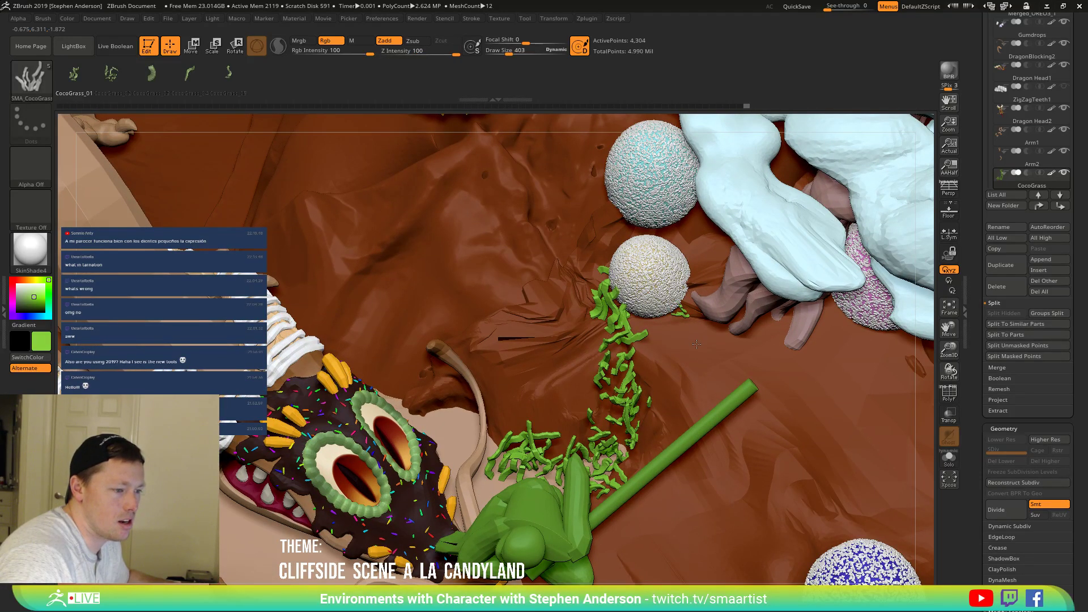
Try inserting a CocoGrass_01 cluster at the base of the white gumdrop at draw sizes 403 and 507, undoing each trial.
{"action": "left_click_drag", "start_coordinate": [687, 327], "coordinate": [688, 328]}
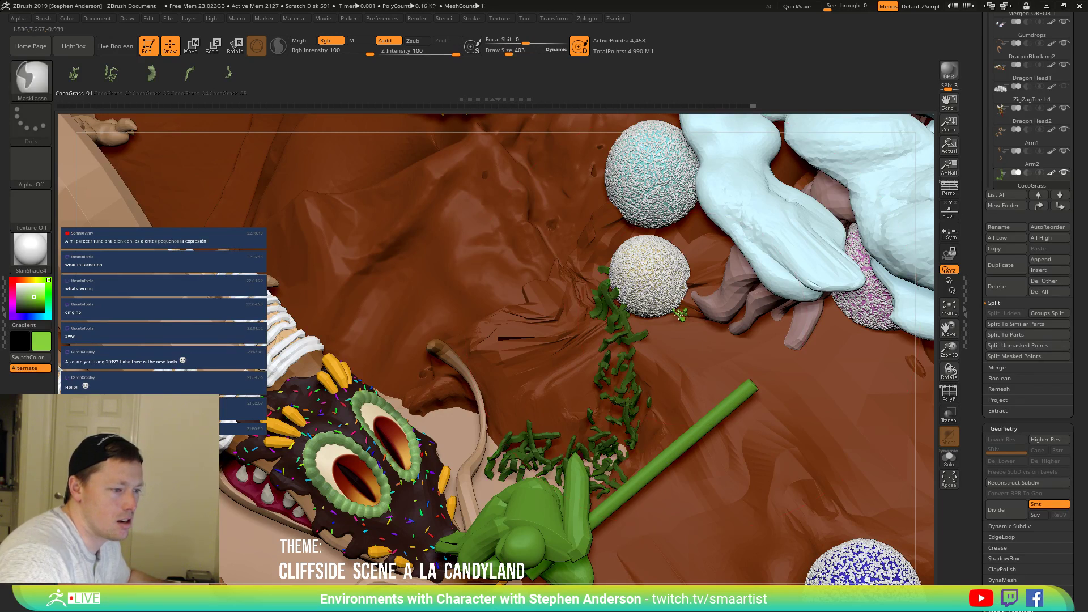
{"action": "right_click_drag", "start_coordinate": [737, 326], "coordinate": [686, 320]}
{"action": "key", "text": "ctrl+z"}
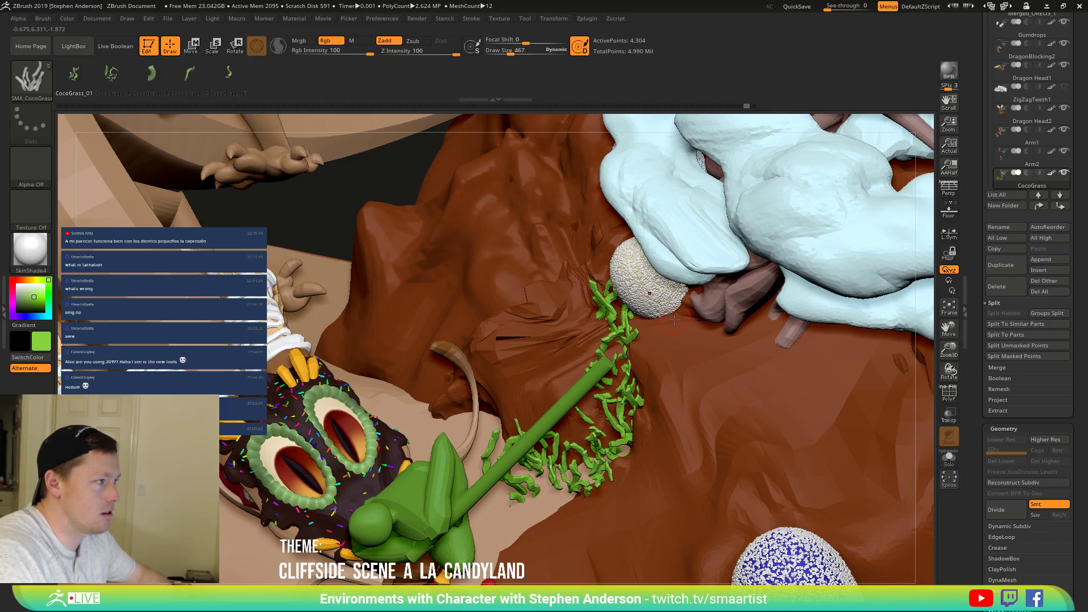
{"action": "key", "text": "bracketright"}
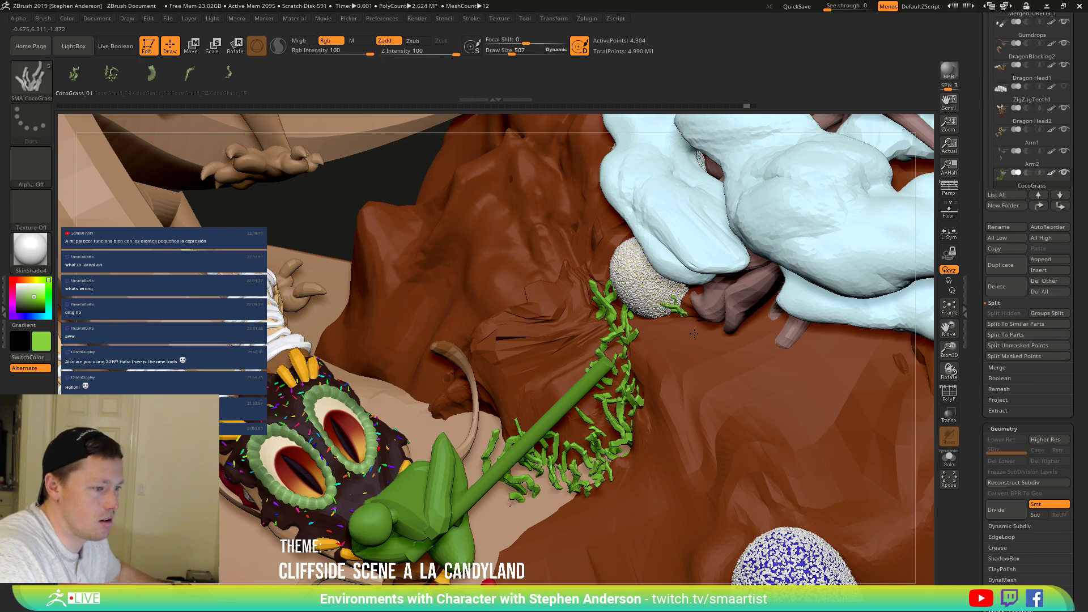
{"action": "key", "text": "ctrl+shift+z"}
{"action": "key", "text": "ctrl+z"}
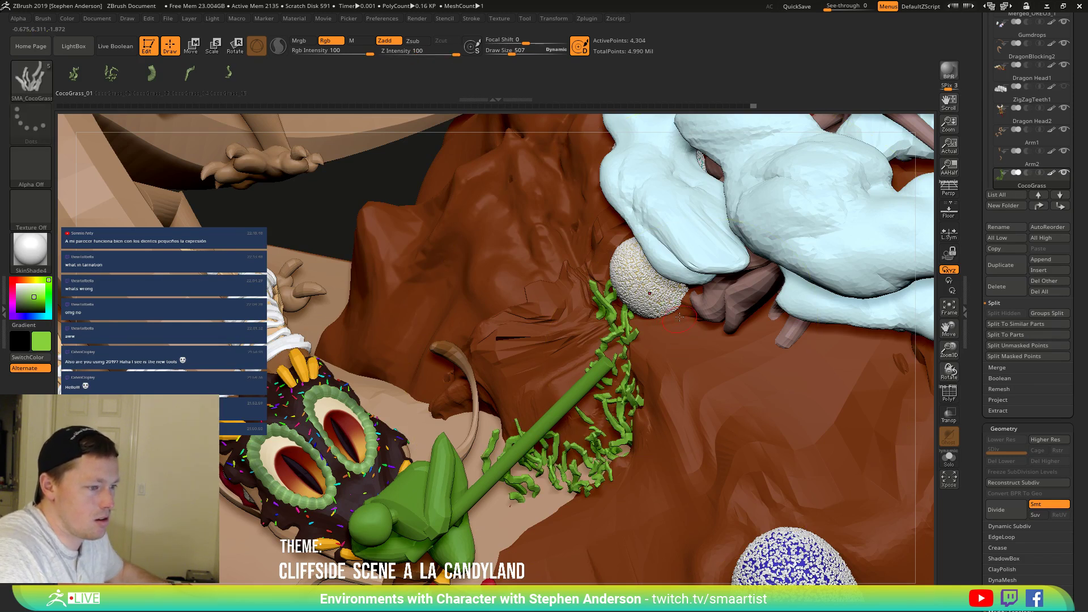
Try inserting the cluster beside the white gumdrop at draw size 600, then undo the insertion.
{"action": "left_click", "coordinate": [499, 50]}
{"action": "type", "text": "50"}
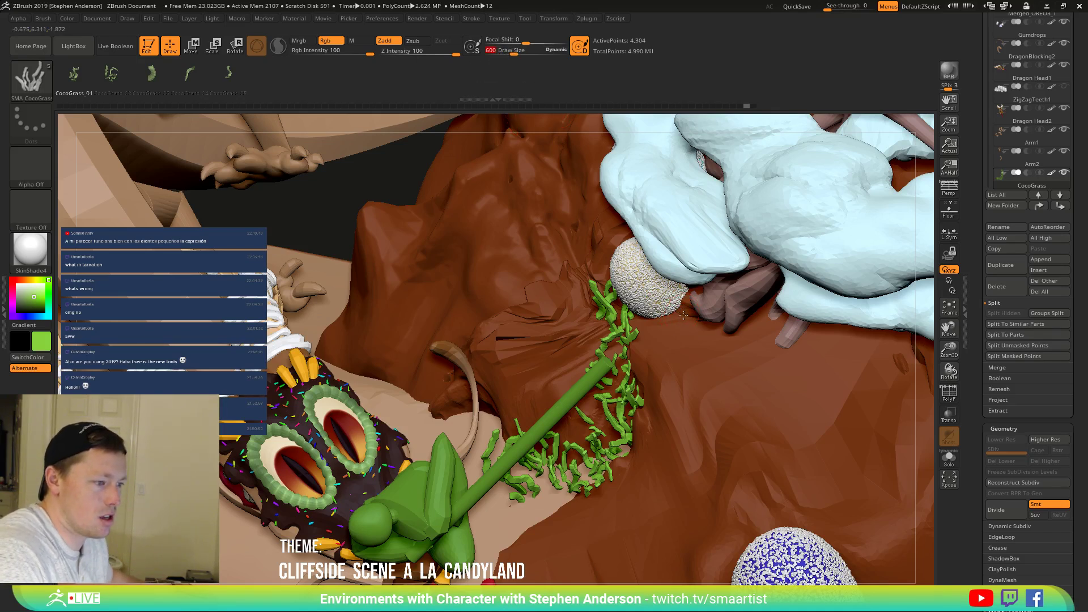
{"action": "left_click_drag", "start_coordinate": [664, 335], "coordinate": [665, 336], "text": "ctrl"}
{"action": "mouse_move", "coordinate": [665, 336]}
{"action": "right_mouse_down"}
{"action": "mouse_move", "coordinate": [694, 316]}
{"action": "mouse_move", "coordinate": [689, 327]}
{"action": "right_mouse_up"}
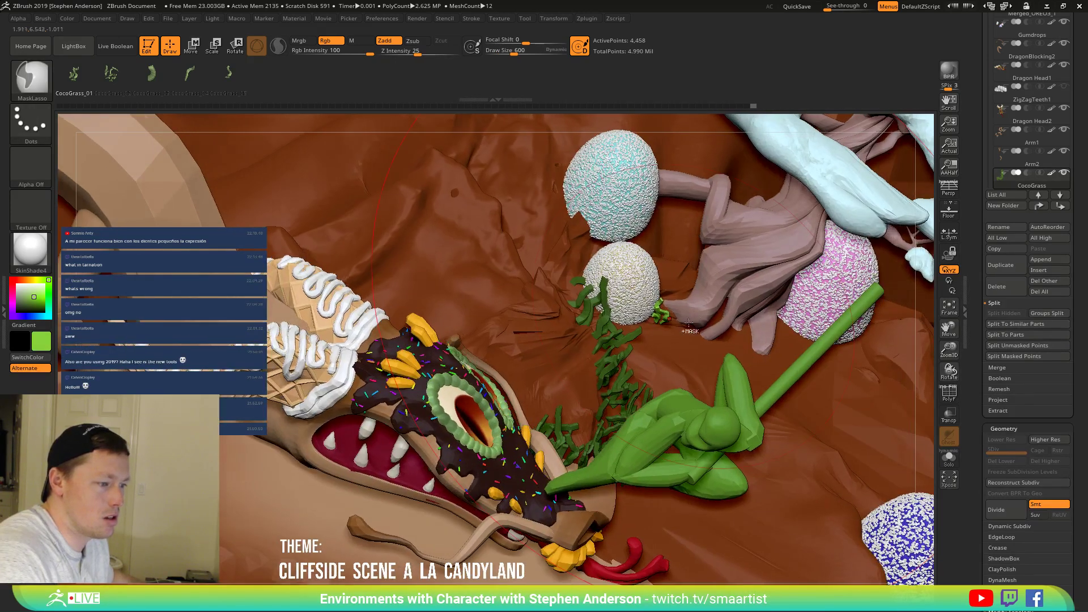
{"action": "key", "text": "ctrl+z"}
Set the draw size to 750 and insert a CocoGrass_01 cluster at the base of the white gumdrop.
{"action": "left_click_drag", "start_coordinate": [514, 50], "coordinate": [508, 50]}
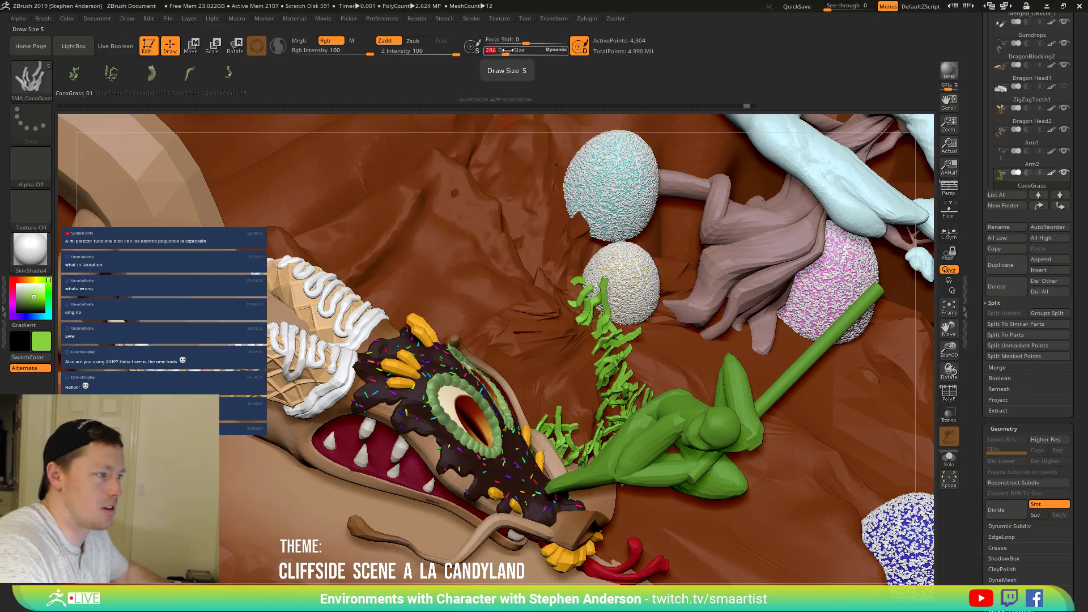
{"action": "type", "text": "750"}
{"action": "key", "text": "Return"}
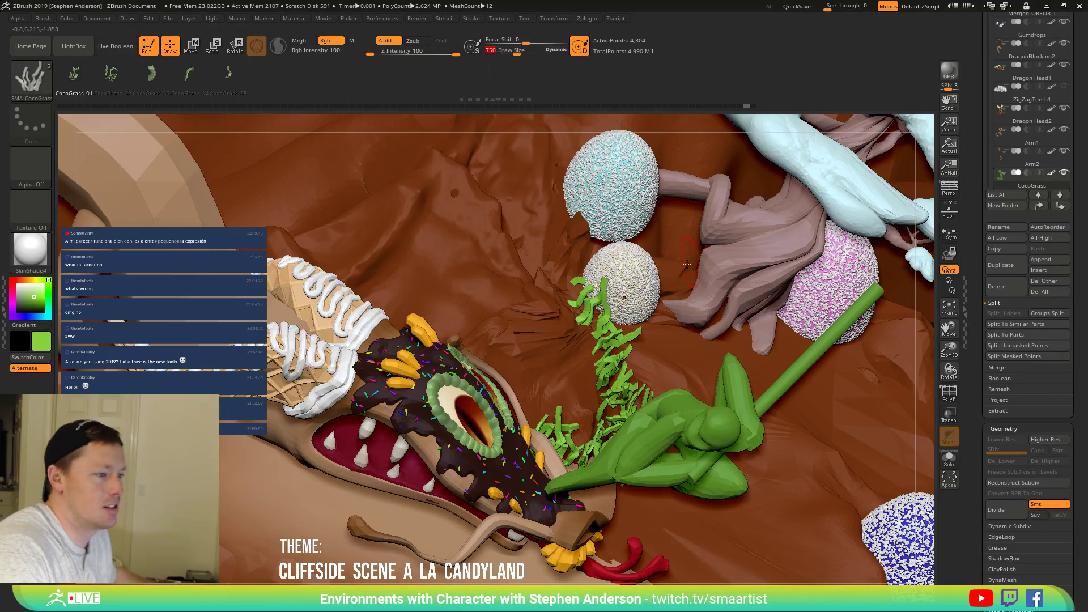
{"action": "left_click_drag", "start_coordinate": [664, 334], "coordinate": [664, 336]}
{"action": "mouse_move", "coordinate": [665, 335]}
{"action": "right_mouse_down"}
{"action": "mouse_move", "coordinate": [627, 328]}
{"action": "mouse_move", "coordinate": [668, 314]}
{"action": "mouse_move", "coordinate": [647, 296]}
{"action": "mouse_move", "coordinate": [646, 309]}
{"action": "right_mouse_up"}
{"action": "left_click", "coordinate": [678, 323]}
Scale the inserted grass cluster up with the gizmo beside the white gumdrop and clear the mask from the remaining grass.
{"action": "key", "text": "e"}
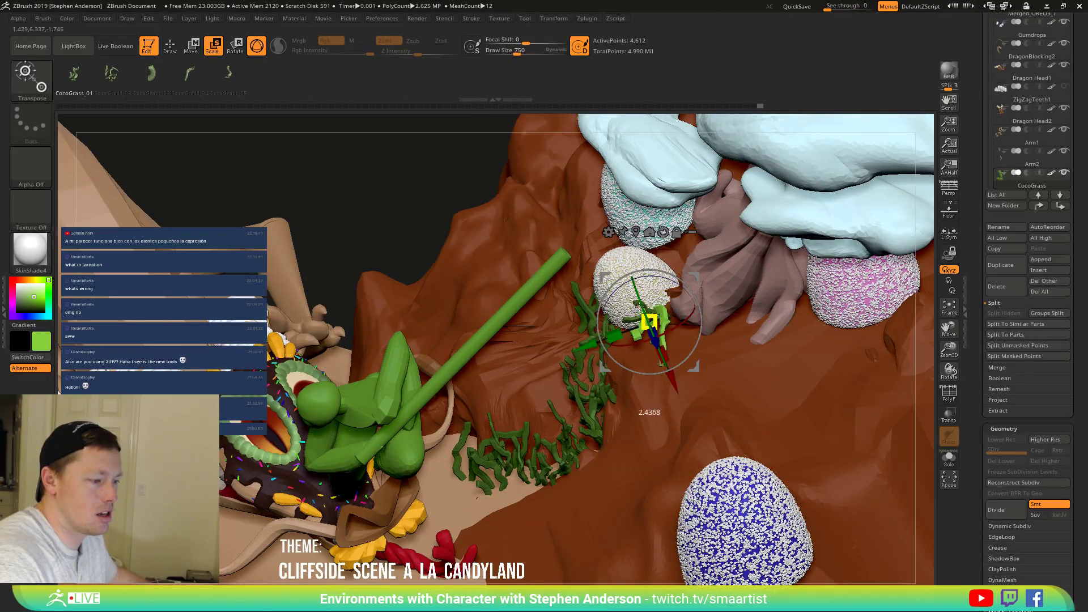
{"action": "left_click_drag", "start_coordinate": [641, 305], "coordinate": [666, 308]}
{"action": "mouse_move", "coordinate": [700, 304]}
{"action": "right_mouse_down"}
{"action": "mouse_move", "coordinate": [724, 287]}
{"action": "mouse_move", "coordinate": [721, 274]}
{"action": "mouse_move", "coordinate": [702, 287]}
{"action": "right_mouse_up"}
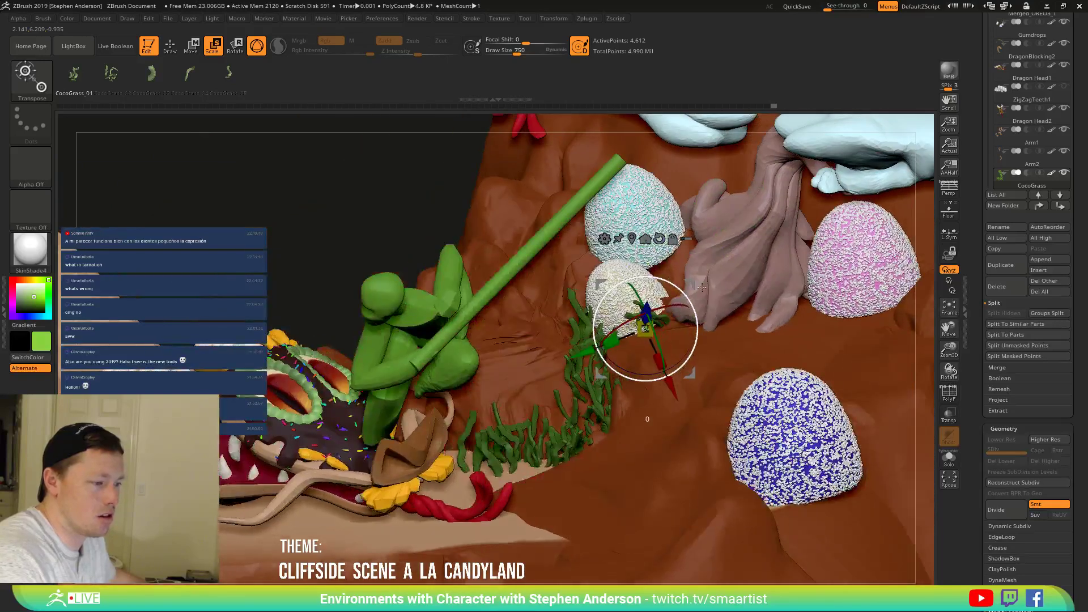
{"action": "right_click_drag", "start_coordinate": [777, 353], "coordinate": [777, 351]}
{"action": "right_click_drag", "start_coordinate": [461, 225], "coordinate": [337, 186], "text": "ctrl"}
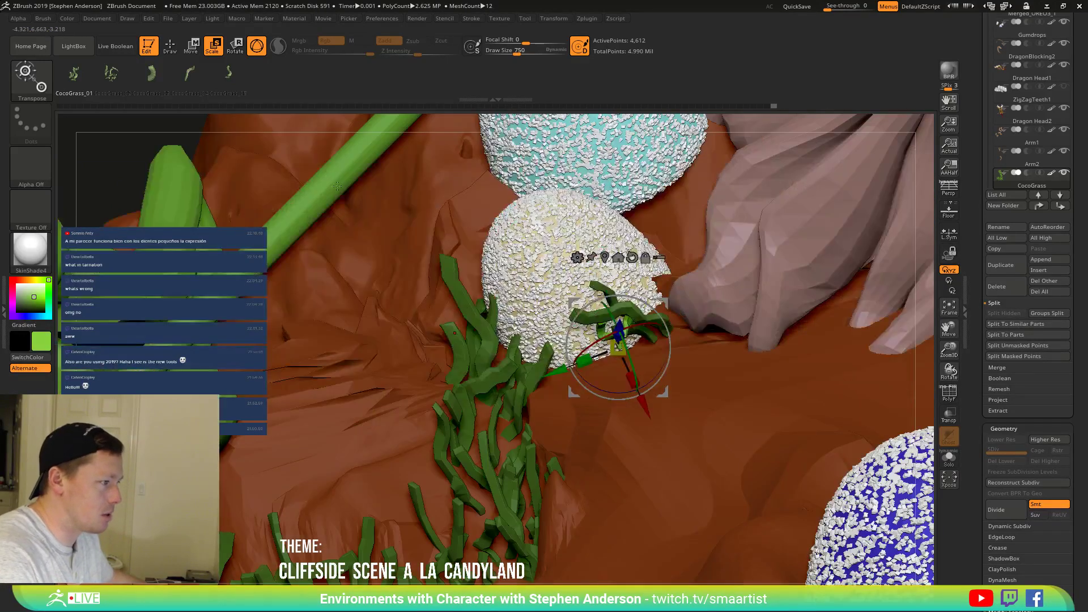
{"action": "left_click", "coordinate": [99, 150], "text": "ctrl"}
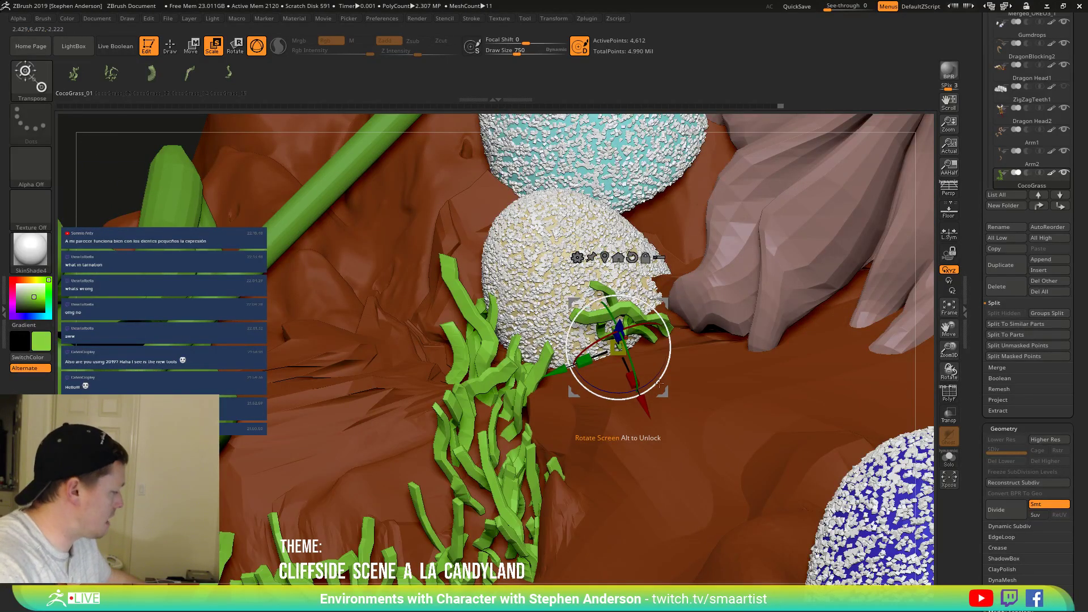
Spread the new cluster's strands around the white gumdrop's base towards the tree roots with the Move Topological brush.
{"action": "key", "text": "q"}
{"action": "key", "text": "b"}
{"action": "key", "text": "m"}
{"action": "key", "text": "t"}
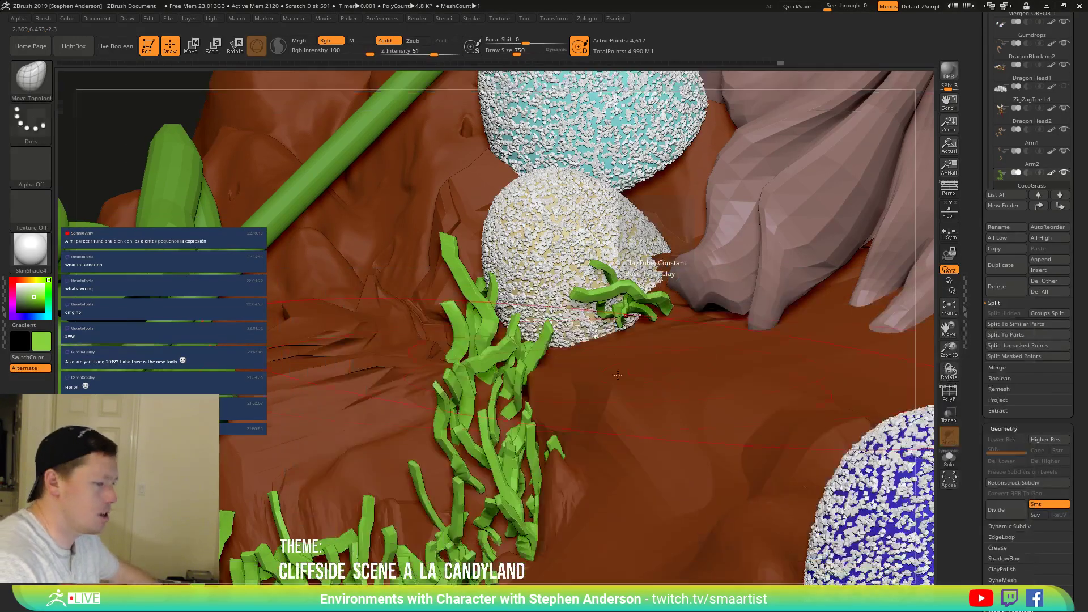
{"action": "left_click_drag", "start_coordinate": [634, 293], "coordinate": [652, 271]}
{"action": "mouse_move", "coordinate": [612, 309]}
{"action": "left_mouse_down"}
{"action": "mouse_move", "coordinate": [588, 340]}
{"action": "mouse_move", "coordinate": [653, 335]}
{"action": "mouse_move", "coordinate": [623, 320]}
{"action": "left_mouse_up"}
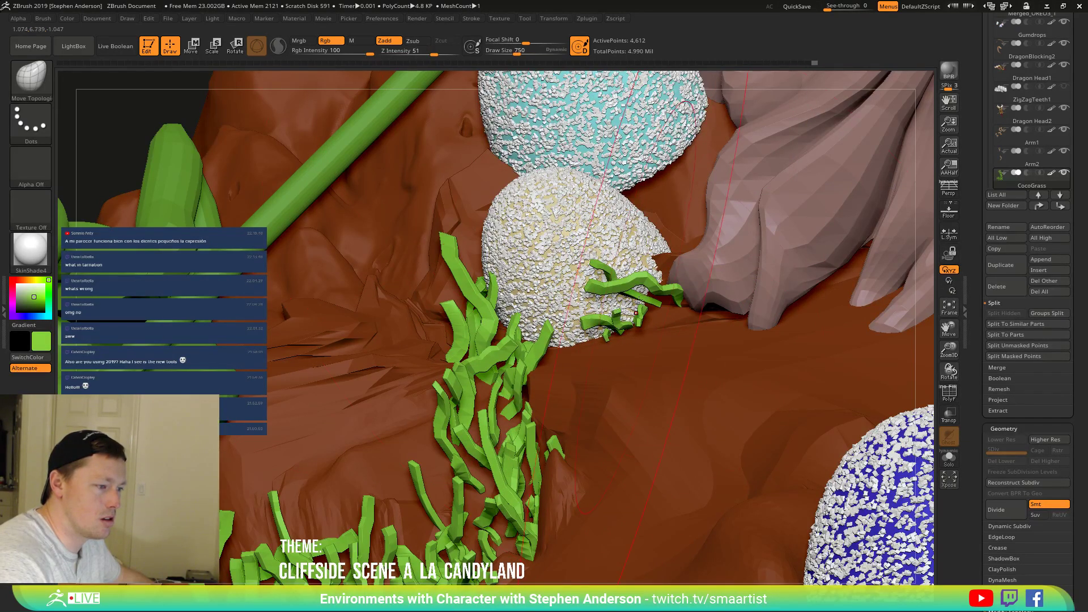
{"action": "mouse_move", "coordinate": [647, 304]}
{"action": "left_mouse_down"}
{"action": "mouse_move", "coordinate": [679, 293]}
{"action": "mouse_move", "coordinate": [667, 283]}
{"action": "left_mouse_up"}
{"action": "right_click_drag", "start_coordinate": [651, 320], "coordinate": [683, 338]}
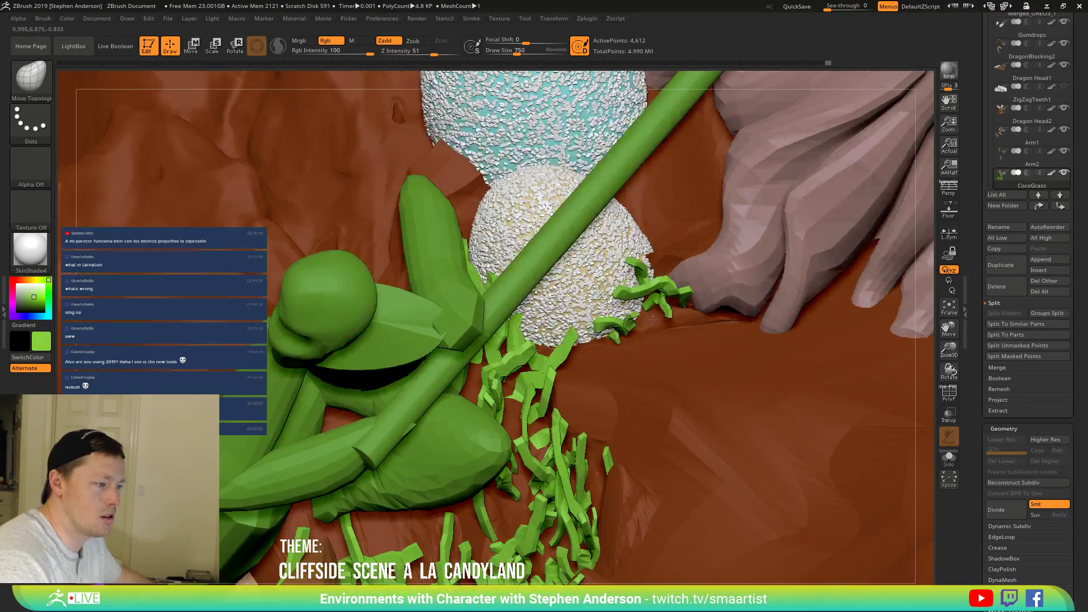
Insert a CocoGrass_02 cluster at the base of the tree roots with the SMA_CocoGrass brush.
{"action": "right_click_drag", "start_coordinate": [624, 256], "coordinate": [620, 192], "text": "ctrl"}
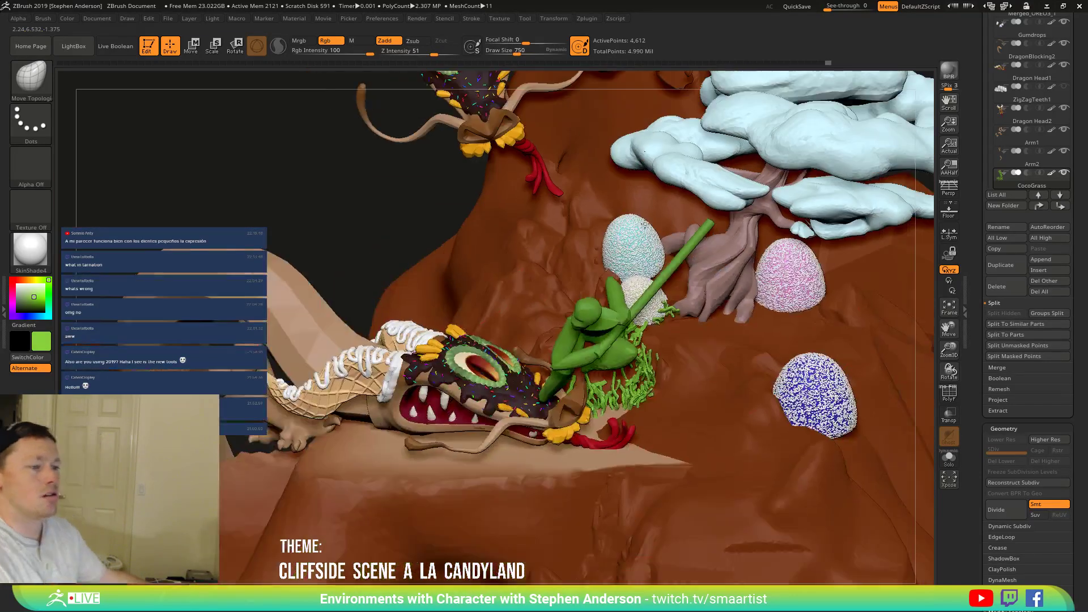
{"action": "right_click_drag", "start_coordinate": [681, 324], "coordinate": [622, 360], "text": "alt"}
{"action": "left_click_drag", "start_coordinate": [622, 360], "coordinate": [615, 340]}
{"action": "key", "text": "b"}
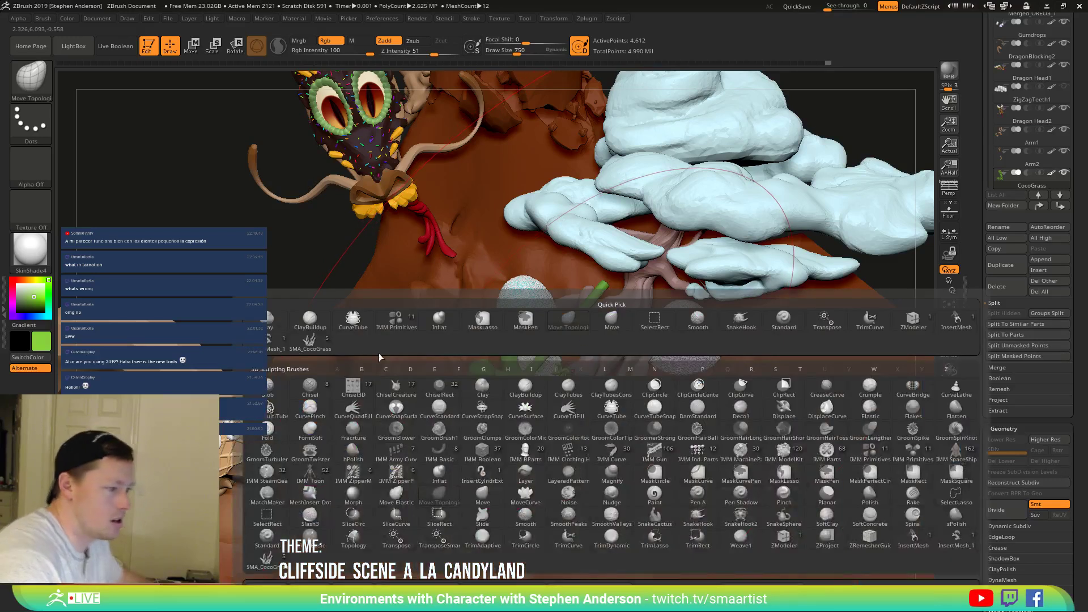
{"action": "left_click", "coordinate": [309, 341]}
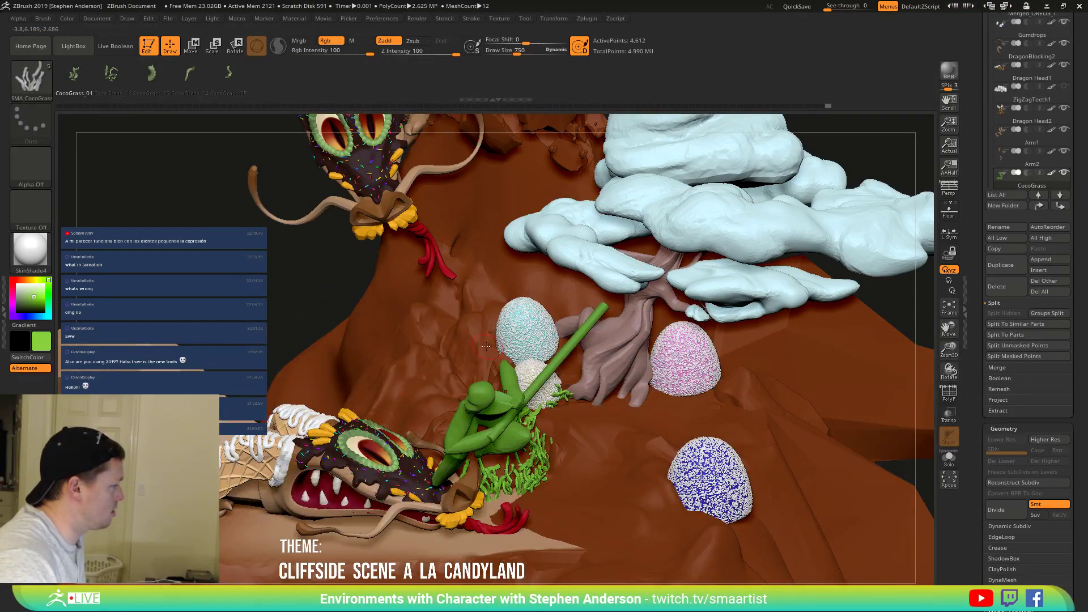
{"action": "right_click_drag", "start_coordinate": [662, 380], "coordinate": [588, 361]}
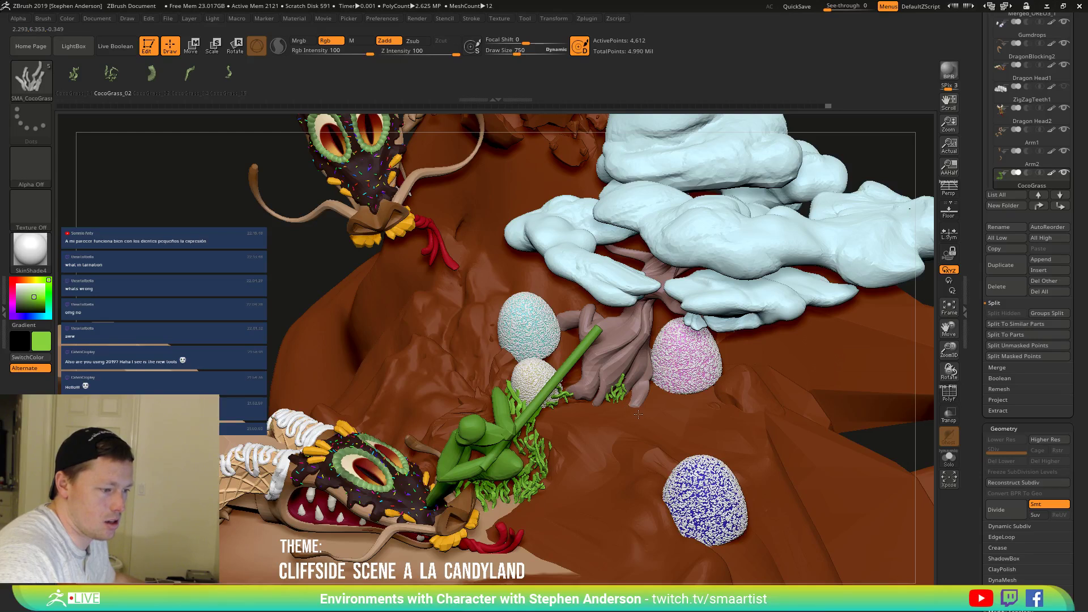
Adjust the size and placement of the new grass cluster at the tree roots with the gizmo.
{"action": "key", "text": "e"}
{"action": "left_click_drag", "start_coordinate": [647, 403], "coordinate": [602, 425]}
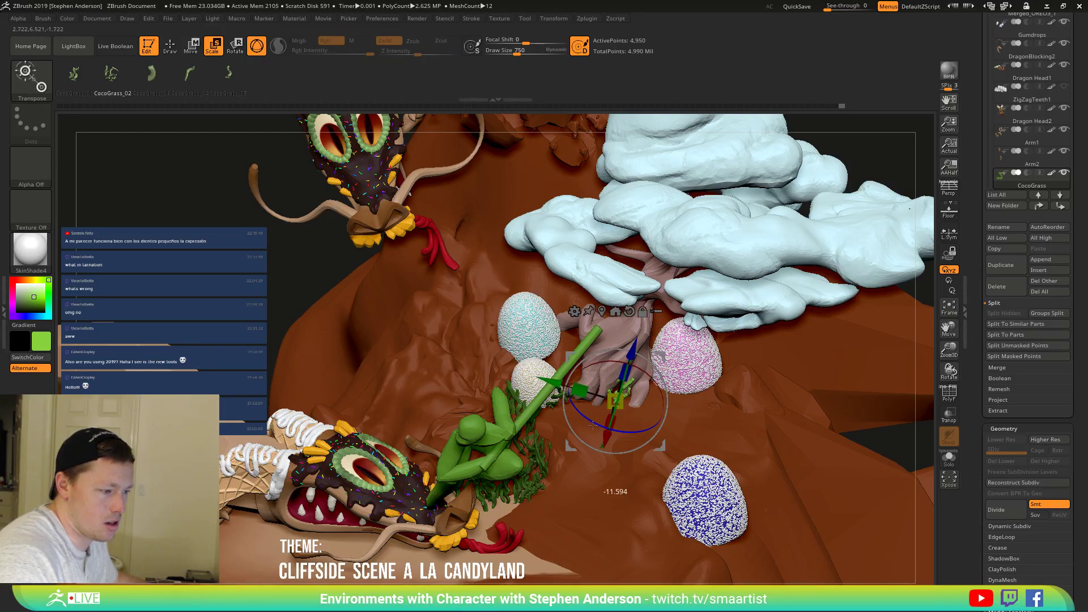
{"action": "mouse_move", "coordinate": [626, 371]}
{"action": "left_mouse_down"}
{"action": "mouse_move", "coordinate": [622, 385]}
{"action": "mouse_move", "coordinate": [708, 397]}
{"action": "left_mouse_up"}
{"action": "key", "text": "q"}
Insert a CocoGrass_02 cluster between the outer tree root and the pink gumdrop.
{"action": "mouse_move", "coordinate": [709, 399]}
{"action": "right_mouse_down"}
{"action": "mouse_move", "coordinate": [647, 393]}
{"action": "mouse_move", "coordinate": [685, 416]}
{"action": "right_mouse_up"}
{"action": "right_click_drag", "start_coordinate": [715, 371], "coordinate": [705, 374], "text": "ctrl"}
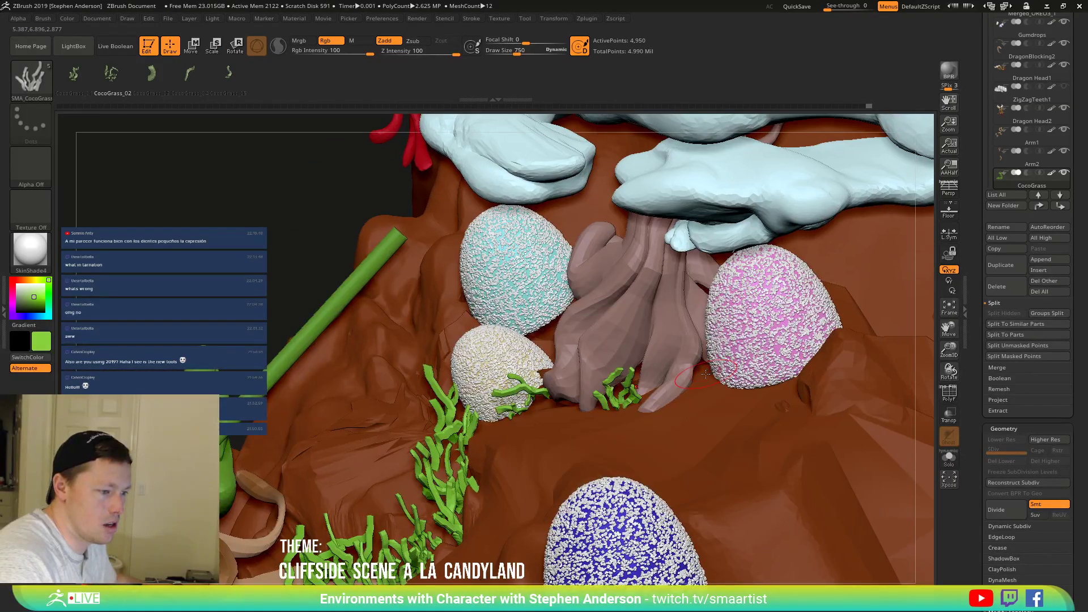
{"action": "left_click_drag", "start_coordinate": [706, 391], "coordinate": [704, 405]}
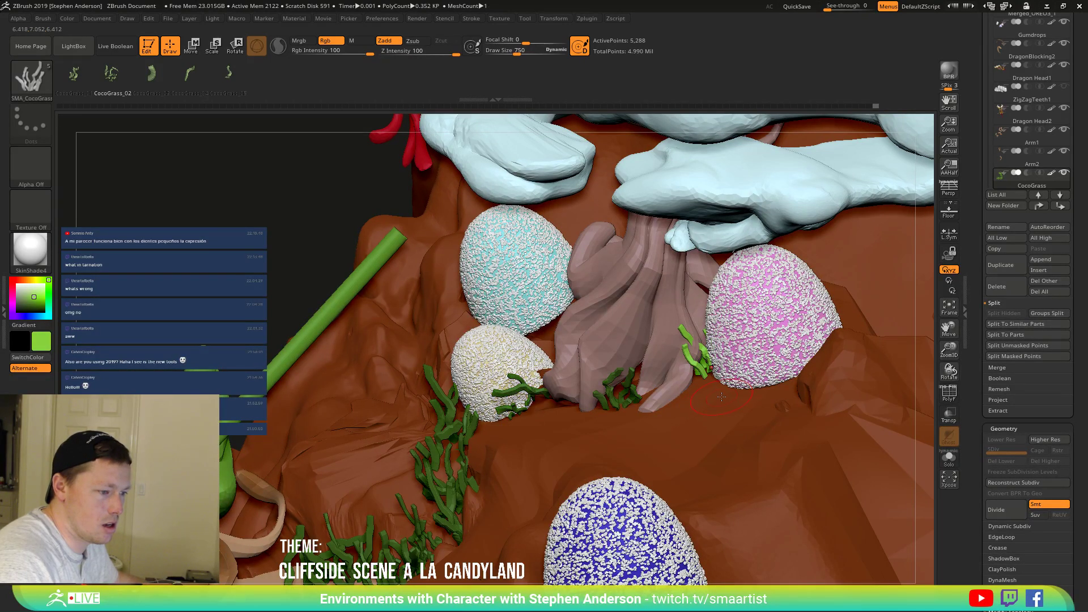
Move the new cluster out to the surface beside the pink gumdrop with the gizmo and clear the mask from the remaining grass.
{"action": "key", "text": "w"}
{"action": "right_click_drag", "start_coordinate": [773, 353], "coordinate": [801, 407]}
{"action": "left_click_drag", "start_coordinate": [638, 358], "coordinate": [653, 360]}
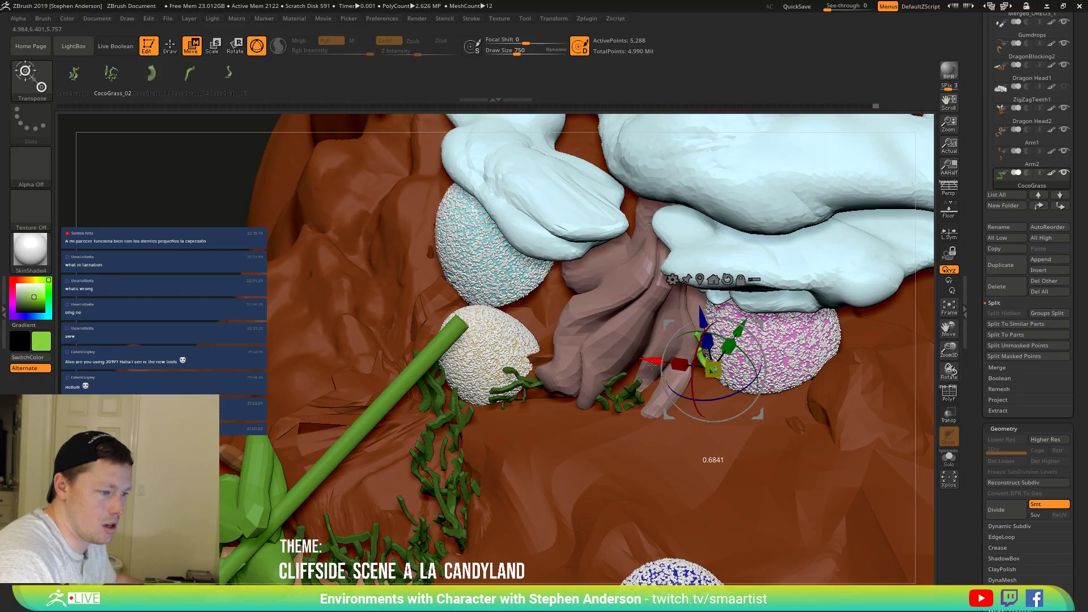
{"action": "mouse_move", "coordinate": [730, 344]}
{"action": "left_mouse_down"}
{"action": "mouse_move", "coordinate": [720, 357]}
{"action": "mouse_move", "coordinate": [747, 350]}
{"action": "left_mouse_up"}
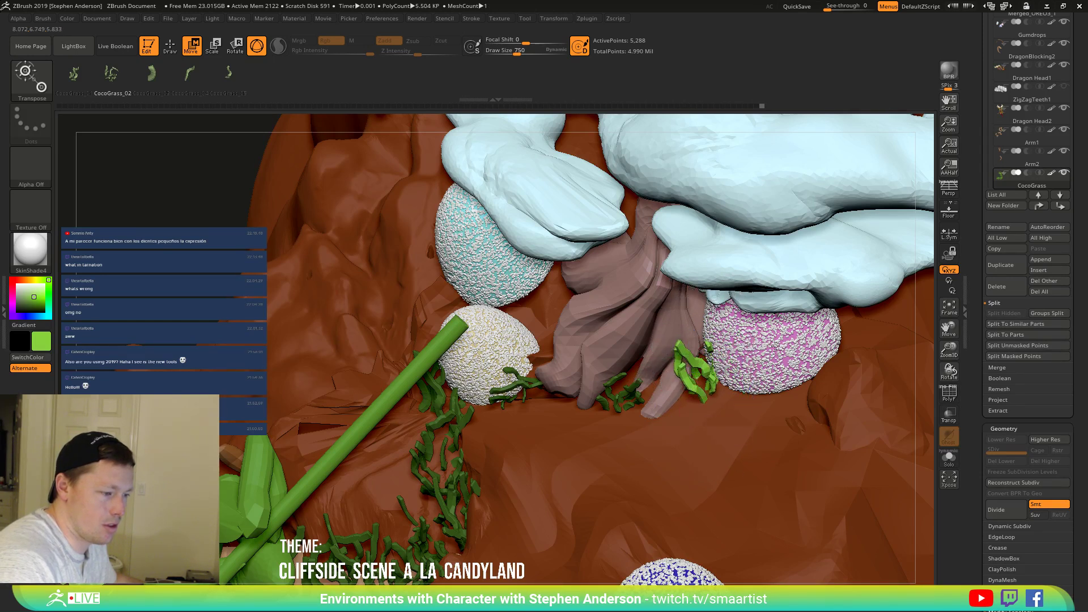
{"action": "mouse_move", "coordinate": [776, 344]}
{"action": "right_mouse_down"}
{"action": "mouse_move", "coordinate": [784, 301]}
{"action": "mouse_move", "coordinate": [768, 309]}
{"action": "right_mouse_up"}
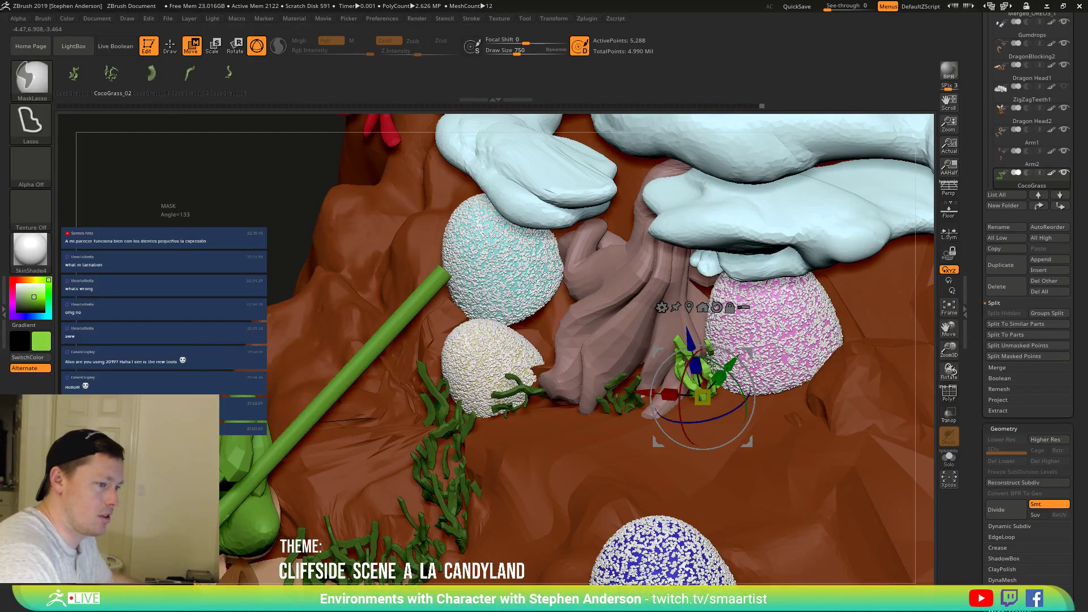
{"action": "left_click_drag", "start_coordinate": [768, 308], "coordinate": [754, 326], "text": "ctrl"}
Insert another CocoGrass_02 cluster beside the outer tree root and nudge it against the root with the Move brush at draw size 175.
{"action": "key", "text": "q"}
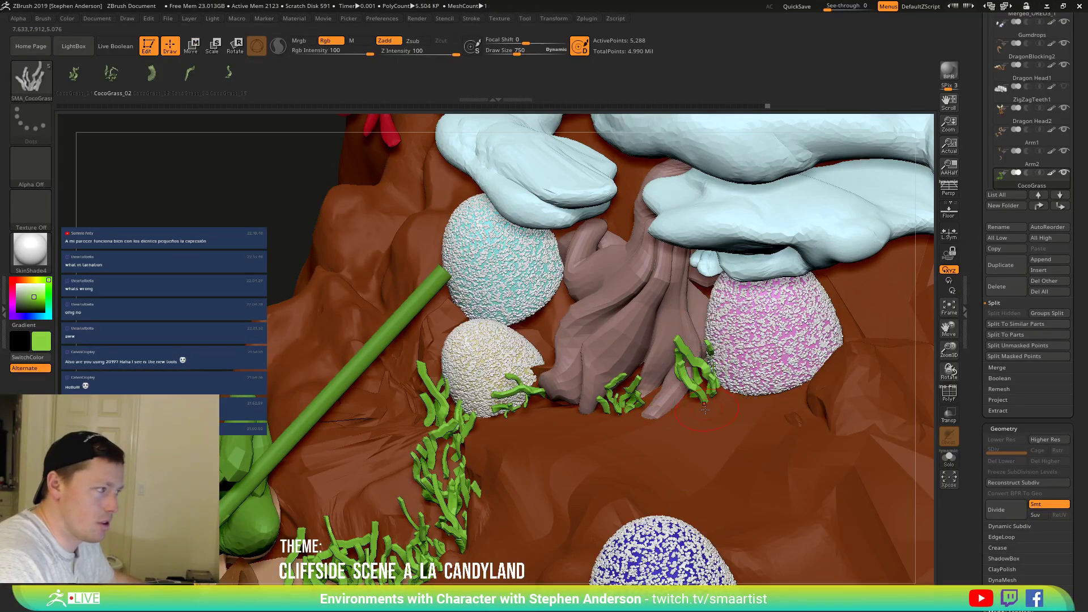
{"action": "left_click_drag", "start_coordinate": [689, 411], "coordinate": [703, 428]}
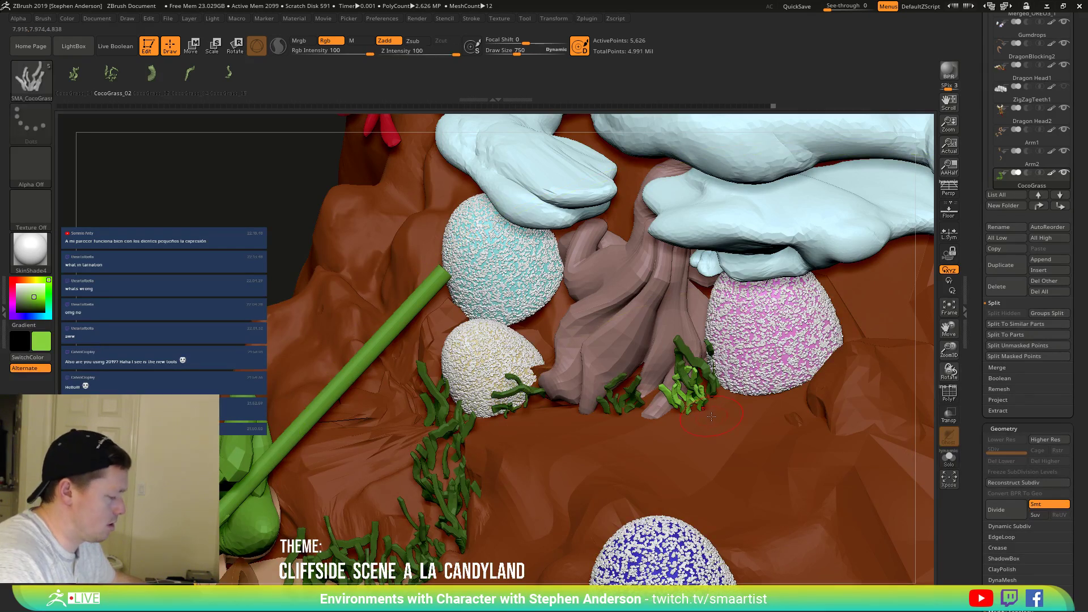
{"action": "key", "text": "b"}
{"action": "key", "text": "m"}
{"action": "key", "text": "v"}
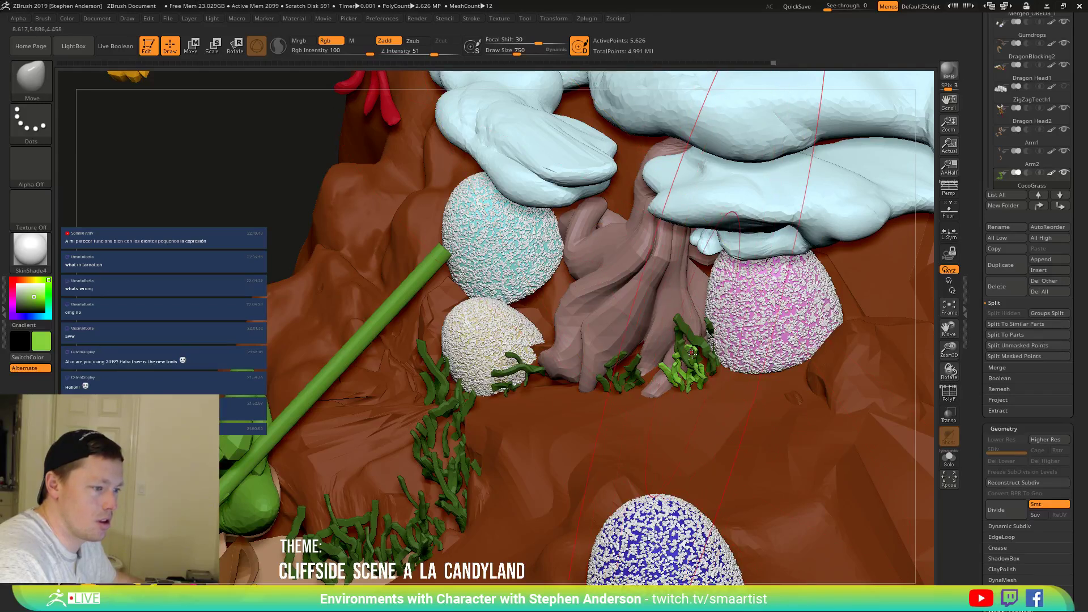
{"action": "key", "text": "s"}
{"action": "left_click_drag", "start_coordinate": [691, 354], "coordinate": [657, 366]}
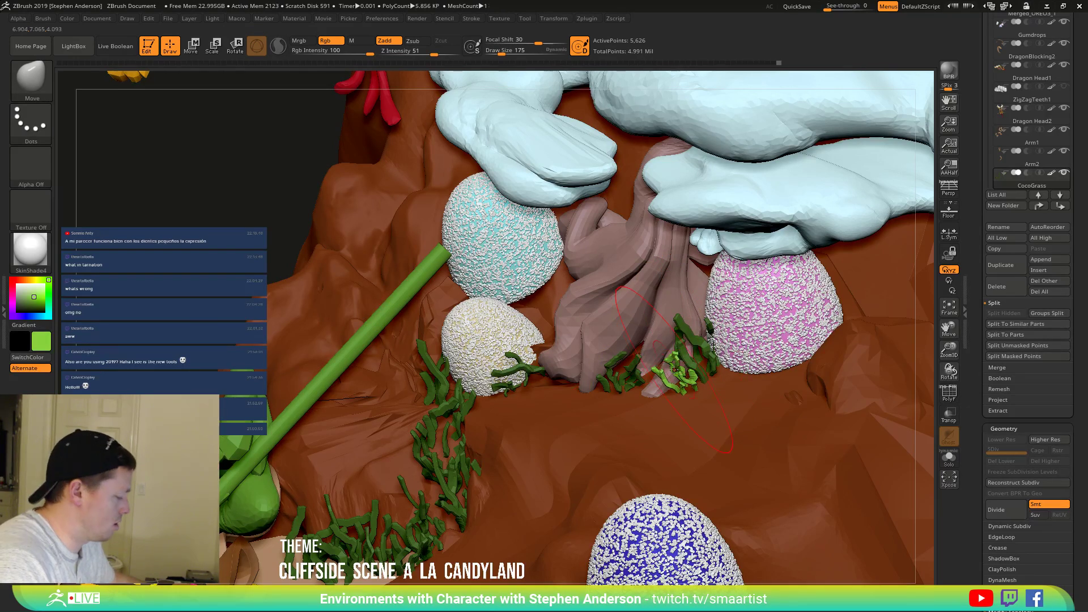
Return to the SMA_CocoGrass brush at draw size 750 and insert a CocoGrass_02 cluster at the pink gumdrop's base, on the side away from the tree.
{"action": "key", "text": "b"}
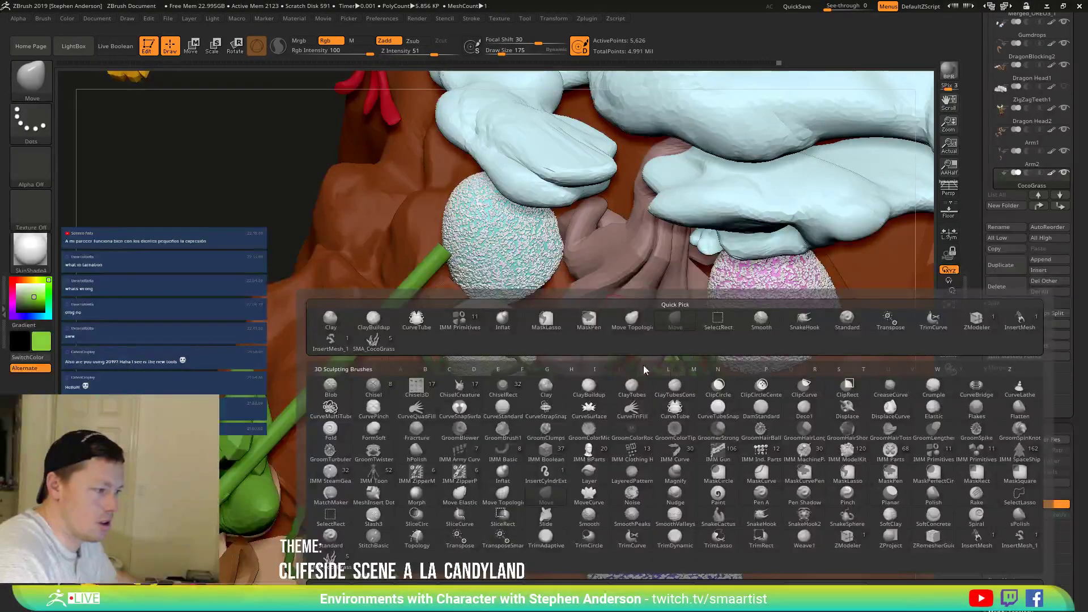
{"action": "left_click", "coordinate": [373, 341]}
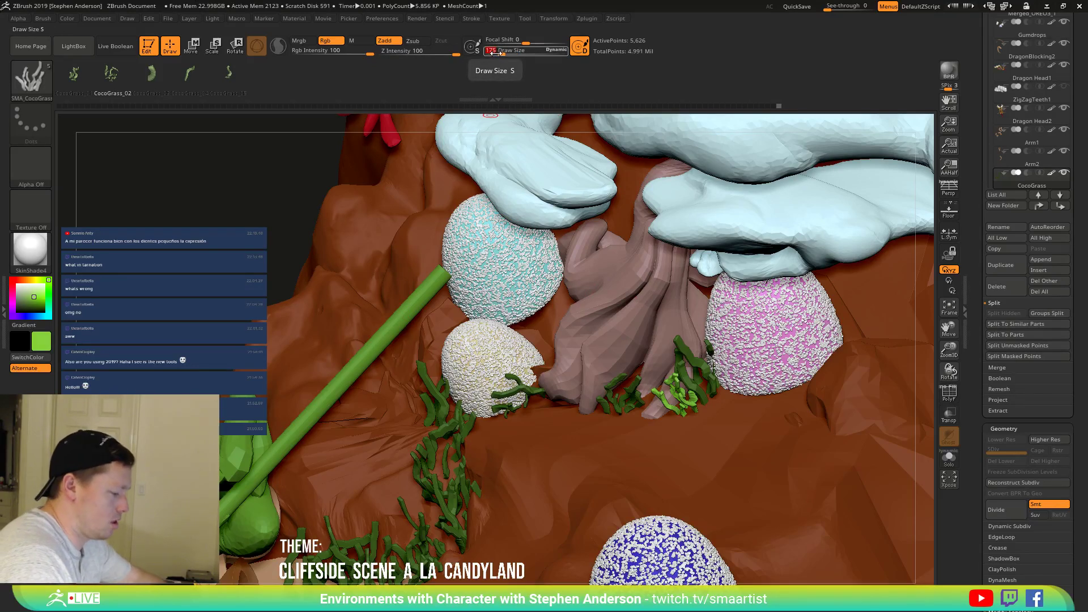
{"action": "left_click_drag", "start_coordinate": [499, 55], "coordinate": [504, 60]}
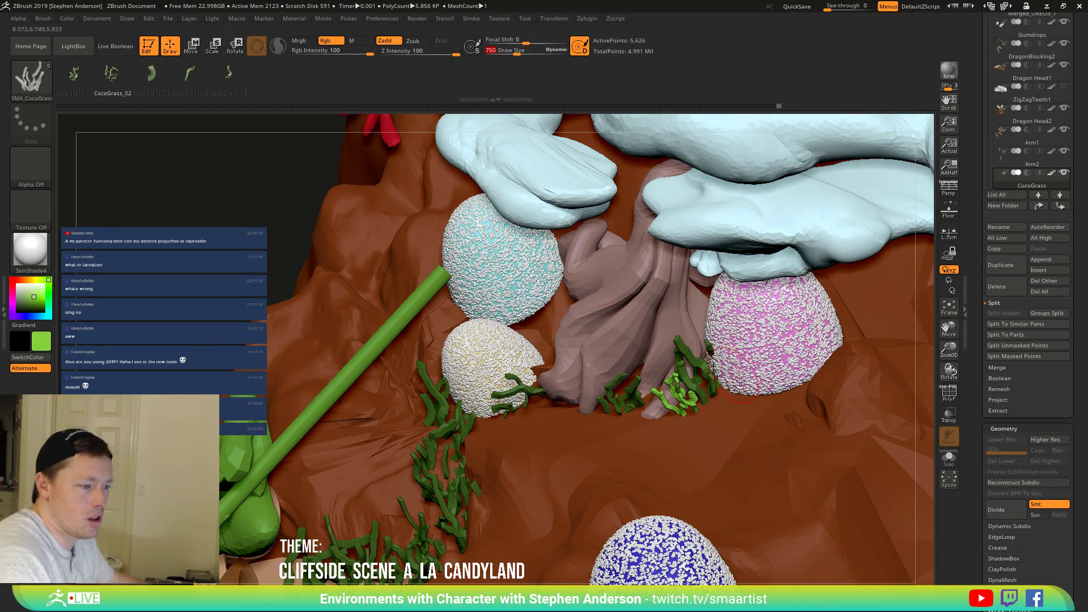
{"action": "right_click_drag", "start_coordinate": [746, 406], "coordinate": [823, 388]}
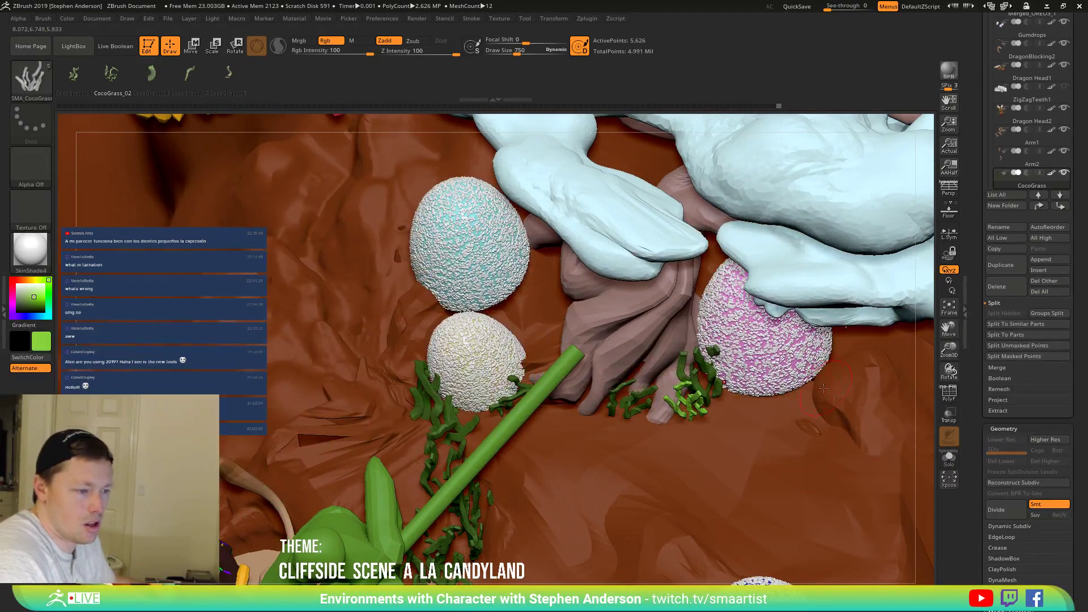
{"action": "left_click_drag", "start_coordinate": [805, 392], "coordinate": [822, 432]}
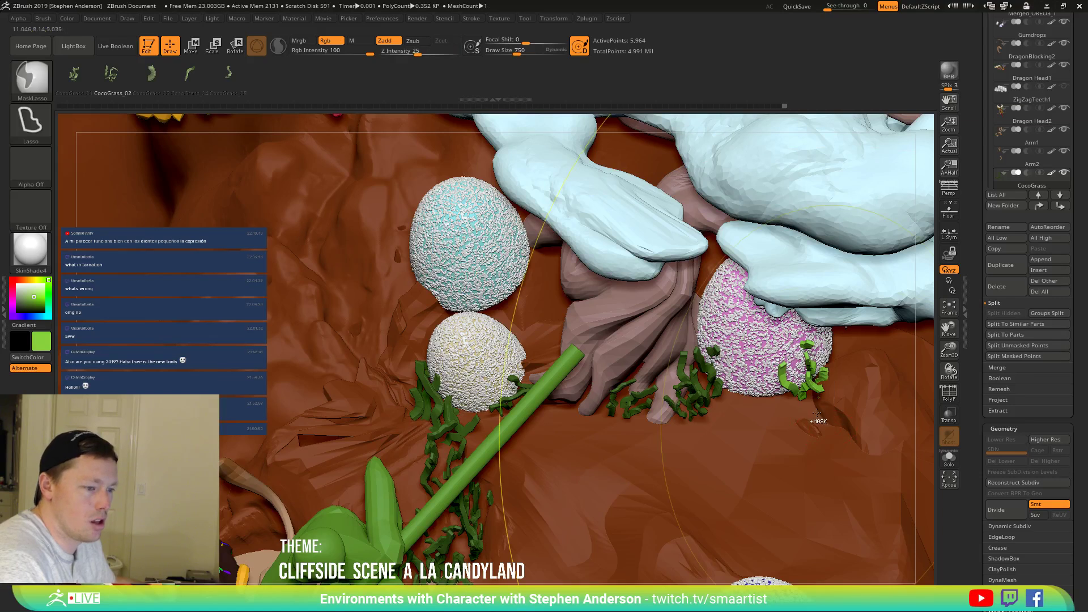
{"action": "key", "text": "ctrl+z"}
{"action": "left_click_drag", "start_coordinate": [807, 416], "coordinate": [817, 432]}
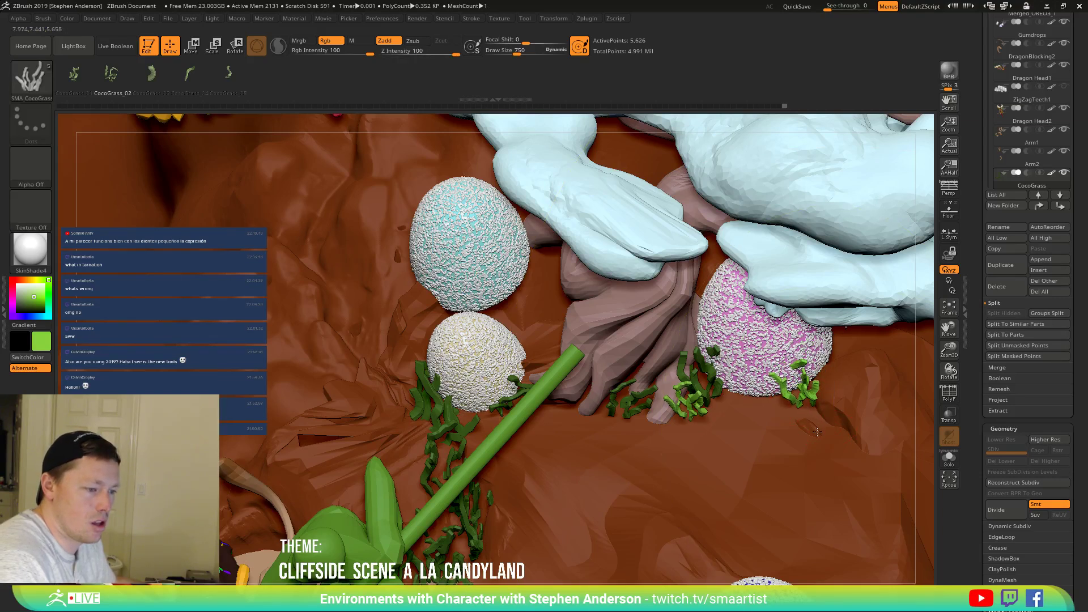
Insert CocoGrass_01 clusters at the outer base of the pink gumdrop and beside the cyan and white gumdrops.
{"action": "left_click", "coordinate": [72, 77]}
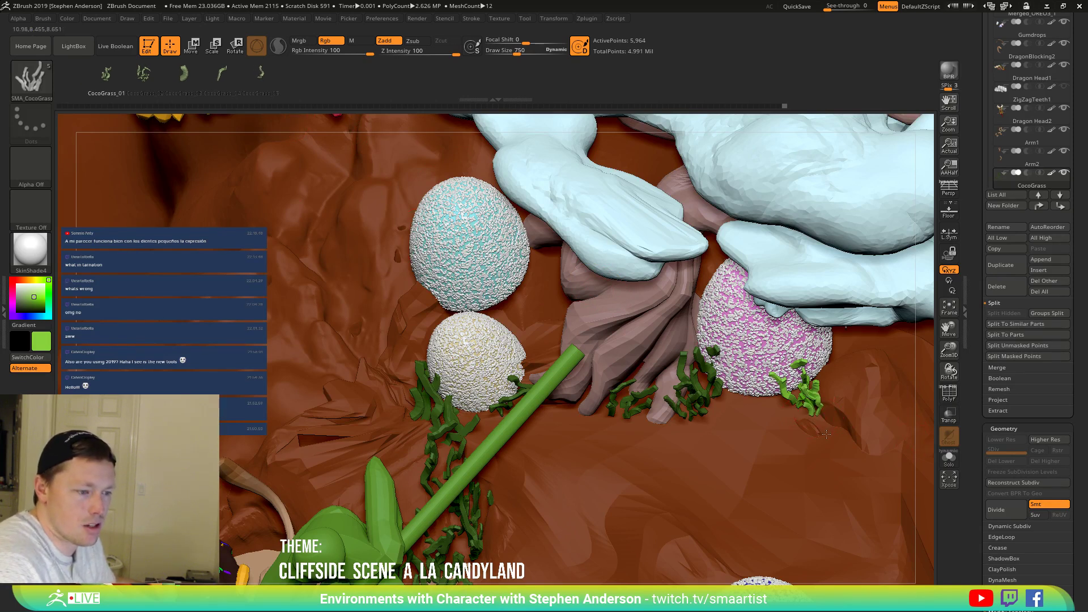
{"action": "right_click_drag", "start_coordinate": [839, 437], "coordinate": [839, 406]}
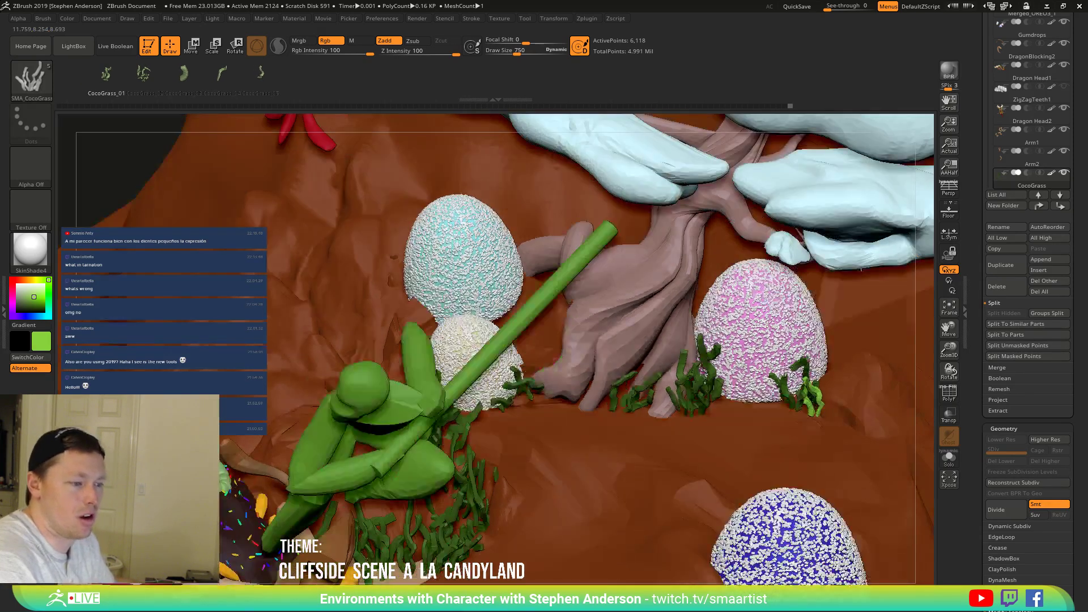
{"action": "right_click_drag", "start_coordinate": [788, 374], "coordinate": [700, 383], "text": "ctrl"}
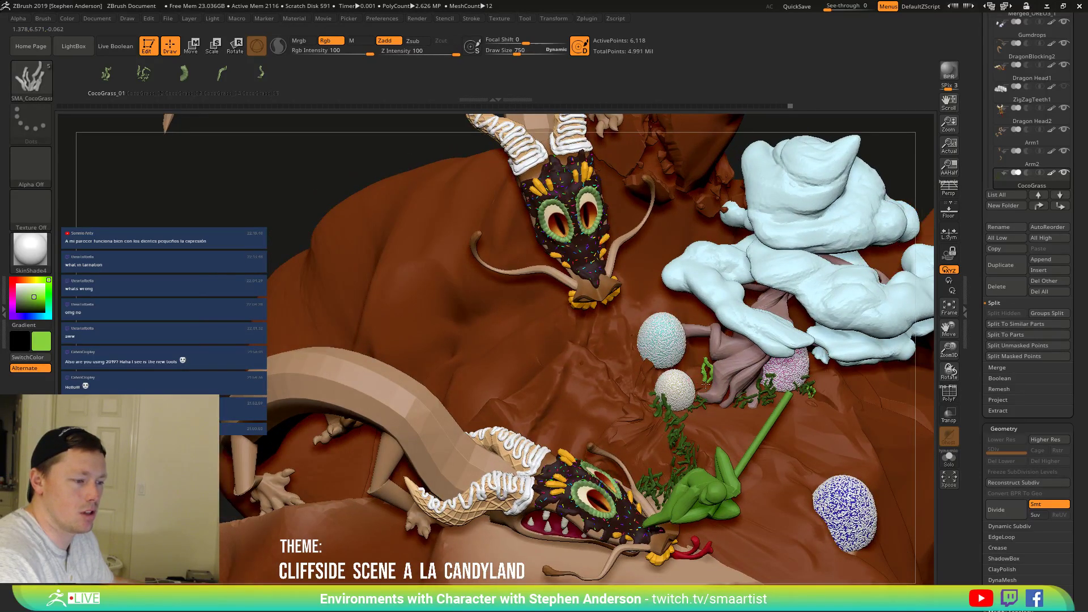
{"action": "left_click_drag", "start_coordinate": [705, 391], "coordinate": [701, 396]}
Insert a CocoGrass_02 cluster between the cyan gumdrop, the white gumdrop and the tree roots, redoing the first placement.
{"action": "left_click", "coordinate": [143, 73]}
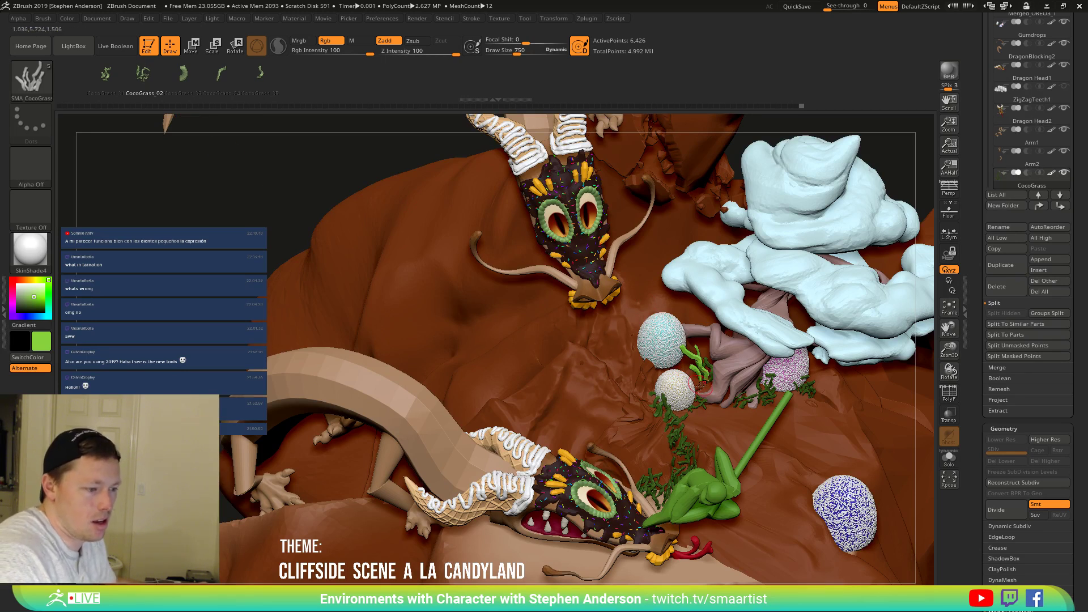
{"action": "left_click_drag", "start_coordinate": [701, 390], "coordinate": [731, 380]}
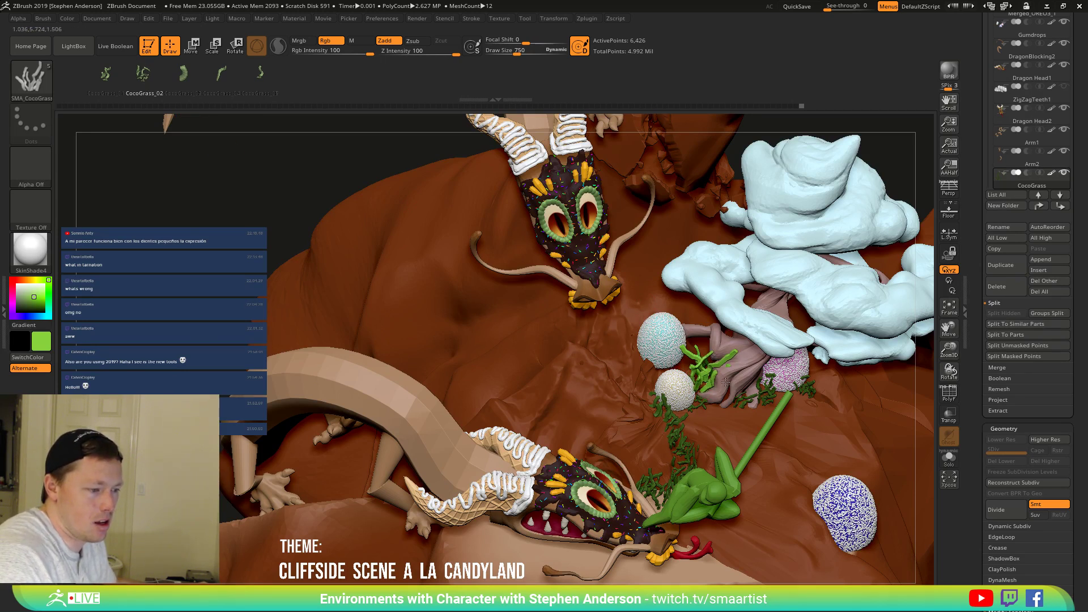
{"action": "key", "text": "ctrl+z"}
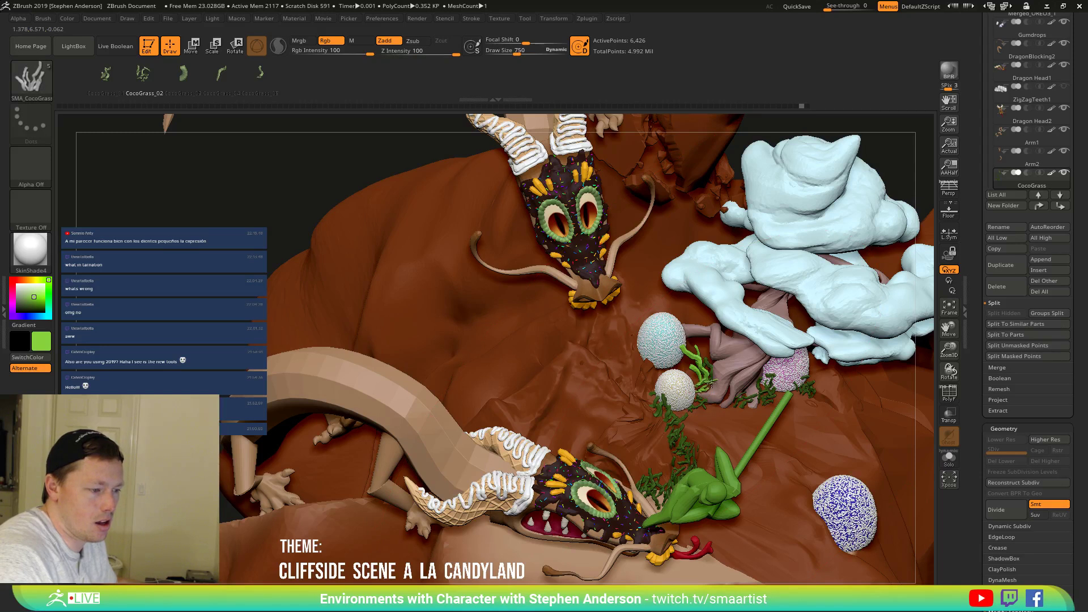
{"action": "left_click_drag", "start_coordinate": [704, 389], "coordinate": [718, 391]}
{"action": "right_click_drag", "start_coordinate": [695, 428], "coordinate": [674, 414]}
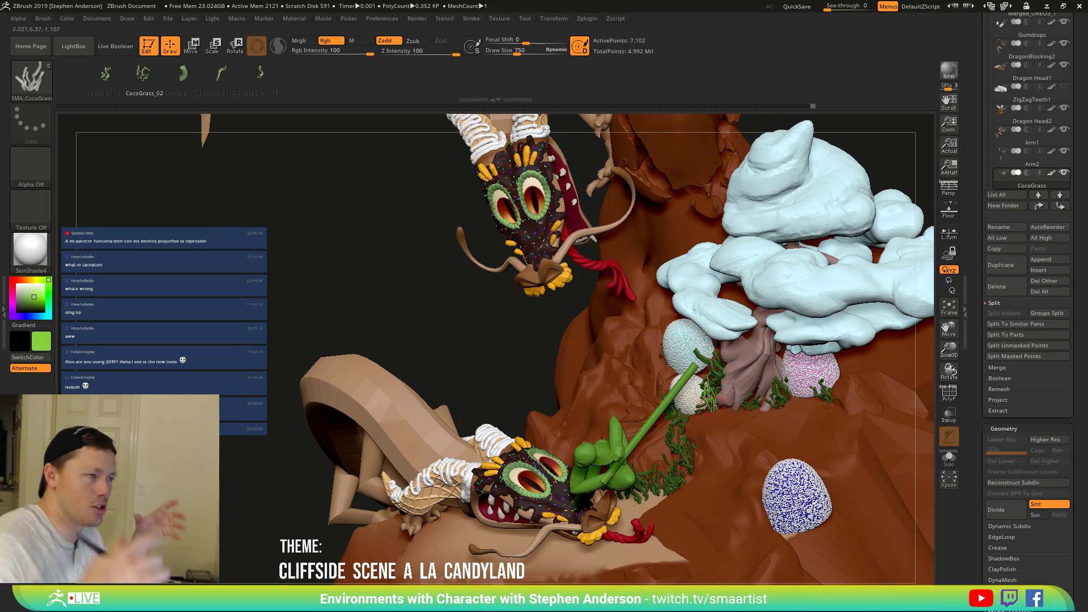
{"action": "left_click_drag", "start_coordinate": [706, 396], "coordinate": [711, 405]}
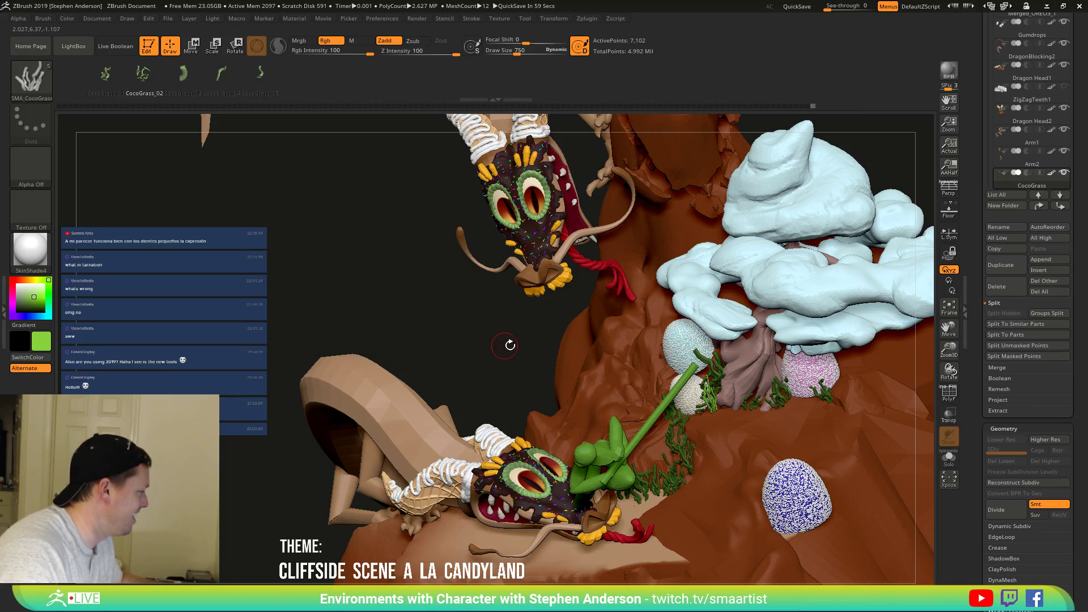
{"action": "key", "text": "ctrl+z"}
Insert CocoGrass_02 clusters on the white gumdrop's side away from the tree and along its base near the roots.
{"action": "right_click_drag", "start_coordinate": [651, 390], "coordinate": [694, 429]}
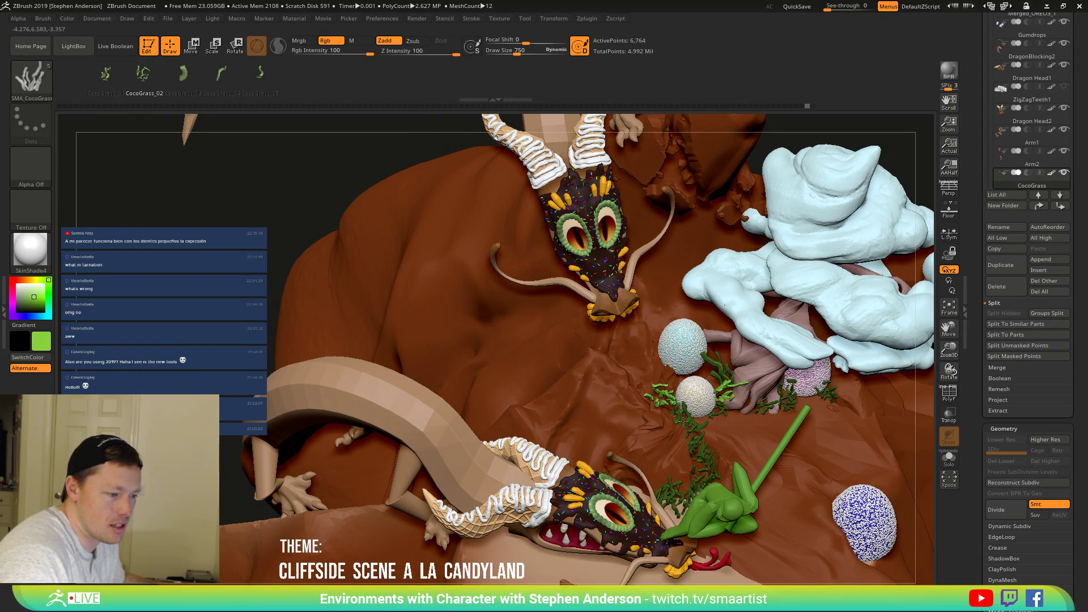
{"action": "right_click_drag", "start_coordinate": [683, 421], "coordinate": [643, 396]}
{"action": "left_click_drag", "start_coordinate": [657, 395], "coordinate": [668, 402]}
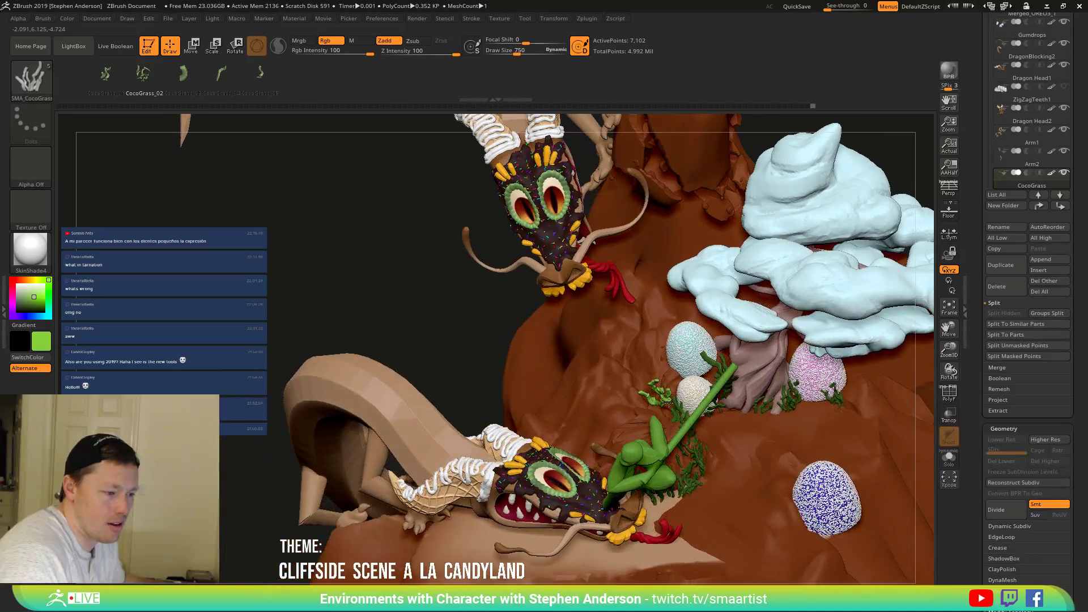
{"action": "right_click_drag", "start_coordinate": [669, 401], "coordinate": [717, 382]}
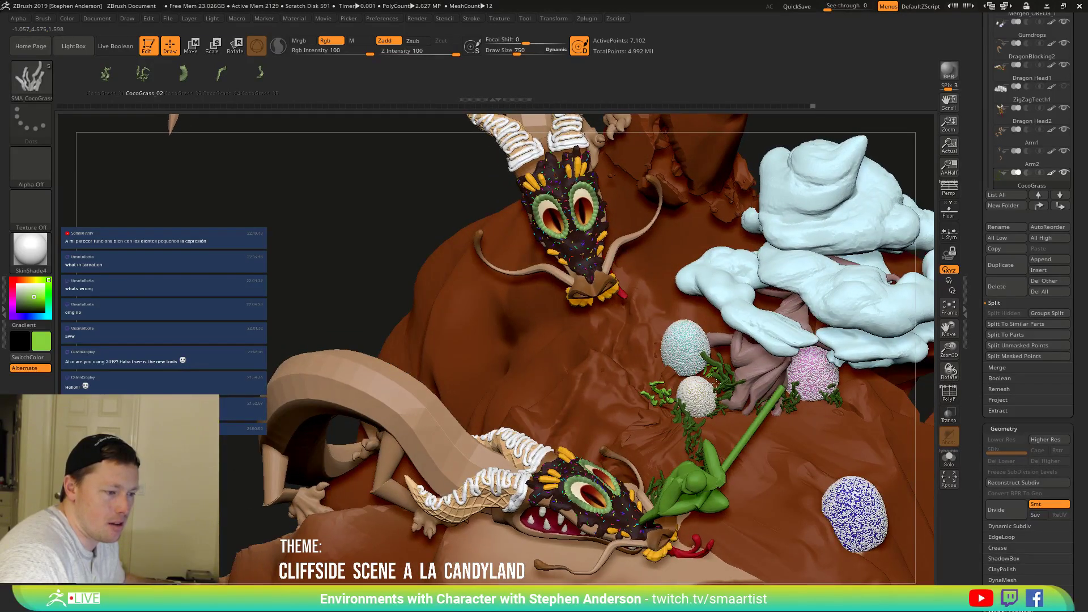
{"action": "left_click_drag", "start_coordinate": [719, 391], "coordinate": [730, 399]}
Switch to the Move Topological brush and examine the grass around the gumdrops and the whole cliffside from several angles.
{"action": "right_click_drag", "start_coordinate": [730, 399], "coordinate": [698, 404]}
{"action": "mouse_move", "coordinate": [764, 369]}
{"action": "right_mouse_down"}
{"action": "mouse_move", "coordinate": [728, 420]}
{"action": "mouse_move", "coordinate": [745, 413]}
{"action": "mouse_move", "coordinate": [735, 383]}
{"action": "mouse_move", "coordinate": [728, 437]}
{"action": "mouse_move", "coordinate": [725, 397]}
{"action": "right_mouse_up"}
{"action": "key", "text": "b"}
{"action": "key", "text": "m"}
{"action": "key", "text": "t"}
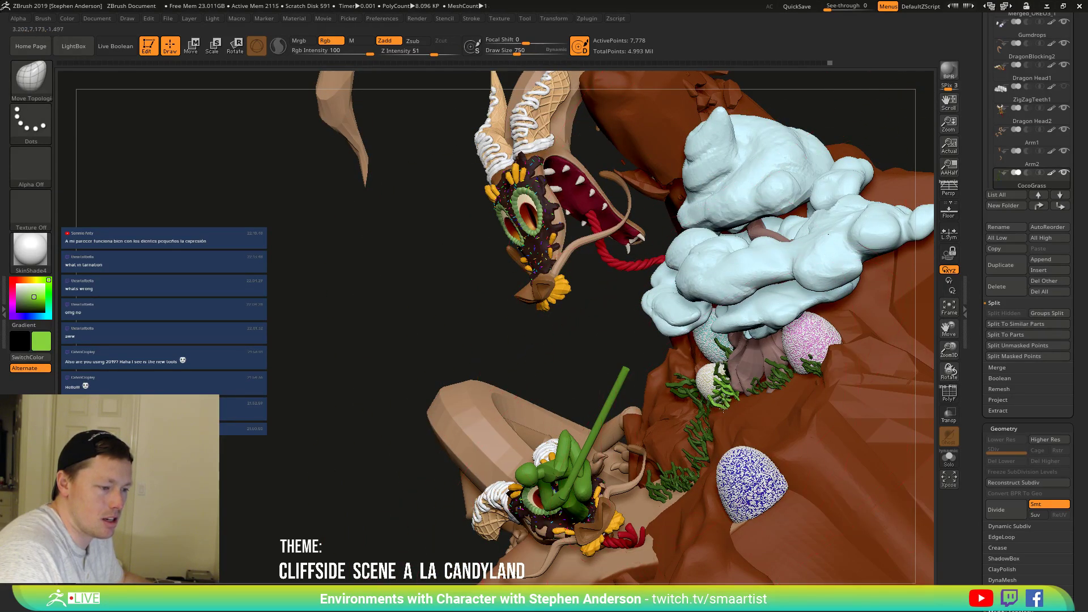
{"action": "mouse_move", "coordinate": [723, 409]}
{"action": "right_mouse_down"}
{"action": "mouse_move", "coordinate": [770, 407]}
{"action": "mouse_move", "coordinate": [738, 398]}
{"action": "mouse_move", "coordinate": [724, 409]}
{"action": "right_mouse_up"}
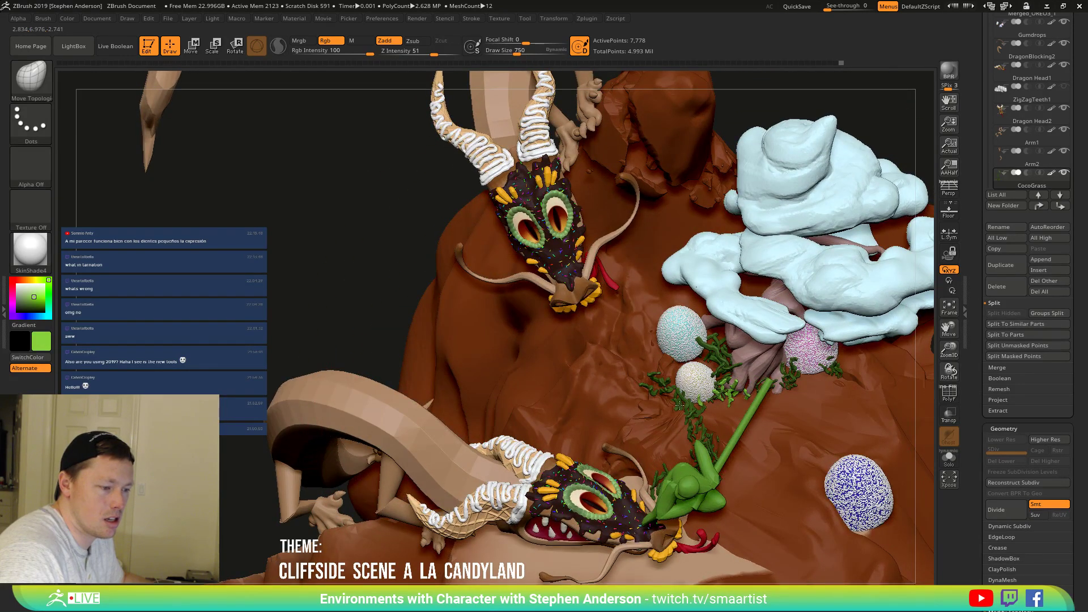
{"action": "right_click_drag", "start_coordinate": [679, 405], "coordinate": [672, 359]}
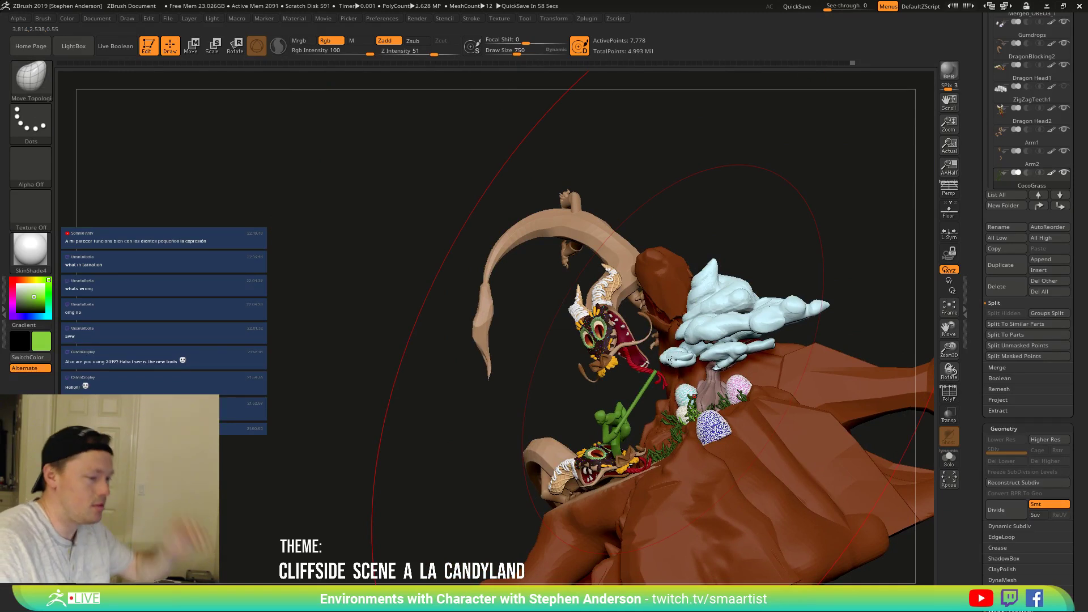
{"action": "right_click_drag", "start_coordinate": [671, 360], "coordinate": [656, 301]}
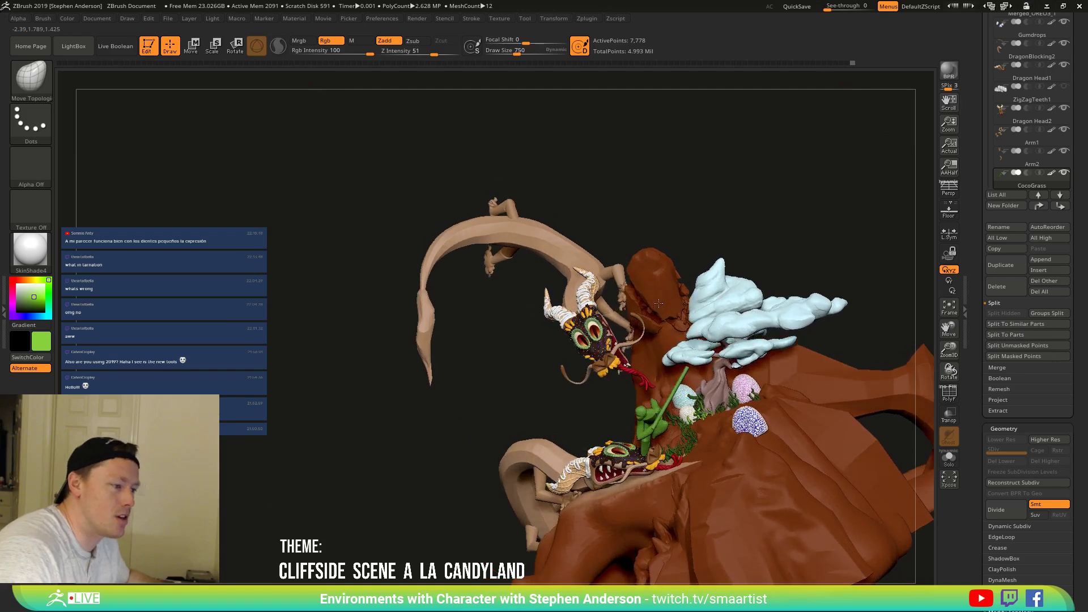
Insert a CocoGrass_02 cluster on the slope between the pink and blue-speckled gumdrops and nudge it into place with the transform gizmo.
{"action": "mouse_move", "coordinate": [545, 451]}
{"action": "right_mouse_down", "text": "alt"}
{"action": "mouse_move", "coordinate": [592, 411]}
{"action": "mouse_move", "coordinate": [605, 419]}
{"action": "right_mouse_up", "text": "alt"}
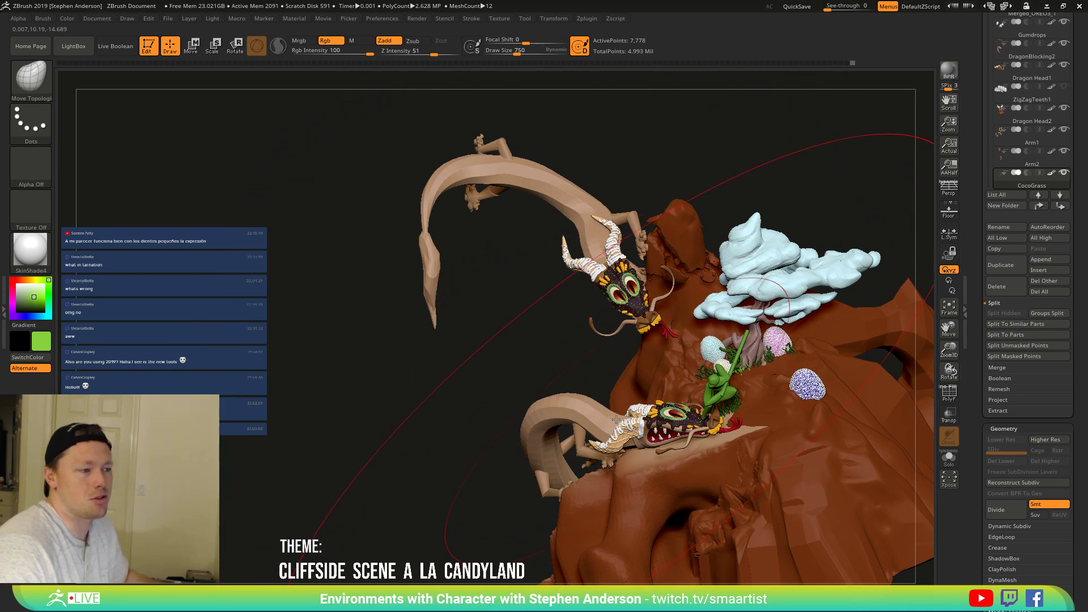
{"action": "mouse_move", "coordinate": [677, 429]}
{"action": "right_mouse_down"}
{"action": "mouse_move", "coordinate": [762, 408]}
{"action": "mouse_move", "coordinate": [772, 428]}
{"action": "mouse_move", "coordinate": [842, 369]}
{"action": "mouse_move", "coordinate": [809, 366]}
{"action": "right_mouse_up"}
{"action": "key", "text": "b"}
{"action": "left_click", "coordinate": [410, 344]}
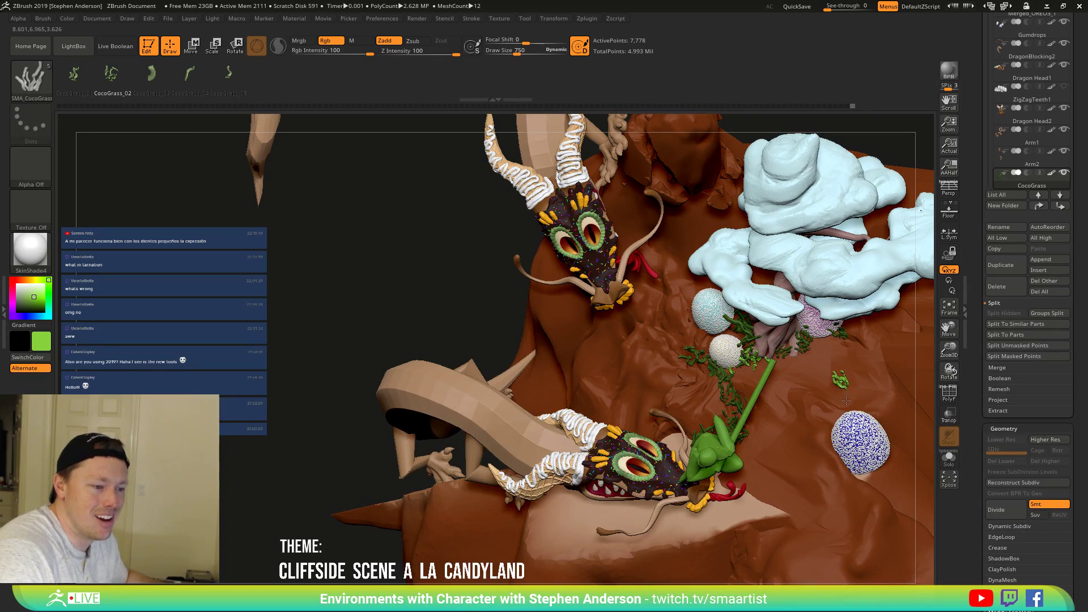
{"action": "left_click_drag", "start_coordinate": [846, 400], "coordinate": [847, 400]}
{"action": "right_click_drag", "start_coordinate": [847, 400], "coordinate": [808, 391]}
{"action": "key", "text": "w"}
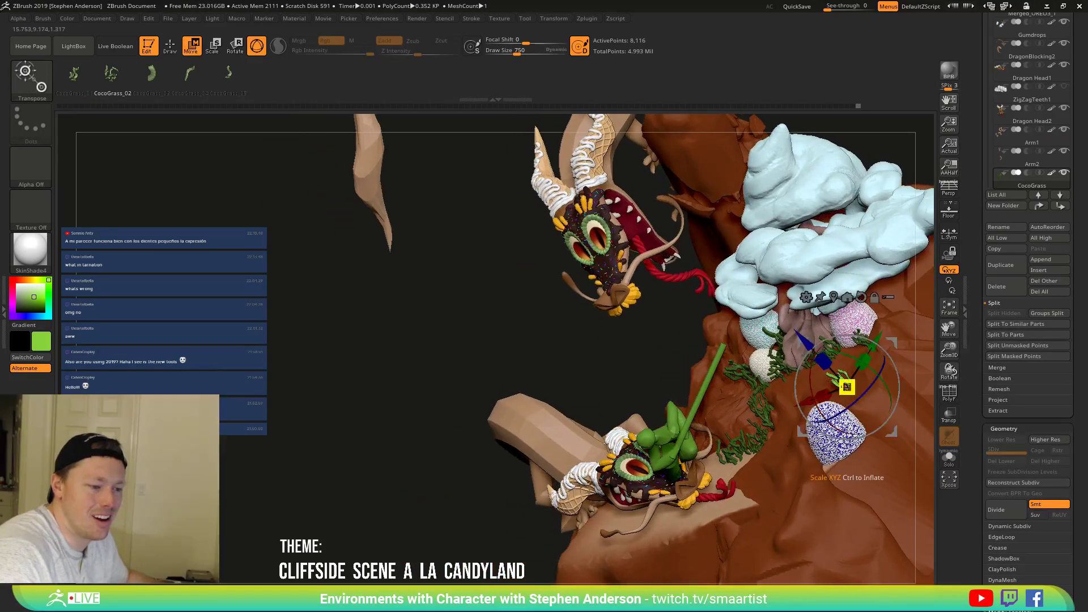
{"action": "left_click_drag", "start_coordinate": [893, 342], "coordinate": [895, 347]}
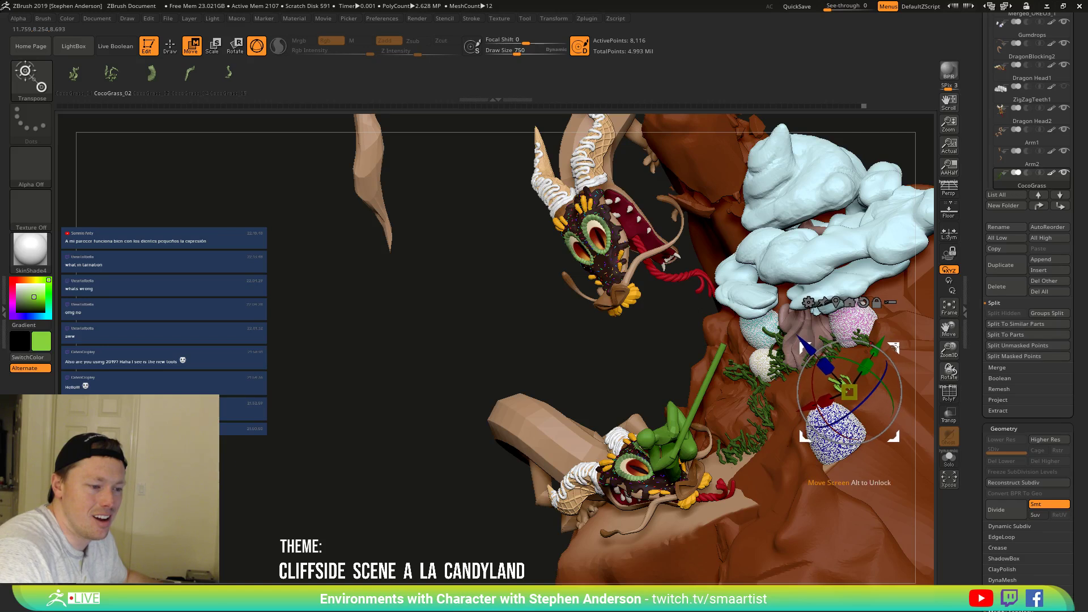
Add more CocoGrass_02 clusters along the slope from the pink gumdrop down toward the blue-speckled gumdrop.
{"action": "key", "text": "q"}
{"action": "right_click_drag", "start_coordinate": [796, 375], "coordinate": [838, 369]}
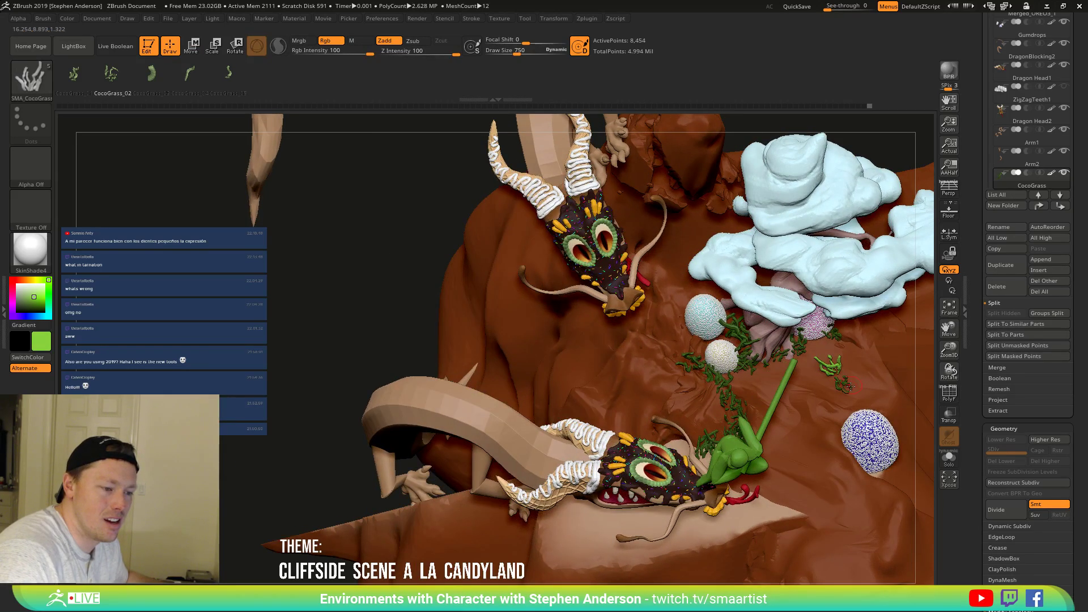
{"action": "left_click_drag", "start_coordinate": [873, 385], "coordinate": [846, 415]}
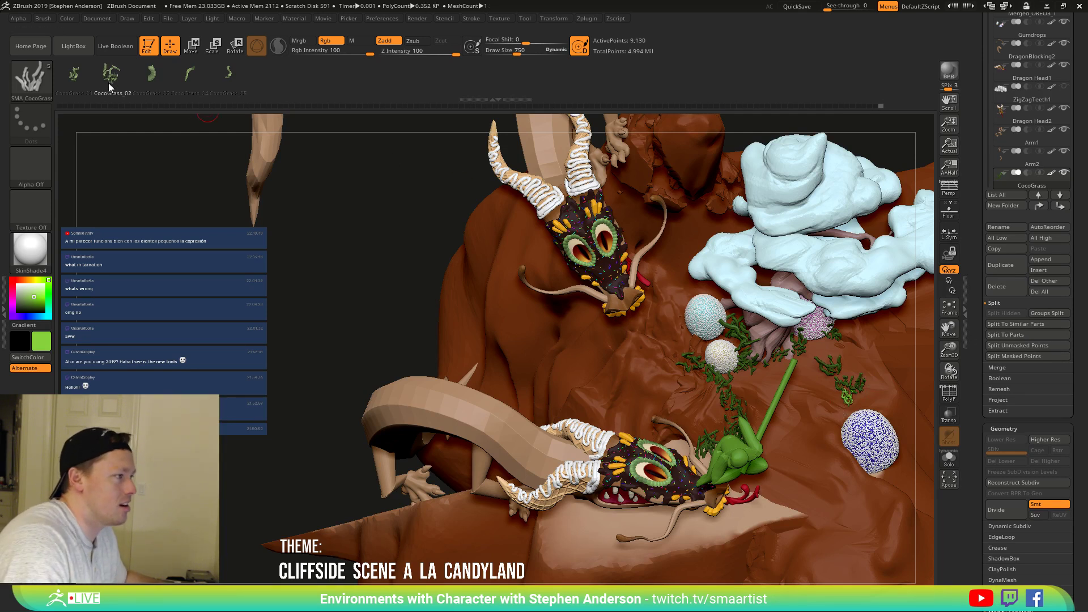
Insert CocoGrass_01 clusters at the pink gumdrop's outer base and along the slope grass, shifting the last one slightly with the gizmo.
{"action": "left_click", "coordinate": [74, 76]}
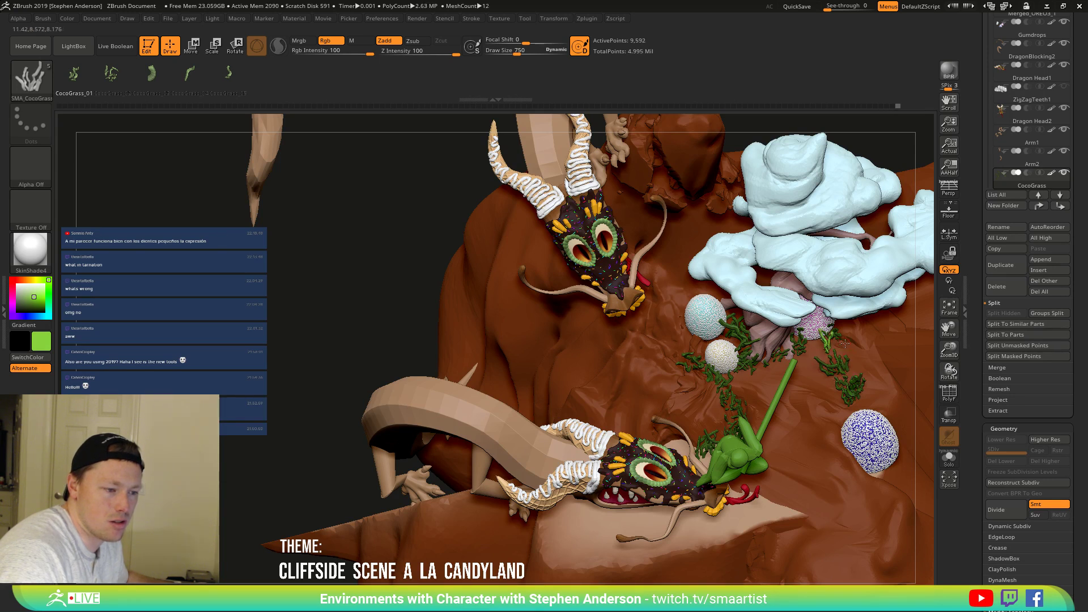
{"action": "left_click_drag", "start_coordinate": [862, 350], "coordinate": [866, 353]}
{"action": "right_click_drag", "start_coordinate": [901, 379], "coordinate": [858, 347]}
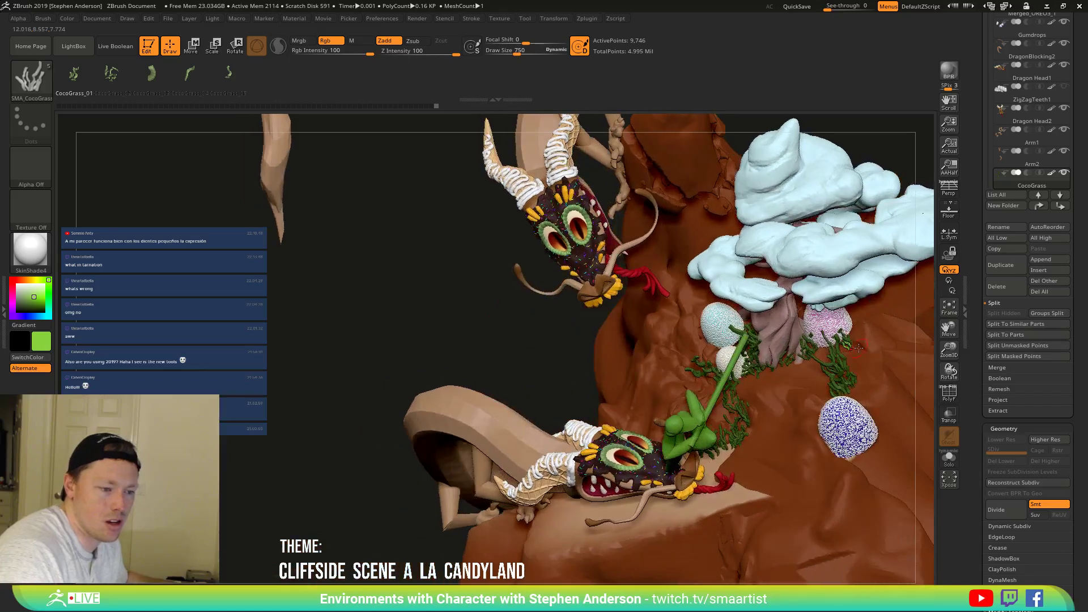
{"action": "key", "text": "w"}
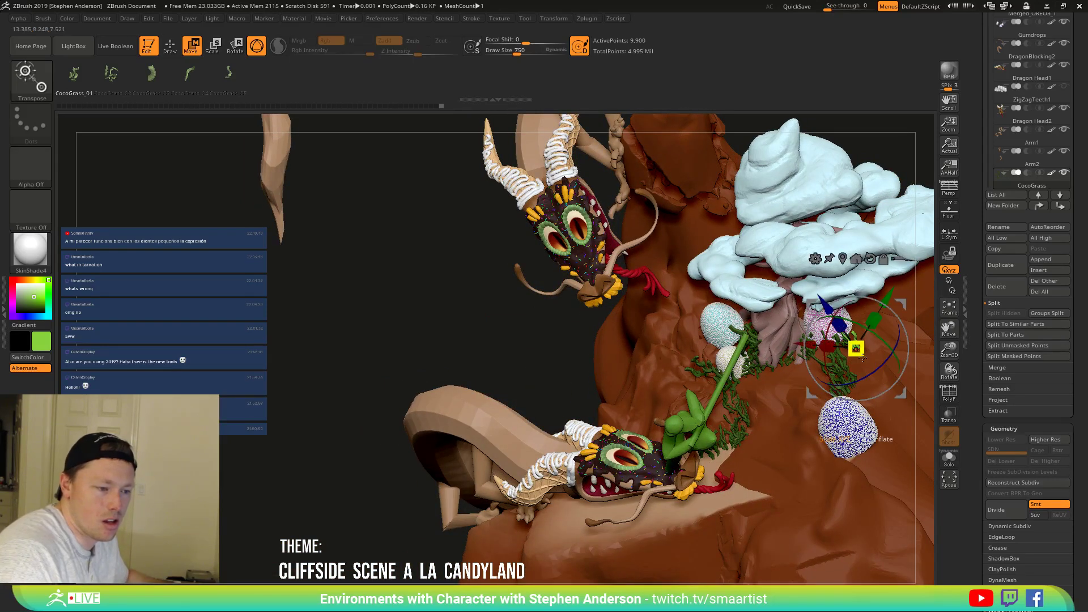
{"action": "left_click_drag", "start_coordinate": [904, 304], "coordinate": [908, 308]}
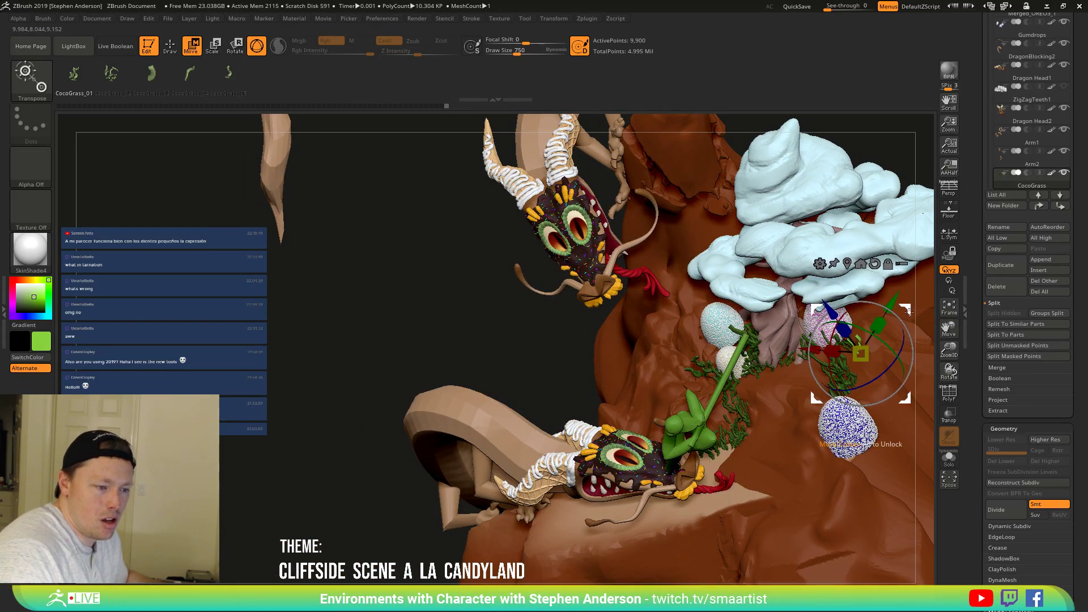
{"action": "mouse_move", "coordinate": [711, 353]}
{"action": "right_mouse_down"}
{"action": "mouse_move", "coordinate": [592, 426]}
{"action": "mouse_move", "coordinate": [521, 363]}
{"action": "mouse_move", "coordinate": [524, 399]}
{"action": "mouse_move", "coordinate": [569, 419]}
{"action": "mouse_move", "coordinate": [574, 407]}
{"action": "mouse_move", "coordinate": [618, 433]}
{"action": "mouse_move", "coordinate": [649, 496]}
{"action": "mouse_move", "coordinate": [602, 413]}
{"action": "right_mouse_up"}
{"action": "key", "text": "q"}
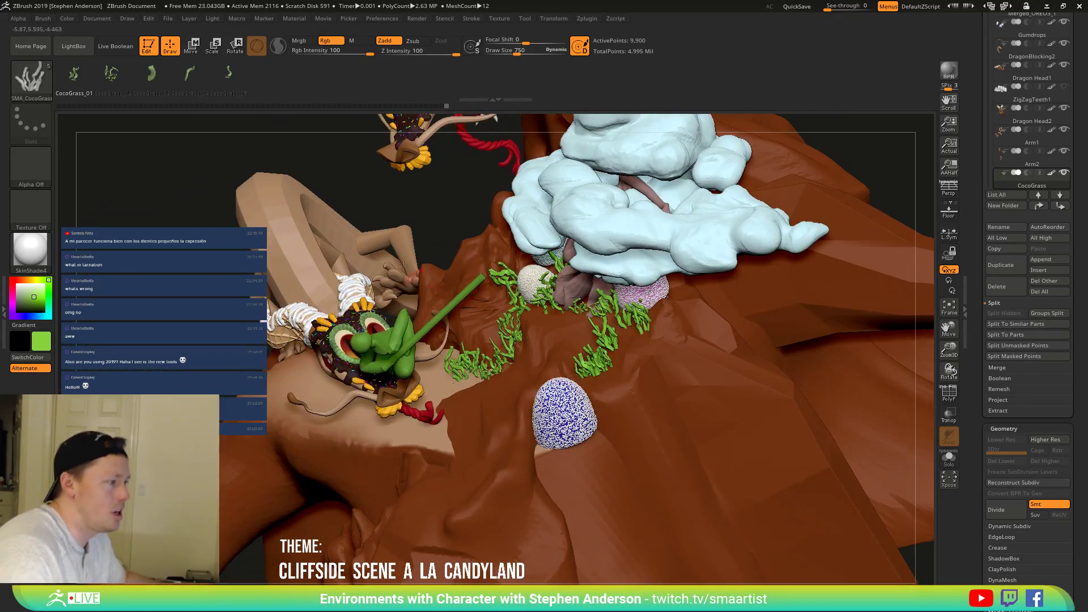
Insert a CocoGrass_02 cluster at the base of the blue-speckled gumdrop on the side facing the dragon and adjust it with the gizmo.
{"action": "left_click", "coordinate": [108, 74]}
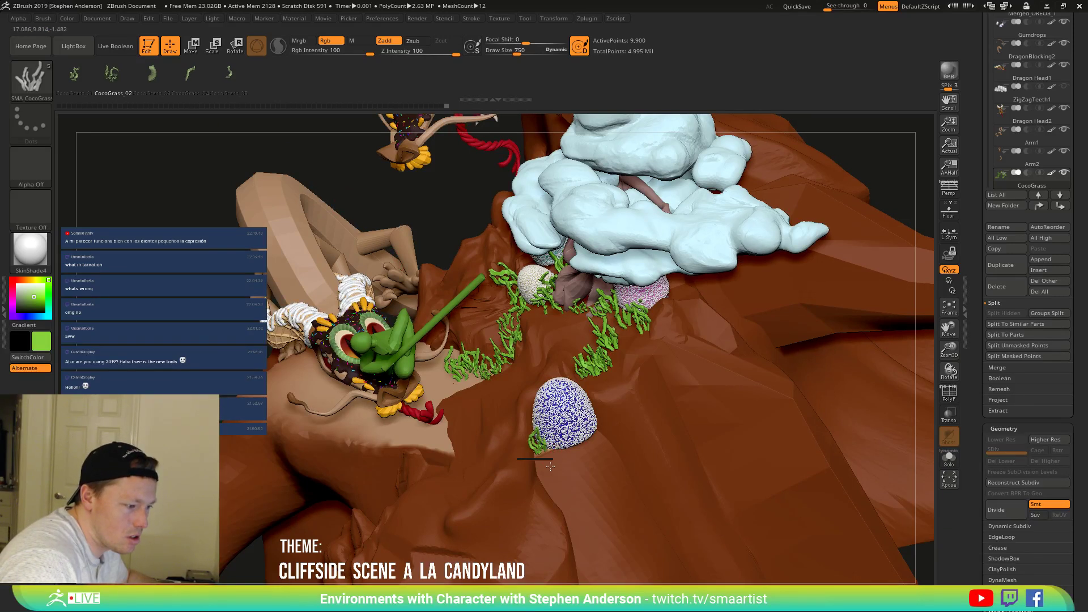
{"action": "left_click_drag", "start_coordinate": [550, 467], "coordinate": [554, 473]}
{"action": "right_click_drag", "start_coordinate": [554, 473], "coordinate": [579, 446]}
{"action": "key", "text": "e"}
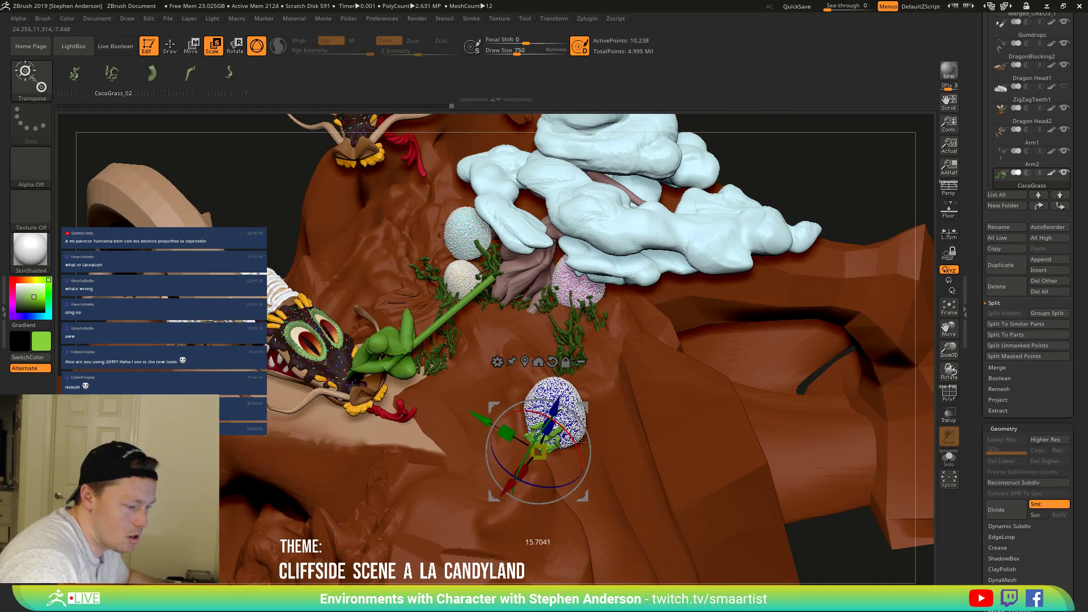
Switch to the Move Topological brush and reduce its draw size to 122 for the blue-speckled gumdrop's grass.
{"action": "key", "text": "b"}
{"action": "key", "text": "m"}
{"action": "key", "text": "v"}
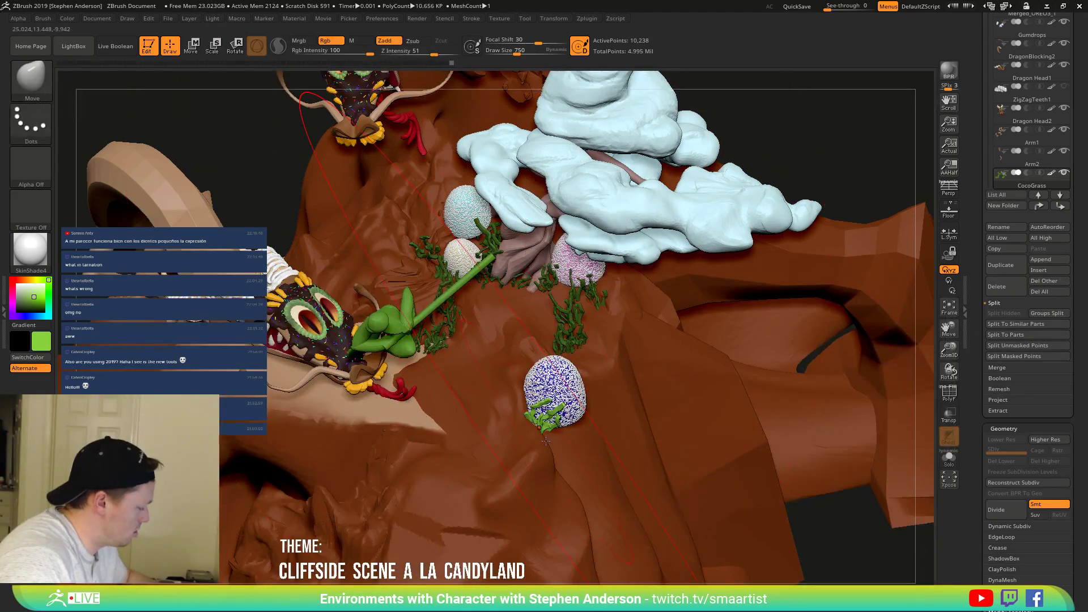
{"action": "key", "text": "b"}
{"action": "key", "text": "m"}
{"action": "key", "text": "t"}
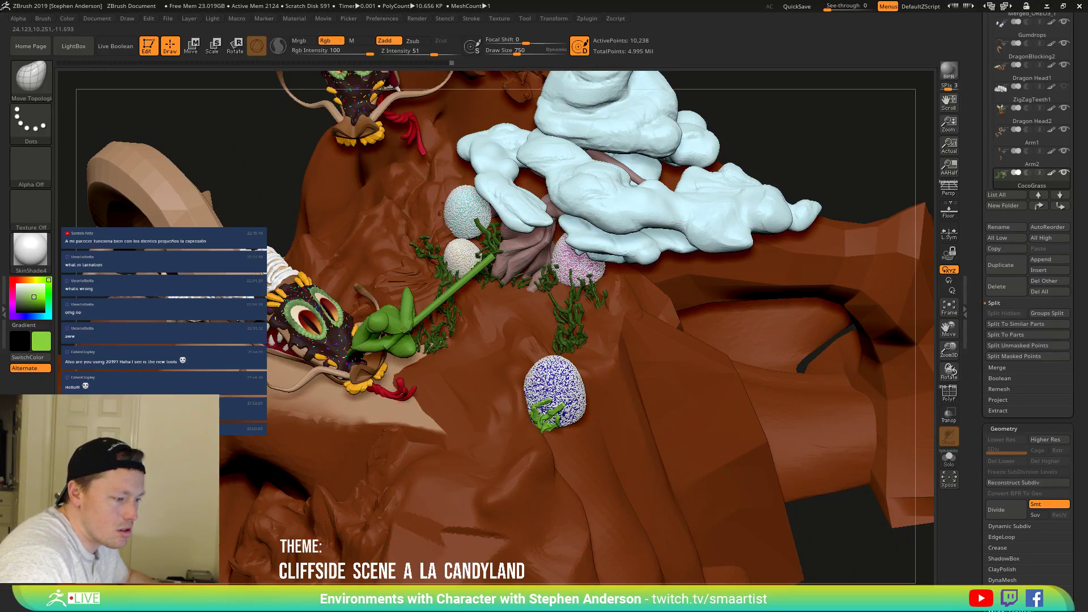
{"action": "right_click_drag", "start_coordinate": [583, 454], "coordinate": [559, 413]}
{"action": "key", "text": "s"}
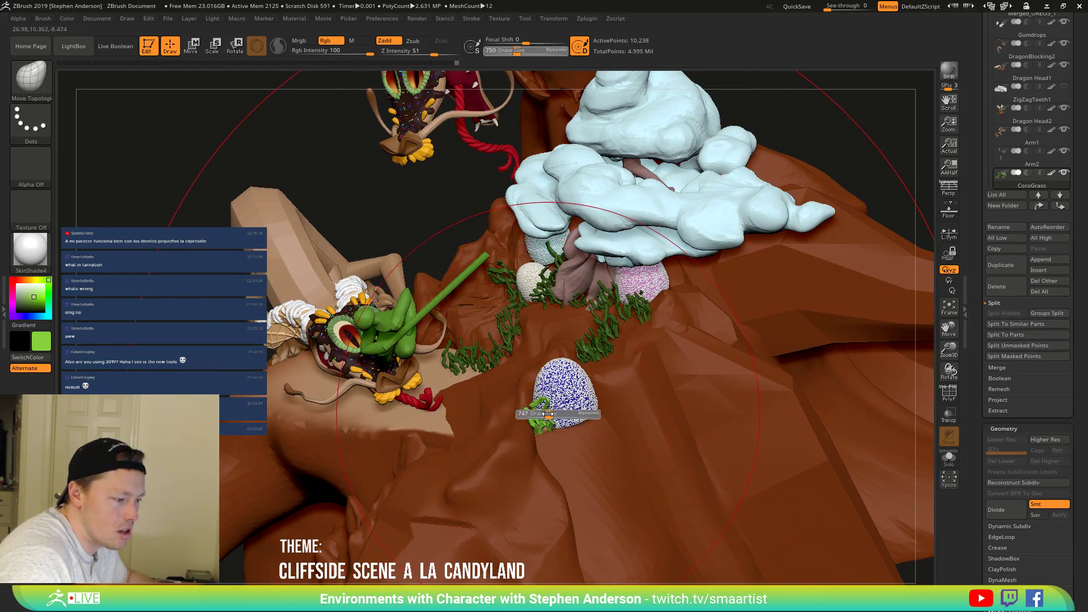
{"action": "left_click_drag", "start_coordinate": [559, 414], "coordinate": [110, 346]}
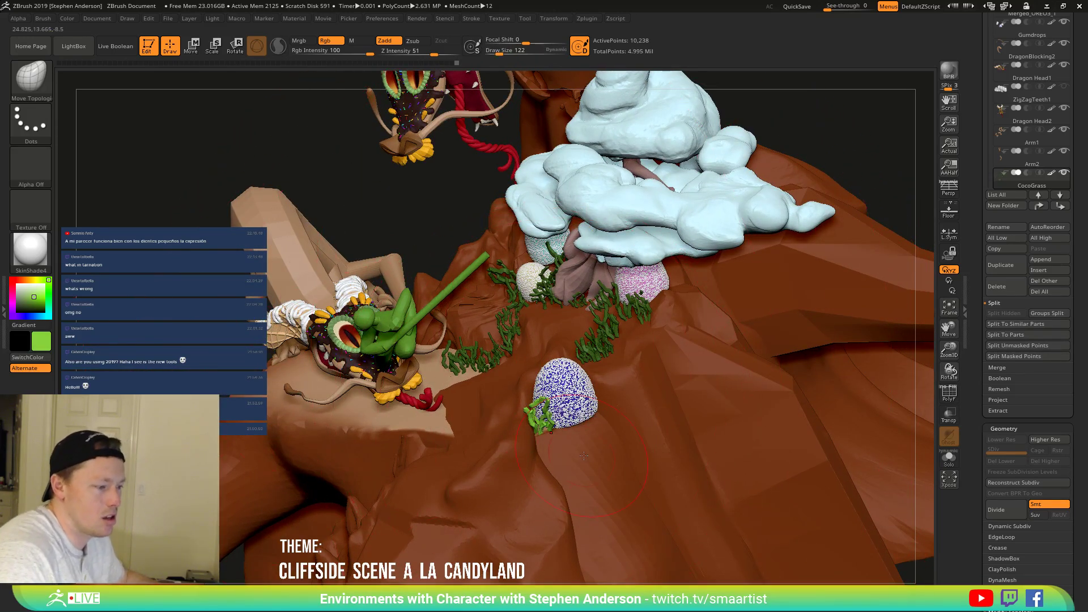
Set the draw size to 26 and pull the grass strands down around the blue-speckled gumdrop's base, checking the fit from several angles.
{"action": "mouse_move", "coordinate": [553, 459]}
{"action": "right_mouse_down"}
{"action": "mouse_move", "coordinate": [587, 457]}
{"action": "mouse_move", "coordinate": [553, 415]}
{"action": "right_mouse_up"}
{"action": "key", "text": "s"}
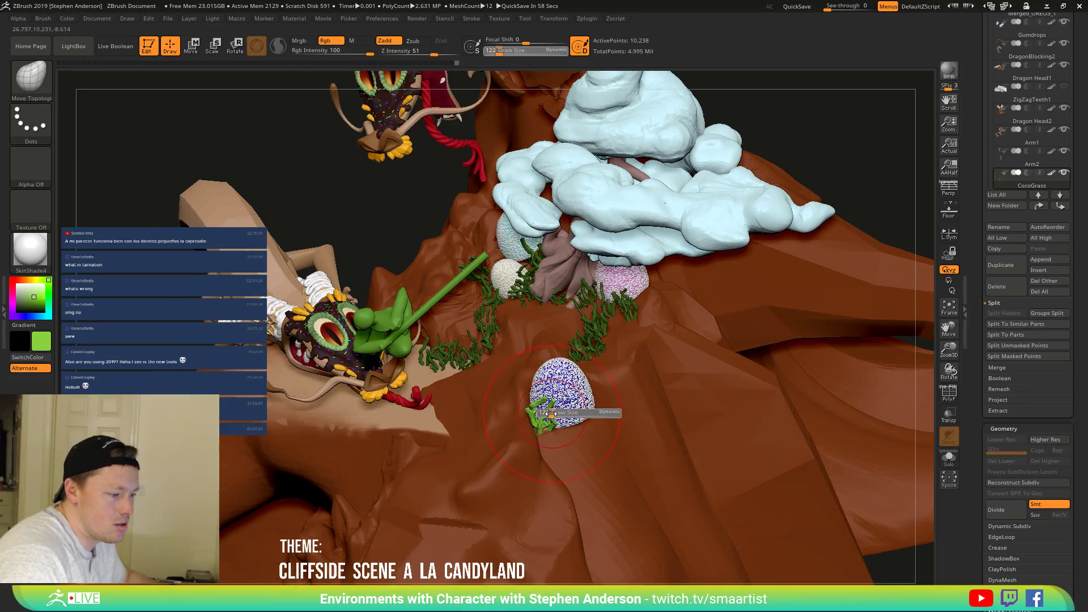
{"action": "left_click_drag", "start_coordinate": [449, 400], "coordinate": [436, 400]}
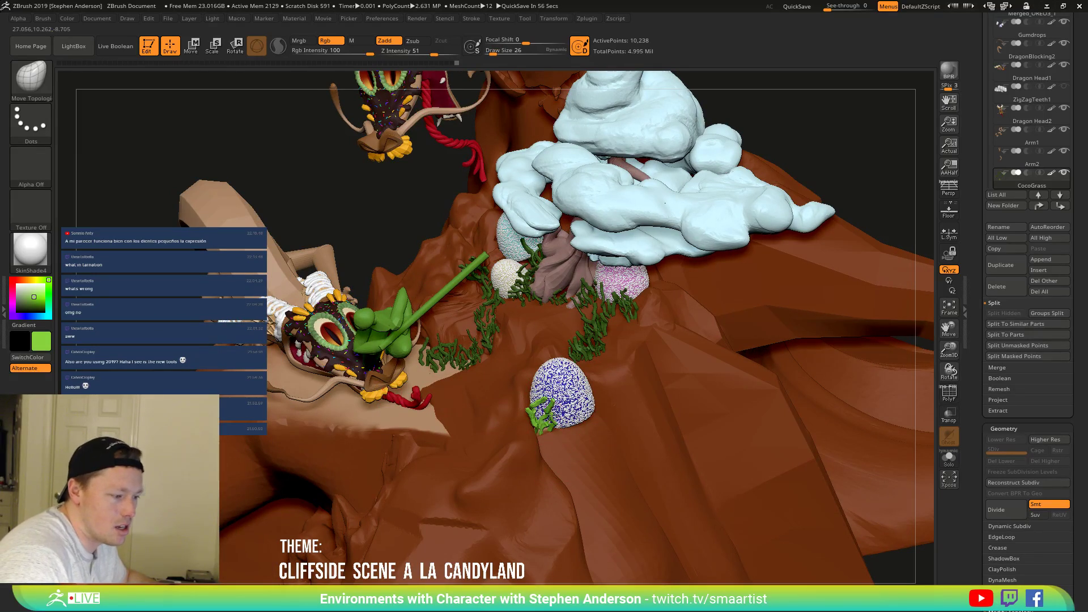
{"action": "left_click_drag", "start_coordinate": [554, 424], "coordinate": [560, 440]}
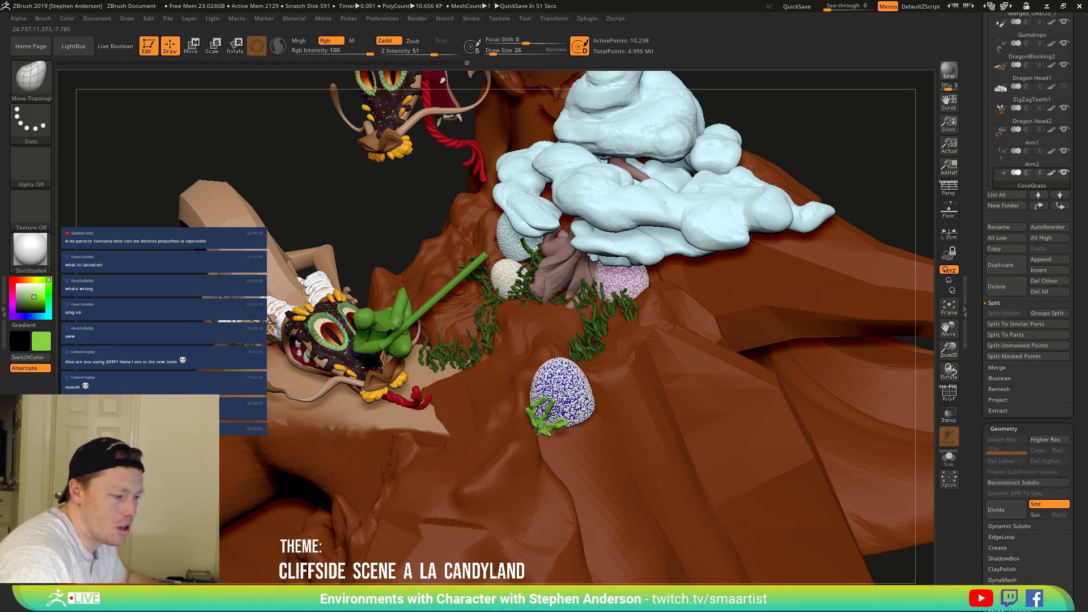
{"action": "right_click_drag", "start_coordinate": [557, 414], "coordinate": [556, 422]}
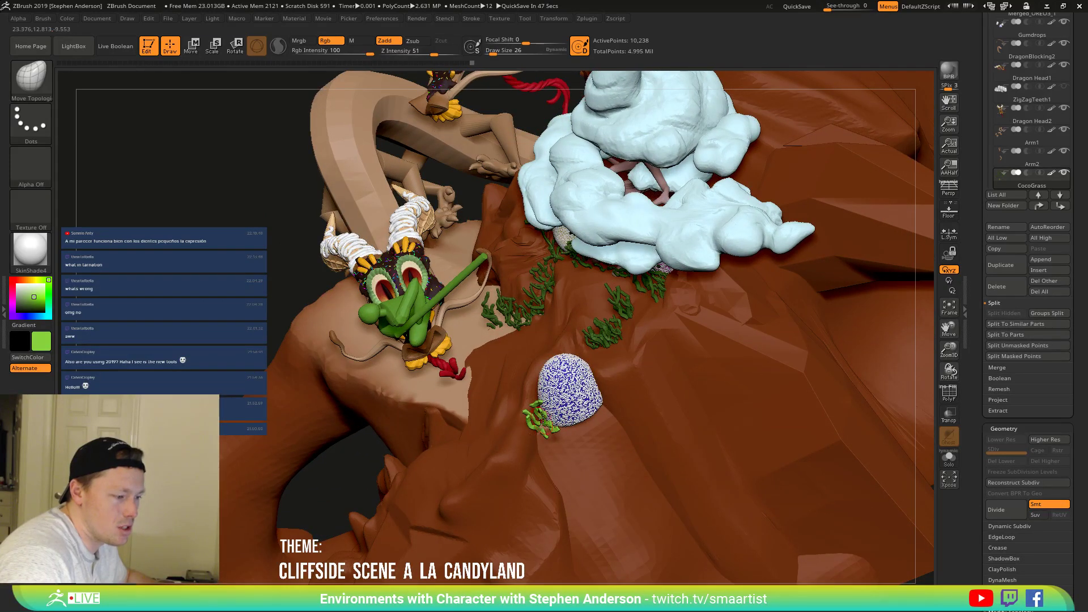
{"action": "mouse_move", "coordinate": [540, 418]}
{"action": "right_mouse_down"}
{"action": "mouse_move", "coordinate": [534, 425]}
{"action": "mouse_move", "coordinate": [522, 396]}
{"action": "mouse_move", "coordinate": [453, 190]}
{"action": "right_mouse_up"}
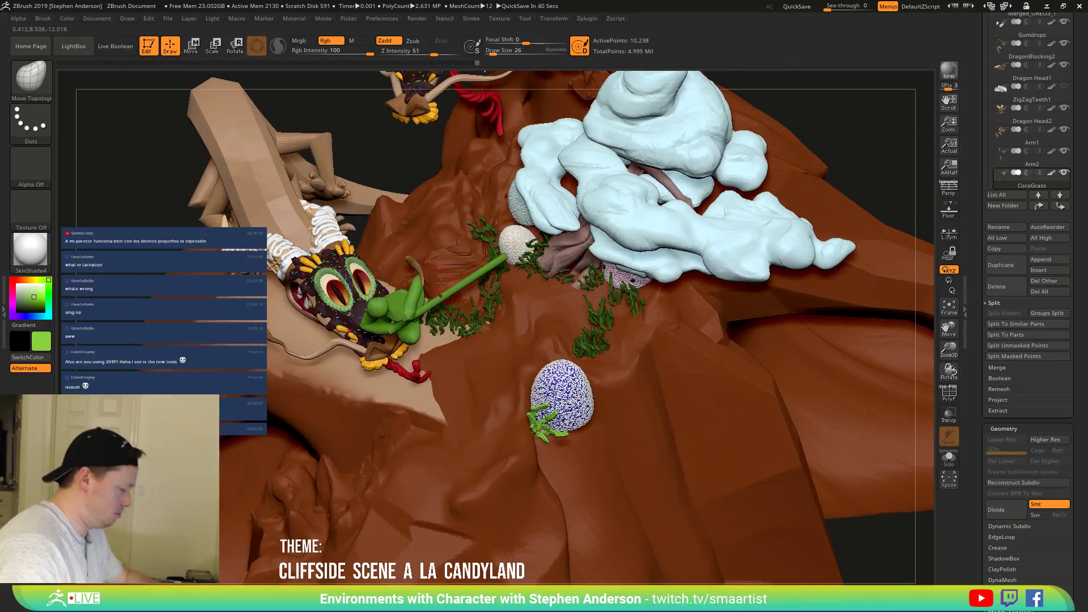
Insert CocoGrass_05 sprigs at the far side and front of the blue-speckled gumdrop's base, redoing the first placement.
{"action": "key", "text": "b"}
{"action": "left_click", "coordinate": [185, 340]}
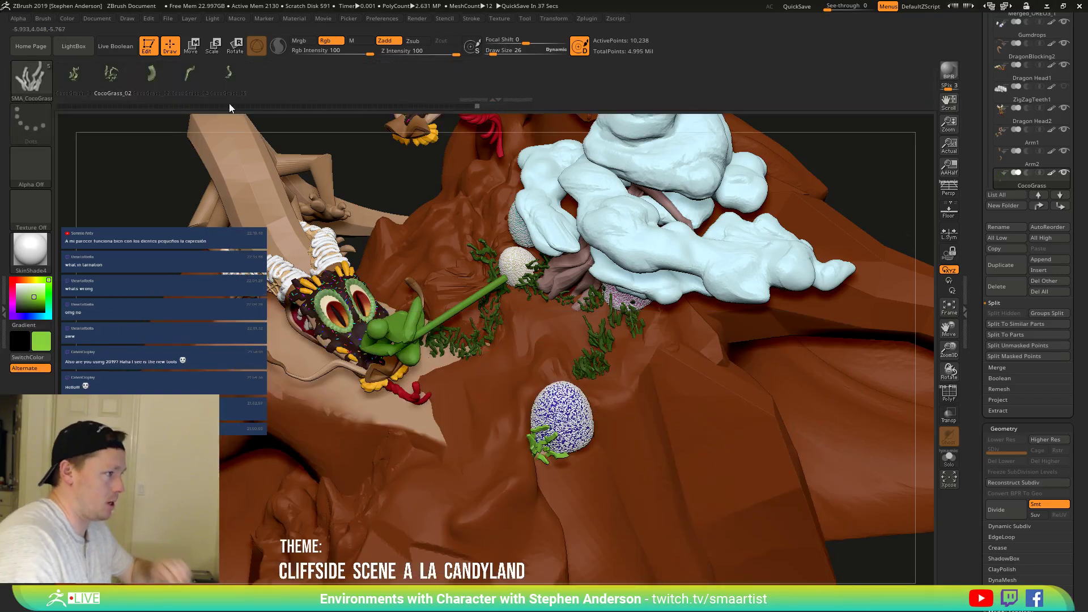
{"action": "left_click", "coordinate": [237, 74]}
{"action": "right_click_drag", "start_coordinate": [526, 447], "coordinate": [602, 437]}
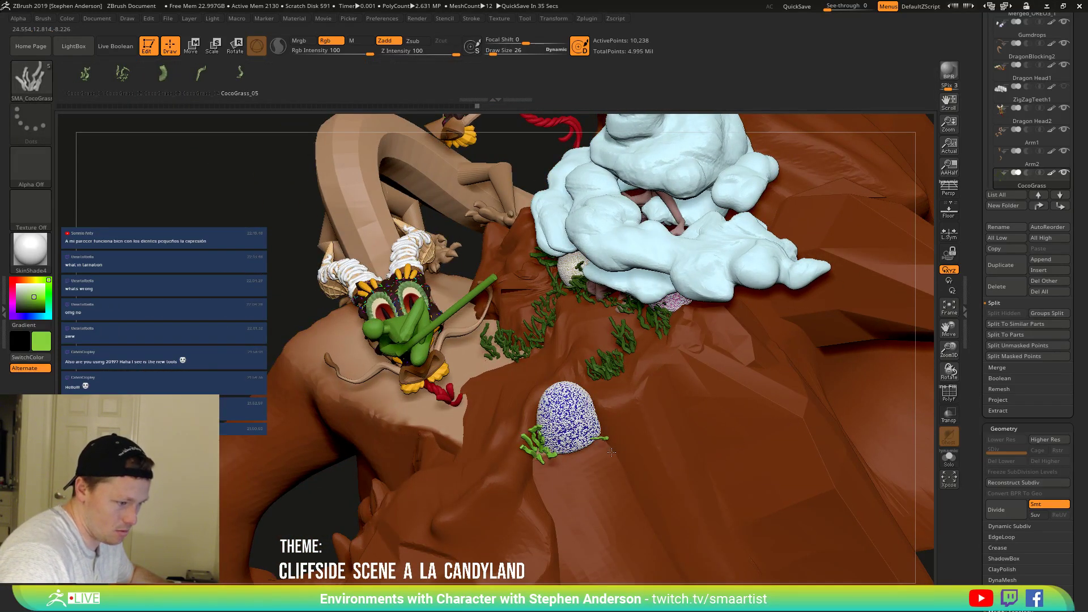
{"action": "key", "text": "ctrl+z"}
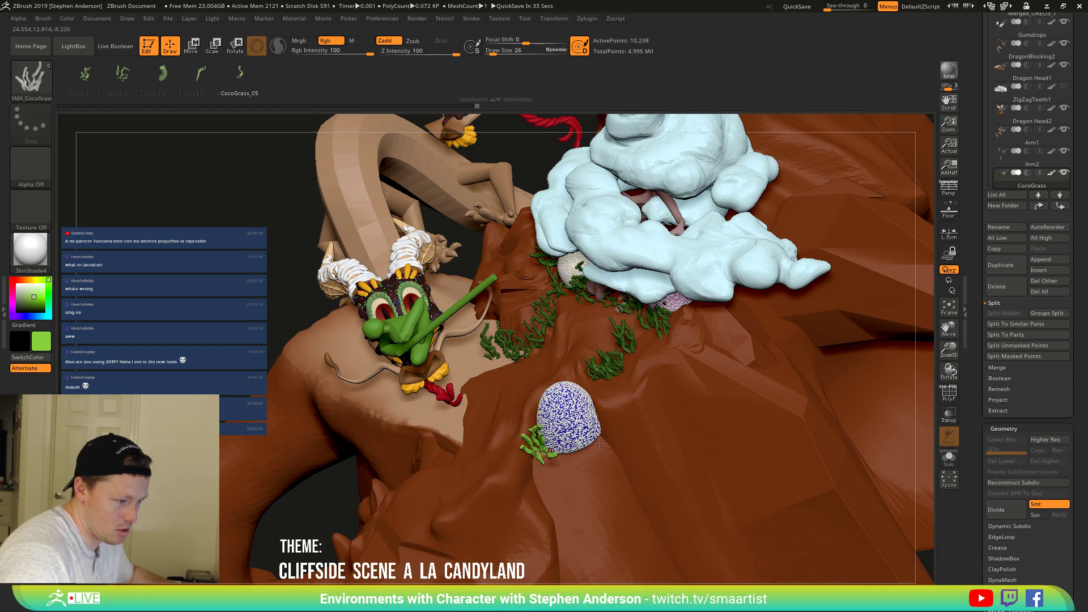
{"action": "left_click_drag", "start_coordinate": [604, 441], "coordinate": [599, 450]}
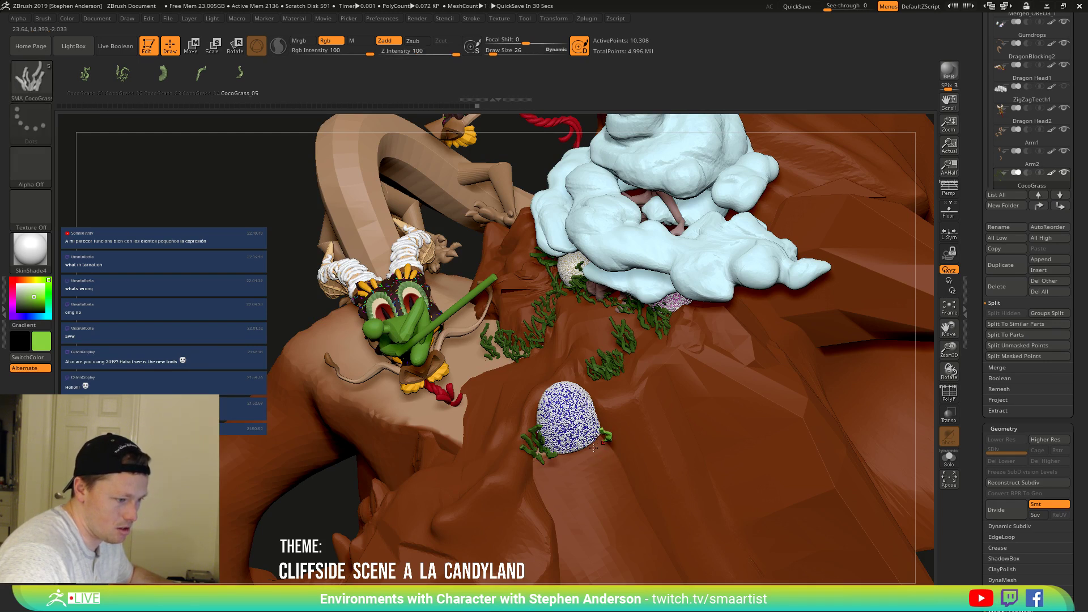
{"action": "left_click", "coordinate": [562, 460]}
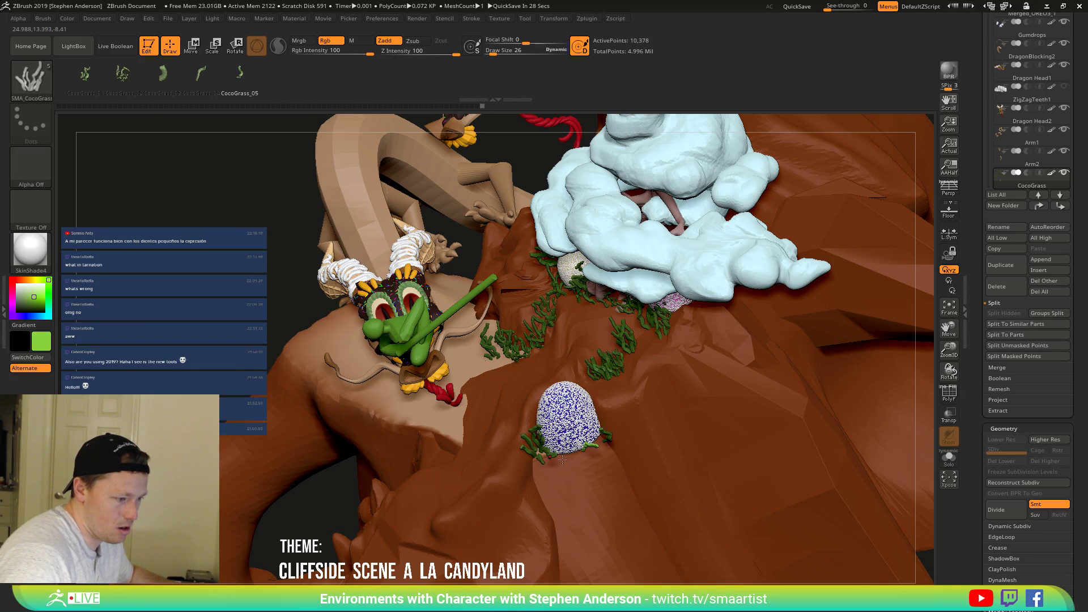
Insert CocoGrass_03 blades along the front and far side of the blue-speckled gumdrop's base.
{"action": "left_click_drag", "start_coordinate": [118, 164], "coordinate": [151, 110]}
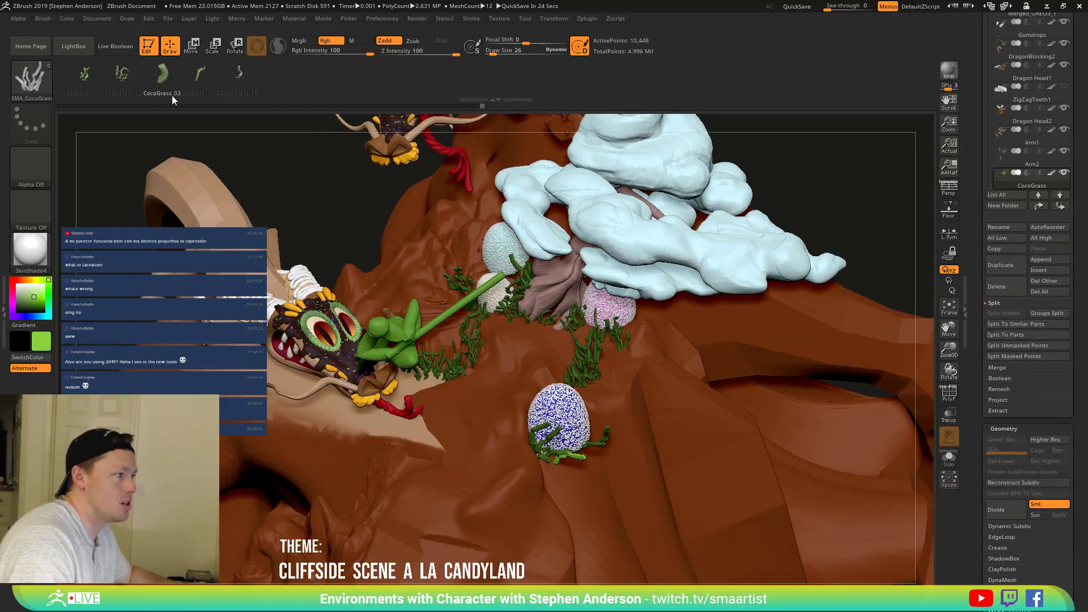
{"action": "left_click_drag", "start_coordinate": [544, 487], "coordinate": [547, 485]}
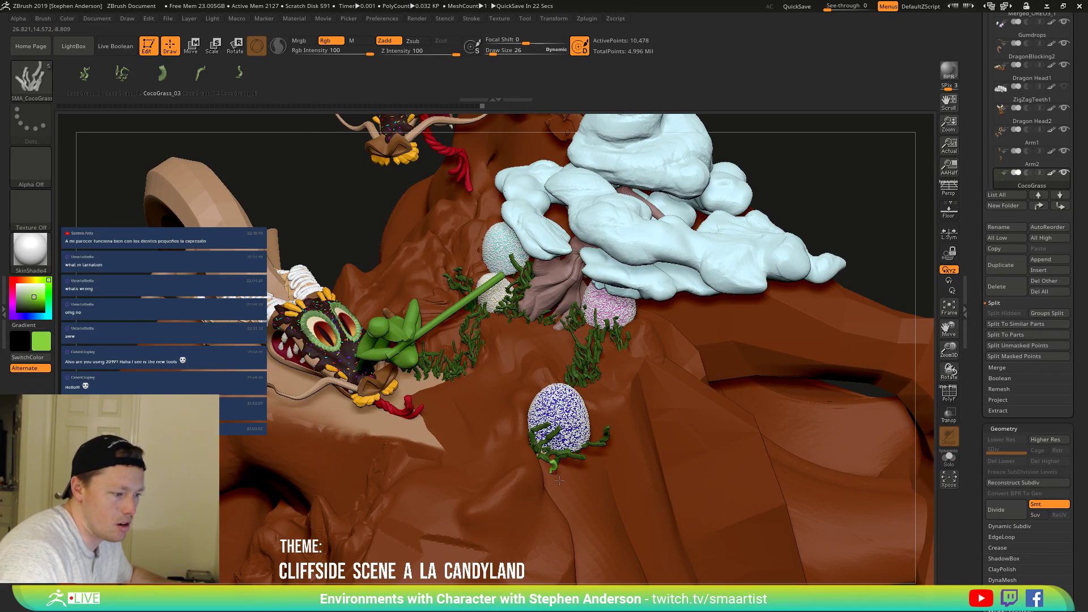
{"action": "right_click_drag", "start_coordinate": [560, 481], "coordinate": [603, 447]}
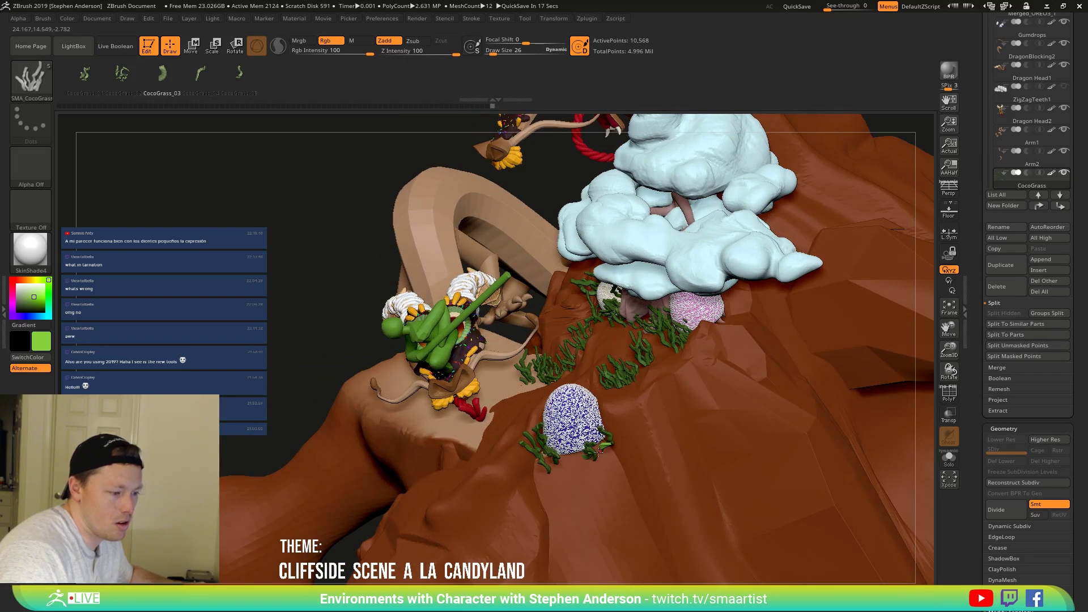
{"action": "left_click_drag", "start_coordinate": [601, 457], "coordinate": [602, 457]}
{"action": "mouse_move", "coordinate": [602, 456]}
{"action": "right_mouse_down"}
{"action": "mouse_move", "coordinate": [629, 475]}
{"action": "mouse_move", "coordinate": [600, 462]}
{"action": "mouse_move", "coordinate": [610, 426]}
{"action": "right_mouse_up"}
Fit the newest blades against the blue-speckled gumdrop's base using the Move Topological brush at draw size 91.
{"action": "key", "text": "b"}
{"action": "key", "text": "m"}
{"action": "key", "text": "t"}
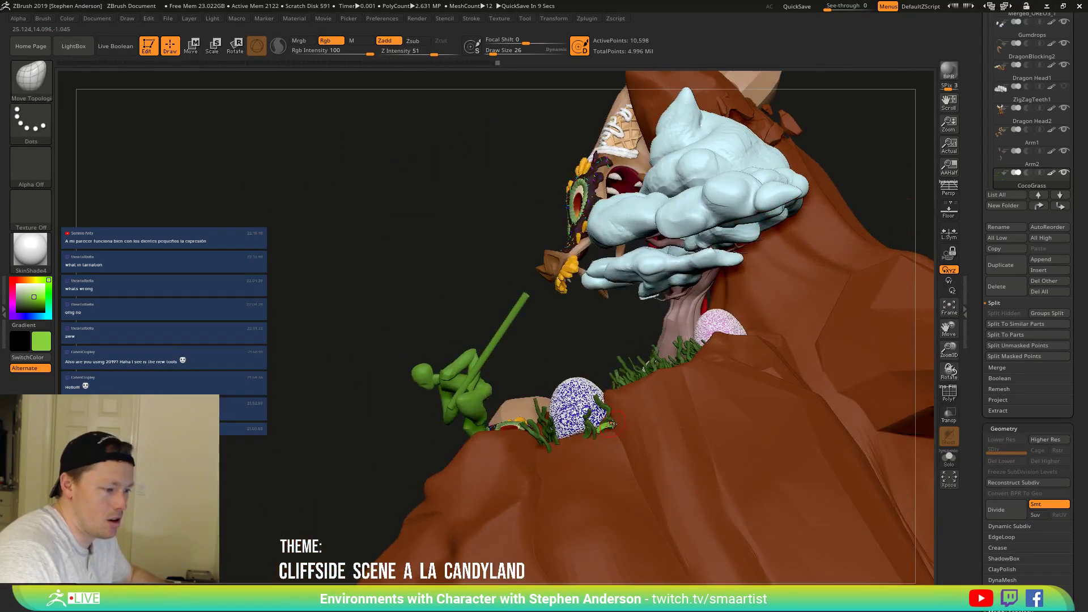
{"action": "key", "text": "s"}
{"action": "left_click_drag", "start_coordinate": [610, 426], "coordinate": [602, 422]}
{"action": "mouse_move", "coordinate": [602, 422]}
{"action": "right_mouse_down"}
{"action": "mouse_move", "coordinate": [589, 412]}
{"action": "mouse_move", "coordinate": [599, 439]}
{"action": "mouse_move", "coordinate": [606, 420]}
{"action": "mouse_move", "coordinate": [609, 429]}
{"action": "right_mouse_up"}
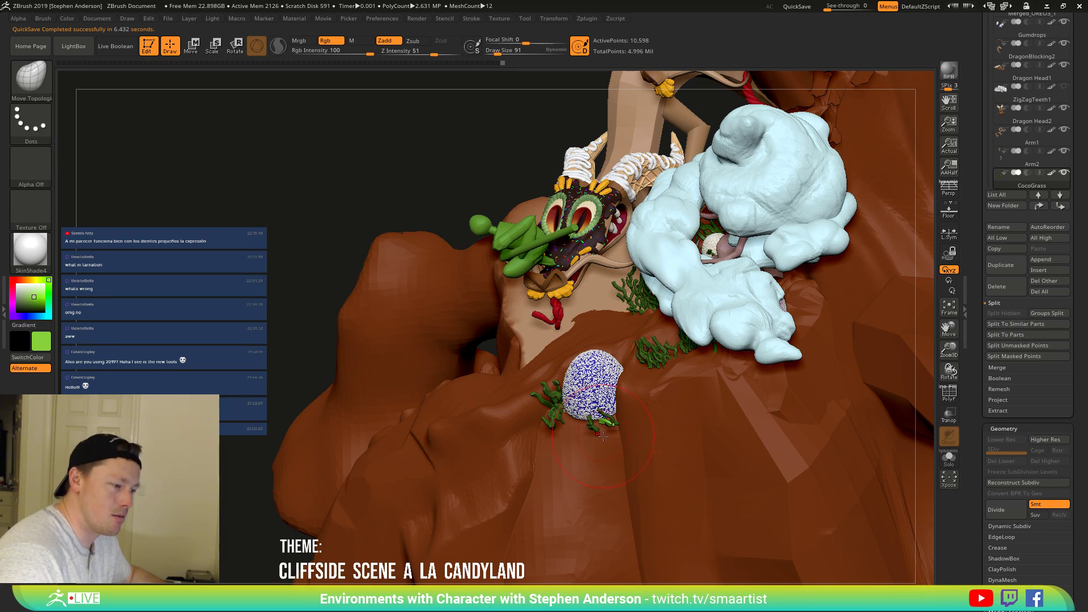
Switch to the Move brush and check the grass around the blue-speckled gumdrop from the side and front.
{"action": "key", "text": "b"}
{"action": "left_click", "coordinate": [602, 437]}
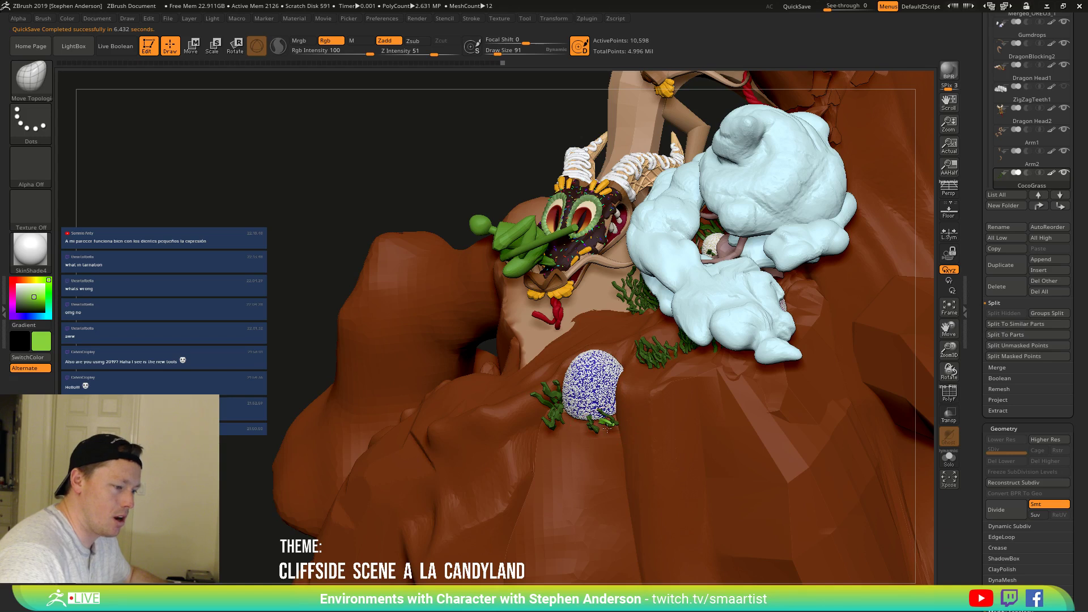
{"action": "right_click_drag", "start_coordinate": [614, 423], "coordinate": [598, 413]}
{"action": "key", "text": "b"}
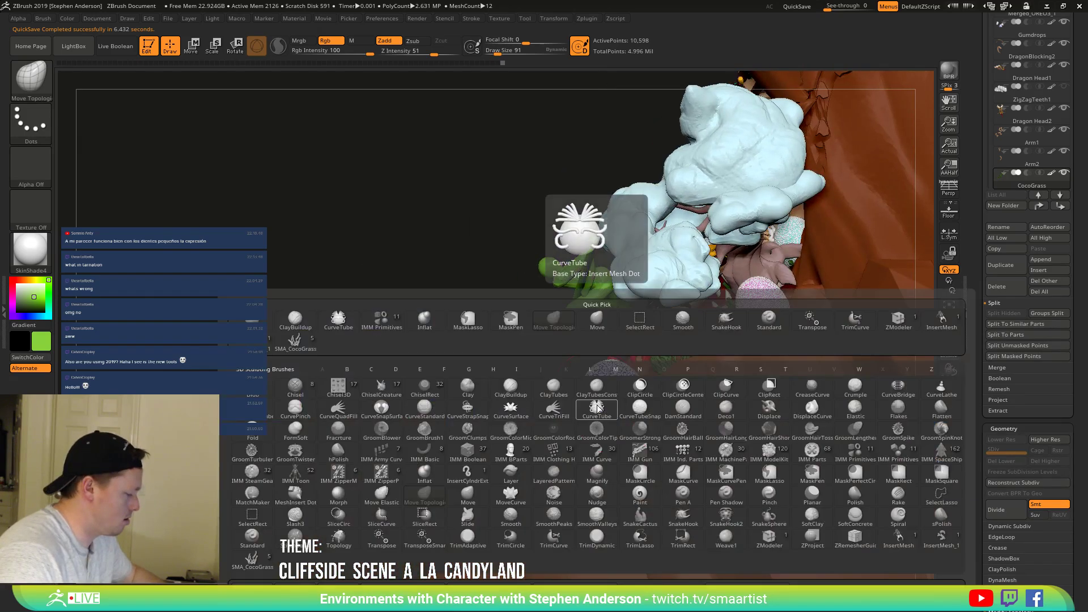
{"action": "key", "text": "m"}
{"action": "key", "text": "v"}
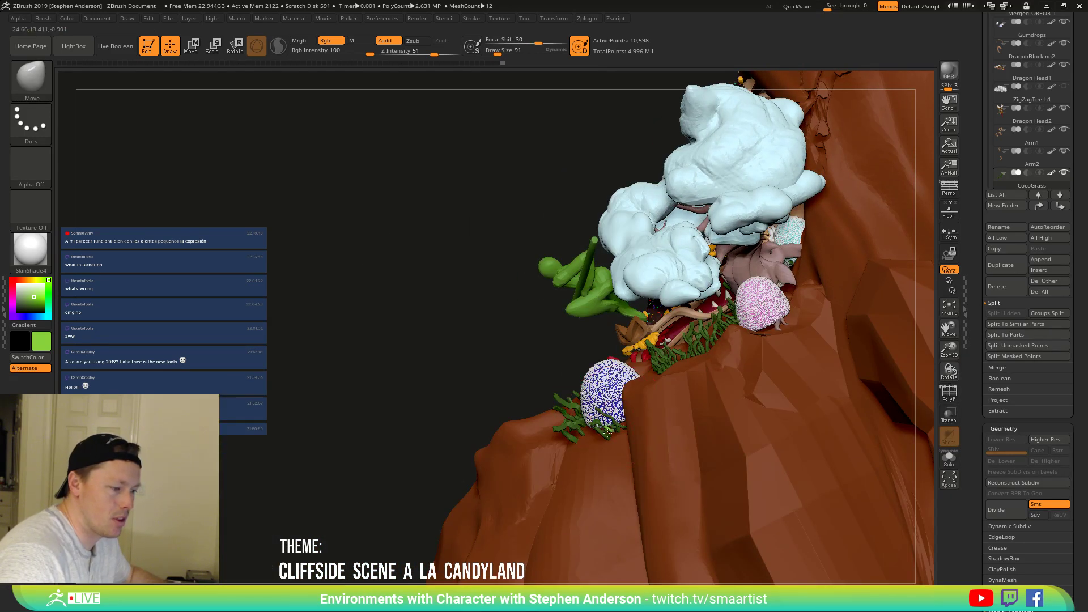
{"action": "mouse_move", "coordinate": [606, 439]}
{"action": "right_mouse_down"}
{"action": "mouse_move", "coordinate": [720, 419]}
{"action": "mouse_move", "coordinate": [723, 328]}
{"action": "mouse_move", "coordinate": [736, 340]}
{"action": "mouse_move", "coordinate": [652, 388]}
{"action": "mouse_move", "coordinate": [652, 448]}
{"action": "mouse_move", "coordinate": [573, 424]}
{"action": "mouse_move", "coordinate": [586, 441]}
{"action": "mouse_move", "coordinate": [652, 416]}
{"action": "mouse_move", "coordinate": [635, 406]}
{"action": "mouse_move", "coordinate": [655, 391]}
{"action": "mouse_move", "coordinate": [658, 428]}
{"action": "mouse_move", "coordinate": [638, 411]}
{"action": "mouse_move", "coordinate": [630, 393]}
{"action": "mouse_move", "coordinate": [700, 414]}
{"action": "mouse_move", "coordinate": [700, 437]}
{"action": "right_mouse_up"}
{"action": "right_click_drag", "start_coordinate": [613, 380], "coordinate": [685, 448], "text": "alt"}
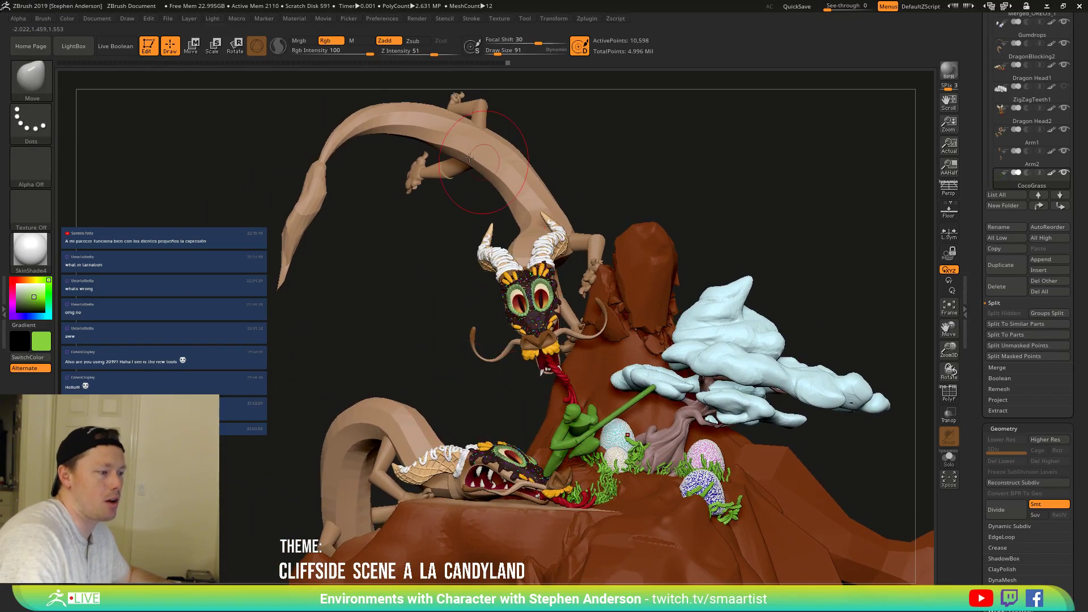
Turn on perspective and examine the composition of the dragons, green character, gumdrops and cloud from several angles.
{"action": "right_click_drag", "start_coordinate": [539, 401], "coordinate": [584, 397]}
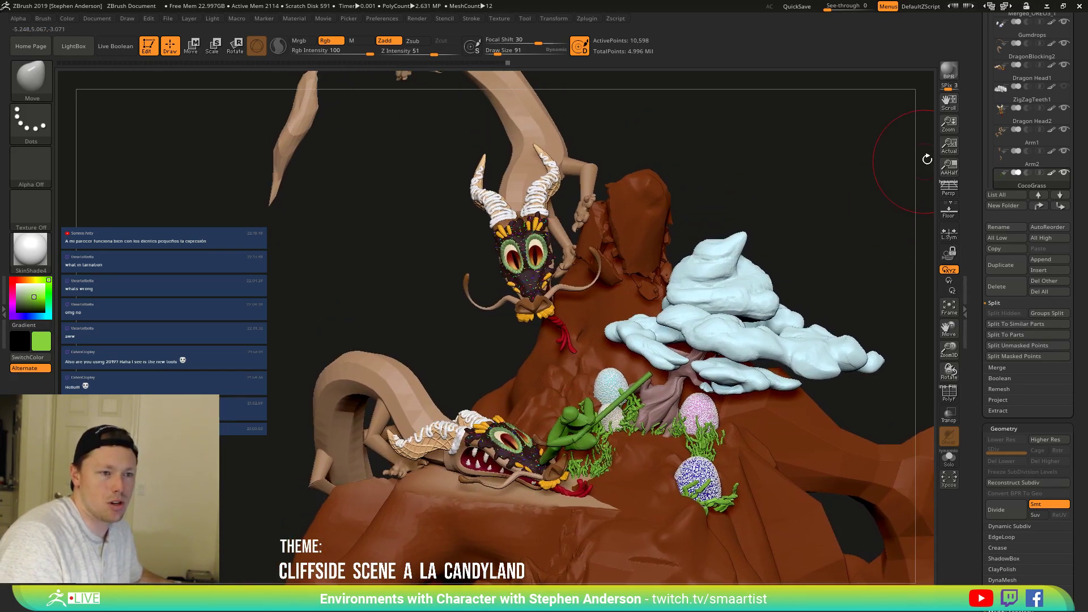
{"action": "mouse_move", "coordinate": [751, 266]}
{"action": "right_mouse_down", "text": "ctrl"}
{"action": "mouse_move", "coordinate": [885, 110]}
{"action": "mouse_move", "coordinate": [978, 189]}
{"action": "right_mouse_up", "text": "ctrl"}
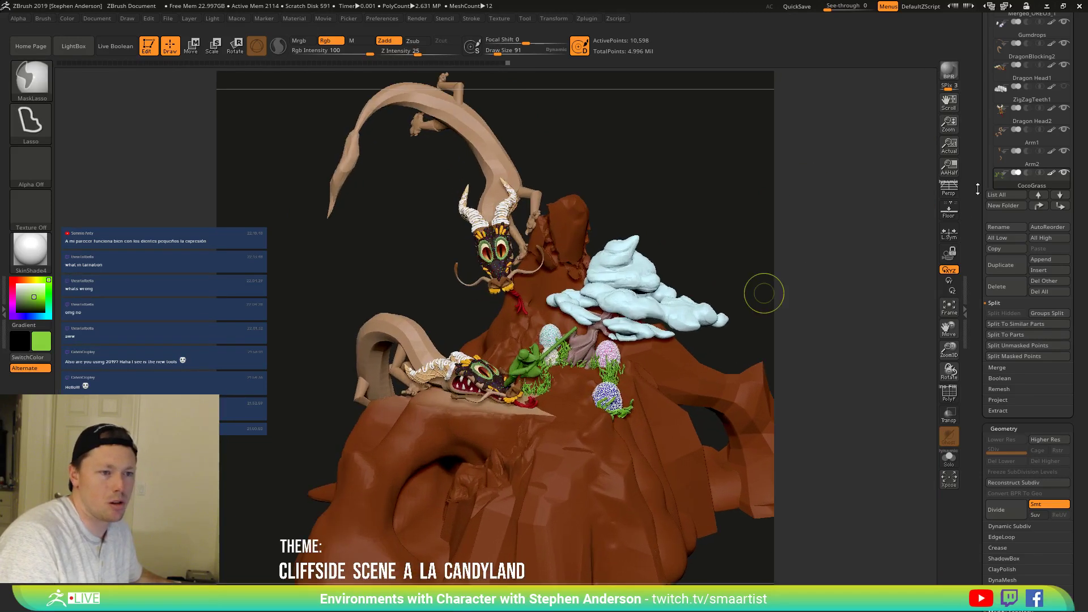
{"action": "left_click", "coordinate": [949, 193]}
{"action": "left_click_drag", "start_coordinate": [723, 221], "coordinate": [717, 232]}
{"action": "right_click_drag", "start_coordinate": [718, 232], "coordinate": [724, 228], "text": "ctrl"}
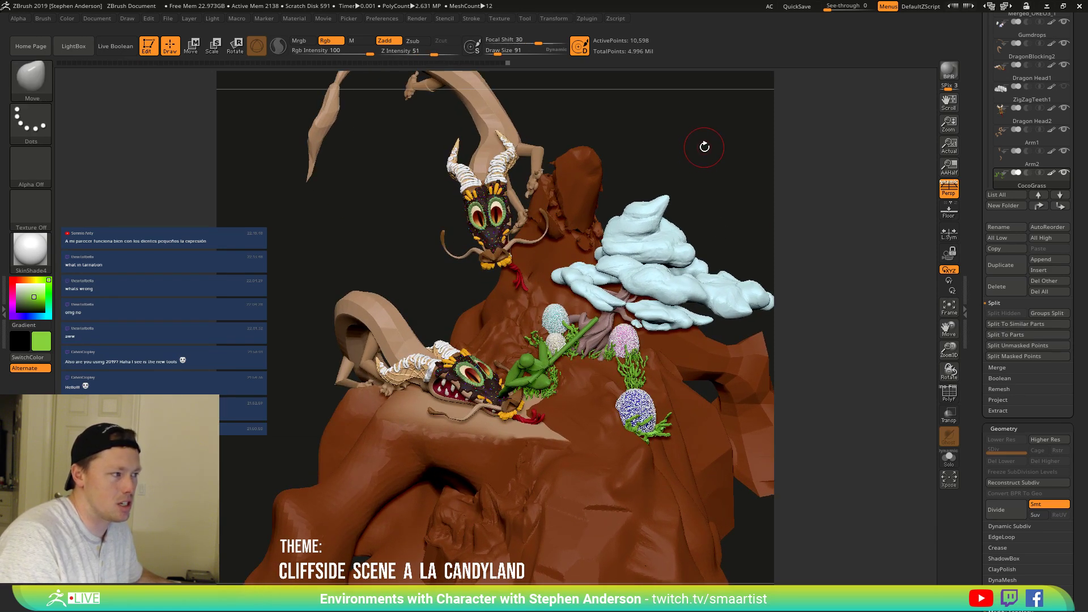
{"action": "mouse_move", "coordinate": [702, 151]}
{"action": "left_mouse_down"}
{"action": "mouse_move", "coordinate": [649, 165]}
{"action": "mouse_move", "coordinate": [664, 161]}
{"action": "left_mouse_up"}
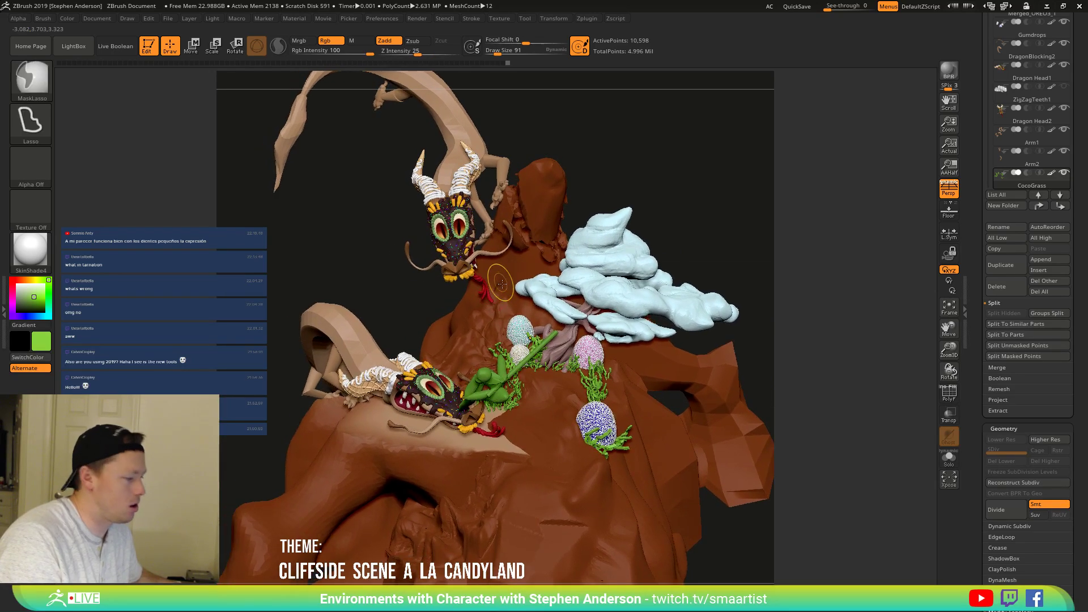
{"action": "mouse_move", "coordinate": [485, 300]}
{"action": "right_mouse_down", "text": "ctrl"}
{"action": "mouse_move", "coordinate": [506, 293]}
{"action": "mouse_move", "coordinate": [518, 254]}
{"action": "mouse_move", "coordinate": [571, 292]}
{"action": "right_mouse_up", "text": "ctrl"}
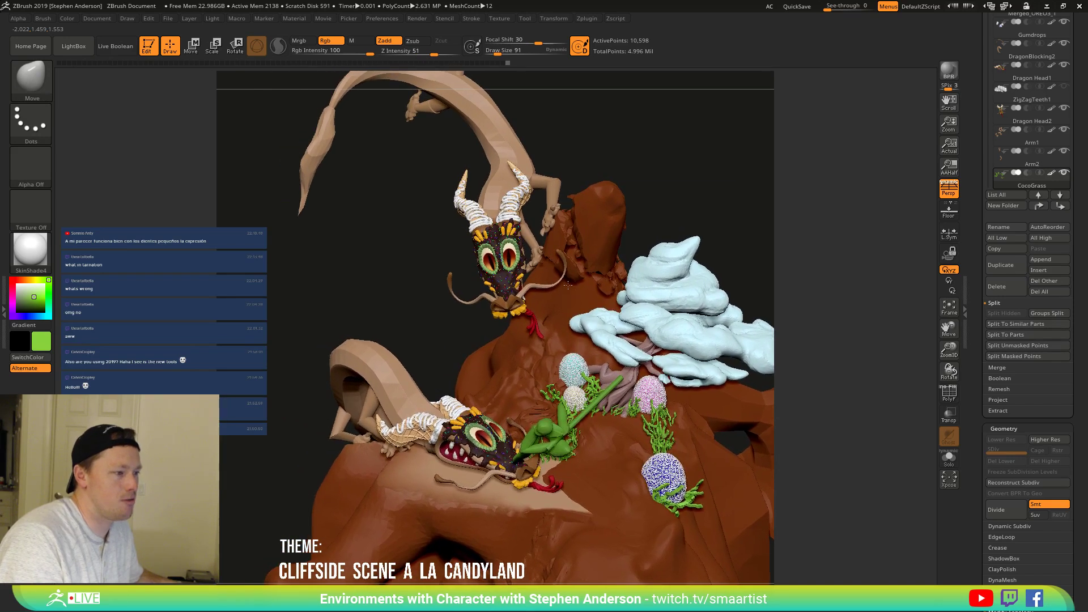
{"action": "mouse_move", "coordinate": [631, 339]}
{"action": "right_mouse_down"}
{"action": "mouse_move", "coordinate": [638, 328]}
{"action": "mouse_move", "coordinate": [623, 315]}
{"action": "right_mouse_up"}
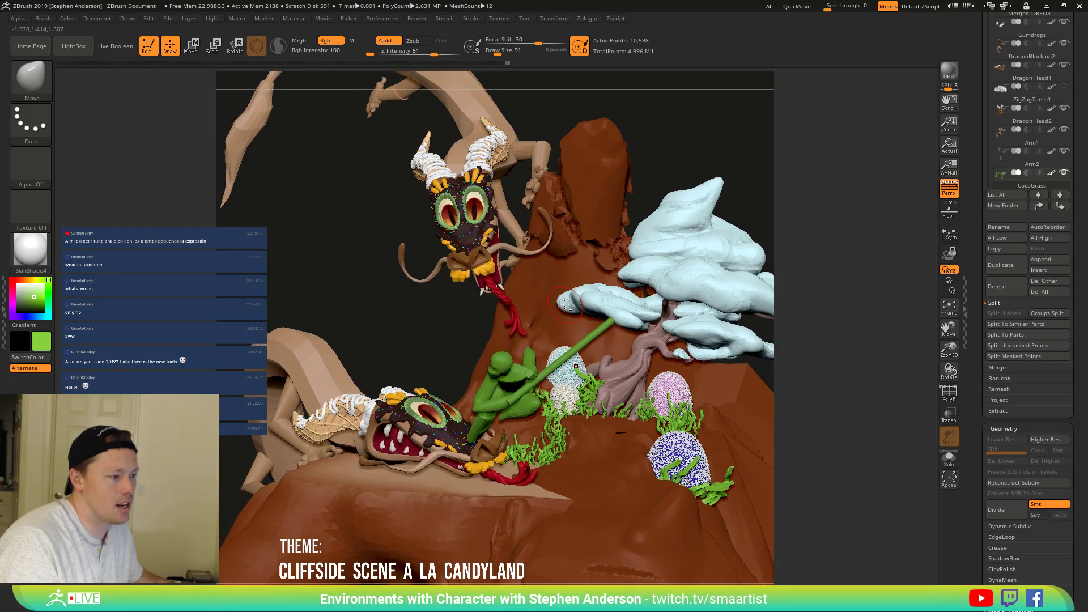
{"action": "right_click_drag", "start_coordinate": [499, 317], "coordinate": [520, 328]}
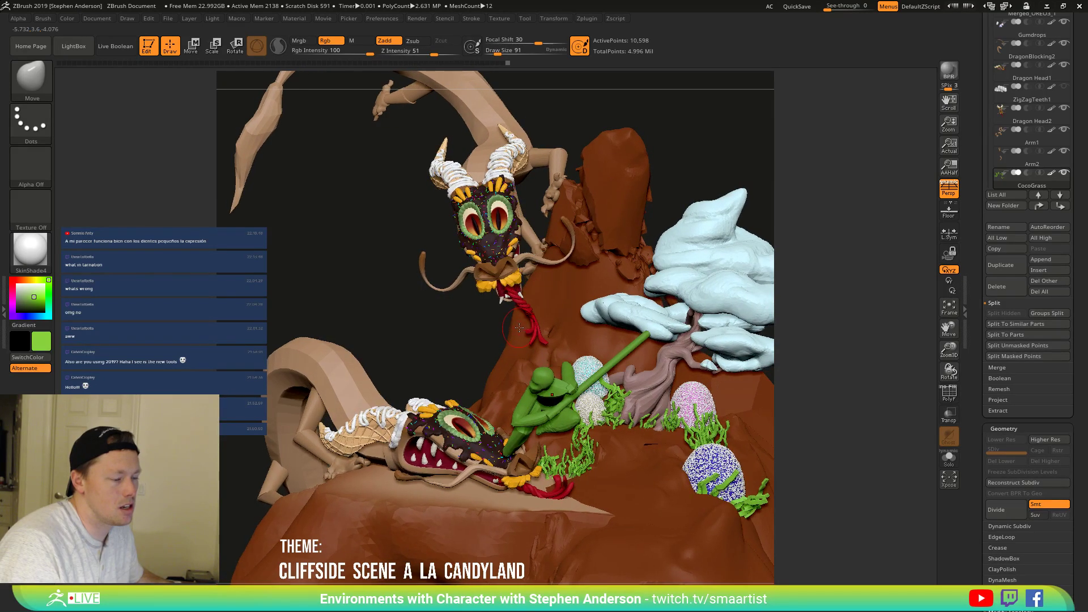
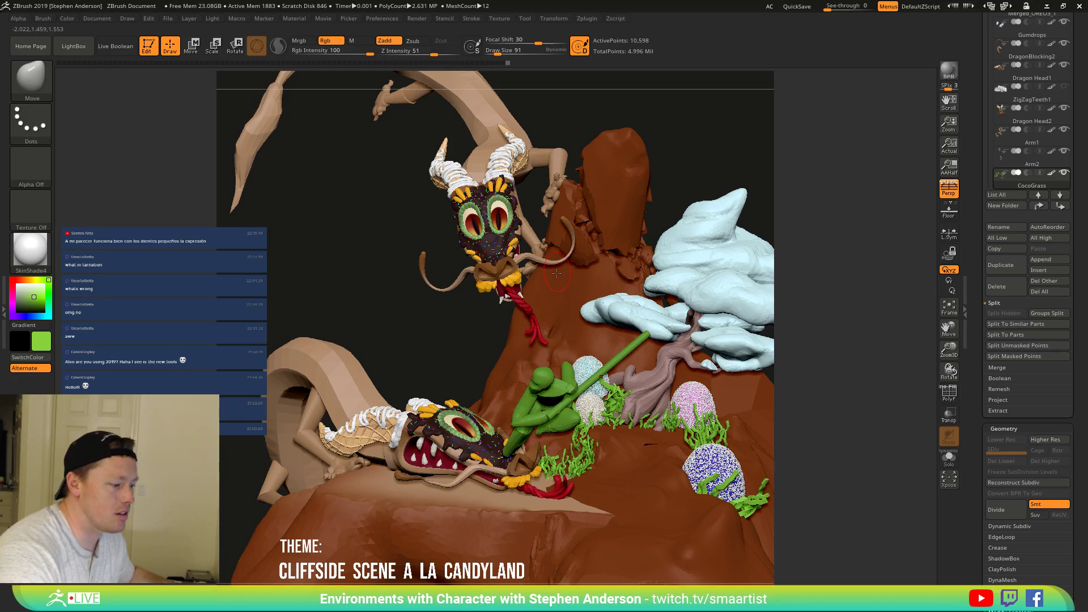
{"action": "mouse_move", "coordinate": [567, 287]}
{"action": "right_mouse_down"}
{"action": "mouse_move", "coordinate": [587, 268]}
{"action": "mouse_move", "coordinate": [561, 298]}
{"action": "mouse_move", "coordinate": [561, 262]}
{"action": "mouse_move", "coordinate": [586, 259]}
{"action": "mouse_move", "coordinate": [572, 259]}
{"action": "mouse_move", "coordinate": [600, 264]}
{"action": "mouse_move", "coordinate": [595, 273]}
{"action": "mouse_move", "coordinate": [610, 251]}
{"action": "mouse_move", "coordinate": [594, 262]}
{"action": "right_mouse_up"}
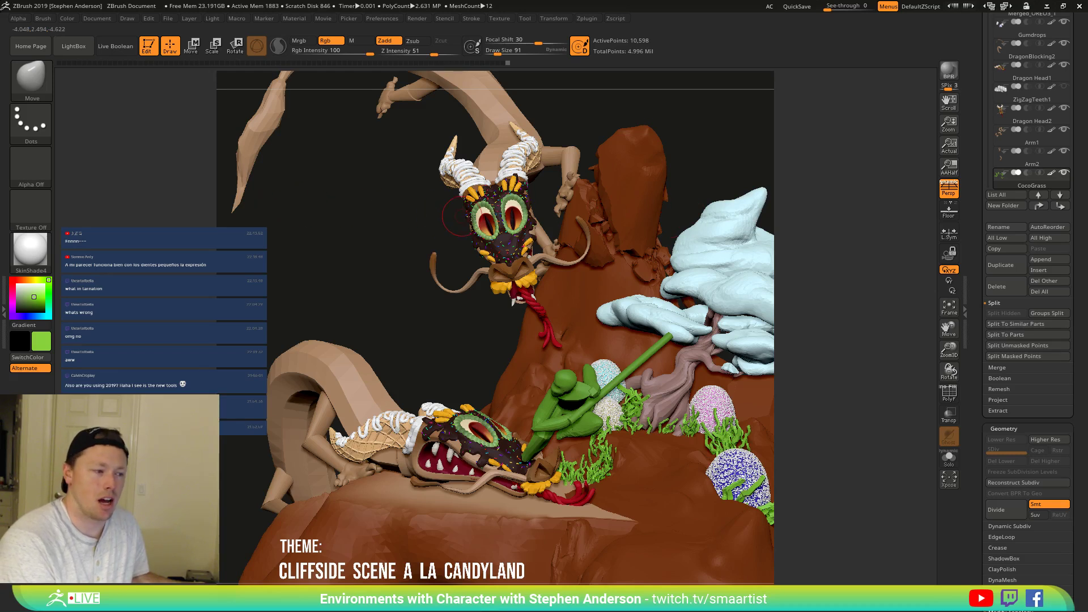
{"action": "right_click_drag", "start_coordinate": [486, 212], "coordinate": [487, 209]}
Set the camera's field of view to 179 degrees with the Horizontal sensor basis, trying Vertical and the 18 mm preset on the way.
{"action": "left_click_drag", "start_coordinate": [976, 195], "coordinate": [976, 607]}
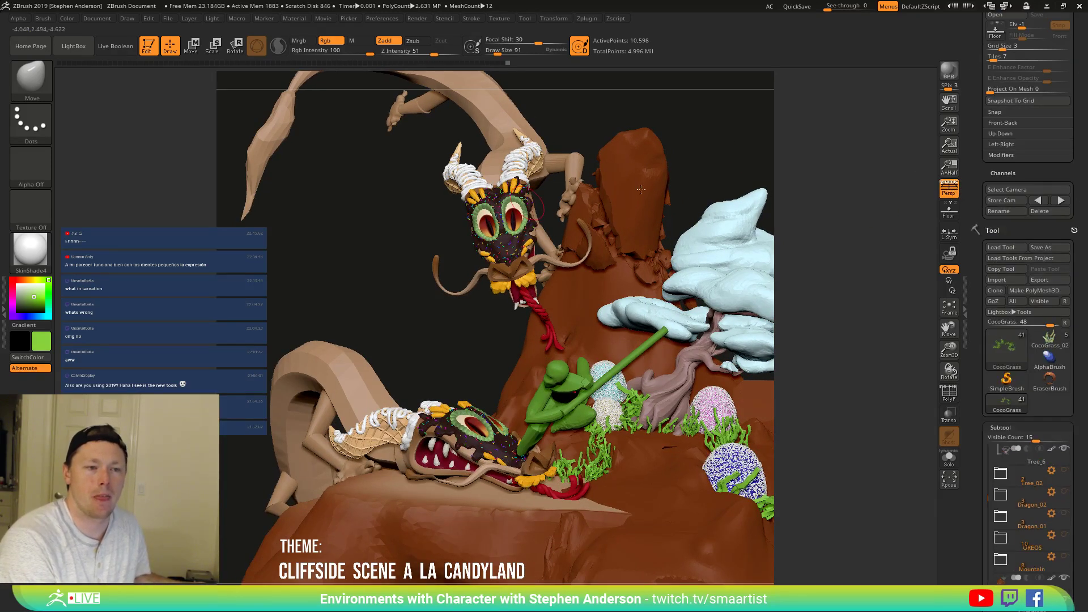
{"action": "scroll", "coordinate": [1075, 223], "scroll_direction": "up", "scroll_amount": 5}
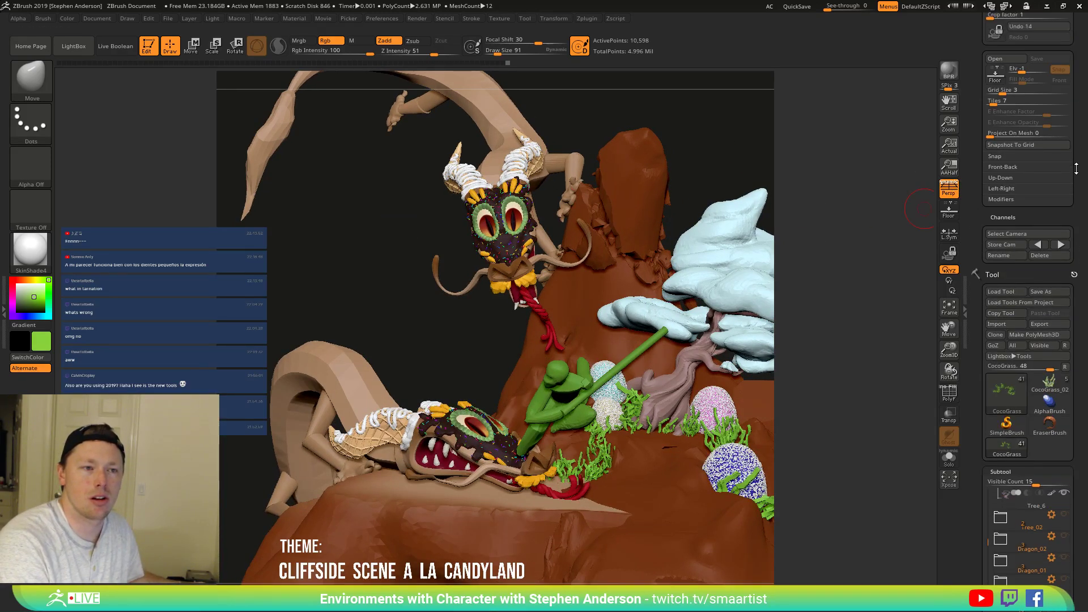
{"action": "left_click", "coordinate": [1063, 205]}
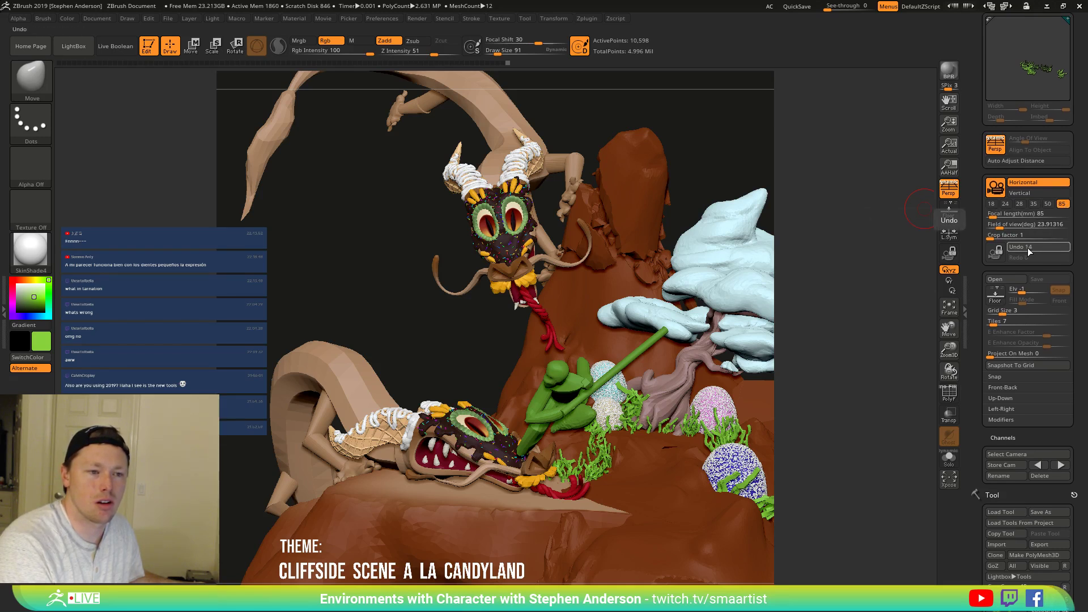
{"action": "left_click", "coordinate": [1031, 193]}
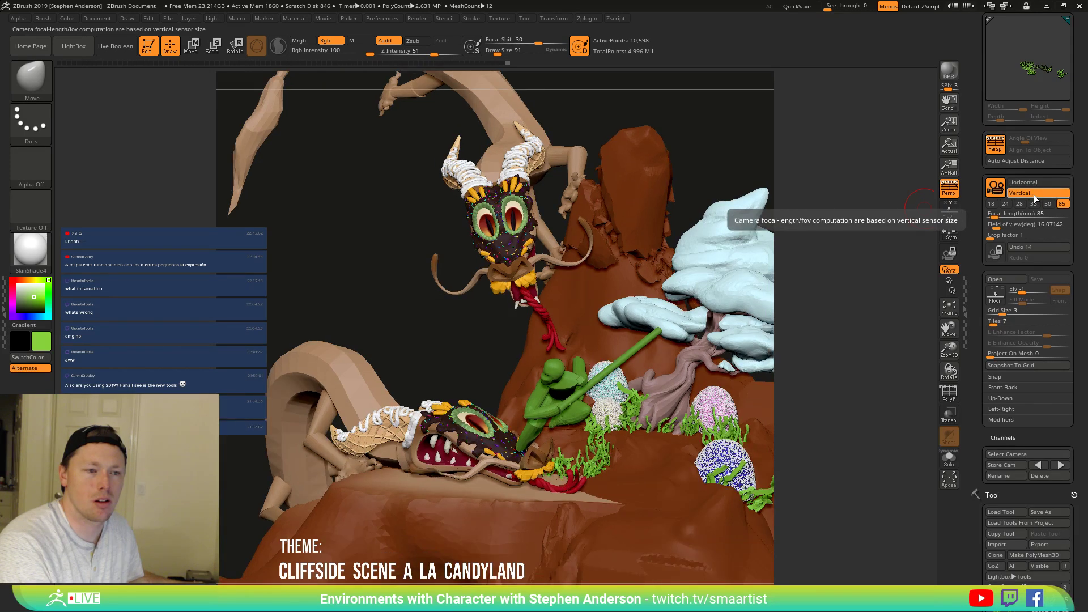
{"action": "left_click", "coordinate": [1029, 185]}
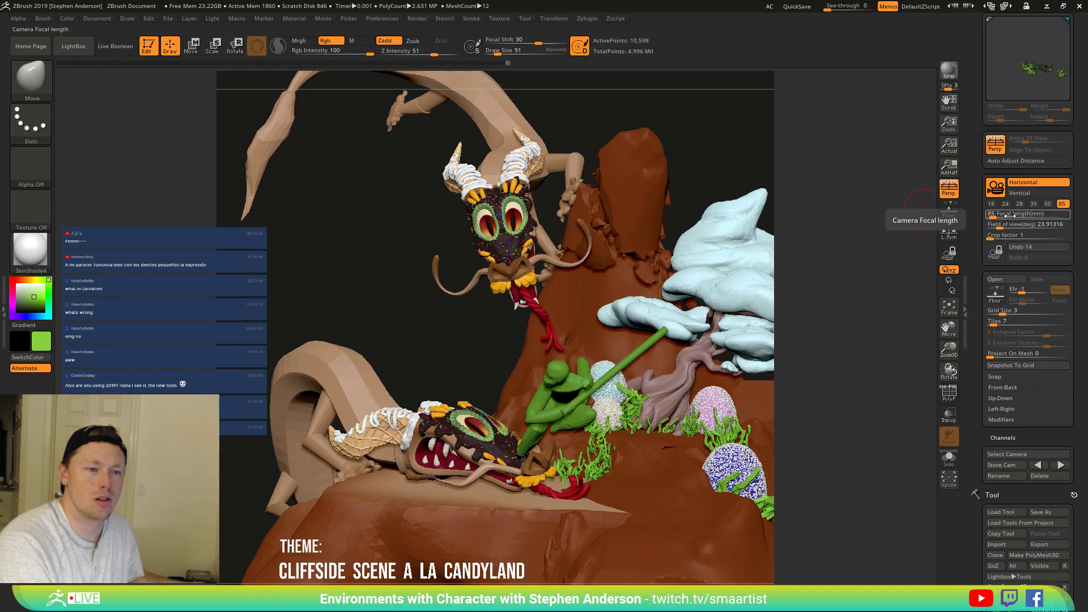
{"action": "mouse_move", "coordinate": [992, 215]}
{"action": "left_mouse_down"}
{"action": "mouse_move", "coordinate": [1038, 221]}
{"action": "mouse_move", "coordinate": [989, 217]}
{"action": "left_mouse_up"}
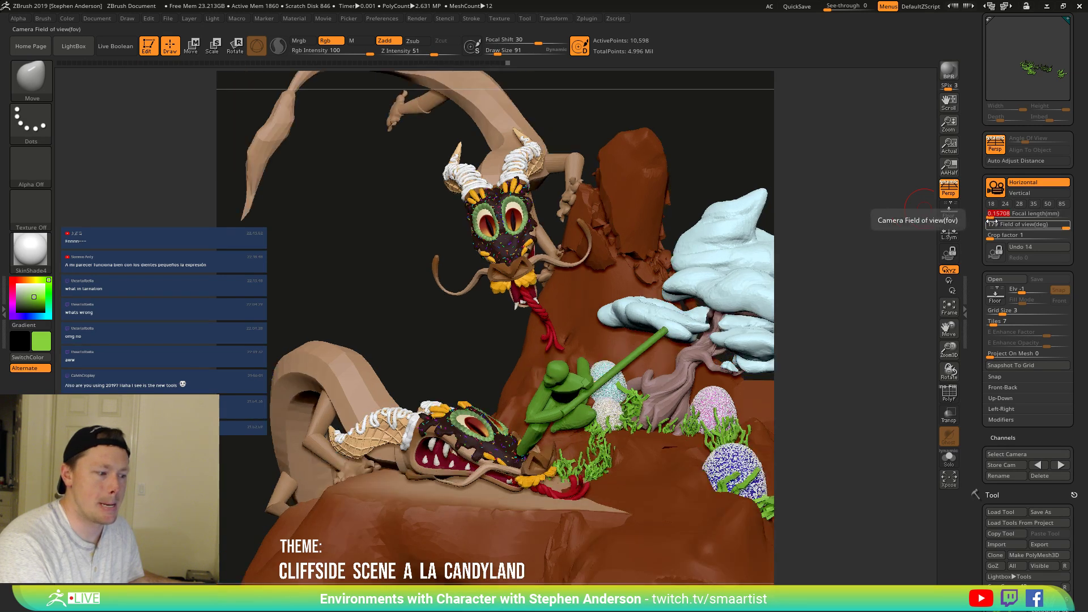
{"action": "left_click", "coordinate": [991, 204]}
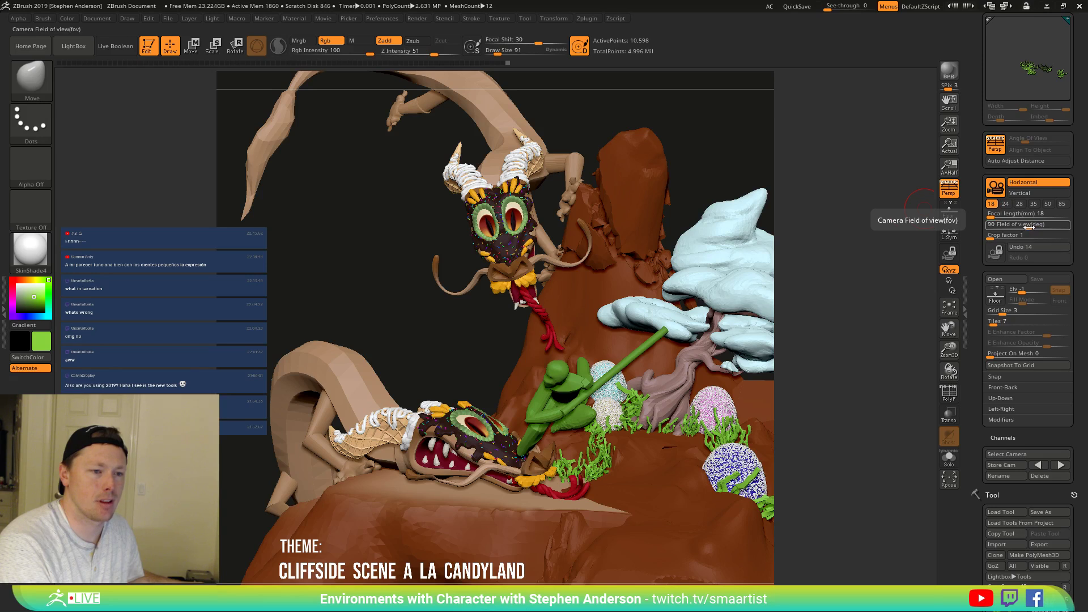
{"action": "left_click_drag", "start_coordinate": [992, 239], "coordinate": [1076, 225]}
{"action": "left_click", "coordinate": [1015, 240]}
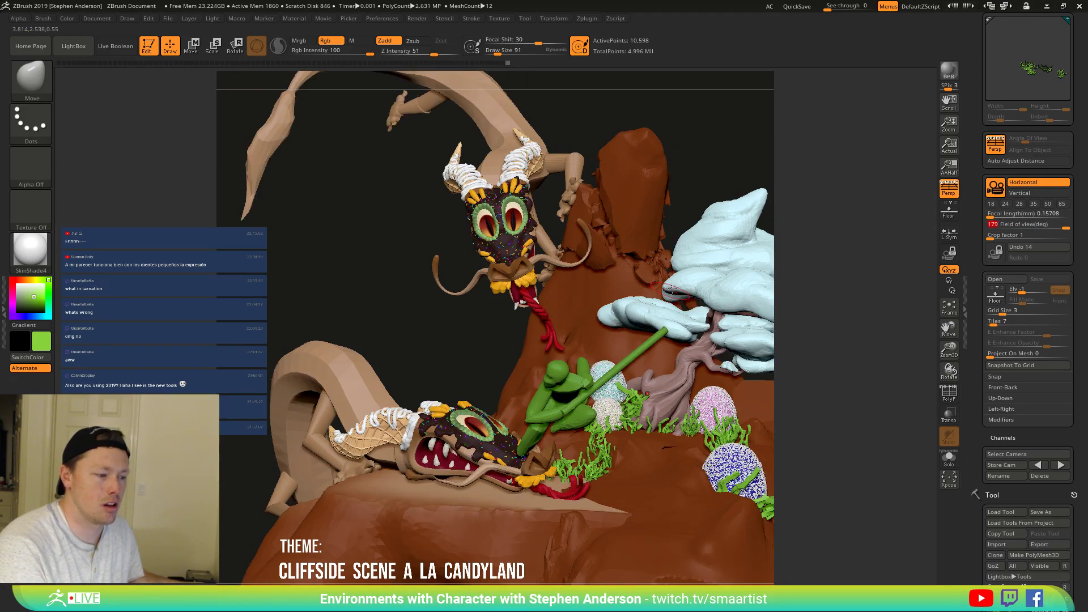
Frame both dragon heads, the green character and the gumdrops in one view and lock the camera.
{"action": "mouse_move", "coordinate": [706, 269]}
{"action": "right_mouse_down"}
{"action": "mouse_move", "coordinate": [667, 240]}
{"action": "mouse_move", "coordinate": [612, 258]}
{"action": "mouse_move", "coordinate": [645, 254]}
{"action": "right_mouse_up"}
{"action": "key", "text": "ctrl"}
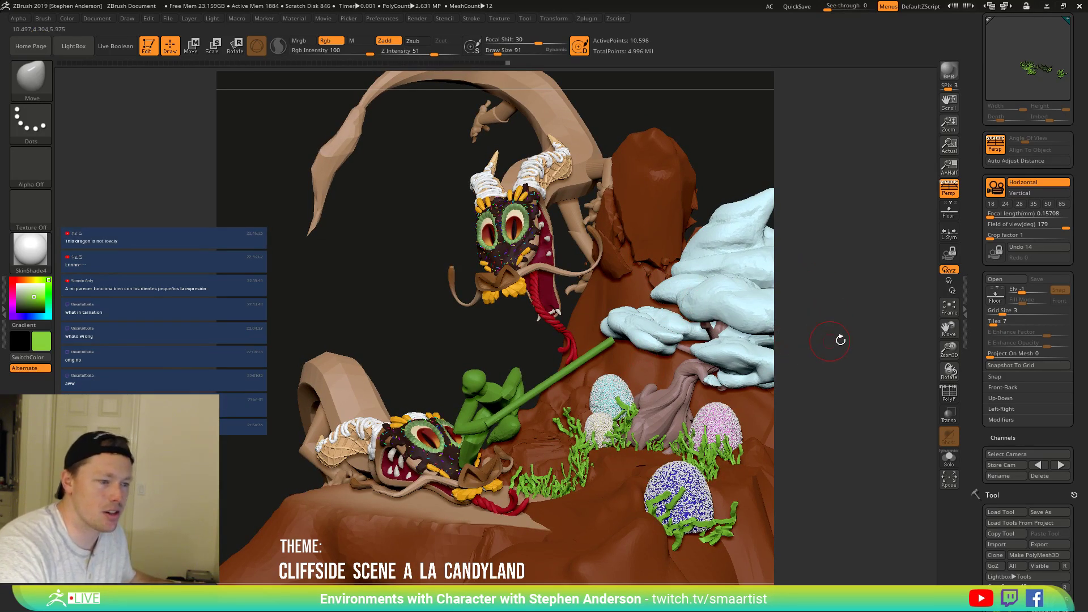
{"action": "left_click", "coordinate": [996, 256]}
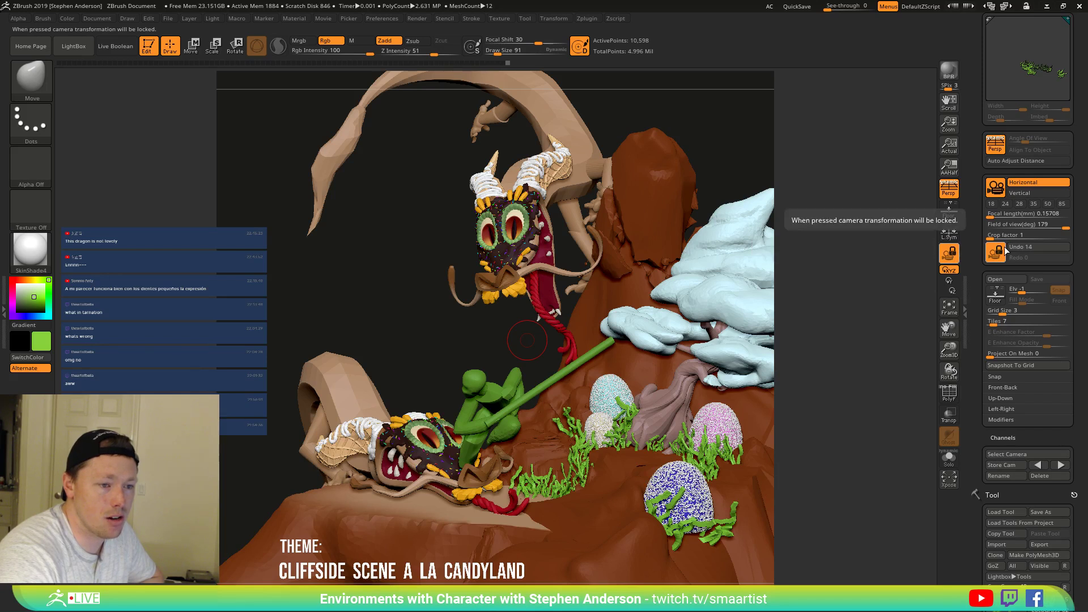
Show the movie timeline and add a camera keyframe for the current view near its start.
{"action": "left_click_drag", "start_coordinate": [1080, 136], "coordinate": [1084, 200]}
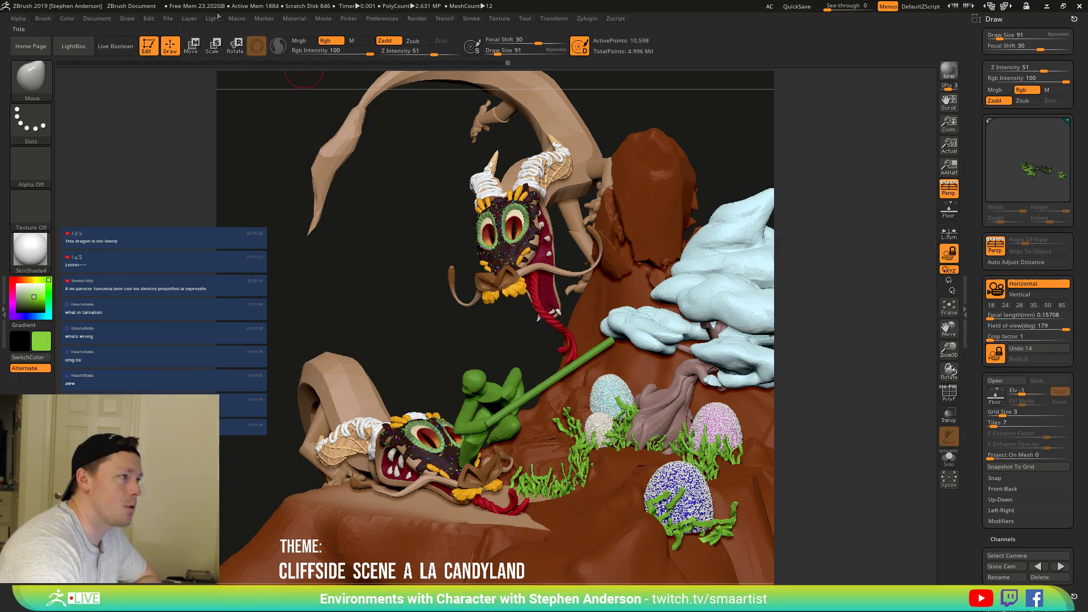
{"action": "left_click", "coordinate": [326, 19]}
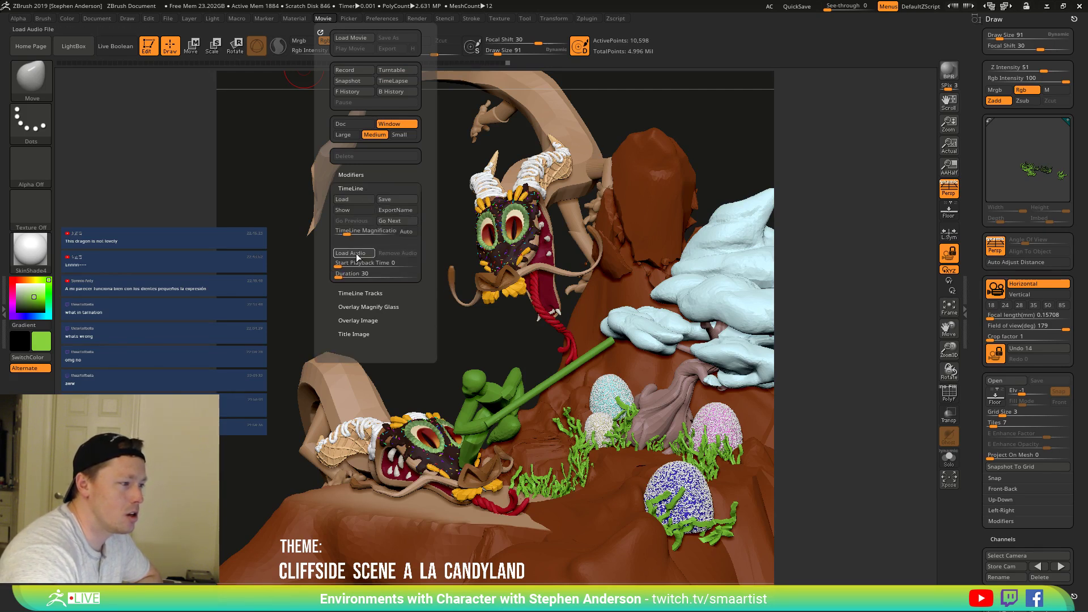
{"action": "left_click", "coordinate": [361, 214]}
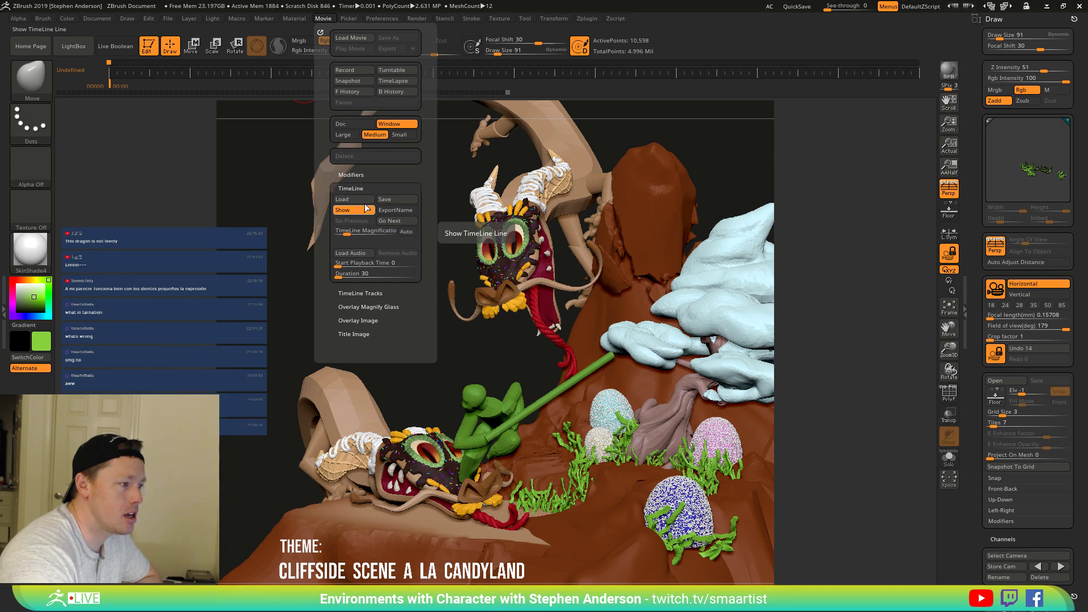
{"action": "left_click", "coordinate": [149, 73]}
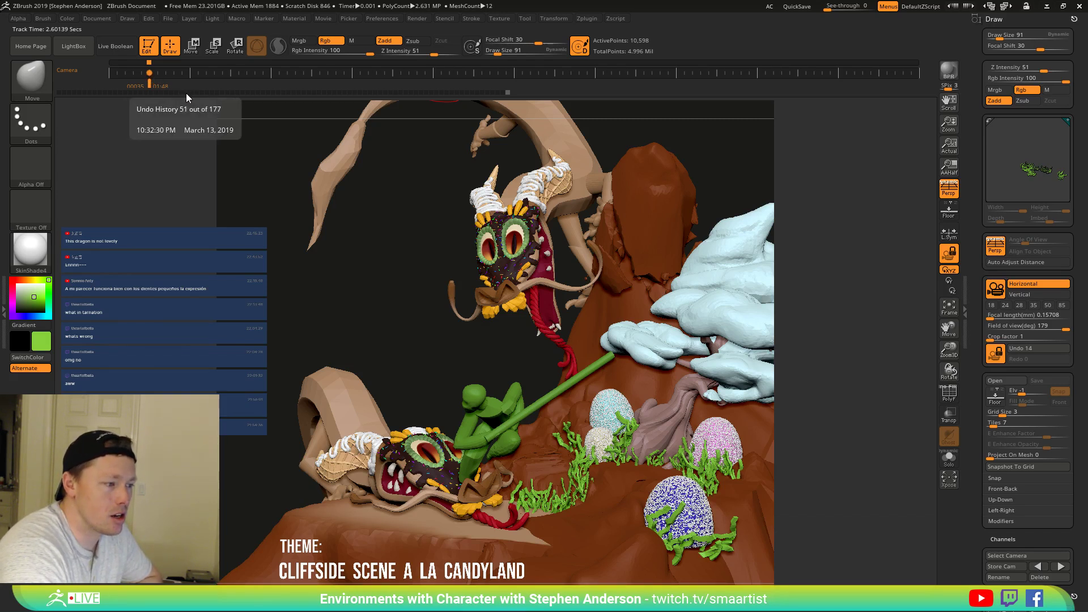
Save the timeline as Views5 in the _CandyLand folder.
{"action": "left_click", "coordinate": [324, 18]}
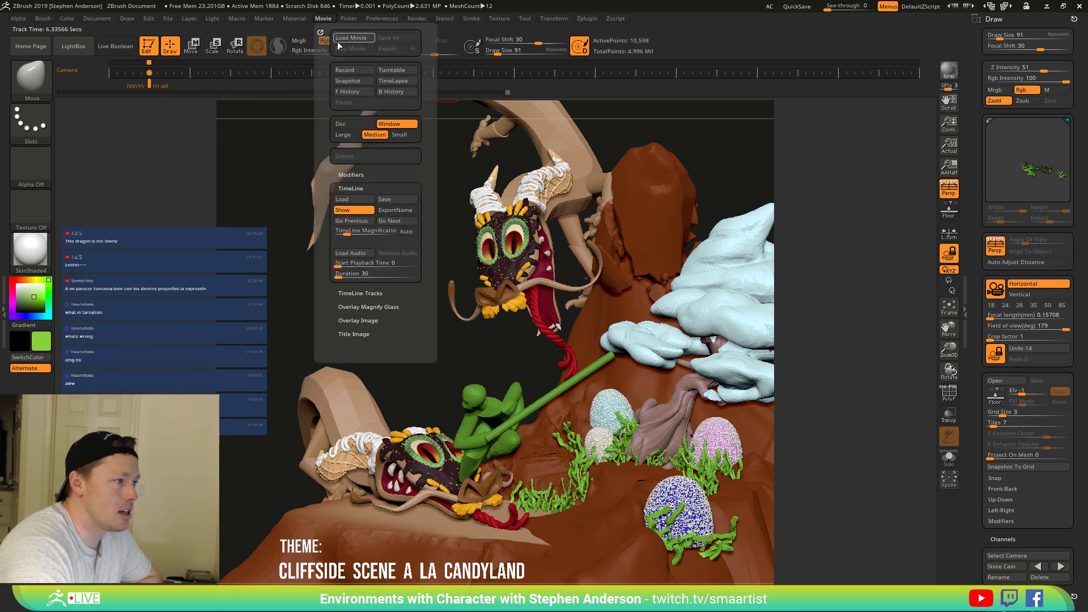
{"action": "left_click", "coordinate": [395, 199]}
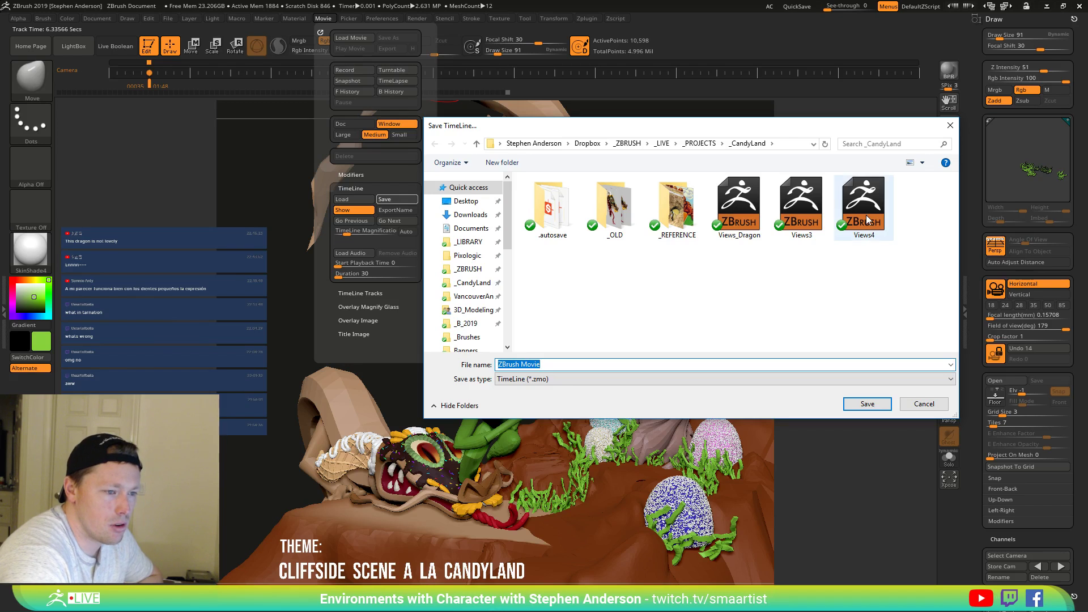
{"action": "left_click", "coordinate": [874, 224]}
{"action": "double_click", "coordinate": [543, 364]}
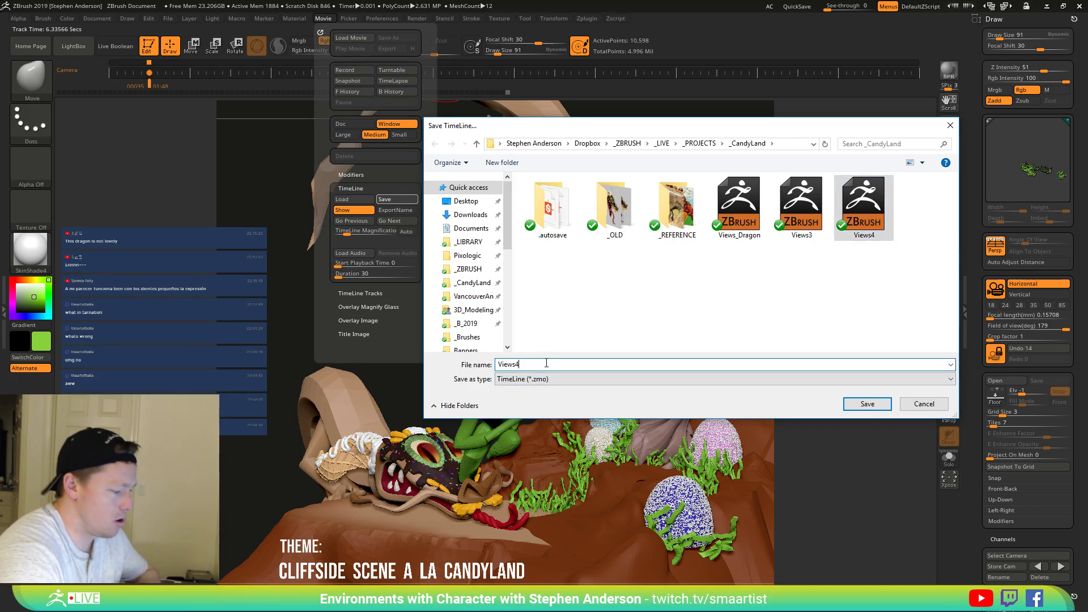
{"action": "key", "text": "BackSpace"}
{"action": "type", "text": "5"}
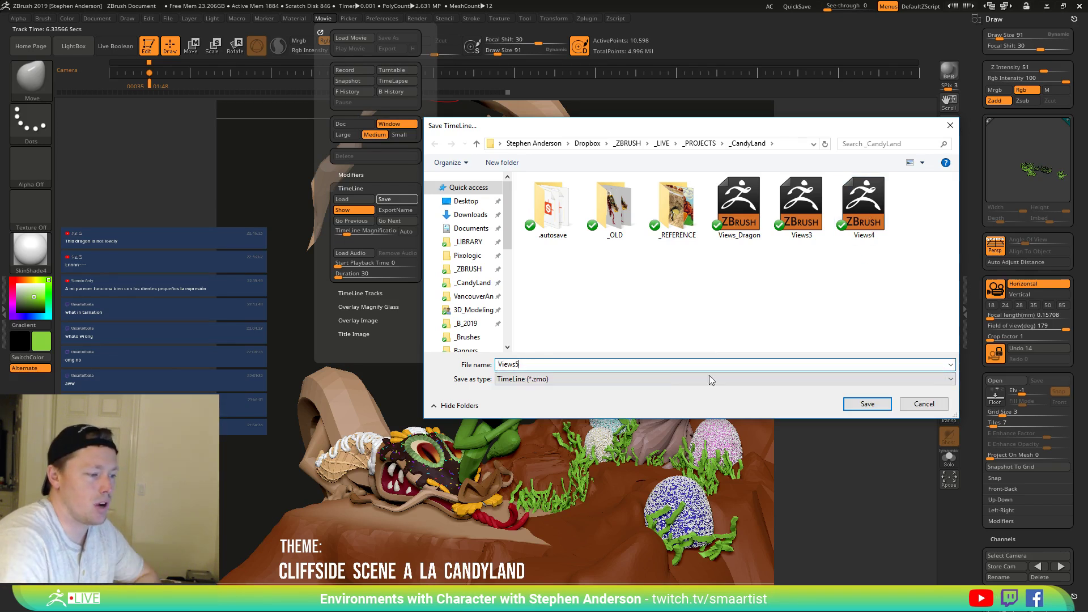
{"action": "left_click", "coordinate": [876, 405]}
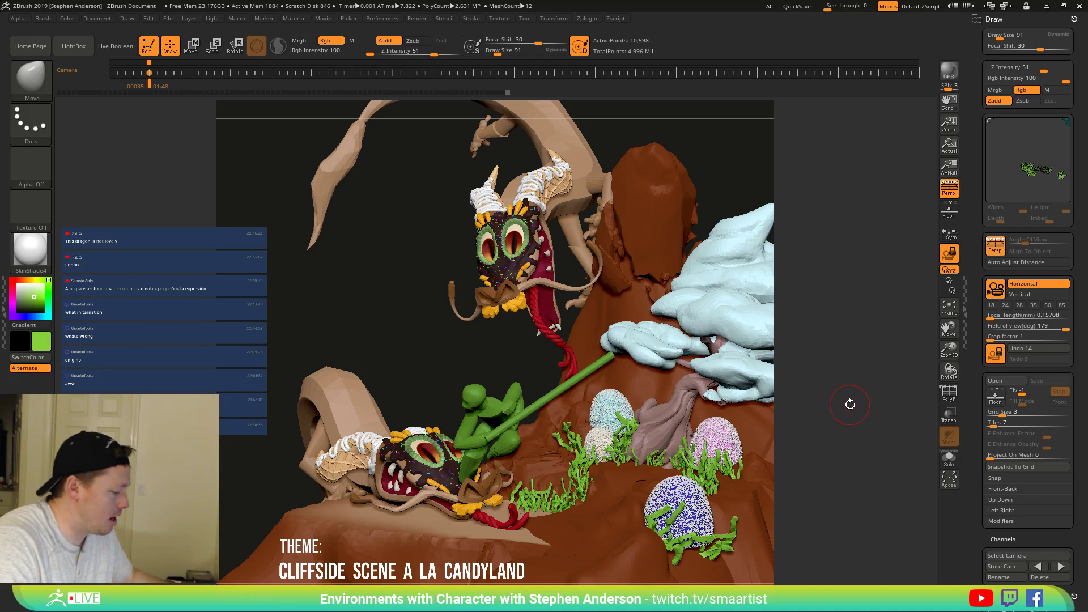
Select the CharacterBlocking subtool, turn the green character so the staff points up toward the upper dragon head, and nudge it toward the cliff.
{"action": "key", "text": "n"}
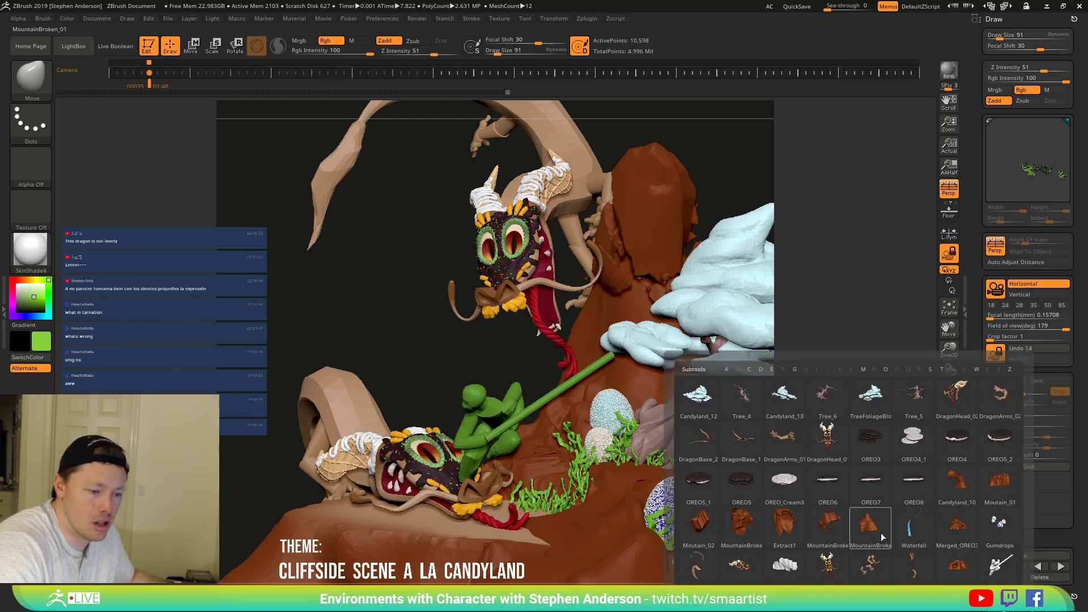
{"action": "left_click", "coordinate": [975, 553]}
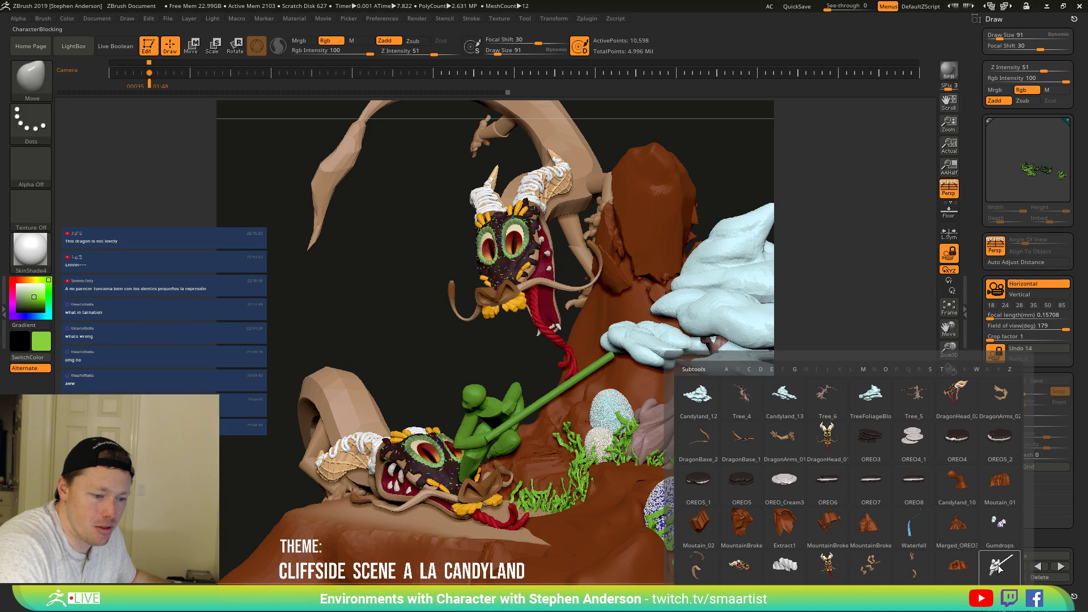
{"action": "key", "text": "w"}
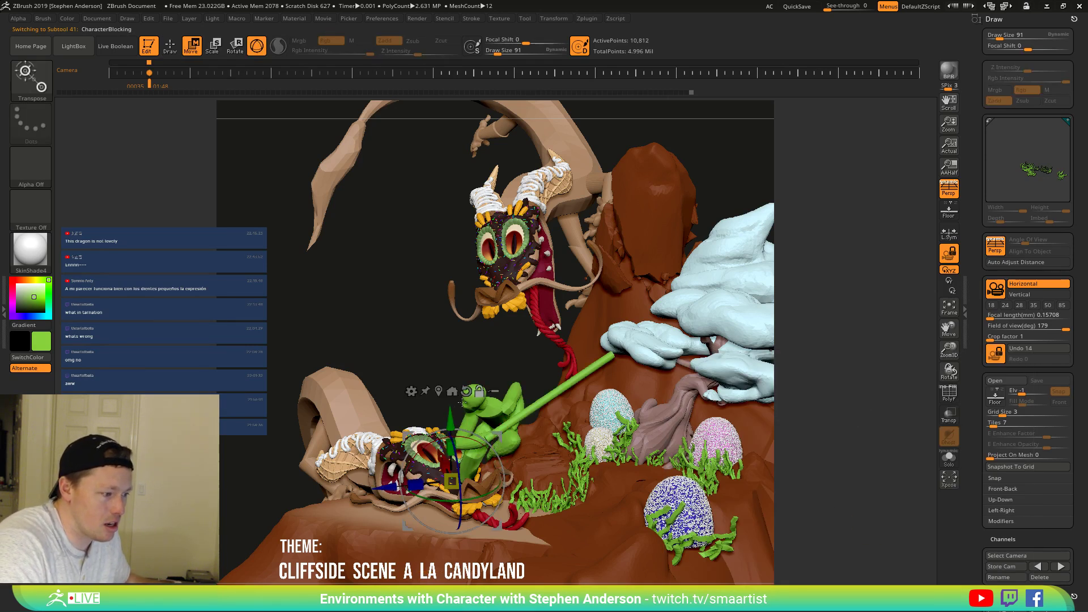
{"action": "left_click", "coordinate": [467, 391]}
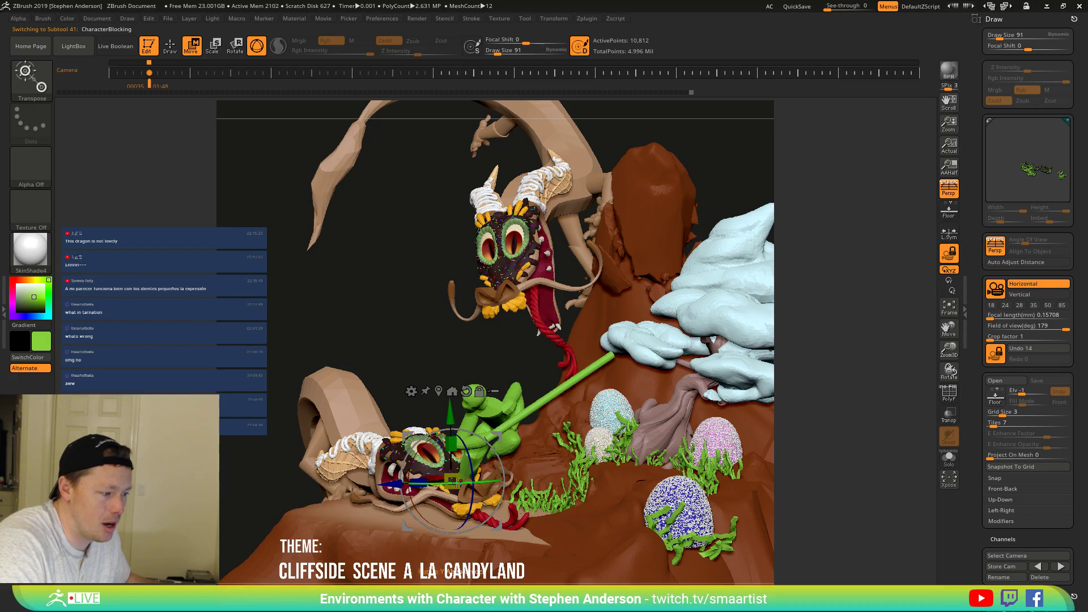
{"action": "left_click_drag", "start_coordinate": [453, 483], "coordinate": [477, 484]}
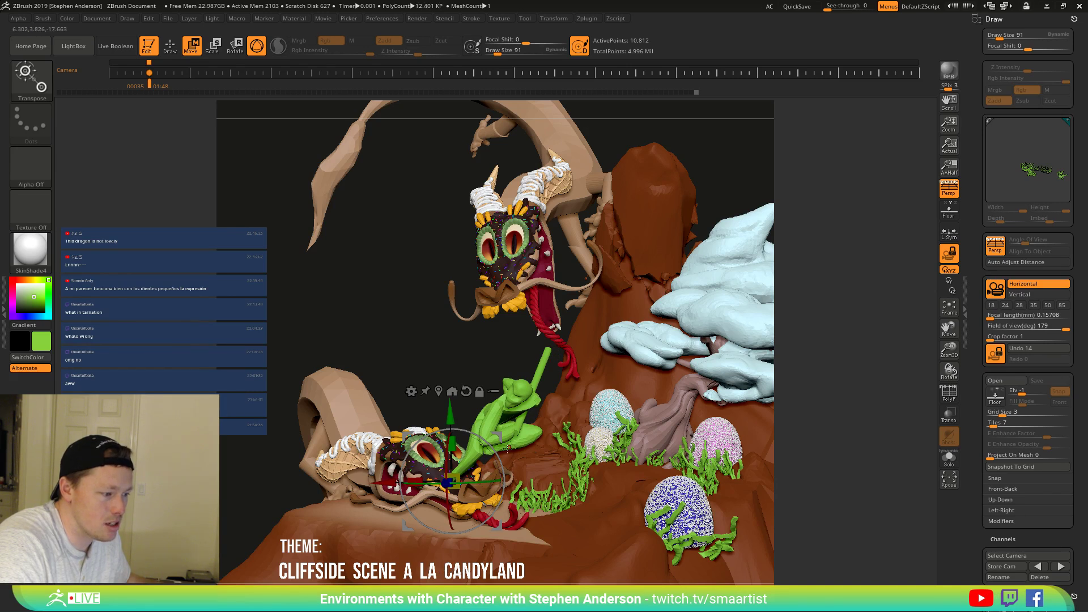
{"action": "left_click_drag", "start_coordinate": [498, 436], "coordinate": [506, 435]}
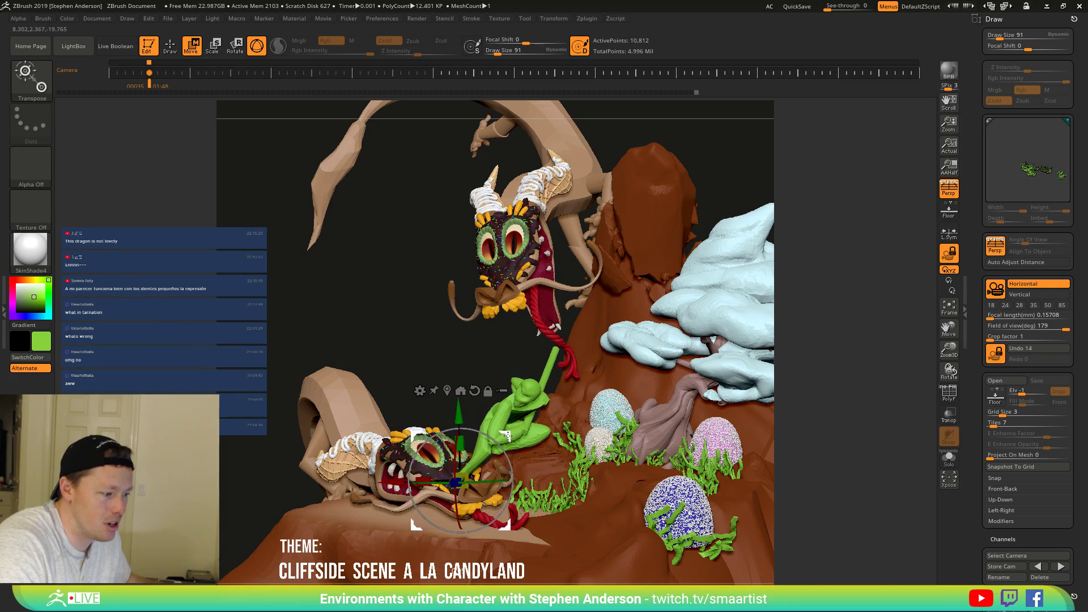
{"action": "left_click_drag", "start_coordinate": [587, 395], "coordinate": [558, 406]}
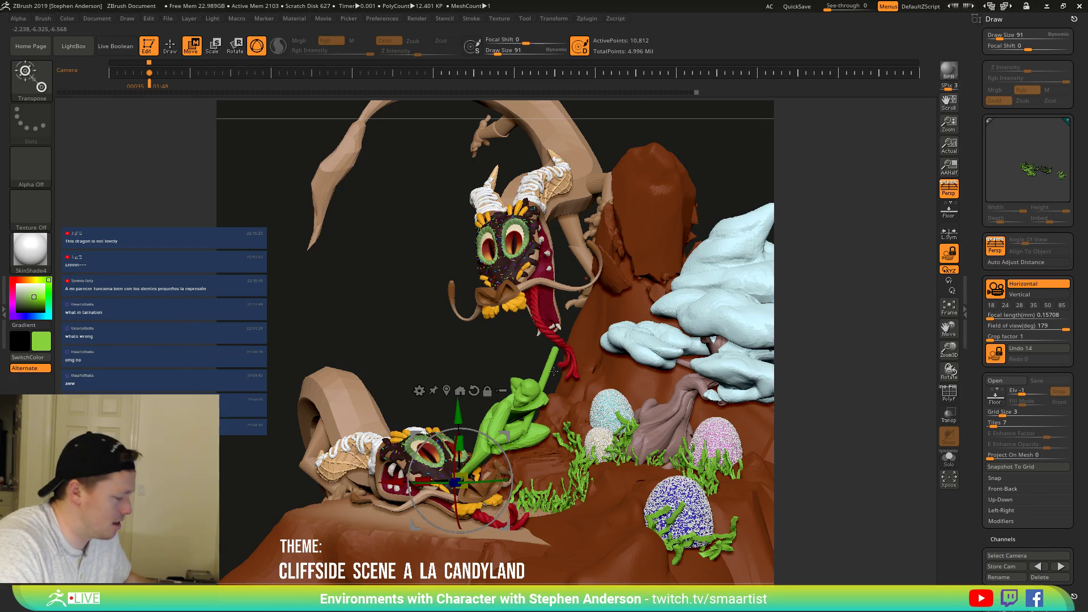
Recentre the transform gizmo on the character's torso with polyframes shown, fine-tune the figure's position and rotation, and hide the polyframes.
{"action": "key", "text": "shift+f"}
{"action": "left_click", "coordinate": [553, 350], "text": "alt"}
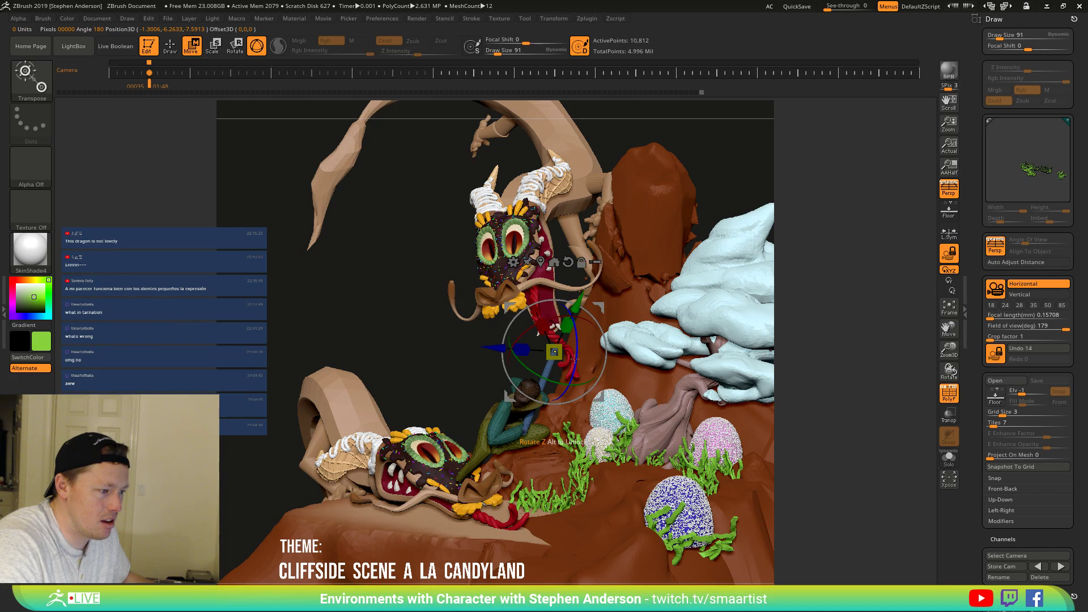
{"action": "left_click", "coordinate": [524, 430], "text": "alt"}
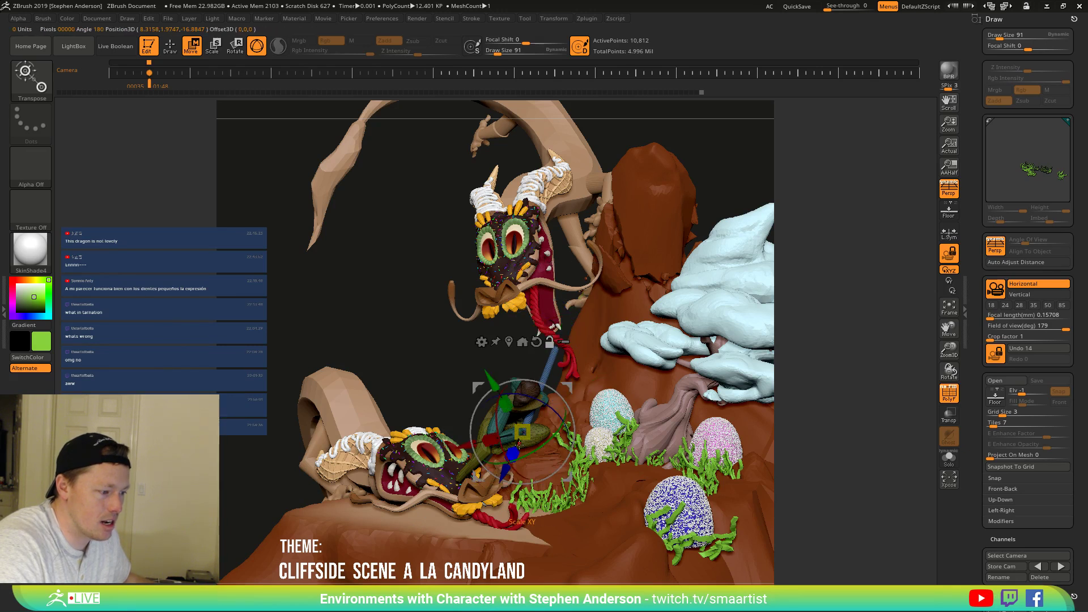
{"action": "left_click_drag", "start_coordinate": [494, 413], "coordinate": [494, 411]}
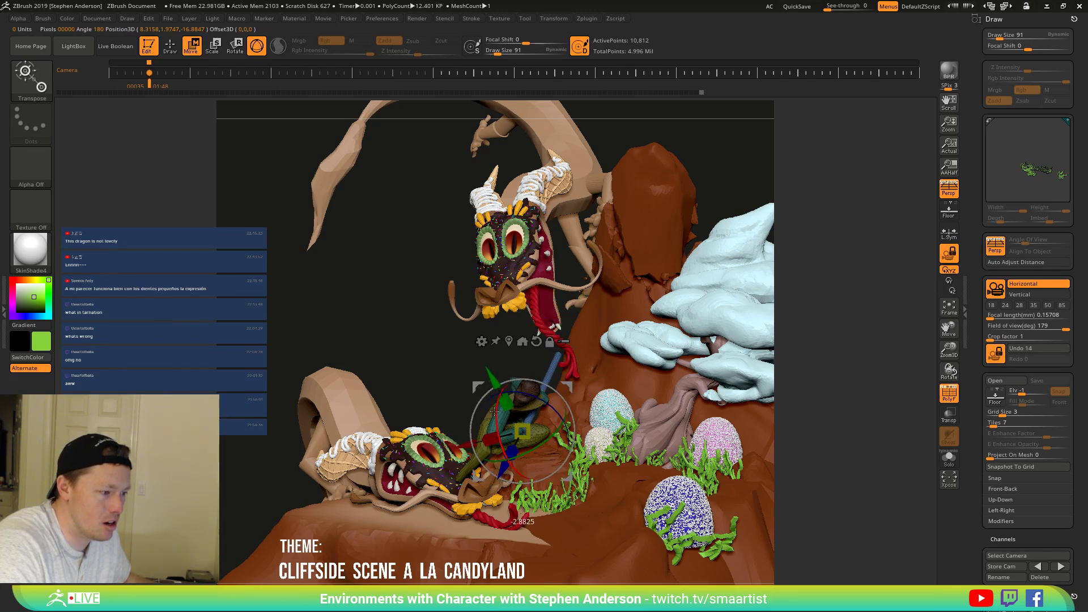
{"action": "left_click_drag", "start_coordinate": [564, 415], "coordinate": [526, 454]}
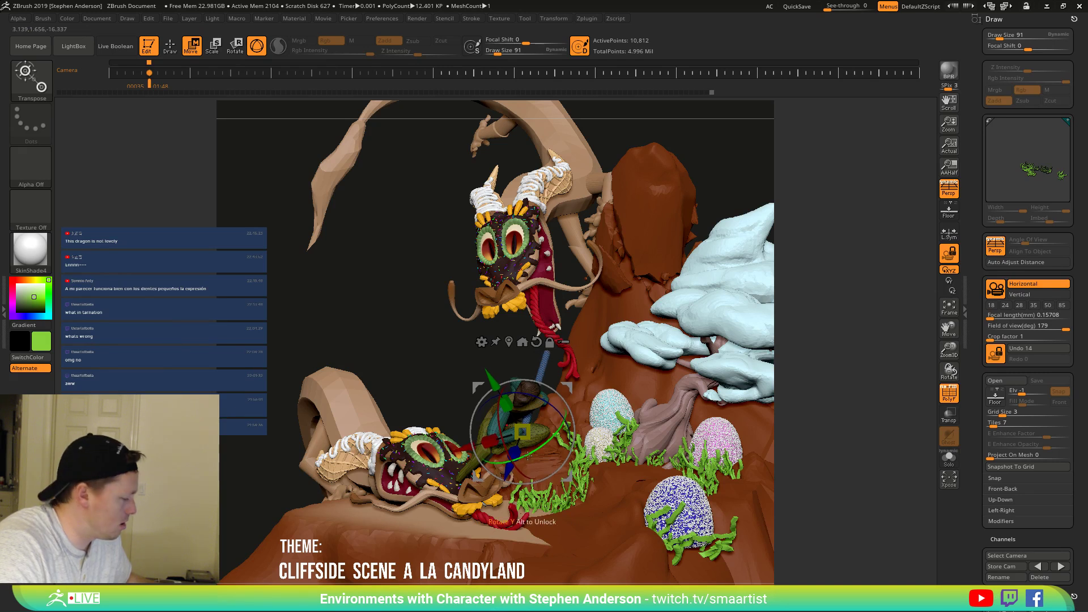
{"action": "key", "text": "q"}
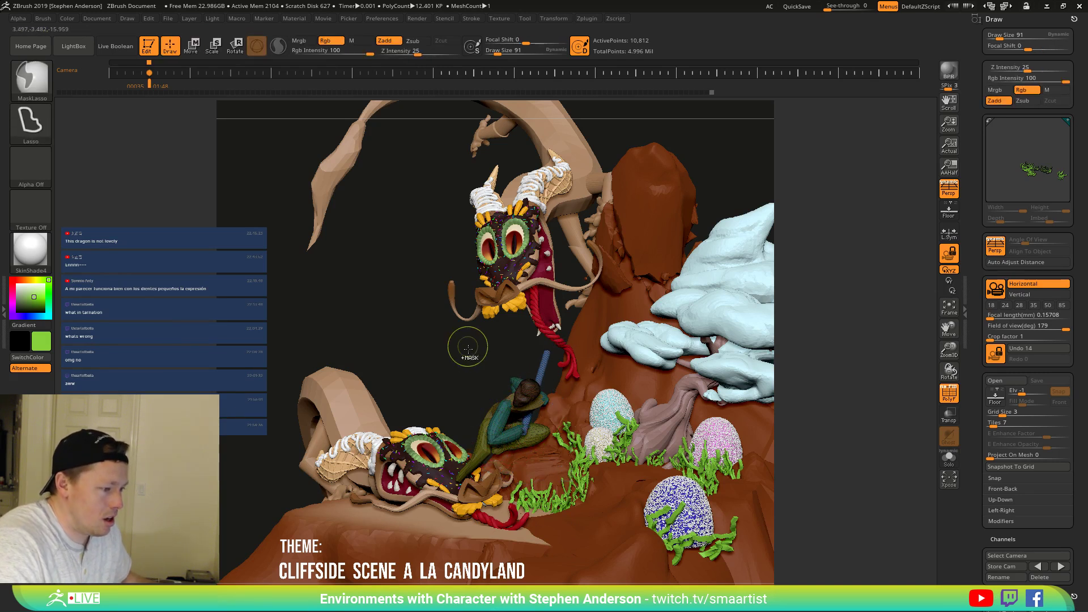
{"action": "left_click_drag", "start_coordinate": [489, 378], "coordinate": [512, 422], "text": "ctrl"}
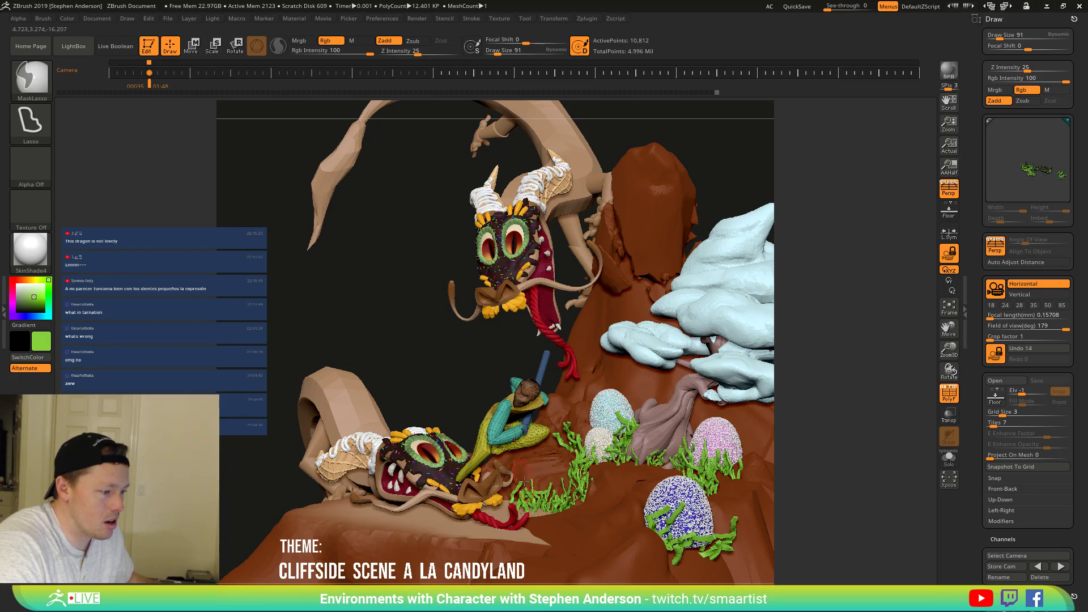
{"action": "key", "text": "shift"}
{"action": "key", "text": "shift+f"}
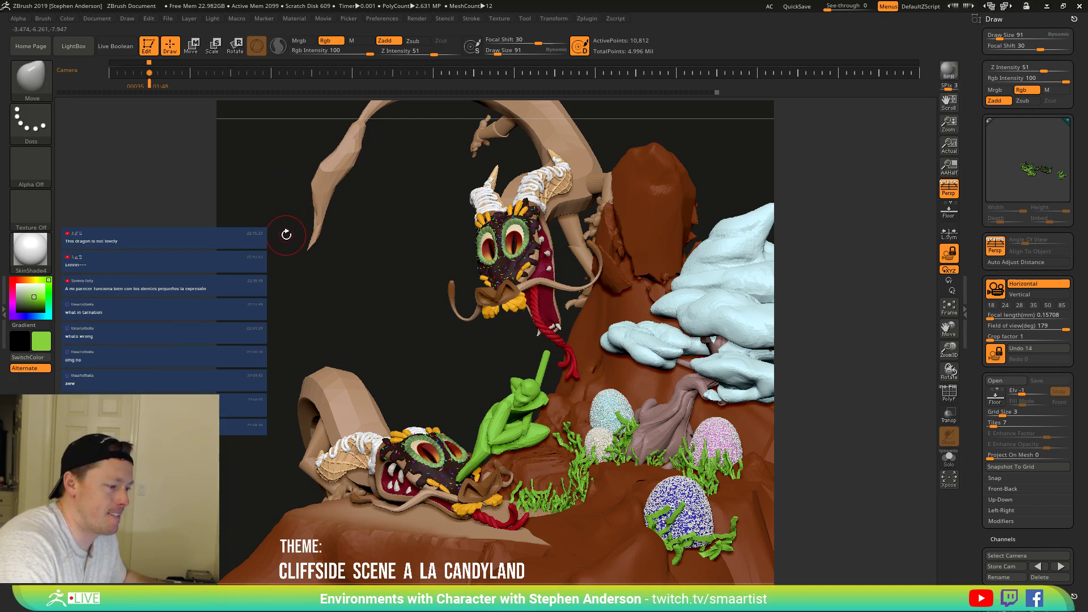
Select DragonBlocking2, unlock the camera, frame the scene from the side with both dragons visible, and add a second camera keyframe.
{"action": "left_click", "coordinate": [347, 391], "text": "alt"}
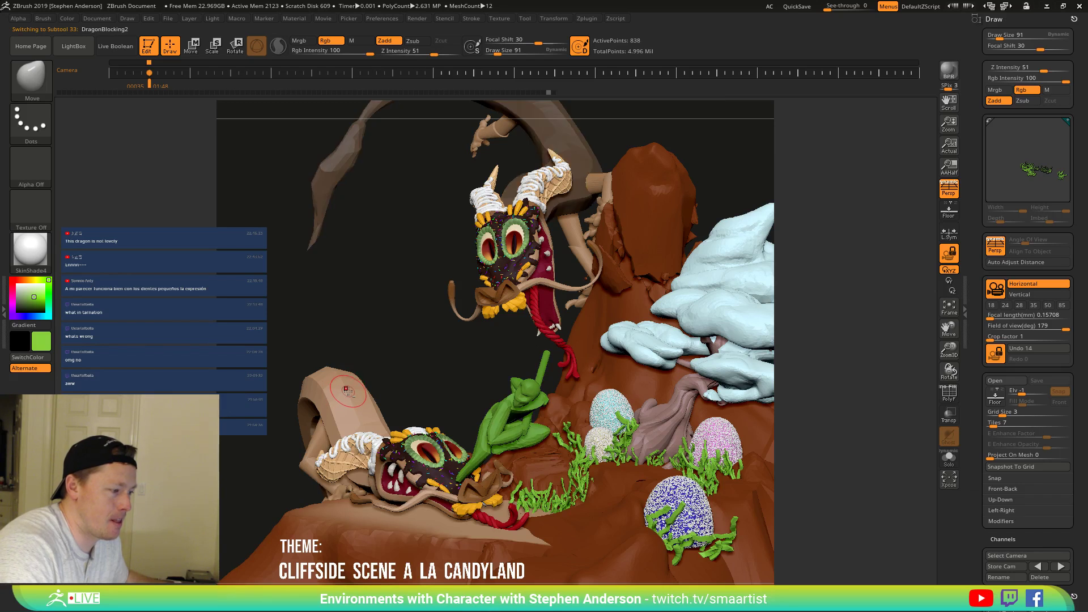
{"action": "left_click_drag", "start_coordinate": [378, 287], "coordinate": [398, 341], "text": "ctrl"}
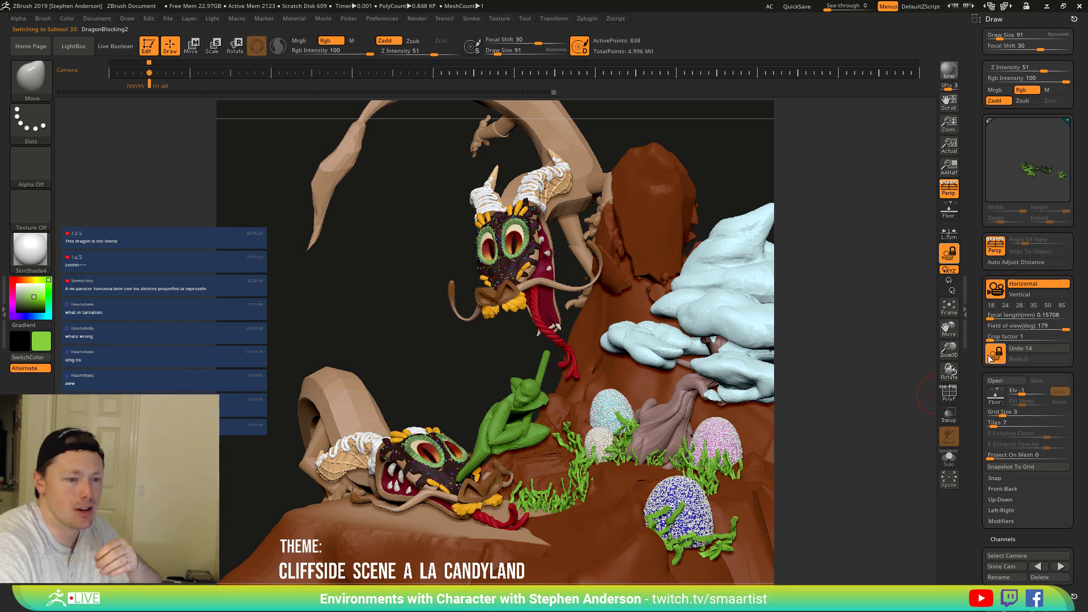
{"action": "left_click_drag", "start_coordinate": [431, 340], "coordinate": [458, 336]}
{"action": "right_click_drag", "start_coordinate": [457, 337], "coordinate": [606, 307]}
{"action": "left_click_drag", "start_coordinate": [606, 307], "coordinate": [707, 280]}
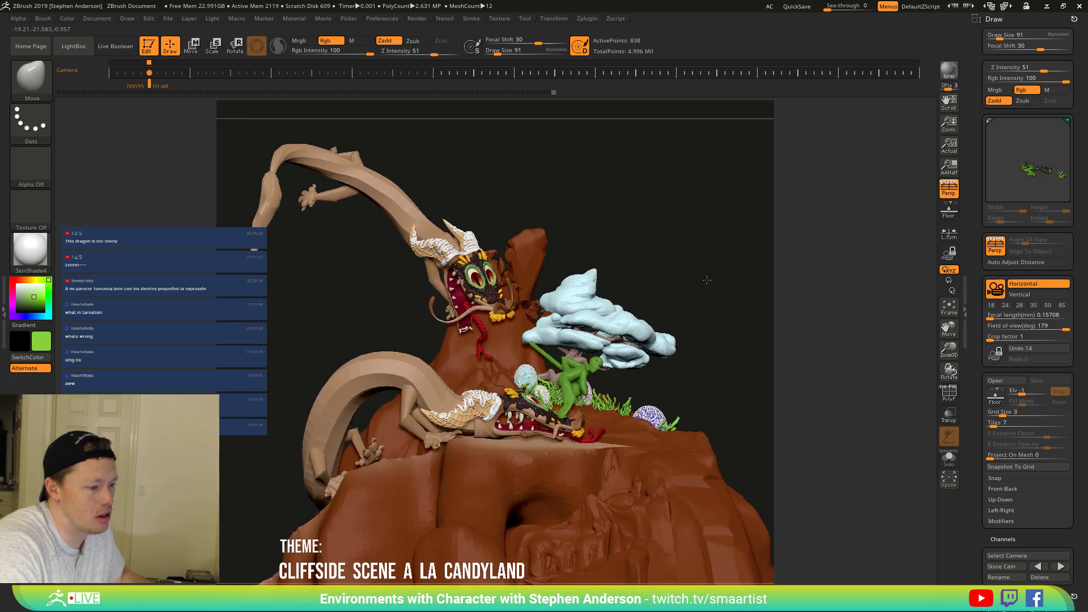
{"action": "mouse_move", "coordinate": [507, 347]}
{"action": "right_mouse_down", "text": "ctrl"}
{"action": "mouse_move", "coordinate": [522, 363]}
{"action": "mouse_move", "coordinate": [522, 351]}
{"action": "right_mouse_up", "text": "ctrl"}
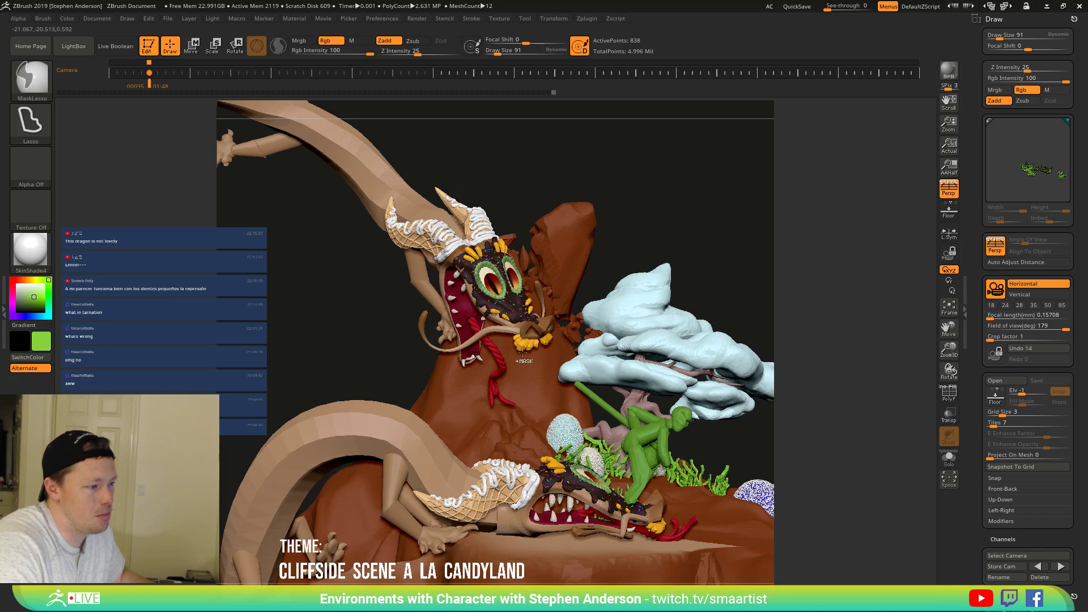
{"action": "left_click", "coordinate": [176, 73]}
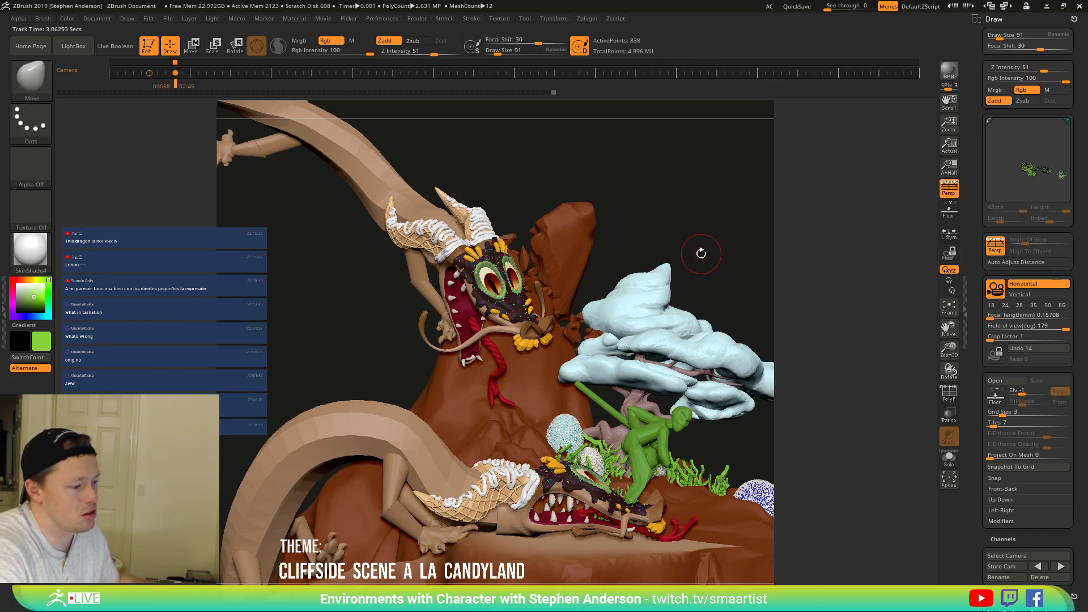
Reframe closer on the dragon heads and character, store the view as a slightly later camera keyframe, and remove the previous second keyframe.
{"action": "mouse_move", "coordinate": [696, 246]}
{"action": "left_mouse_down"}
{"action": "mouse_move", "coordinate": [705, 239]}
{"action": "mouse_move", "coordinate": [688, 227]}
{"action": "left_mouse_up"}
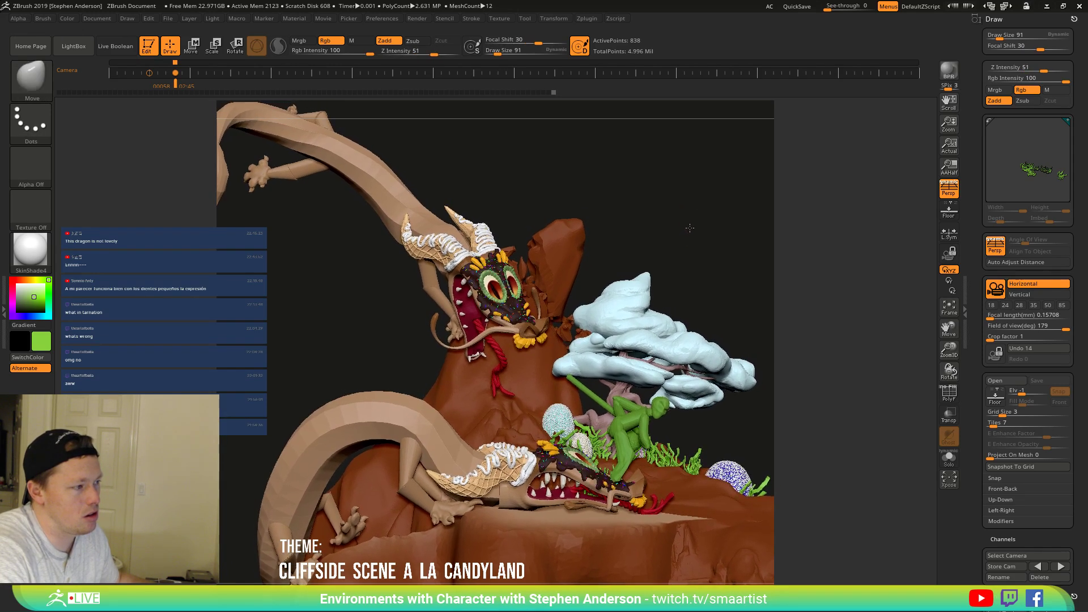
{"action": "right_click_drag", "start_coordinate": [687, 228], "coordinate": [685, 227], "text": "ctrl"}
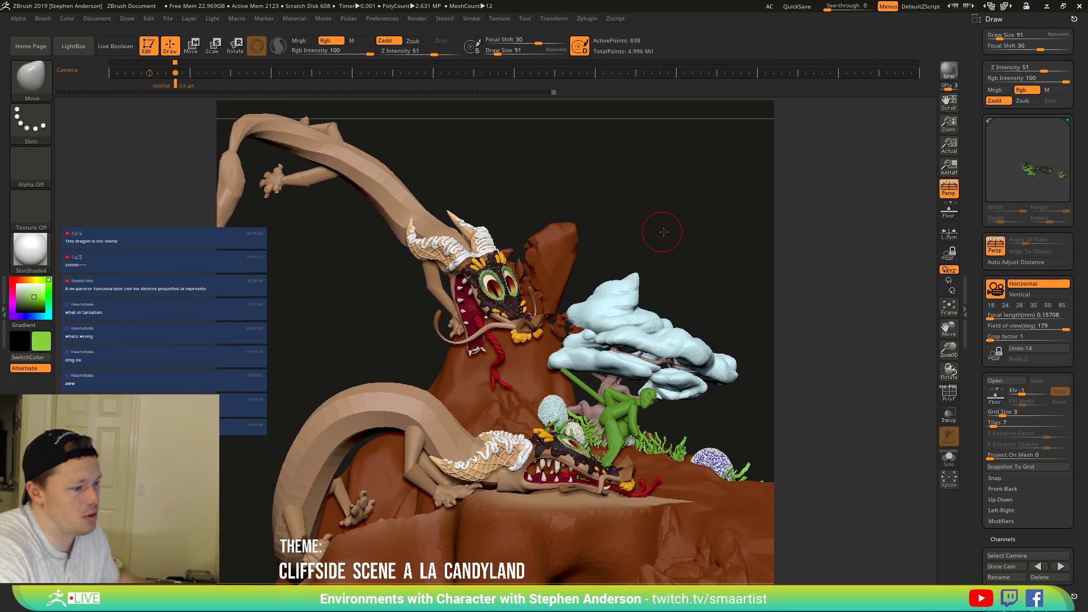
{"action": "mouse_move", "coordinate": [662, 232]}
{"action": "left_mouse_down"}
{"action": "mouse_move", "coordinate": [676, 232]}
{"action": "mouse_move", "coordinate": [641, 225]}
{"action": "left_mouse_up"}
{"action": "mouse_move", "coordinate": [641, 225]}
{"action": "right_mouse_down"}
{"action": "mouse_move", "coordinate": [672, 236]}
{"action": "mouse_move", "coordinate": [643, 233]}
{"action": "right_mouse_up"}
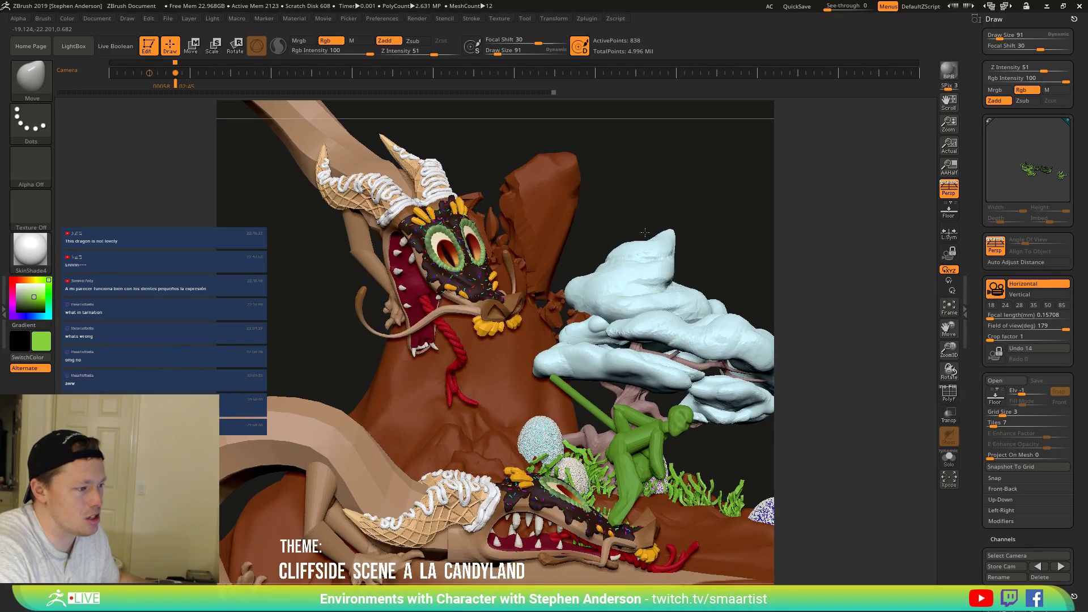
{"action": "key", "text": "ctrl"}
{"action": "right_click_drag", "start_coordinate": [623, 322], "coordinate": [619, 319], "text": "ctrl"}
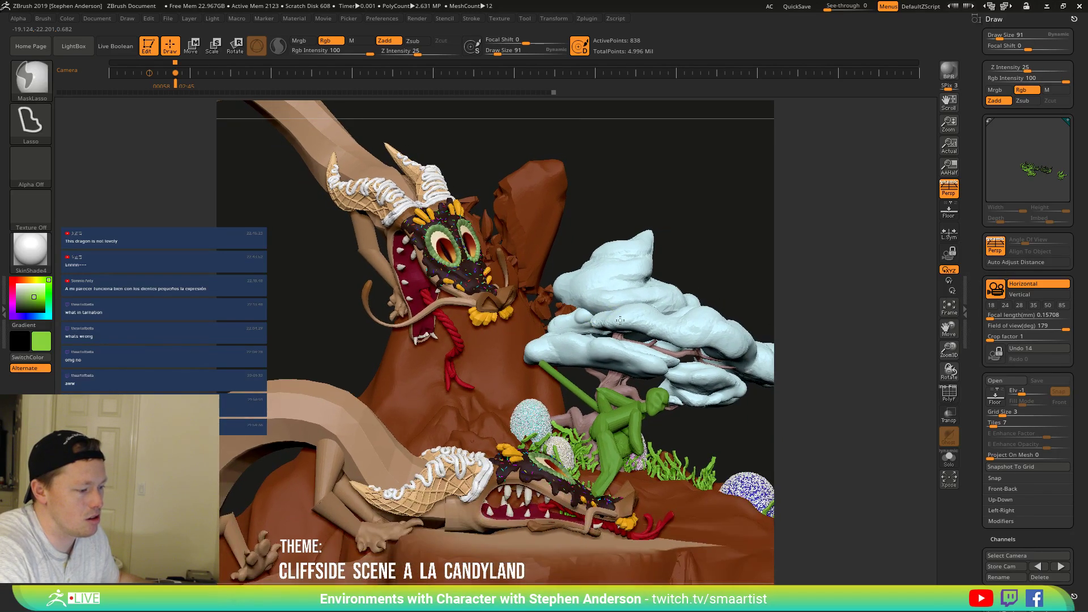
{"action": "left_click", "coordinate": [184, 73]}
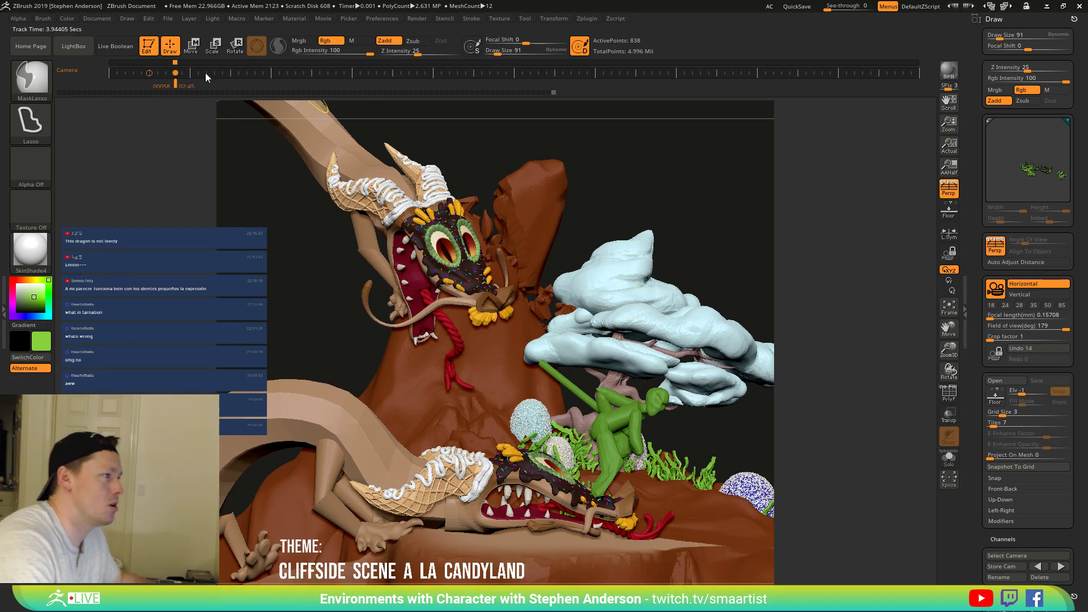
{"action": "left_click", "coordinate": [175, 72]}
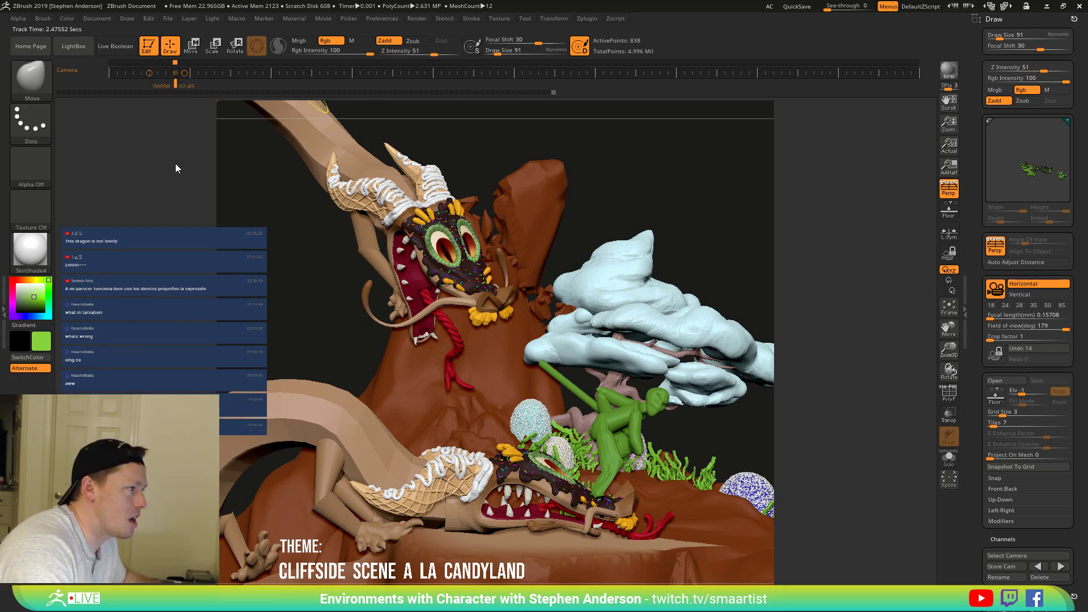
Compare the first camera keyframe's view with the new side view, returning to the side view.
{"action": "left_click", "coordinate": [184, 73]}
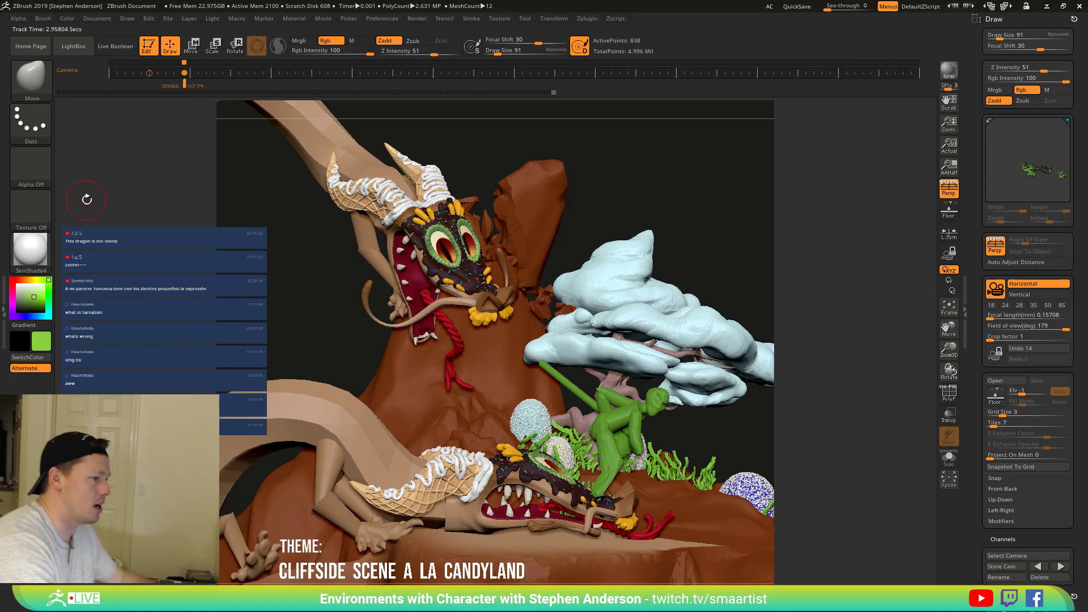
{"action": "left_click", "coordinate": [149, 73]}
{"action": "left_click", "coordinate": [184, 72]}
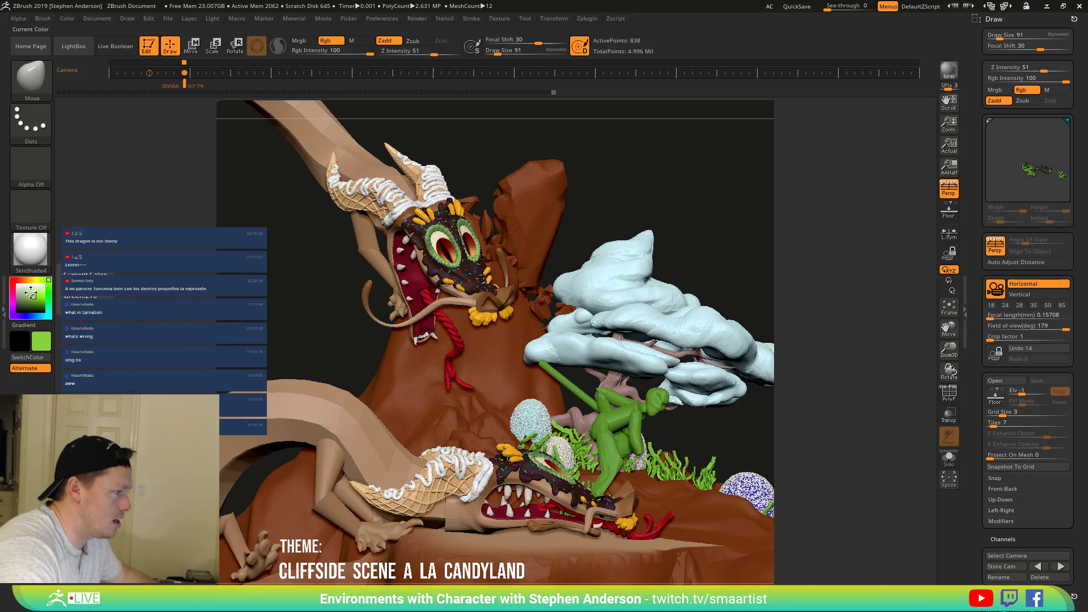
Try blue, purple, pink, red and orange on the character through the active colour, and set it to a teal green.
{"action": "left_click_drag", "start_coordinate": [23, 317], "coordinate": [31, 316]}
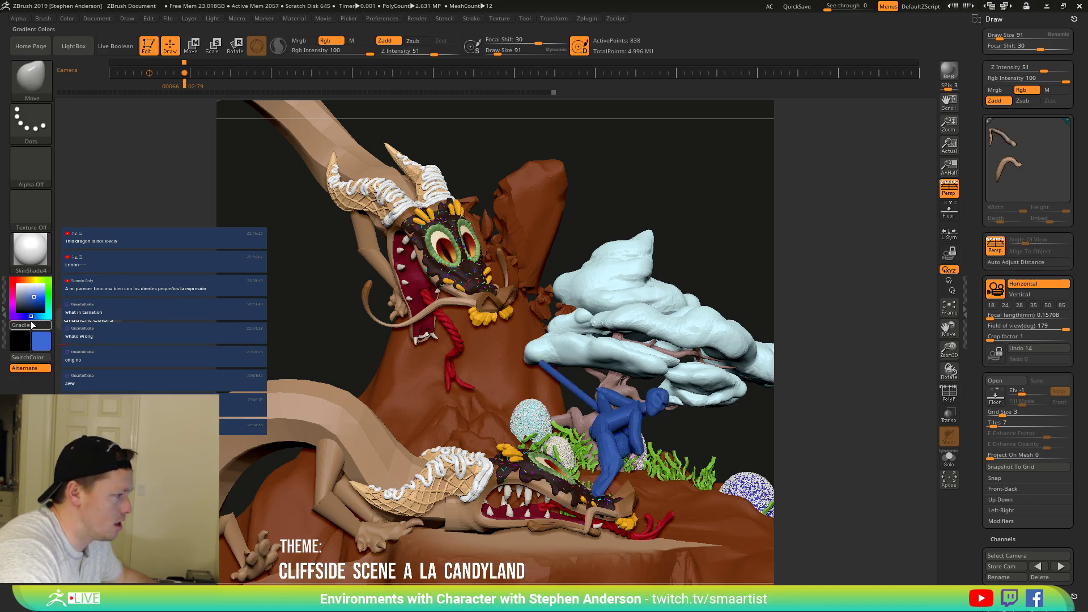
{"action": "left_click", "coordinate": [22, 316]}
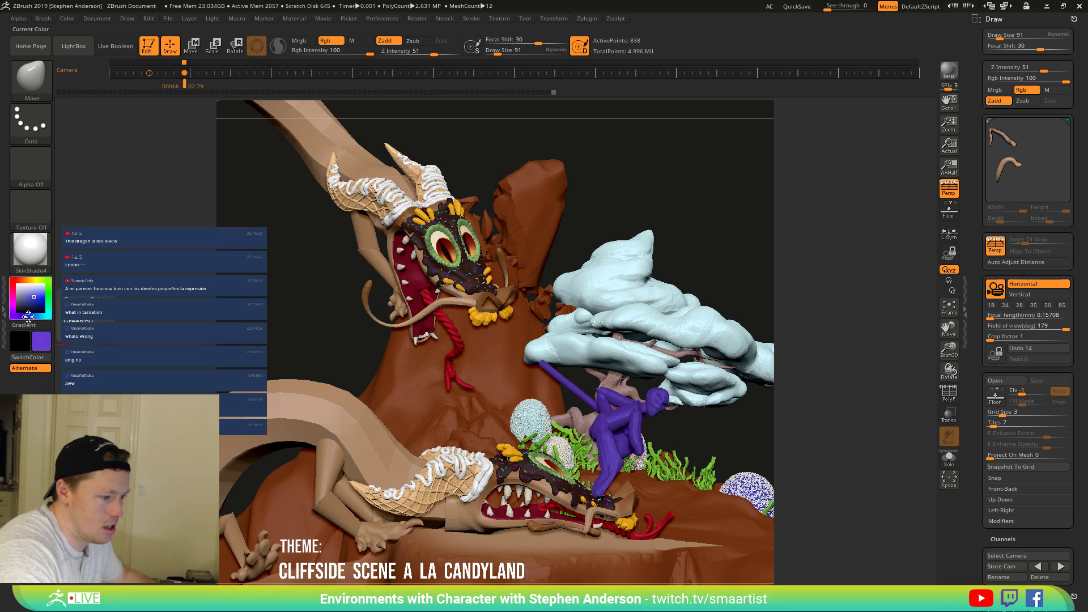
{"action": "left_click_drag", "start_coordinate": [28, 316], "coordinate": [40, 315]}
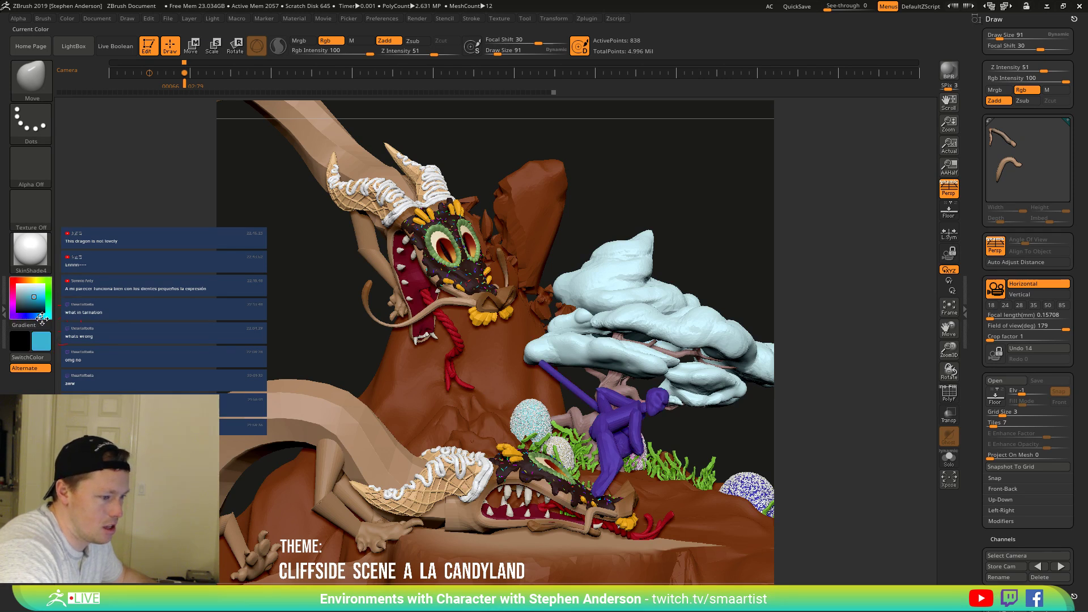
{"action": "left_click", "coordinate": [13, 293]}
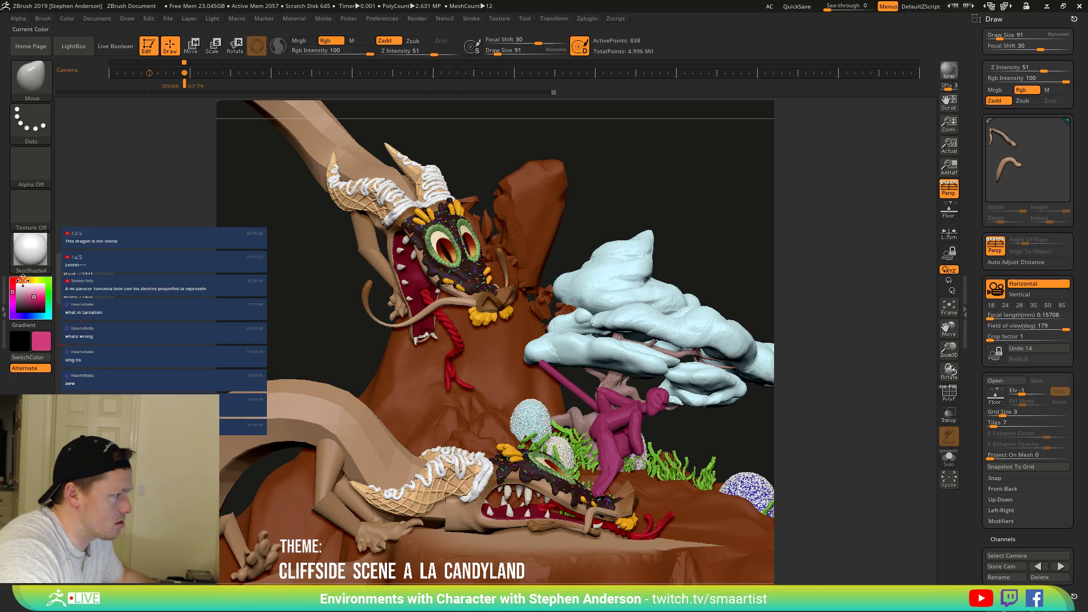
{"action": "left_click", "coordinate": [21, 282]}
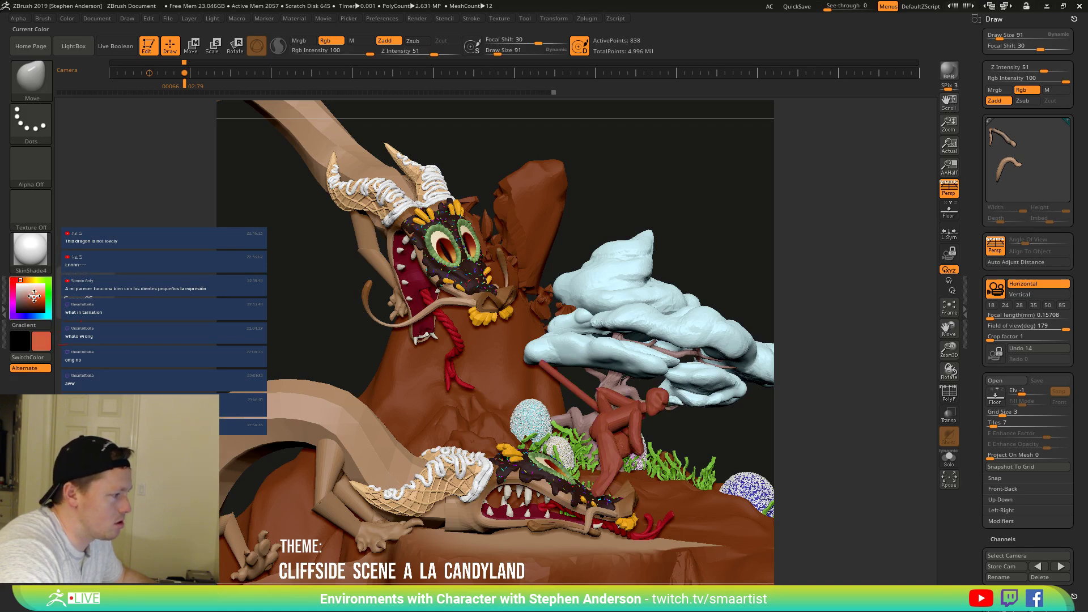
{"action": "left_click", "coordinate": [44, 297]}
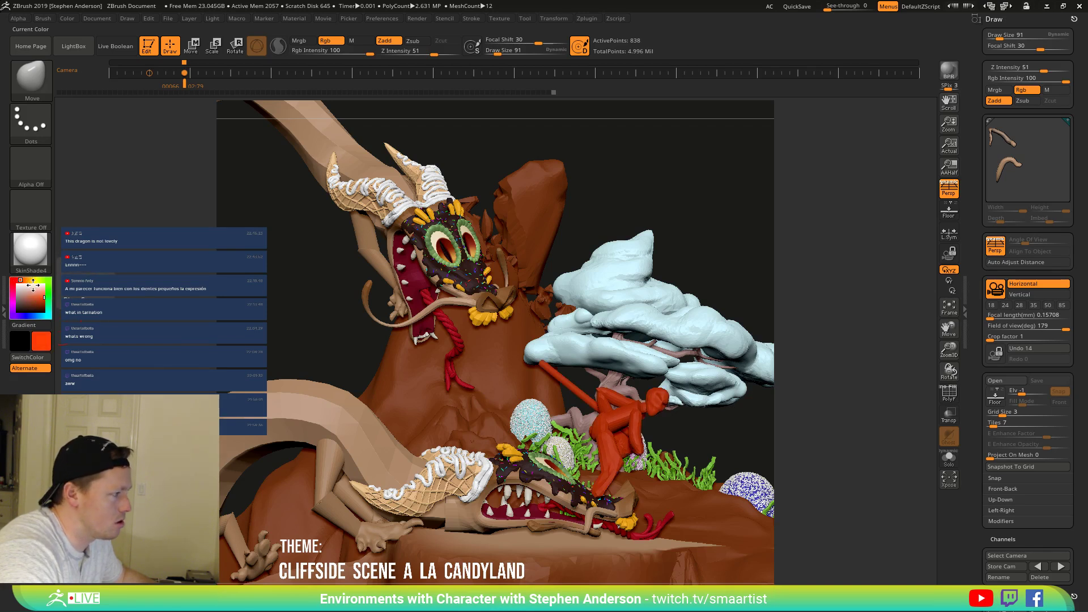
{"action": "left_click", "coordinate": [30, 279]}
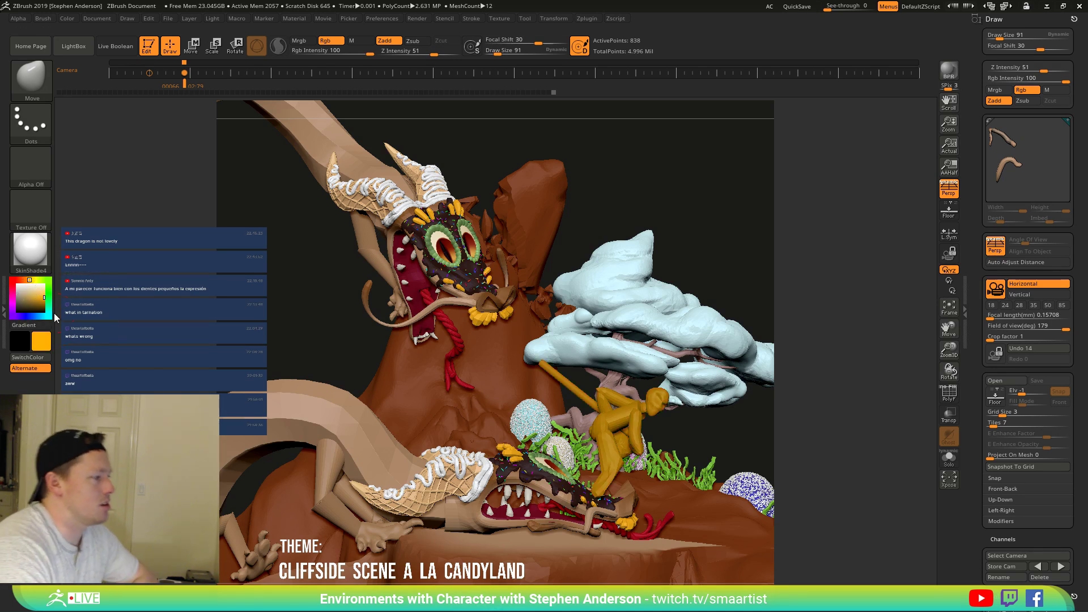
{"action": "left_click", "coordinate": [49, 306]}
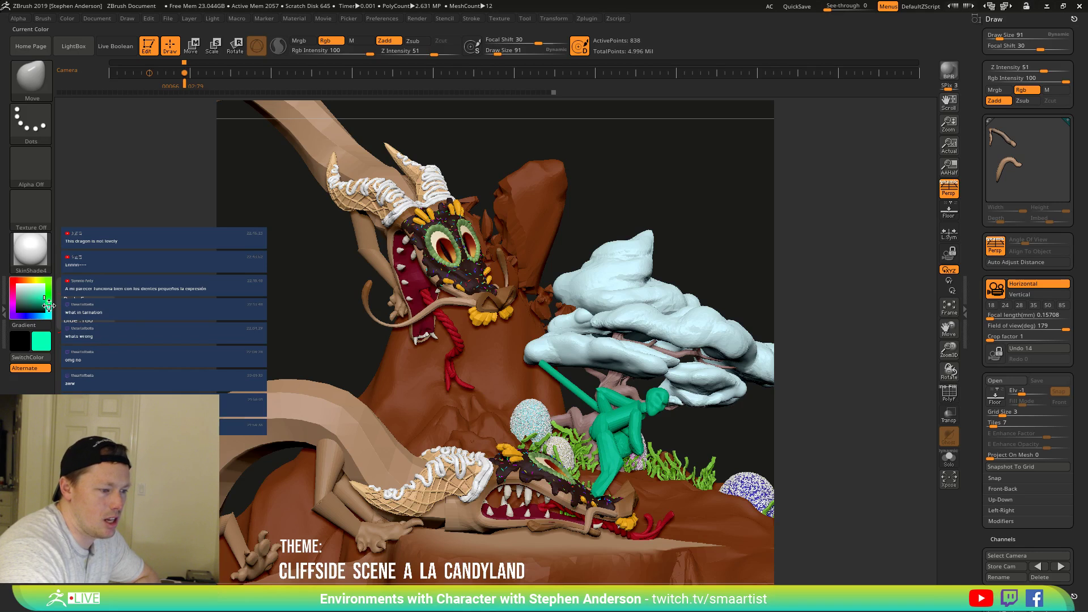
Try lighter, darker and more muted shades of teal as the character's colour.
{"action": "left_click", "coordinate": [48, 292]}
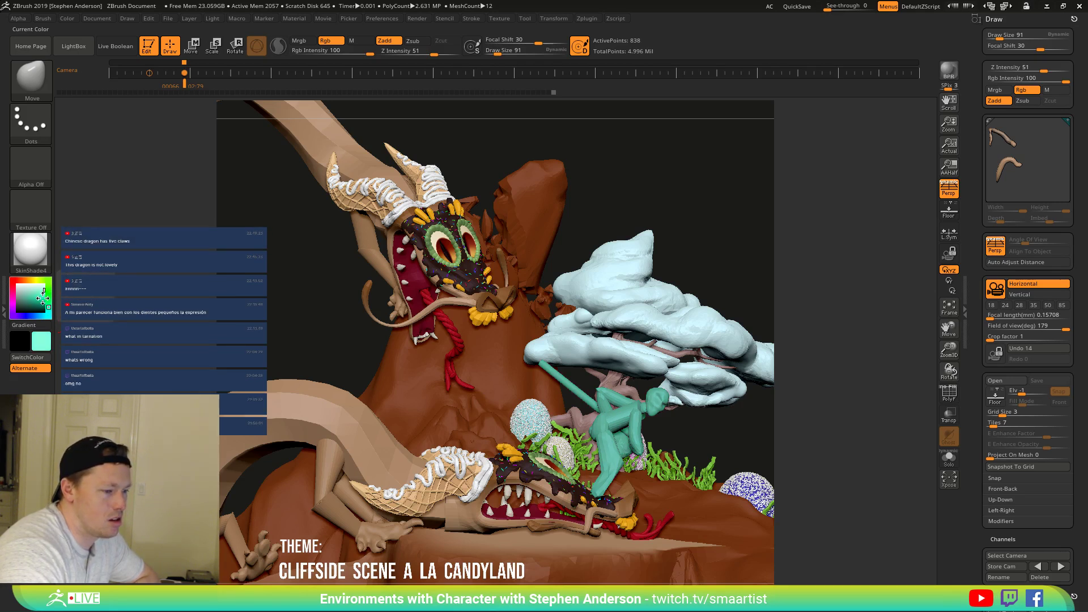
{"action": "left_click", "coordinate": [27, 304]}
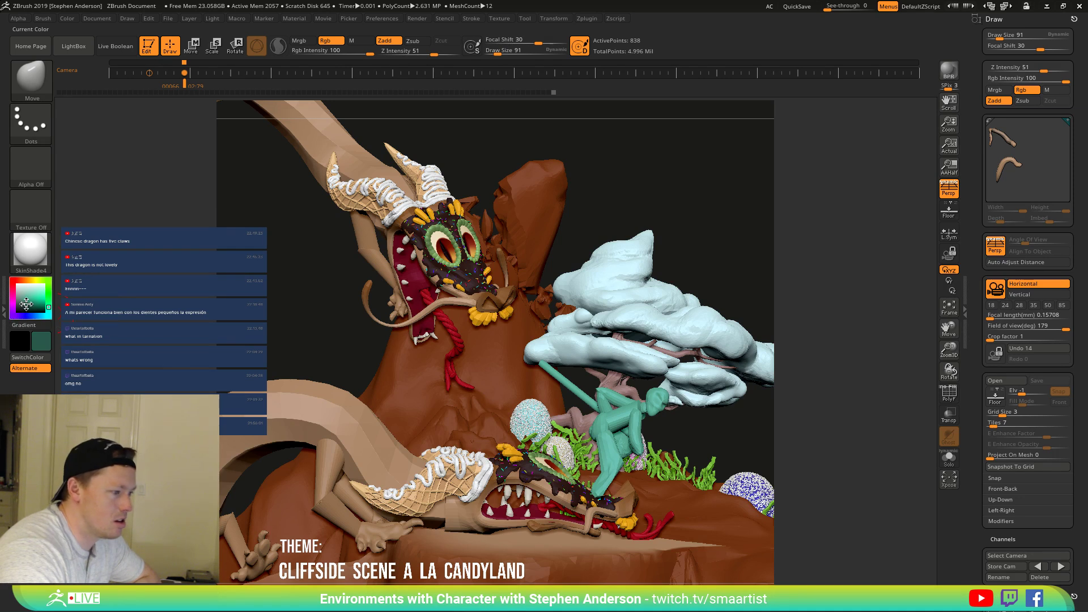
{"action": "left_click", "coordinate": [24, 295]}
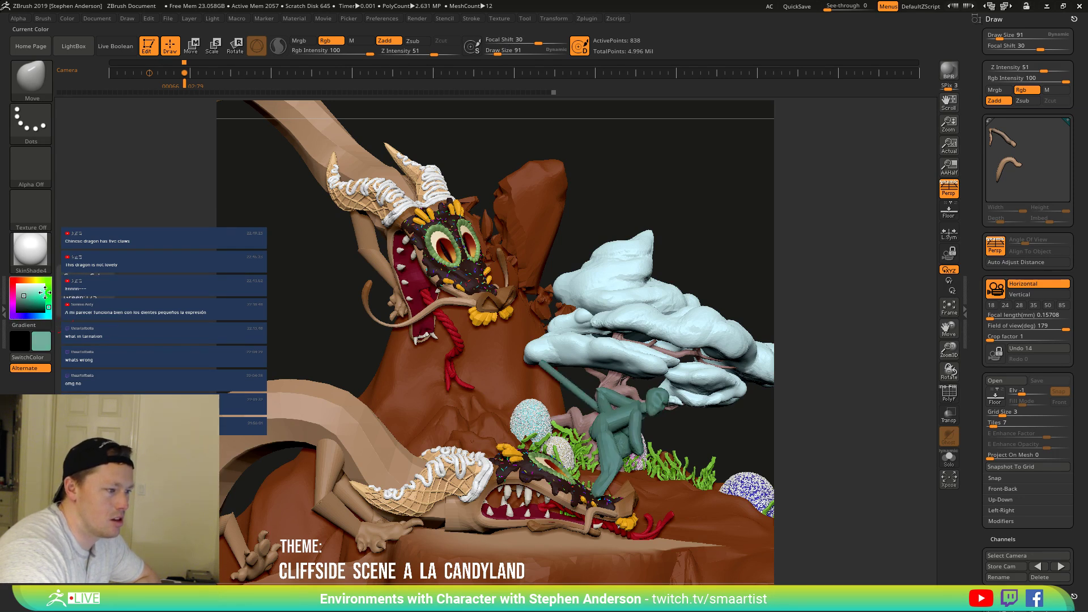
{"action": "left_click", "coordinate": [35, 292]}
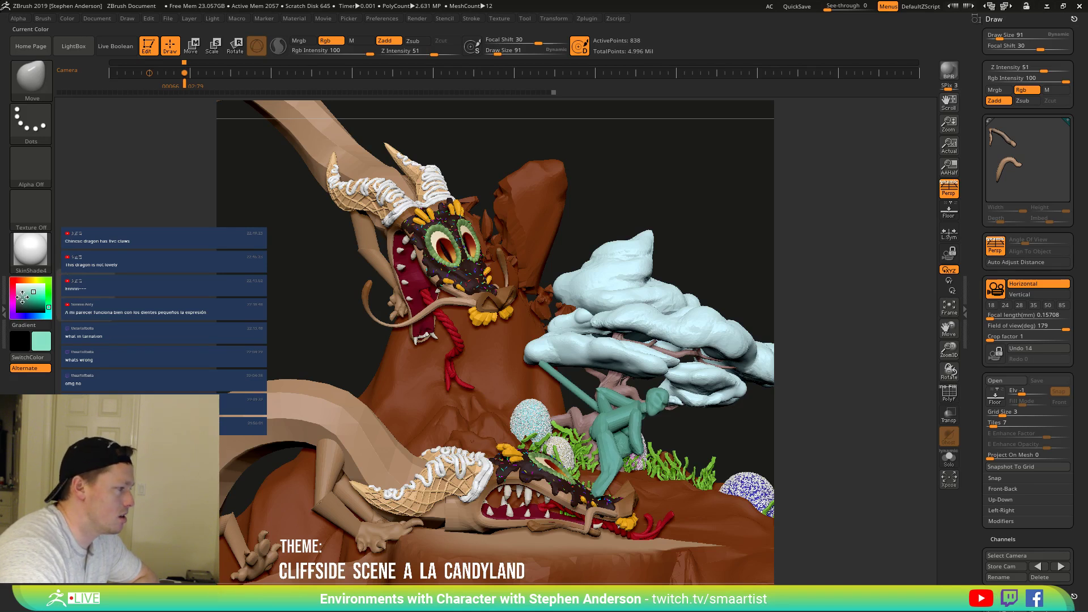
Shift the character's colour to a bright lime green and check it from the first camera keyframe's view.
{"action": "left_click", "coordinate": [31, 280]}
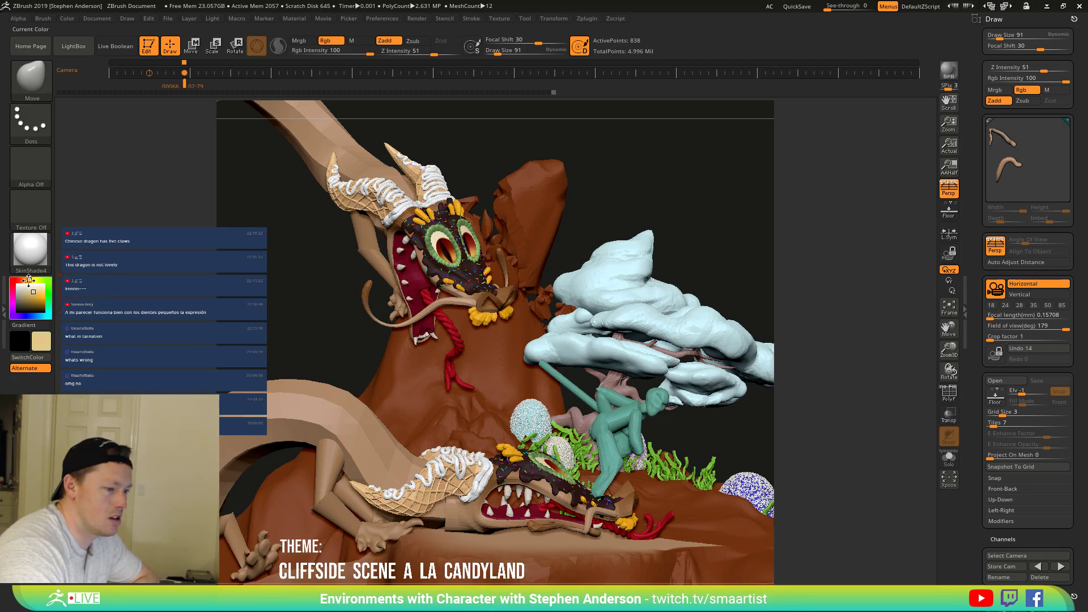
{"action": "left_click_drag", "start_coordinate": [40, 282], "coordinate": [44, 296]}
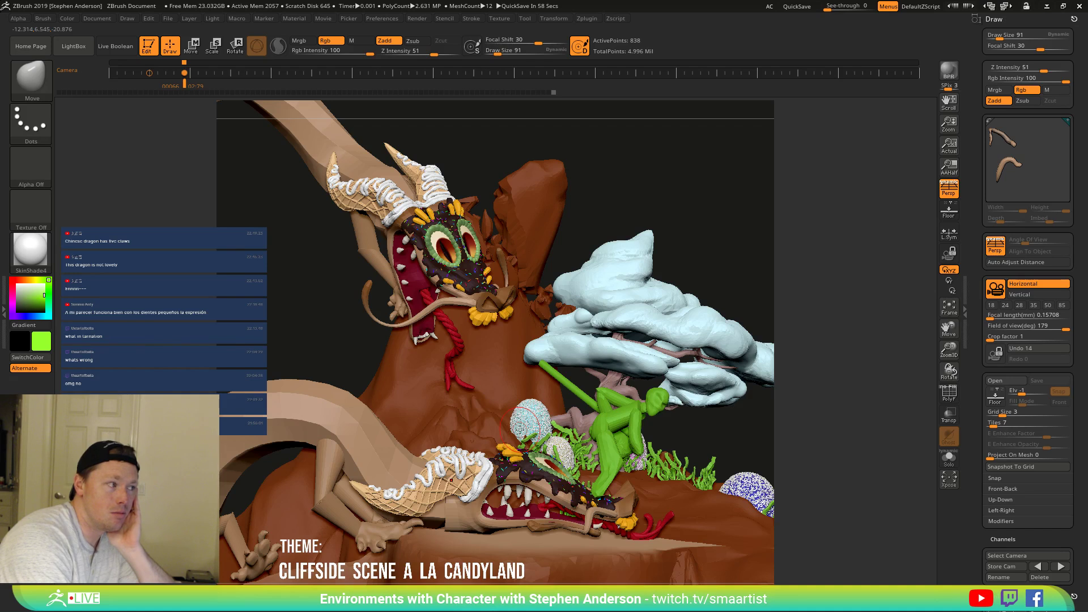
{"action": "key", "text": "Left"}
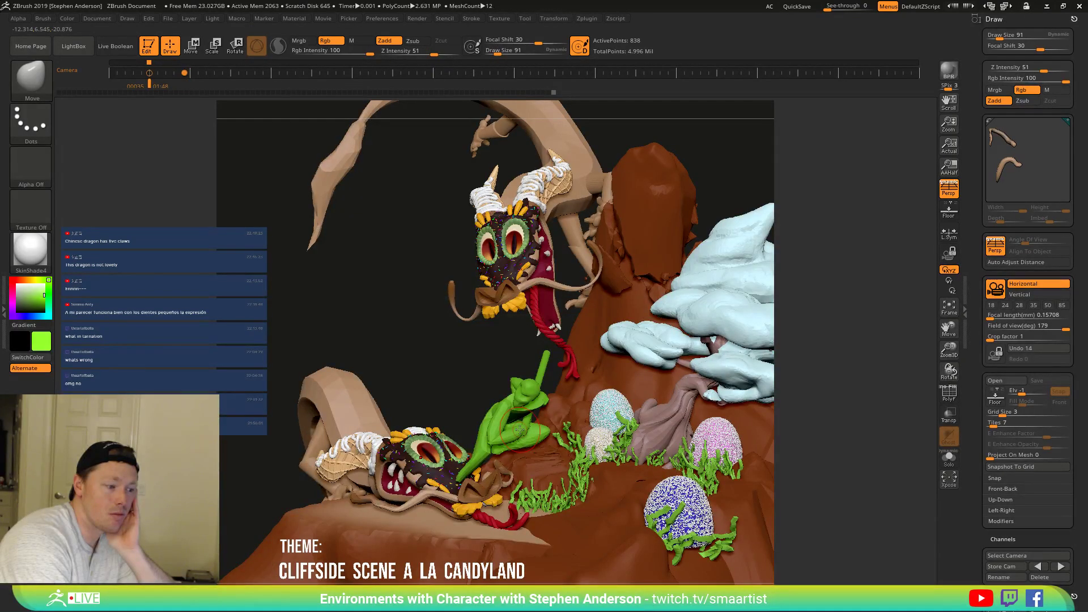